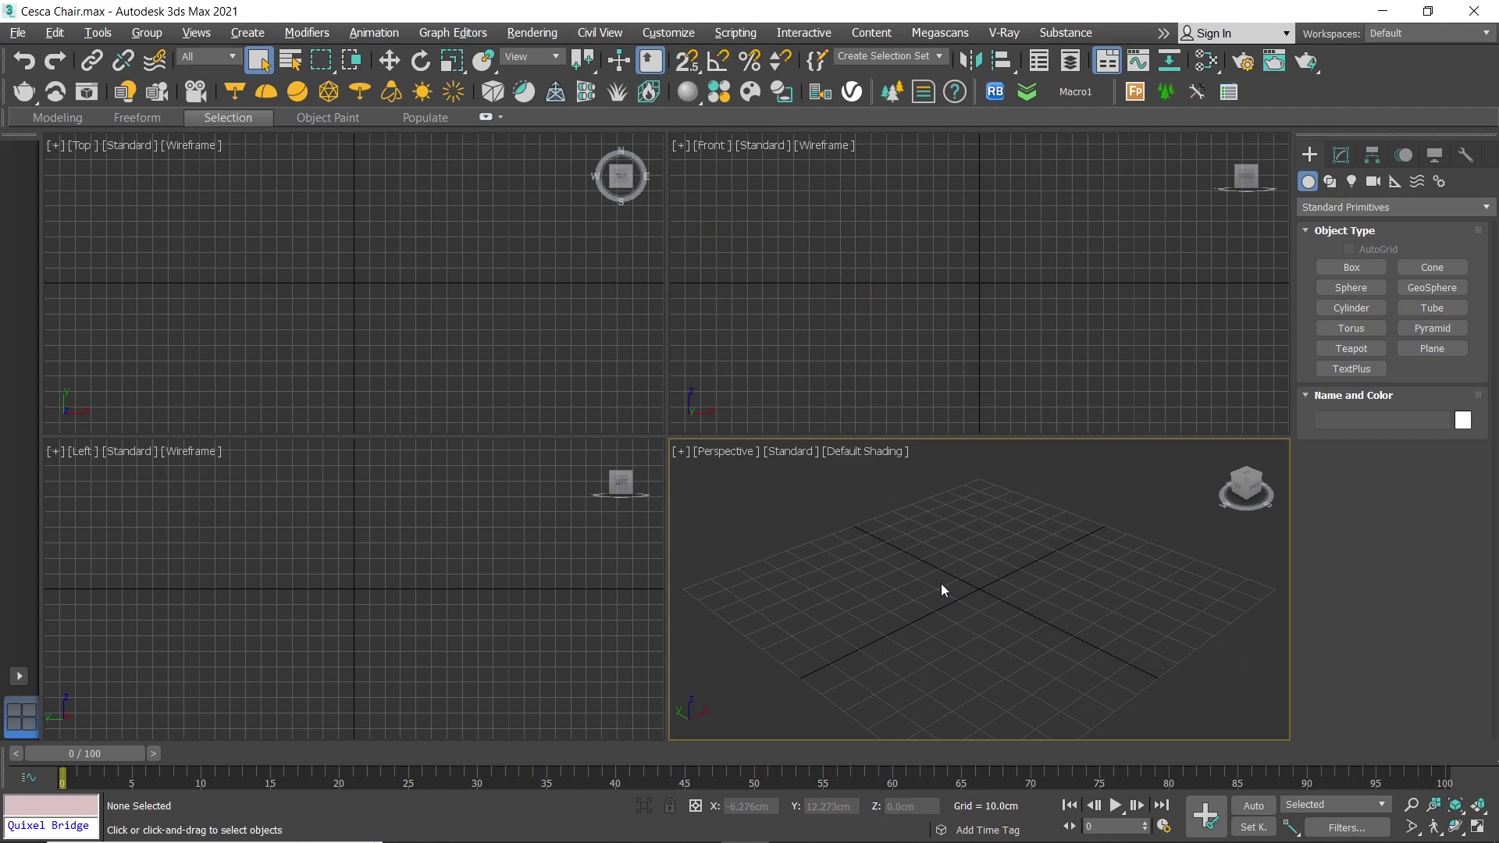
Step: Import Cesca Chair.dwg with default DWG import options into a maximized Perspective view
key(alt+w)
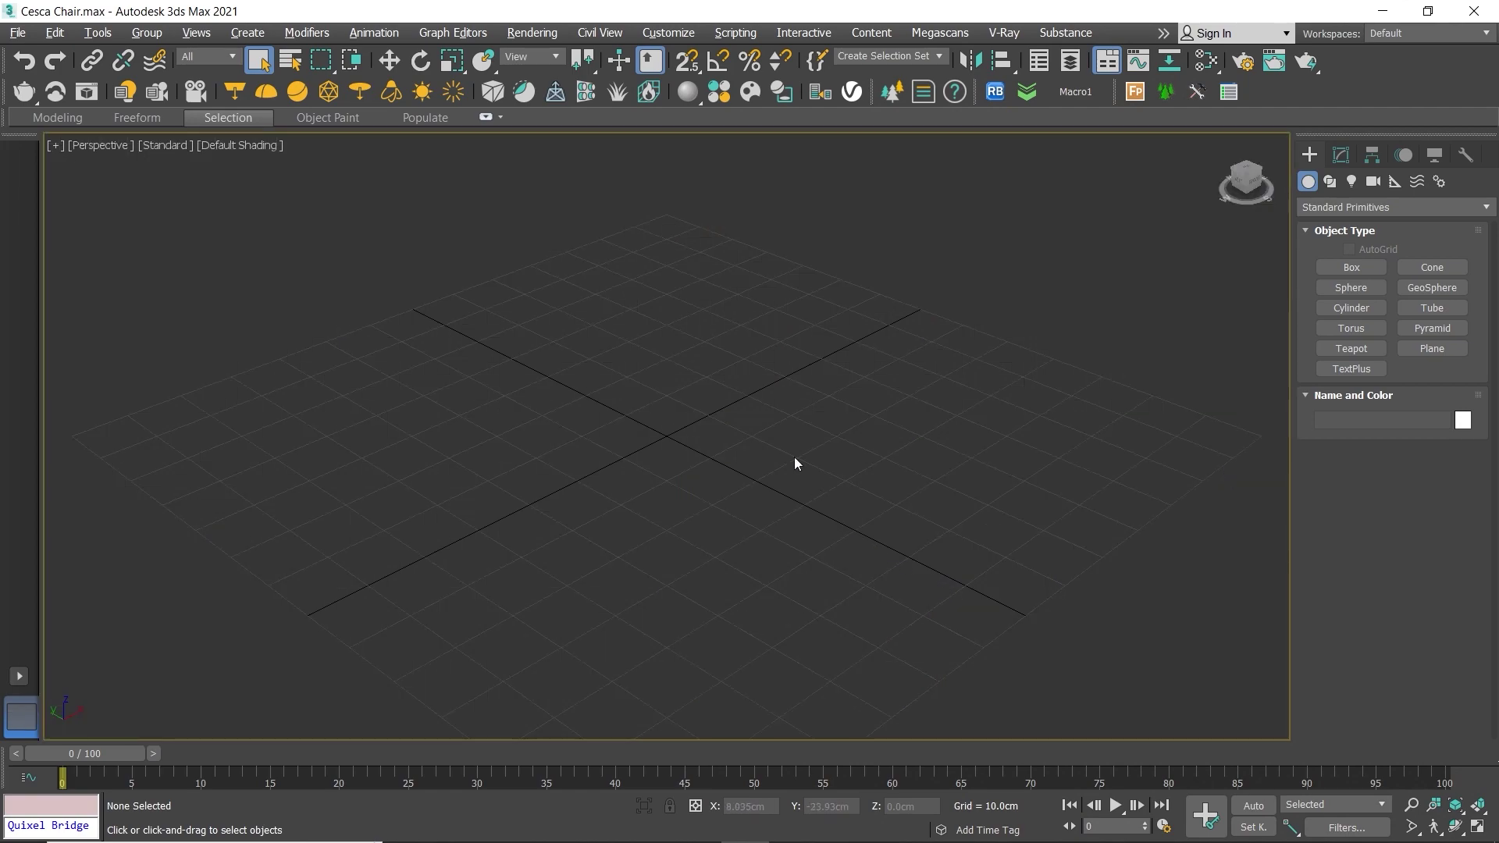
click(17, 32)
mouse_move(108, 279)
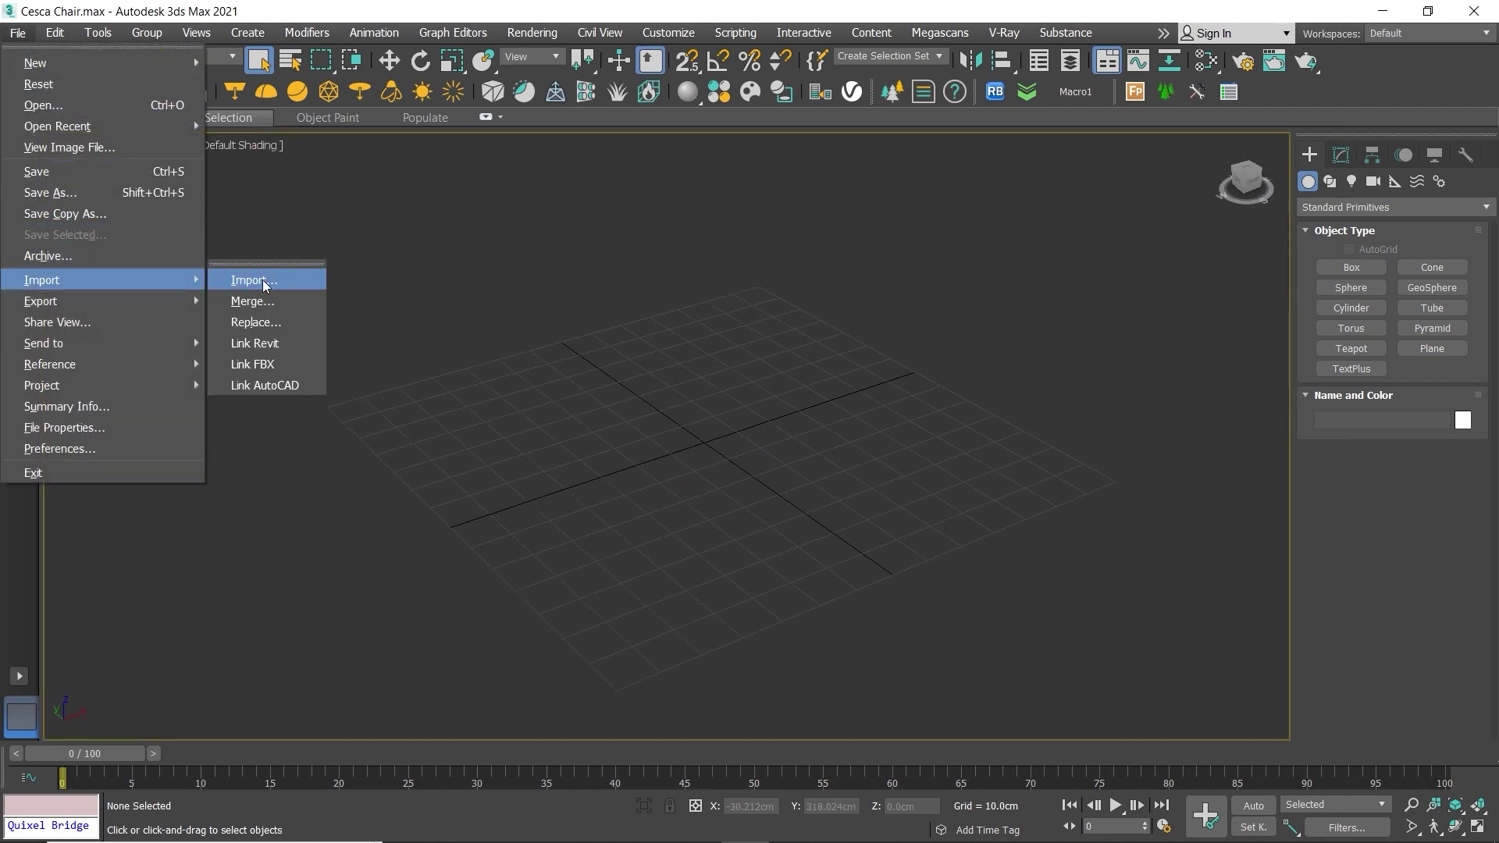
click(254, 280)
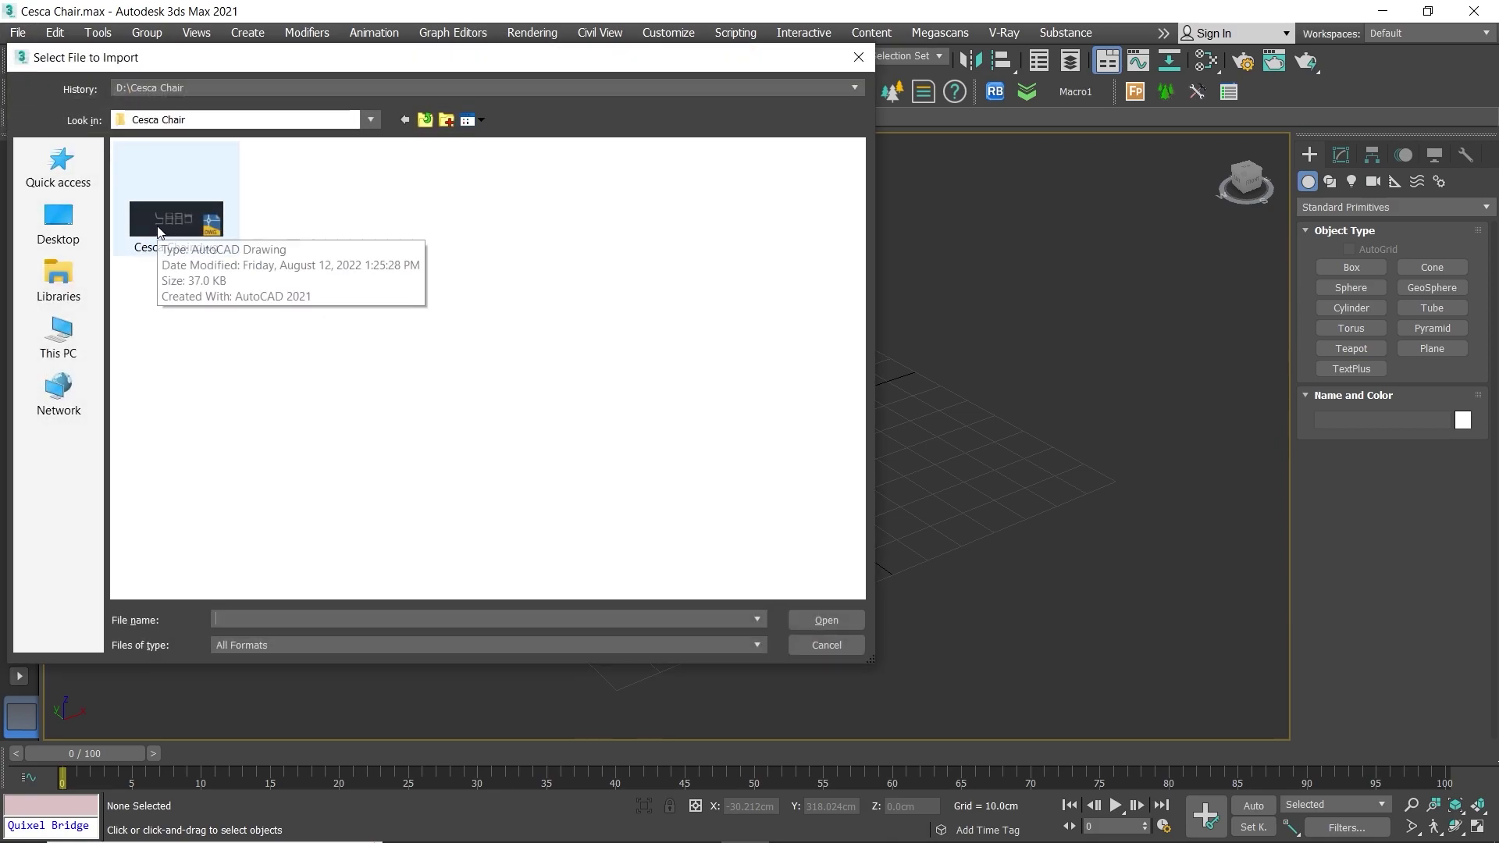
double_click(196, 254)
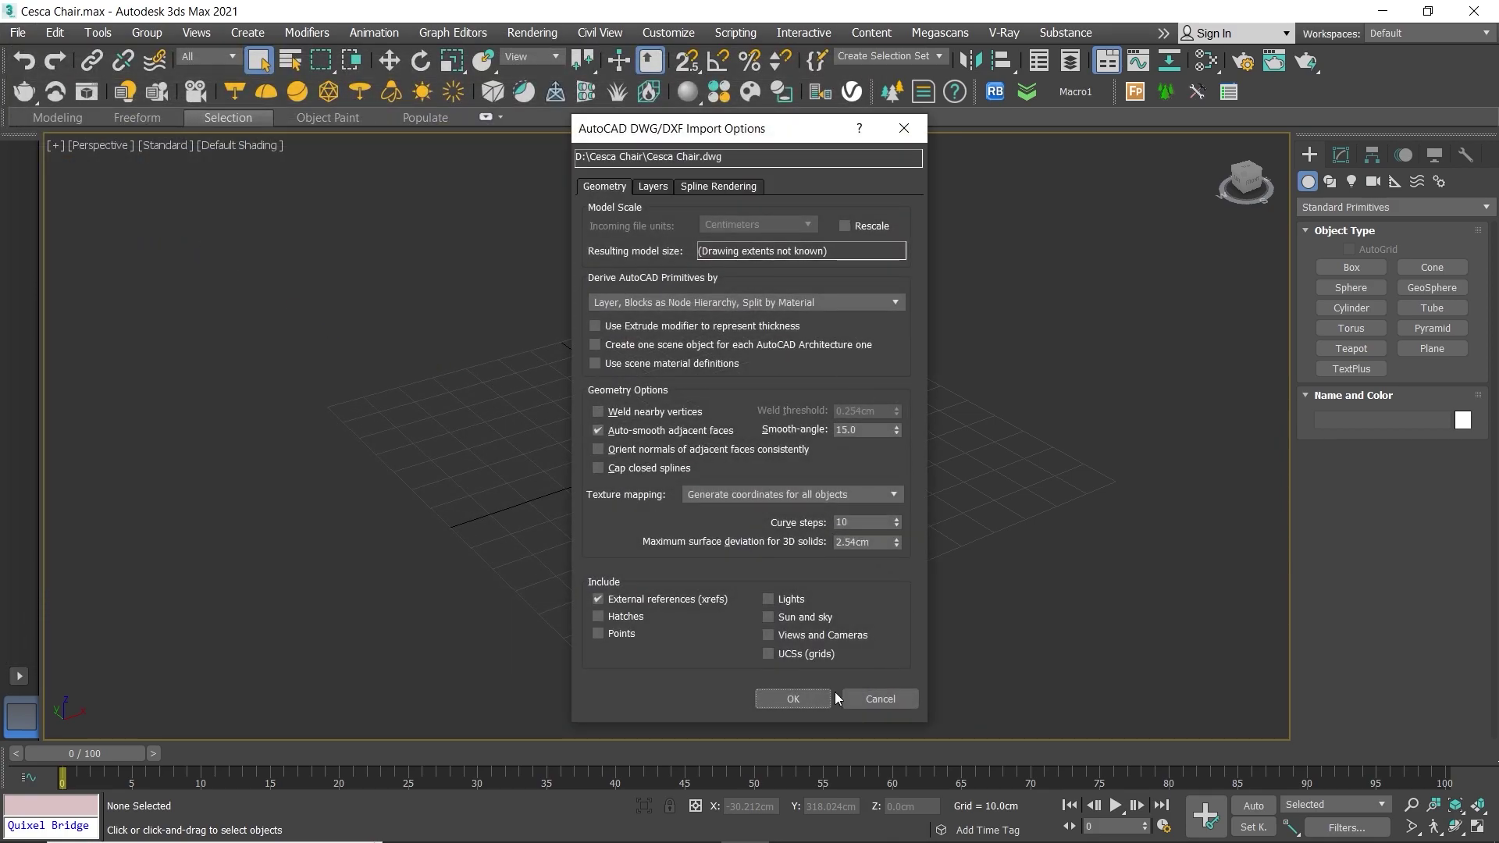
click(794, 698)
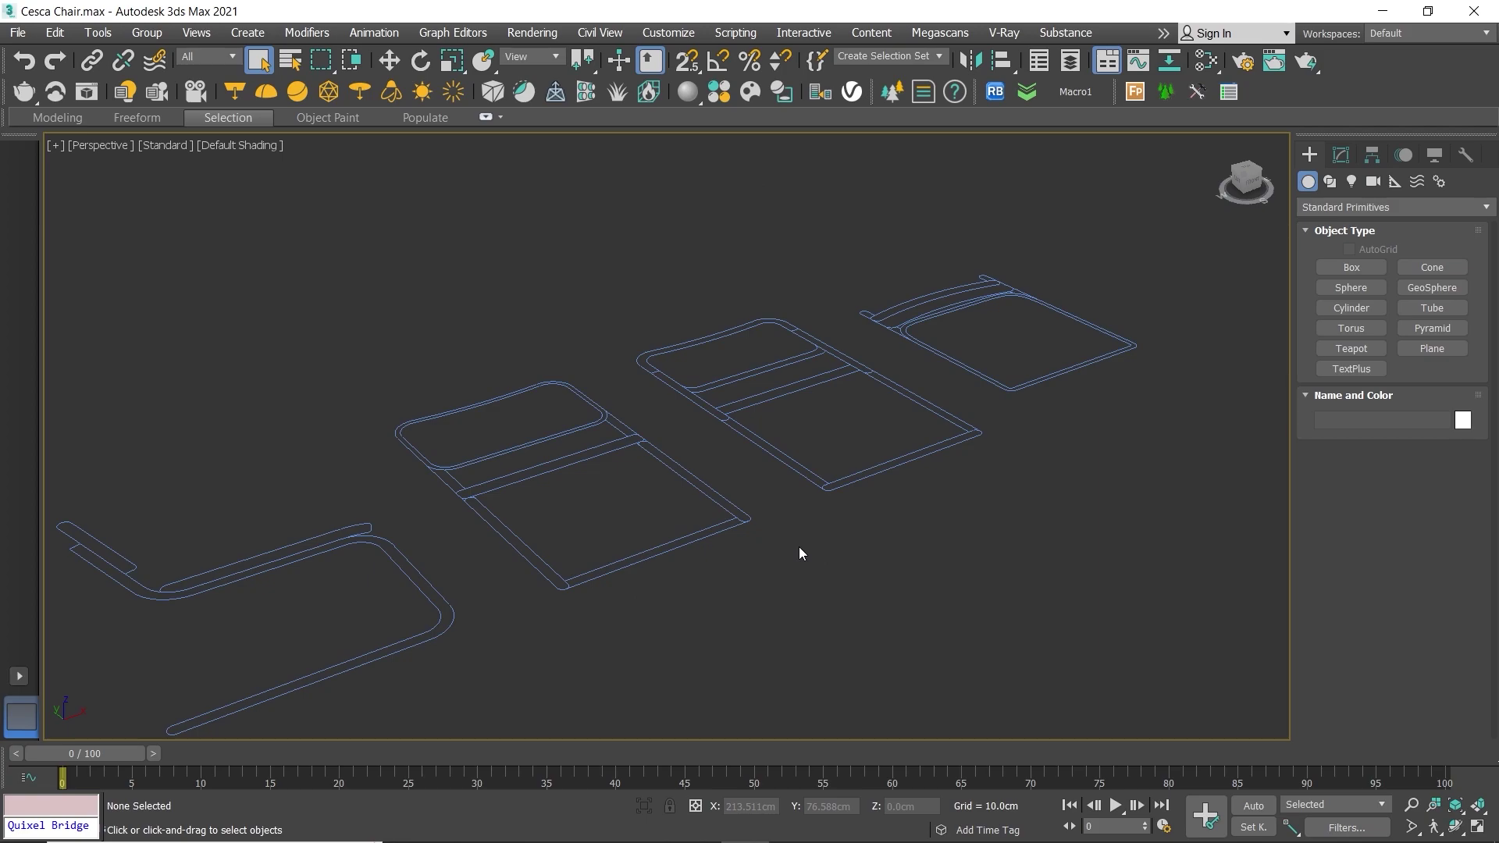
scroll(780, 357, down, 5)
Step: Move the imported chair outlines onto the grid origin
click(669, 452)
middle_drag(673, 476, 732, 390)
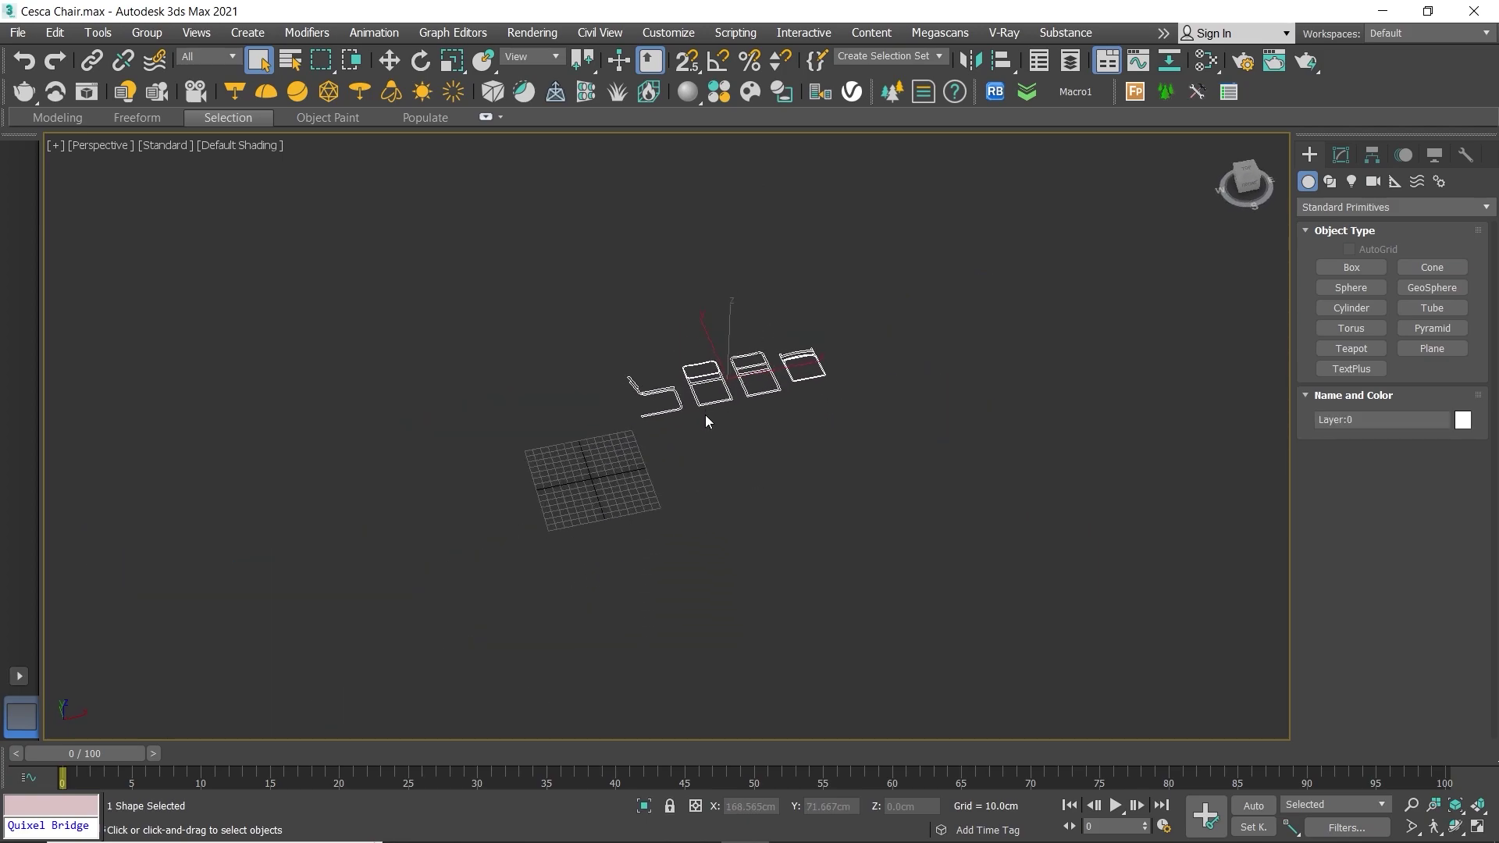
key(w)
mouse_move(752, 341)
mouse_down()
mouse_move(615, 497)
mouse_move(547, 500)
mouse_up()
scroll(594, 469, up, 3)
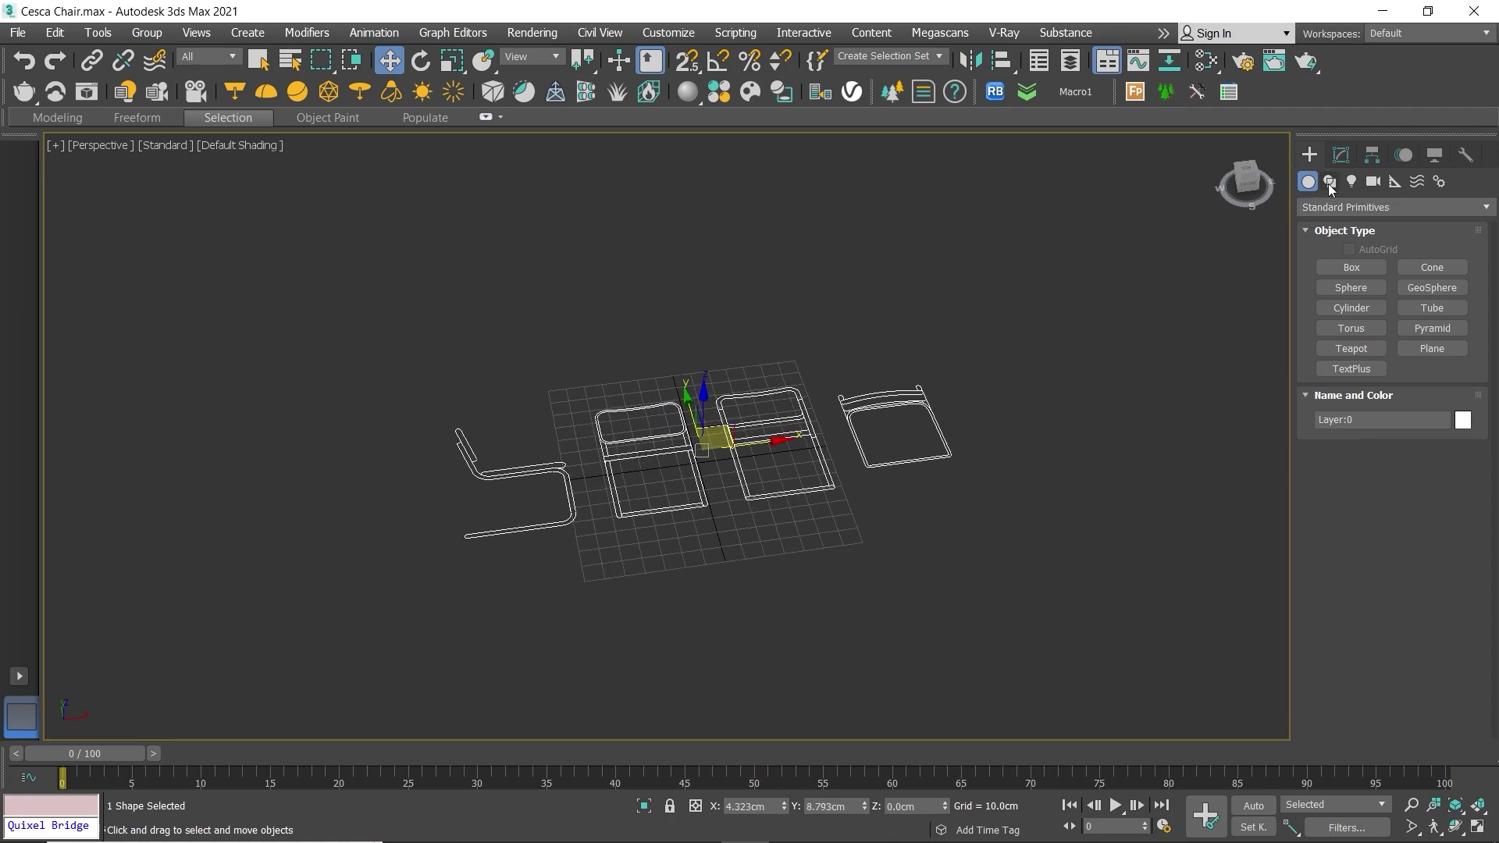
Step: Edit the shape in the Modify panel and maximize the Top view
click(1340, 155)
scroll(996, 467, up, 2)
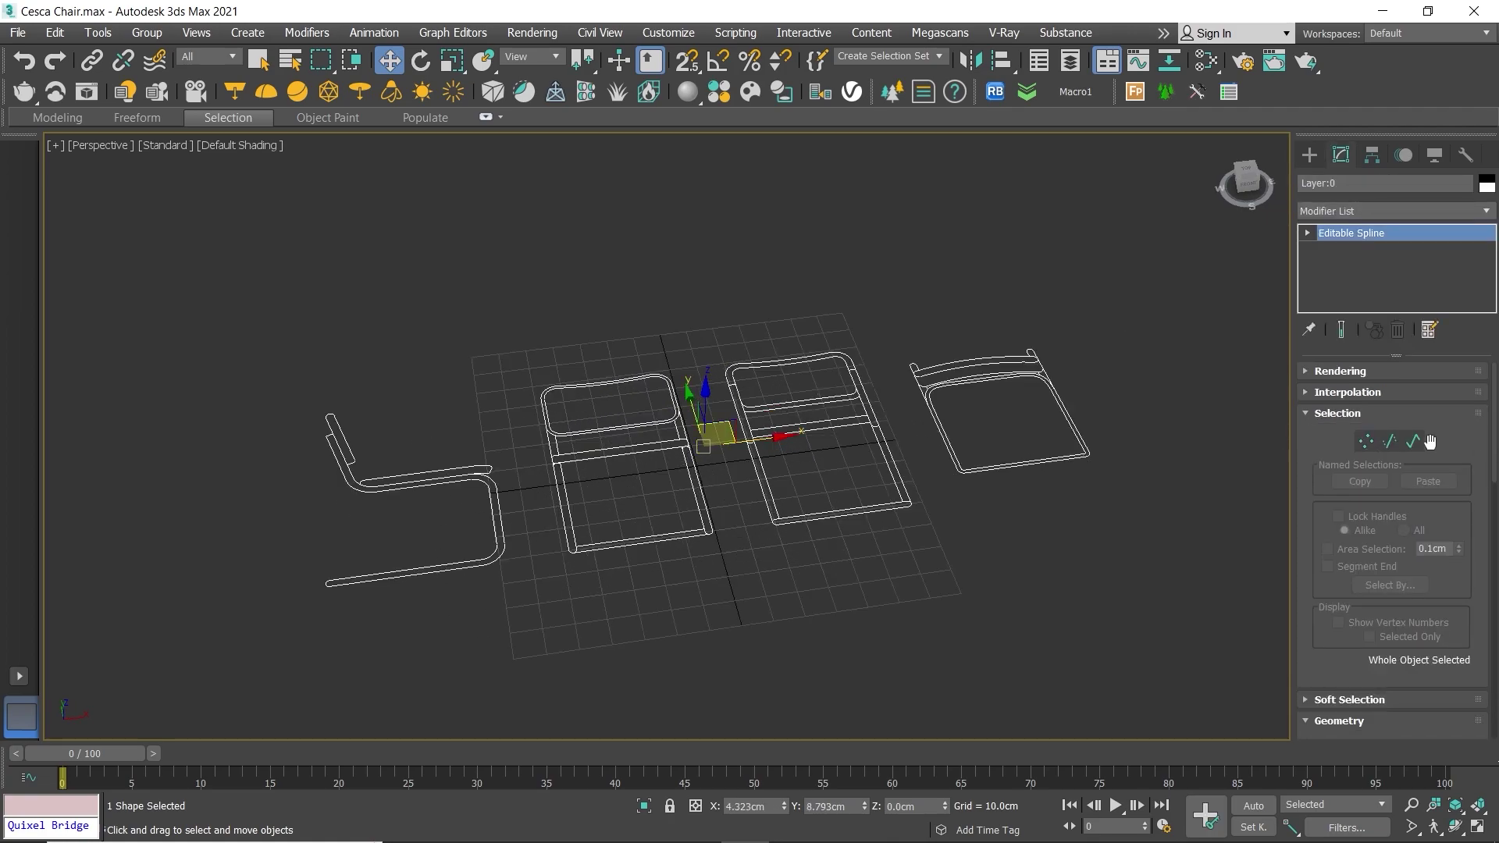
key(alt+w)
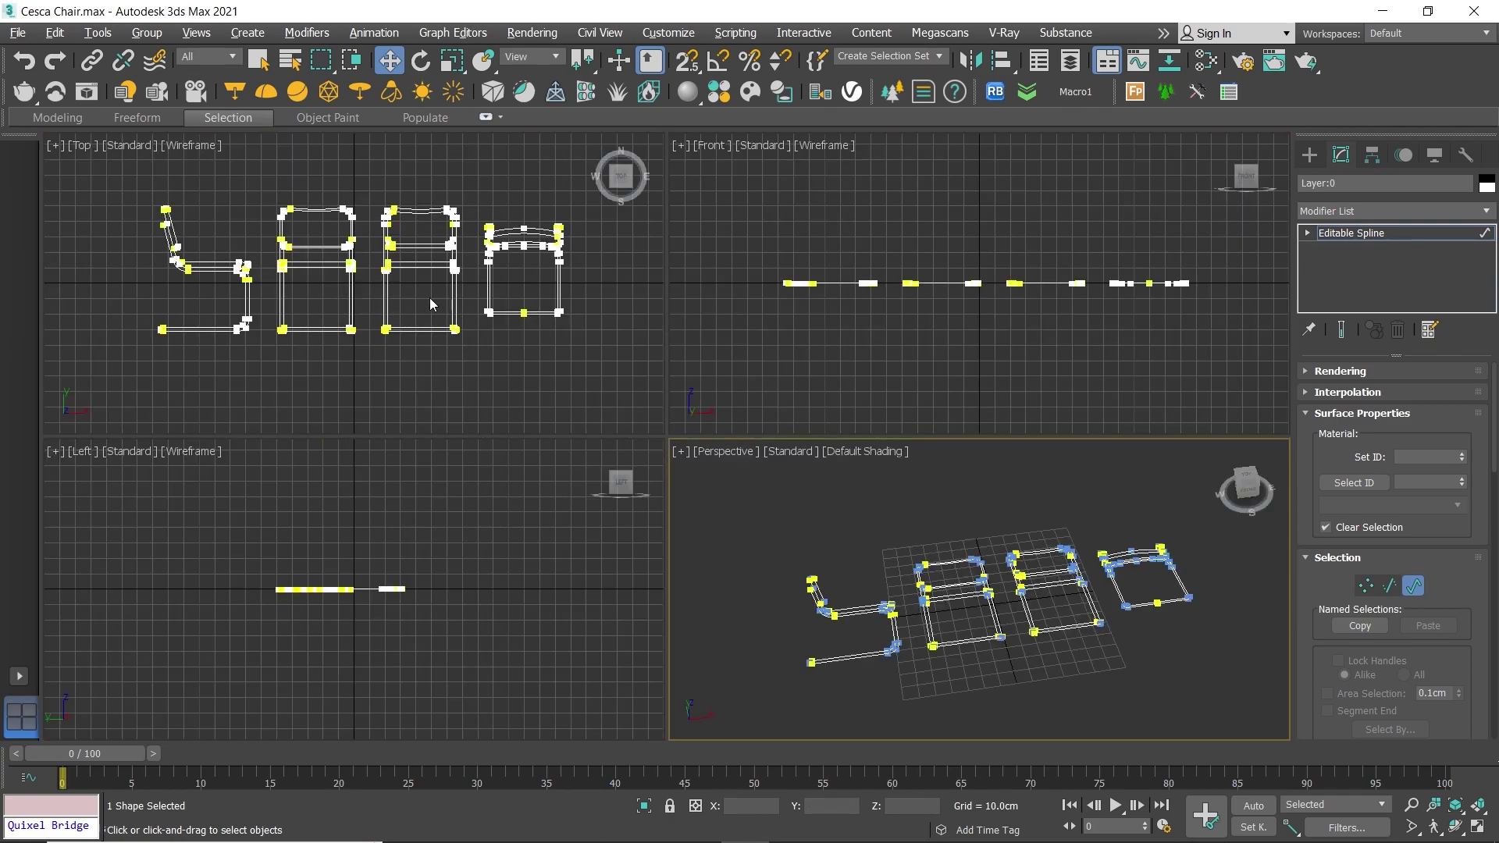
click(430, 298)
key(alt+w)
scroll(556, 414, up, 2)
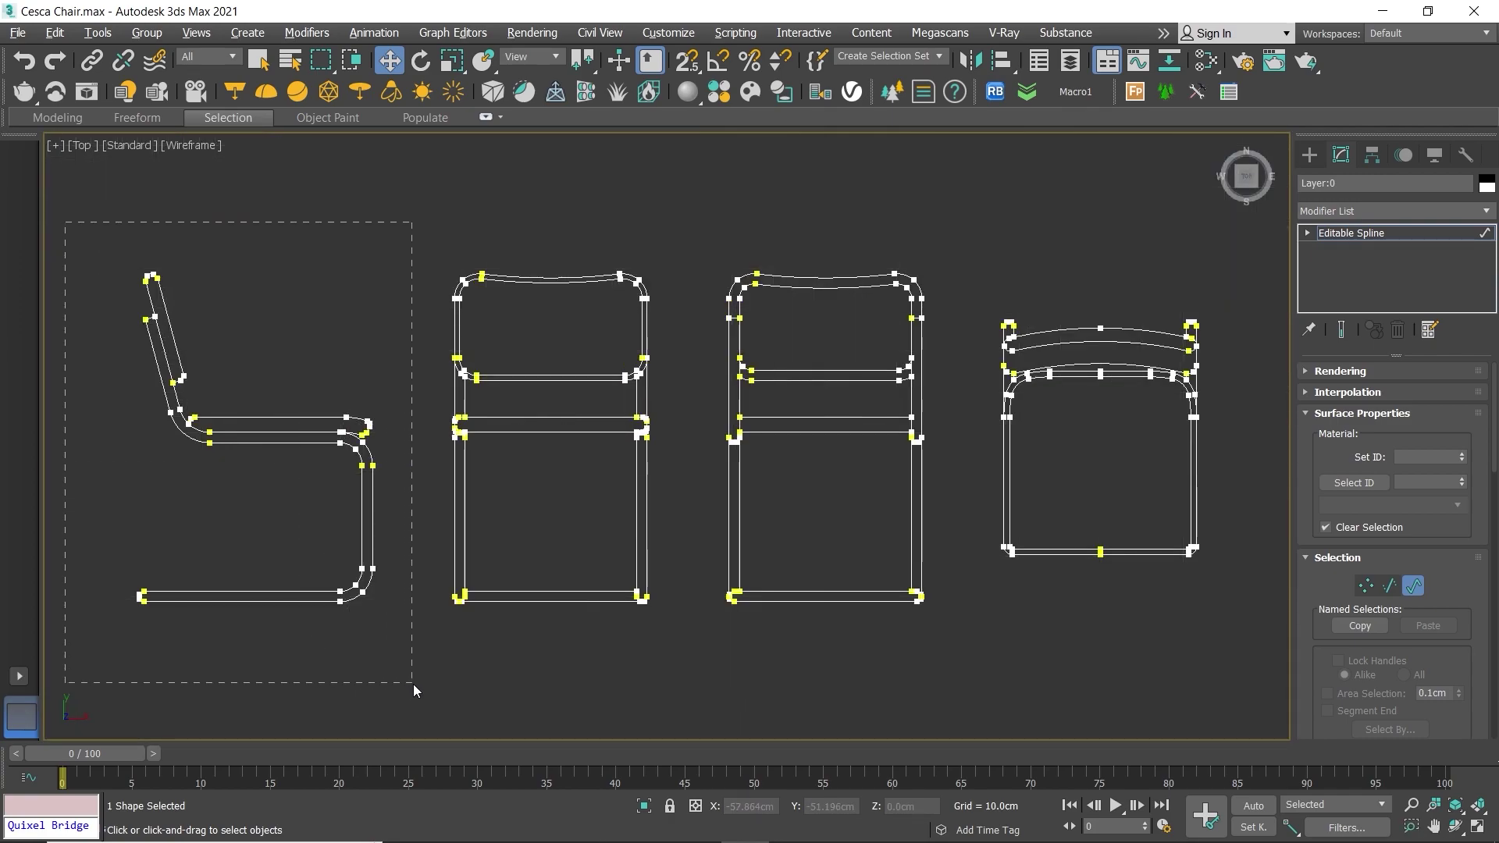
Step: Detach the side-view outline's splines as a separate shape
drag(398, 686, 414, 684)
scroll(1405, 508, down, 5)
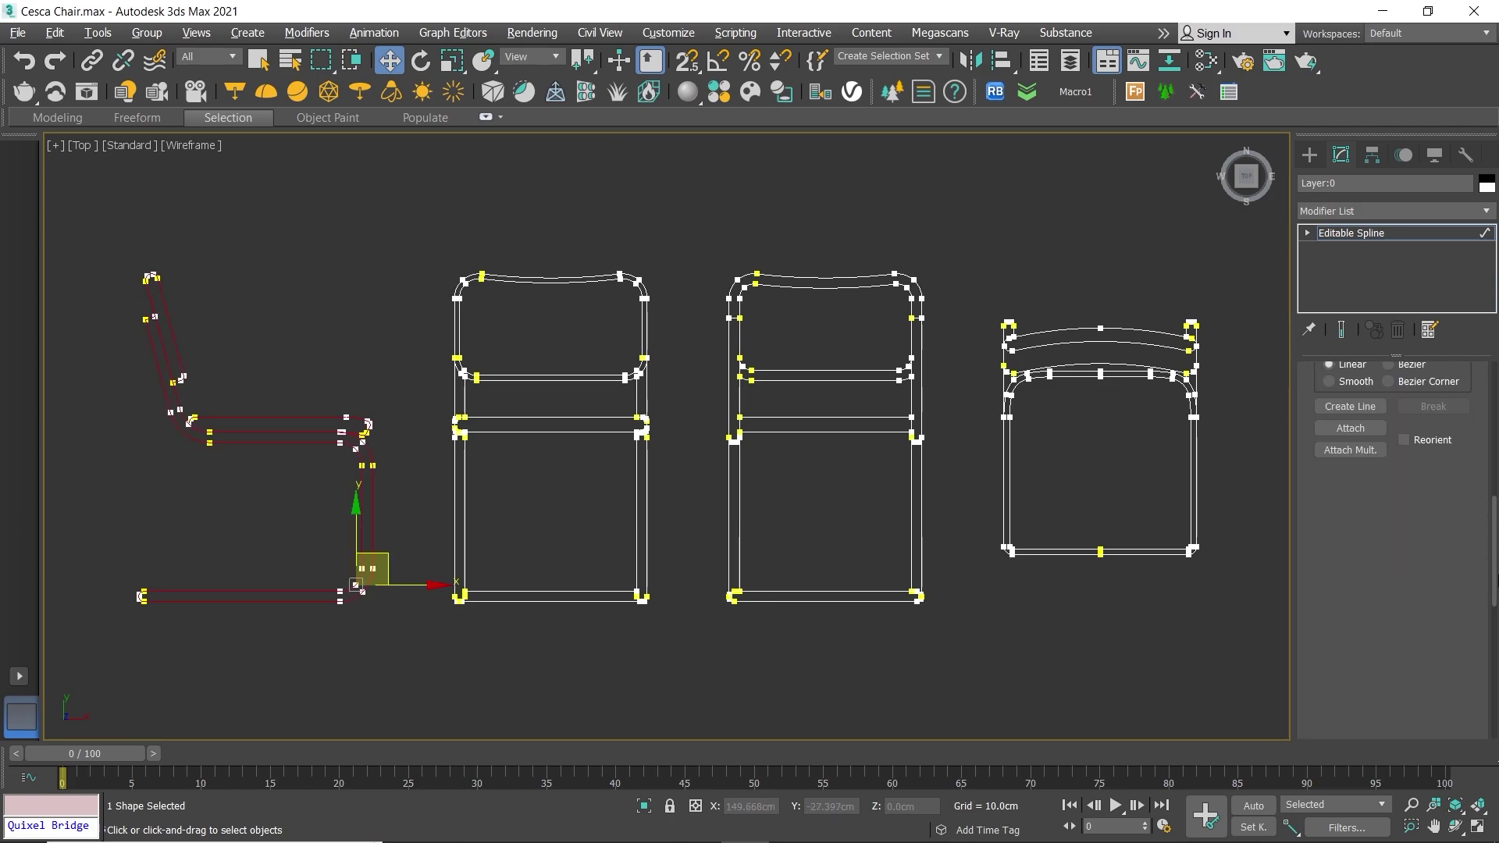
scroll(1397, 585, down, 5)
scroll(1390, 641, down, 5)
scroll(1383, 684, down, 5)
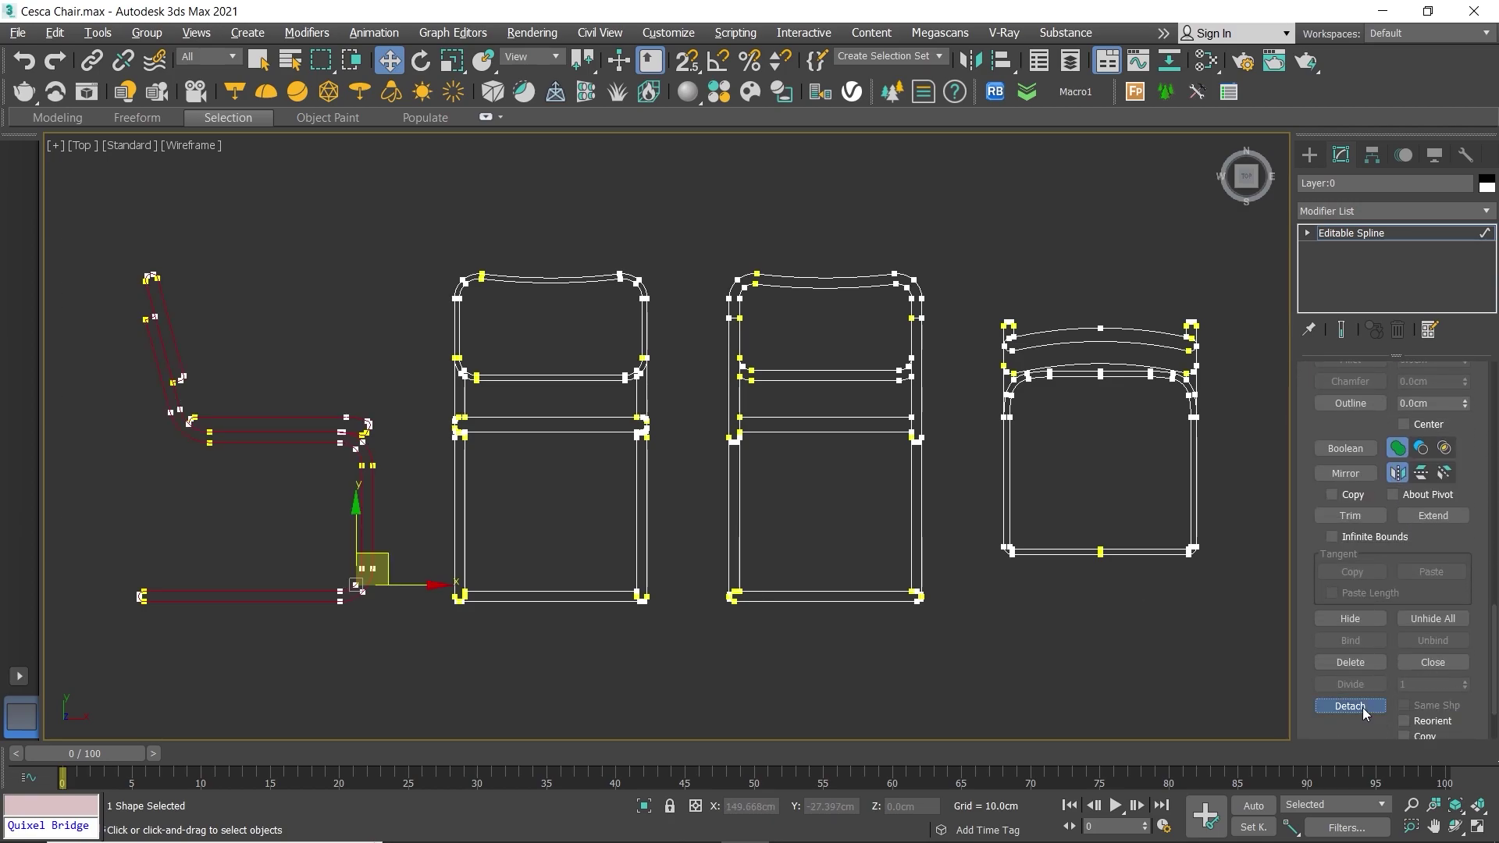
click(1362, 706)
click(818, 443)
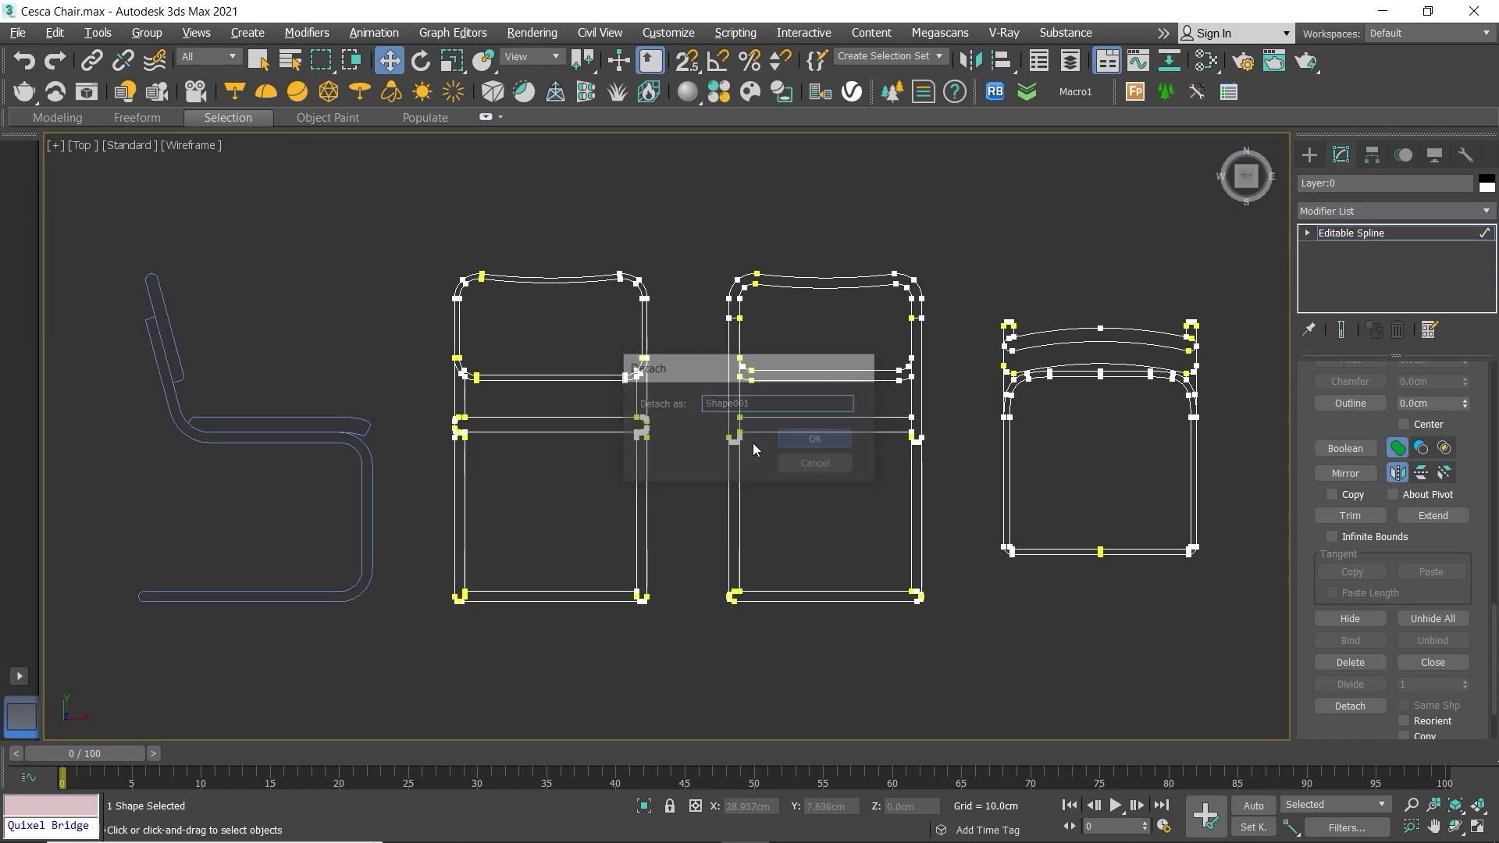
Step: Detach the second and third chair outlines as their own shapes
drag(700, 687, 700, 686)
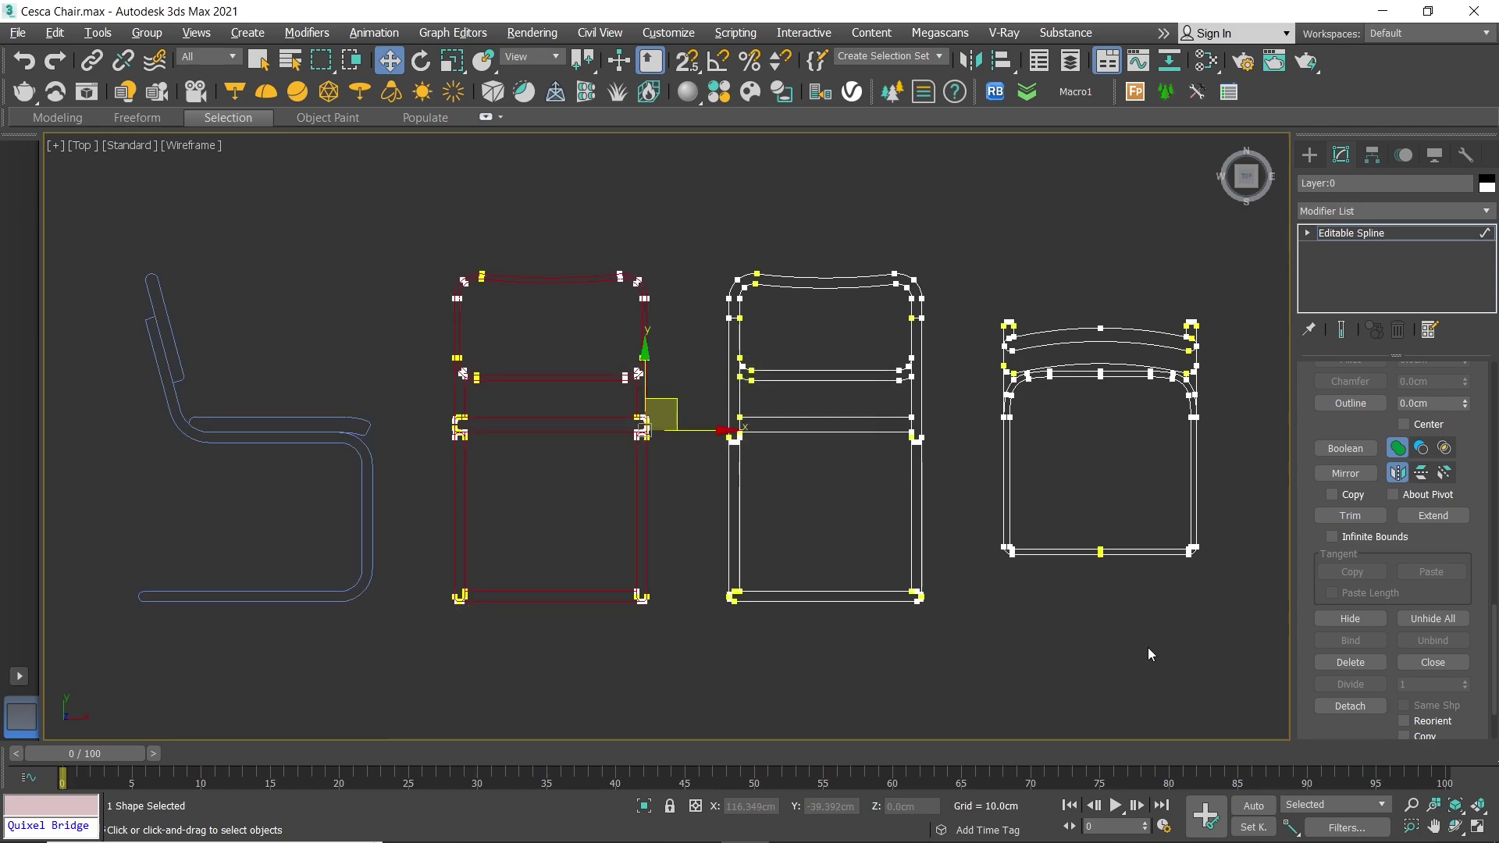
click(1354, 706)
click(816, 439)
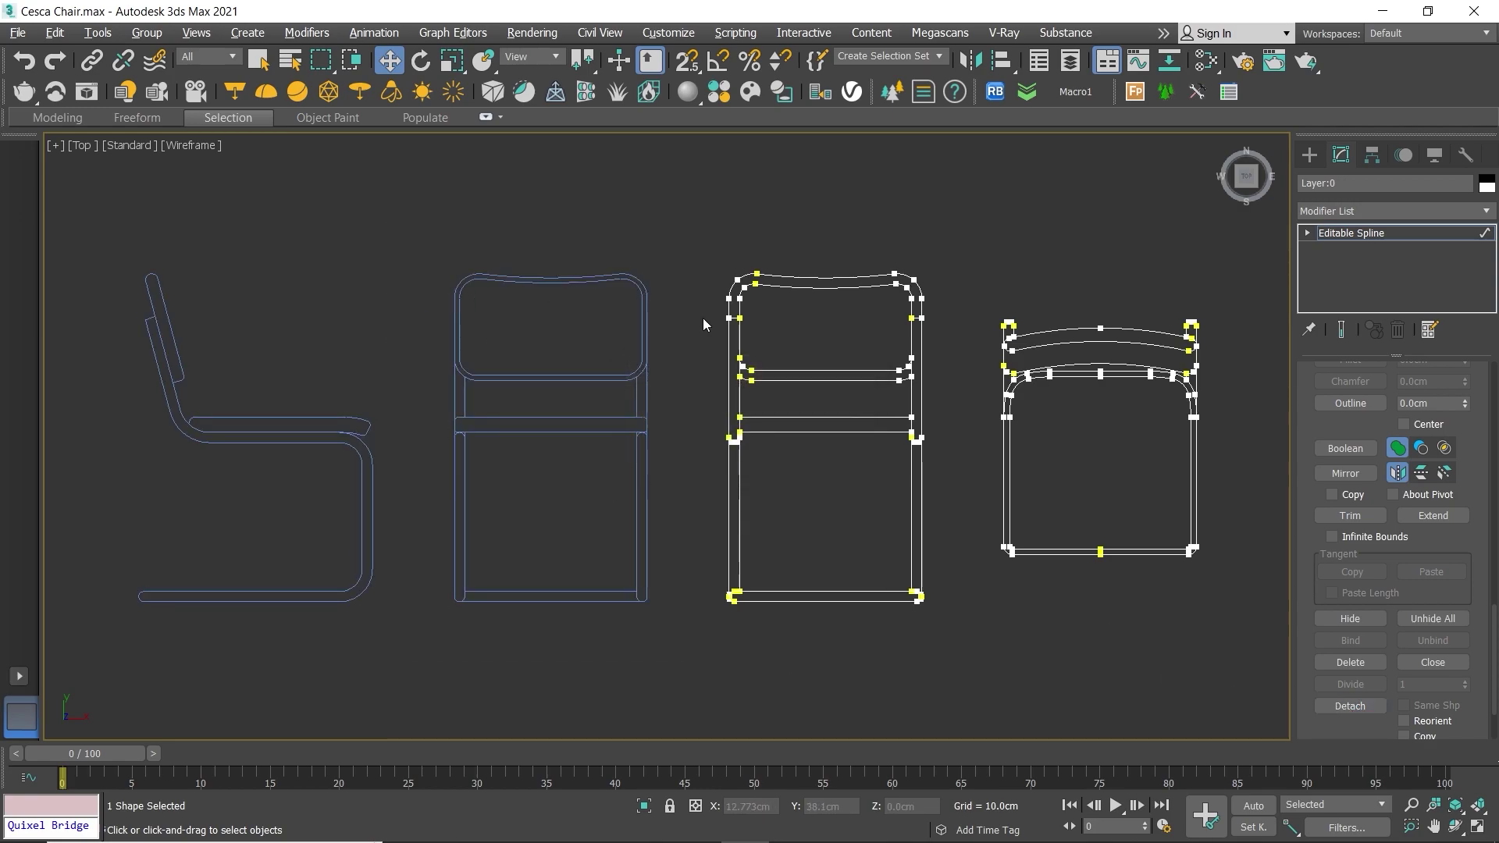
drag(756, 344, 945, 659)
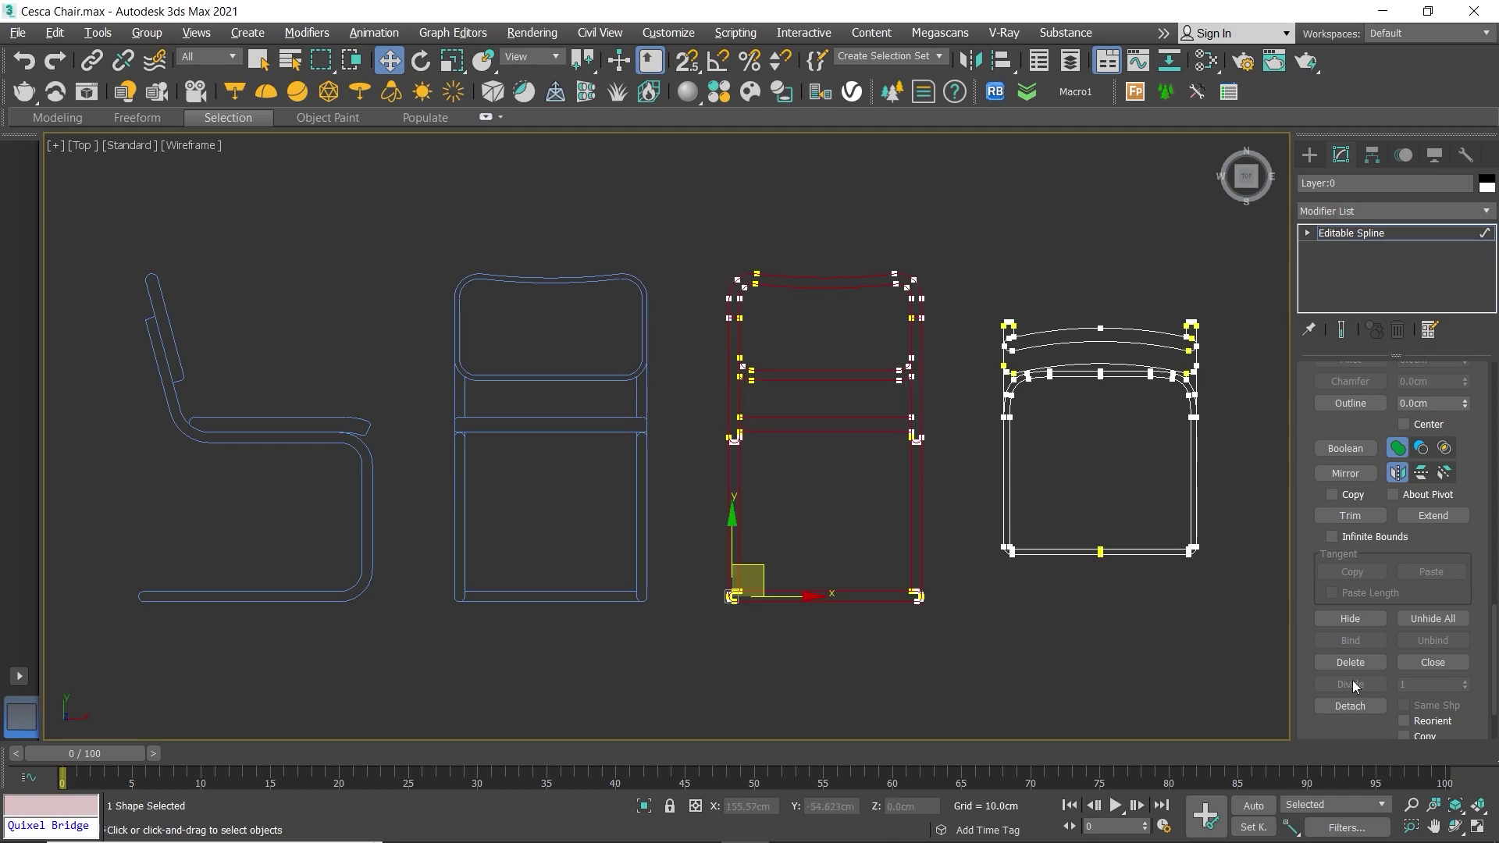
click(1363, 705)
click(822, 442)
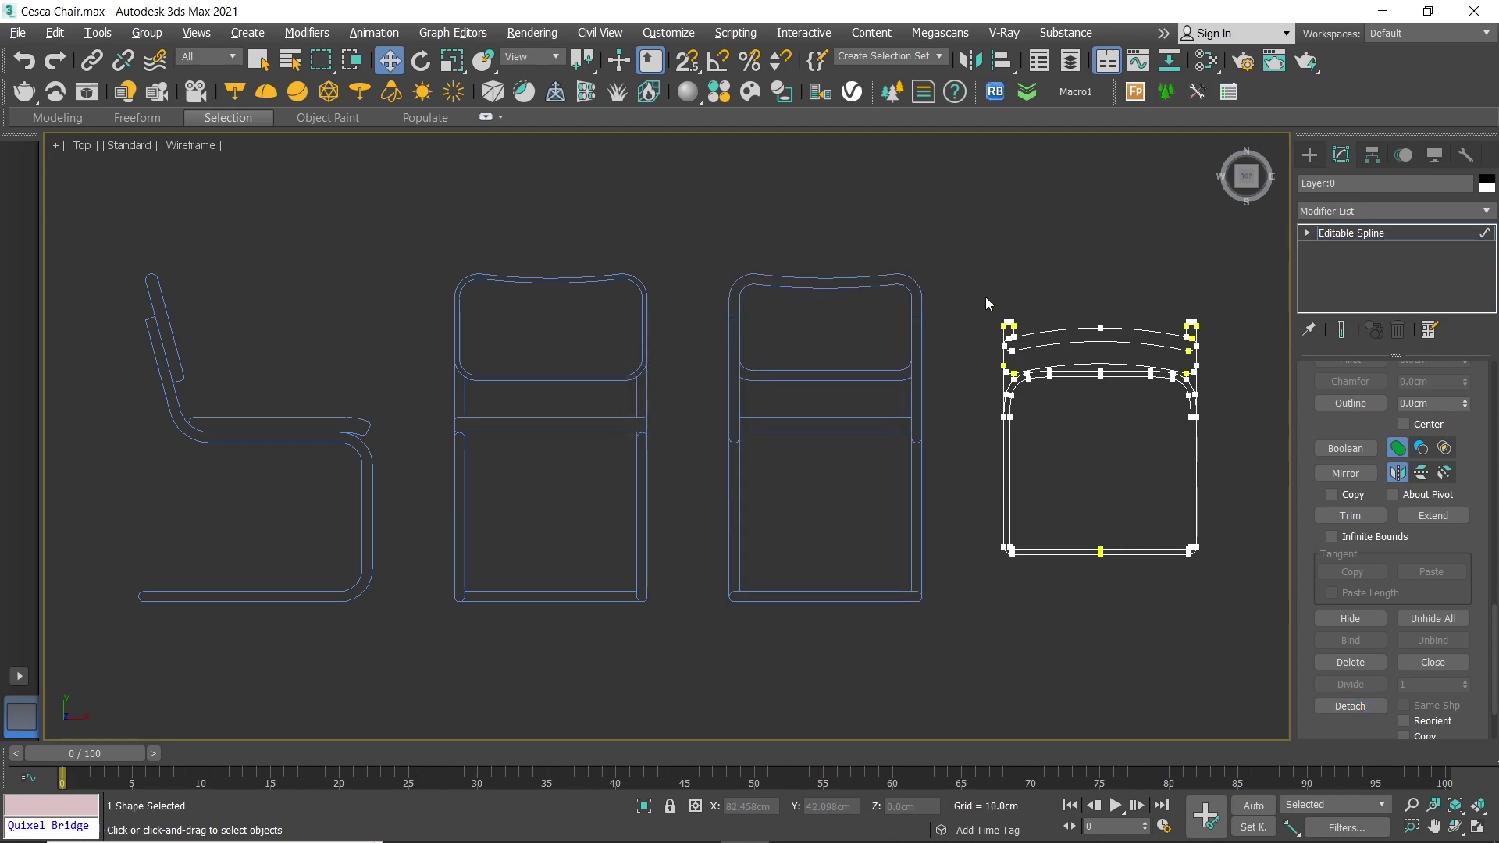
Step: Detach the top-view outline, exit spline editing, and restore the four-view layout
drag(1235, 620, 1340, 678)
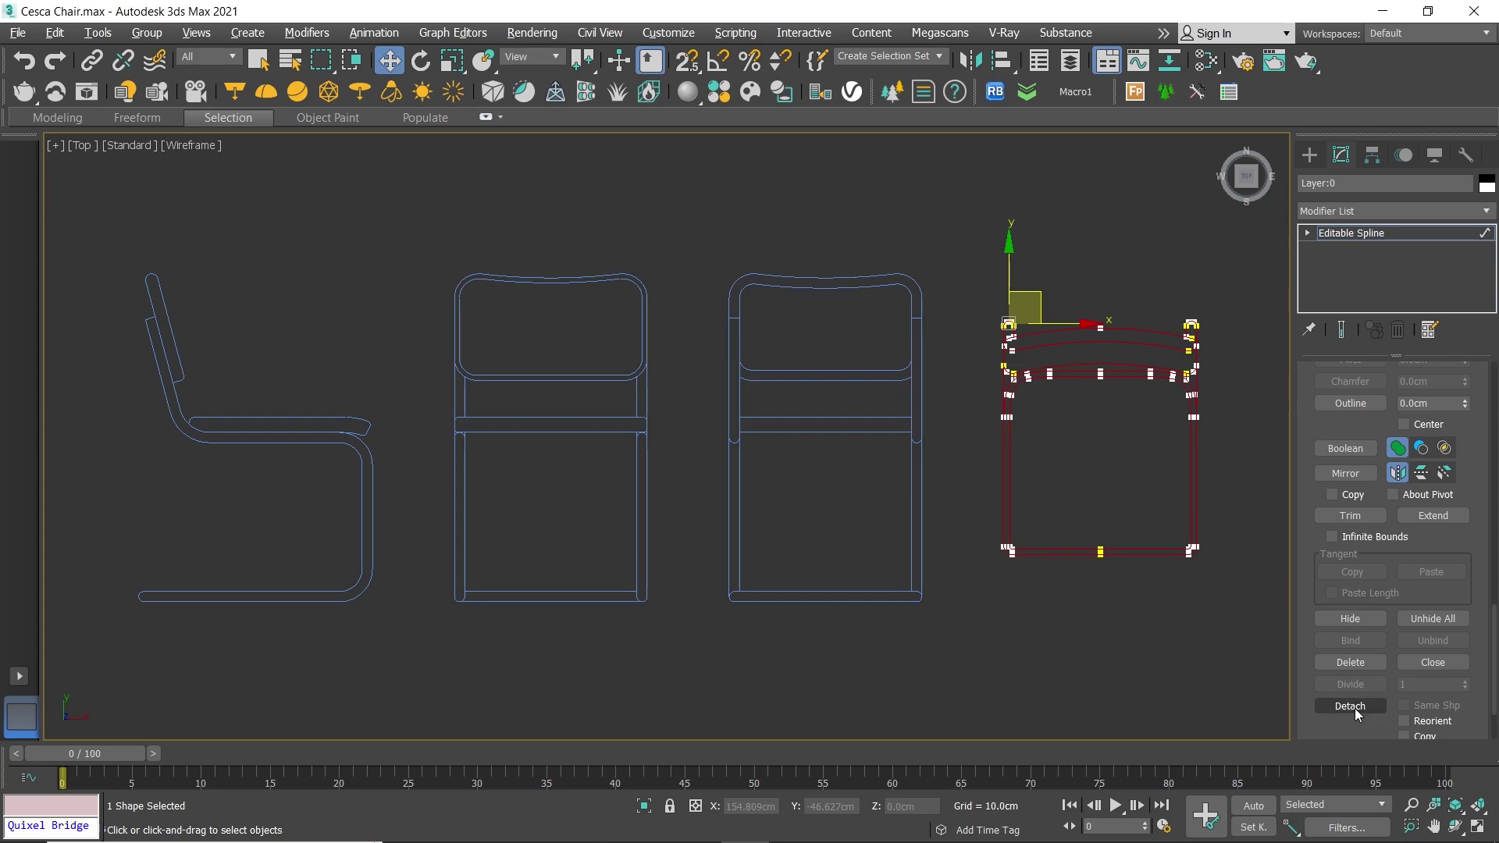
click(1356, 713)
click(809, 438)
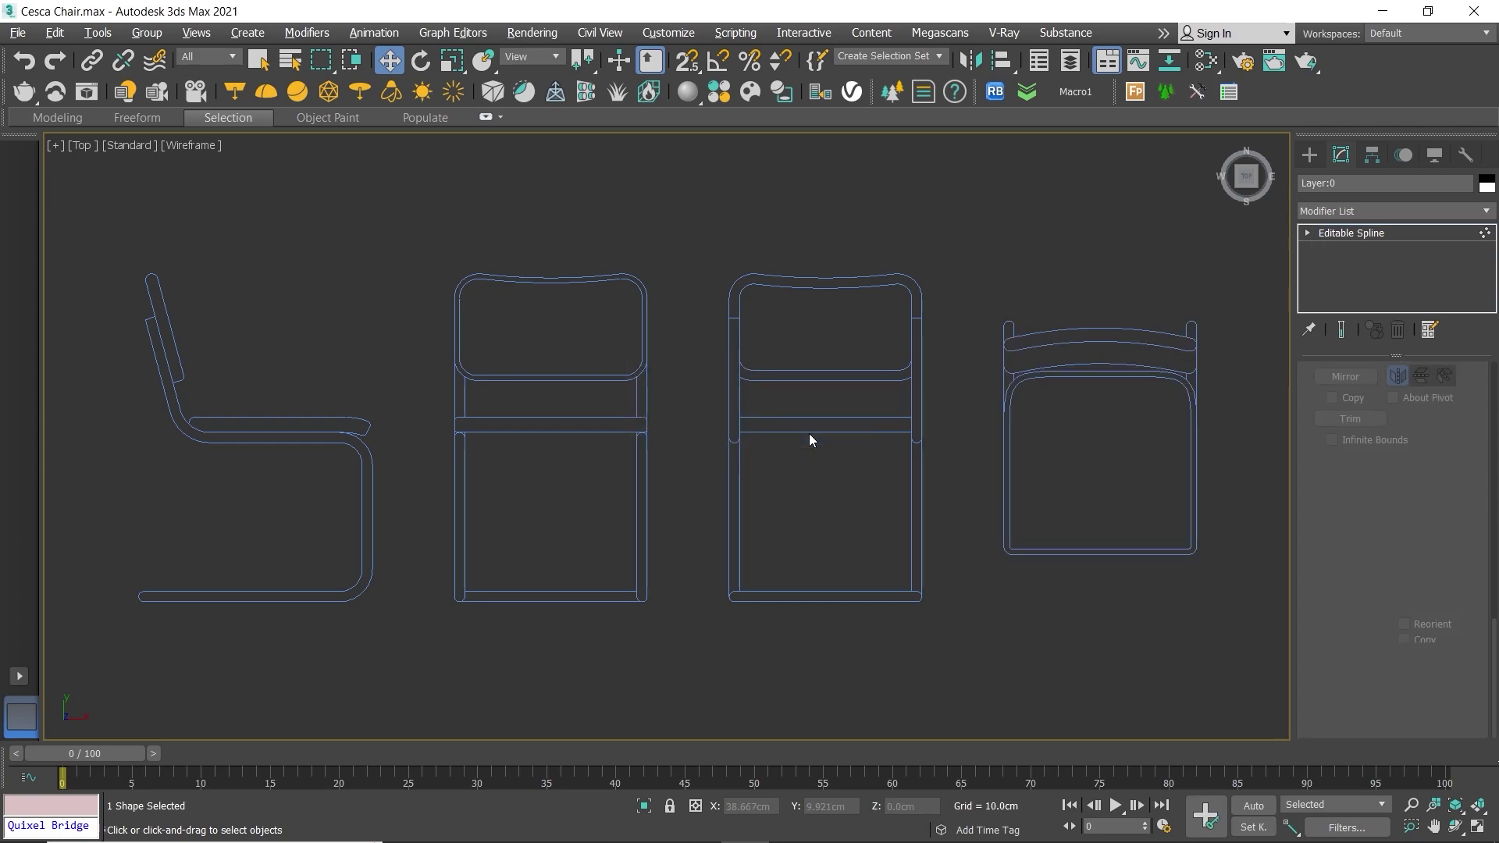
key(ctrl+d)
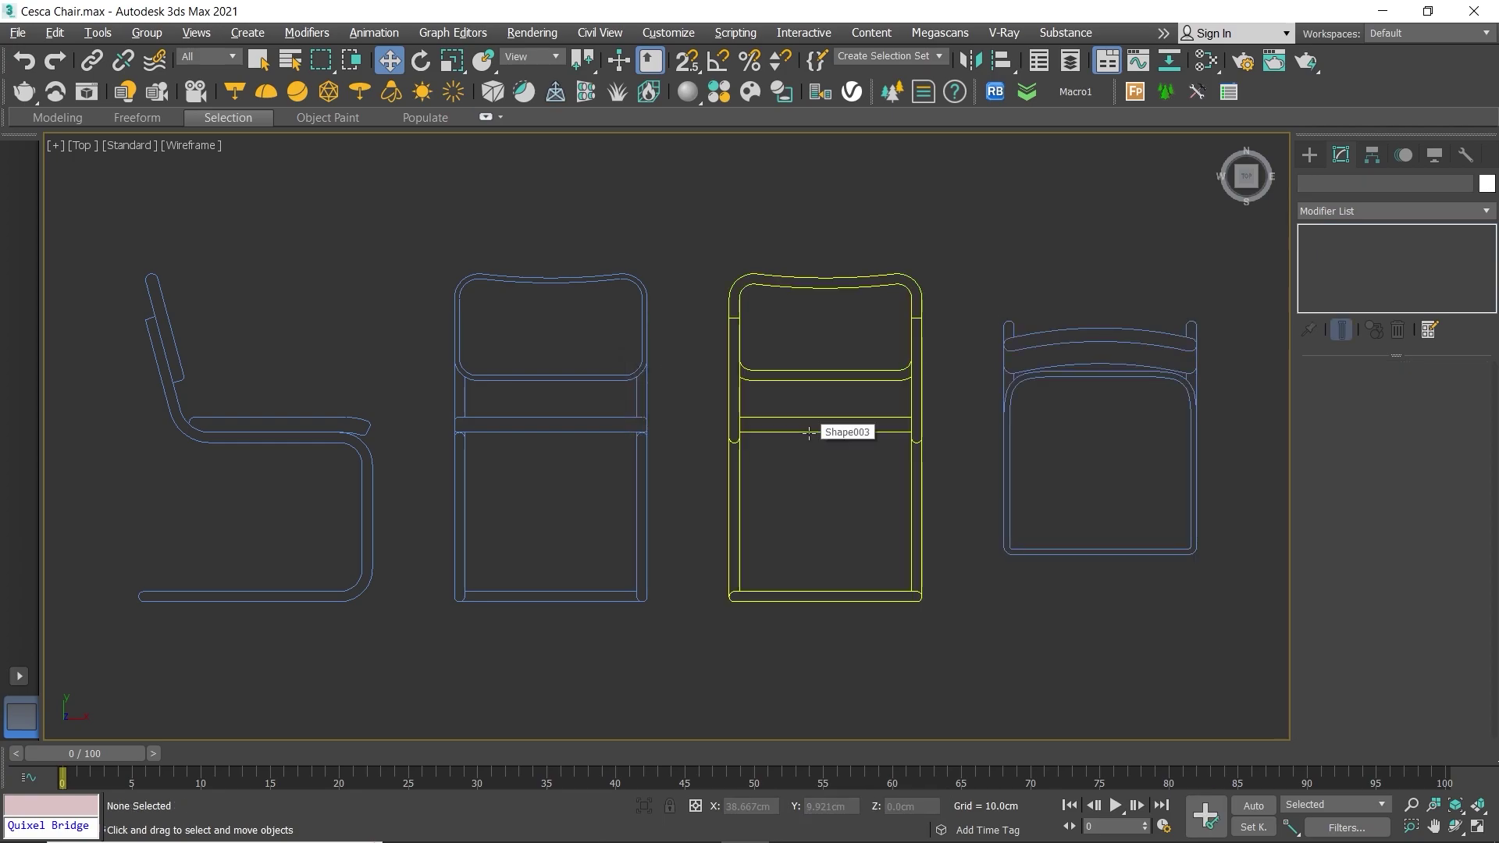
key(alt+w)
Step: Select all four outlines and use Affect Pivot Only with Center to Object
click(887, 462)
key(alt+w)
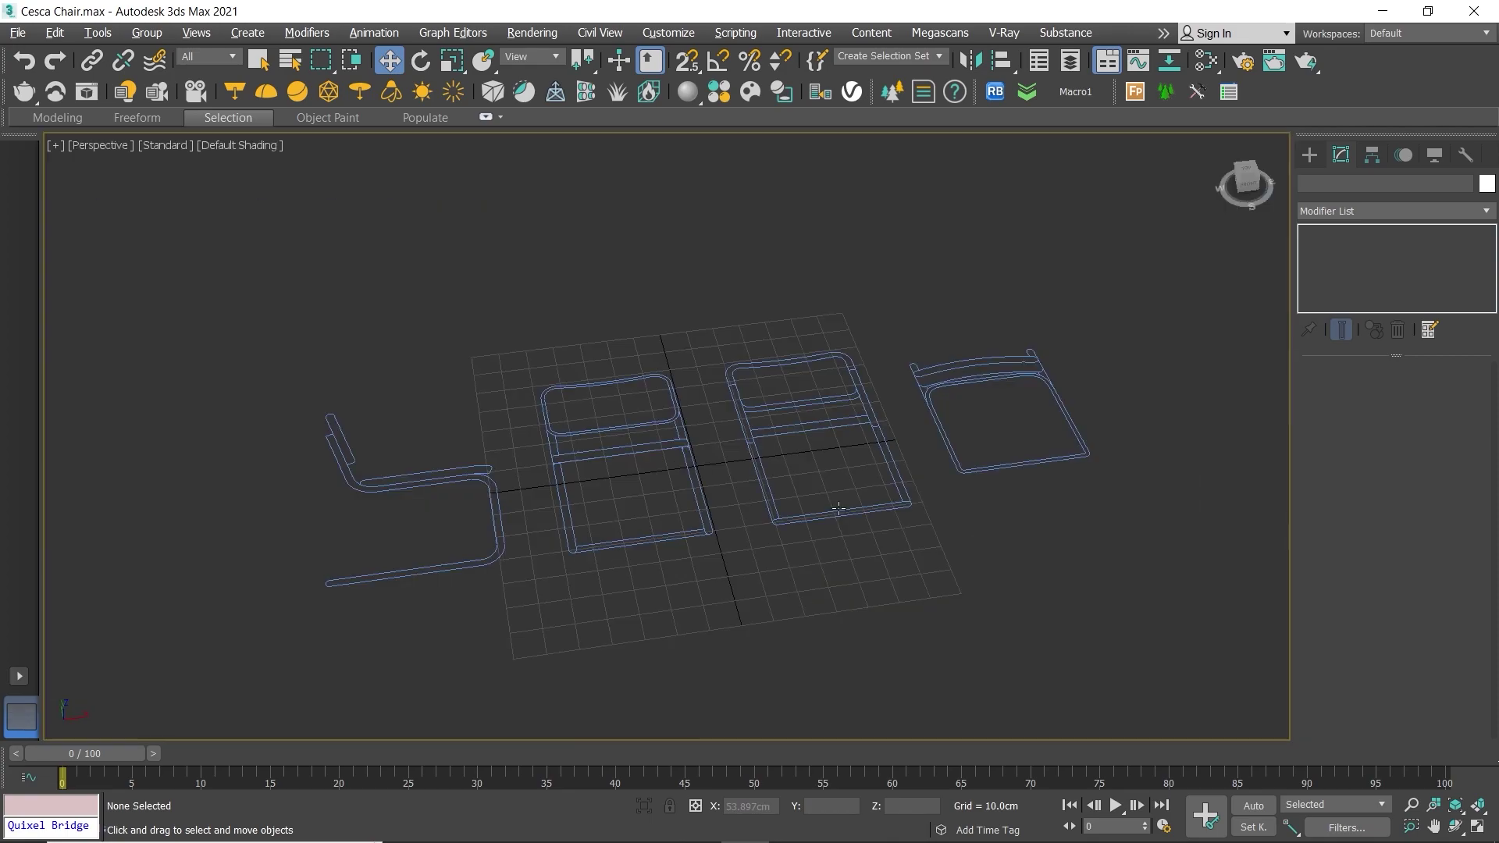
alt+middle_drag(838, 508, 688, 422)
drag(537, 313, 750, 477)
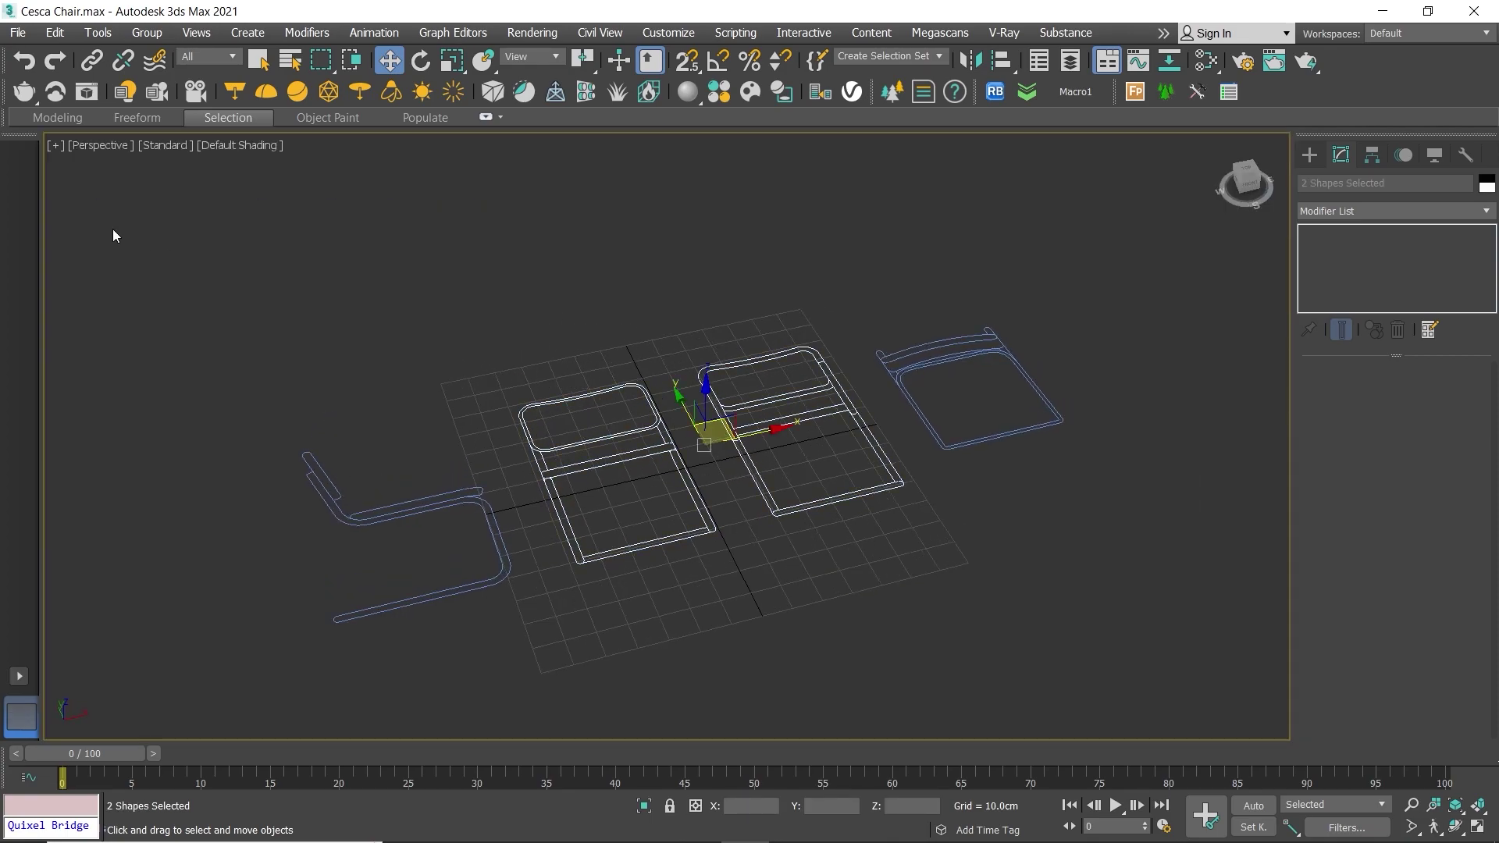
drag(896, 556, 898, 555)
click(1378, 155)
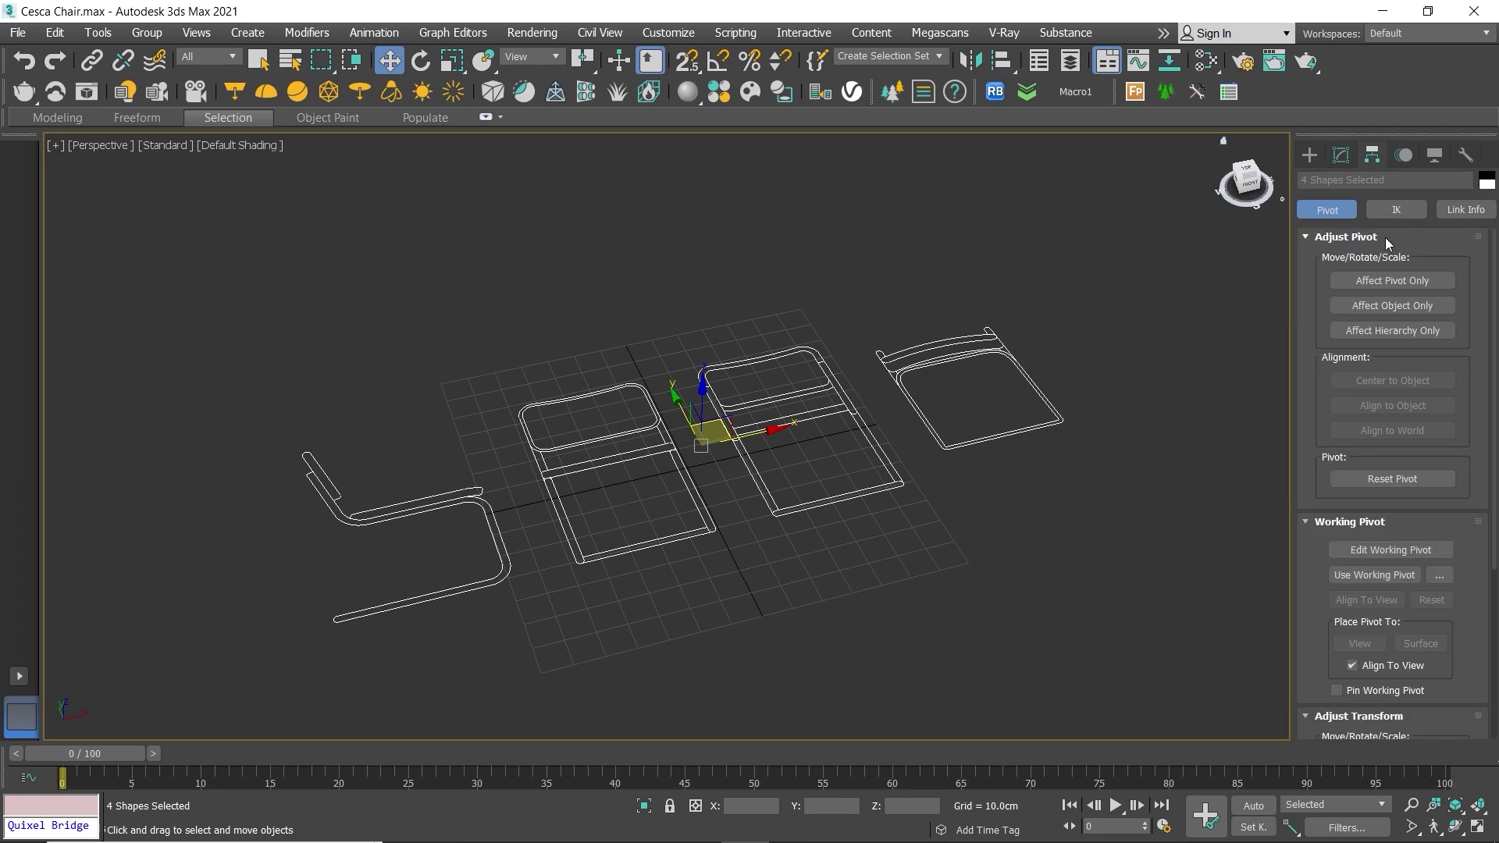
click(1387, 281)
click(1389, 380)
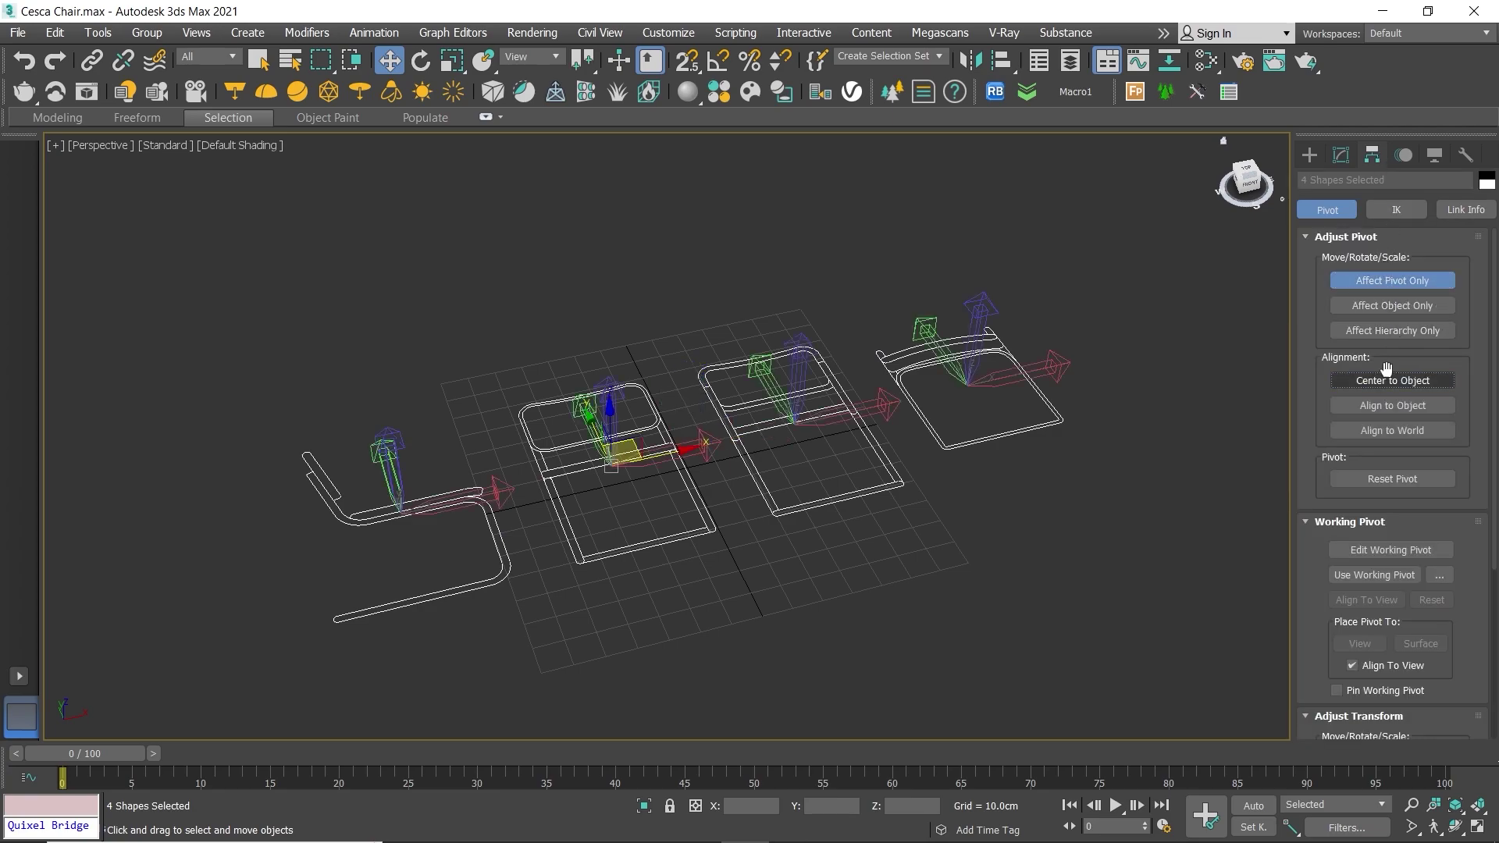
click(1391, 281)
drag(768, 469, 766, 466)
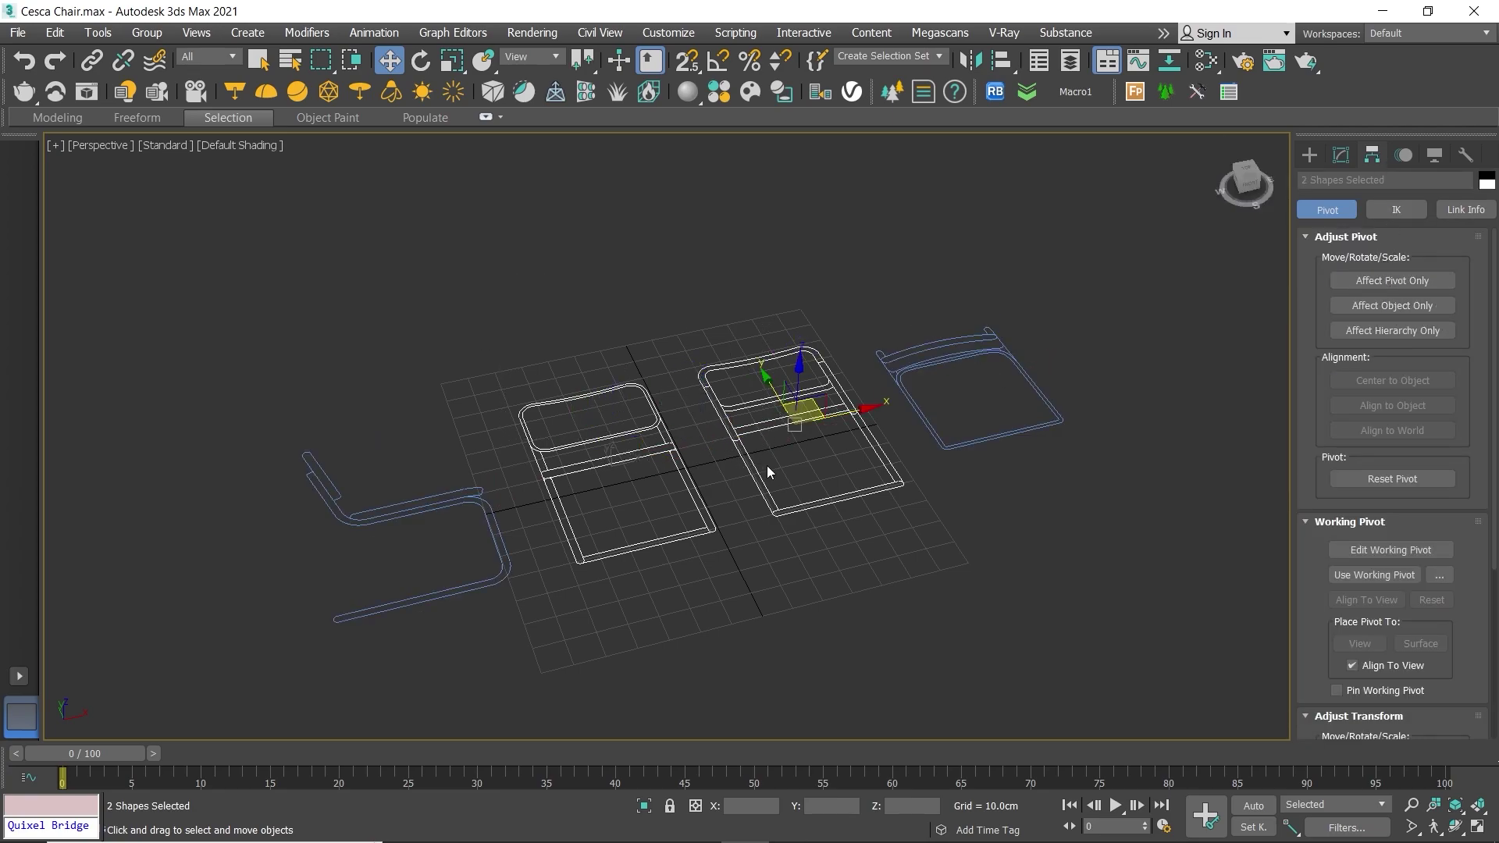
Step: Rotate the two middle outlines upright with angle snap on
key(e)
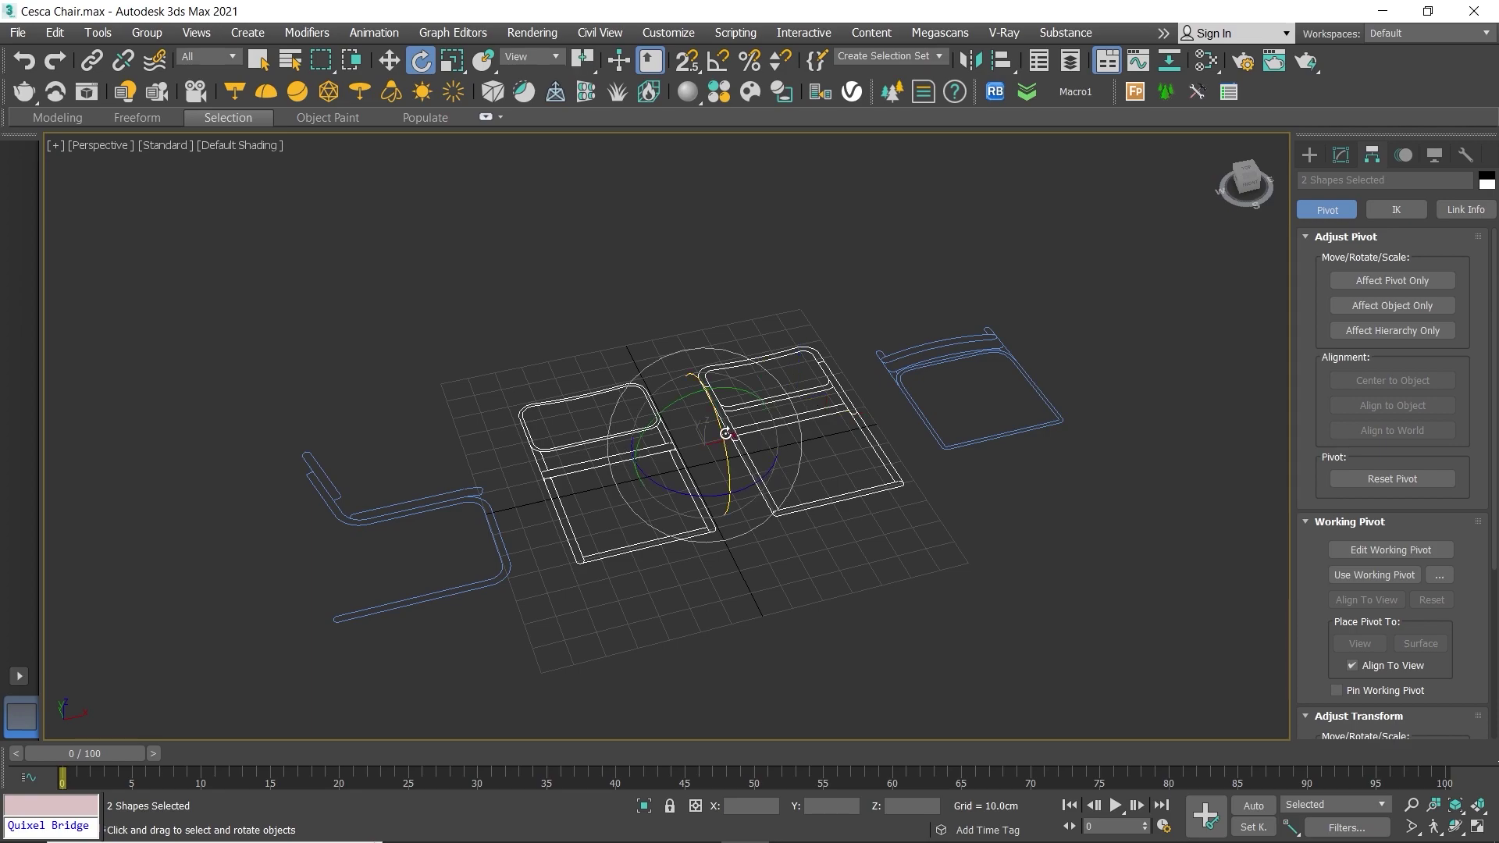
key(a)
mouse_move(724, 432)
mouse_down()
mouse_move(745, 496)
mouse_move(743, 476)
mouse_up()
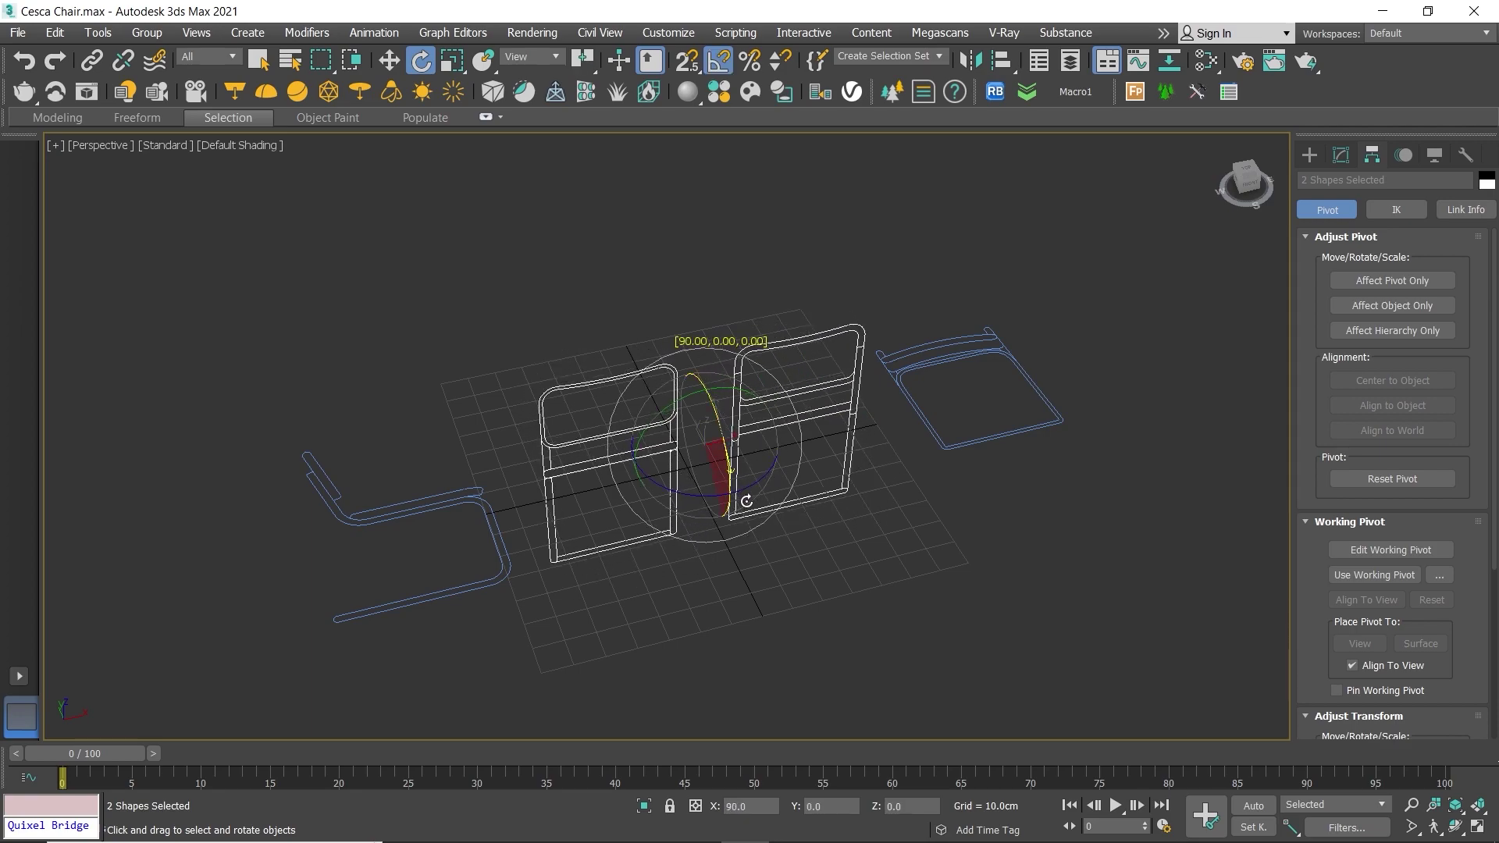
alt+middle_drag(744, 476, 753, 464)
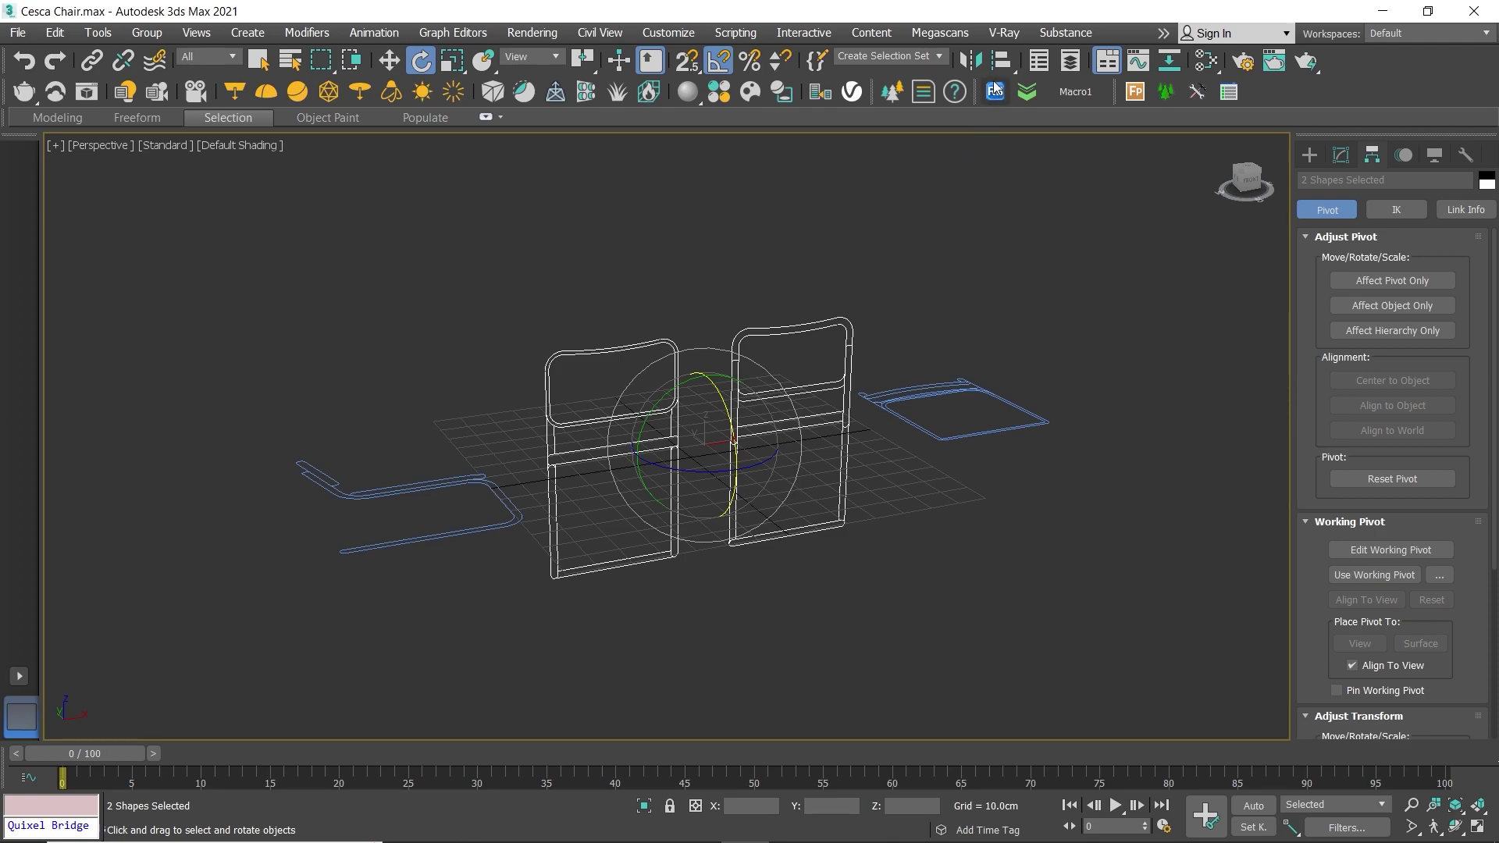
Step: Align the upright outlines' minimum Z to the seat outline's maximum
click(1002, 60)
click(932, 422)
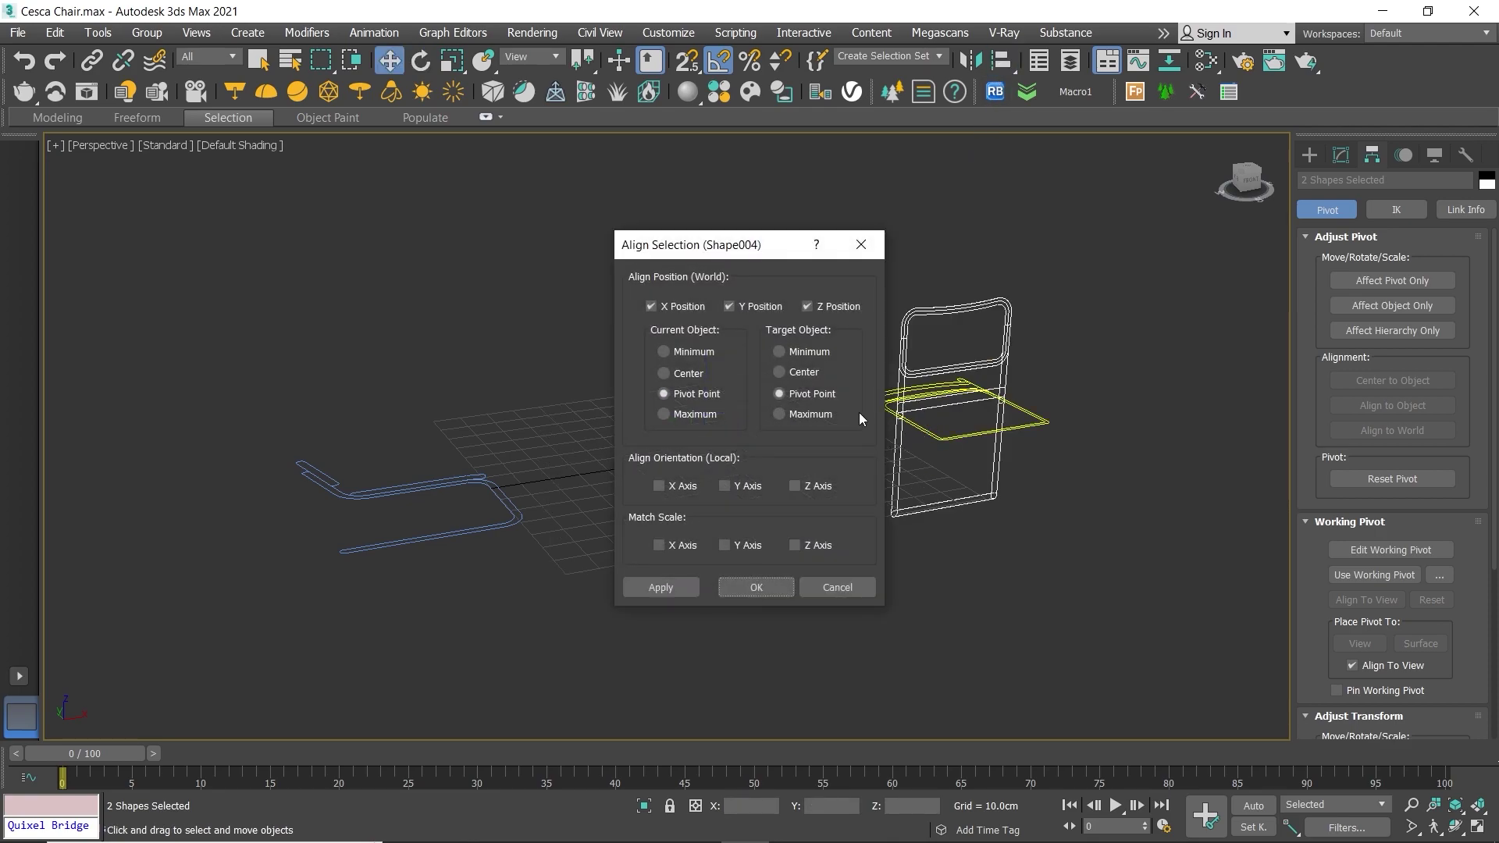
click(663, 352)
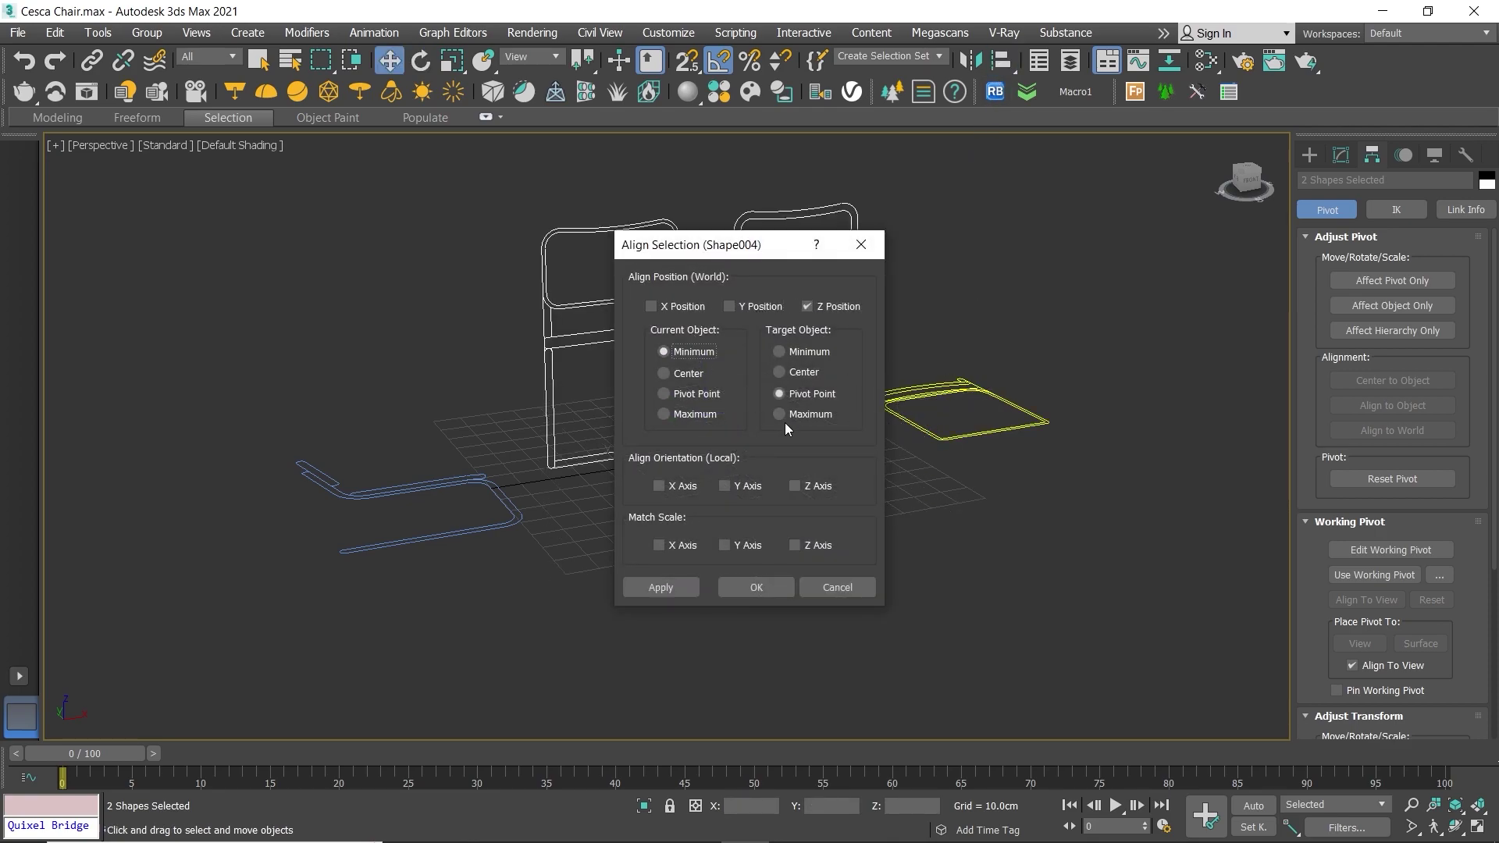
click(779, 414)
click(692, 588)
key(Return)
Step: Rotate the side-view outline 90° to stand upright
click(428, 491)
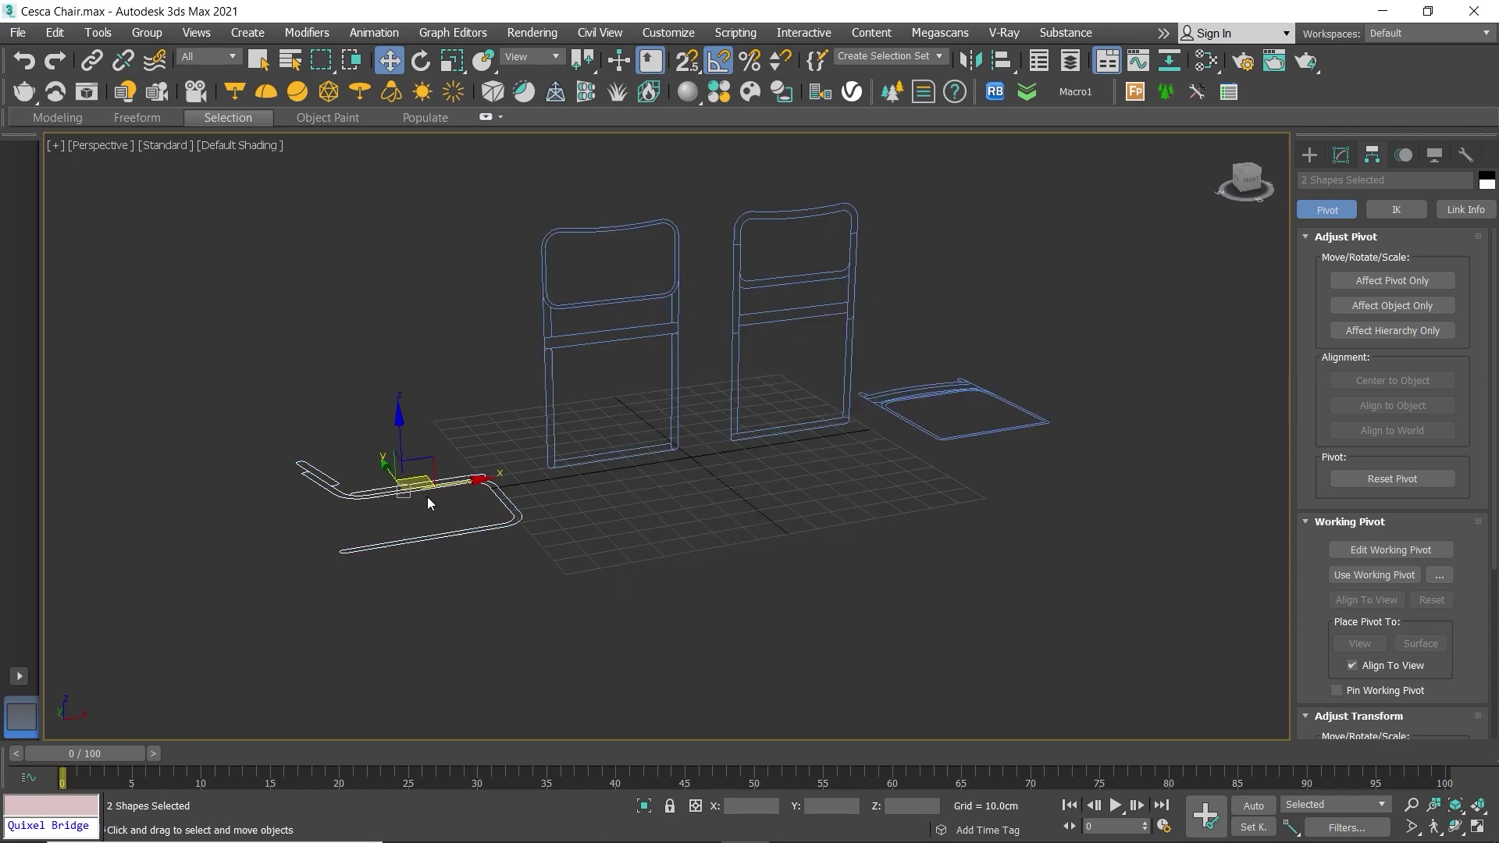
key(e)
mouse_move(419, 478)
mouse_down()
mouse_move(388, 517)
mouse_move(318, 516)
mouse_up()
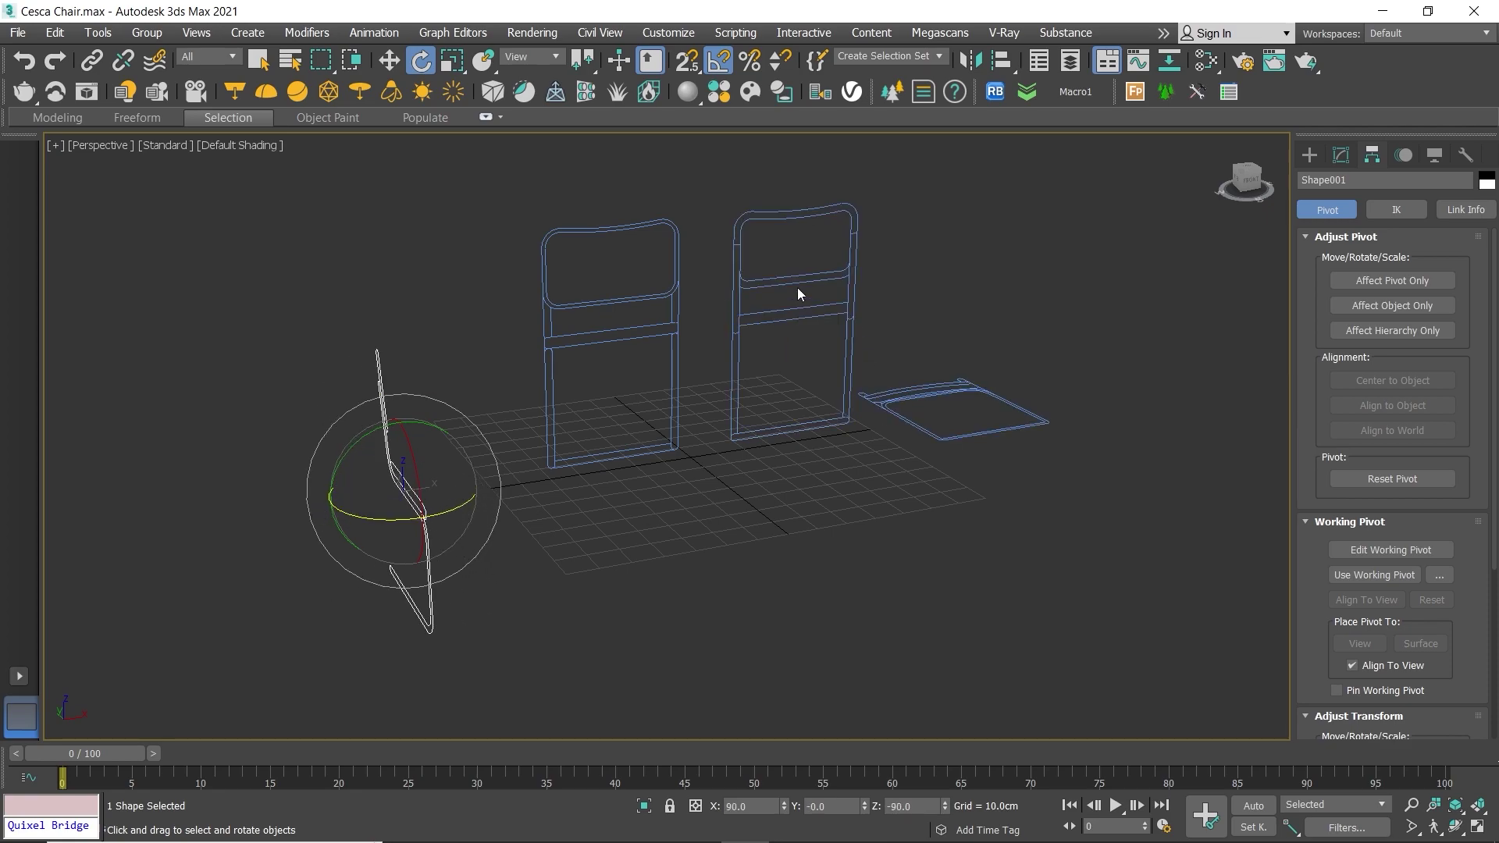
Step: Move one chair back outline behind the grid centre and slide the other forward
click(759, 274)
alt+middle_drag(759, 273, 710, 348)
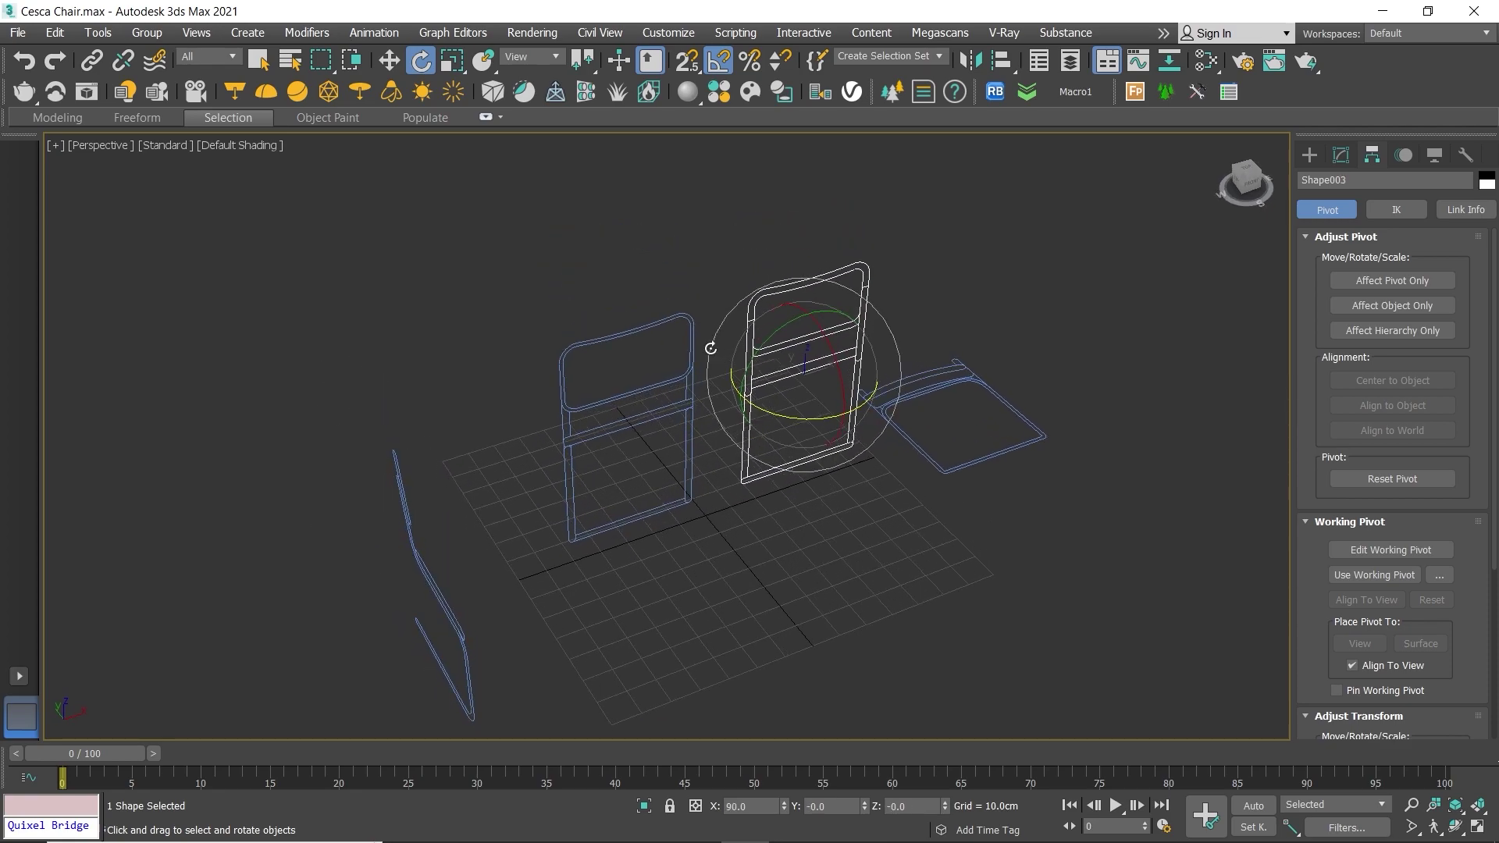
key(w)
drag(819, 356, 587, 314)
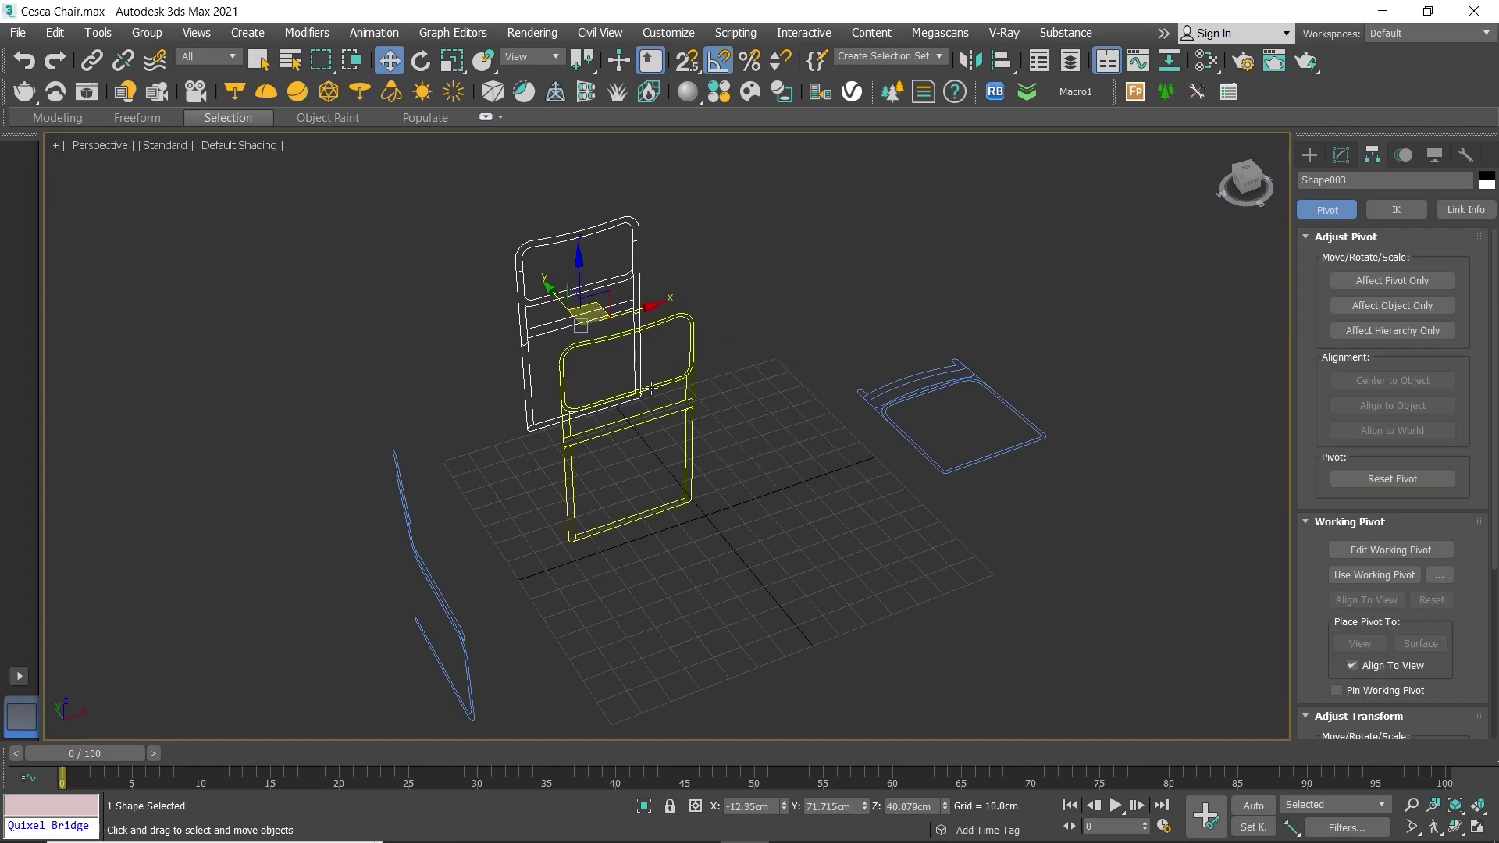
click(641, 392)
scroll(616, 383, down, 3)
drag(589, 372, 903, 228)
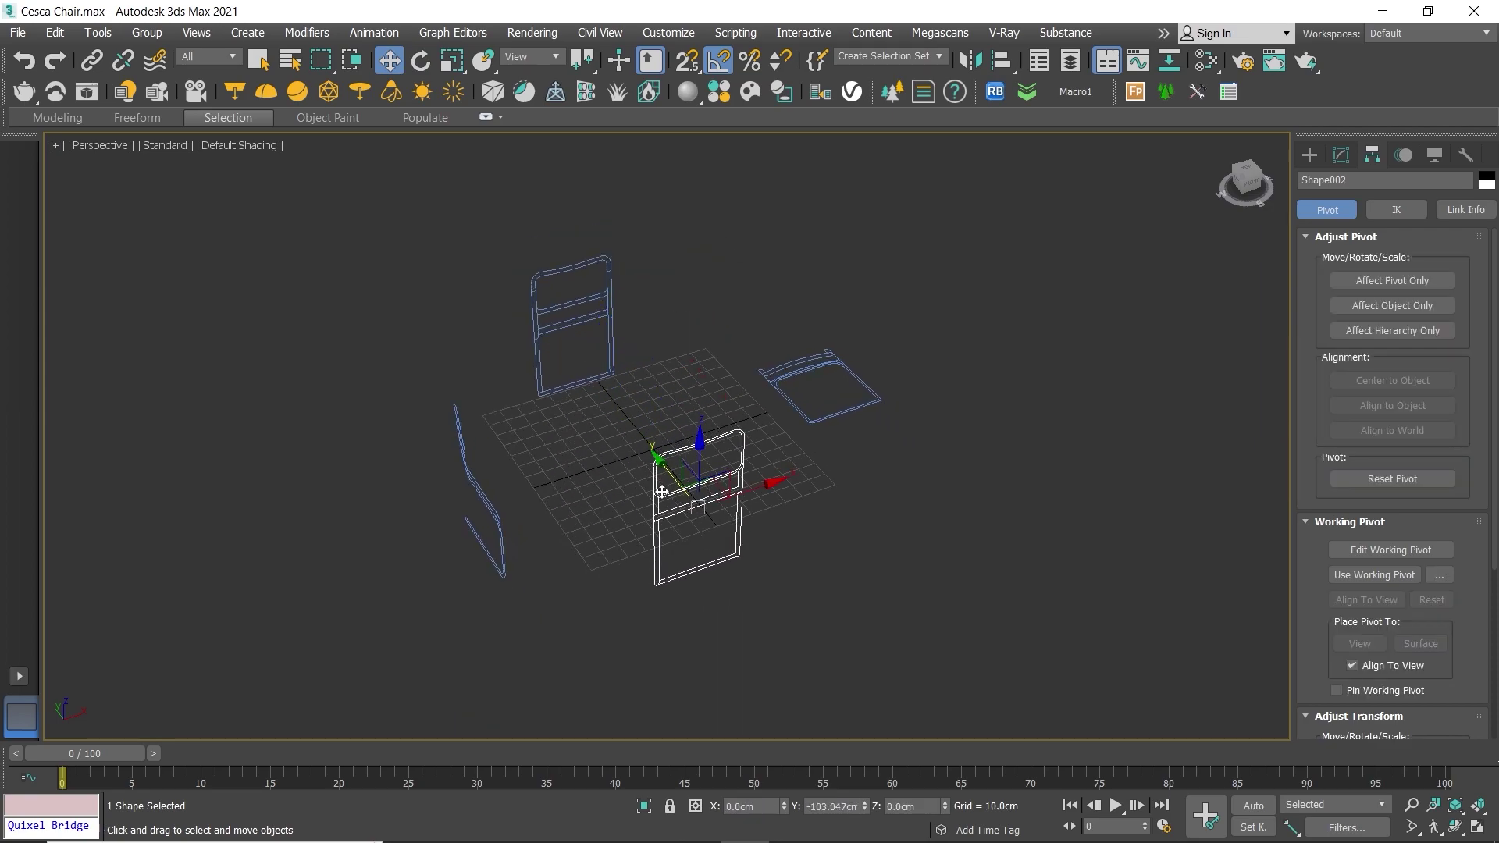
Step: Centre the front outline on the back outline along X (Center to Center)
click(1001, 62)
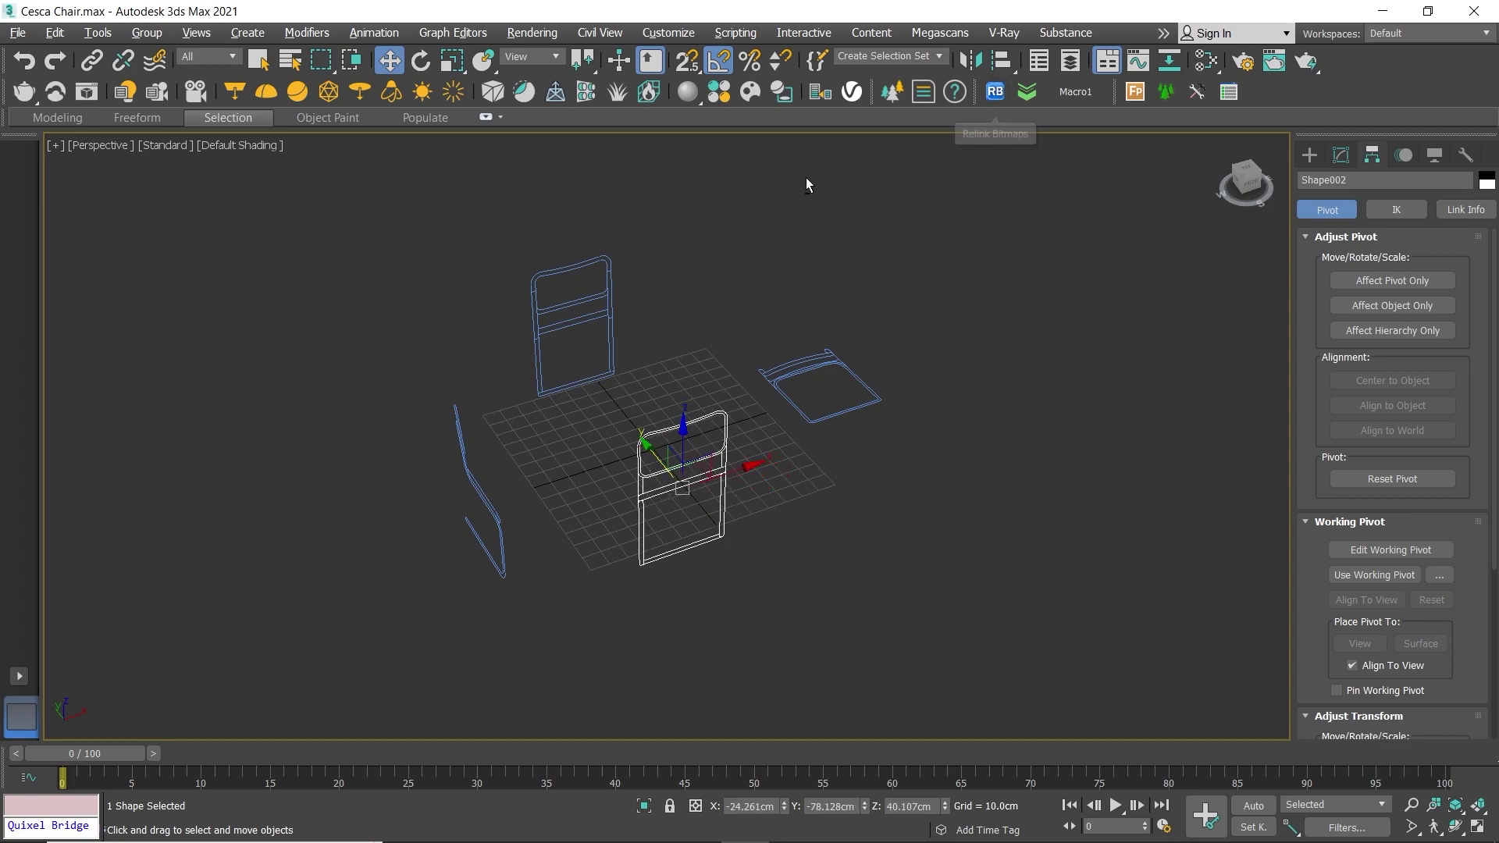
click(611, 301)
drag(723, 246, 995, 235)
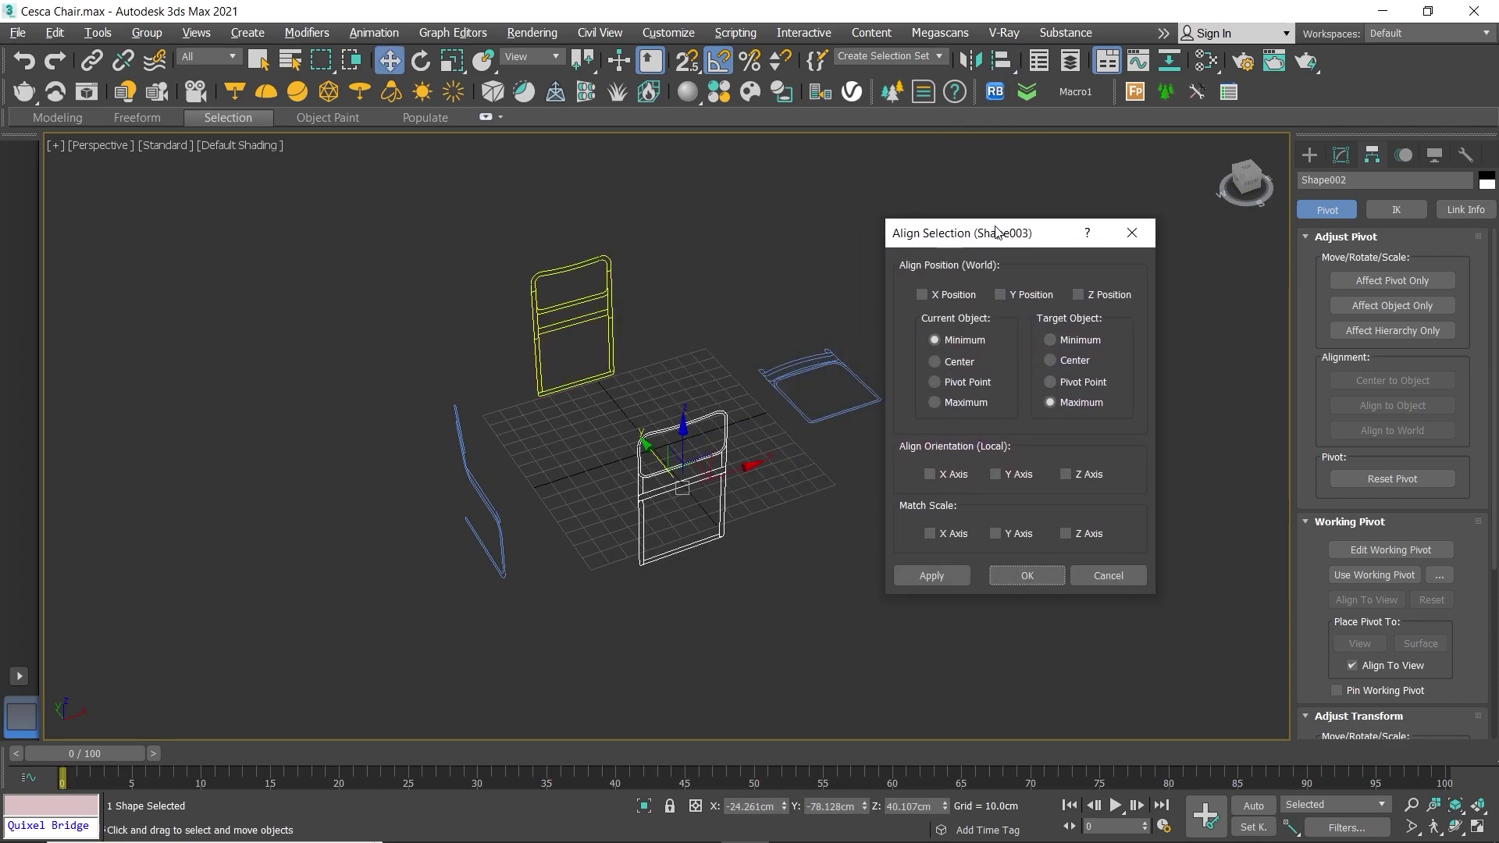
click(923, 294)
click(935, 361)
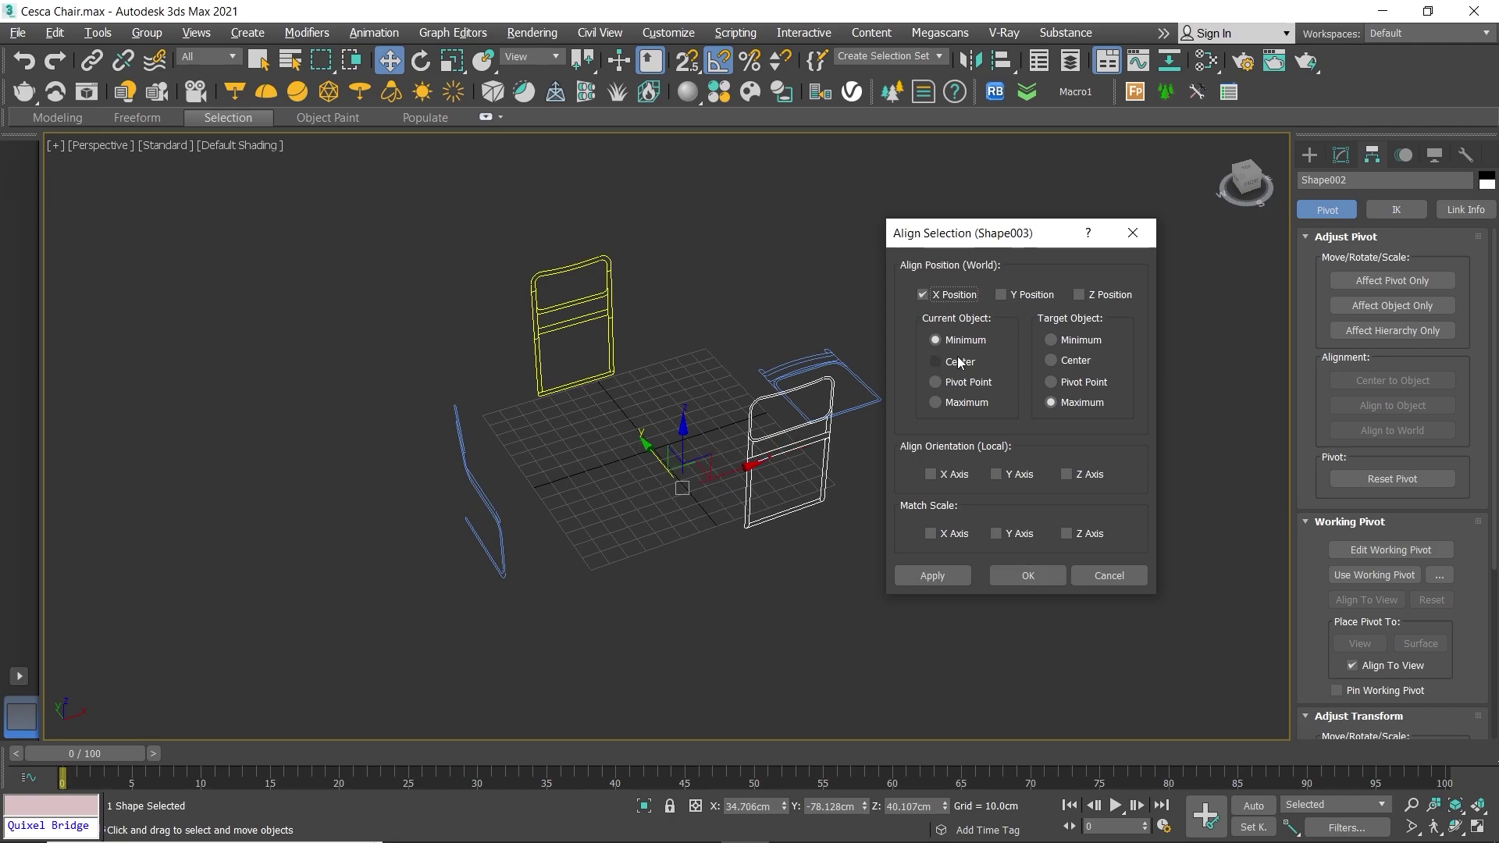
click(1051, 360)
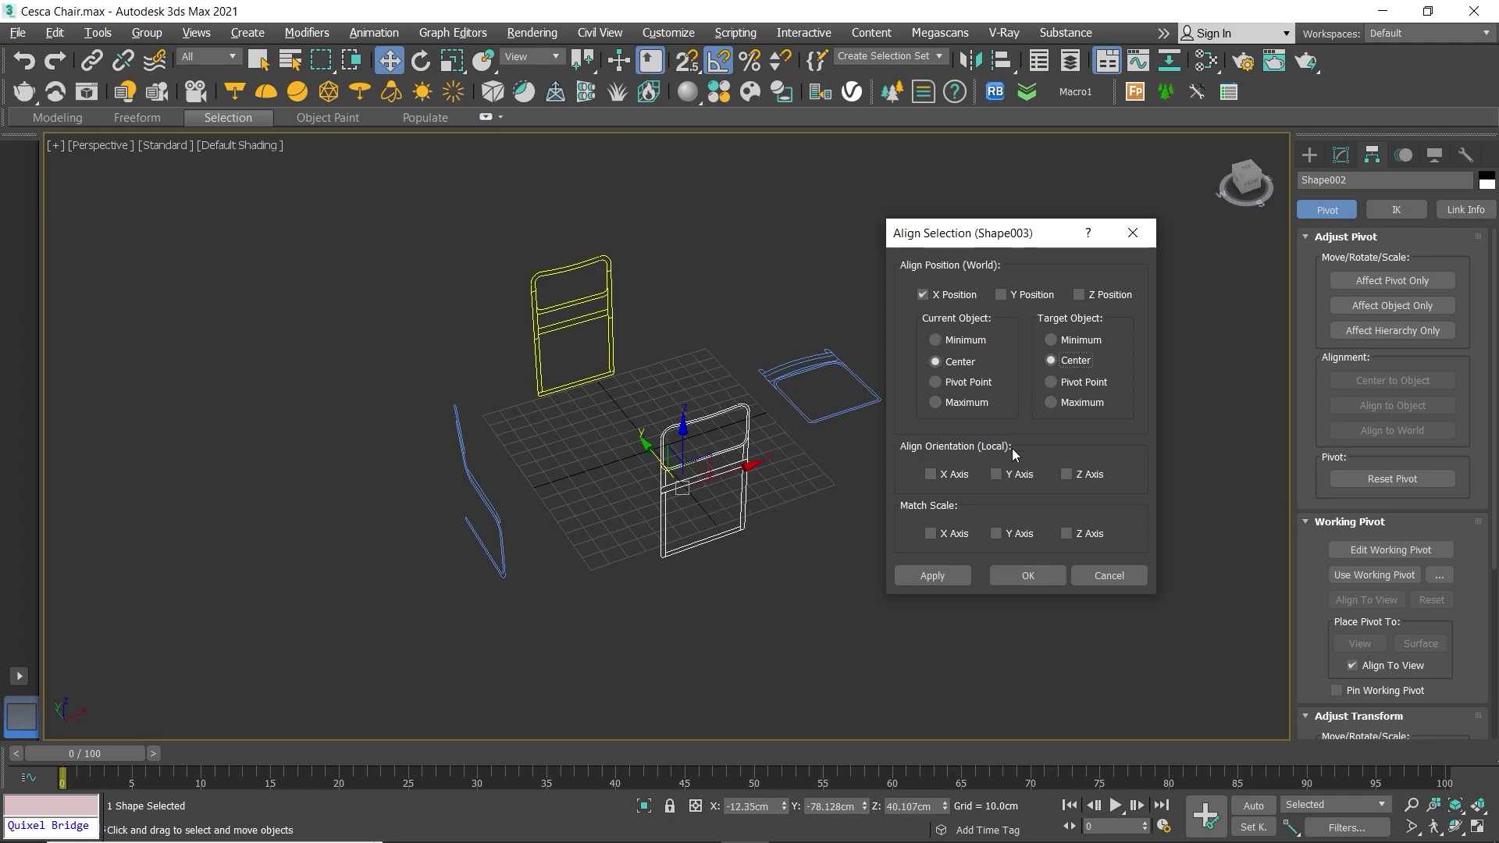
click(1012, 576)
Step: Centre the top-view seat outline on the back outline along X
click(845, 373)
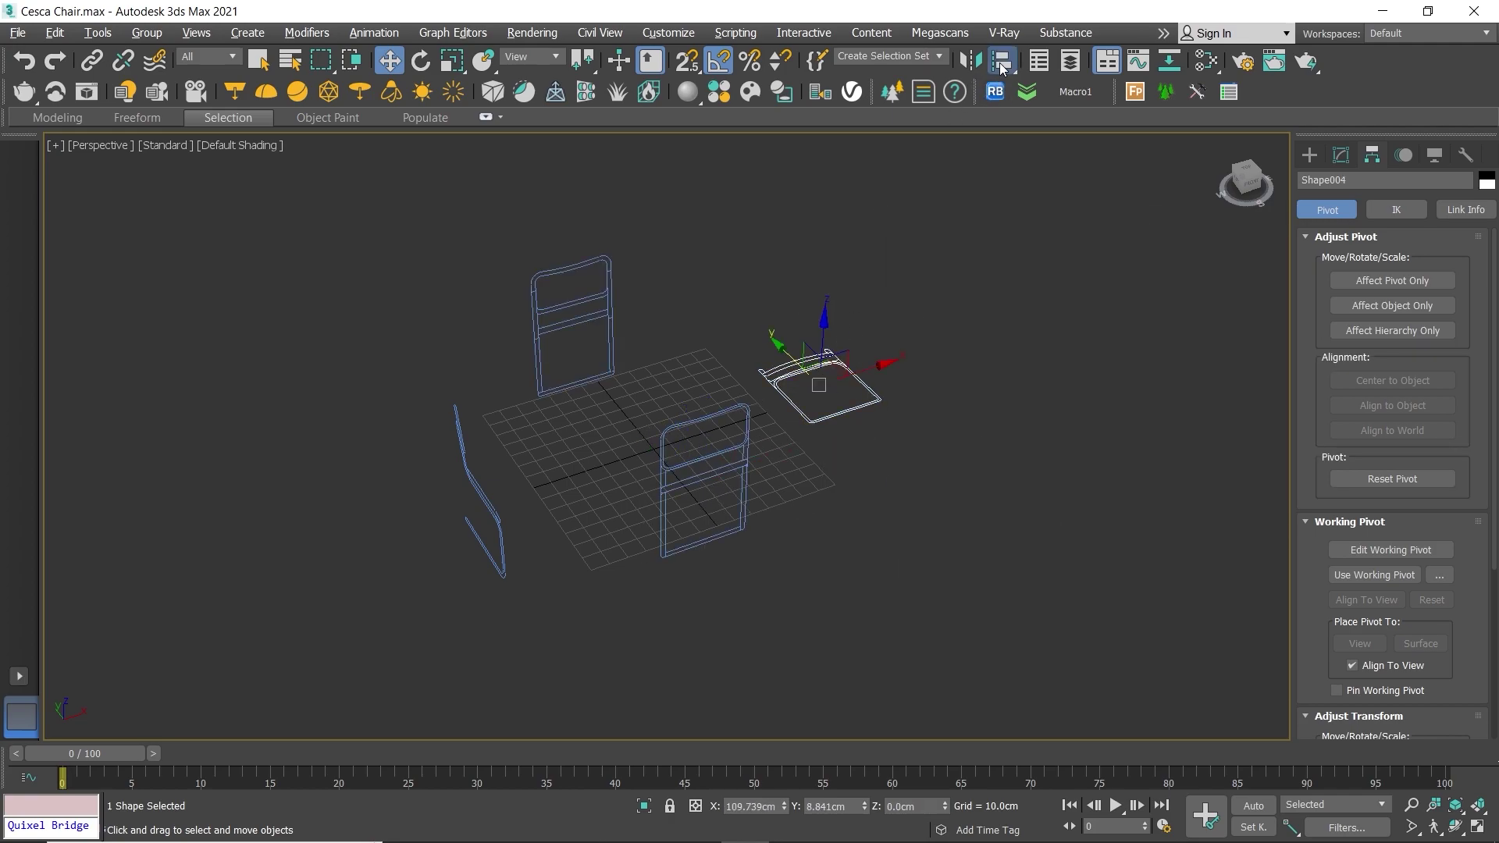
click(1002, 60)
click(608, 290)
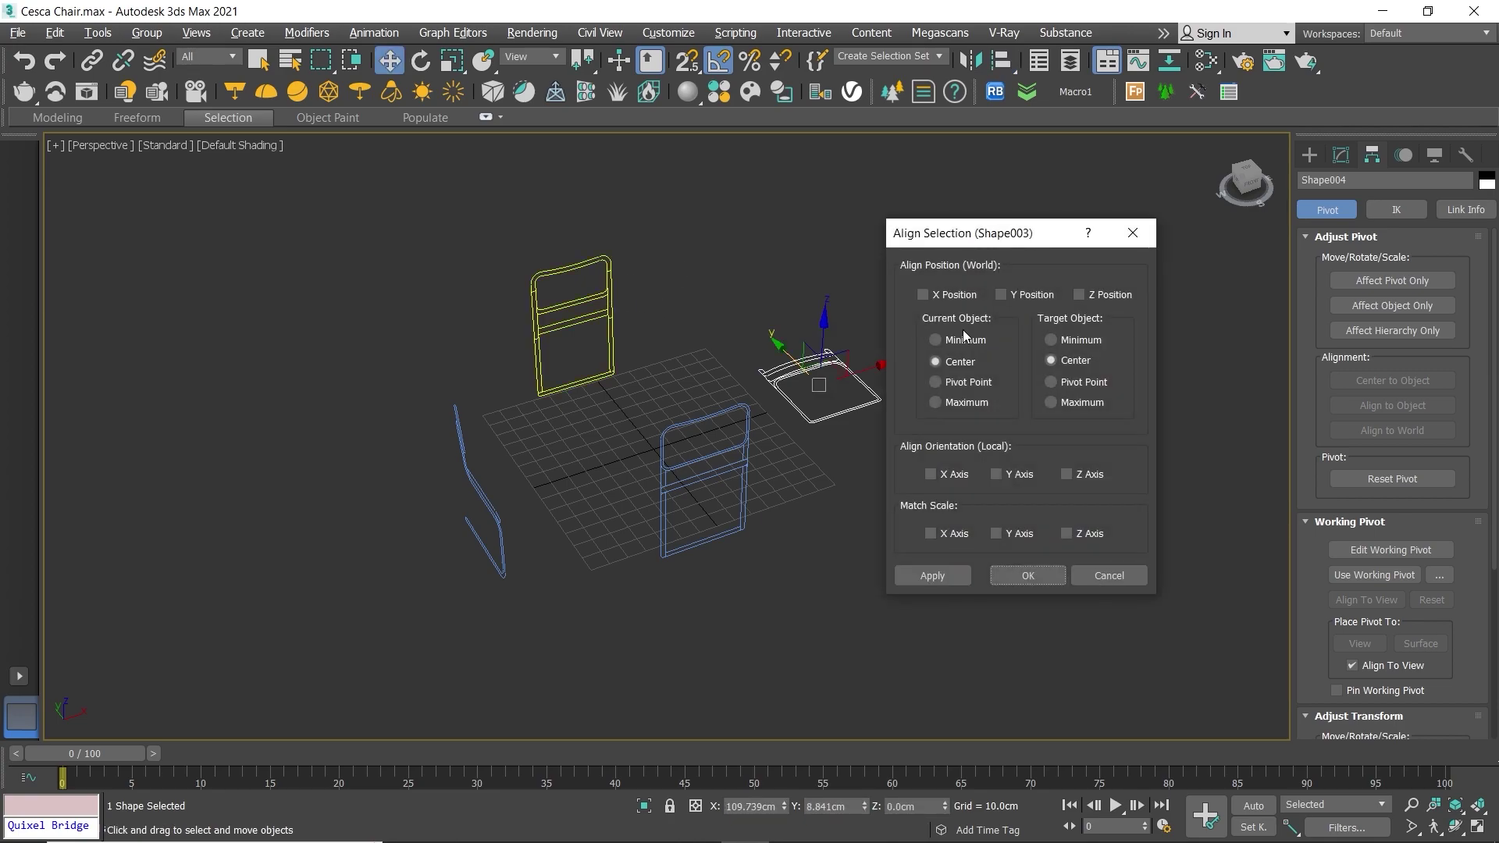
click(923, 294)
click(941, 576)
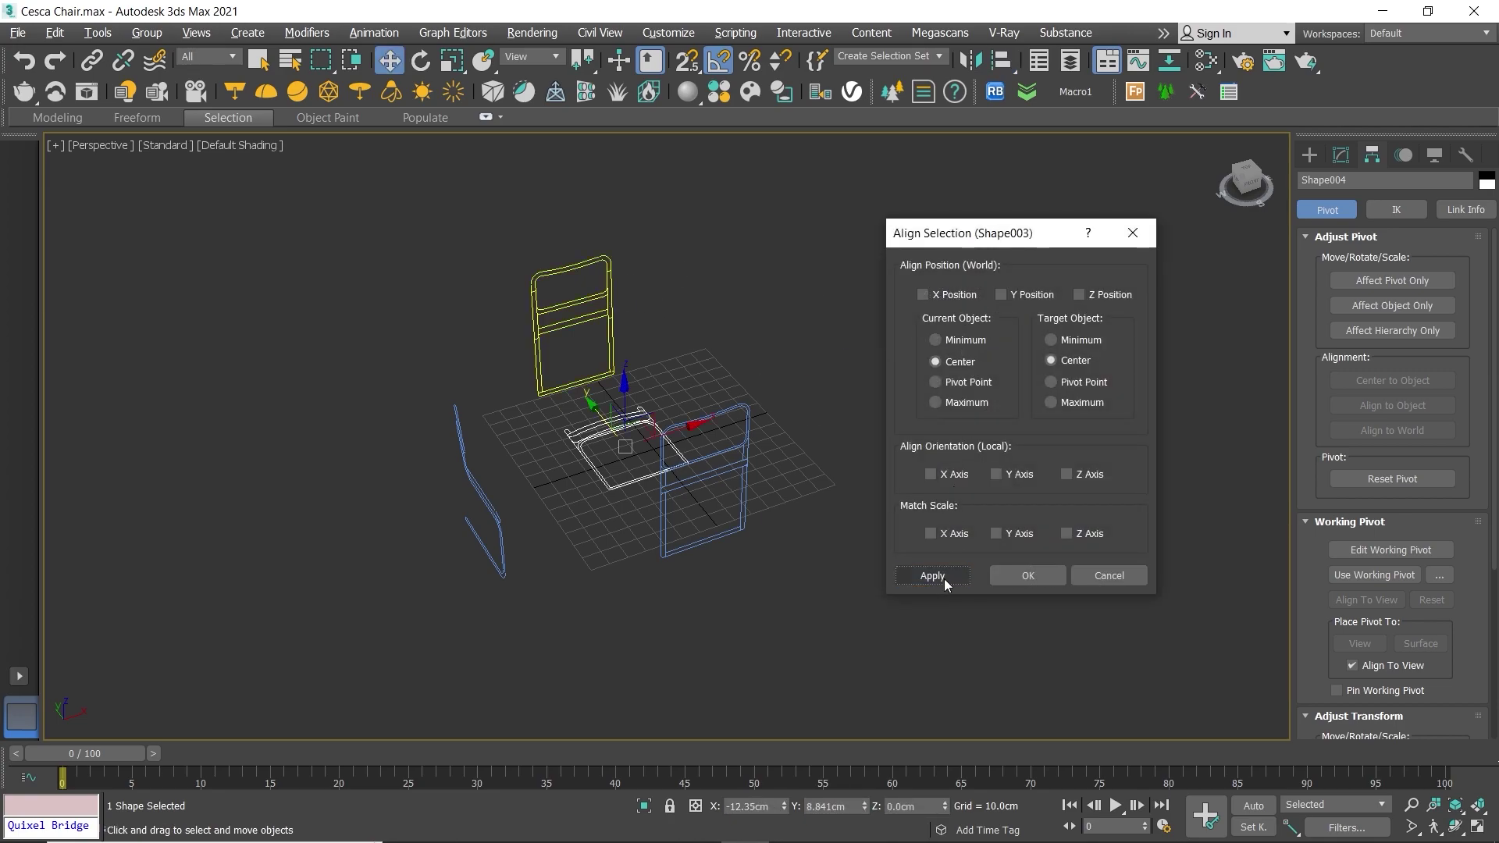
click(1017, 577)
Step: Raise the side profile and align its Z minimum to the seat outline's maximum
click(502, 513)
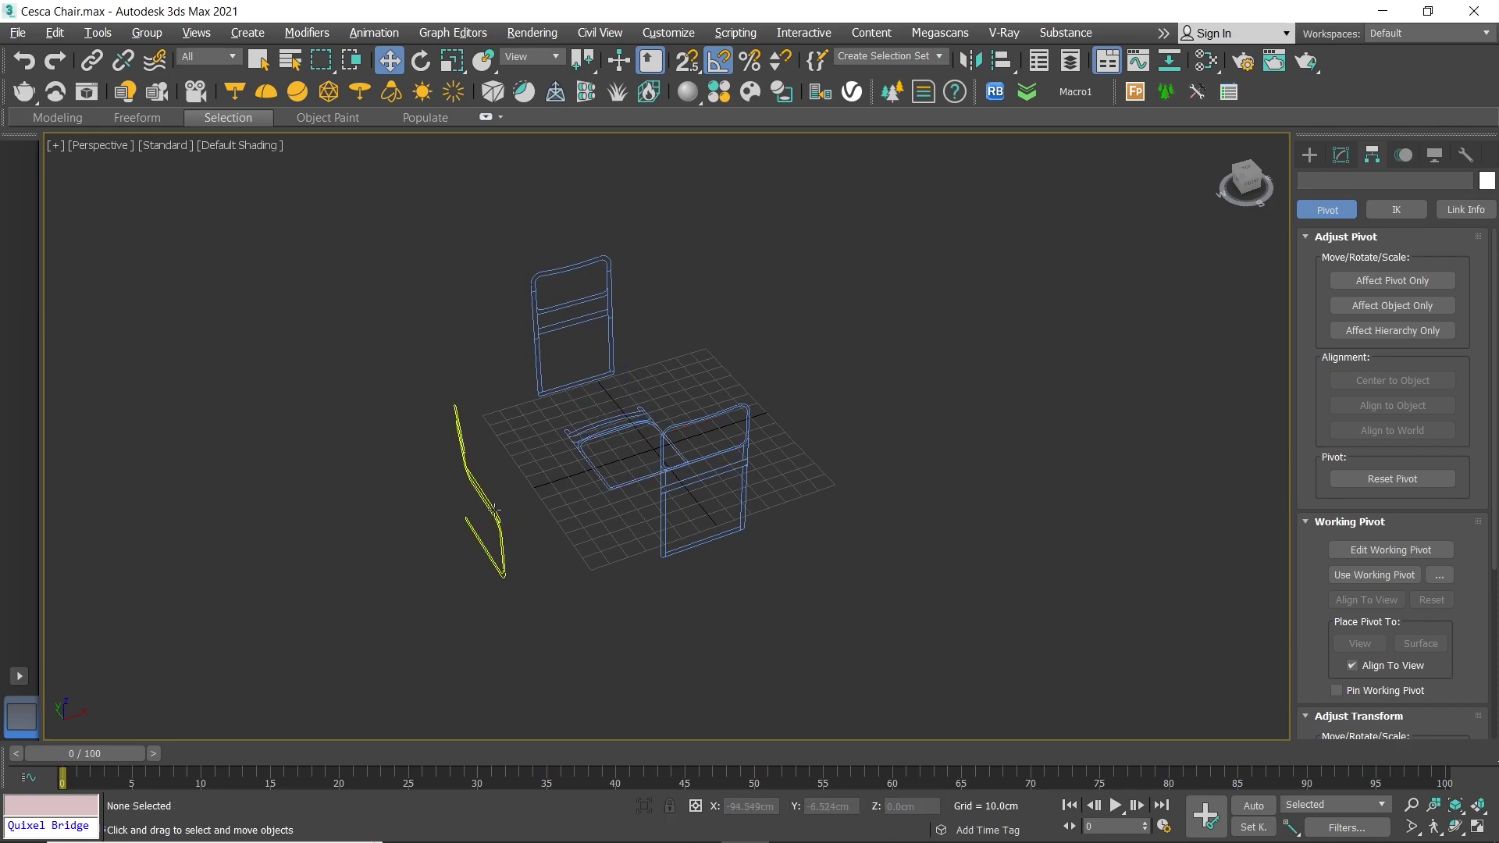
scroll(495, 495, up, 3)
mouse_move(563, 479)
middle_down()
mouse_move(612, 476)
mouse_move(623, 529)
middle_up()
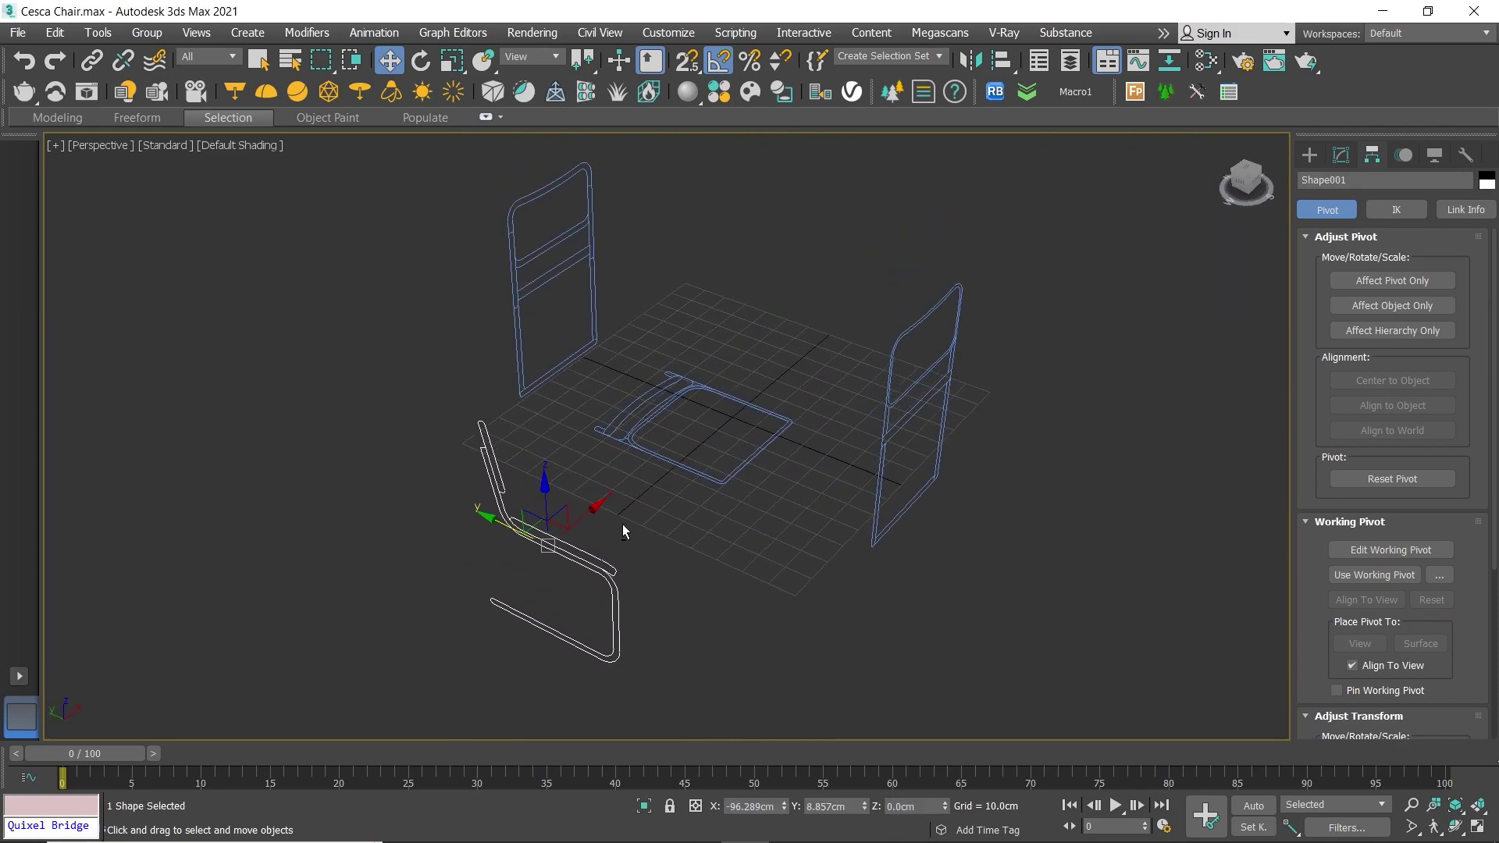
drag(546, 509, 542, 451)
click(1001, 61)
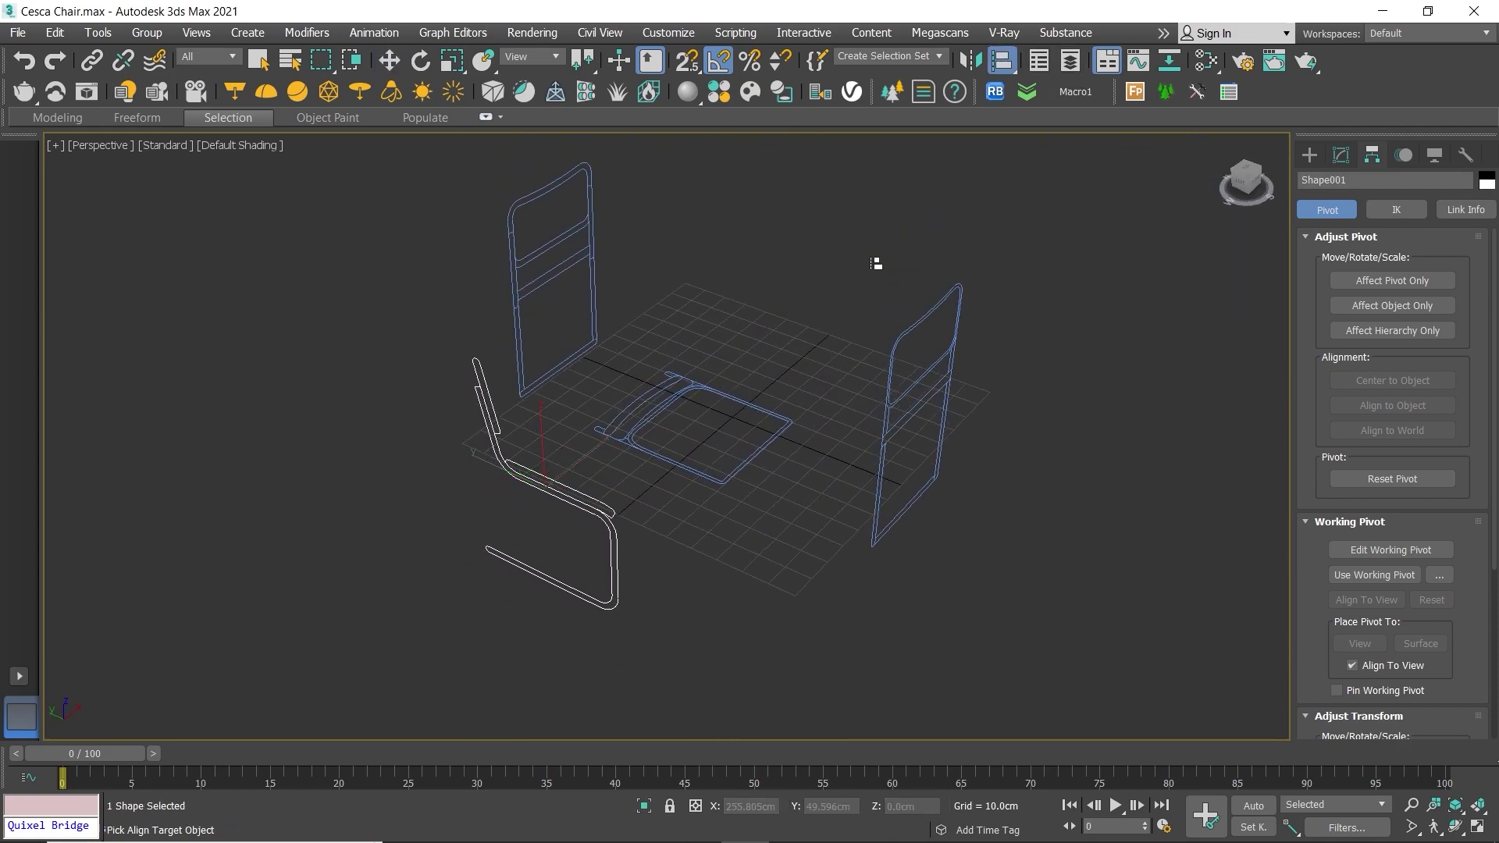
click(766, 429)
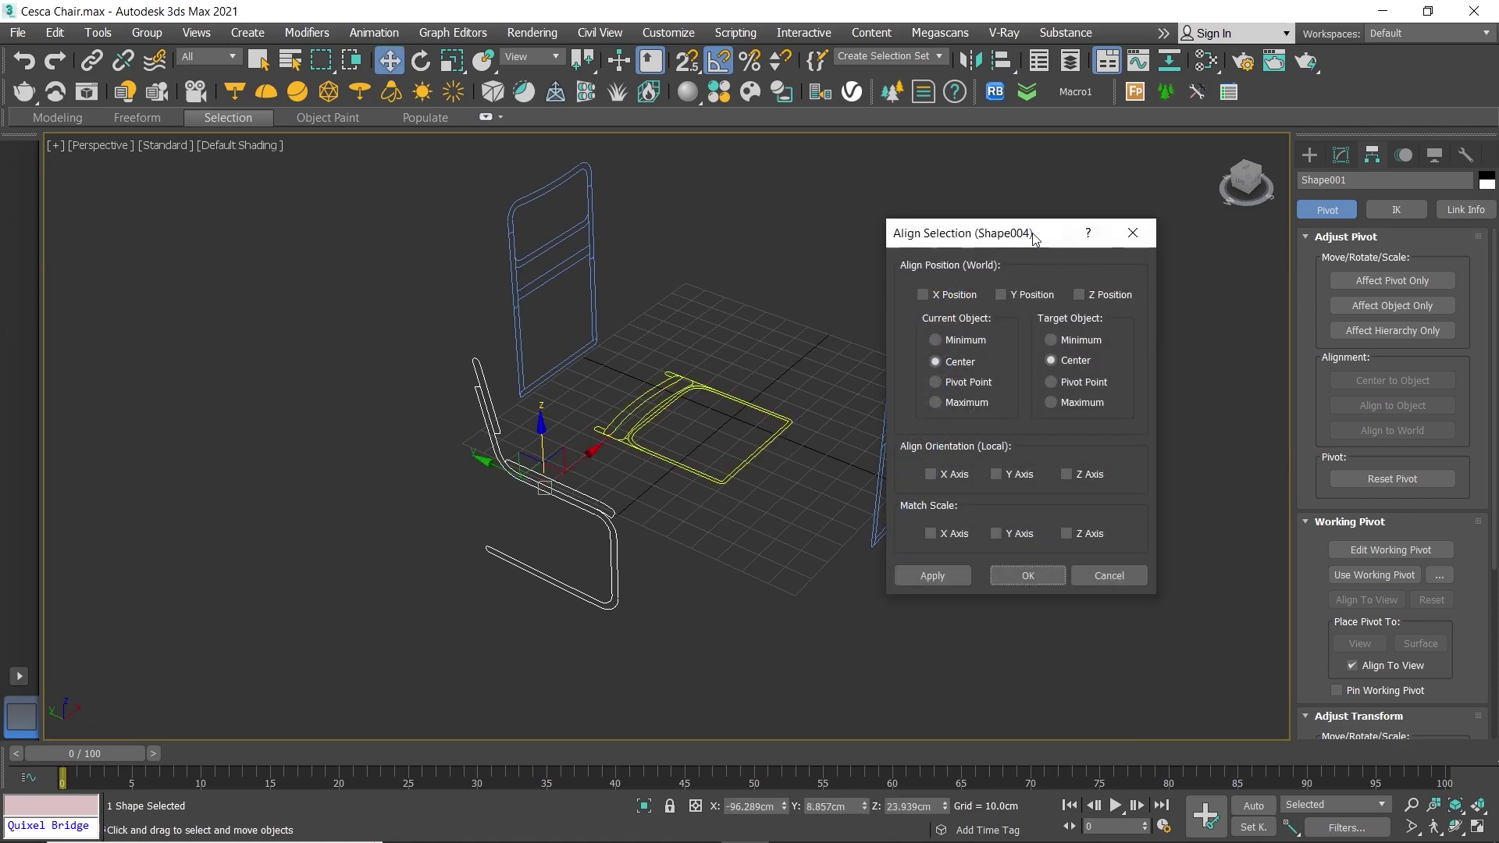
drag(1035, 237, 1097, 225)
click(1141, 282)
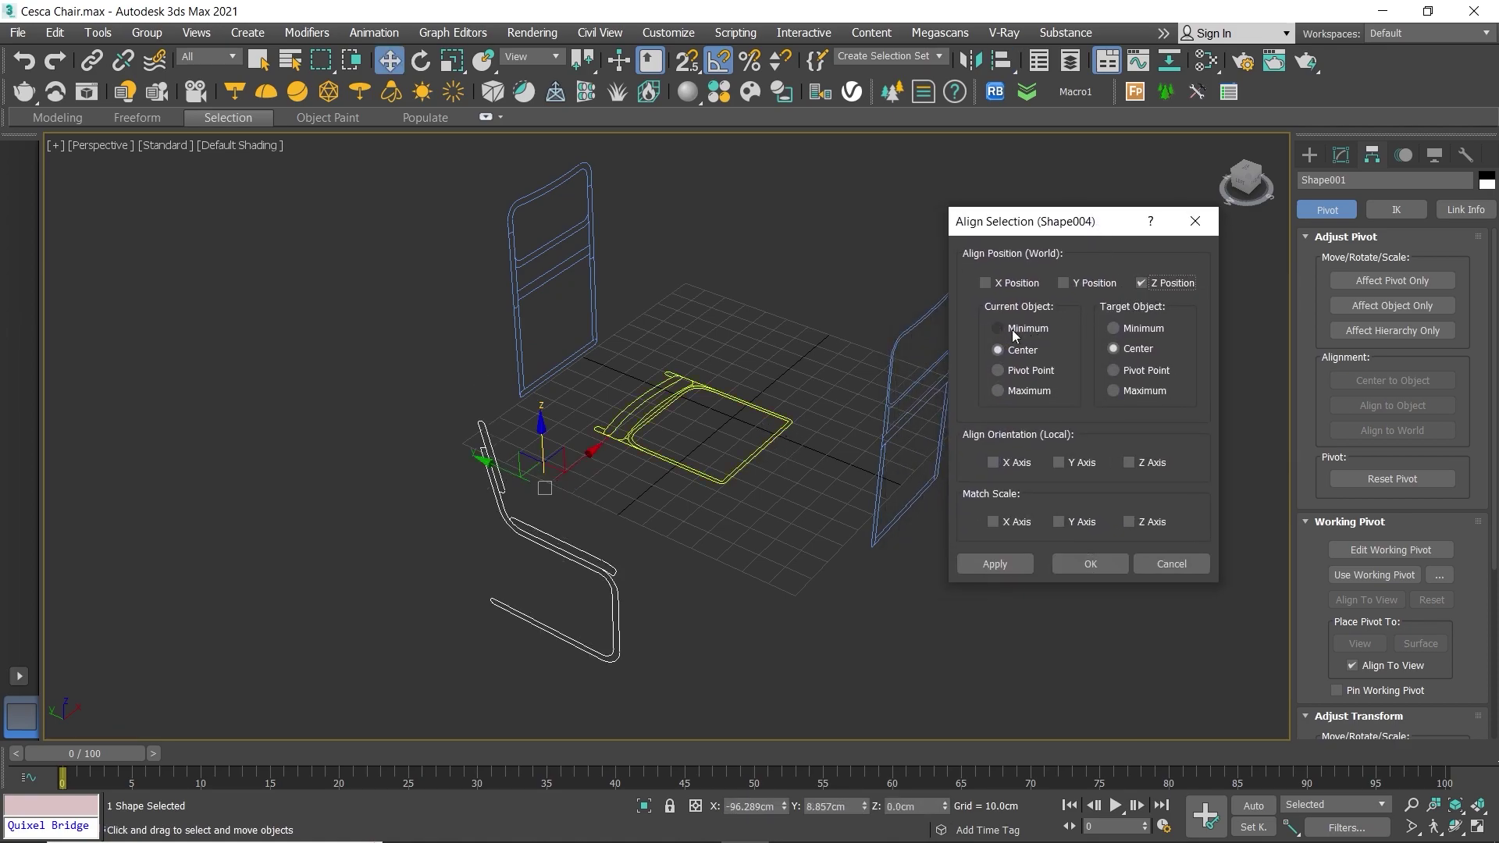
click(997, 328)
click(1137, 396)
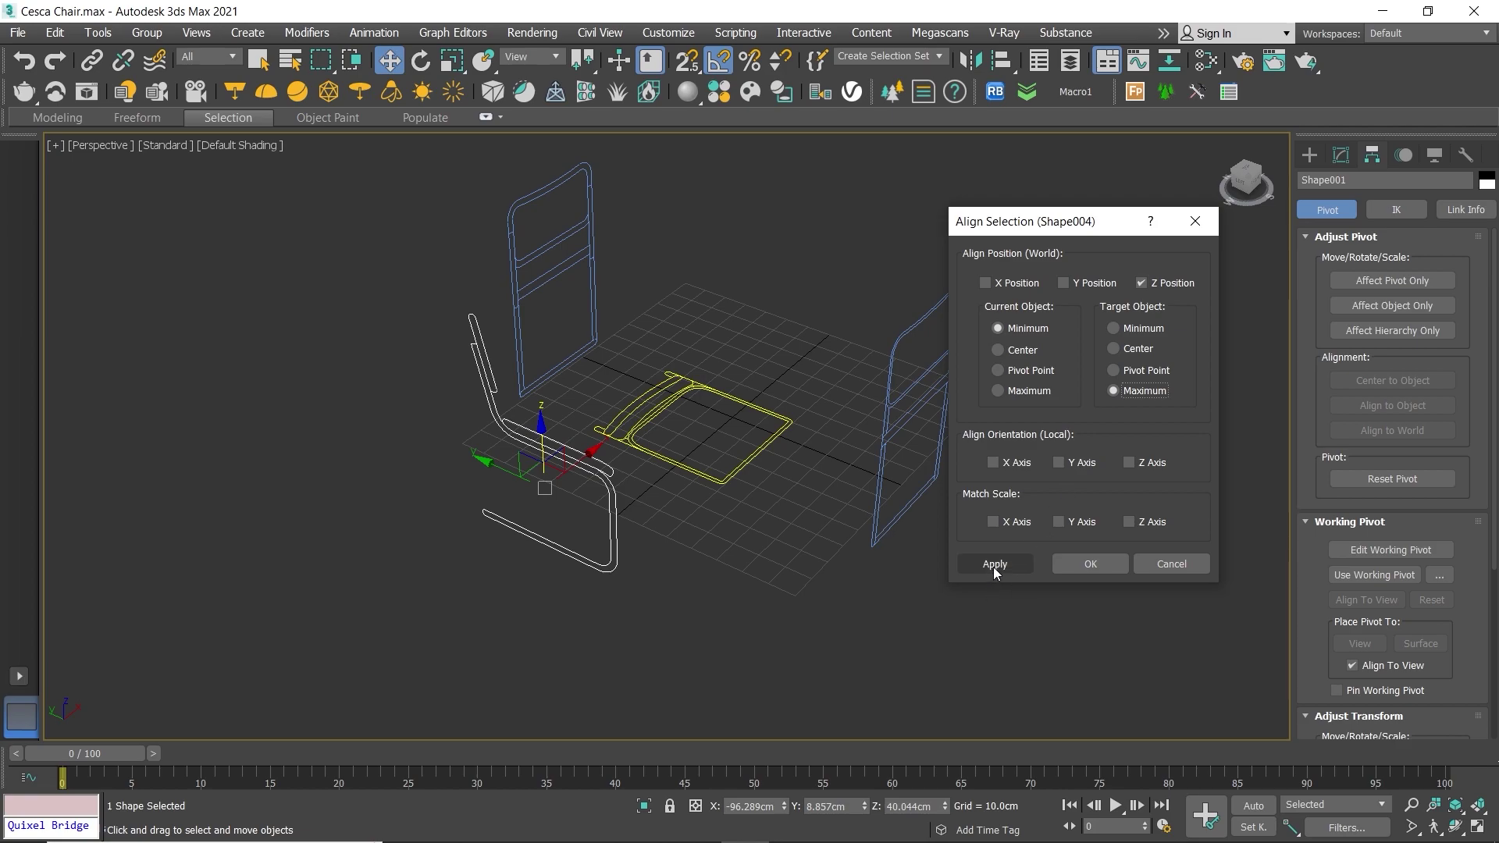
click(994, 566)
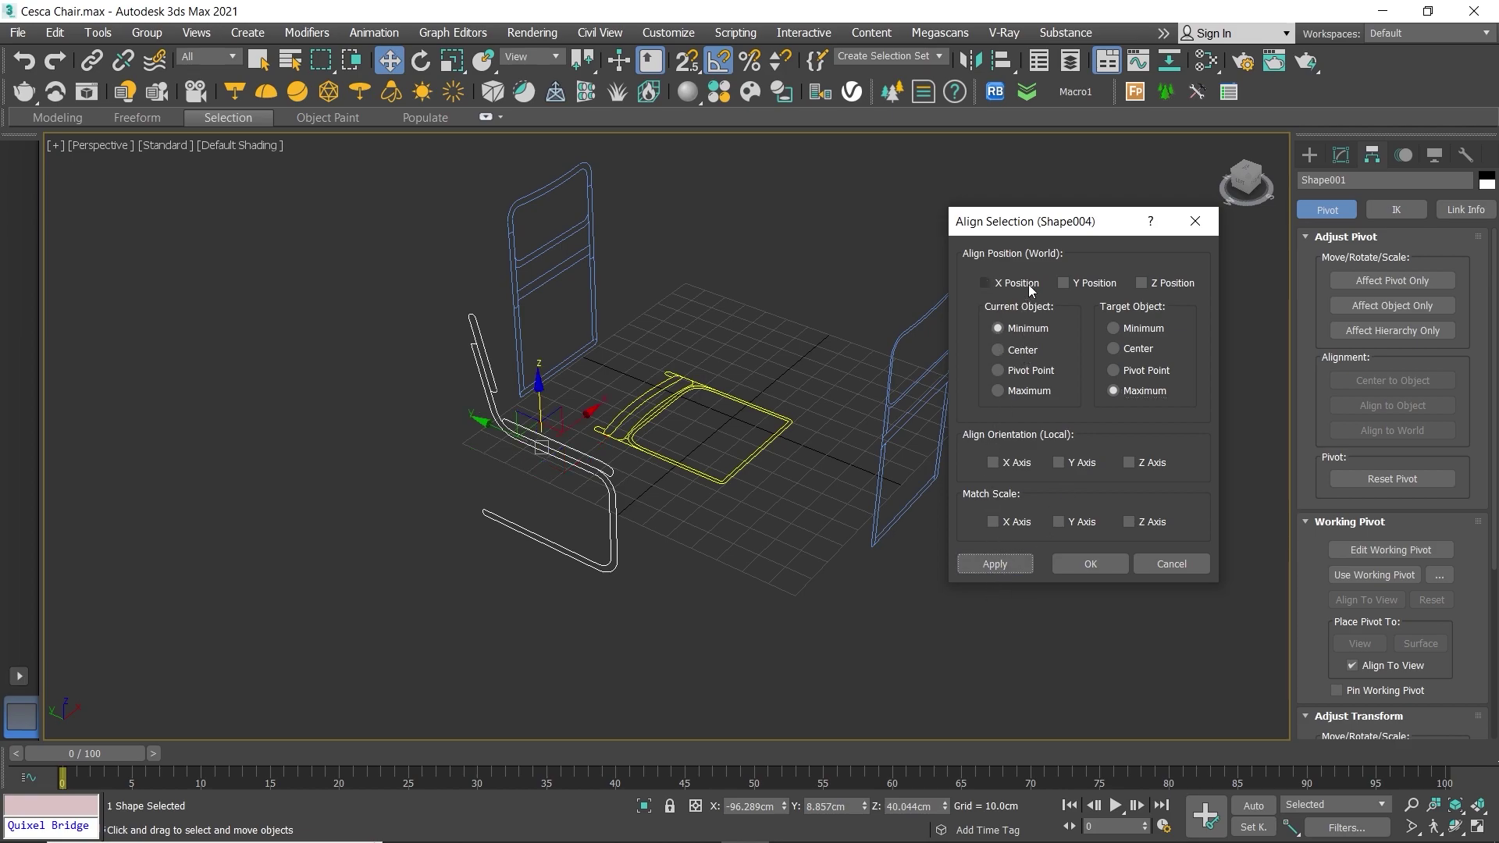
Step: Centre the side profile on the seat outline along Y
click(1064, 283)
click(998, 350)
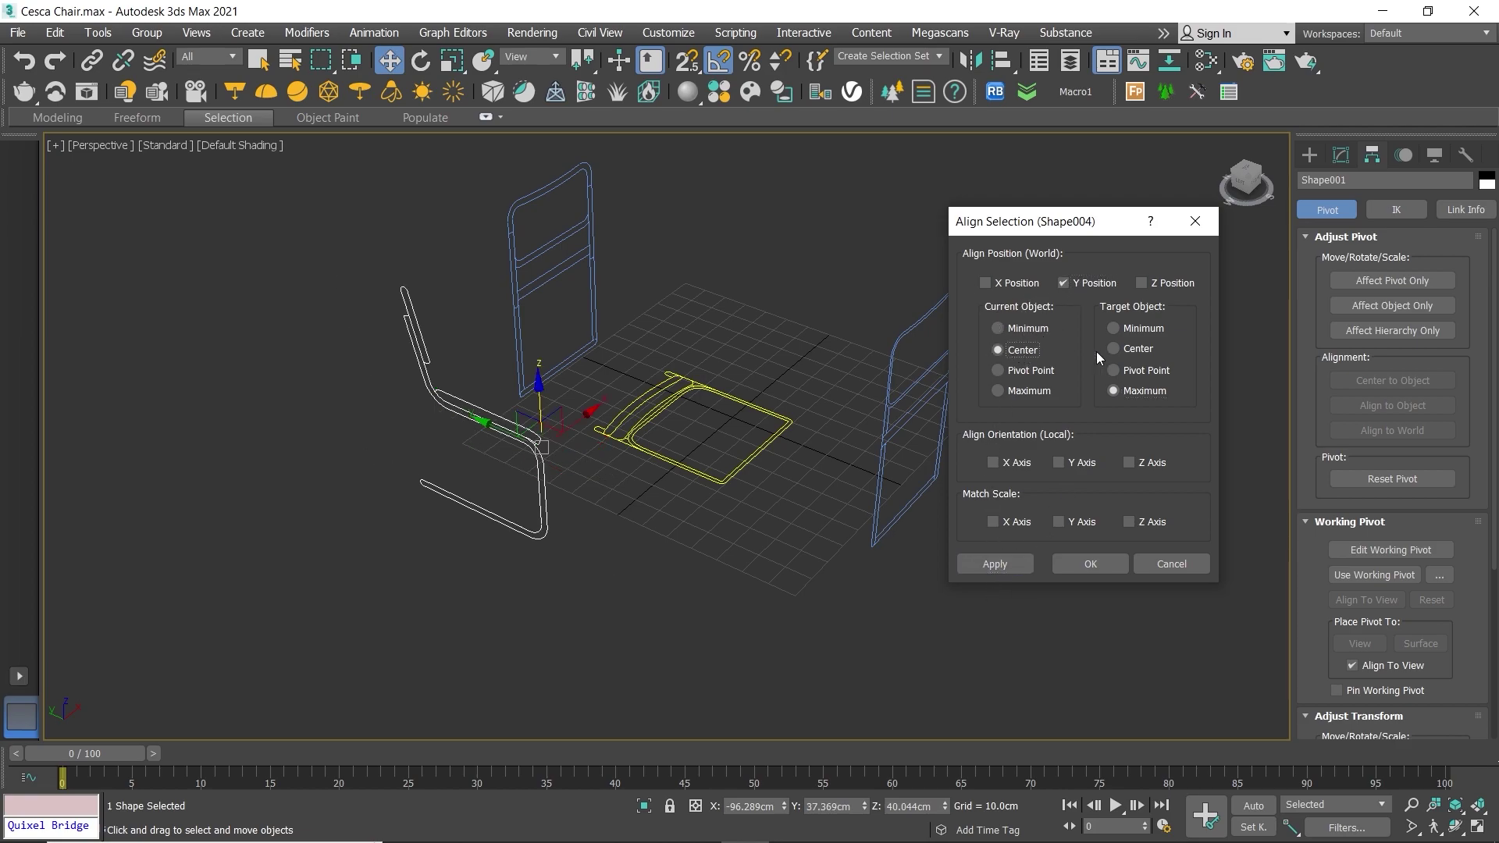
click(1114, 348)
Step: Slide the side profile to the right and nudge the seat and back outlines slightly
click(1090, 566)
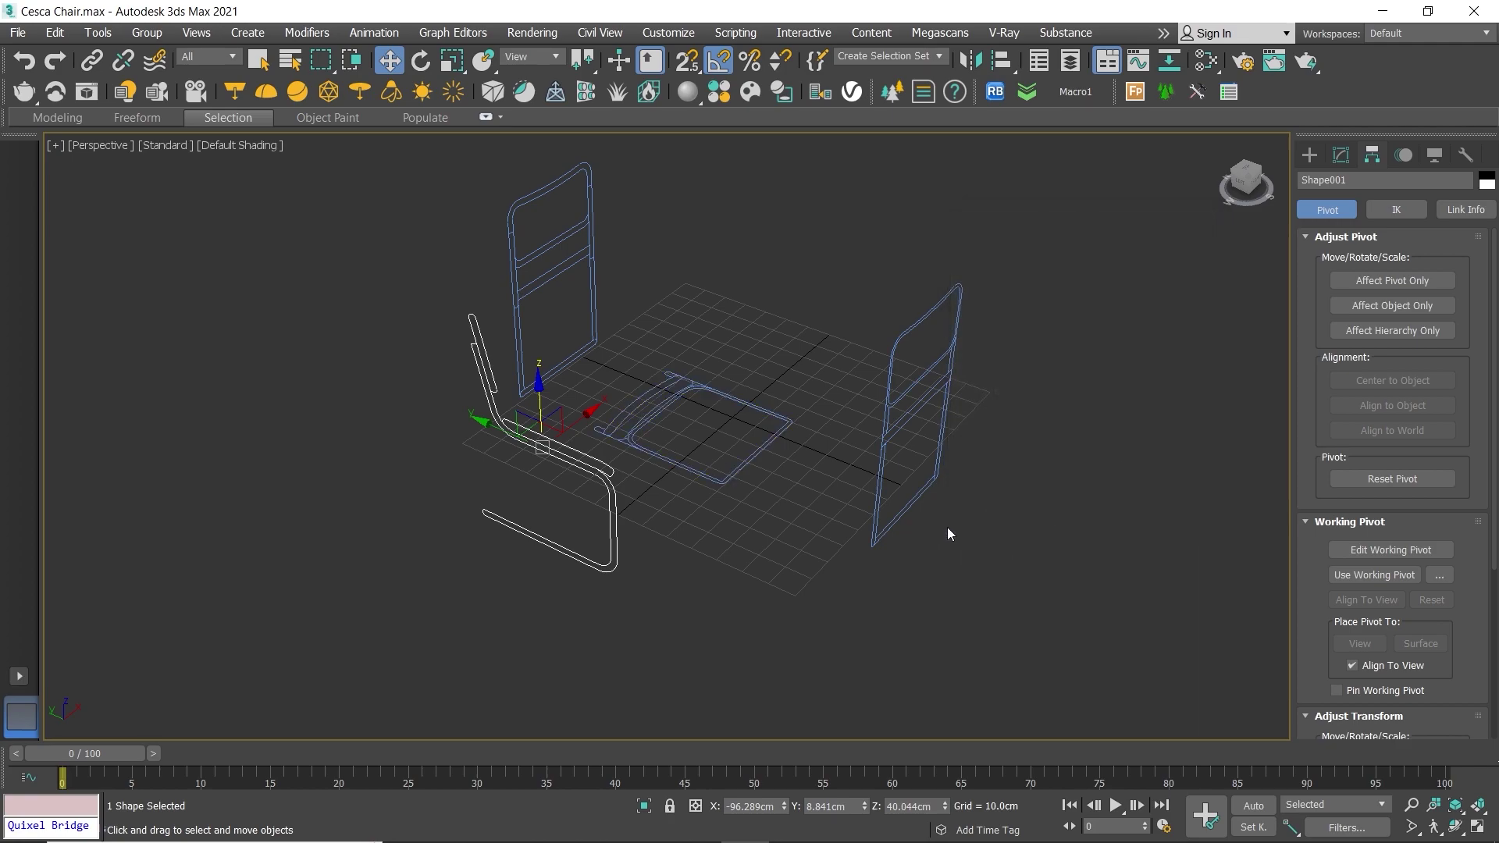
mouse_move(761, 424)
alt+middle_down()
mouse_move(710, 408)
mouse_move(652, 419)
mouse_move(613, 362)
alt+middle_up()
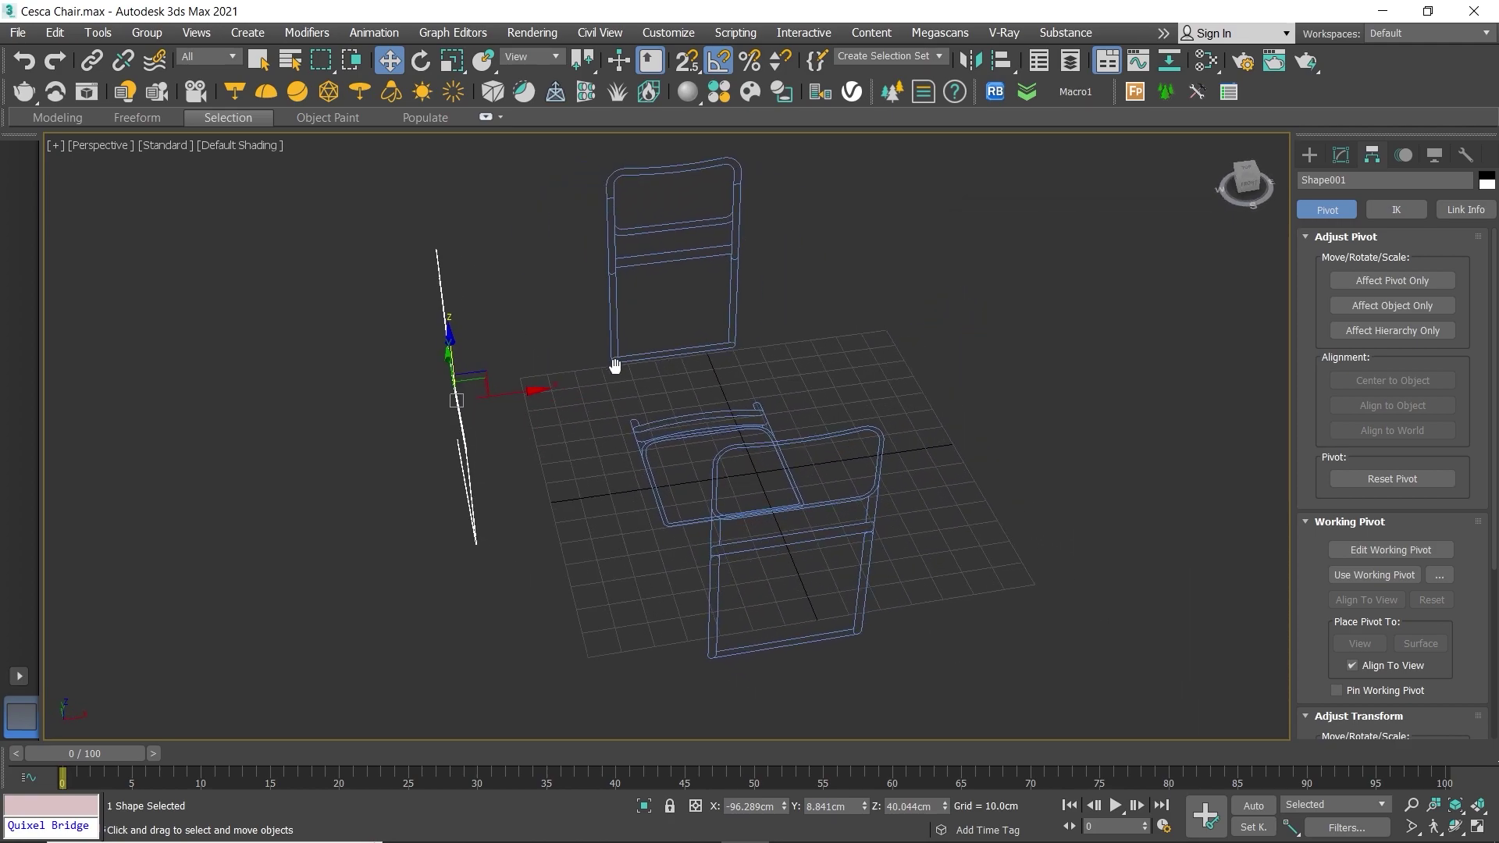
drag(508, 400, 978, 336)
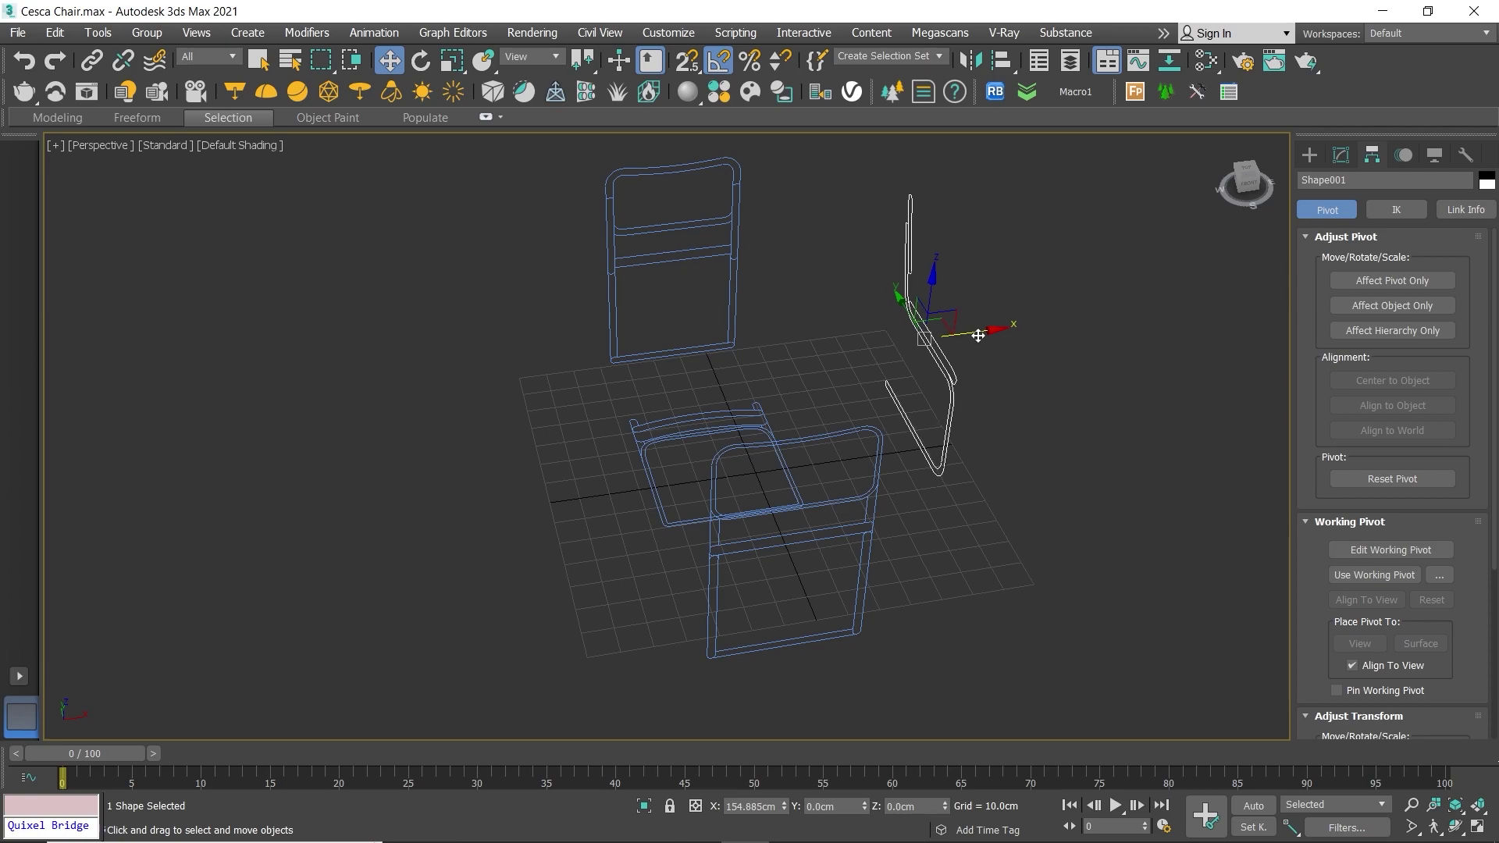
mouse_move(941, 377)
alt+middle_down()
mouse_move(1012, 411)
mouse_move(954, 338)
mouse_move(757, 270)
mouse_move(730, 302)
mouse_move(920, 291)
alt+middle_up()
click(919, 291)
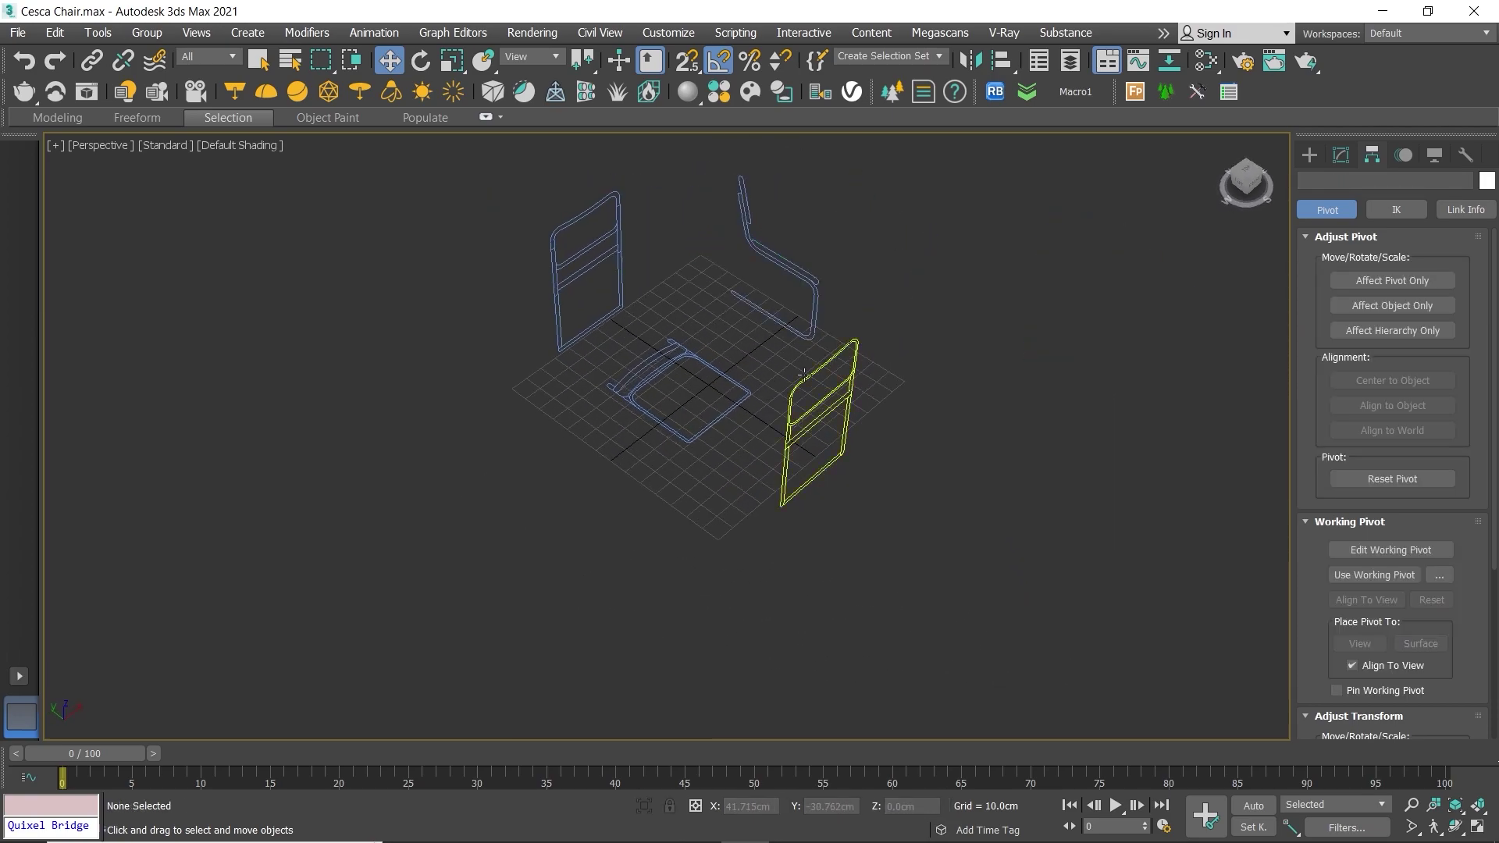
click(729, 382)
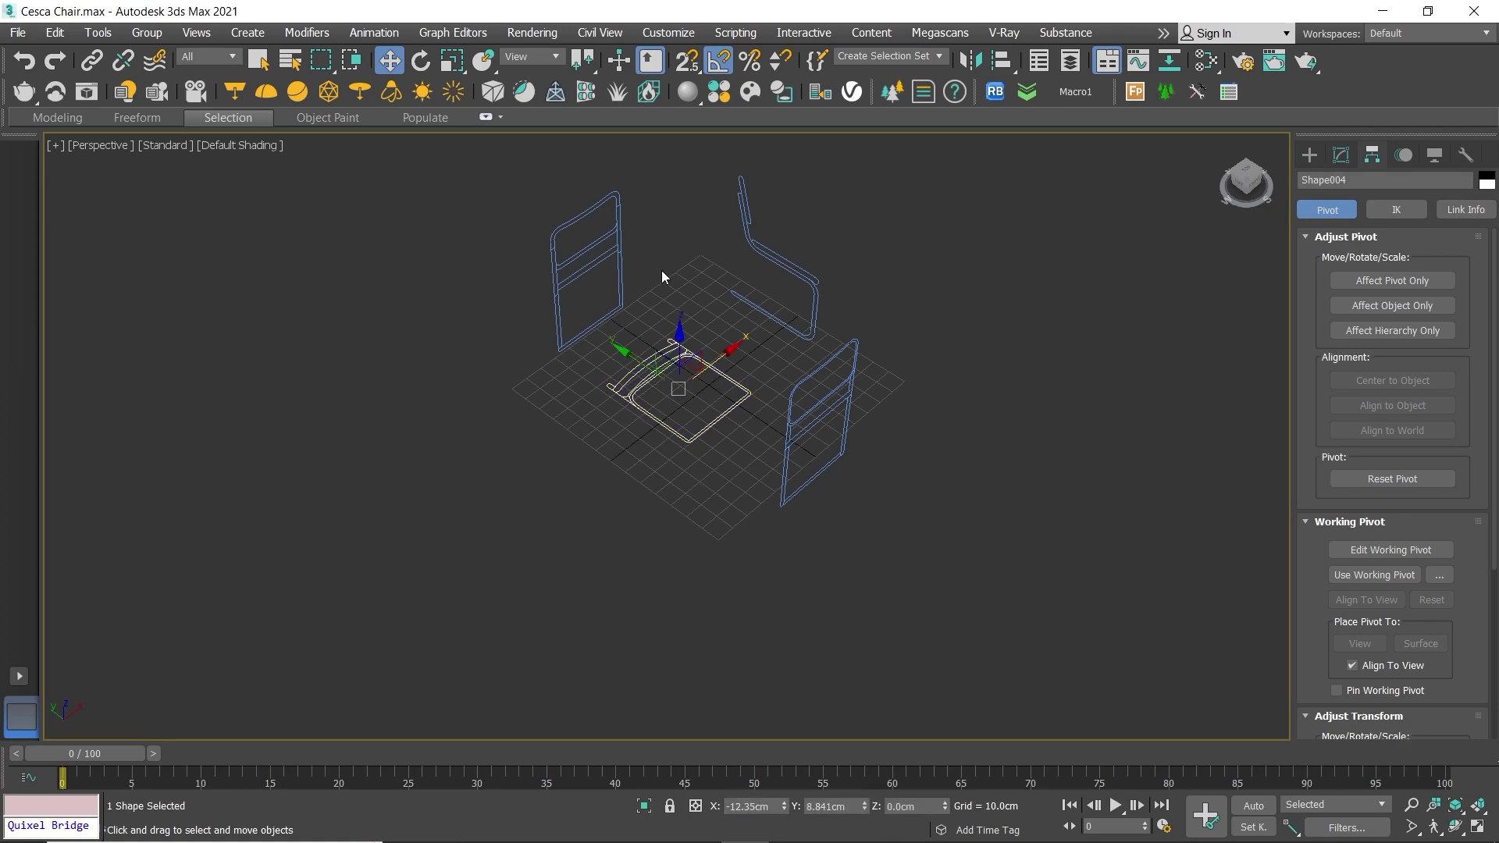
ctrl+drag(764, 373, 761, 370)
drag(633, 359, 640, 349)
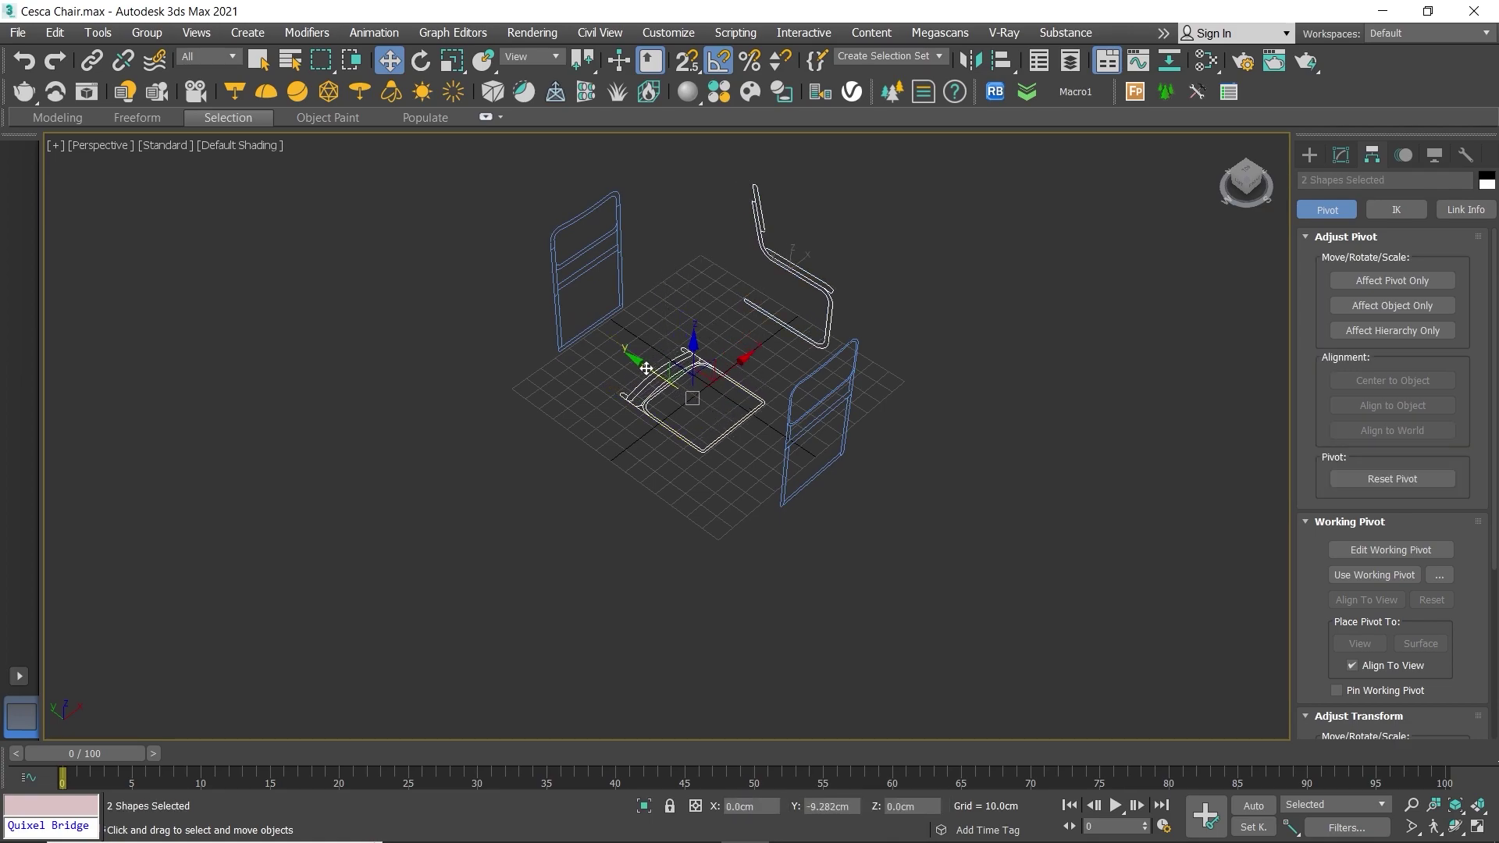
click(925, 245)
Step: Shift all four chair outlines slightly along X
mouse_move(925, 245)
alt+middle_down()
mouse_move(892, 292)
mouse_move(939, 274)
mouse_move(873, 275)
mouse_move(817, 299)
mouse_move(711, 280)
alt+middle_up()
drag(686, 227, 937, 509)
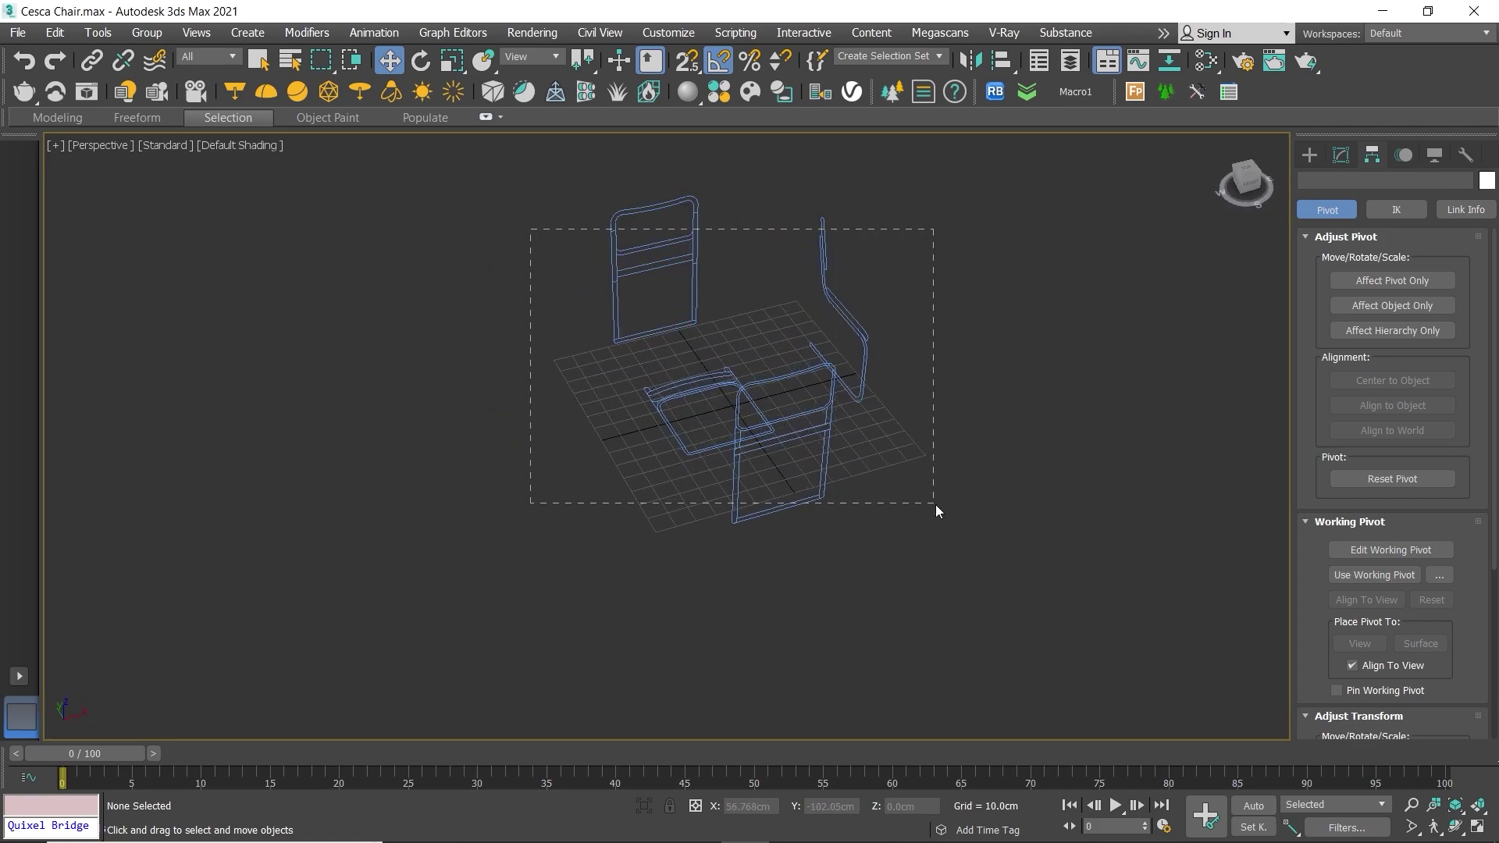
drag(764, 396, 784, 388)
click(1074, 358)
scroll(698, 408, up, 2)
mouse_move(697, 408)
alt+middle_down()
mouse_move(635, 495)
mouse_move(705, 459)
mouse_move(584, 431)
mouse_move(552, 485)
alt+middle_up()
Step: Fill a maximized Left view with the chair's side profile using Zoom Extents
key(alt+w)
key(alt+w)
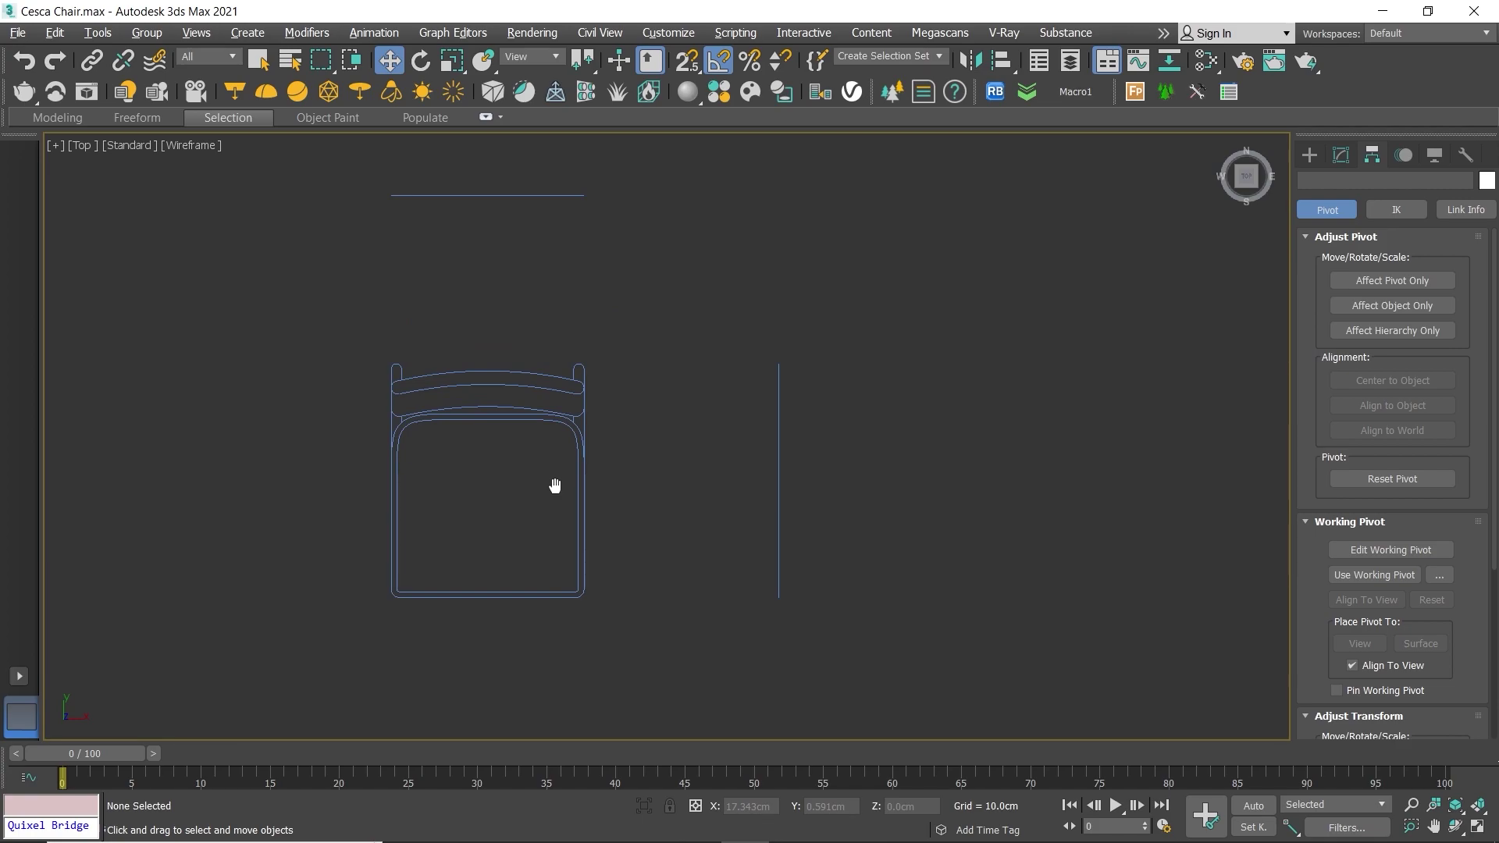
key(alt+w)
key(alt+w)
alt+middle_drag(719, 476, 762, 462)
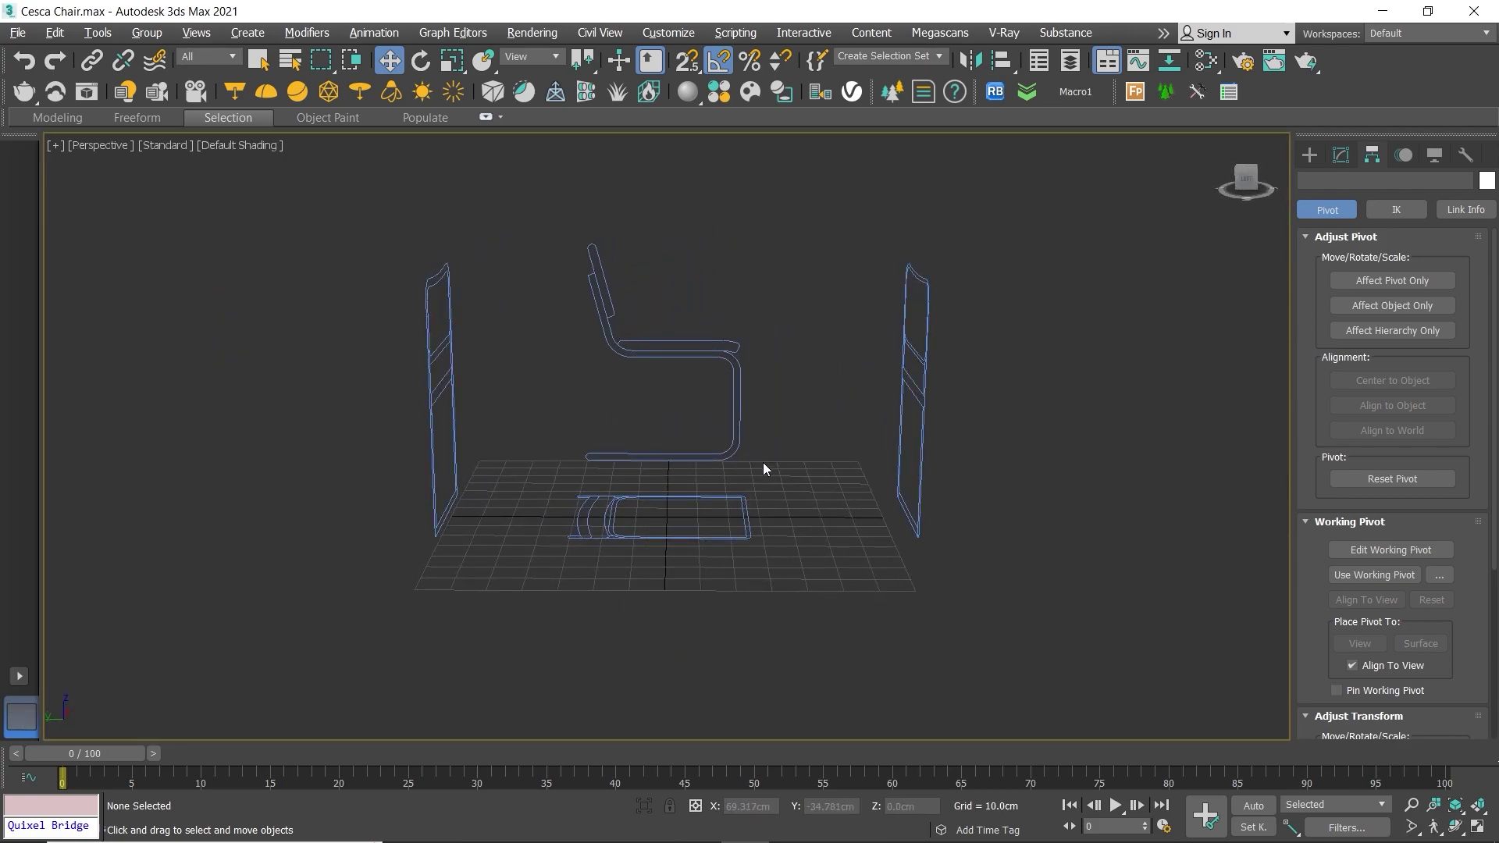
key(alt+w)
click(482, 574)
key(alt+w)
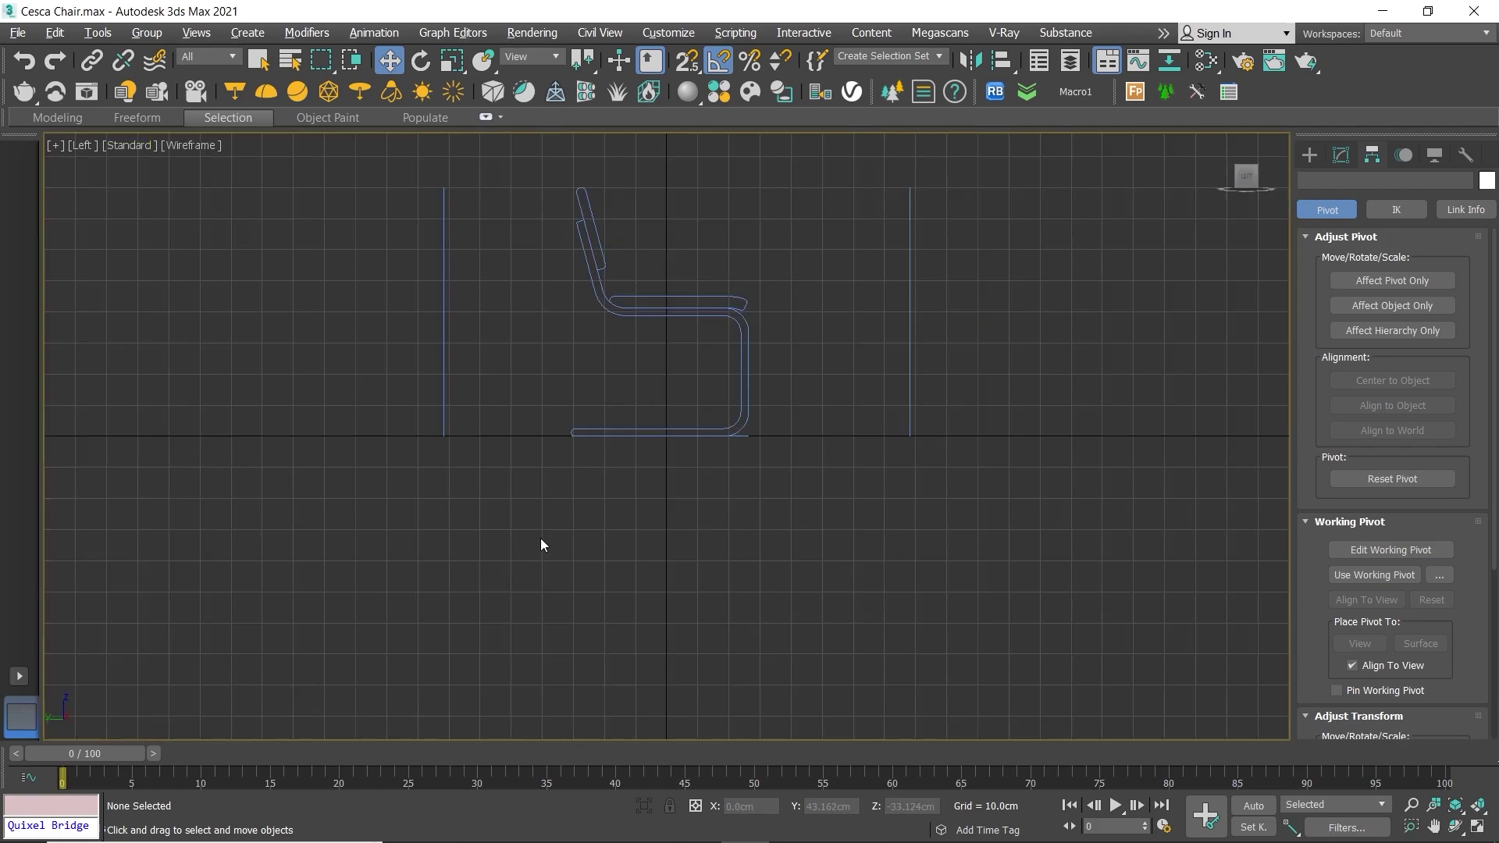
key(z)
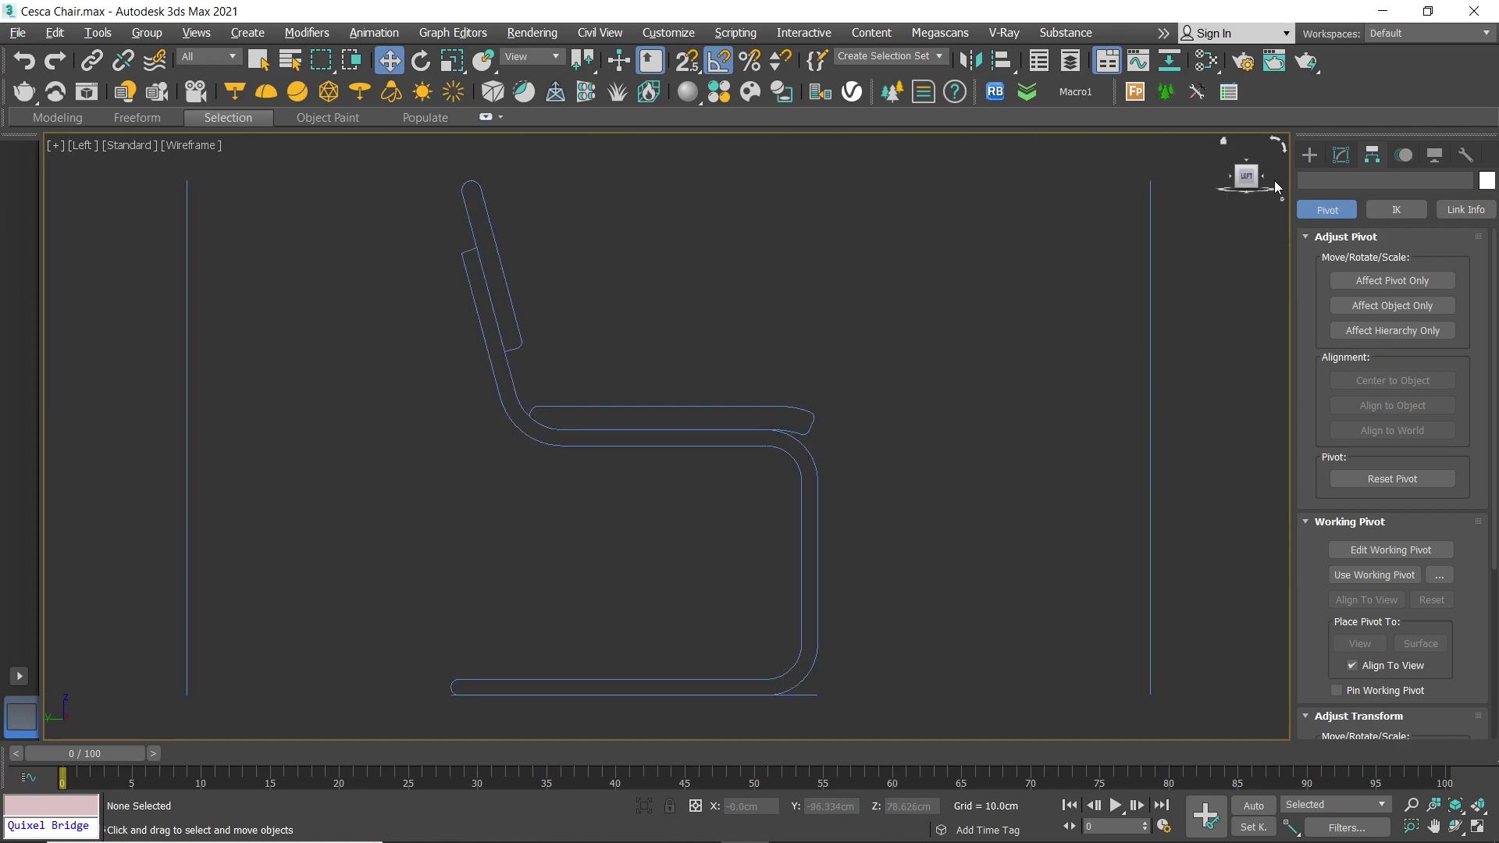
click(1310, 153)
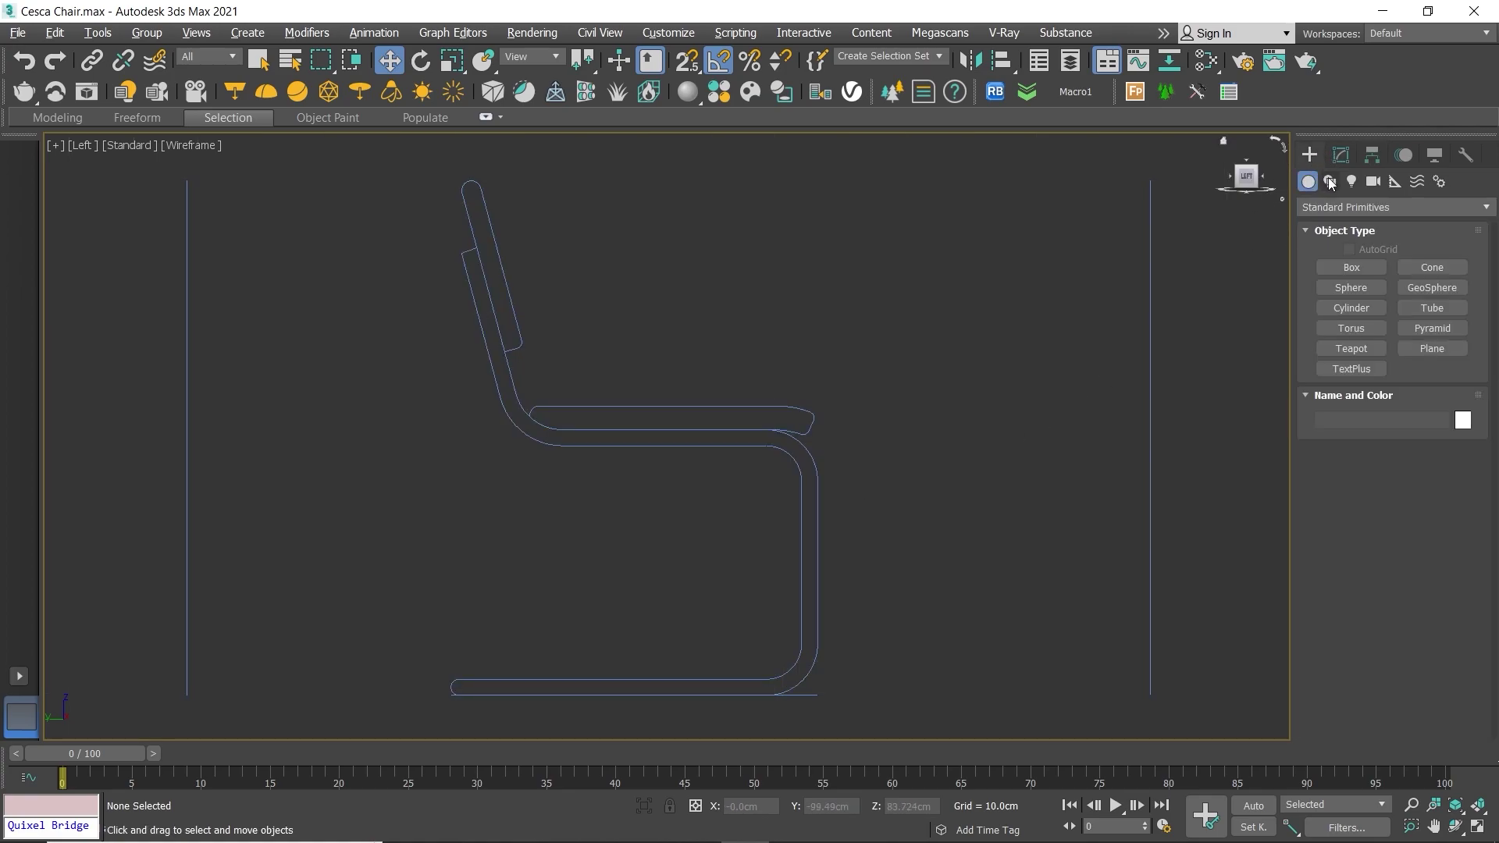
Step: Start a corner Line at the base rail's end with a corner where base meets leg
click(1330, 181)
click(1355, 285)
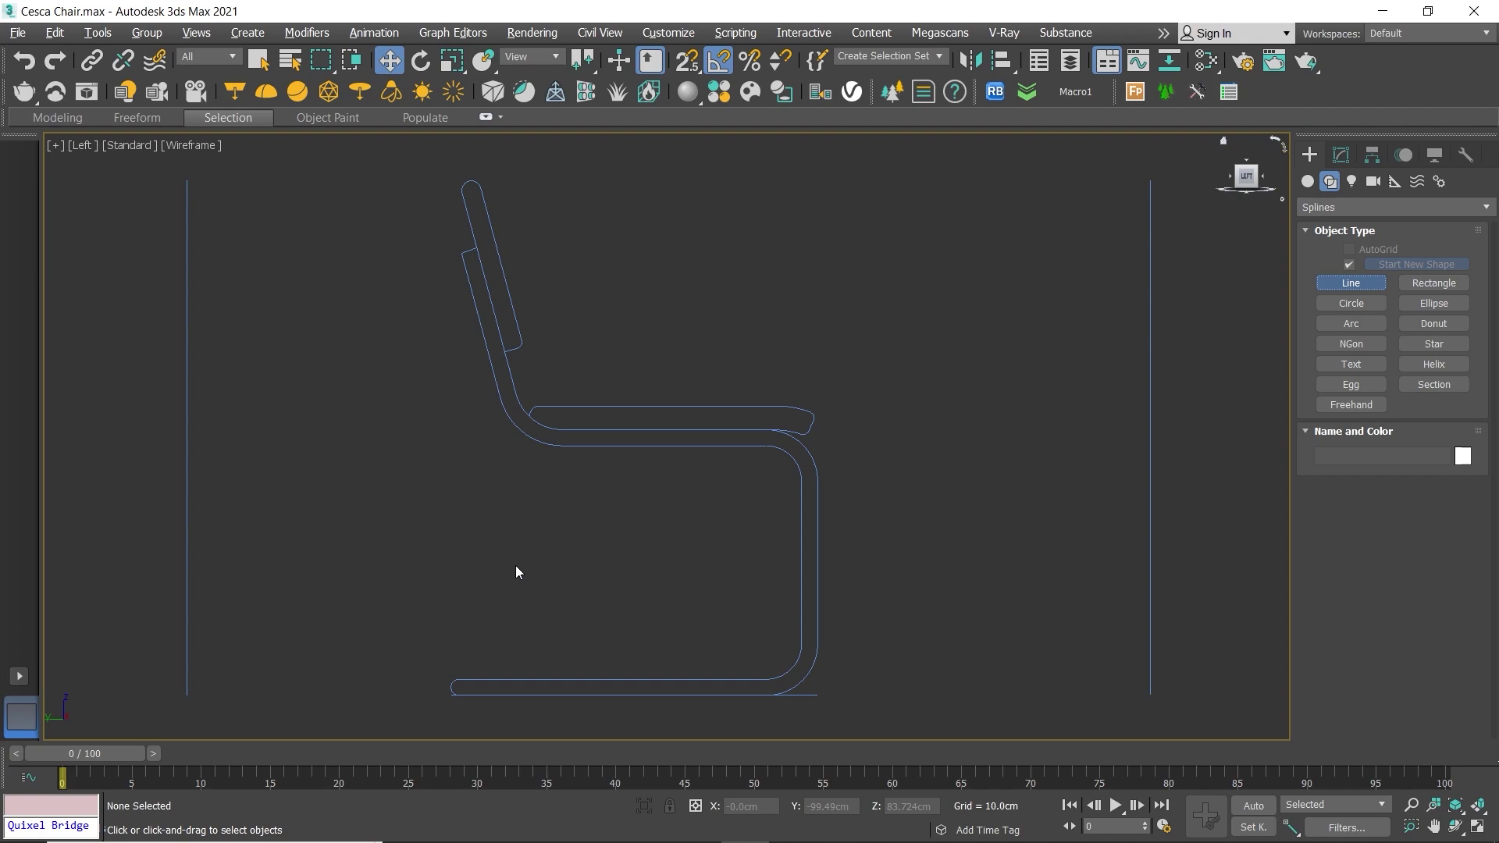
scroll(500, 508, up, 2)
scroll(402, 618, up, 2)
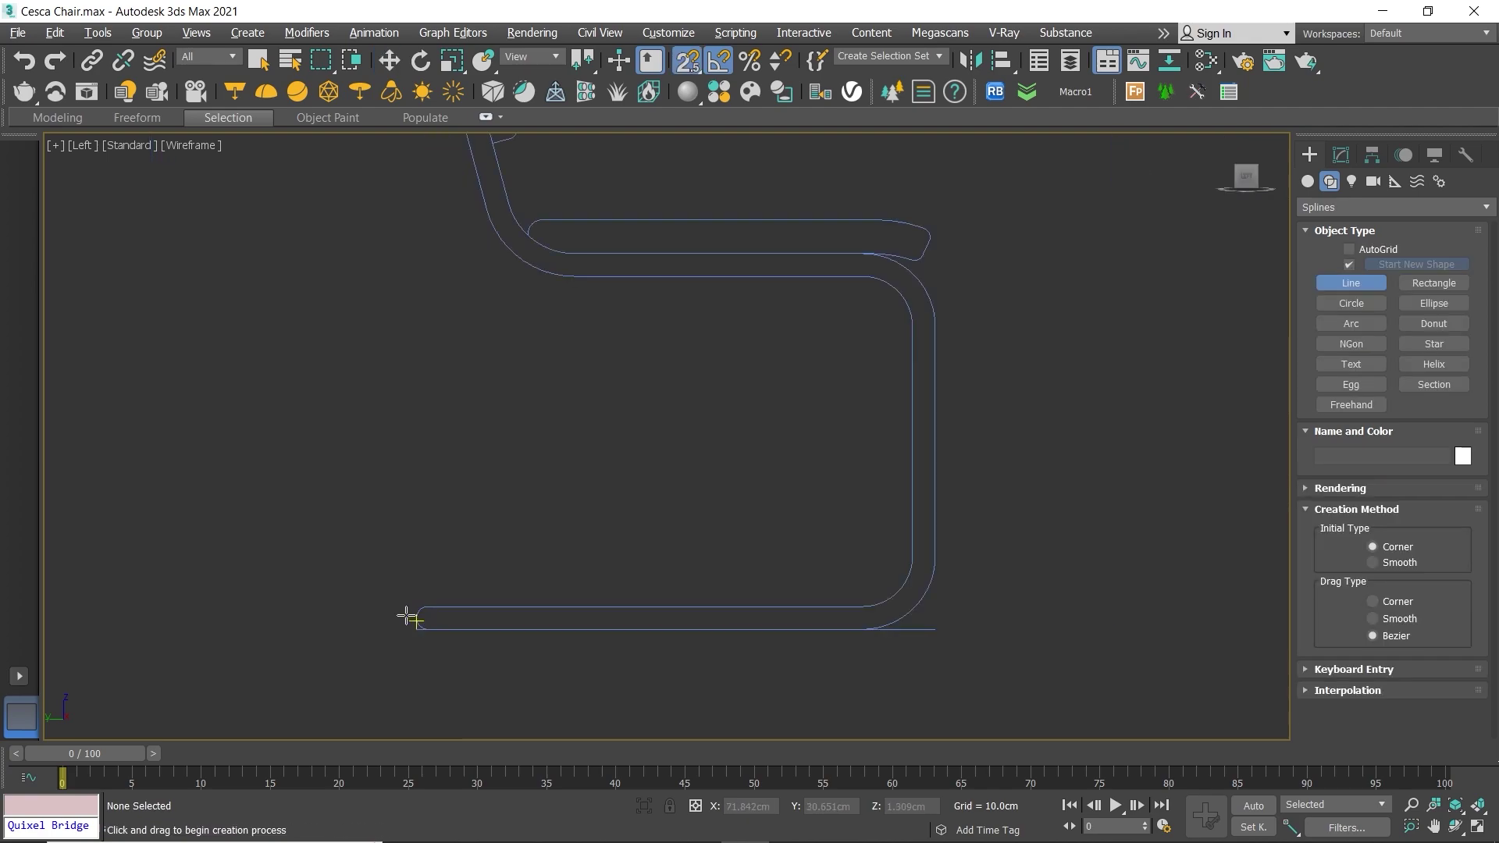
scroll(407, 617, up, 2)
click(420, 619)
scroll(318, 578, down, 2)
scroll(576, 556, down, 3)
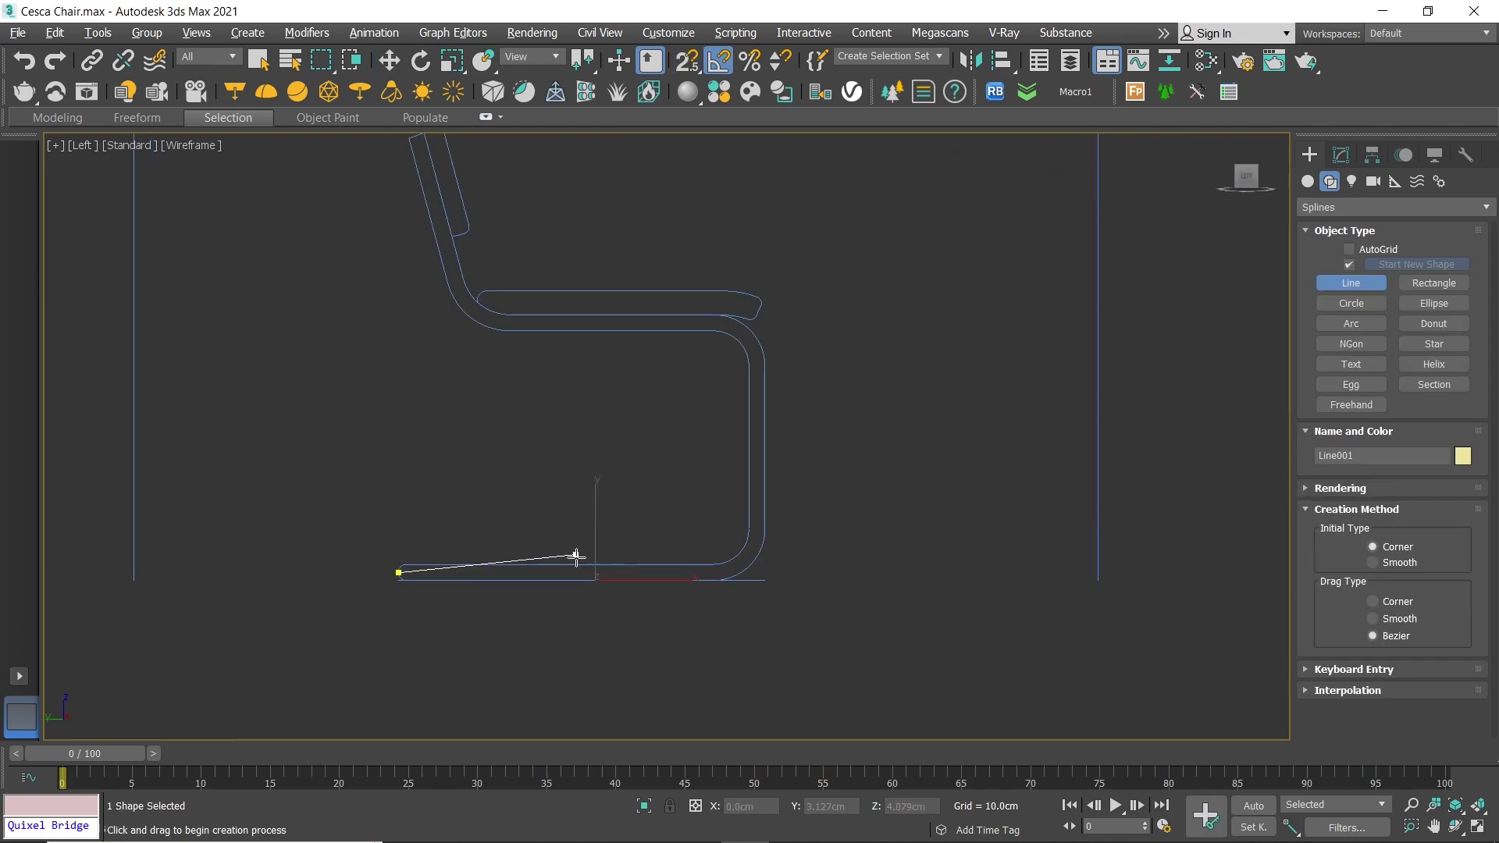
middle_drag(576, 556, 603, 606)
click(782, 583)
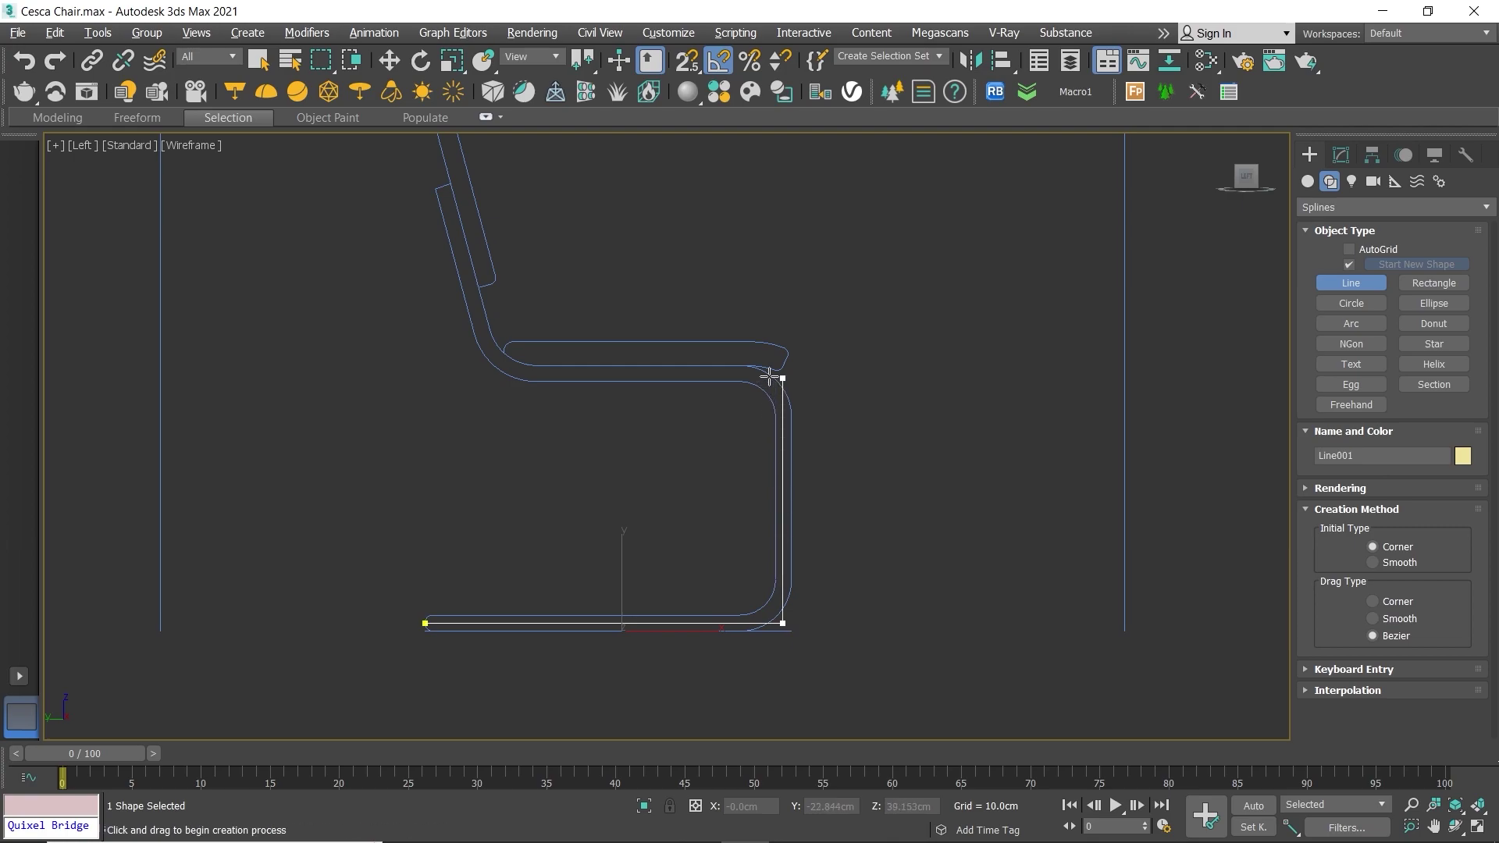
Step: Continue the line through the seat corner up the backrest with snapping, then finish it
click(505, 372)
middle_drag(505, 372, 571, 487)
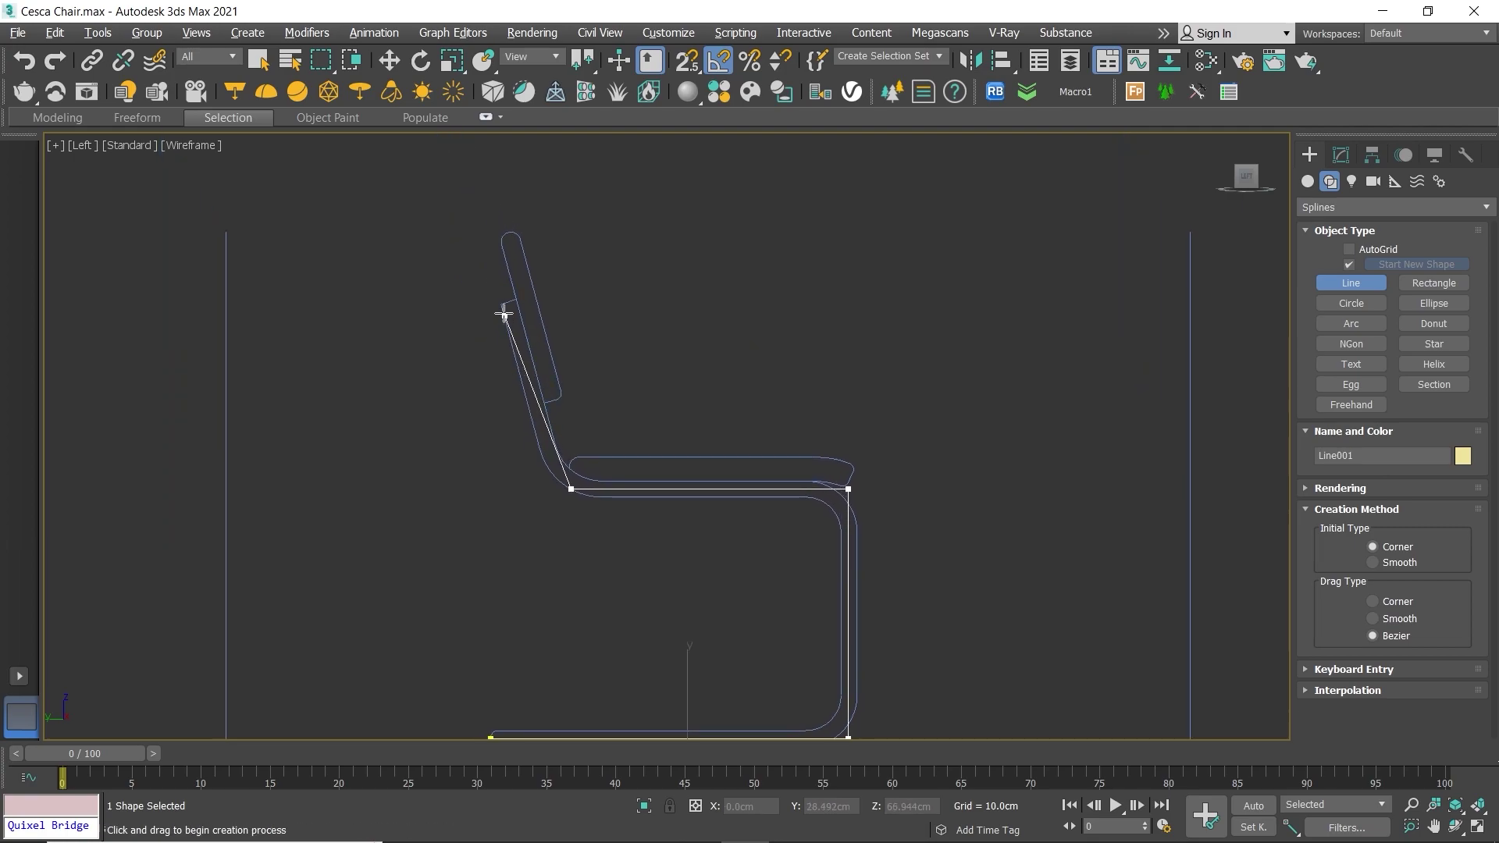
key(s)
click(509, 301)
right_click(509, 300)
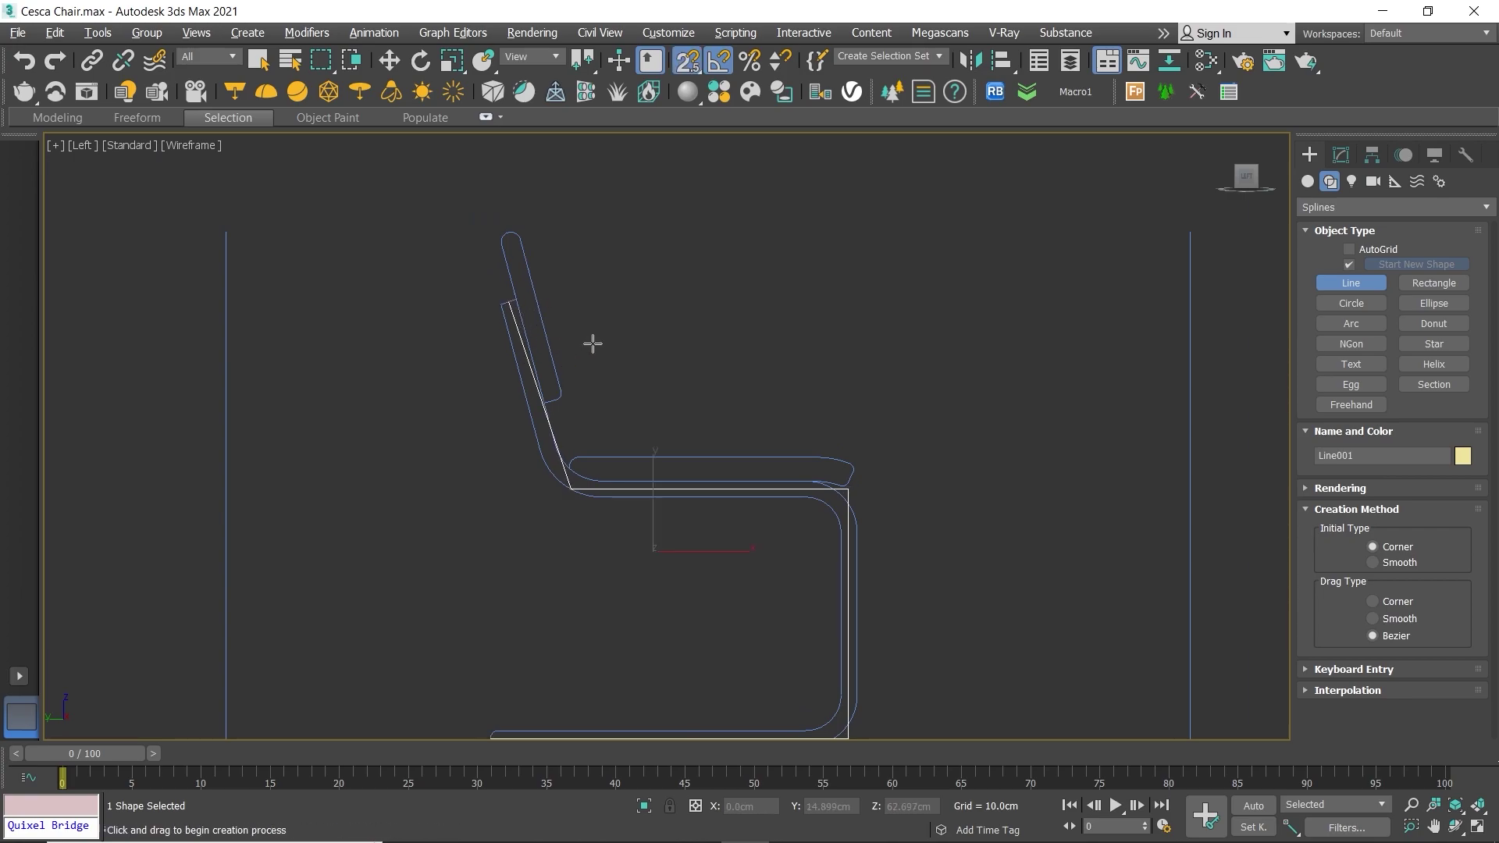
middle_drag(665, 394, 663, 328)
Step: Move Line001's base vertices and rear base corner slightly right onto the tubular frame
key(w)
key(1)
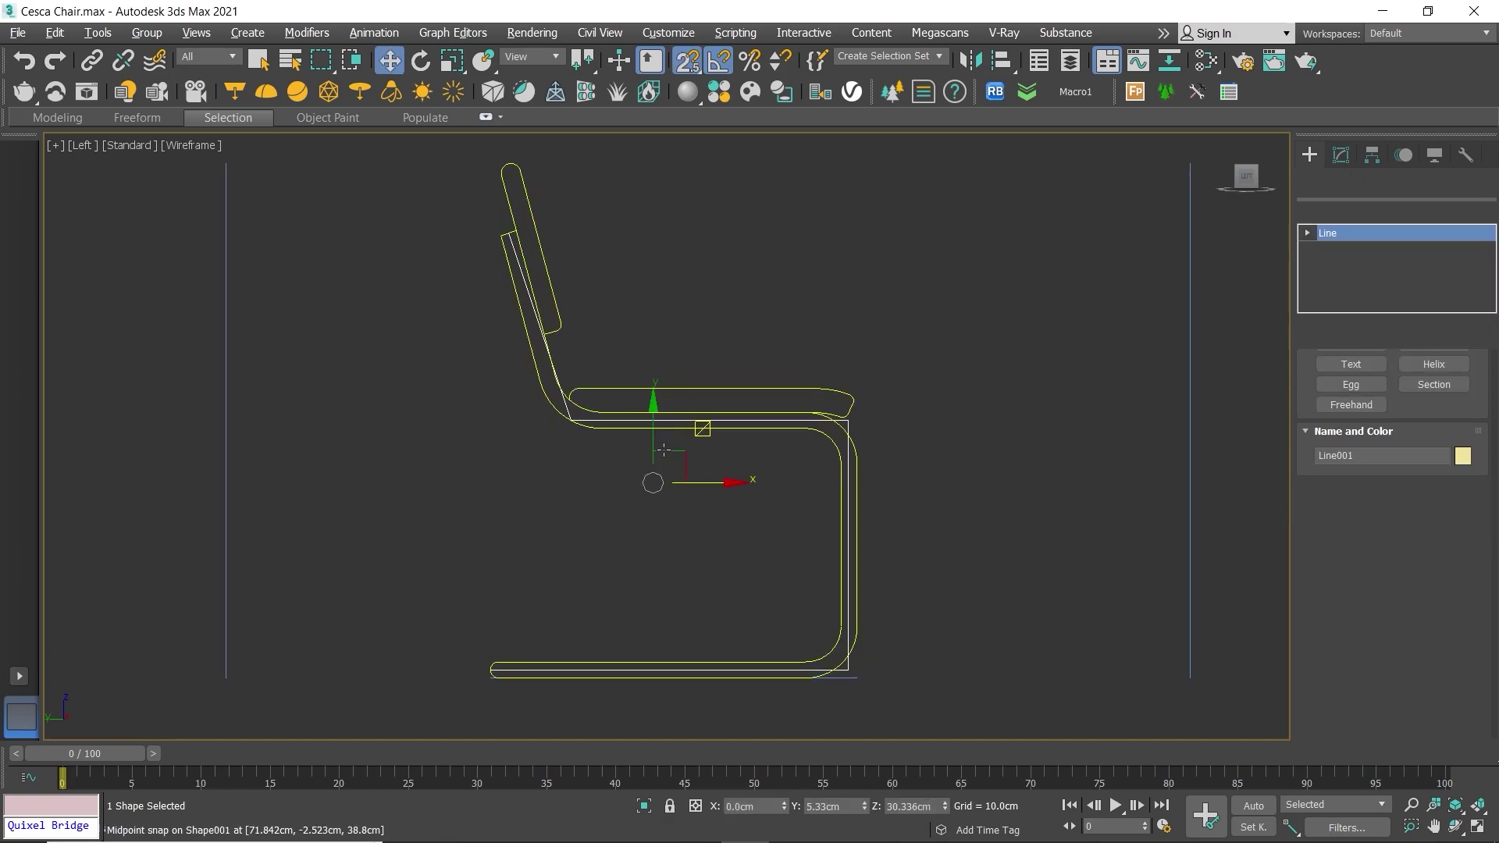
middle_drag(615, 472, 470, 466)
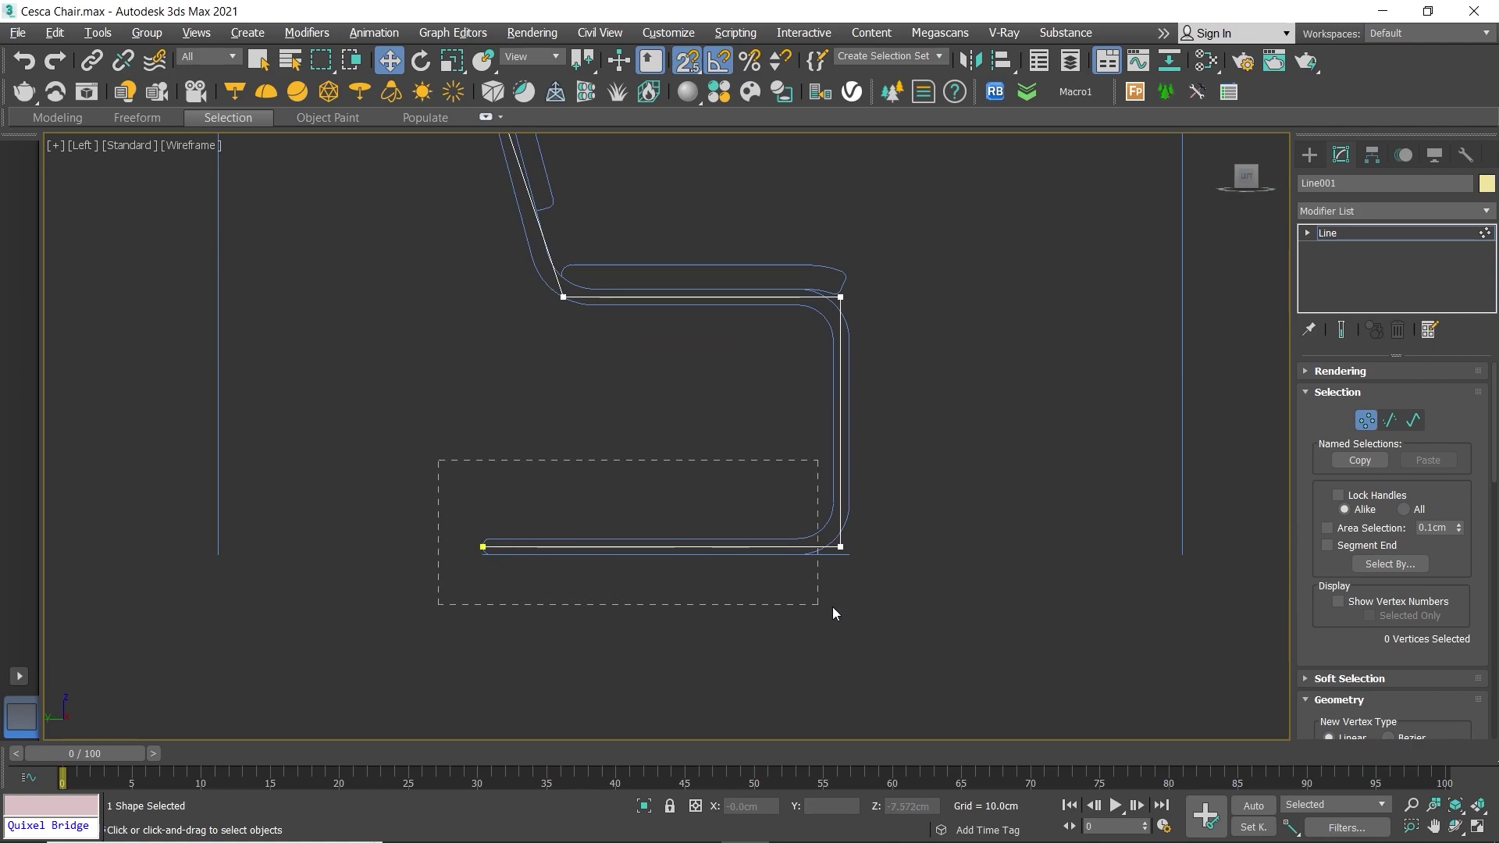
drag(832, 614, 804, 579)
scroll(414, 564, up, 5)
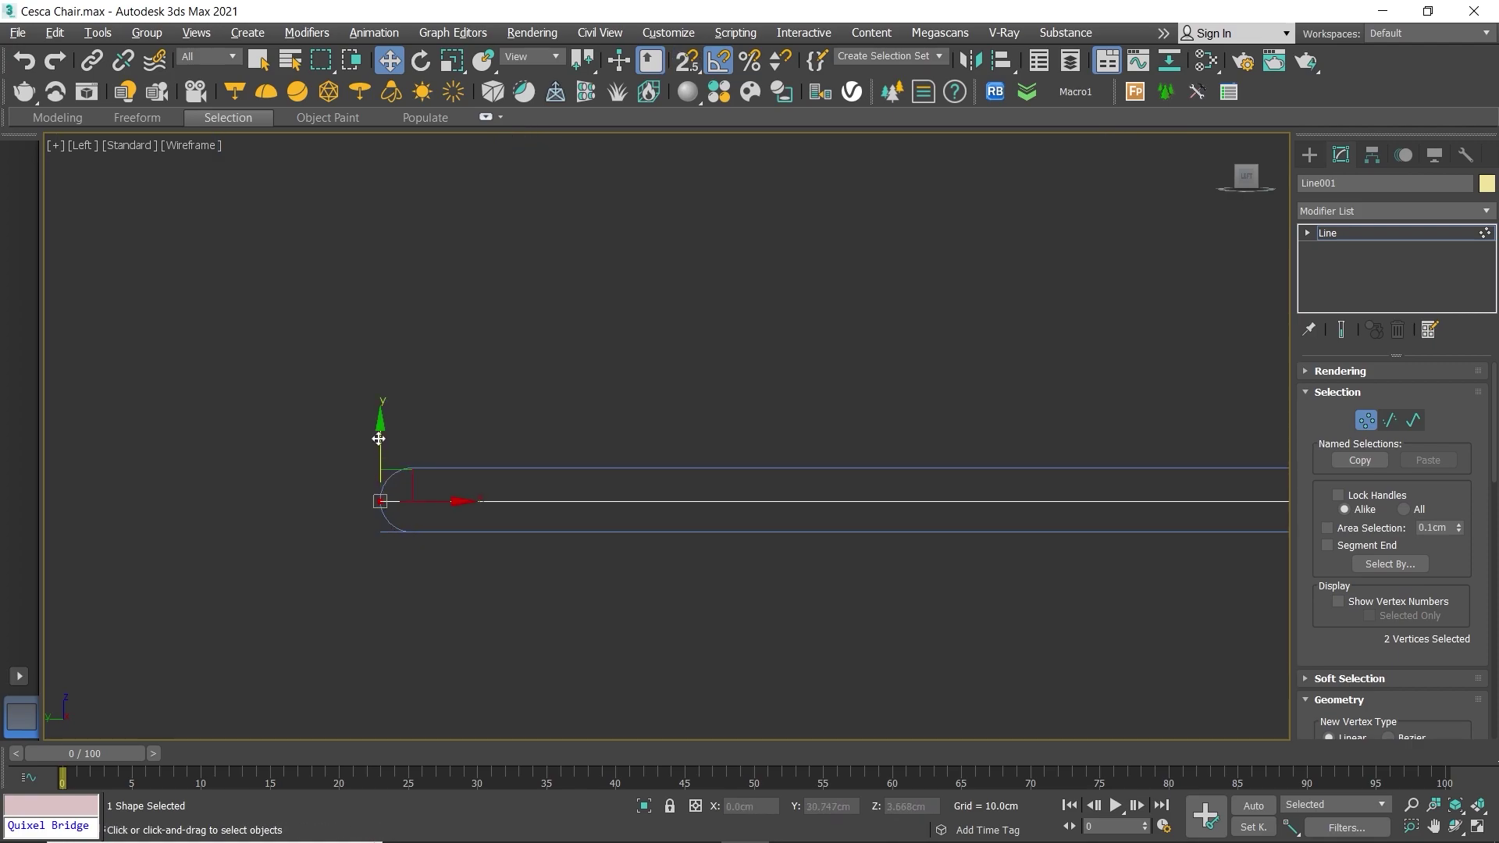
scroll(401, 436, down, 3)
scroll(449, 485, down, 3)
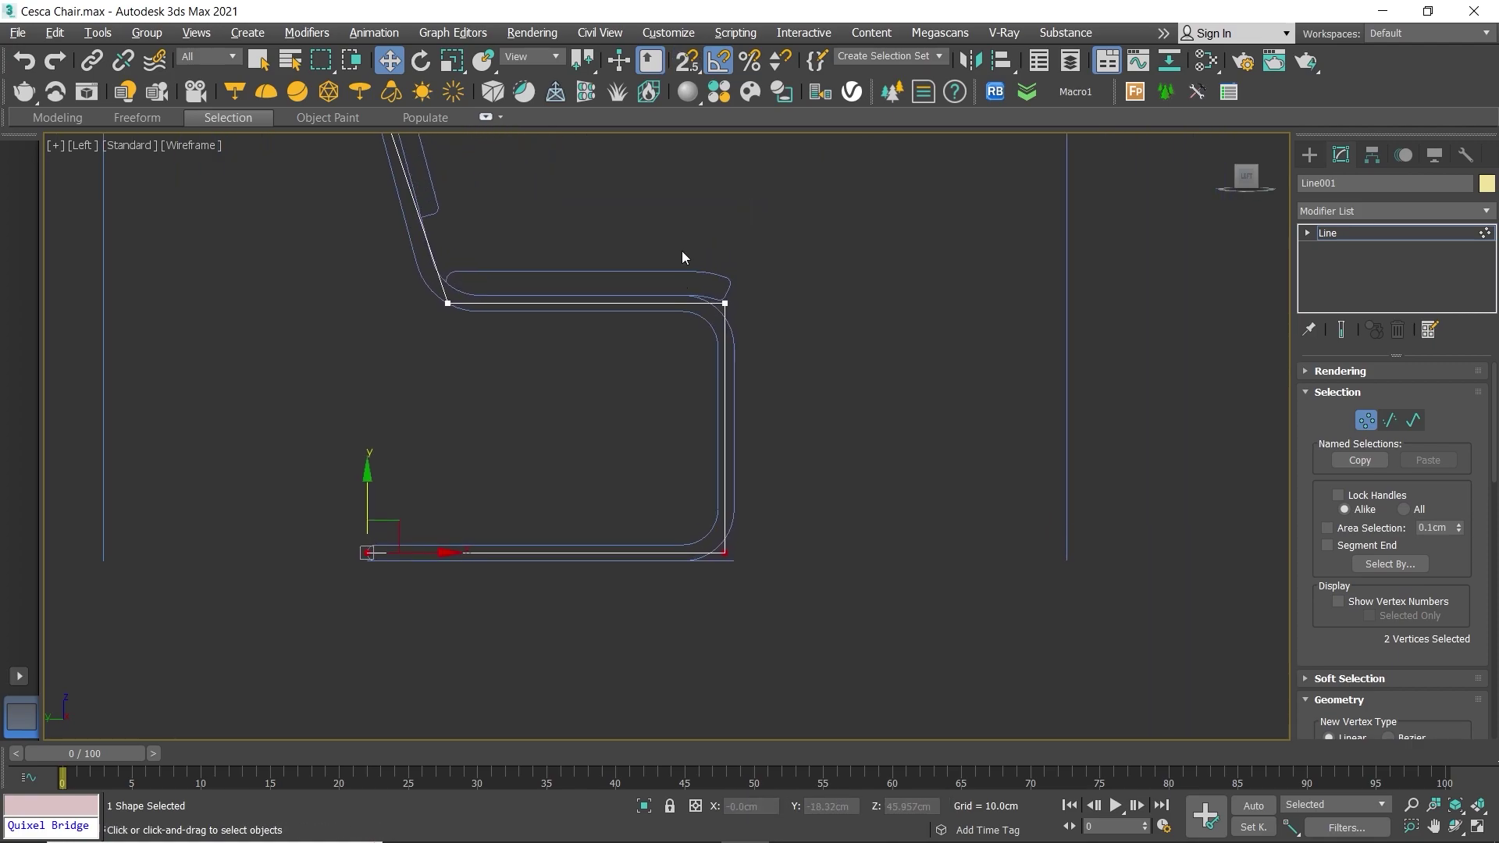
scroll(722, 420, up, 2)
drag(773, 610, 800, 607)
middle_drag(529, 361, 636, 529)
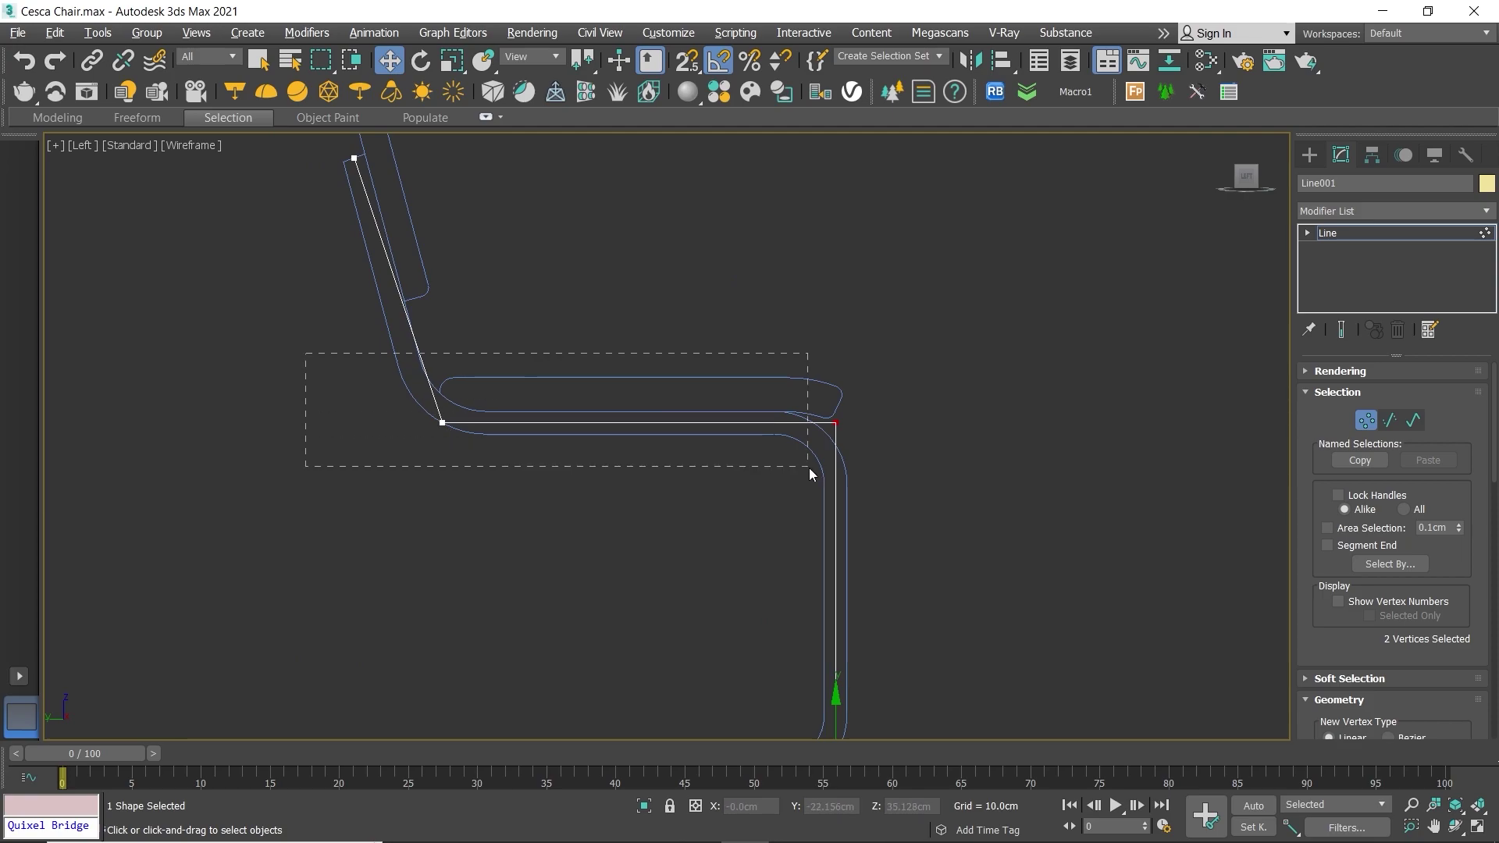
Step: Shift the seat corner vertices into the tube and move the back corner vertex about 2 cm left
drag(810, 474, 809, 474)
middle_drag(681, 432, 849, 490)
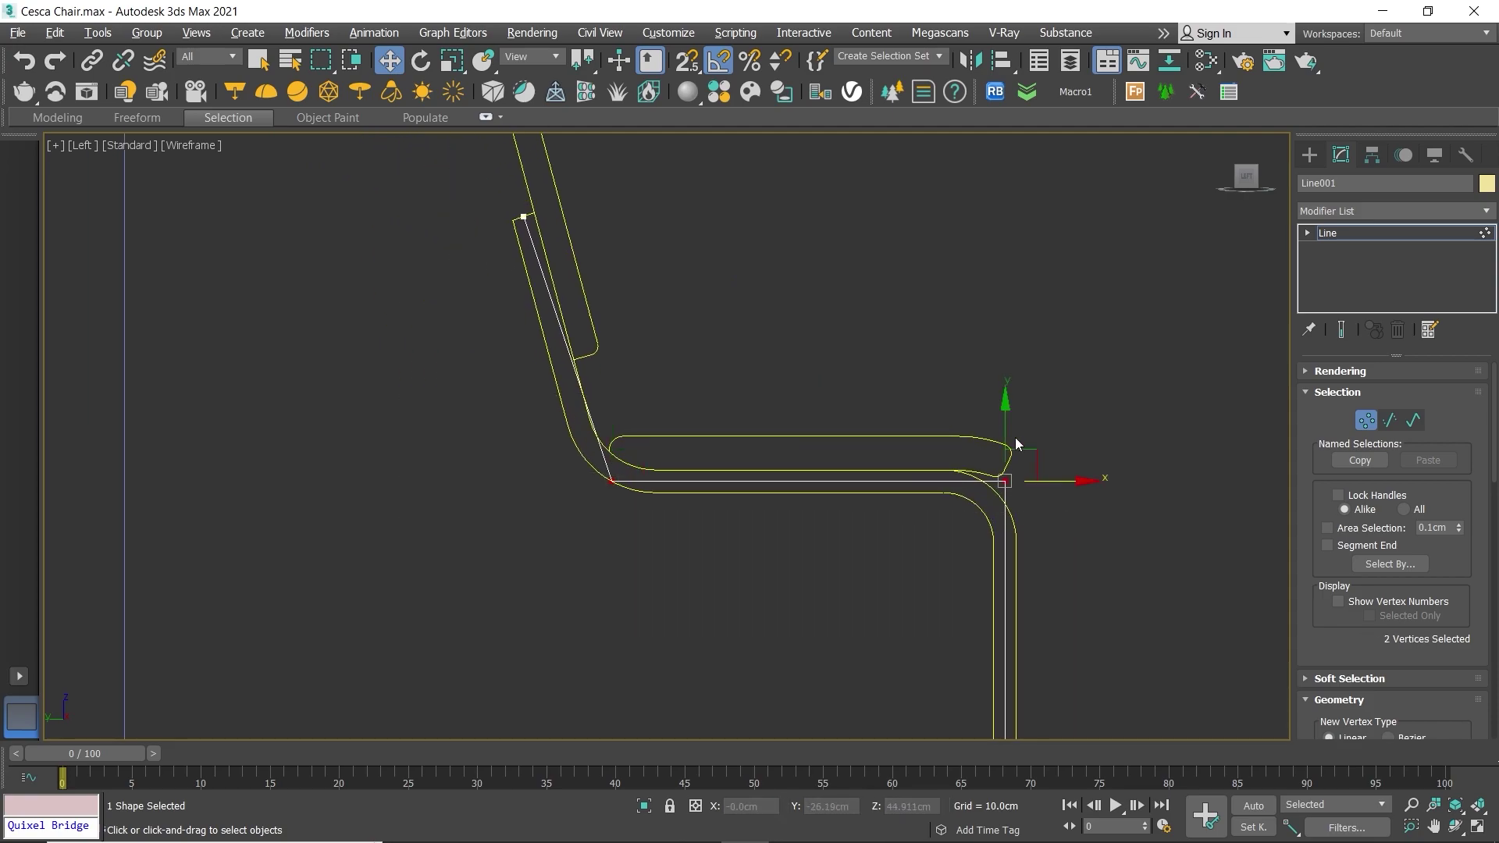
drag(1008, 425, 1008, 427)
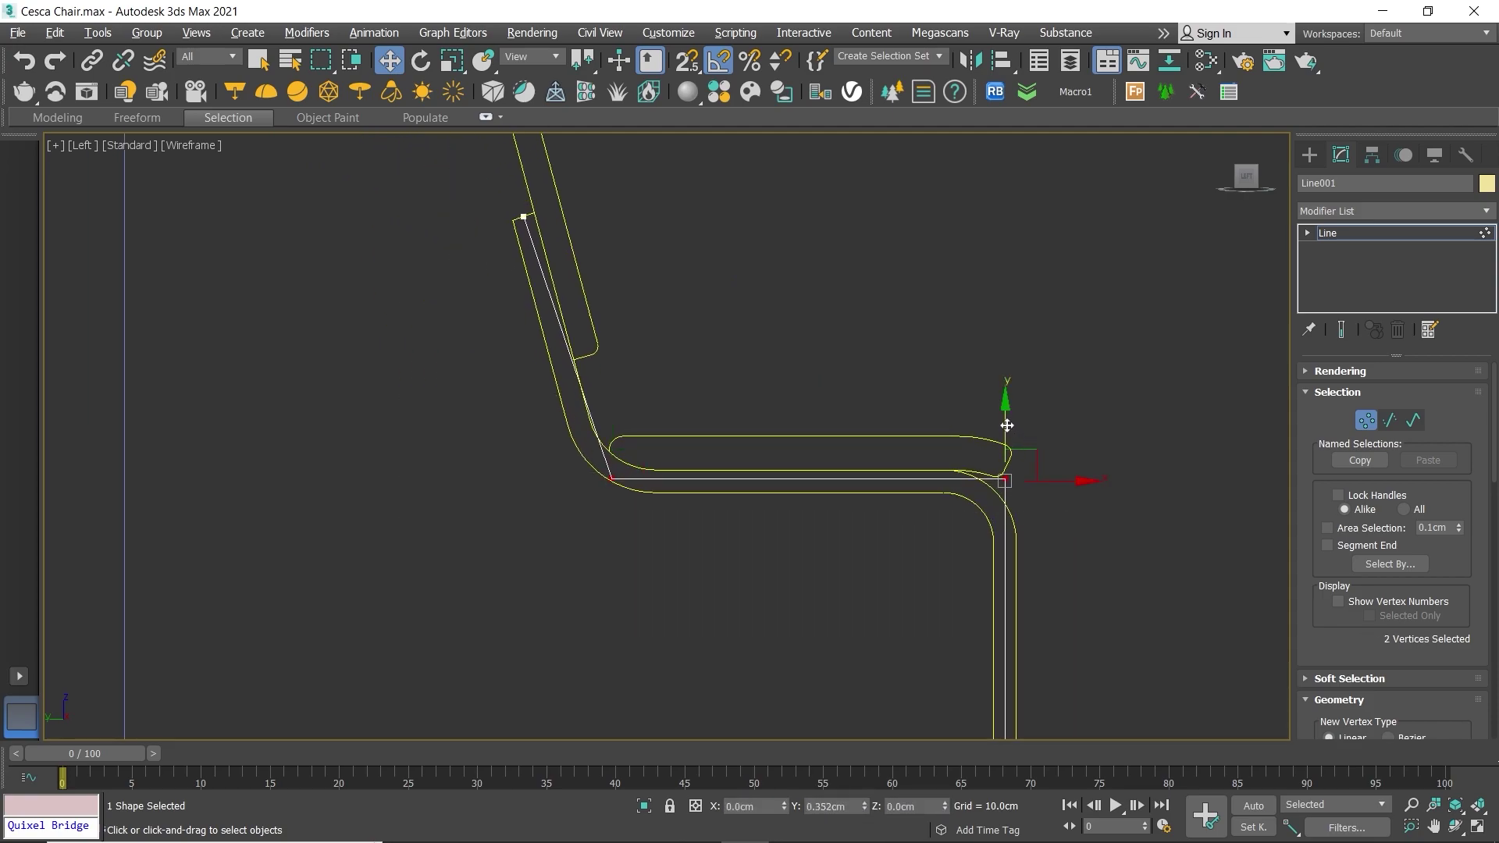
click(611, 480)
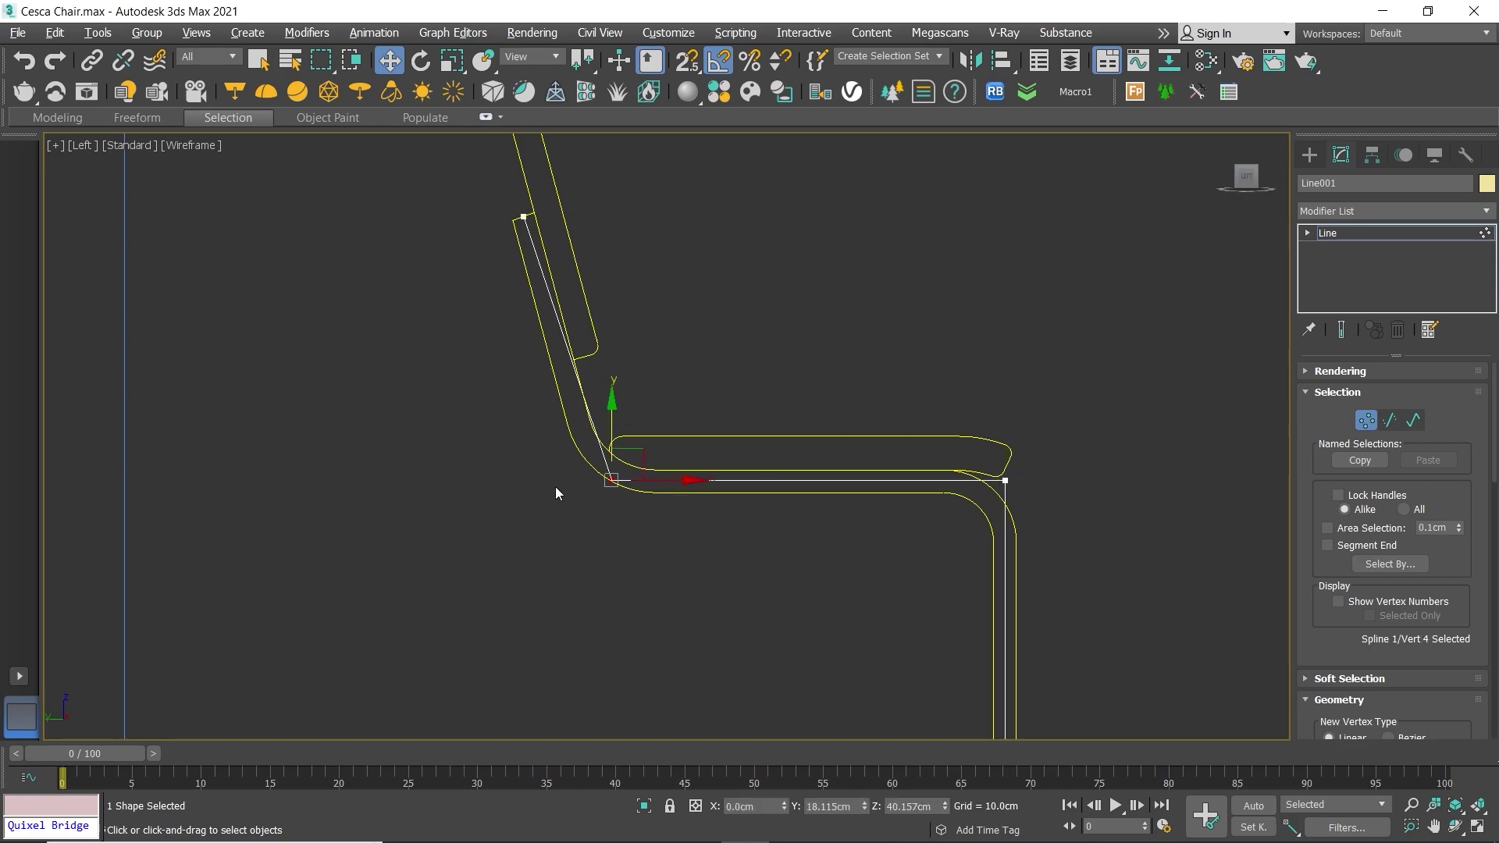
scroll(555, 486, up, 1)
scroll(582, 487, up, 1)
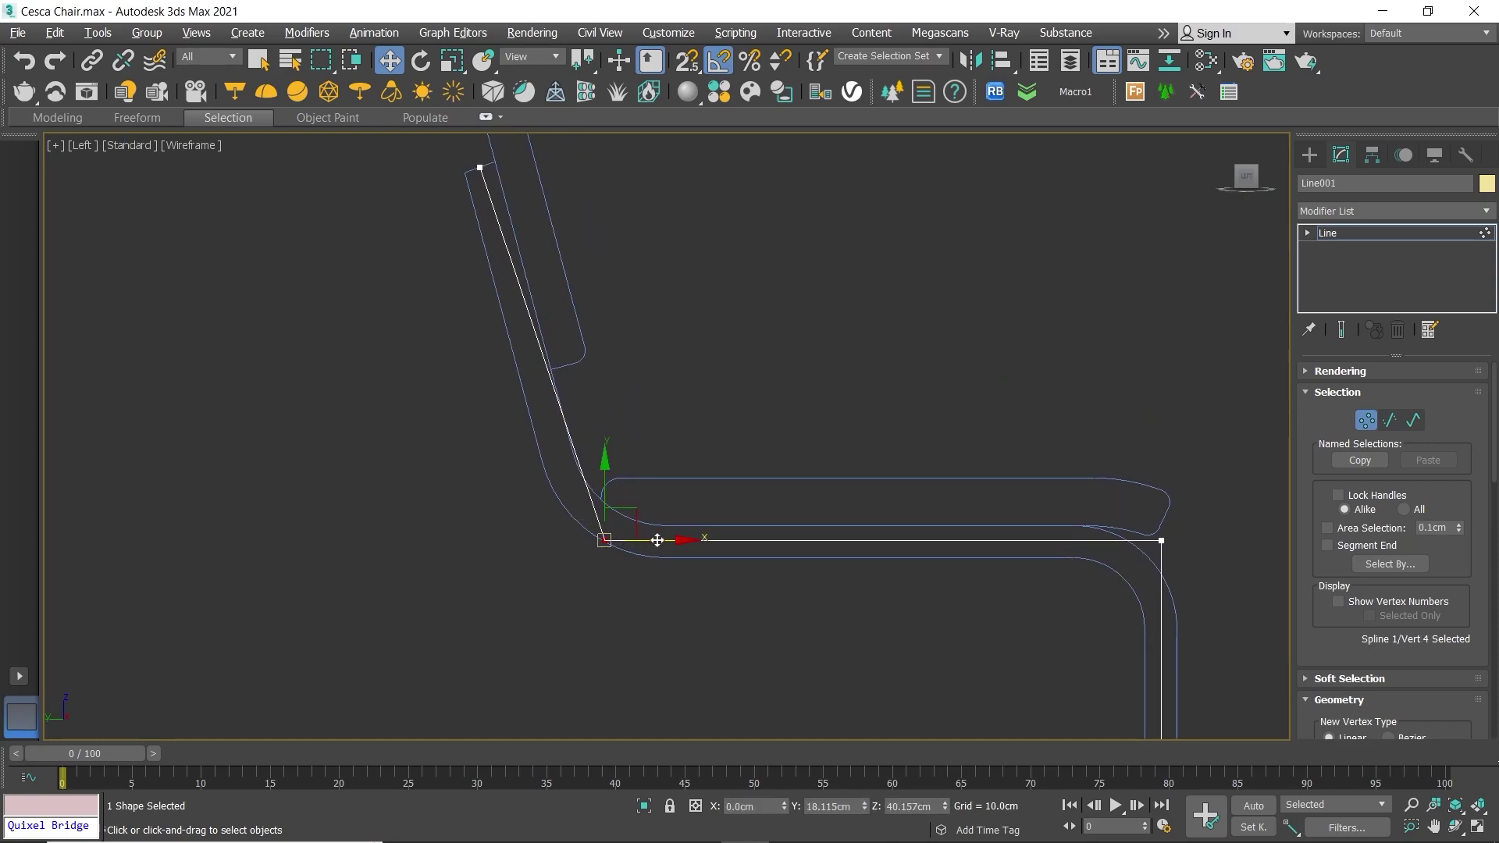
drag(657, 541, 631, 542)
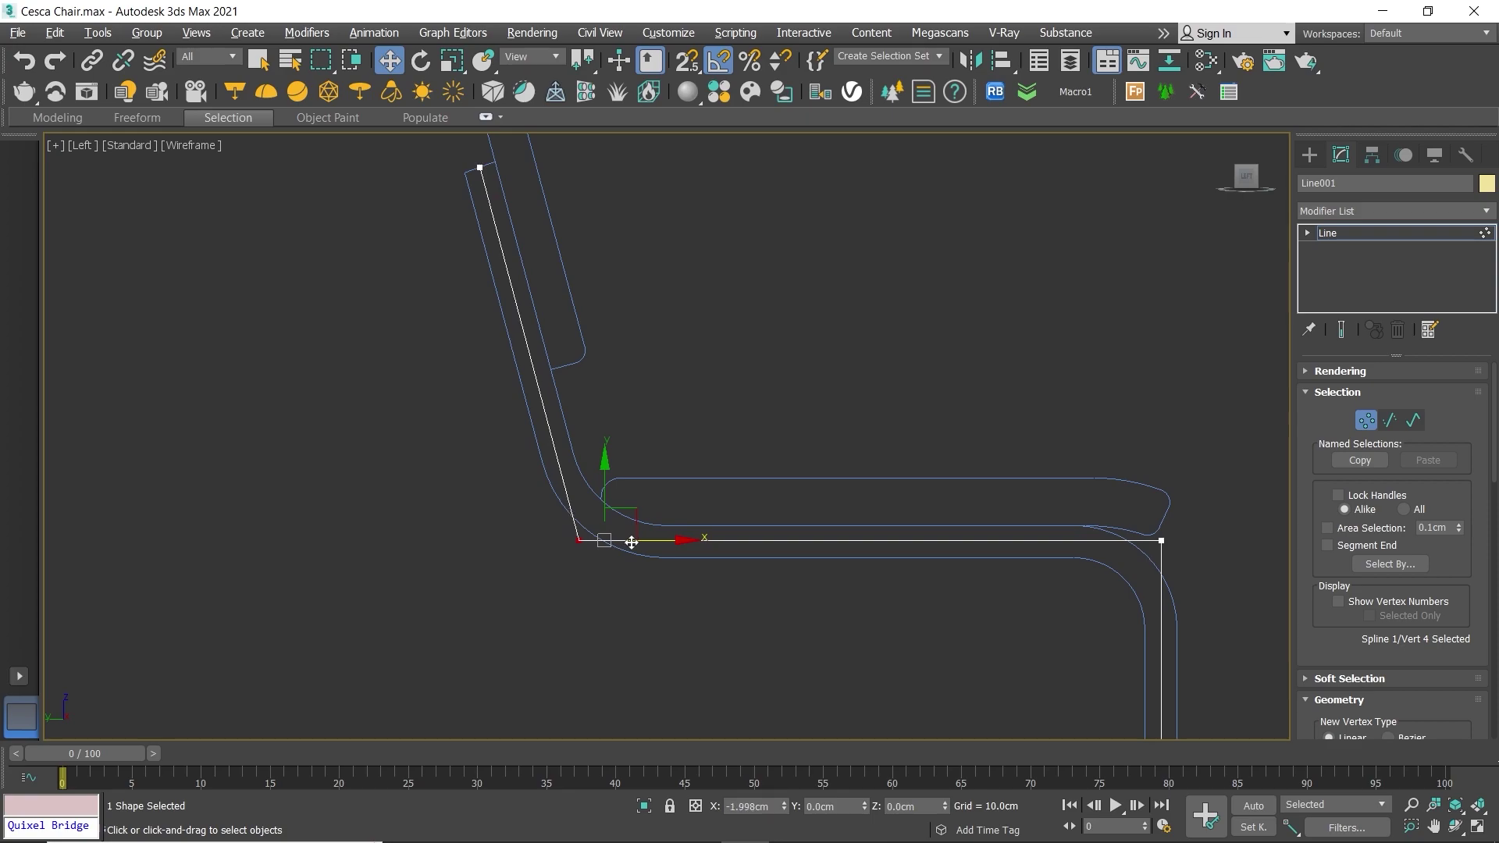
Step: Recheck the base's rear corner vertex with the whole chair in view
click(551, 588)
scroll(632, 596, down, 3)
mouse_move(633, 597)
middle_down()
mouse_move(689, 555)
mouse_move(632, 549)
middle_up()
click(768, 619)
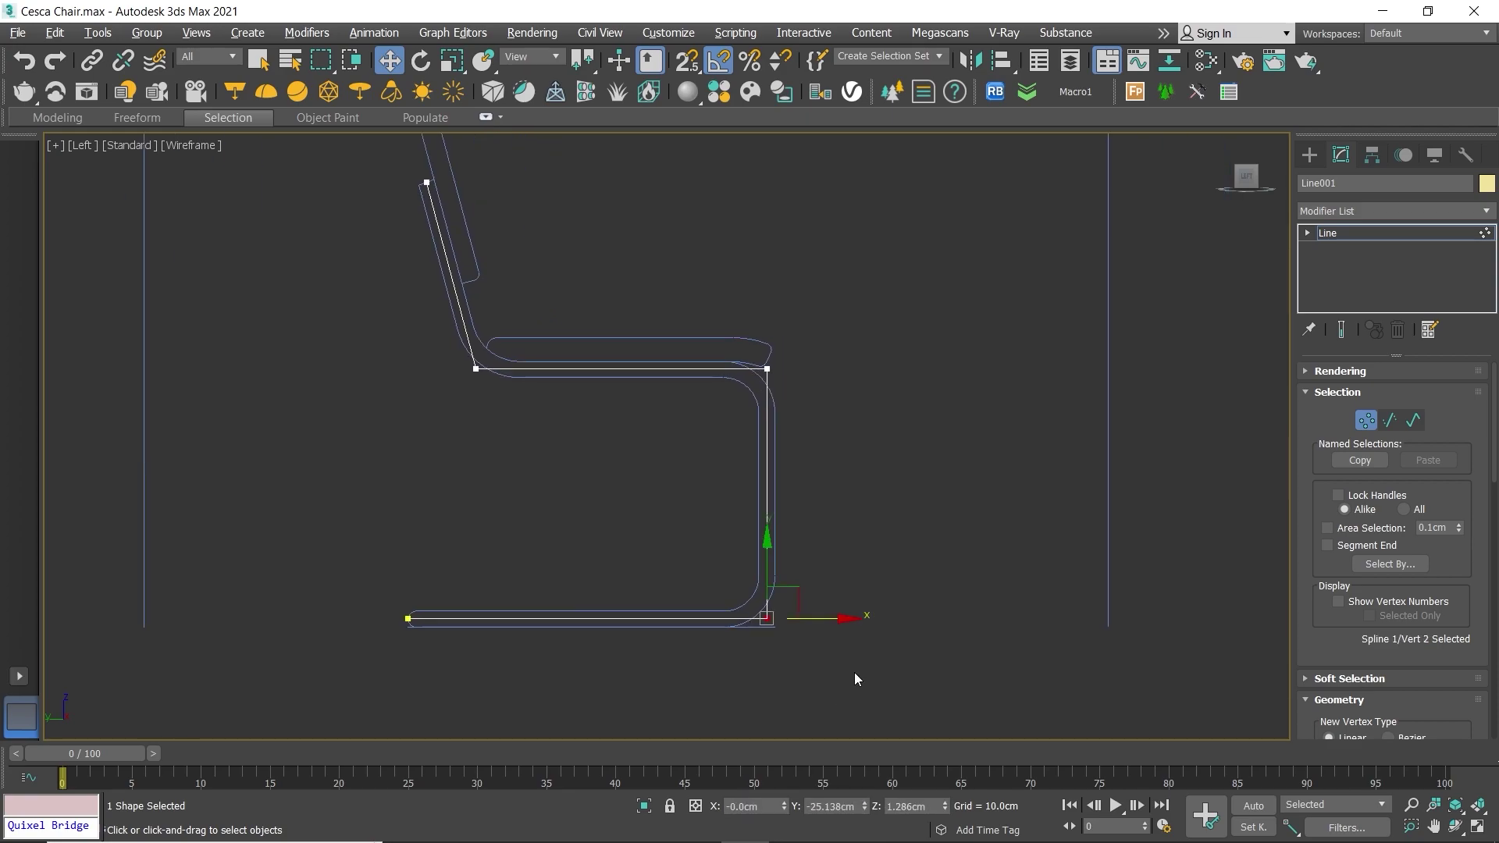
click(854, 672)
drag(1489, 417, 1484, 575)
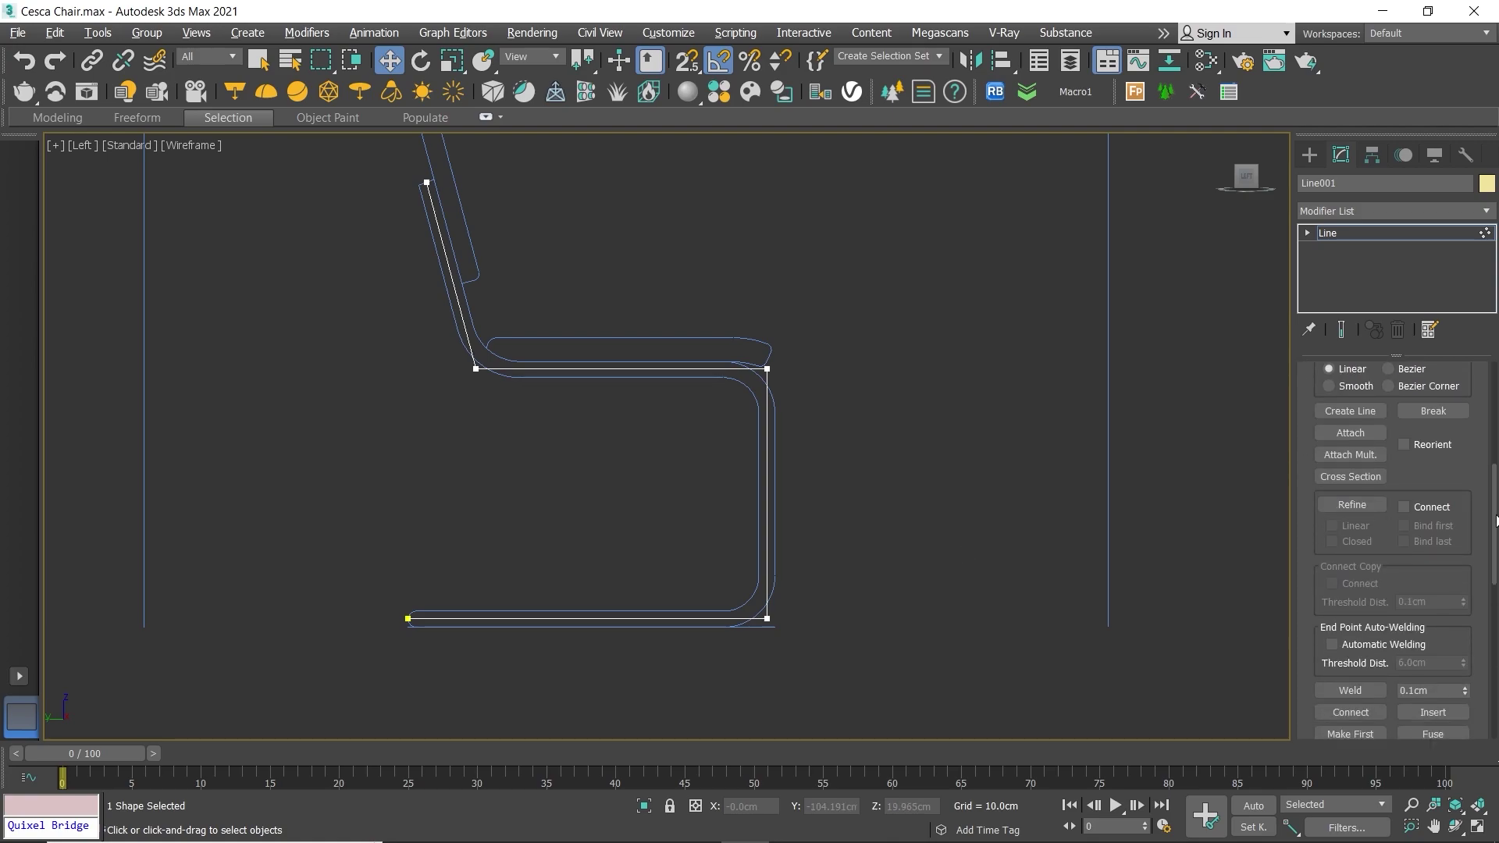
Step: Fillet Line001's rear base corner by 7 cm
click(1350, 611)
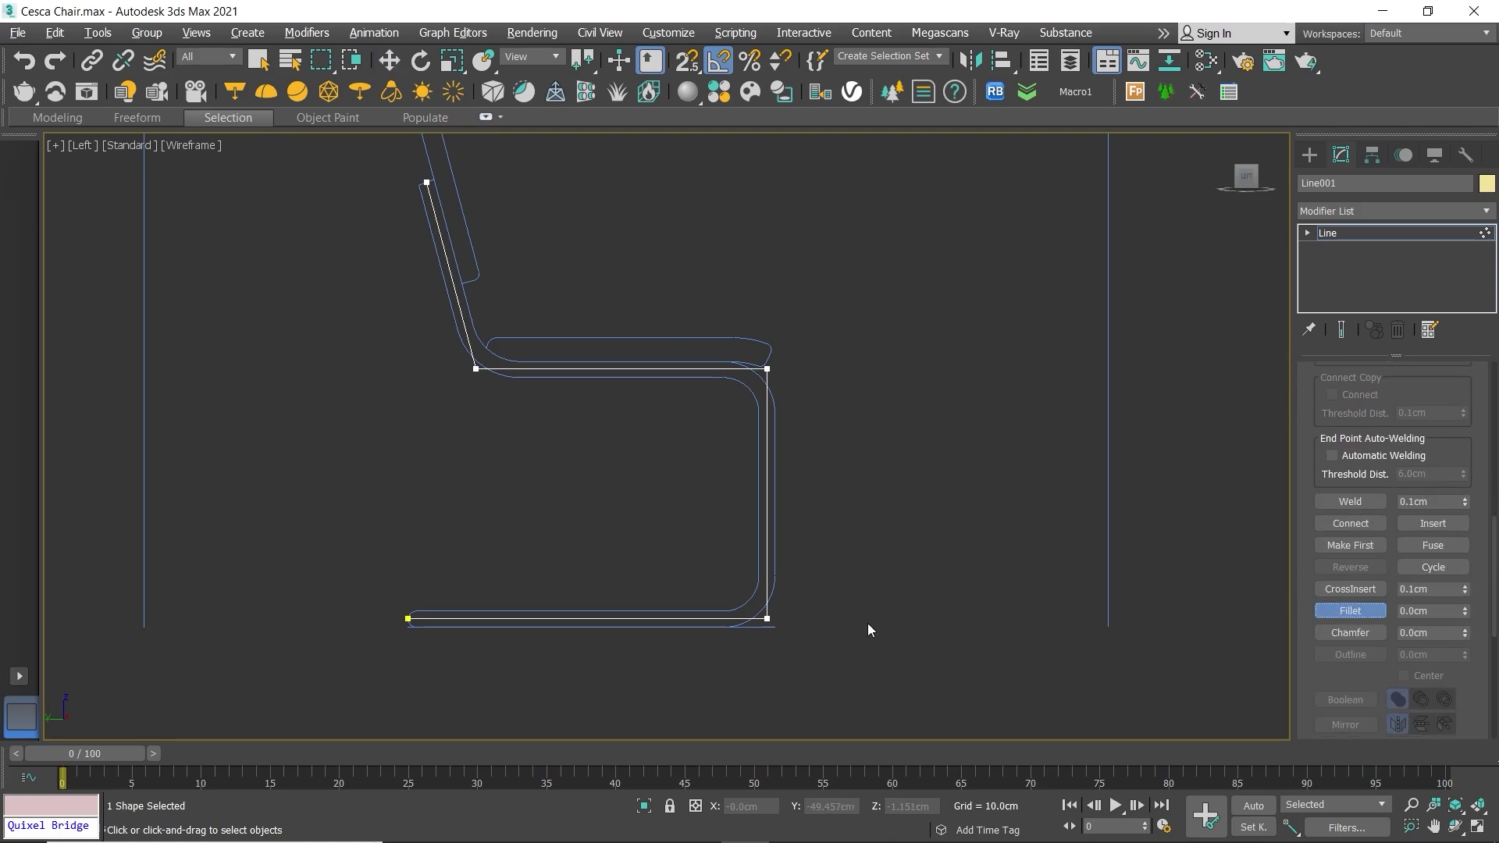
scroll(725, 625, up, 3)
drag(810, 612, 813, 524)
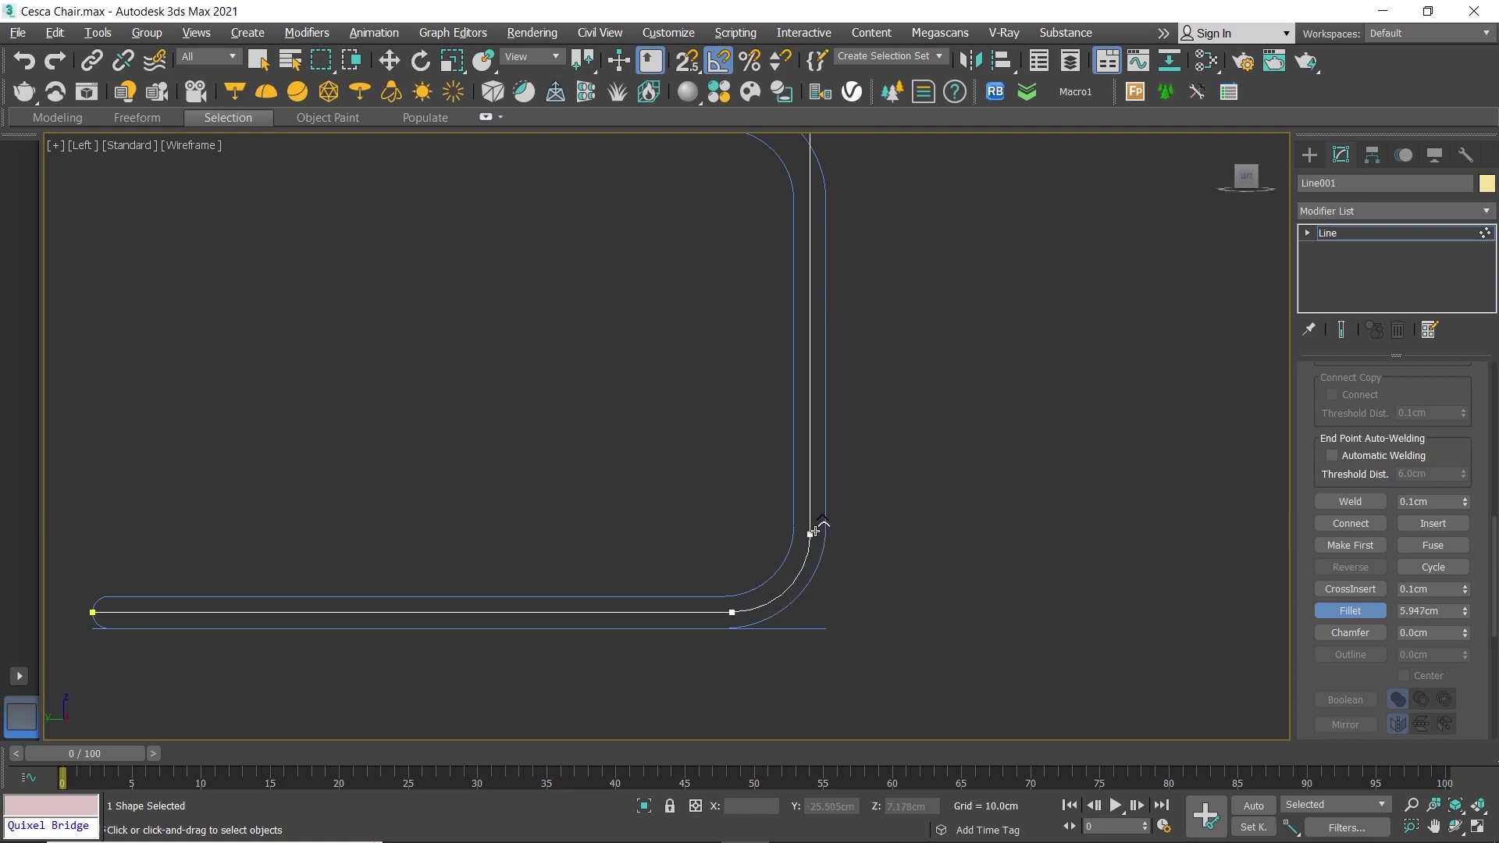
right_click(898, 562)
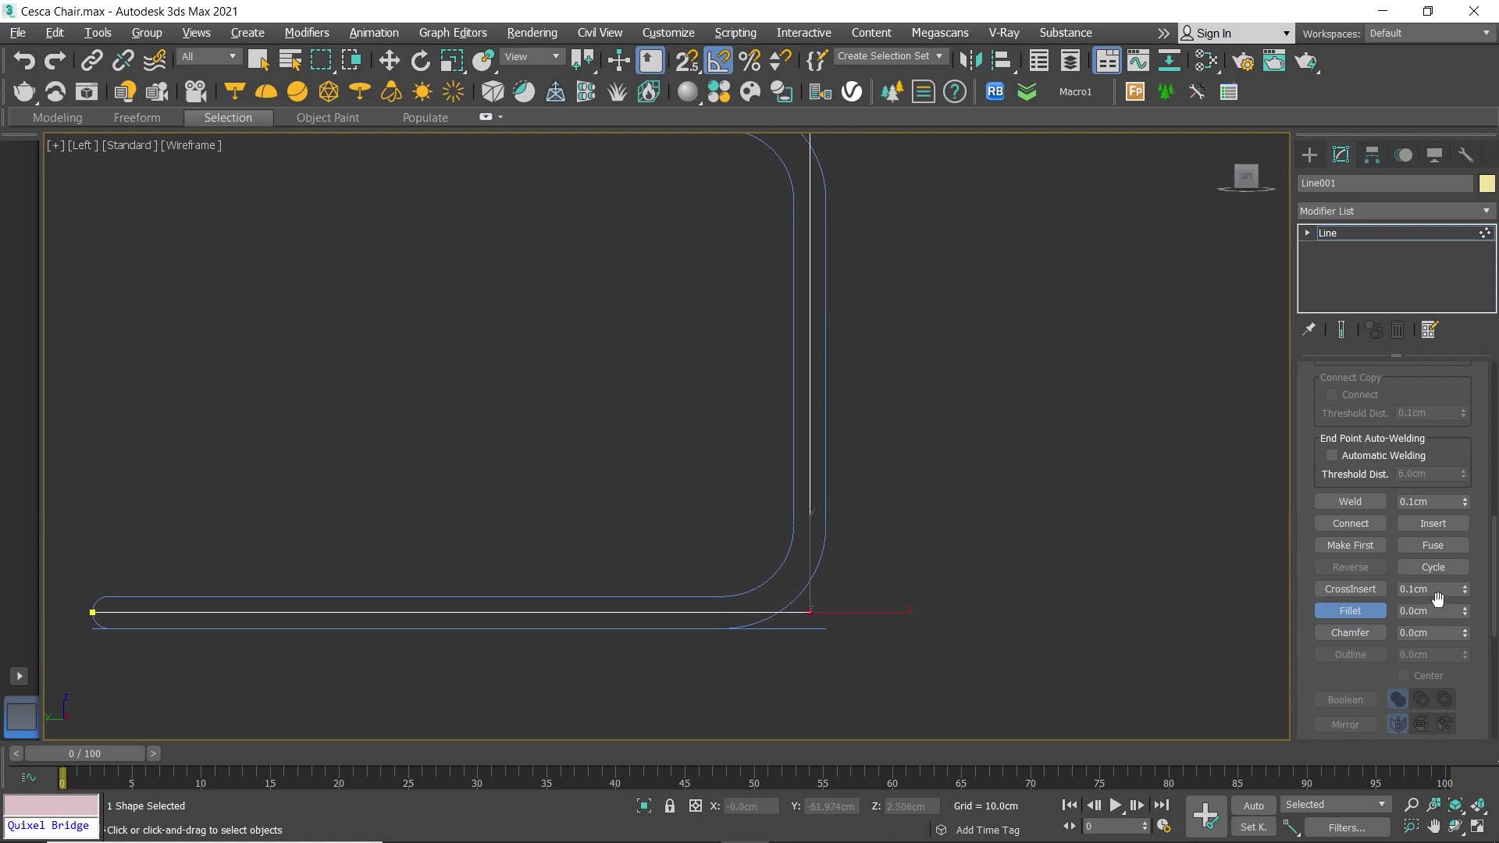
key(Return)
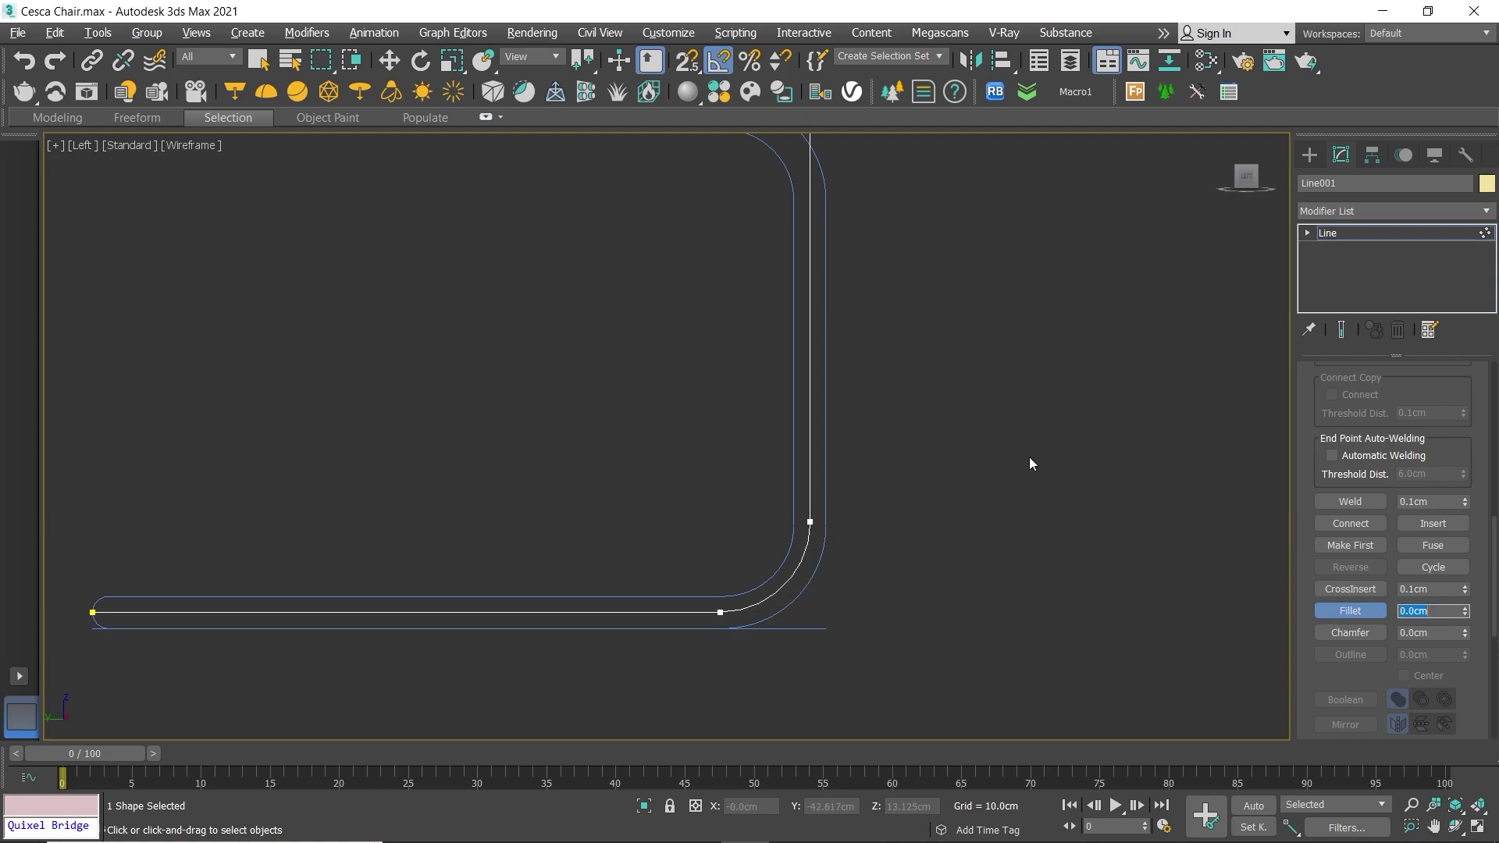
Step: Fillet the seat's front corner and the seat-back corner by 7 cm each
scroll(1029, 457, down, 3)
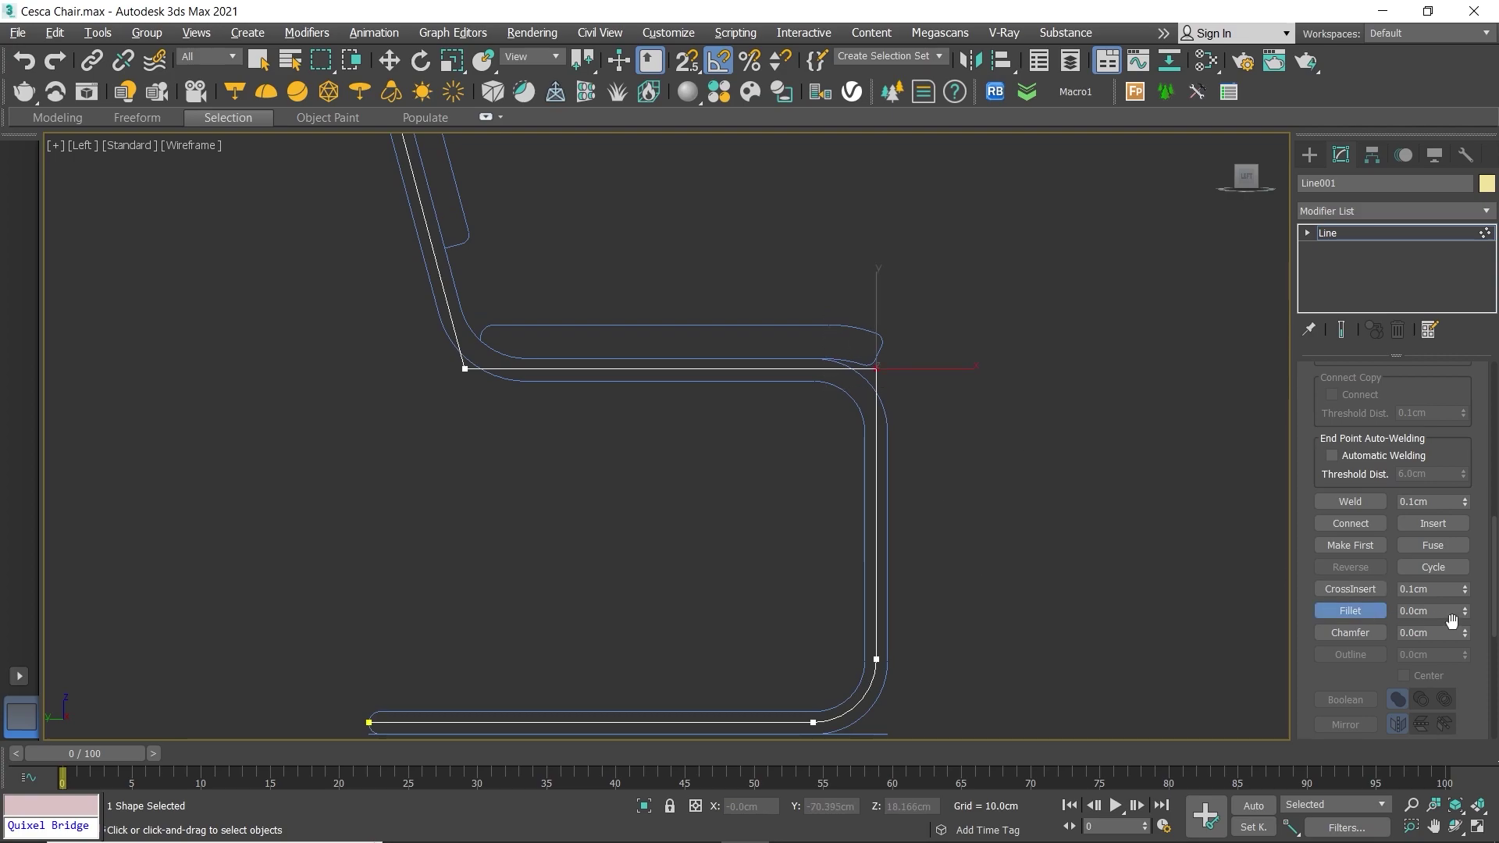
text(7)
key(Return)
scroll(1051, 491, down, 2)
scroll(951, 472, up, 2)
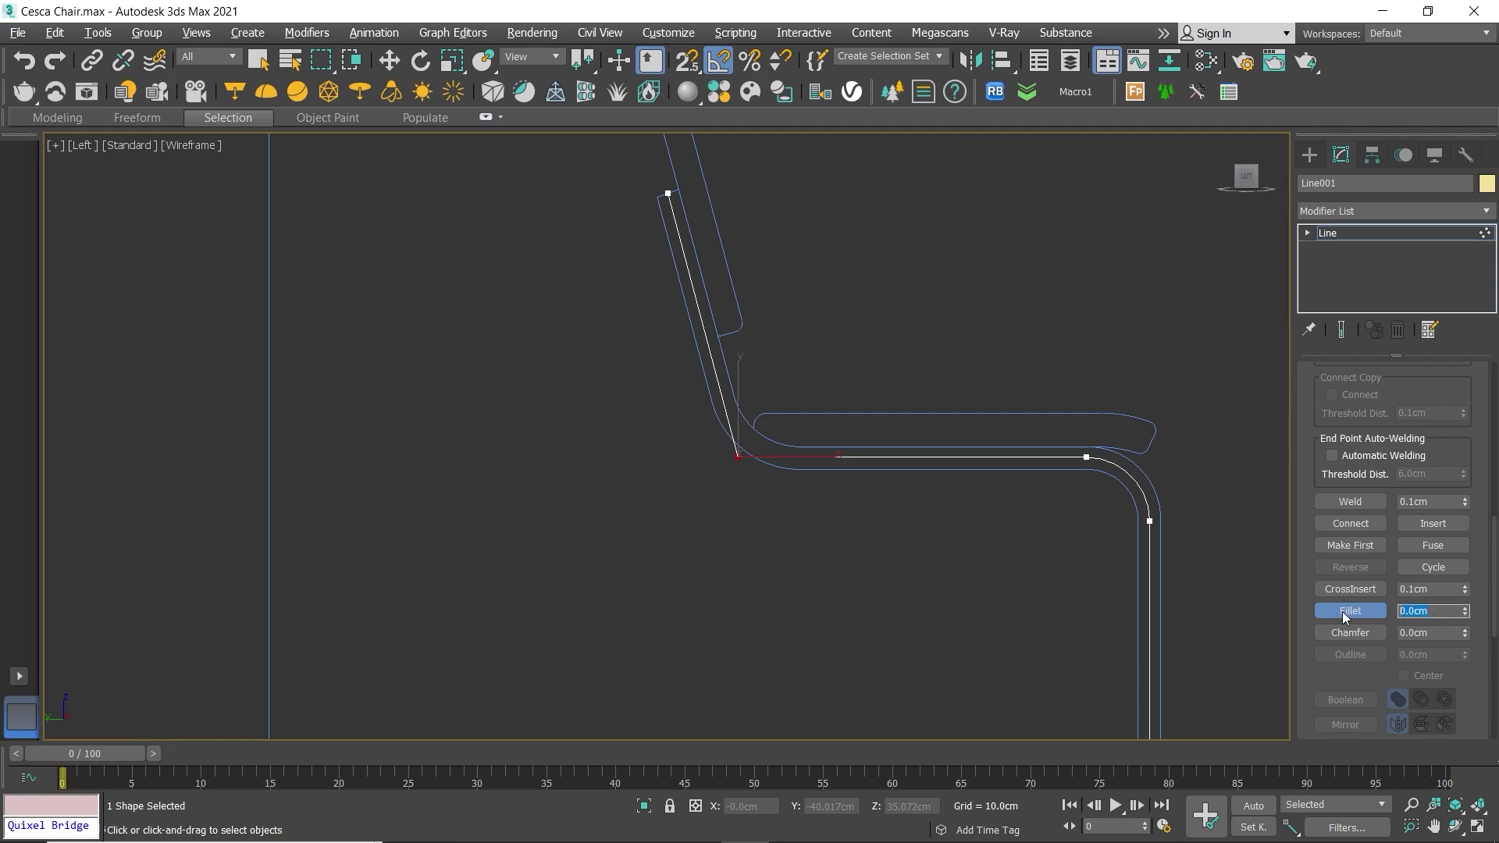
text(7)
key(Return)
Step: Return to Move and orbit the Perspective view to check the rounded line
middle_drag(769, 344, 778, 396)
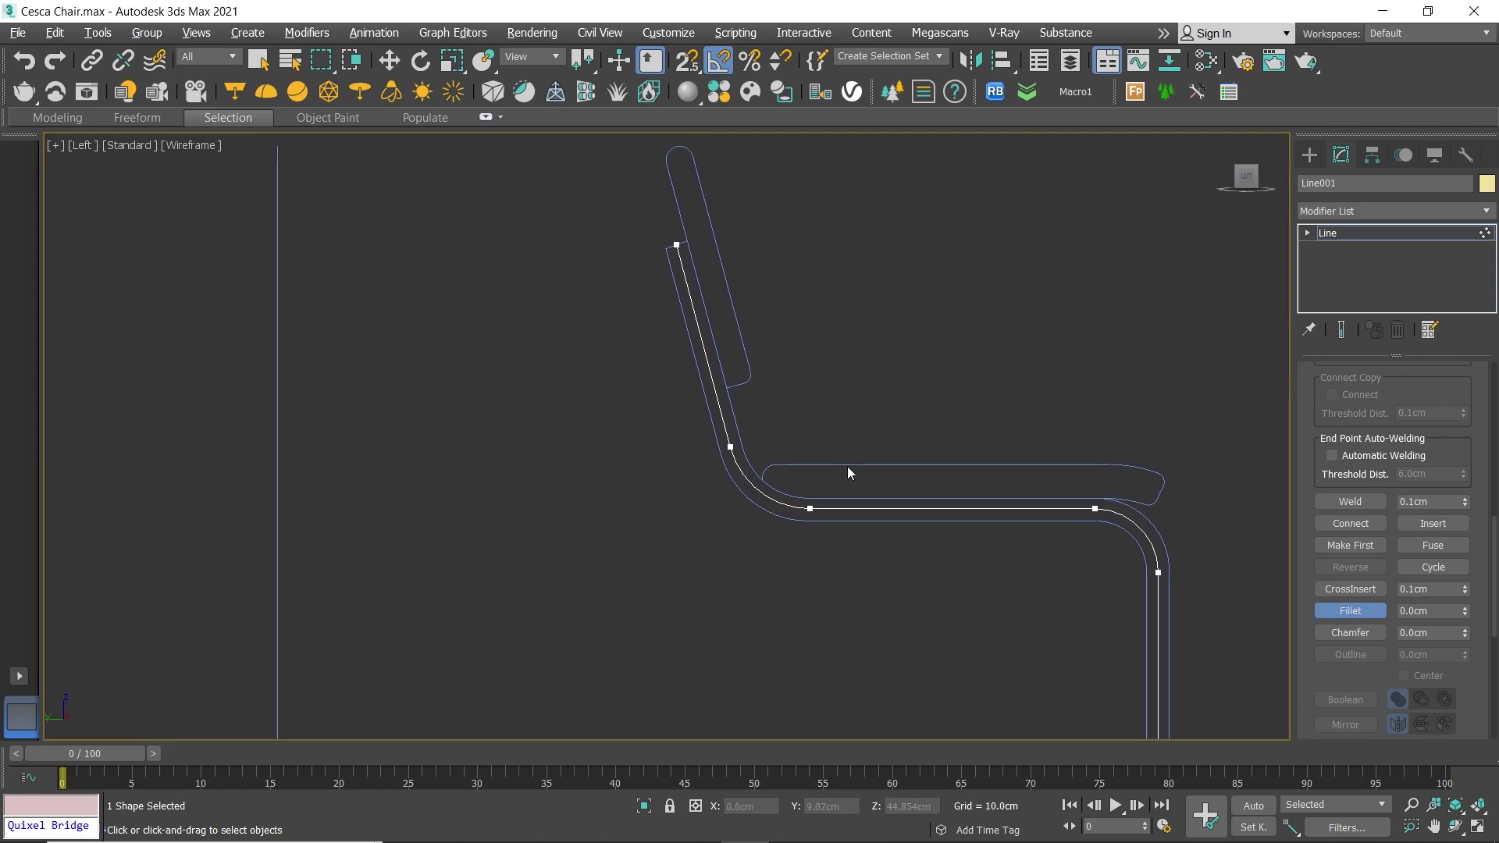
scroll(650, 291, down, 4)
middle_drag(747, 472, 761, 504)
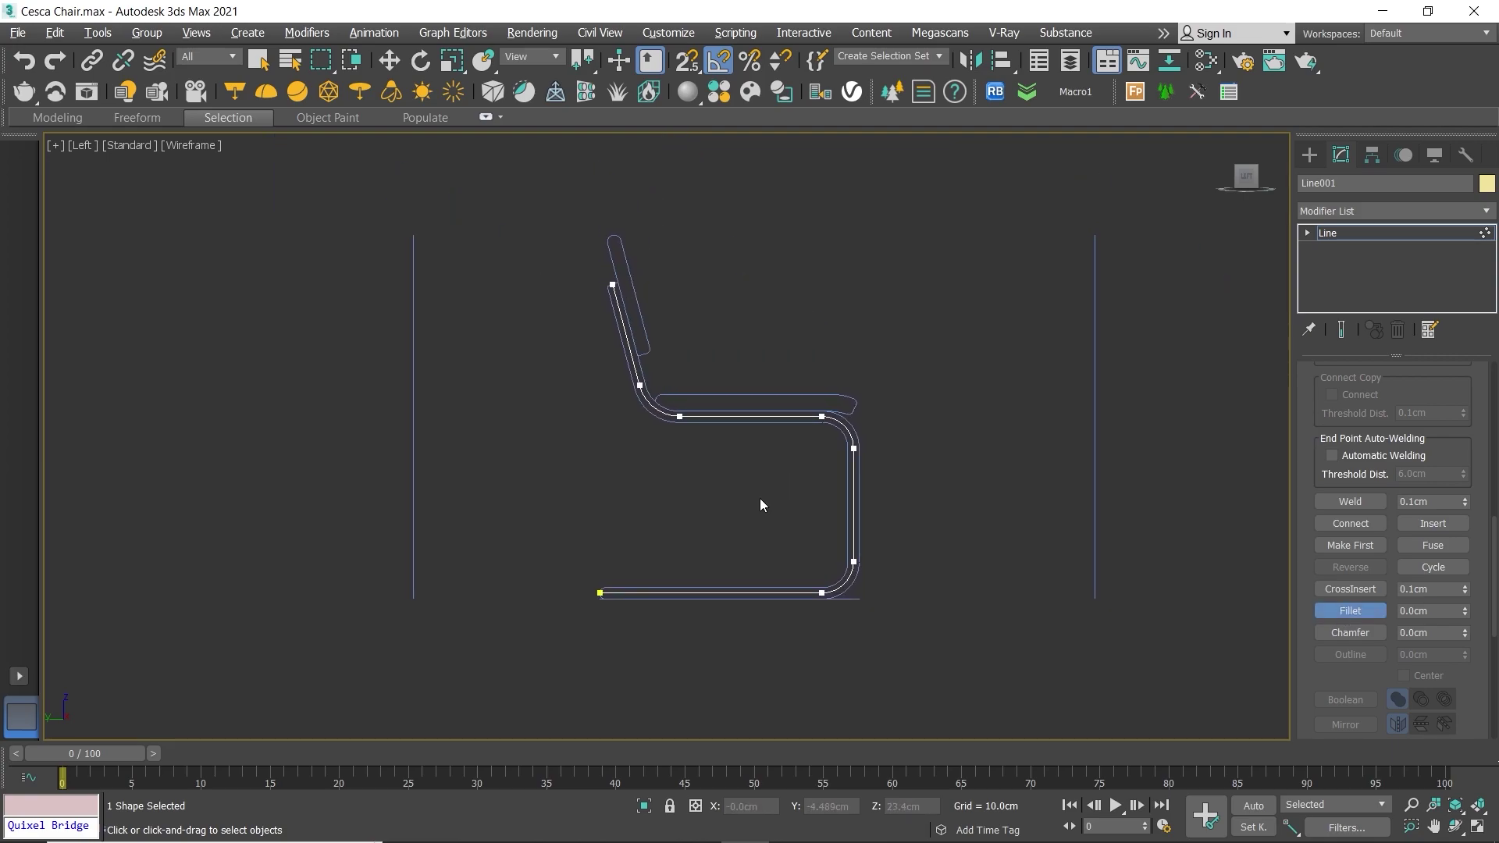
scroll(746, 498, up, 3)
scroll(731, 511, down, 1)
key(w)
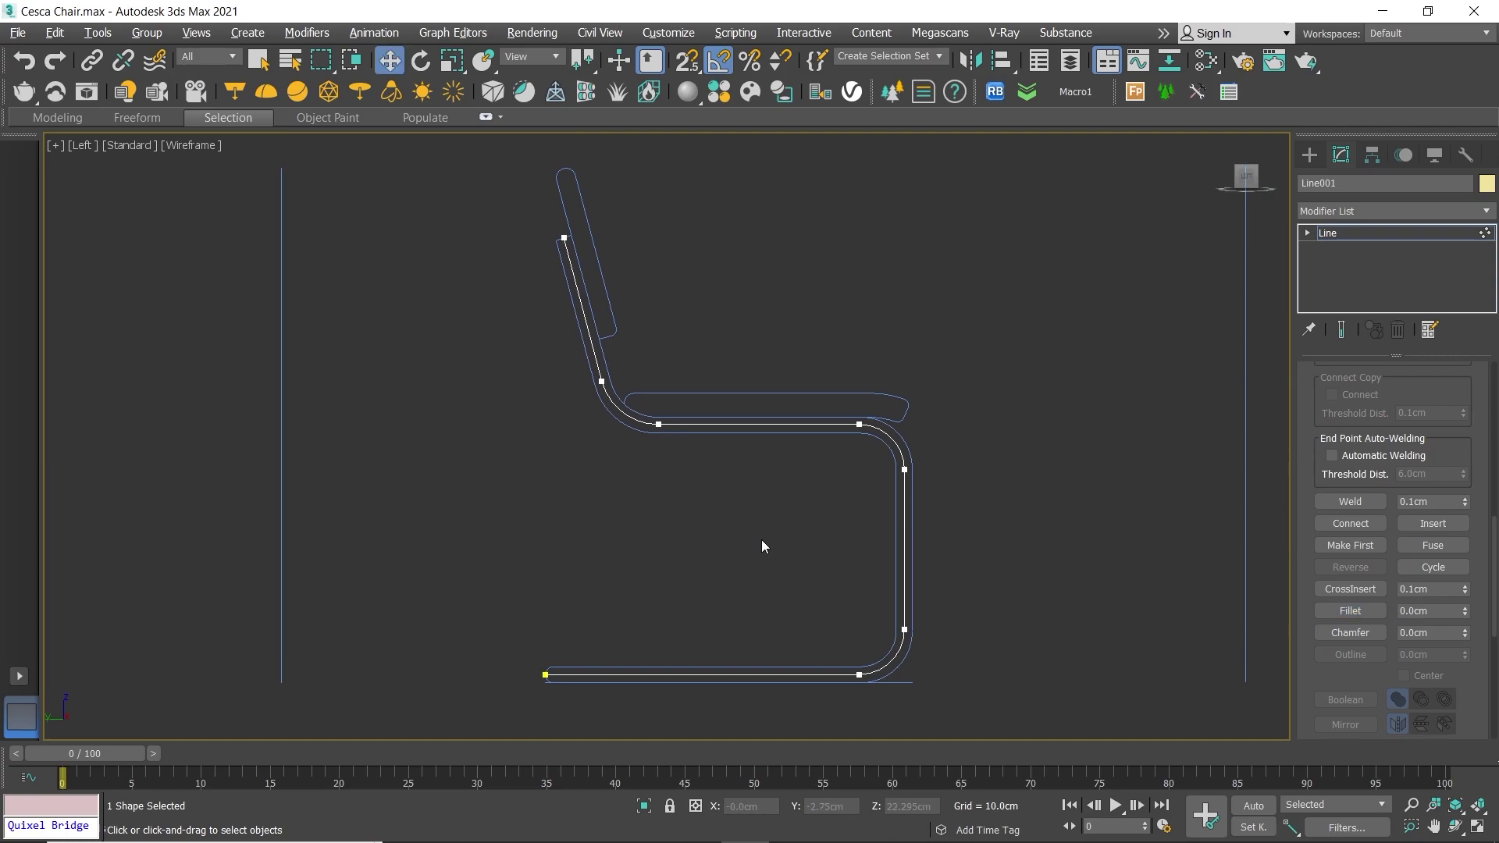
key(alt+w)
key(alt+w)
mouse_move(823, 506)
alt+middle_down()
mouse_move(728, 506)
mouse_move(663, 462)
mouse_move(673, 475)
alt+middle_up()
Step: Move the whole Line001 onto the left frame tube in the Top view
key(1)
mouse_move(707, 396)
mouse_down()
mouse_move(602, 435)
mouse_move(619, 435)
mouse_up()
key(alt+w)
key(alt+w)
scroll(364, 461, up, 2)
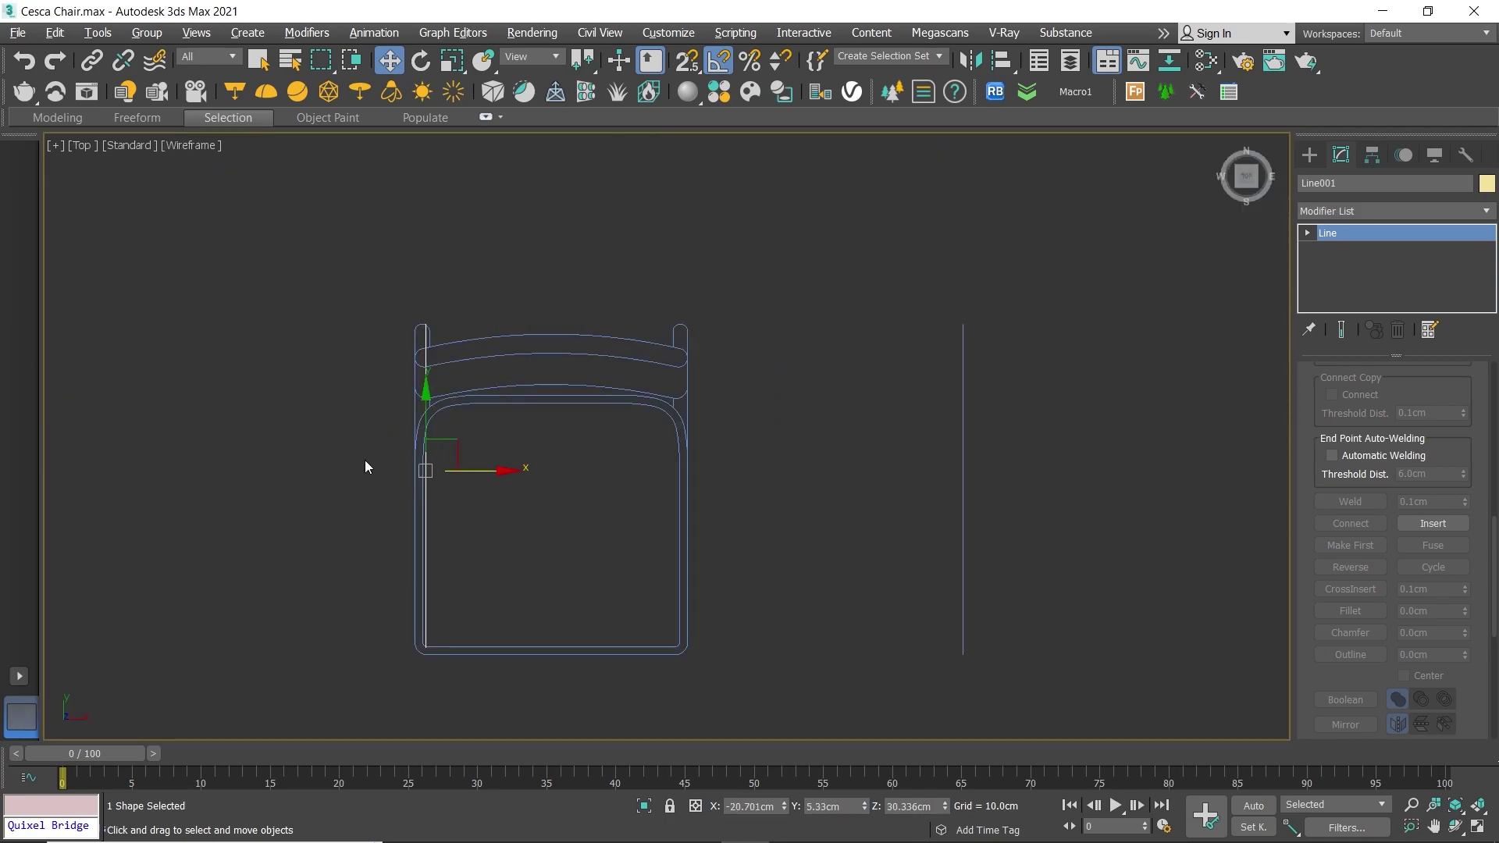
scroll(390, 464, up, 4)
middle_drag(415, 469, 531, 478)
drag(693, 513, 690, 512)
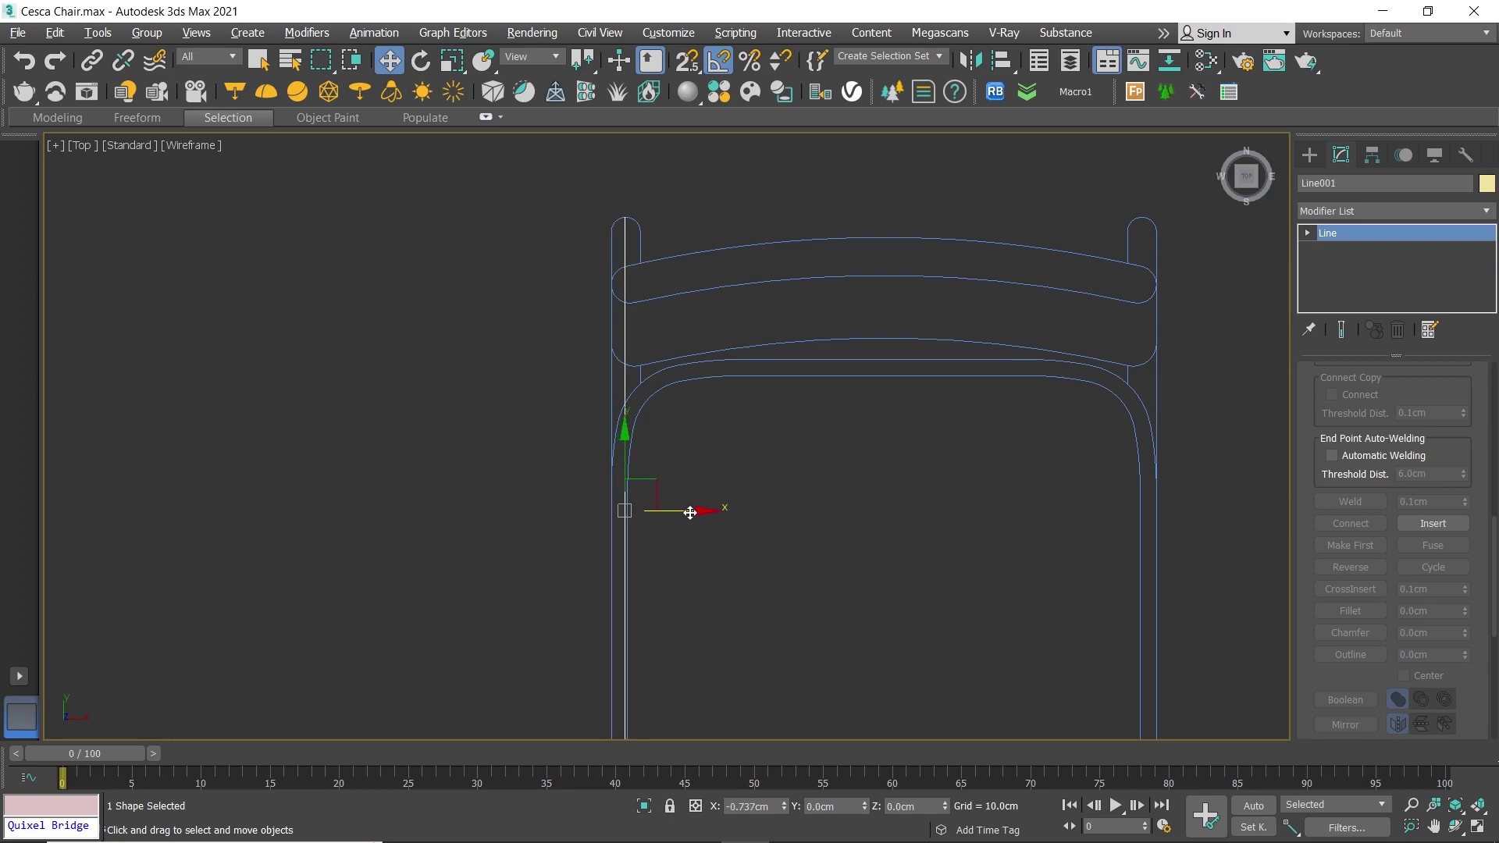
Step: Clone Line001 as an independent copy, Line002, and align it with the right tube
scroll(630, 473, down, 1)
scroll(546, 442, down, 2)
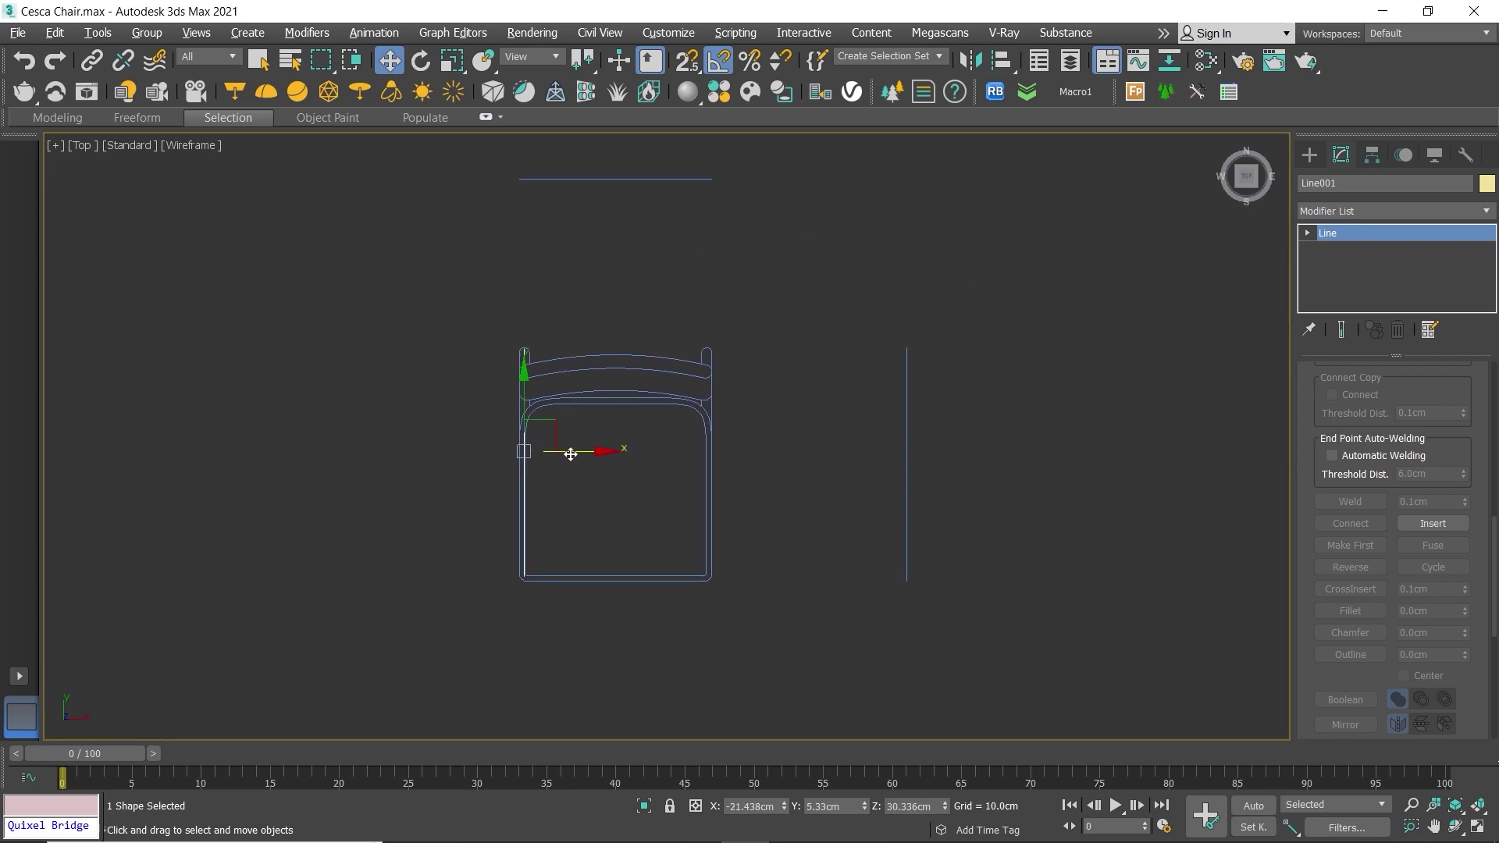
shift+drag(524, 450, 699, 450)
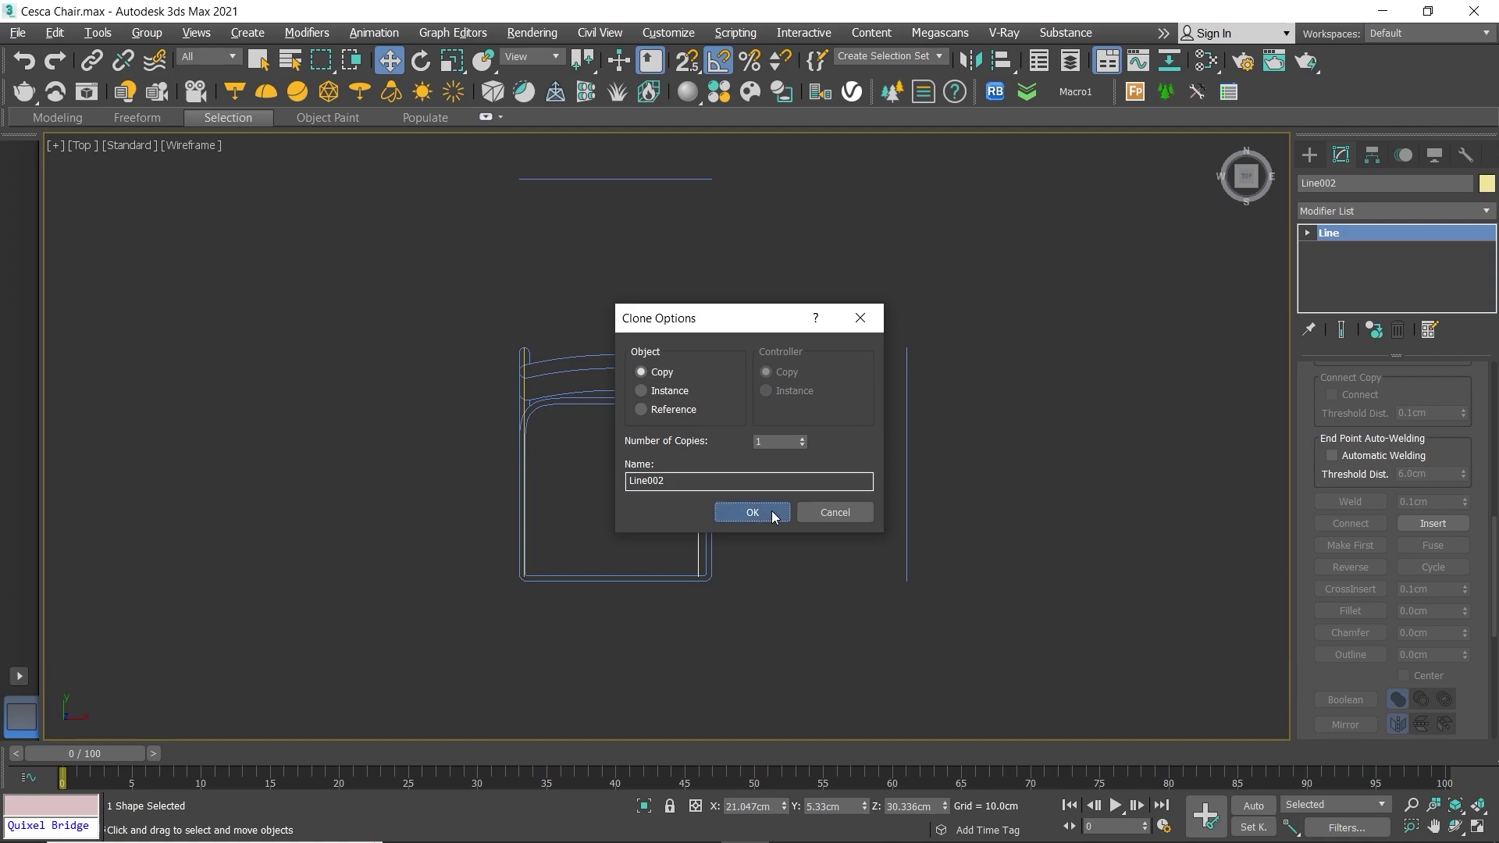
click(755, 512)
scroll(702, 432, up, 3)
middle_drag(702, 433, 704, 478)
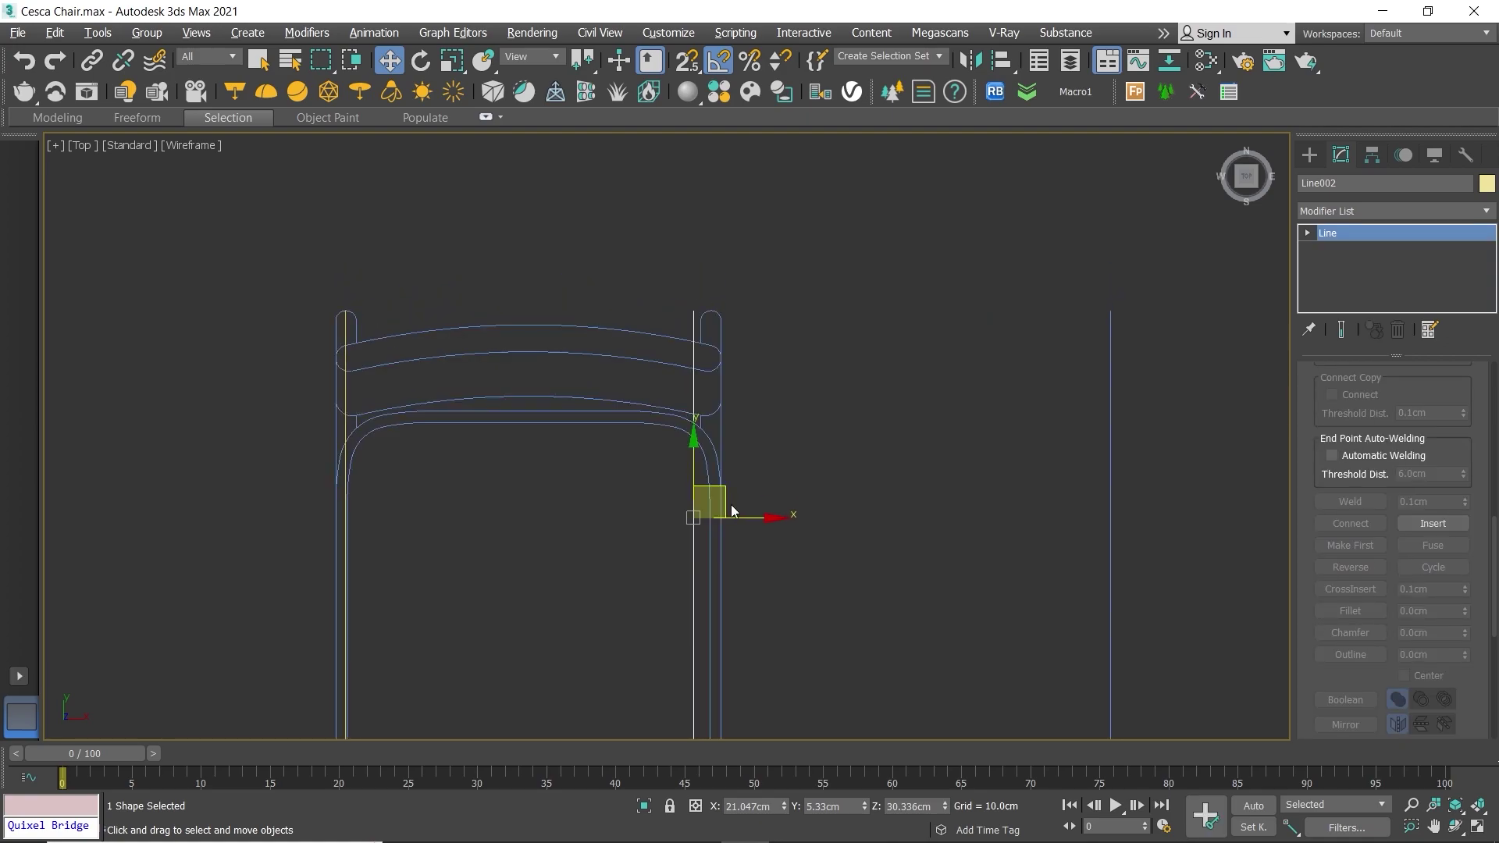
drag(750, 517, 768, 517)
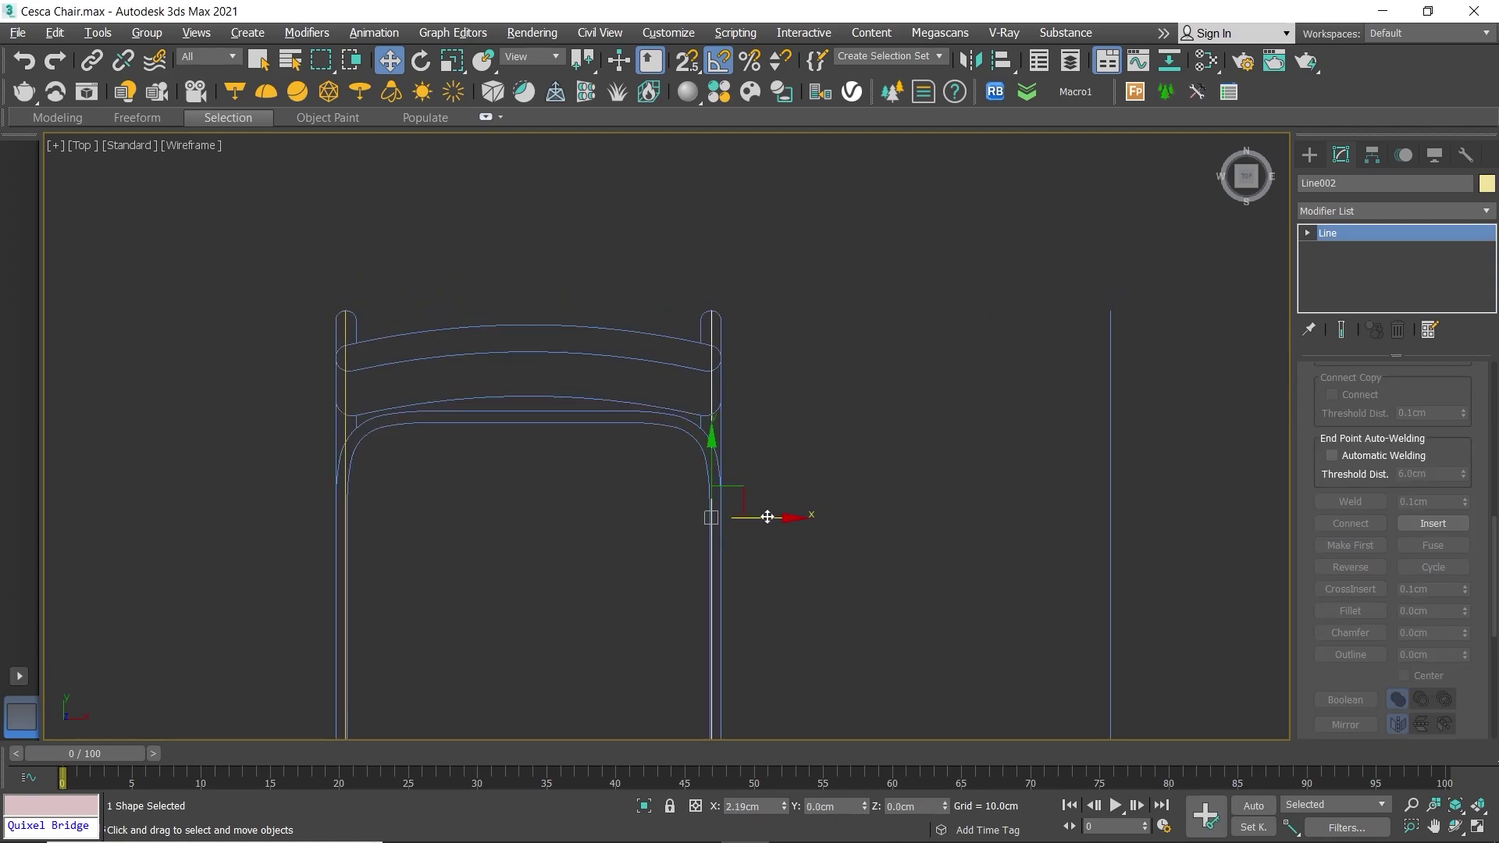
key(alt+w)
key(alt+w)
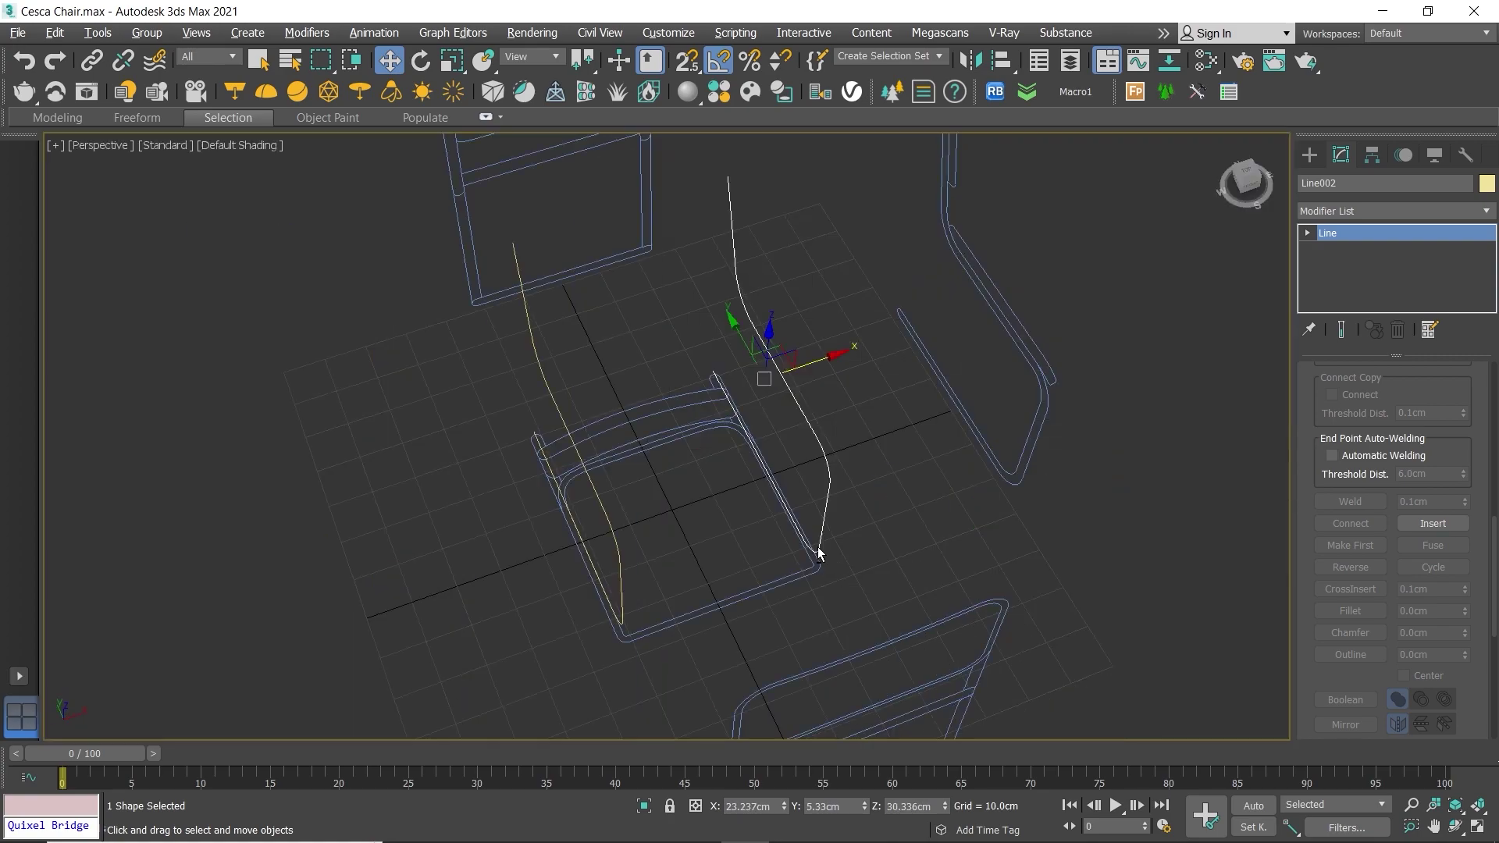
Step: Select Line001 via the quad menu Select mode and isolate it with Alt+Q
alt+middle_drag(814, 546, 787, 433)
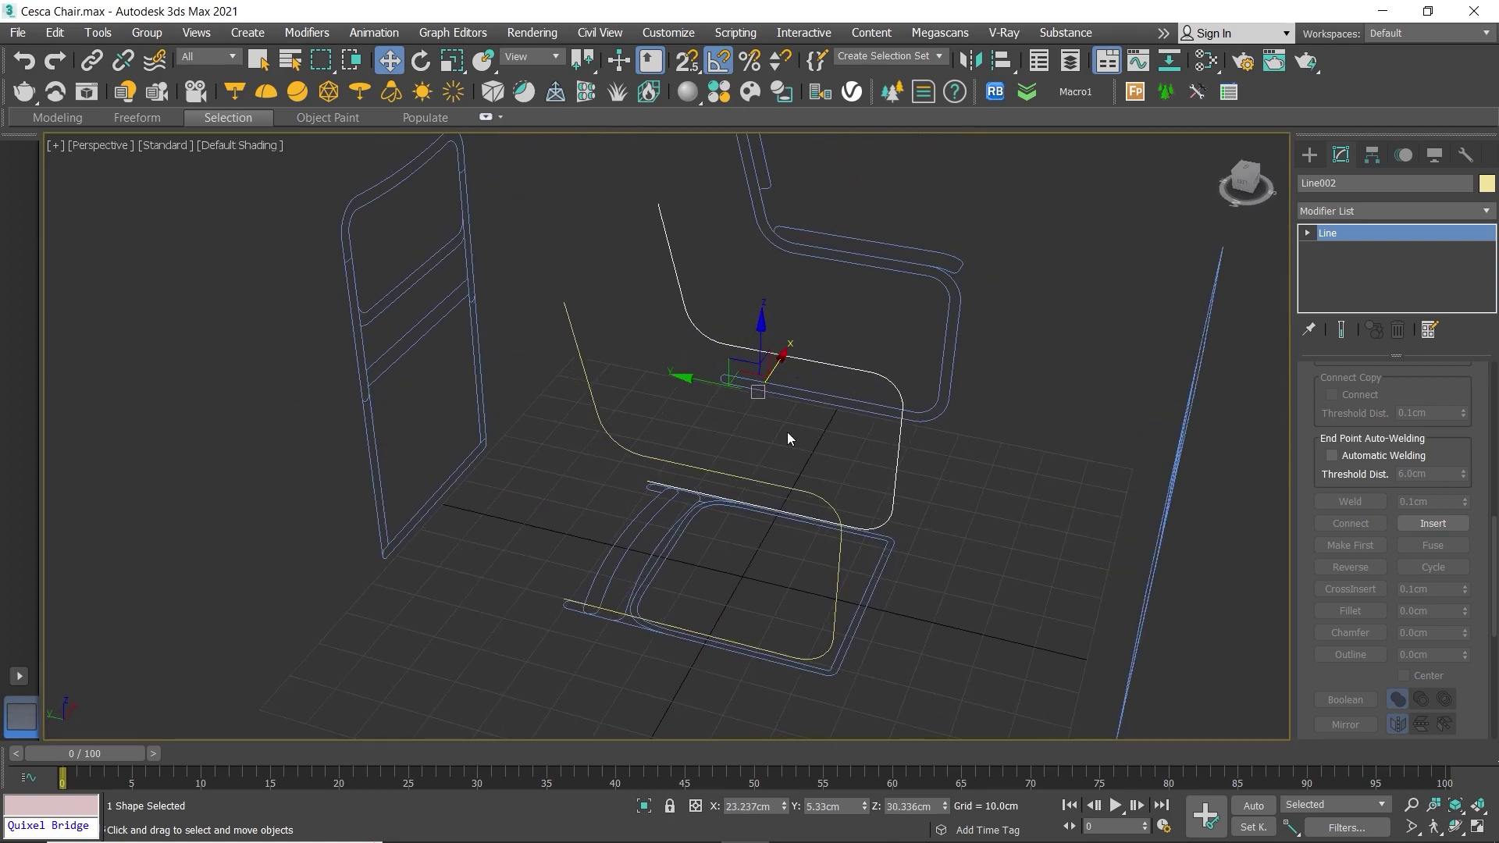
click(639, 453)
right_click(641, 383)
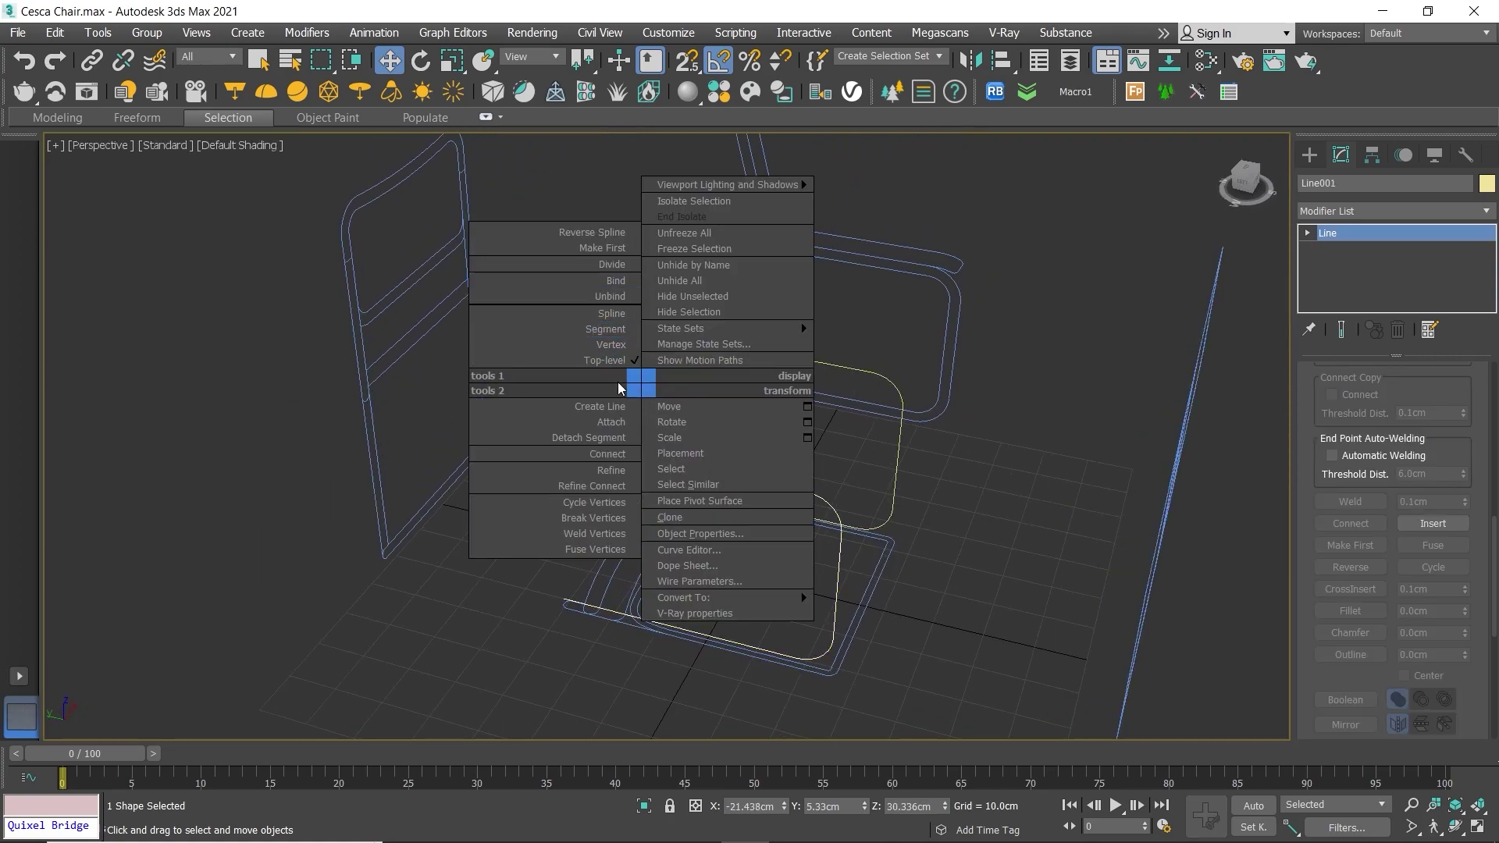
click(621, 423)
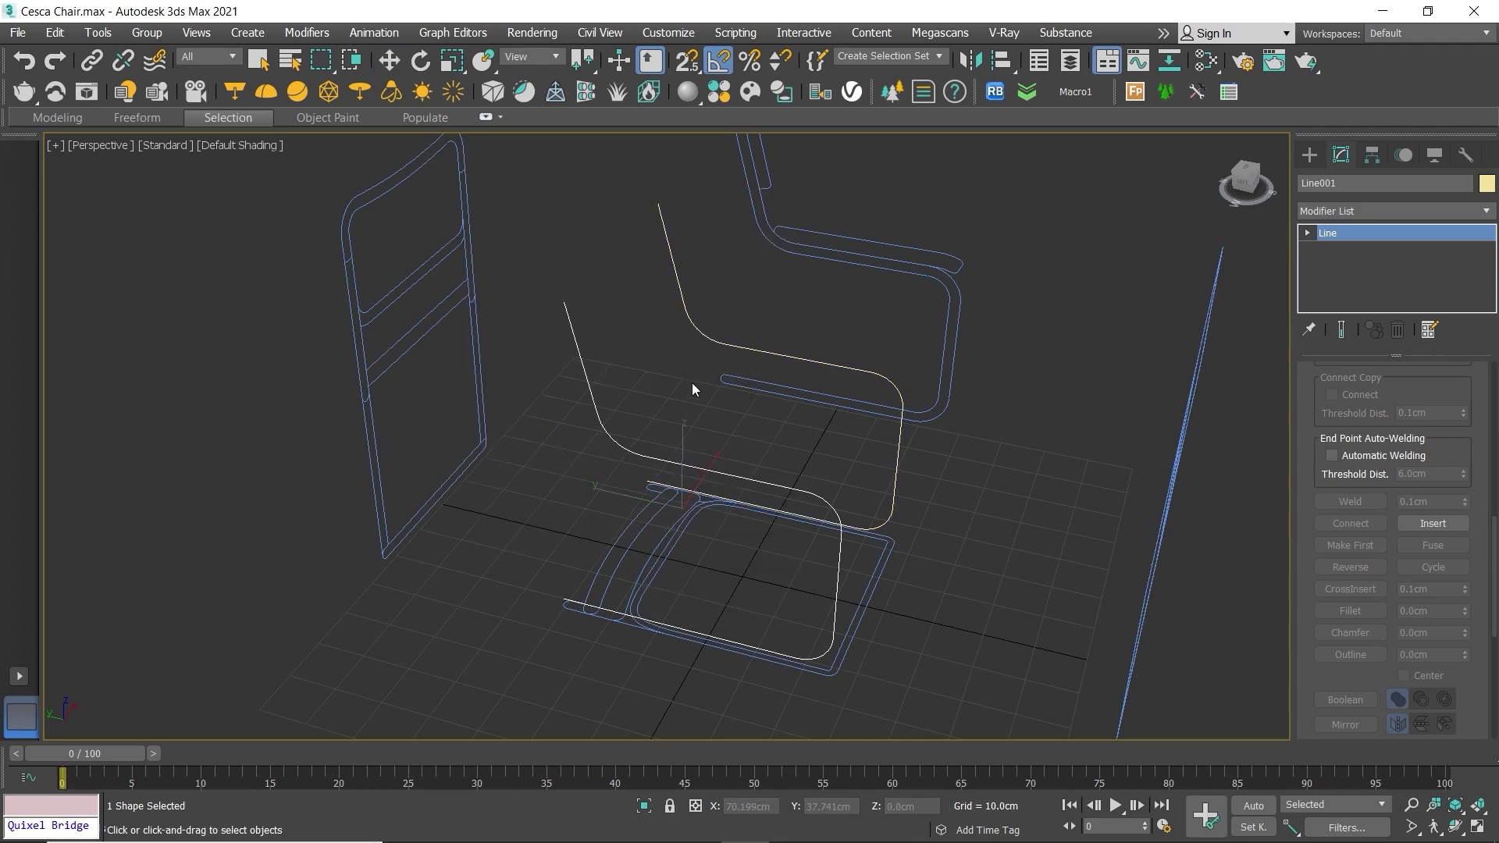
key(alt+q)
mouse_move(673, 468)
alt+middle_down()
mouse_move(733, 345)
mouse_move(718, 350)
mouse_move(992, 428)
alt+middle_up()
scroll(1374, 621, up, 5)
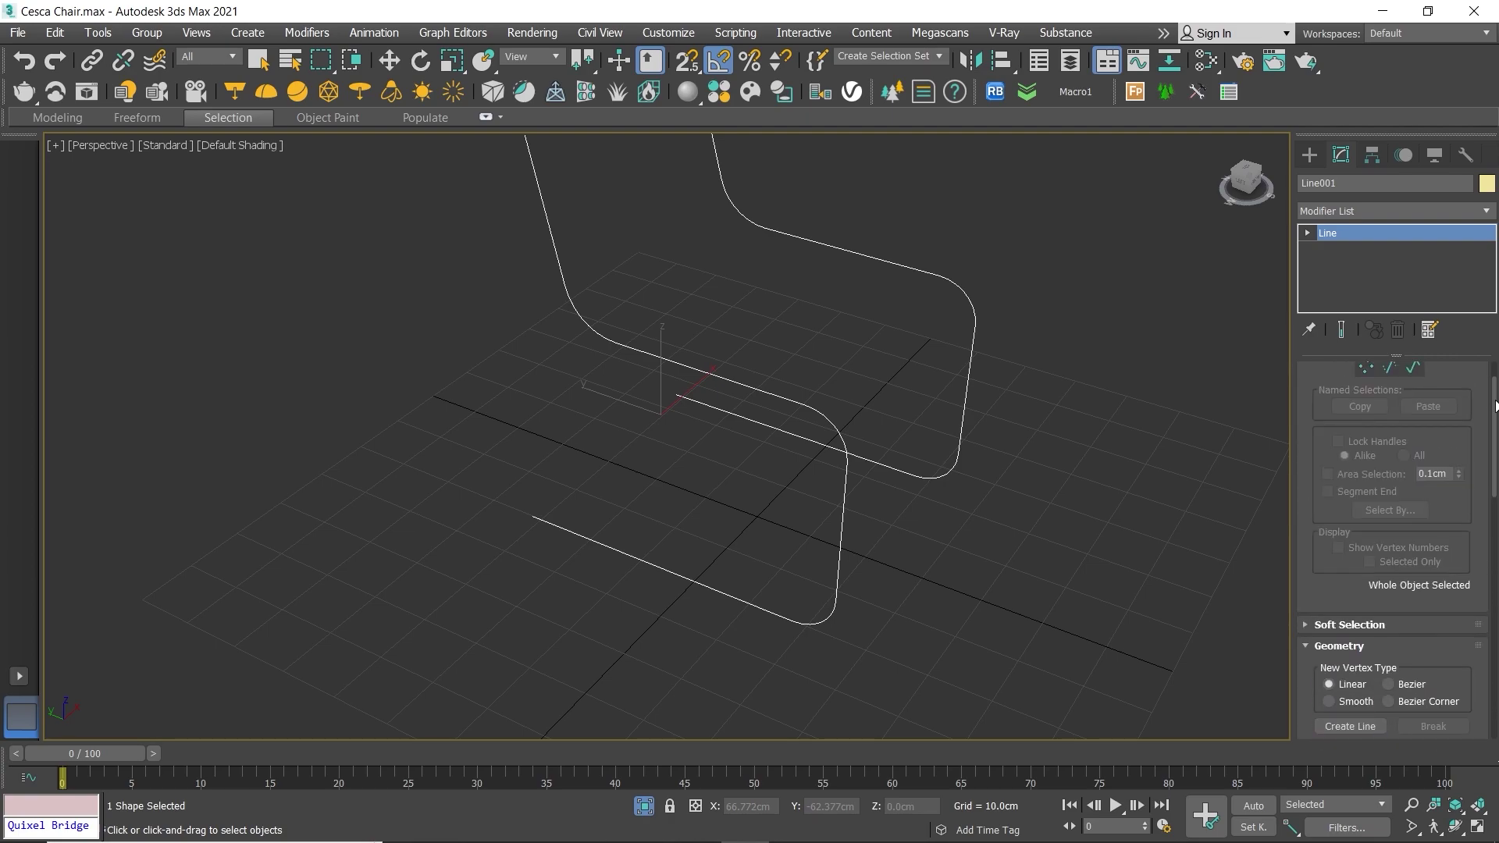
scroll(1374, 621, down, 1)
click(1351, 650)
Step: Draw a 3D vertex-snapped segment between the curve's two loose front ends, welding the endpoints
alt+middle_drag(921, 437, 863, 378)
drag(681, 68, 687, 151)
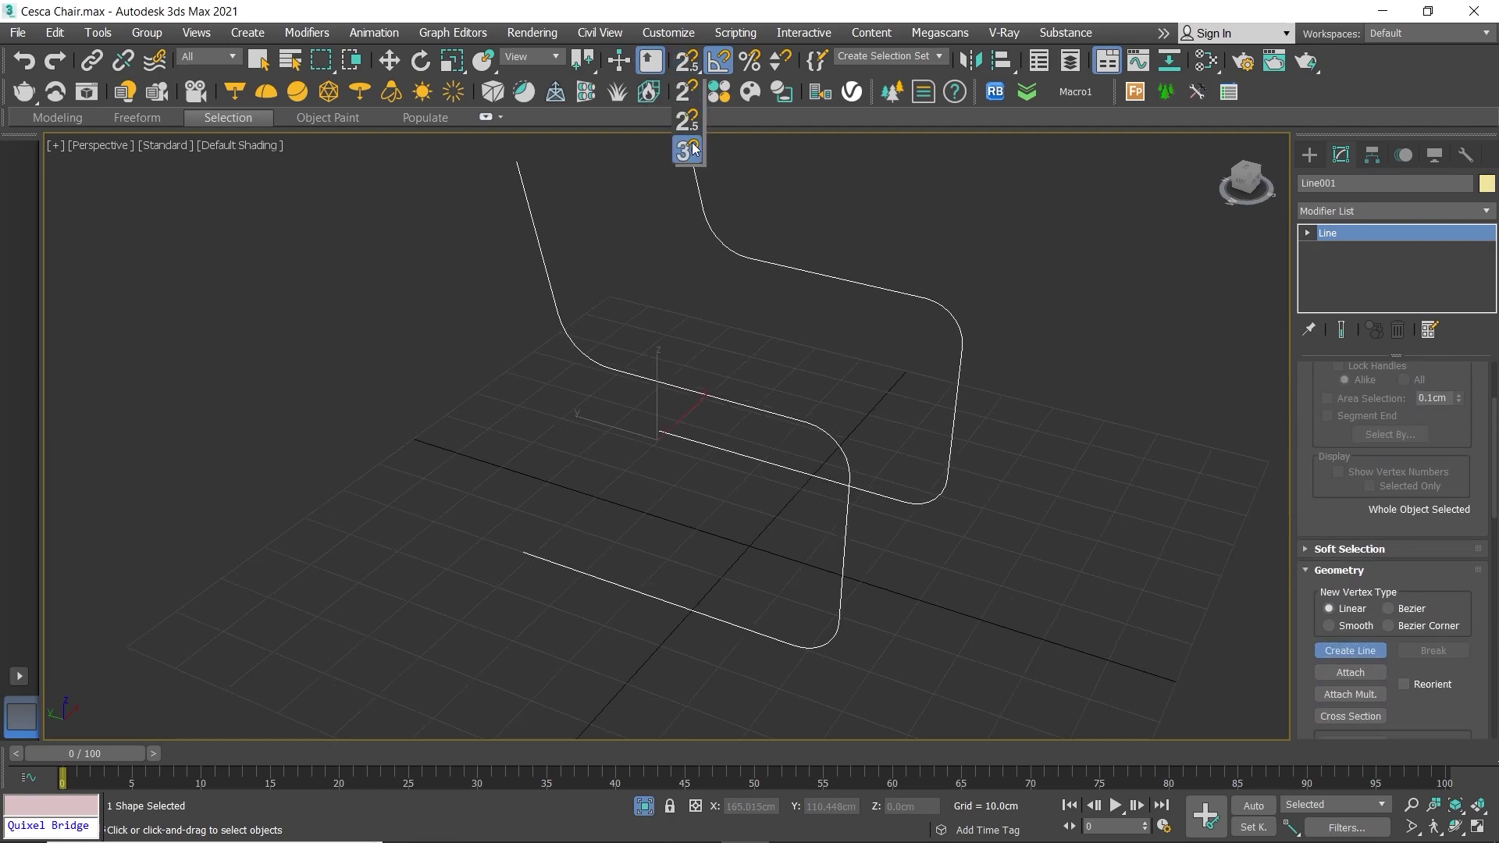
alt+middle_drag(687, 156, 670, 242)
click(532, 589)
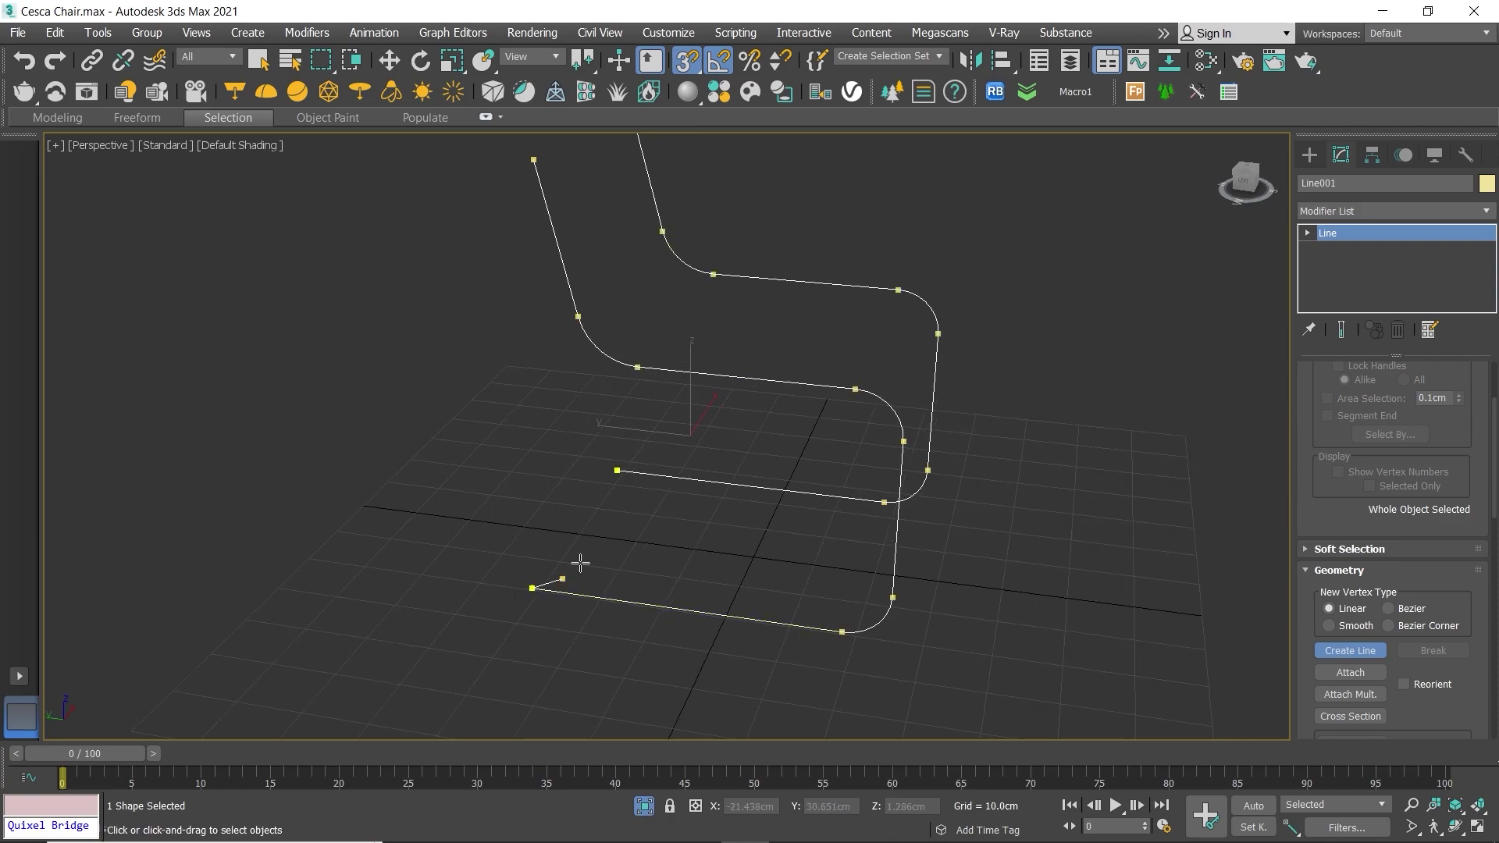
click(617, 470)
click(711, 446)
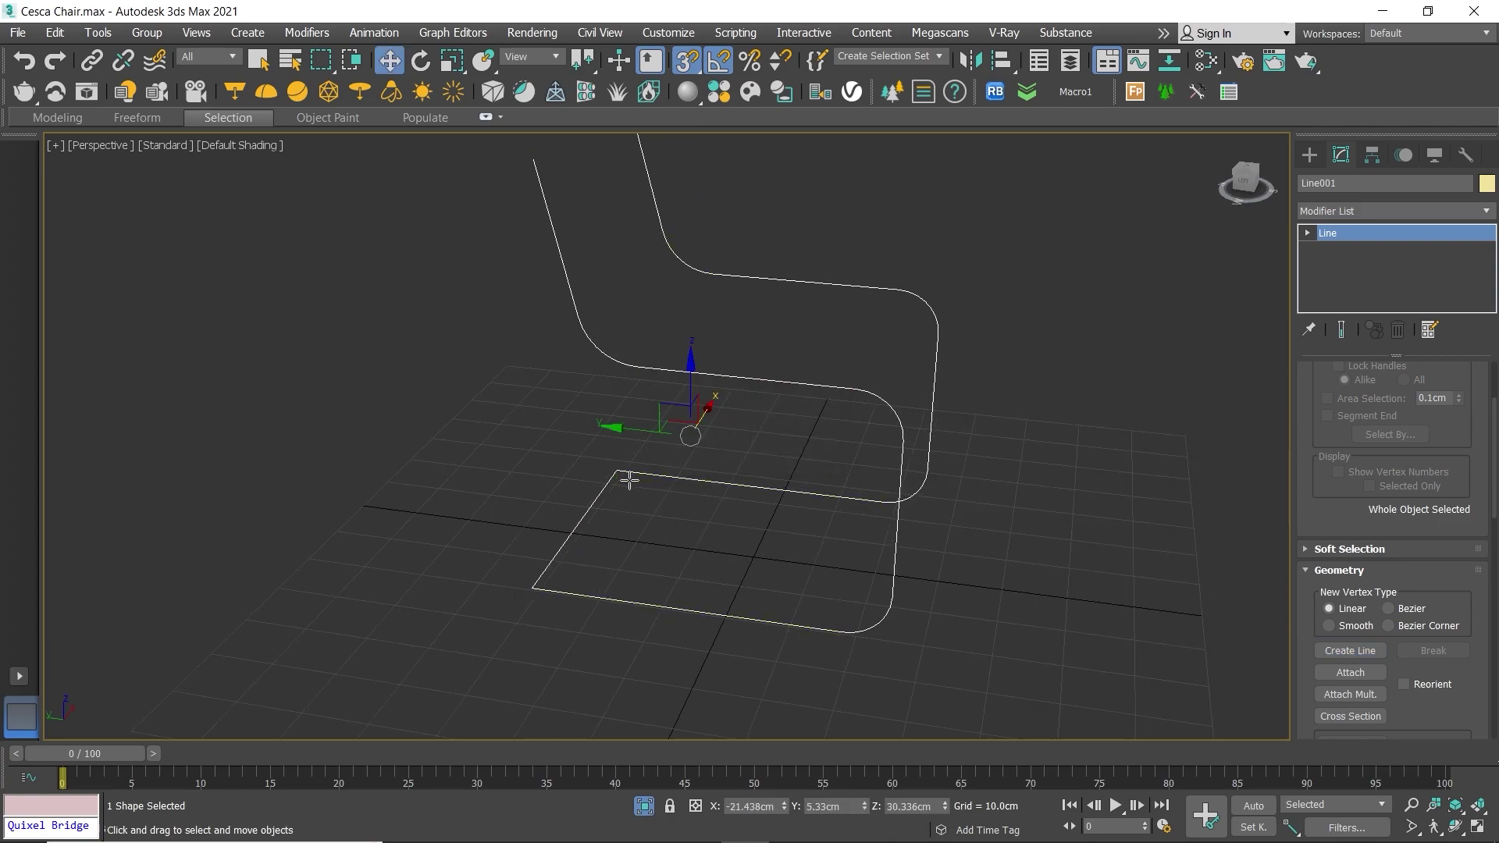
right_click(578, 518)
Step: Weld the coincident front corner vertices together
key(w)
drag(638, 610, 648, 578)
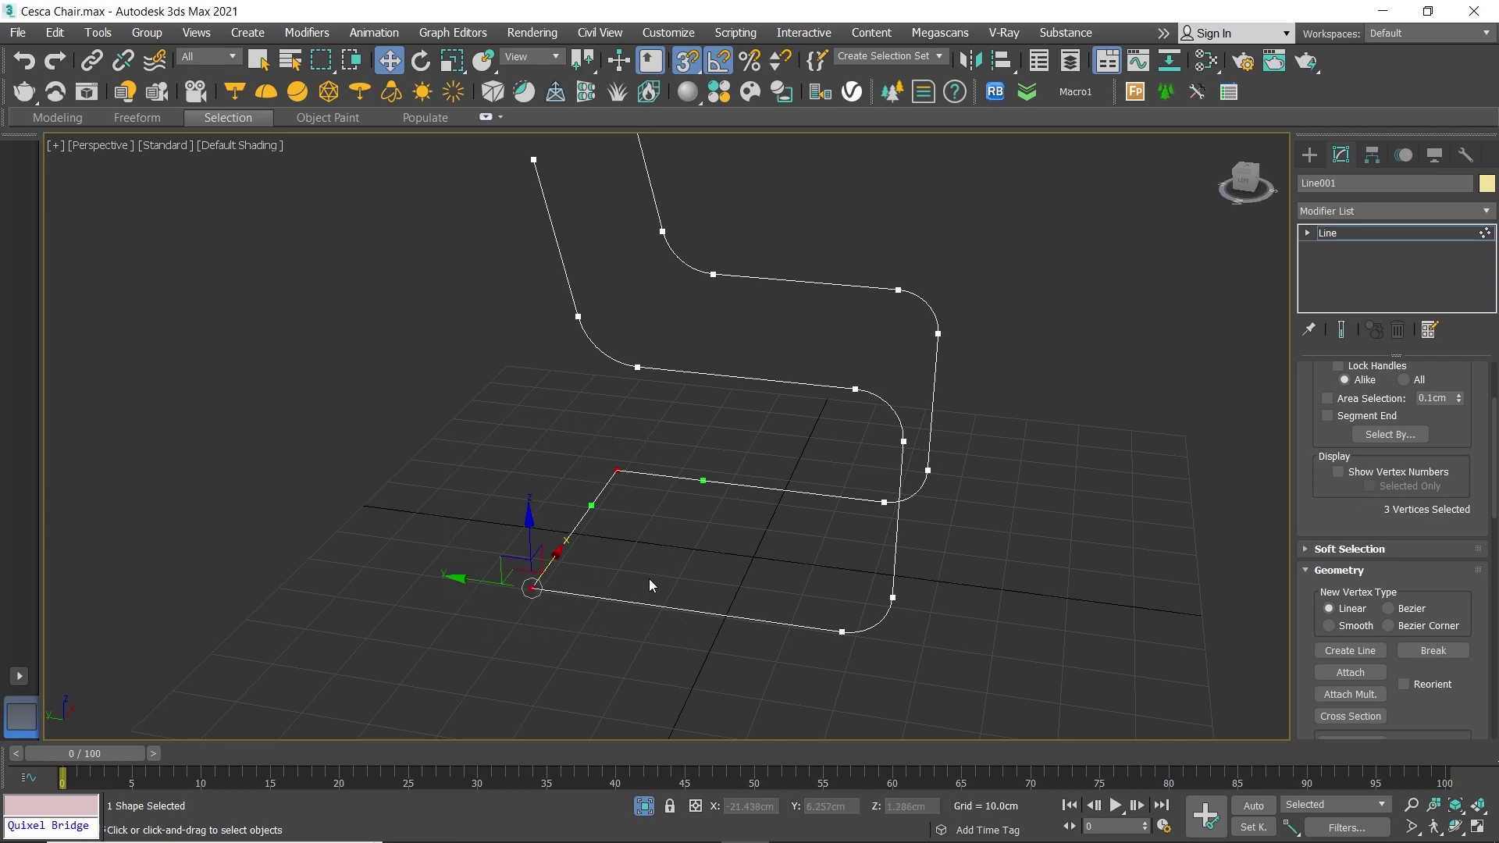
scroll(1390, 547, down, 2)
scroll(1390, 562, down, 3)
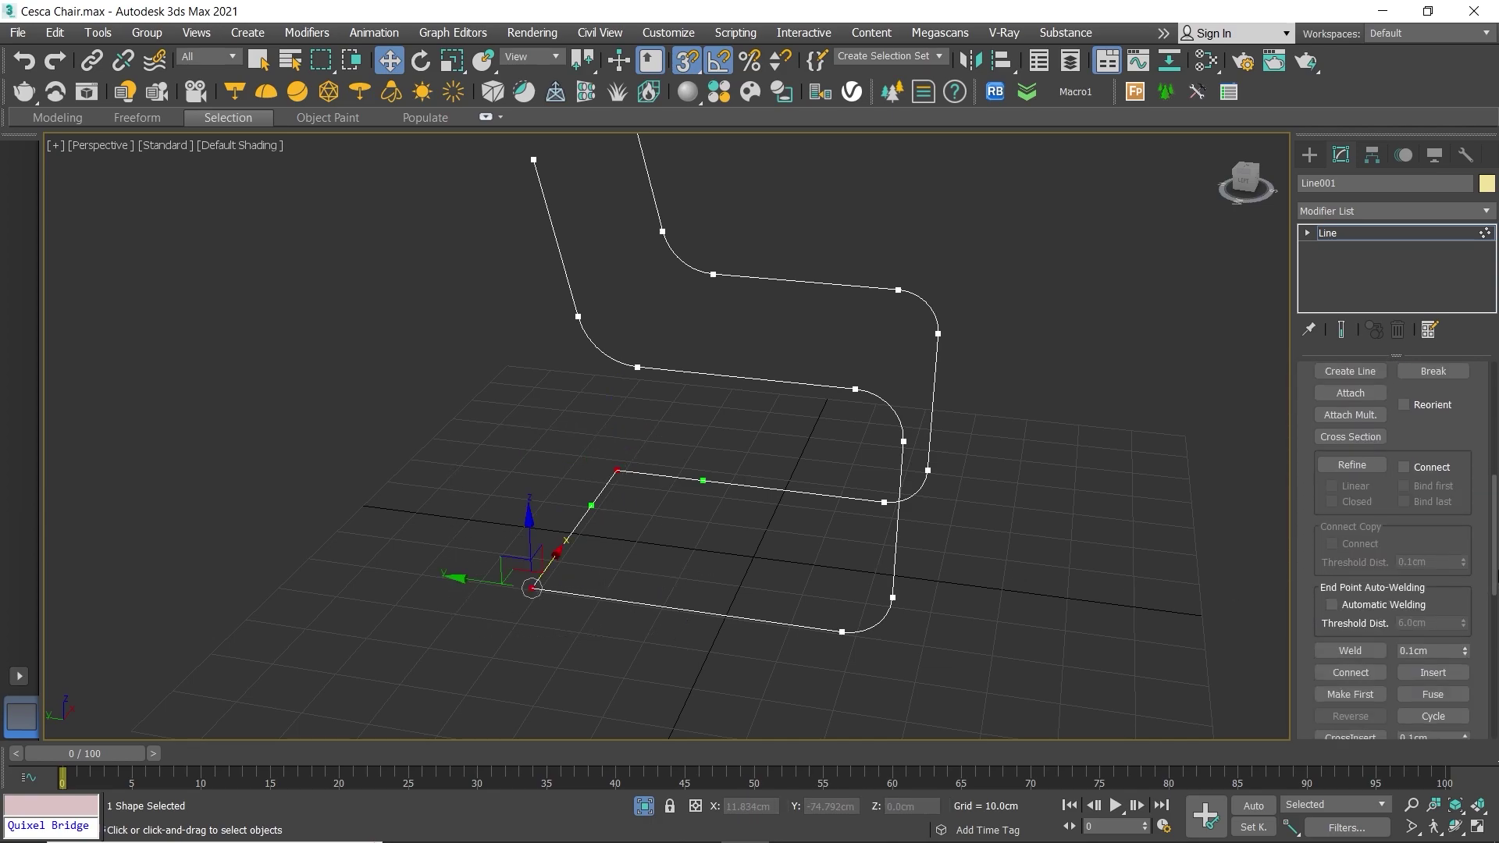
scroll(1374, 578, down, 3)
click(1332, 589)
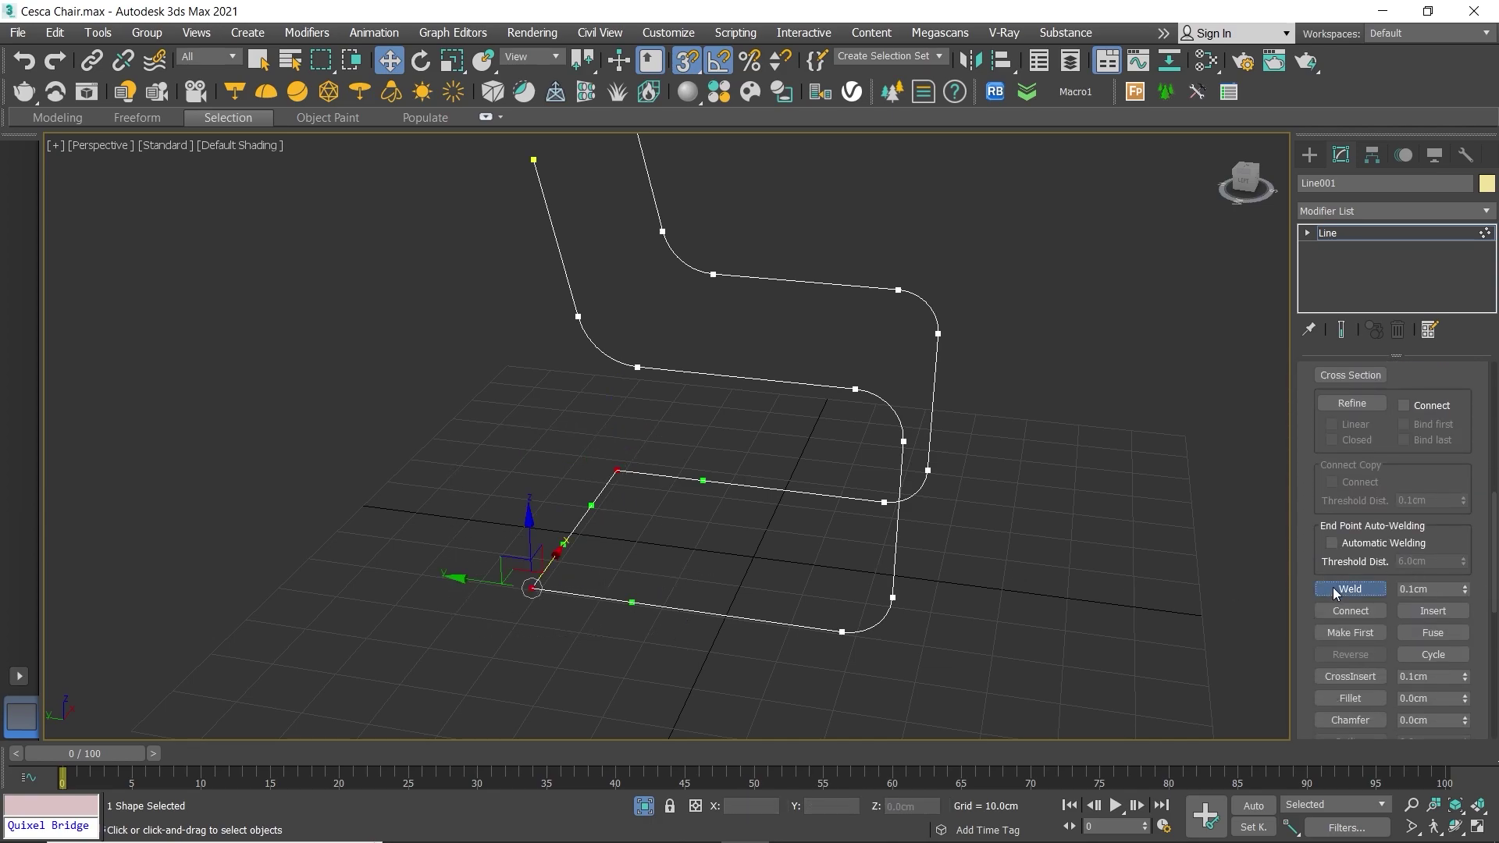
right_click(434, 446)
click(387, 323)
Step: Fillet the two selected front corners by 7 cm
alt+middle_drag(561, 555, 545, 560)
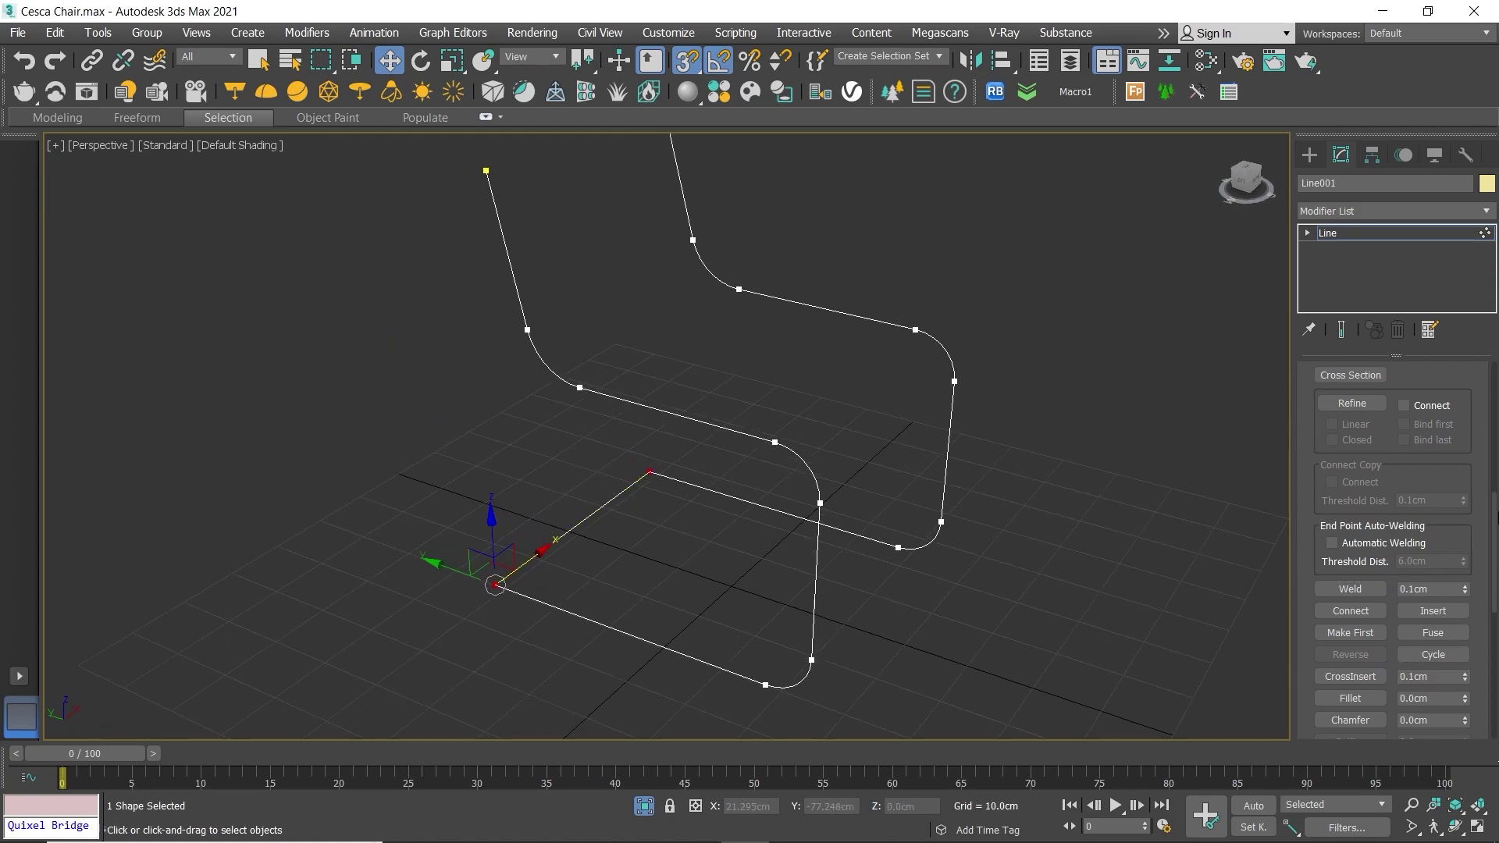
scroll(1495, 513, down, 3)
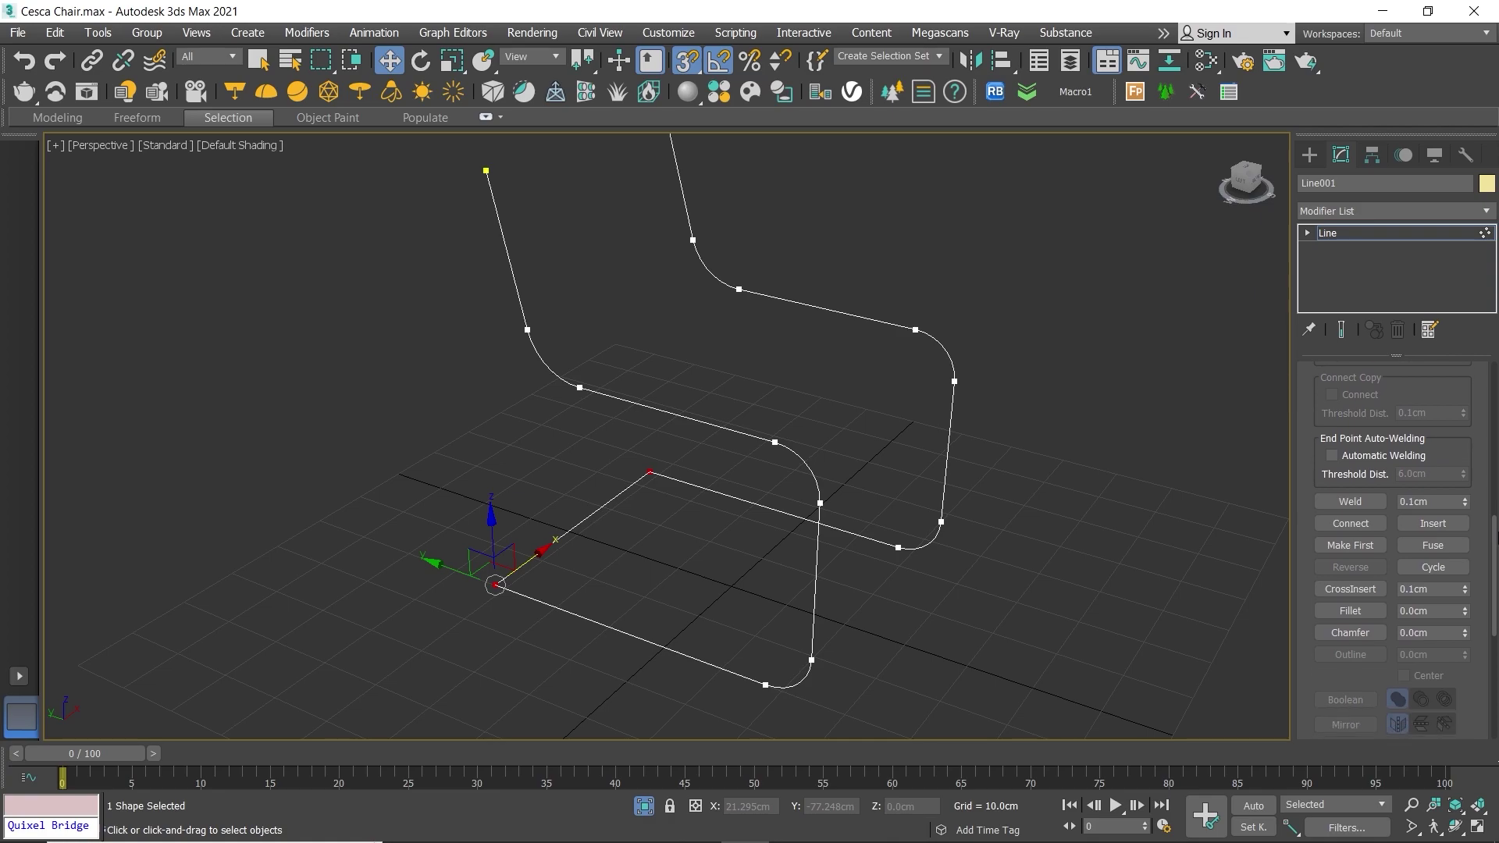
click(1344, 615)
click(1443, 614)
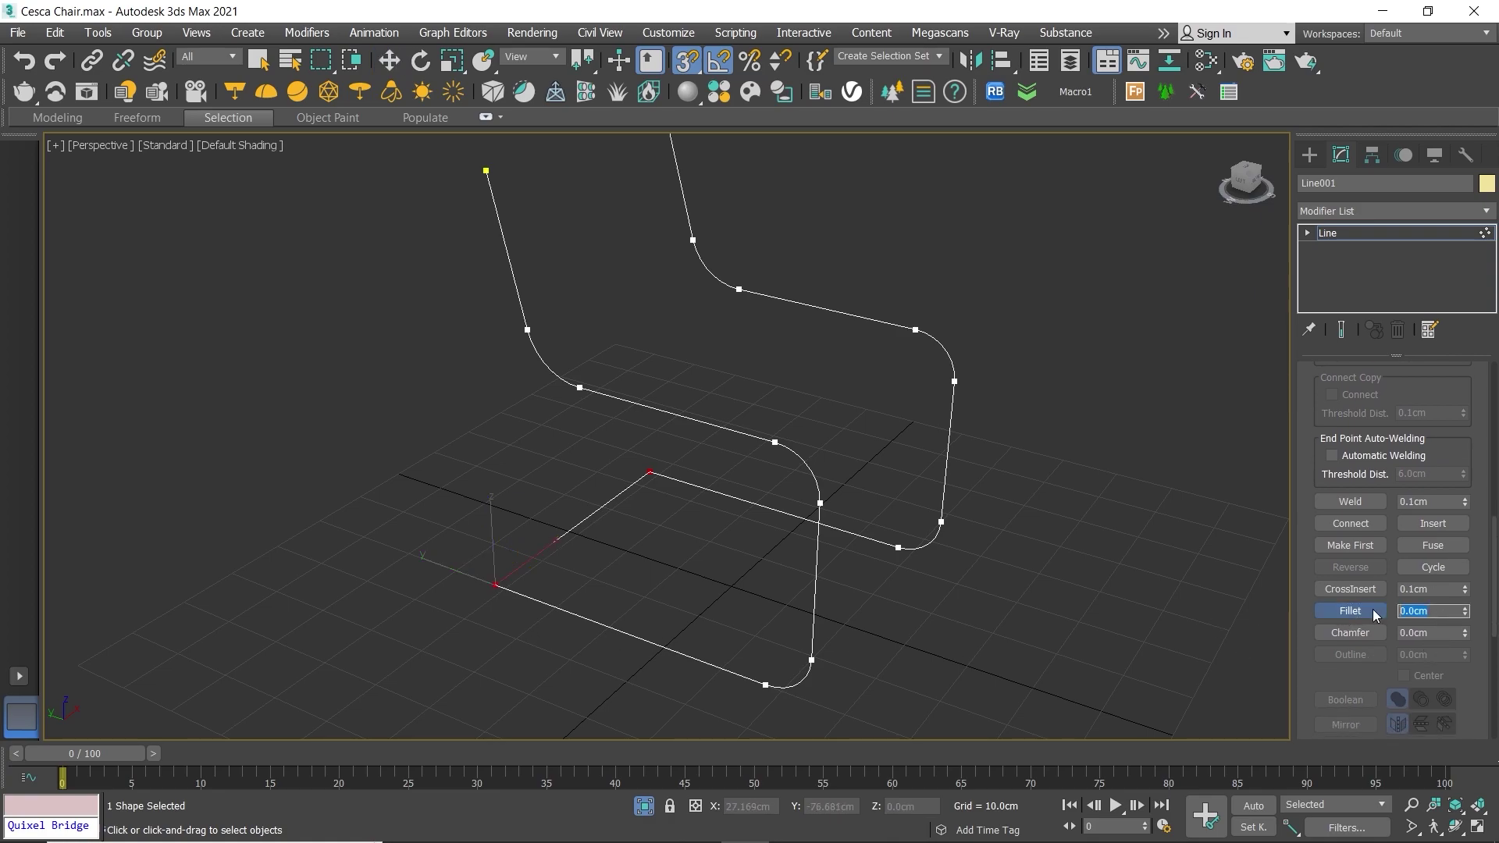
text(7)
key(Return)
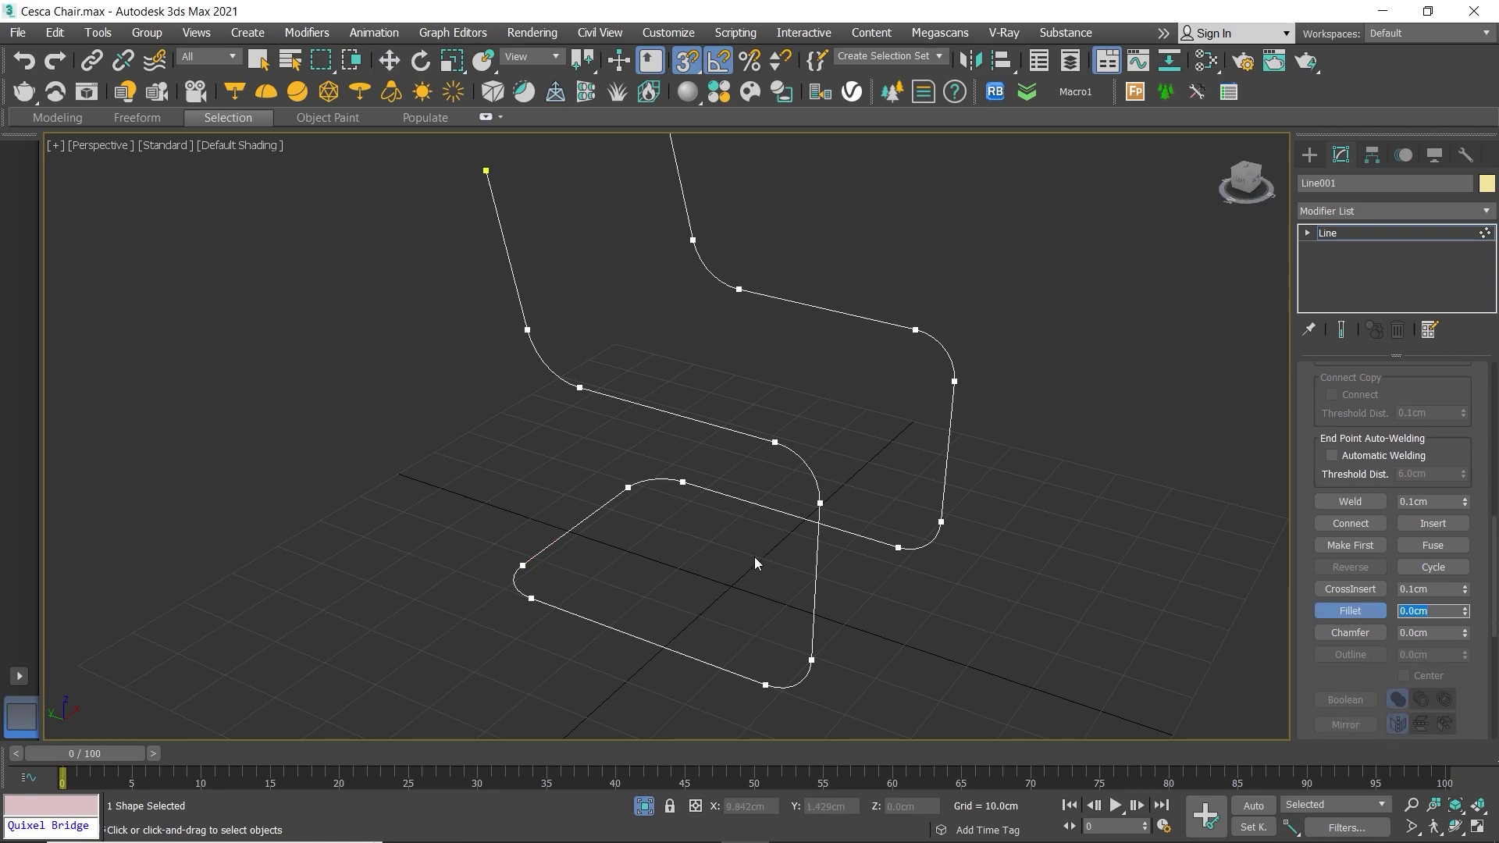
mouse_move(798, 512)
alt+middle_down()
mouse_move(691, 502)
mouse_move(700, 467)
mouse_move(877, 488)
mouse_move(896, 502)
mouse_move(873, 529)
alt+middle_up()
Step: Exit Isolate Selection to bring the reference chair back around the curve
key(w)
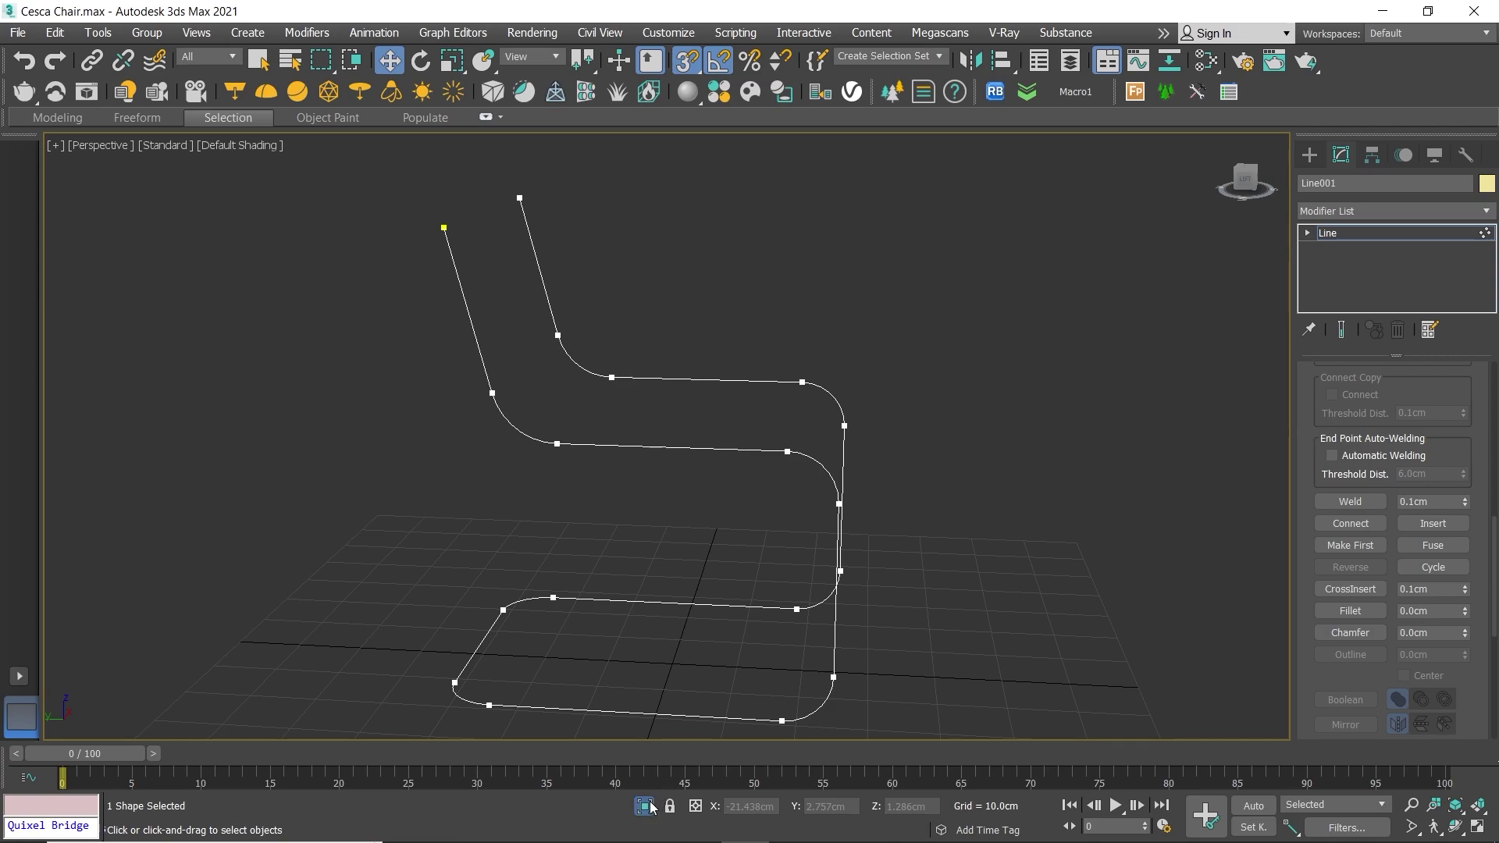
click(650, 806)
mouse_move(782, 522)
alt+middle_down()
mouse_move(809, 499)
mouse_move(790, 496)
alt+middle_up()
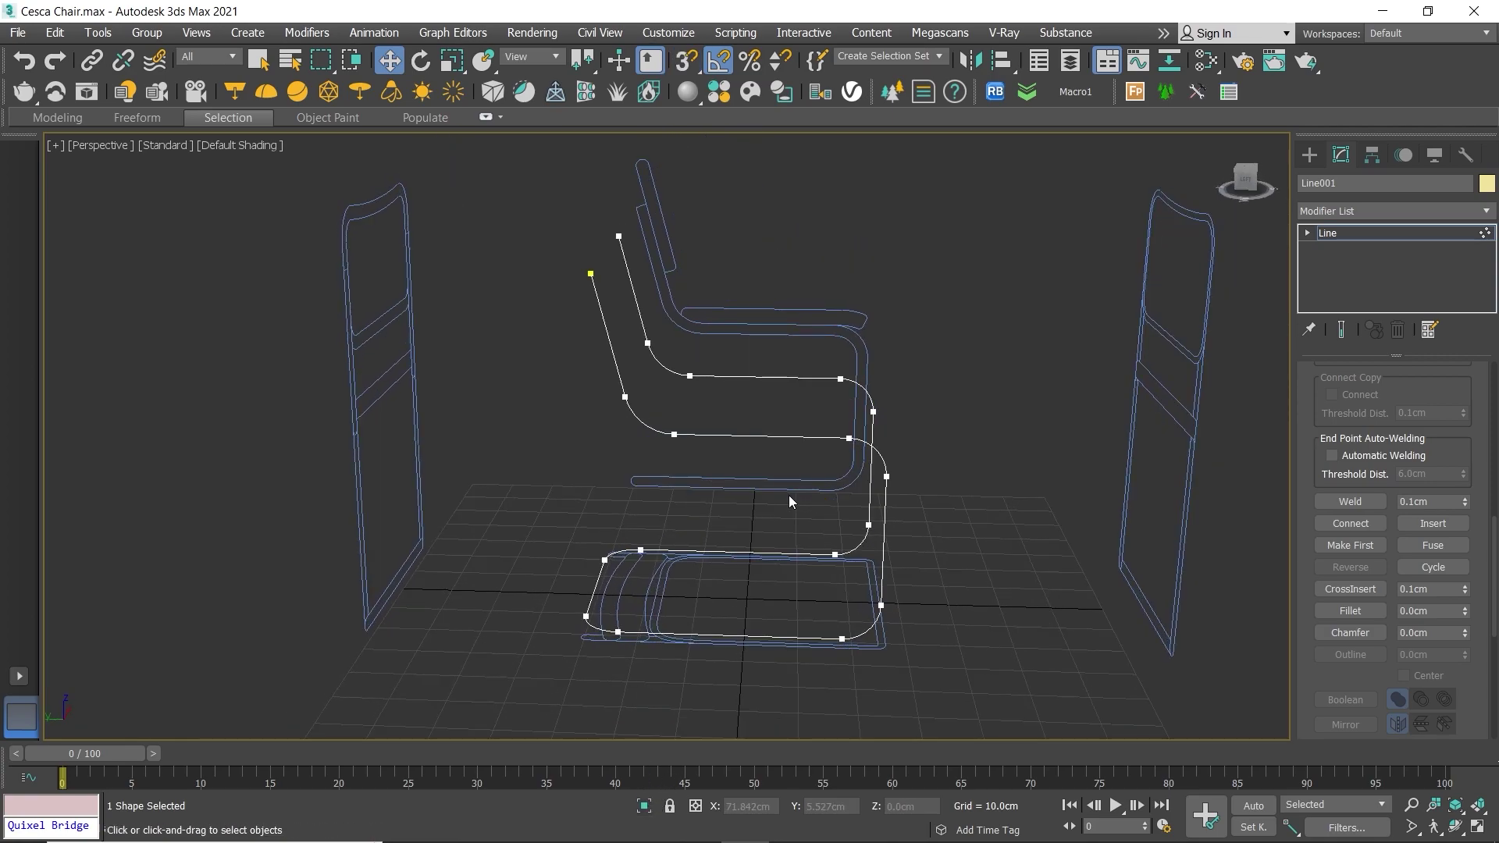
key(alt+w)
Step: Compare the curve in the Left view, then expand its Interpolation rollout
right_click(526, 591)
key(alt+w)
key(1)
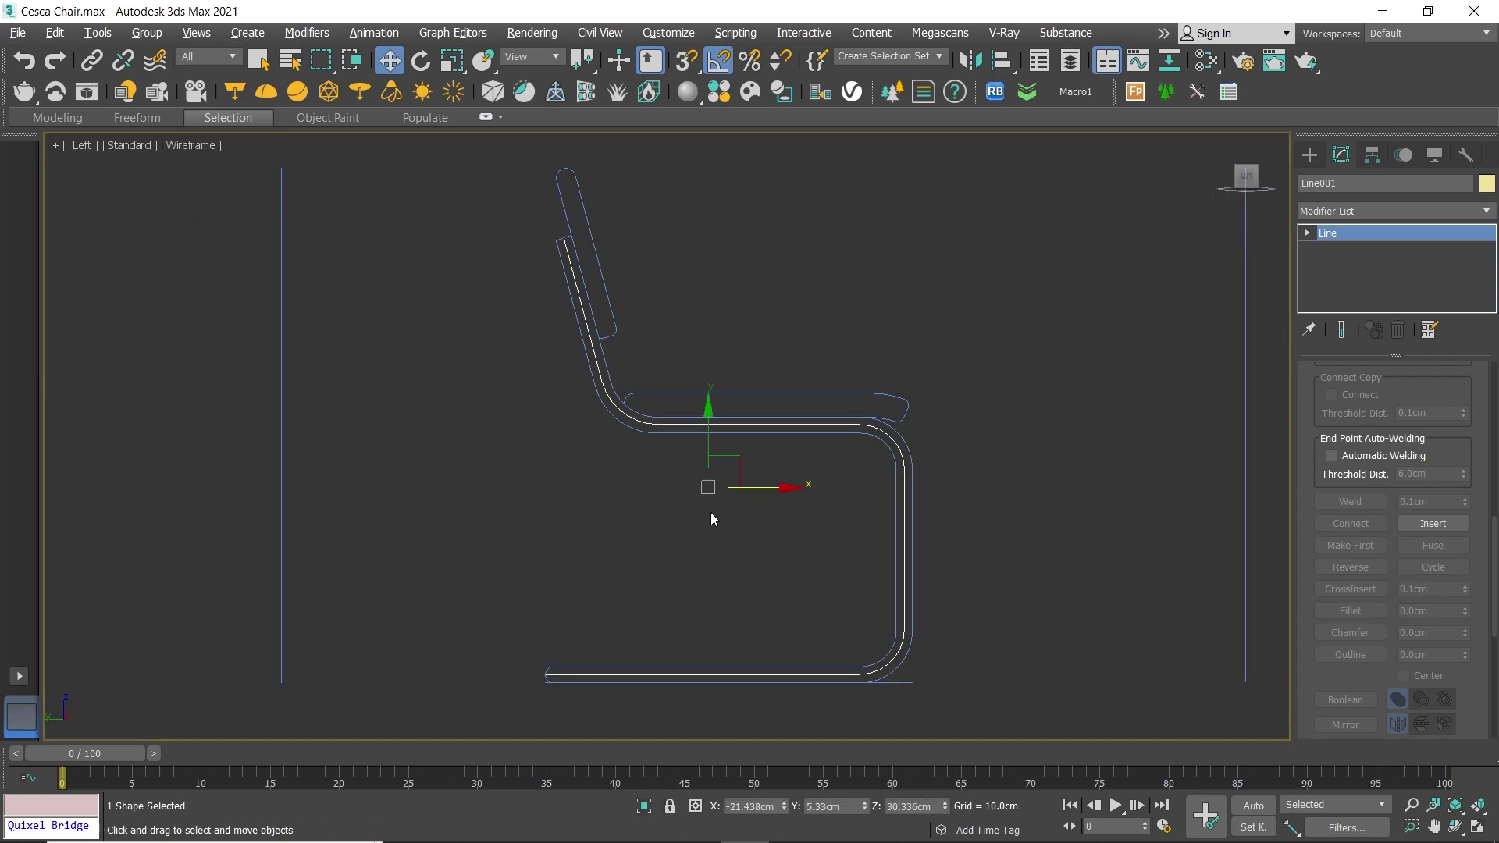
key(alt+w)
key(alt+w)
mouse_move(826, 549)
alt+middle_down()
mouse_move(718, 590)
mouse_move(763, 595)
alt+middle_up()
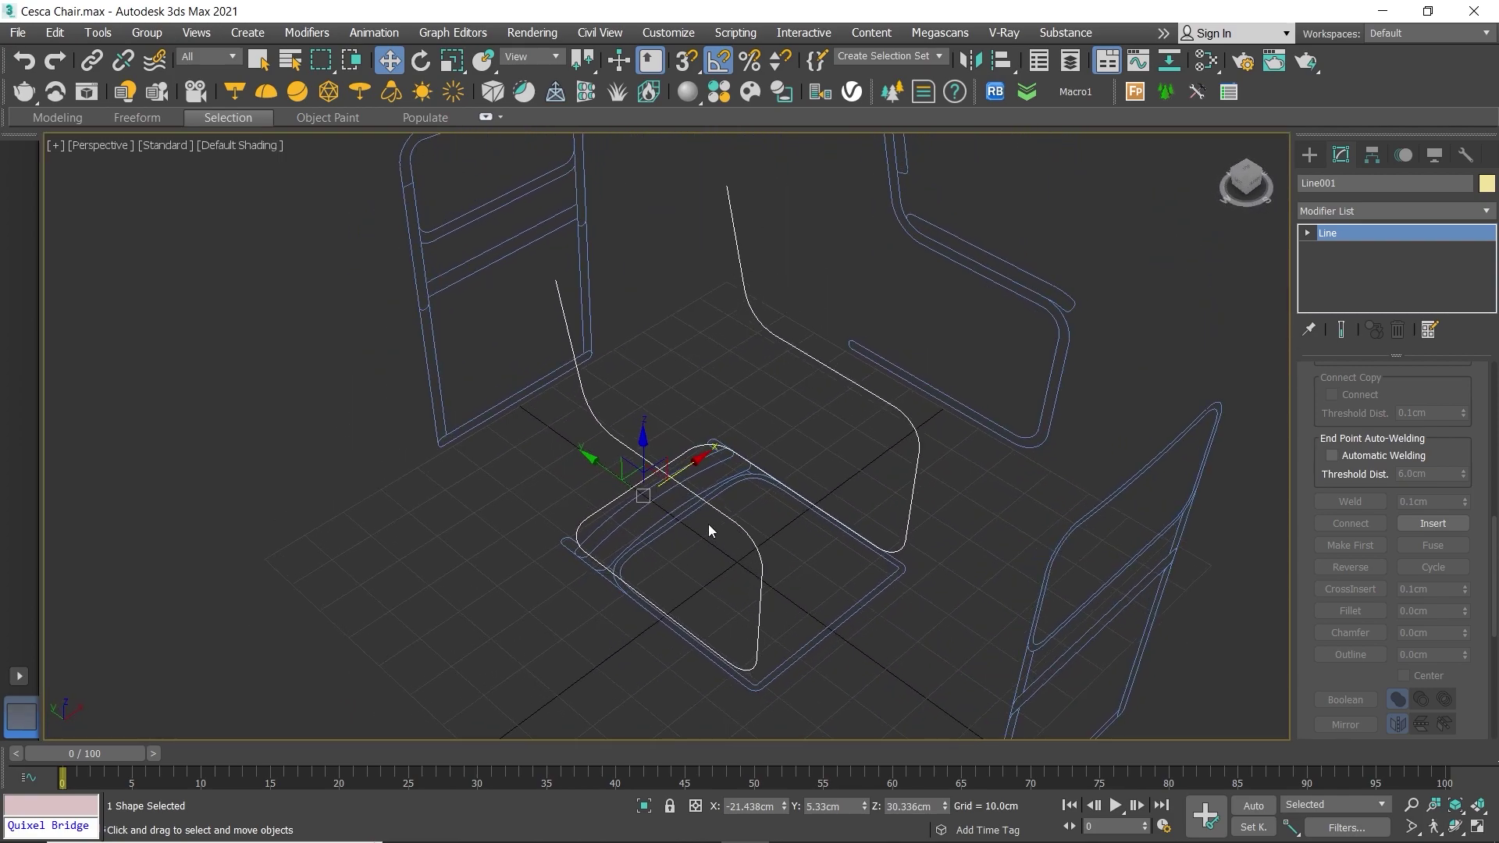
drag(1494, 576, 1495, 678)
click(1360, 731)
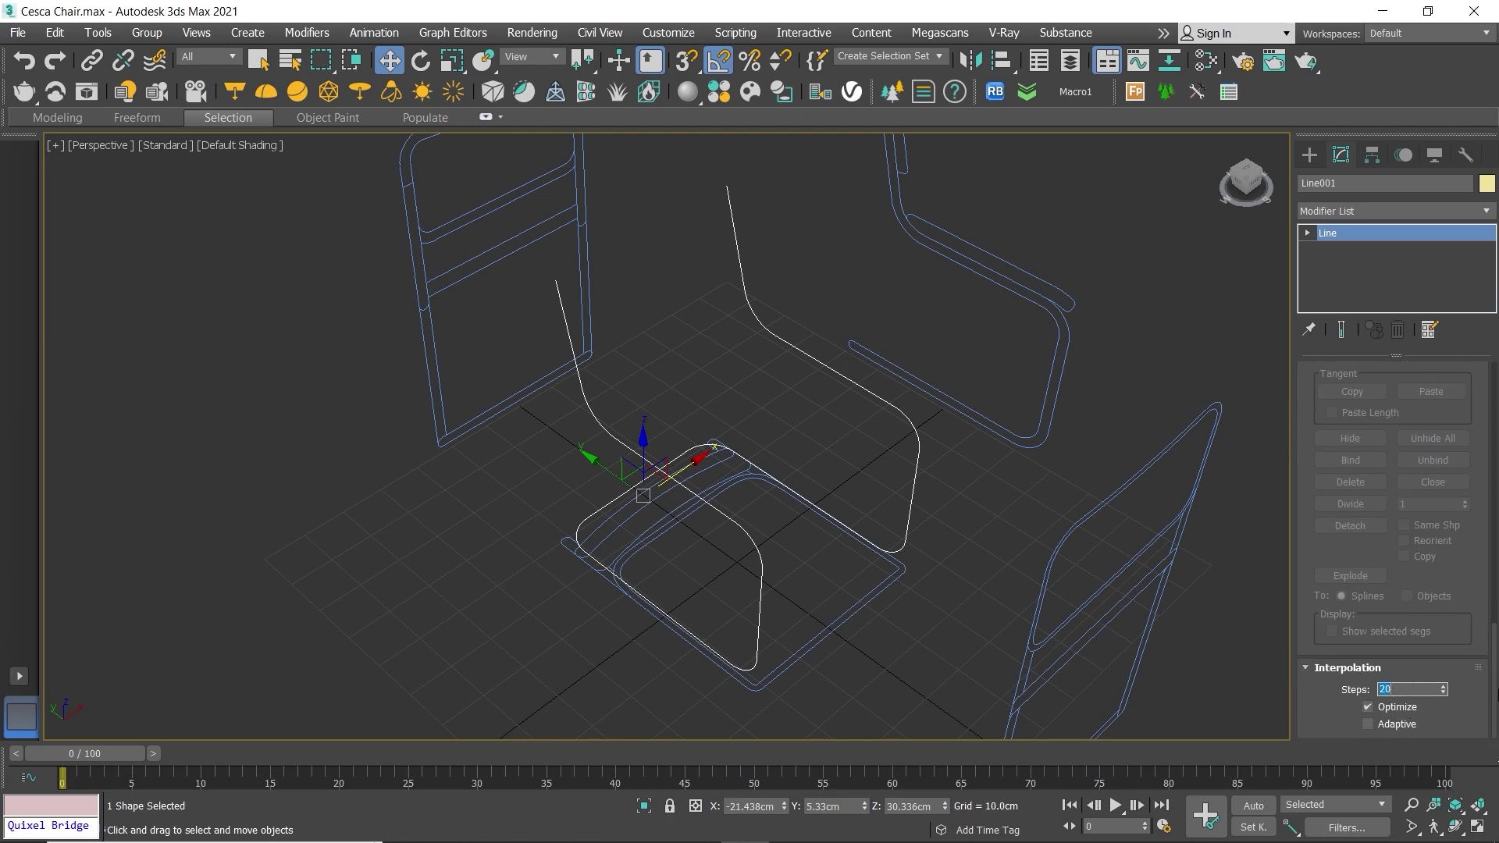
Step: Enable the curve in renderer and viewport as a 2.5 cm thick tube
drag(1494, 678, 1492, 405)
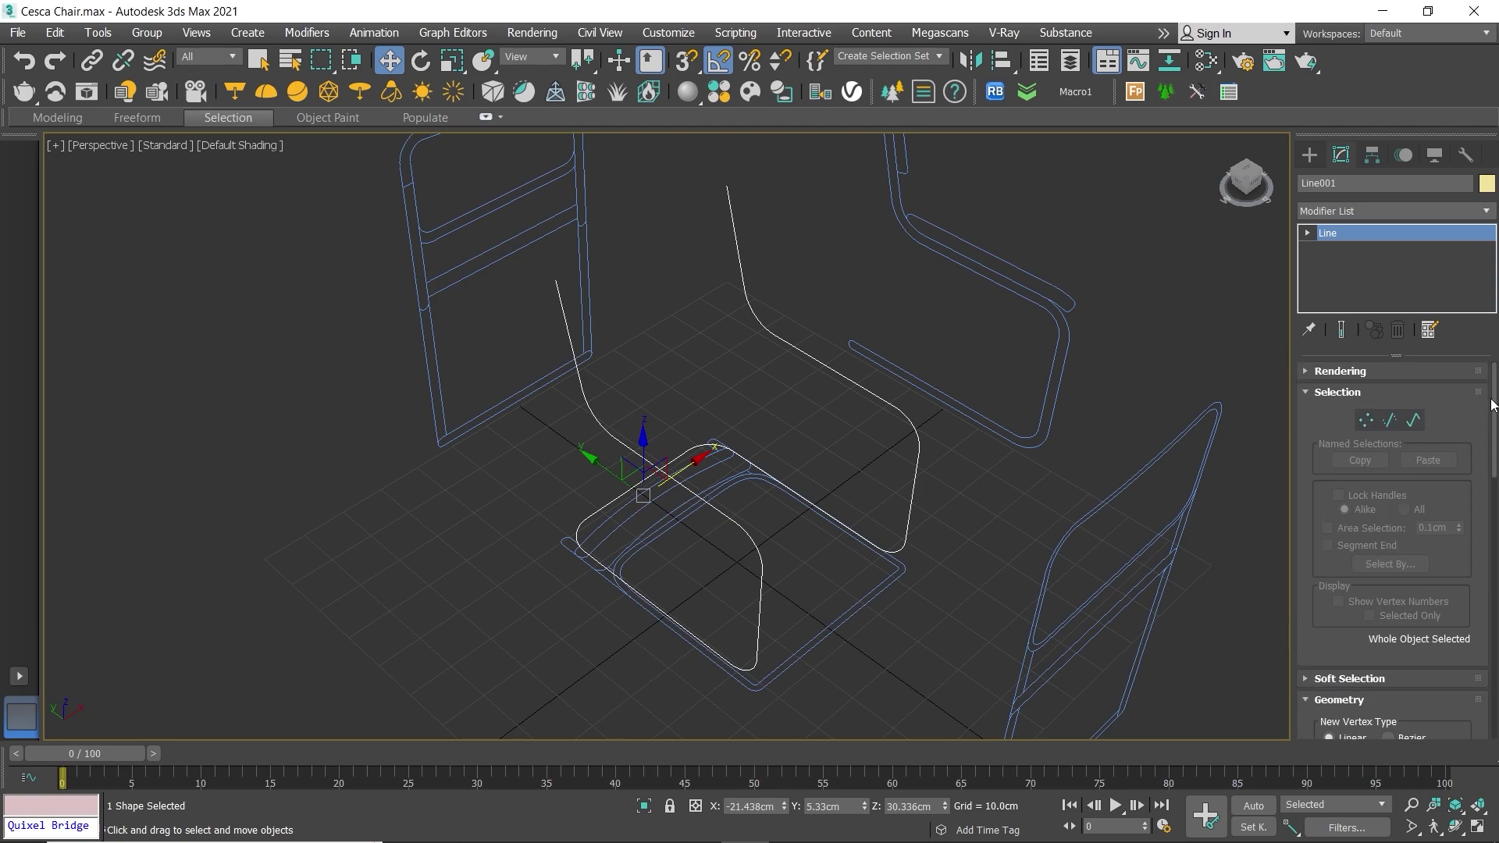
click(1344, 371)
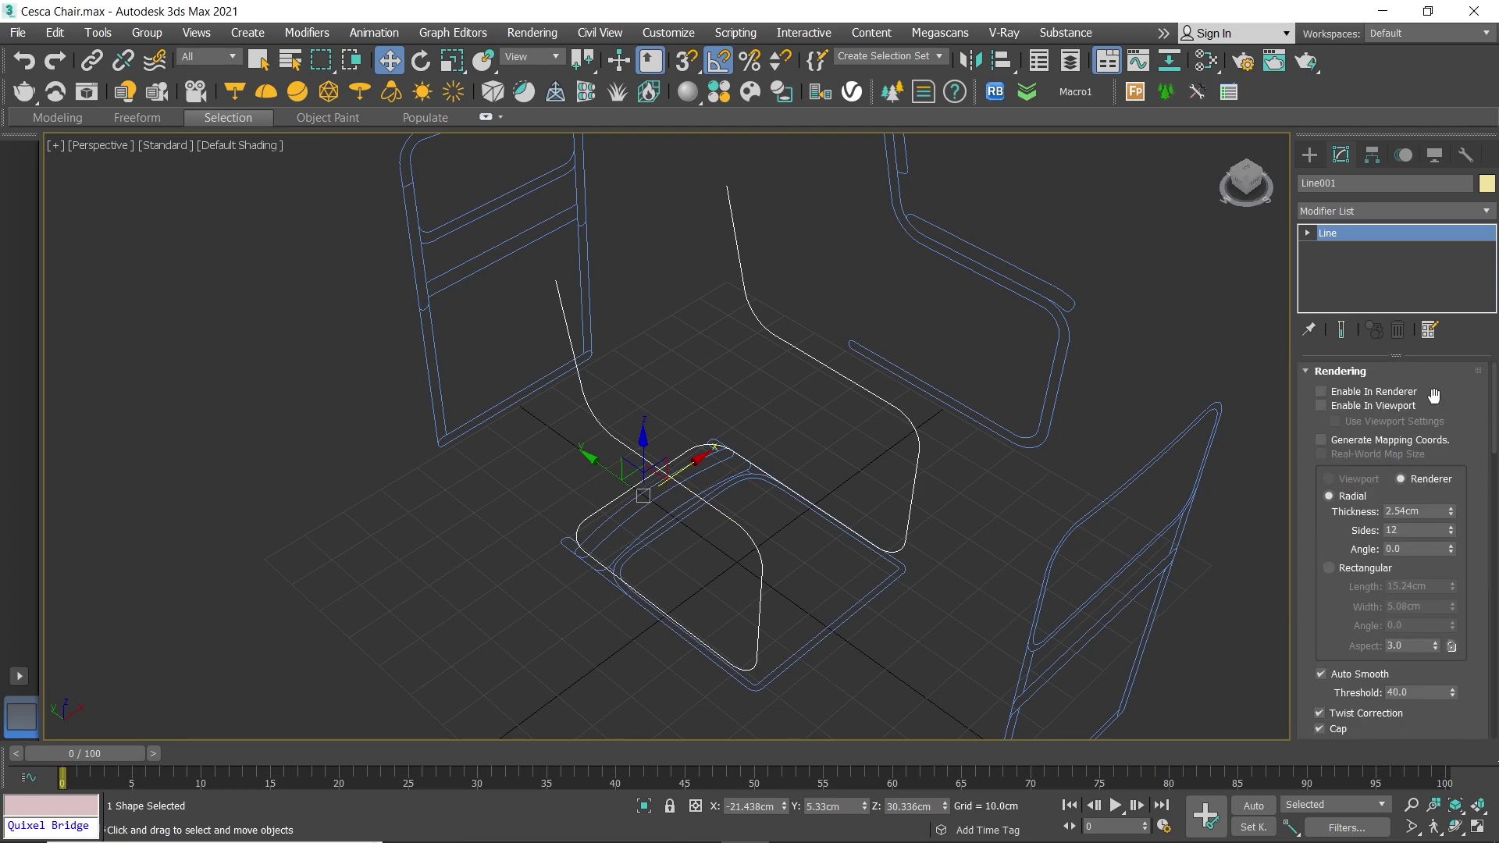
click(1368, 406)
click(1362, 393)
scroll(846, 559, up, 3)
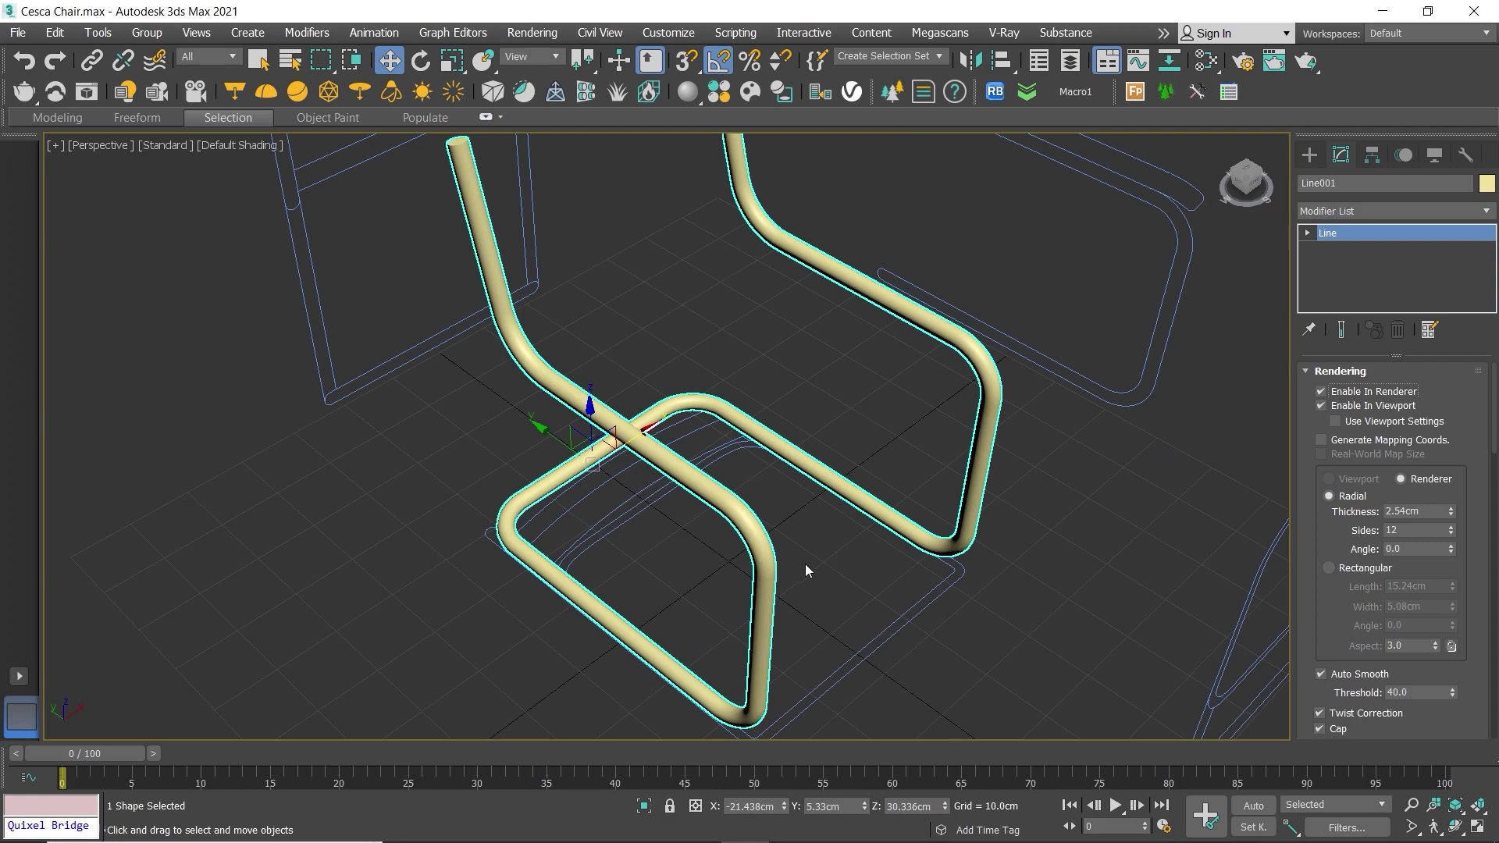
alt+middle_drag(805, 563, 965, 550)
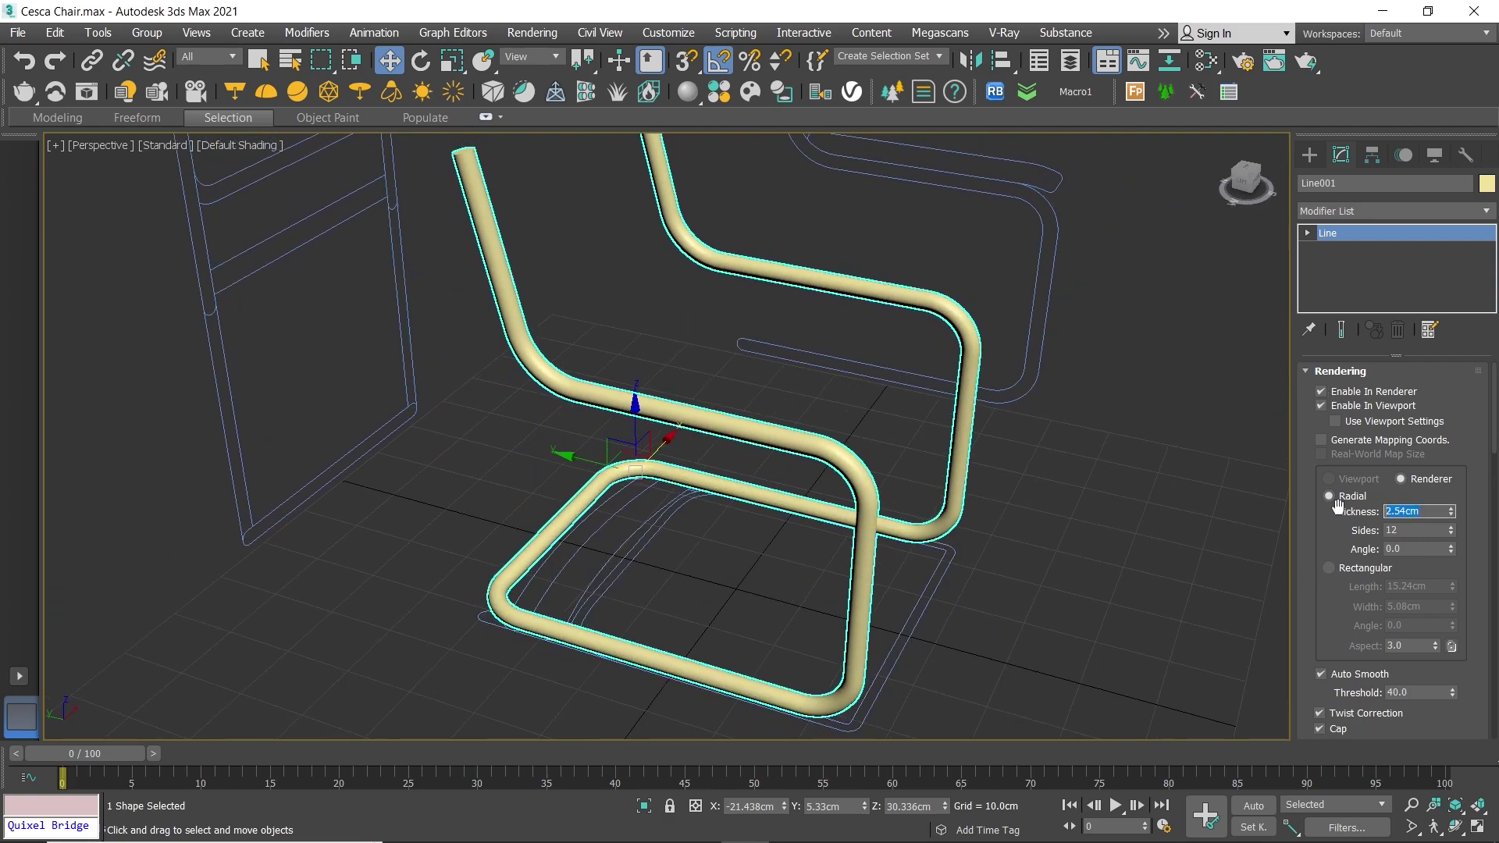
text(2.5)
key(Return)
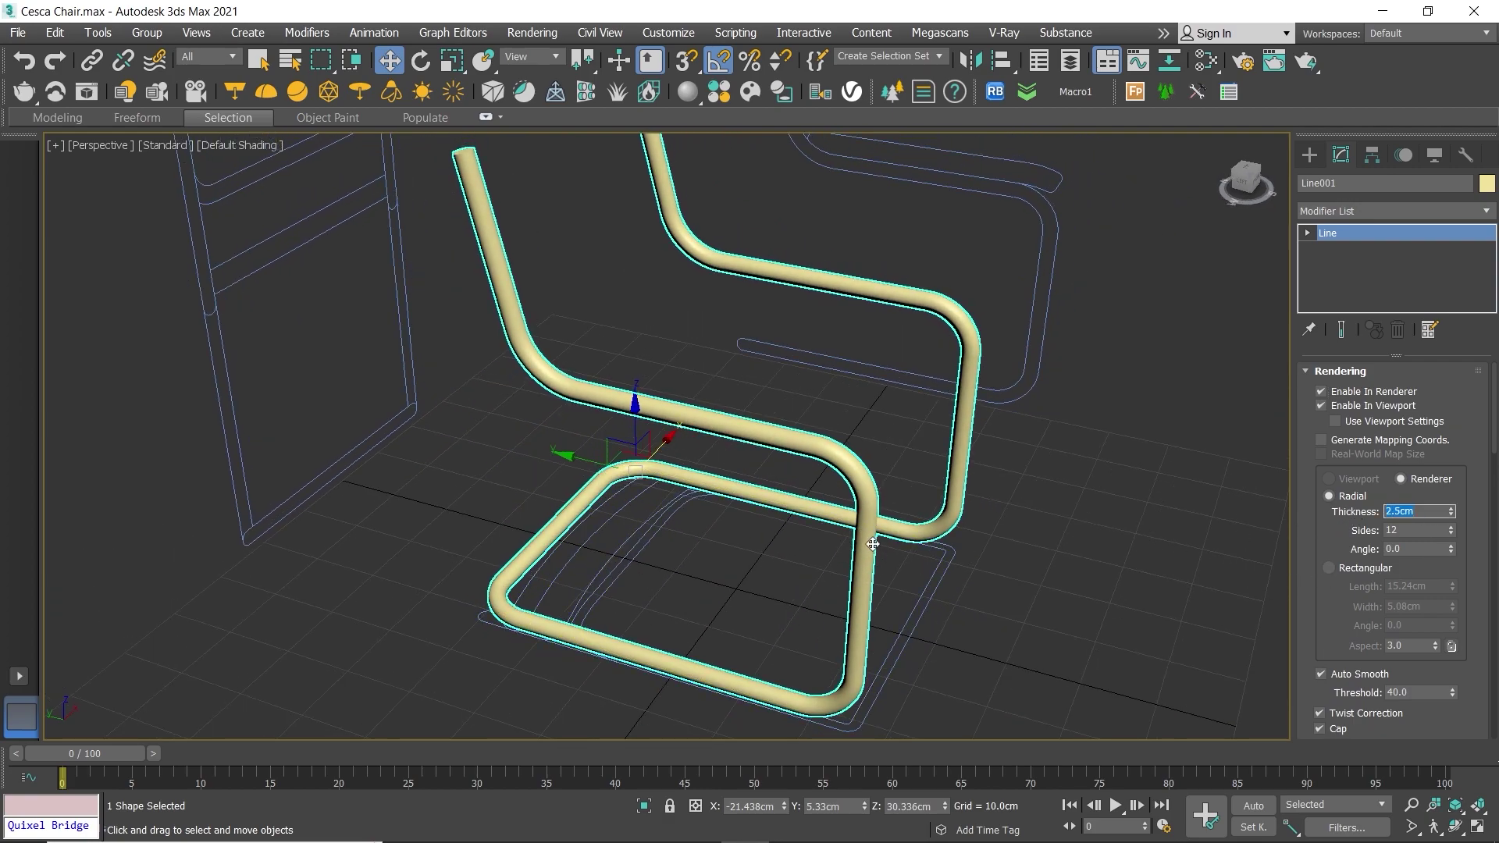
alt+middle_drag(873, 545, 864, 523)
Step: Turn on Edged Faces and give the tube 18 sides
key(F4)
scroll(809, 439, up, 2)
scroll(884, 420, up, 2)
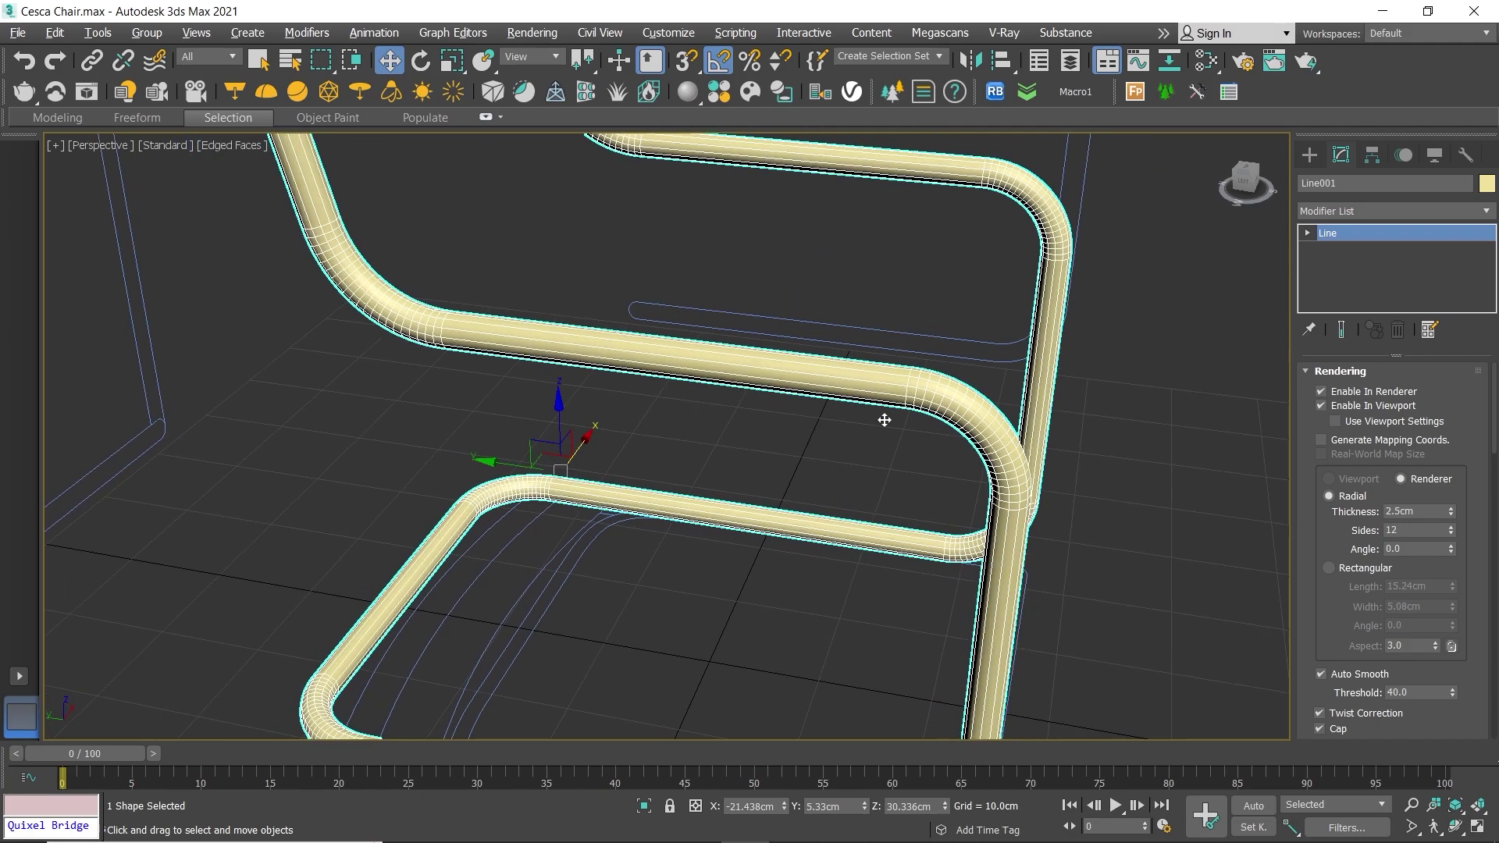
alt+middle_drag(884, 420, 898, 425)
scroll(1097, 341, up, 4)
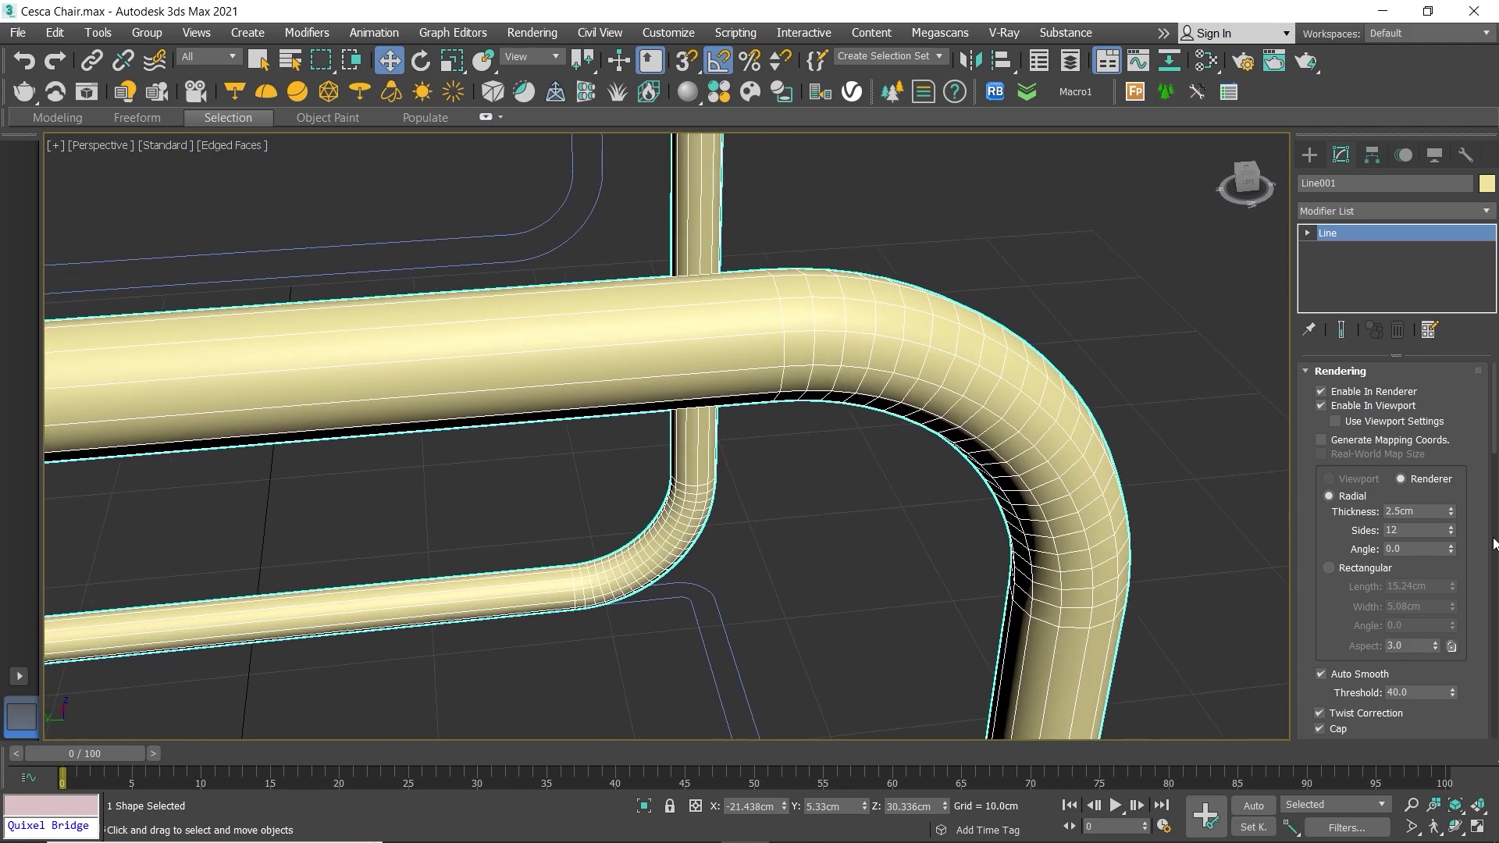
double_click(1402, 530)
text(8)
key(Return)
Step: Set interpolation steps to 6, collapse the rollout and frame the whole chair
scroll(1027, 486, down, 5)
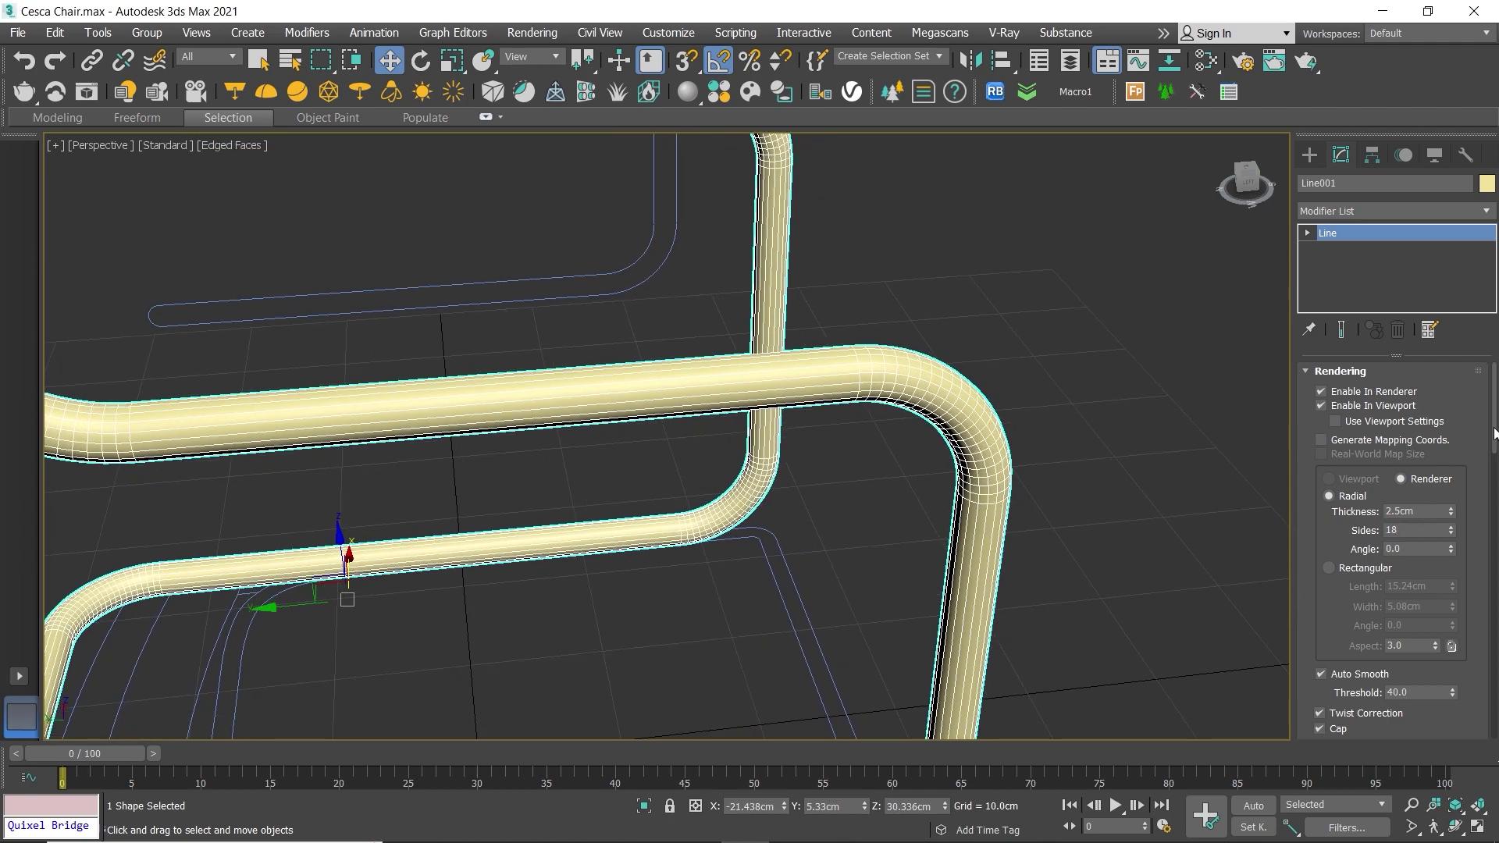
scroll(1474, 661, down, 10)
scroll(1460, 671, down, 4)
scroll(1436, 690, down, 5)
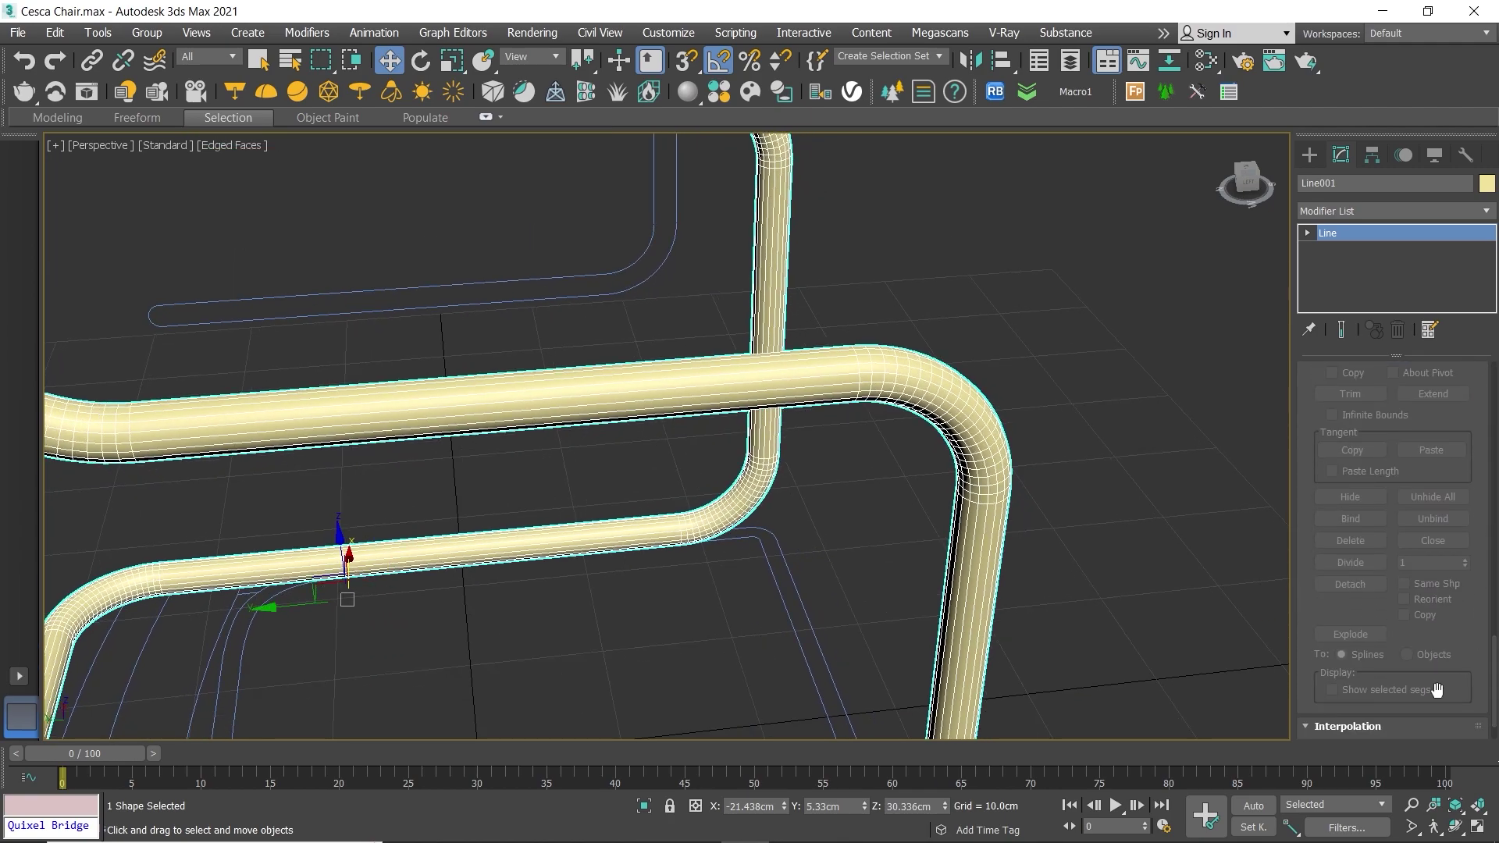
scroll(1398, 707, down, 3)
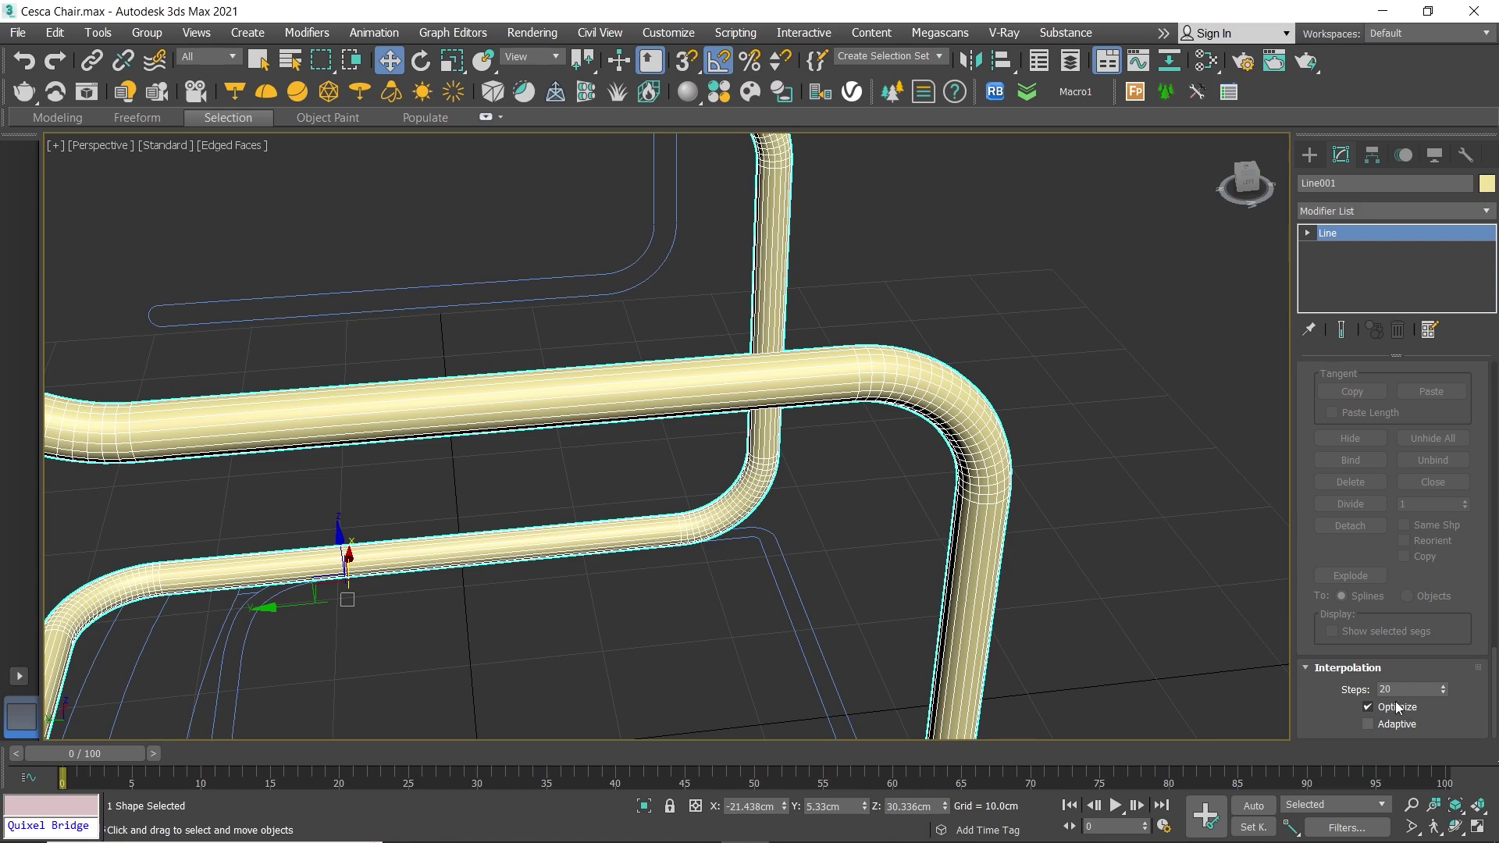
text(6)
key(Return)
click(1345, 670)
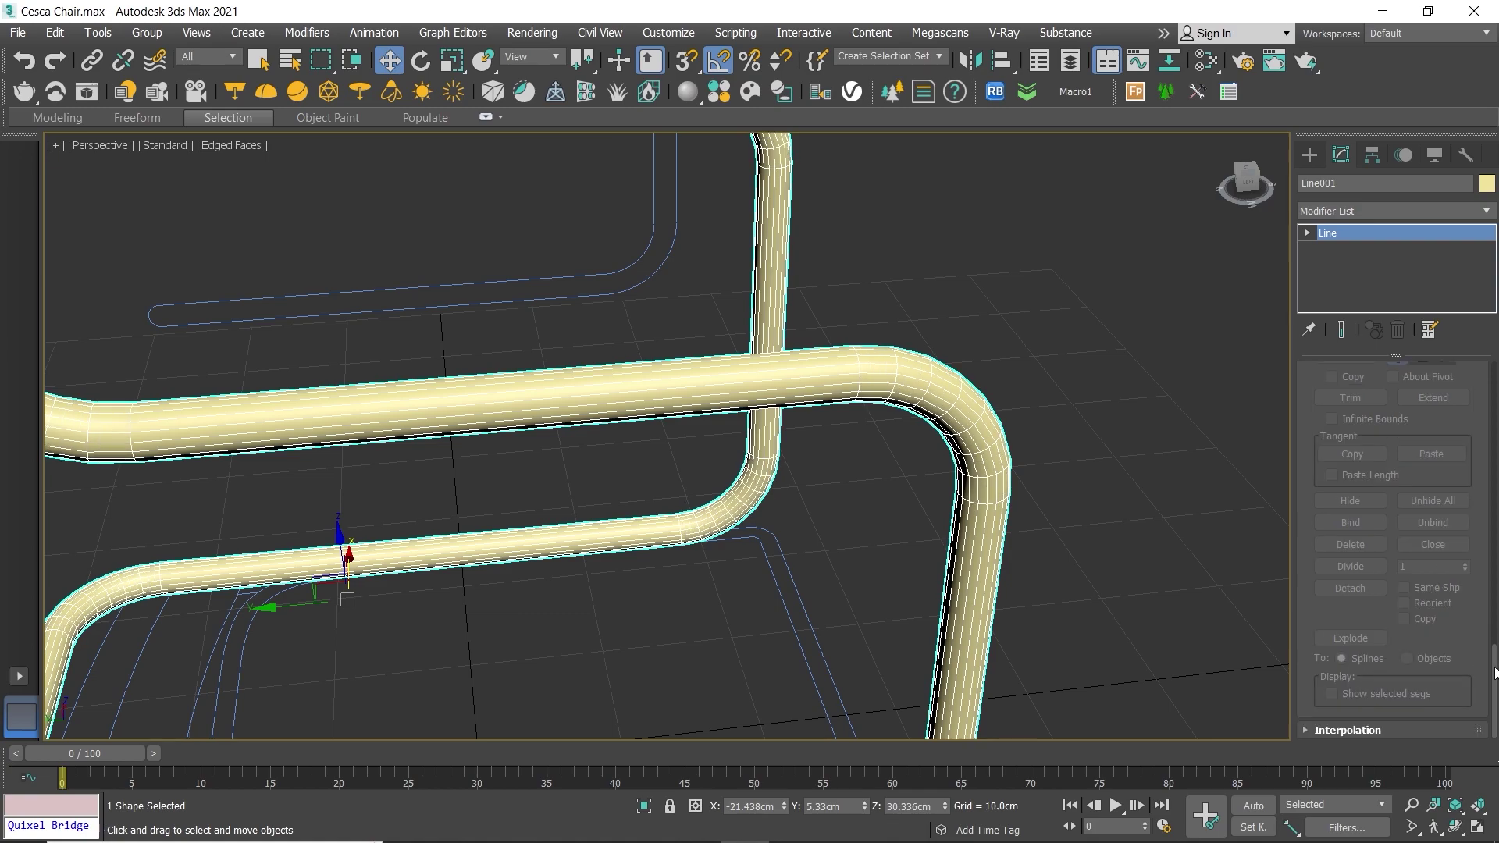
scroll(1496, 671, up, 10)
key(z)
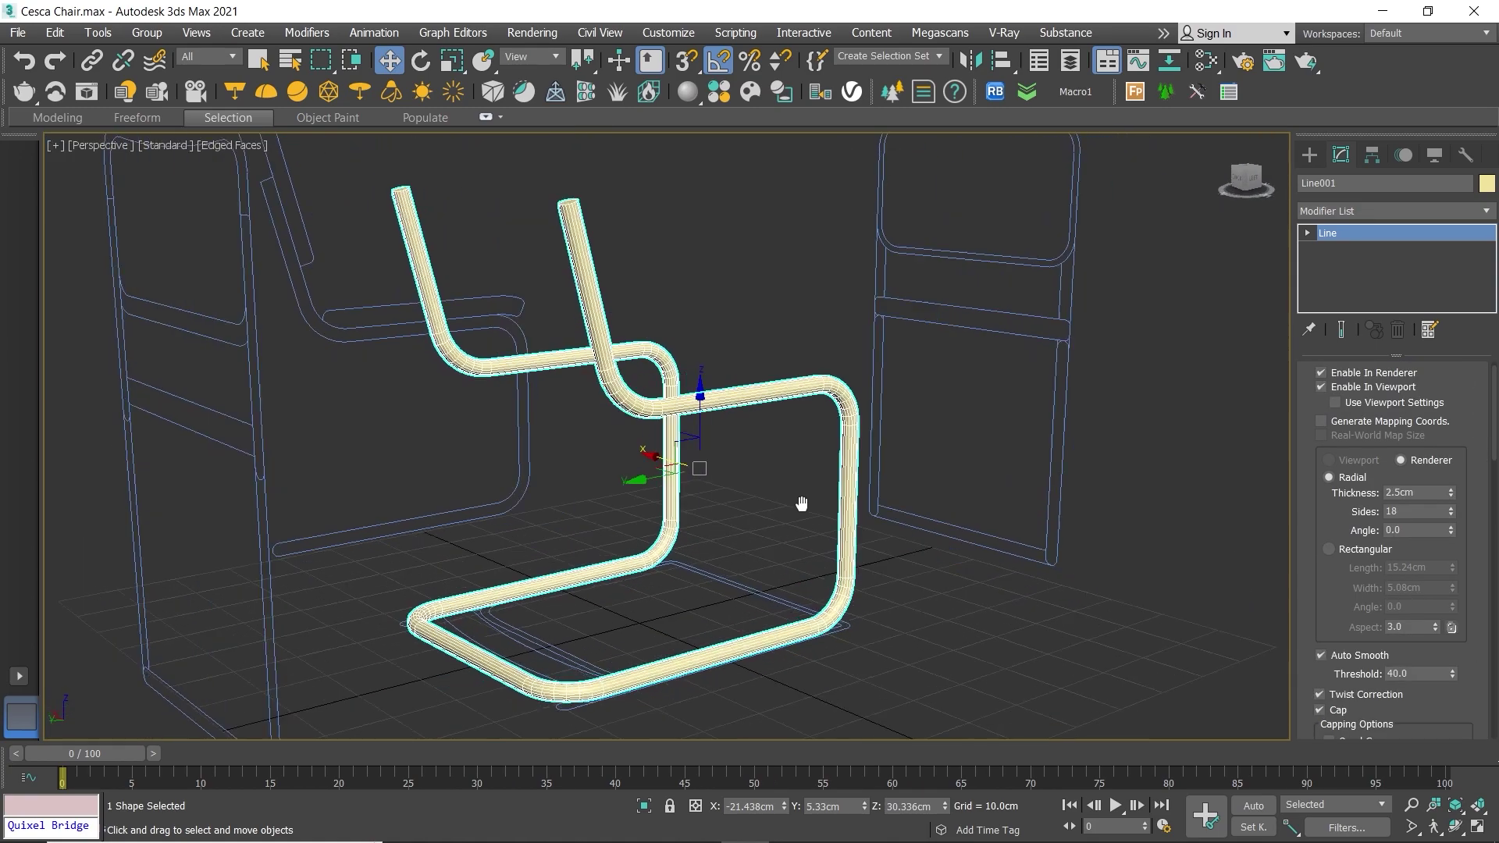
mouse_move(802, 504)
alt+middle_down()
mouse_move(837, 525)
mouse_move(720, 526)
mouse_move(744, 646)
alt+middle_up()
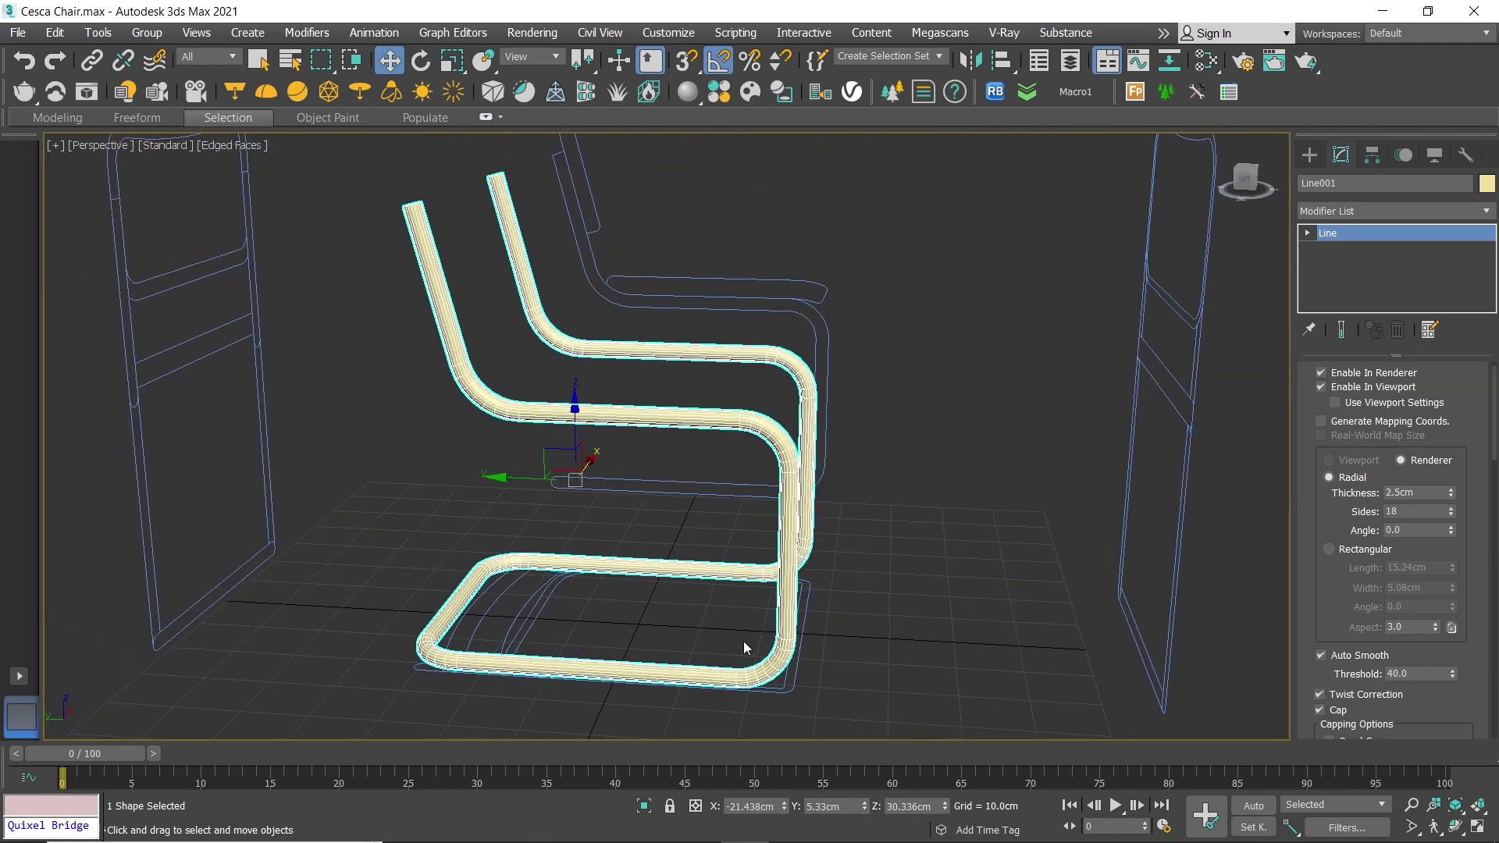
scroll(749, 641, up, 4)
key(alt+w)
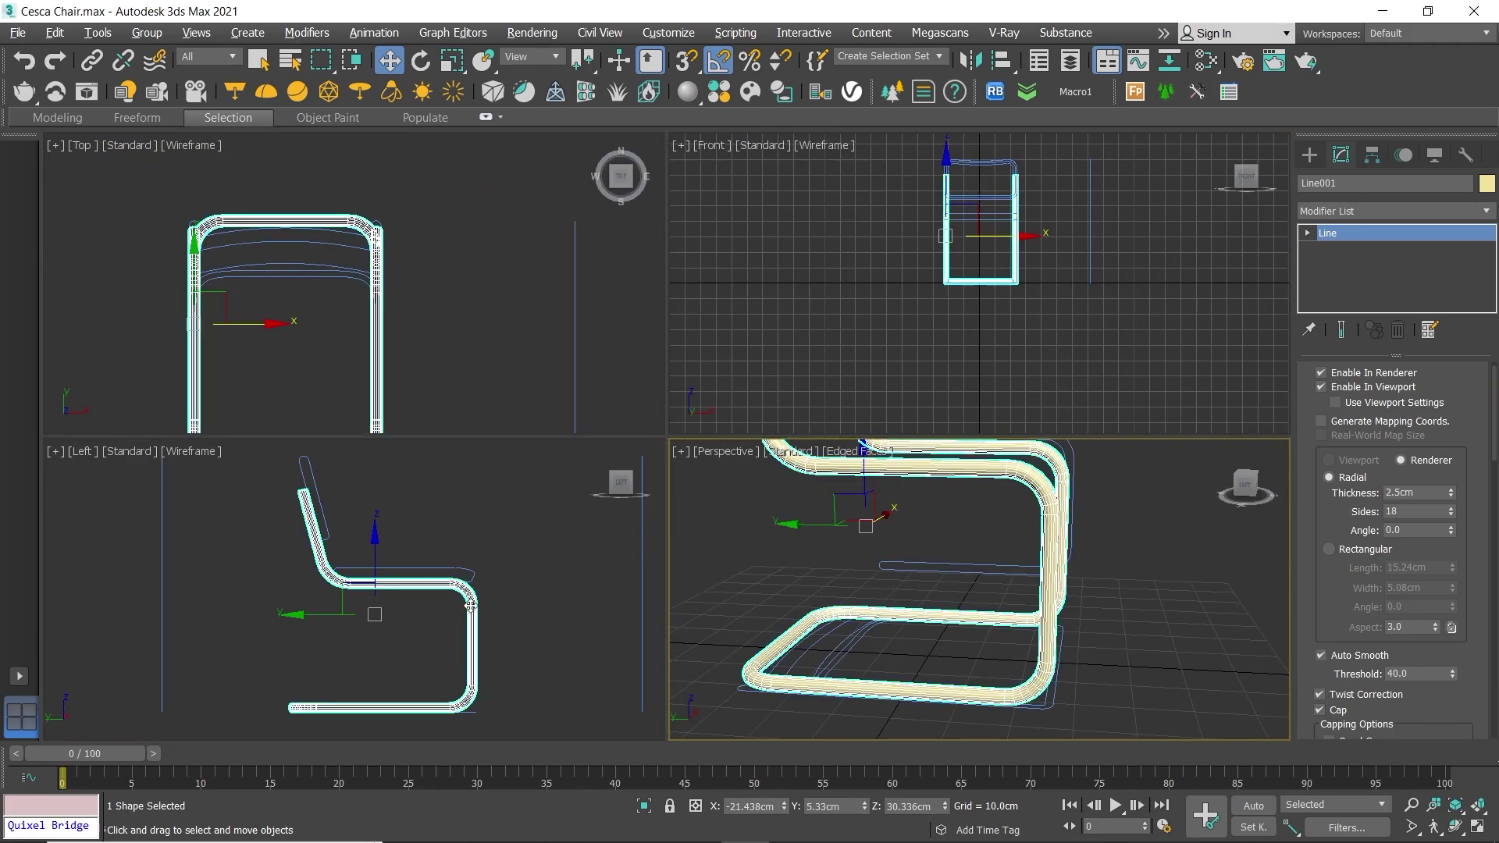
middle_click(470, 605)
key(alt+w)
scroll(673, 445, up, 1)
scroll(674, 445, up, 2)
scroll(674, 445, up, 2)
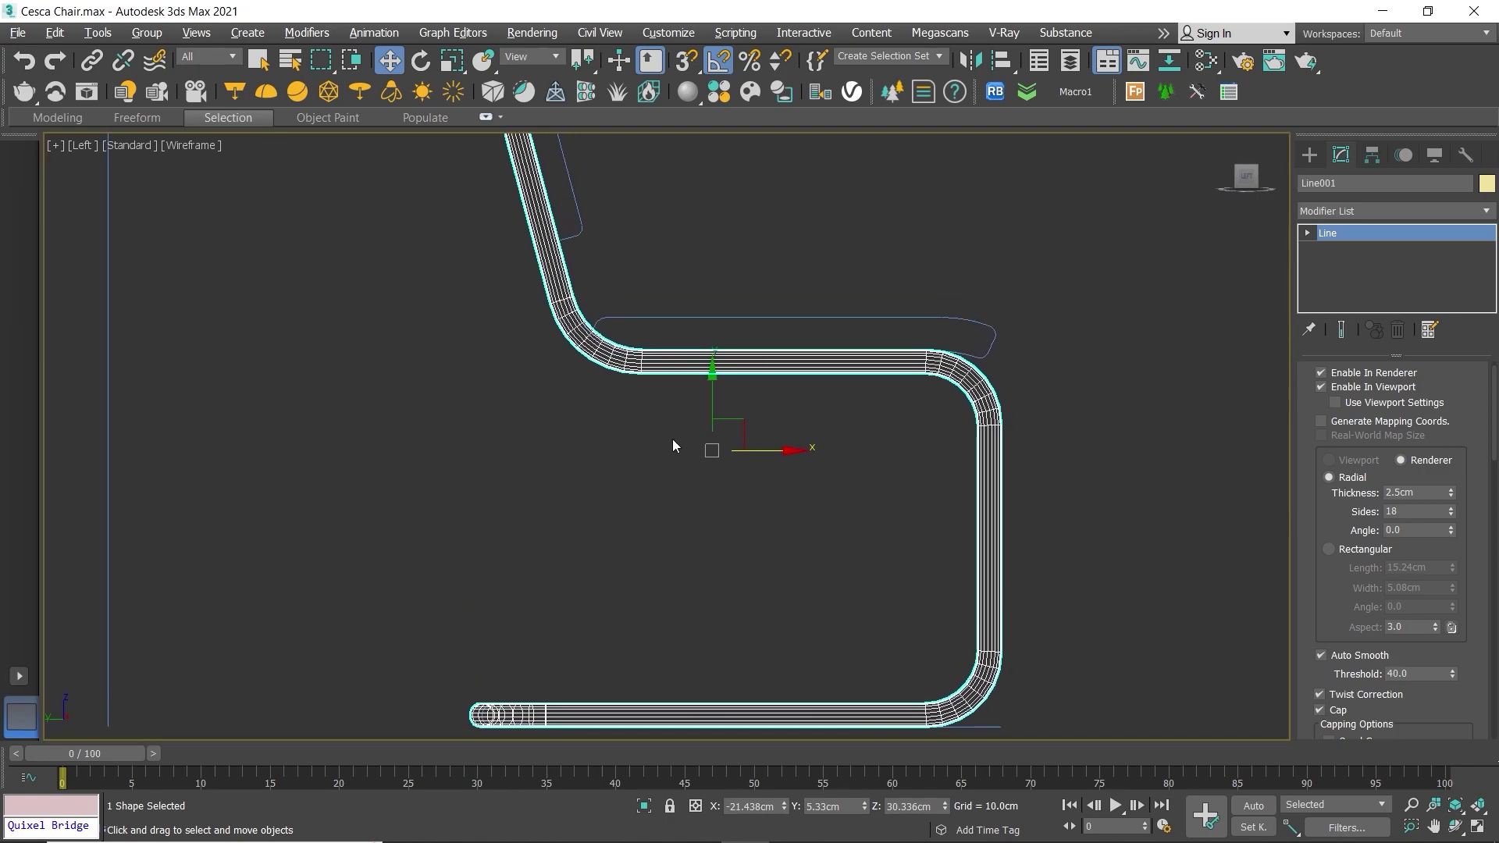
middle_drag(674, 445, 699, 510)
scroll(781, 561, down, 2)
scroll(781, 561, down, 2)
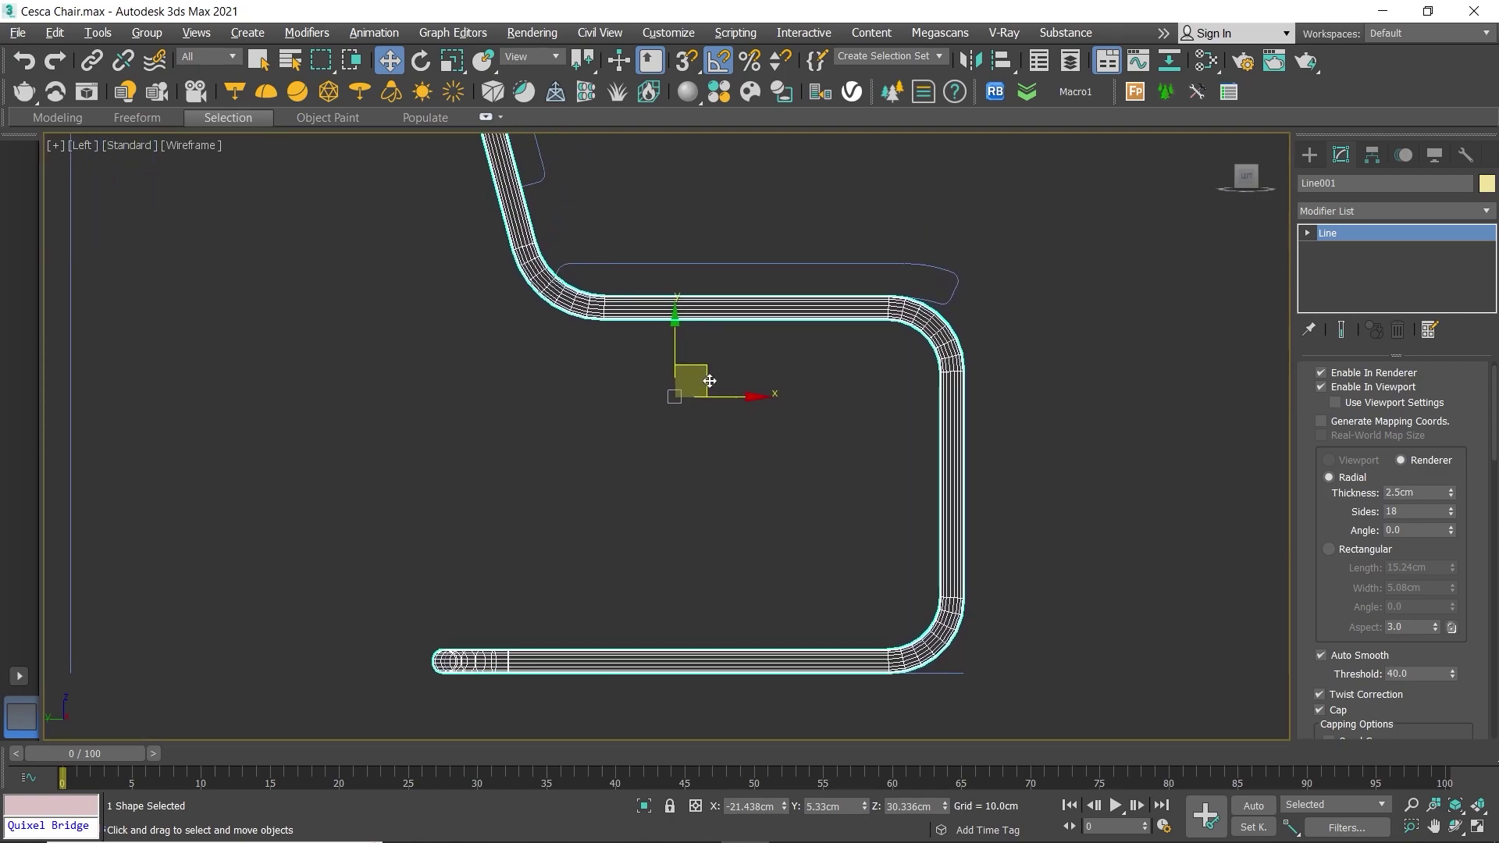
key(alt+w)
middle_click(908, 493)
key(alt+w)
scroll(907, 494, down, 3)
alt+middle_drag(843, 531, 890, 373)
click(861, 453)
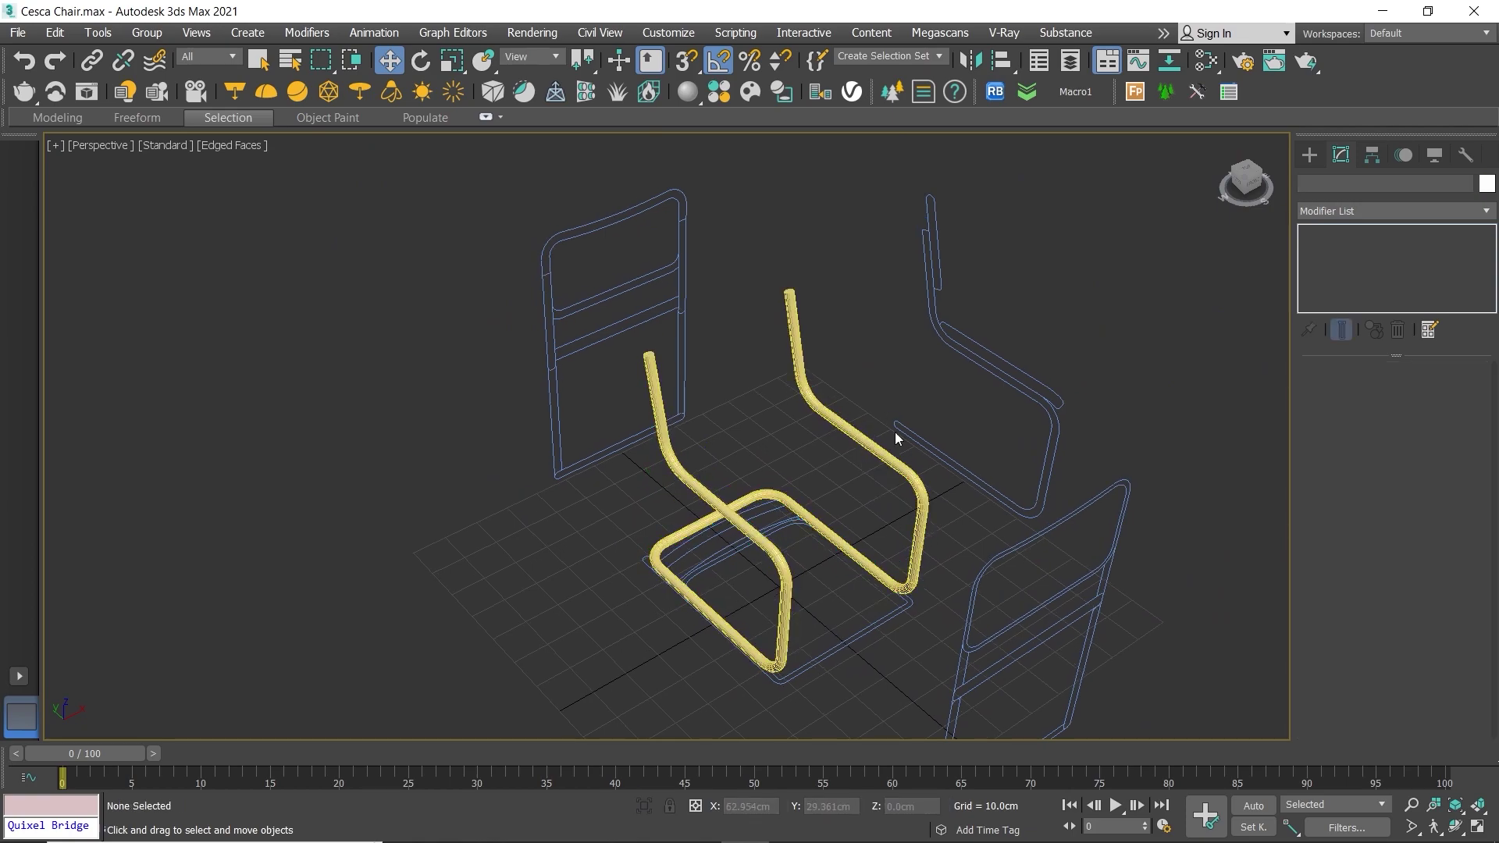
Step: Recolour the Line001 chair tube grey
click(799, 348)
click(1486, 183)
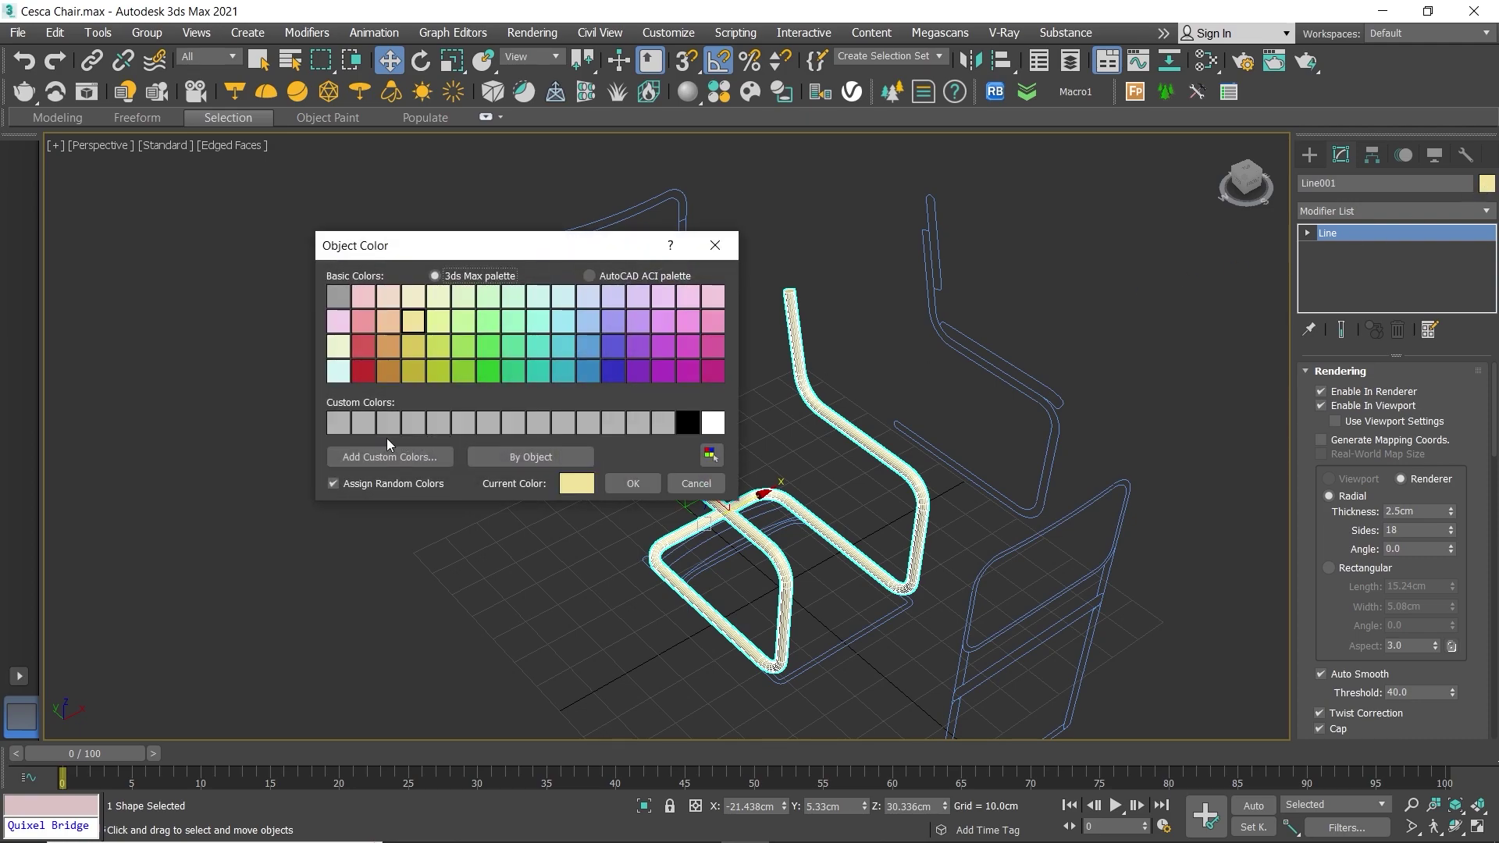
click(654, 482)
click(584, 584)
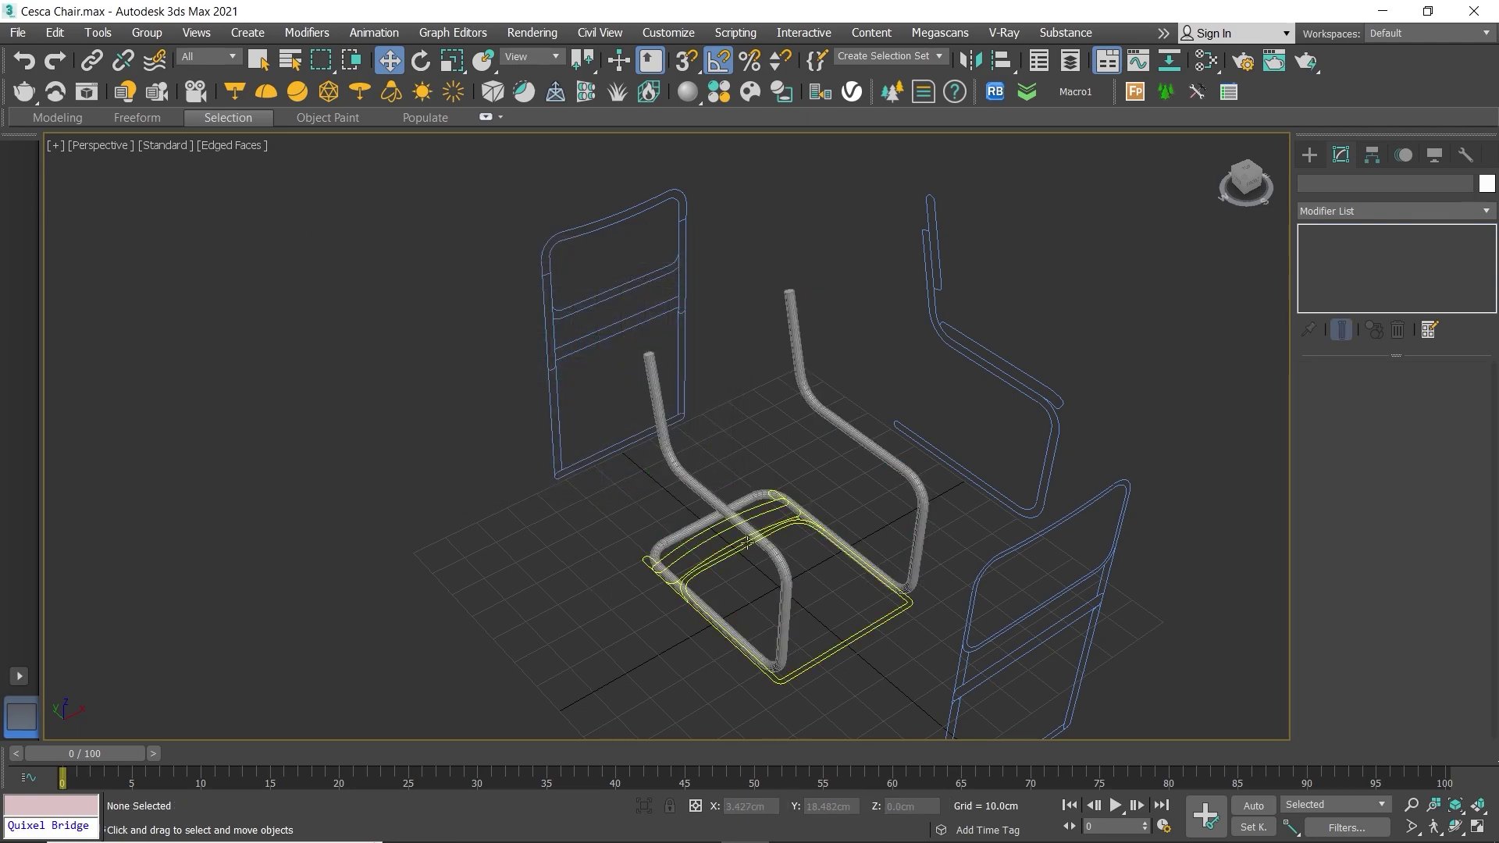
Step: Isolate the Shape004 seat reference outline and frame it in the Top view
scroll(780, 508, up, 3)
mouse_move(780, 484)
middle_down()
mouse_move(893, 425)
mouse_move(877, 478)
mouse_move(703, 536)
middle_up()
click(703, 537)
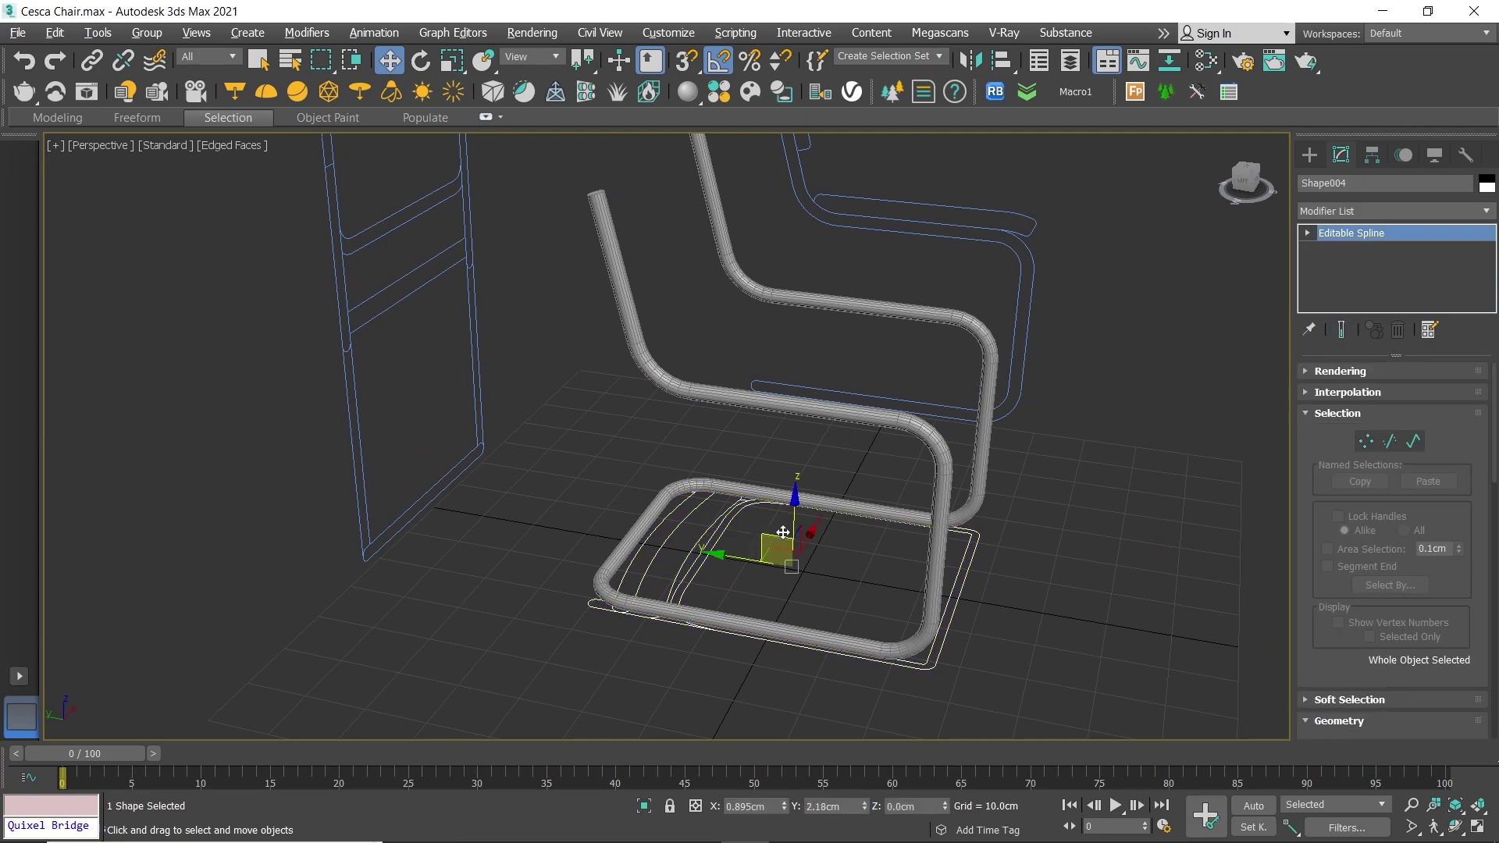
key(alt+q)
key(alt+w)
key(alt+w)
mouse_move(773, 459)
middle_down()
mouse_move(794, 302)
mouse_move(863, 378)
middle_up()
click(863, 378)
Step: Draw a rectangle over the seat outline in the Top view
click(1312, 155)
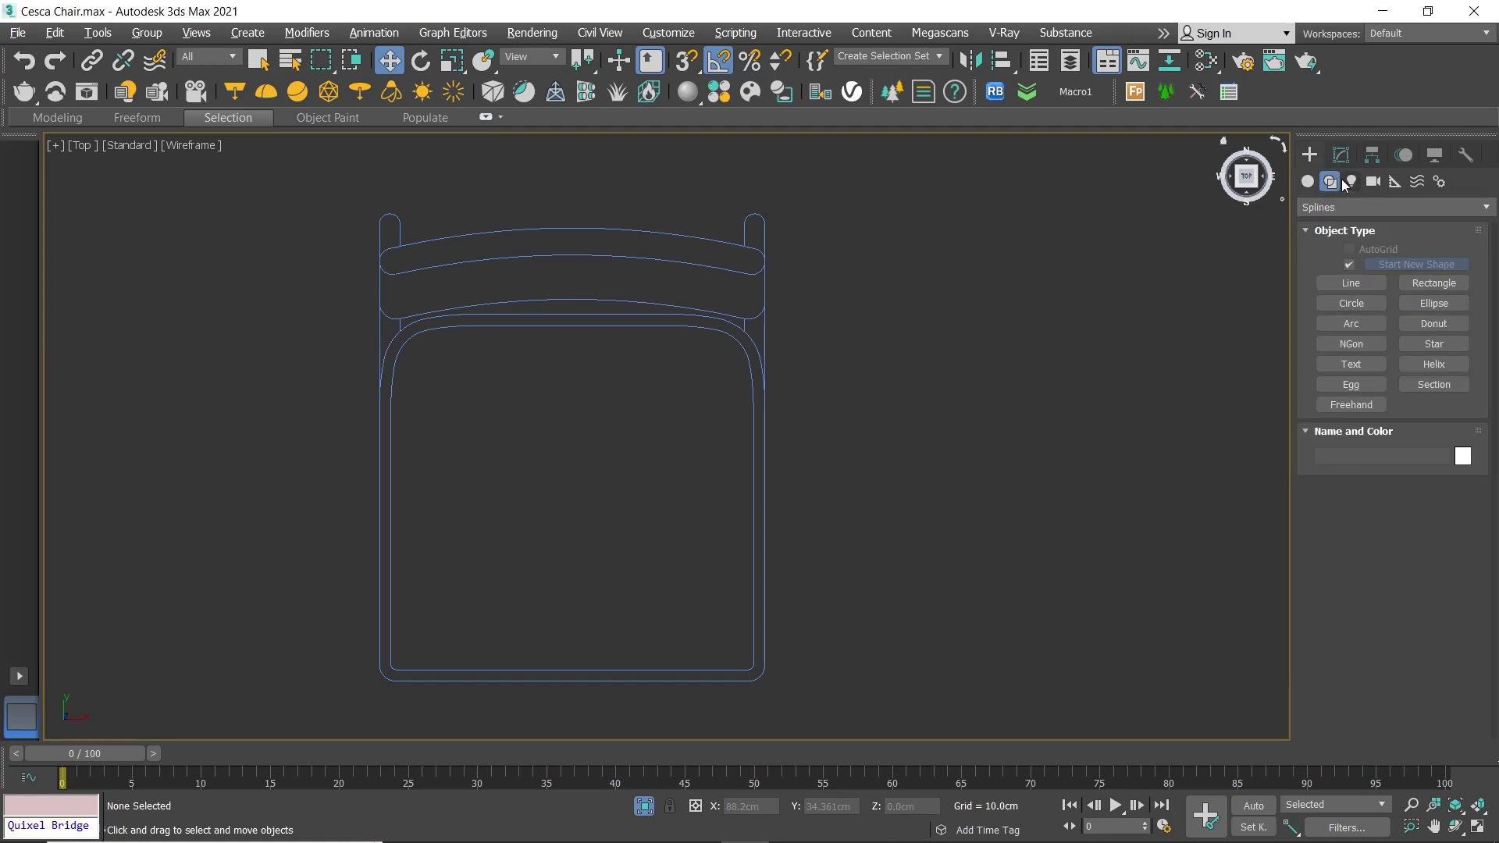
click(1413, 283)
middle_drag(555, 384, 564, 350)
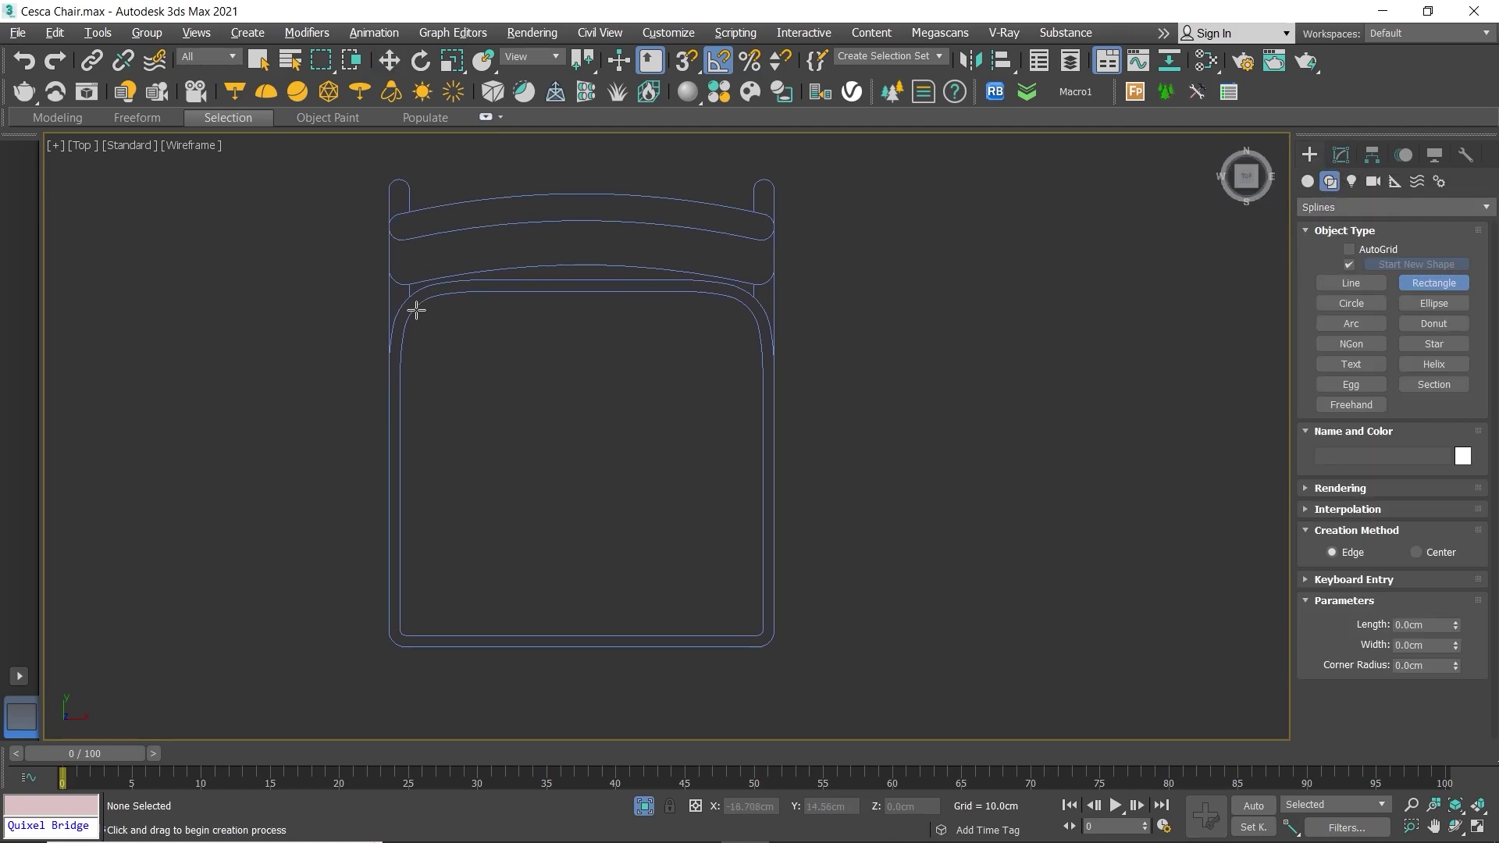
mouse_move(397, 292)
mouse_down()
mouse_move(585, 552)
mouse_move(764, 657)
mouse_move(768, 642)
mouse_up()
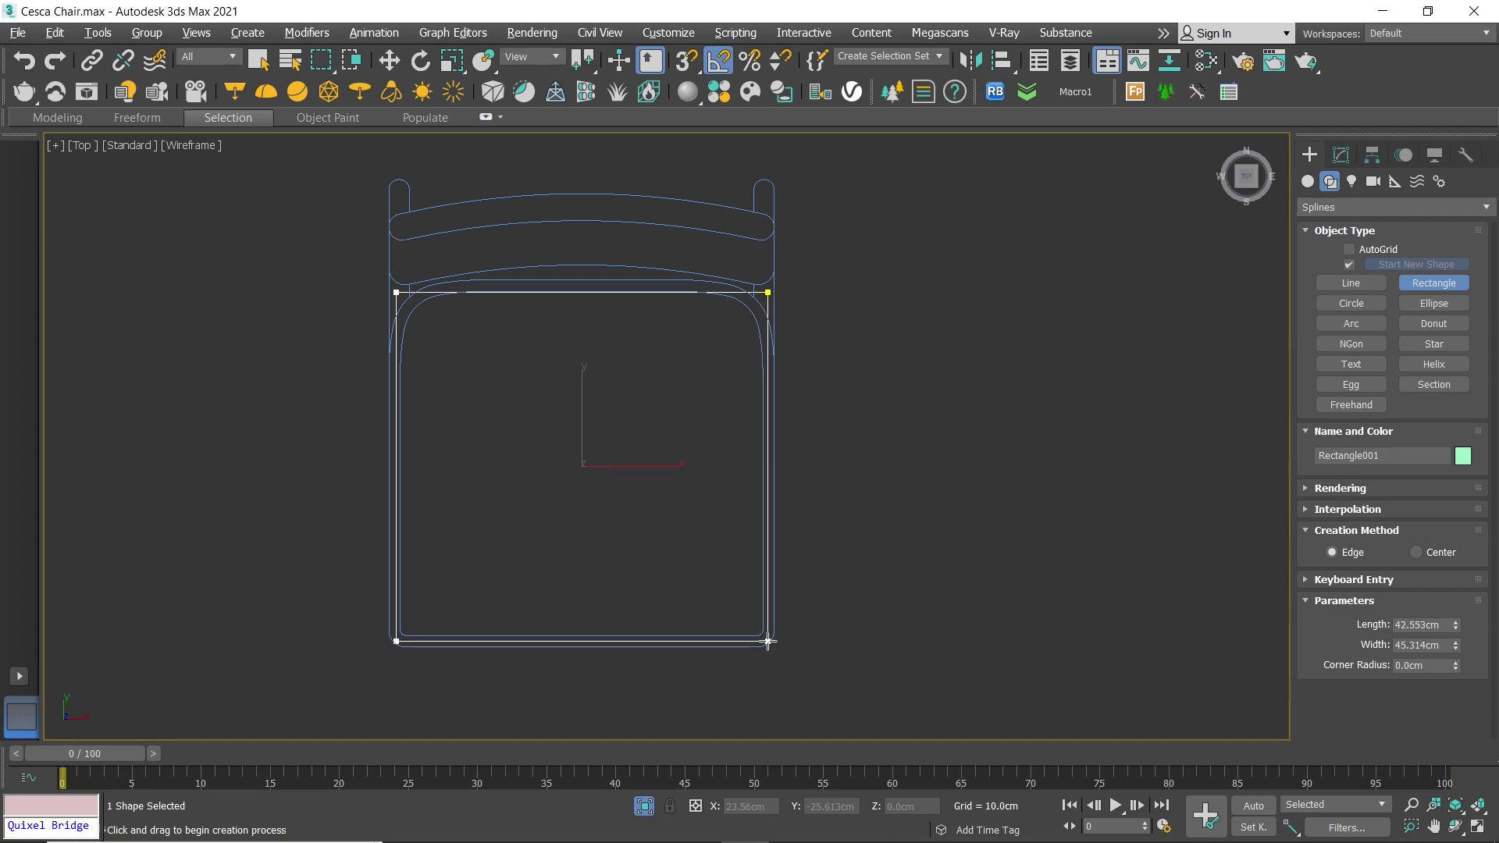
key(w)
Step: Convert the rectangle to an editable spline and make its four vertices Corner type
click(1341, 154)
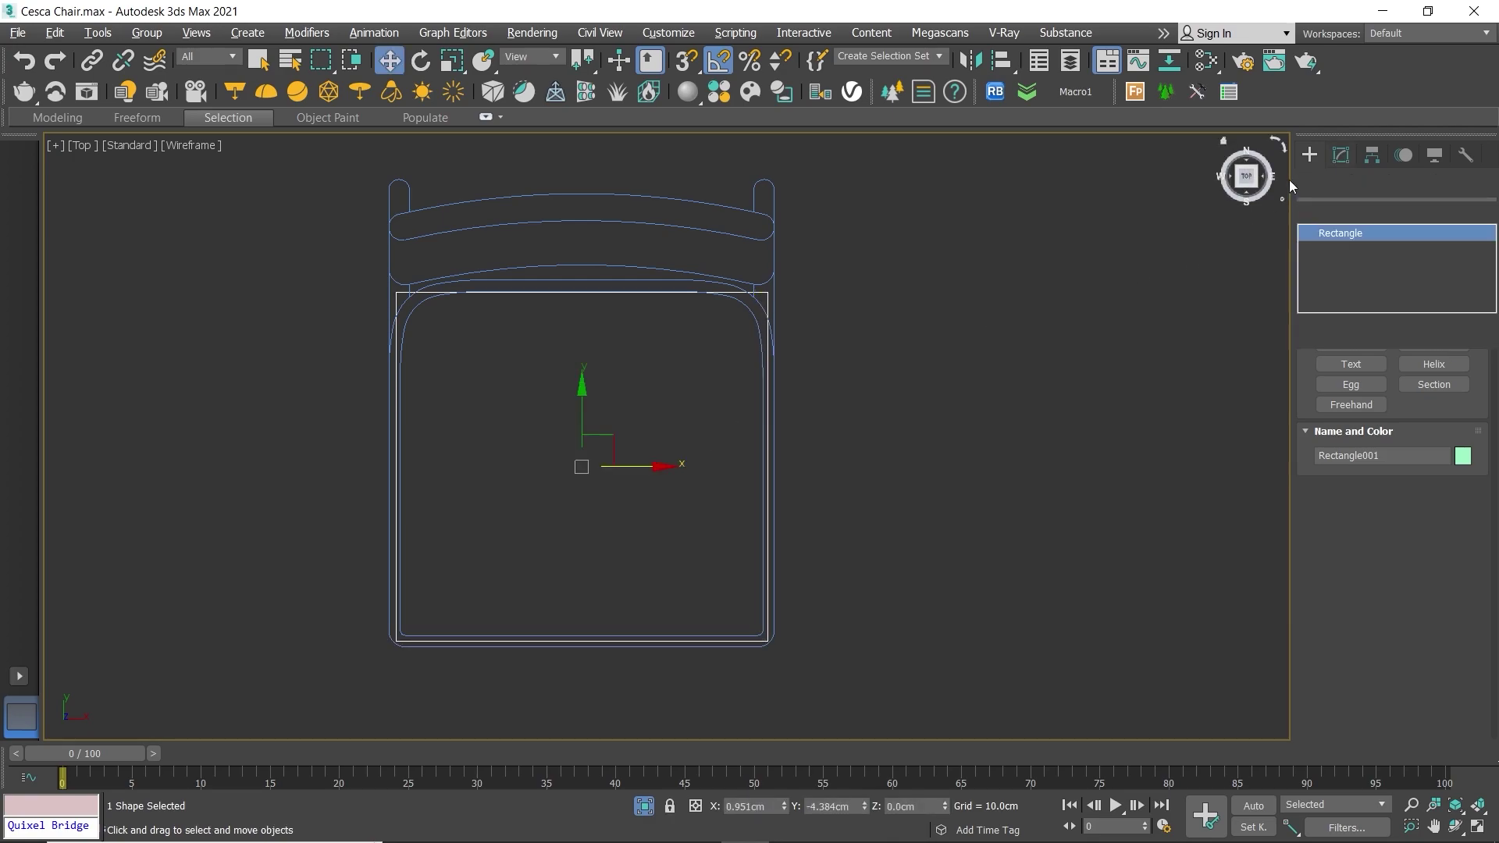
right_click(596, 367)
mouse_move(639, 568)
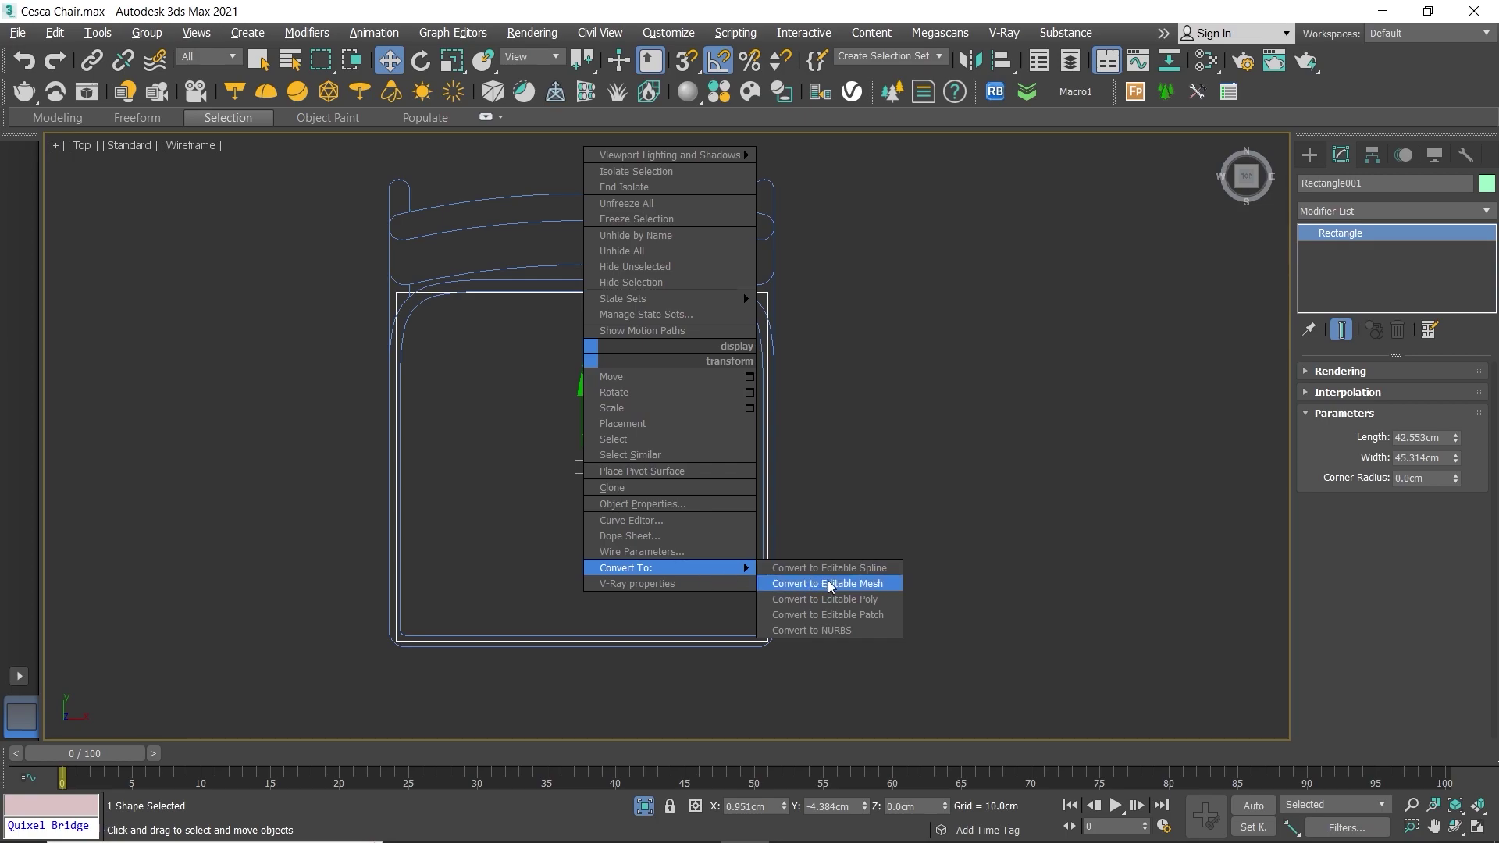
click(859, 569)
key(1)
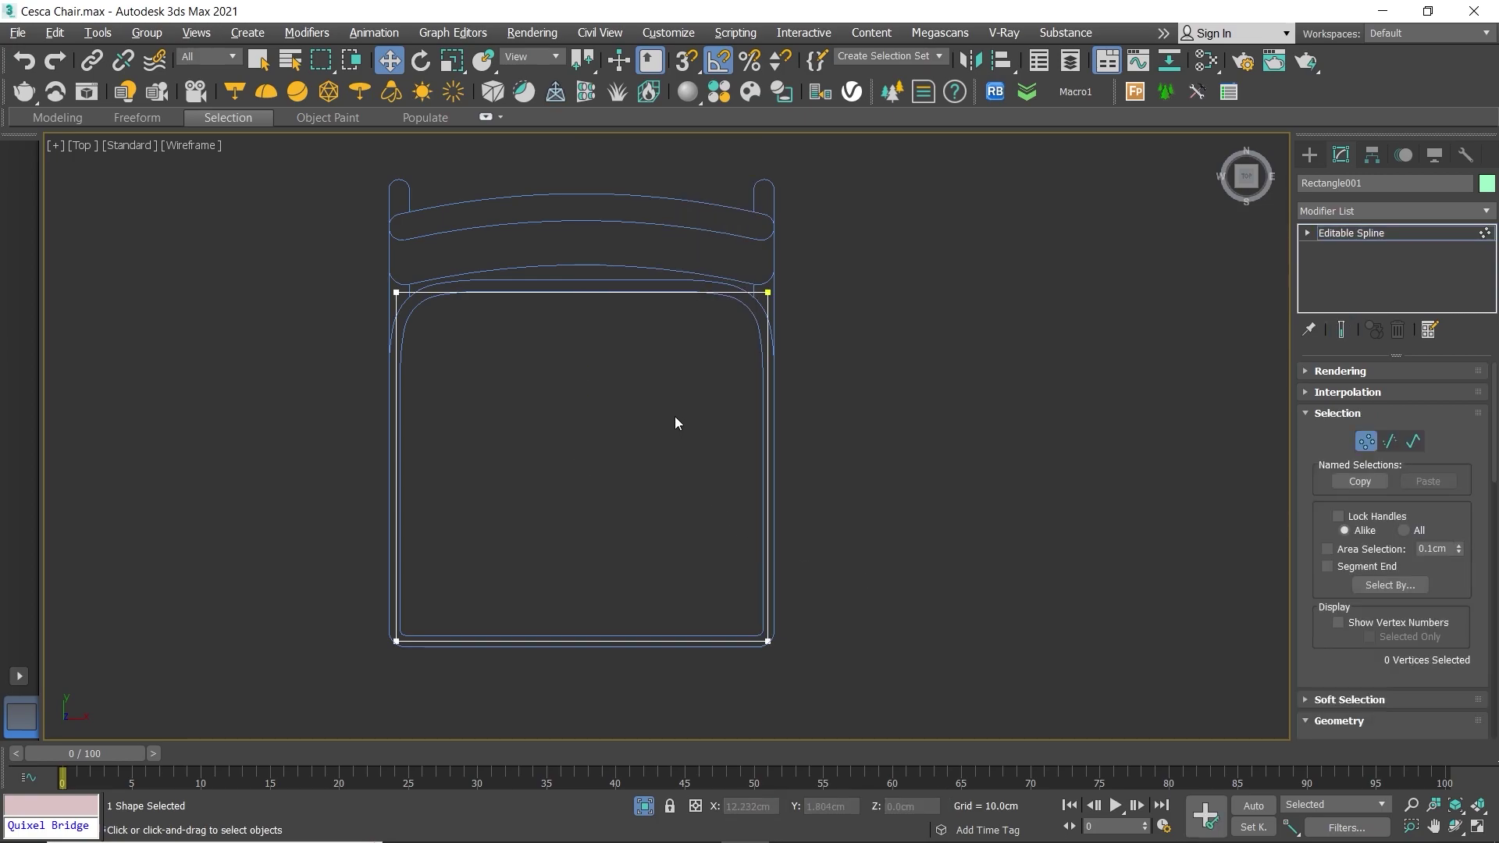
right_click(543, 316)
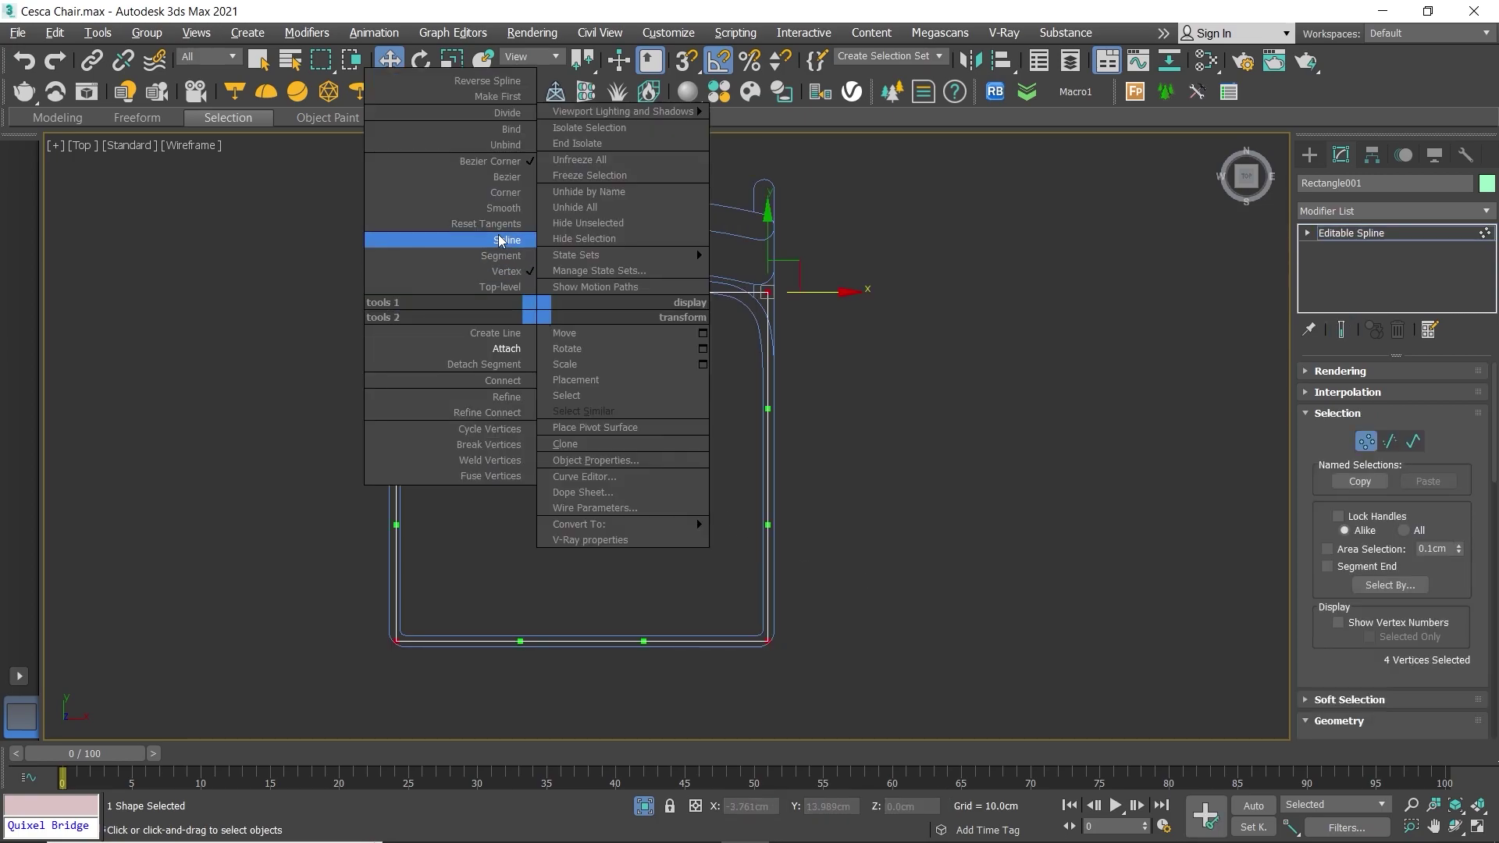
click(501, 195)
Step: Move the rectangle's top and right edges onto the seat outline
scroll(654, 291, up, 3)
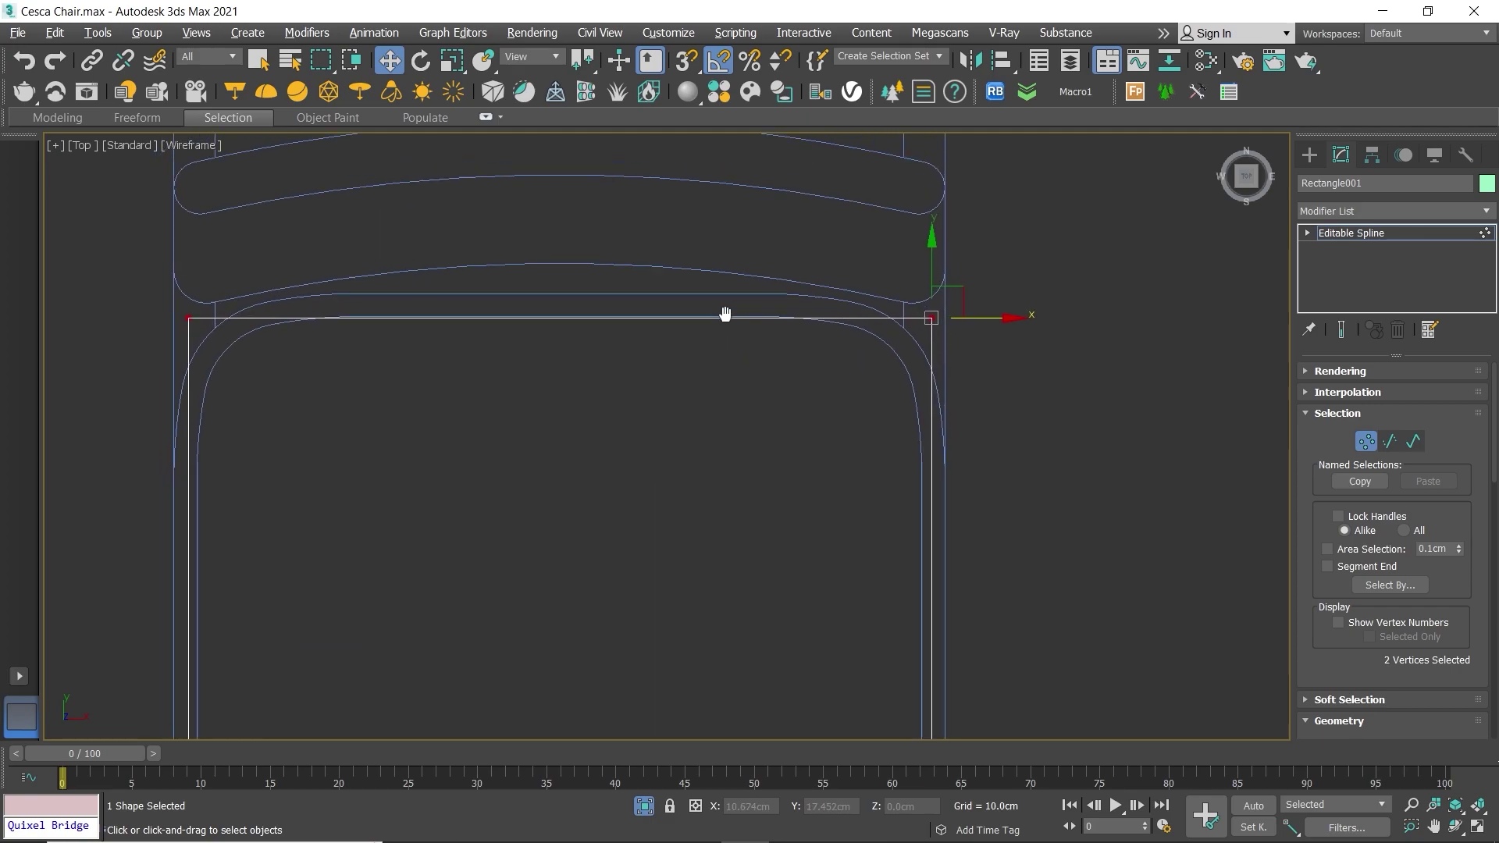
drag(1004, 319, 1002, 309)
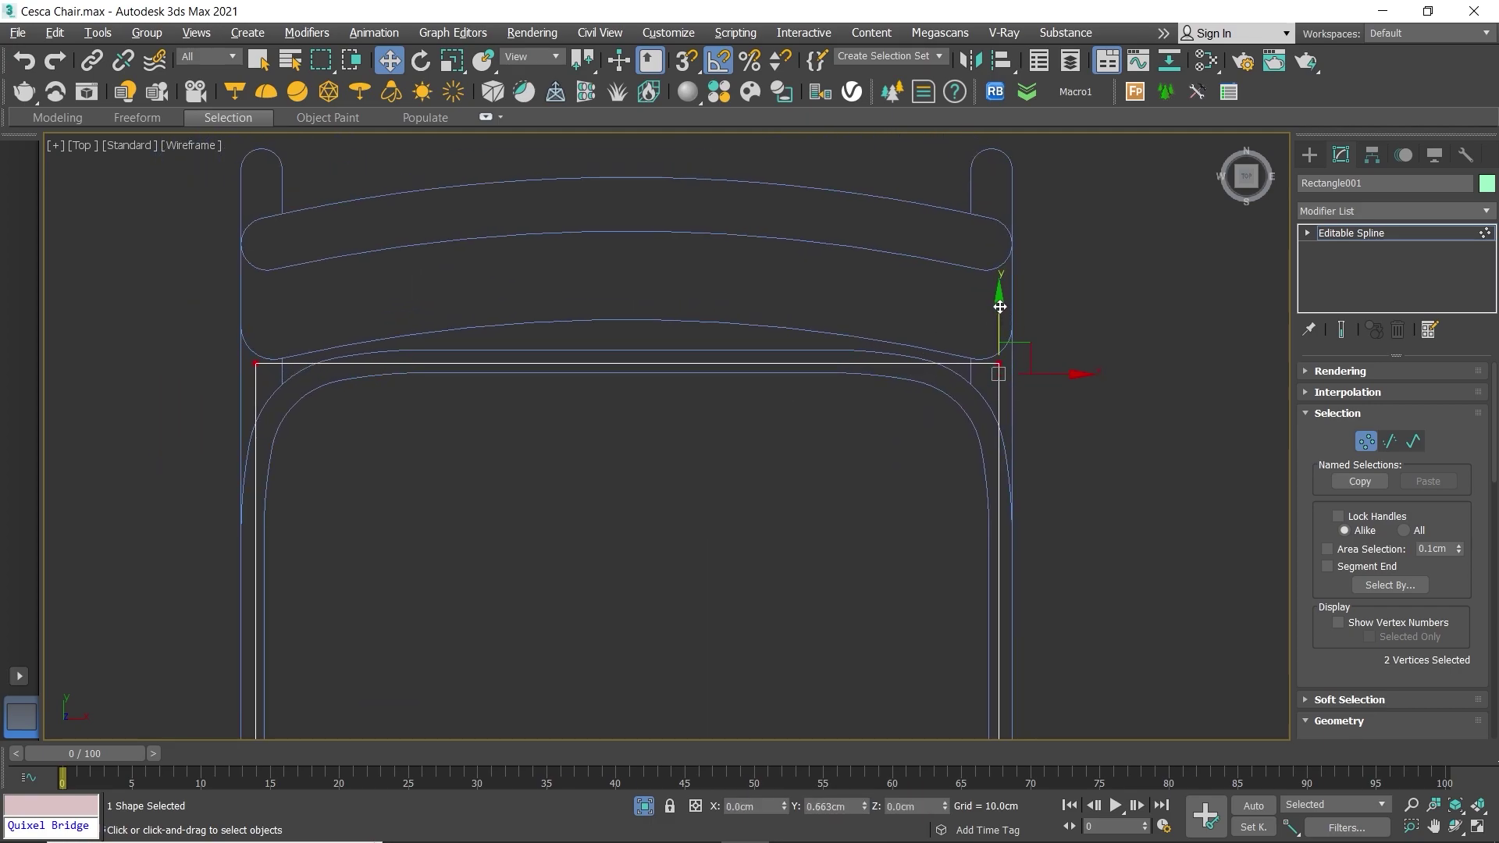
scroll(939, 448, down, 2)
scroll(807, 208, down, 1)
drag(980, 667, 976, 660)
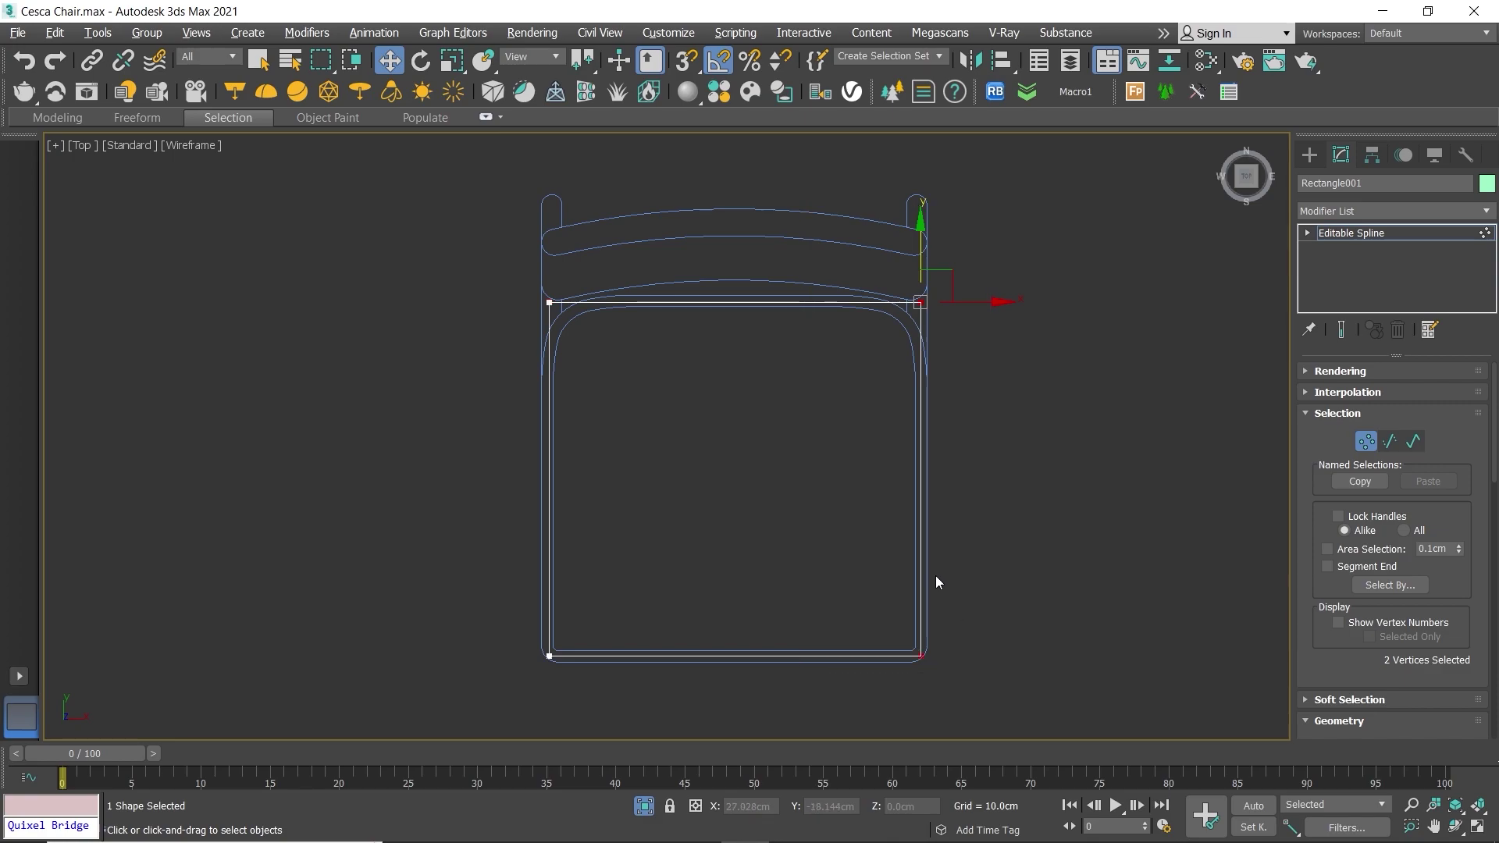
scroll(935, 574, up, 1)
scroll(898, 459, up, 1)
drag(923, 223, 923, 223)
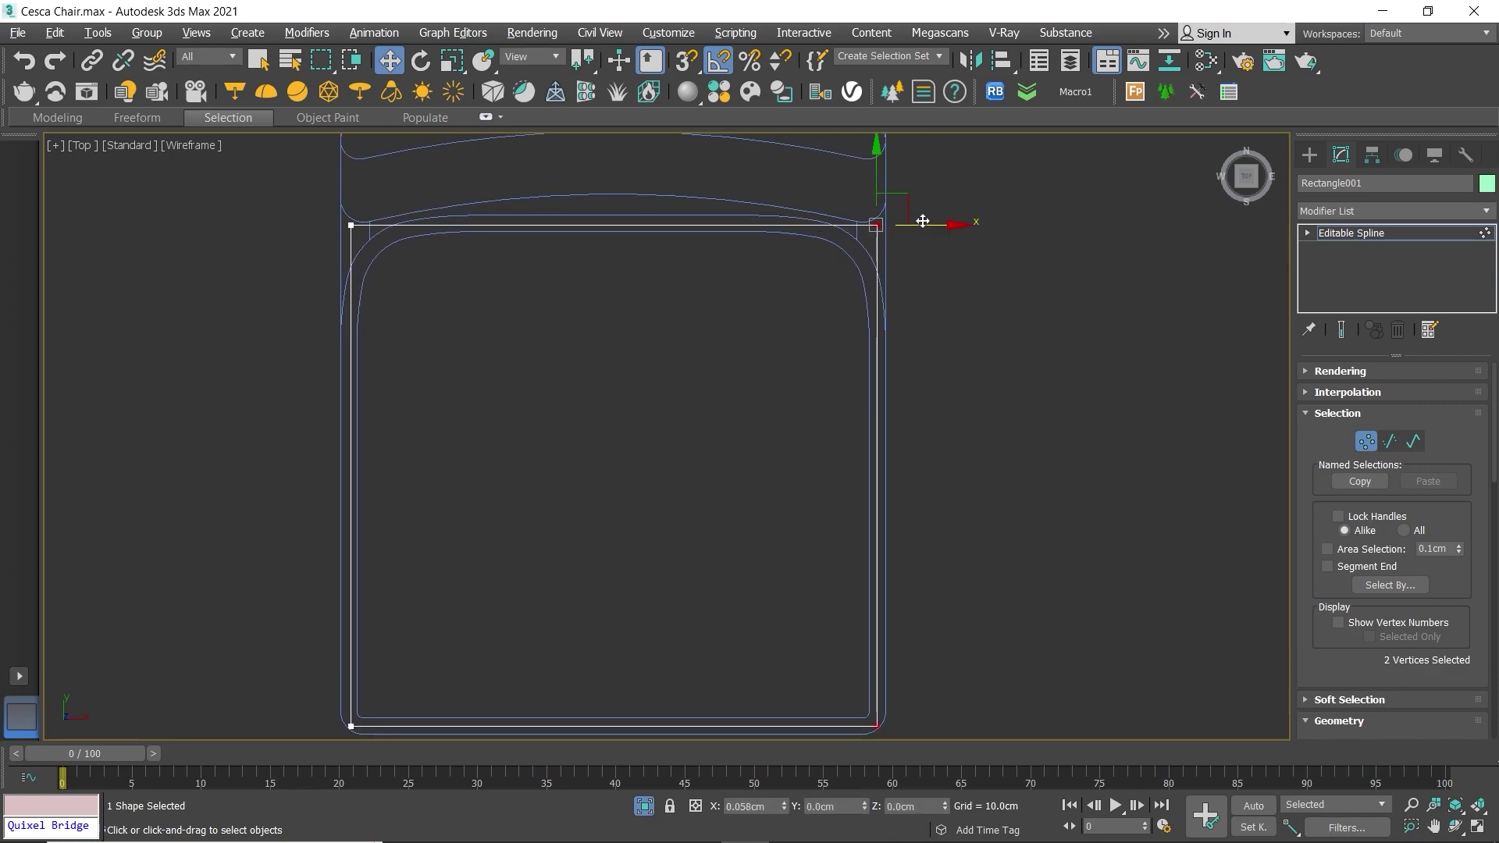
Step: Fit the rectangle's left and bottom edges to the seat outline
scroll(550, 349, down, 2)
mouse_move(442, 226)
mouse_down()
mouse_move(545, 601)
mouse_move(562, 598)
mouse_up()
scroll(518, 379, up, 1)
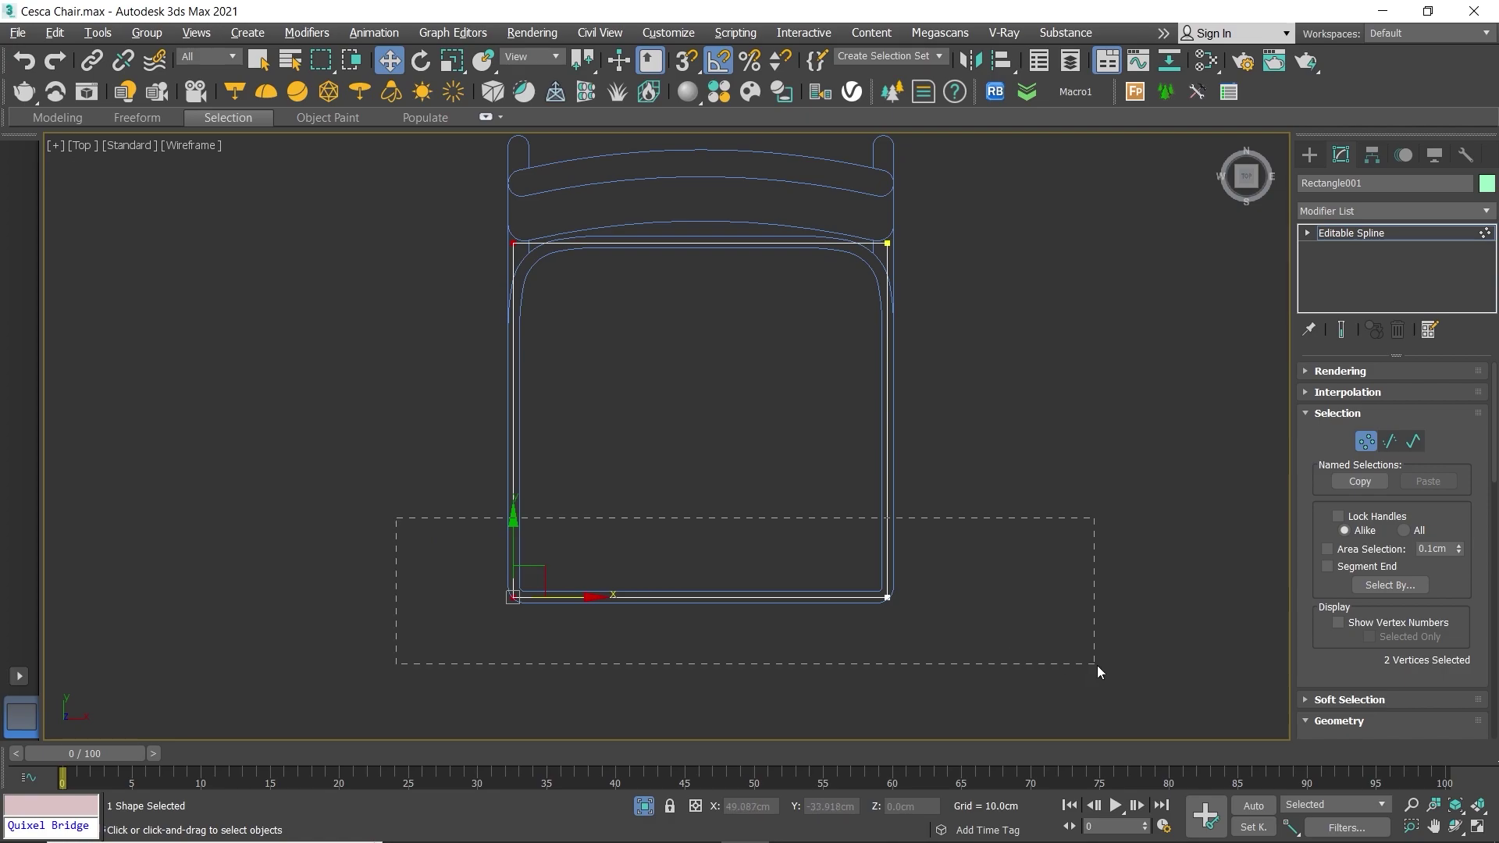
drag(1098, 665, 1098, 665)
scroll(687, 619, up, 3)
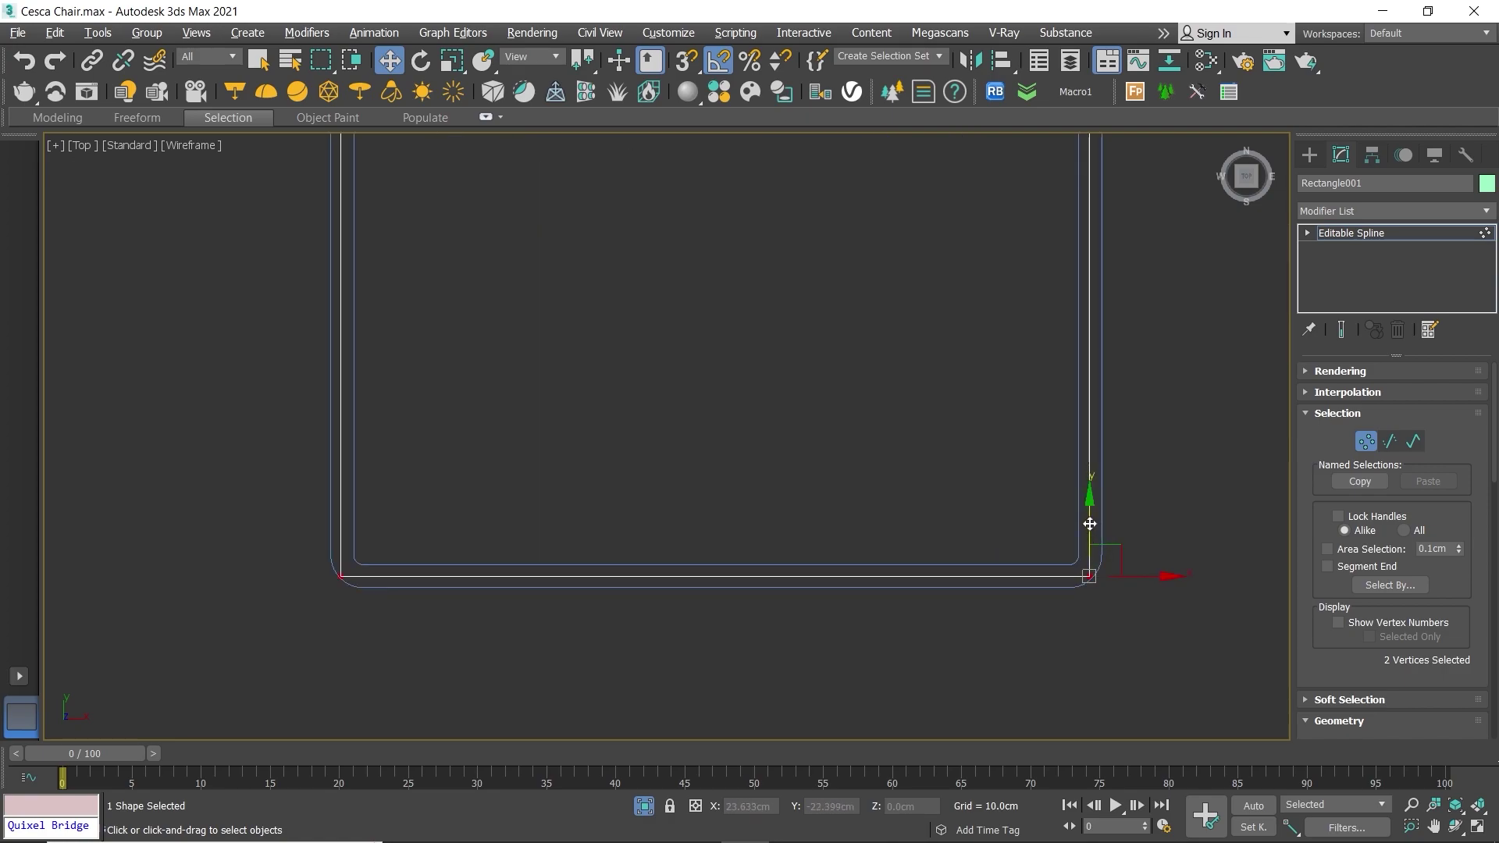
drag(1090, 524, 1090, 523)
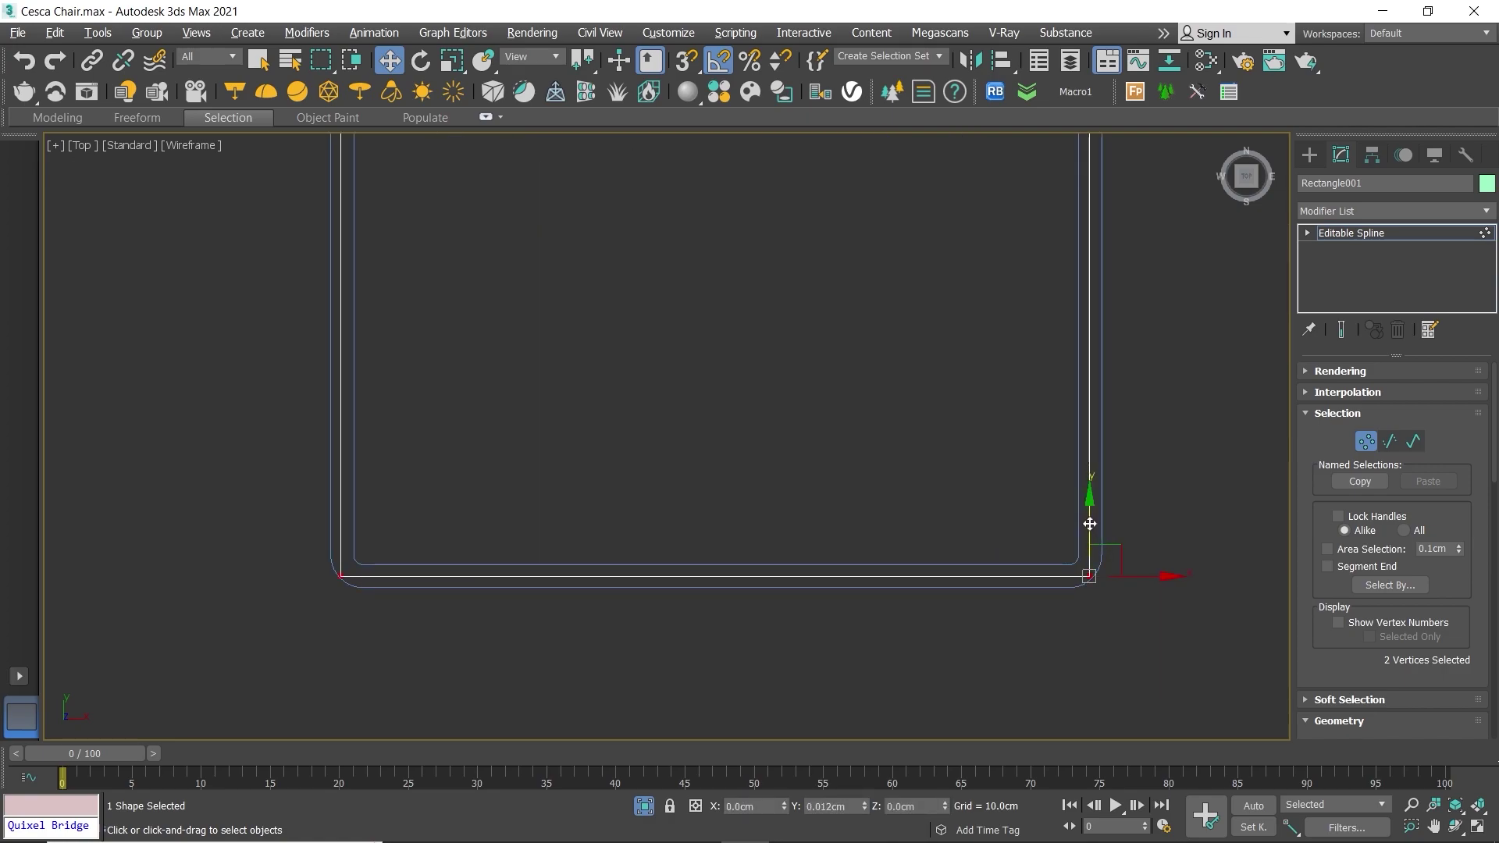
scroll(1004, 484, down, 3)
scroll(953, 536, down, 2)
key(2)
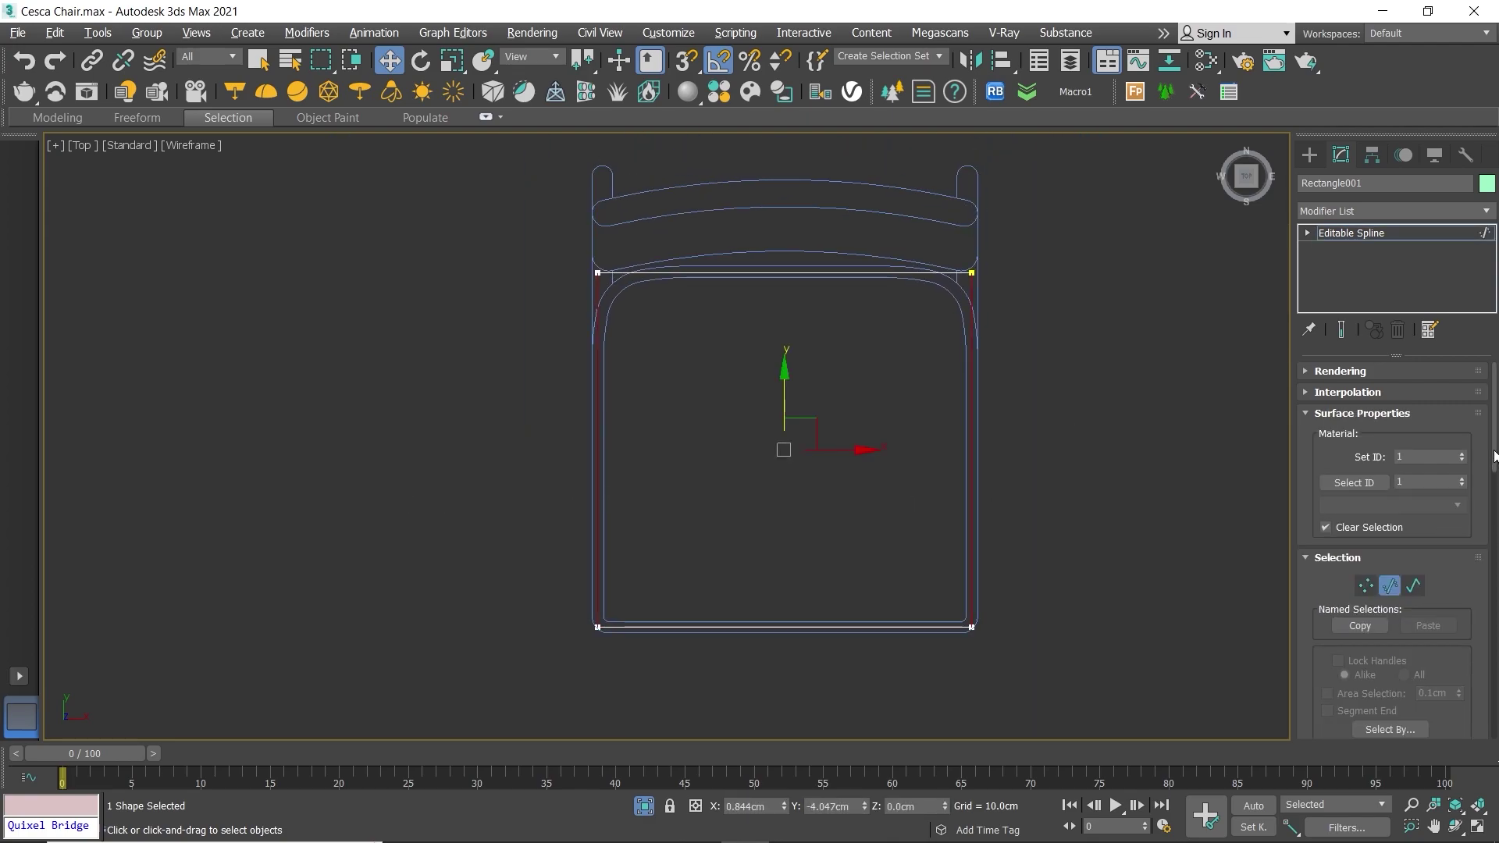
drag(1495, 474, 1494, 722)
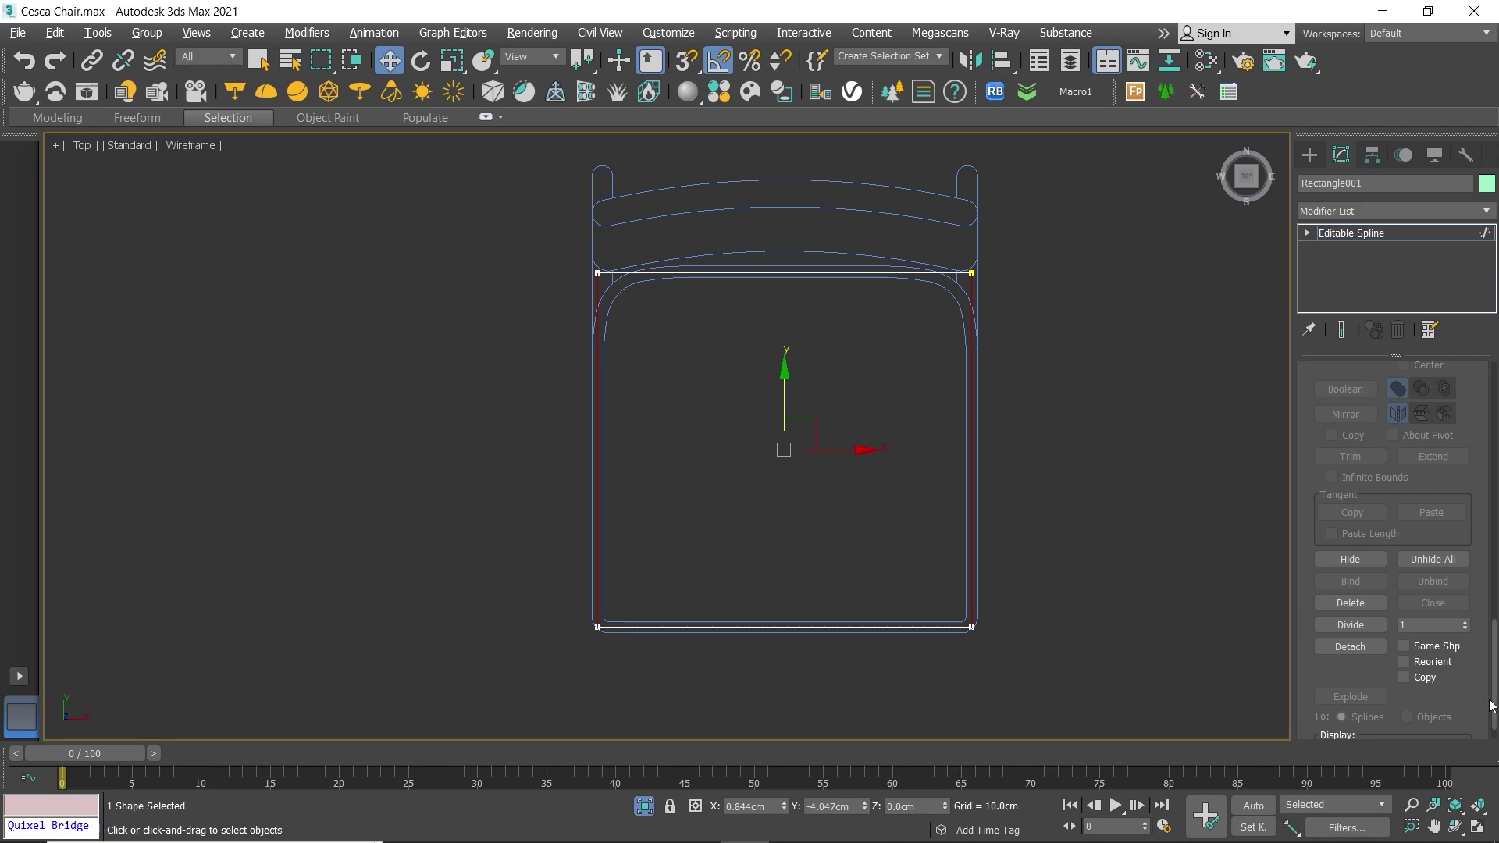
Step: Divide the side segments at their midpoints and raise the spline to seat height in the Left view
click(767, 466)
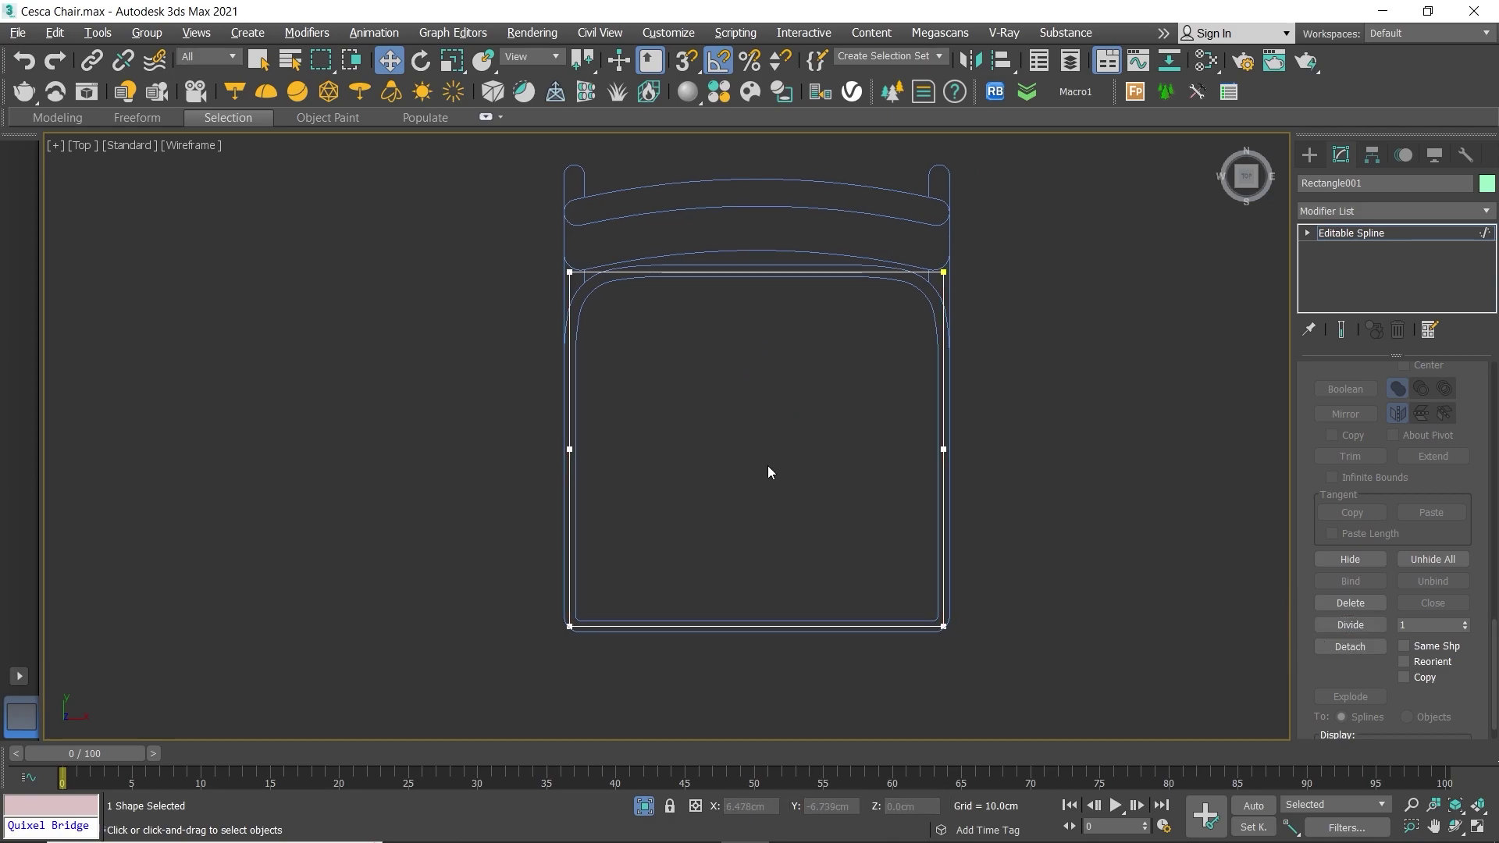
key(1)
click(569, 449)
key(alt+w)
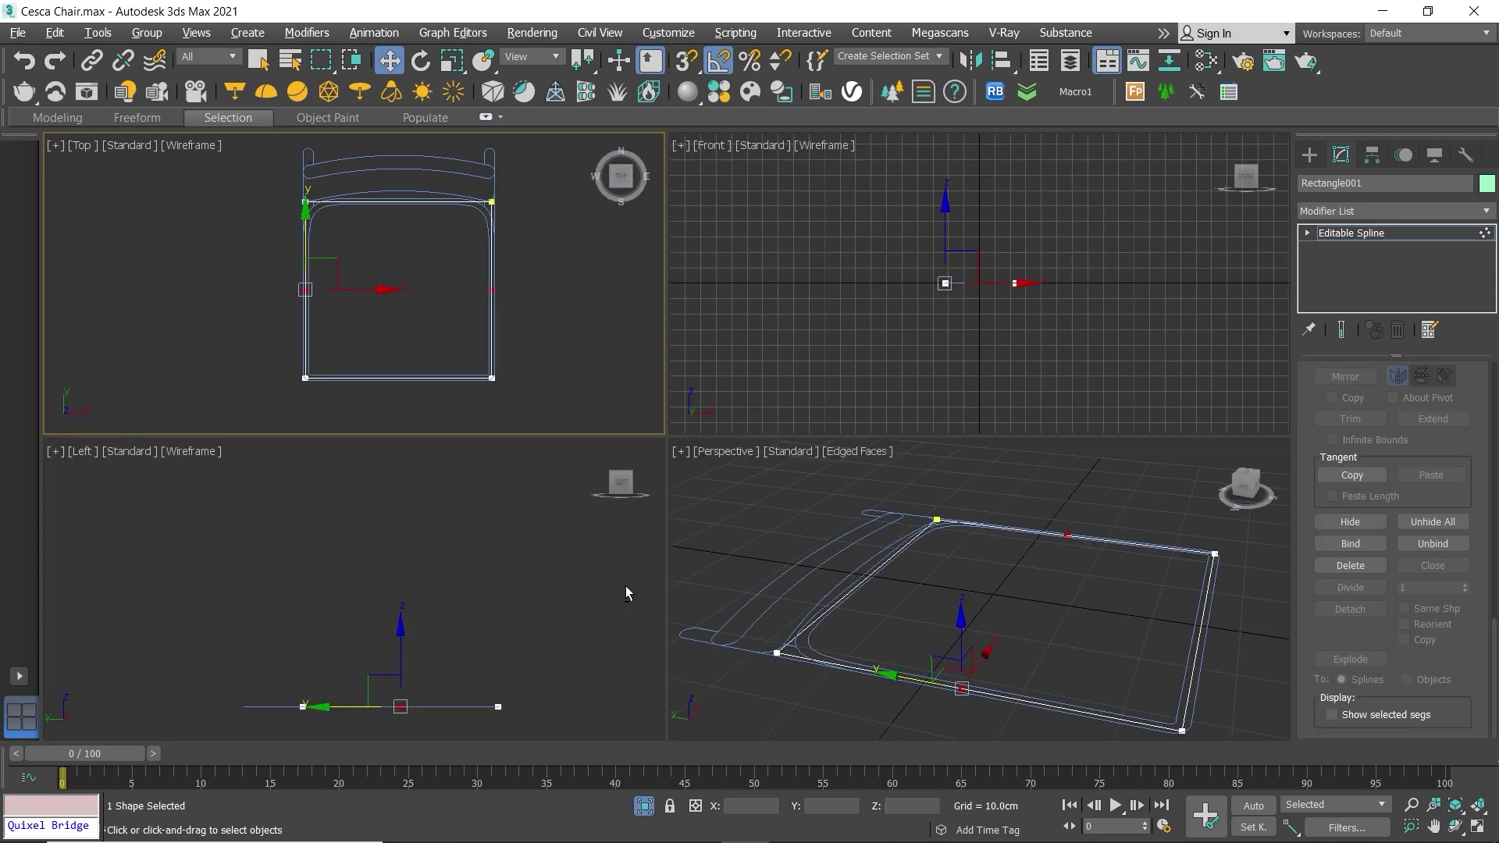
right_click(476, 624)
key(alt+w)
key(1)
click(645, 806)
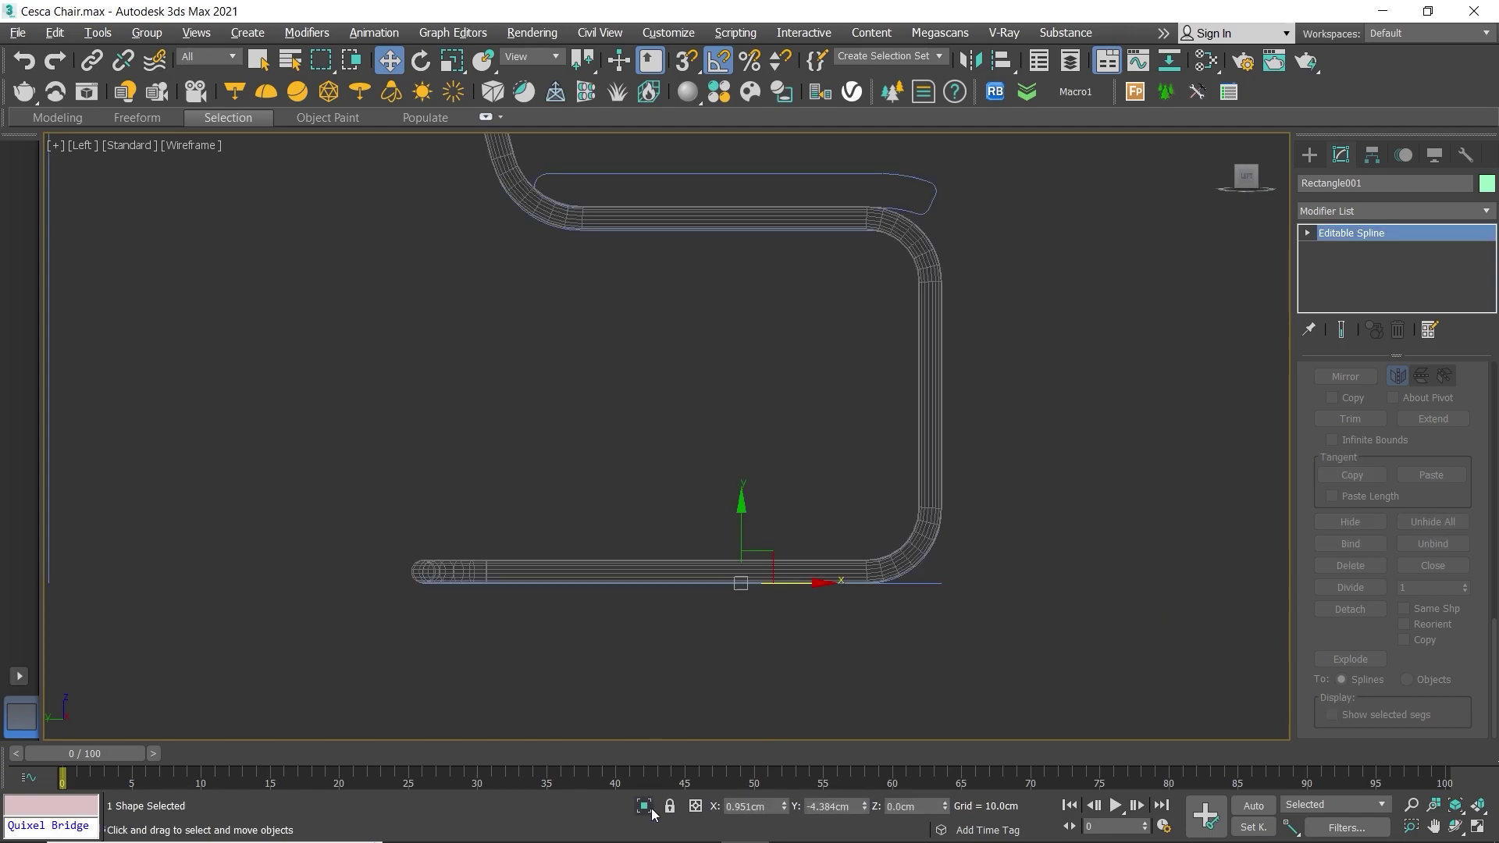
mouse_move(711, 585)
mouse_down()
mouse_move(714, 301)
mouse_move(701, 352)
mouse_up()
scroll(704, 313, up, 5)
Step: Snap the spline's front end vertex onto the seat outline's front edge
key(1)
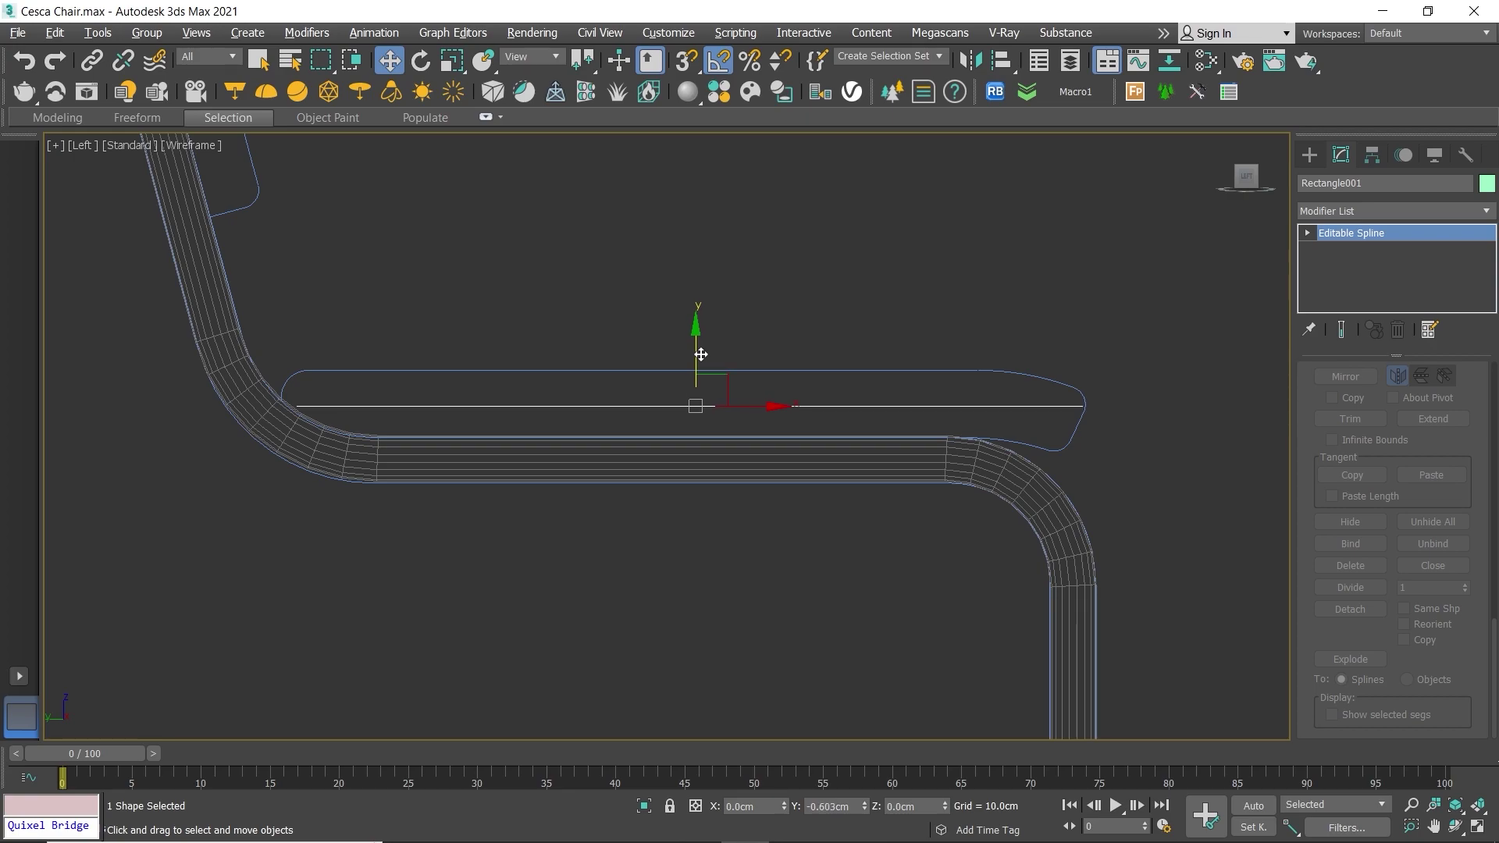
mouse_move(320, 426)
mouse_down()
mouse_move(265, 396)
mouse_move(329, 391)
mouse_up()
scroll(314, 414, up, 5)
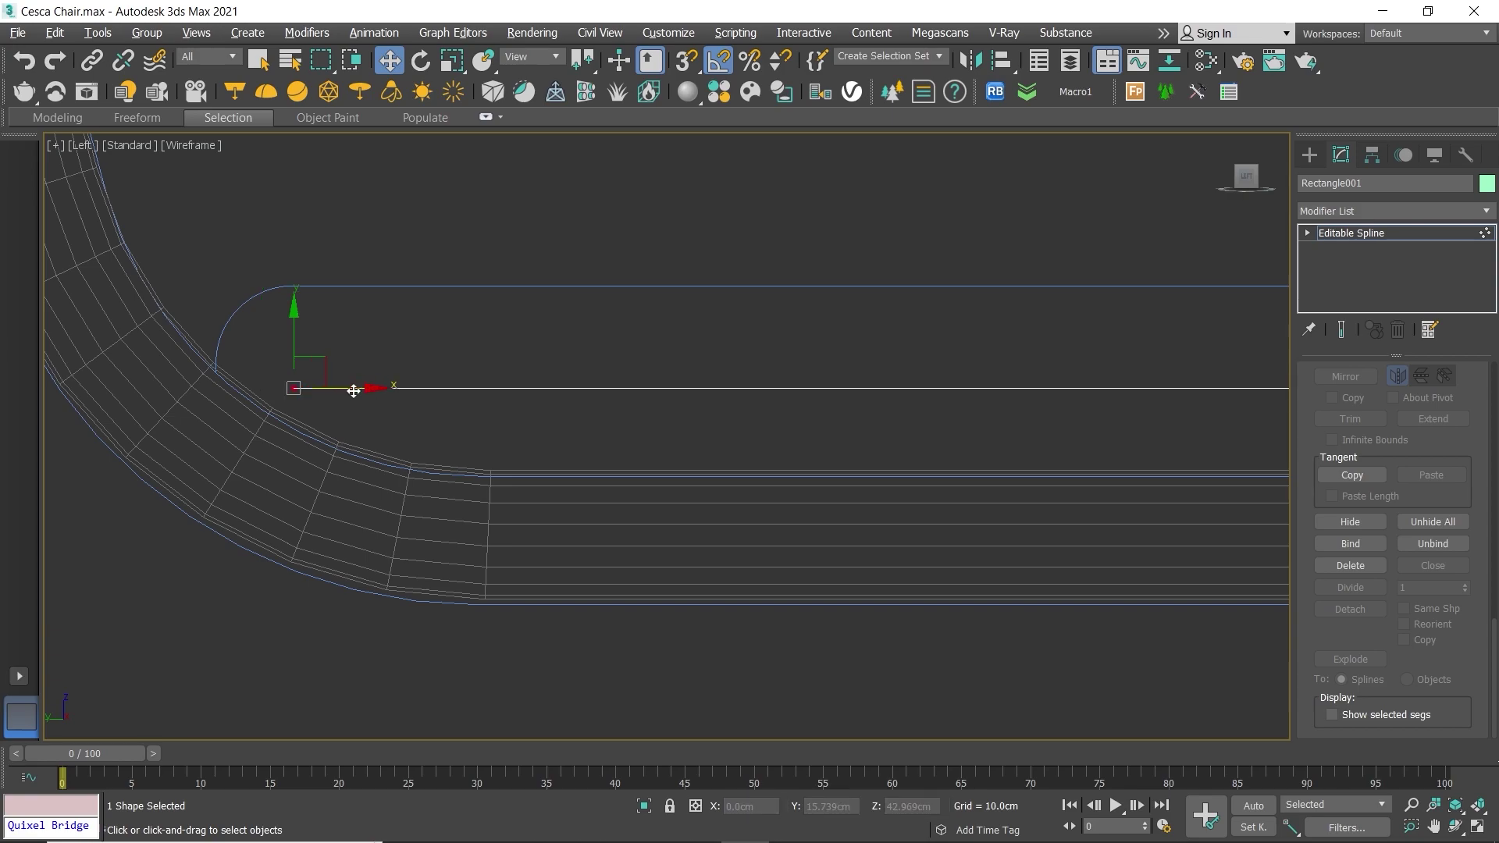
scroll(208, 368, down, 5)
drag(808, 375, 780, 369)
scroll(750, 366, up, 3)
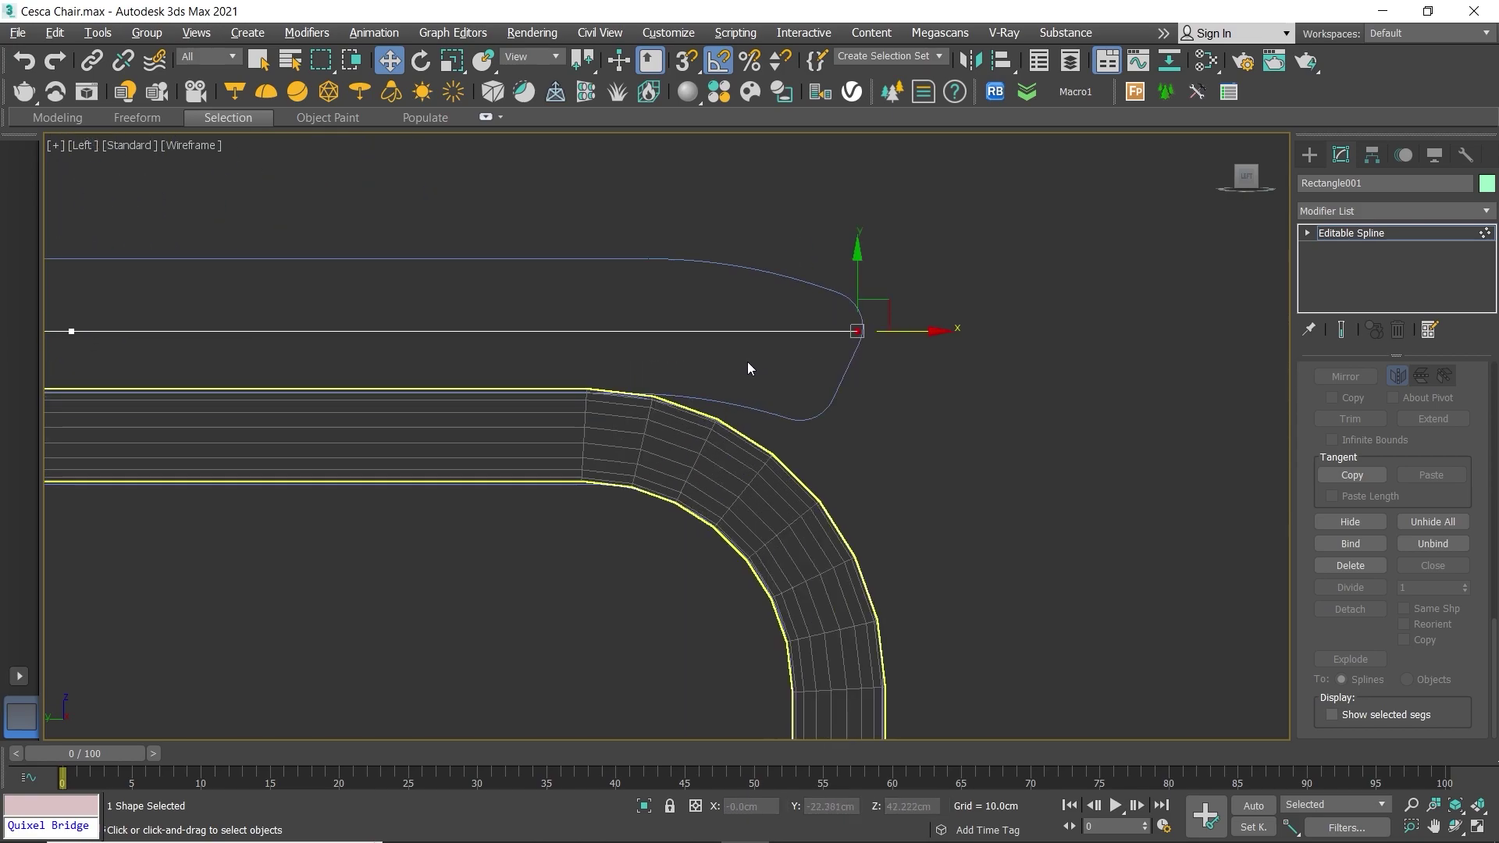
key(s)
drag(859, 330, 847, 368)
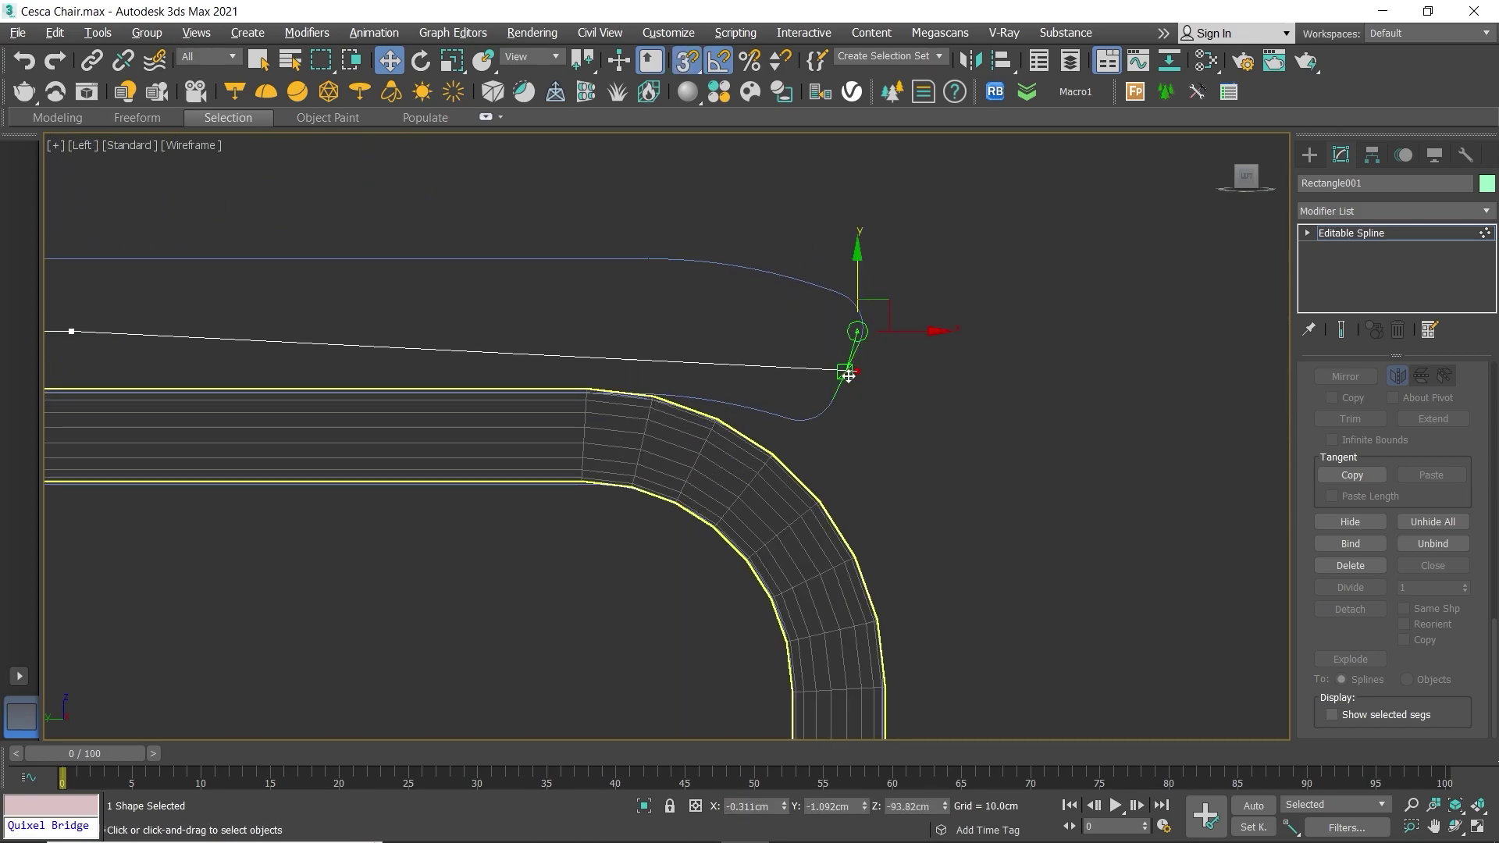
scroll(750, 368, down, 2)
middle_drag(750, 369, 820, 395)
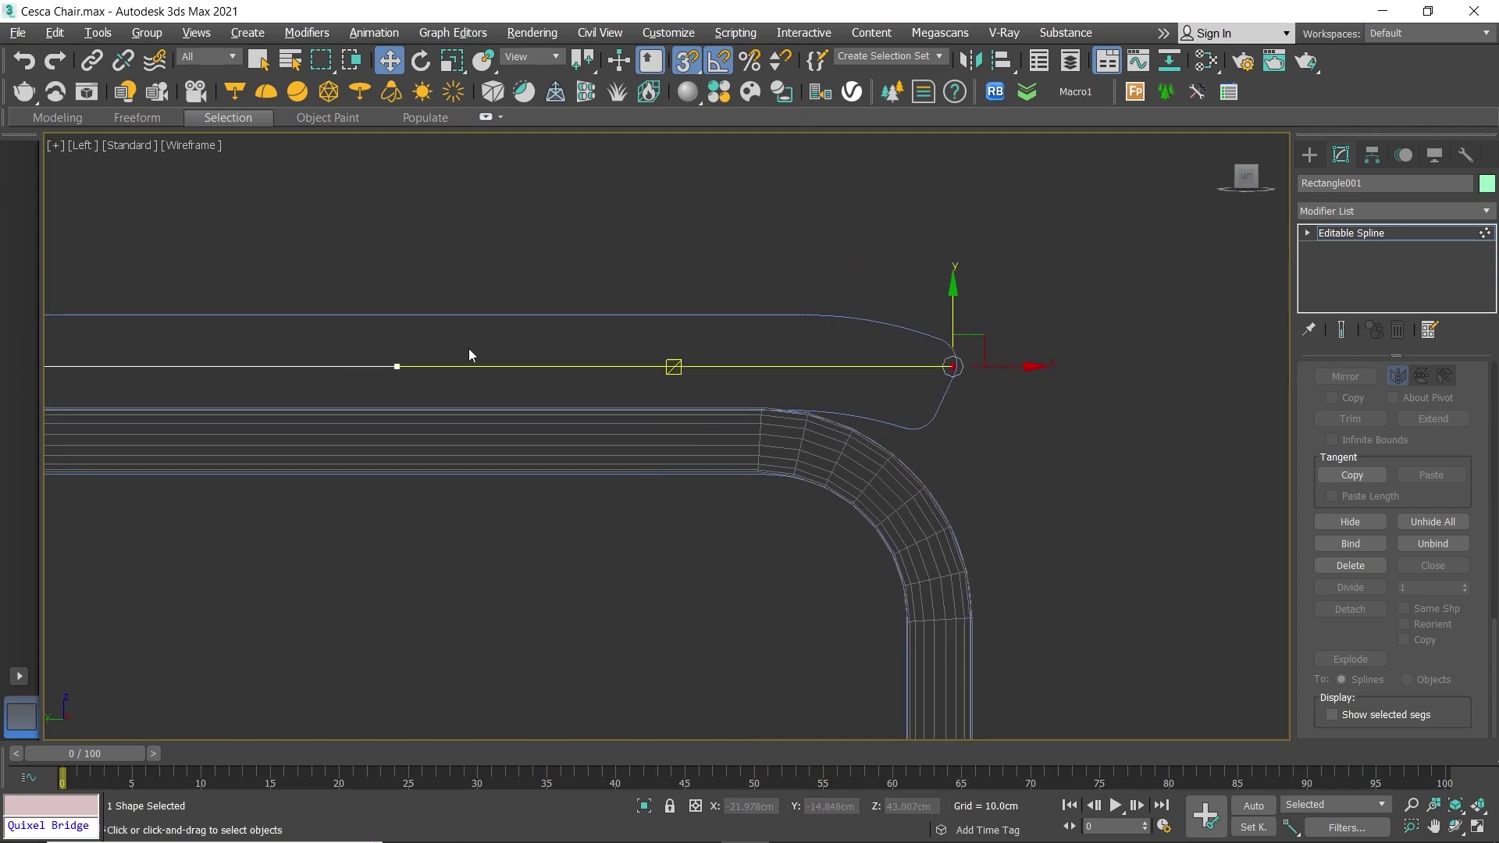
Step: Place the other end vertex onto the reference outline, just inside its end
click(396, 366)
key(s)
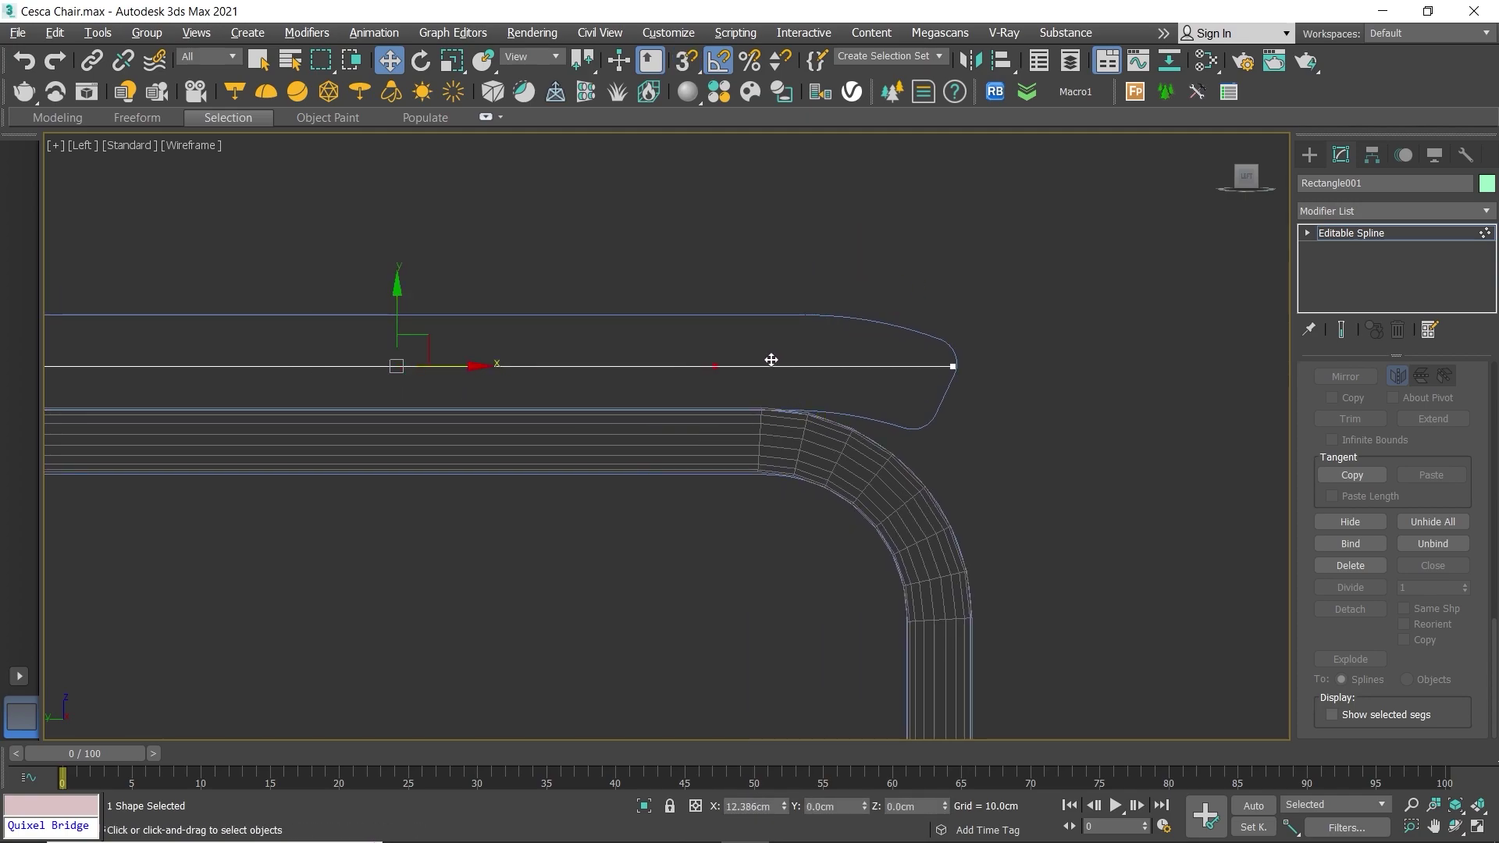
drag(885, 357, 906, 391)
scroll(906, 391, up, 2)
scroll(906, 392, up, 2)
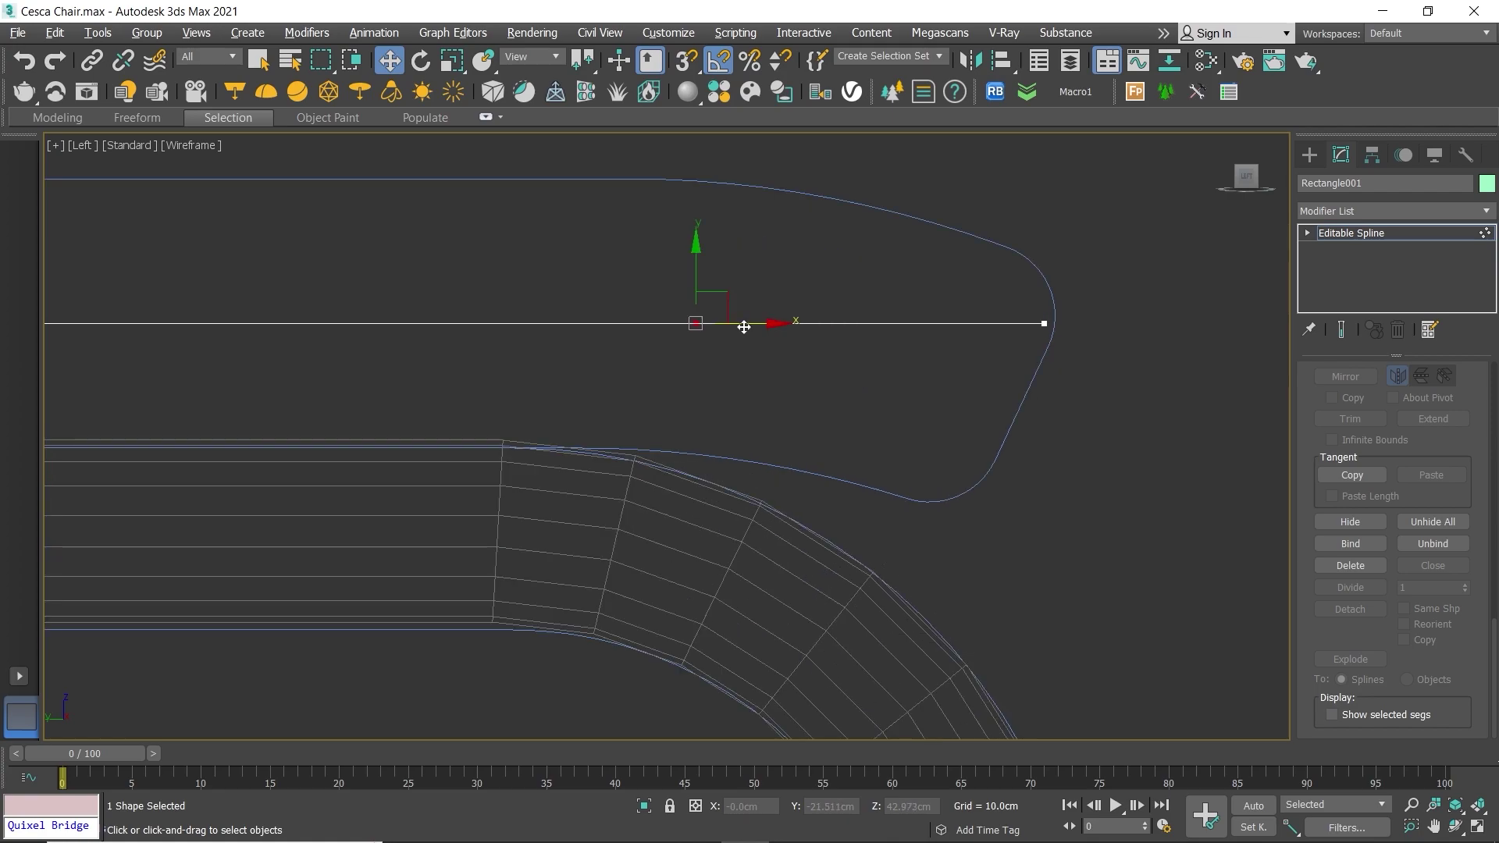
click(1043, 323)
key(s)
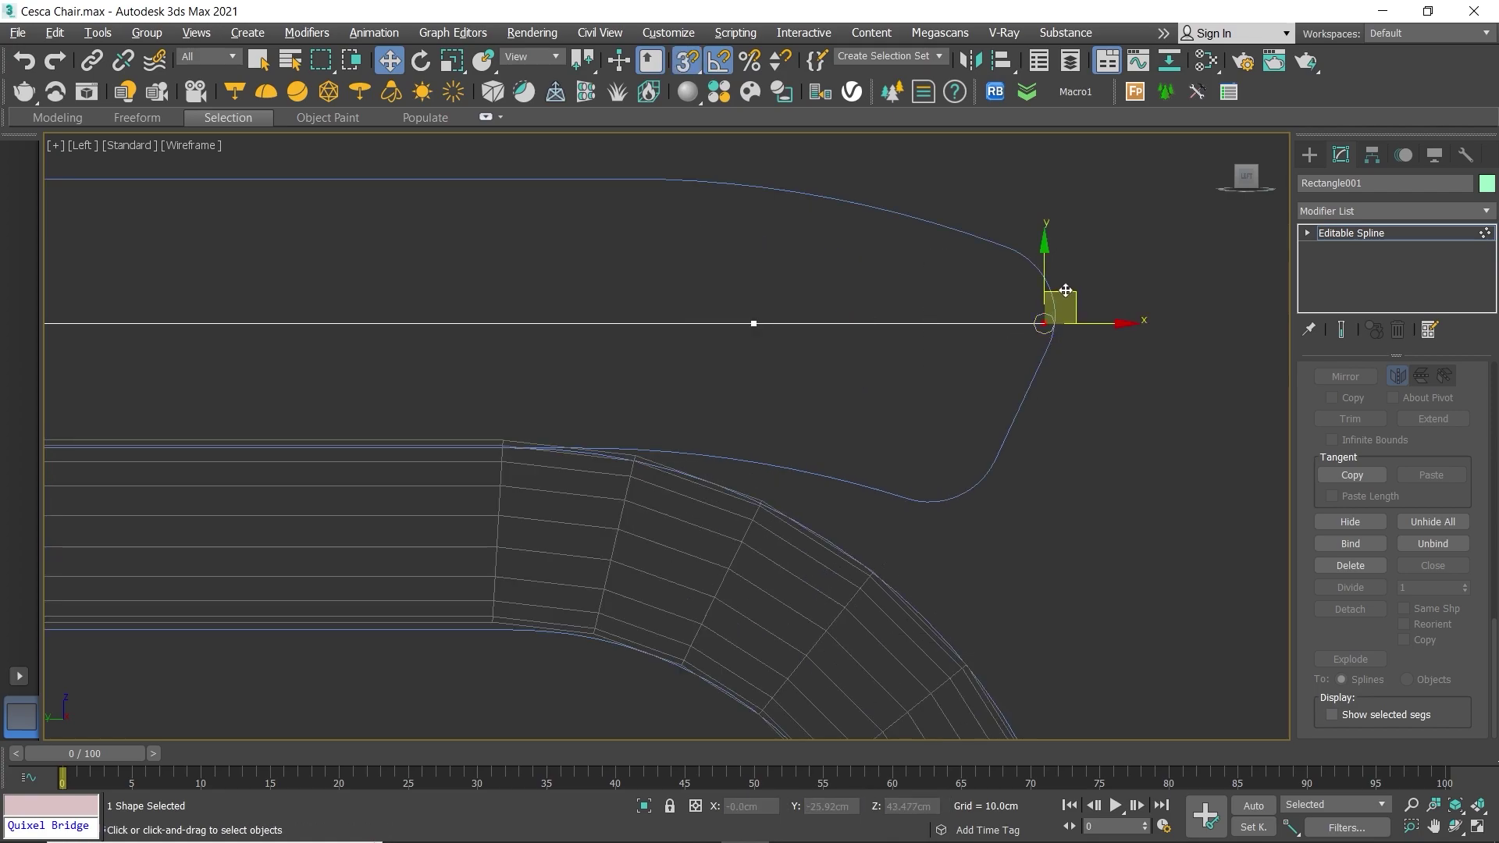
drag(1058, 305, 1018, 415)
middle_drag(819, 419, 830, 461)
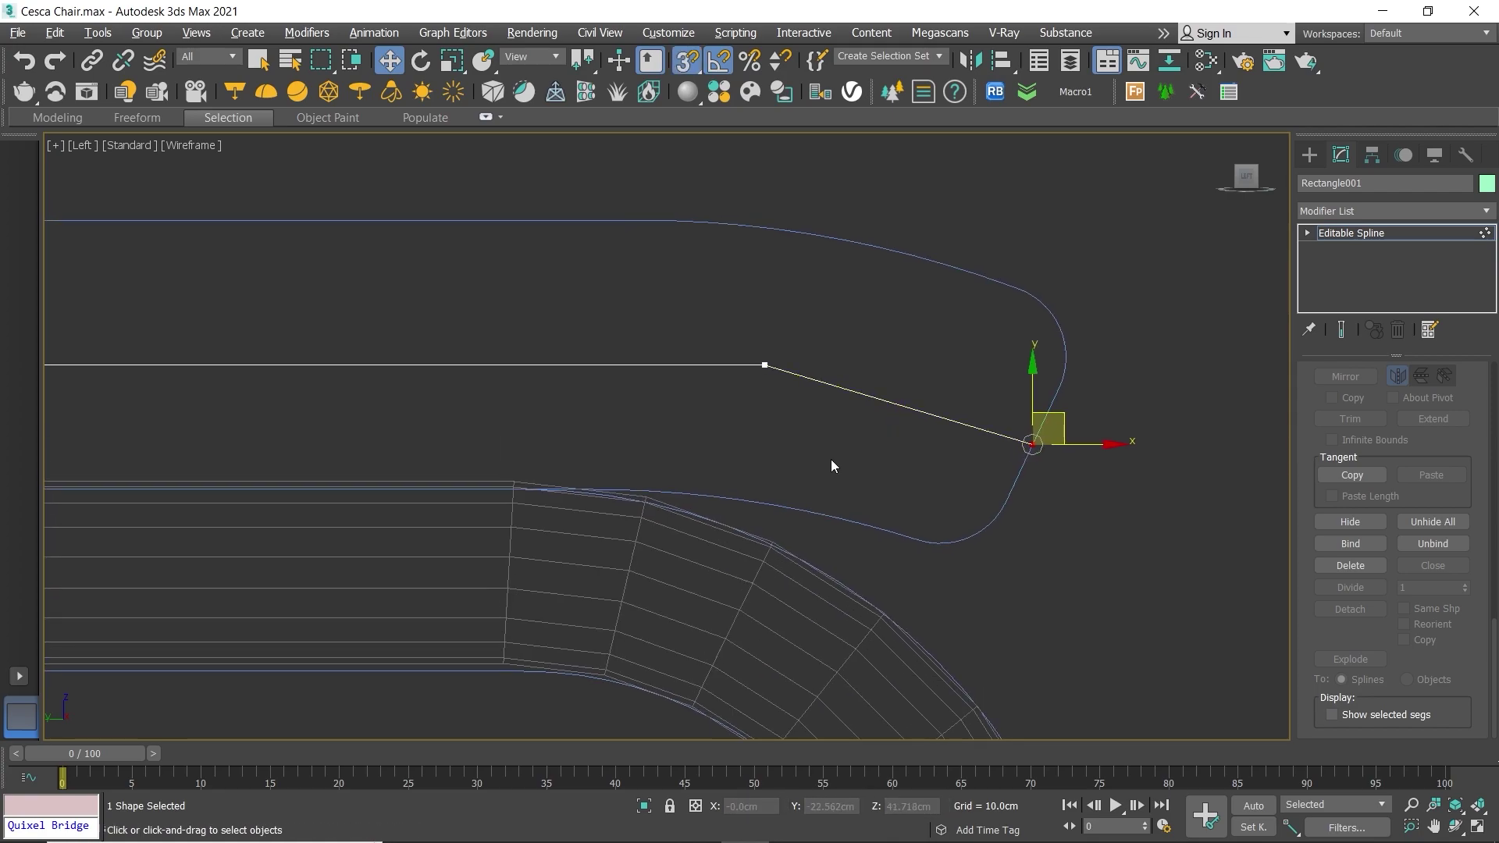
click(997, 395)
key(s)
click(1031, 443)
drag(1040, 414, 996, 404)
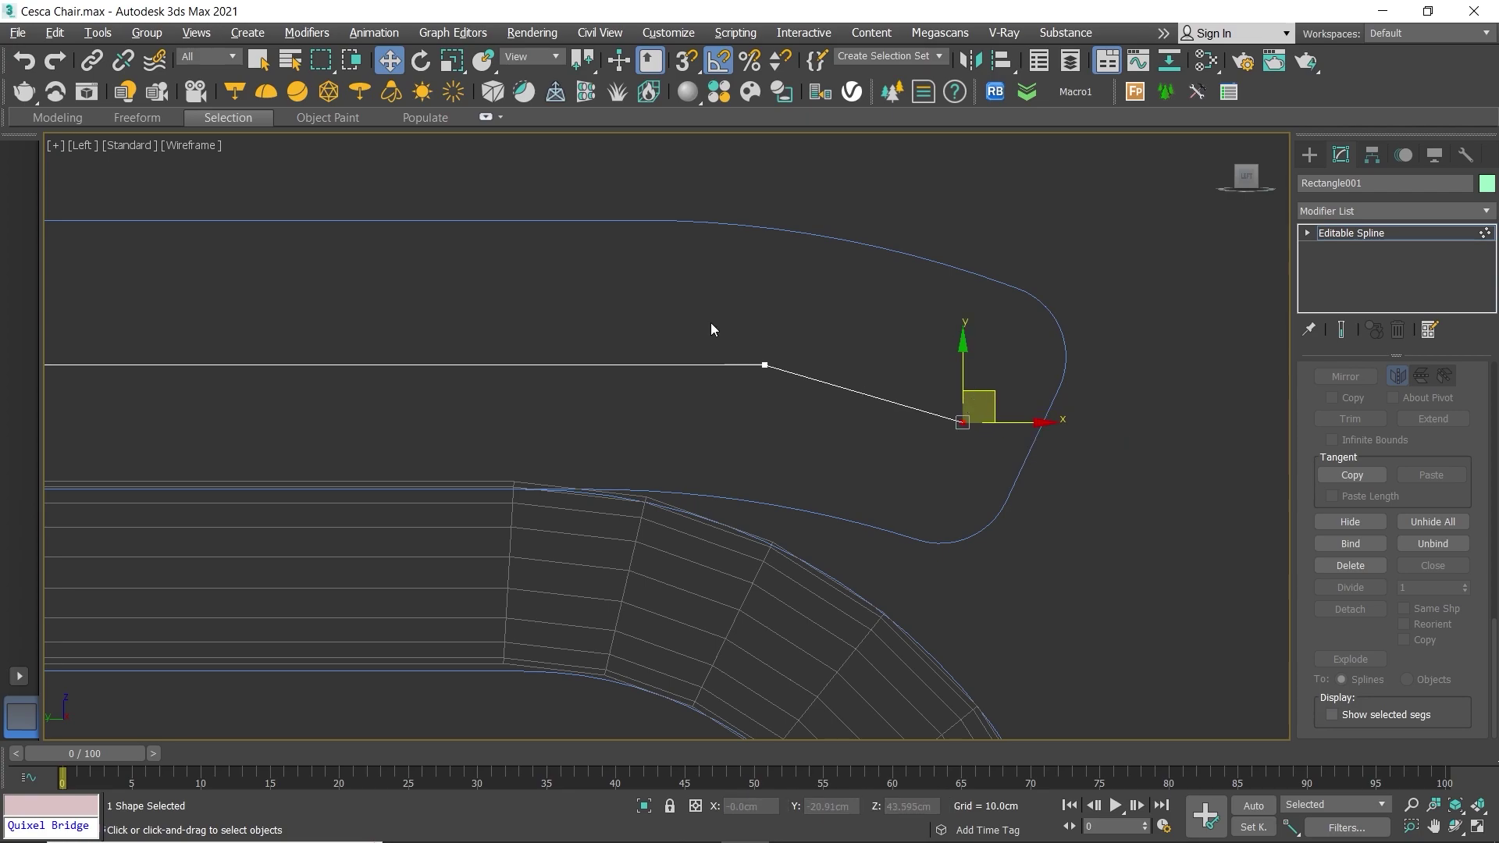
Step: Select the vertex where the seat line bends
middle_drag(763, 395, 837, 430)
click(899, 390)
click(839, 399)
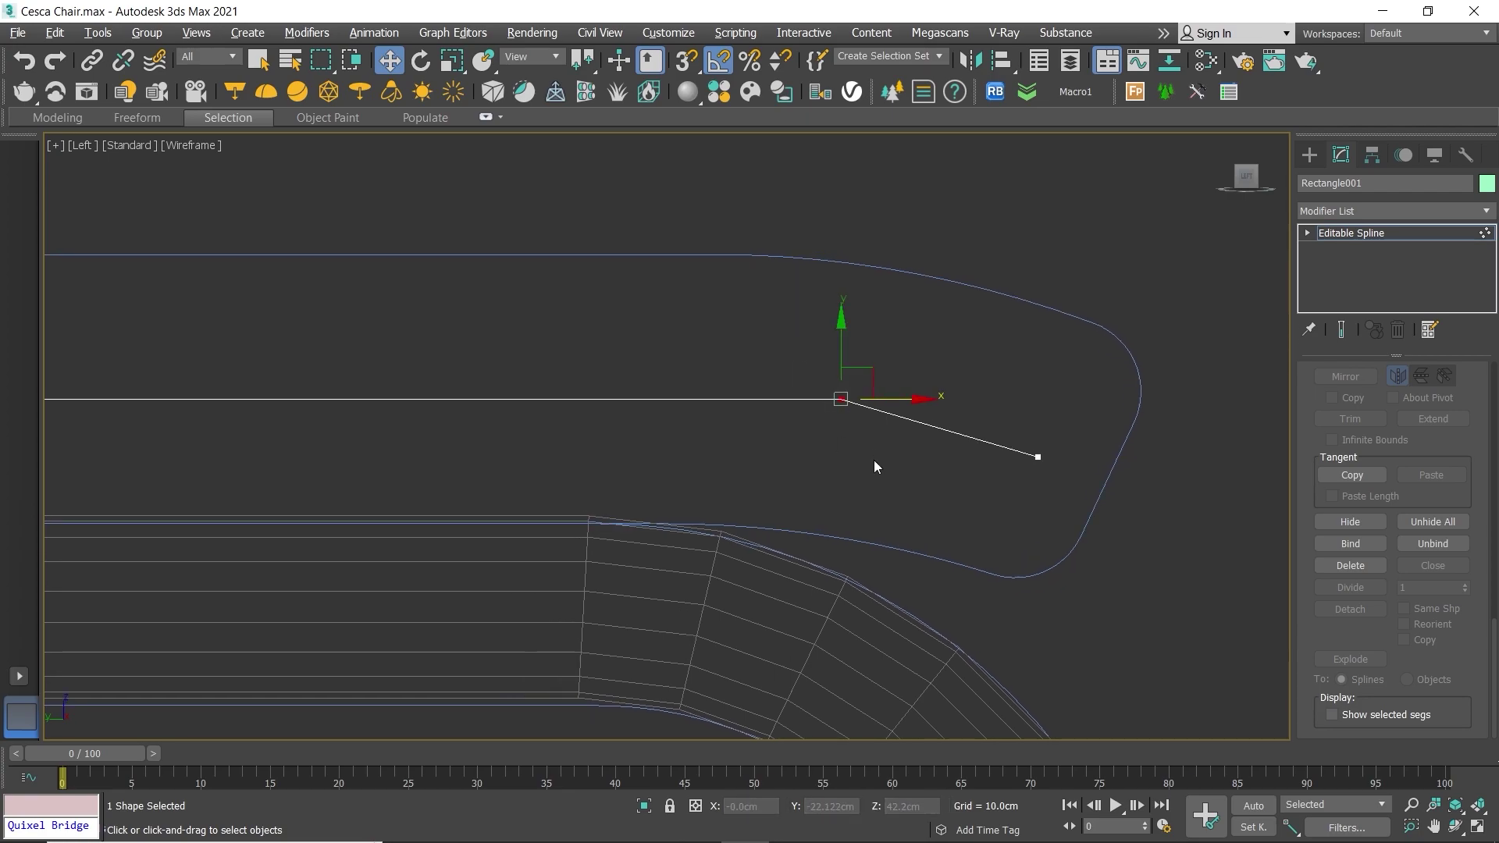
click(898, 469)
scroll(812, 422, down, 2)
drag(779, 388, 857, 467)
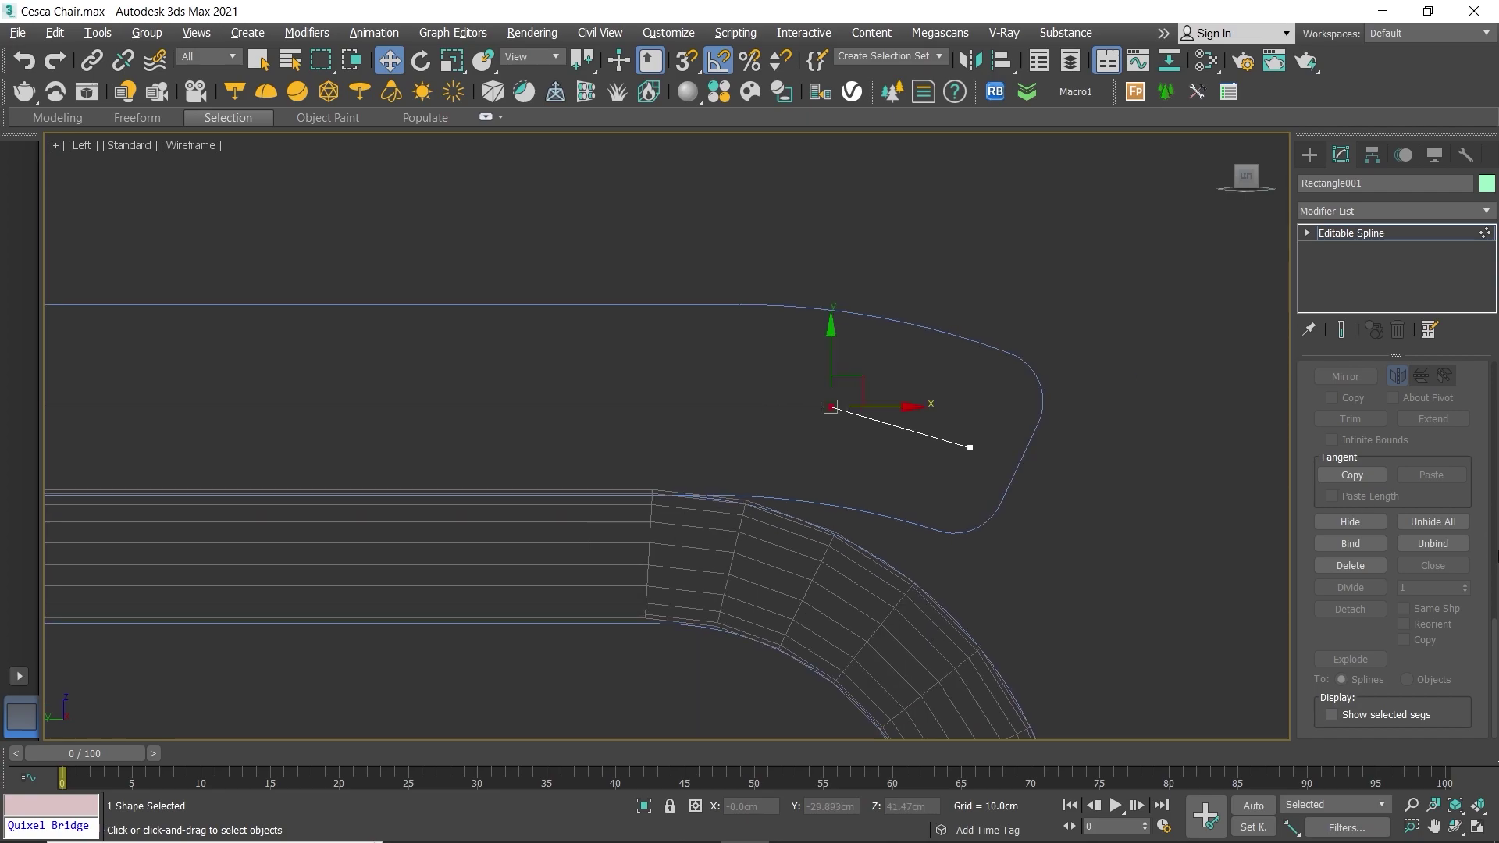
scroll(1471, 542, up, 3)
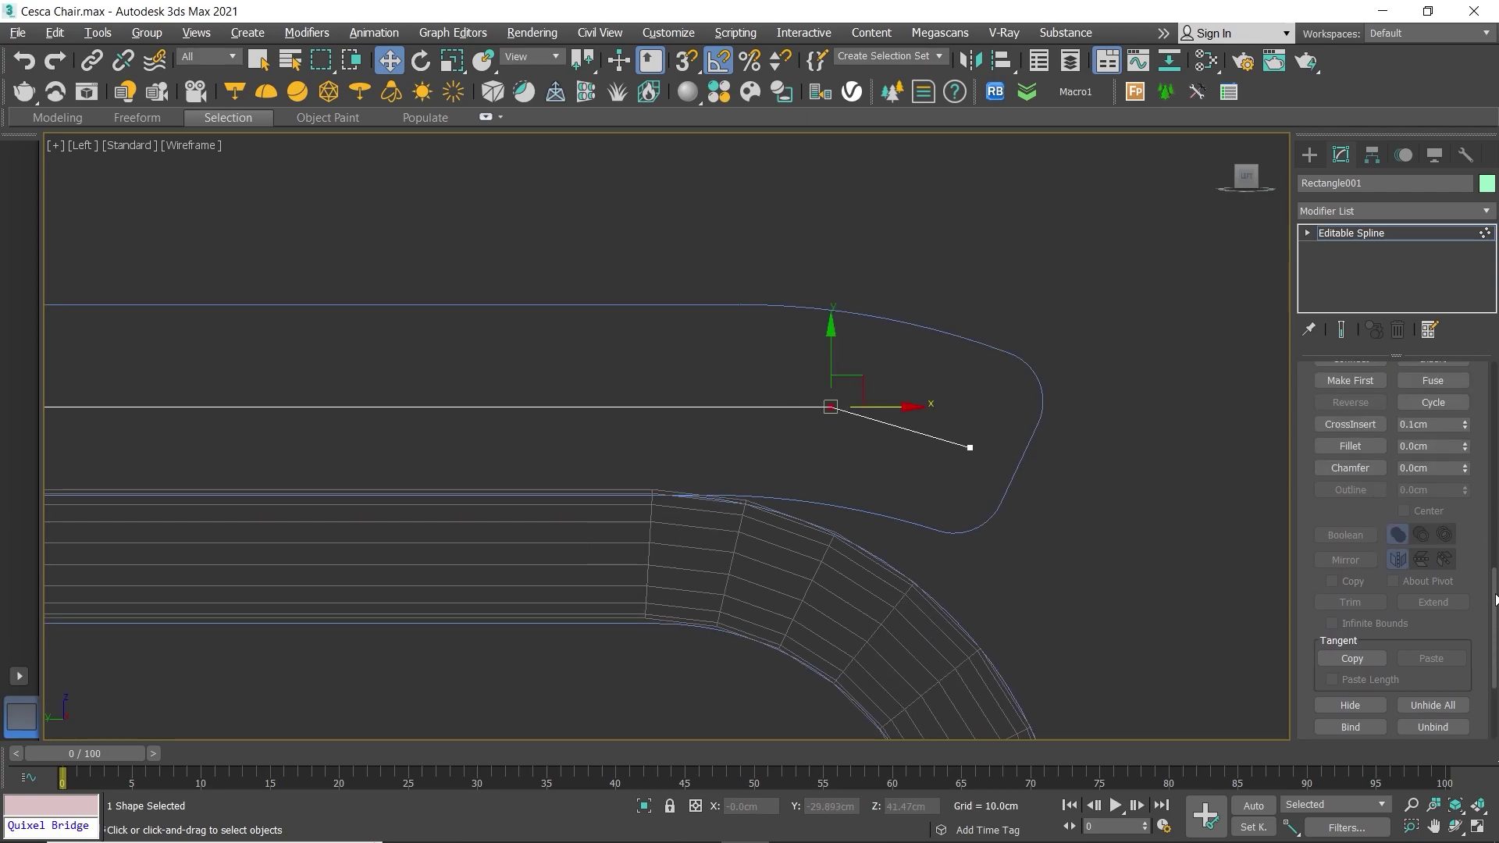
scroll(1471, 542, up, 2)
Step: Fillet the seat line's bend vertex into a smooth curve
click(1349, 449)
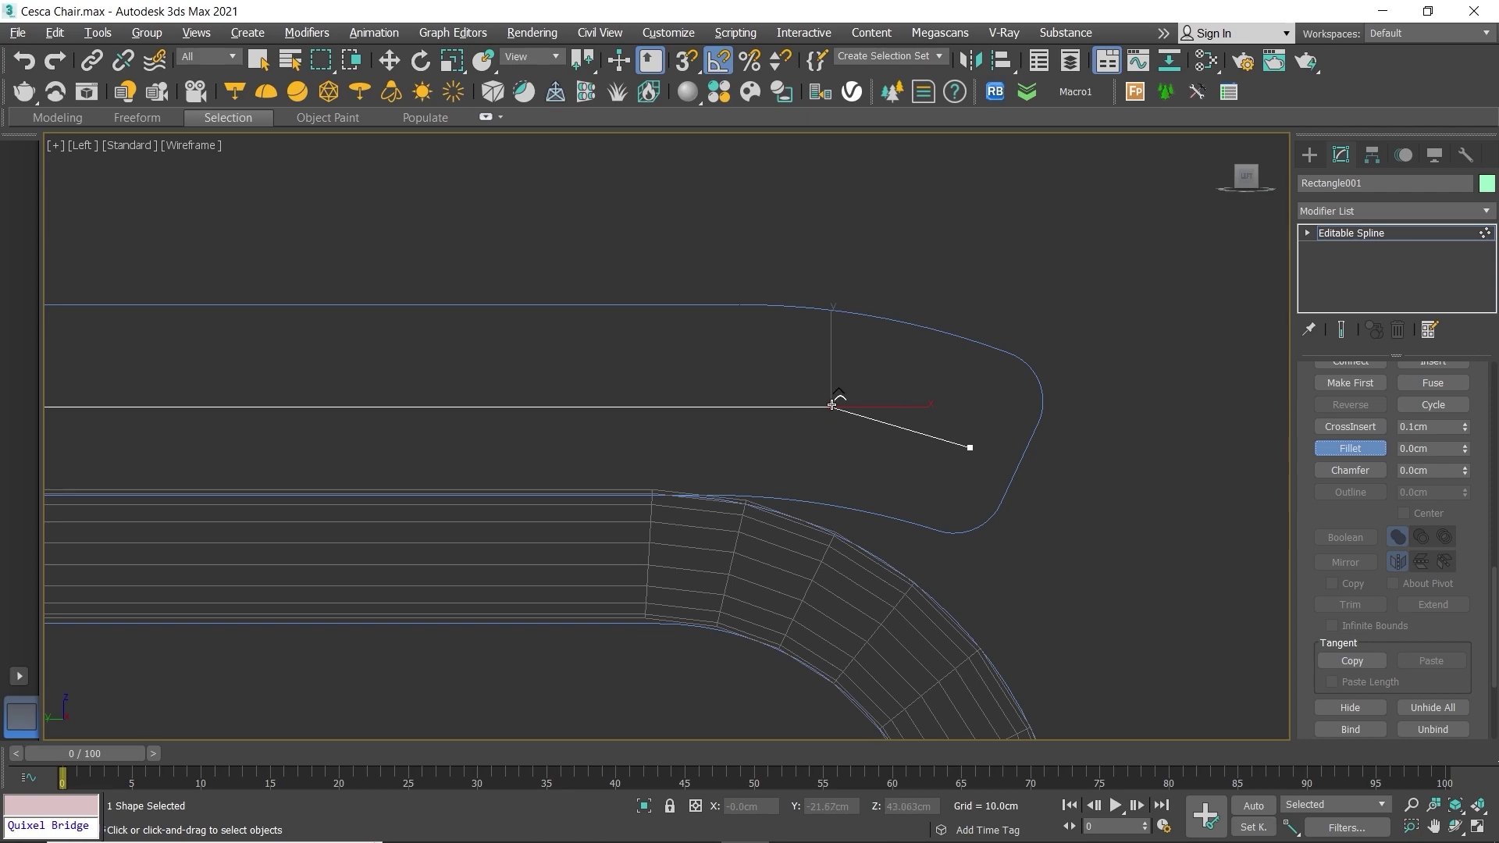
drag(831, 405, 812, 213)
middle_drag(859, 359, 826, 375)
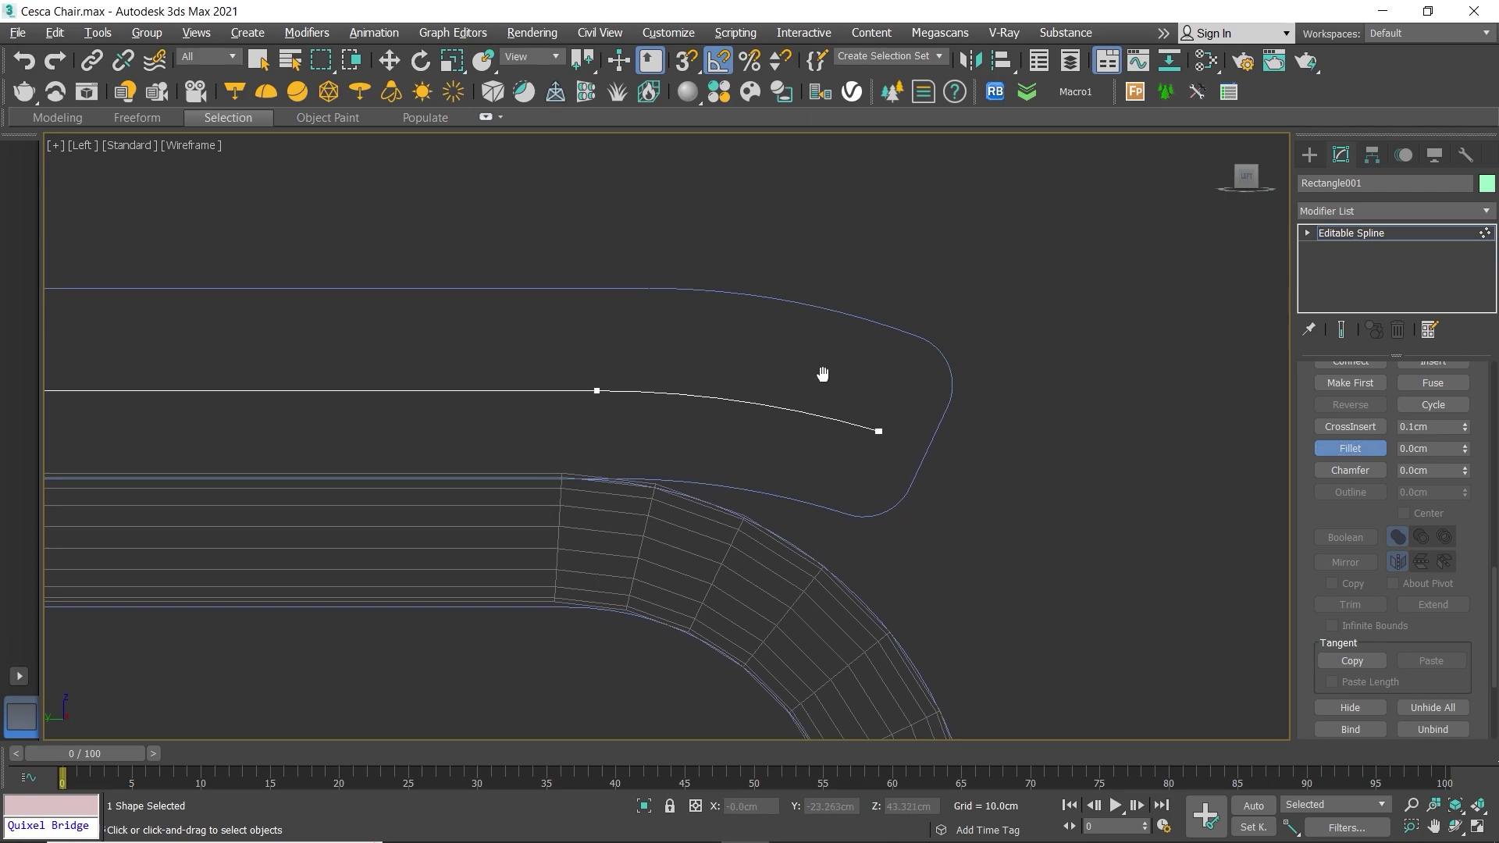
scroll(957, 401, down, 3)
scroll(919, 423, down, 2)
scroll(920, 423, down, 2)
mouse_move(920, 423)
middle_down()
mouse_move(975, 434)
mouse_move(859, 449)
middle_up()
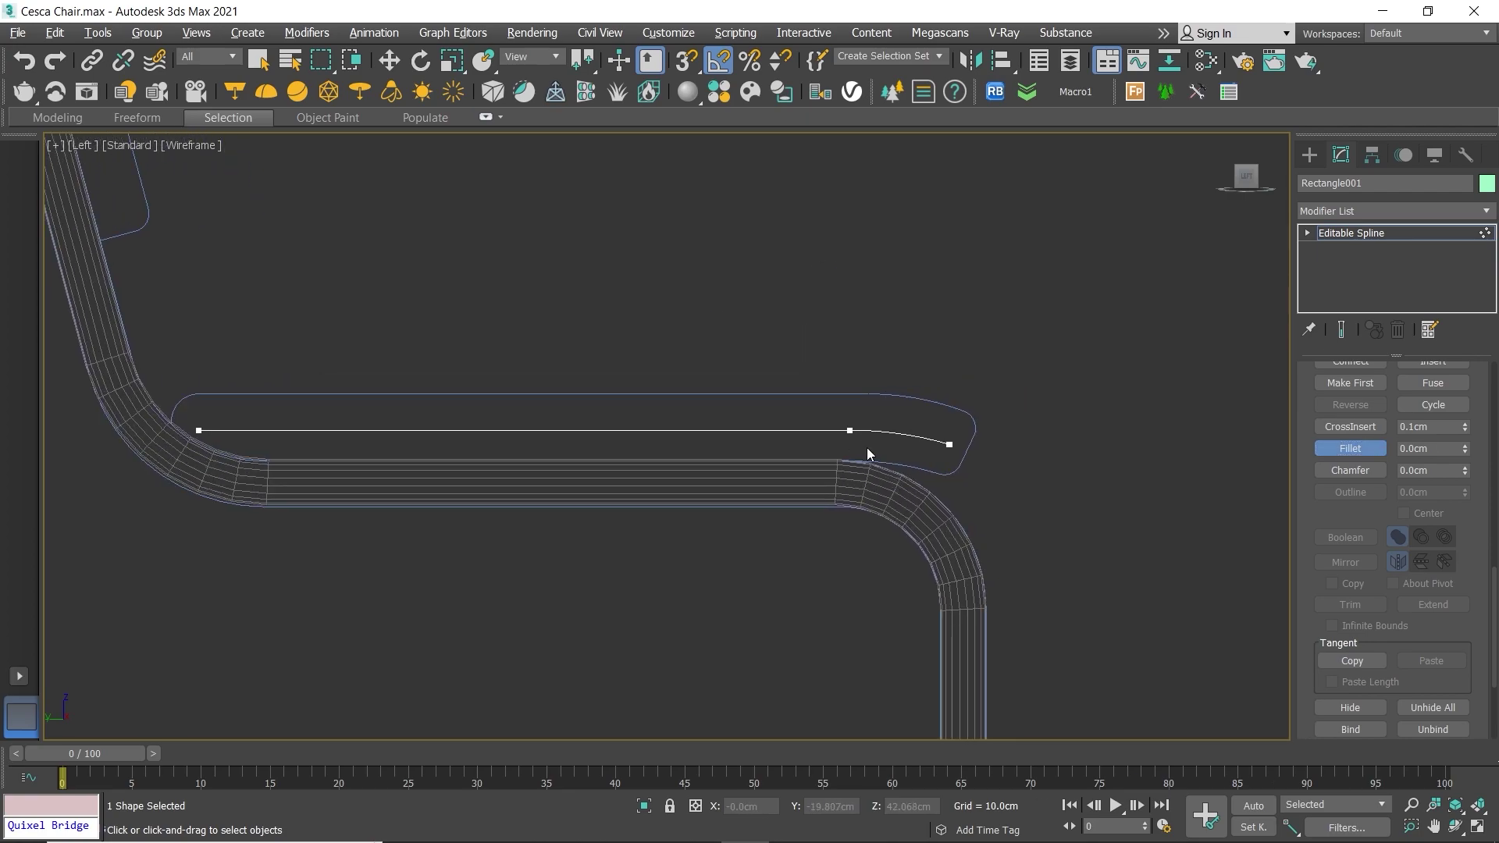
key(w)
Step: Weld the overlapping endpoint vertices together, checked in the Perspective view
key(alt+w)
key(alt+w)
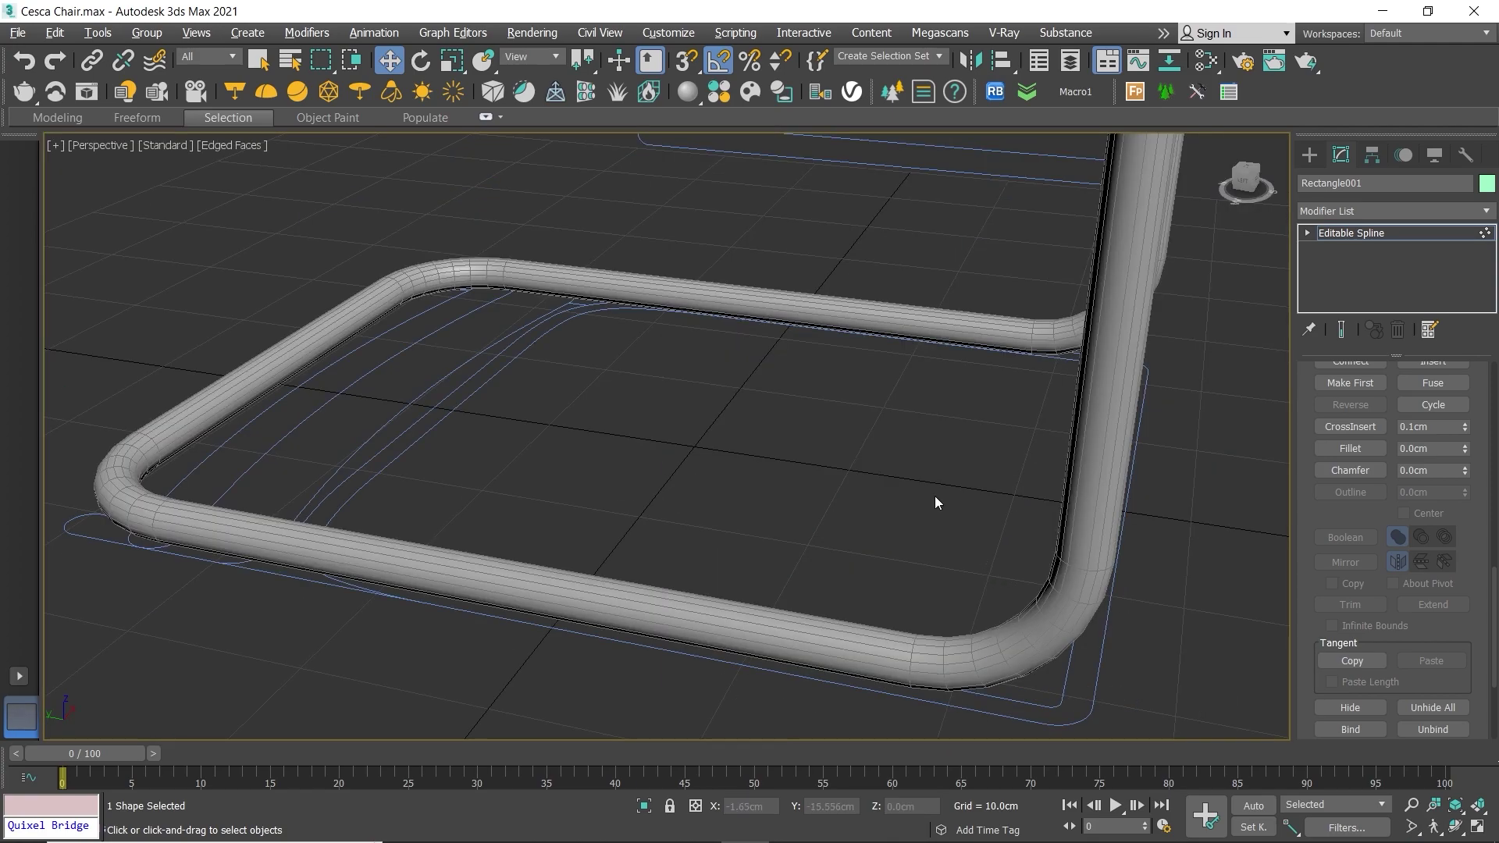
scroll(935, 495, down, 5)
scroll(888, 471, up, 5)
alt+middle_drag(951, 408, 984, 418)
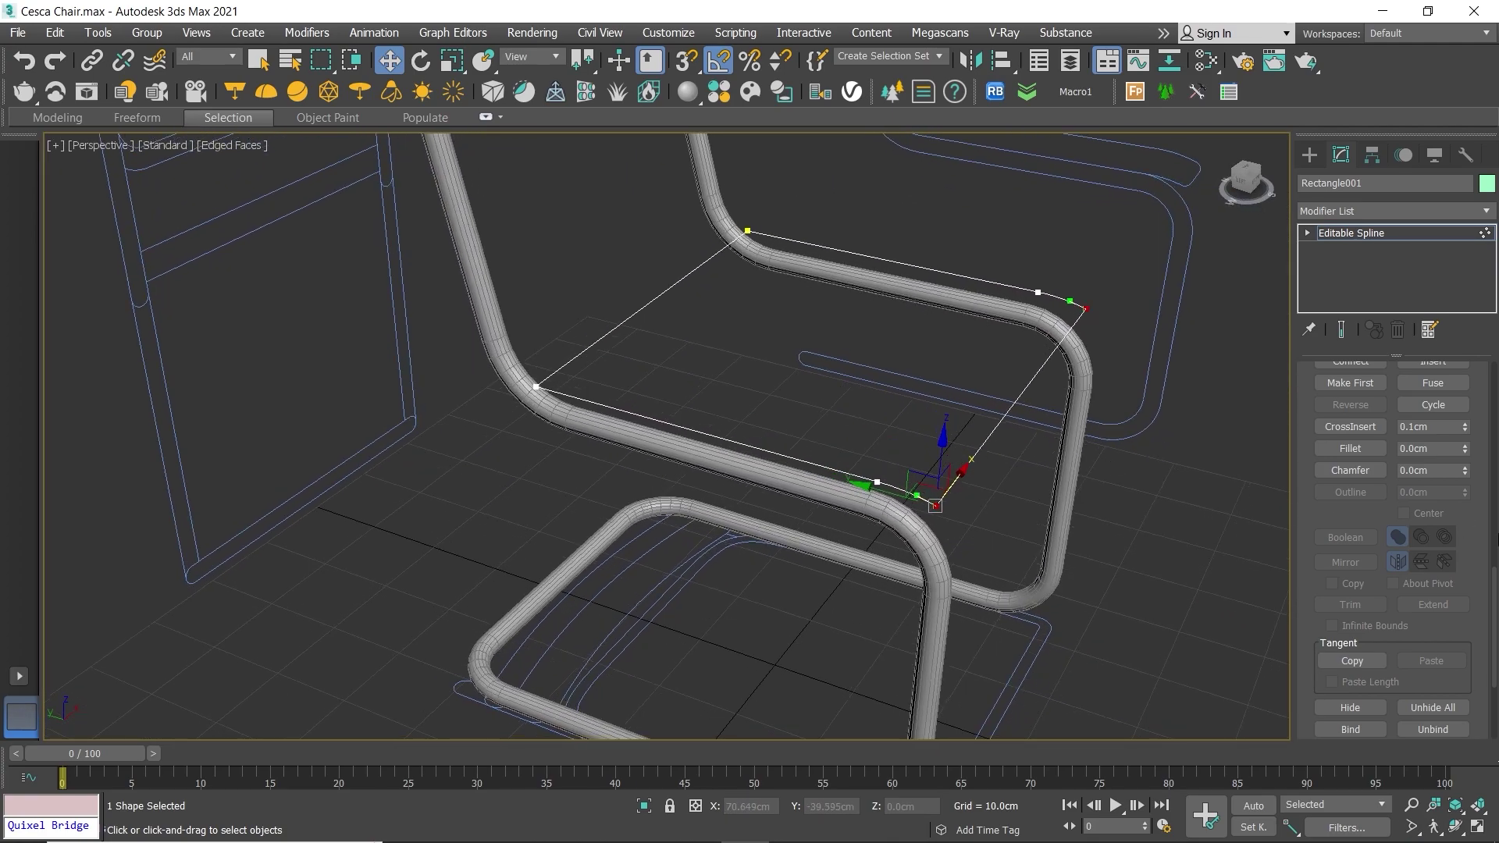
scroll(1491, 578, up, 3)
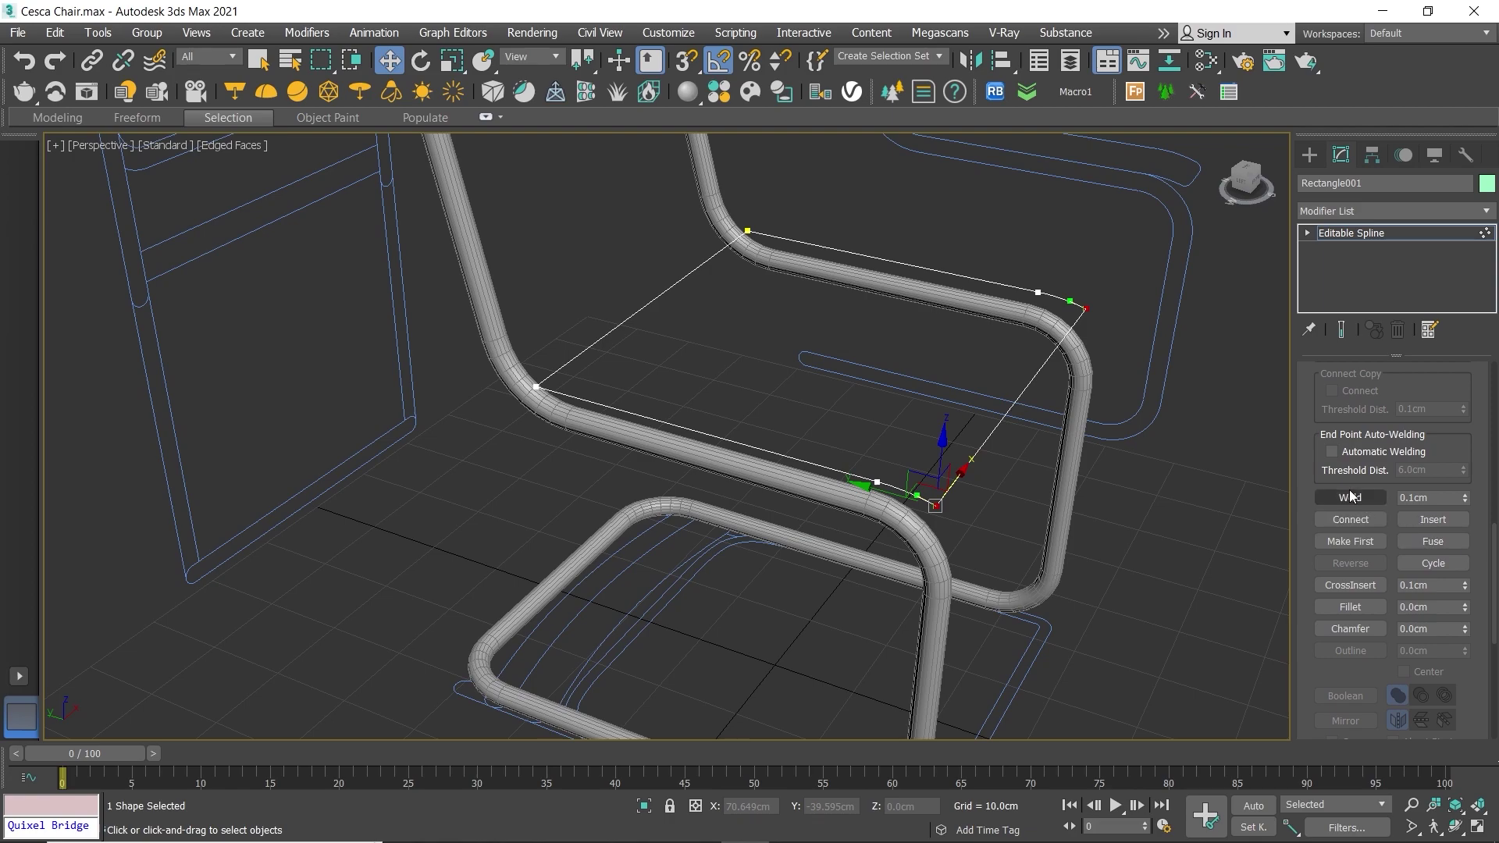
click(1350, 498)
alt+middle_drag(1000, 442, 864, 435)
key(alt+w)
key(alt+w)
scroll(718, 265, up, 4)
middle_drag(718, 265, 646, 338)
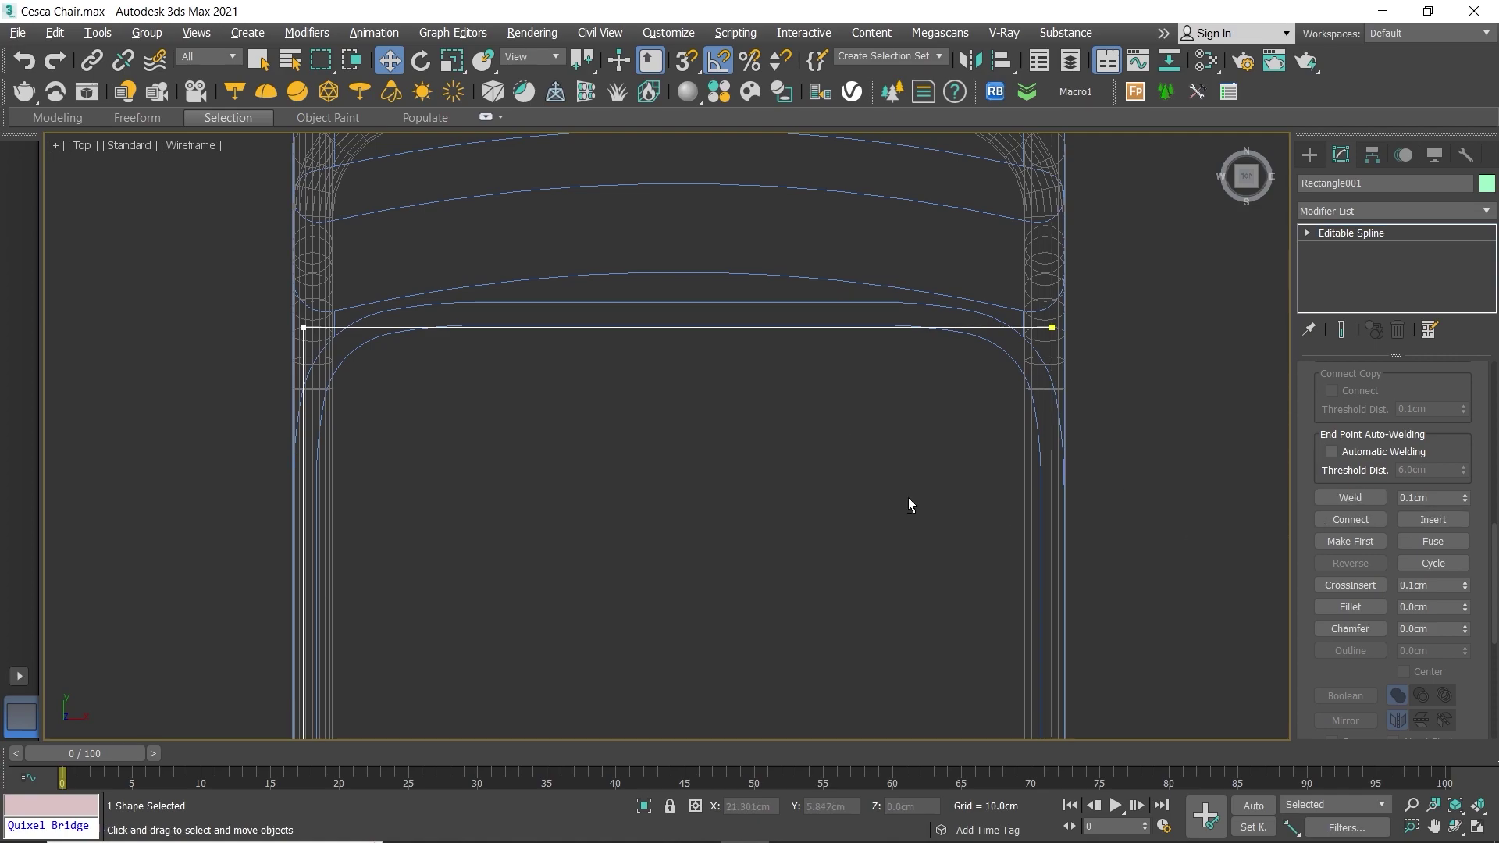
Step: Isolate the spline, select the top-right corner, and try a fillet before undoing it
key(alt+q)
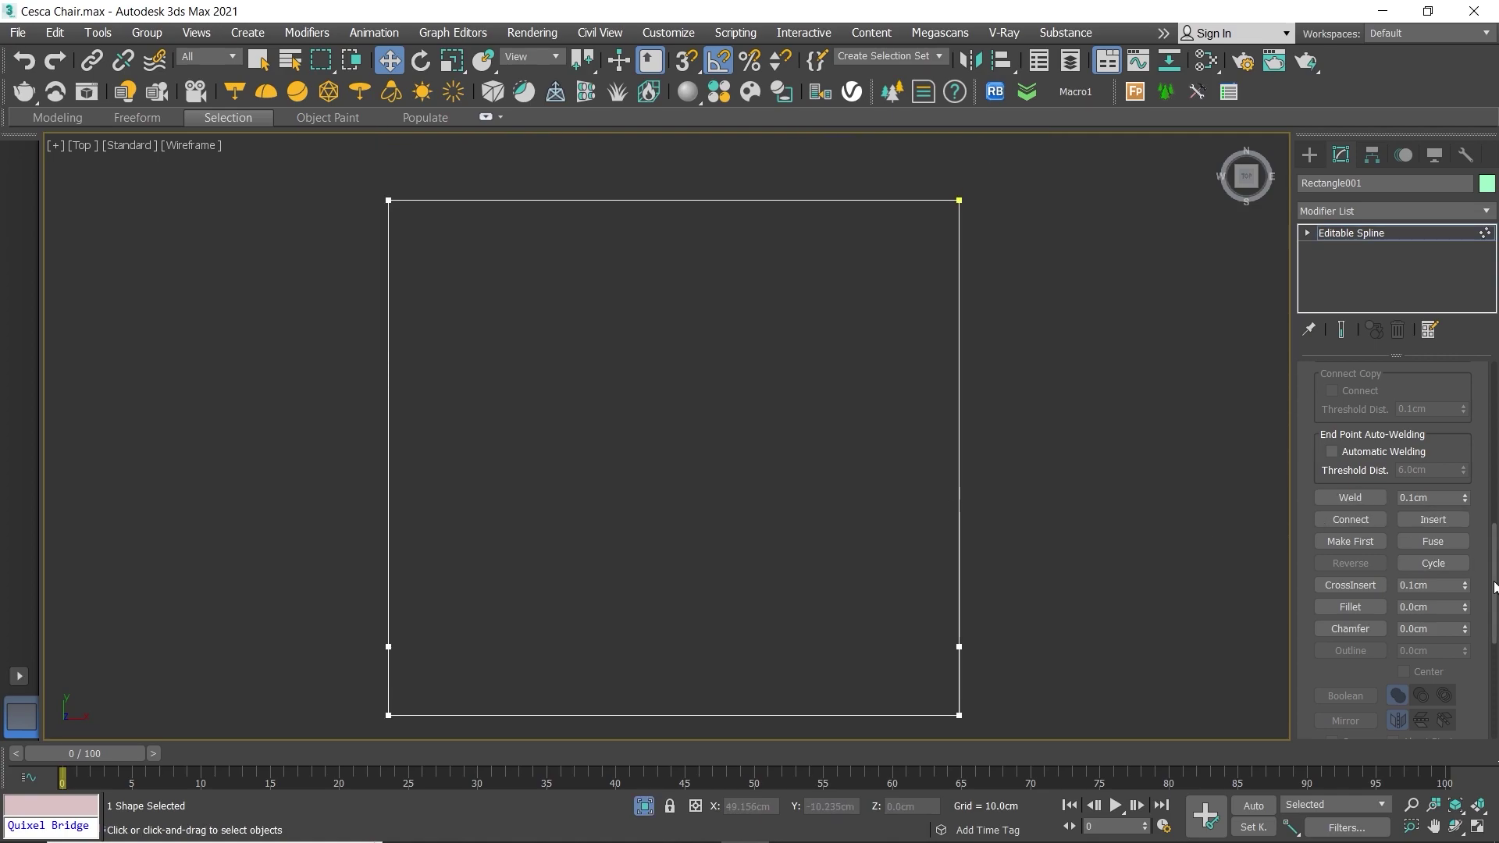
scroll(1483, 586, up, 1)
drag(975, 265, 1030, 411)
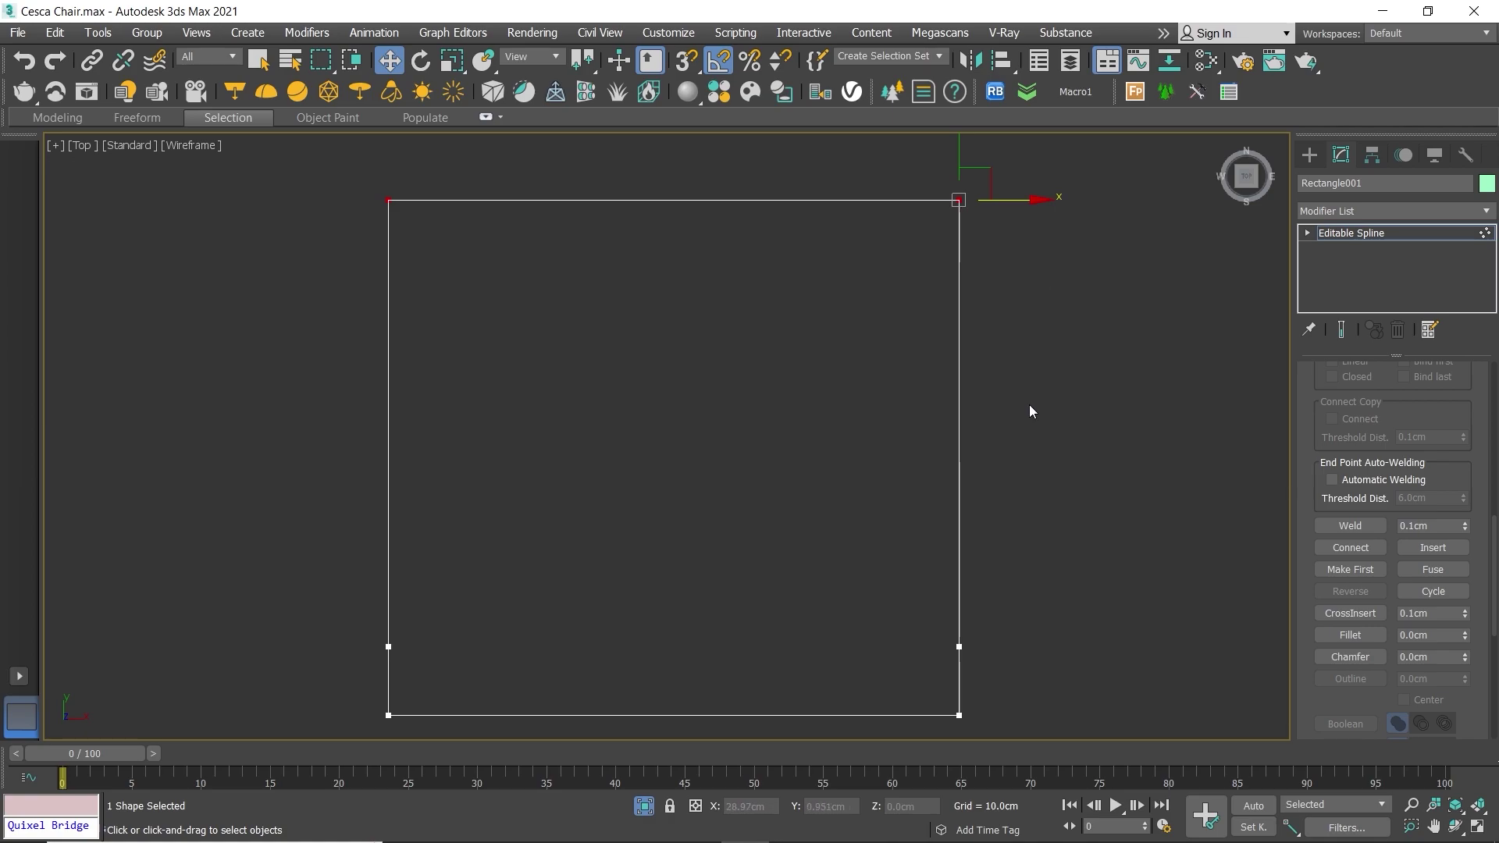
click(1351, 634)
scroll(875, 437, down, 2)
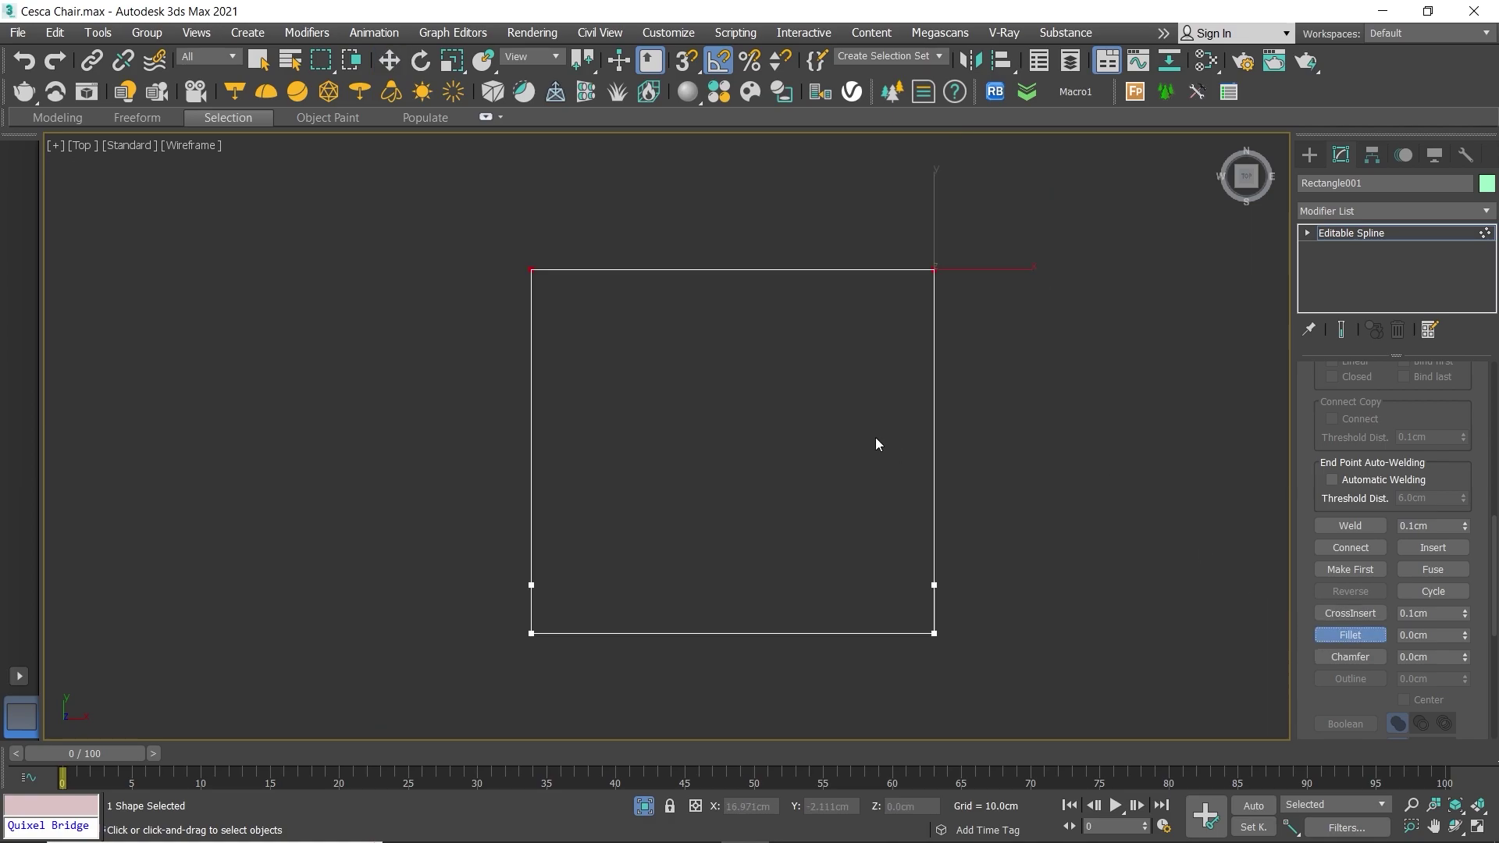
click(644, 805)
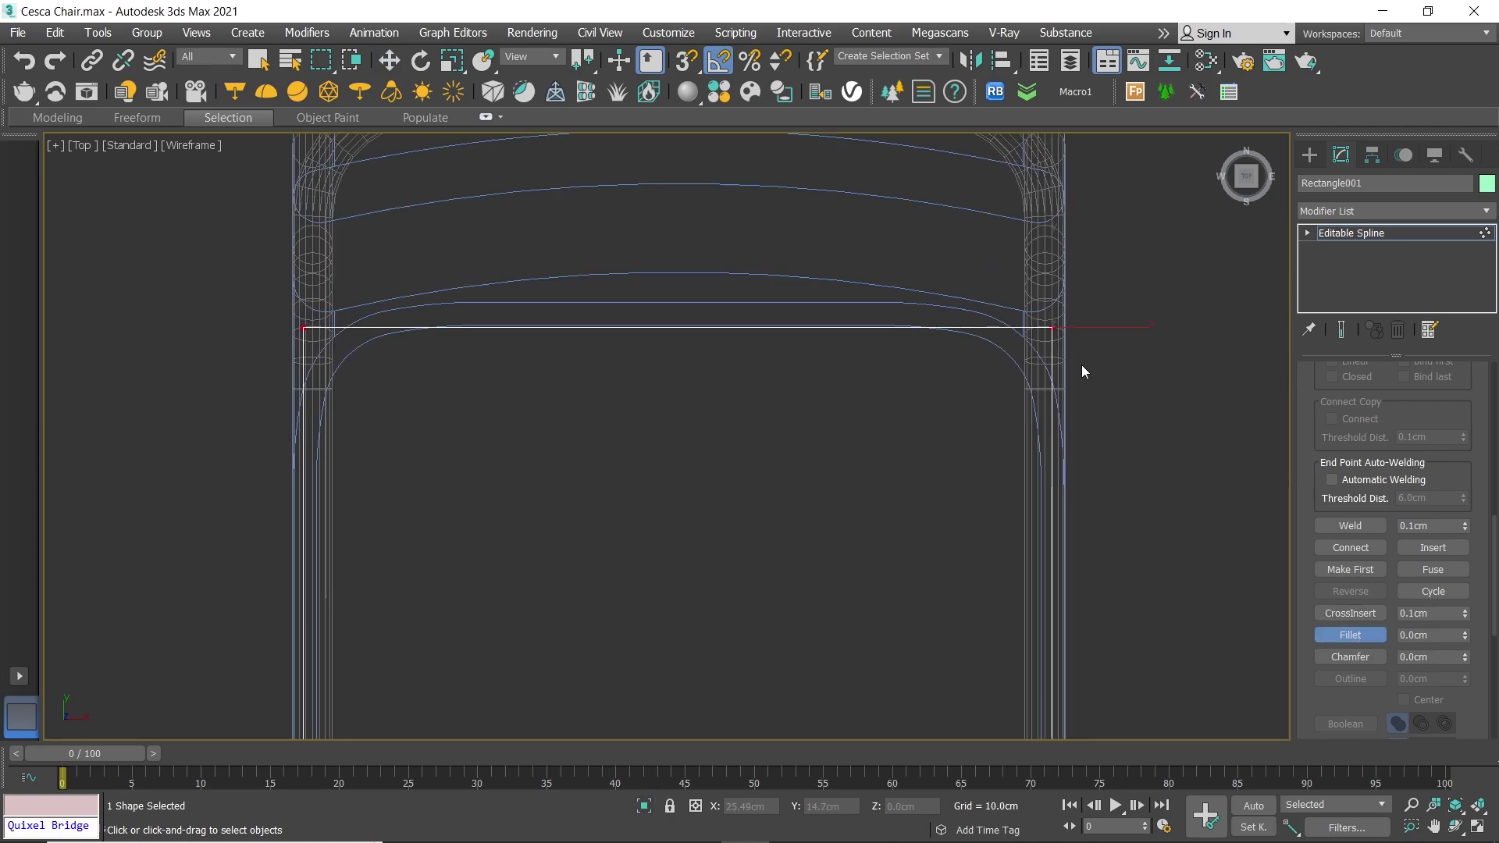
scroll(1038, 313, up, 2)
drag(1037, 311, 1012, 180)
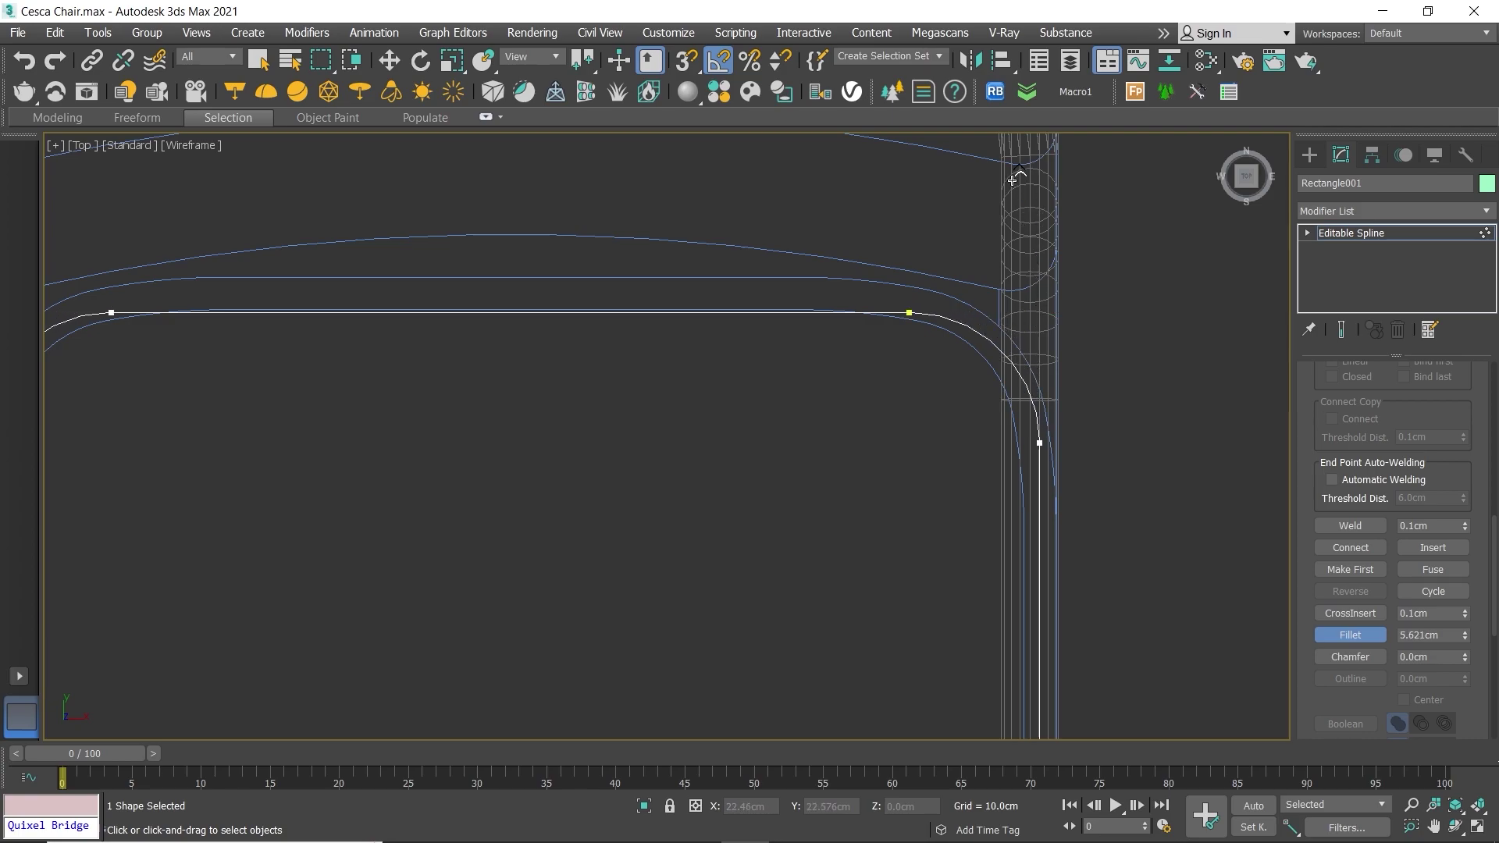
key(ctrl+z)
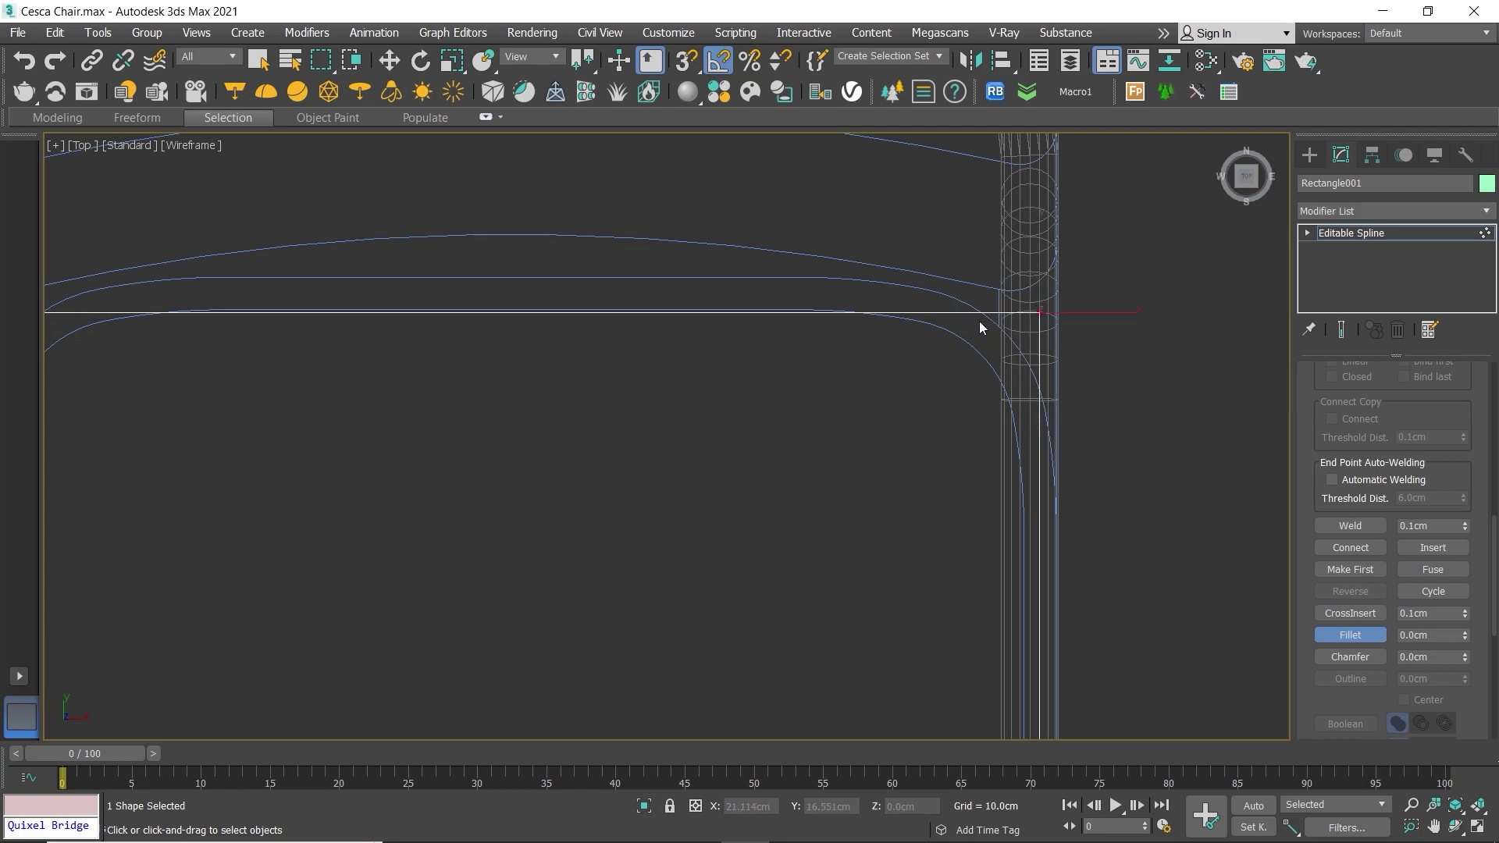
scroll(979, 321, down, 2)
middle_drag(979, 321, 1017, 320)
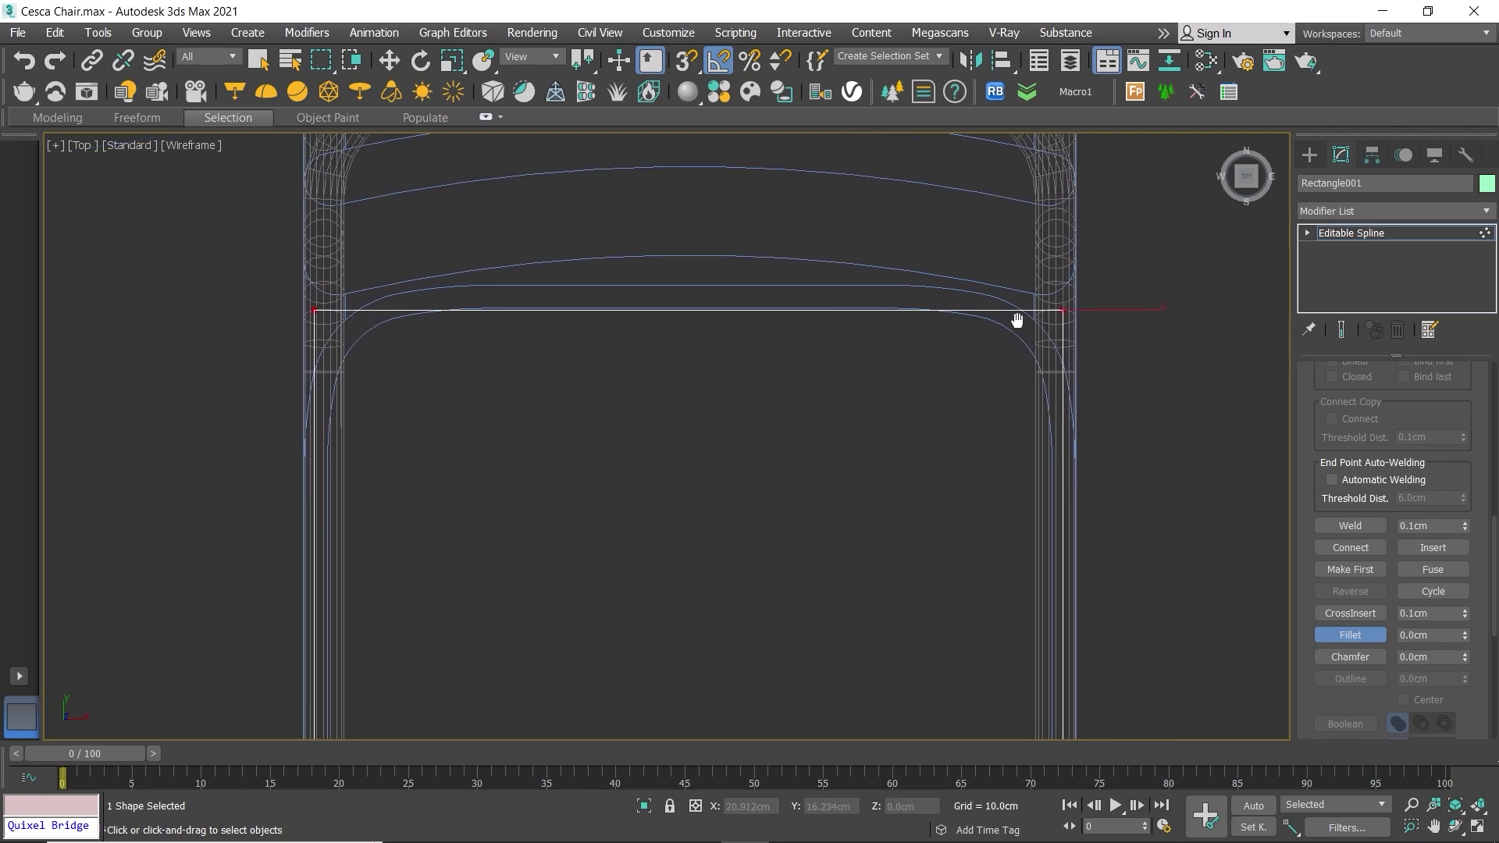
Step: Fillet the top corners with a value of 6
double_click(1445, 636)
text(6)
key(Return)
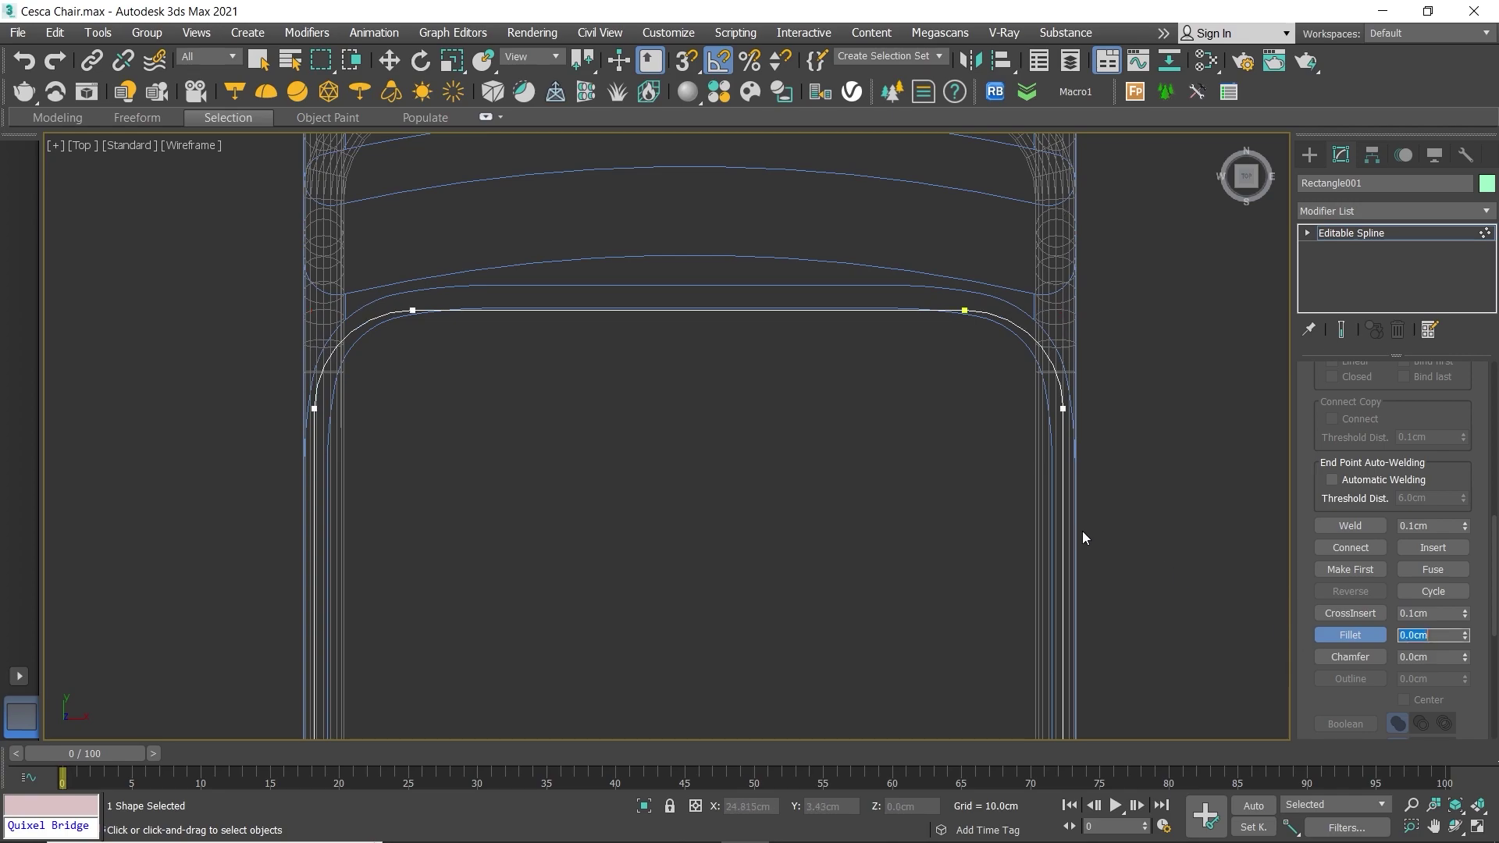
scroll(990, 517, down, 2)
mouse_move(990, 517)
middle_down()
mouse_move(958, 482)
mouse_move(933, 393)
middle_up()
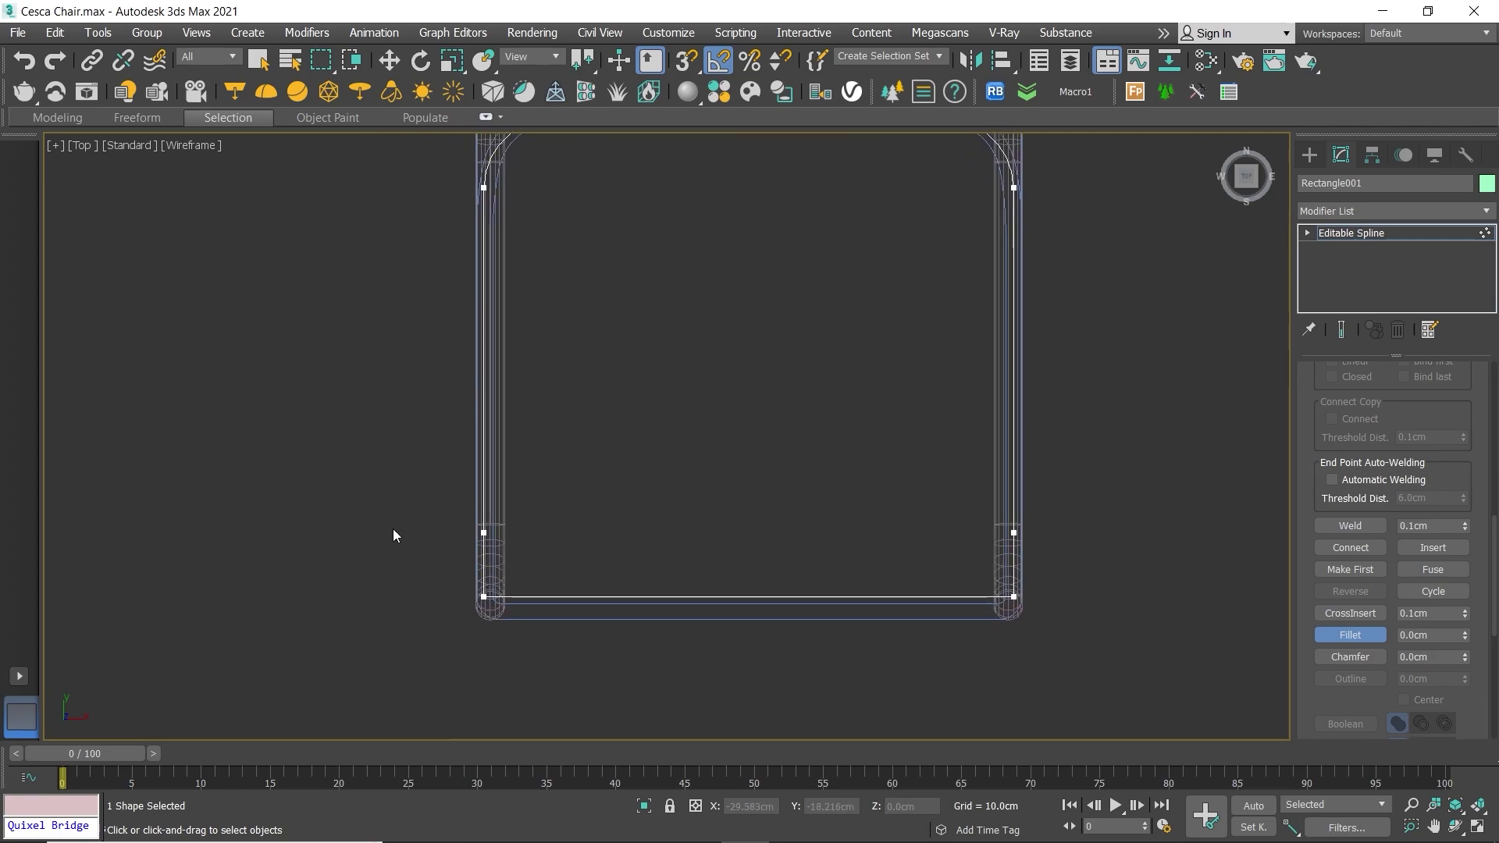
Step: Fillet both bottom corners with a value of 2, then view the chair in Perspective
drag(691, 618, 1049, 668)
scroll(908, 615, up, 2)
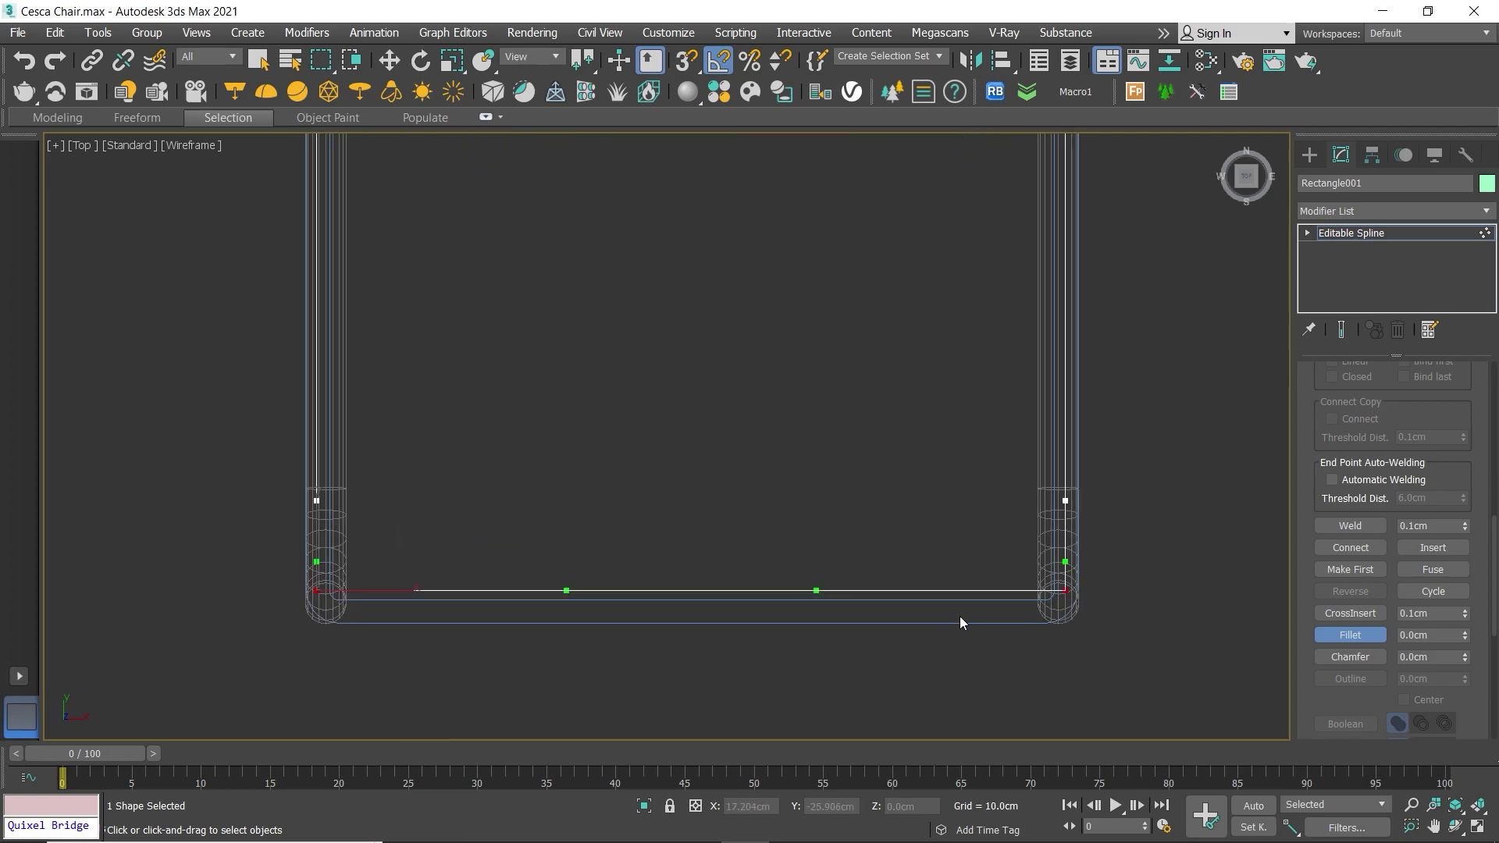
scroll(959, 616, up, 2)
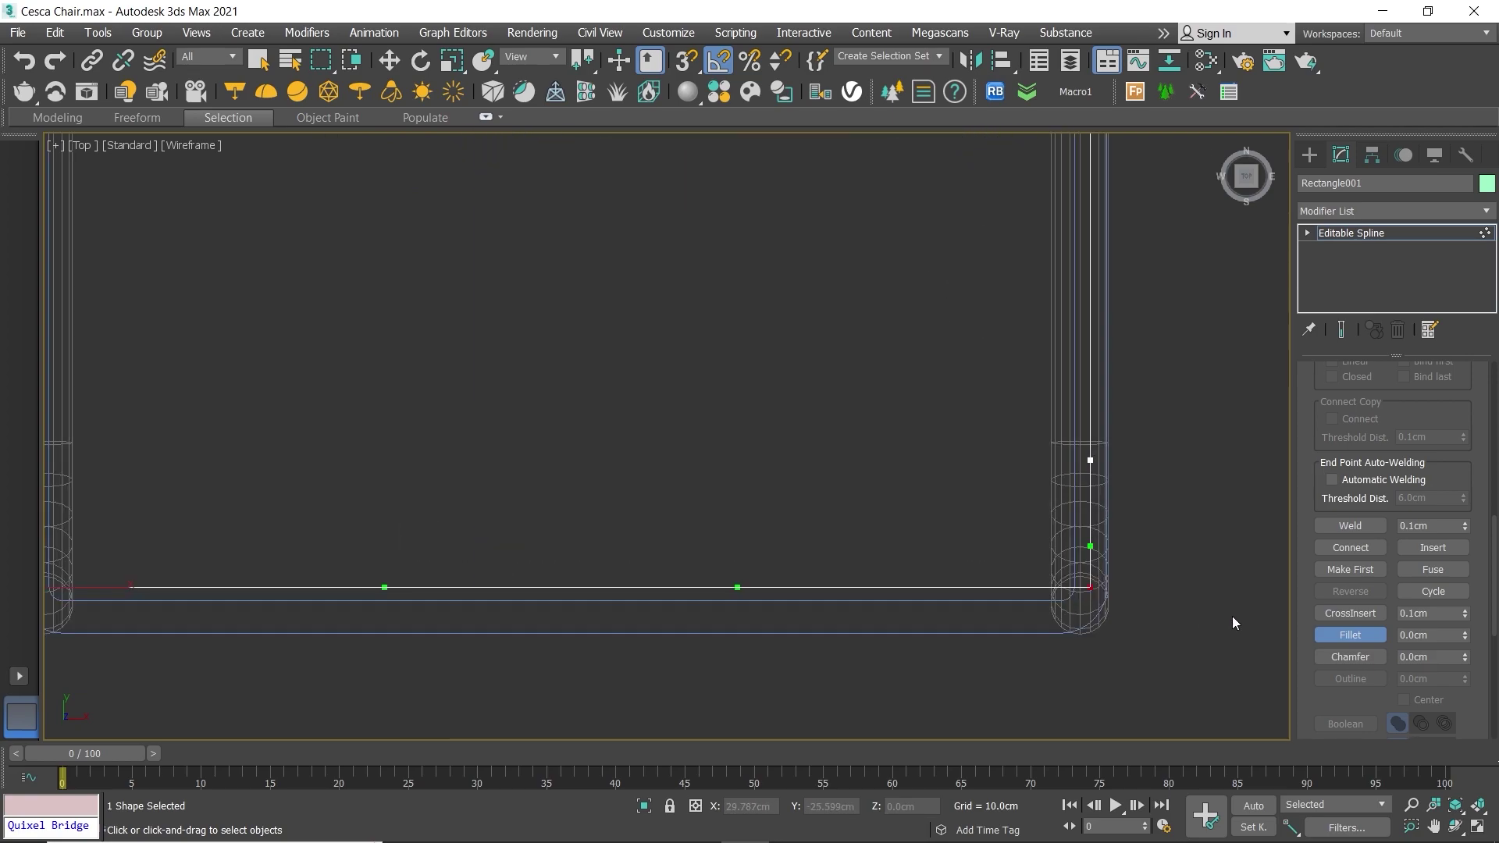
click(1445, 635)
text(2)
key(Return)
scroll(1122, 512, down, 4)
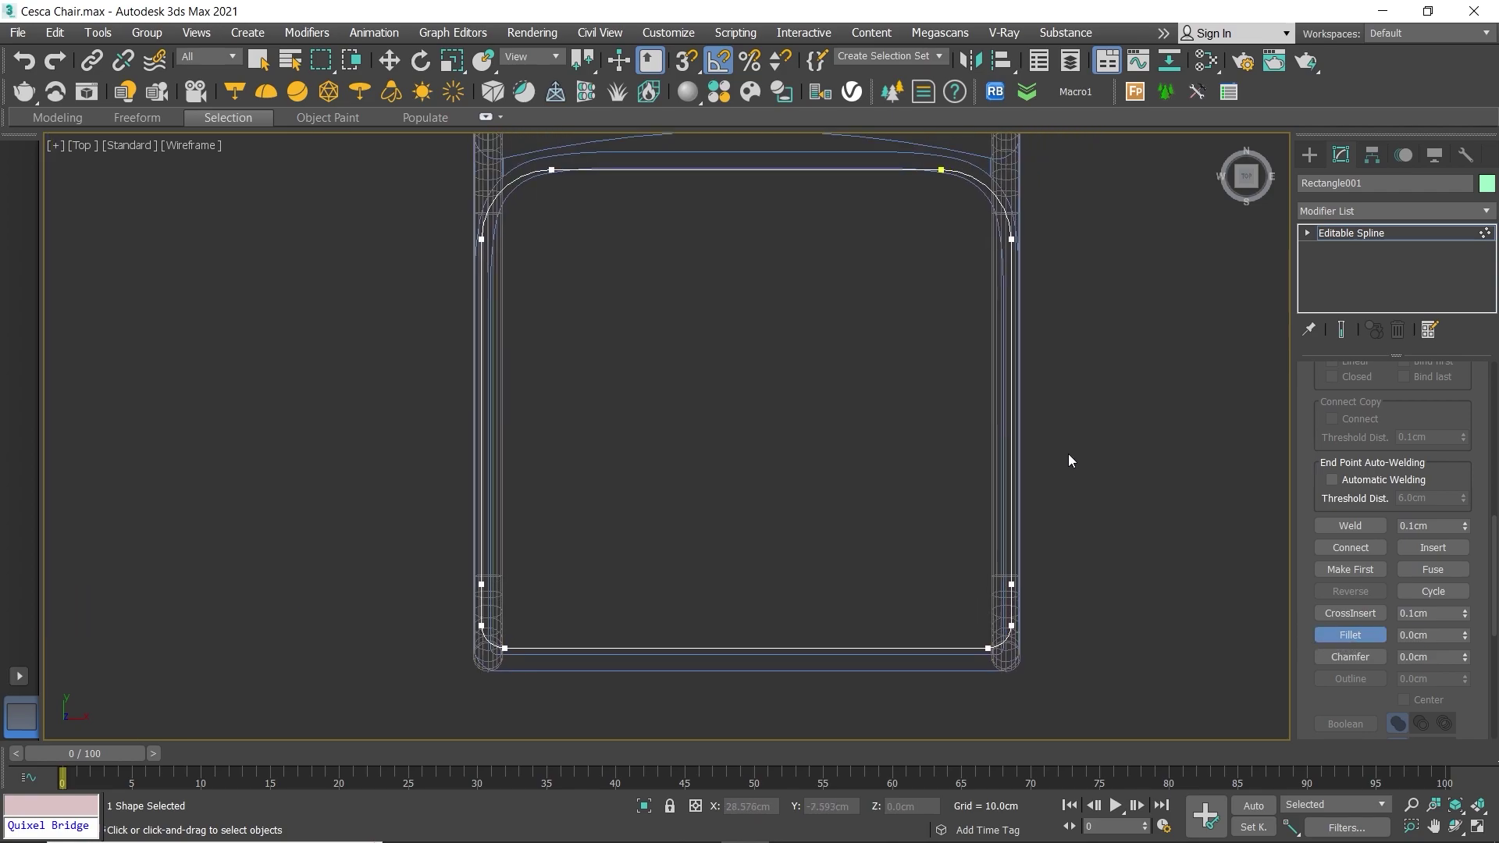
right_click(1069, 456)
scroll(929, 449, down, 2)
mouse_move(928, 447)
middle_down()
mouse_move(937, 493)
mouse_move(860, 487)
middle_up()
key(alt+w)
key(alt+w)
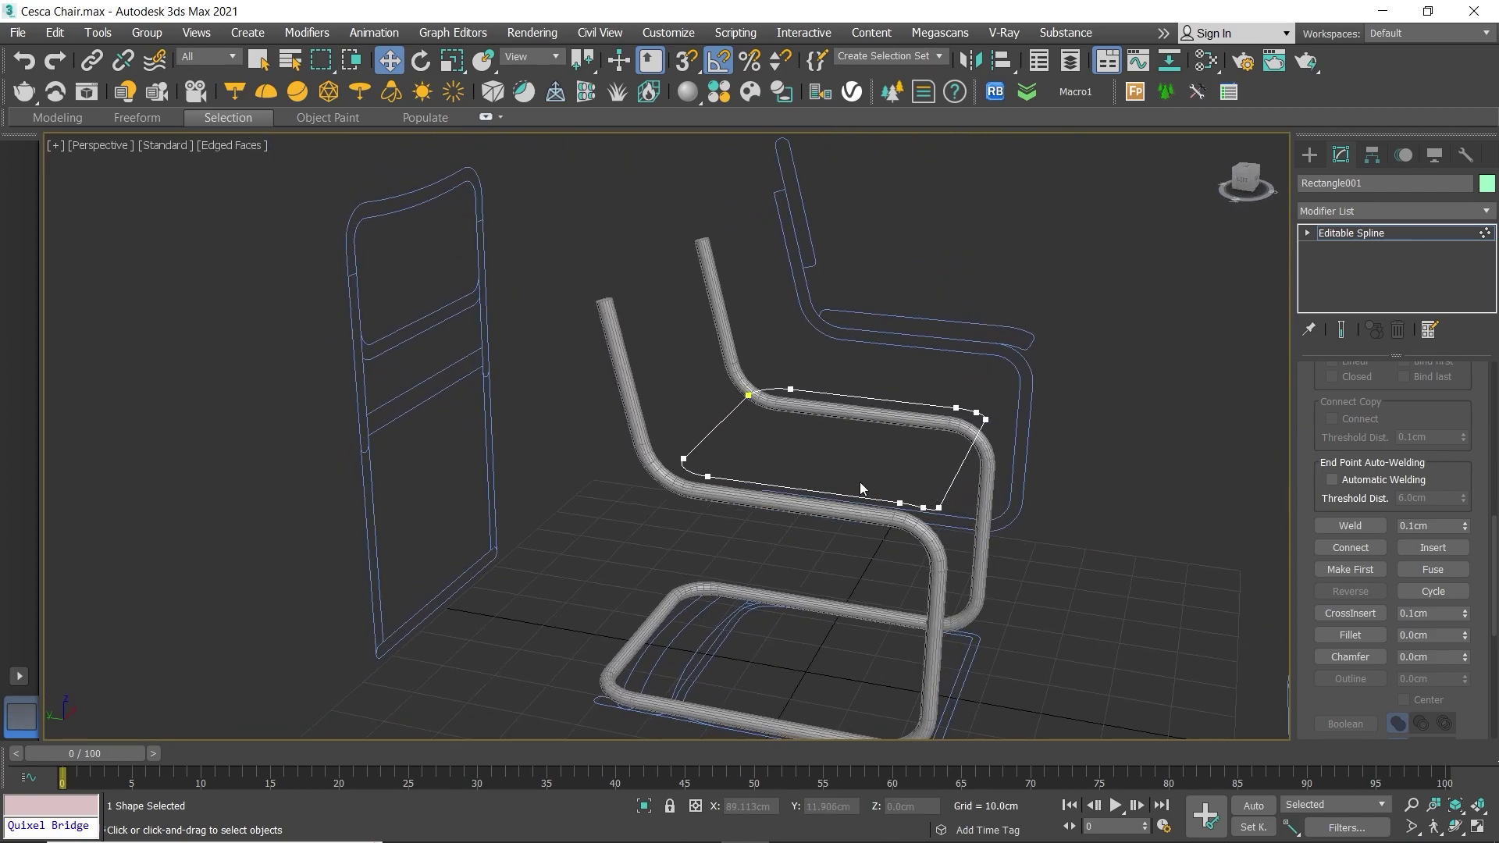
Step: Enable the spline in the viewport with a rectangular 3 × 3 cm profile
scroll(897, 489, up, 2)
scroll(897, 488, up, 2)
mouse_move(1492, 609)
mouse_down()
mouse_move(1493, 680)
mouse_move(1496, 367)
mouse_up()
click(1339, 373)
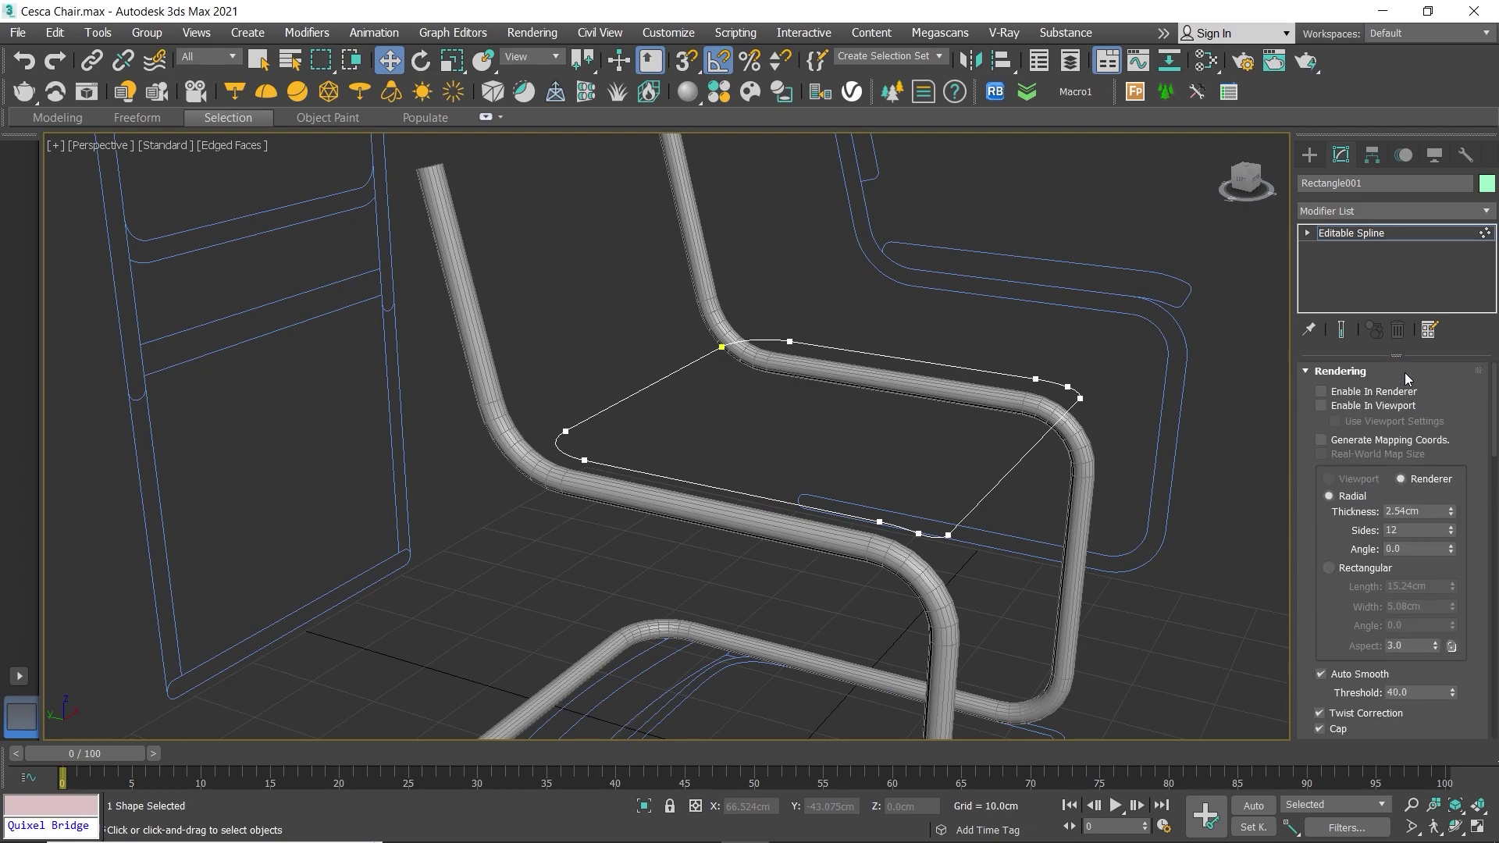
click(1350, 405)
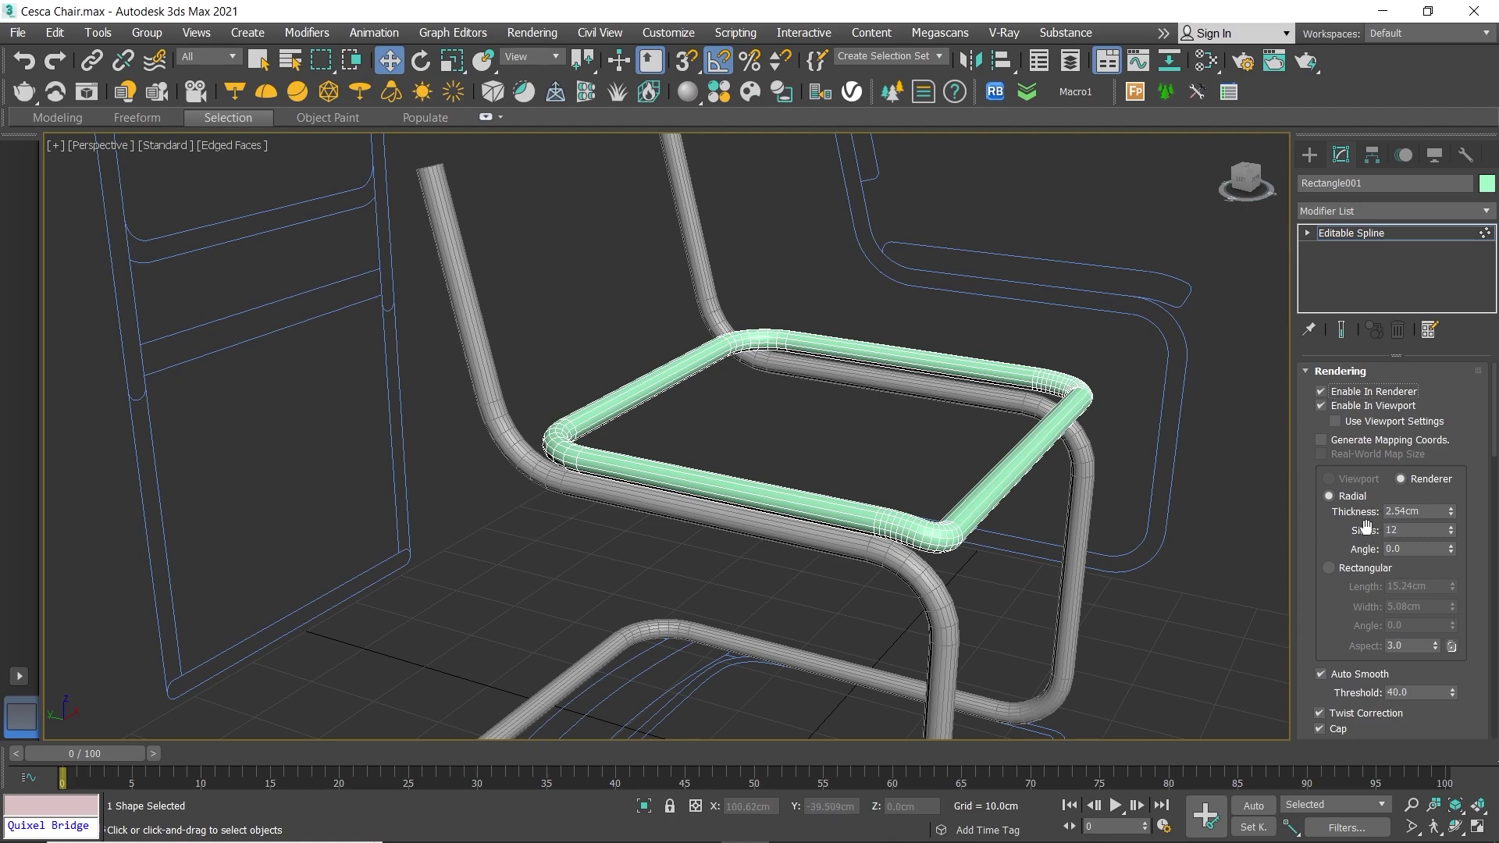
click(1356, 569)
click(1421, 587)
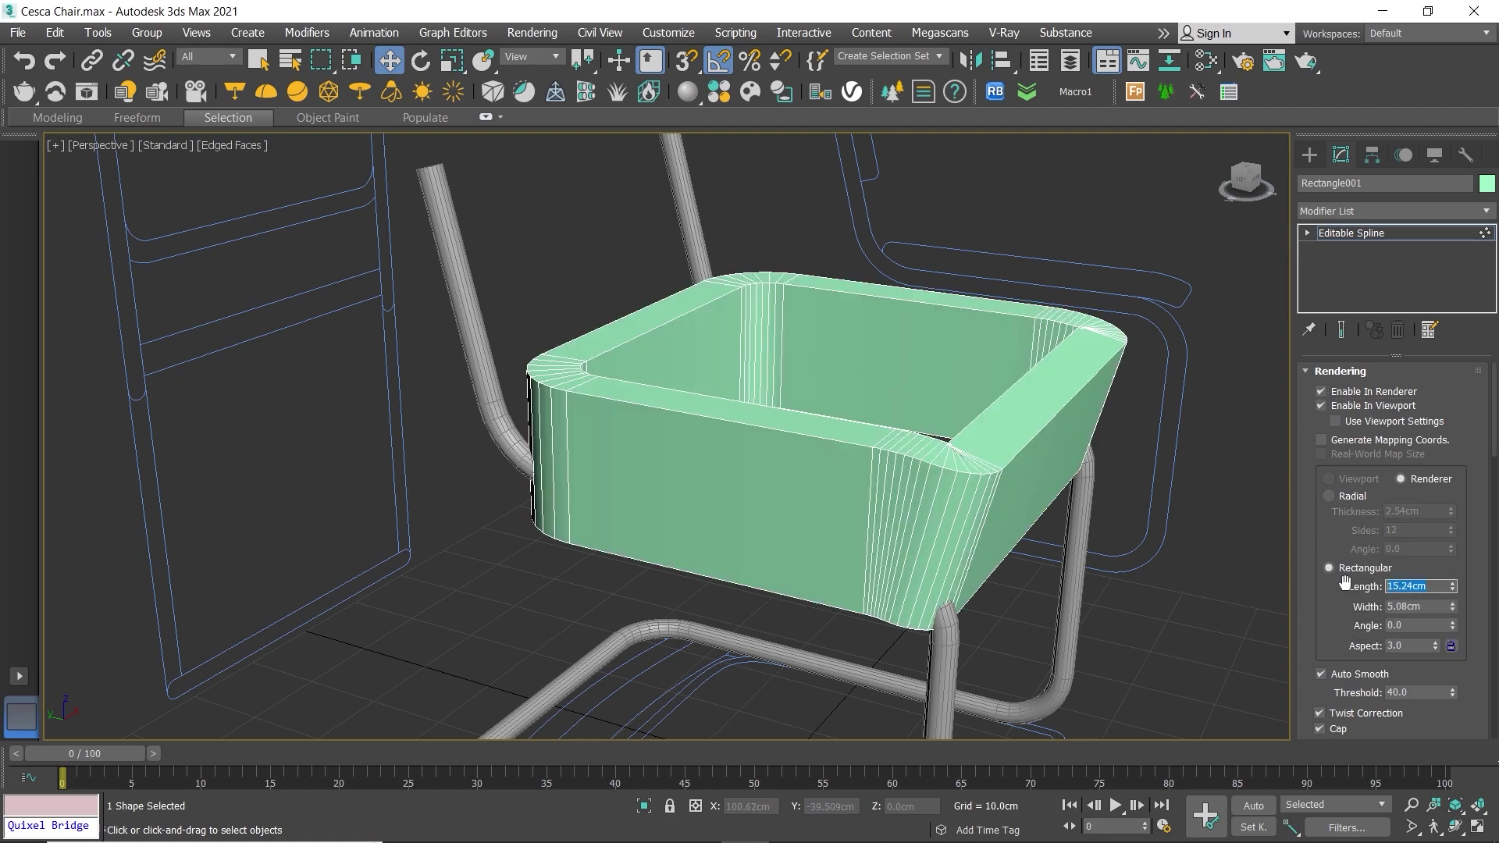
text(3)
key(Tab)
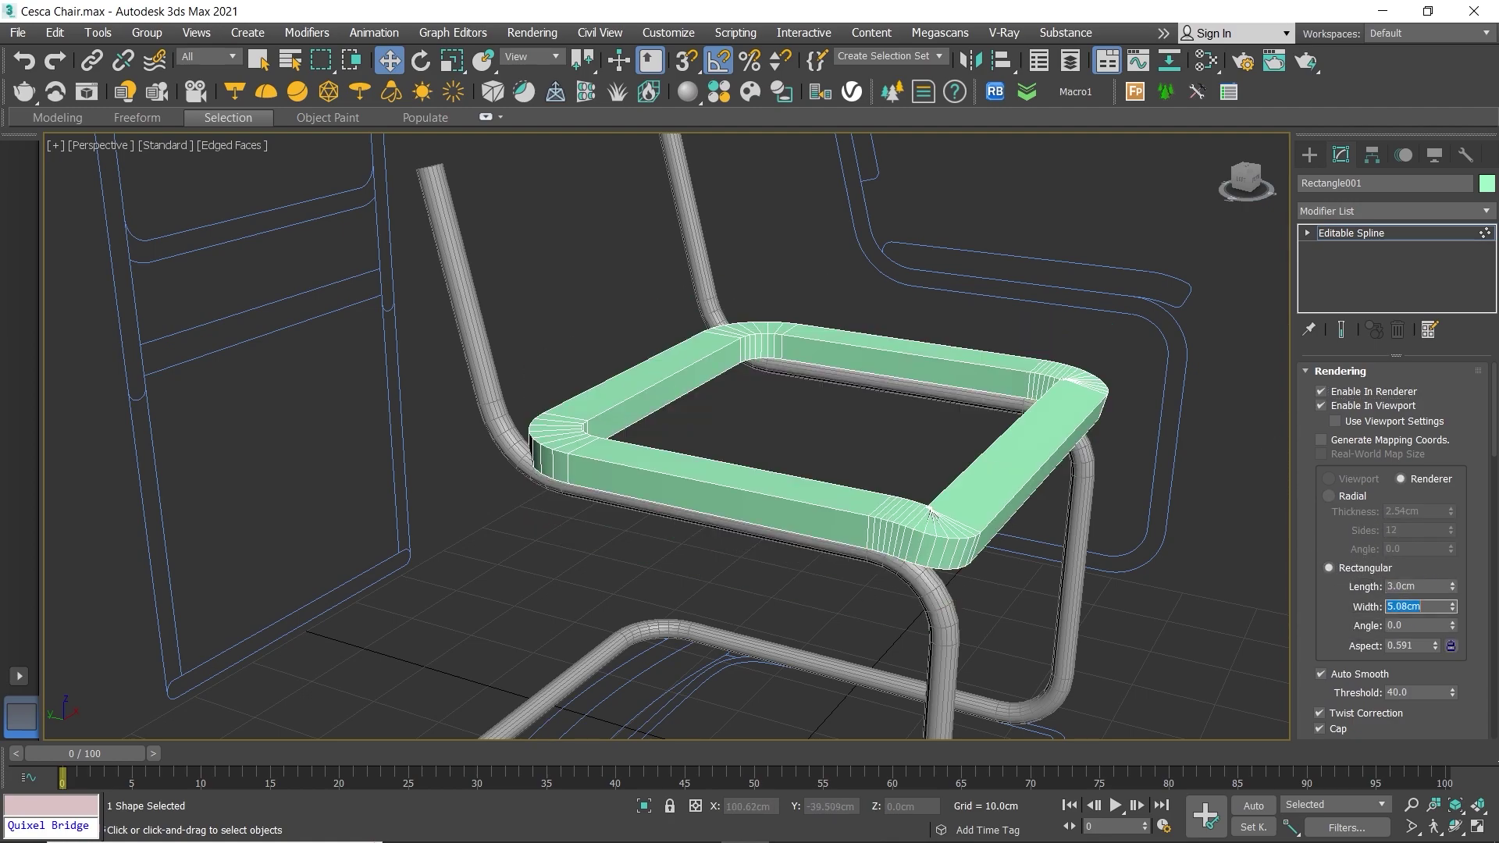
text(3)
key(Return)
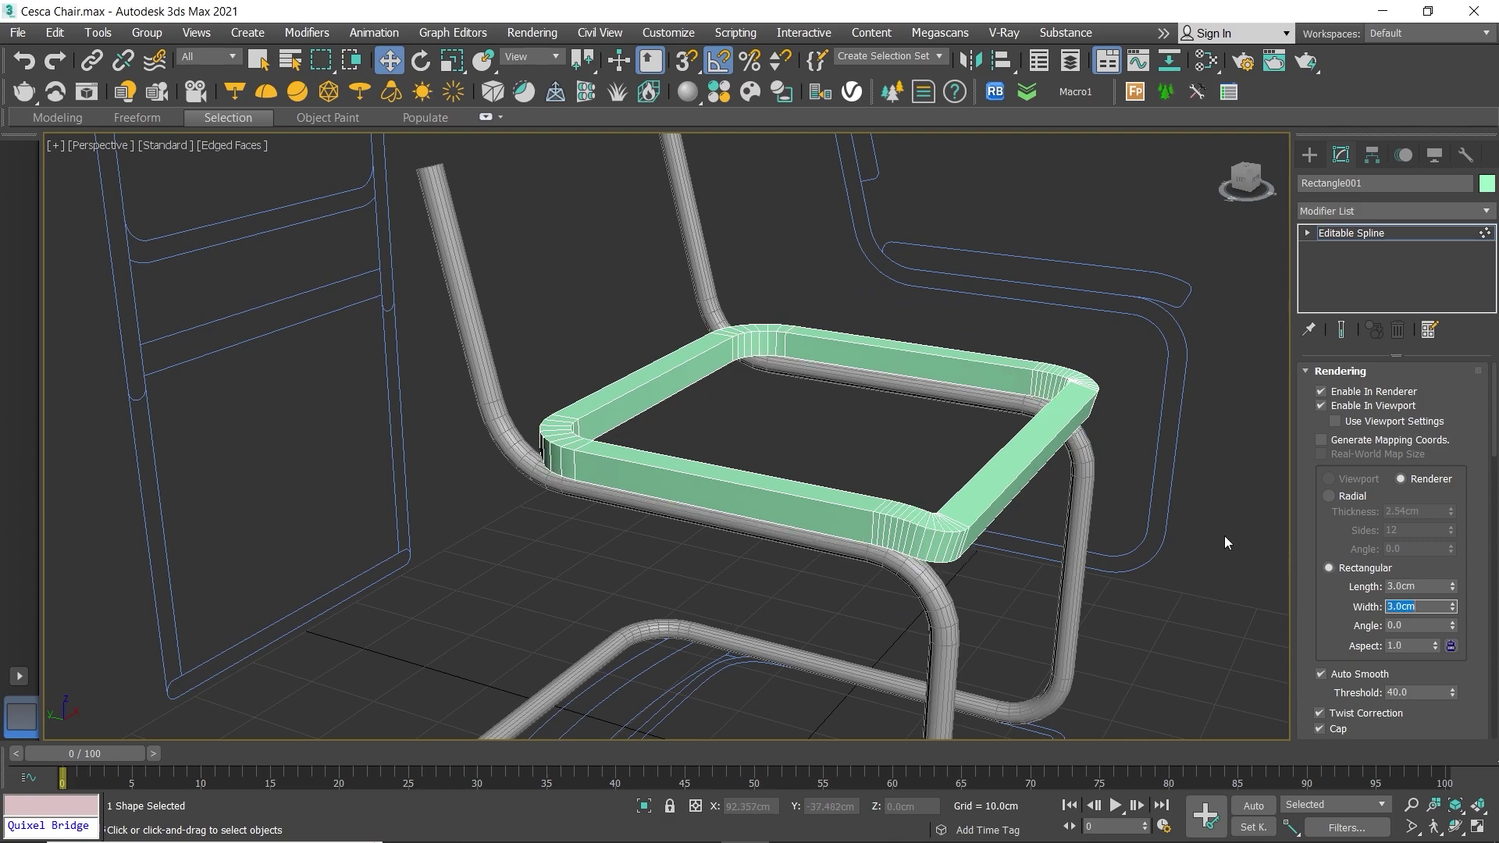
Step: Set Interpolation Steps to 20 and isolate the seat rectangle with Alt+Q
click(1341, 372)
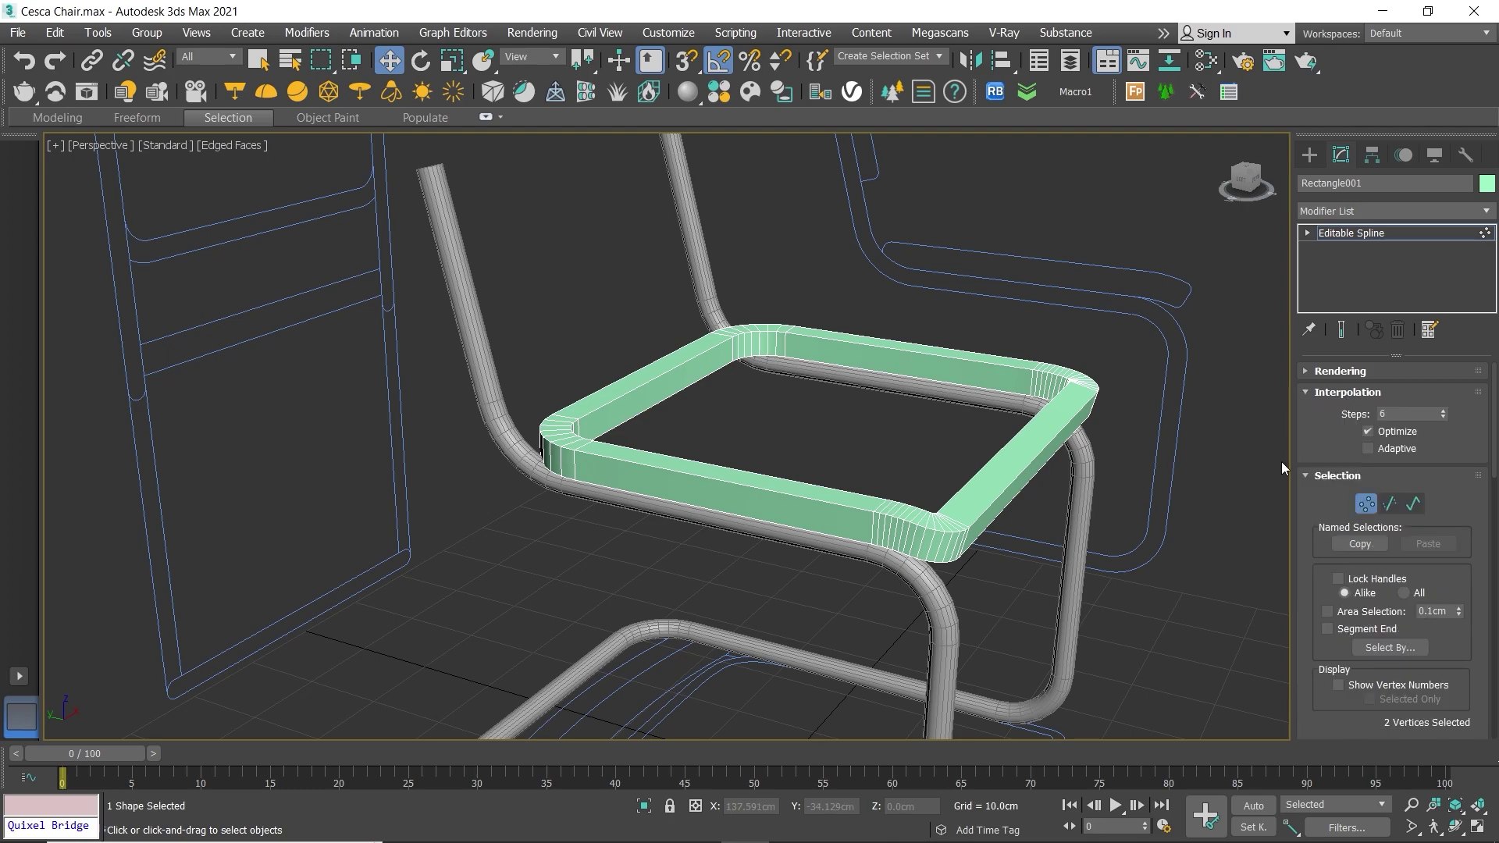
double_click(1402, 412)
text(20)
key(Return)
scroll(689, 448, down, 2)
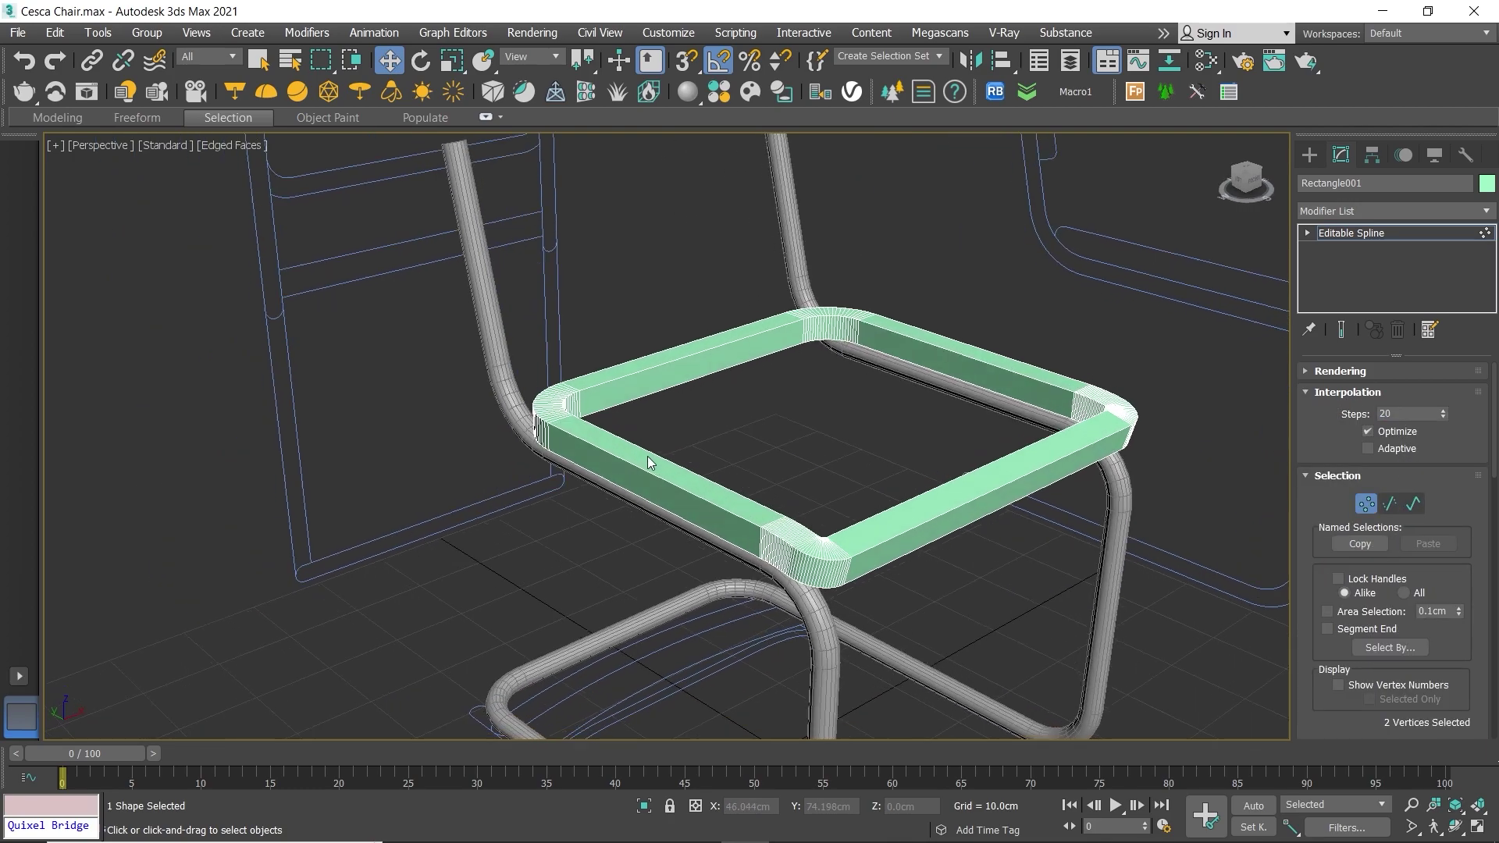
scroll(691, 395, up, 3)
scroll(710, 391, down, 2)
middle_drag(795, 395, 692, 397)
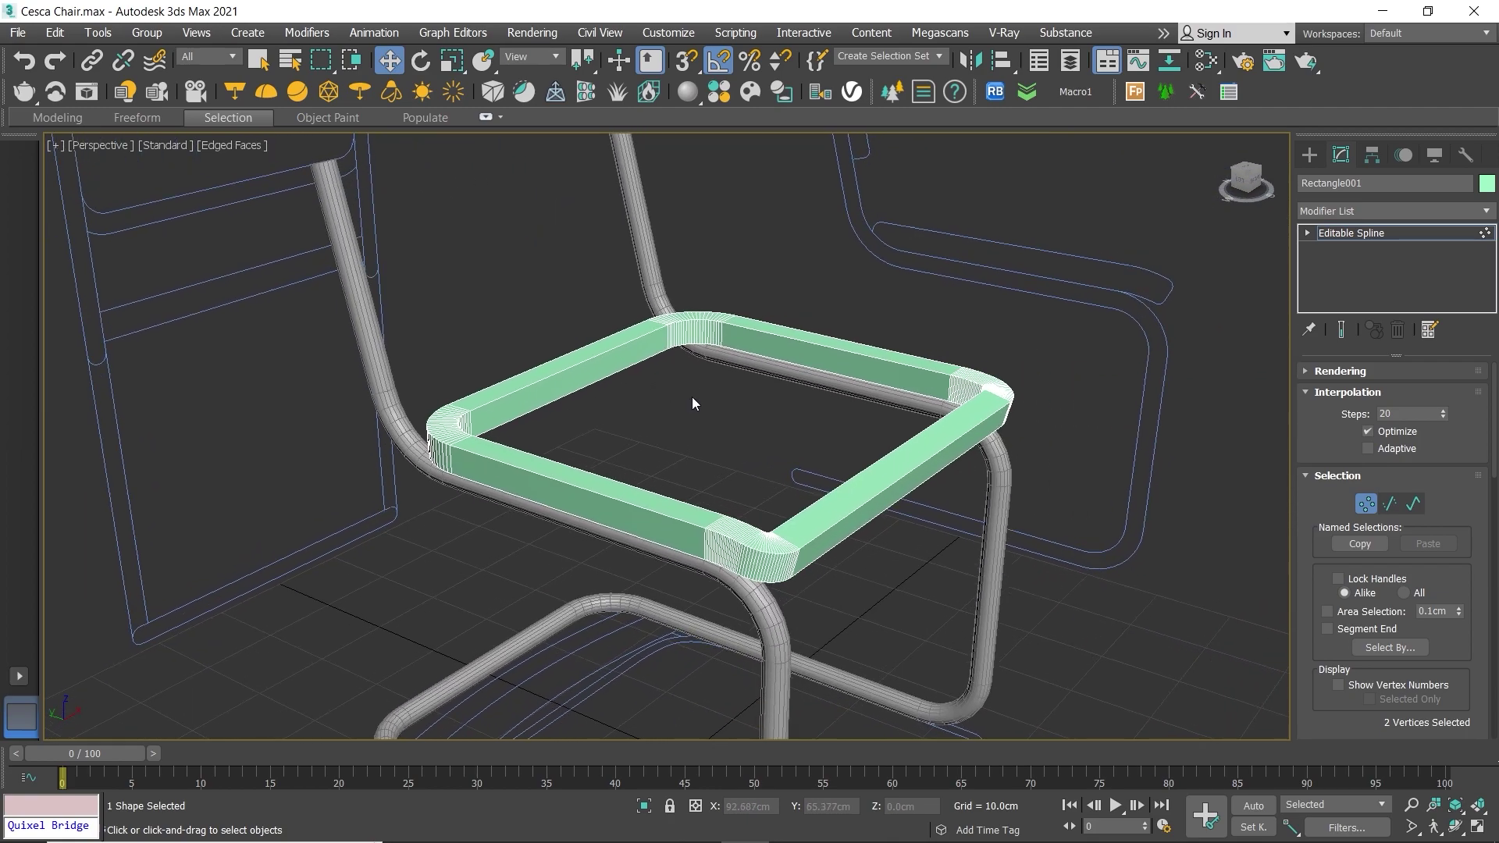
click(692, 396)
key(alt+q)
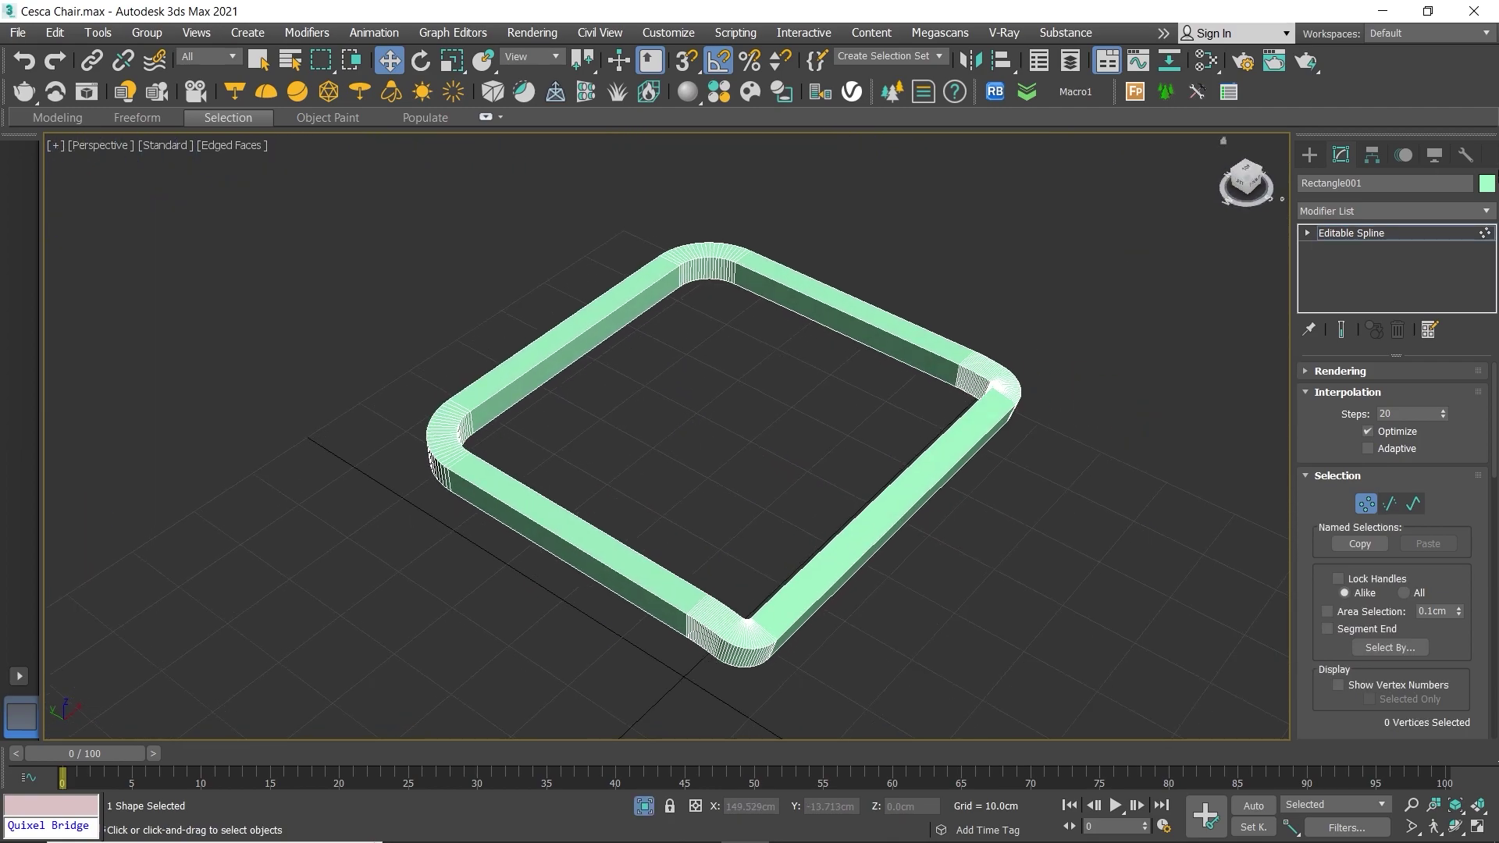
Step: Recolour the isolated seat rectangle grey through the Object Color swatch
click(1487, 182)
click(344, 421)
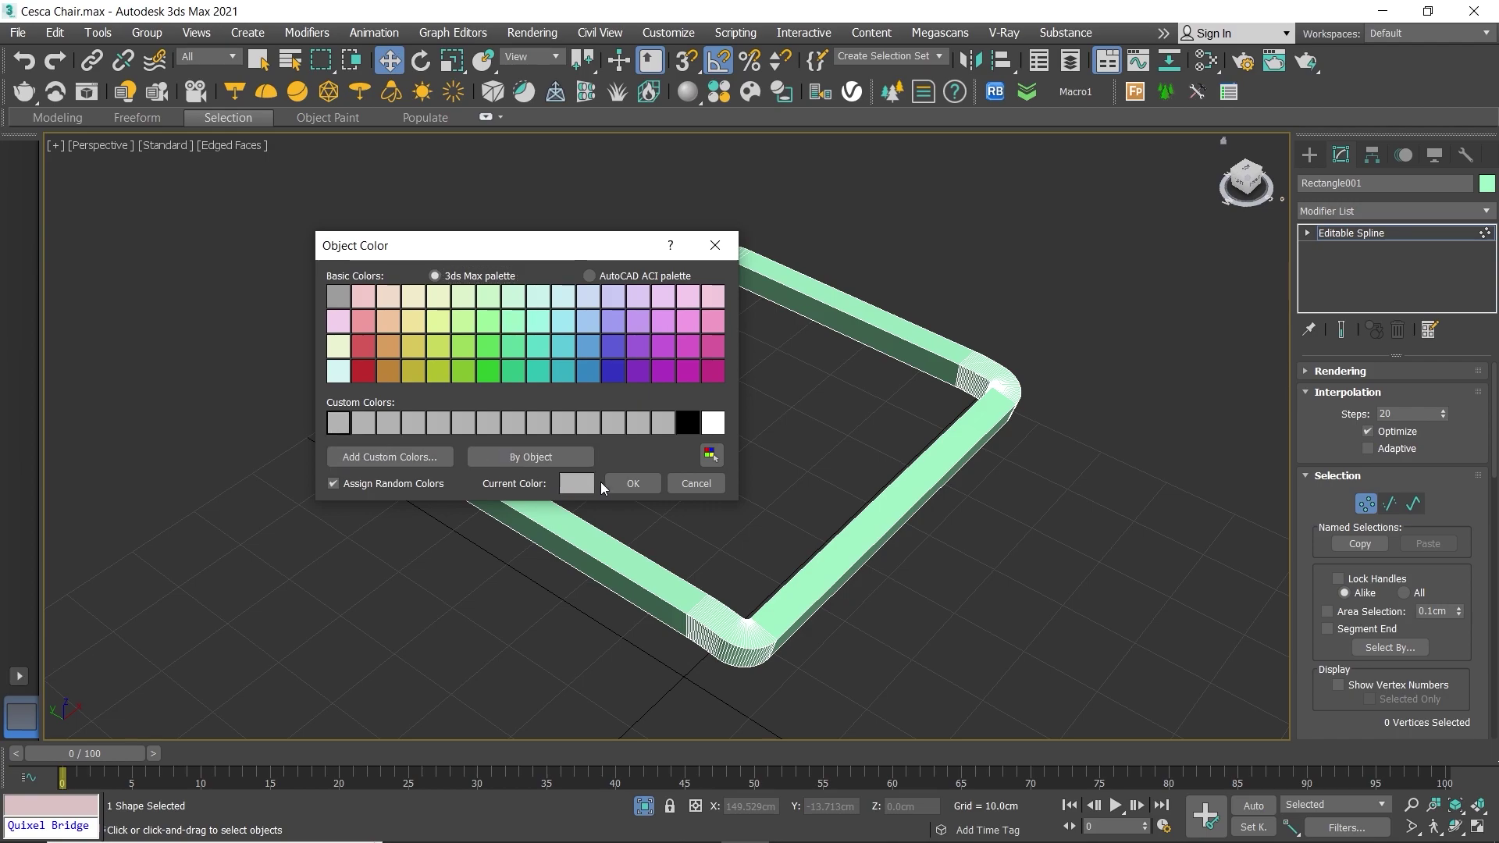
click(628, 478)
alt+middle_drag(774, 442, 837, 423)
scroll(868, 341, up, 3)
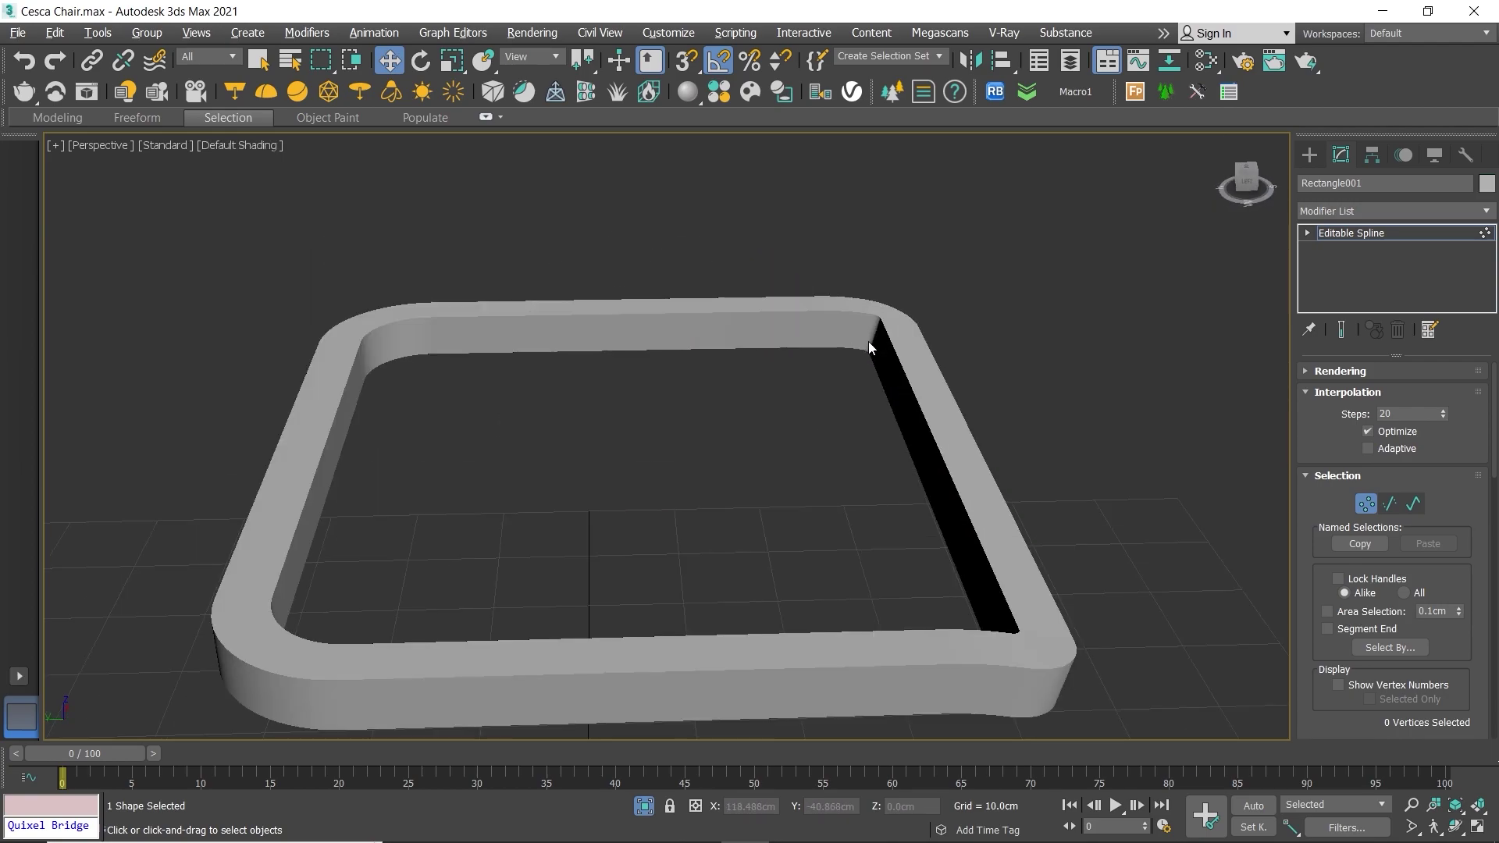
Step: Toggle edged-faces shading off and back on while orbiting to inspect the seat frame
key(F4)
mouse_move(892, 346)
alt+middle_down()
mouse_move(908, 305)
mouse_move(780, 284)
mouse_move(767, 331)
mouse_move(656, 345)
mouse_move(773, 348)
alt+middle_up()
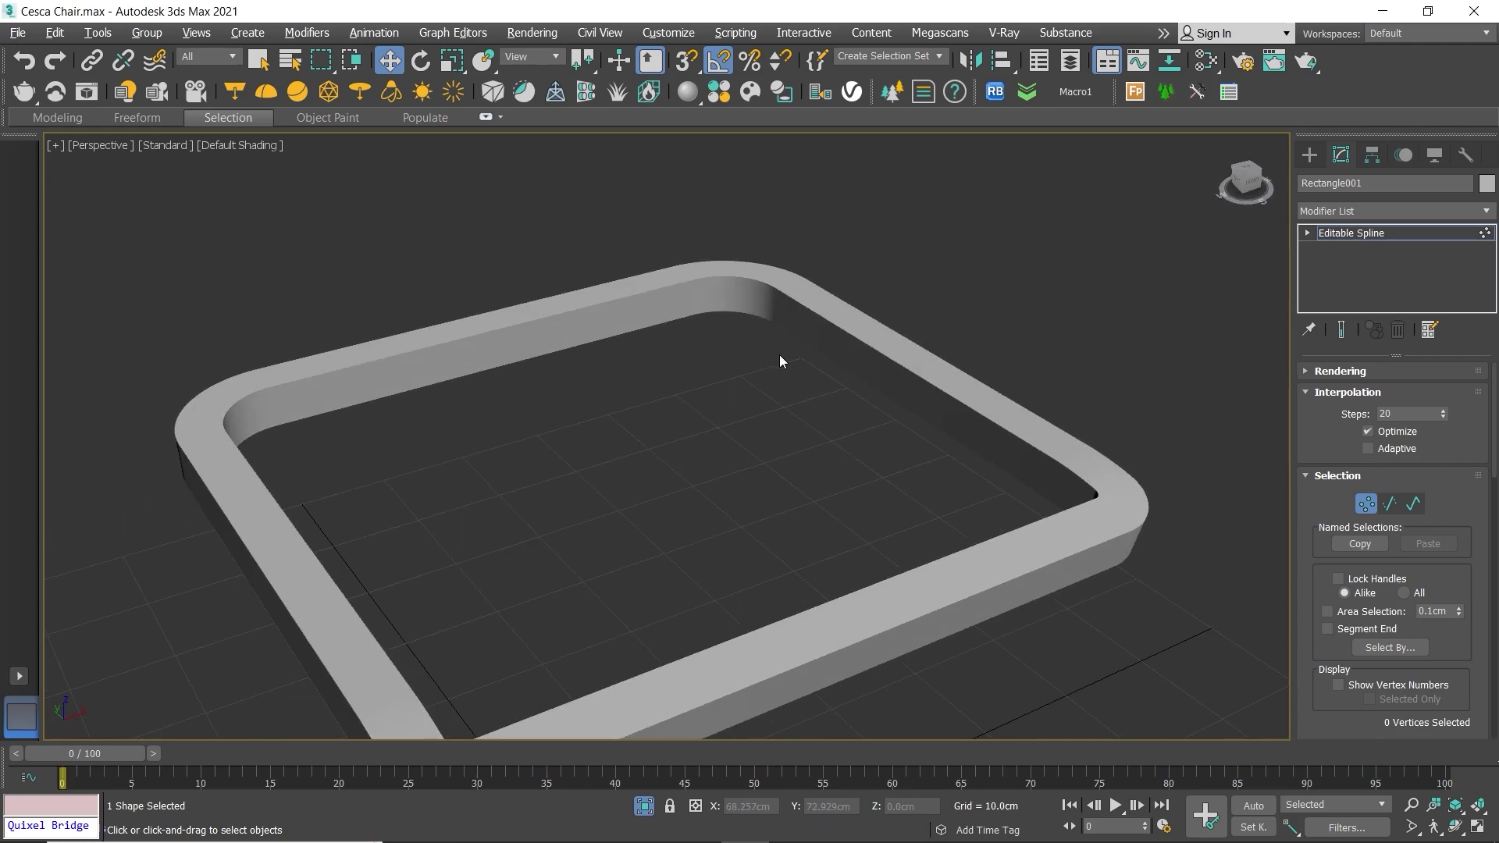
scroll(850, 334, down, 2)
scroll(873, 337, down, 1)
key(F4)
scroll(873, 337, down, 5)
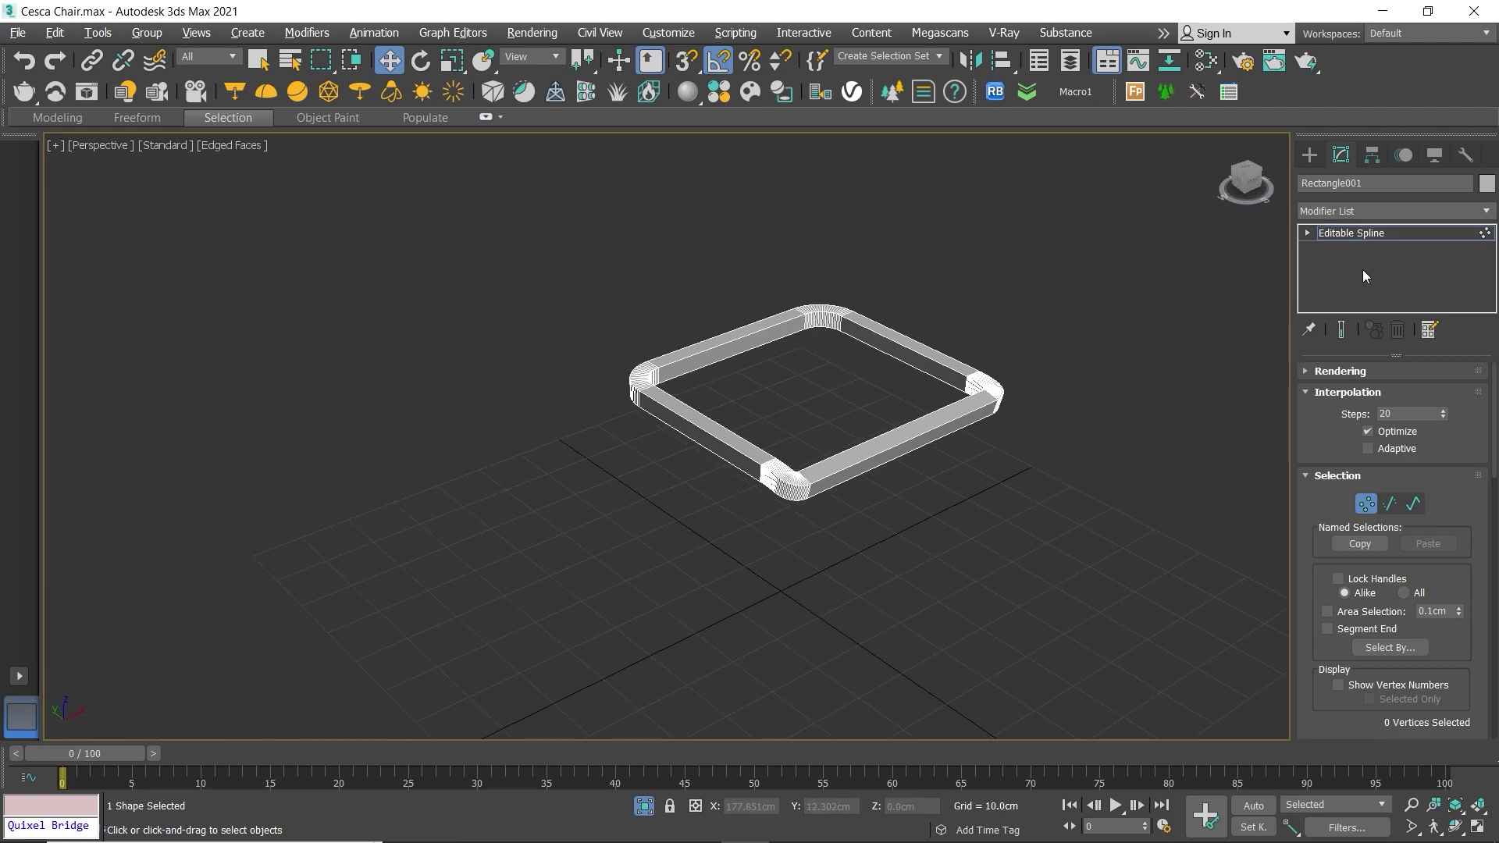
Step: Leave vertex editing and select the whole seat rectangle at Editable Spline level
click(1421, 232)
click(1429, 233)
click(1487, 211)
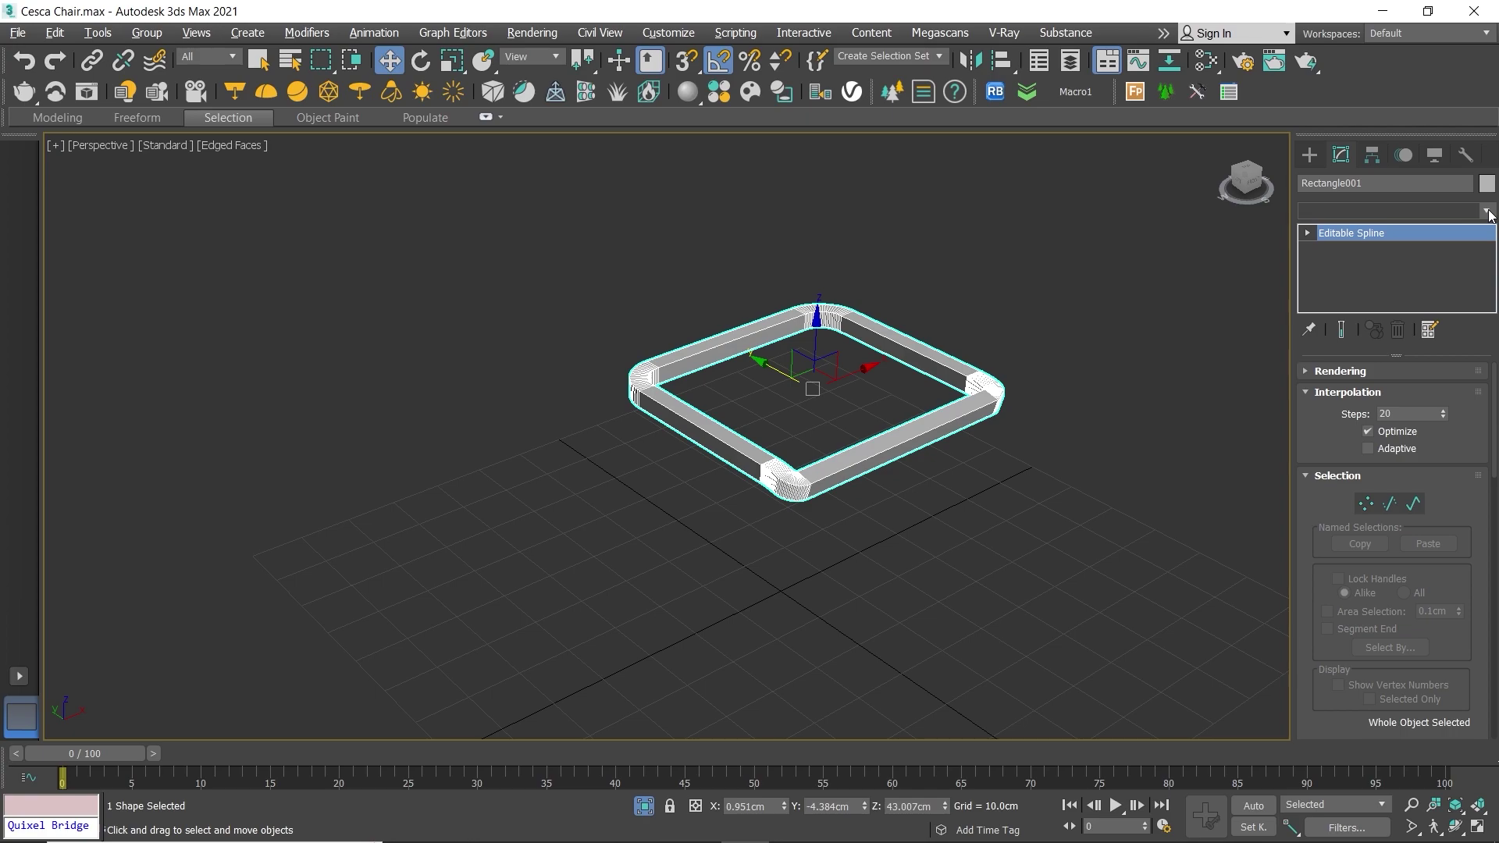
Step: Add an Edit Poly modifier to the seat frame and select a ring of corner edges
scroll(1371, 231, down, 10)
text(Edit Poly)
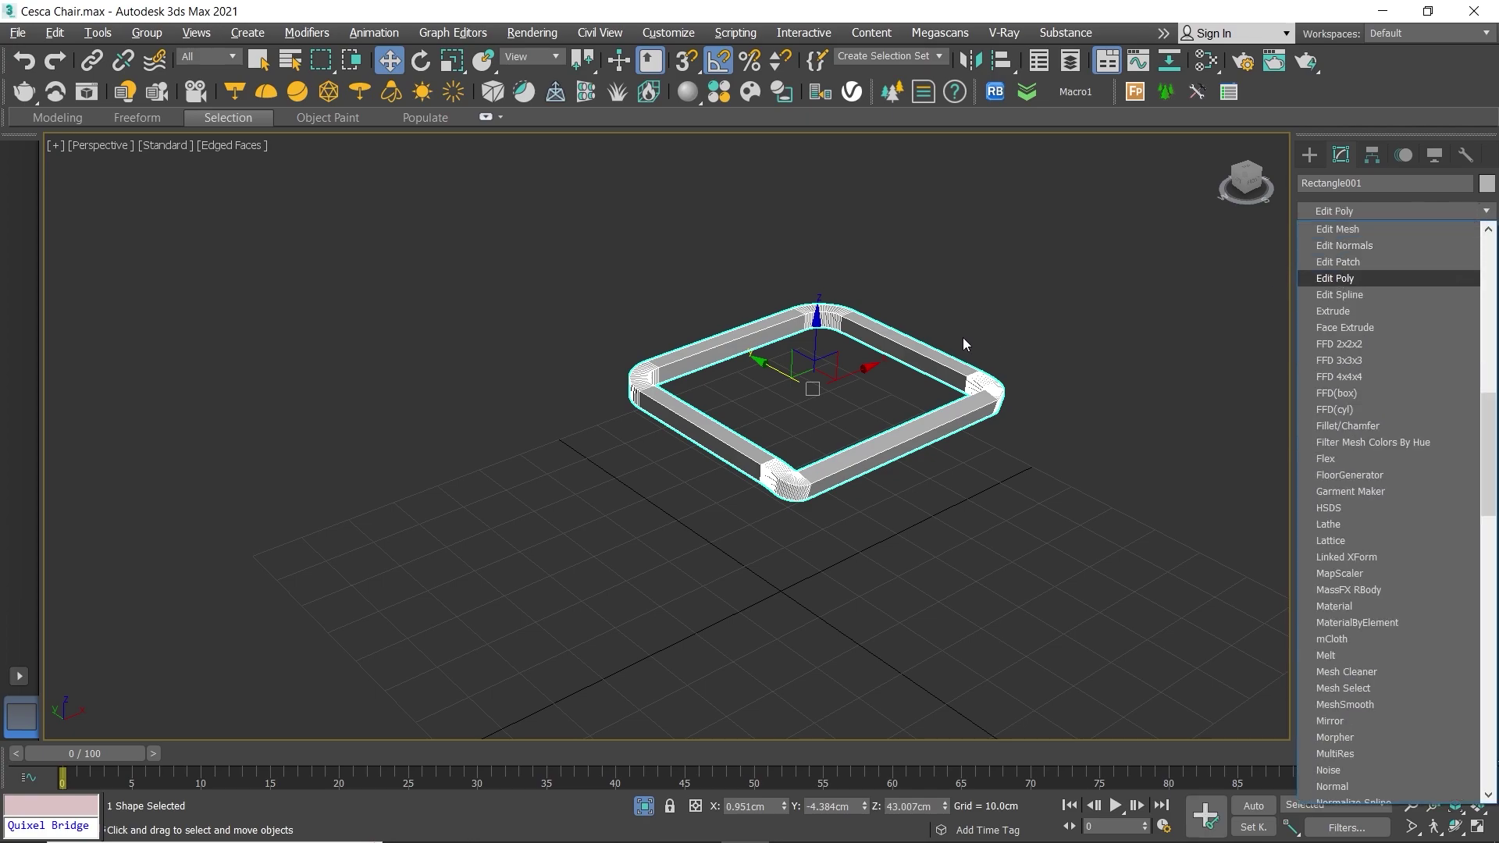
key(Return)
scroll(564, 383, up, 5)
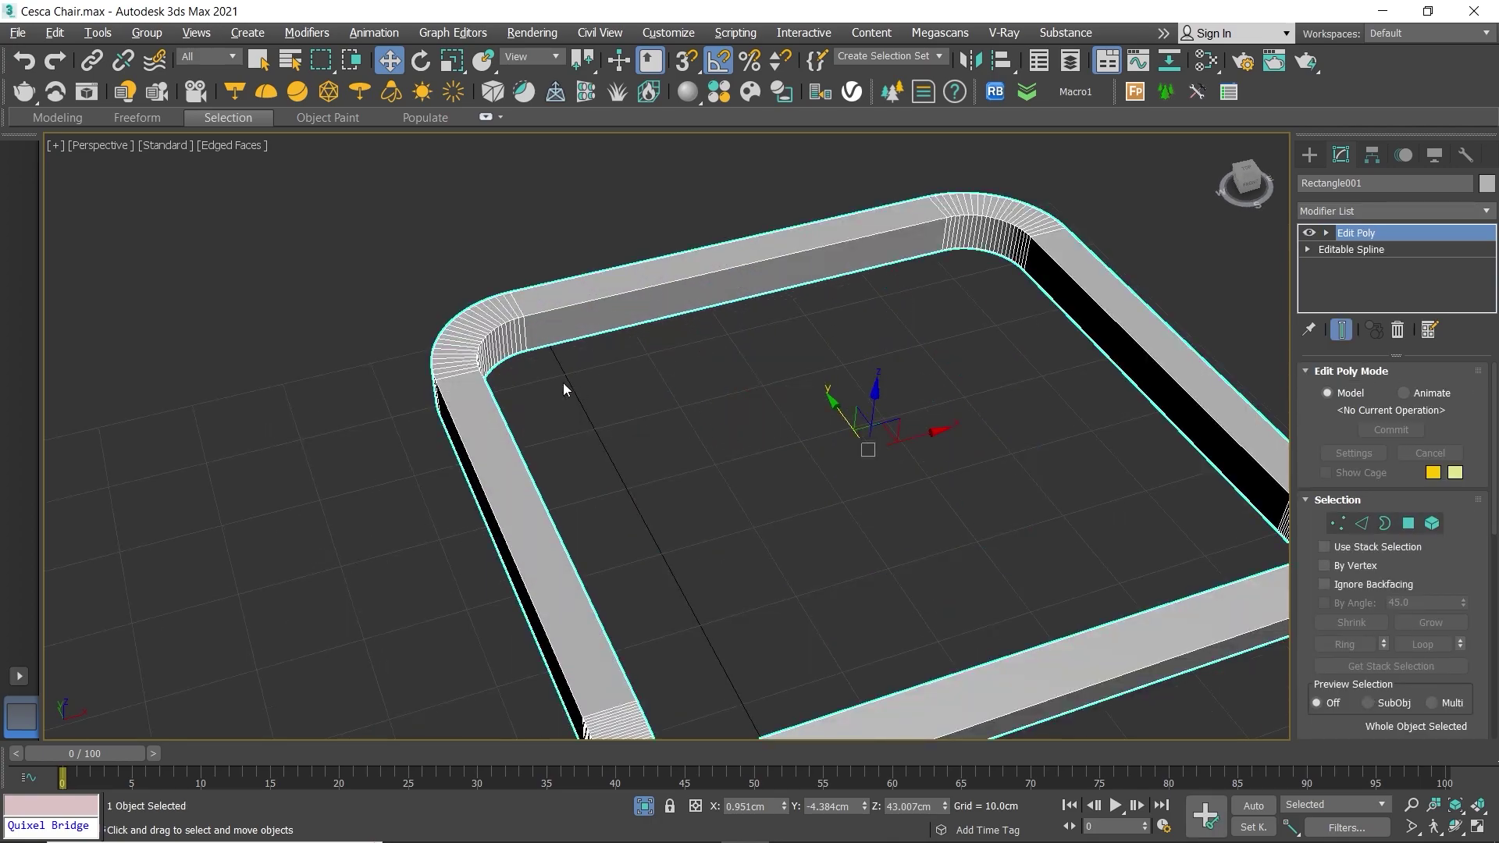
scroll(481, 326, up, 3)
click(481, 326)
click(1345, 662)
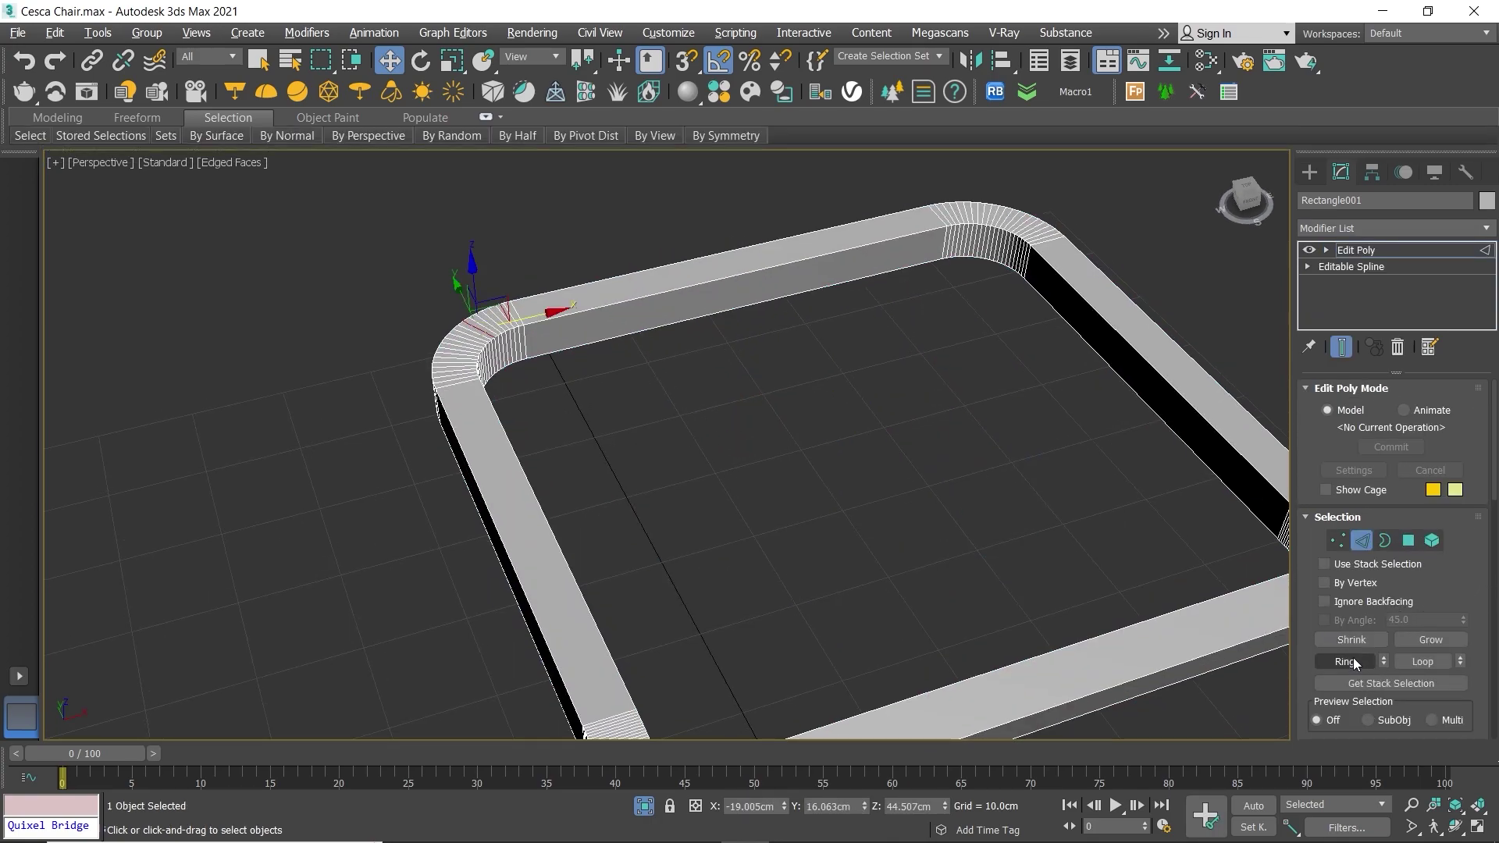
scroll(1405, 593, down, 5)
scroll(1464, 570, down, 2)
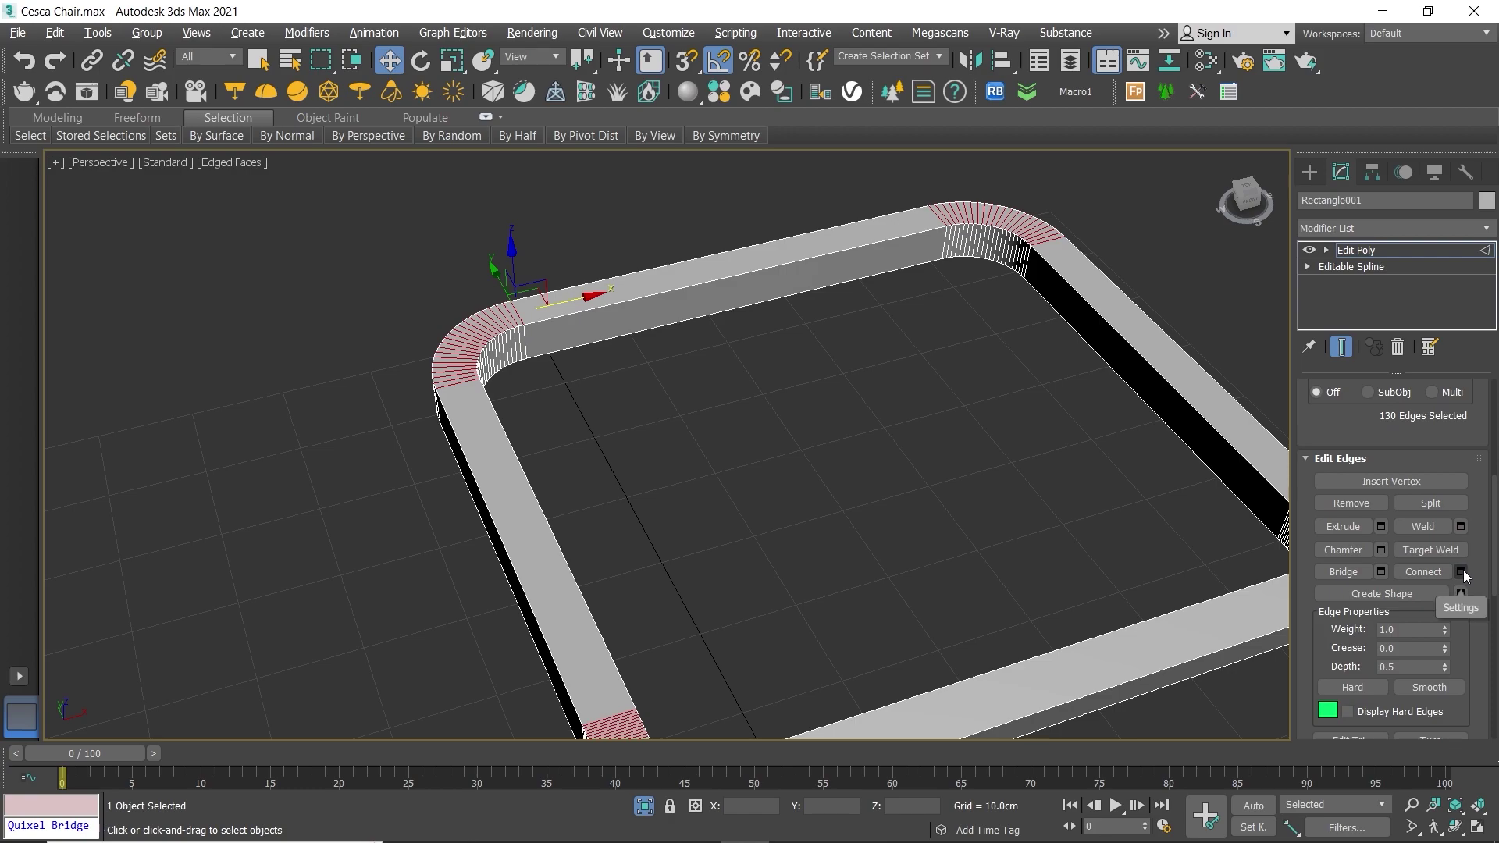
Step: Connect the edge ring with 2 segments, pinch -30 and slide 70
click(1460, 571)
scroll(545, 407, up, 1)
scroll(558, 383, up, 3)
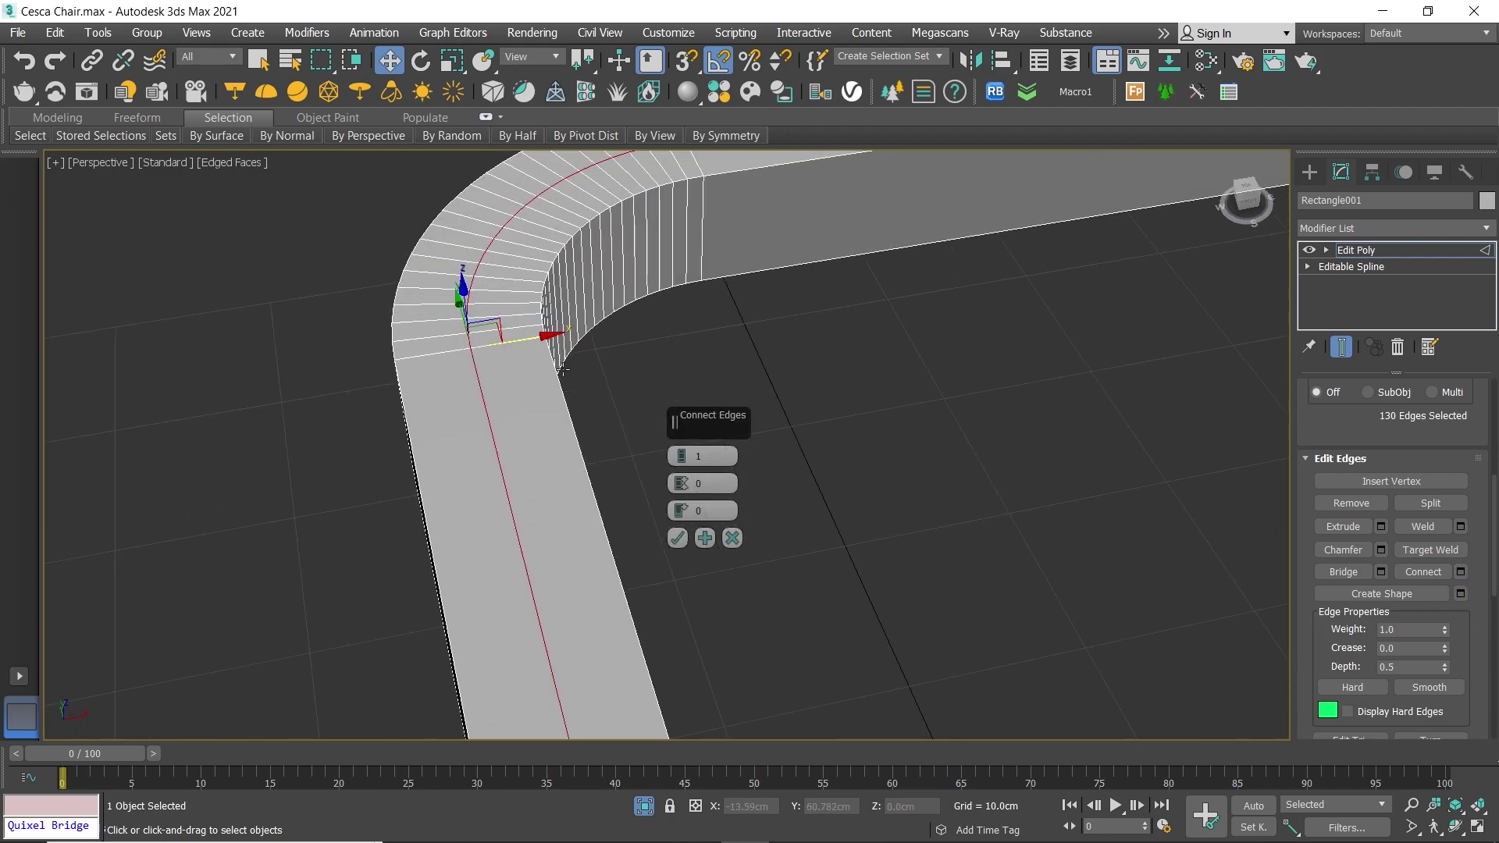
click(681, 453)
scroll(584, 419, down, 1)
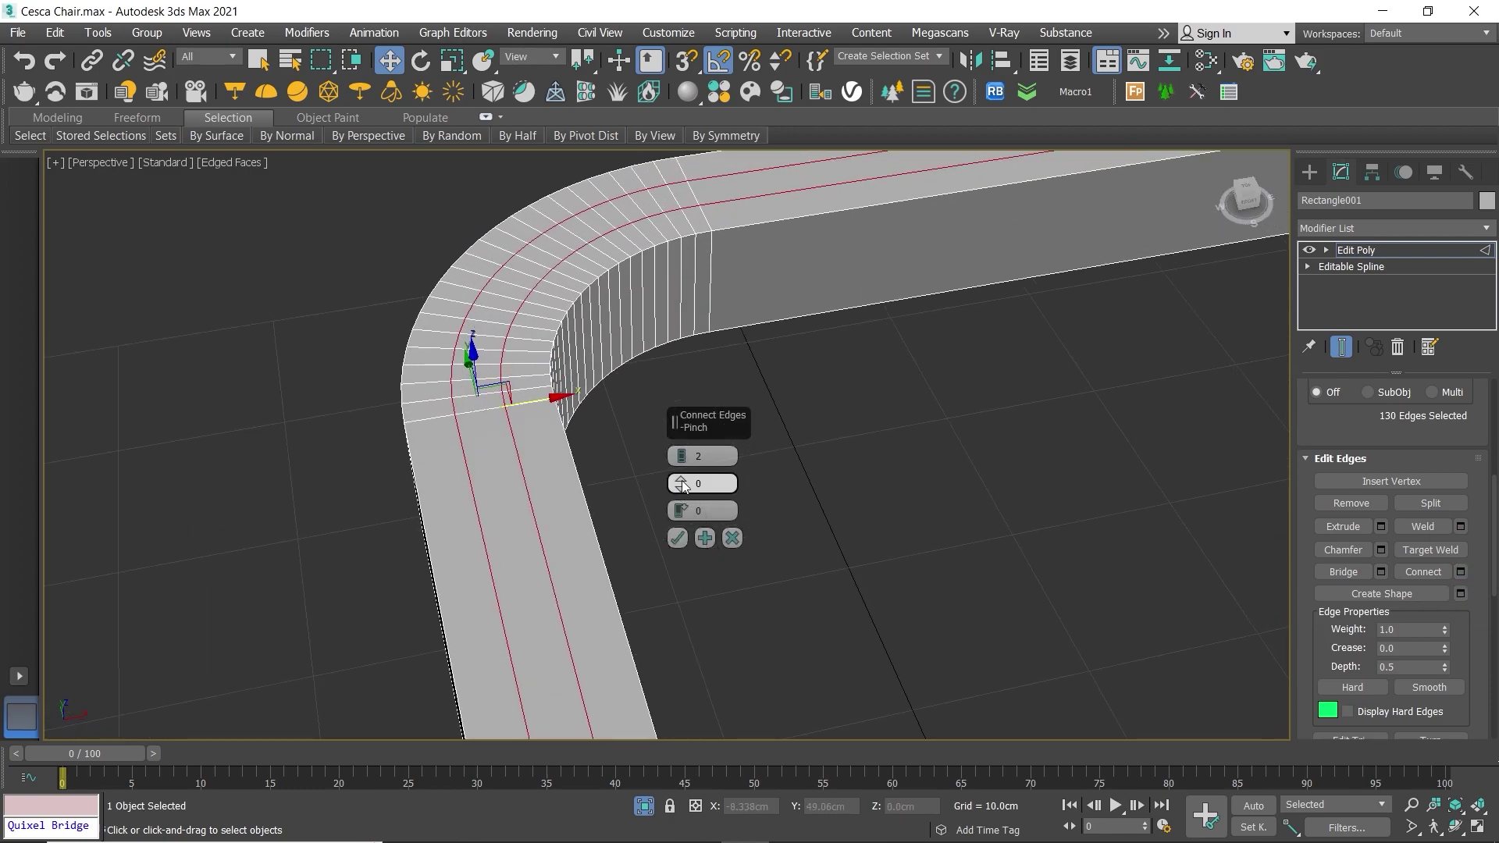
drag(680, 483, 699, 572)
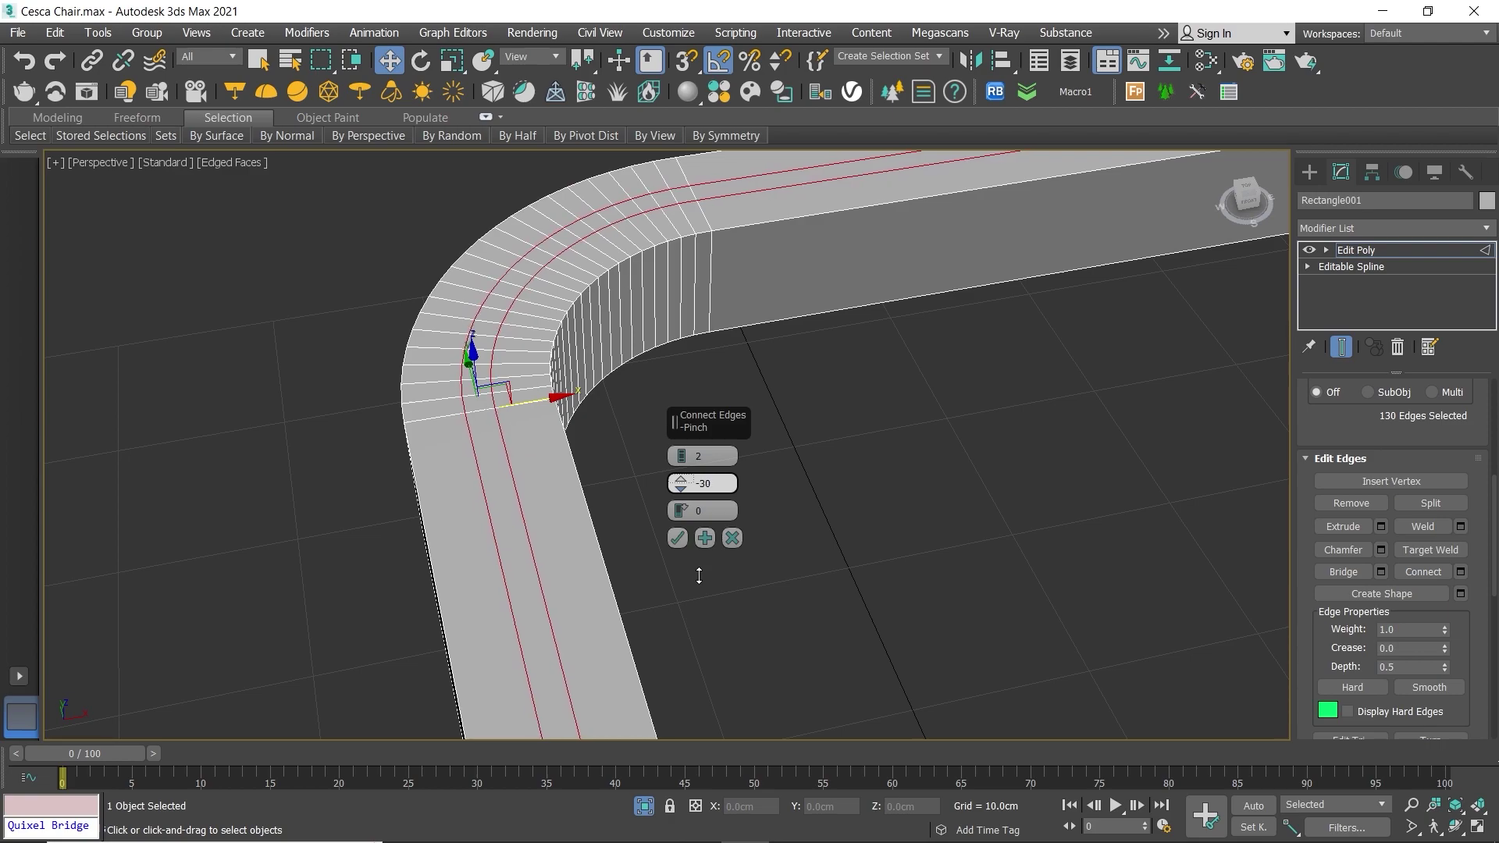
drag(683, 512, 669, 294)
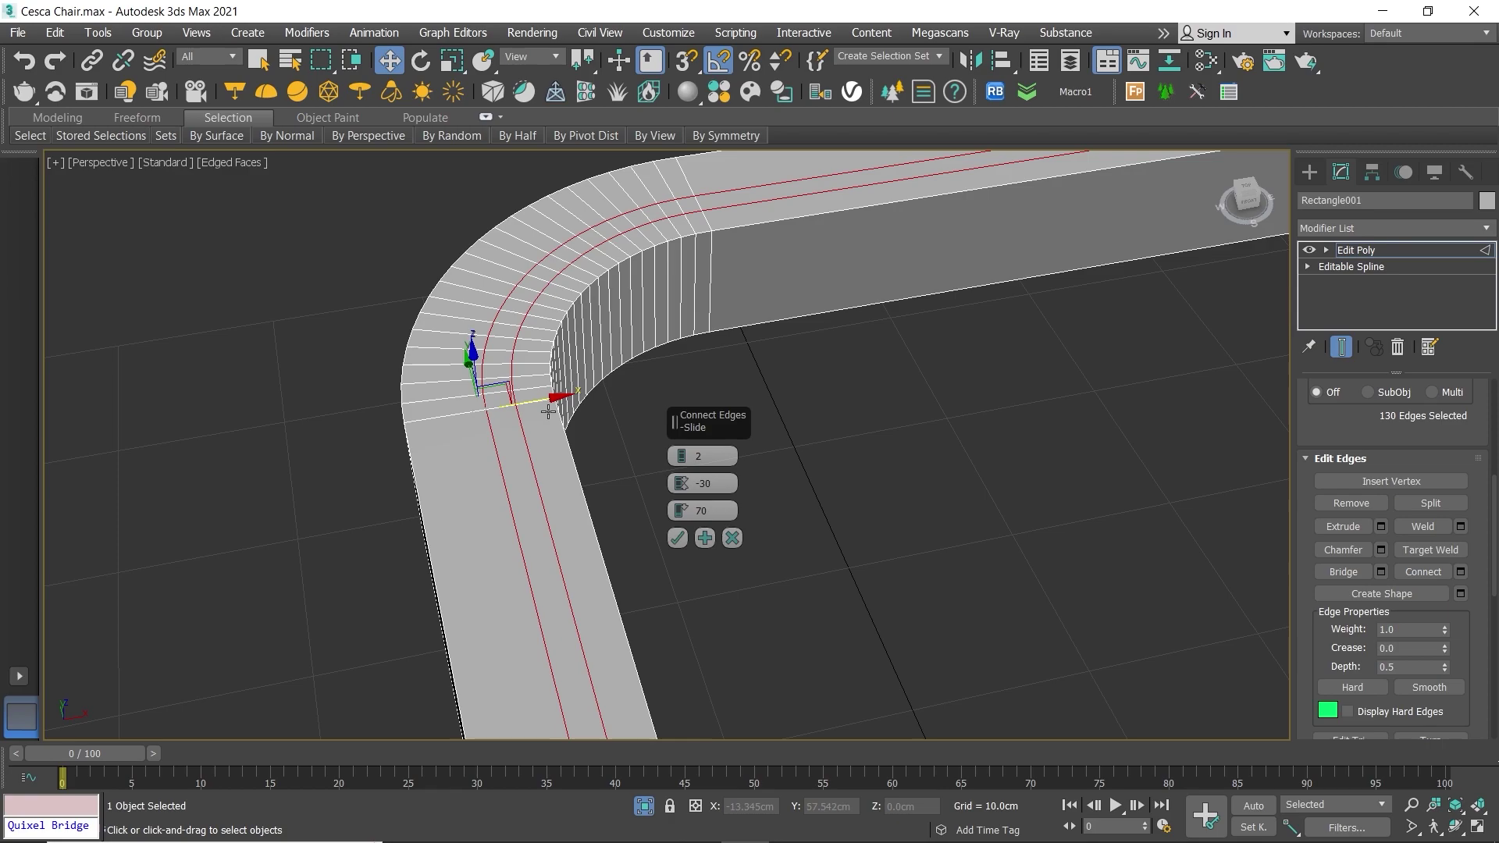
scroll(673, 522, down, 5)
click(677, 537)
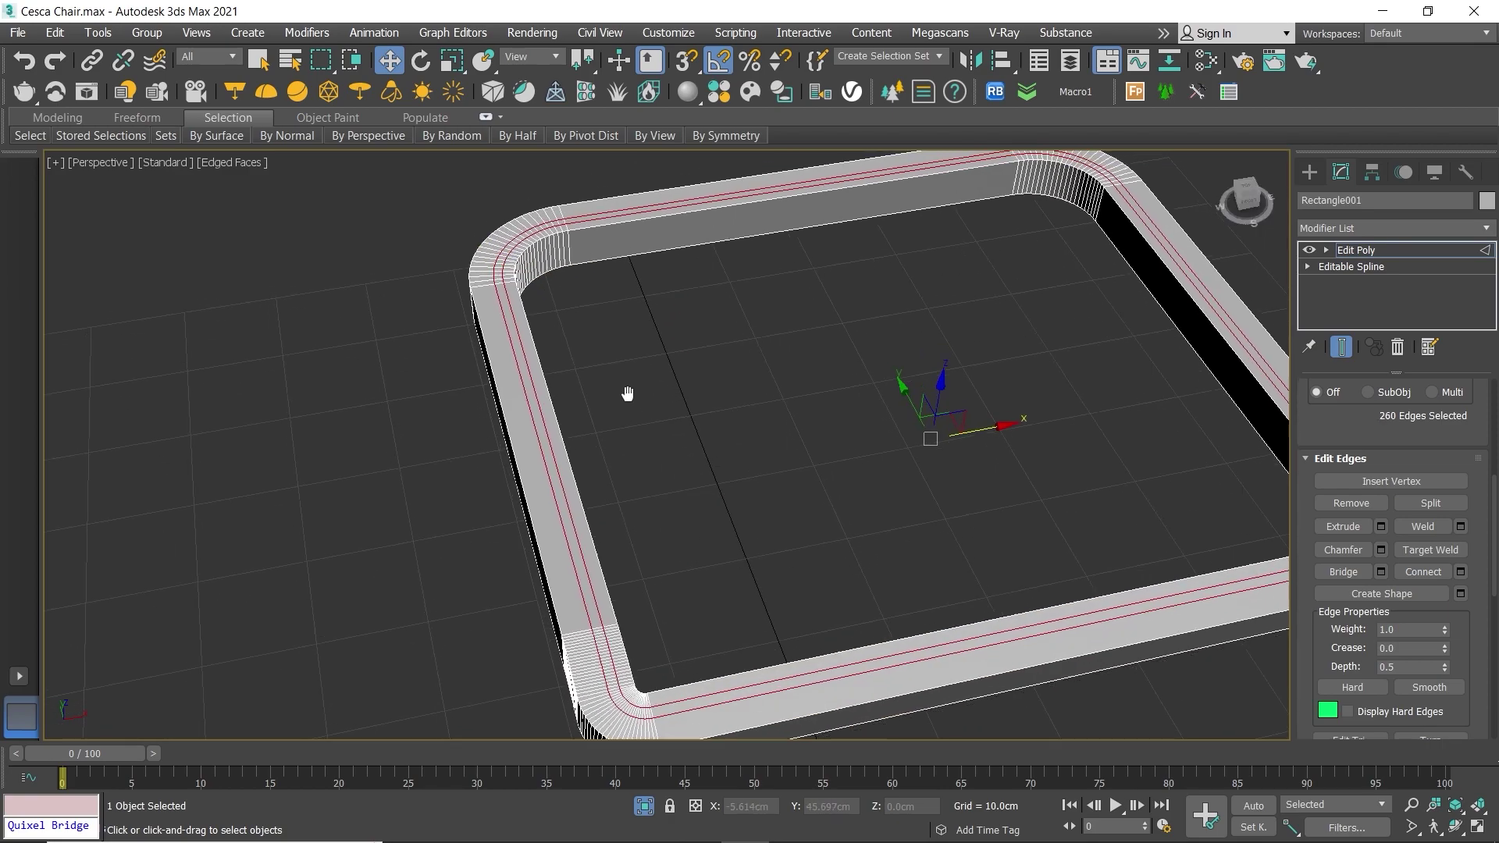
mouse_move(625, 396)
alt+middle_down()
mouse_move(660, 475)
mouse_move(549, 356)
alt+middle_up()
scroll(548, 356, up, 3)
Step: Select the middle polygon strip loop between the new edge loops
key(4)
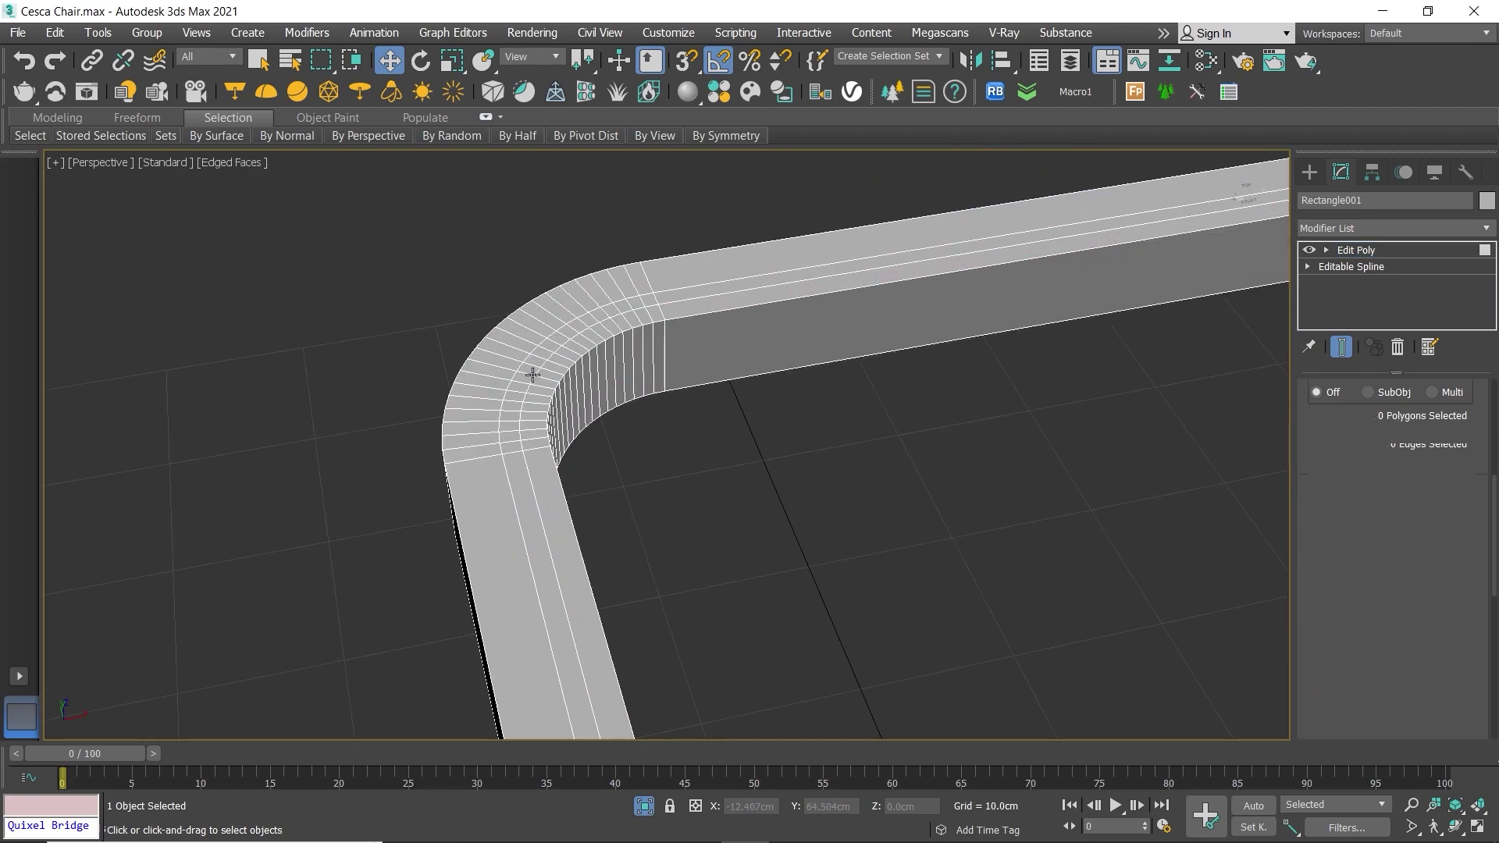
scroll(519, 375, up, 2)
click(518, 380)
shift+click(528, 365)
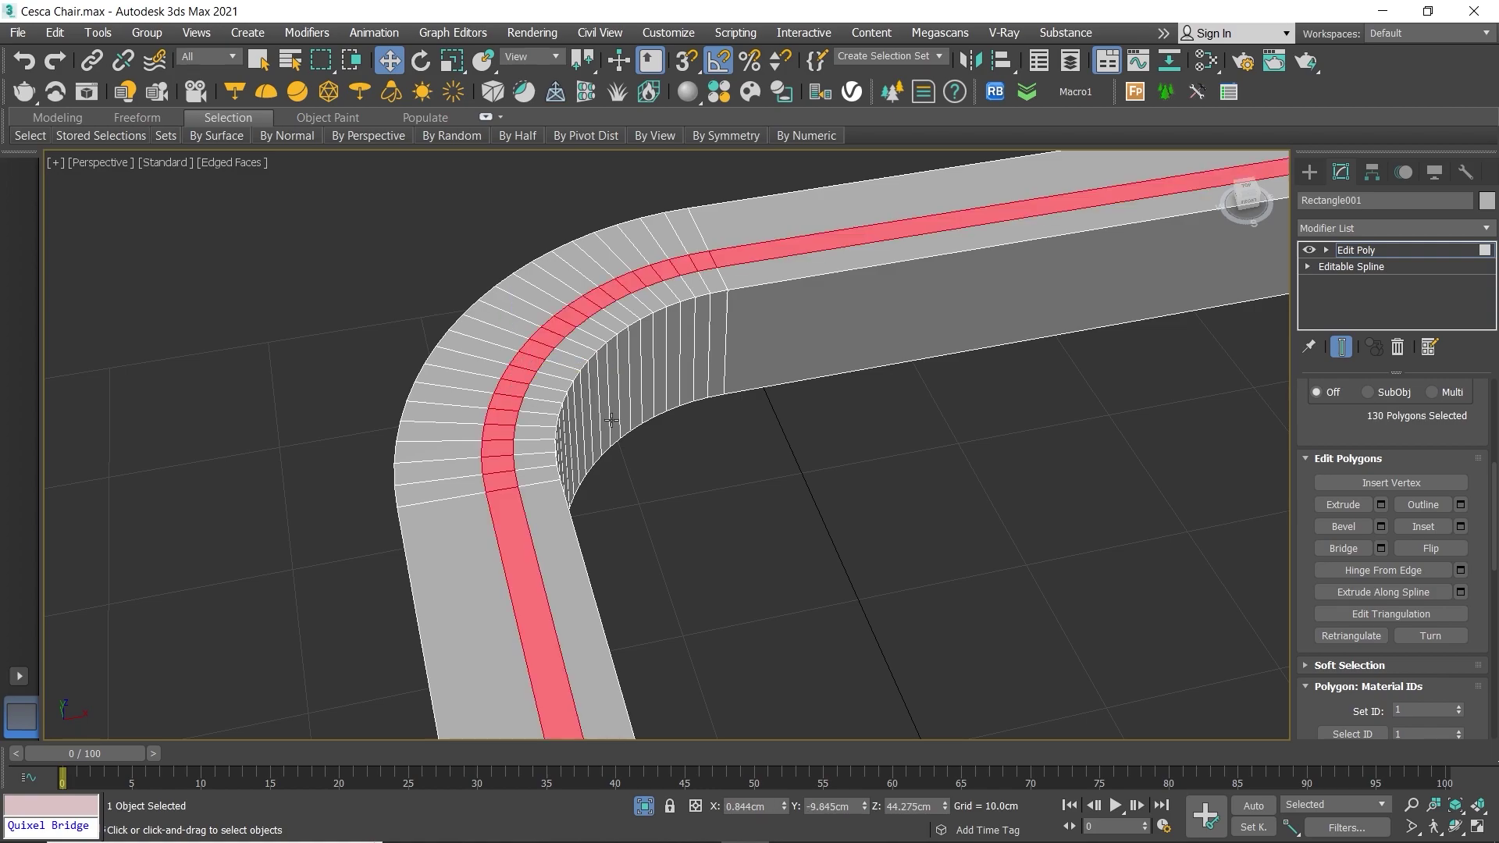
Step: Set the strip extrusion height to -0.4 cm, previewing it from several angles
click(1381, 505)
text(-0)
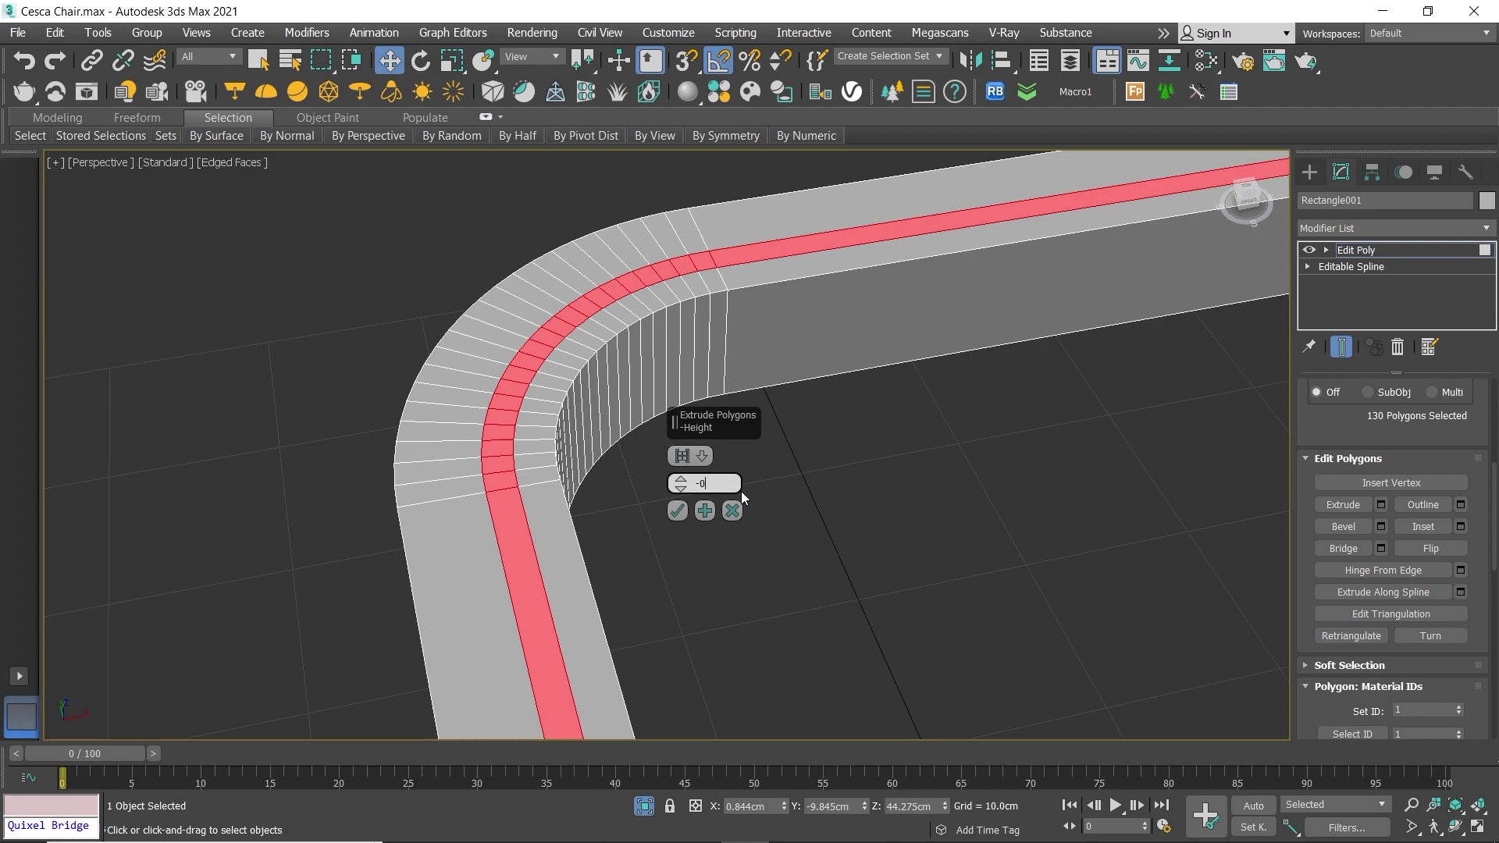
text(.4)
key(Return)
scroll(642, 476, down, 3)
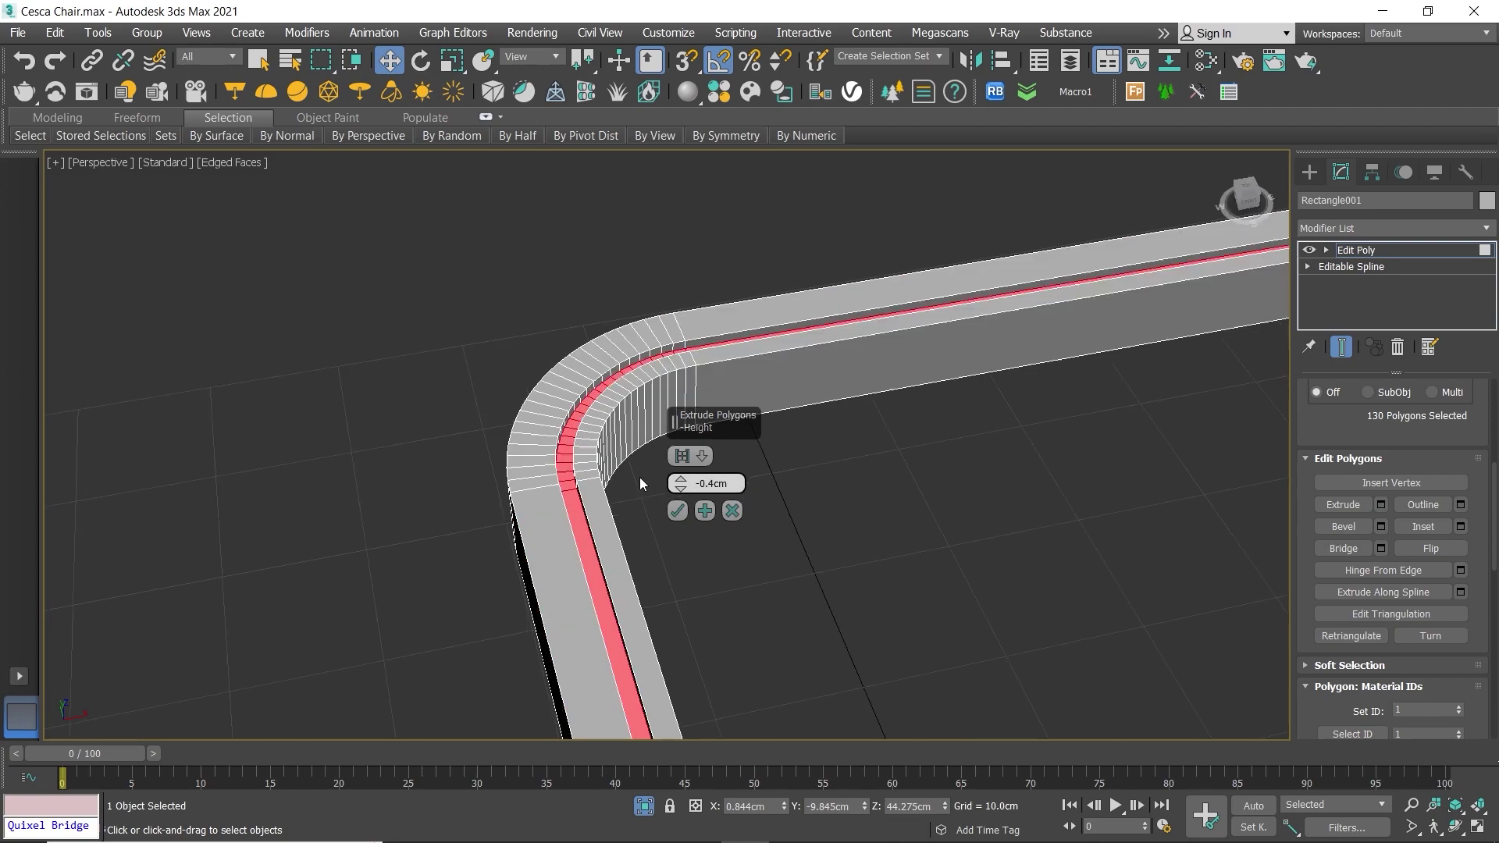
alt+middle_drag(643, 475, 572, 498)
scroll(572, 498, up, 3)
scroll(572, 499, up, 2)
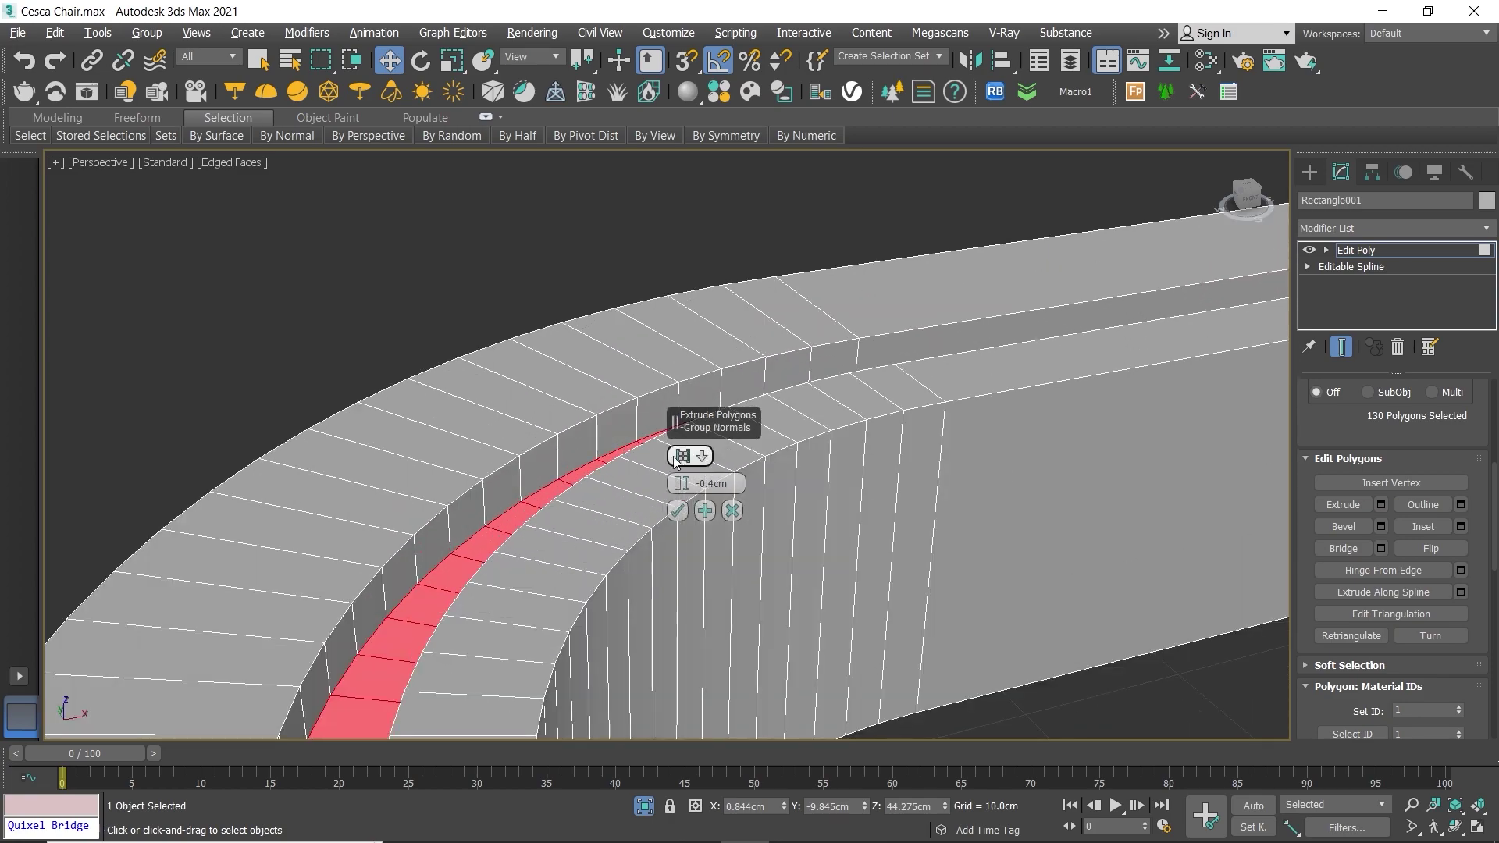
click(681, 456)
scroll(682, 456, down, 4)
mouse_move(682, 456)
alt+middle_down()
mouse_move(607, 458)
mouse_move(560, 409)
alt+middle_up()
scroll(561, 410, up, 2)
scroll(561, 410, up, 2)
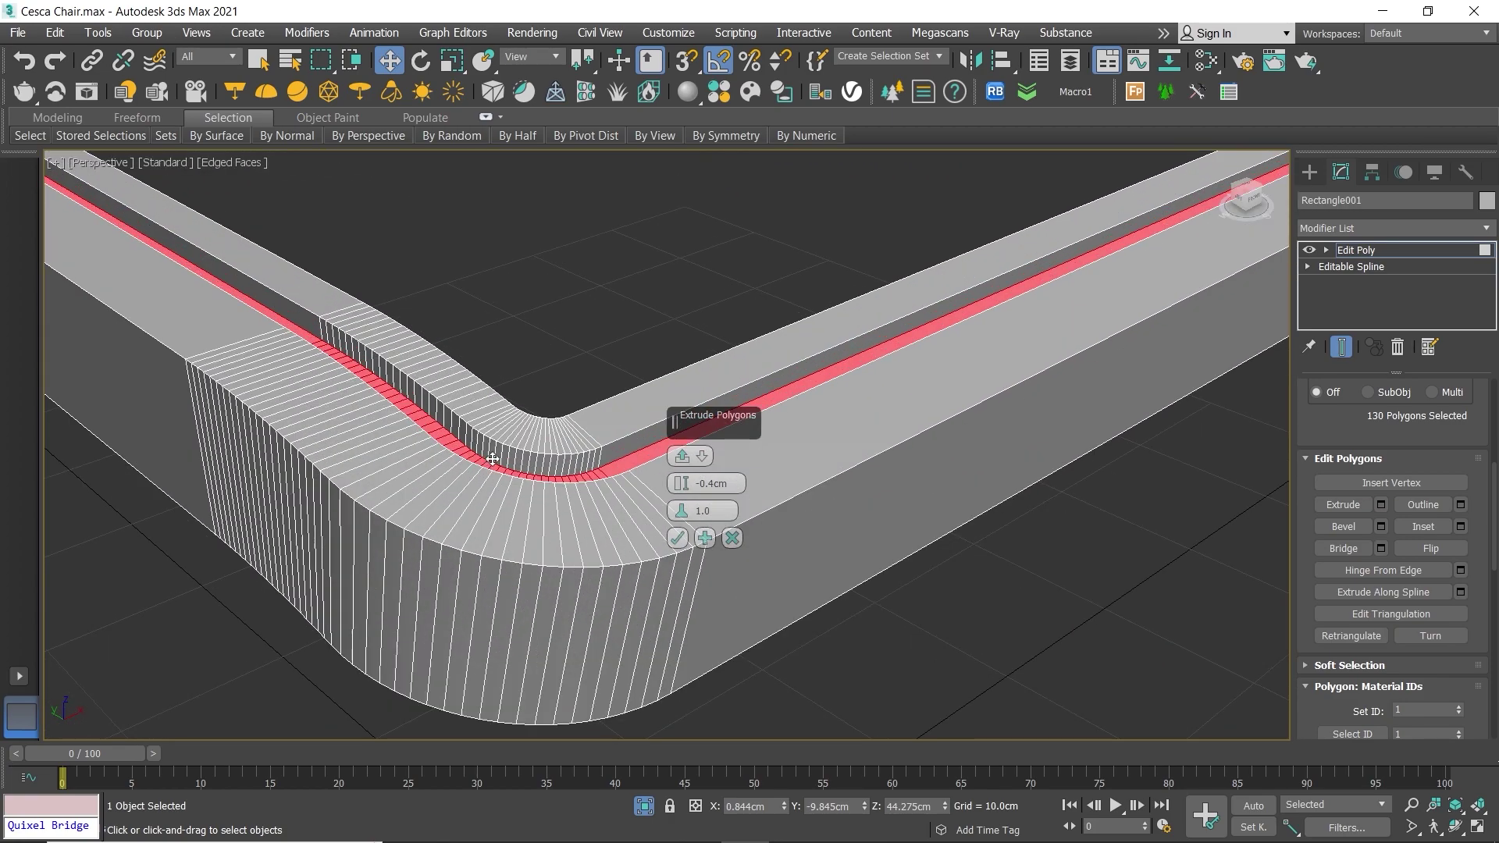
scroll(495, 452, up, 2)
scroll(459, 468, up, 2)
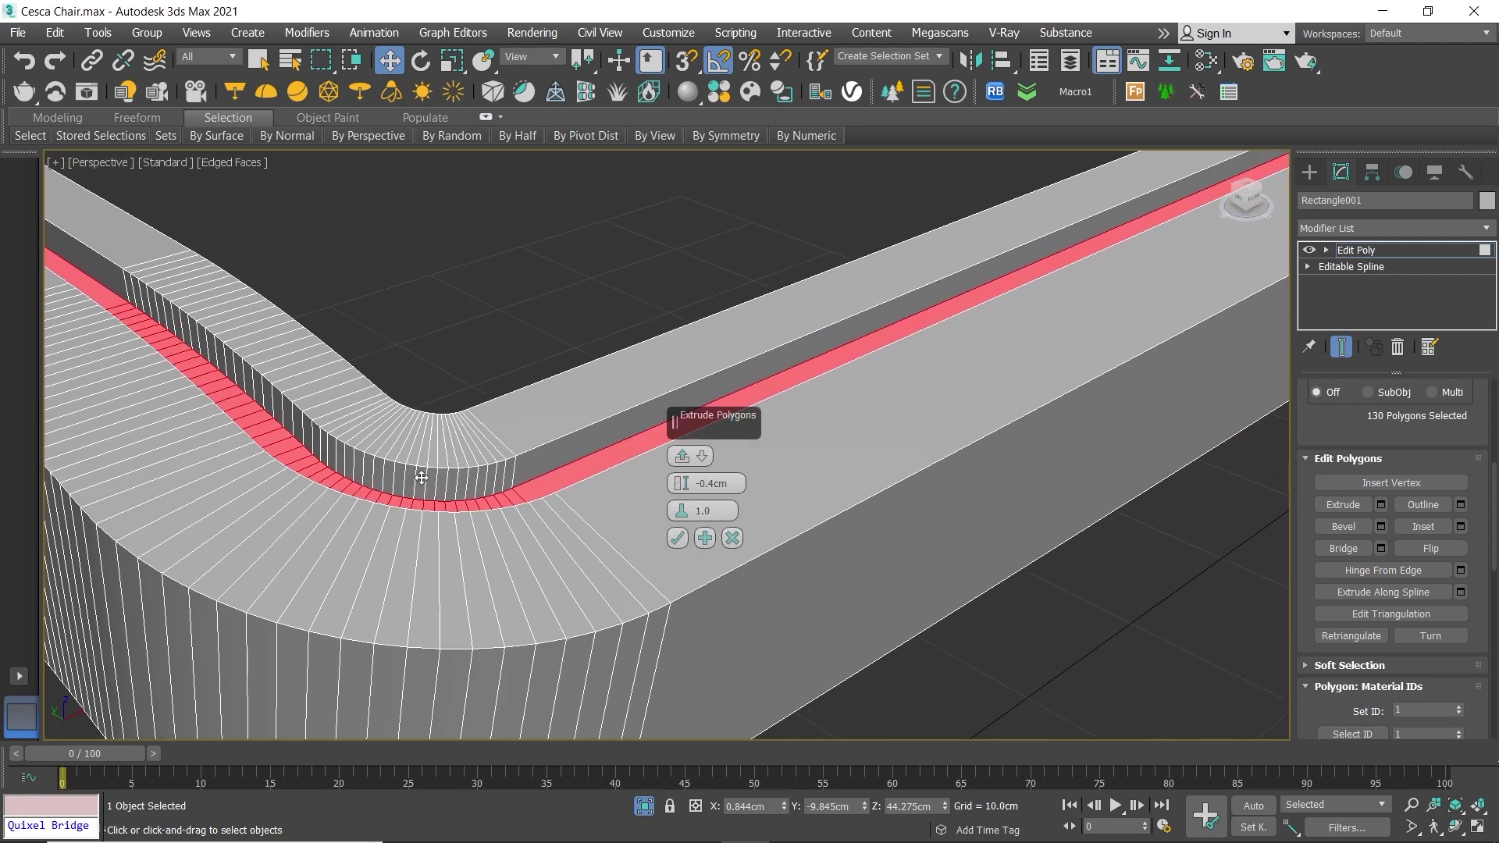
Step: Commit the -0.4 cm groove extrusion and clear the polygon selection
click(677, 538)
scroll(612, 391, down, 4)
middle_drag(422, 351, 508, 385)
scroll(588, 335, up, 2)
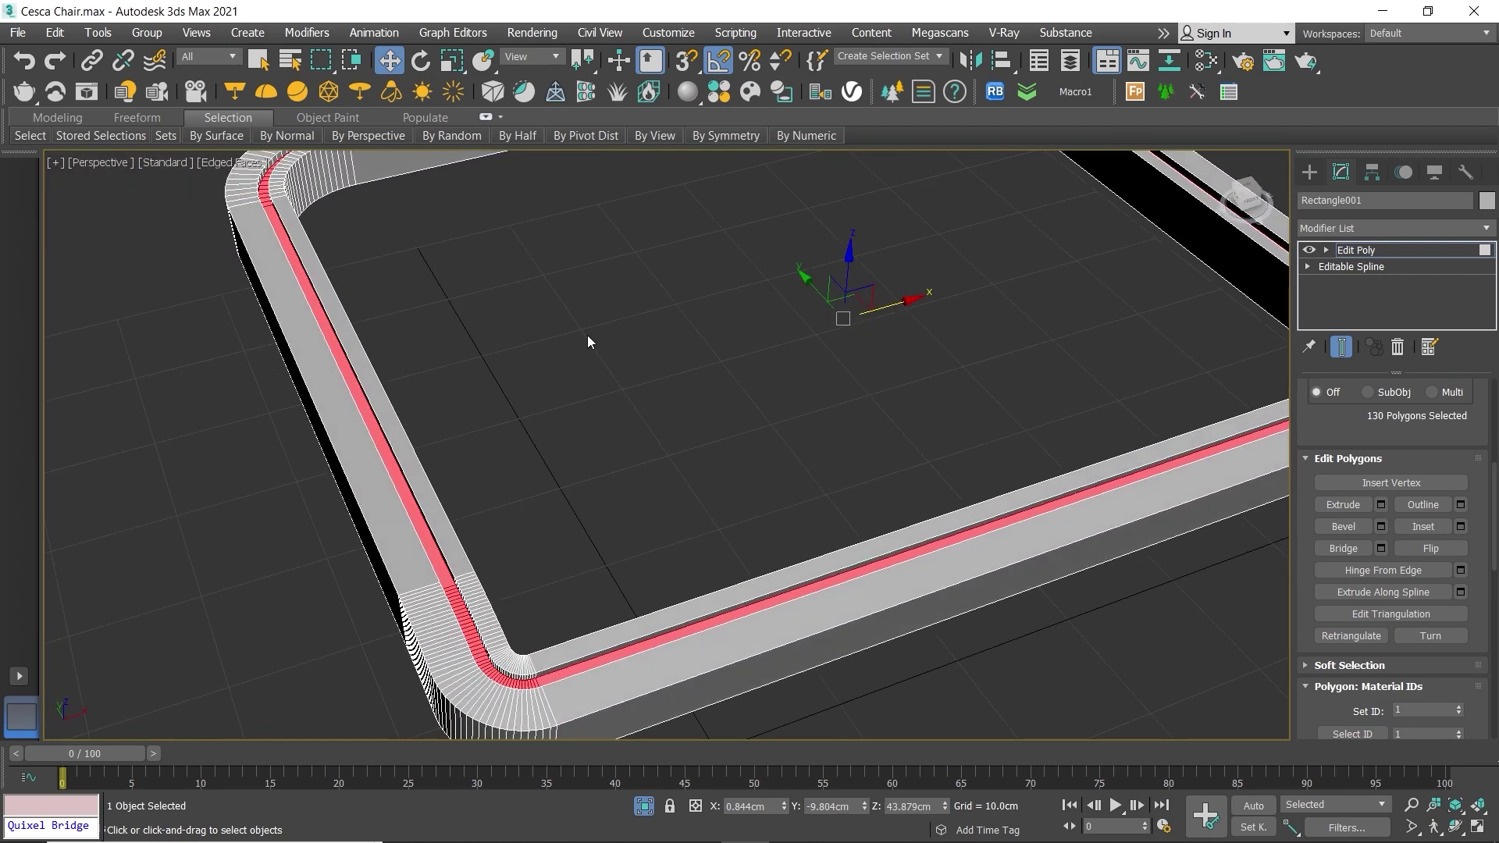
scroll(656, 421, up, 3)
click(656, 421)
scroll(466, 360, up, 4)
Step: Select the groove's edge loops around the seat frame
scroll(466, 359, up, 2)
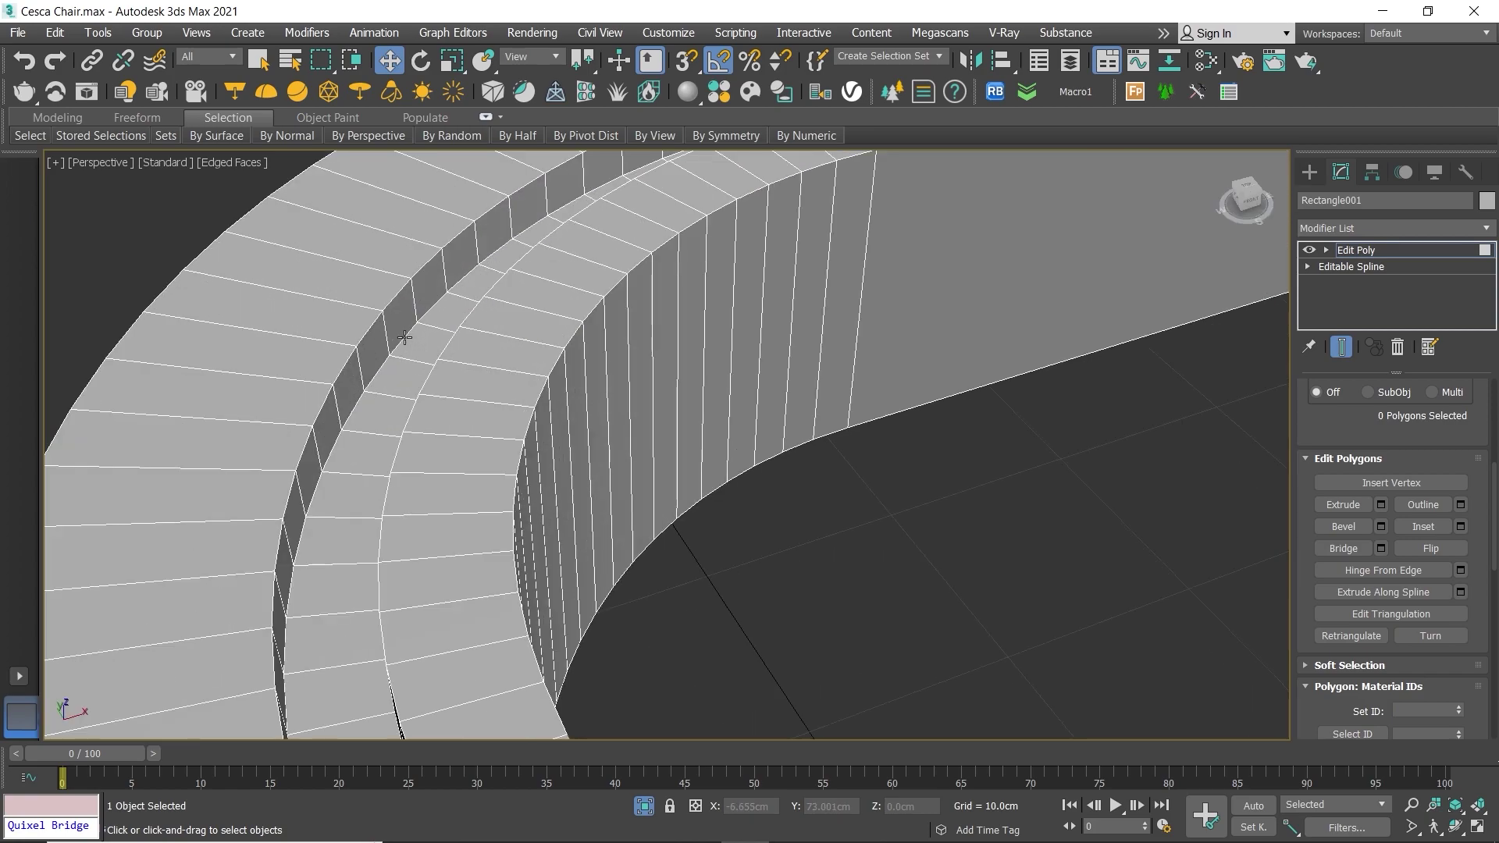
key(2)
double_click(396, 291)
scroll(406, 332, up, 2)
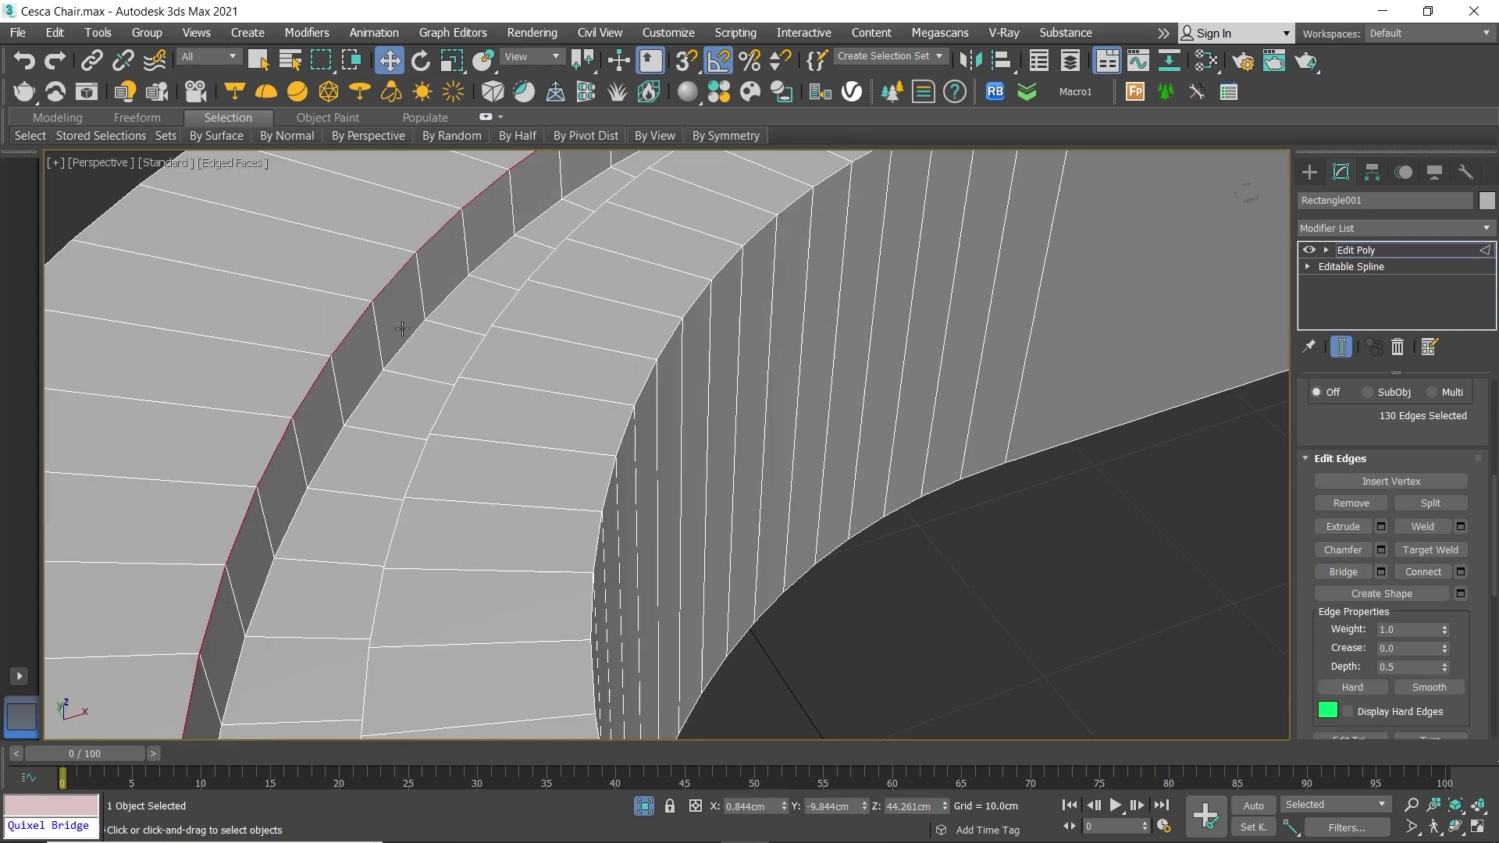
key(z)
alt+middle_drag(437, 507, 461, 495)
scroll(418, 471, up, 5)
scroll(495, 498, up, 3)
scroll(495, 497, up, 3)
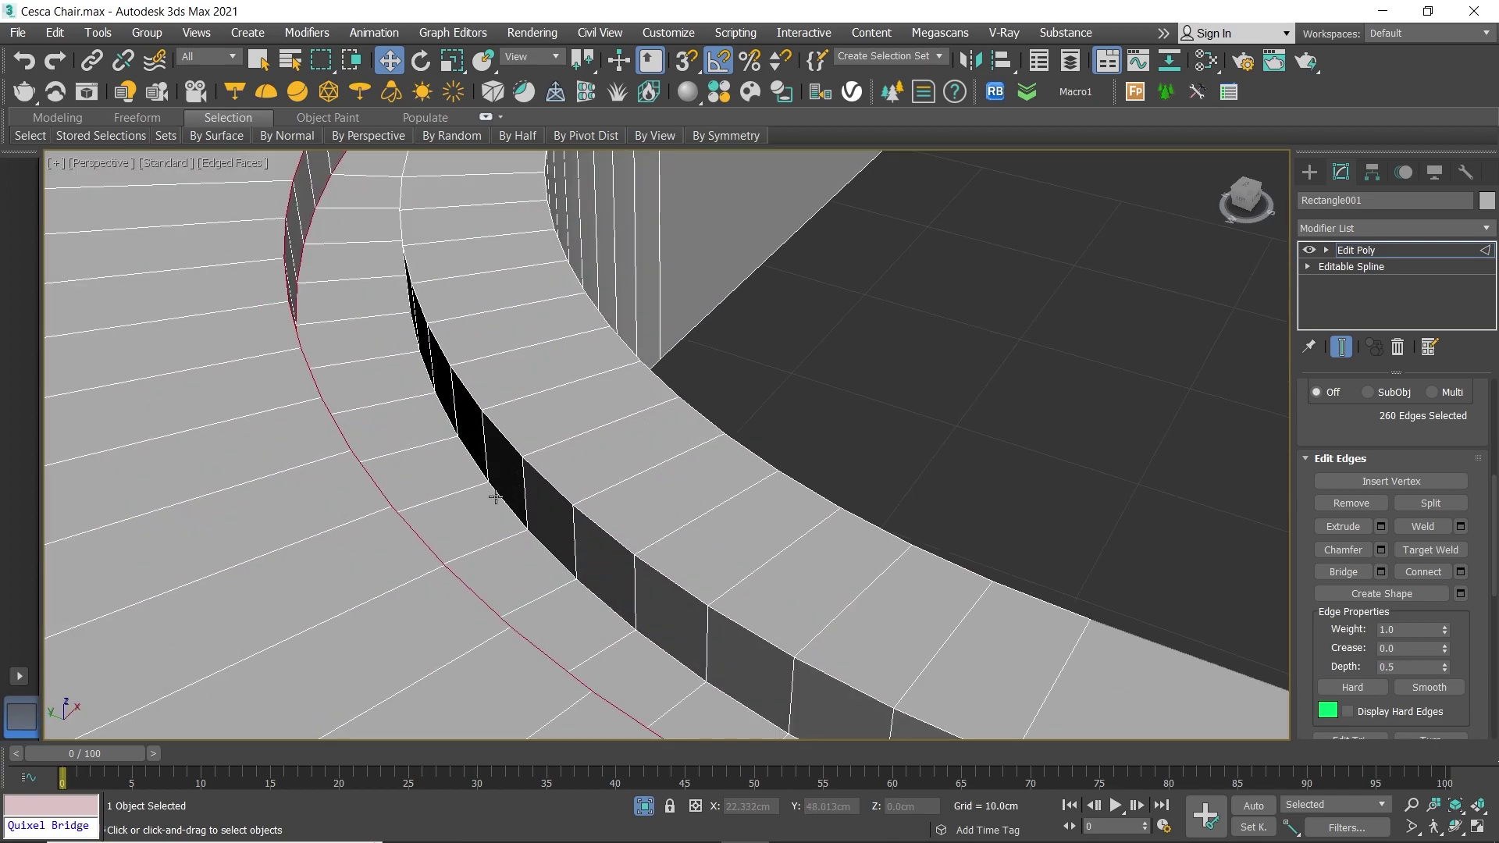
ctrl+double_click(499, 497)
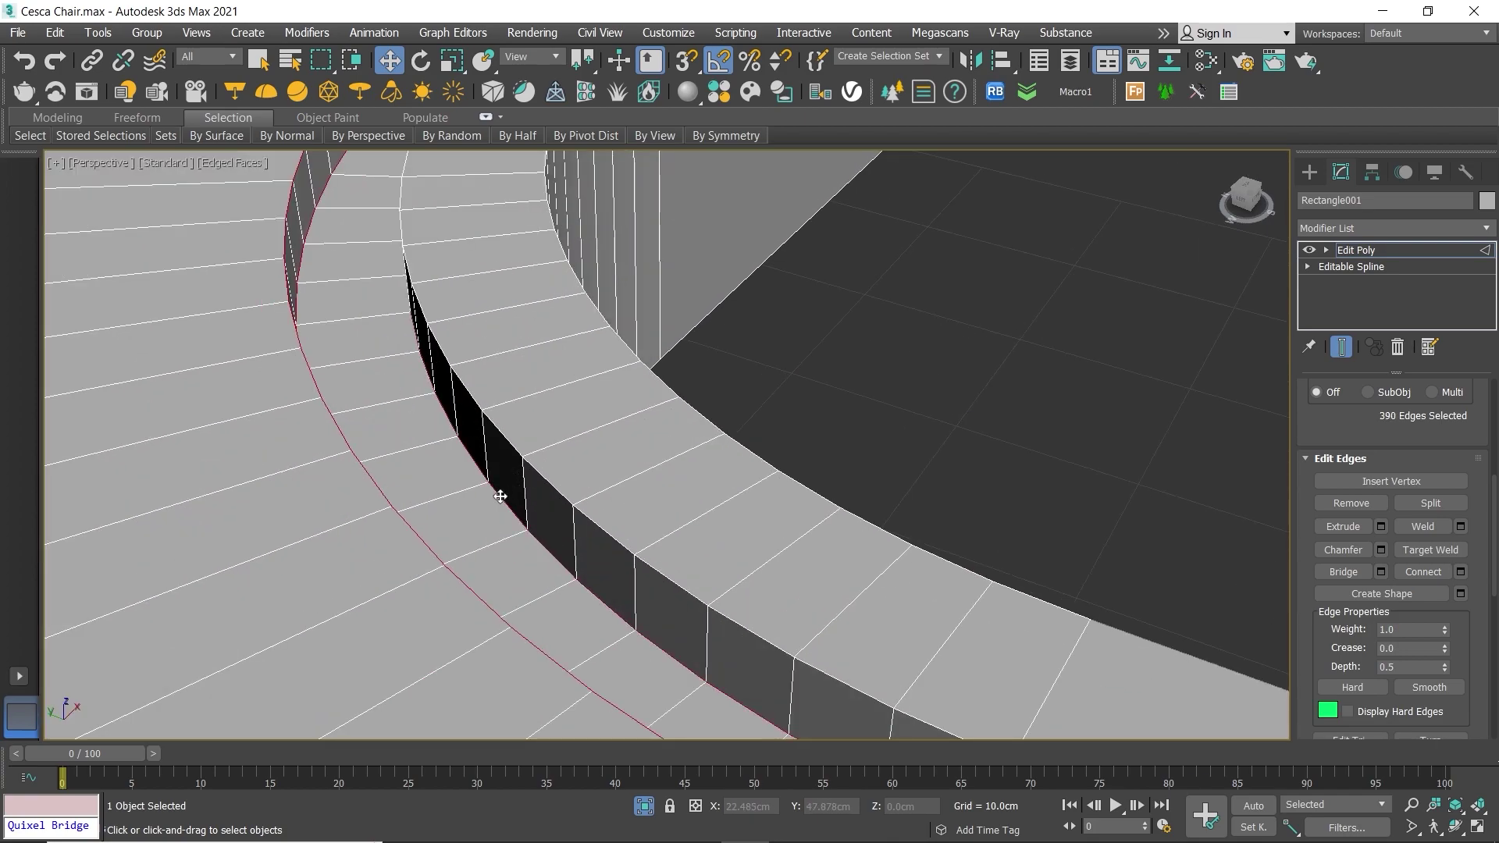
ctrl+double_click(513, 448)
scroll(512, 448, down, 5)
scroll(486, 468, up, 1)
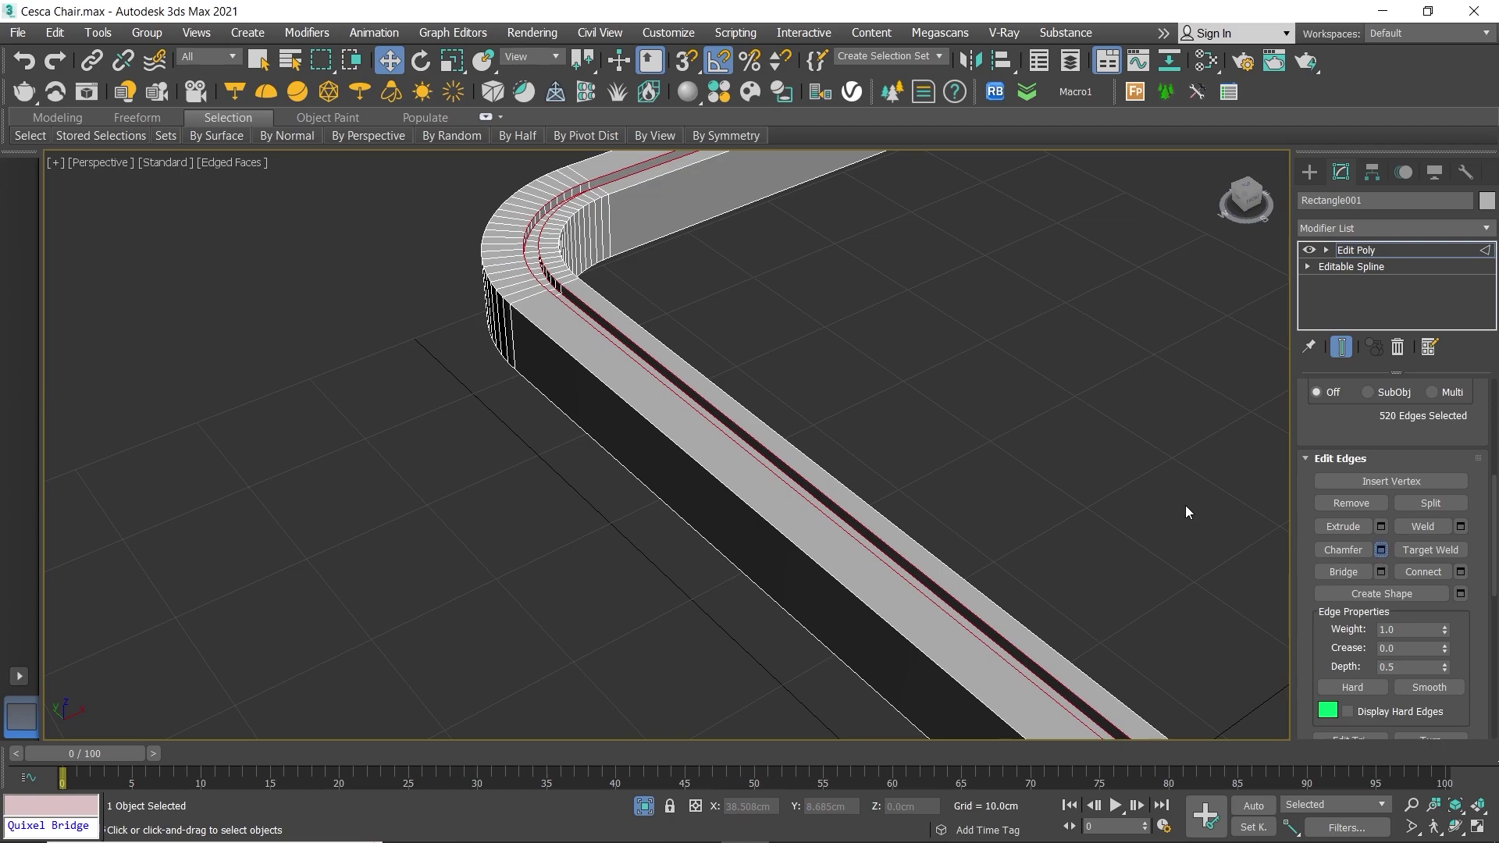
scroll(570, 250, up, 3)
alt+middle_drag(514, 338, 631, 455)
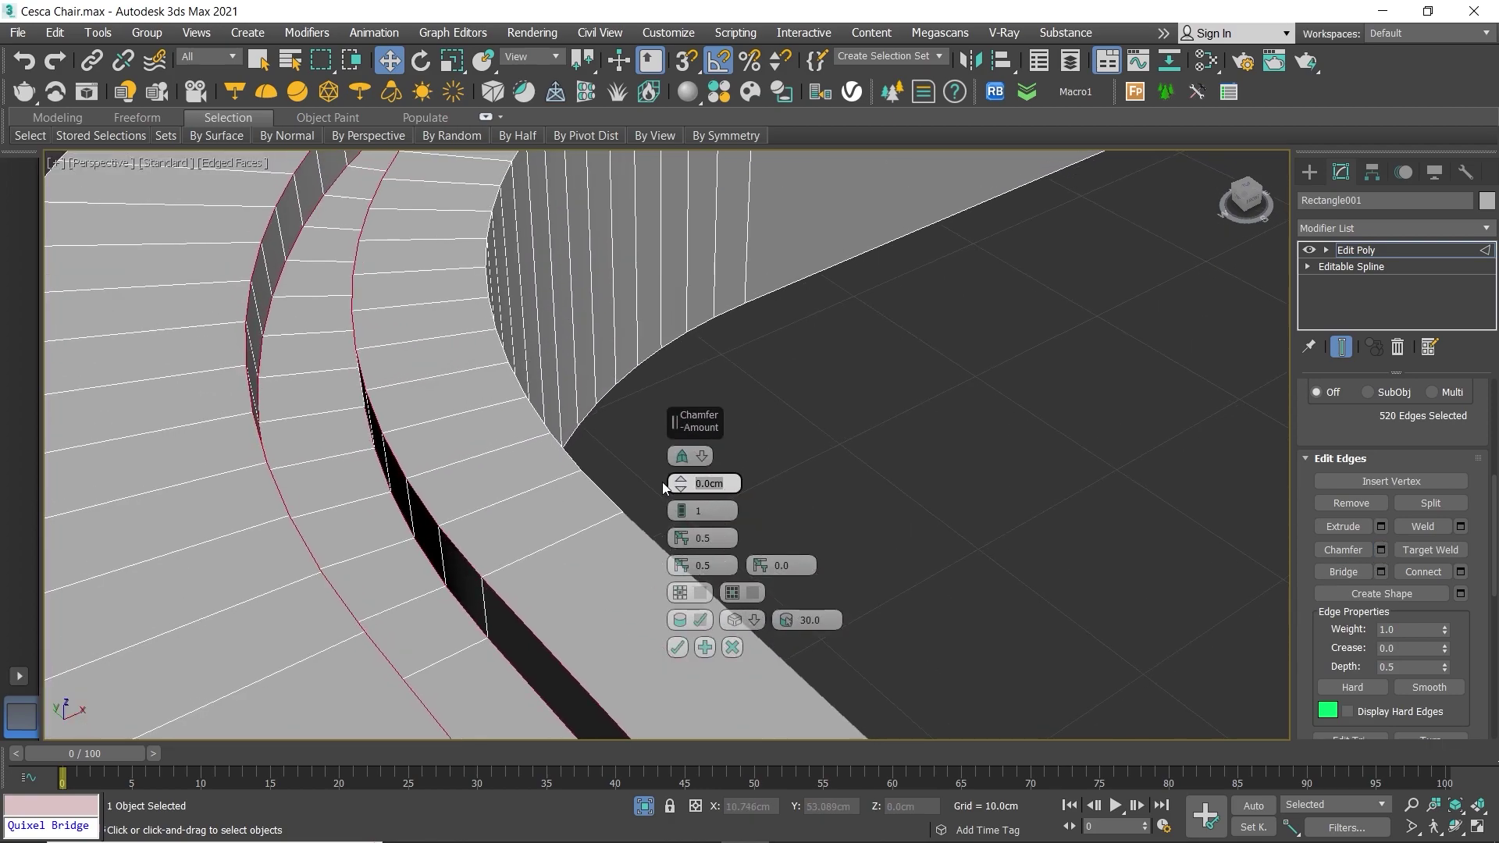
Step: Chamfer the groove edges by 0.1 cm with 3 segments
text(0.1)
key(Return)
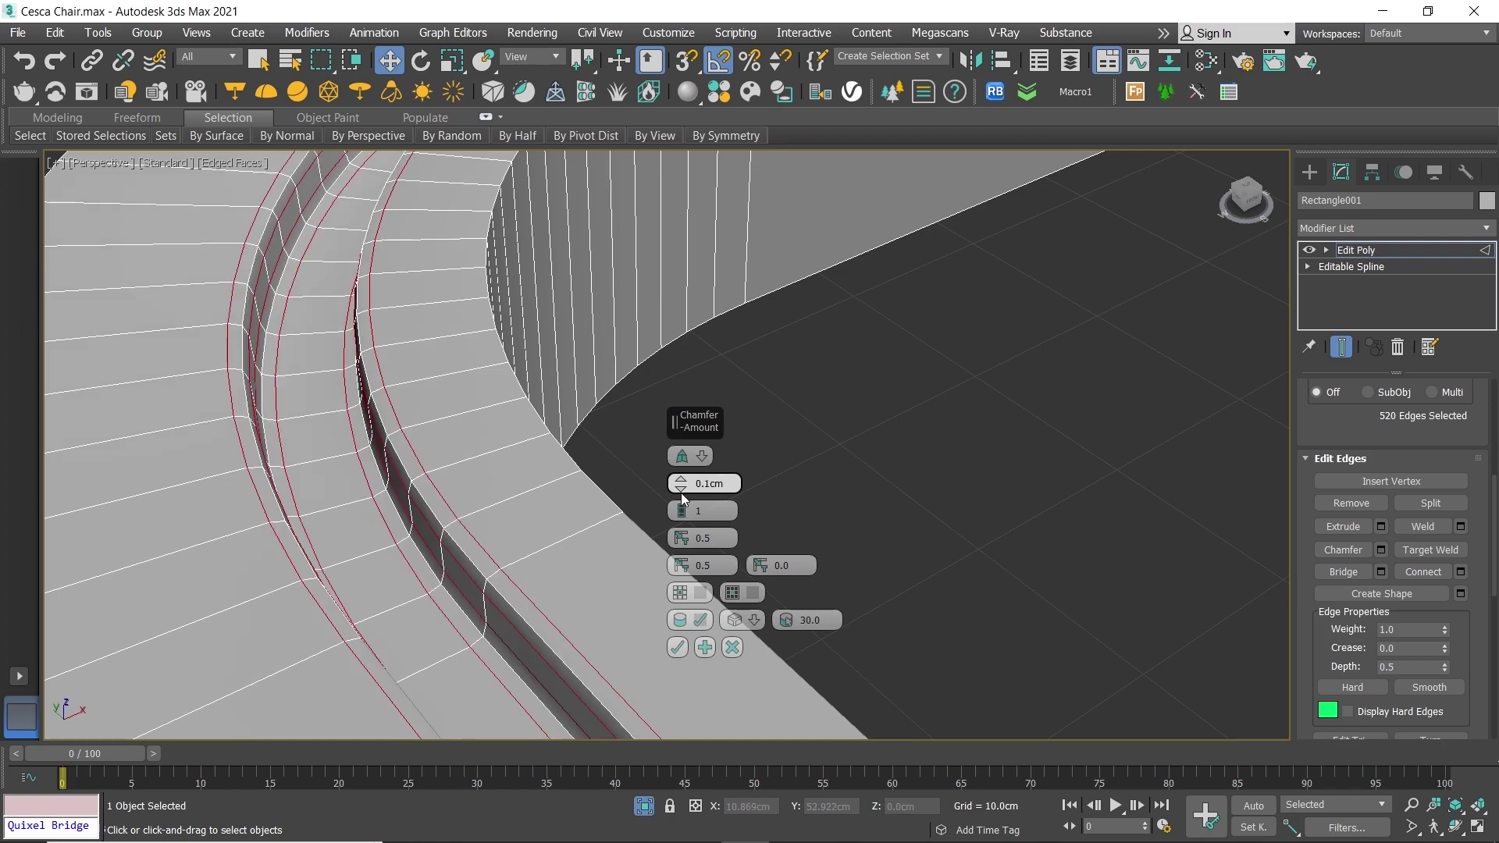
click(686, 505)
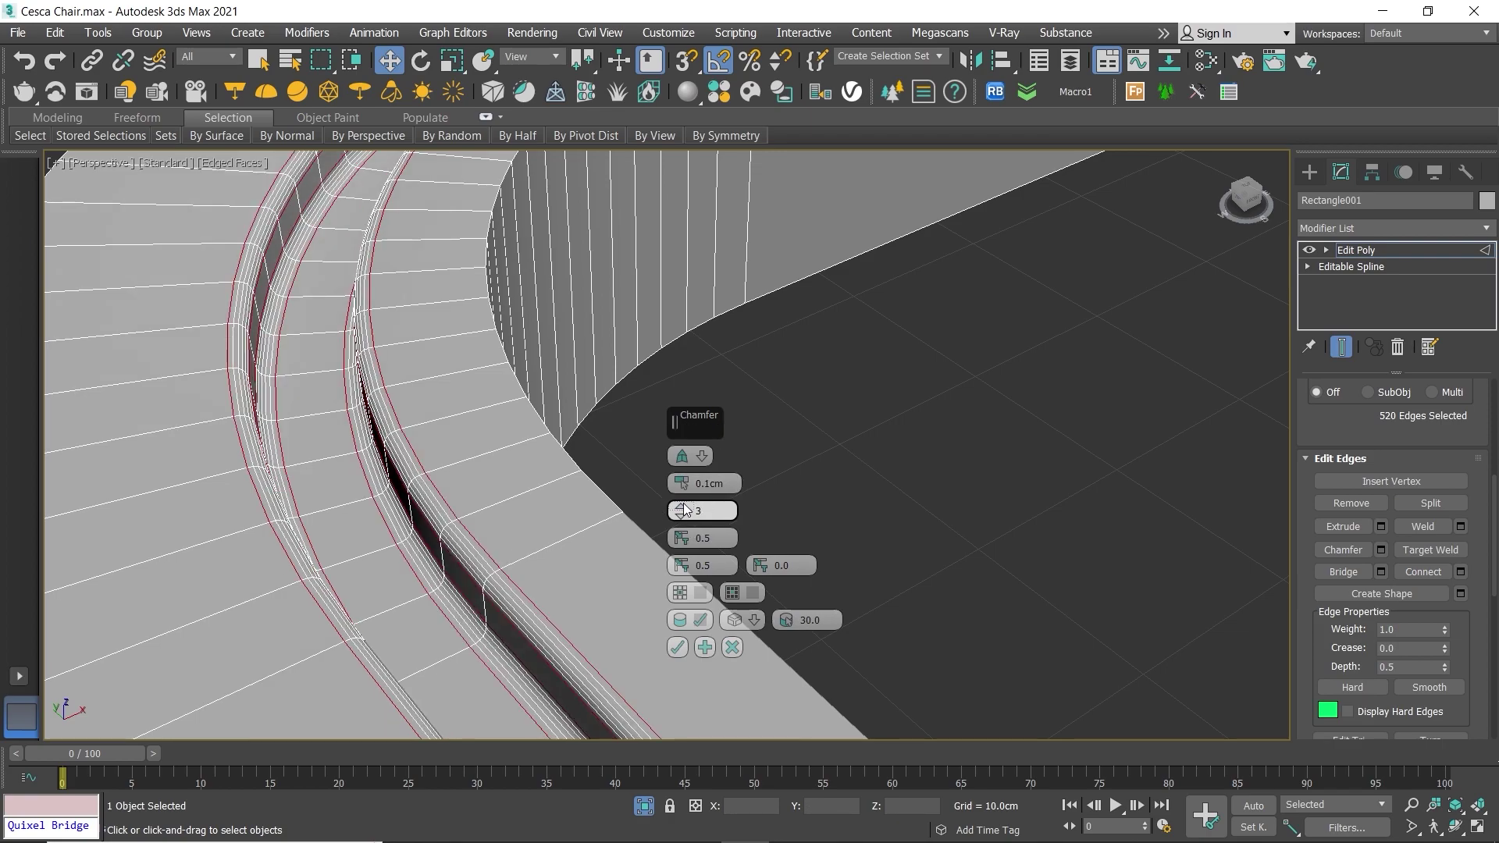
mouse_move(686, 505)
alt+middle_down()
mouse_move(375, 405)
mouse_move(325, 508)
alt+middle_up()
scroll(325, 509, up, 1)
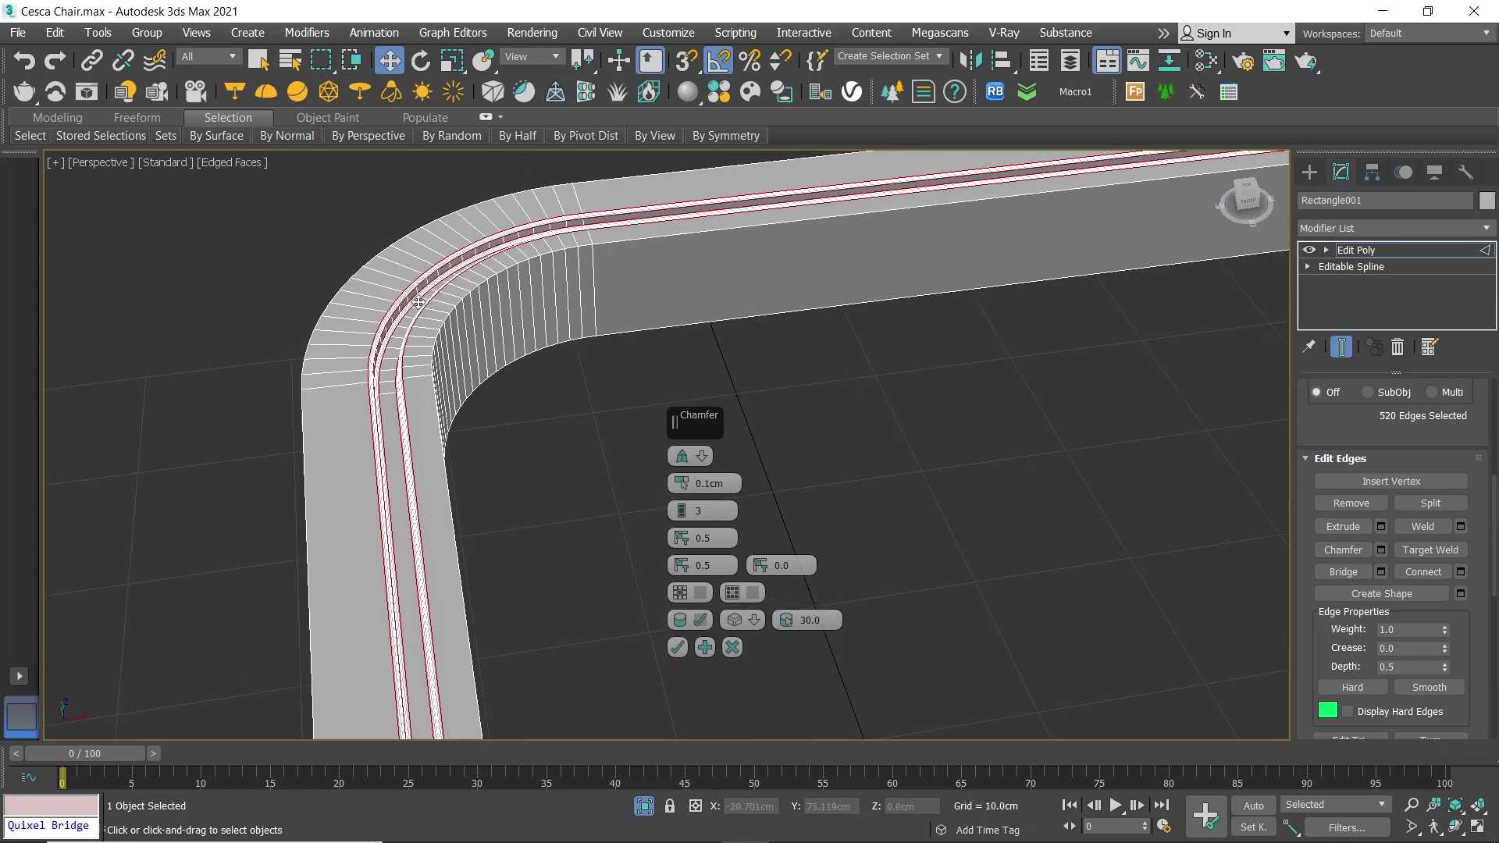
scroll(386, 260, up, 3)
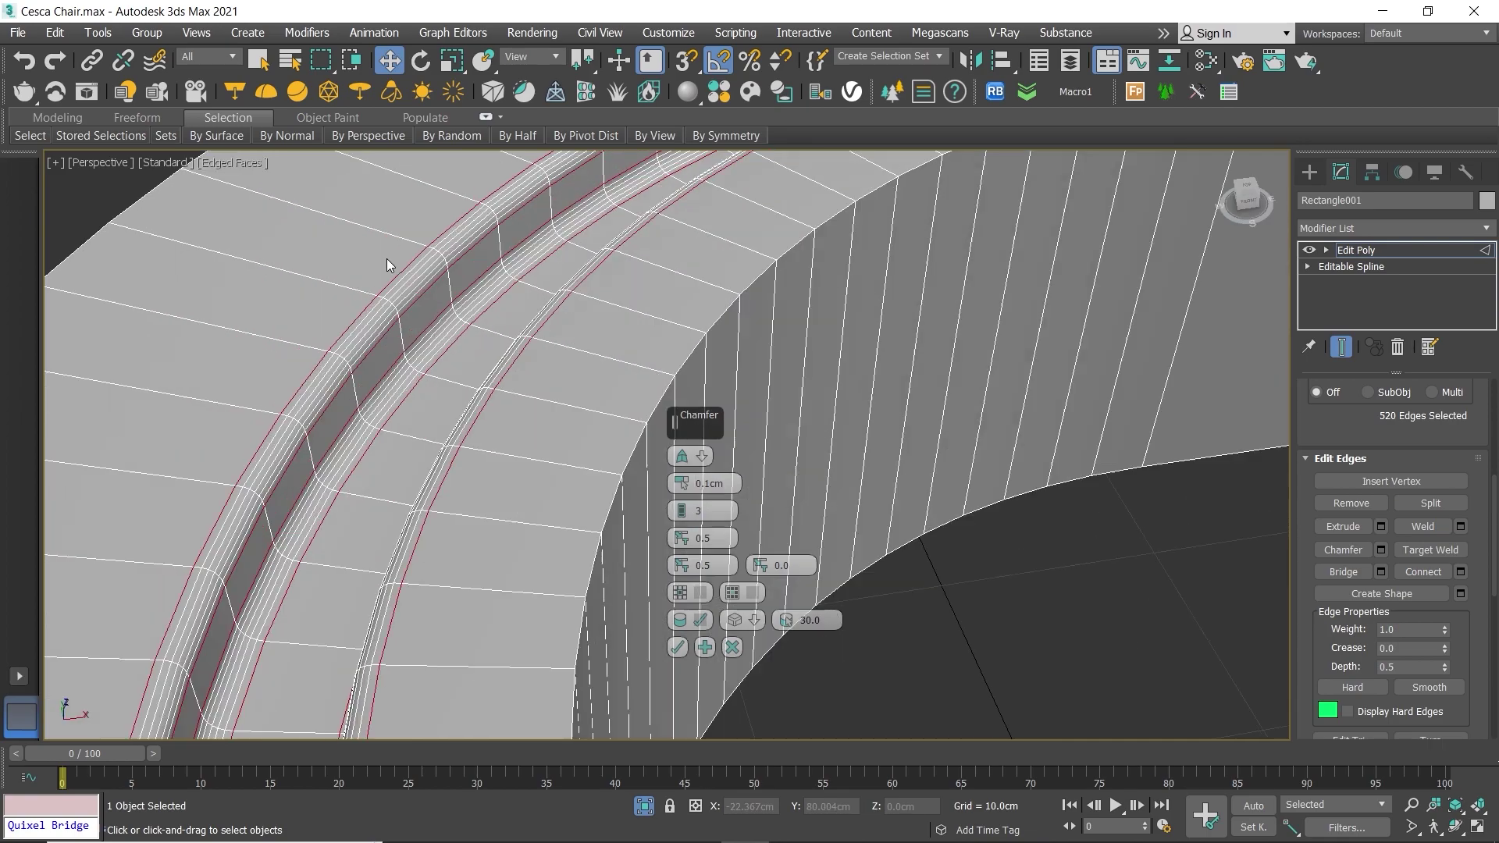
click(677, 647)
Step: Select four outer rim edge loops of the seat frame
double_click(640, 441)
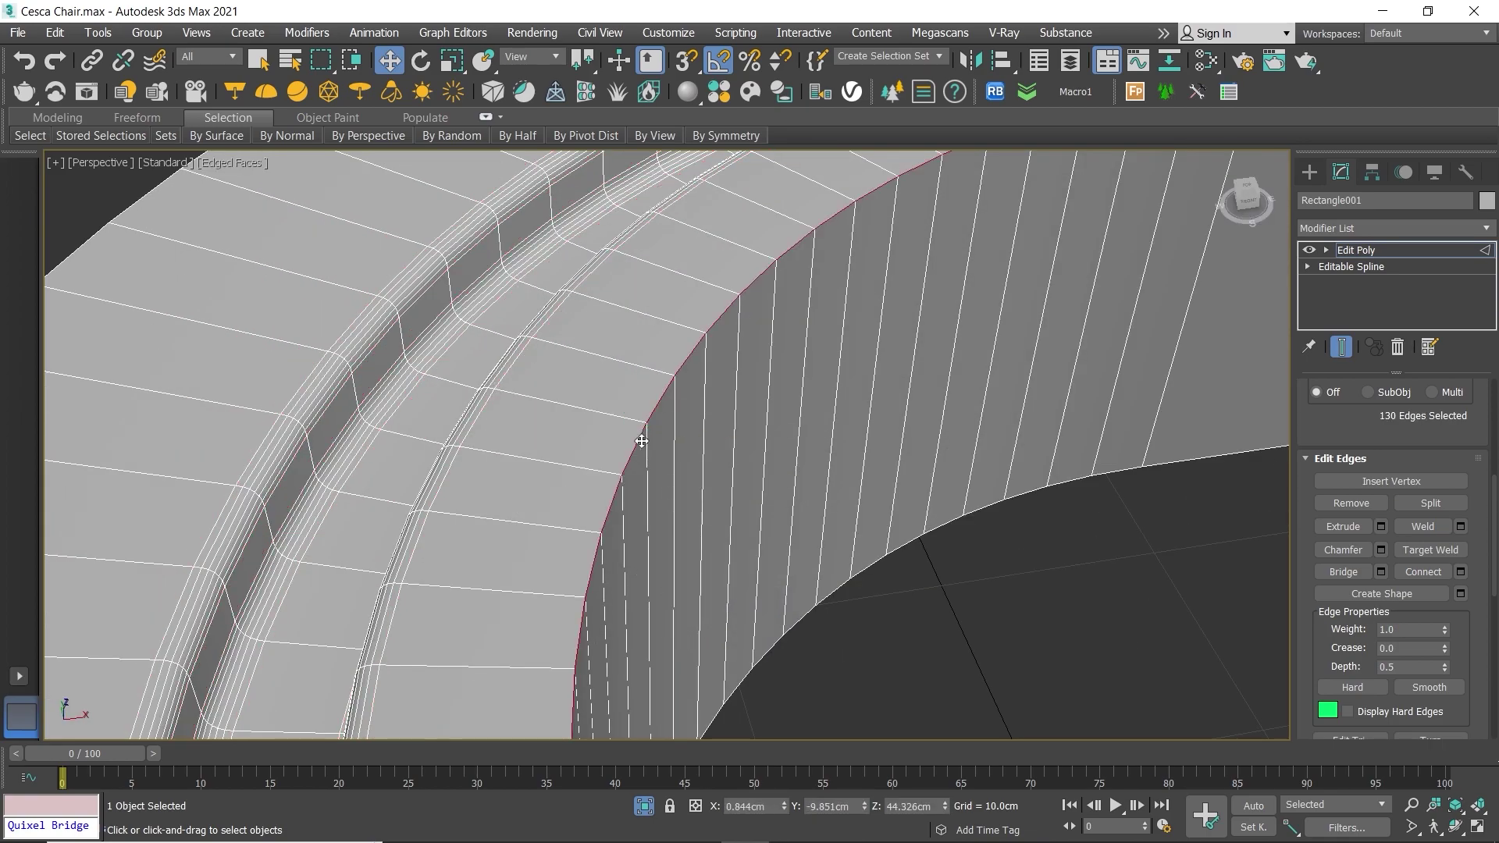
scroll(539, 362, down, 2)
scroll(492, 339, up, 1)
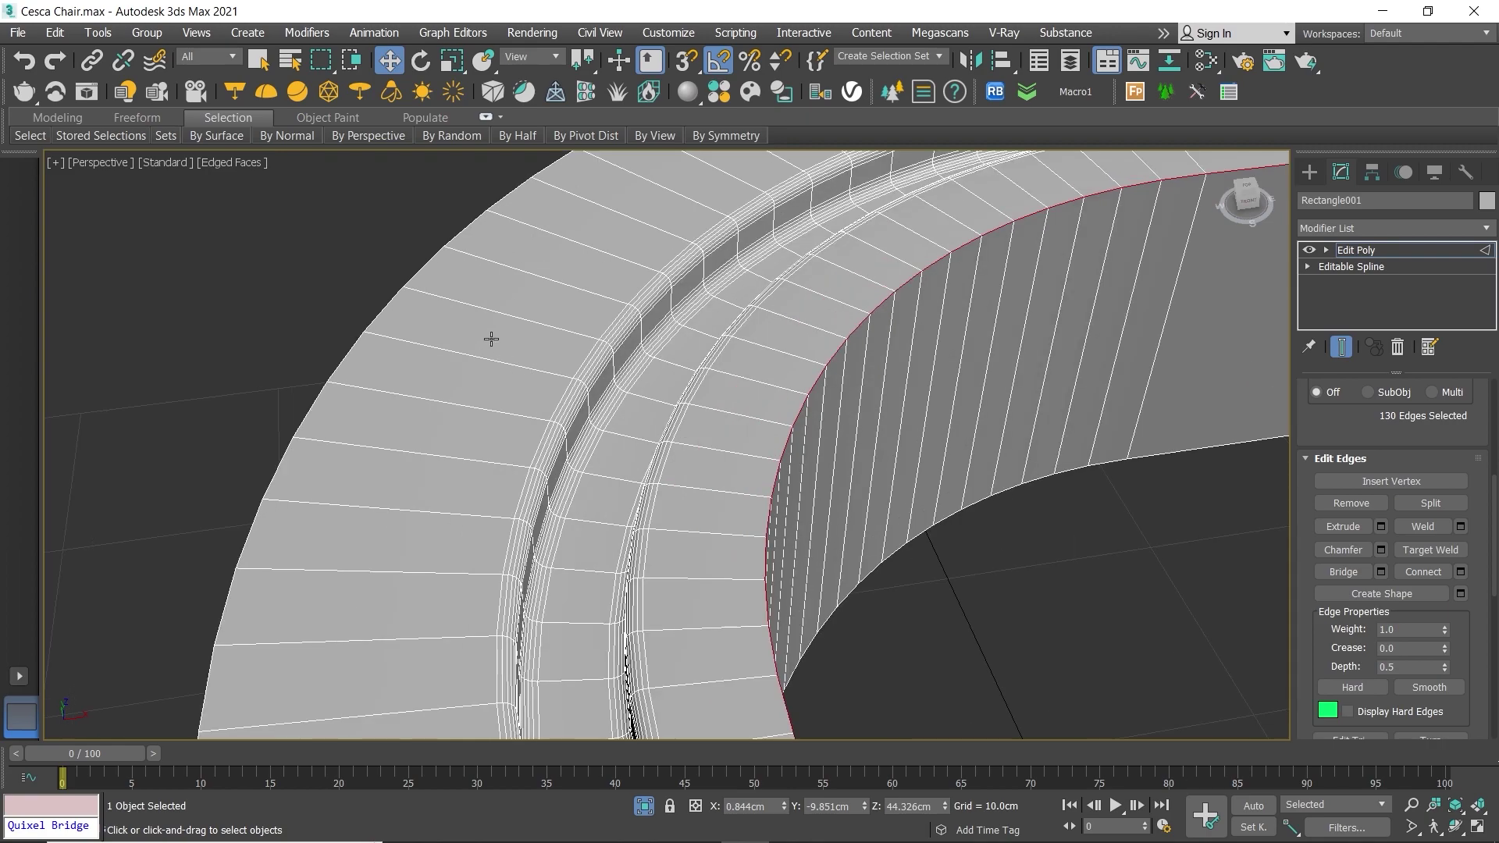
ctrl+double_click(389, 298)
scroll(392, 295, down, 3)
alt+middle_drag(392, 295, 676, 361)
scroll(752, 423, up, 4)
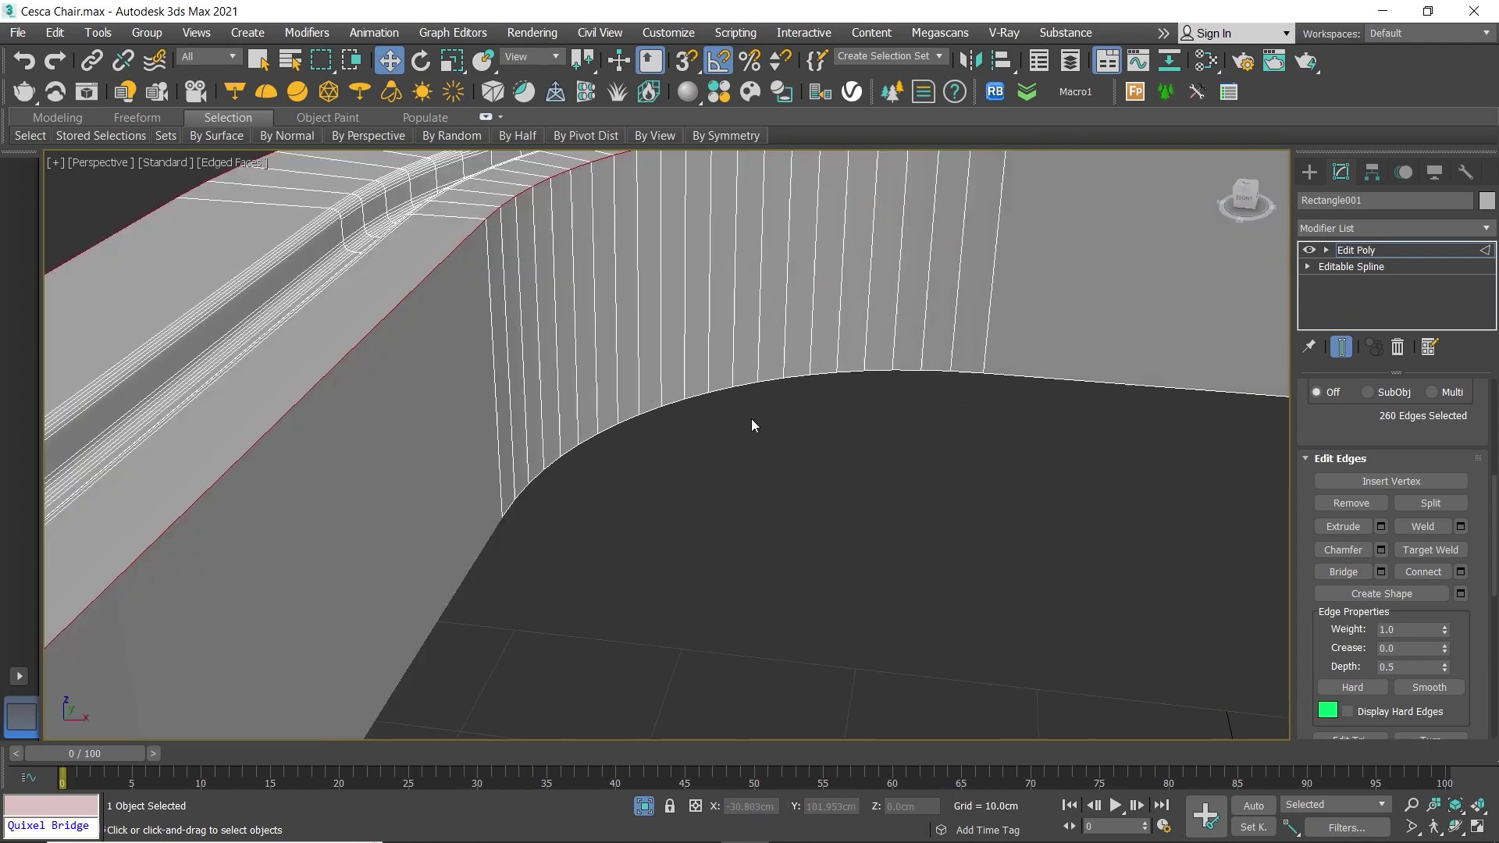
ctrl+double_click(722, 389)
scroll(723, 389, down, 3)
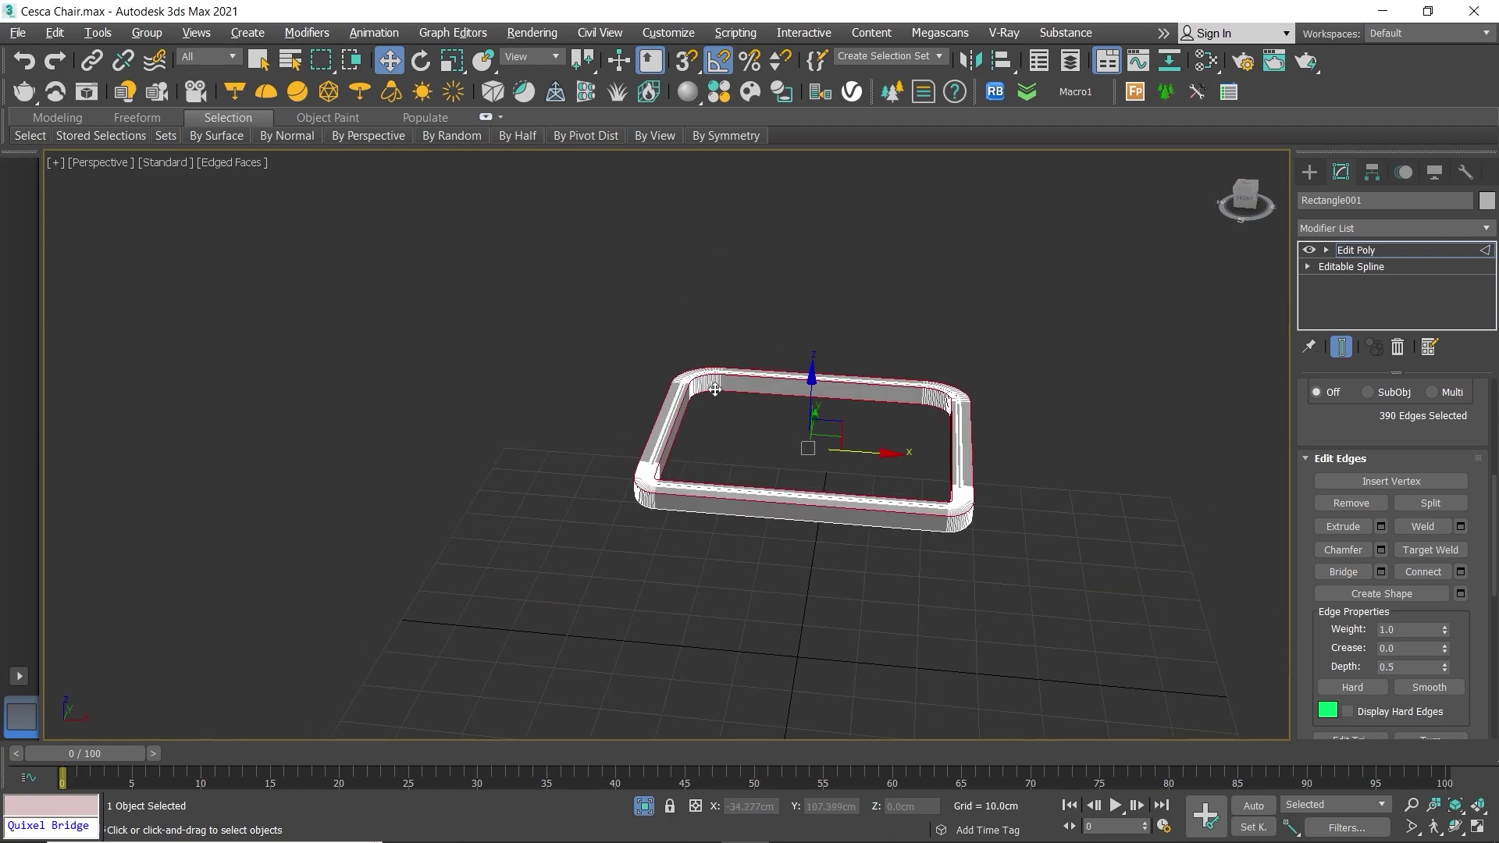
mouse_move(722, 388)
alt+middle_down()
mouse_move(691, 433)
mouse_move(677, 387)
alt+middle_up()
scroll(691, 433, up, 3)
scroll(620, 322, up, 3)
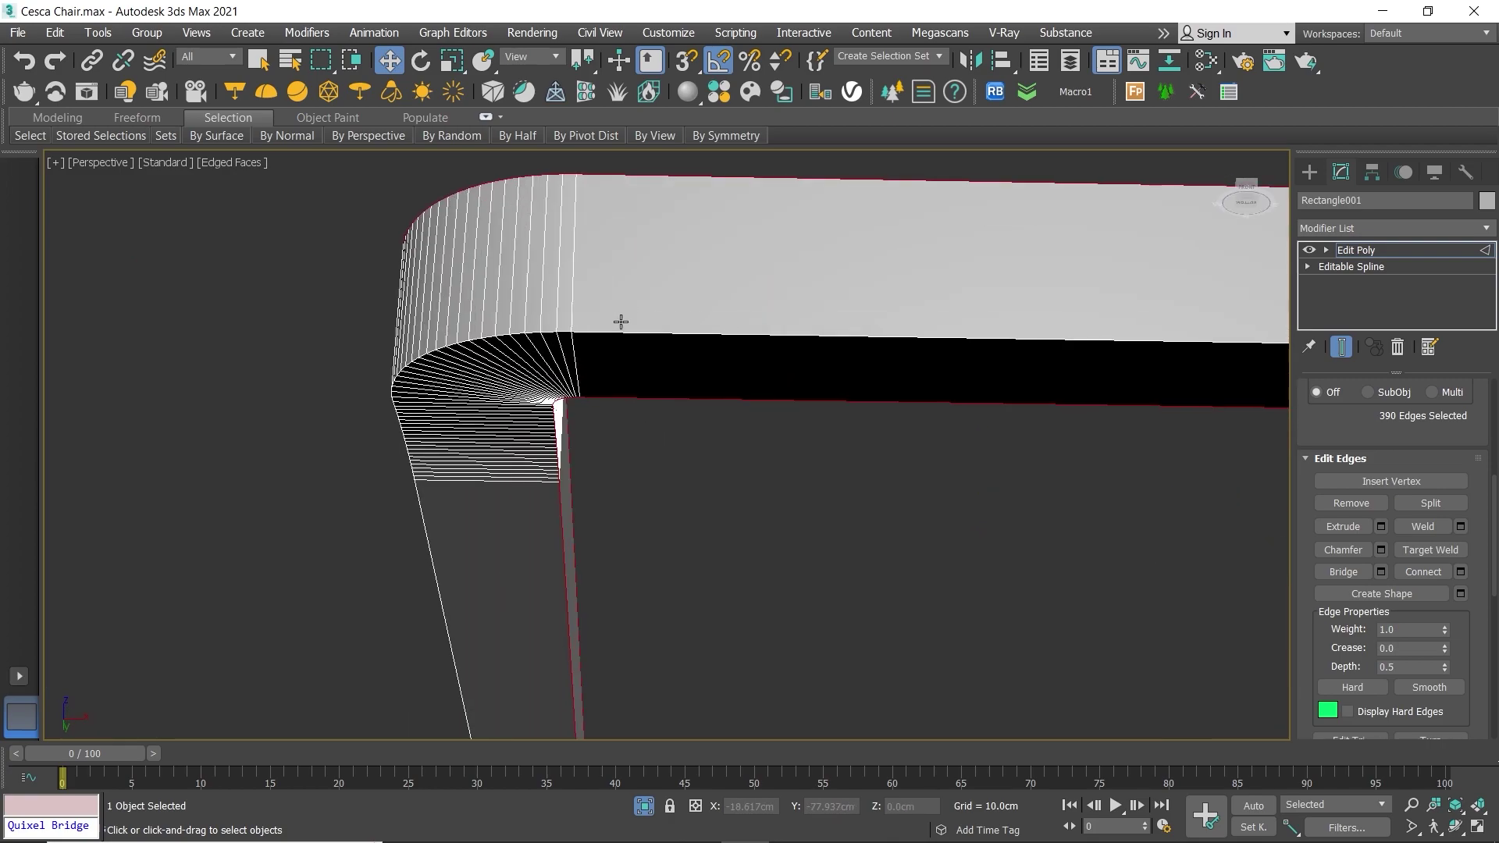
ctrl+double_click(615, 332)
scroll(615, 332, down, 3)
alt+middle_drag(616, 332, 596, 435)
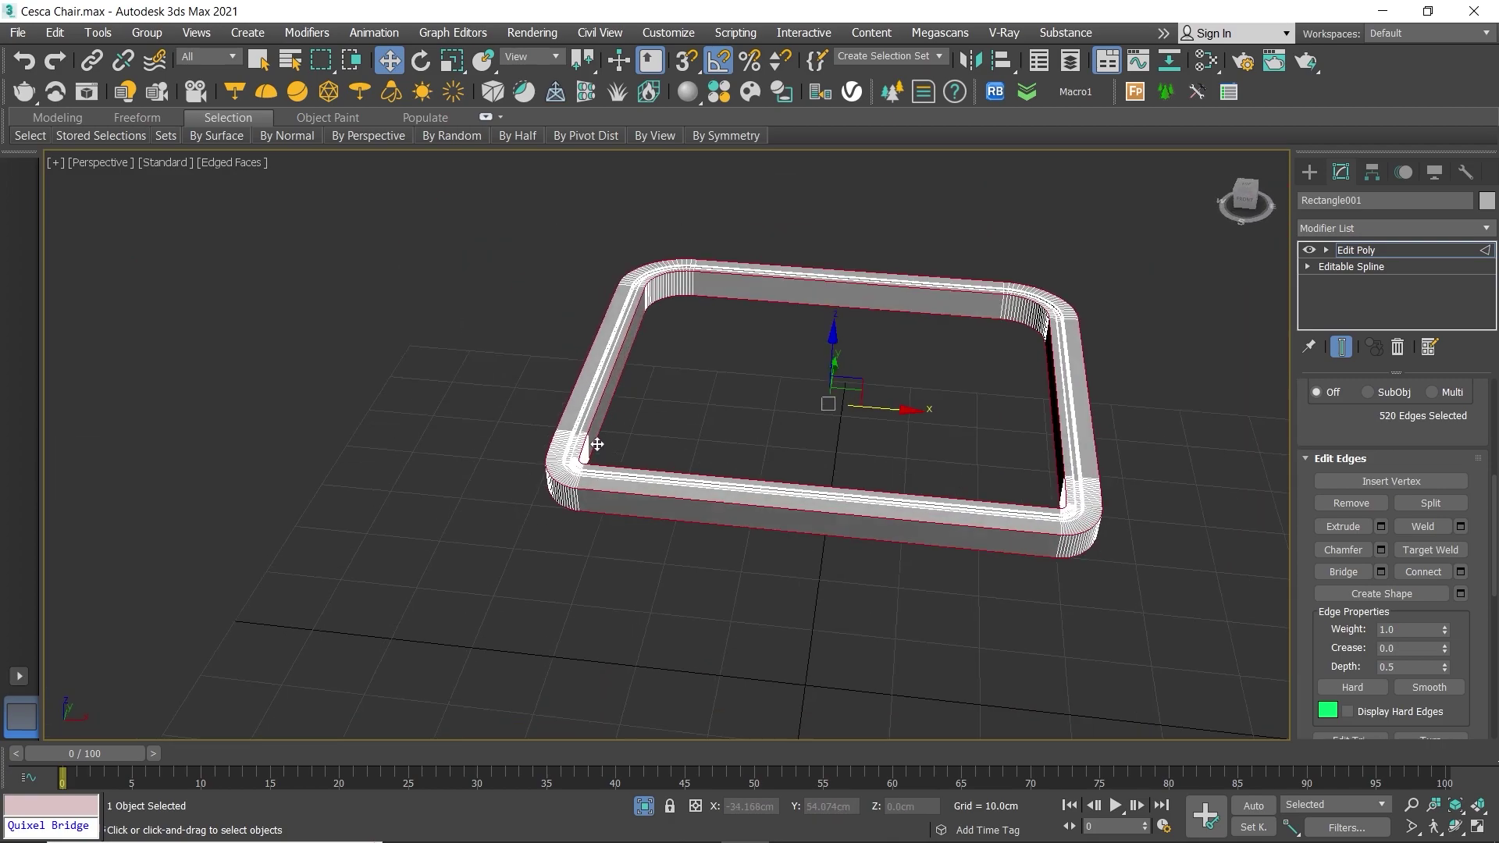
scroll(669, 274, up, 3)
alt+middle_drag(669, 274, 714, 307)
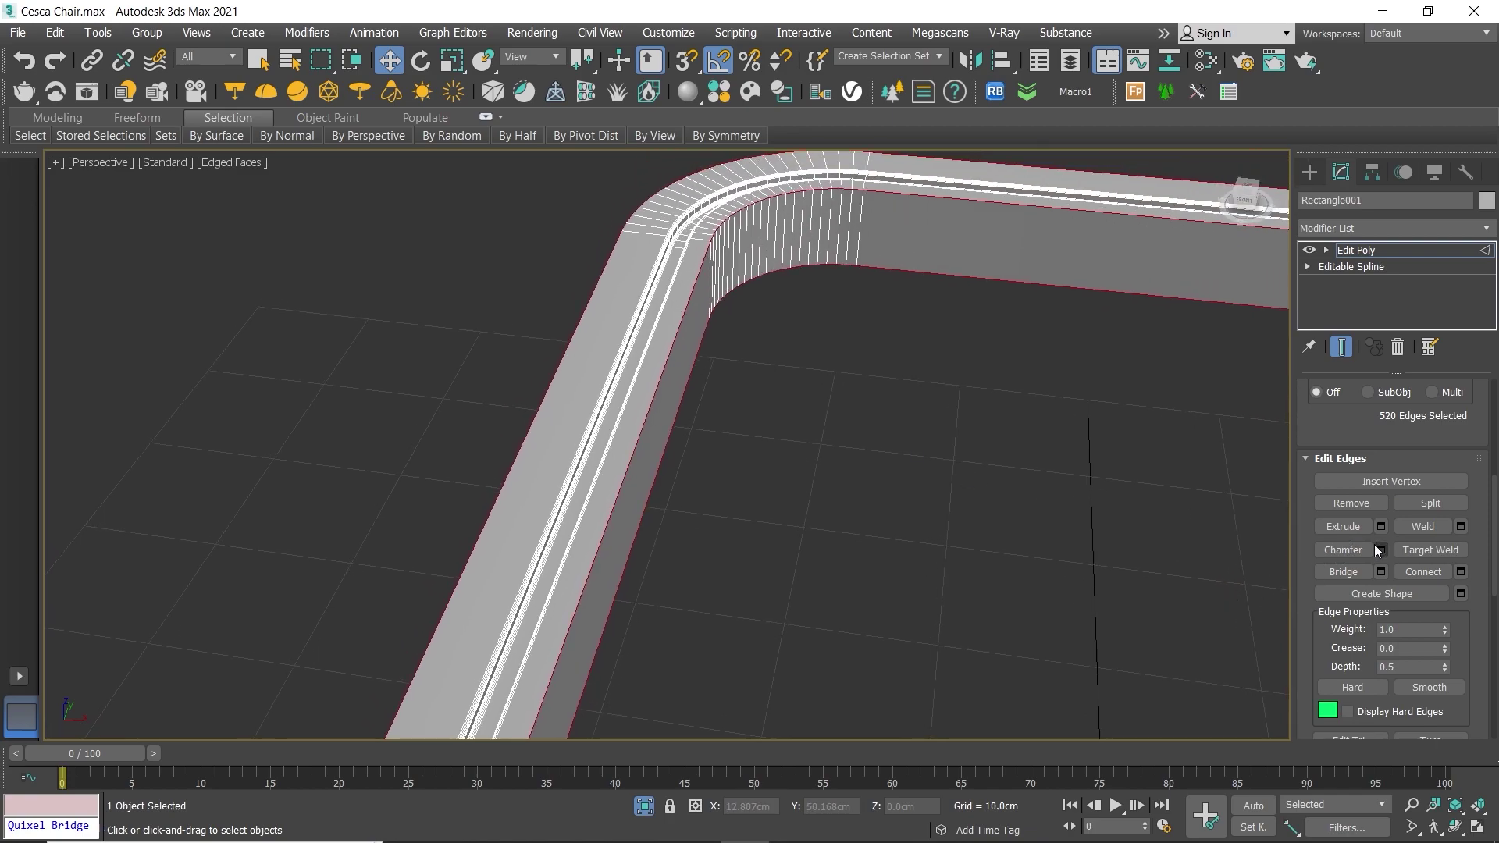
Step: Chamfer the rim edges by 0.3 cm with 4 segments
shift+click(1343, 551)
alt+middle_drag(717, 431, 695, 369)
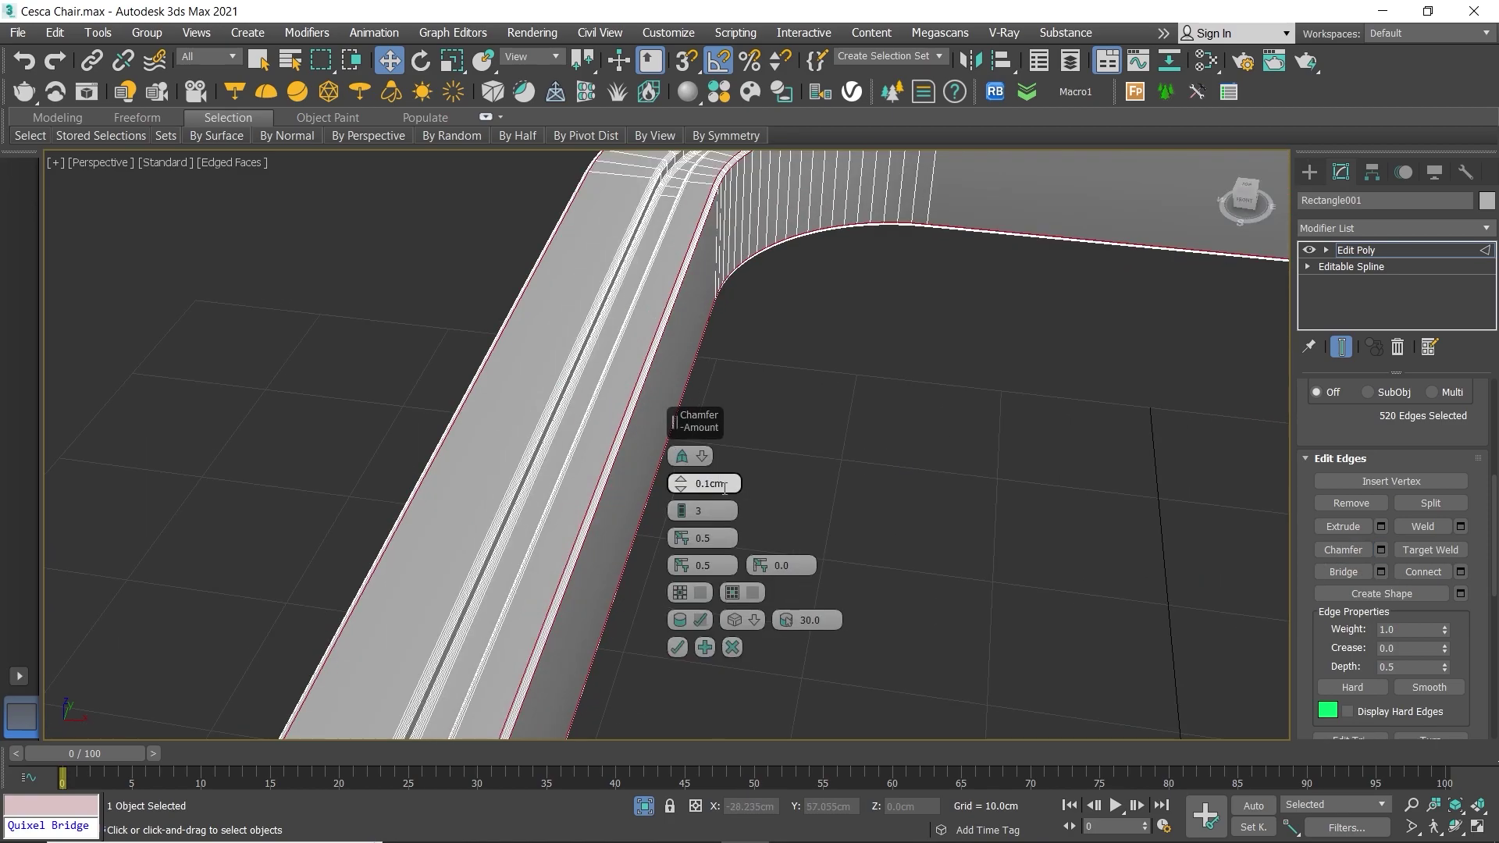
text(0.3)
key(Return)
alt+middle_drag(562, 357, 622, 284)
scroll(616, 297, up, 3)
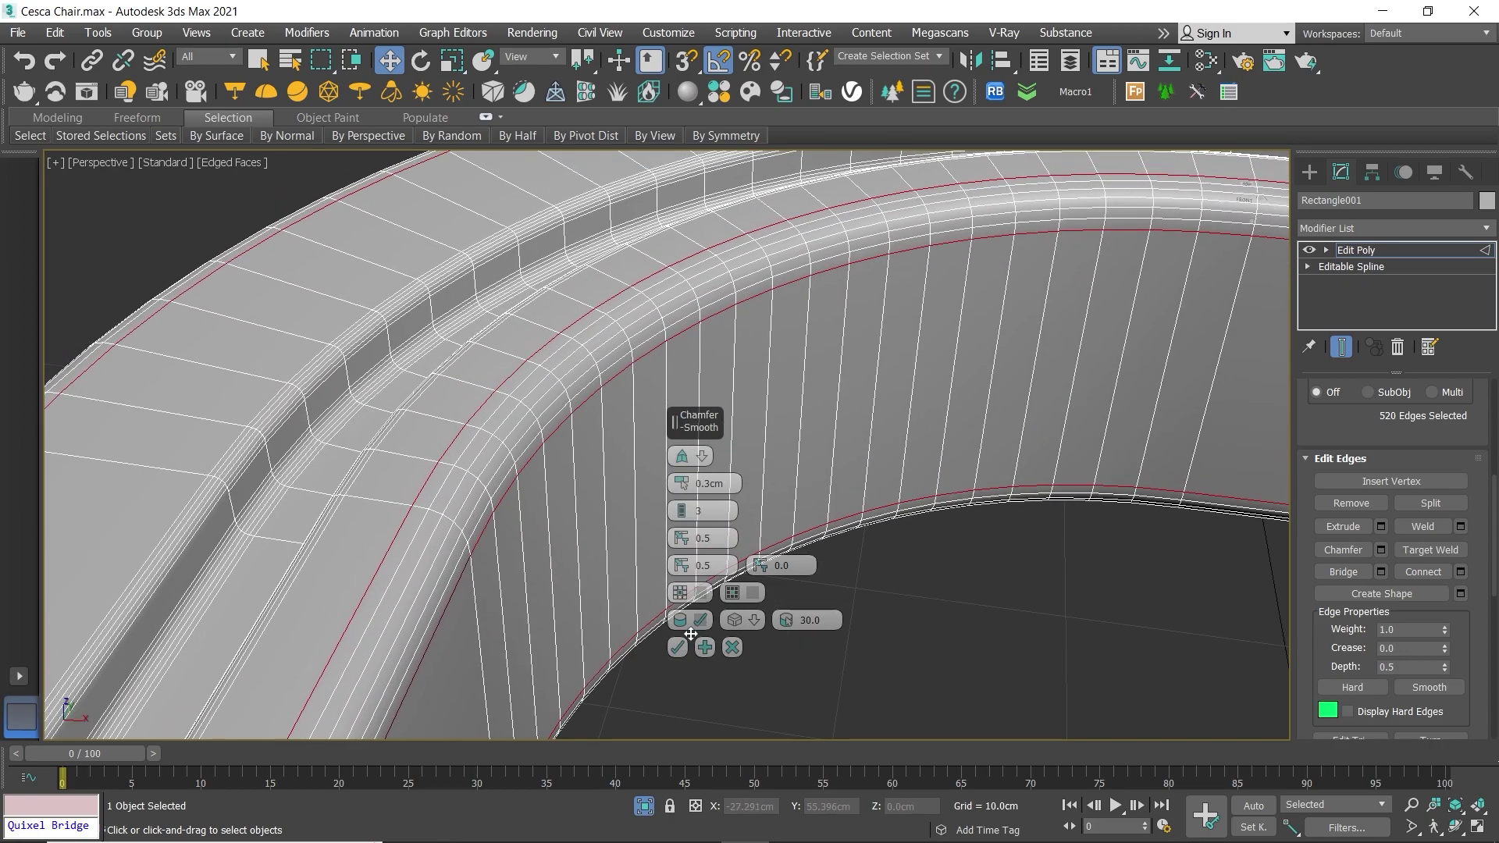
drag(684, 512, 684, 506)
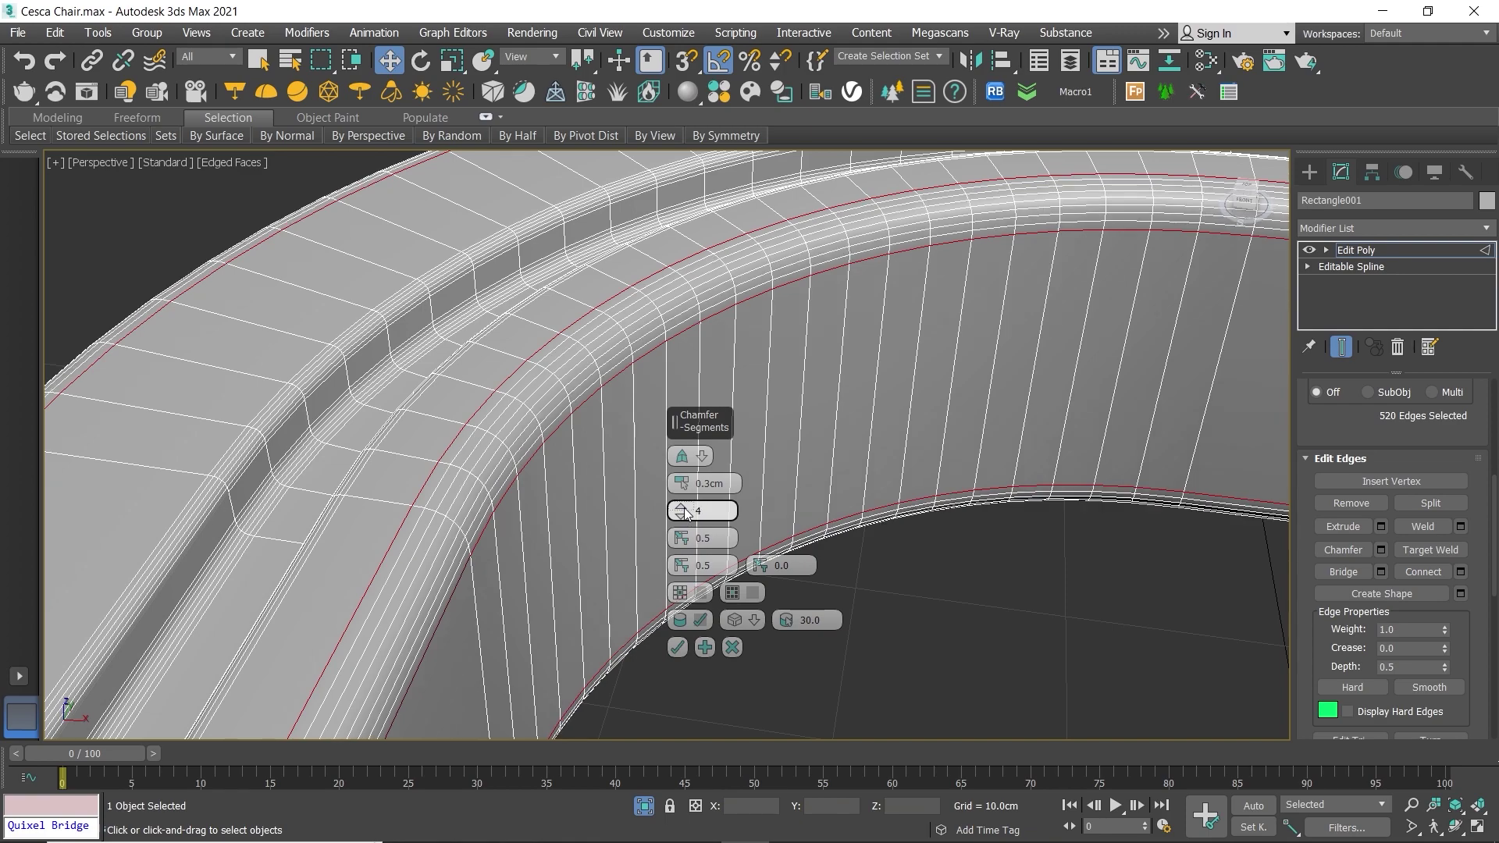
click(682, 649)
scroll(592, 427, down, 5)
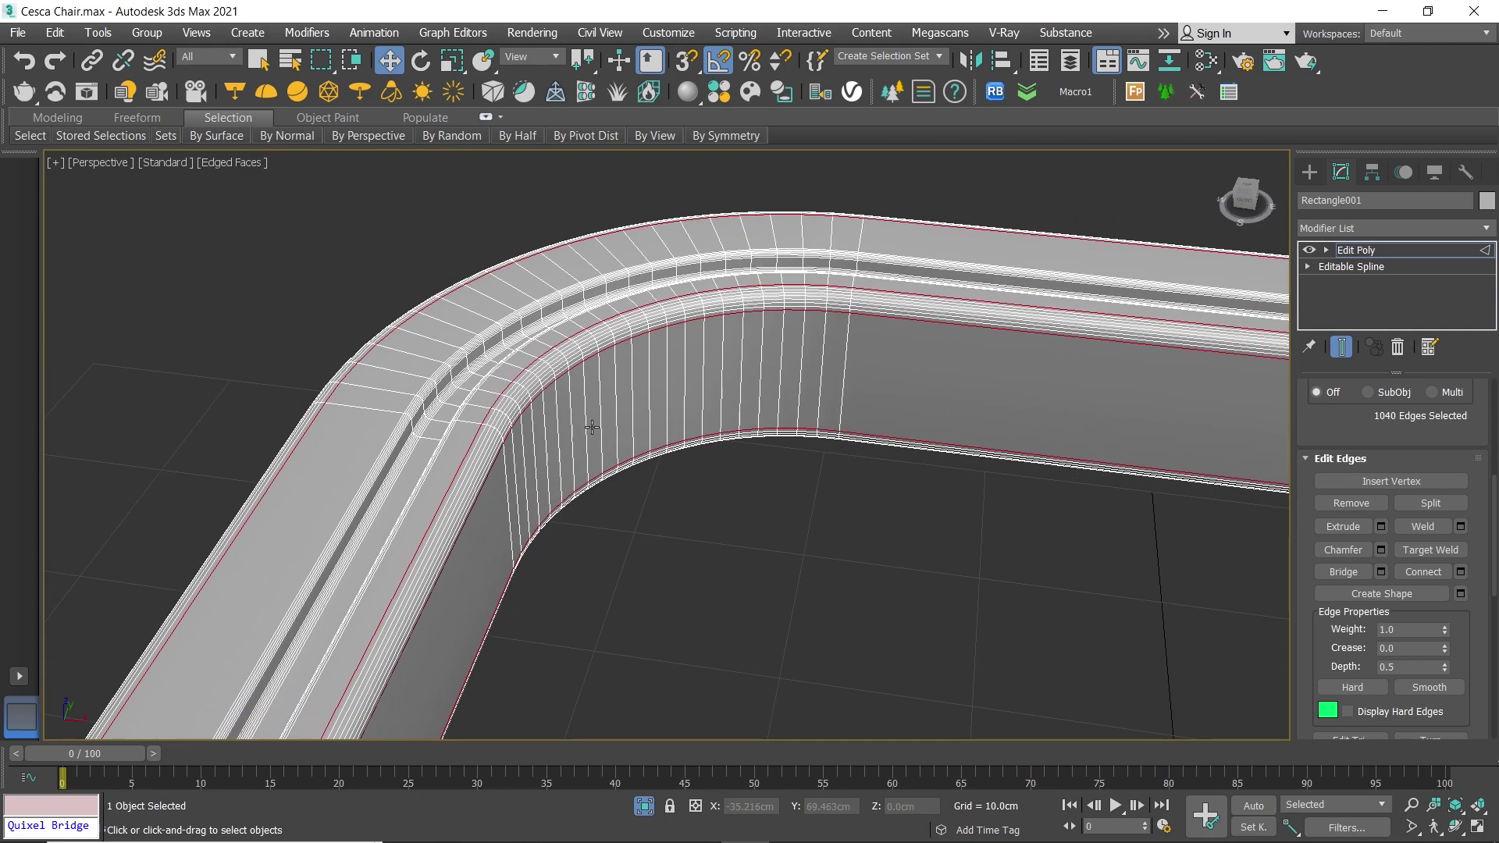
Step: Leave edge editing and show the frame smooth-shaded without edge lines
key(1)
key(1)
scroll(752, 517, down, 4)
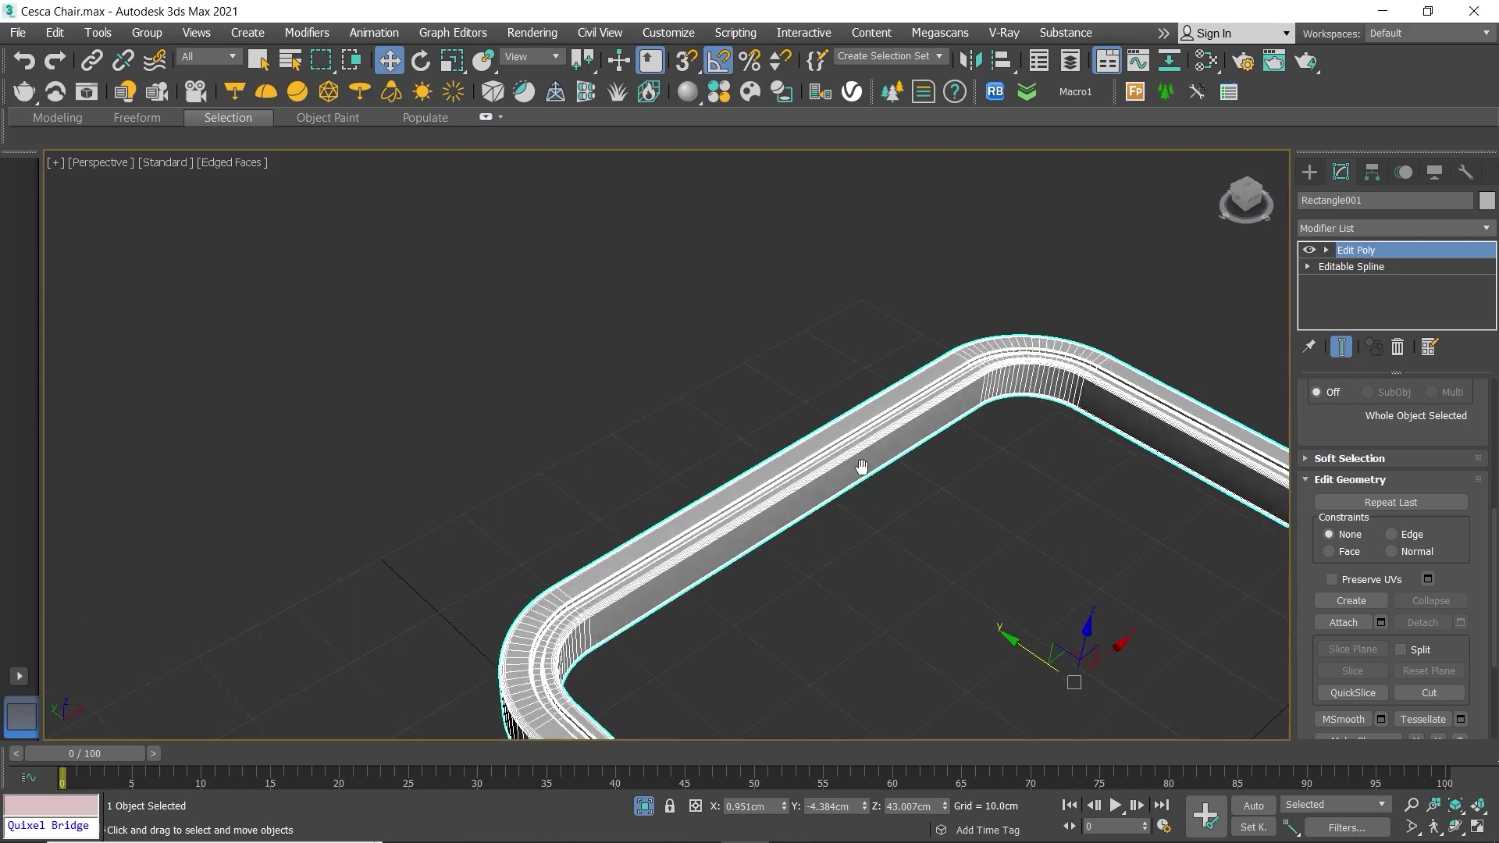
mouse_move(870, 502)
middle_down()
mouse_move(633, 319)
mouse_move(771, 284)
middle_up()
scroll(697, 468, up, 4)
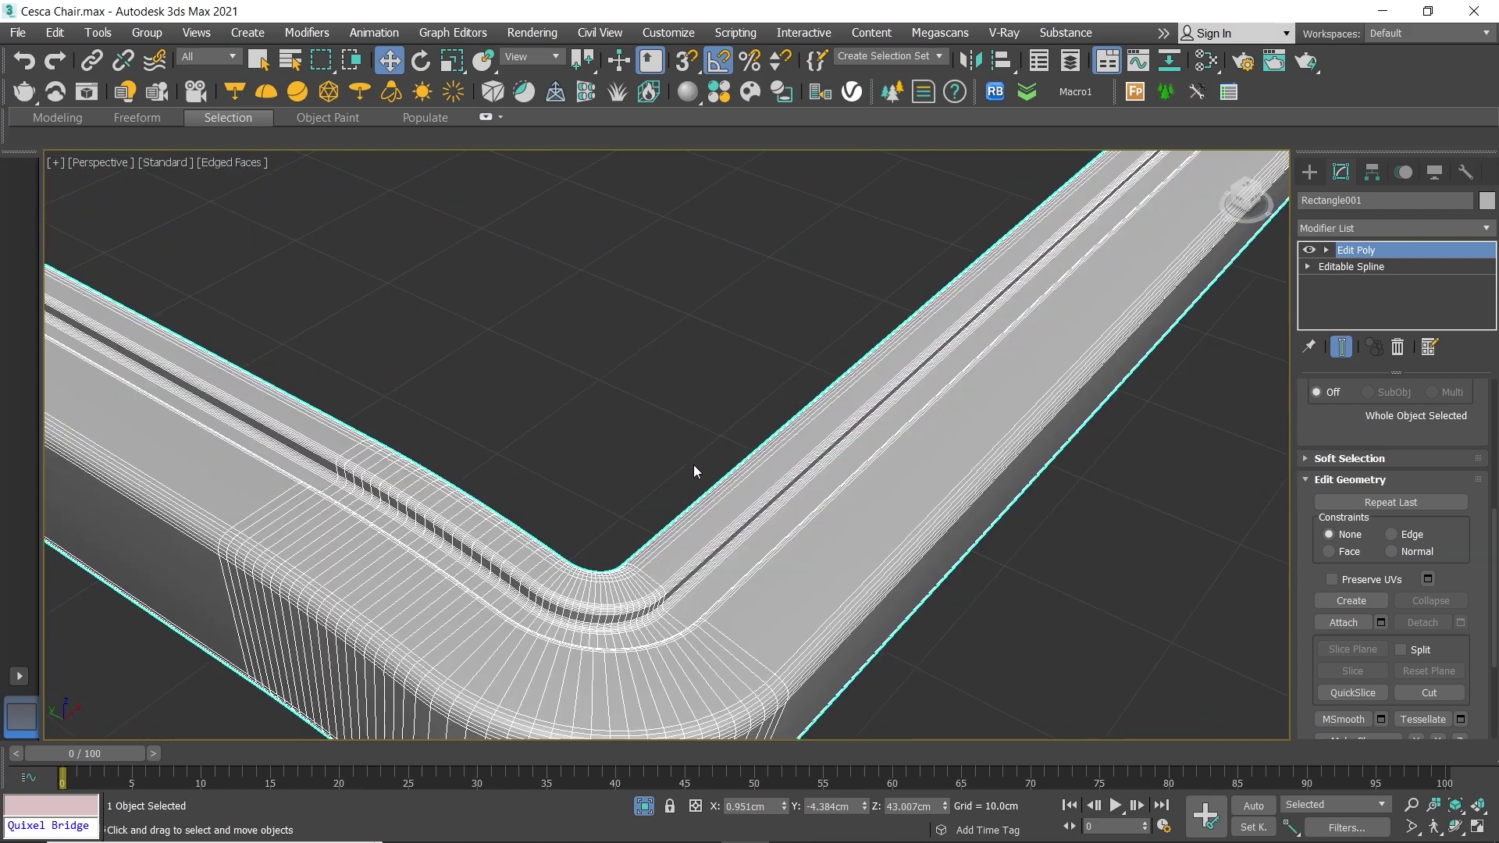
scroll(697, 471, down, 5)
key(F4)
mouse_move(745, 427)
alt+middle_down()
mouse_move(663, 479)
mouse_move(683, 519)
mouse_move(779, 495)
mouse_move(684, 351)
alt+middle_up()
scroll(485, 362, up, 5)
scroll(469, 435, up, 3)
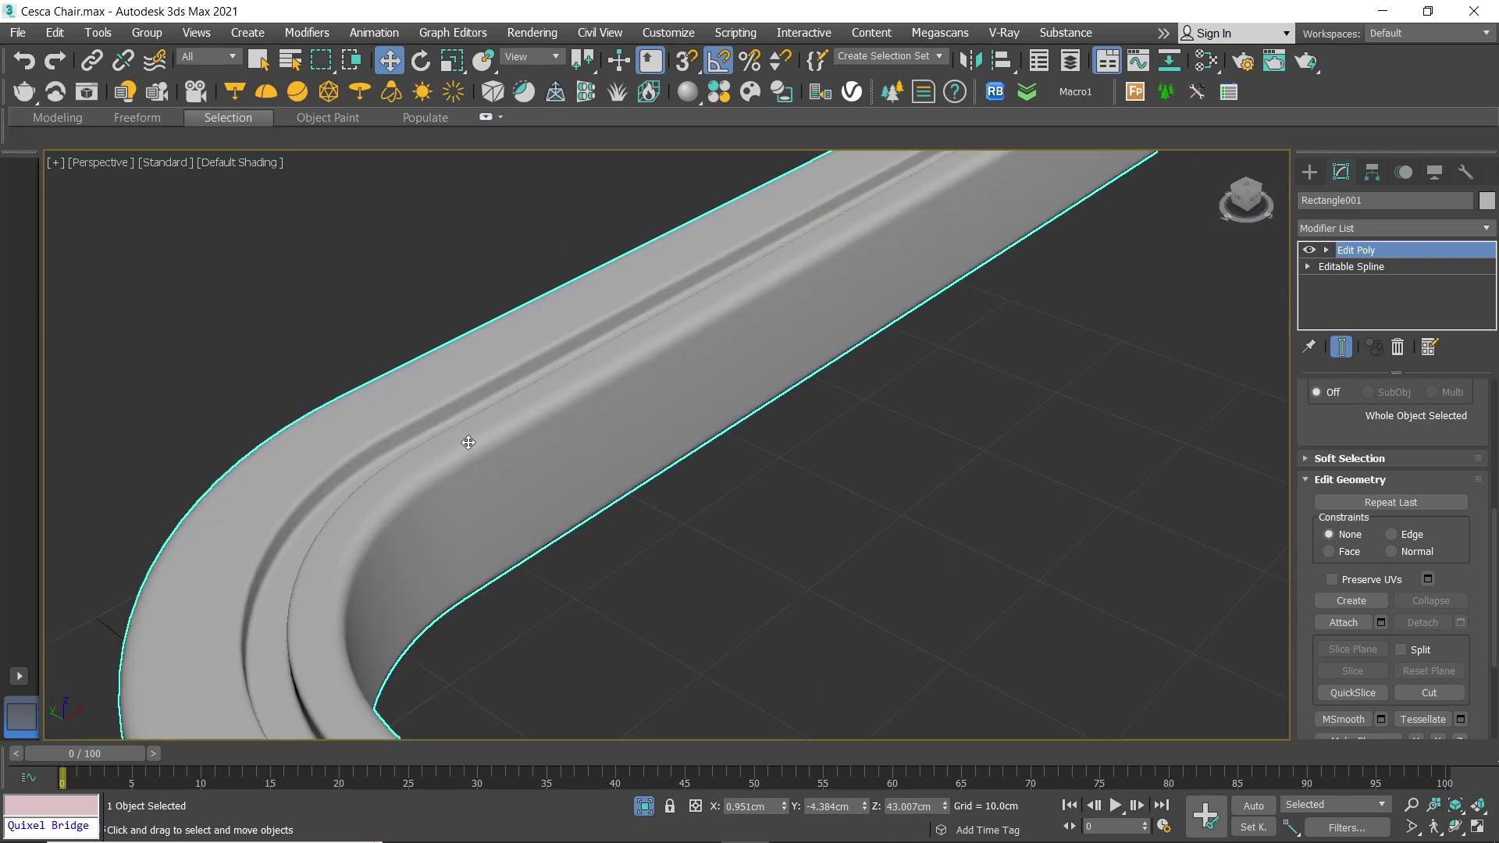
Step: Turn off Isolate Selection so the whole chair shows around the seat frame
mouse_move(469, 435)
middle_down()
mouse_move(586, 250)
mouse_move(544, 346)
mouse_move(458, 358)
mouse_move(458, 318)
middle_up()
scroll(544, 346, down, 5)
scroll(484, 252, up, 5)
scroll(484, 253, down, 5)
mouse_move(484, 252)
alt+middle_down()
mouse_move(495, 308)
mouse_move(536, 324)
mouse_move(569, 411)
mouse_move(747, 248)
mouse_move(843, 239)
mouse_move(813, 245)
mouse_move(857, 348)
mouse_move(608, 727)
alt+middle_up()
click(644, 805)
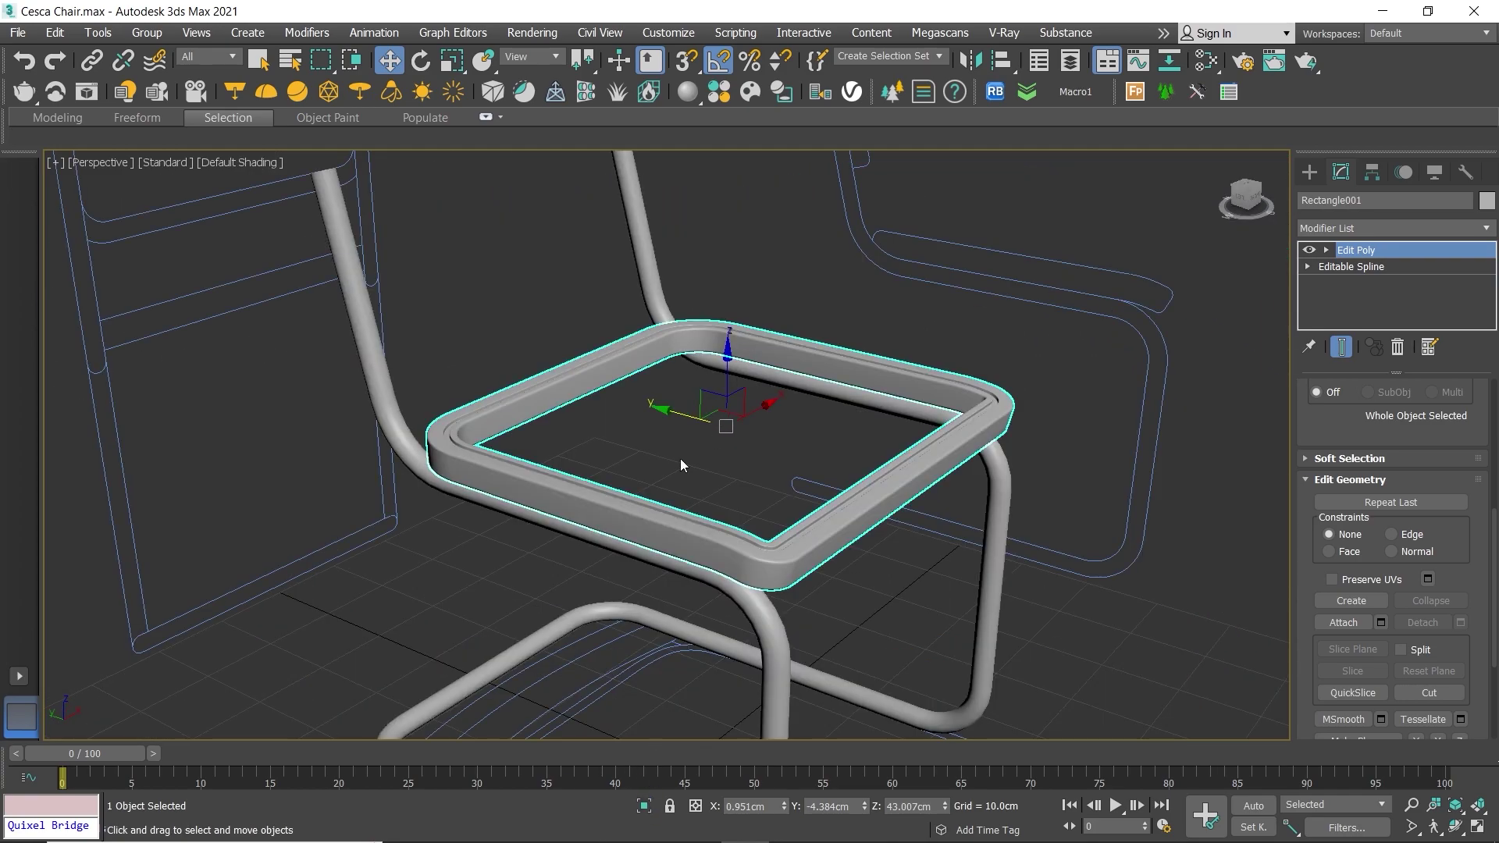
alt+middle_drag(681, 457, 729, 399)
Step: Add an Edit Poly modifier to the tubular chair frame Line001
key(alt+w)
key(alt+w)
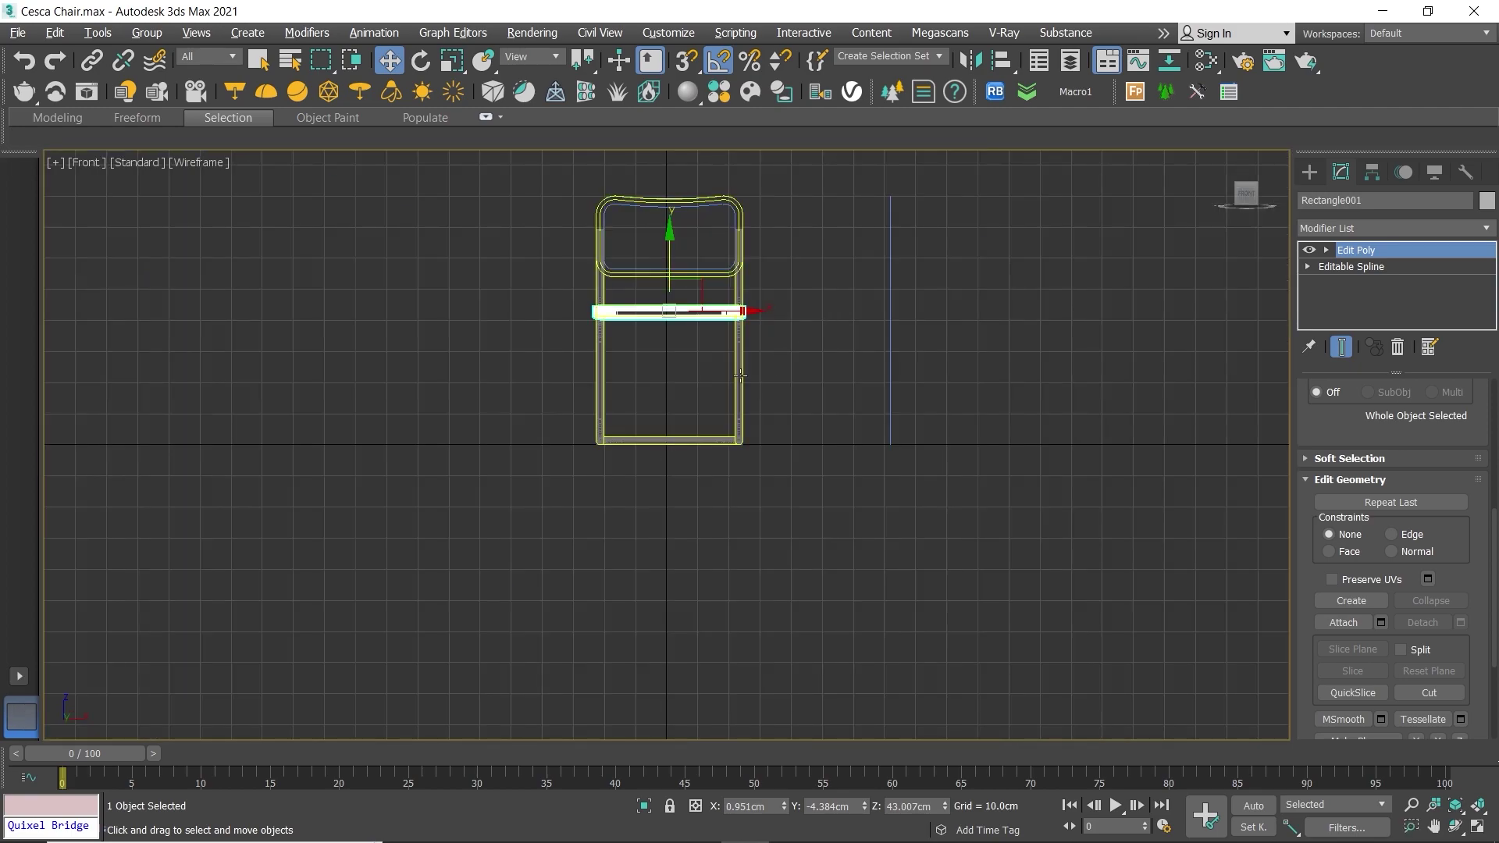
scroll(572, 343, up, 3)
scroll(572, 343, up, 2)
key(alt+w)
key(alt+w)
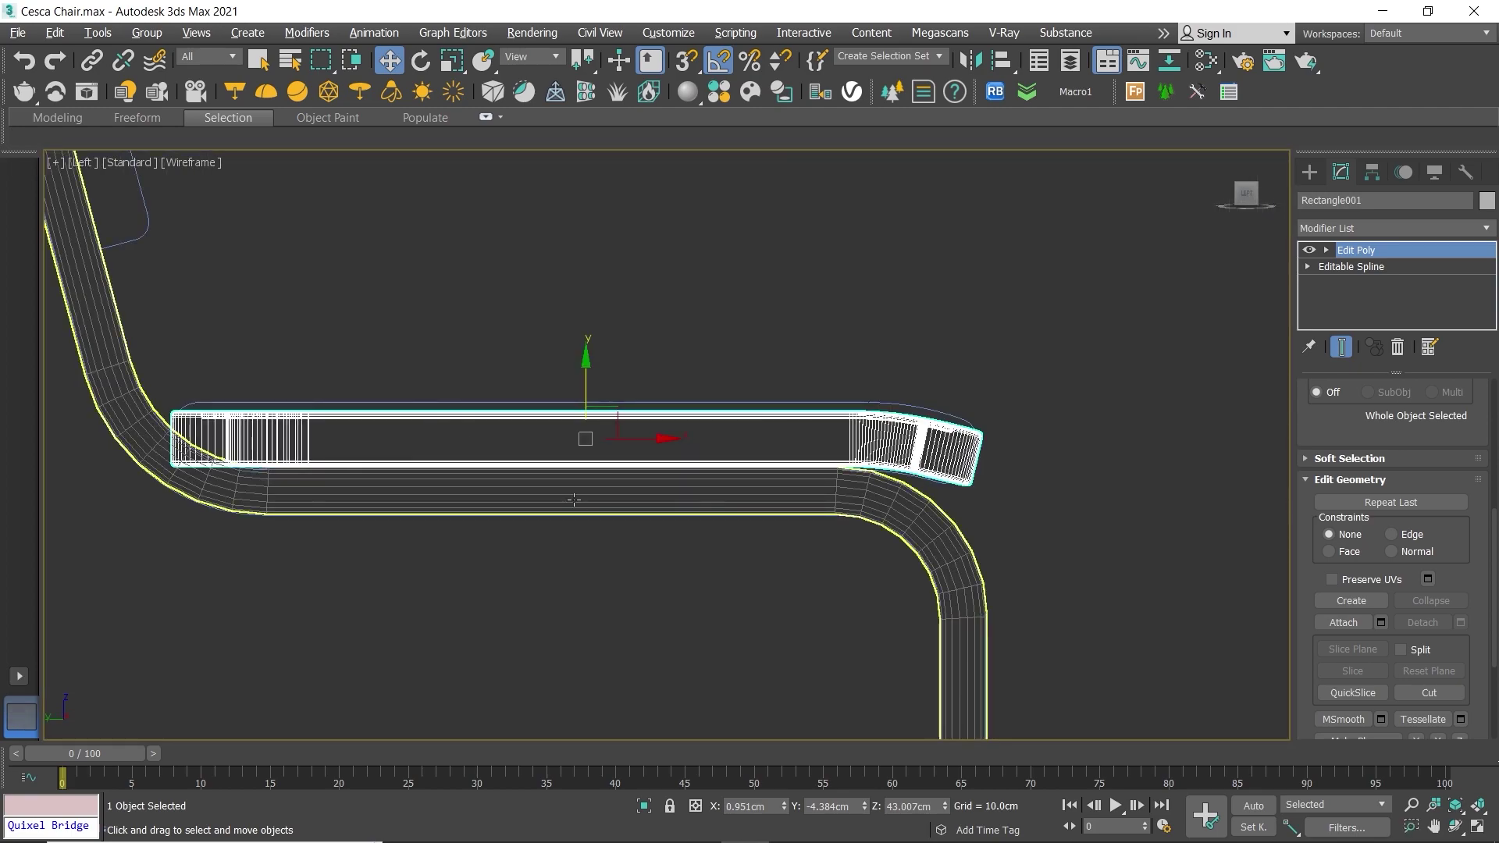
scroll(602, 434, up, 2)
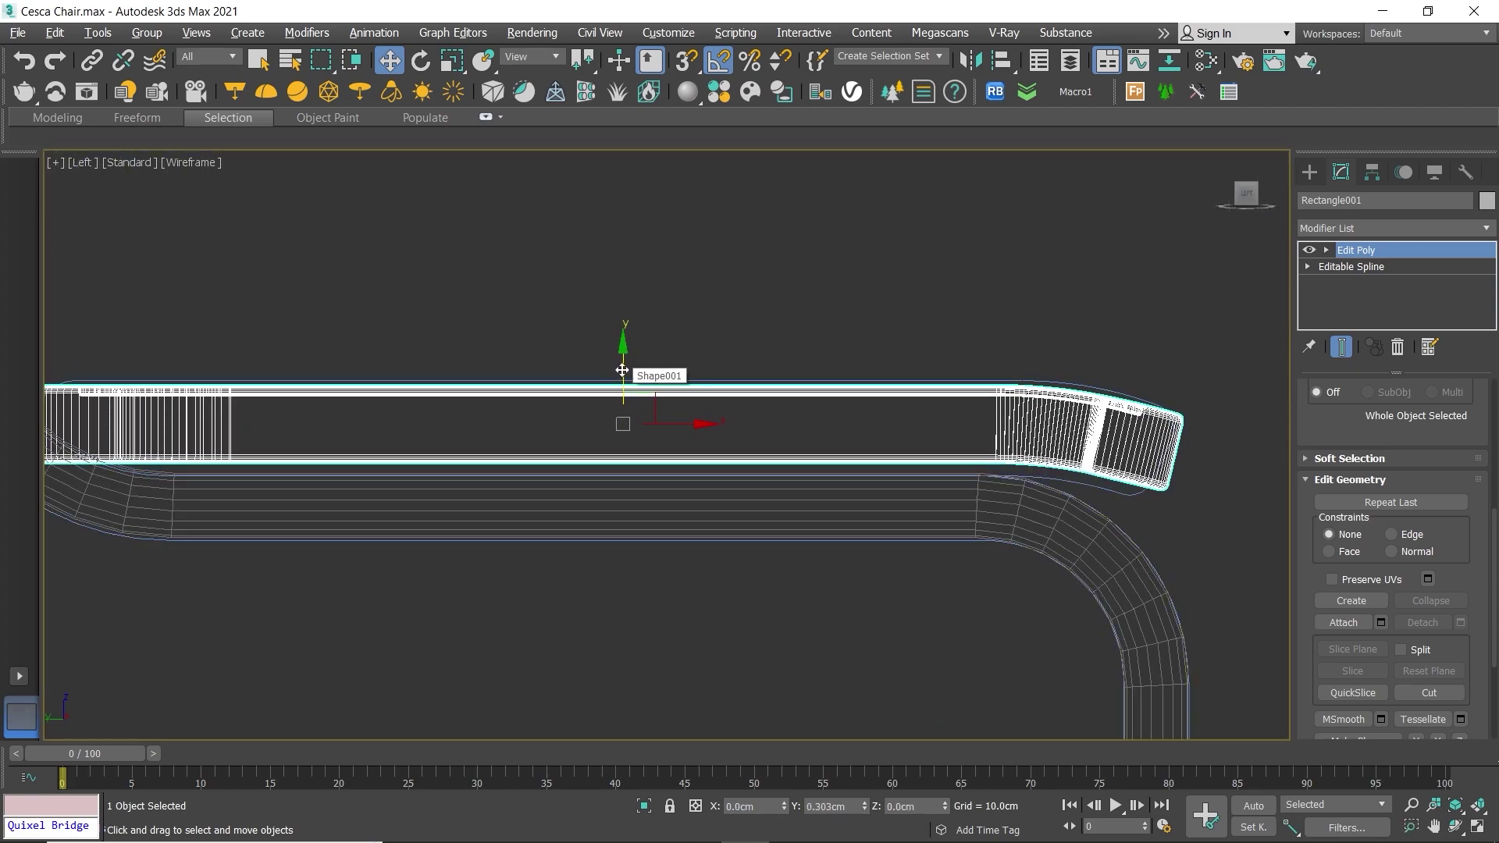
middle_drag(621, 378, 574, 343)
click(890, 468)
click(1486, 228)
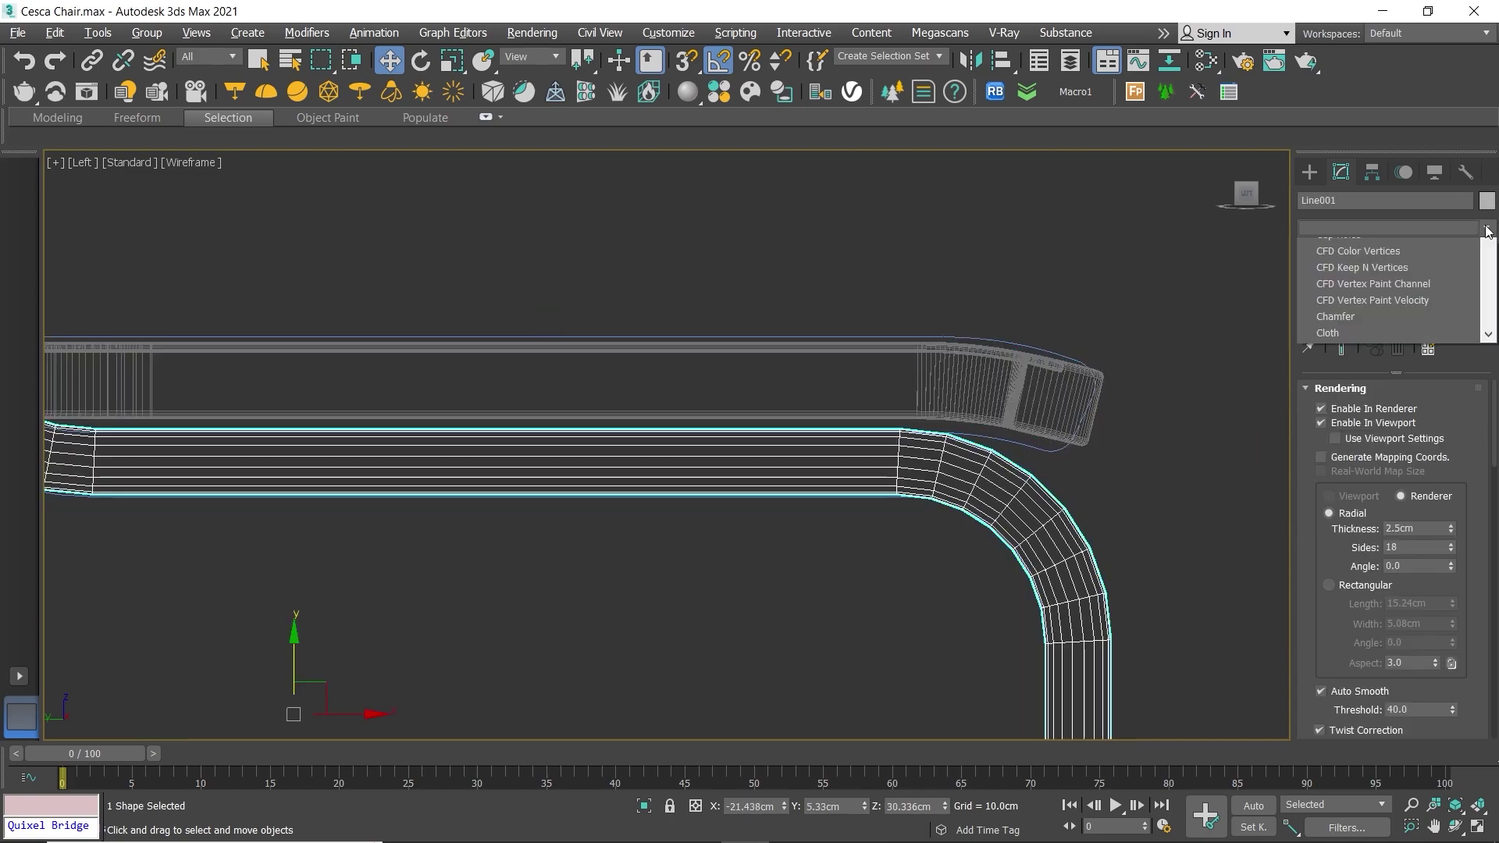
click(1340, 294)
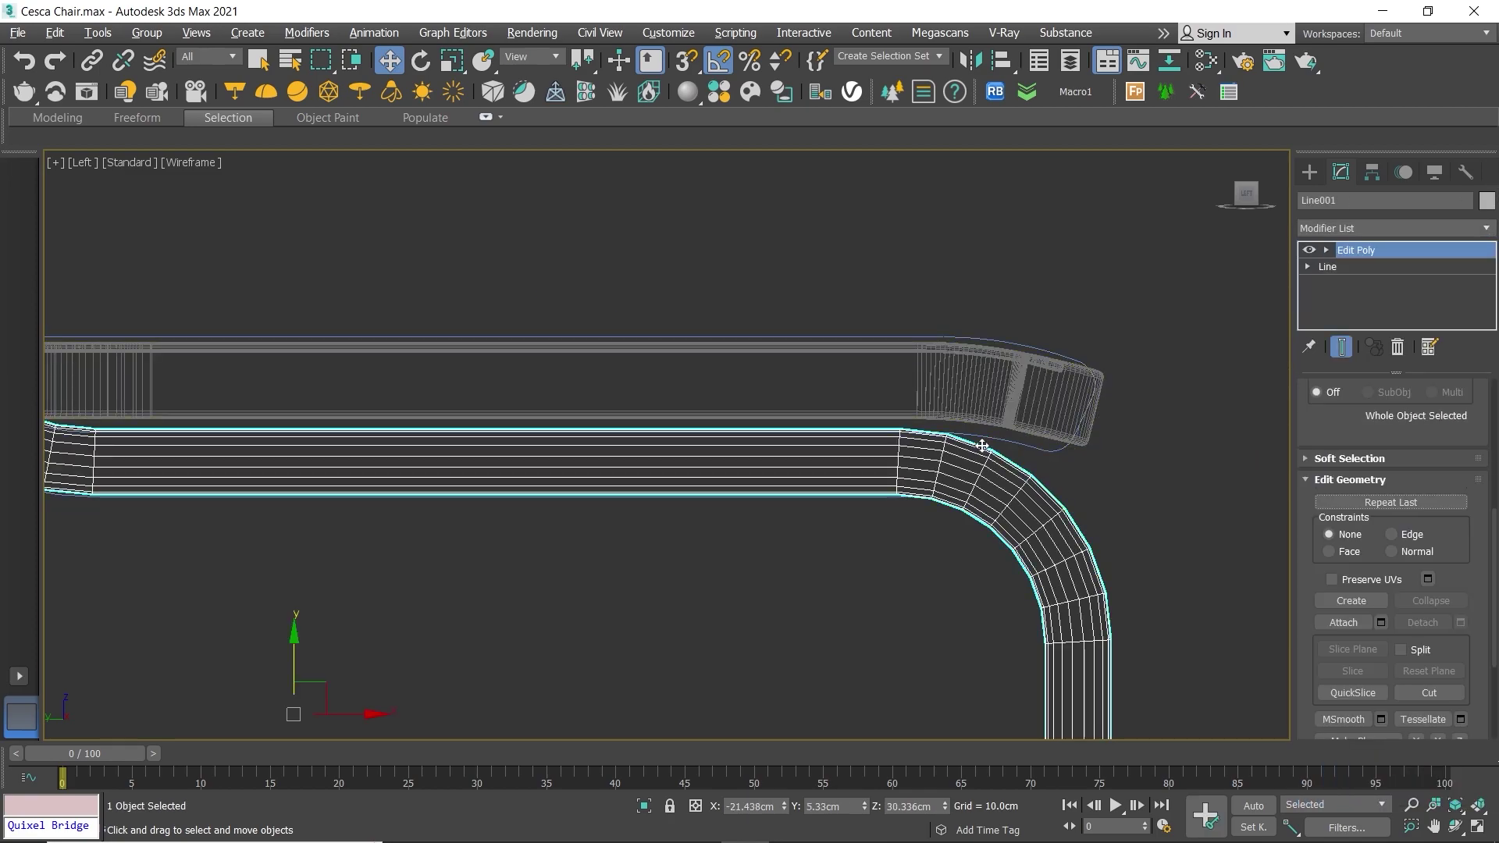
Step: Reselect the seat frame Rectangle001 and turn on snapping
scroll(991, 441, up, 4)
click(780, 406)
scroll(780, 406, down, 2)
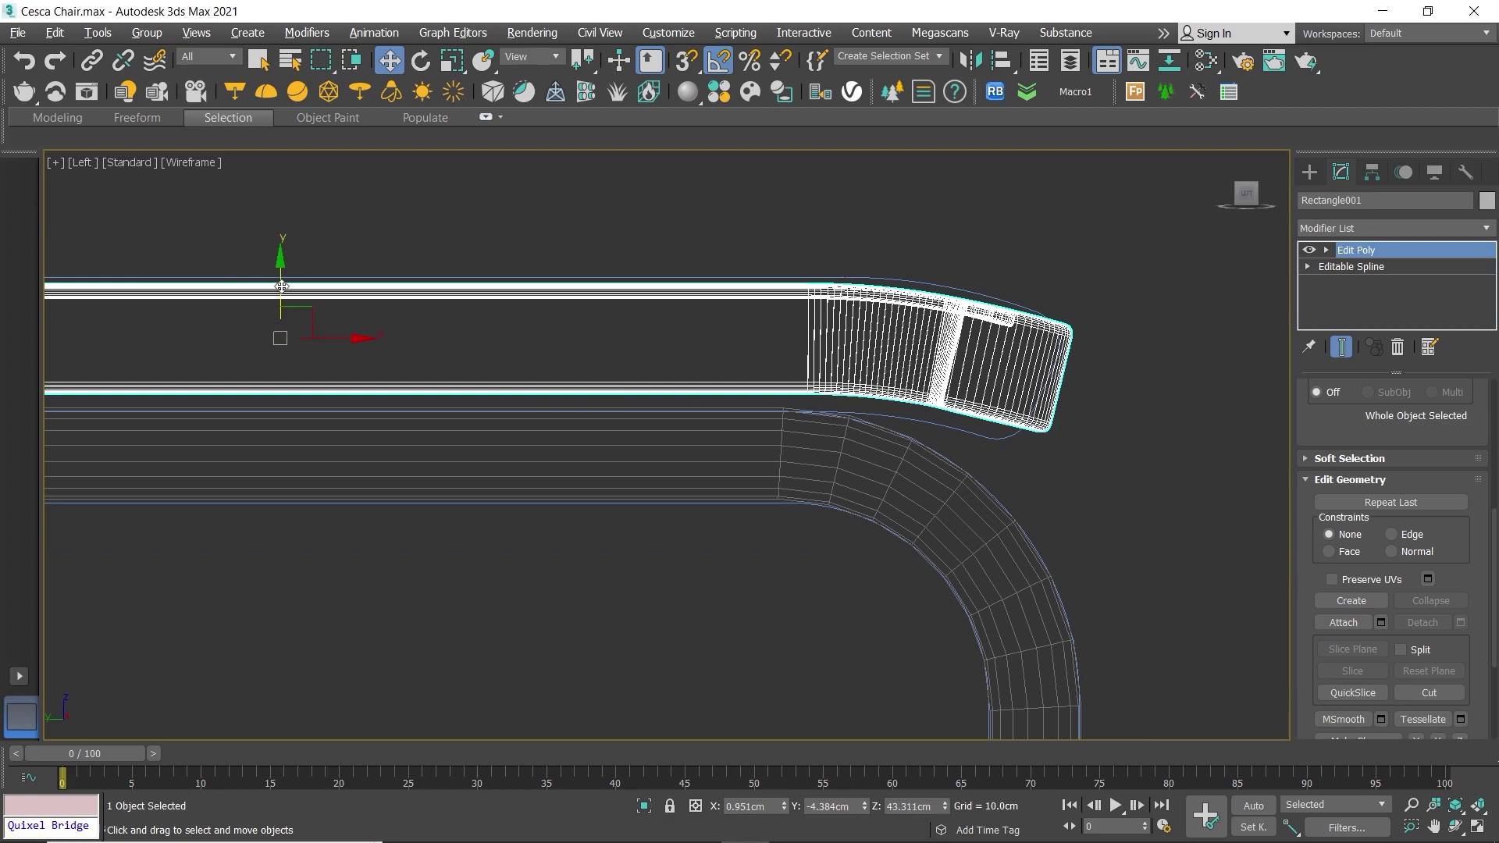
scroll(858, 406, up, 5)
scroll(757, 389, up, 3)
key(s)
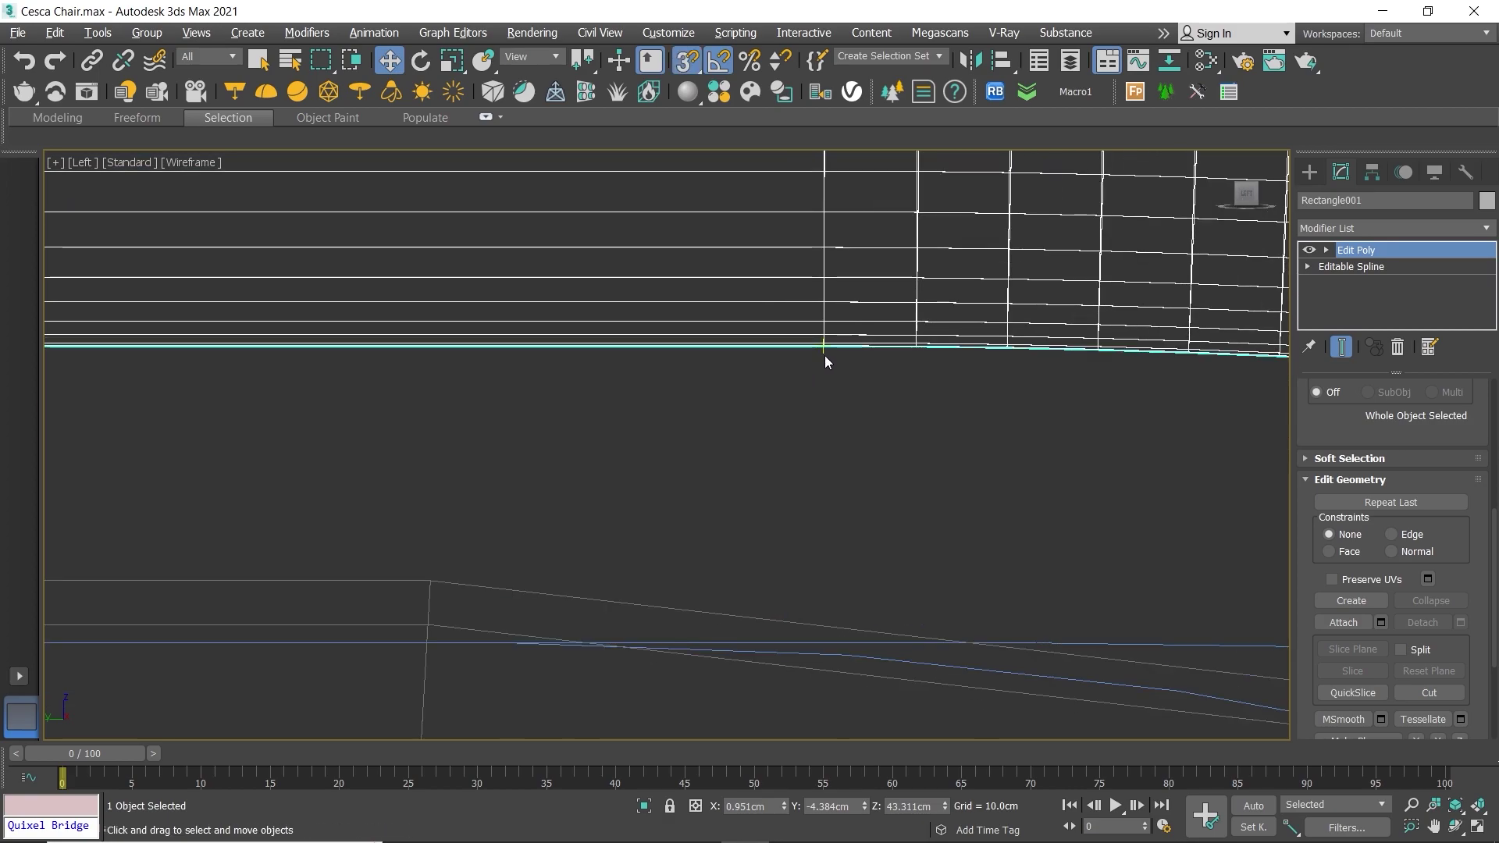
scroll(602, 502, down, 3)
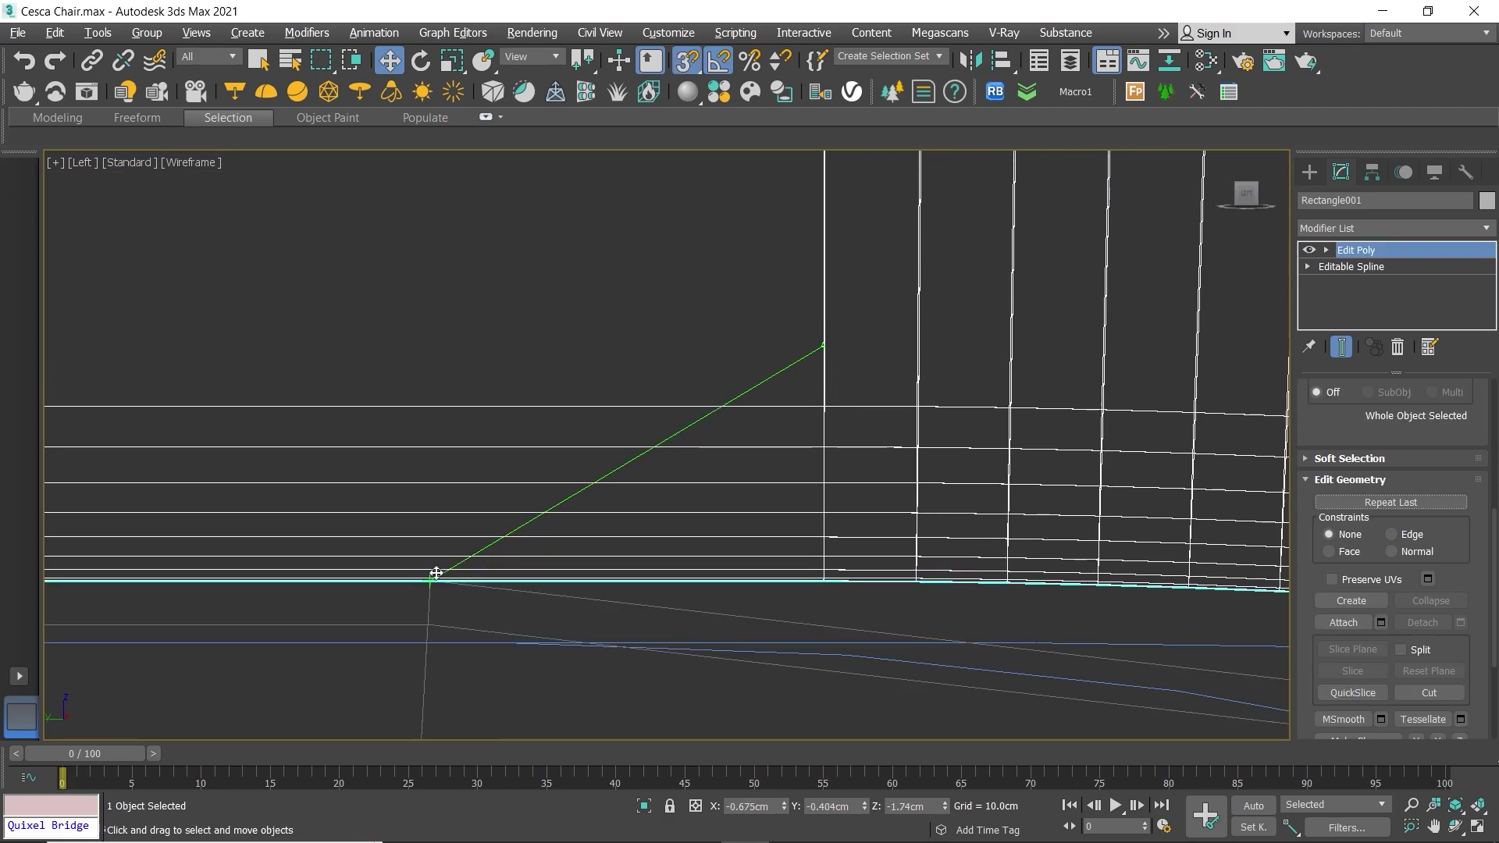
scroll(550, 467, down, 1)
scroll(551, 467, down, 5)
Step: Move the seat frame along Y so it sits on the tubular frame
middle_drag(553, 500, 678, 486)
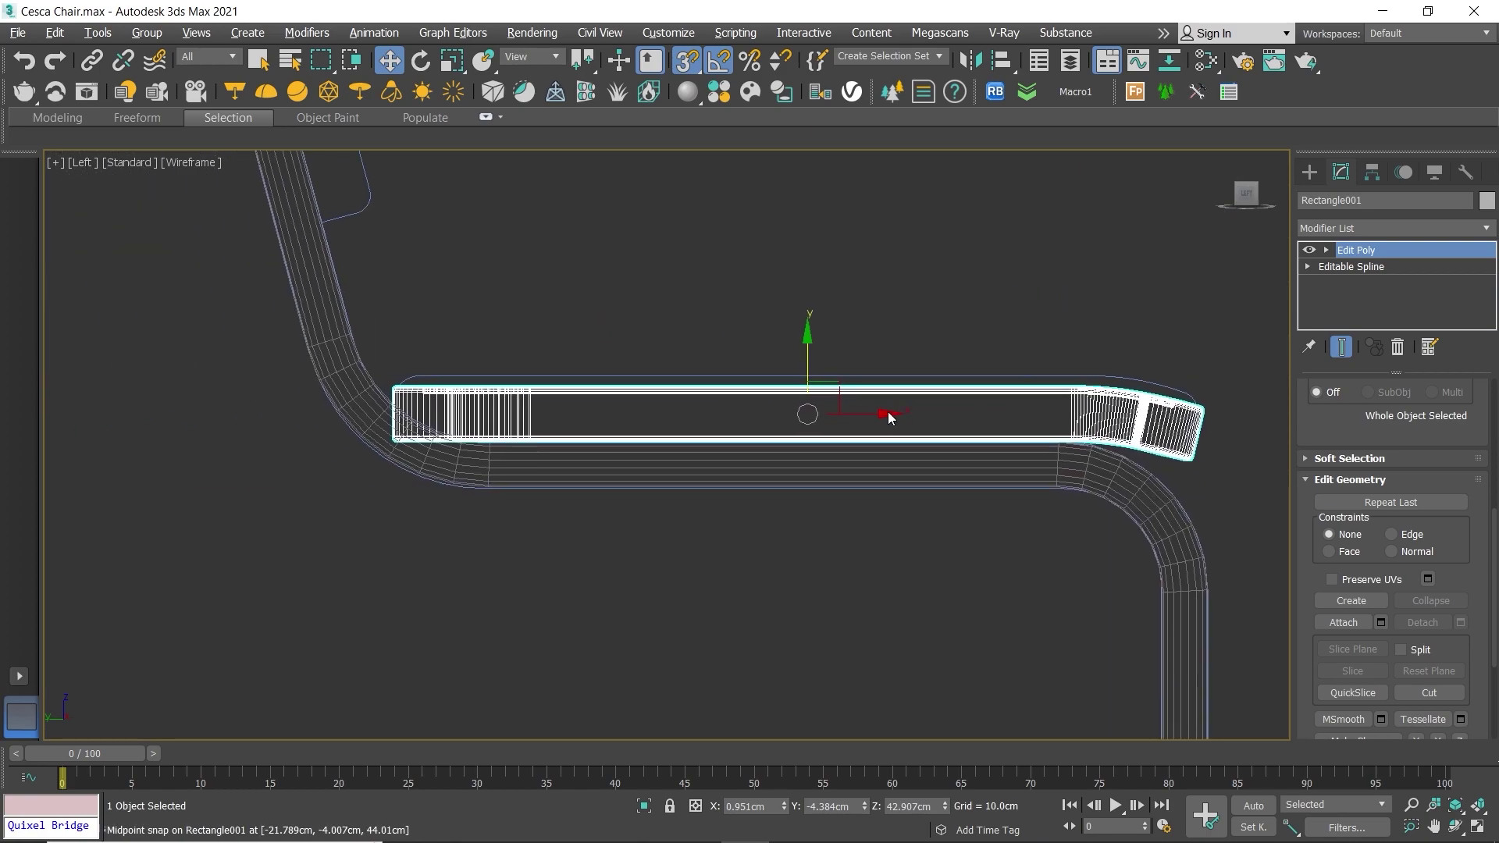
key(alt+w)
key(alt+w)
scroll(588, 467, up, 5)
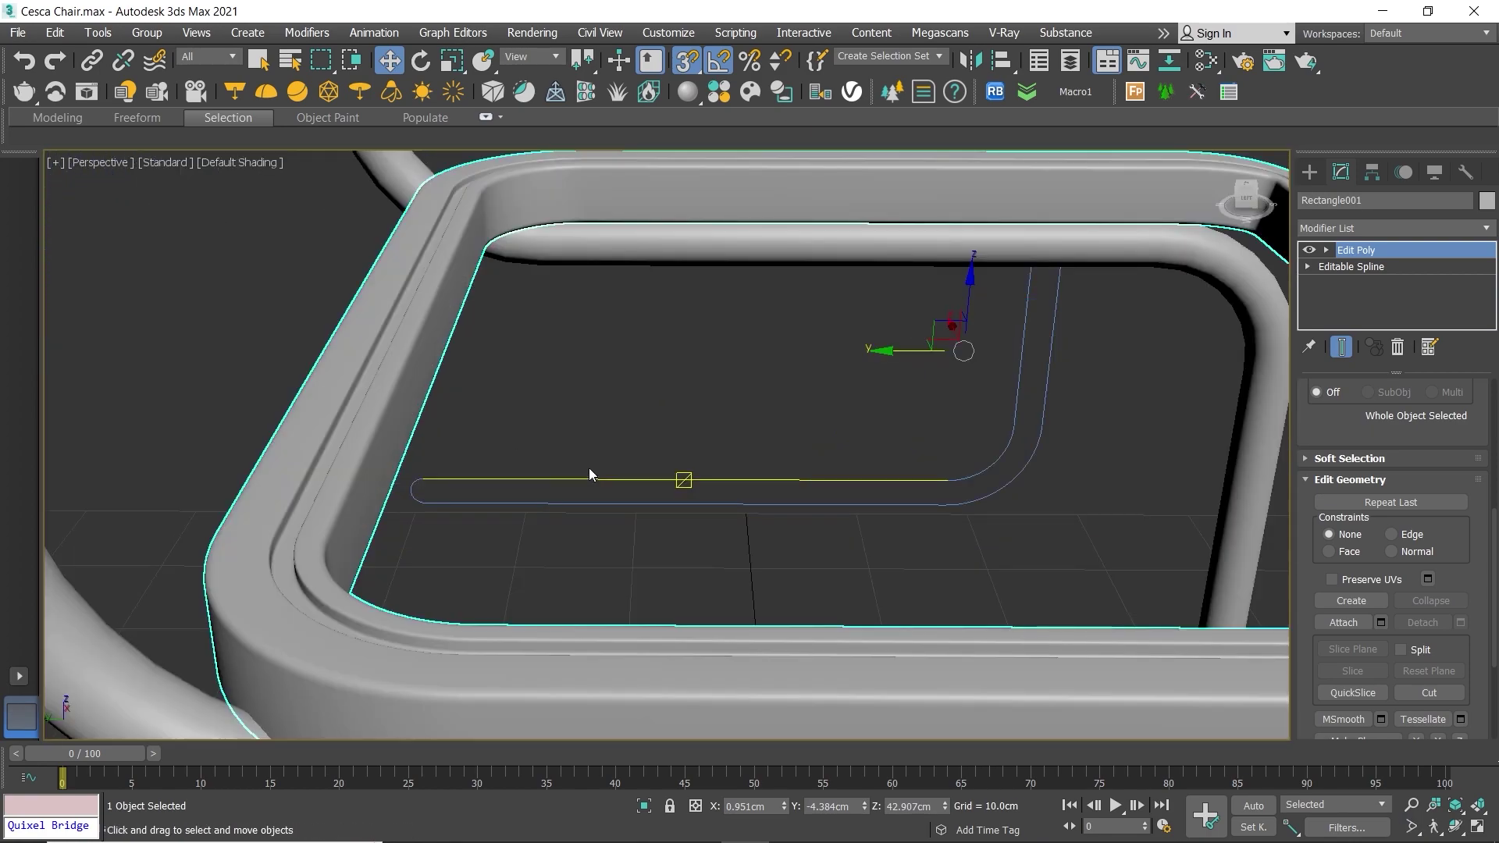
key(s)
scroll(629, 464, down, 3)
middle_drag(629, 463, 659, 440)
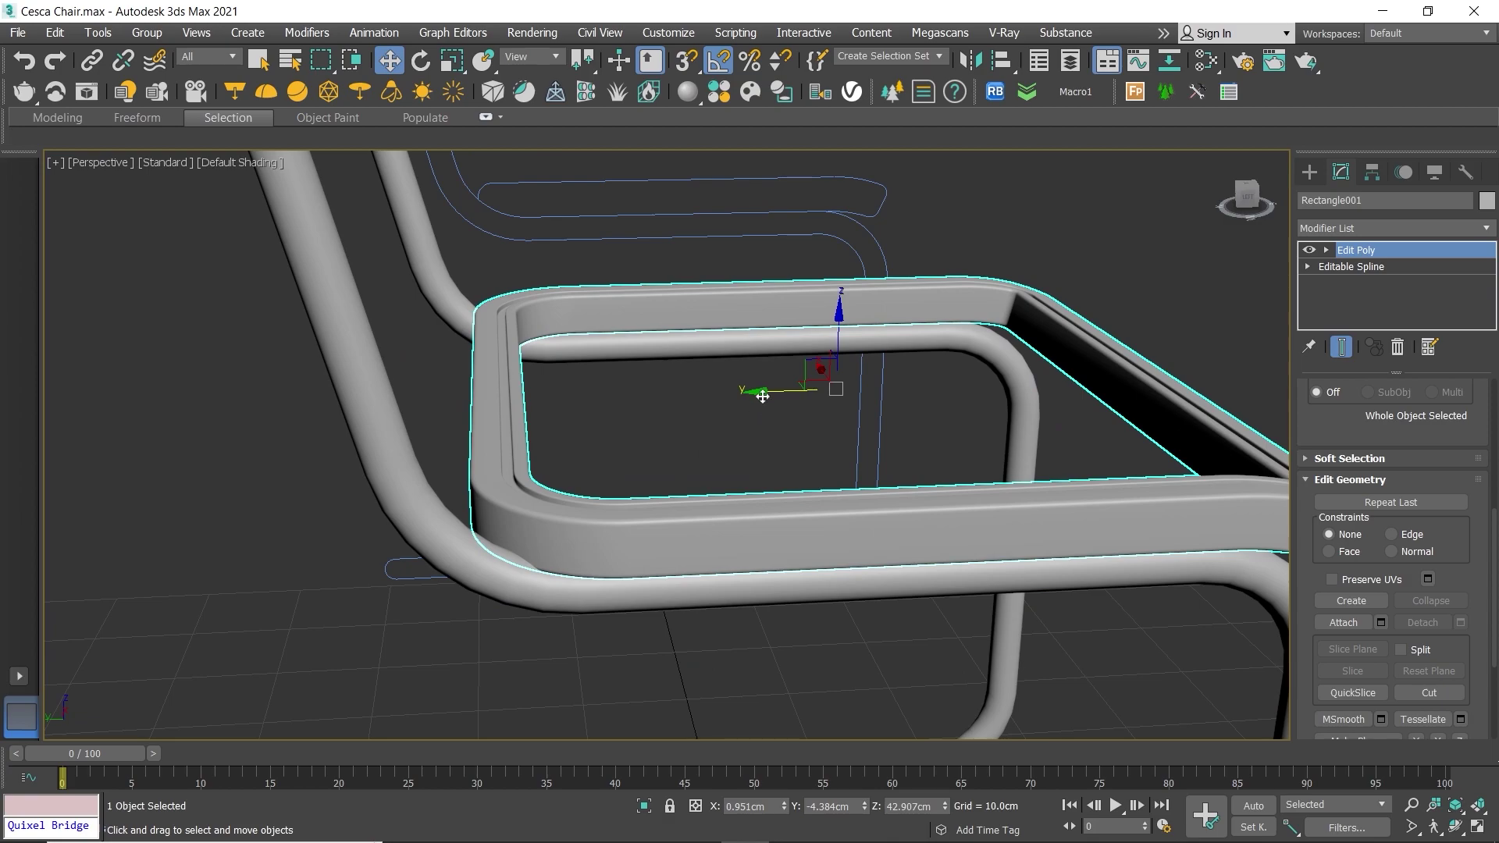
mouse_move(762, 397)
mouse_down()
mouse_move(796, 390)
mouse_move(771, 418)
mouse_up()
scroll(737, 467, up, 3)
scroll(753, 467, down, 2)
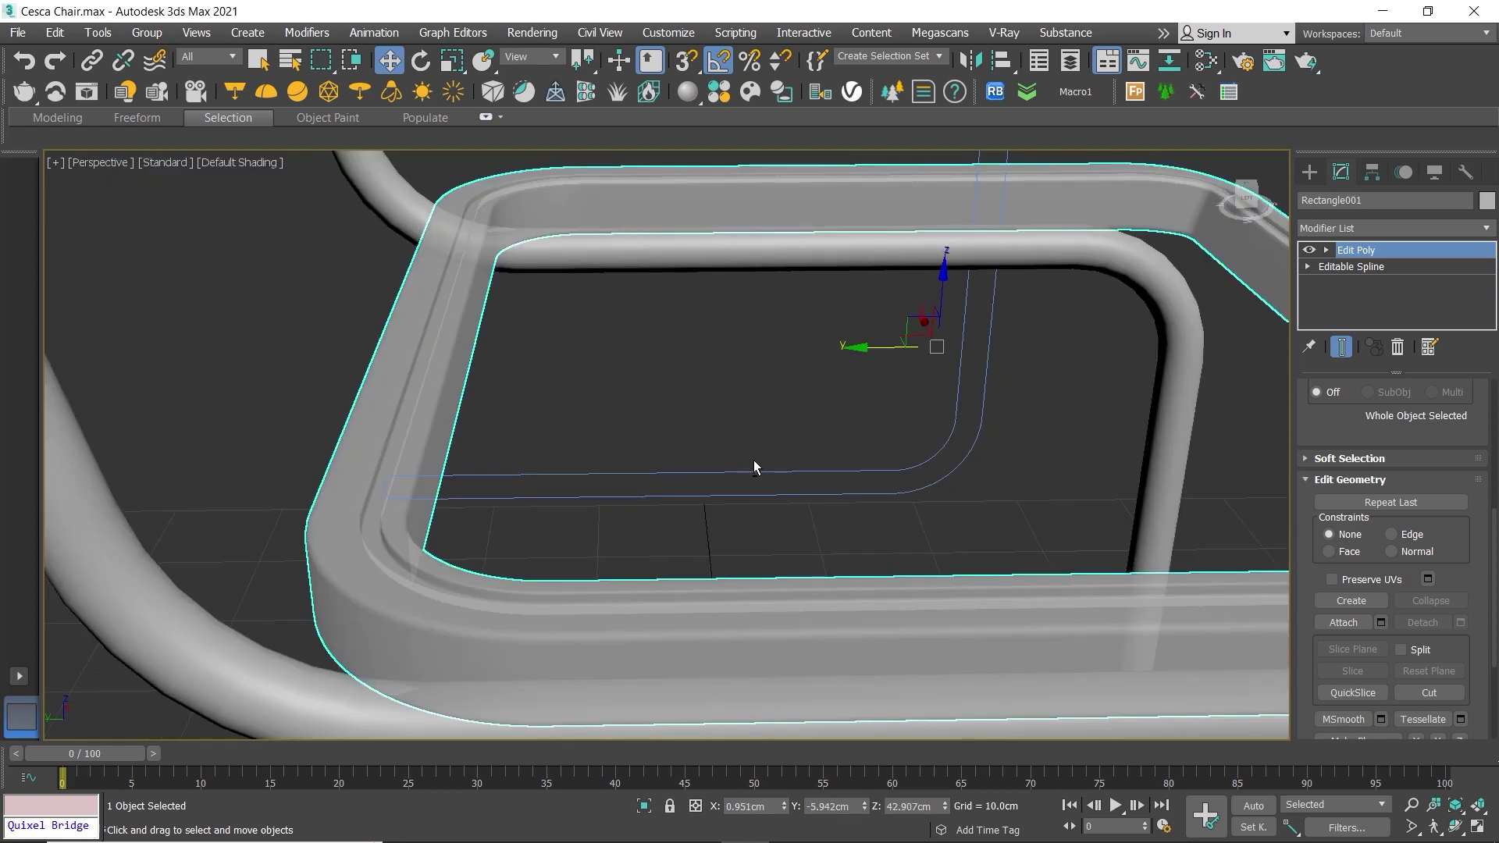
alt+middle_drag(752, 467, 816, 406)
drag(871, 354, 859, 356)
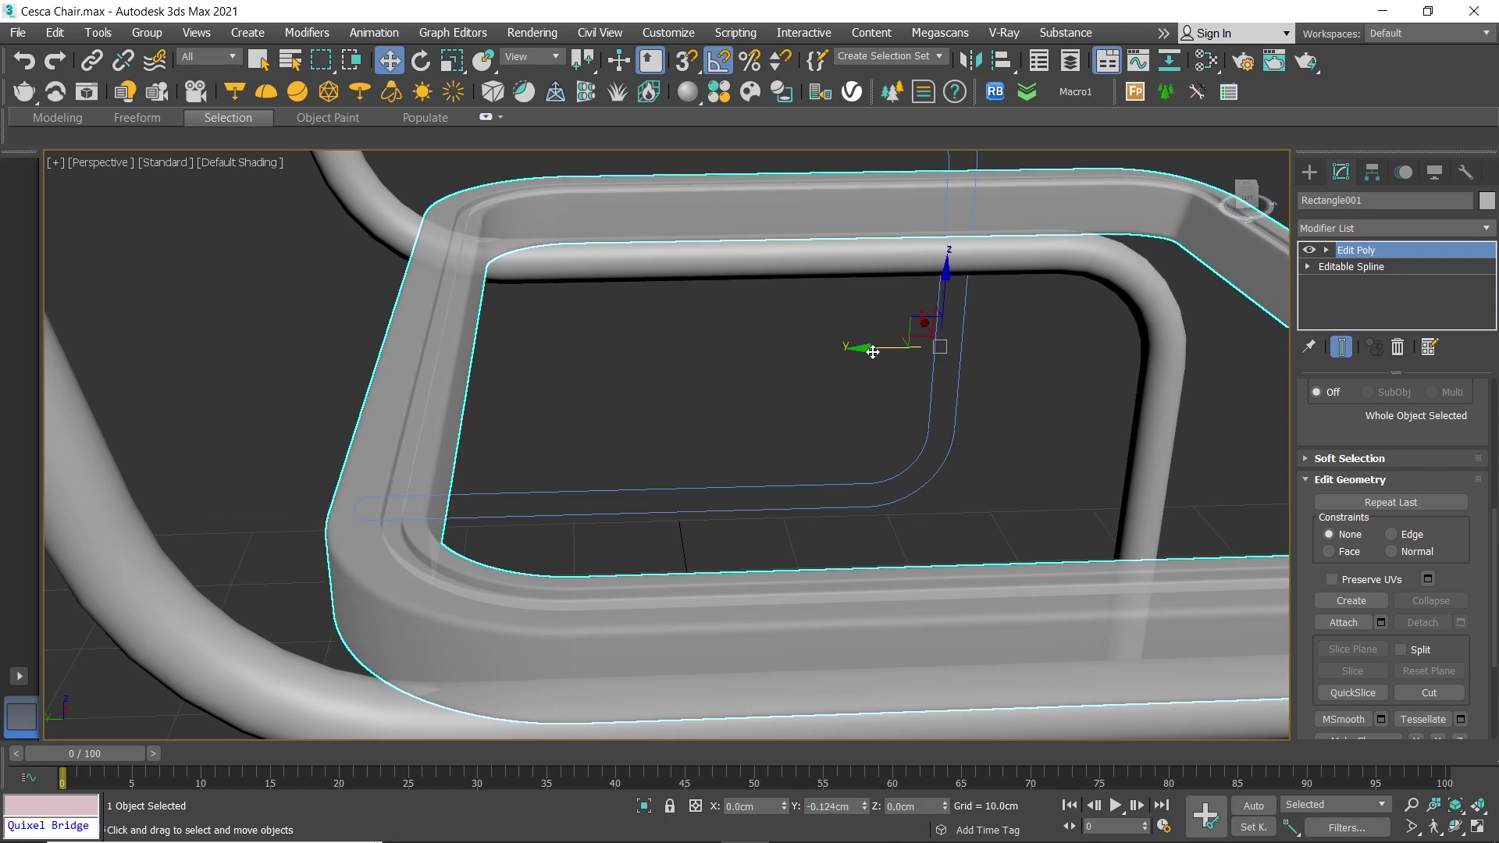
Step: Inspect the seated frame, then deselect it and orbit toward the chair back
scroll(817, 393, down, 2)
mouse_move(817, 393)
alt+middle_down()
mouse_move(717, 384)
mouse_move(862, 448)
mouse_move(872, 495)
mouse_move(791, 444)
alt+middle_up()
scroll(817, 392, down, 3)
scroll(717, 384, up, 3)
scroll(781, 413, down, 3)
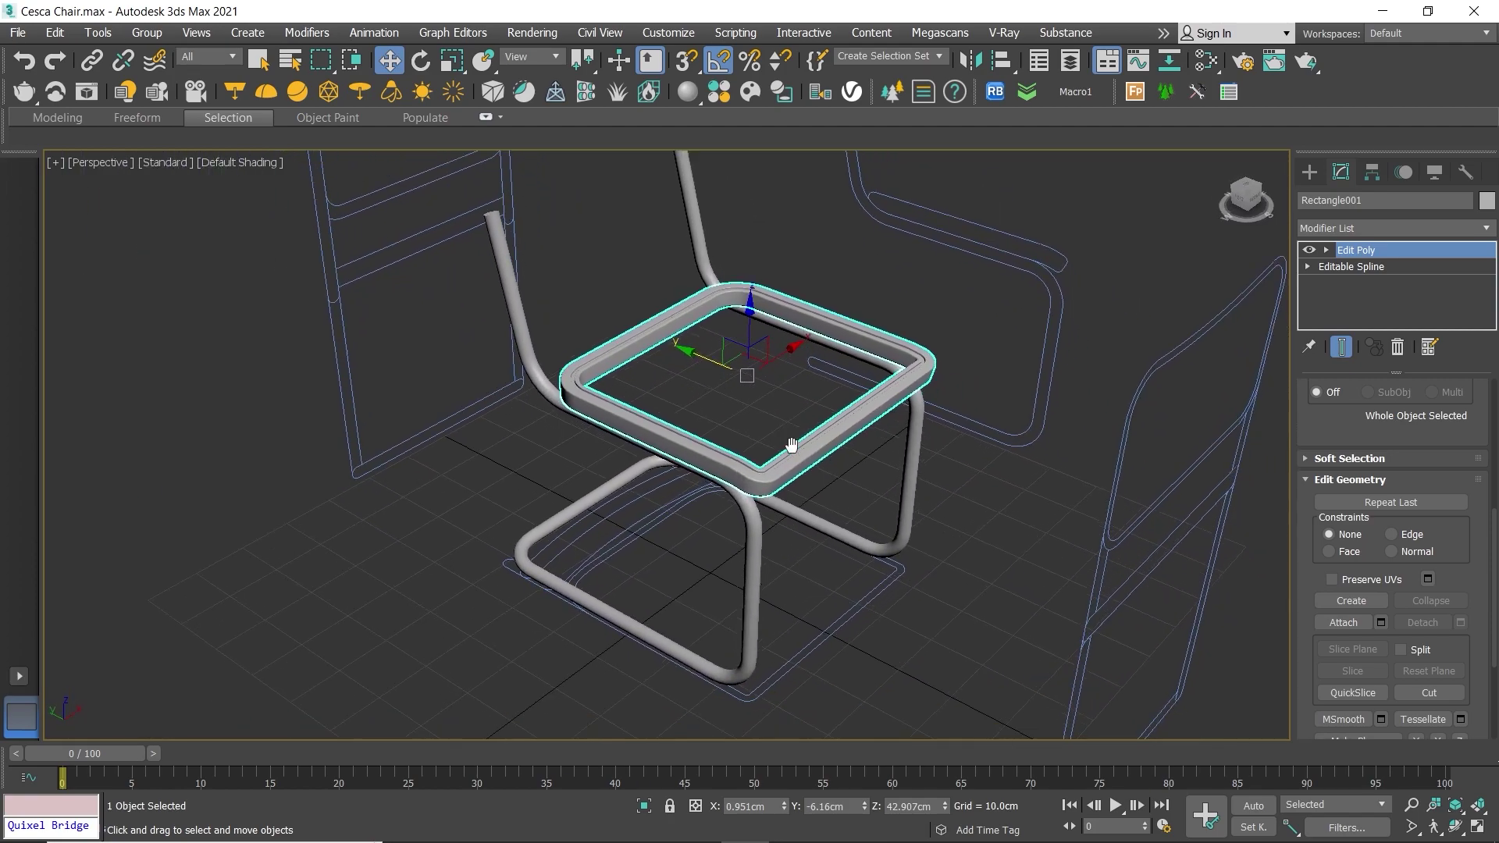
click(906, 292)
mouse_move(906, 292)
alt+middle_down()
mouse_move(896, 324)
mouse_move(844, 325)
mouse_move(666, 237)
alt+middle_up()
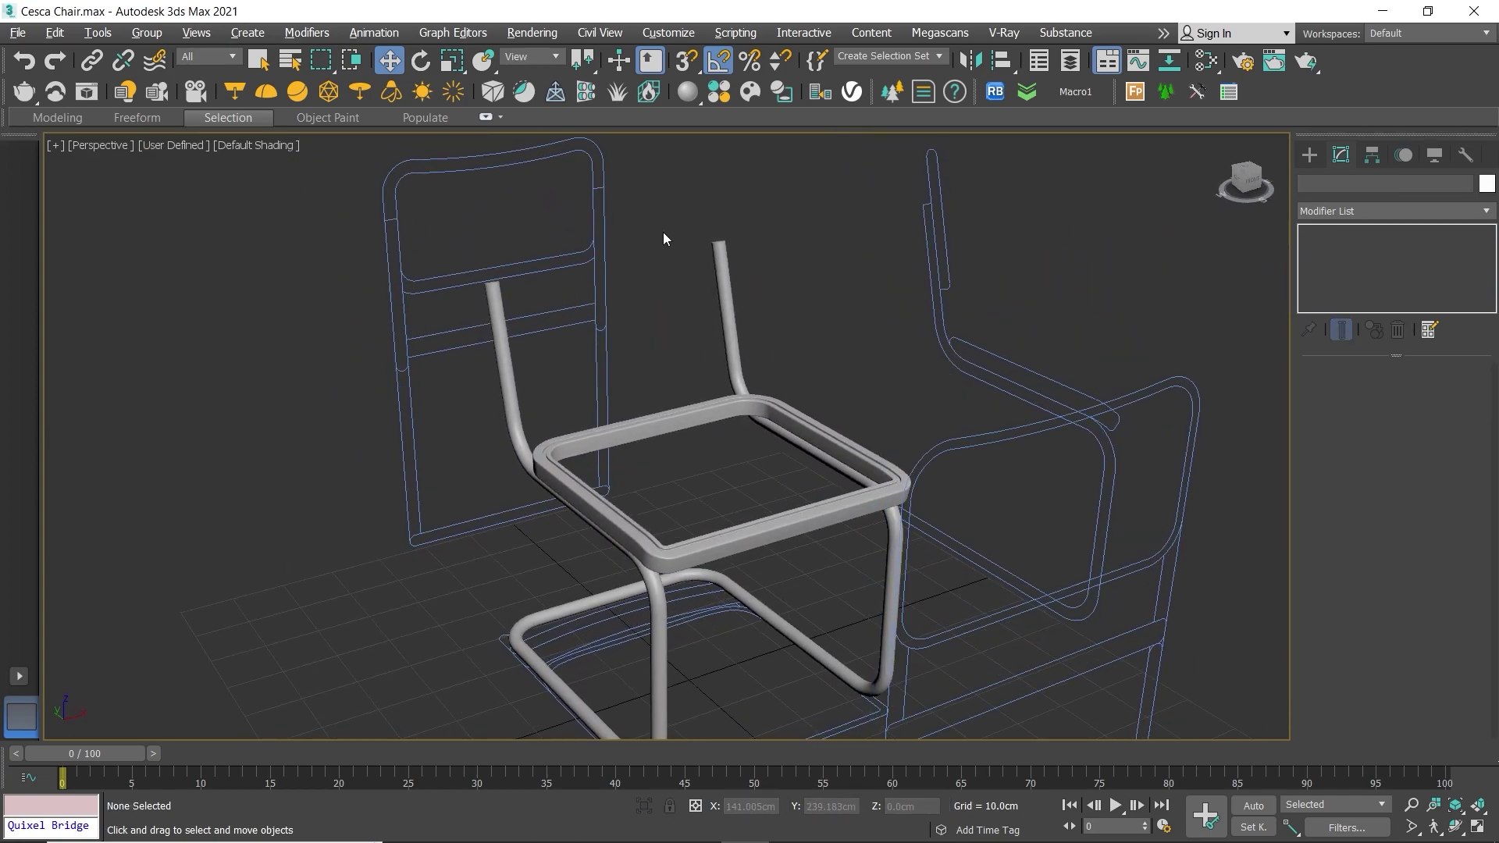
Step: Isolate the chair back reference and show it centred in Front view
click(601, 185)
key(alt+q)
key(f)
scroll(873, 290, up, 3)
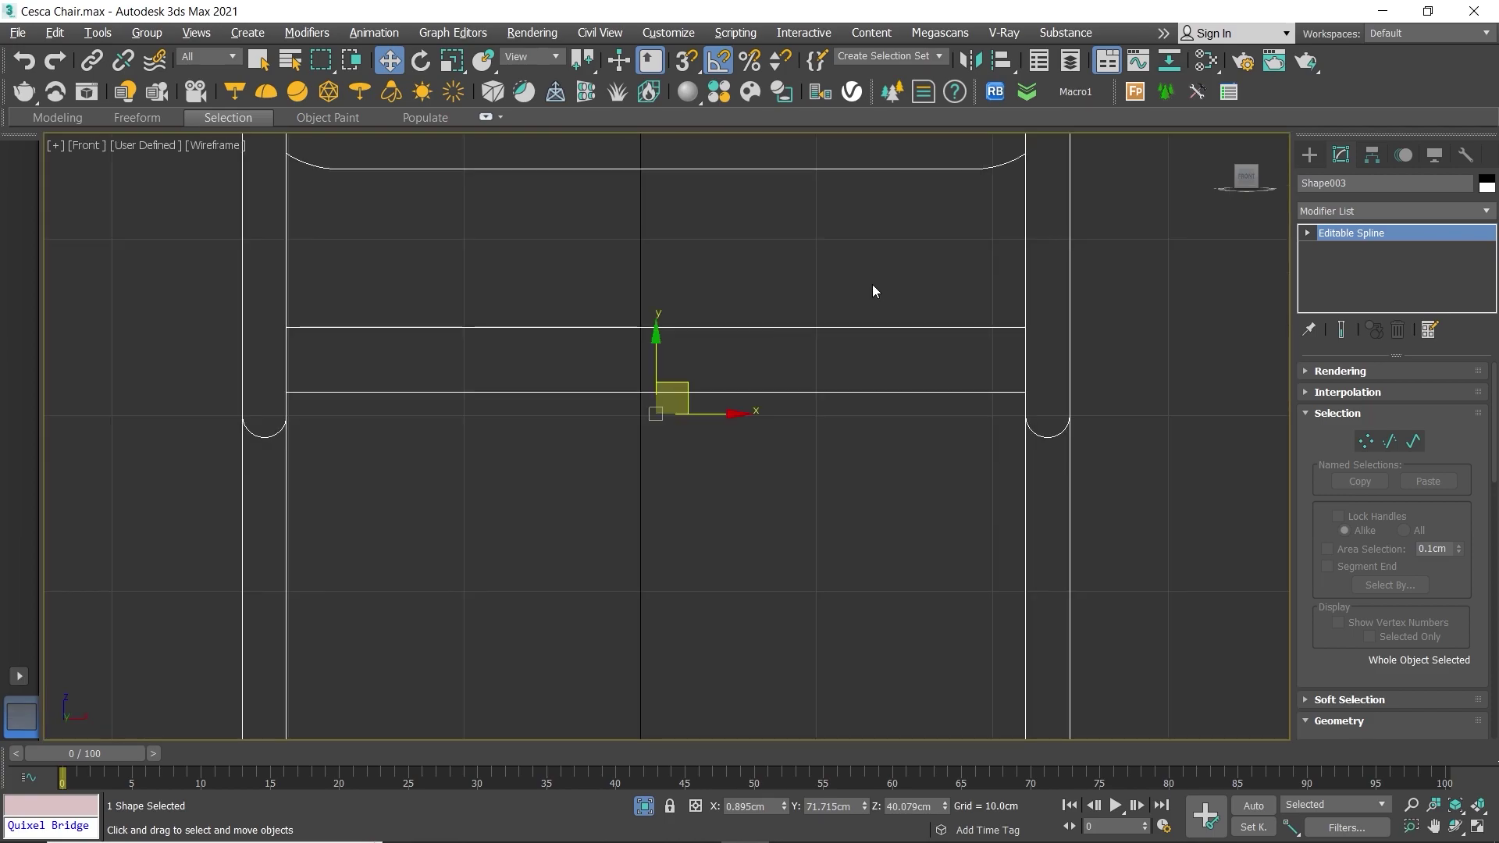
scroll(873, 291, down, 6)
middle_drag(813, 324, 820, 360)
click(926, 349)
Step: Draw a 24.664 × 44.893 cm rectangle over the upper backrest panel
click(1302, 154)
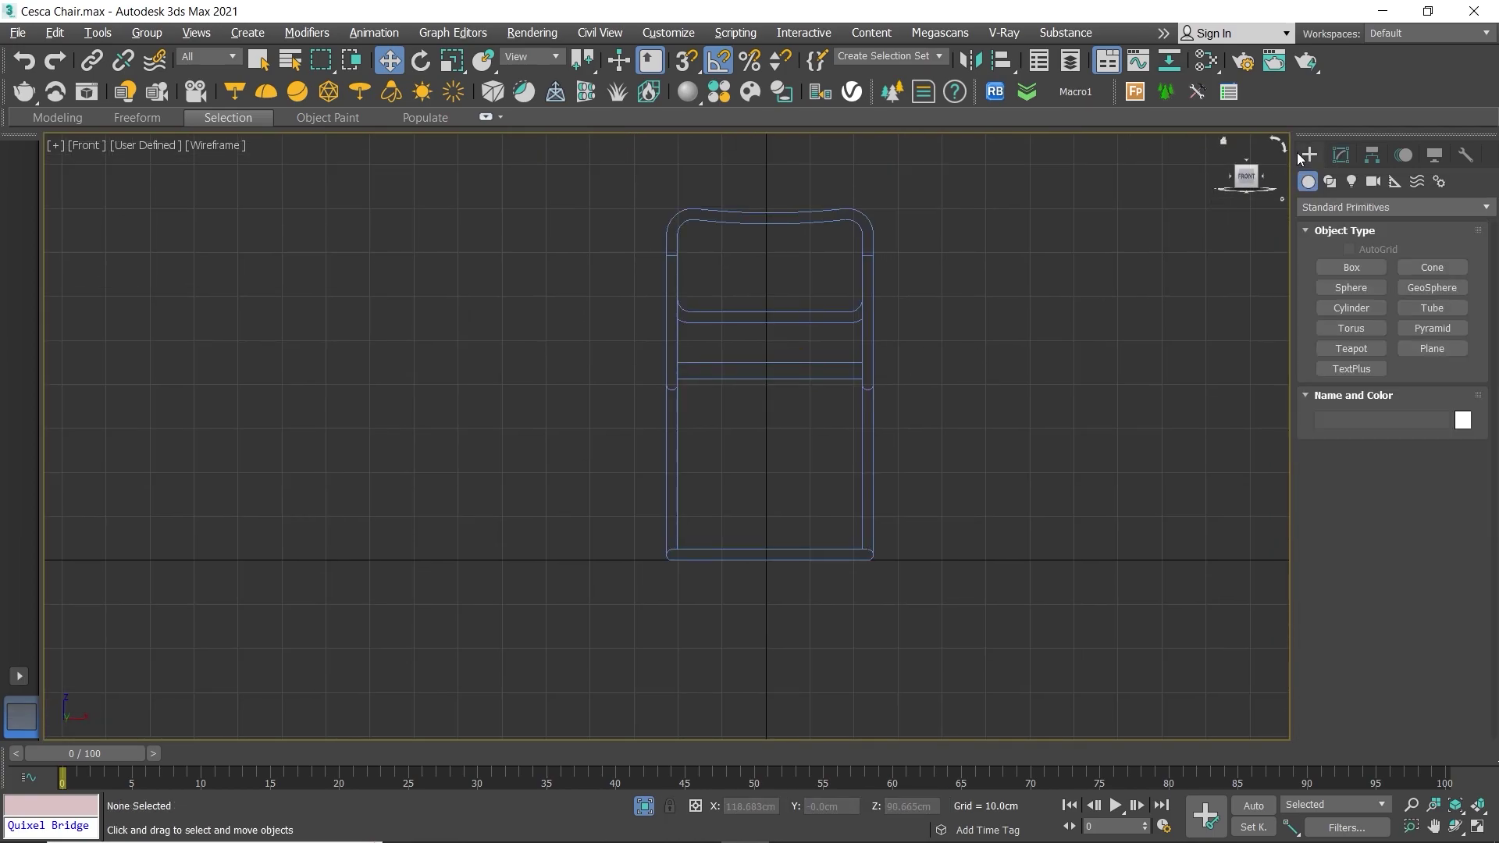
click(1331, 183)
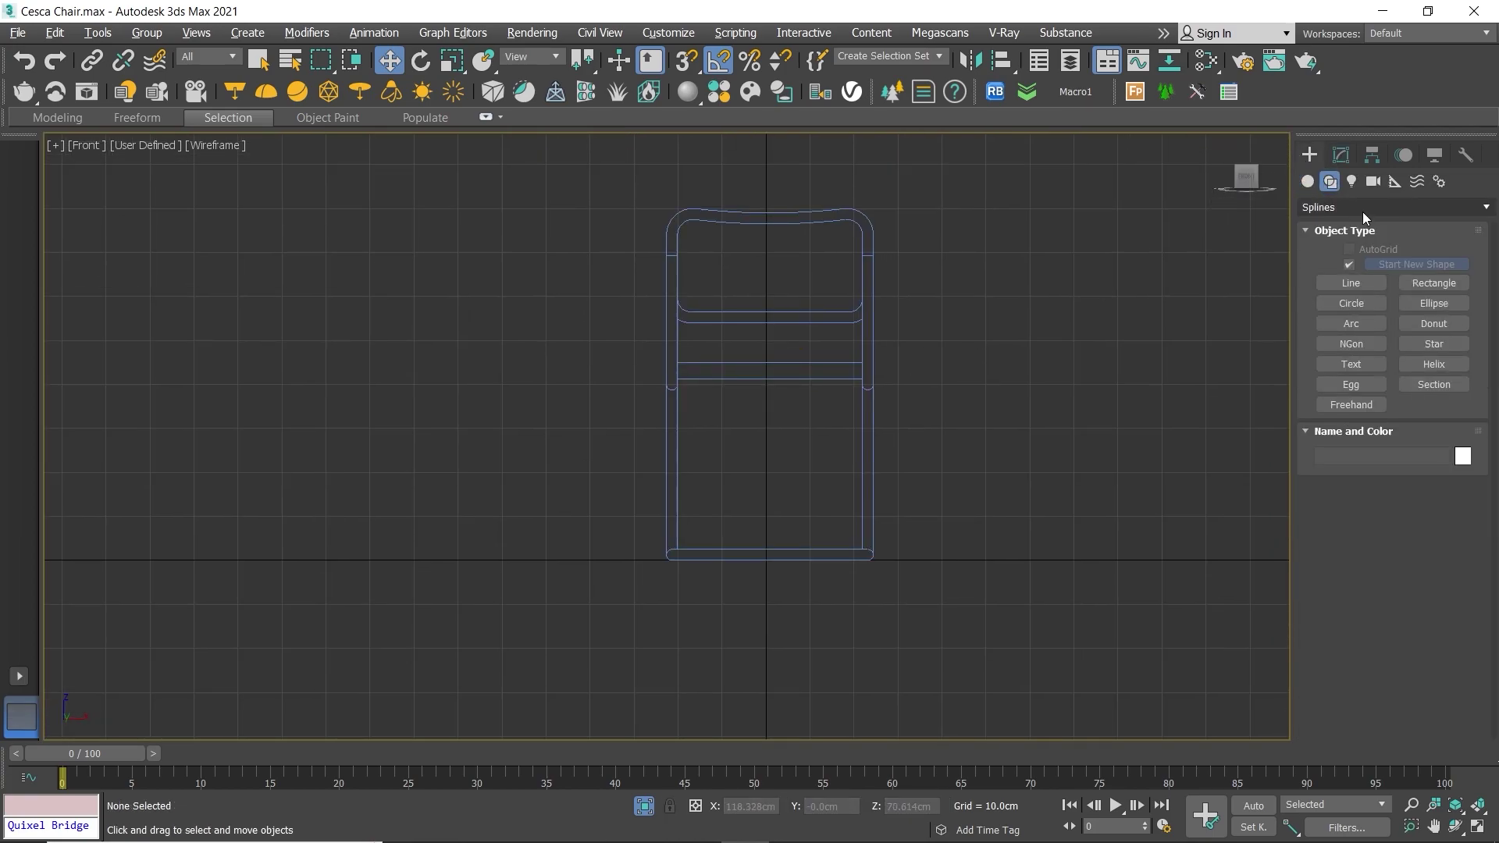
click(1434, 282)
scroll(726, 268, up, 2)
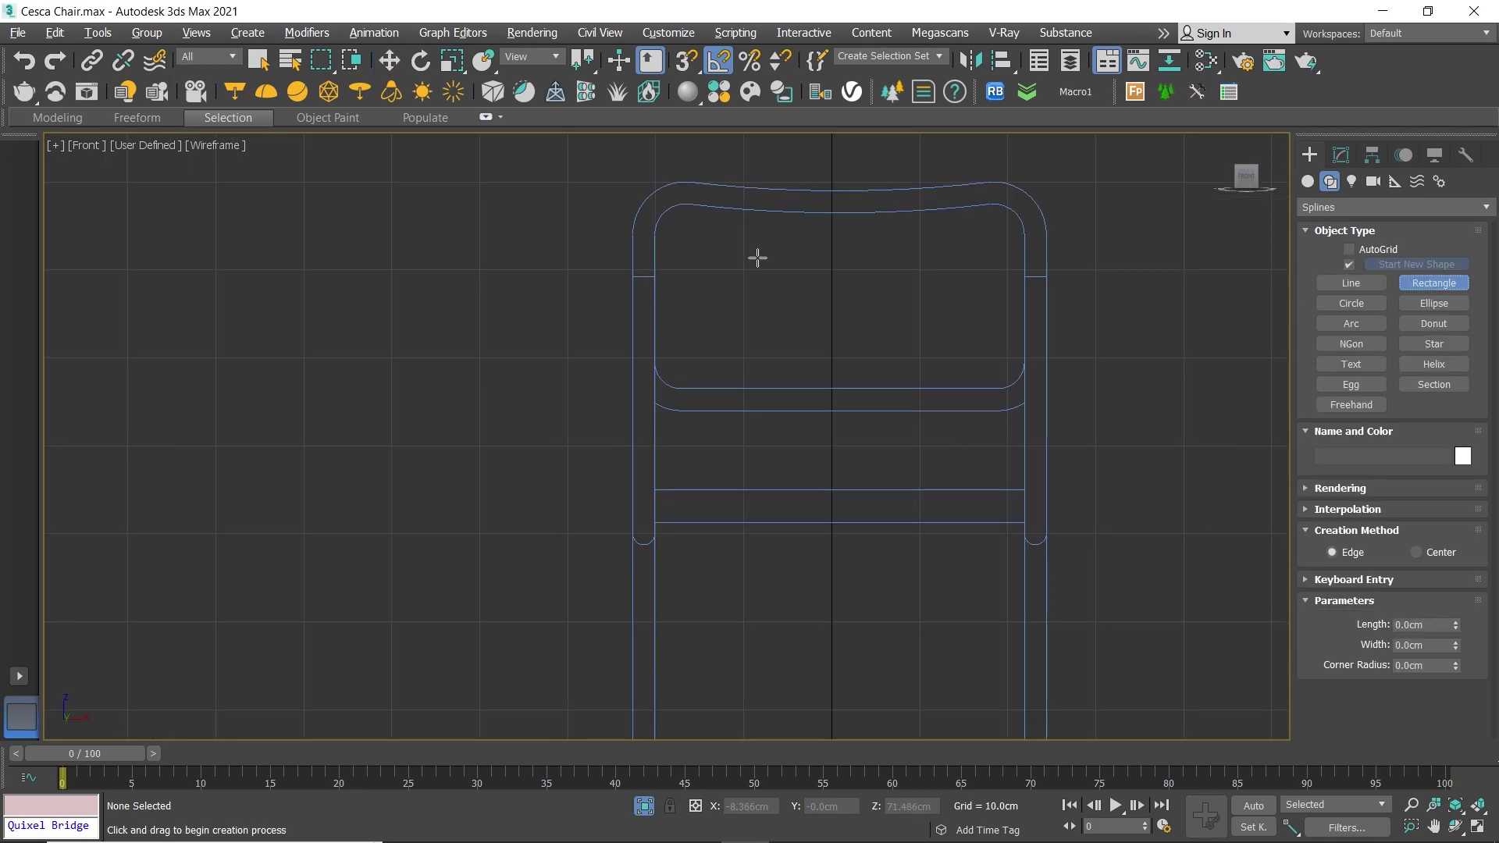
scroll(757, 258, up, 2)
drag(569, 244, 963, 460)
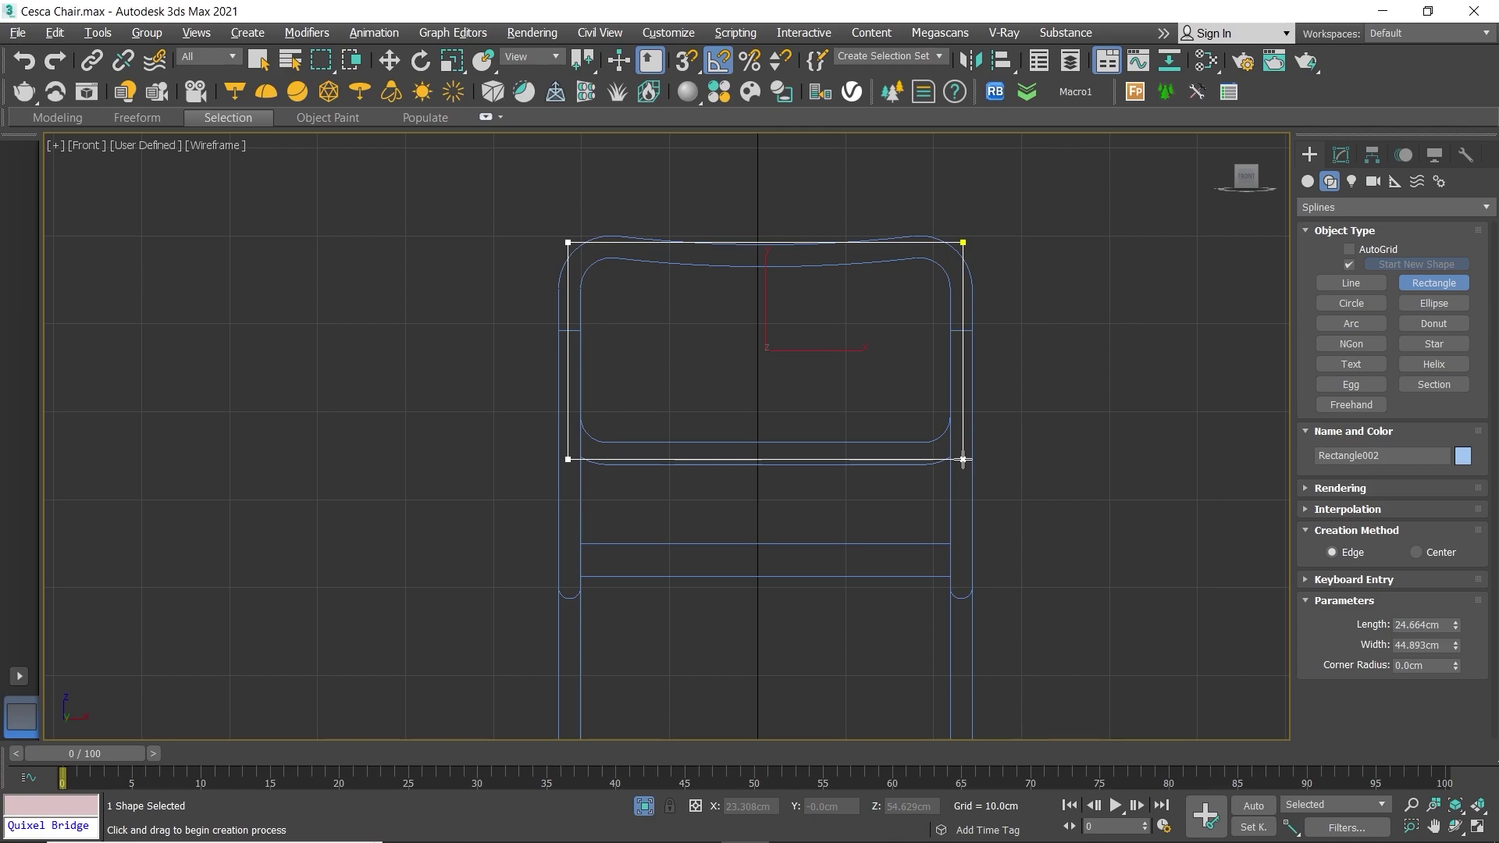
Step: Convert the rectangle to an editable spline with all vertices set to Corner
right_click(930, 432)
right_click(898, 373)
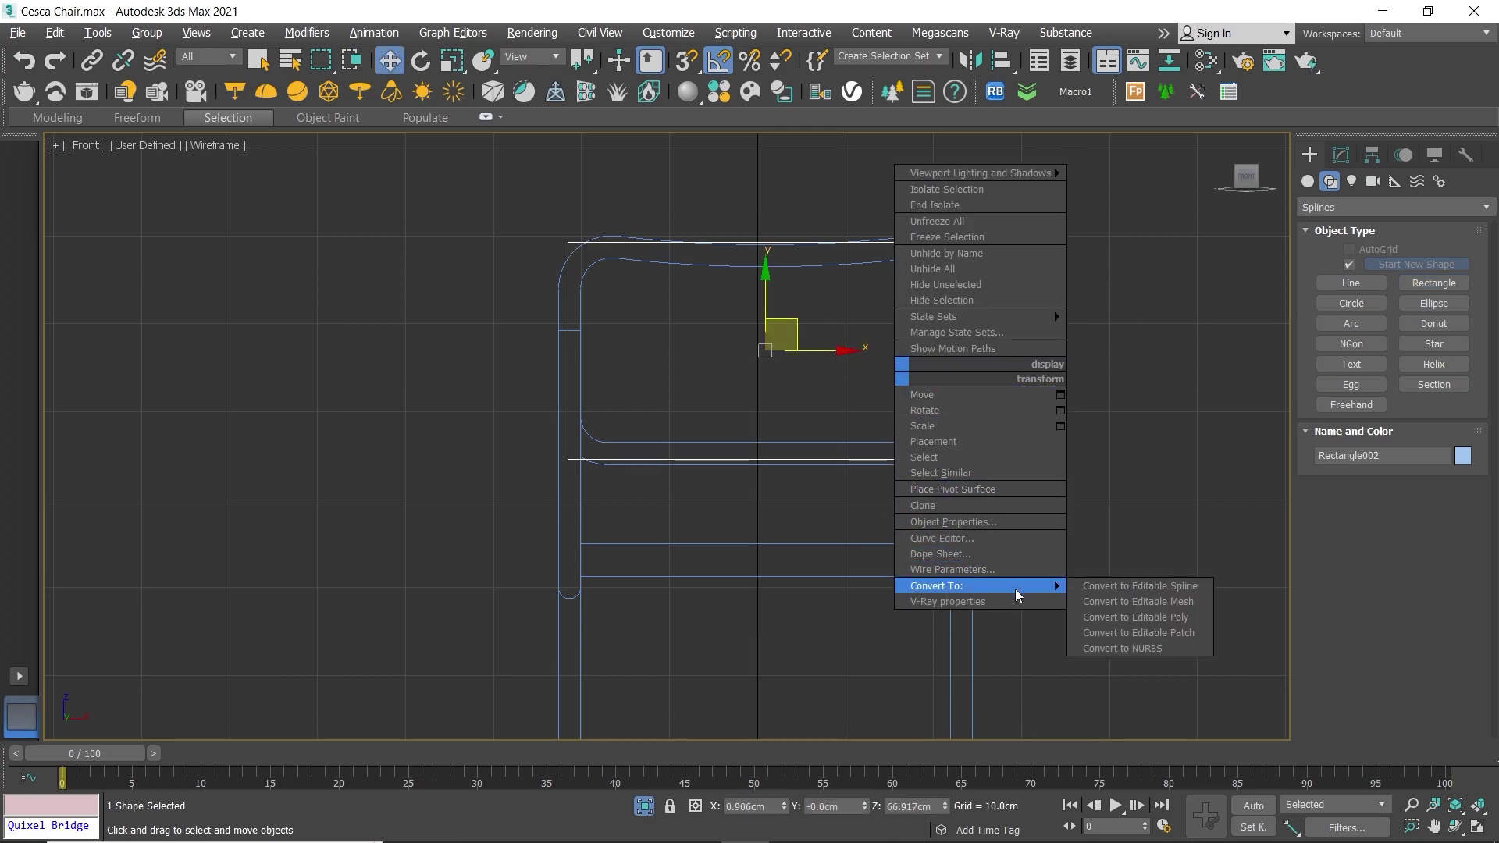
click(1136, 587)
key(1)
key(ctrl+a)
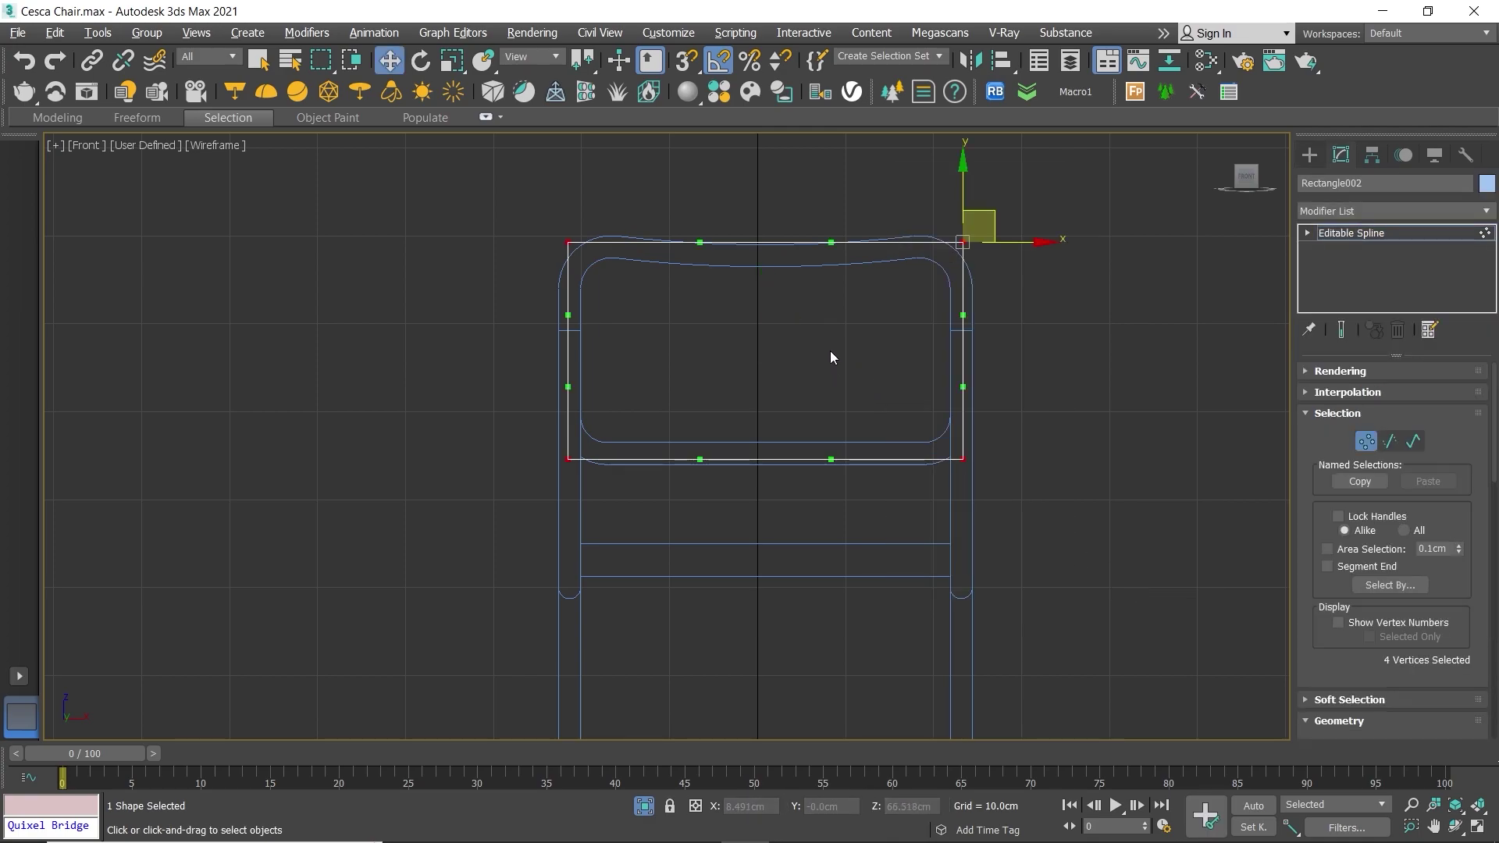
right_click(762, 293)
click(719, 170)
Step: Align the rectangle's top and bottom edges with the backrest outline
drag(1005, 278, 1005, 280)
scroll(859, 248, up, 5)
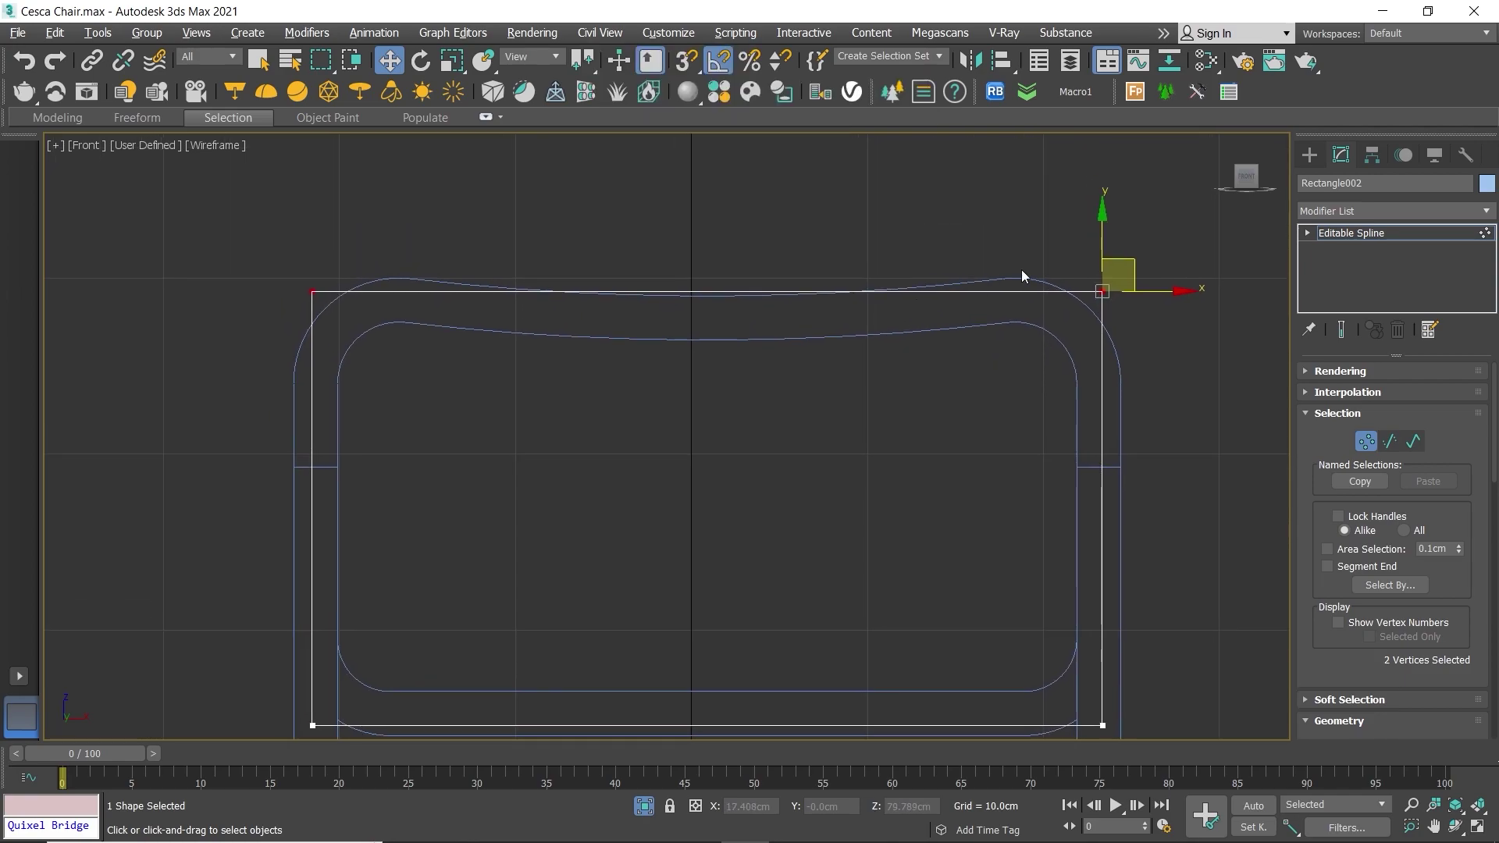
drag(1100, 234, 1095, 242)
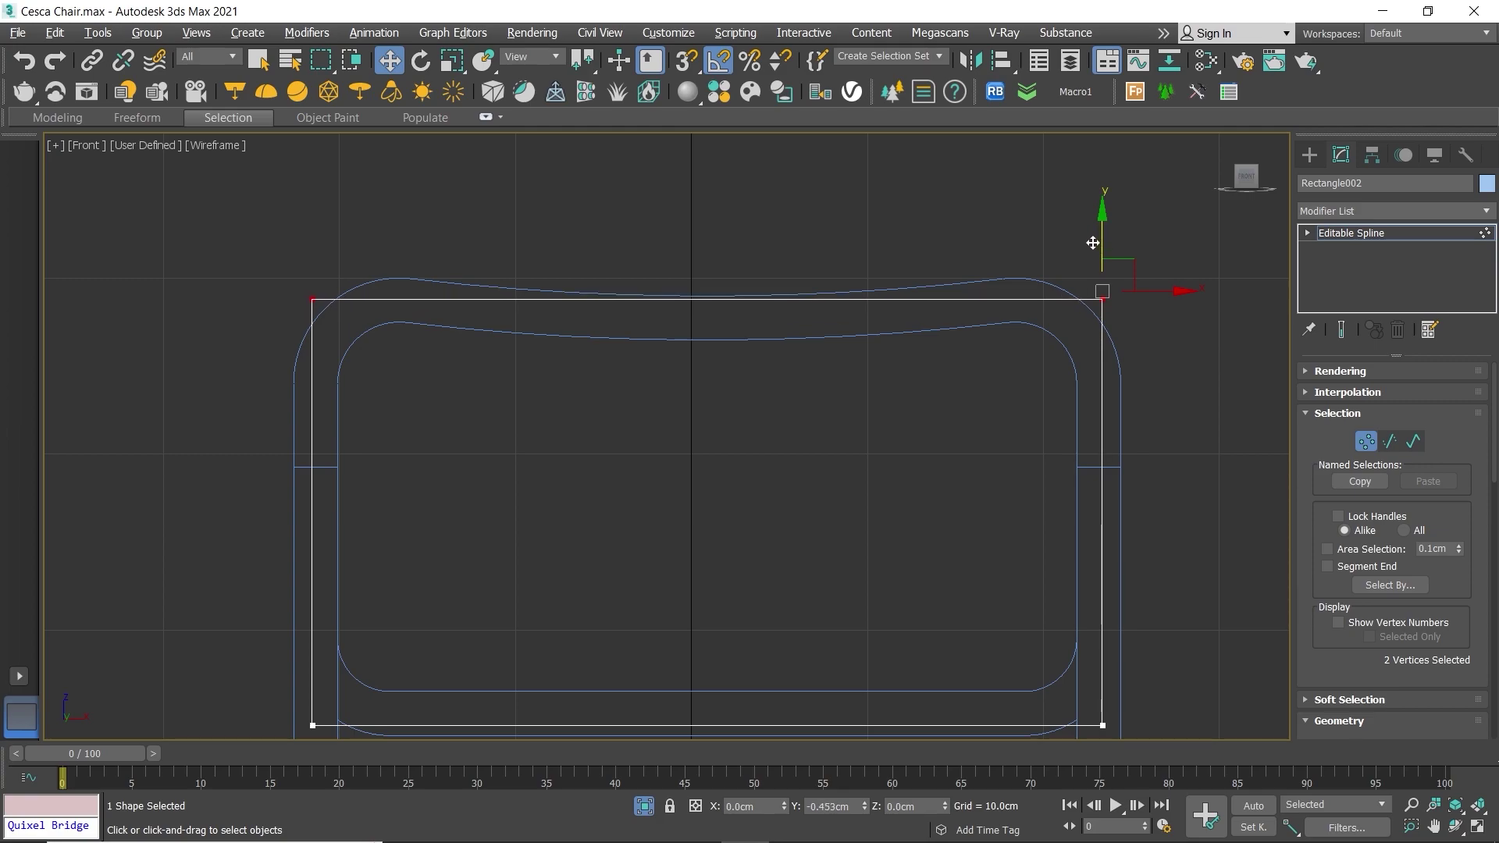
scroll(1015, 297, down, 3)
drag(269, 504, 1031, 578)
scroll(913, 576, up, 3)
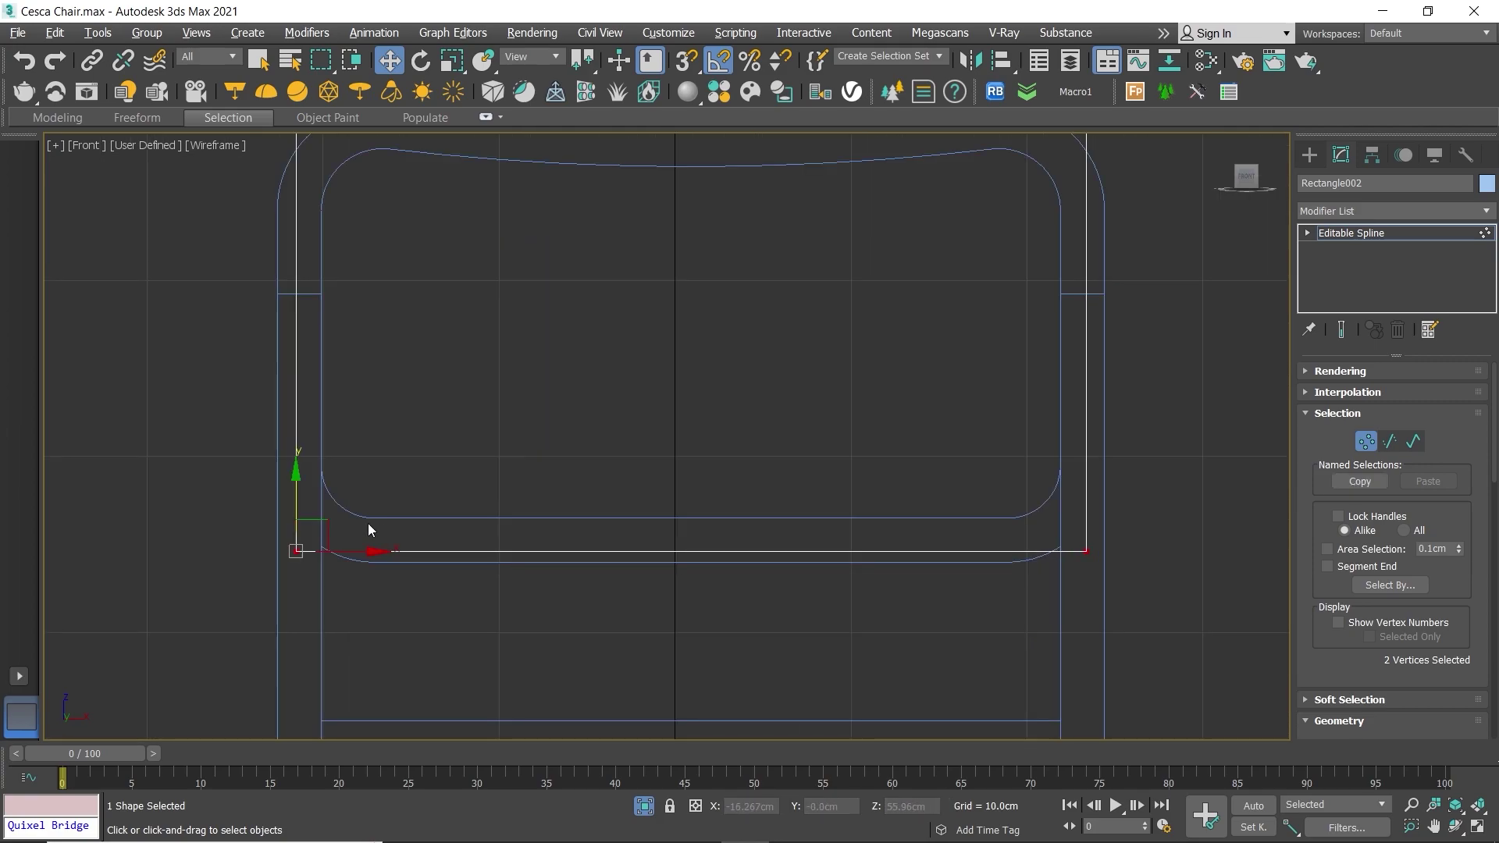
drag(297, 515, 297, 511)
scroll(482, 459, down, 3)
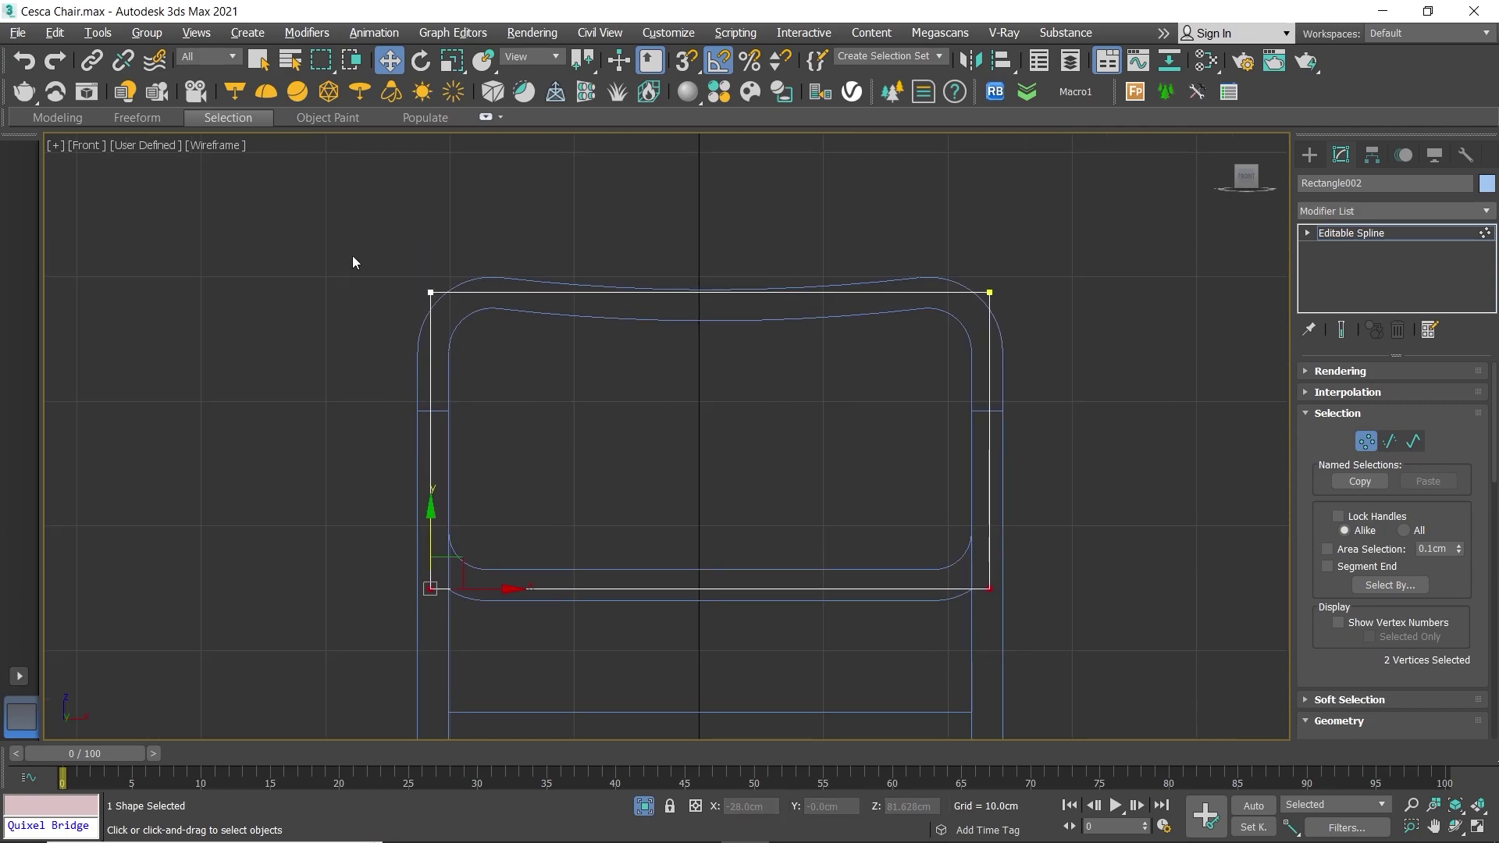
Step: Align the rectangle's left and right edges with the backrest outline
drag(505, 646, 504, 646)
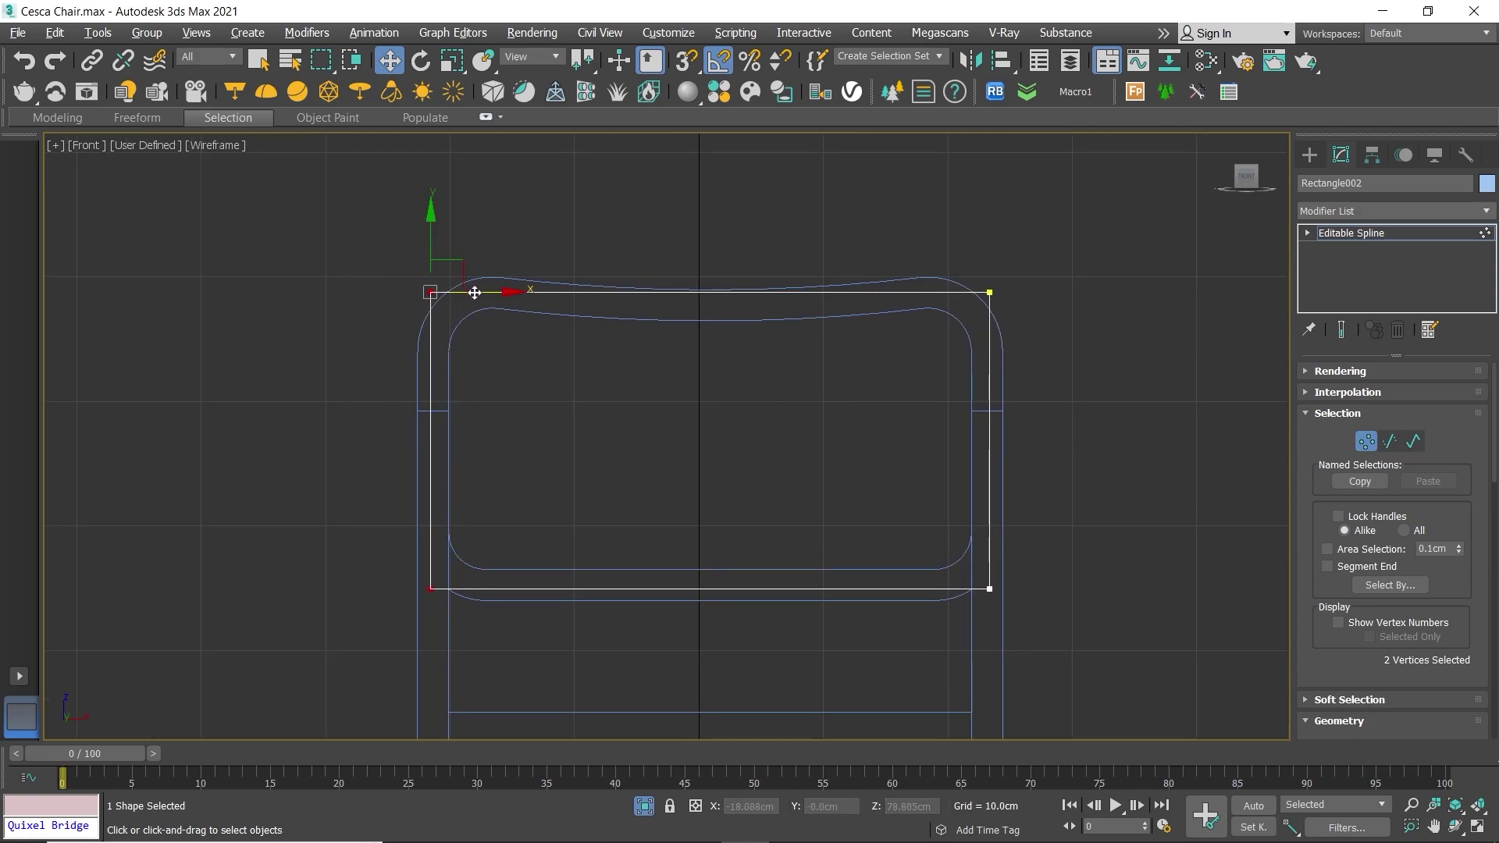
drag(473, 292, 481, 292)
drag(958, 147, 965, 212)
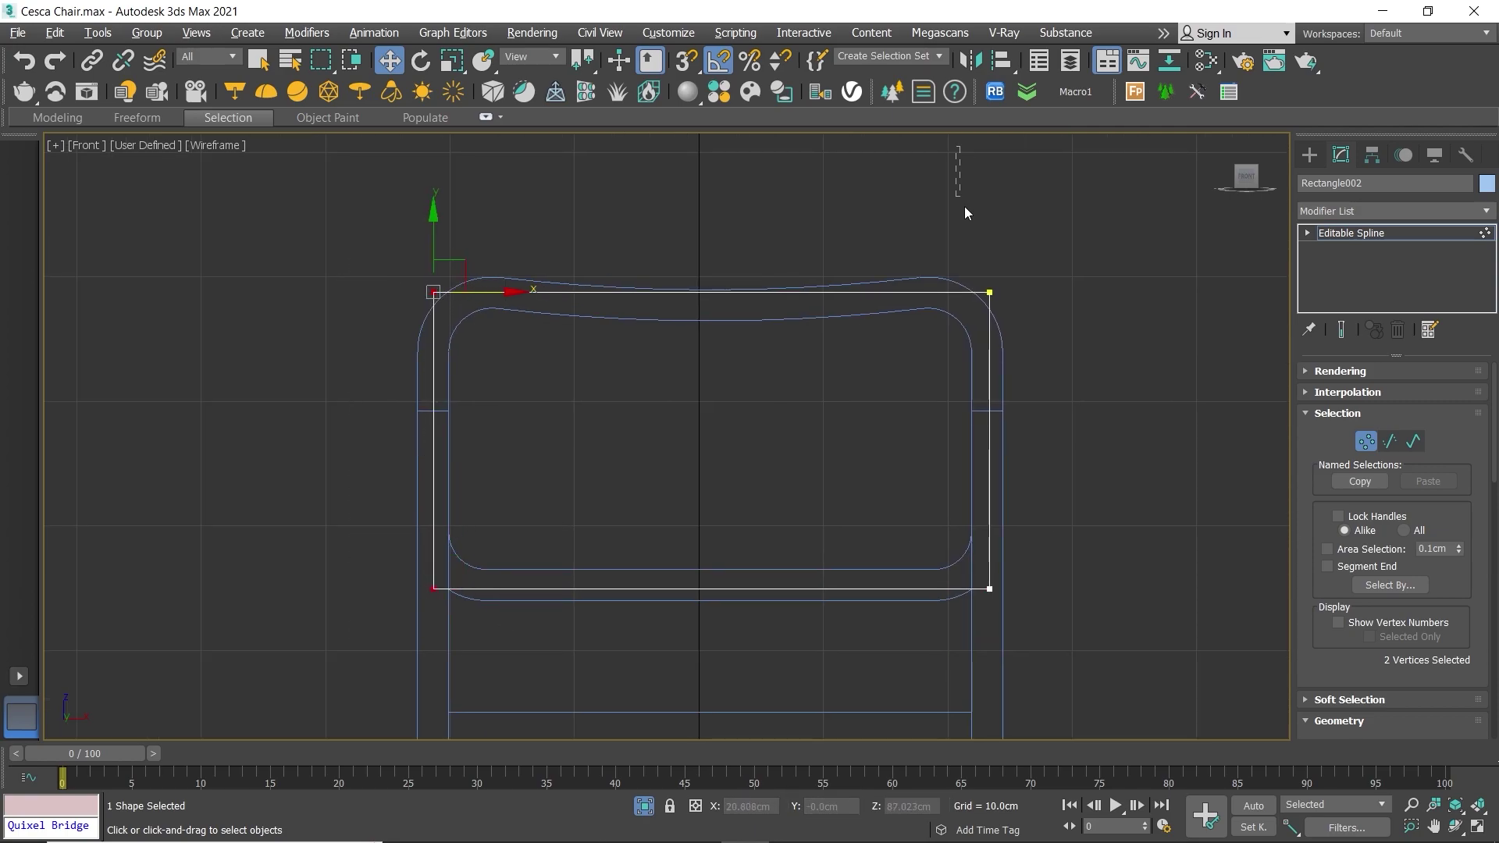
drag(1089, 626, 1089, 627)
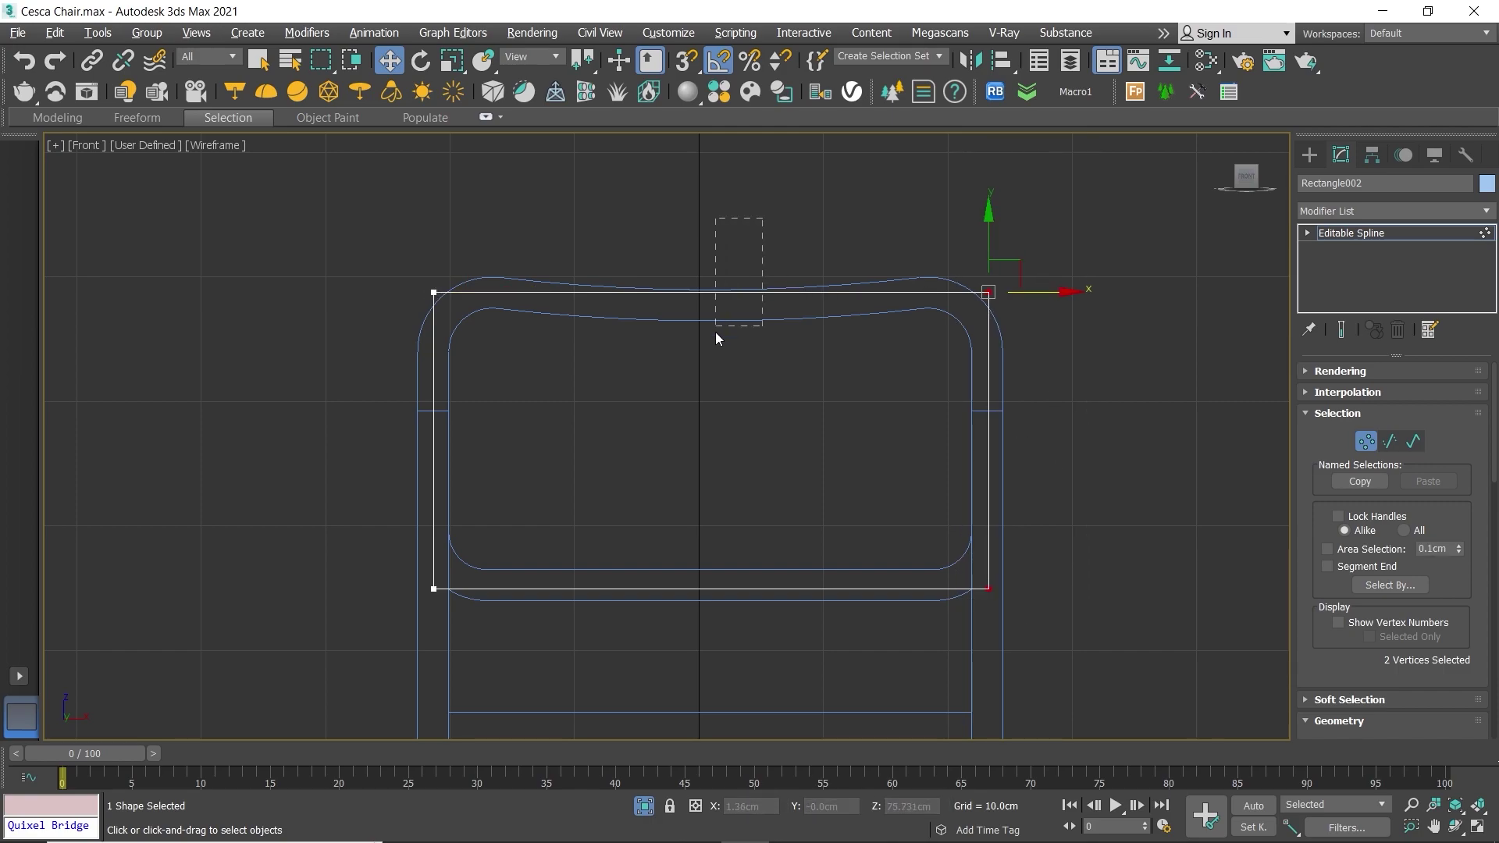
drag(715, 332, 712, 340)
key(2)
click(707, 292)
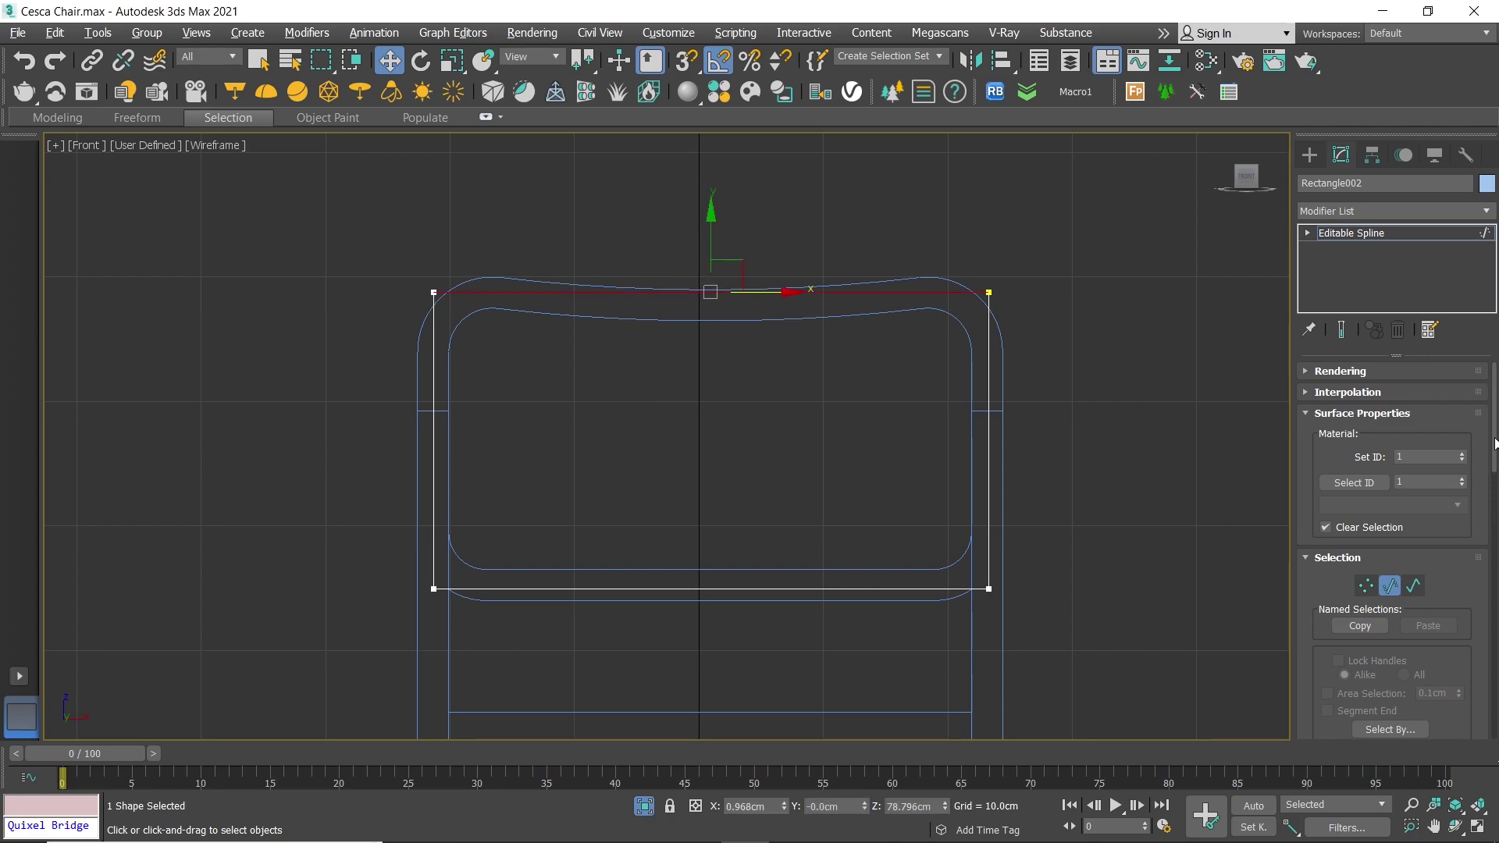
Step: Bow the top edge down using a new Bezier middle vertex with level, lengthened tangents
drag(1495, 443, 1496, 684)
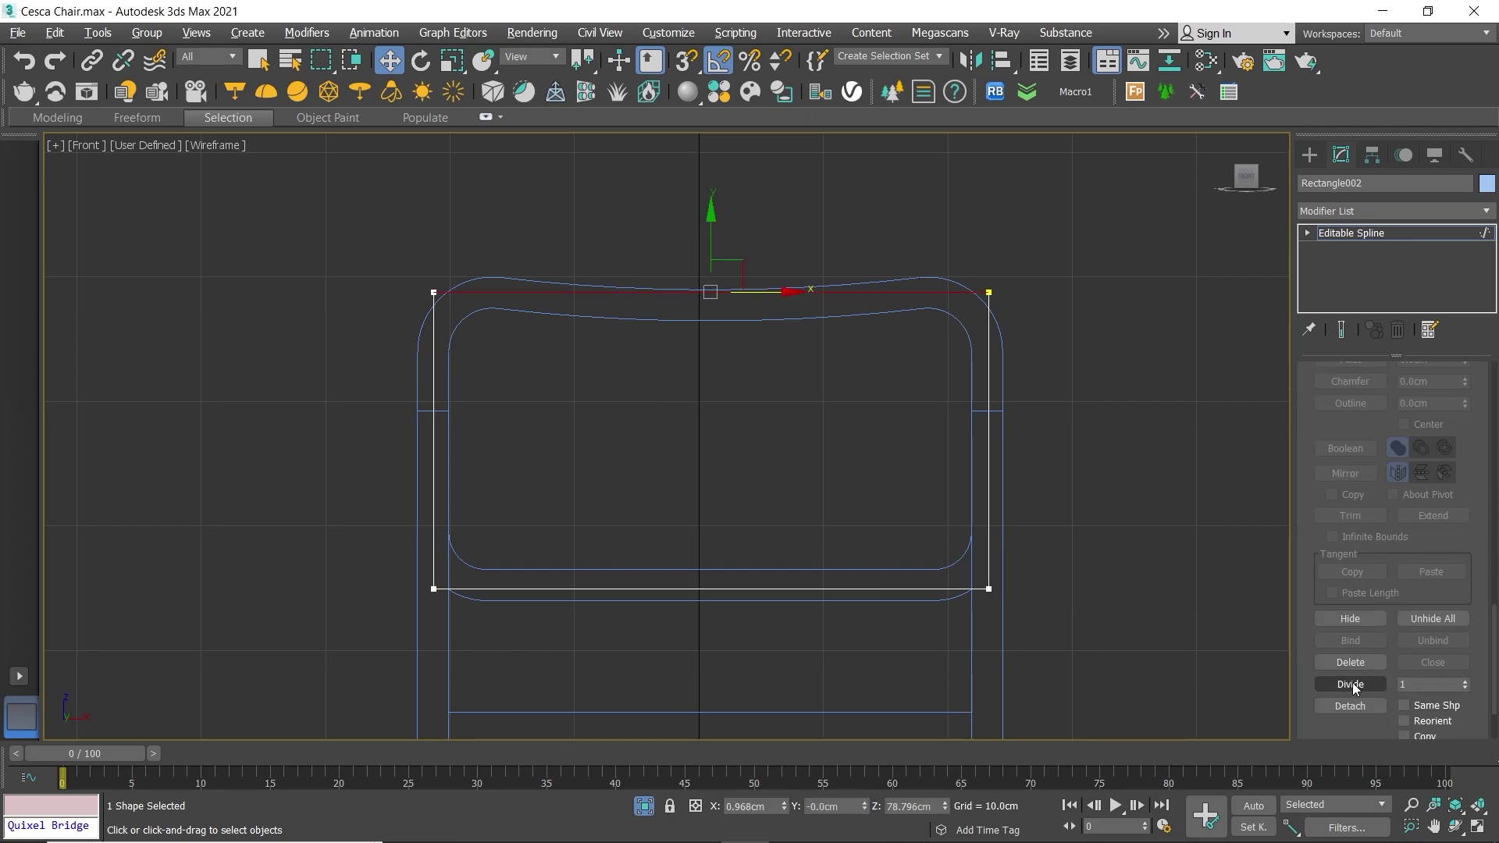
key(1)
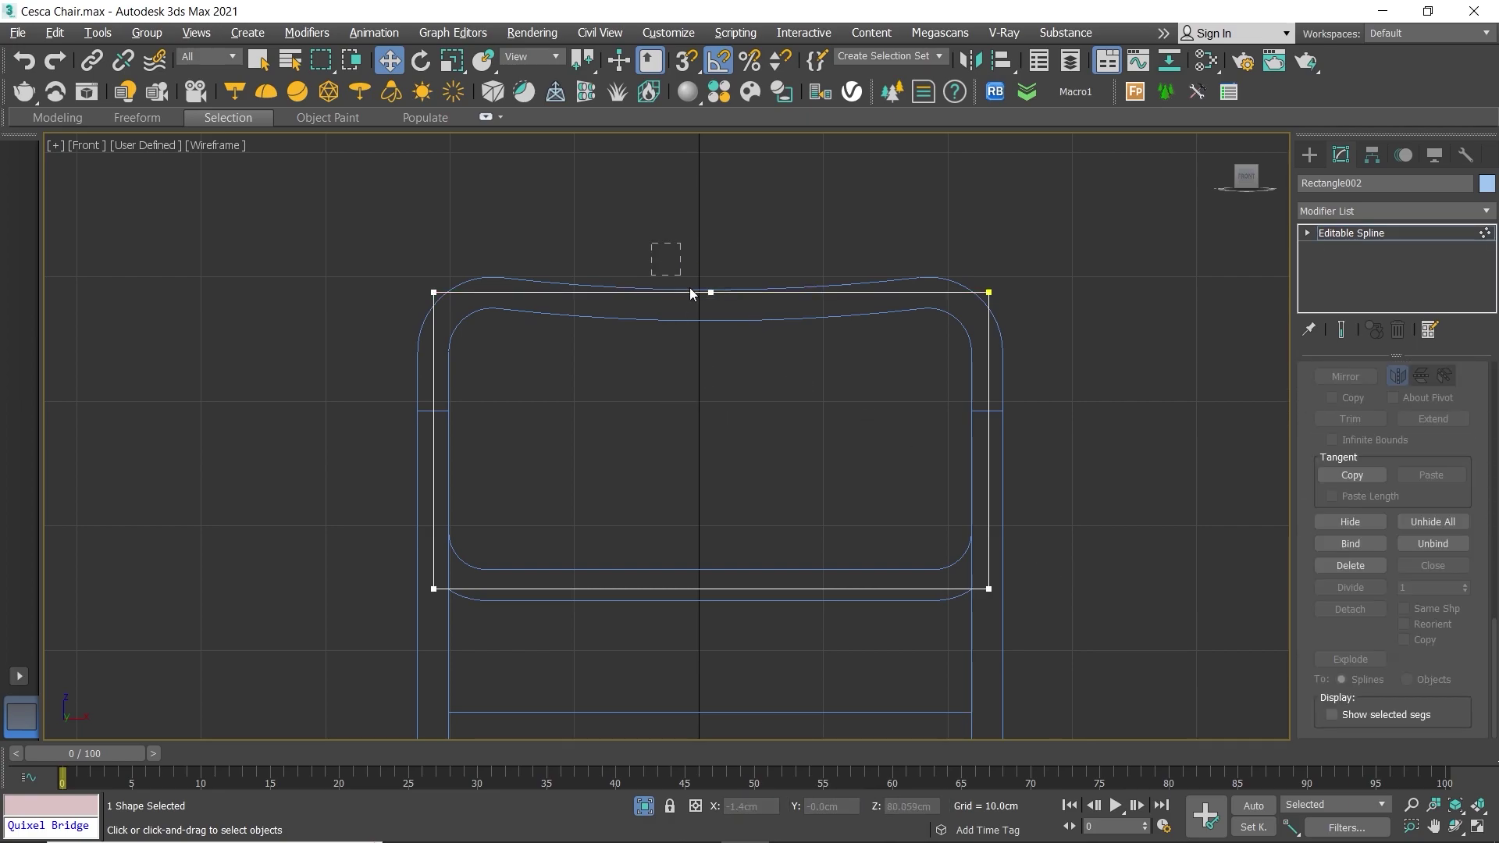
scroll(713, 311, up, 3)
drag(708, 229, 711, 259)
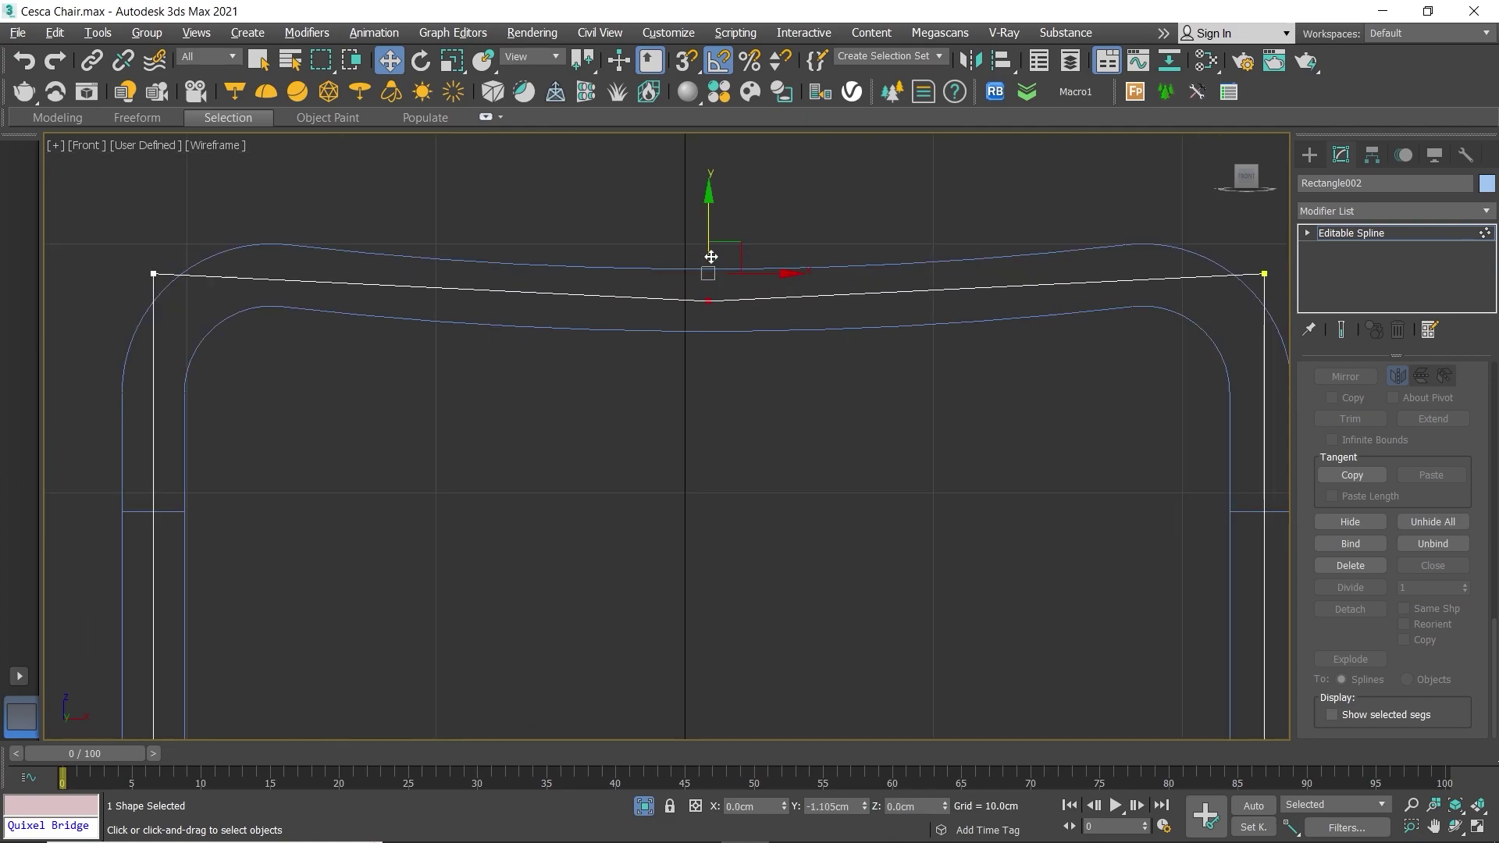
right_click(688, 310)
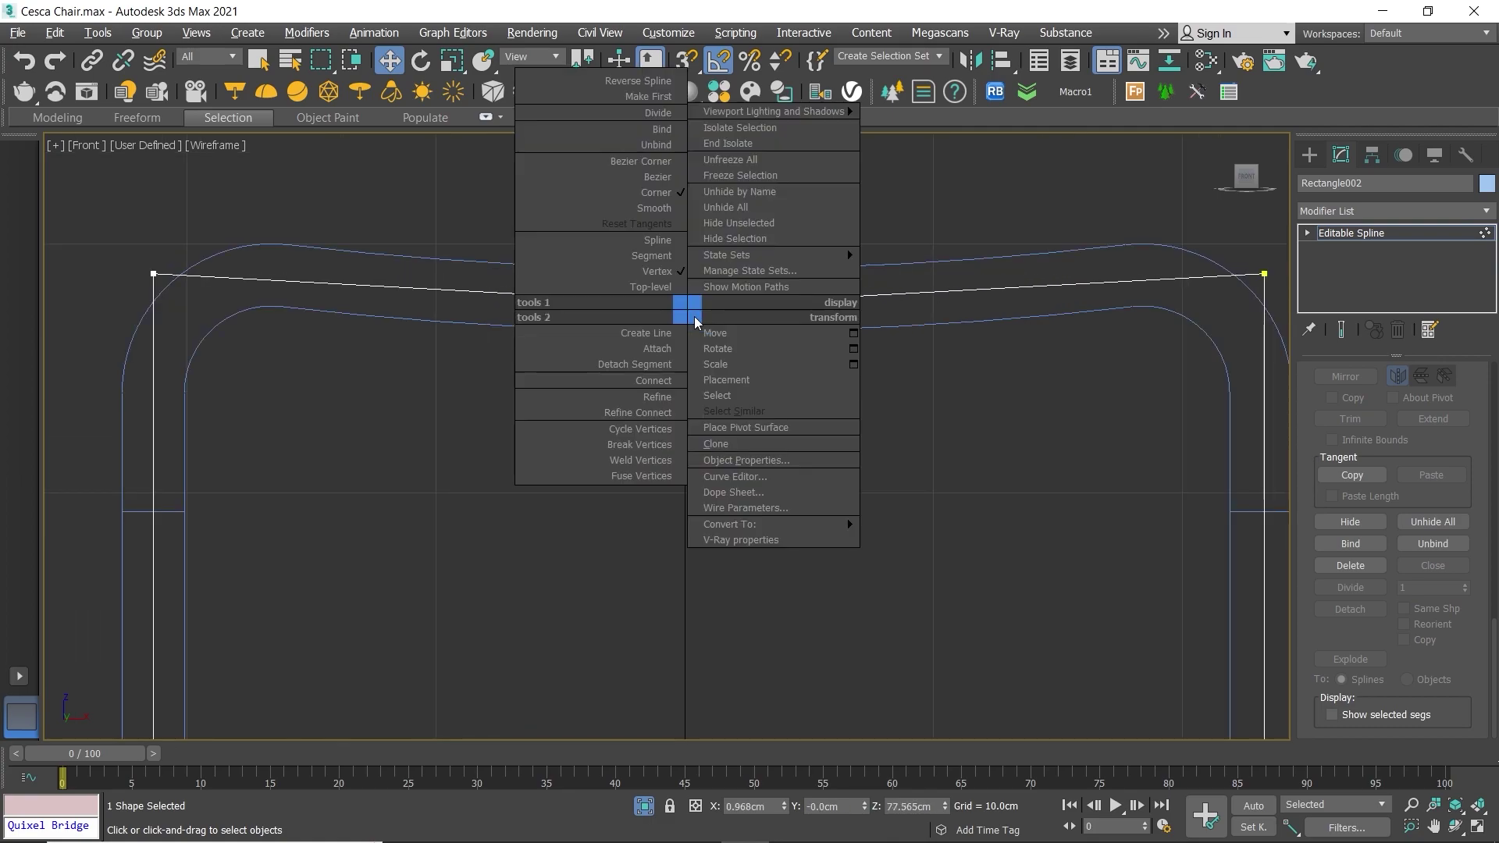
click(653, 180)
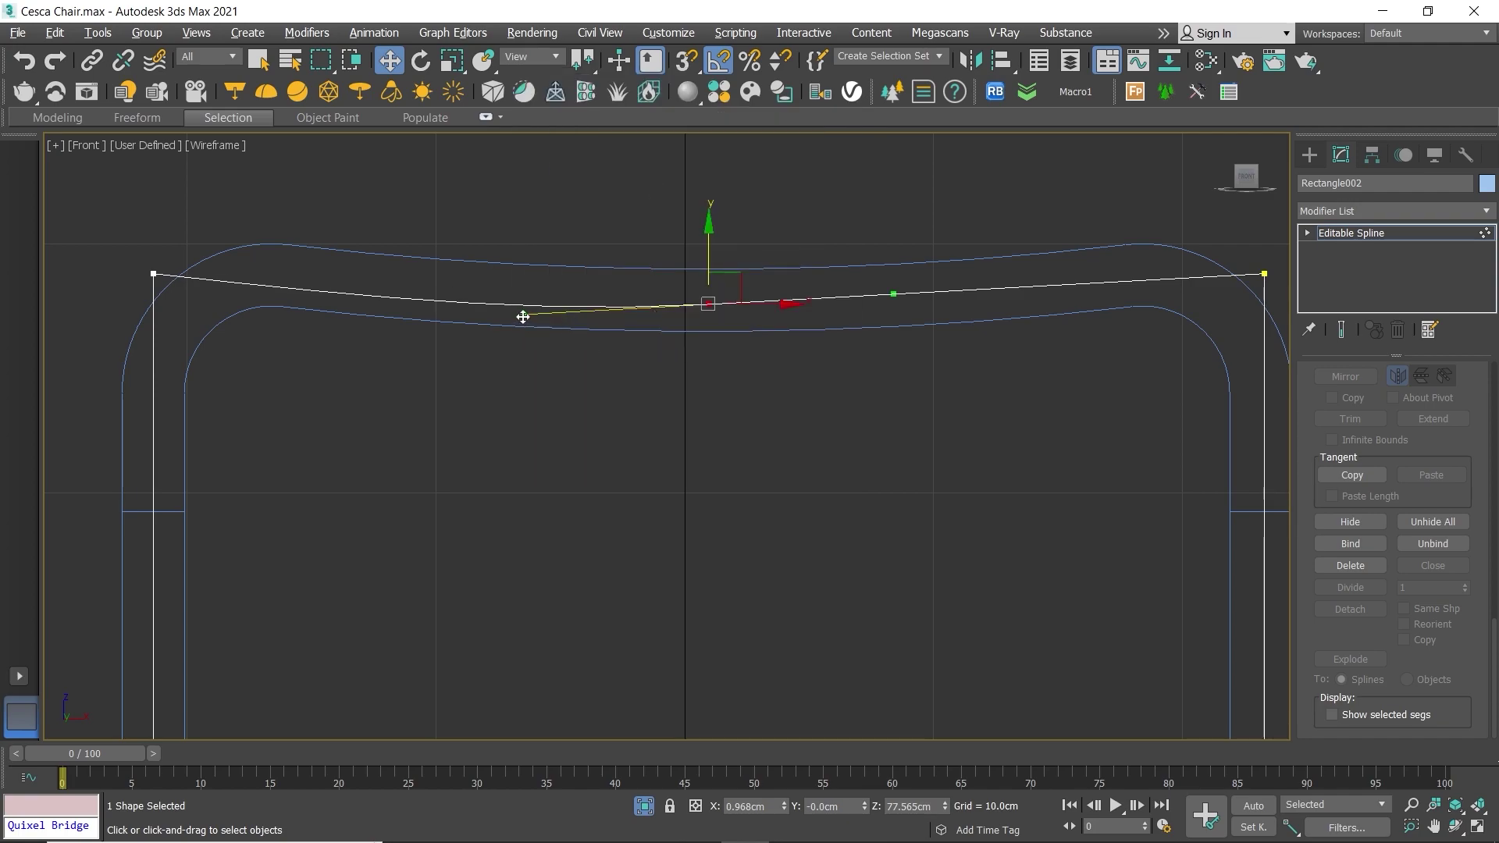
drag(523, 316, 523, 306)
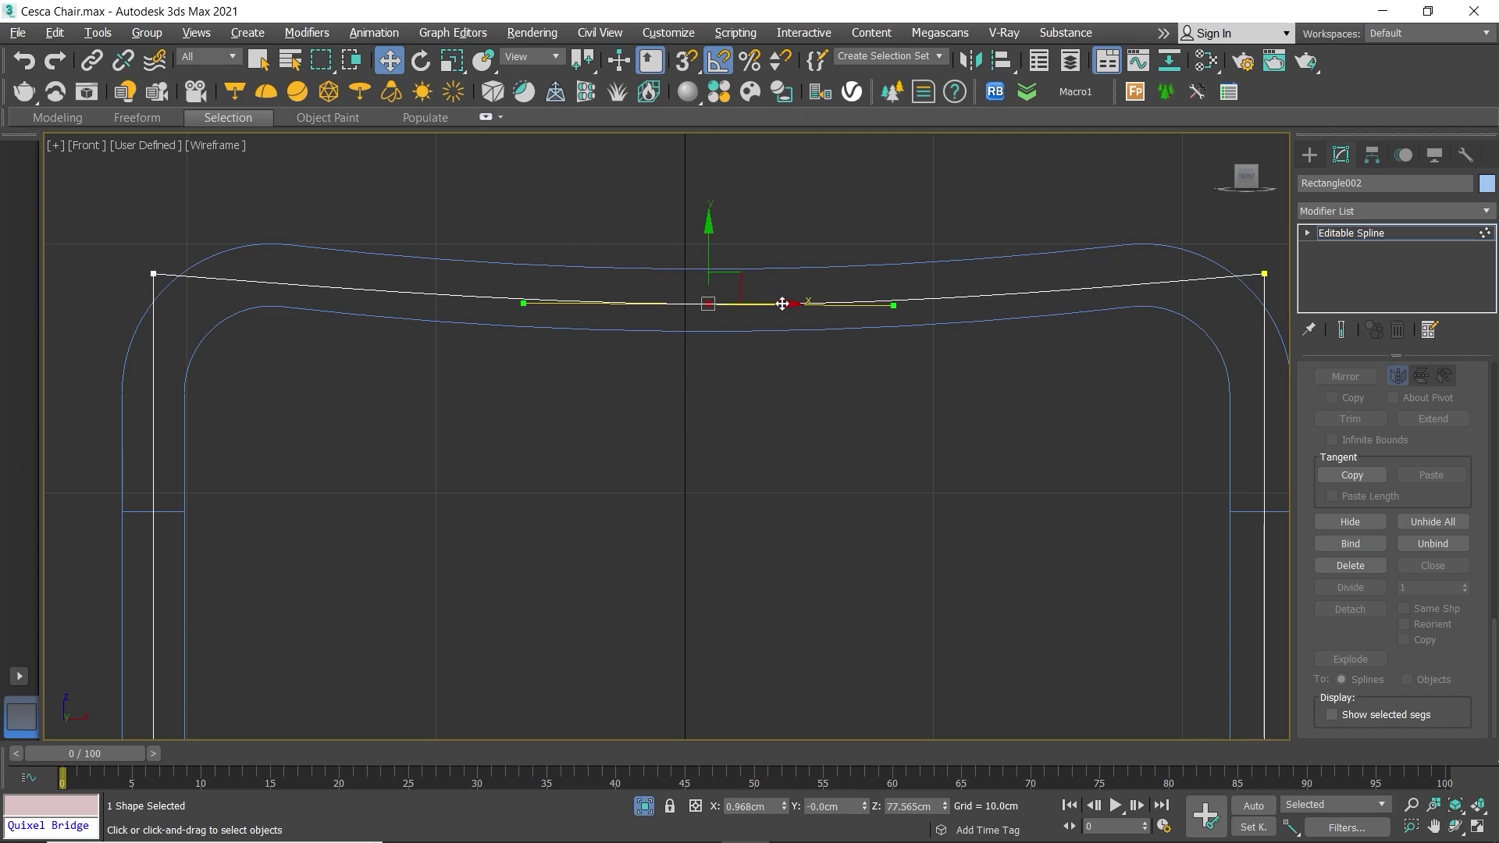
drag(897, 309, 972, 310)
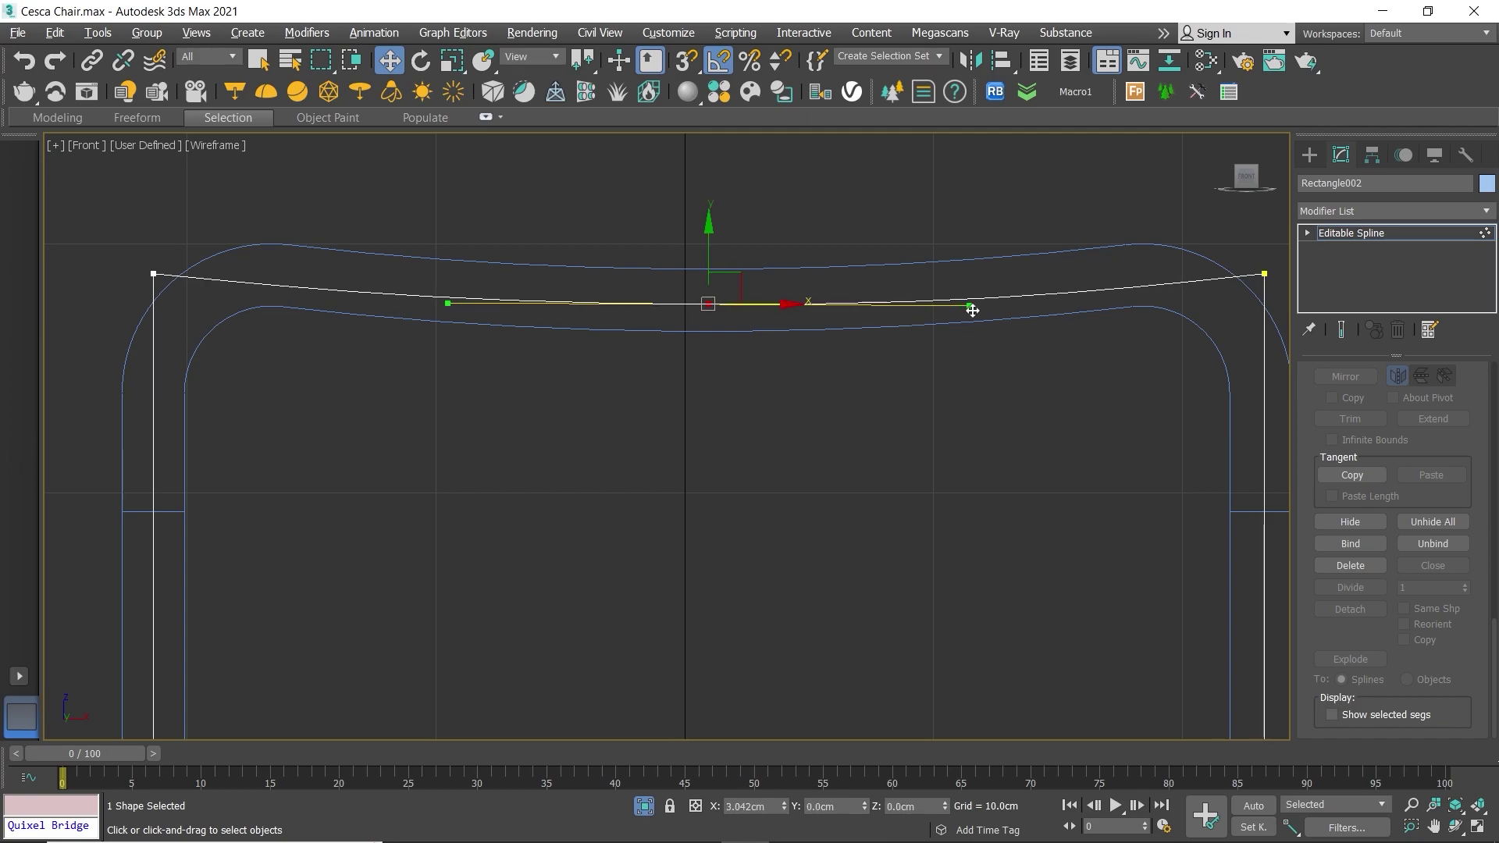
Step: Fillet both top corner vertices with a radius of 5.5
scroll(858, 305, down, 2)
scroll(810, 355, down, 3)
scroll(828, 312, up, 2)
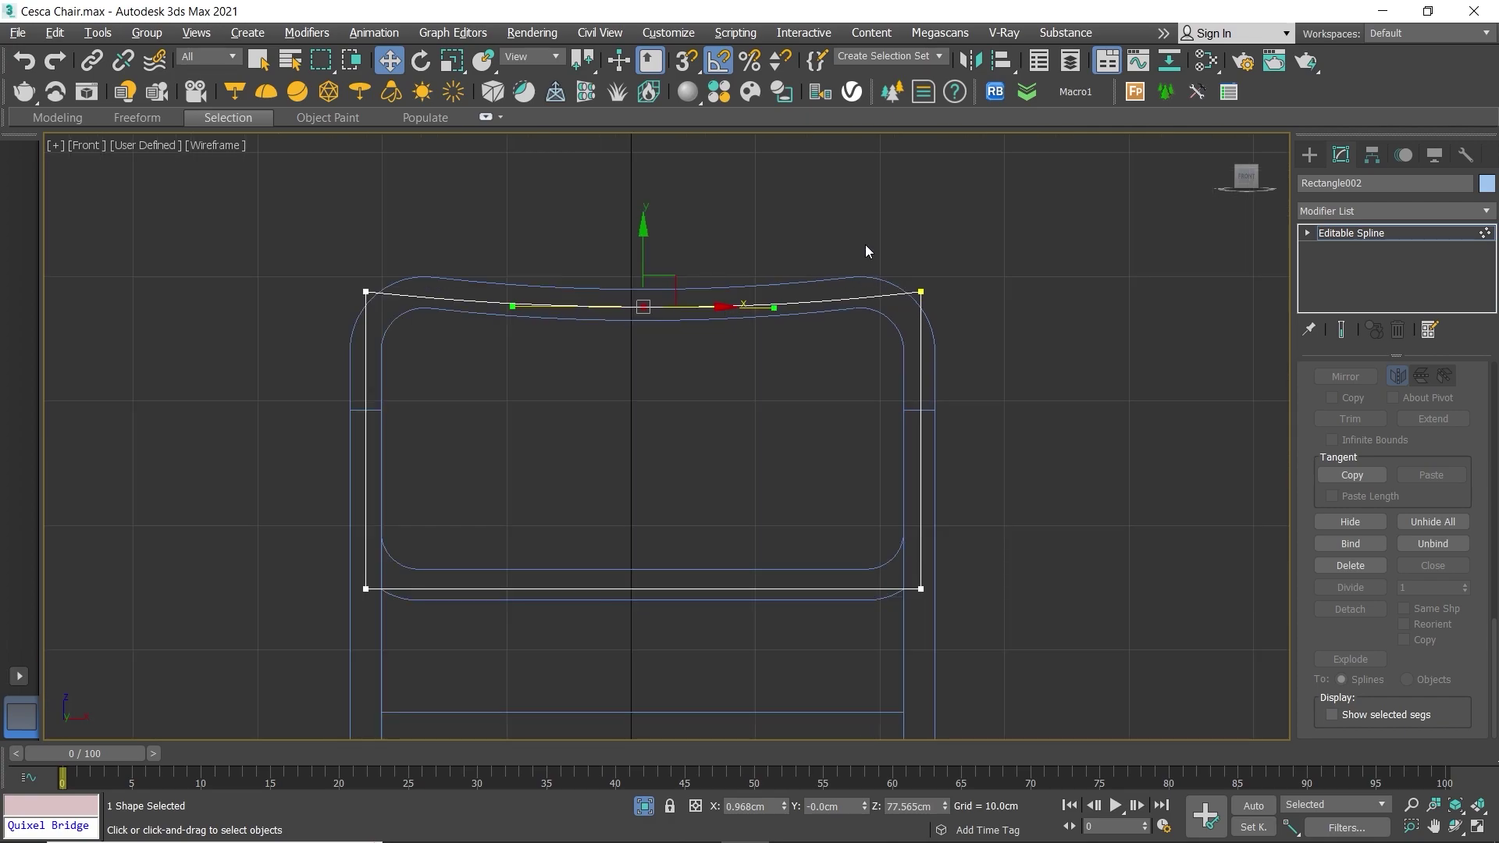
drag(865, 246, 954, 325)
drag(329, 274, 429, 321)
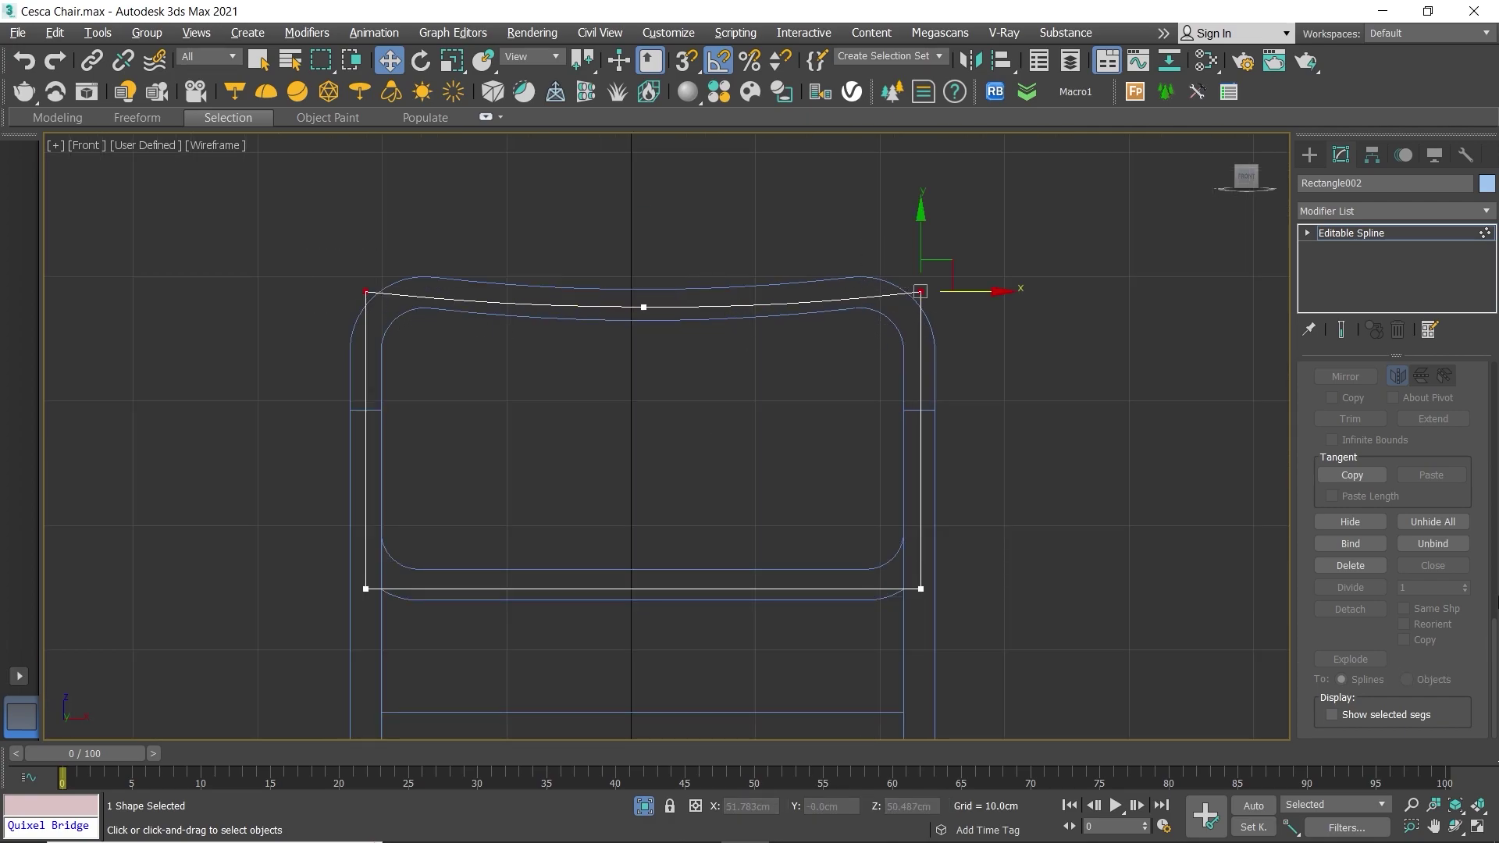
drag(1496, 629, 1494, 579)
text(5.5)
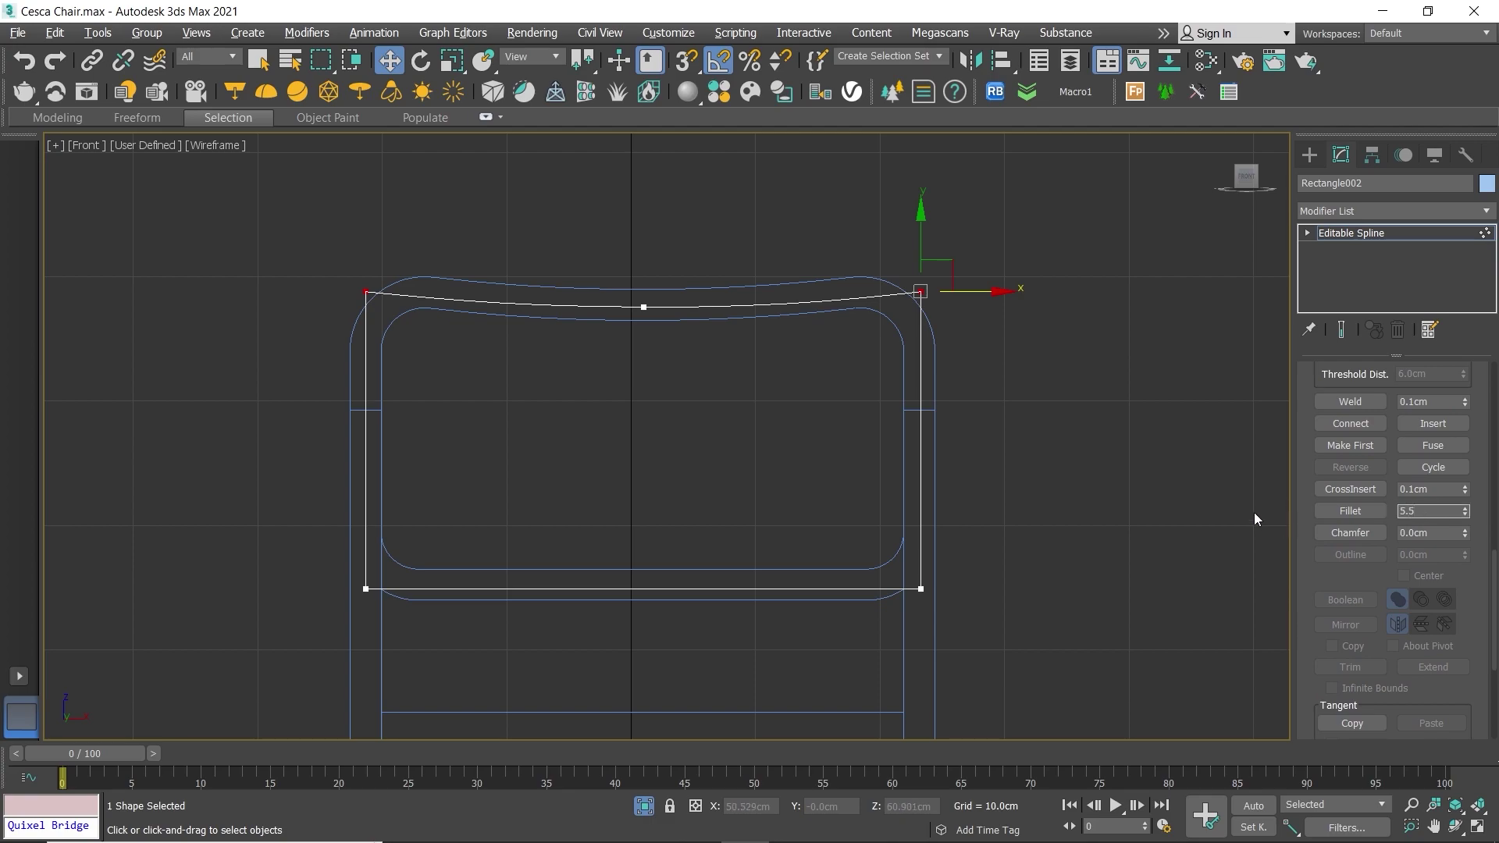
key(Return)
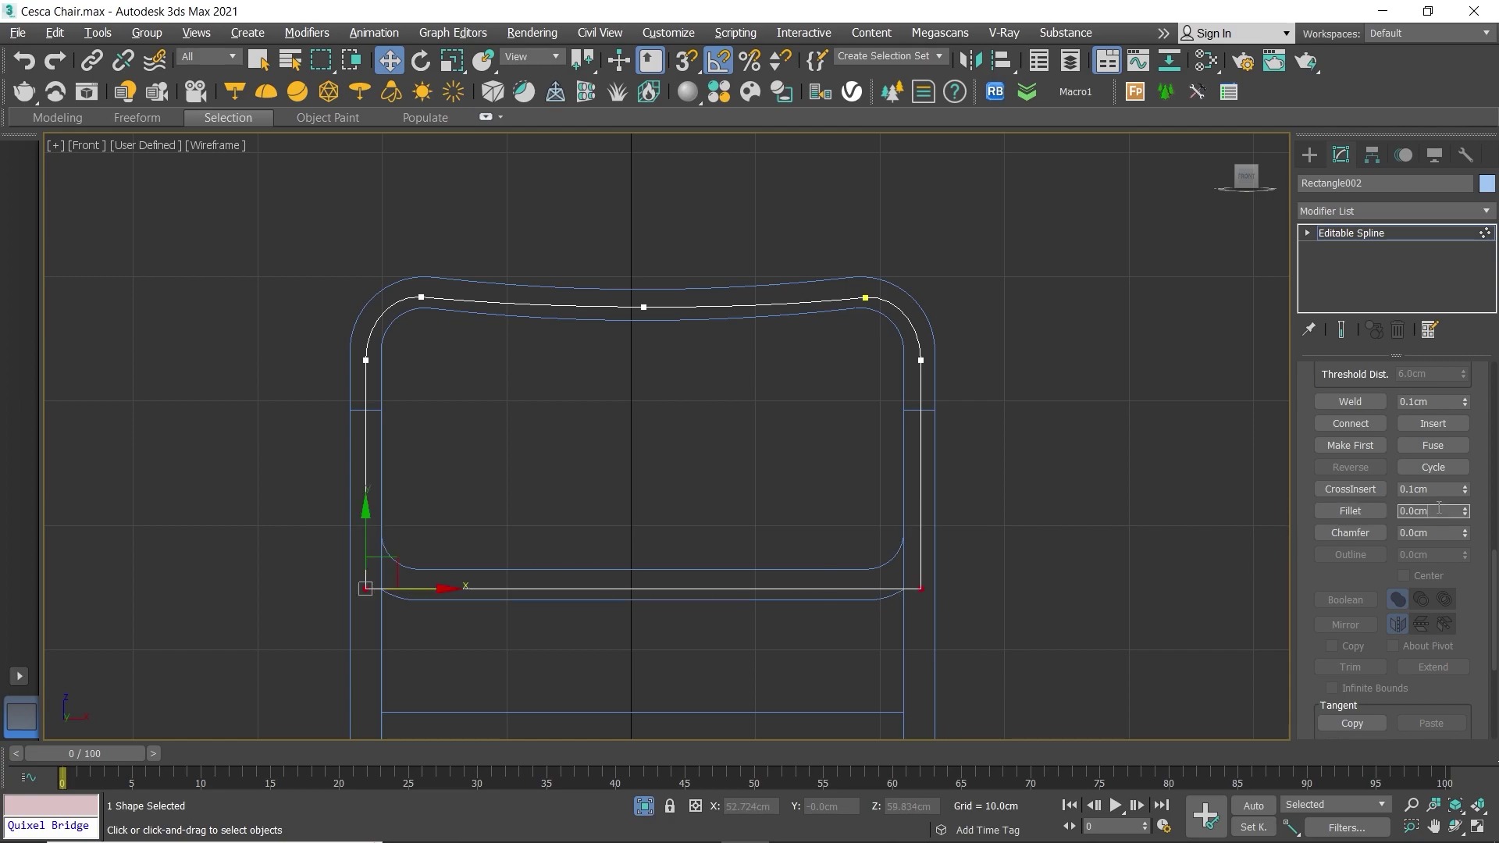
Step: Fillet the rectangle spline's bottom corner vertices to round them
key(Return)
scroll(898, 523, down, 1)
scroll(697, 545, up, 3)
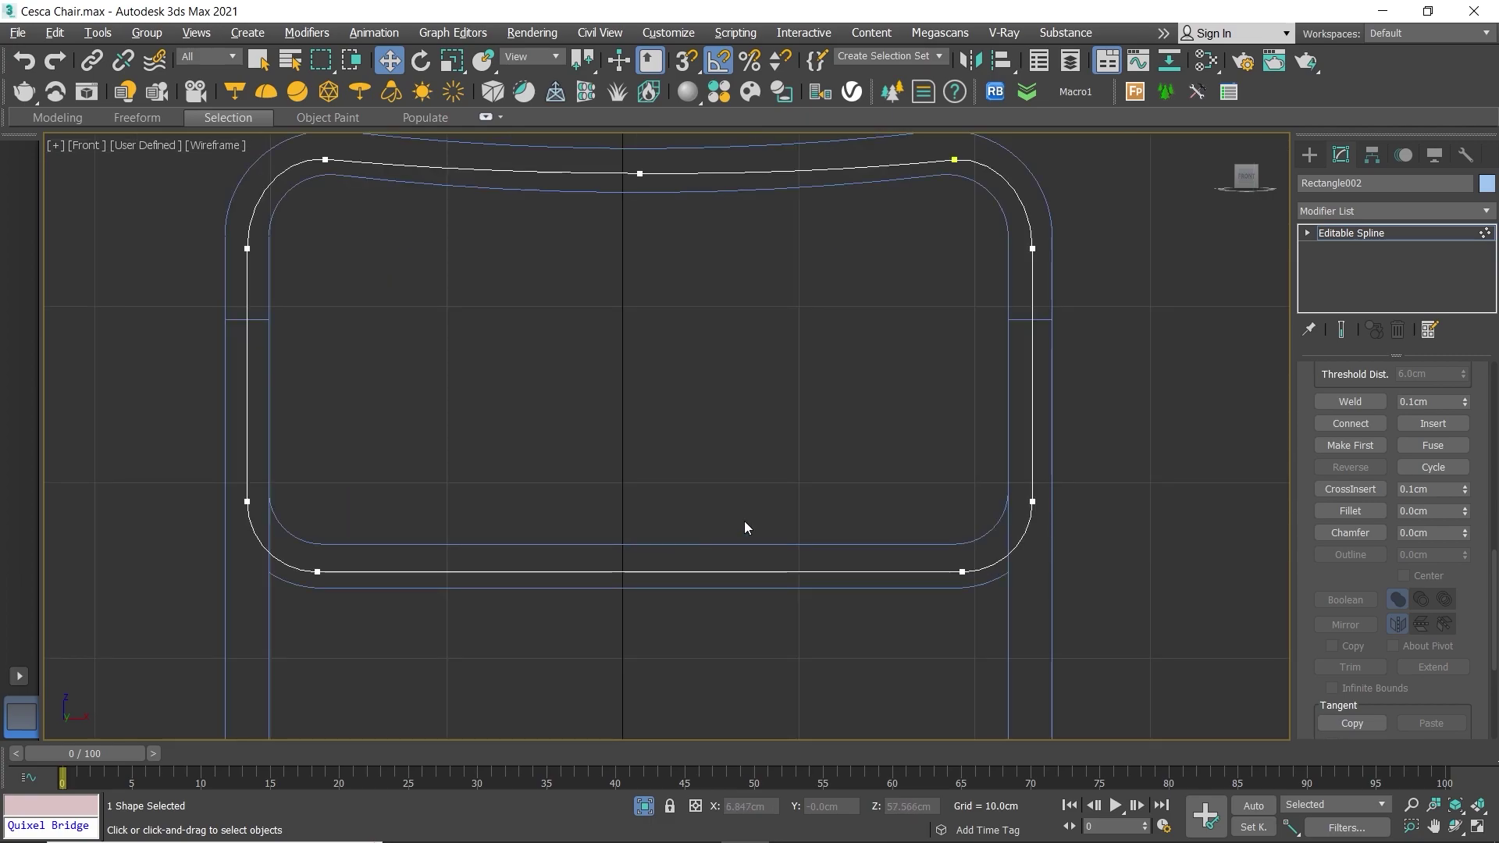
scroll(753, 539, down, 2)
scroll(762, 546, down, 2)
Step: Raise the rectangle's top and bottom edge vertices slightly along Y
key(1)
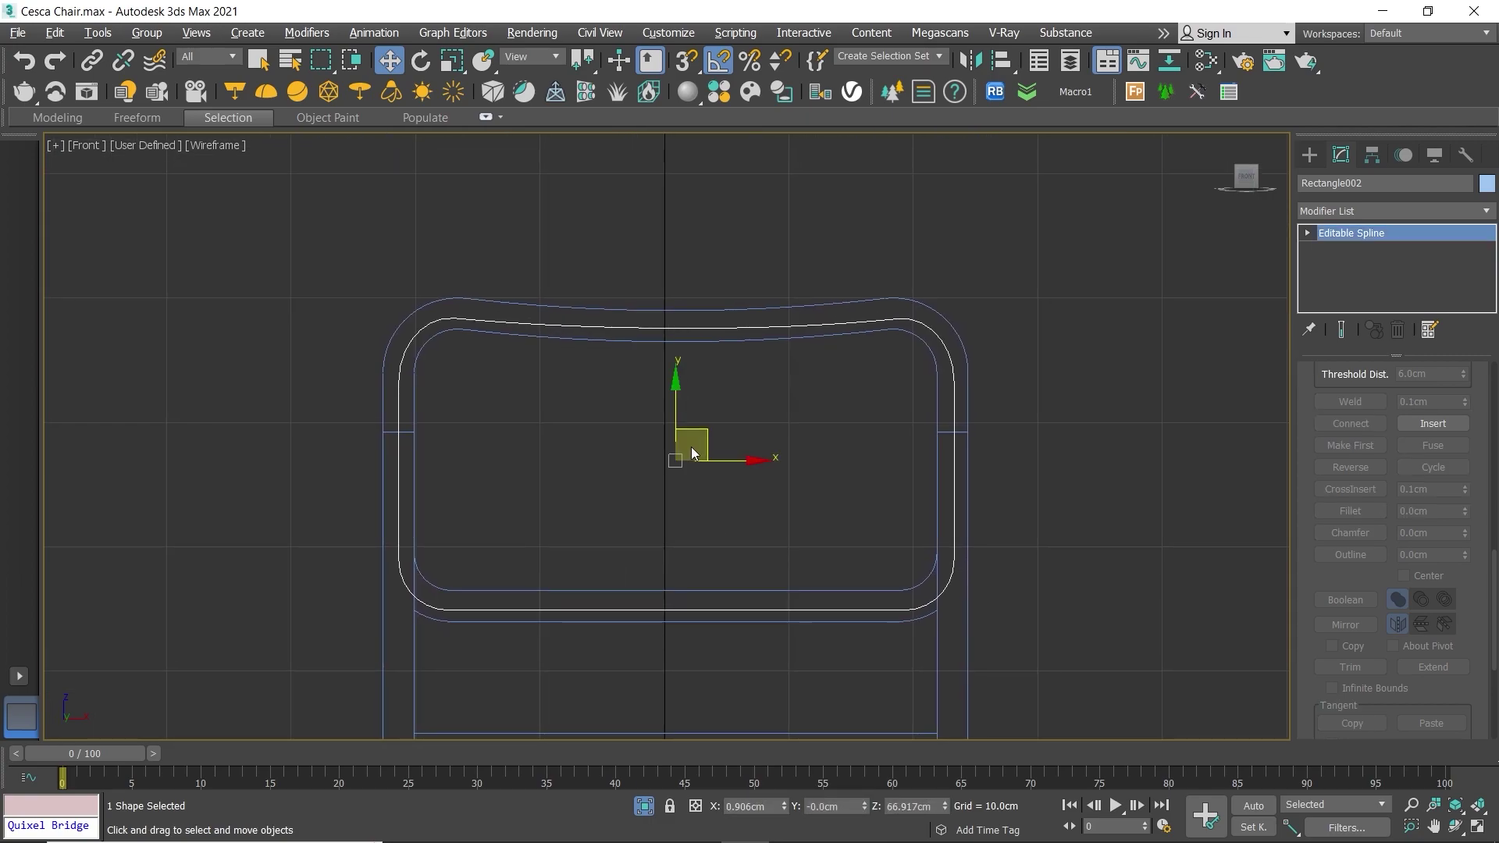
key(1)
drag(954, 442, 956, 444)
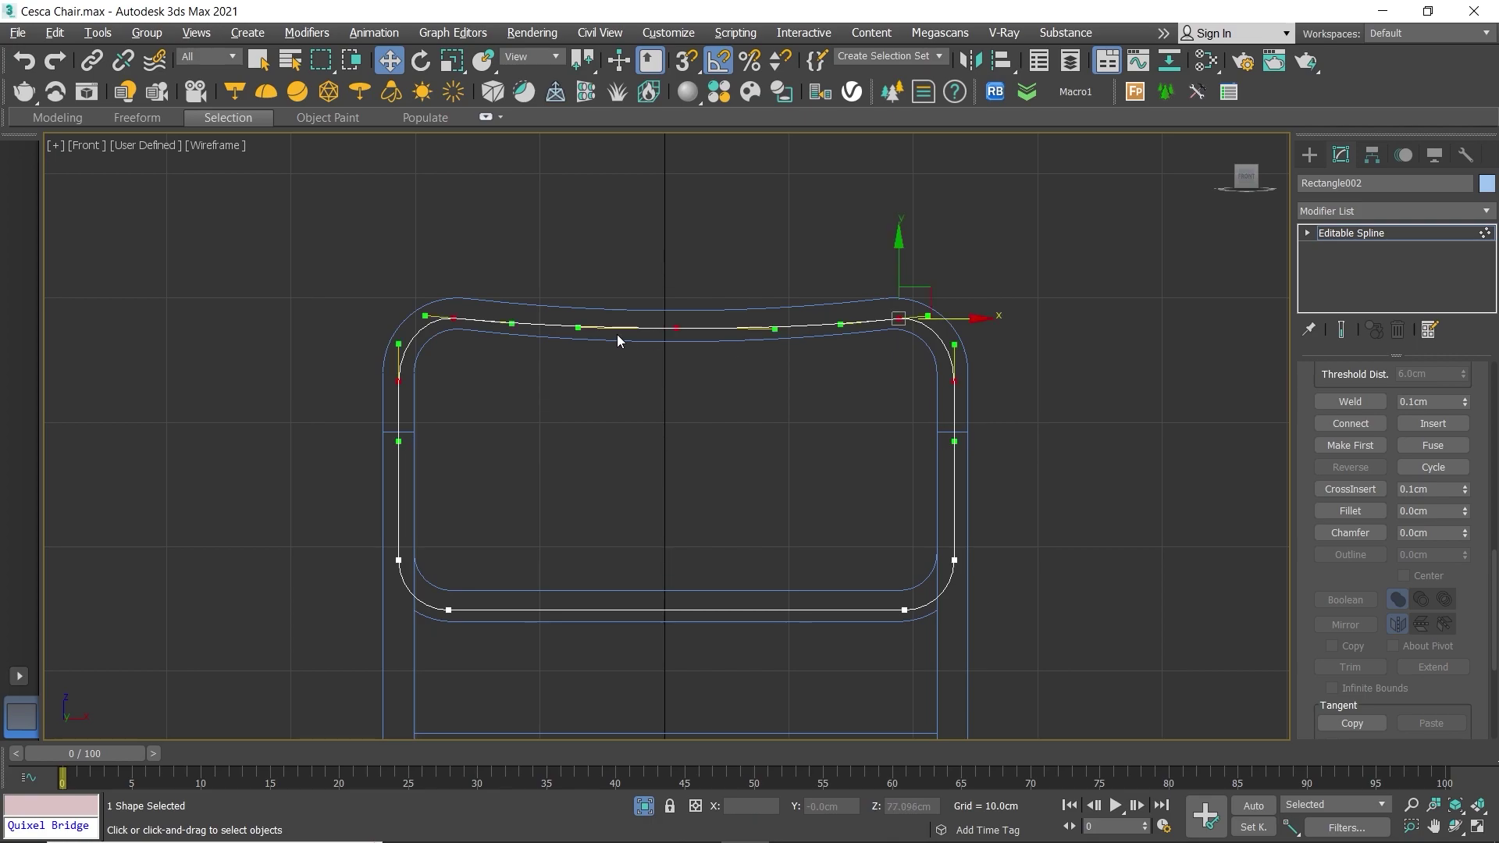
scroll(617, 334, up, 2)
drag(696, 285, 696, 276)
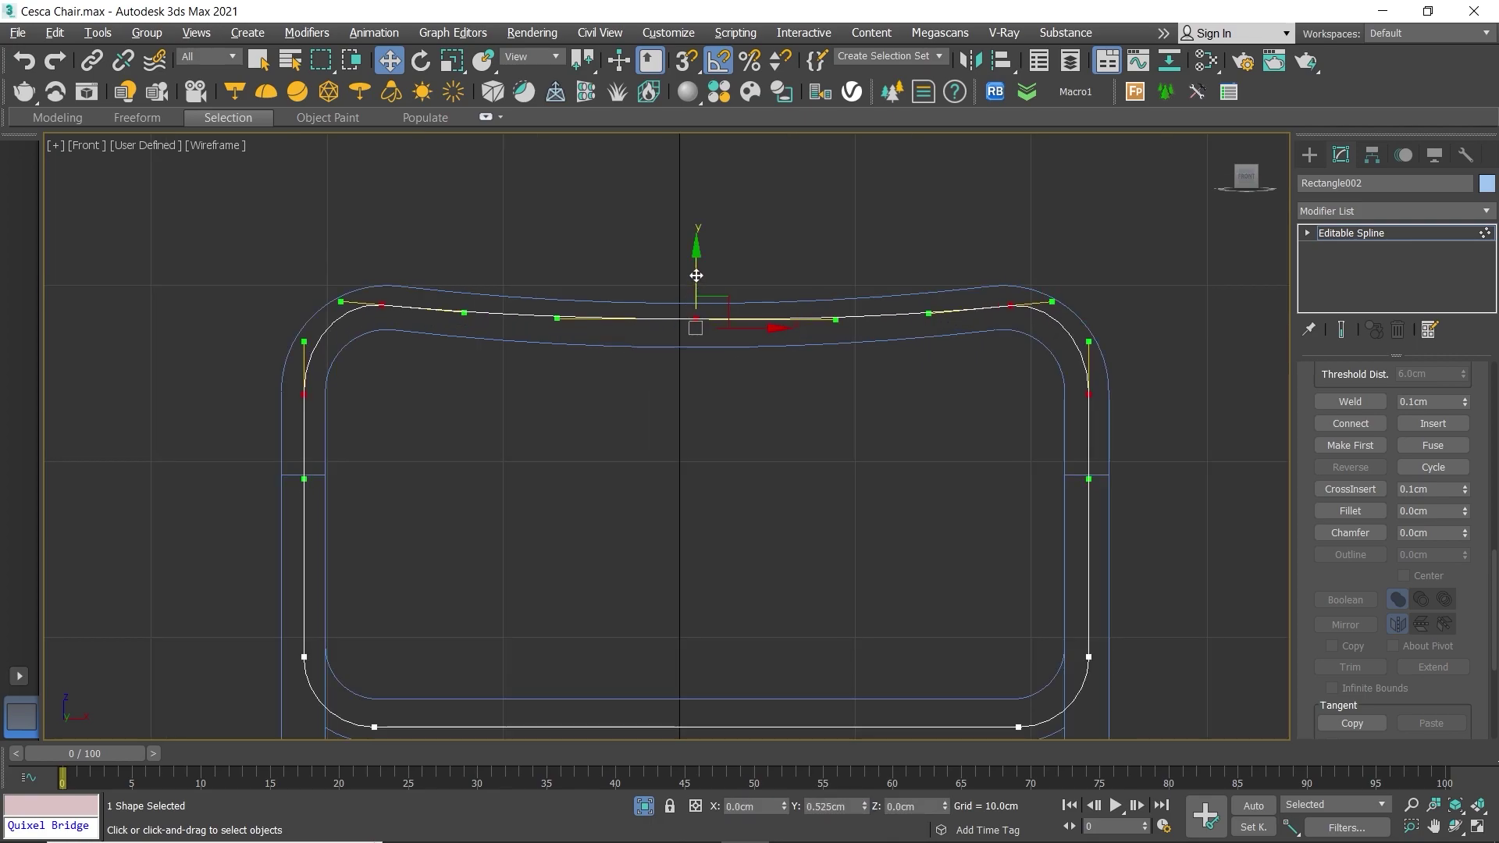
middle_drag(752, 462, 737, 315)
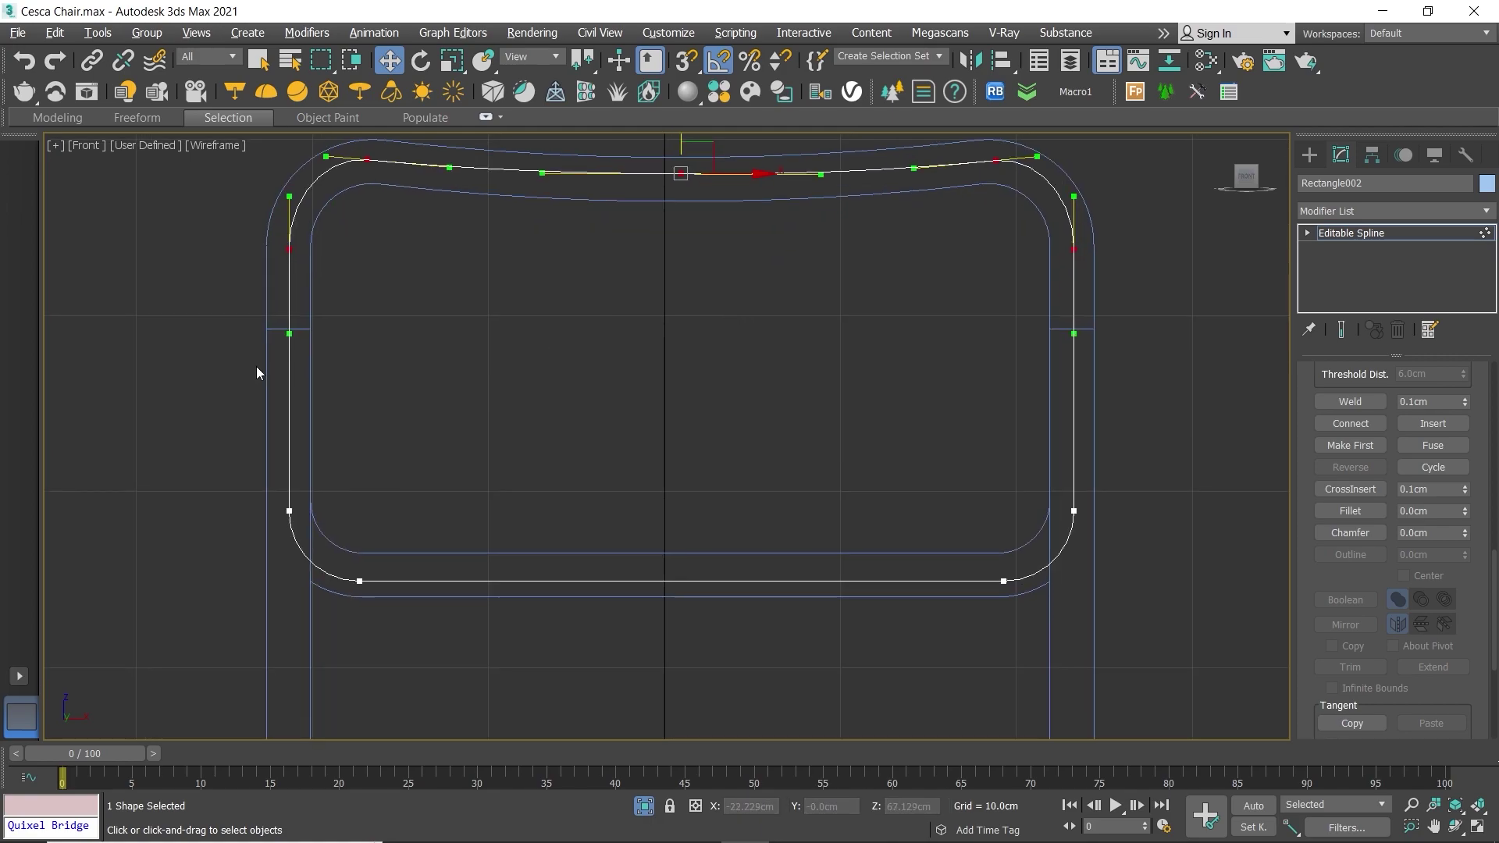
drag(1158, 658, 1157, 658)
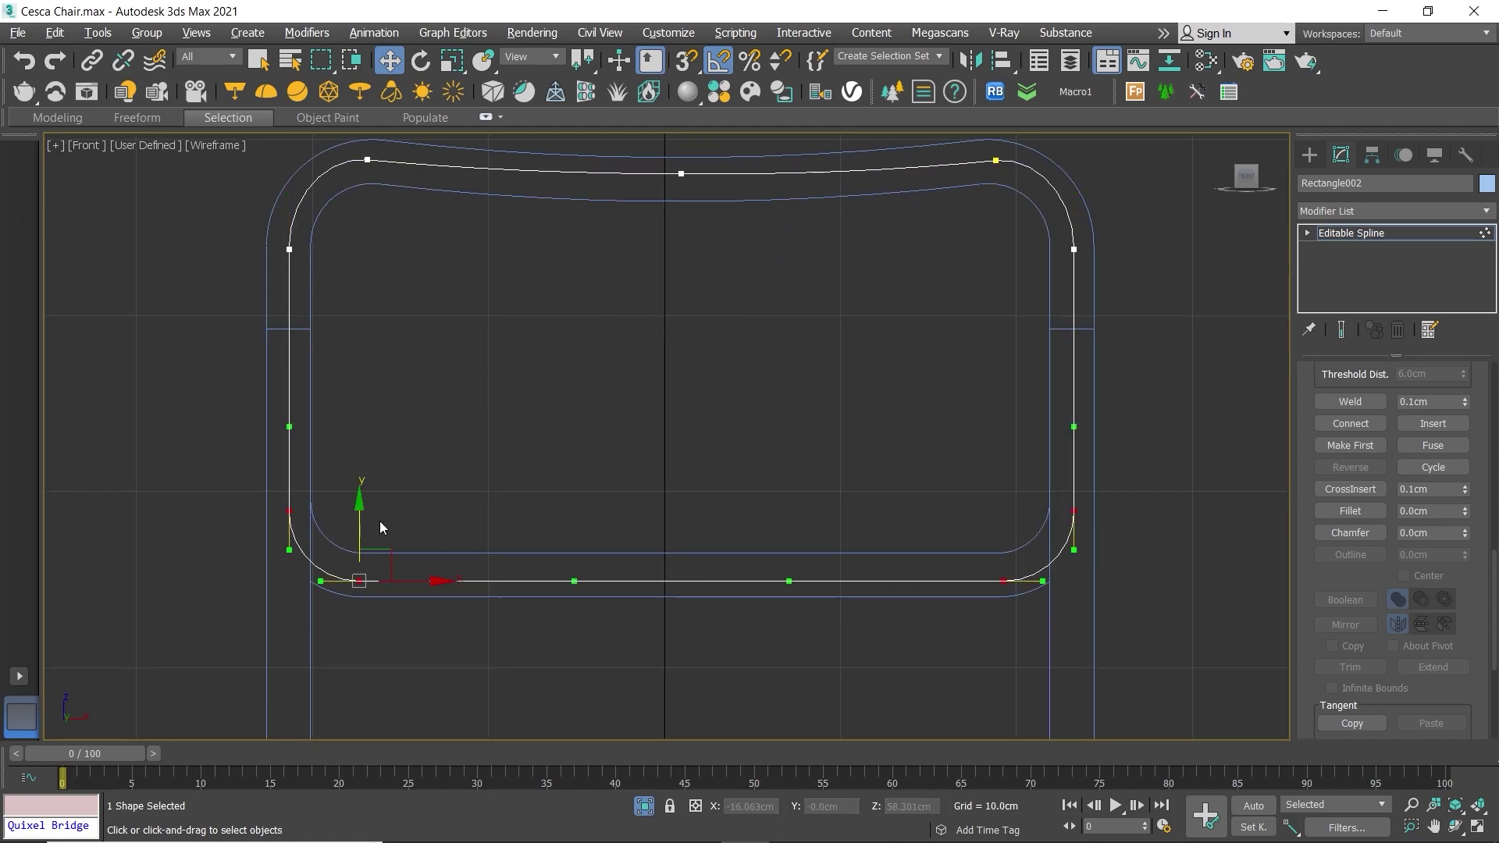
drag(363, 517, 363, 513)
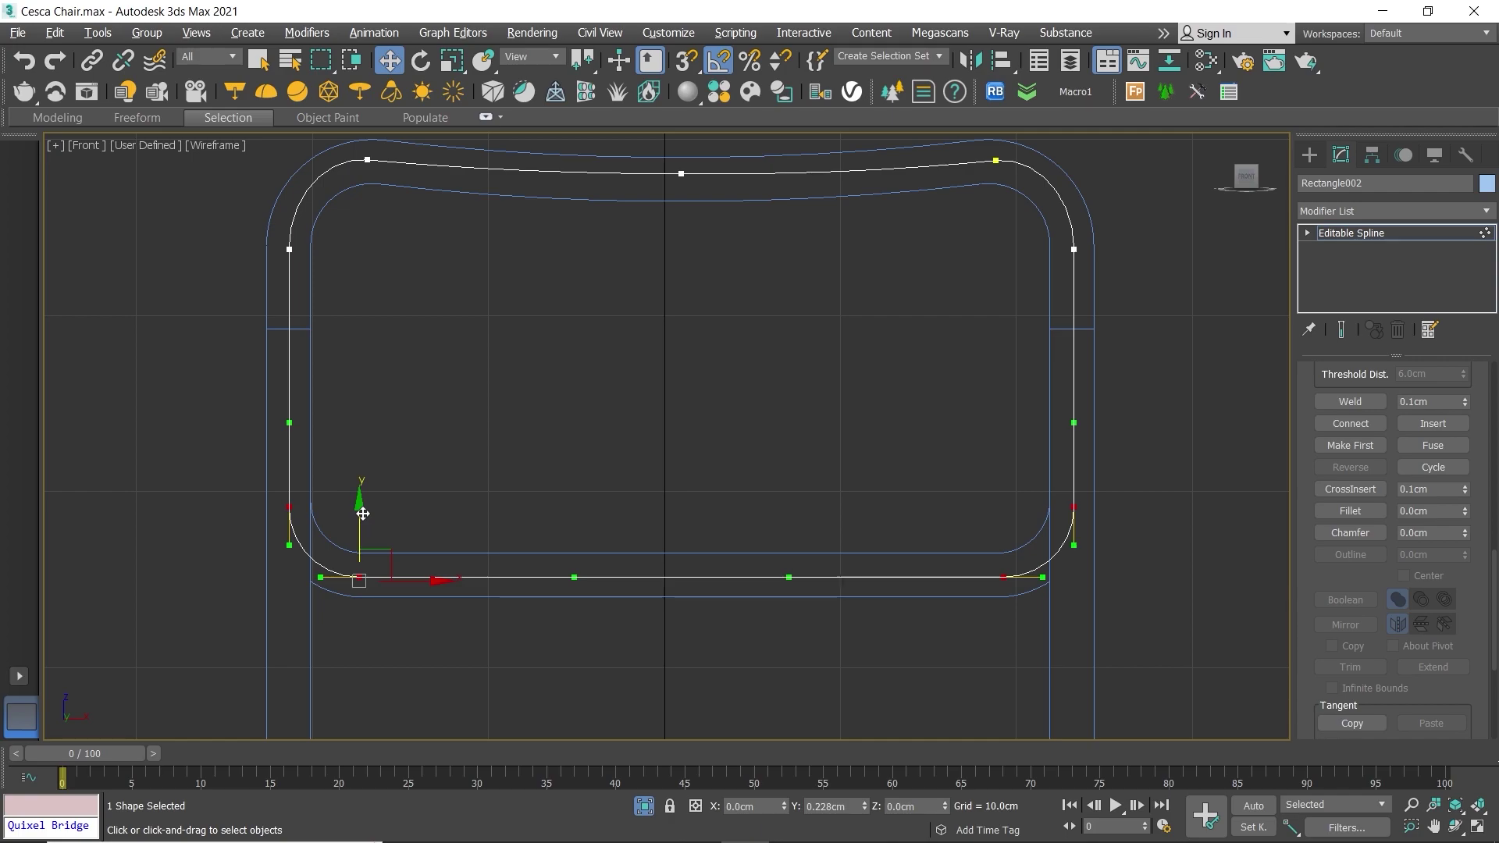
click(702, 451)
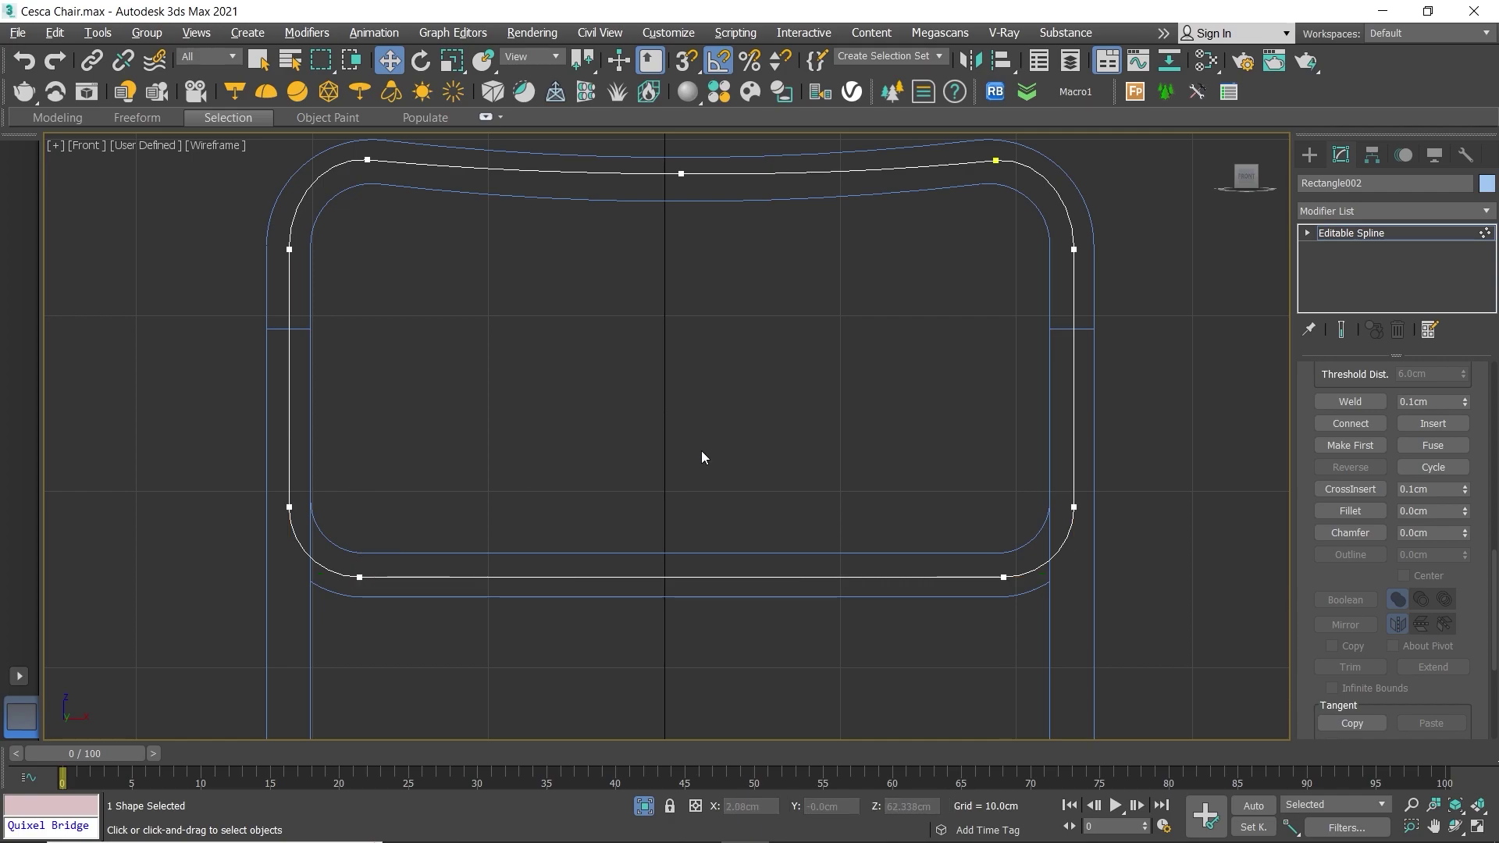
key(1)
key(alt+w)
key(alt+w)
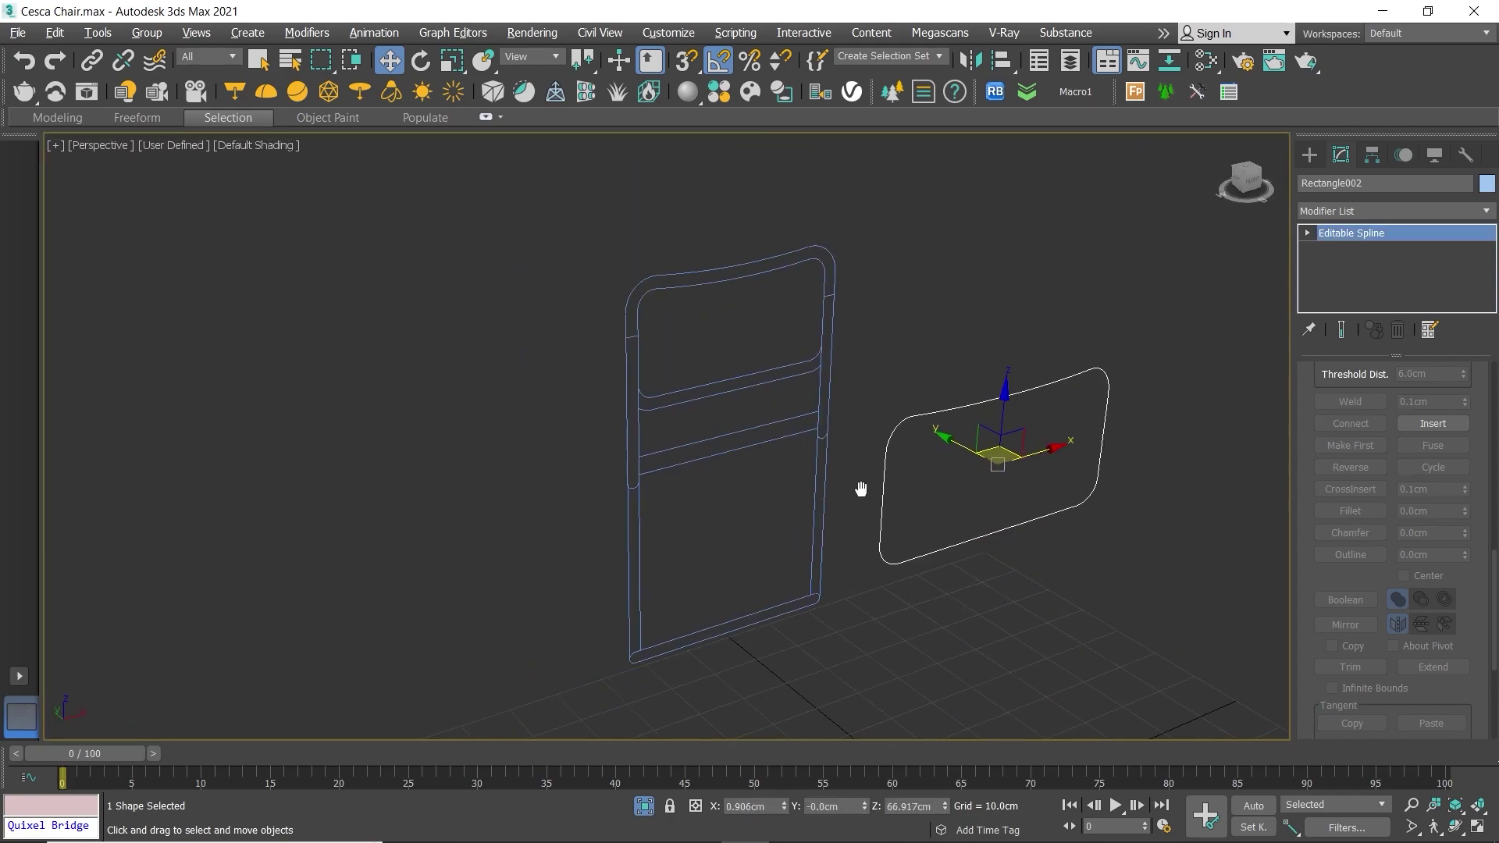
Step: Enable viewport rendering on the spline with a Rectangular cross-section
mouse_move(860, 489)
alt+middle_down()
mouse_move(717, 502)
mouse_move(774, 512)
mouse_move(726, 512)
mouse_move(703, 459)
alt+middle_up()
click(1481, 214)
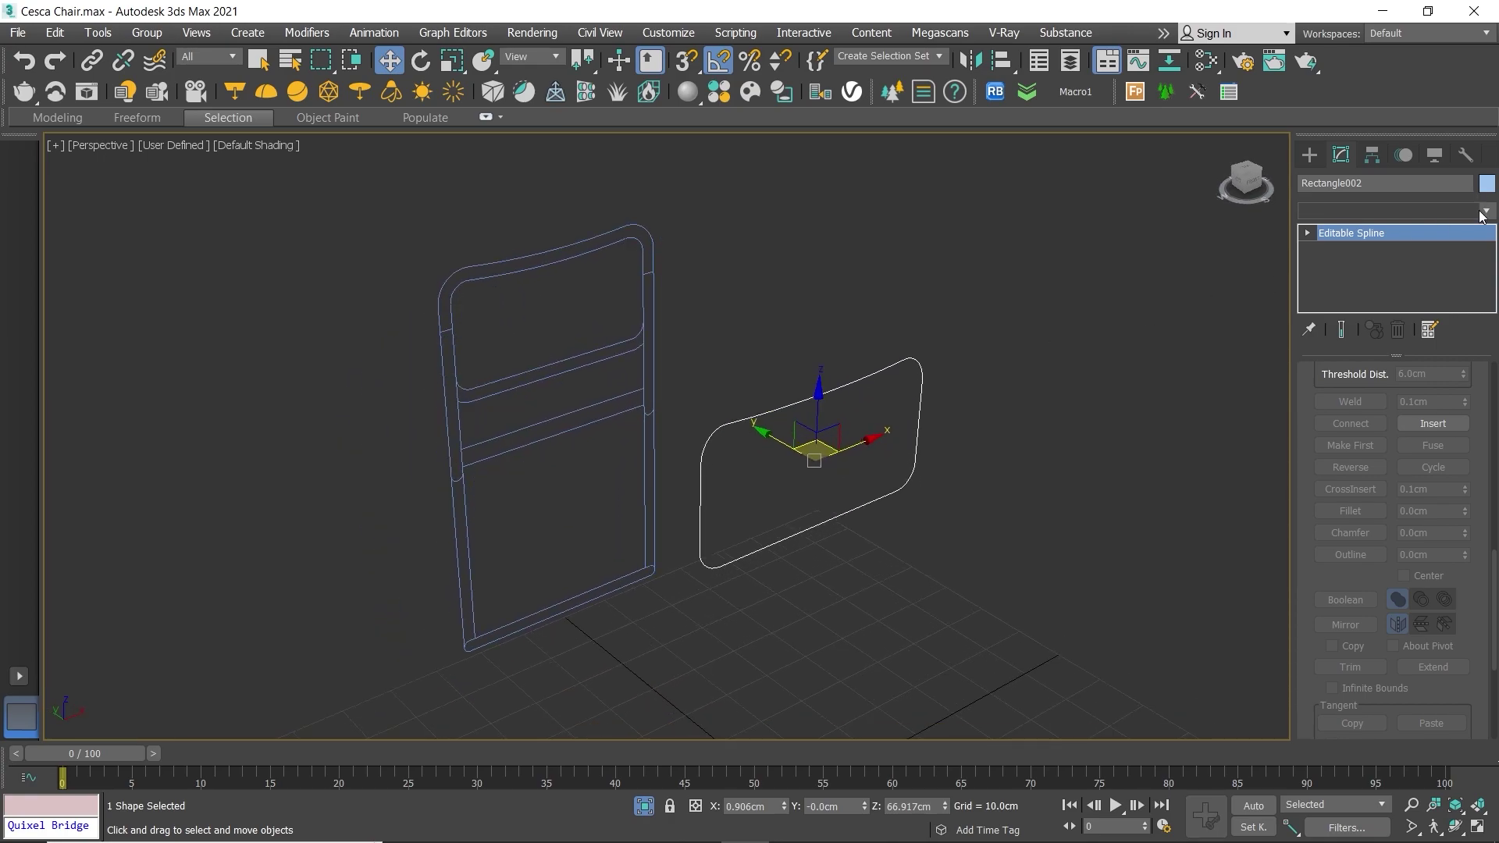
click(1481, 214)
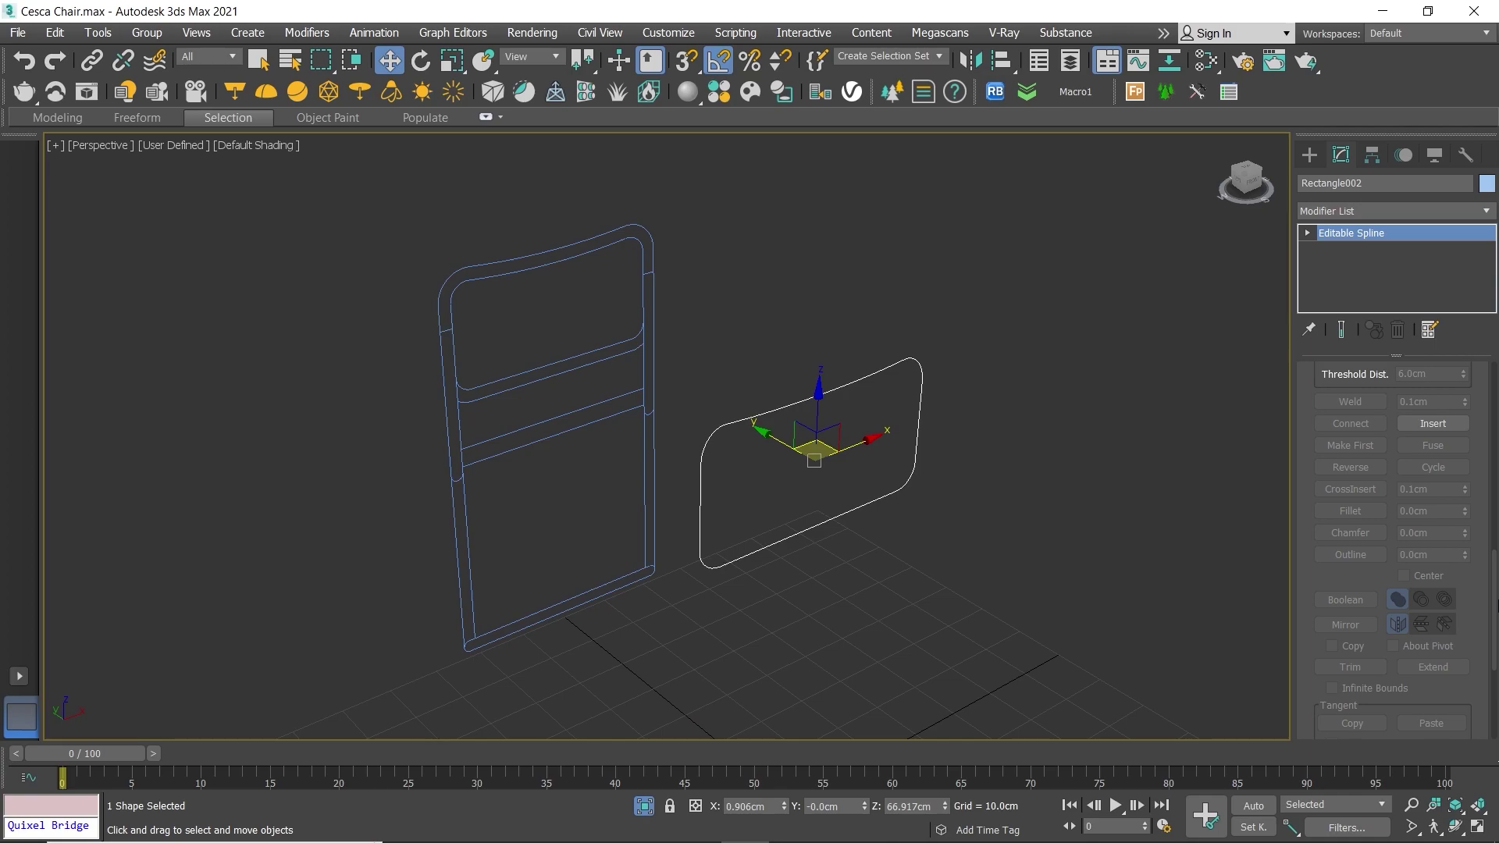
drag(1494, 597, 1493, 410)
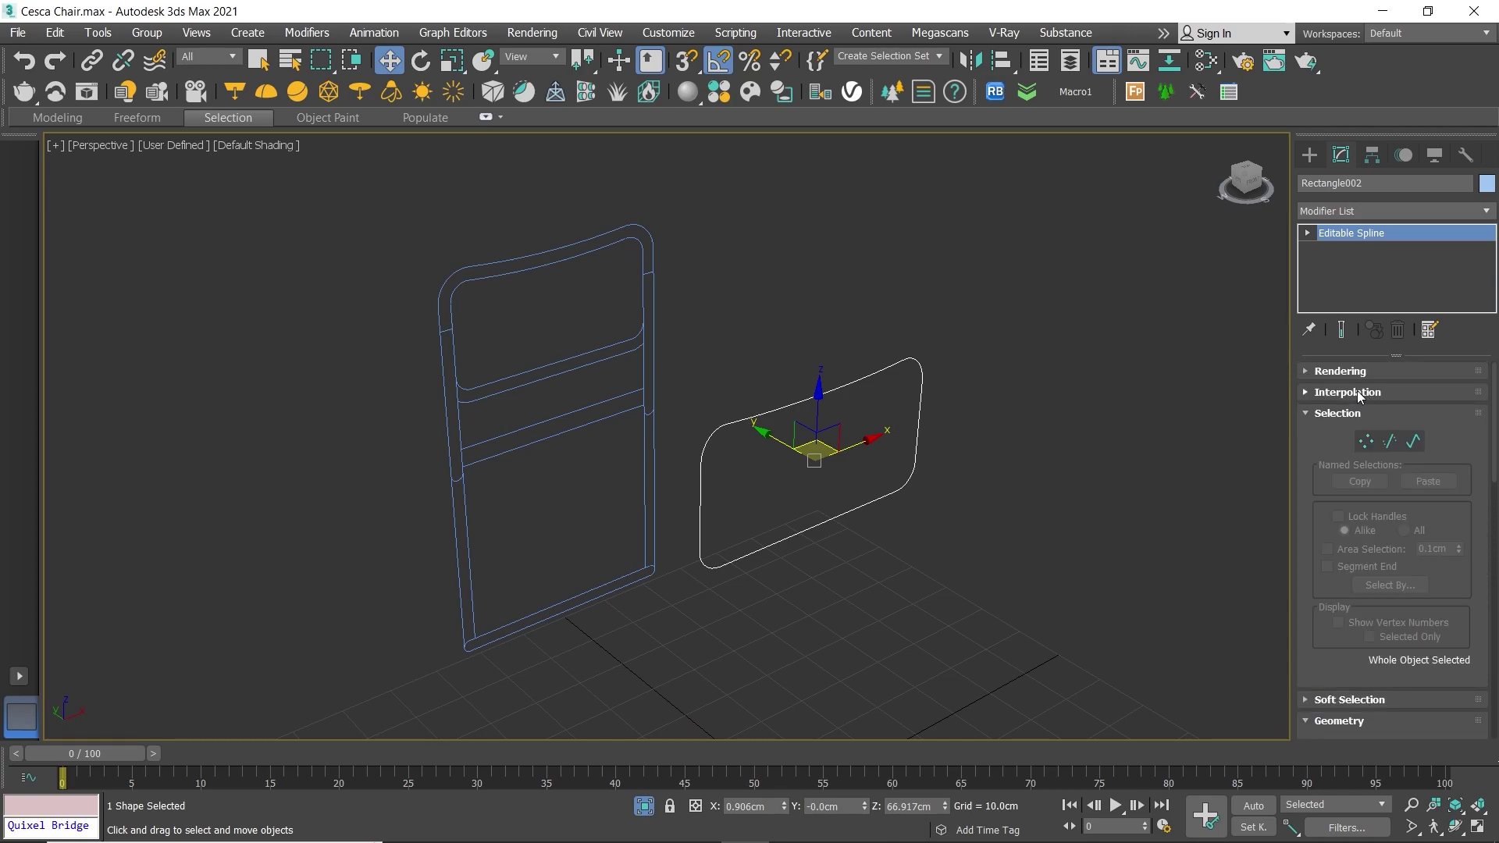
click(1350, 370)
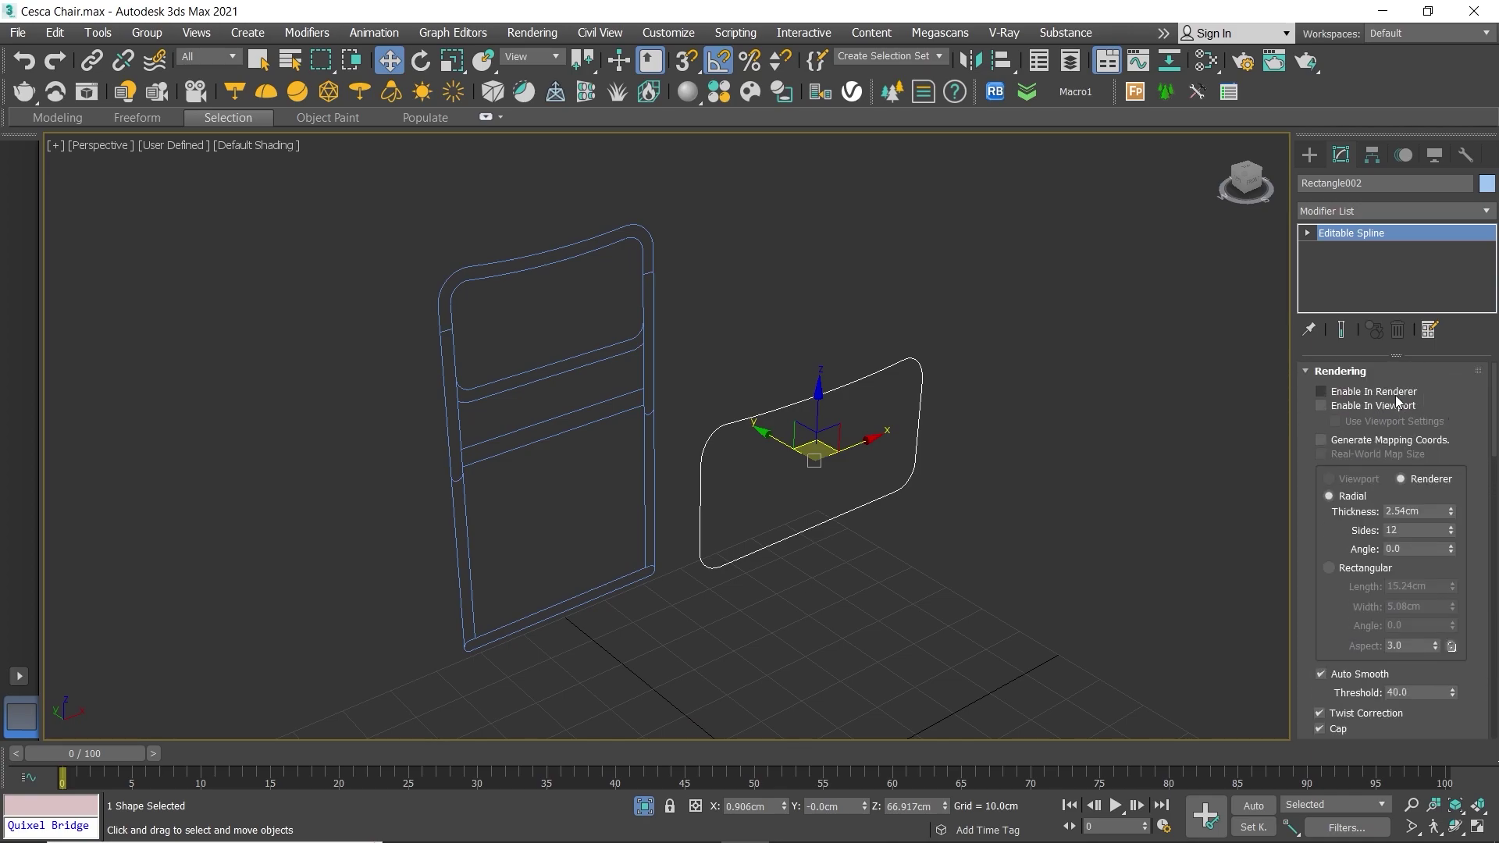
click(1397, 404)
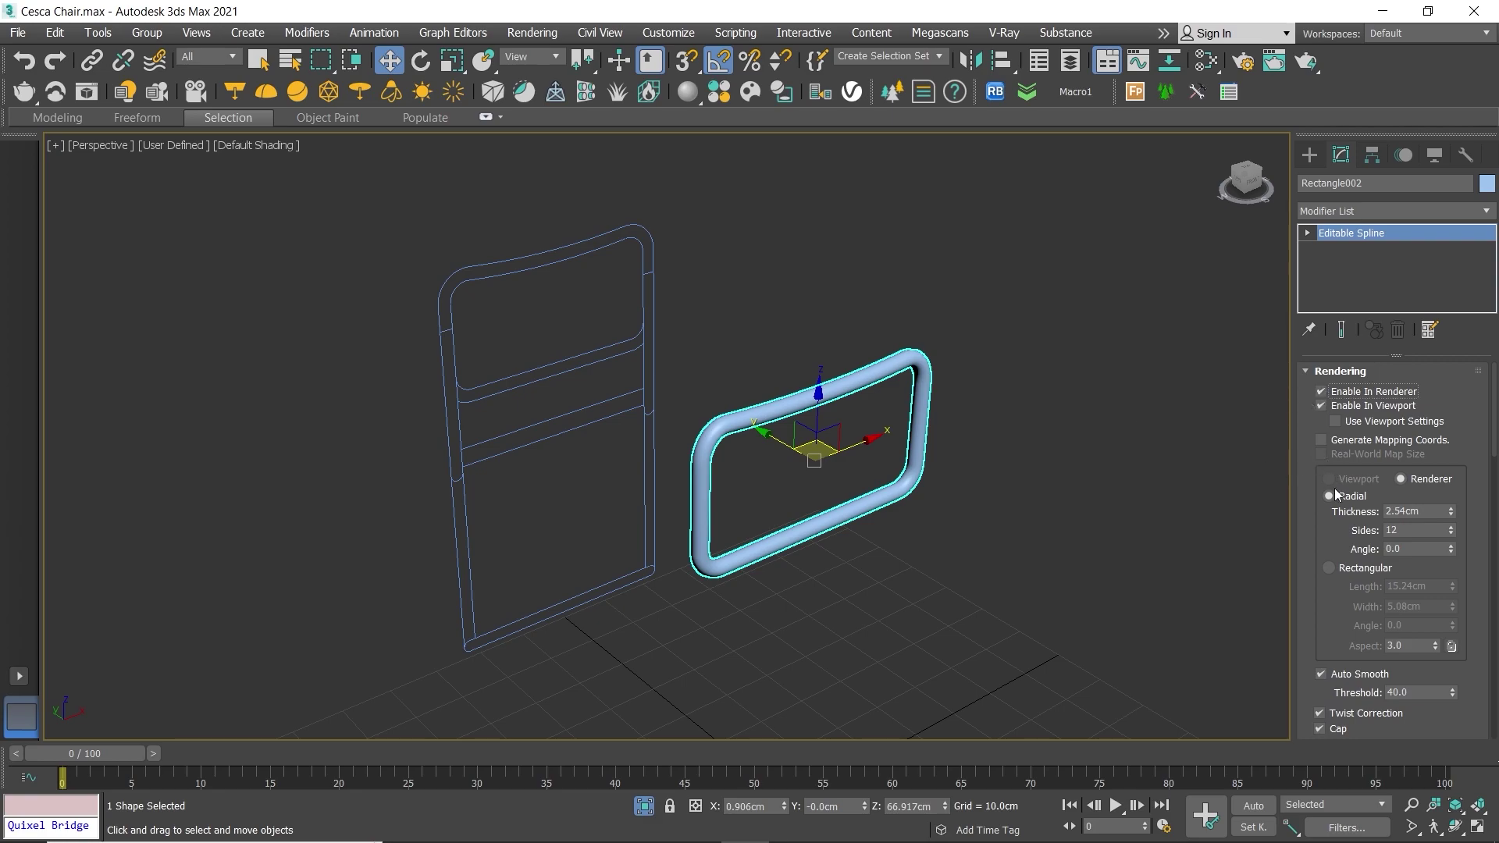
click(1330, 568)
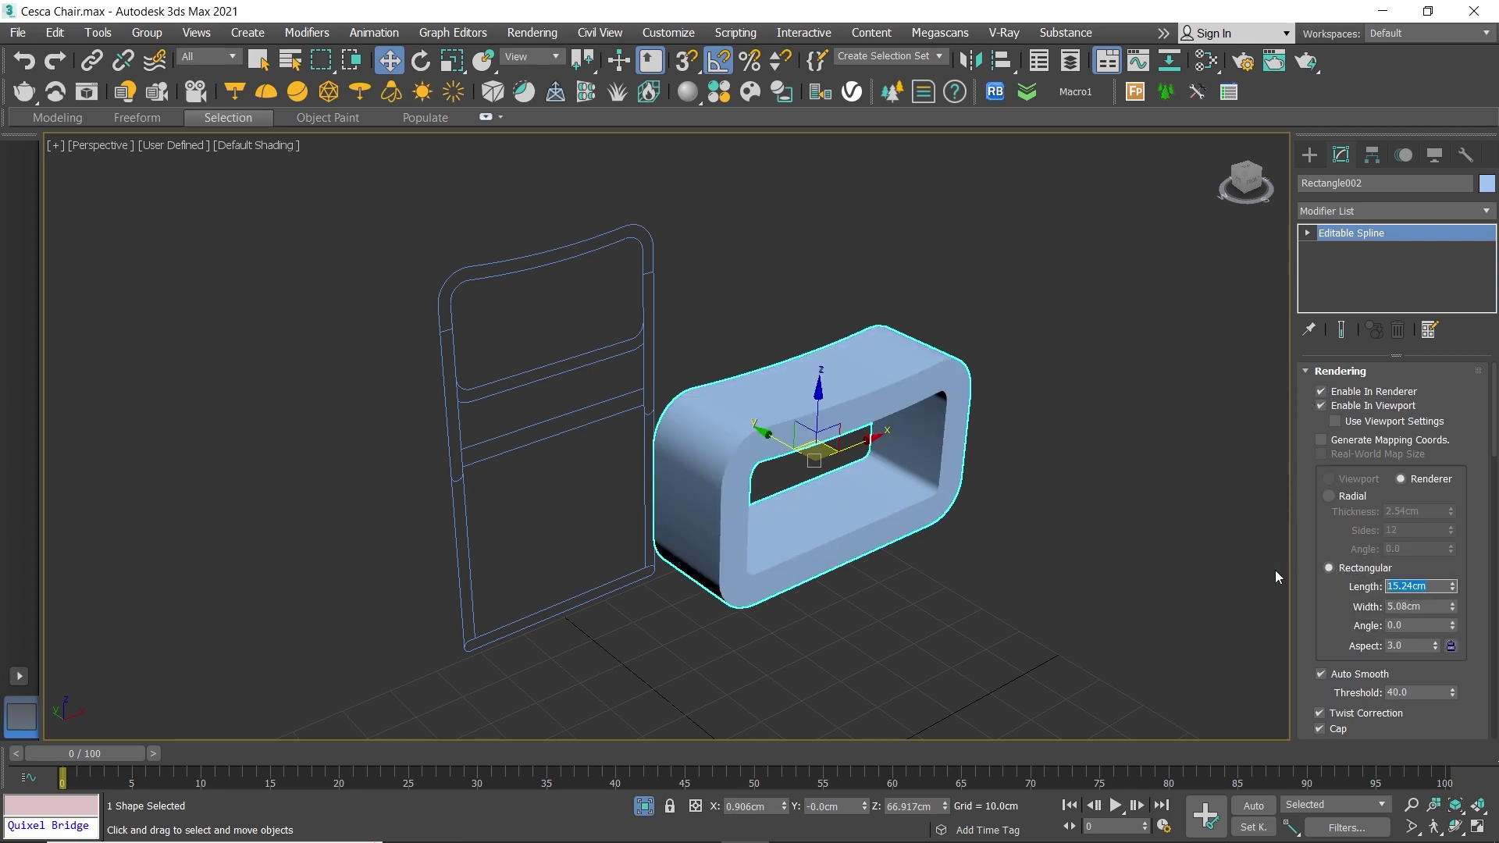
click(1421, 585)
text(2.5)
Step: Set the rectangular profile to Length 2.5 cm and Width 2.0 cm
key(Tab)
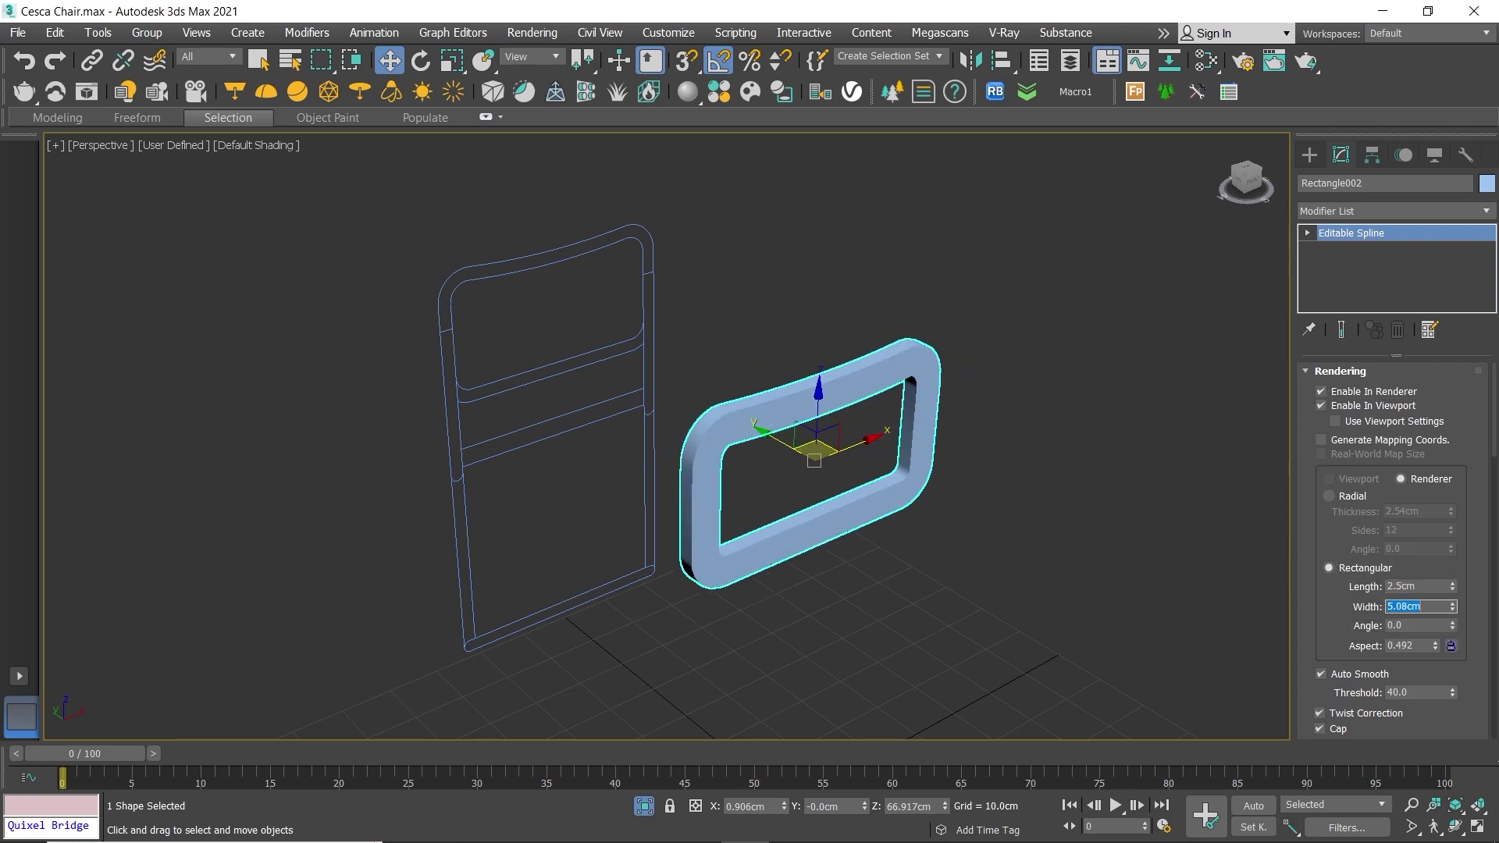
scroll(914, 391, up, 3)
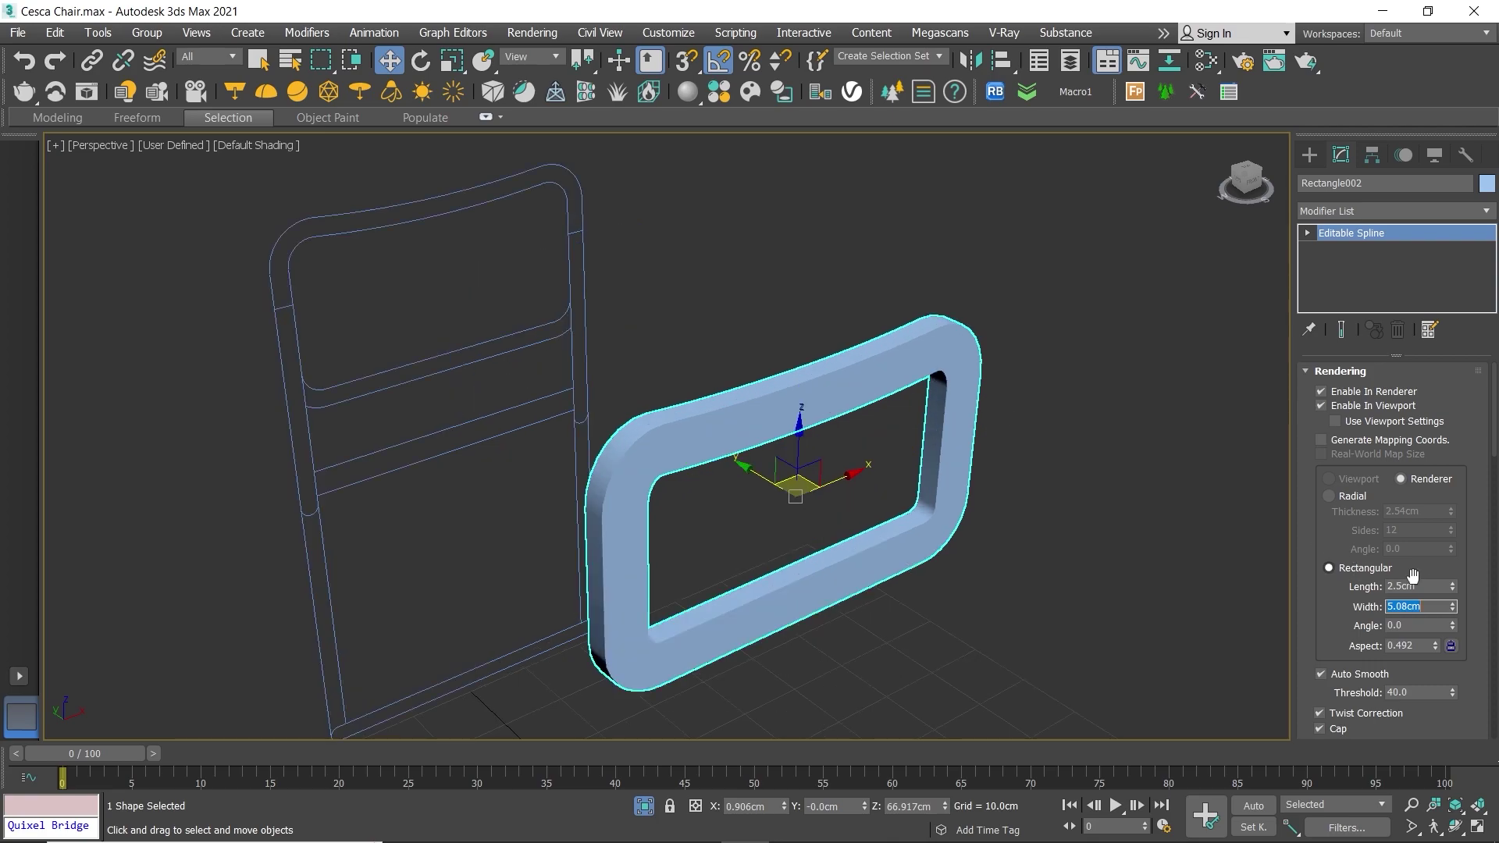
key(shift+Tab)
text(2)
key(Tab)
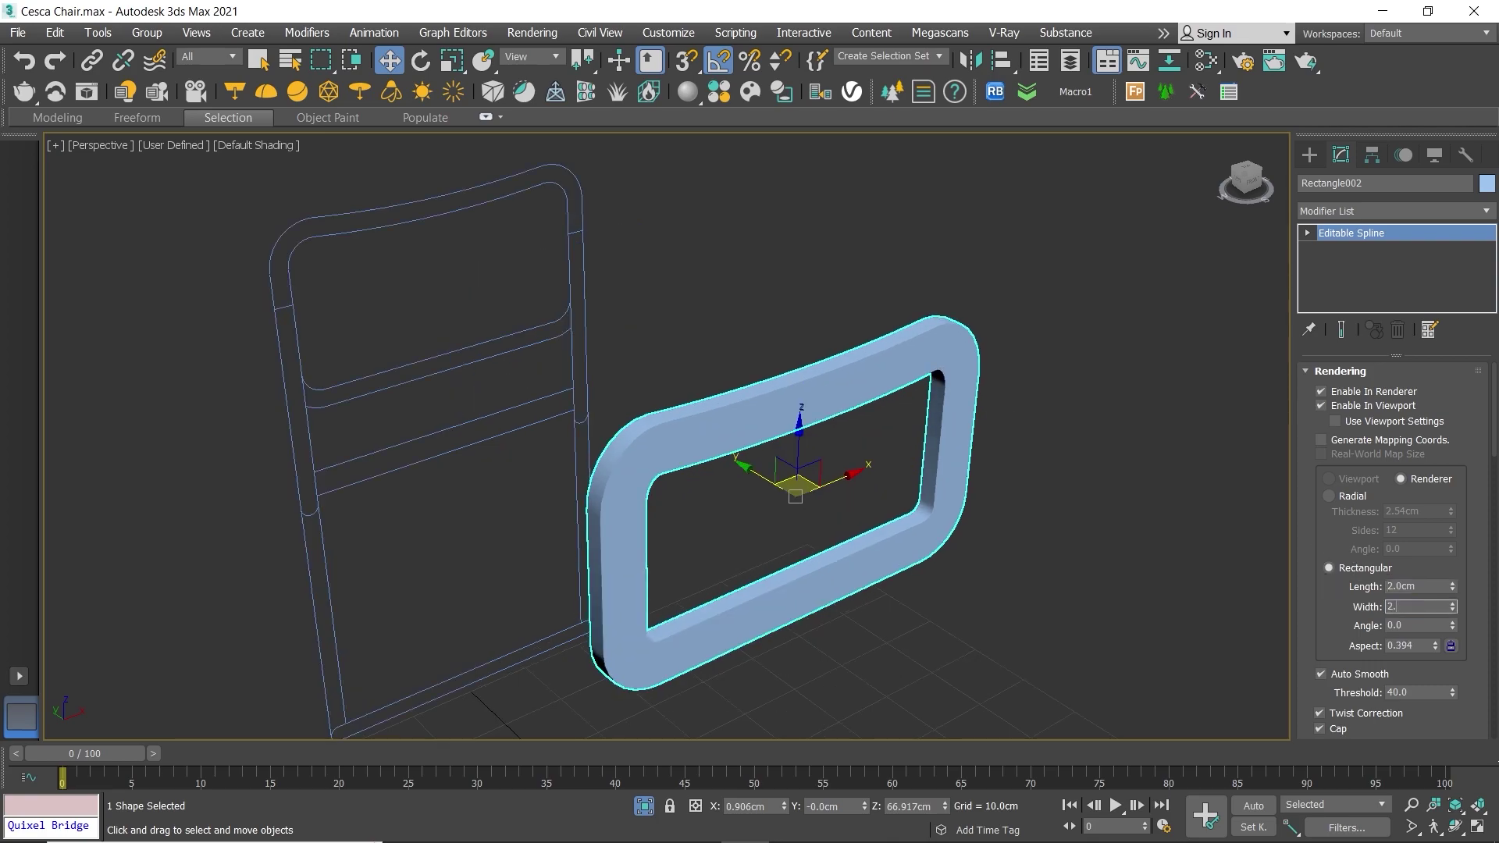
key(Return)
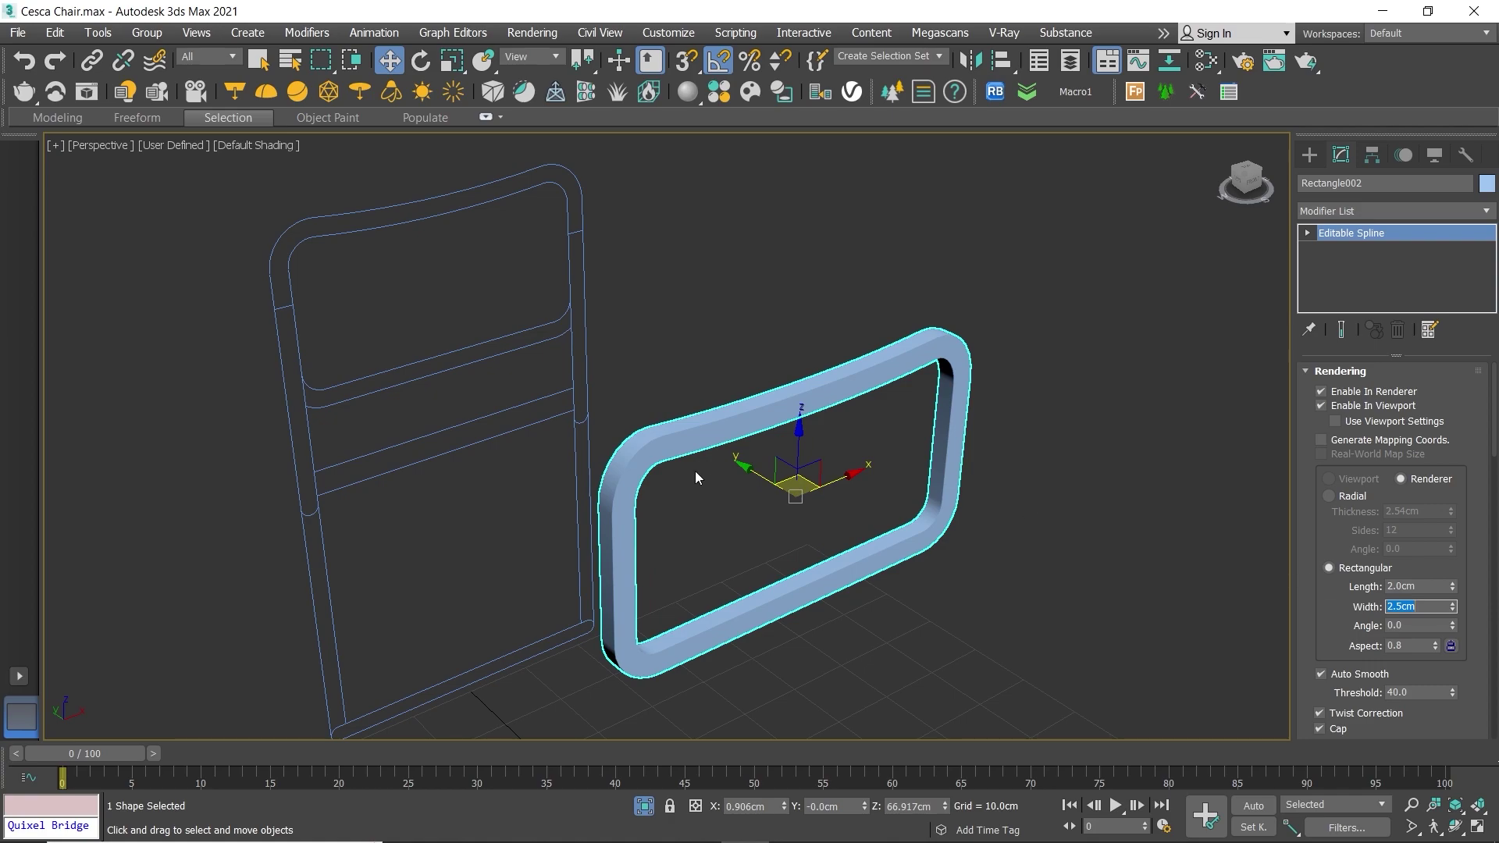
scroll(694, 471, up, 3)
drag(1455, 606, 1455, 613)
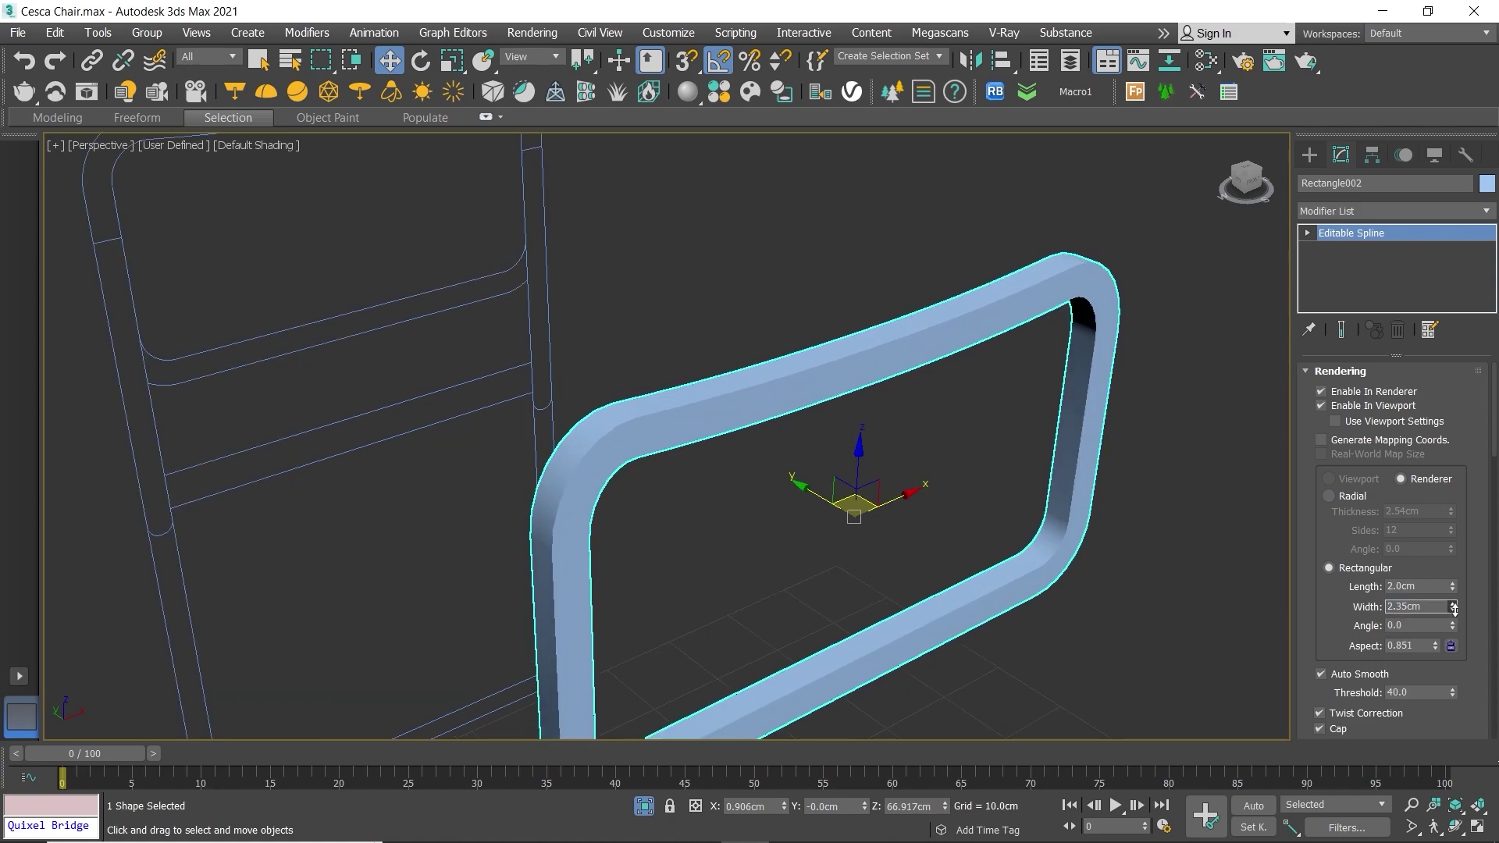
text(2)
key(Return)
click(1399, 586)
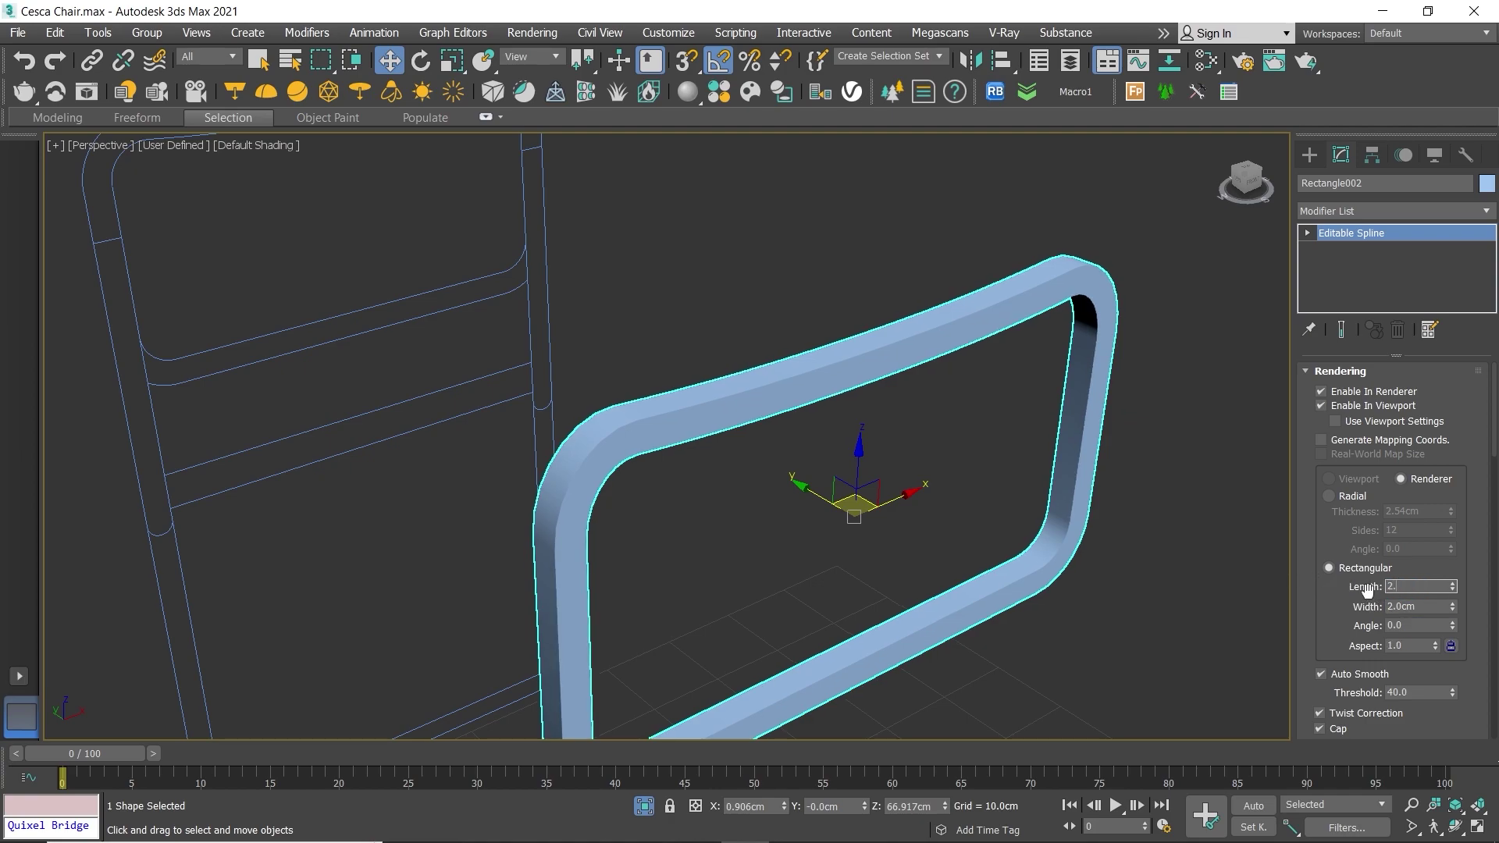
text(5)
key(Return)
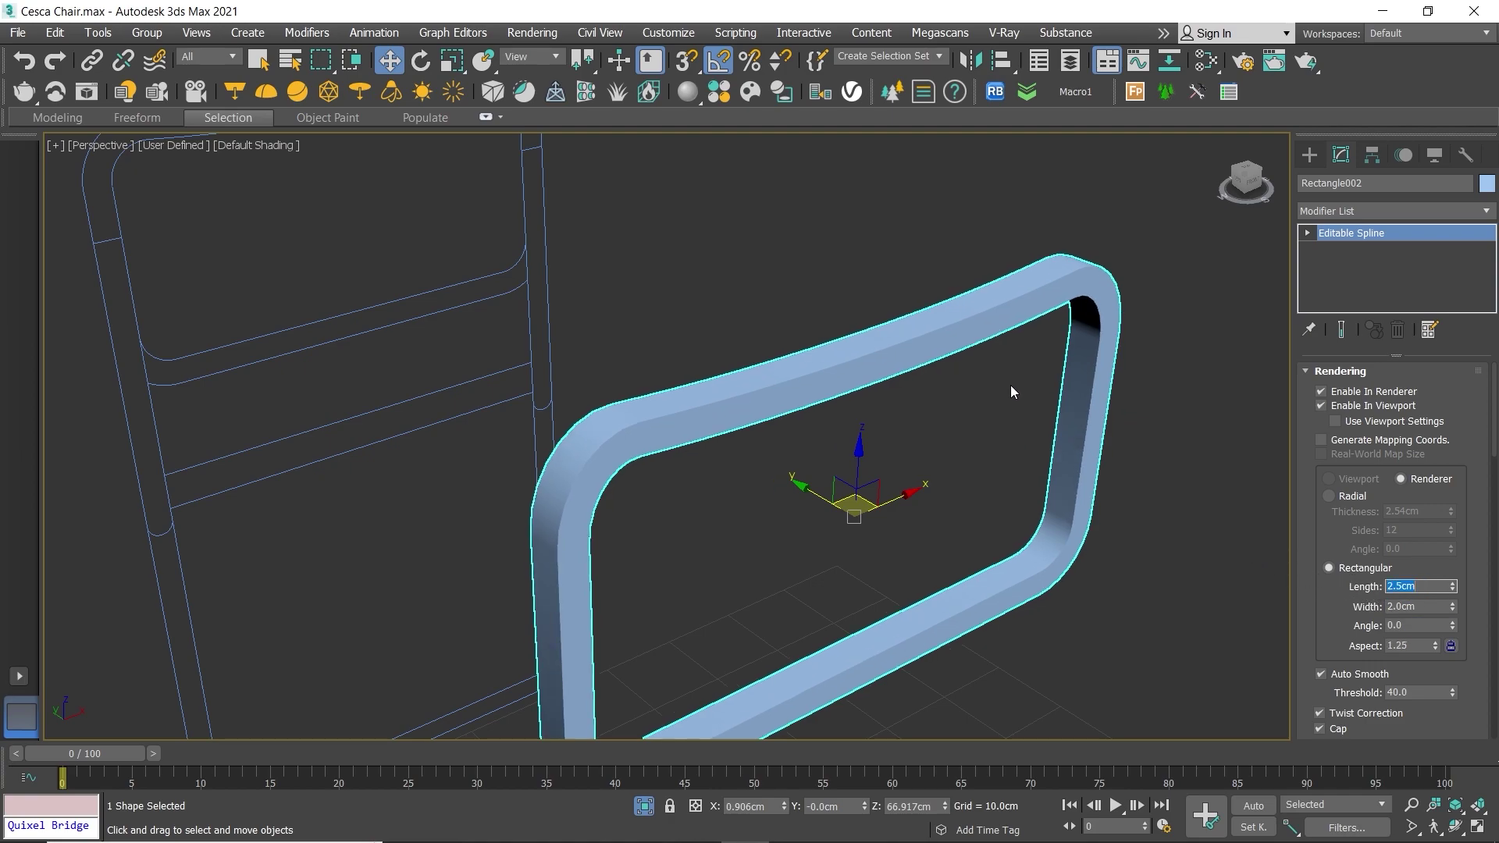
mouse_move(1011, 391)
alt+middle_down()
mouse_move(991, 295)
mouse_move(955, 294)
alt+middle_up()
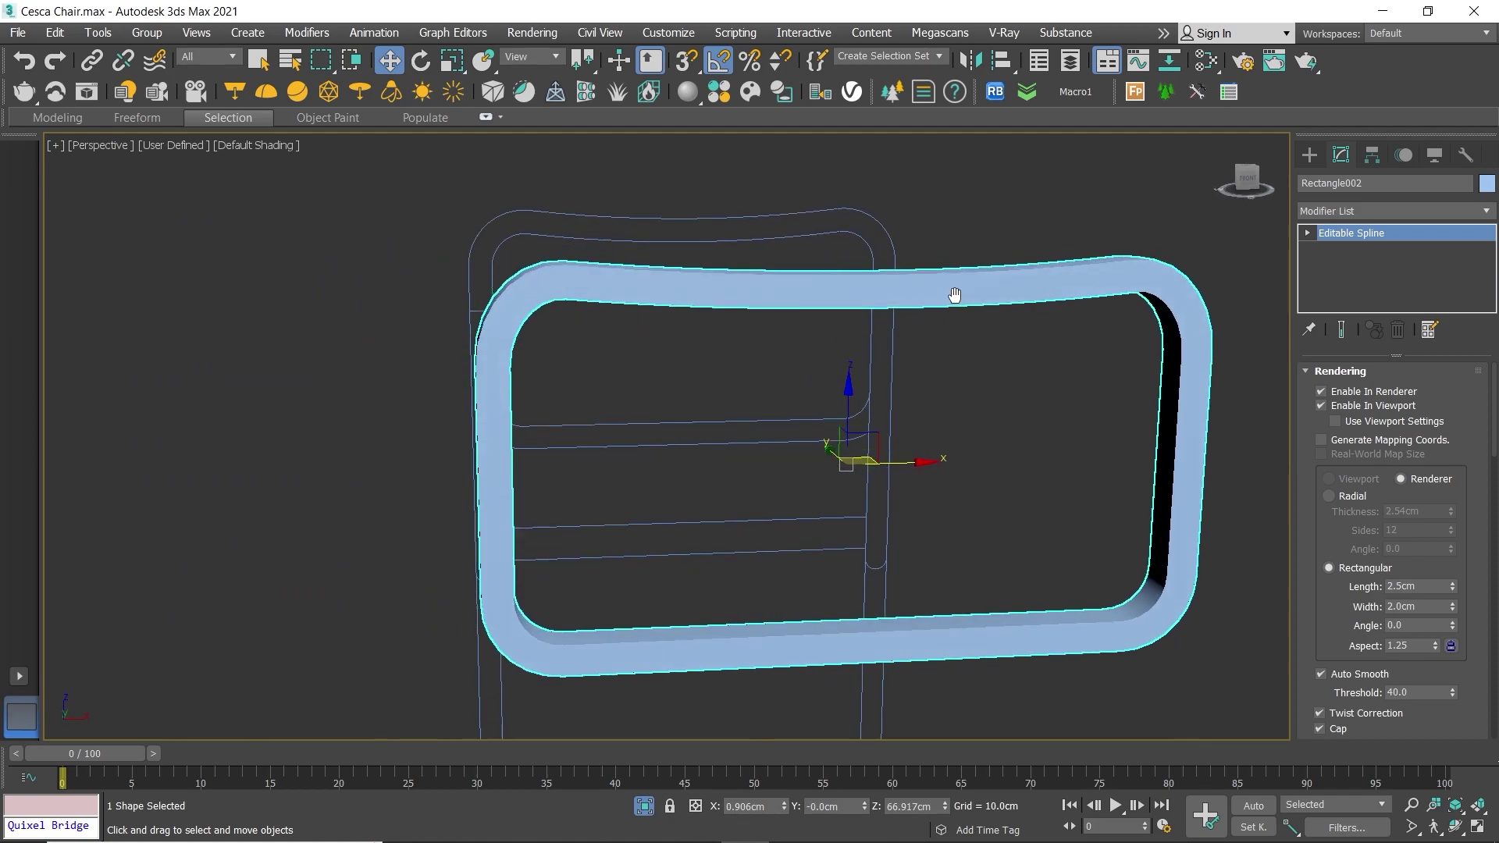
key(alt+w)
key(alt+w)
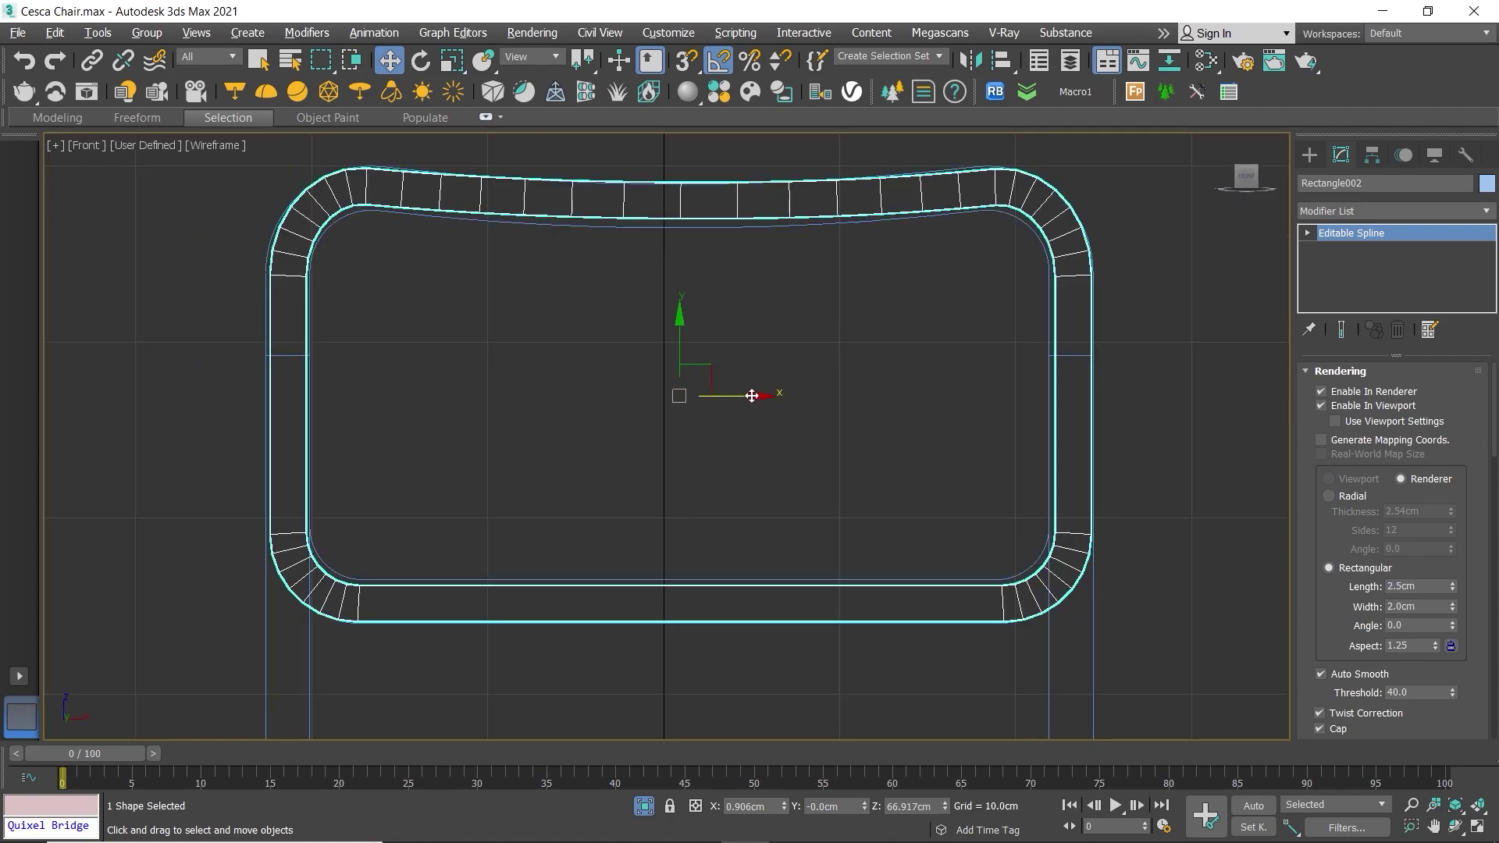
Step: Turn on Edged Faces and set the ring's Interpolation Steps to 20
drag(751, 396, 751, 396)
key(alt+w)
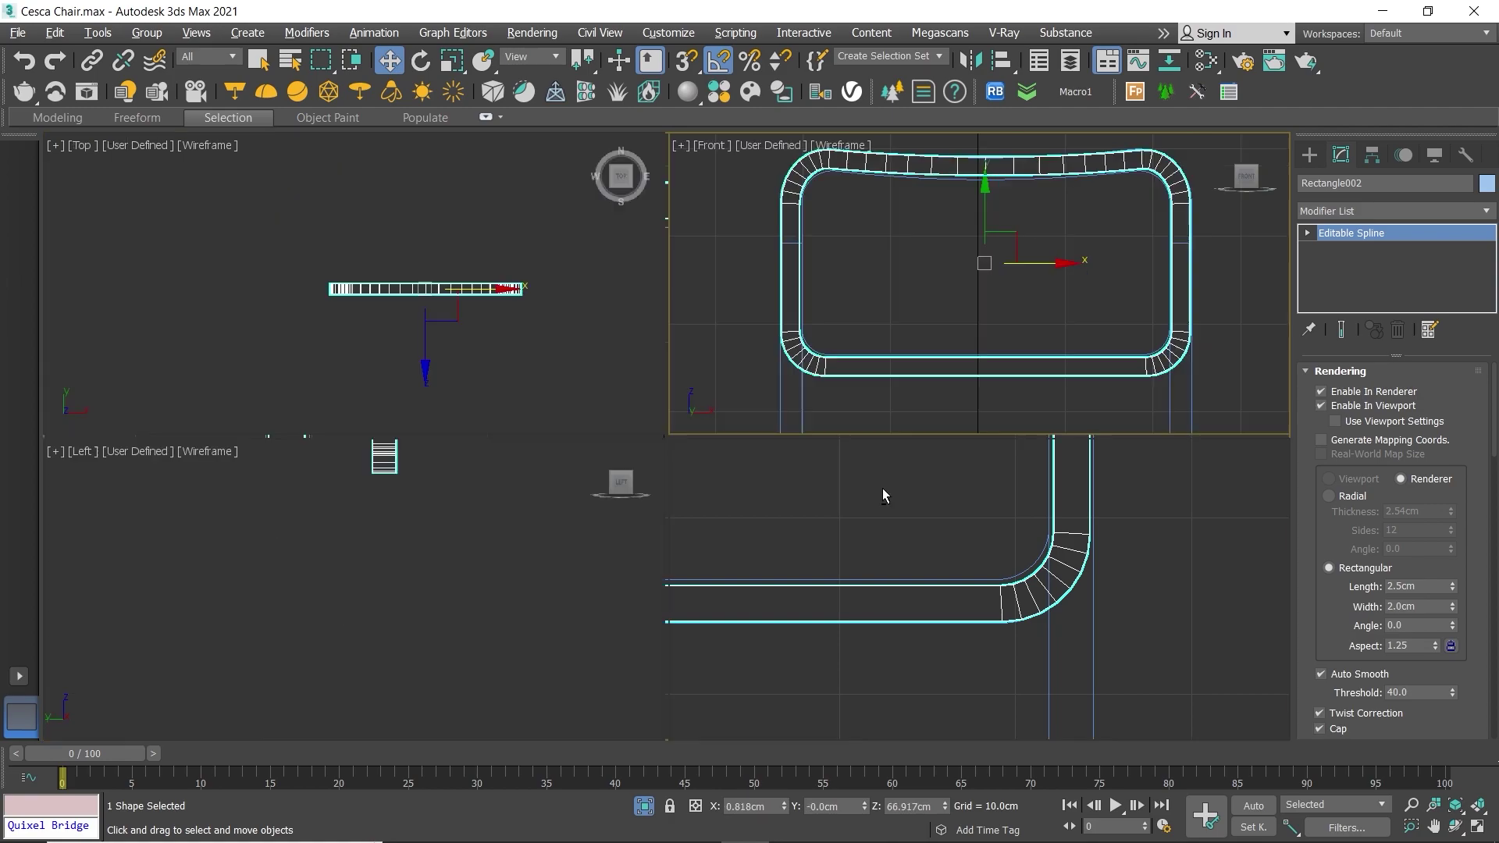
key(alt+w)
mouse_move(959, 489)
alt+middle_down()
mouse_move(902, 409)
mouse_move(922, 434)
alt+middle_up()
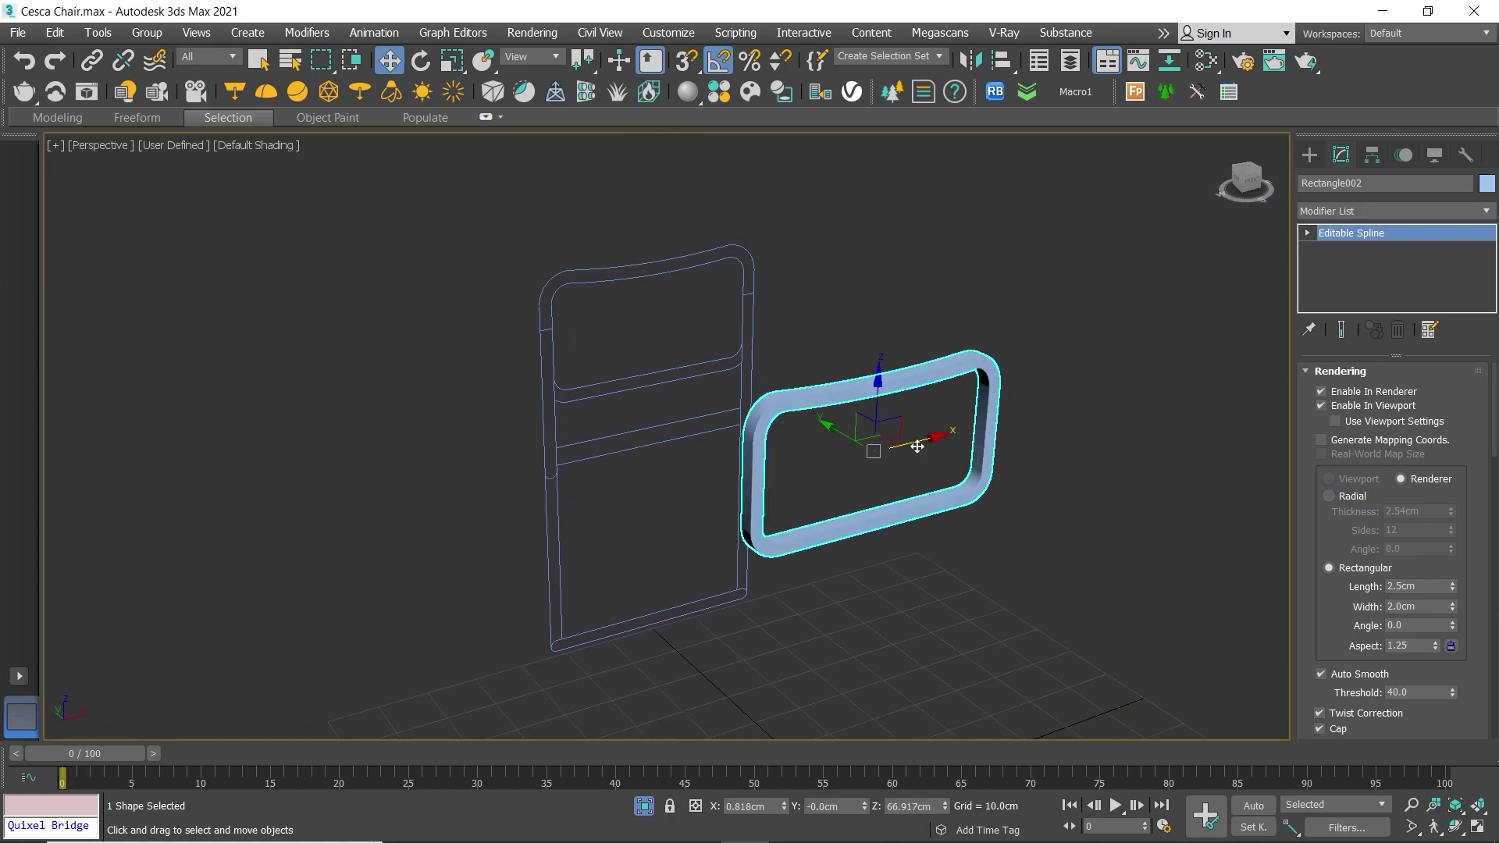
key(F4)
scroll(937, 434, up, 3)
scroll(937, 434, up, 3)
click(1366, 374)
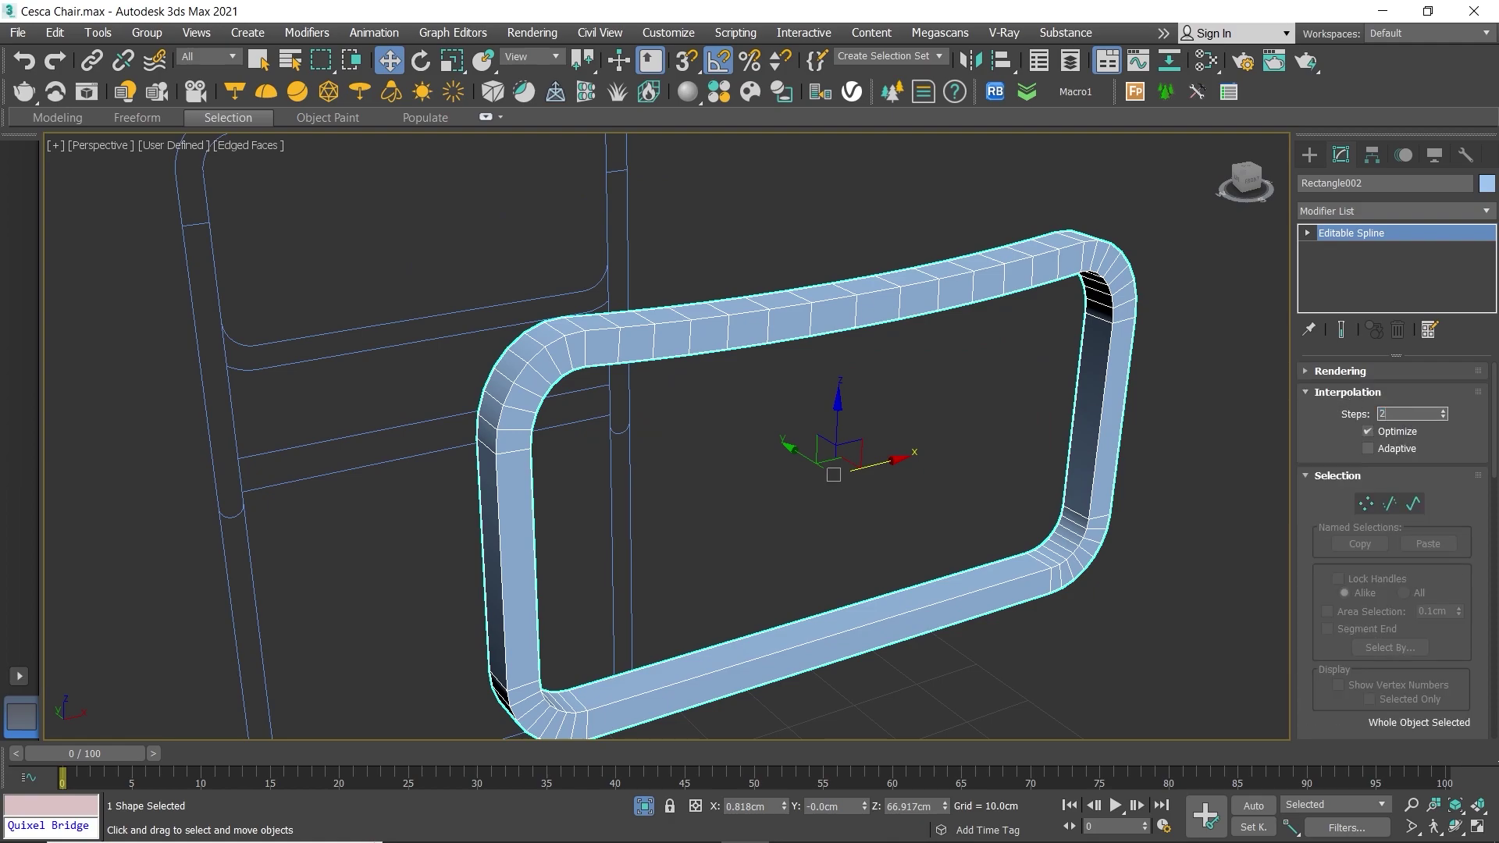
text(0)
key(Return)
Step: Add an Edit Poly modifier on top of the ring spline
alt+middle_drag(1071, 452, 1199, 417)
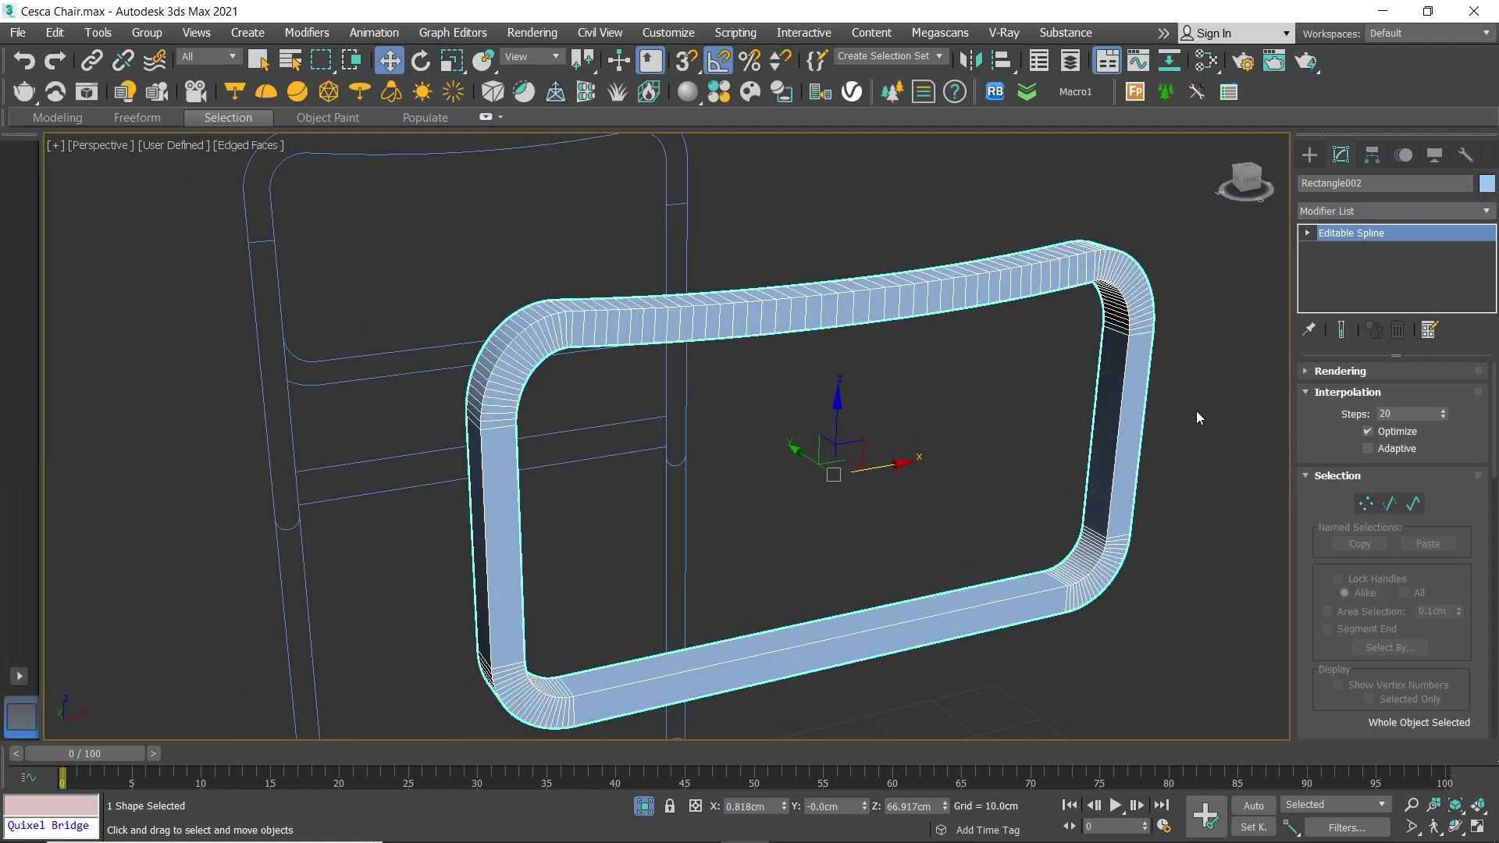
click(1475, 211)
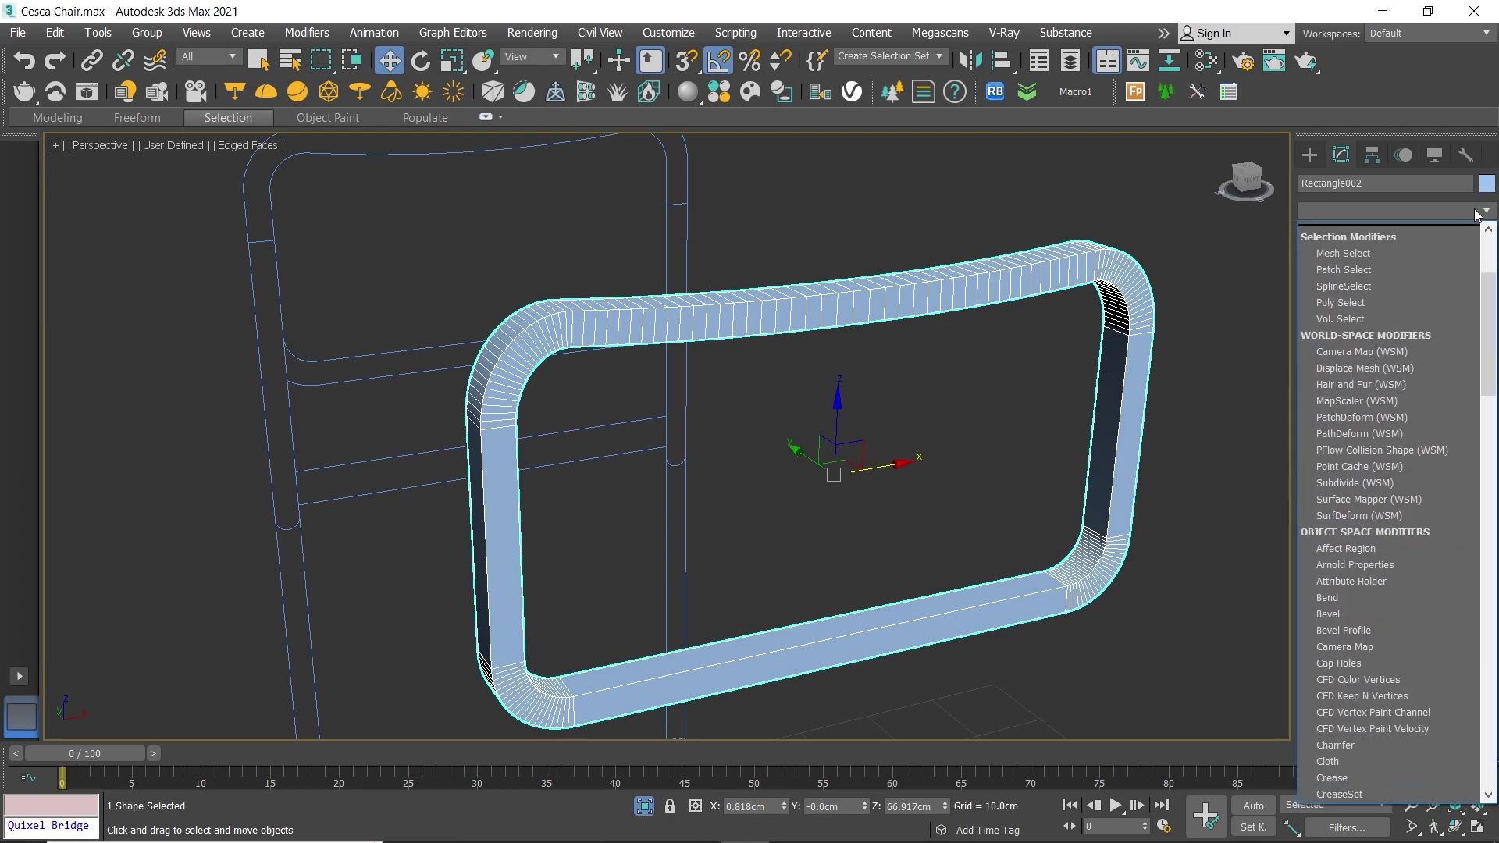
key(e)
click(1344, 279)
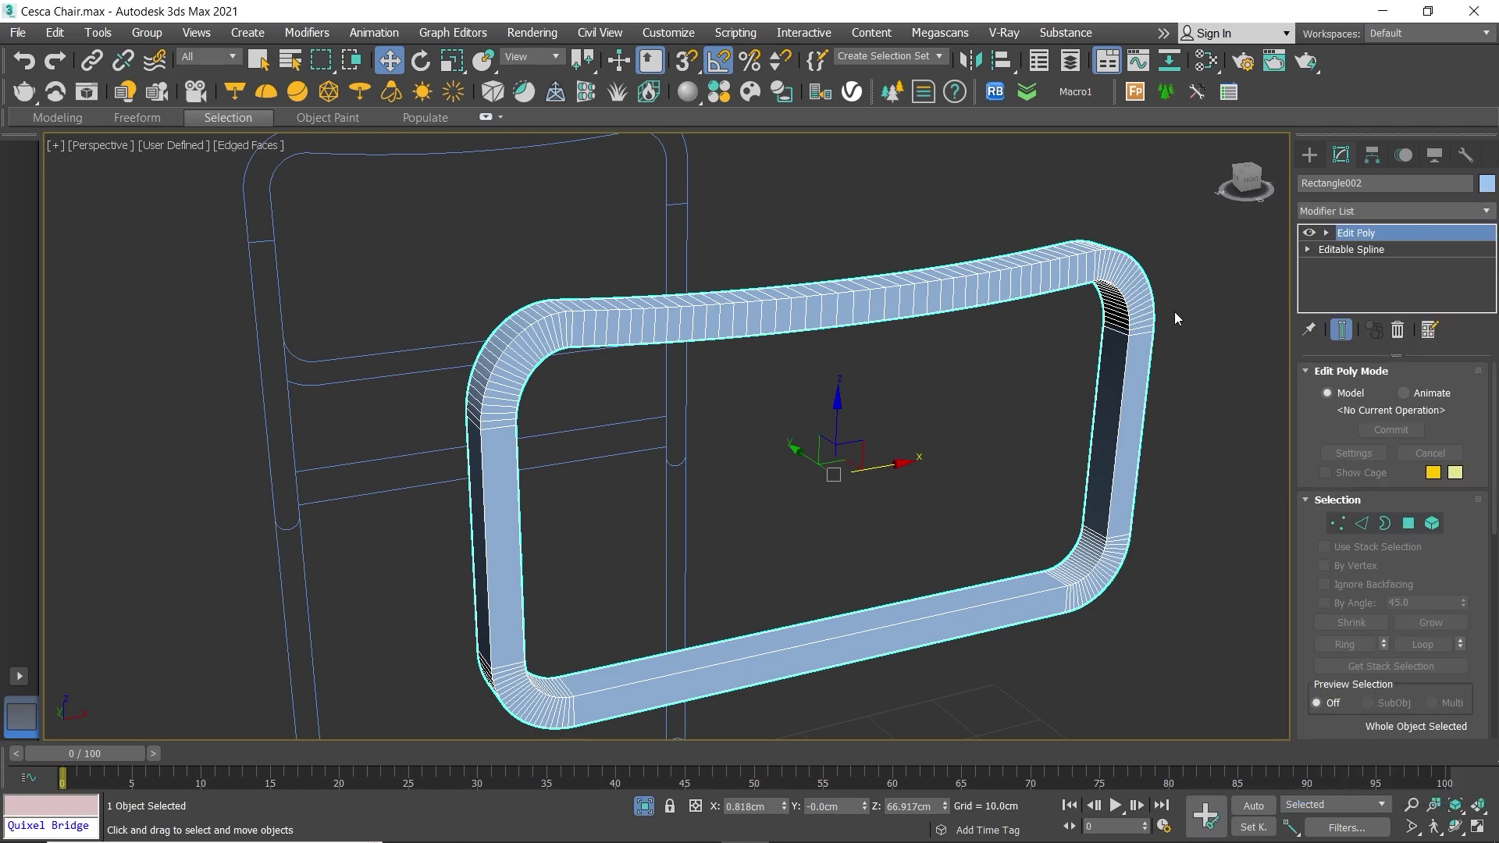
scroll(1012, 334, down, 3)
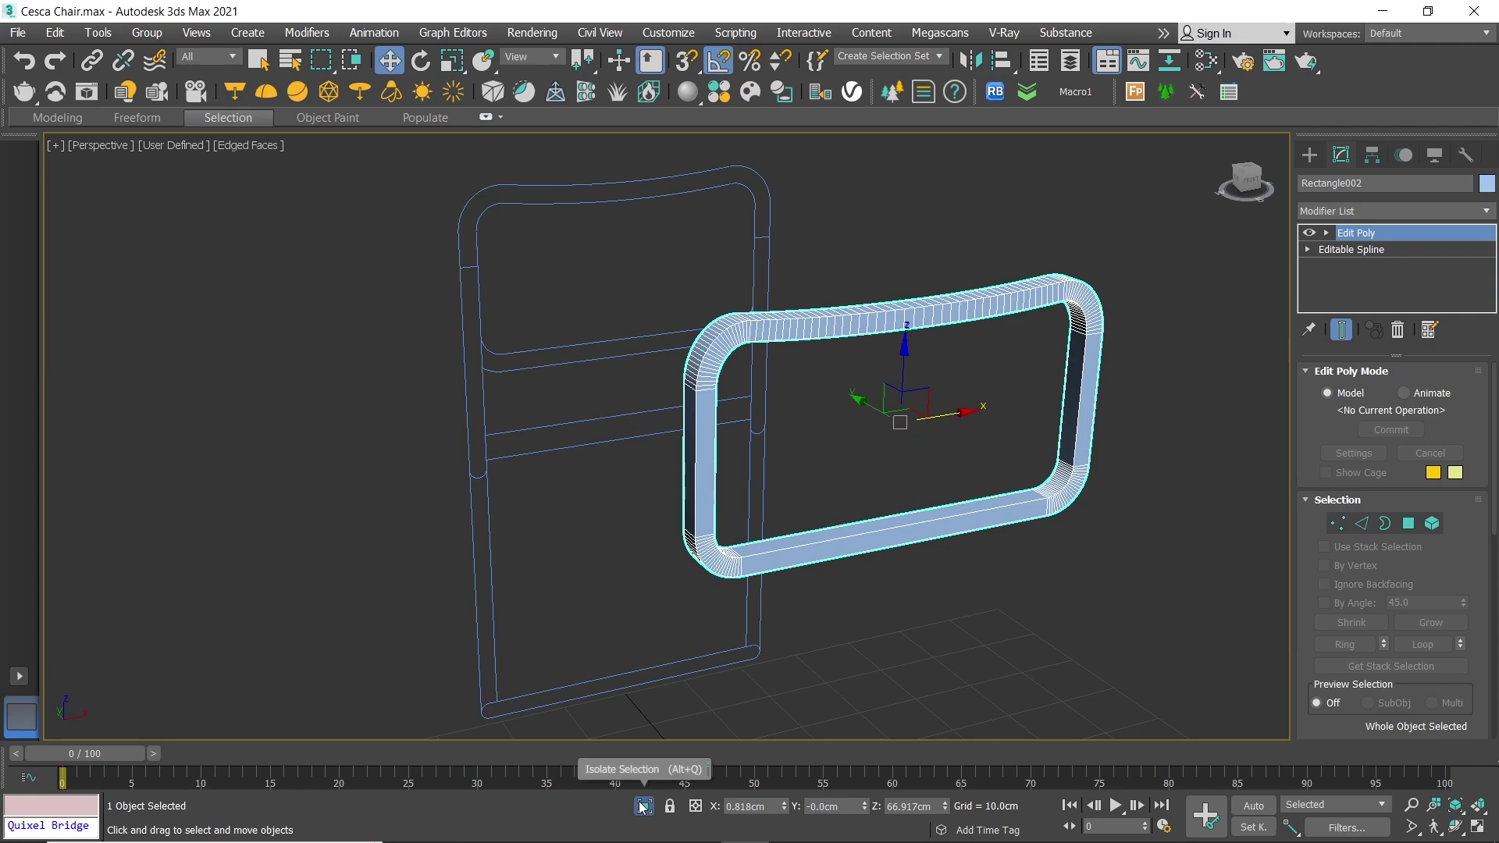
Step: Isolate the backrest rectangle and tilt it about 10° in the side view
key(shift+z)
alt+middle_drag(777, 461, 844, 503)
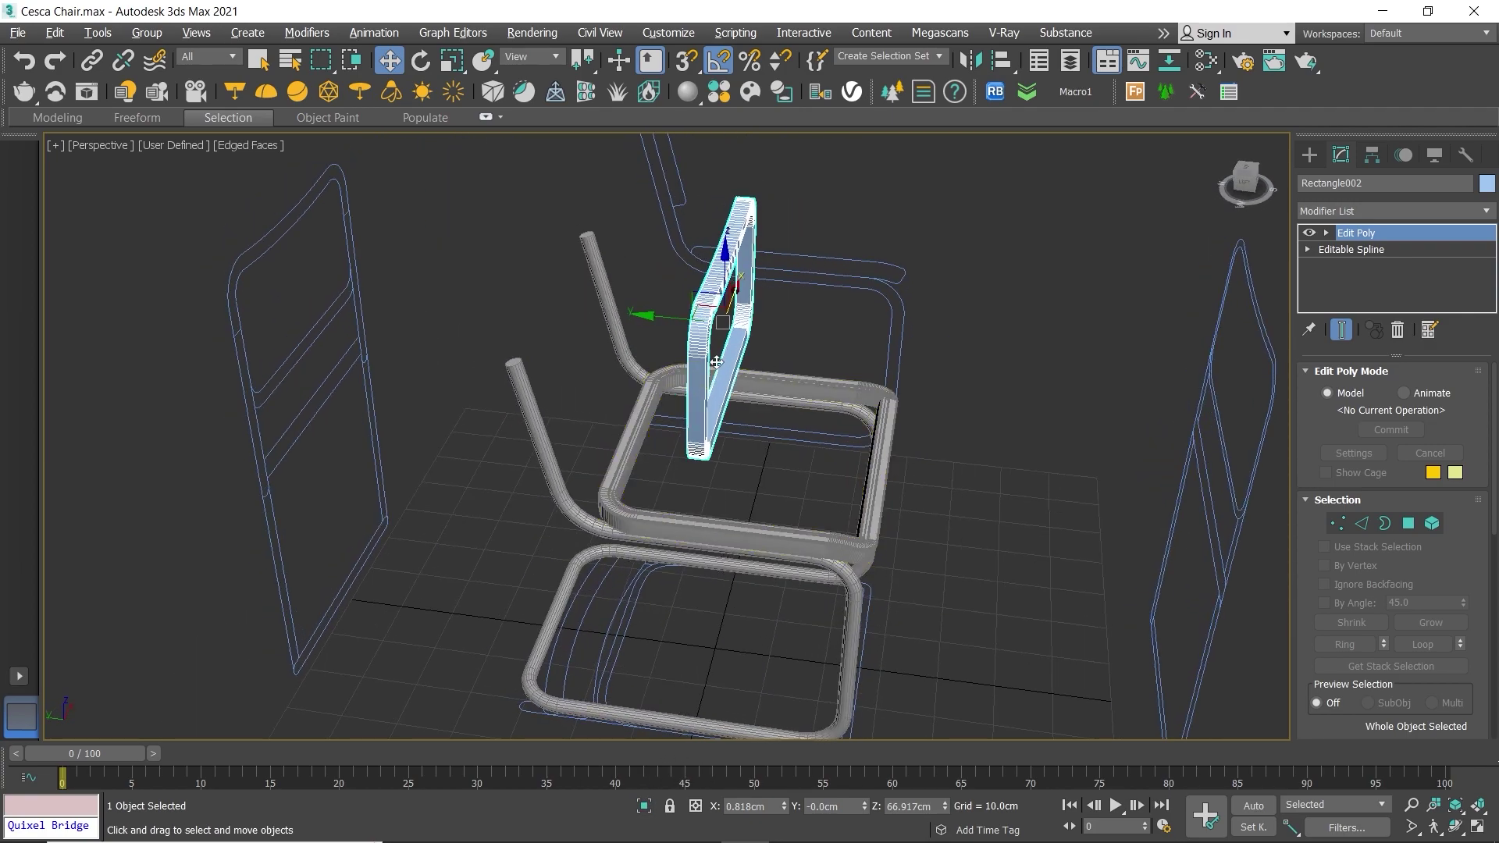
key(alt+w)
key(alt+w)
ctrl+click(549, 428)
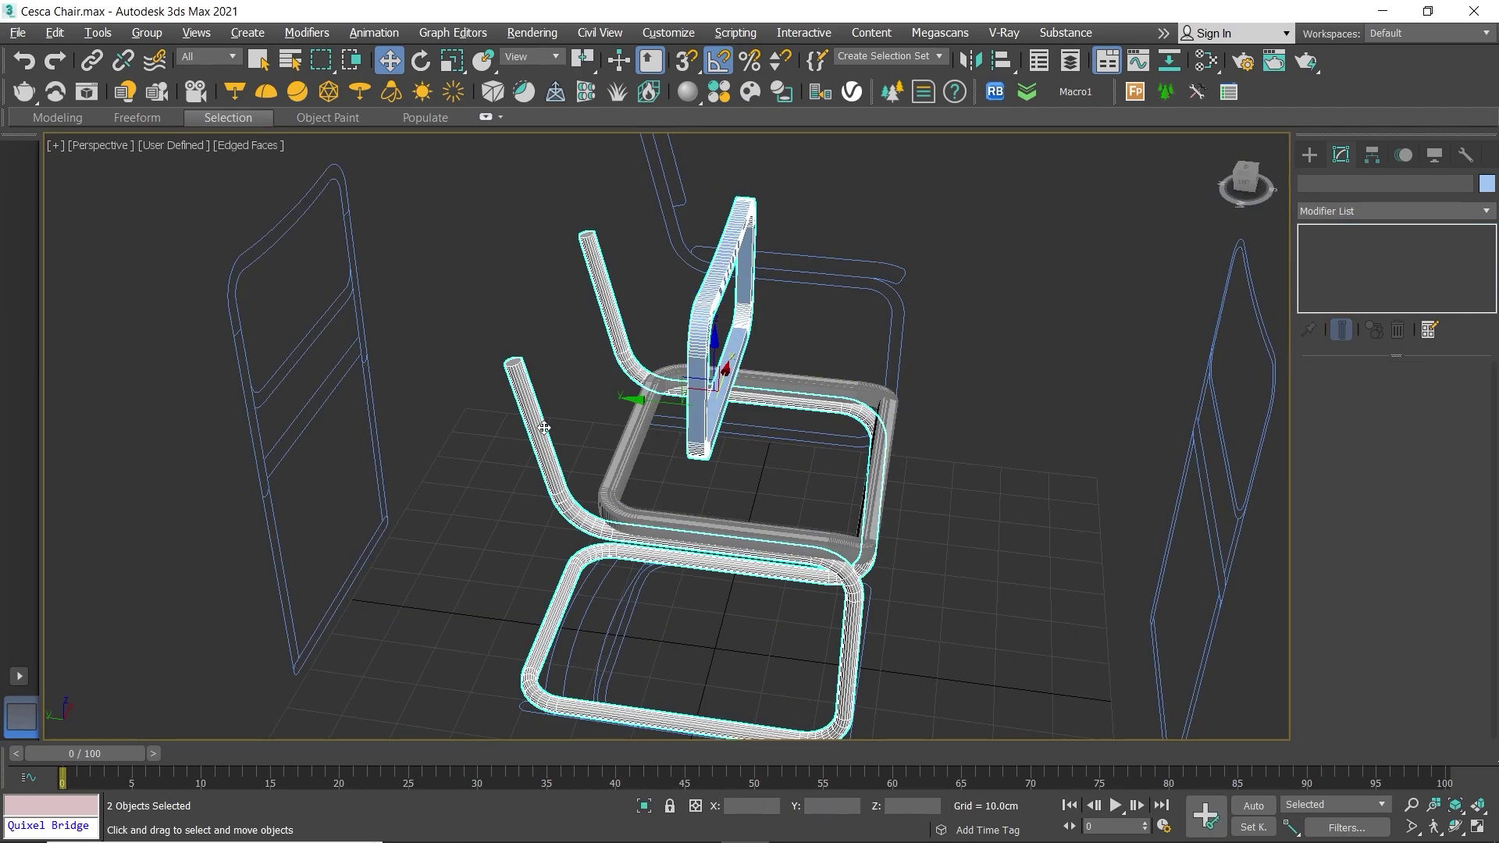
key(alt+q)
click(654, 280)
key(alt+w)
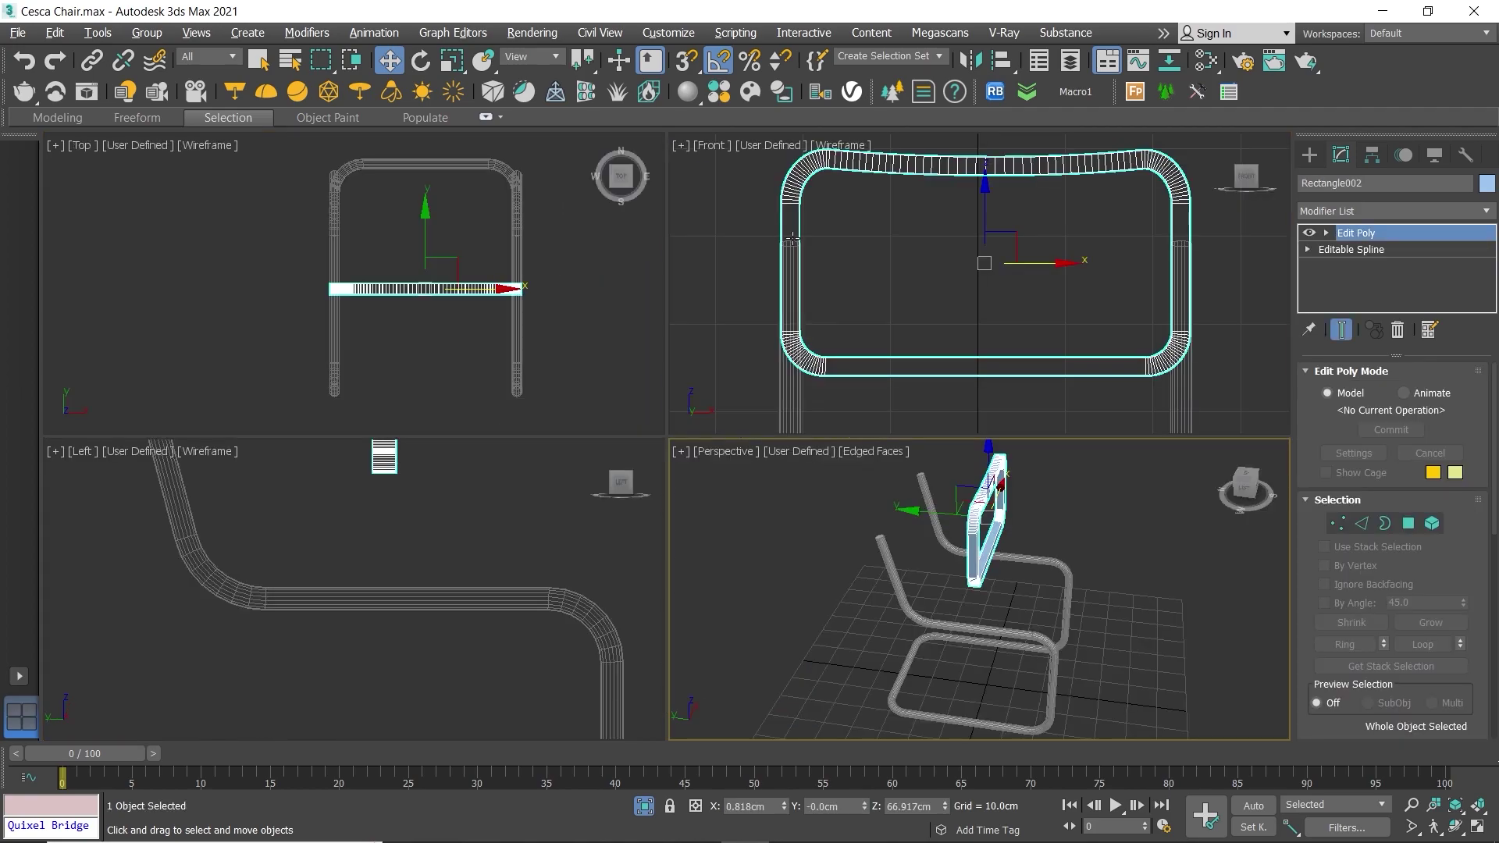
key(alt+w)
key(z)
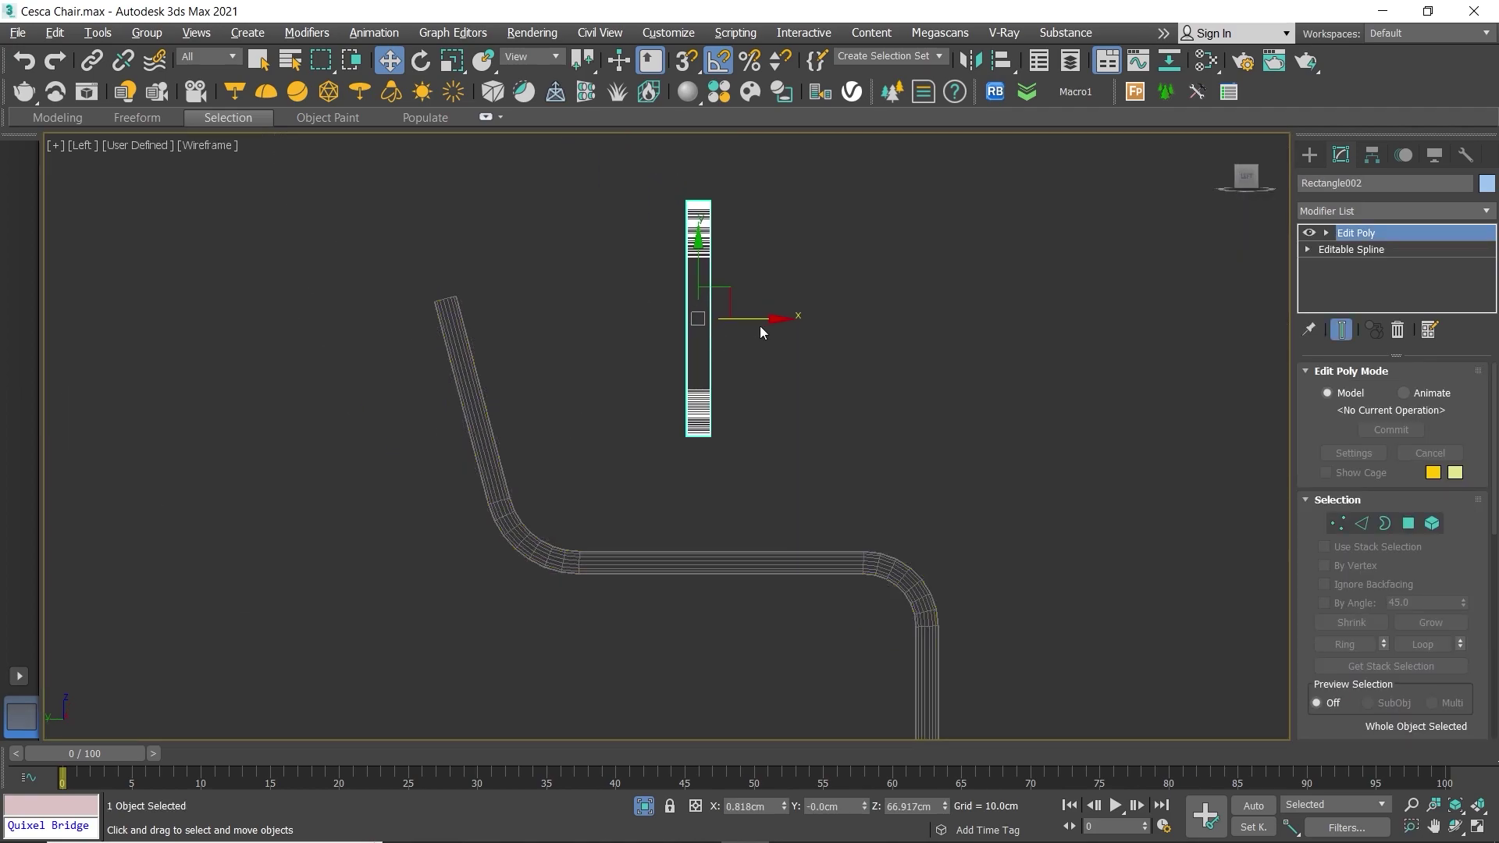
mouse_move(747, 320)
mouse_down()
mouse_move(593, 320)
mouse_move(622, 287)
mouse_move(618, 303)
mouse_up()
scroll(523, 331, up, 2)
key(e)
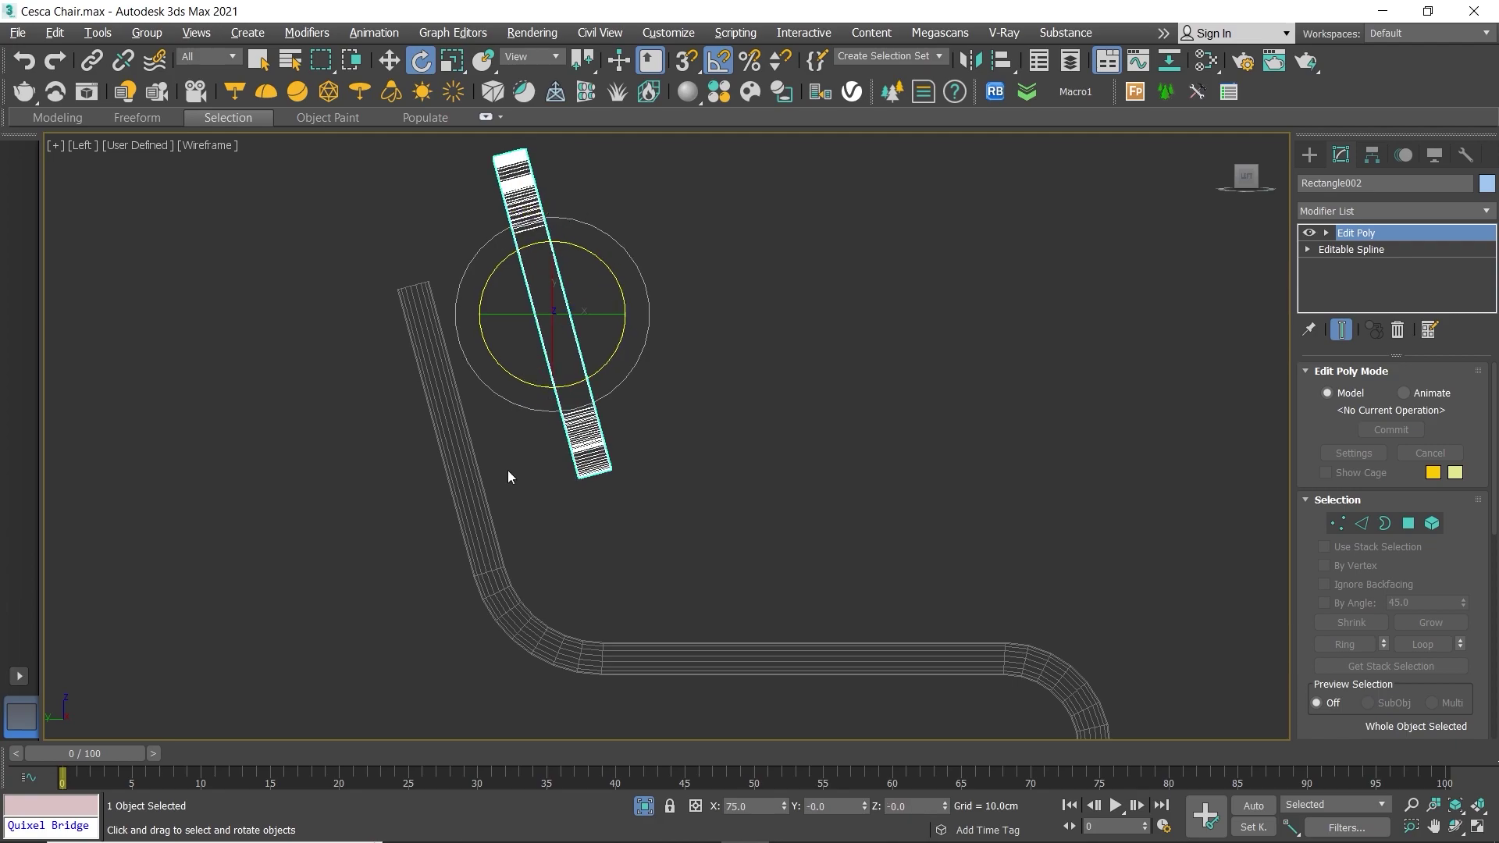
Step: Move the backrest rectangle onto the chair's back outline
ctrl+click(472, 475)
click(644, 806)
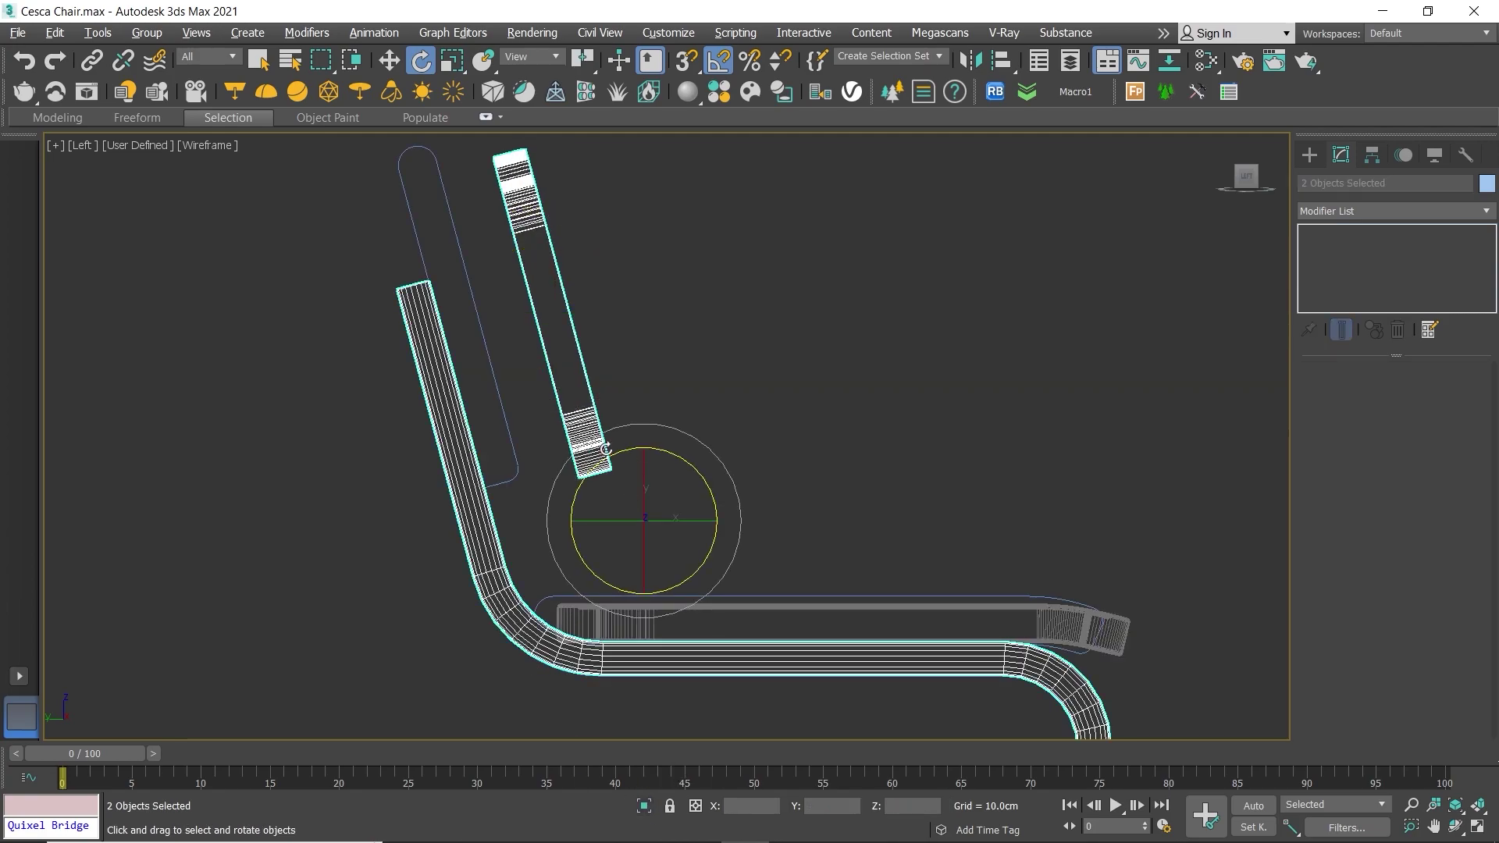
ctrl+click(504, 388)
scroll(599, 213, down, 3)
click(579, 248)
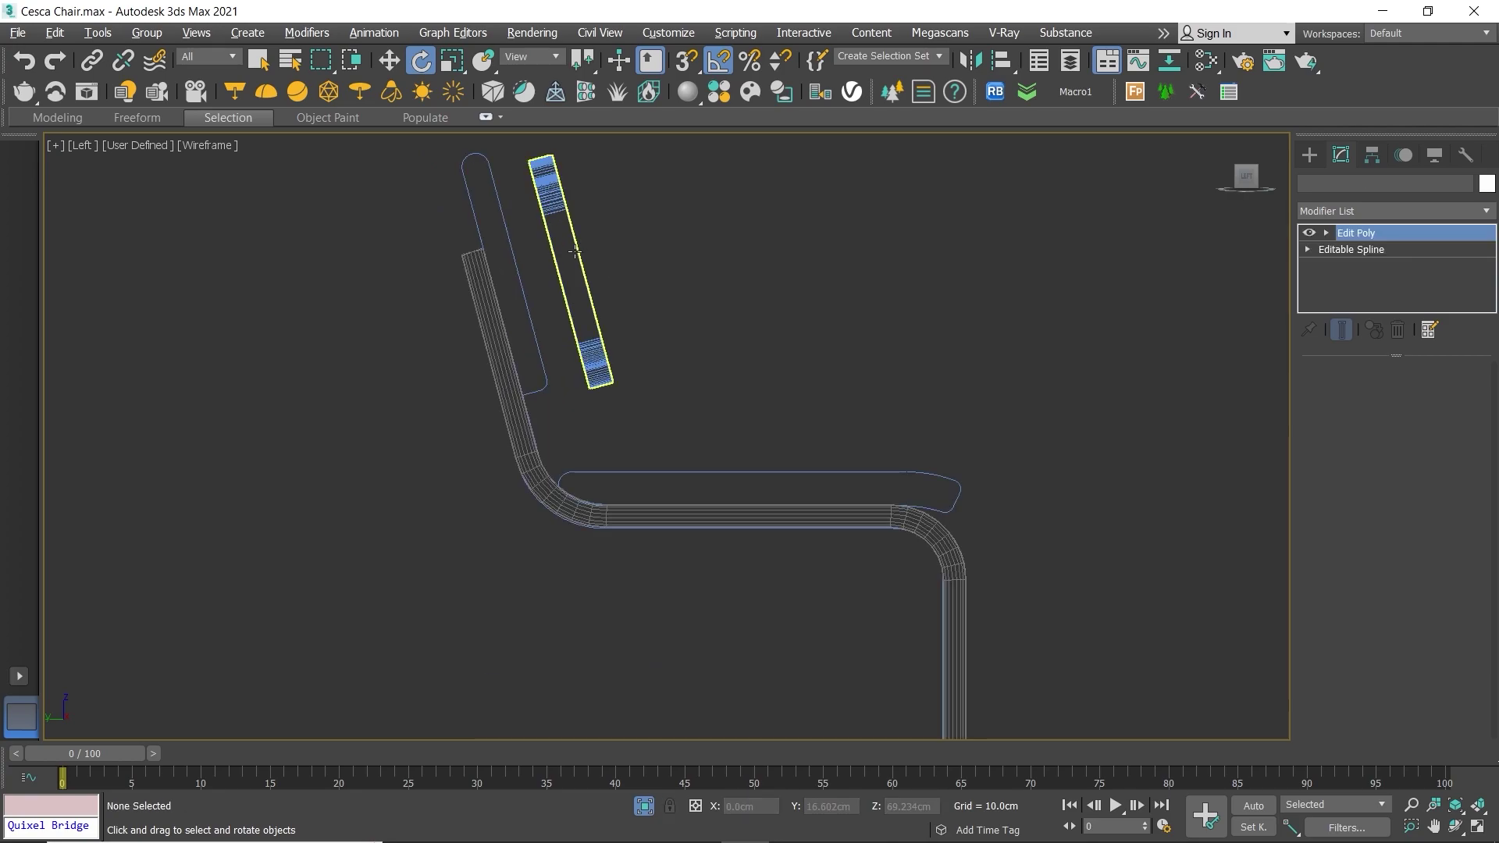
scroll(702, 351, up, 4)
key(w)
mouse_move(807, 374)
mouse_down()
mouse_move(620, 388)
mouse_move(698, 415)
mouse_up()
scroll(688, 431, down, 2)
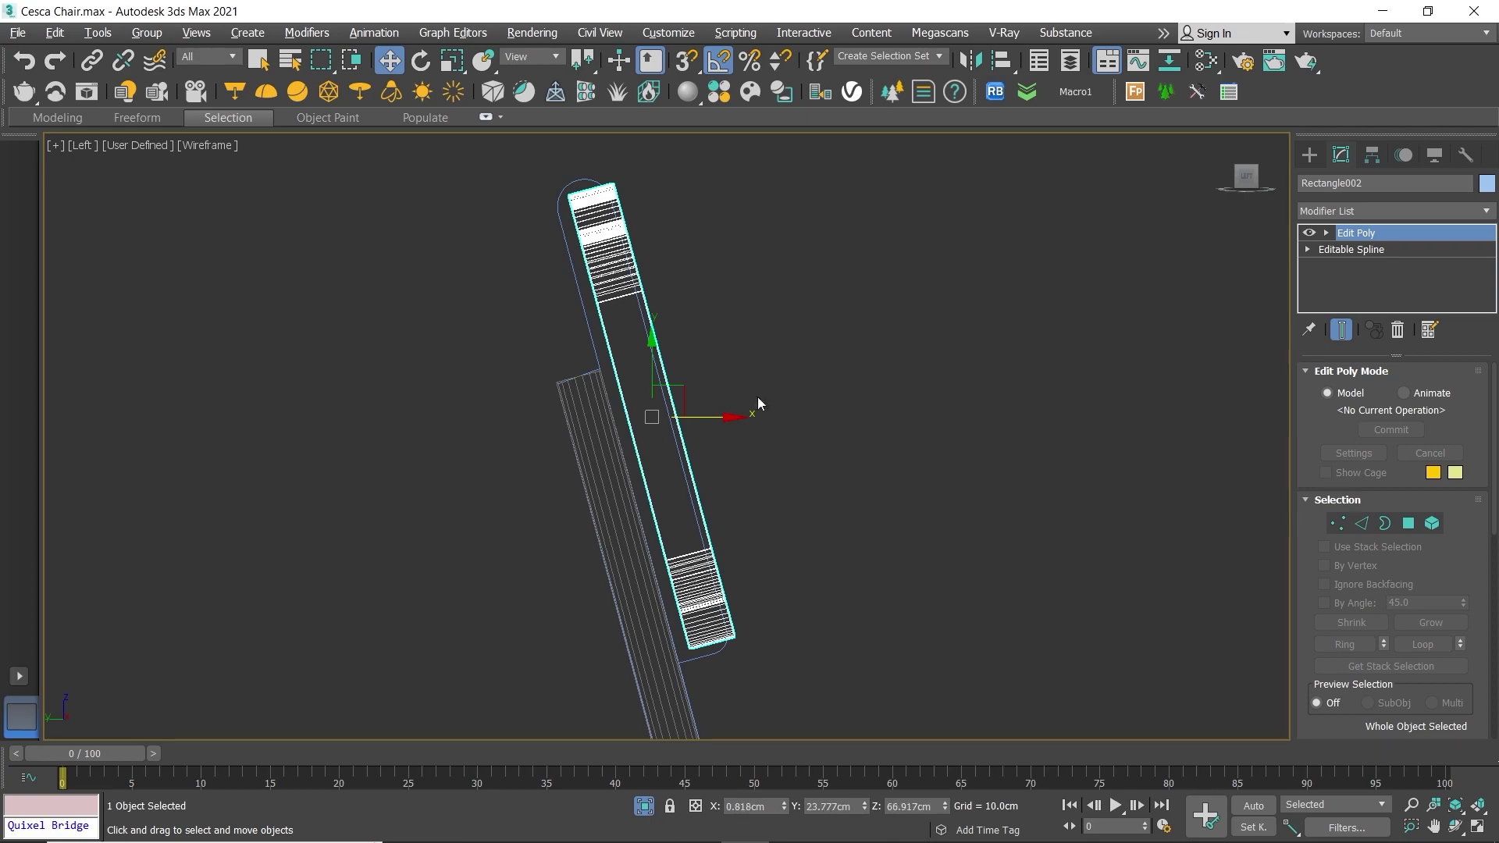
Step: Colour the backrest grey and set the transform coordinate system to Local
click(1487, 183)
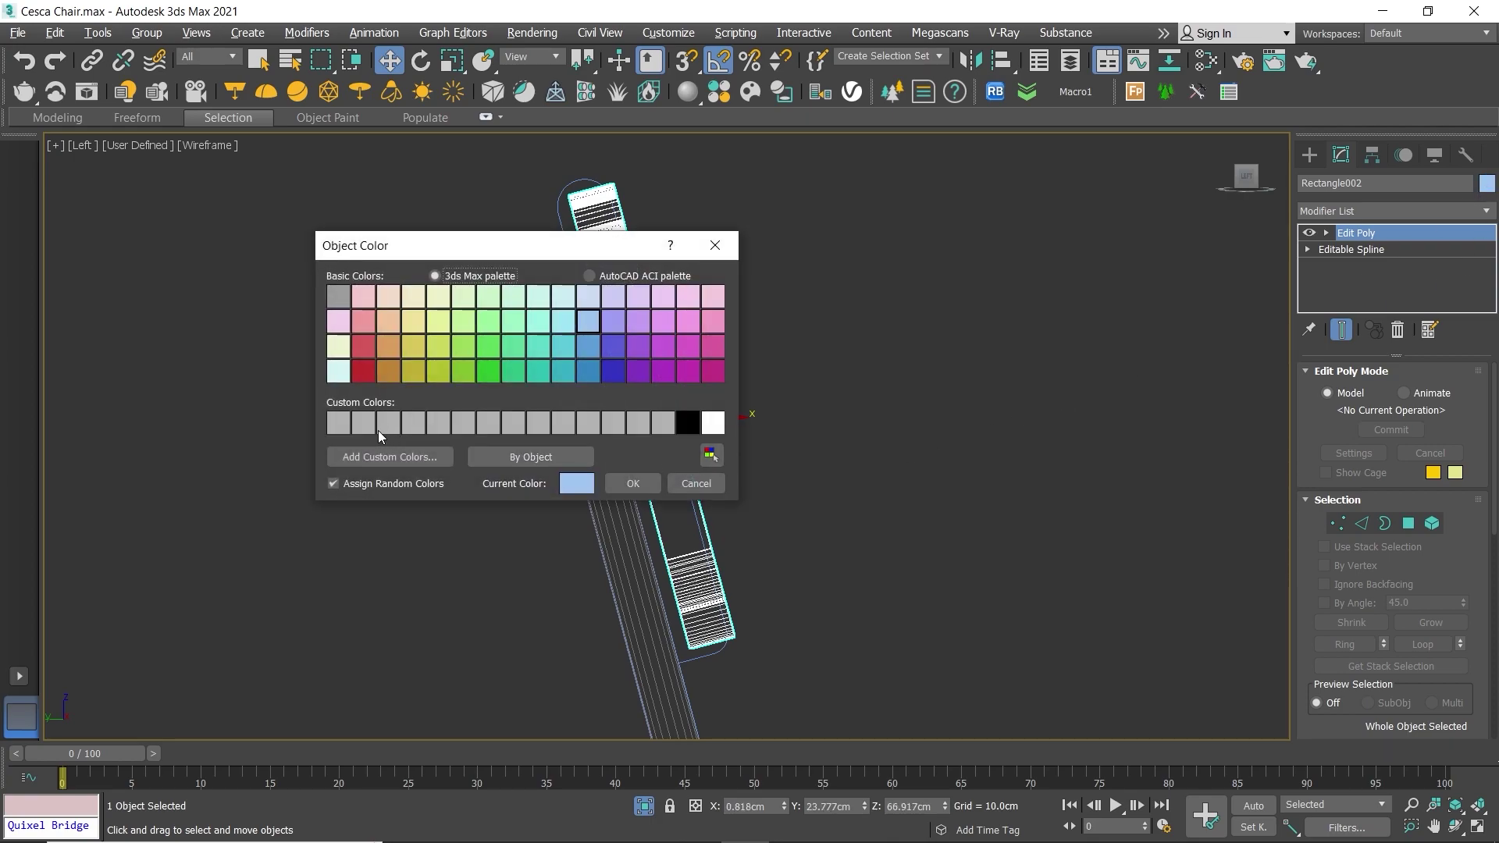
click(338, 422)
click(632, 483)
click(533, 57)
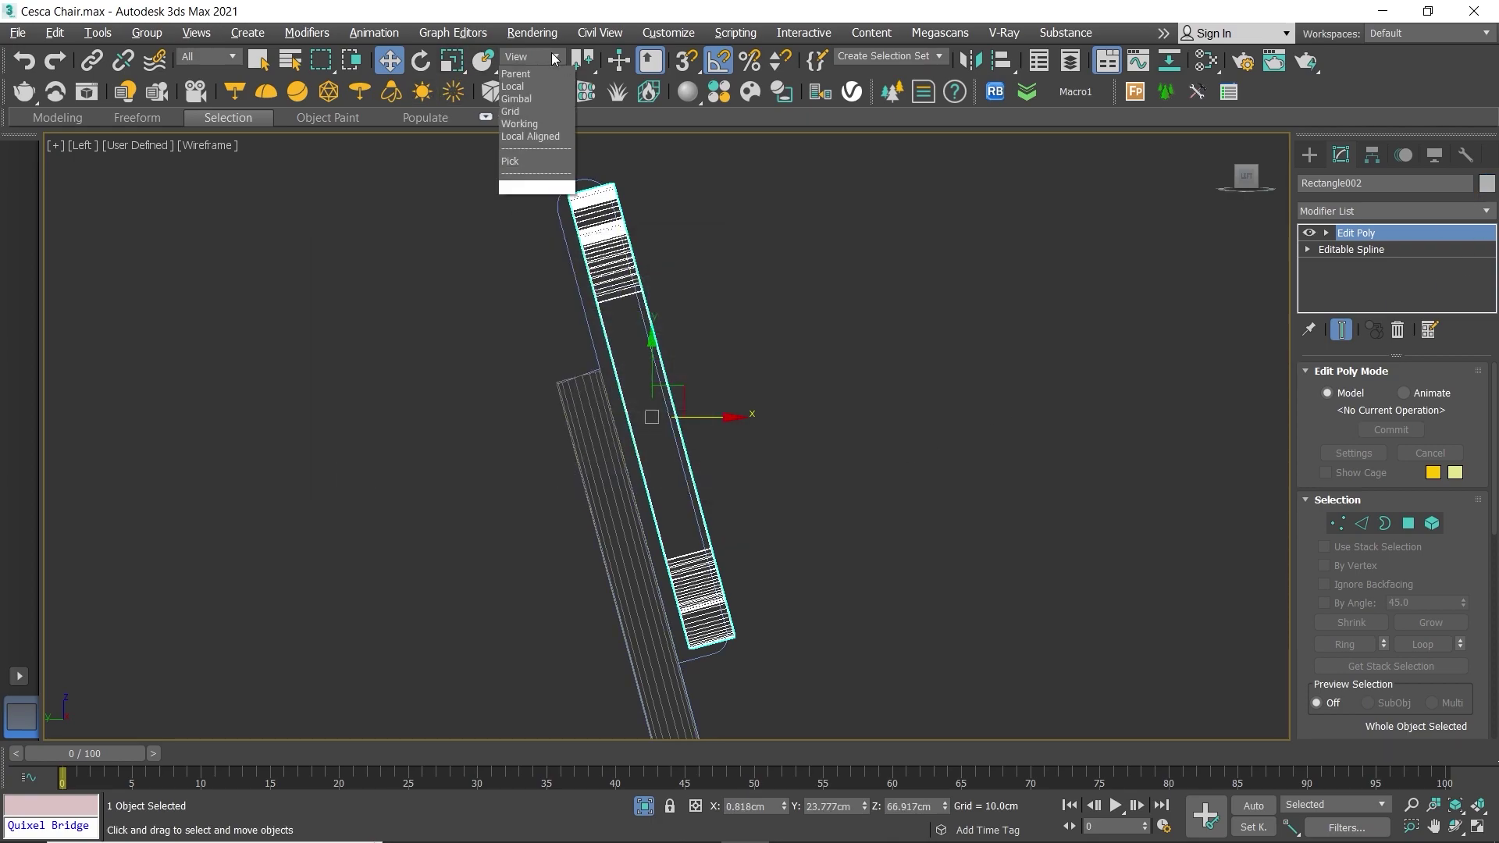
click(527, 122)
Step: Turn on snapping and reselect the backrest, framing the whole bar
middle_drag(667, 417, 682, 378)
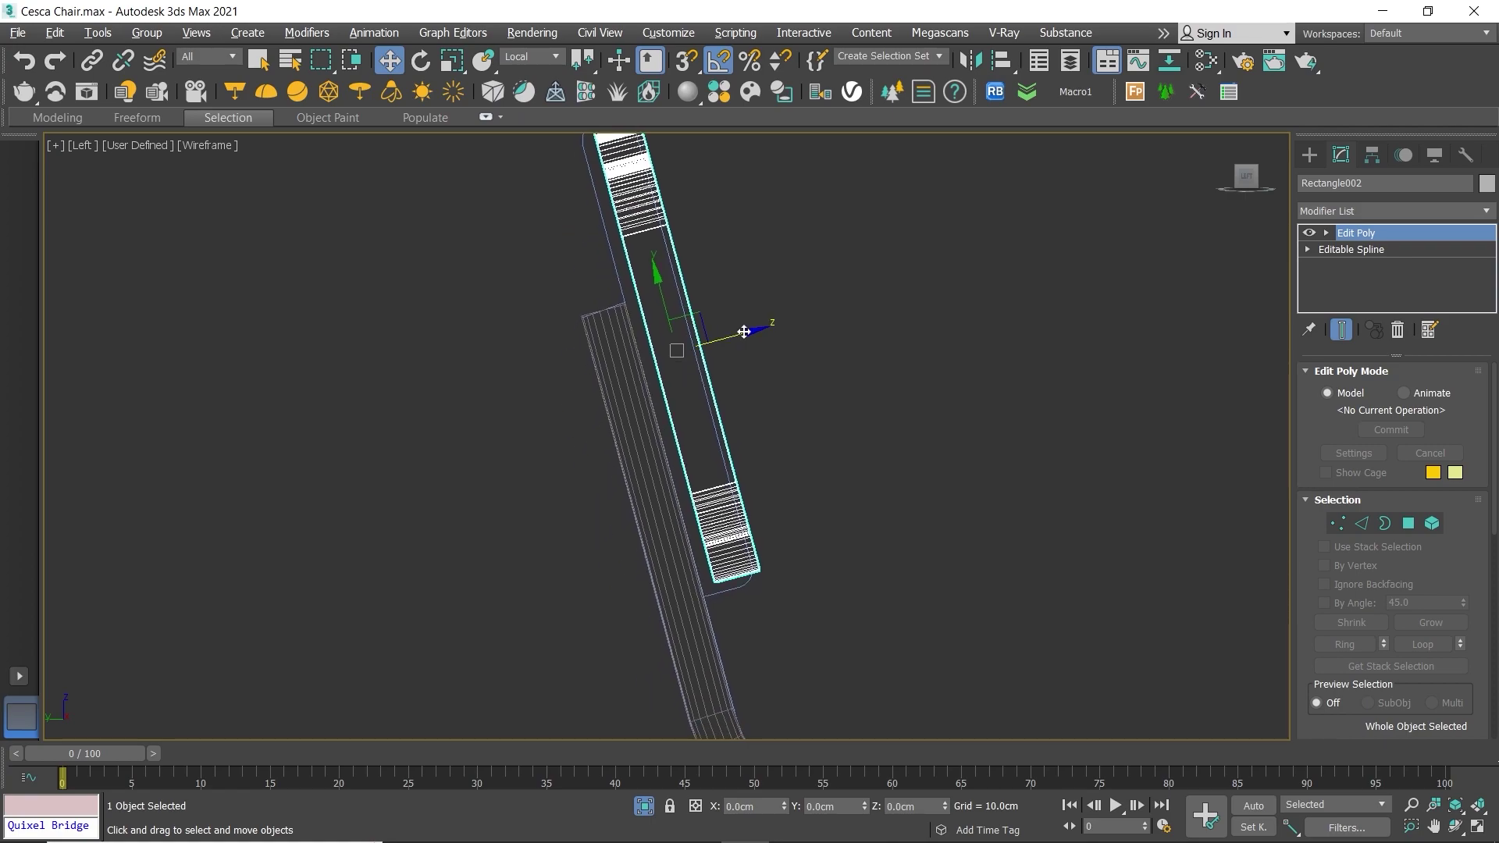
scroll(712, 513, up, 6)
key(s)
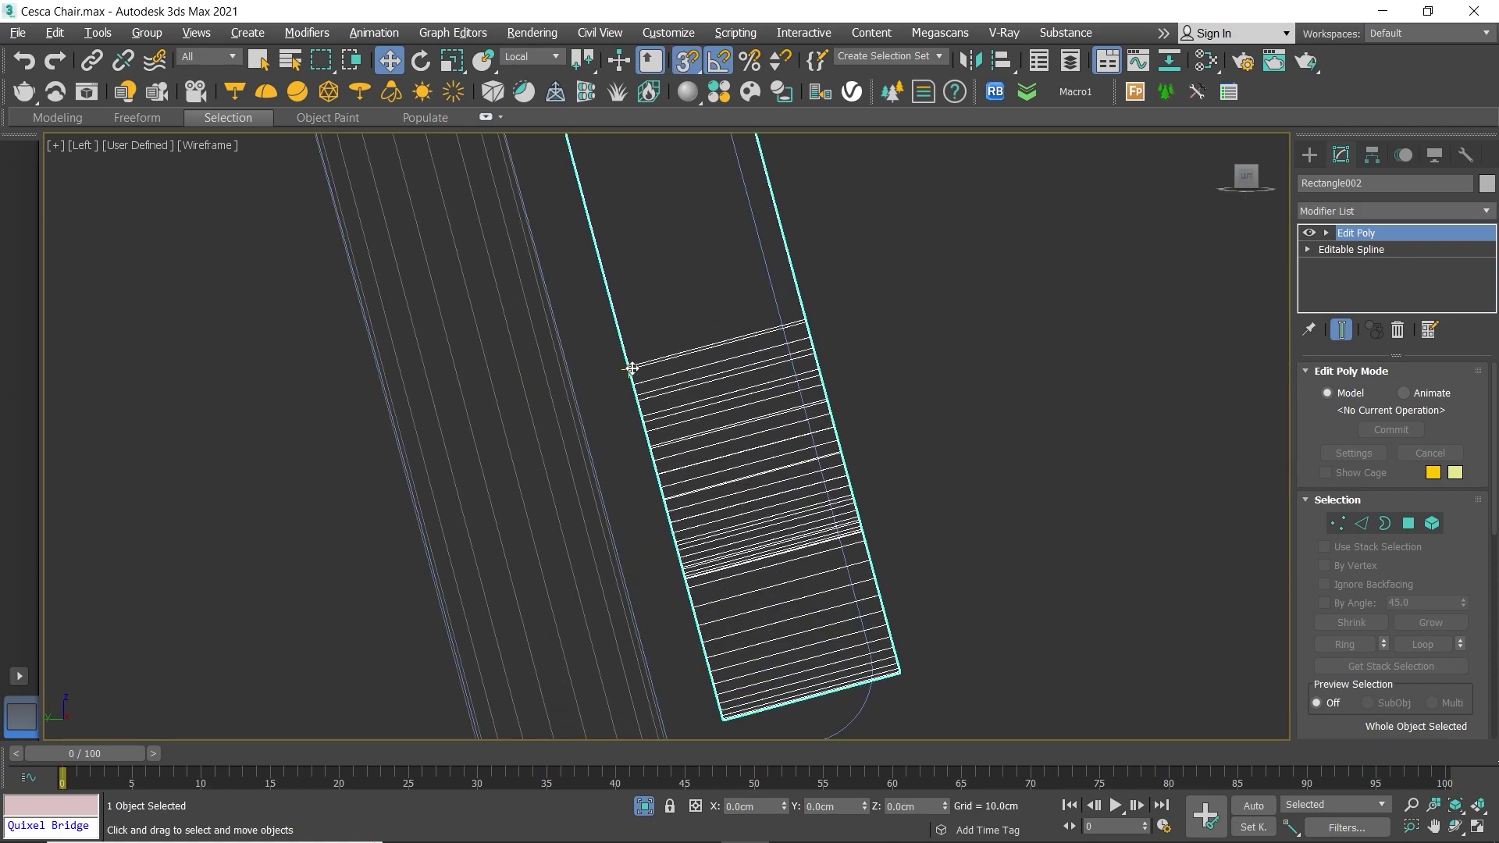
drag(630, 368, 615, 480)
scroll(659, 445, down, 3)
scroll(652, 362, down, 2)
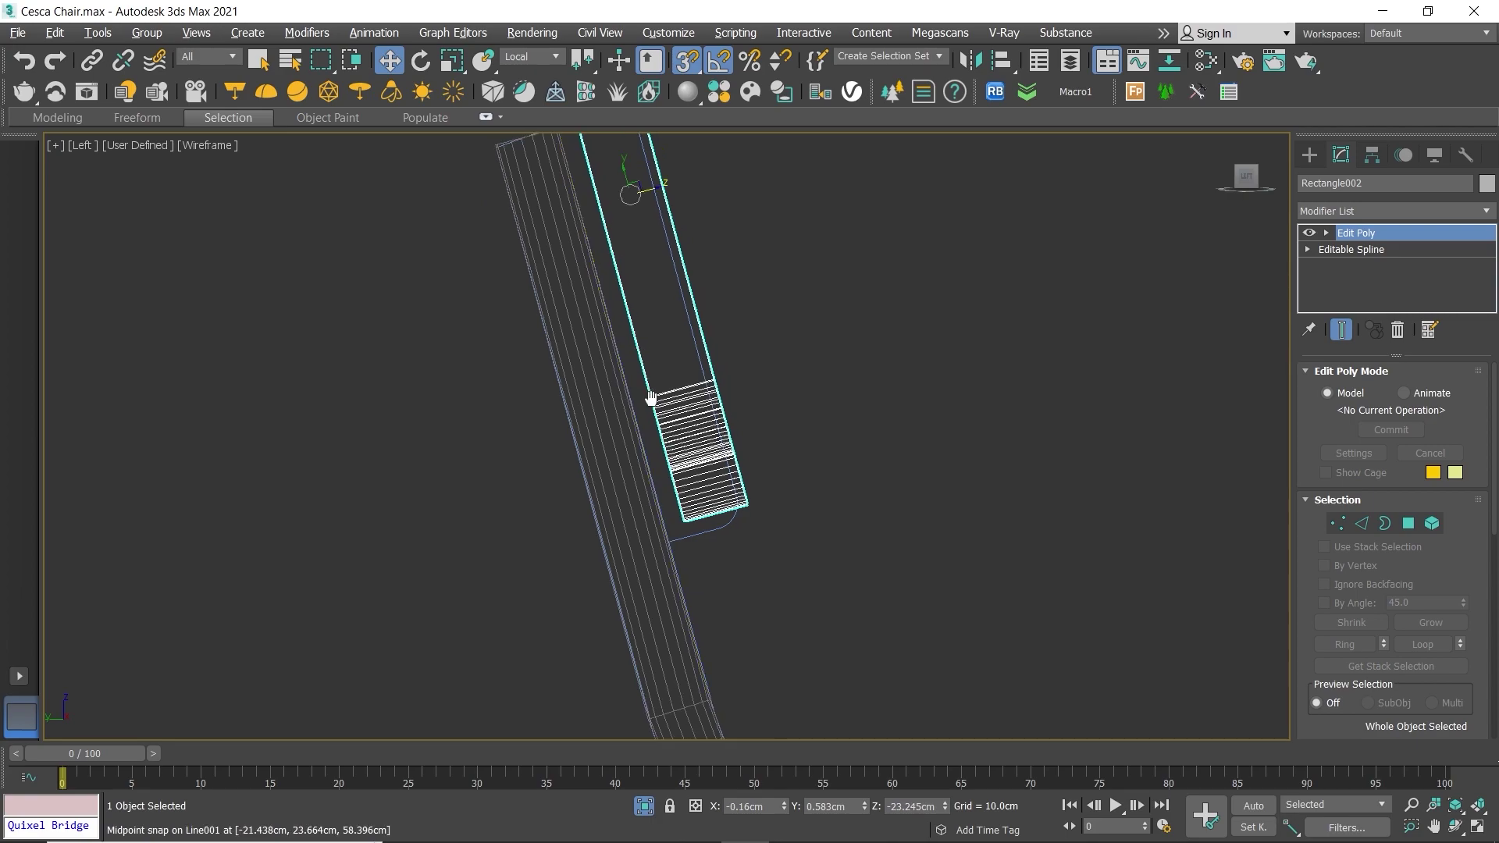
scroll(748, 662, down, 2)
click(701, 543)
scroll(668, 506, up, 2)
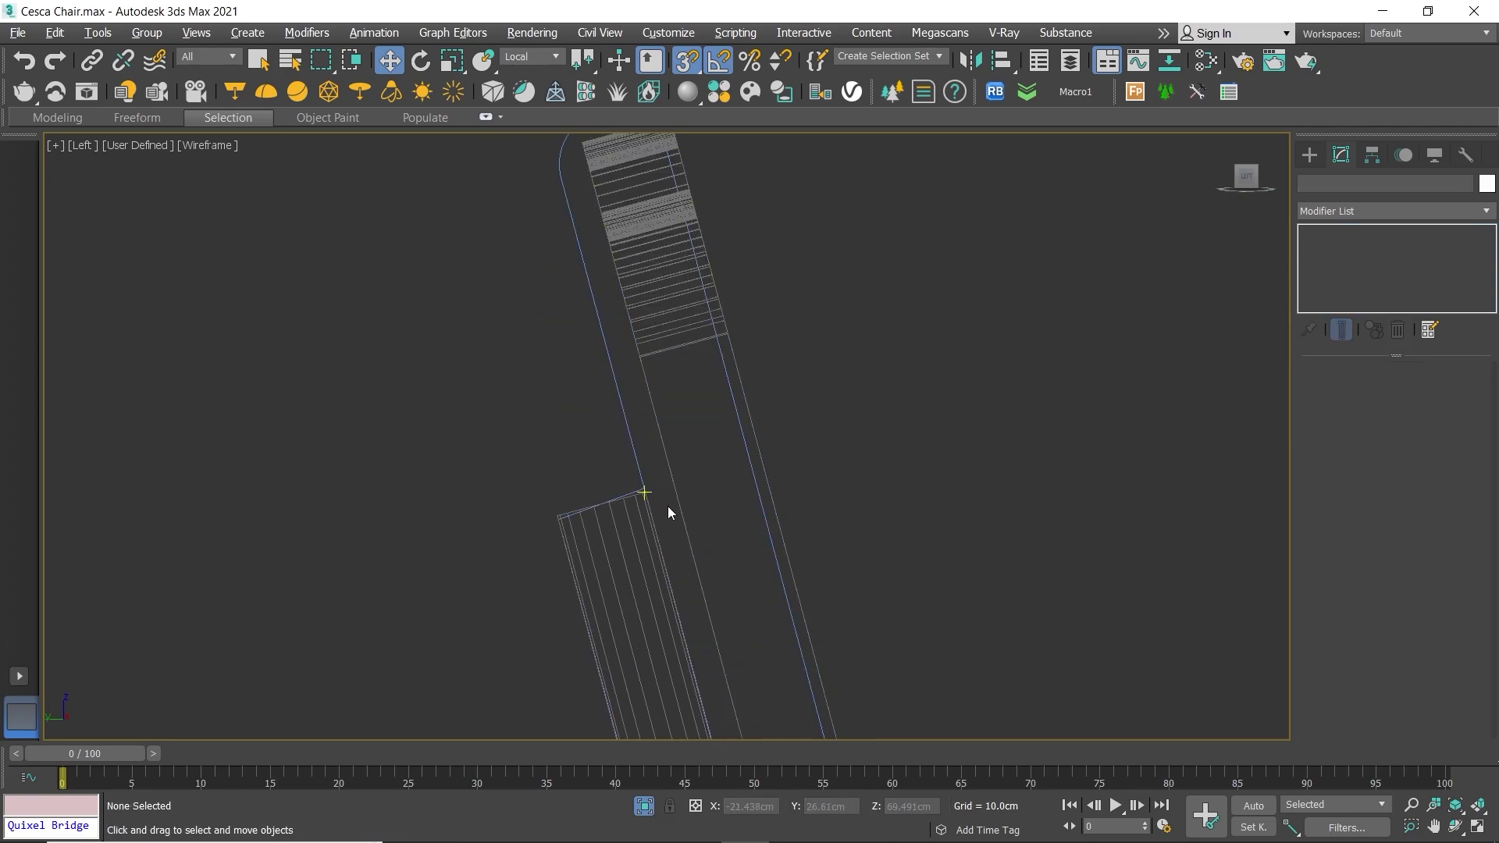
click(687, 507)
scroll(596, 453, up, 2)
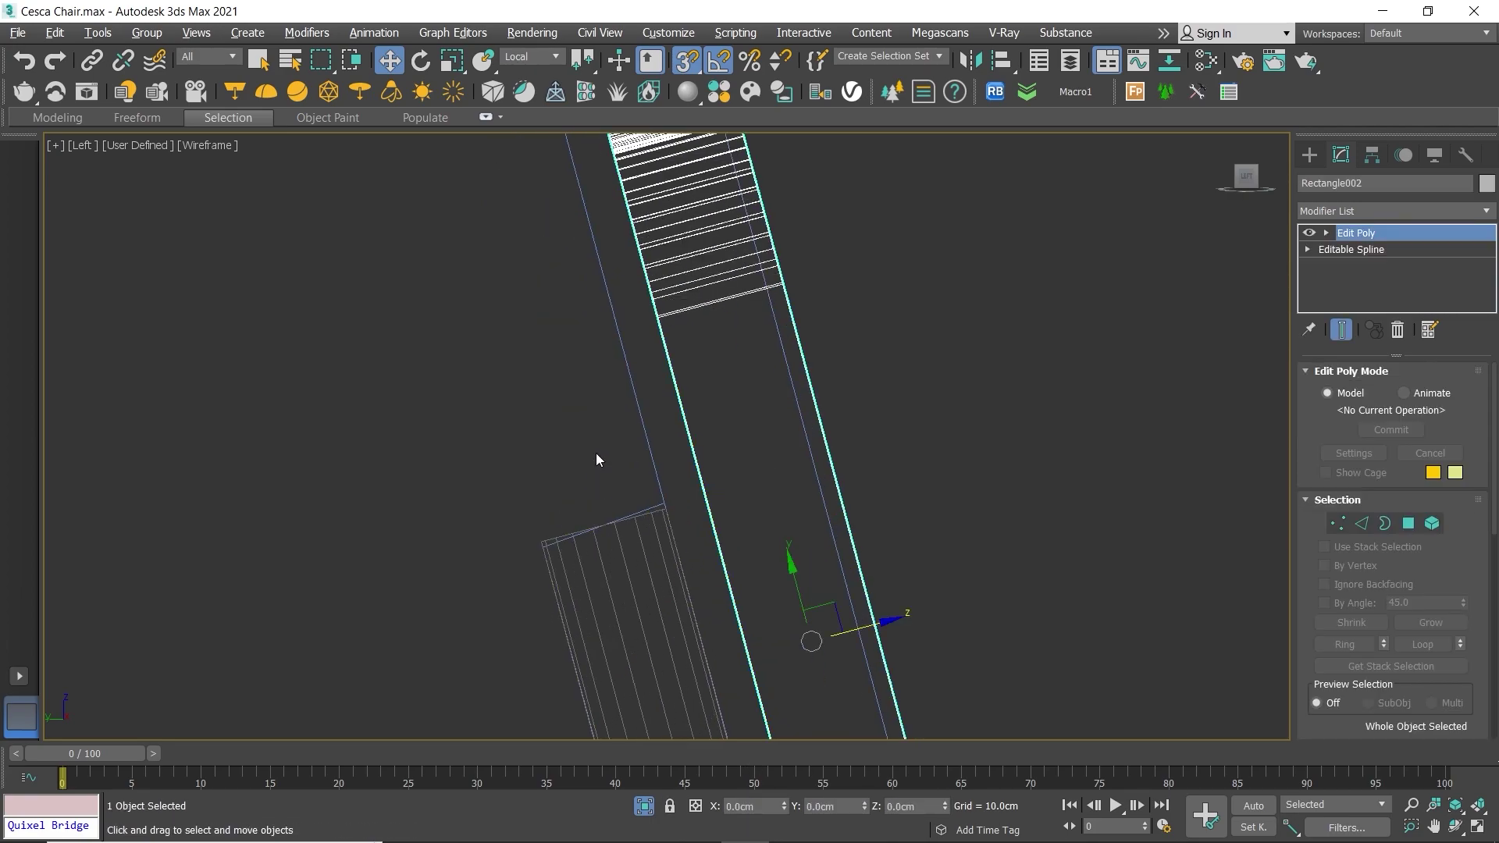
scroll(769, 521, up, 2)
scroll(687, 547, down, 1)
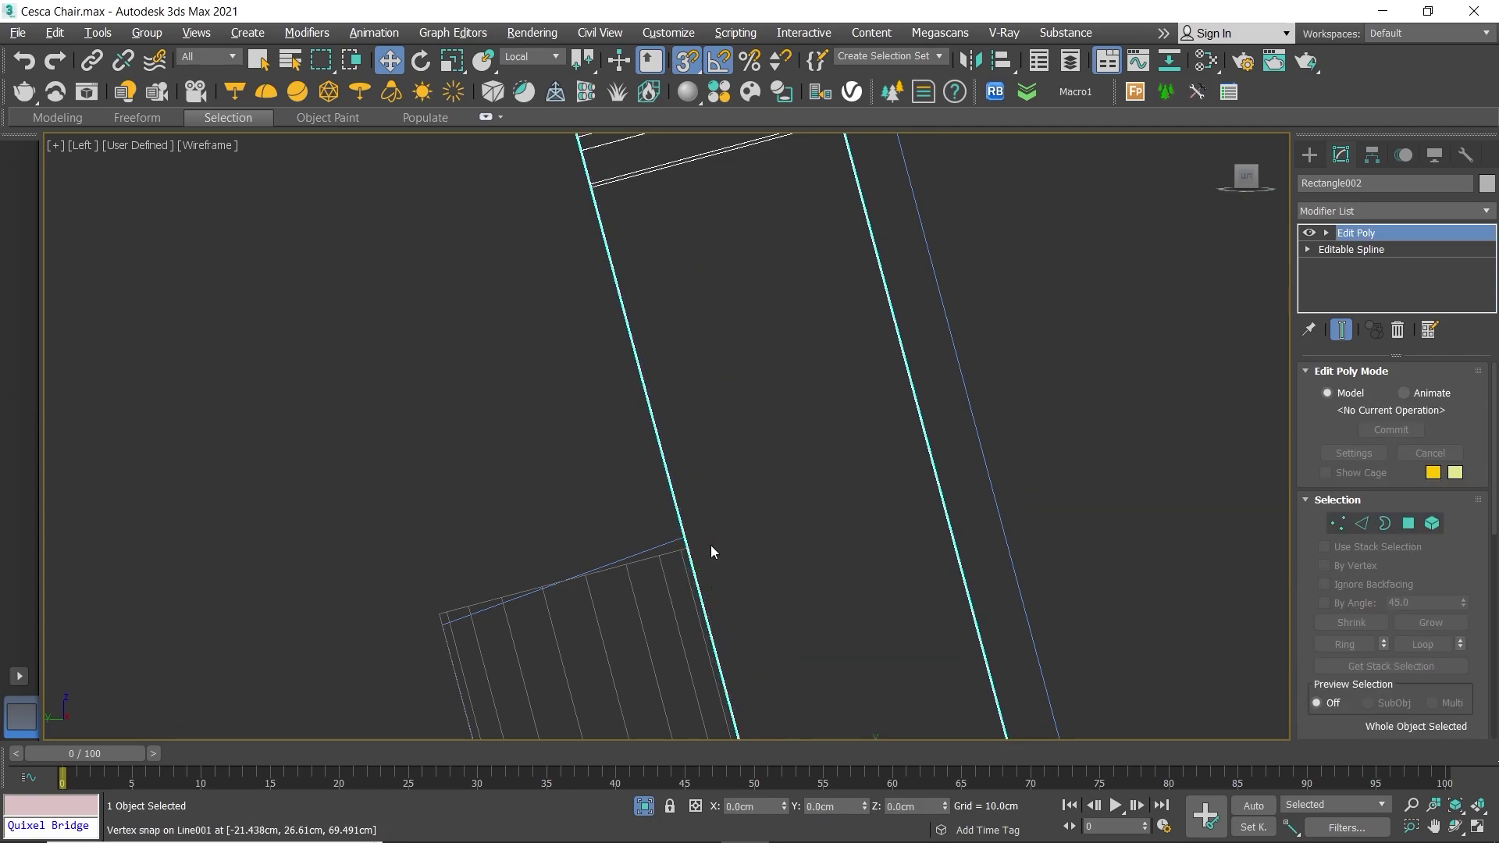
scroll(710, 552, down, 2)
mouse_move(709, 552)
middle_down()
mouse_move(622, 314)
mouse_move(686, 396)
middle_up()
scroll(762, 453, down, 3)
scroll(636, 351, up, 3)
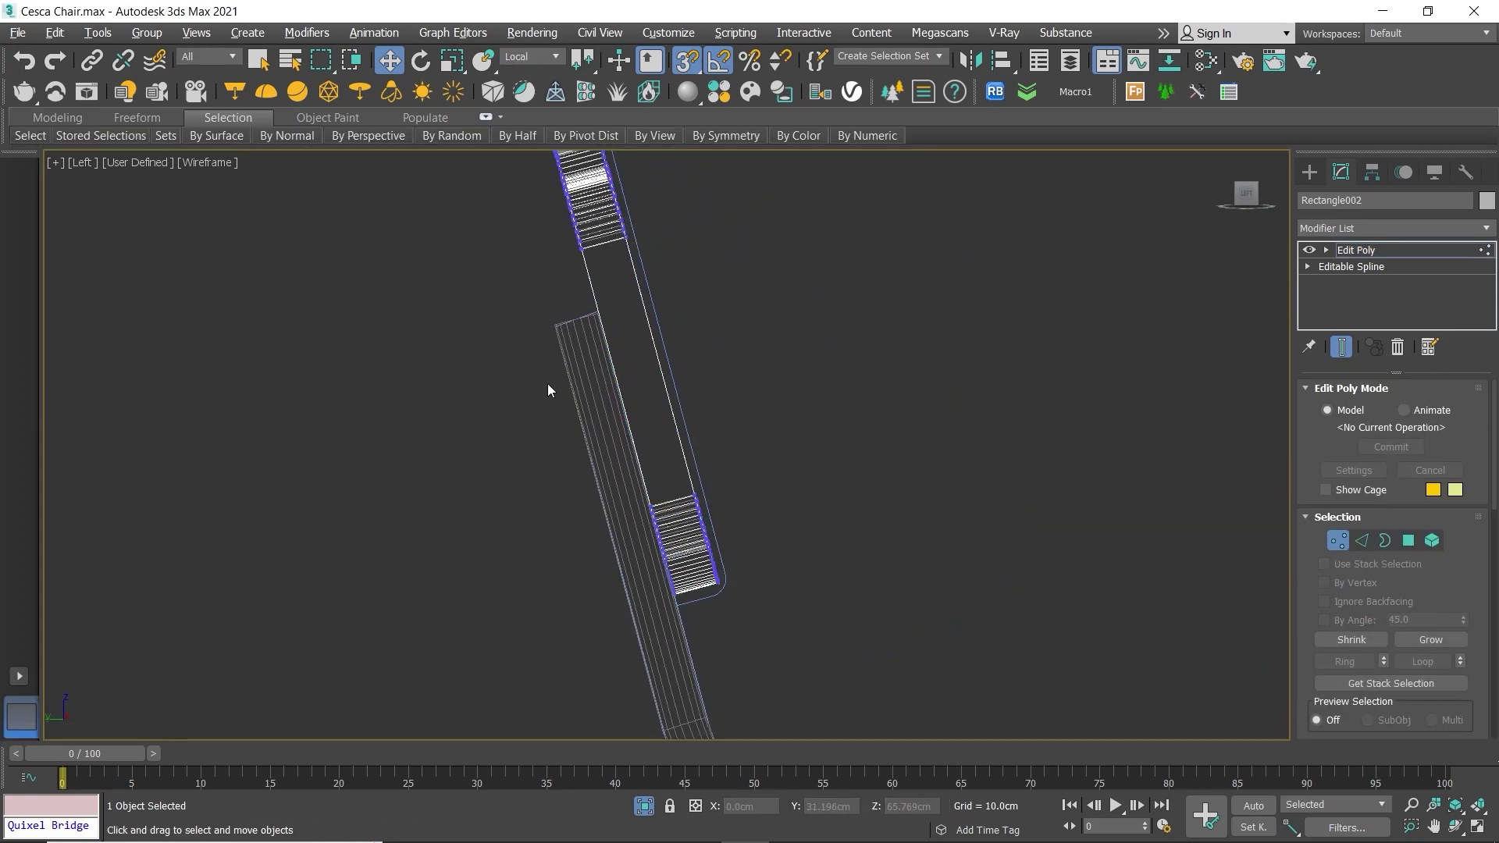
Step: Slide the backrest spline's lower vertices along local Y with snapping off
click(1354, 267)
key(1)
drag(546, 373, 841, 644)
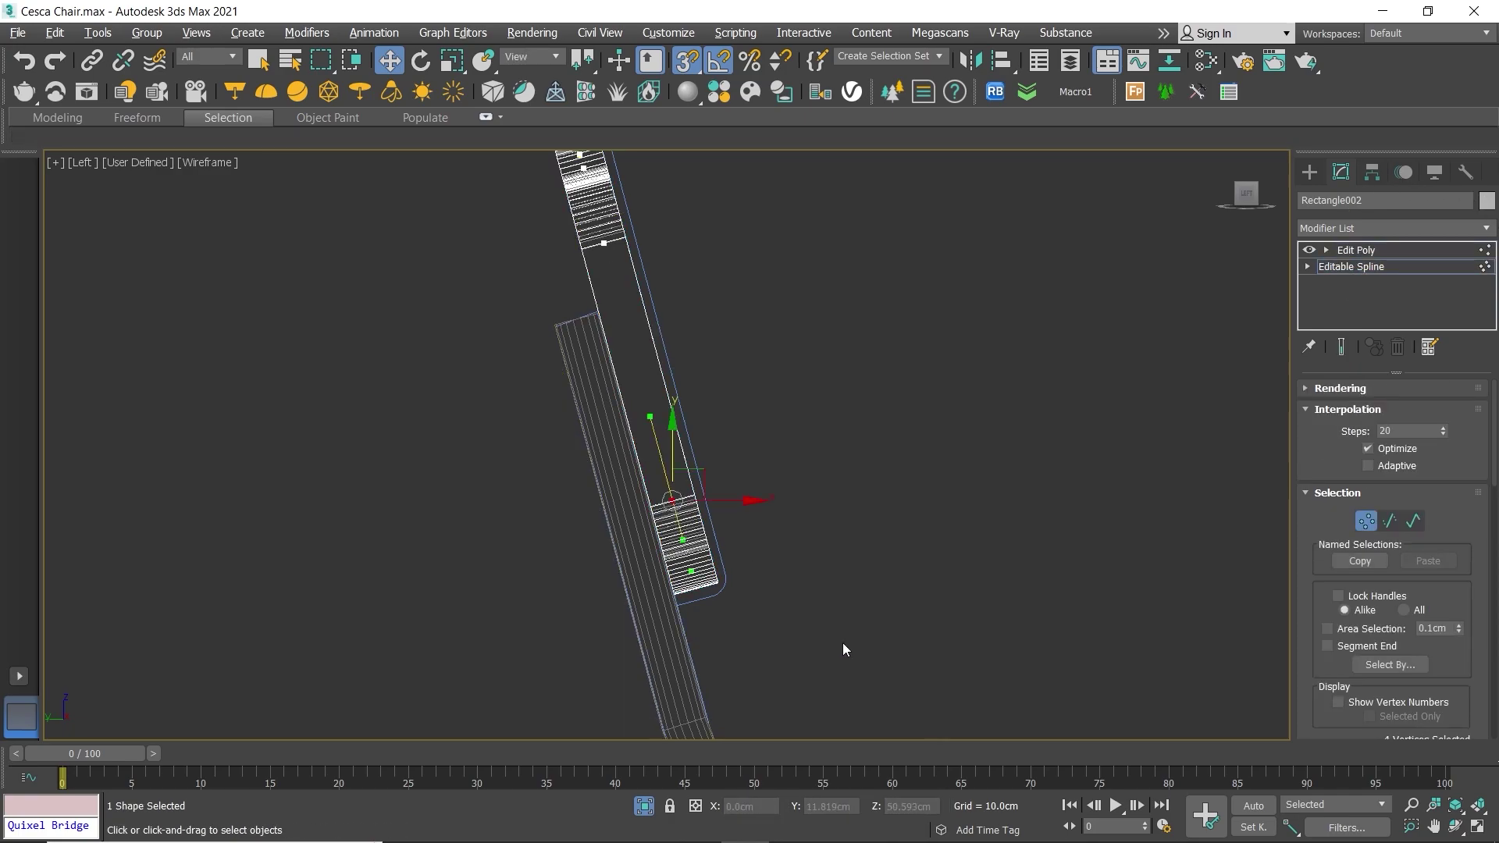
click(534, 57)
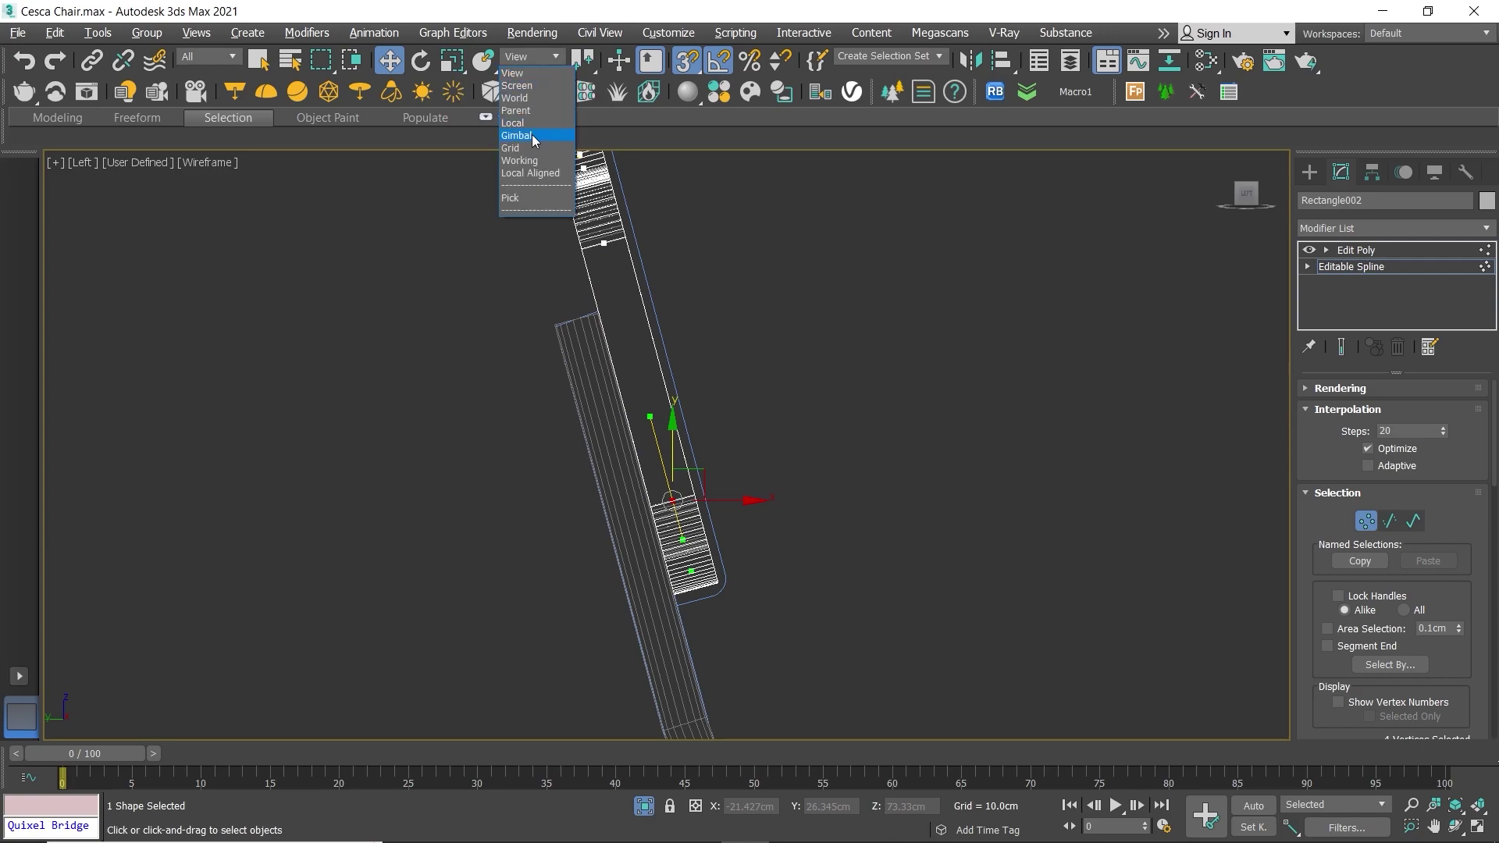
click(528, 123)
scroll(675, 588, up, 3)
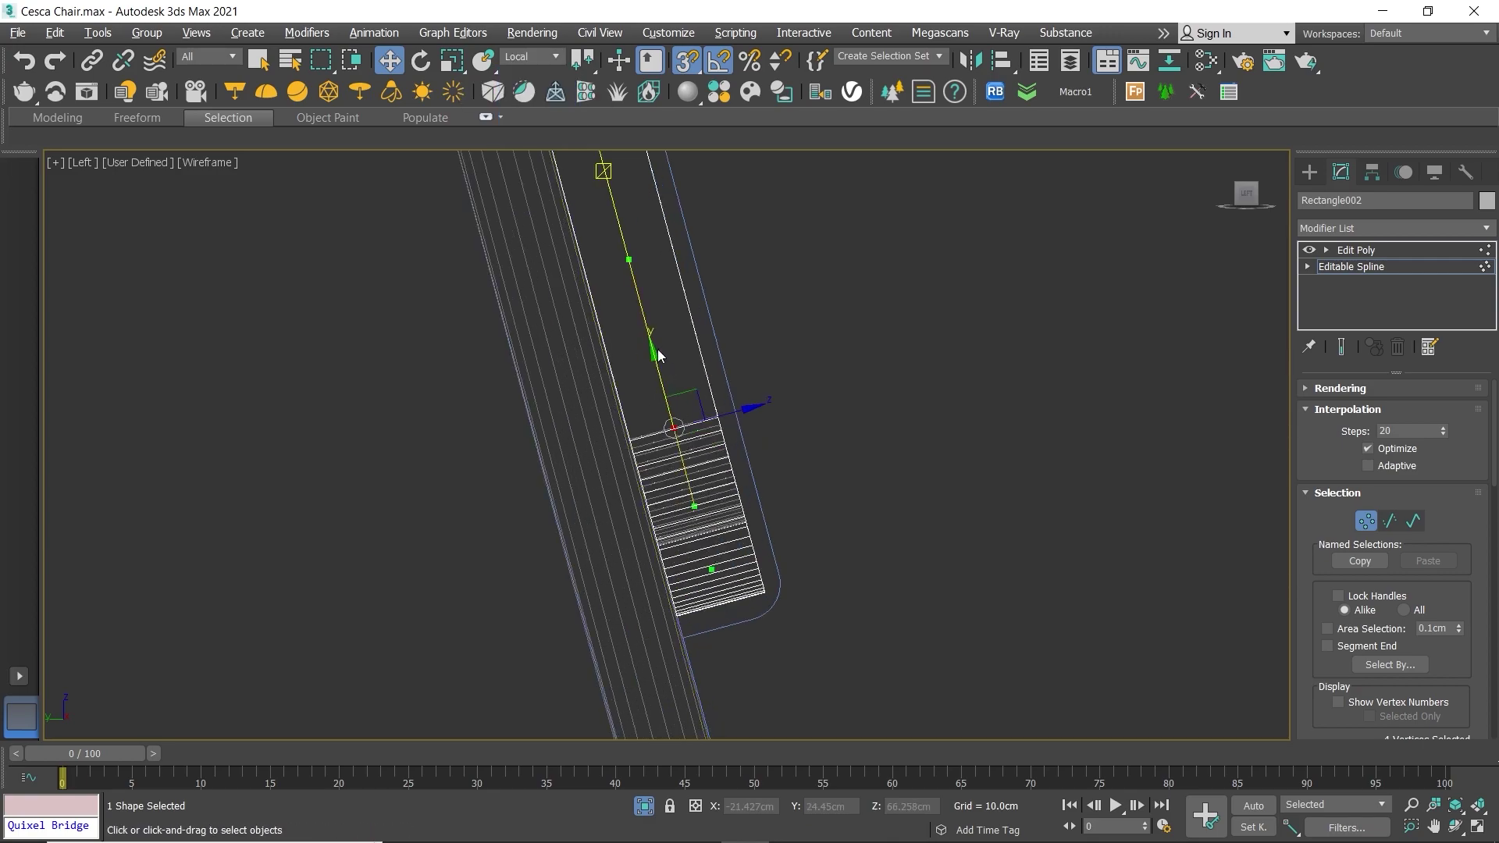
scroll(732, 607, up, 2)
key(s)
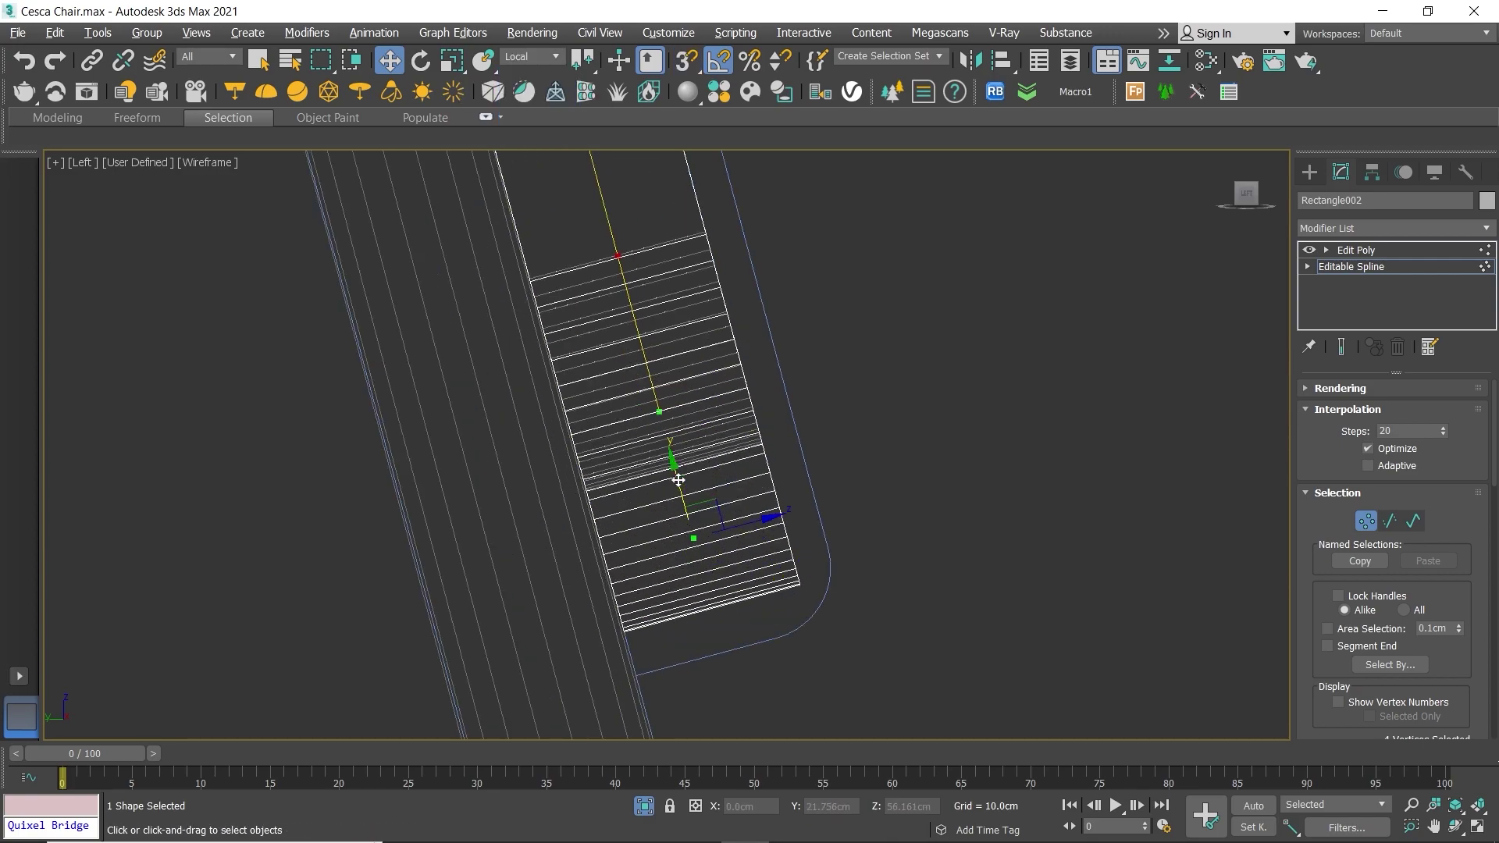
drag(672, 476, 696, 527)
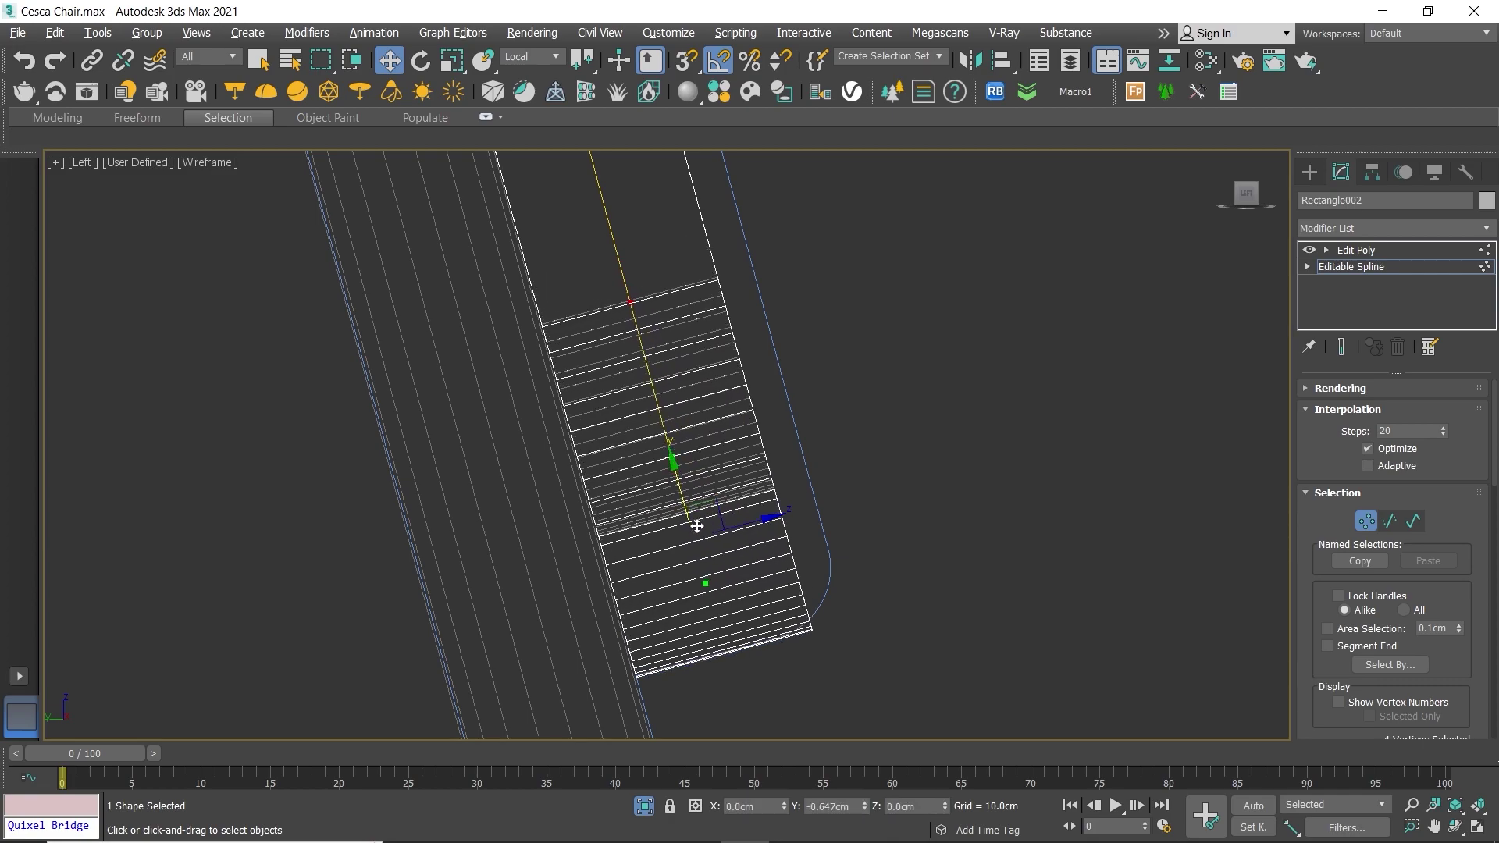
Step: Move the spline's upper vertices up along the backrest's length
scroll(696, 527, down, 5)
scroll(647, 244, up, 2)
scroll(655, 297, up, 2)
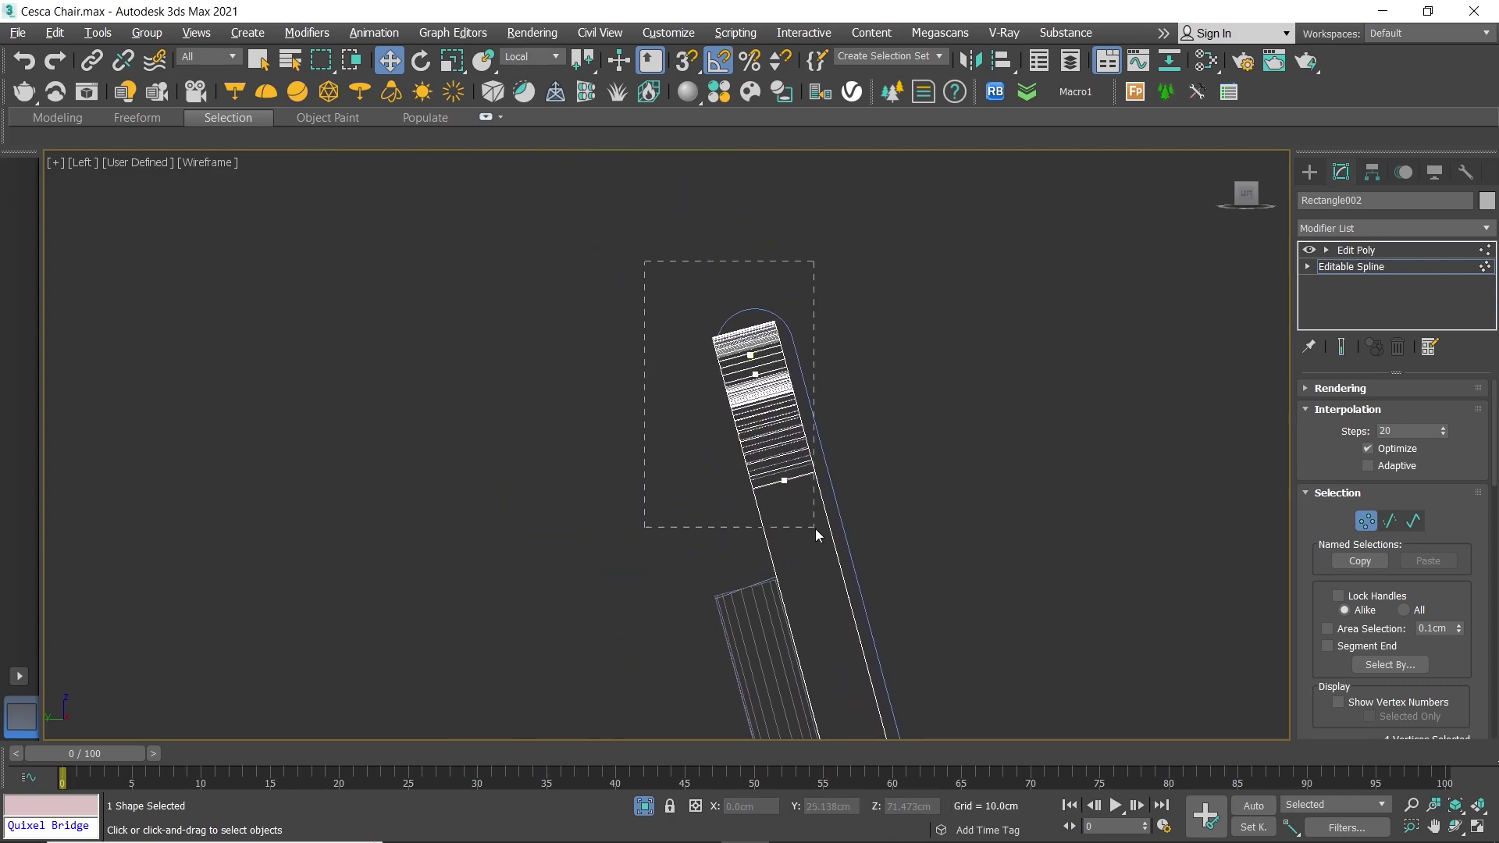
drag(815, 527, 815, 529)
drag(744, 327, 738, 313)
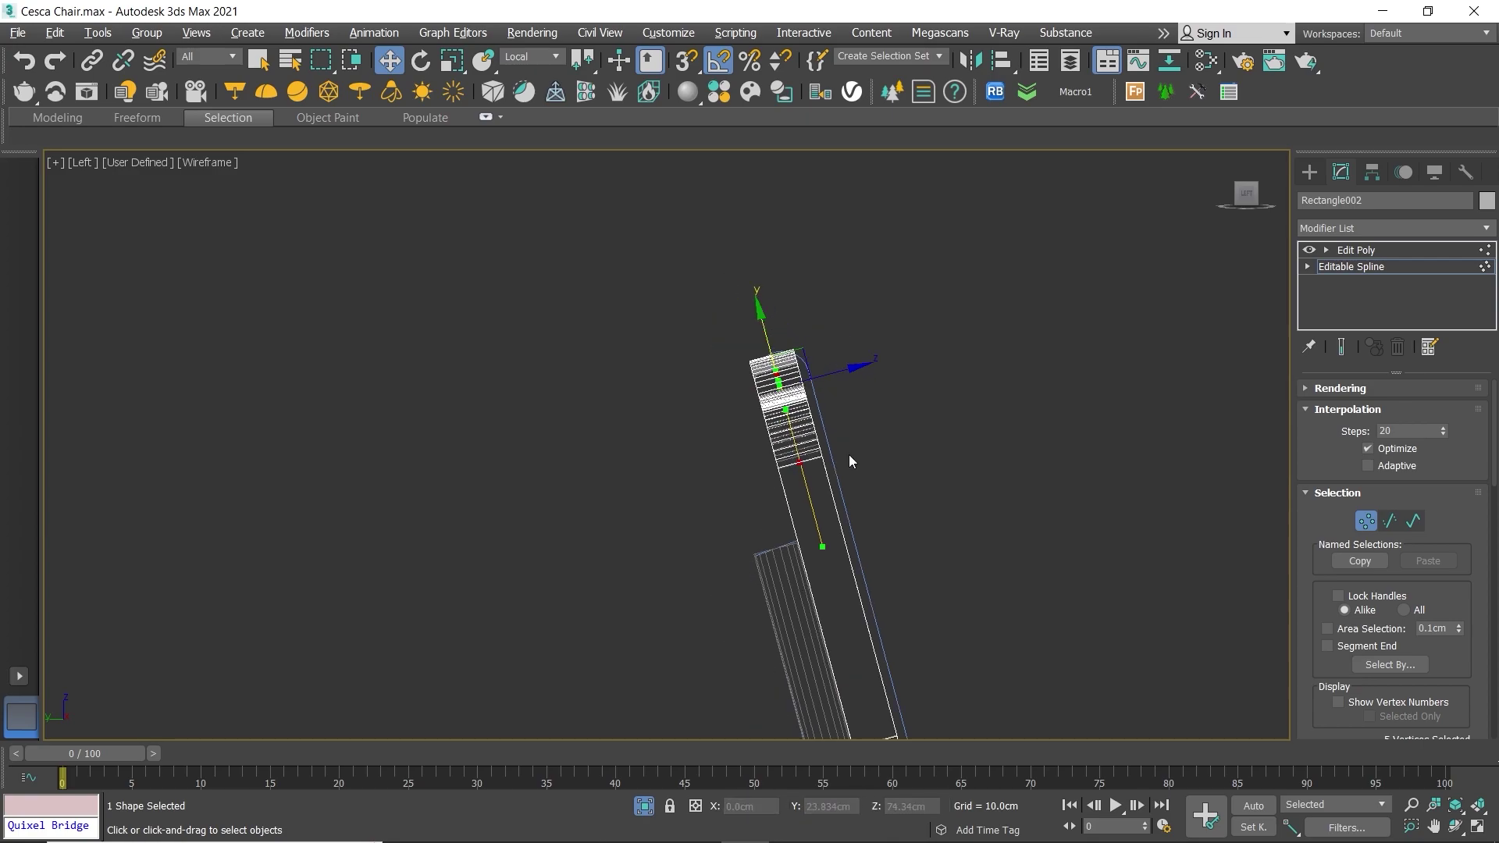
middle_drag(850, 458, 807, 302)
Step: Add an FFD 3x3x3 modifier to the backrest
key(1)
key(alt+w)
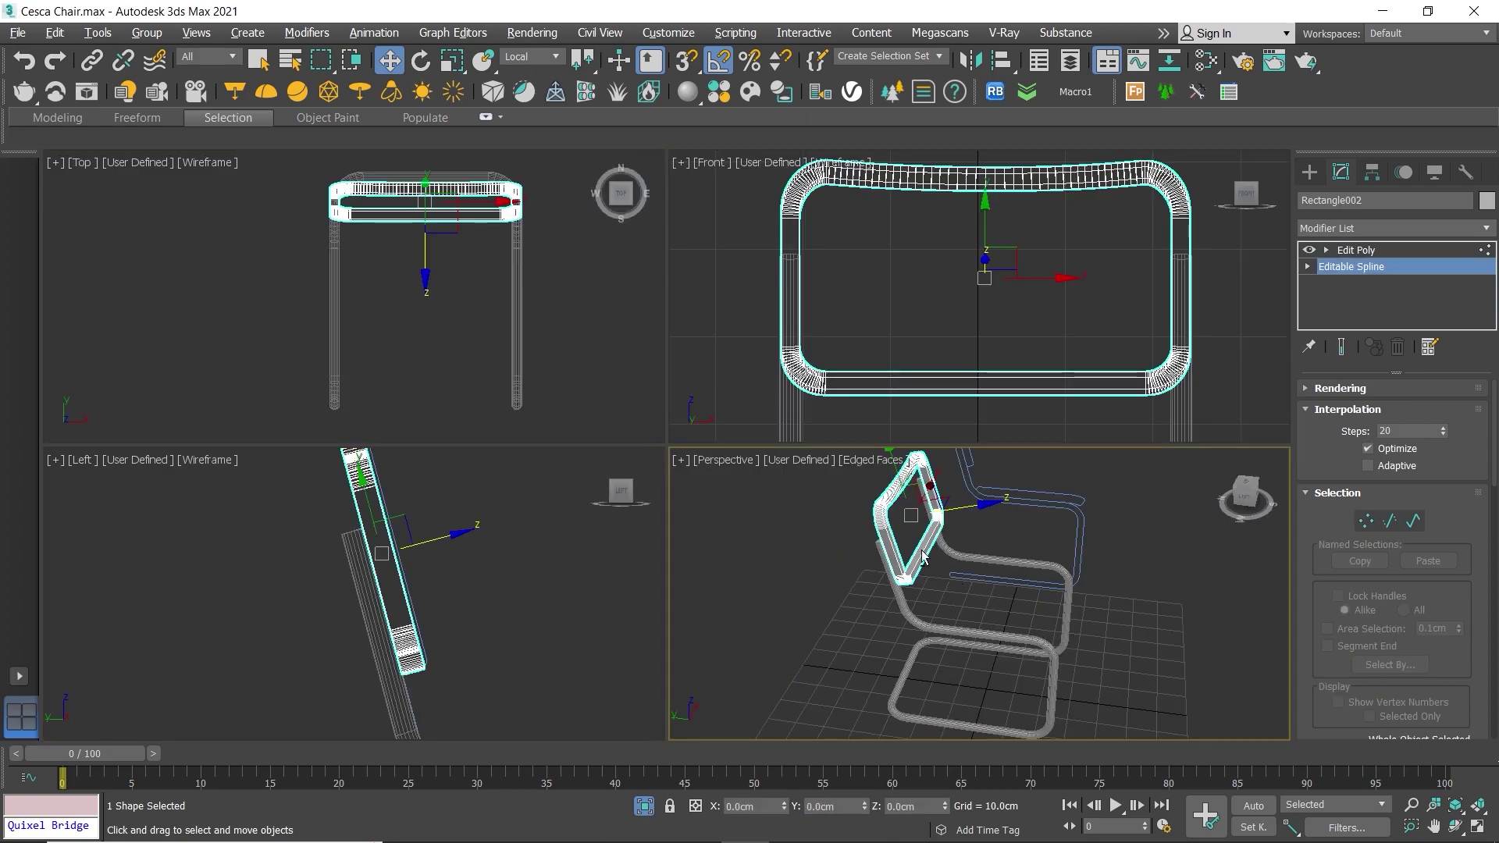
key(alt+w)
scroll(724, 397, up, 3)
scroll(651, 377, up, 2)
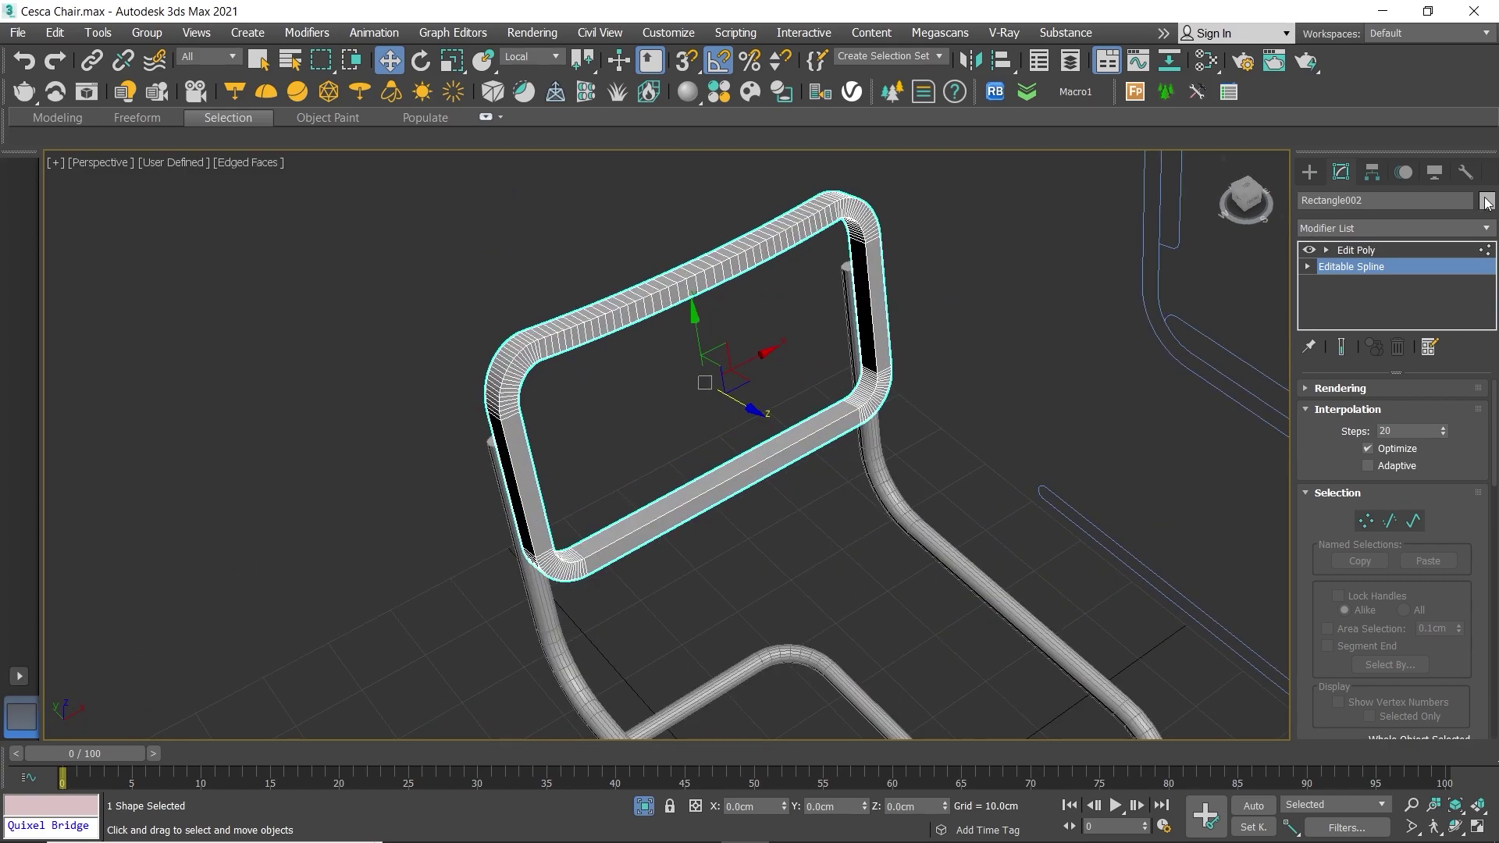
click(1384, 254)
key(1)
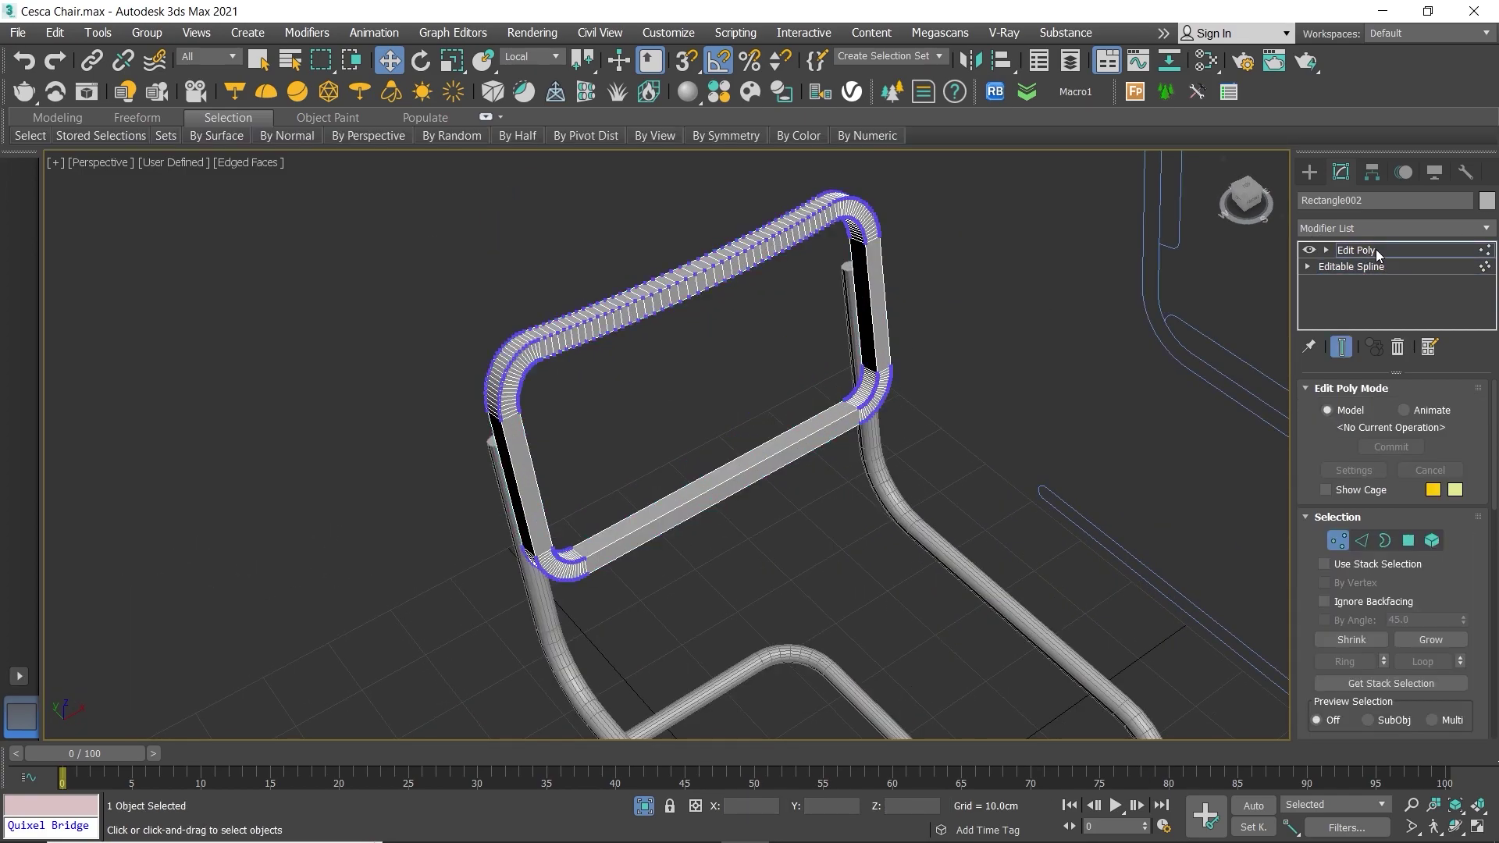
click(1380, 271)
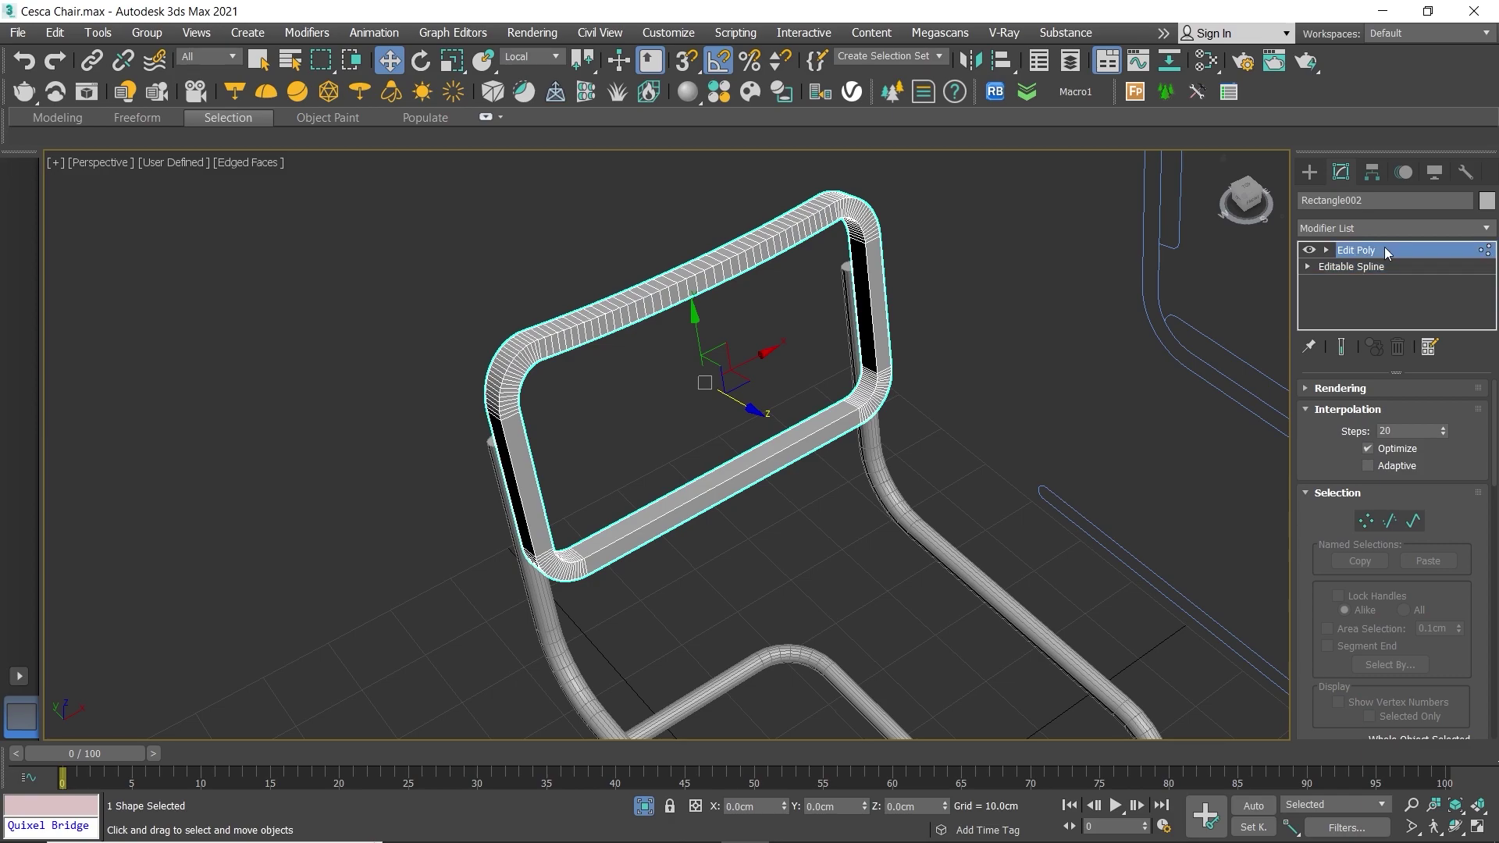
click(1384, 246)
key(1)
click(1465, 247)
text(f)
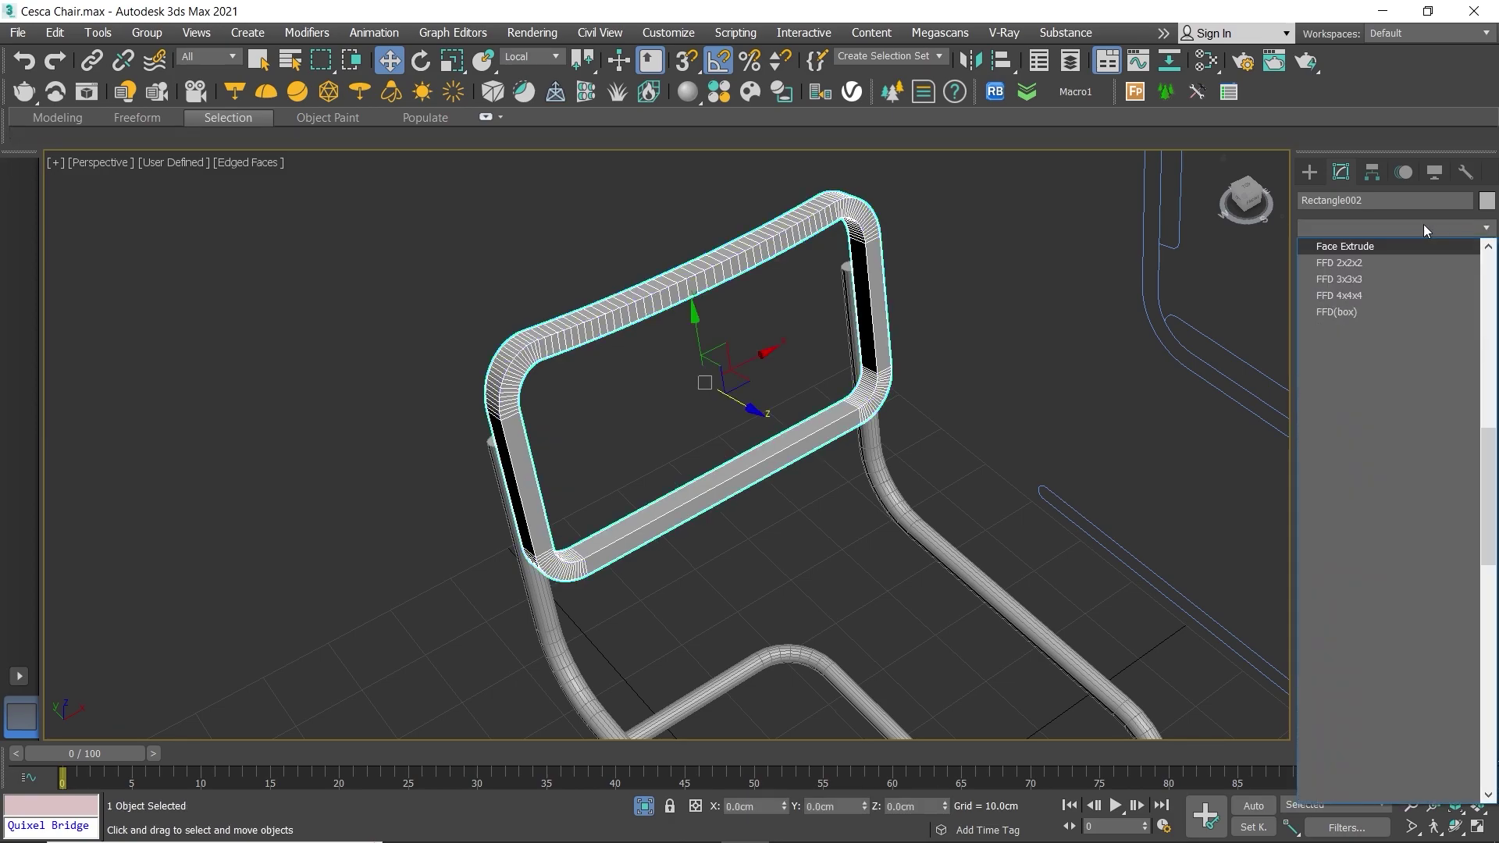
click(1338, 278)
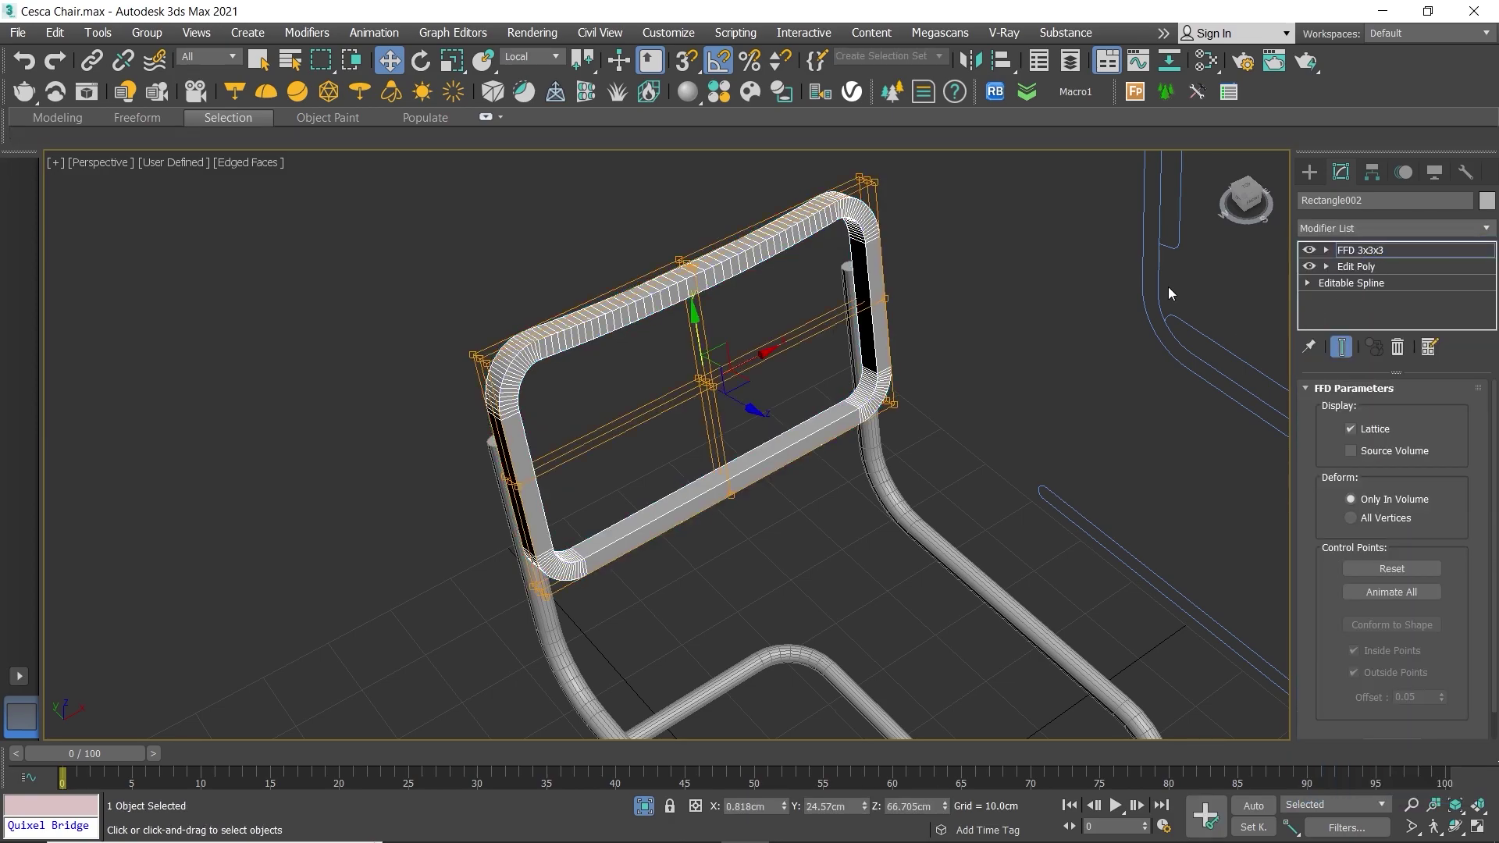
Step: Pull the upper FFD control points back along Z in the Left view
alt+middle_drag(613, 328, 615, 351)
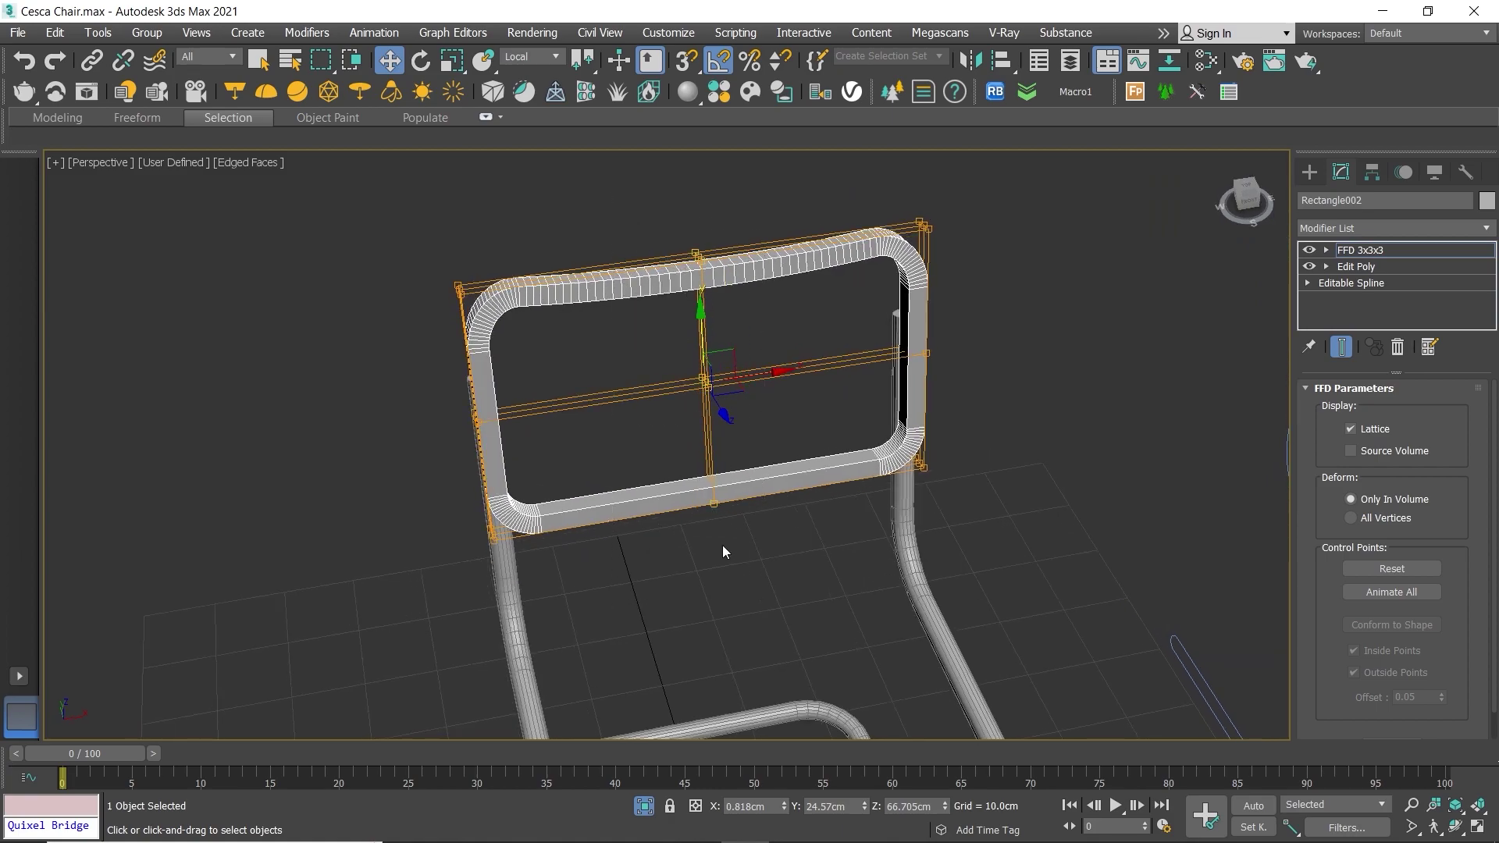
mouse_move(724, 551)
alt+middle_down()
mouse_move(685, 461)
mouse_move(686, 502)
alt+middle_up()
scroll(685, 519, up, 3)
scroll(695, 470, down, 1)
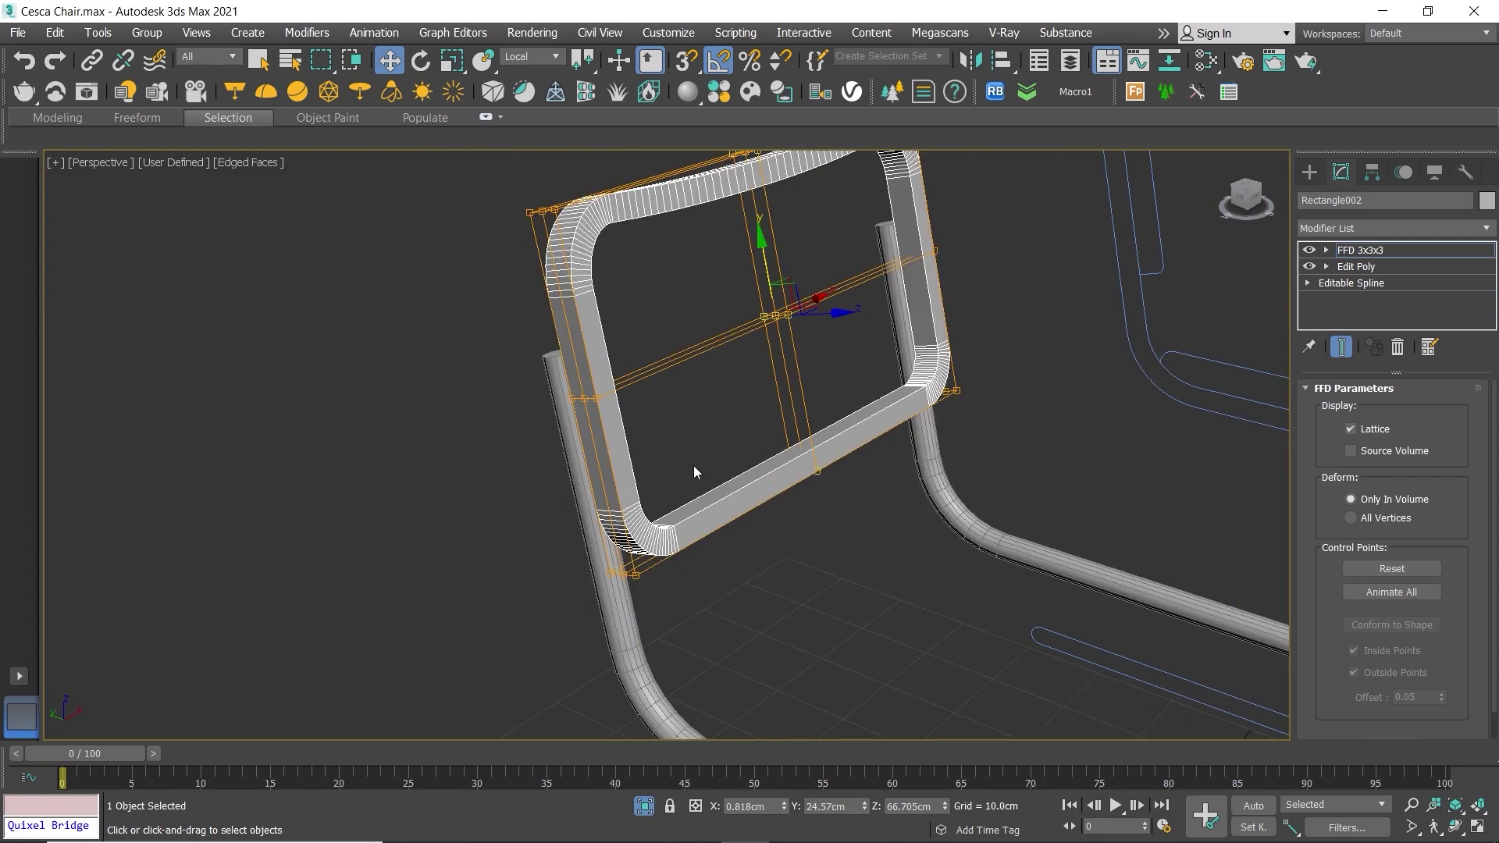
scroll(695, 472, down, 1)
key(alt+w)
key(alt+w)
scroll(618, 383, down, 2)
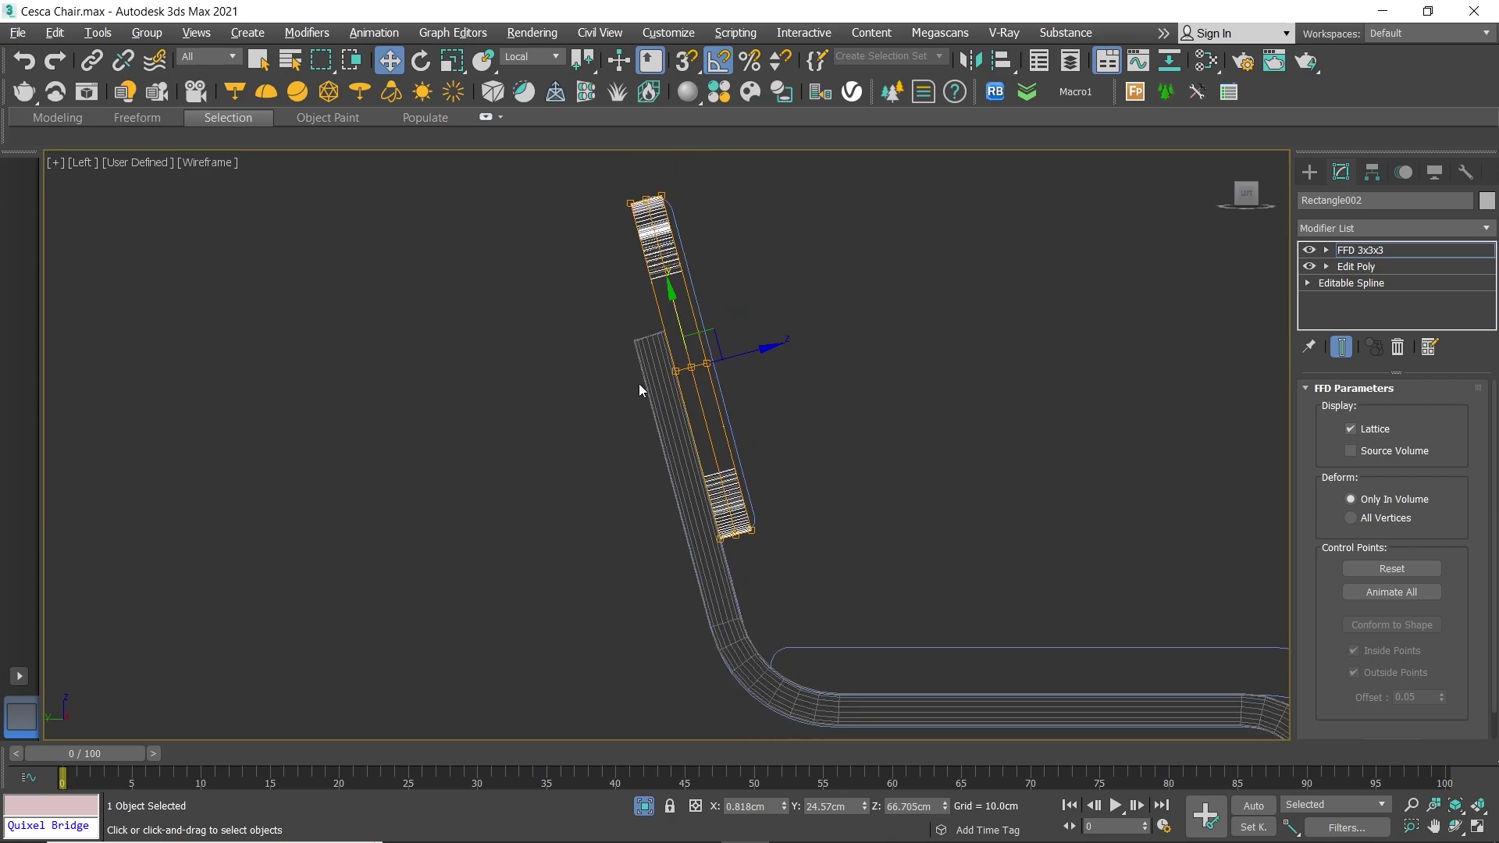
drag(748, 355, 605, 419)
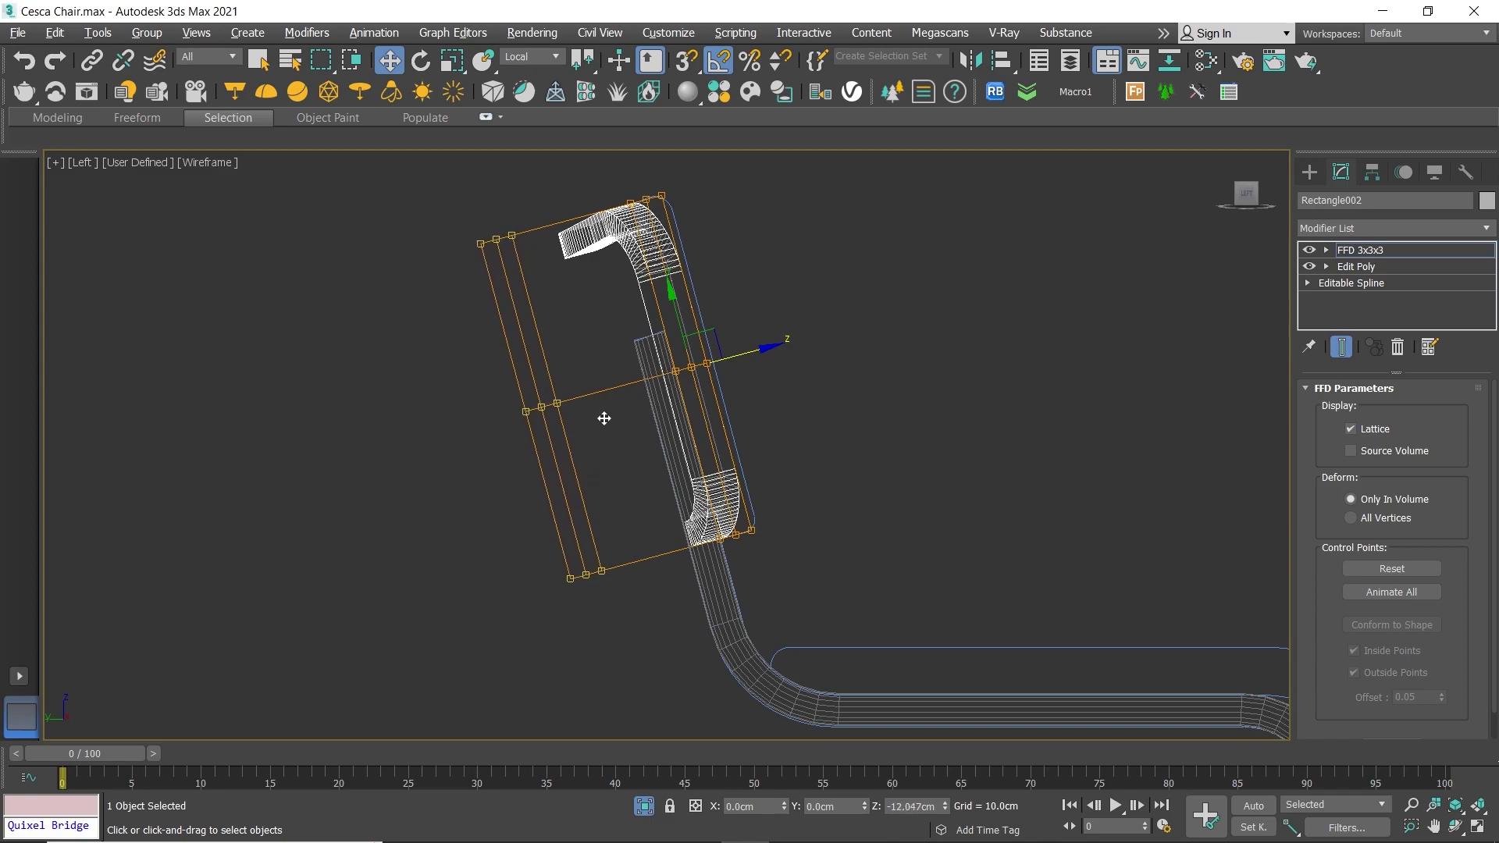
scroll(650, 531, up, 2)
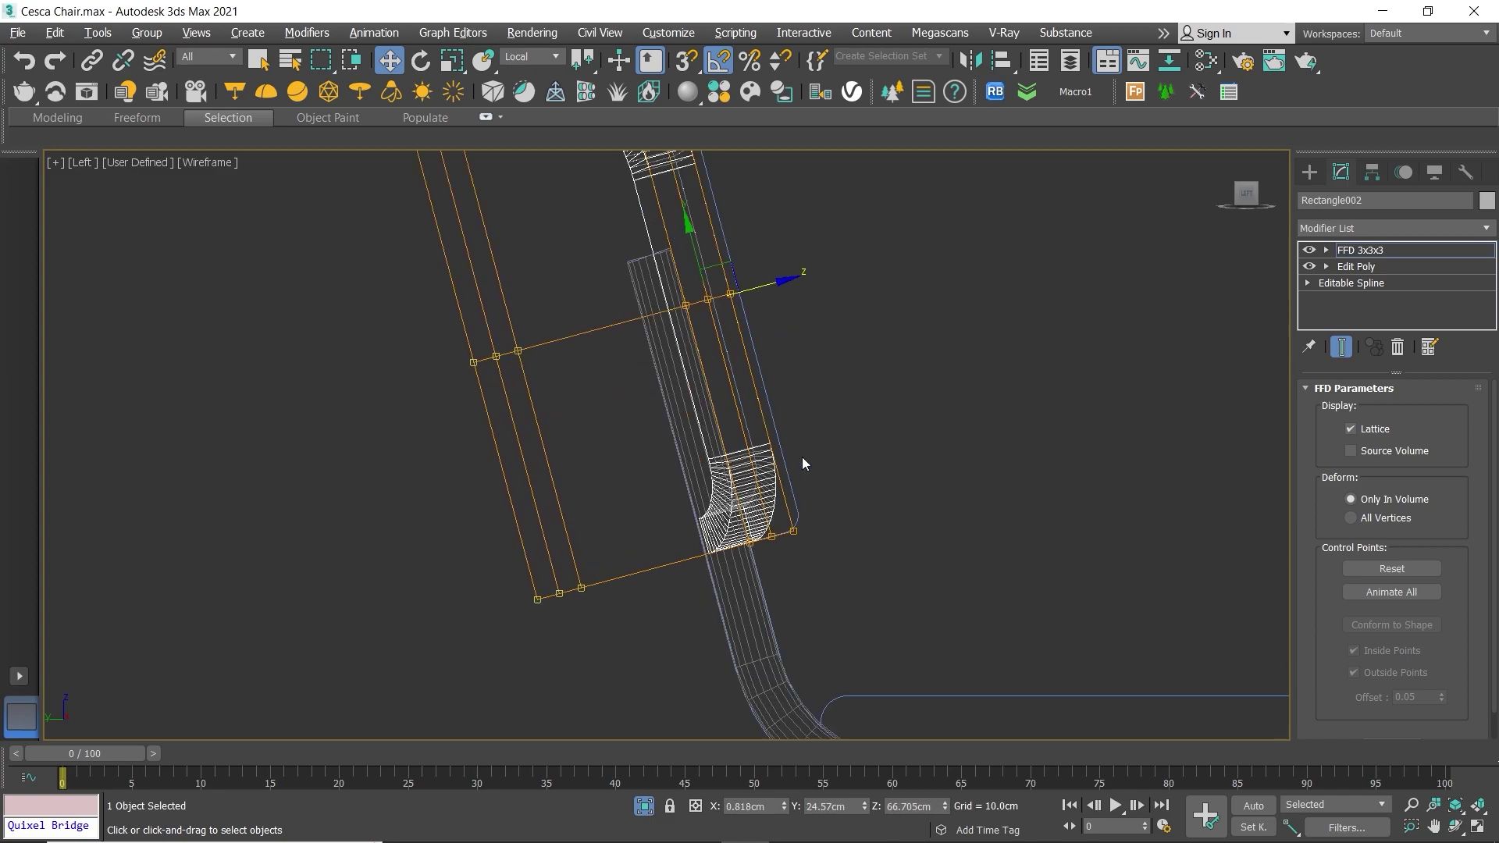
key(alt+w)
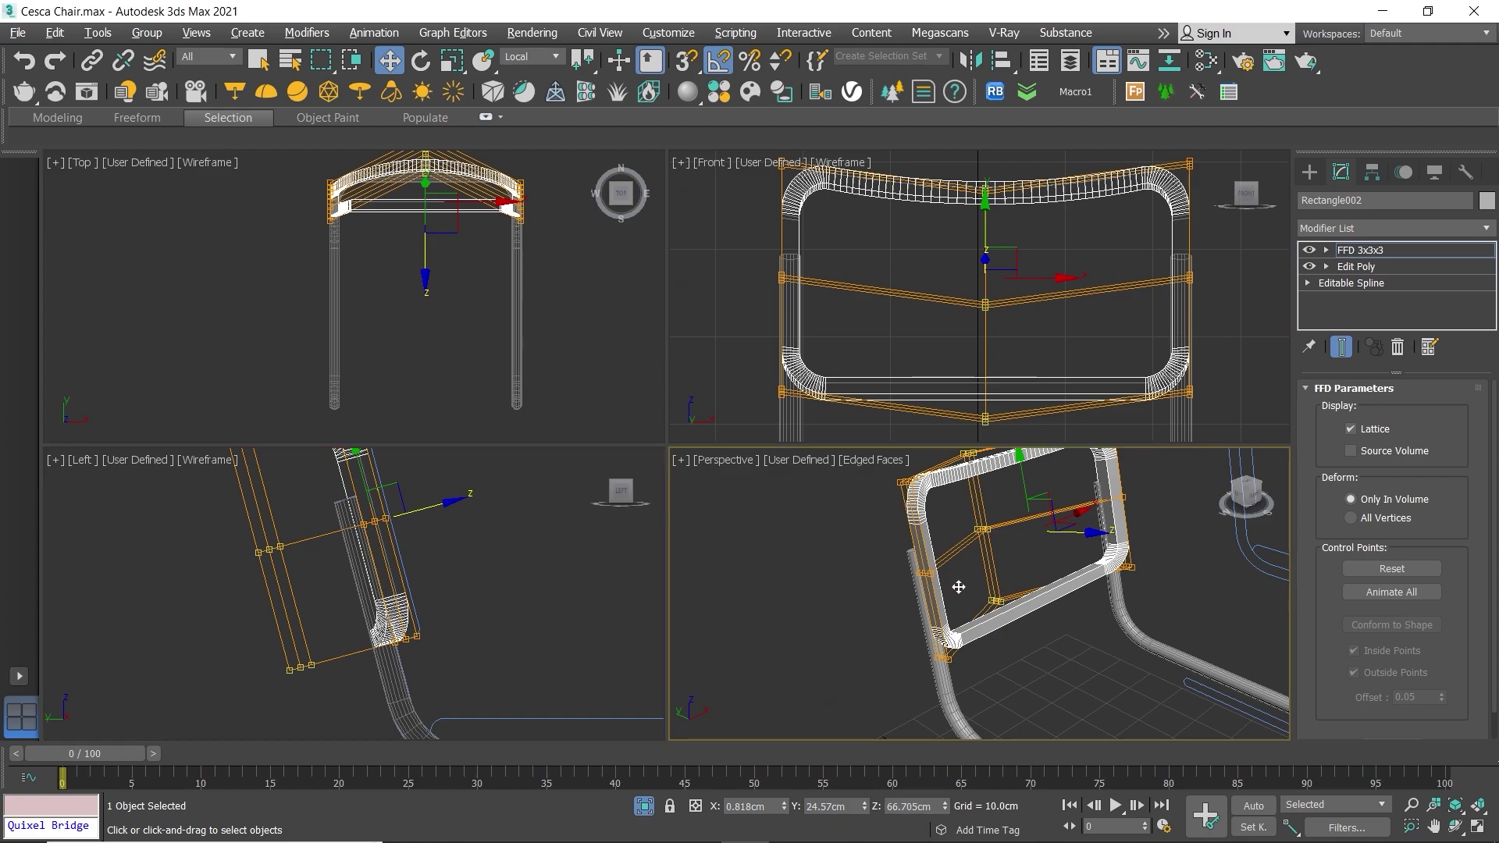
key(alt+w)
scroll(750, 499, up, 3)
scroll(730, 465, down, 4)
scroll(797, 516, up, 1)
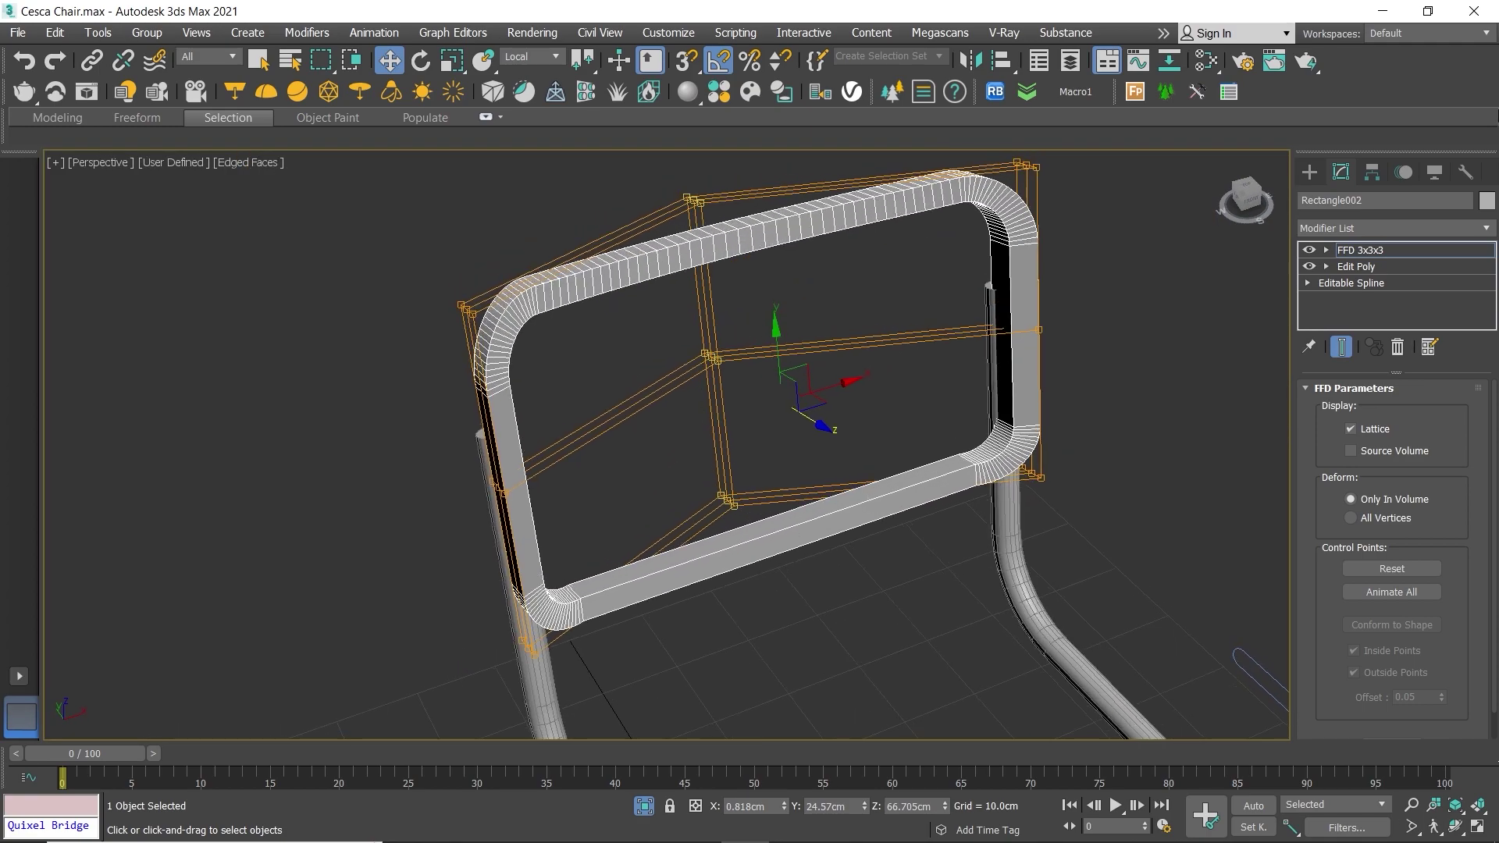
Step: At edge level, connect the lower backrest bar's long edges with 20 segments
click(1370, 268)
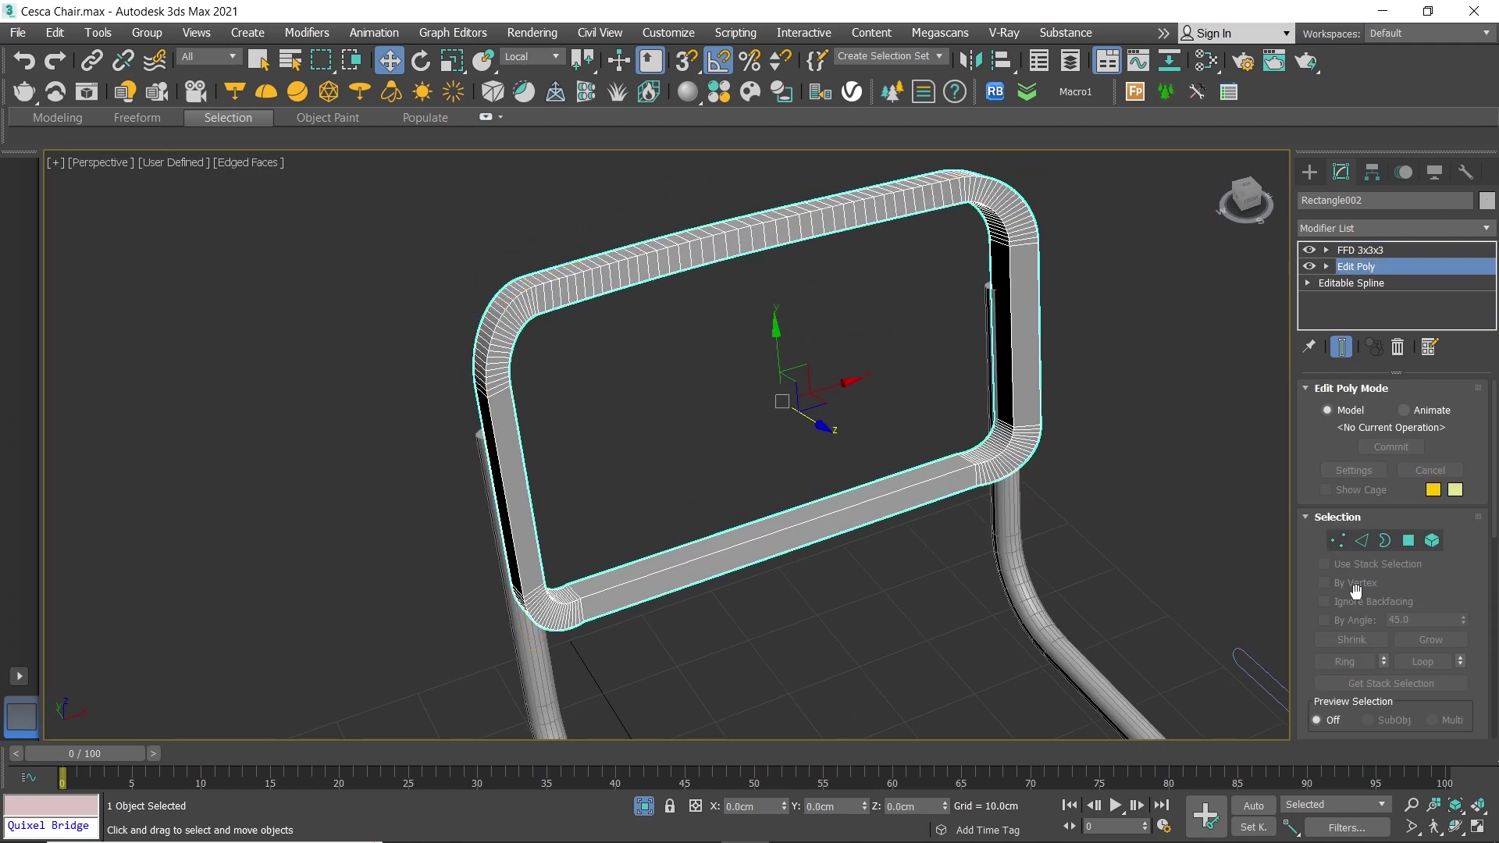
click(1363, 545)
drag(769, 508, 773, 550)
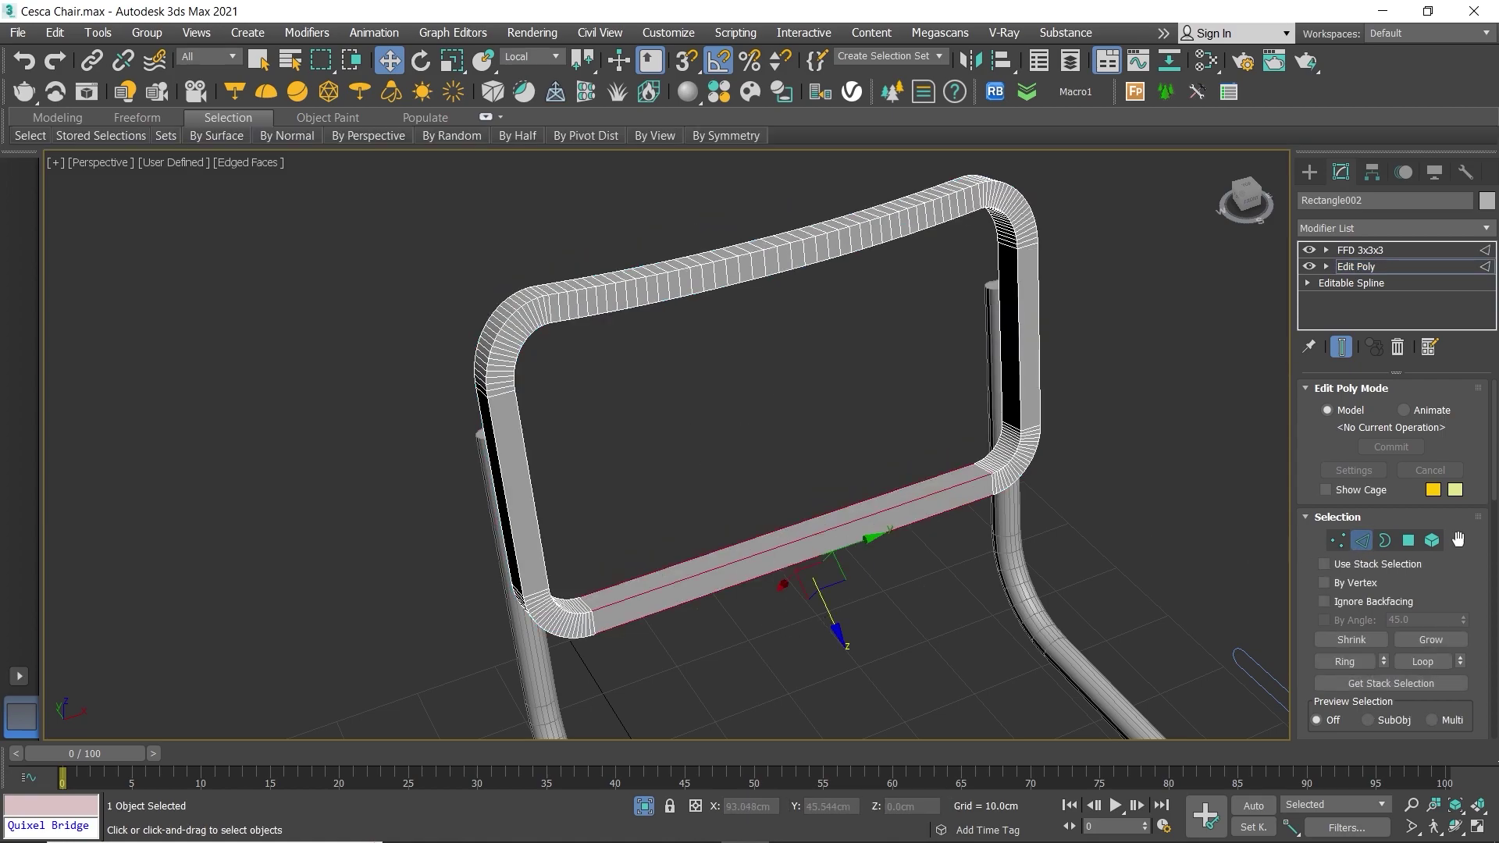
drag(1496, 449, 1496, 539)
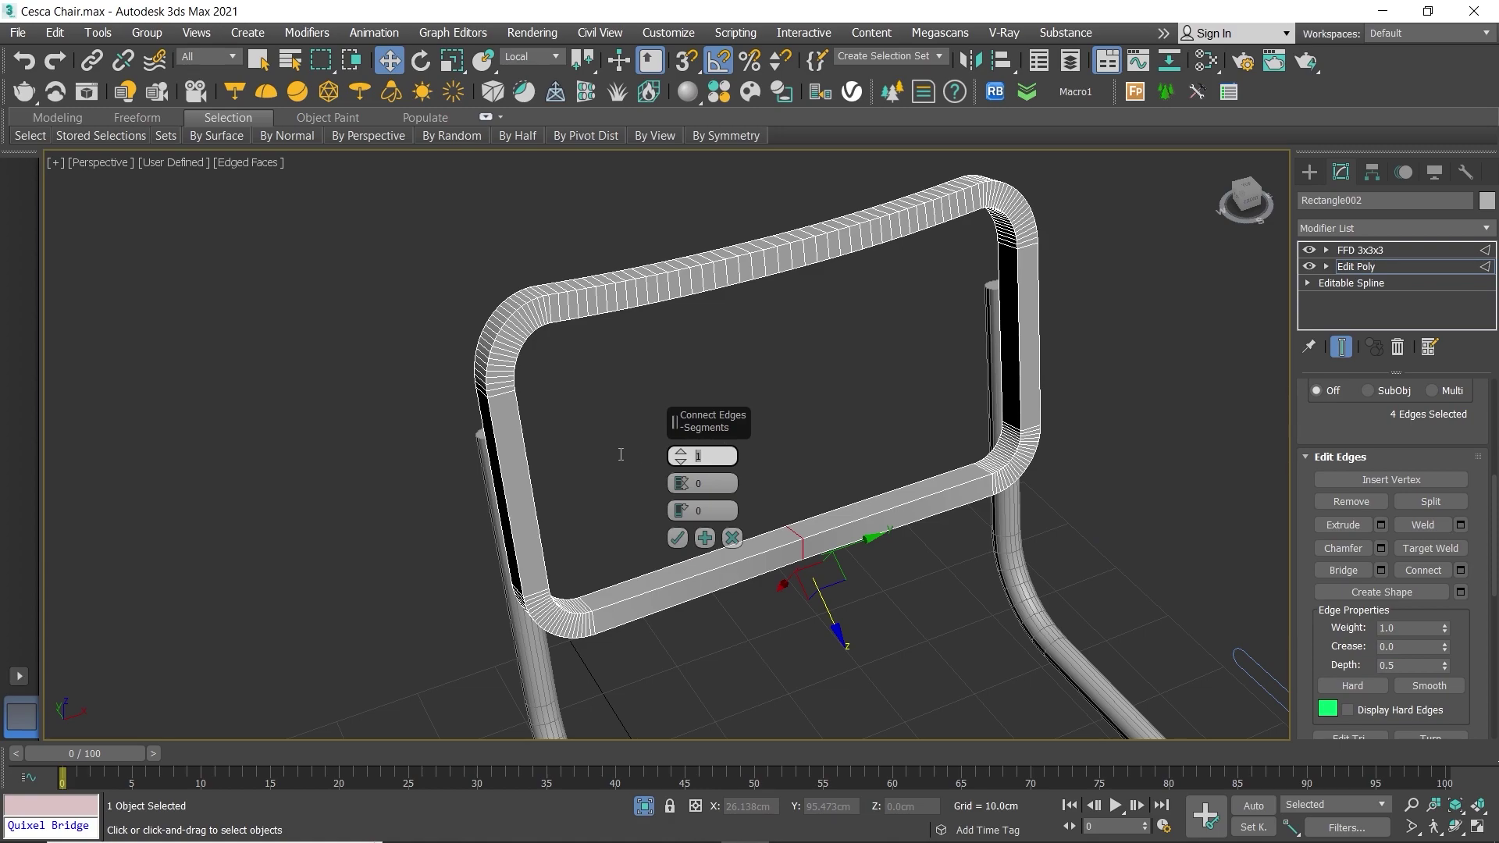
text(20)
click(677, 538)
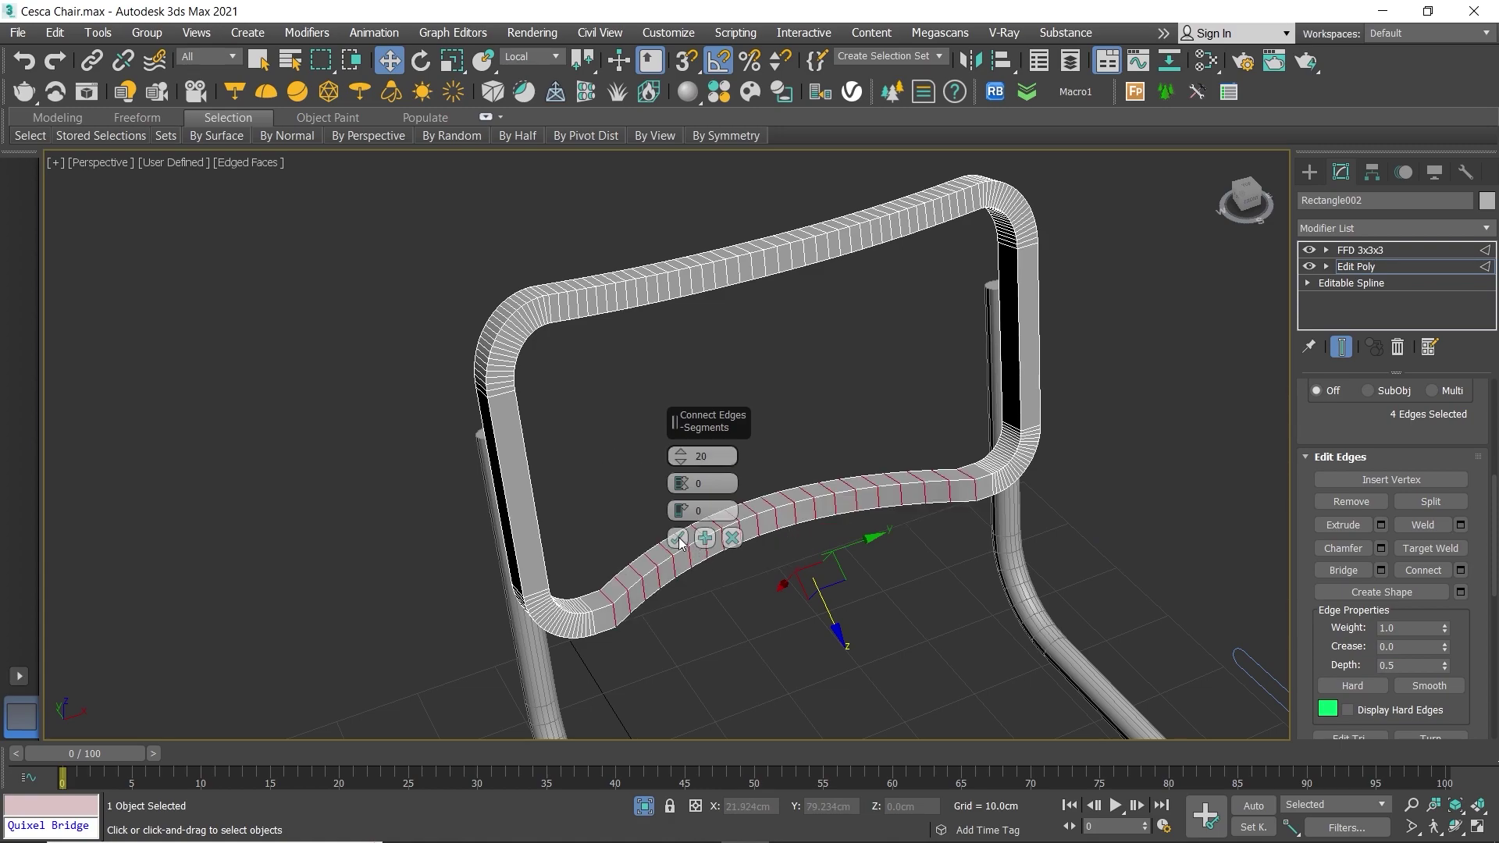
mouse_move(677, 538)
alt+middle_down()
mouse_move(660, 469)
mouse_move(606, 466)
mouse_move(752, 432)
alt+middle_up()
Step: Return to the FFD 3x3x3 and shift the lower lattice points 4.572 cm along Z in the left view
key(1)
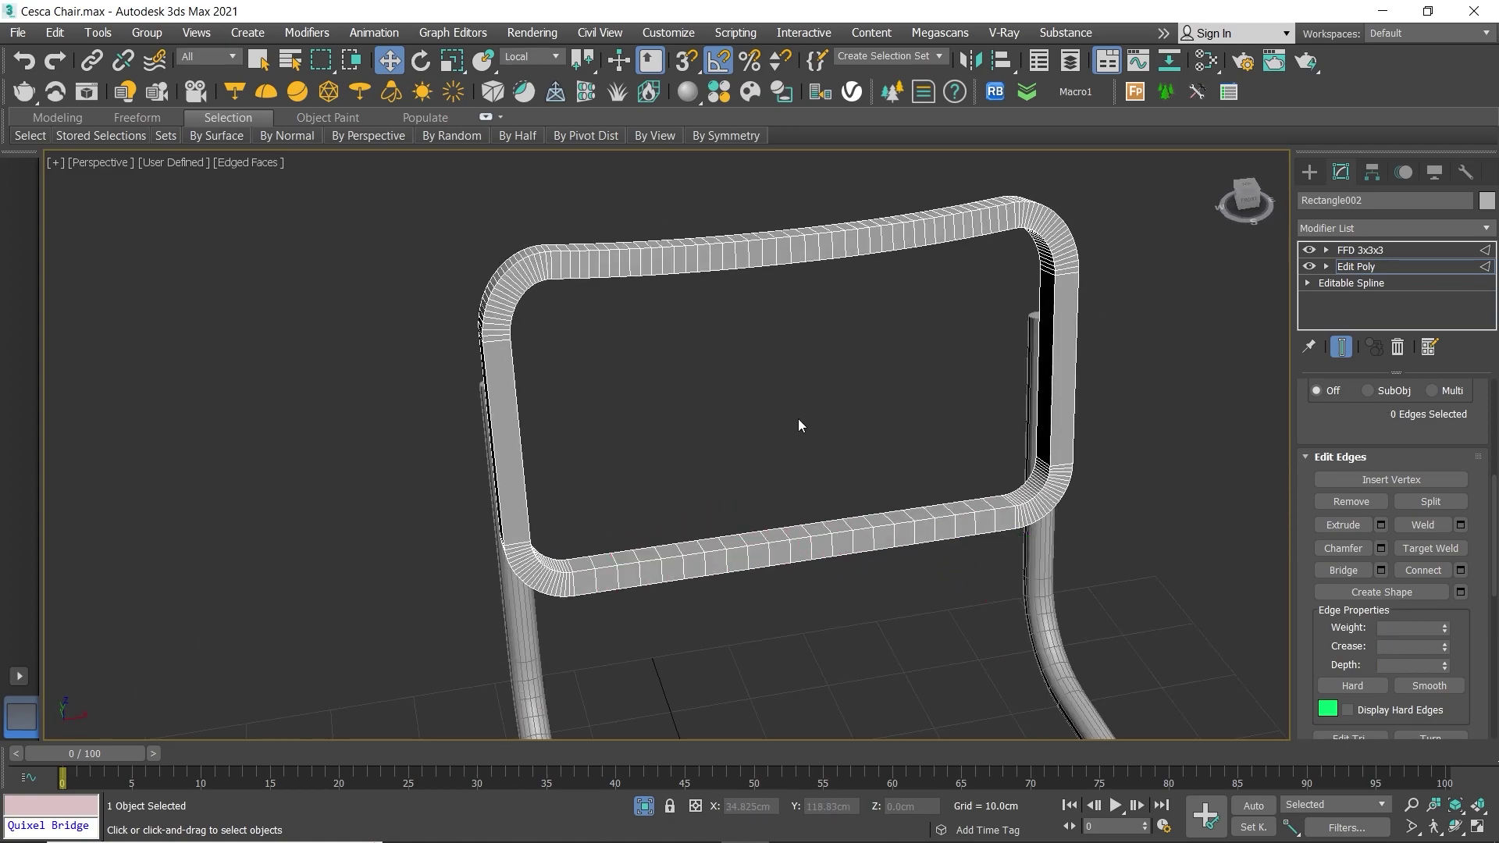
key(1)
click(1362, 256)
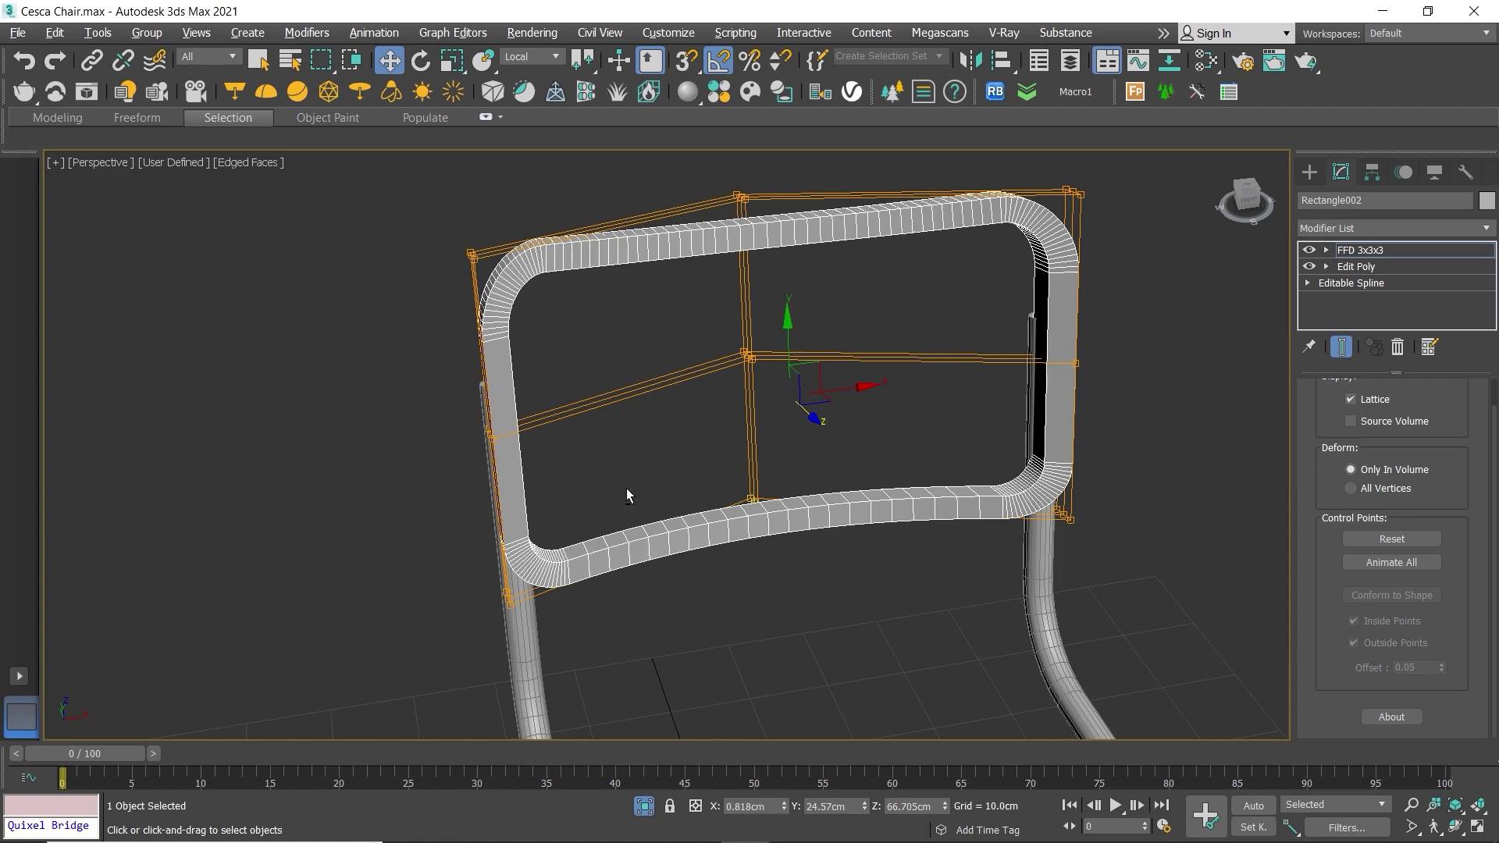
key(alt+w)
right_click(445, 556)
key(alt+w)
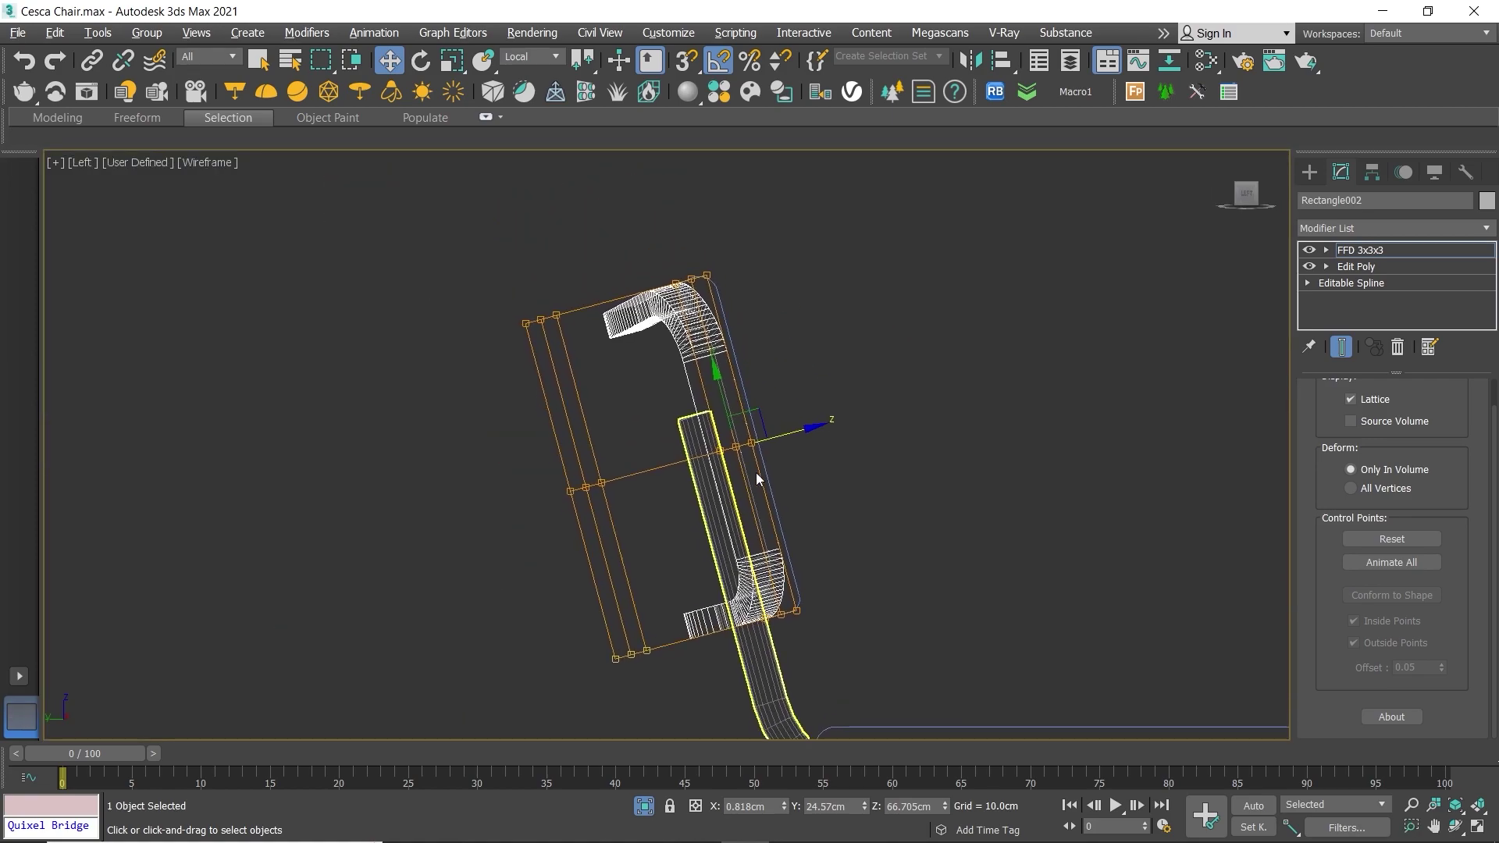
drag(781, 436, 837, 421)
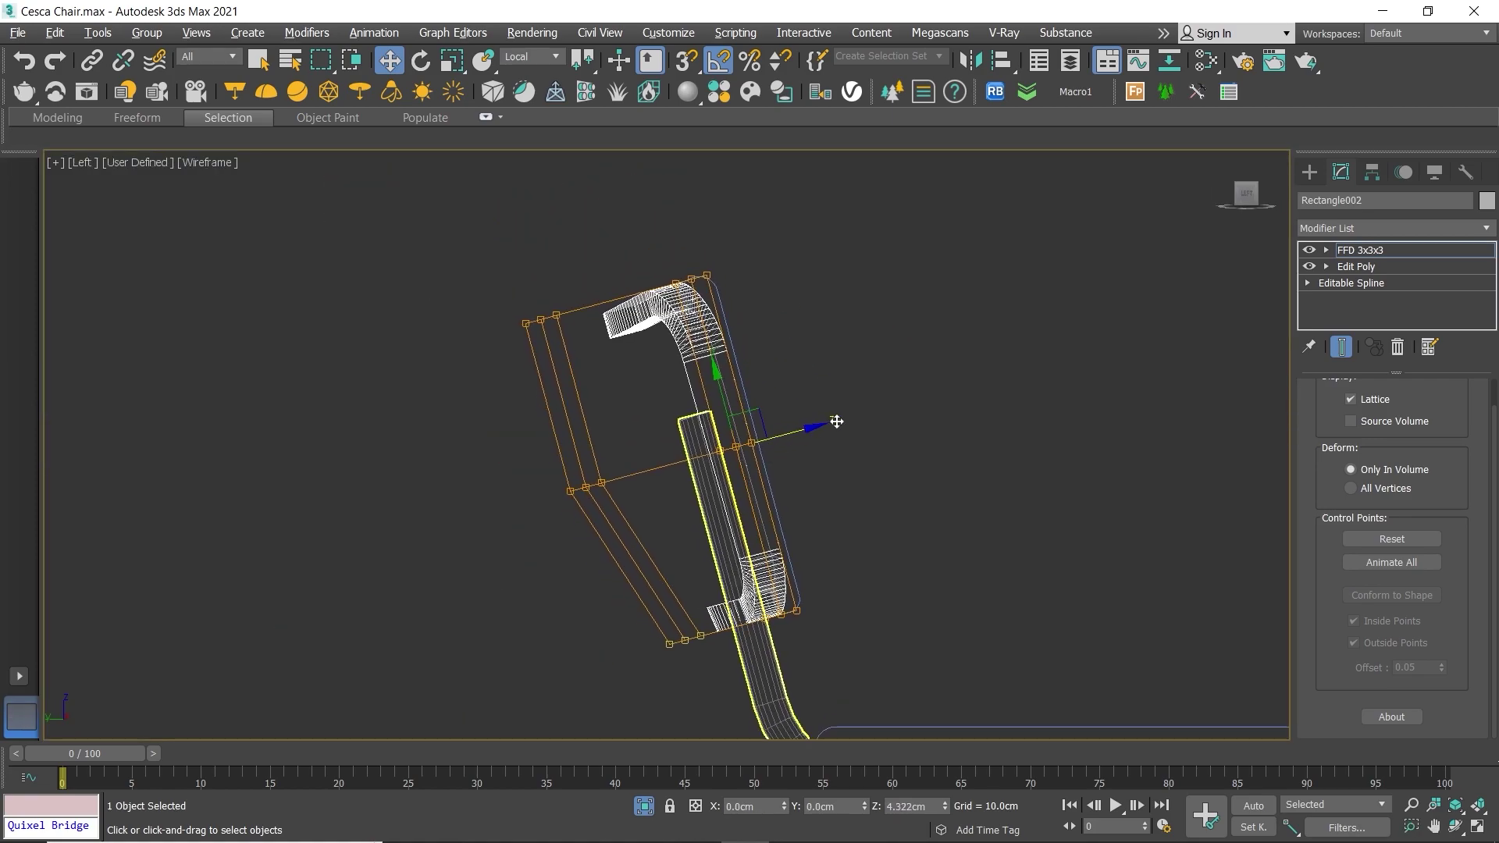
key(alt+w)
Step: Nudge the lattice points on the lower chair frame slightly along Z in perspective
right_click(1019, 680)
key(alt+w)
scroll(680, 535, up, 5)
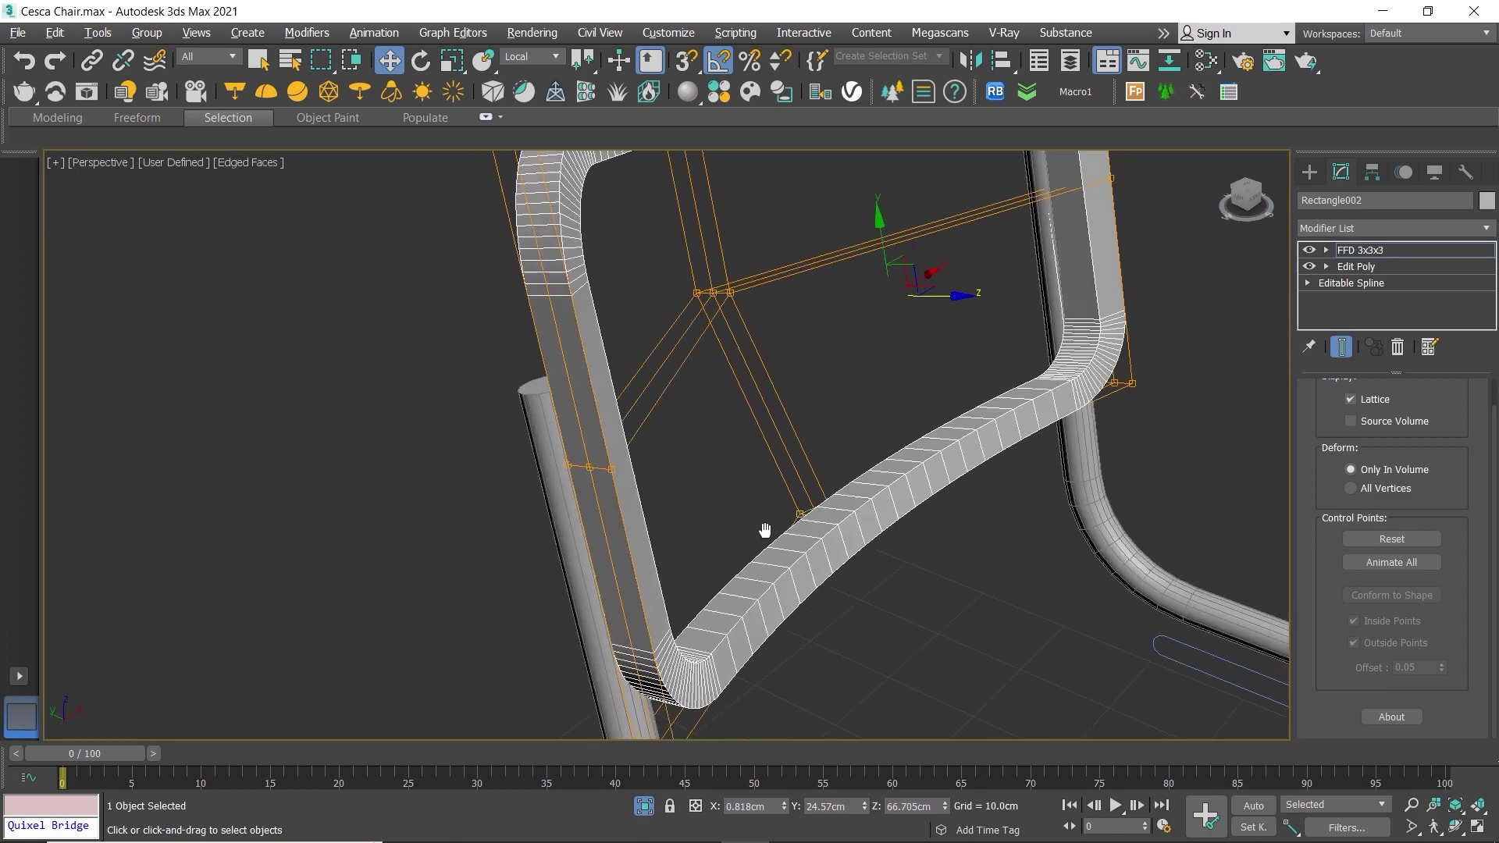
mouse_move(766, 525)
middle_down()
mouse_move(851, 327)
mouse_move(878, 337)
mouse_move(879, 316)
middle_up()
drag(893, 304, 877, 308)
scroll(812, 363, down, 5)
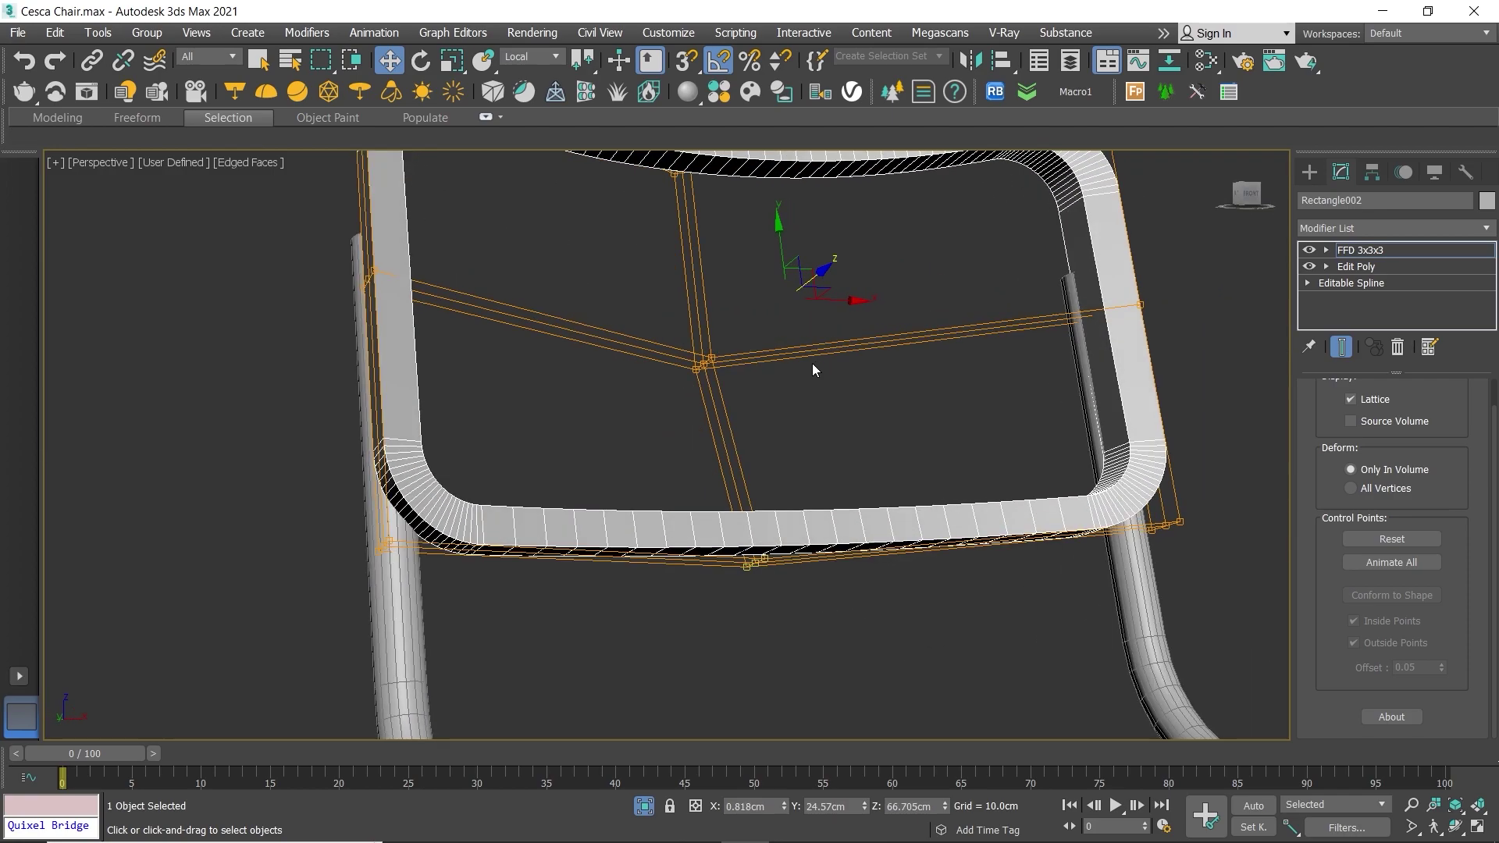
scroll(812, 363, down, 3)
alt+middle_drag(827, 378, 889, 449)
Step: Try another small Z nudge of the lower lattice points in the left view, then undo it
key(alt+w)
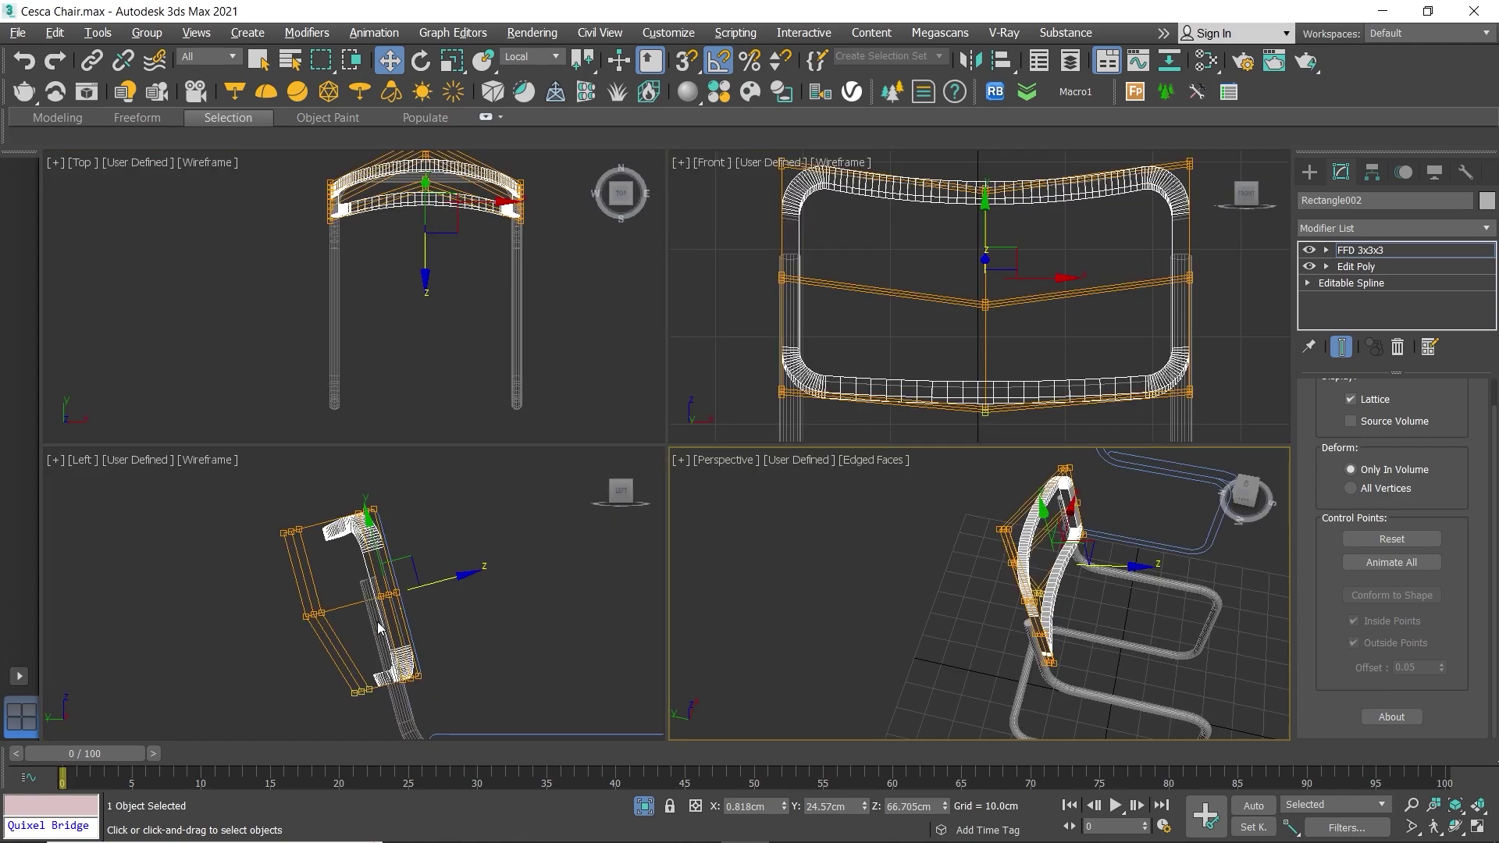
right_click(660, 590)
key(alt+w)
drag(790, 435, 789, 435)
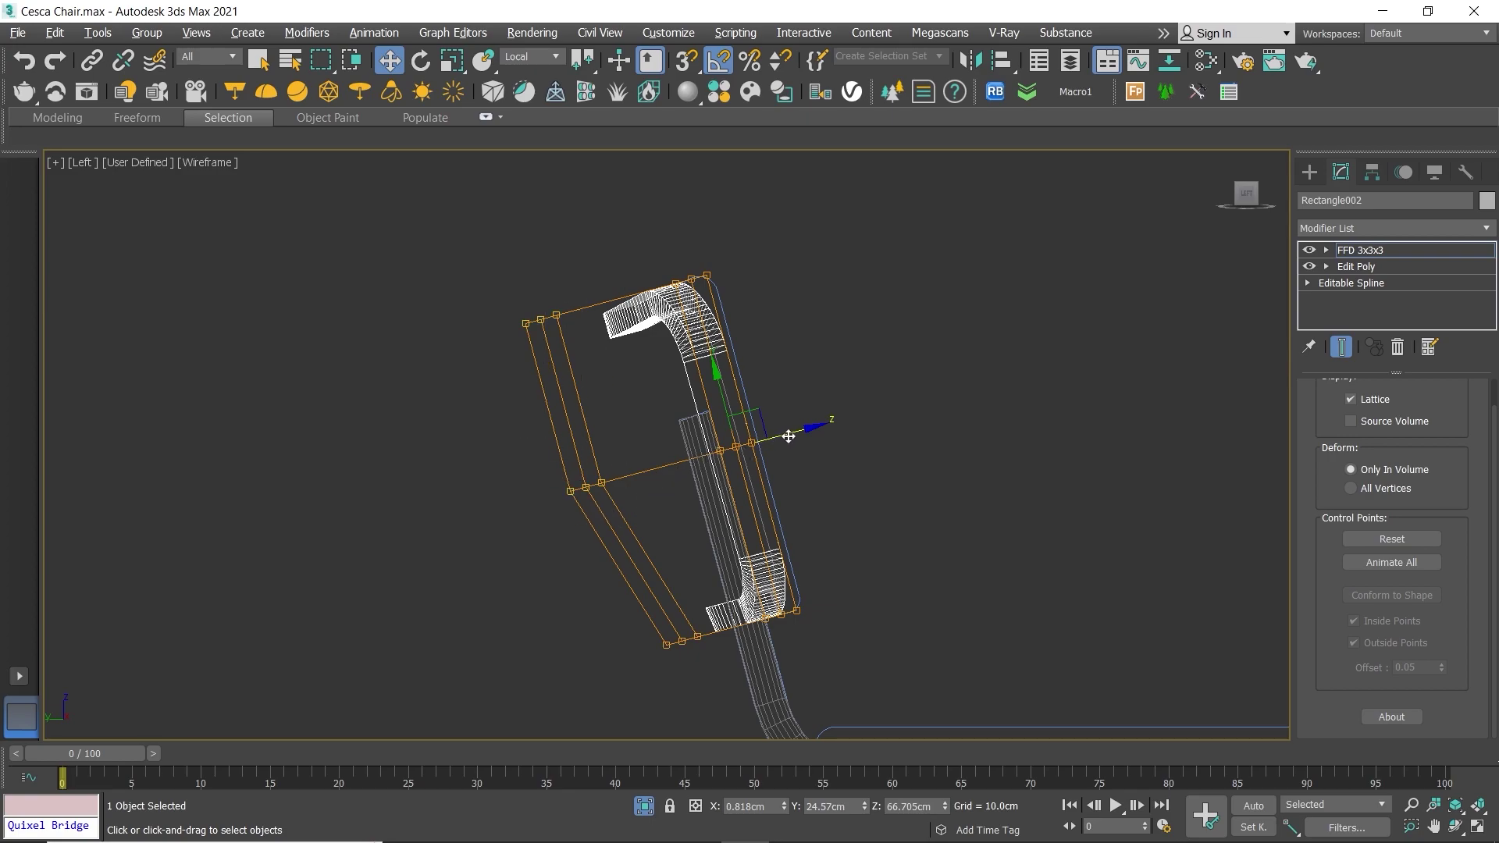
key(ctrl+z)
key(ctrl+z)
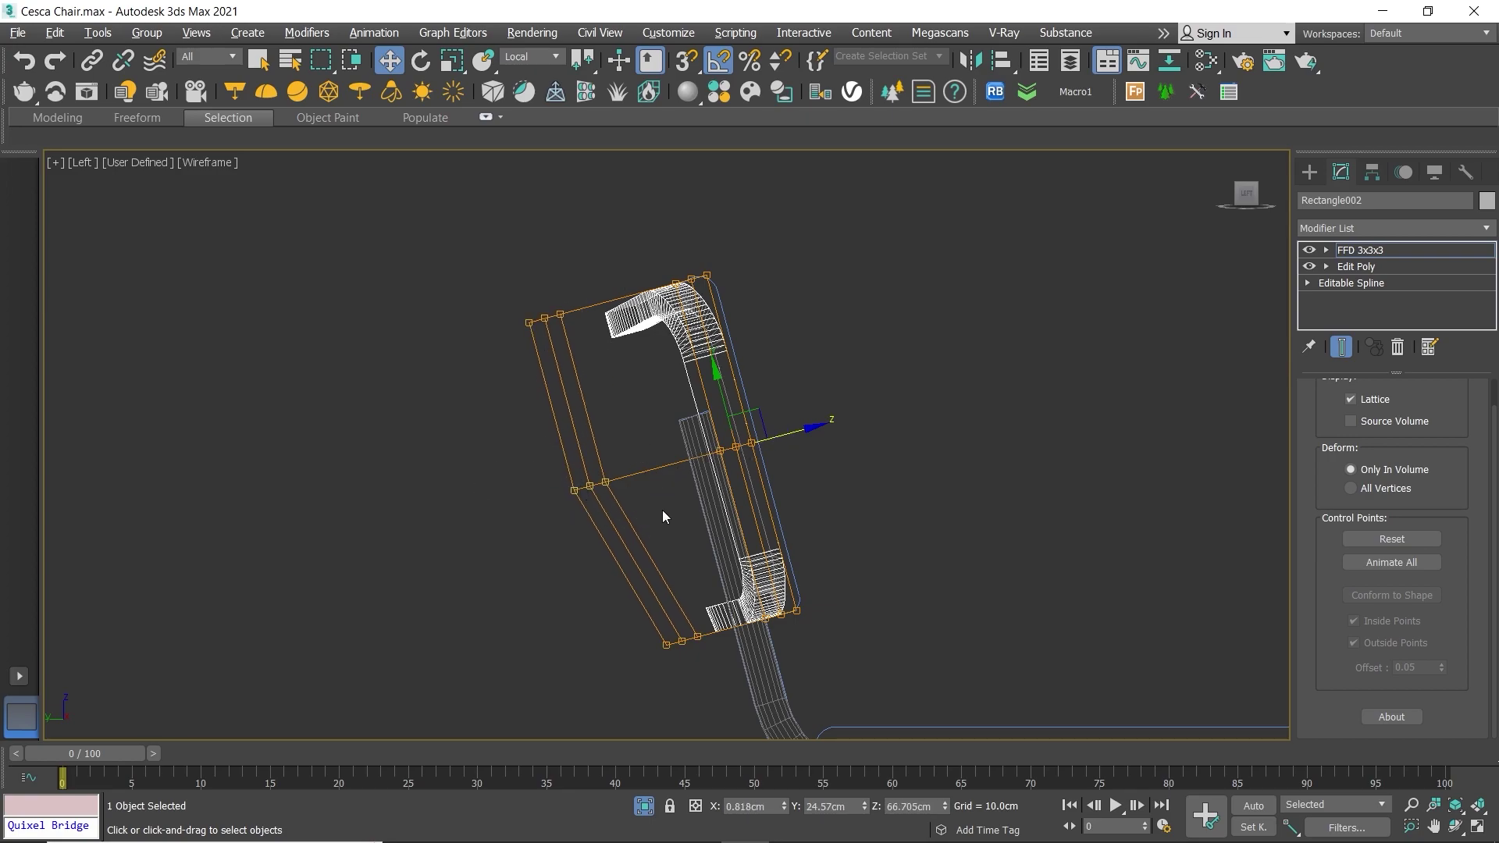
key(ctrl+z)
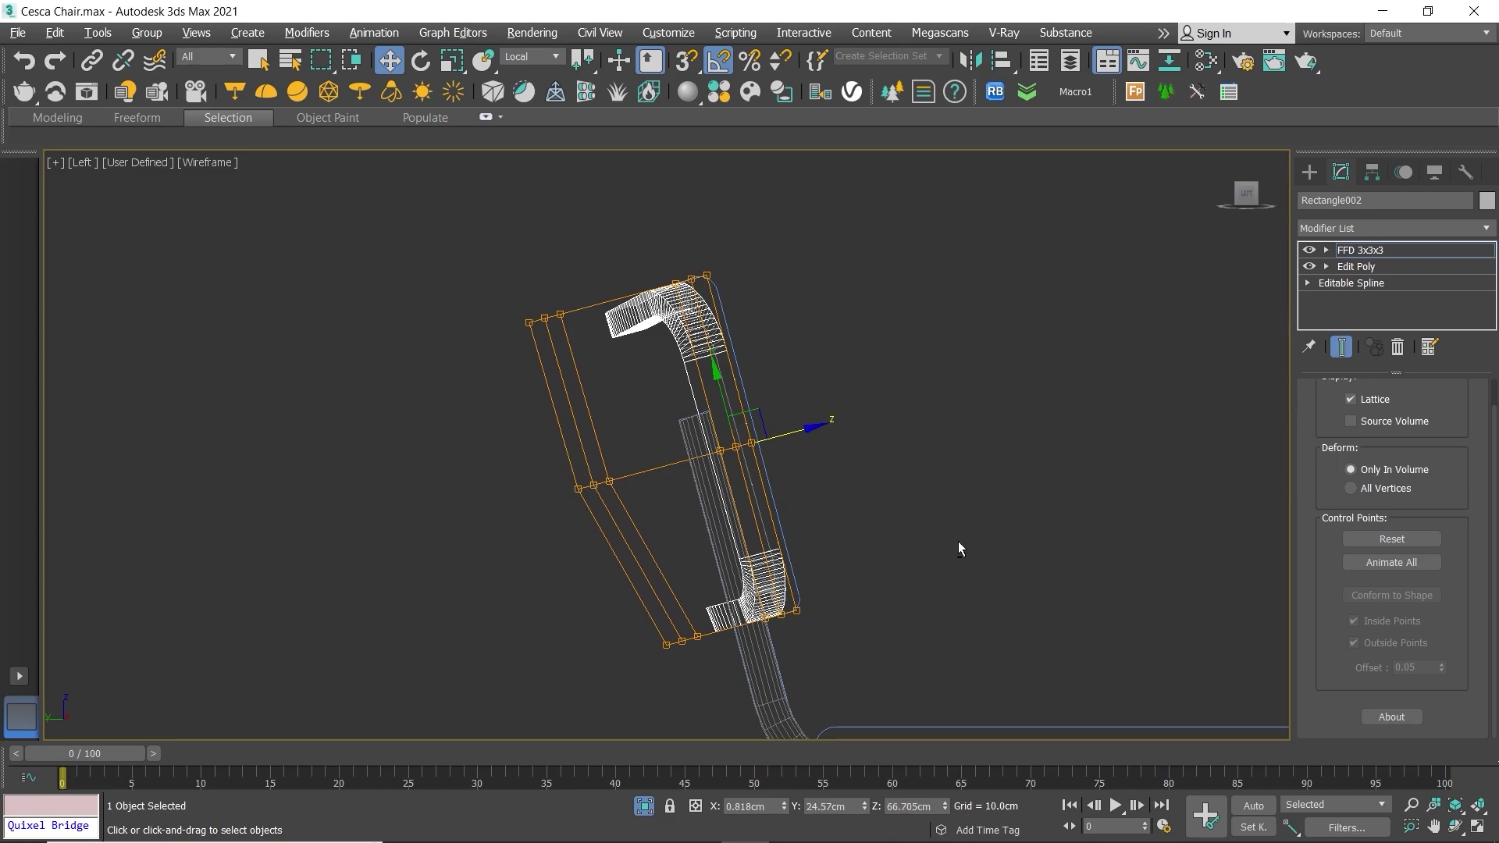
key(alt+w)
right_click(977, 592)
key(alt+w)
key(z)
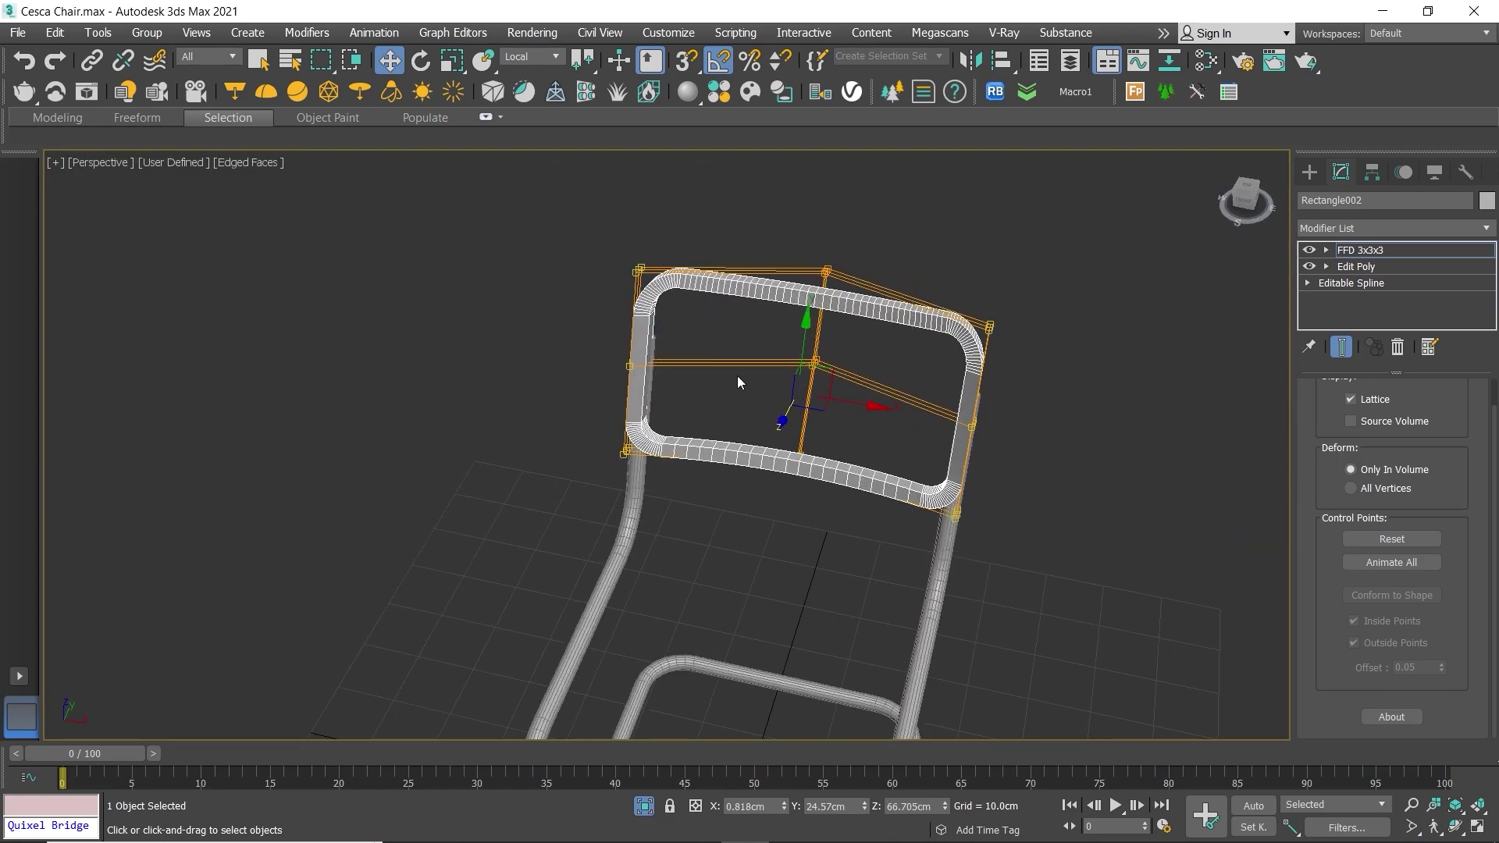
Step: Reshape the backrest and upright tube by nudging lattice points about 0.1 cm along Z
mouse_move(737, 377)
alt+middle_down()
mouse_move(842, 369)
mouse_move(756, 479)
alt+middle_up()
scroll(767, 527, up, 5)
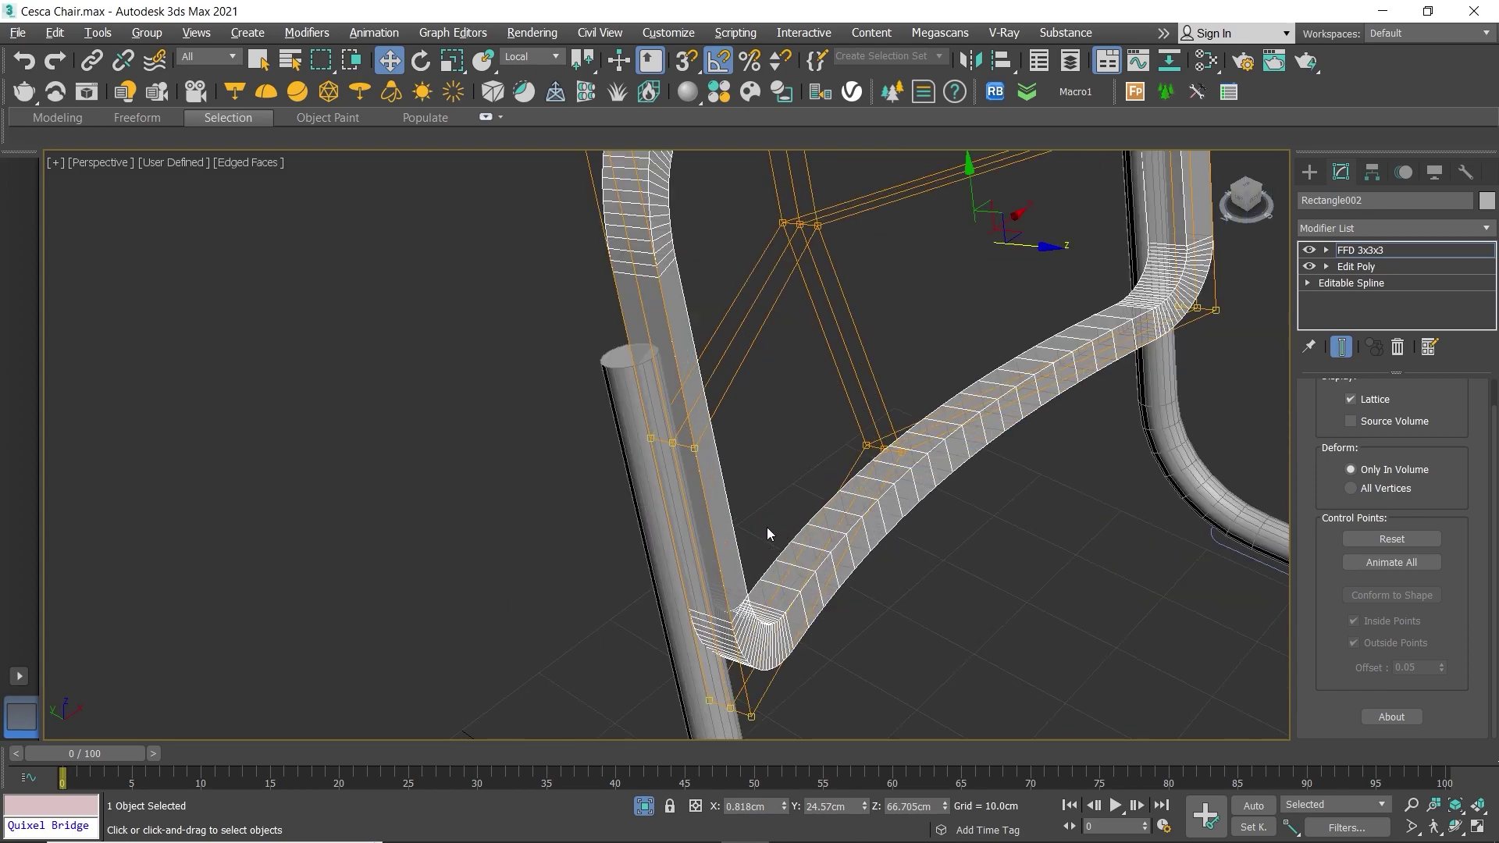
drag(1034, 244, 1044, 245)
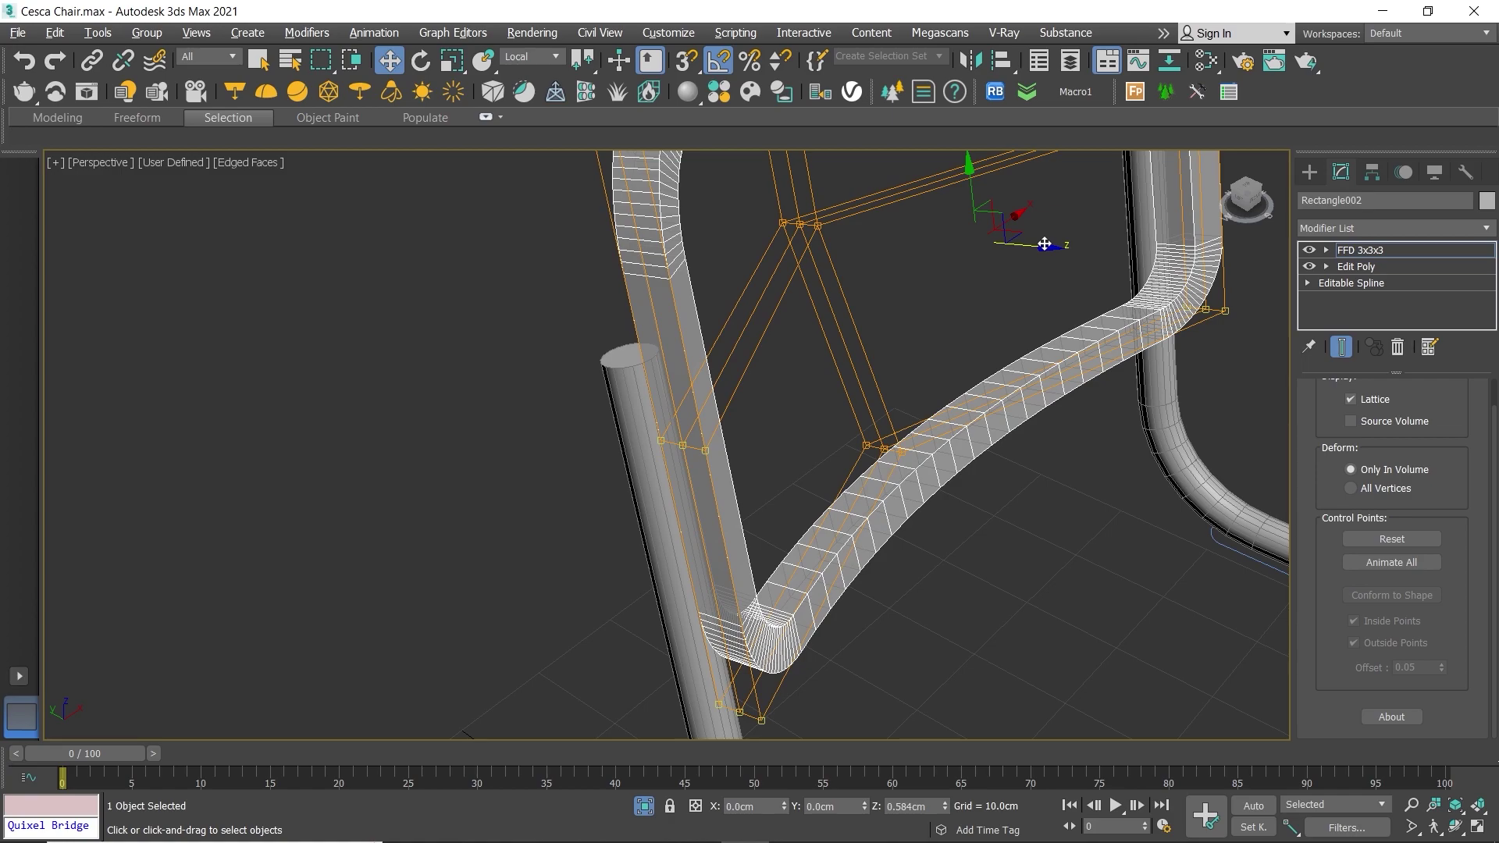
mouse_move(1045, 245)
alt+middle_down()
mouse_move(877, 315)
mouse_move(924, 388)
alt+middle_up()
scroll(536, 479, up, 5)
mouse_move(536, 479)
middle_down()
mouse_move(731, 485)
mouse_move(446, 544)
middle_up()
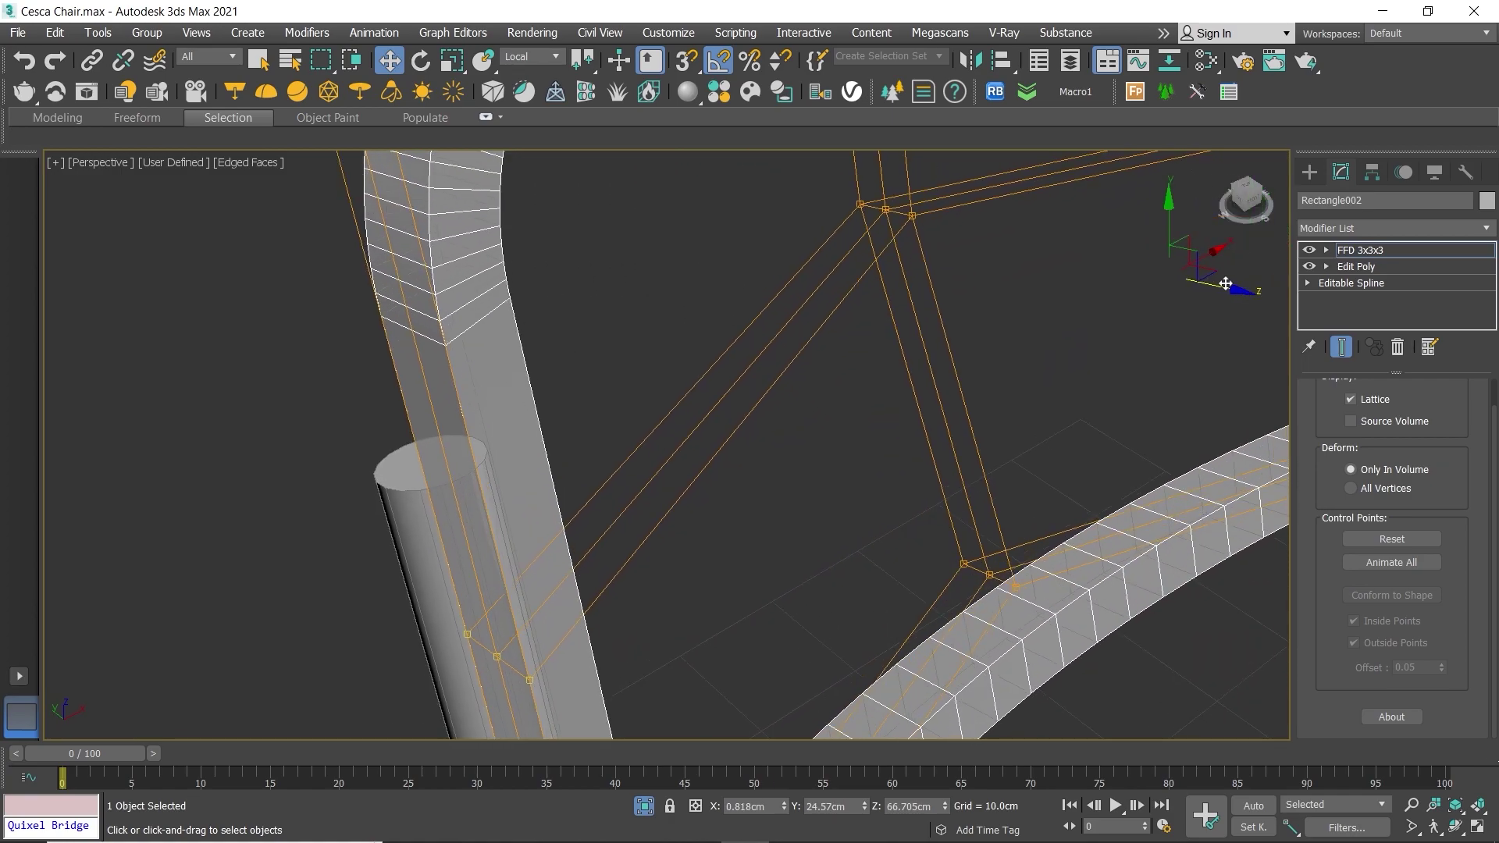
drag(1226, 282, 1229, 282)
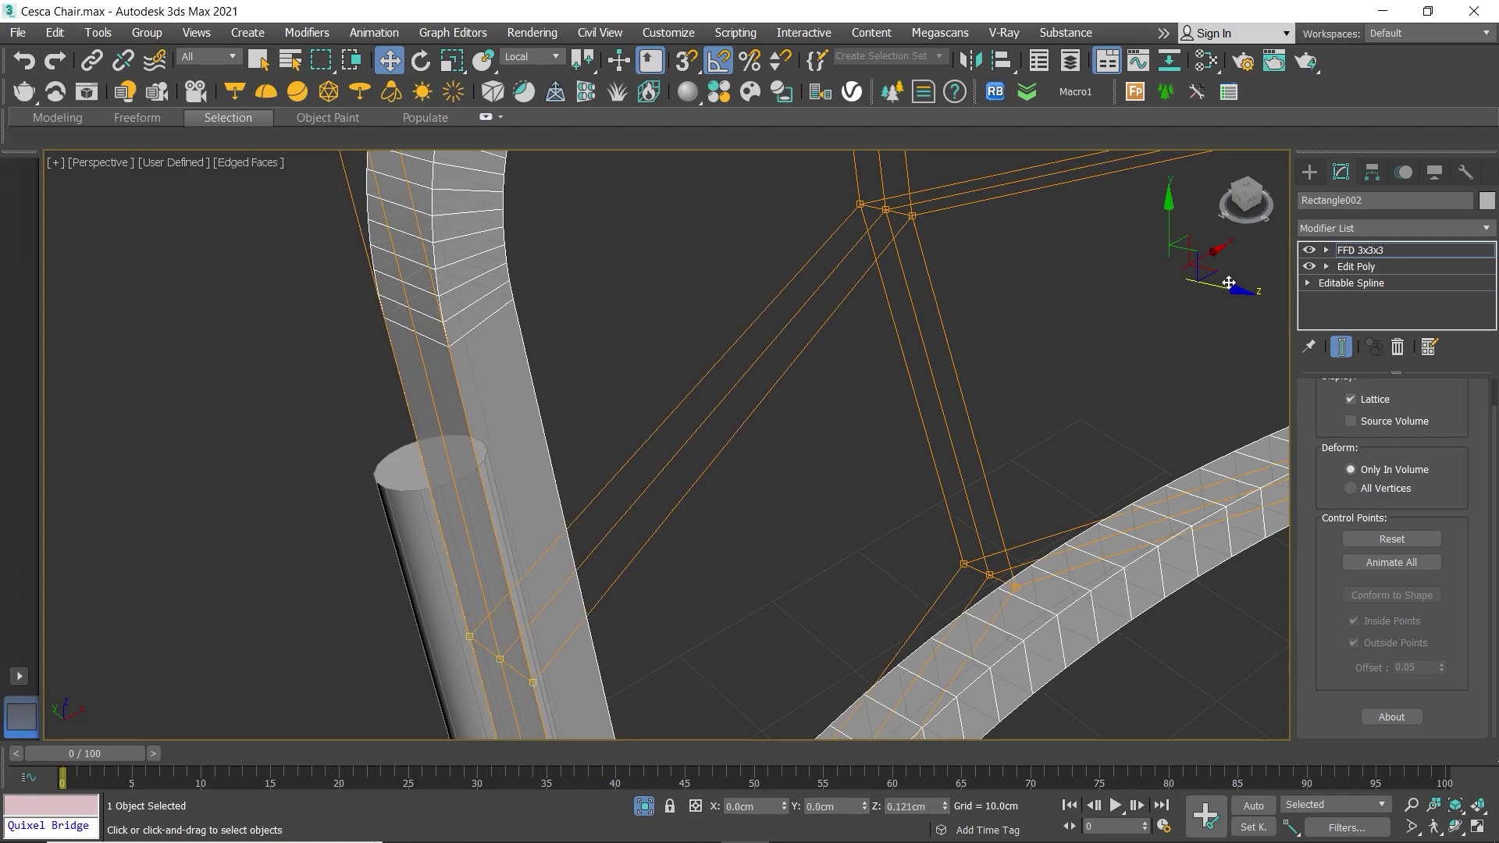
scroll(1082, 341, down, 5)
scroll(969, 359, down, 5)
scroll(817, 350, down, 3)
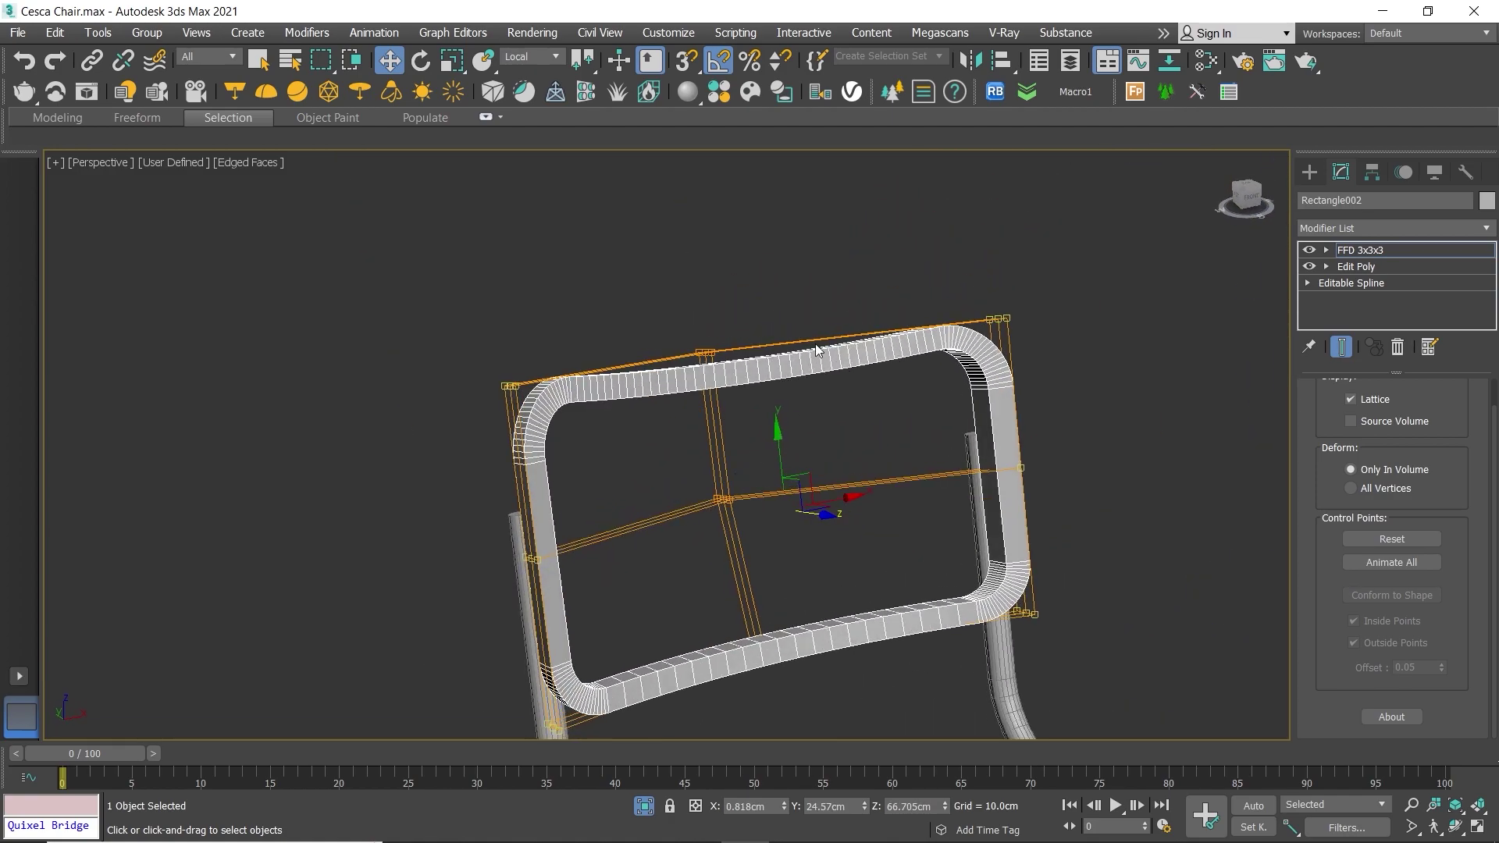
Step: Leave lattice point editing, inspect the chair, and reselect the chair-back frame
click(1423, 251)
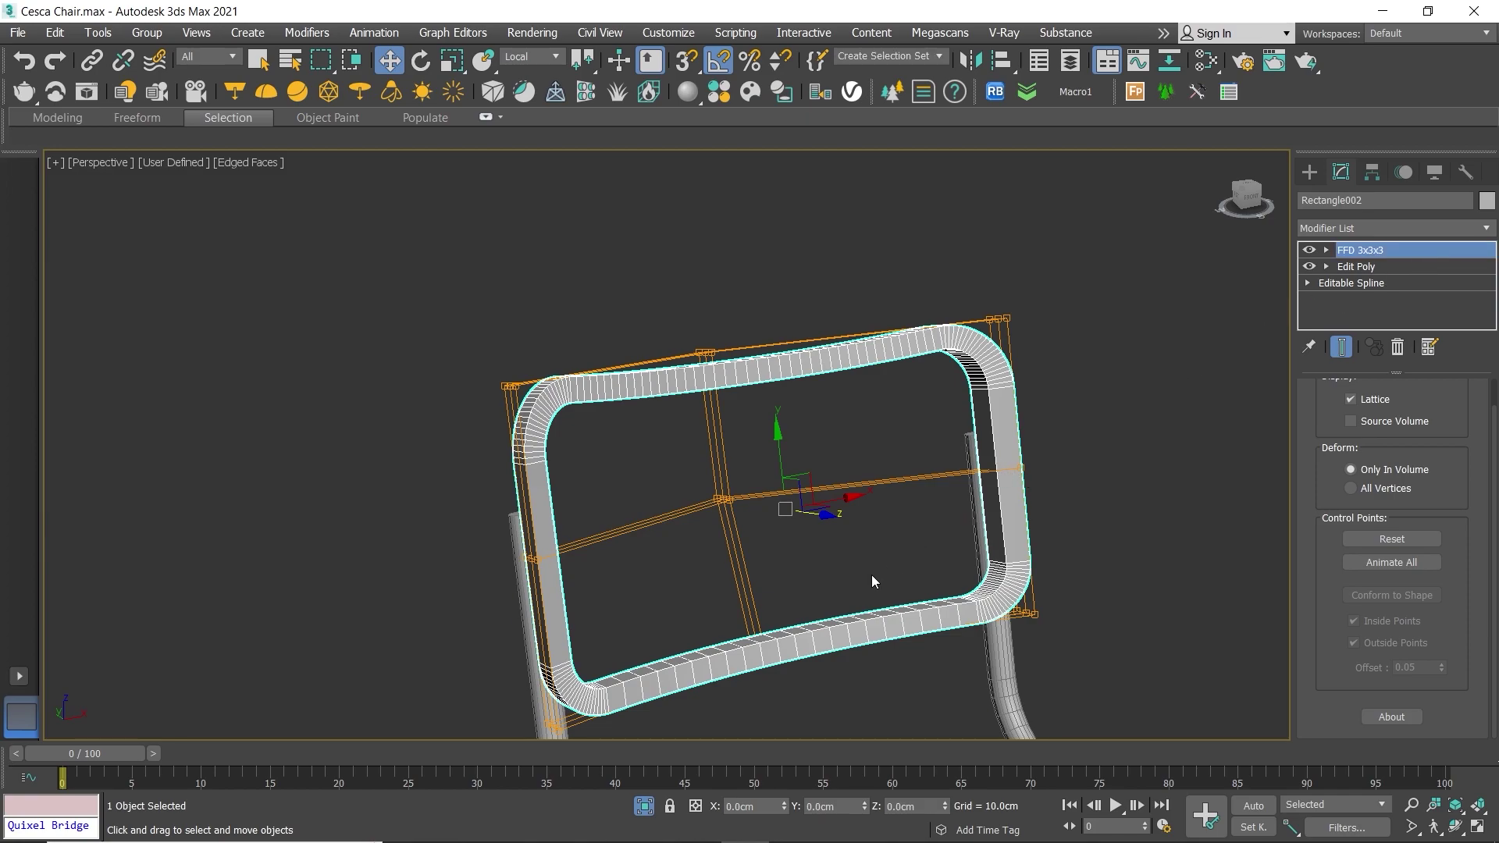
alt+middle_drag(871, 575, 1084, 537)
scroll(972, 511, up, 3)
scroll(972, 512, up, 2)
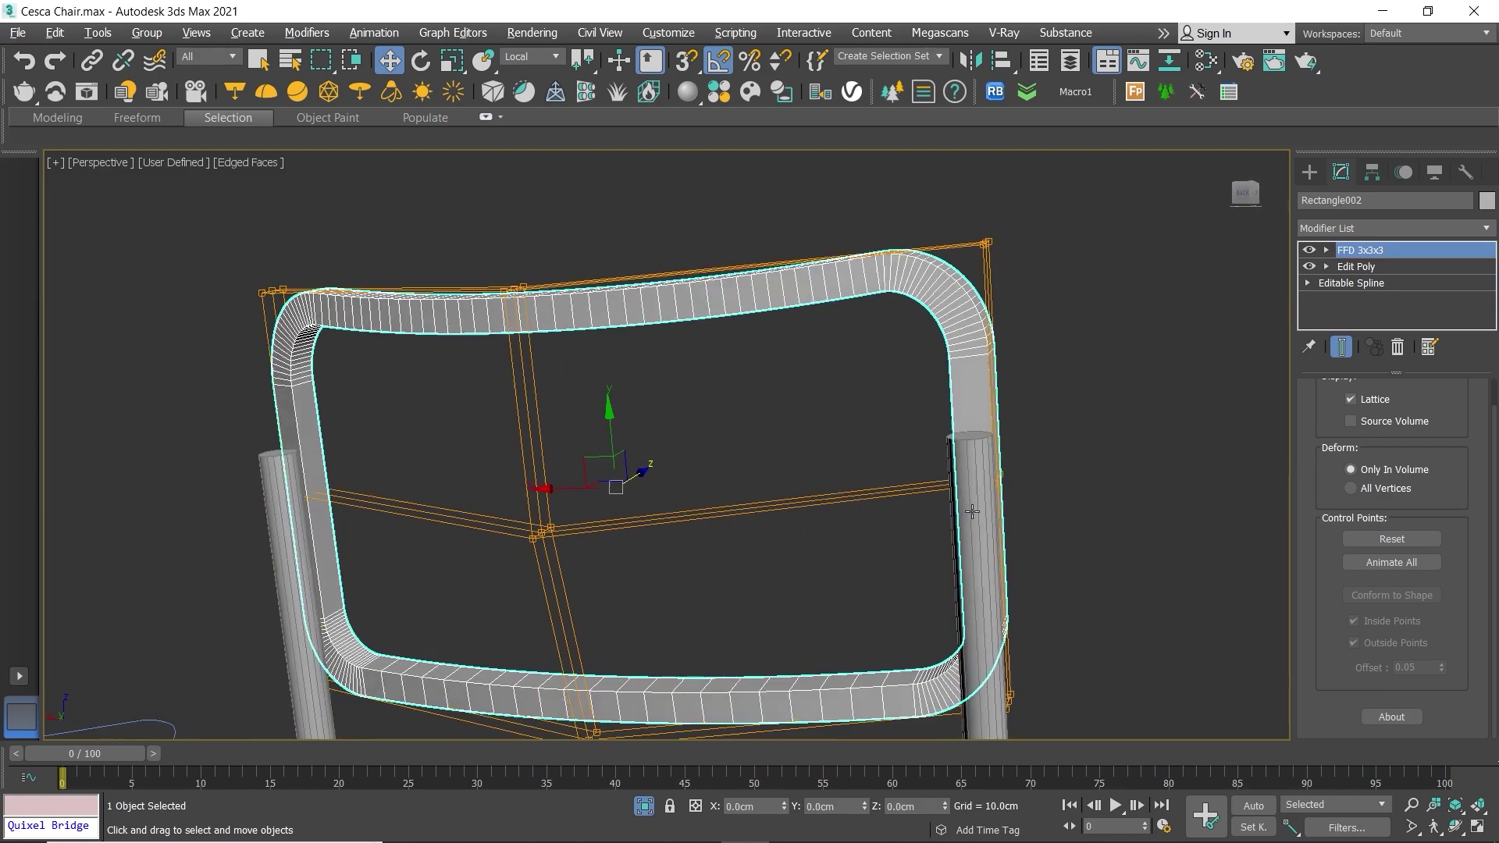
mouse_move(972, 511)
alt+middle_down()
mouse_move(1066, 551)
mouse_move(1140, 525)
mouse_move(907, 555)
alt+middle_up()
scroll(898, 484, up, 3)
mouse_move(890, 414)
middle_down()
mouse_move(824, 471)
mouse_move(910, 491)
middle_up()
scroll(911, 492, down, 3)
key(ctrl+a)
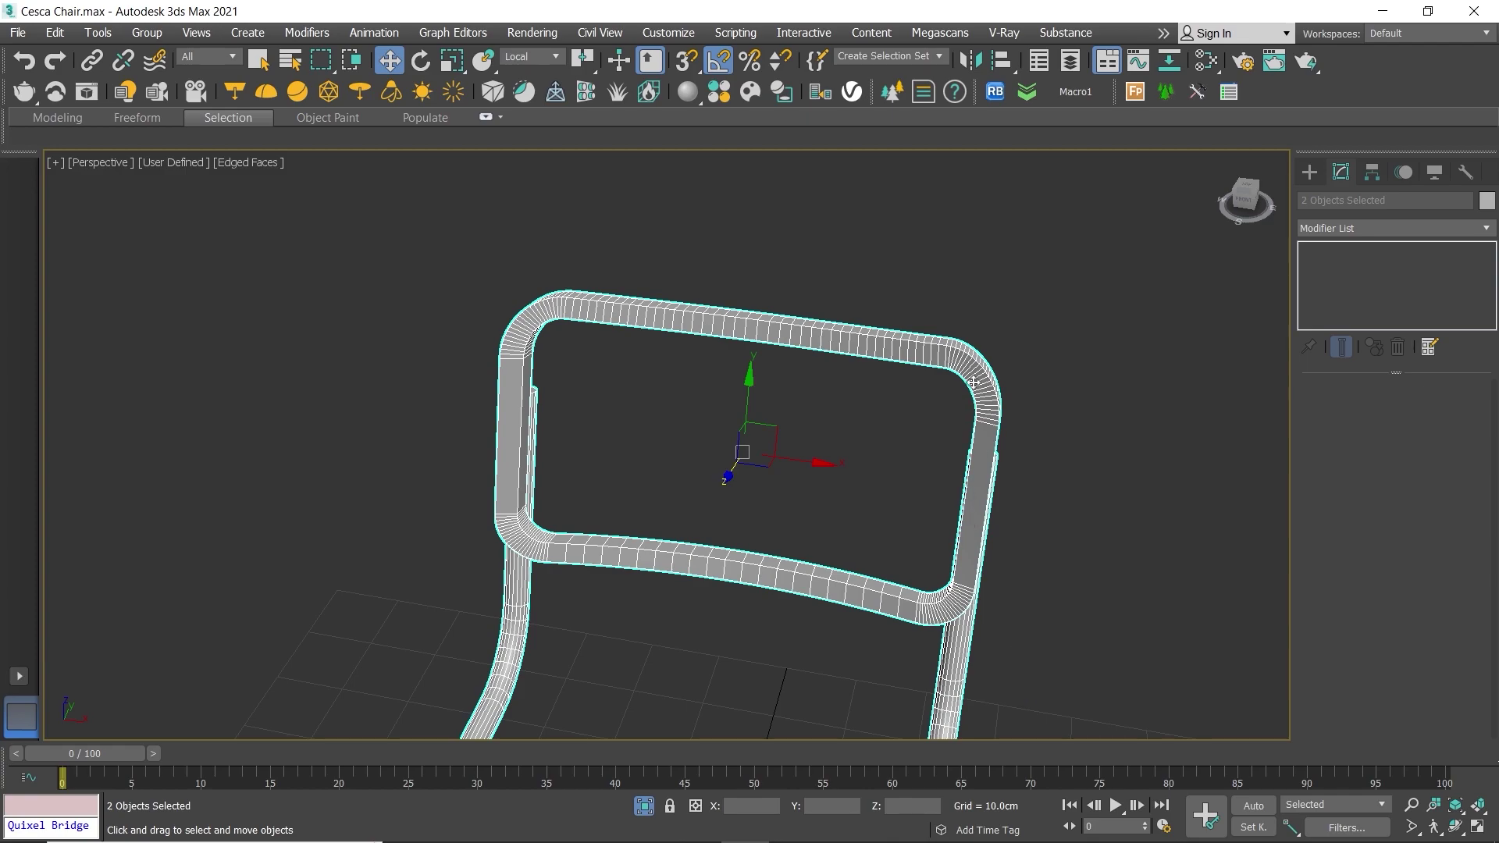
click(973, 382)
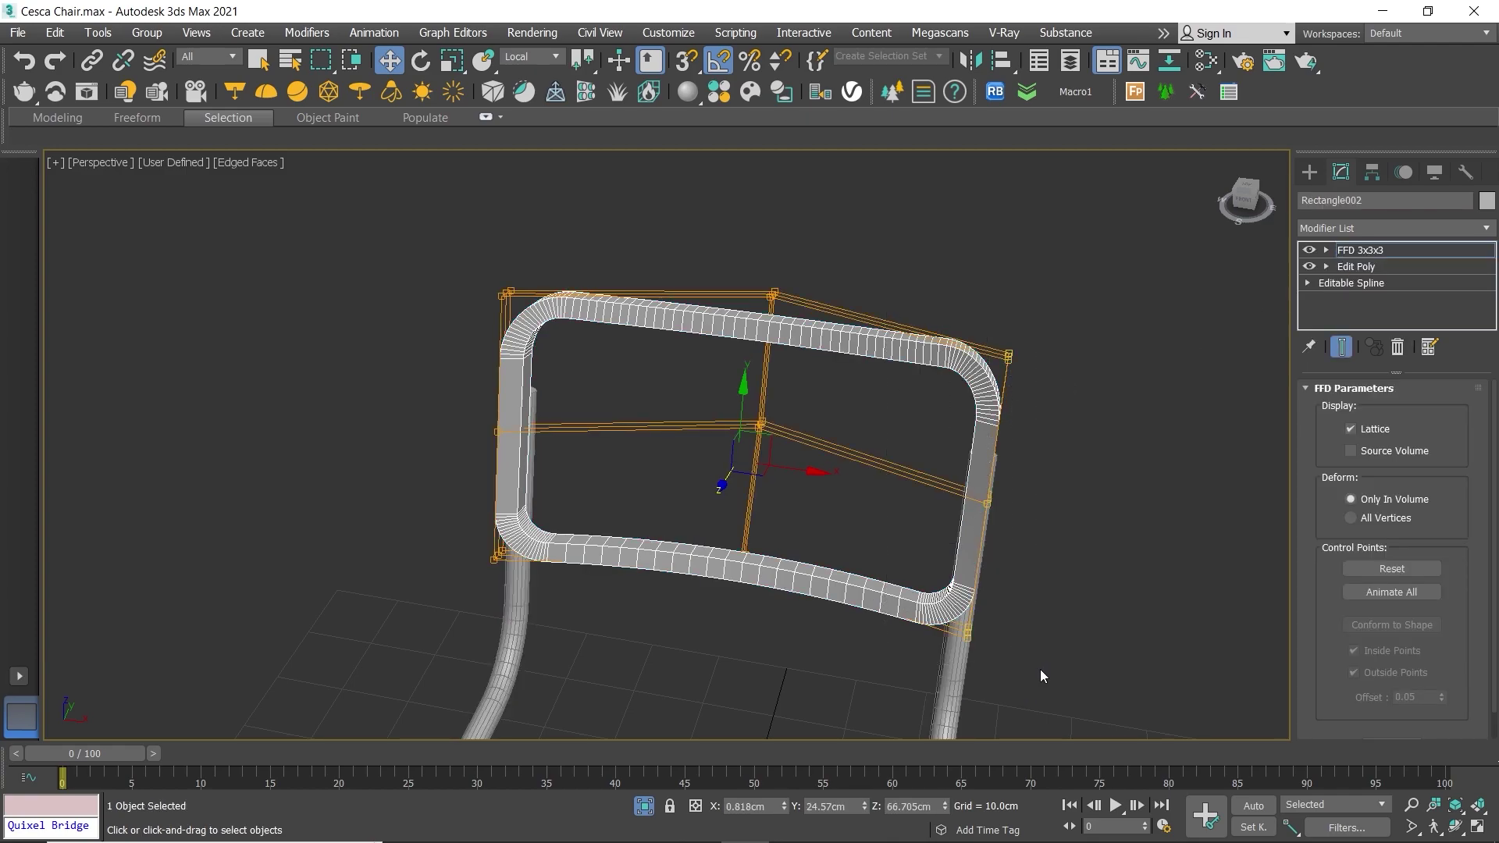
Step: Inspect the chair back and leg, selecting lattice points near the lower left corner
mouse_move(1041, 676)
alt+middle_down()
mouse_move(940, 386)
mouse_move(874, 313)
mouse_move(807, 311)
mouse_move(845, 335)
alt+middle_up()
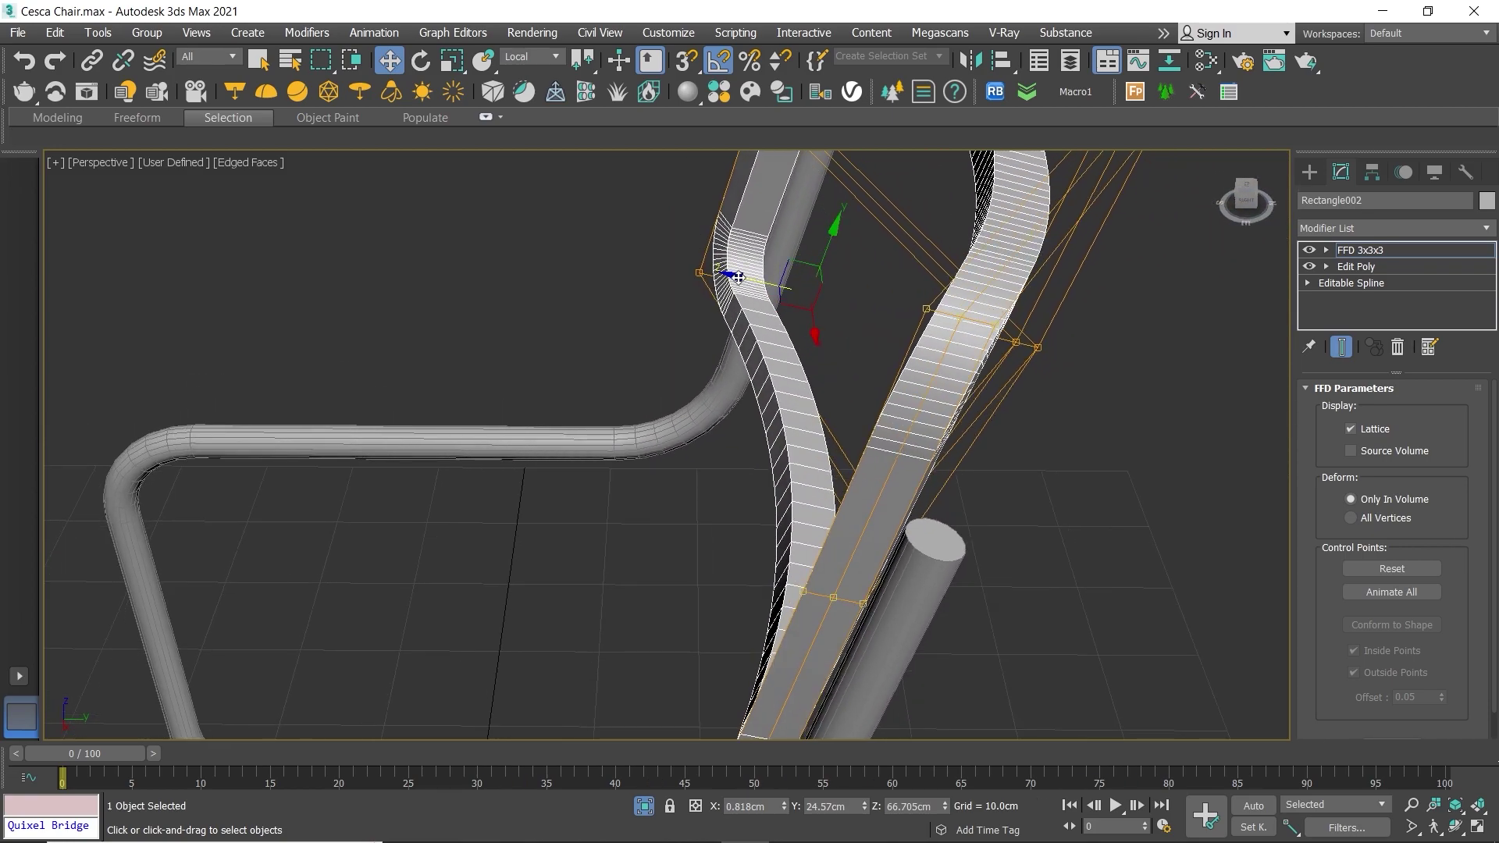
mouse_move(739, 277)
alt+middle_down()
mouse_move(750, 348)
mouse_move(690, 471)
mouse_move(805, 432)
alt+middle_up()
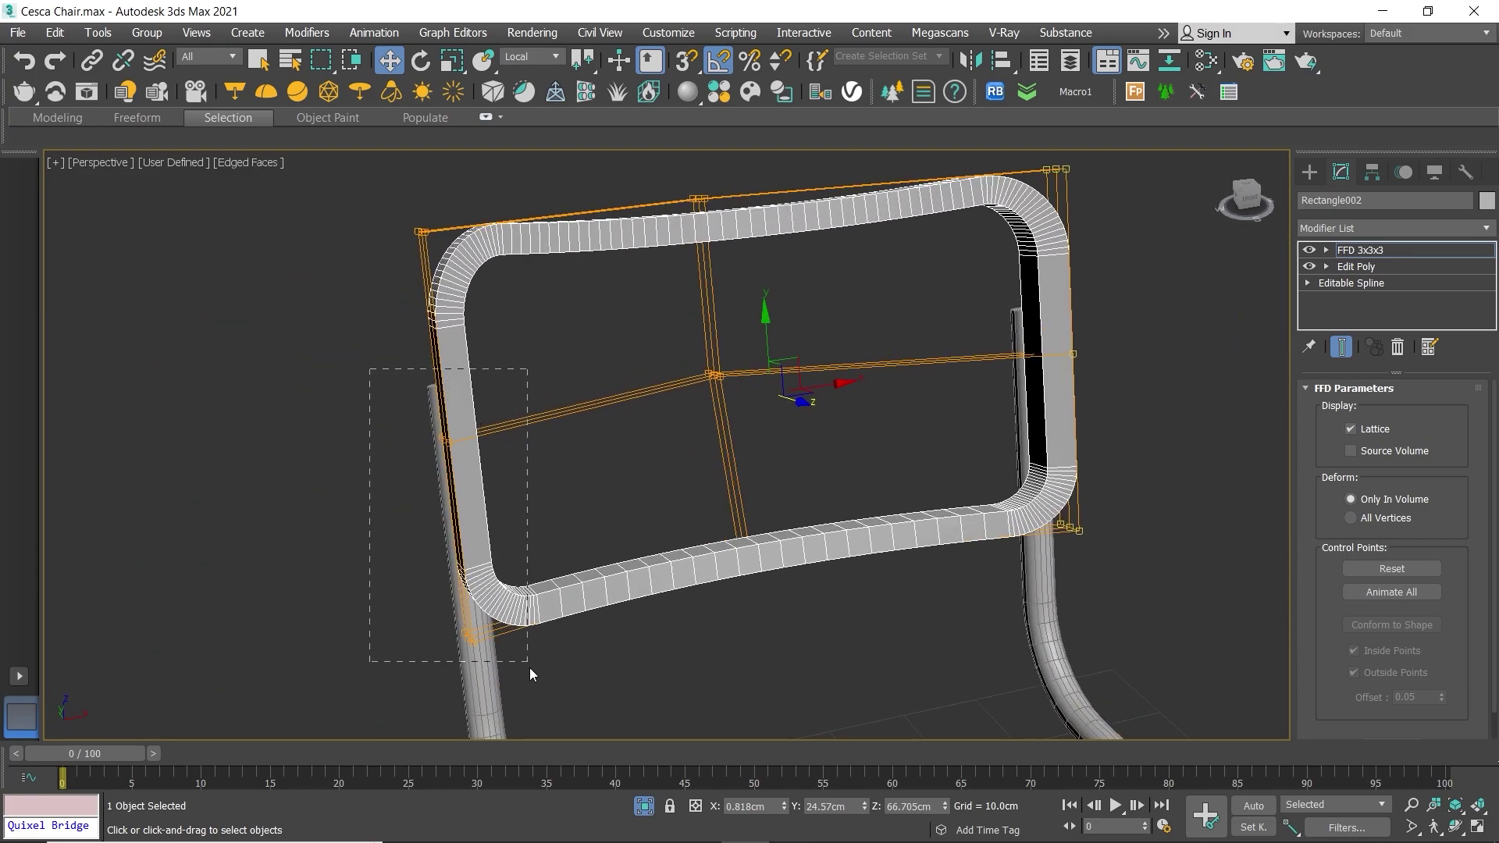
drag(530, 674, 531, 674)
alt+middle_drag(535, 683, 623, 575)
scroll(425, 495, up, 2)
scroll(397, 502, up, 2)
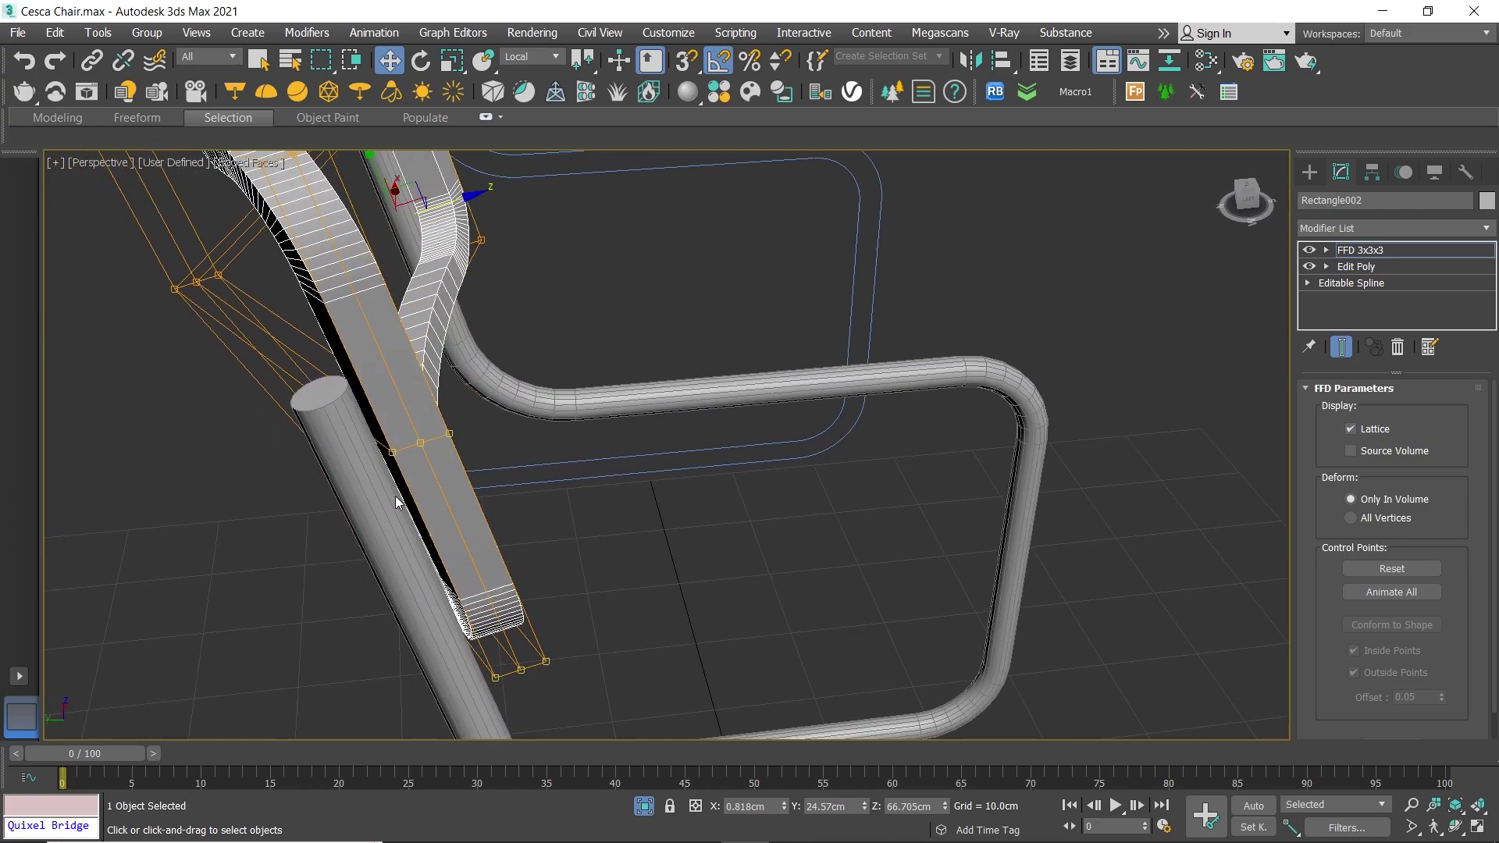
mouse_move(396, 502)
alt+middle_down()
mouse_move(405, 445)
mouse_move(593, 602)
mouse_move(590, 588)
alt+middle_up()
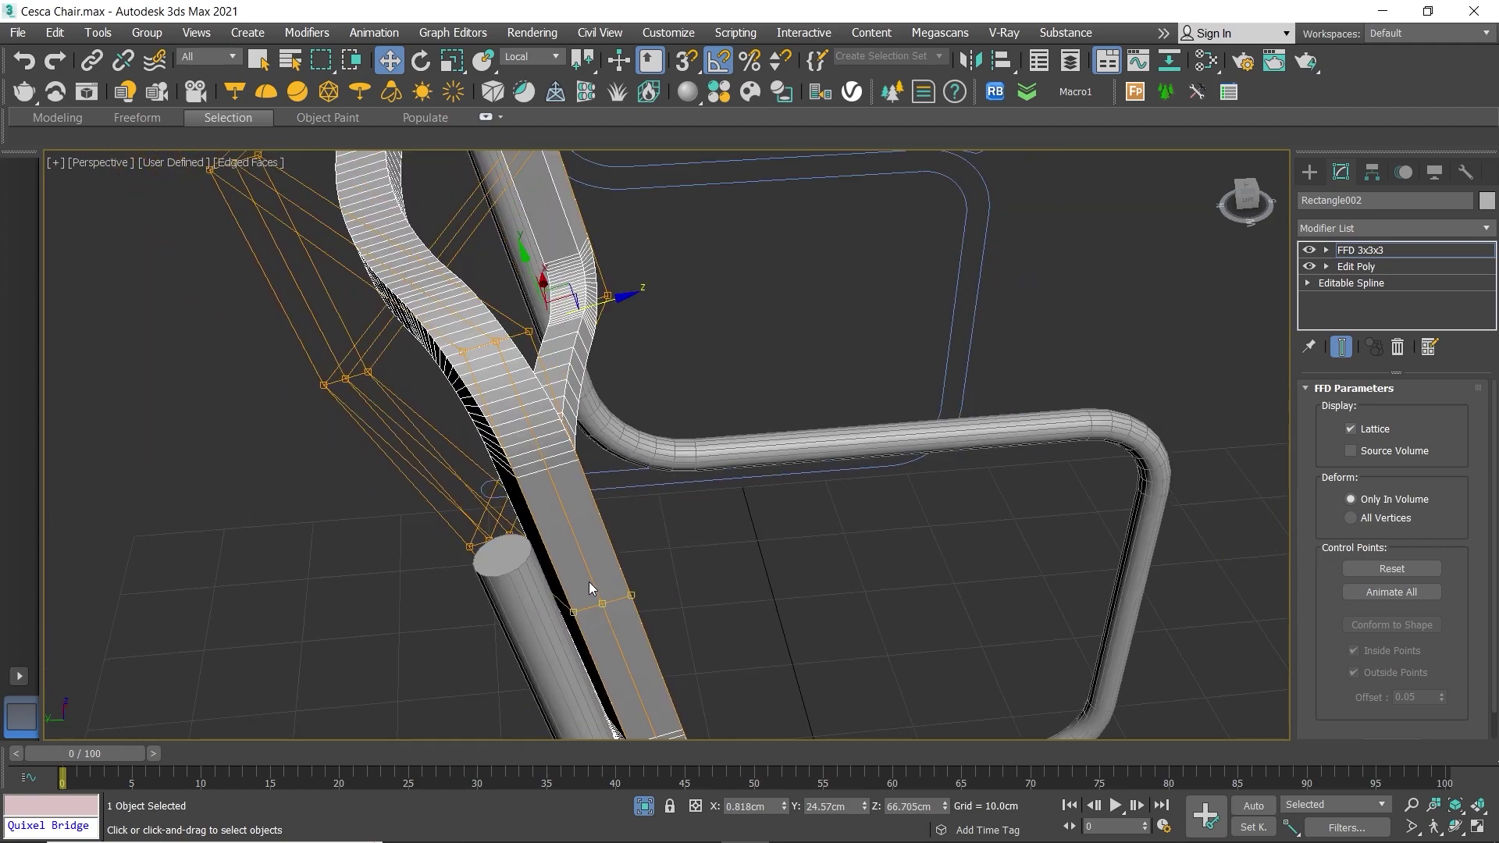
key(z)
mouse_move(510, 542)
alt+middle_down()
mouse_move(703, 462)
mouse_move(827, 437)
alt+middle_up()
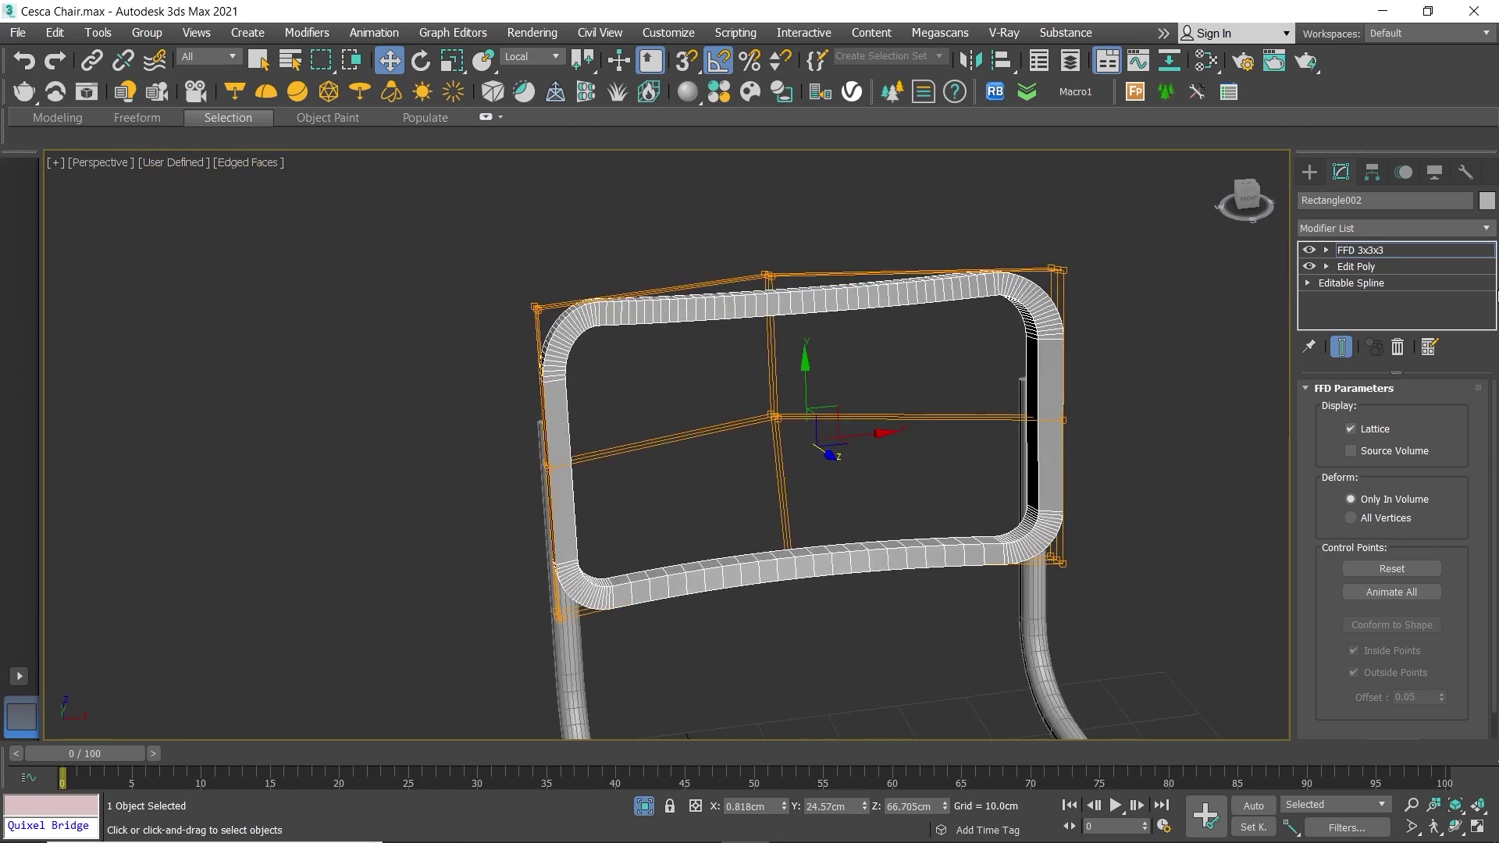
Step: Stack a new Edit Poly modifier above the FFD 3x3x3
click(1391, 250)
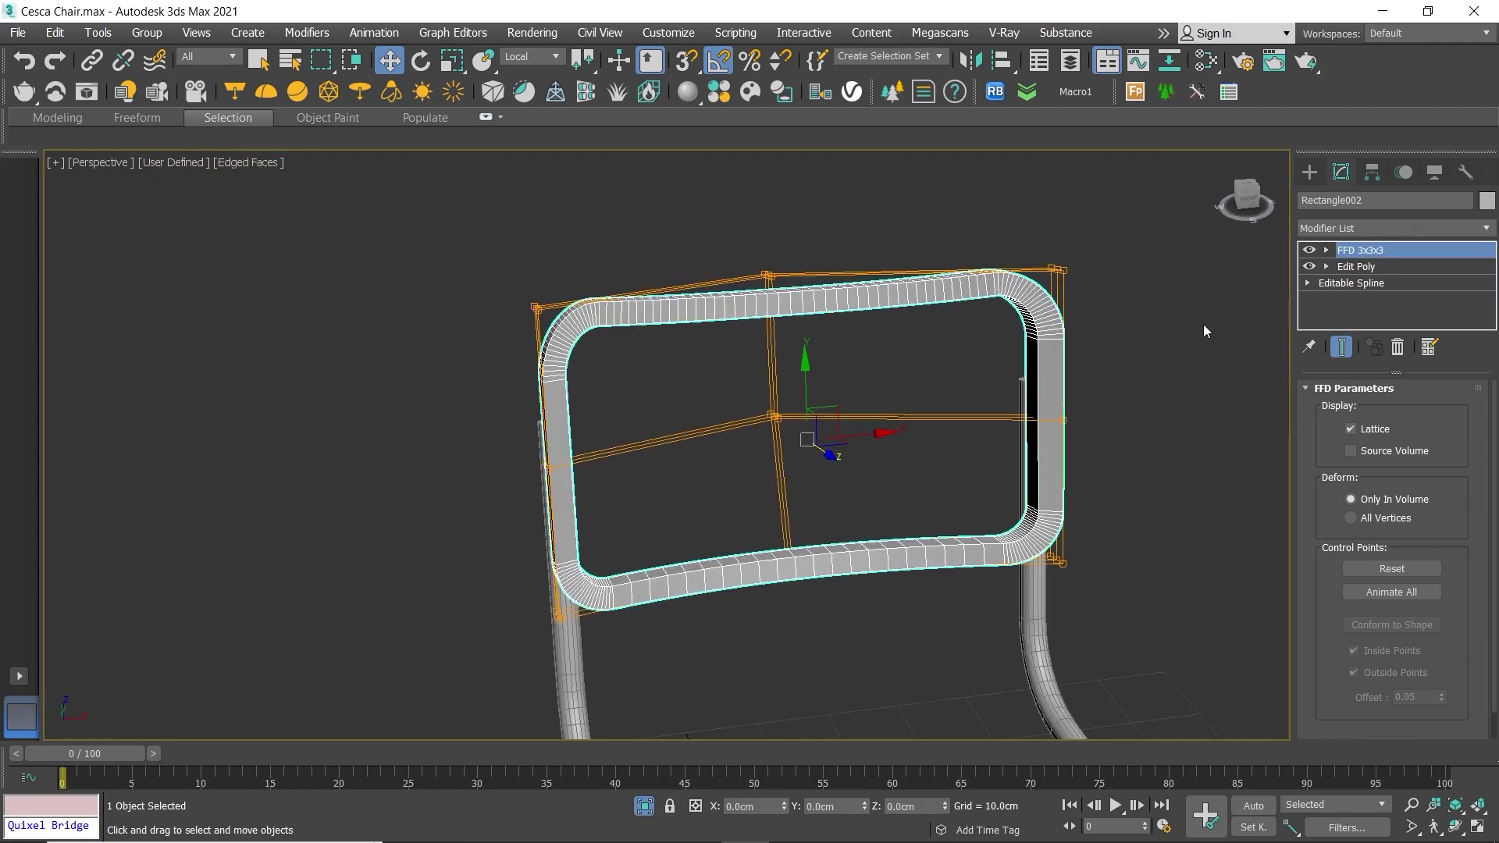
click(1471, 228)
key(e)
click(1343, 295)
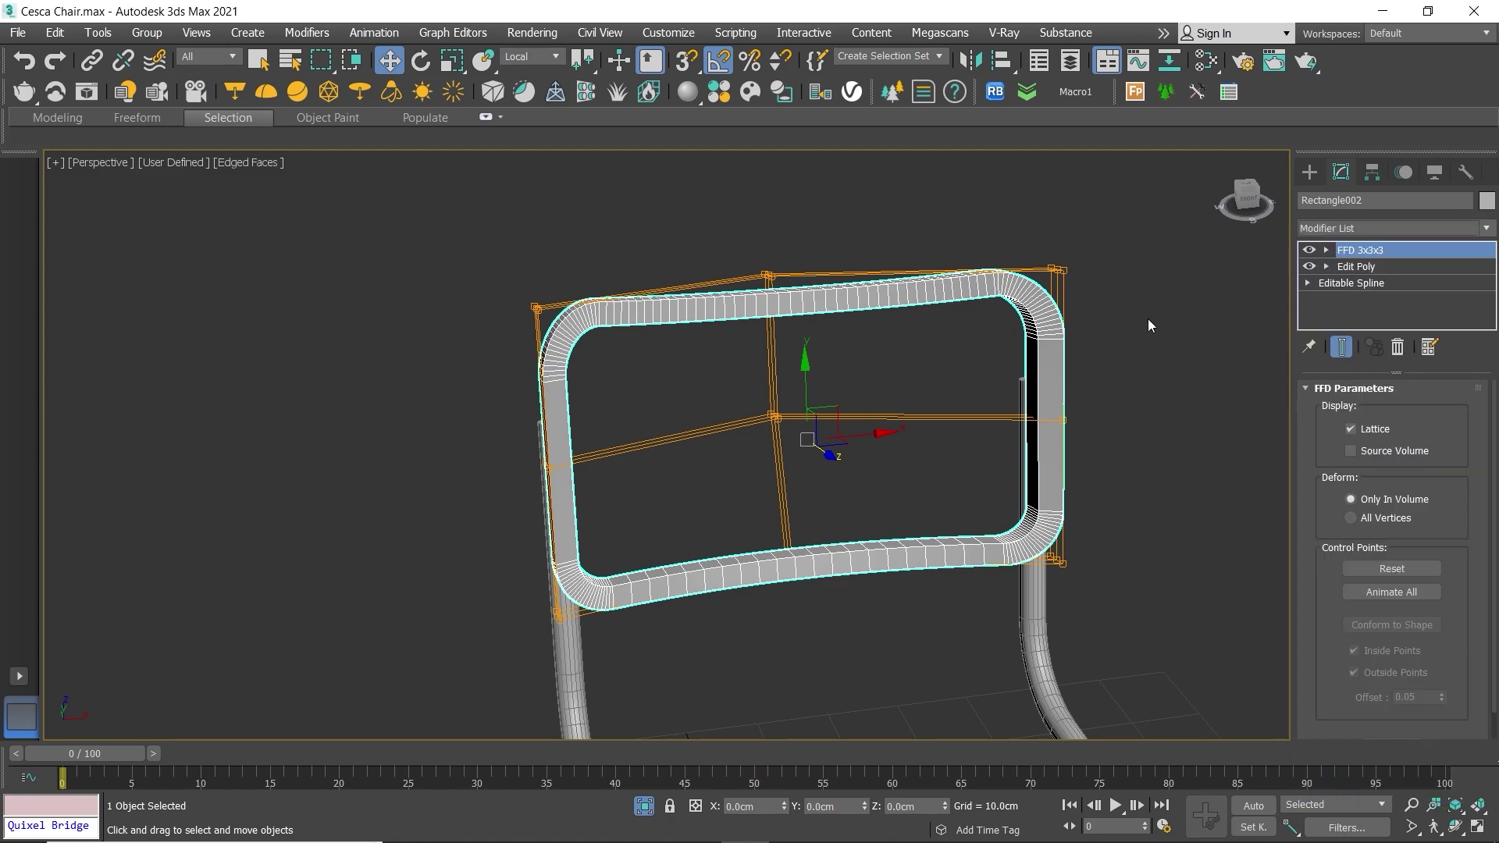
Step: Select one edge across the top rail and extend it to its full edge ring
key(2)
scroll(814, 309, up, 5)
click(813, 309)
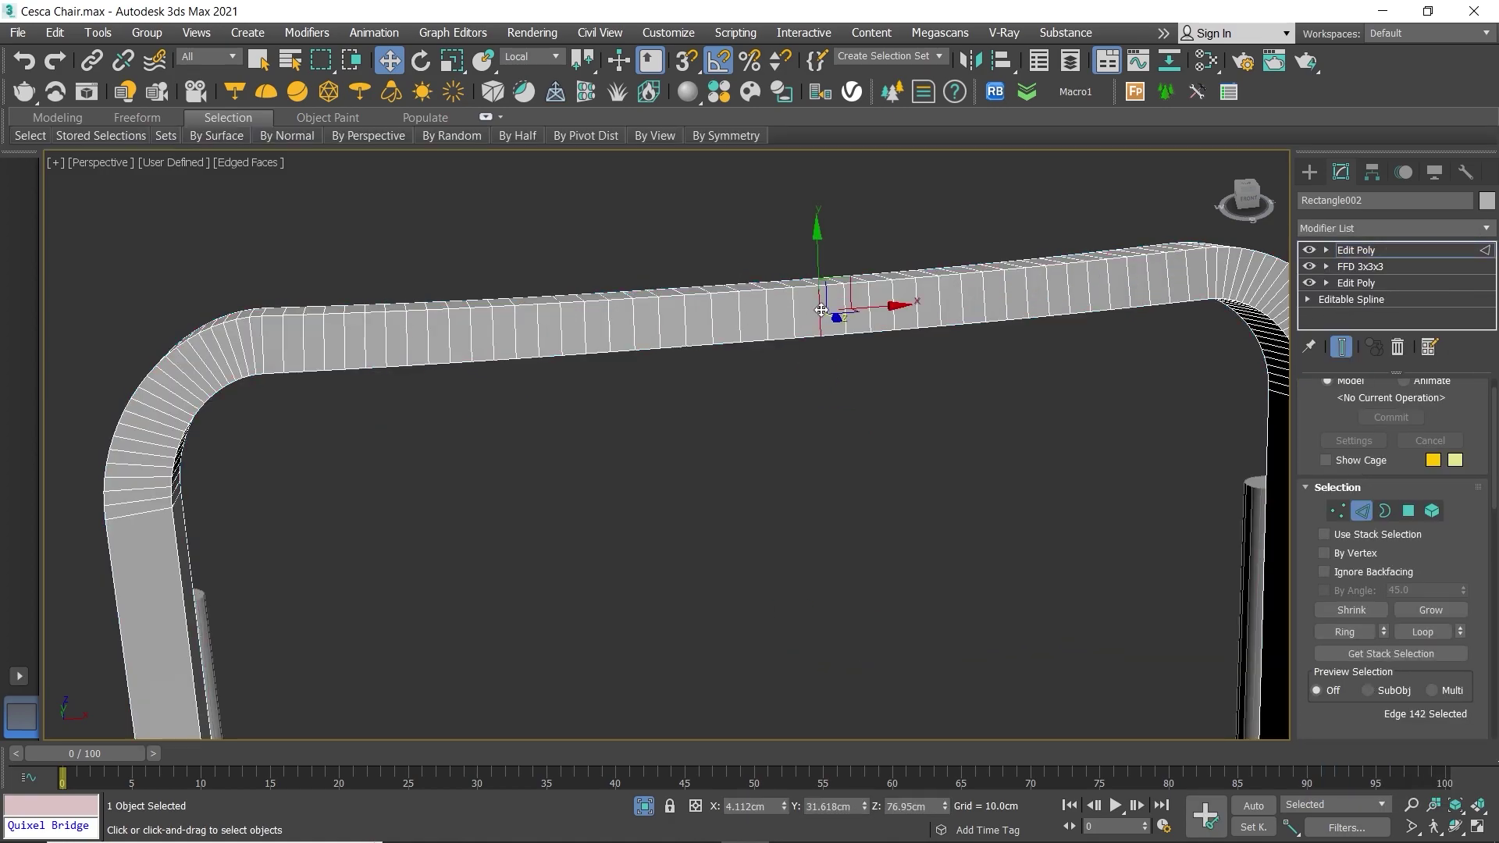
click(1328, 632)
scroll(1475, 610, down, 3)
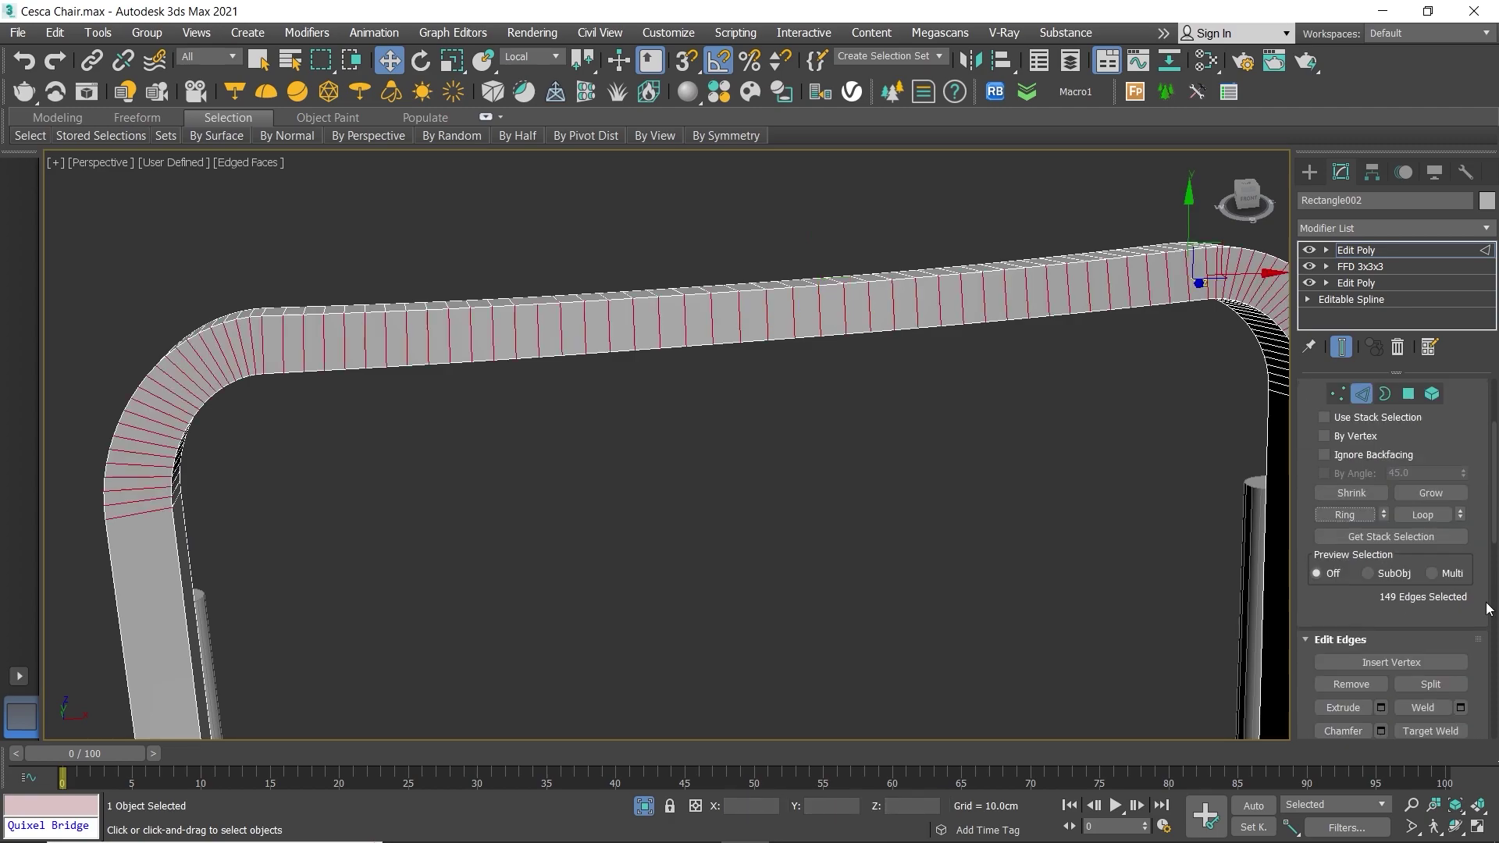
scroll(1475, 609, down, 3)
Step: Connect the ring with 2 segments, pinch -30 and slide 60
click(1460, 636)
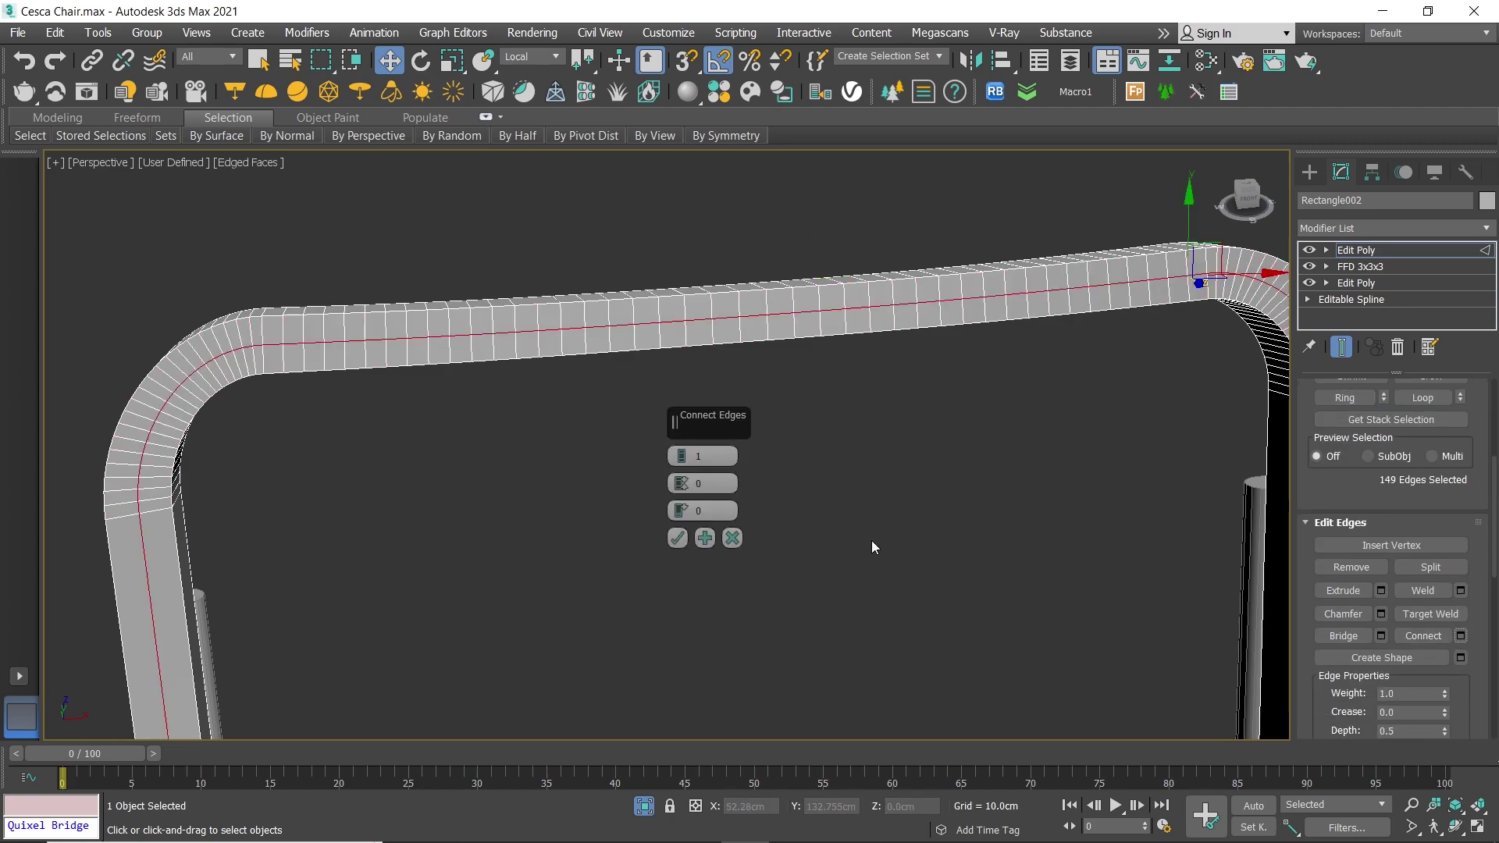
drag(681, 456, 690, 573)
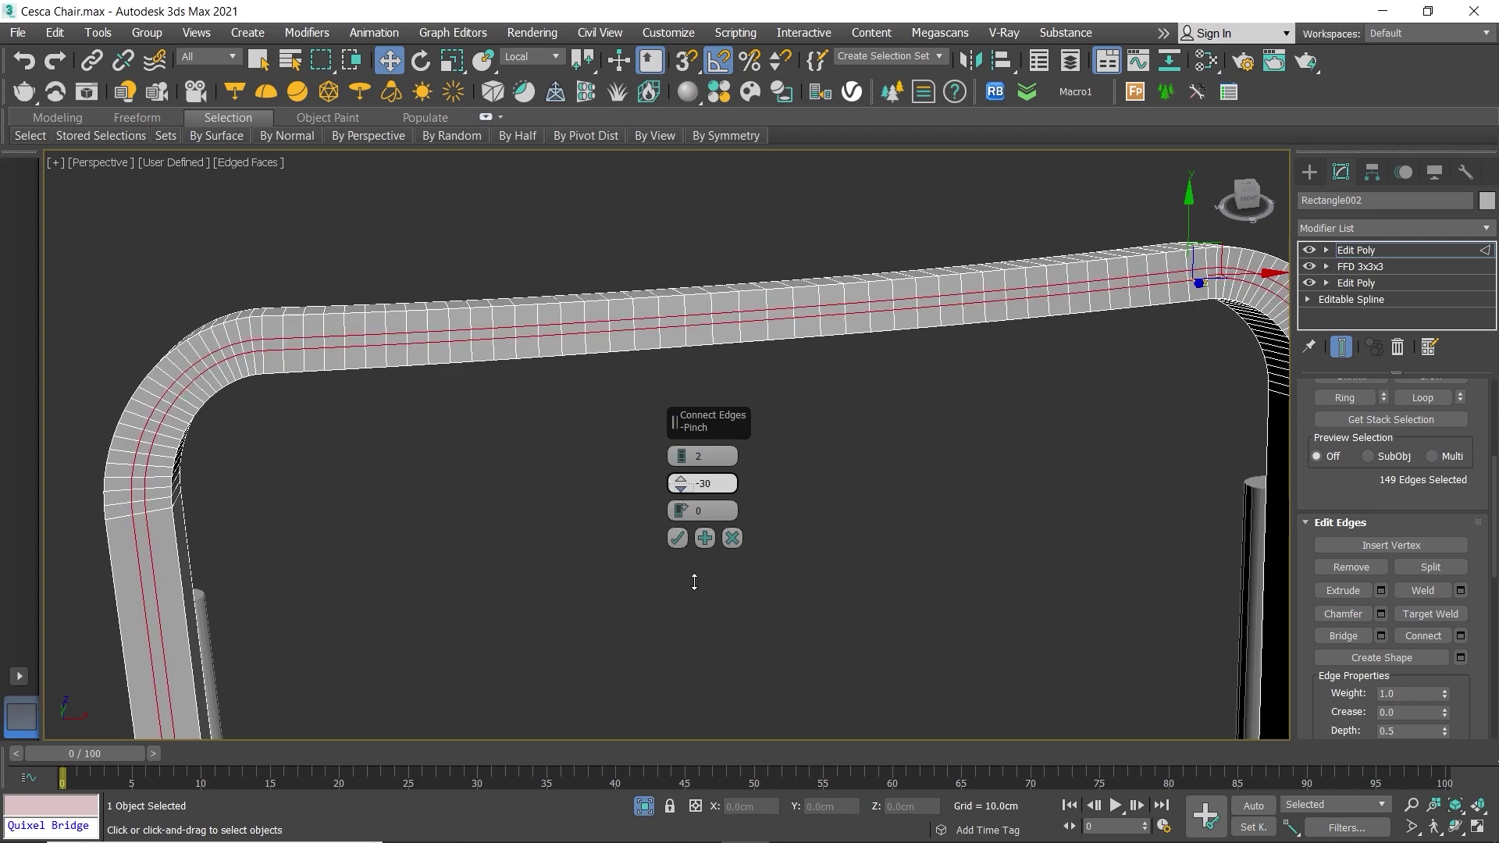
drag(681, 511, 658, 324)
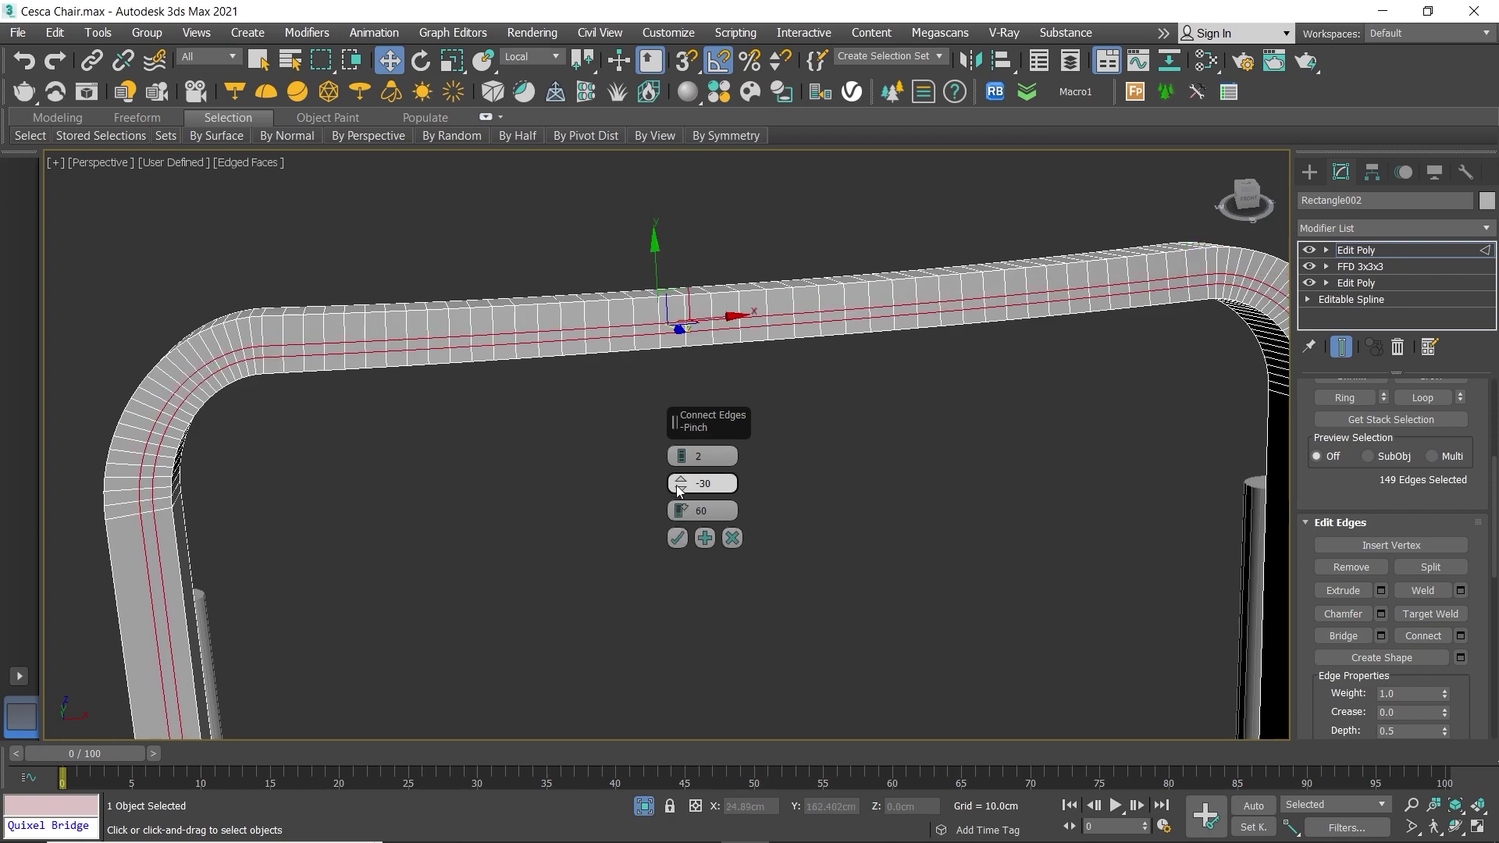
click(677, 538)
scroll(476, 356, down, 5)
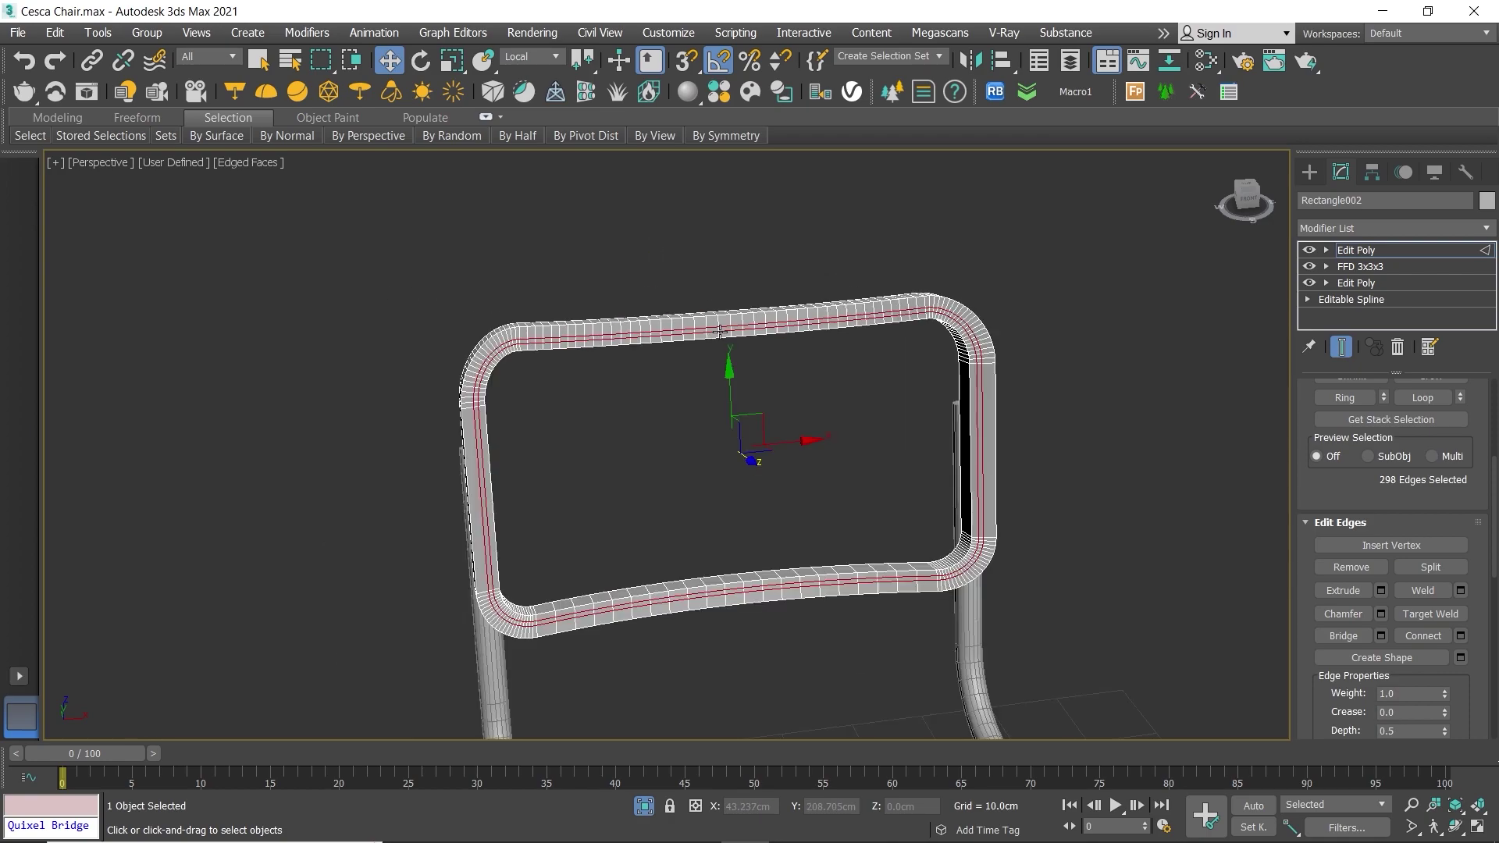
alt+middle_drag(476, 357, 546, 375)
scroll(547, 375, up, 4)
scroll(608, 398, up, 2)
scroll(607, 398, up, 2)
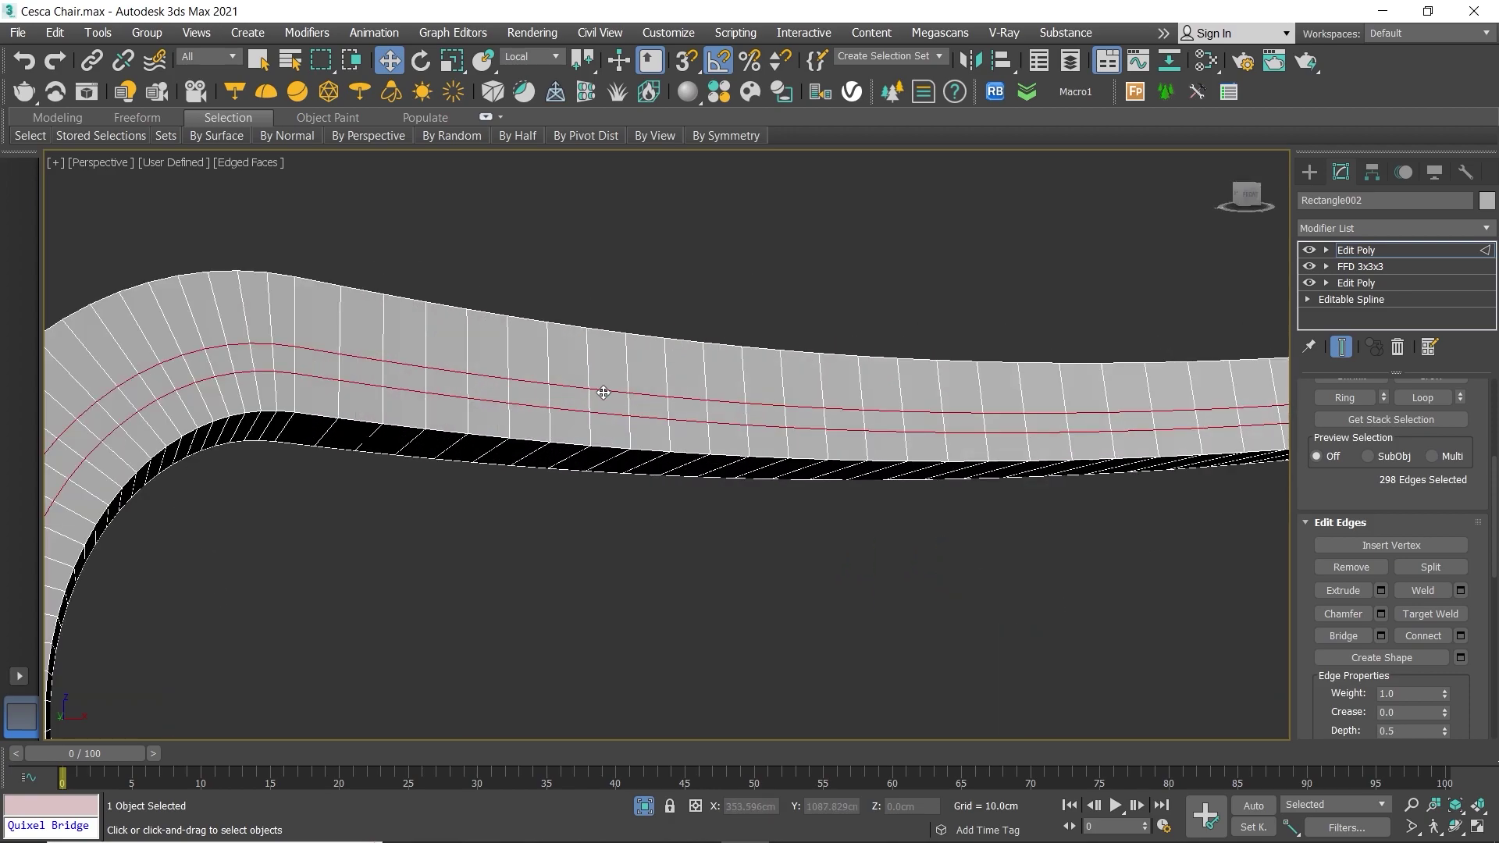
Step: Extrude the face loop between the new edge loops inward by -0.4 cm
key(4)
click(529, 392)
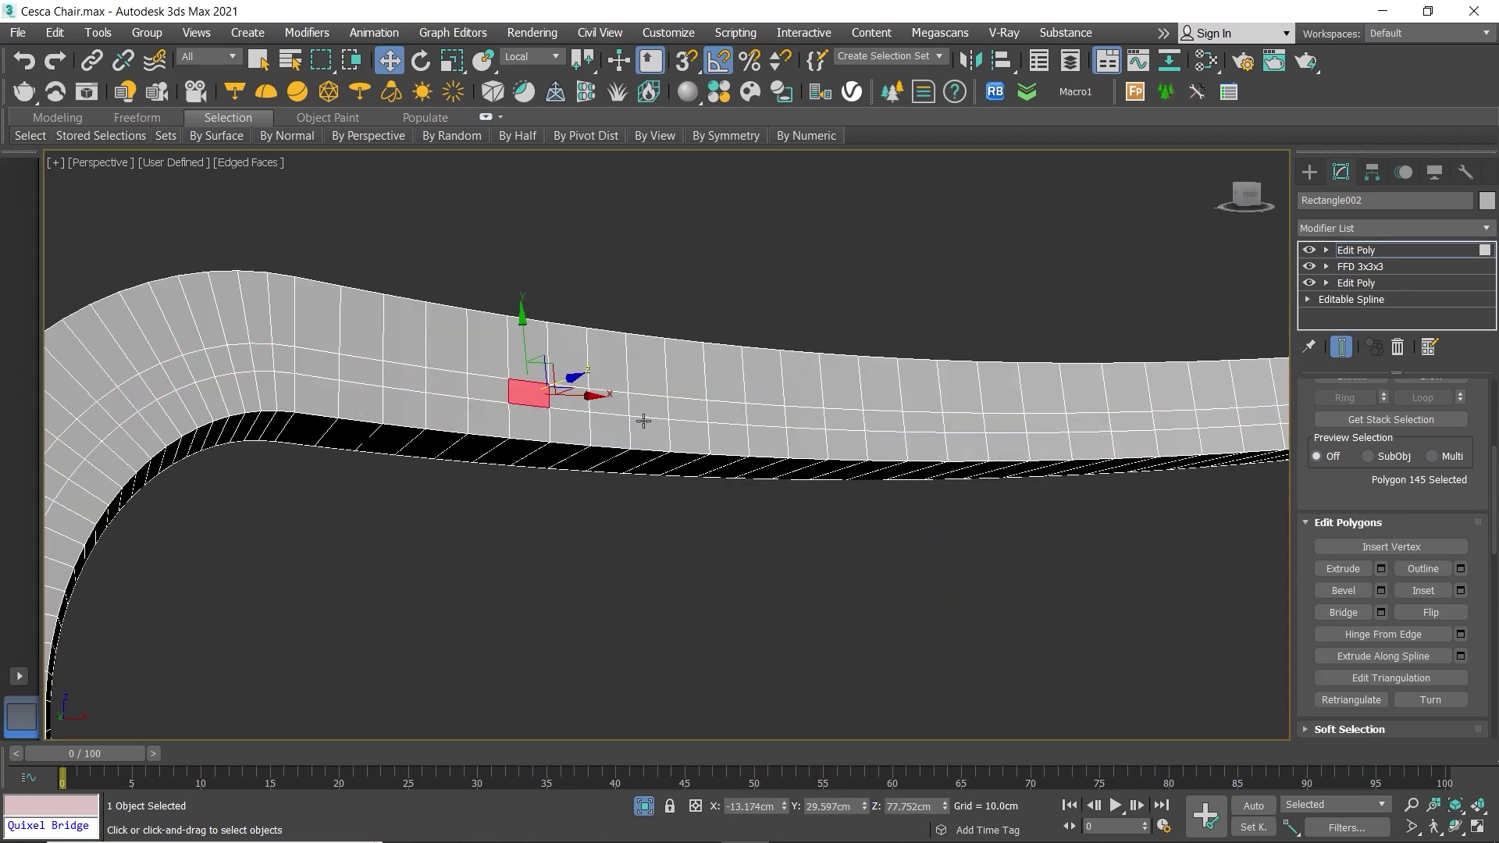
click(1422, 397)
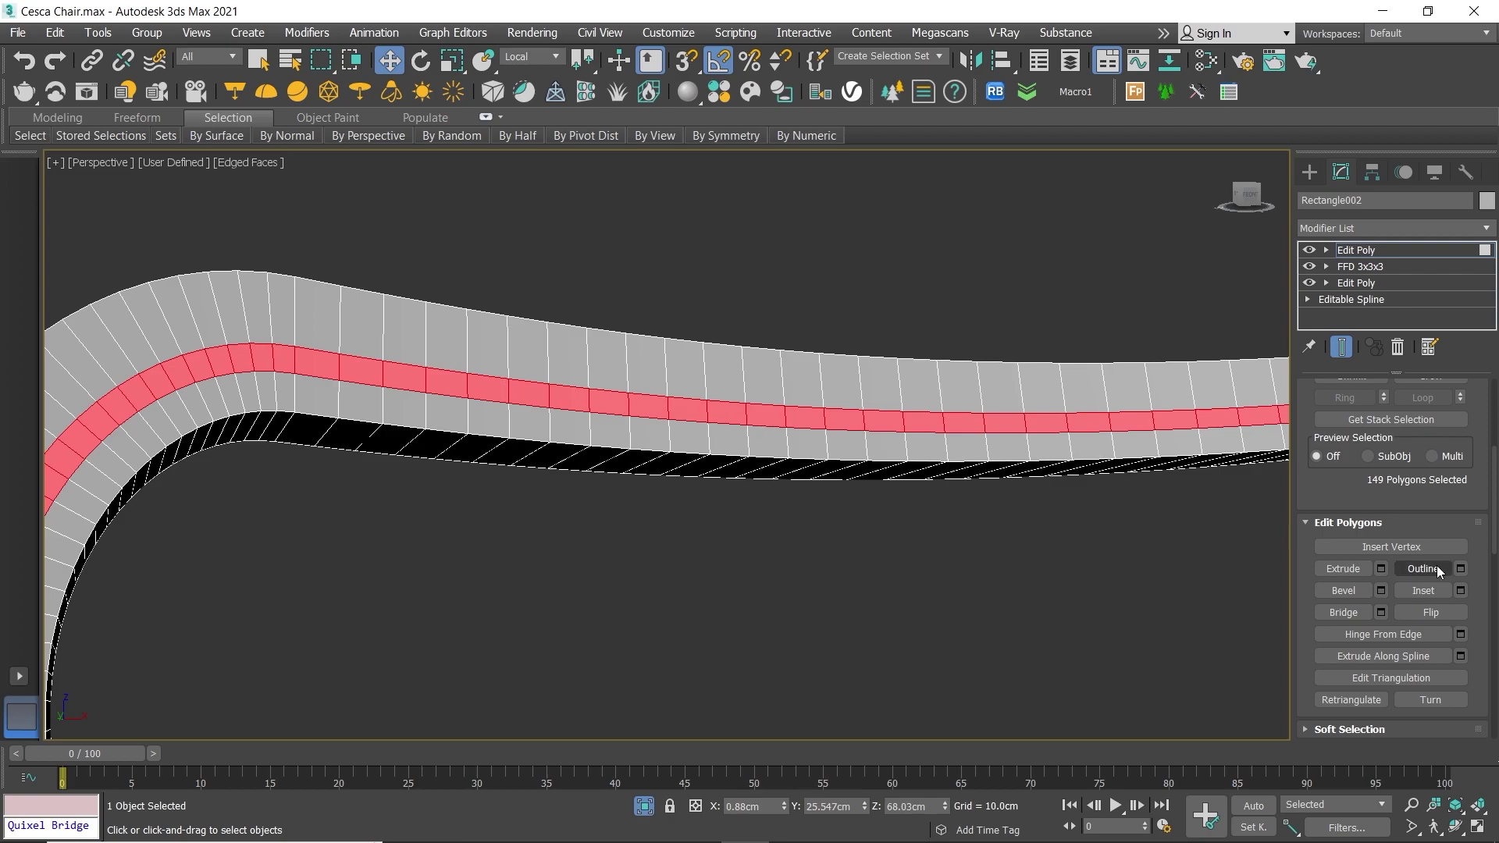
click(1381, 568)
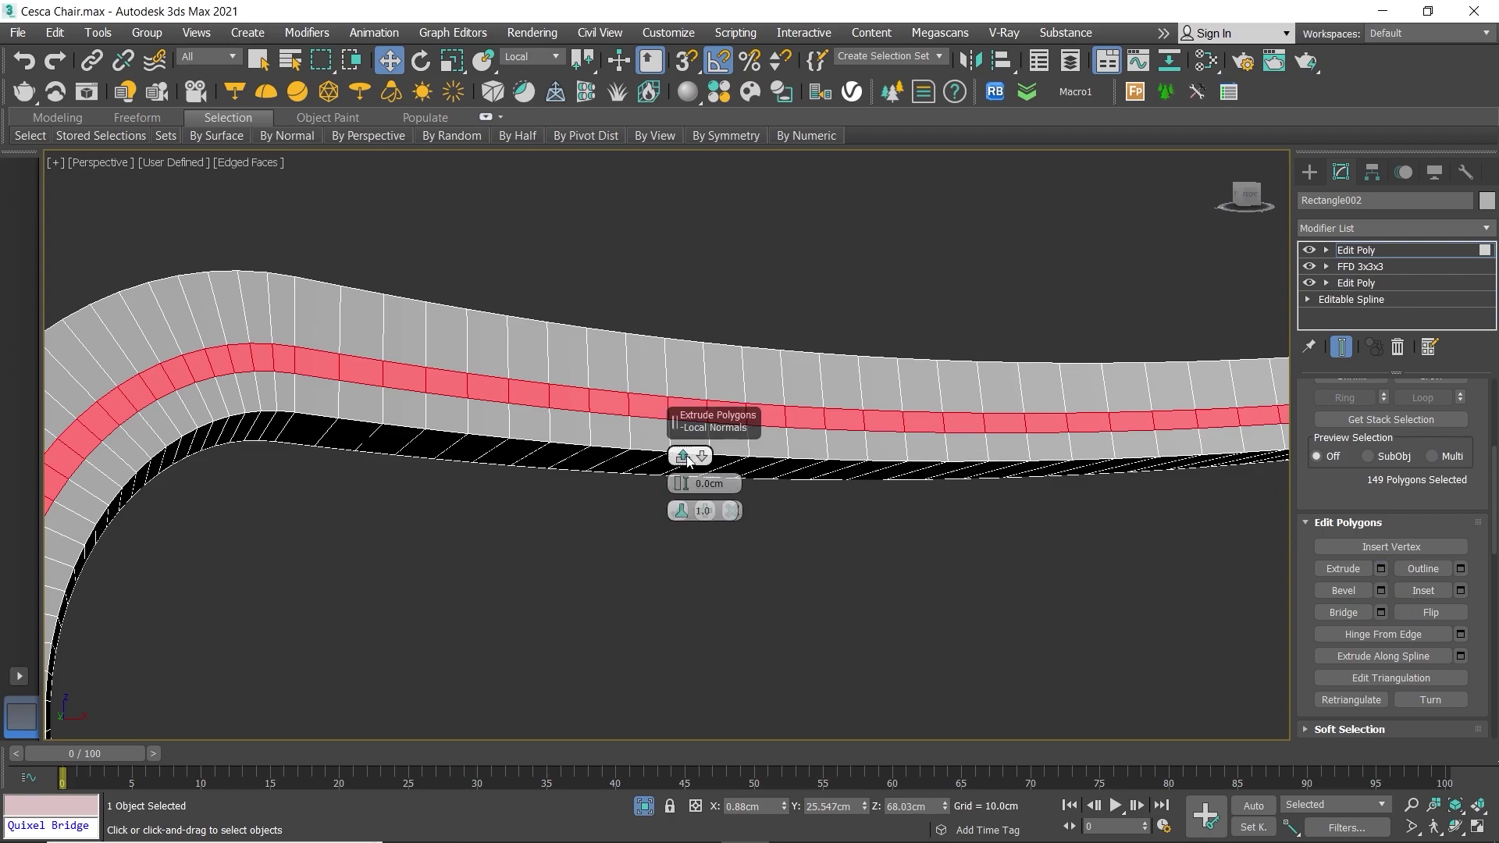
mouse_move(704, 484)
text(-0.4)
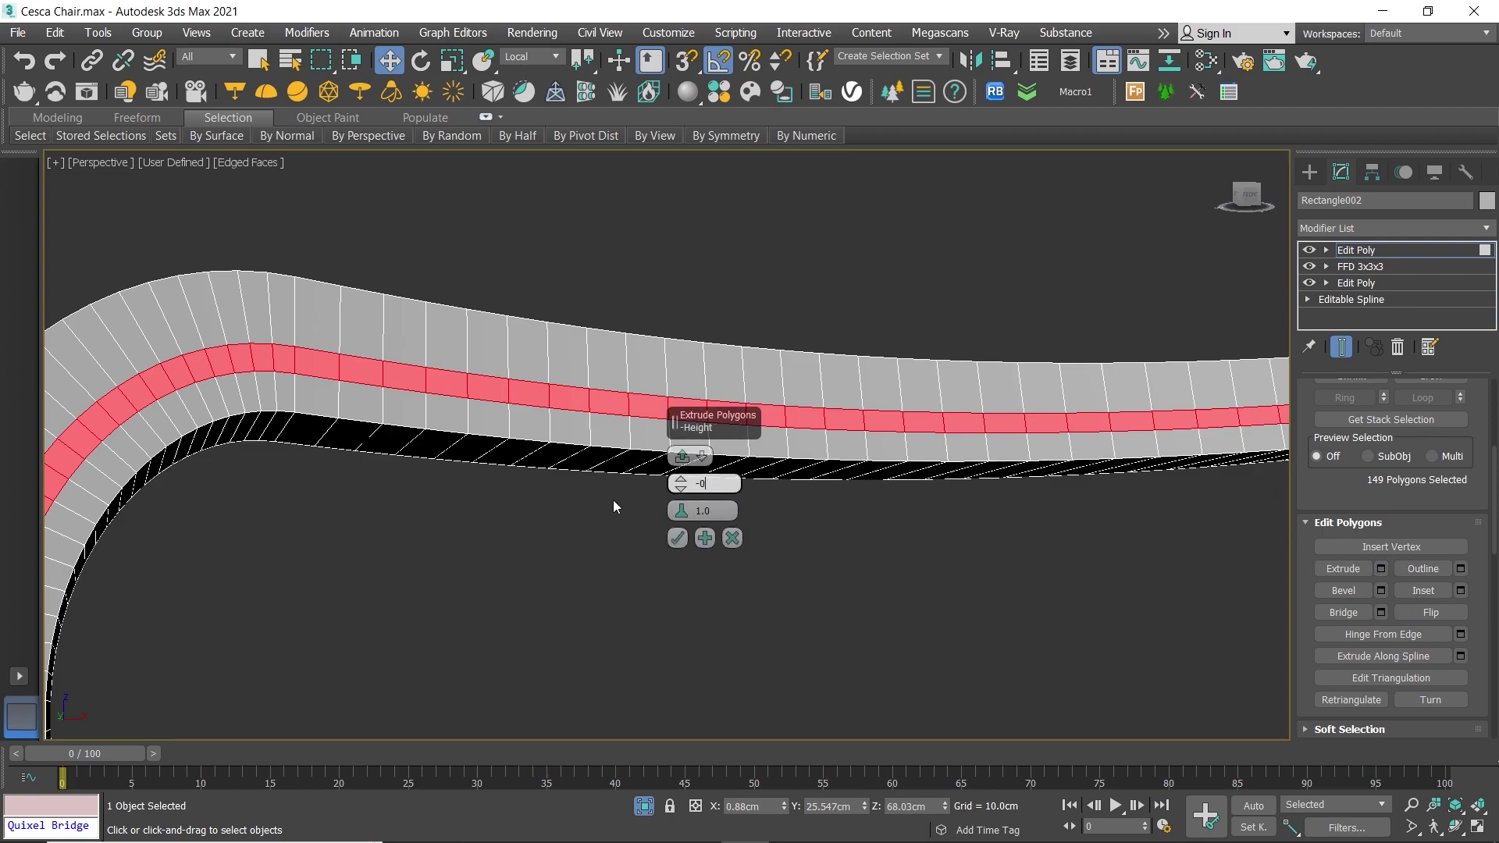
key(Return)
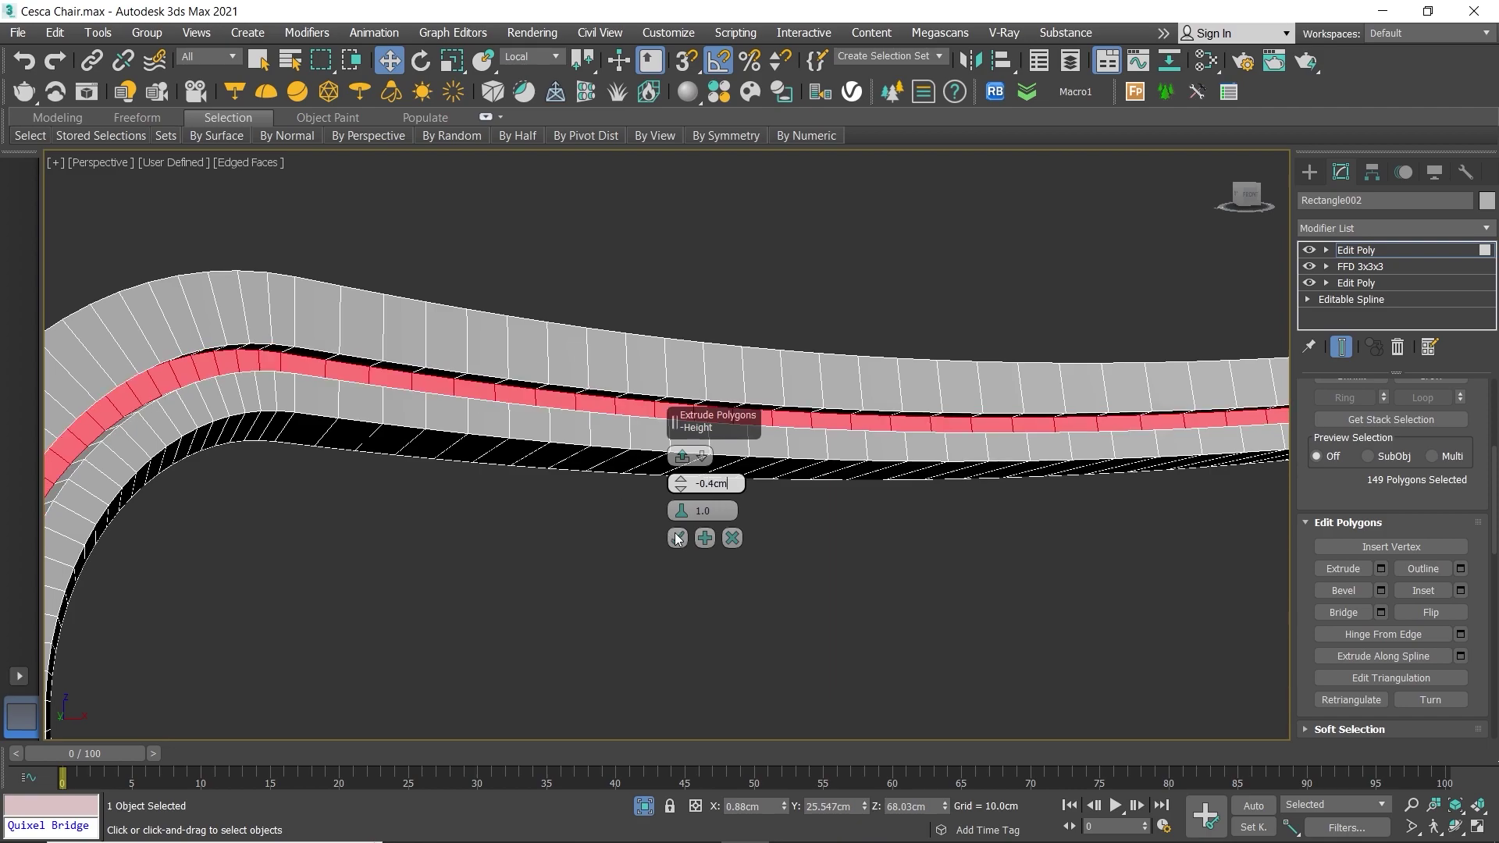
click(677, 538)
alt+middle_drag(693, 495, 722, 536)
scroll(781, 504, up, 5)
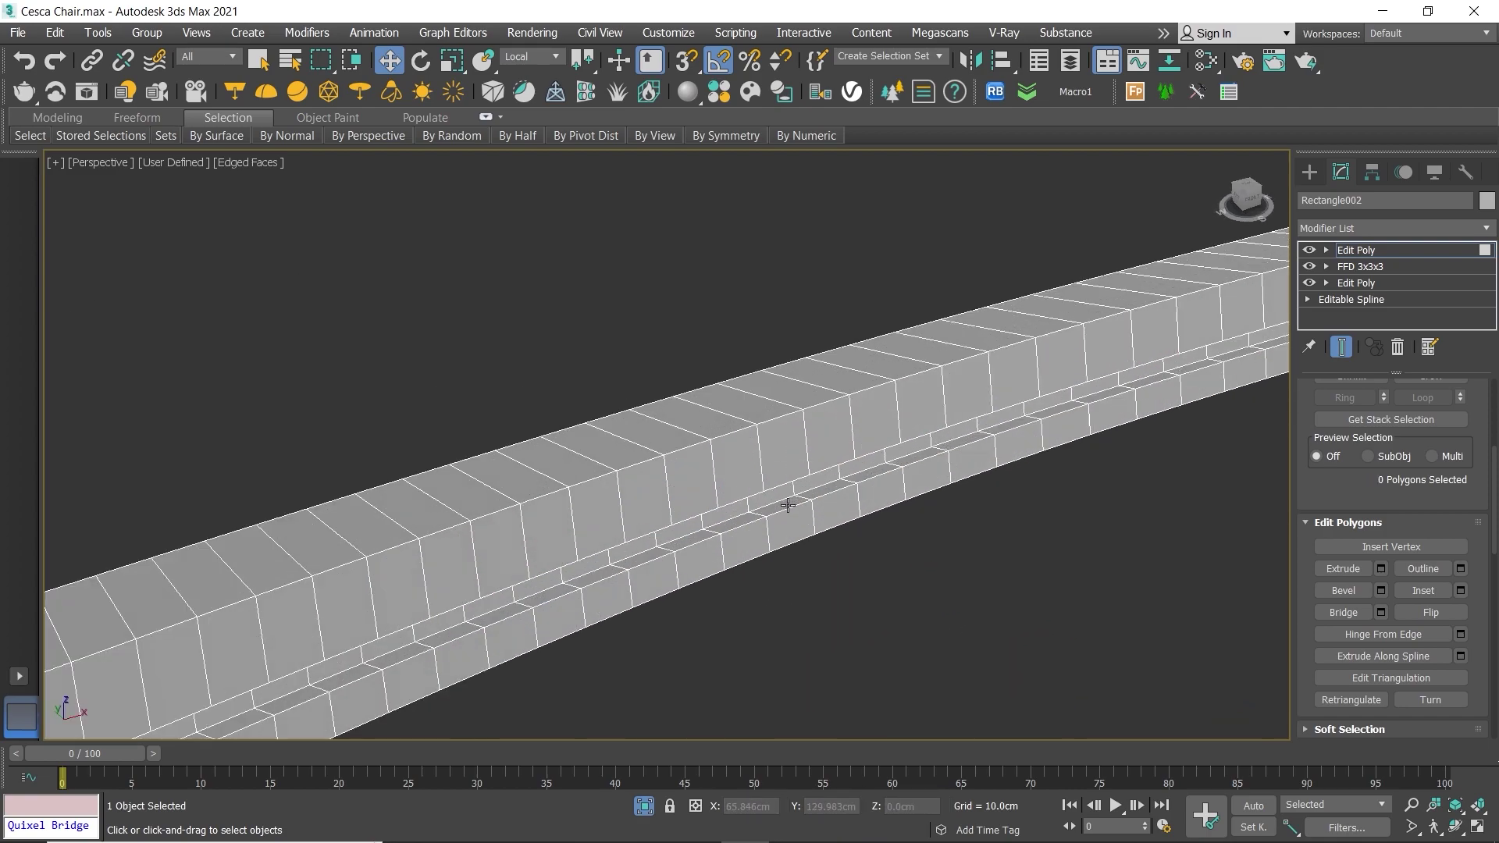
Step: Chamfer the groove's two border edge loops 0.1 cm with 4 segments
key(2)
mouse_move(791, 509)
alt+middle_down()
mouse_move(778, 461)
mouse_move(708, 454)
alt+middle_up()
scroll(751, 439, up, 3)
double_click(755, 416)
ctrl+double_click(708, 453)
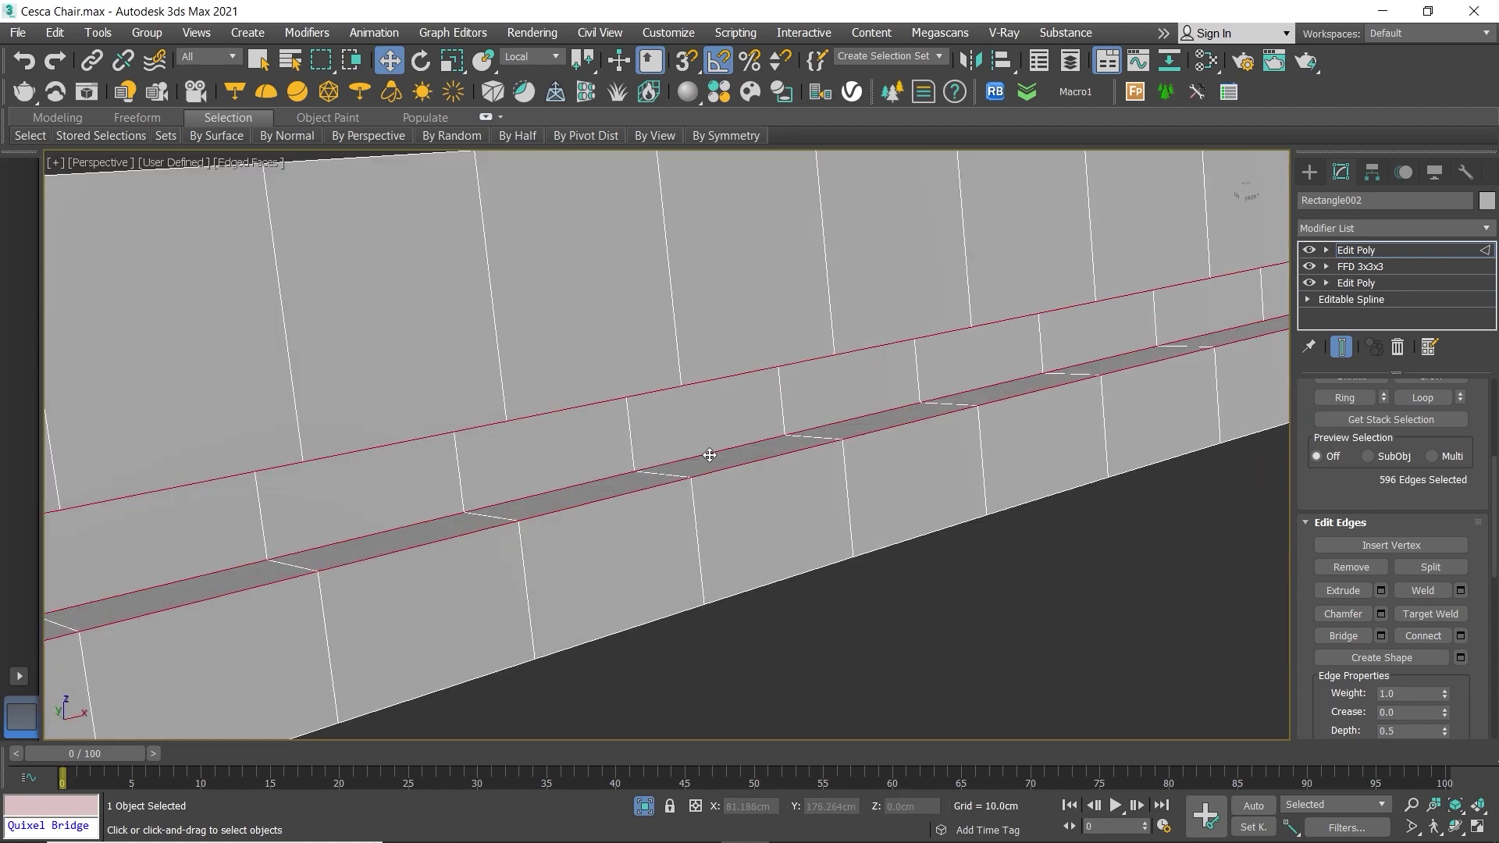
click(1380, 613)
text(0.1)
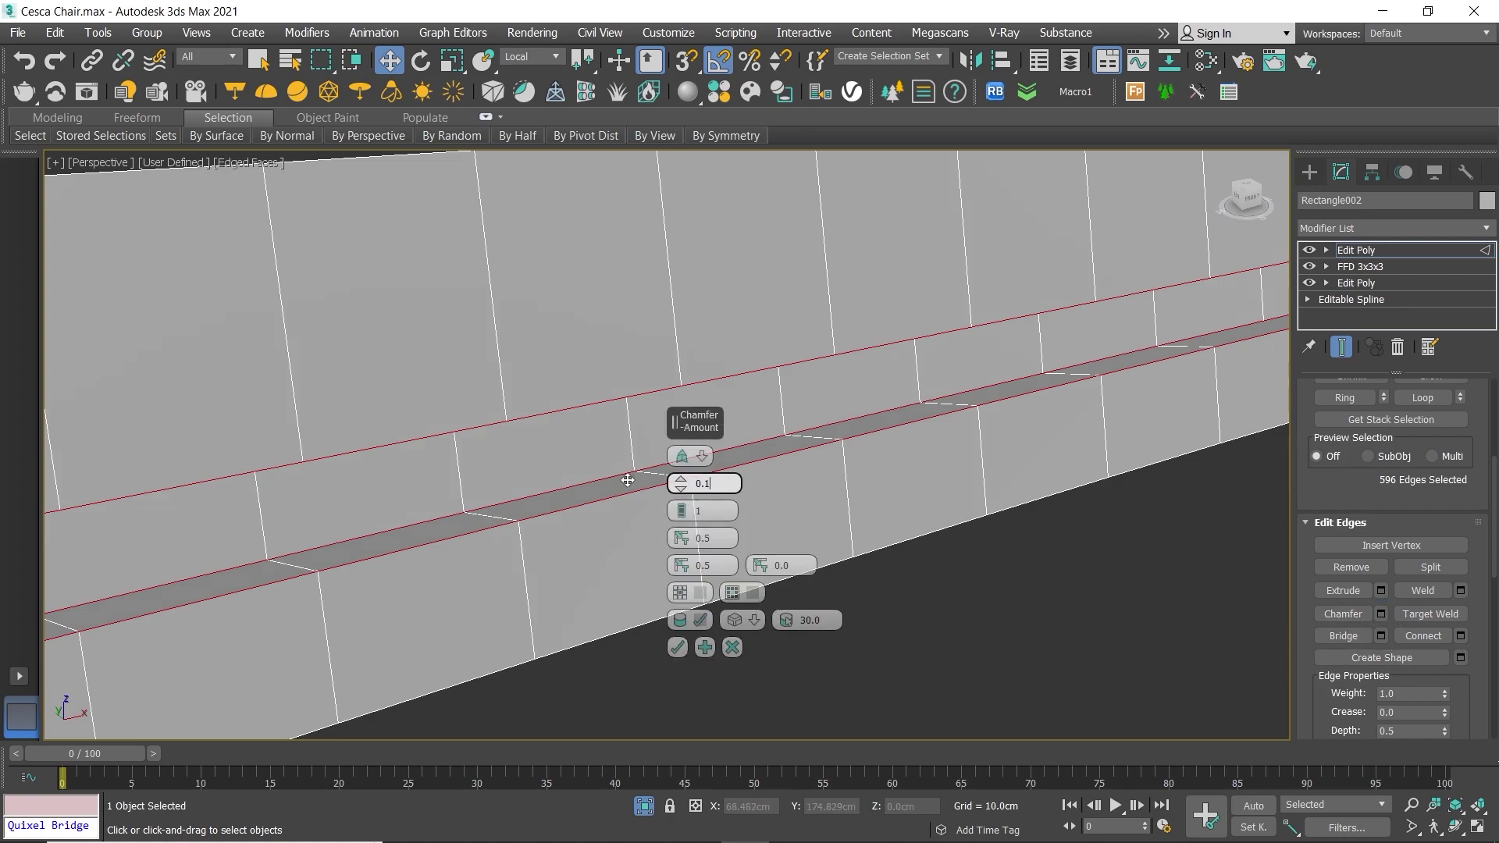
key(Return)
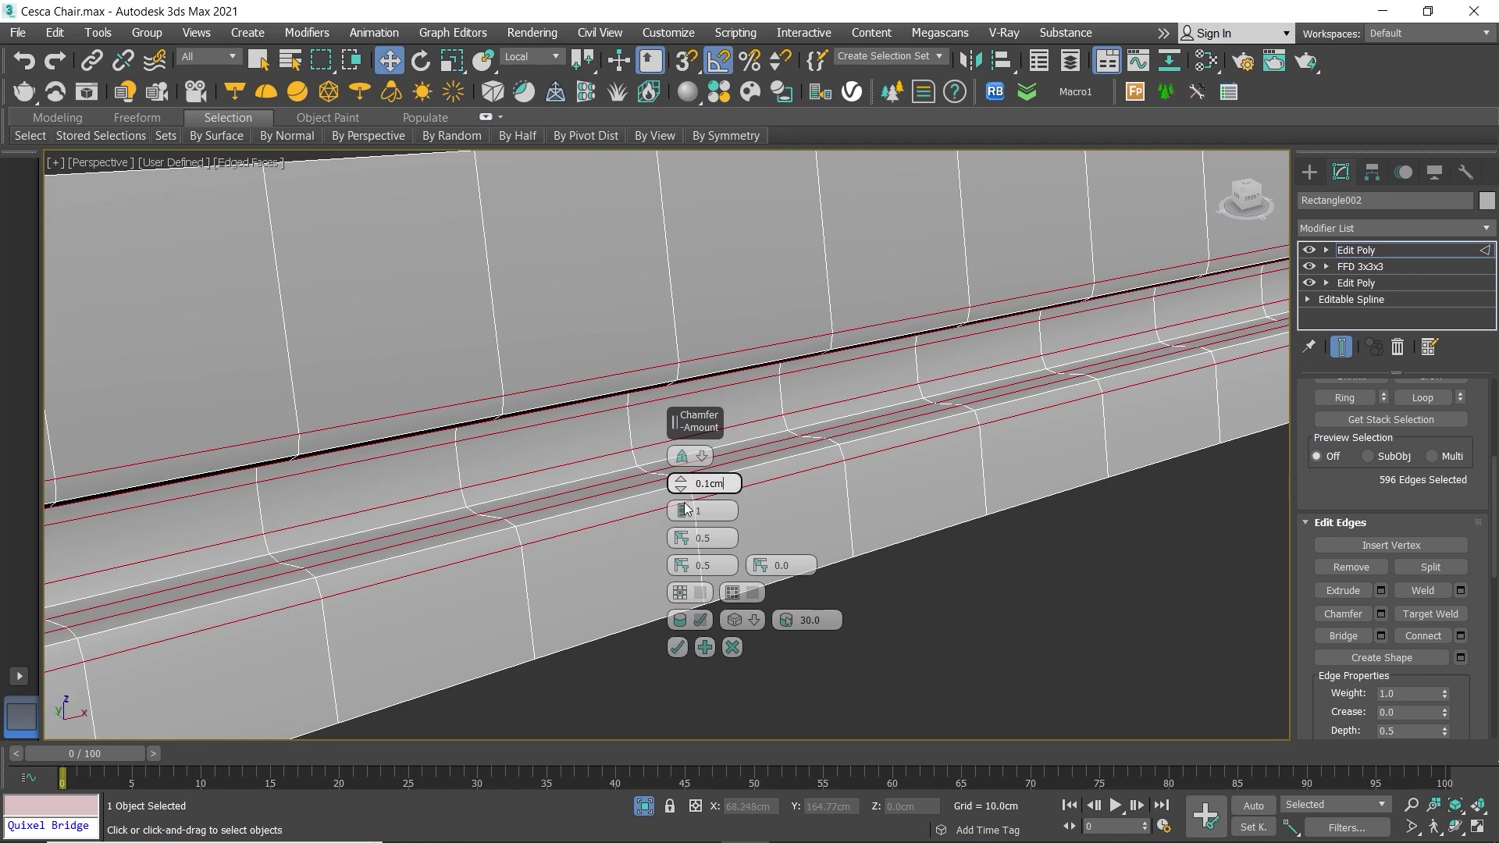
click(682, 506)
click(681, 506)
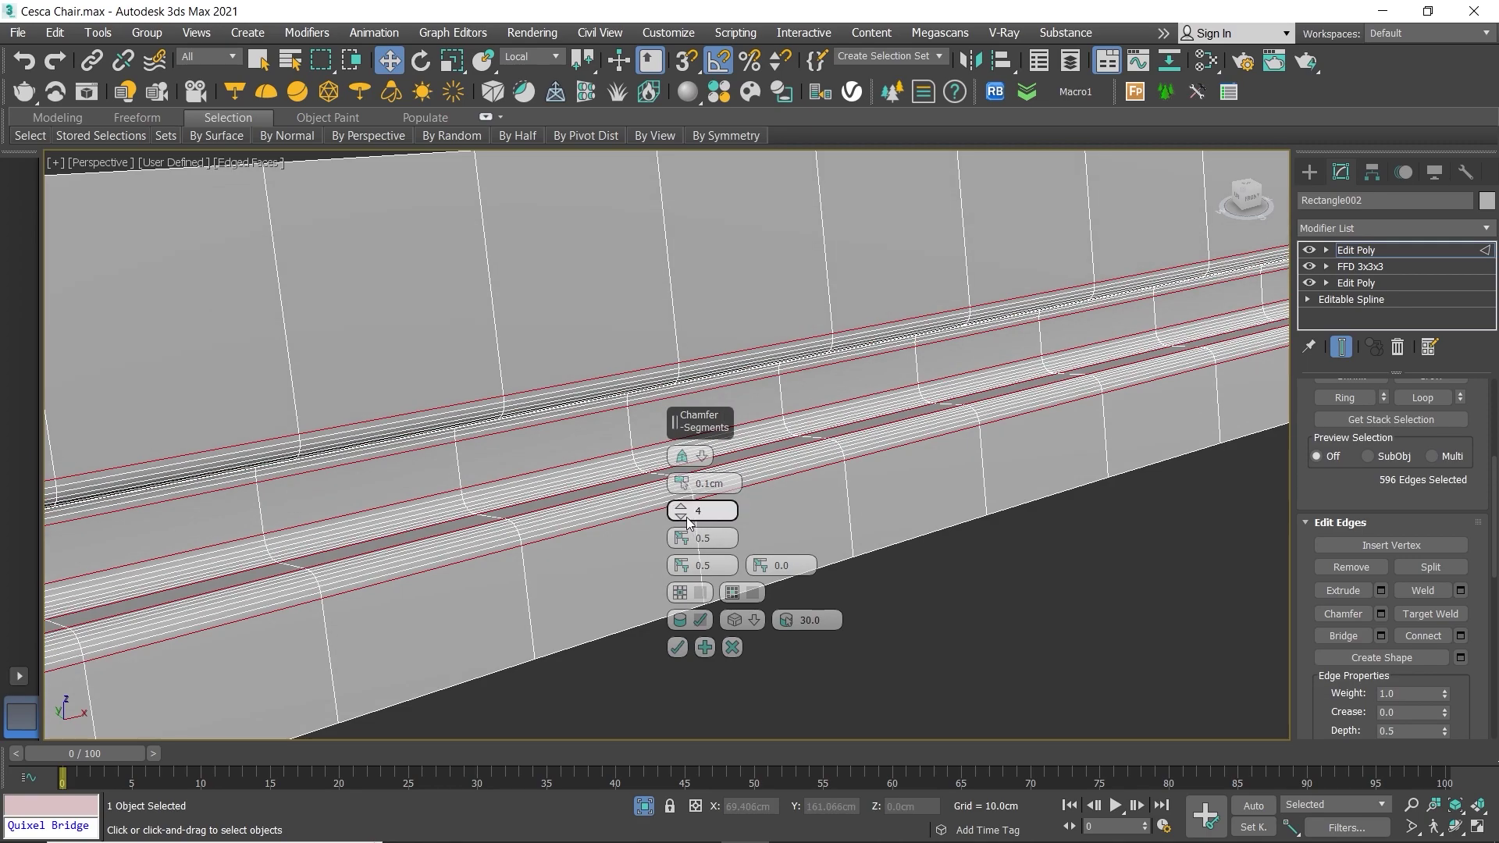
click(677, 647)
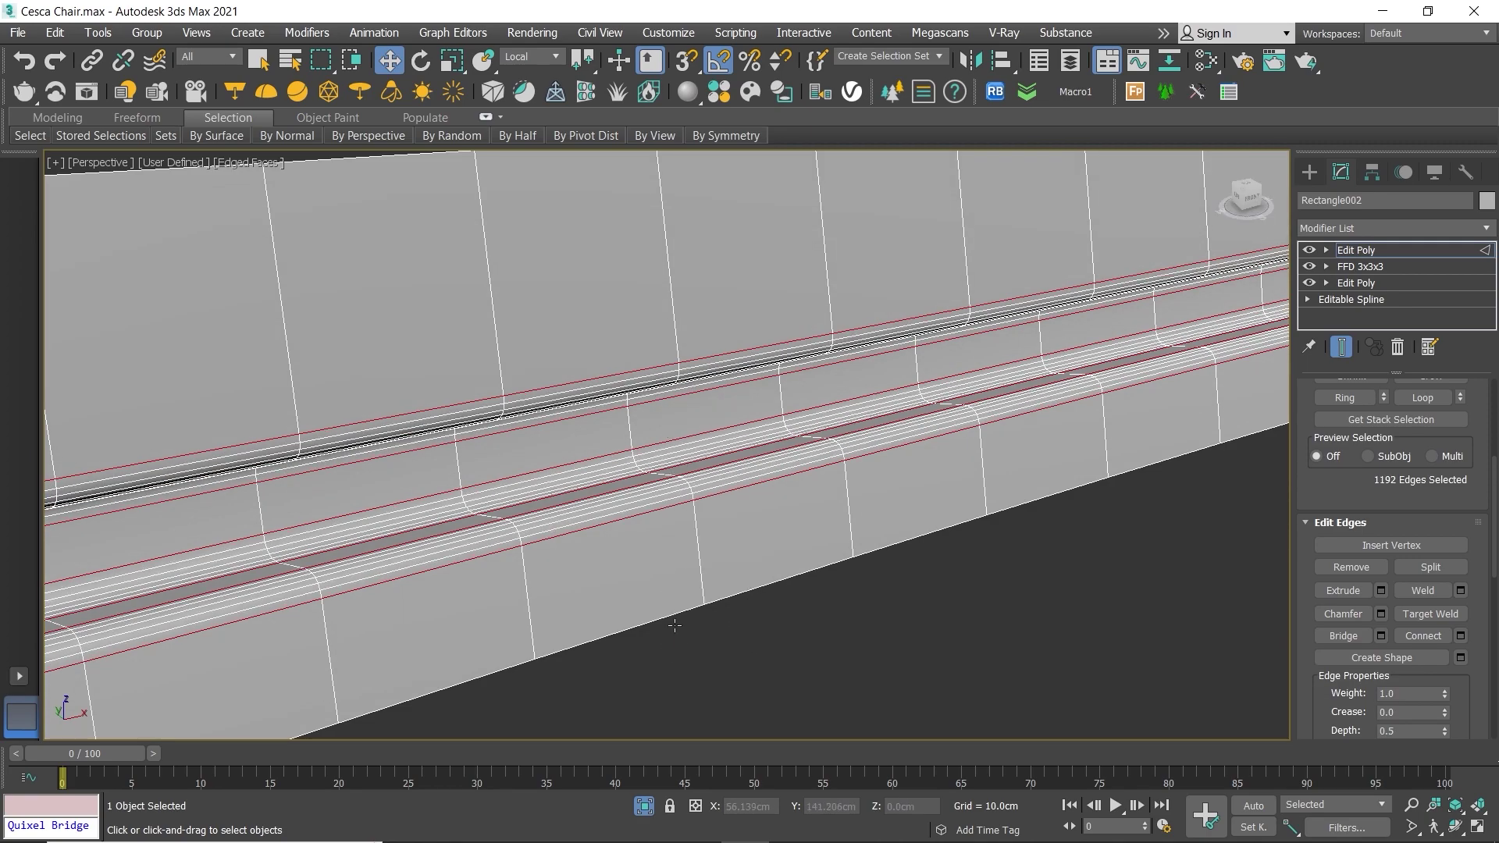
scroll(675, 625, down, 5)
Step: Try a 0.3 cm chamfer on the selected rail edges, then undo it
middle_drag(702, 528, 597, 497)
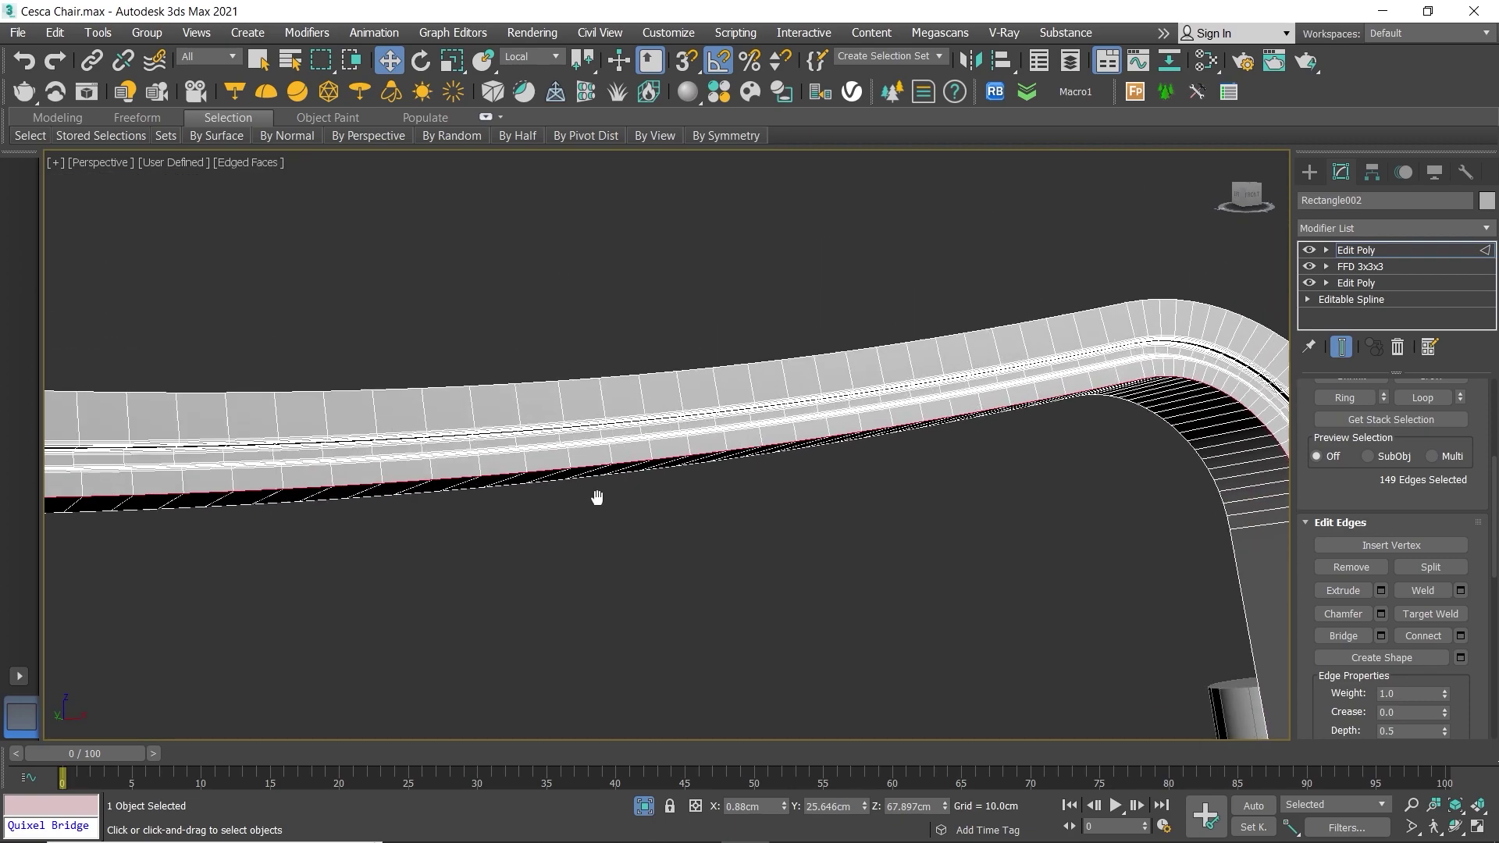
scroll(1126, 459, up, 3)
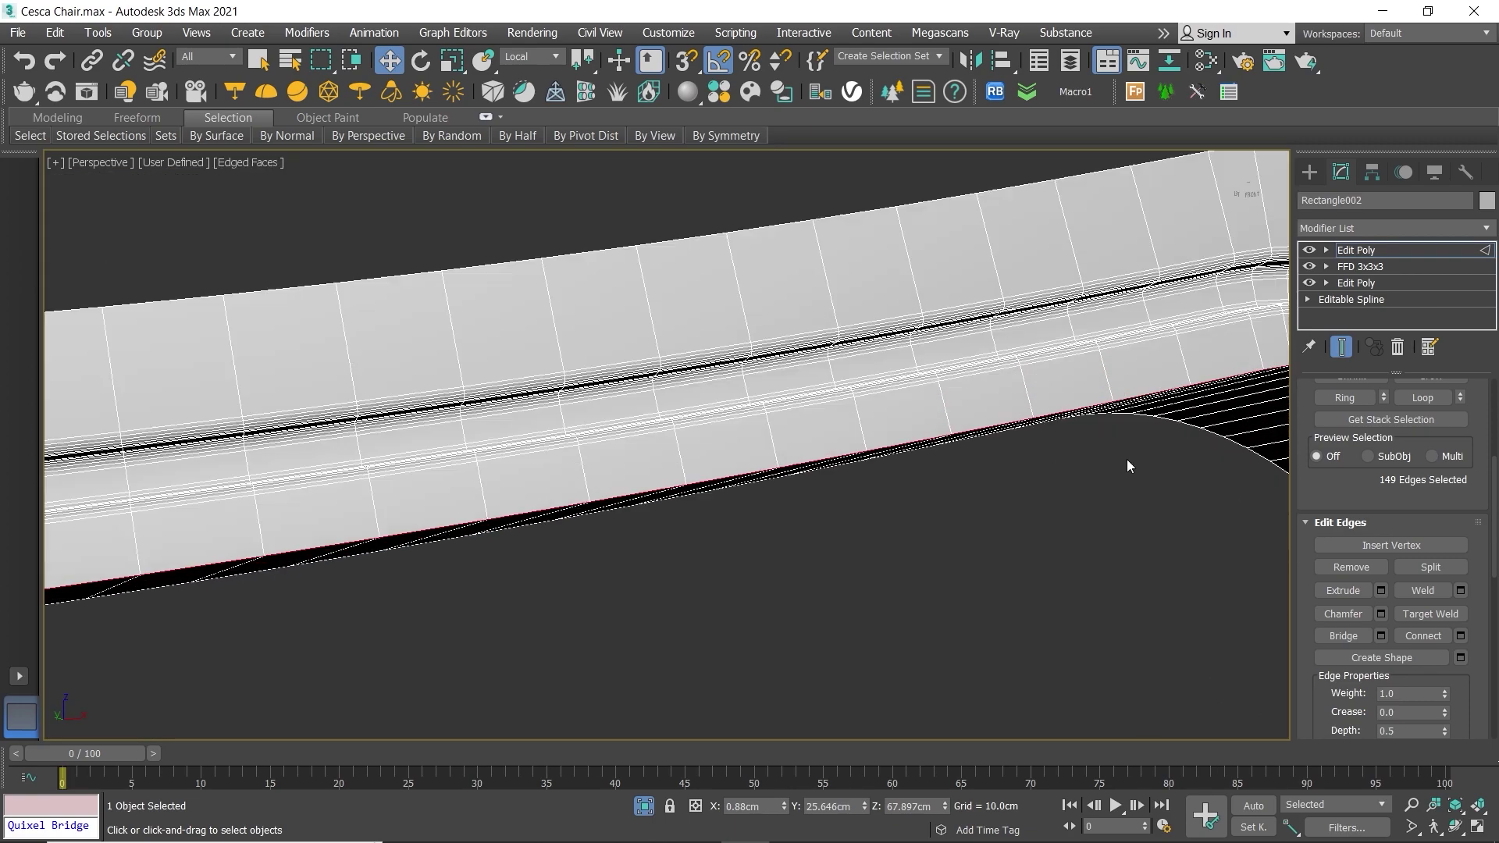
click(1381, 613)
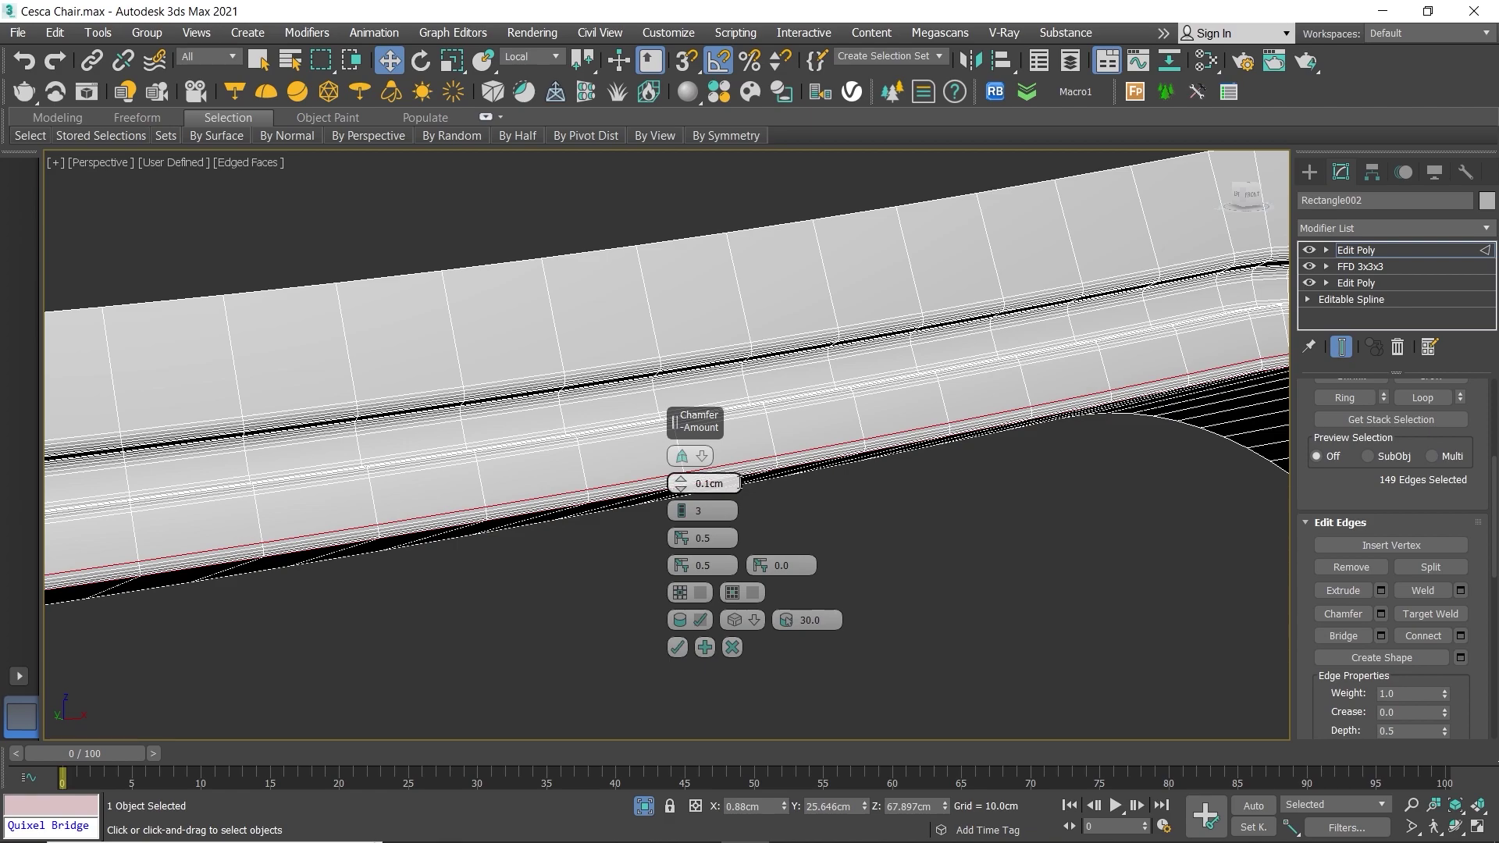
text(0.4)
key(Return)
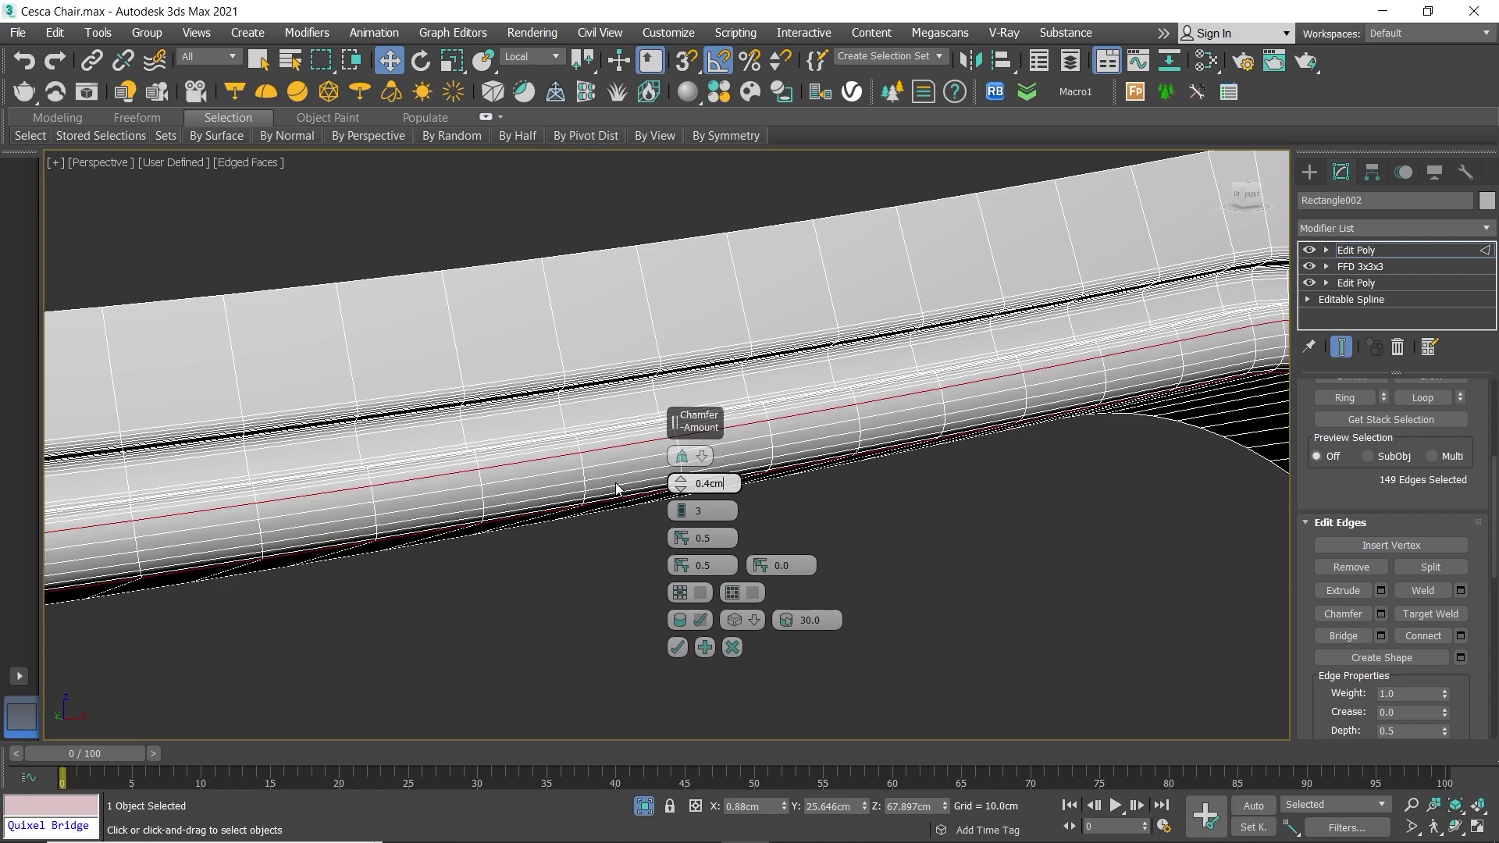
key(BackSpace)
key(BackSpace)
key(BackSpace)
text(3)
key(Return)
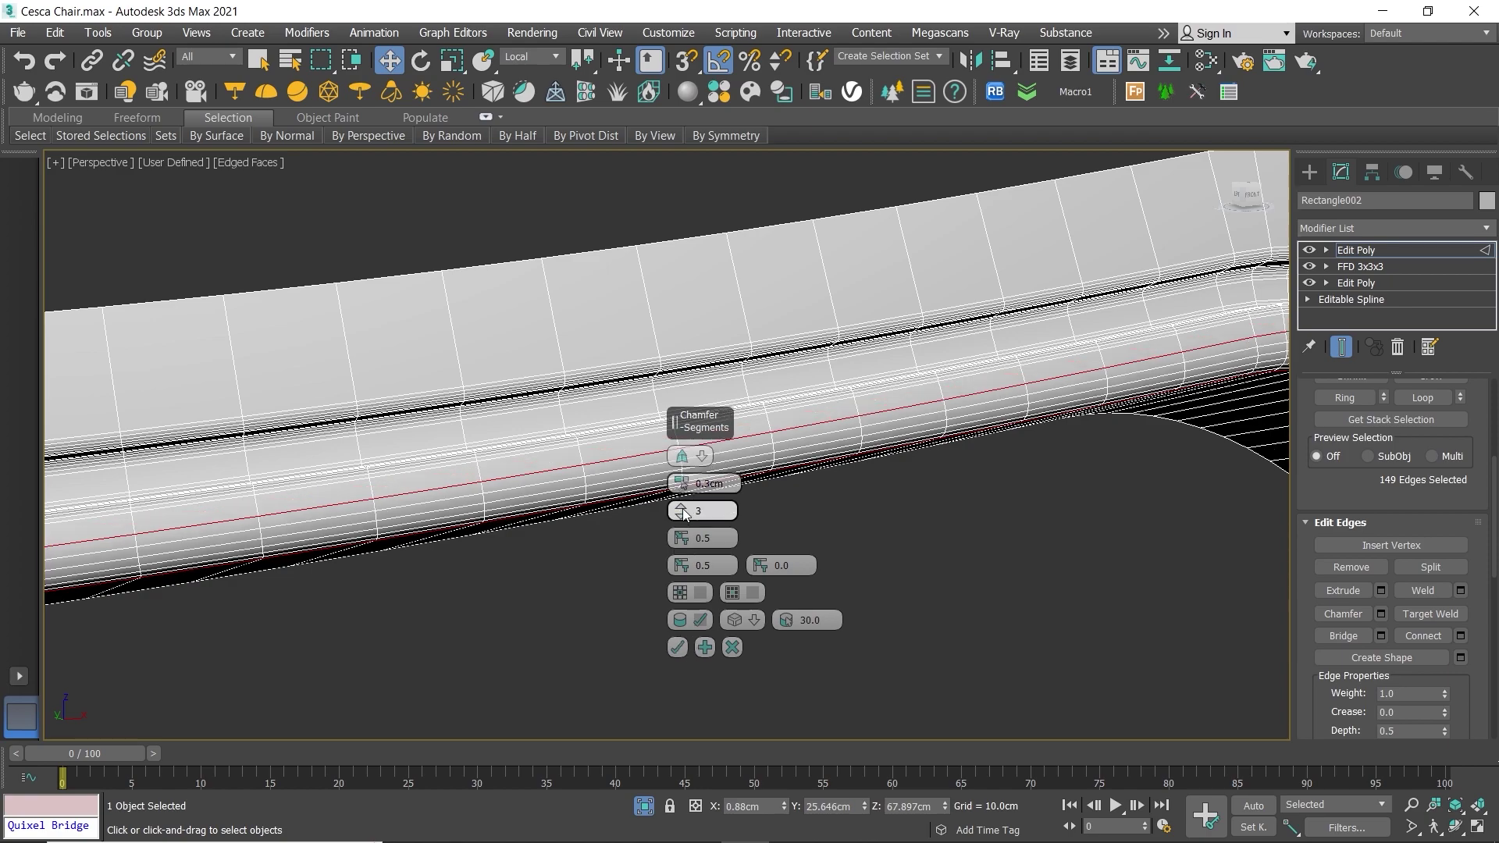
click(677, 649)
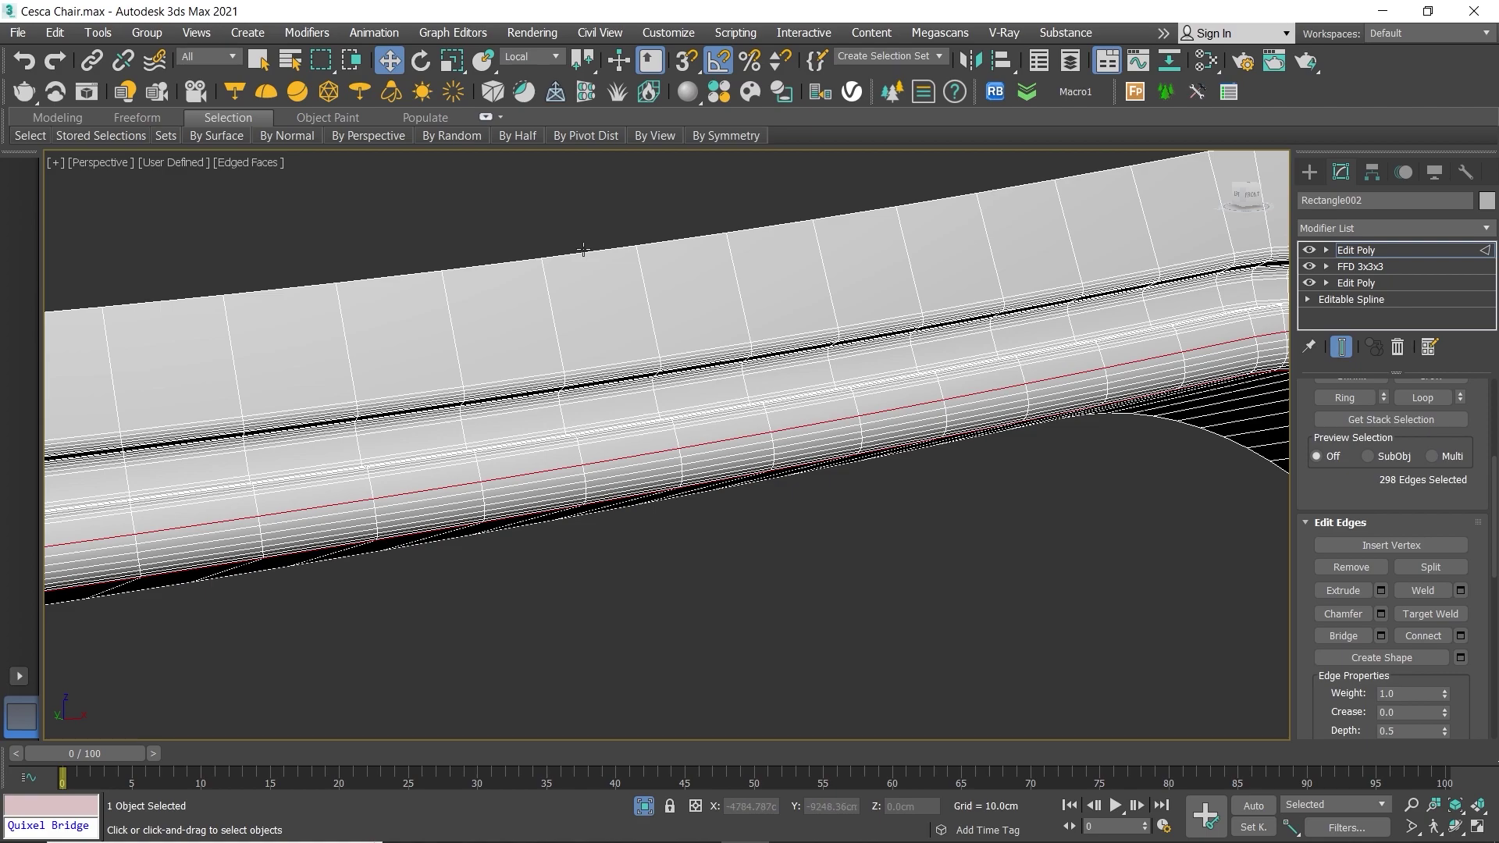
key(ctrl+z)
Step: Add the seat strip's two border edge loops to the selection
scroll(638, 318, down, 5)
scroll(629, 365, down, 3)
alt+middle_drag(629, 366, 654, 401)
scroll(654, 401, up, 5)
scroll(666, 398, down, 2)
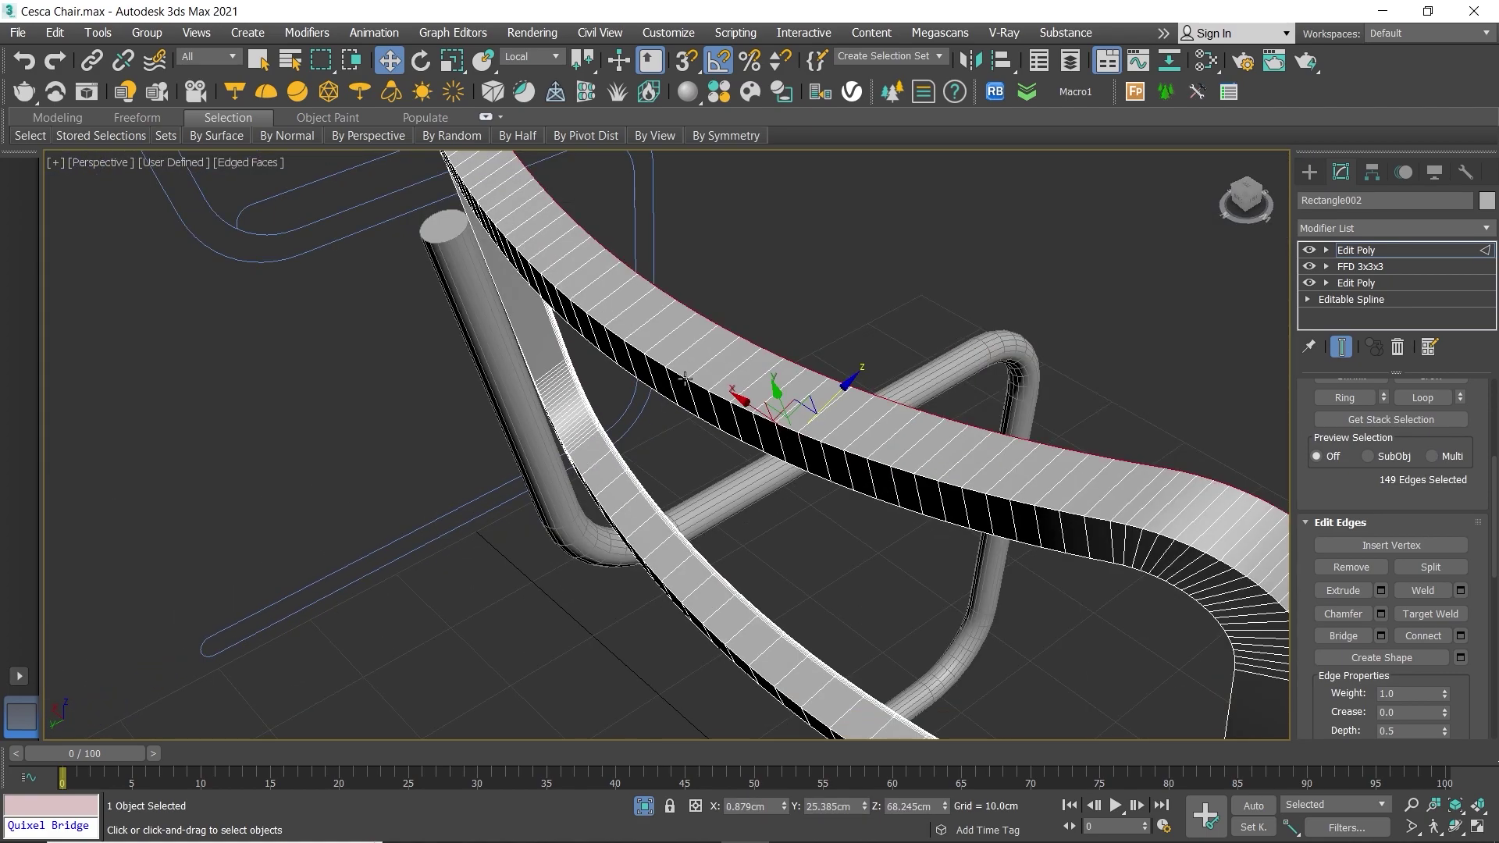
ctrl+double_click(683, 378)
ctrl+double_click(685, 407)
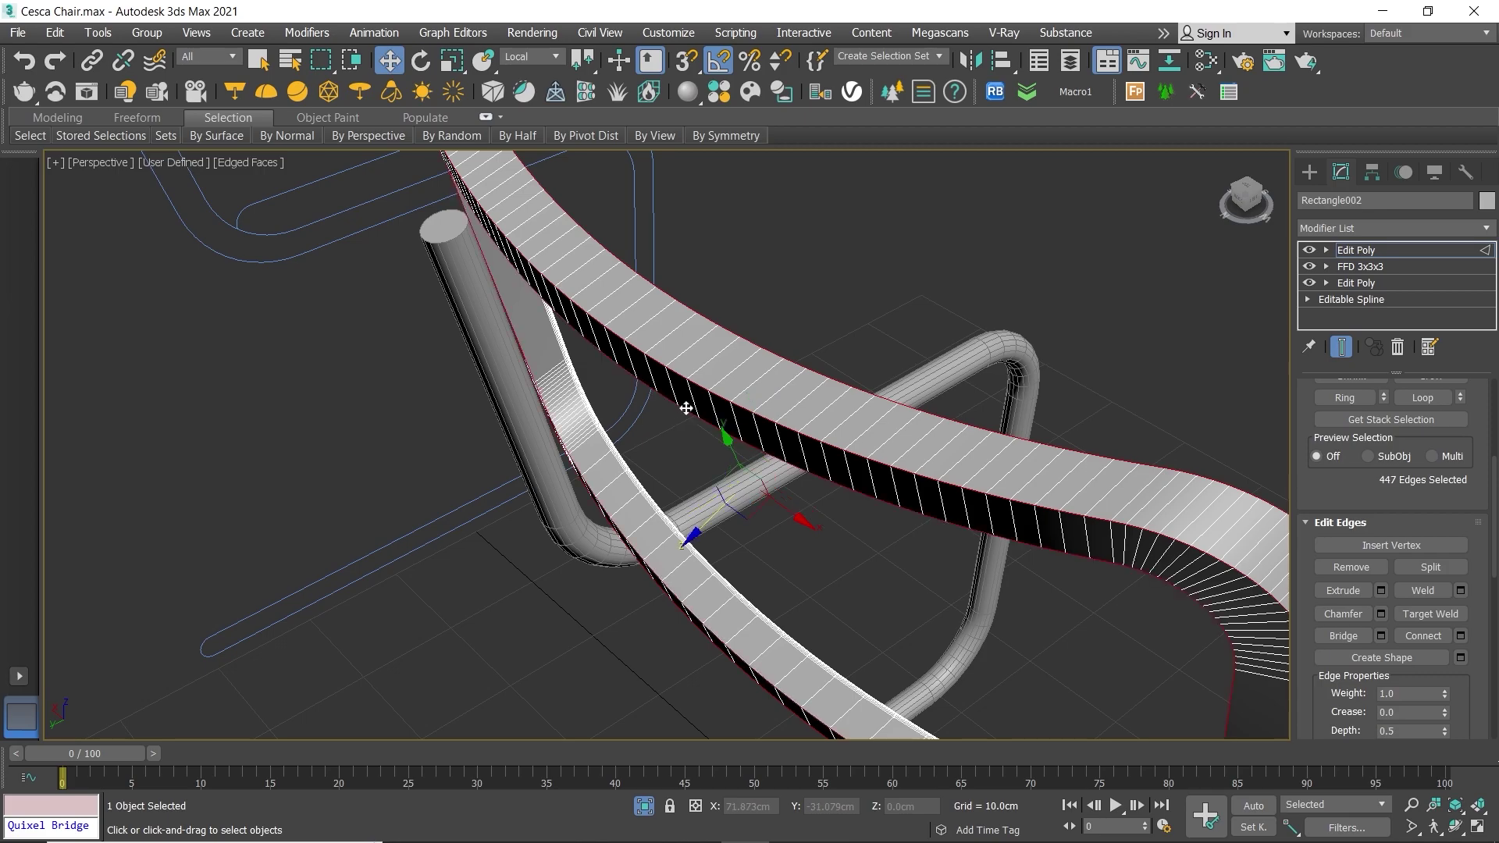
mouse_move(686, 408)
alt+middle_down()
mouse_move(512, 379)
mouse_move(688, 322)
mouse_move(719, 344)
mouse_move(746, 294)
alt+middle_up()
scroll(746, 295, up, 5)
Step: Chamfer the selected edge loops by 0.7 cm
click(1380, 614)
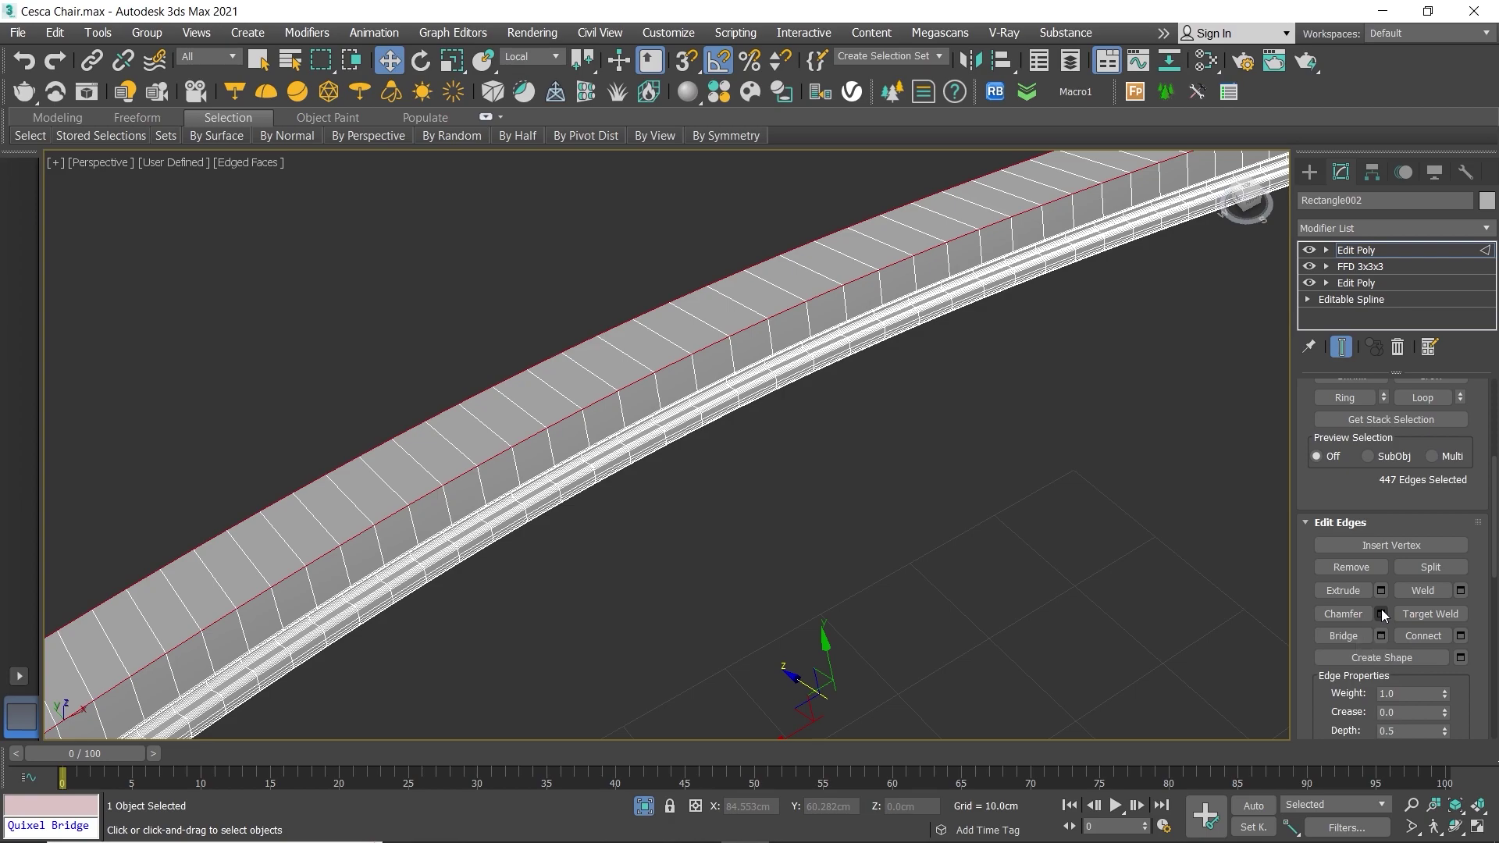
double_click(730, 484)
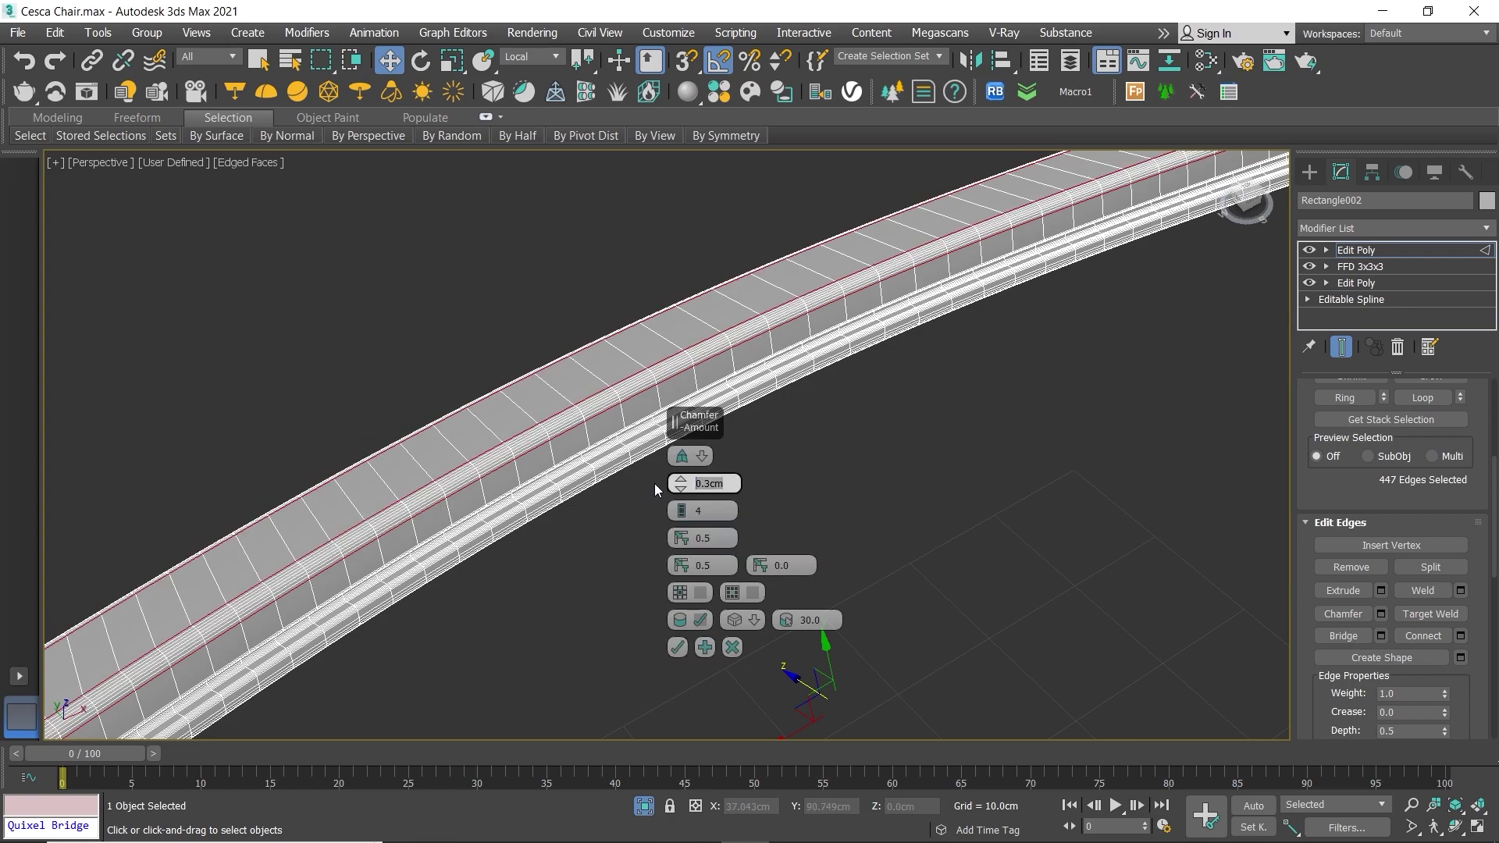
text(0.56)
key(BackSpace)
key(BackSpace)
text(6)
key(Return)
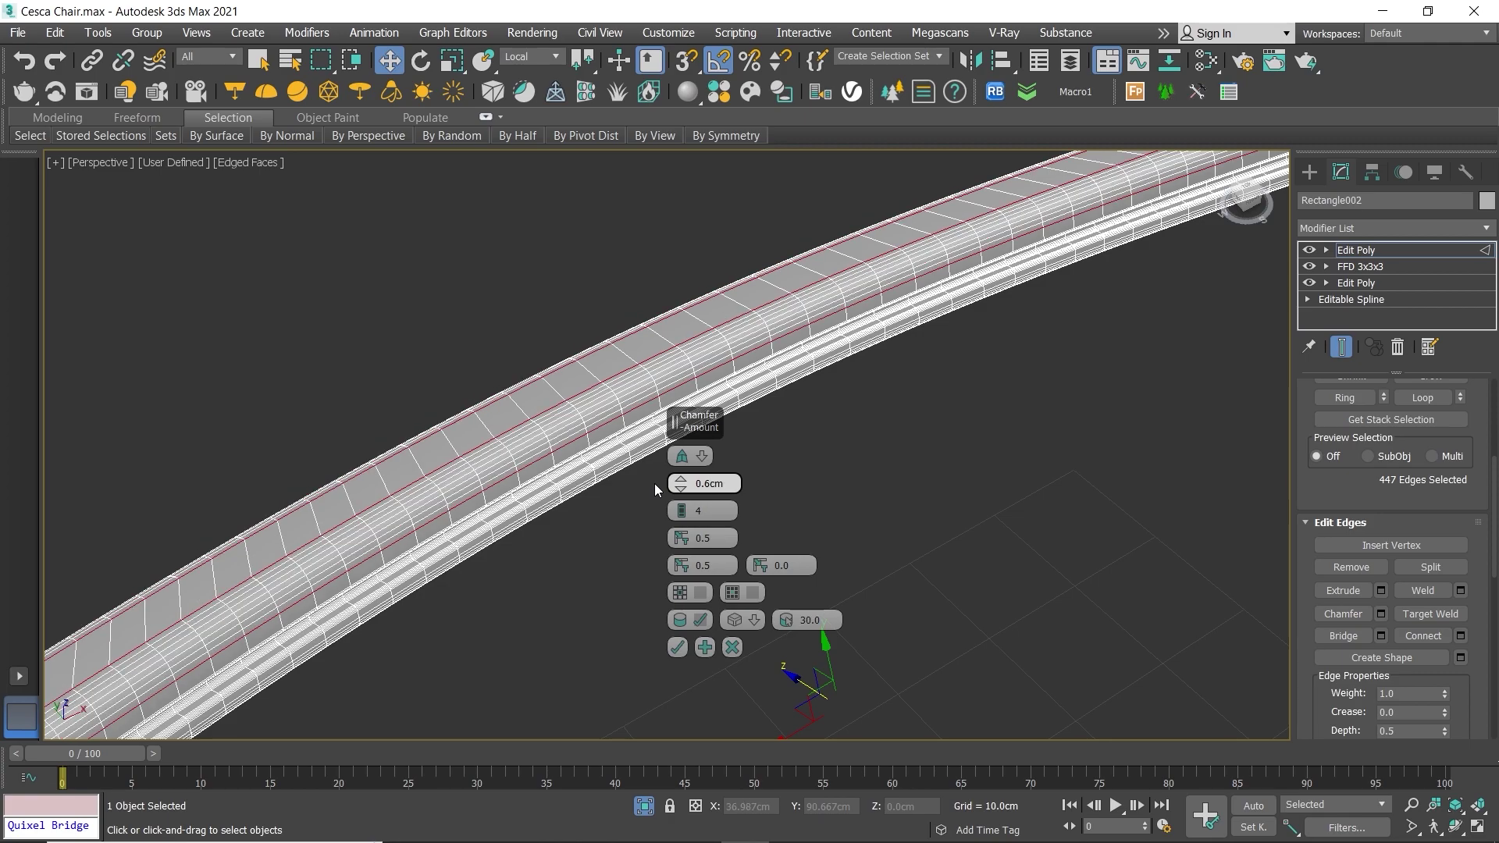
key(ctrl+a)
text(0.7)
key(Return)
mouse_move(639, 479)
alt+middle_down()
mouse_move(691, 370)
mouse_move(646, 579)
alt+middle_up()
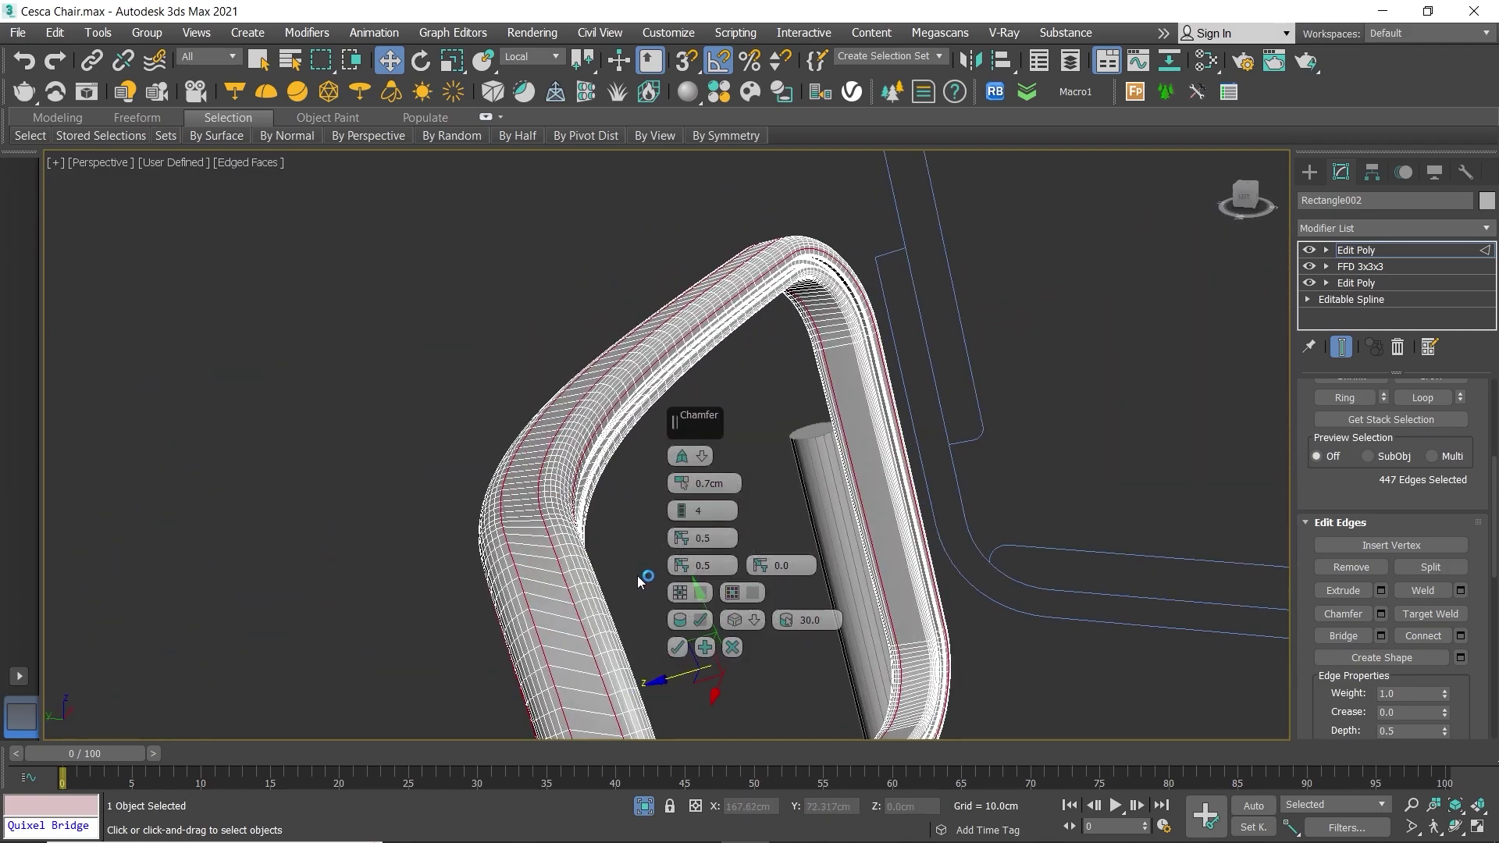
click(676, 648)
Step: Deselect the chamfered edges and return to the Edit Poly object level
alt+middle_drag(709, 495, 634, 522)
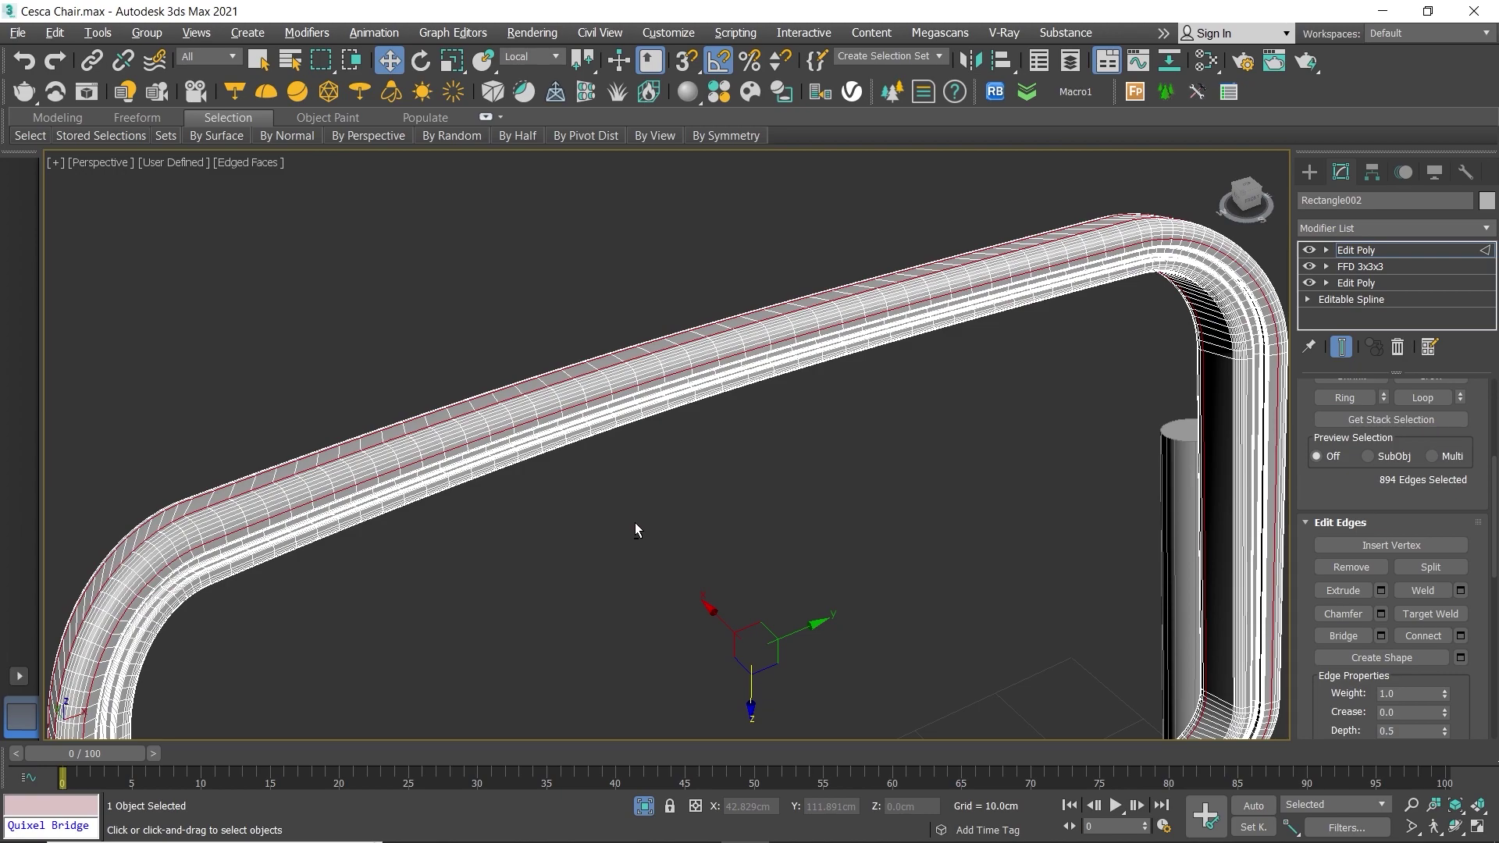
click(635, 522)
key(1)
key(1)
scroll(728, 480, down, 3)
middle_drag(728, 480, 703, 404)
Step: Hide the edged faces and orbit around the smoothed frame to inspect its tubes
scroll(704, 400, down, 2)
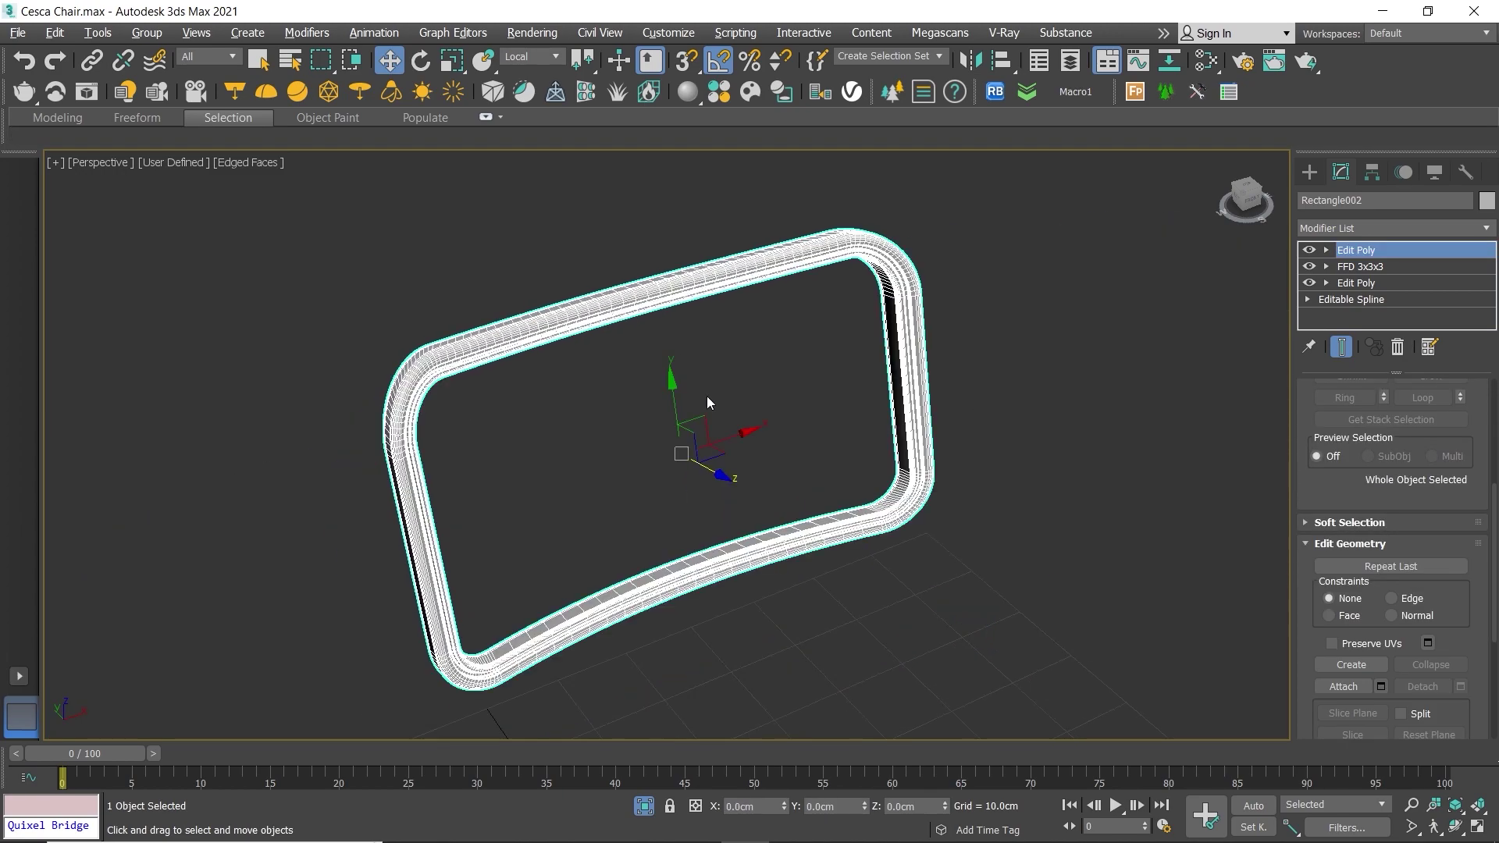
key(F4)
scroll(699, 292, up, 8)
scroll(699, 292, down, 8)
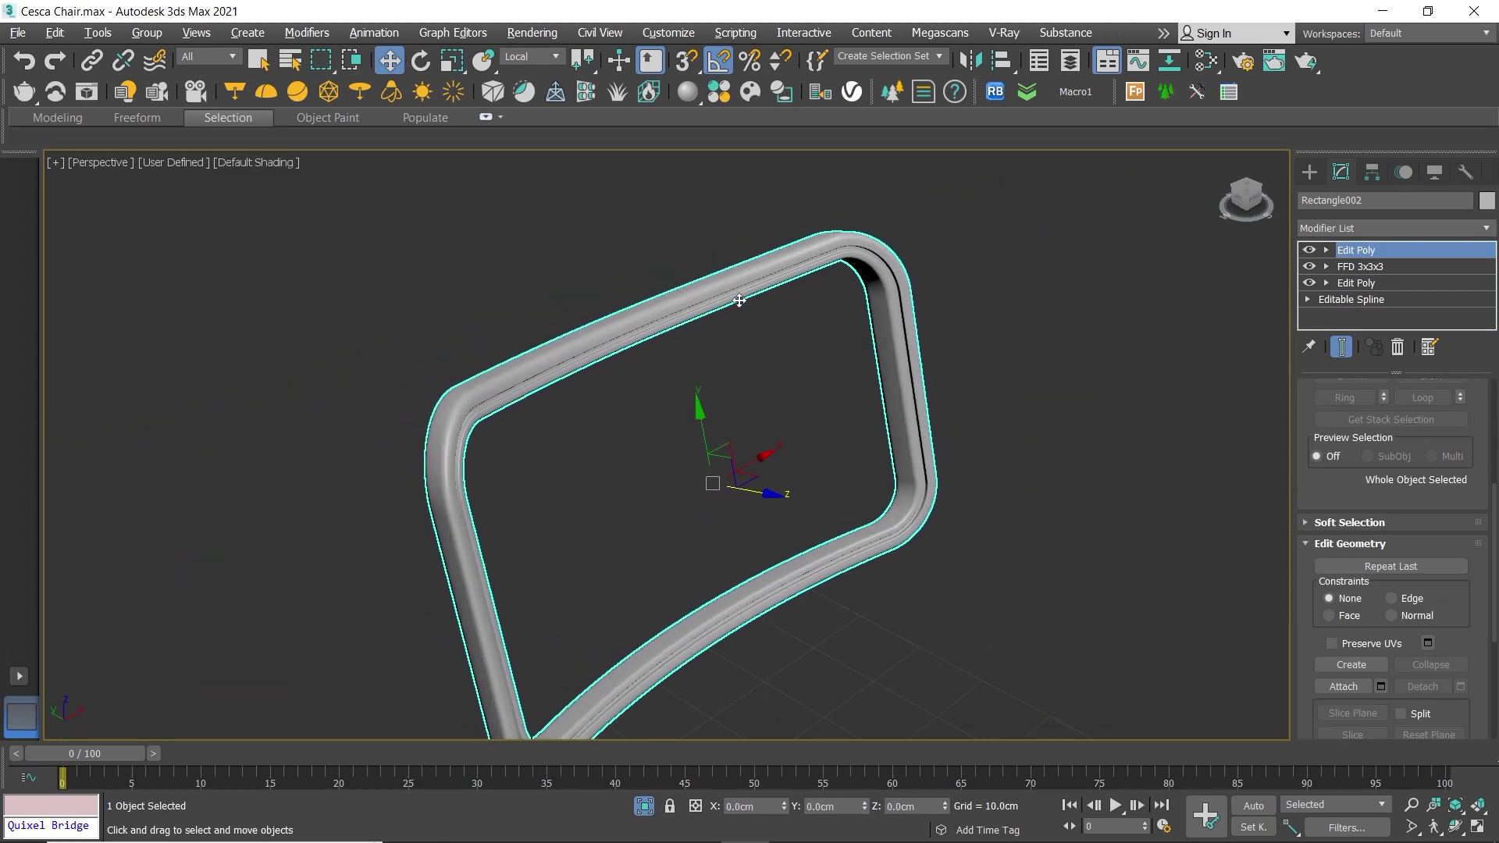
mouse_move(699, 292)
alt+middle_down()
mouse_move(711, 248)
mouse_move(549, 255)
mouse_move(550, 340)
mouse_move(626, 398)
mouse_move(515, 366)
mouse_move(457, 405)
mouse_move(277, 462)
alt+middle_up()
scroll(881, 615, up, 4)
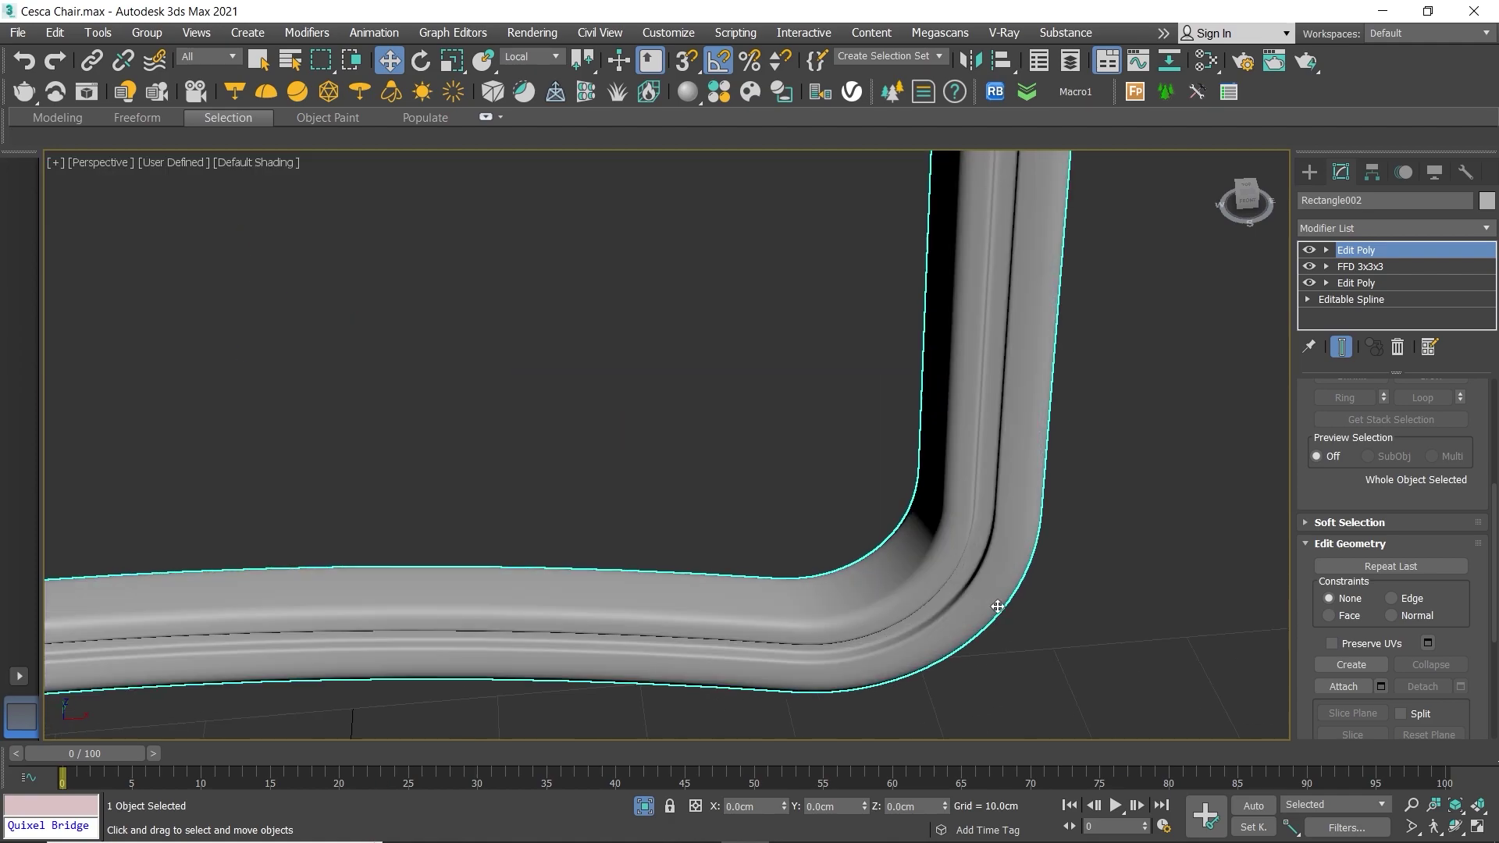
scroll(994, 602, up, 3)
scroll(958, 599, up, 2)
mouse_move(893, 589)
alt+middle_down()
mouse_move(959, 563)
mouse_move(856, 522)
mouse_move(562, 557)
mouse_move(718, 472)
mouse_move(694, 520)
alt+middle_up()
scroll(576, 545, down, 3)
scroll(607, 524, up, 2)
scroll(608, 524, down, 4)
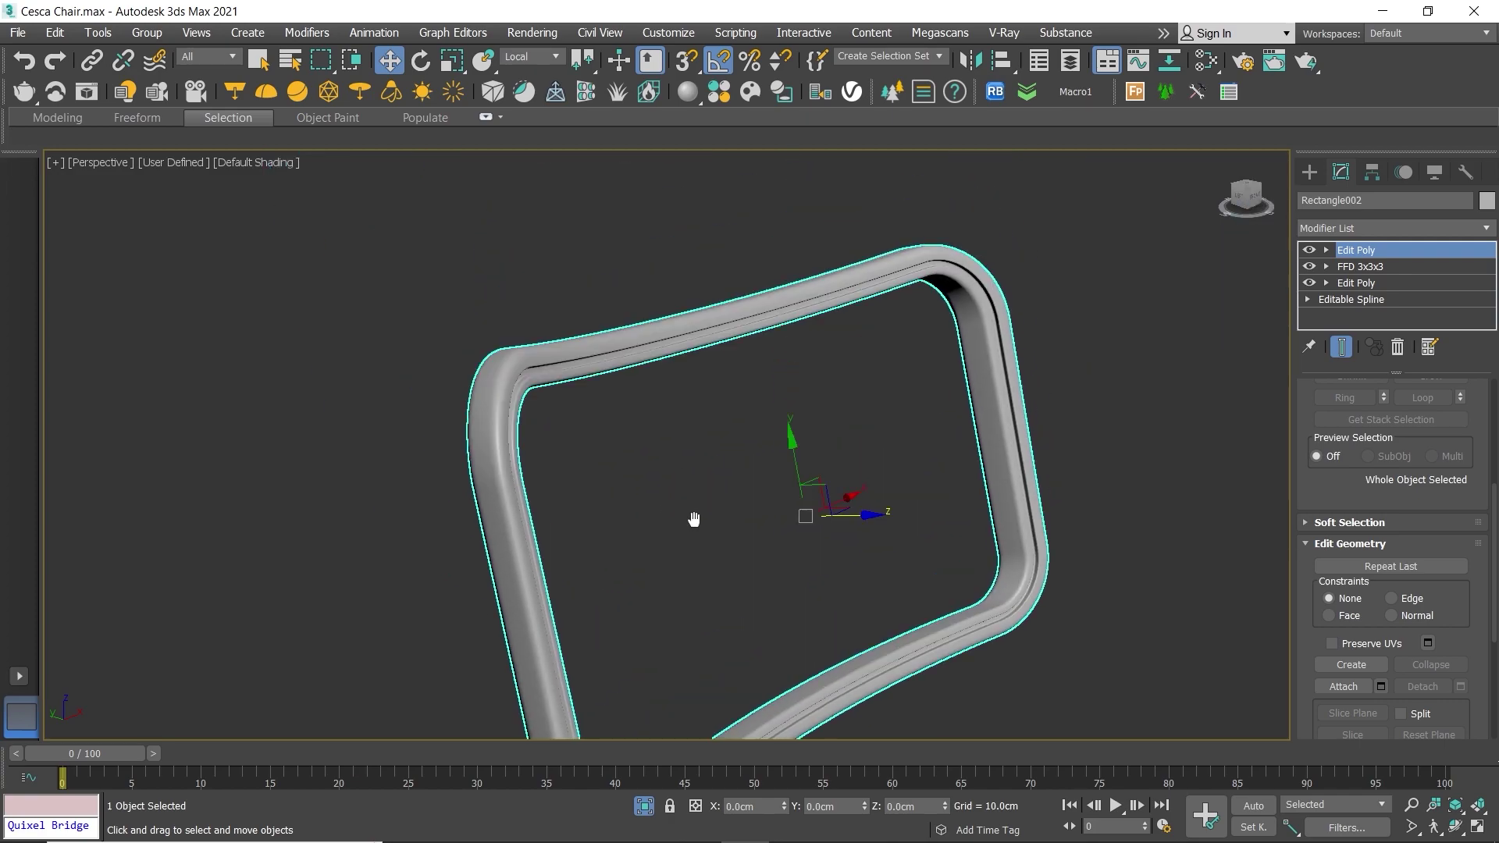
scroll(562, 369, up, 3)
Step: Turn off isolation to bring the backrest and seat frames back, viewed three-quarter
click(644, 808)
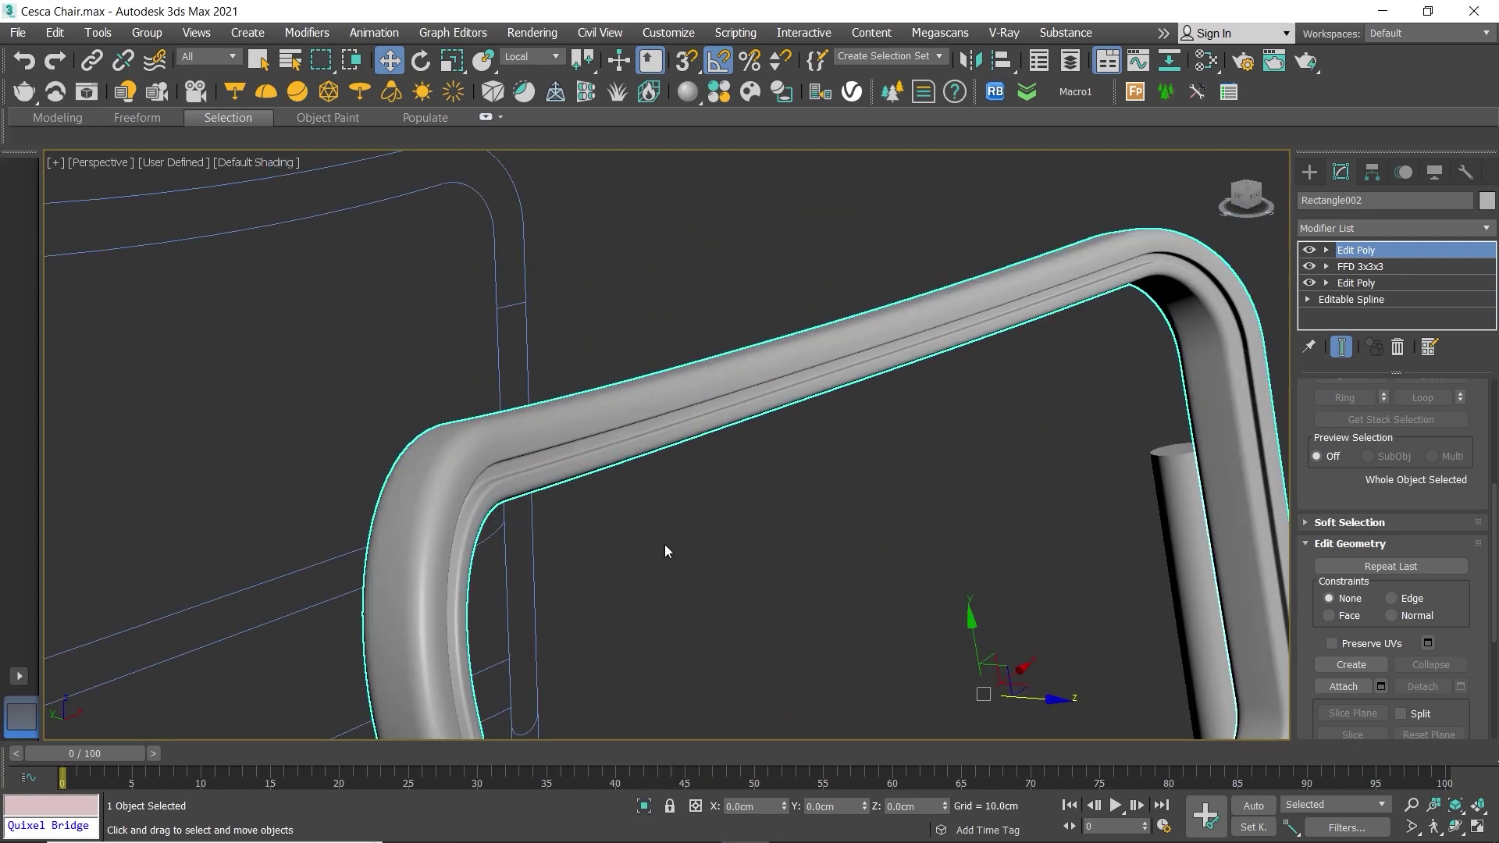
scroll(677, 407, down, 3)
scroll(670, 244, up, 2)
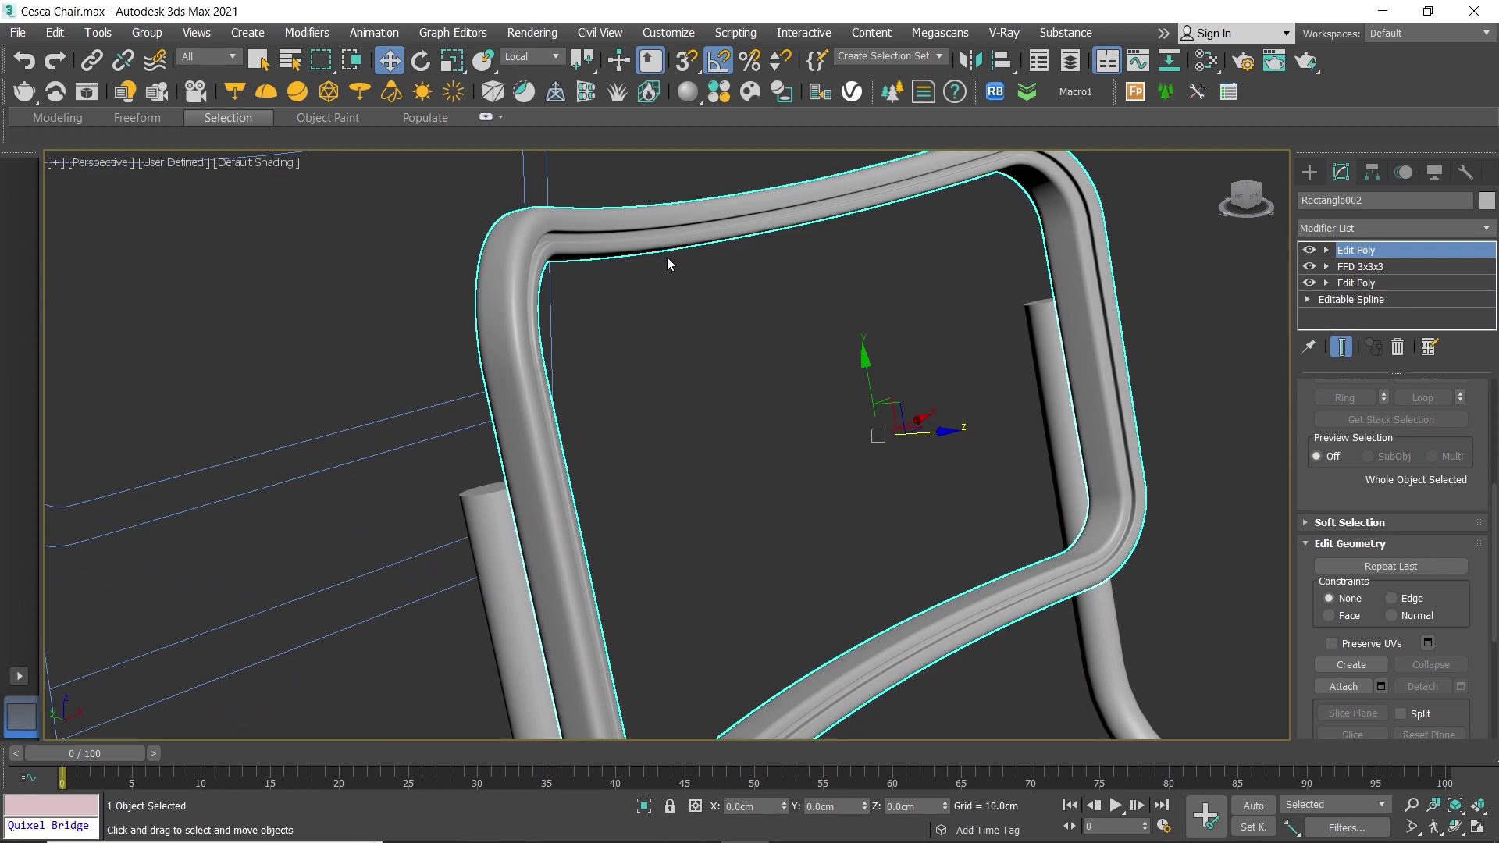
scroll(673, 289, down, 3)
mouse_move(673, 289)
alt+middle_down()
mouse_move(606, 315)
mouse_move(742, 374)
mouse_move(822, 559)
alt+middle_up()
scroll(613, 349, down, 2)
scroll(742, 375, down, 2)
scroll(822, 559, up, 5)
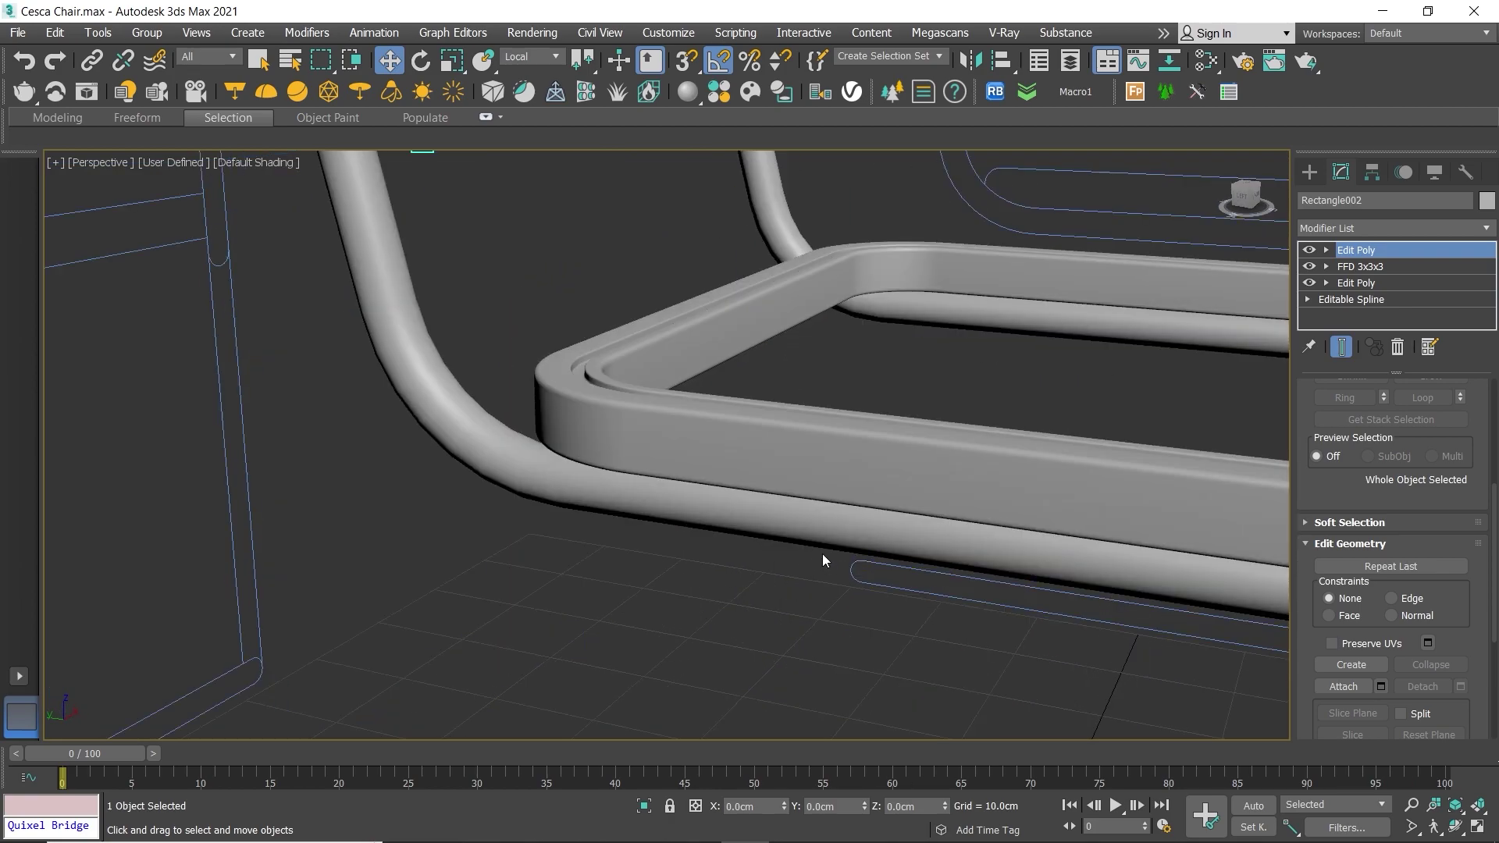
scroll(823, 554, down, 2)
Step: Select the tubular base frame Line001 and isolate it on its own
click(801, 531)
scroll(801, 531, down, 2)
scroll(773, 485, down, 2)
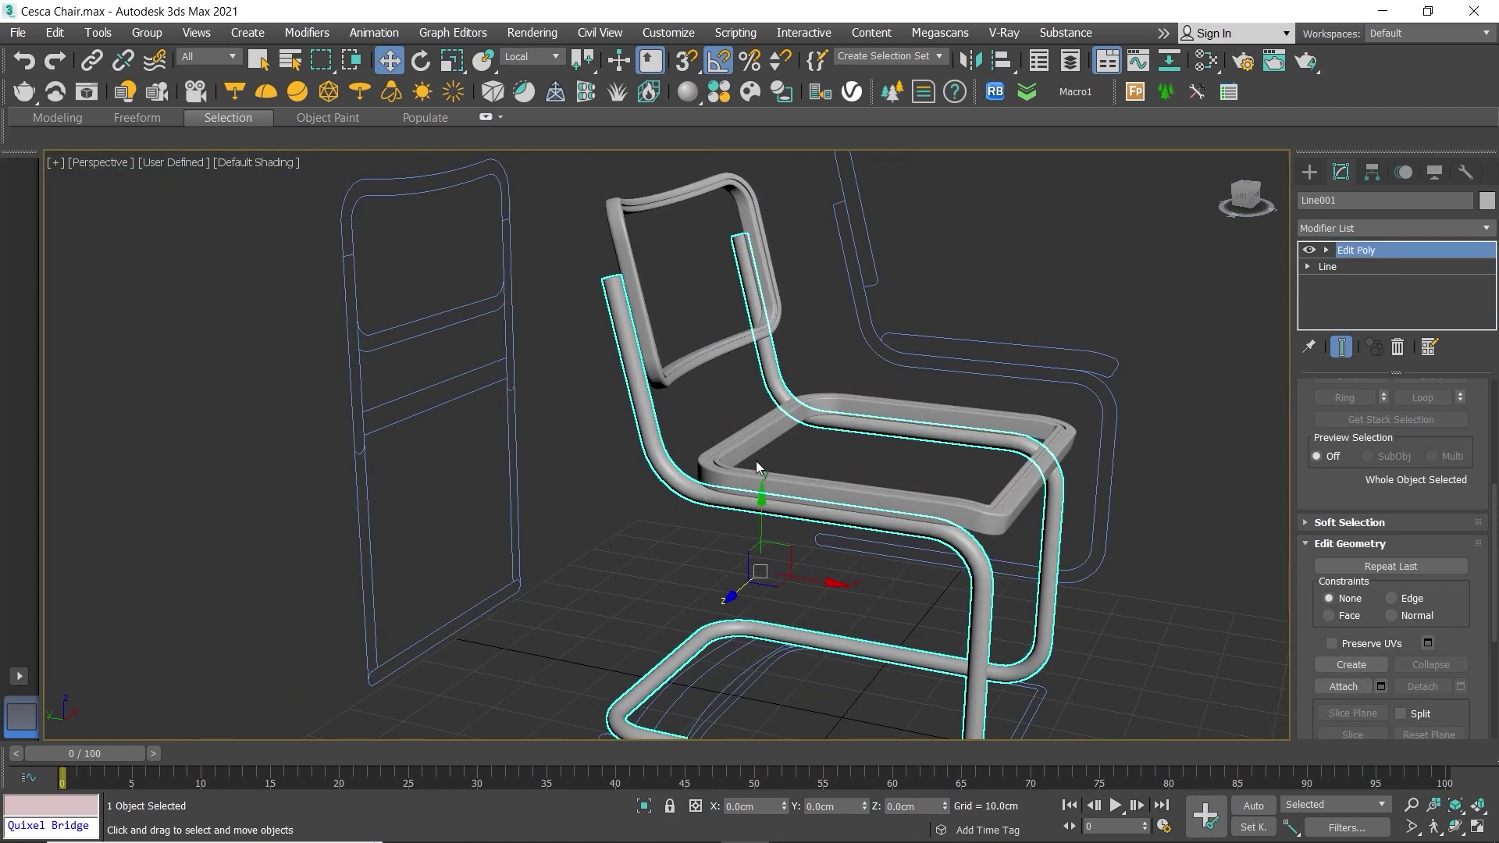
mouse_move(756, 467)
alt+middle_down()
mouse_move(614, 428)
mouse_move(611, 443)
mouse_move(1215, 188)
alt+middle_up()
key(alt+q)
Step: Draw a cylinder beside the base frame: radius 0.5cm, height 2cm, 1 height segment, 8 sides
click(610, 443)
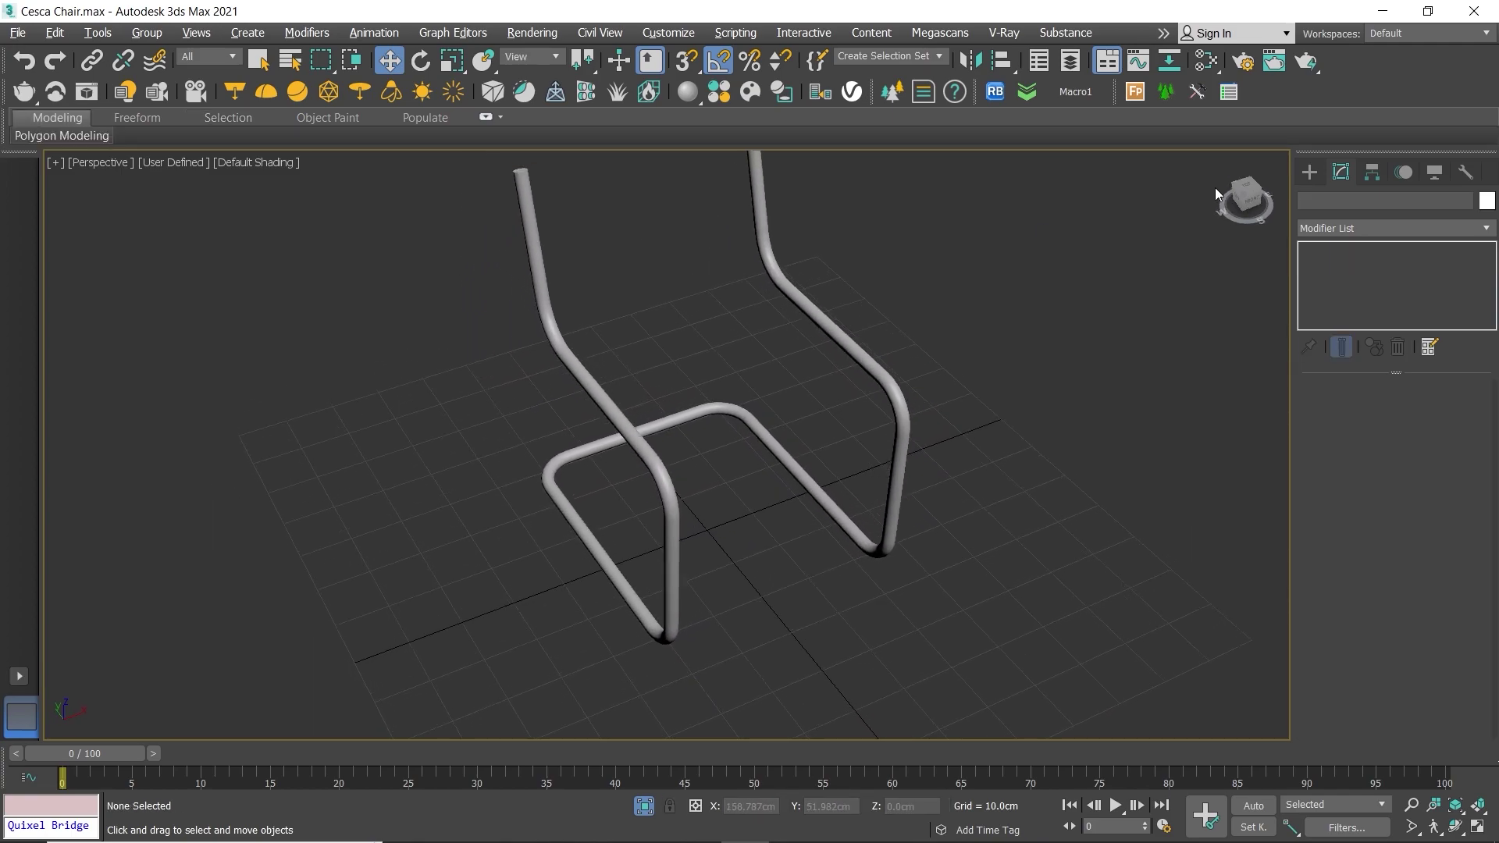
click(1310, 172)
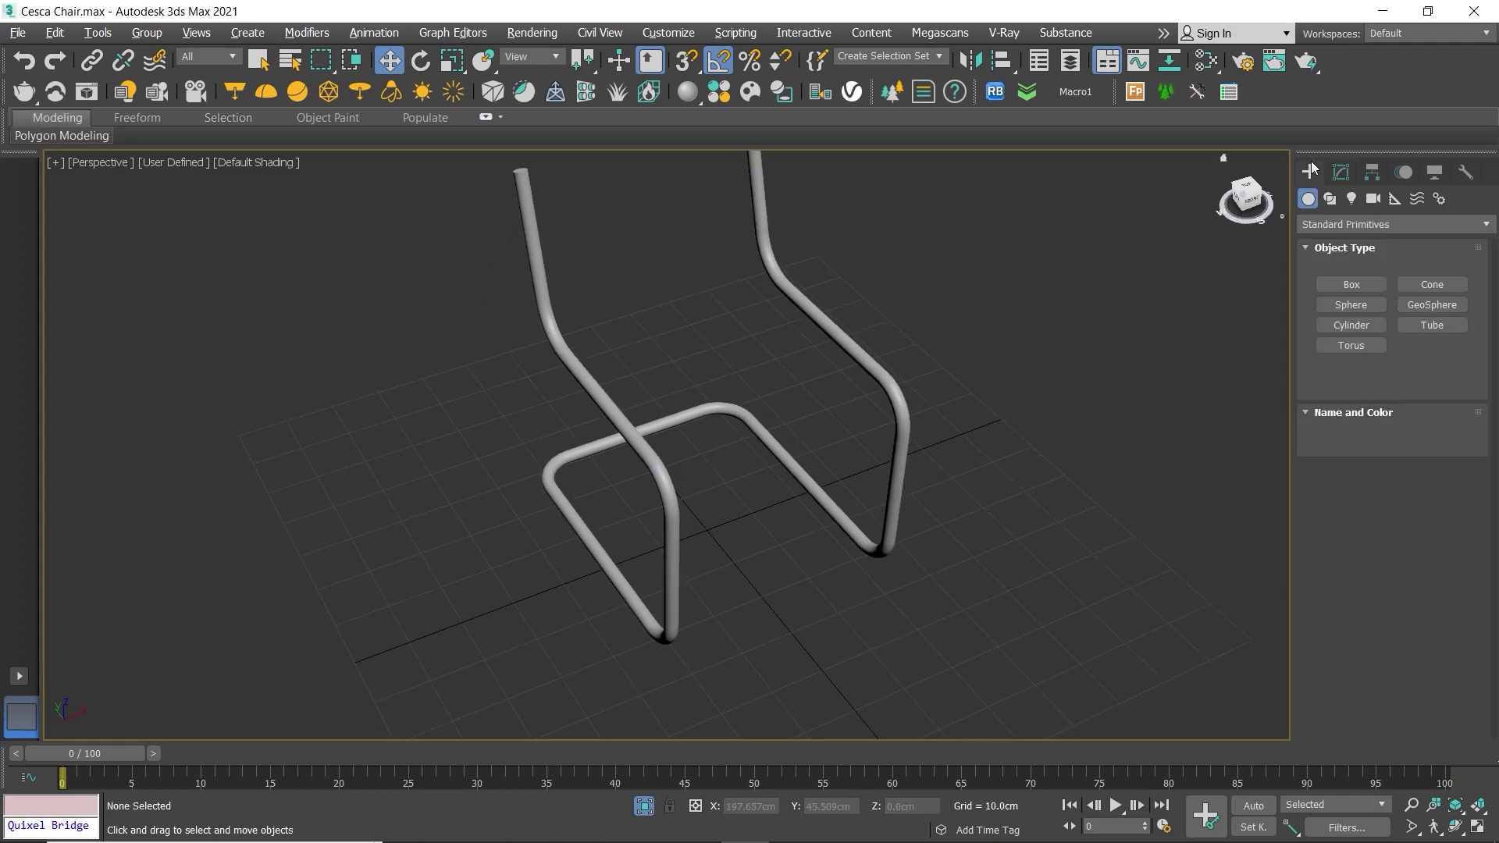
click(1358, 327)
drag(498, 568, 507, 570)
text(0.5)
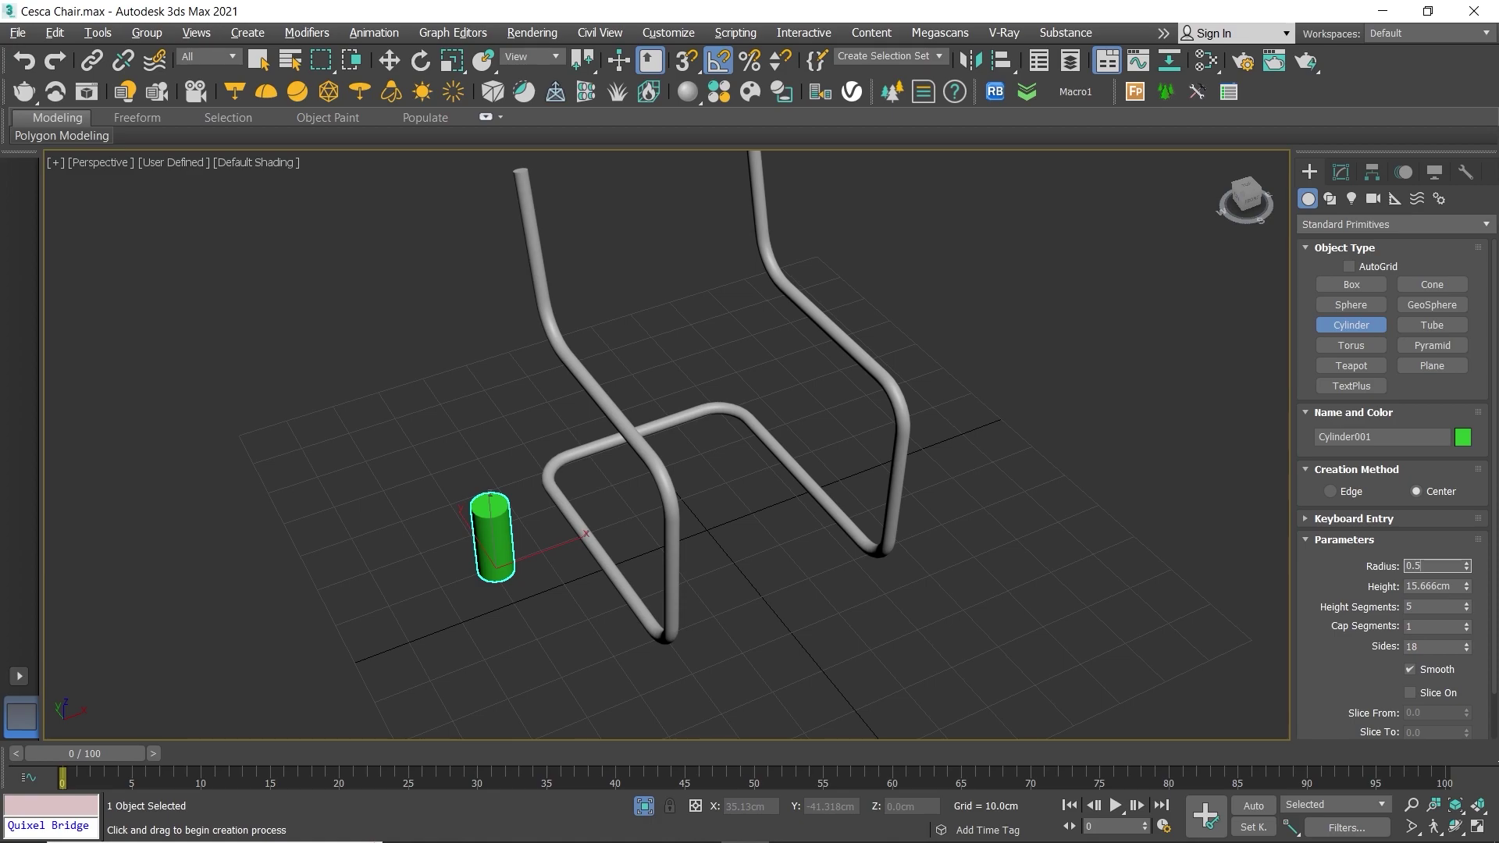
key(Tab)
key(Tab)
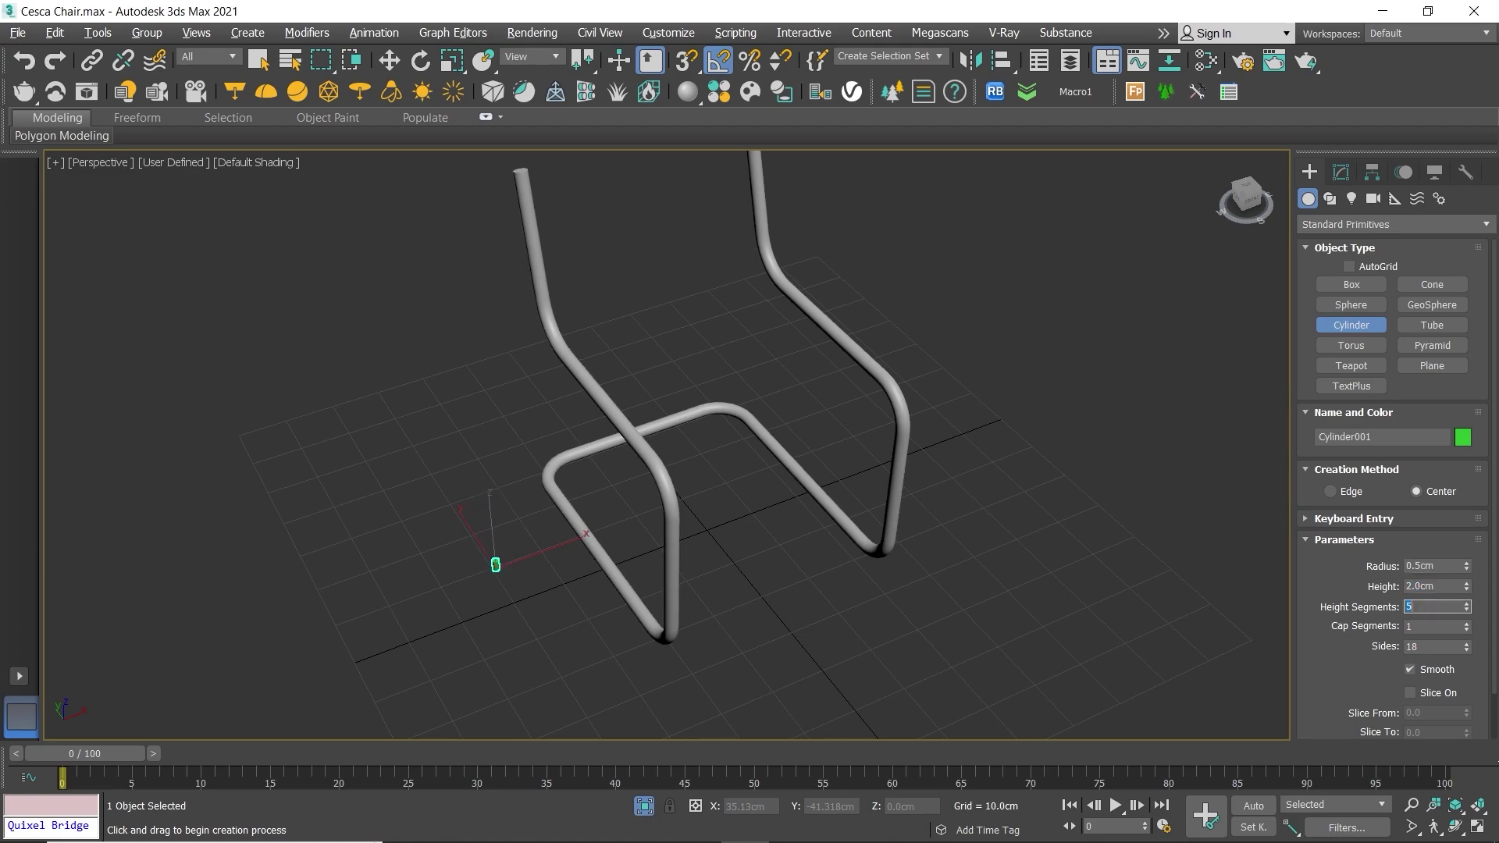
text(1)
key(Tab)
key(Tab)
Step: Finish the cylinder and set its object colour to grey
scroll(476, 556, up, 2)
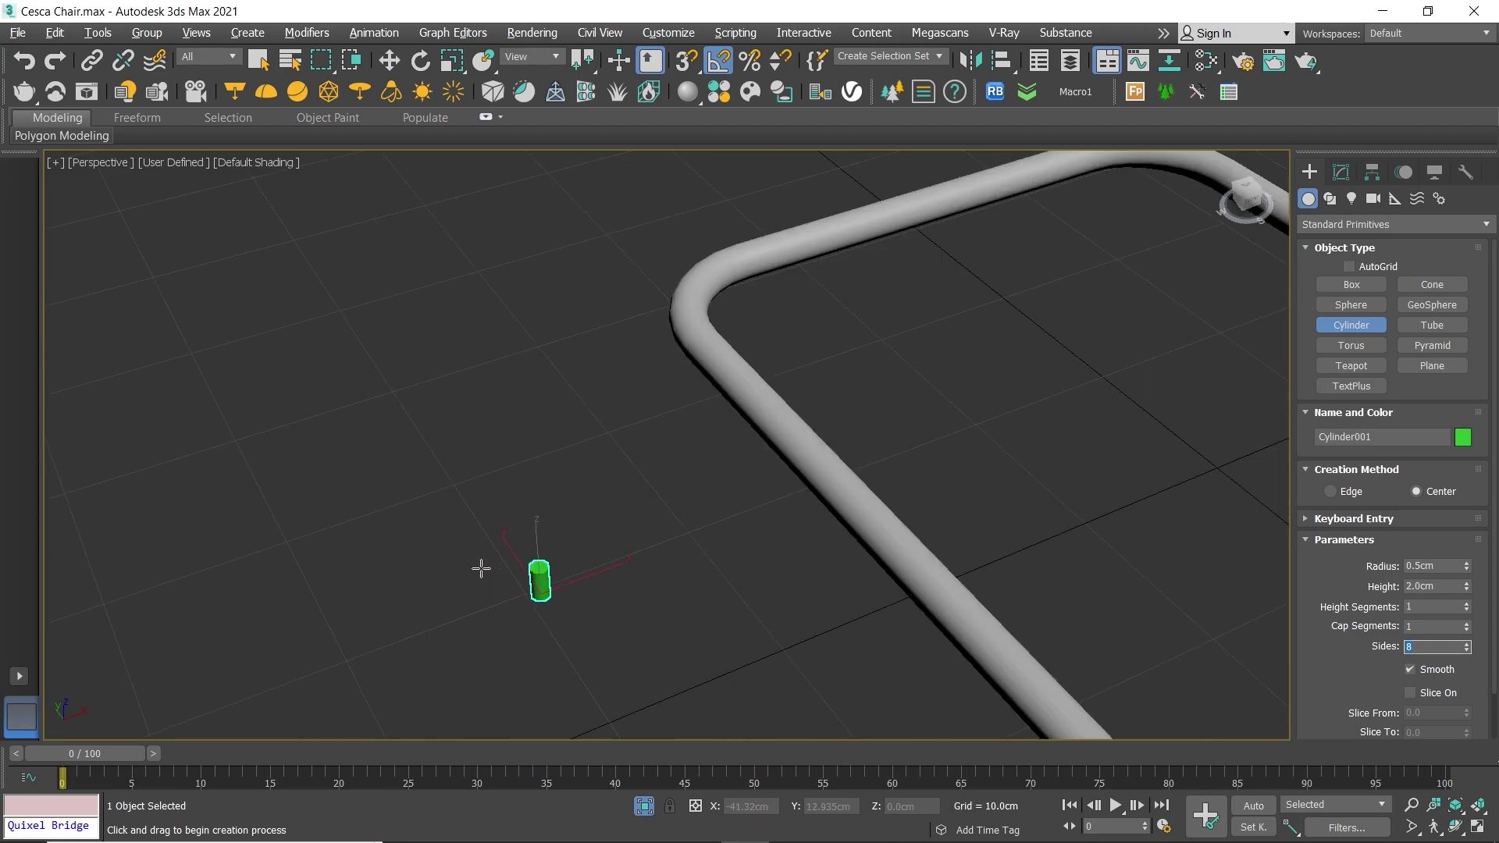
scroll(547, 531, up, 3)
scroll(623, 492, up, 2)
right_click(636, 500)
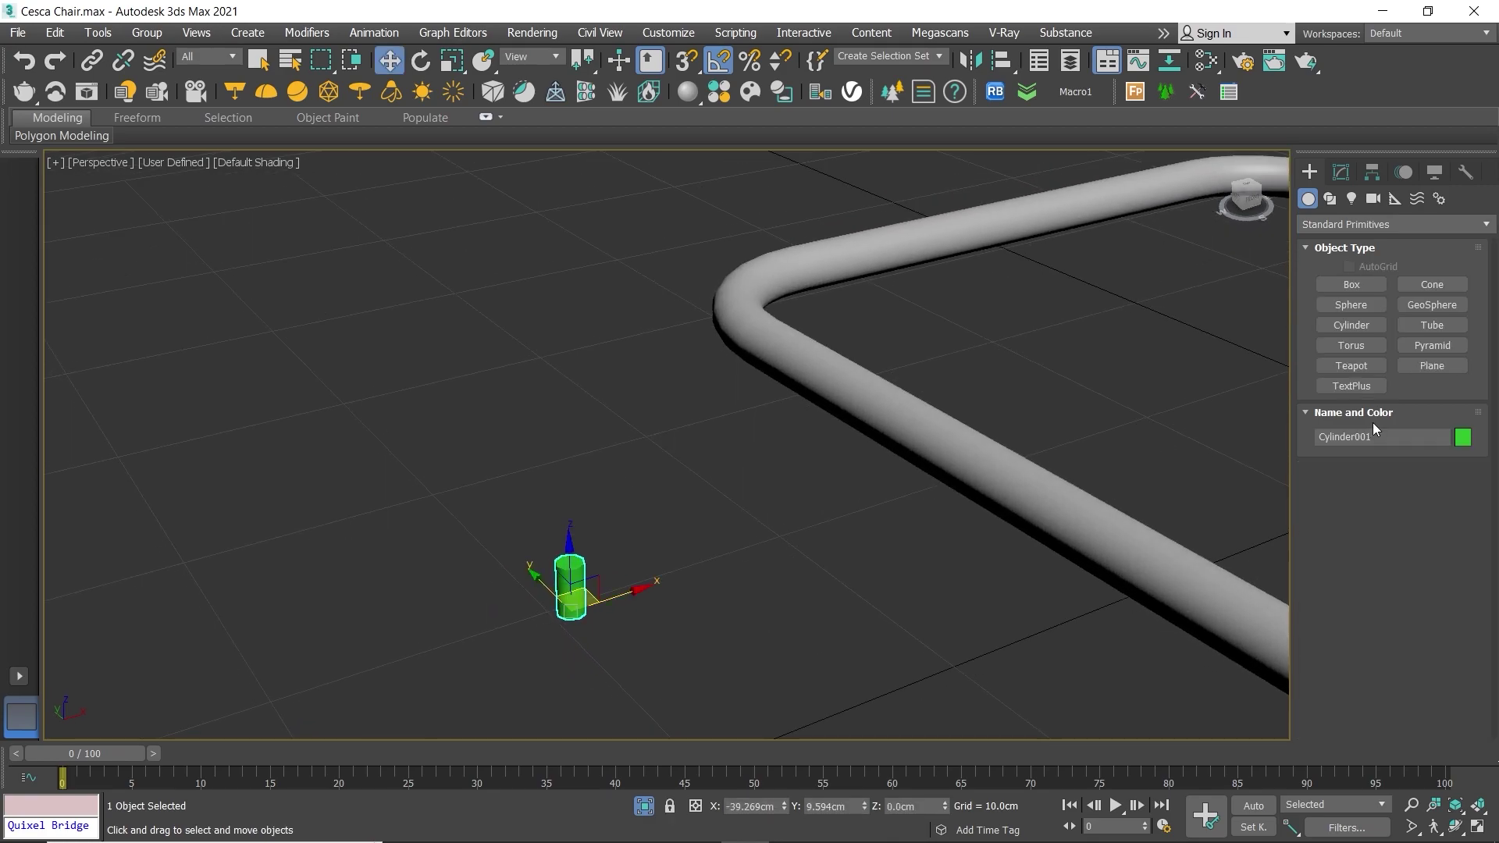
click(1463, 436)
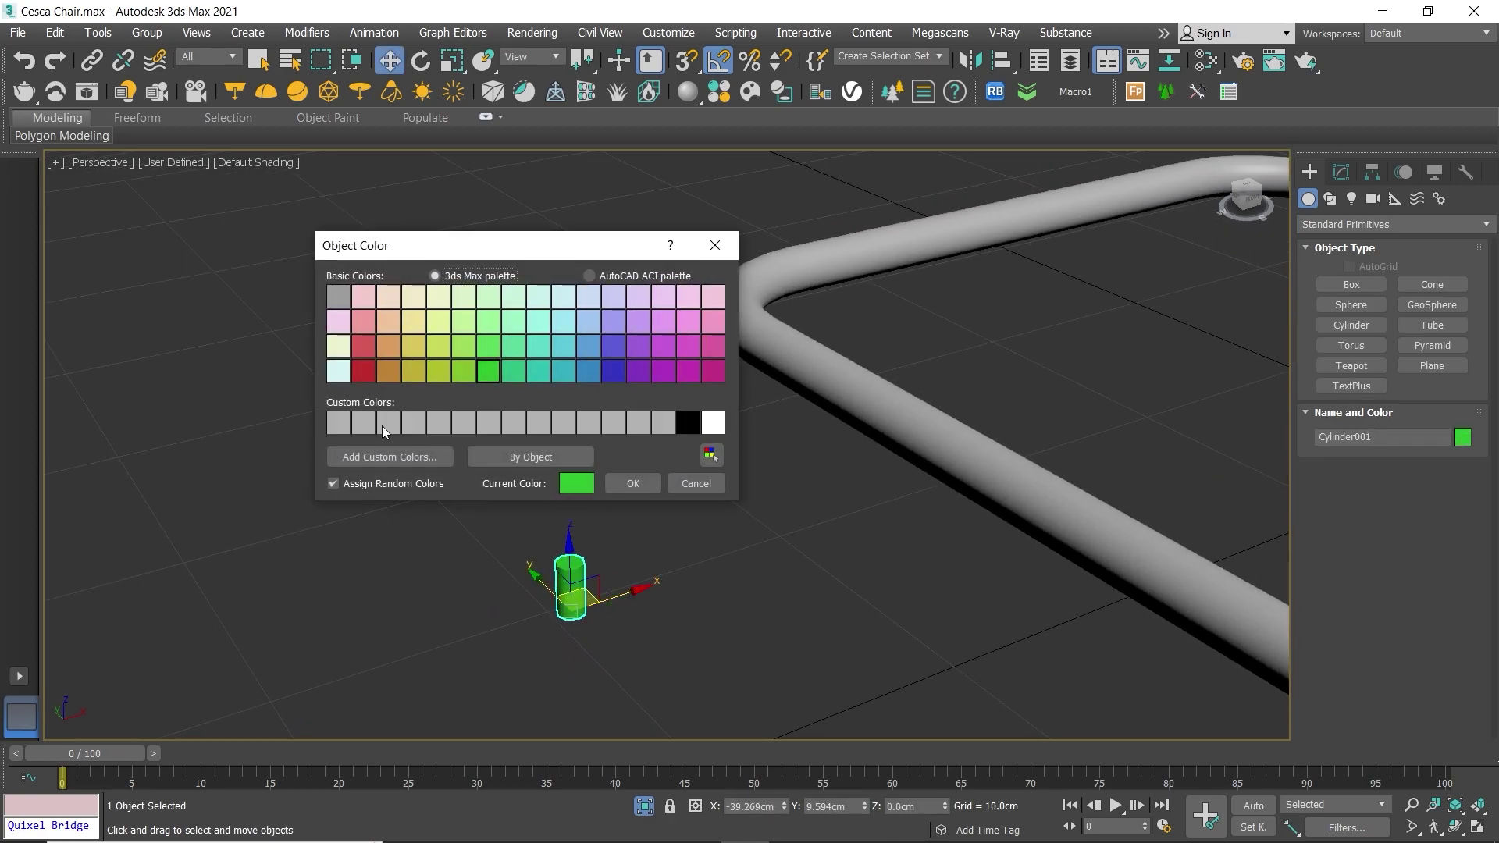
click(632, 486)
mouse_move(659, 475)
alt+middle_down()
mouse_move(624, 563)
mouse_move(558, 538)
alt+middle_up()
Step: In the maximized top view, move the peg cylinder along X and snap it onto the base tube
key(alt+w)
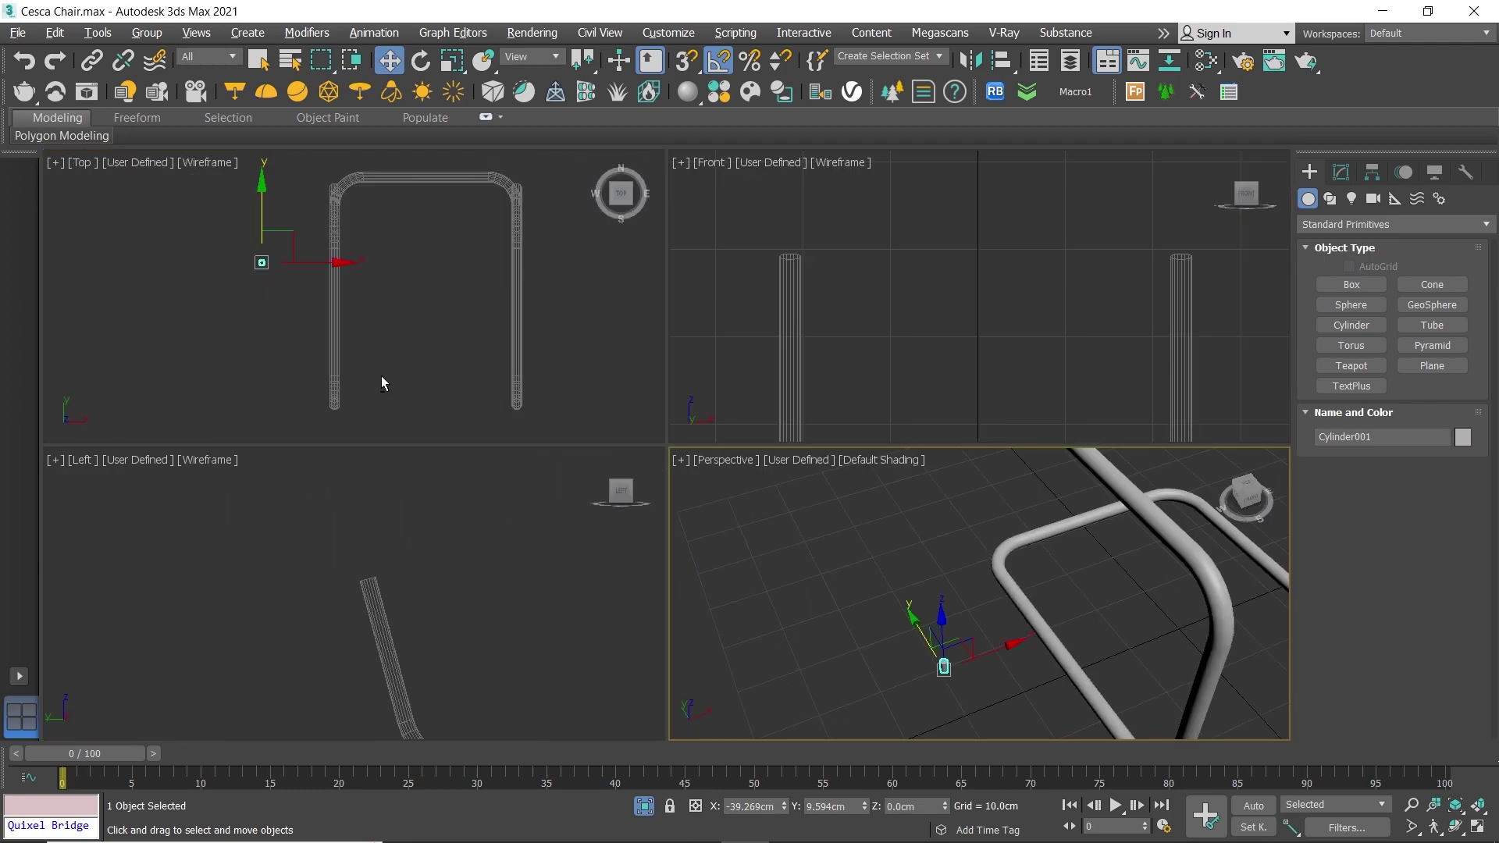
key(alt+w)
scroll(469, 367, up, 5)
mouse_move(574, 422)
mouse_down()
mouse_move(1069, 411)
mouse_move(998, 419)
mouse_up()
scroll(935, 419, up, 3)
scroll(933, 422, down, 2)
scroll(933, 509, up, 1)
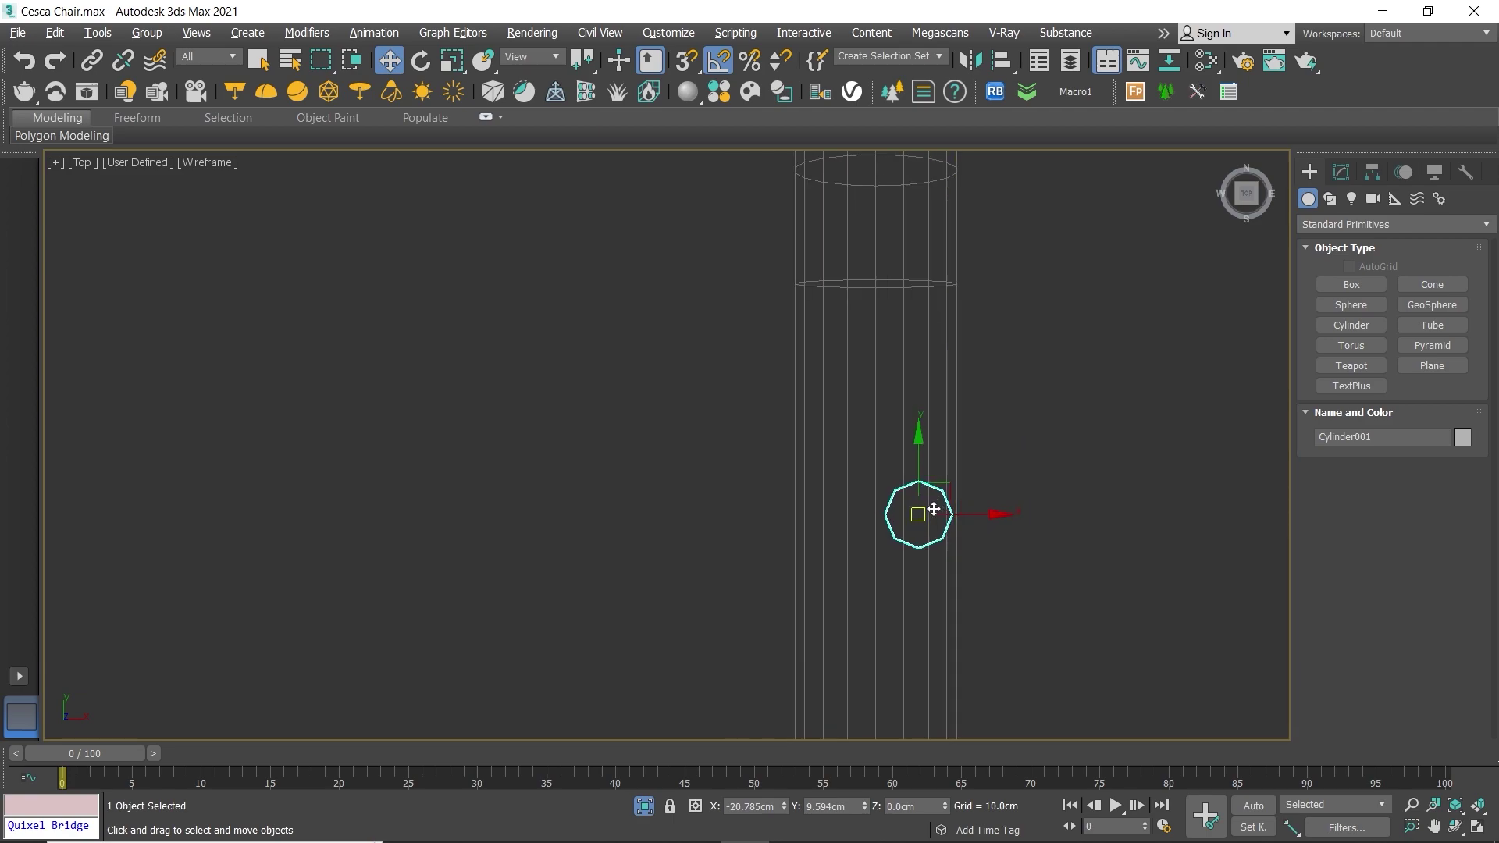
scroll(933, 509, up, 1)
key(s)
drag(906, 515, 846, 180)
scroll(853, 505, down, 1)
scroll(824, 414, down, 1)
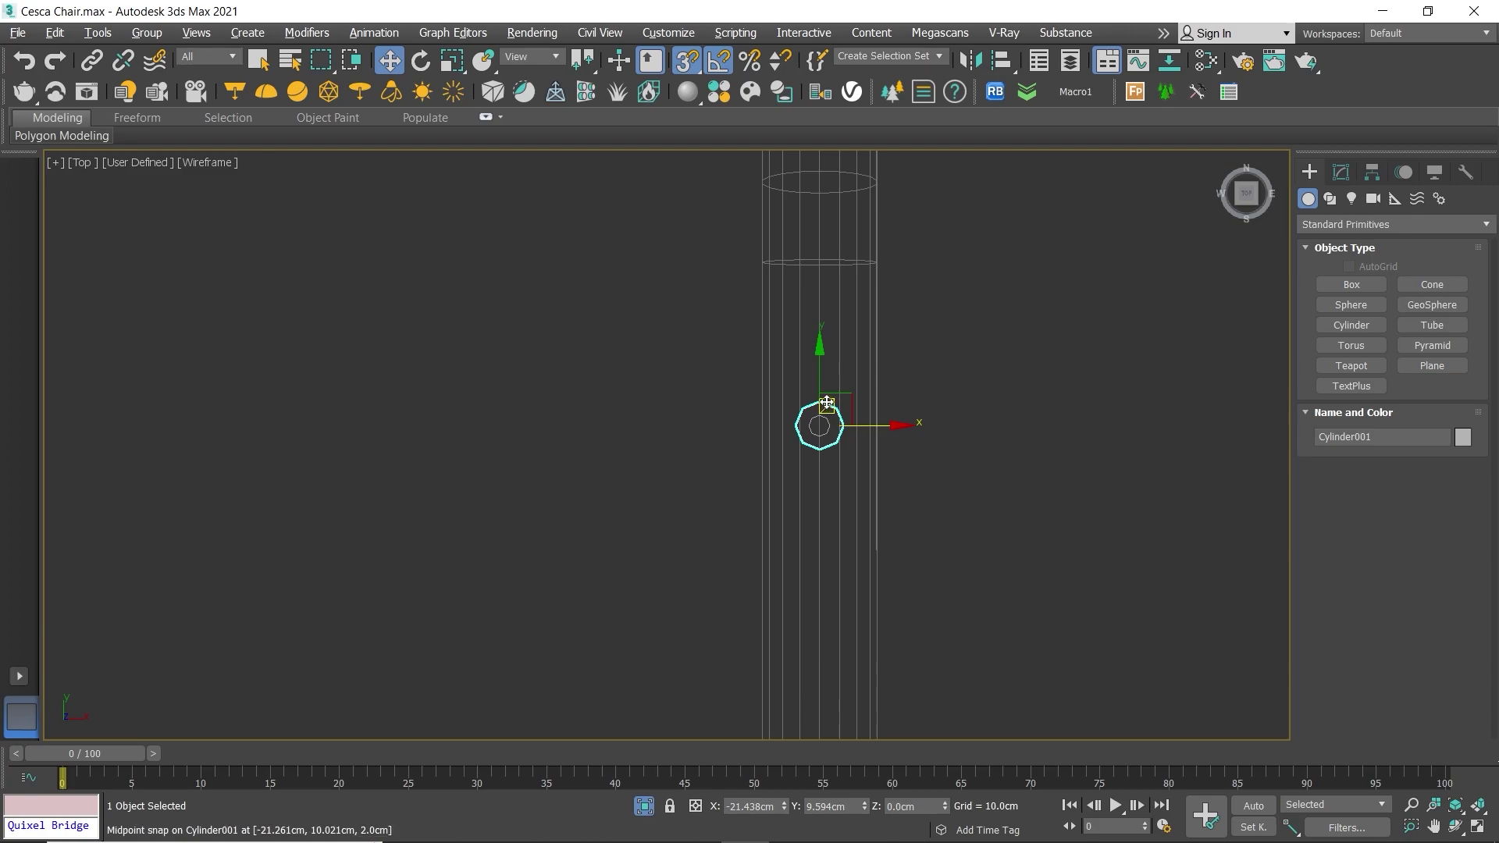
Step: Raise the cylinder up toward the tube's underside using the perspective and left views
key(s)
key(alt+w)
middle_click(954, 557)
key(alt+w)
mouse_move(934, 523)
alt+middle_down()
mouse_move(957, 406)
mouse_move(912, 591)
alt+middle_up()
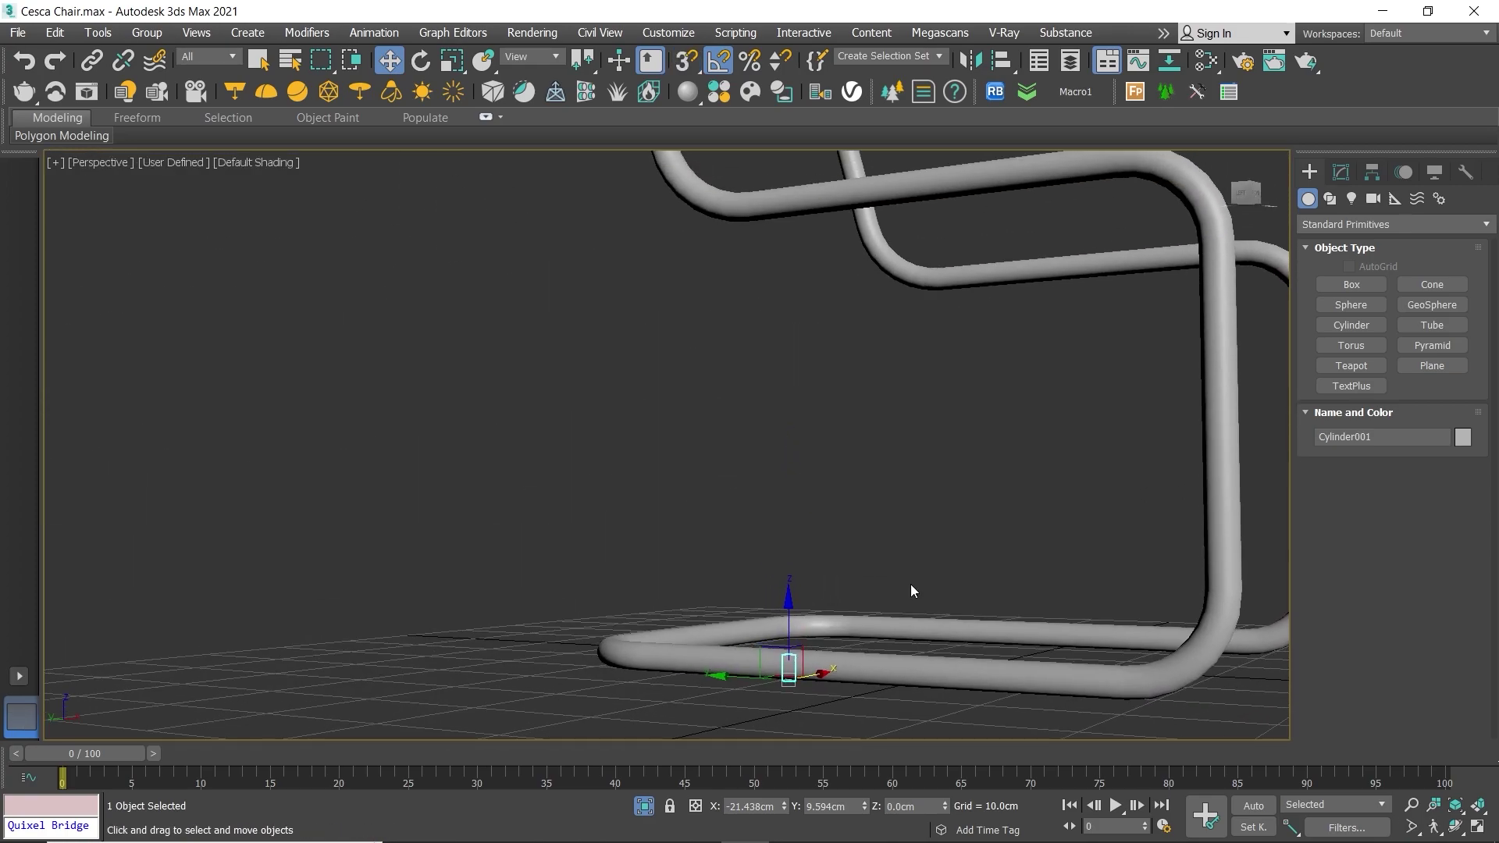
drag(792, 610, 812, 194)
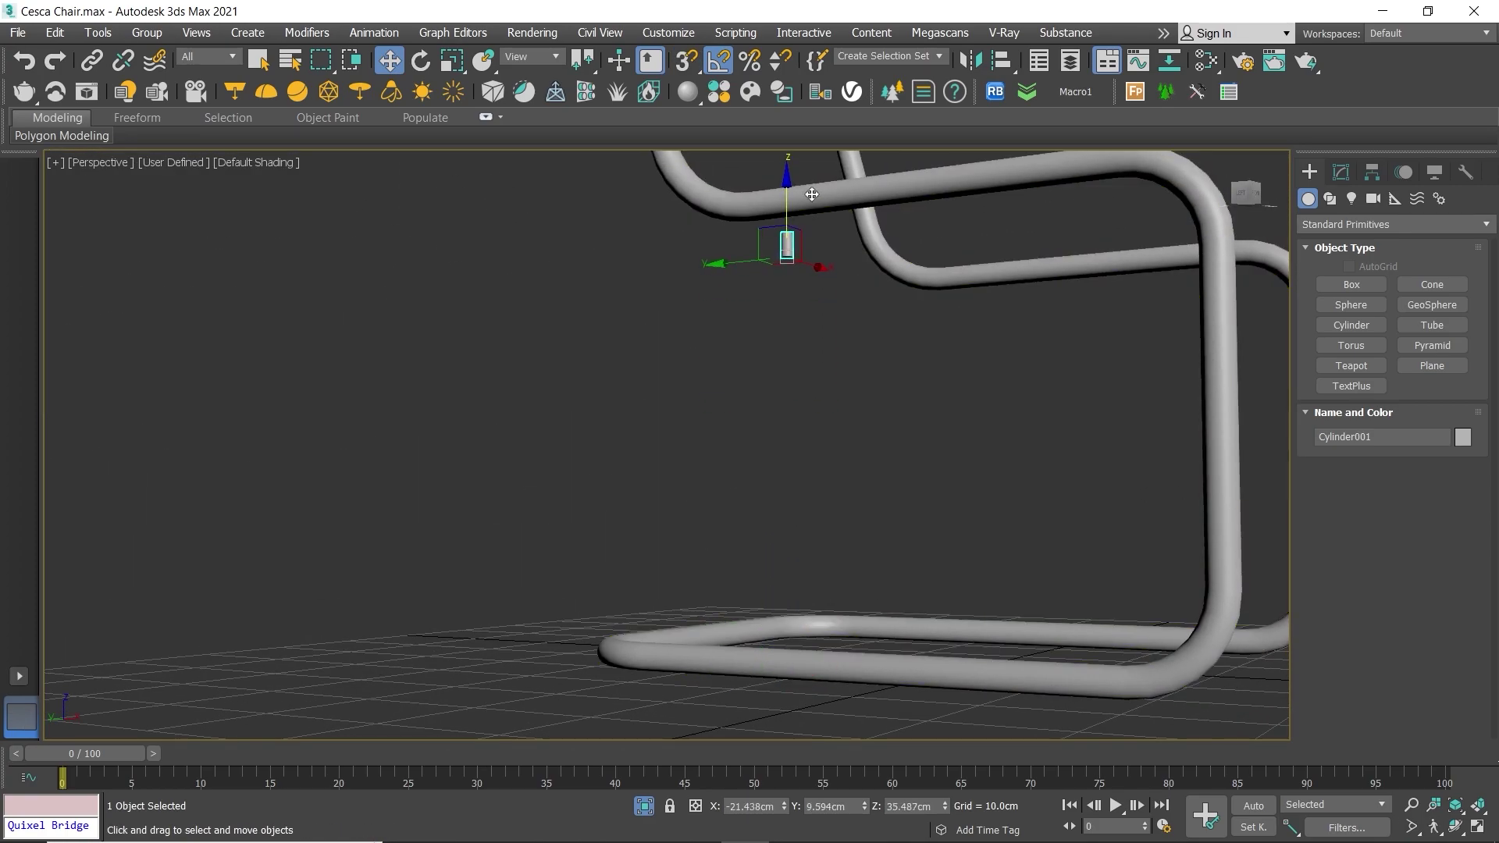
key(alt+w)
scroll(527, 610, up, 2)
key(alt+w)
scroll(977, 569, up, 3)
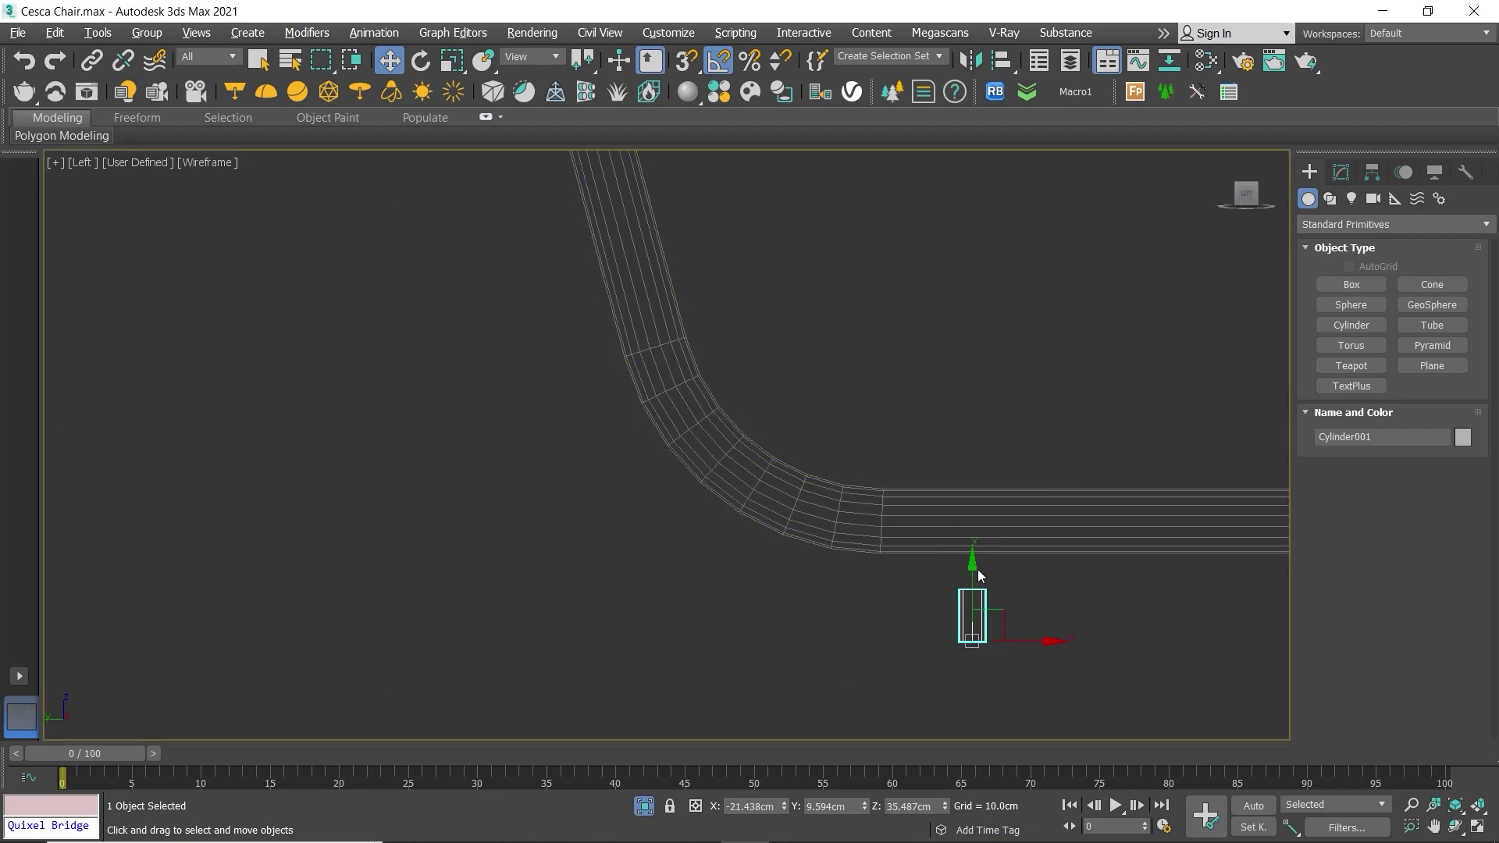
scroll(983, 600, up, 2)
drag(961, 683, 703, 502)
Step: Nudge the cylinder up by a 0.25 relative offset so it meets the tube
key(s)
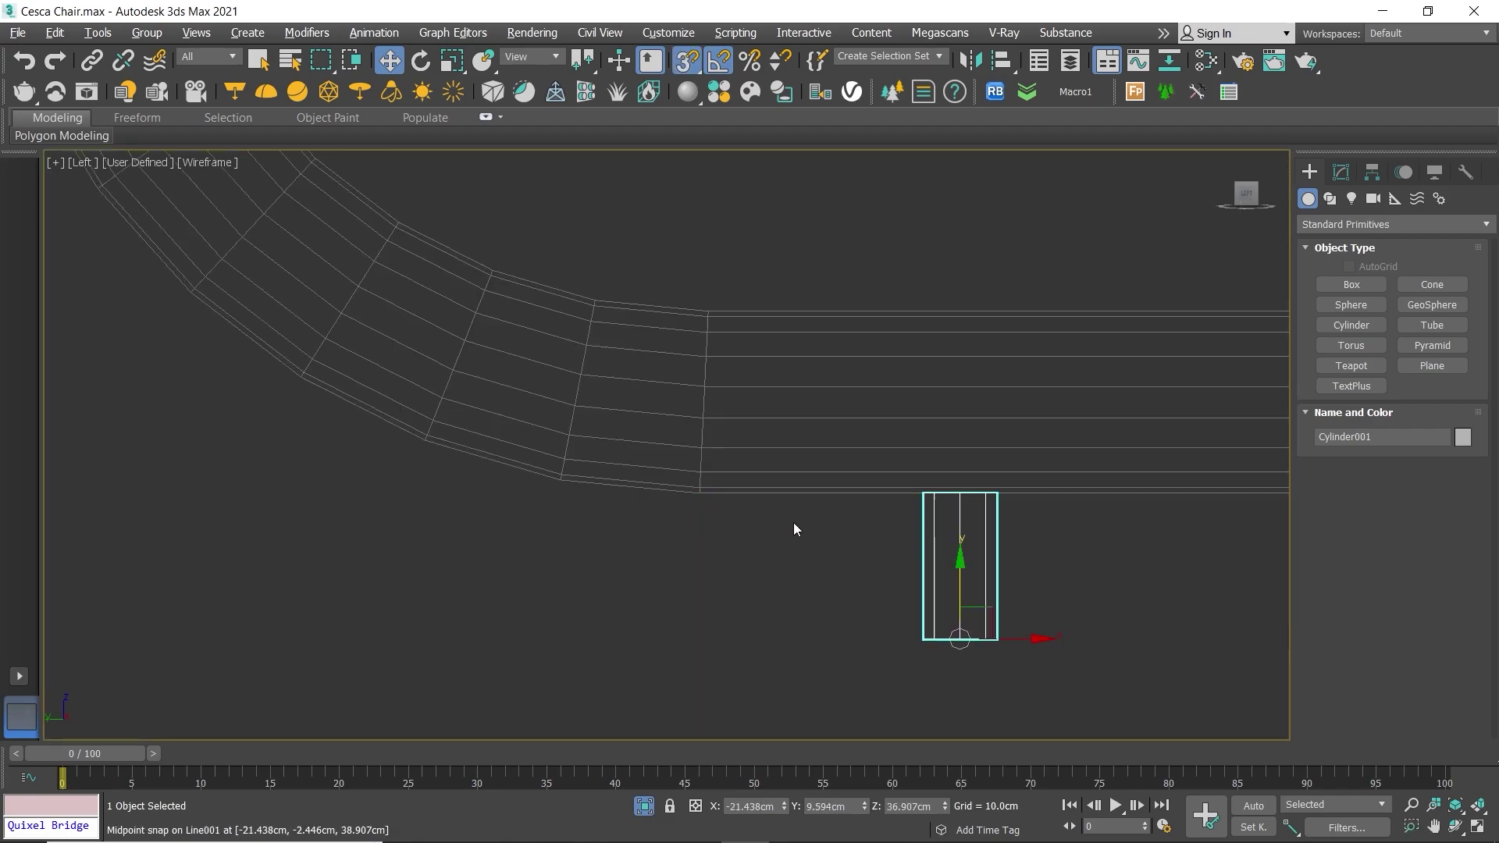
scroll(793, 523, down, 3)
scroll(801, 545, up, 1)
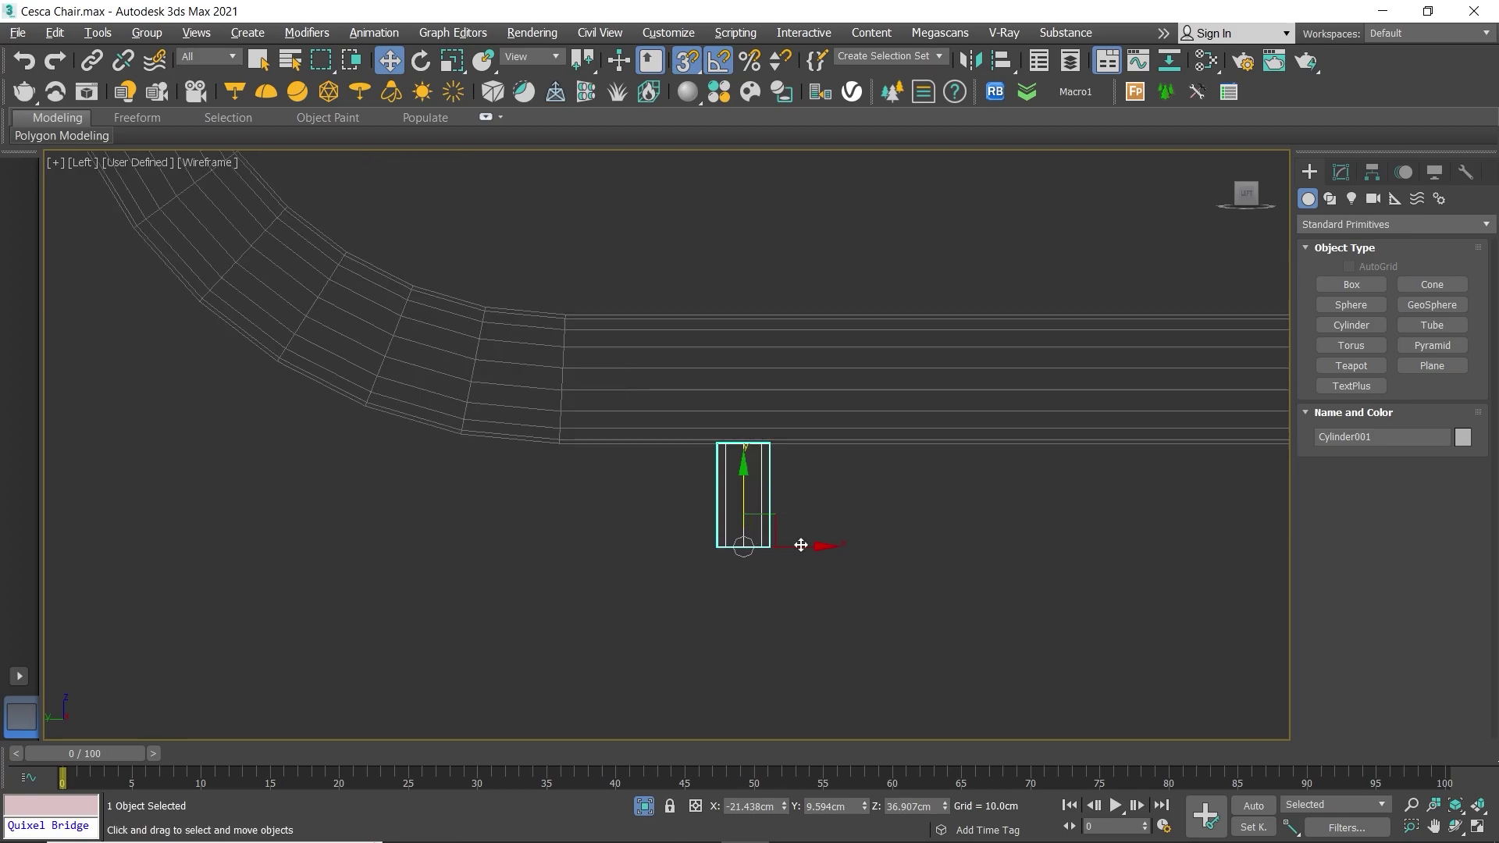
click(694, 804)
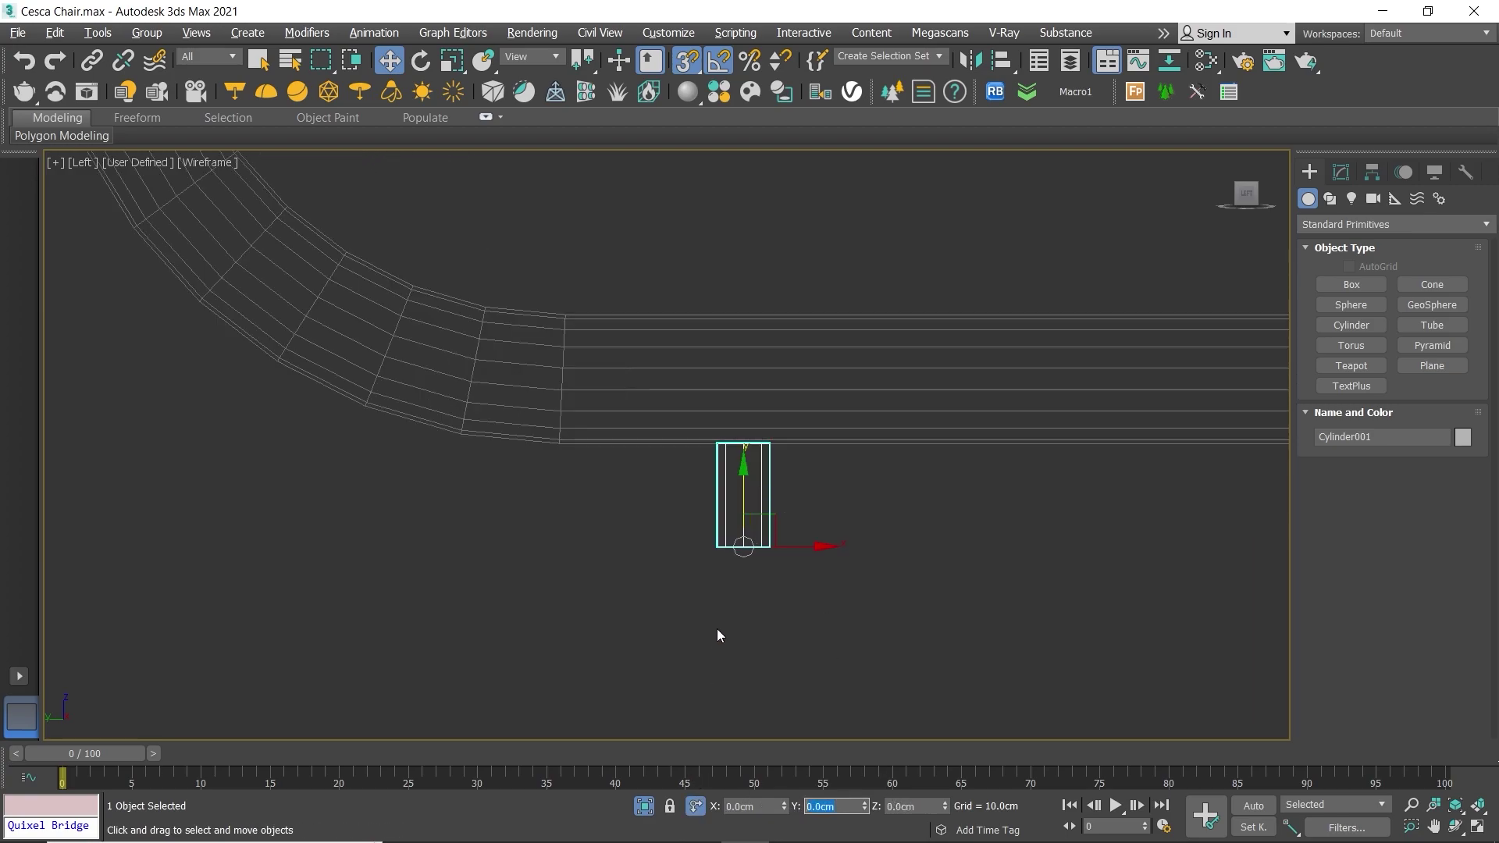
key(Return)
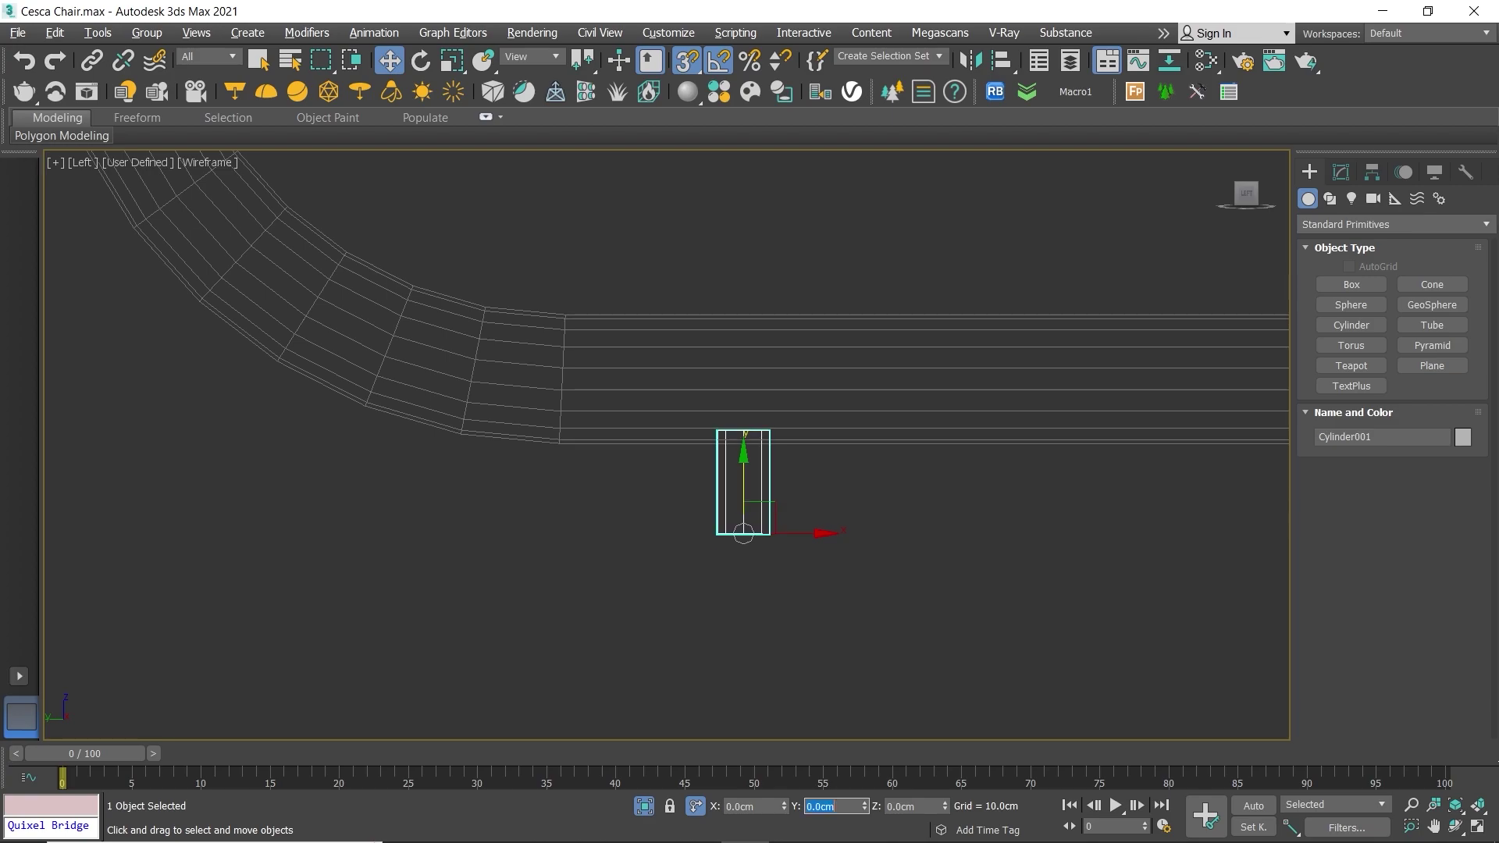
middle_drag(763, 509, 495, 490)
scroll(627, 498, down, 3)
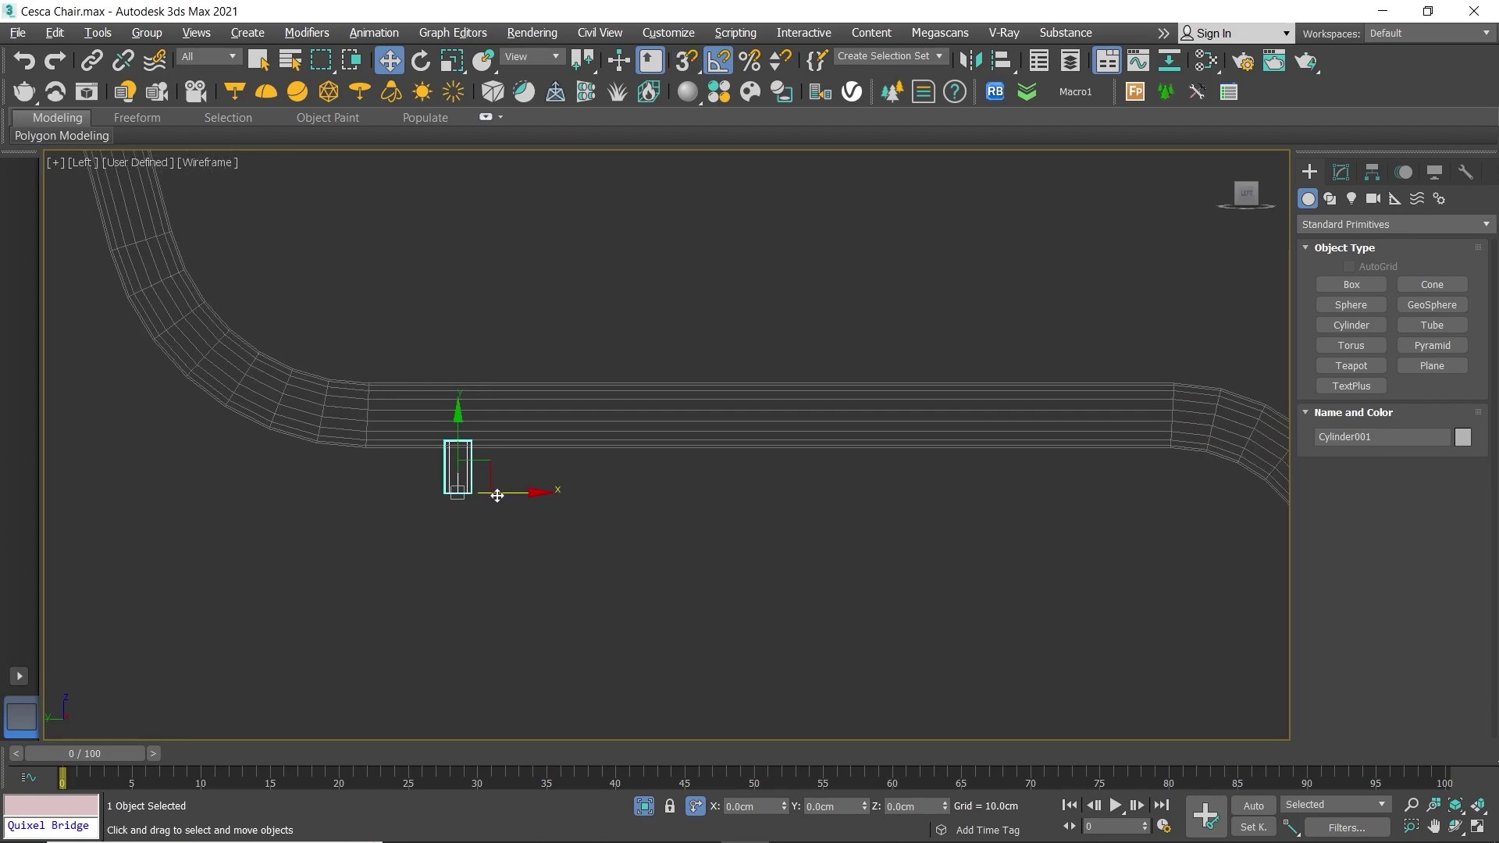
Step: Shift-drag a copy of the peg cylinder further along the same side tube
key(alt+w)
right_click(1127, 601)
key(alt+w)
scroll(842, 428, up, 2)
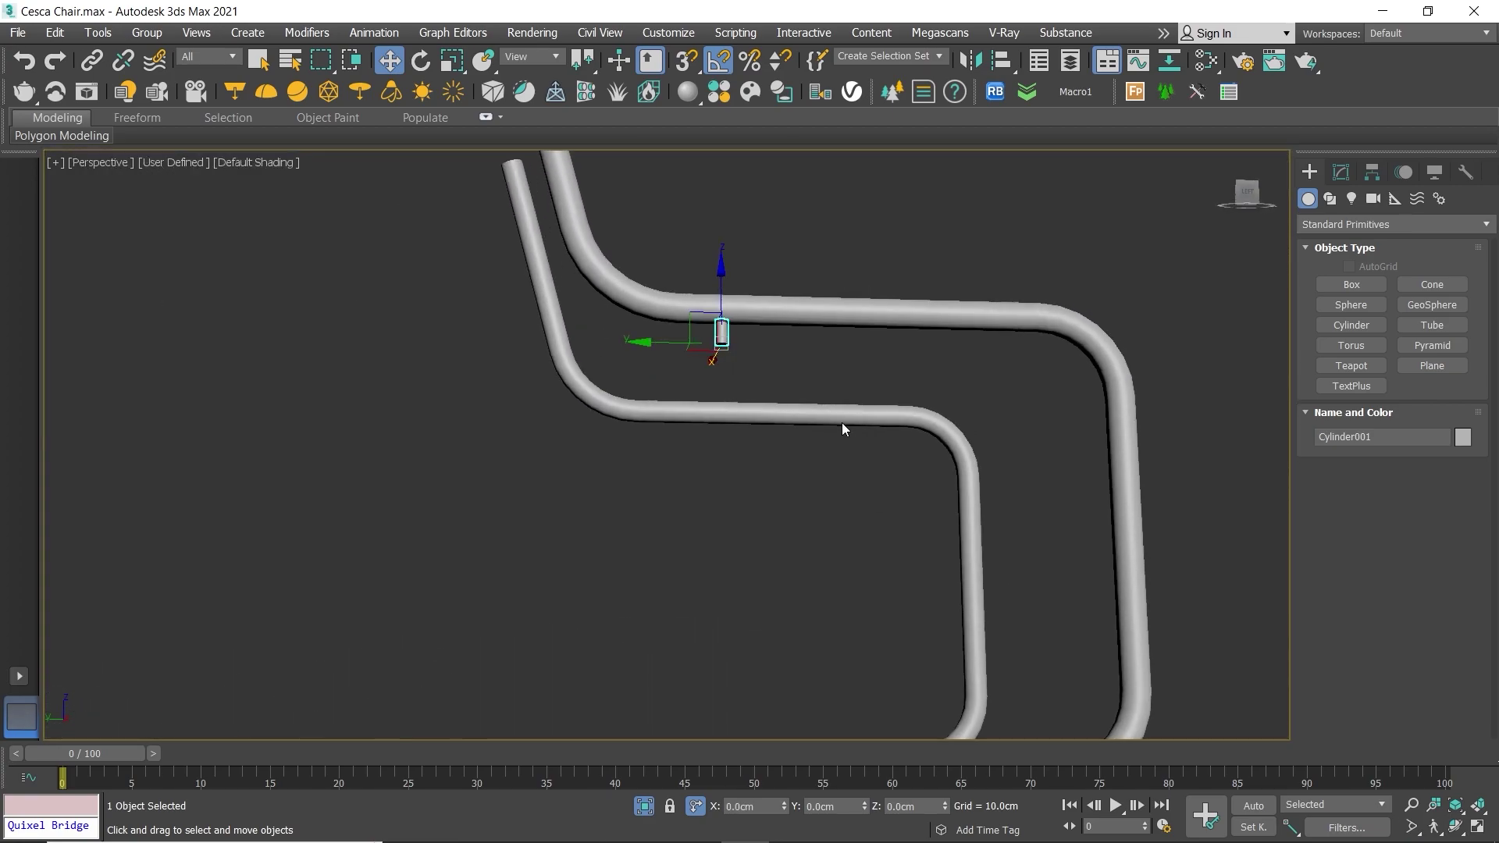
scroll(769, 316, up, 1)
scroll(718, 313, up, 1)
scroll(687, 367, up, 2)
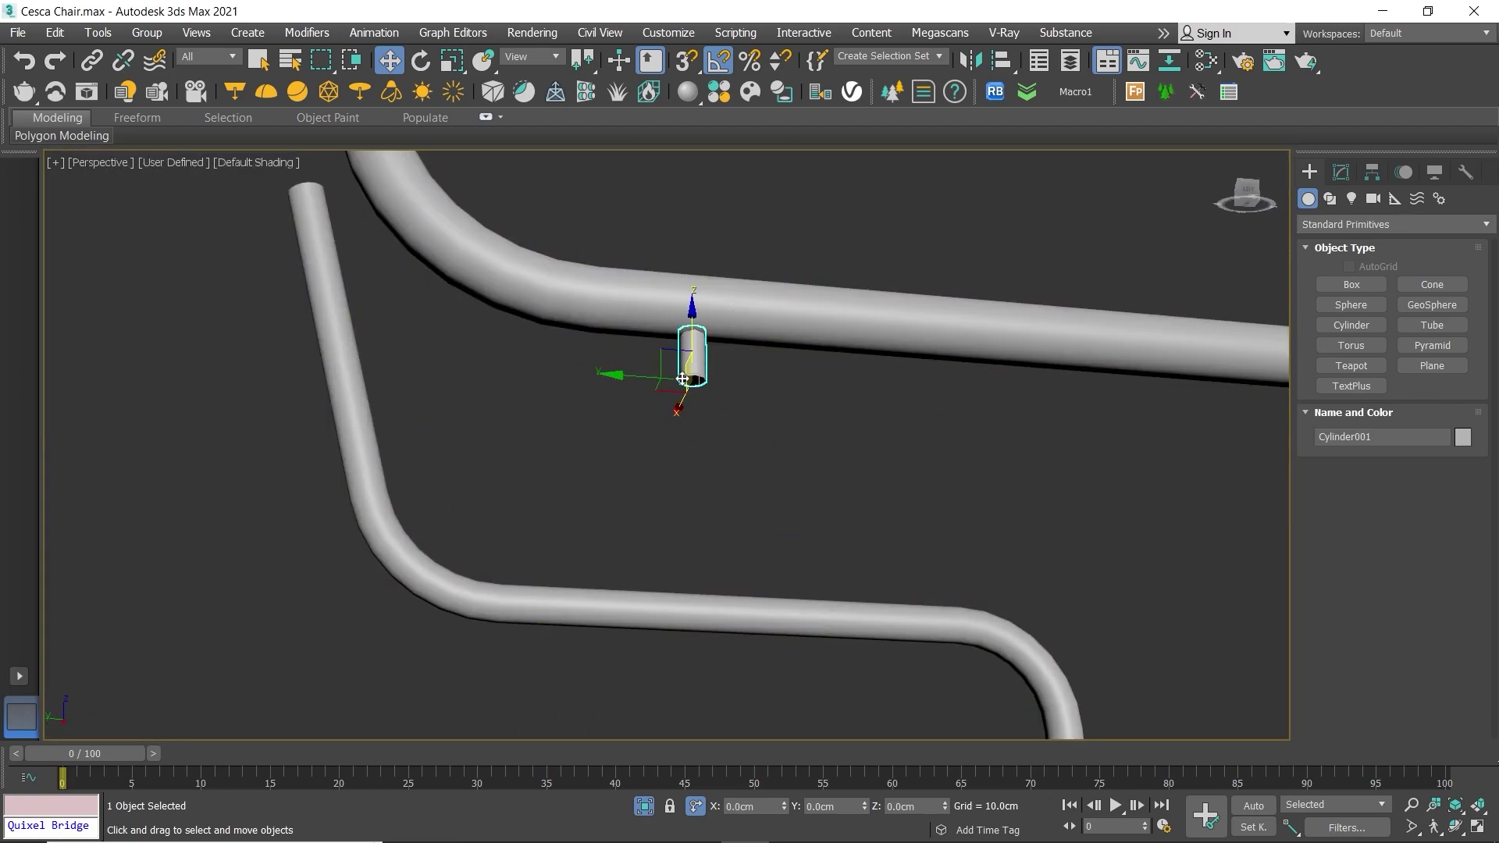
key(F4)
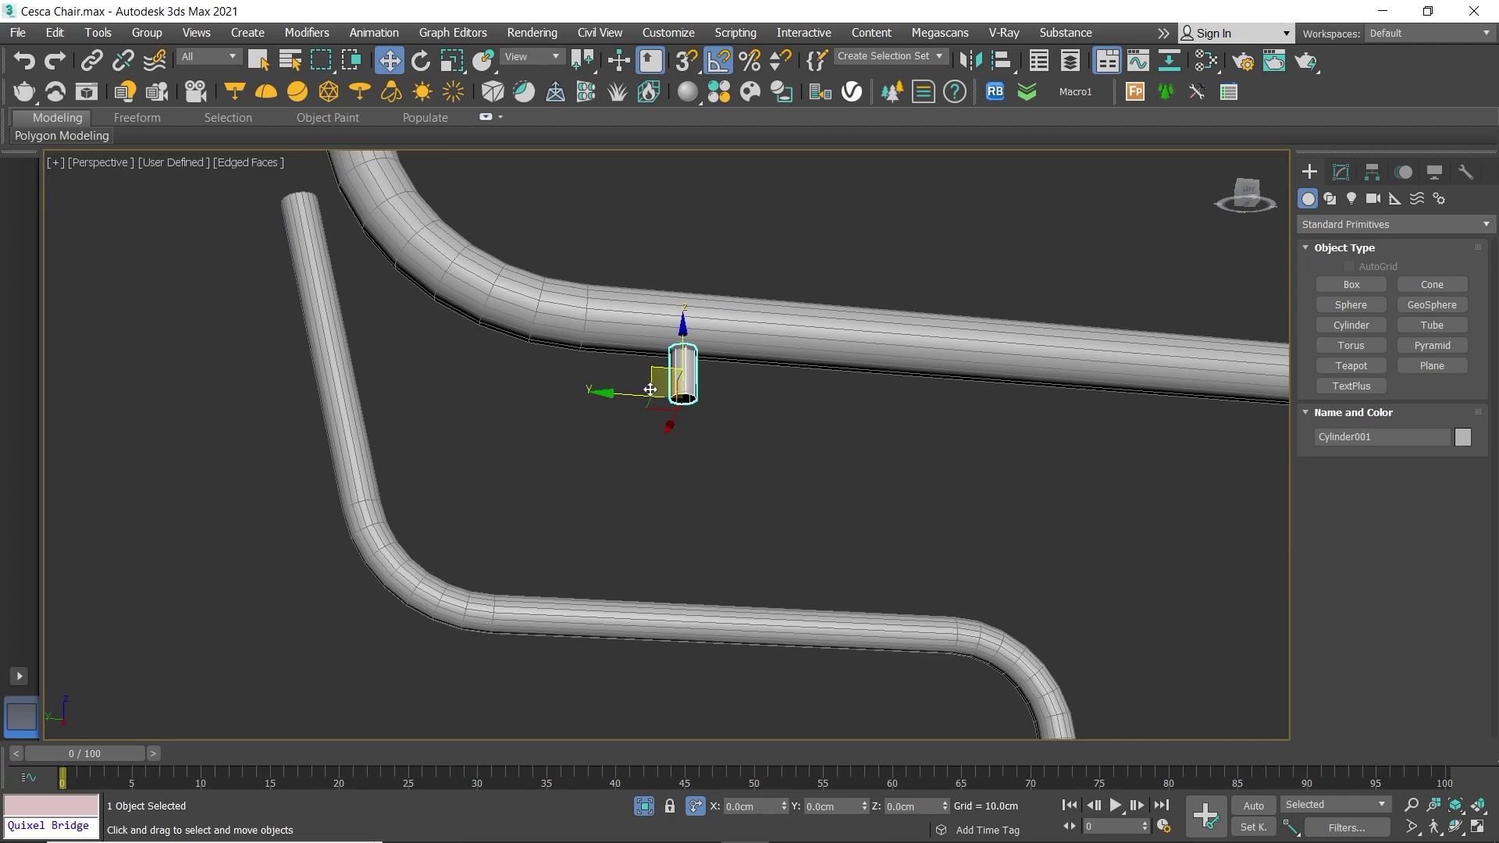
middle_drag(793, 418, 530, 446)
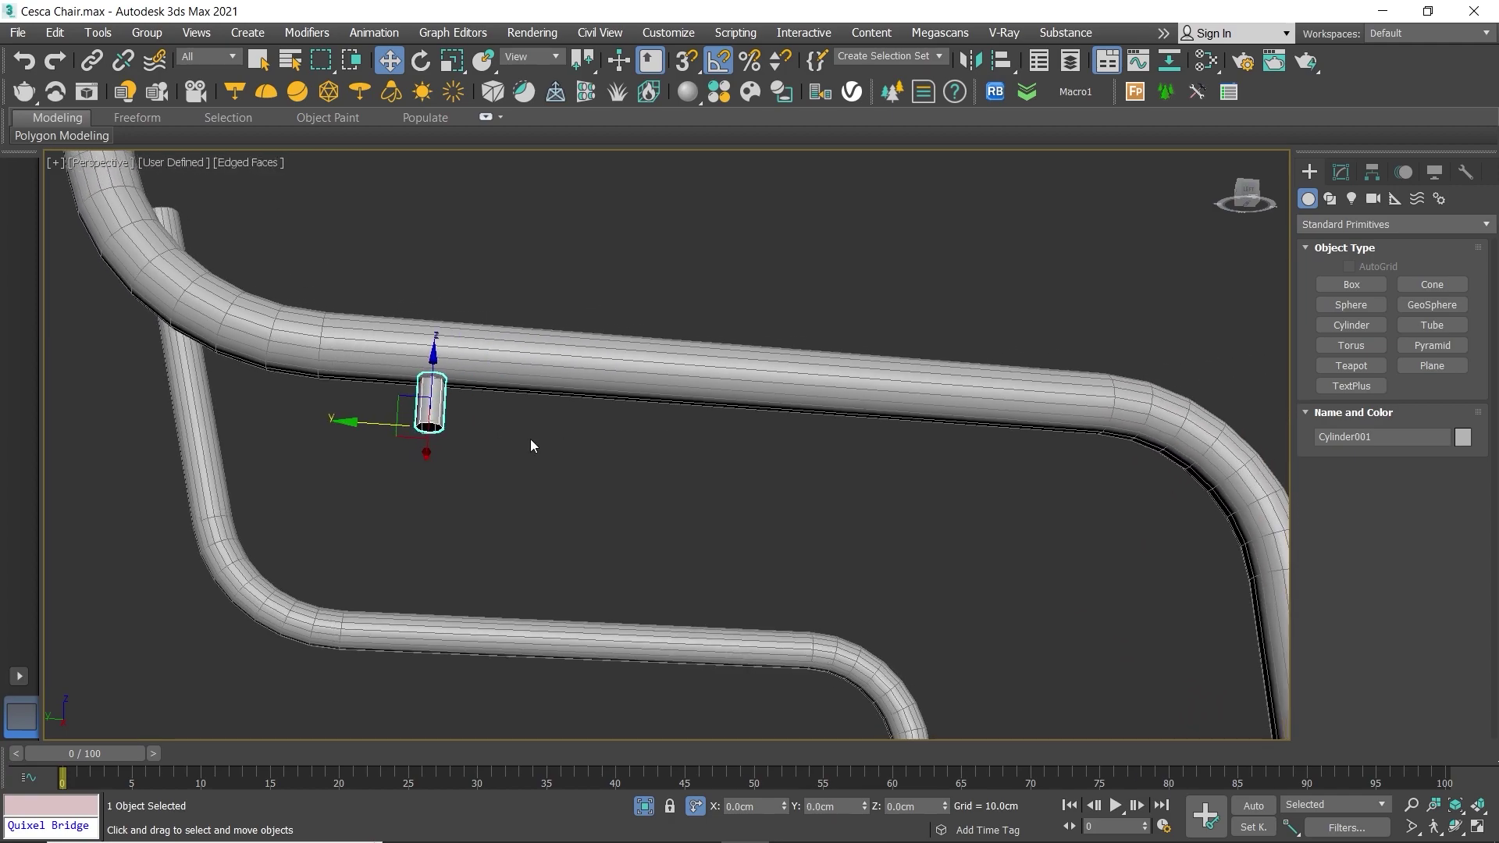
scroll(531, 446, down, 1)
shift+drag(419, 428, 431, 429)
mouse_move(796, 418)
mouse_down()
mouse_move(820, 414)
mouse_move(805, 415)
mouse_up()
Step: Confirm the peg copy and add the first peg so both pegs are selected
click(725, 512)
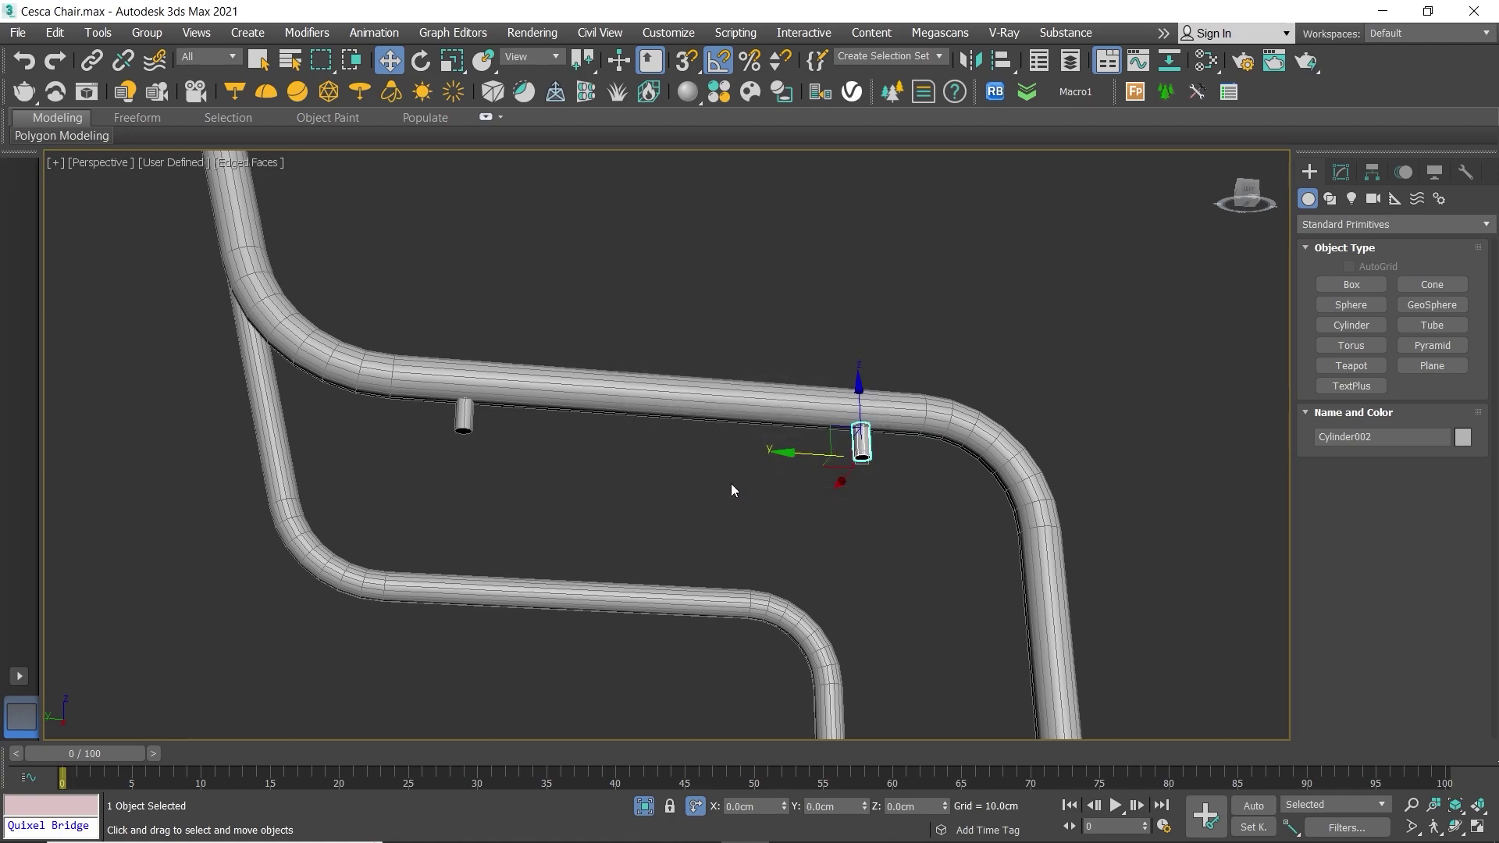
scroll(739, 425, up, 2)
alt+middle_drag(739, 425, 743, 396)
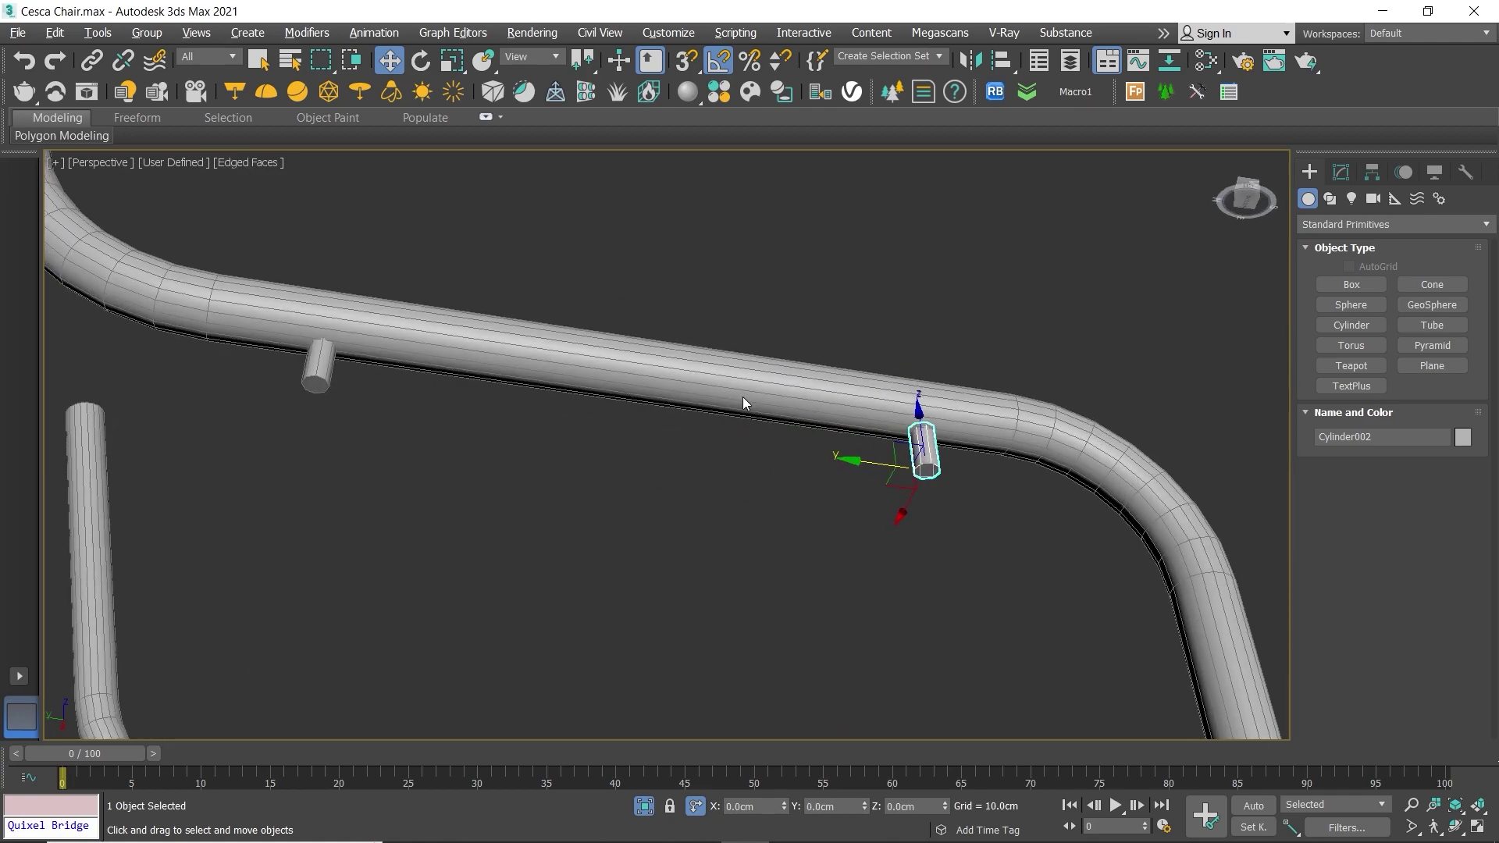
ctrl+click(316, 369)
scroll(406, 381, down, 3)
scroll(494, 419, down, 2)
Step: In the maximized top view, copy both pegs along X to the opposite rail
key(alt+w)
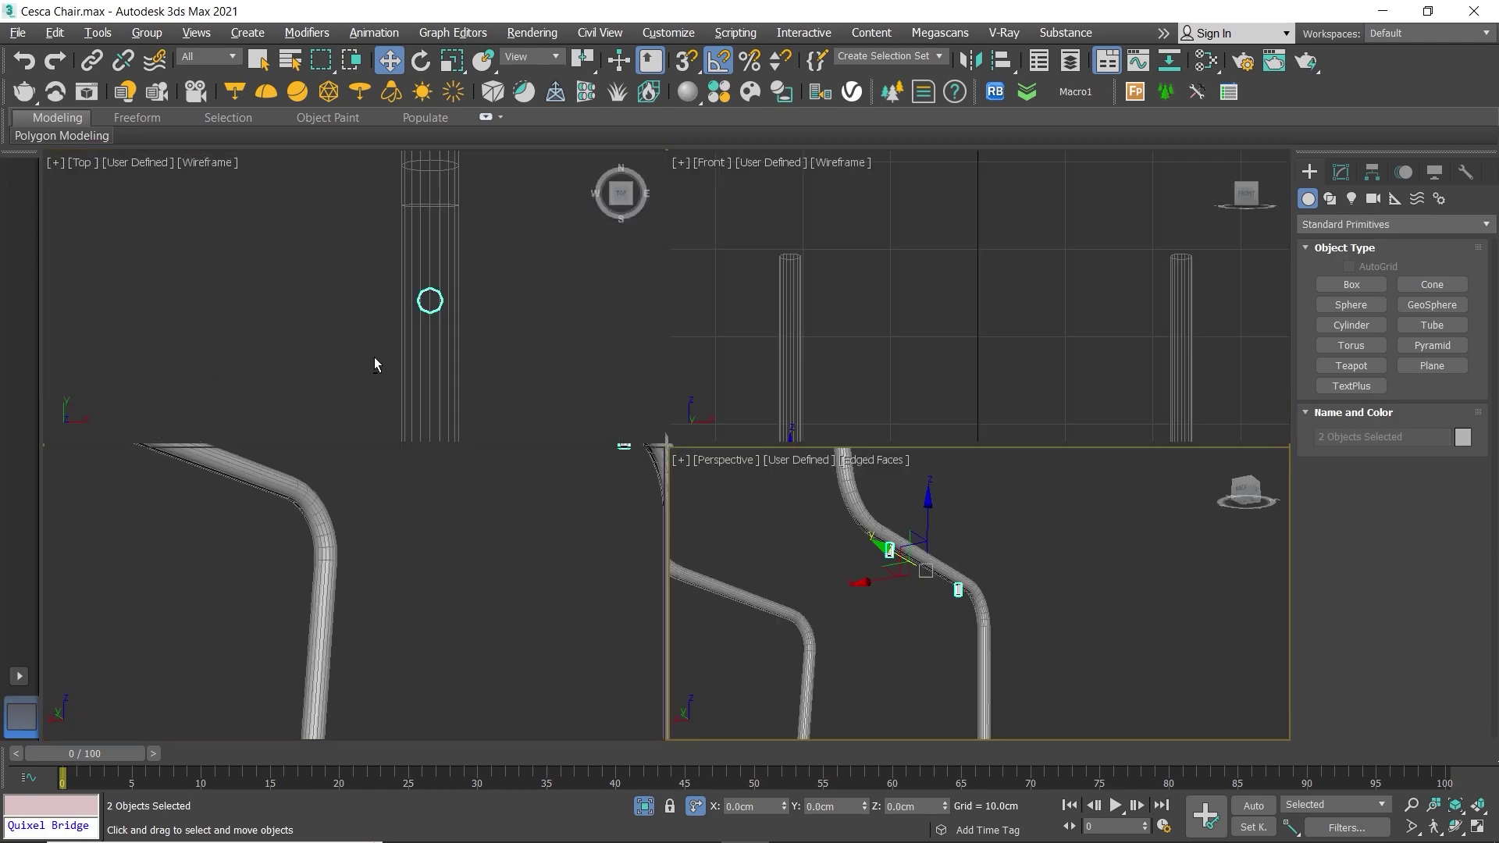
key(alt+w)
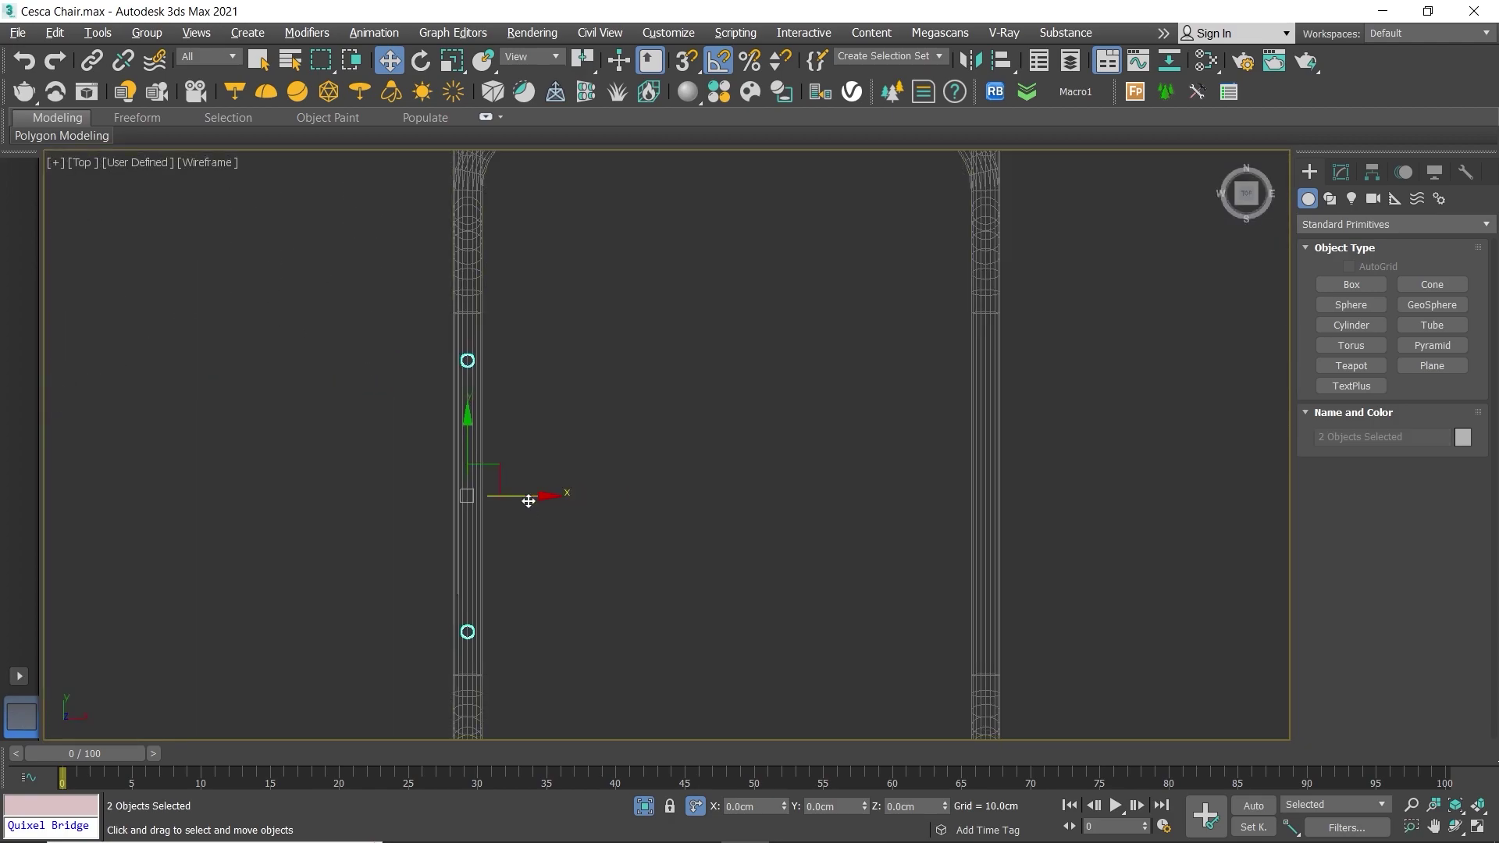
shift+drag(529, 500, 995, 468)
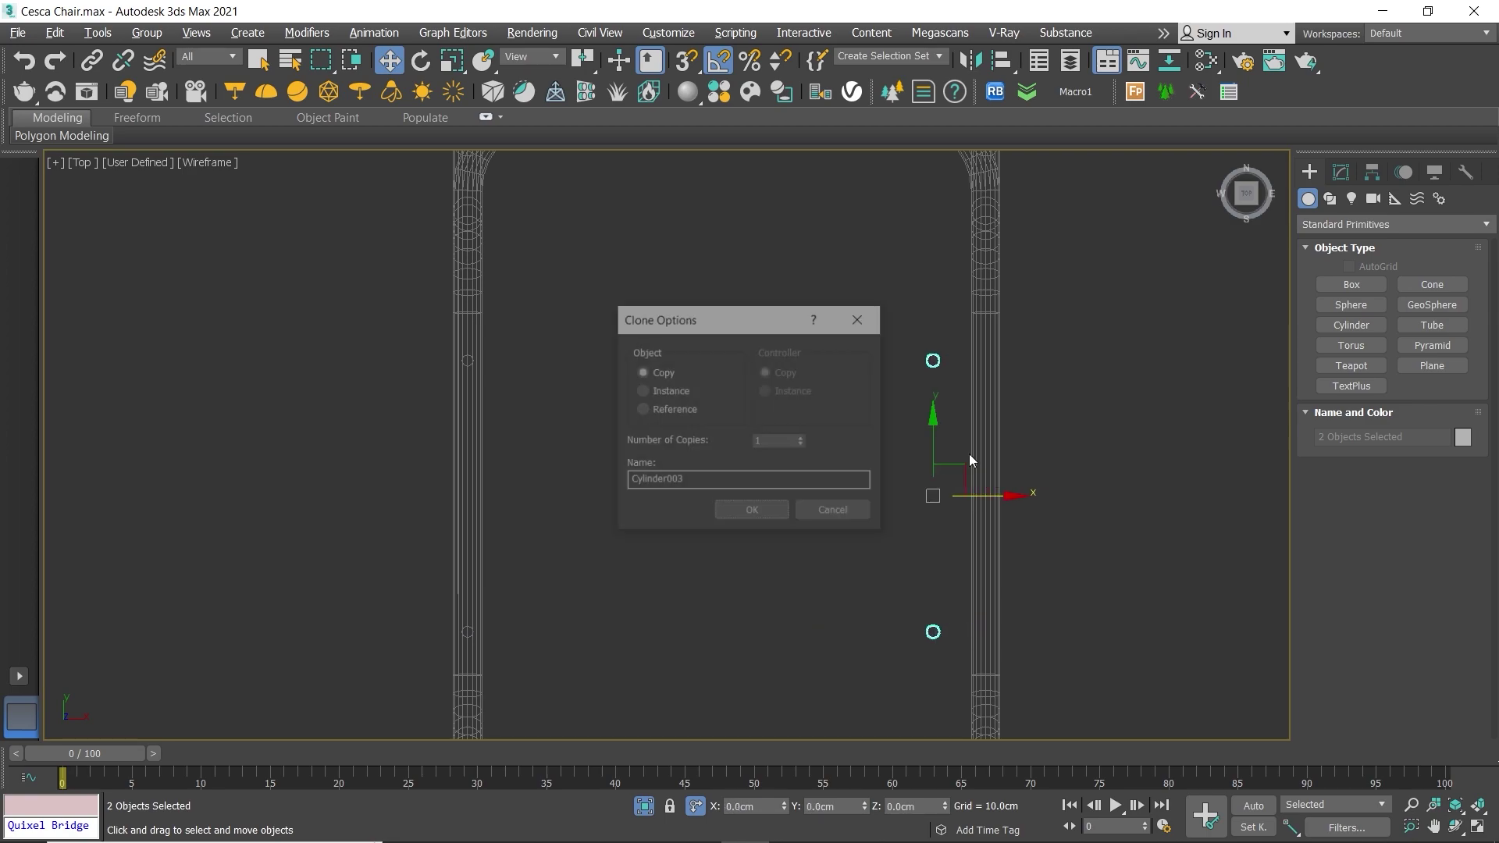
click(751, 512)
scroll(1025, 355, up, 3)
scroll(653, 453, up, 3)
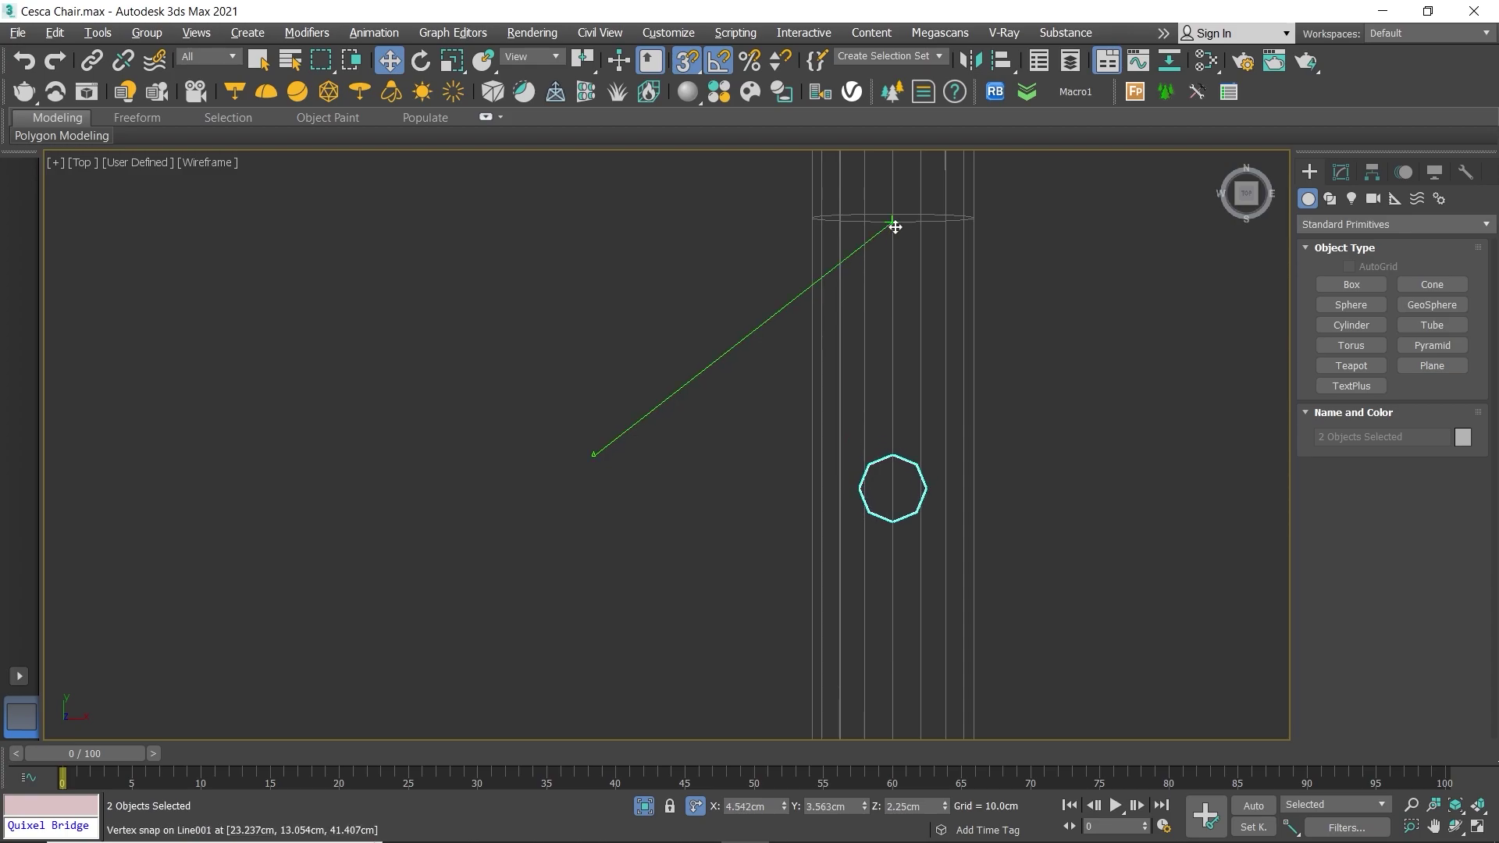
Step: Return to the perspective view, clear the selection and select the tube frame Line001
key(alt+w)
right_click(773, 613)
key(alt+w)
scroll(751, 392, down, 3)
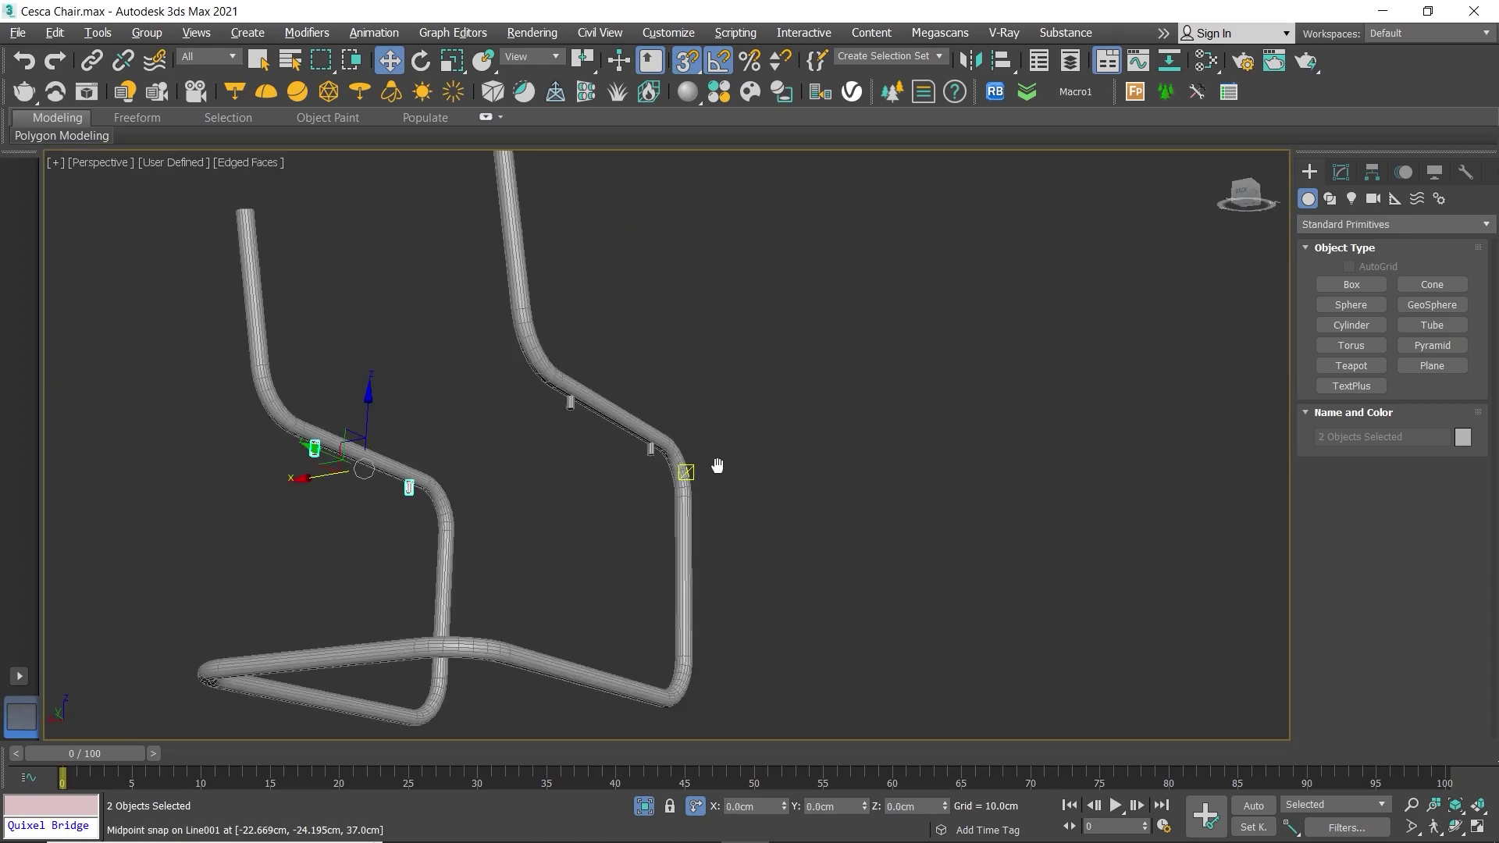
scroll(752, 392, up, 5)
mouse_move(751, 392)
alt+middle_down()
mouse_move(672, 494)
mouse_move(696, 494)
alt+middle_up()
click(671, 494)
click(564, 508)
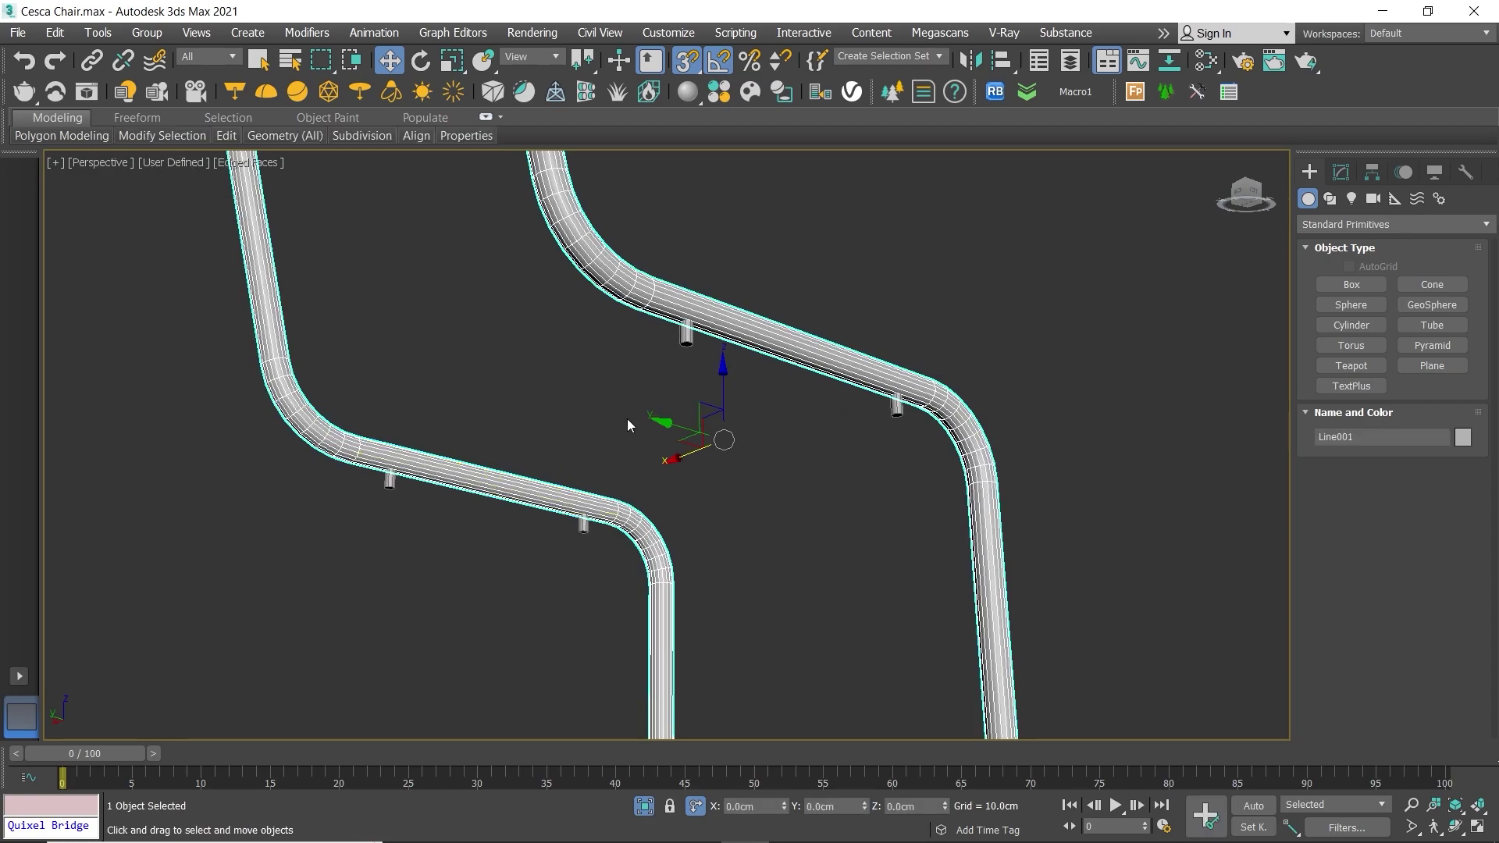
Step: At Line001's Edit Poly edge level, add a Swift Loop edge loop beside the first peg
click(1340, 172)
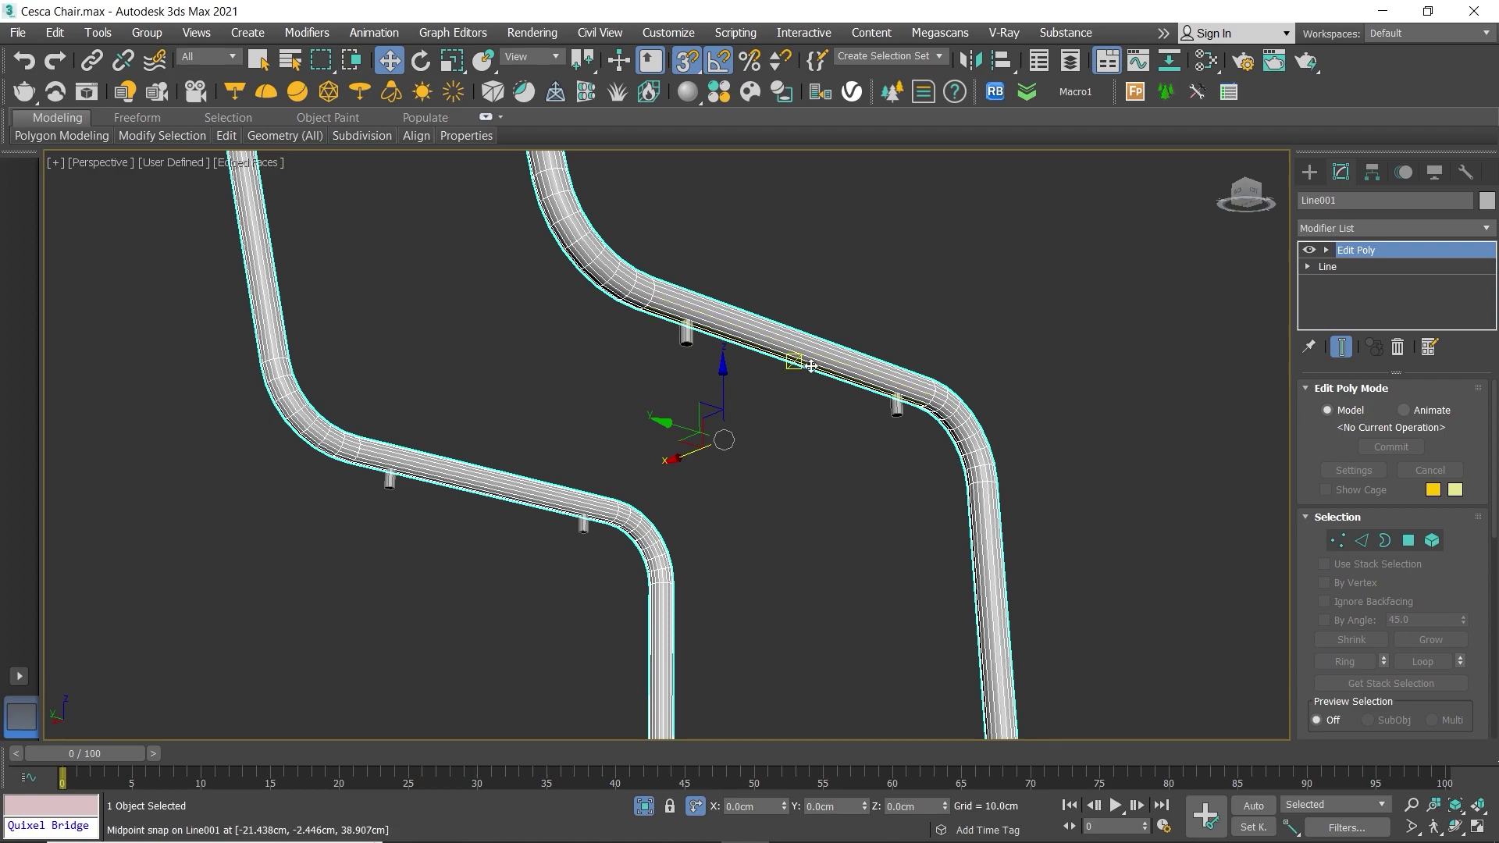
key(2)
mouse_move(226, 135)
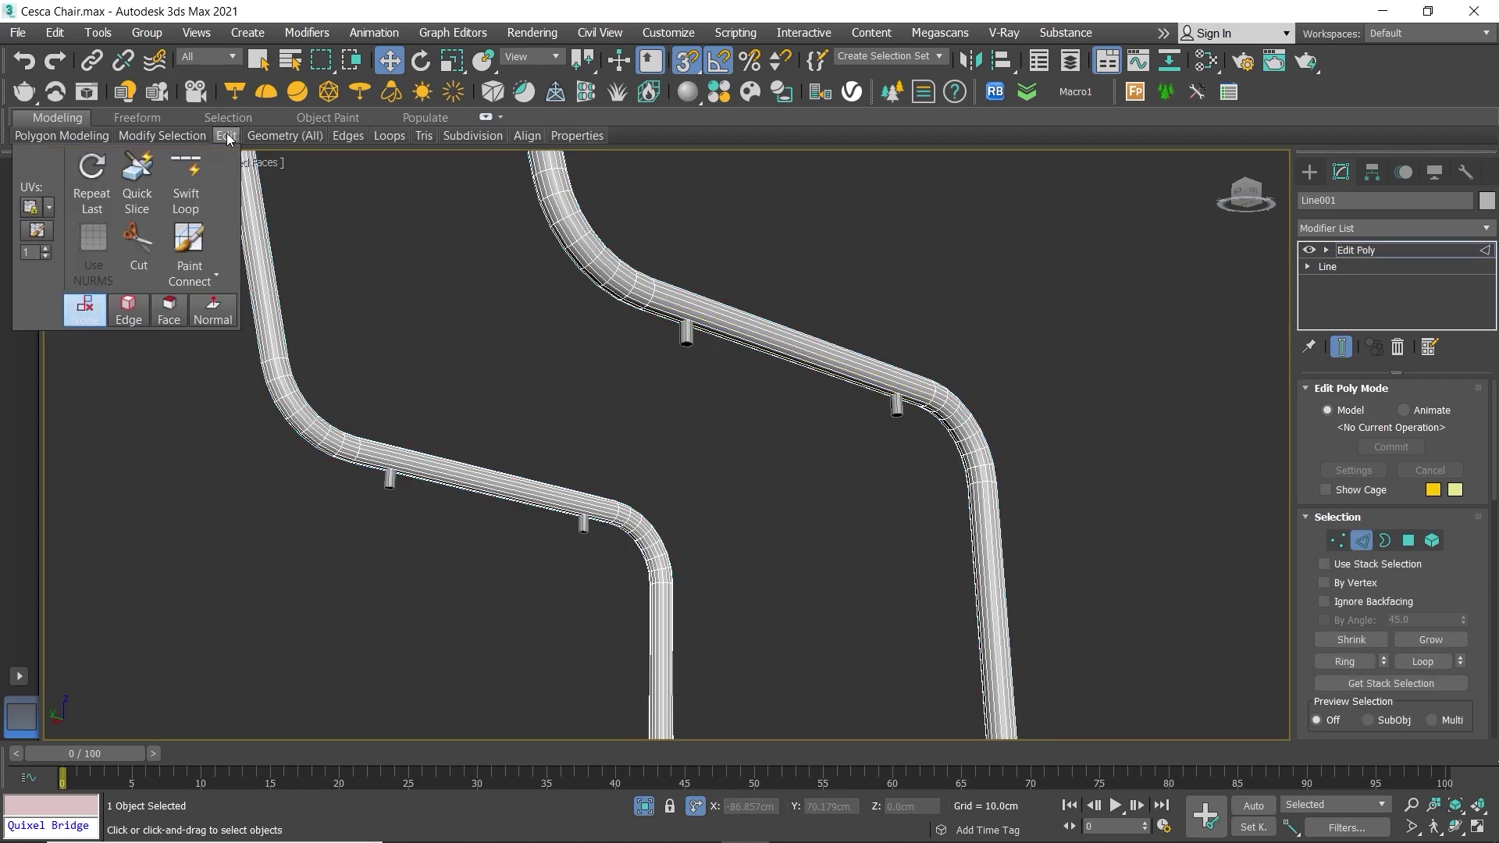
click(185, 184)
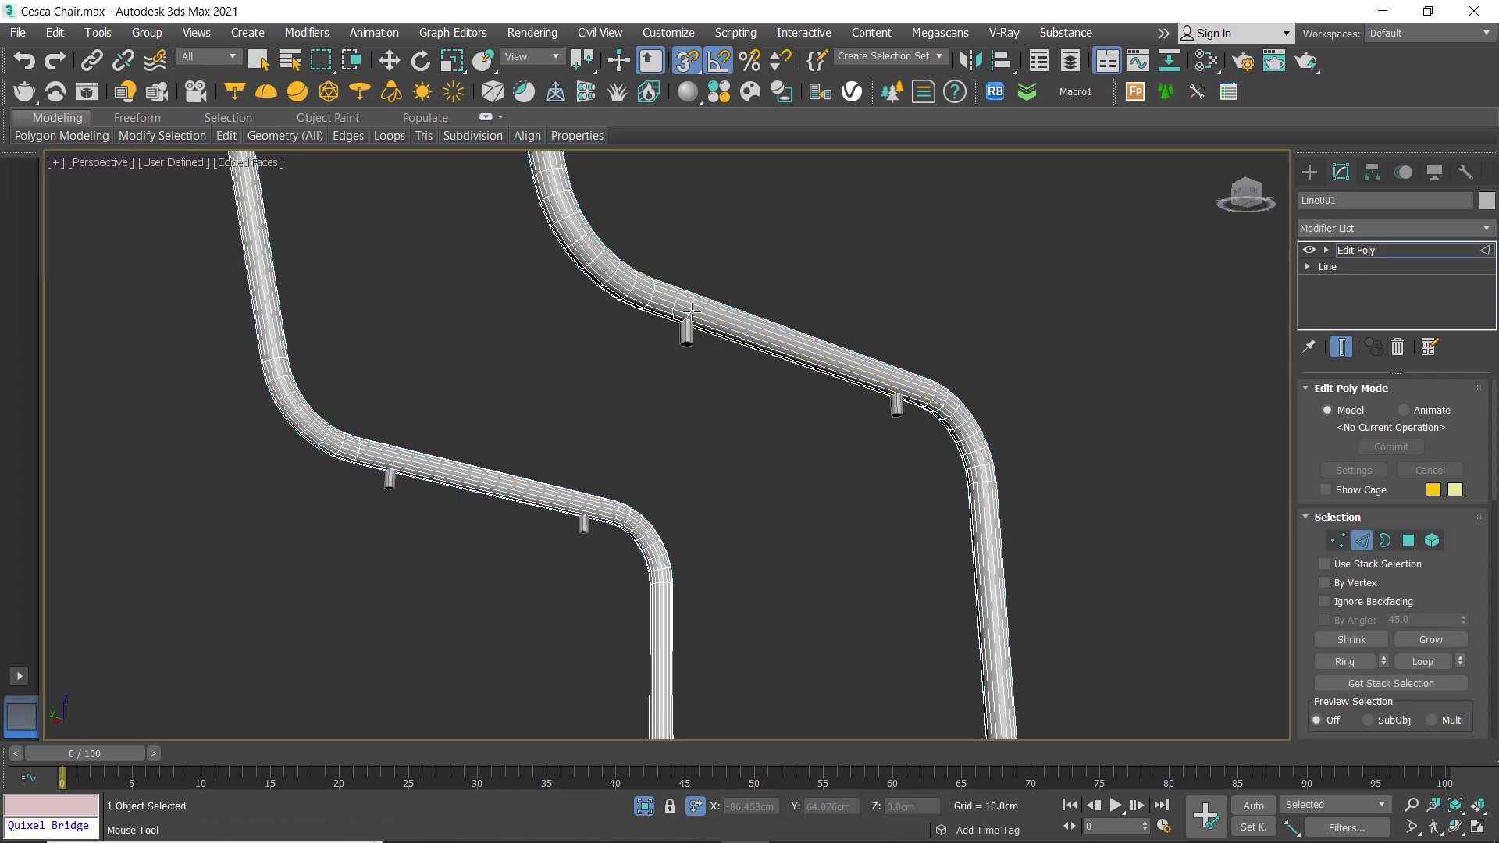
scroll(676, 316, up, 3)
alt+middle_drag(676, 315, 626, 304)
scroll(510, 347, up, 5)
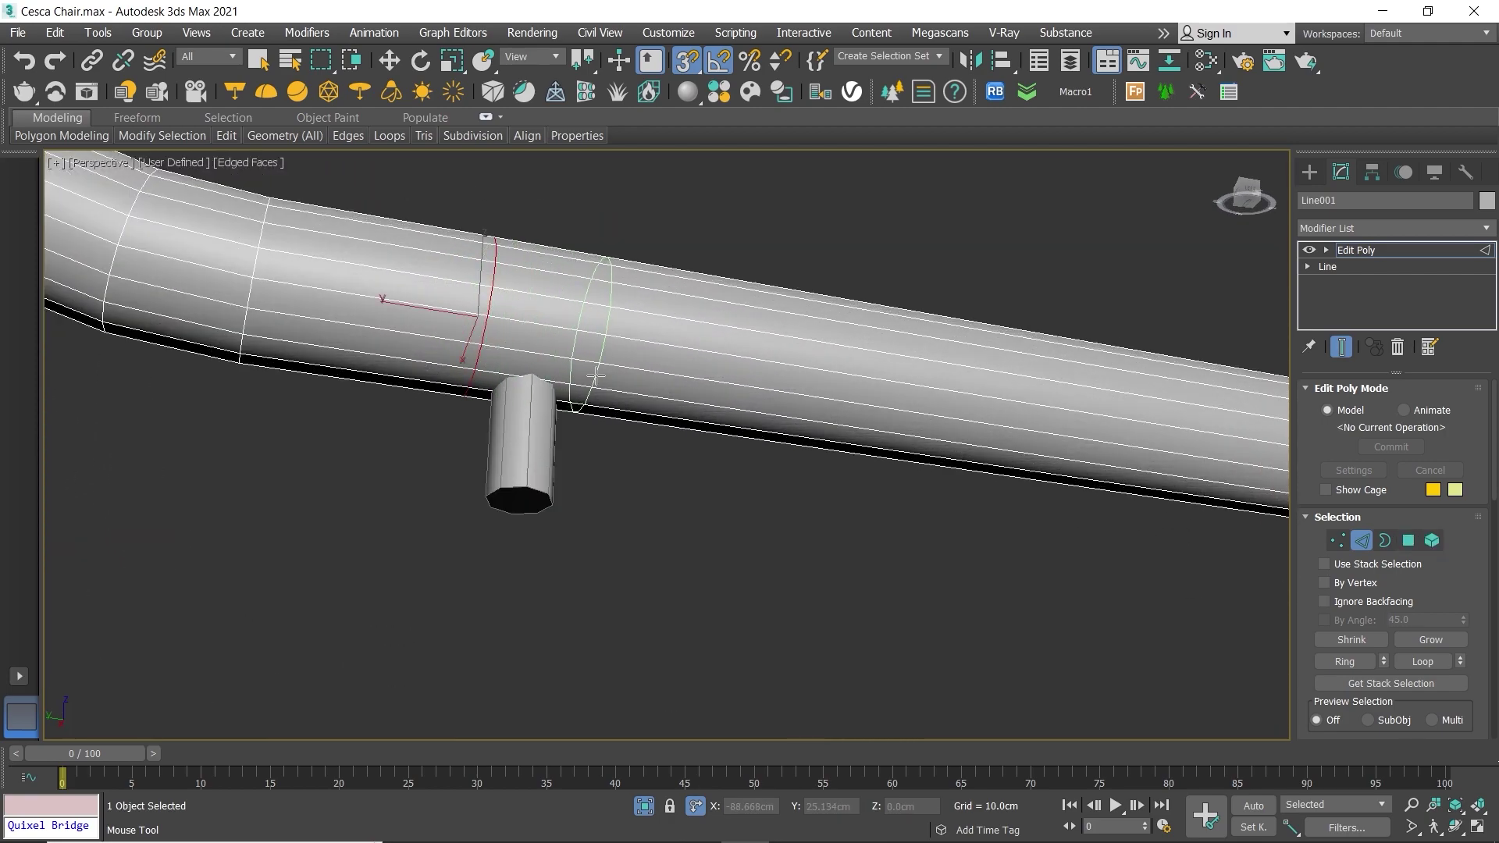
scroll(595, 376, down, 5)
middle_drag(1015, 422, 648, 406)
scroll(799, 419, up, 3)
scroll(799, 419, up, 2)
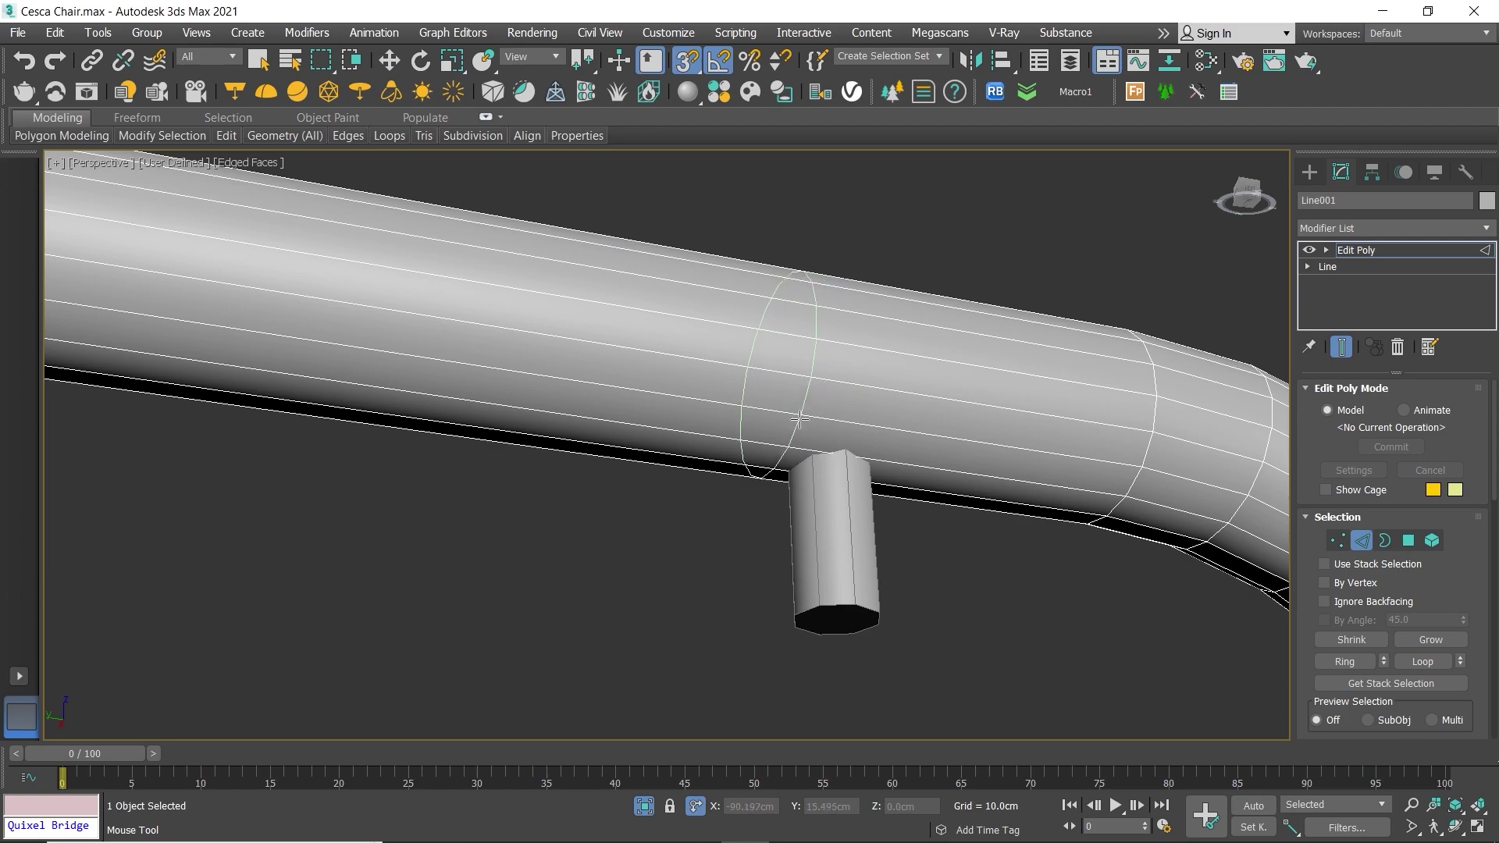
click(794, 428)
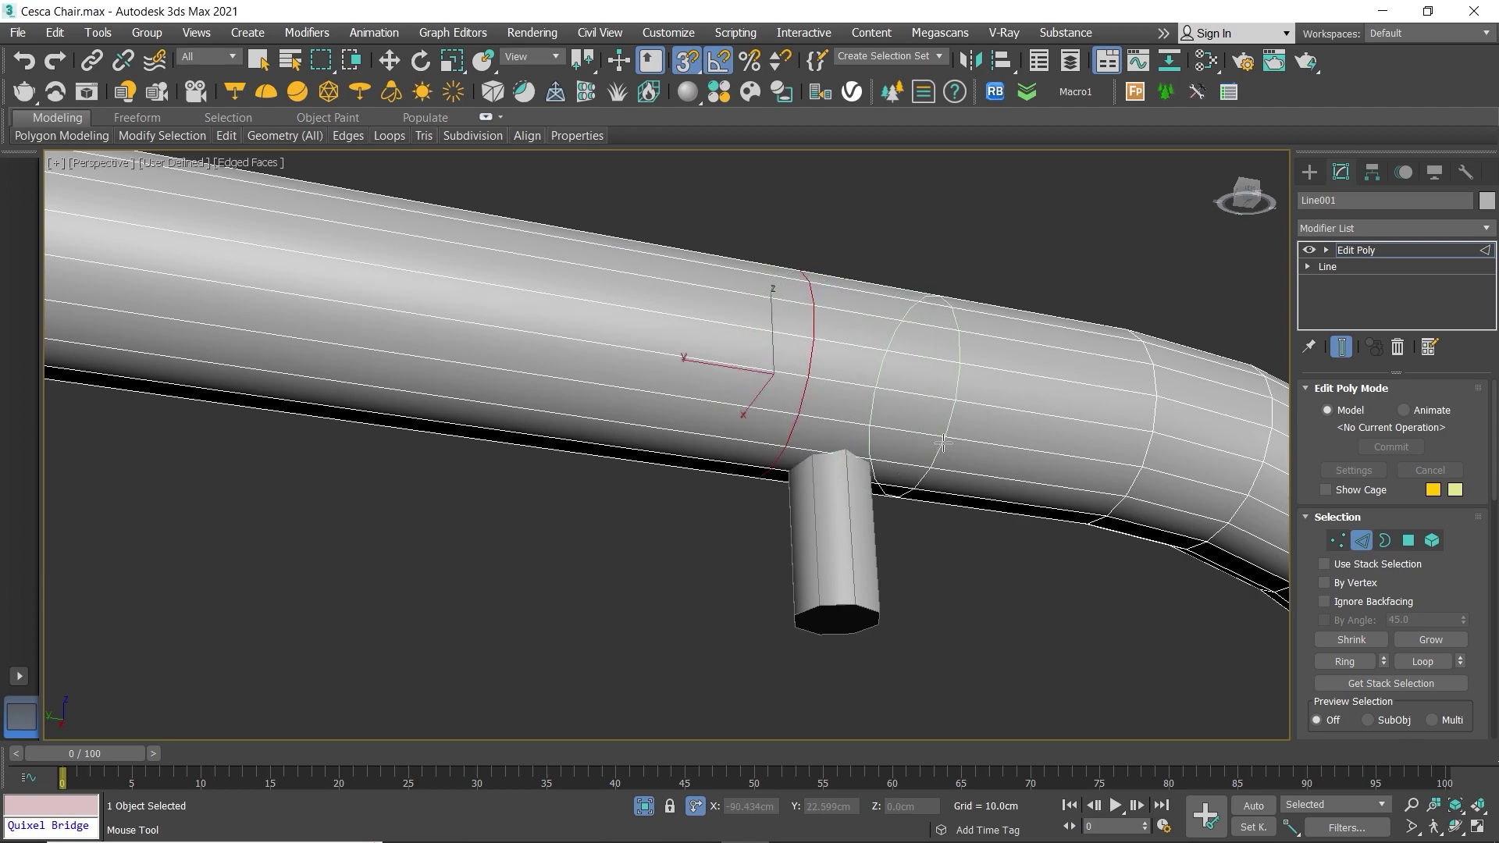
Step: Add another edge loop on the other side tube beside the next peg
scroll(943, 443, down, 5)
alt+middle_drag(943, 442, 864, 294)
scroll(602, 535, up, 3)
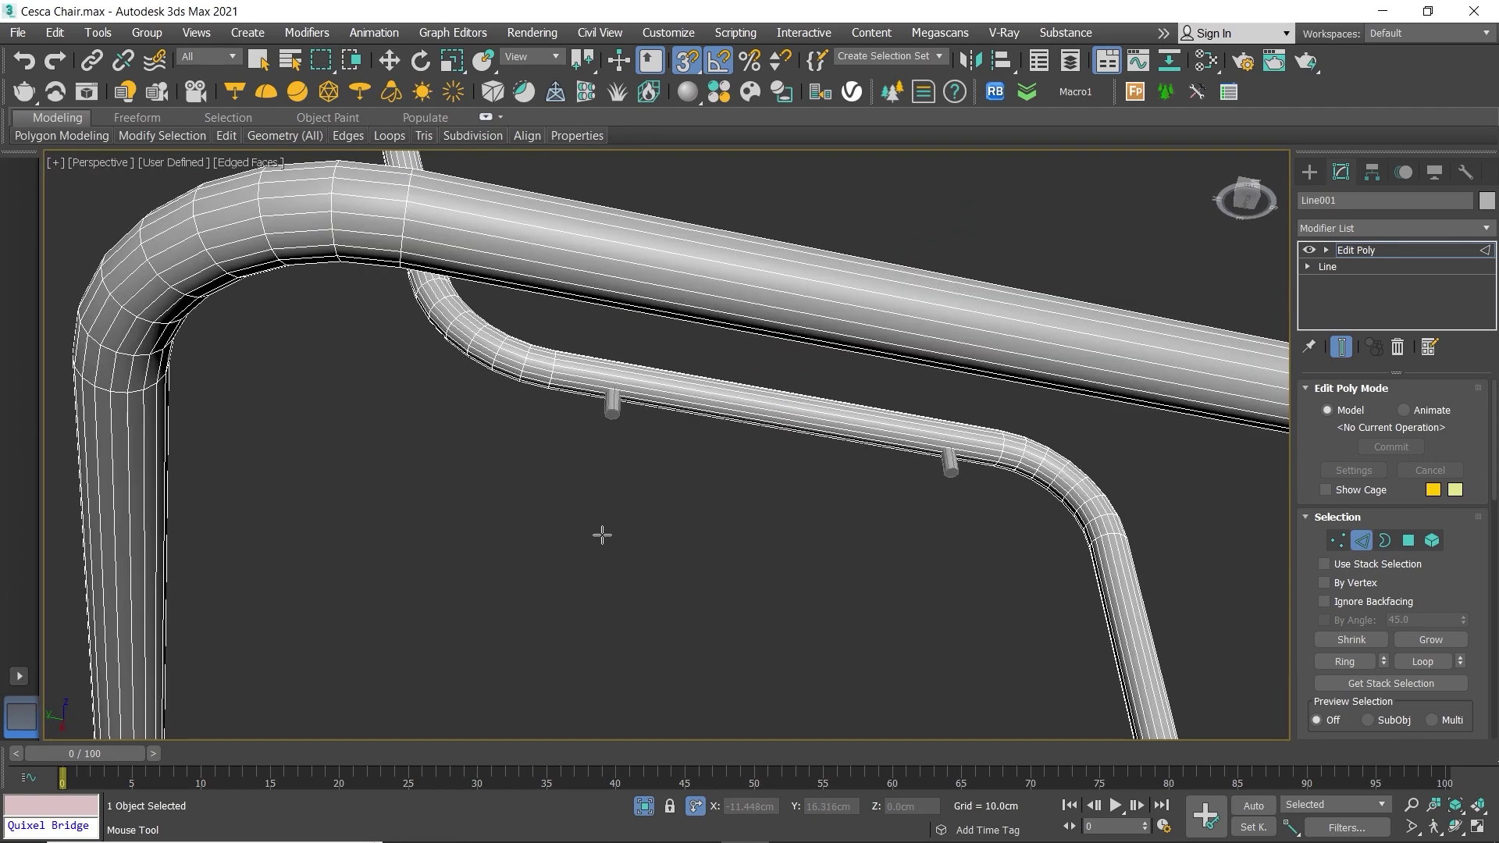
scroll(602, 535, up, 5)
middle_drag(616, 341, 502, 427)
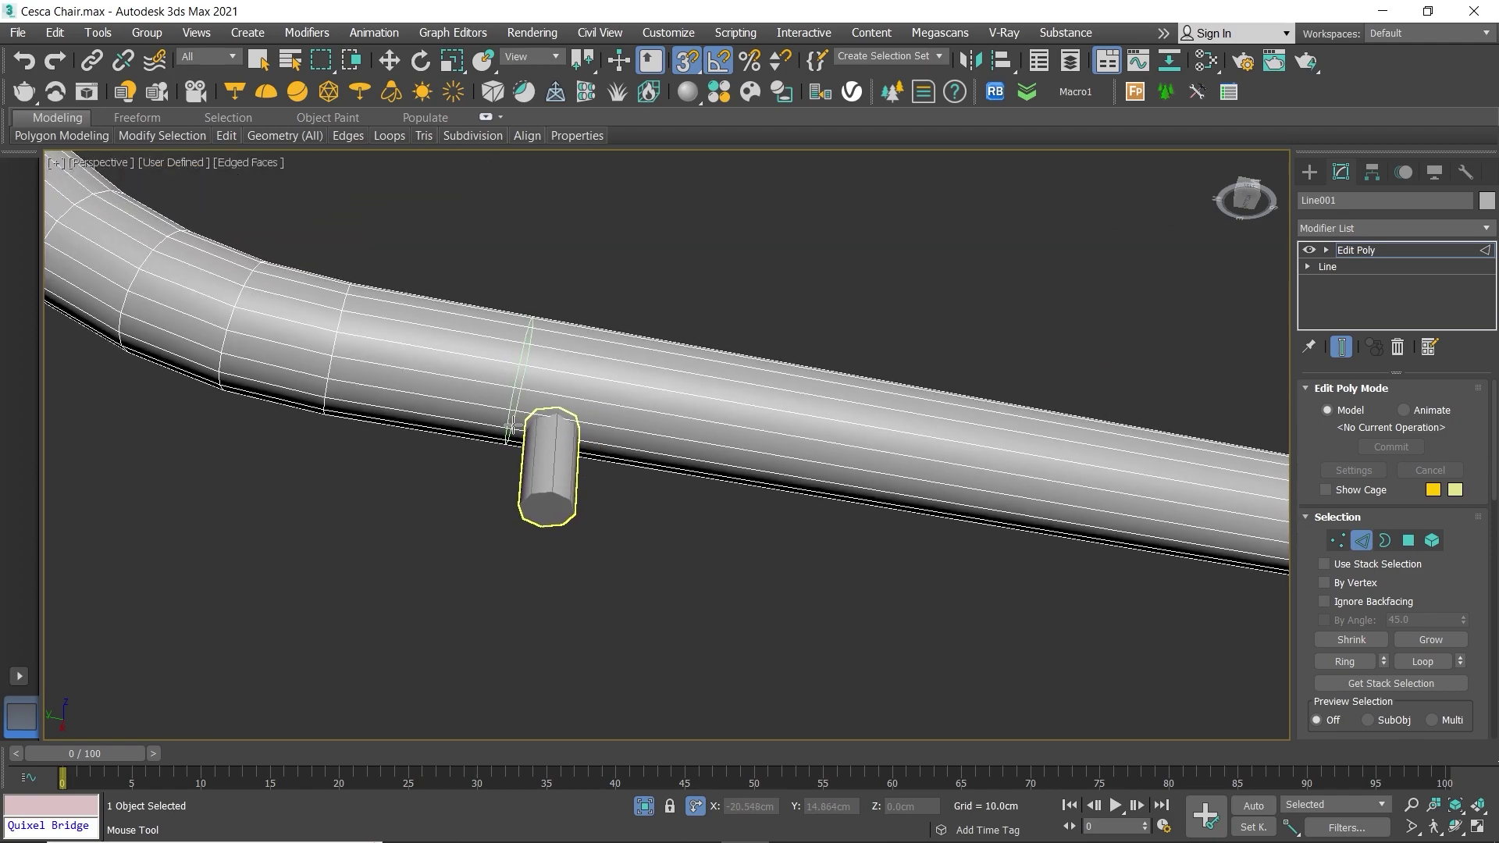
click(509, 426)
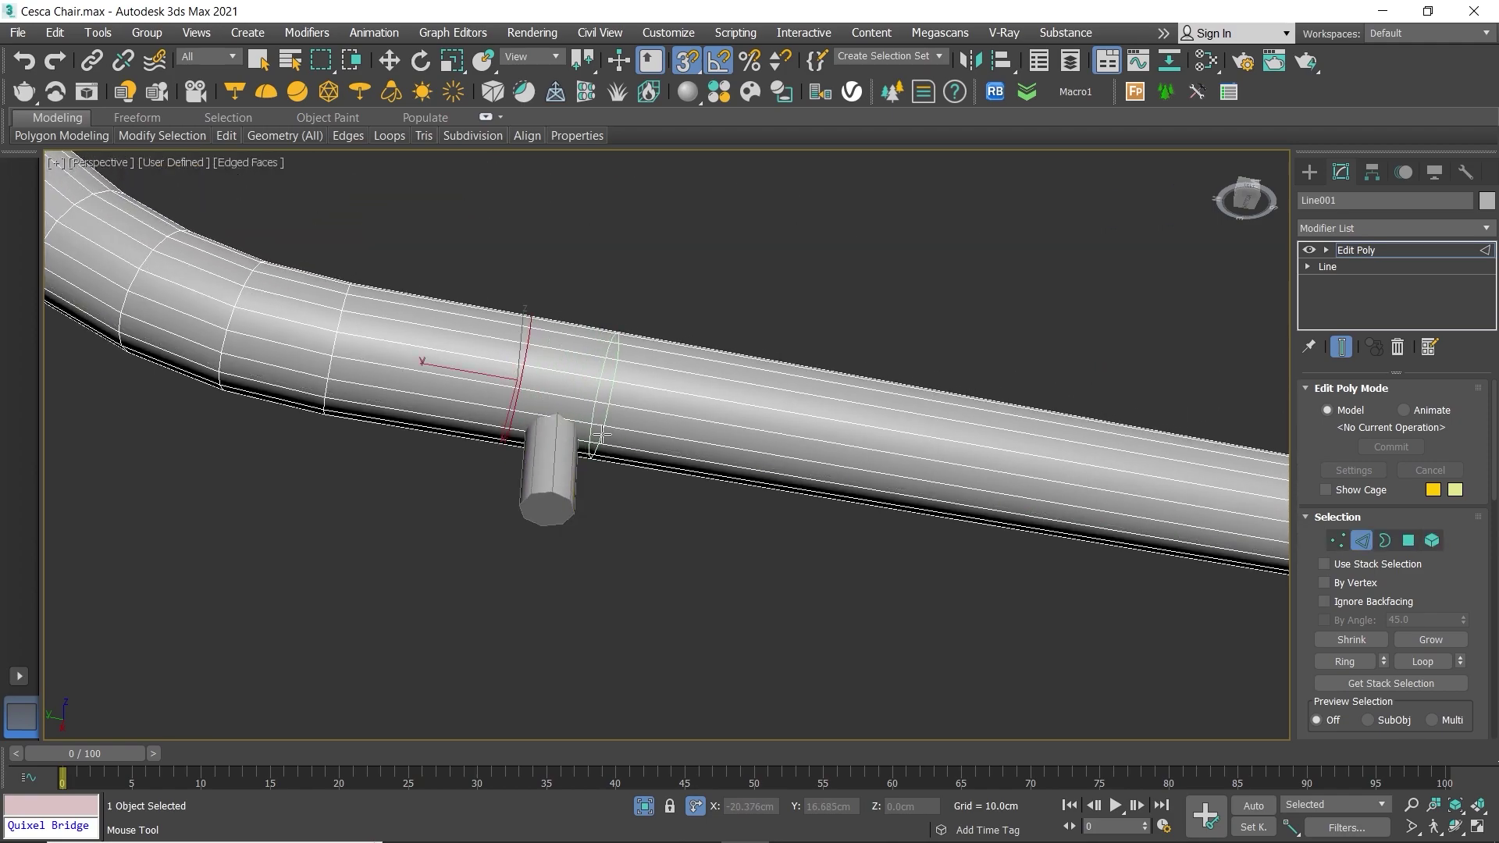
Step: Orbit to show both tube rails and switch to the Move tool
scroll(825, 434, down, 3)
alt+middle_drag(826, 435, 612, 434)
scroll(812, 490, up, 3)
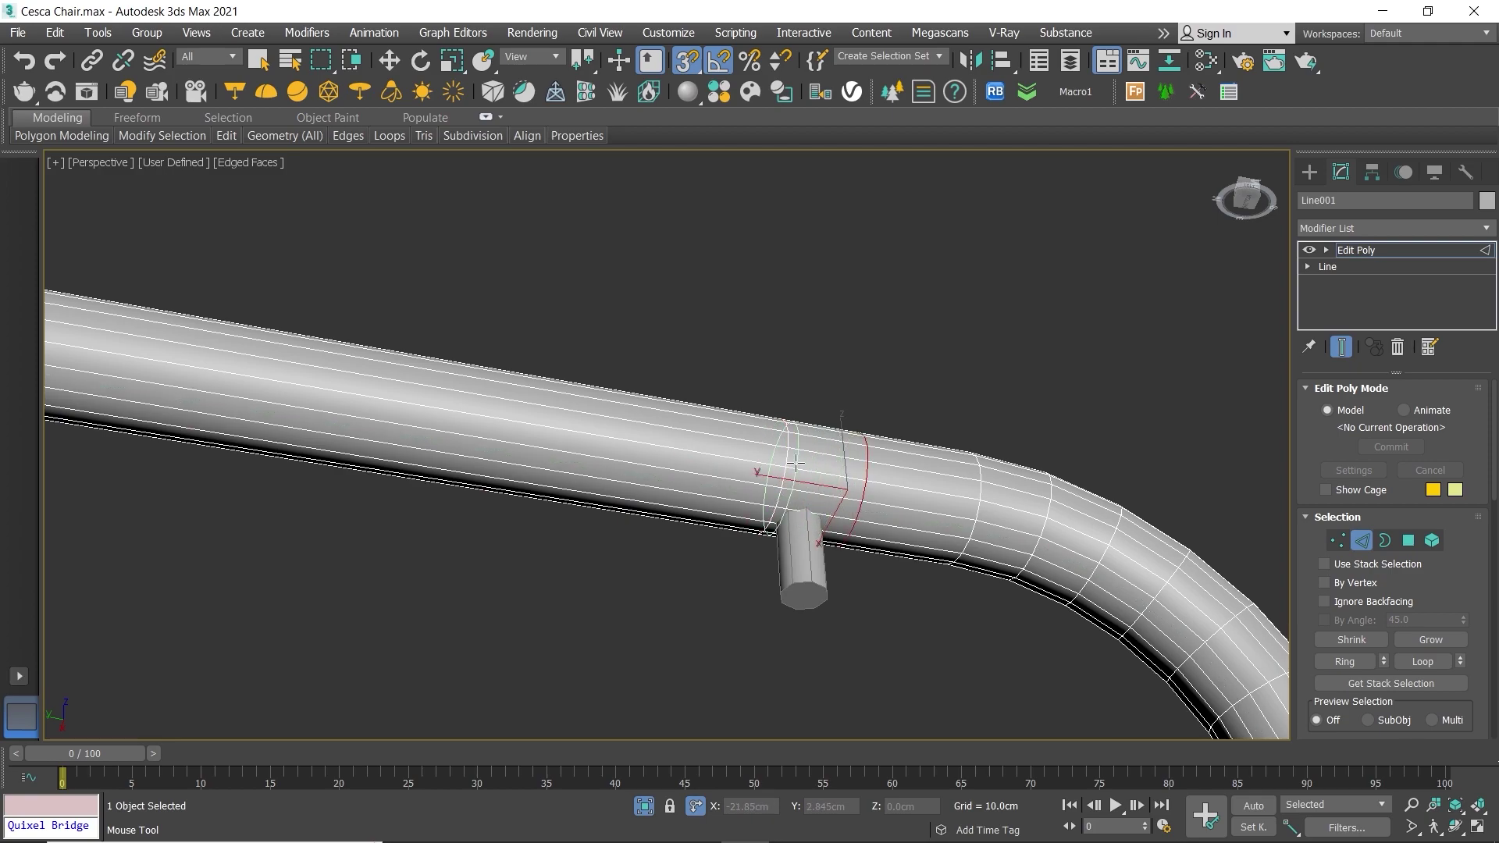
scroll(796, 462, down, 3)
mouse_move(796, 462)
alt+middle_down()
mouse_move(780, 497)
mouse_move(1018, 353)
mouse_move(920, 335)
alt+middle_up()
key(w)
scroll(785, 484, down, 2)
Step: Exit sub-object mode and start a ProBoolean compound object on the chair frame
key(1)
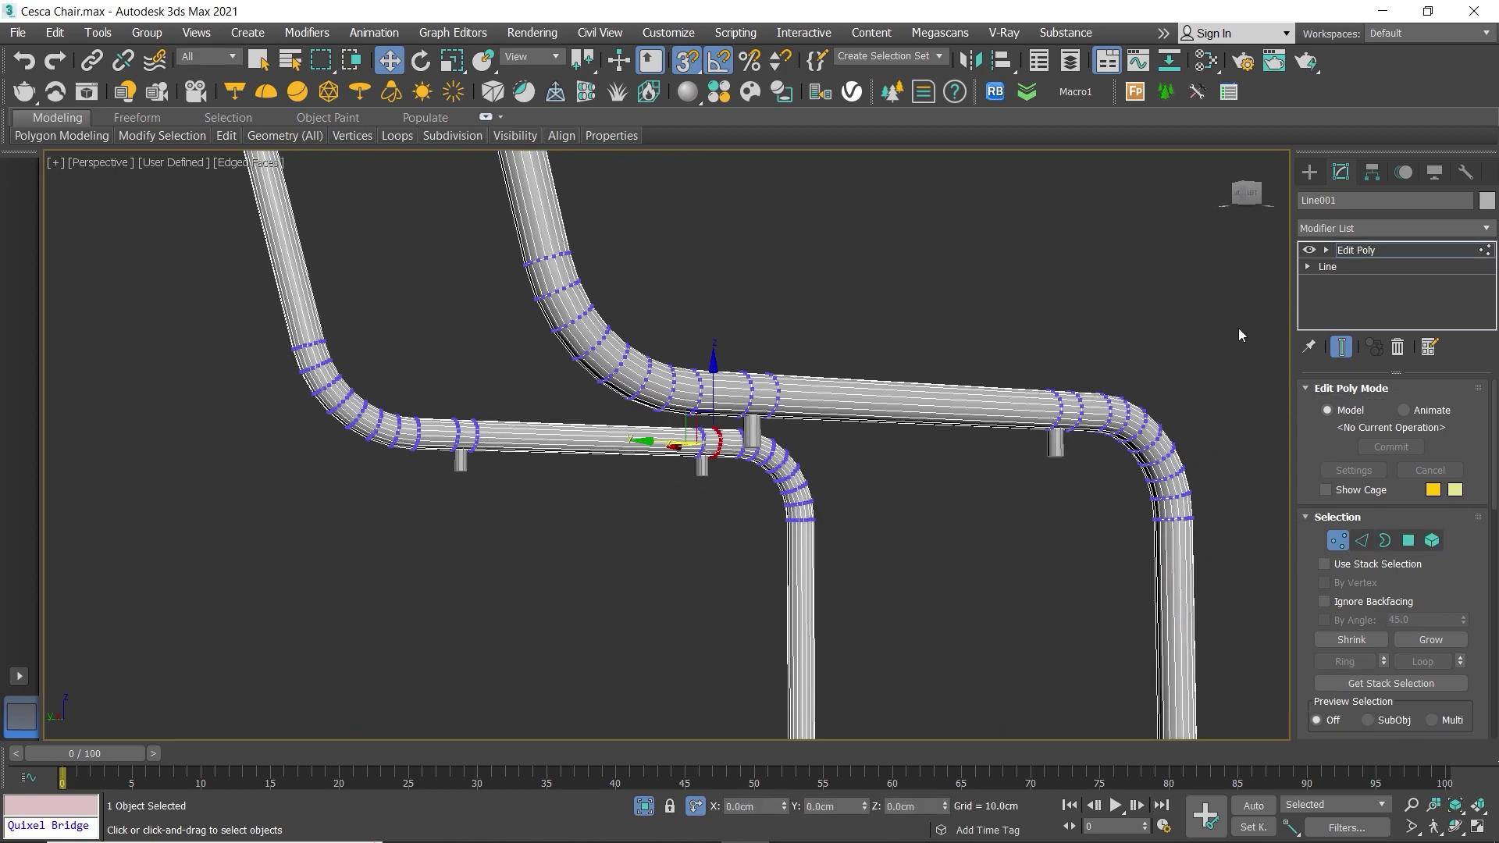
key(1)
click(1318, 177)
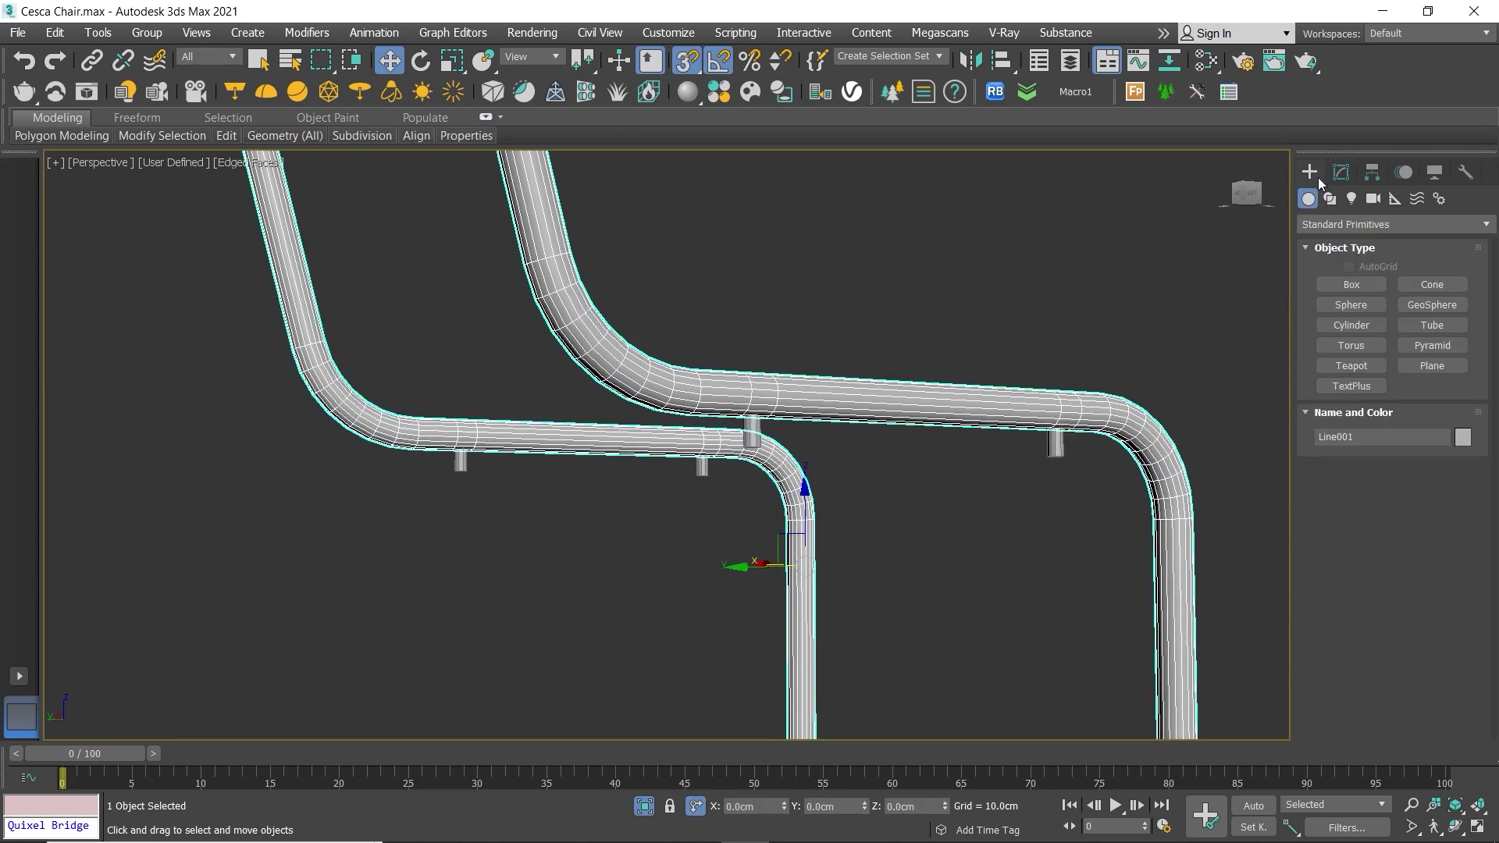
click(1337, 225)
click(1342, 277)
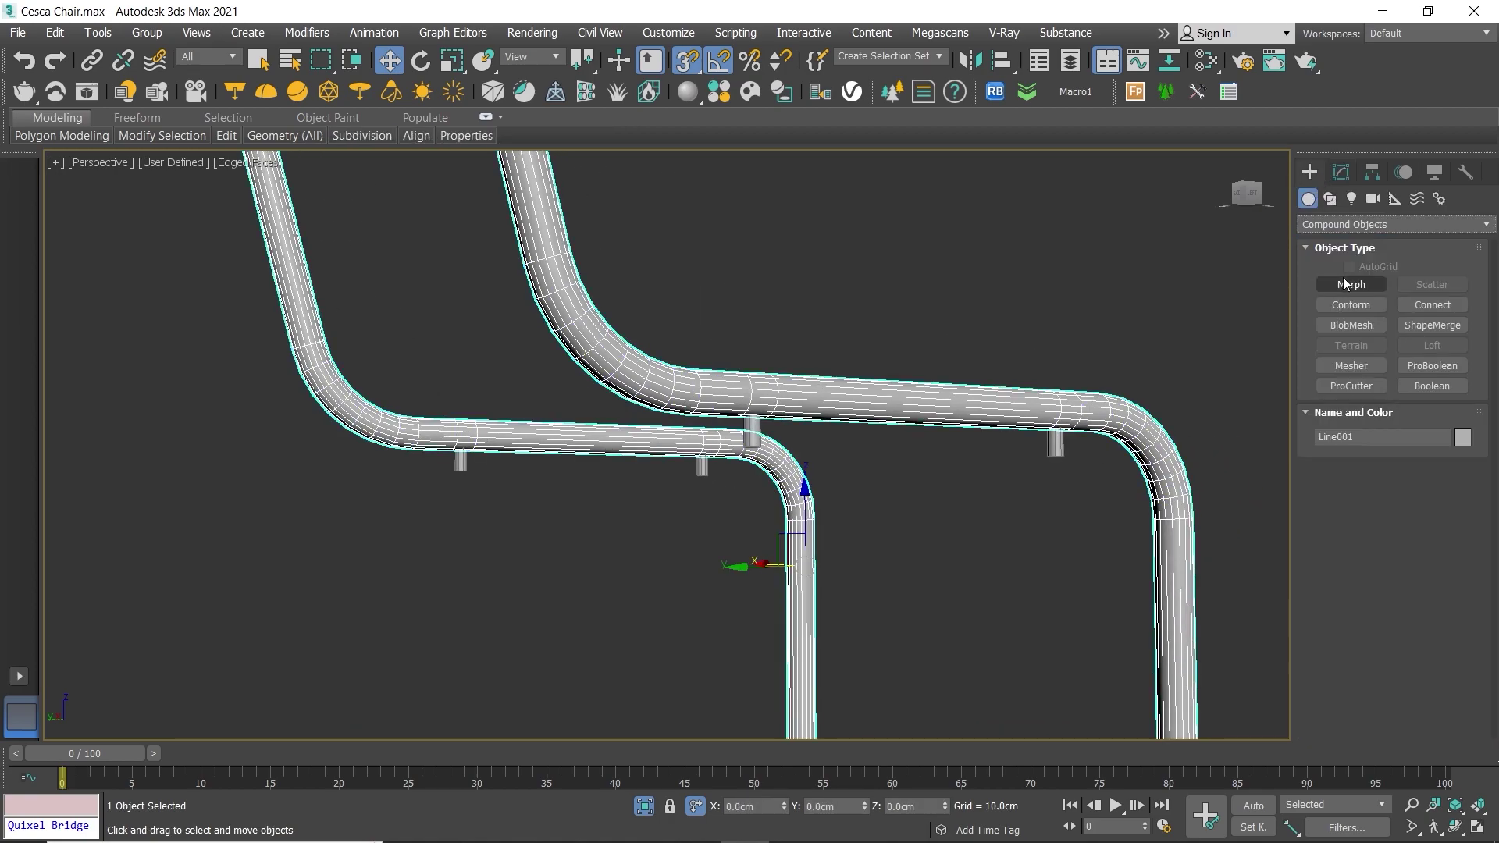
click(1431, 367)
alt+middle_drag(1015, 469, 1048, 415)
scroll(1048, 415, up, 3)
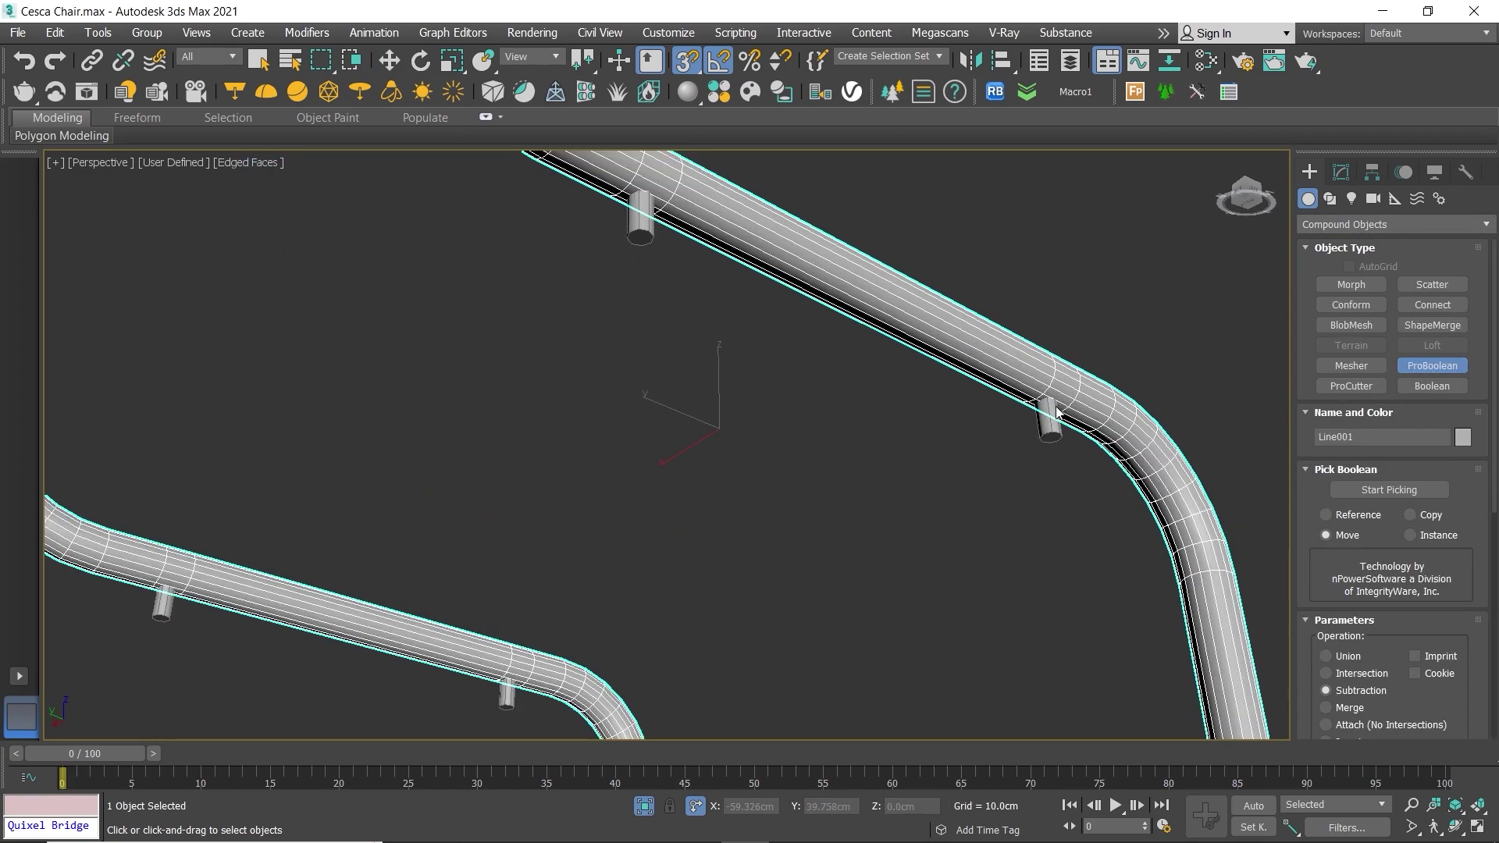
scroll(1048, 415, up, 3)
Step: Start picking operands with Subtraction and Remove Only Invisible planar edges enabled
click(1386, 490)
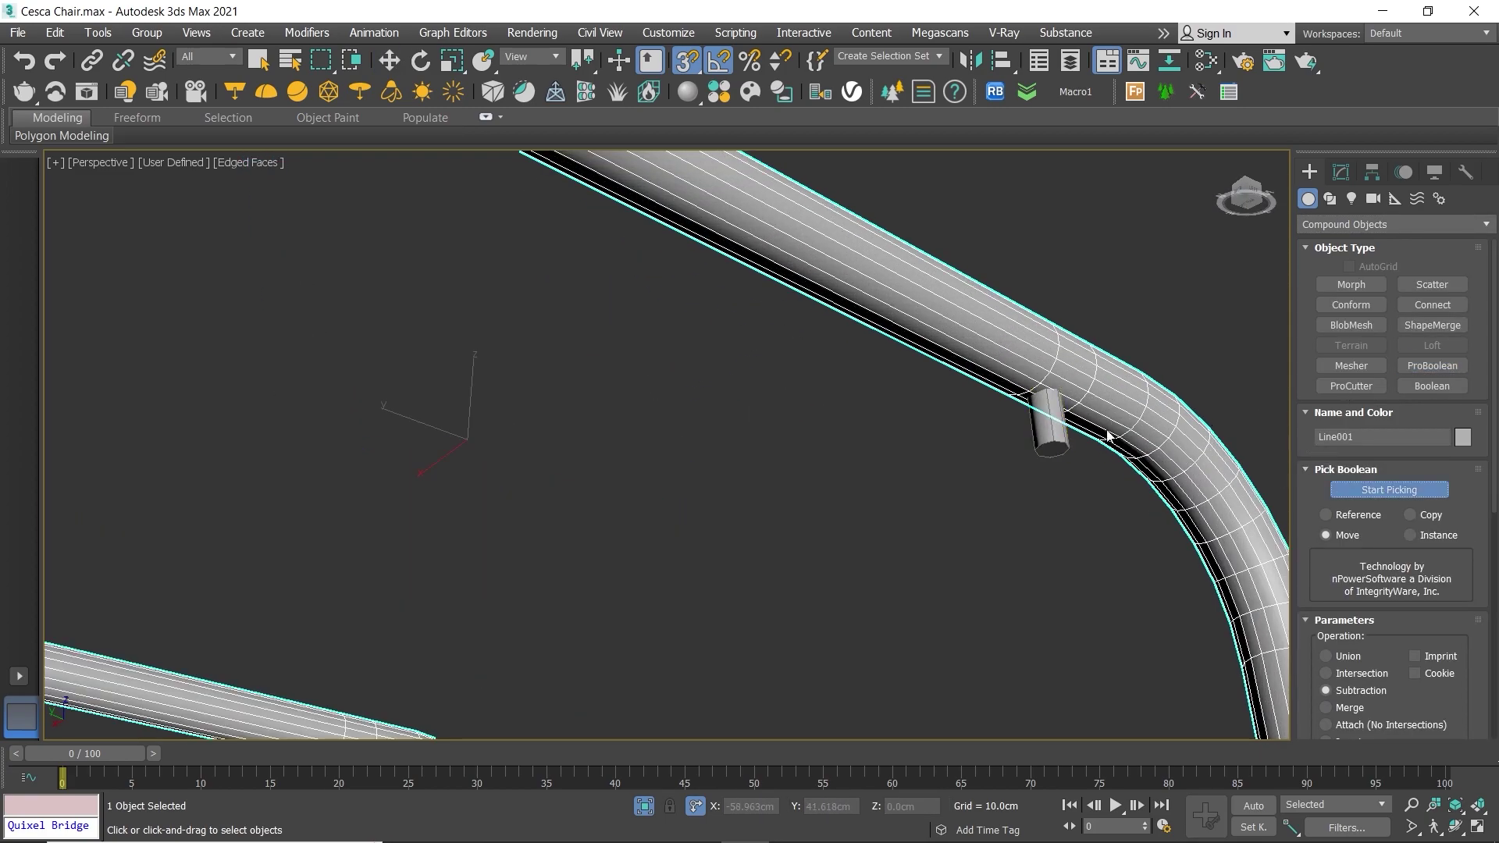
scroll(1397, 594, down, 5)
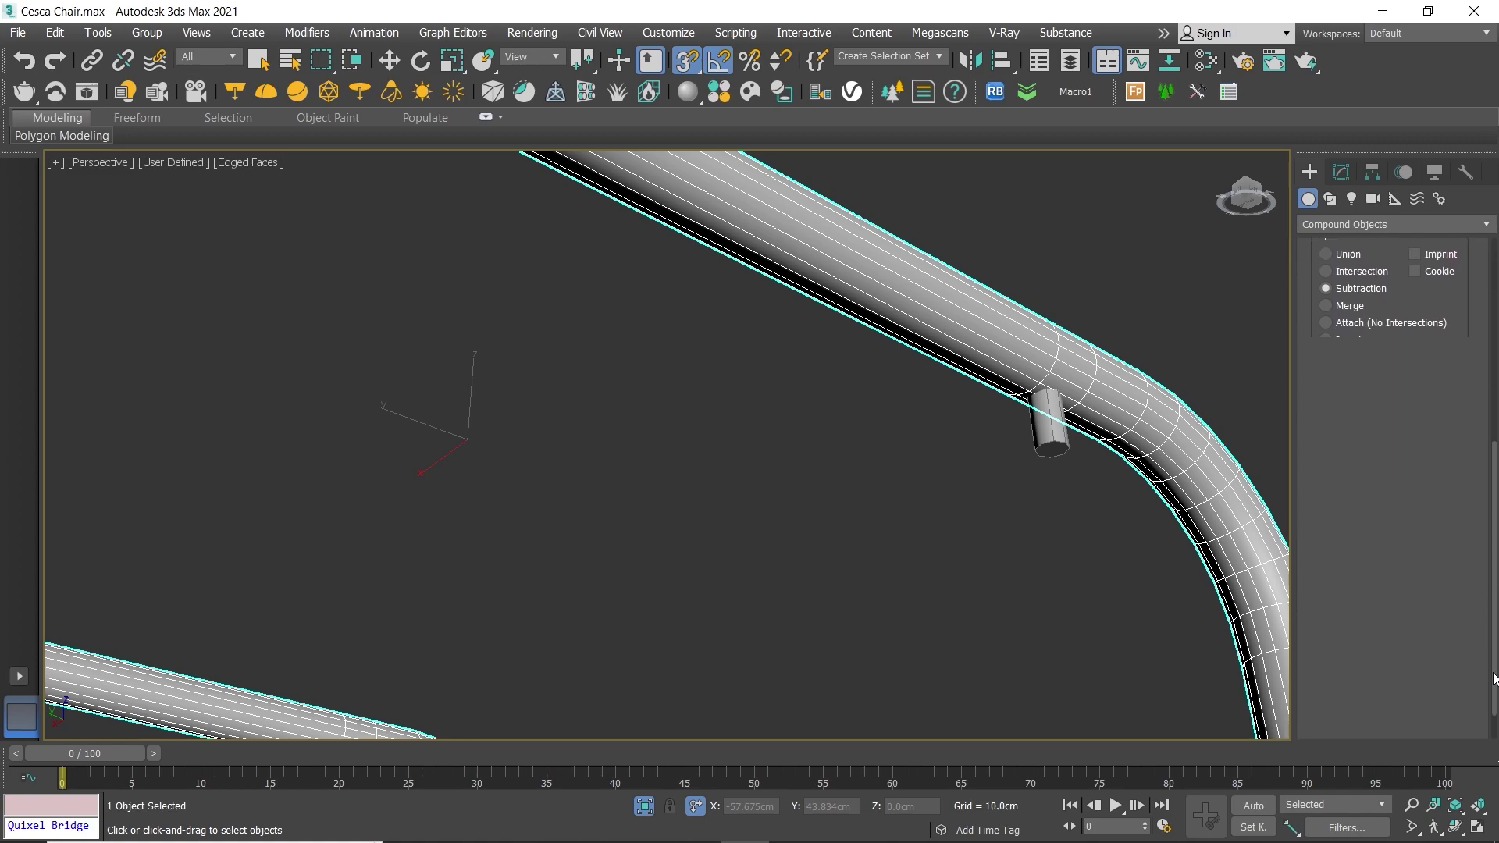
scroll(1408, 705, down, 1)
click(1349, 731)
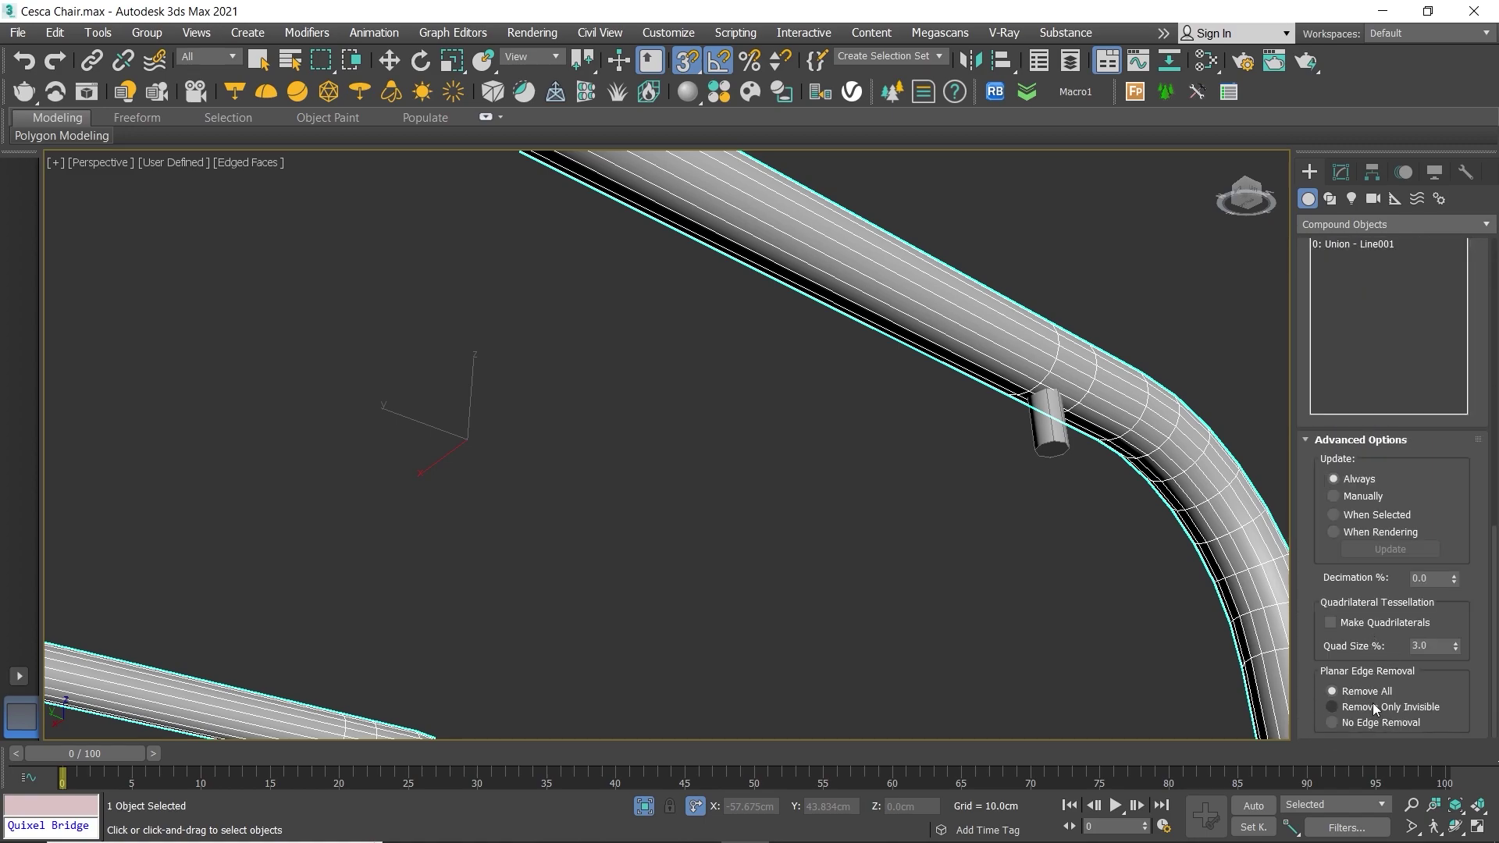
click(1042, 425)
scroll(1041, 424, down, 5)
scroll(799, 434, up, 5)
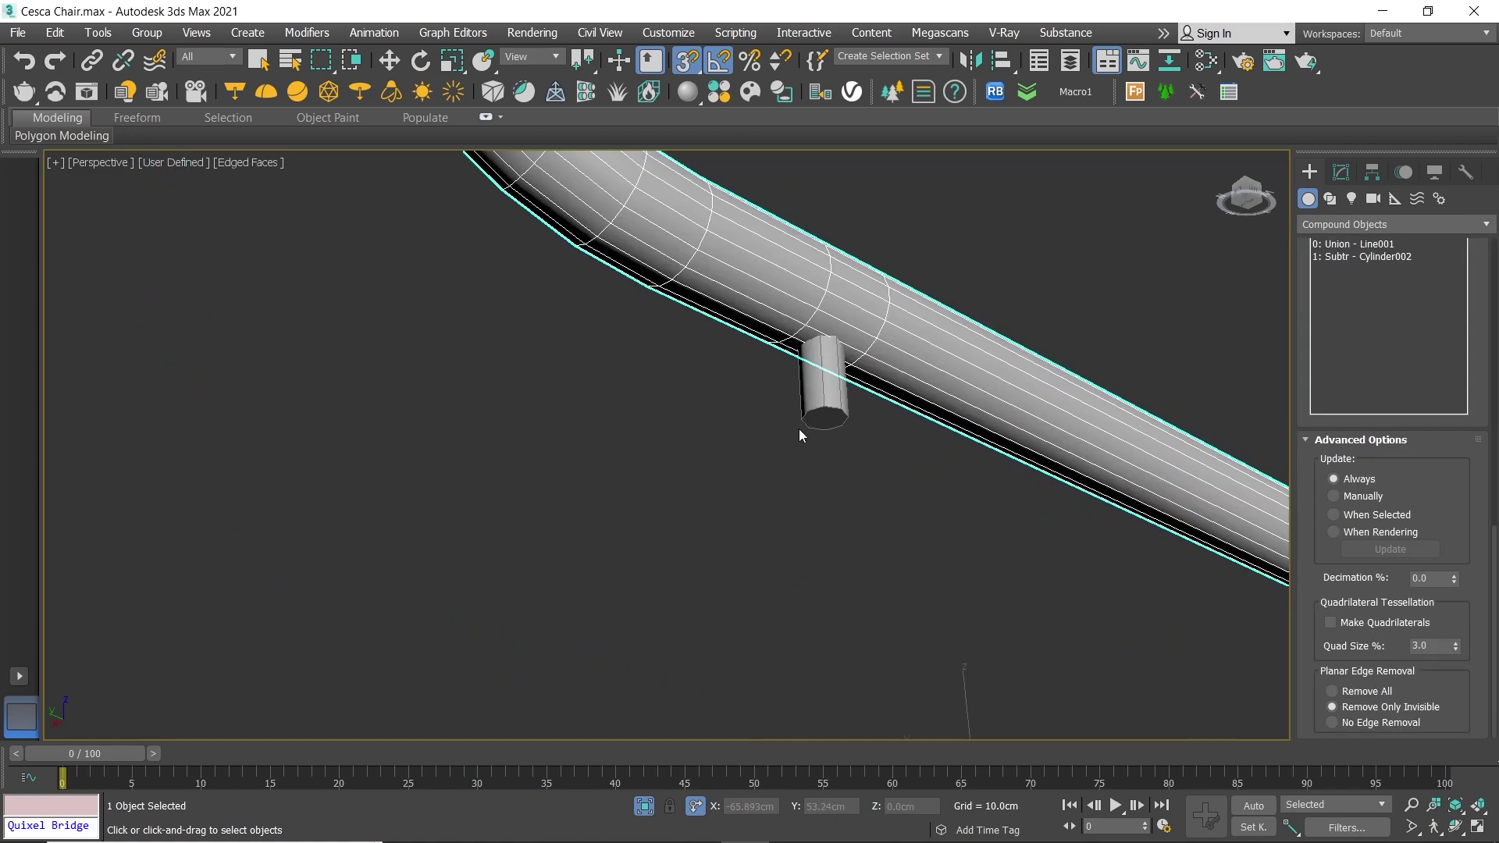
scroll(808, 398, down, 5)
scroll(644, 387, up, 3)
scroll(730, 336, up, 2)
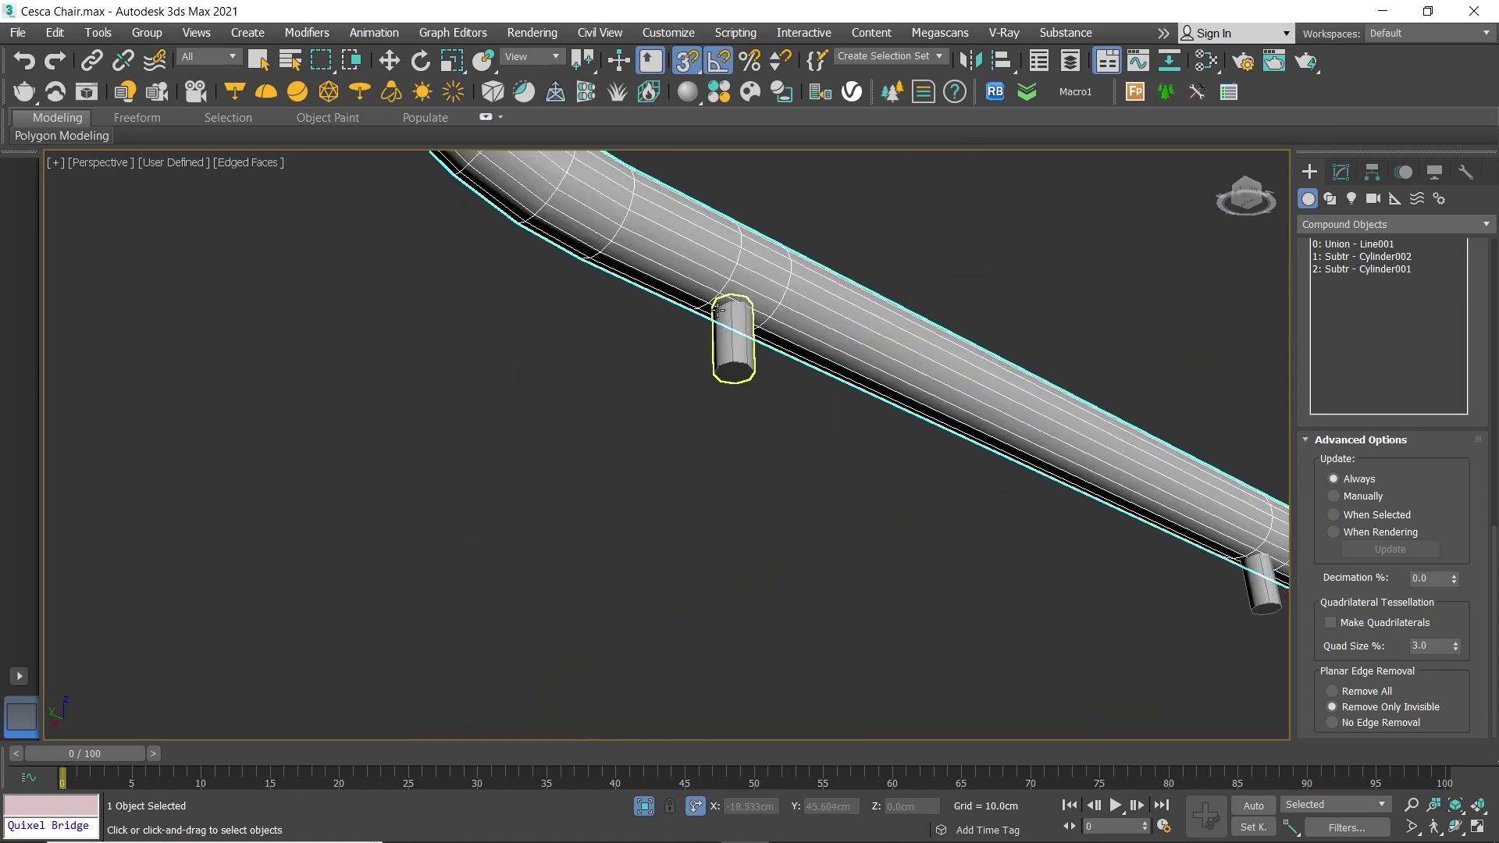
Step: Subtract the remaining peg cylinders from the frame's rails
click(730, 331)
scroll(719, 316, down, 5)
scroll(990, 499, up, 5)
click(976, 469)
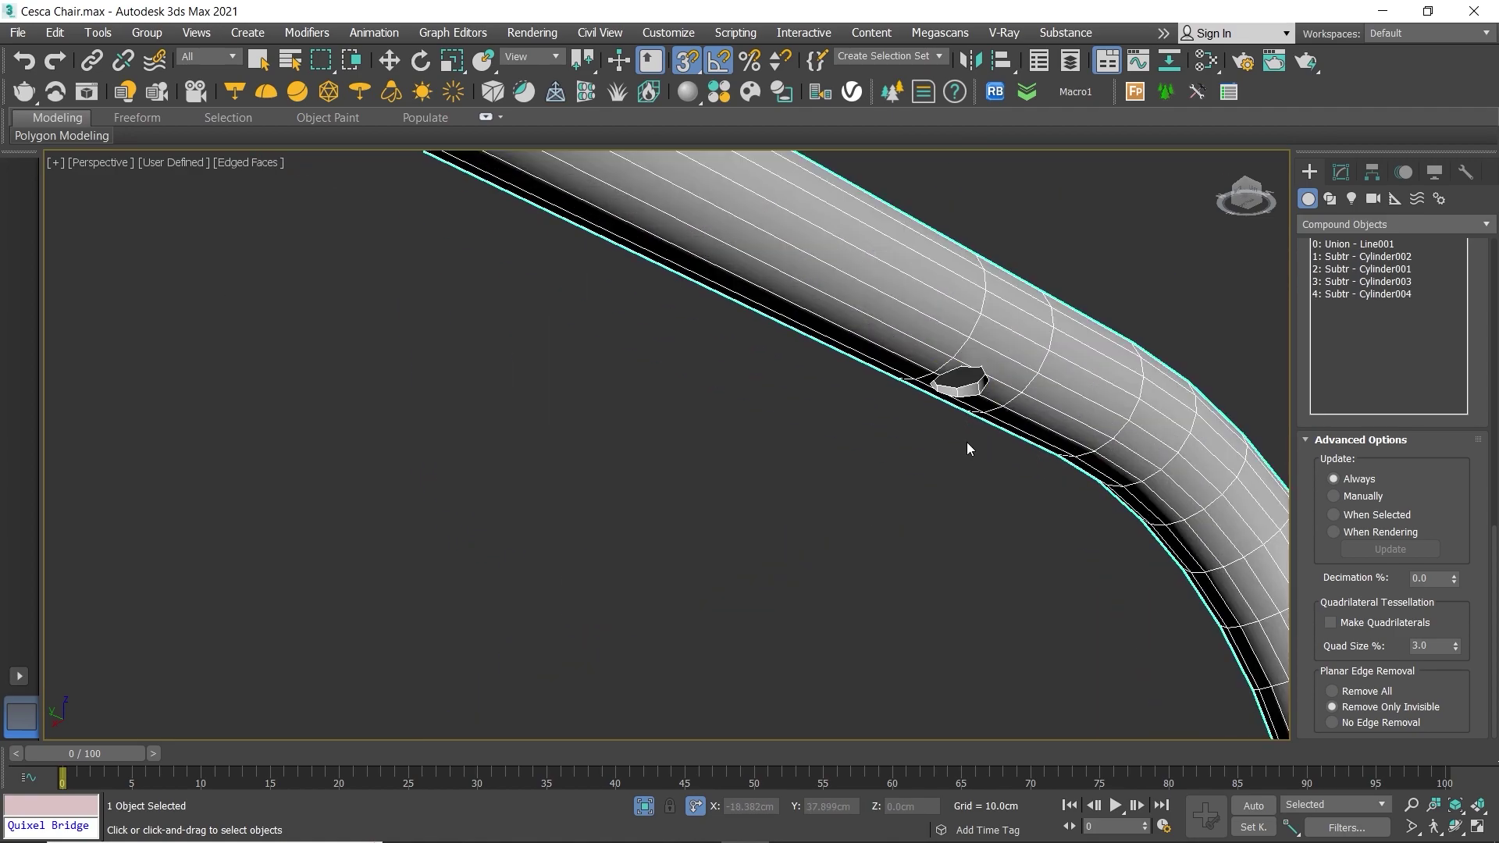
middle_drag(966, 441, 933, 483)
scroll(925, 483, down, 5)
scroll(955, 429, up, 4)
Step: Convert the ProBoolean tube frame Line001 to an Editable Poly
key(w)
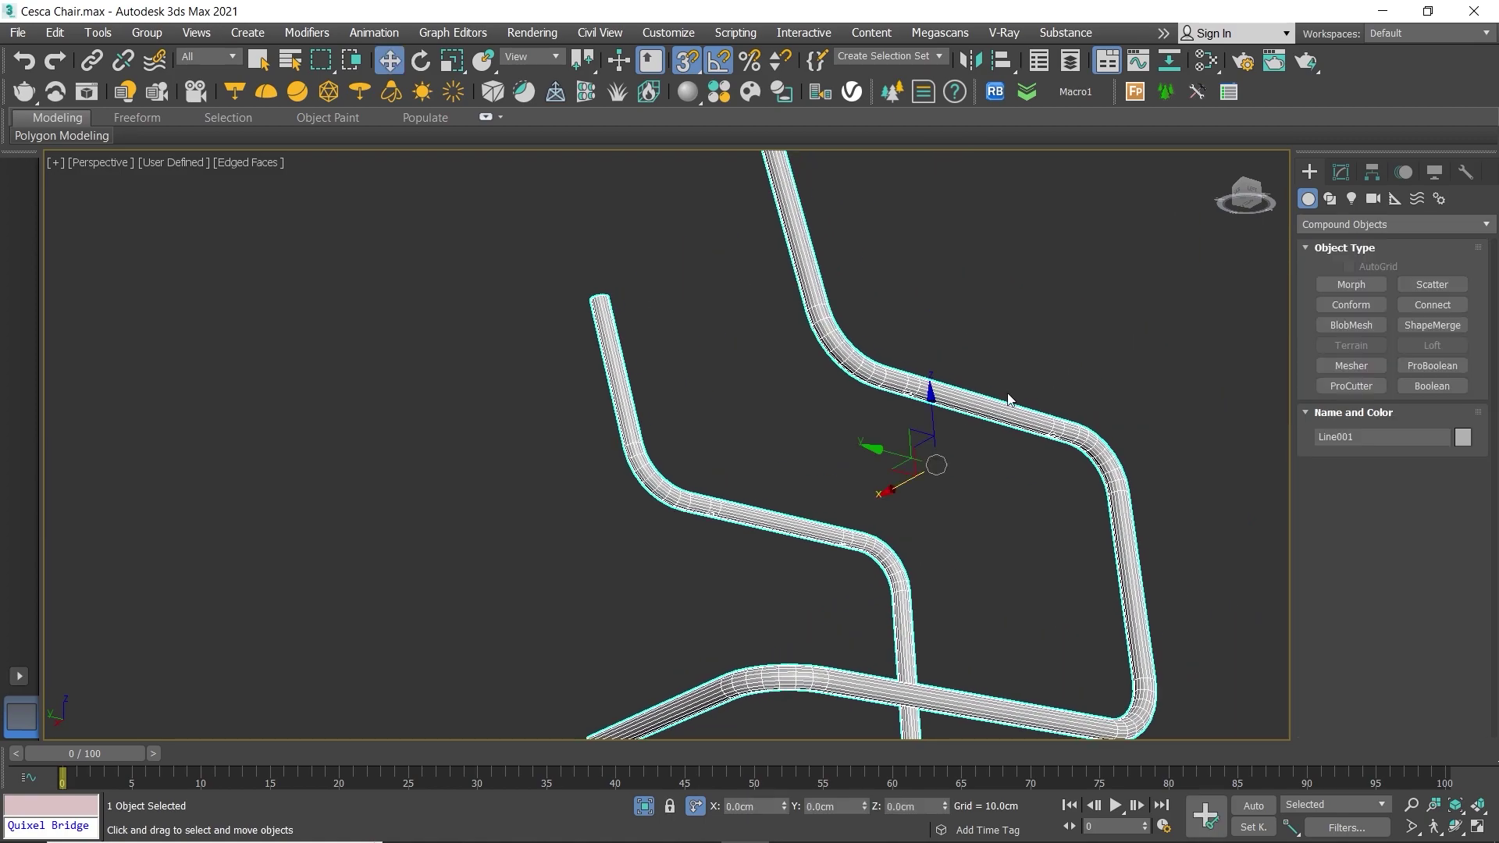
scroll(1009, 390, up, 2)
click(1341, 172)
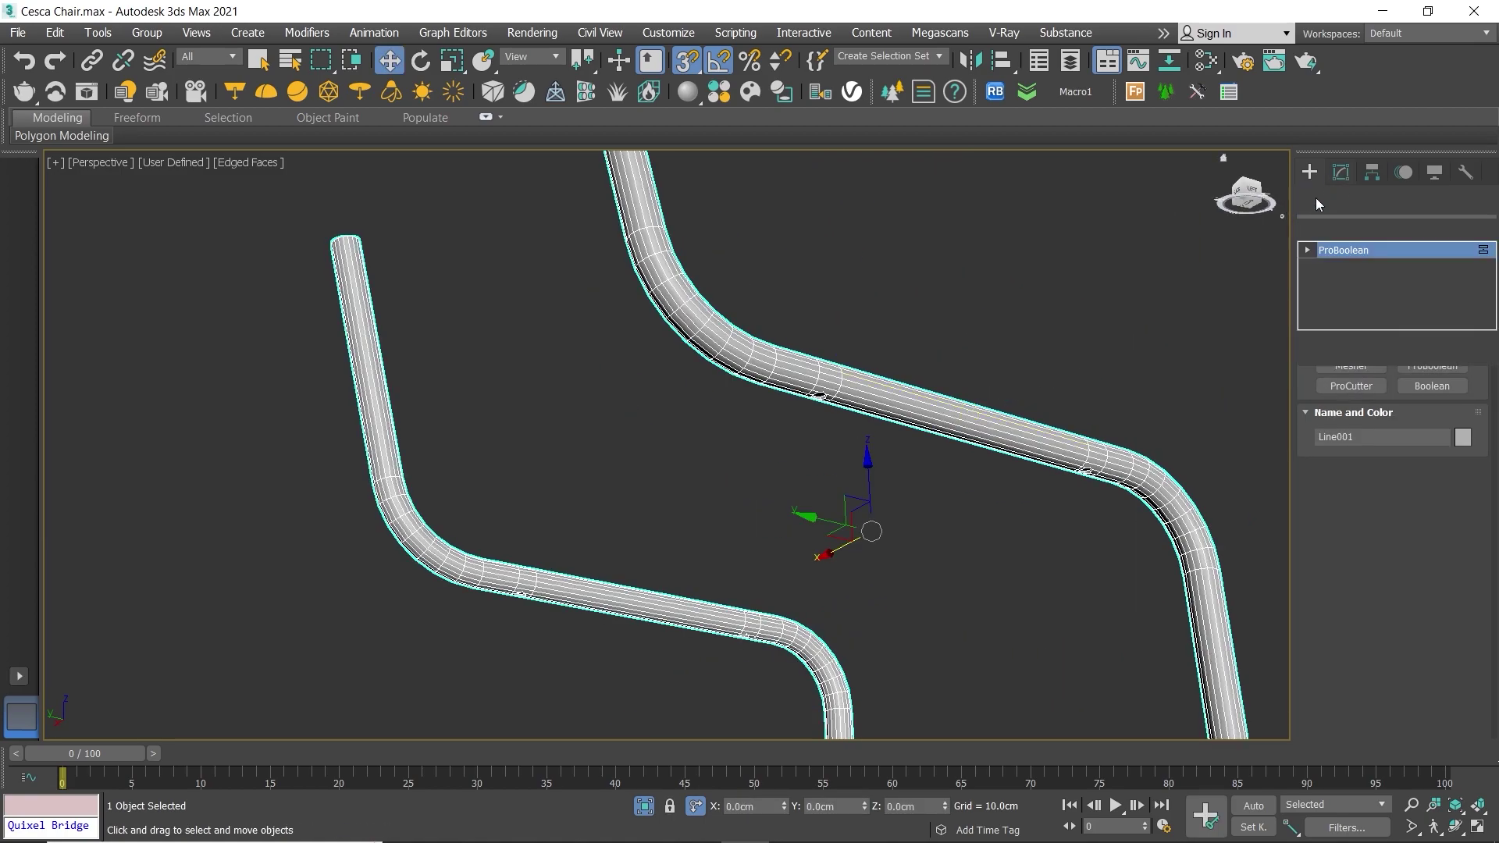
right_click(996, 360)
mouse_move(1071, 567)
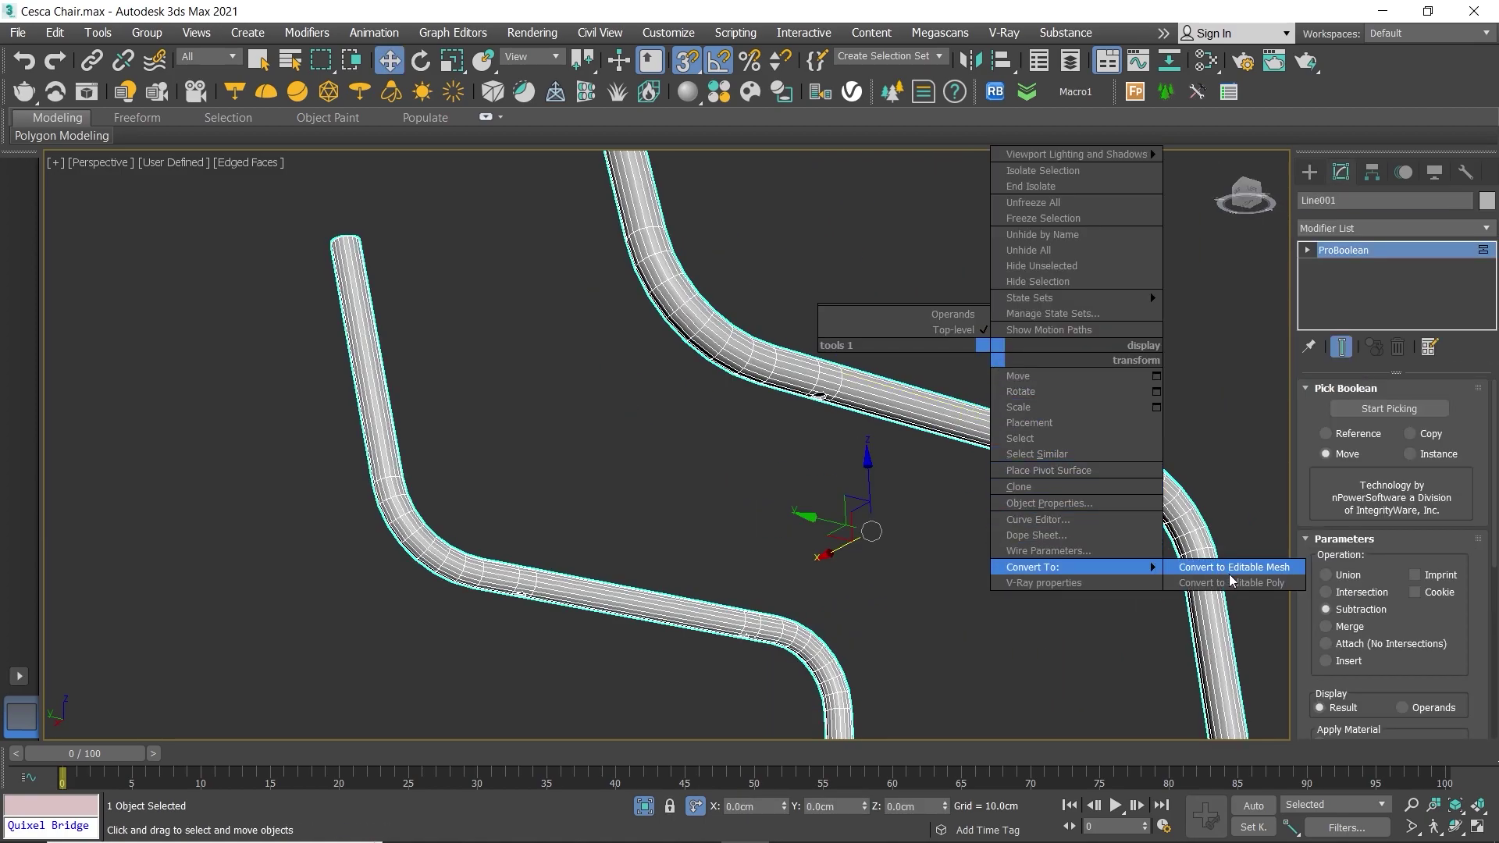
click(1239, 581)
scroll(980, 321, up, 4)
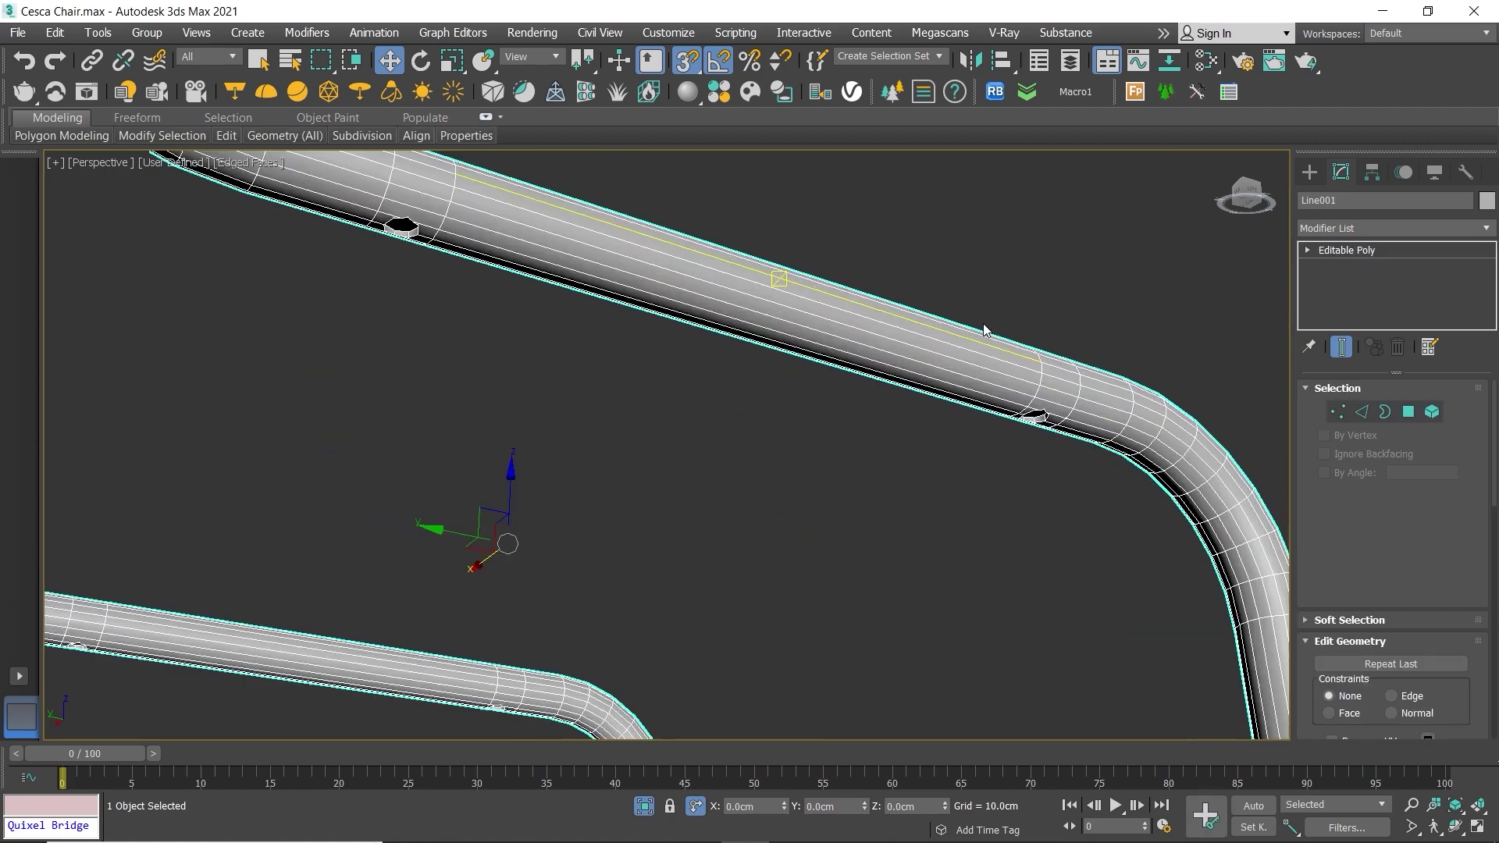
scroll(981, 320, down, 2)
middle_drag(1000, 297, 1118, 414)
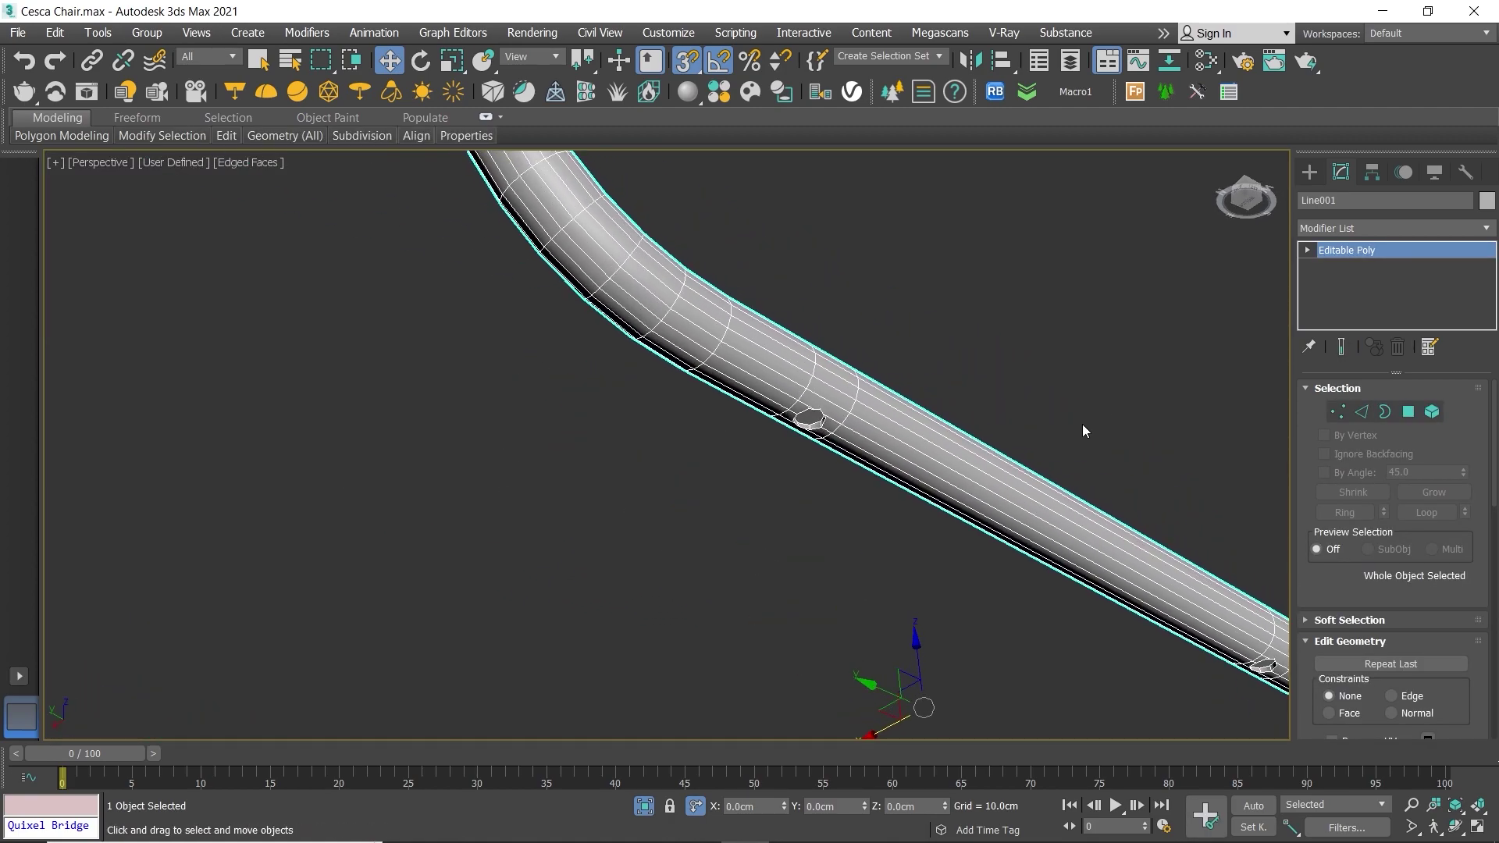
Step: Delete the polygons covering the peg holes in Polygon mode
key(4)
scroll(840, 424, up, 2)
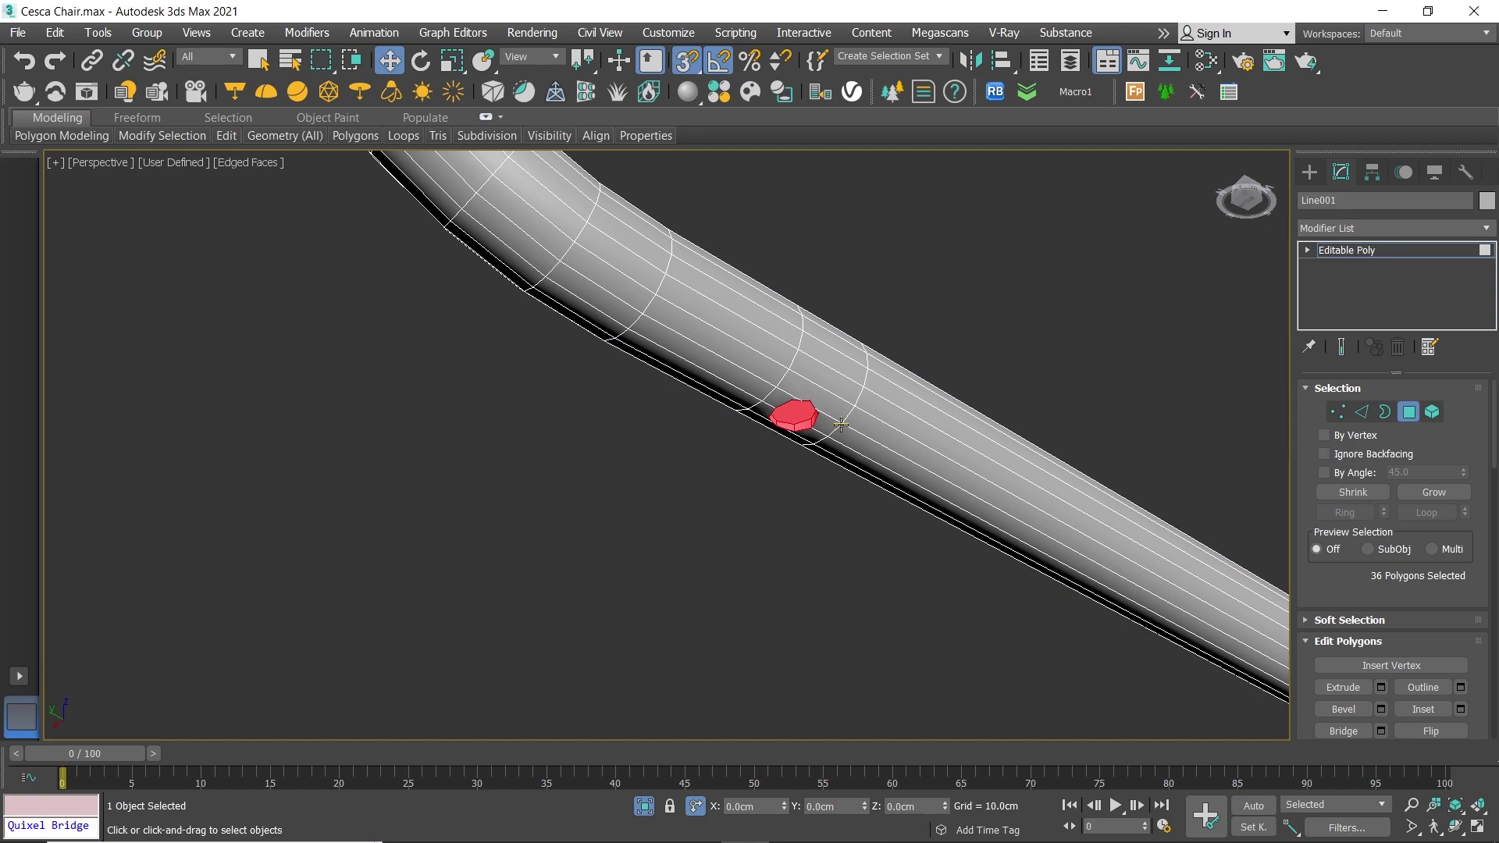
key(ctrl+d)
scroll(844, 402, up, 2)
mouse_move(836, 367)
middle_down()
mouse_move(815, 336)
mouse_move(876, 403)
middle_up()
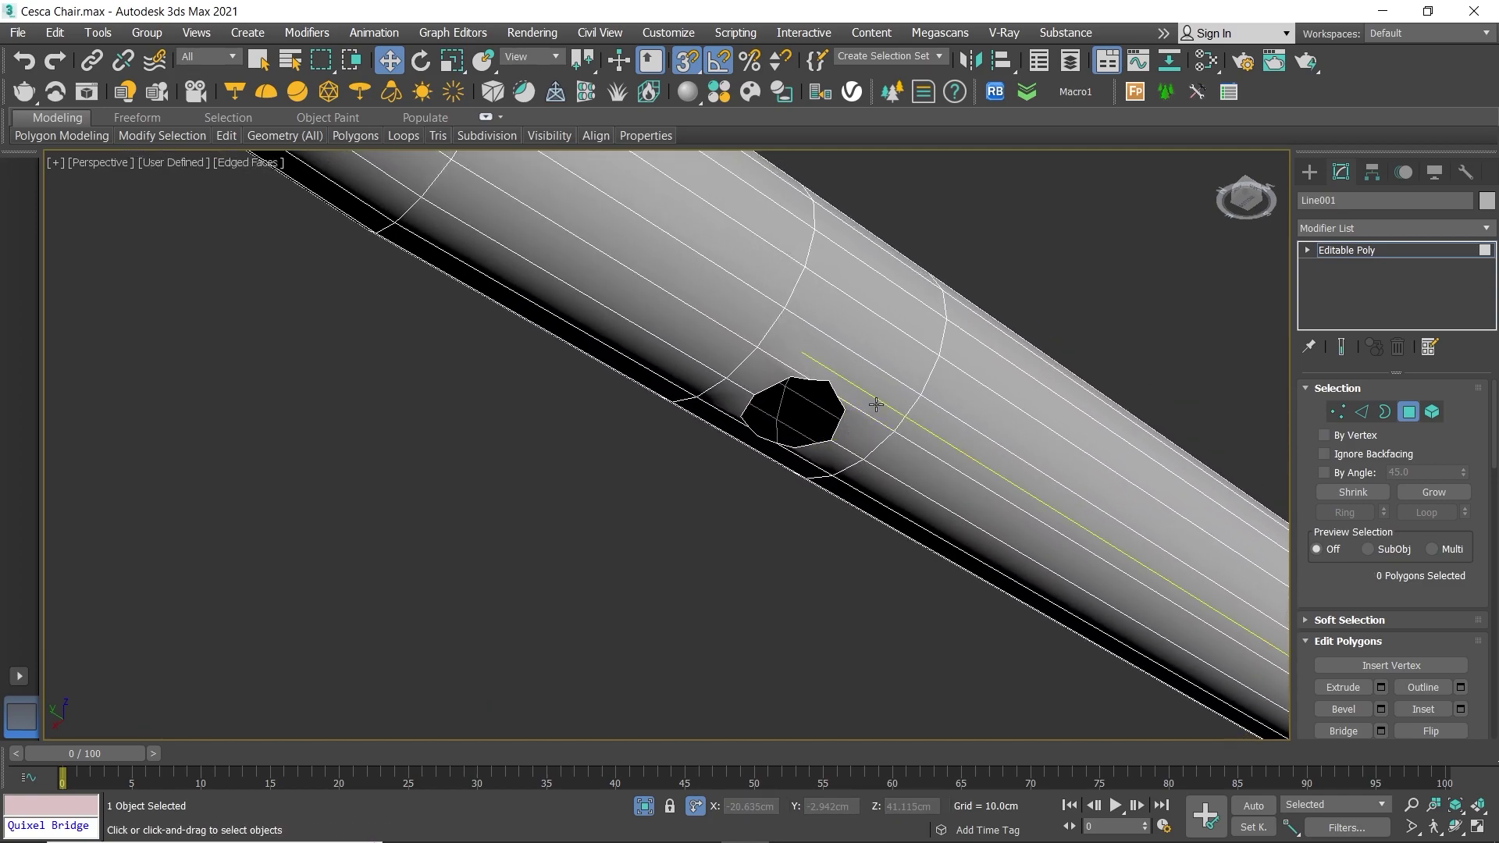
Step: Add an edge loop across the first peg hole using Ring and Connect
key(2)
click(854, 352)
scroll(853, 352, up, 2)
scroll(853, 352, up, 2)
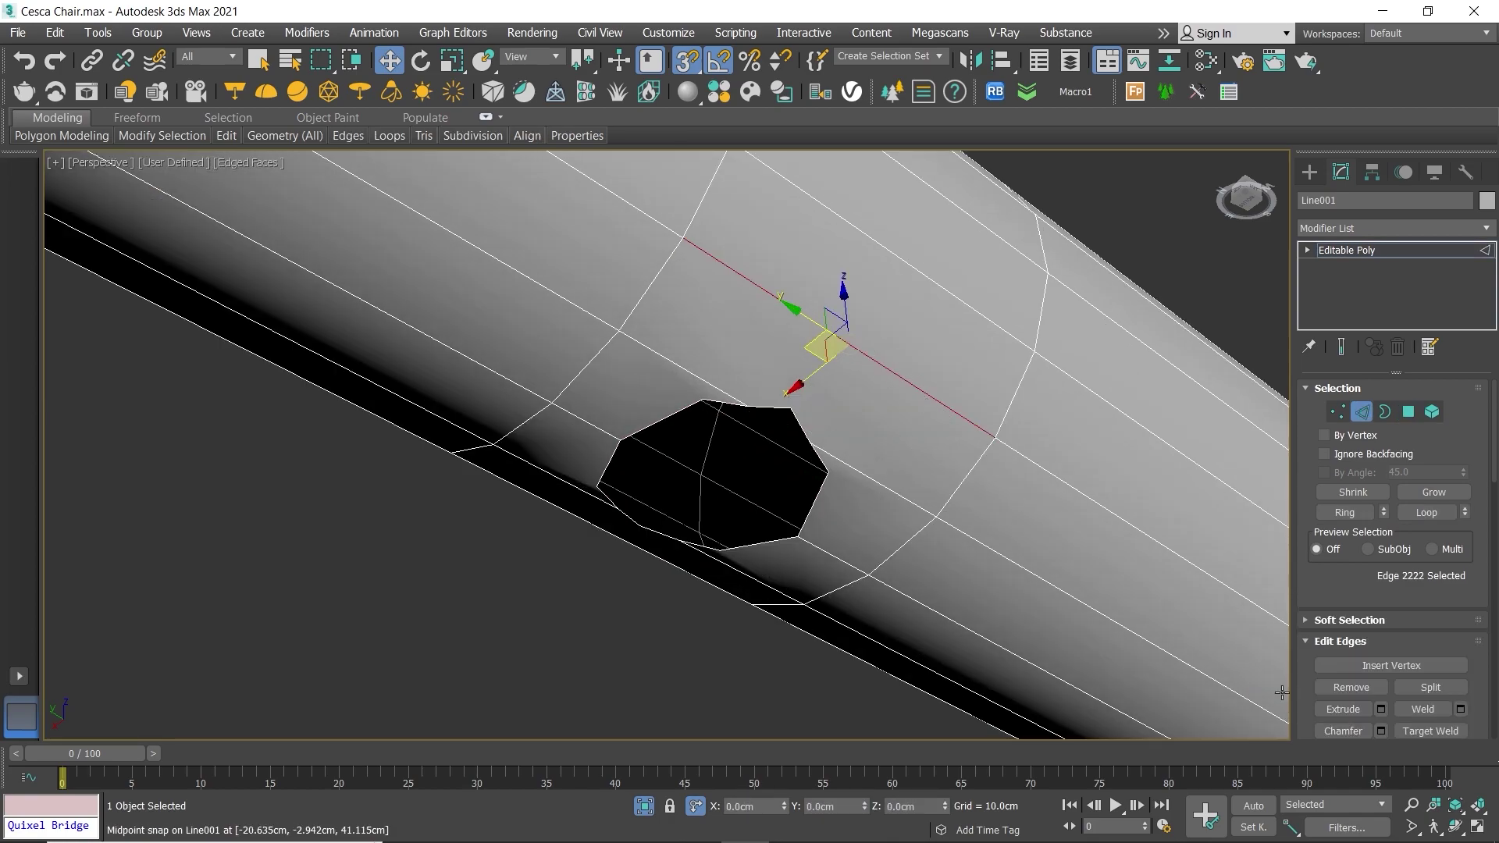
click(1343, 512)
scroll(1421, 593, down, 3)
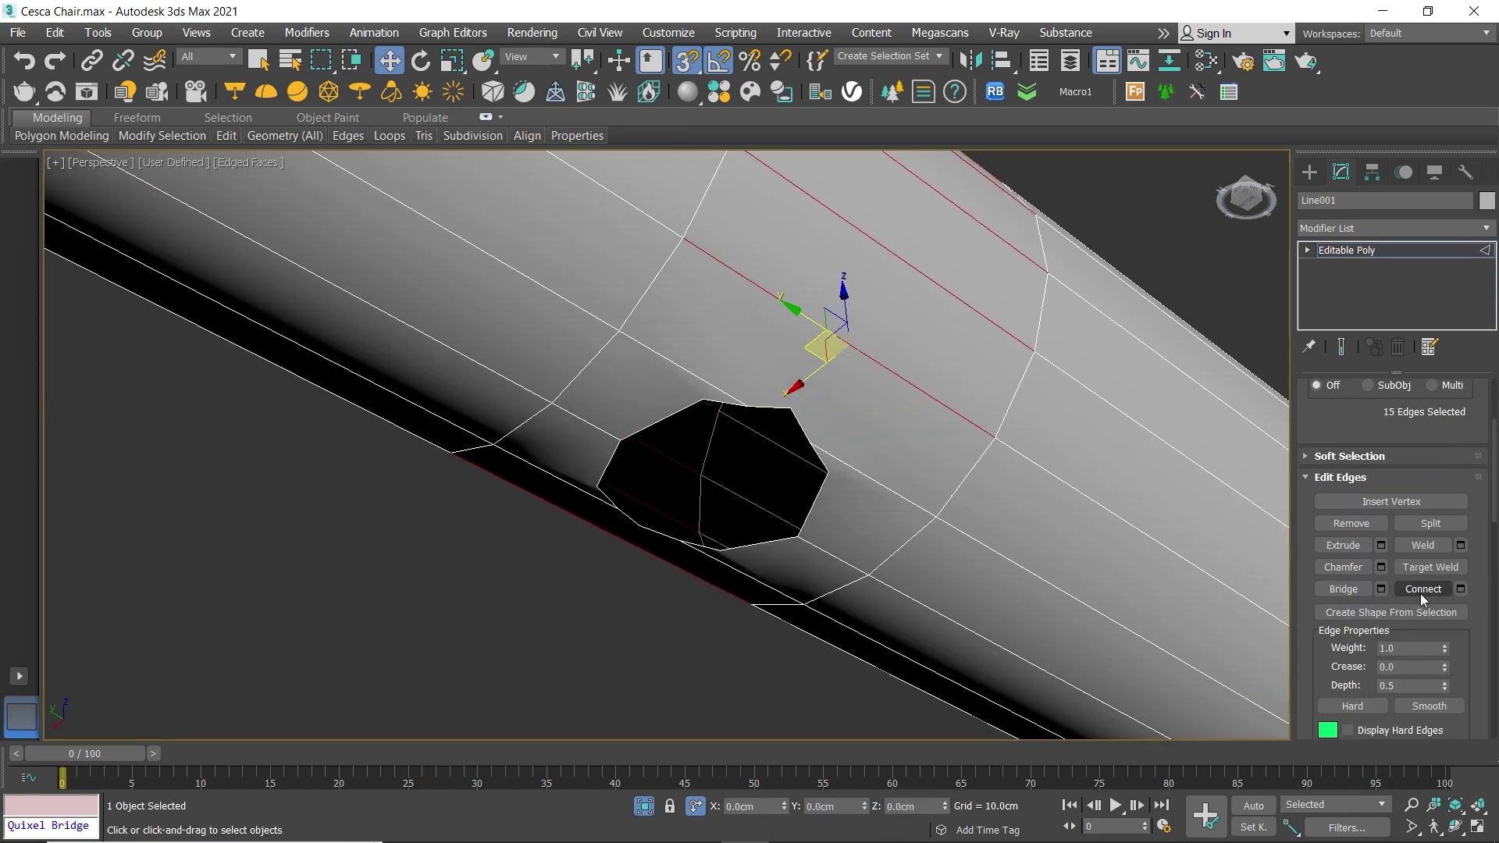
click(1460, 589)
middle_drag(1064, 478, 1040, 432)
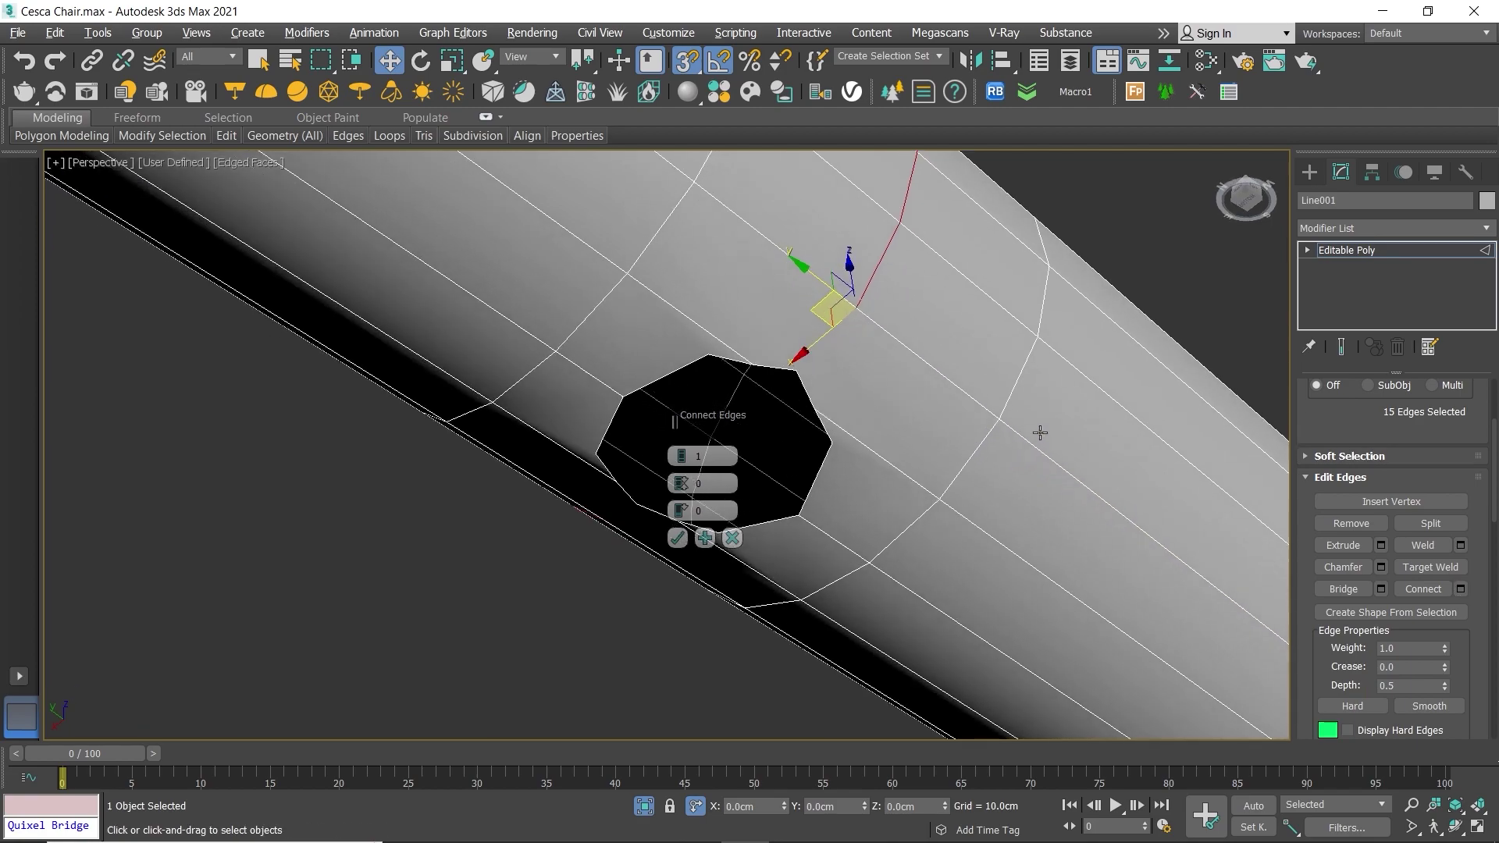
click(677, 538)
middle_drag(785, 424, 837, 355)
Step: Cut new edges into the mesh near the peg hole in Vertex mode
key(1)
scroll(837, 353, up, 2)
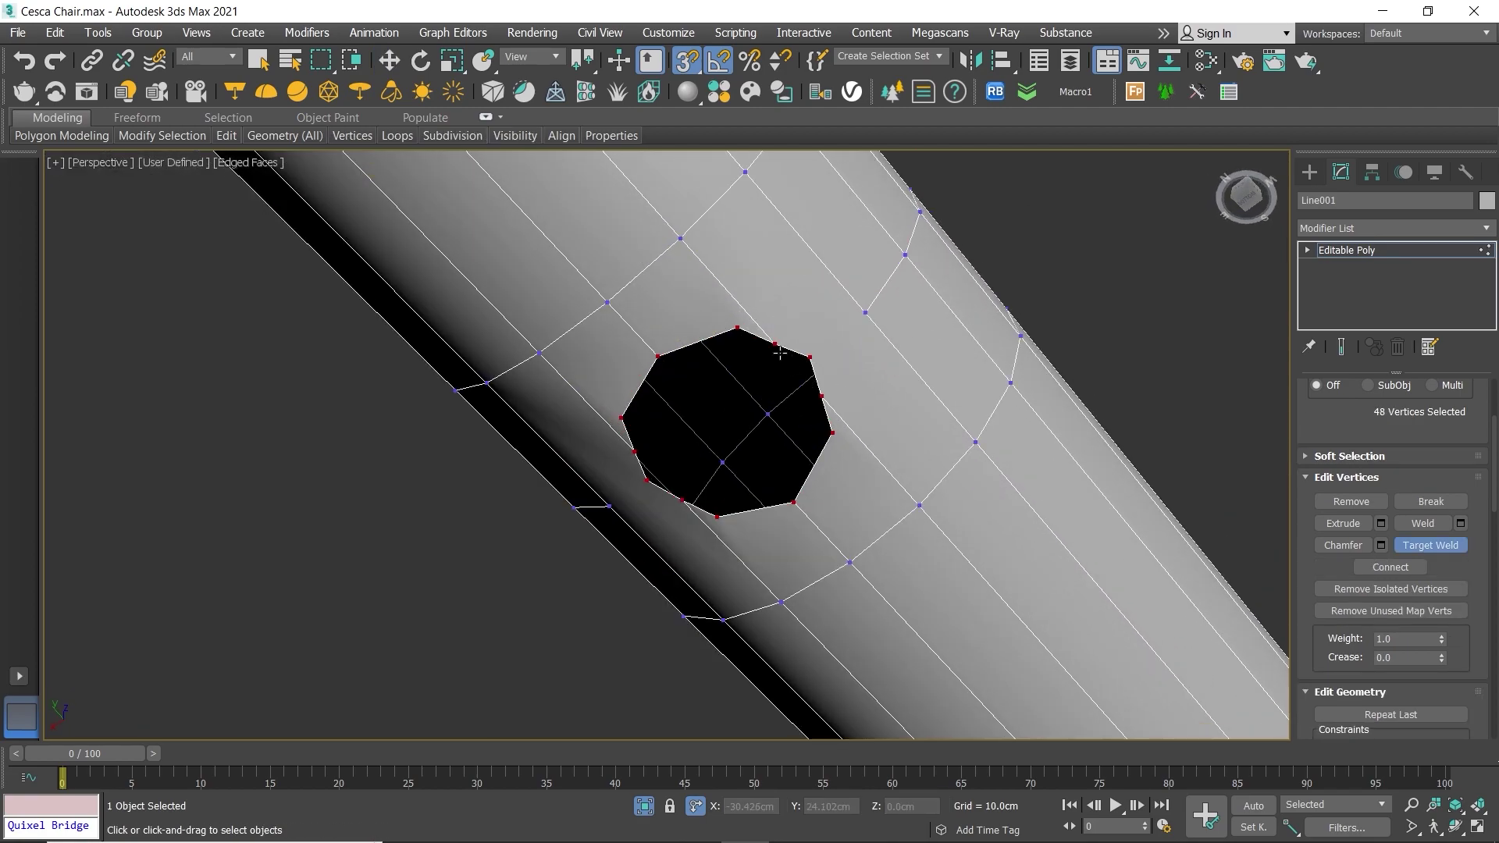
right_click(810, 320)
click(781, 152)
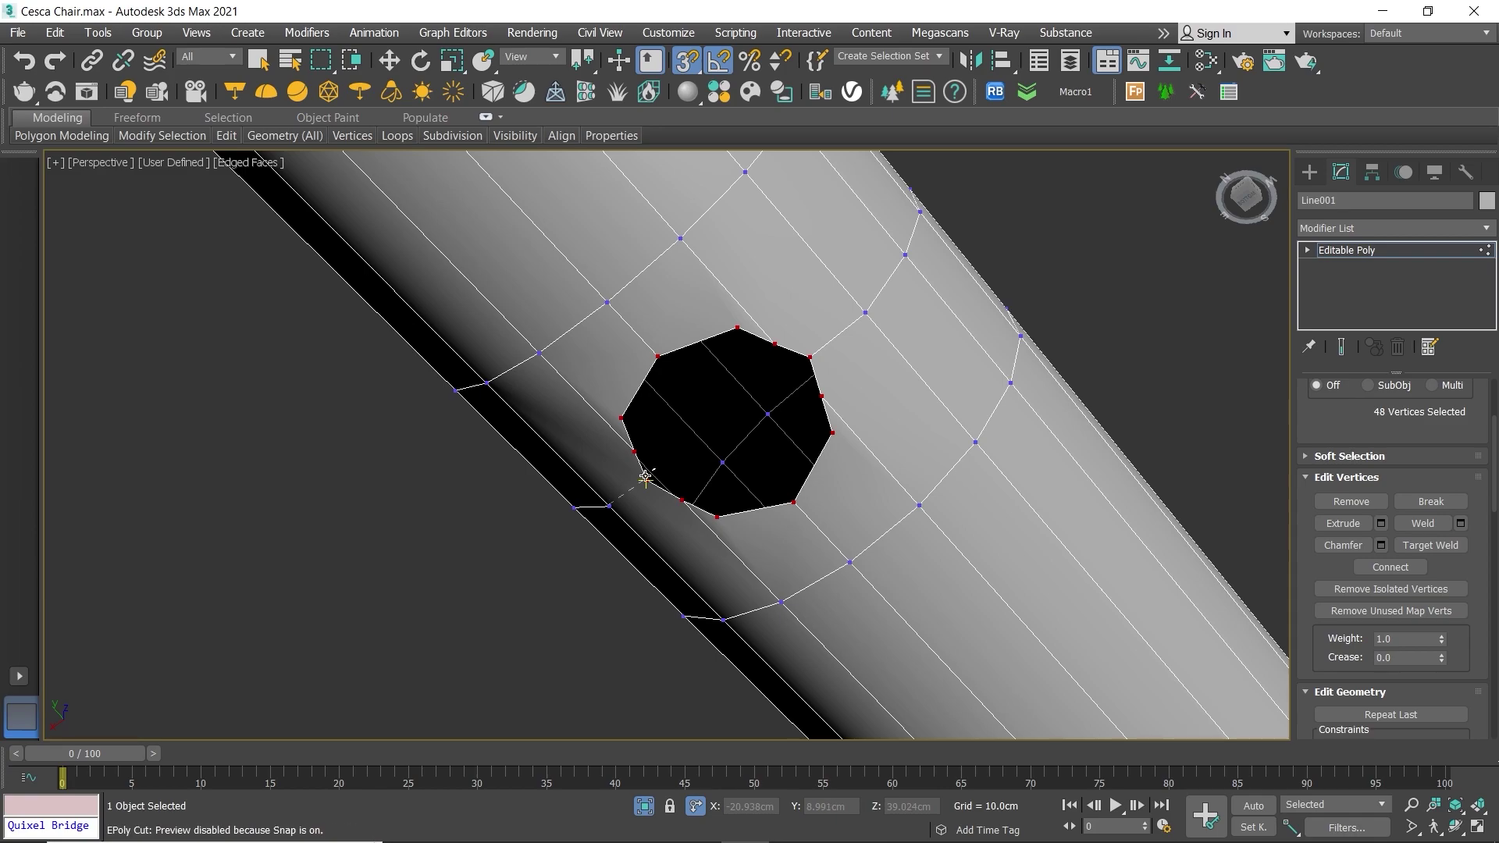
right_click(859, 443)
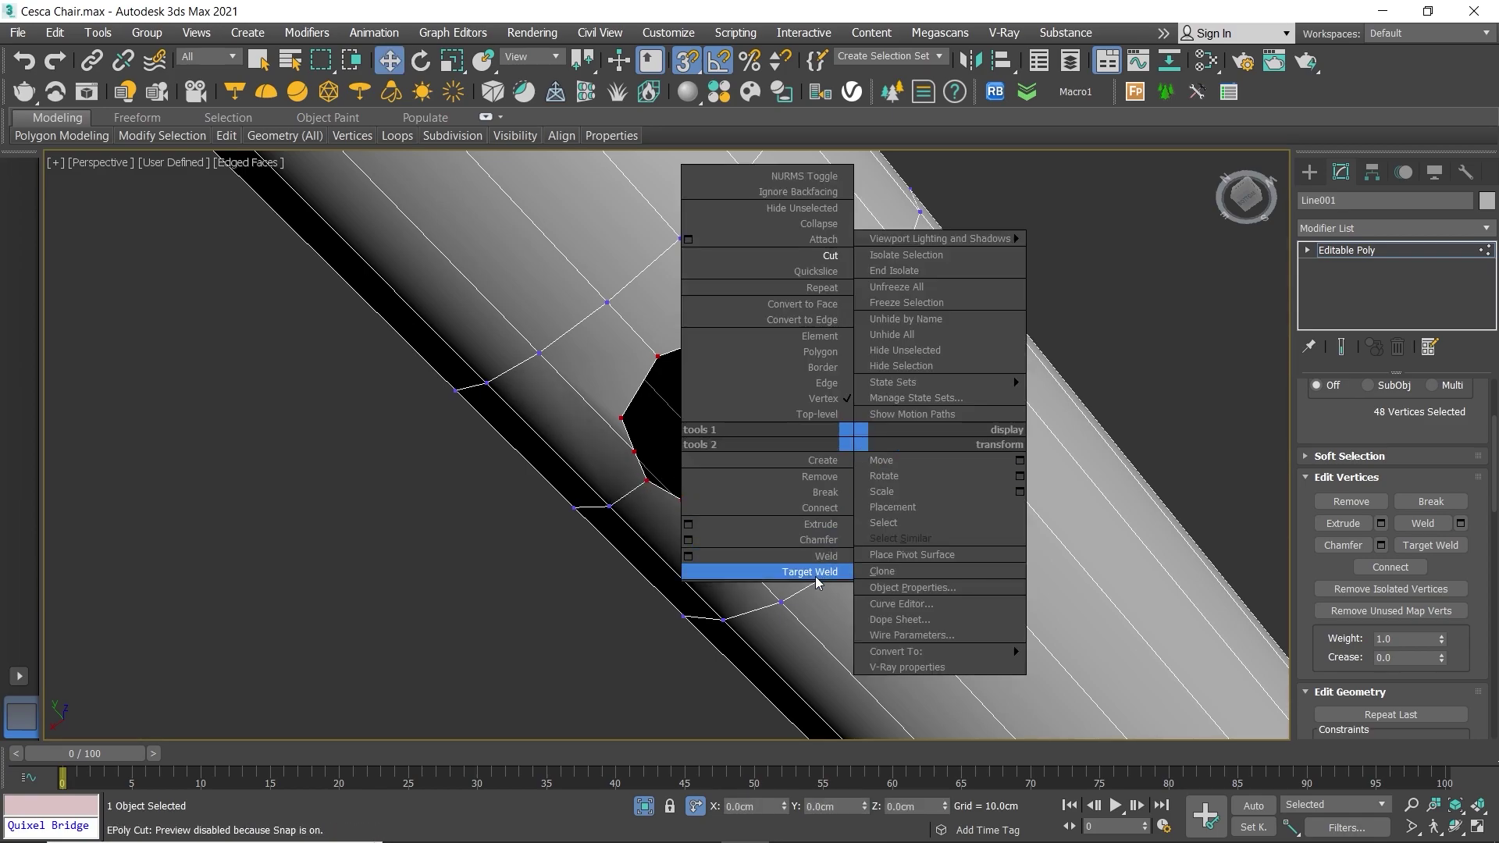
Step: Target Weld the stray vertex onto its neighbour on the hole outline
click(816, 575)
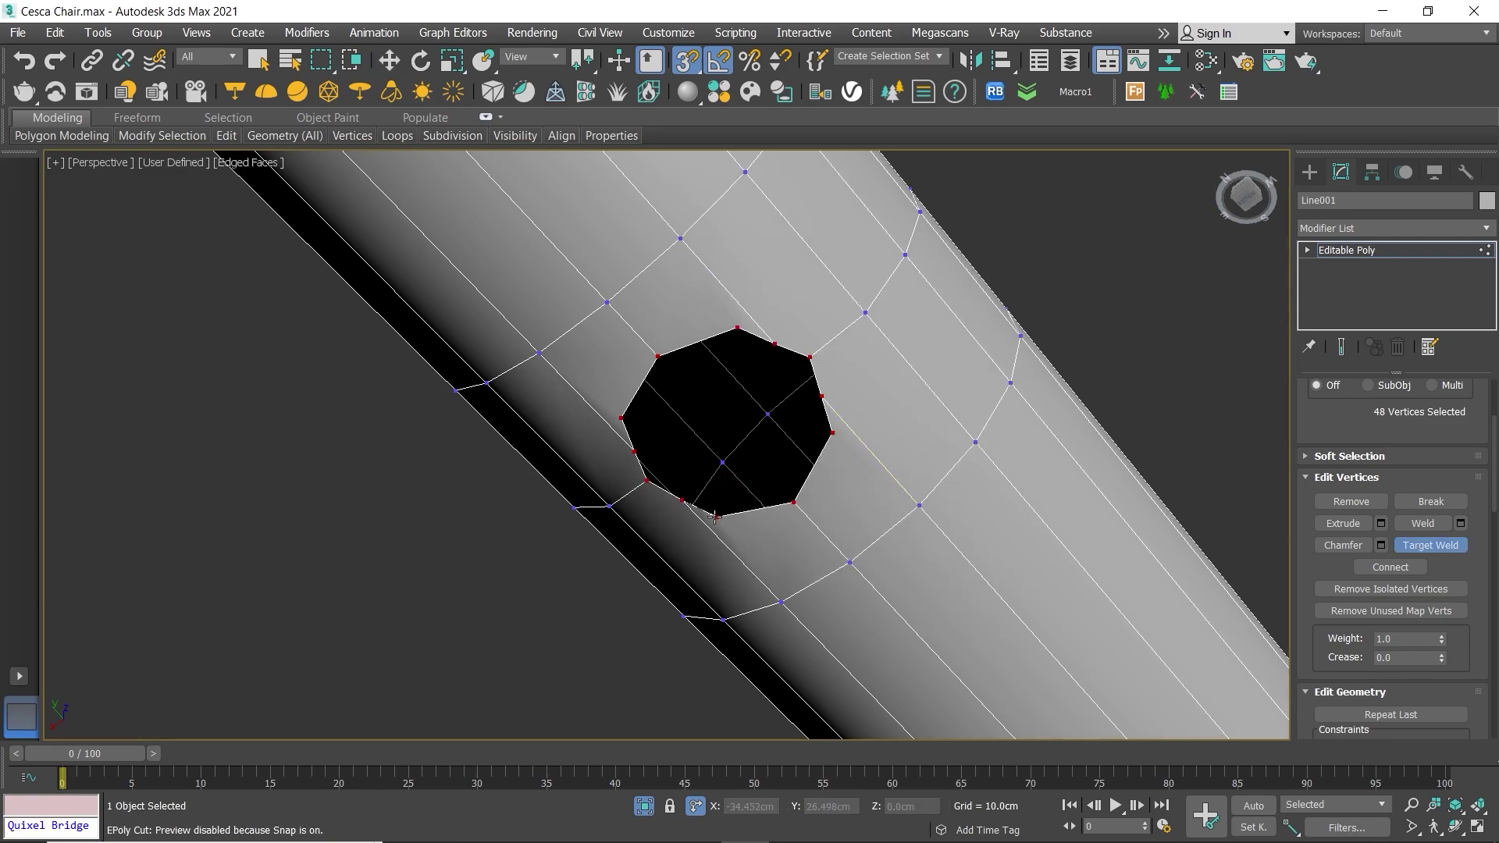
click(715, 517)
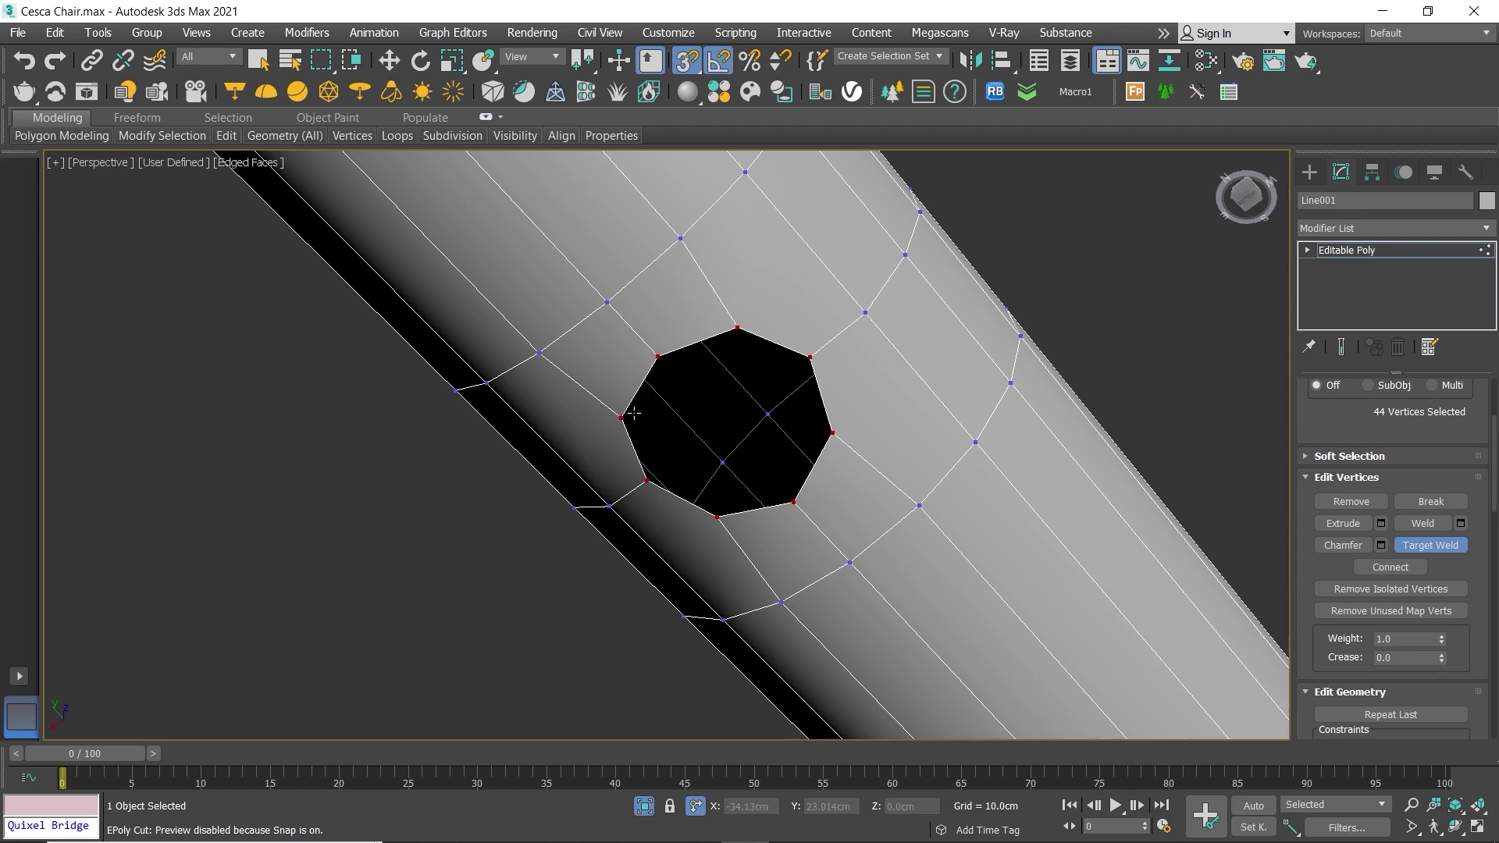
scroll(633, 414, down, 4)
scroll(702, 429, down, 2)
scroll(808, 452, down, 3)
scroll(648, 344, down, 1)
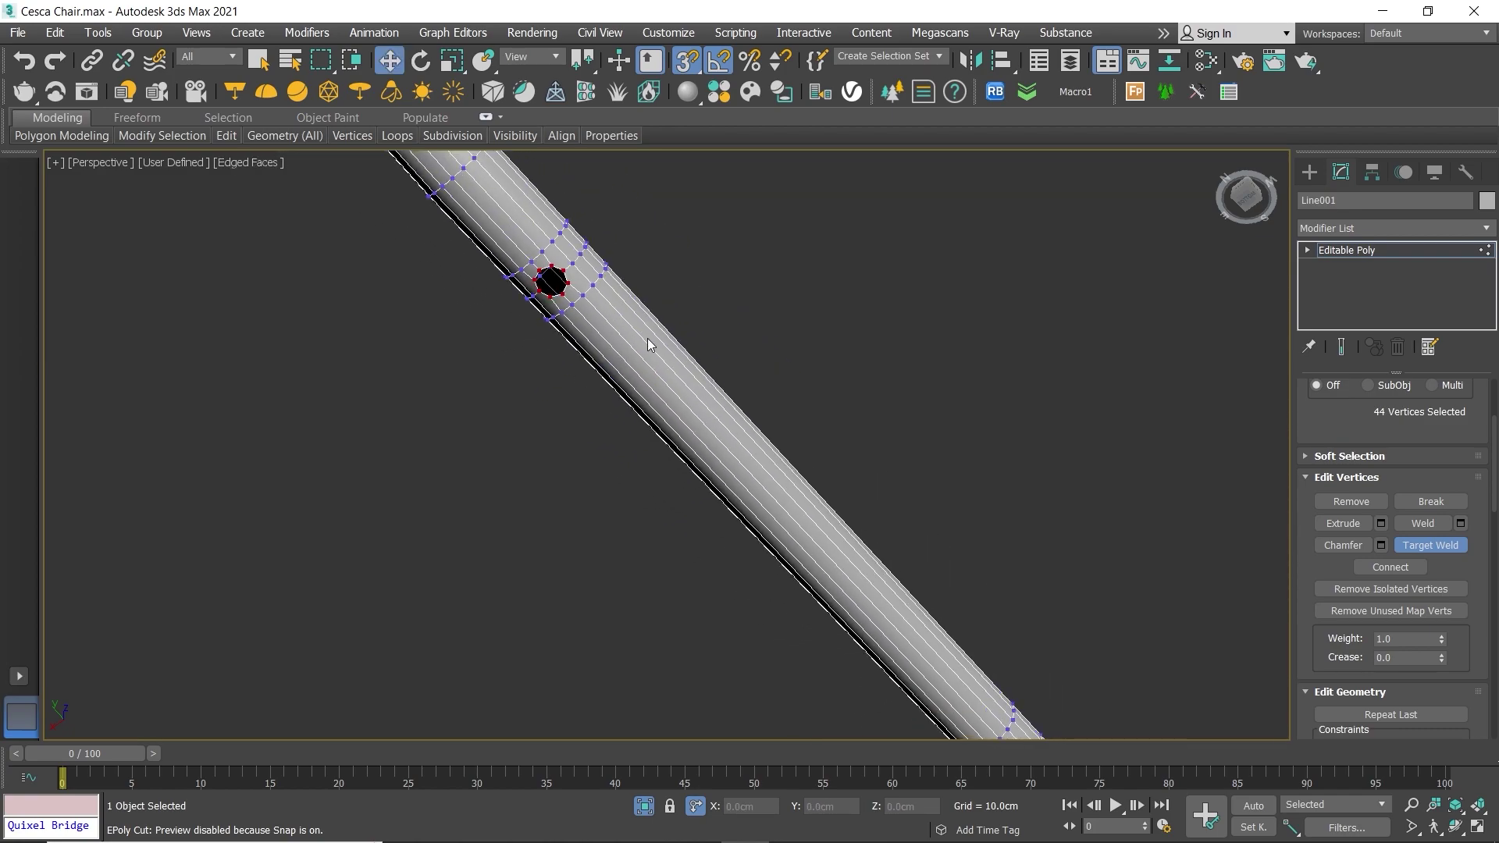
right_click(648, 344)
scroll(606, 292, up, 2)
scroll(589, 312, up, 2)
scroll(676, 406, down, 5)
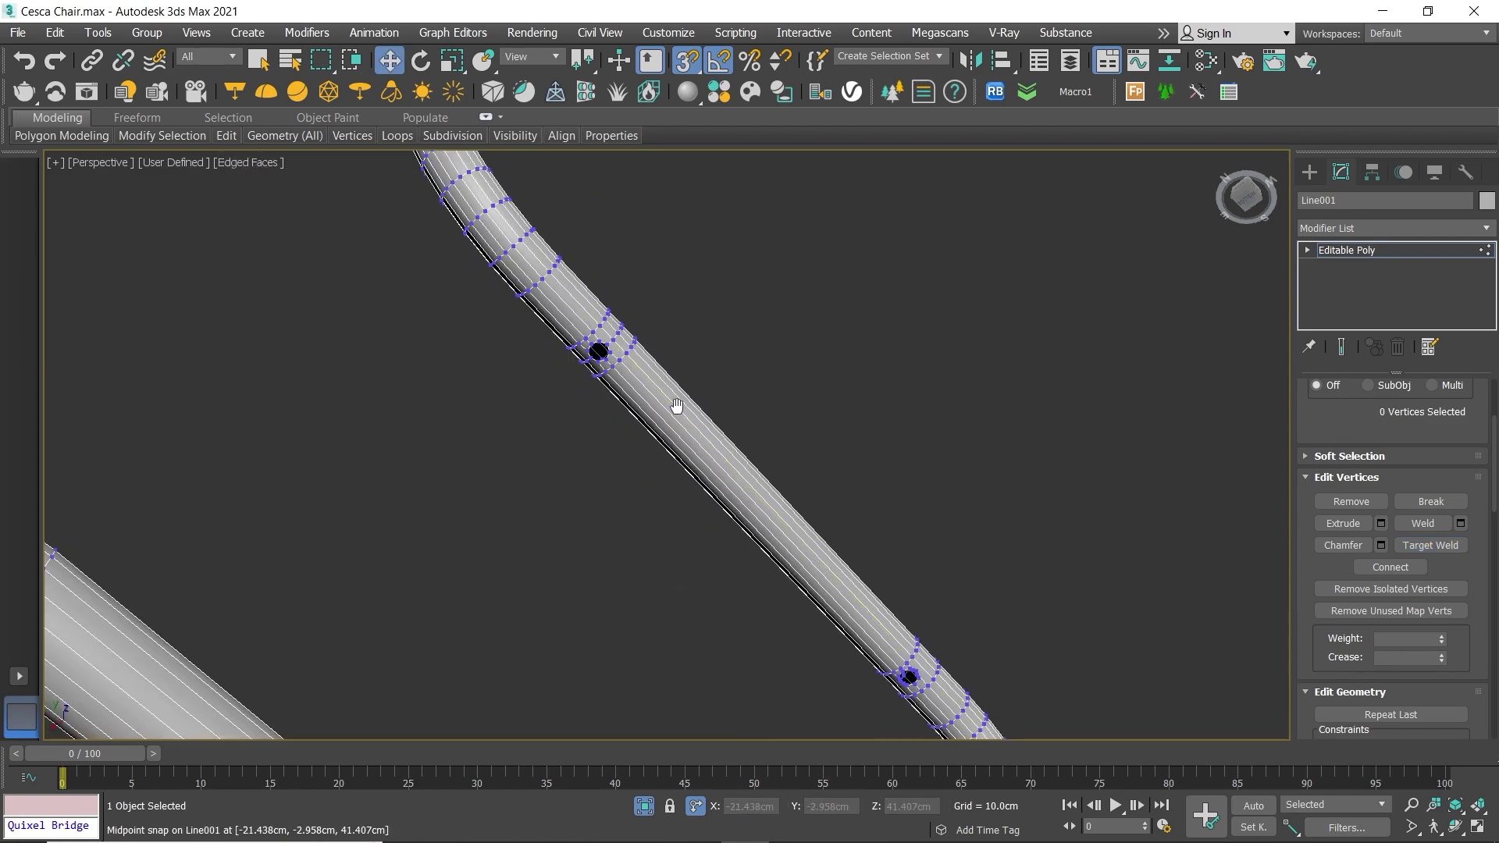
middle_drag(676, 406, 749, 468)
scroll(750, 468, up, 2)
scroll(749, 477, up, 3)
scroll(754, 484, up, 2)
Step: Connect a new edge loop from a lengthwise edge beside the second peg hole
key(2)
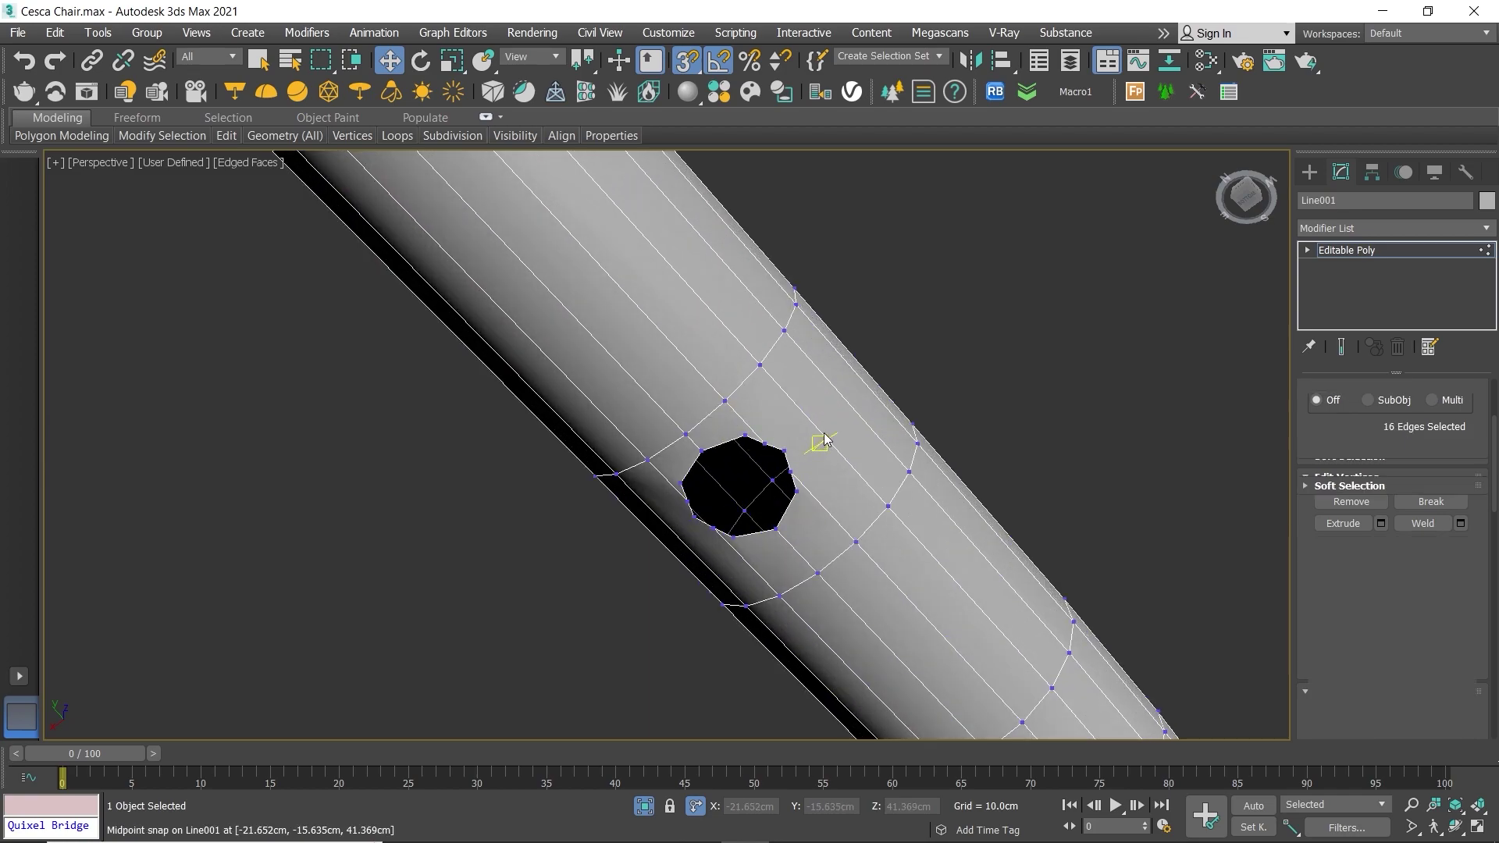
click(820, 434)
scroll(1355, 508, up, 2)
click(1357, 415)
scroll(1441, 590, down, 2)
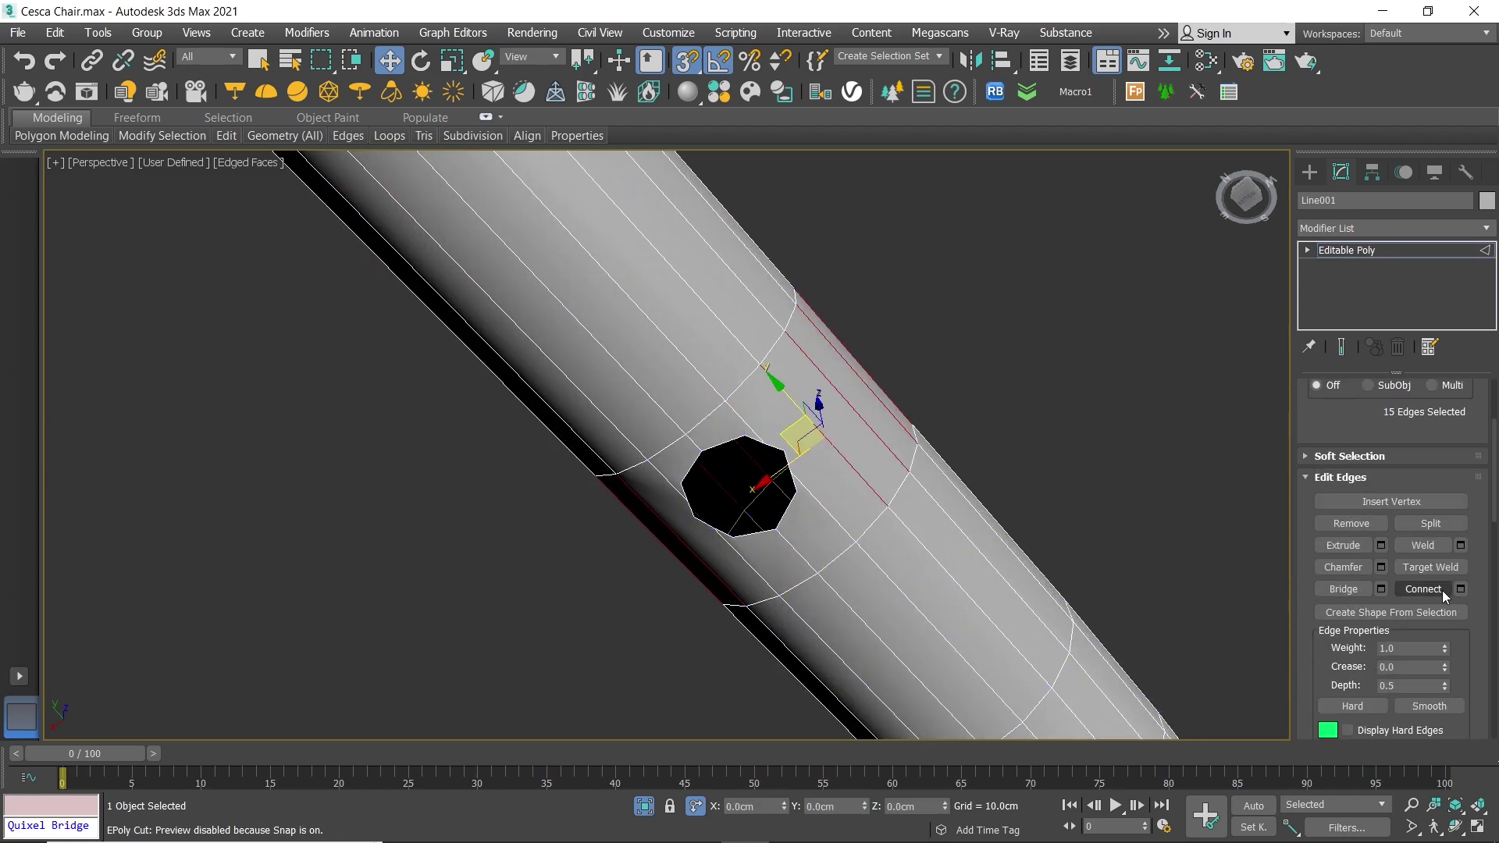
scroll(721, 503, up, 3)
Step: Cut a new edge from near the hole to a nearby vertex
right_click(910, 348)
click(786, 214)
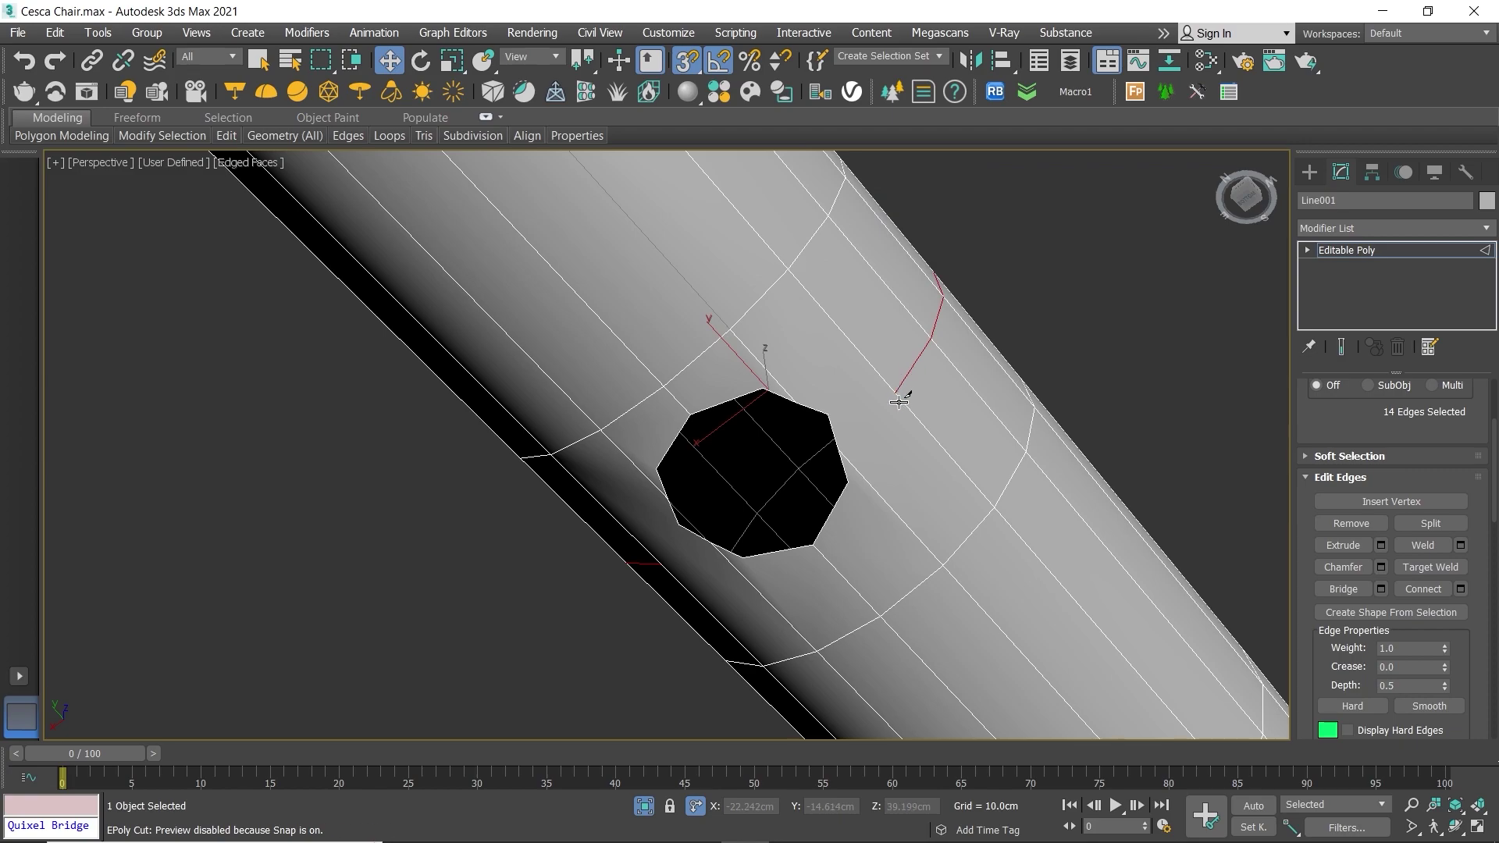
click(661, 564)
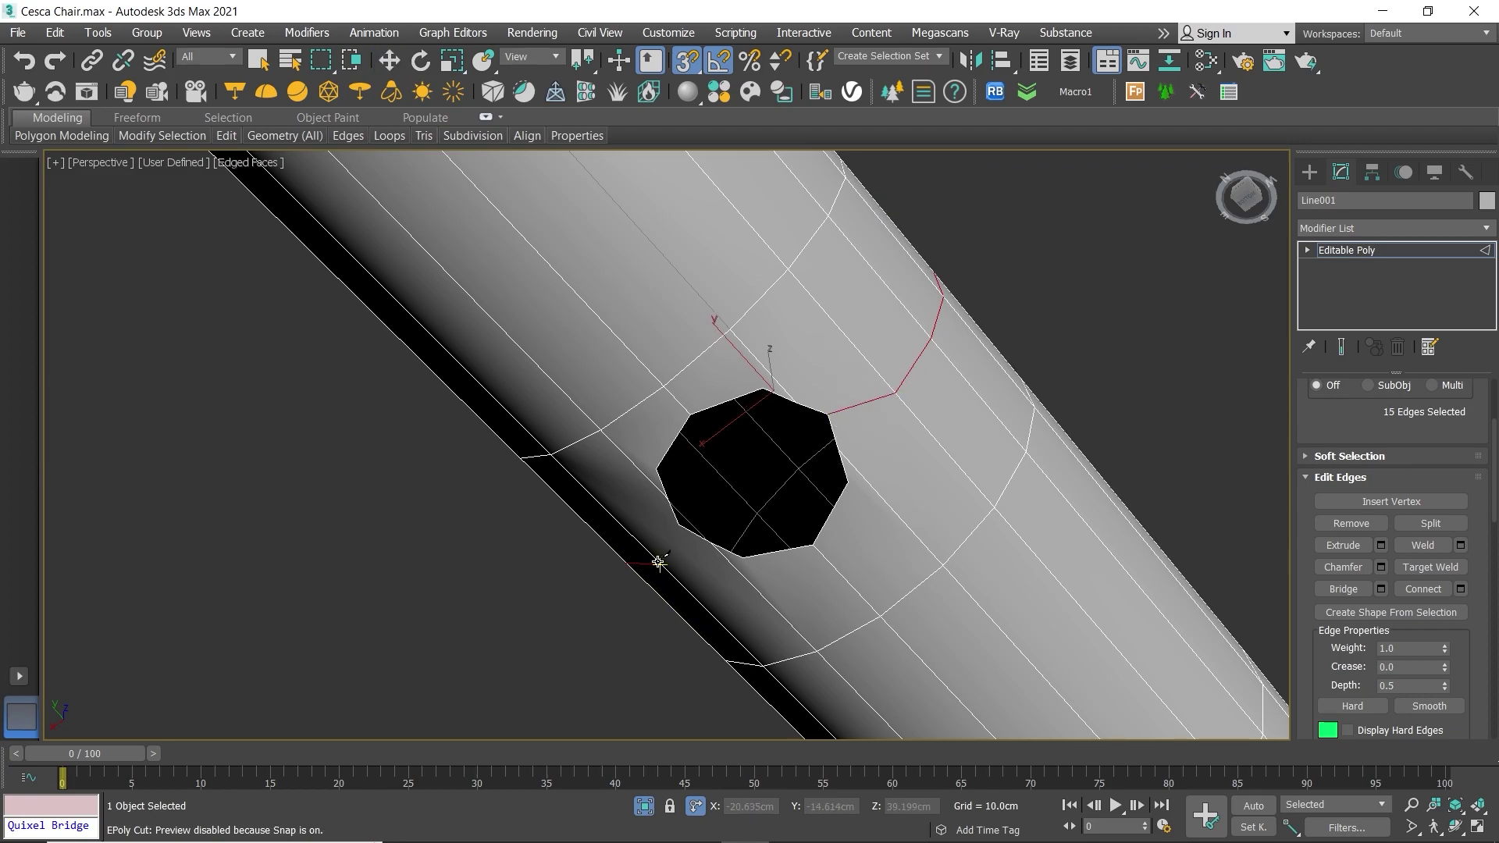
click(679, 525)
Step: Target Weld the two vertices below the hole onto their neighbours
key(1)
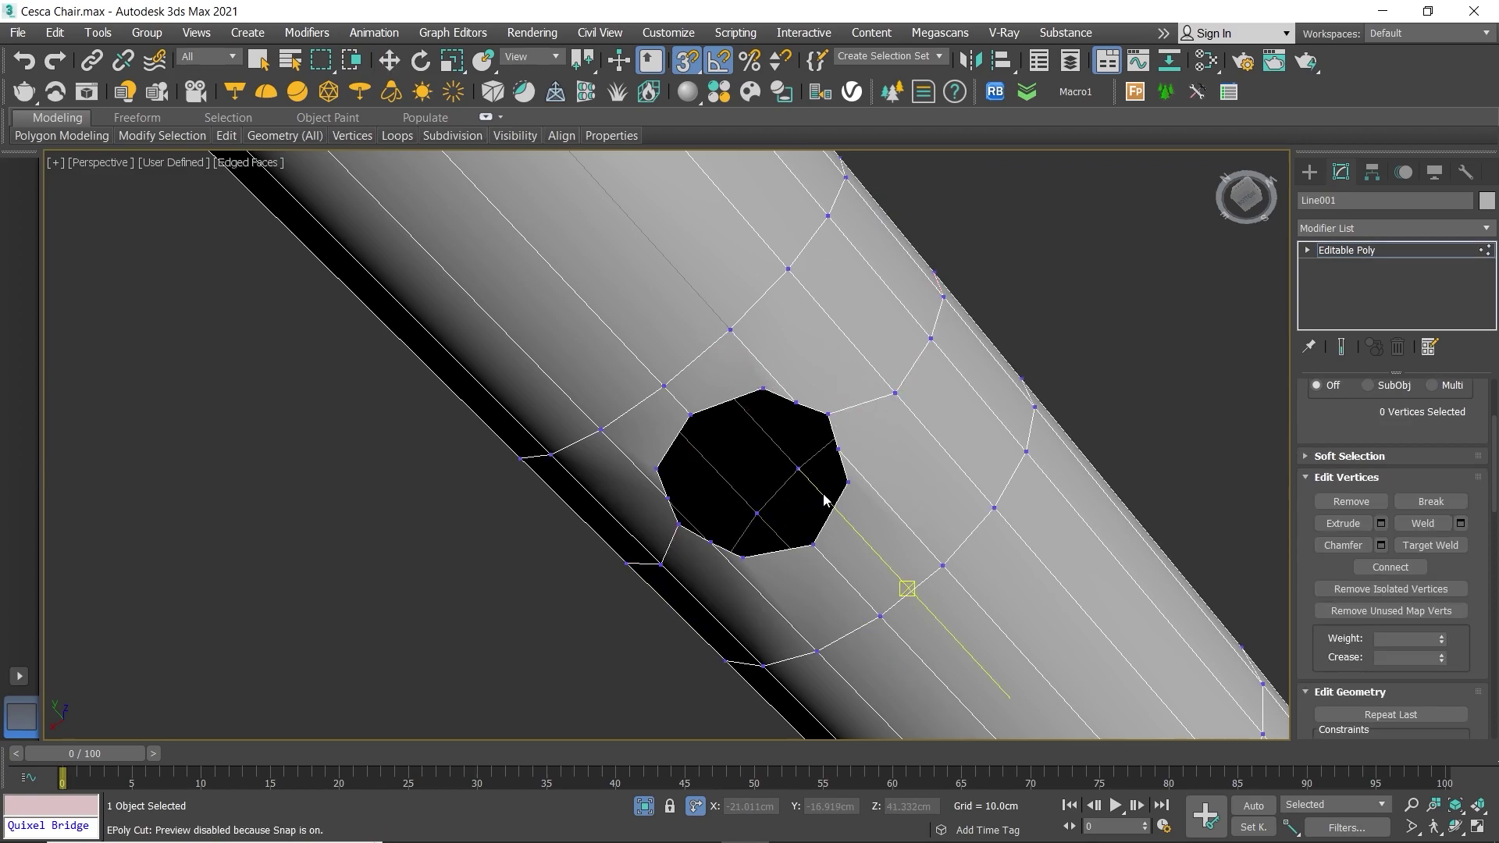
right_click(844, 452)
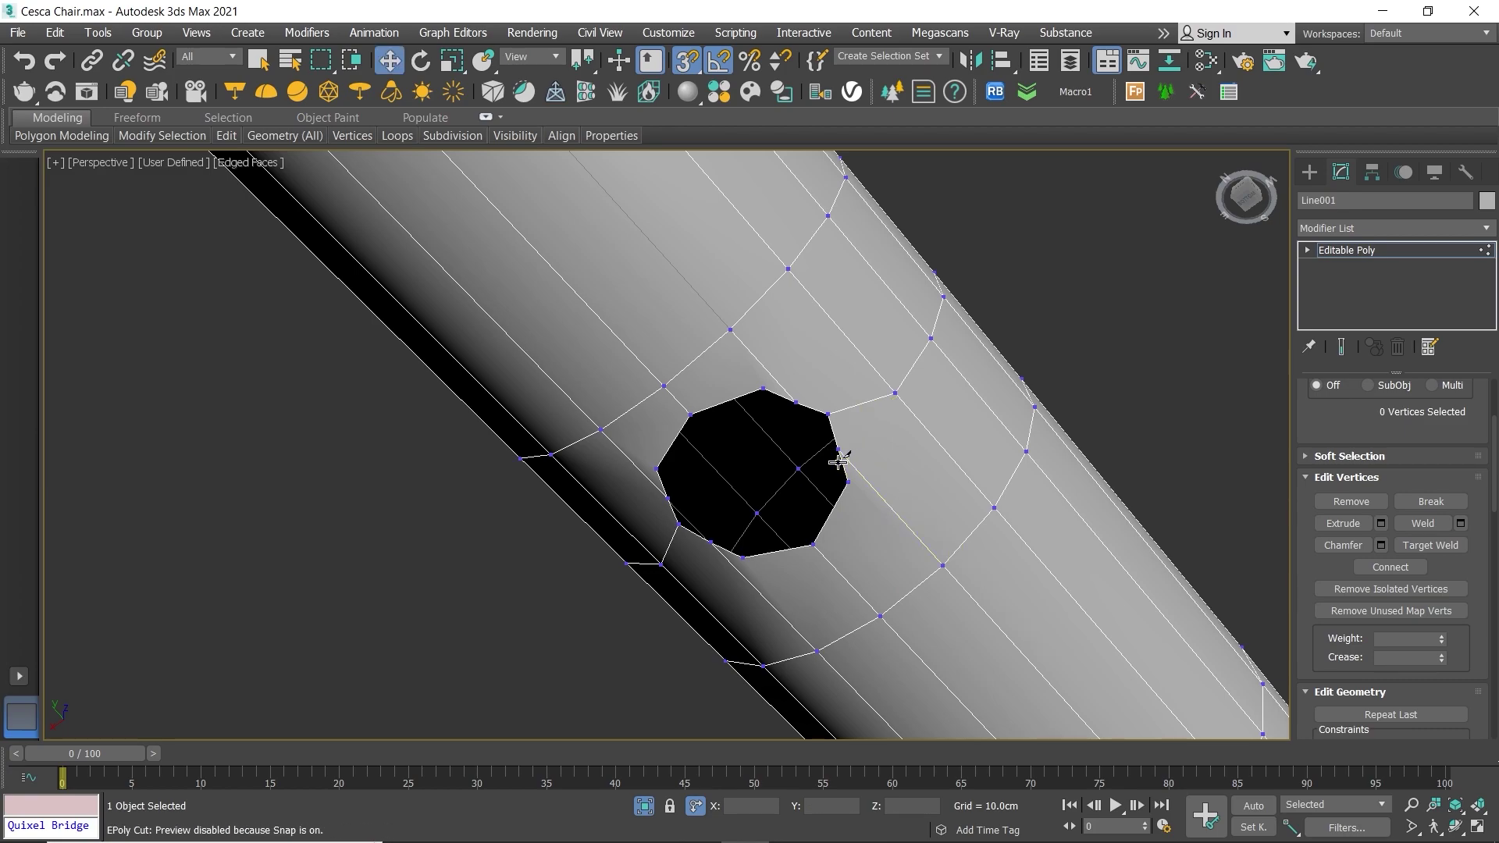
click(784, 587)
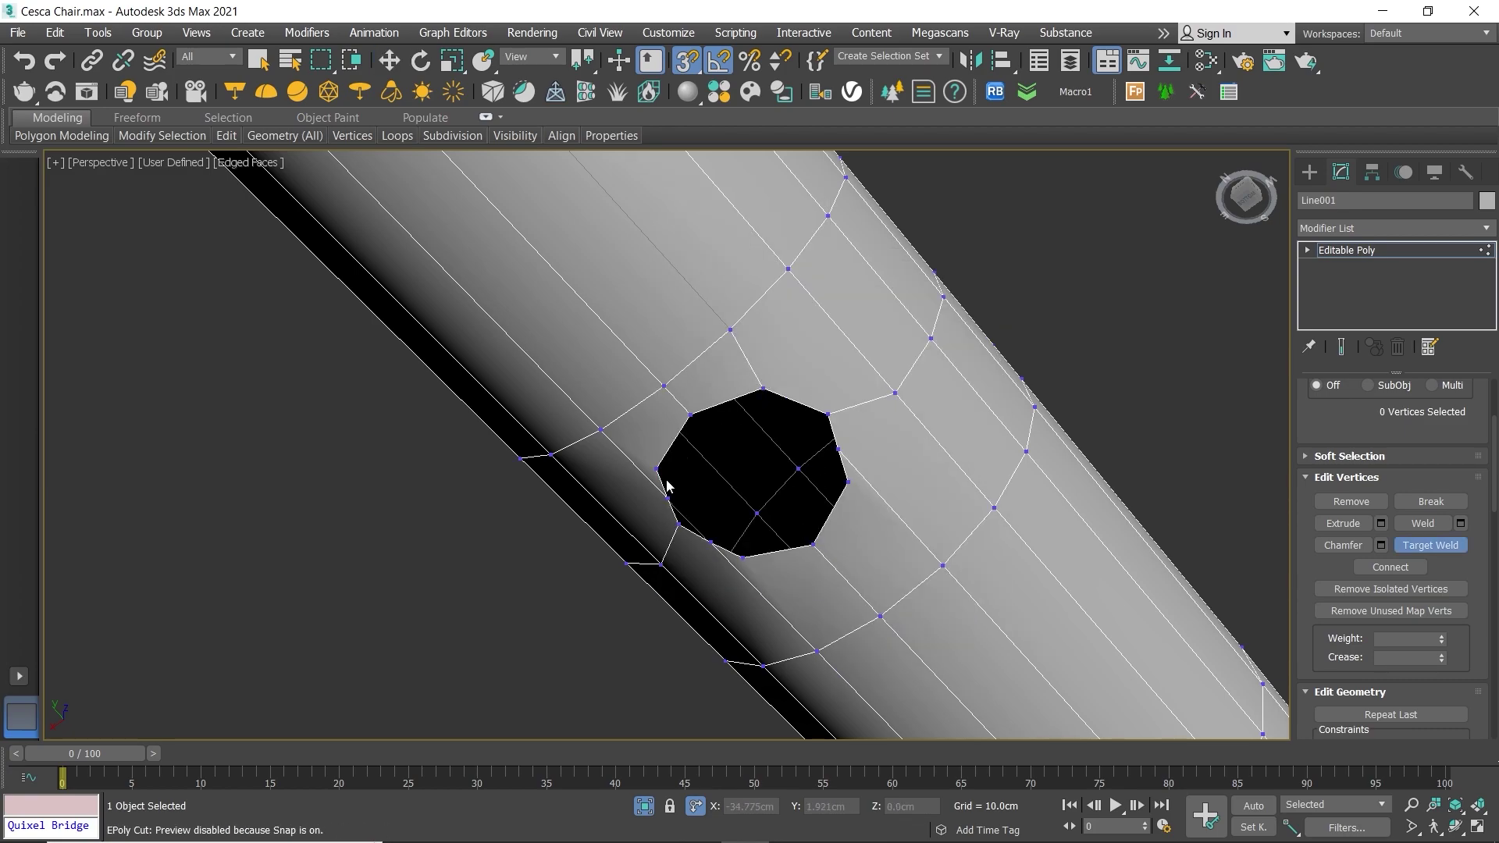
click(710, 542)
click(743, 557)
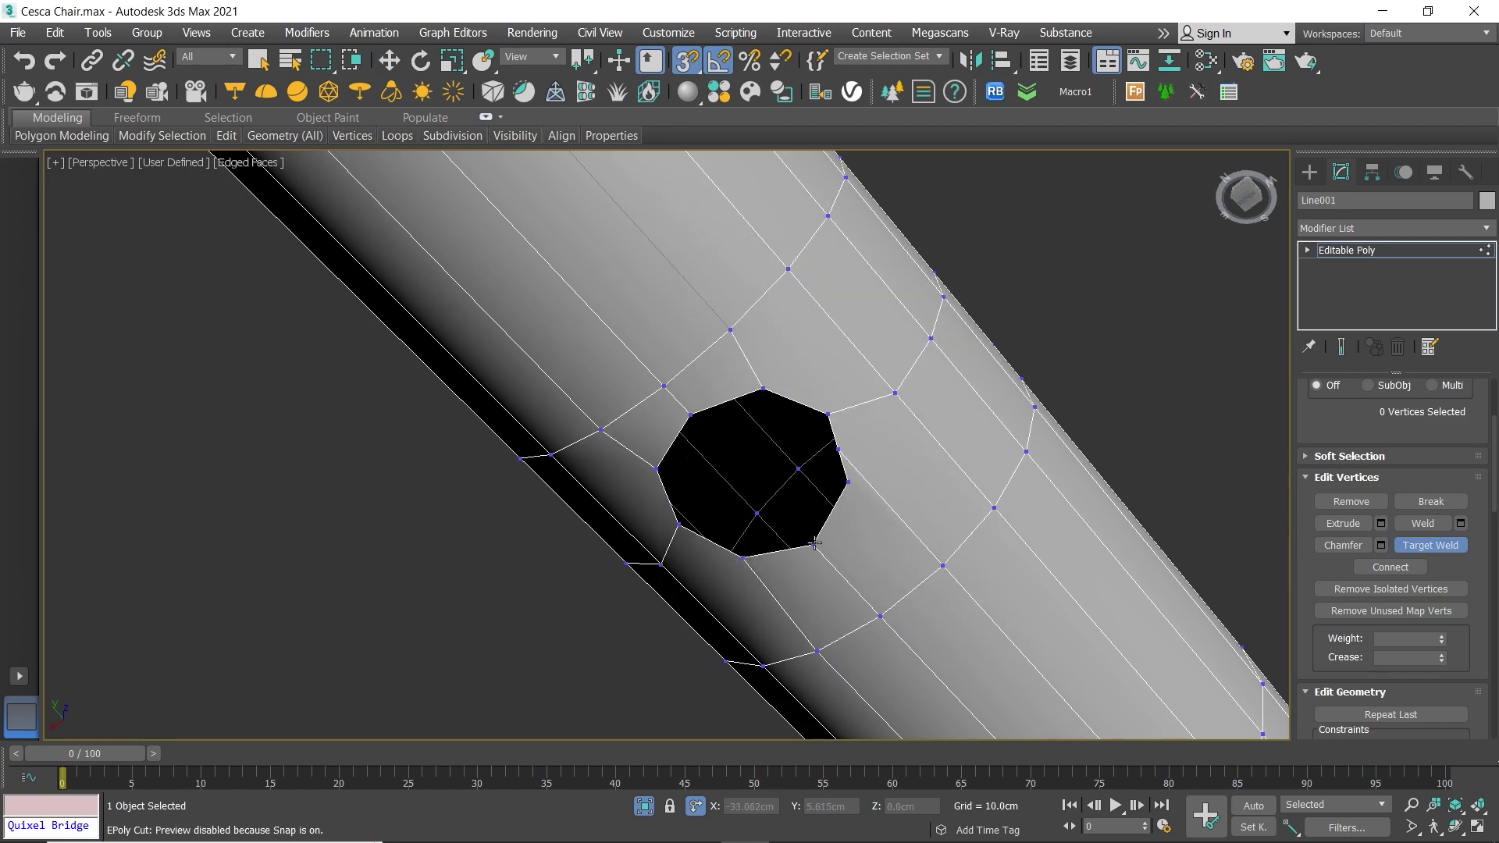
right_click(851, 485)
Step: Loop-select edges around the tube and slide them along Y to even the topology
key(2)
double_click(713, 339)
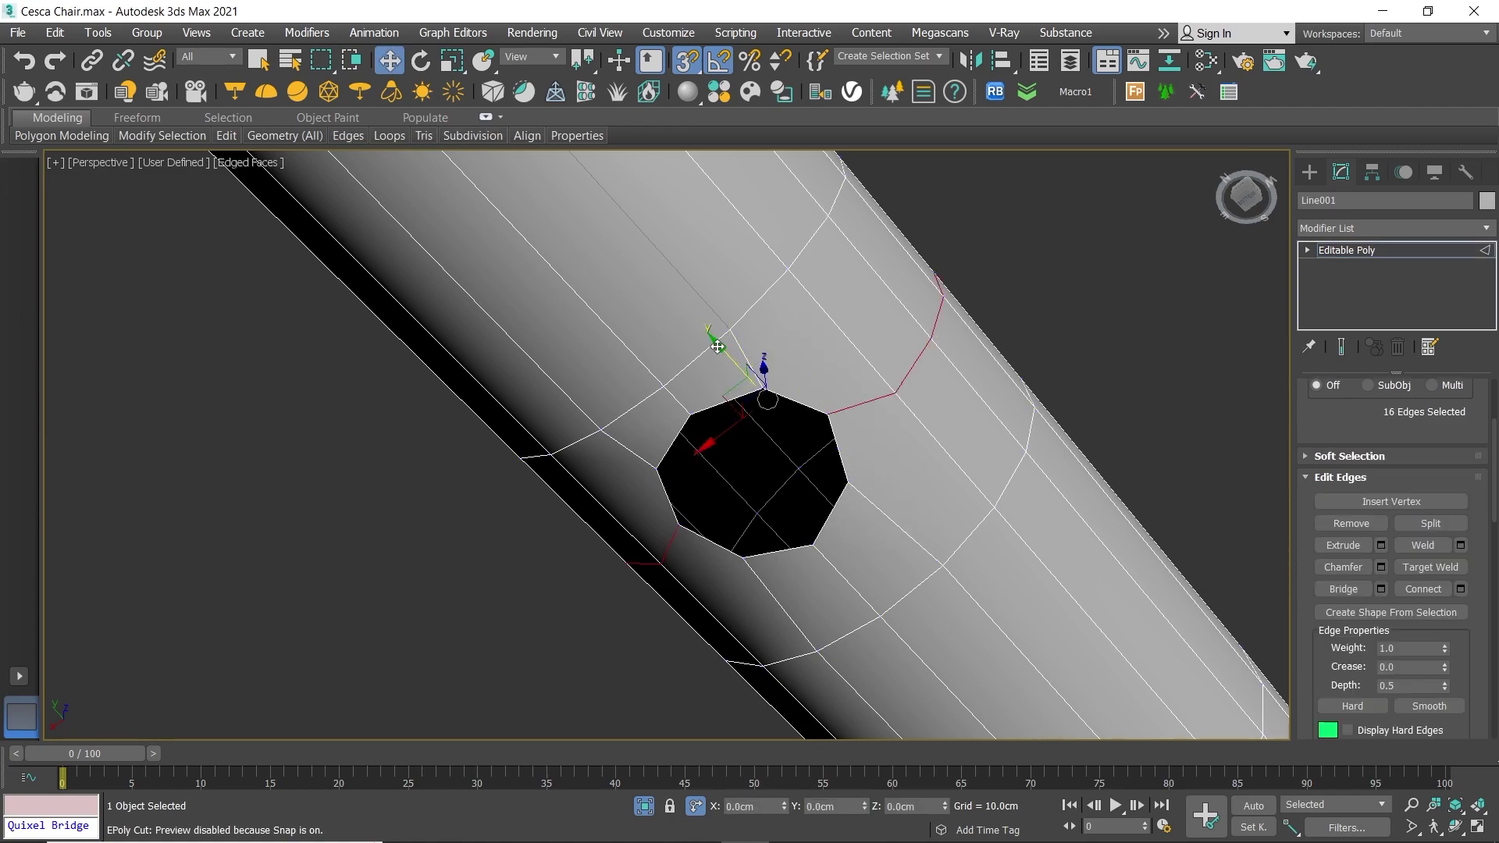
drag(640, 270, 627, 255)
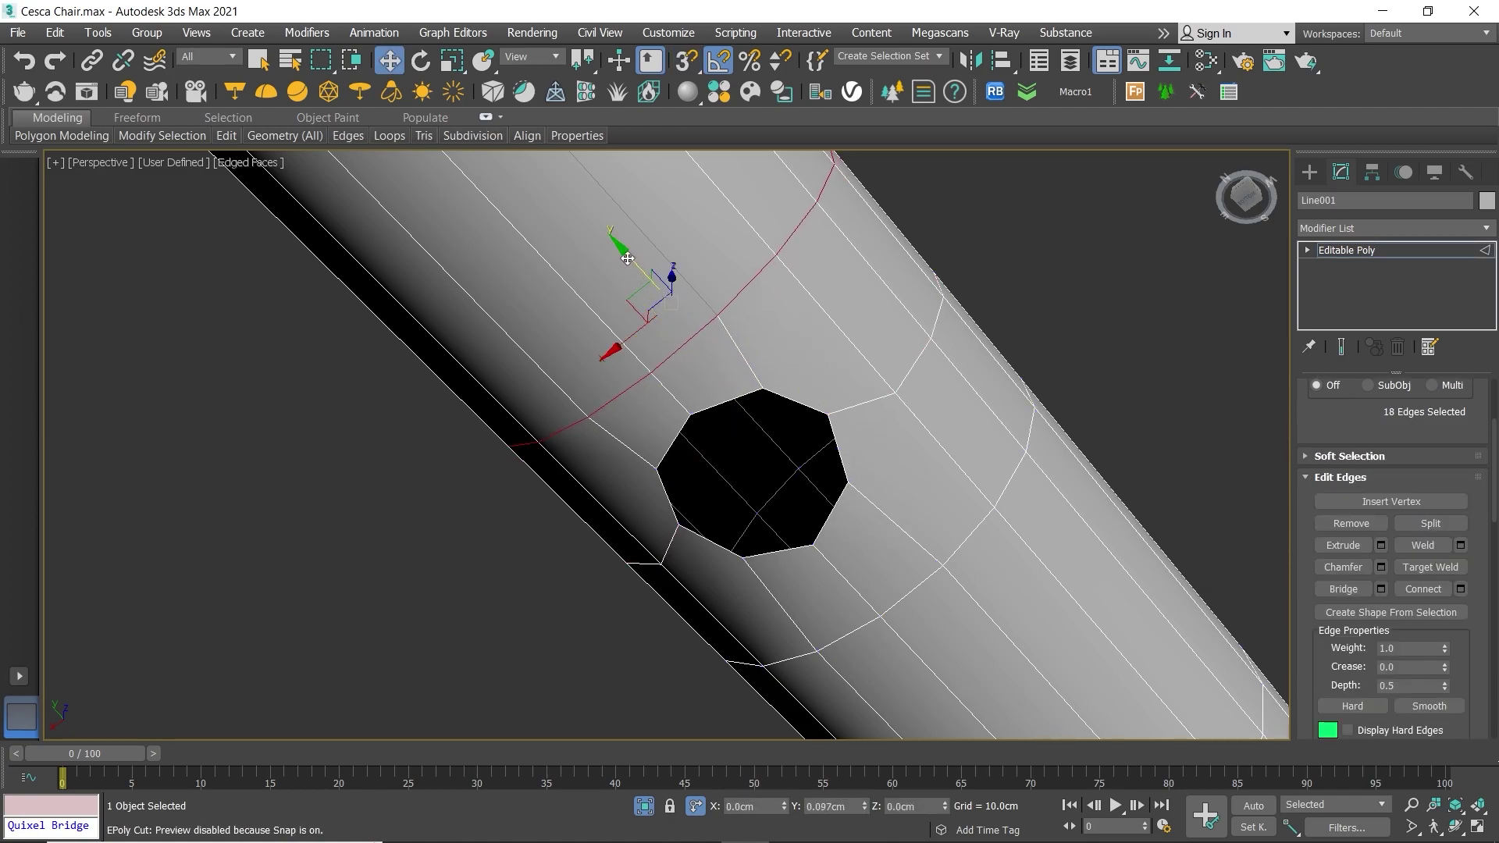
double_click(905, 371)
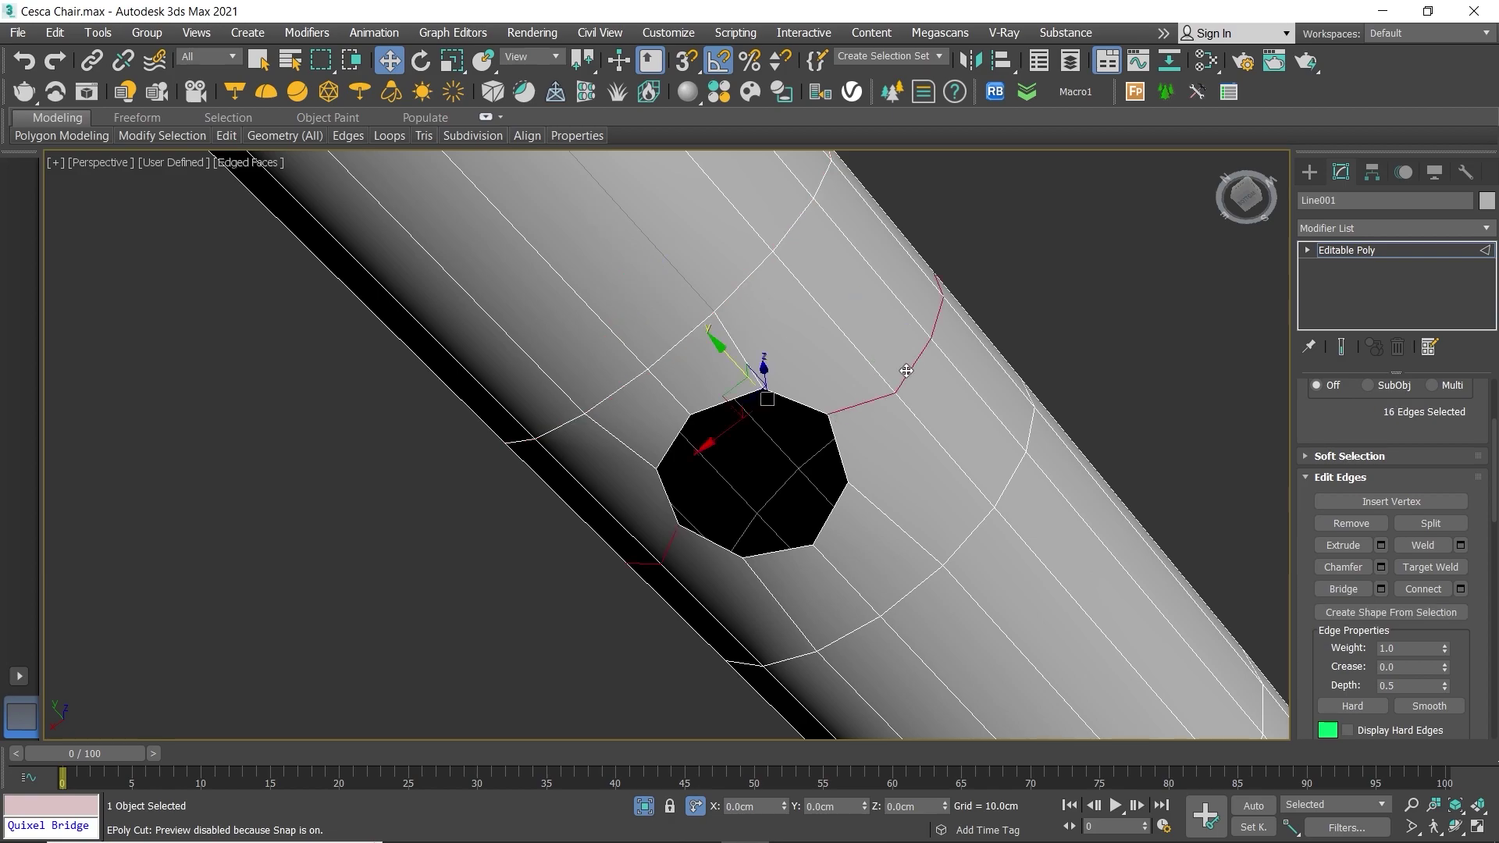
alt+click(862, 402)
alt+click(670, 552)
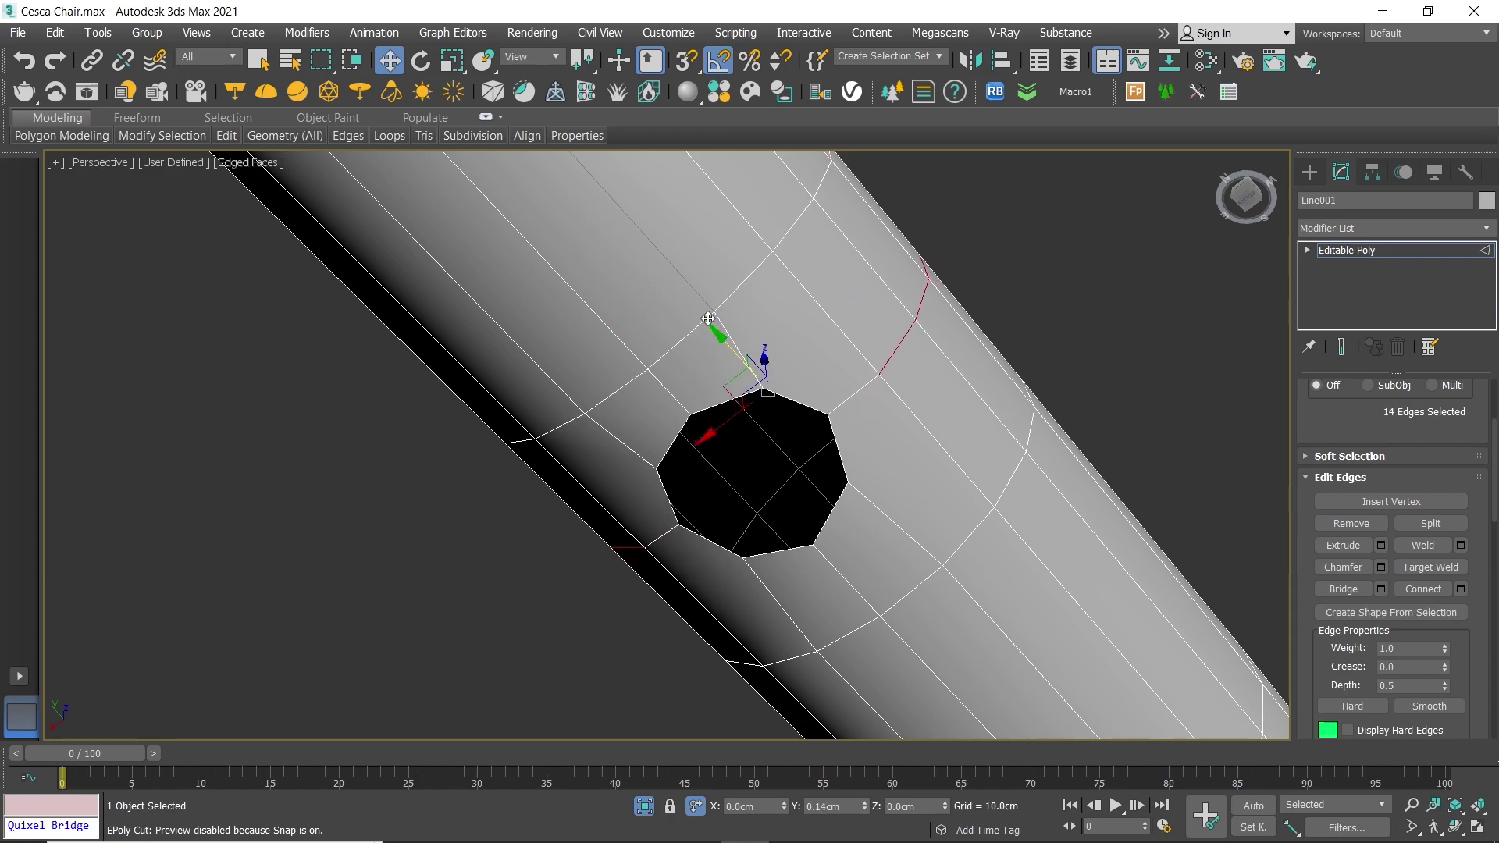
drag(705, 316, 706, 320)
scroll(783, 364, down, 2)
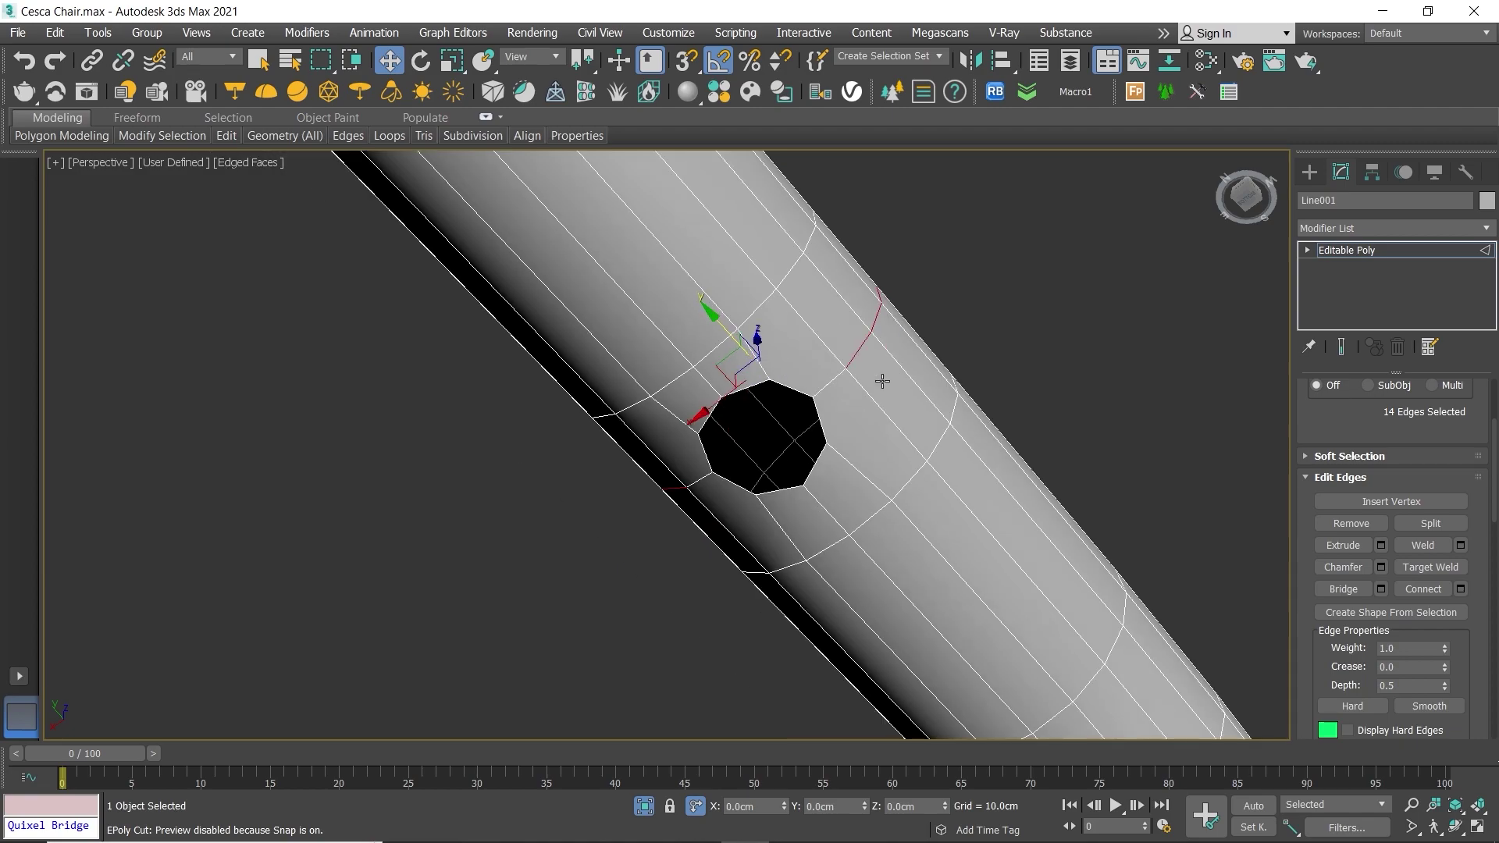
click(898, 367)
scroll(898, 367, down, 5)
middle_drag(854, 344, 778, 401)
Step: Select the ring of lengthwise edges beside the next peg hole
scroll(778, 402, up, 3)
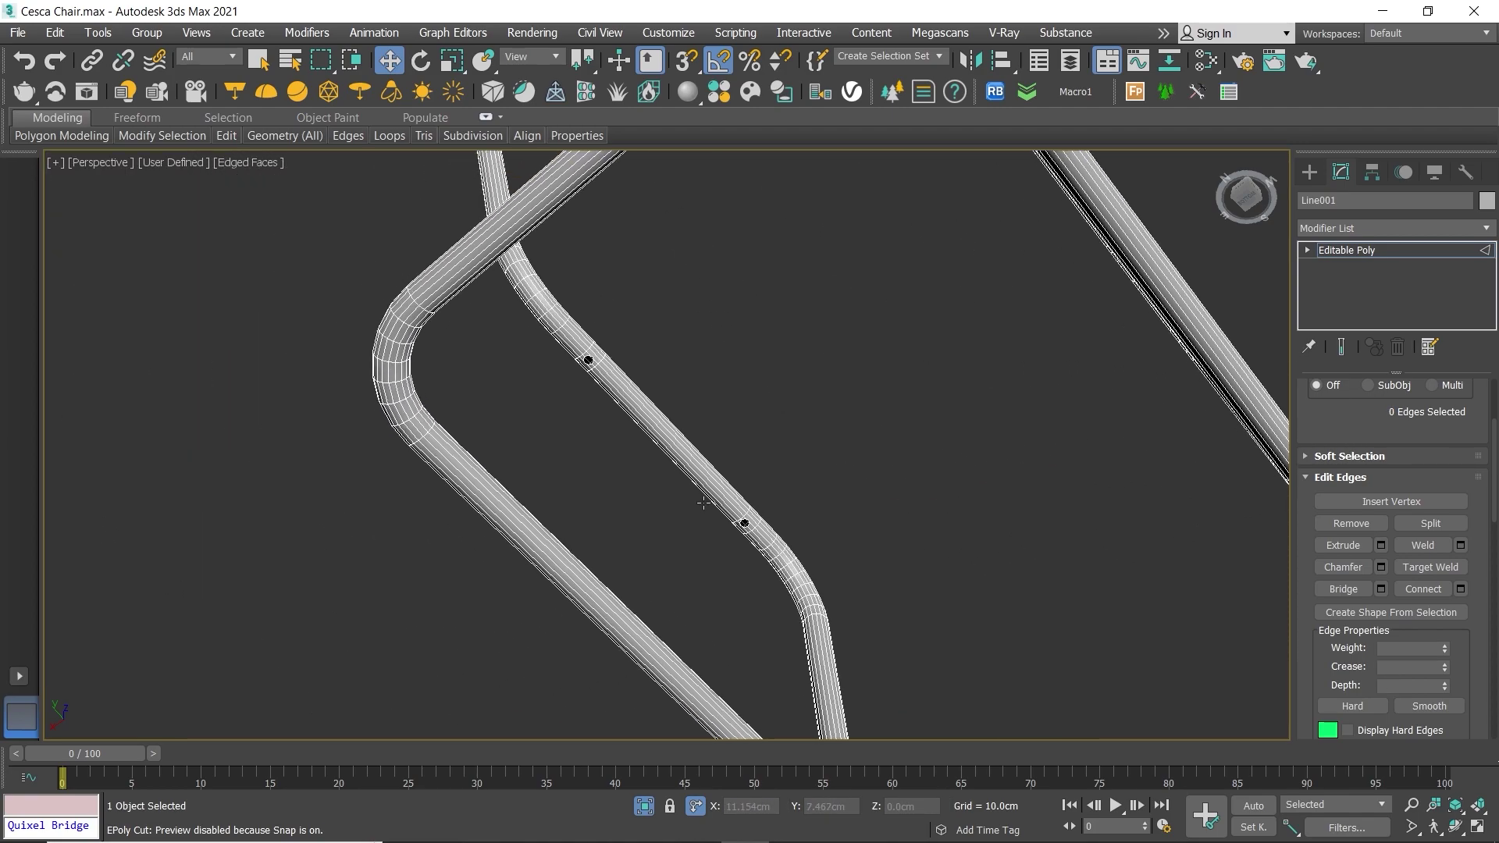
scroll(703, 500, up, 3)
scroll(703, 496, up, 2)
scroll(638, 457, up, 2)
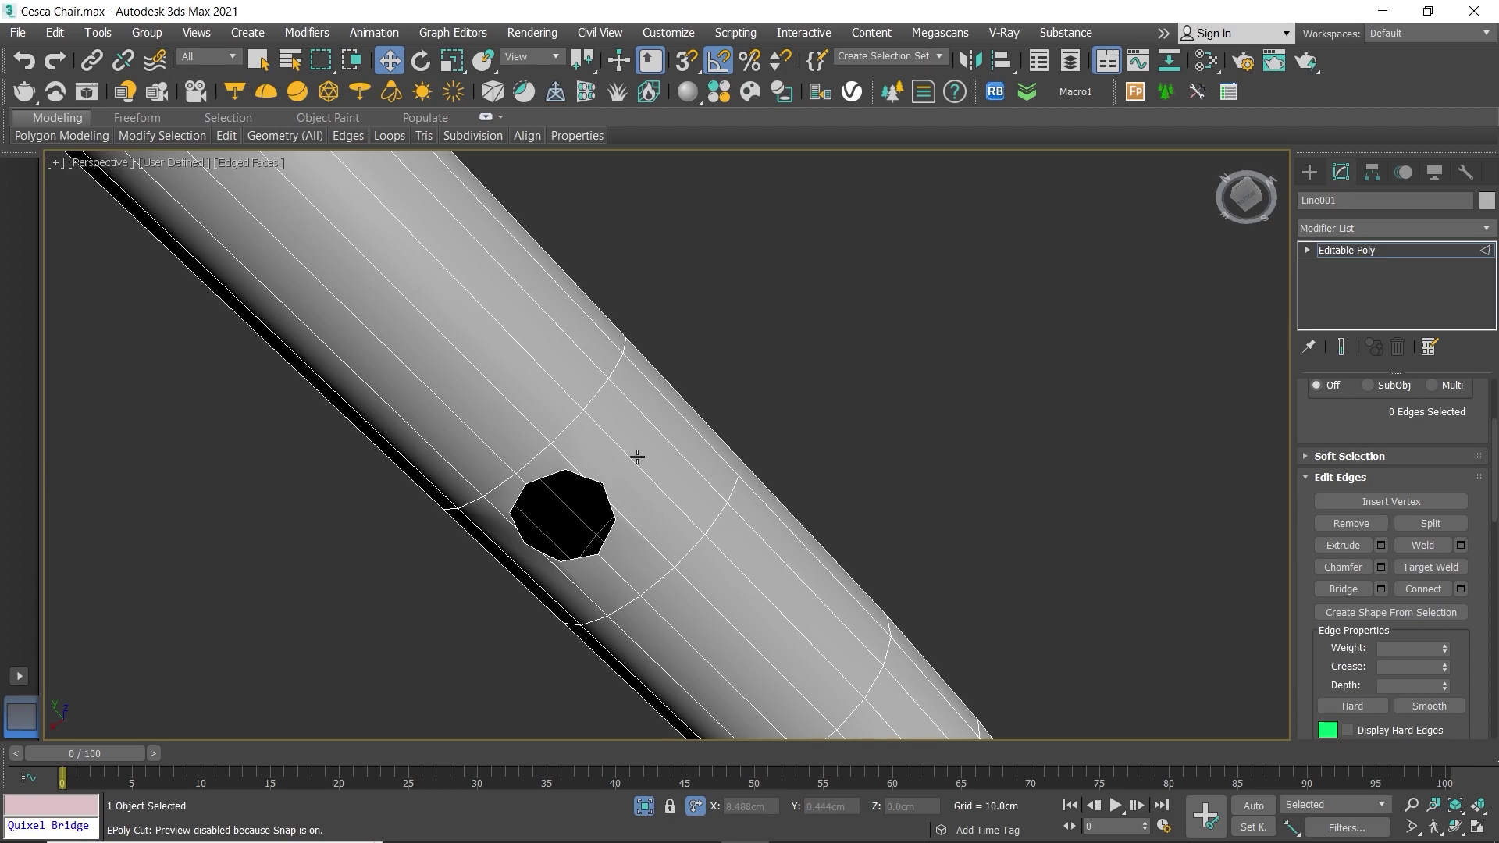
click(577, 418)
scroll(546, 445, up, 2)
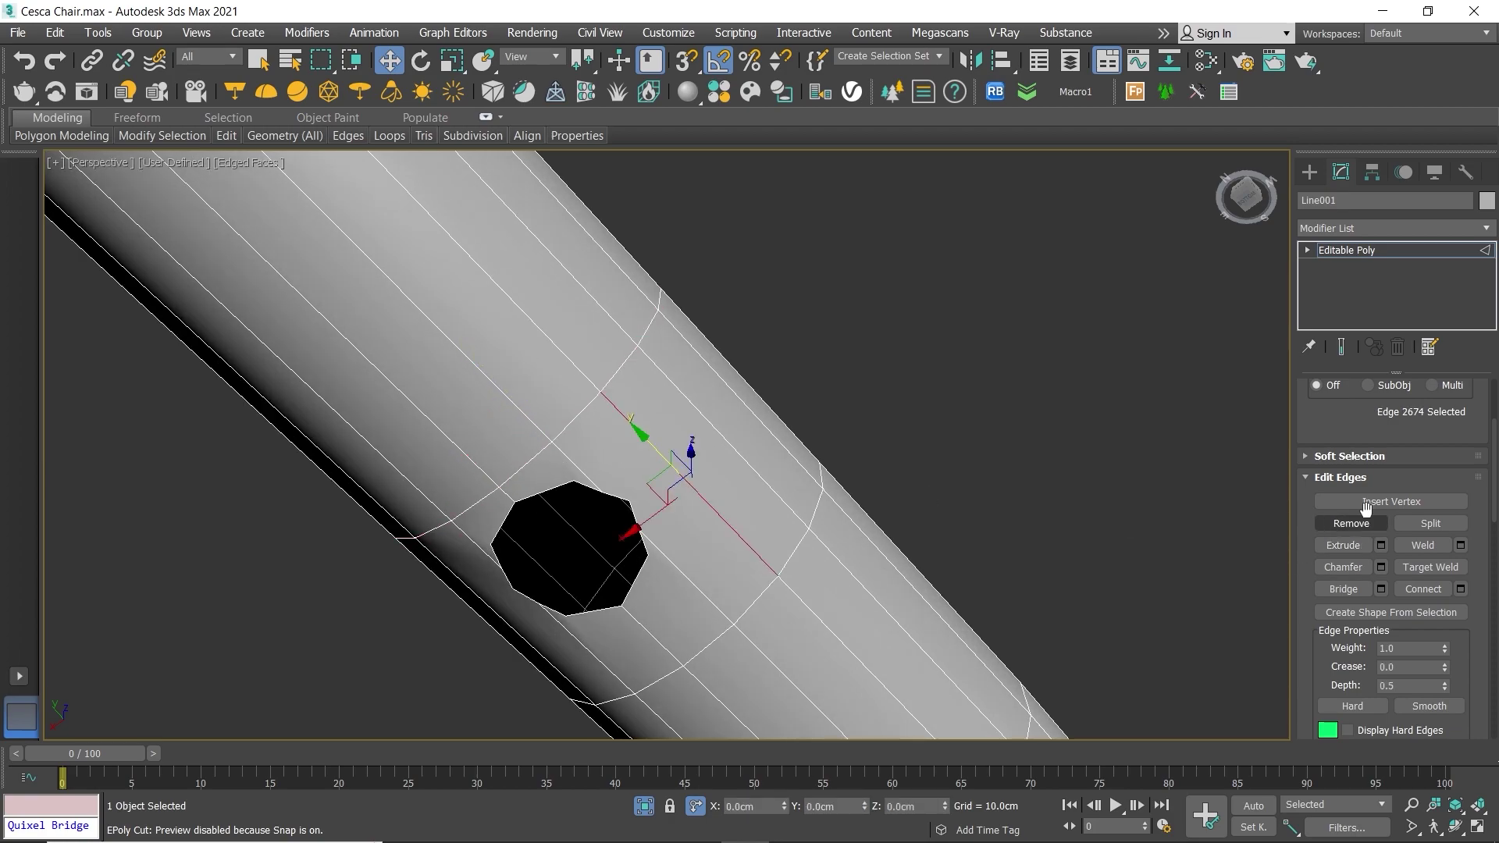
scroll(1365, 509, up, 2)
click(1347, 422)
scroll(1364, 468, down, 1)
middle_drag(681, 478, 728, 451)
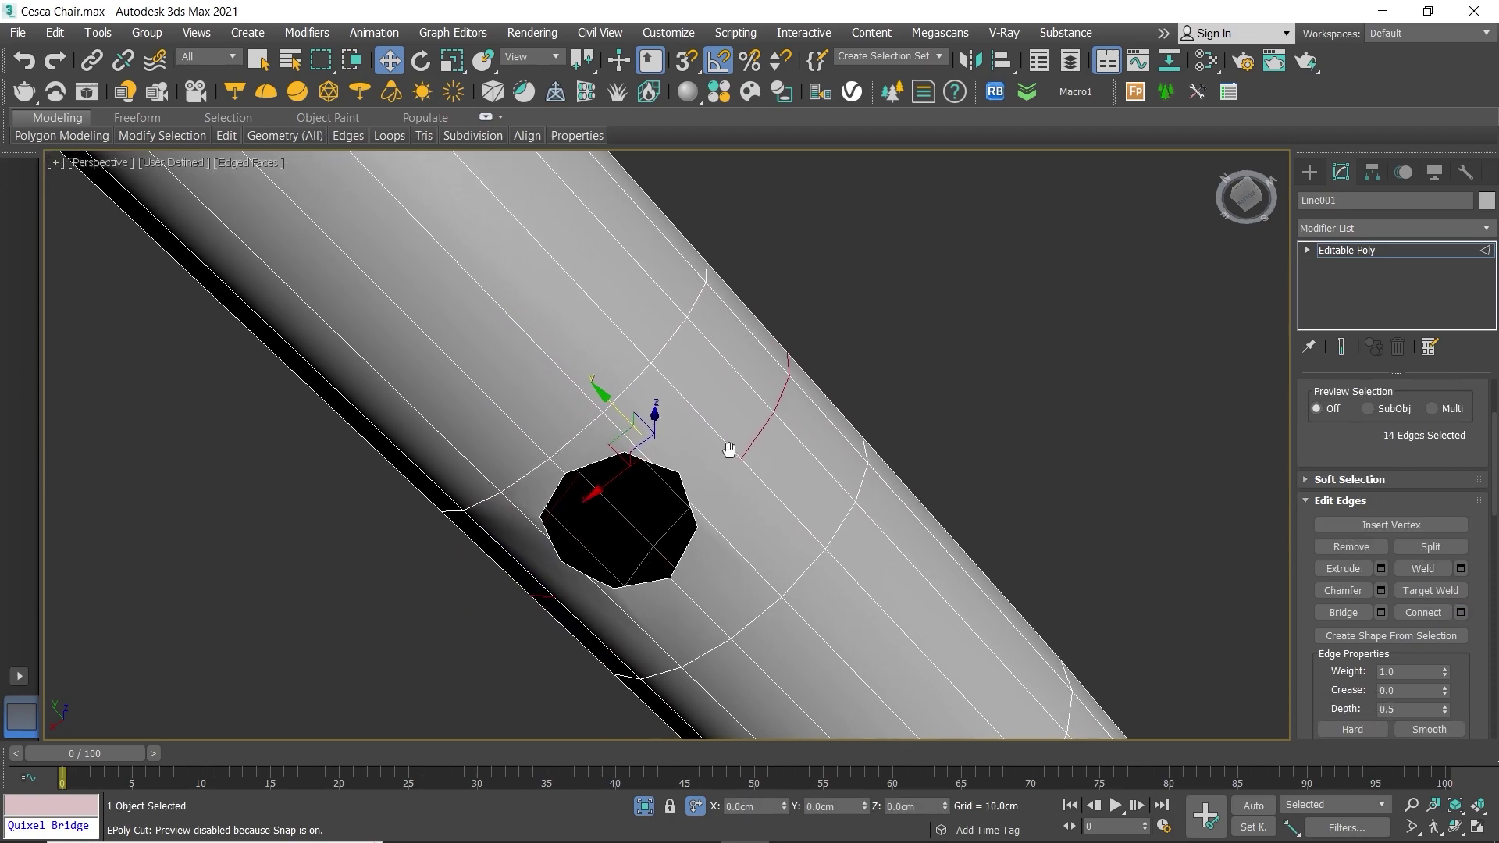
Step: Cut a new edge linking the edge ring to the peg hole
right_click(741, 459)
click(687, 378)
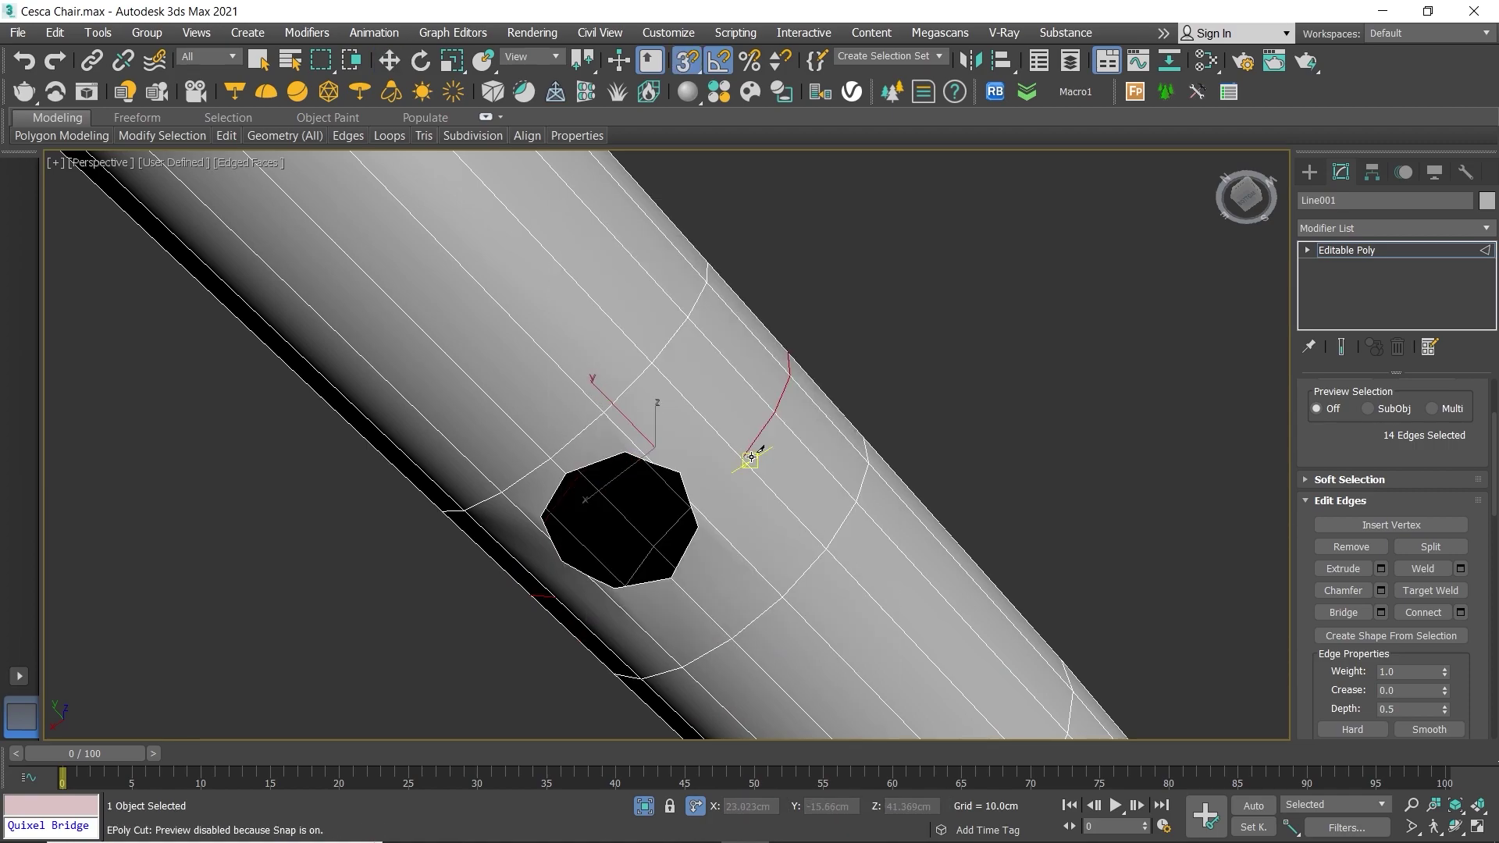
click(736, 451)
click(679, 472)
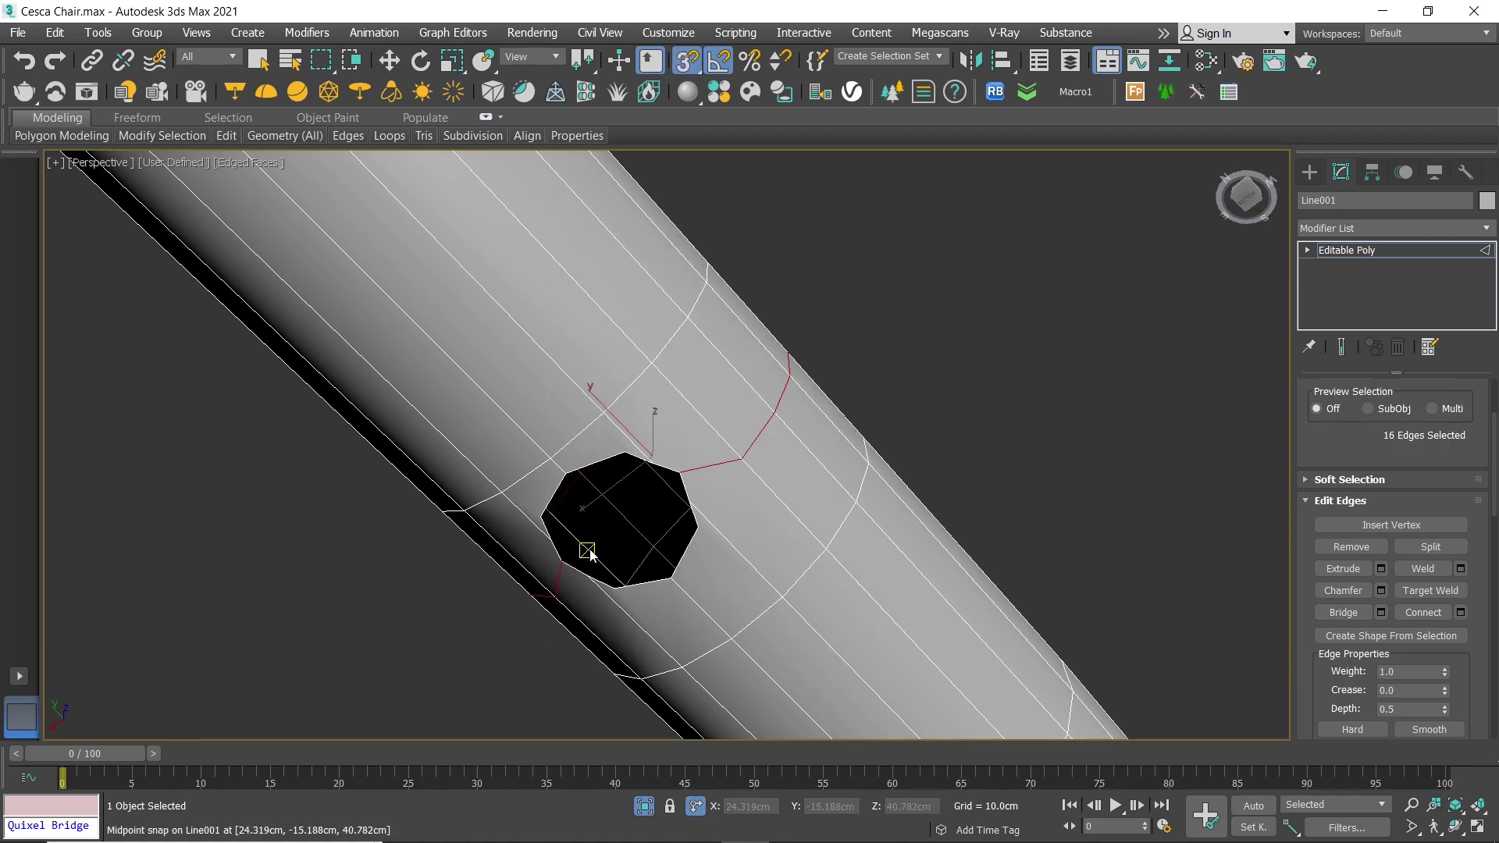
right_click(679, 472)
middle_drag(700, 434, 829, 441)
Step: Target Weld the leftover stray vertices onto neighbours, then loop-select the tube edges
right_click(830, 436)
click(736, 596)
scroll(767, 490, up, 2)
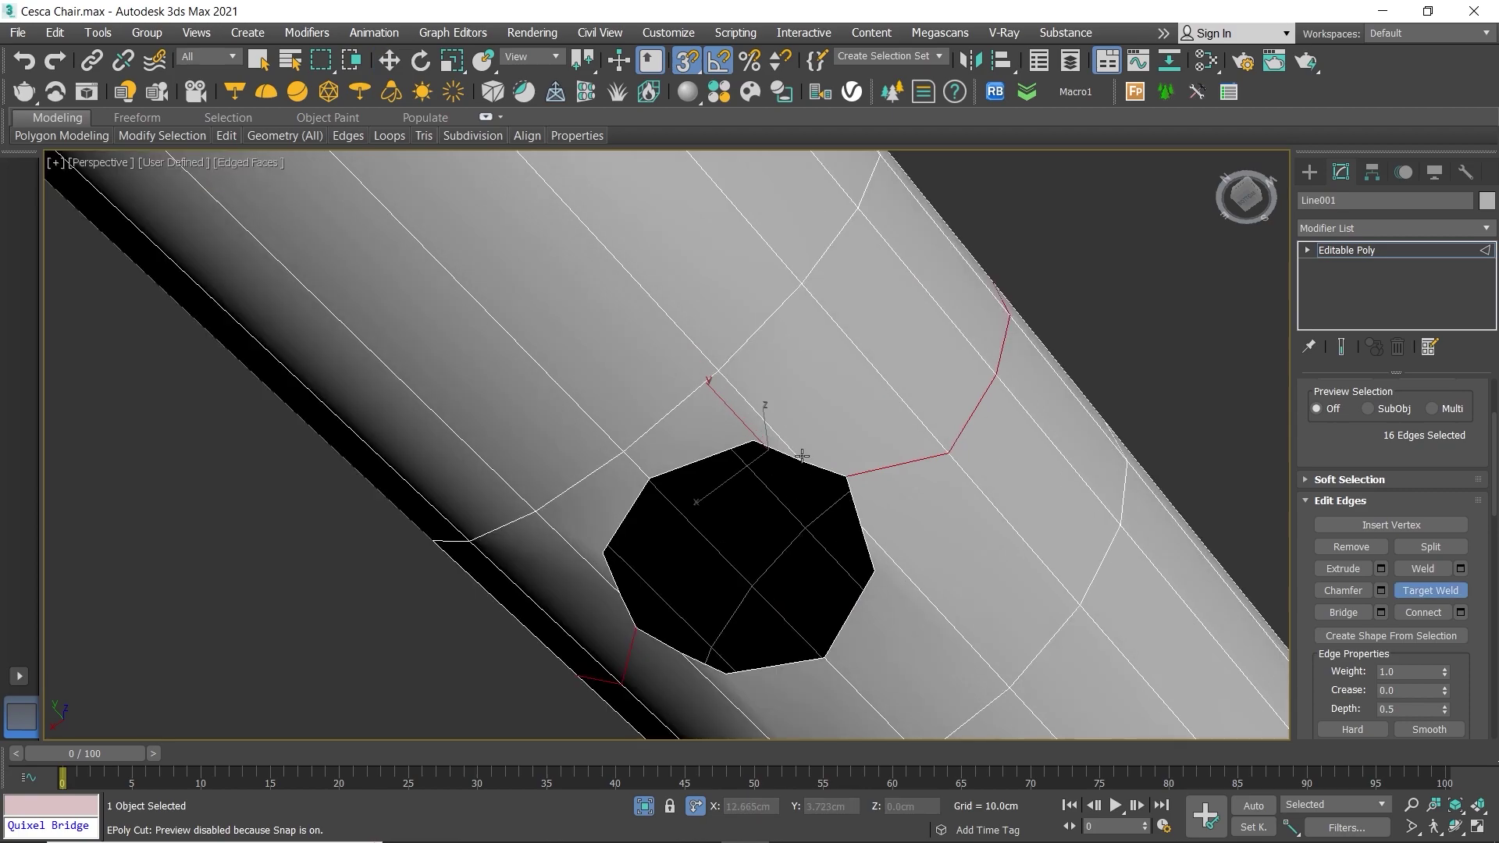
click(802, 461)
right_click(787, 428)
click(695, 569)
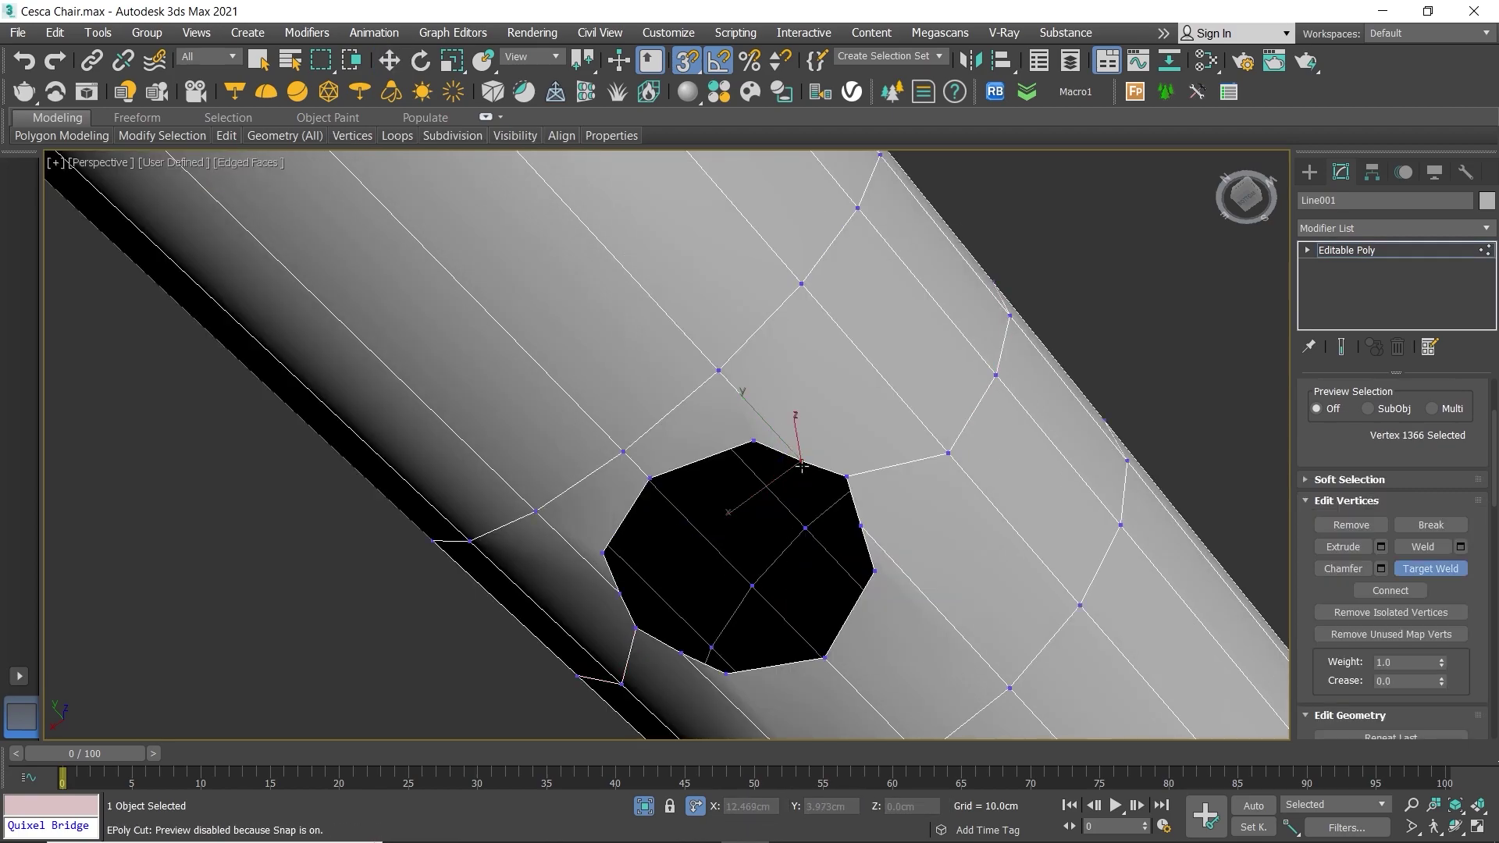
click(622, 588)
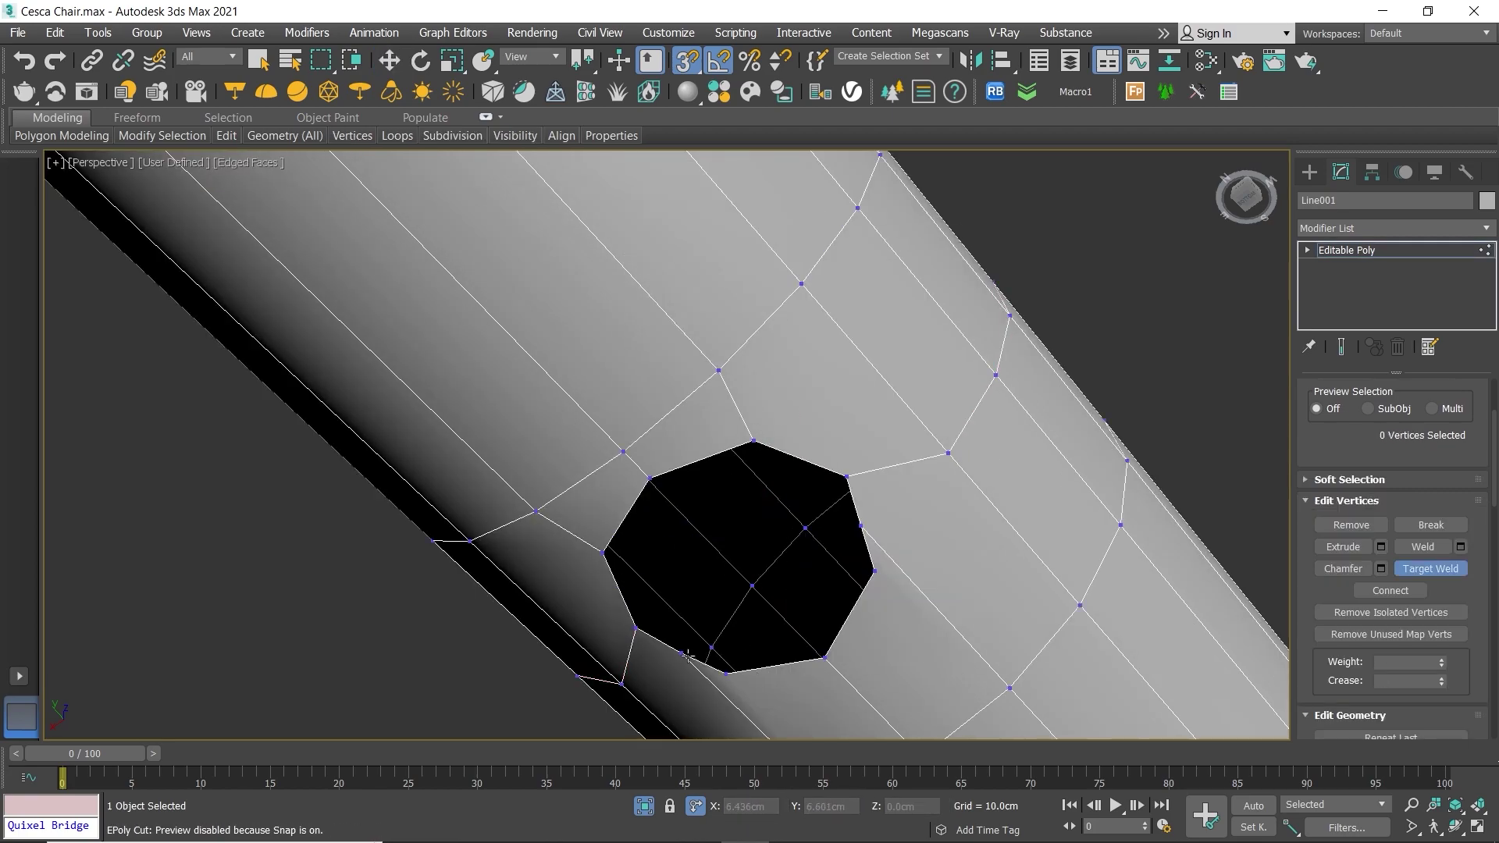
drag(684, 653, 726, 672)
scroll(848, 470, down, 2)
right_click(780, 361)
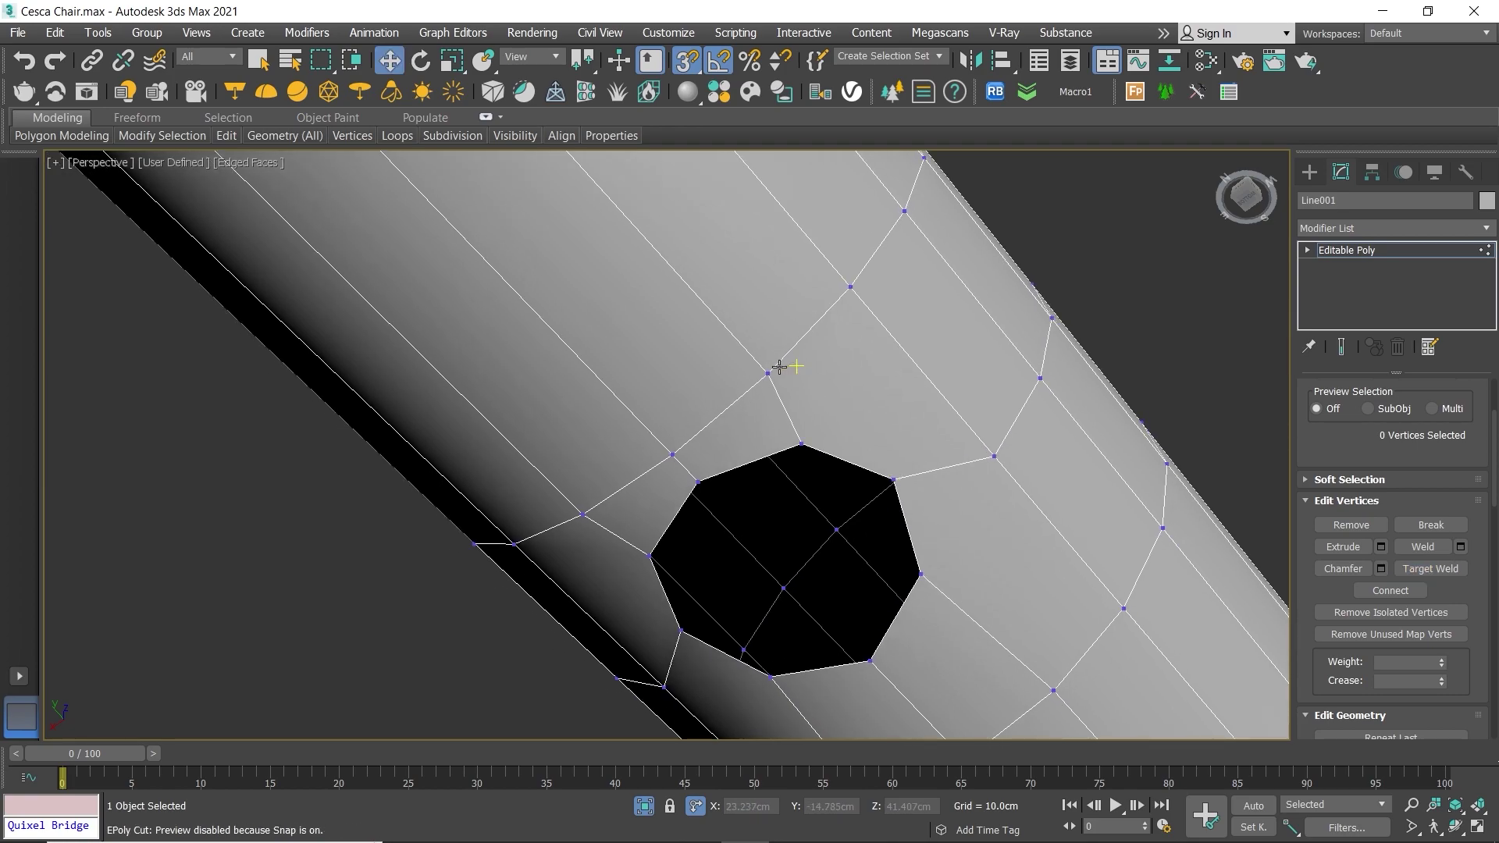
key(2)
double_click(773, 366)
scroll(712, 359, up, 2)
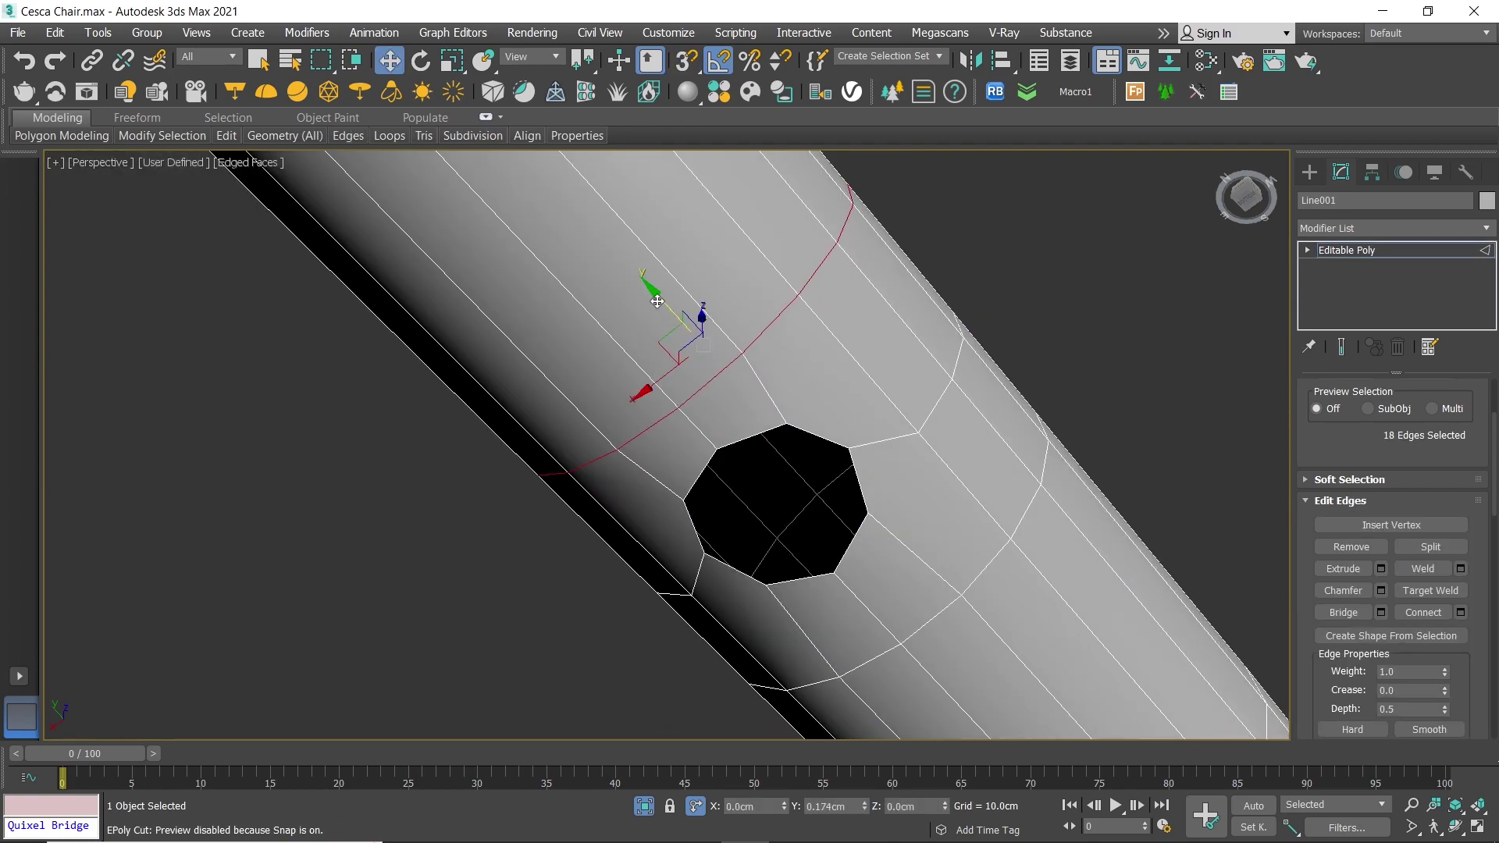
Step: Slide the edge loop up the tube and select the loop right of the hole, minus one edge
drag(675, 316, 657, 294)
double_click(926, 422)
alt+click(700, 576)
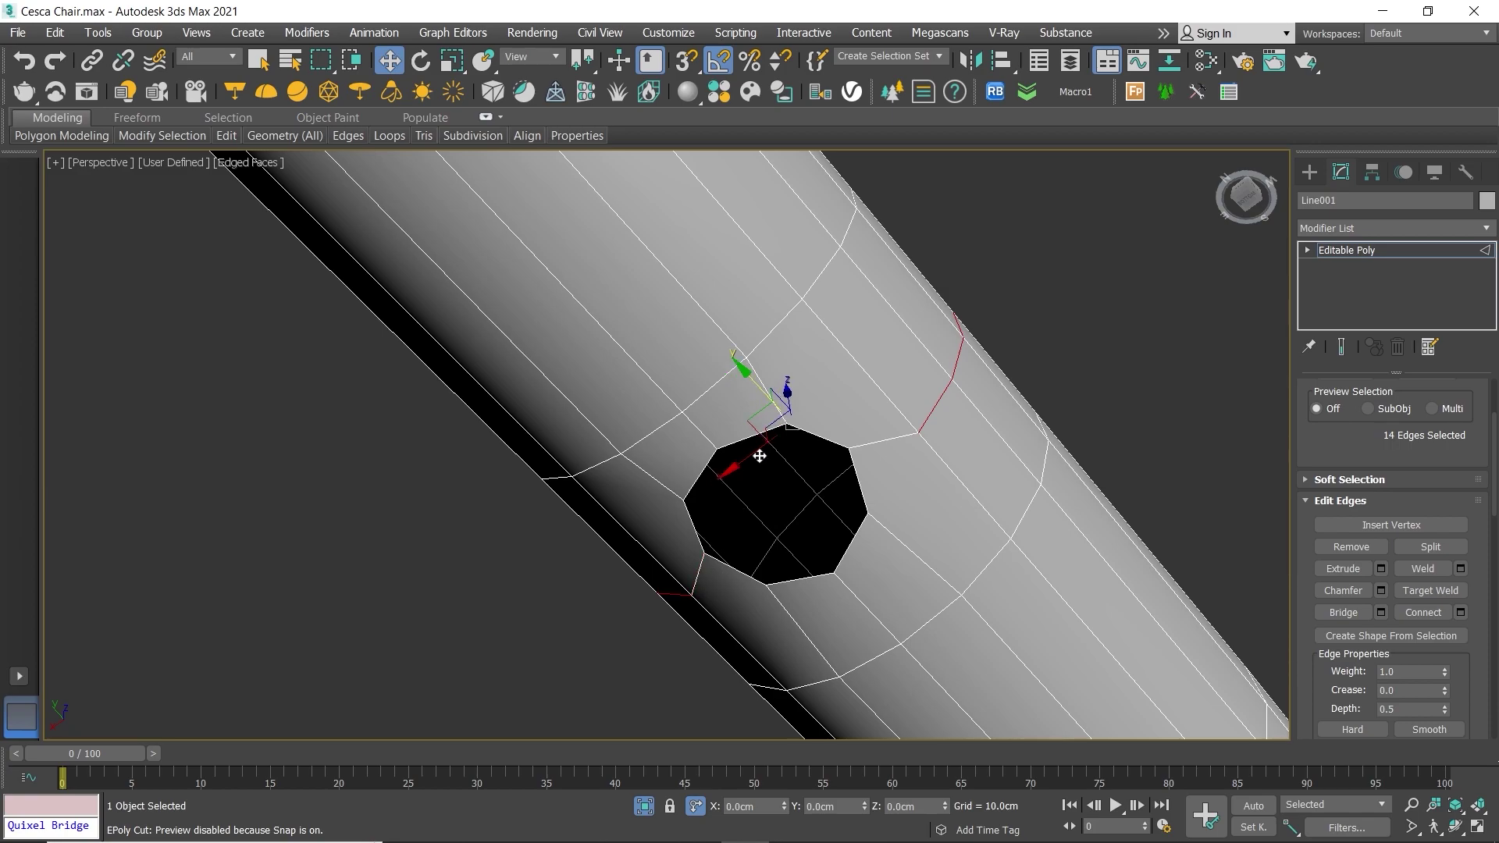
scroll(758, 375, down, 3)
scroll(762, 371, down, 2)
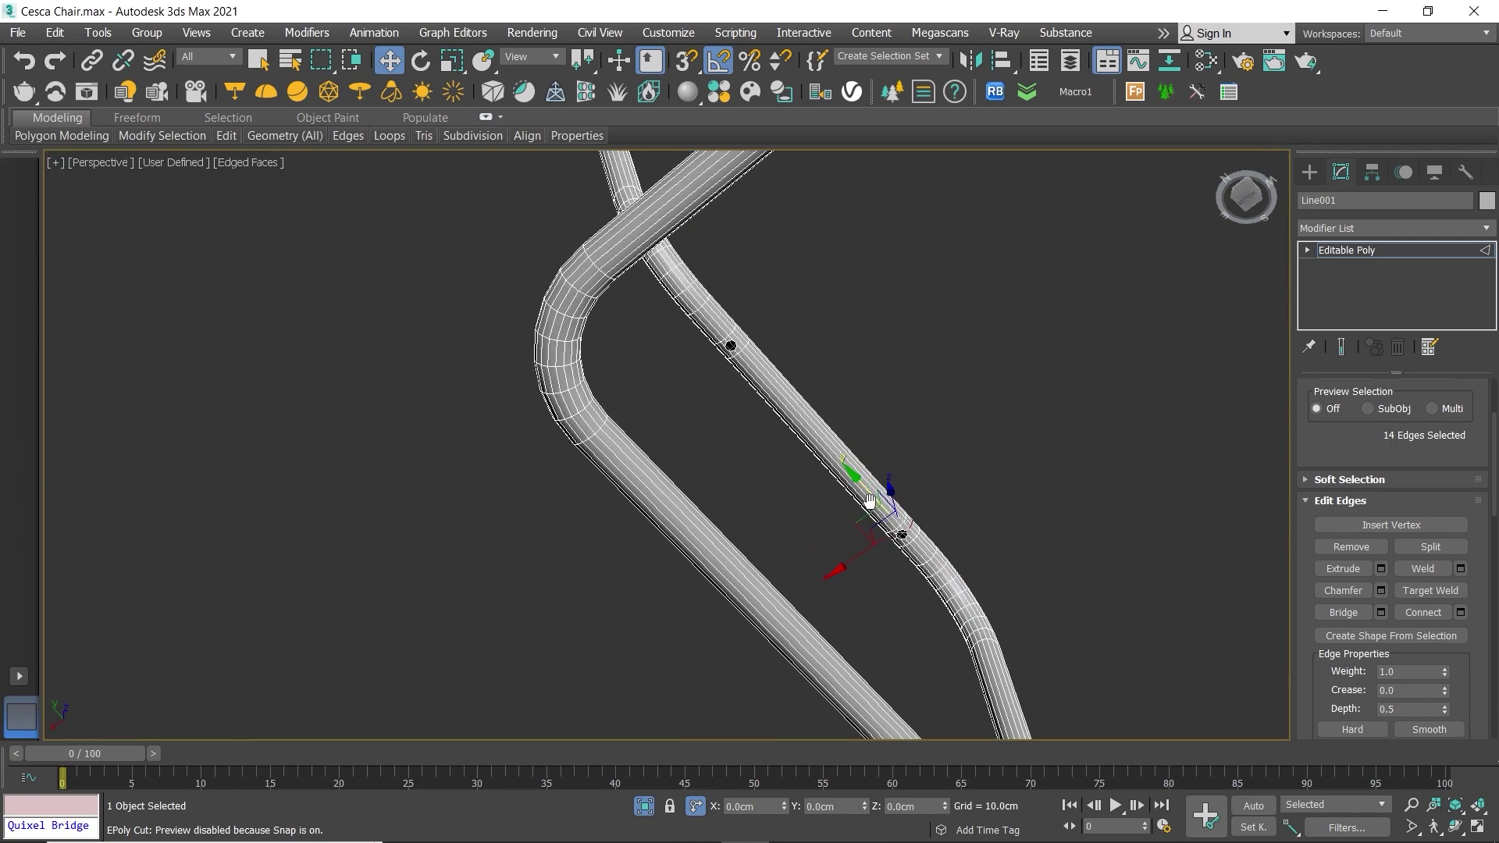
scroll(765, 366, up, 3)
scroll(761, 370, up, 4)
scroll(752, 377, up, 1)
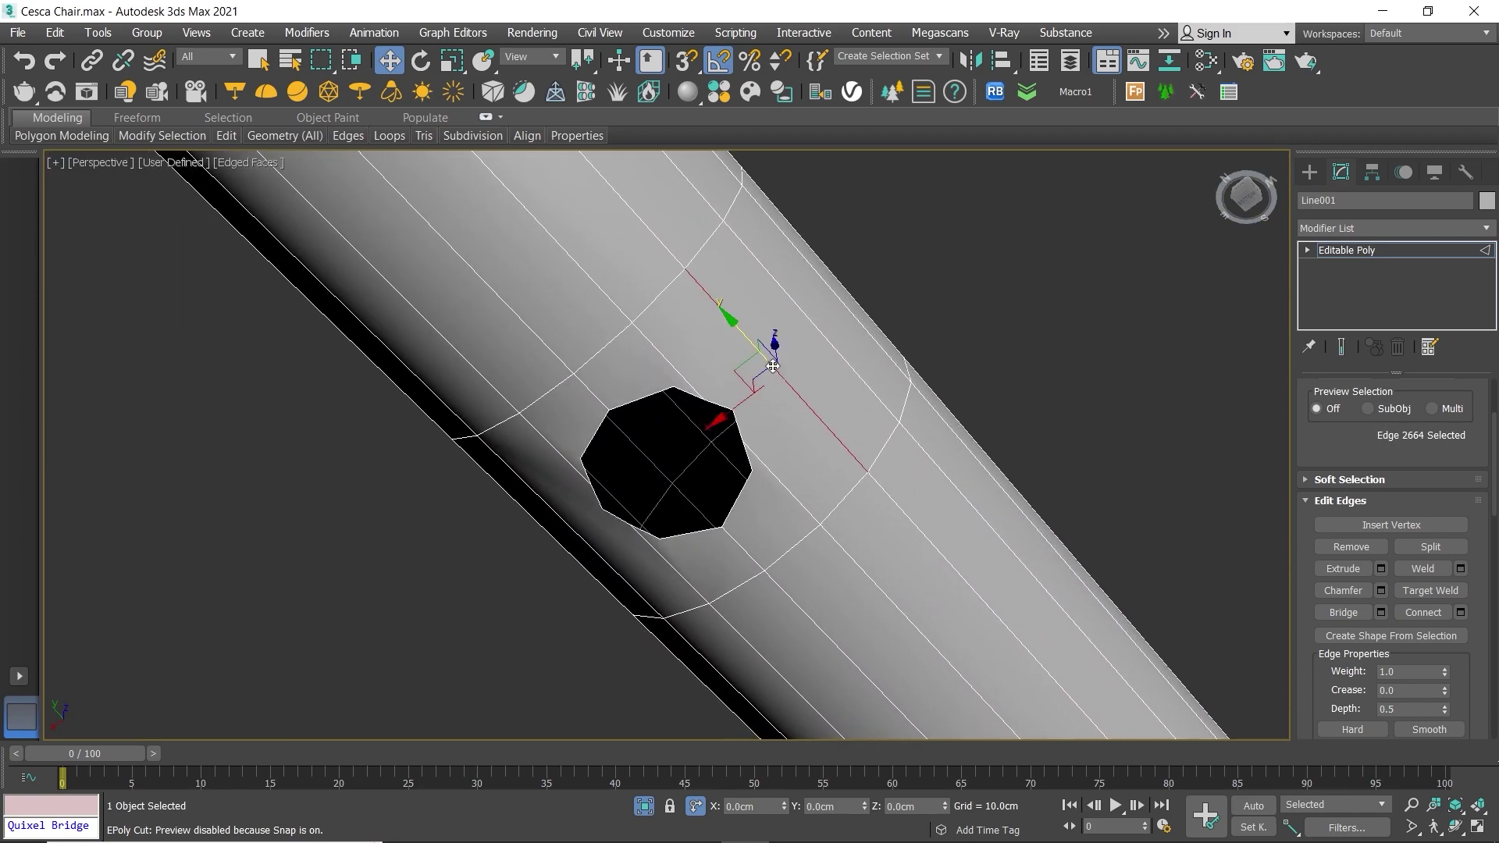
scroll(1339, 570, up, 1)
Step: Connect the selected edge ring to add new edges beside the hole
click(1345, 438)
click(1460, 636)
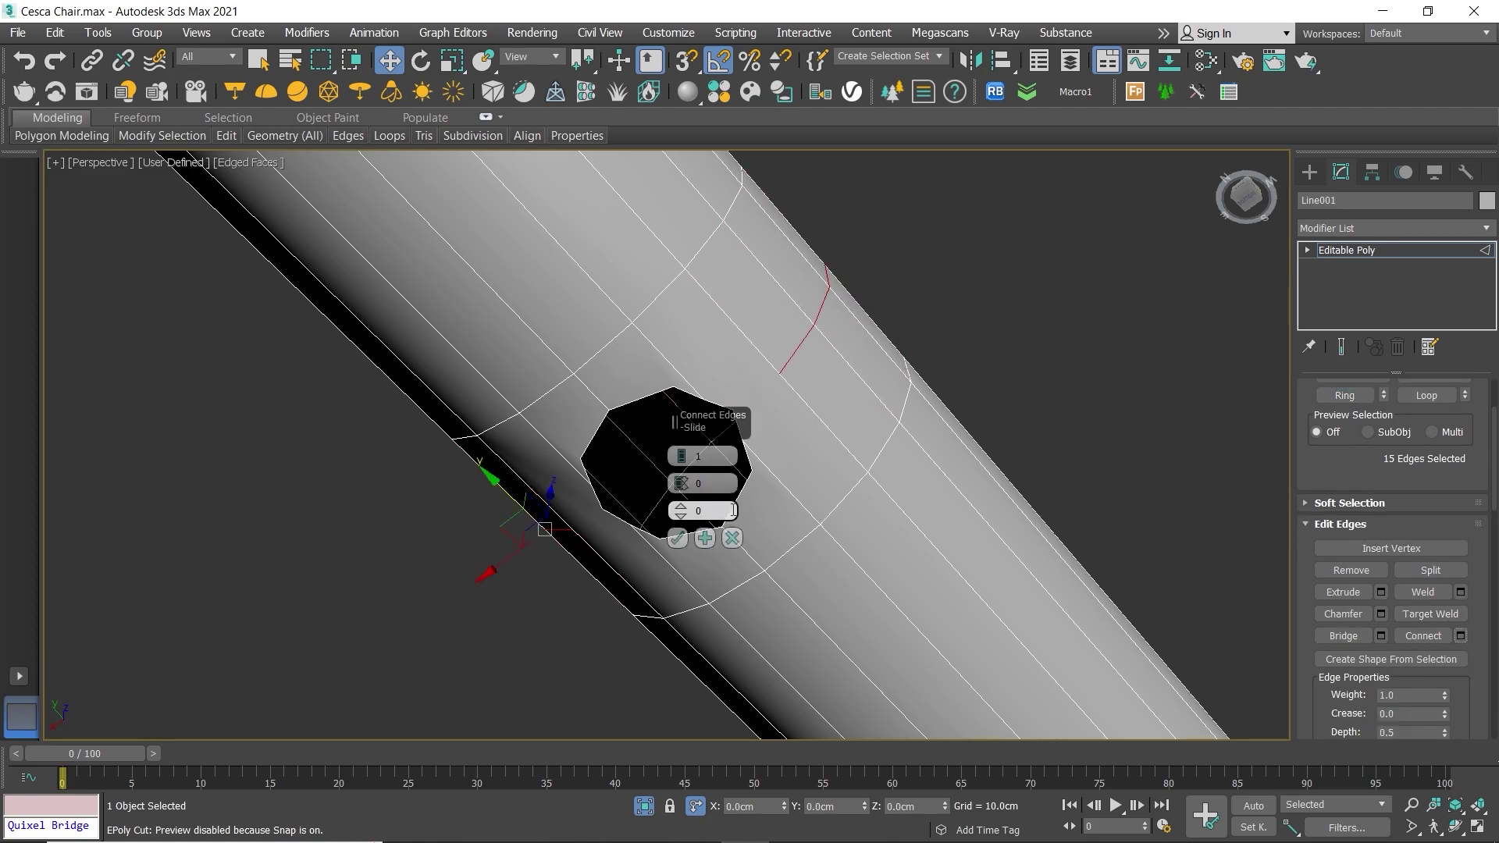
click(676, 540)
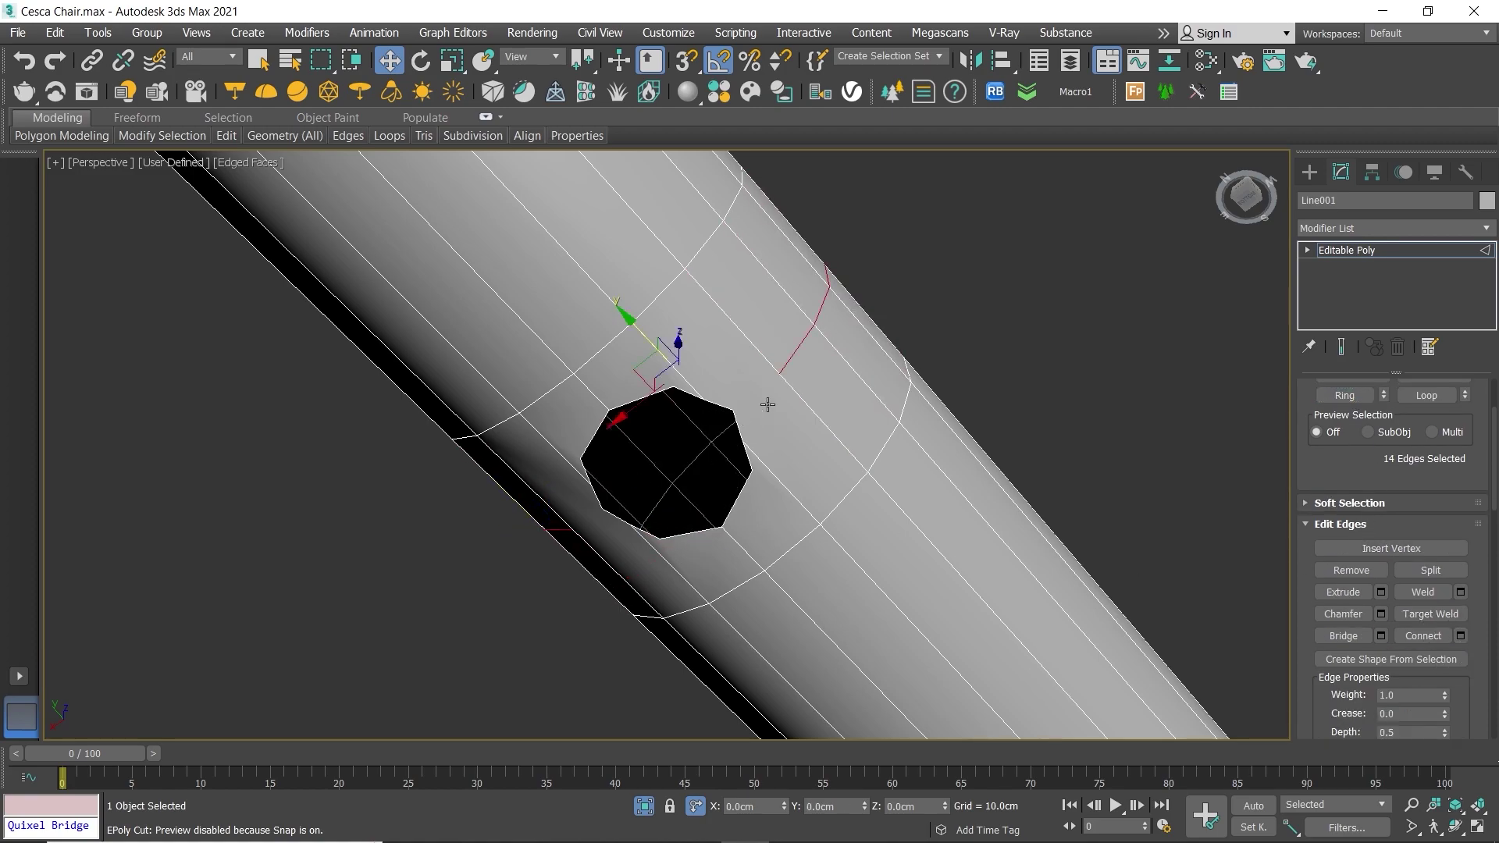
Step: Cut a new vertex at the edge's midpoint in Vertex mode
key(1)
right_click(791, 375)
click(767, 193)
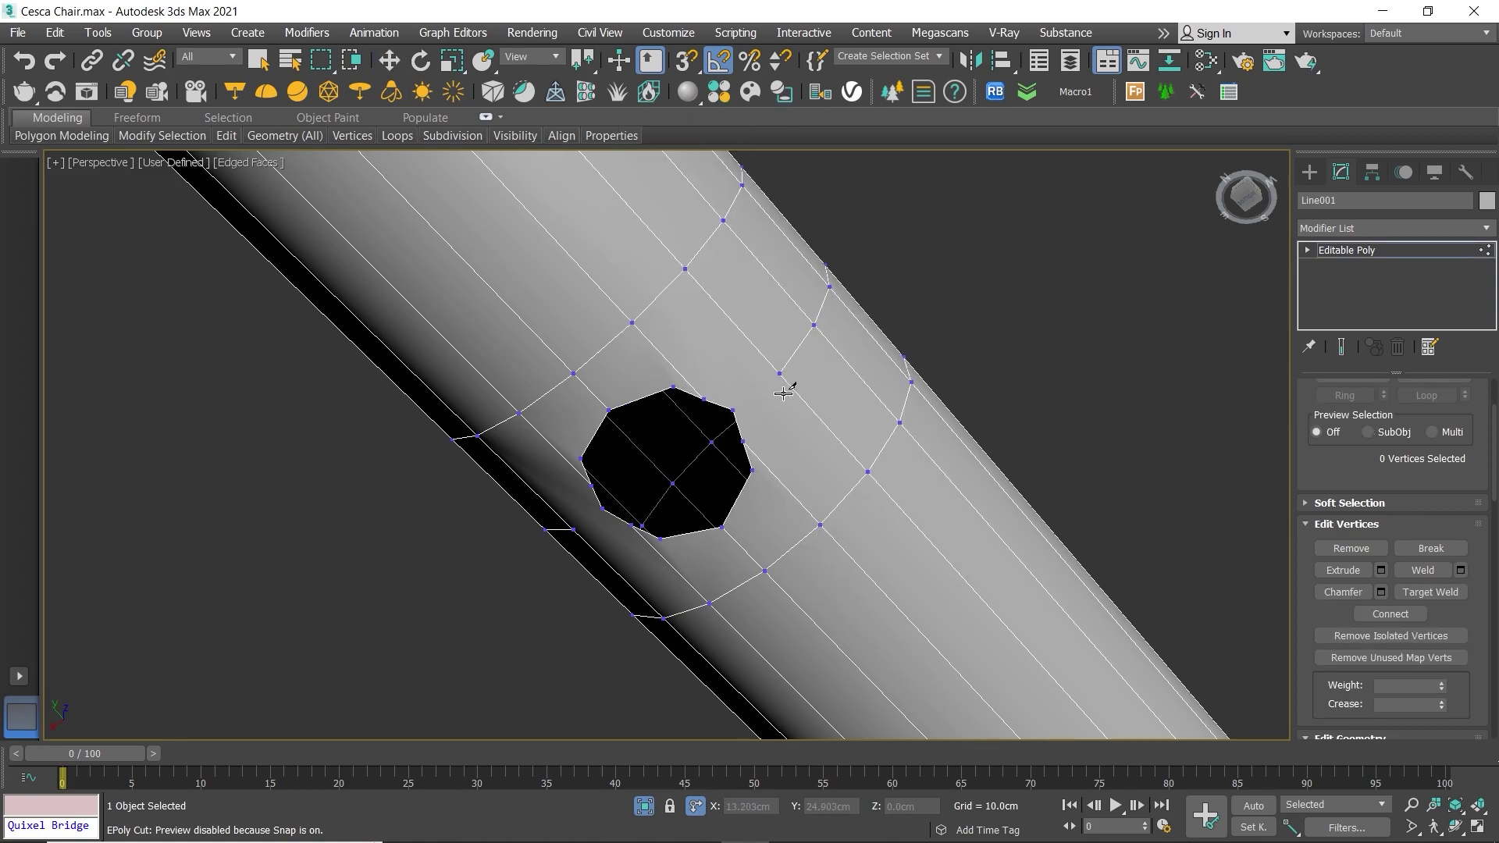
click(781, 371)
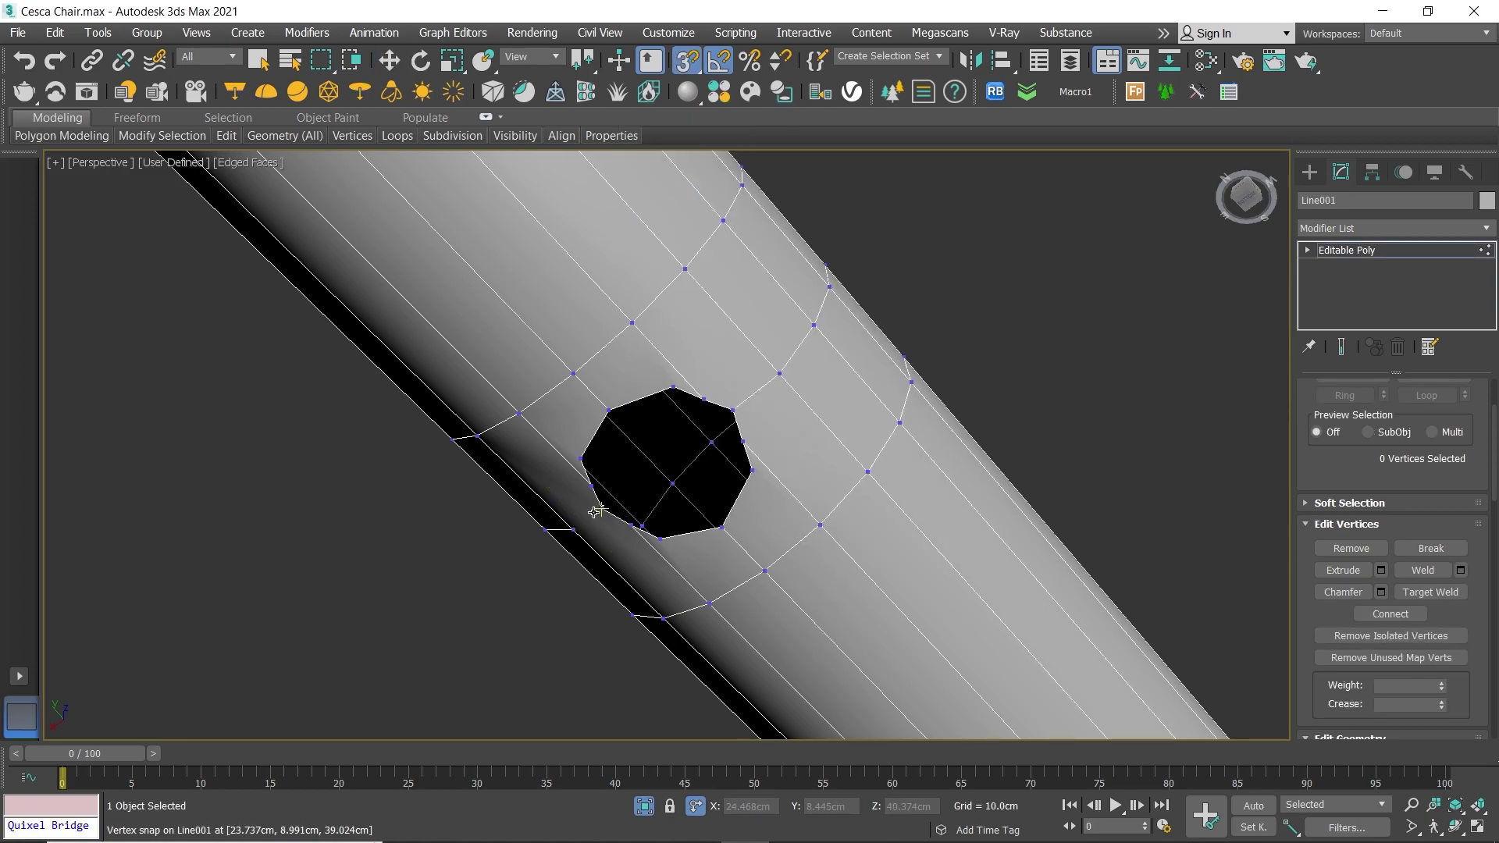
Step: Target-weld the leftover vertex below the hole onto its neighbour
right_click(819, 362)
click(769, 495)
scroll(709, 404, up, 3)
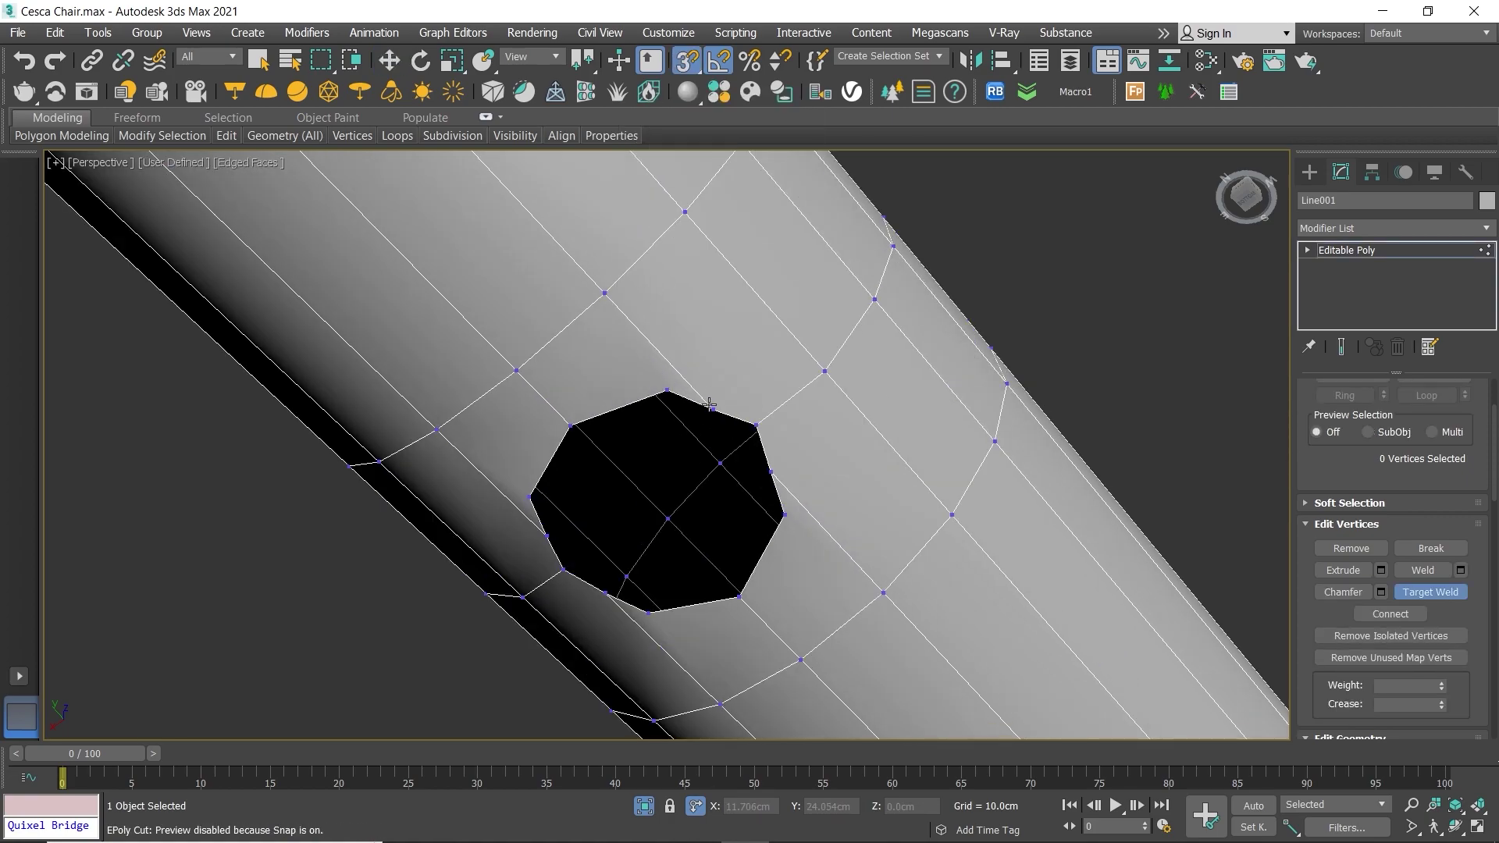
middle_drag(548, 532, 630, 519)
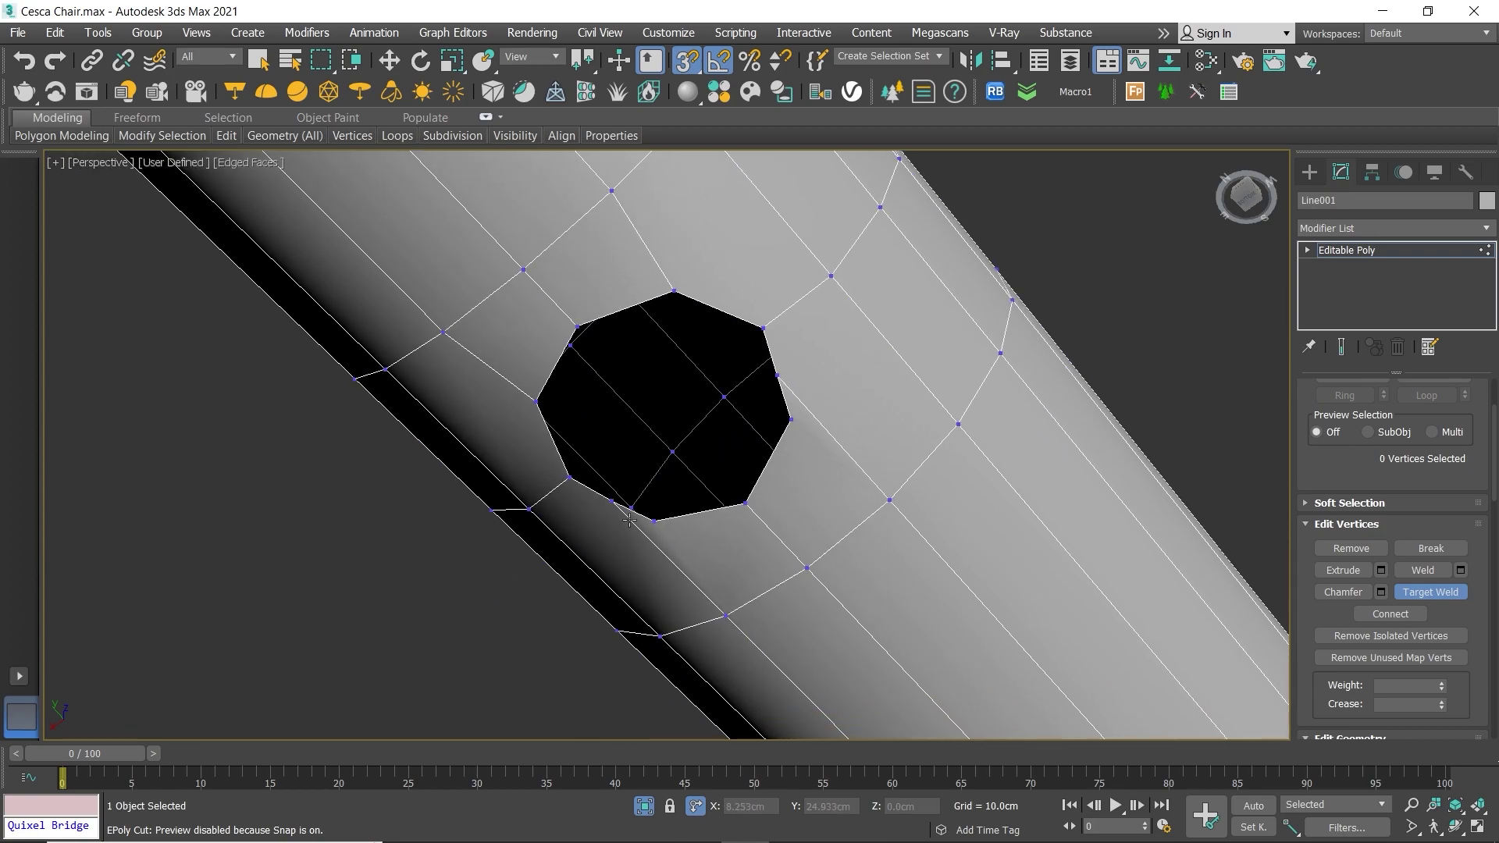
click(655, 518)
scroll(786, 413, down, 2)
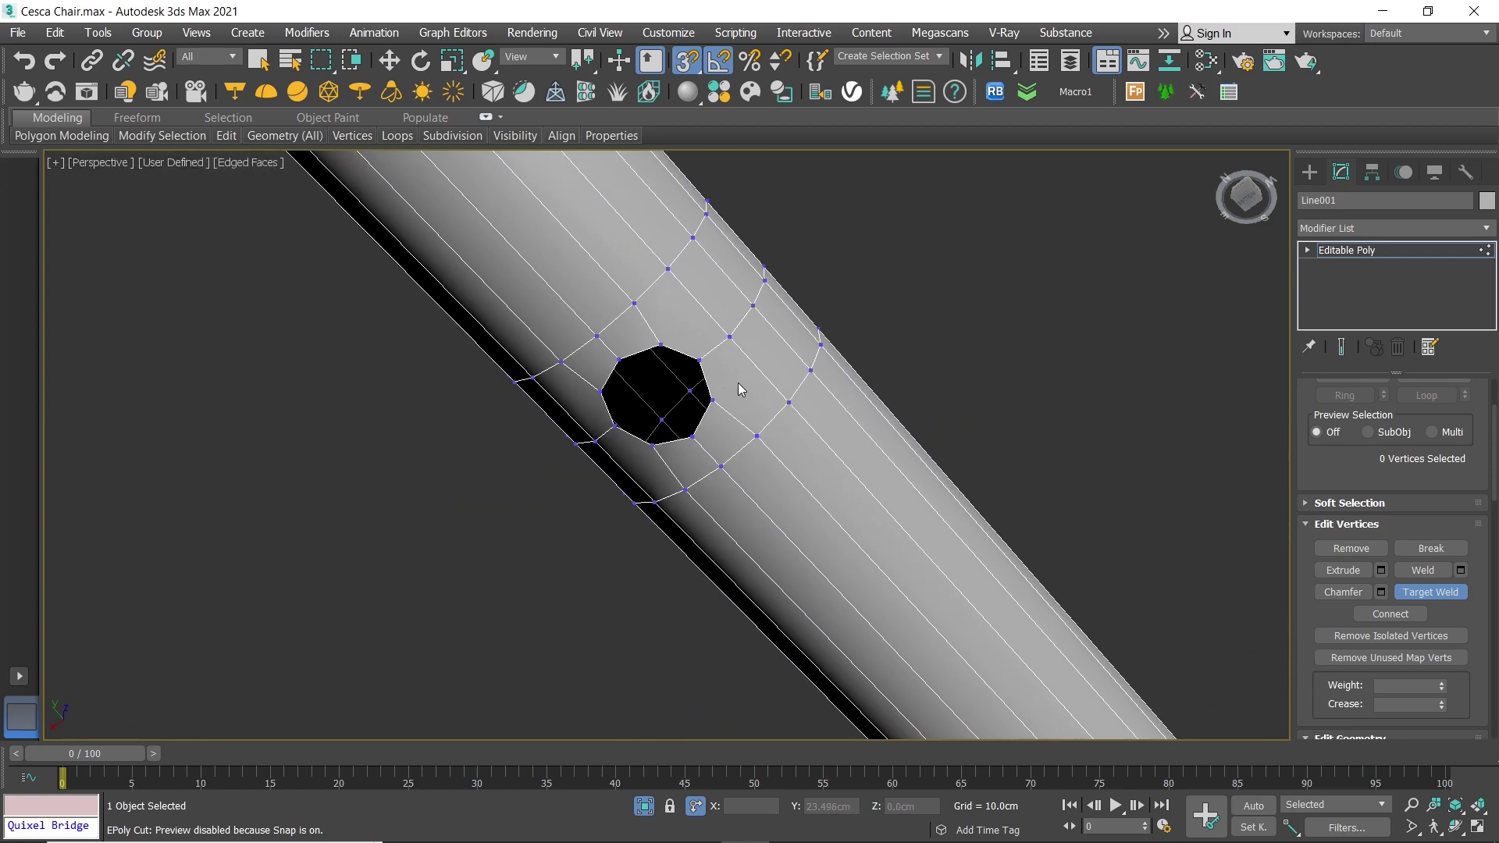
Step: Select the first peg hole's border in Border mode with snapping turned off
key(w)
key(3)
click(720, 376)
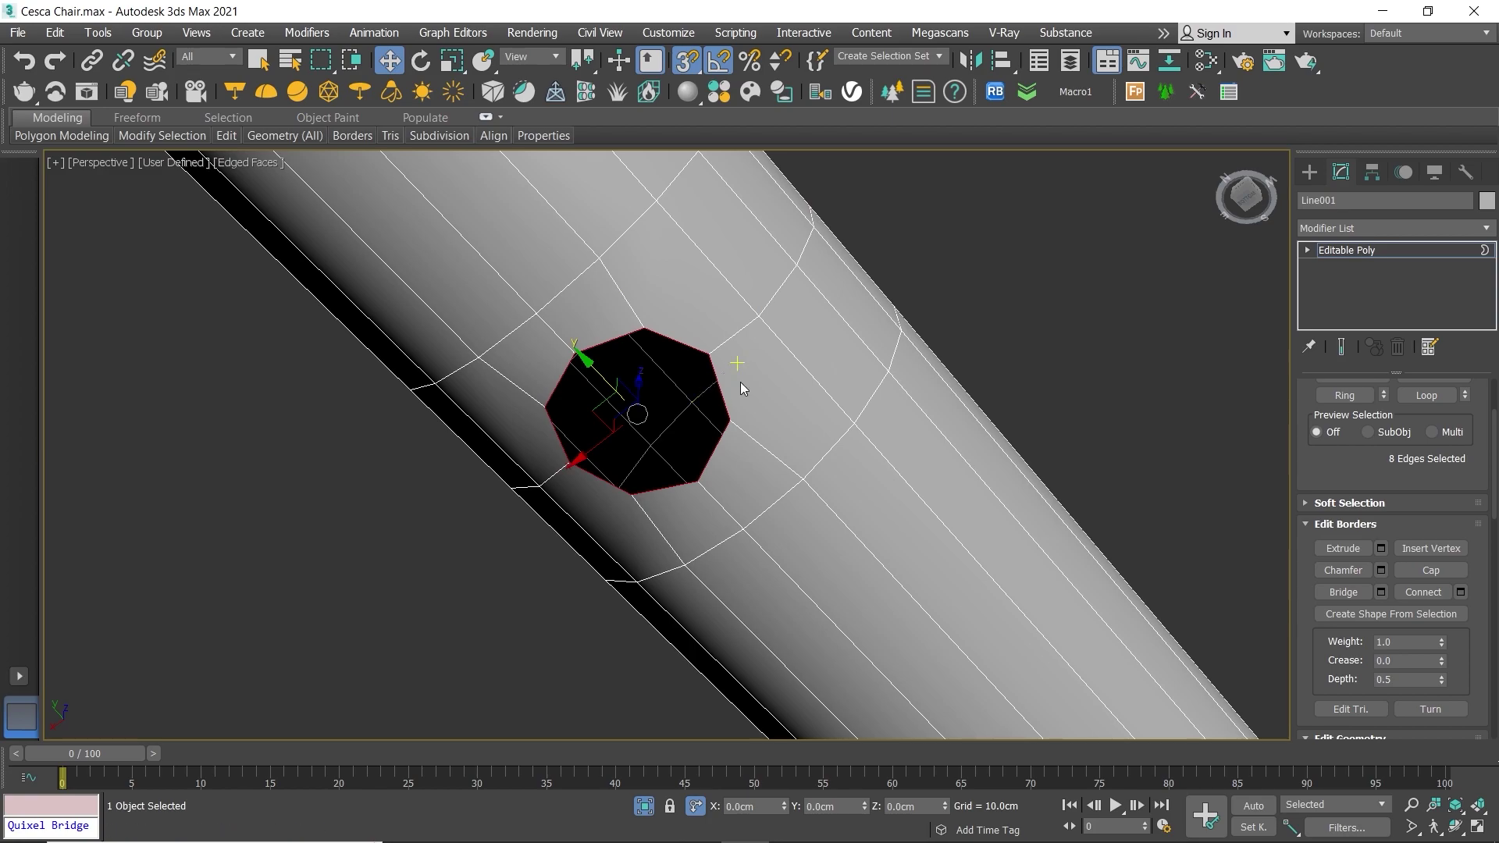
scroll(720, 376, down, 3)
scroll(666, 325, down, 3)
scroll(877, 540, up, 3)
key(alt+c)
key(s)
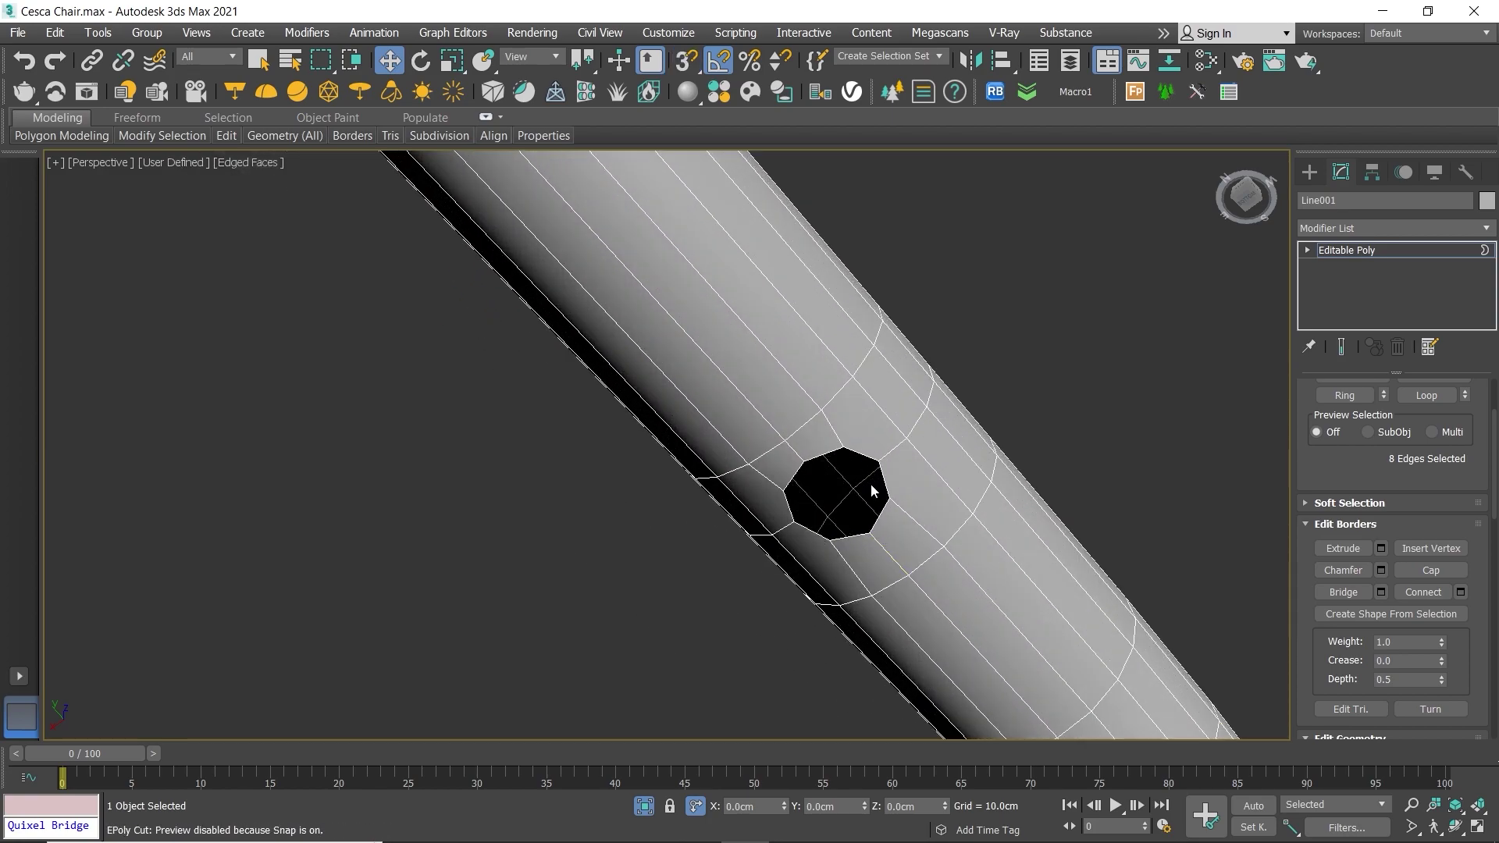
scroll(872, 453, down, 3)
scroll(827, 453, down, 3)
Step: Orbit to the other side tube and add the next hole's border to the selection
alt+middle_drag(828, 453, 763, 469)
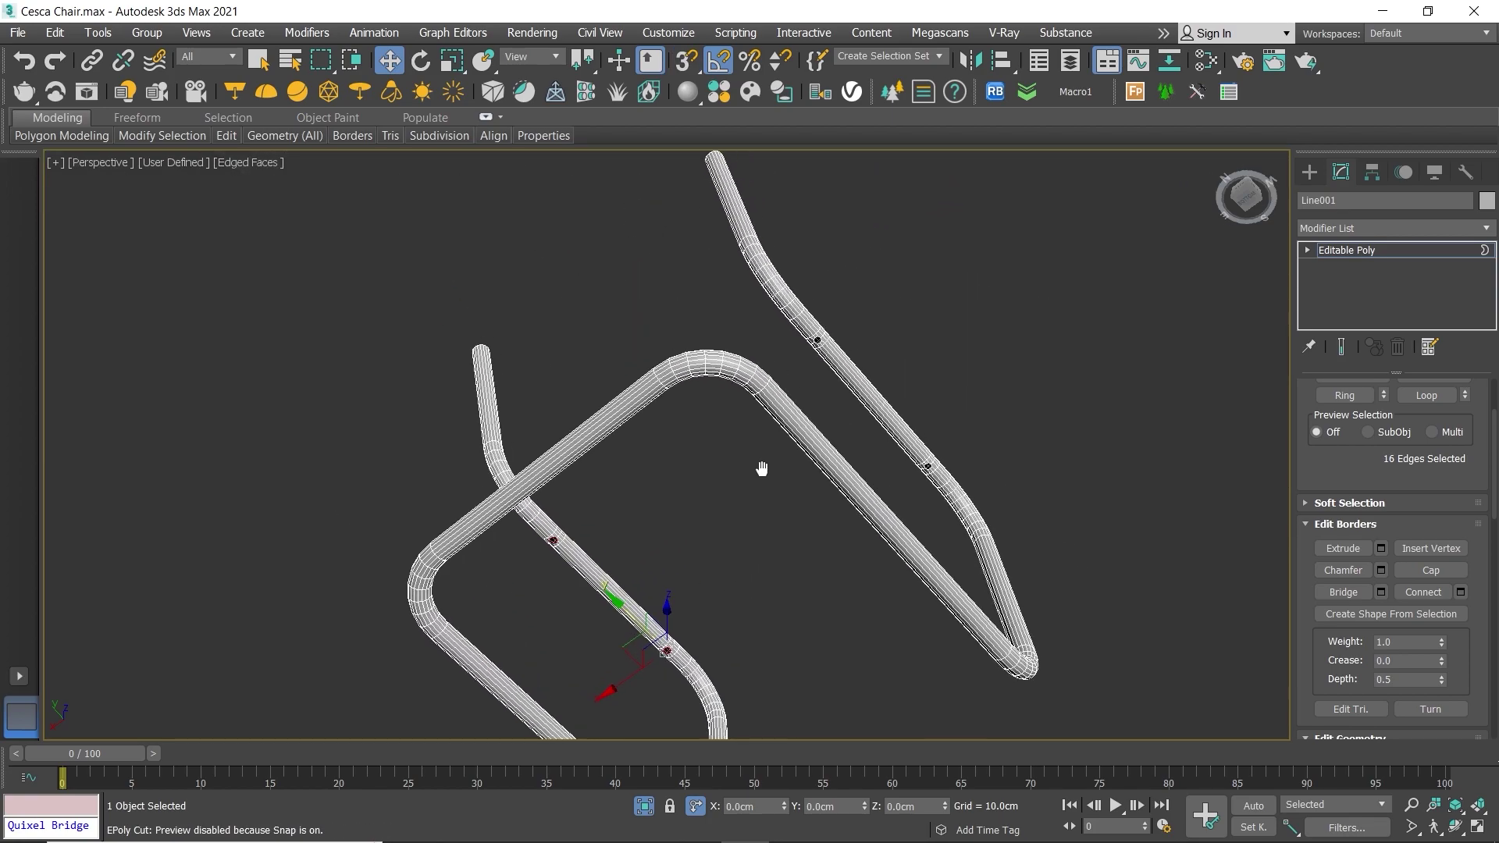
scroll(812, 349, up, 5)
scroll(812, 349, up, 3)
scroll(877, 324, down, 2)
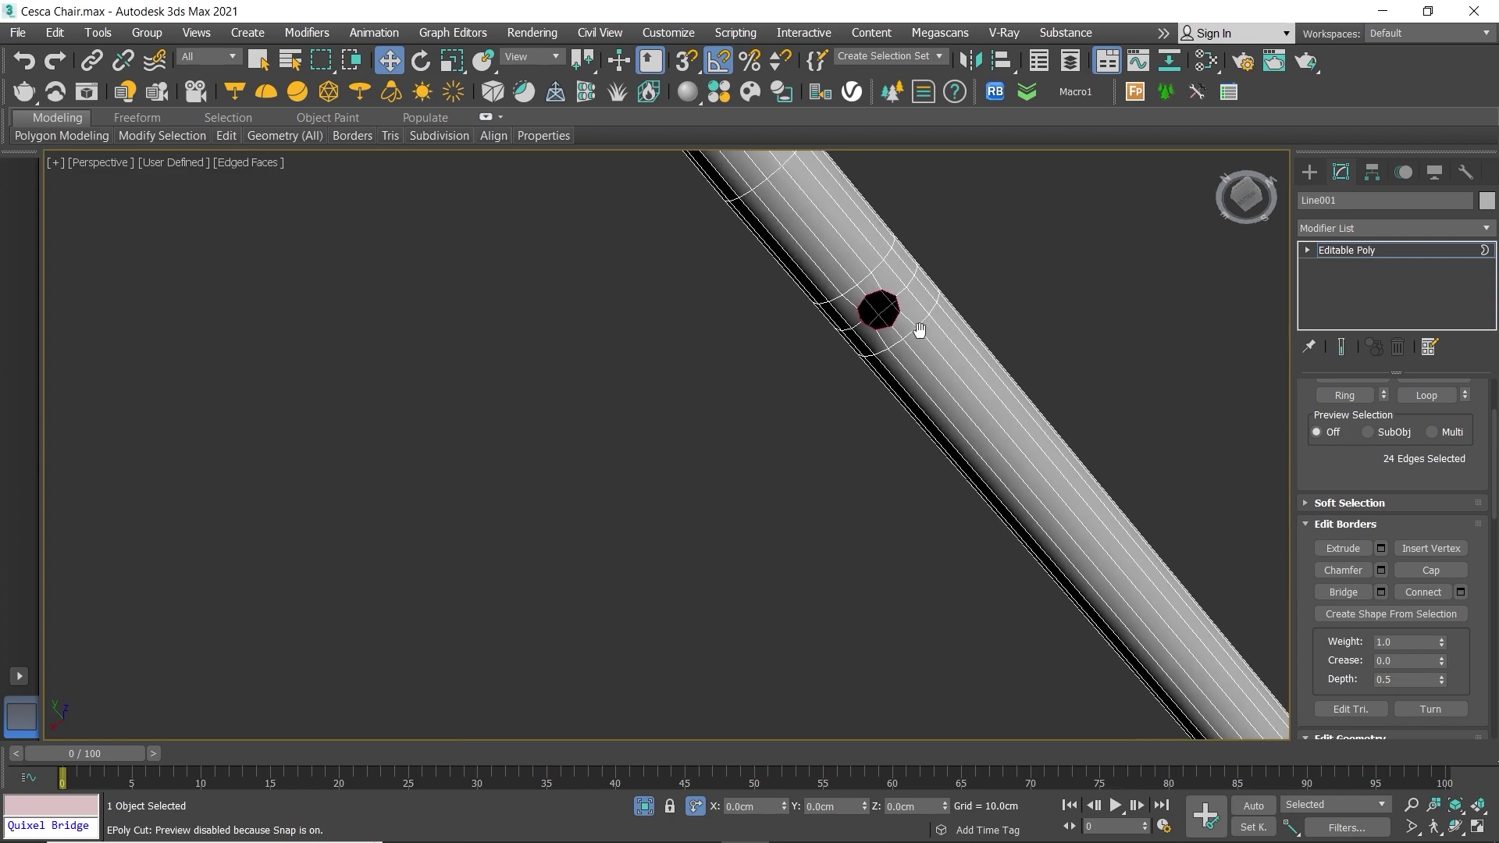
scroll(898, 328, down, 3)
alt+middle_drag(898, 328, 805, 469)
scroll(863, 485, up, 5)
ctrl+click(863, 485)
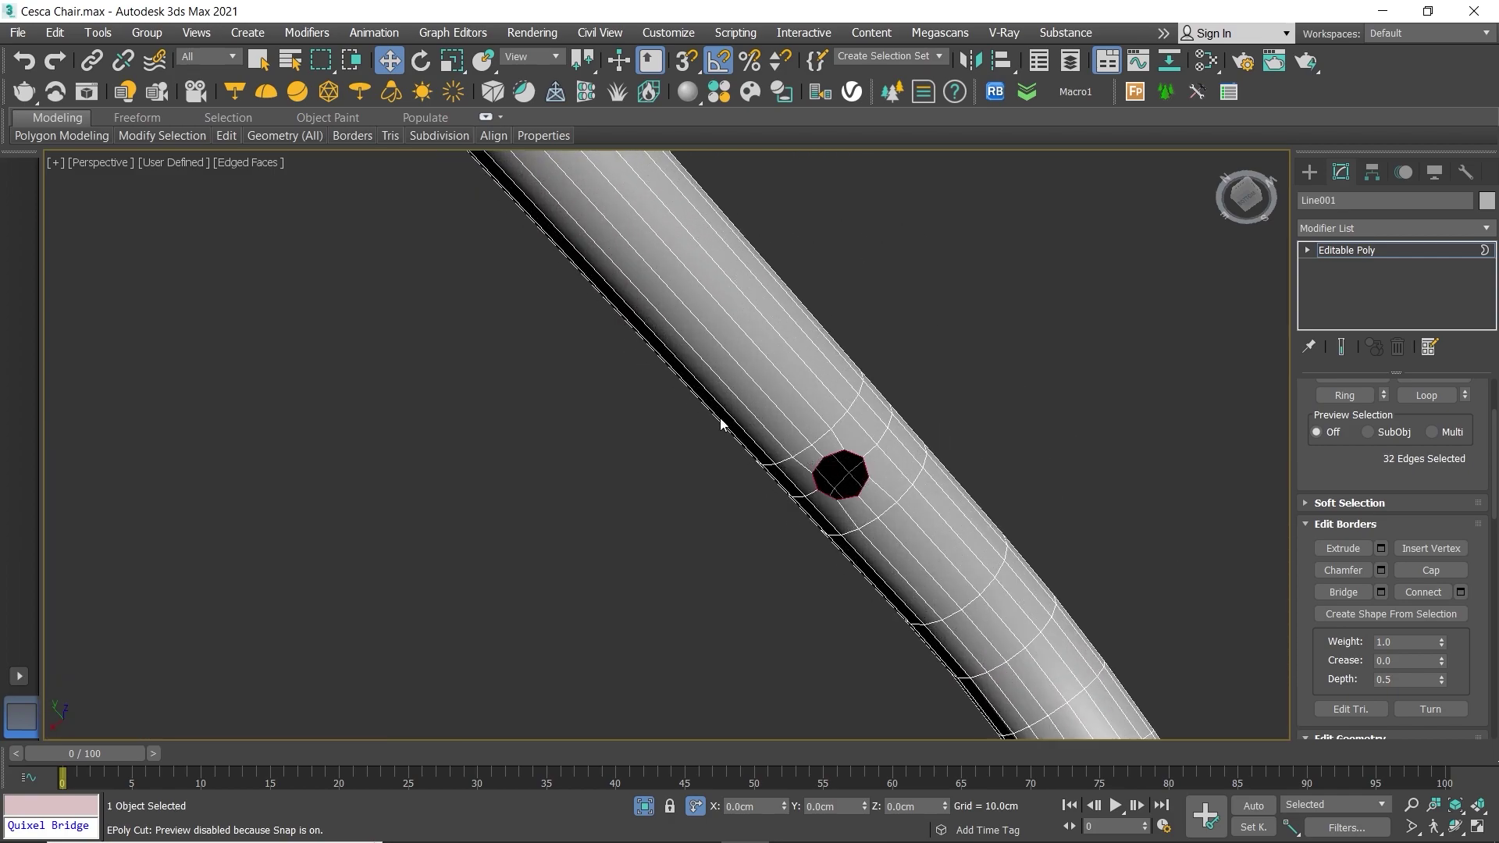
Step: Pan across the remaining peg holes and return to the four-viewport layout
scroll(722, 424, down, 3)
scroll(593, 336, up, 4)
scroll(589, 355, up, 1)
middle_drag(569, 456, 523, 319)
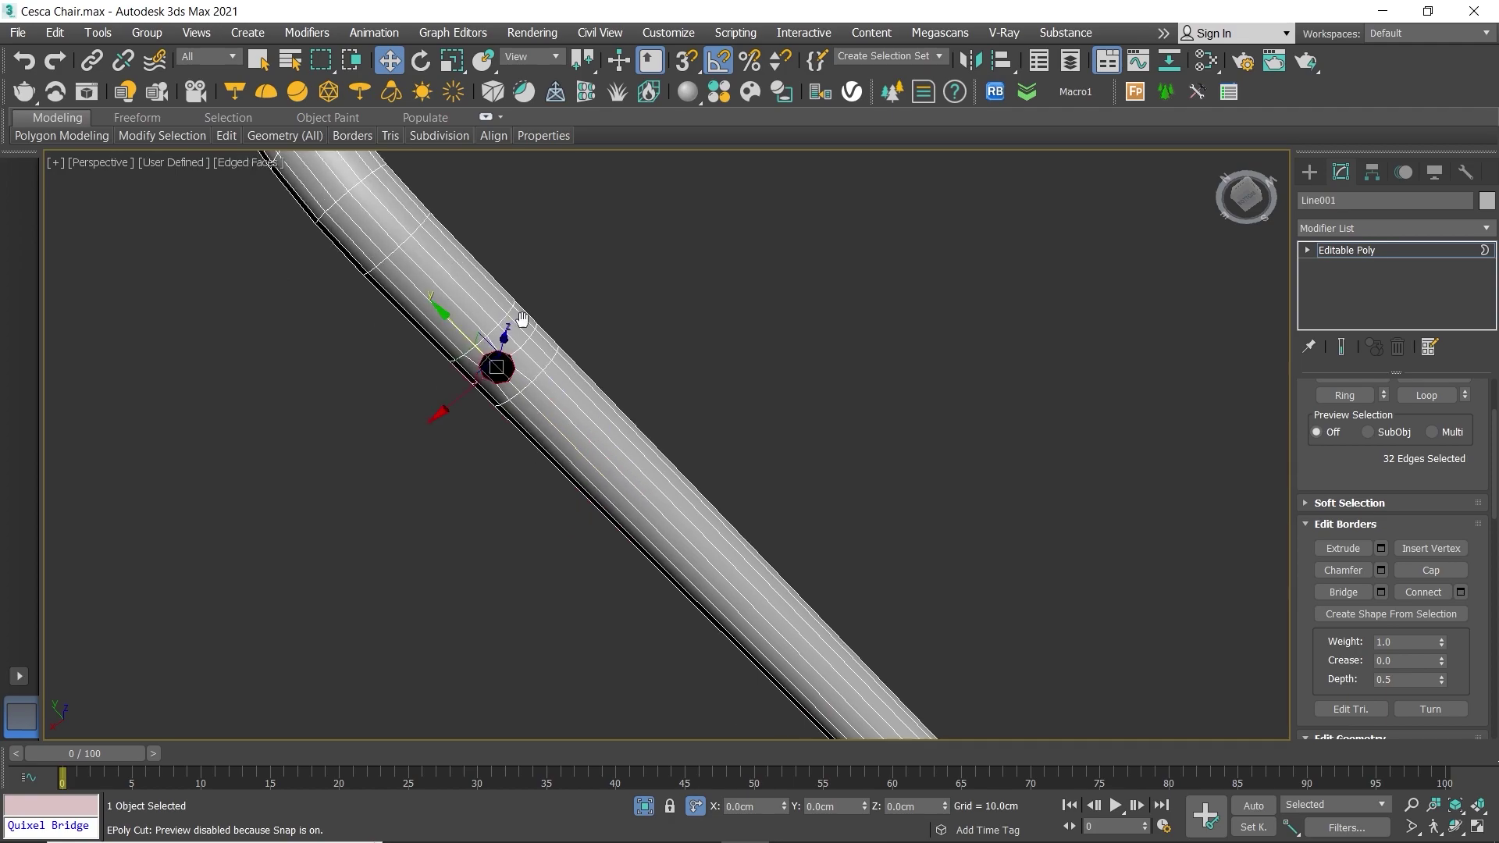
scroll(522, 319, down, 3)
scroll(662, 480, down, 2)
scroll(628, 490, up, 5)
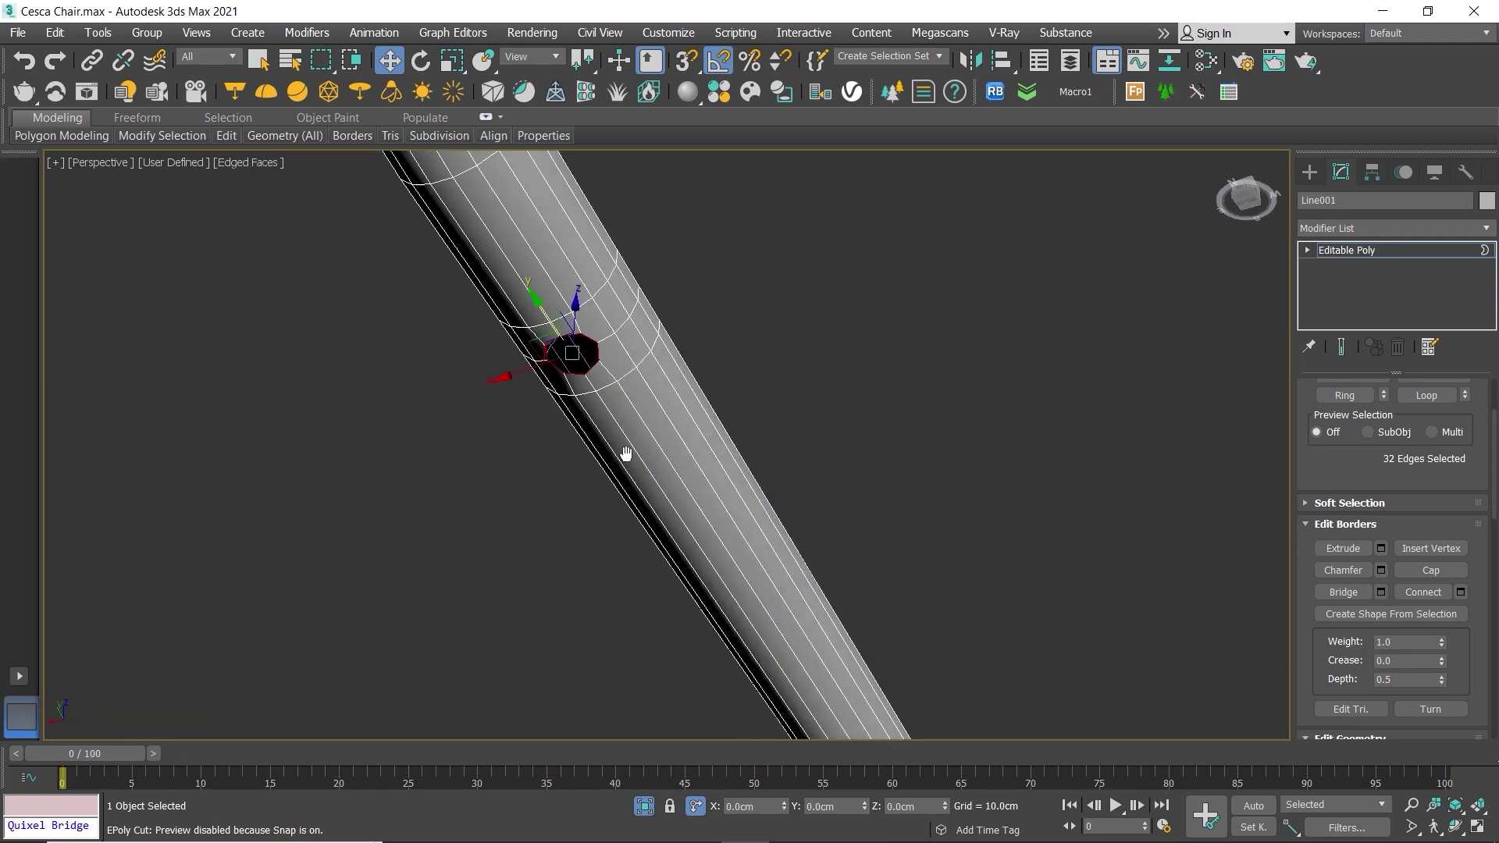
scroll(603, 379, up, 2)
scroll(593, 365, up, 2)
scroll(593, 365, up, 1)
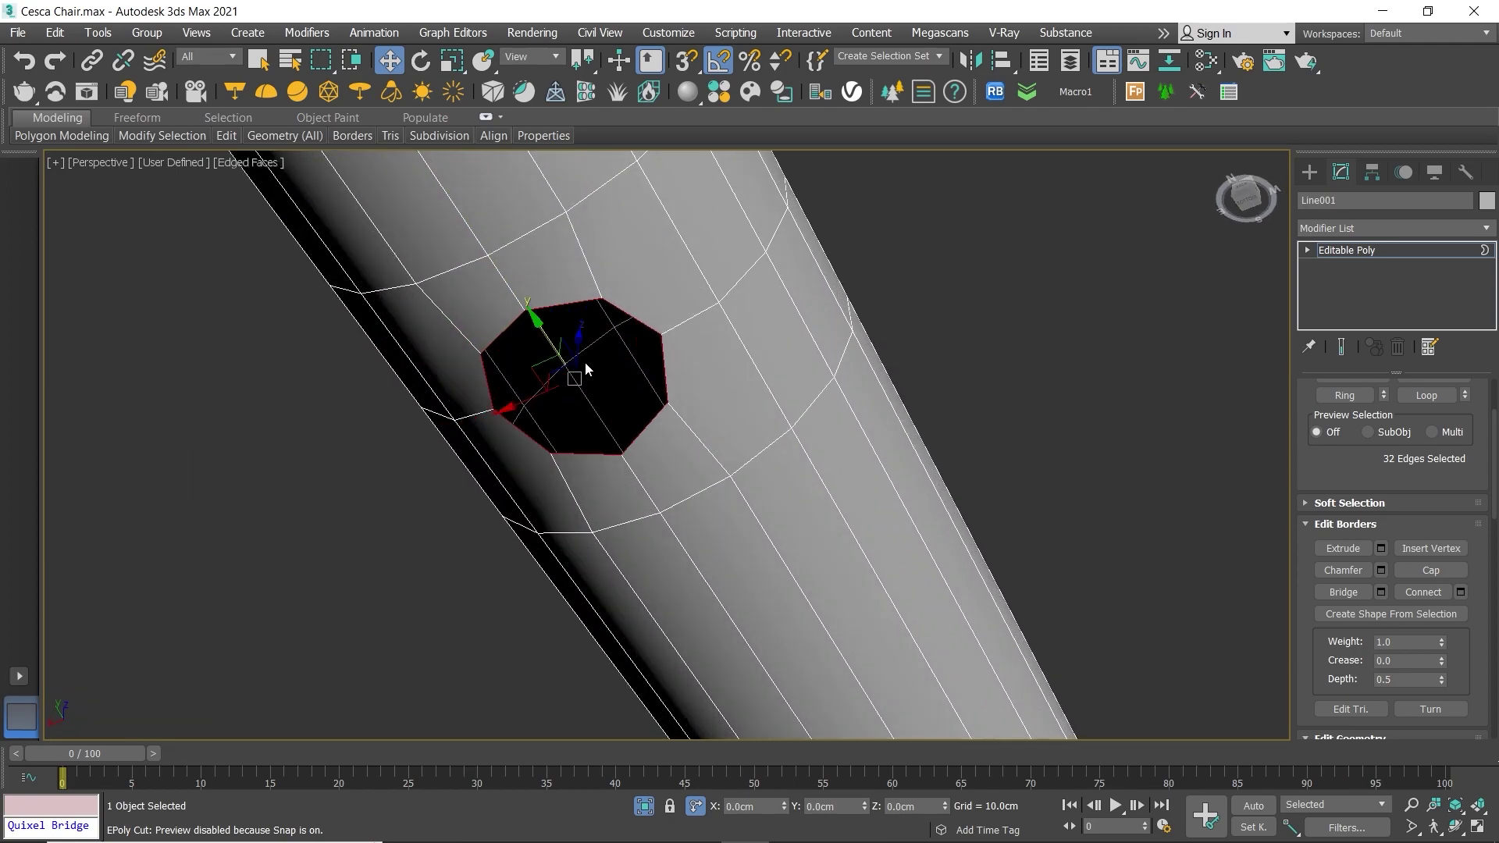
scroll(584, 362, up, 2)
scroll(587, 381, up, 2)
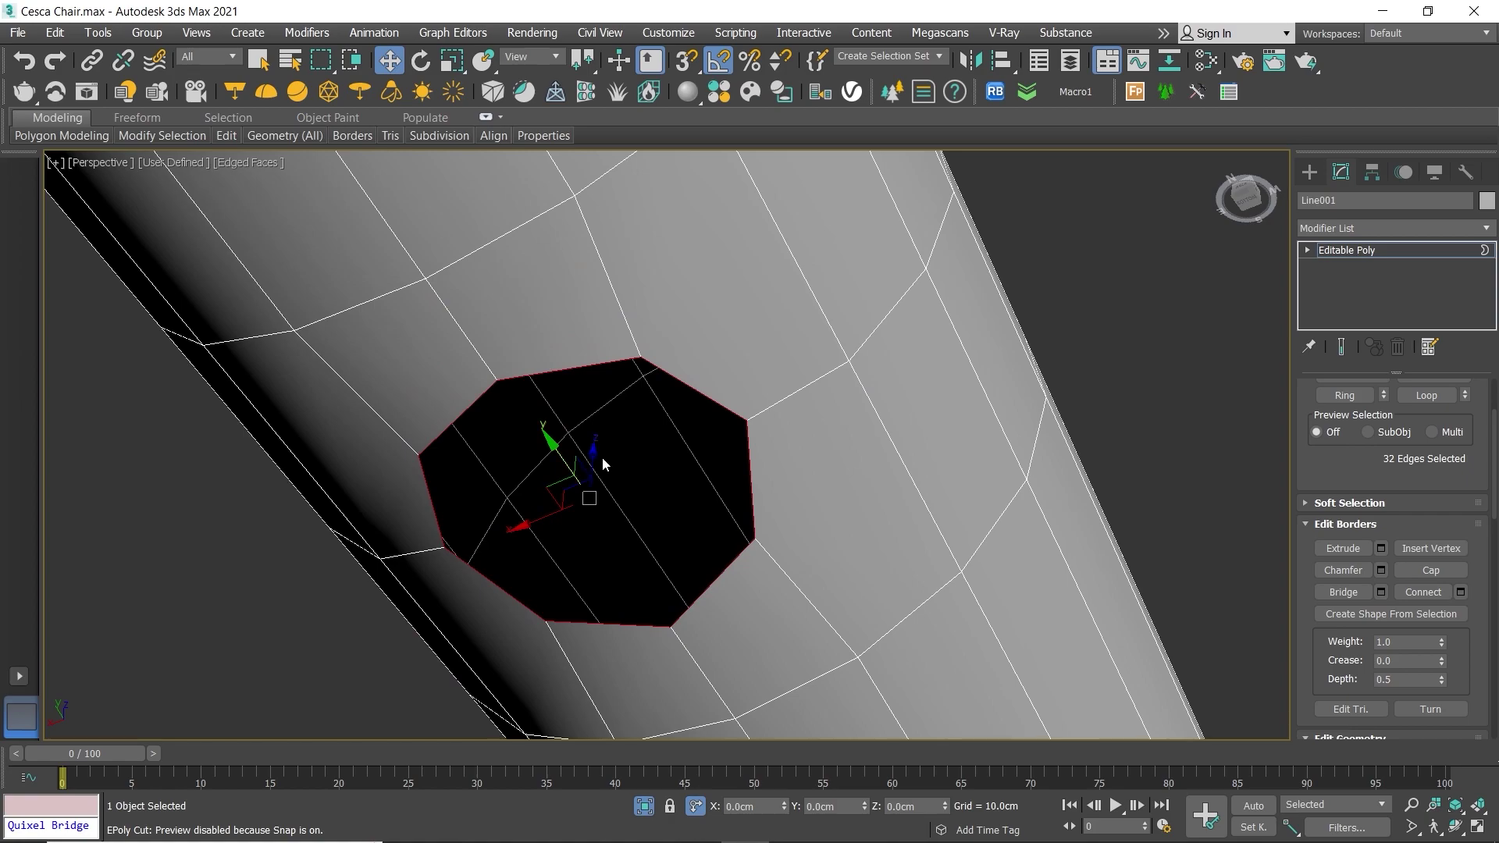
scroll(602, 457, down, 5)
scroll(559, 472, down, 3)
key(alt+w)
Step: Zoom in on the 32 selected border edges in wireframe and activate Select and Scale
key(alt+w)
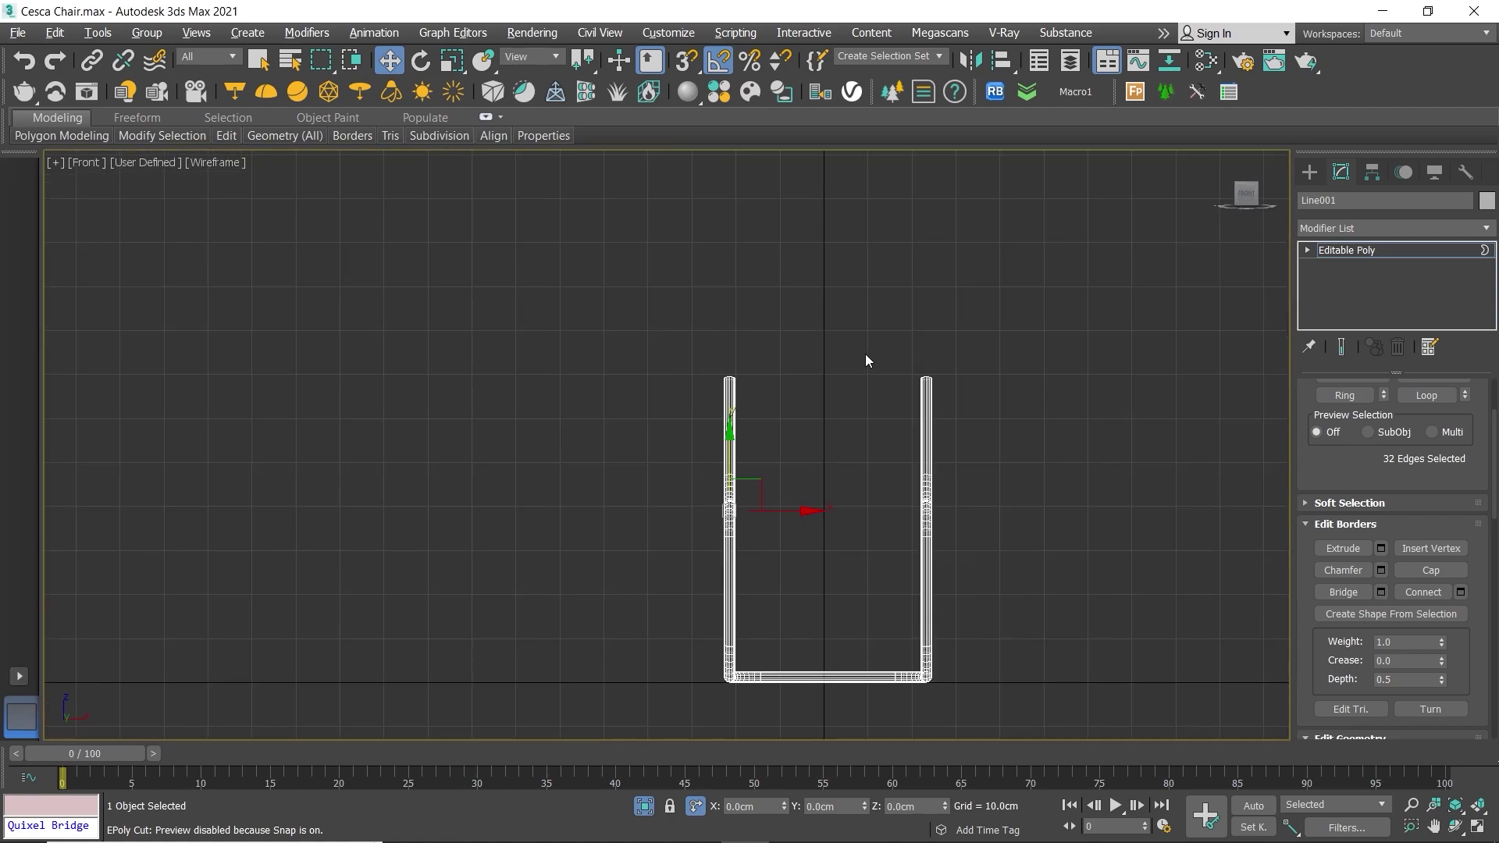
scroll(836, 355, down, 2)
scroll(800, 371, up, 3)
key(alt+w)
key(alt+w)
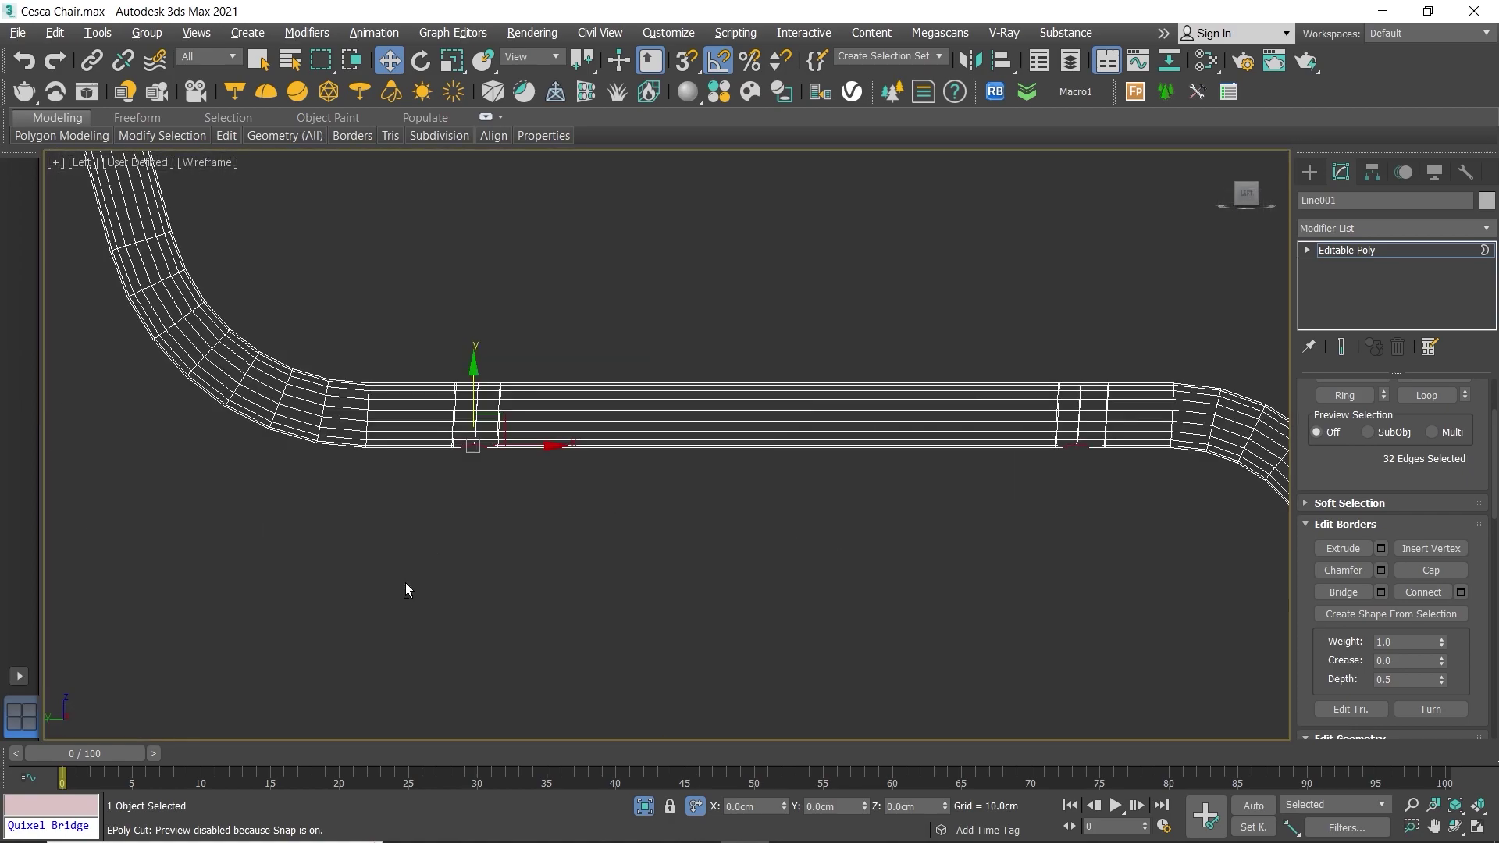
scroll(520, 411, up, 2)
scroll(381, 489, up, 3)
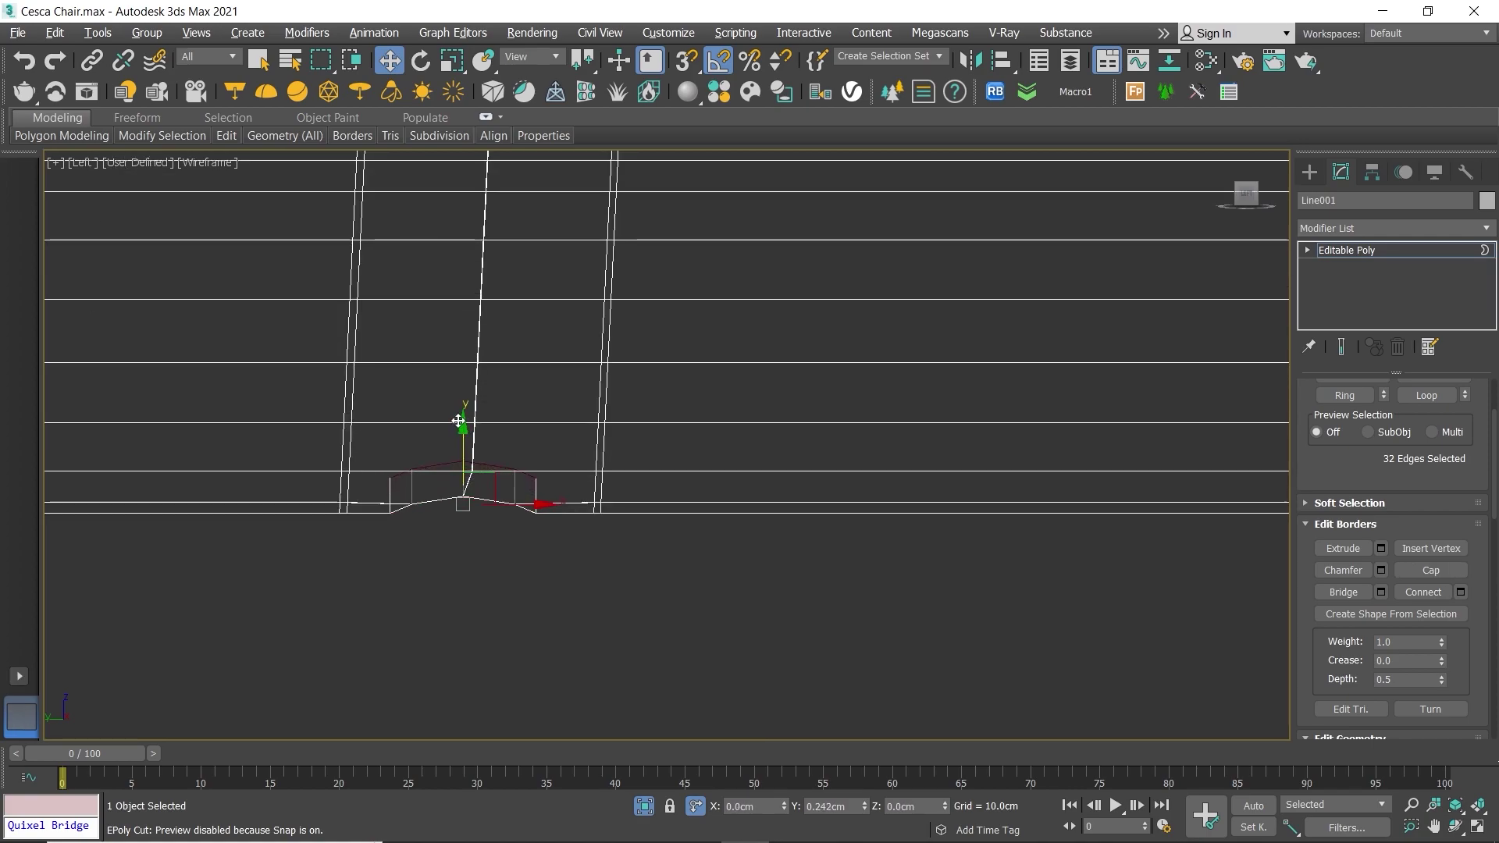
scroll(508, 461, down, 3)
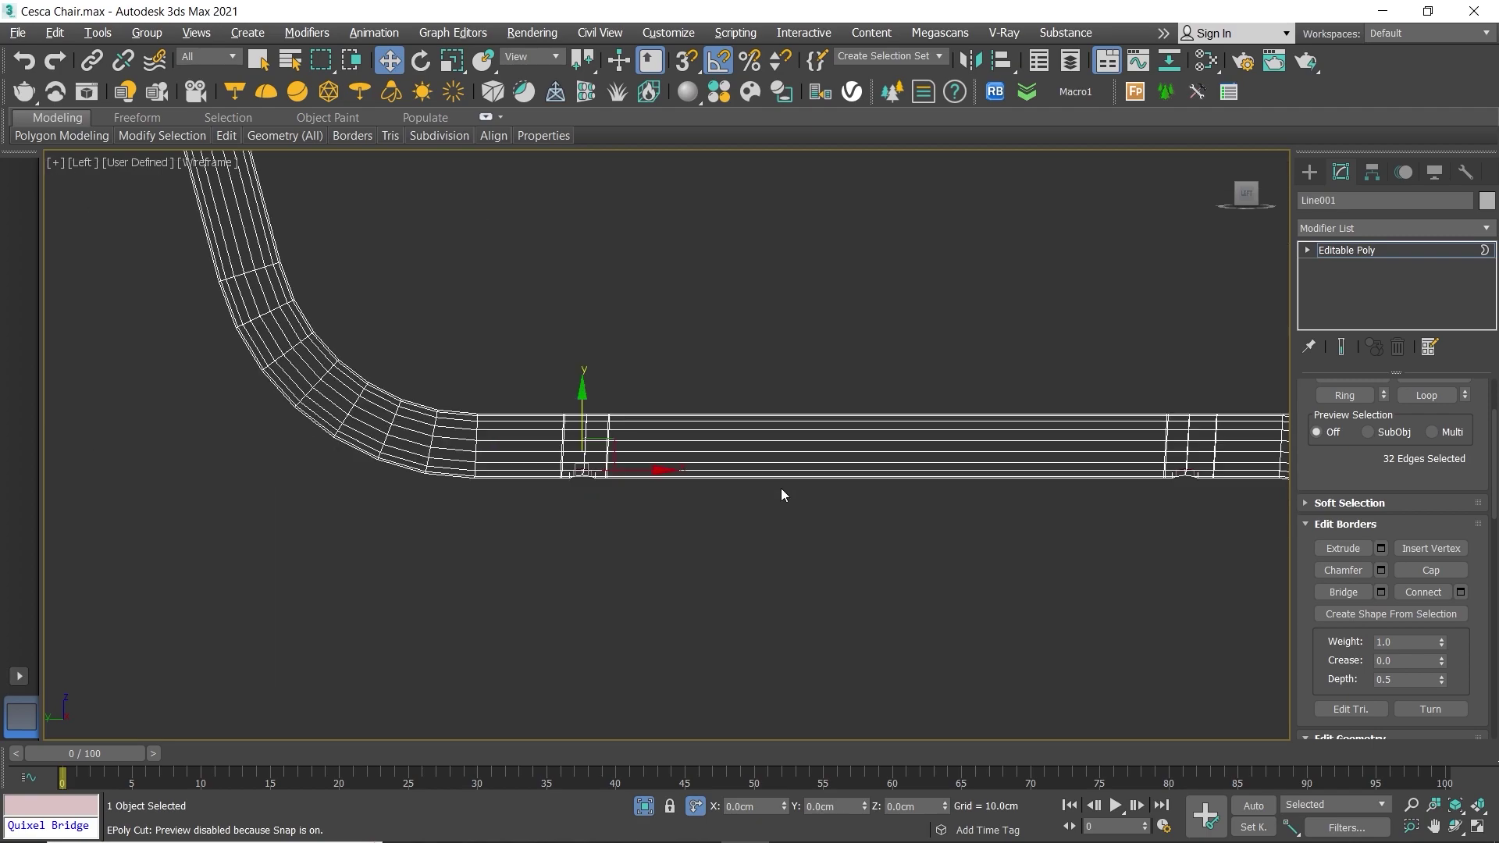
scroll(783, 495, down, 2)
scroll(473, 472, up, 4)
key(r)
scroll(500, 437, up, 5)
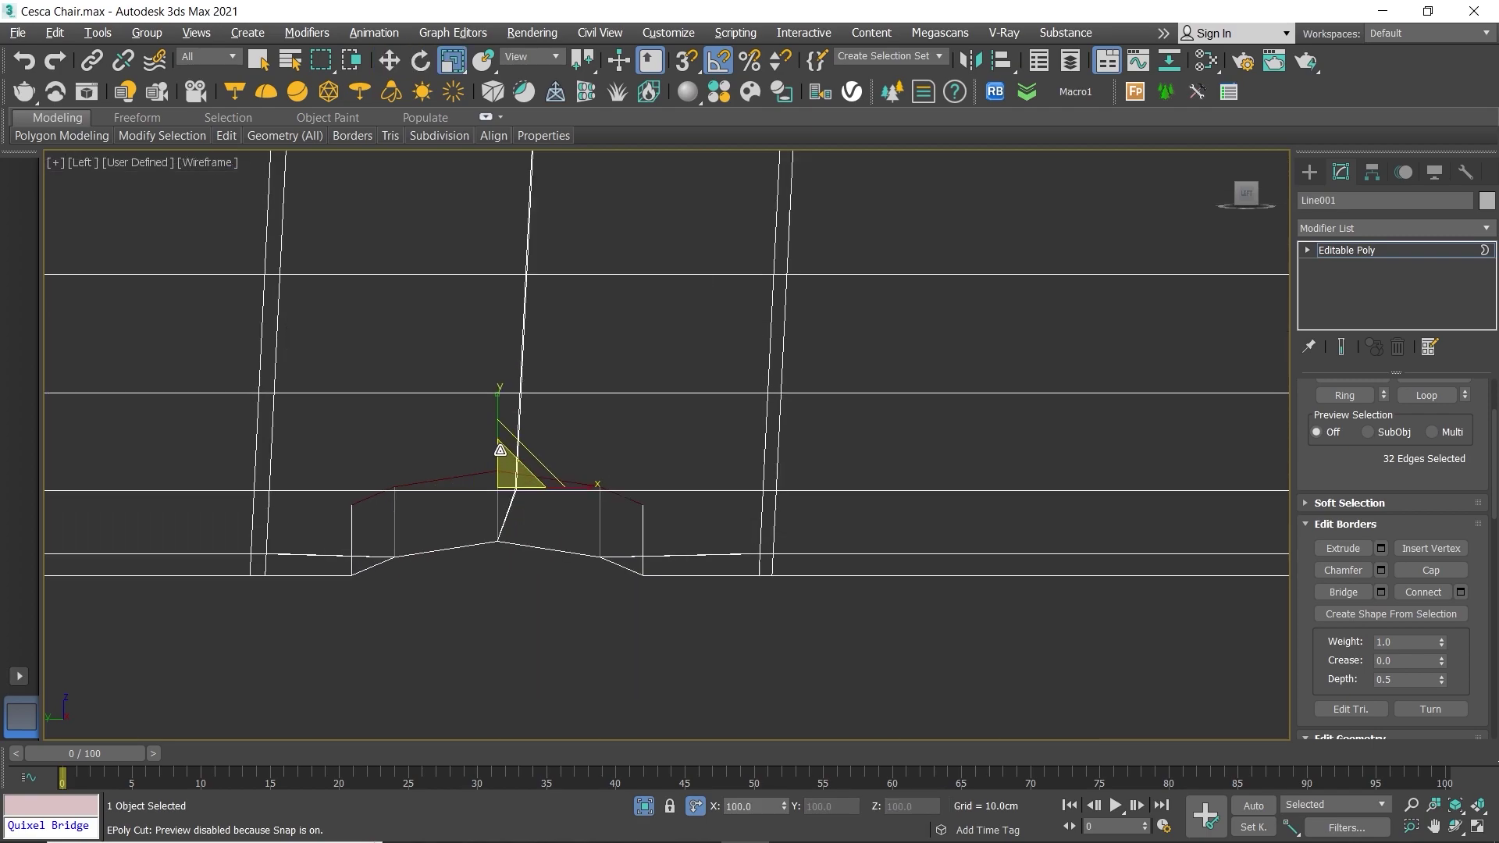
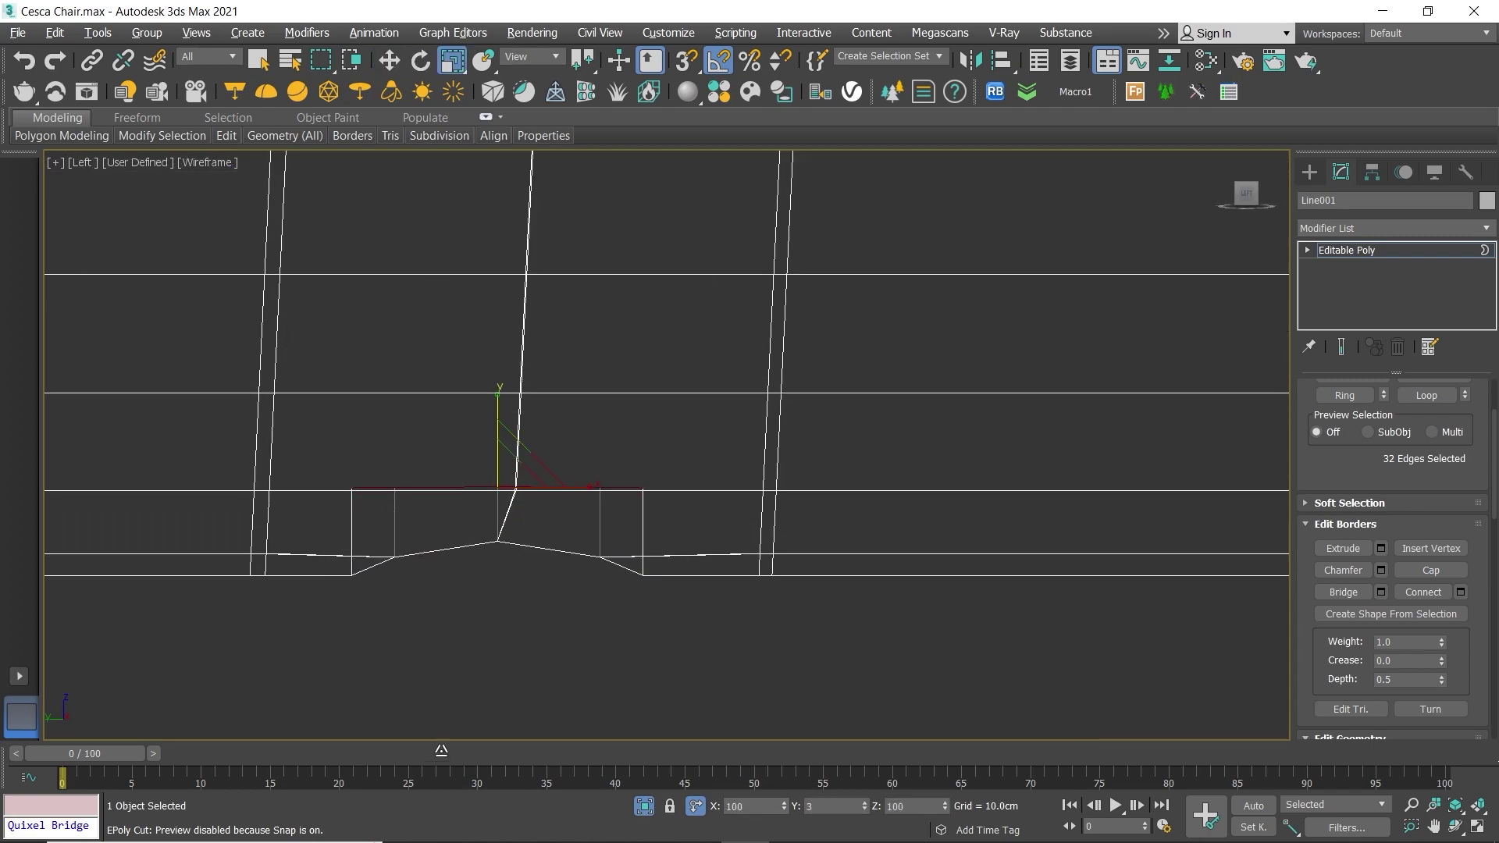
Step: Scale the bolt hole's border loop inward to 78% in the XY plane
click(504, 469)
key(alt+w)
key(alt+w)
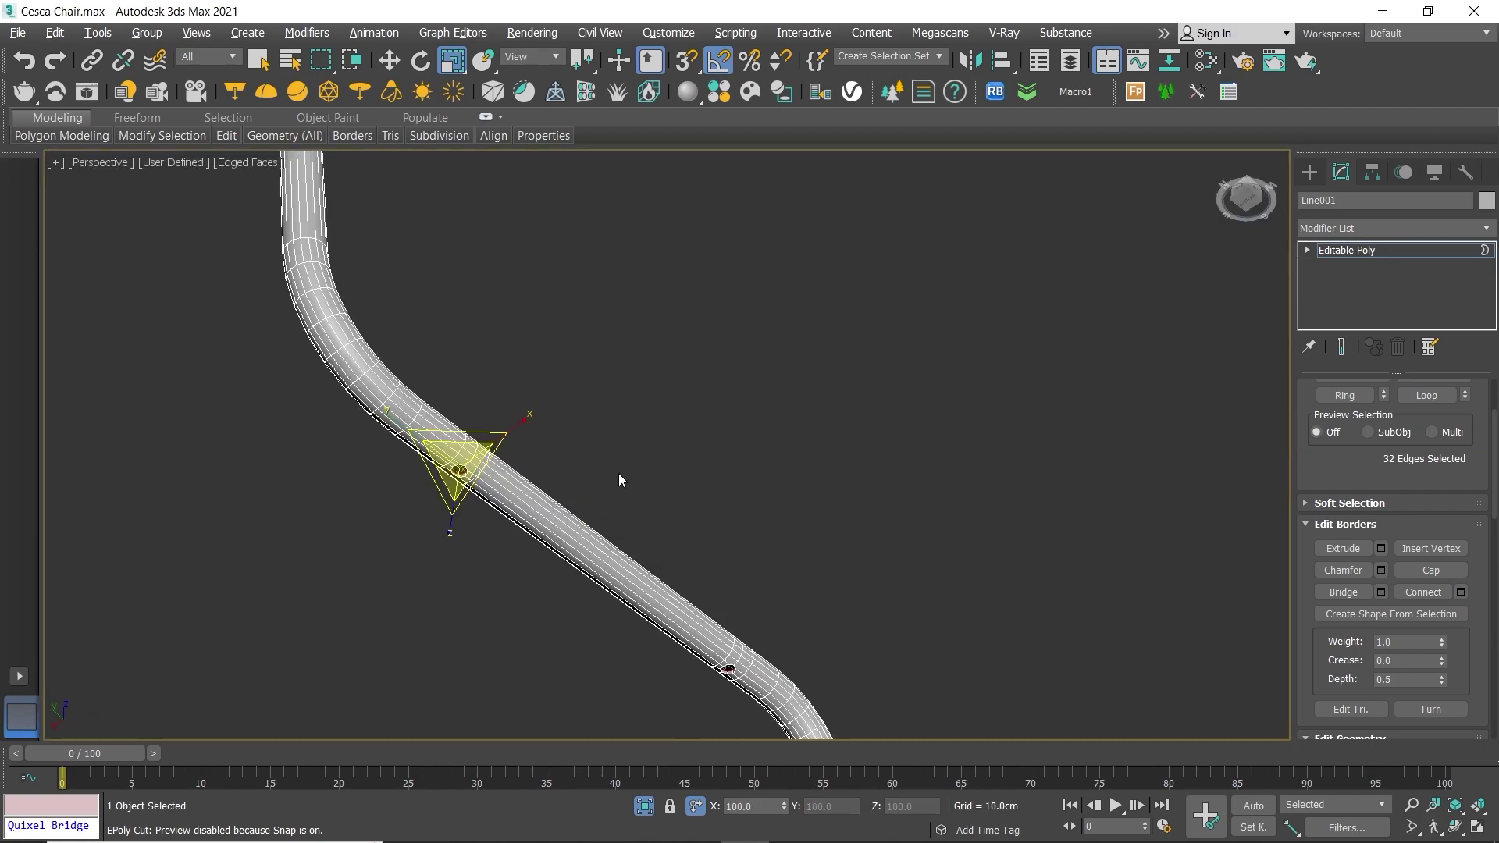
scroll(451, 477, up, 3)
scroll(405, 456, up, 3)
middle_drag(404, 456, 627, 425)
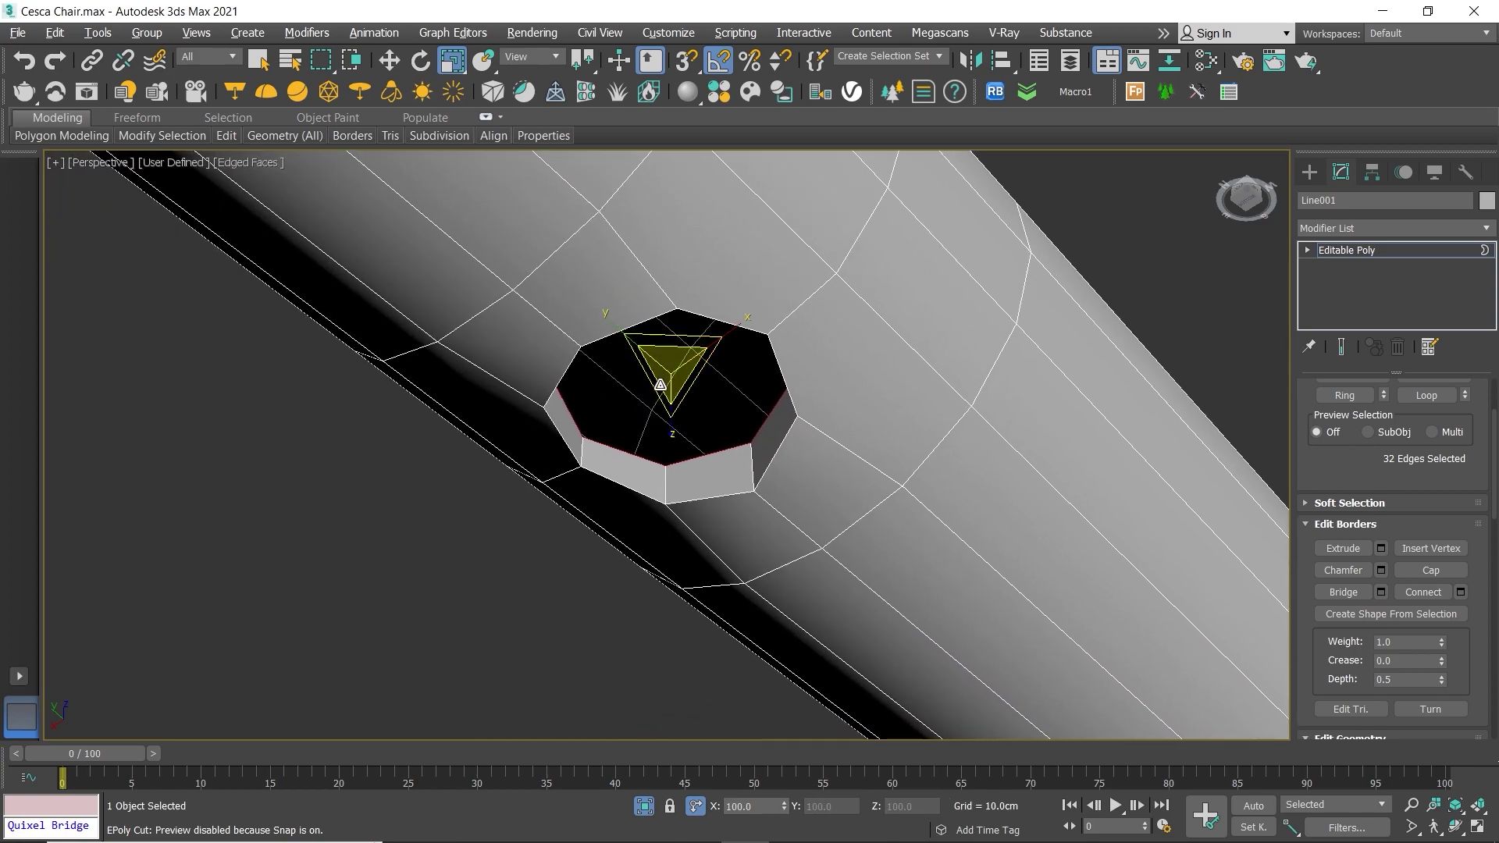
drag(664, 372, 676, 395)
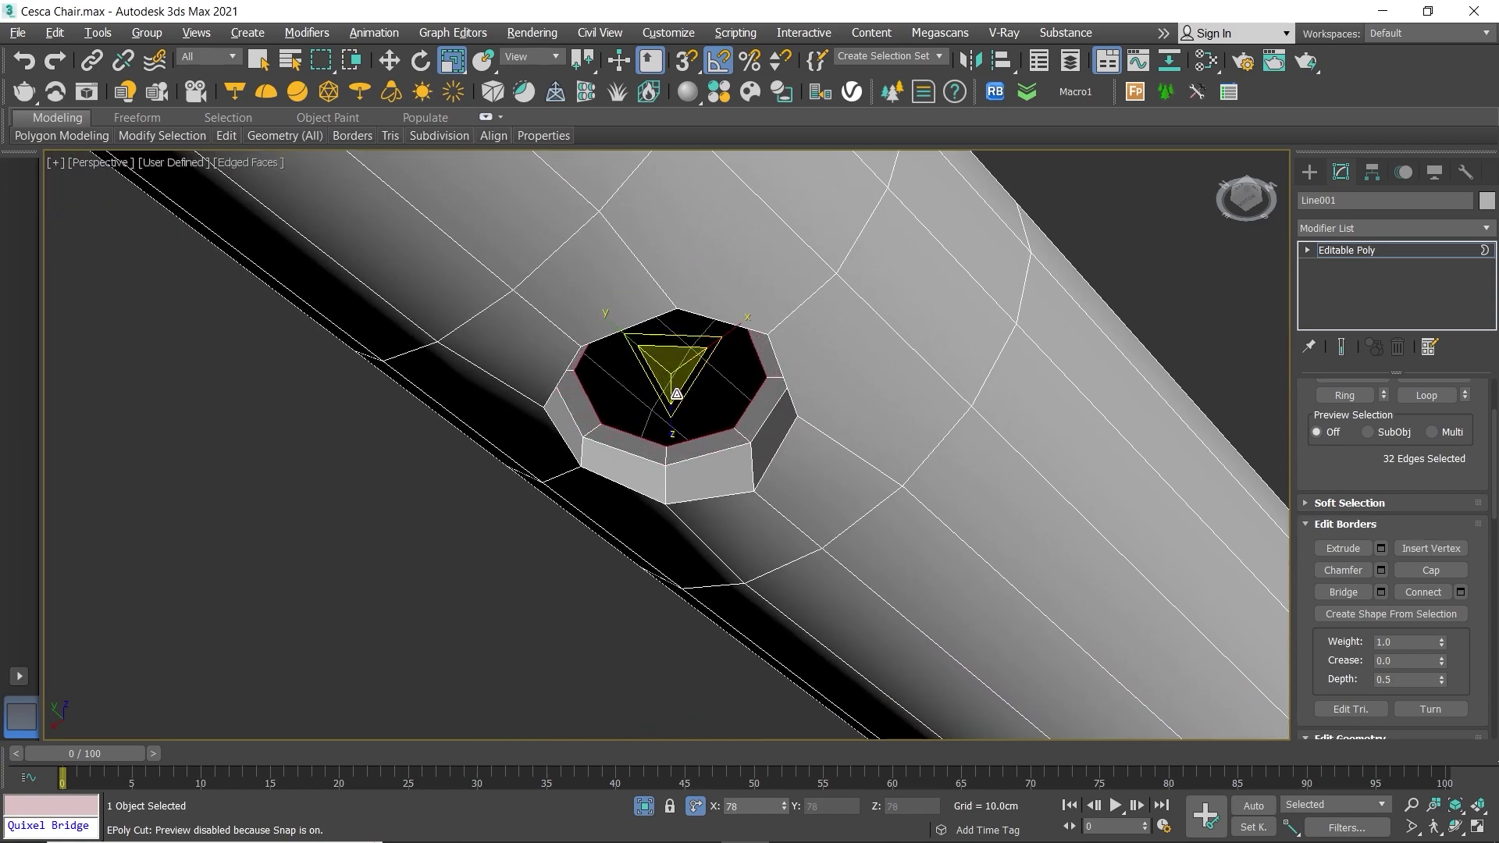
scroll(797, 462, down, 3)
scroll(1020, 619, down, 2)
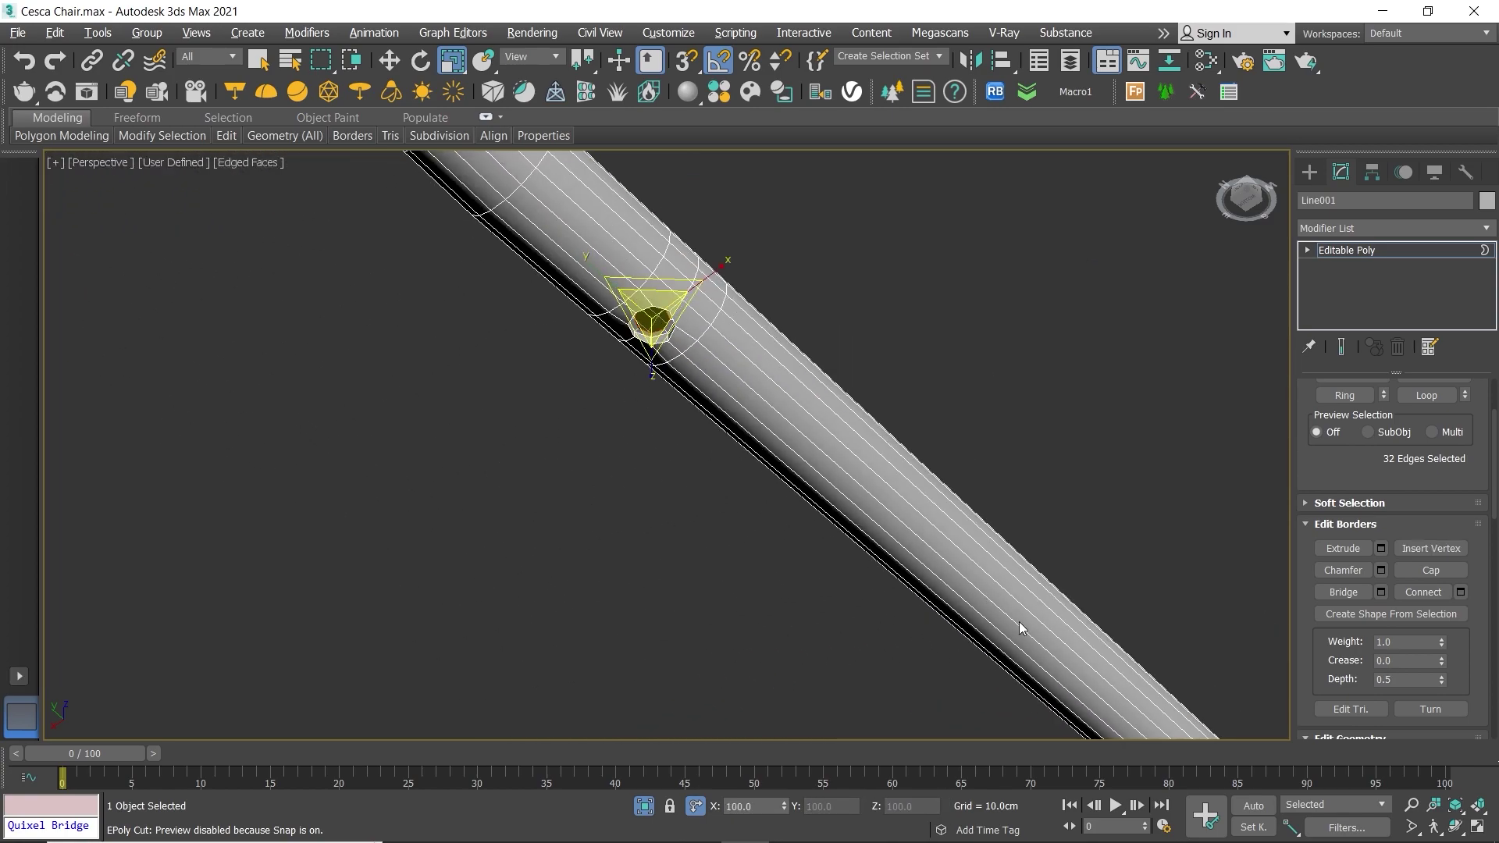
scroll(921, 537, down, 2)
scroll(851, 459, up, 3)
scroll(851, 459, down, 3)
scroll(637, 509, down, 3)
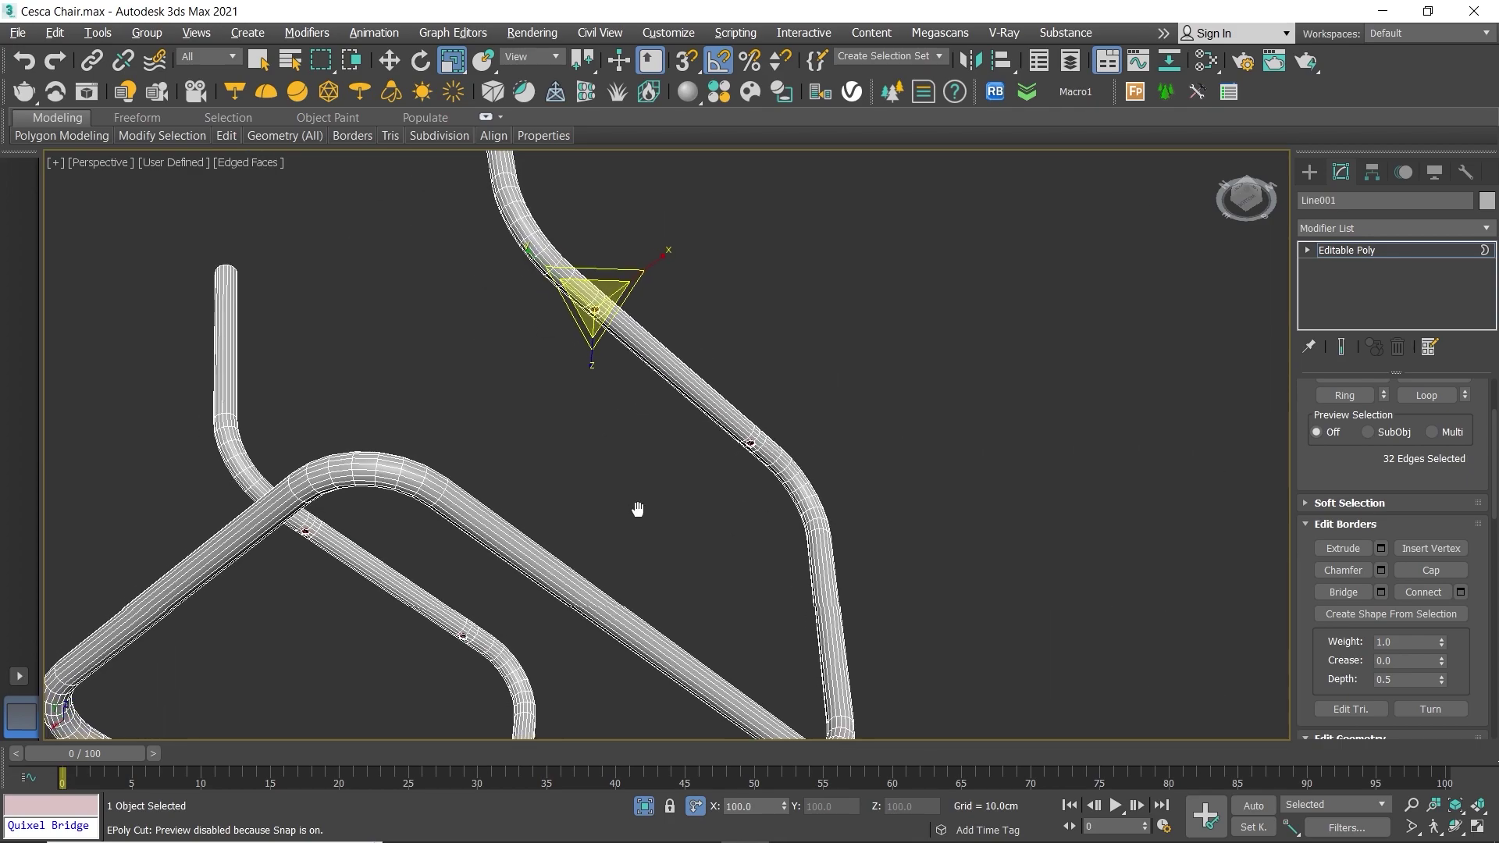
scroll(634, 567, up, 1)
scroll(635, 567, up, 4)
scroll(599, 497, up, 4)
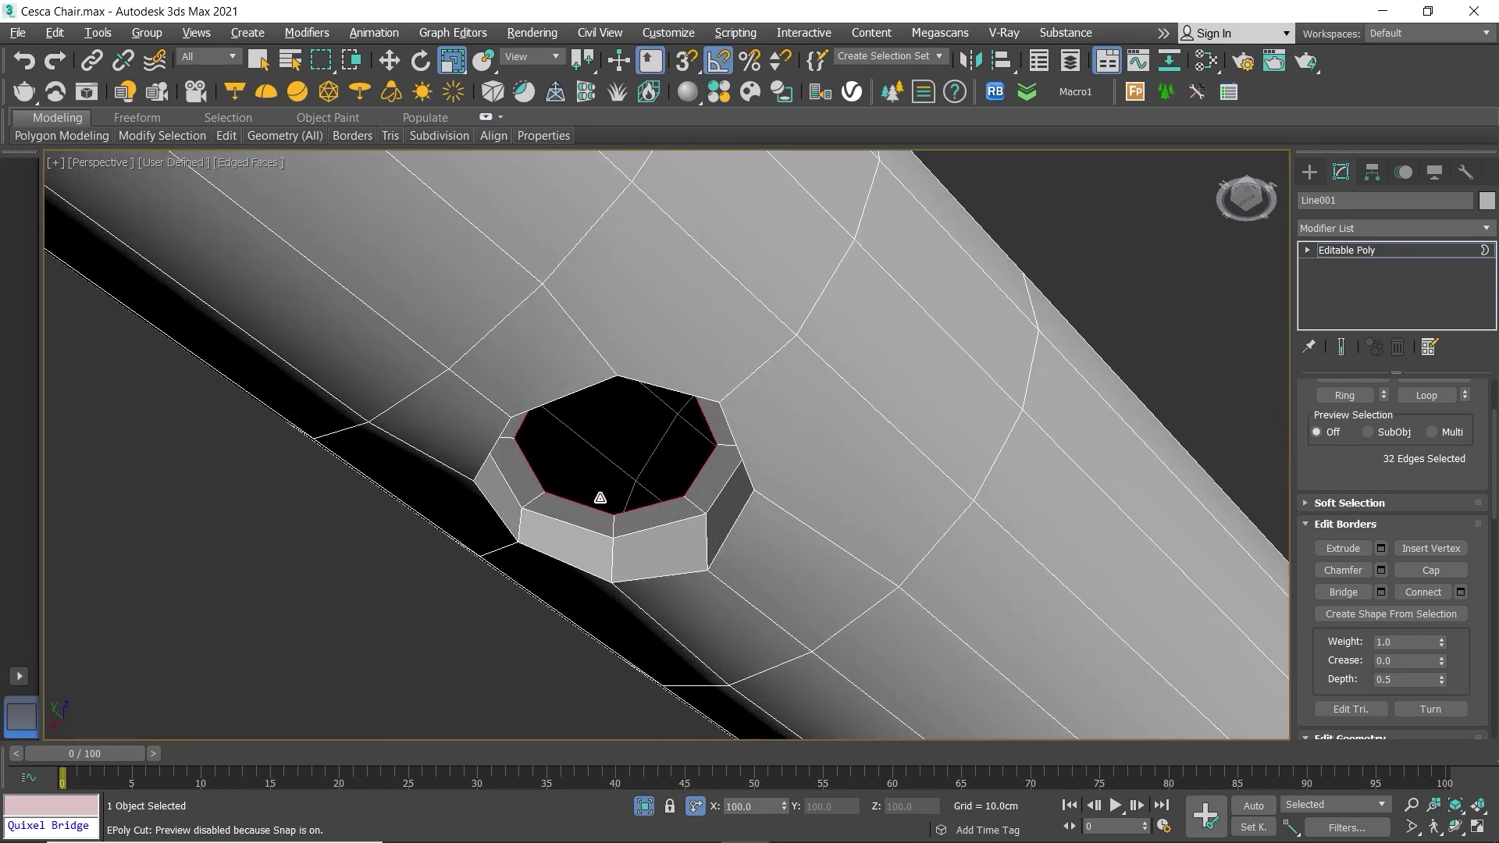
scroll(600, 497, down, 3)
scroll(663, 395, down, 3)
scroll(687, 438, down, 2)
scroll(687, 438, up, 5)
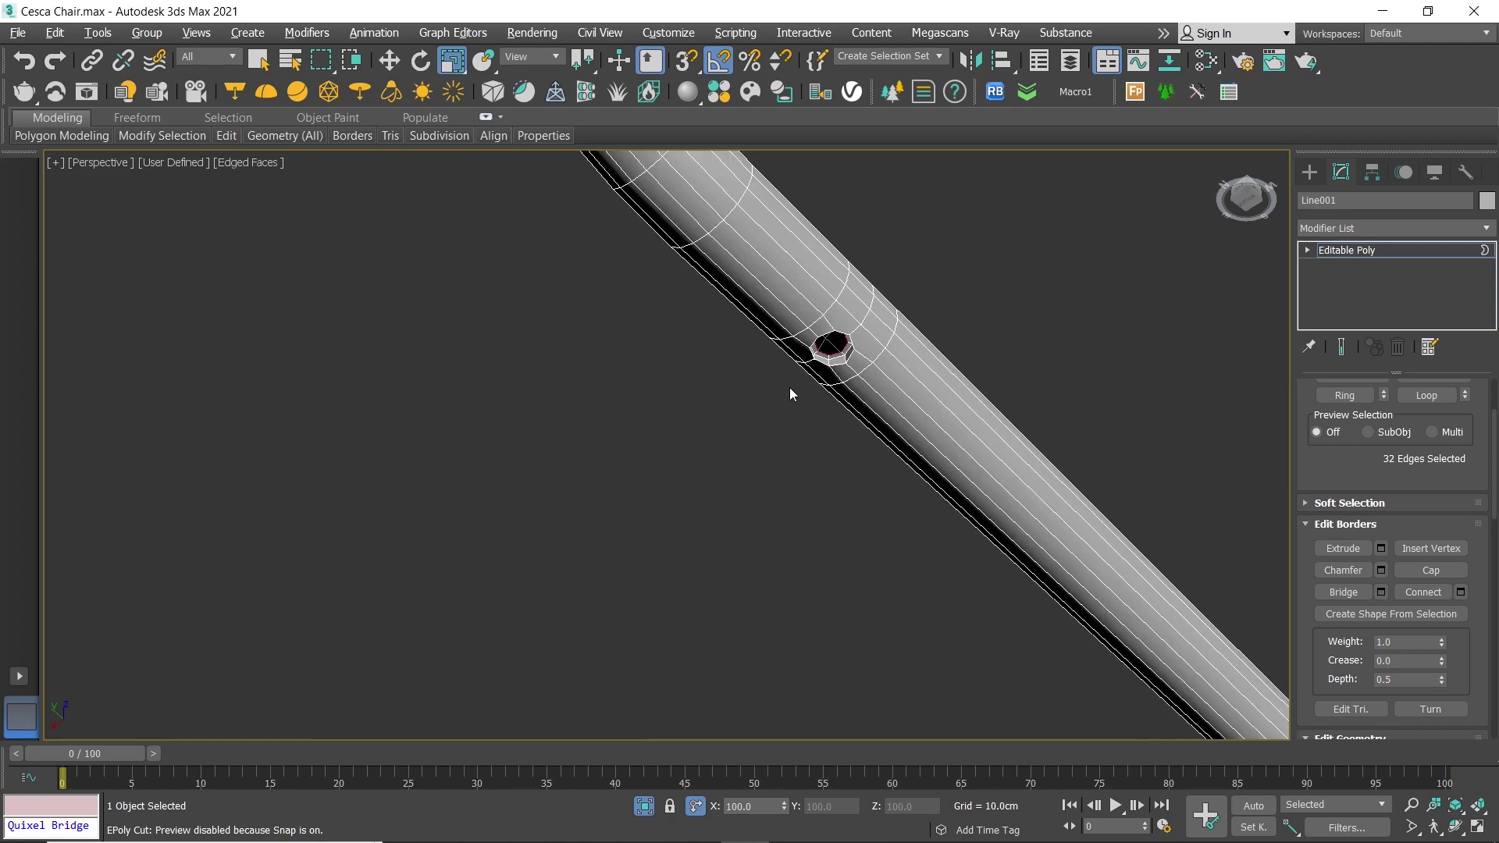
scroll(790, 388, up, 4)
scroll(687, 459, up, 4)
Step: Ring-select one collar face's edges and Connect them with 2 segments, Pinch 60
key(2)
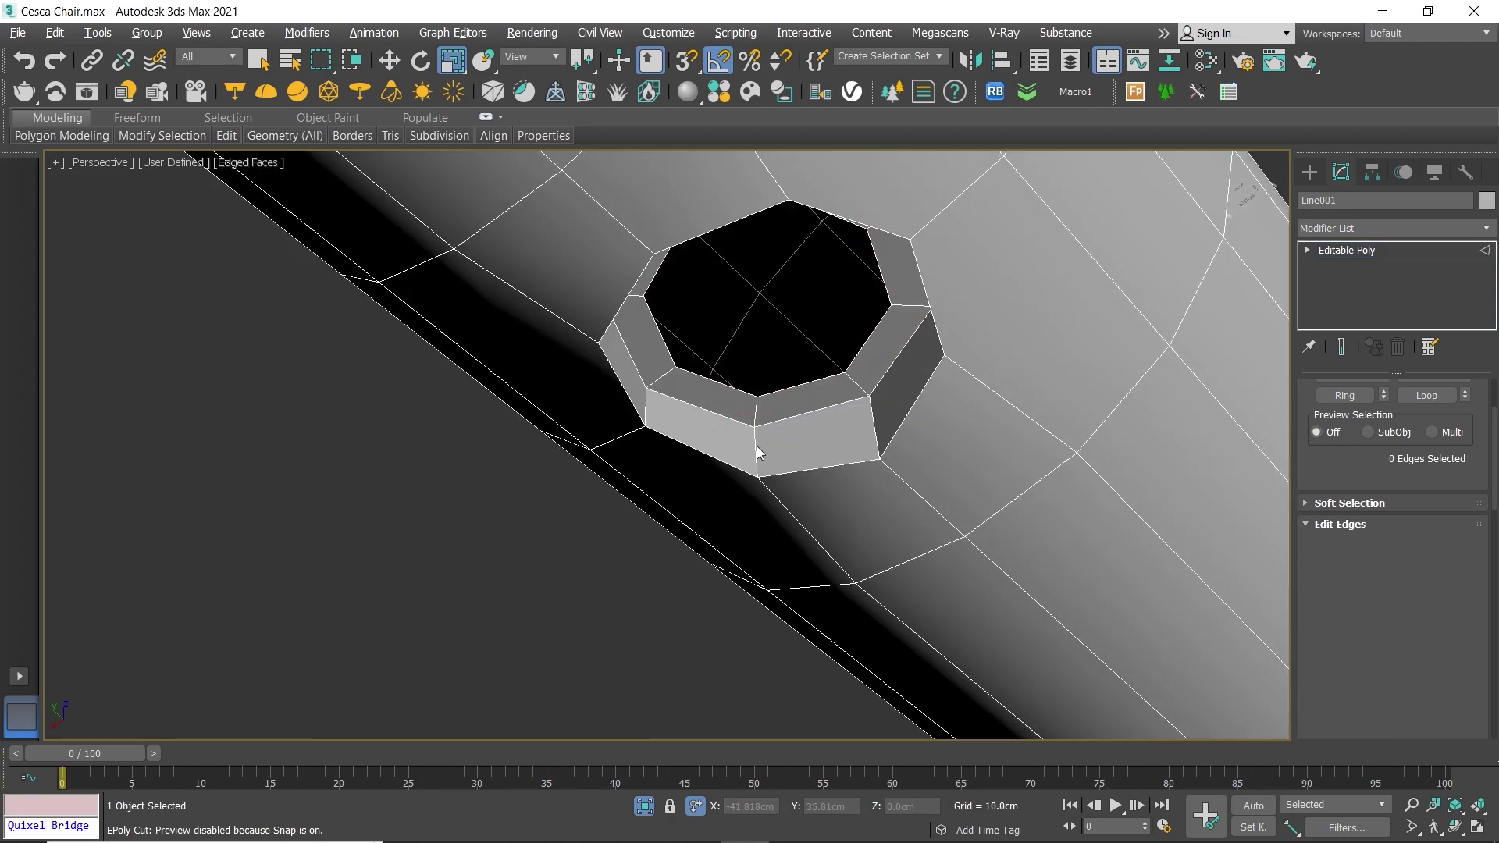
click(756, 447)
middle_drag(864, 415, 786, 441)
scroll(1367, 531, up, 2)
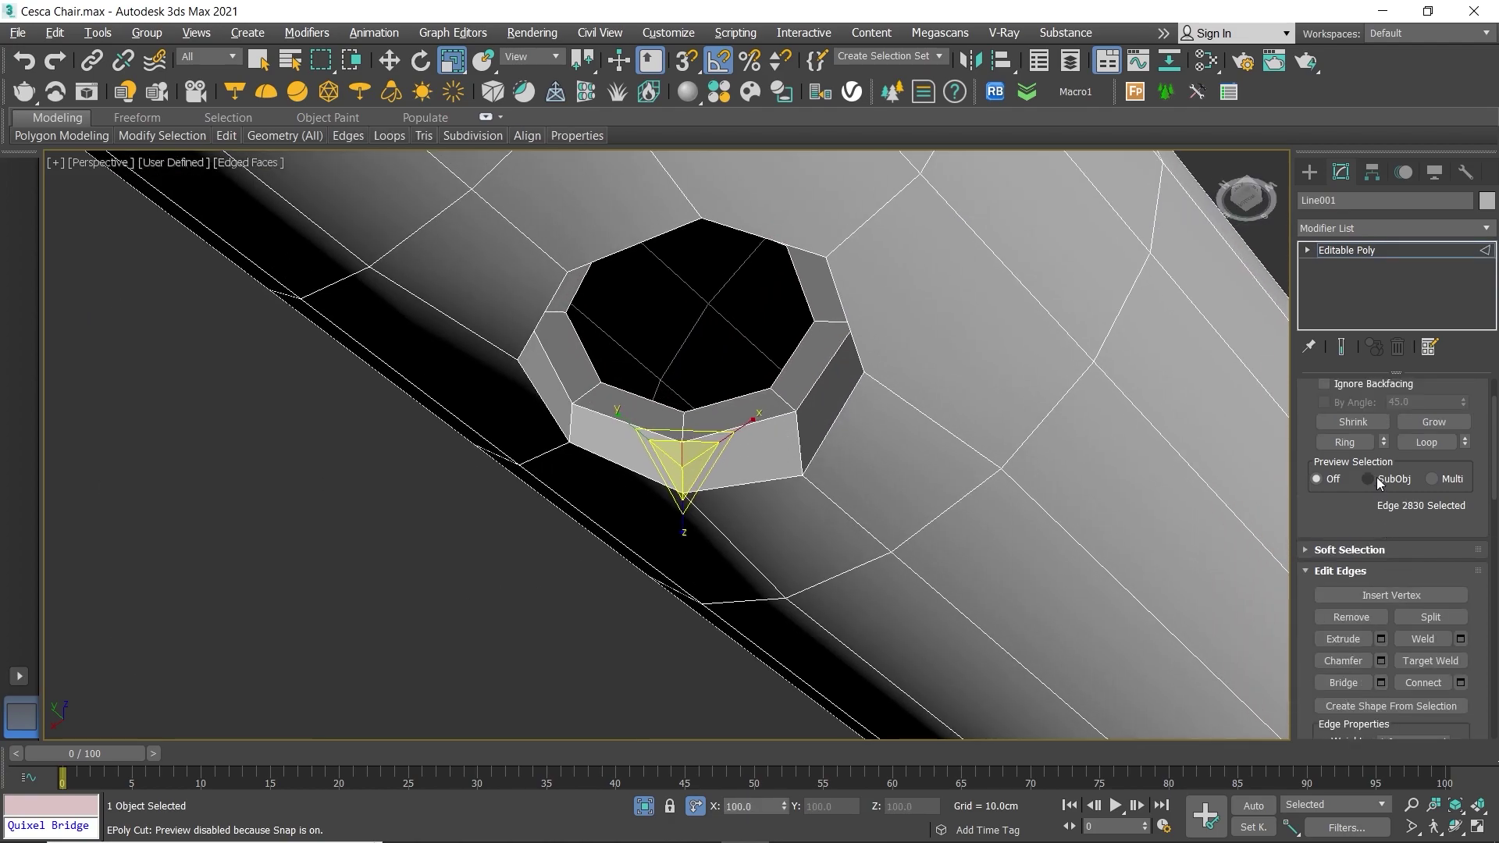
click(1367, 443)
scroll(1421, 593, down, 3)
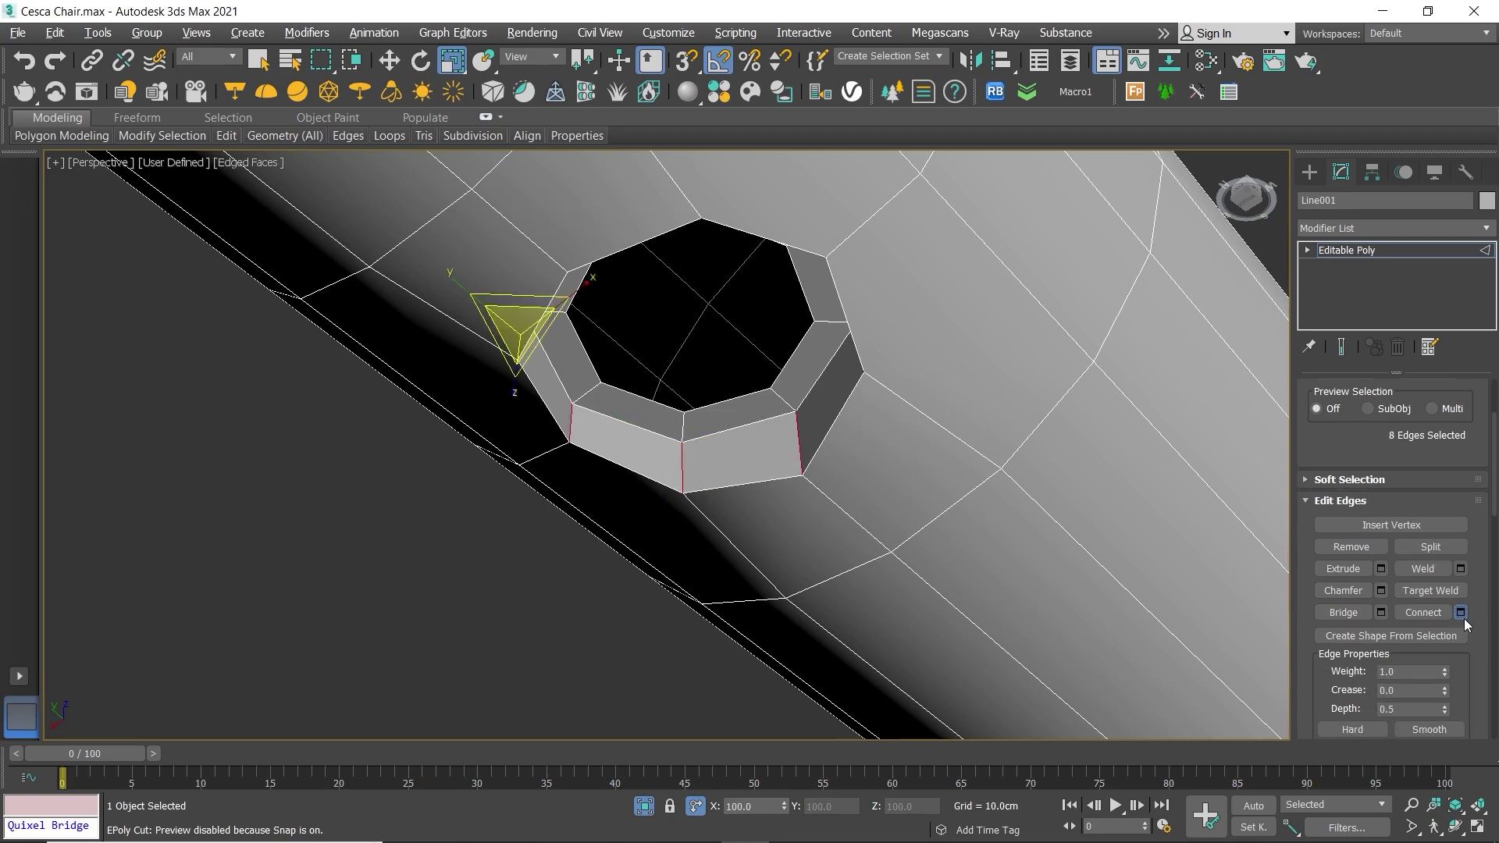
click(1460, 612)
click(683, 451)
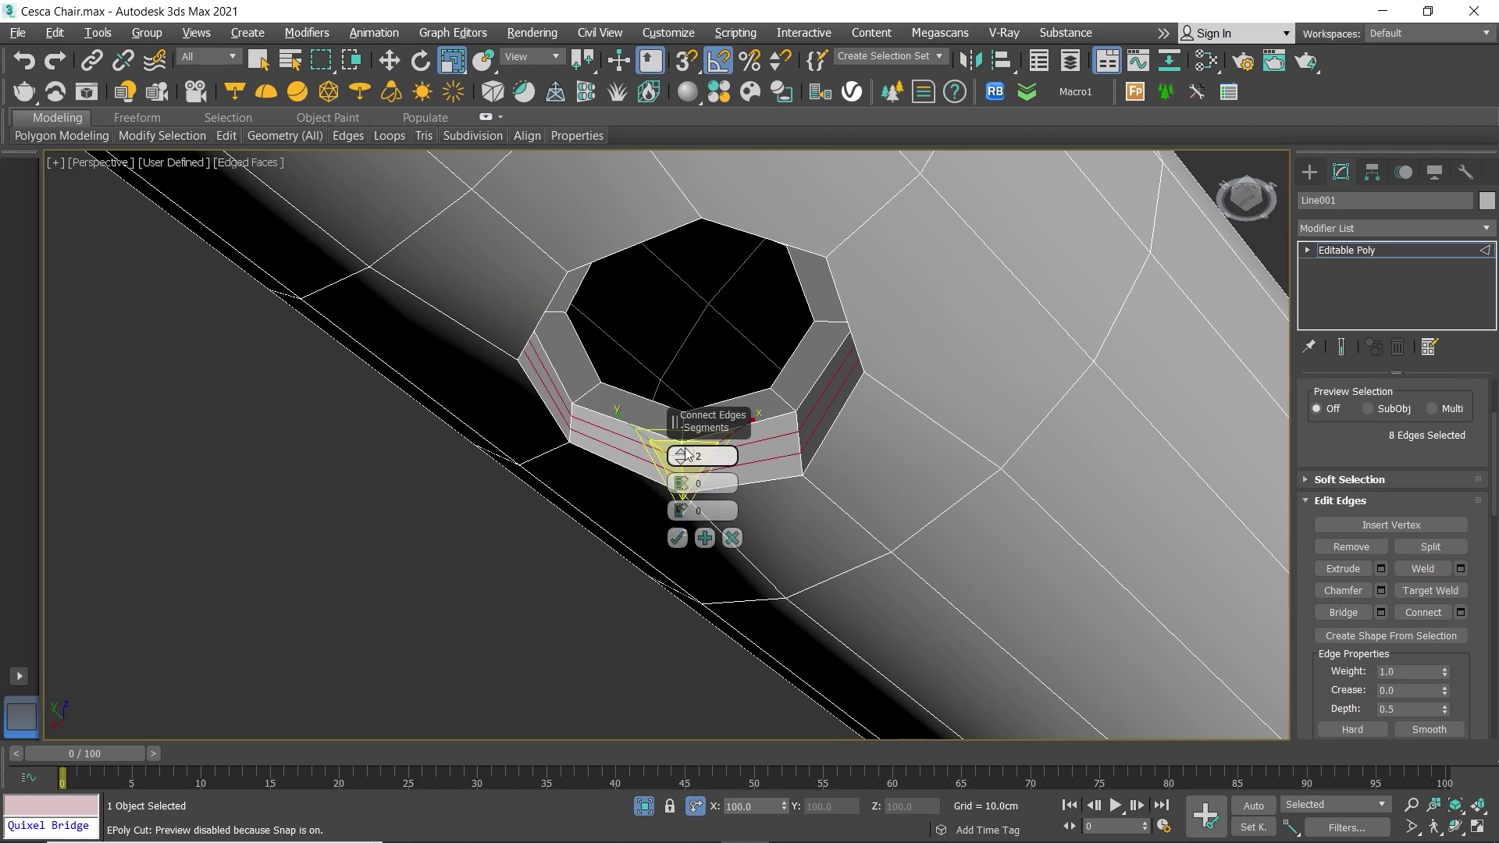
drag(681, 483, 675, 420)
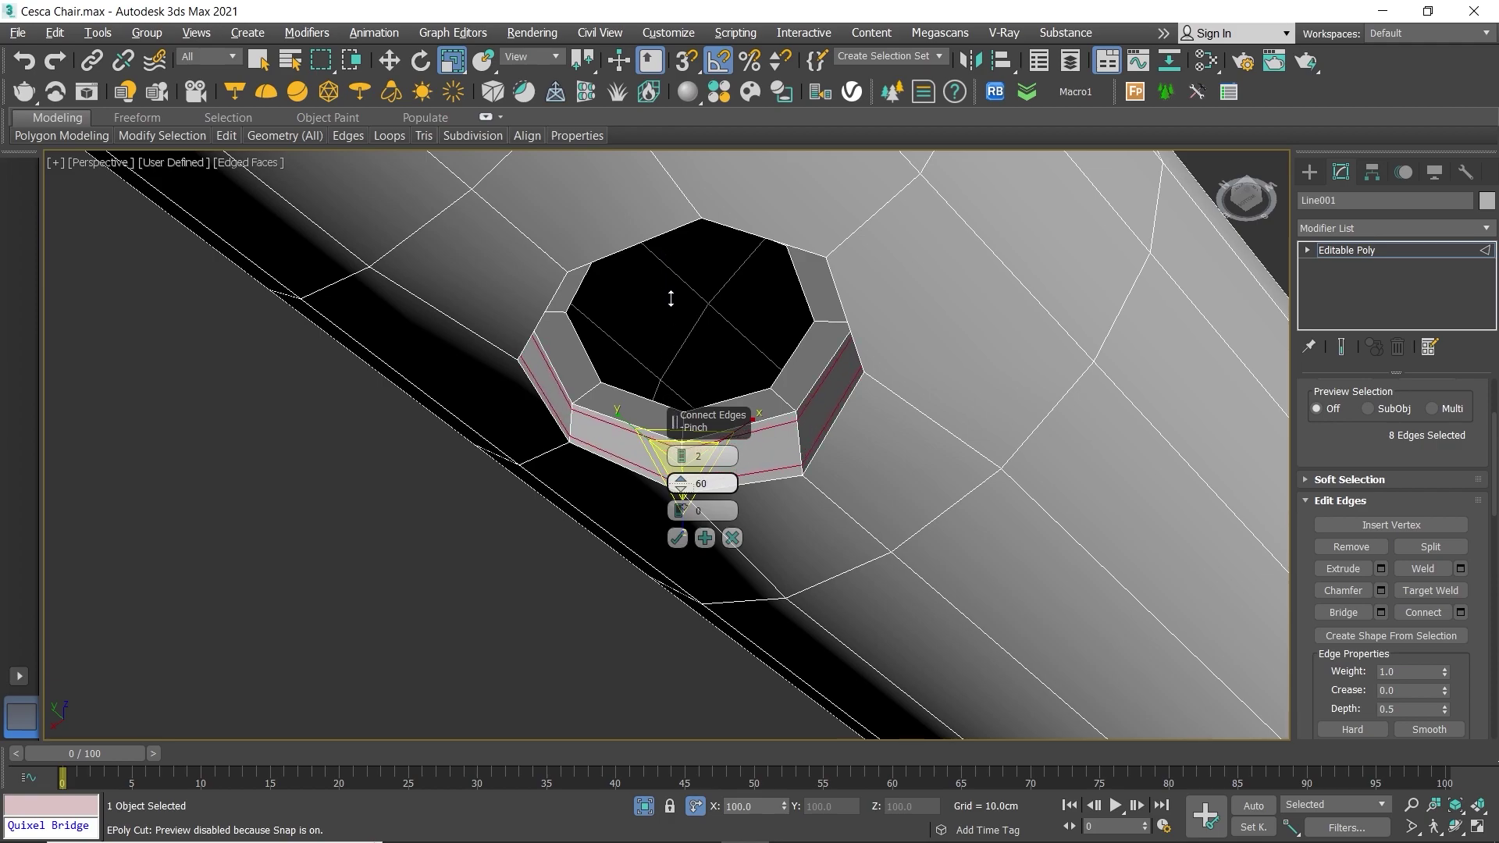
click(677, 538)
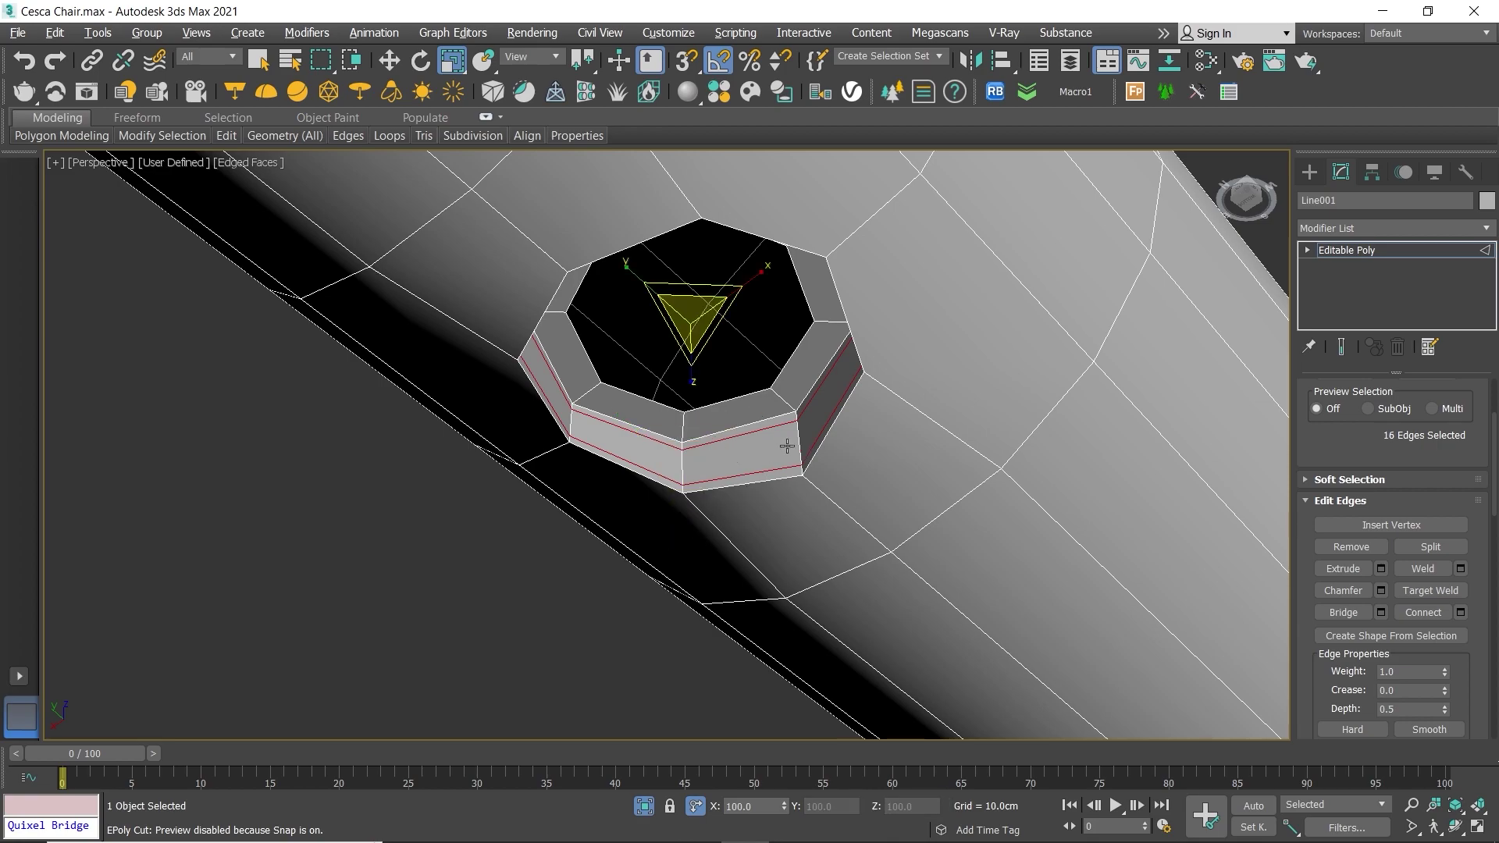
click(486, 584)
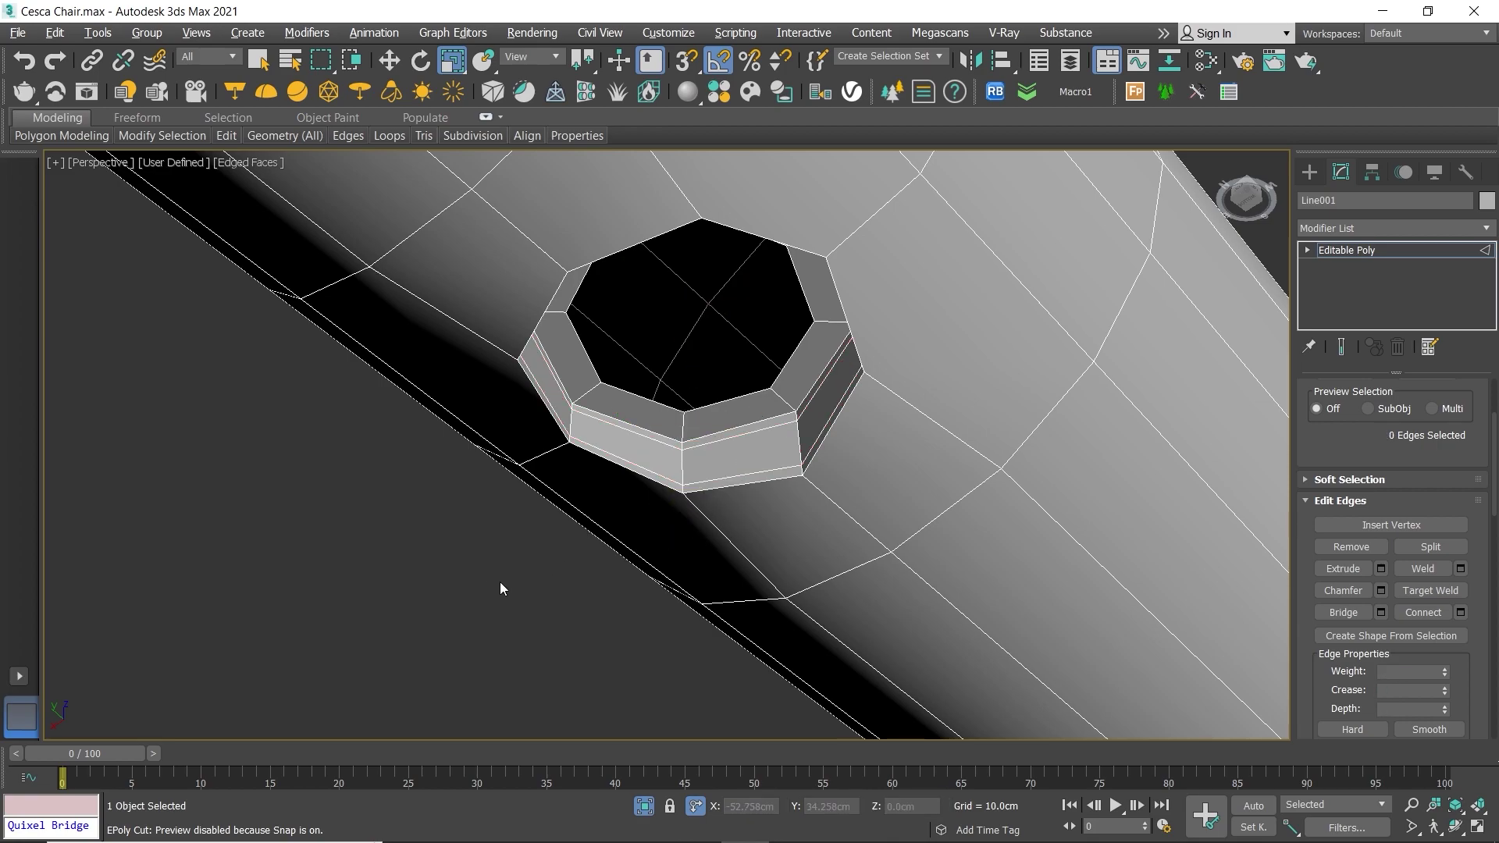
Step: Select three edges on the other collar face of the hole
scroll(695, 386, down, 5)
scroll(695, 386, down, 3)
scroll(703, 359, up, 3)
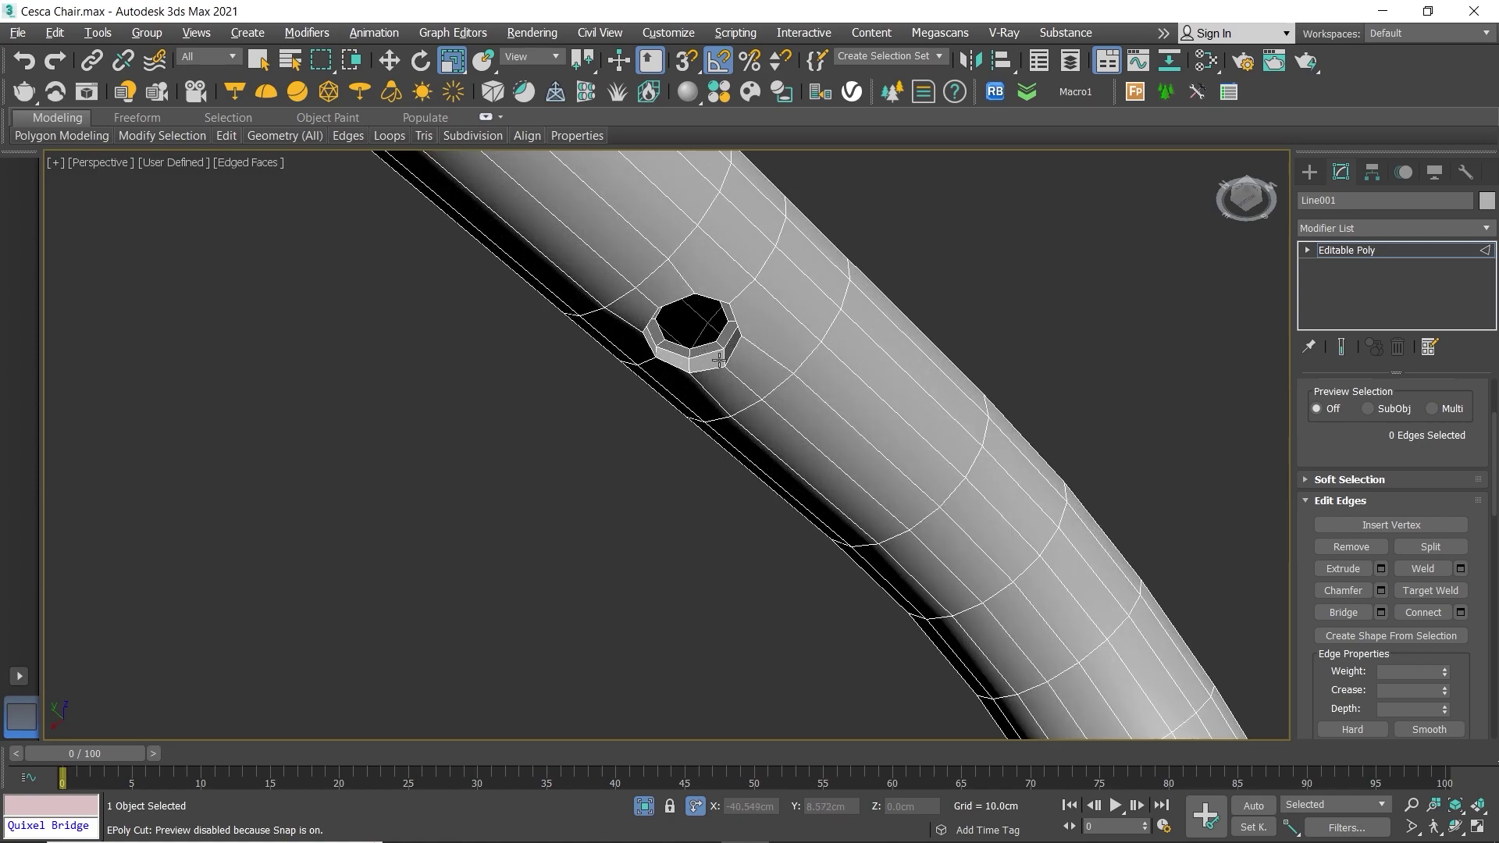
scroll(674, 360, up, 3)
click(673, 363)
scroll(625, 375, down, 8)
scroll(617, 385, down, 5)
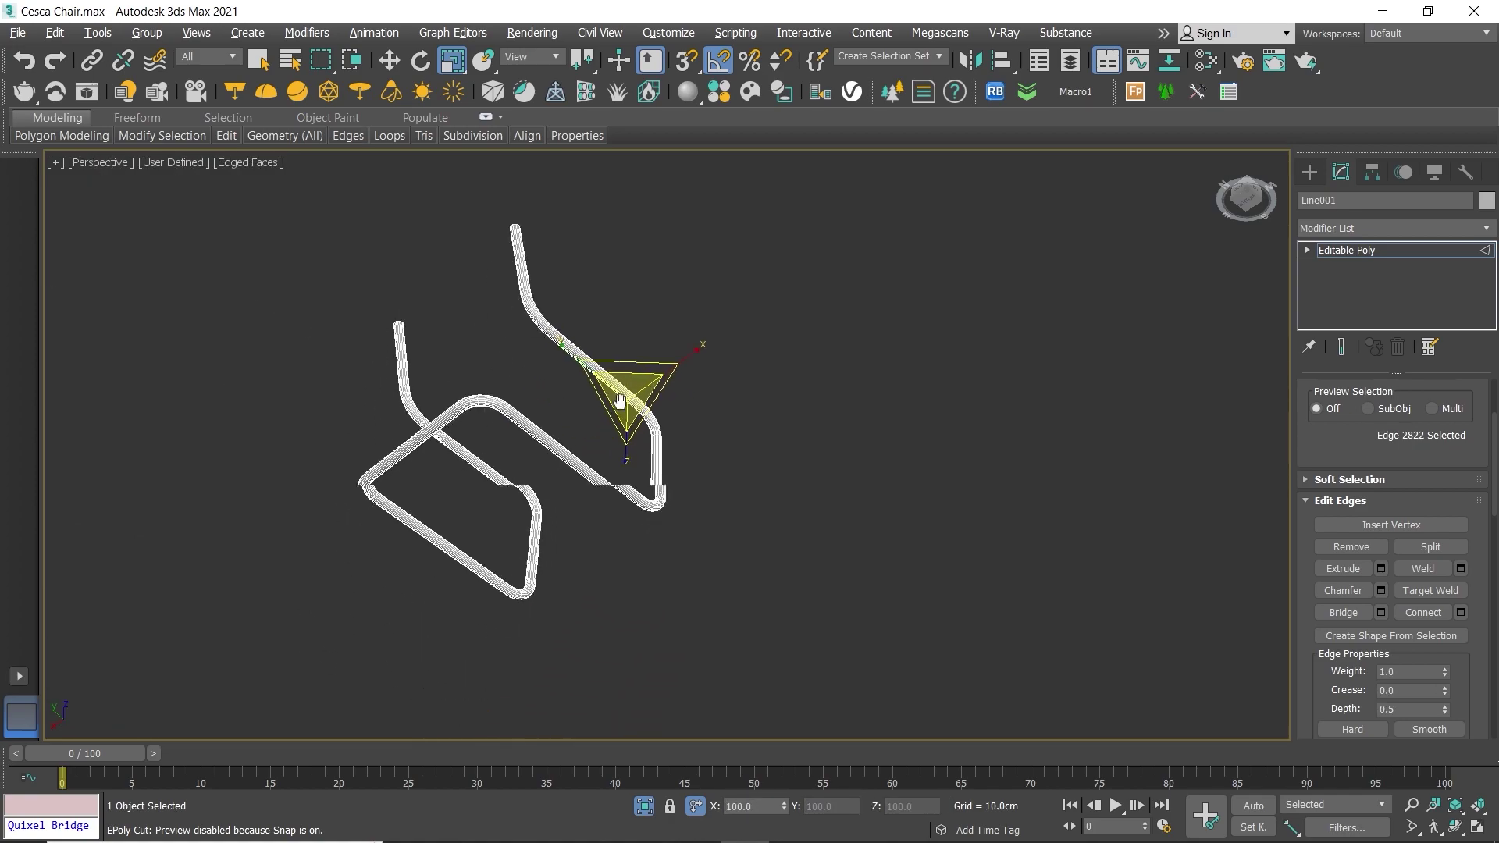
scroll(468, 341, up, 4)
scroll(468, 341, up, 4)
scroll(468, 340, up, 4)
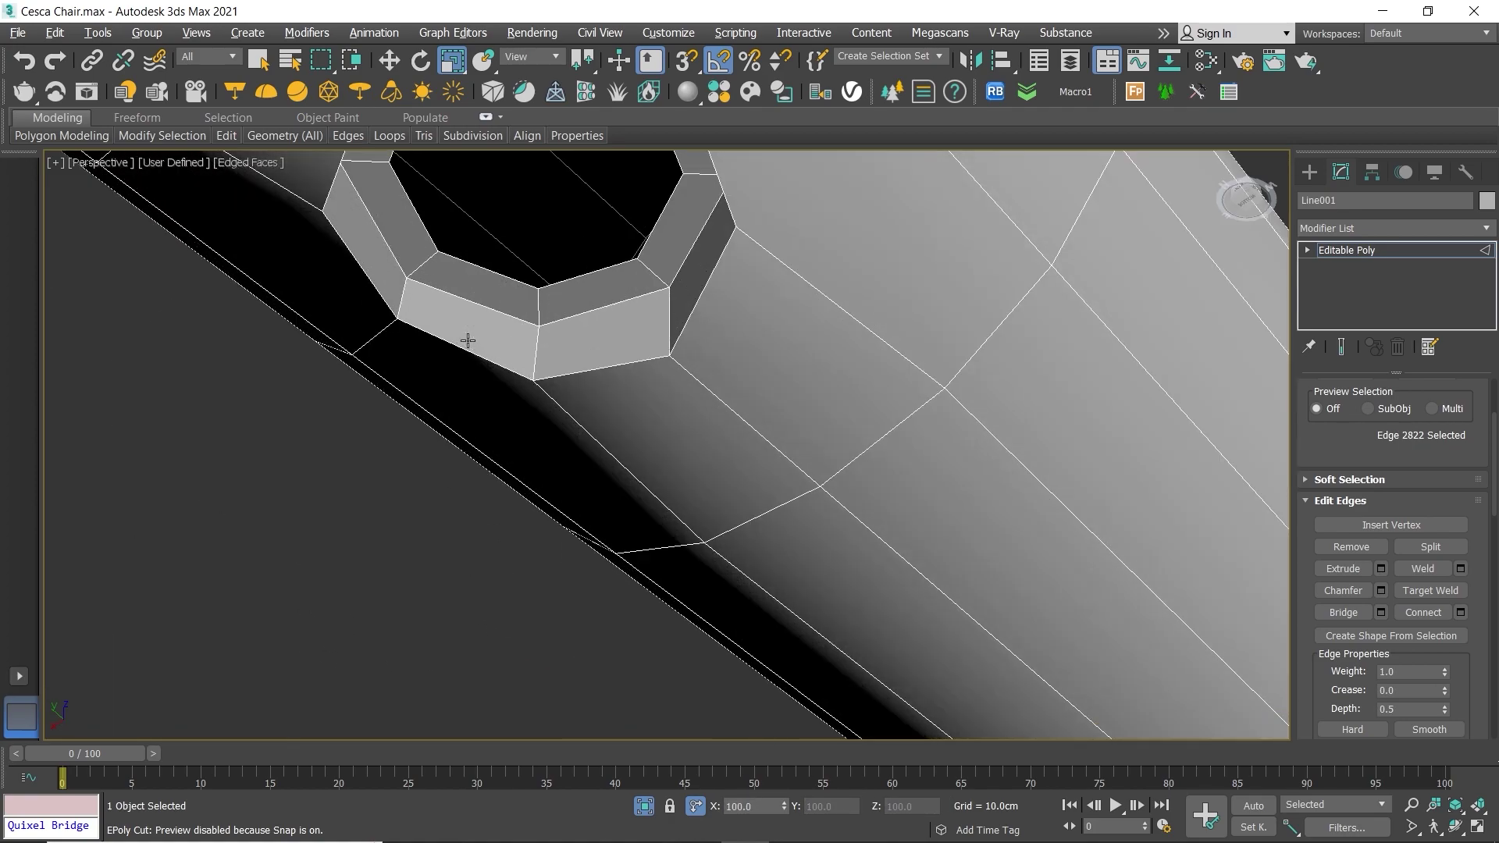
ctrl+click(535, 345)
scroll(435, 385, down, 5)
scroll(535, 335, up, 4)
scroll(584, 391, up, 3)
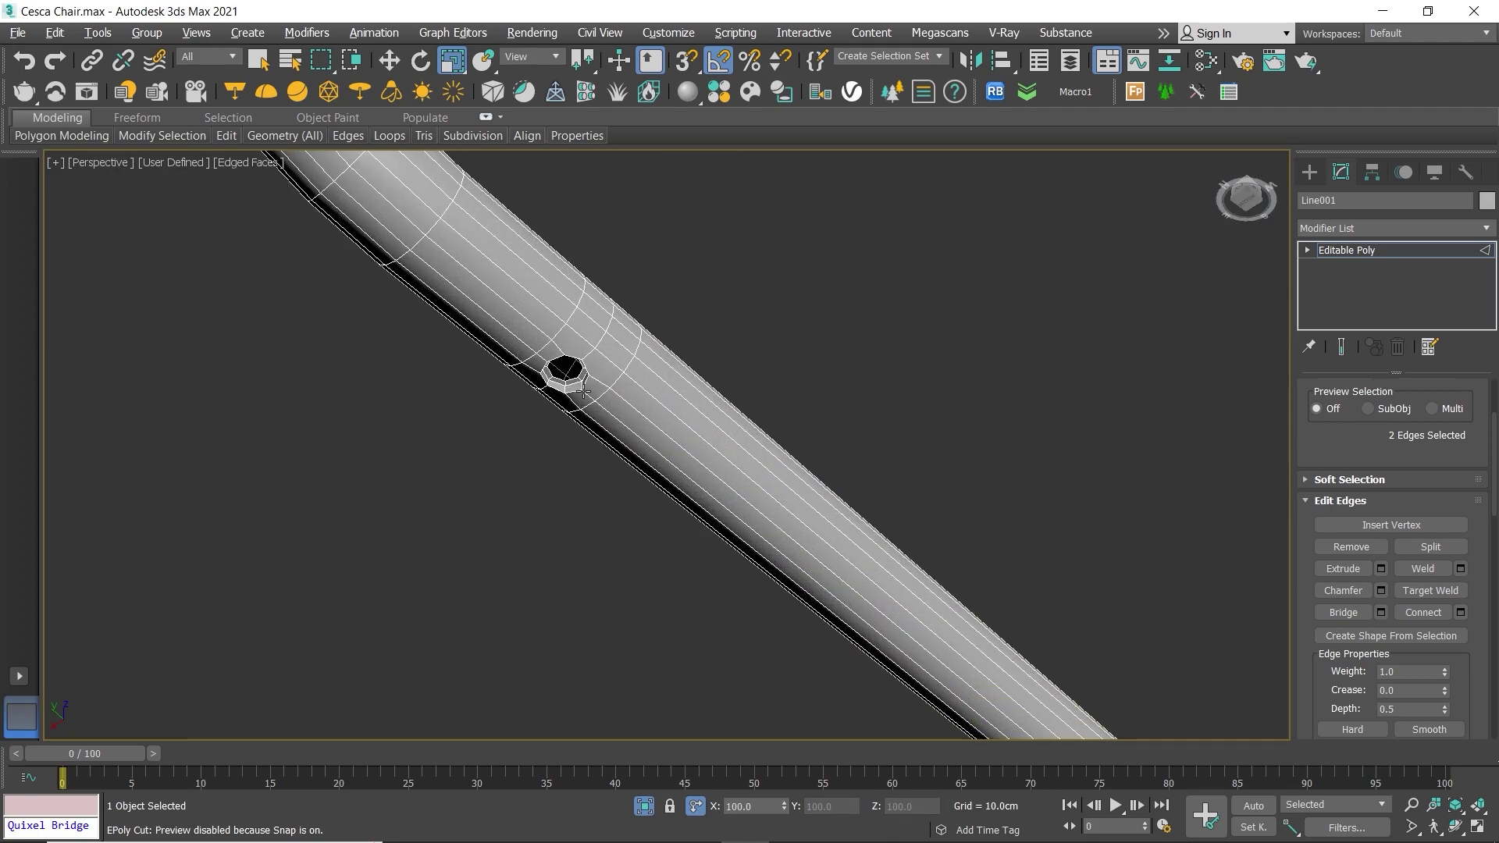
scroll(583, 390, up, 5)
ctrl+click(549, 367)
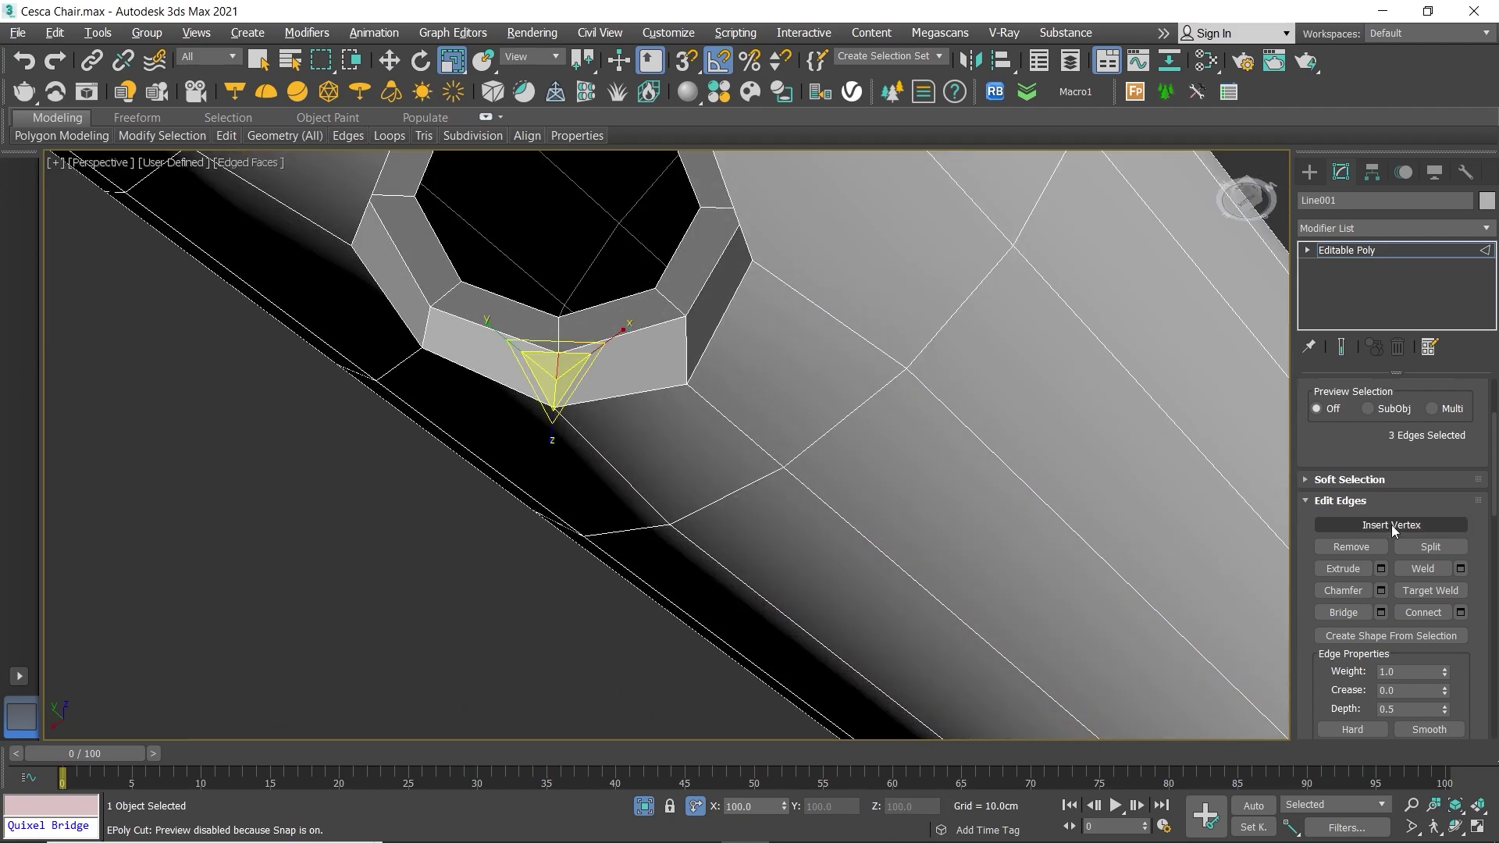
Step: Expand those edges into rings and Connect them with the same two pinched loops
scroll(1358, 578, down, 2)
click(1360, 467)
scroll(1415, 533, down, 2)
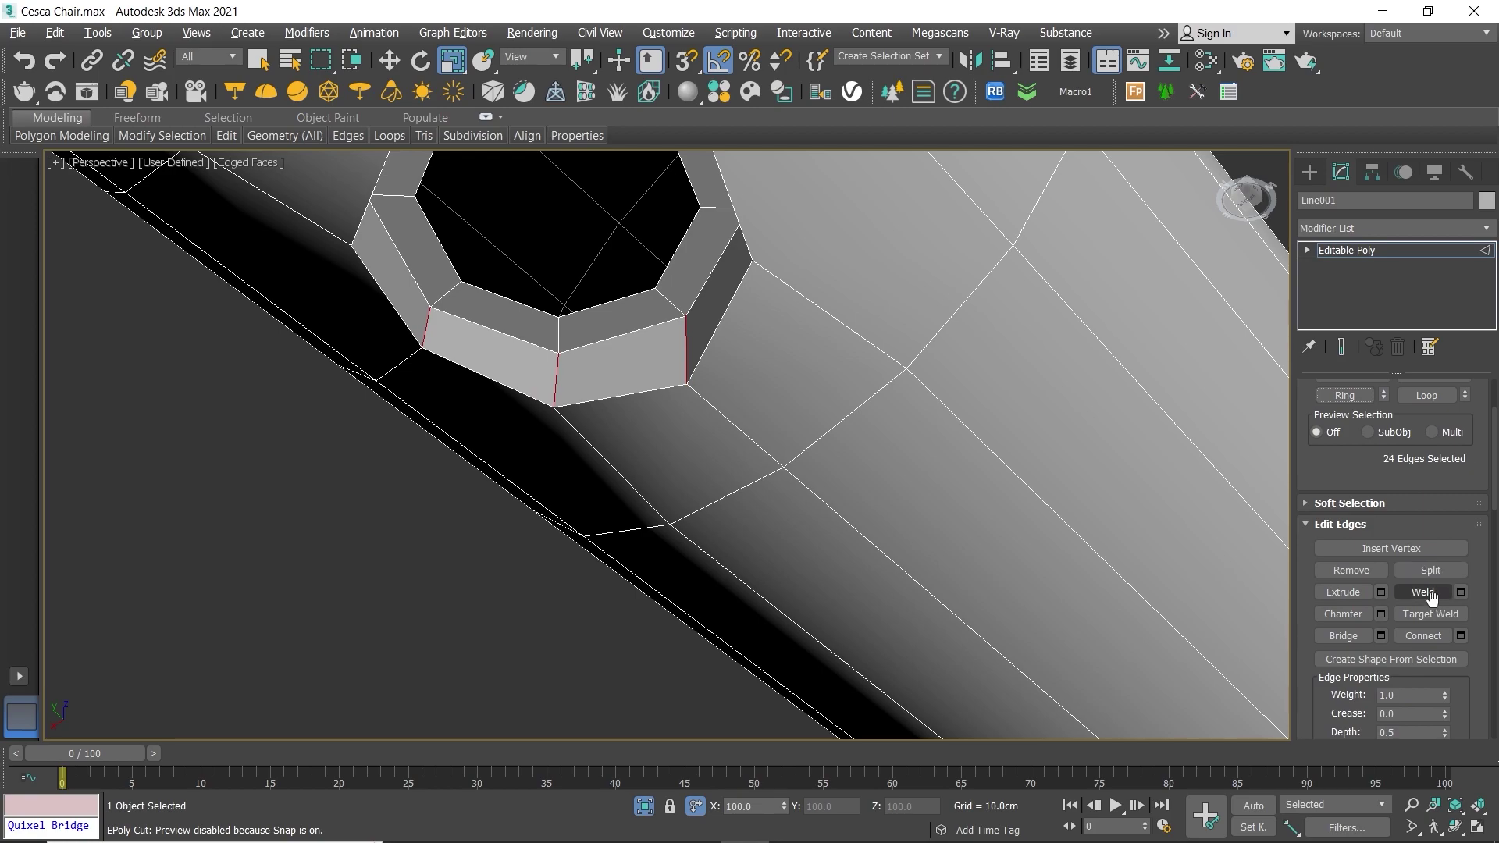
click(1463, 636)
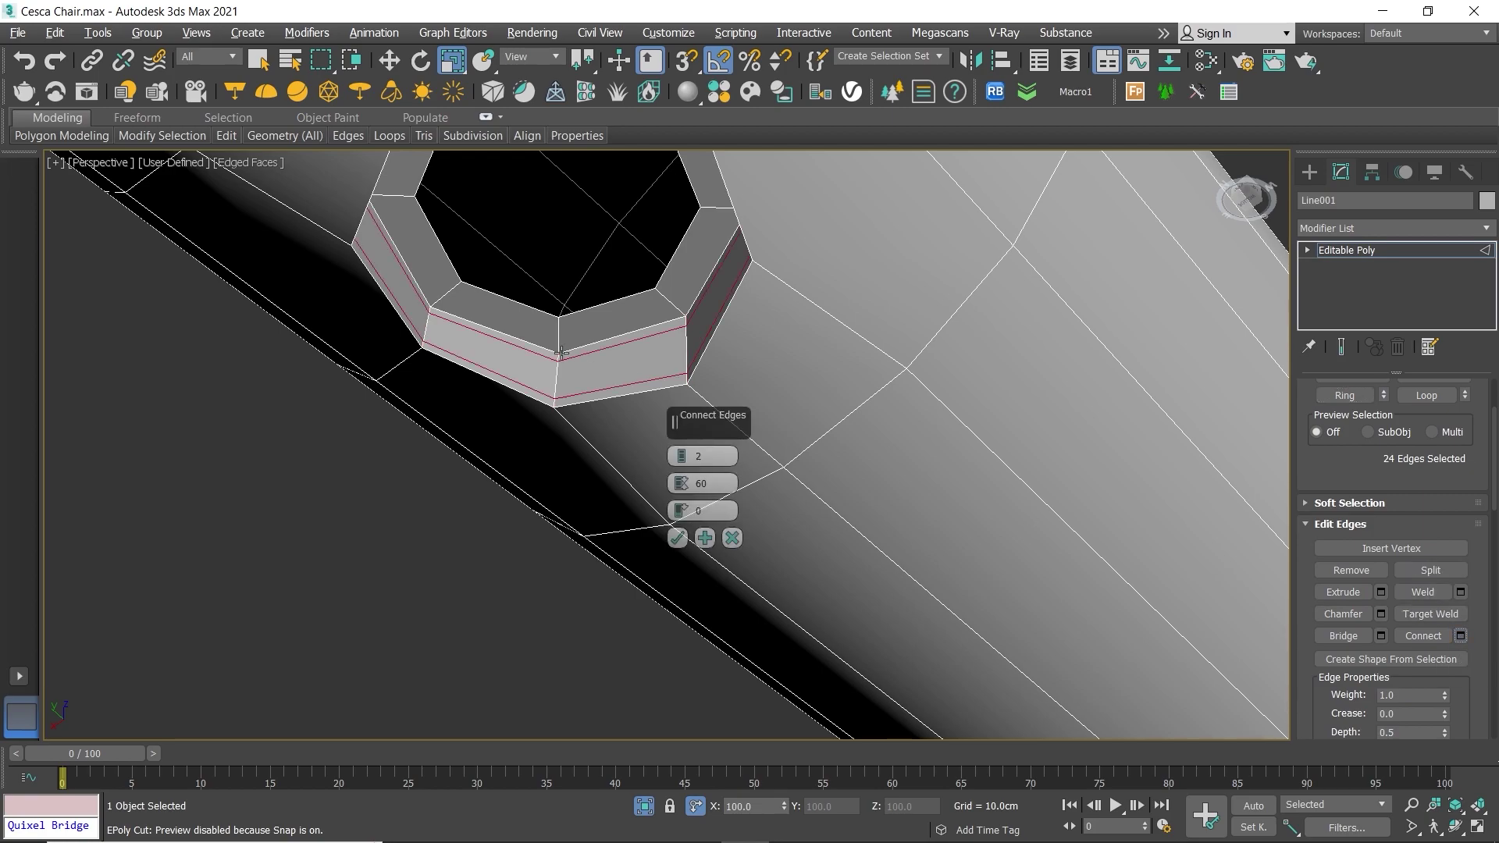
click(677, 535)
scroll(589, 441, down, 5)
click(904, 290)
scroll(648, 390, up, 3)
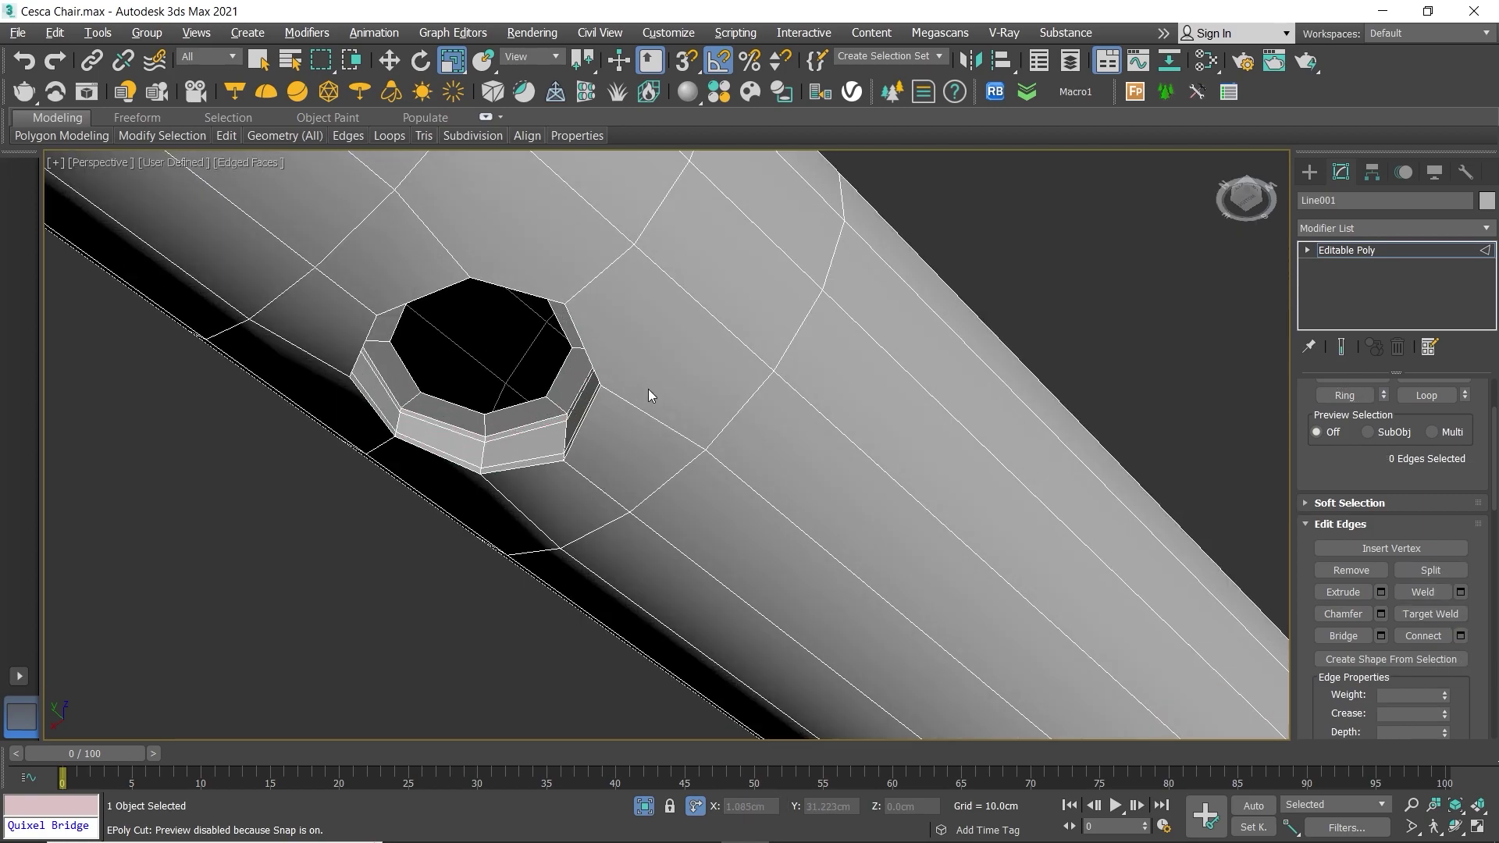
scroll(692, 408, up, 1)
scroll(787, 441, up, 2)
Step: Preview the frame with a TurboSmooth modifier at 3 iterations, edges hidden
key(1)
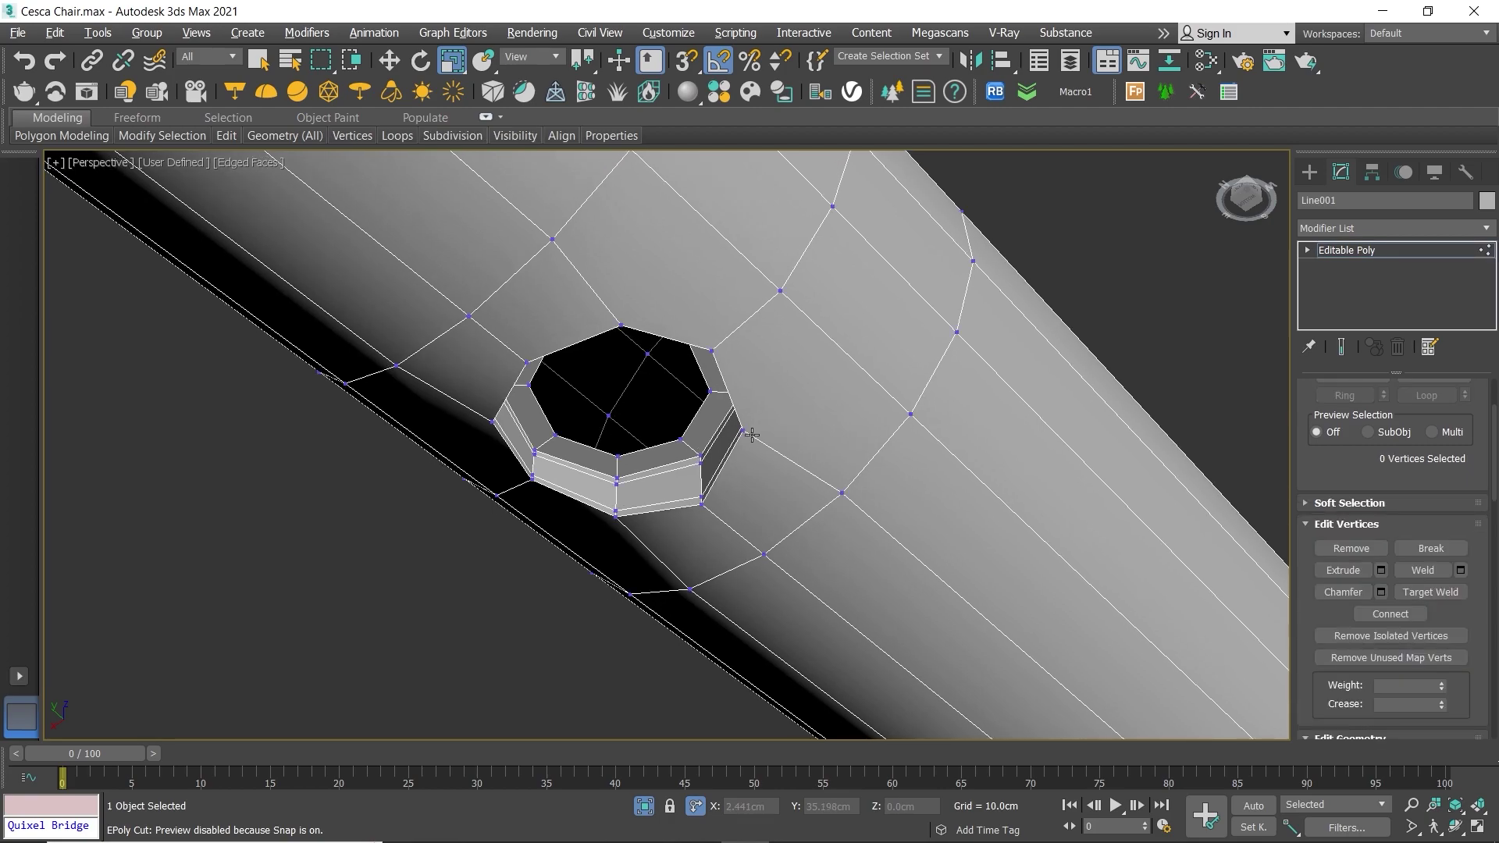
key(1)
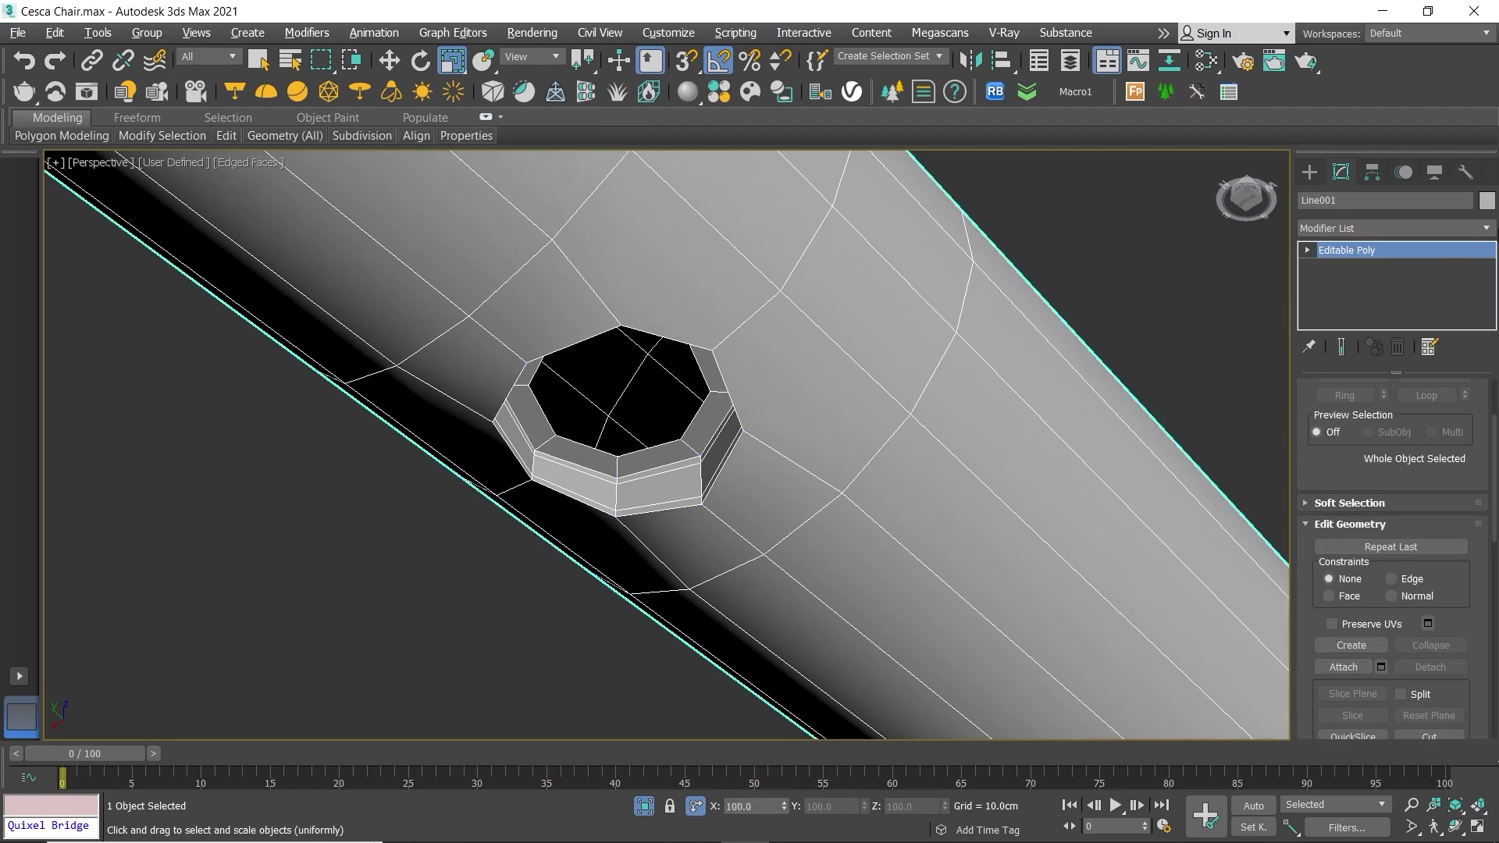
click(1481, 229)
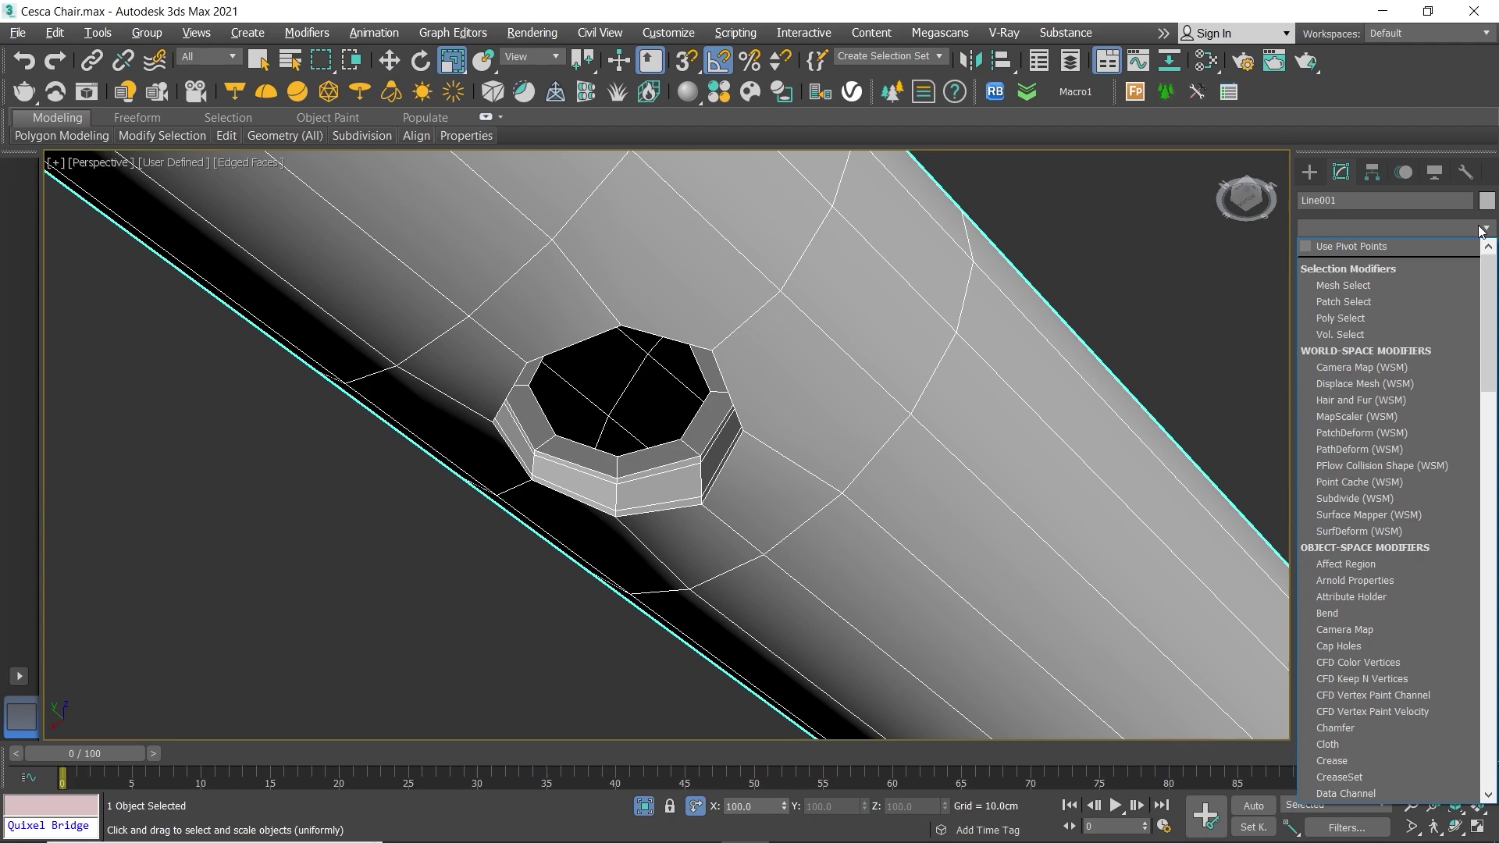
key(t)
click(1384, 394)
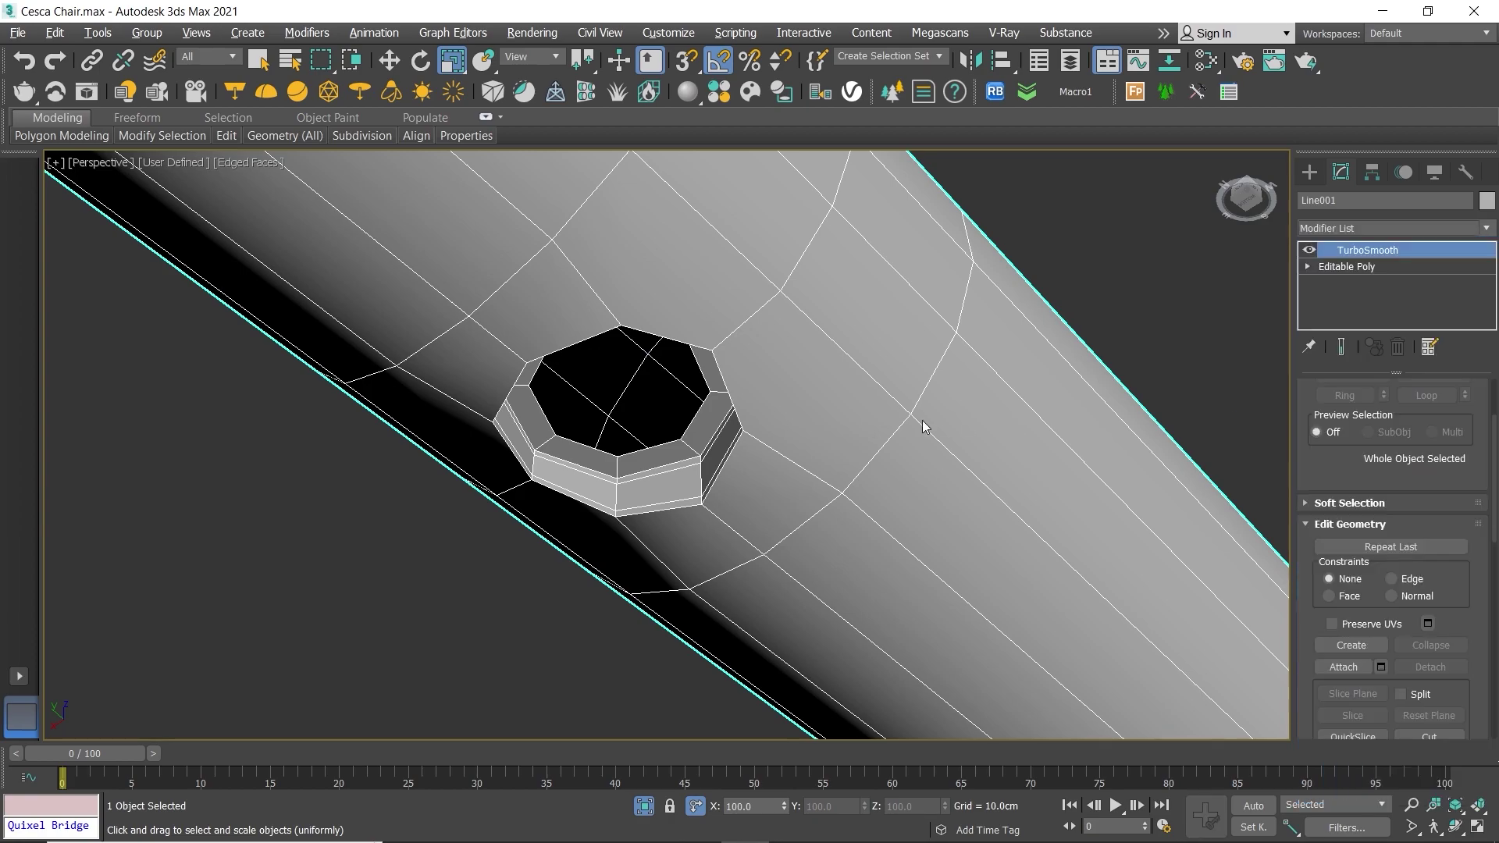
key(F4)
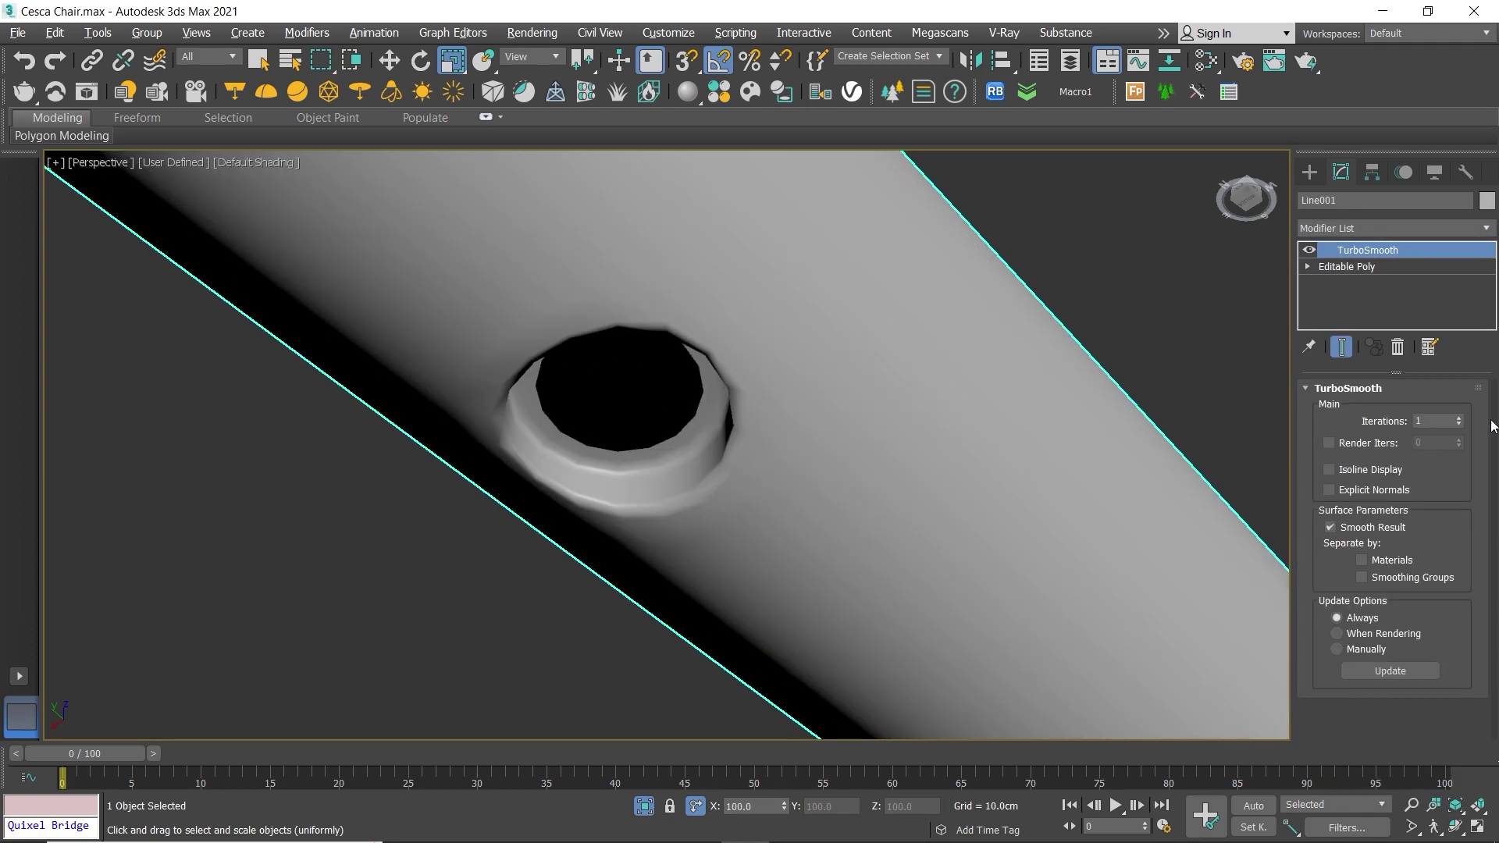
click(1459, 418)
scroll(875, 428, down, 5)
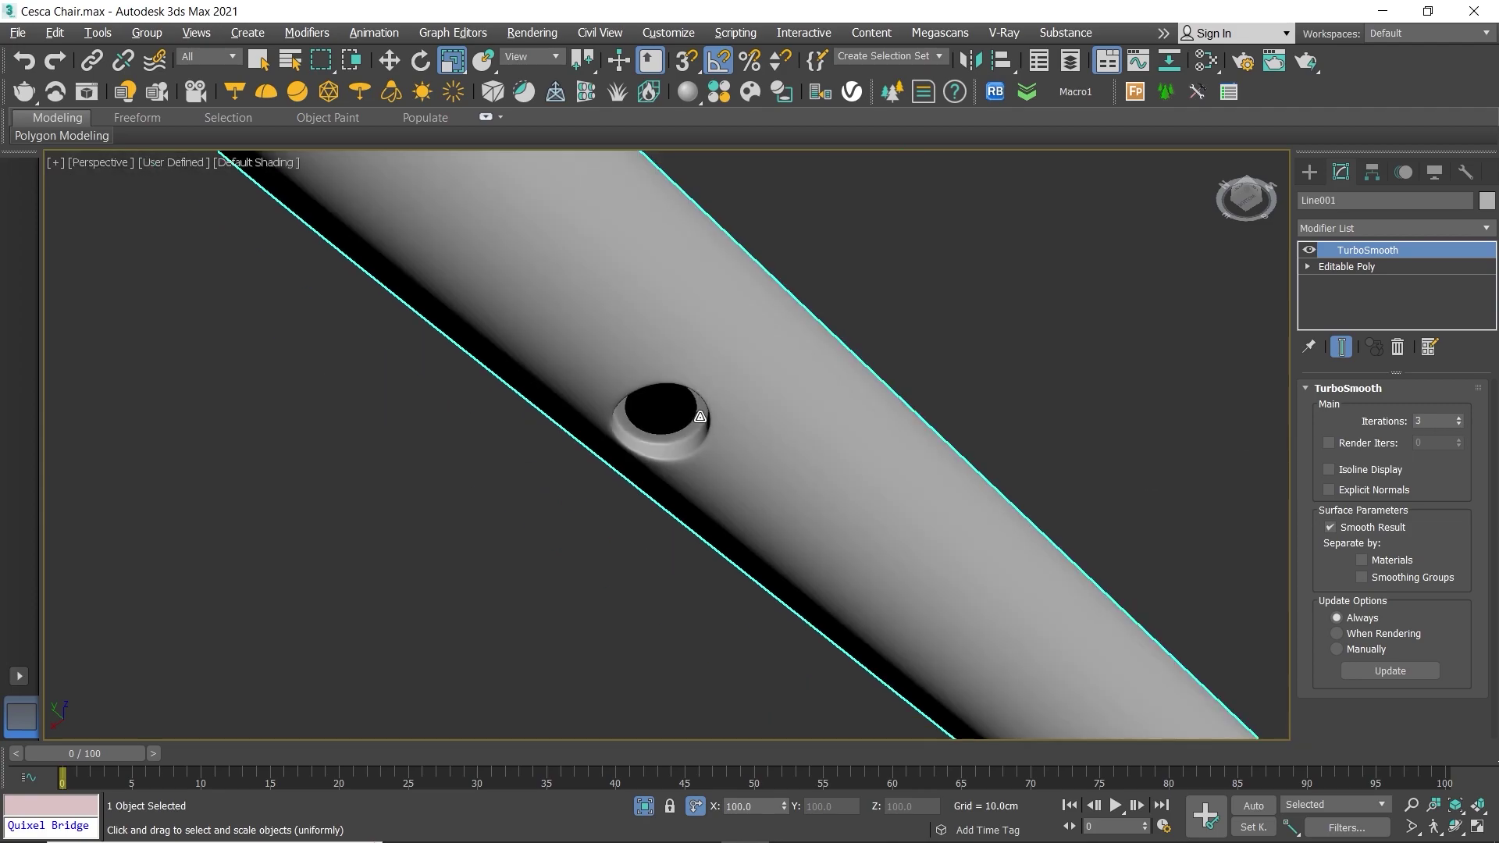
scroll(648, 397, up, 3)
scroll(722, 308, down, 2)
scroll(722, 308, up, 5)
scroll(722, 308, down, 3)
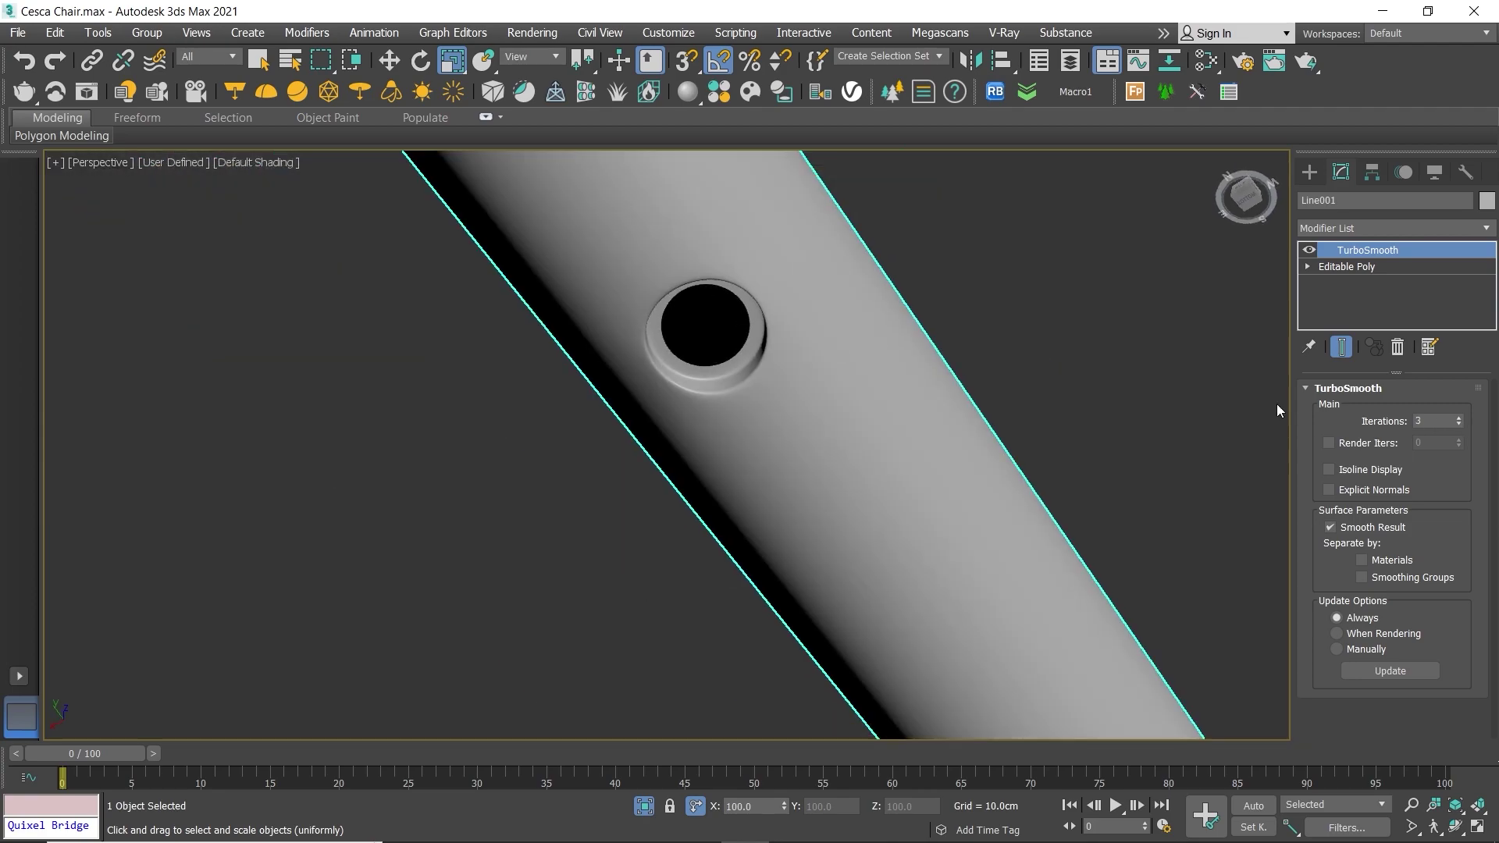
Step: Delete TurboSmooth, orbit around the chair, and turn Edged Faces back on
click(1397, 347)
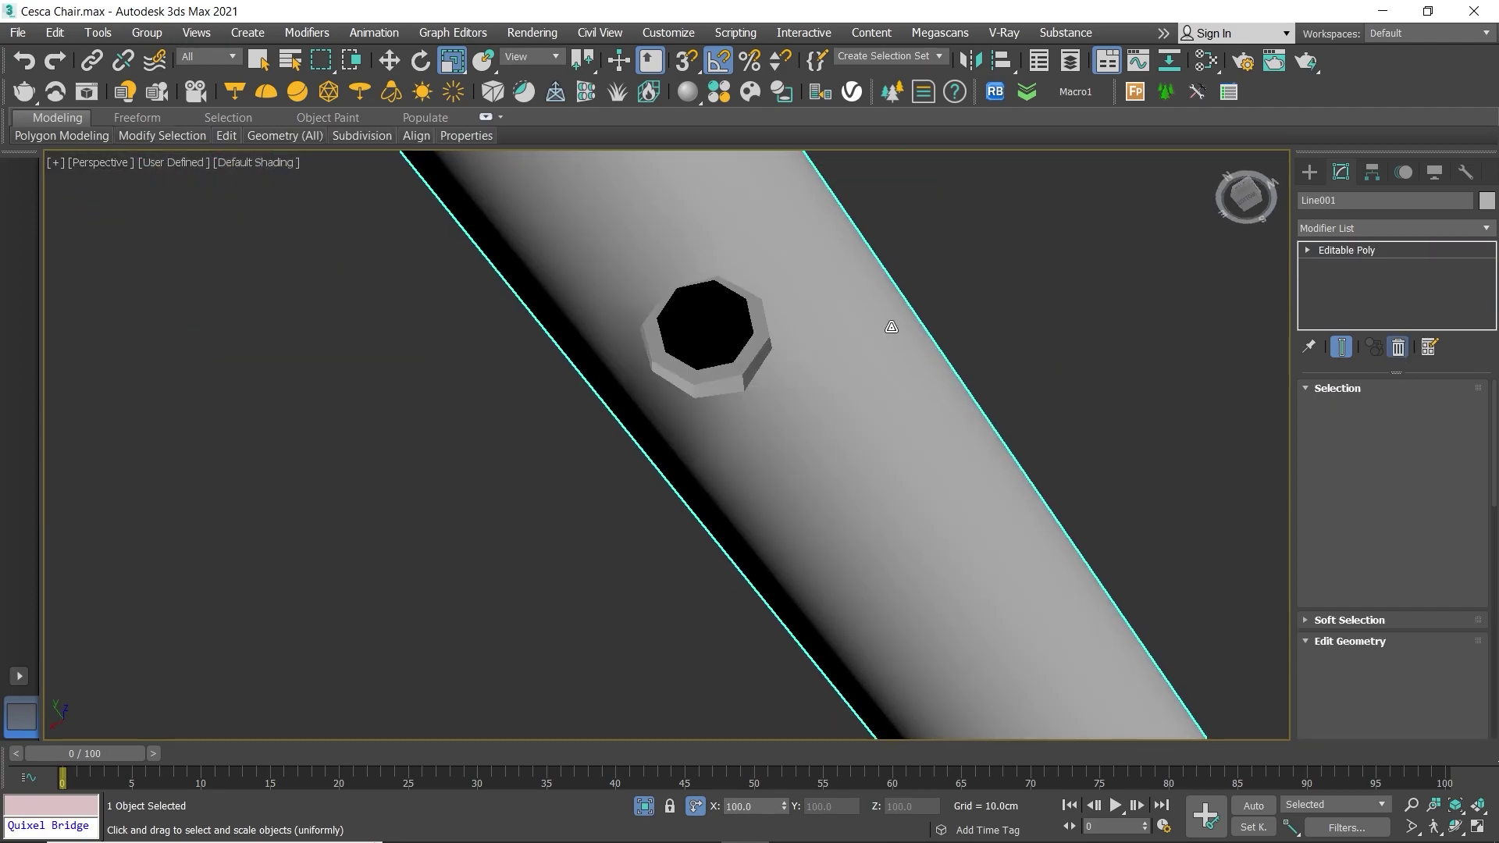
scroll(859, 391, down, 5)
mouse_move(820, 390)
alt+middle_down()
mouse_move(863, 383)
mouse_move(871, 445)
mouse_move(891, 426)
alt+middle_up()
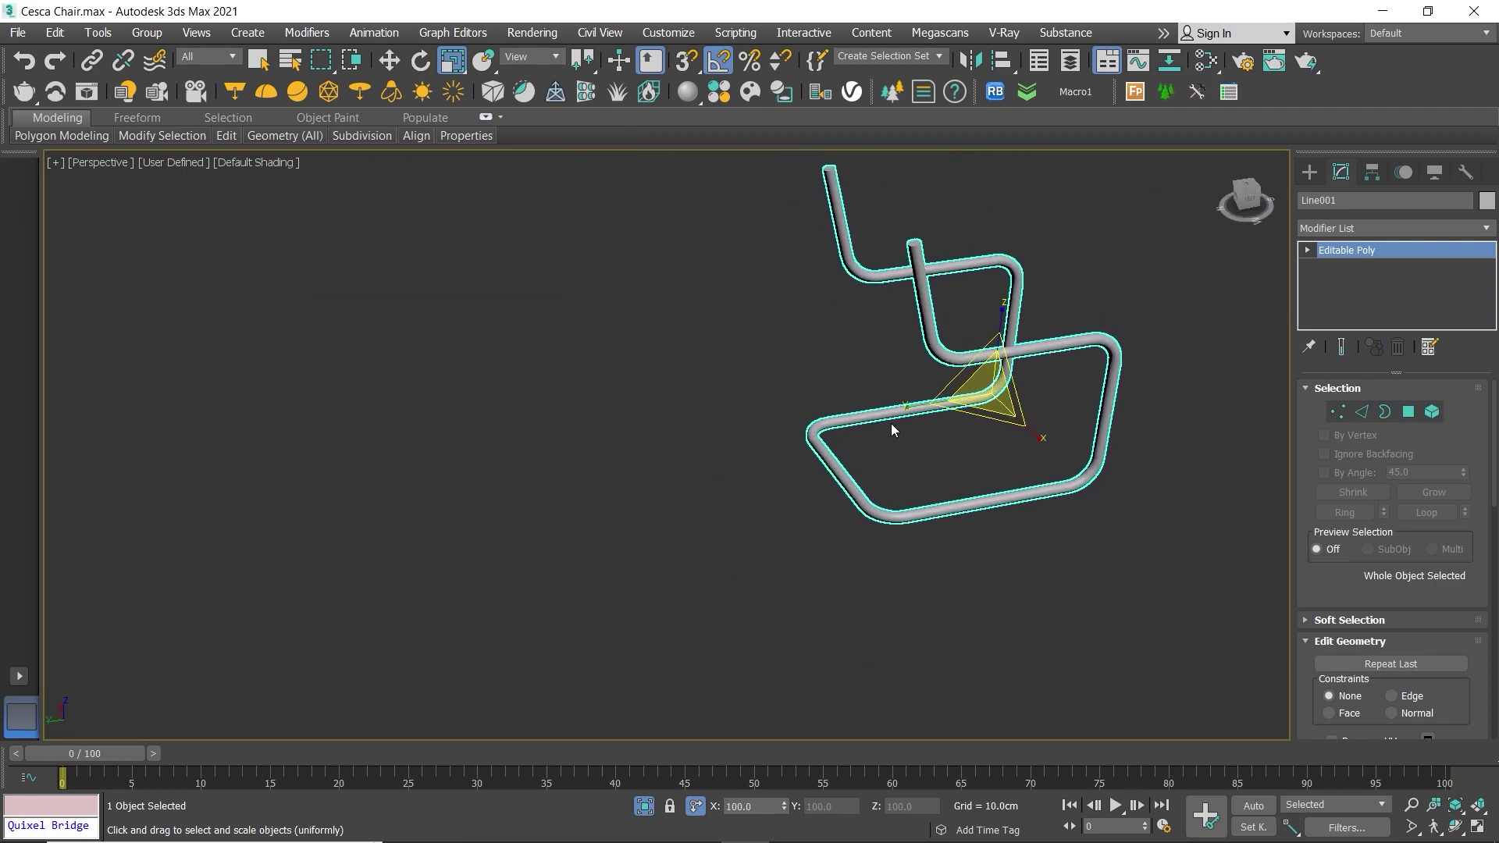
scroll(891, 425, up, 4)
scroll(930, 341, up, 3)
alt+middle_drag(959, 313, 899, 328)
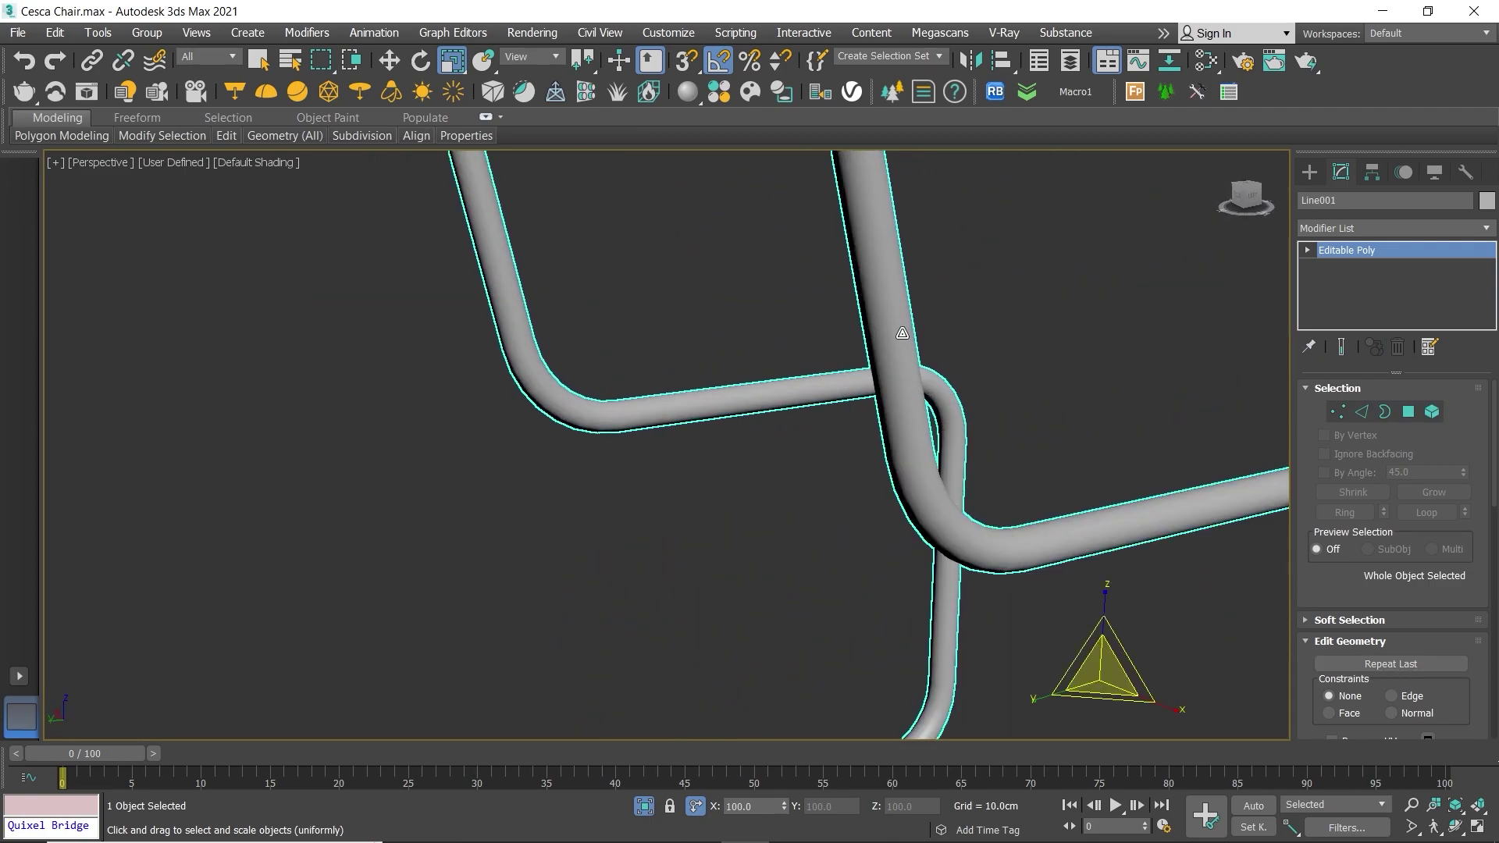
key(F4)
scroll(942, 340, down, 3)
scroll(942, 340, up, 5)
Step: Select the vertical edges of both back uprights near their tops
right_click(986, 260)
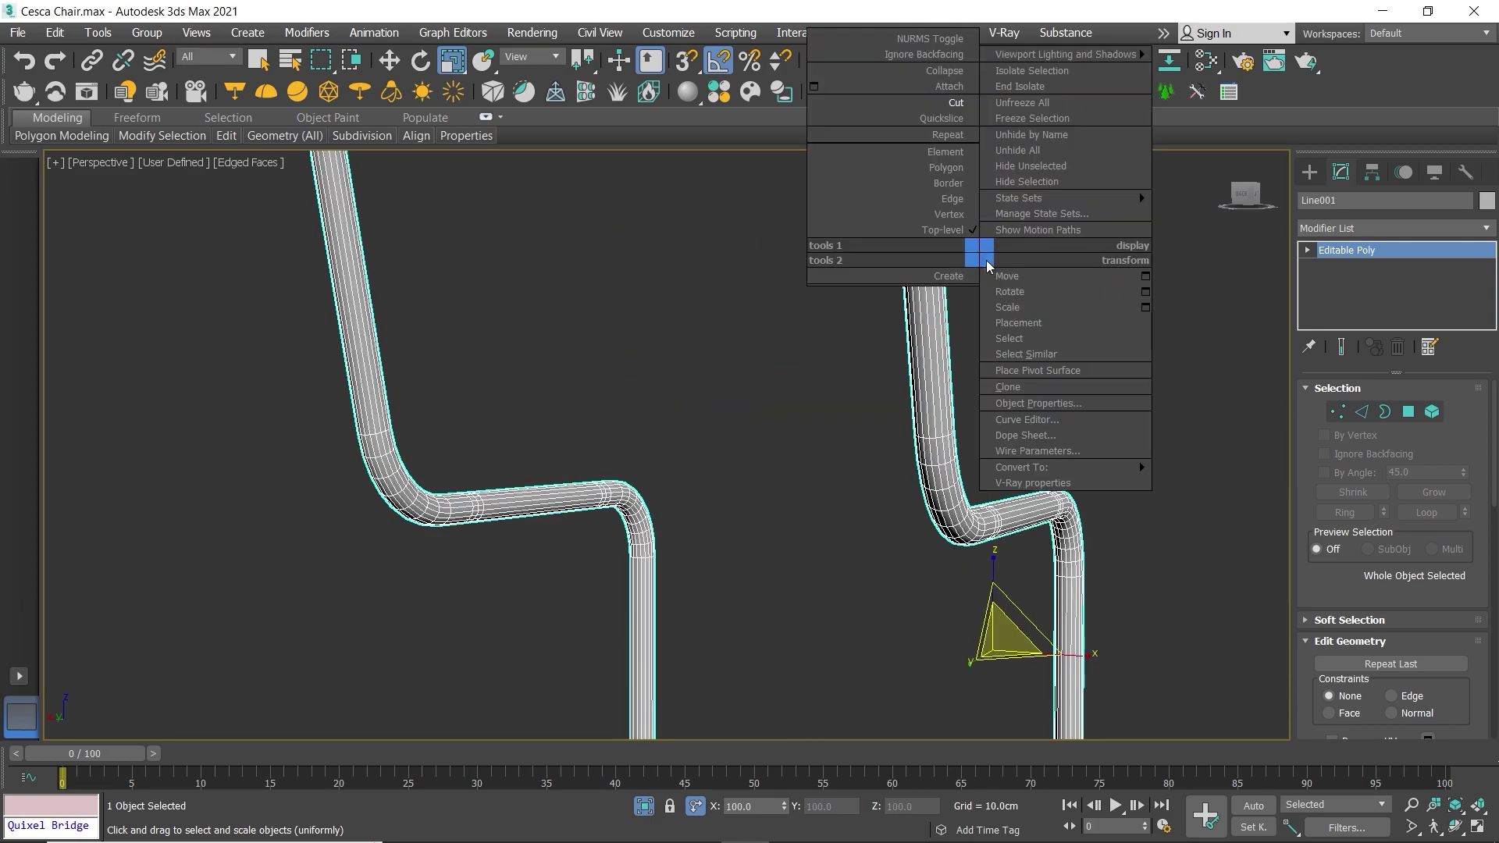
middle_drag(875, 358, 883, 422)
key(2)
drag(1013, 307, 840, 359)
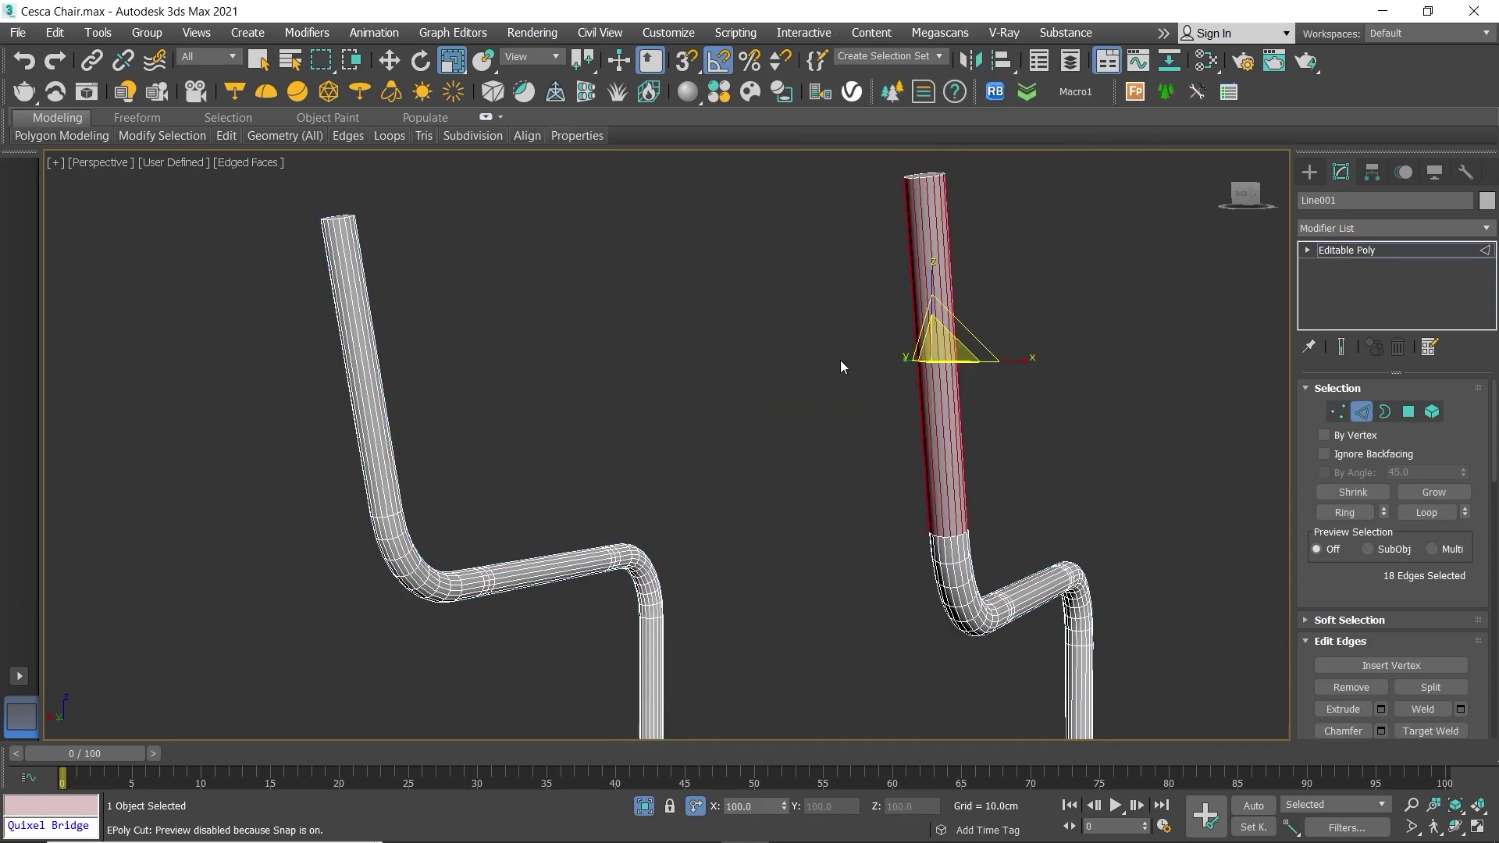
ctrl+click(349, 366)
ctrl+drag(282, 356, 282, 356)
scroll(1450, 545, down, 3)
scroll(1451, 545, down, 2)
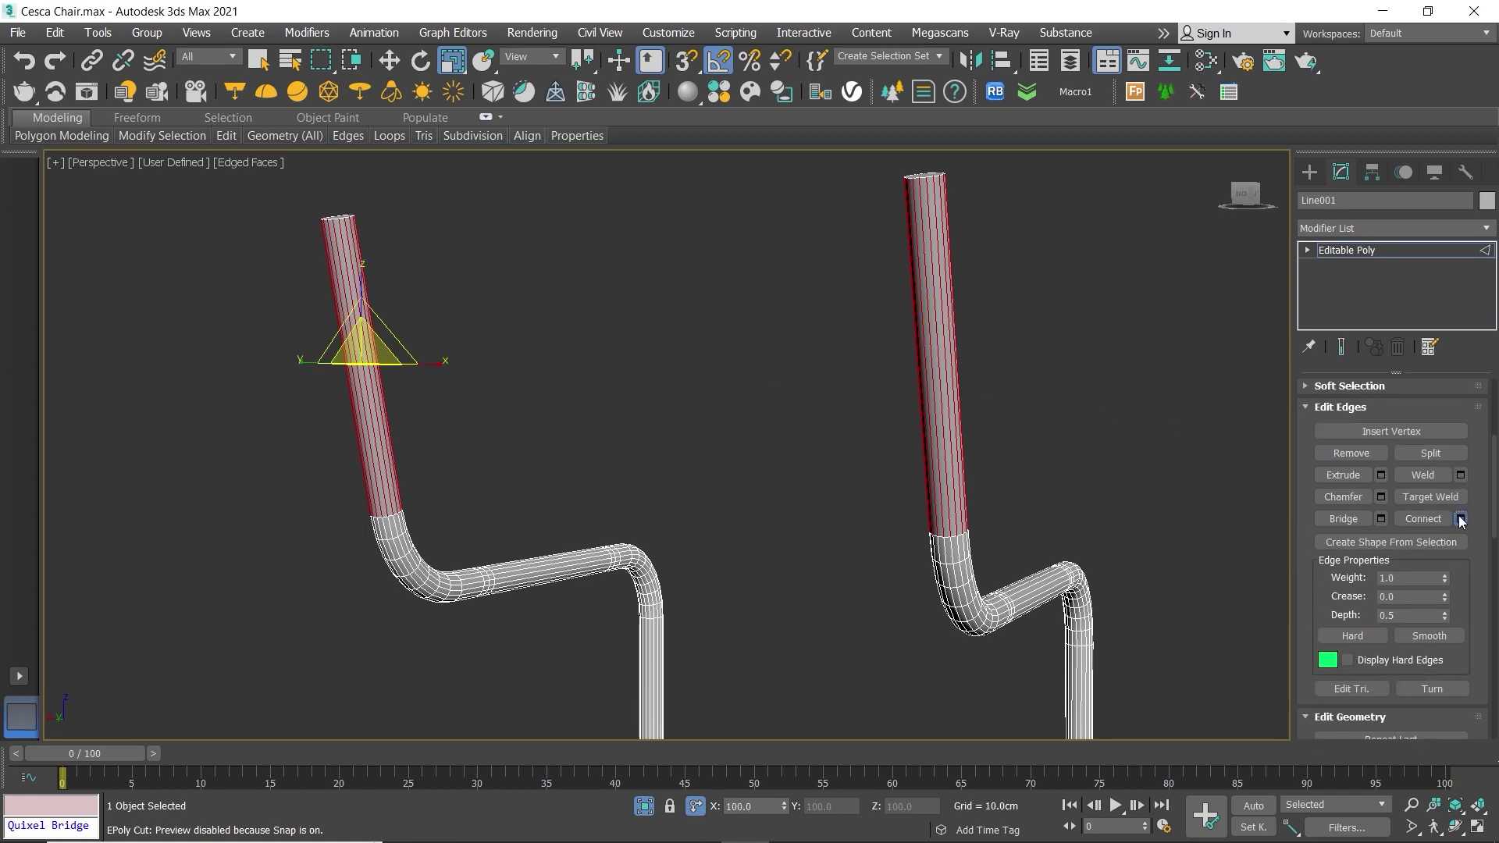
Step: Connect the edges with 1 segment slid to -97, then deselect
click(1461, 519)
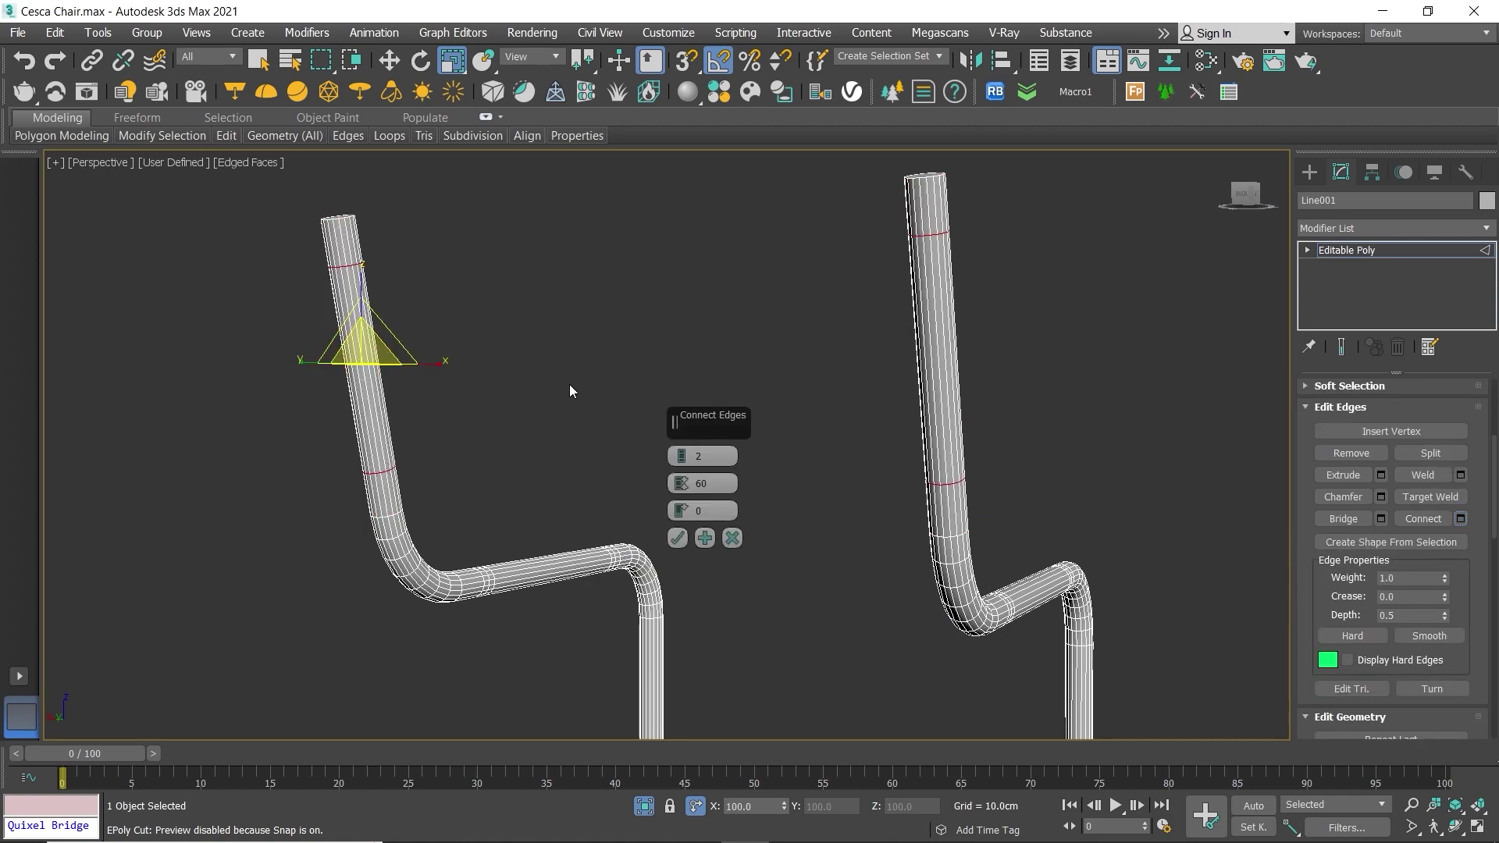
click(684, 460)
scroll(929, 226, up, 6)
scroll(886, 429, down, 2)
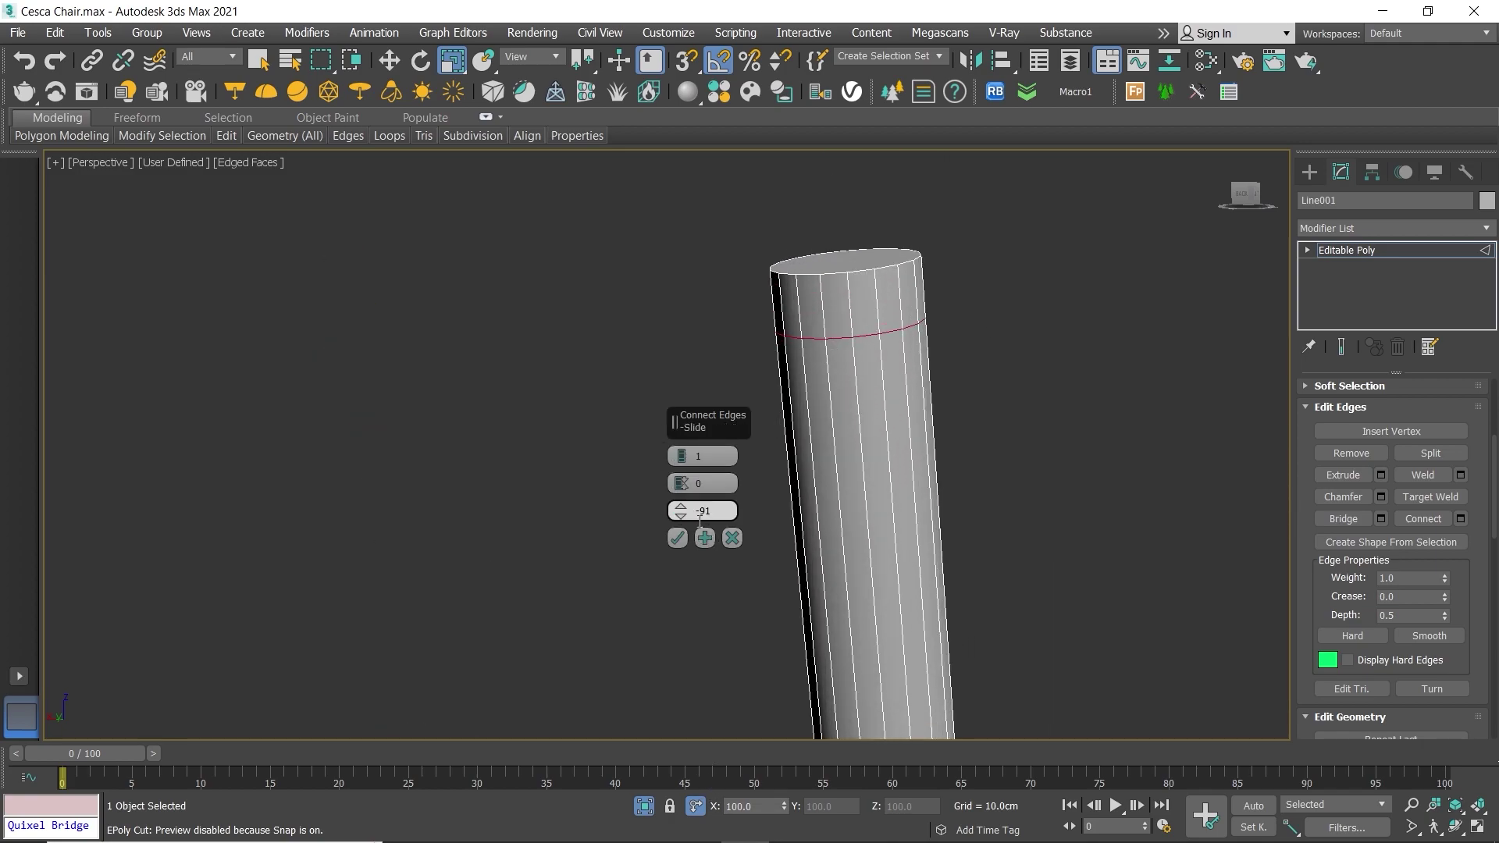
scroll(681, 515, down, 2)
scroll(681, 515, down, 2)
scroll(682, 515, down, 1)
scroll(681, 515, down, 1)
click(677, 538)
scroll(756, 434, down, 5)
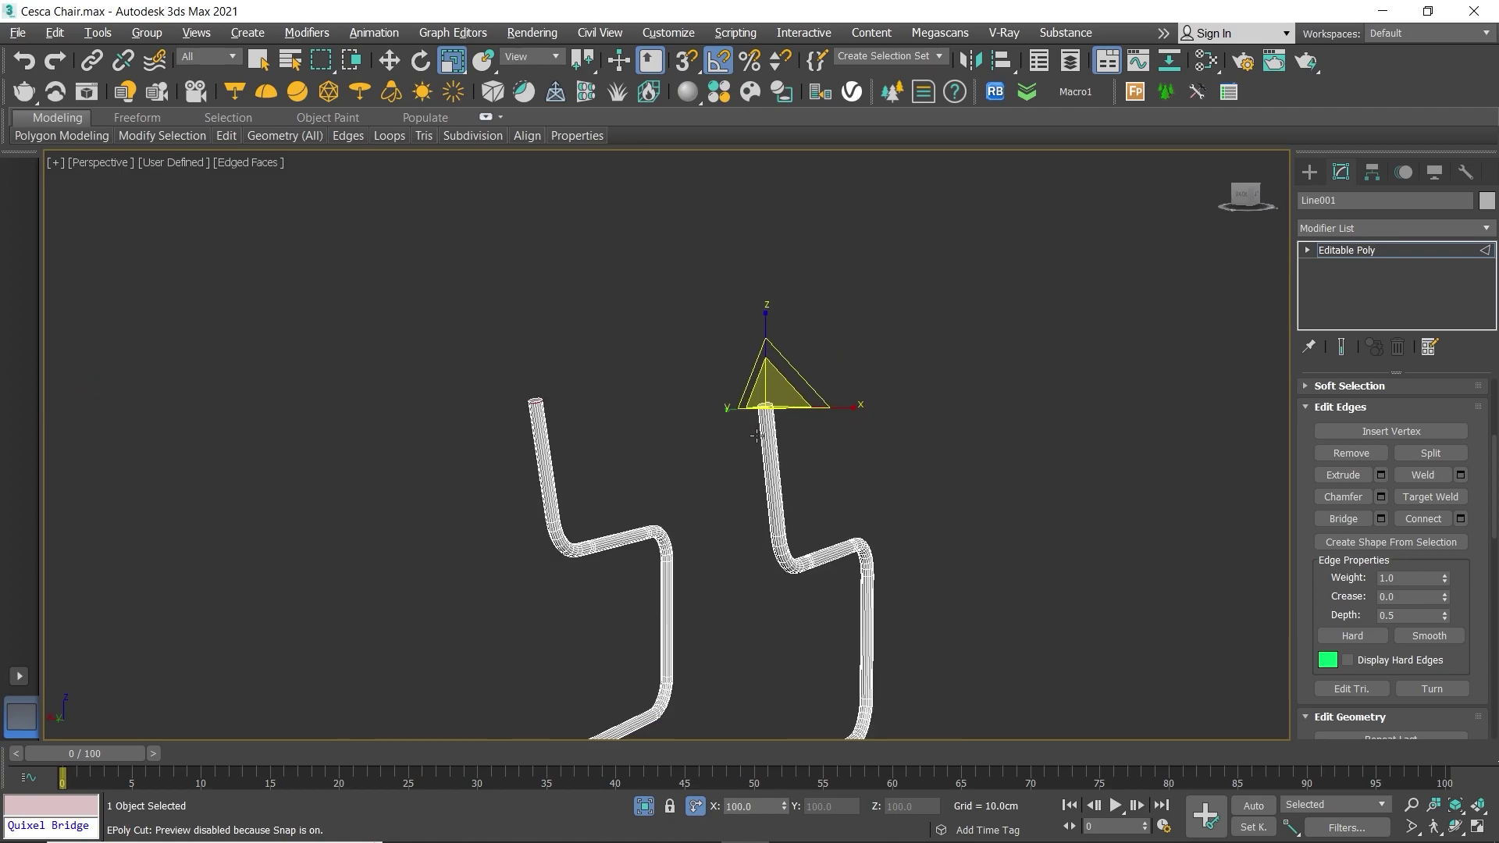
click(757, 434)
scroll(759, 429, up, 3)
scroll(761, 423, up, 3)
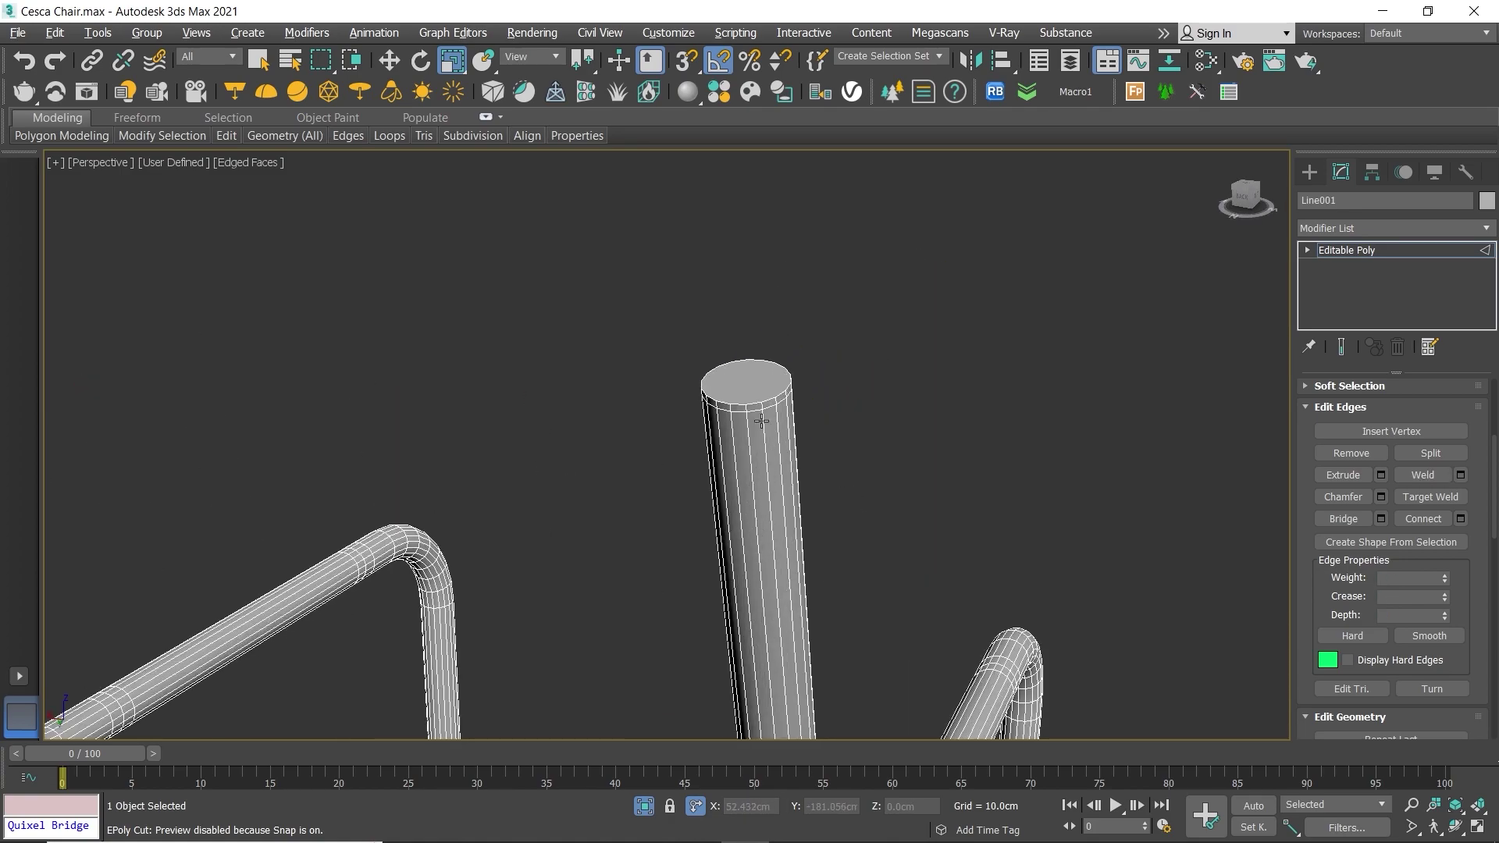
Step: Select the right upright's top cap polygon and inset it by 0.2cm
key(4)
scroll(761, 422, down, 5)
scroll(630, 459, up, 3)
scroll(674, 429, up, 3)
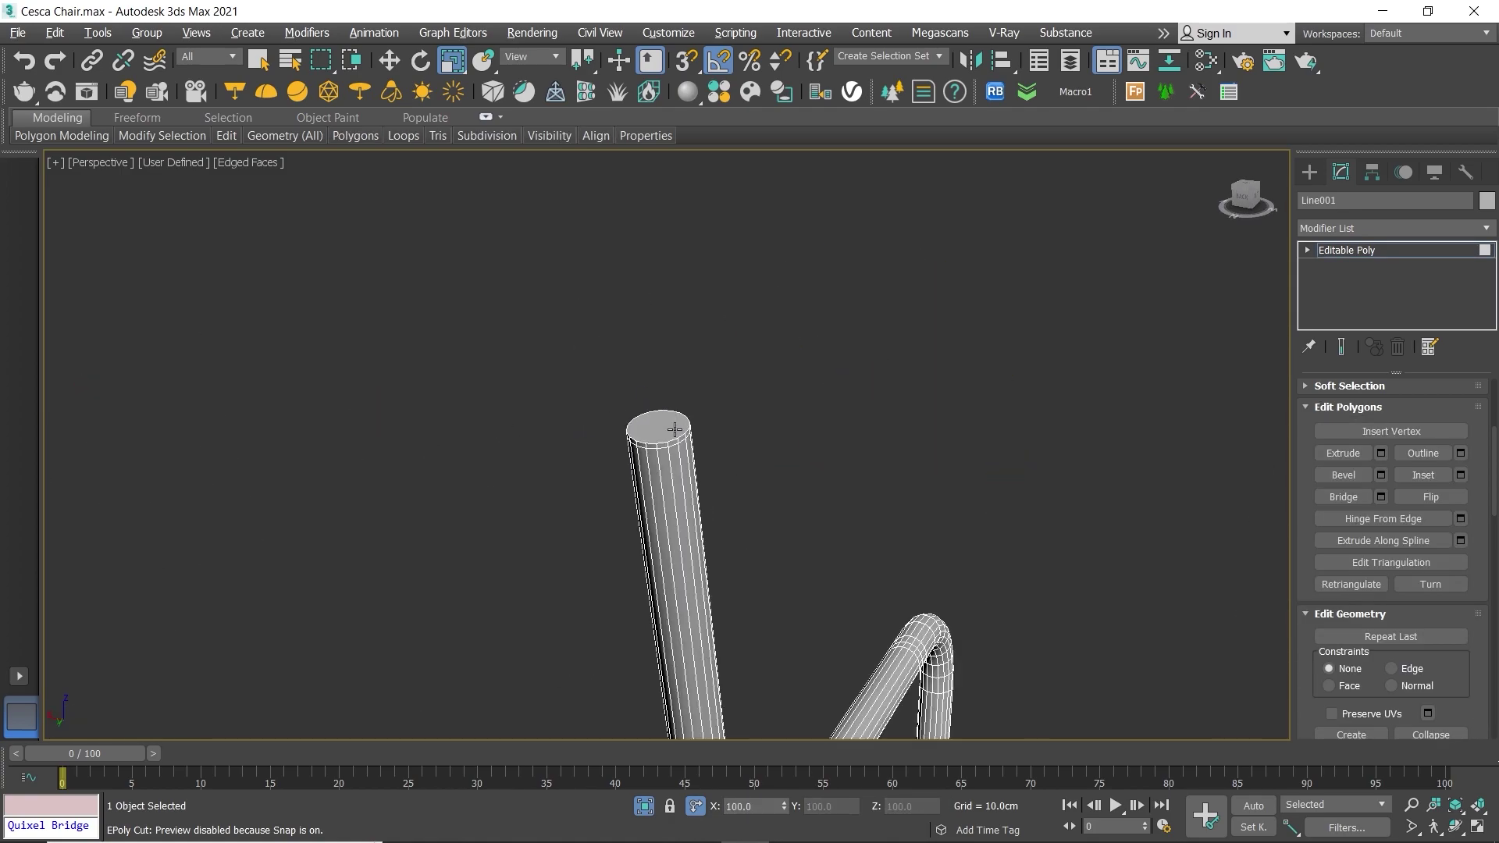
click(674, 430)
scroll(804, 367, down, 5)
scroll(805, 360, up, 3)
scroll(810, 356, up, 2)
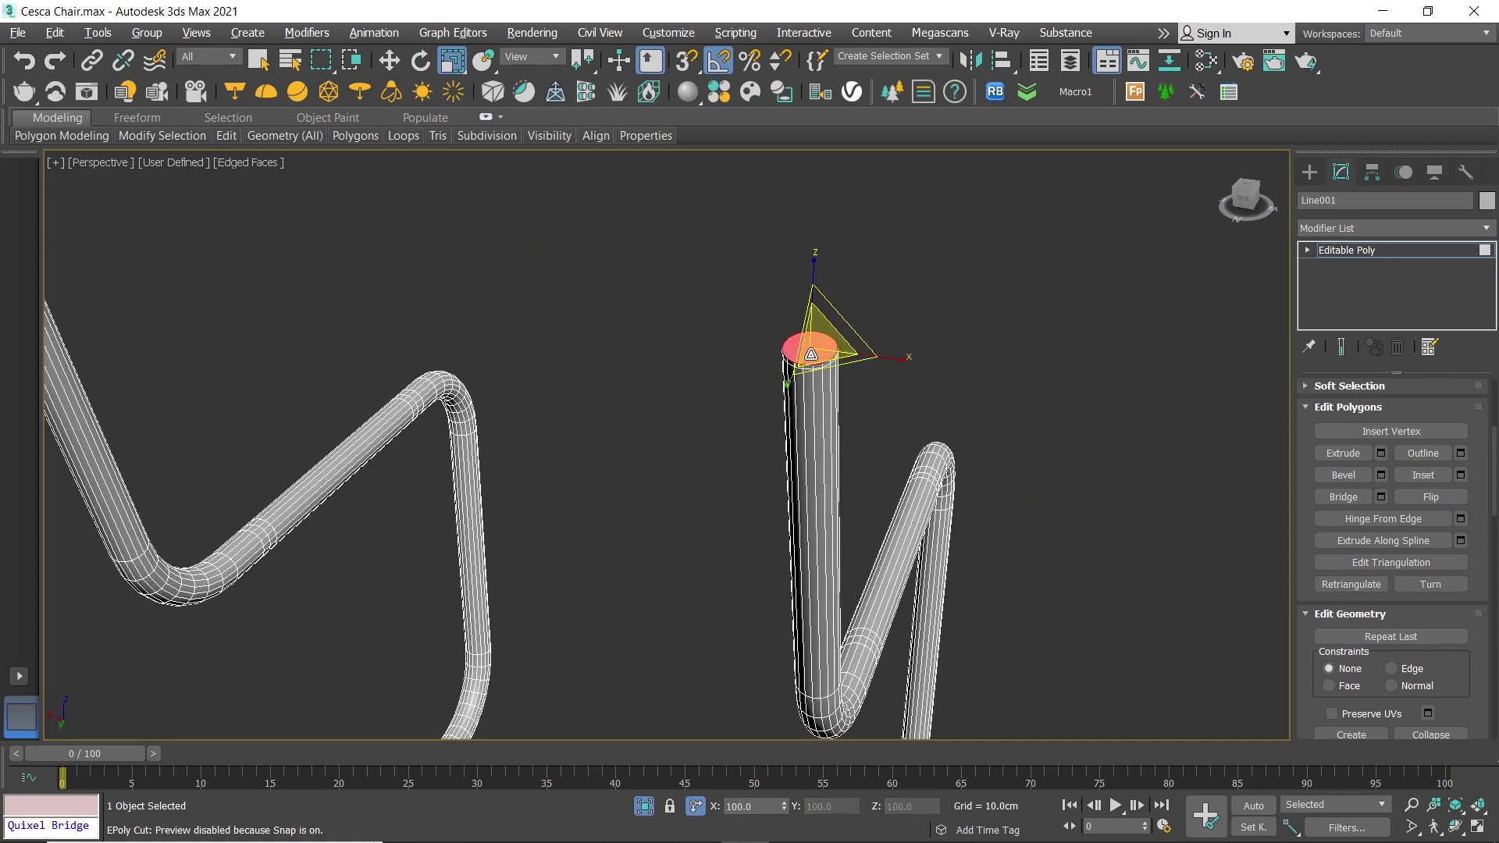
scroll(811, 355, up, 2)
click(1461, 475)
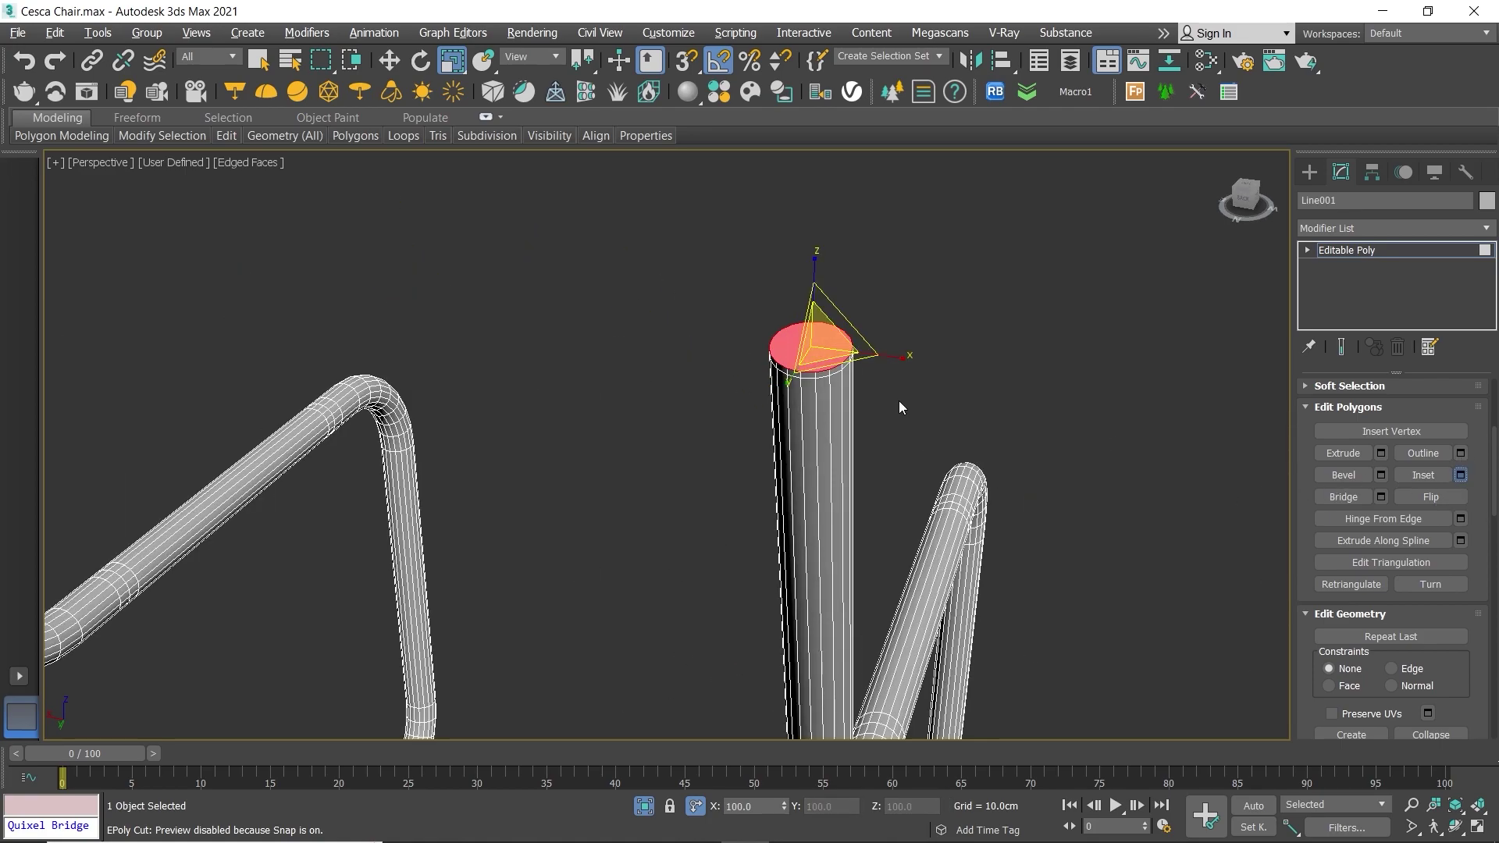
scroll(807, 361, up, 1)
scroll(808, 361, up, 2)
scroll(807, 360, up, 1)
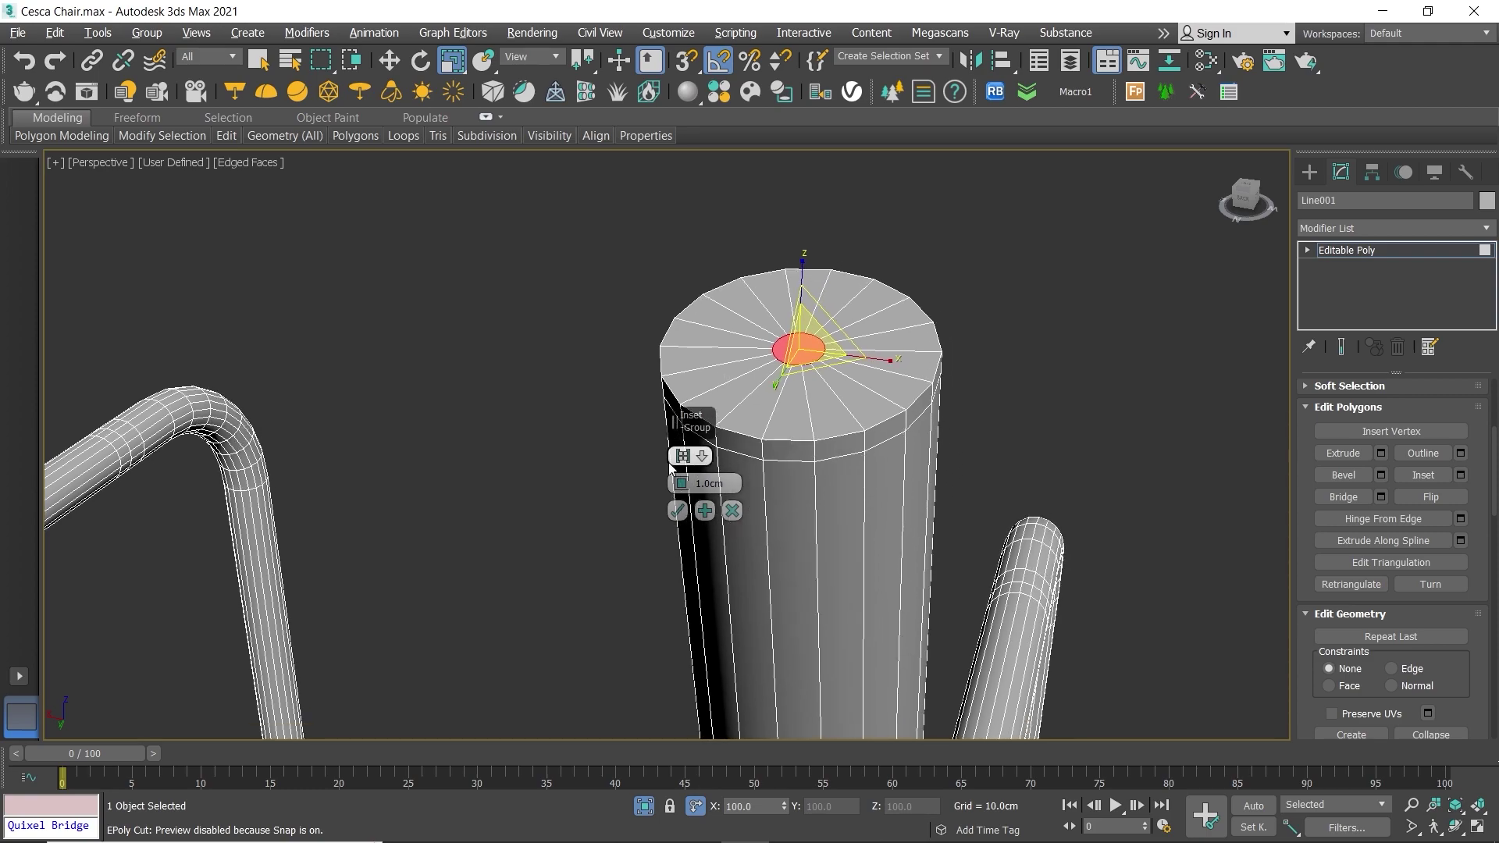
drag(682, 482, 687, 478)
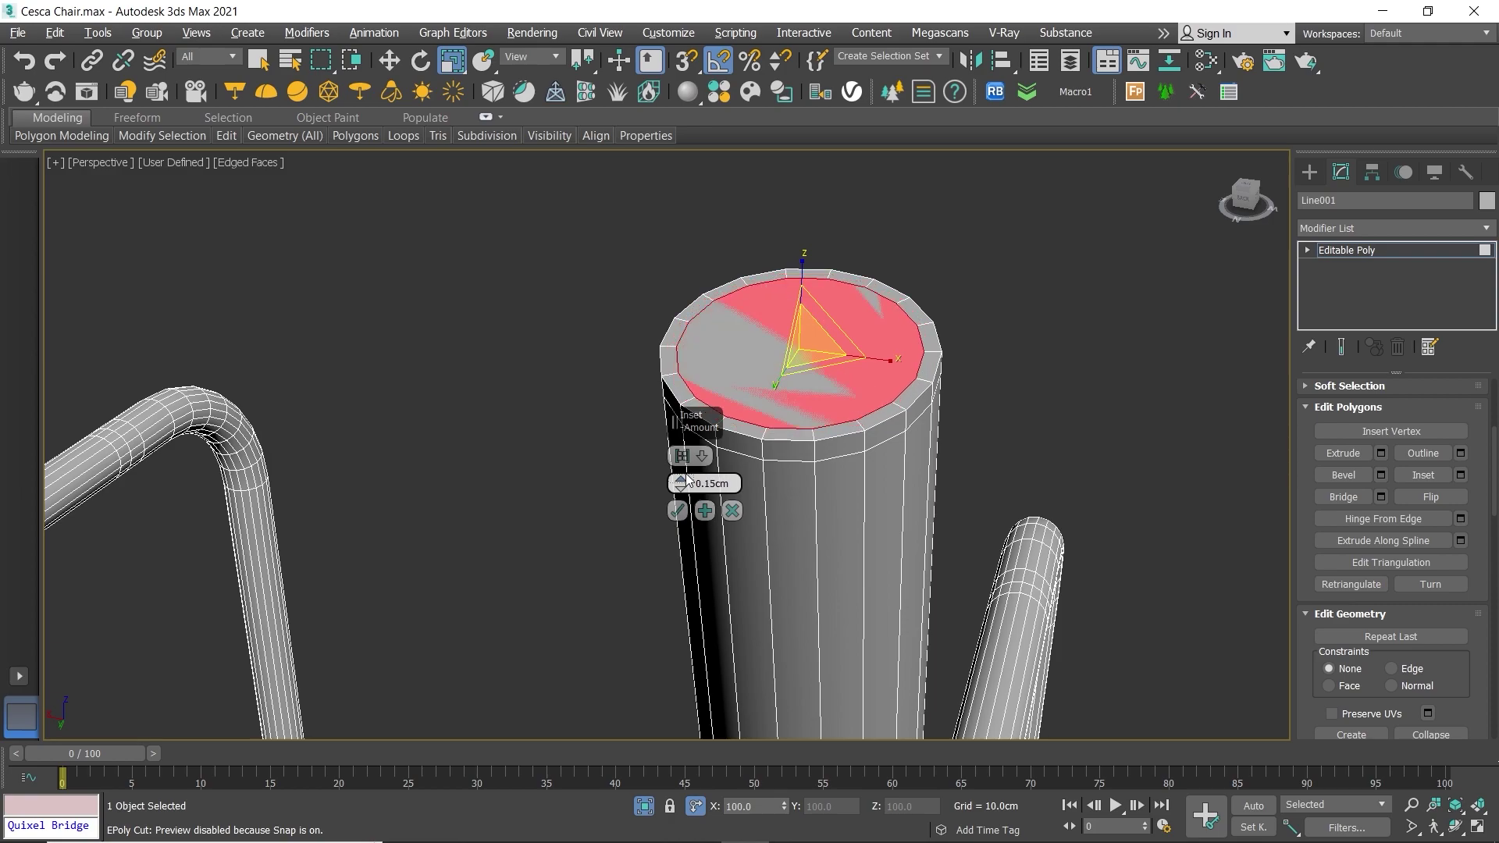
drag(687, 478, 682, 475)
text(0.2)
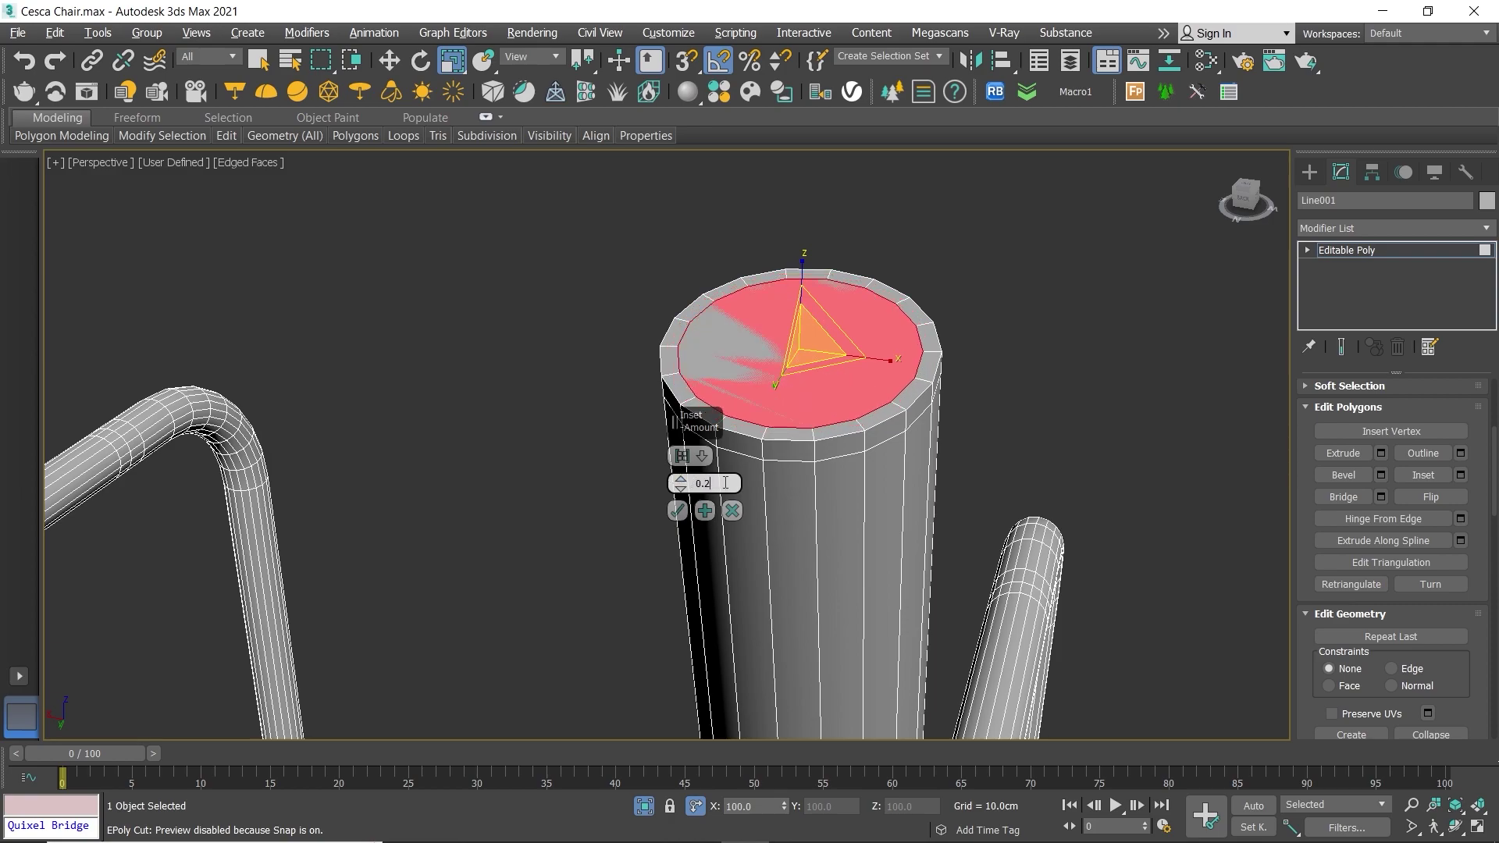
key(Return)
Step: Inset the cap again by 0.5cm and delete the centre polygon
scroll(894, 402, up, 1)
scroll(893, 424, up, 1)
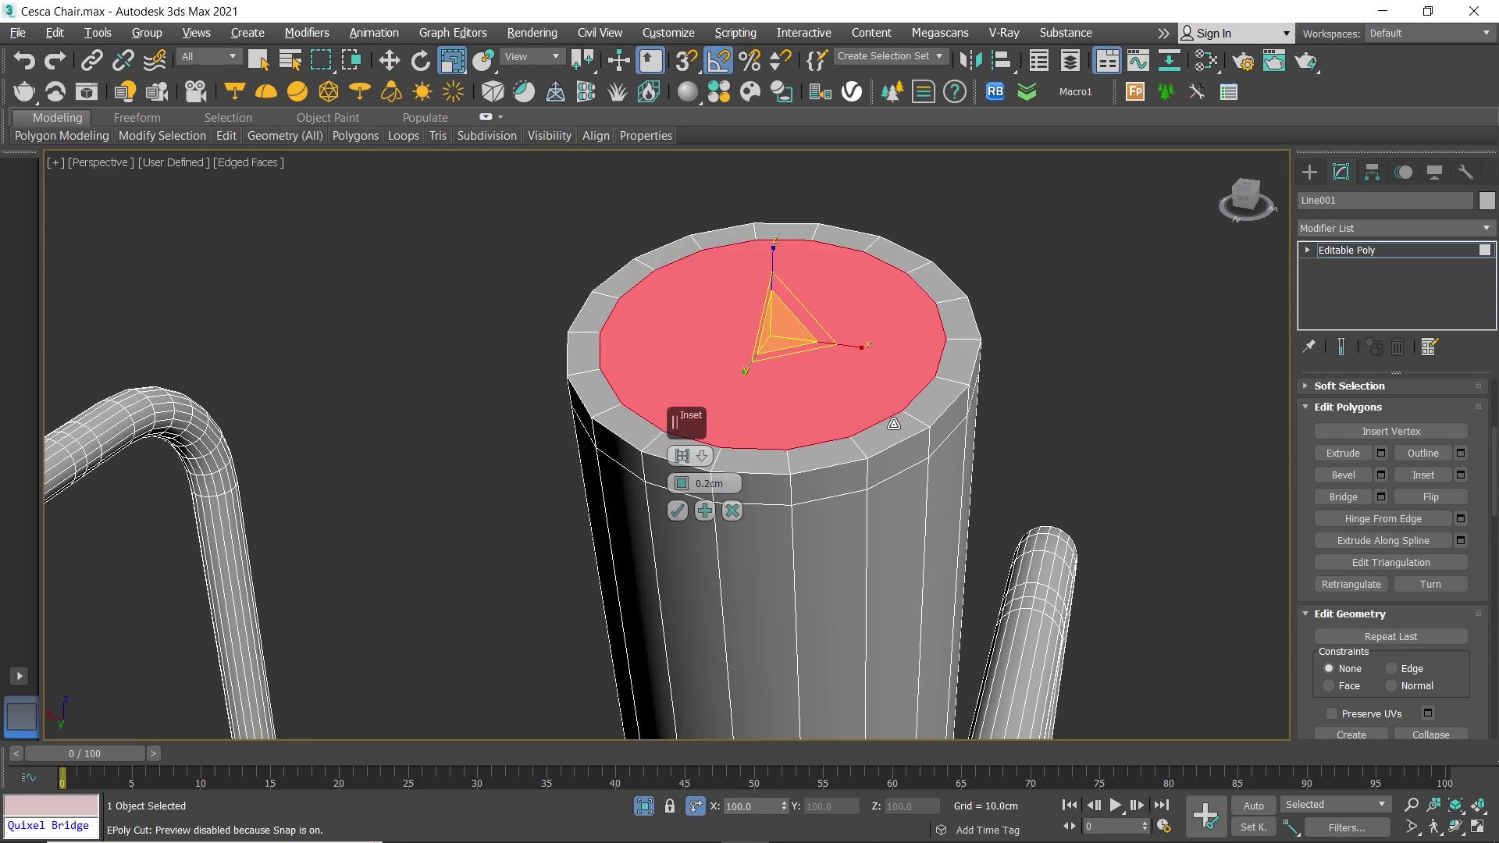
click(706, 511)
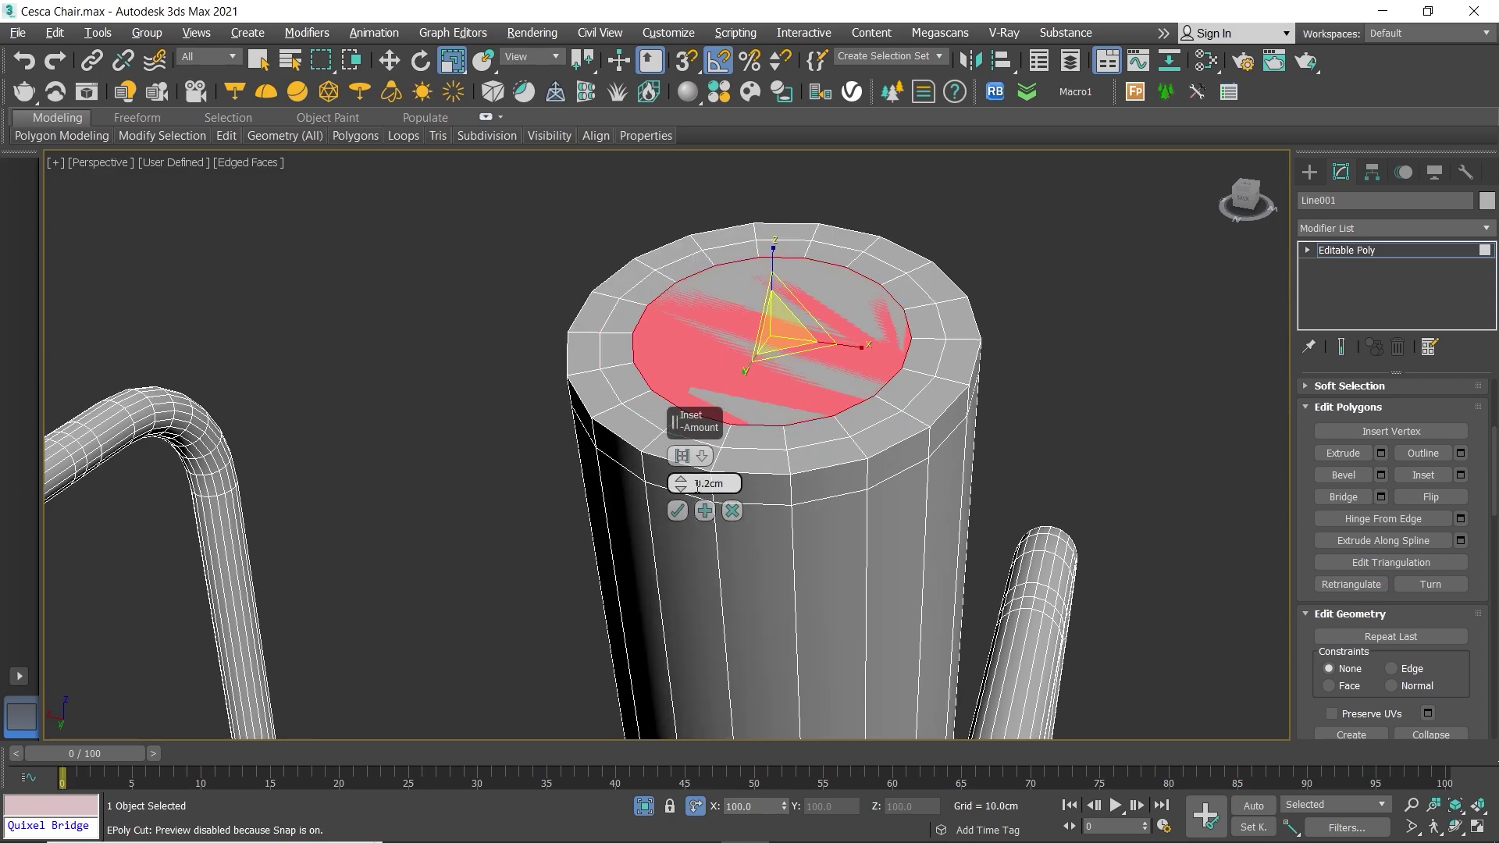
drag(681, 486, 680, 479)
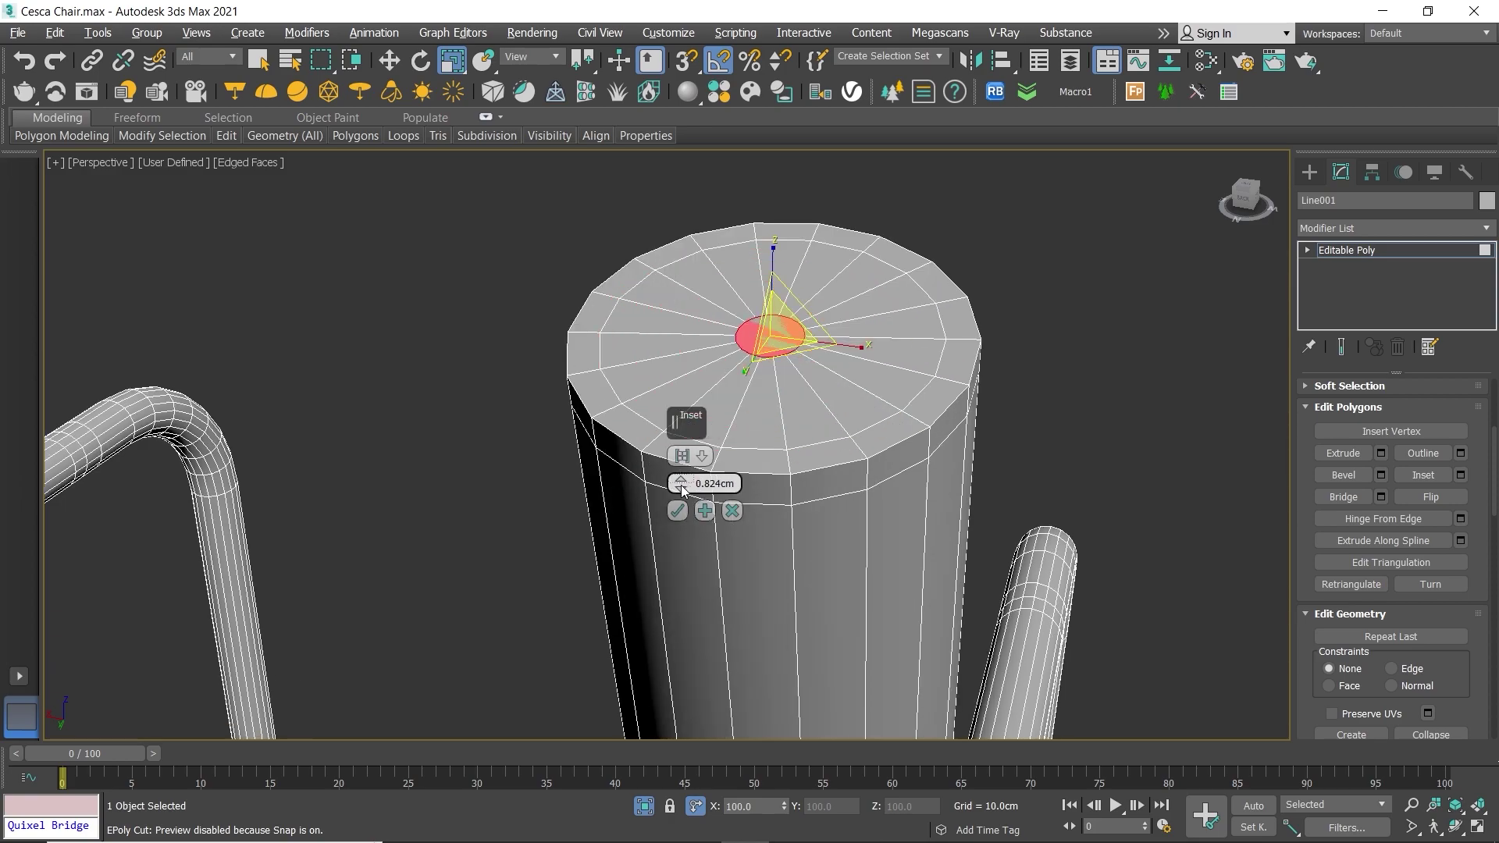
click(681, 489)
text(0.5)
key(Return)
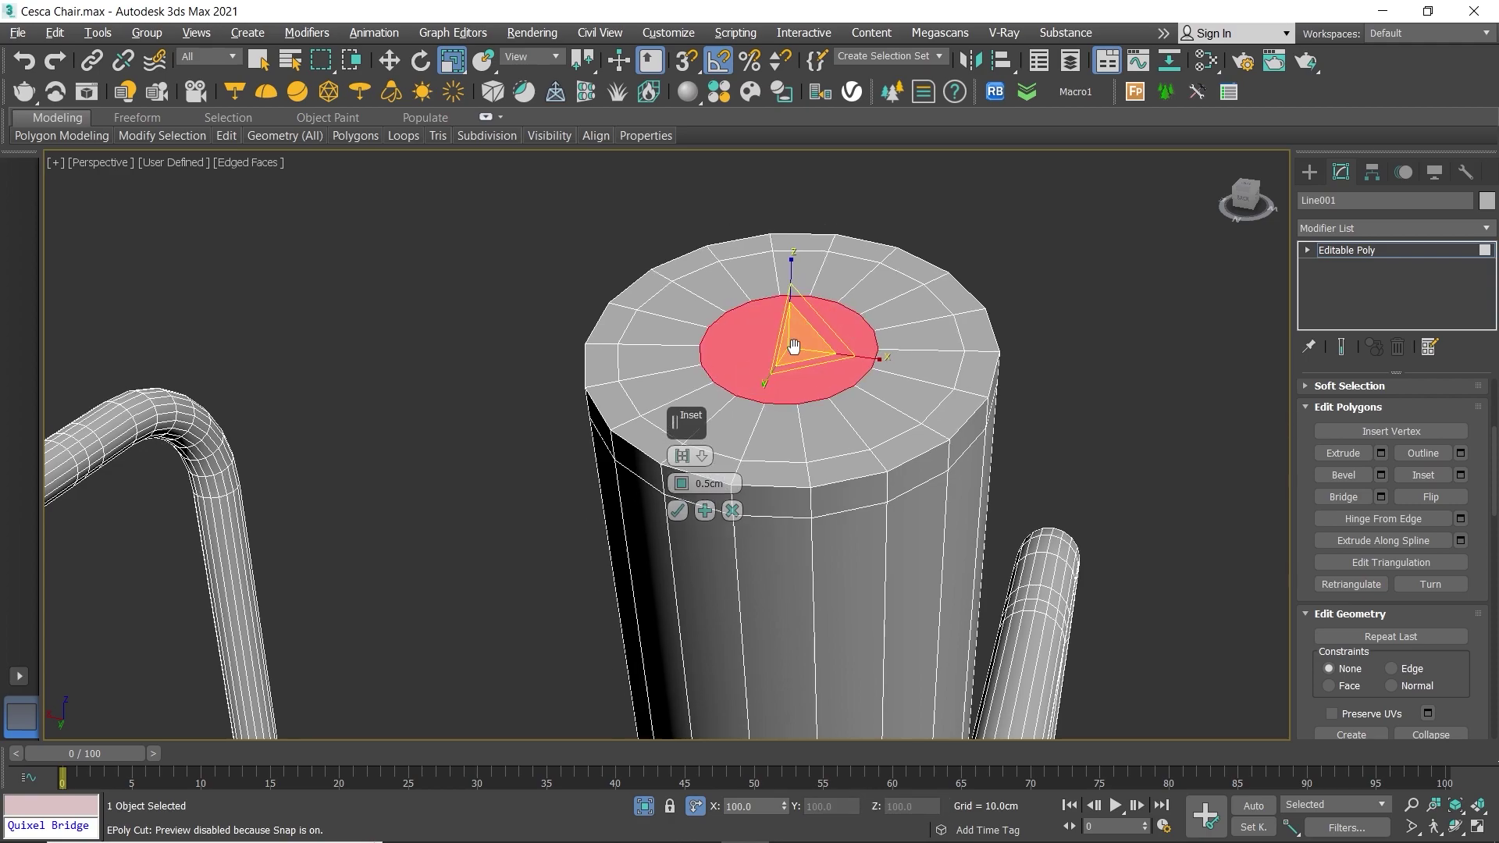
middle_drag(684, 494, 714, 517)
click(678, 510)
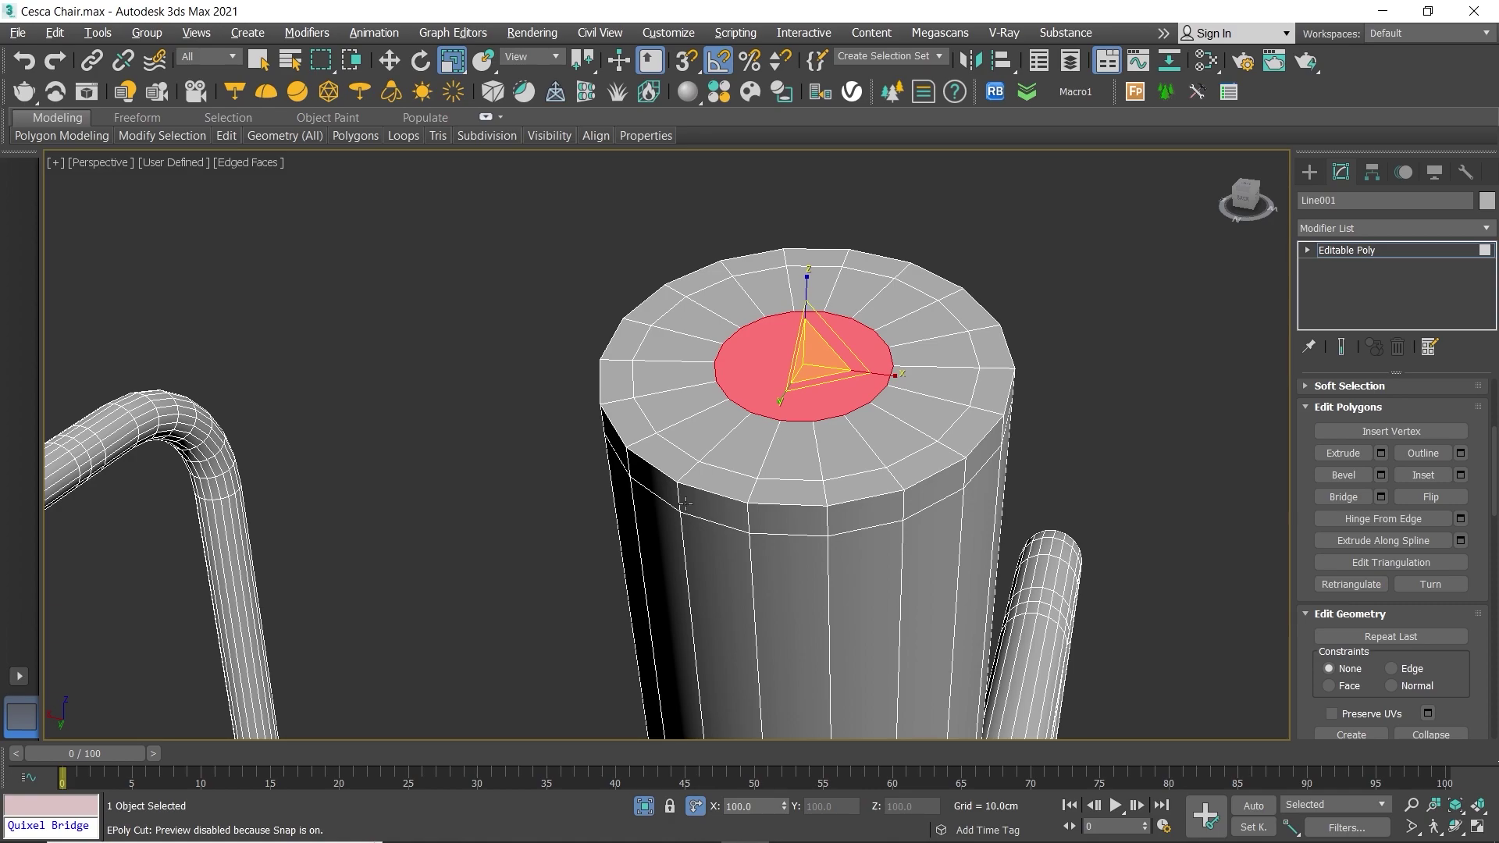
key(Delete)
scroll(816, 338, up, 3)
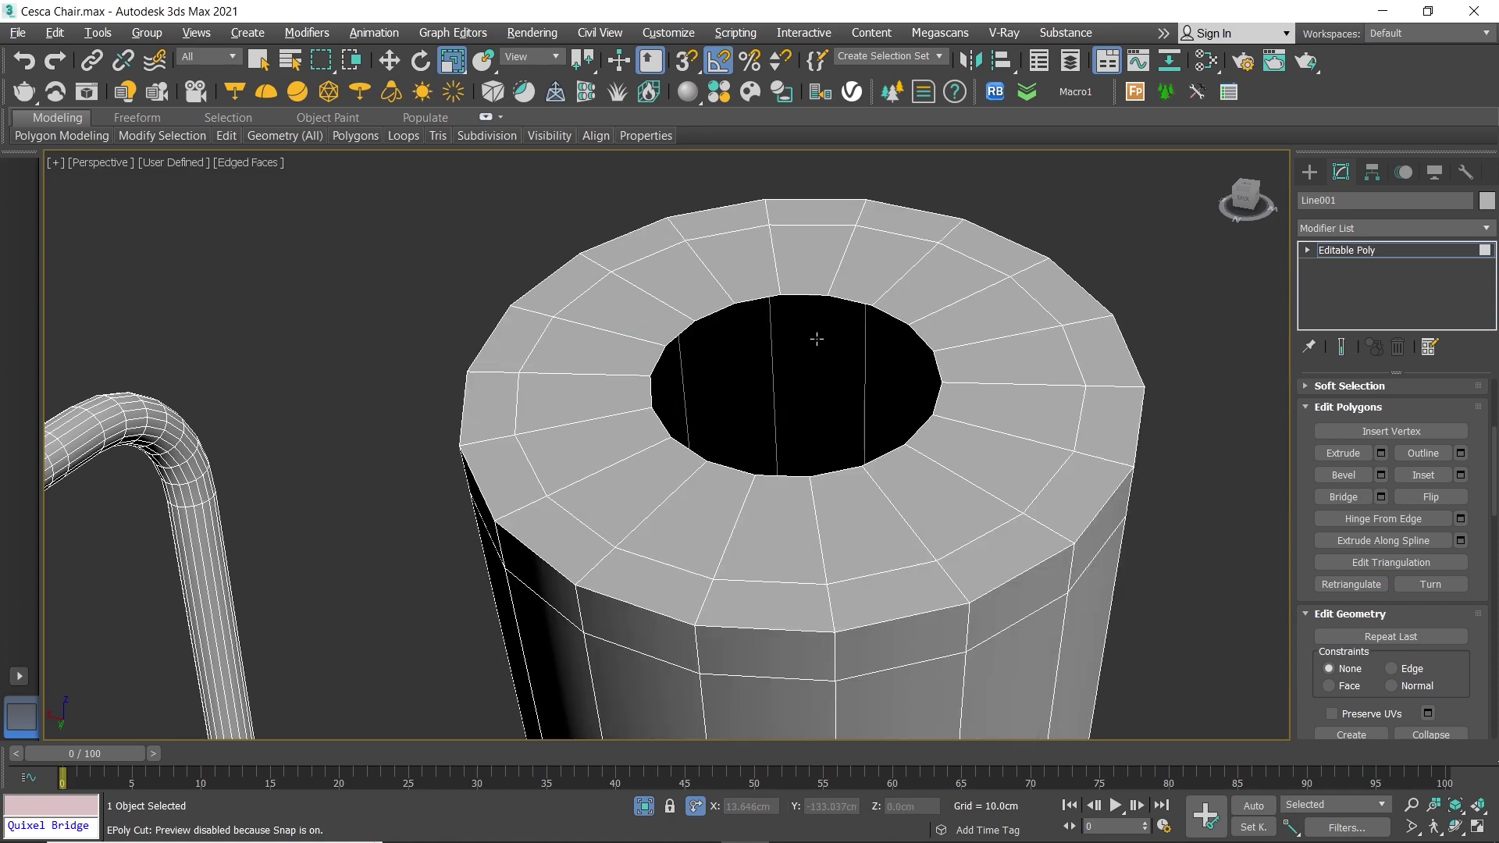
Step: Select the open border of the new hole on the end cap and fill it with Bridge
key(3)
click(830, 298)
key(2)
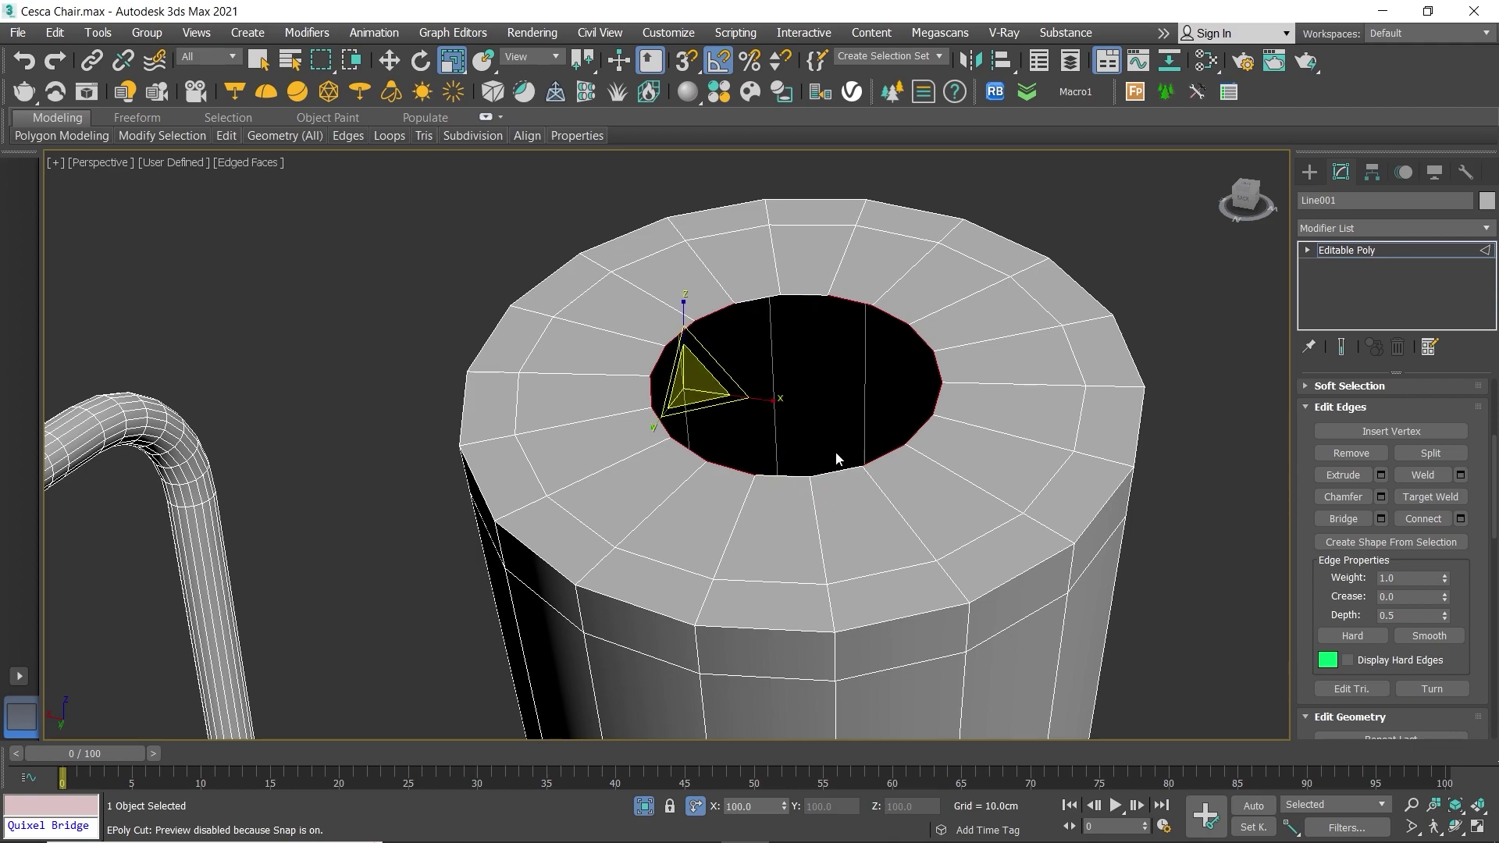
click(1348, 524)
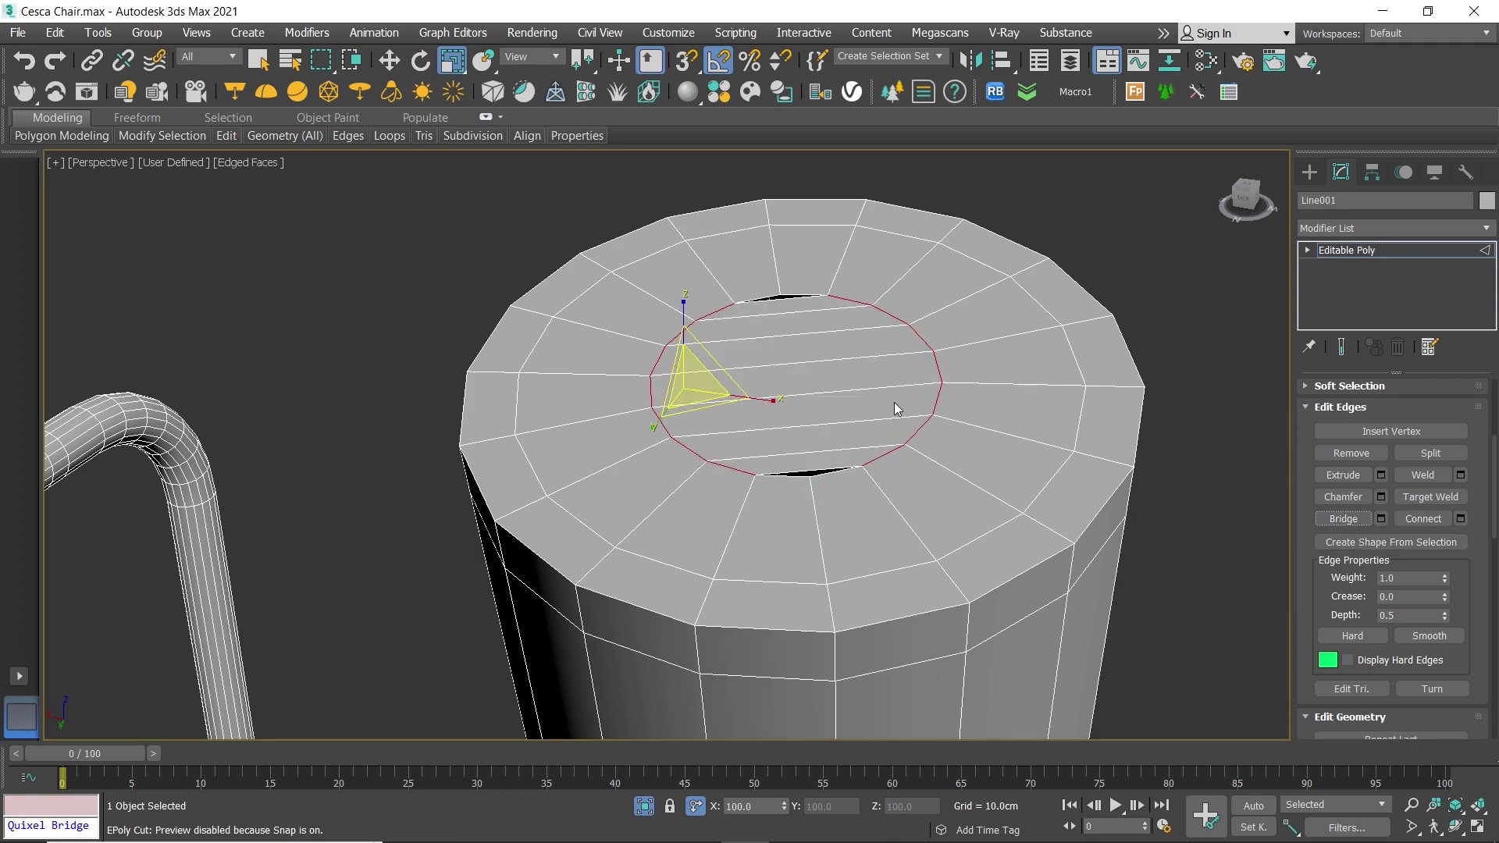
Step: Ring-select the edges across the filled cap and Connect them with new edges
key(3)
key(3)
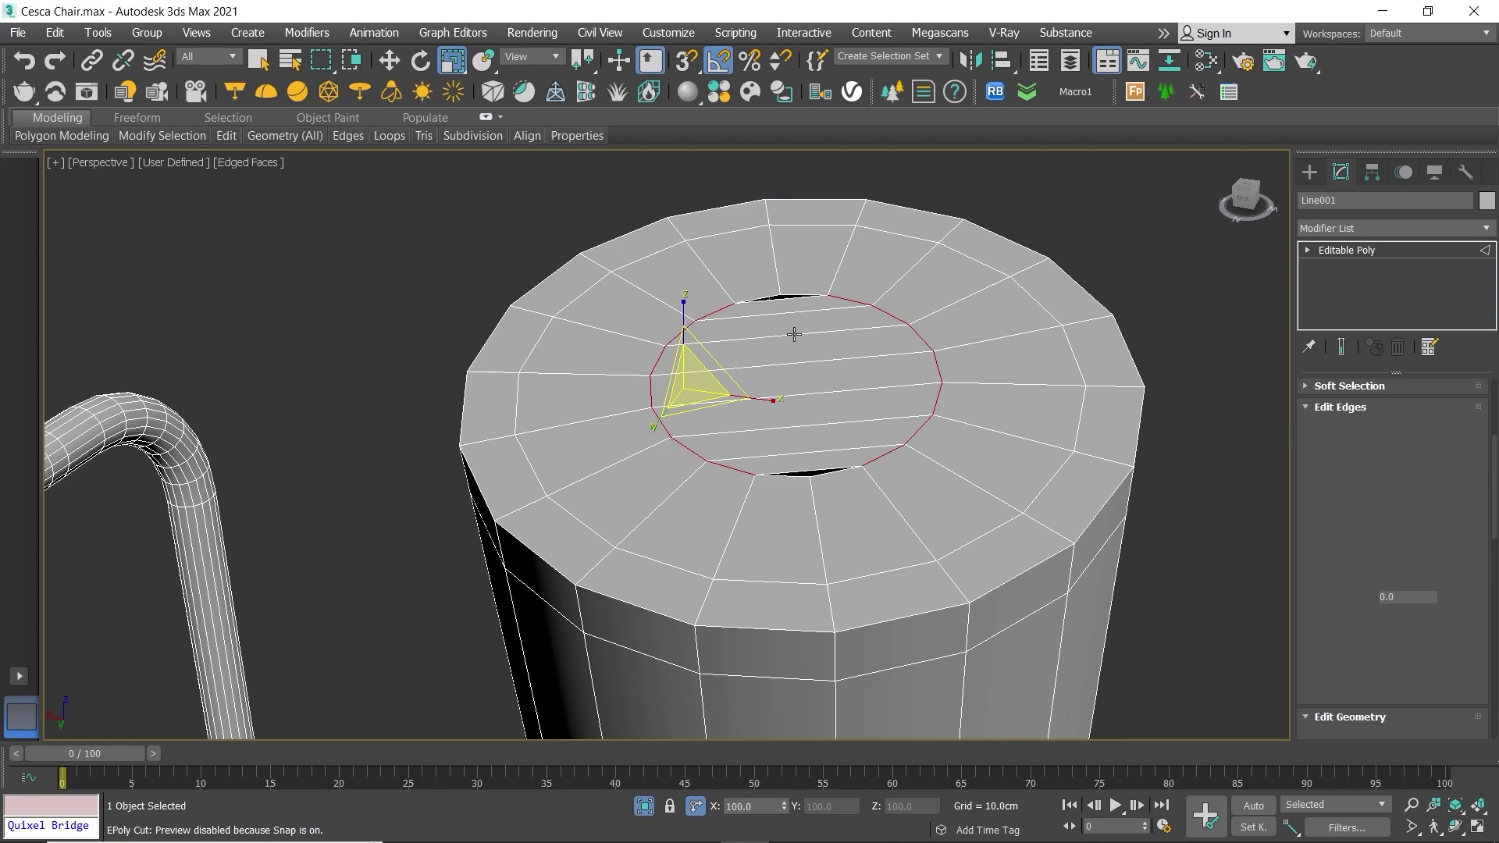
click(794, 334)
scroll(1343, 460, up, 2)
scroll(1349, 416, up, 2)
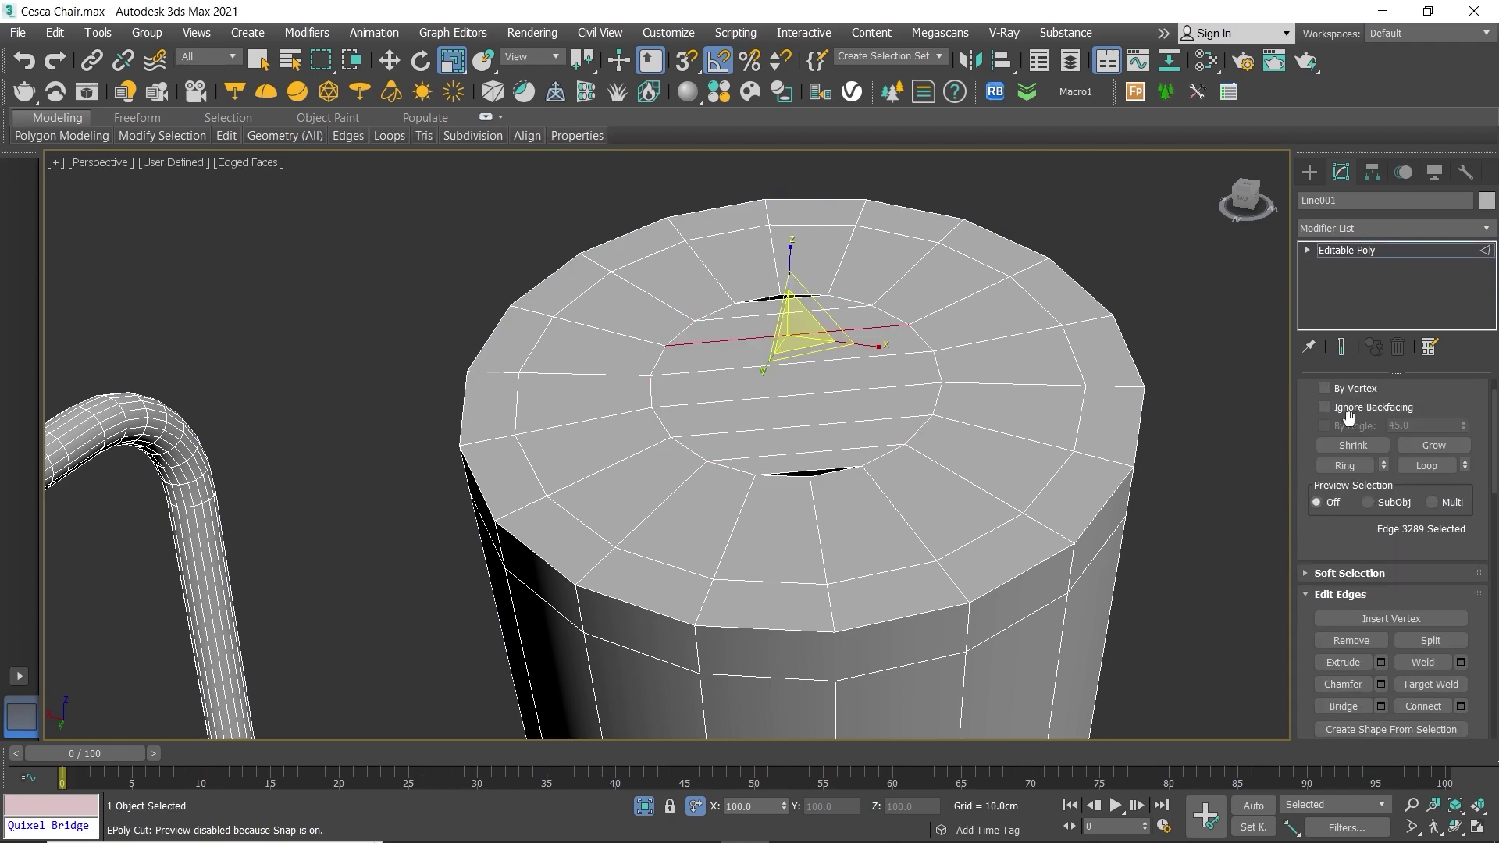
click(1345, 466)
scroll(1417, 511, down, 2)
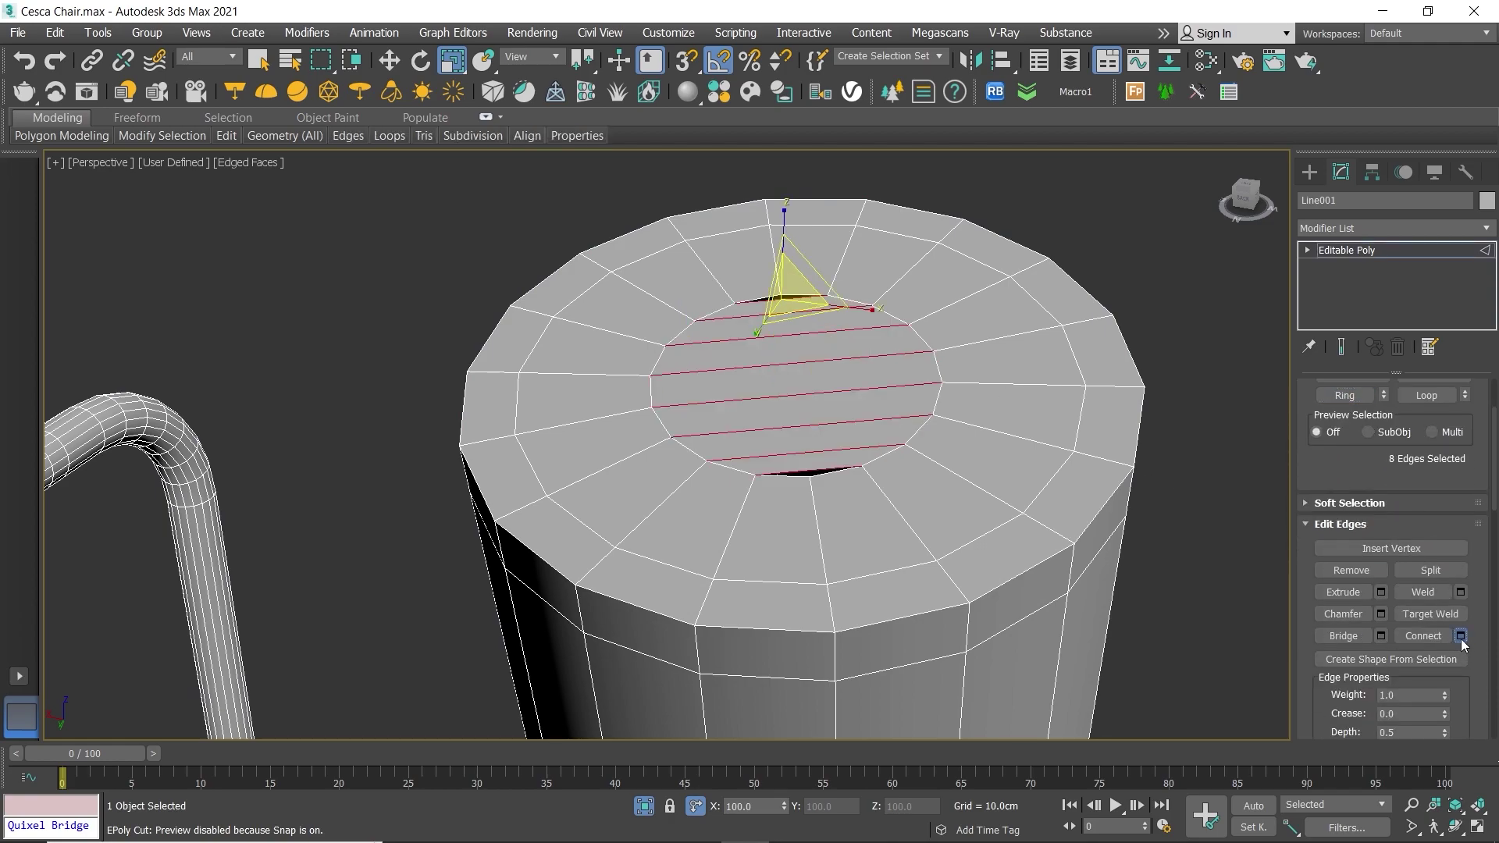
click(1460, 636)
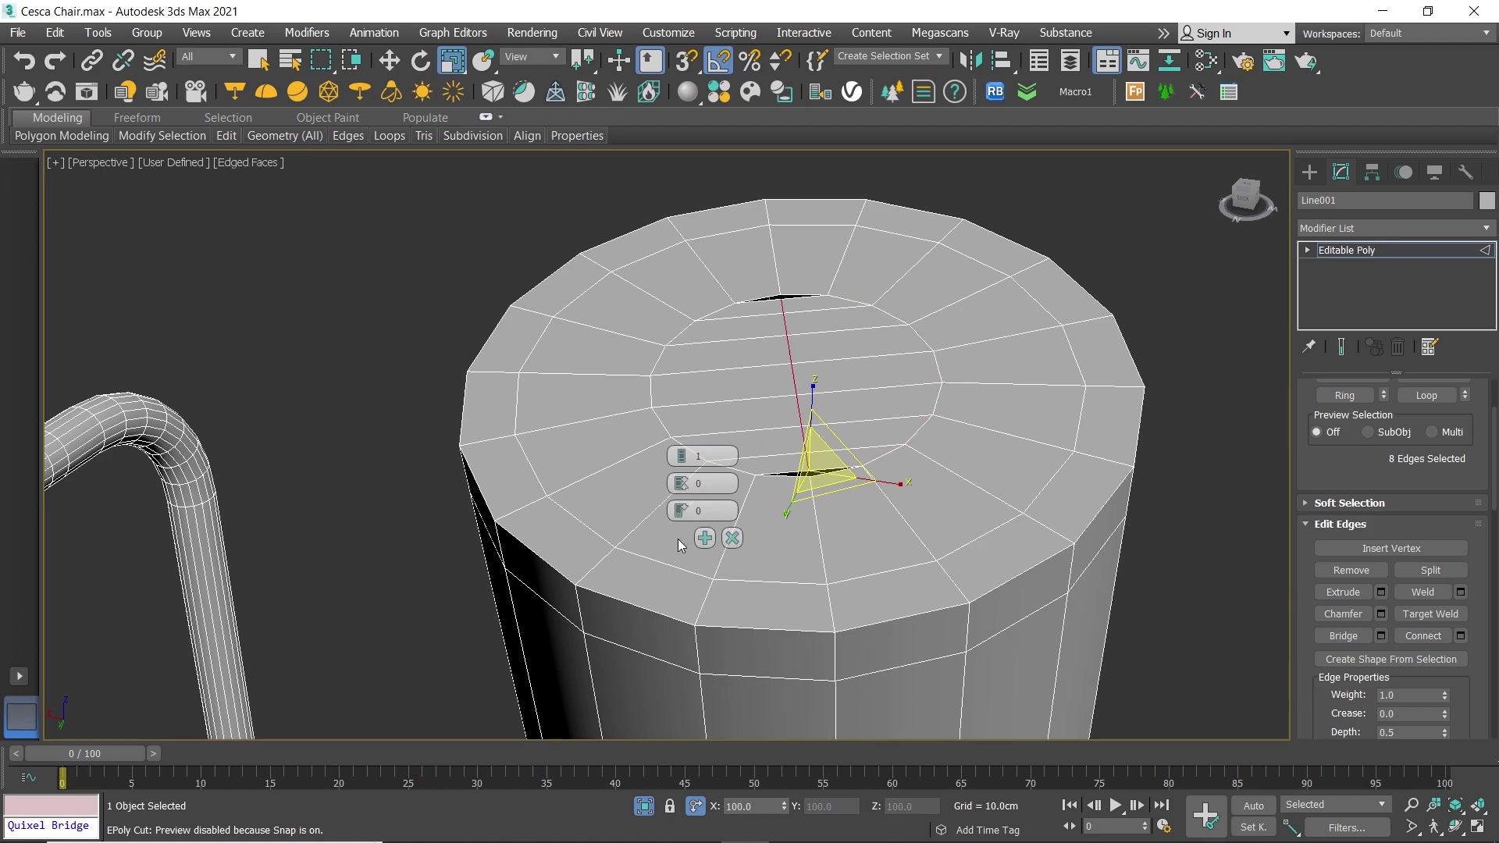
click(679, 540)
scroll(776, 334, up, 2)
scroll(781, 344, up, 2)
scroll(796, 359, up, 2)
Step: Target Weld the sliver vertices, then Cut an edge across the sliver with 3D Snap on
key(1)
right_click(814, 344)
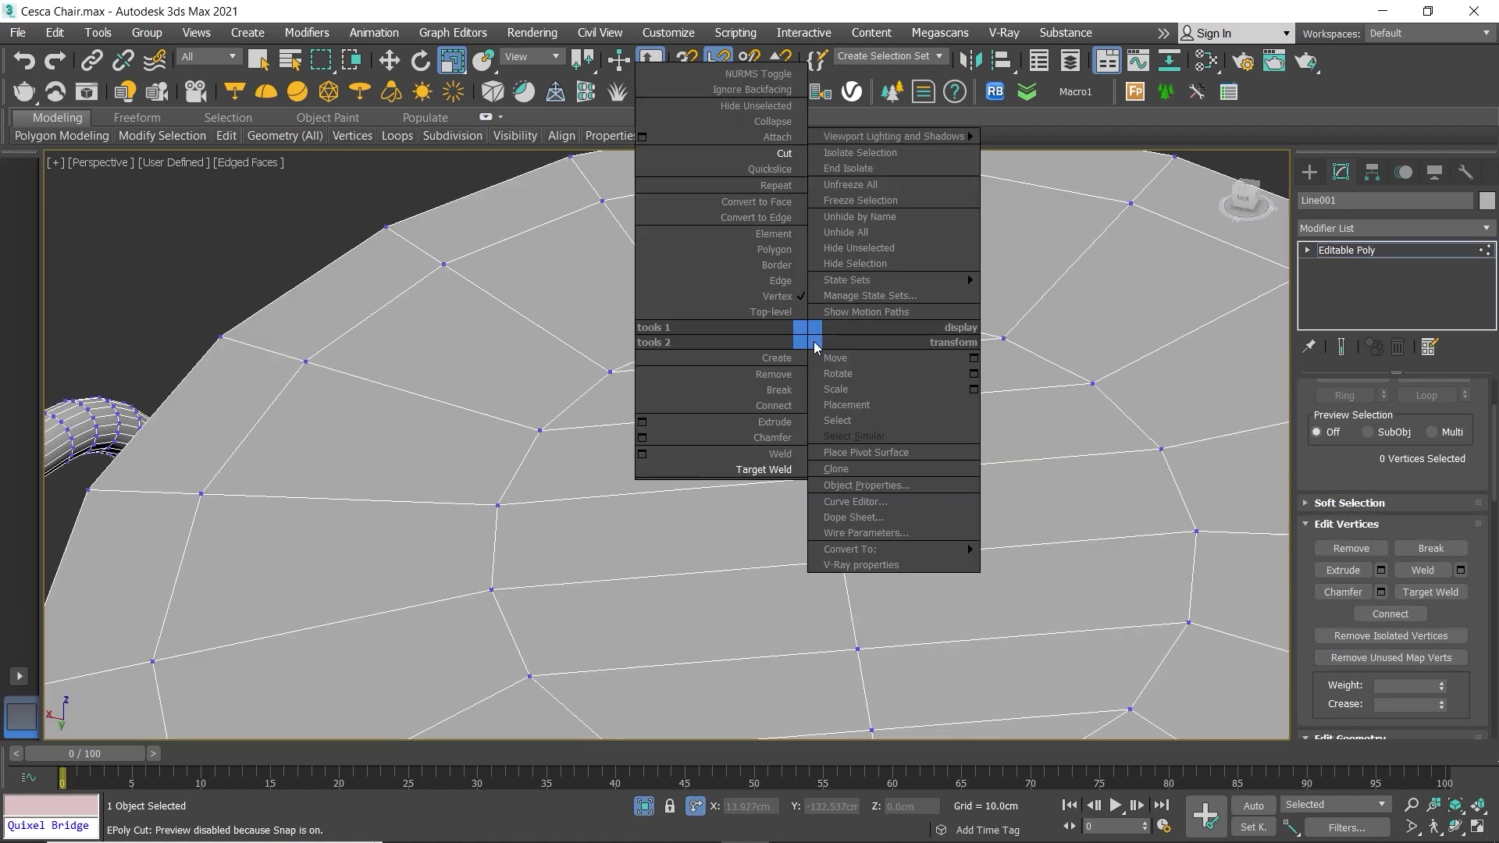
click(761, 469)
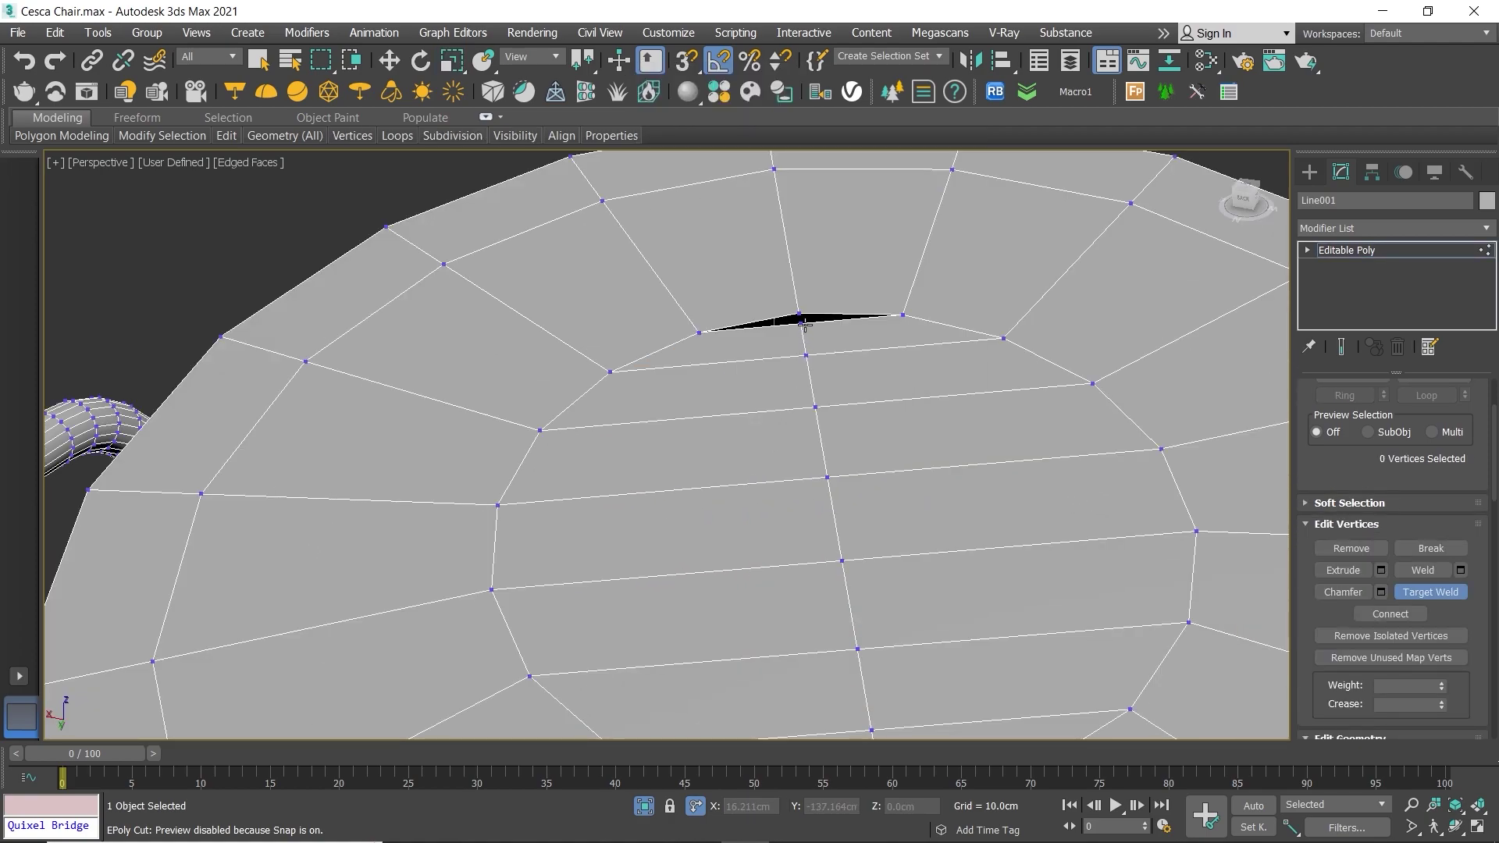
alt+middle_drag(804, 324, 873, 456)
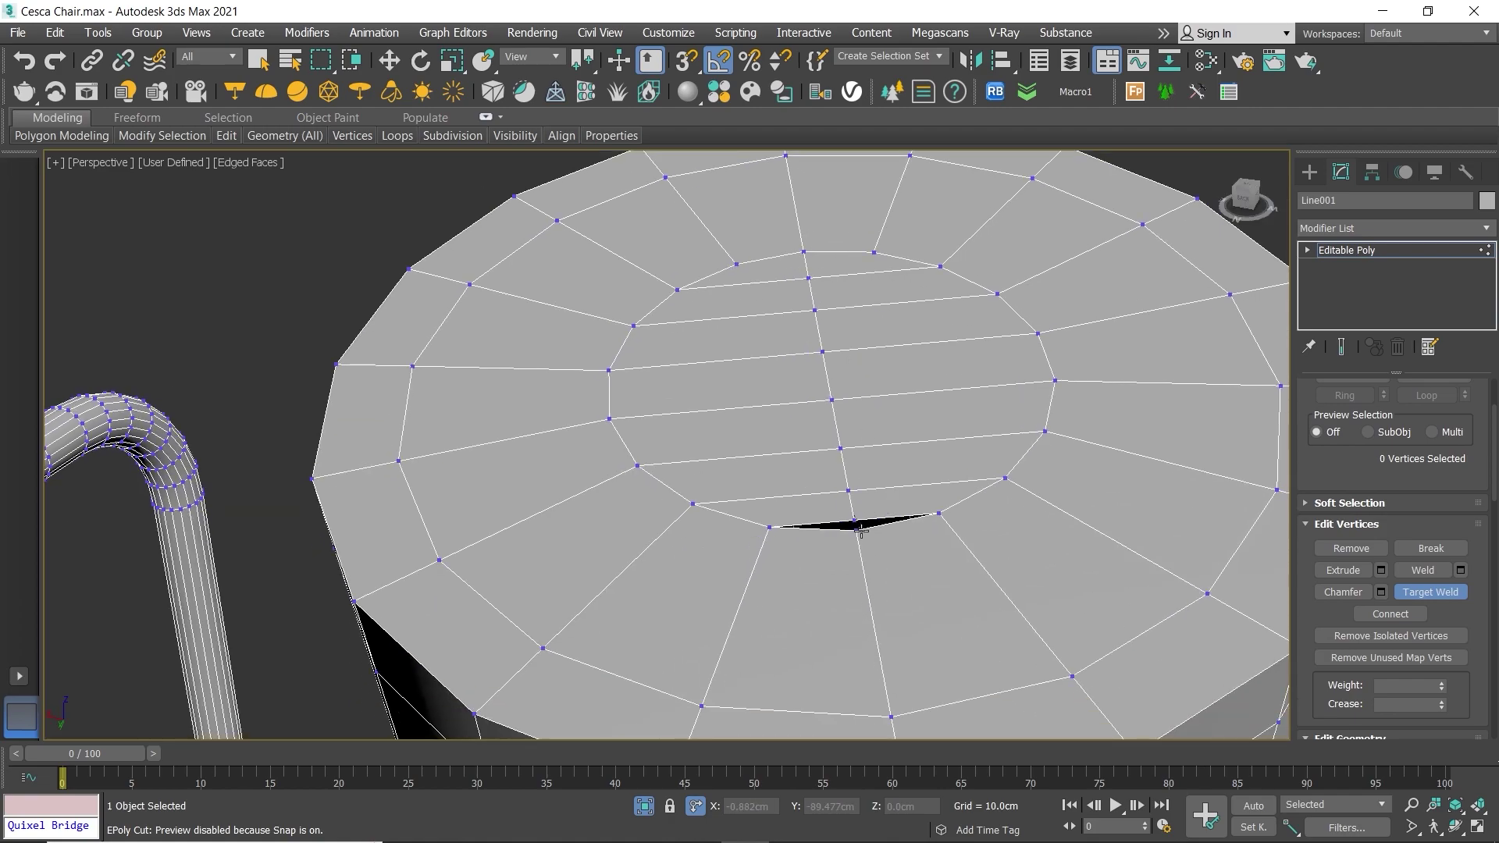
right_click(847, 470)
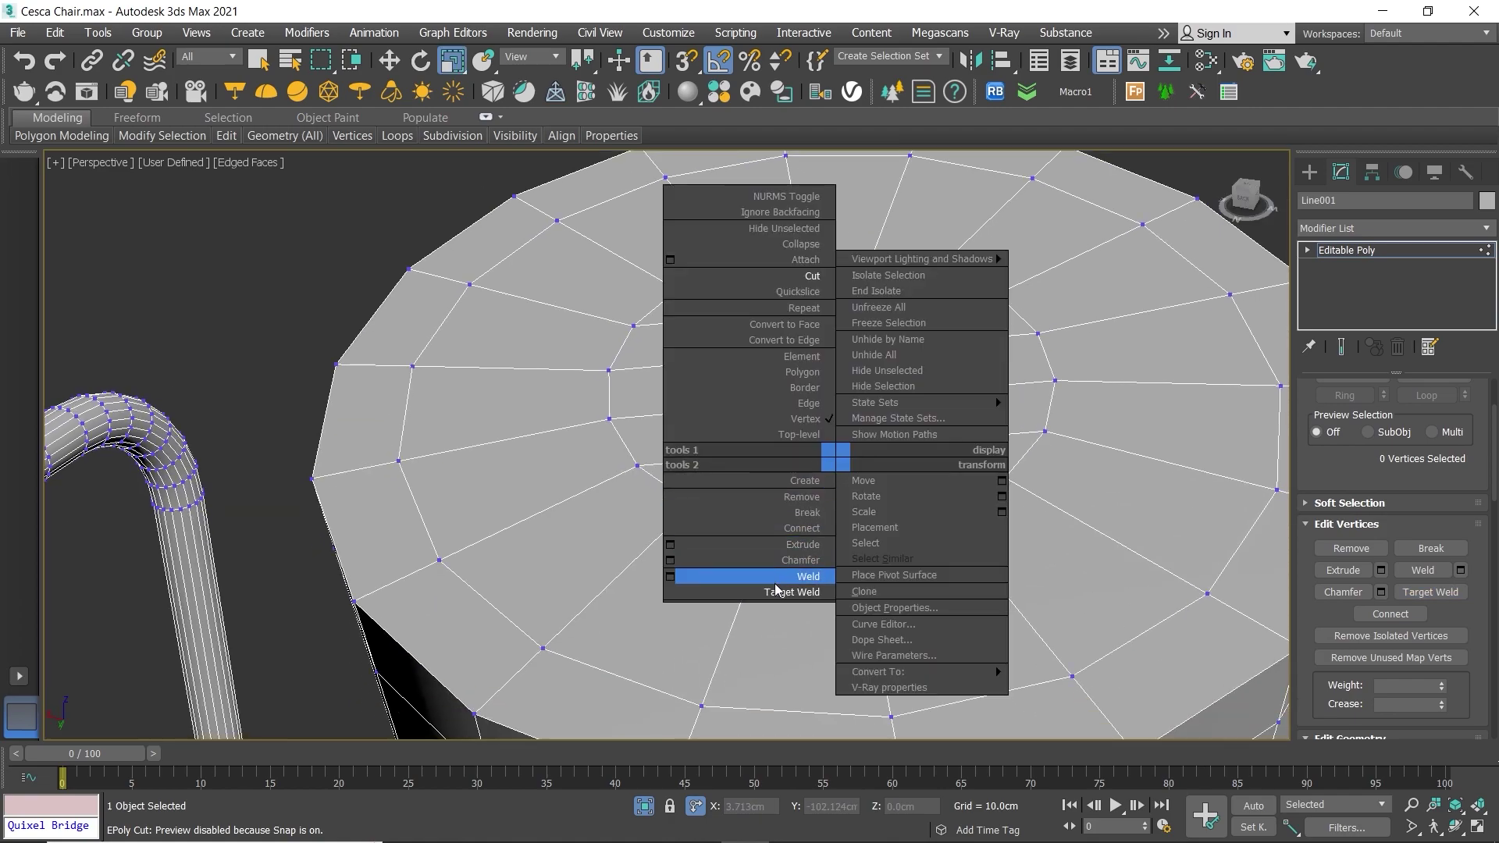
click(812, 278)
key(s)
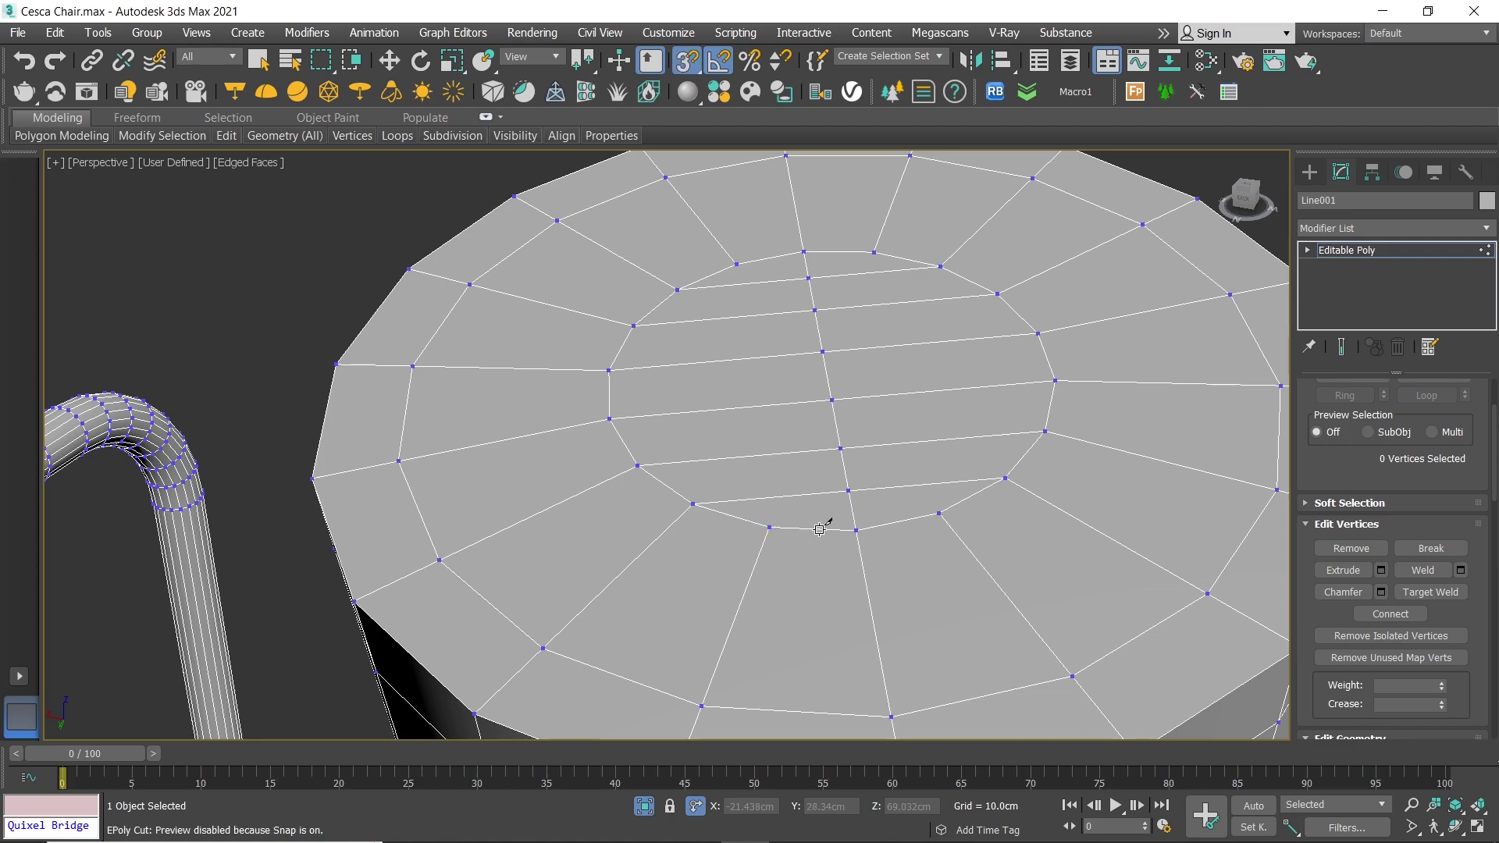
click(941, 510)
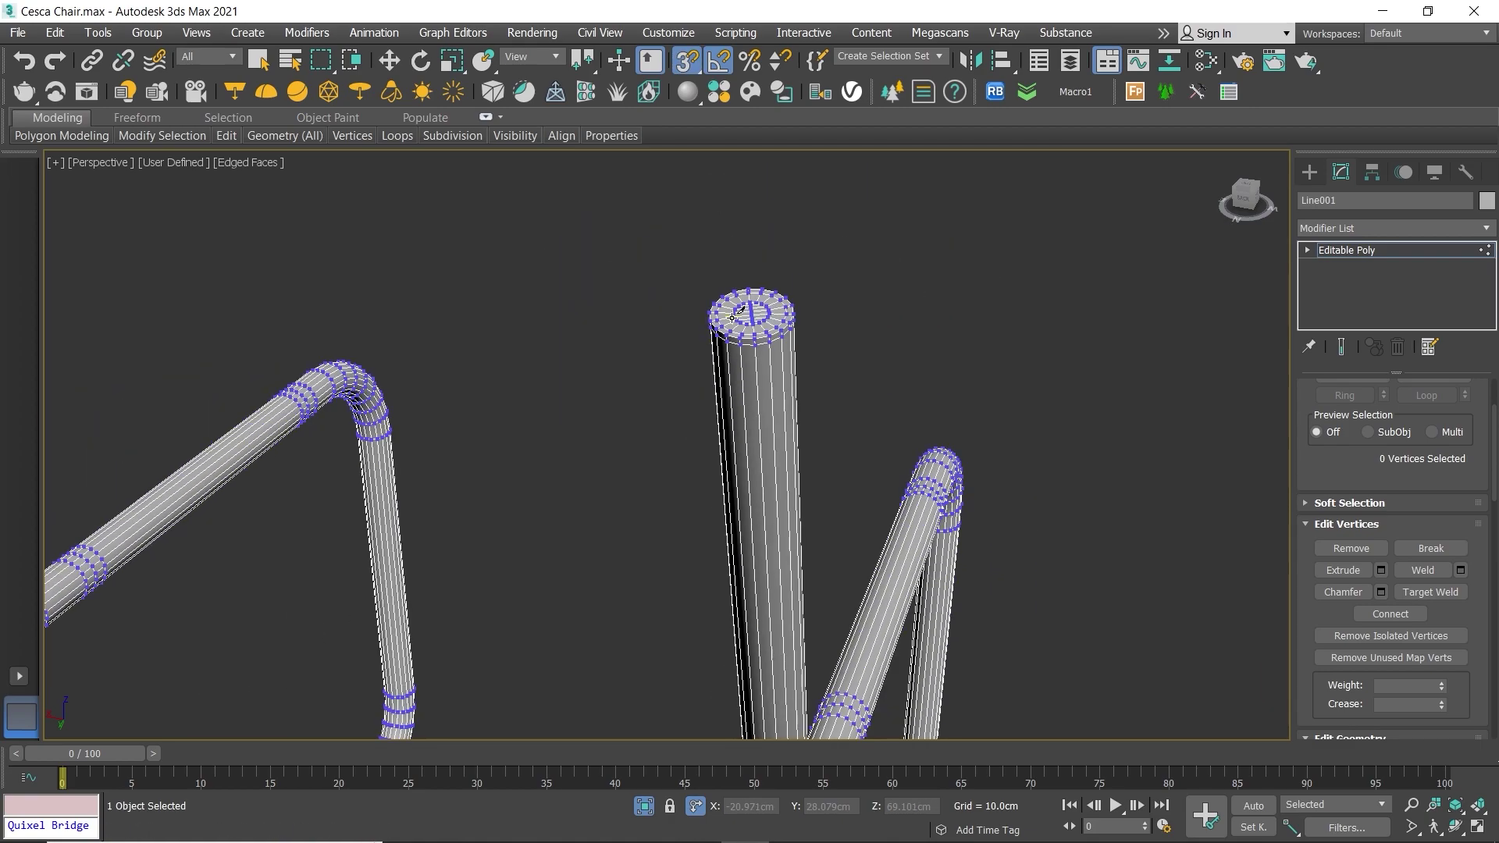
Step: Select the open border on the other upright's top and Bridge the hole closed
scroll(733, 316, down, 5)
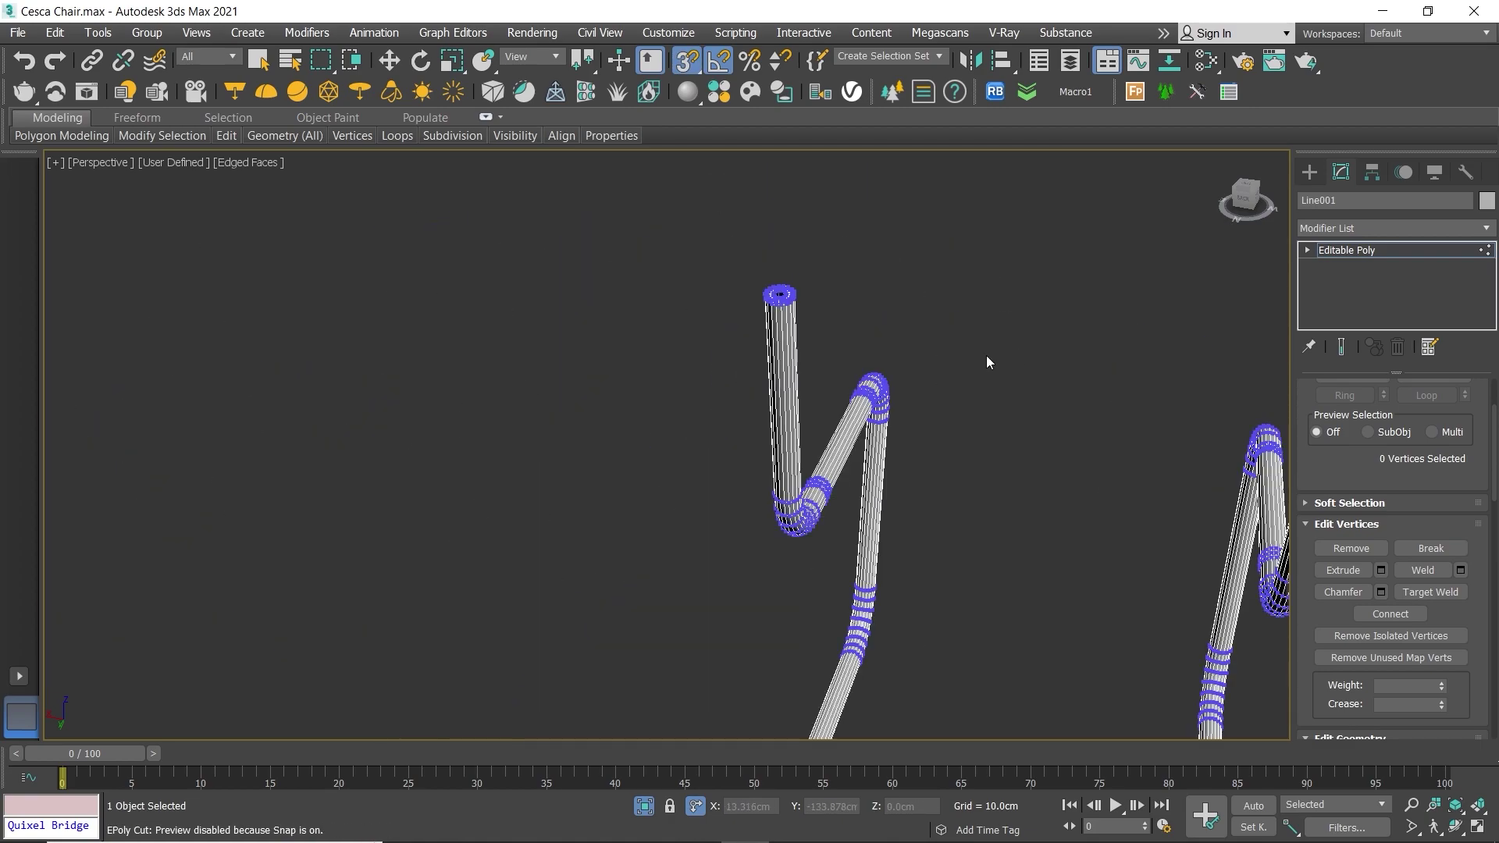
scroll(781, 312, up, 2)
scroll(804, 344, up, 3)
scroll(810, 347, up, 2)
key(r)
scroll(810, 349, up, 2)
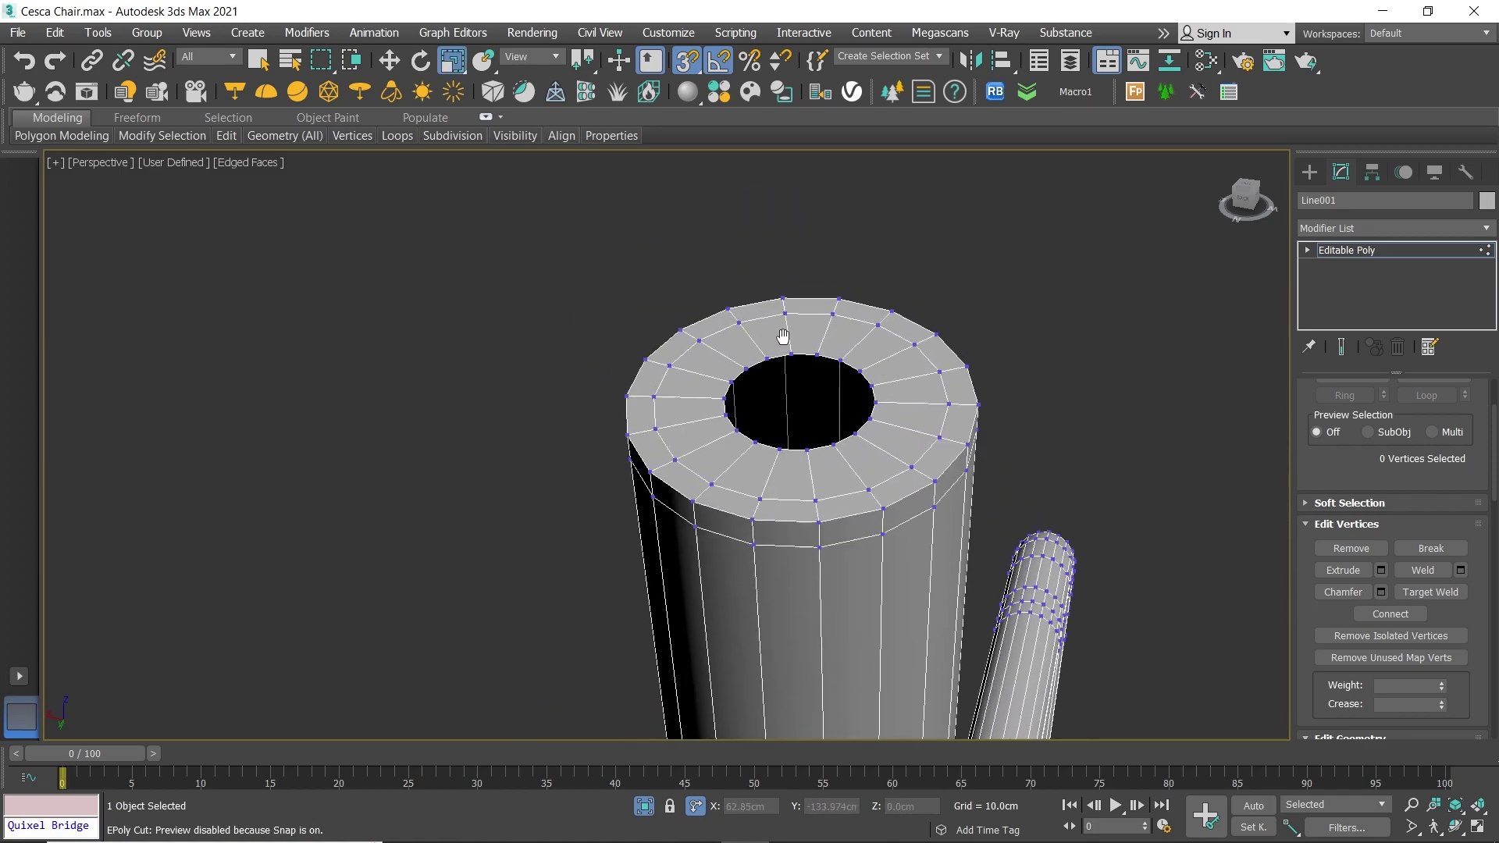
scroll(820, 375, up, 2)
key(3)
click(850, 386)
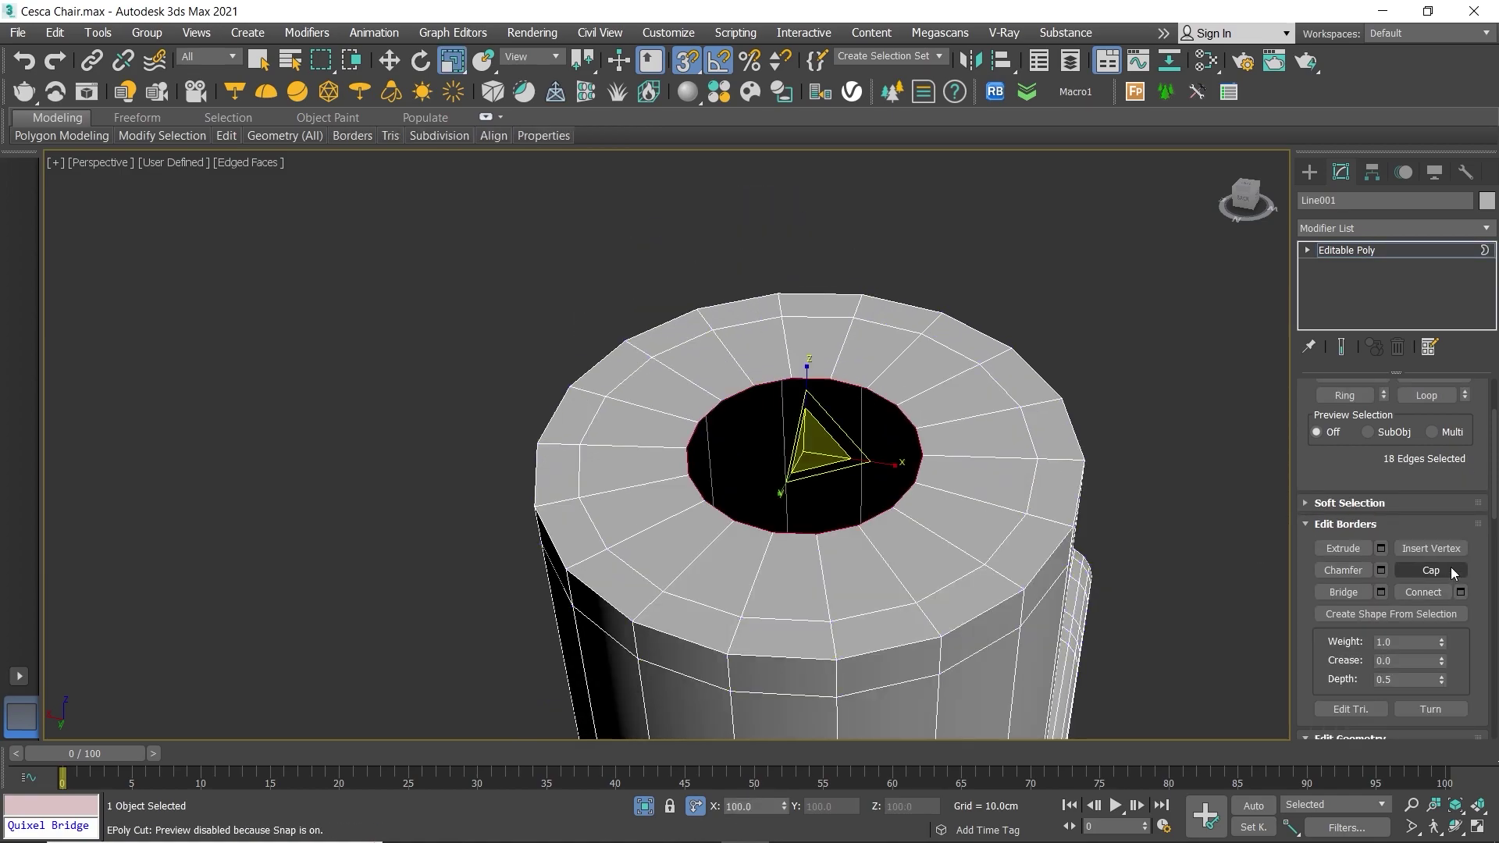
scroll(1449, 569, up, 2)
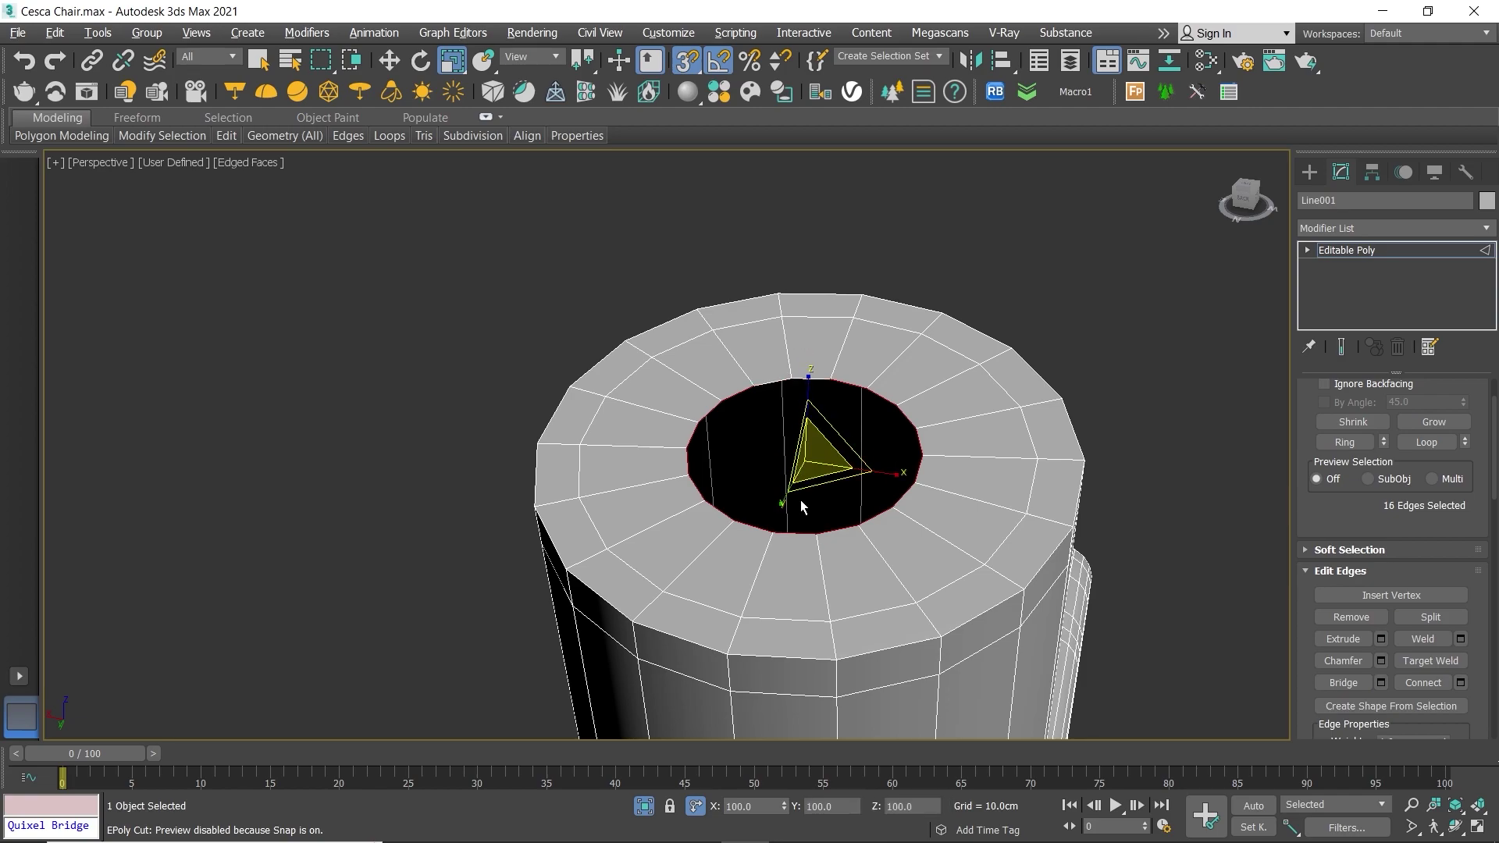
key(2)
scroll(1391, 549, down, 1)
scroll(1391, 549, down, 1)
click(1354, 635)
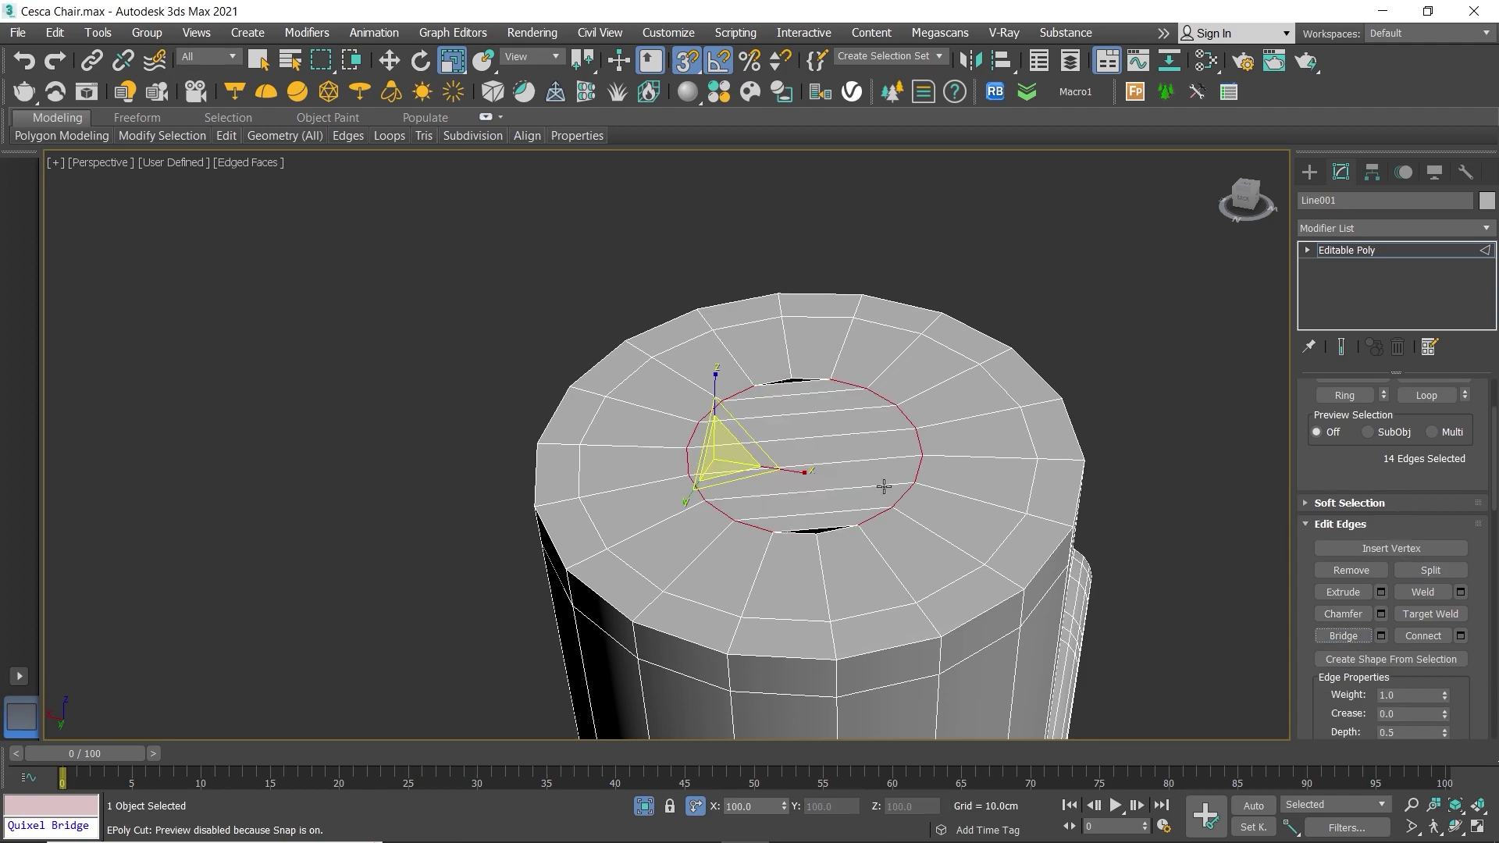
Step: Ring-select edges across the fill and Connect them into a grid
key(2)
key(2)
scroll(1425, 595, up, 3)
click(1345, 465)
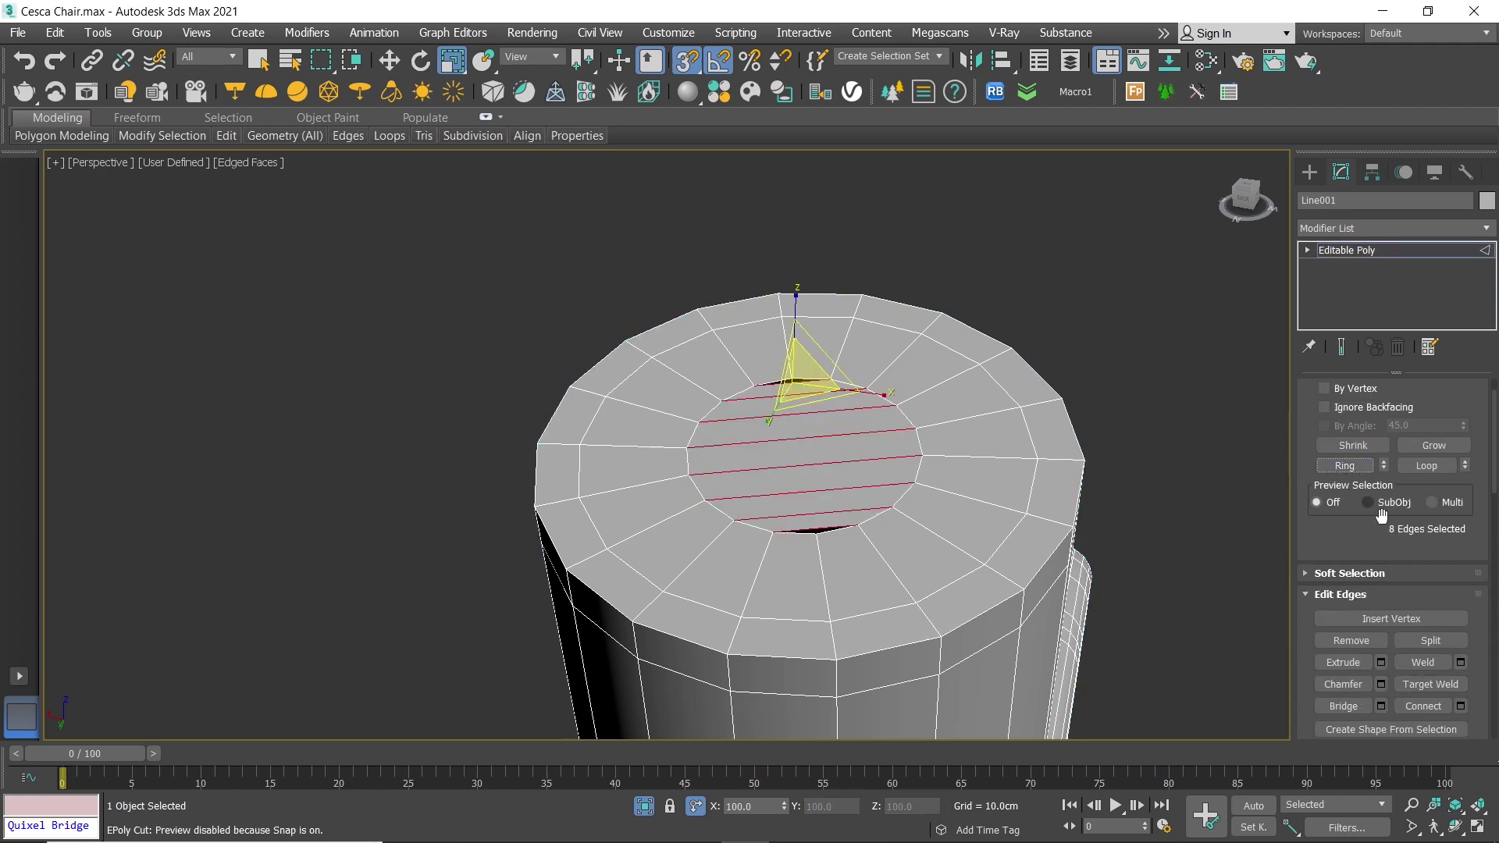
scroll(1406, 562, down, 2)
click(1460, 659)
click(677, 538)
scroll(795, 375, up, 2)
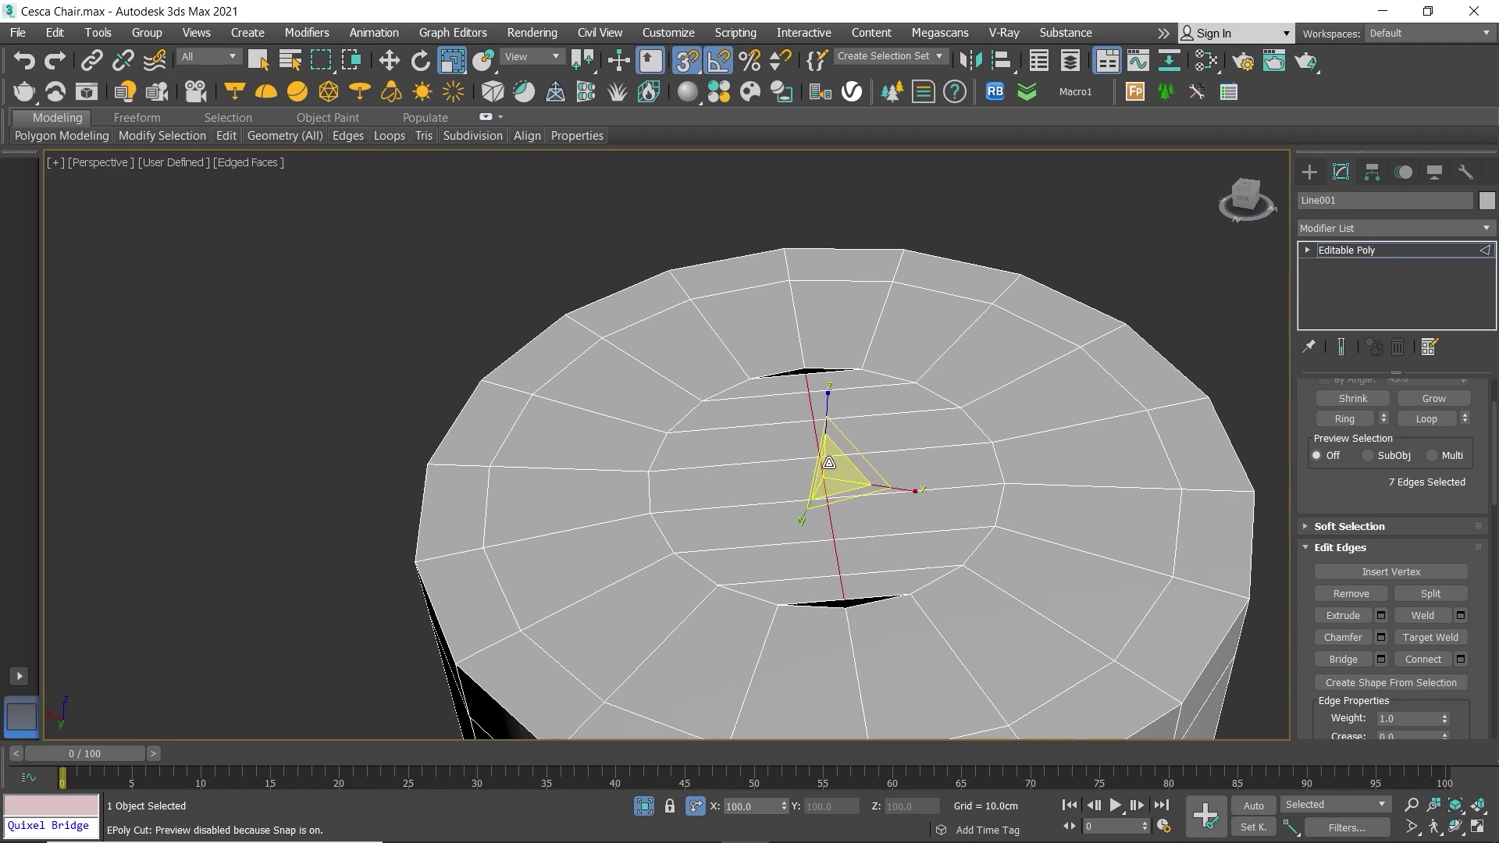
Step: Weld the sliver vertex onto its neighbour and Cut a new edge across the cap
right_click(794, 367)
click(719, 336)
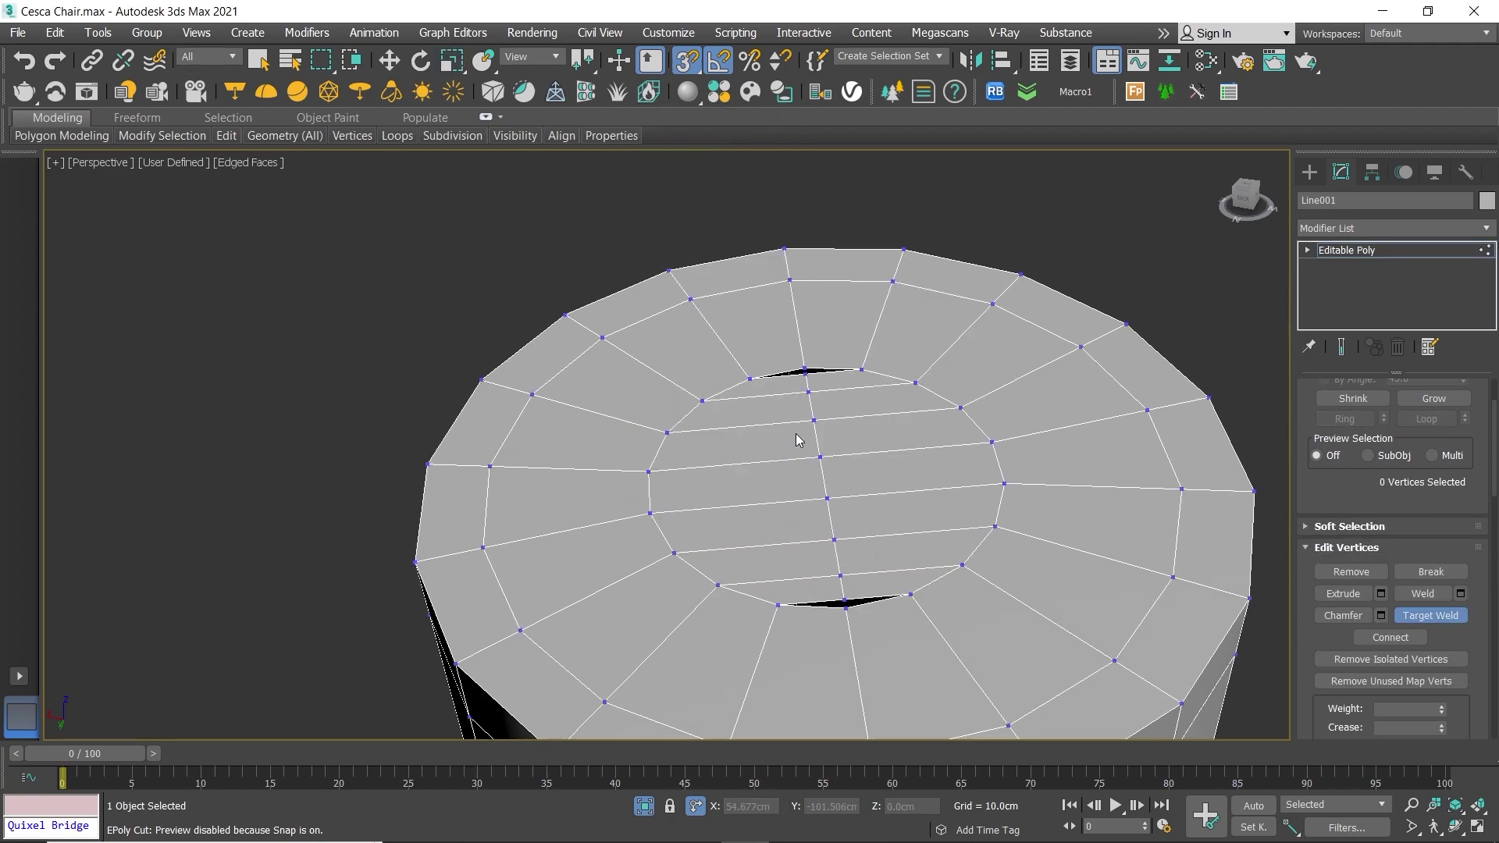
click(846, 598)
right_click(922, 437)
click(855, 258)
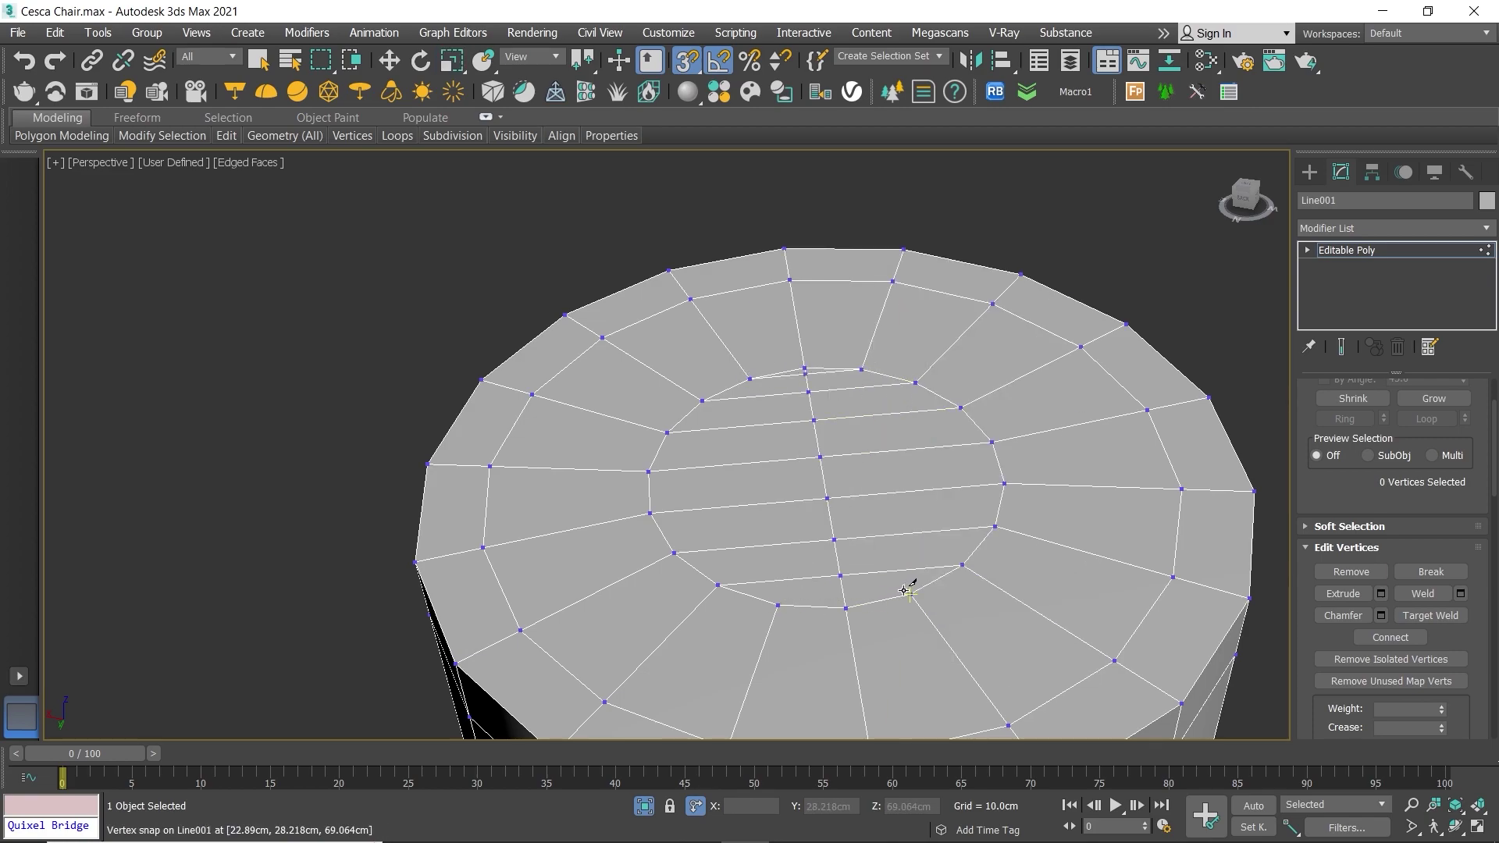
scroll(749, 449, down, 4)
Step: Add a TurboSmooth modifier with 2 iterations to the chair frame
key(r)
key(1)
click(1398, 228)
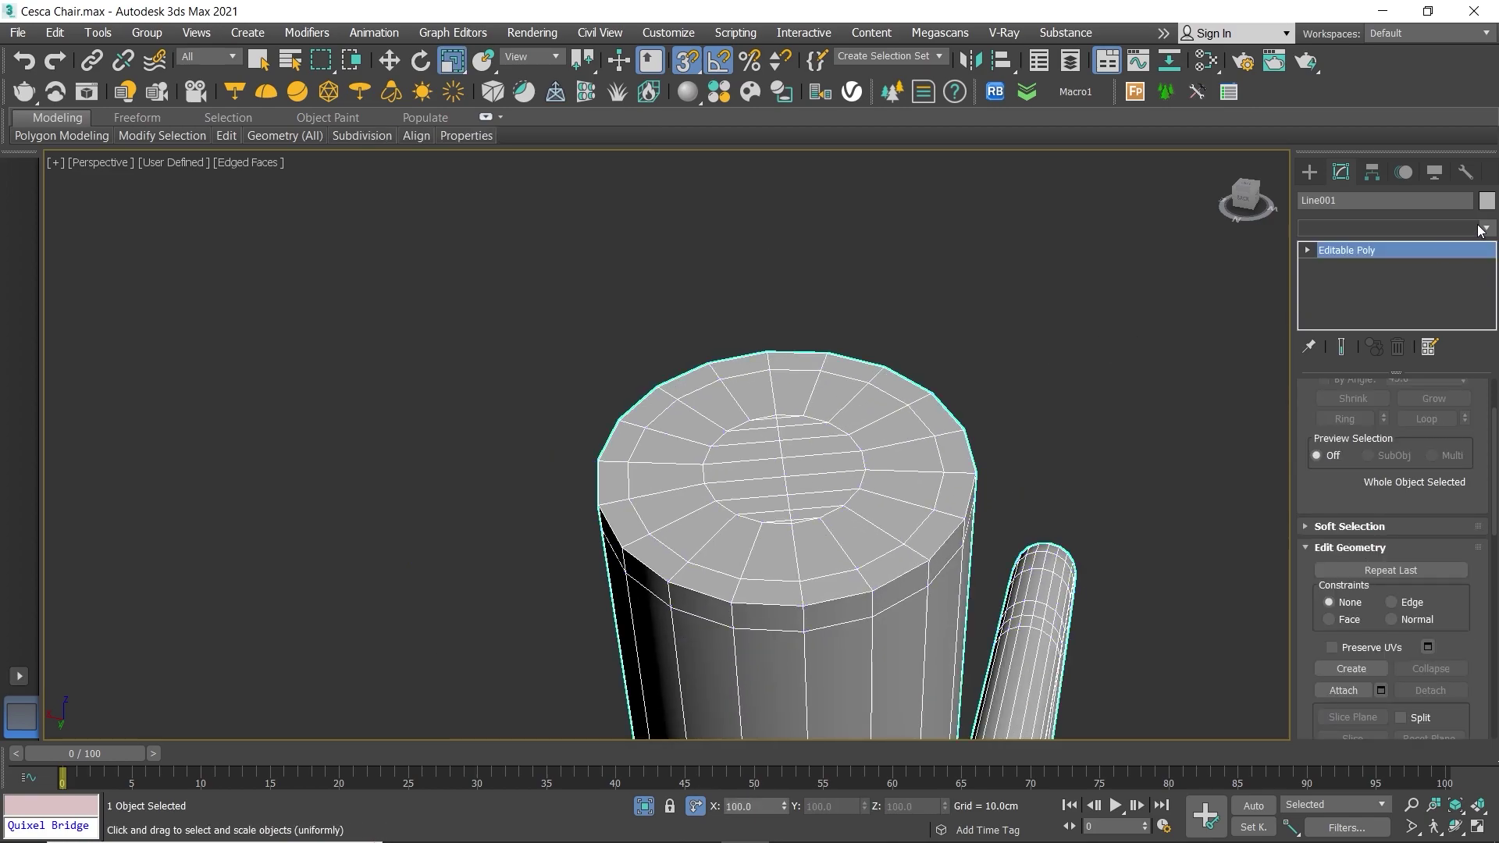
text(t)
click(1371, 394)
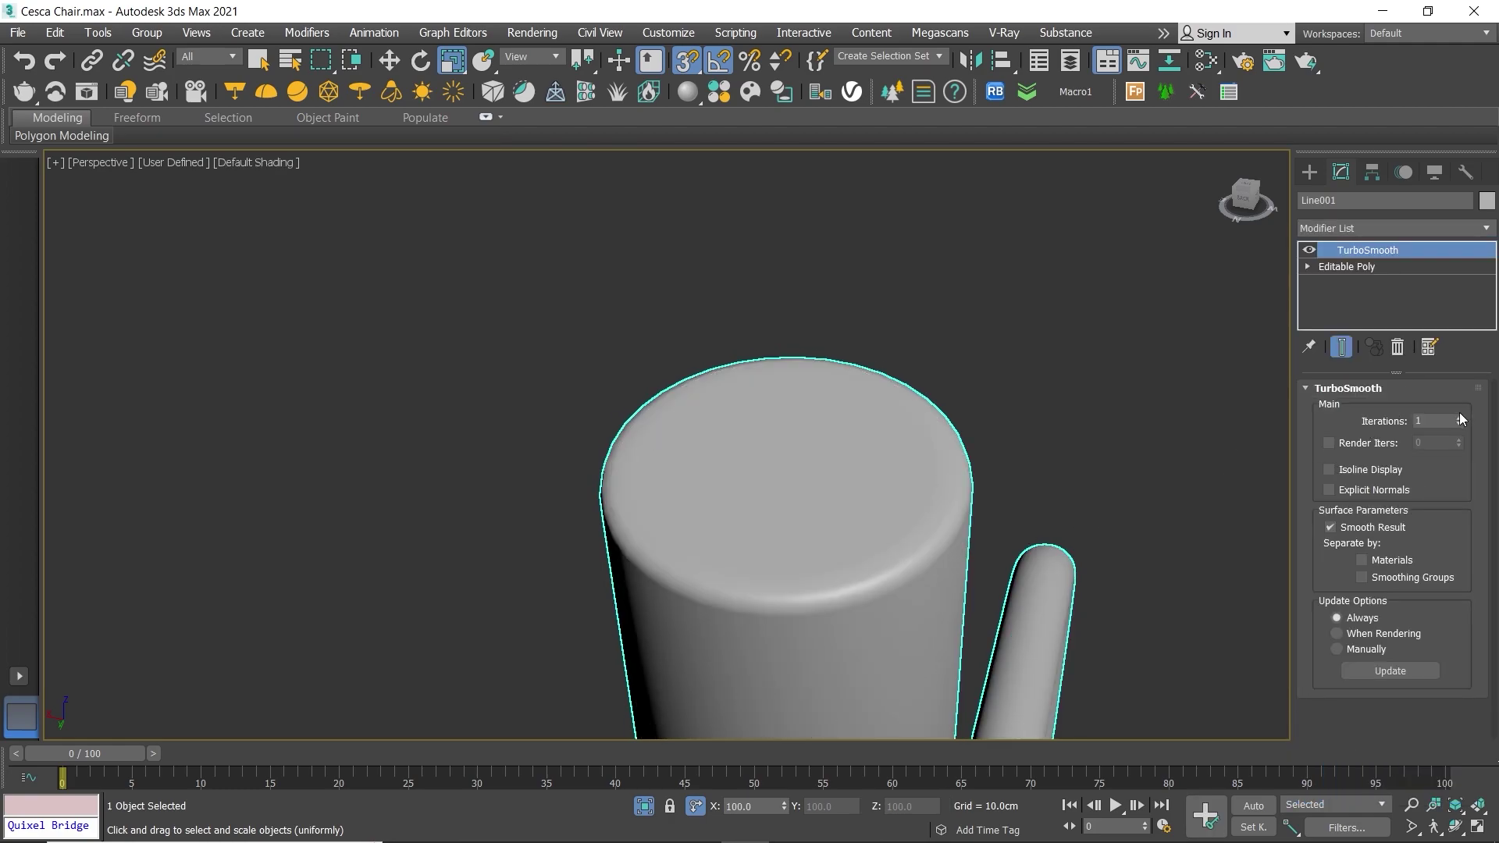
Step: Check the smoothing with edged faces and isoline display, then collapse to Editable Poly
key(F4)
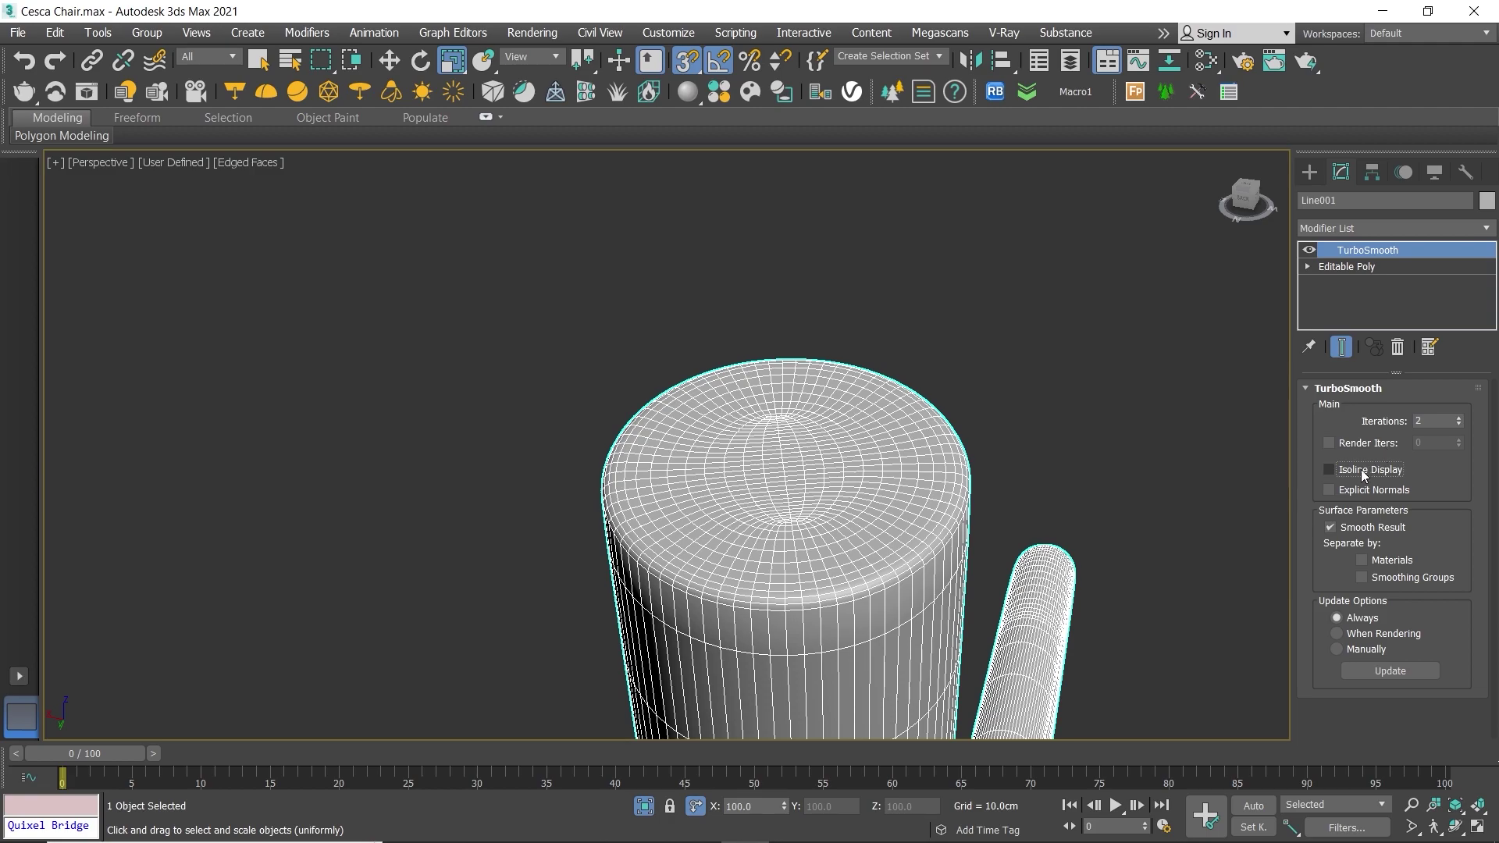
click(1364, 472)
click(1364, 472)
key(F4)
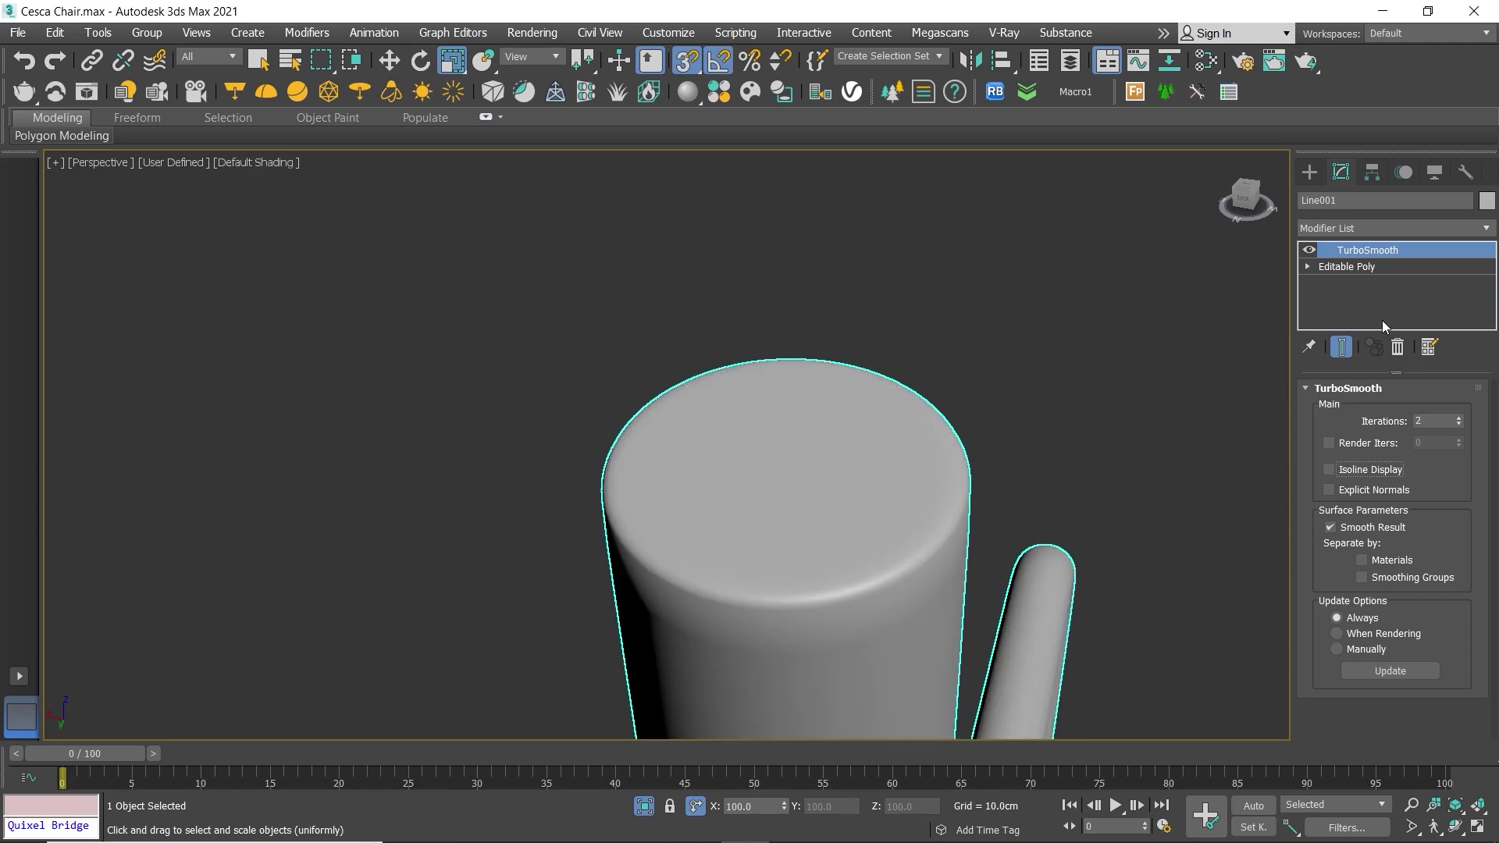
click(1398, 346)
middle_drag(990, 382, 873, 366)
Step: Orbit around the chair frame and deselect it
scroll(843, 348, down, 5)
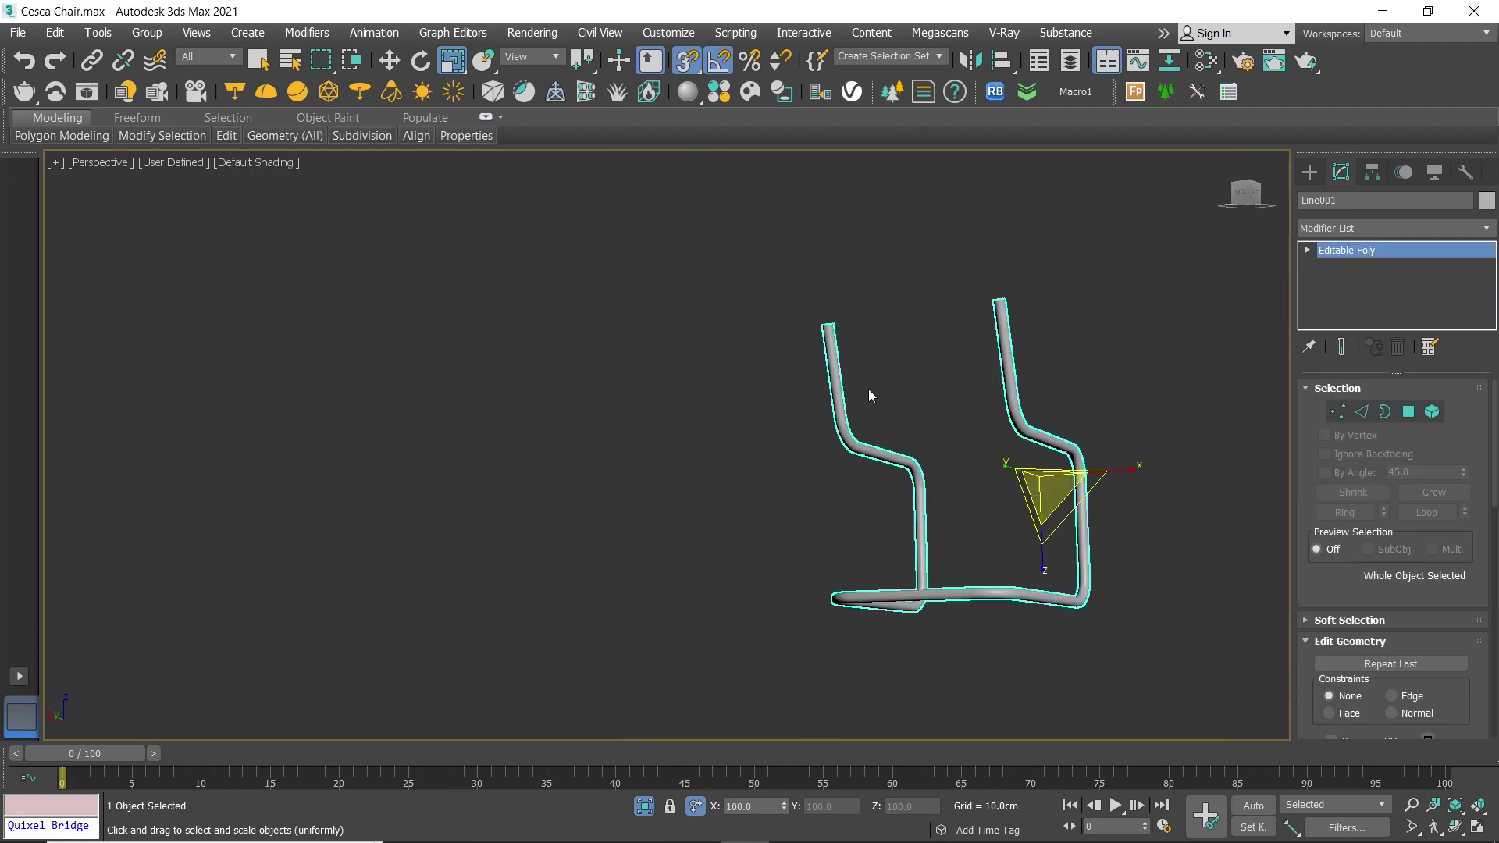
alt+middle_drag(868, 389, 1135, 470)
scroll(1135, 471, up, 5)
alt+middle_drag(1035, 433, 795, 409)
click(565, 528)
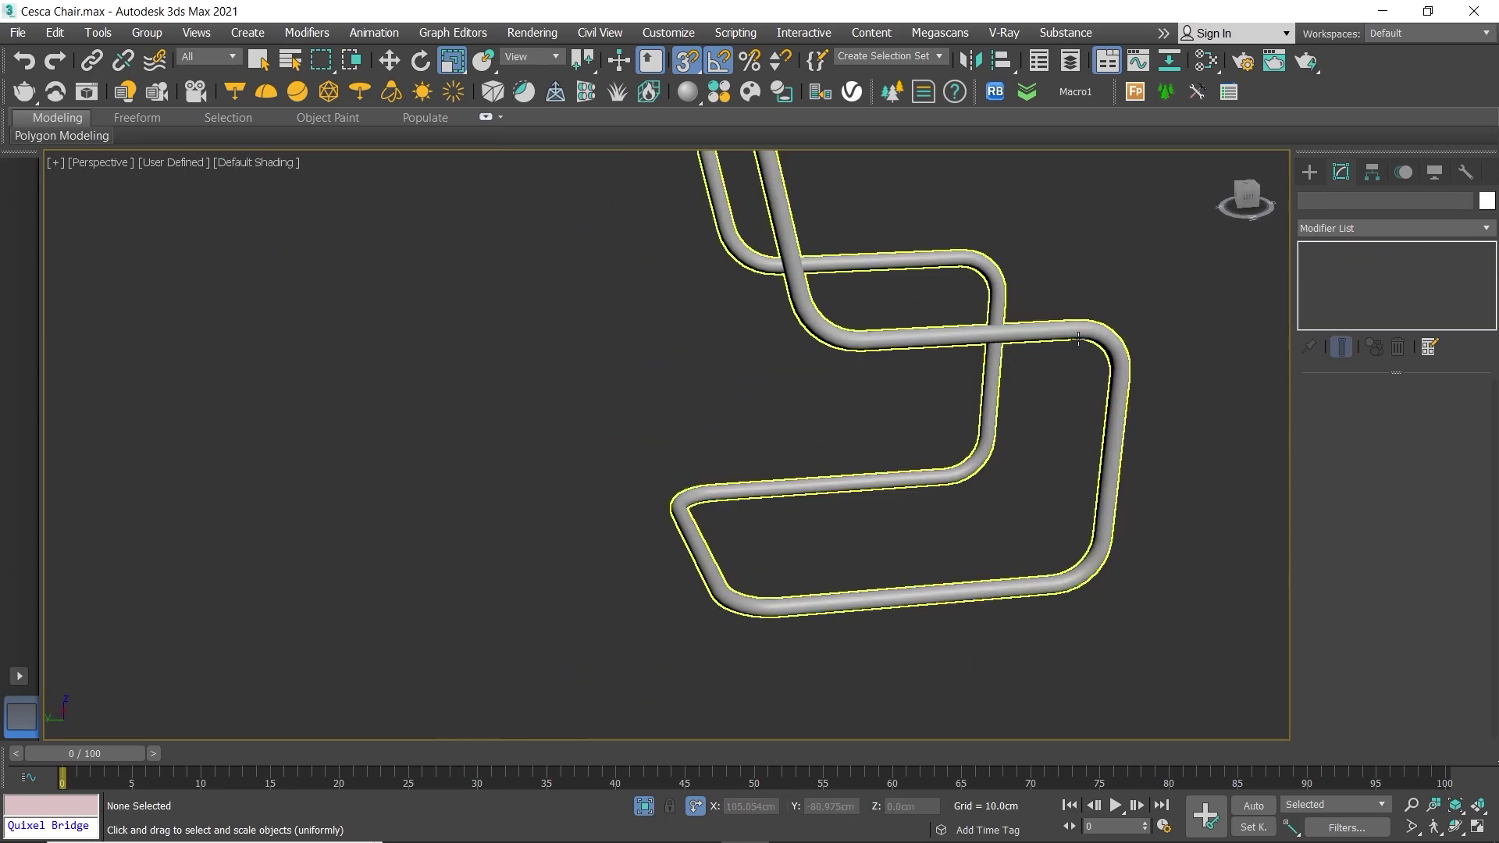
Step: Create a Standard Primitives cylinder beside the chair with 0.5 cm radius and 3.0 cm height
click(1319, 175)
click(1352, 223)
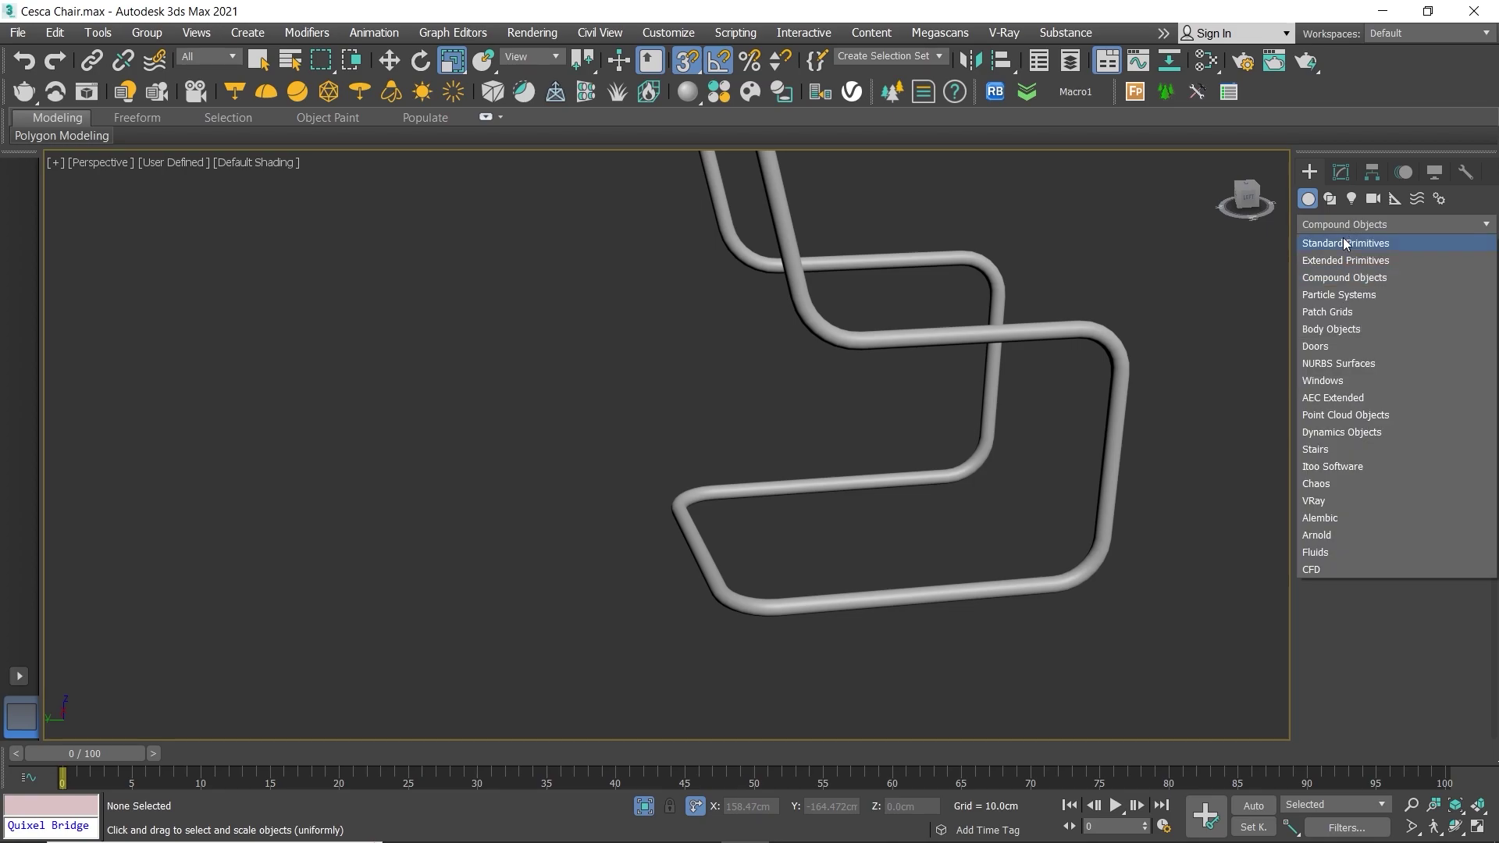
click(1352, 325)
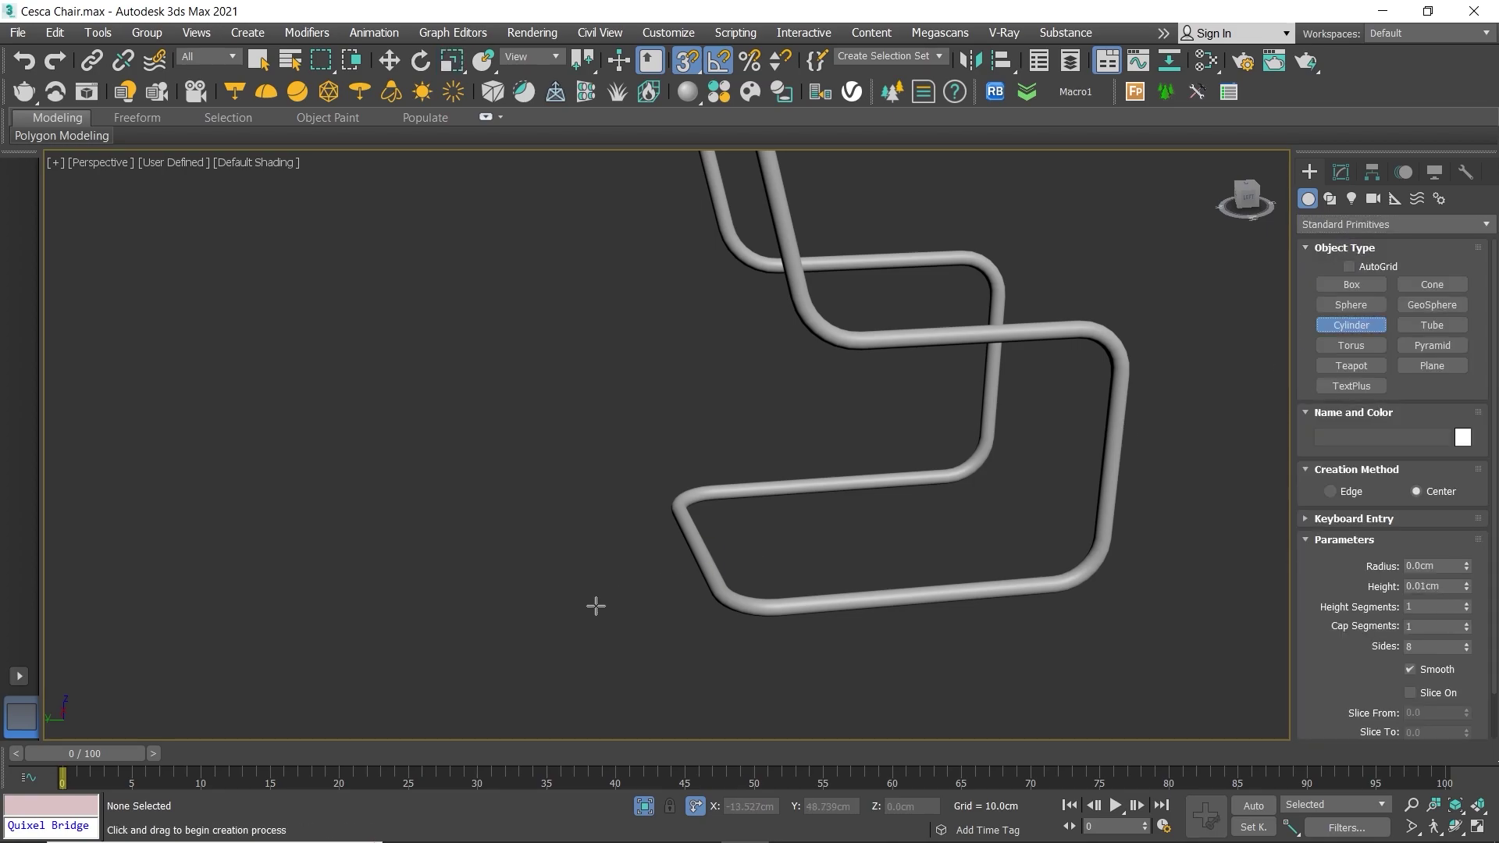
drag(597, 607, 620, 606)
click(617, 542)
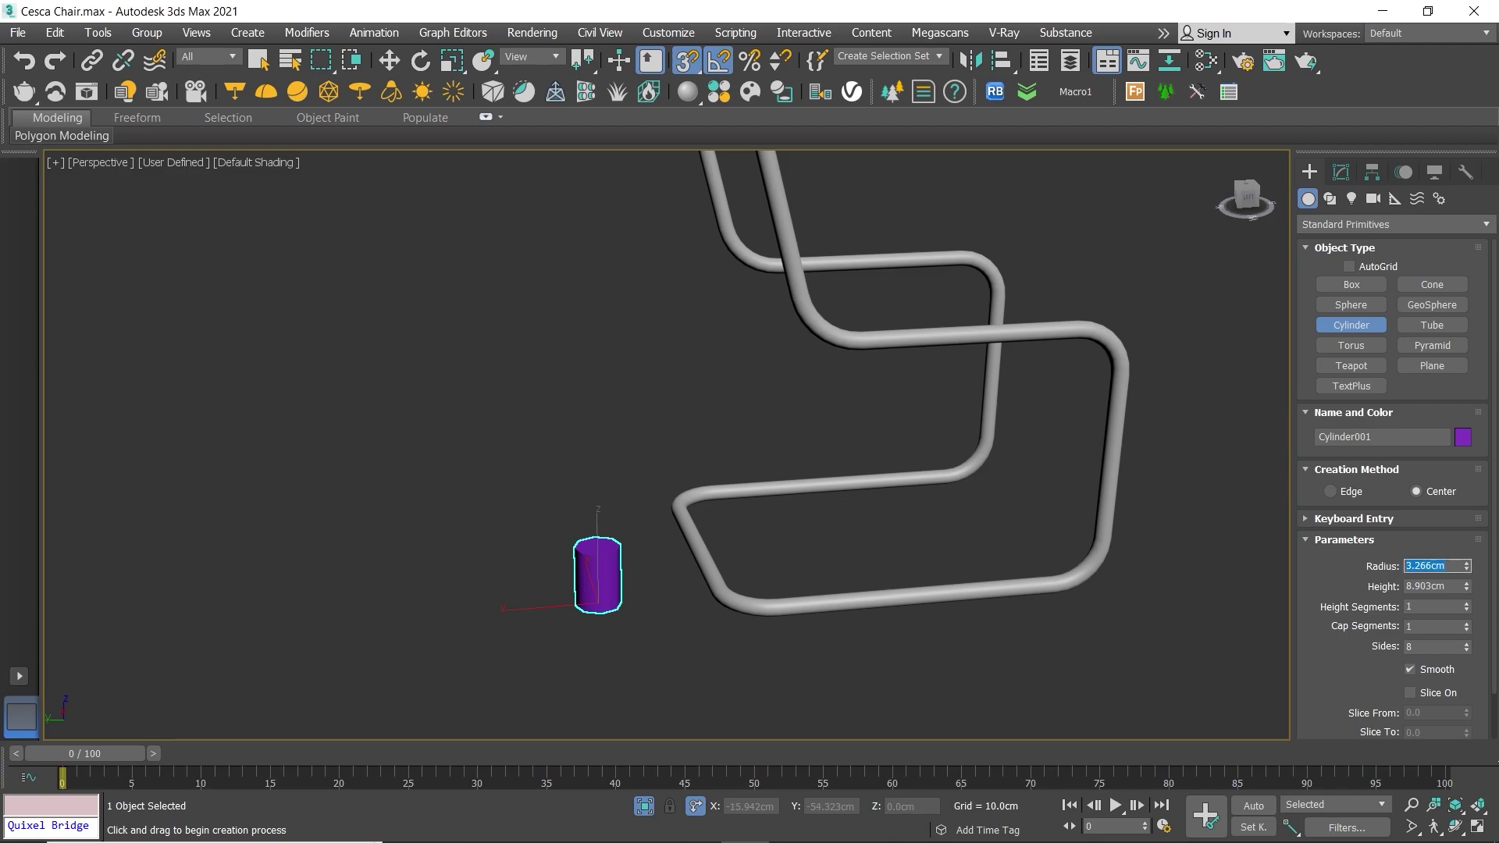
key(Tab)
text(3)
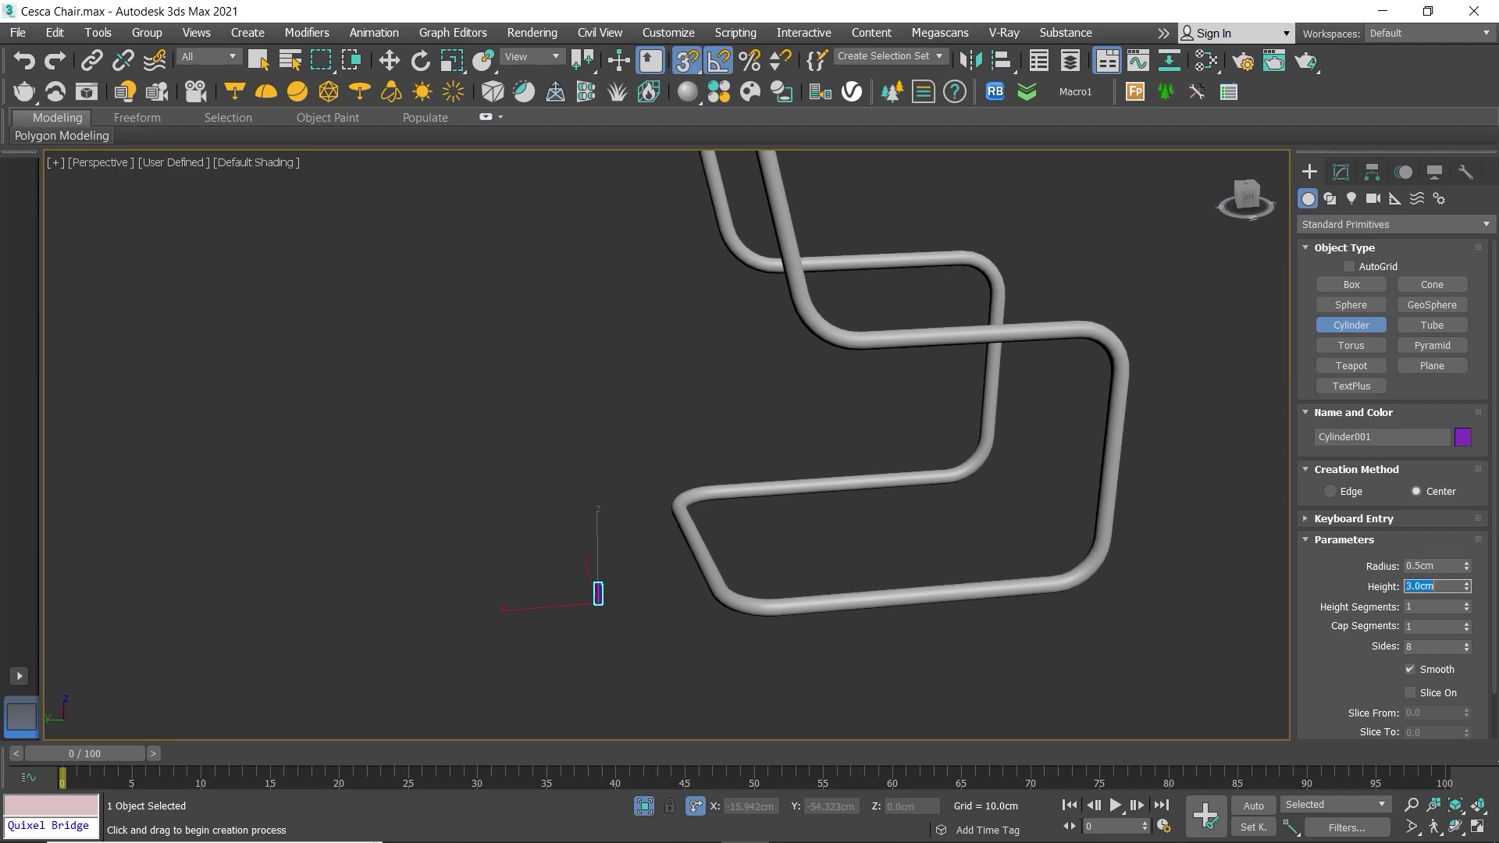
key(r)
key(alt+w)
Step: In the maximized Left view, move the cylinder up and right toward the chair tube
scroll(481, 593, up, 1)
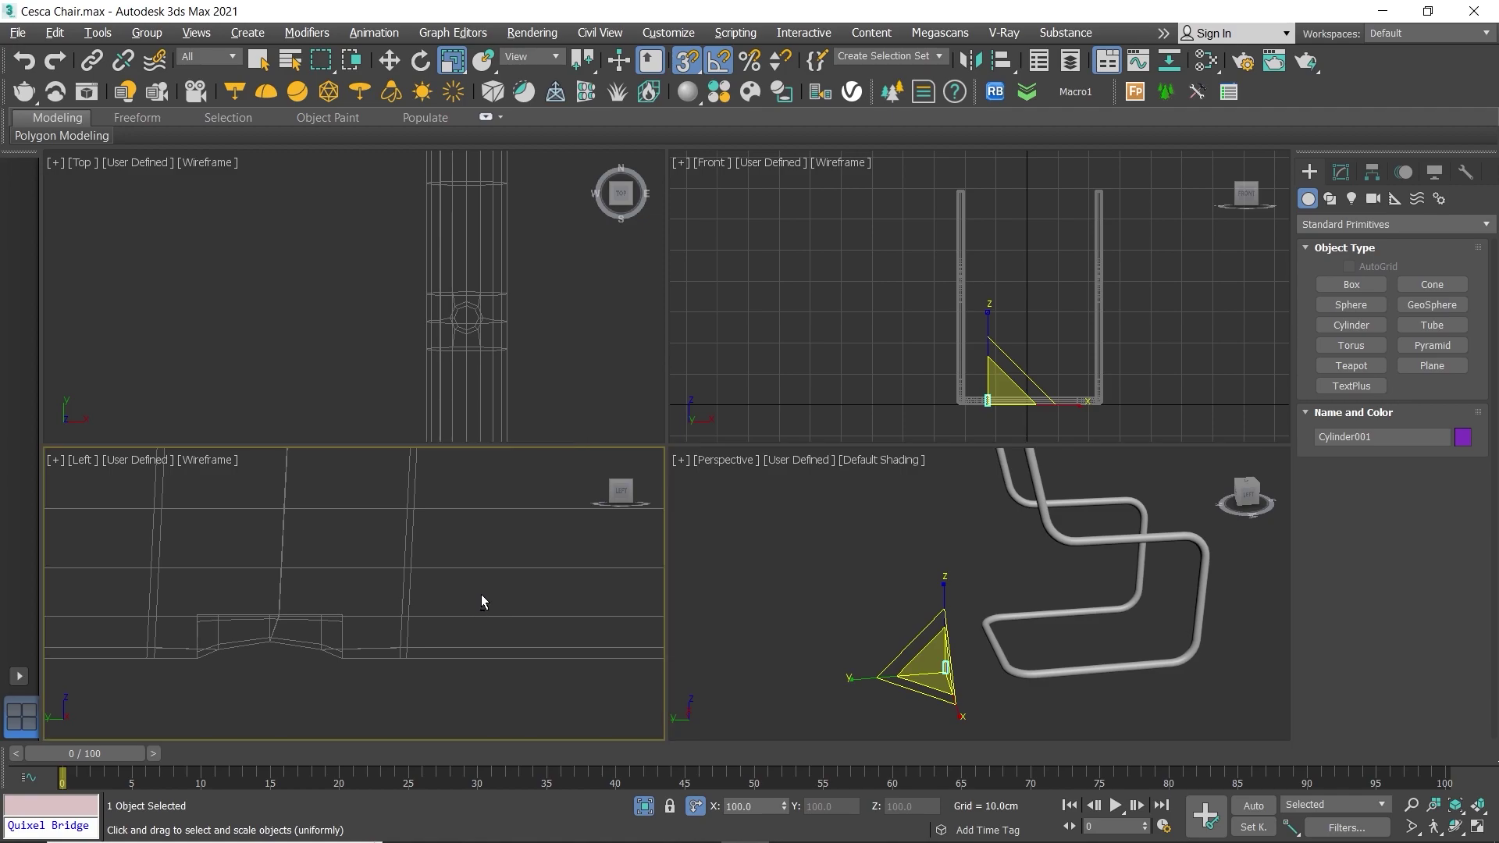
key(alt+w)
scroll(499, 565, up, 5)
scroll(499, 565, down, 5)
scroll(489, 543, up, 3)
key(w)
middle_drag(489, 543, 535, 626)
key(s)
scroll(535, 625, down, 4)
scroll(535, 640, down, 1)
drag(547, 648, 601, 416)
scroll(601, 415, up, 3)
Step: Rotate the cylinder 40 degrees to match the tube and move it onto the tube
key(e)
mouse_move(582, 469)
mouse_down()
mouse_move(548, 393)
mouse_move(580, 479)
mouse_up()
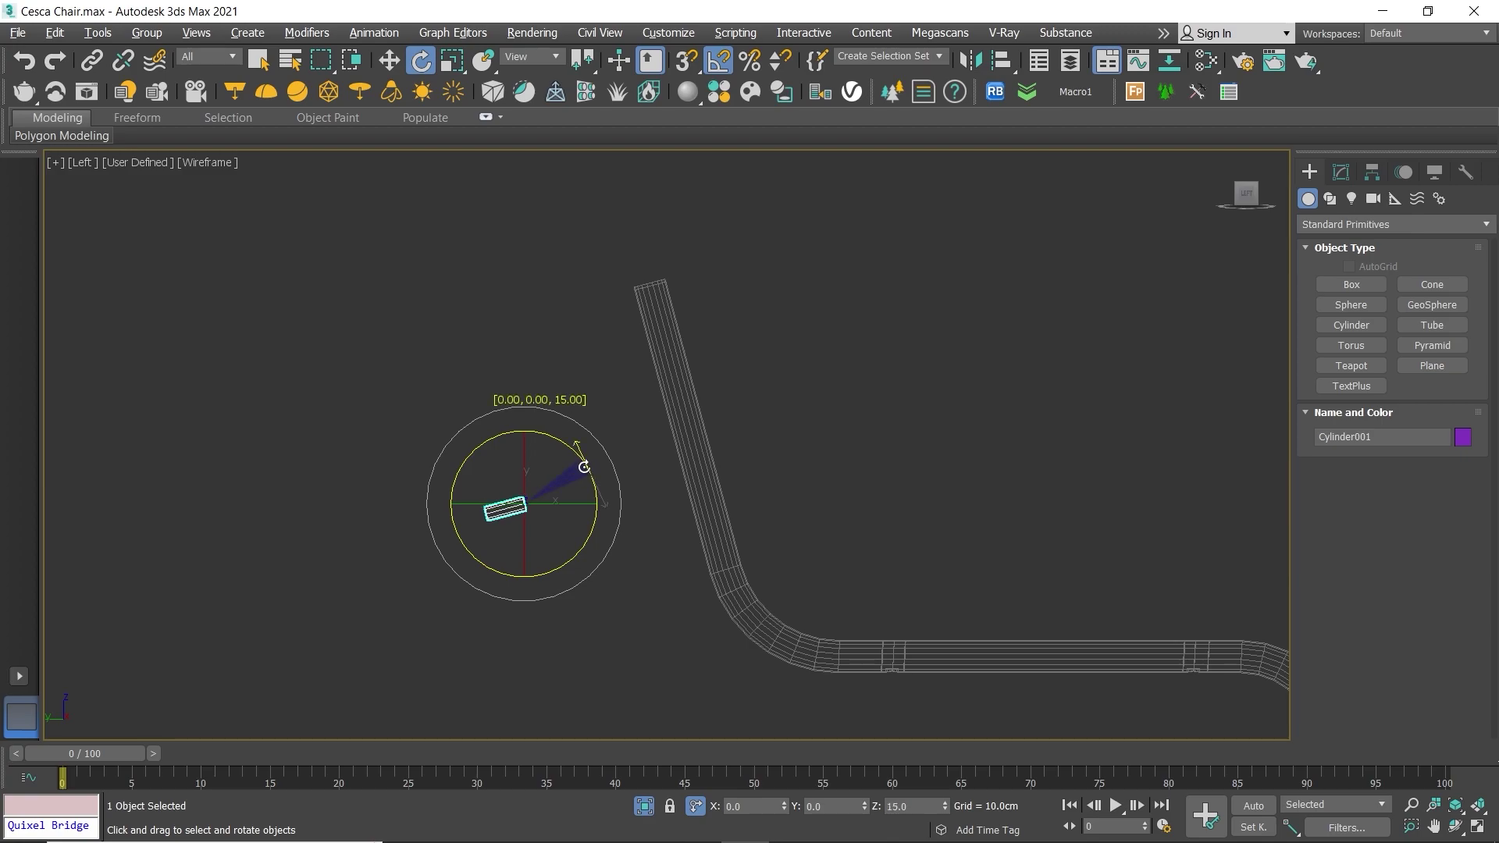
key(w)
drag(555, 476, 722, 508)
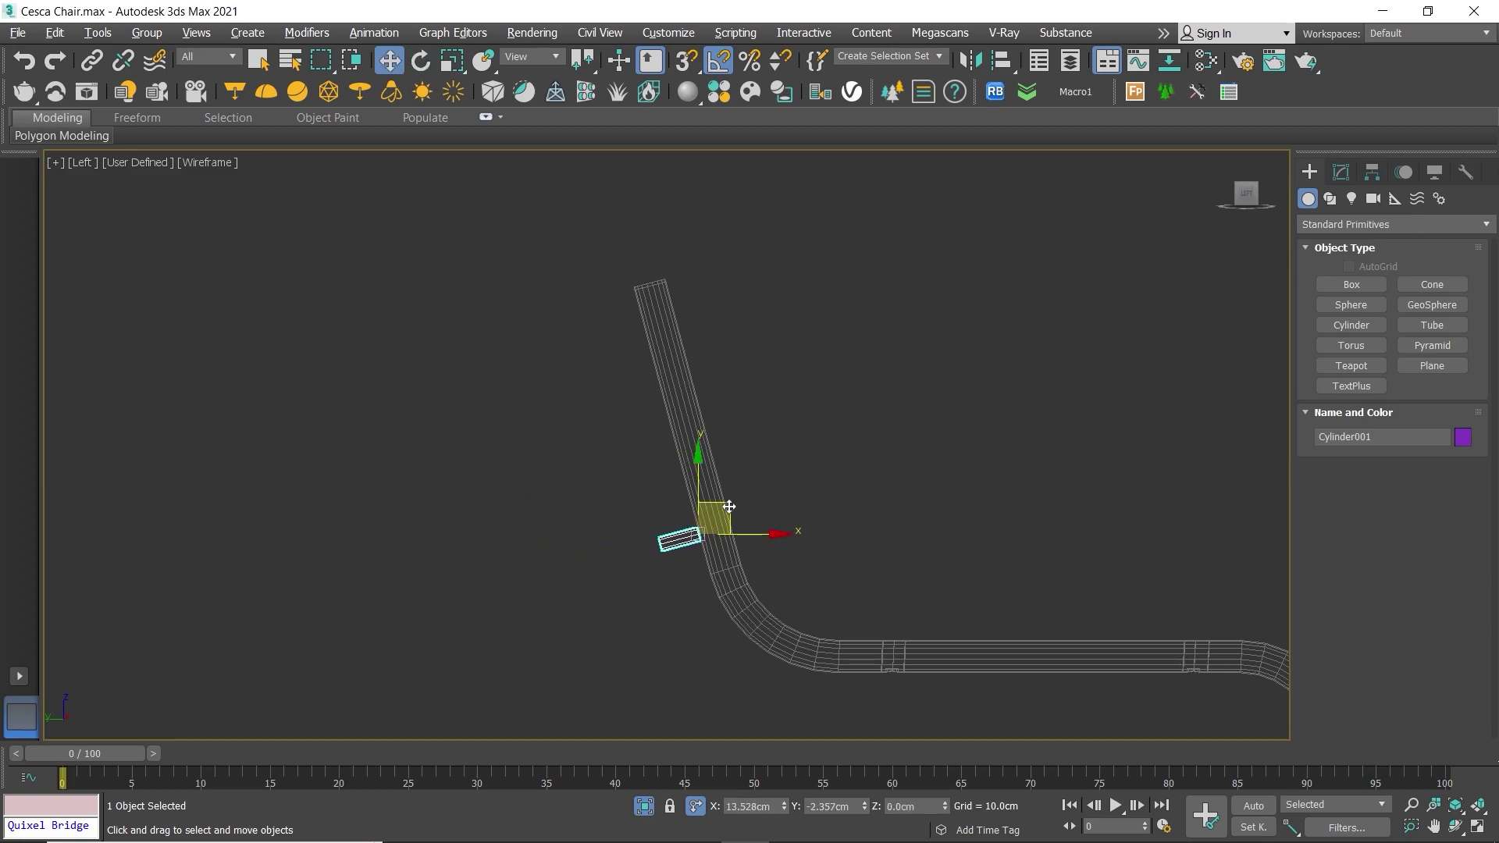
scroll(721, 508, up, 3)
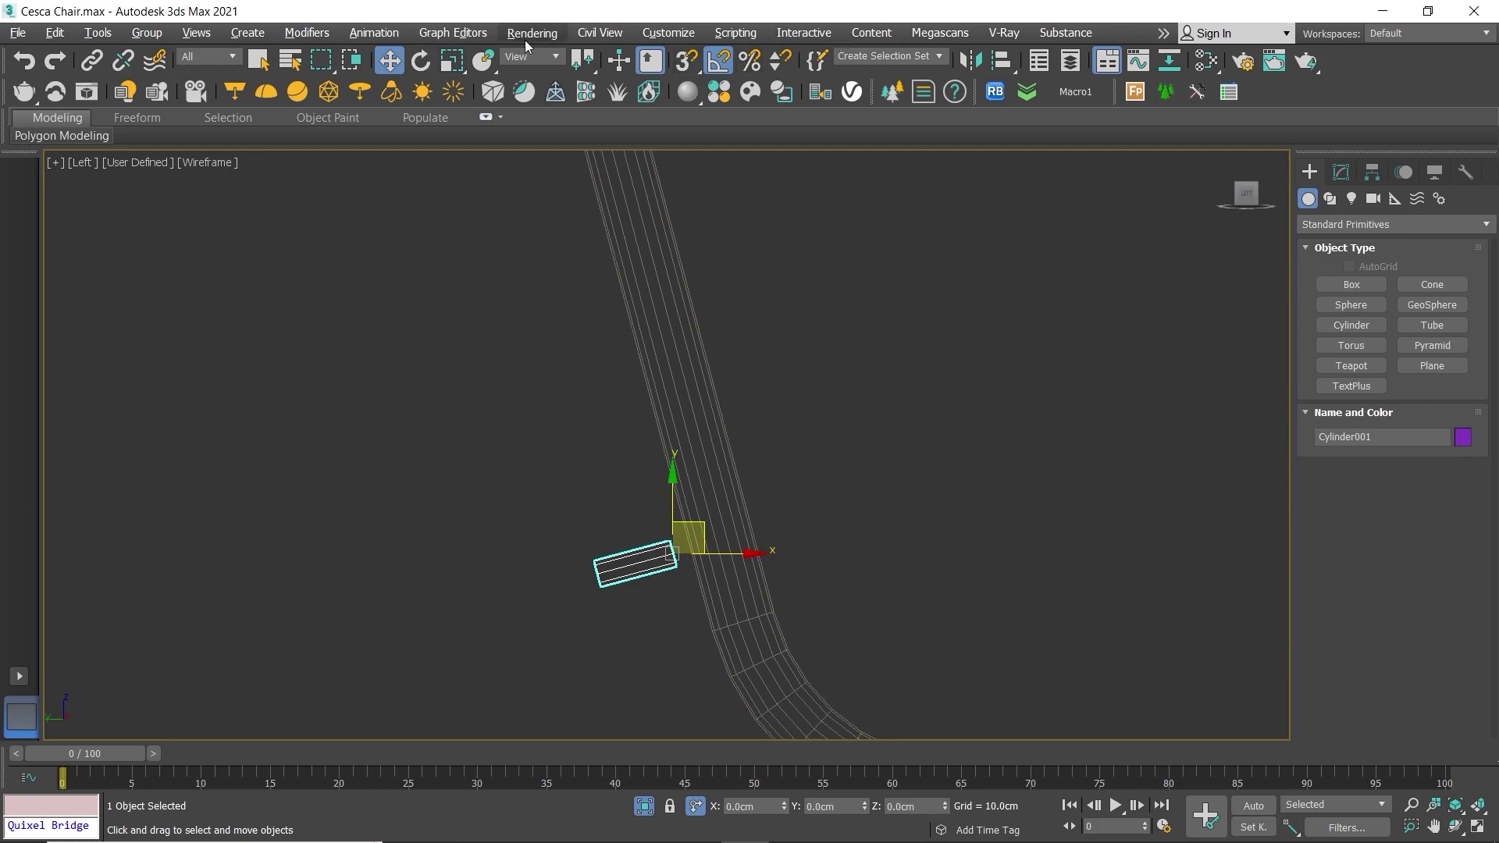
Step: Set the reference coordinate system to Local and snap-slide the cylinder along its axis
click(545, 60)
click(531, 135)
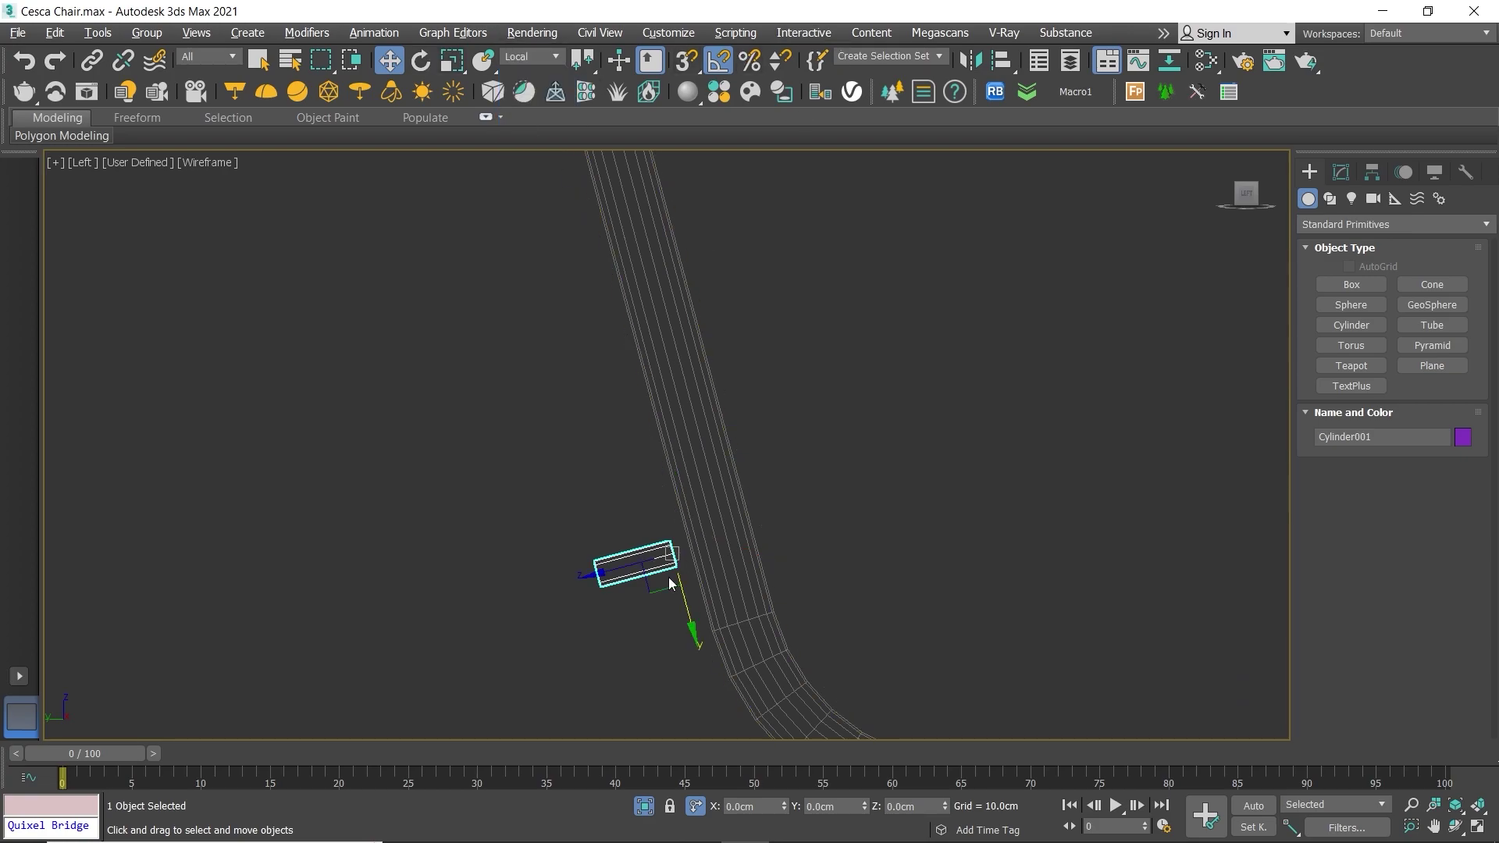
scroll(669, 581, up, 3)
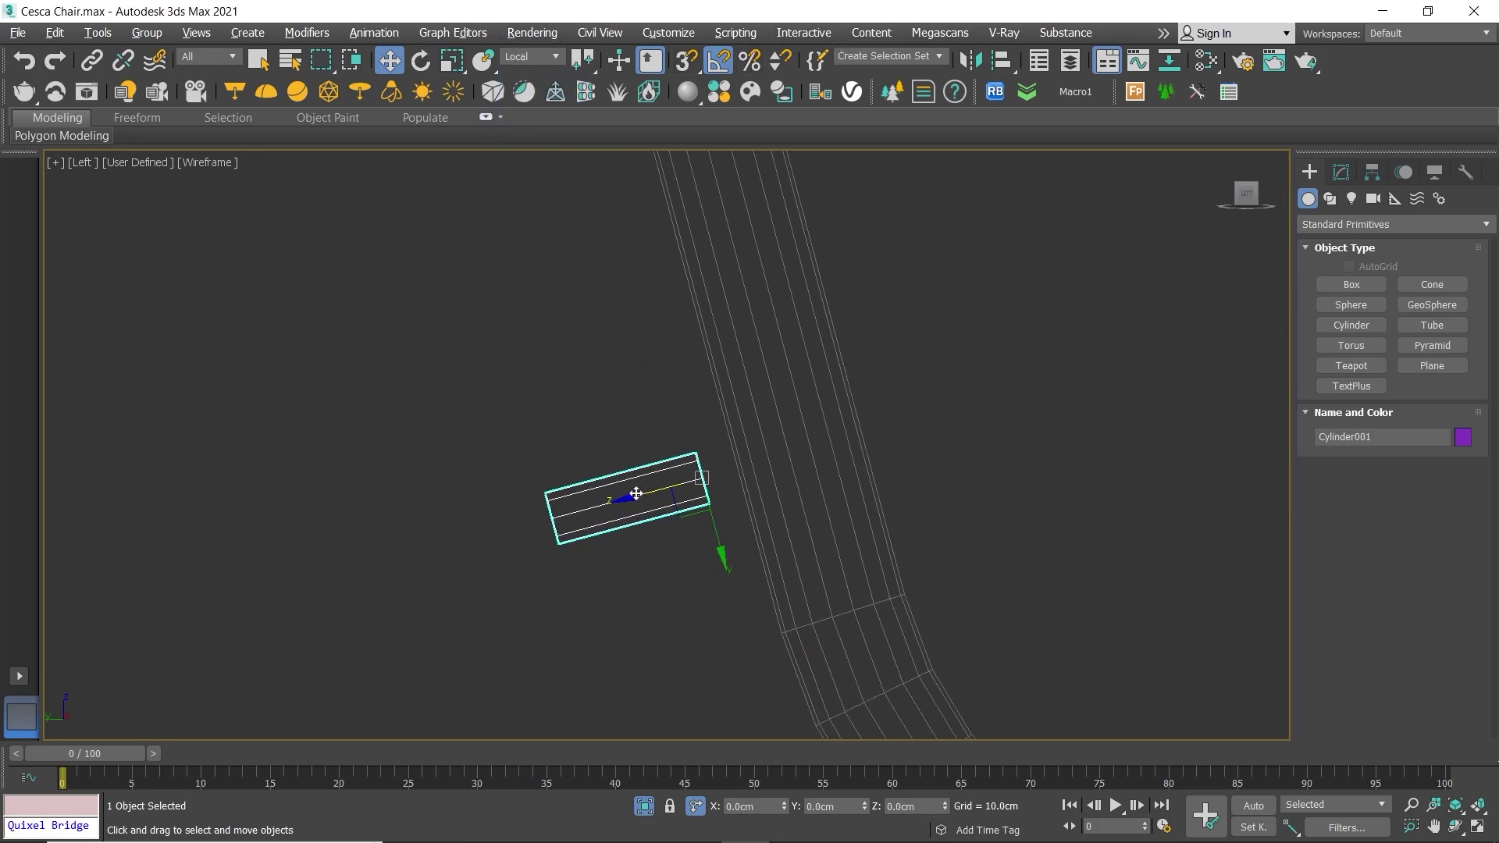
scroll(720, 506, up, 3)
key(s)
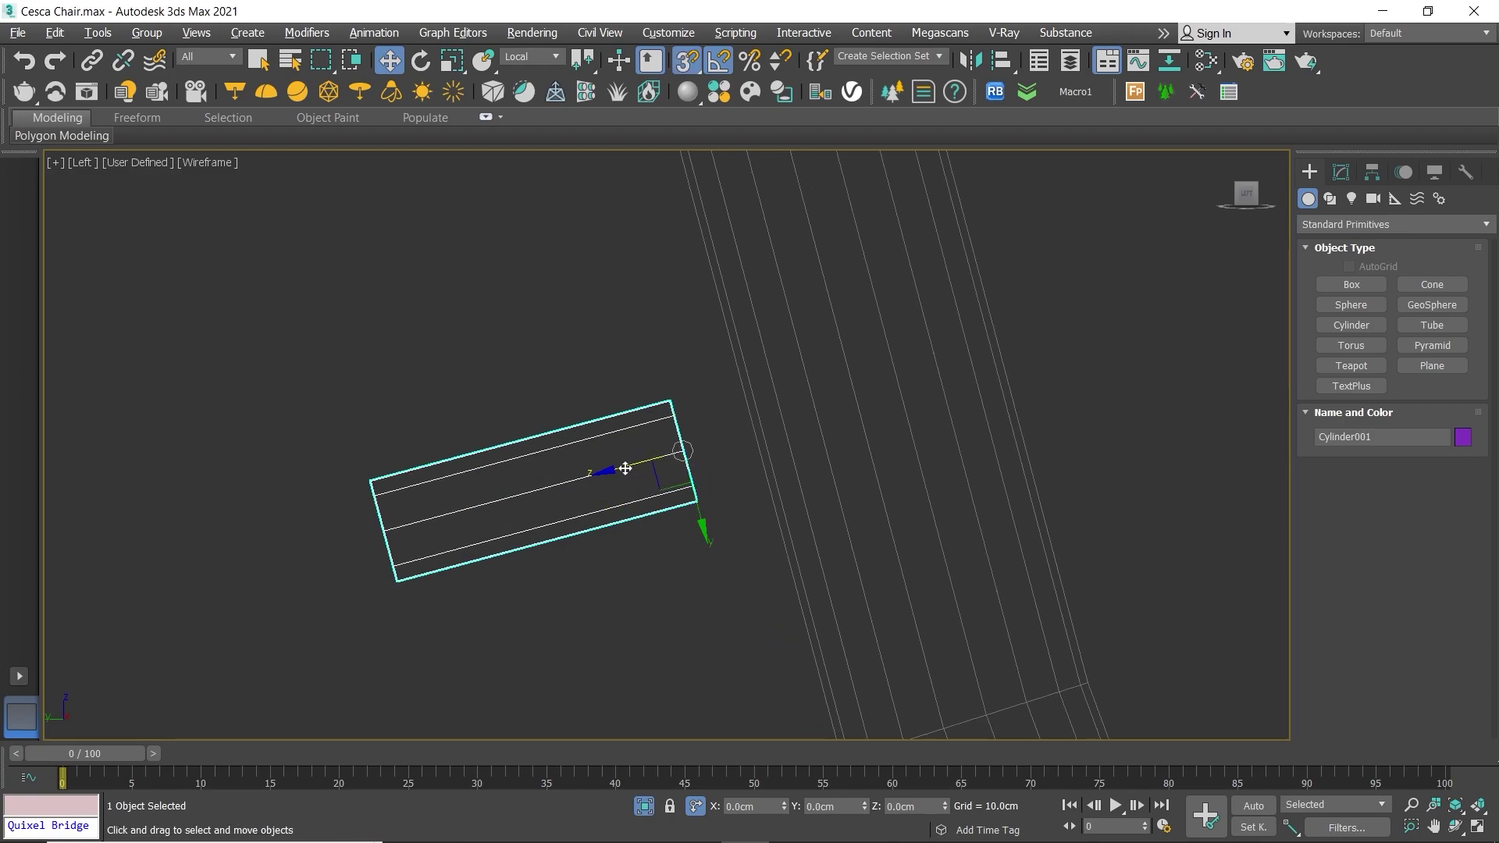
drag(625, 469, 788, 677)
scroll(742, 602, down, 2)
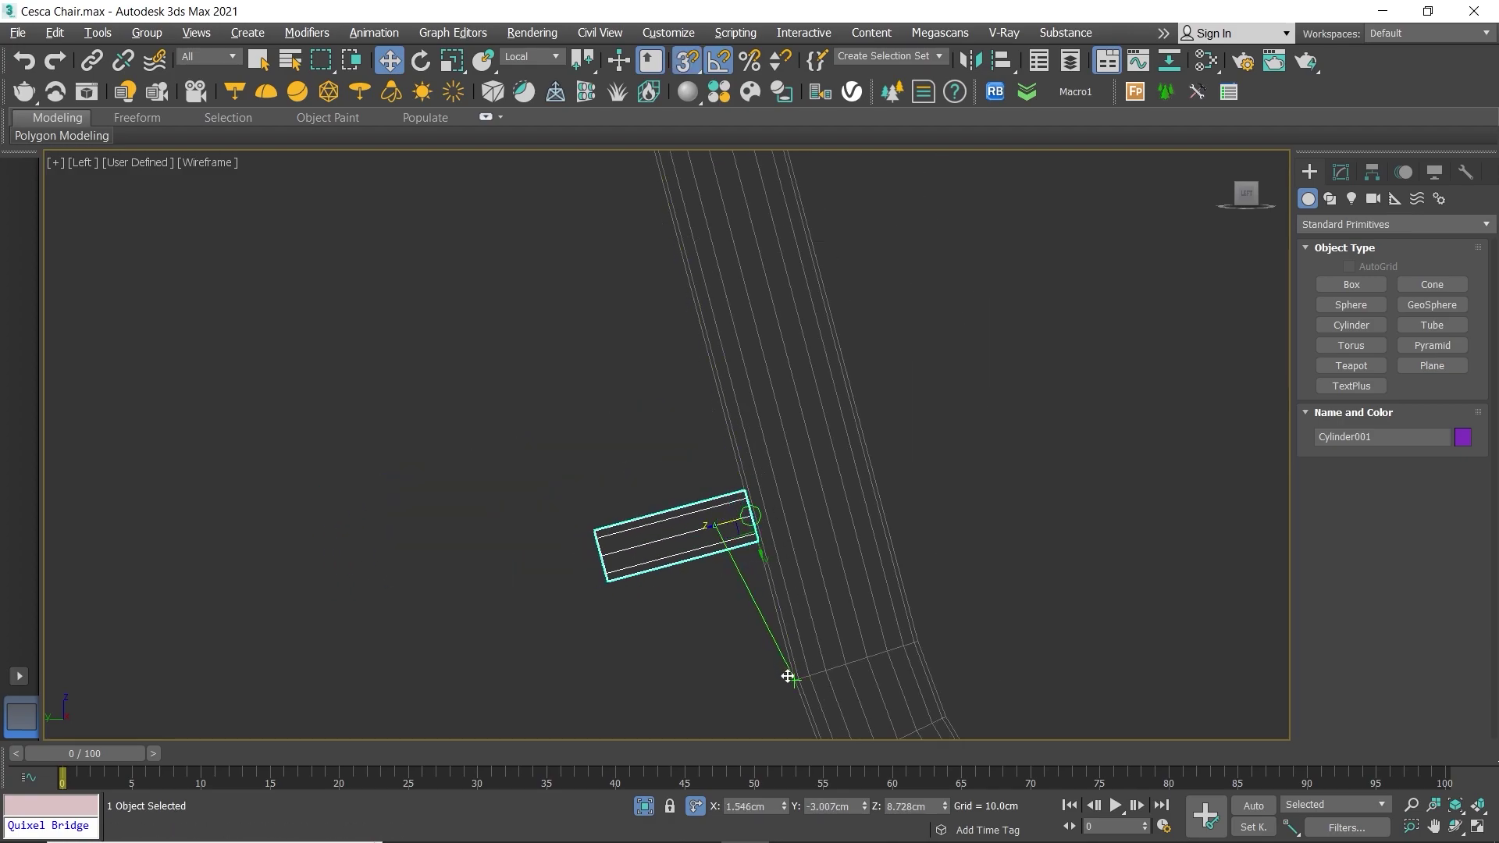
scroll(701, 480, down, 3)
scroll(701, 480, up, 2)
key(s)
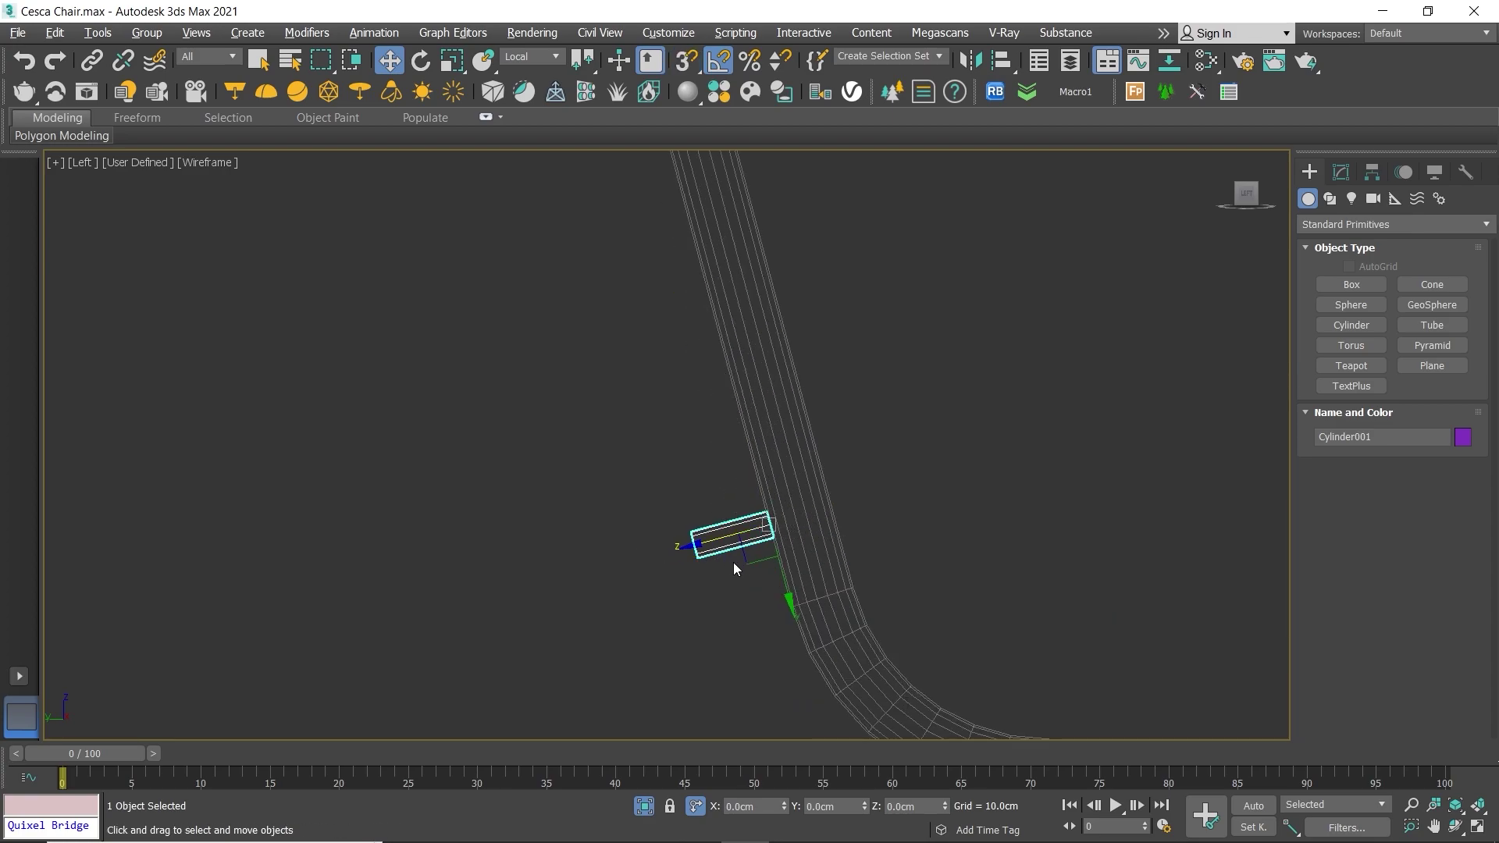
Step: Bring the frame corner into view and move the cylinder onto the chair's back upright
key(alt+w)
key(alt+w)
mouse_move(902, 533)
alt+middle_down()
mouse_move(906, 359)
mouse_move(954, 439)
mouse_move(1030, 428)
alt+middle_up()
key(alt+w)
key(alt+w)
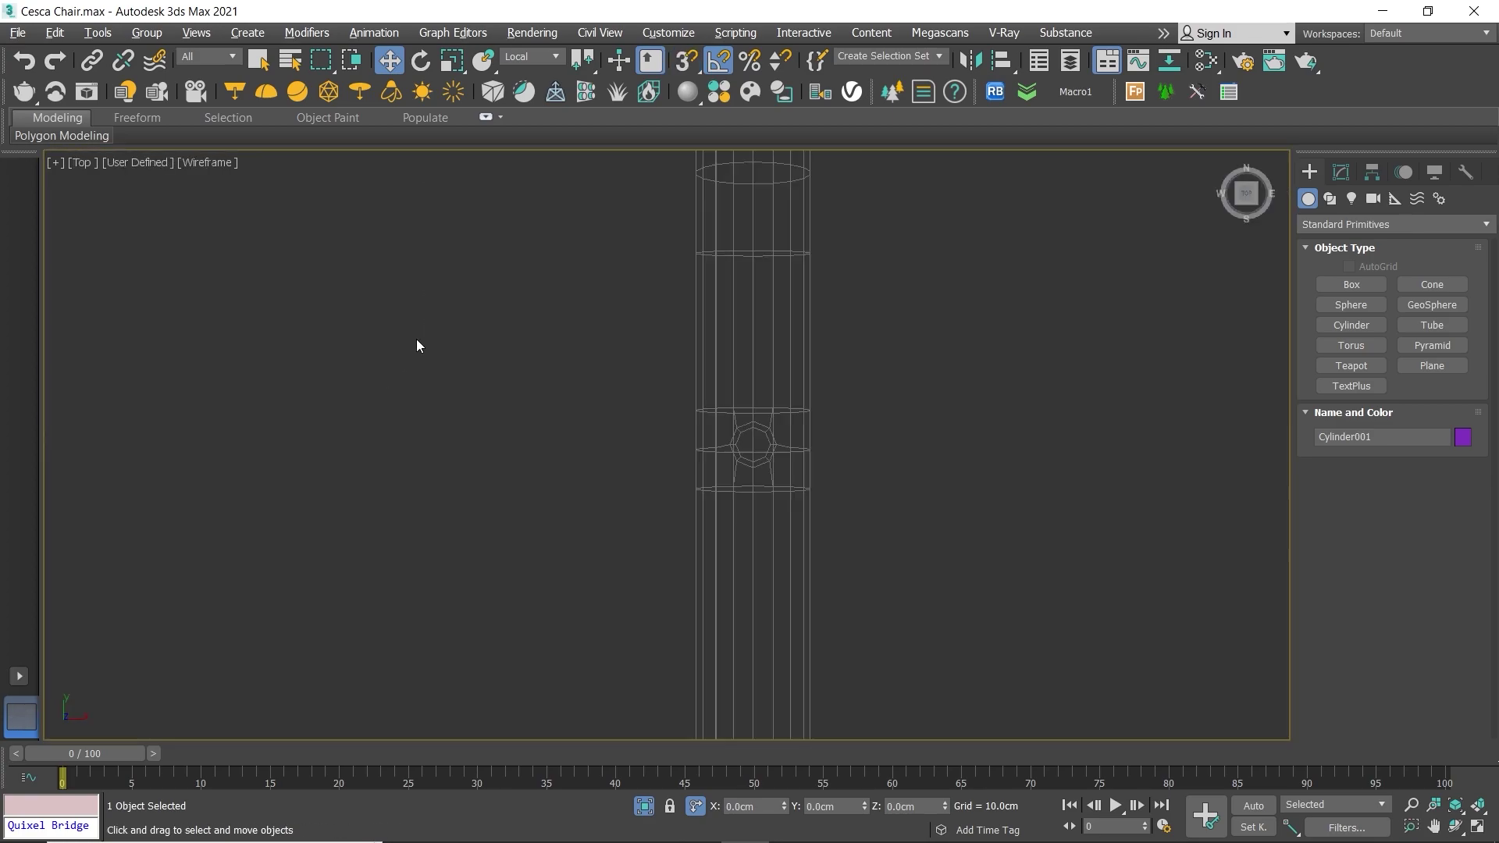
scroll(418, 344, down, 3)
middle_drag(545, 441, 655, 525)
scroll(329, 367, up, 3)
middle_drag(330, 367, 599, 488)
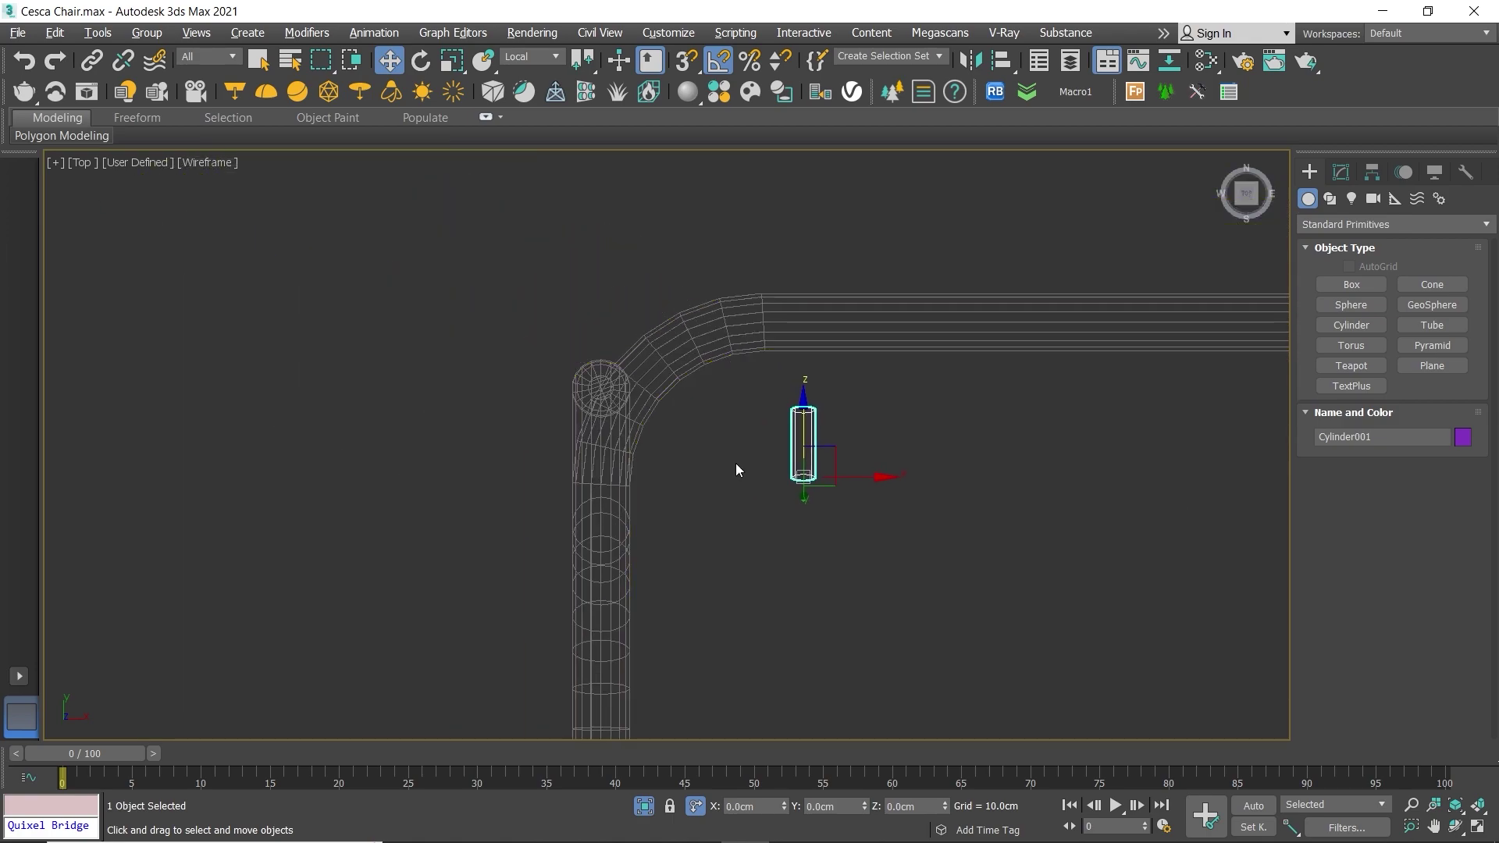
drag(865, 477, 652, 475)
Step: Snap the cylinder onto the upright's centre line with 3D Snap
scroll(658, 485, up, 1)
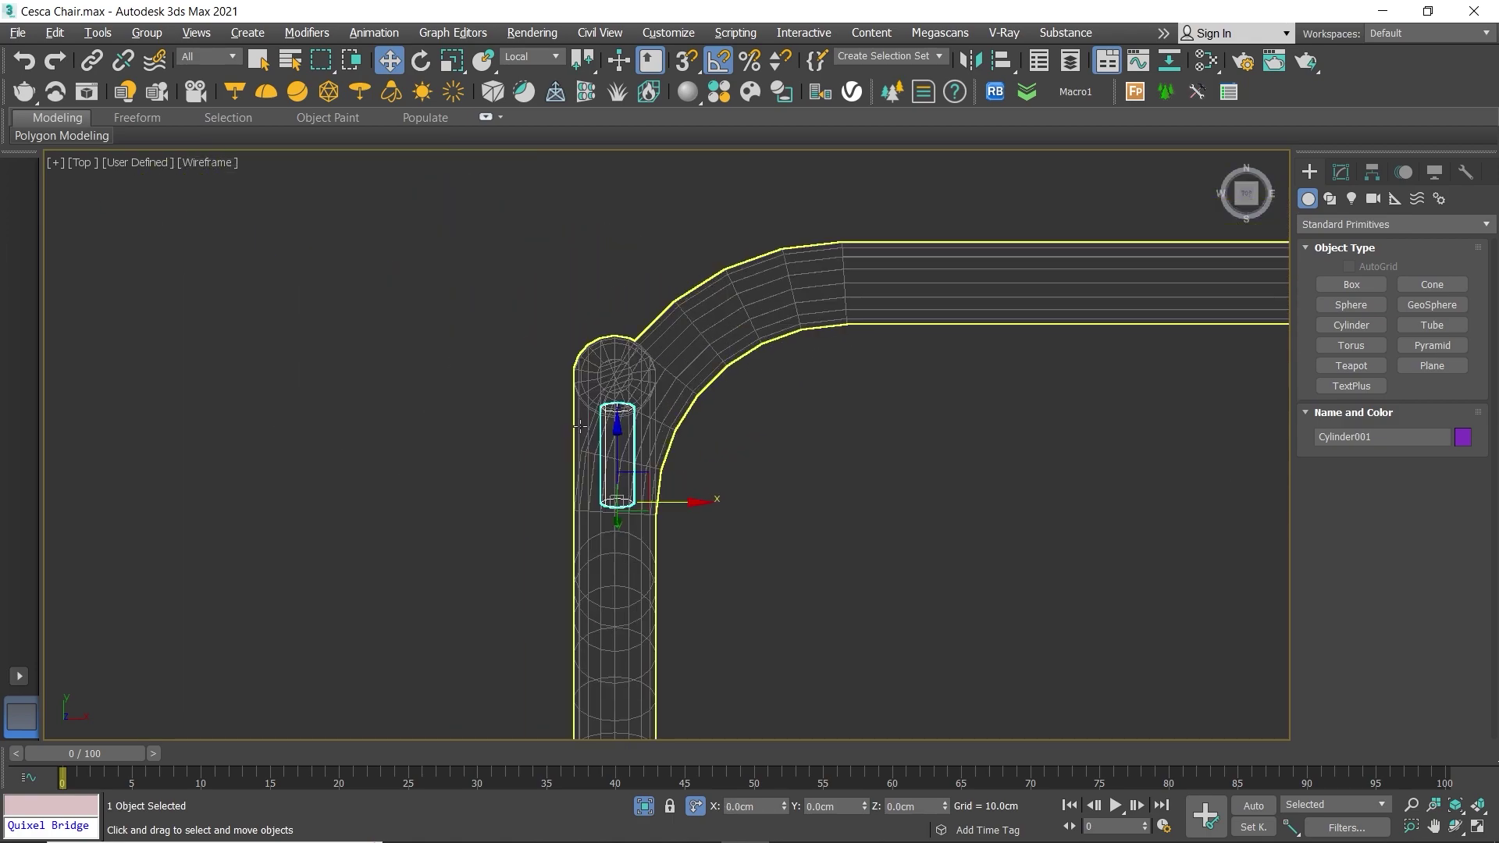
scroll(657, 485, up, 2)
scroll(683, 532, down, 2)
middle_drag(683, 531, 690, 289)
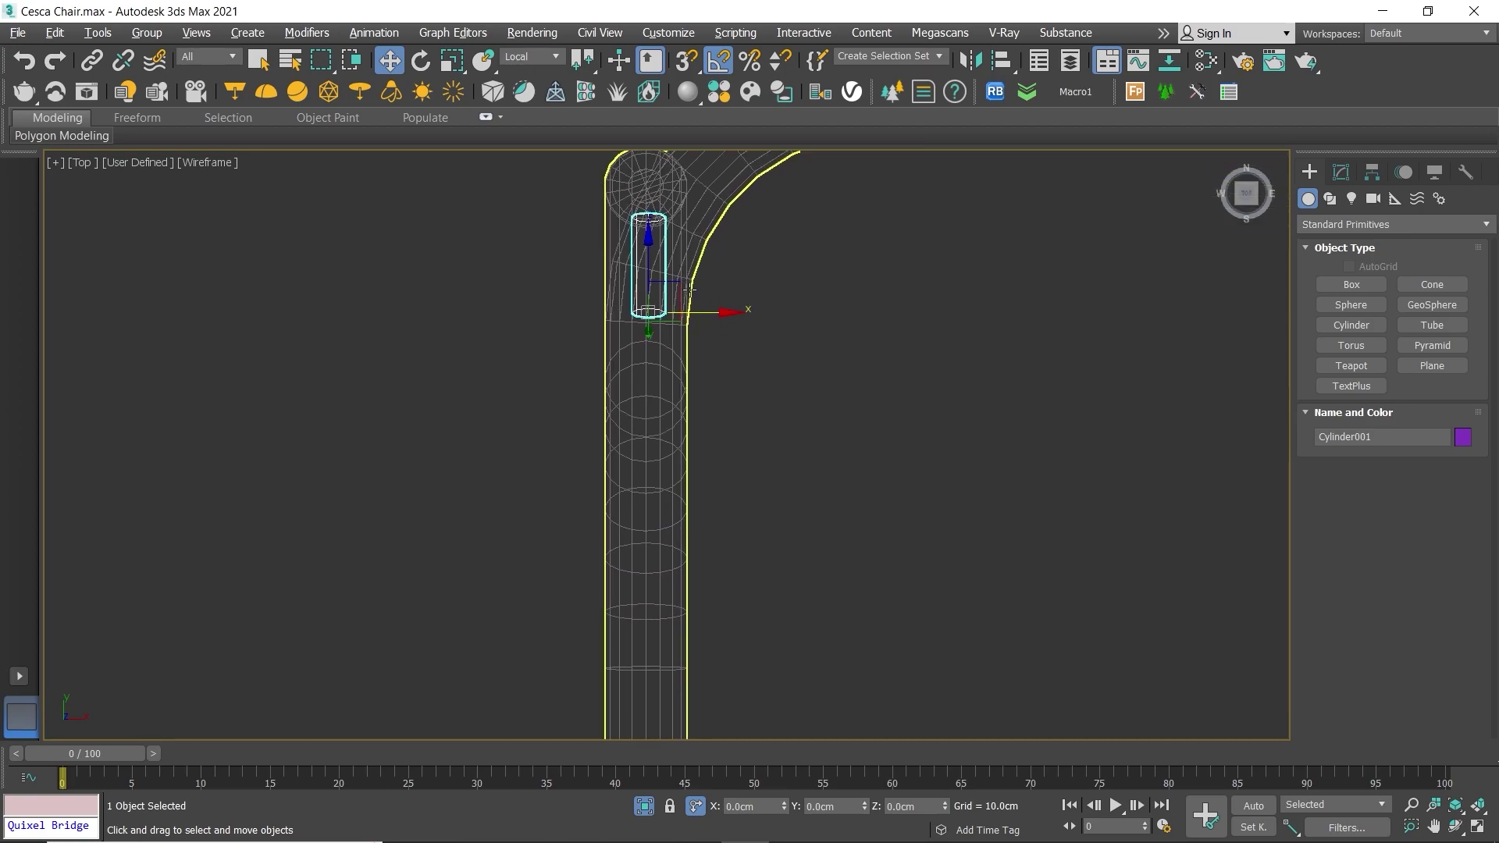
key(s)
drag(693, 372, 643, 579)
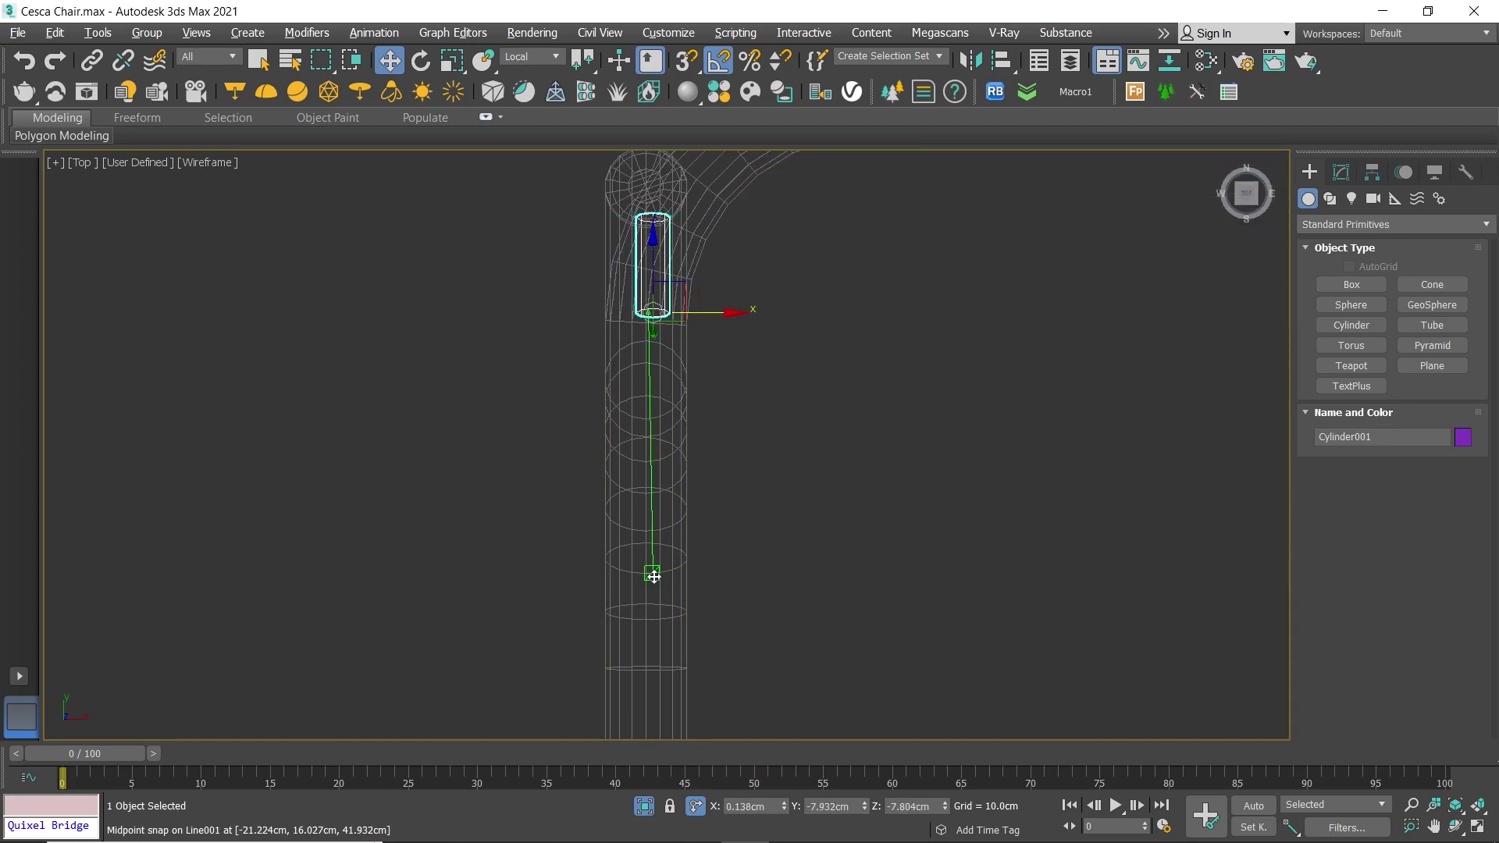
key(alt+w)
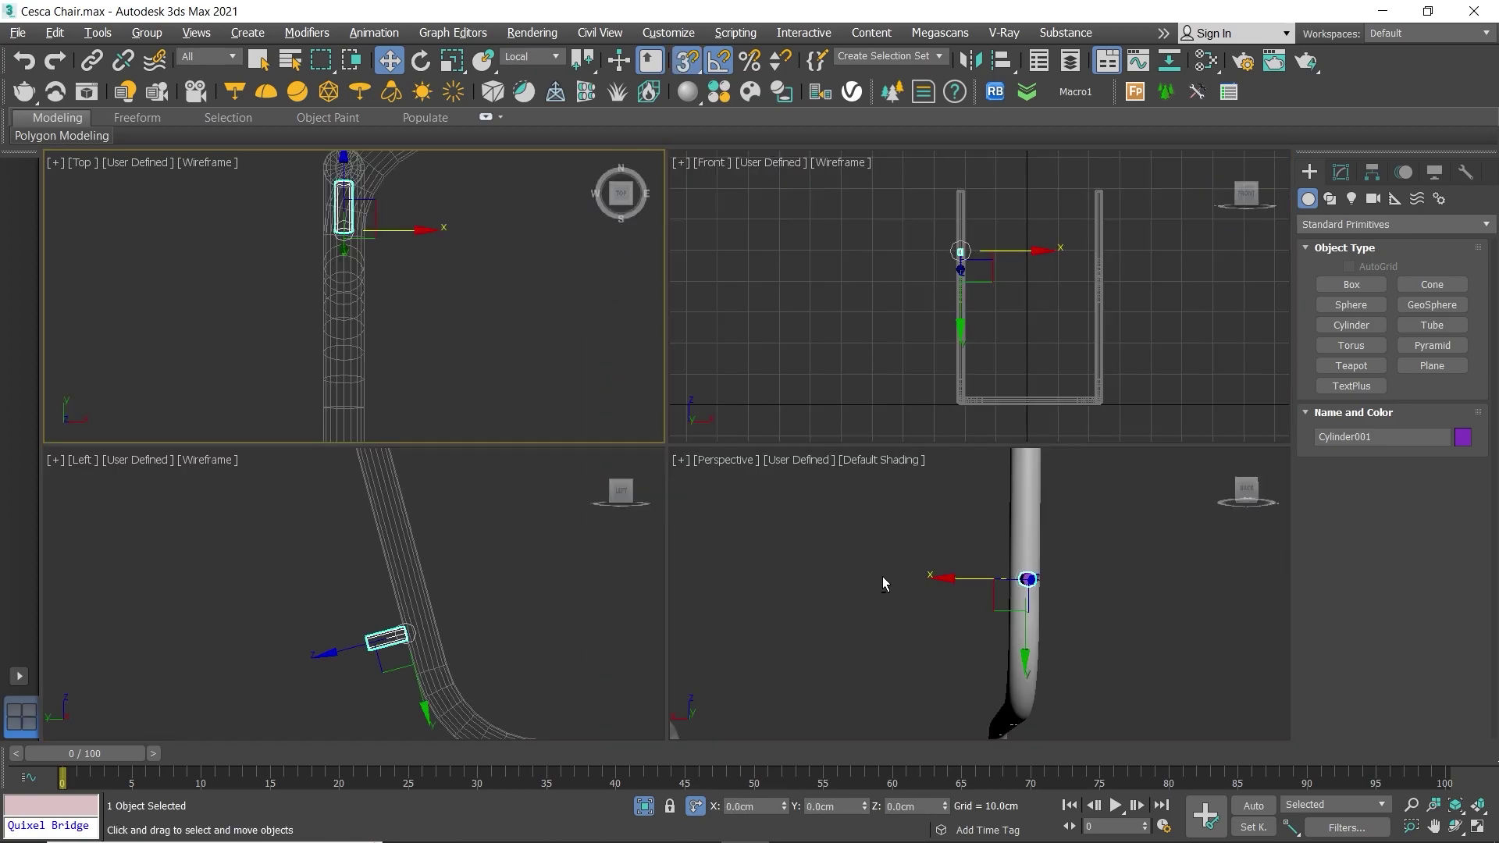
middle_click(873, 584)
key(alt+w)
Step: Orbit around the chair and select only the purple cylinder
scroll(696, 377, down, 5)
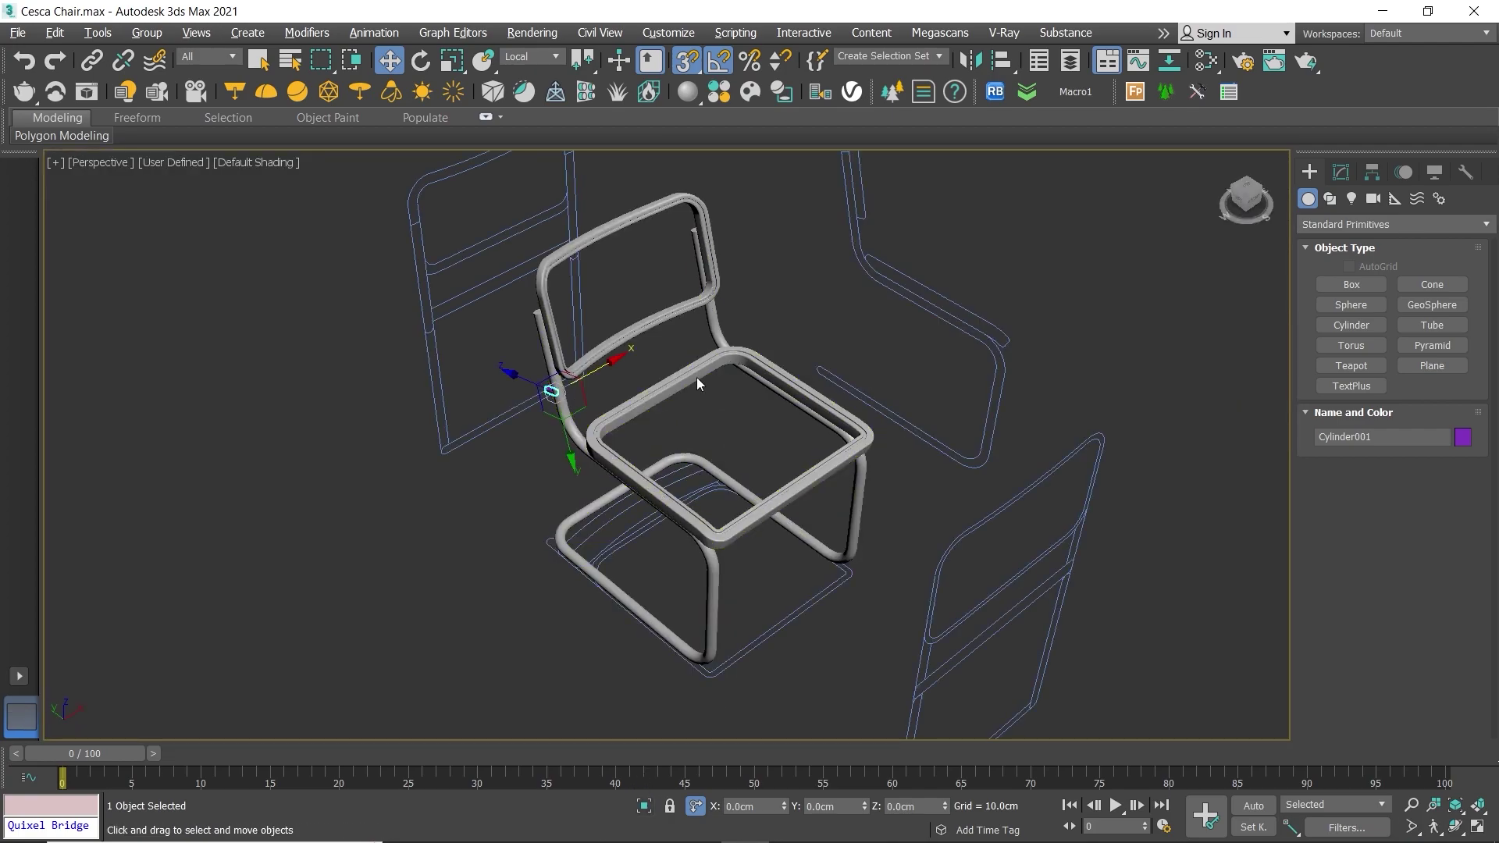
alt+middle_drag(696, 377, 664, 359)
scroll(531, 373, up, 4)
scroll(571, 315, up, 3)
ctrl+click(571, 316)
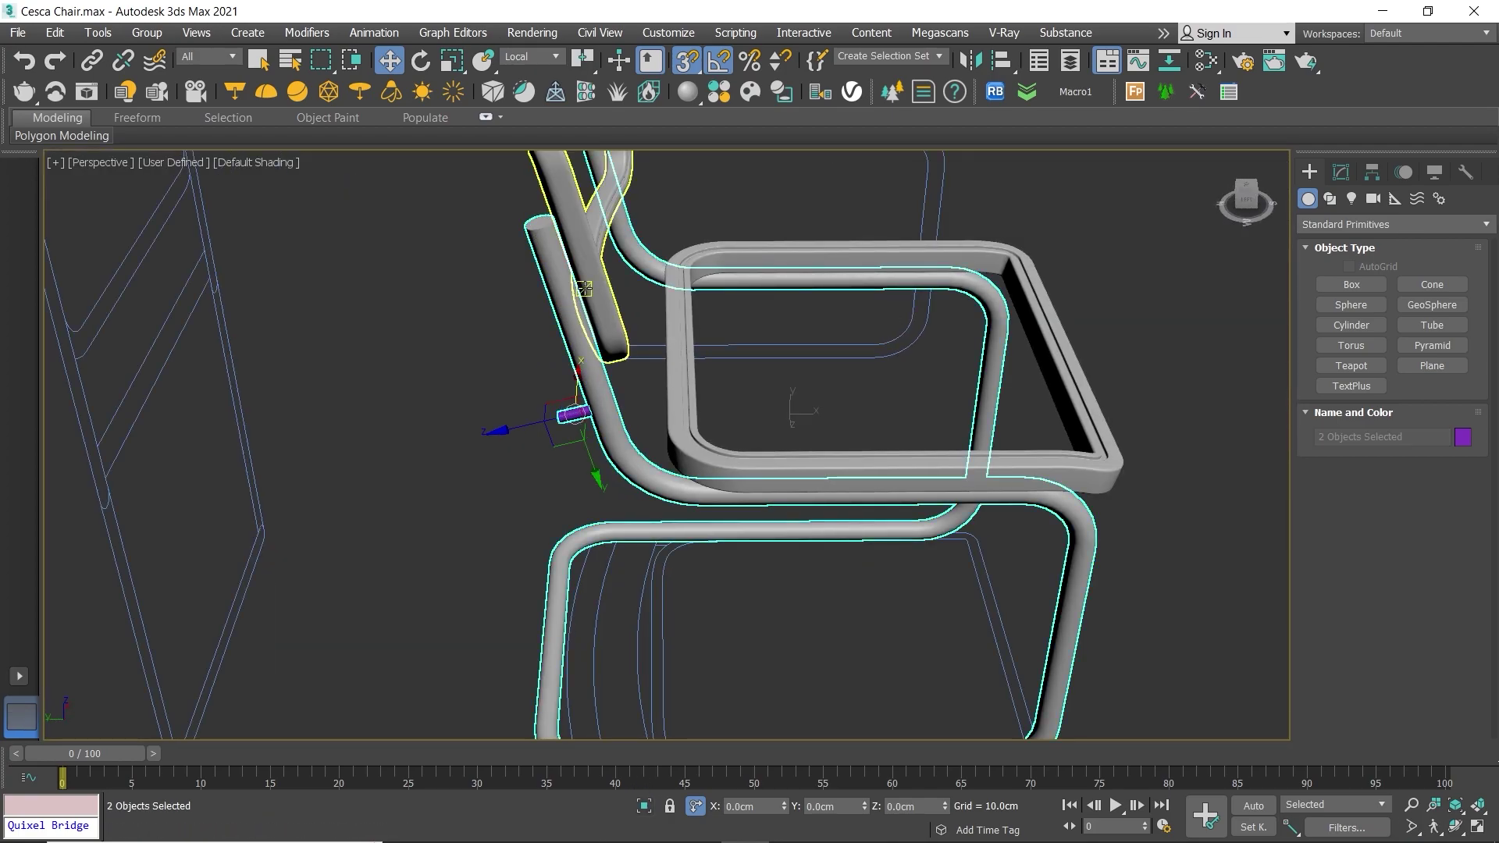
scroll(571, 315, down, 5)
alt+middle_drag(667, 315, 835, 315)
scroll(629, 435, up, 3)
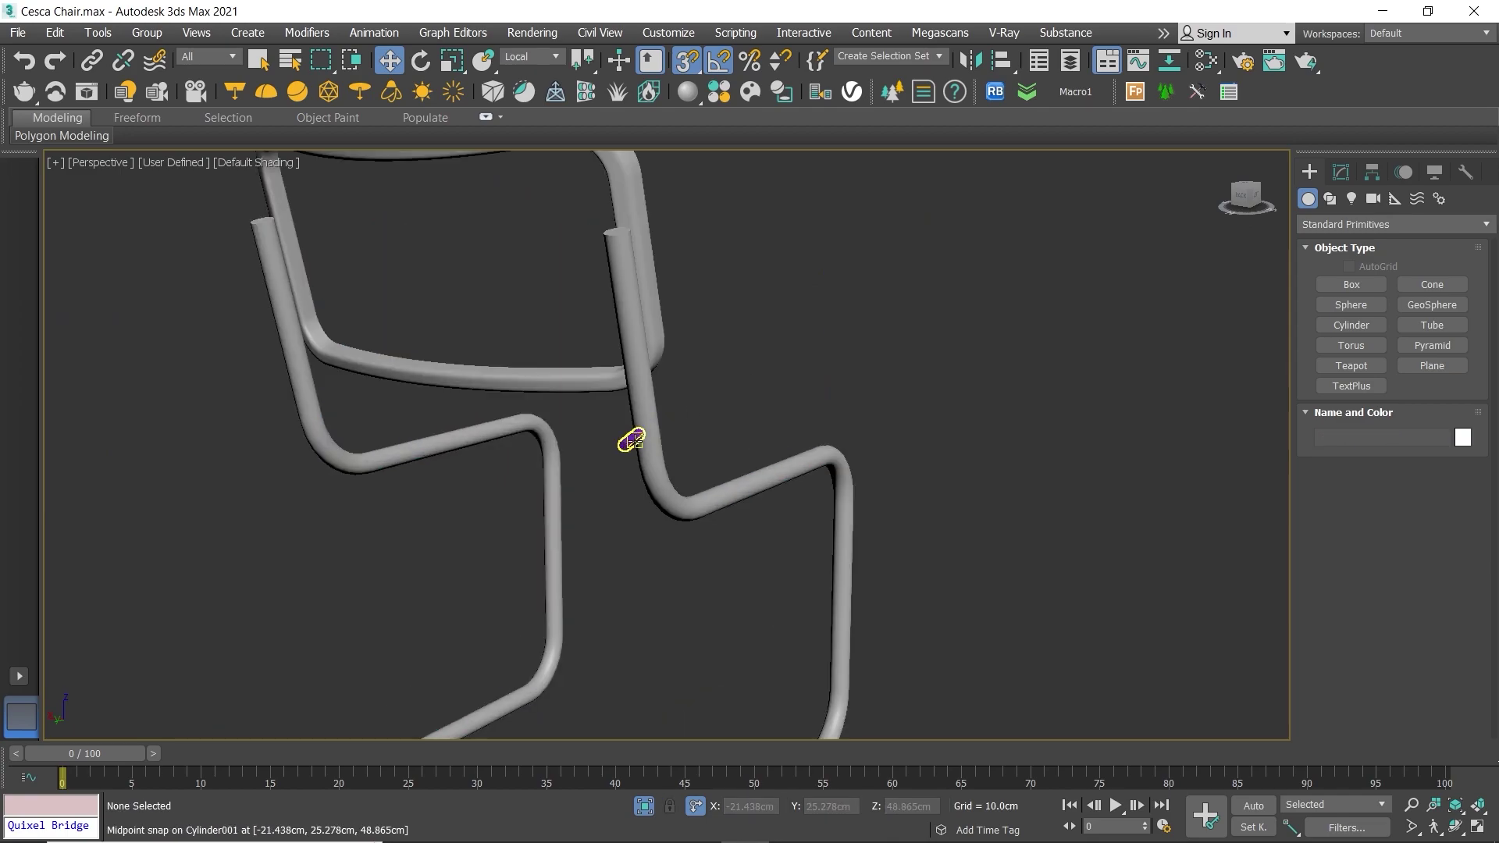
scroll(629, 436, up, 3)
click(630, 435)
Step: Slide Cylinder001 up along the back upright to its new position
mouse_move(656, 380)
alt+middle_down()
mouse_move(726, 418)
mouse_move(681, 574)
alt+middle_up()
mouse_move(666, 593)
mouse_down()
mouse_move(662, 443)
mouse_move(662, 461)
mouse_up()
scroll(663, 460, down, 2)
mouse_move(662, 460)
alt+middle_down()
mouse_move(687, 438)
mouse_move(673, 536)
alt+middle_up()
scroll(687, 437, up, 3)
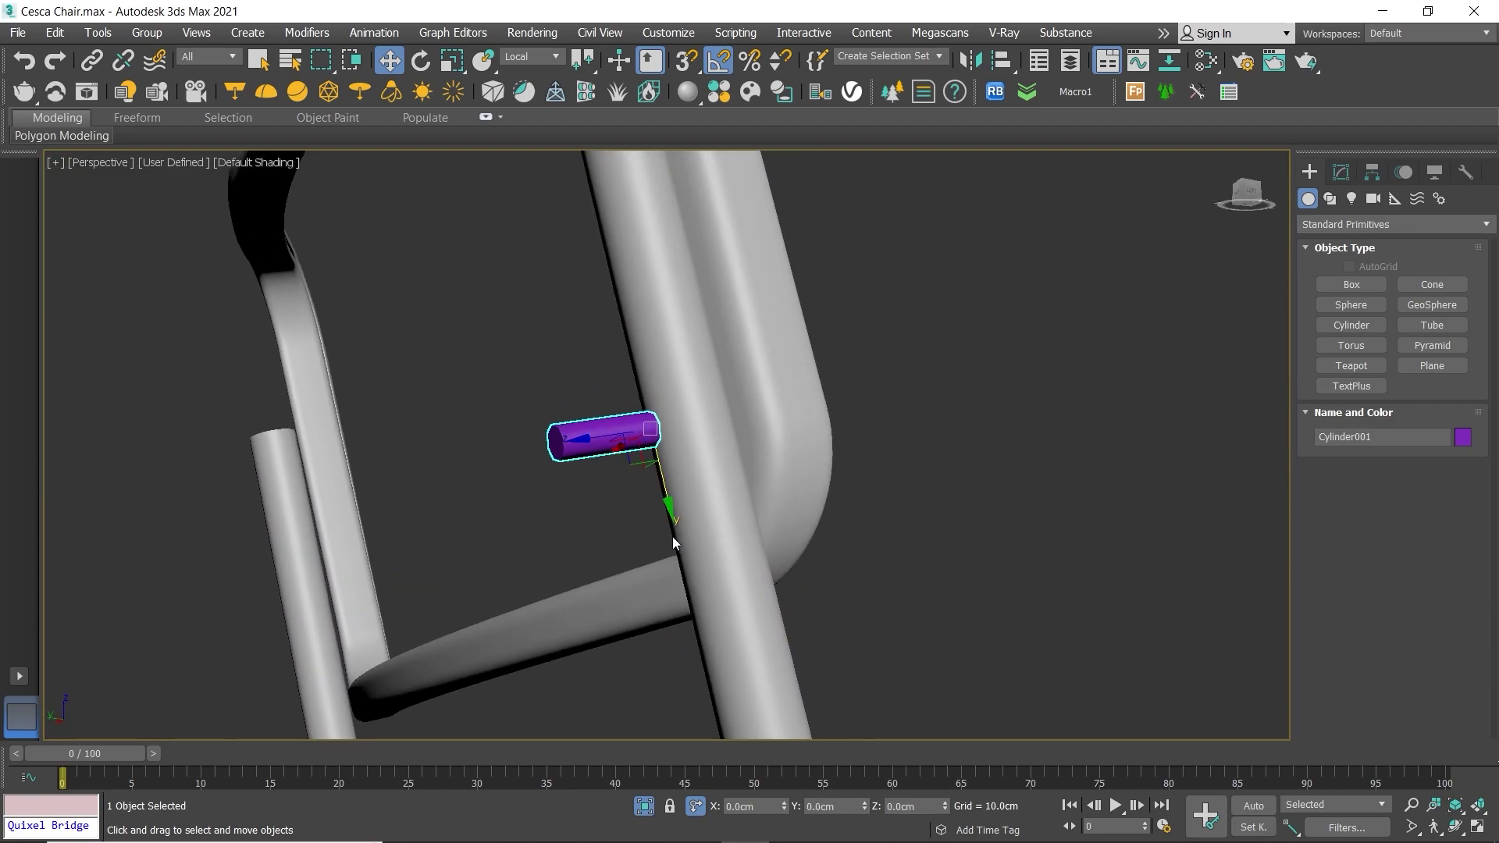
drag(668, 493, 669, 521)
Step: Turn on Edged Faces and Shift-drag a copy of the cylinder along the same upright
key(F4)
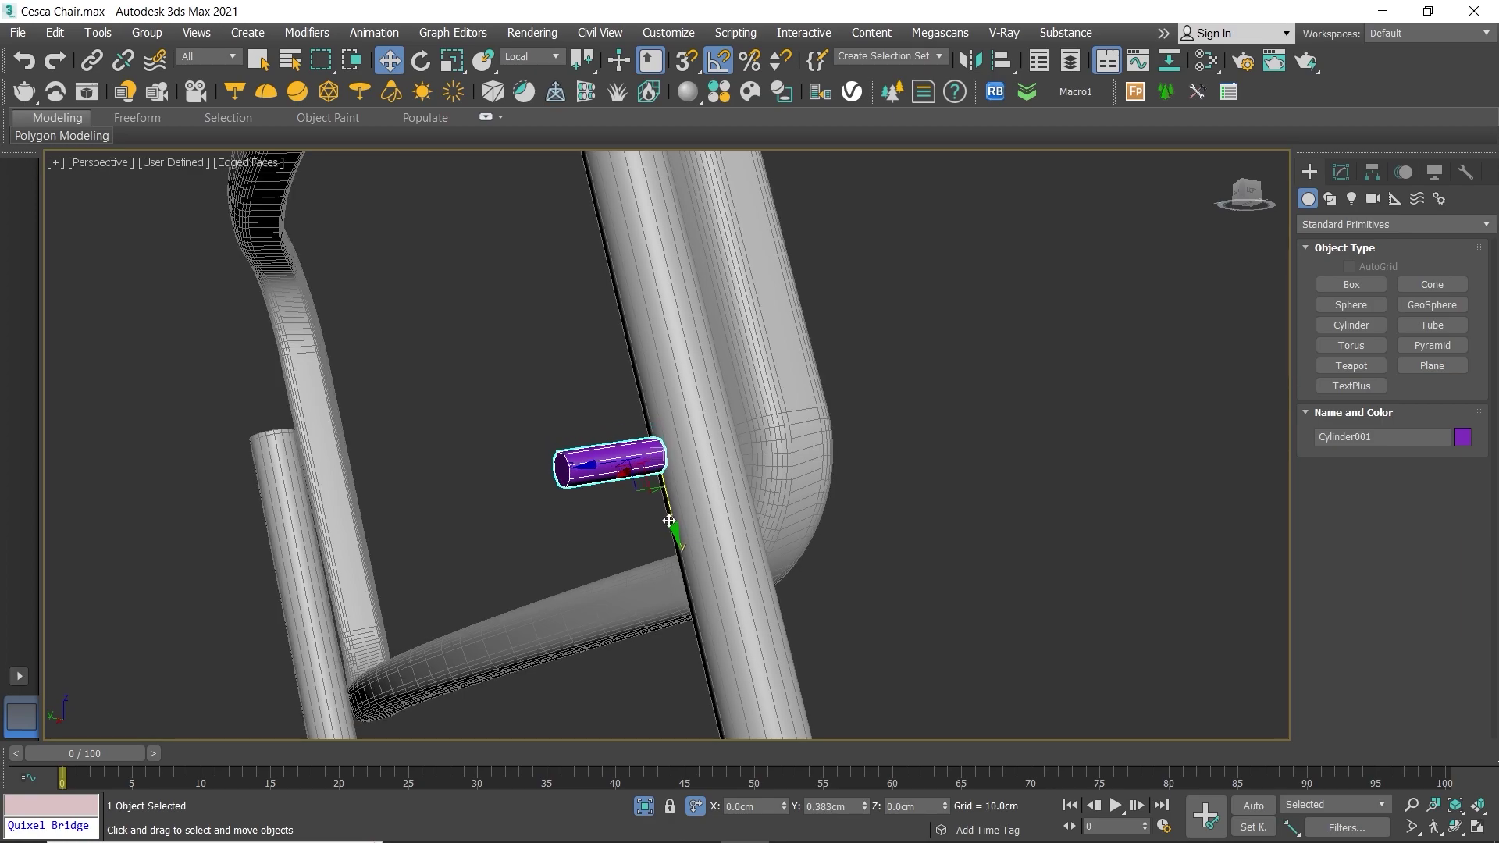
scroll(687, 531, down, 5)
scroll(733, 546, down, 1)
mouse_move(762, 613)
mouse_down()
mouse_move(767, 635)
mouse_move(741, 476)
mouse_up()
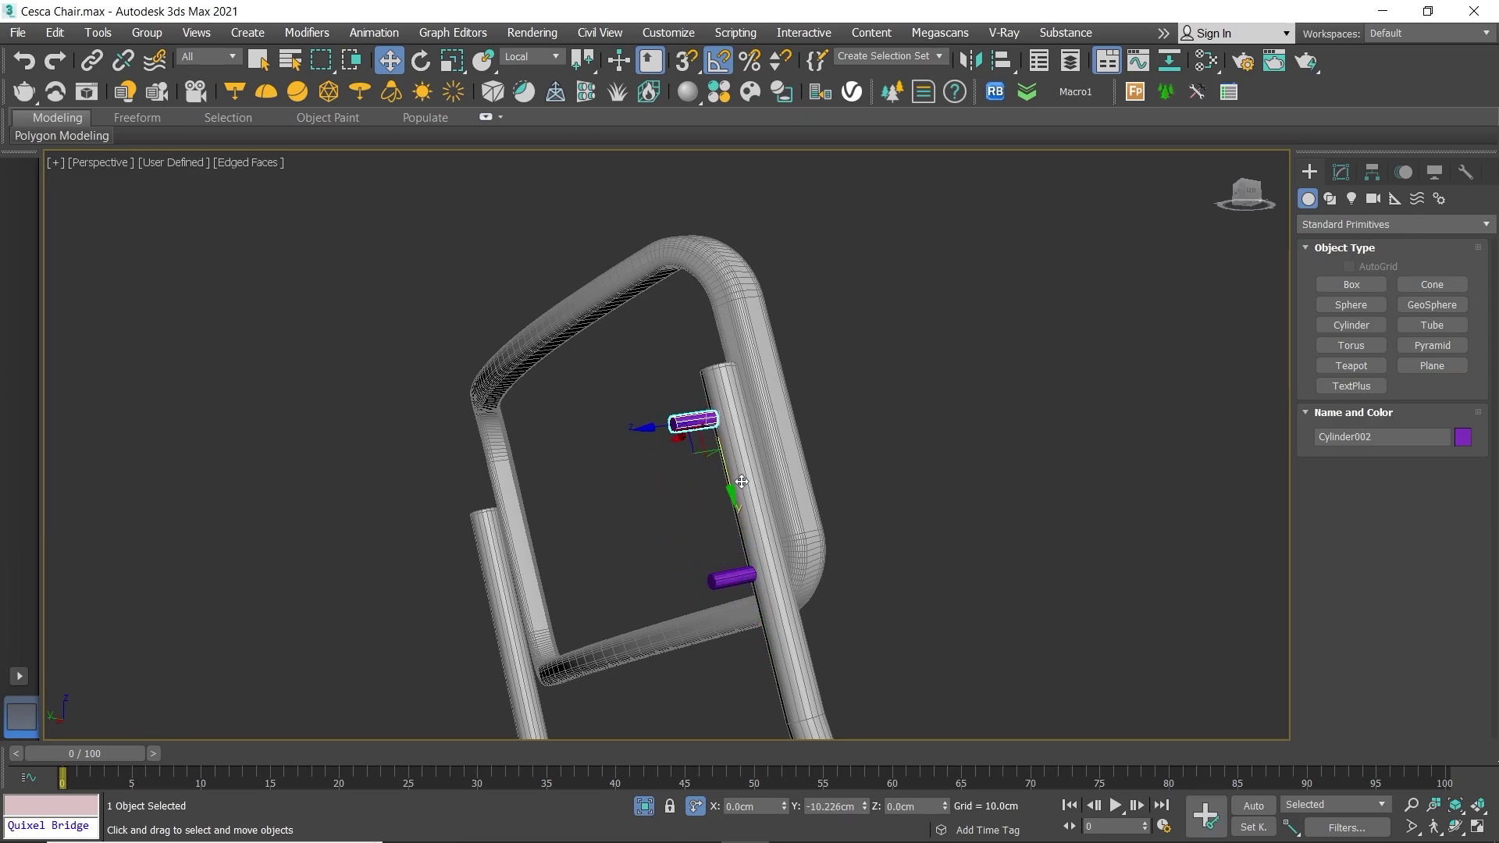
Step: Finish the independent copy of the bolt cylinder and select both cylinders in an enlarged Top view
shift+drag(741, 482, 741, 481)
click(762, 513)
ctrl+click(736, 580)
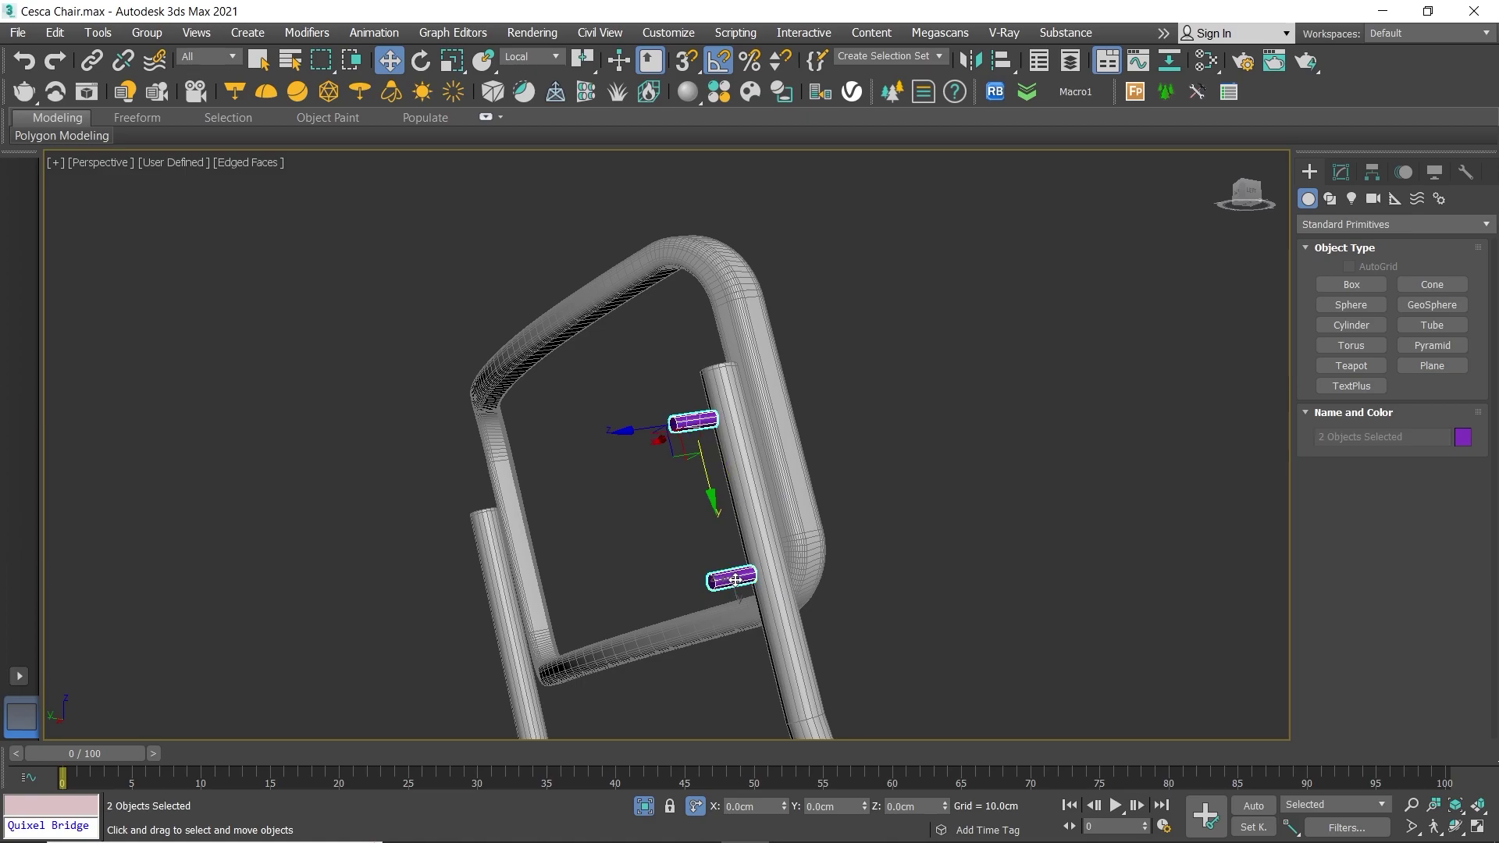
key(alt+w)
middle_click(328, 349)
key(alt+w)
scroll(505, 338, down, 4)
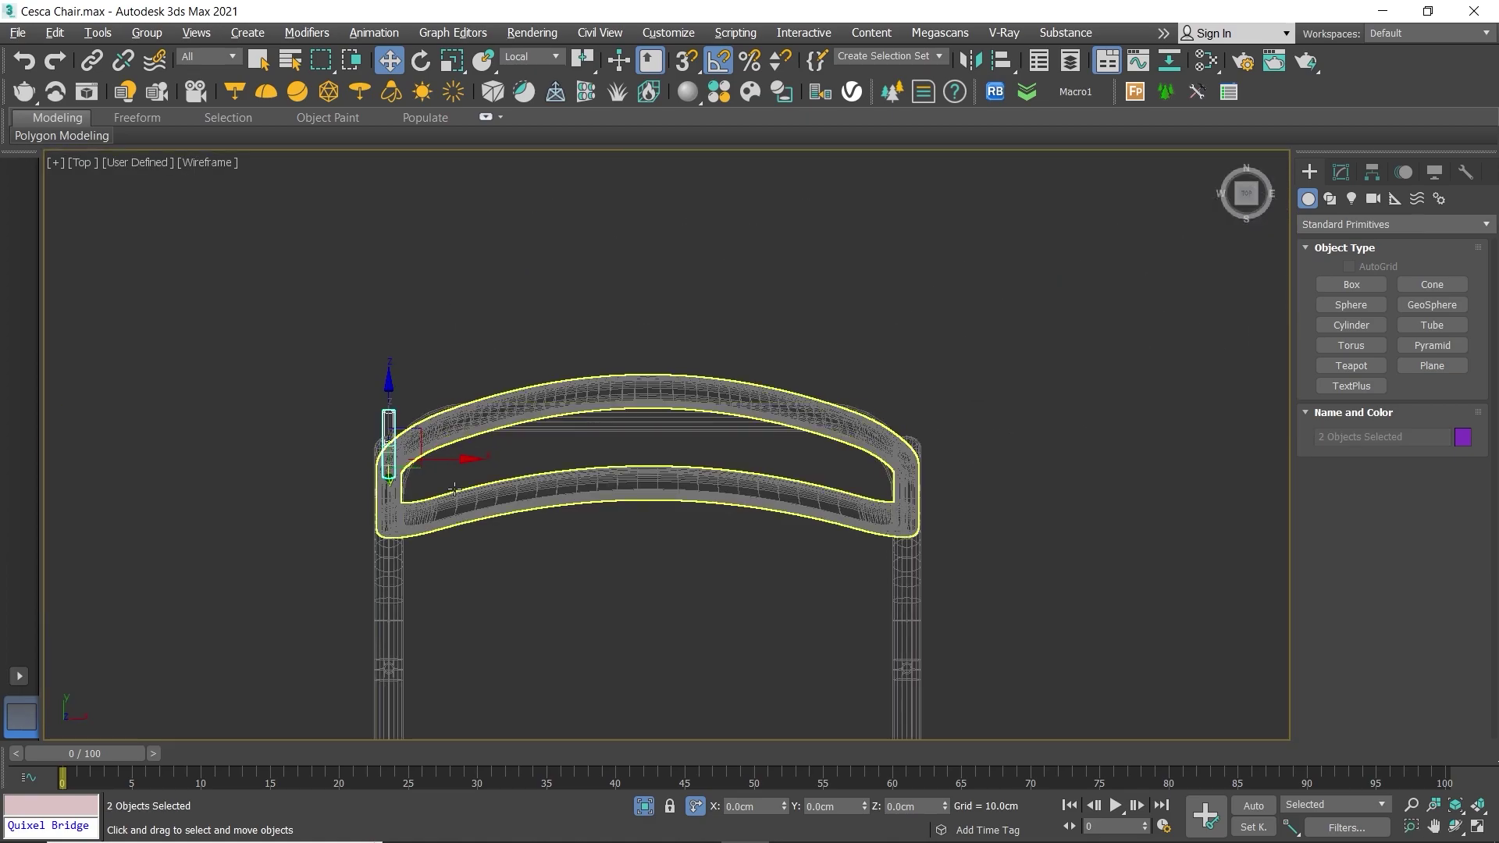
Step: Shift-drag copies of both cylinders along X and snap them onto the right back upright
shift+drag(445, 460, 988, 461)
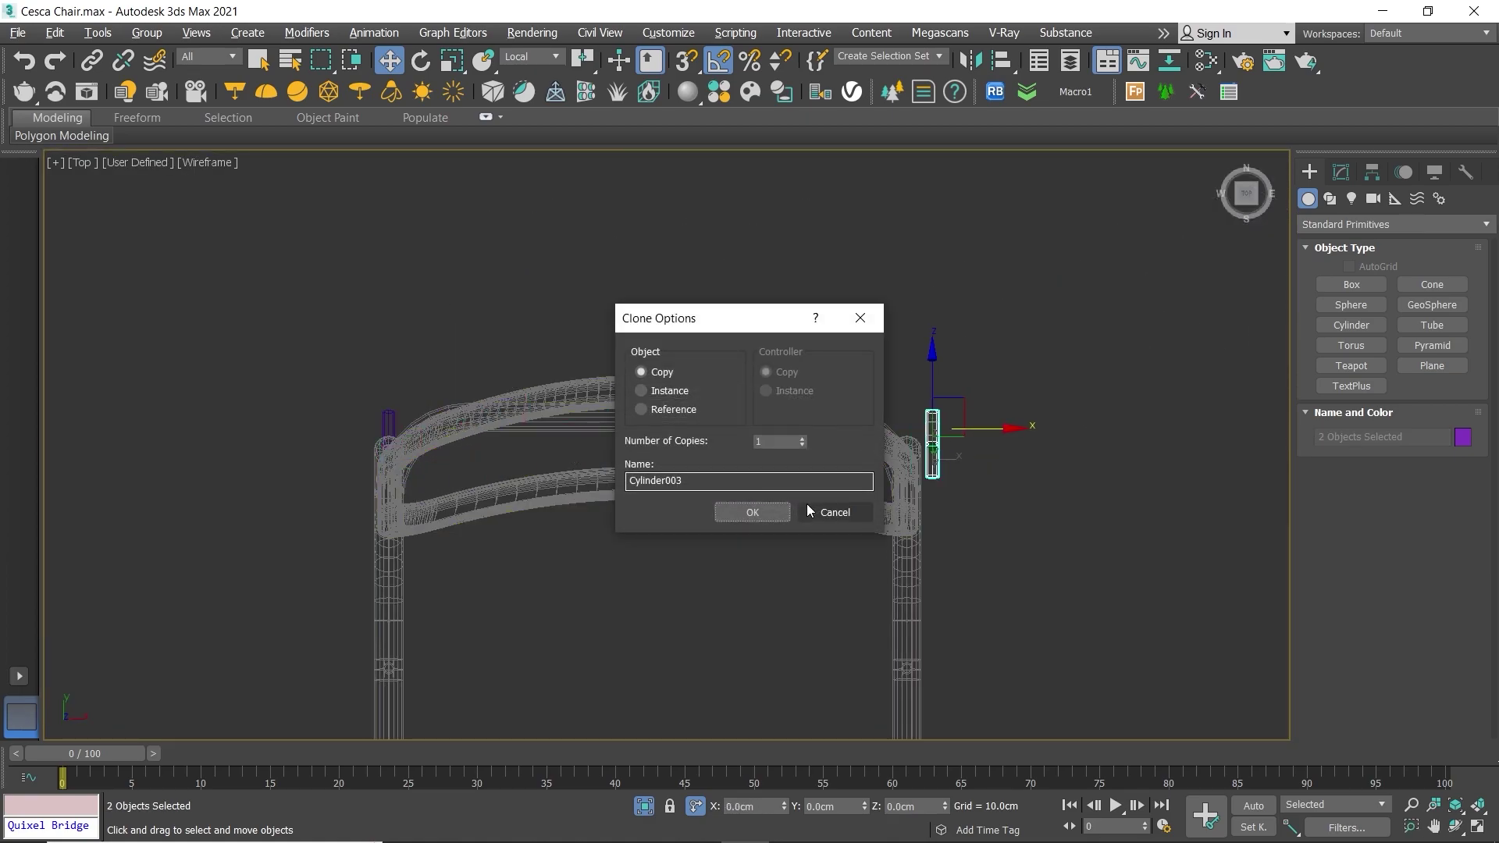
click(752, 513)
scroll(912, 451, up, 4)
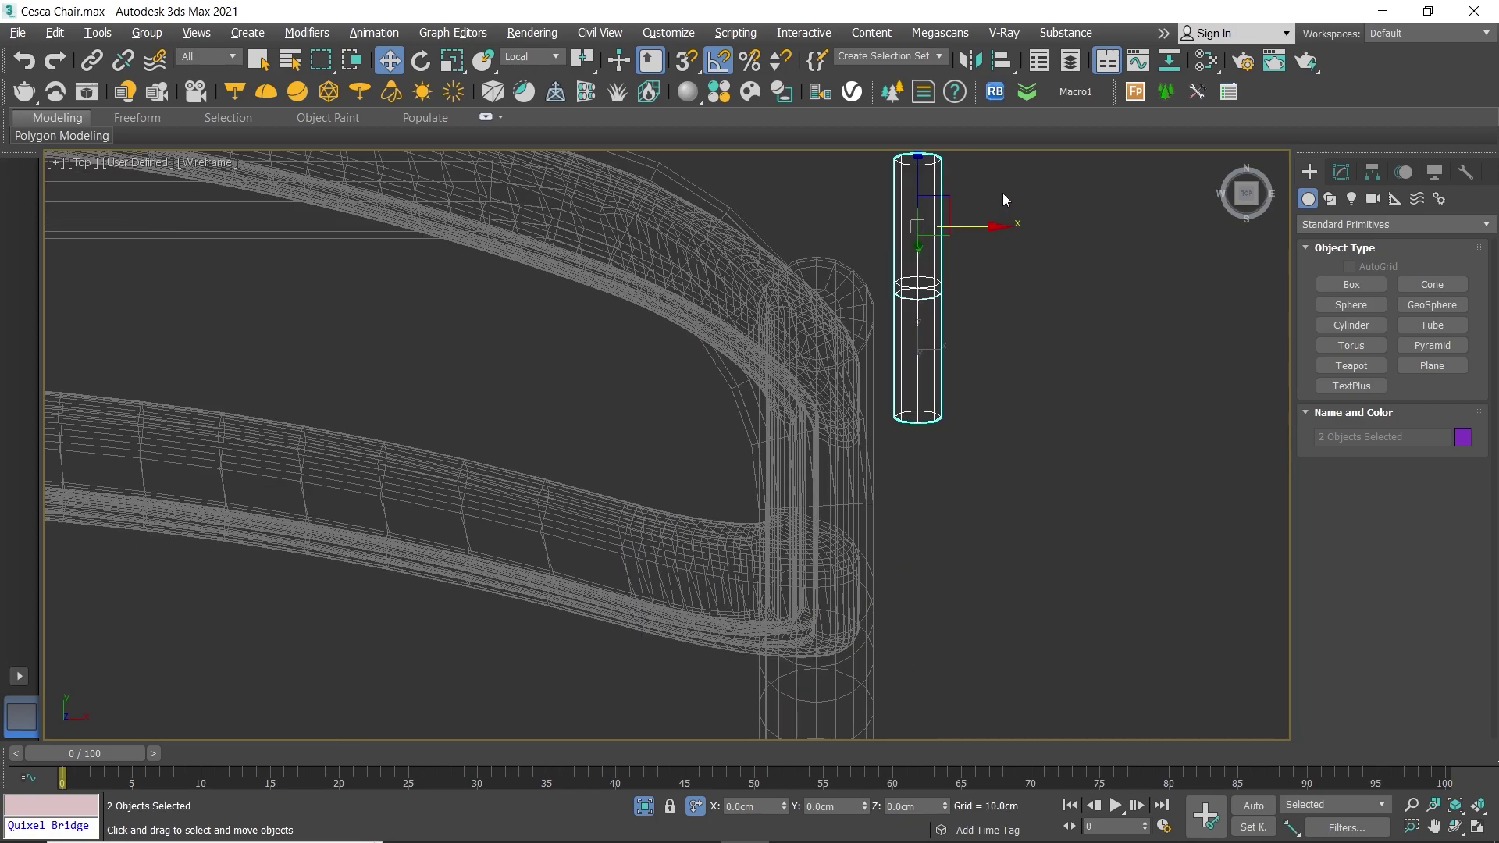
drag(978, 229, 819, 244)
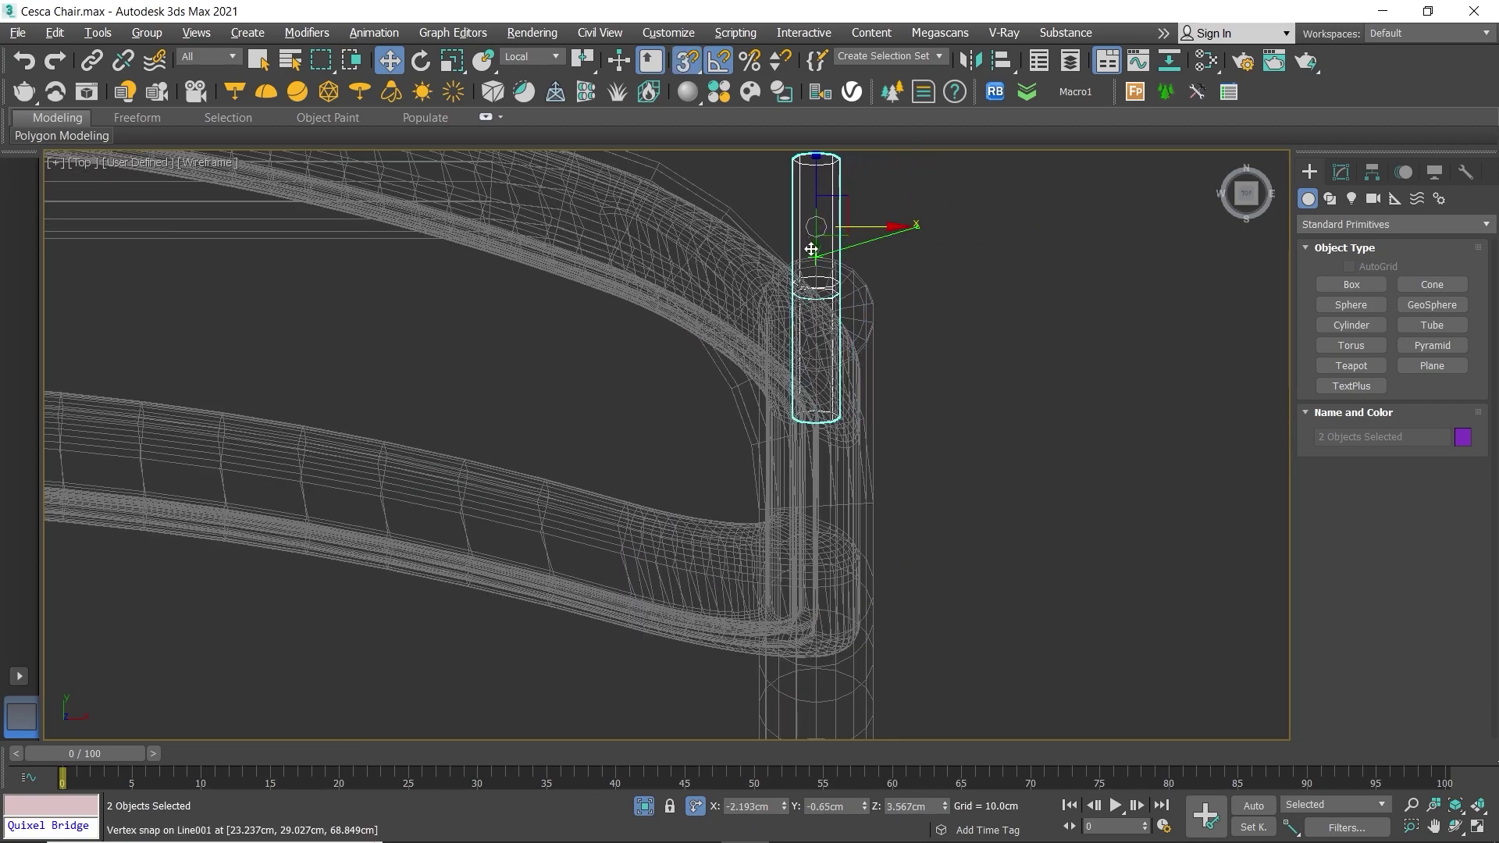
Step: Select the copied cylinders and set their Z offset to 0 in Left view
key(alt+w)
key(alt+w)
alt+middle_drag(603, 536, 852, 654)
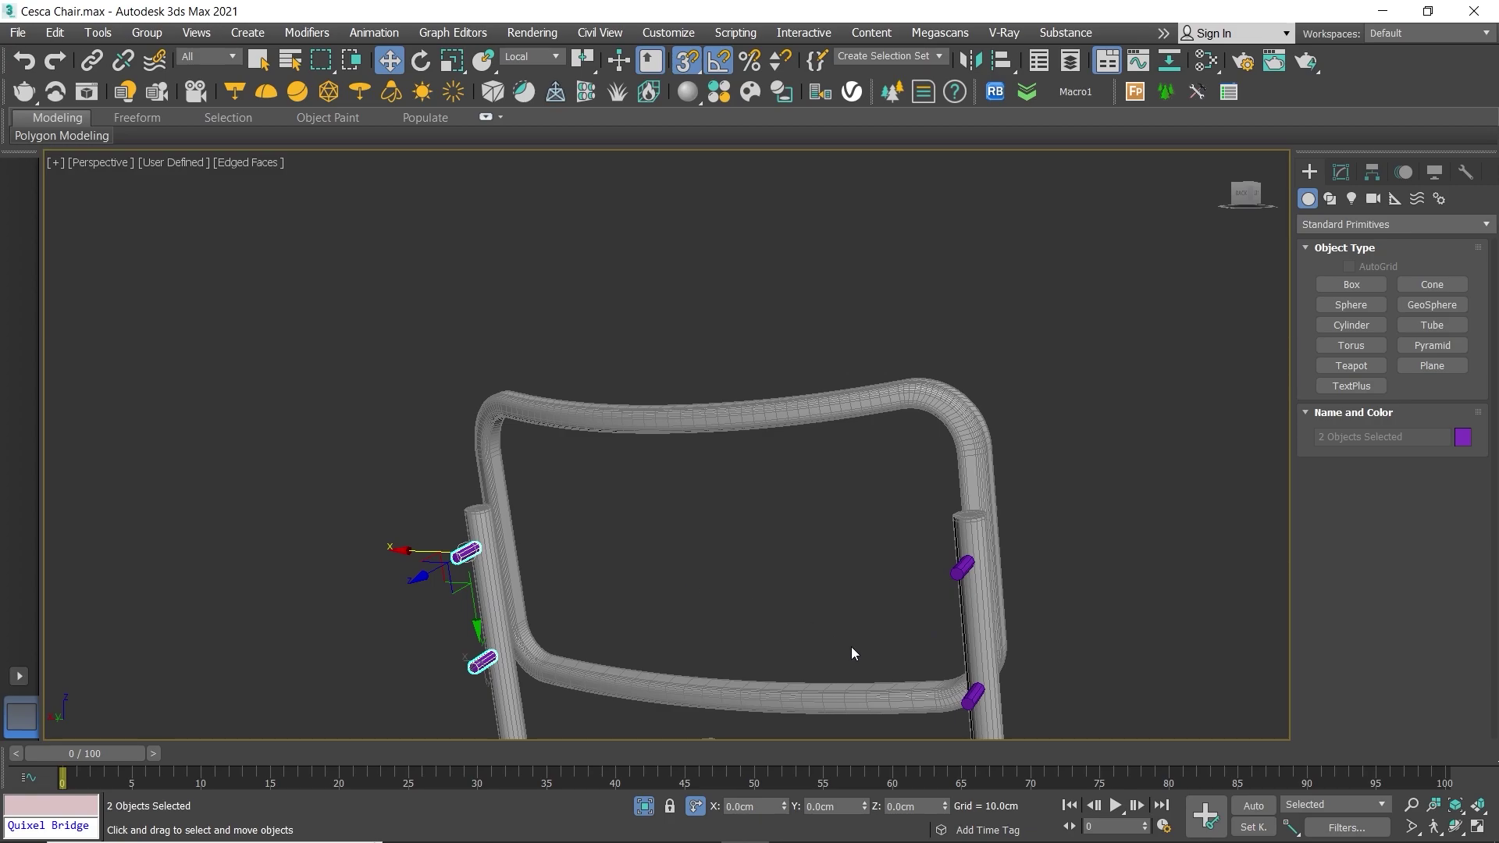
ctrl+click(962, 568)
key(alt+w)
right_click(448, 598)
key(alt+w)
text(-0.25)
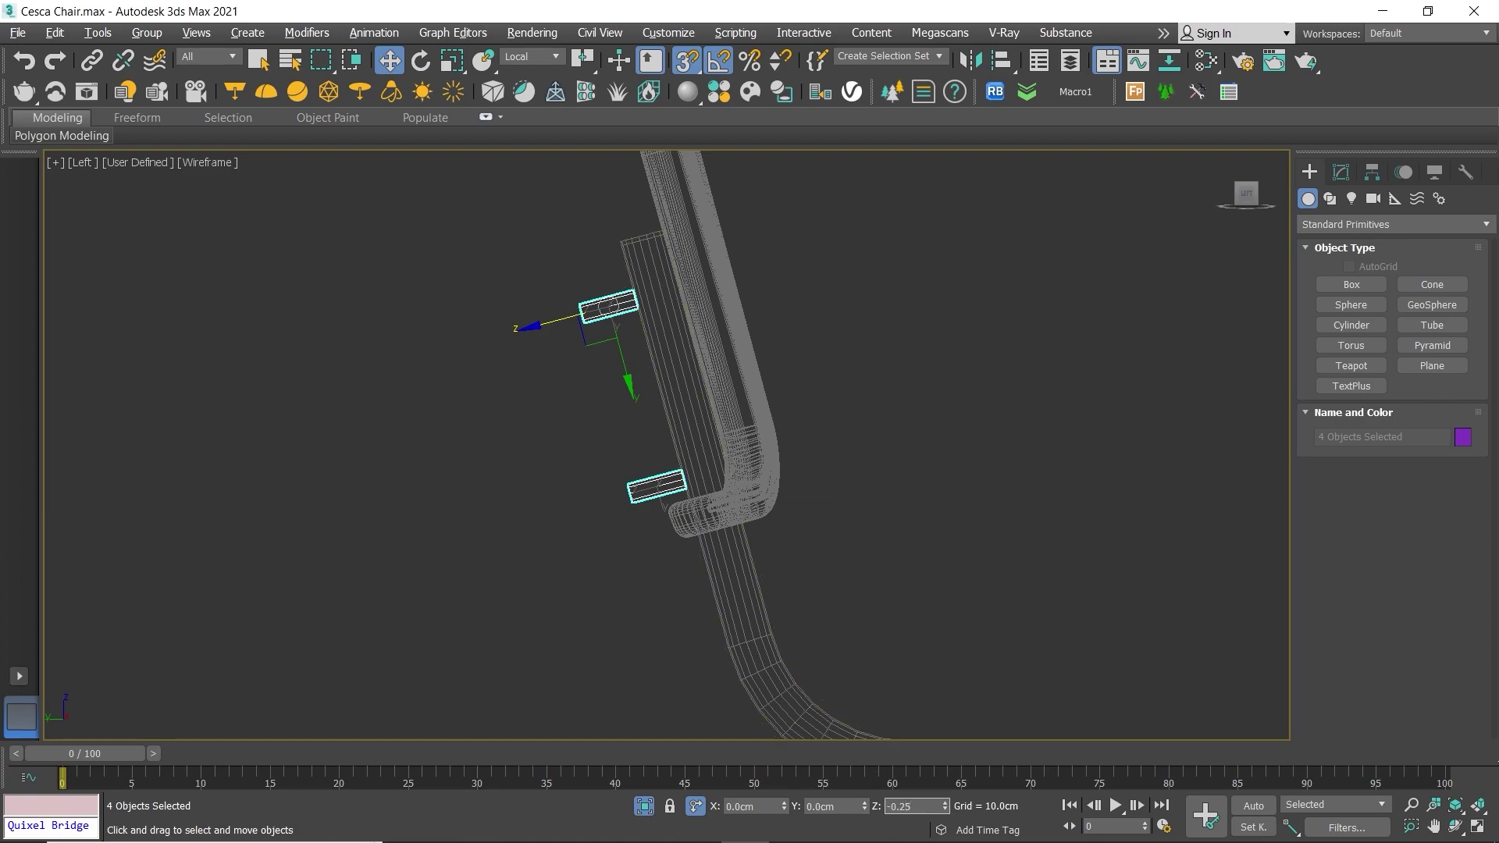
key(Return)
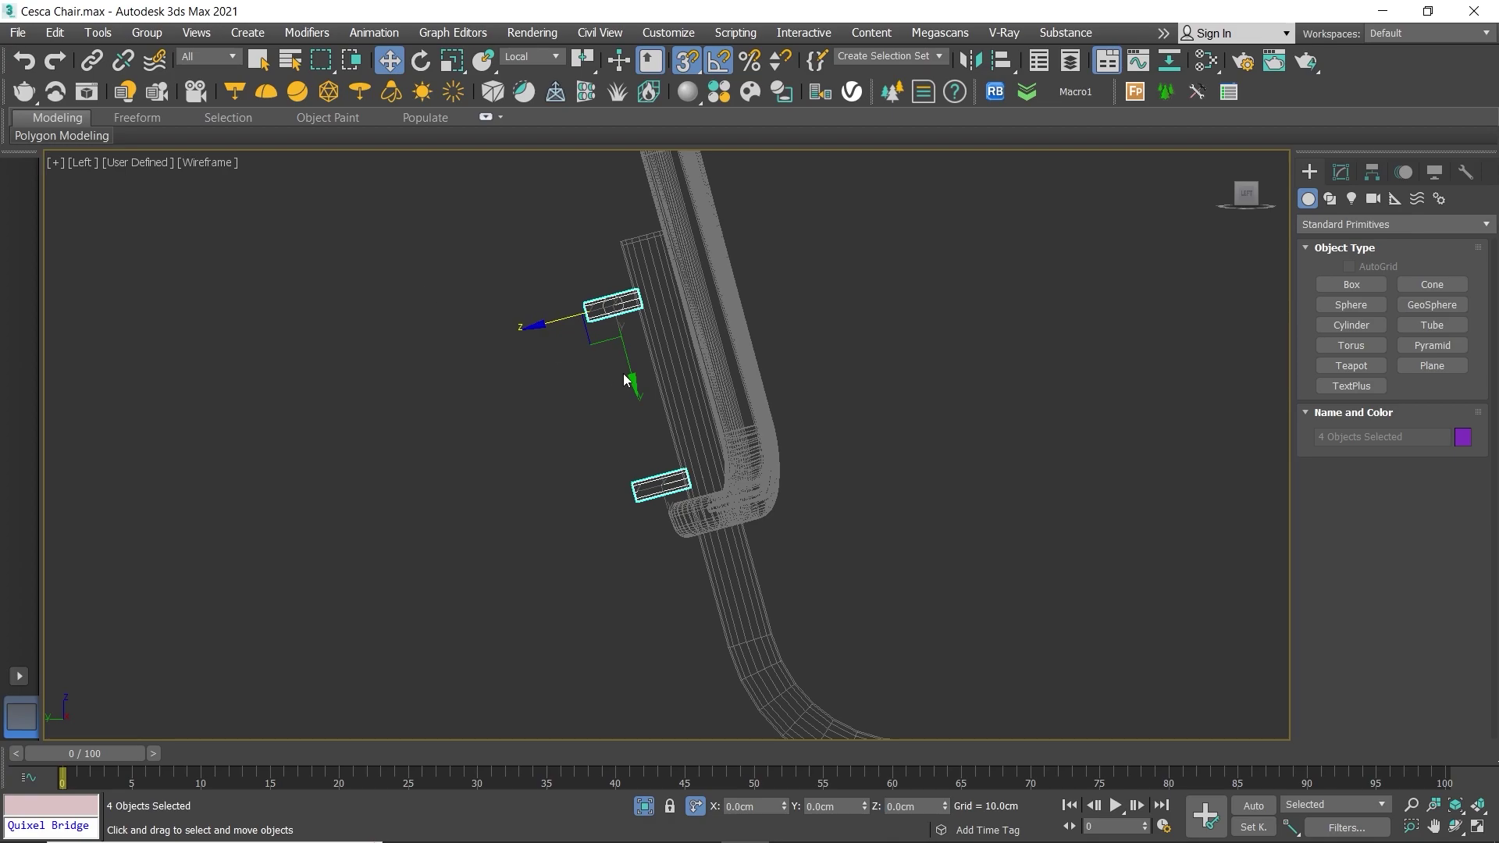
Step: In Perspective view, select the chair frame and all four bolt cylinders
key(alt+w)
middle_click(876, 531)
key(alt+w)
mouse_move(874, 485)
middle_down()
mouse_move(800, 330)
mouse_move(808, 341)
middle_up()
scroll(865, 402, up, 4)
click(907, 381)
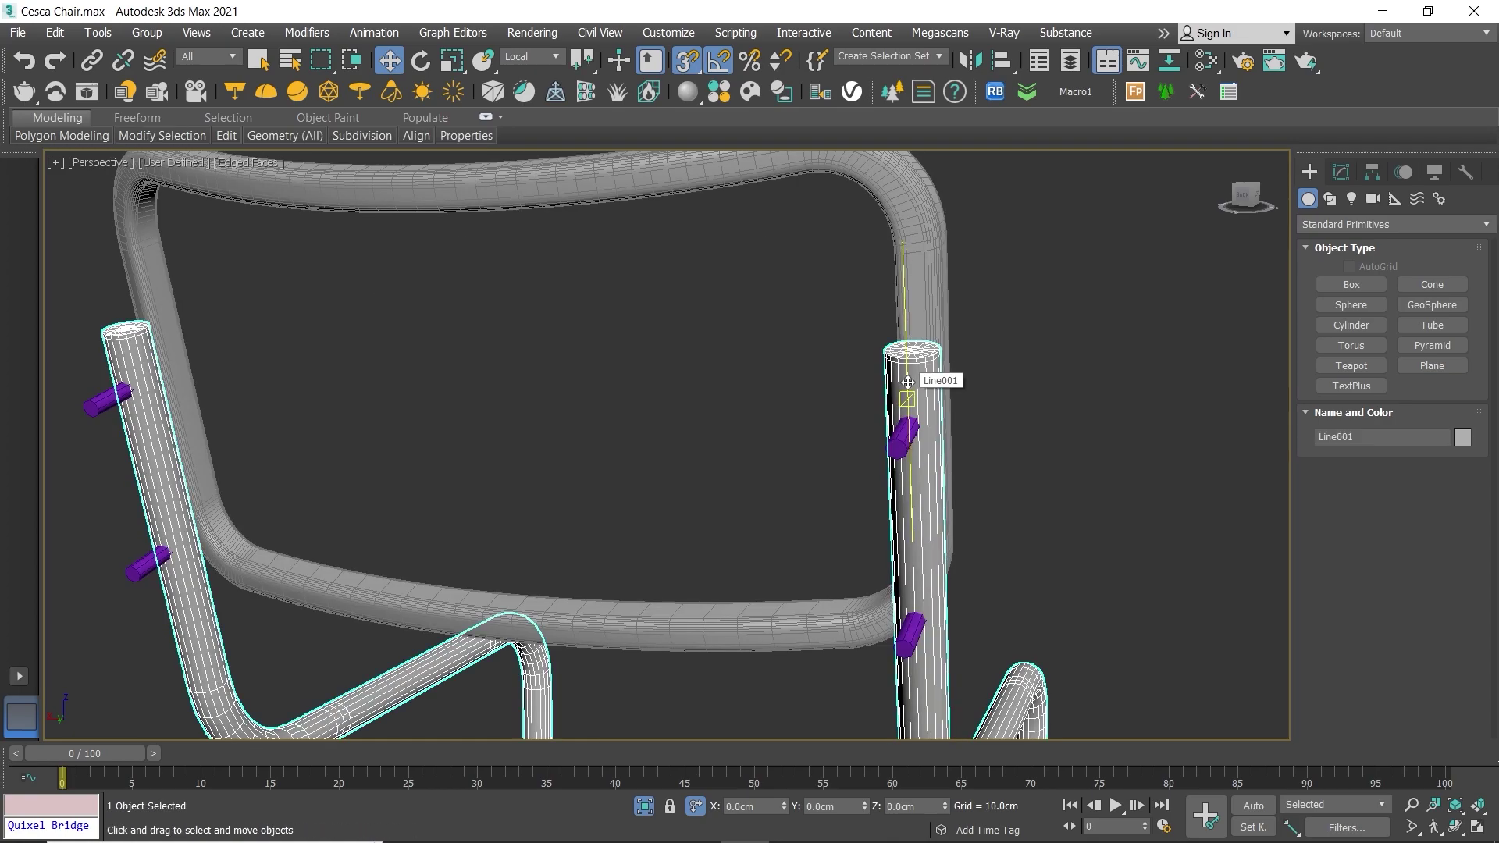
alt+middle_drag(908, 382, 896, 401)
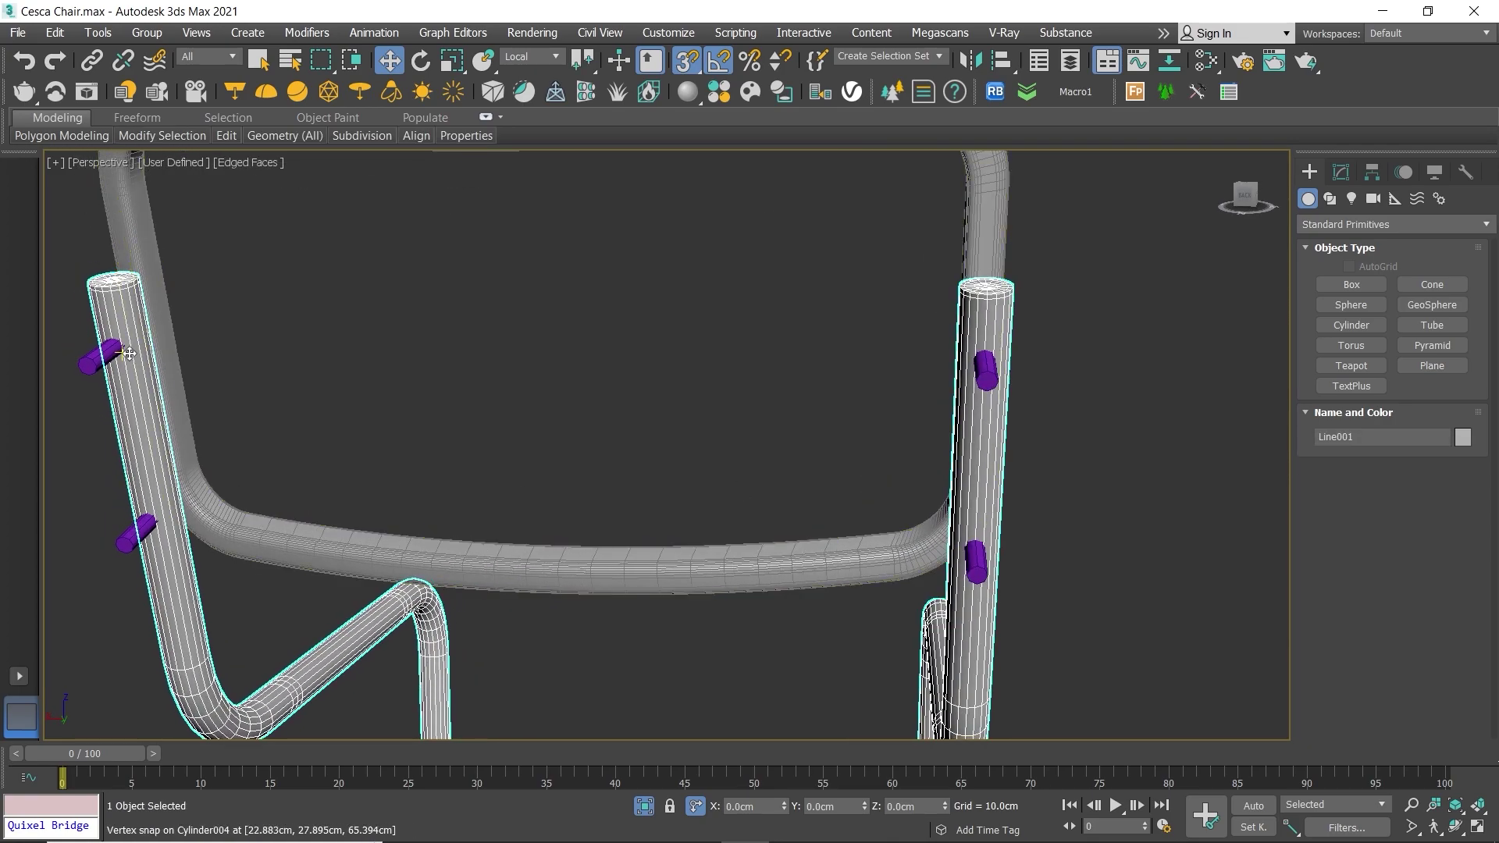
ctrl+click(128, 354)
ctrl+click(137, 534)
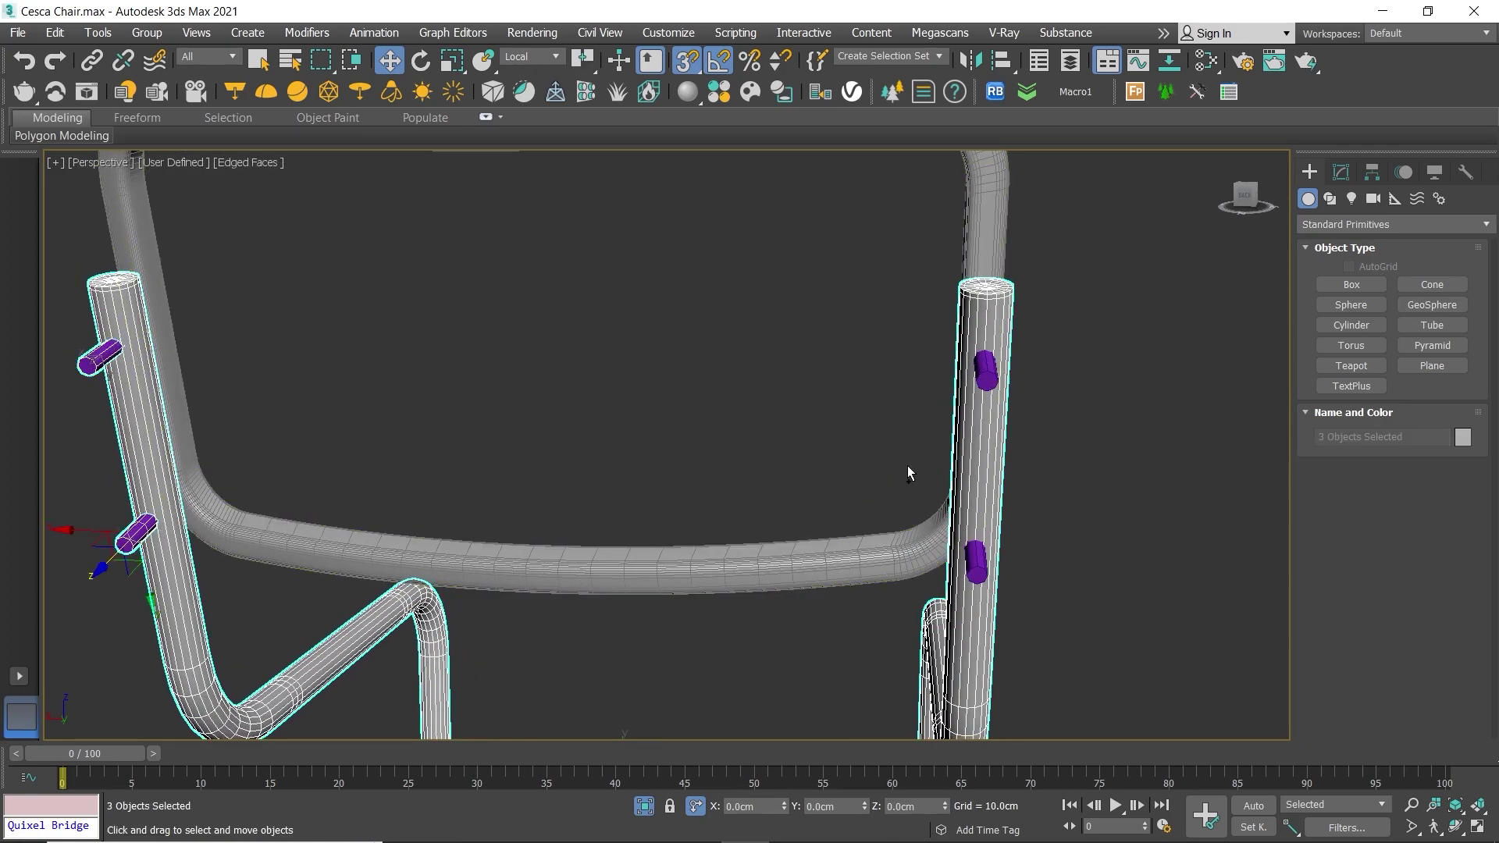
ctrl+click(983, 549)
Step: Frame the chair and select the Line001 frame for editing
key(z)
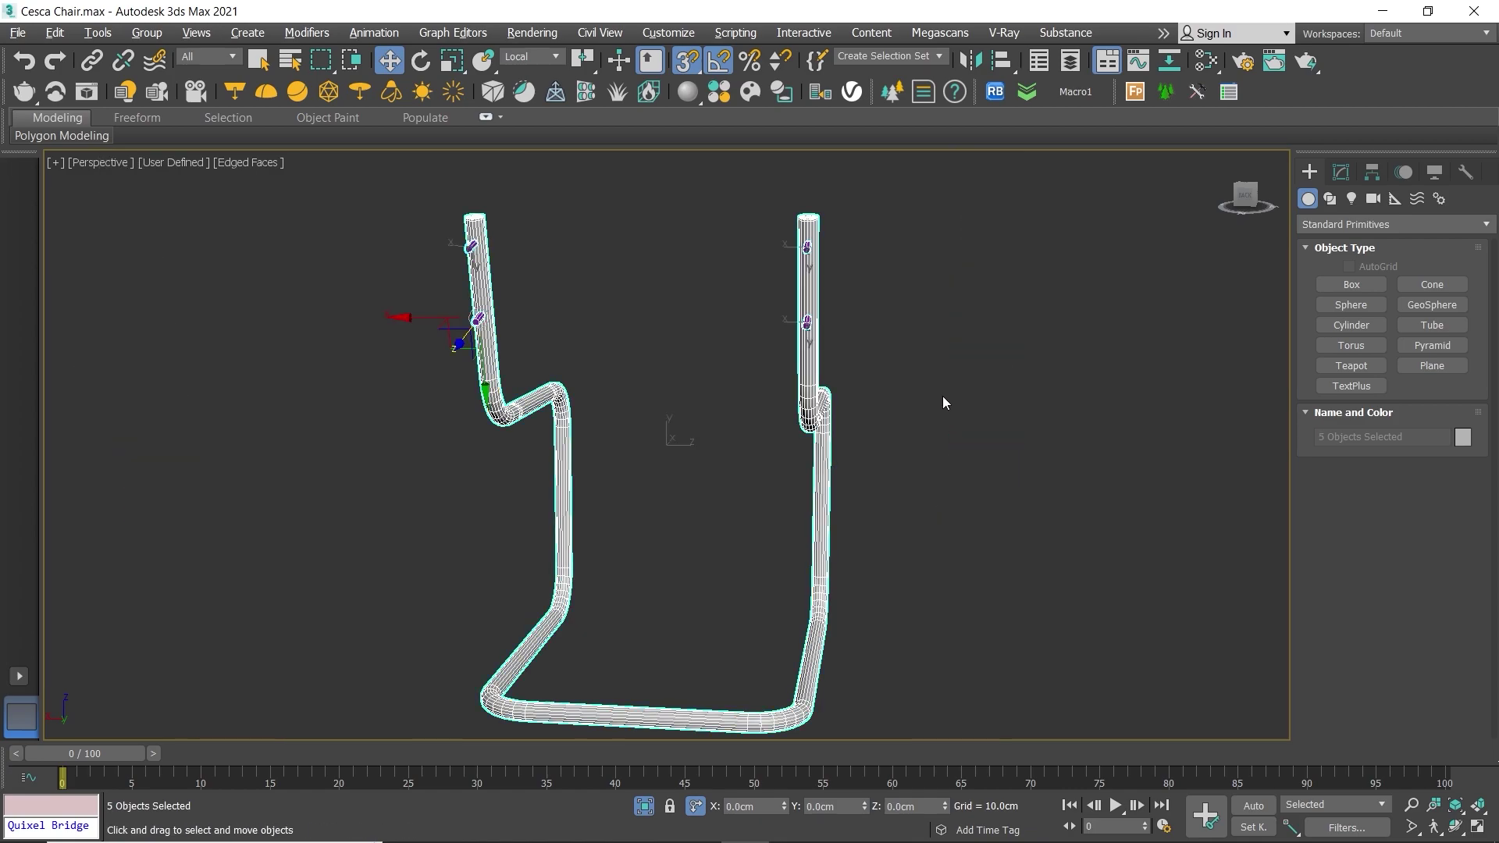
click(944, 402)
mouse_move(943, 402)
alt+middle_down()
mouse_move(846, 289)
mouse_move(820, 345)
alt+middle_up()
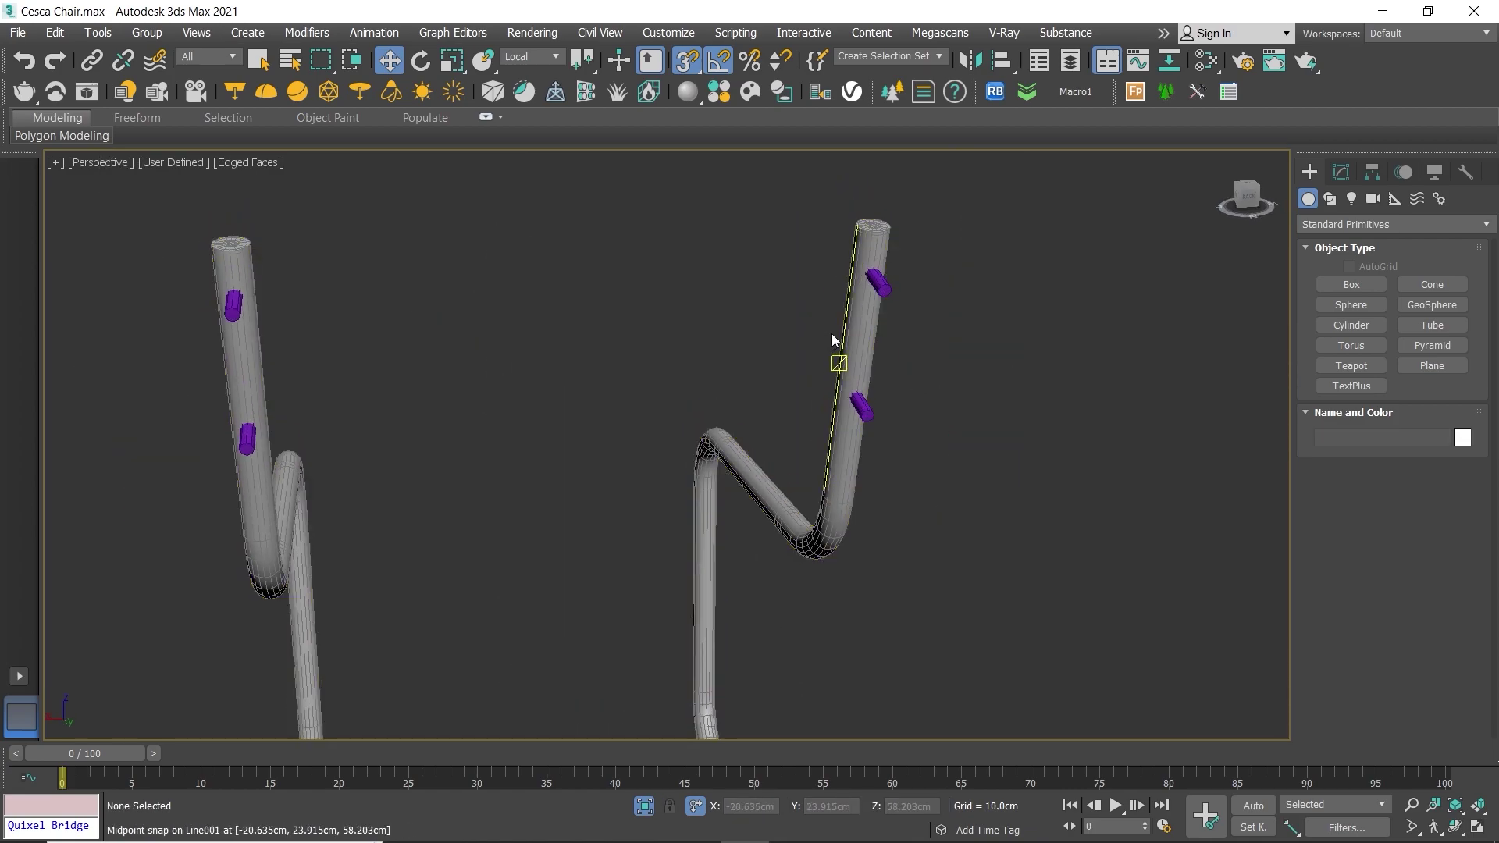
click(833, 341)
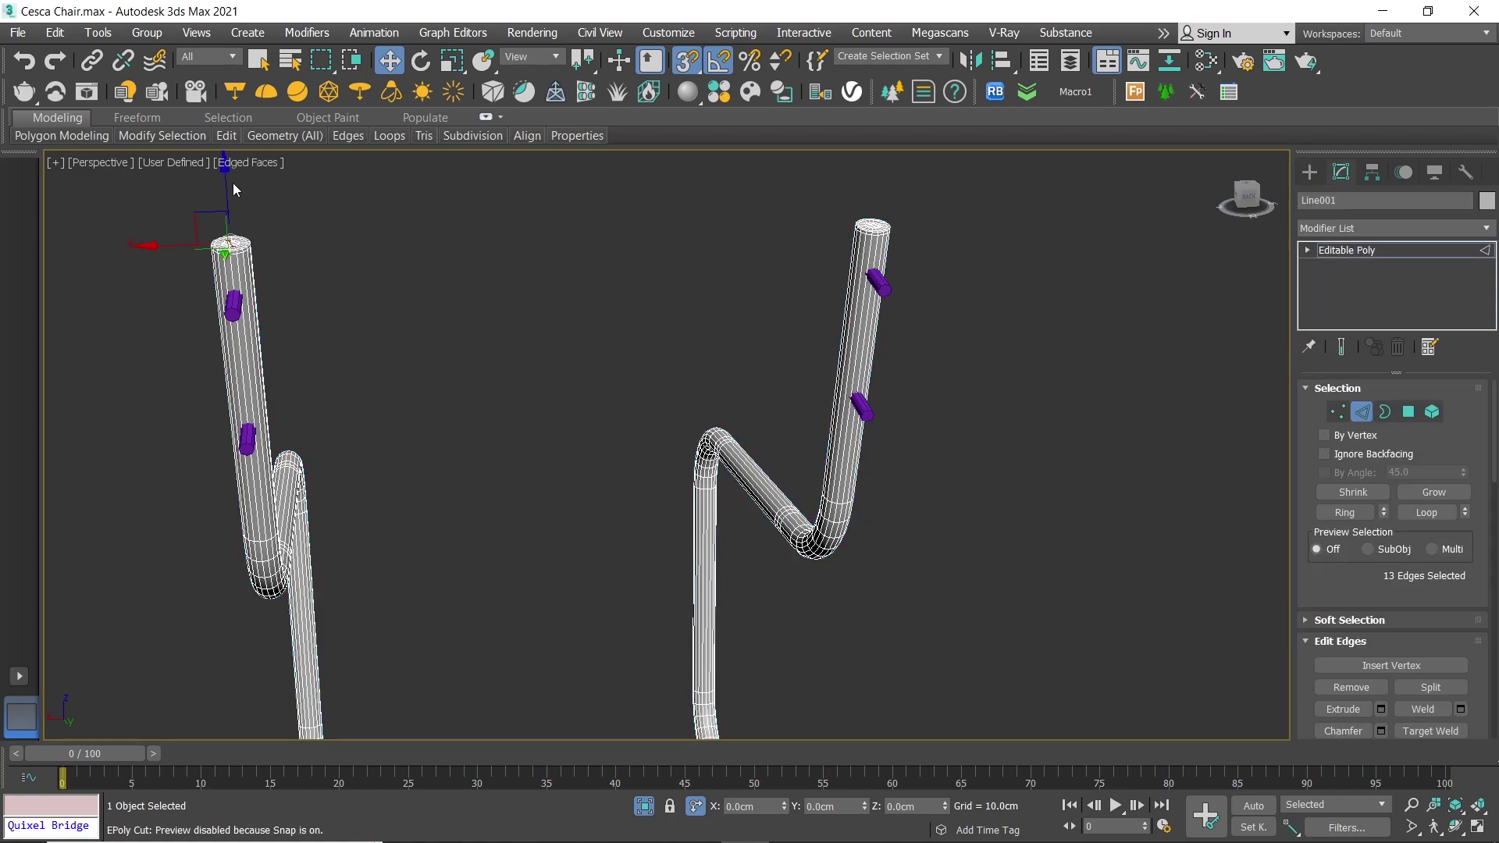
Step: Insert two Swift Loop edge loops beside the bolt cylinder on the right upright
click(186, 180)
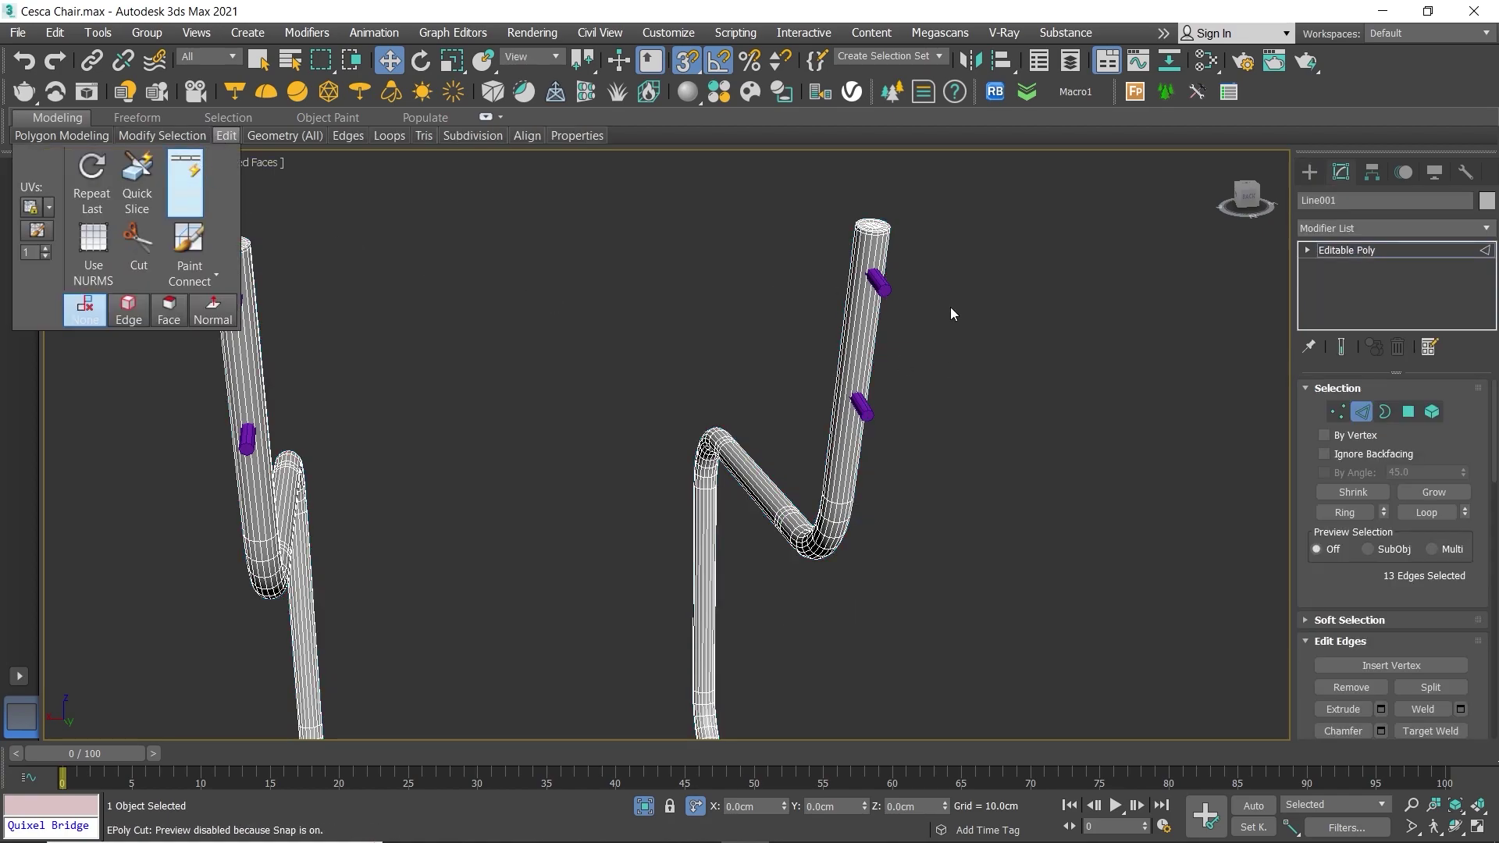
scroll(876, 275, up, 2)
scroll(876, 275, up, 3)
scroll(835, 293, up, 2)
scroll(794, 310, up, 1)
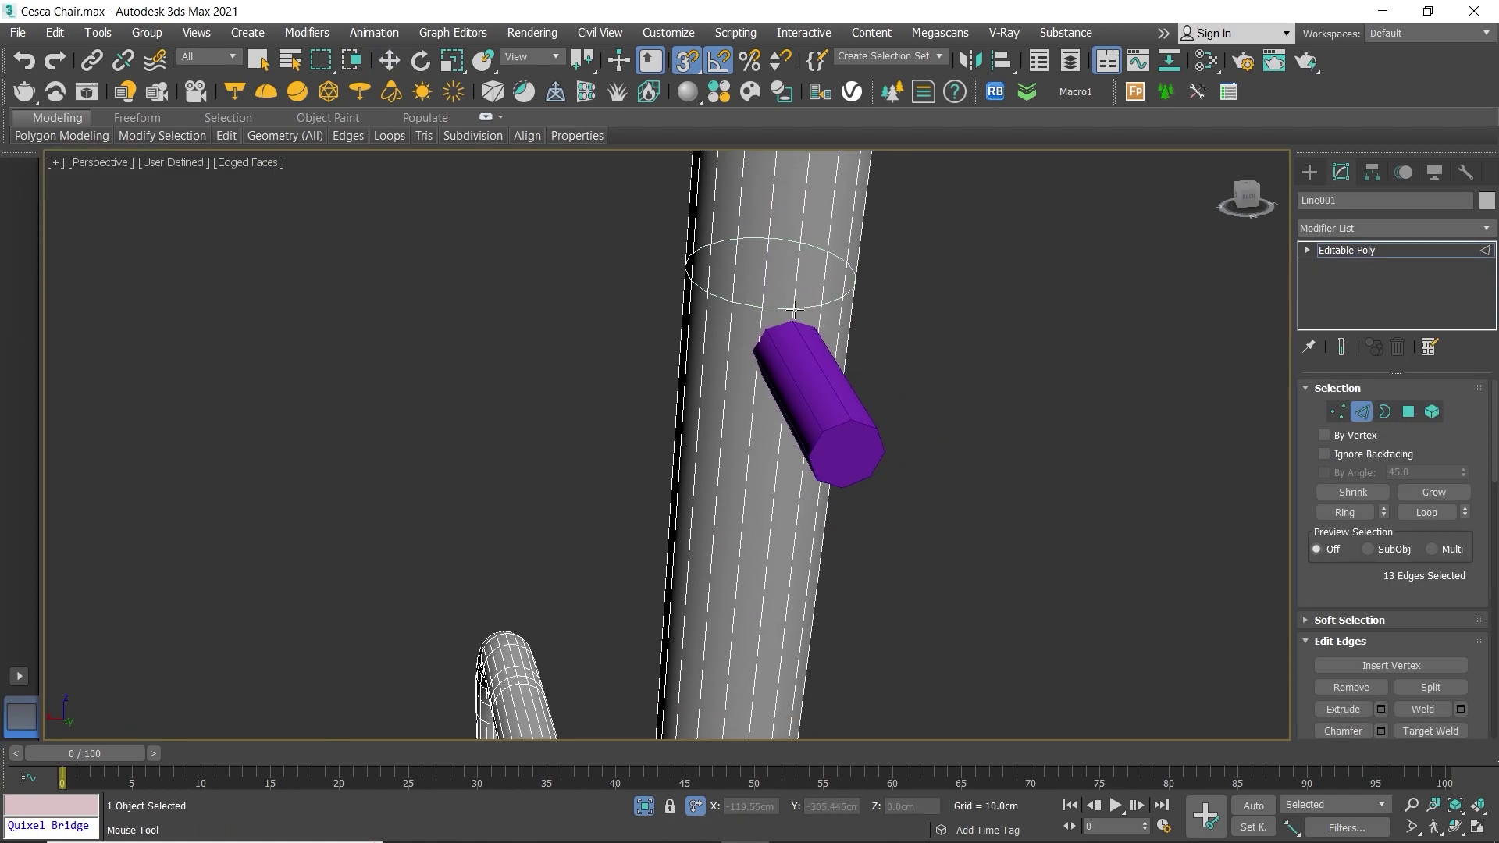
click(796, 311)
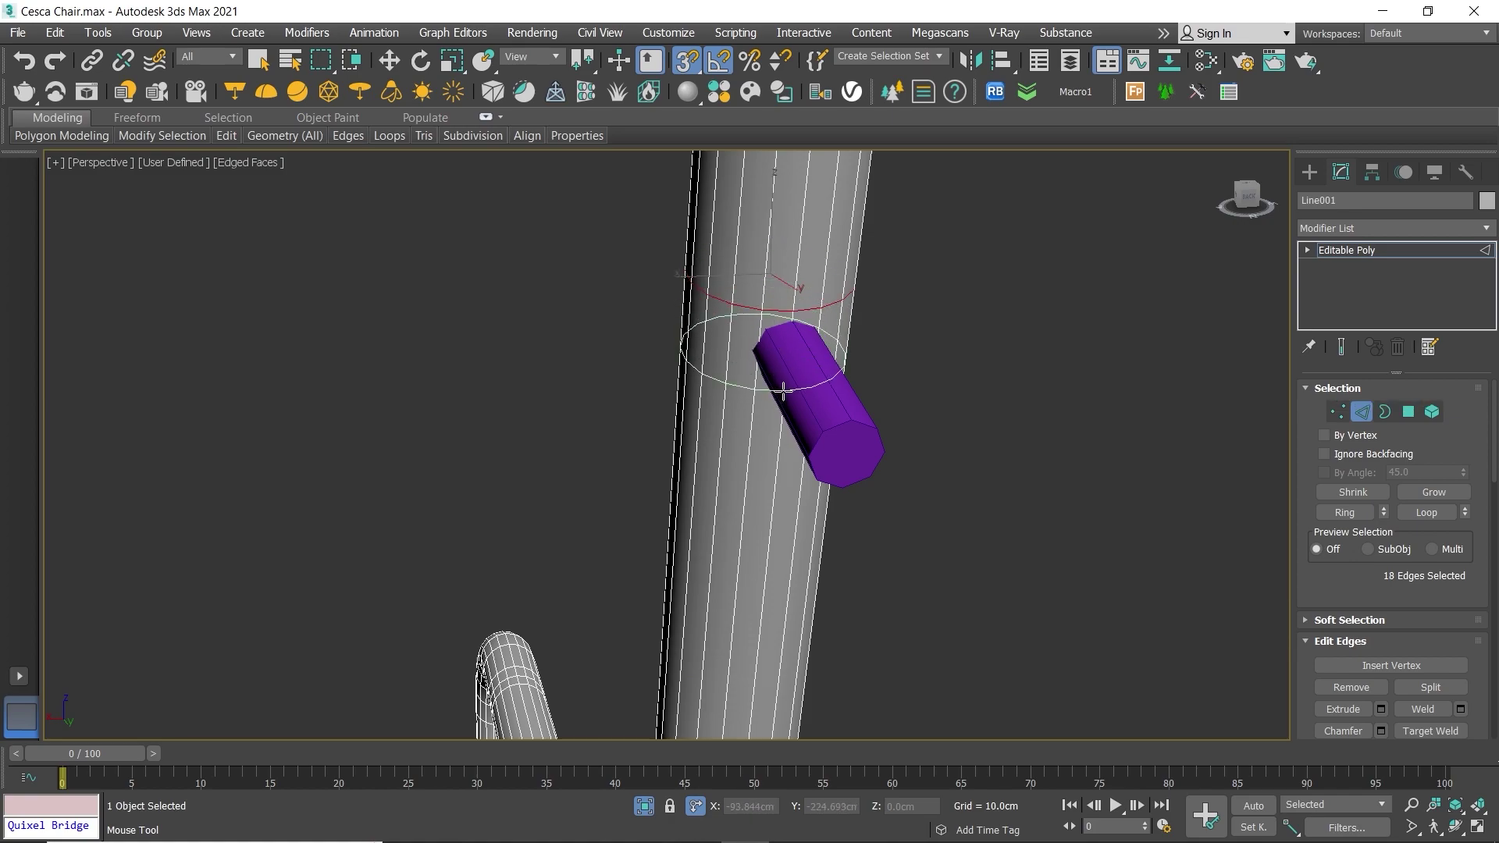
scroll(783, 390, down, 3)
alt+middle_drag(784, 391, 787, 369)
scroll(787, 369, up, 3)
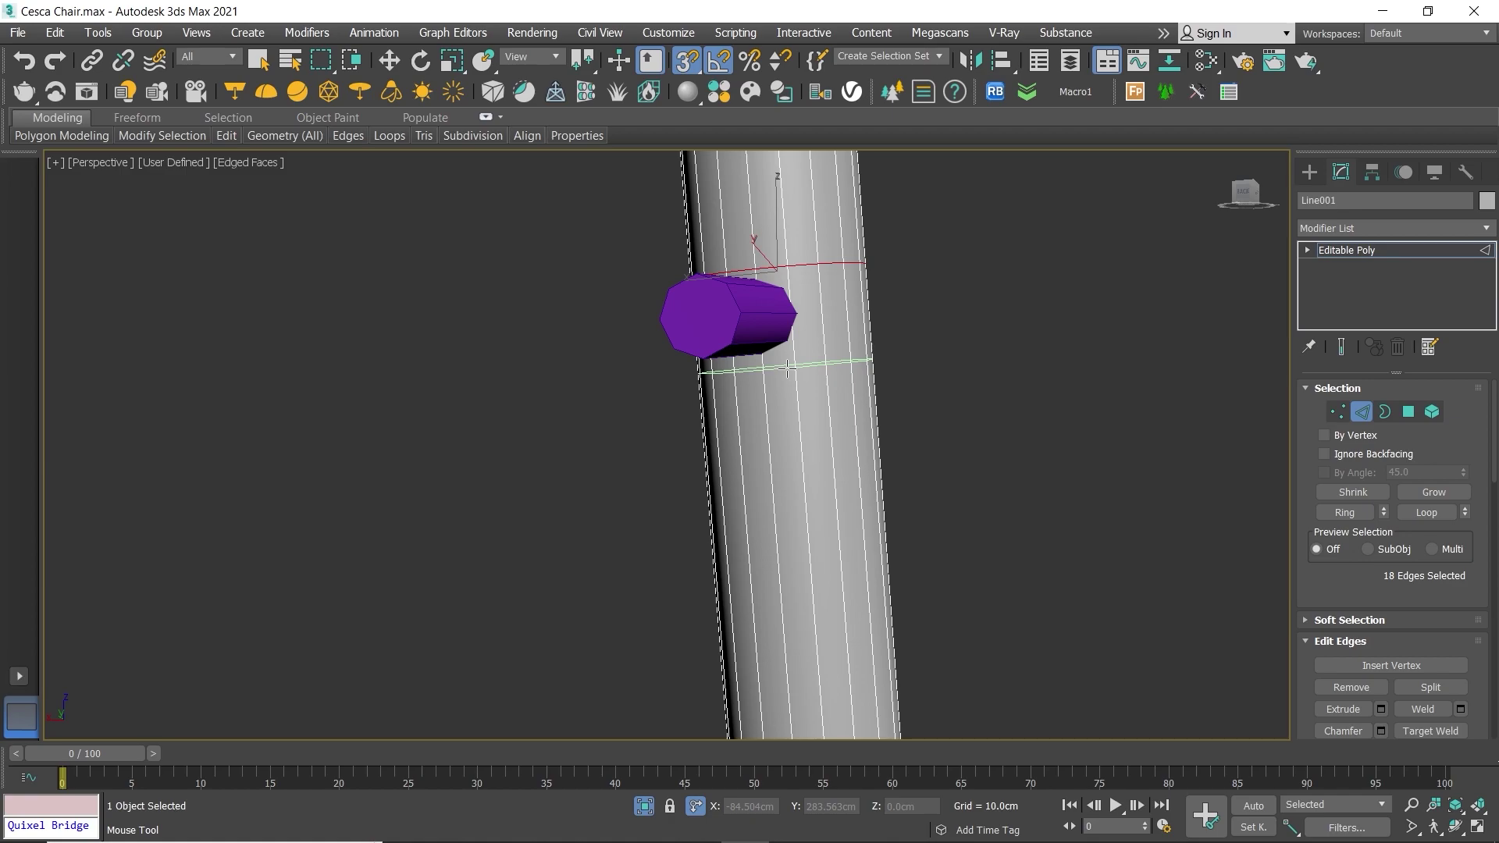
mouse_move(787, 368)
alt+middle_down()
mouse_move(799, 278)
mouse_move(809, 656)
mouse_move(784, 494)
alt+middle_up()
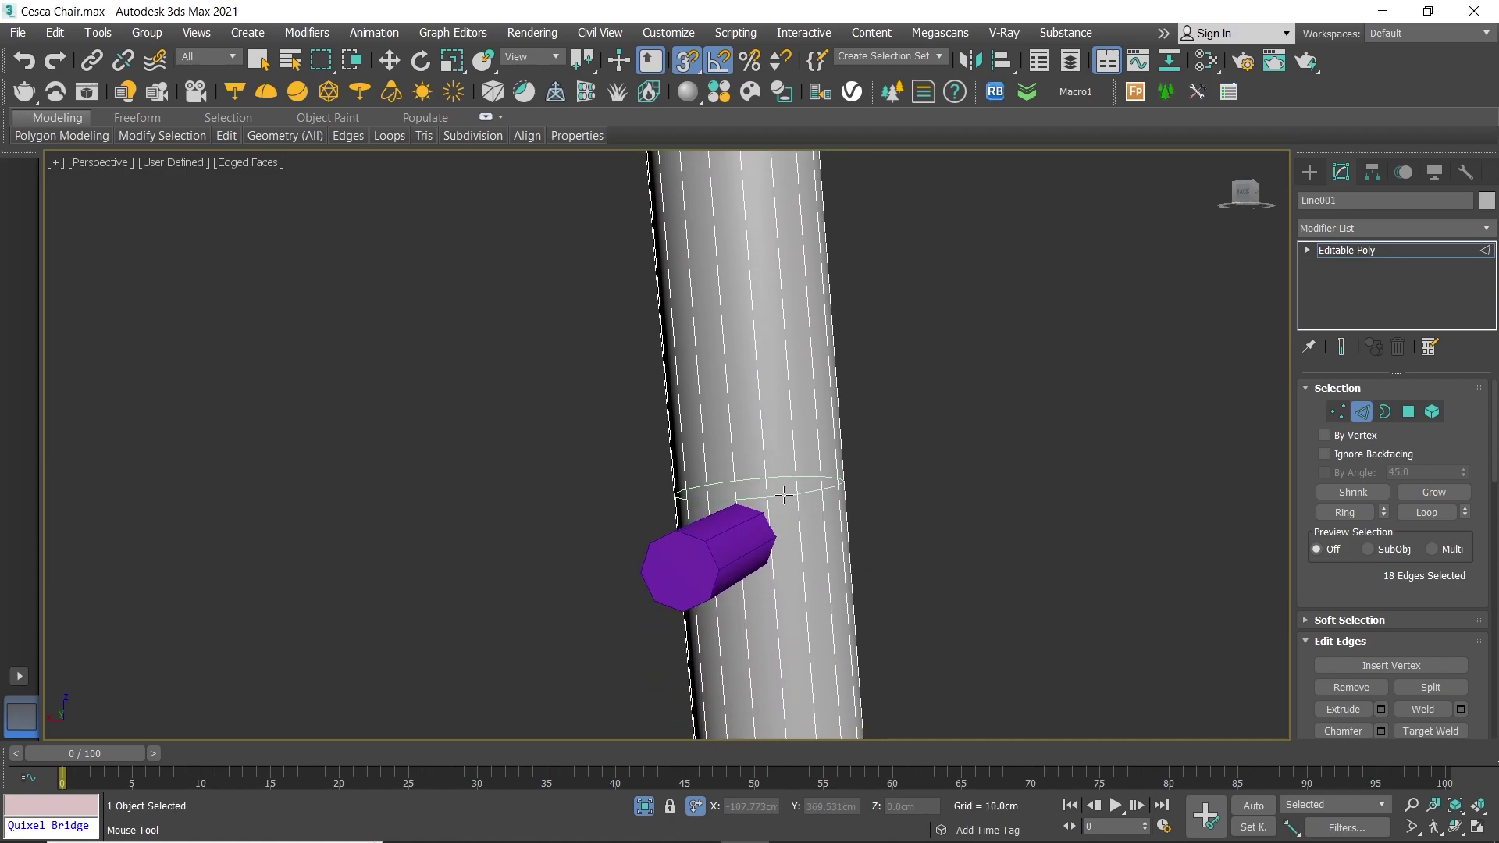
click(785, 488)
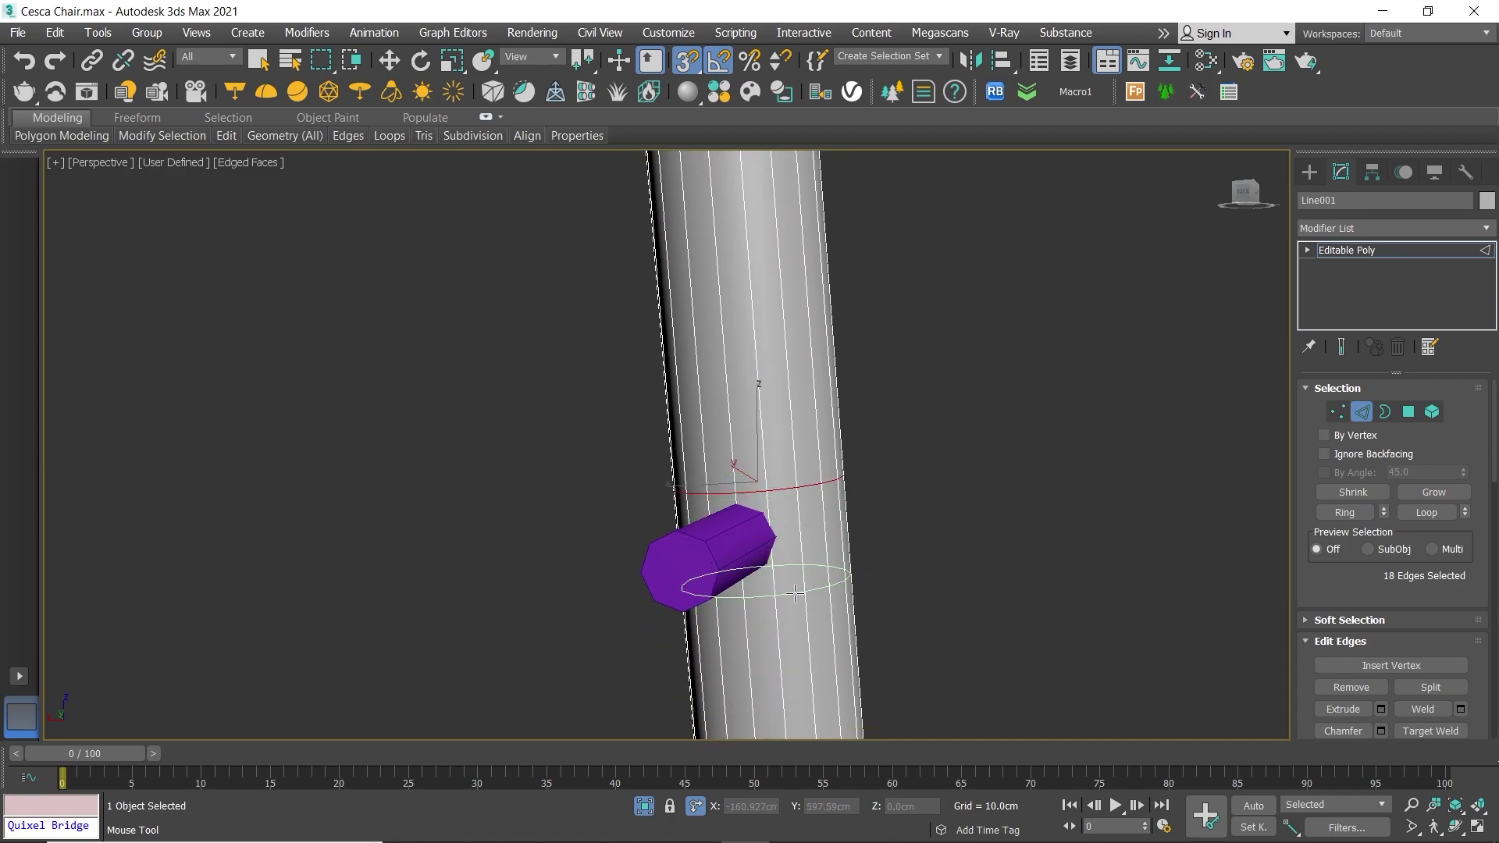
Step: Inspect both back uprights and exit Swift Loop back to object level
scroll(646, 502, down, 5)
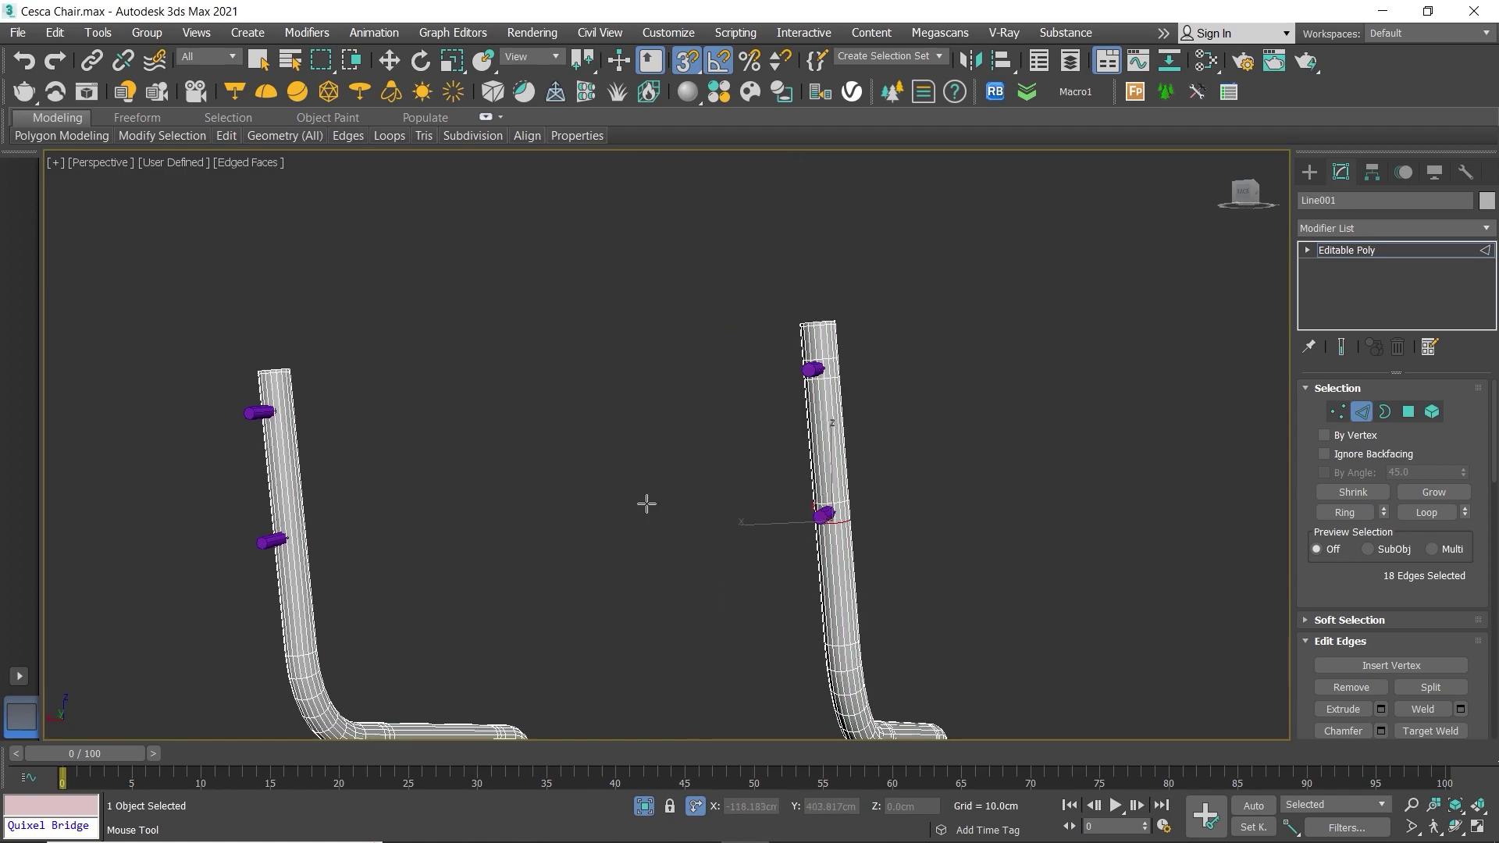
alt+middle_drag(646, 502, 493, 403)
scroll(493, 403, up, 5)
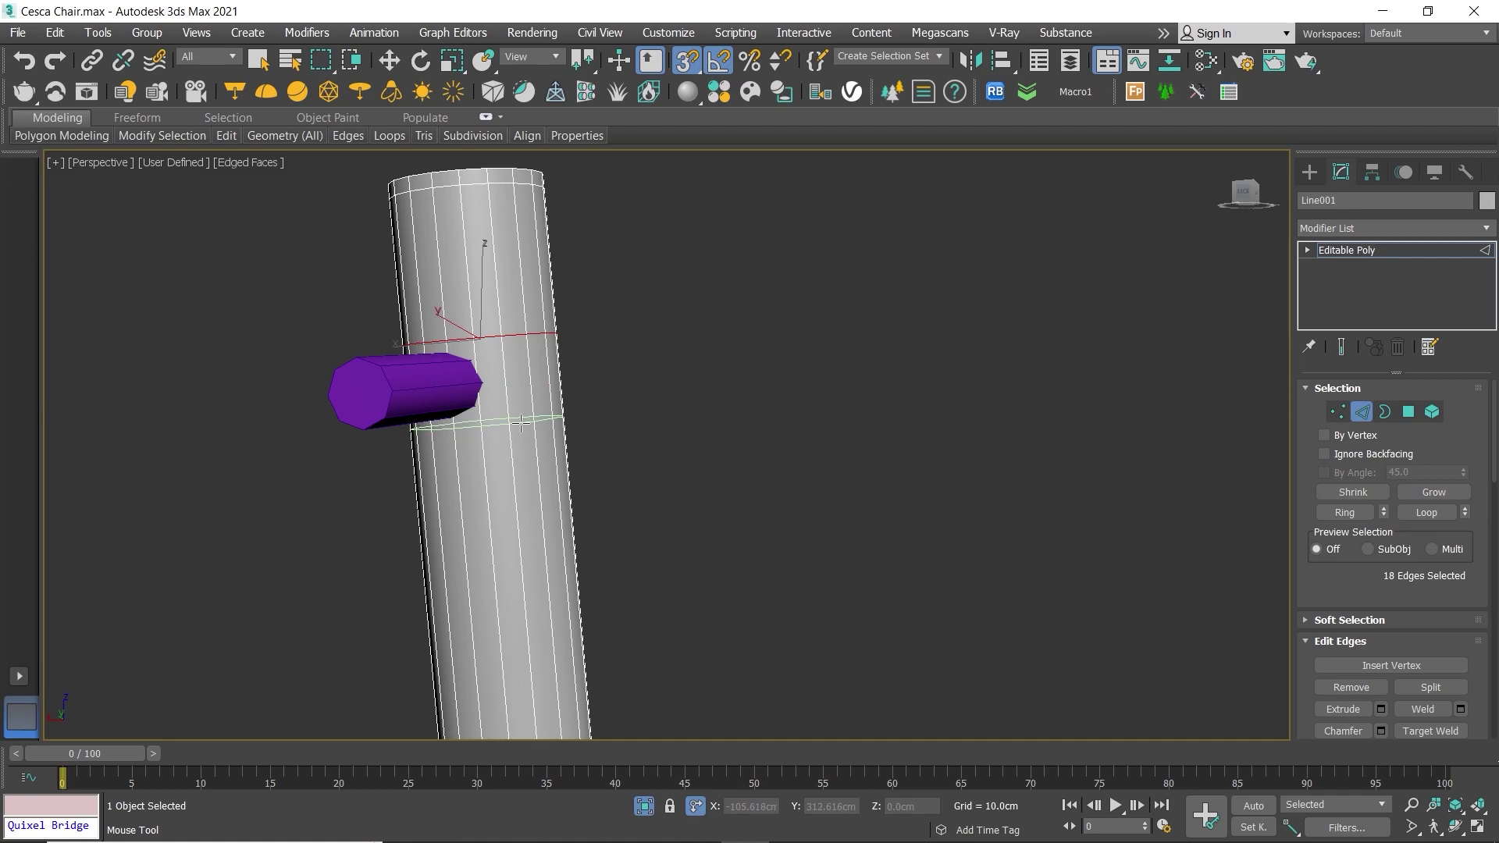
scroll(521, 422, down, 5)
scroll(526, 459, up, 5)
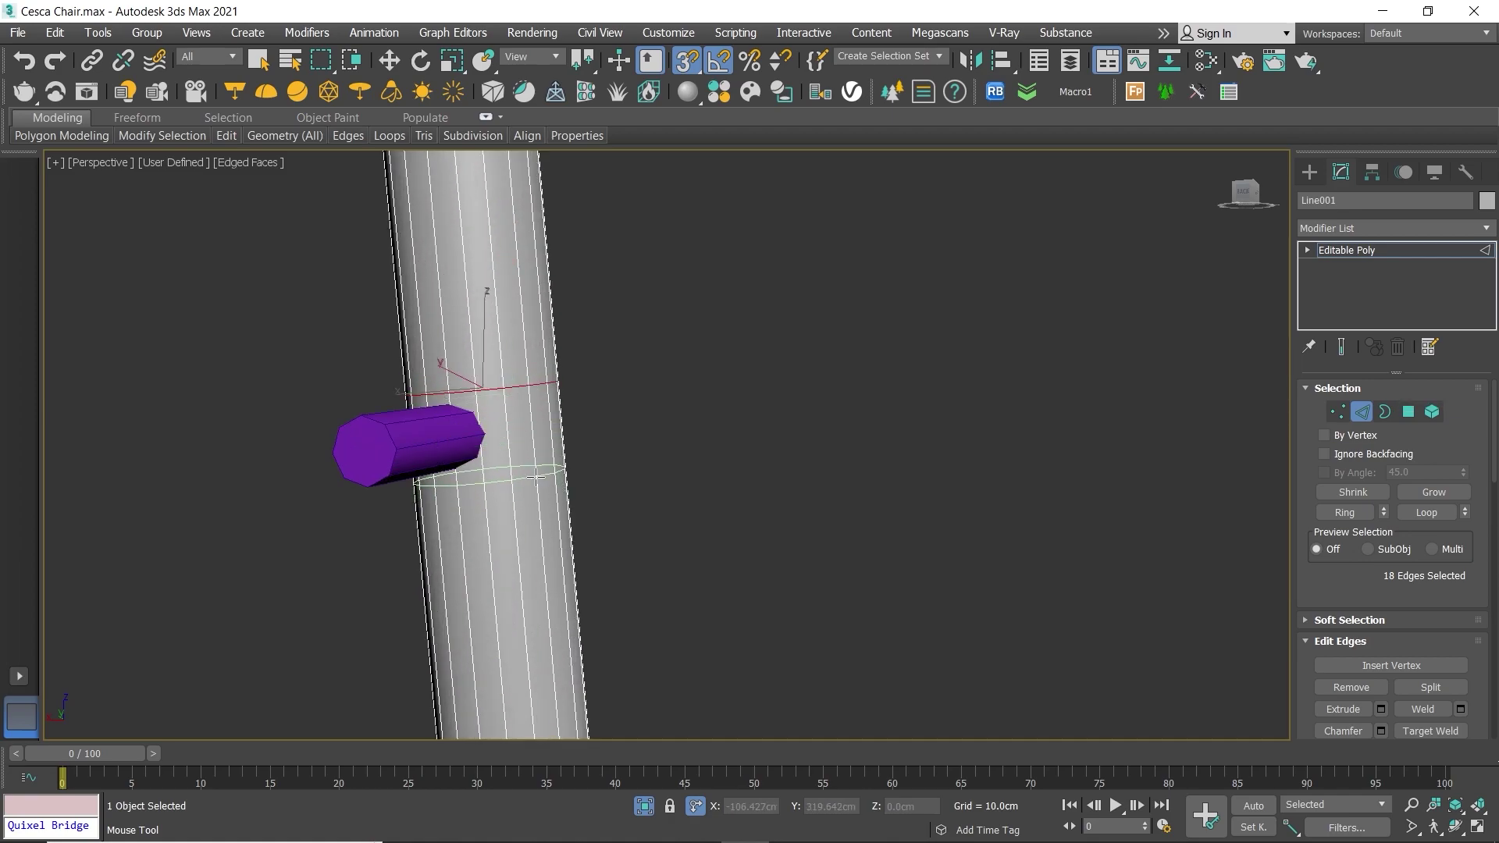
scroll(536, 476, down, 5)
scroll(761, 439, down, 2)
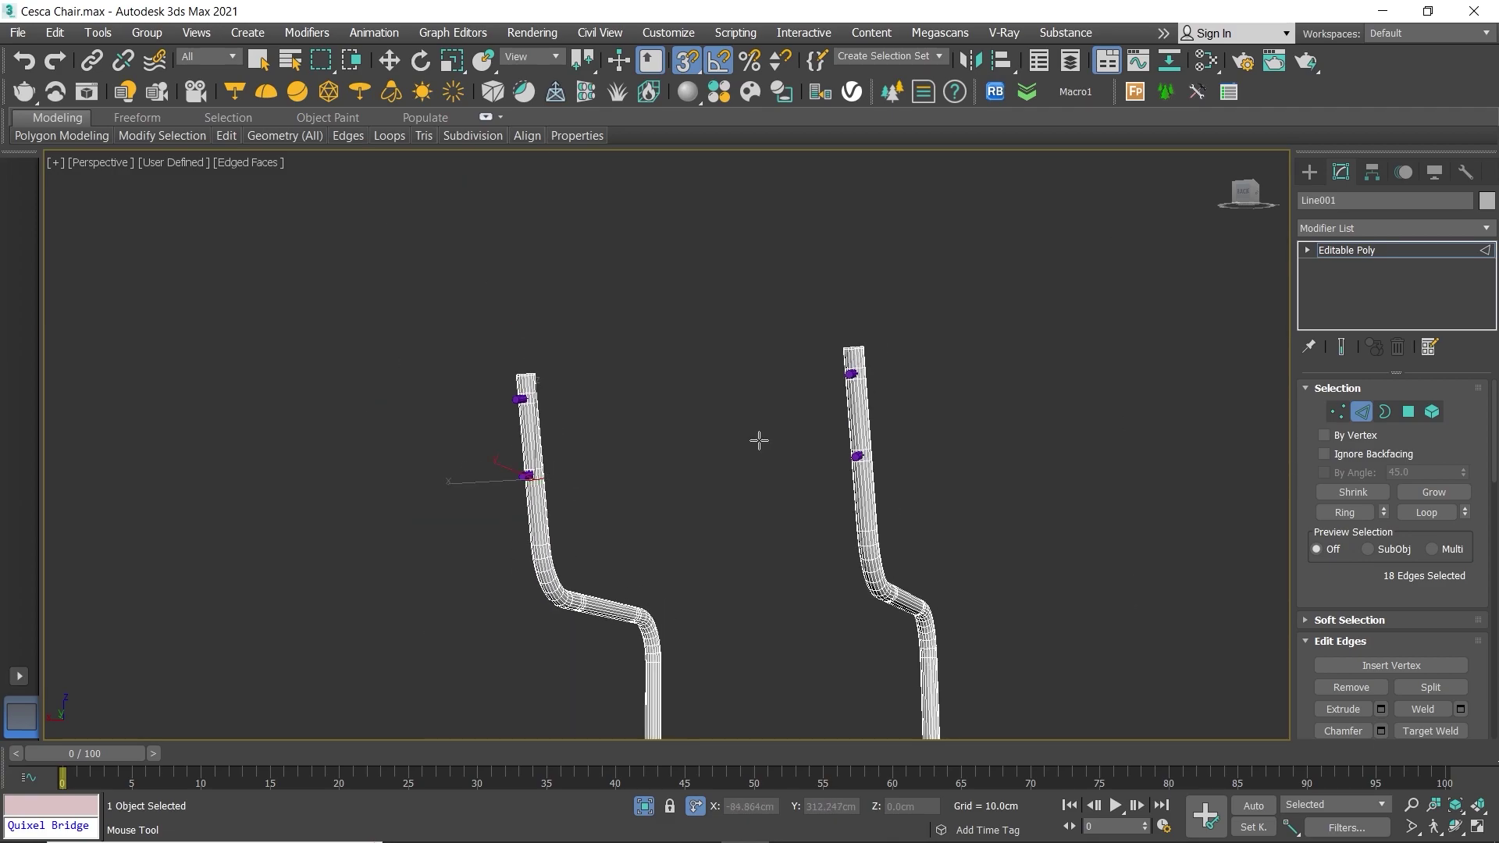
right_click(740, 466)
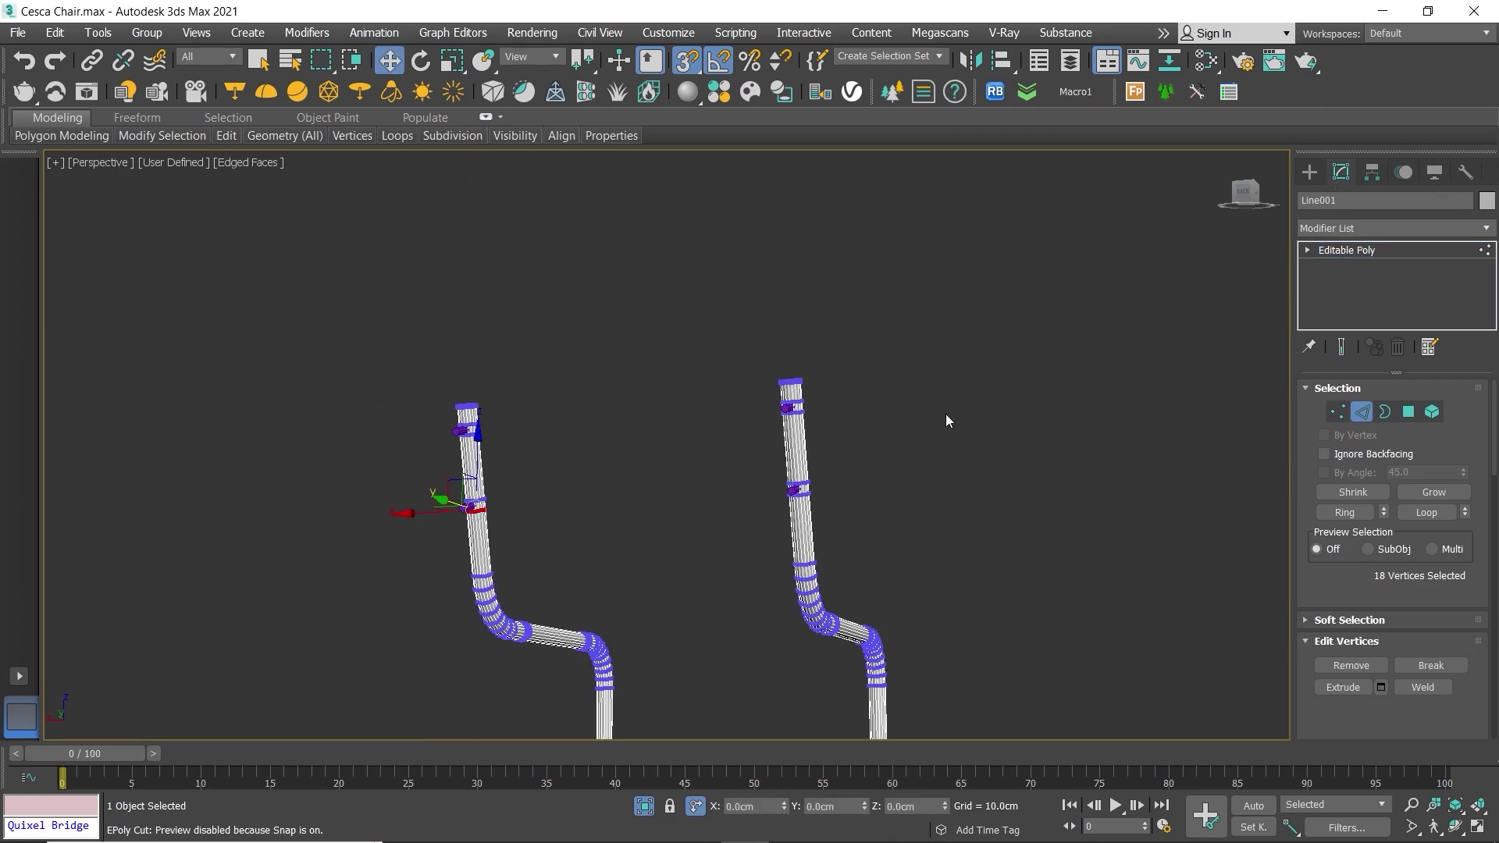
scroll(945, 414, up, 2)
Step: Start a ProBoolean compound object on the chair frame with its advanced options expanded
click(1310, 172)
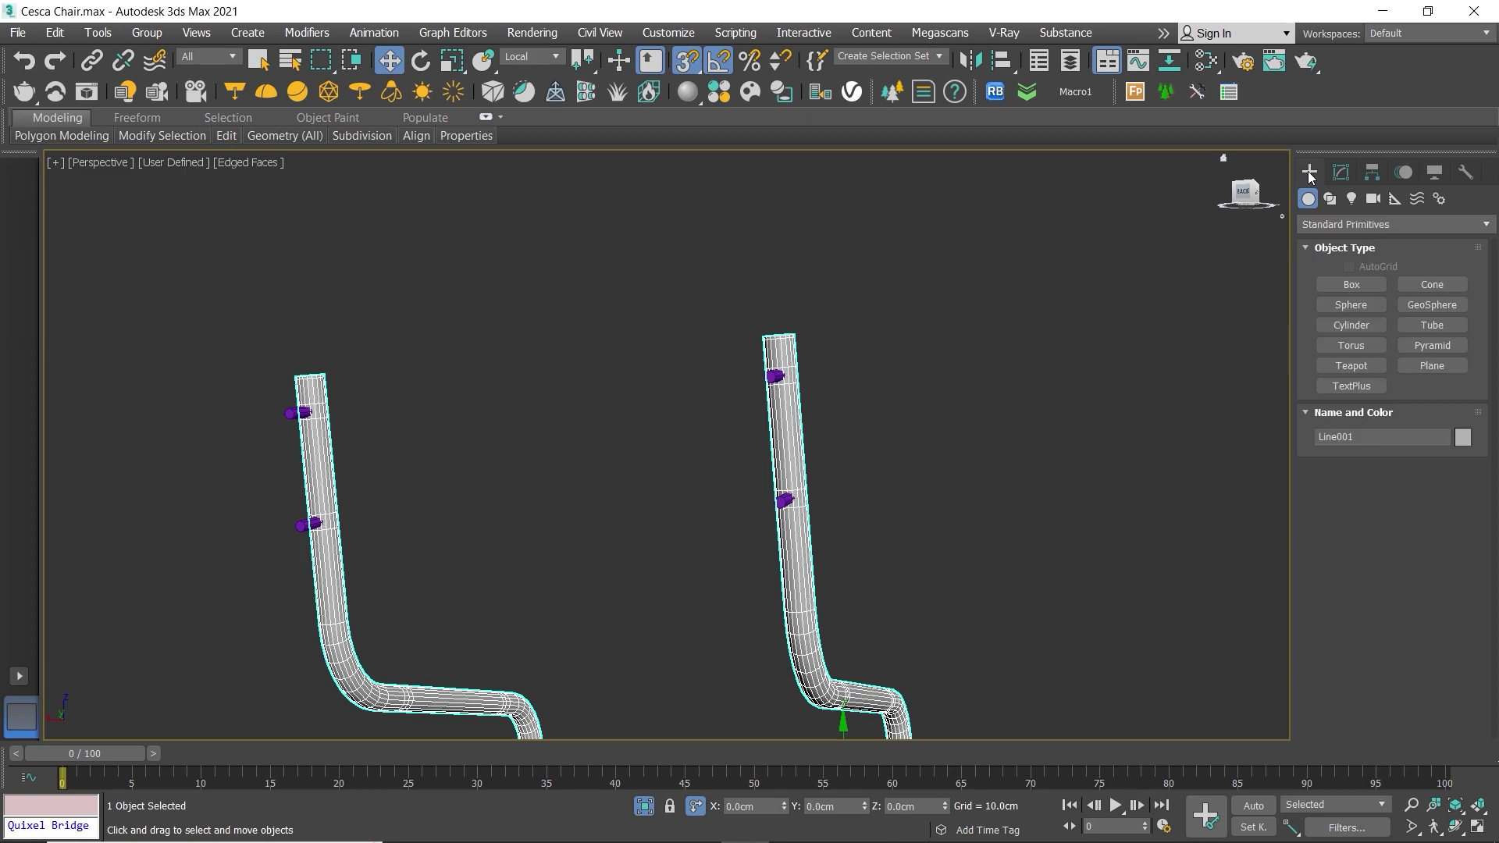
click(1343, 224)
click(1342, 278)
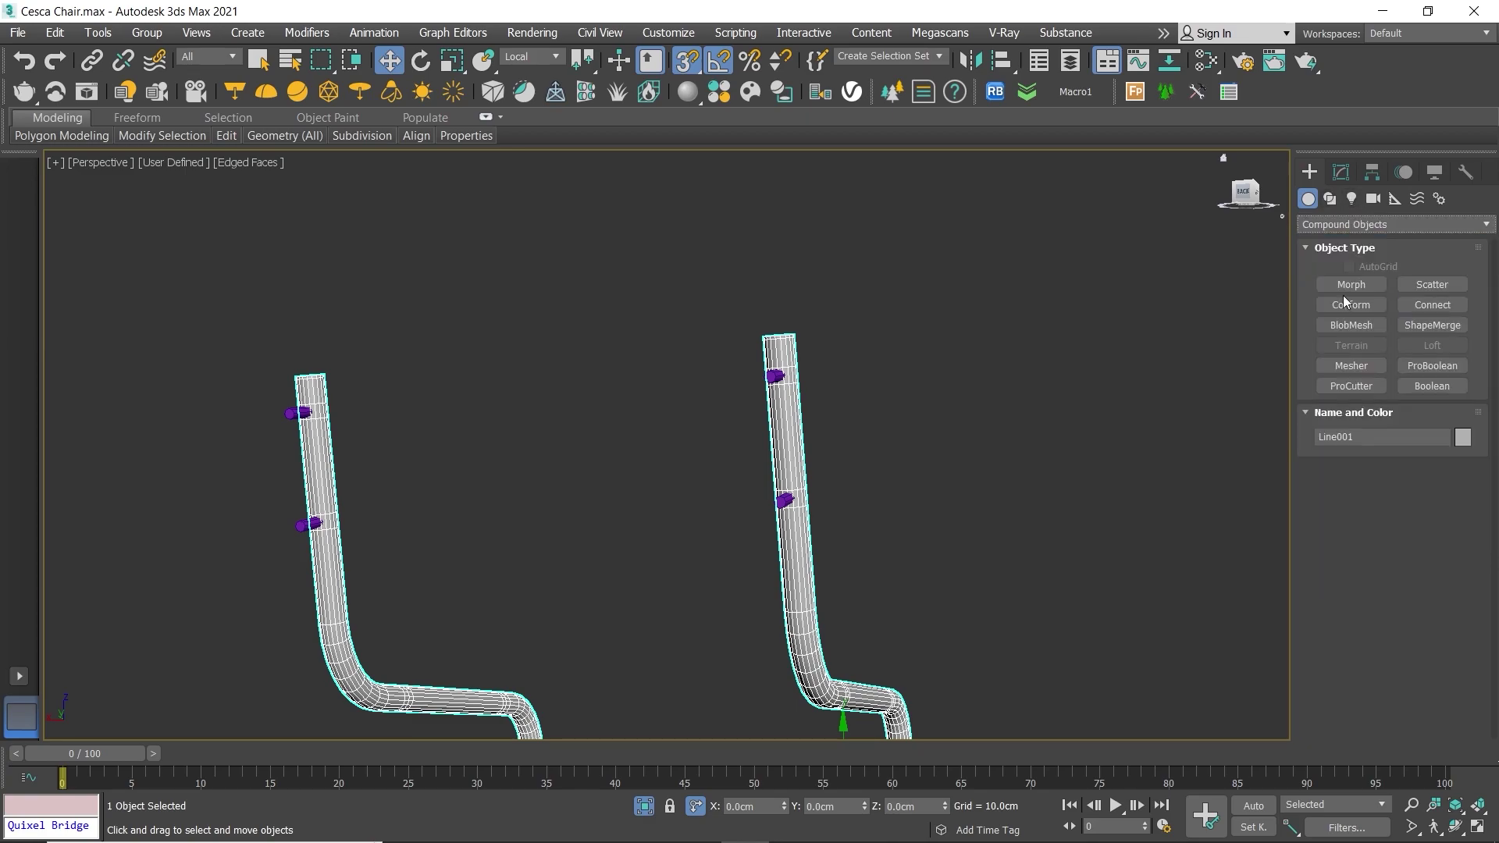
click(1436, 380)
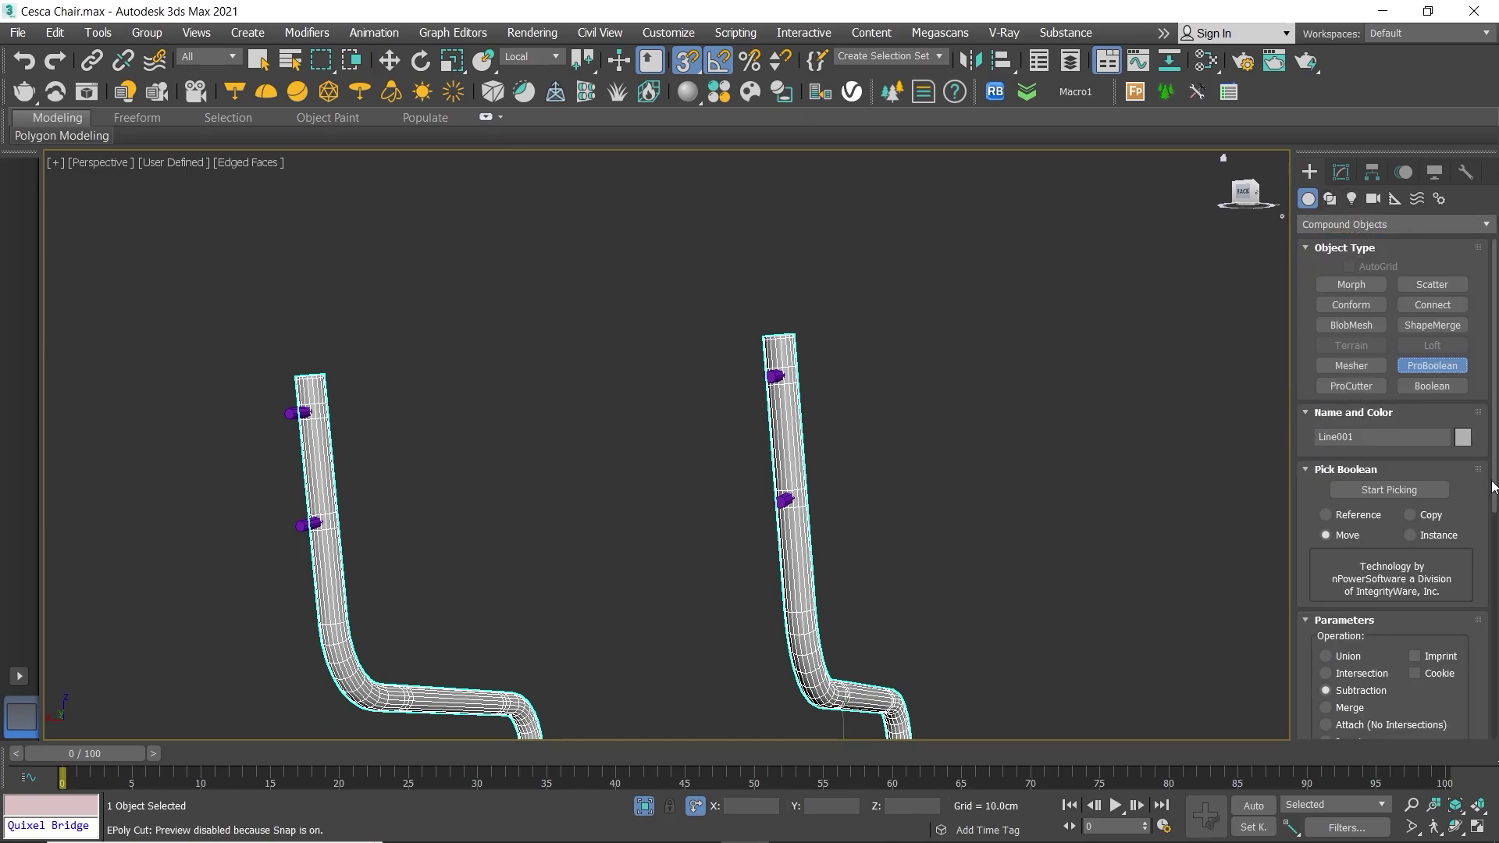
scroll(1406, 663, down, 5)
click(1401, 732)
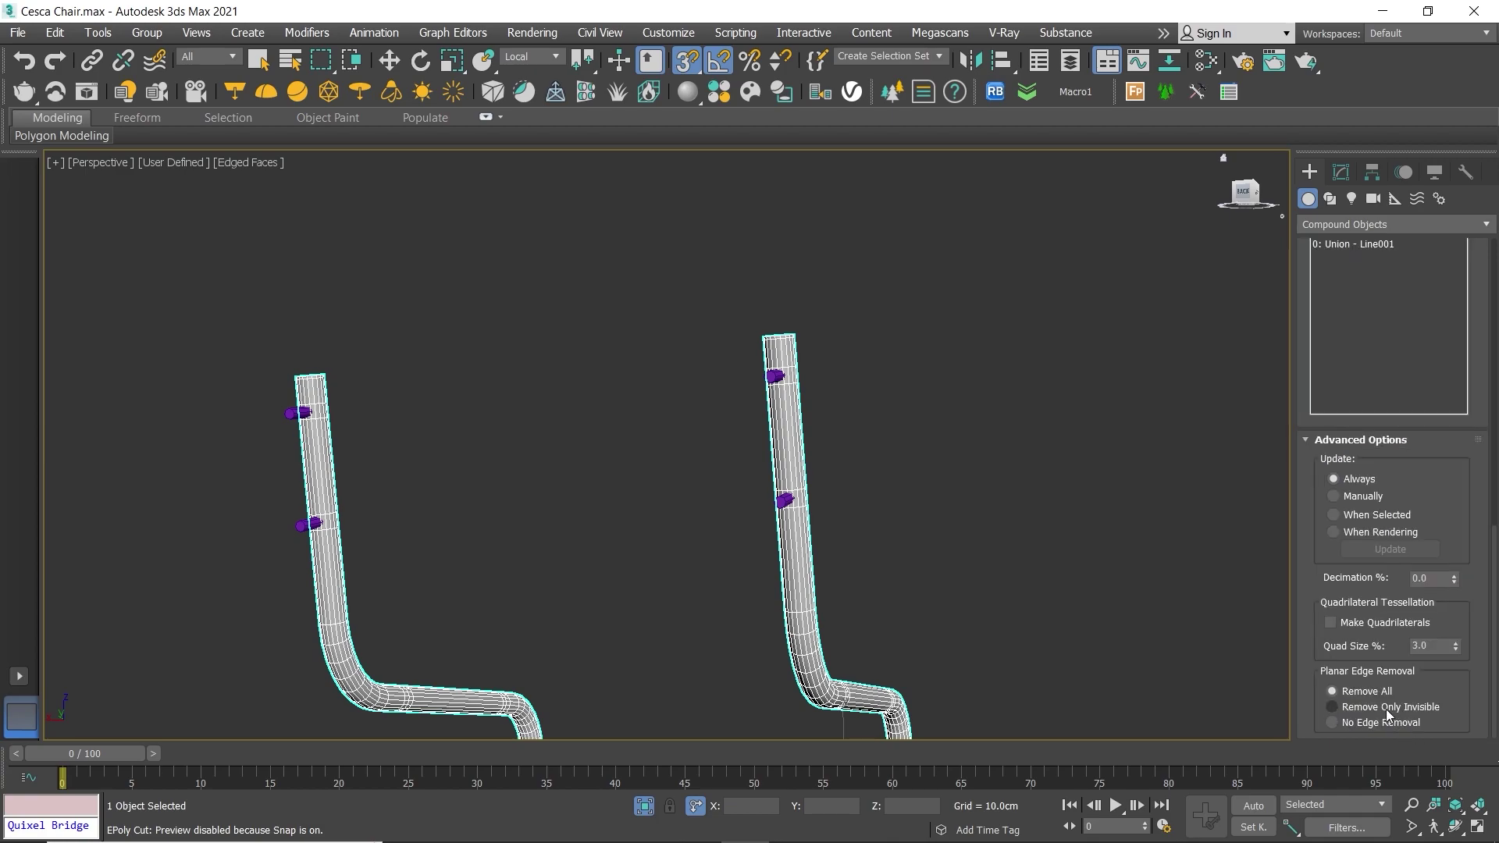
drag(1495, 609, 1478, 392)
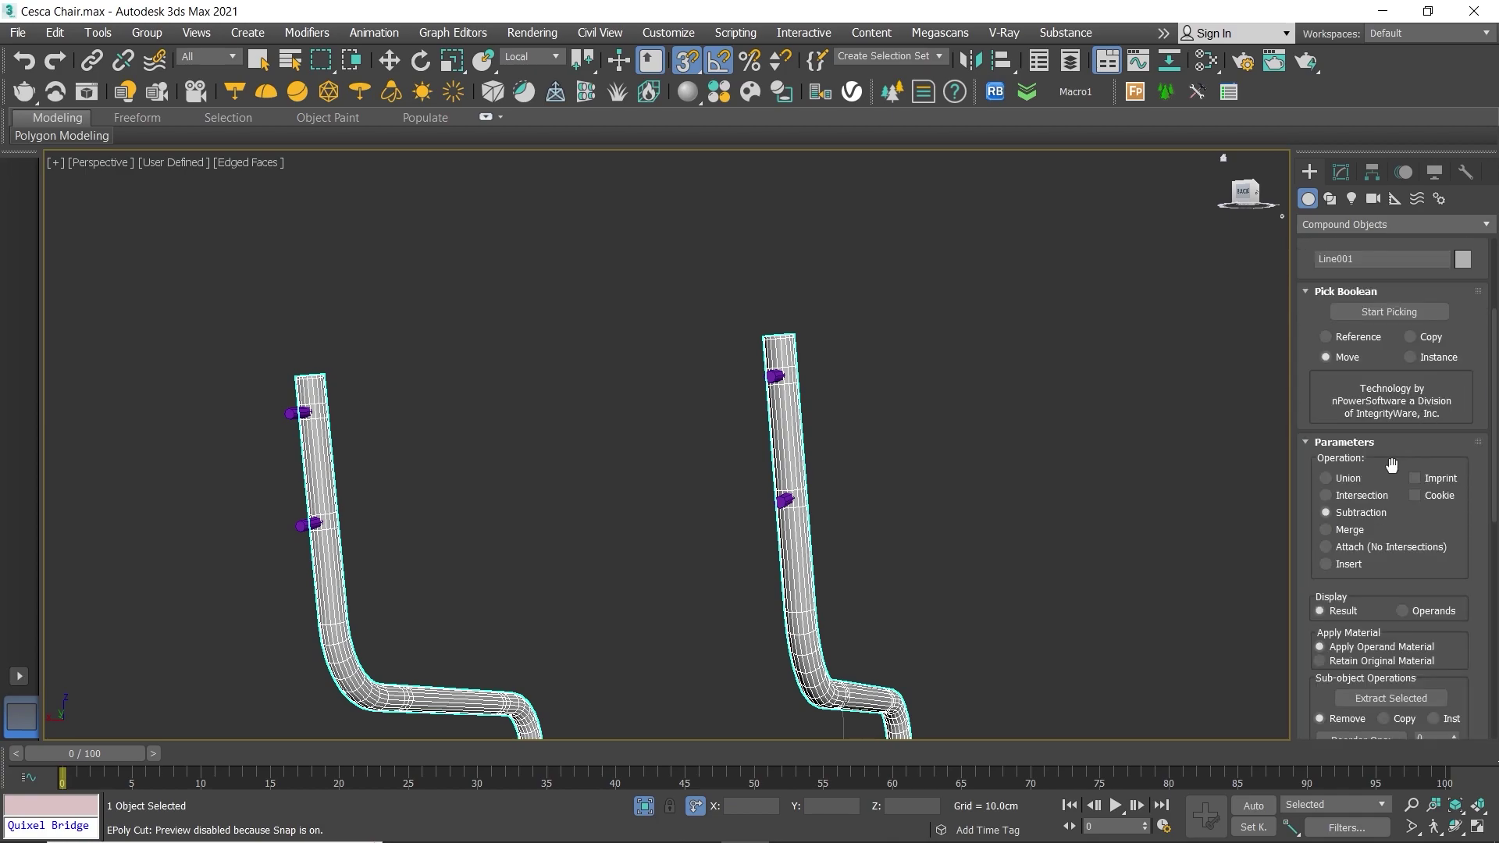
Step: Subtract the purple bolt cylinders by picking each one, then finish picking
click(1389, 311)
scroll(818, 367, up, 5)
scroll(781, 375, up, 3)
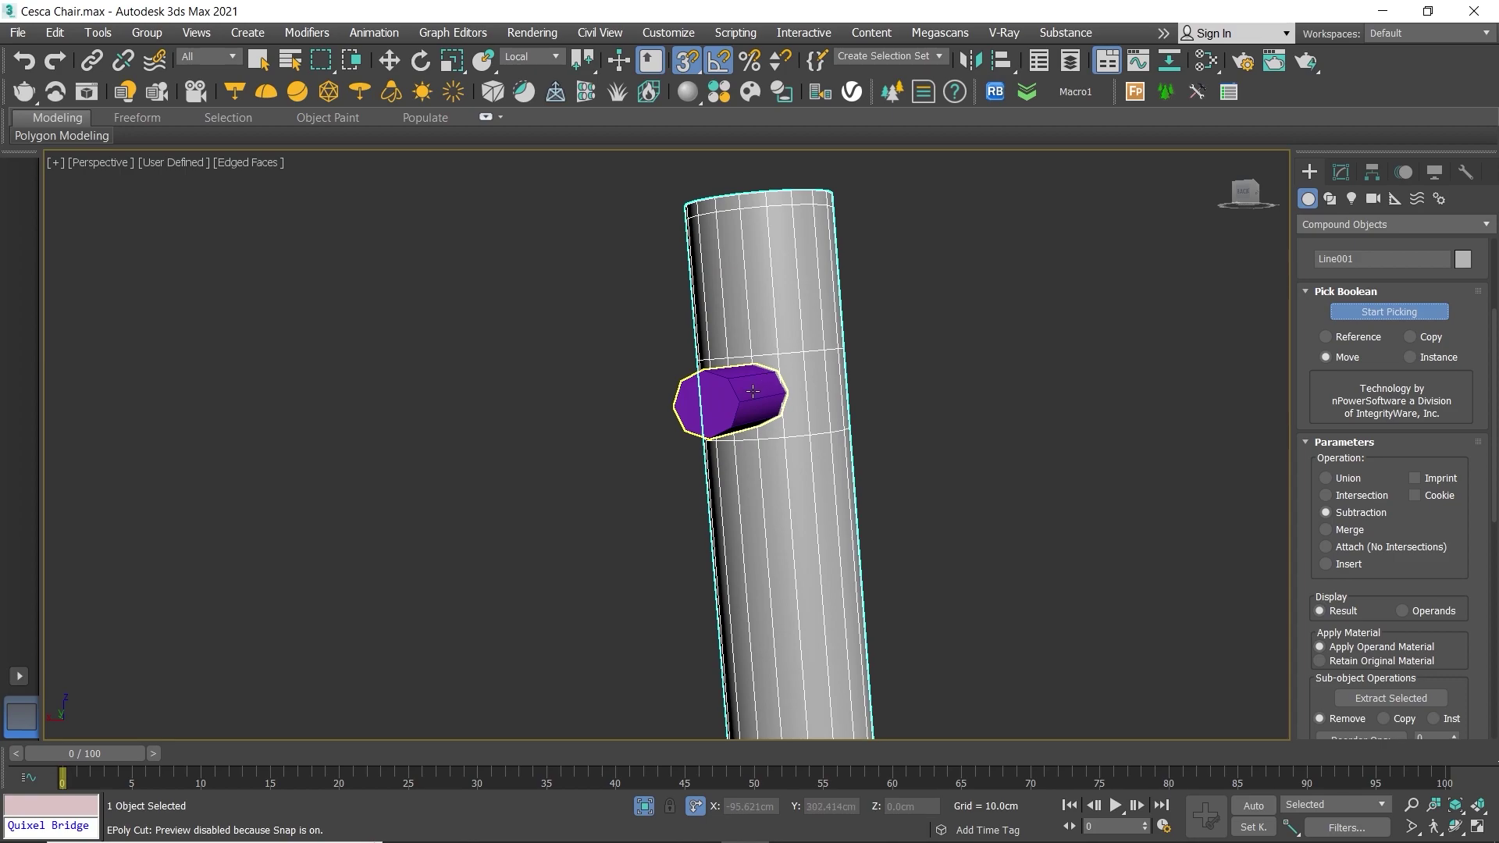
click(752, 390)
alt+middle_drag(762, 444, 784, 627)
click(790, 686)
scroll(790, 686, down, 5)
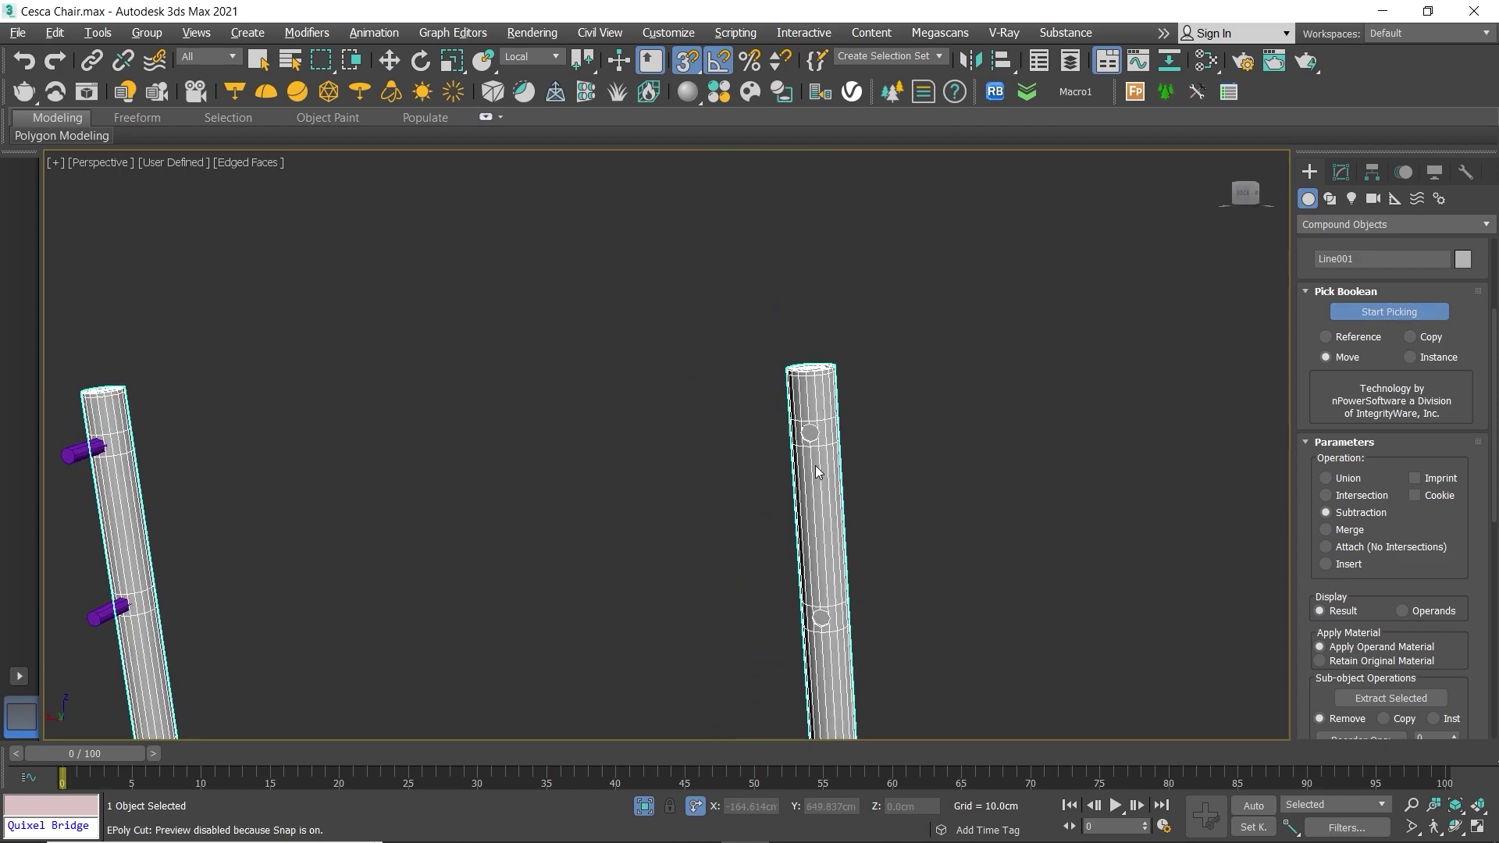
alt+middle_drag(793, 541, 495, 339)
scroll(431, 328, up, 3)
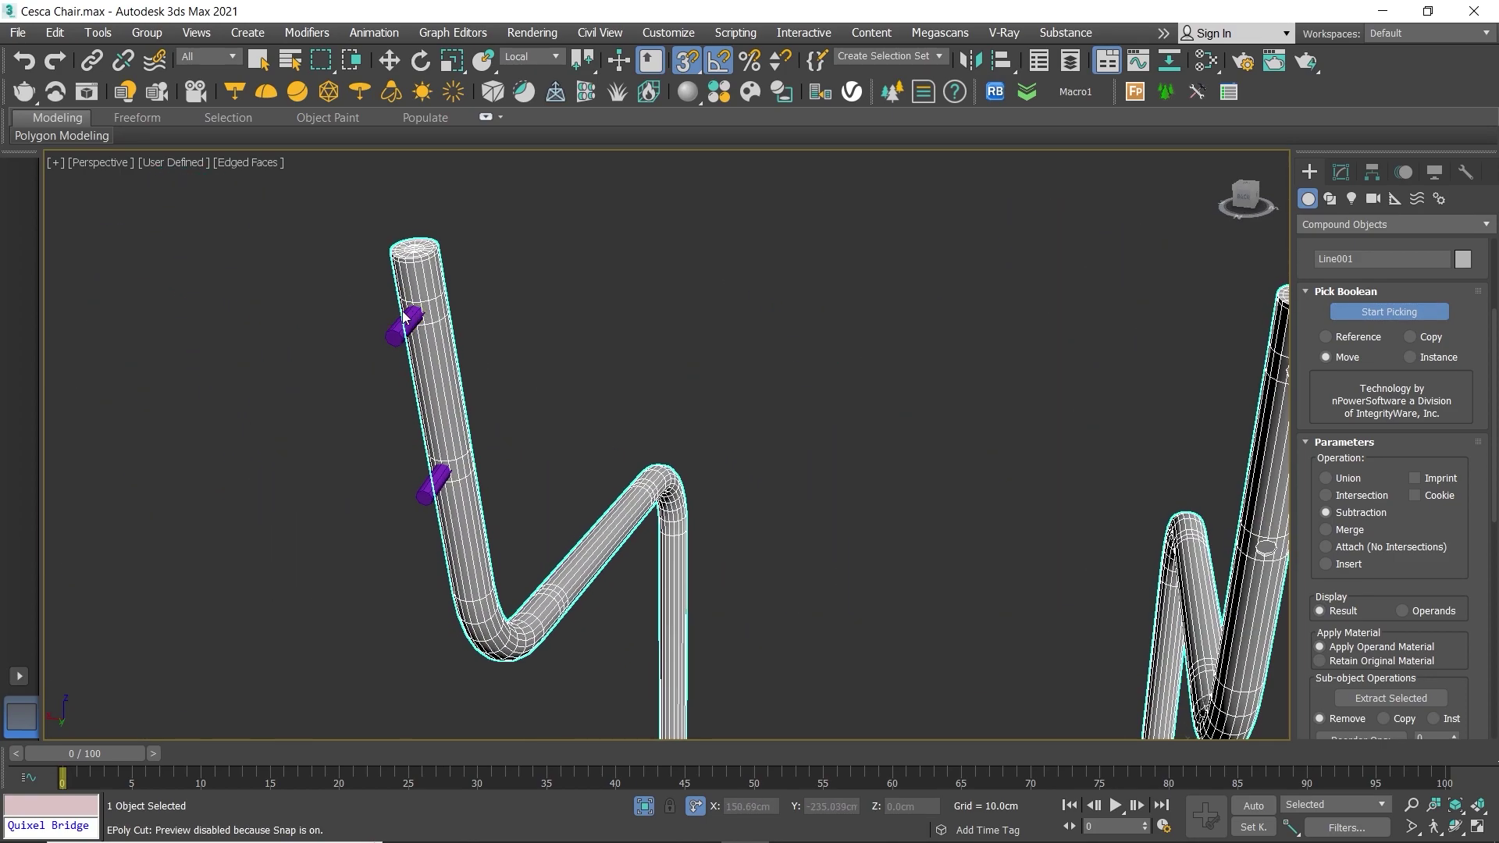
key(w)
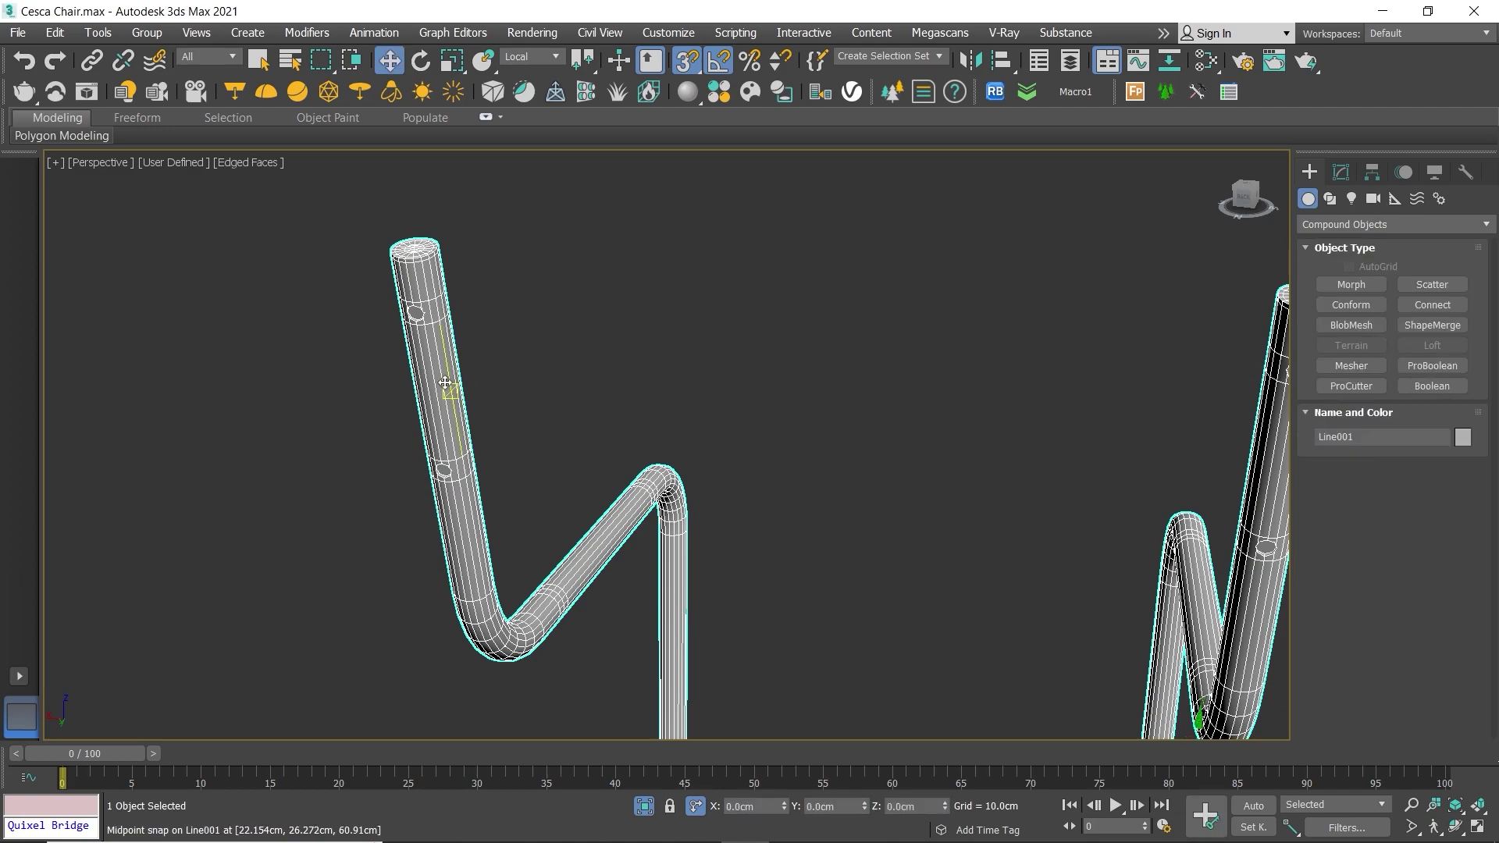
scroll(480, 434, up, 2)
click(1341, 172)
Step: Convert the ProBoolean chair frame to an Editable Poly
alt+middle_drag(441, 346, 476, 345)
right_click(476, 344)
mouse_move(562, 559)
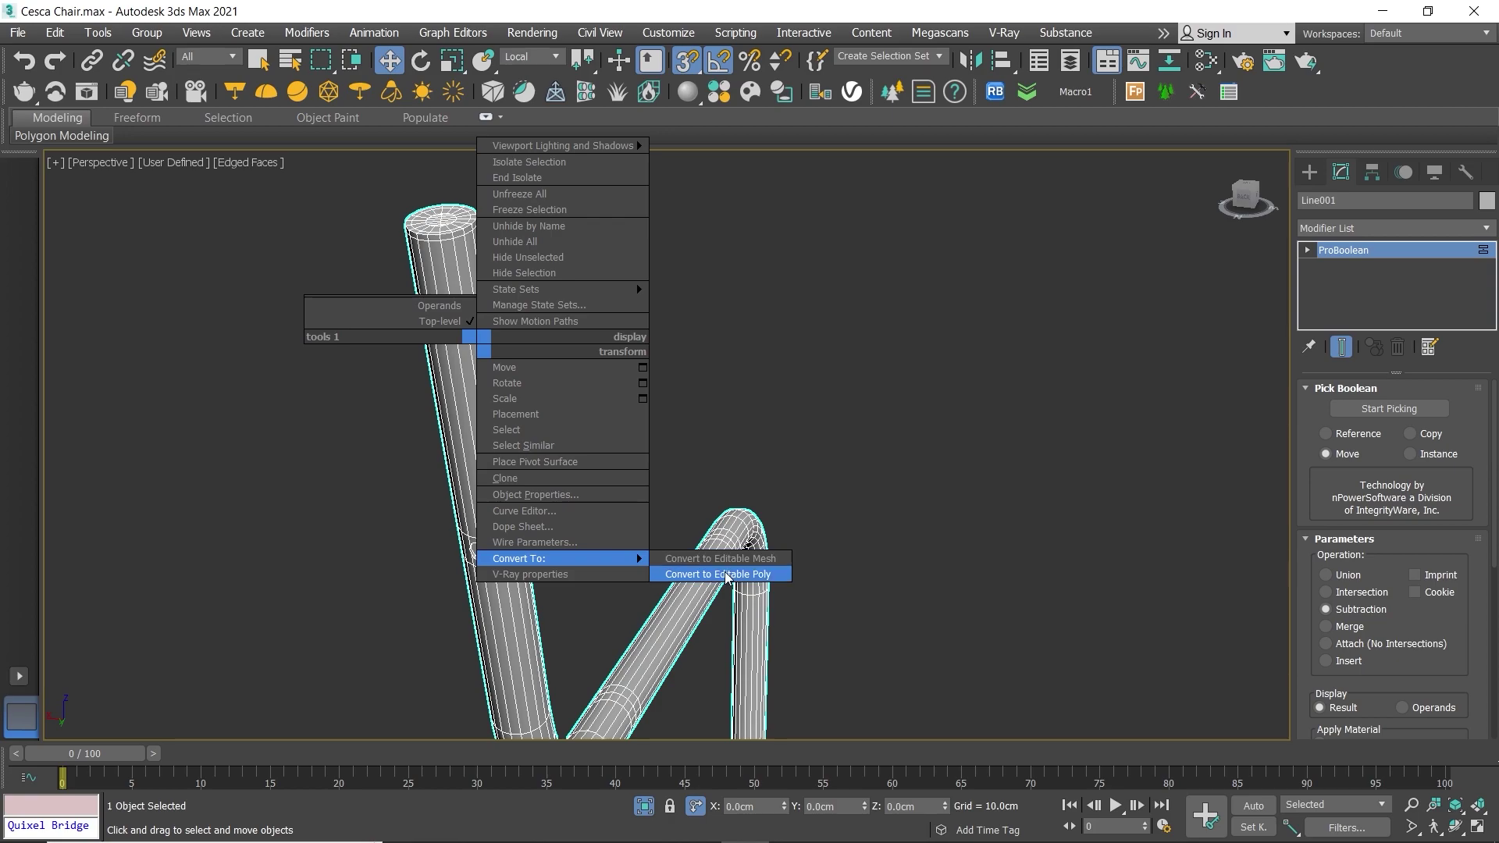
click(718, 574)
scroll(449, 332, up, 2)
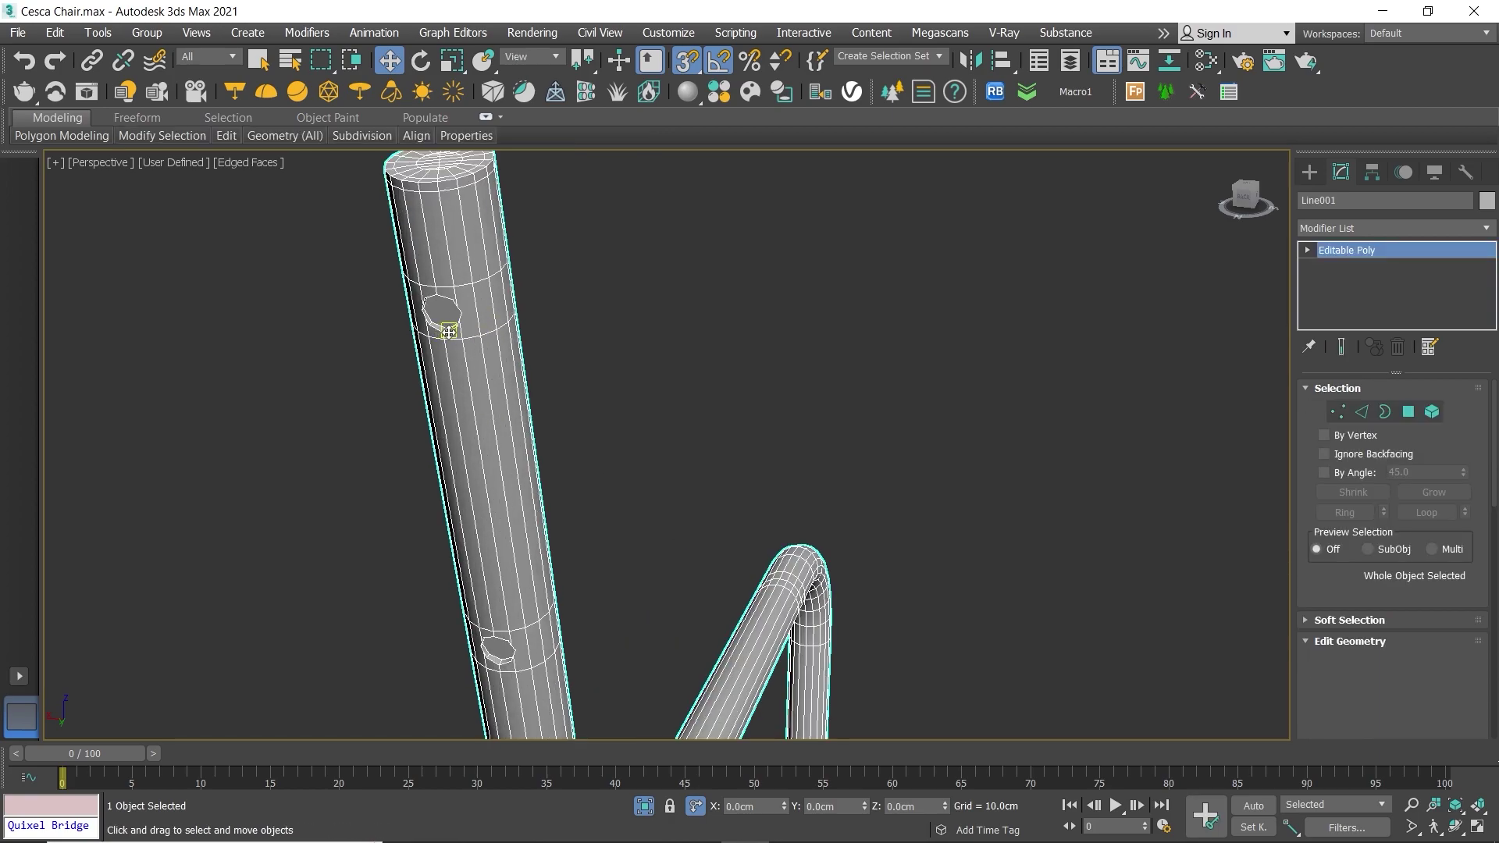
Step: Delete the polygons filling the bolt holes
key(4)
scroll(437, 326, down, 2)
scroll(410, 315, down, 3)
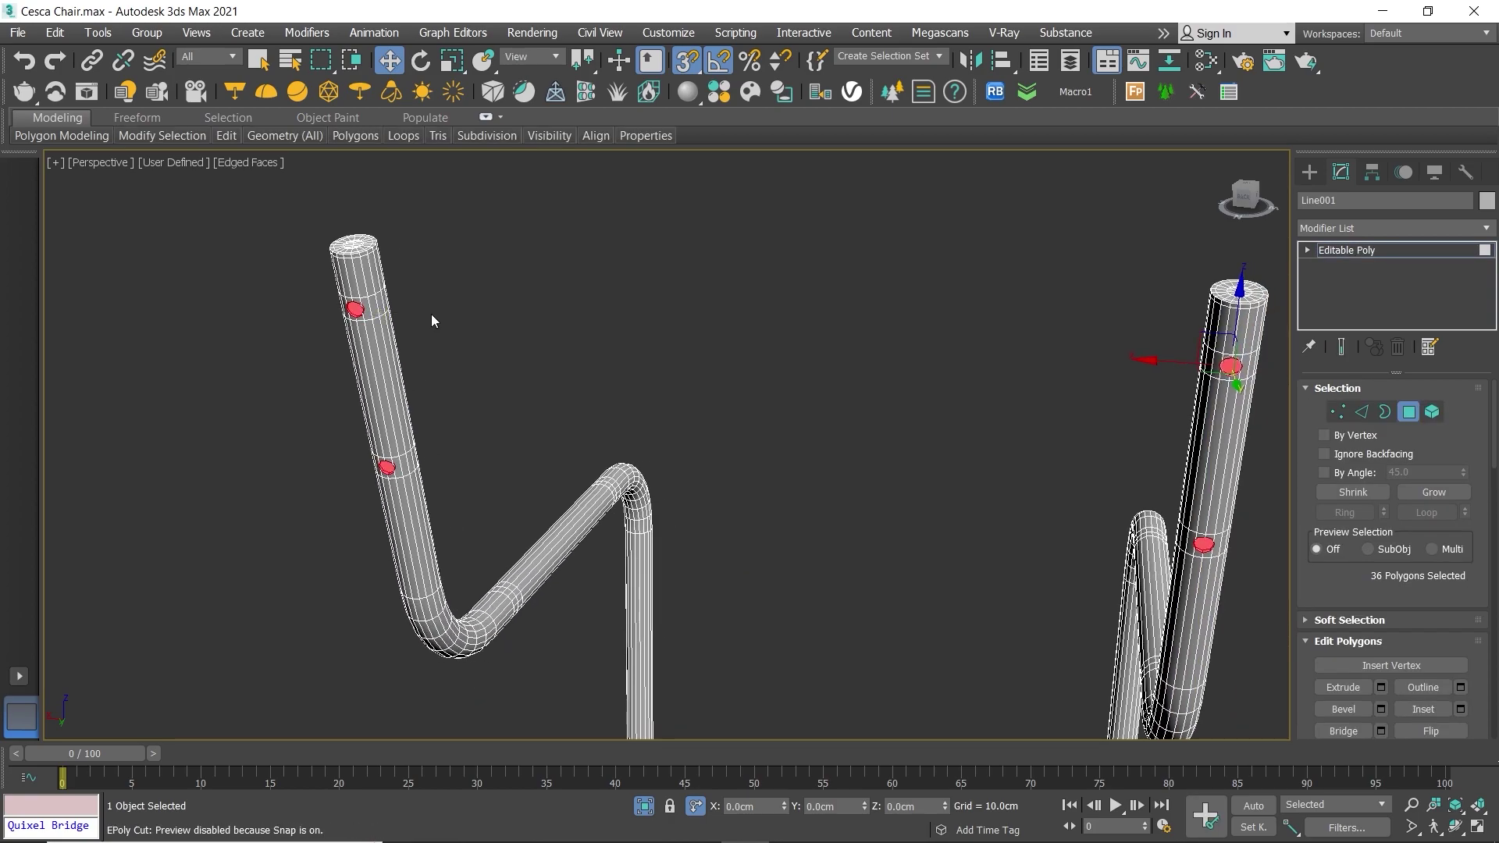
key(Delete)
scroll(1005, 381, up, 1)
scroll(972, 363, up, 3)
scroll(975, 364, up, 3)
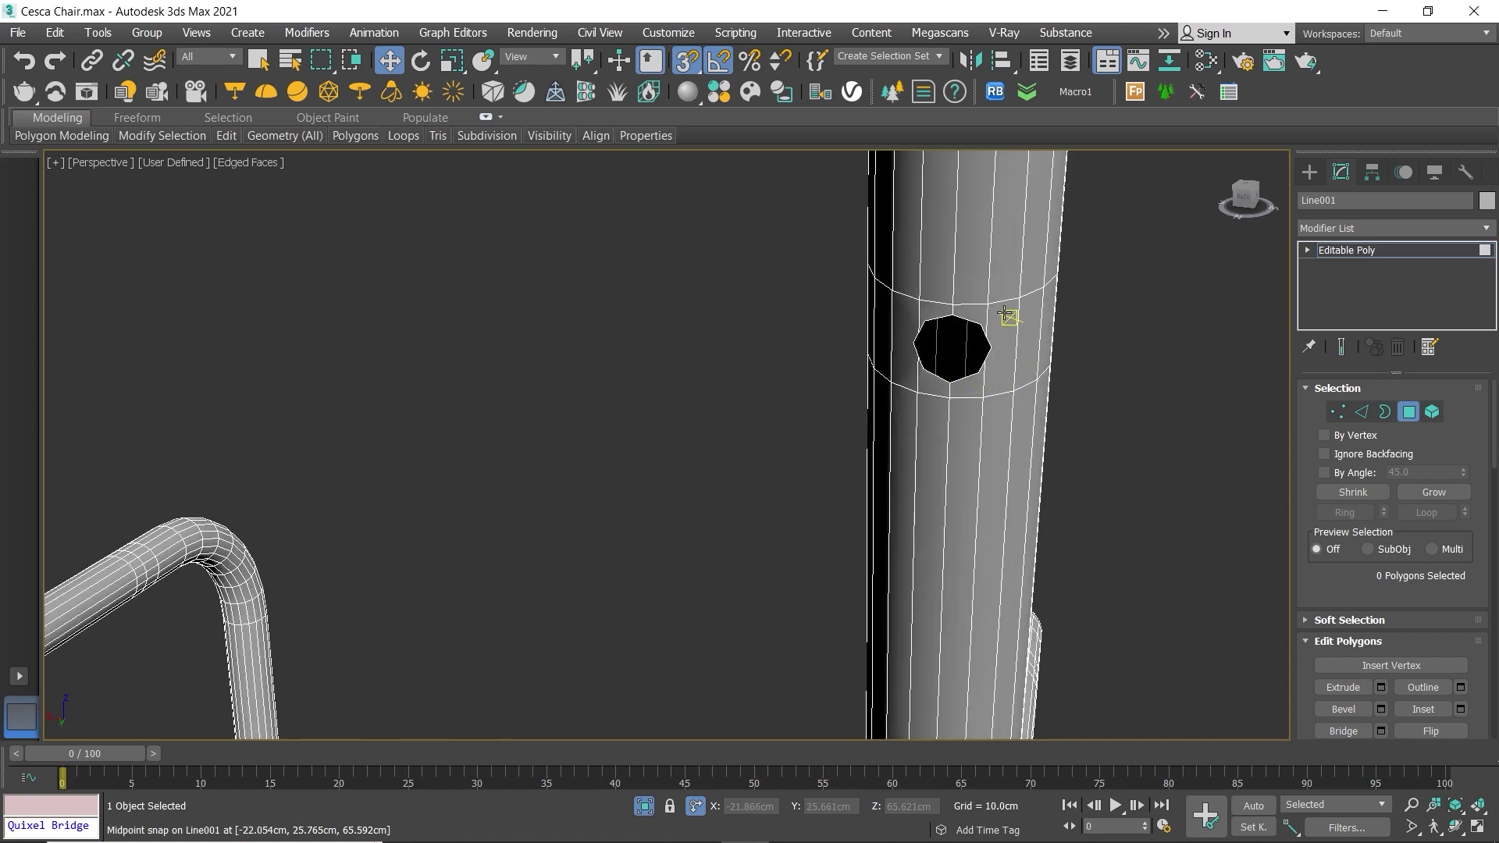
scroll(1004, 318, up, 3)
Step: Select the edge ring beside the hole and try a chamfer, then cancel it
key(2)
click(953, 402)
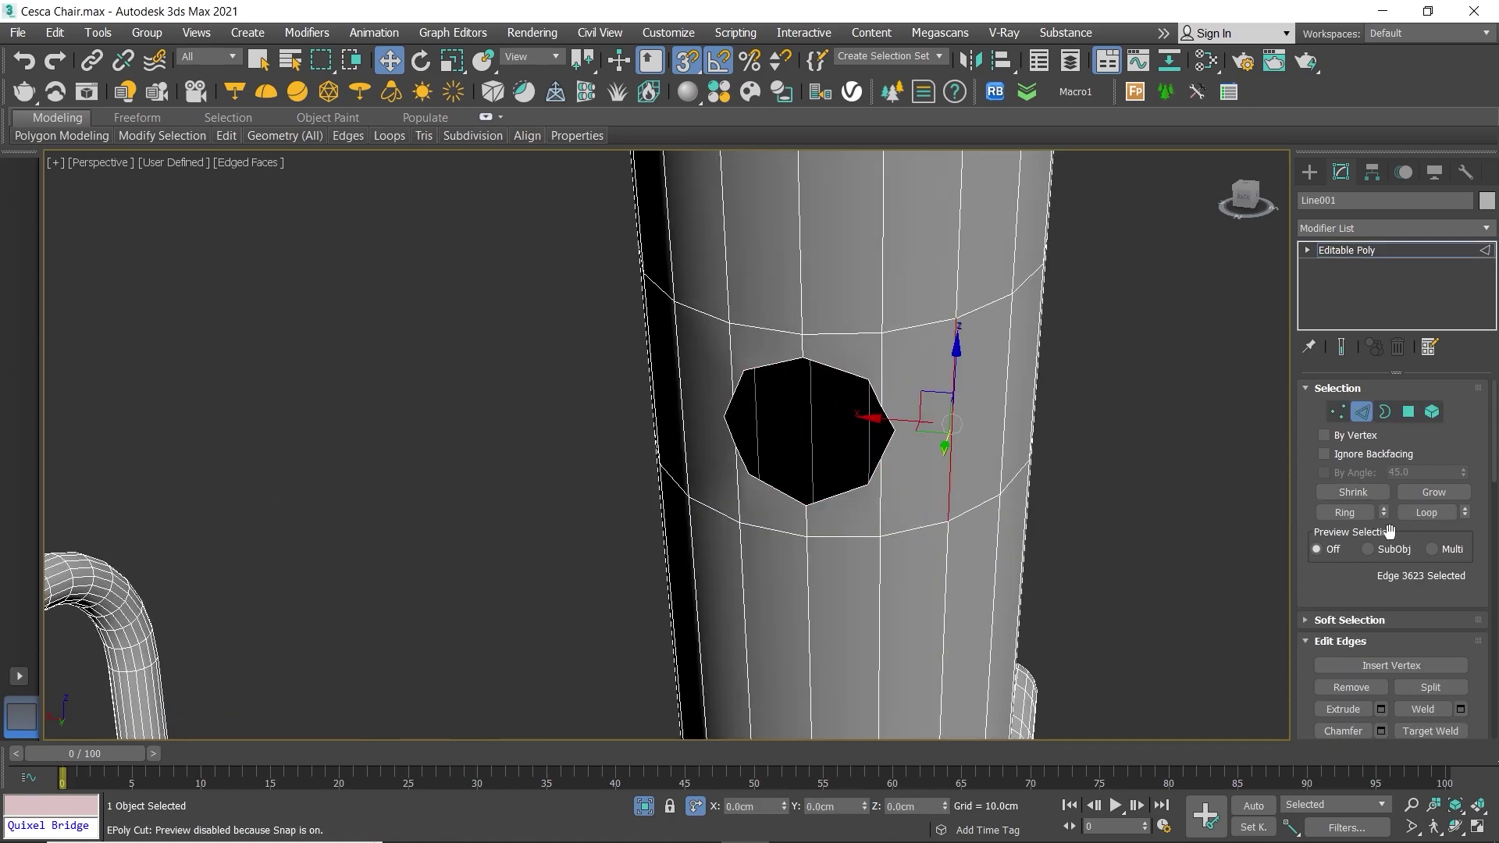
click(1355, 515)
scroll(1407, 564, down, 3)
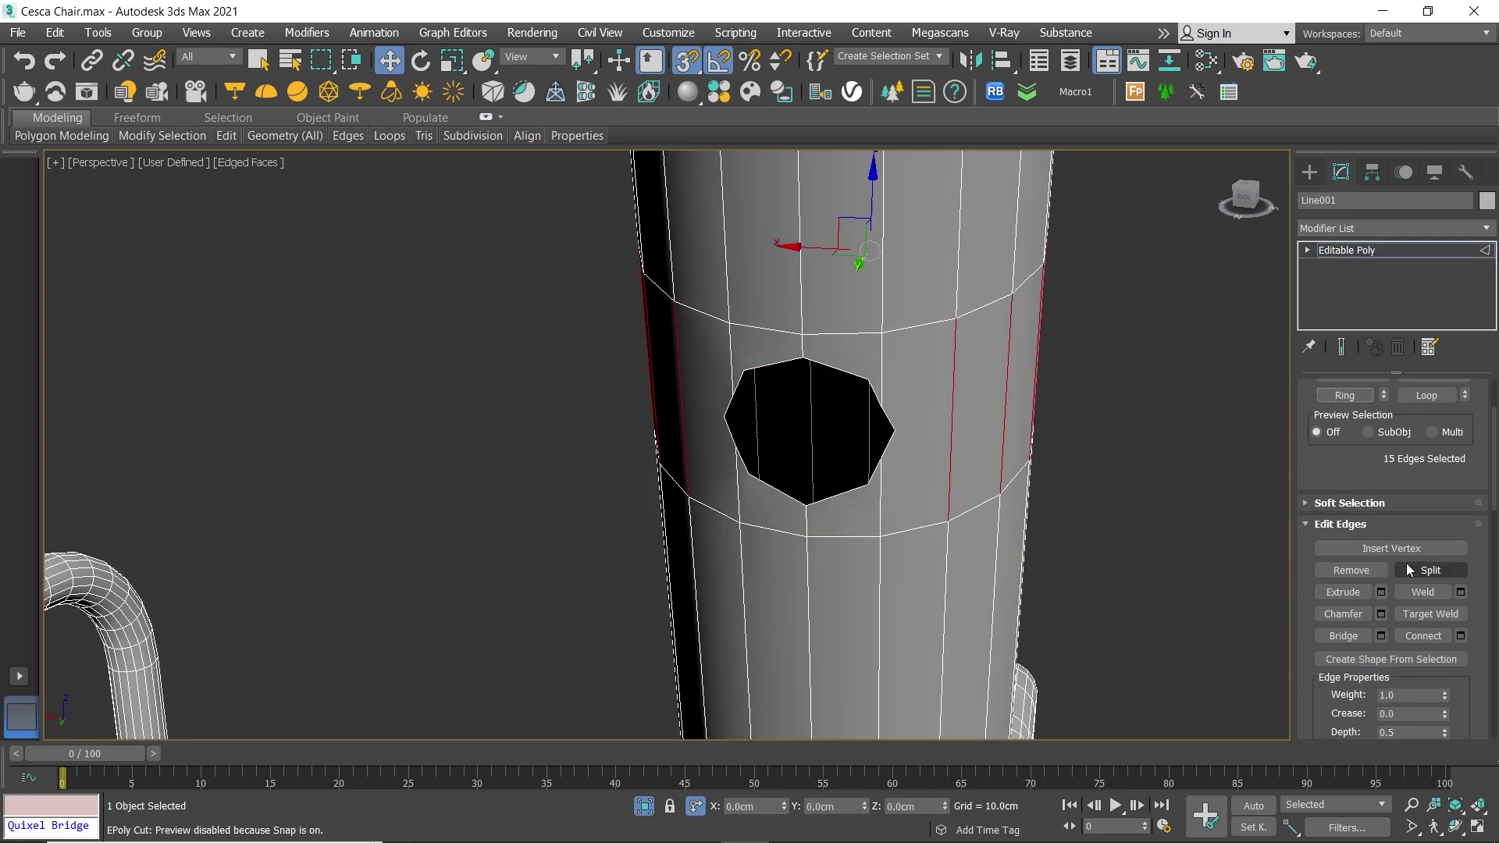
click(1332, 611)
click(680, 536)
Step: In vertex mode, activate Cut from the quad menu on the tube
alt+middle_drag(789, 458, 867, 439)
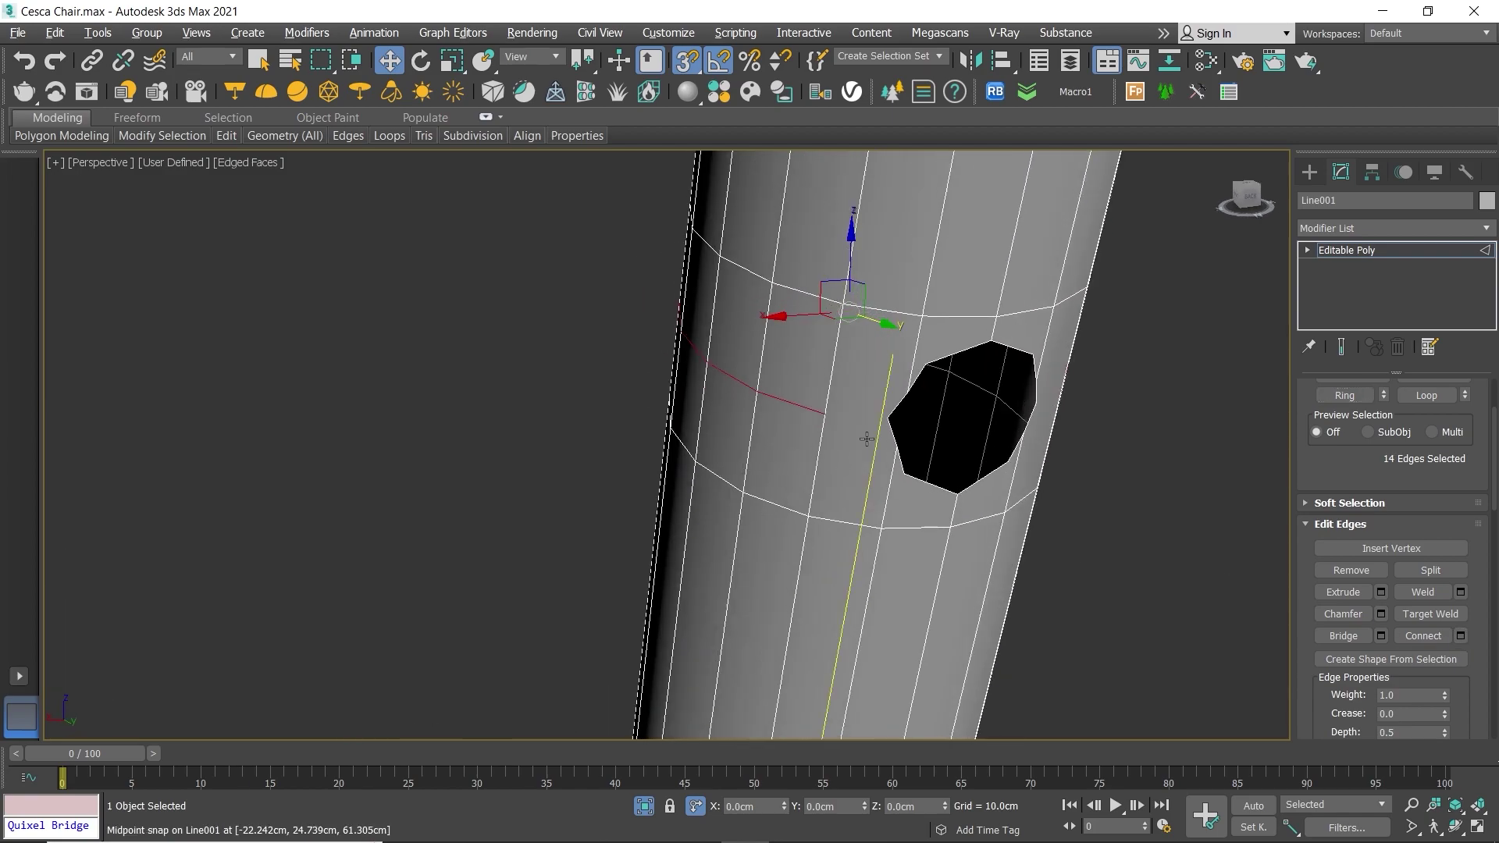
key(1)
right_click(873, 411)
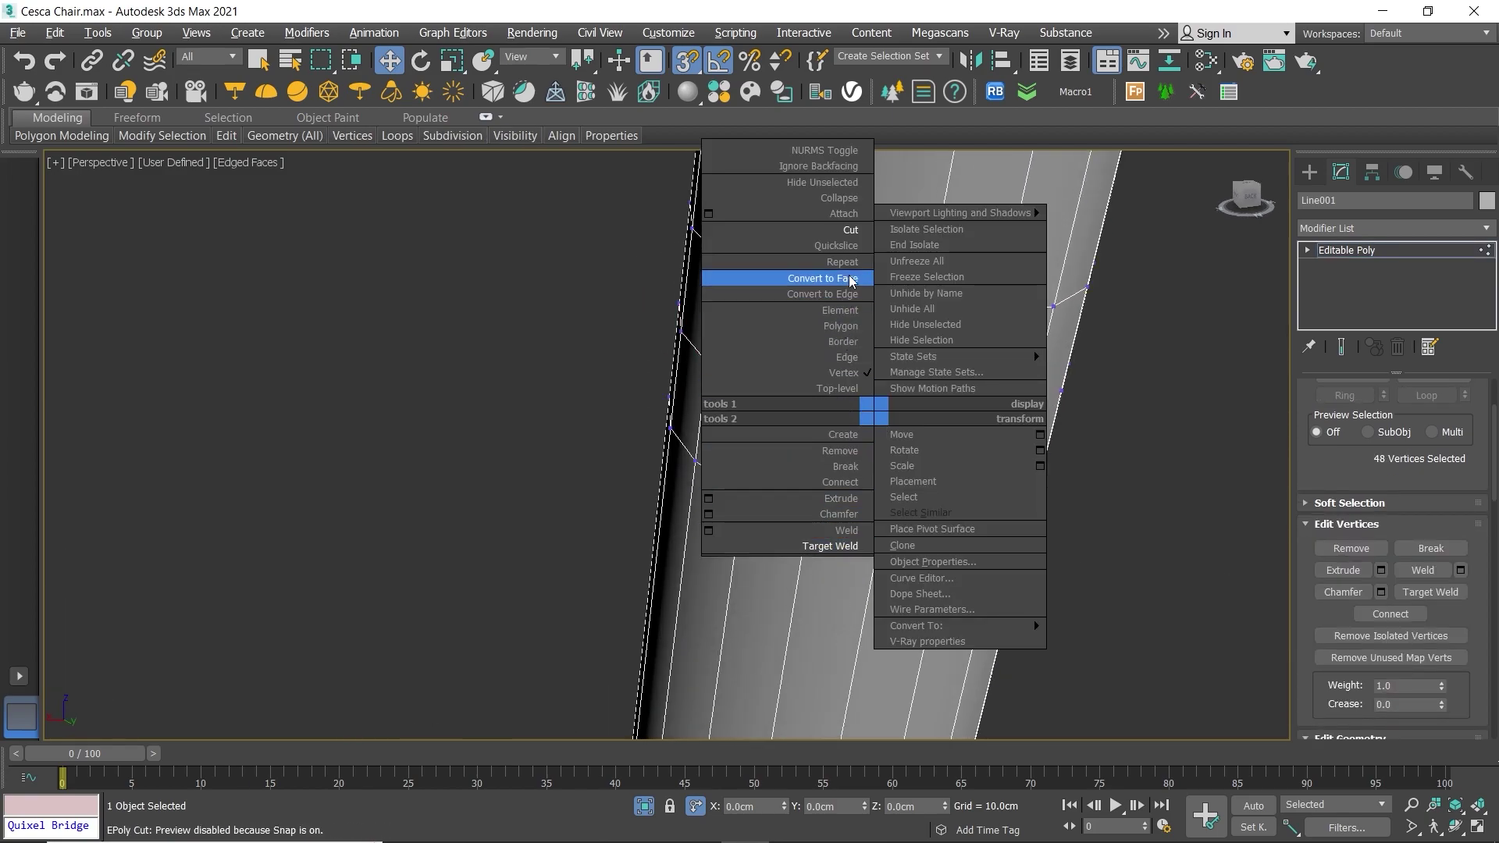
click(848, 230)
mouse_move(806, 435)
middle_down()
mouse_move(719, 404)
mouse_move(614, 417)
middle_up()
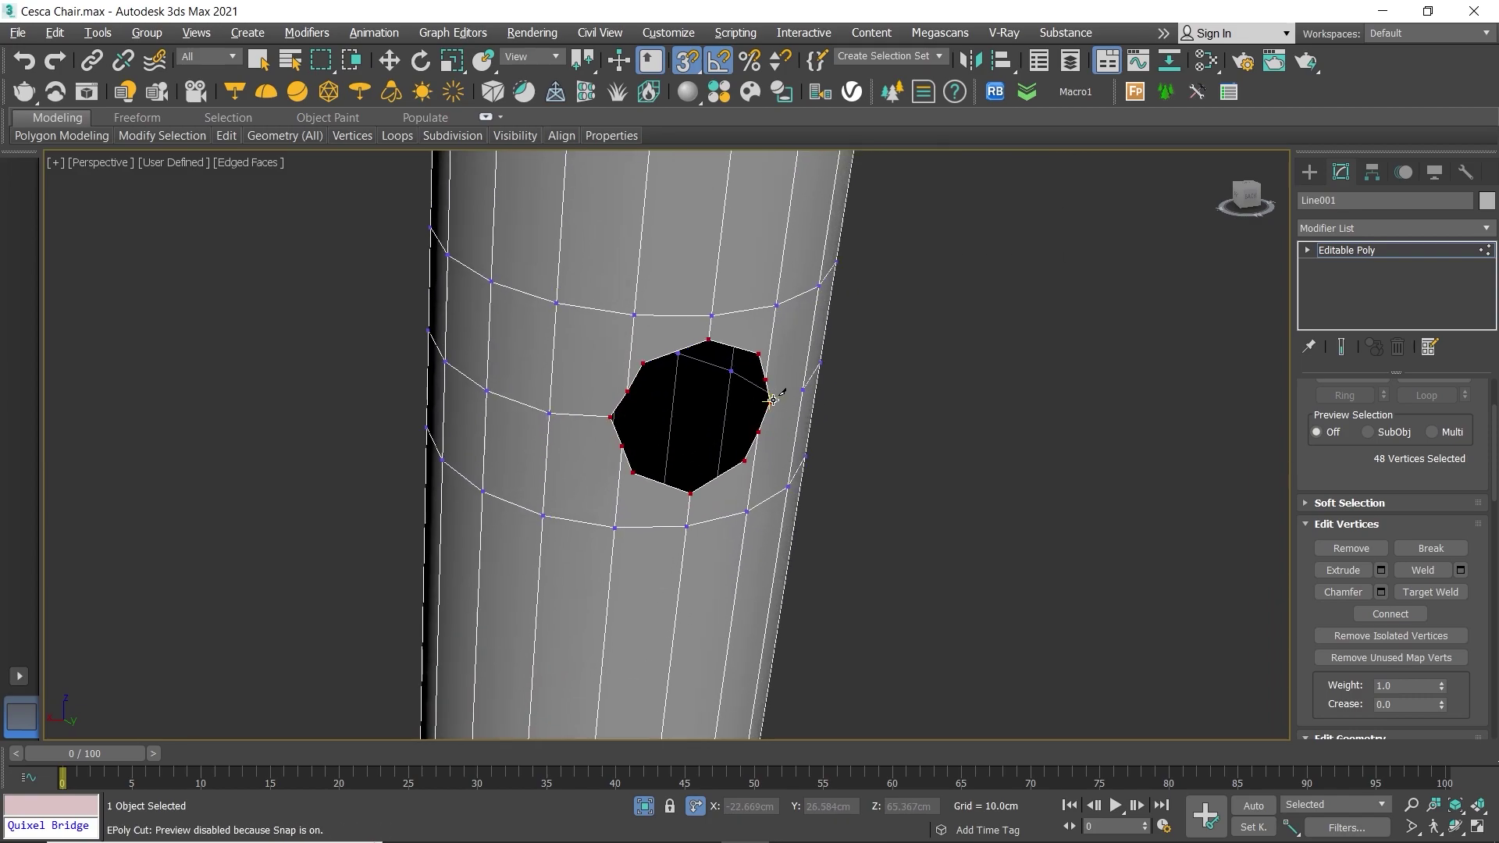
Step: Pan to show both holes on the tube and exit the Cut tool
scroll(795, 406, down, 10)
scroll(734, 437, up, 2)
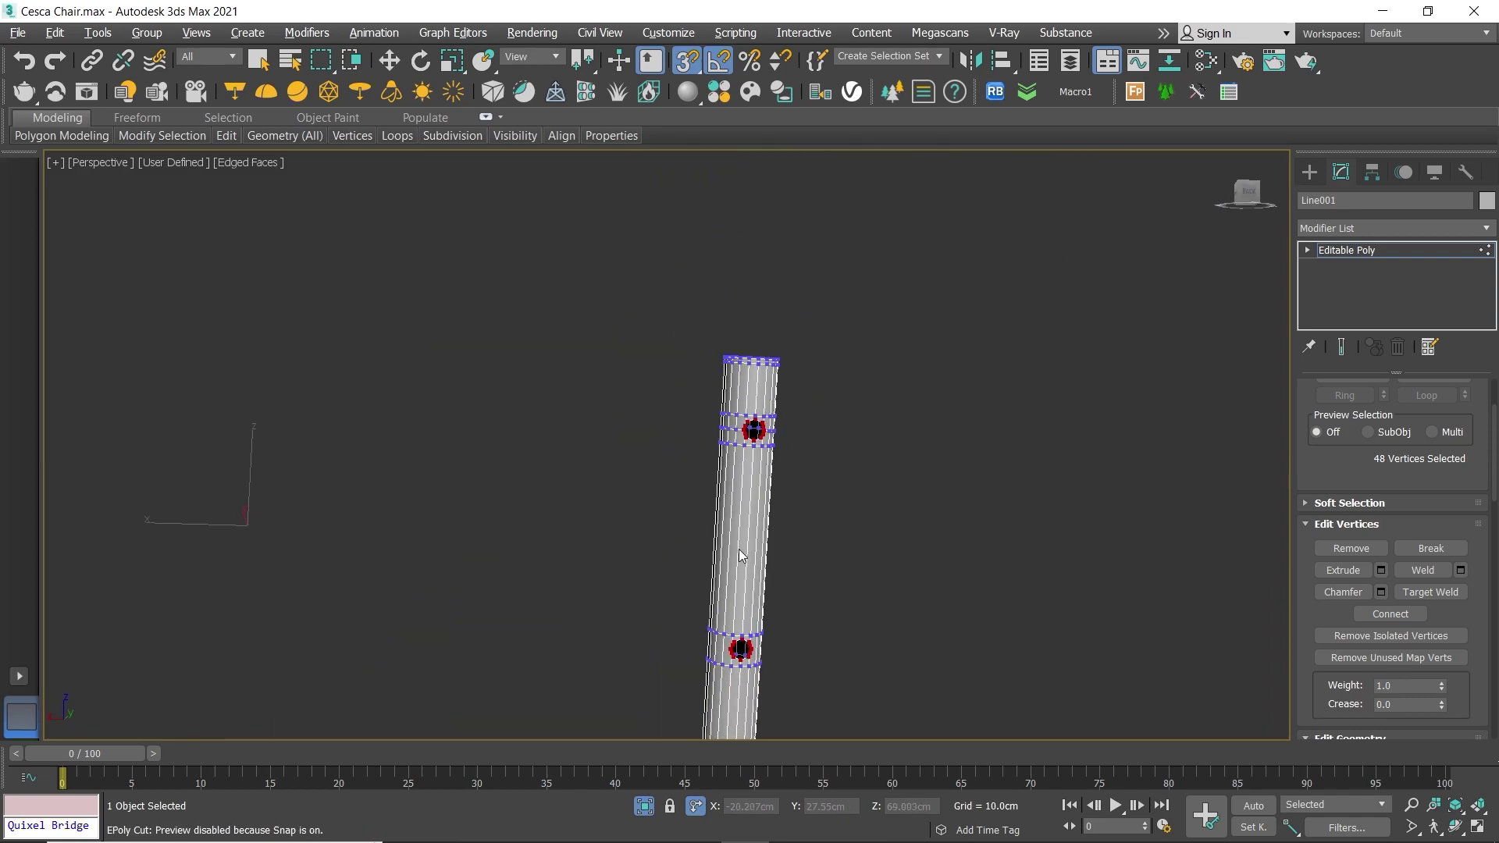
middle_drag(722, 416, 721, 533)
key(w)
scroll(721, 534, up, 5)
scroll(721, 529, up, 3)
Step: Ring-select edges beside the lower hole and Connect them with 1 segment
key(2)
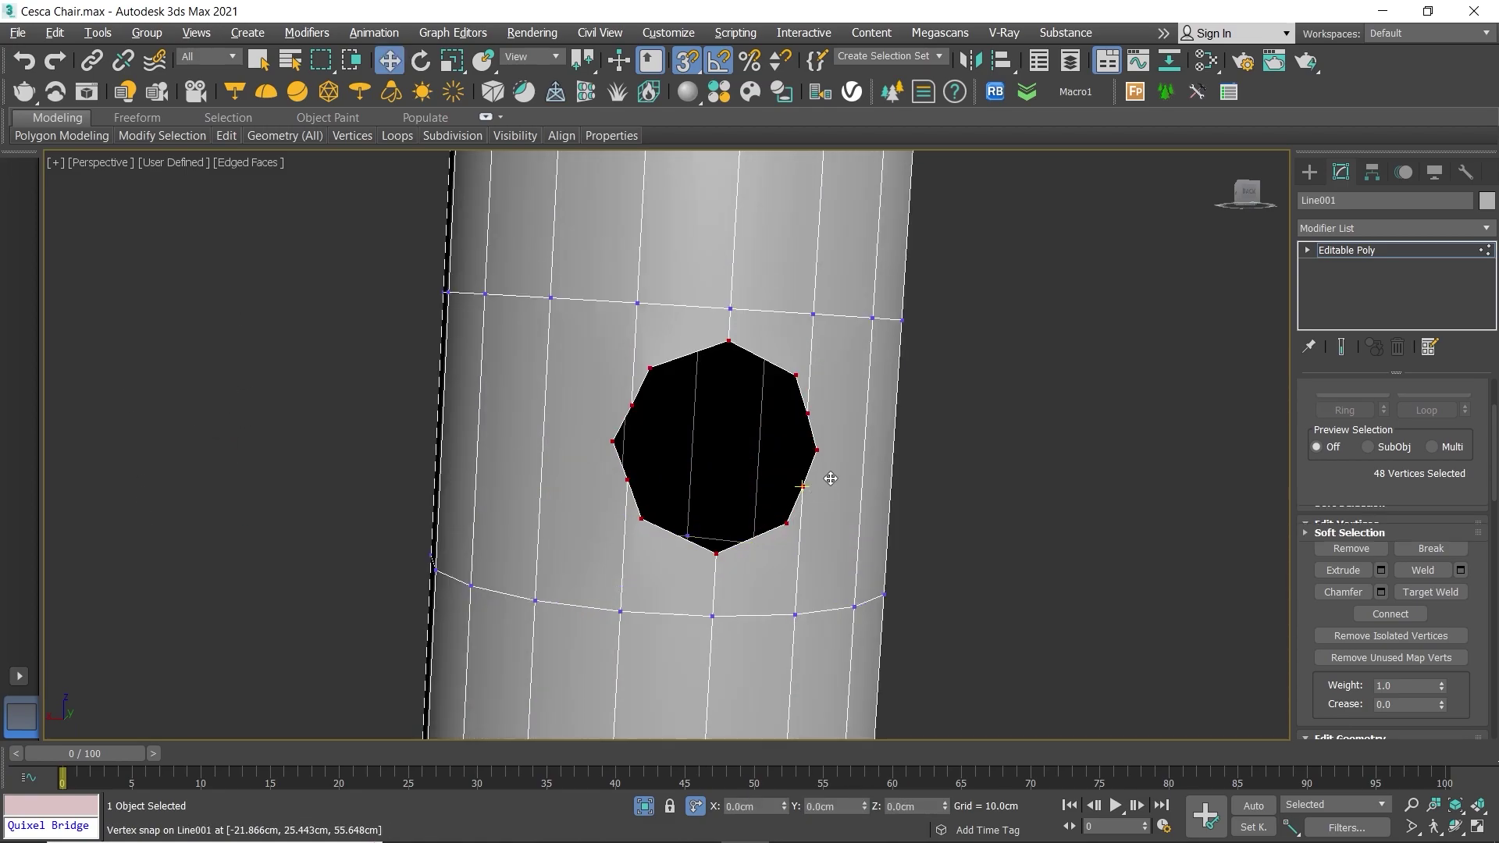
click(868, 432)
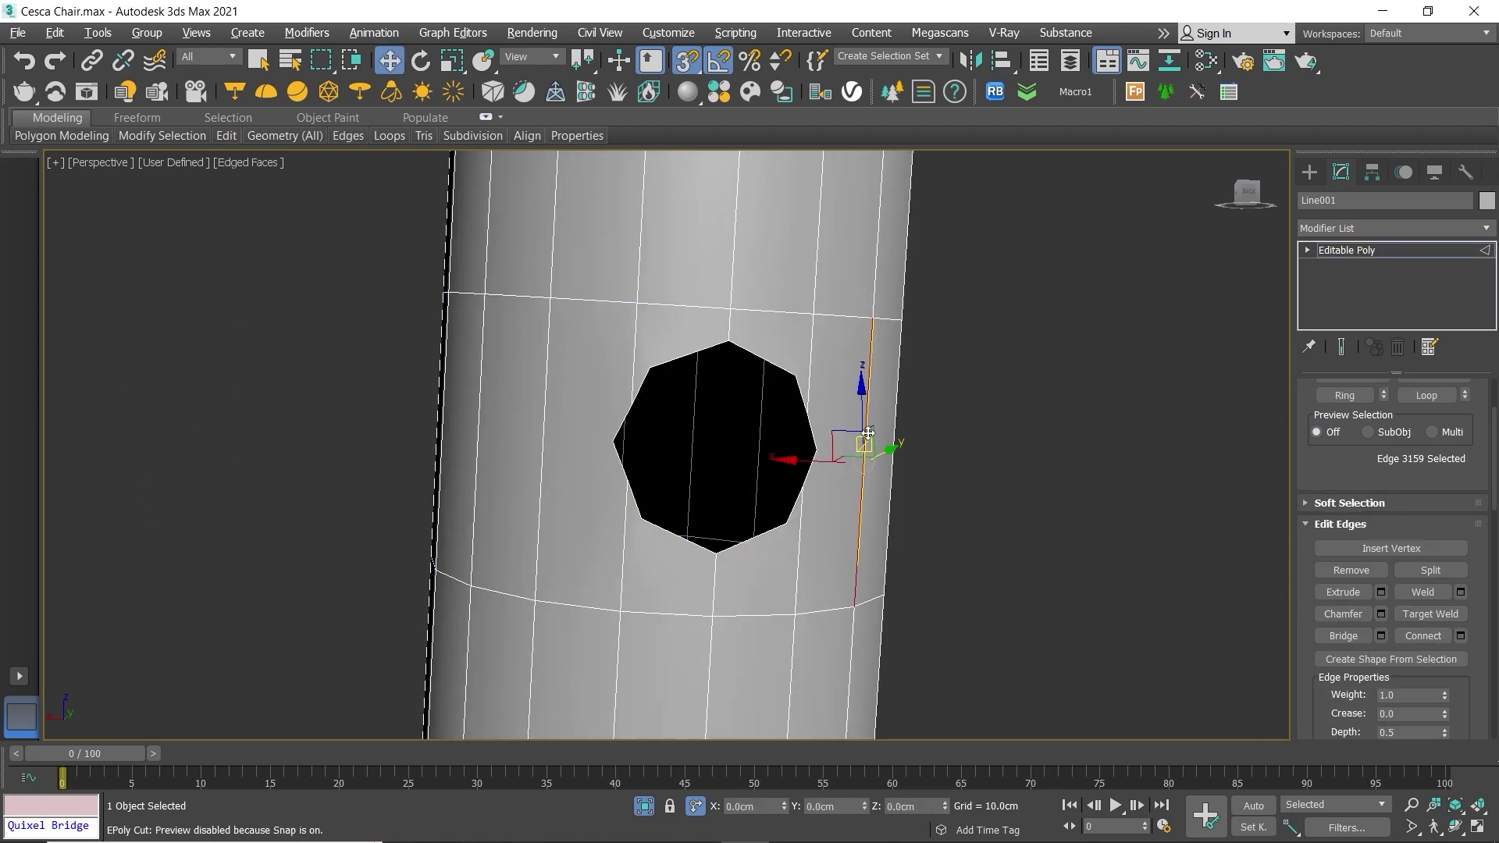
click(1354, 400)
scroll(1470, 555, down, 3)
click(1462, 570)
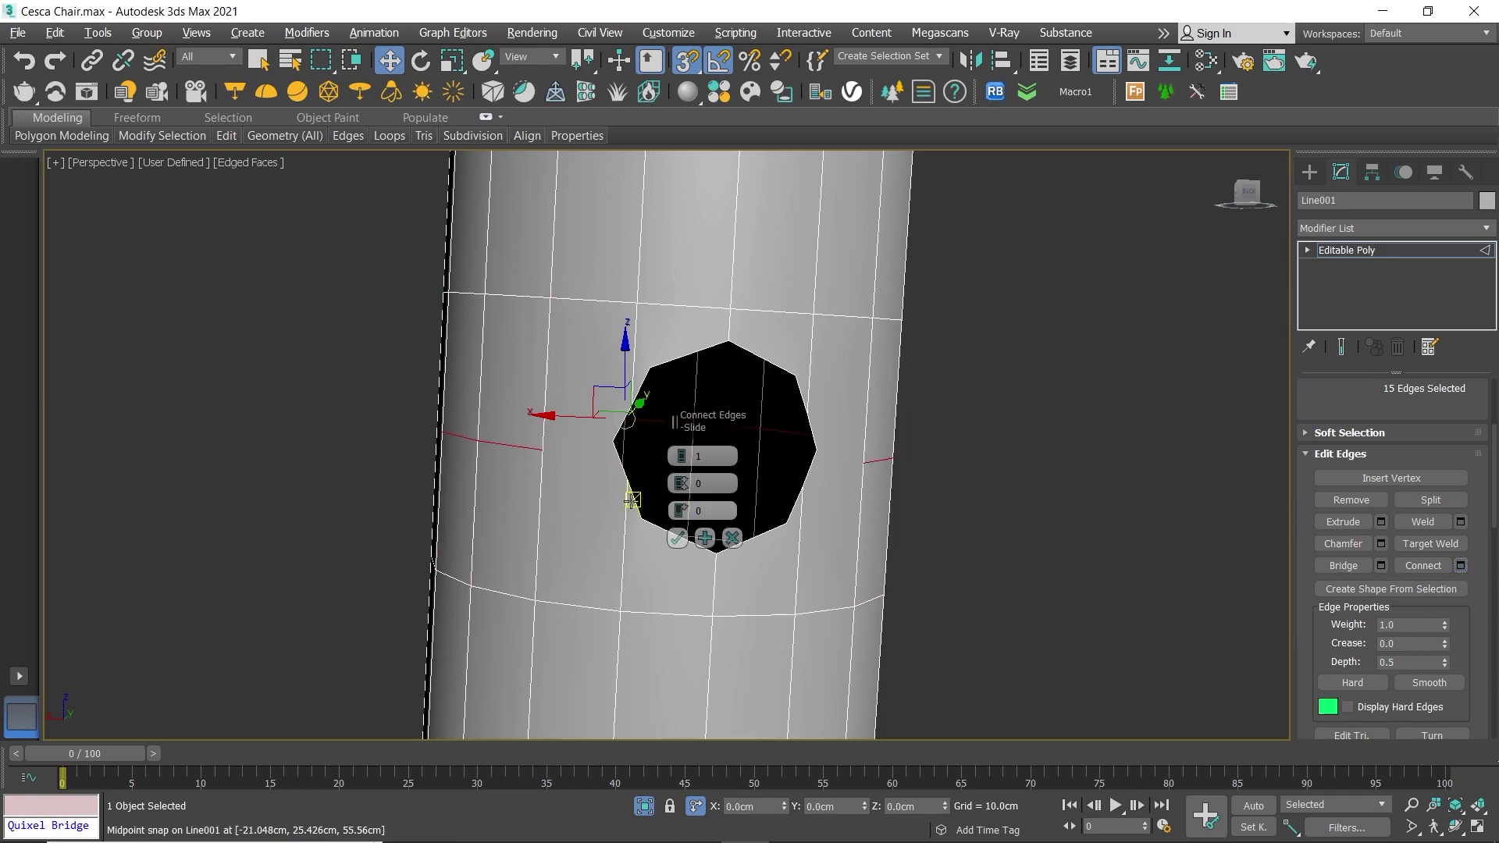
click(687, 544)
Step: Cut new edges from the connecting loop into the hole corners
key(1)
right_click(703, 411)
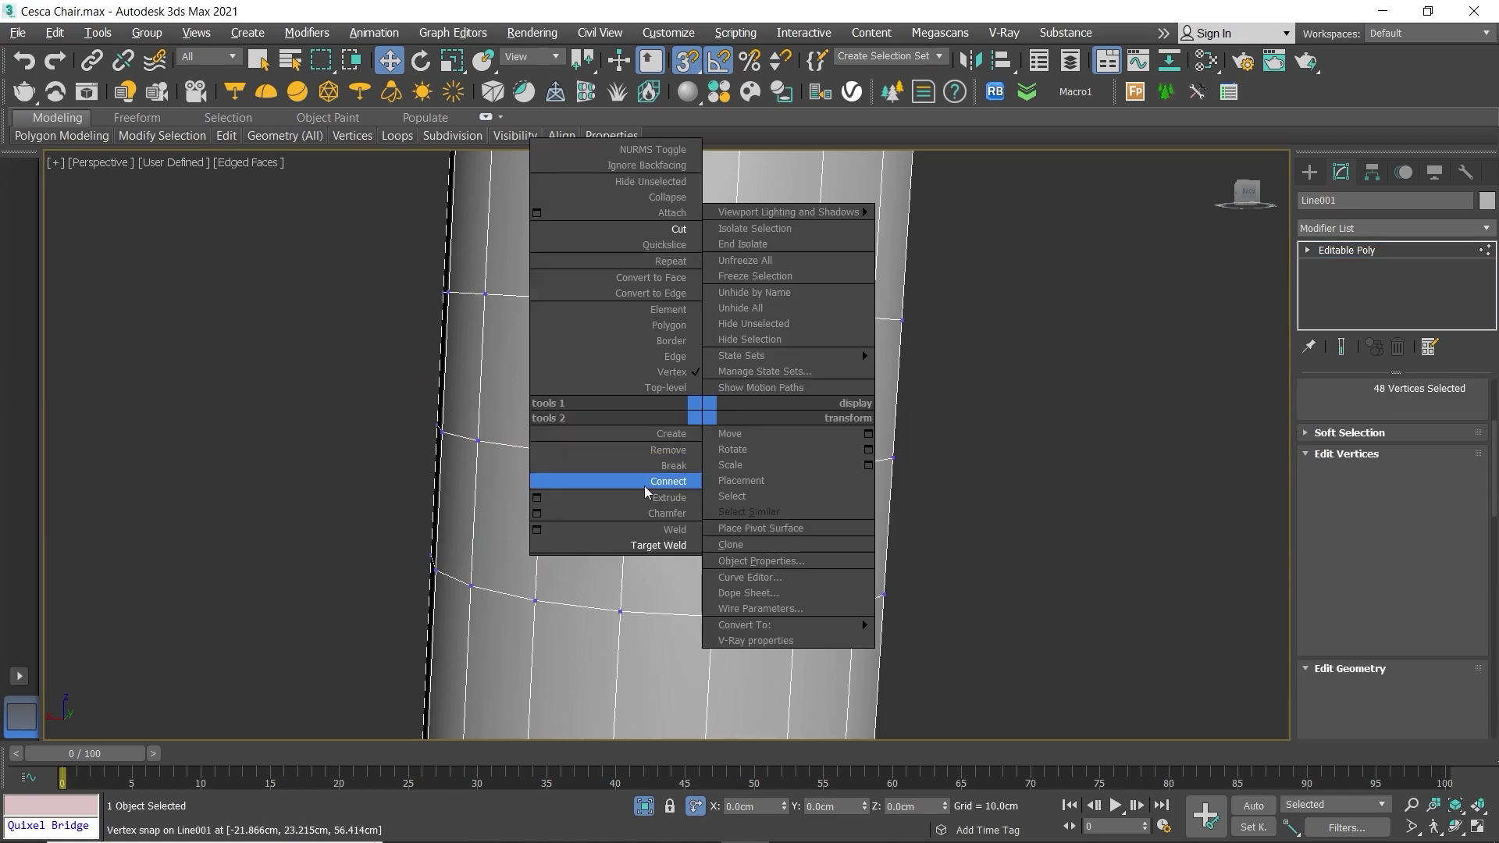
click(660, 229)
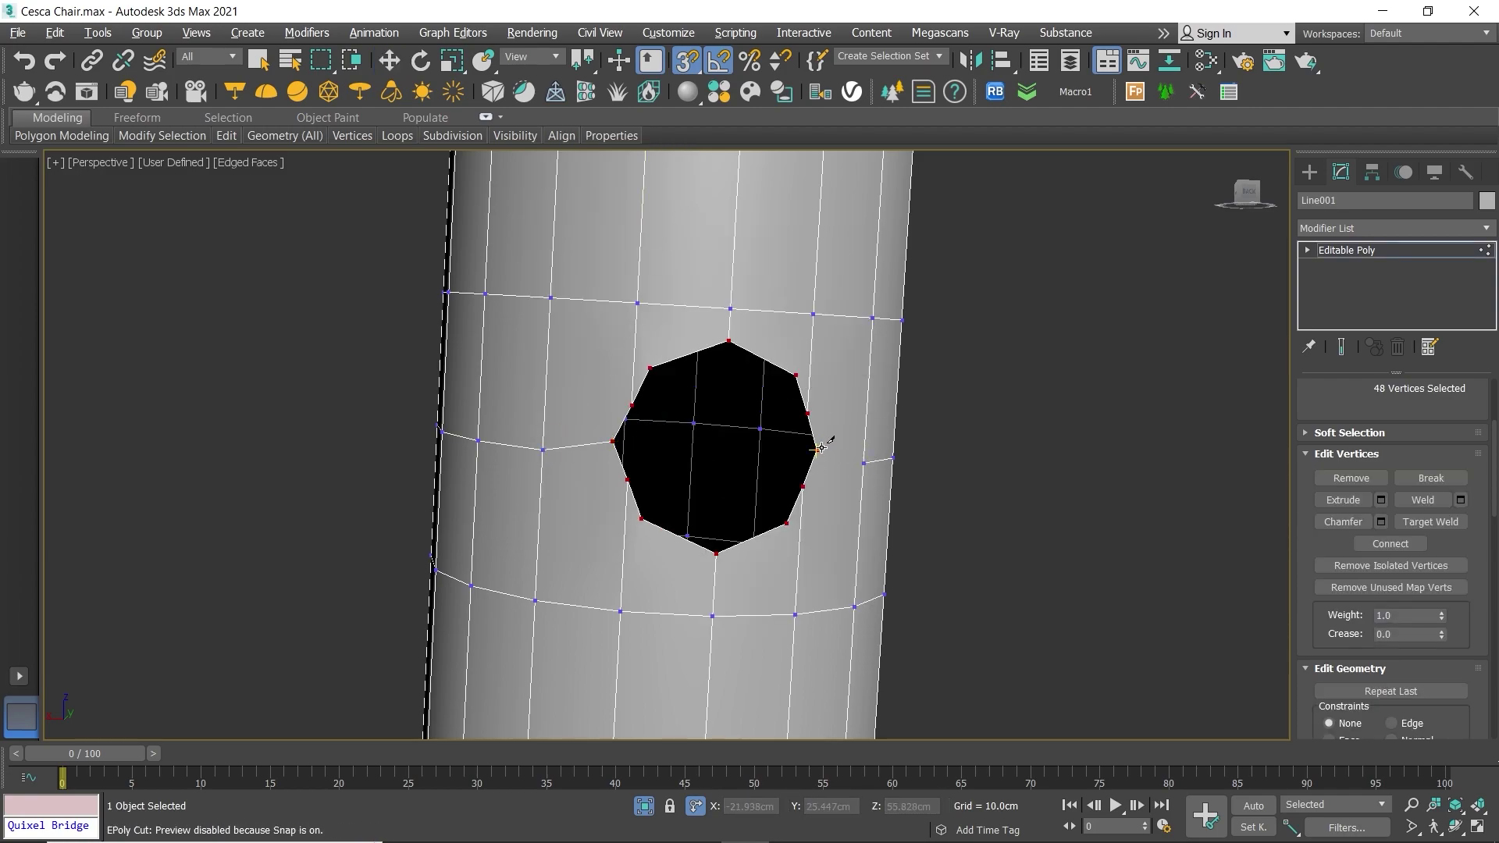
scroll(828, 382, down, 2)
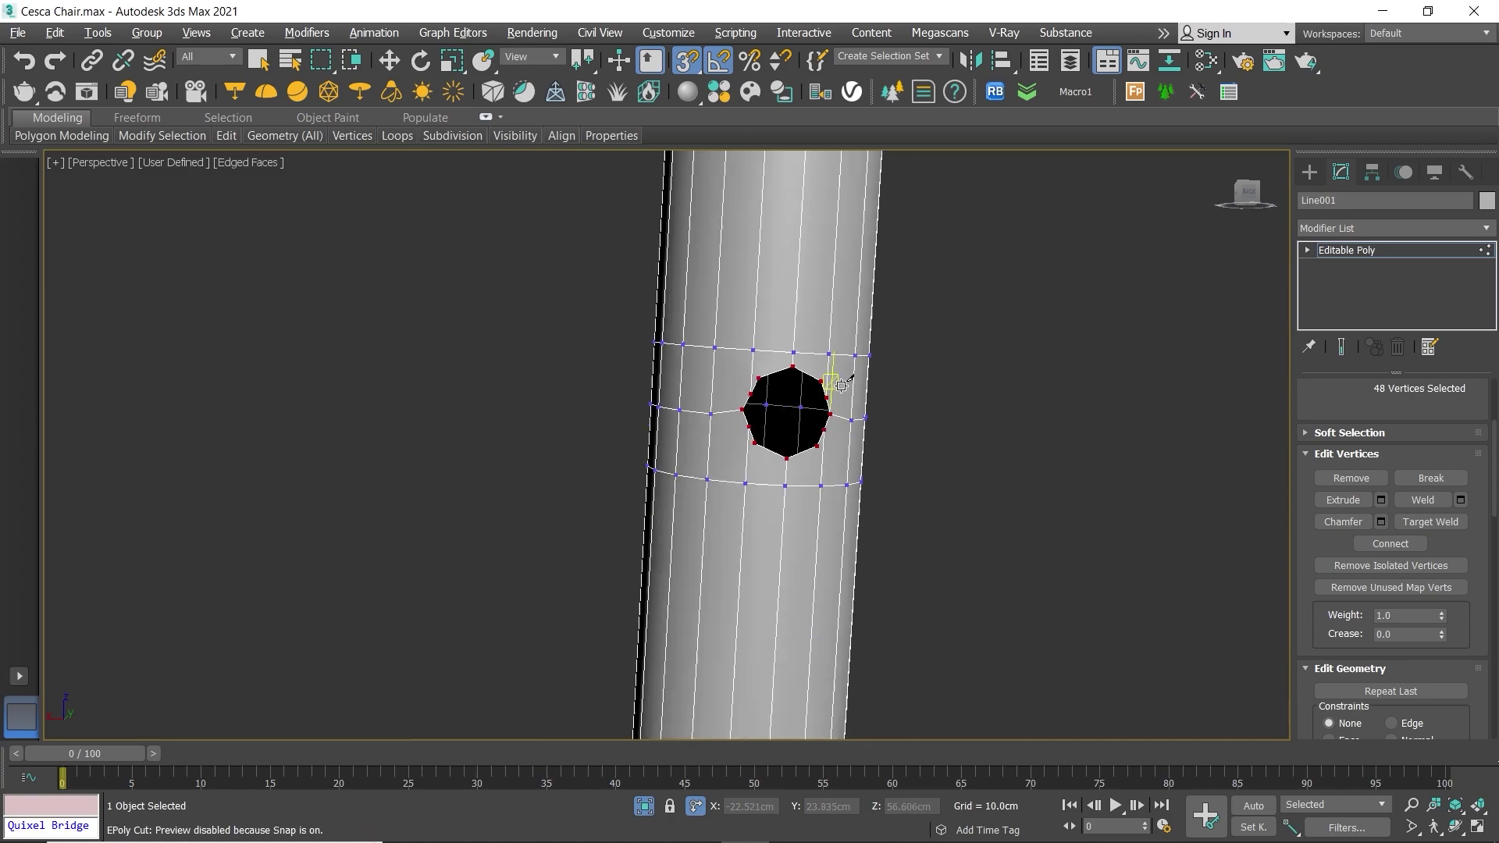
scroll(781, 460, down, 3)
key(w)
scroll(751, 511, up, 2)
Step: Target Weld the extra vertices around the first hole onto their neighbours
right_click(751, 515)
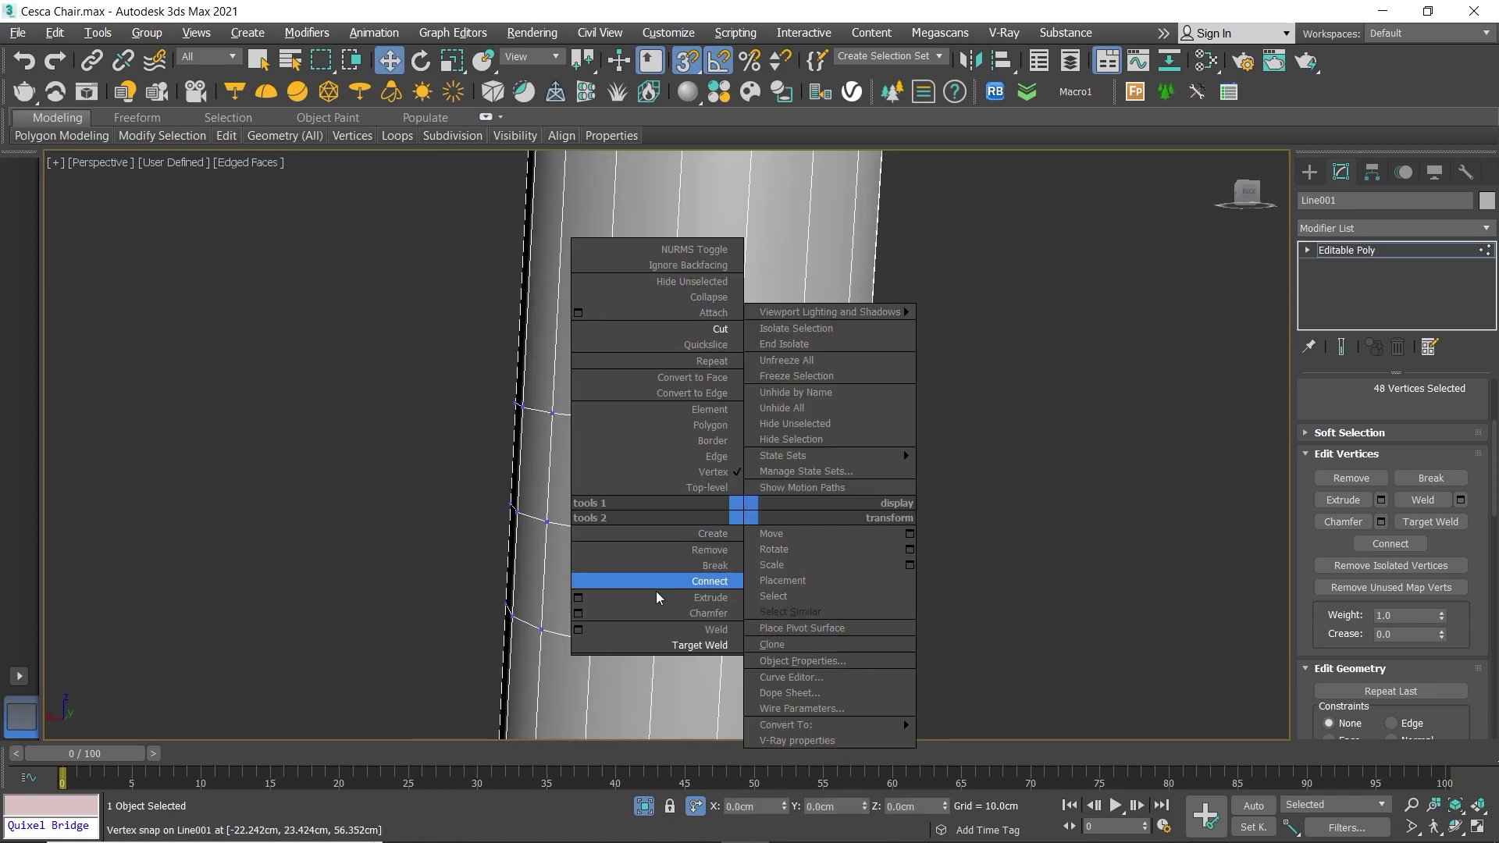
click(664, 642)
scroll(670, 525, up, 2)
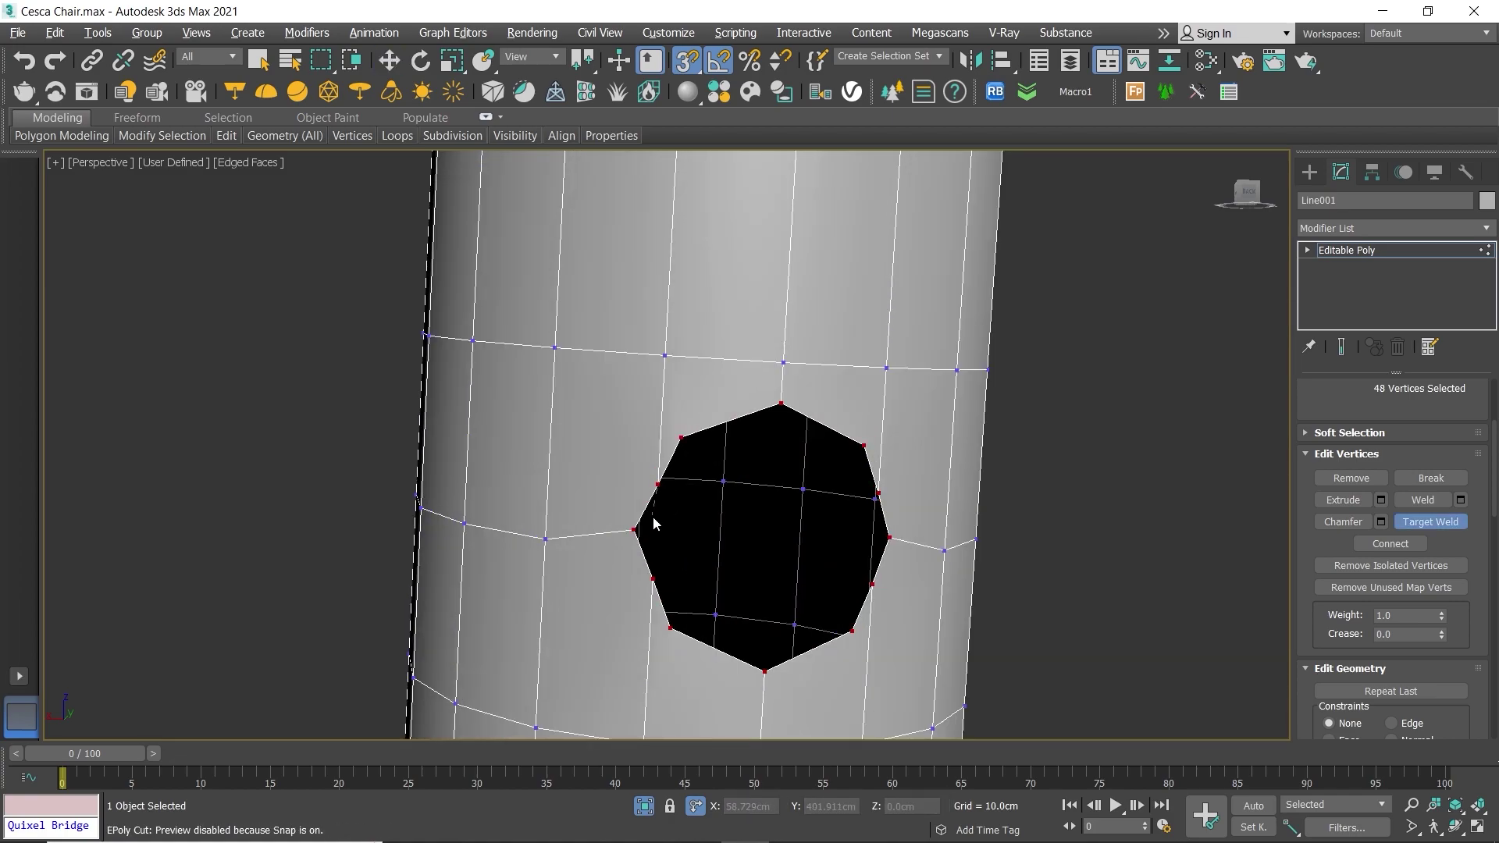
click(678, 439)
click(880, 496)
click(866, 442)
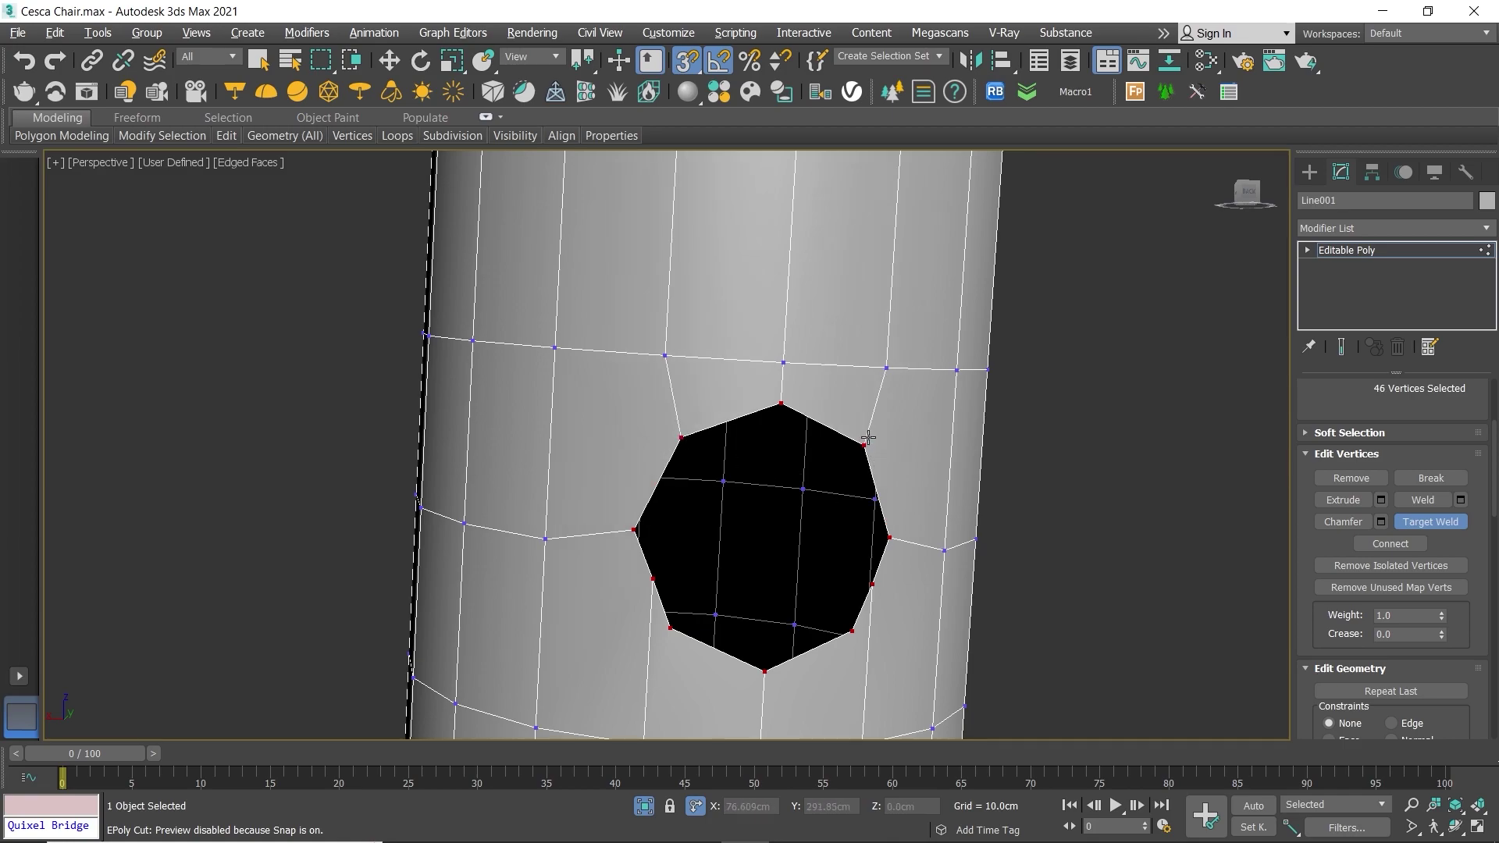
click(856, 628)
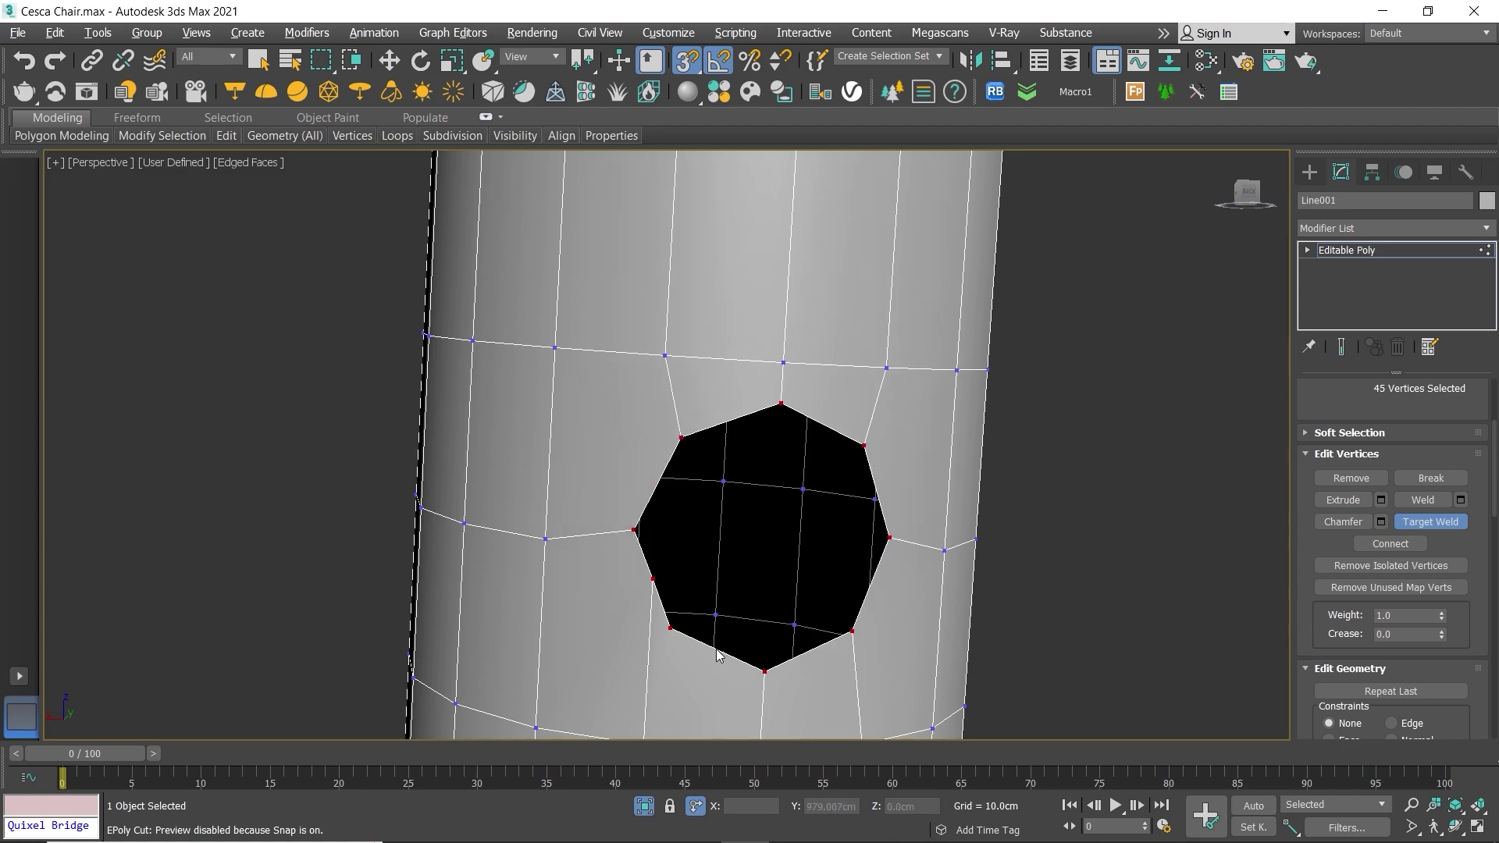
click(670, 627)
Step: Target Weld the remaining extra vertices around the other hole onto its corners
scroll(676, 545, down, 8)
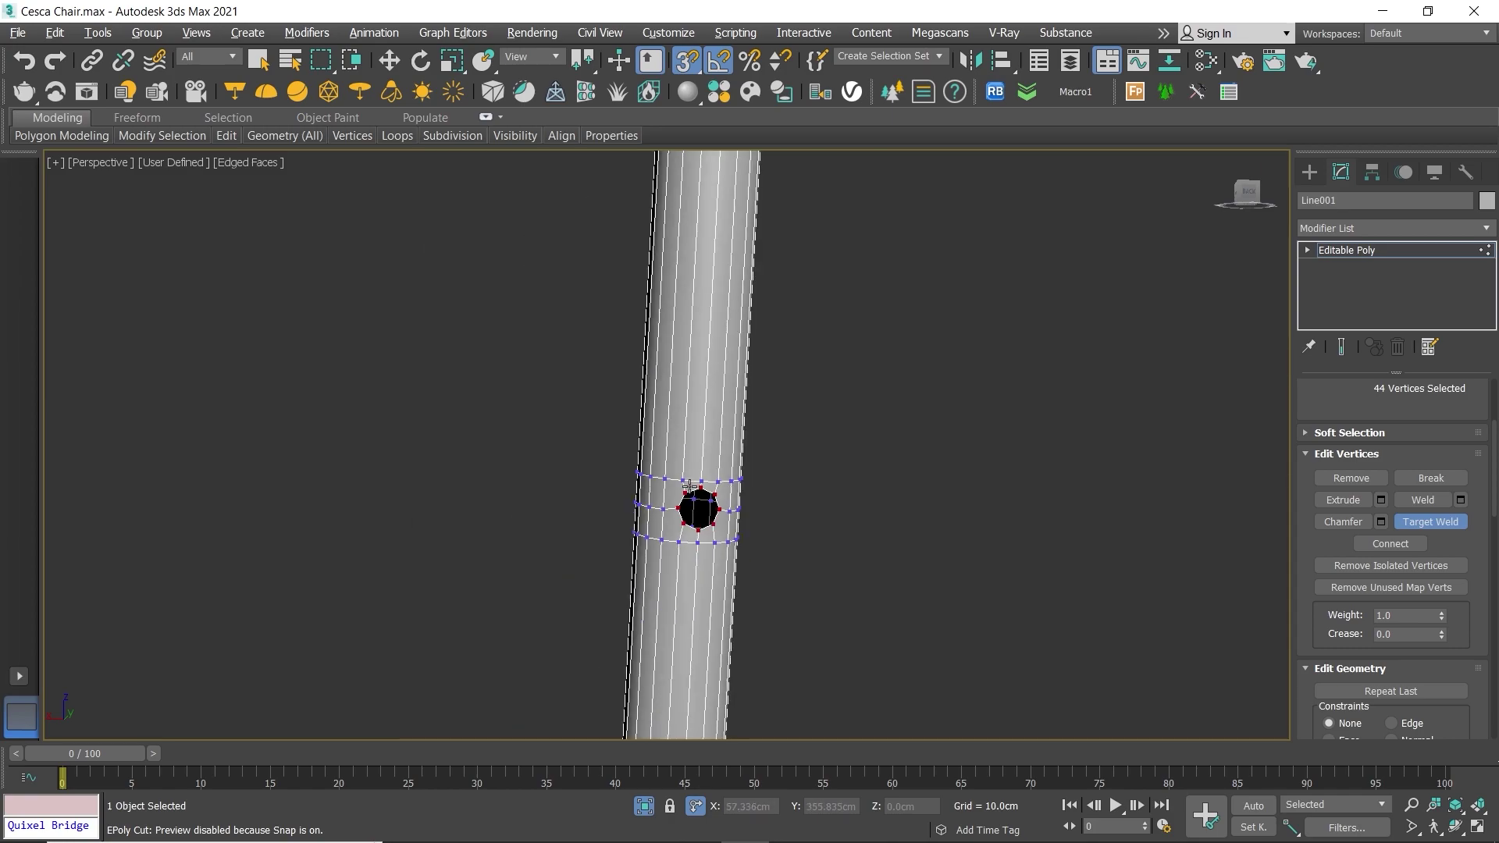
middle_drag(702, 489, 730, 336)
scroll(730, 333, up, 8)
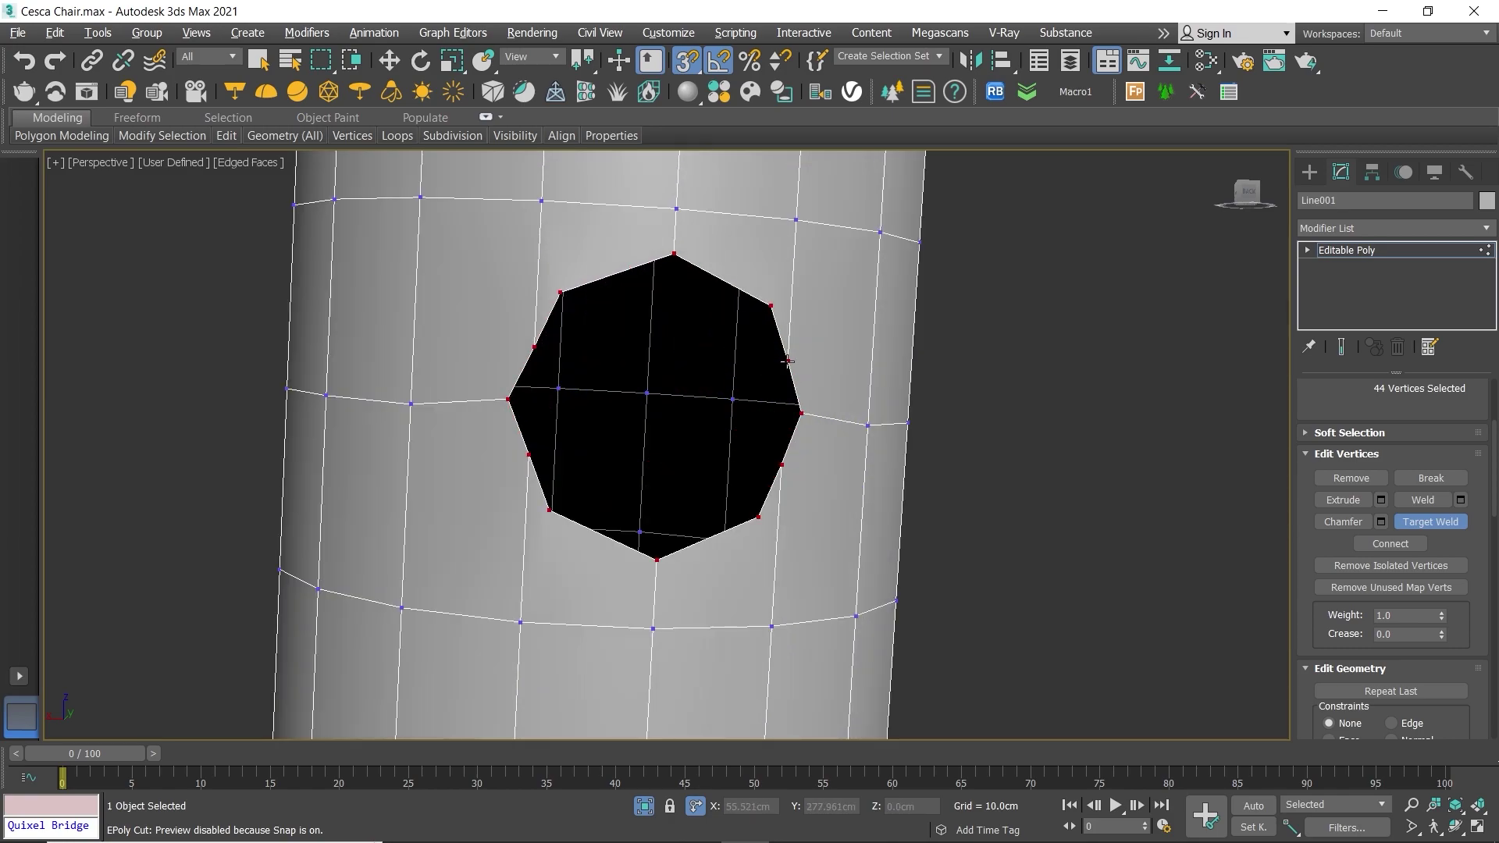
click(770, 306)
click(561, 290)
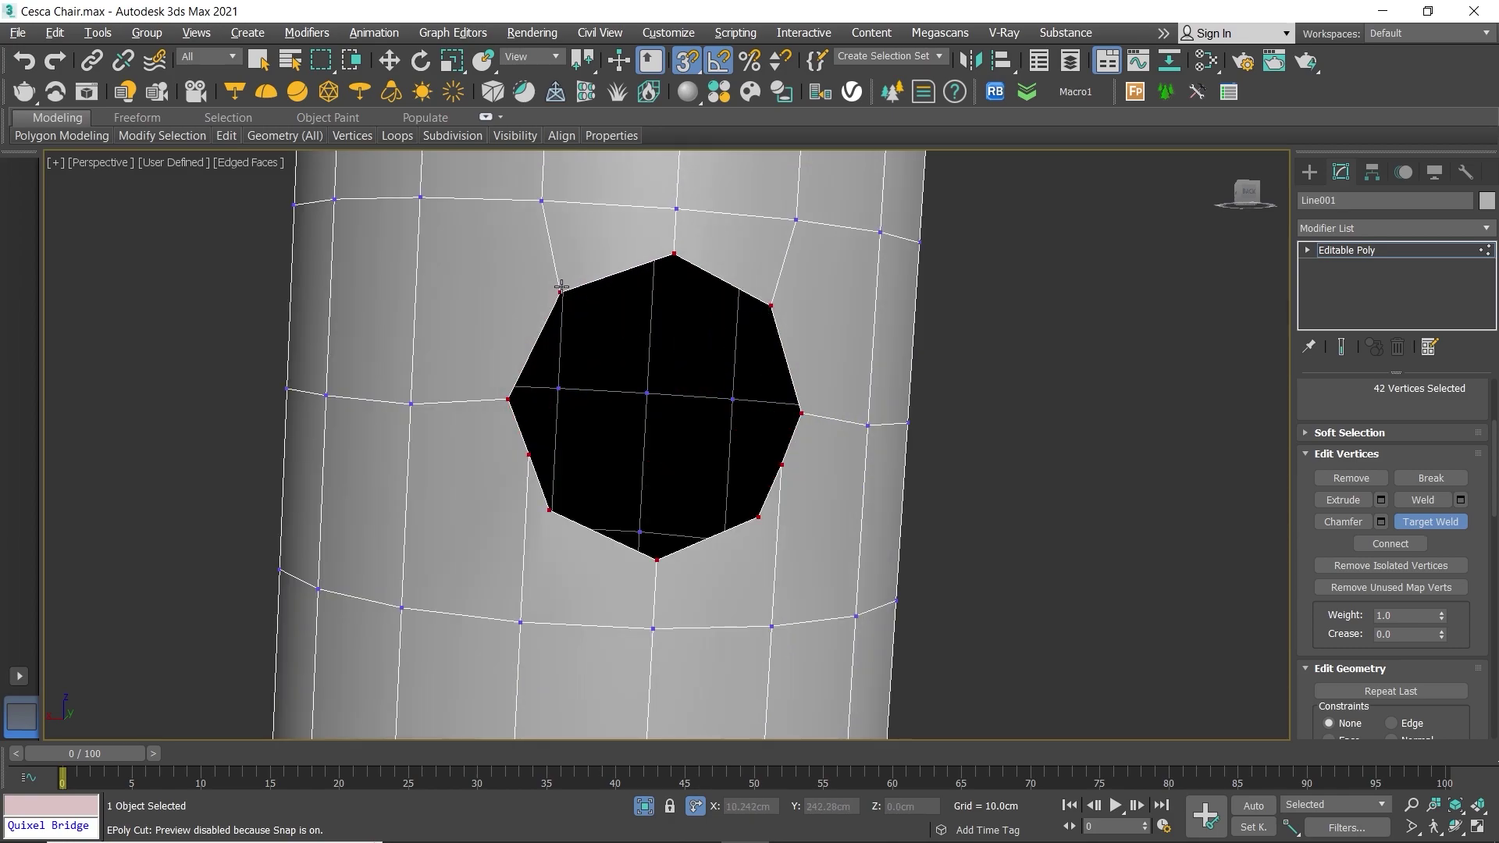
click(549, 511)
click(757, 519)
scroll(756, 518, down, 3)
scroll(757, 518, down, 3)
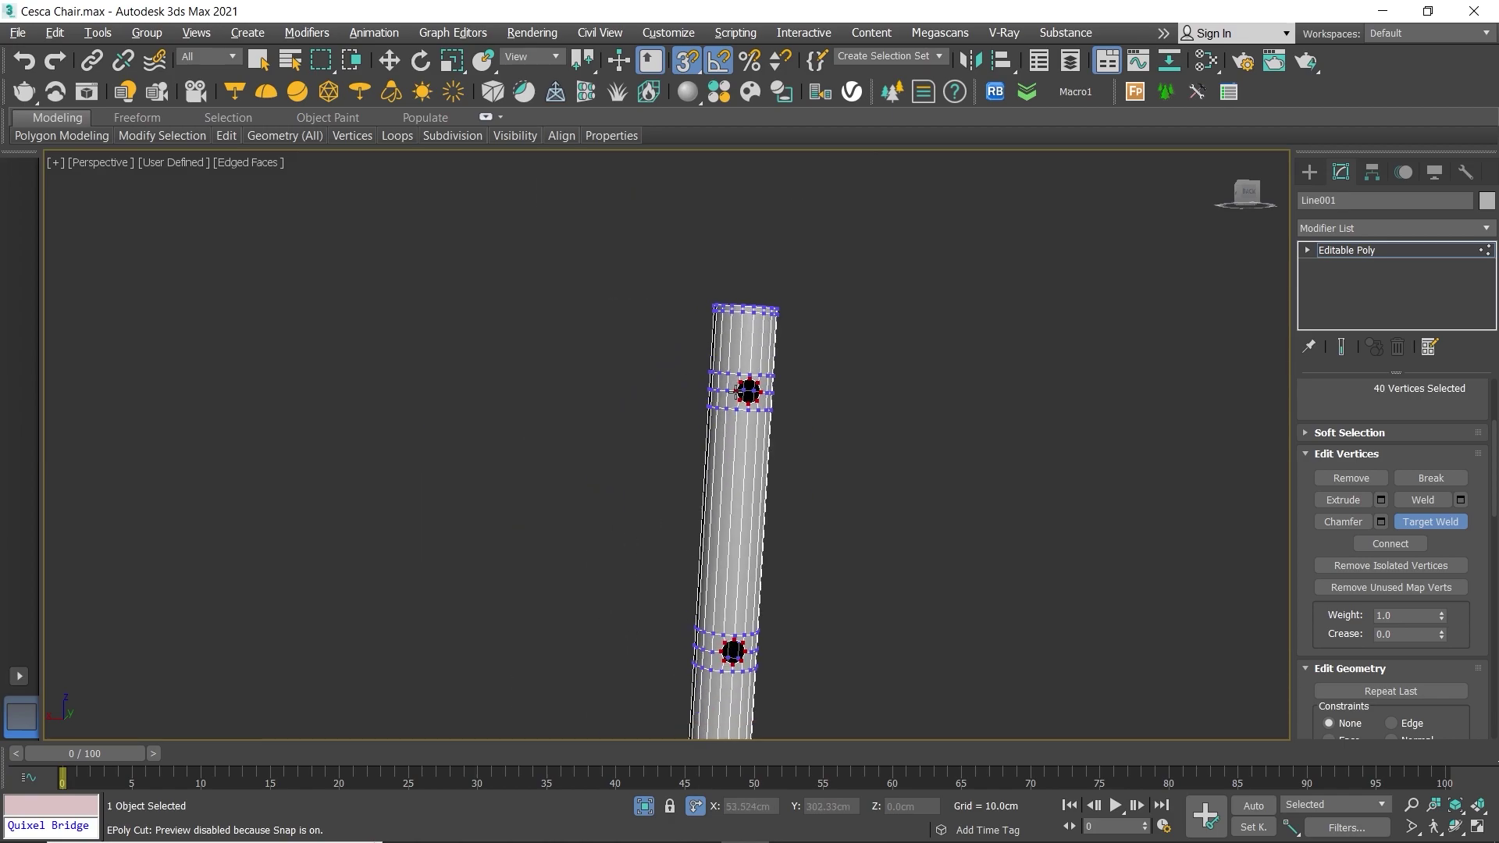
scroll(726, 445, down, 2)
scroll(458, 354, up, 7)
scroll(459, 354, up, 3)
Step: Connect a new edge loop across the edge ring beside the bolt hole
scroll(512, 459, up, 2)
key(w)
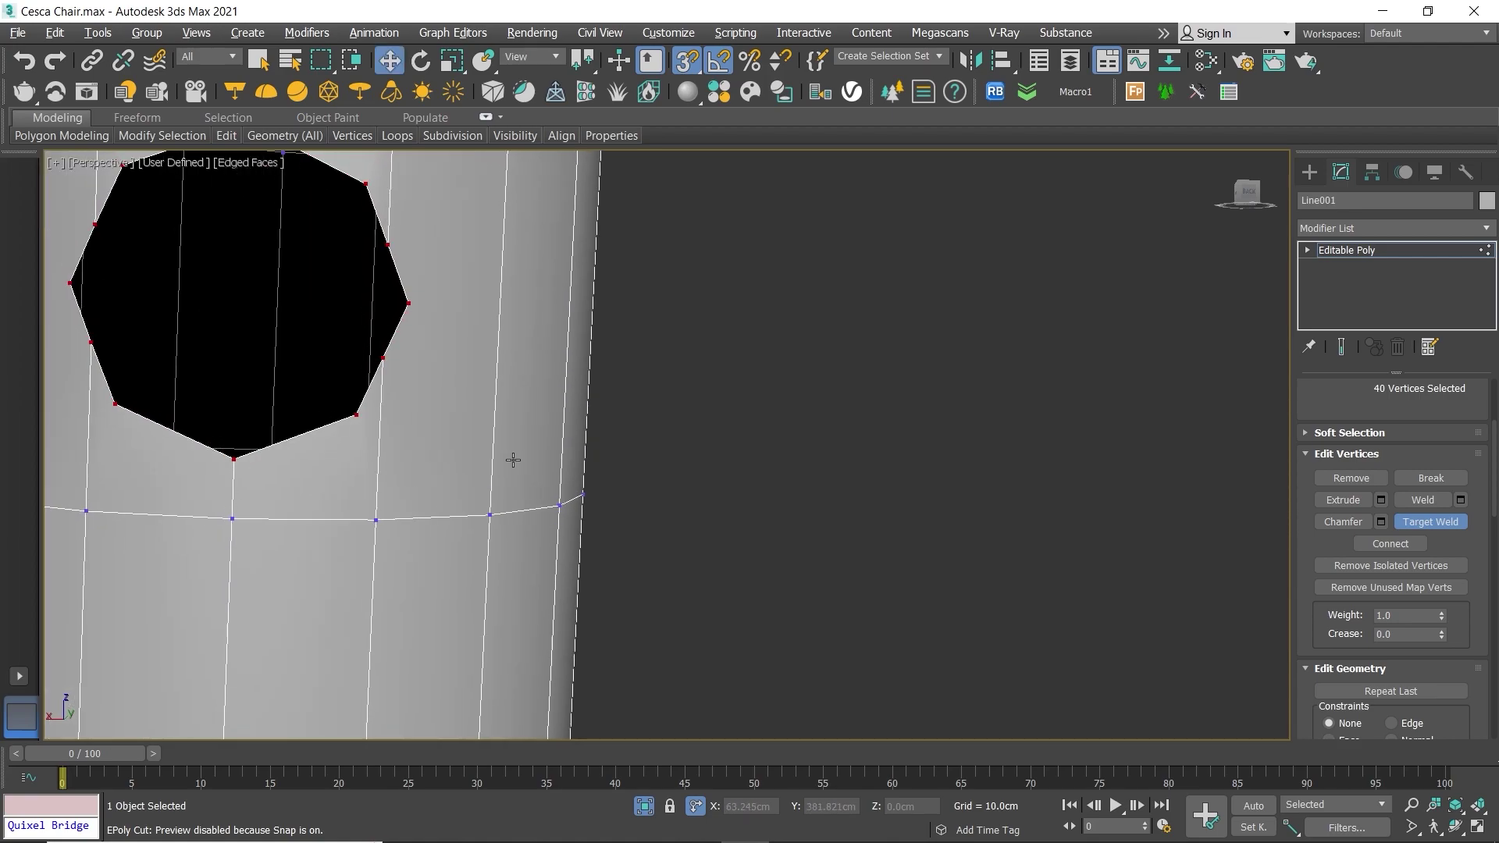
scroll(529, 479, down, 2)
key(2)
alt+click(553, 400)
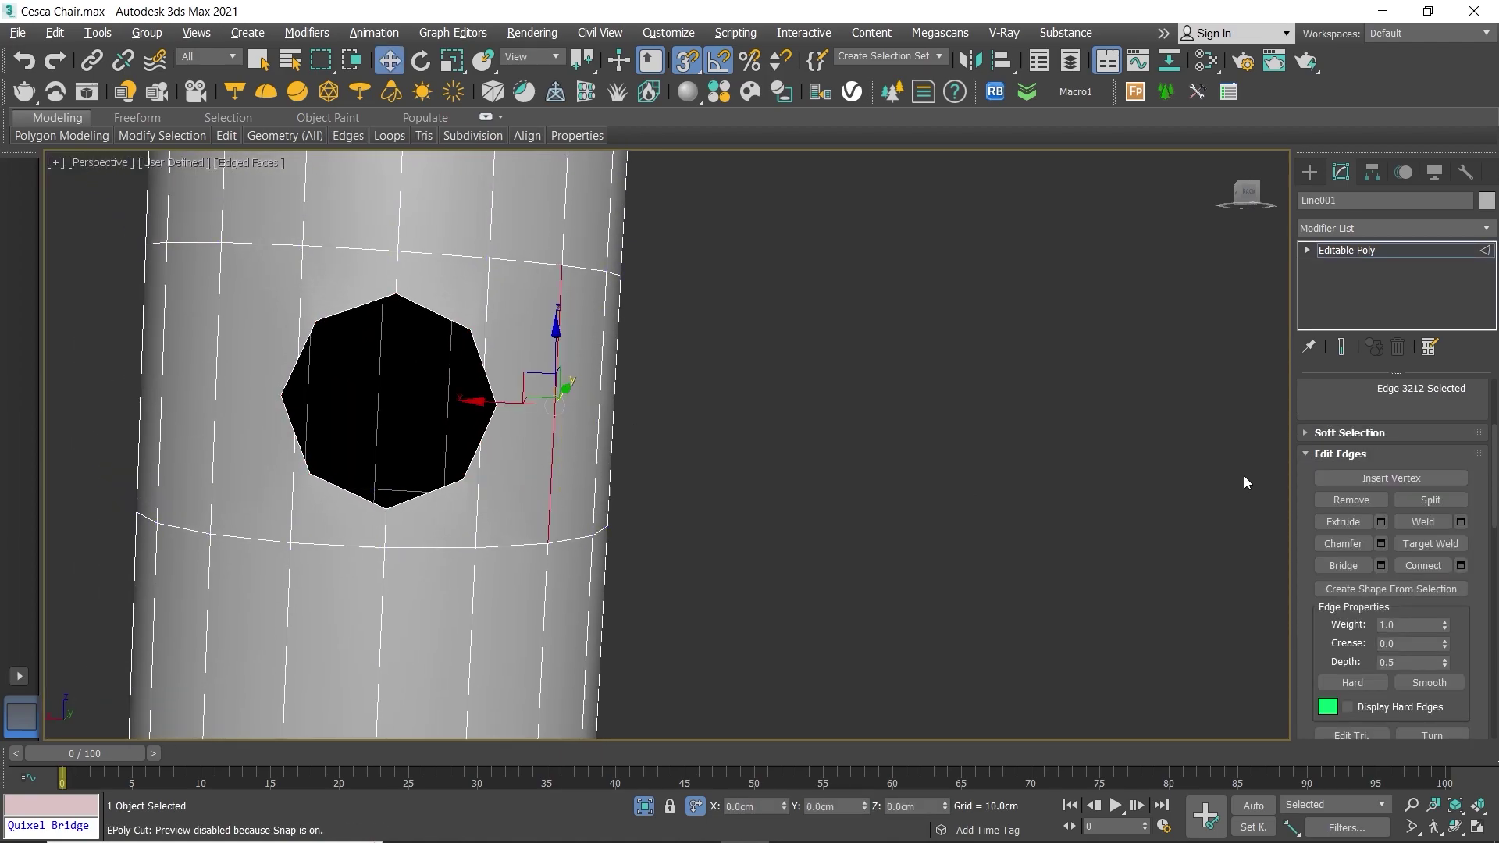
scroll(1353, 449, up, 3)
scroll(1352, 448, down, 3)
click(1460, 565)
click(676, 536)
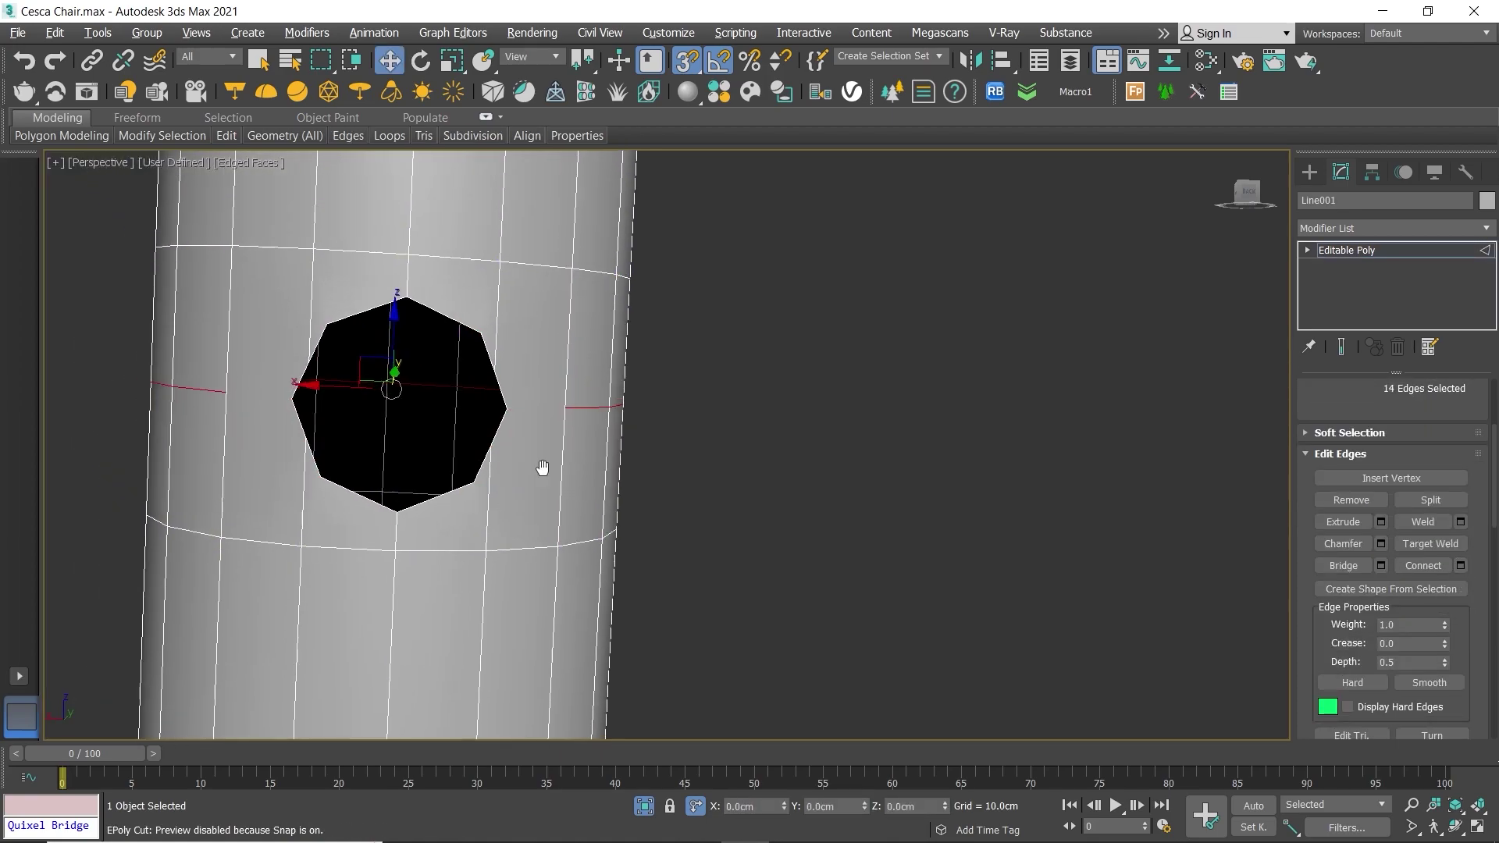
Step: Cut new edges joining the new loop to the bolt hole on both sides
right_click(659, 502)
click(625, 326)
middle_drag(292, 341, 421, 451)
click(420, 452)
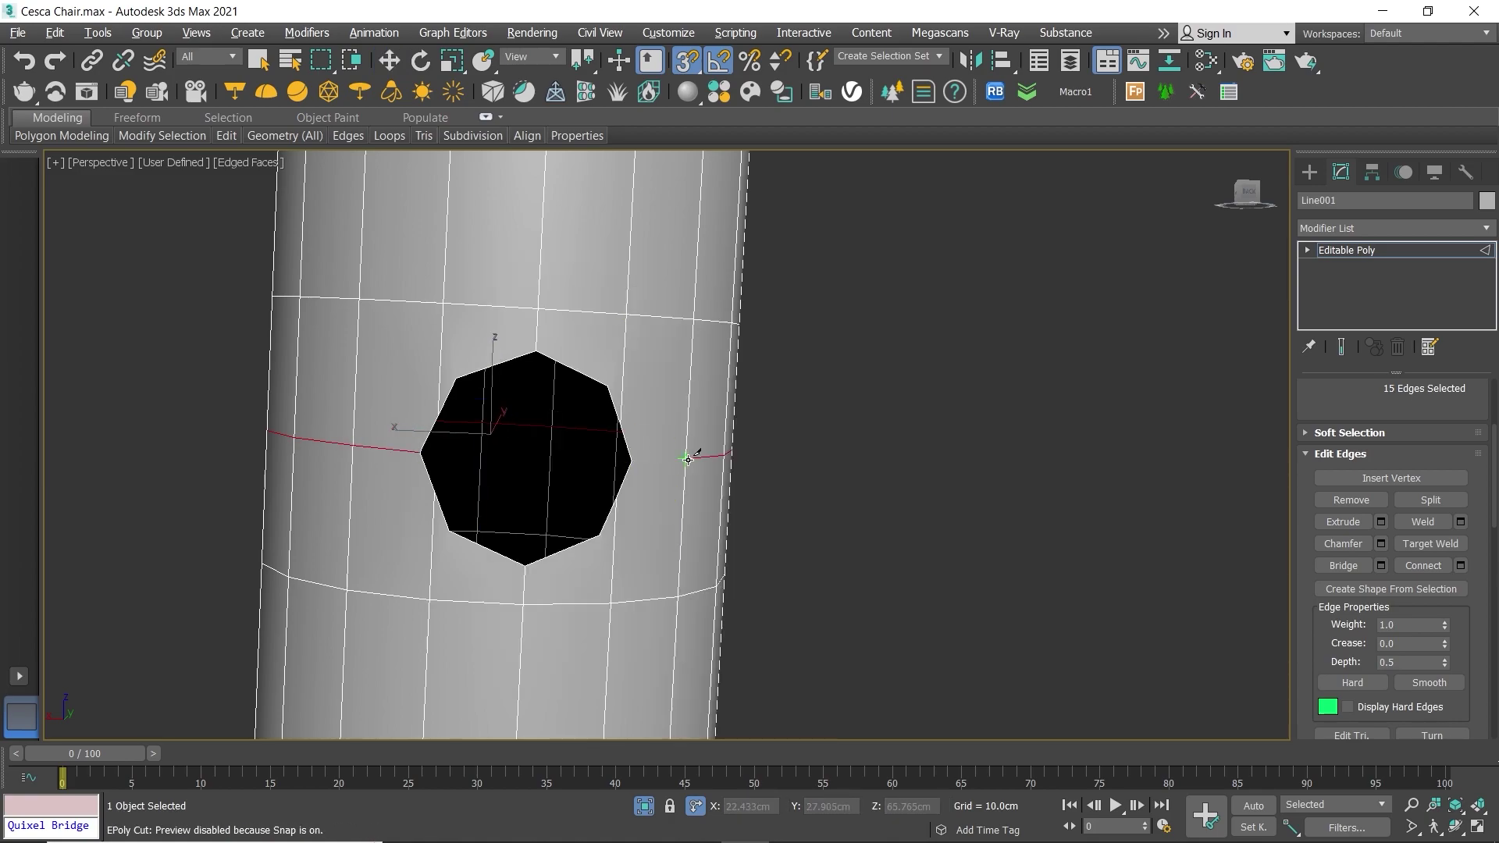
click(630, 460)
click(687, 458)
Step: Target-weld a stray hole vertex onto its neighbour
right_click(732, 433)
click(630, 421)
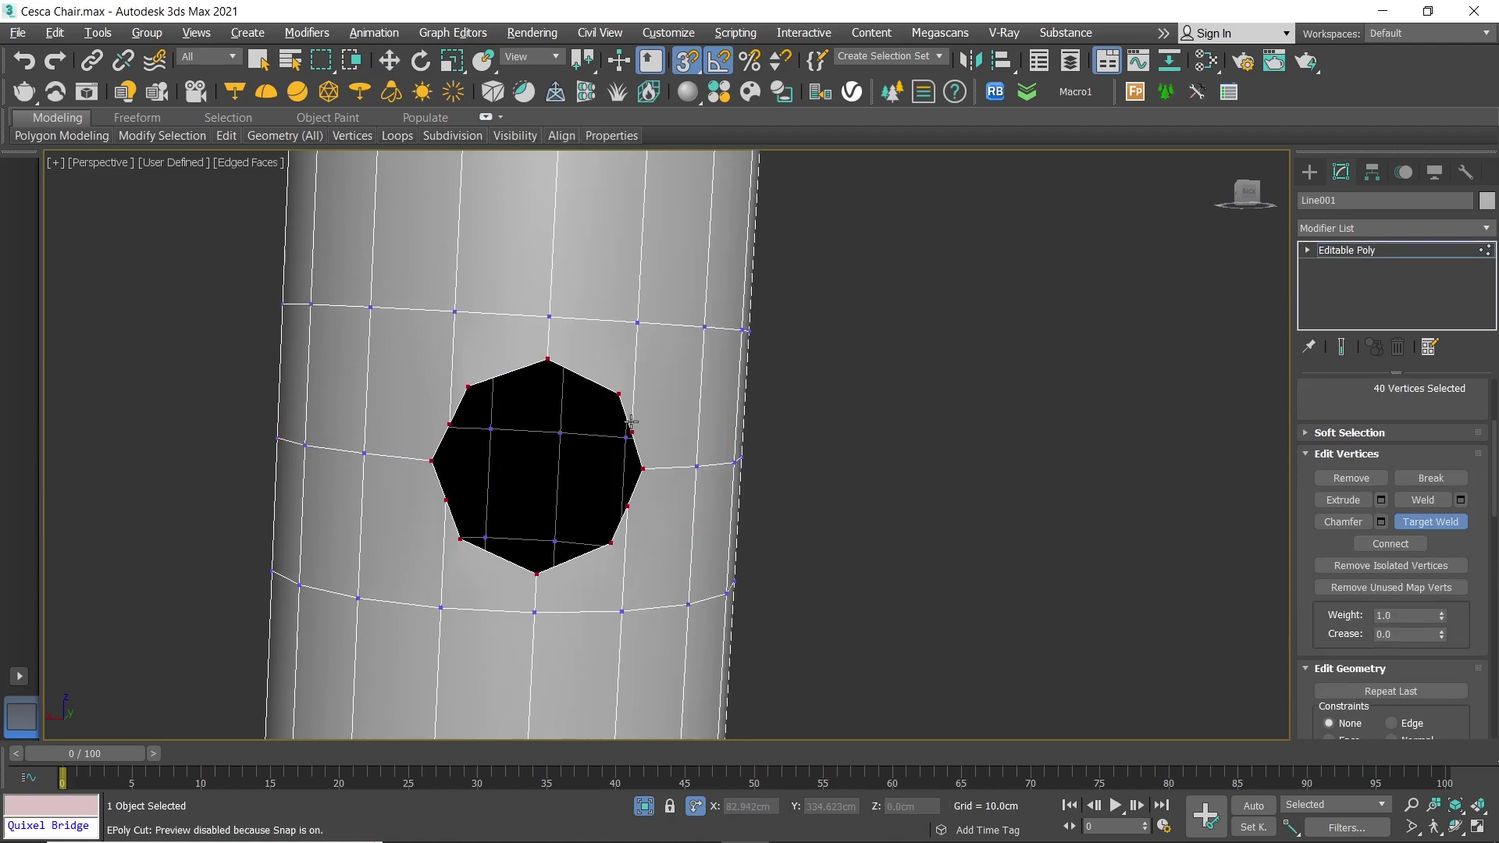
click(464, 397)
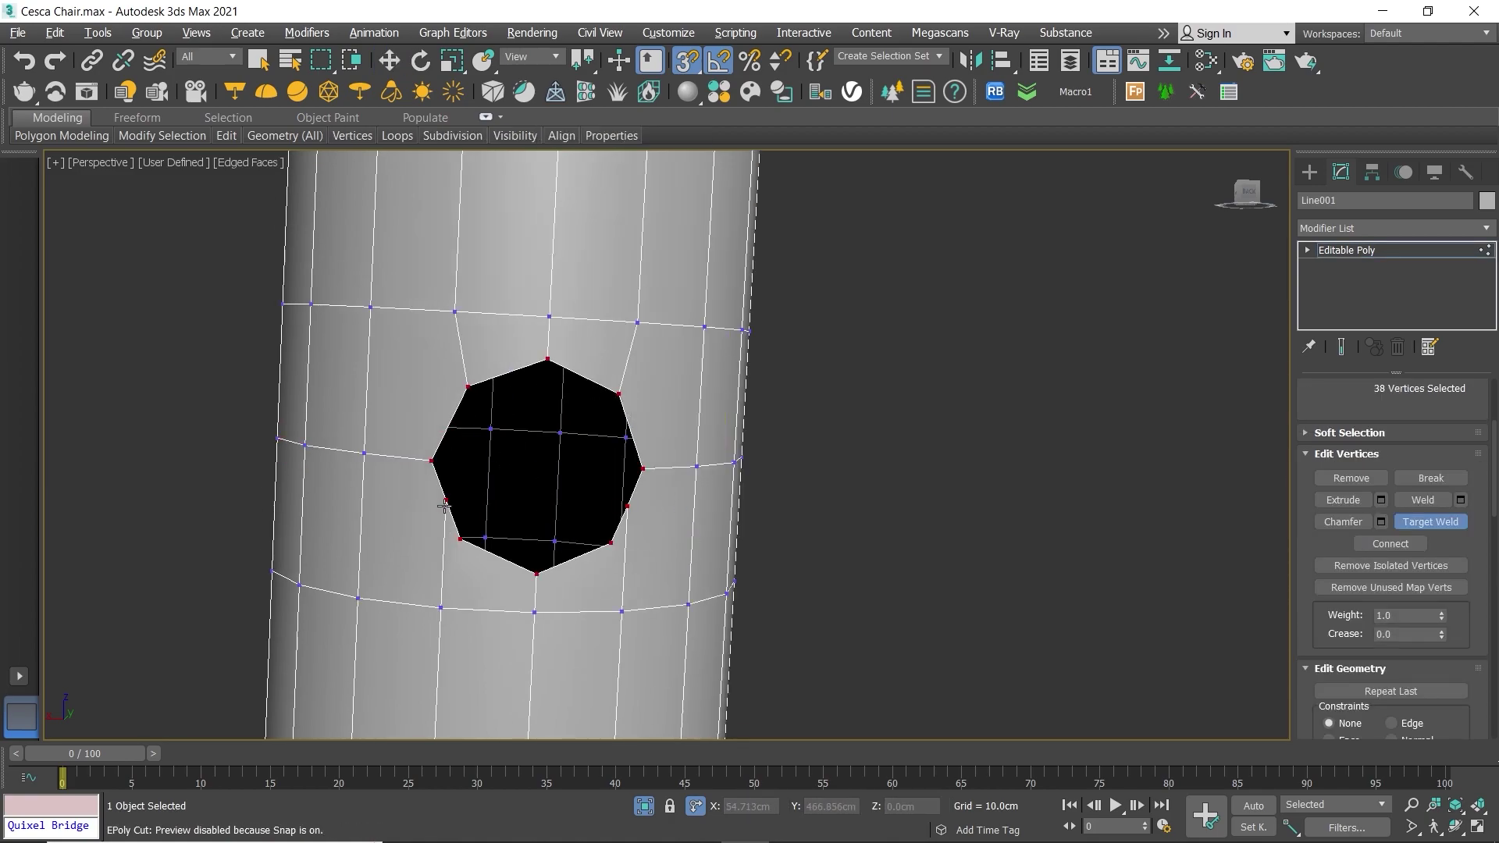
scroll(602, 544, down, 5)
Step: Connect another loop across the vertical edge ring beside the hole
right_click(602, 556)
scroll(625, 367, up, 8)
key(2)
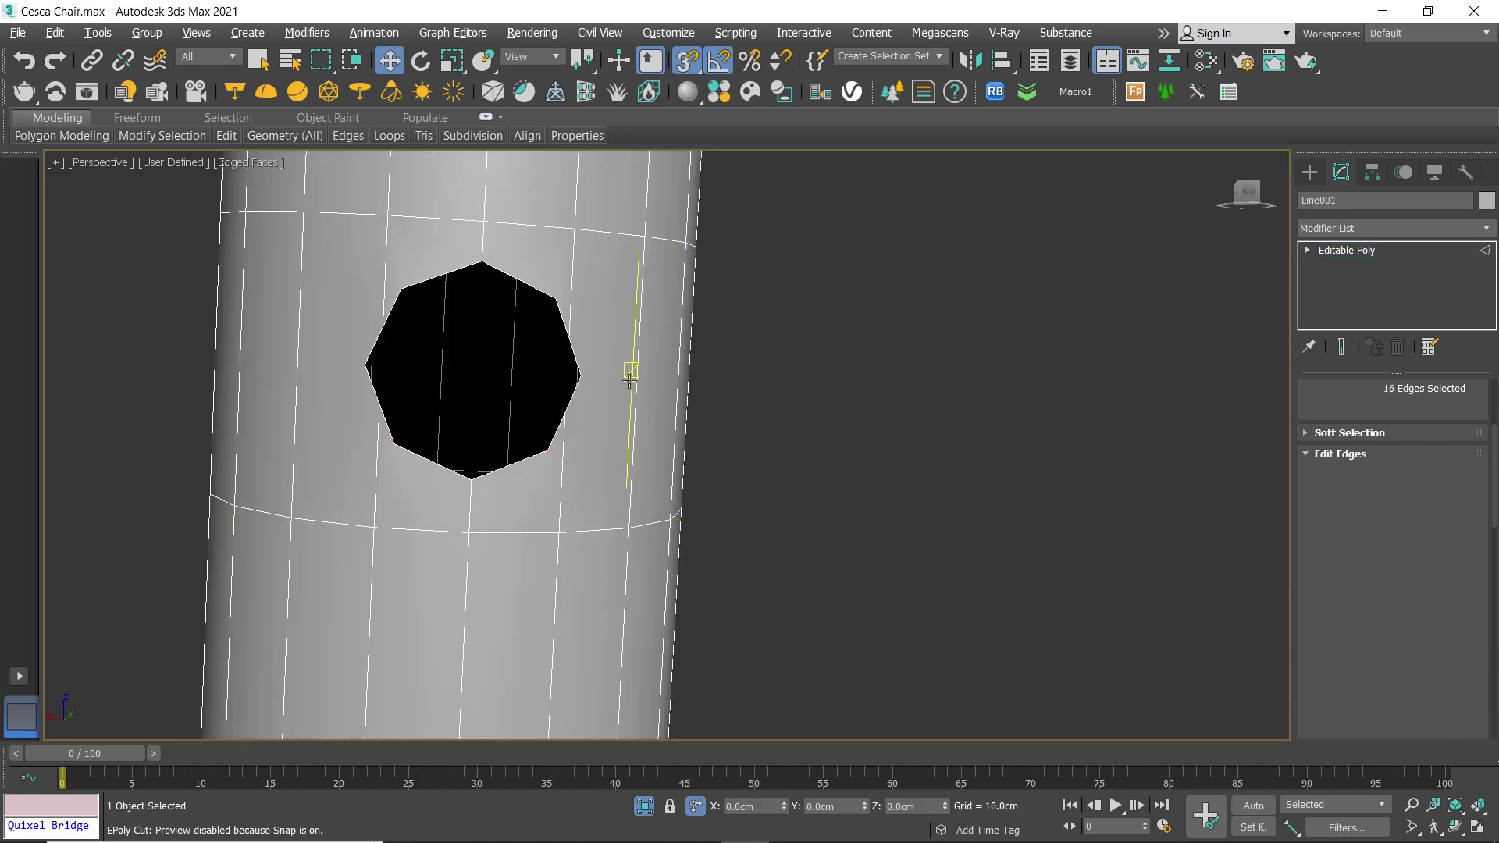
click(635, 375)
scroll(1354, 450, up, 3)
click(1340, 430)
click(1461, 589)
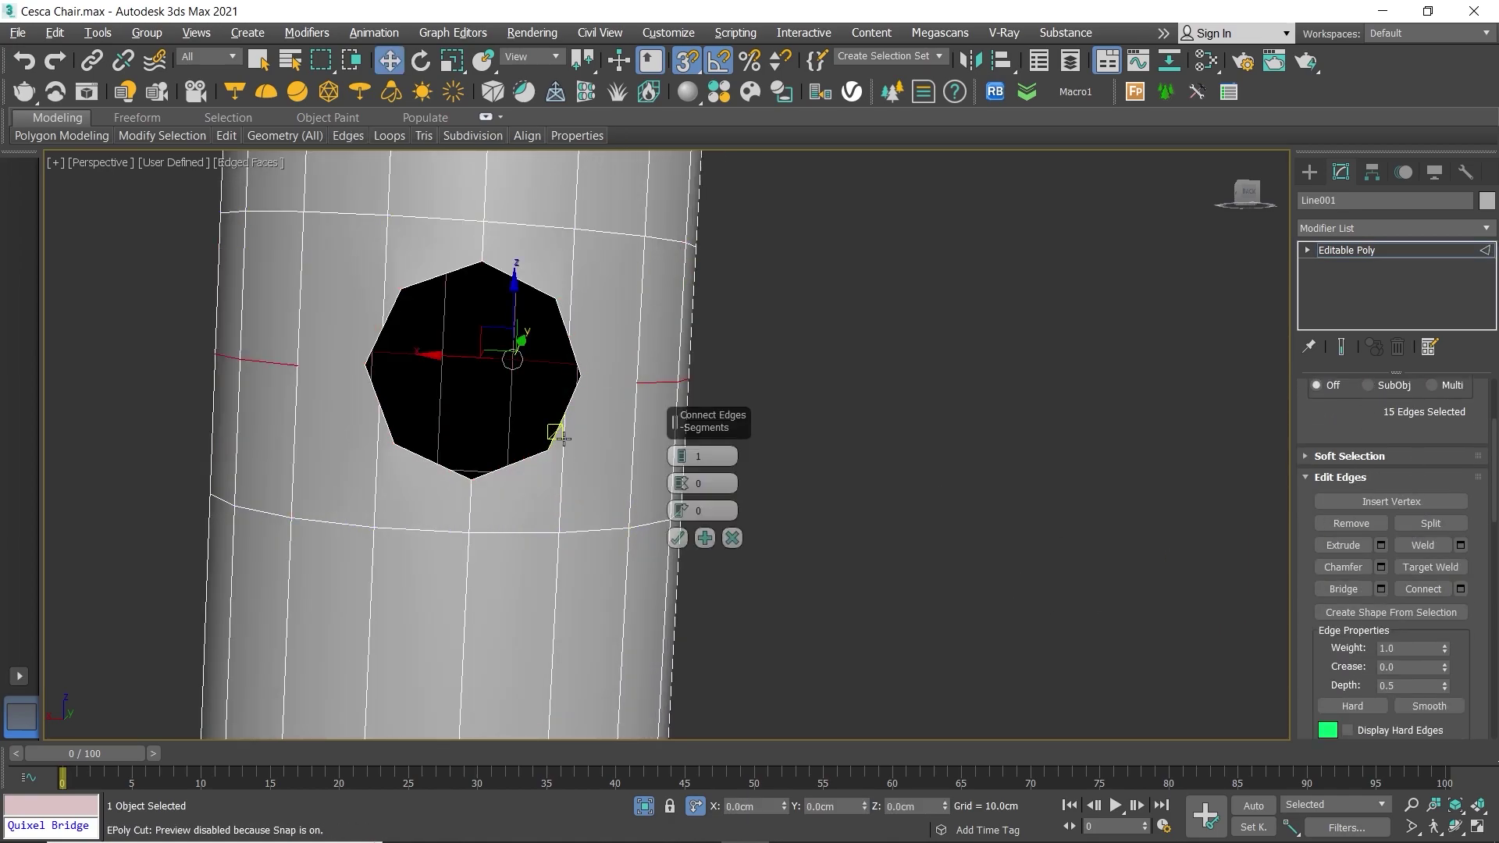
click(677, 541)
middle_drag(594, 448, 625, 479)
Step: Cut a new edge from a loop vertex into the hole corner
right_click(675, 385)
click(634, 235)
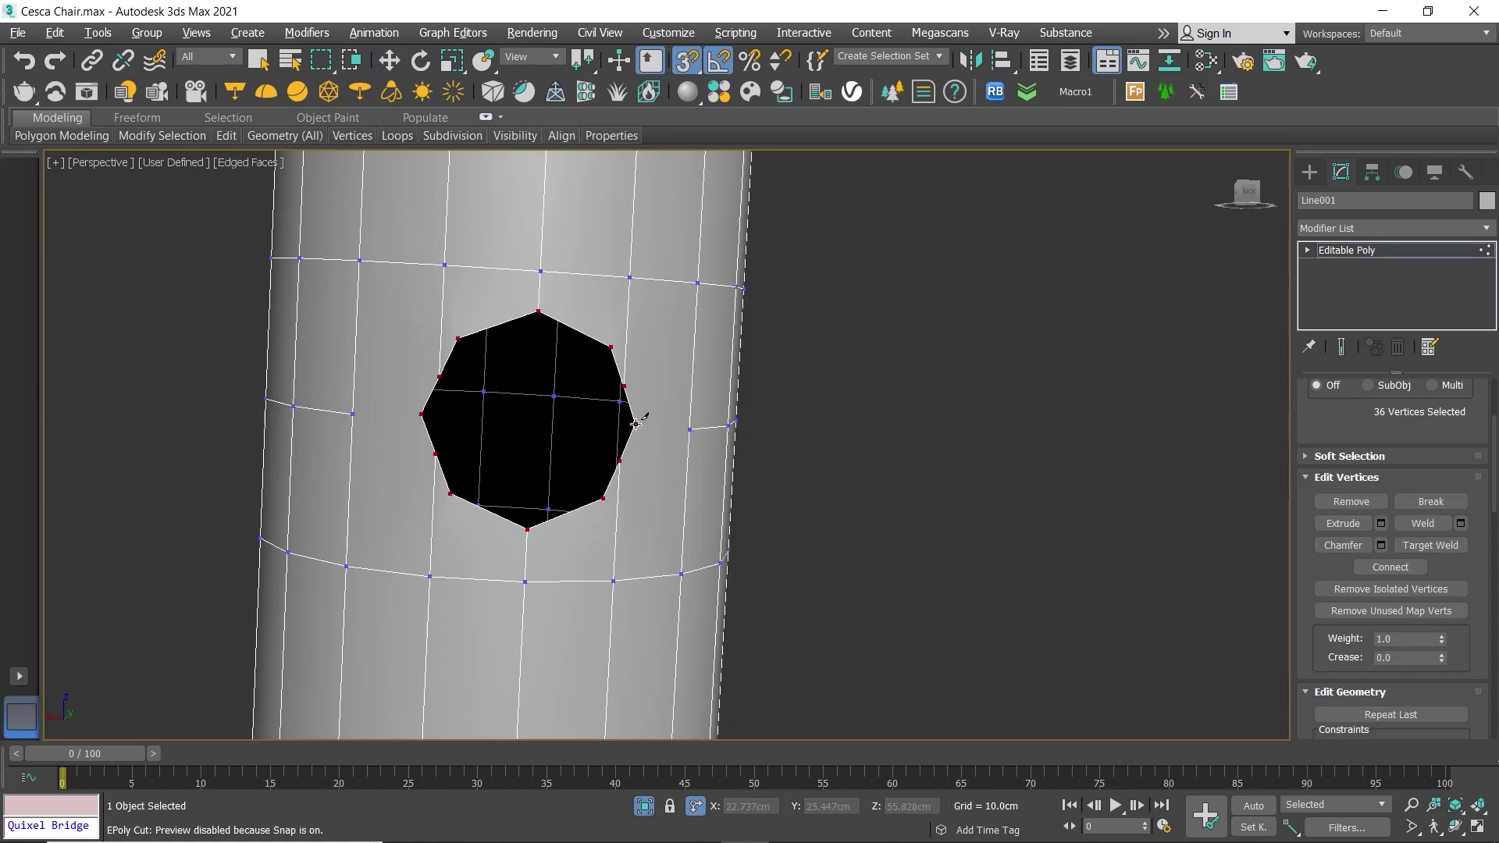
click(637, 424)
click(352, 414)
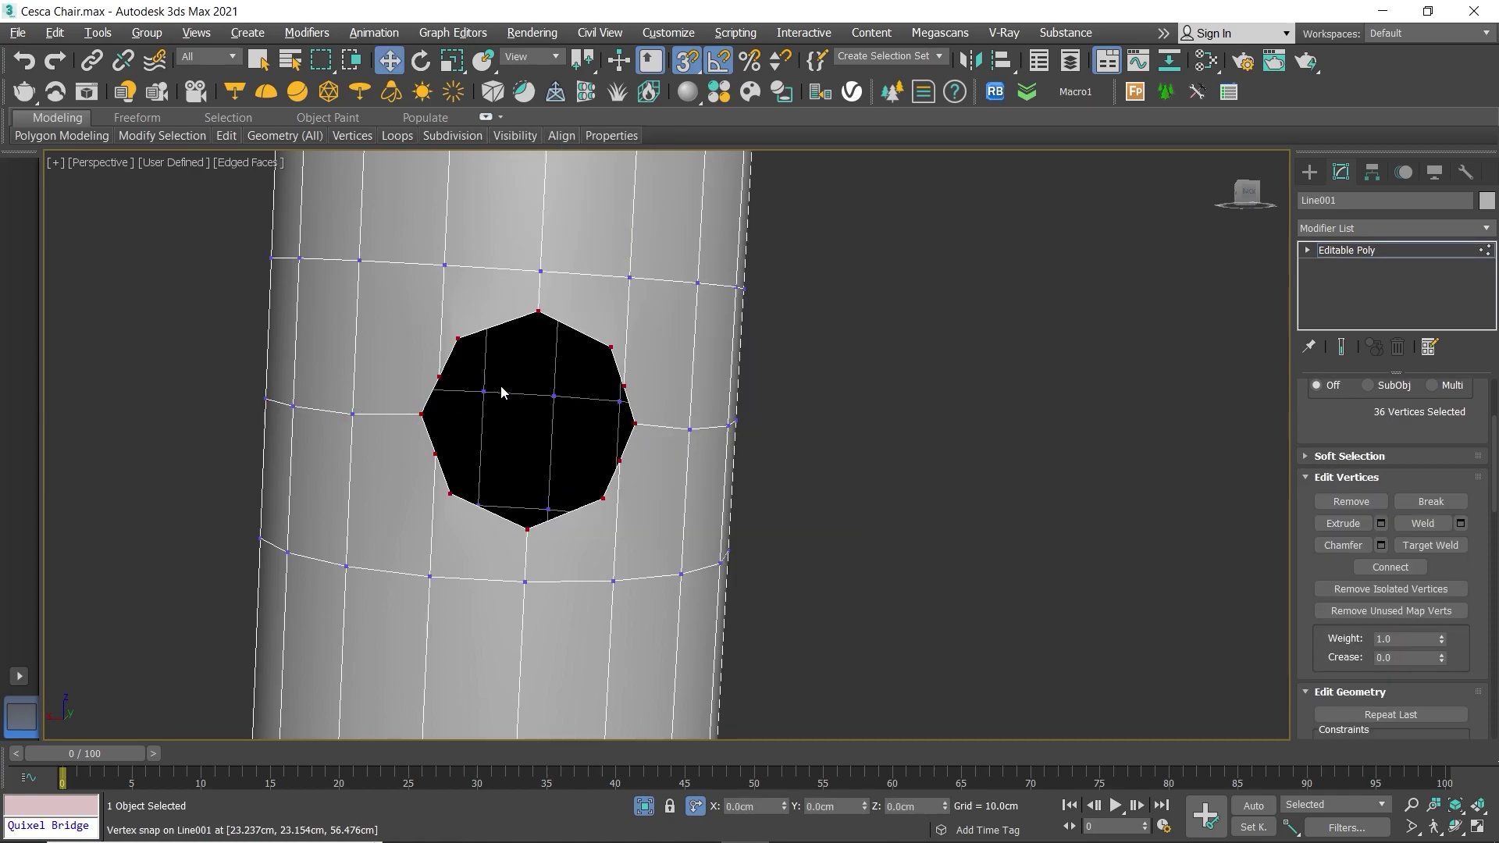
Step: Target-weld the remaining upper, right-side and last extra hole vertices onto their neighbours
right_click(478, 446)
click(438, 584)
click(439, 378)
click(456, 338)
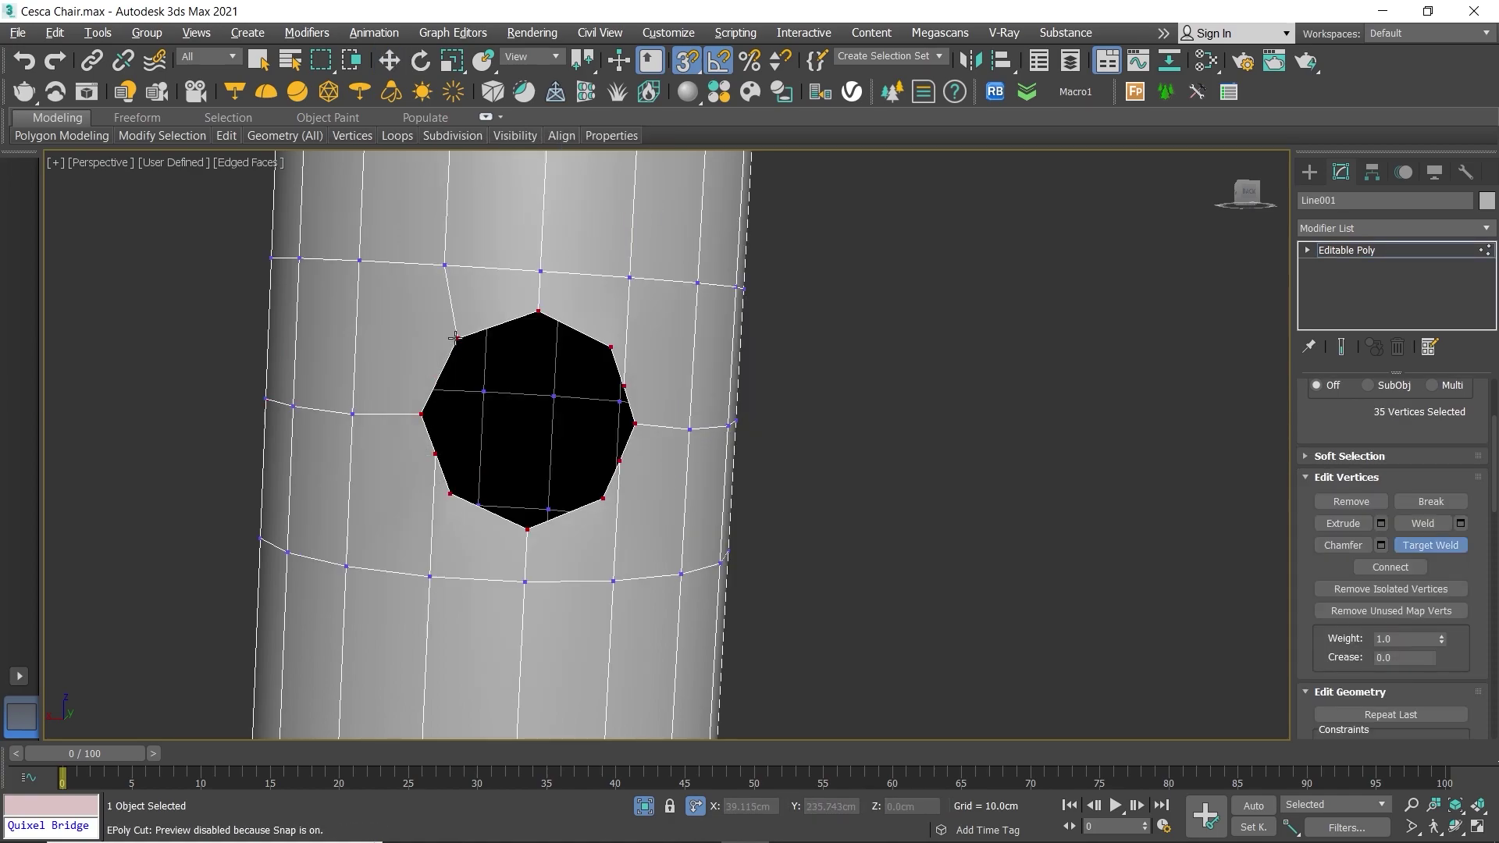
click(610, 346)
click(619, 461)
click(604, 498)
click(449, 494)
scroll(450, 485, down, 3)
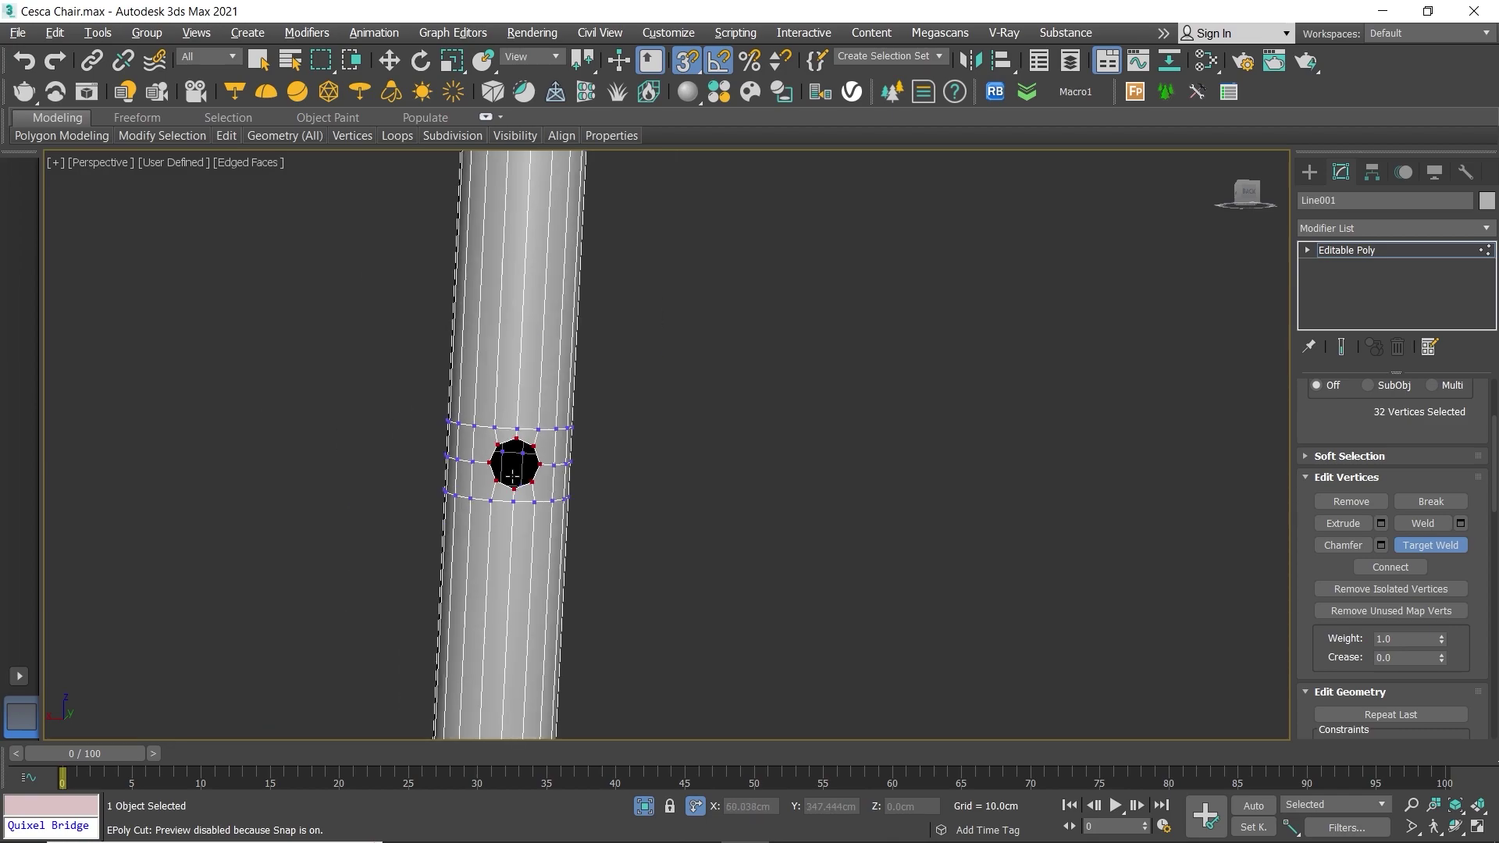
scroll(515, 461, down, 2)
scroll(511, 464, down, 3)
scroll(1024, 460, up, 5)
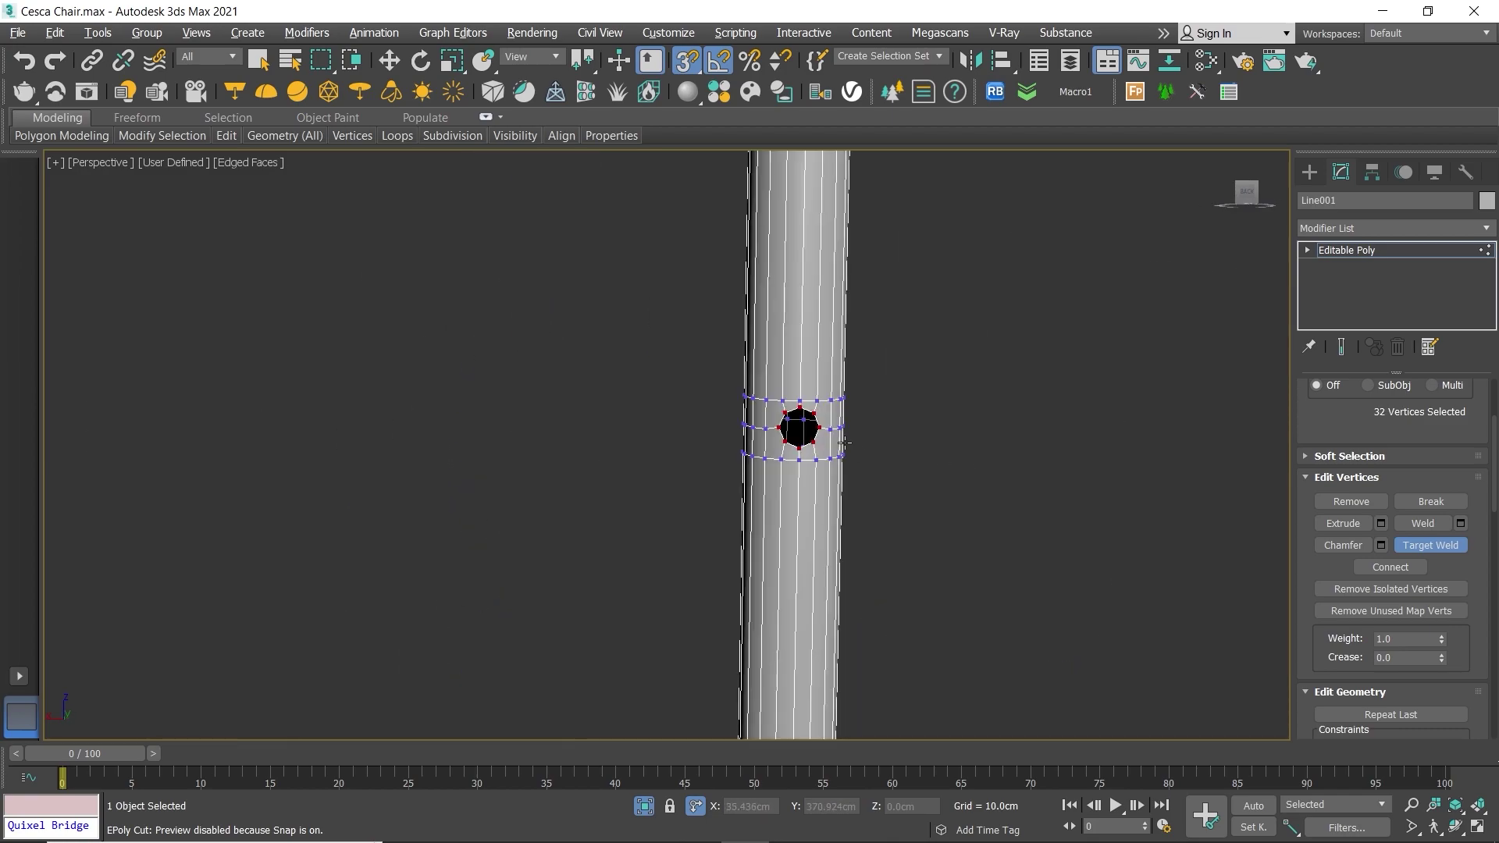
scroll(802, 419, up, 3)
Step: Nudge the horizontal edge loop through the hole slightly up on Z, snapping off, then deselect
key(w)
key(2)
double_click(620, 411)
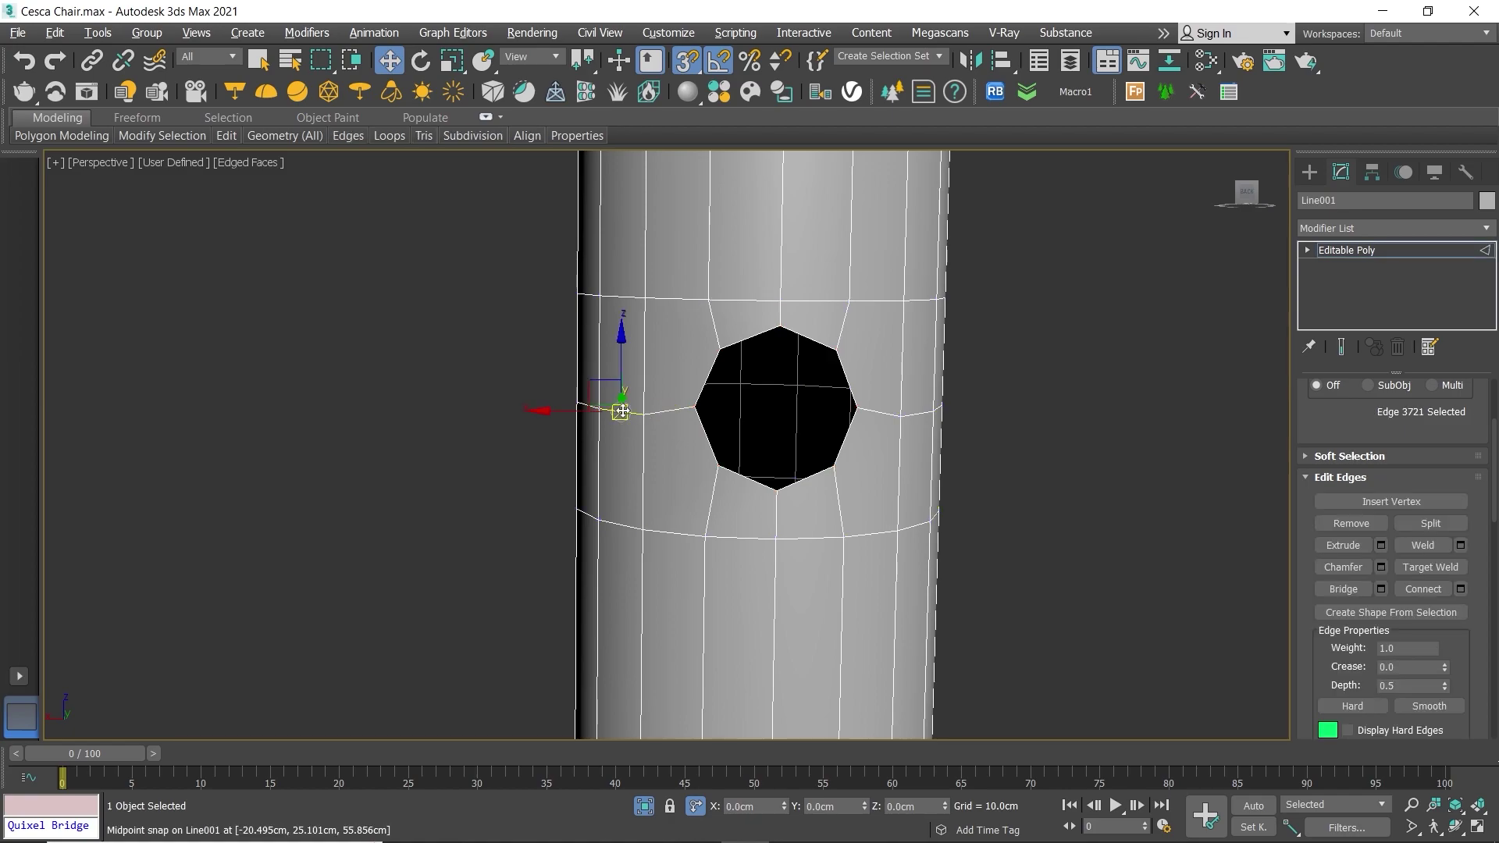
alt+click(763, 380)
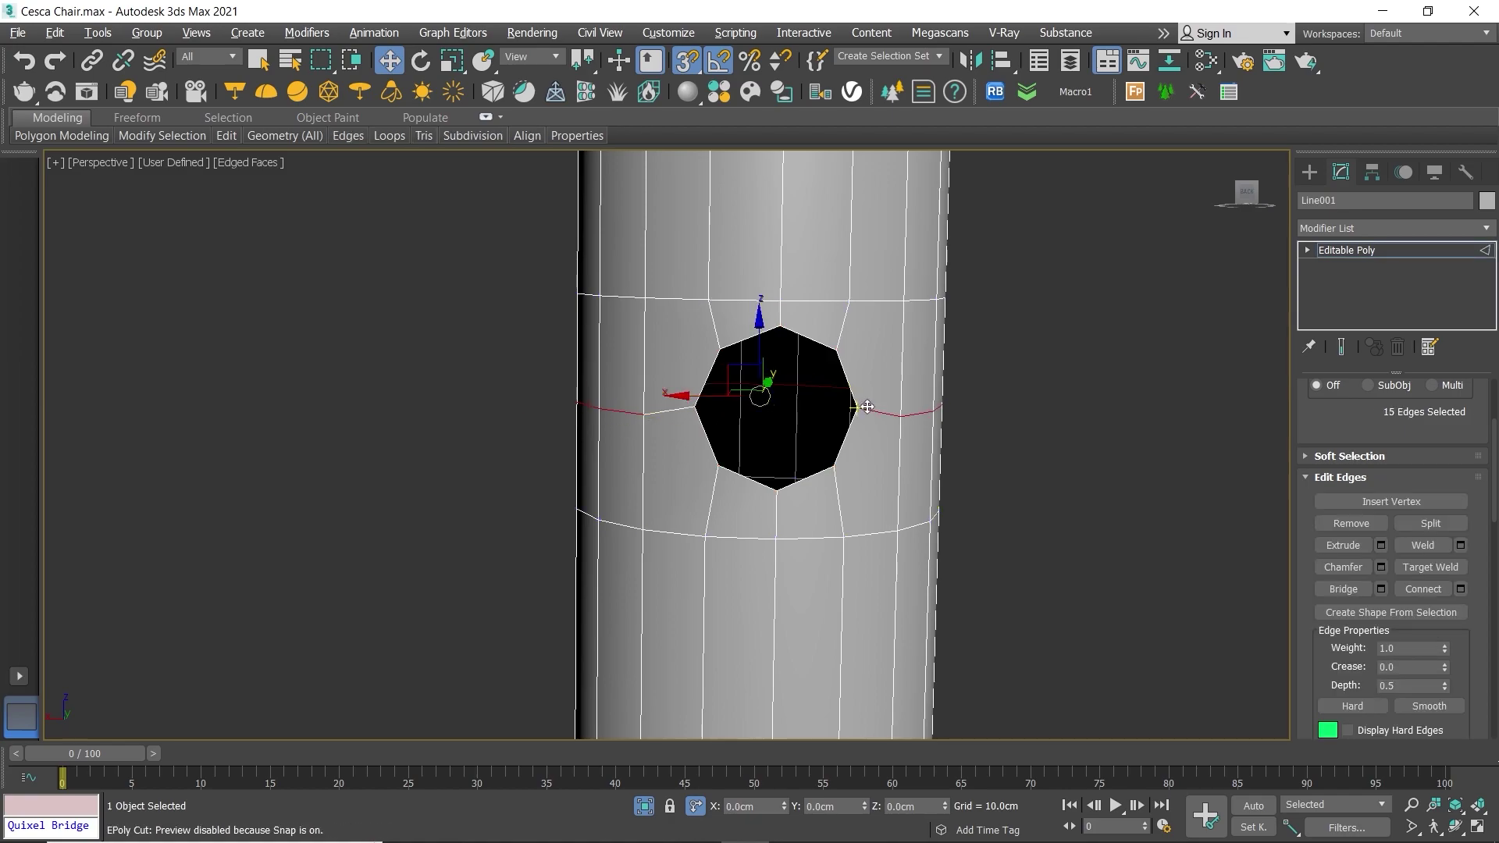
scroll(756, 384, up, 2)
key(s)
drag(722, 358, 723, 349)
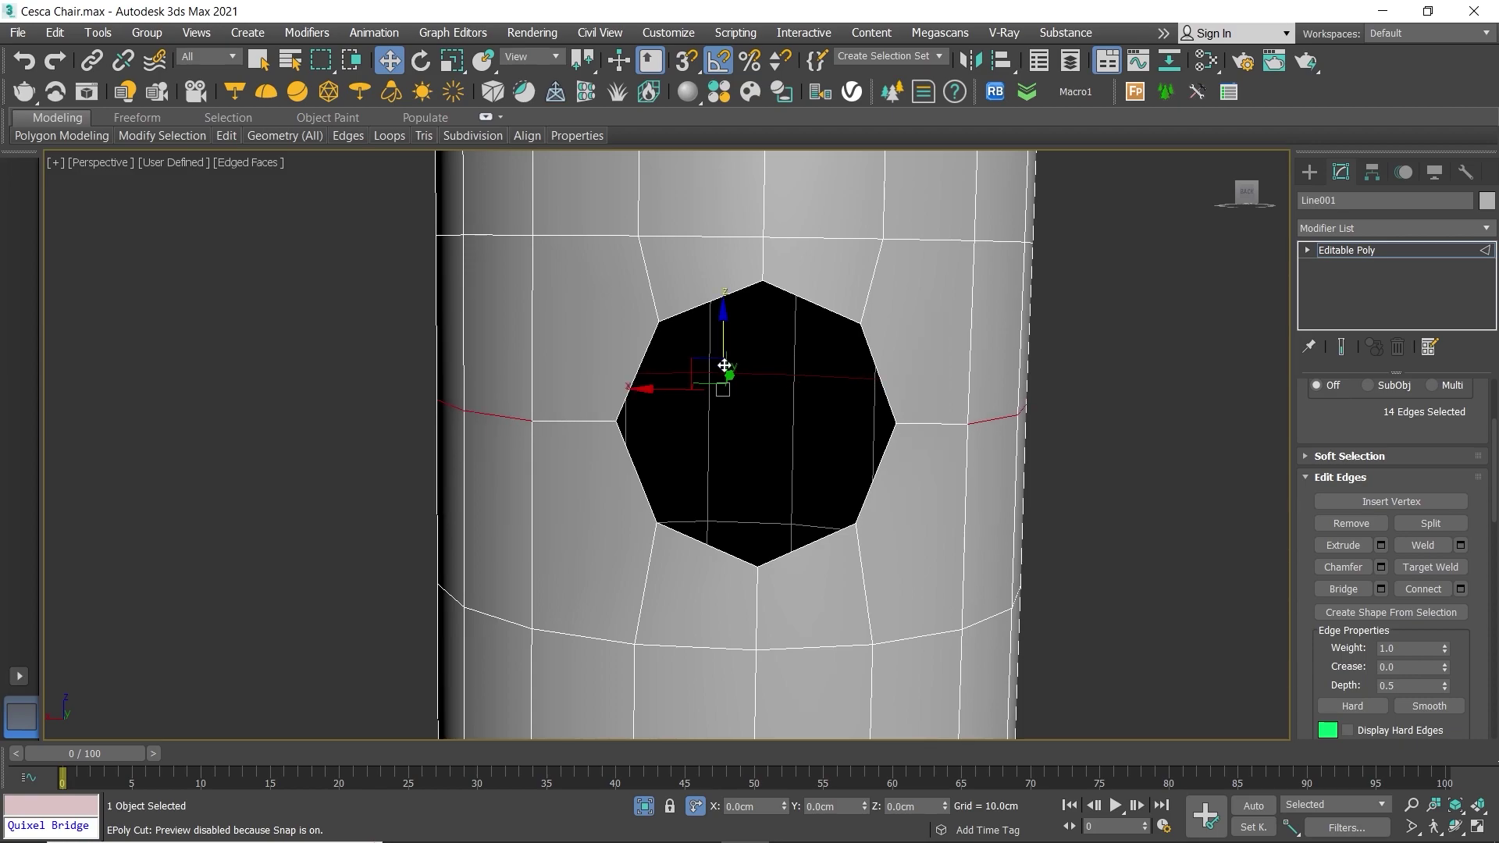
scroll(707, 388, down, 5)
click(874, 386)
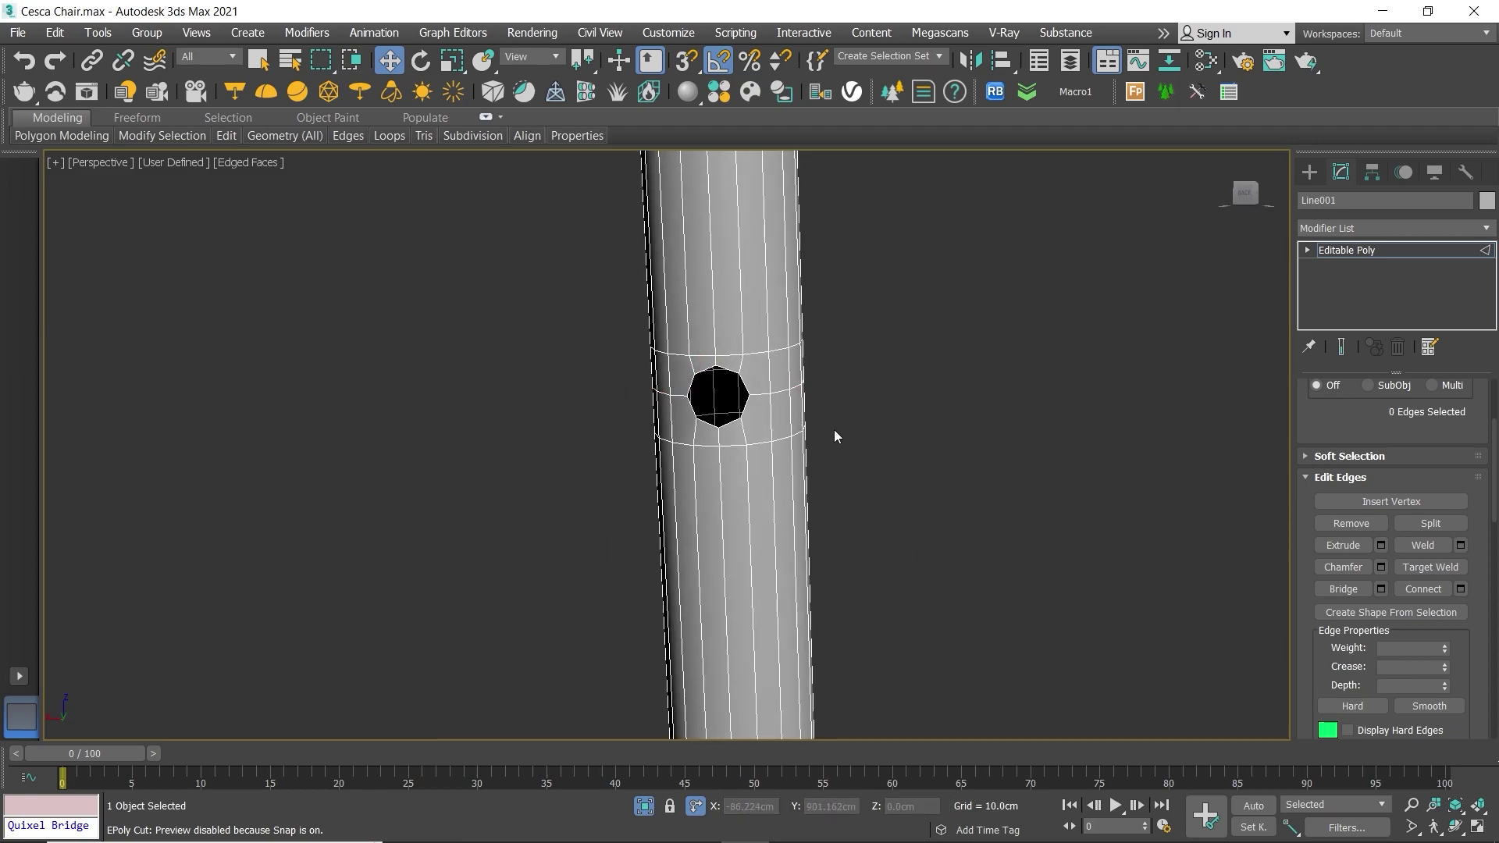
Step: Select the bolt-hole borders on both back uprights in Border mode
key(3)
scroll(752, 379, up, 3)
click(756, 355)
scroll(755, 355, down, 3)
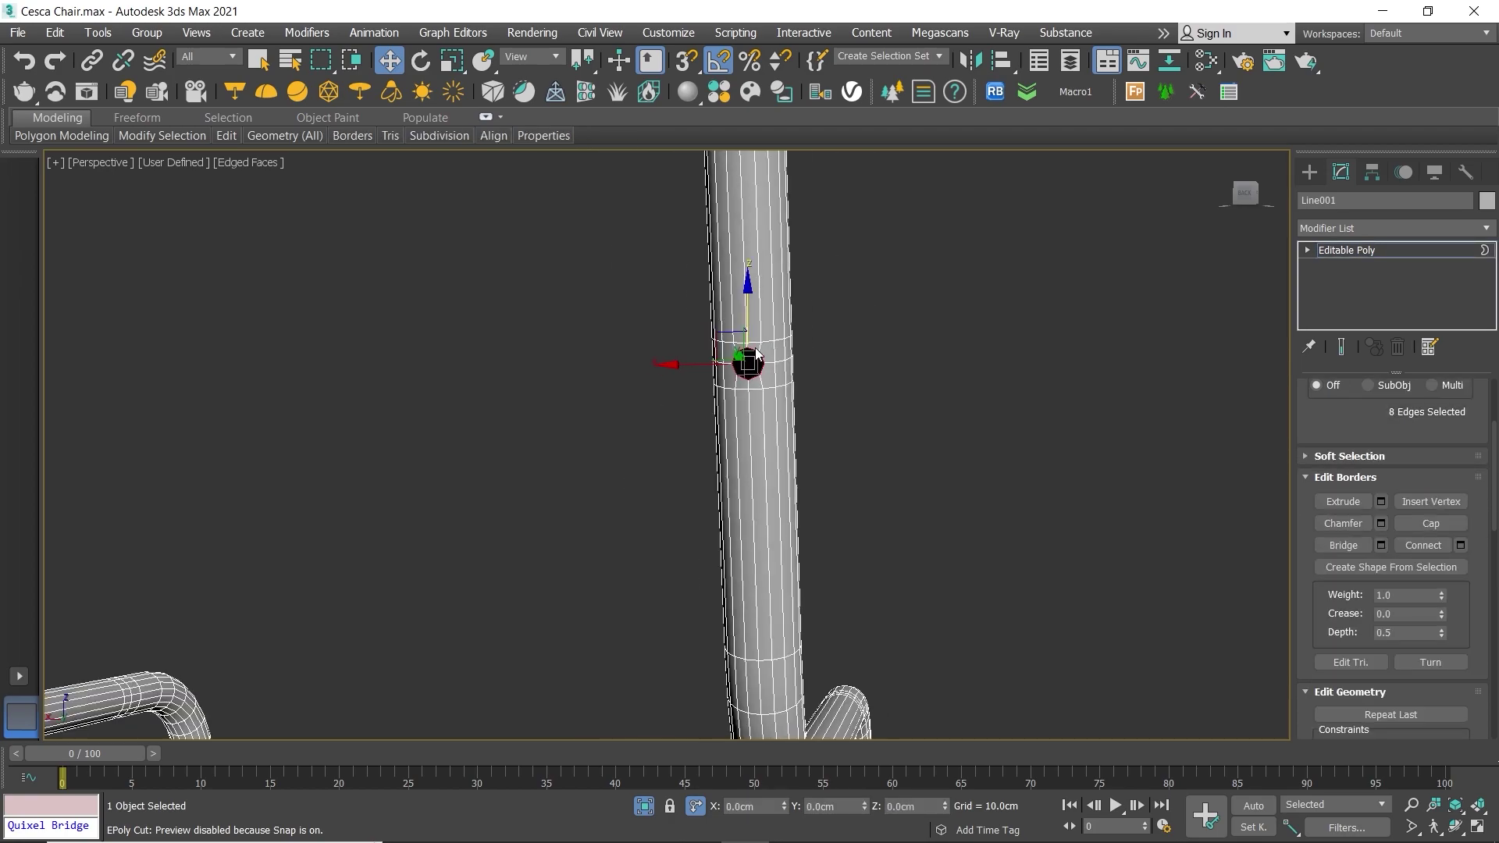
middle_drag(743, 311, 738, 226)
ctrl+click(738, 226)
scroll(640, 312, down, 5)
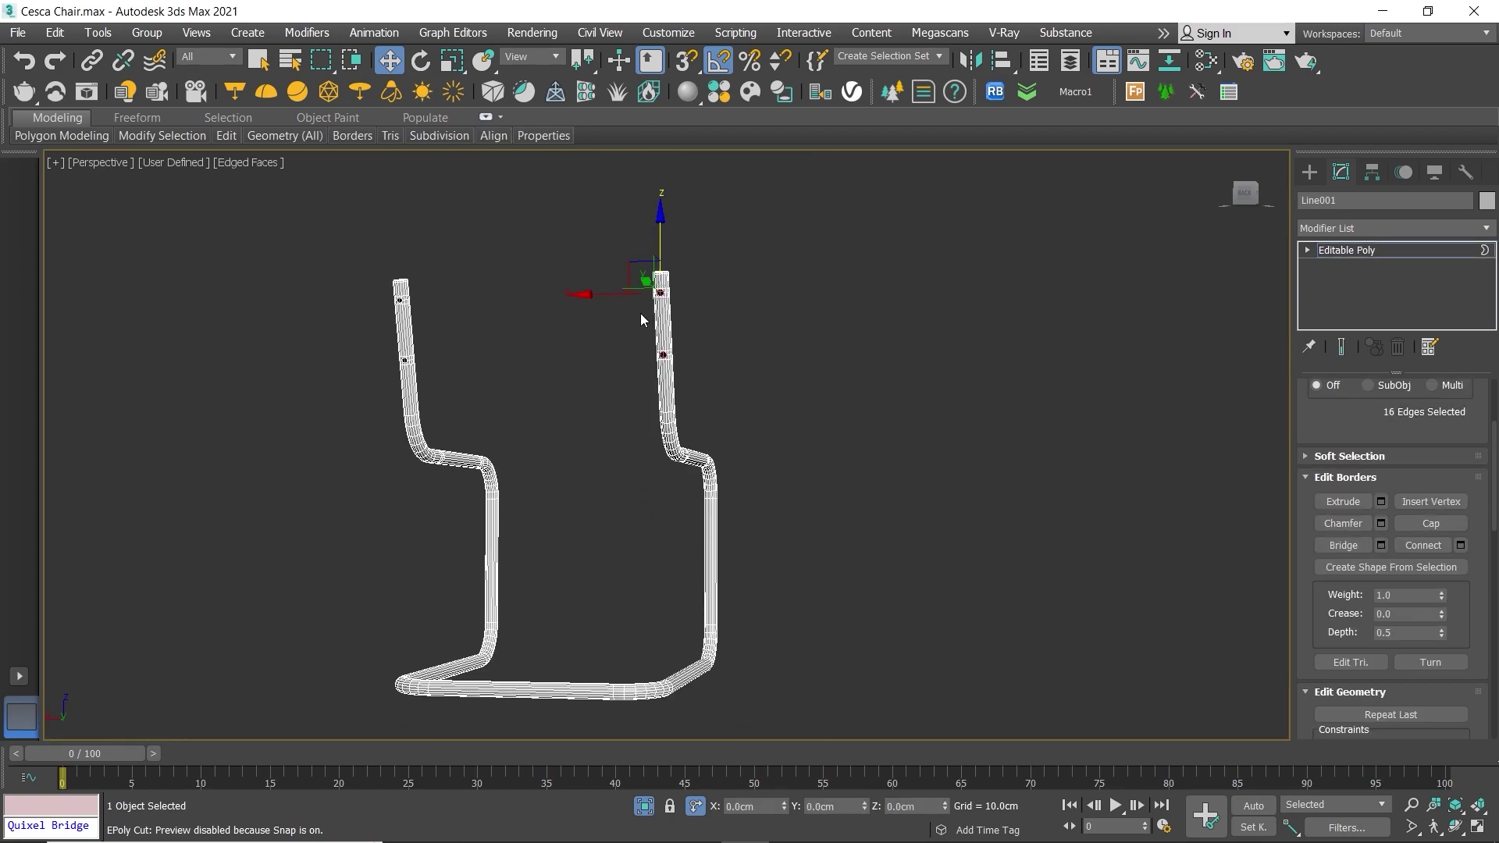
middle_drag(640, 316, 710, 294)
scroll(669, 252, up, 6)
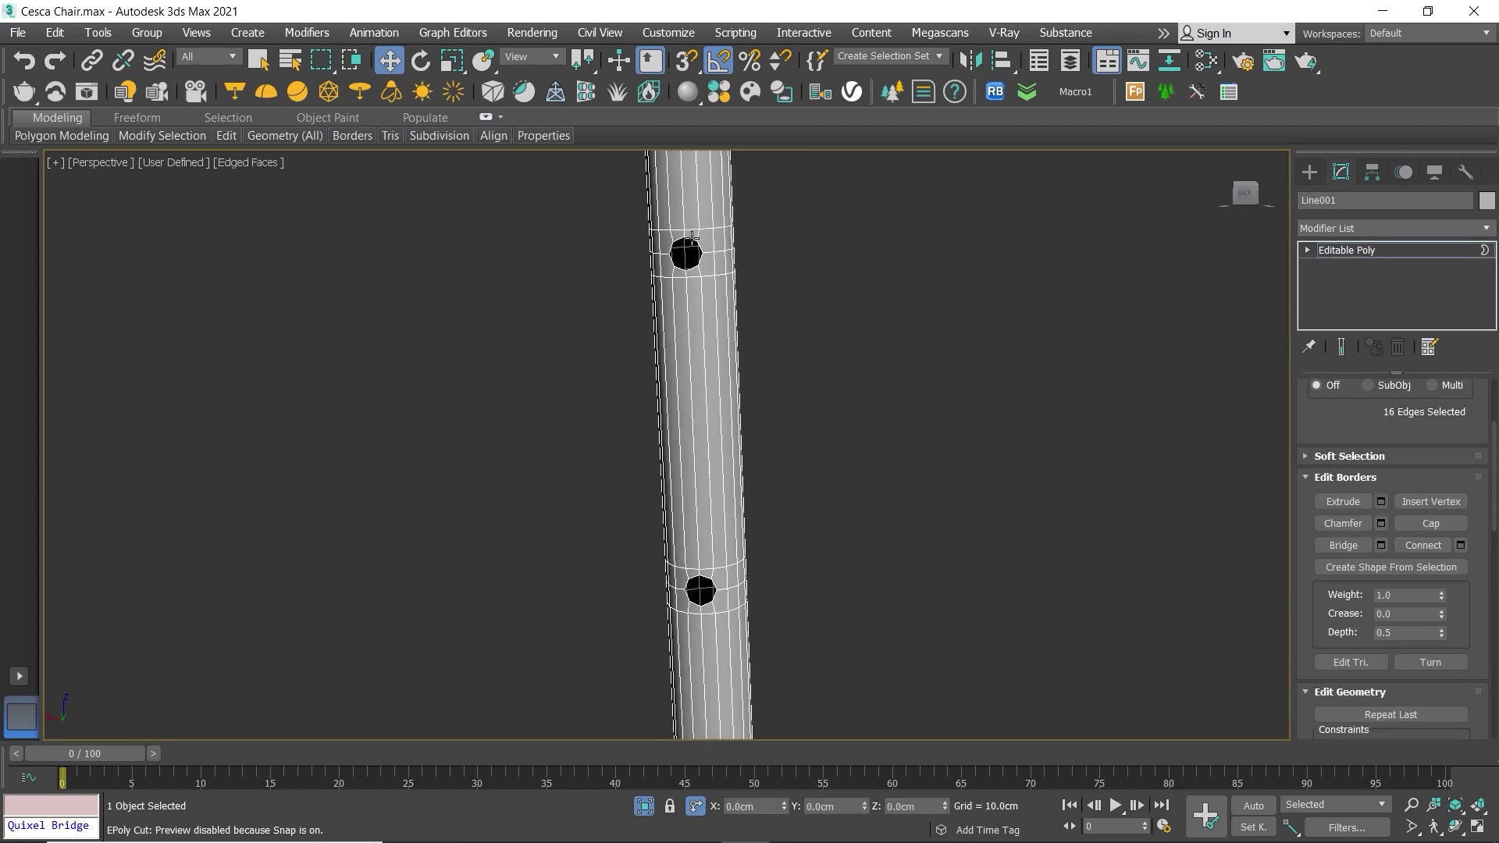
ctrl+click(691, 234)
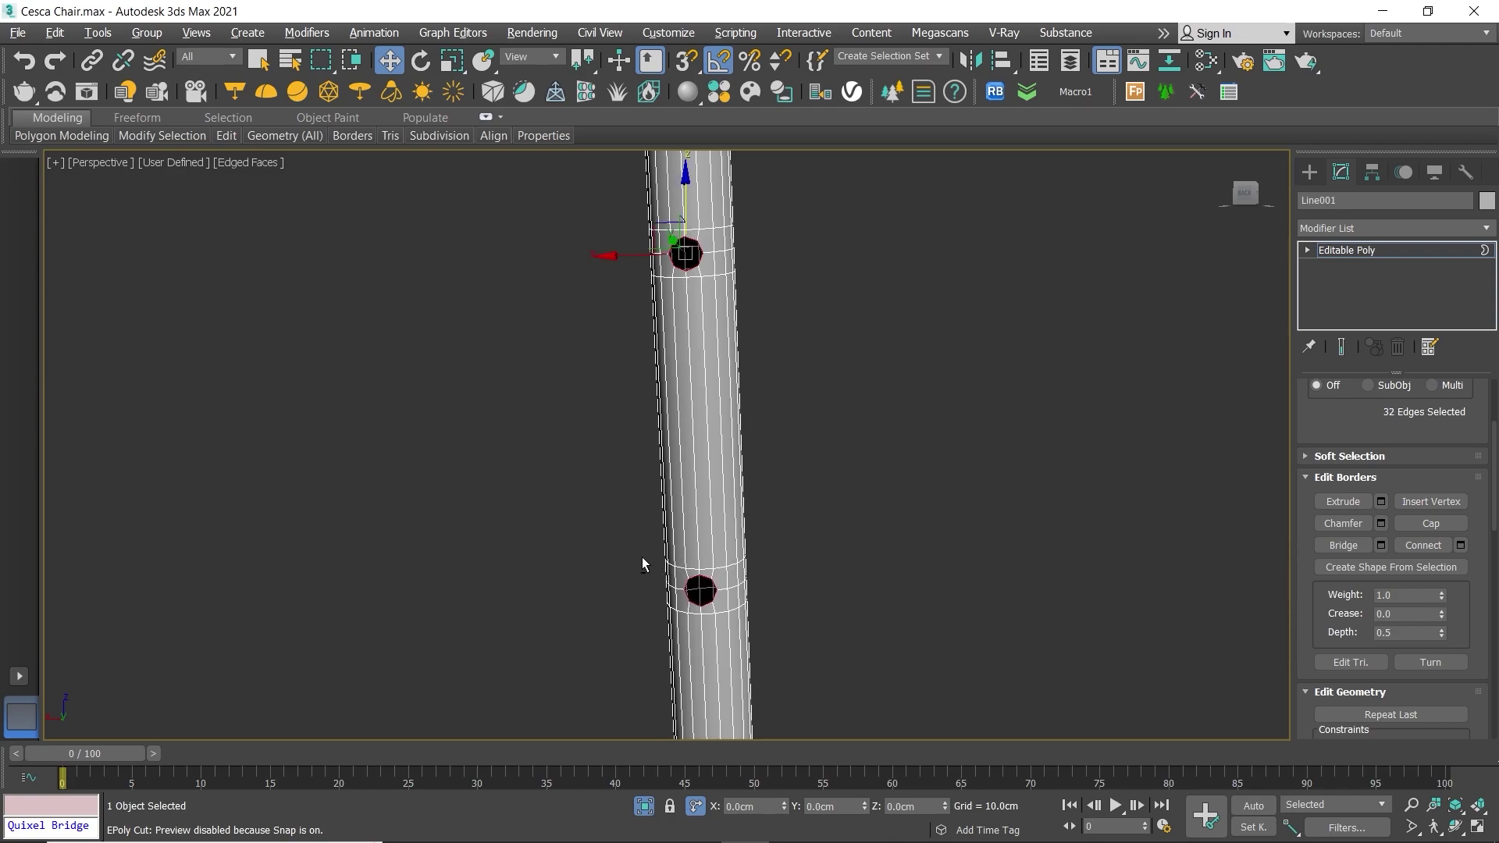
Step: Set Local reference coordinates and Shift-drag the borders inward along Z to extrude them
key(alt+w)
key(alt+w)
scroll(696, 287, up, 1)
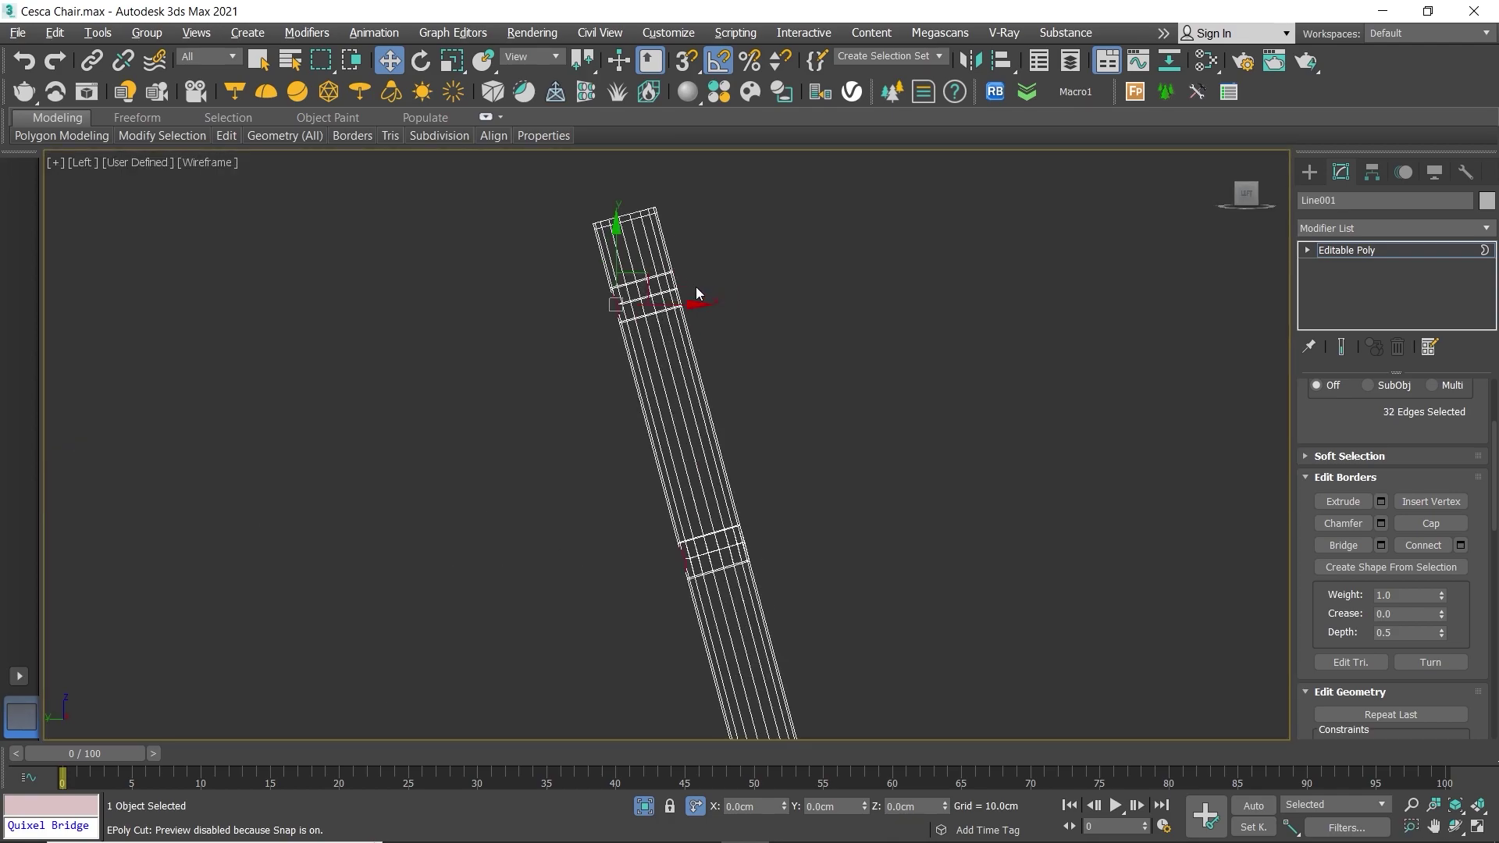
click(538, 58)
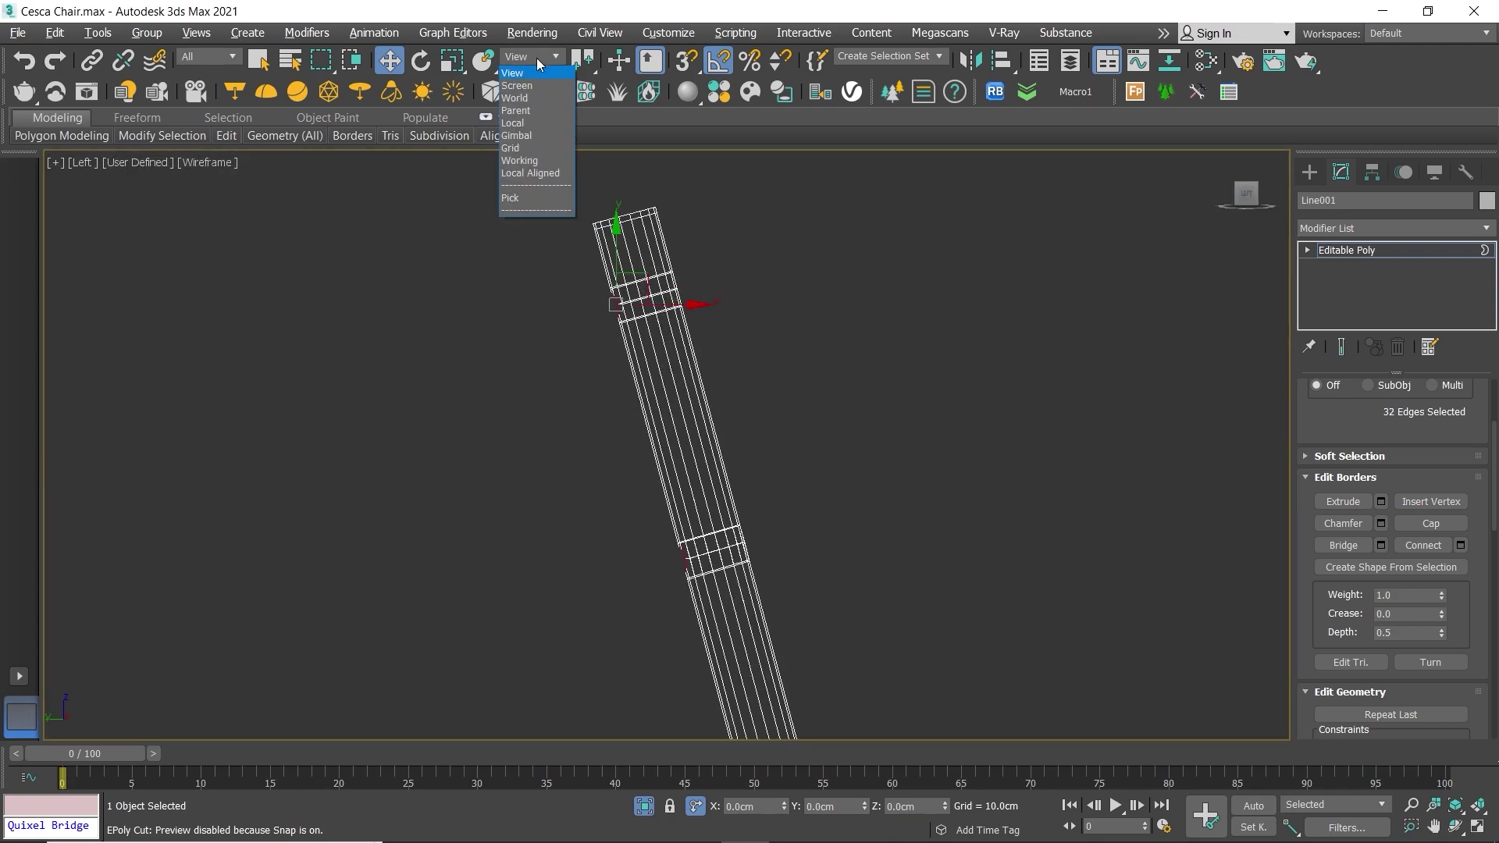
click(522, 125)
scroll(613, 297, up, 3)
scroll(614, 298, up, 4)
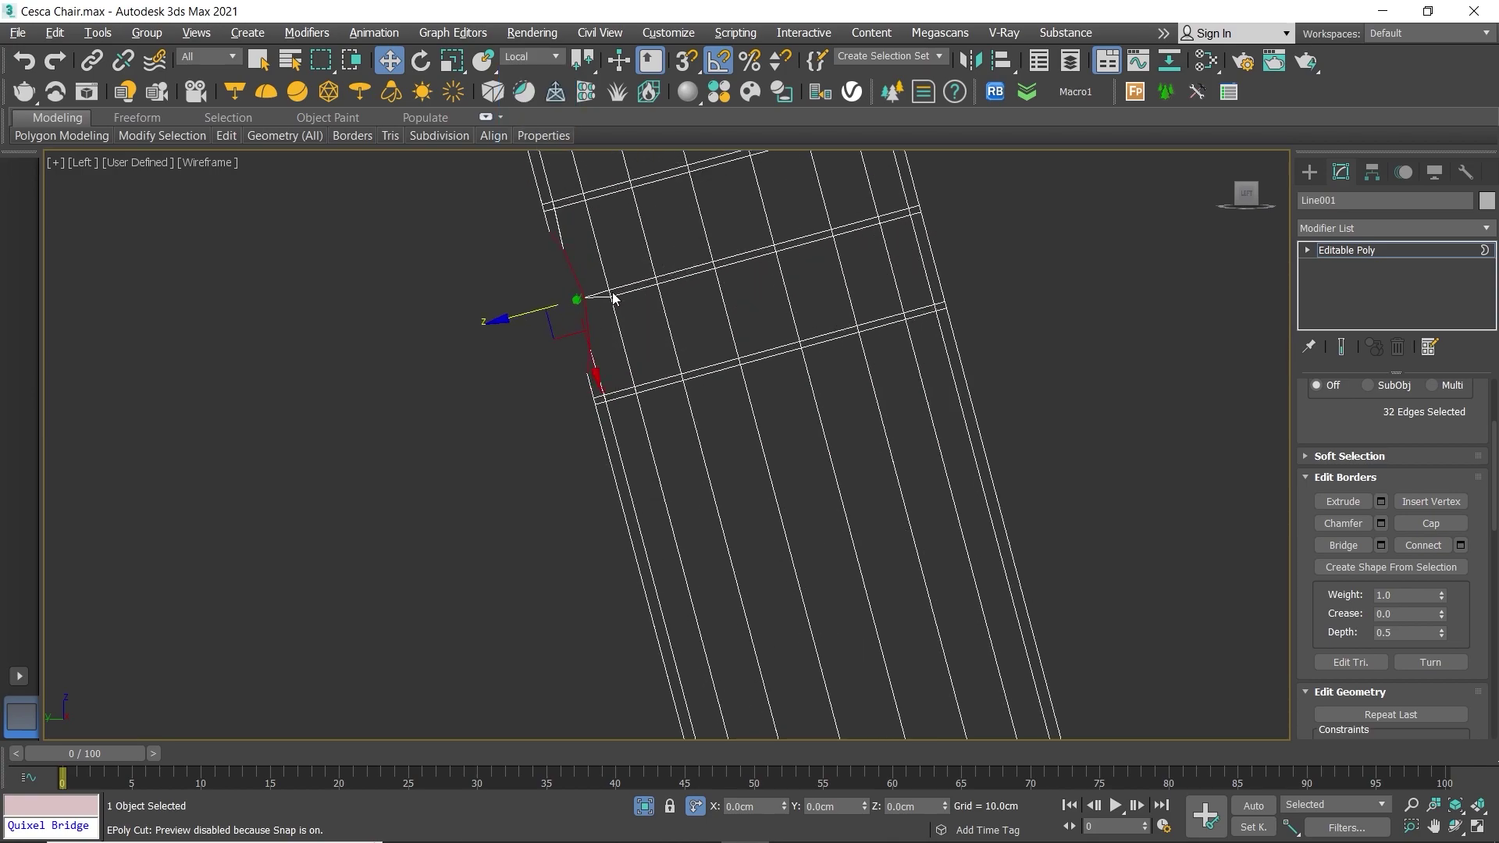
middle_drag(614, 297, 612, 326)
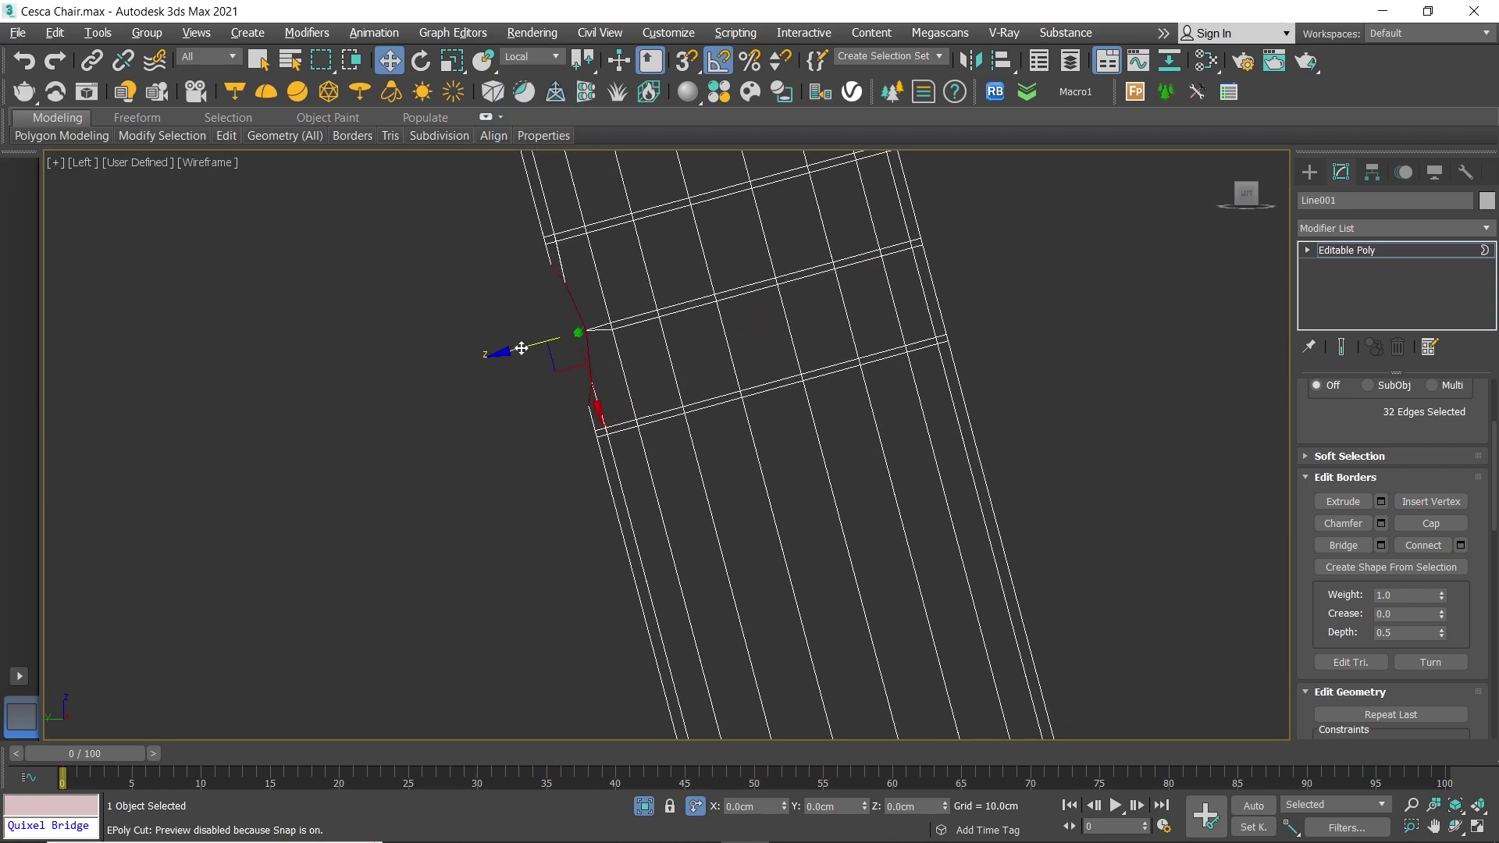
shift+drag(522, 348, 562, 336)
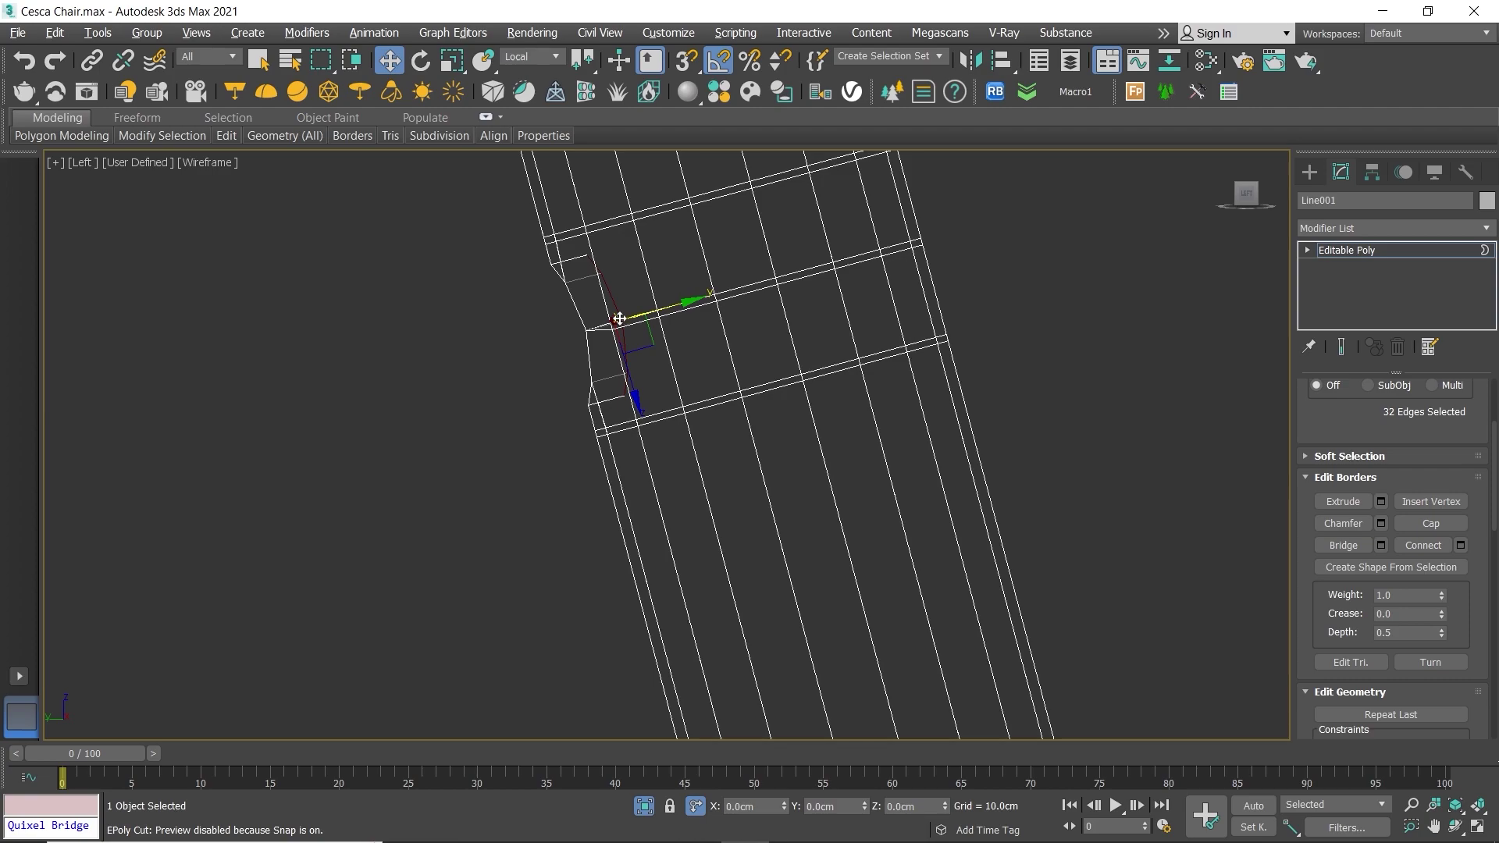
Step: Switch to Scale and frame the selected hole borders in a full perspective view
key(e)
key(r)
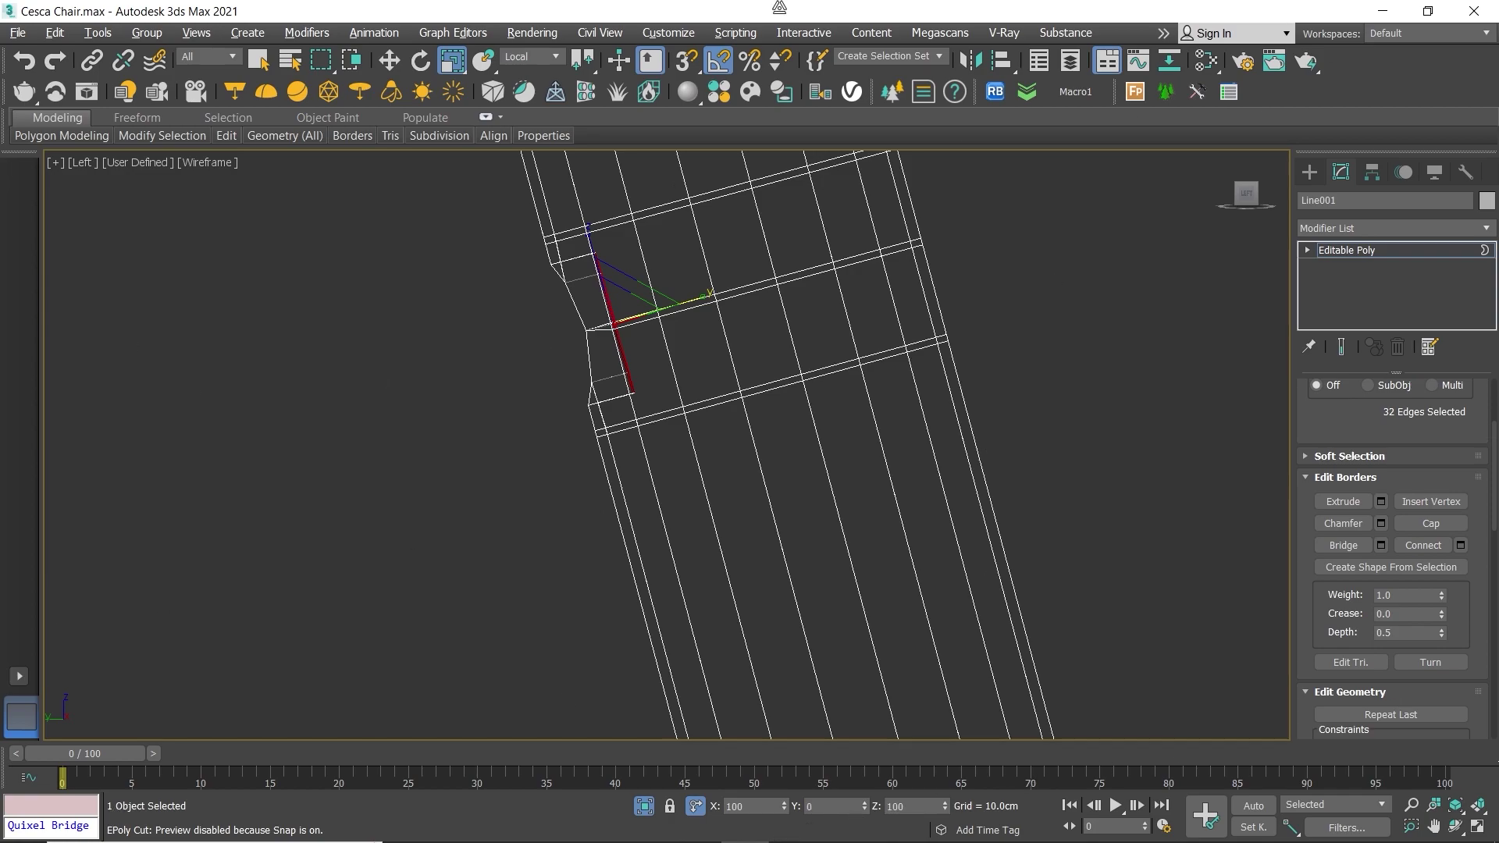
key(alt+w)
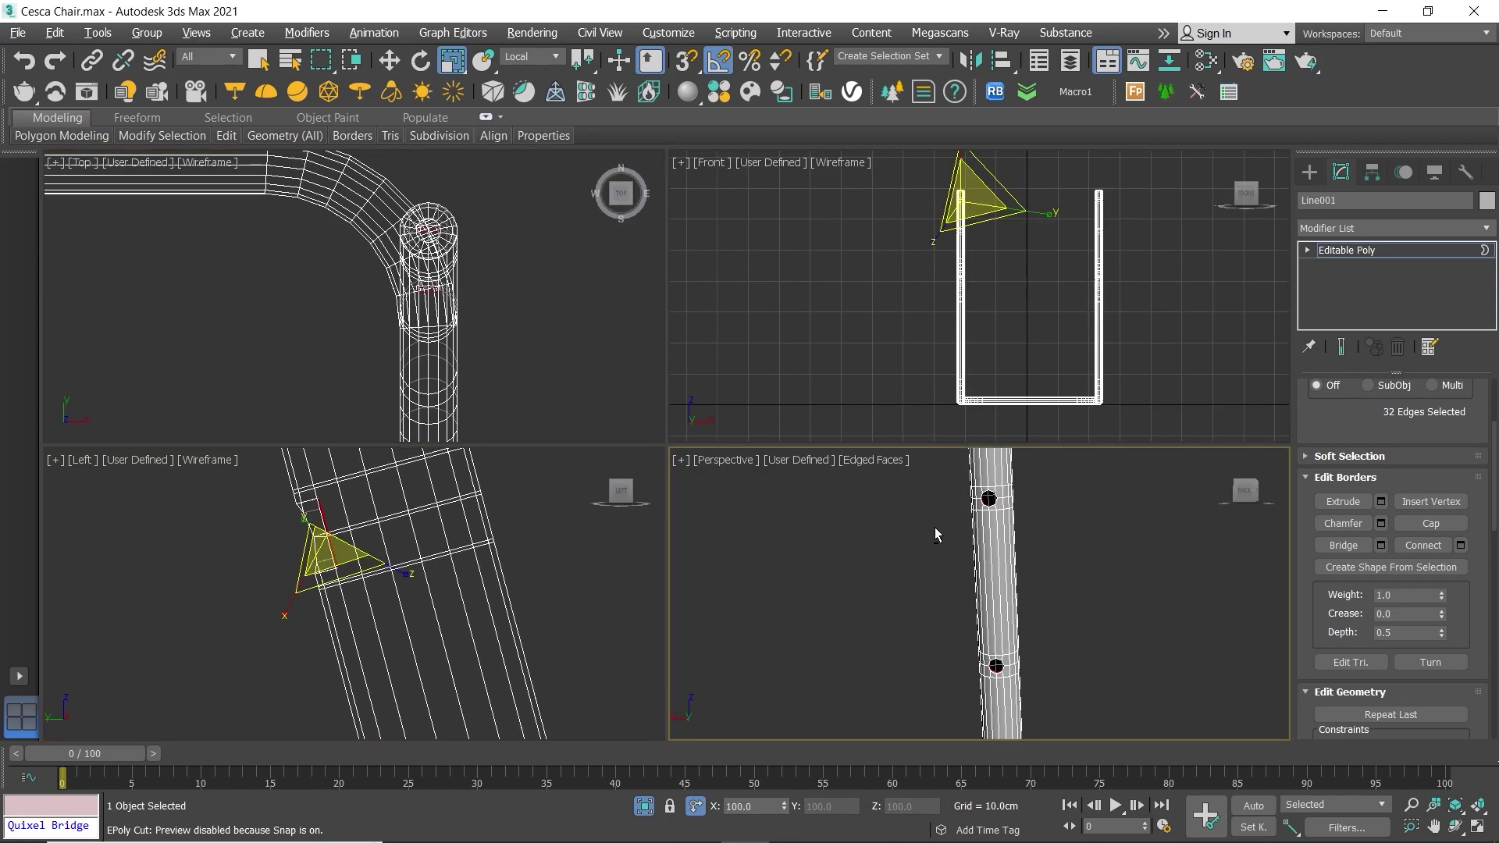
key(alt+w)
key(z)
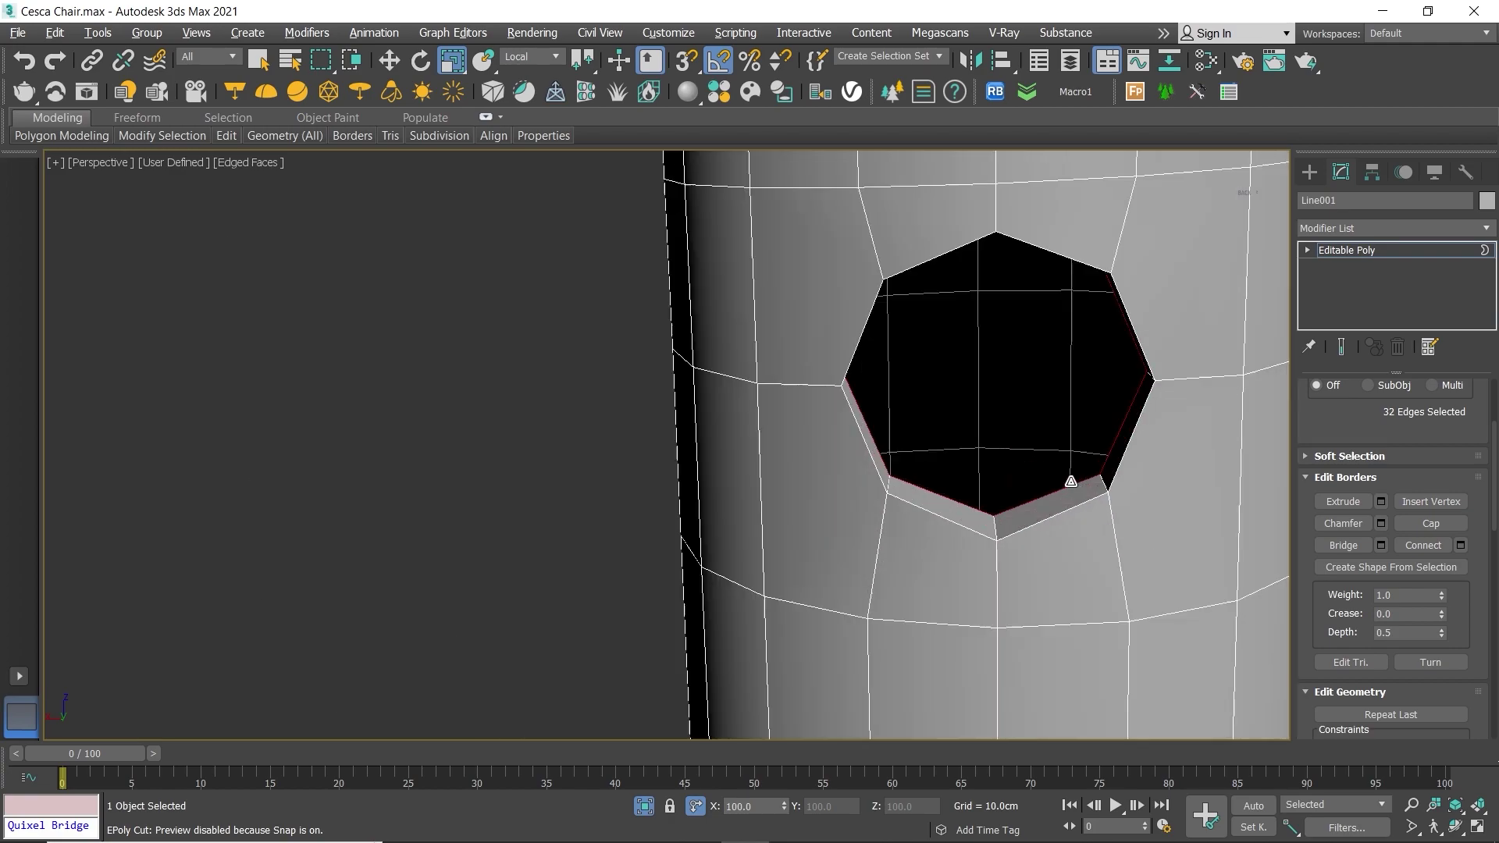
scroll(1048, 483, down, 2)
scroll(966, 492, up, 2)
scroll(919, 445, down, 8)
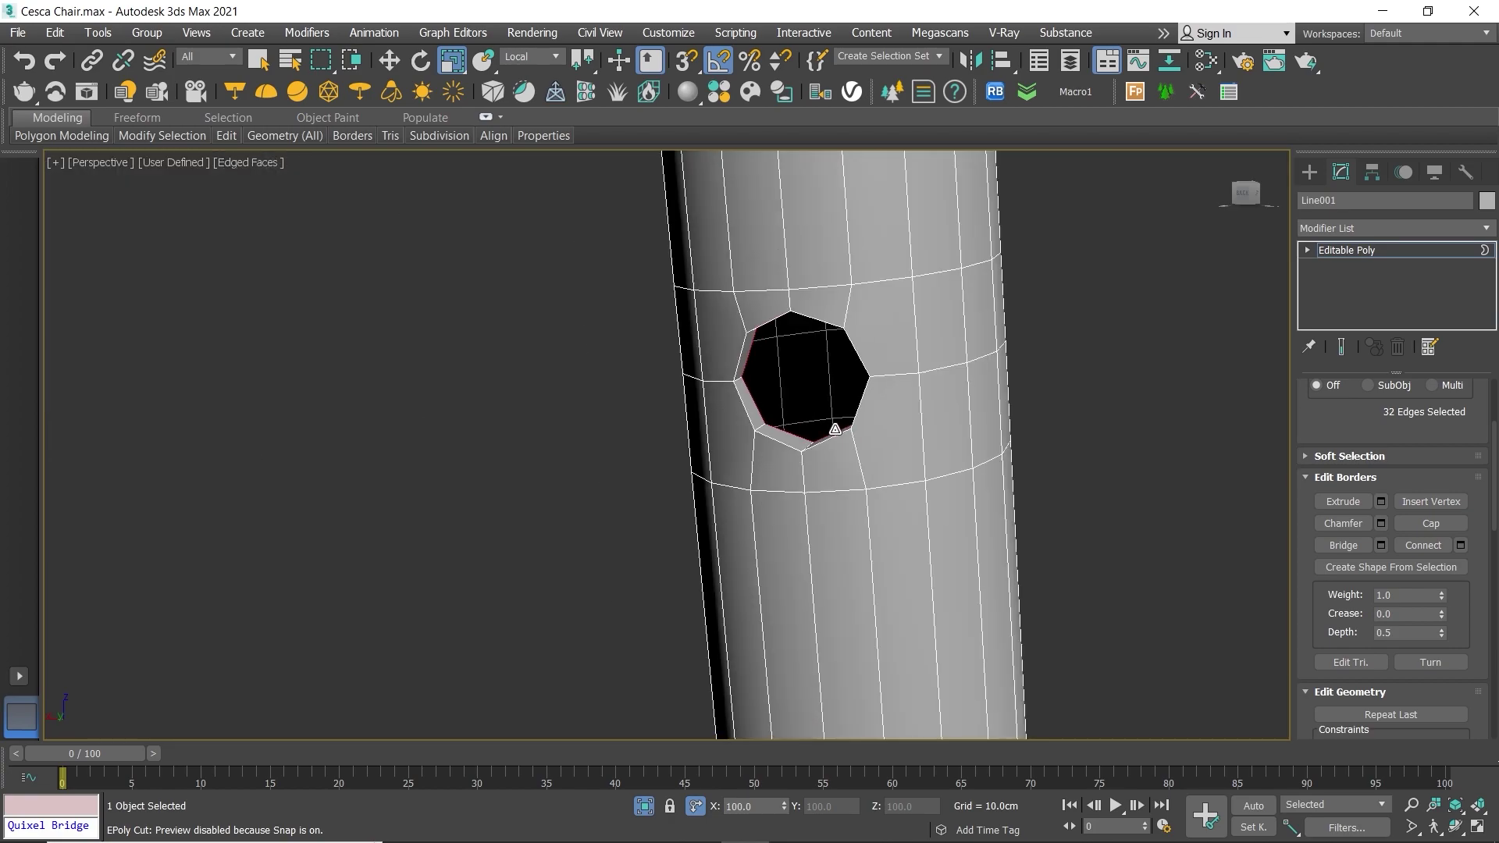
scroll(850, 555, down, 3)
Step: Scale the hole borders down to about 73%, forming an inset collar
click(850, 554)
scroll(838, 320, up, 5)
scroll(839, 321, down, 5)
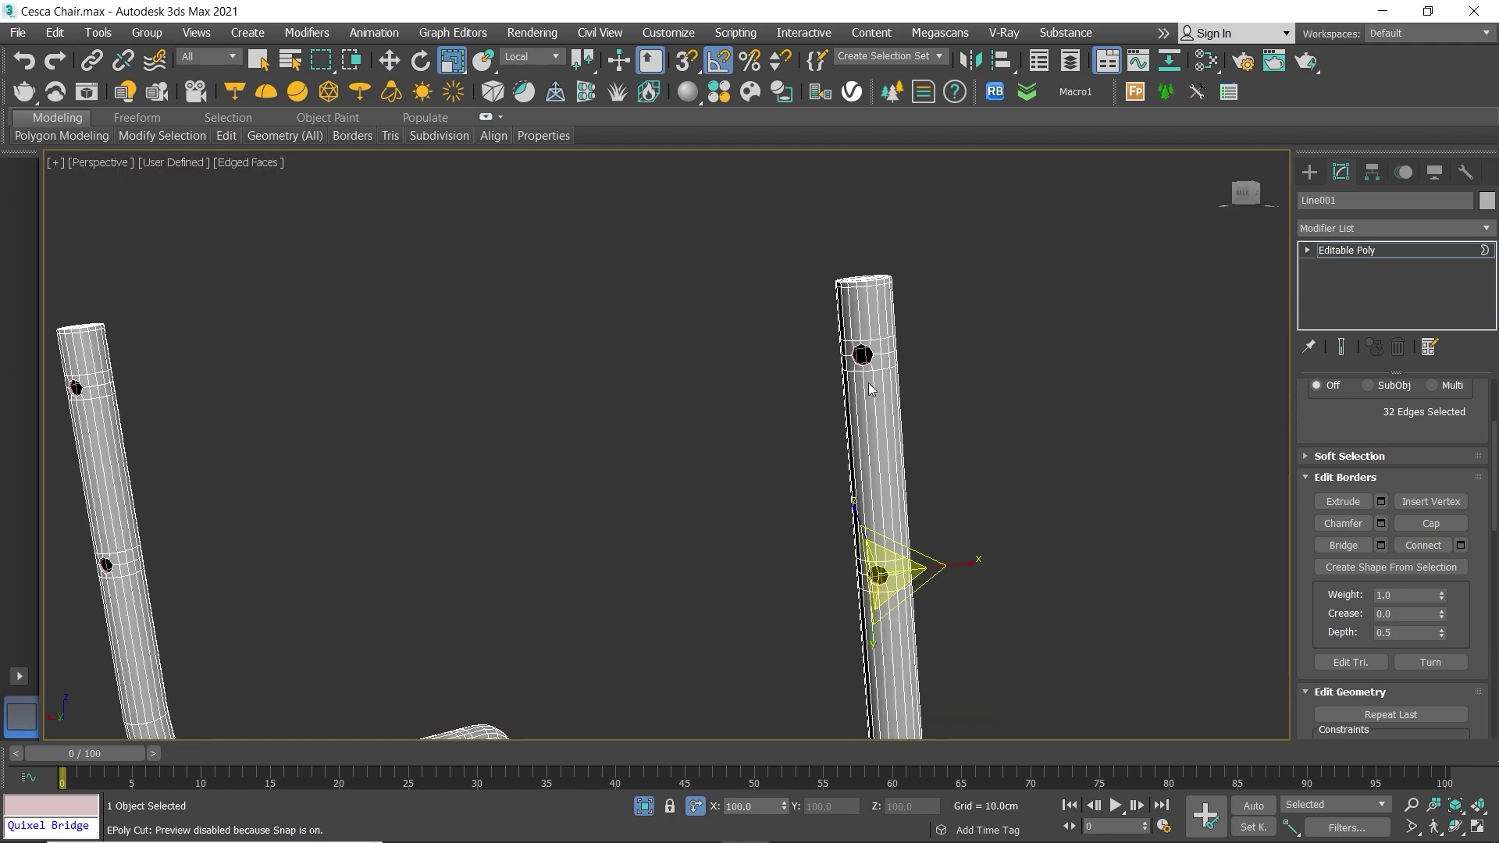
key(z)
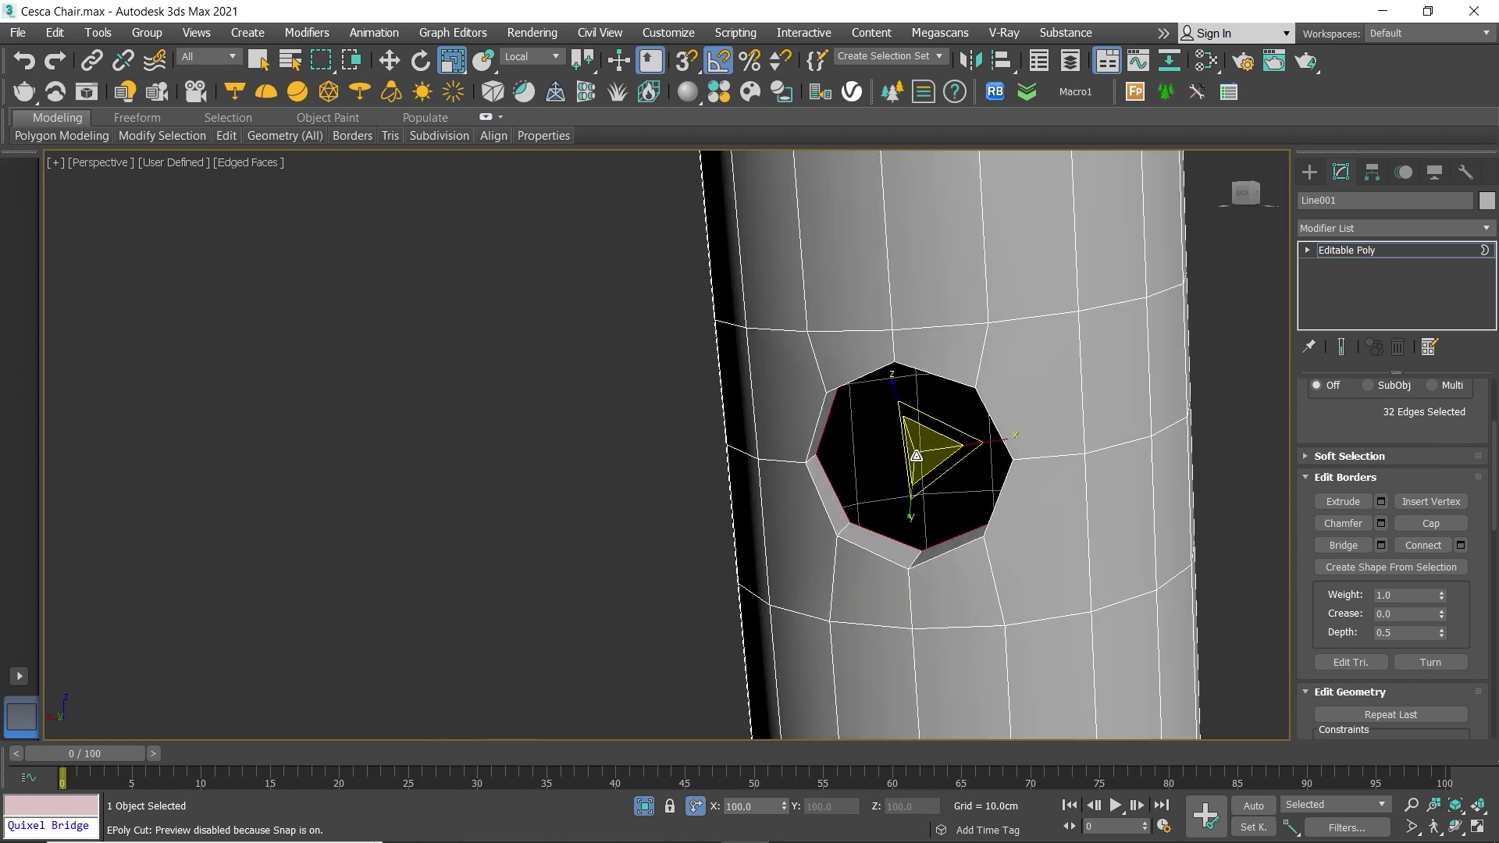
scroll(883, 487, up, 2)
shift+drag(926, 447, 928, 476)
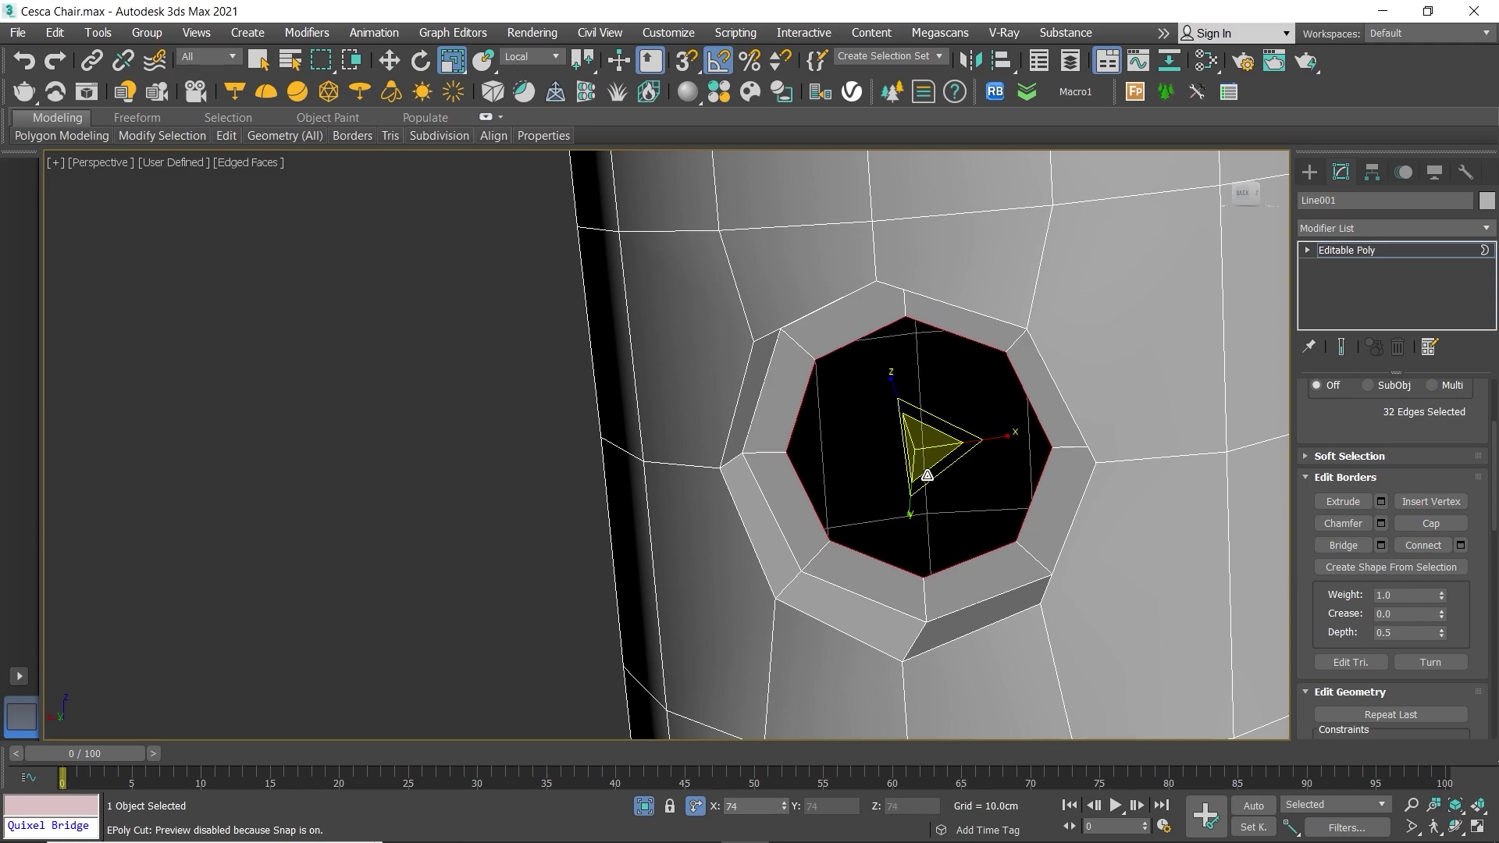
shift+drag(926, 476, 926, 471)
scroll(883, 433, down, 3)
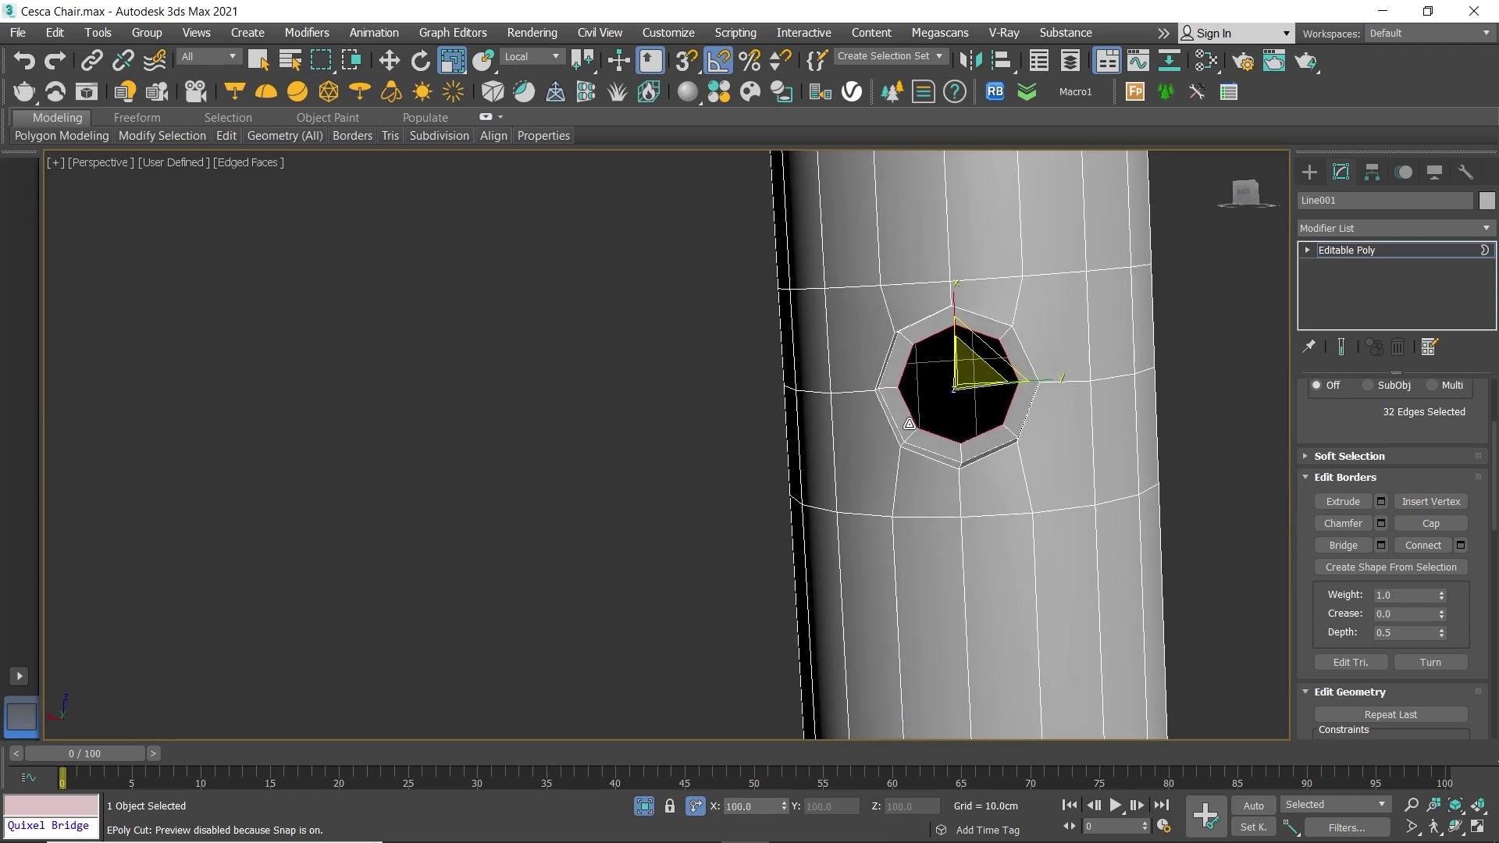
scroll(956, 472, up, 5)
Step: Pick edges below the bolt holes in Edge mode
key(2)
click(968, 491)
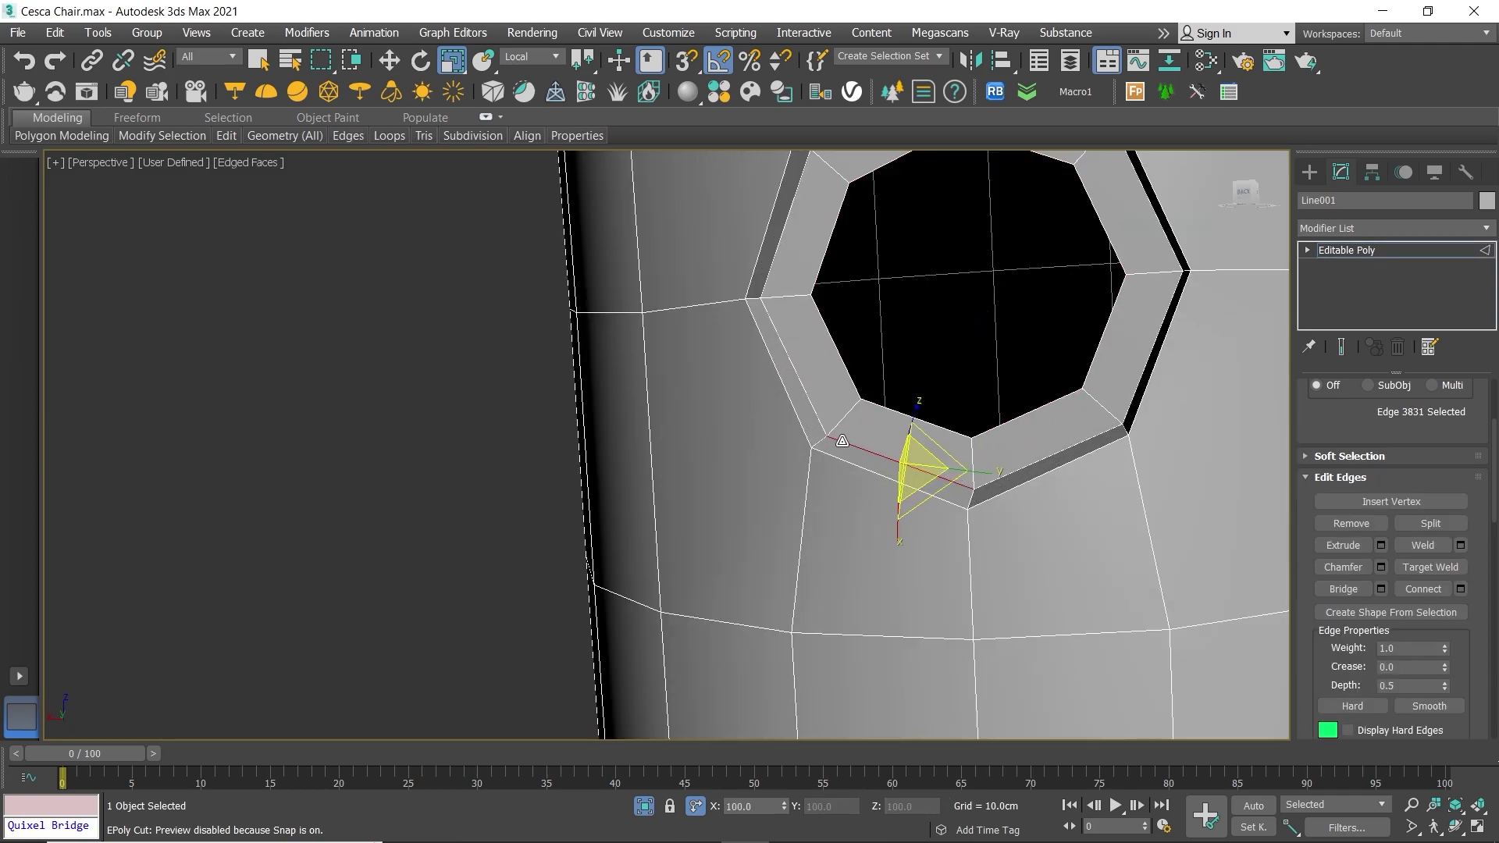
click(821, 438)
scroll(830, 360, down, 5)
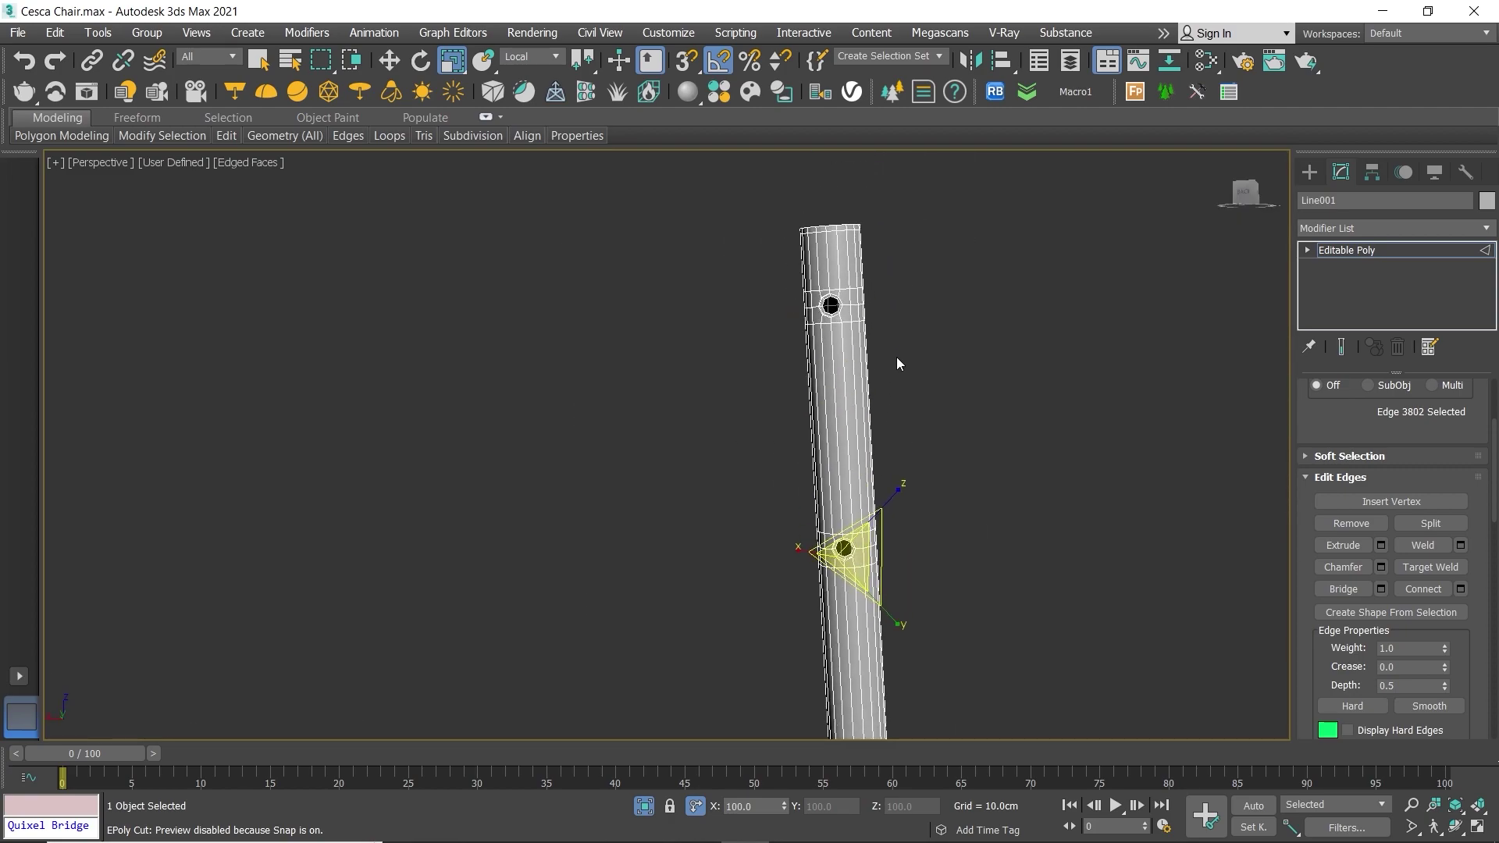
mouse_move(896, 358)
middle_down()
mouse_move(747, 283)
mouse_move(679, 334)
middle_up()
scroll(656, 312, up, 2)
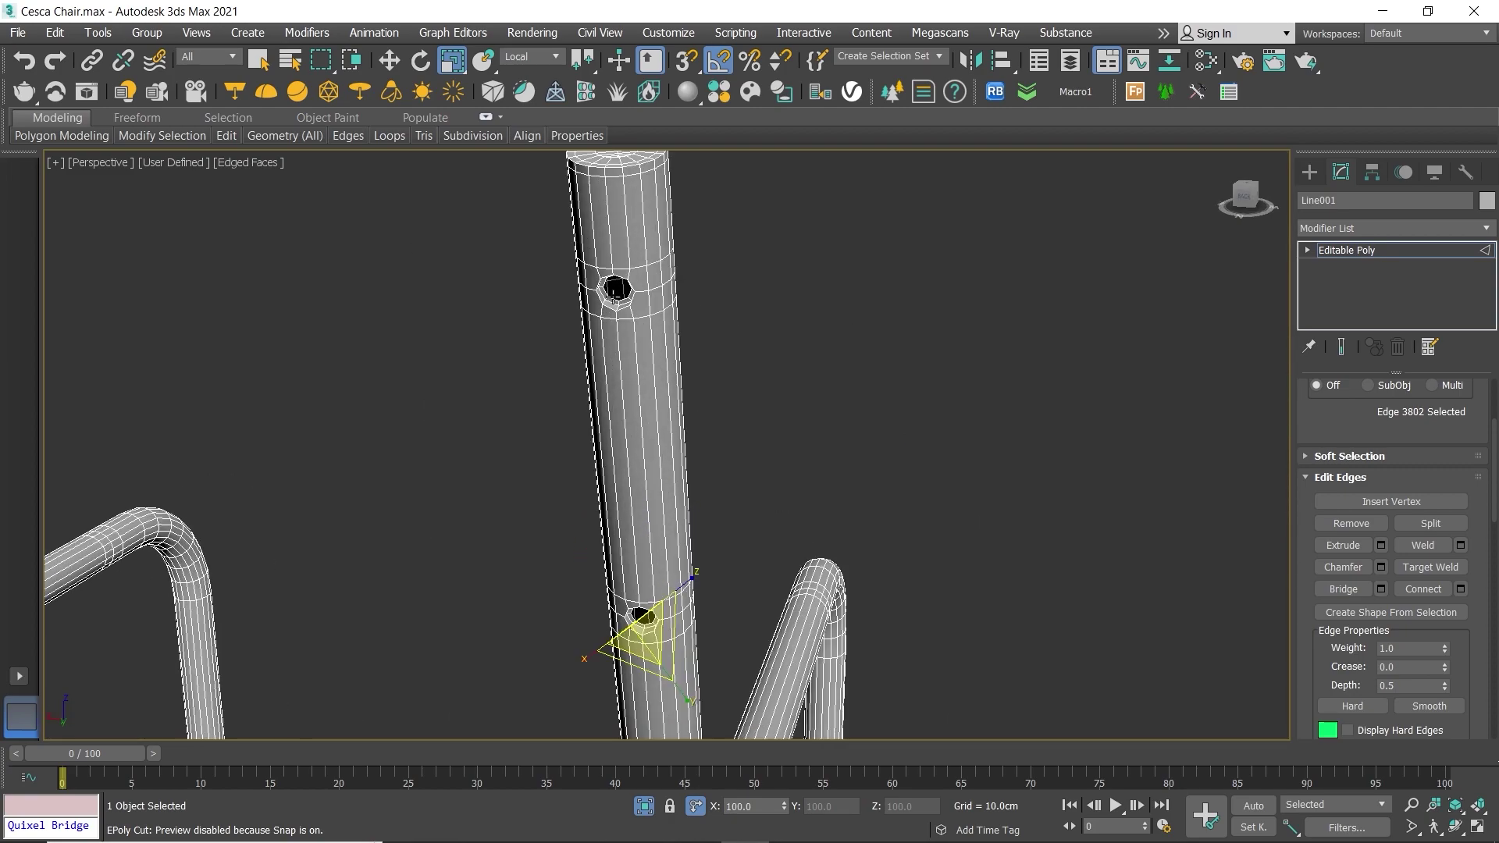
scroll(632, 332, up, 3)
ctrl+click(629, 399)
scroll(630, 395, down, 5)
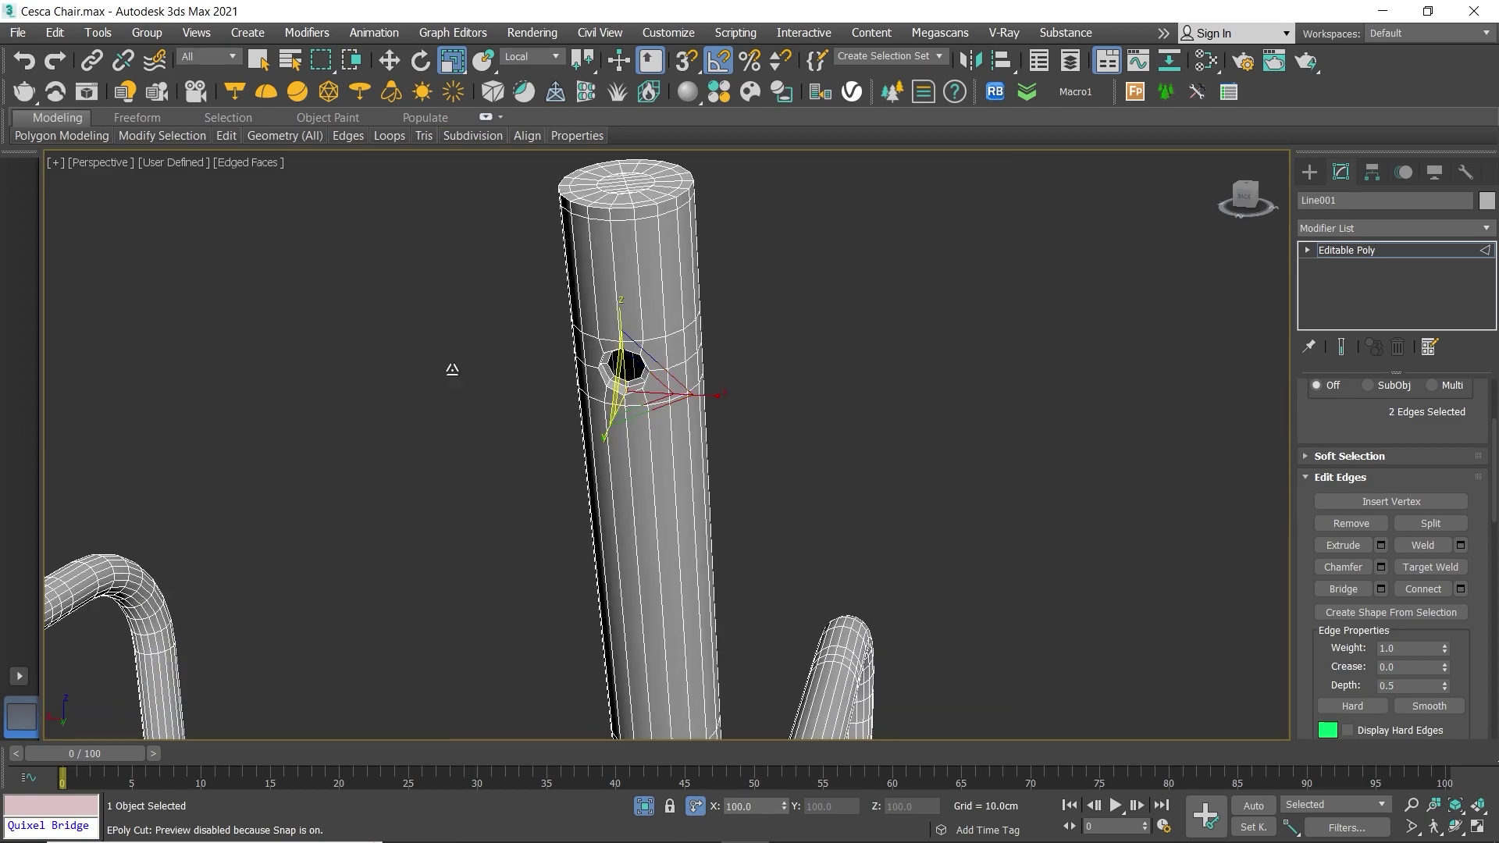
scroll(627, 375, down, 2)
scroll(627, 374, up, 2)
scroll(508, 375, up, 3)
scroll(394, 388, up, 3)
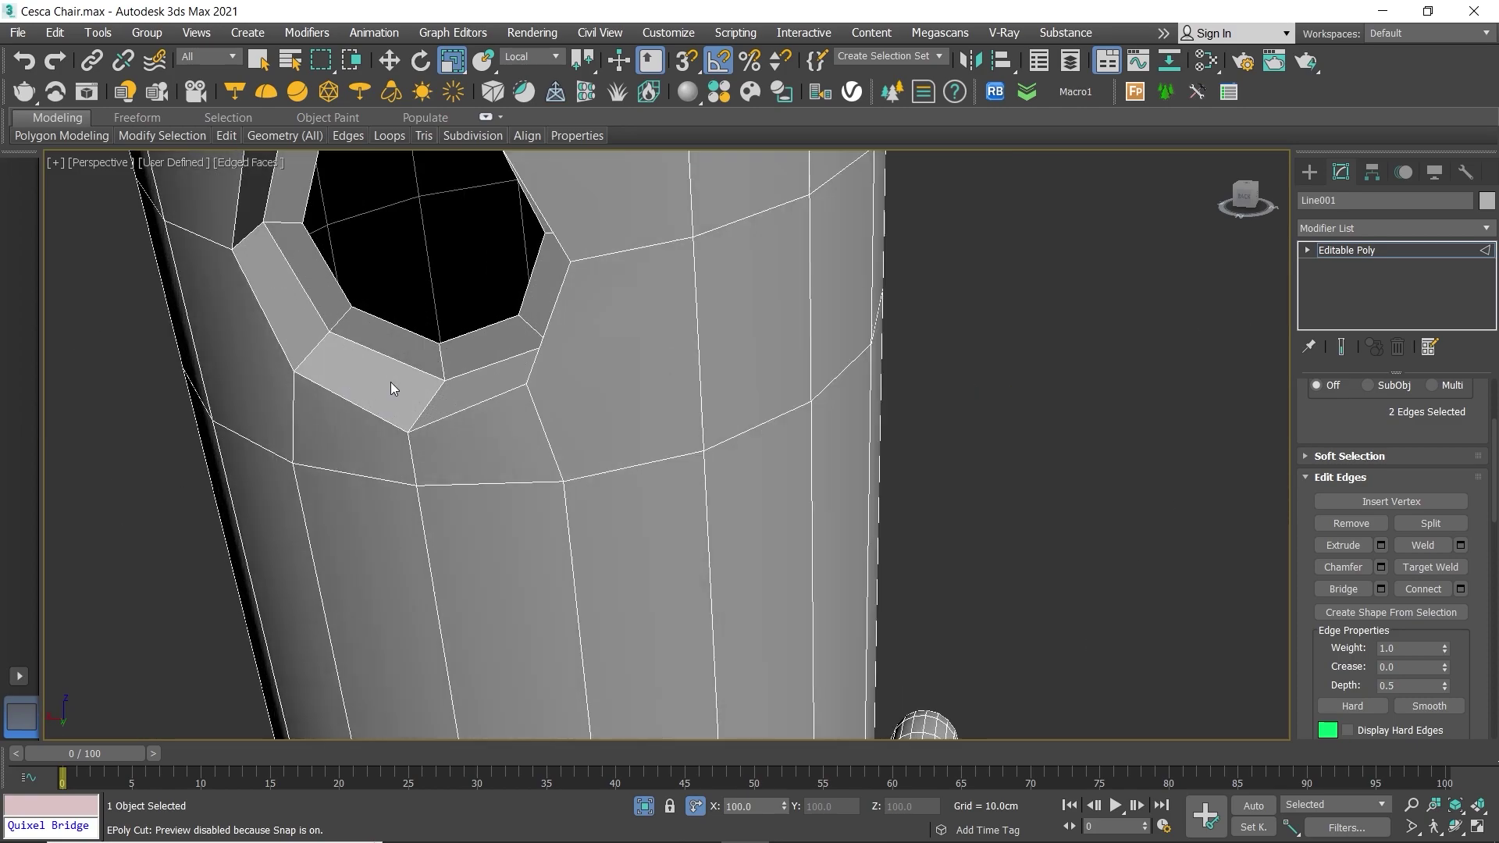
scroll(427, 403, down, 5)
Step: Grow the picked edges into the full 32-edge ring with Ring
mouse_move(469, 546)
middle_down()
mouse_move(499, 257)
mouse_move(640, 437)
middle_up()
scroll(685, 535, up, 5)
right_click(693, 529)
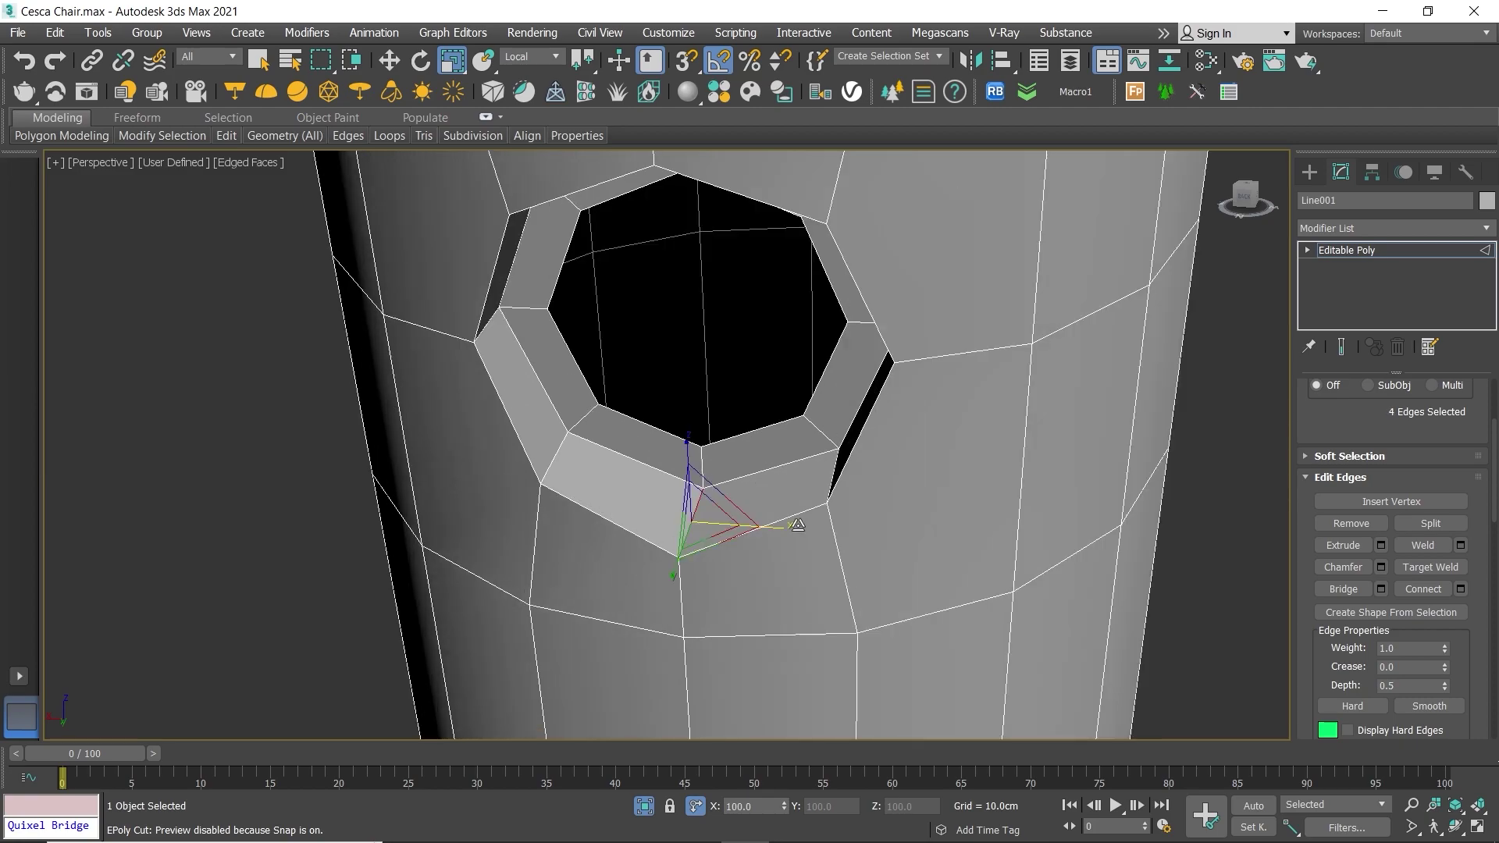
scroll(1416, 550, down, 3)
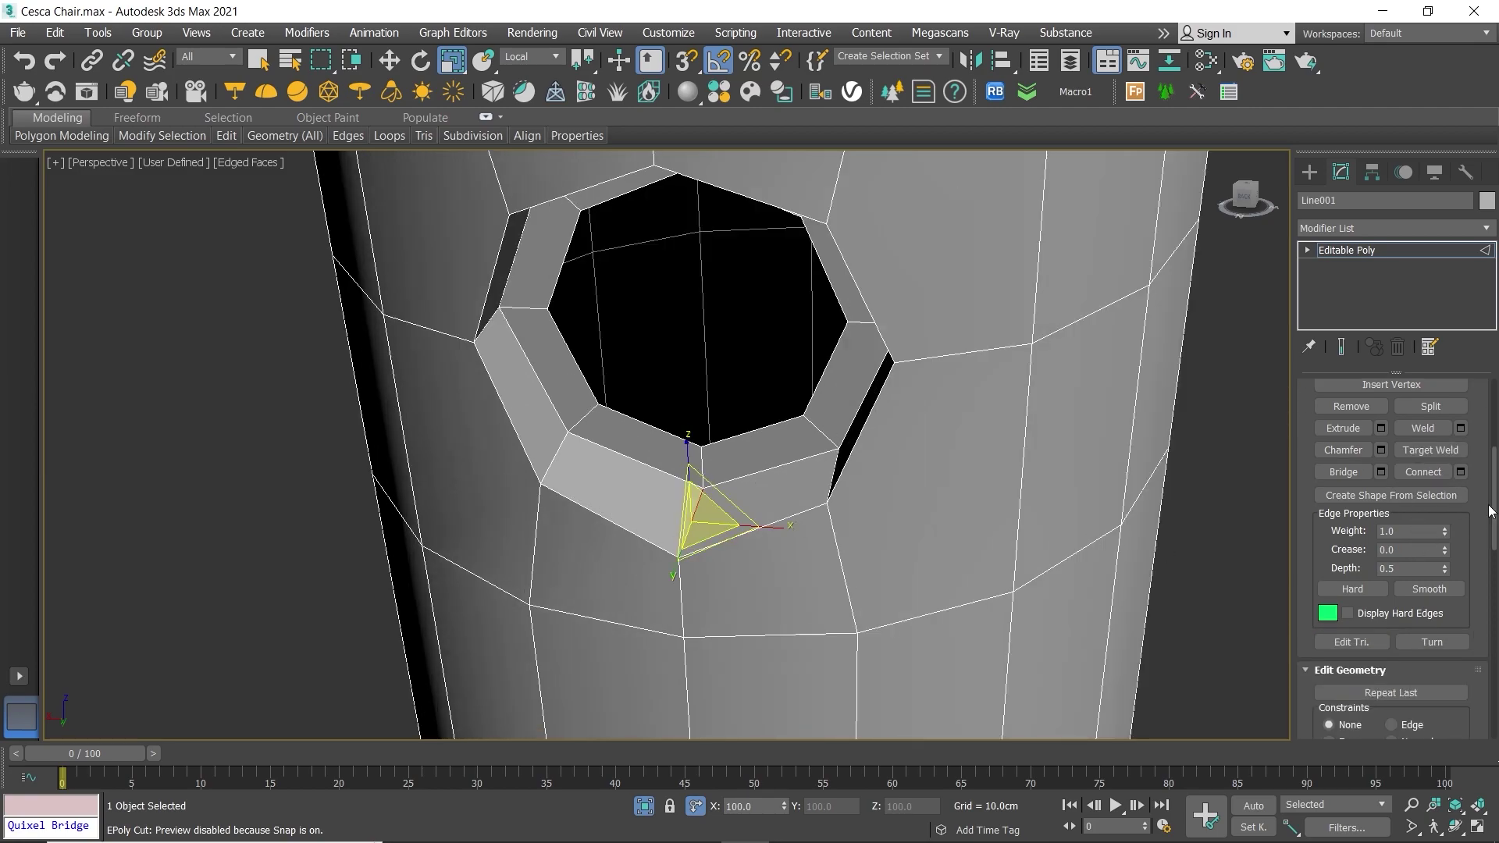
scroll(1488, 499, up, 3)
scroll(1472, 492, up, 3)
scroll(1431, 508, up, 1)
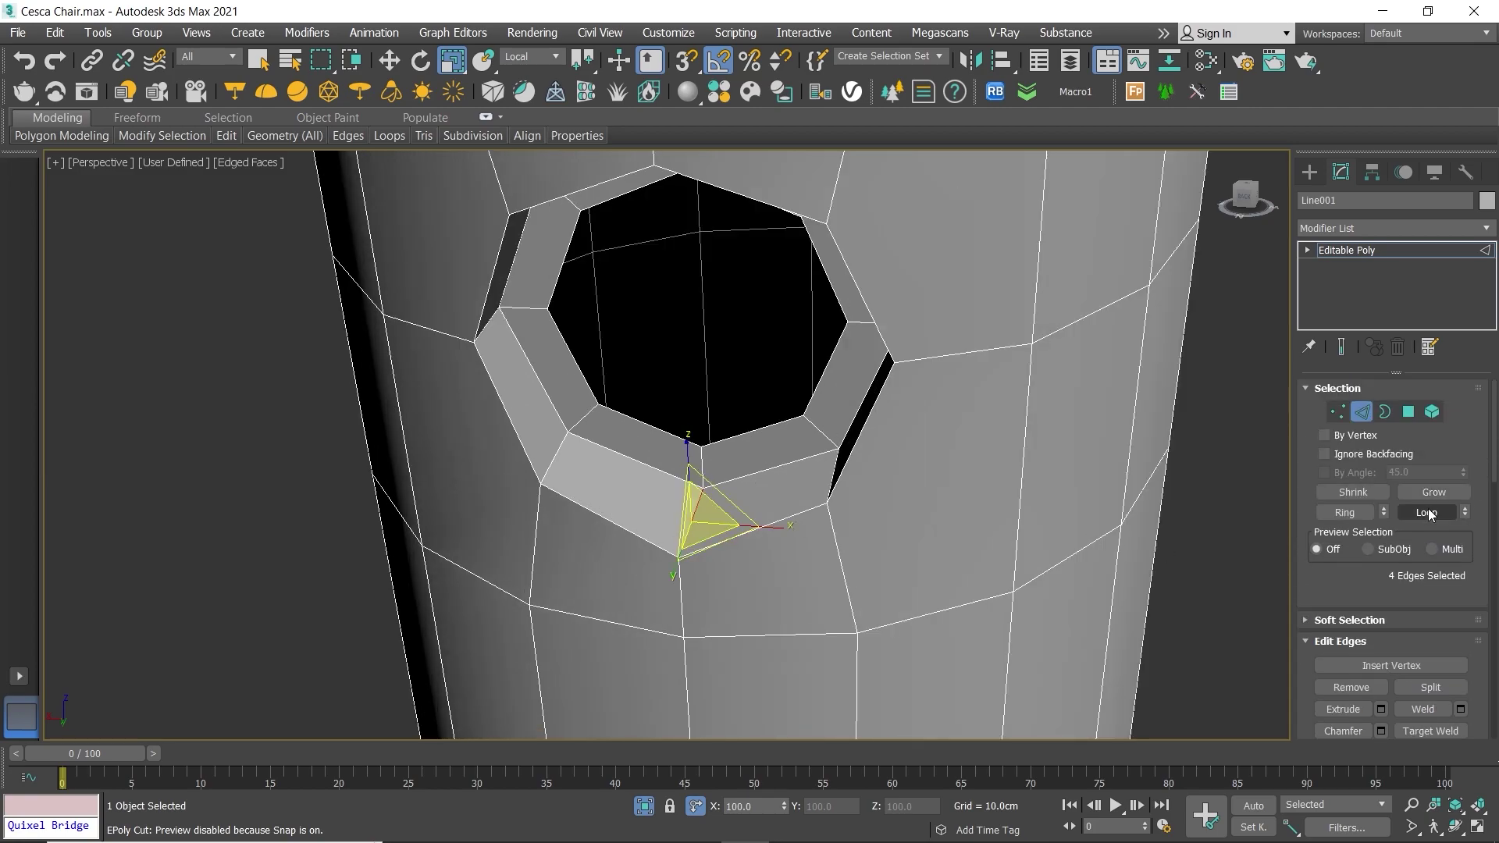
click(1356, 517)
scroll(1408, 578, down, 2)
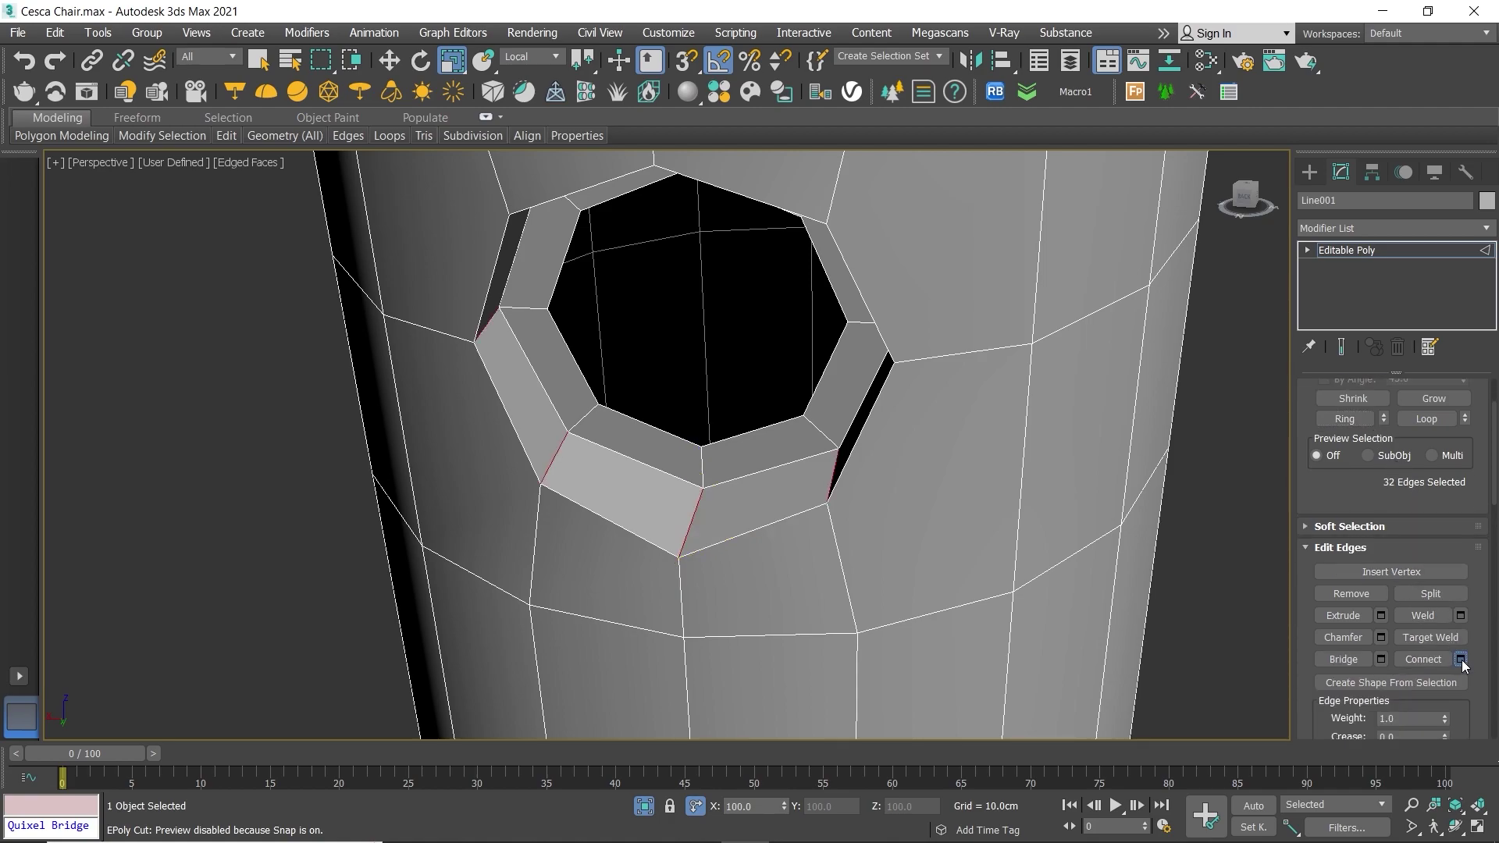
Step: Connect the ring with 2 segments at Pinch 60, then return to object level
click(1460, 660)
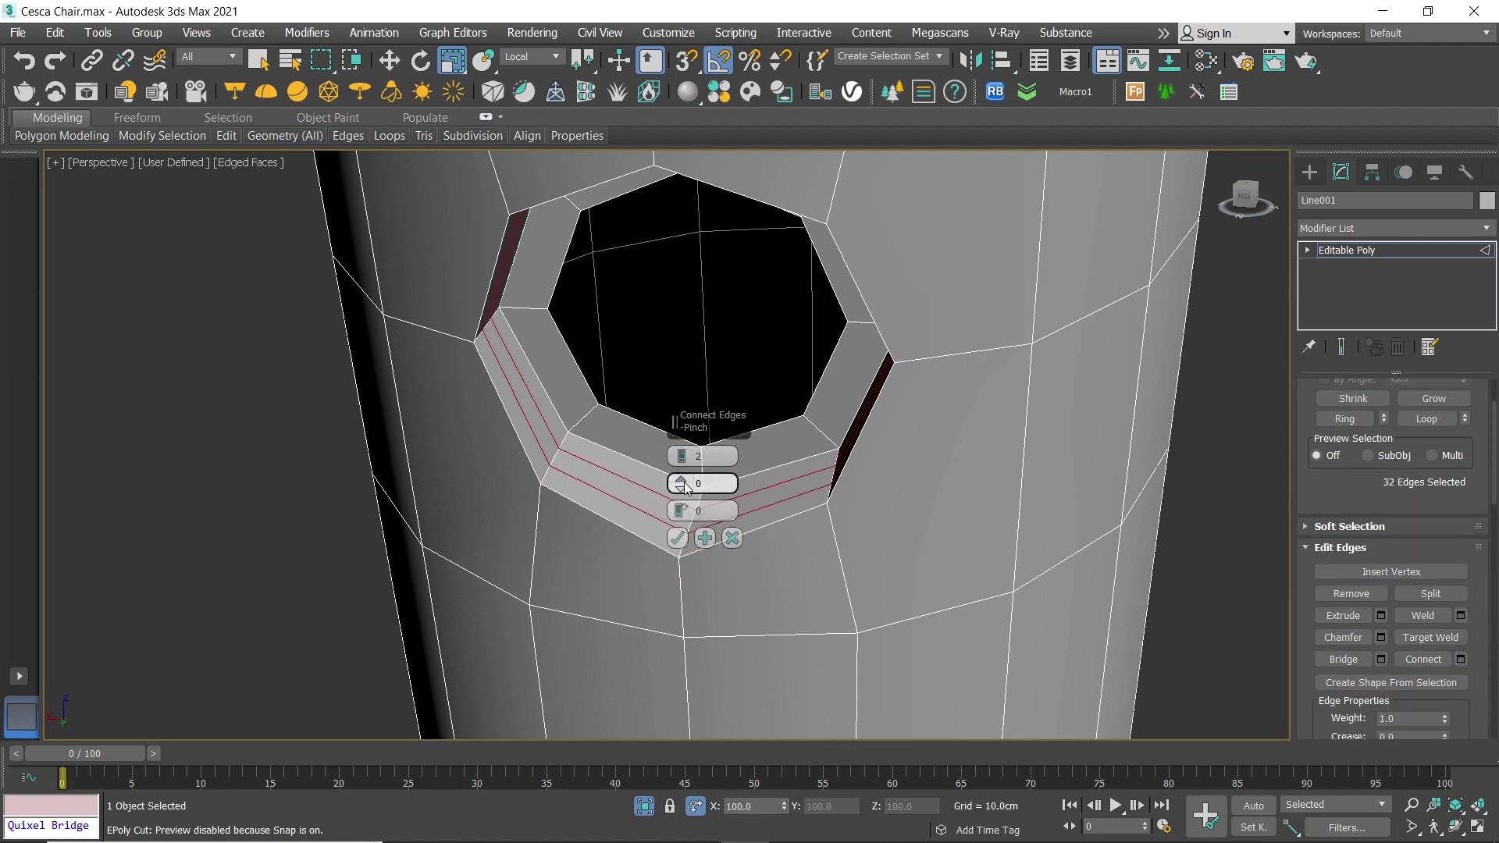
drag(685, 485, 664, 274)
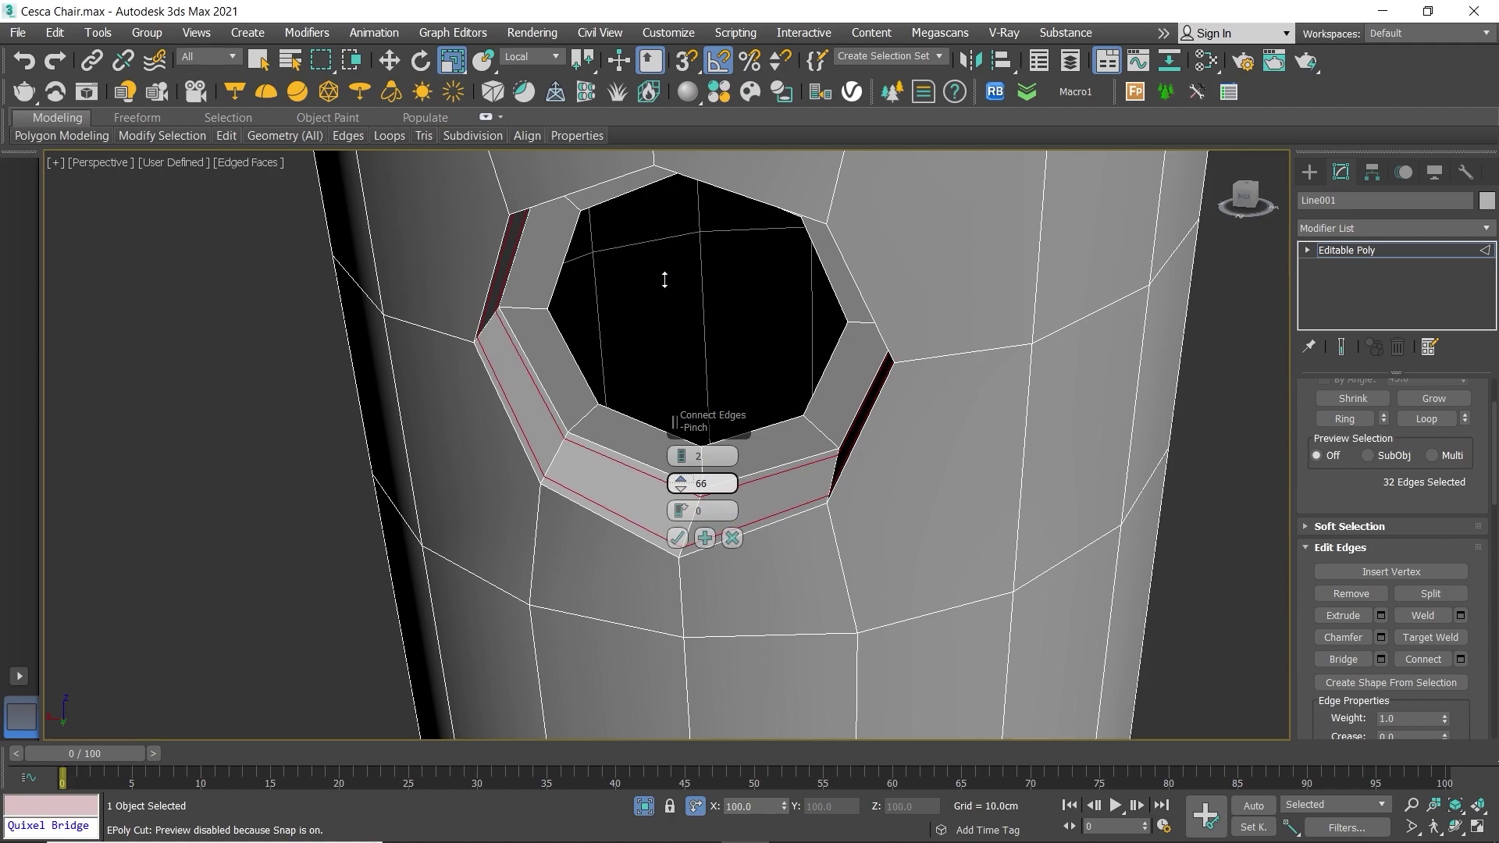
drag(664, 292, 658, 476)
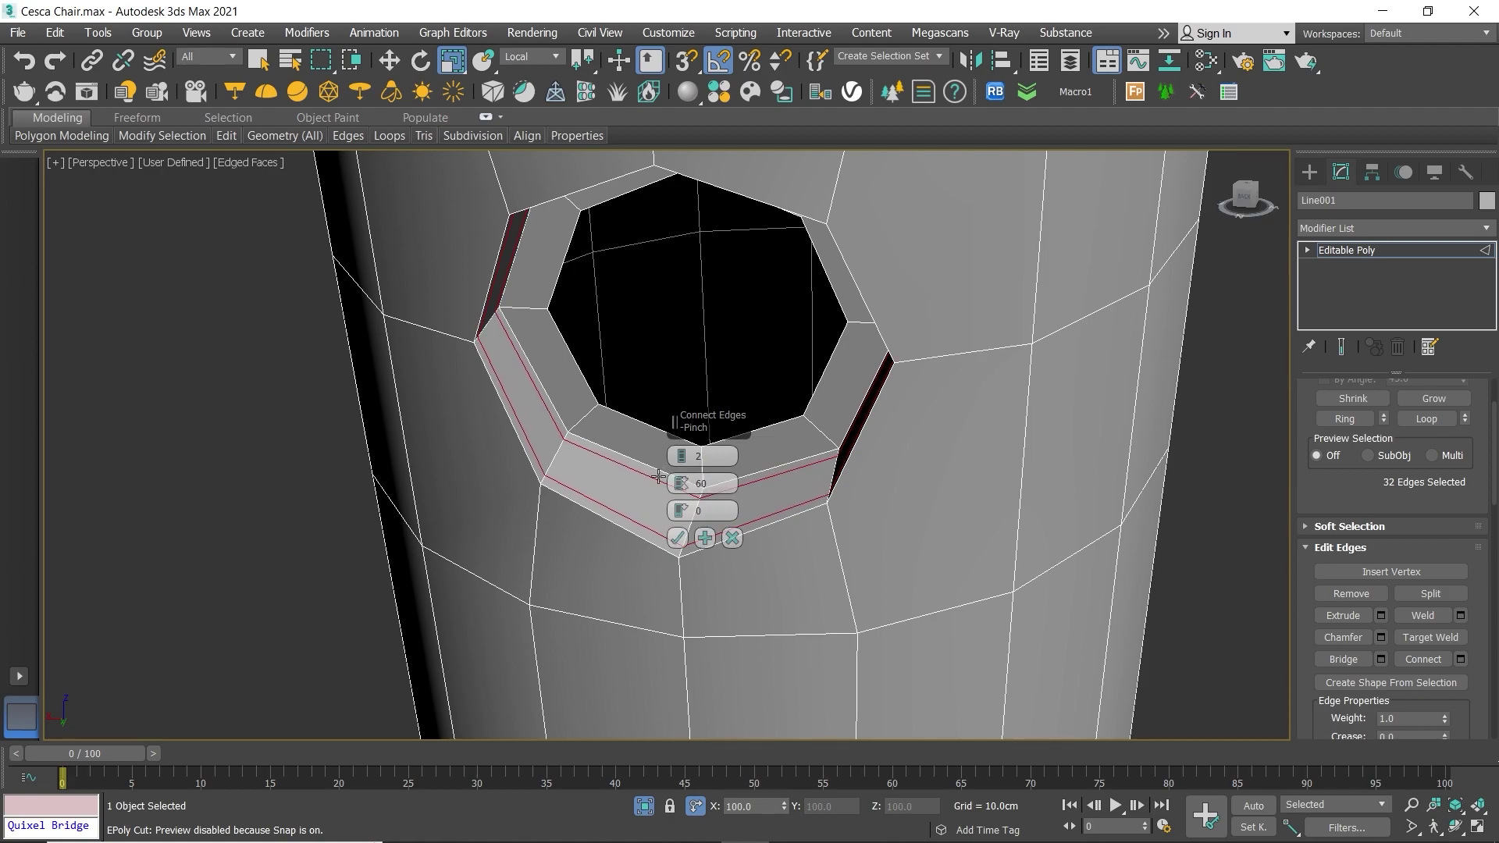
click(677, 539)
scroll(877, 415, down, 5)
scroll(867, 402, down, 4)
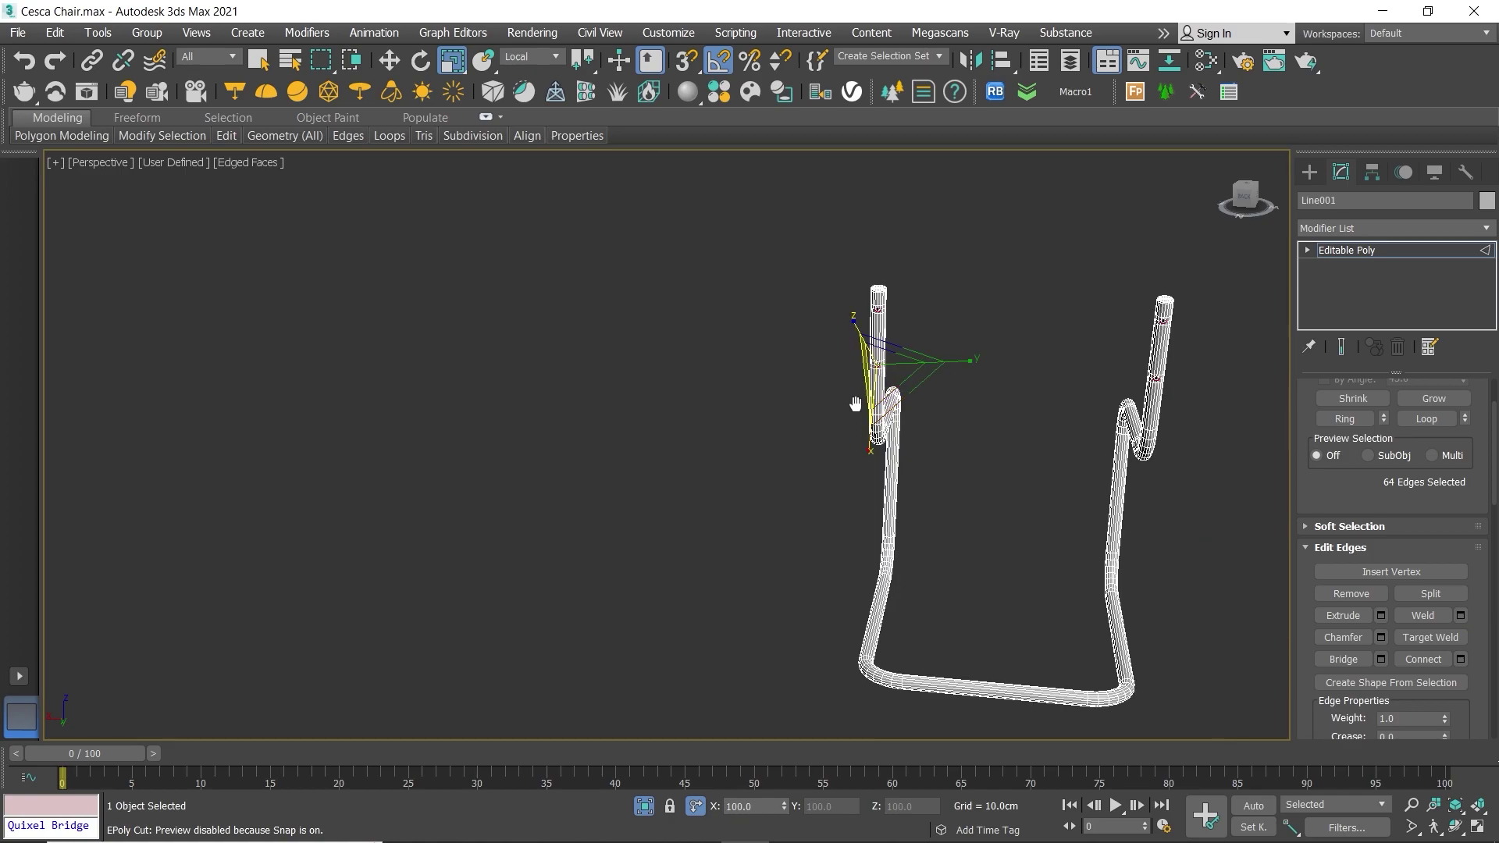
scroll(869, 360, up, 3)
scroll(870, 359, up, 3)
scroll(843, 395, up, 2)
scroll(990, 350, down, 5)
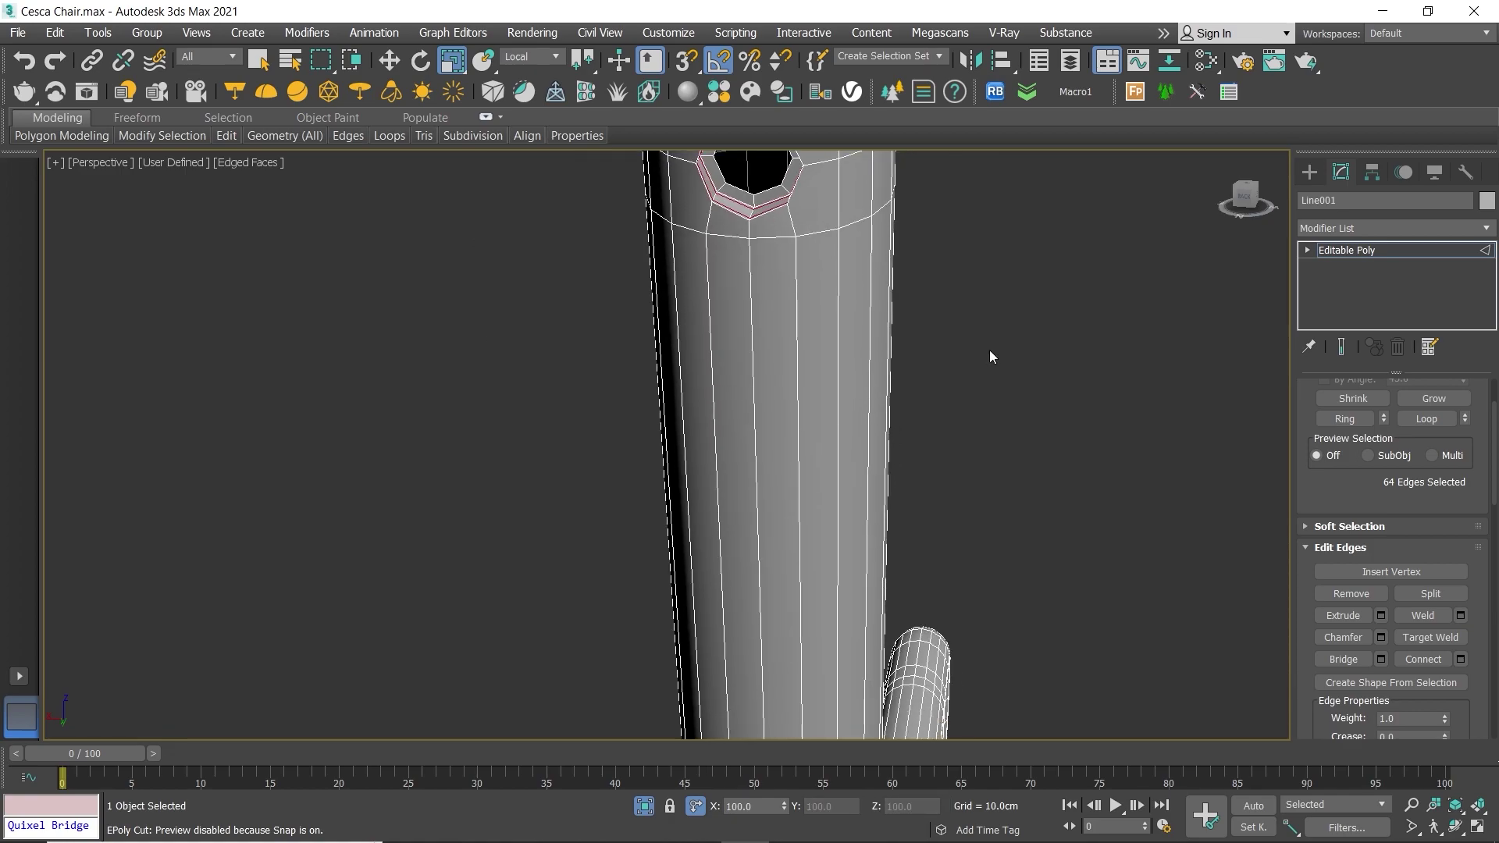
click(991, 350)
scroll(990, 349, down, 2)
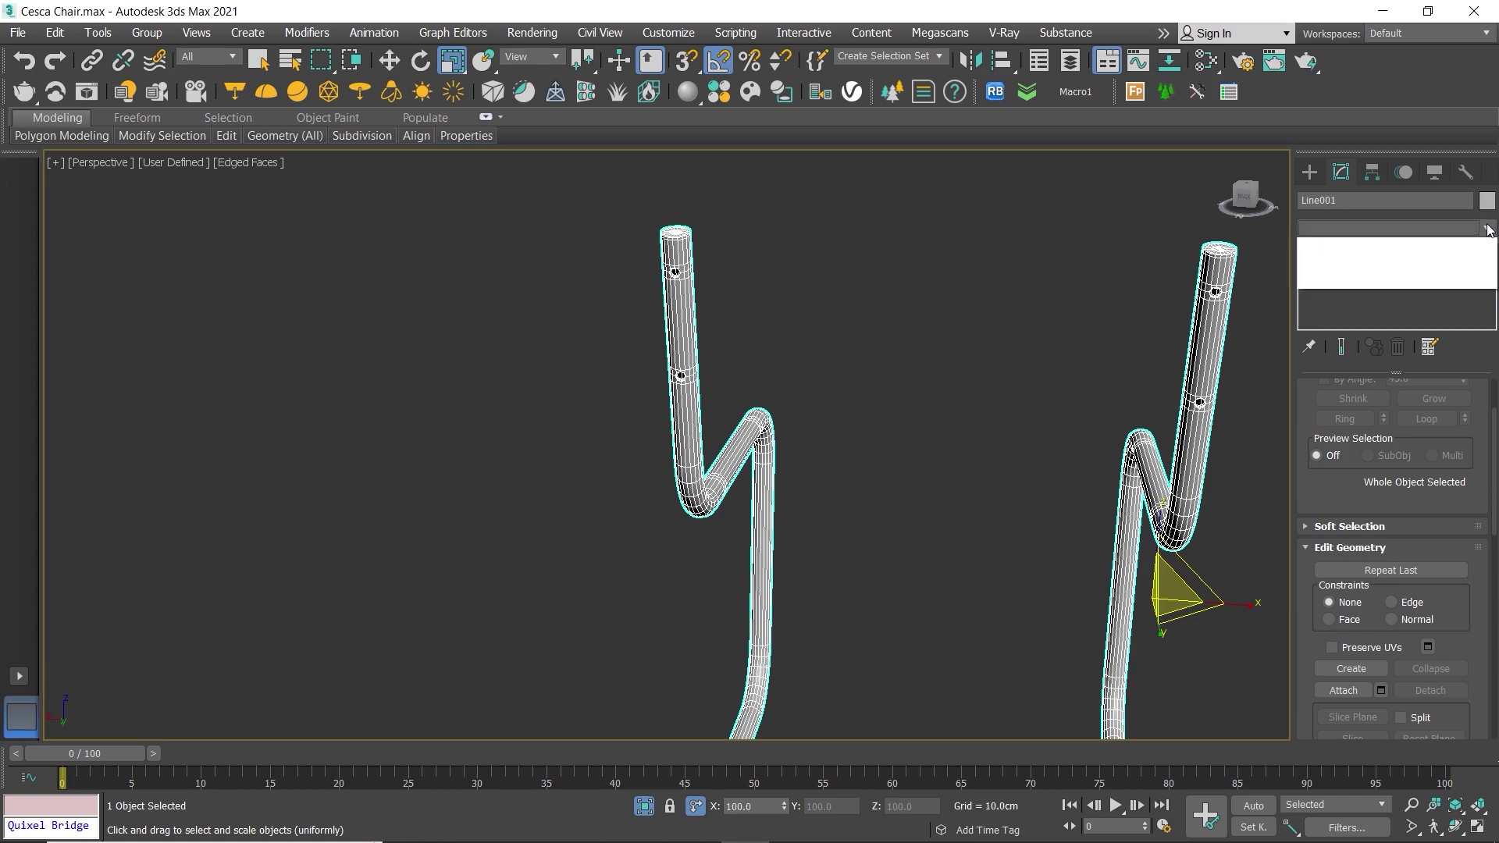
Step: Add TurboSmooth with 2 iterations, hide edged faces with F4, and deselect the frame
click(1456, 230)
key(t)
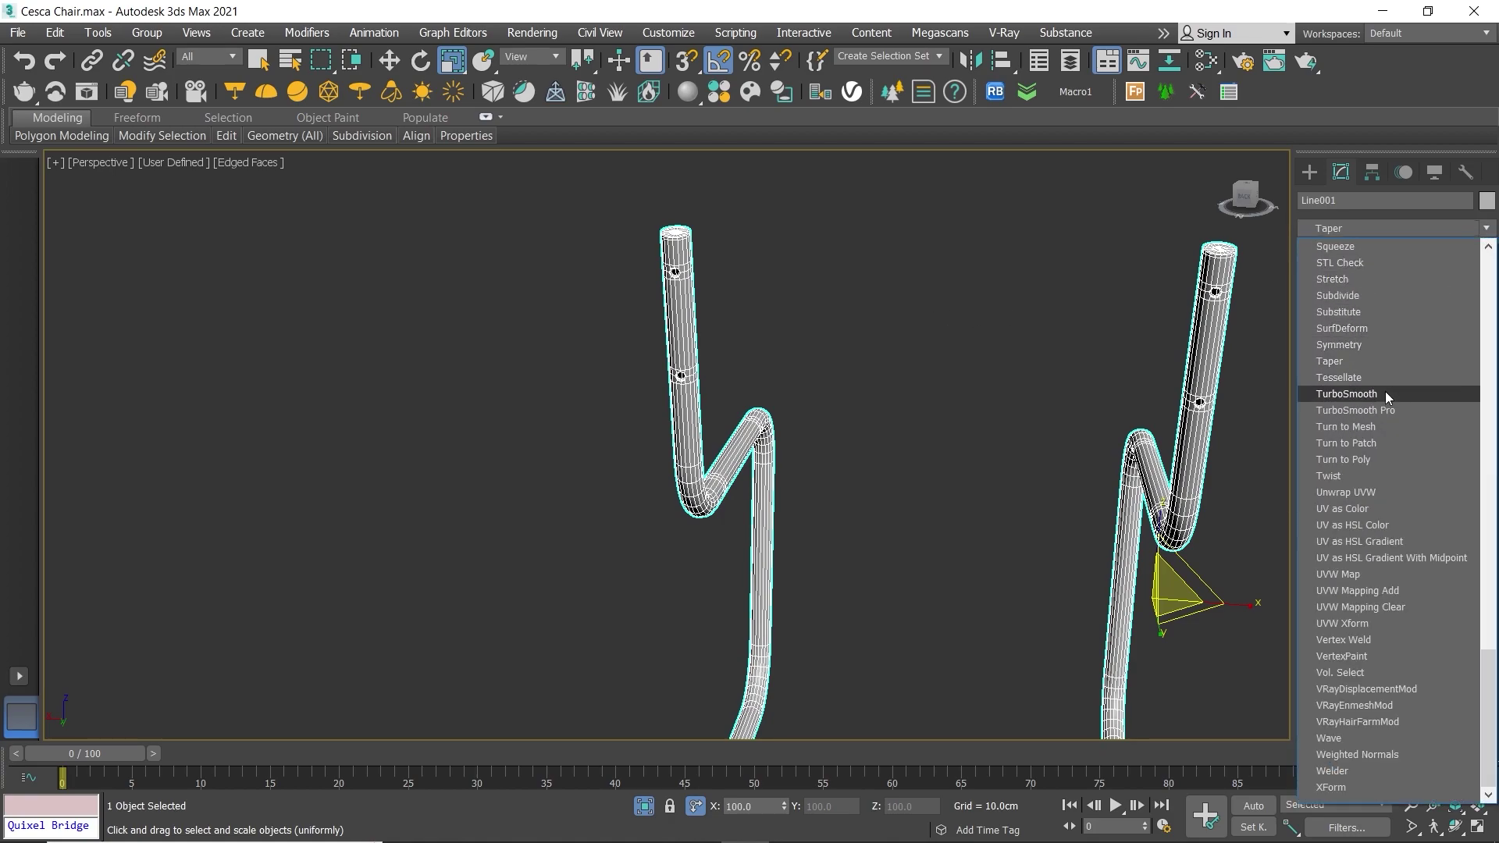
click(1385, 394)
scroll(1065, 402, down, 5)
scroll(1065, 402, up, 3)
scroll(1065, 403, up, 4)
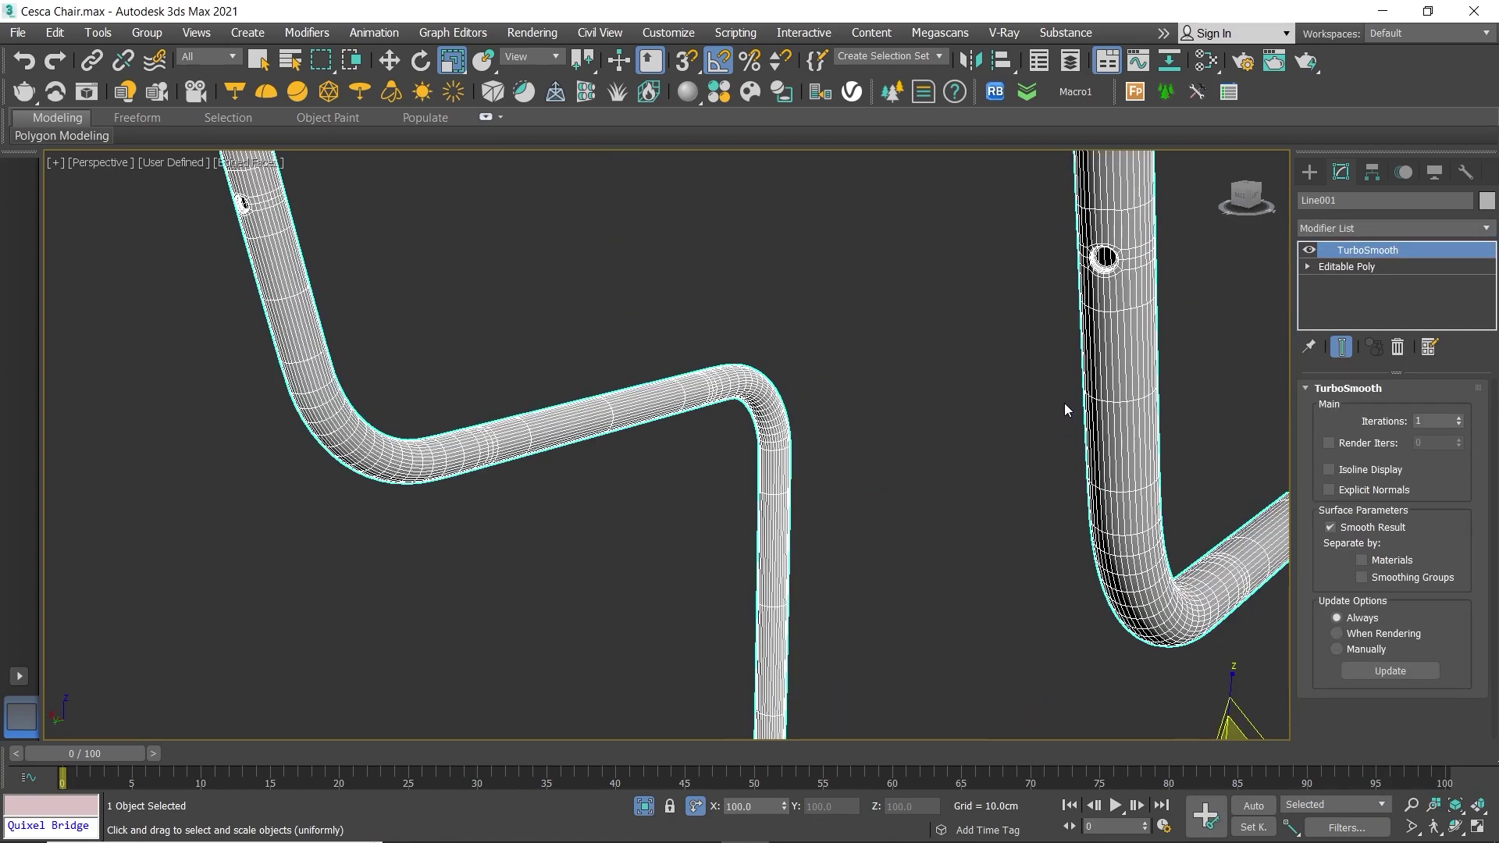
key(F4)
alt+middle_drag(1081, 391, 1108, 439)
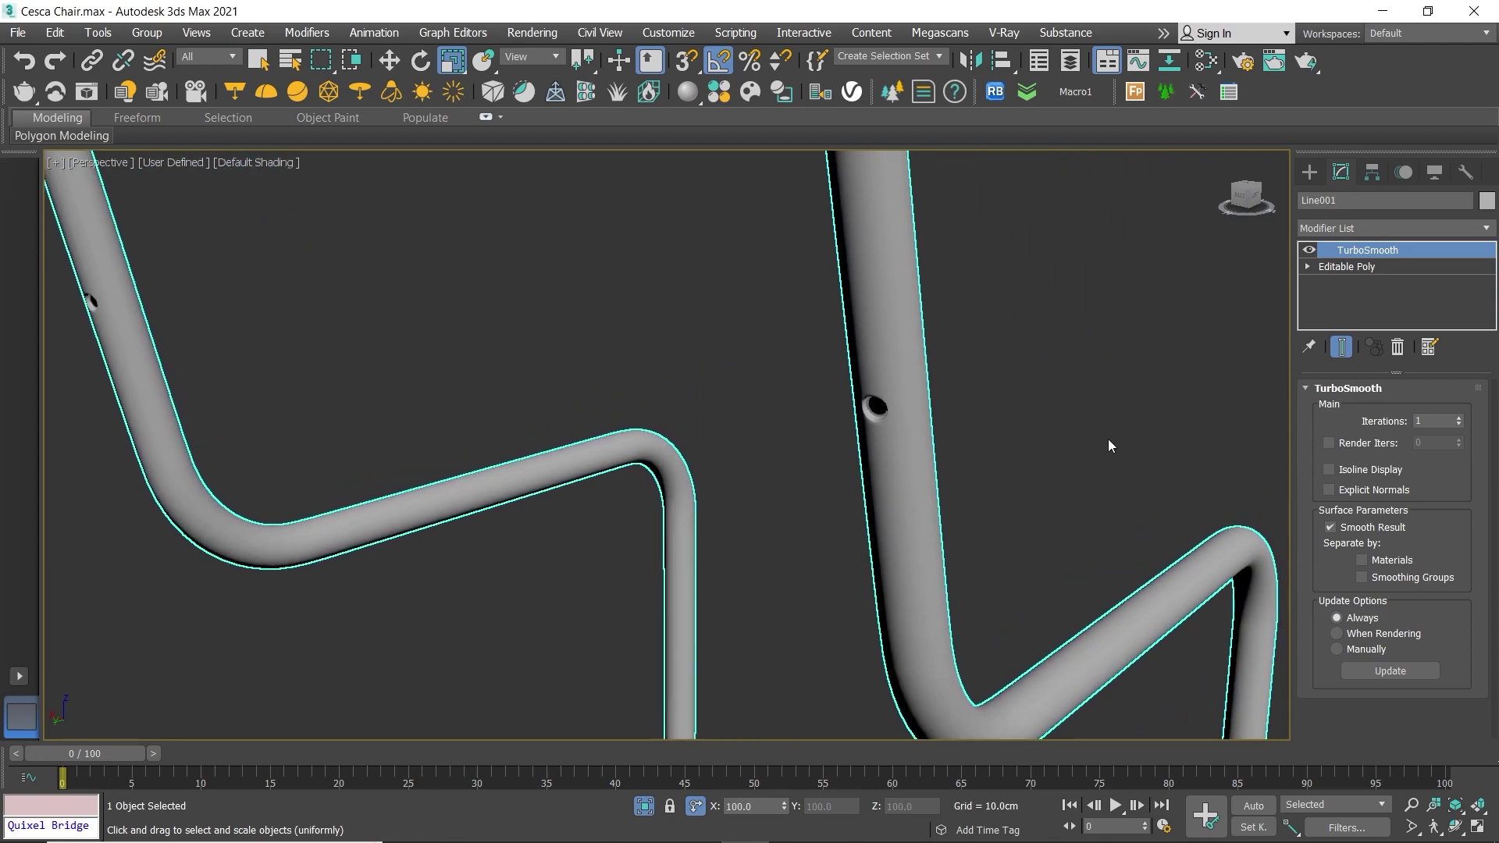
click(1459, 417)
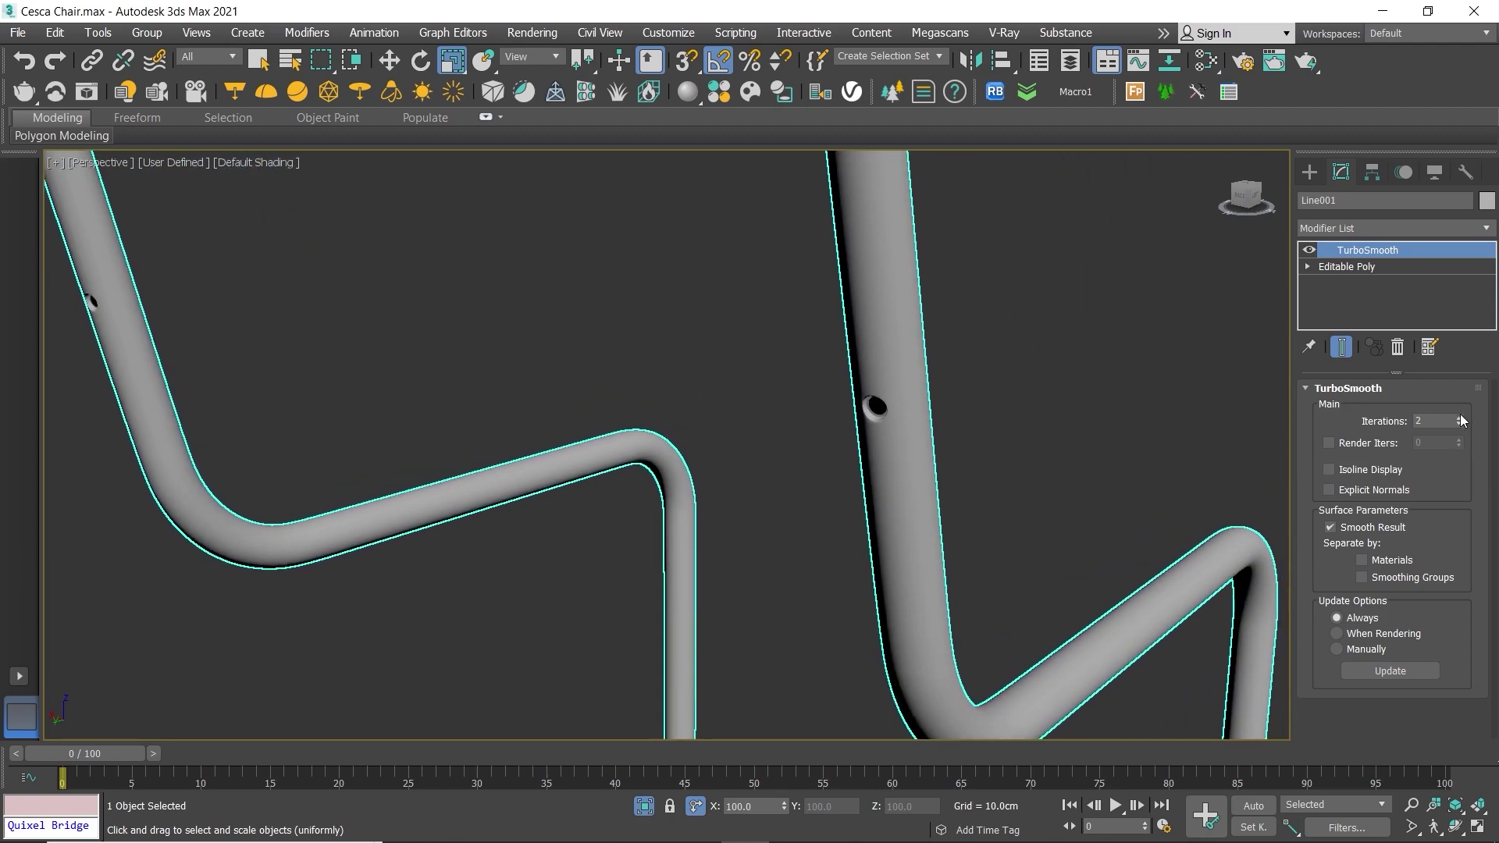
click(945, 426)
scroll(898, 390, up, 4)
scroll(859, 367, down, 2)
Step: Pan, zoom and orbit close in to inspect the smoothed bolt holes in the tubes
middle_drag(625, 367, 870, 368)
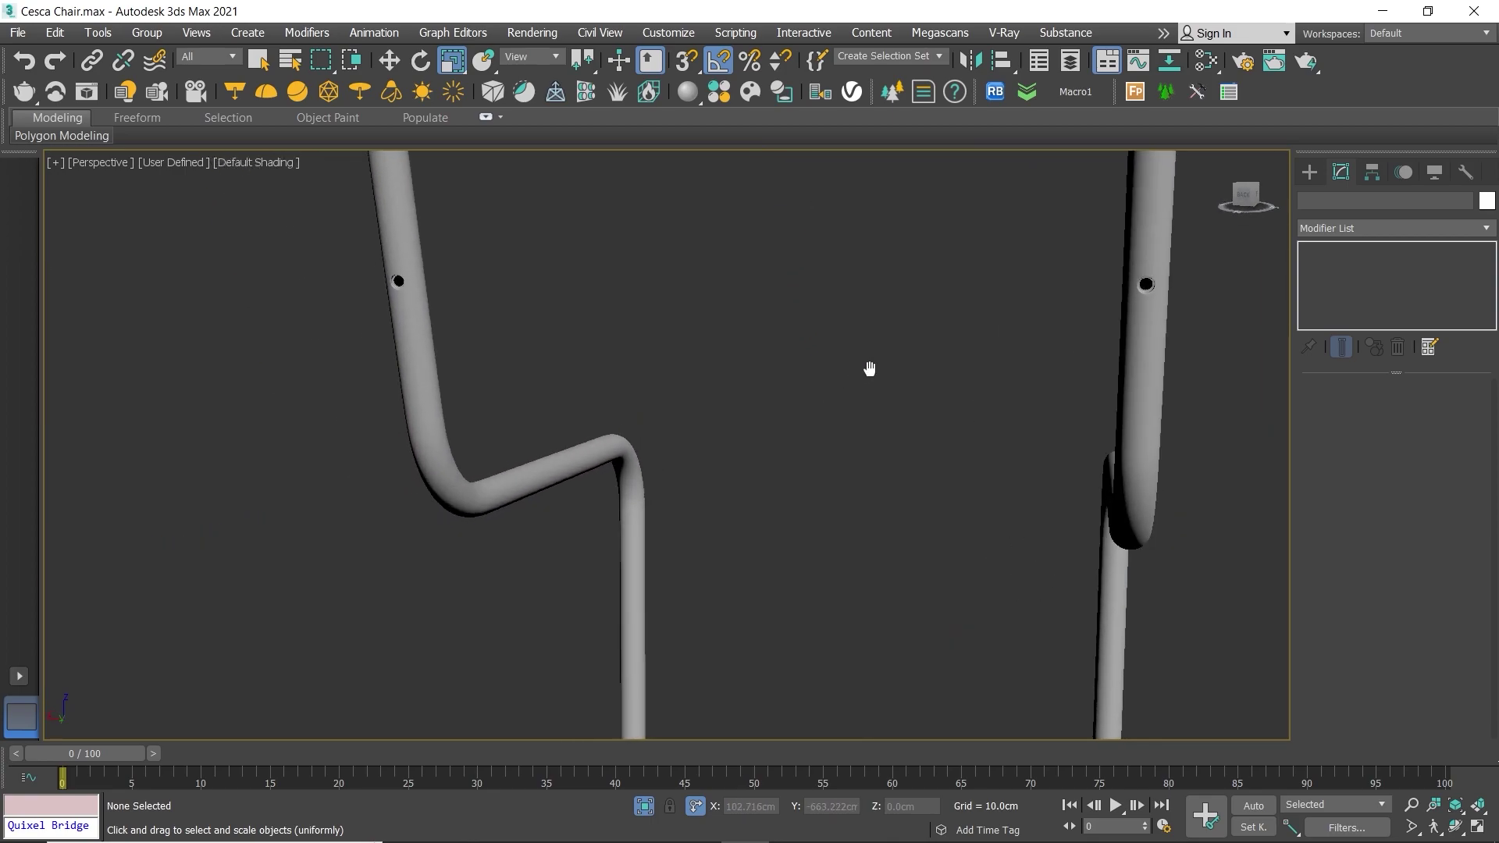
scroll(903, 431, down, 3)
scroll(975, 435, up, 3)
scroll(975, 435, up, 6)
scroll(975, 435, up, 3)
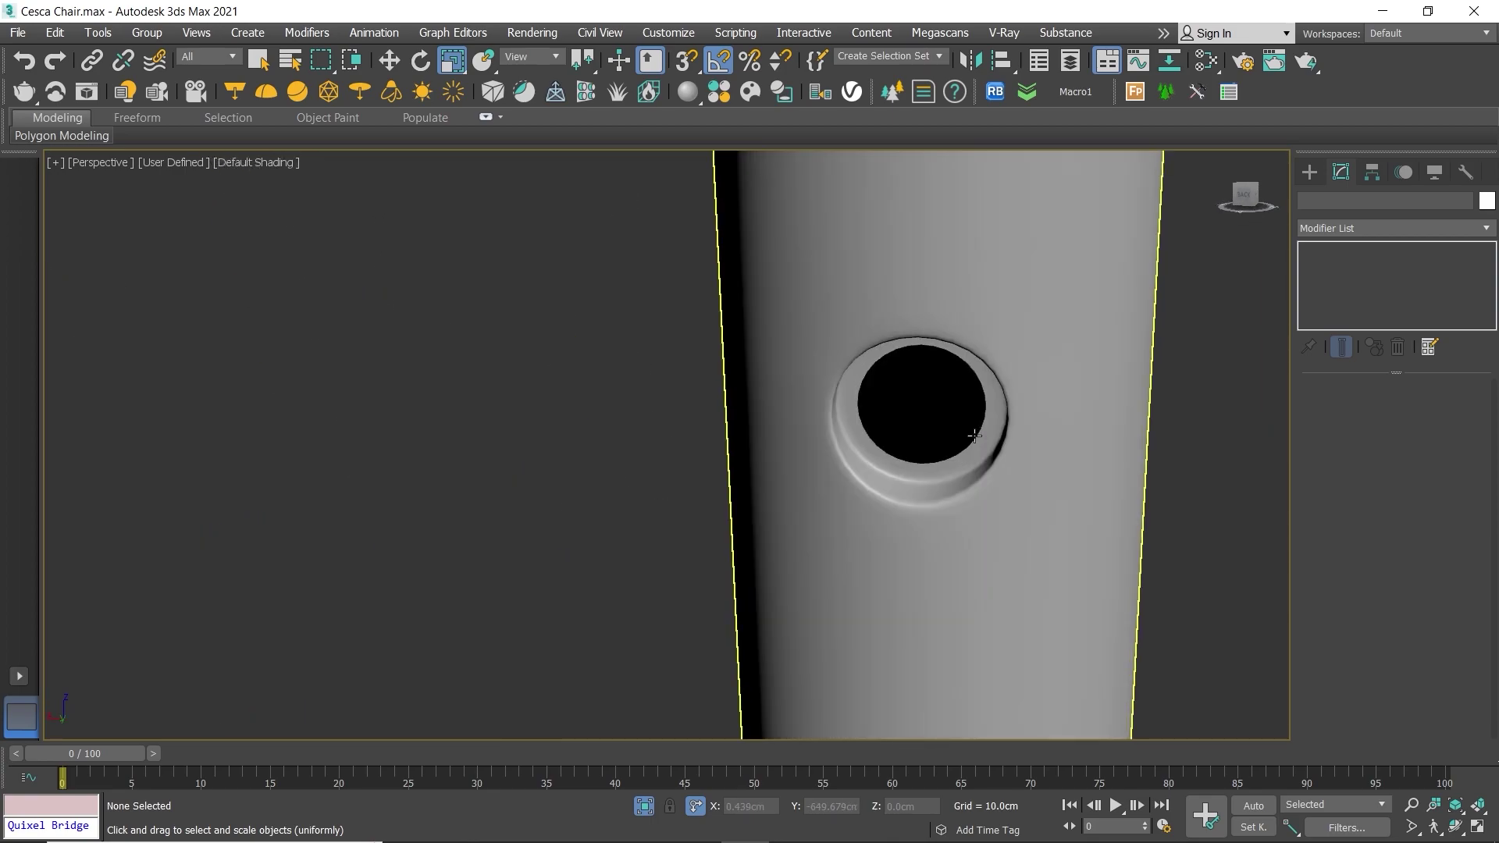
scroll(974, 435, down, 6)
alt+middle_drag(854, 495, 733, 467)
scroll(734, 467, up, 6)
scroll(732, 524, up, 1)
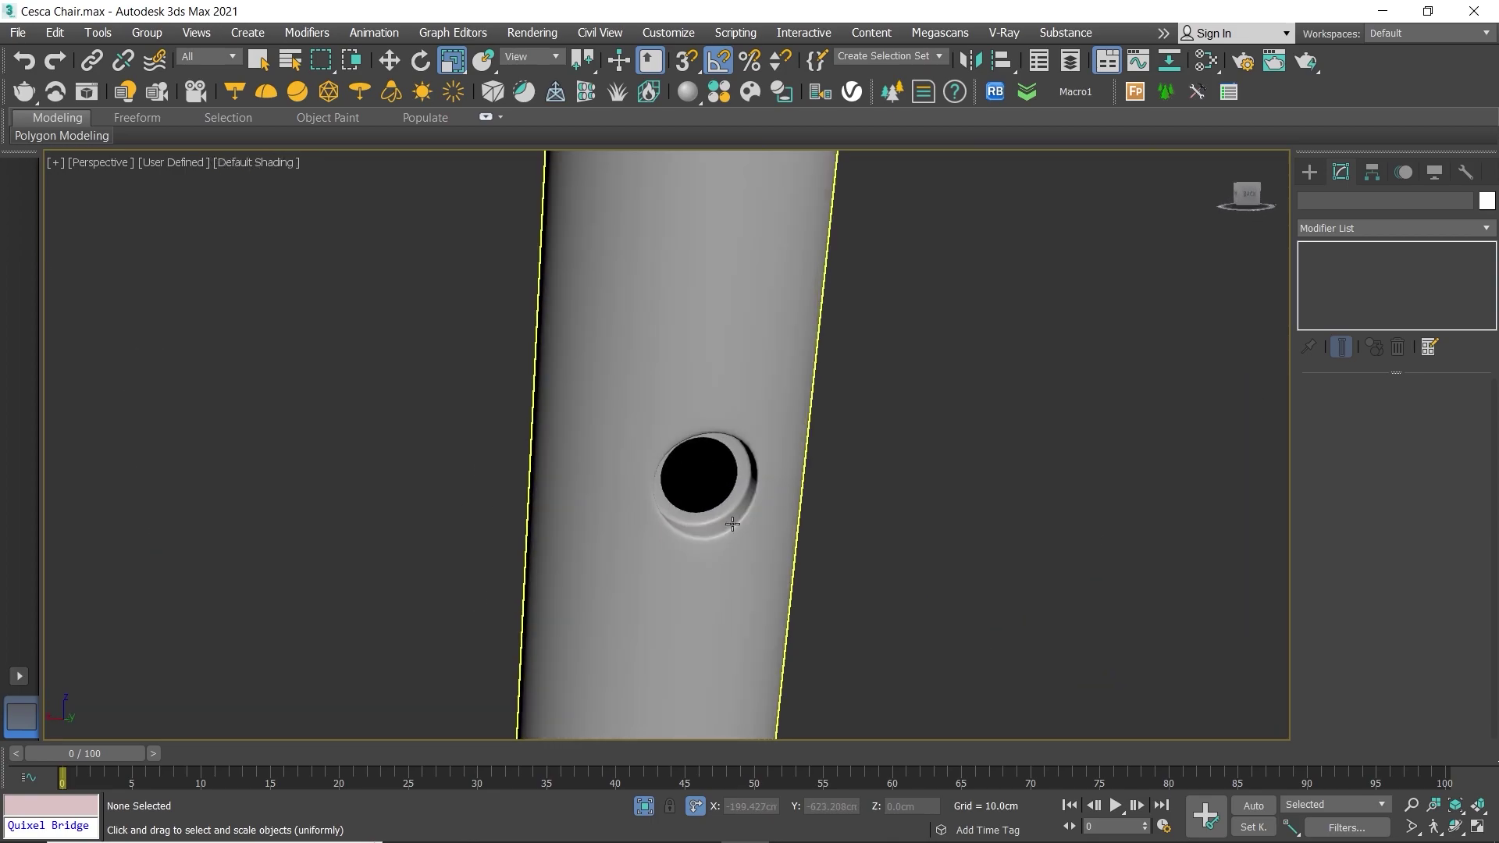
scroll(733, 524, down, 4)
scroll(700, 498, up, 2)
scroll(699, 498, up, 3)
scroll(719, 463, down, 7)
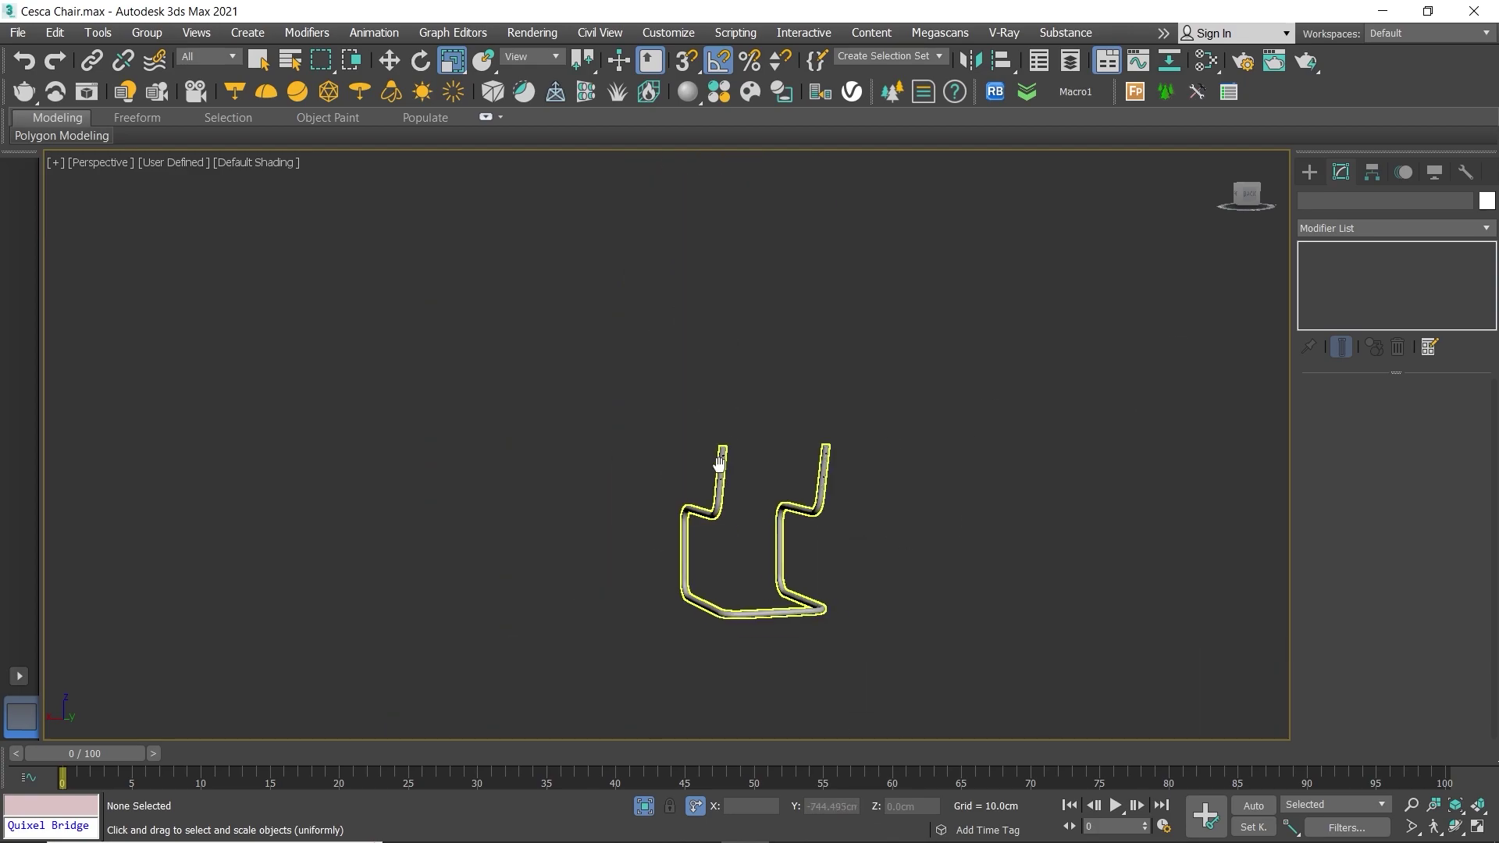
Step: Orbit and zoom around the whole smoothed chair frame to check it
mouse_move(719, 463)
alt+middle_down()
mouse_move(522, 391)
mouse_move(695, 368)
alt+middle_up()
scroll(696, 368, up, 3)
scroll(623, 384, up, 5)
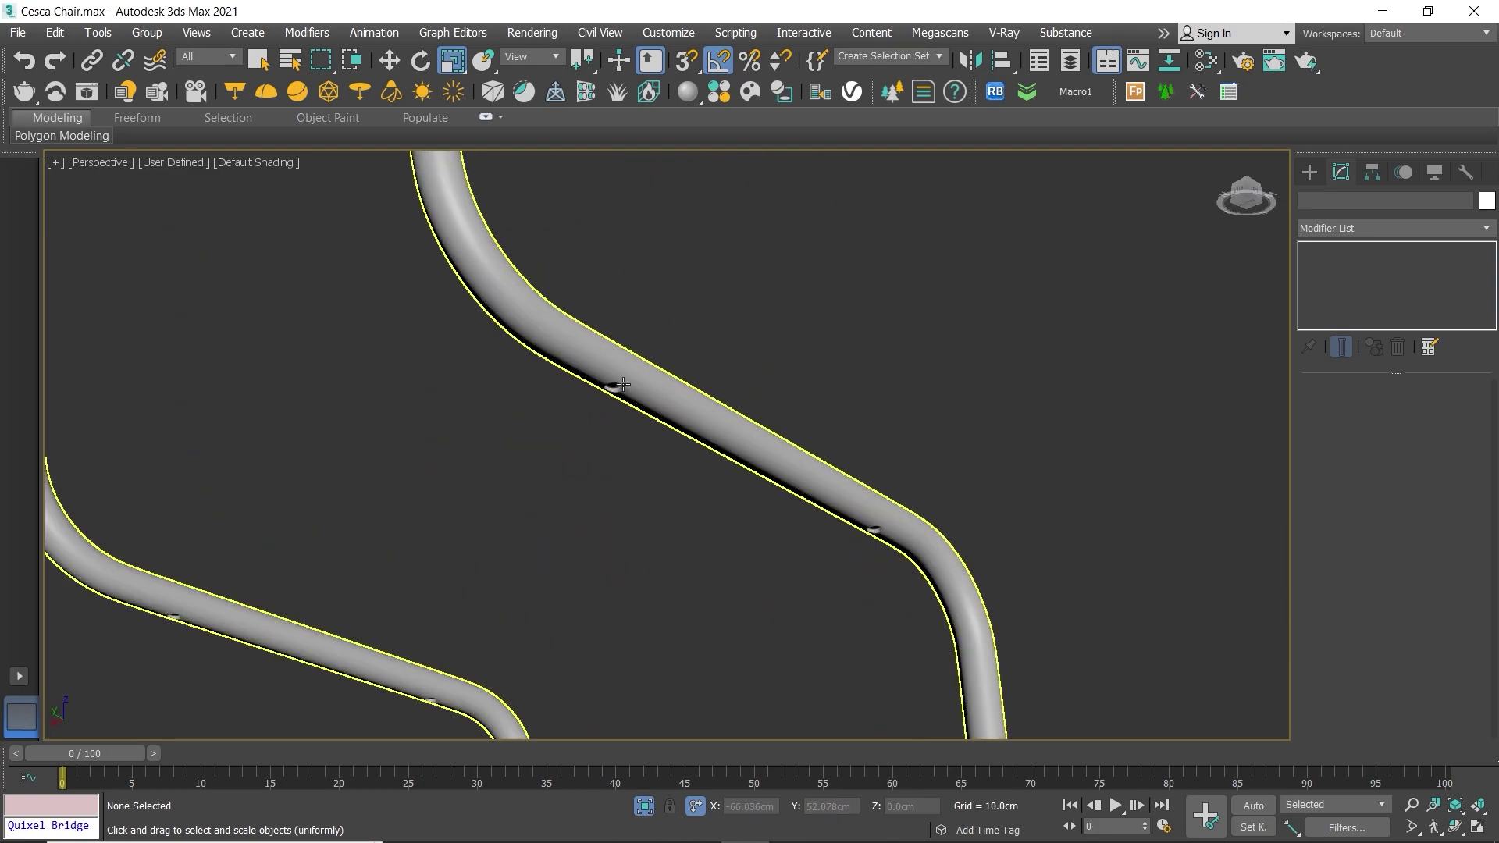
scroll(623, 384, up, 5)
scroll(623, 384, down, 5)
scroll(781, 437, down, 1)
scroll(818, 451, up, 6)
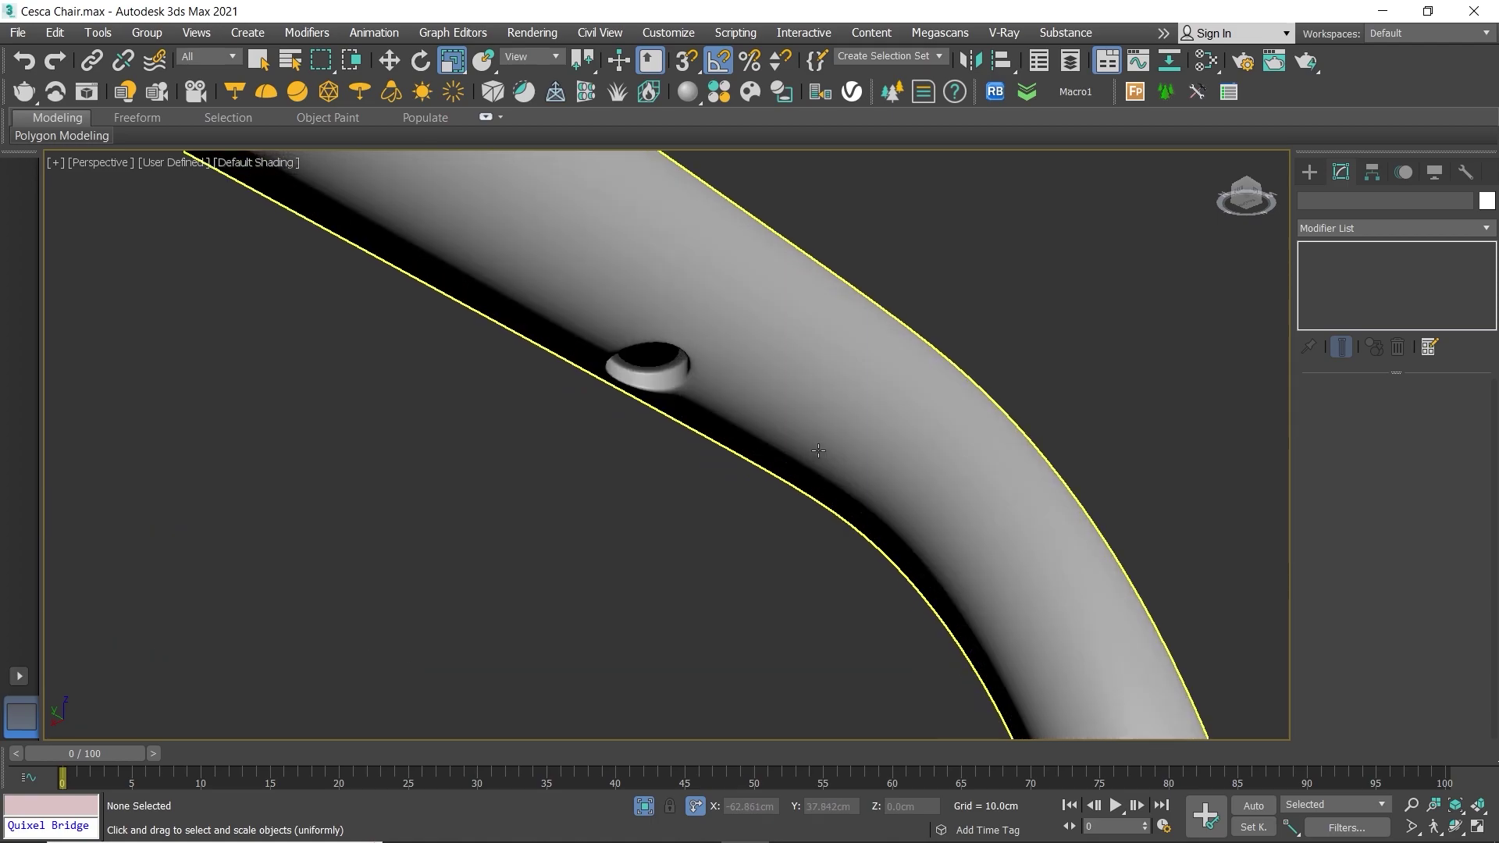
scroll(818, 451, down, 4)
scroll(768, 410, down, 5)
alt+middle_drag(767, 476, 636, 552)
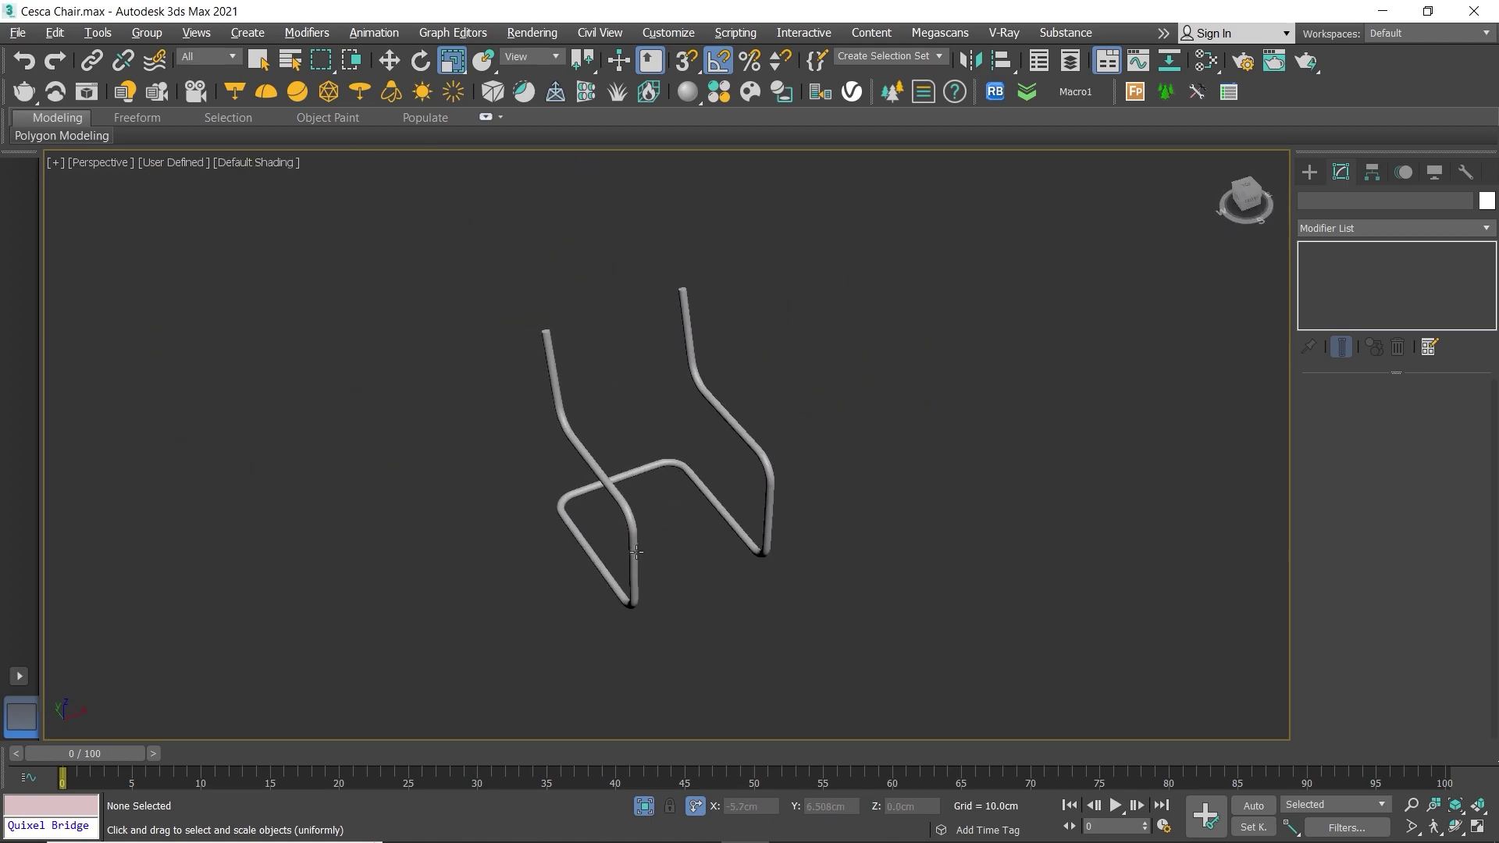
Step: End Isolate Selection so the seat and backrest frames reappear, and frame the full chair
click(644, 806)
scroll(690, 607, down, 3)
scroll(690, 608, down, 2)
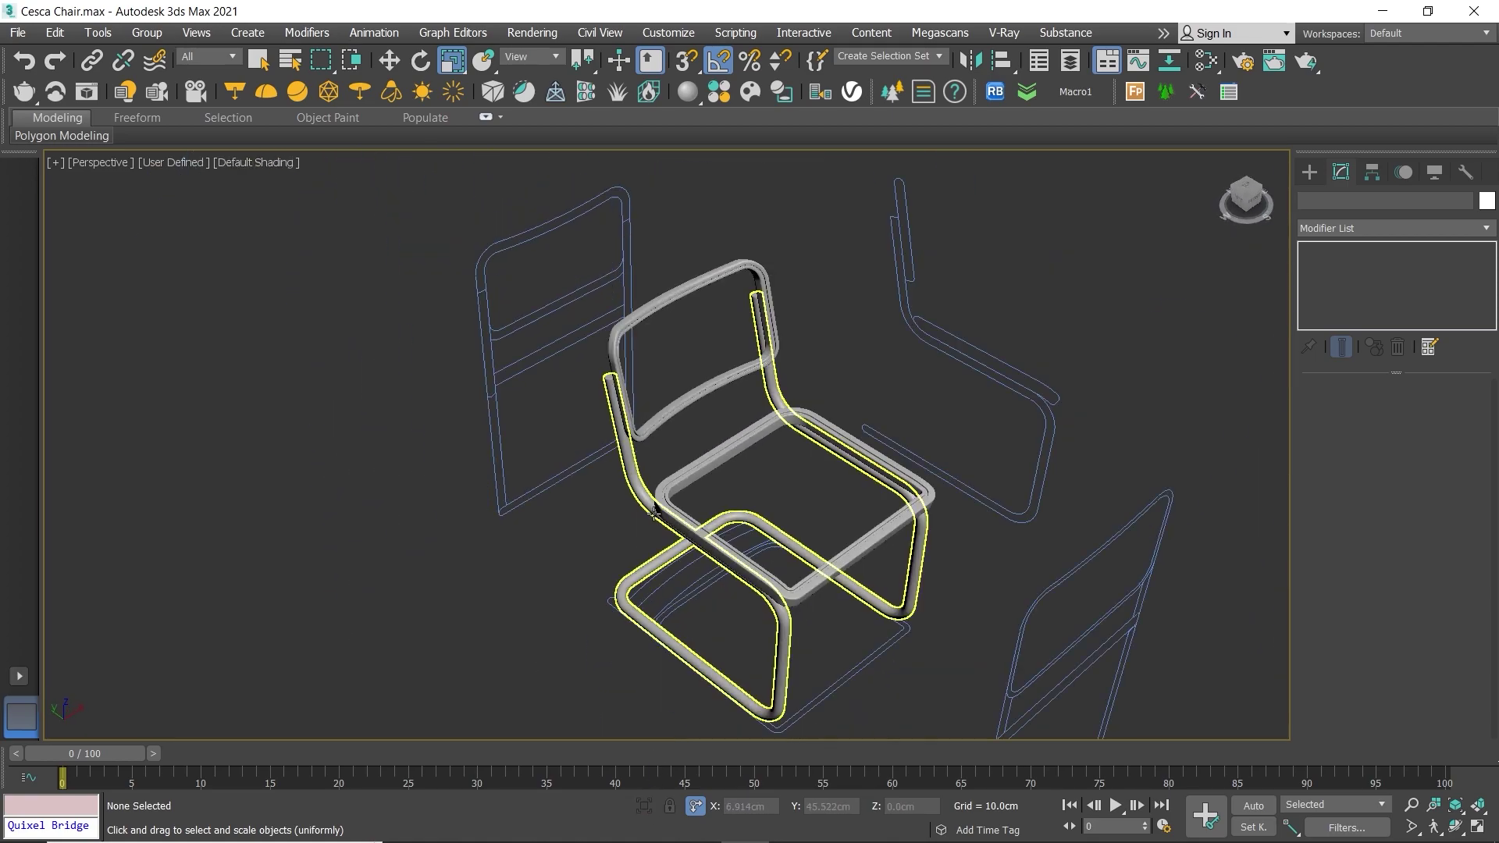
middle_drag(646, 455, 497, 446)
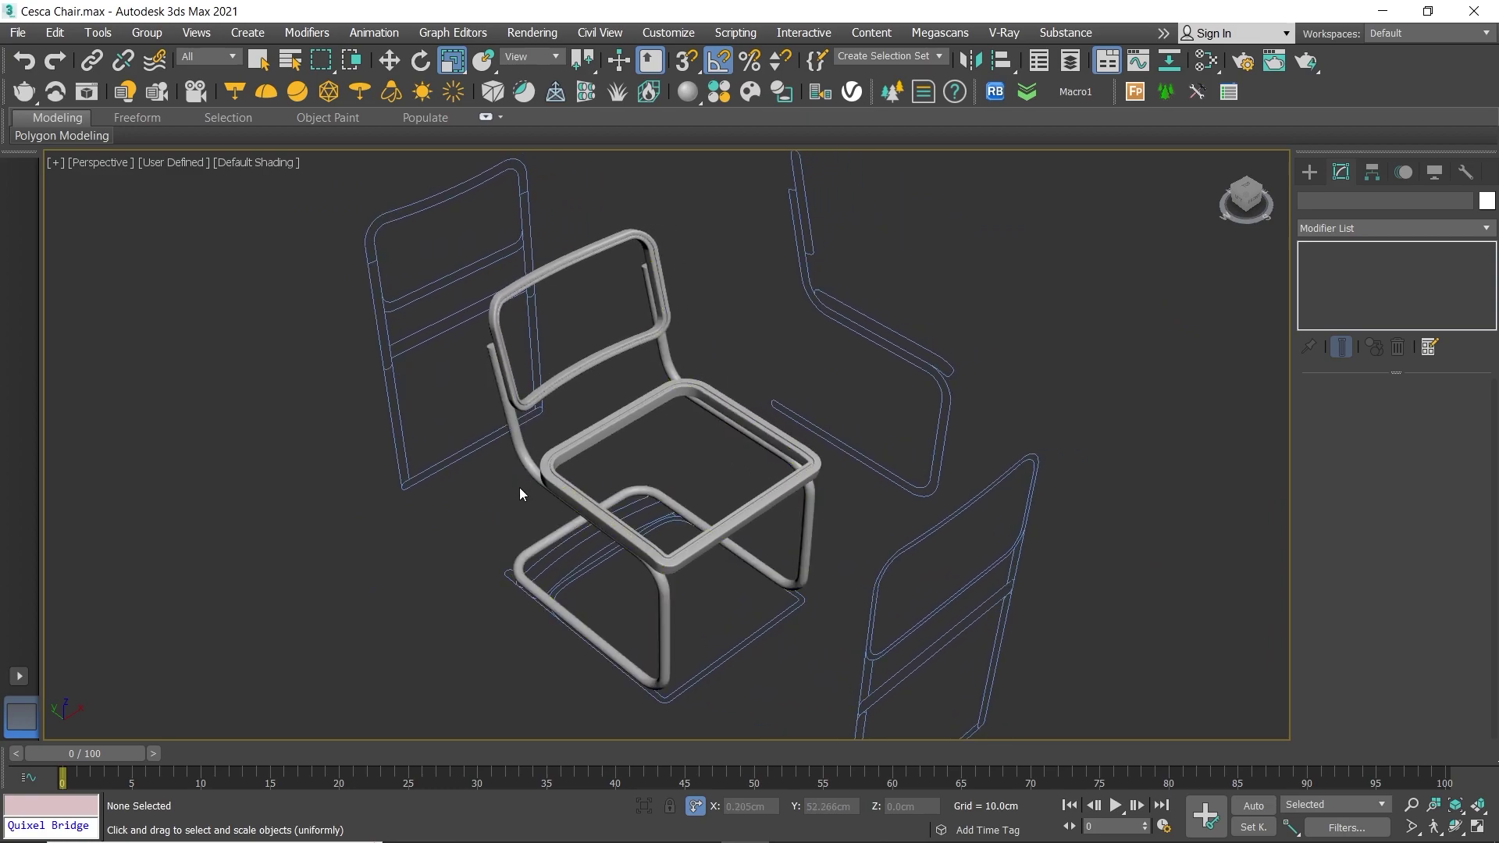
Step: Create a standard-primitive Sphere001 beside the chair base with 1.0cm radius and 8 segments
click(1310, 171)
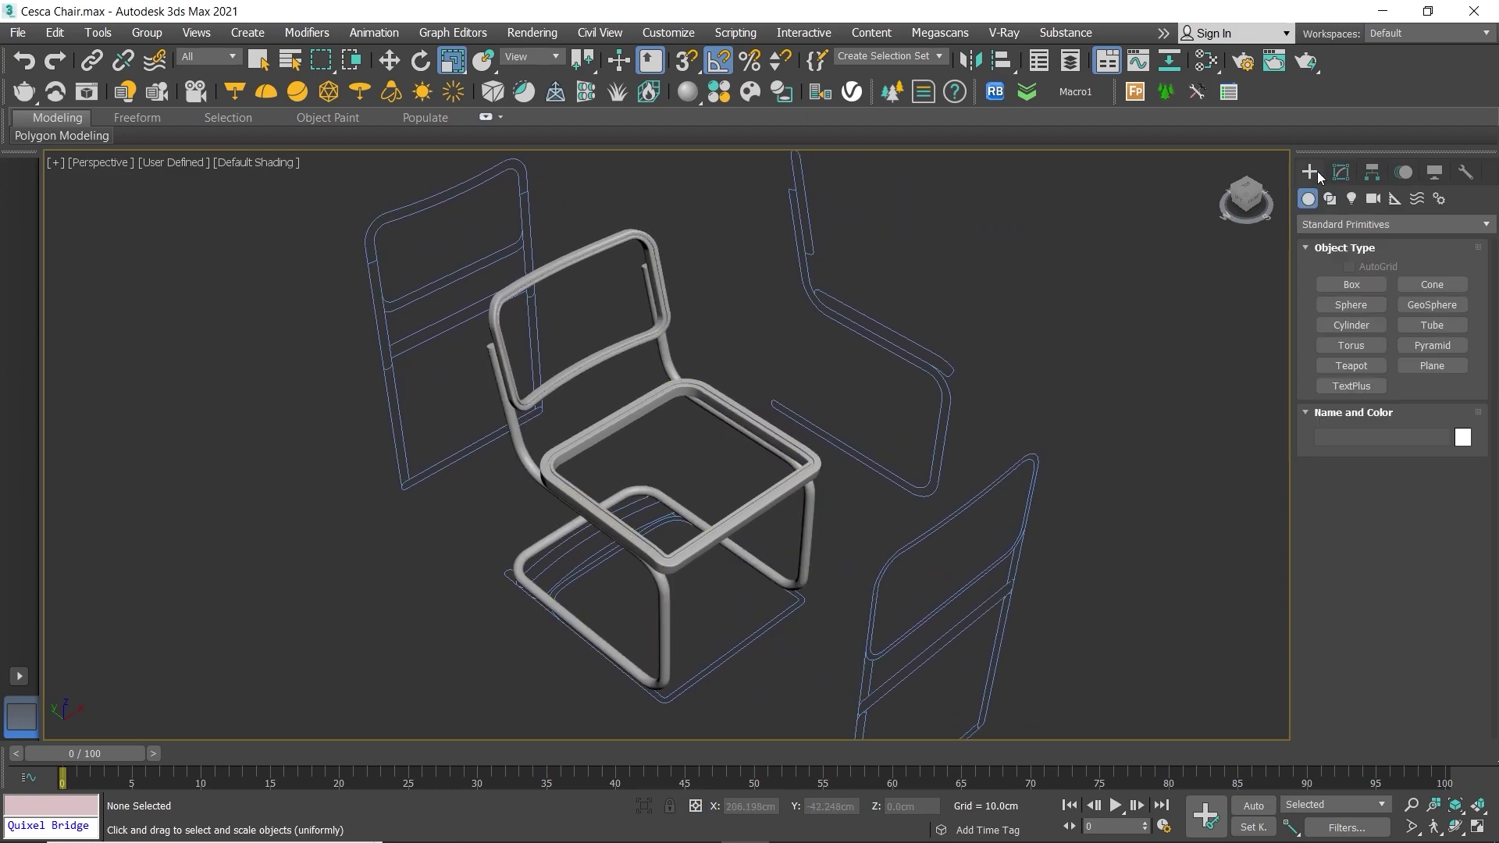
click(1351, 304)
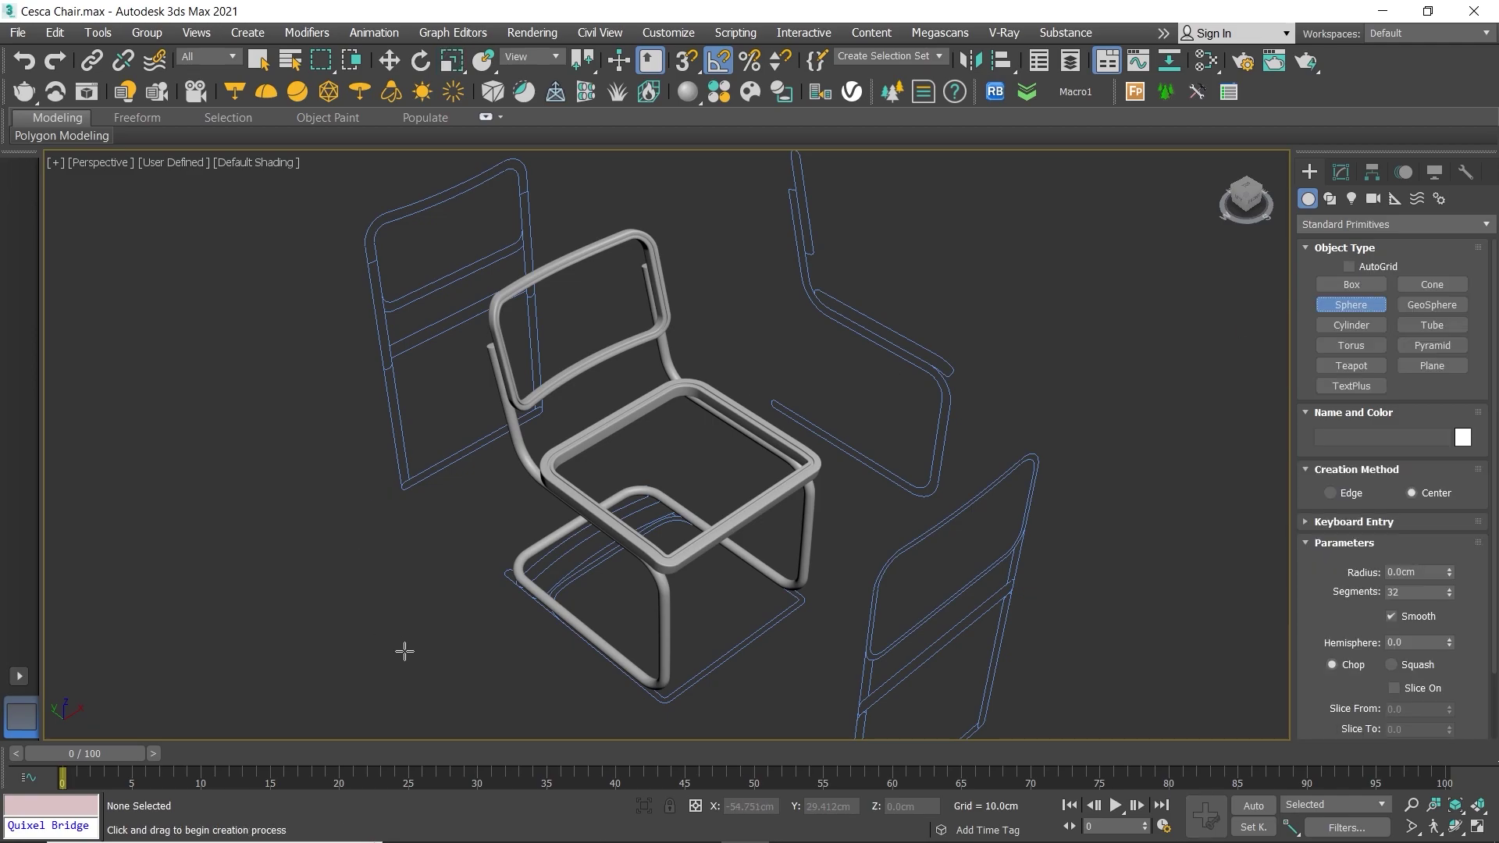
drag(424, 660, 447, 665)
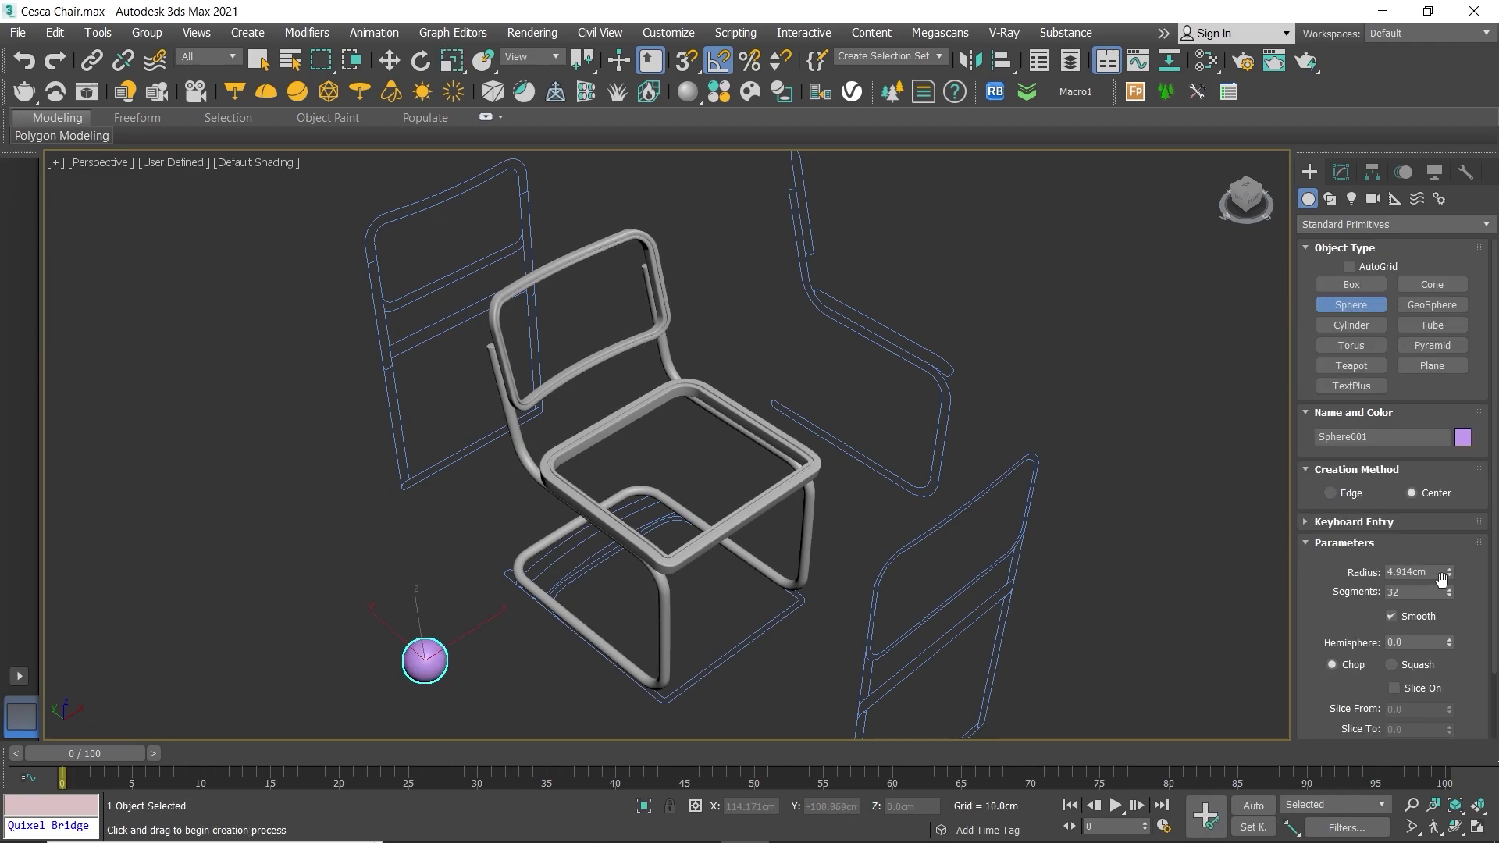
text(1)
key(Return)
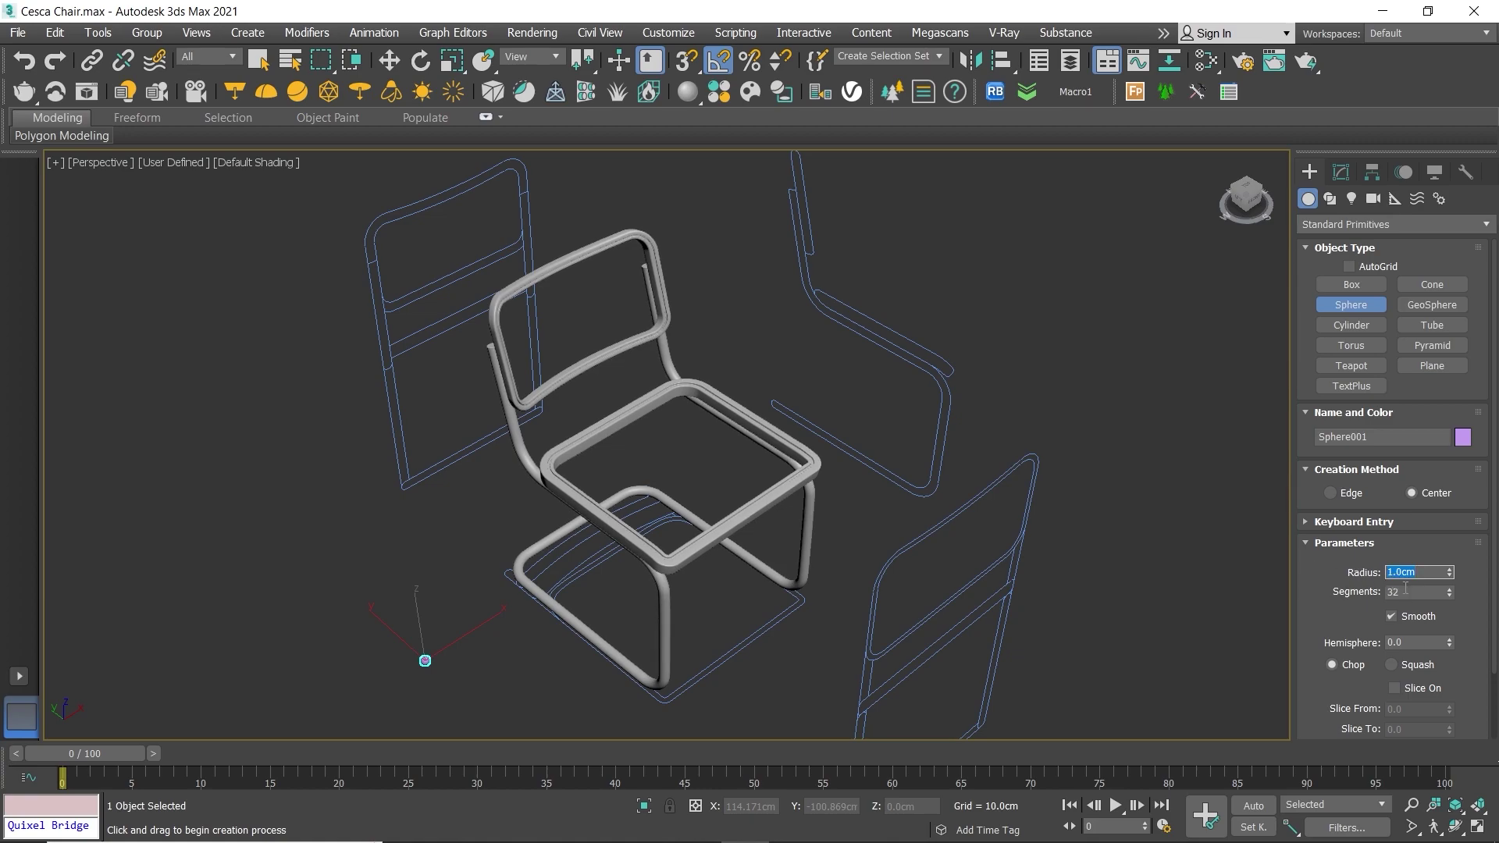
key(Tab)
scroll(669, 669, up, 2)
scroll(525, 662, up, 3)
middle_drag(525, 662, 617, 614)
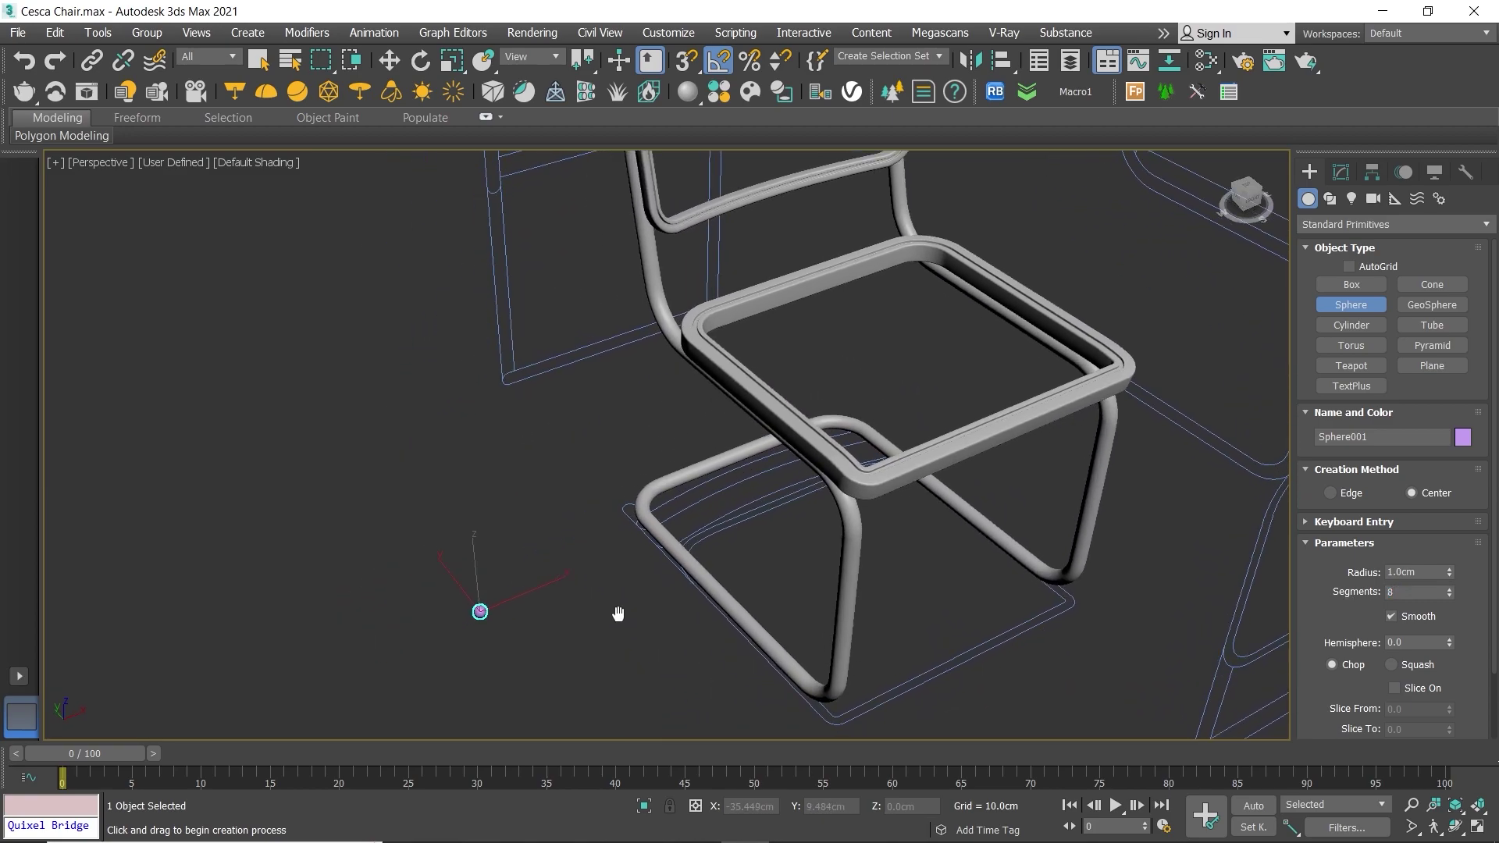
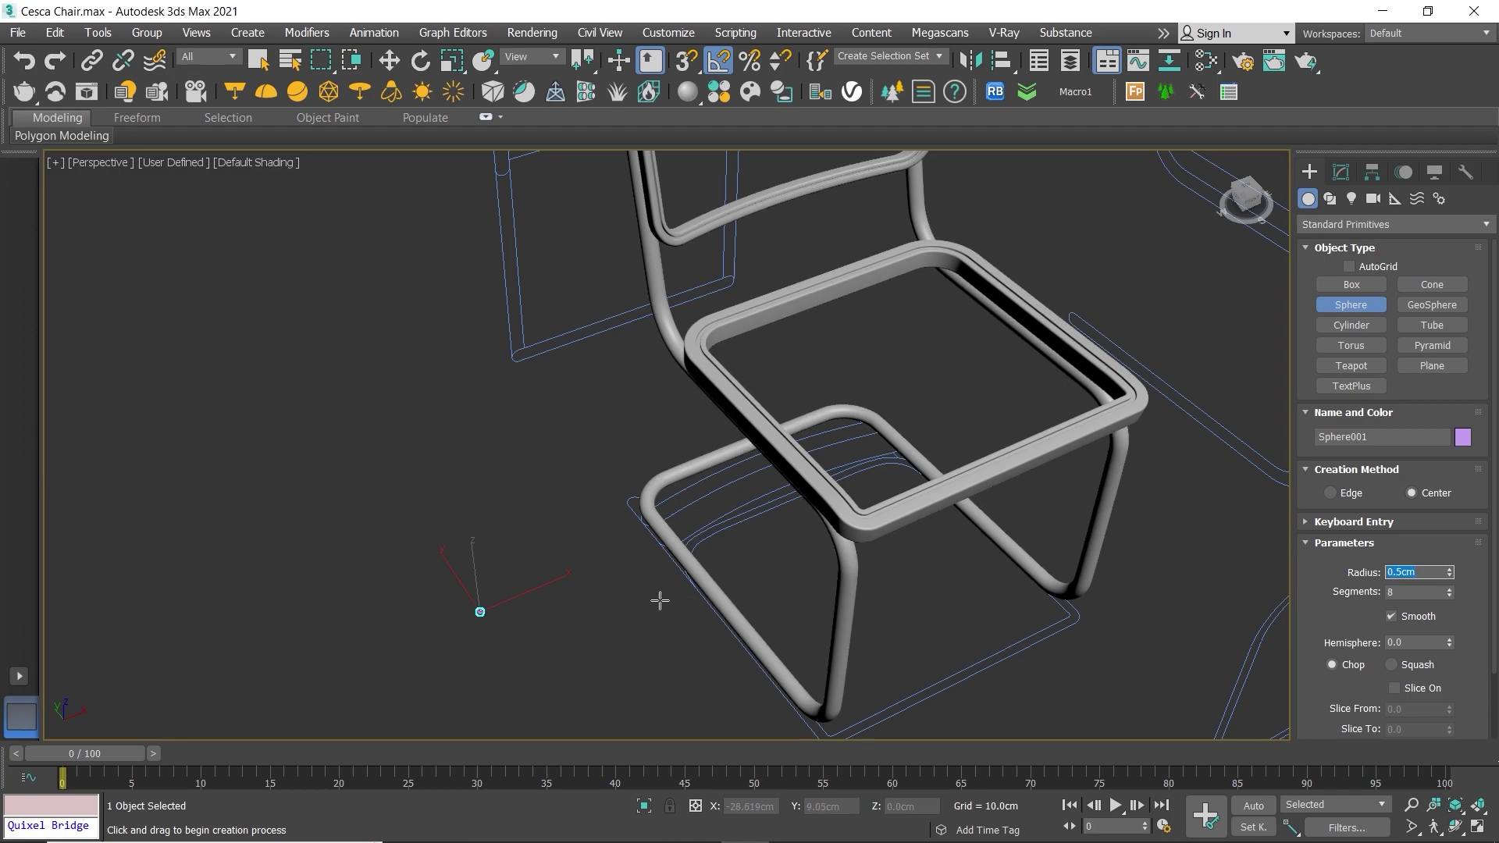
Step: Add an Edit Poly modifier to the small sphere and set its object colour to grey
key(z)
middle_drag(677, 490, 656, 523)
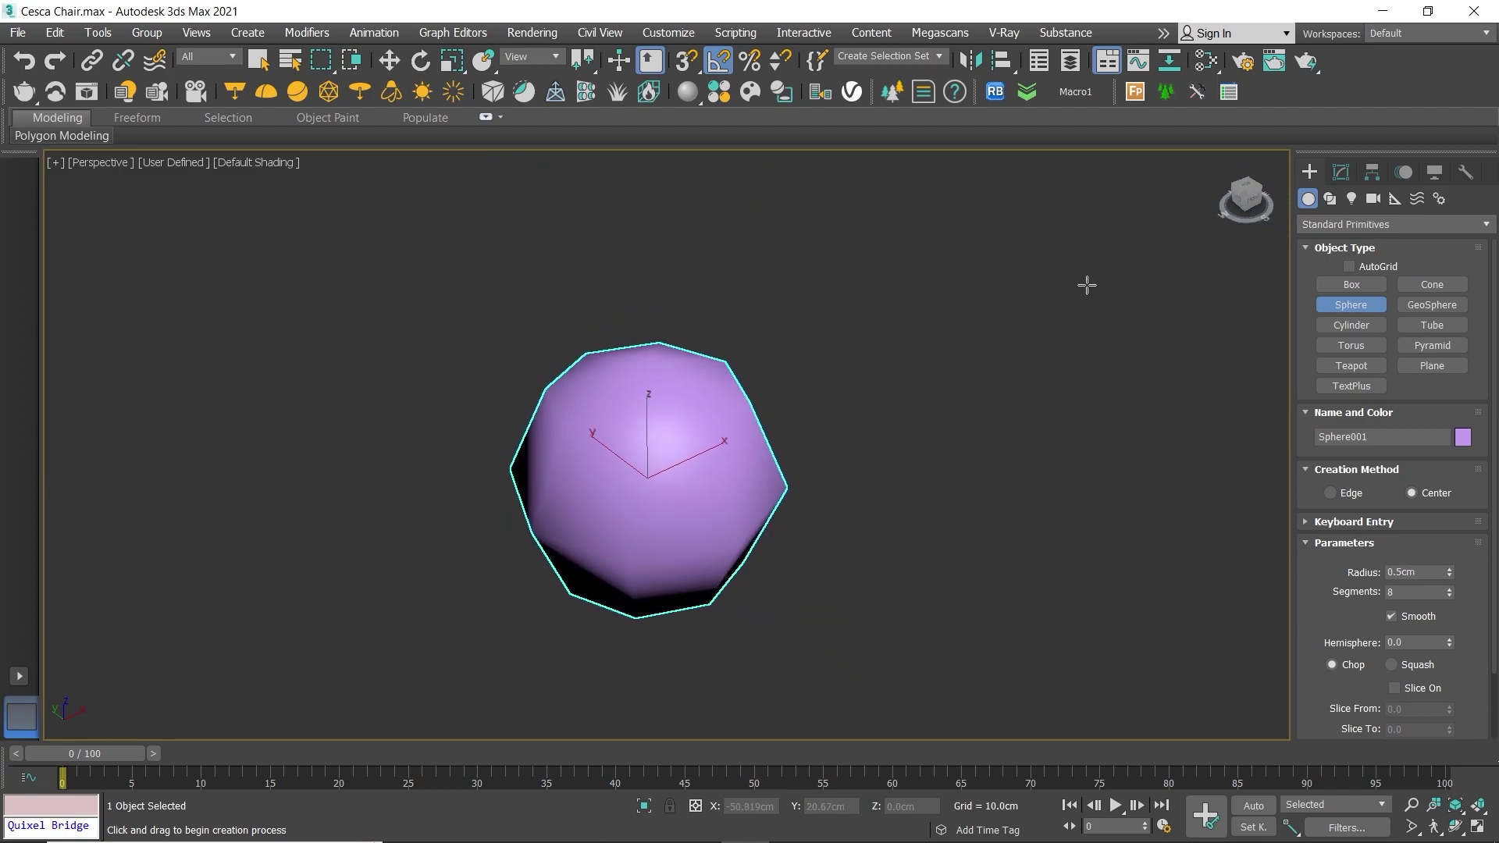
click(1348, 175)
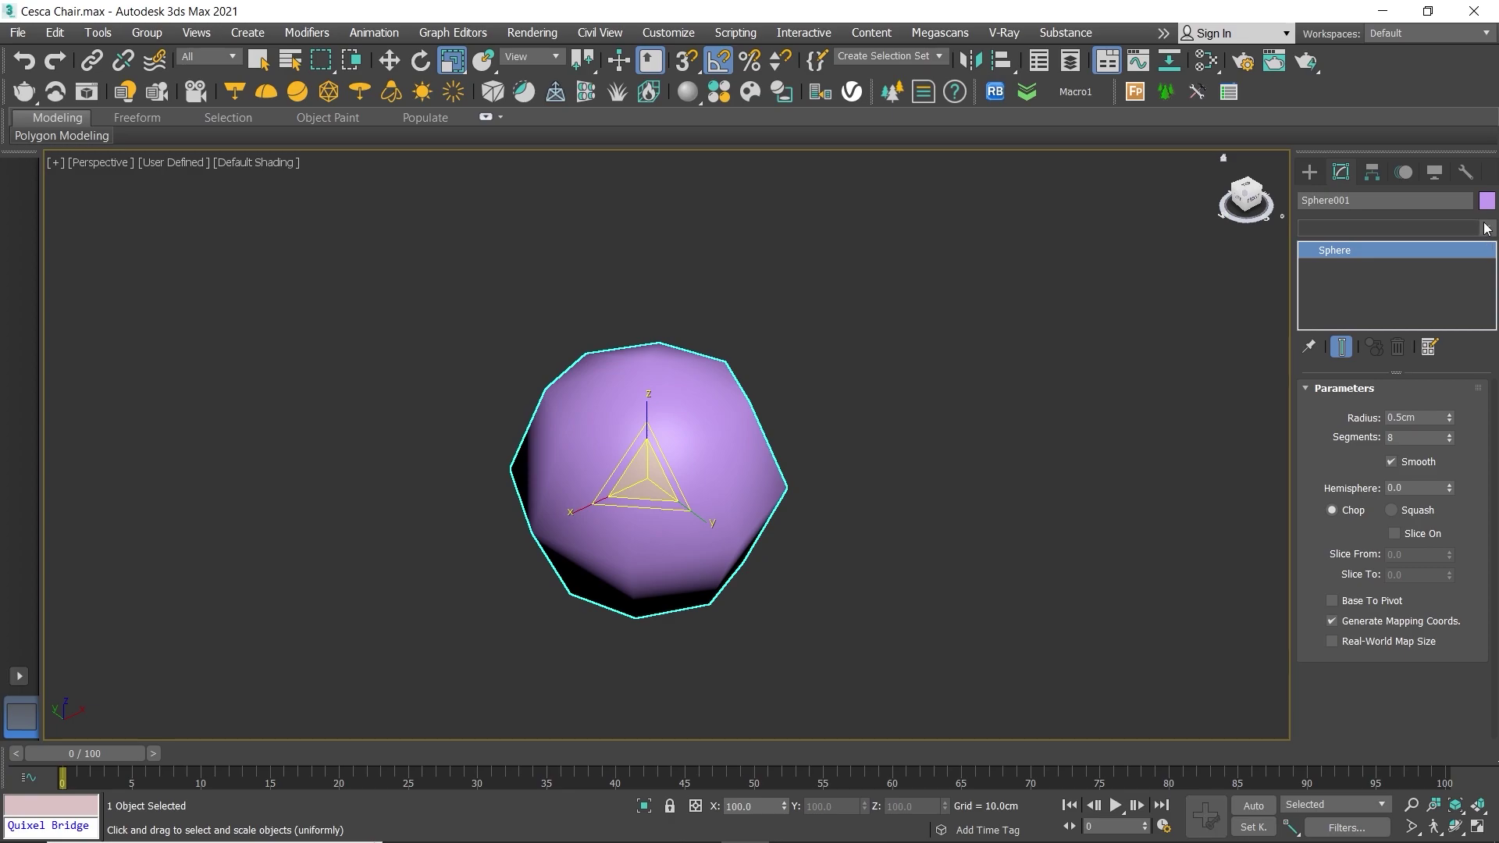
click(1484, 228)
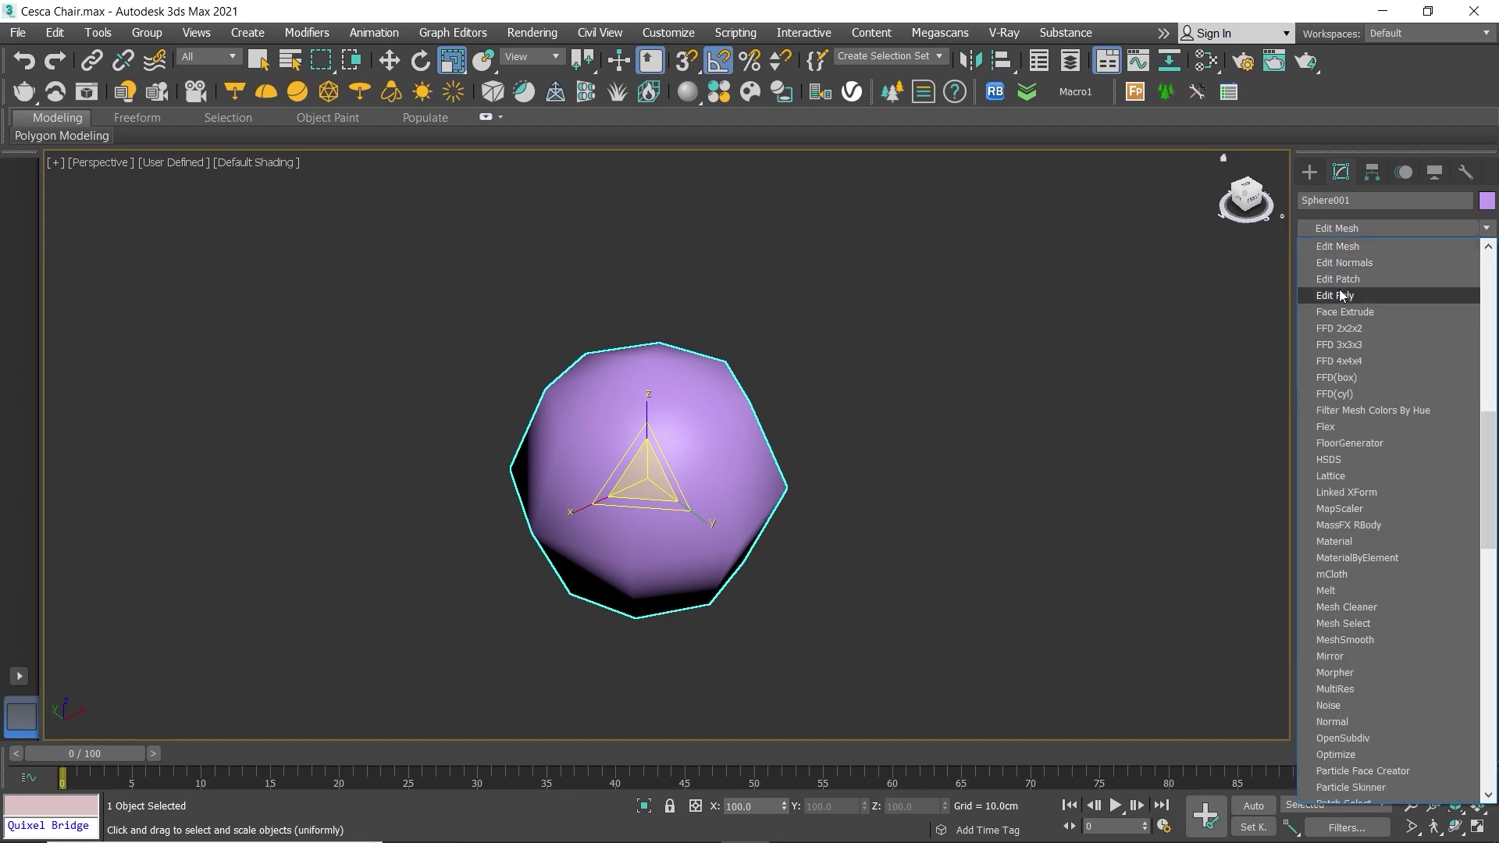
click(1340, 291)
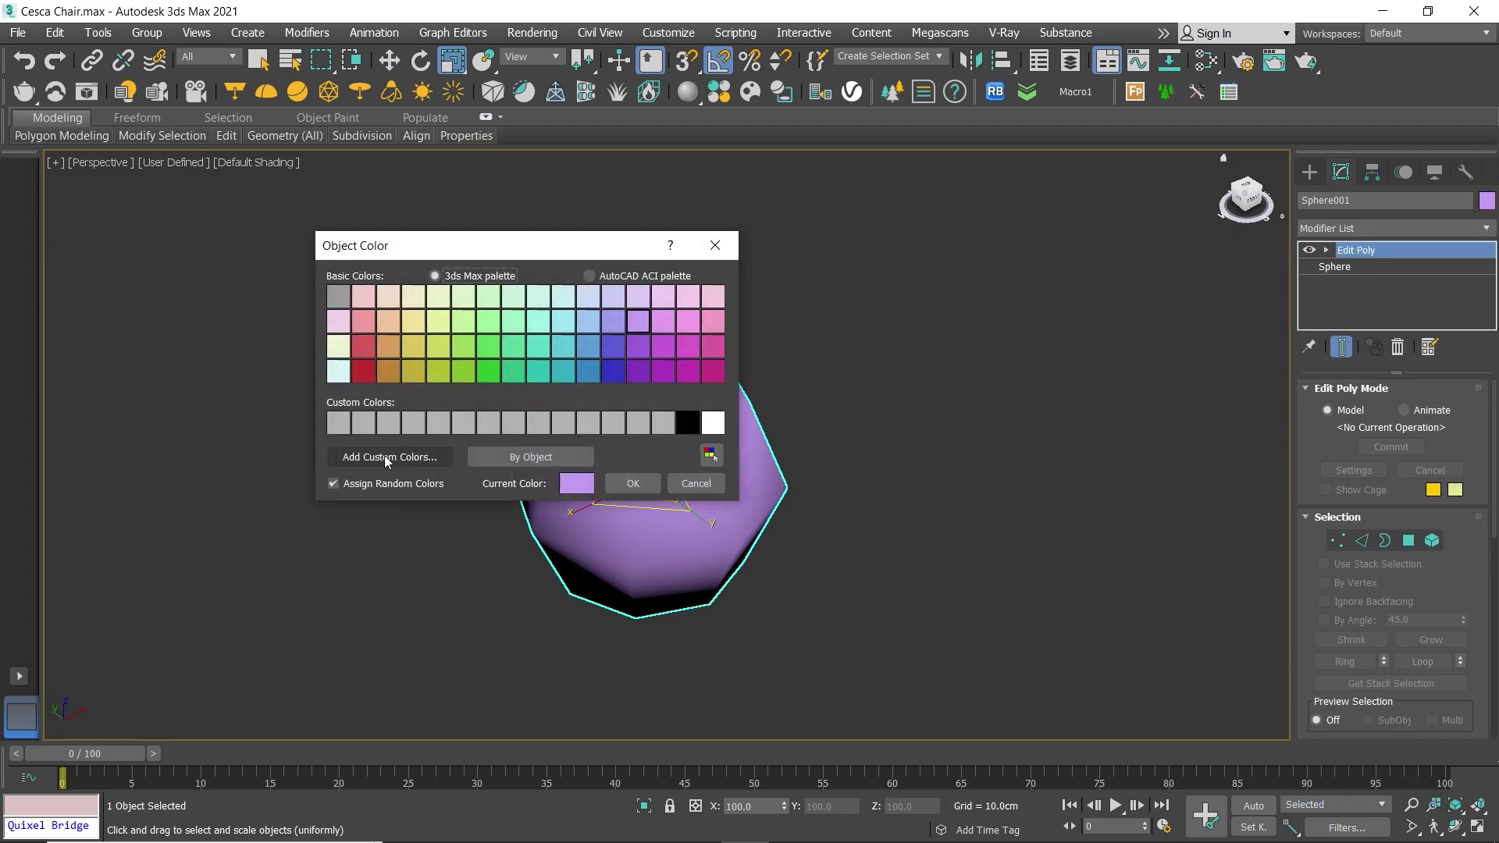
click(350, 424)
click(653, 480)
Step: In the Top view, select the diagonal edges at the sphere's top for removal
key(alt+w)
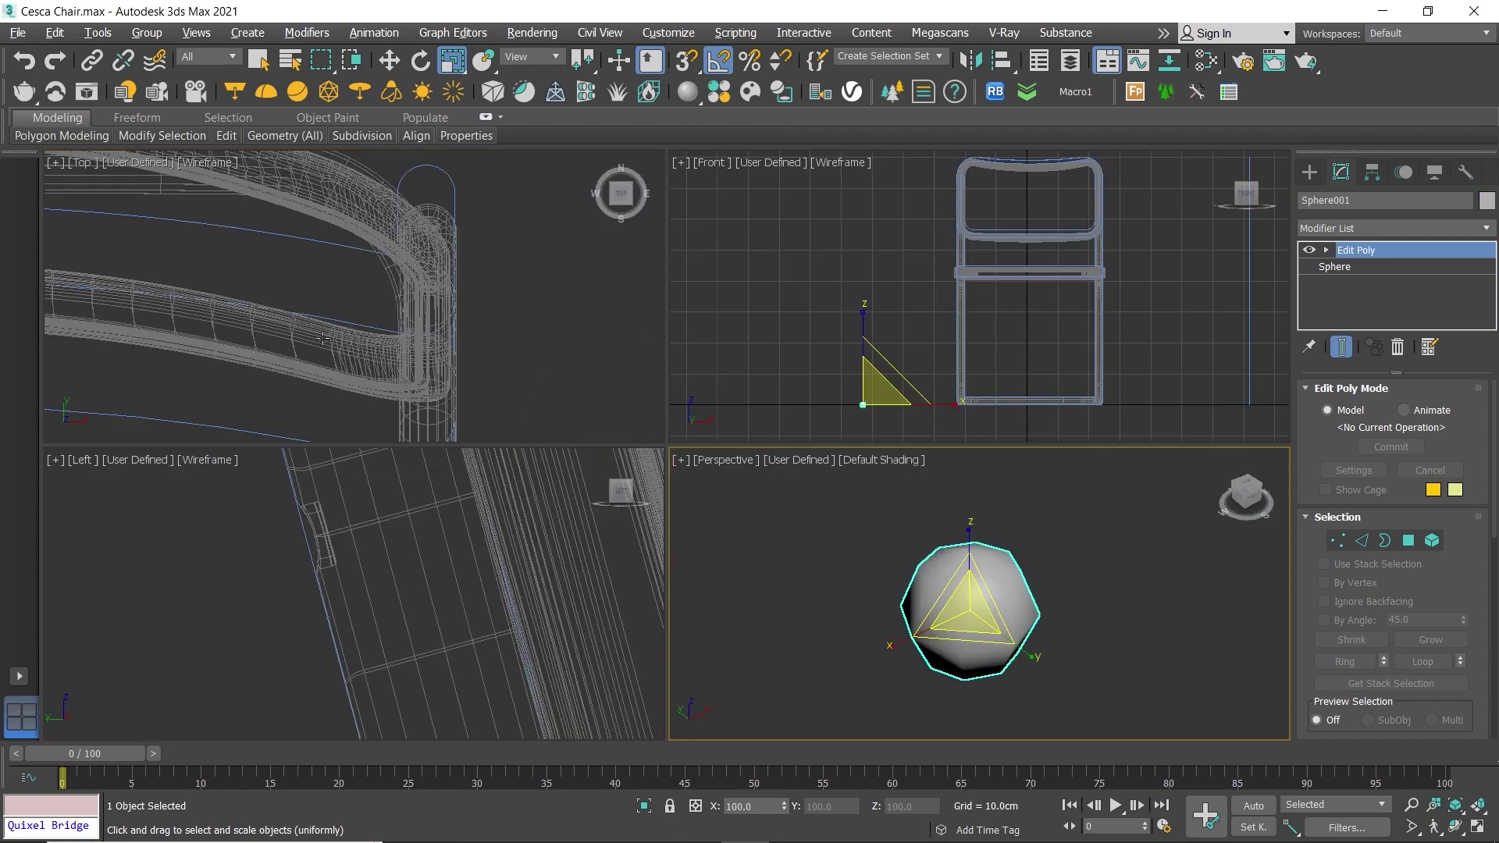
right_click(460, 341)
key(alt+w)
key(z)
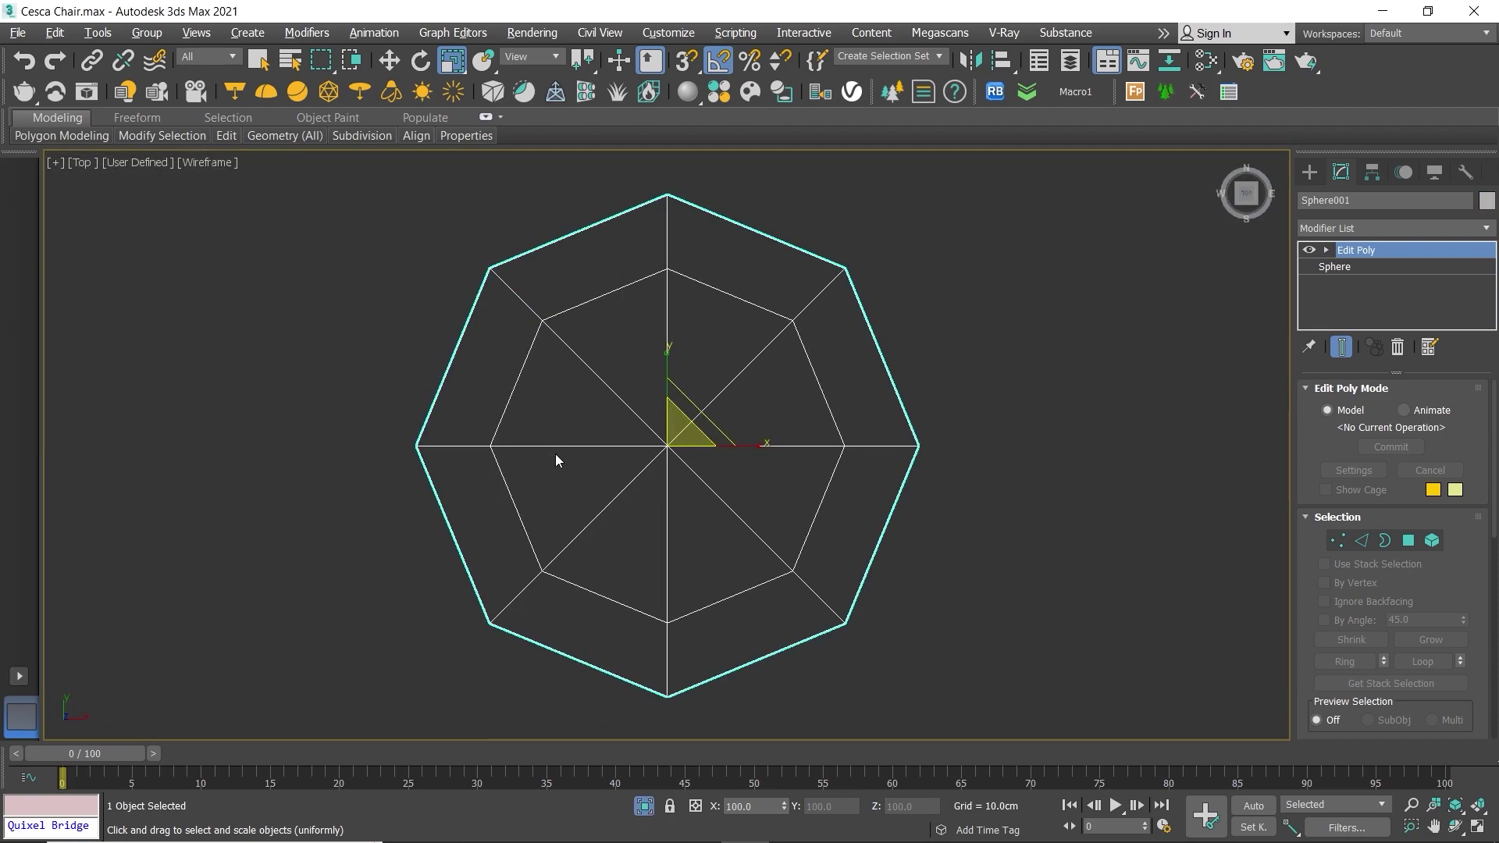
key(2)
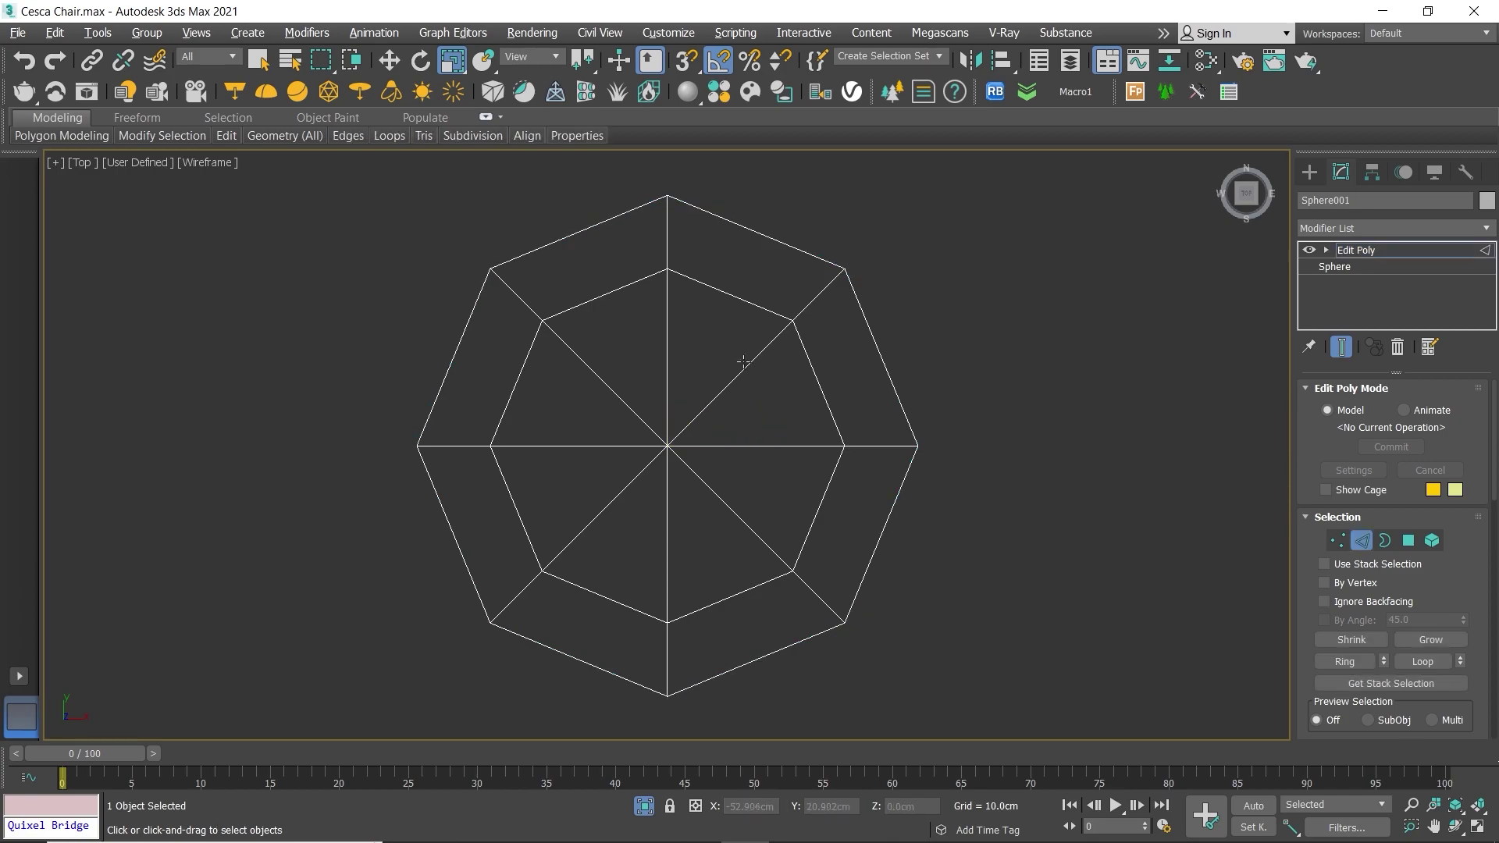
ctrl+click(597, 374)
ctrl+click(588, 526)
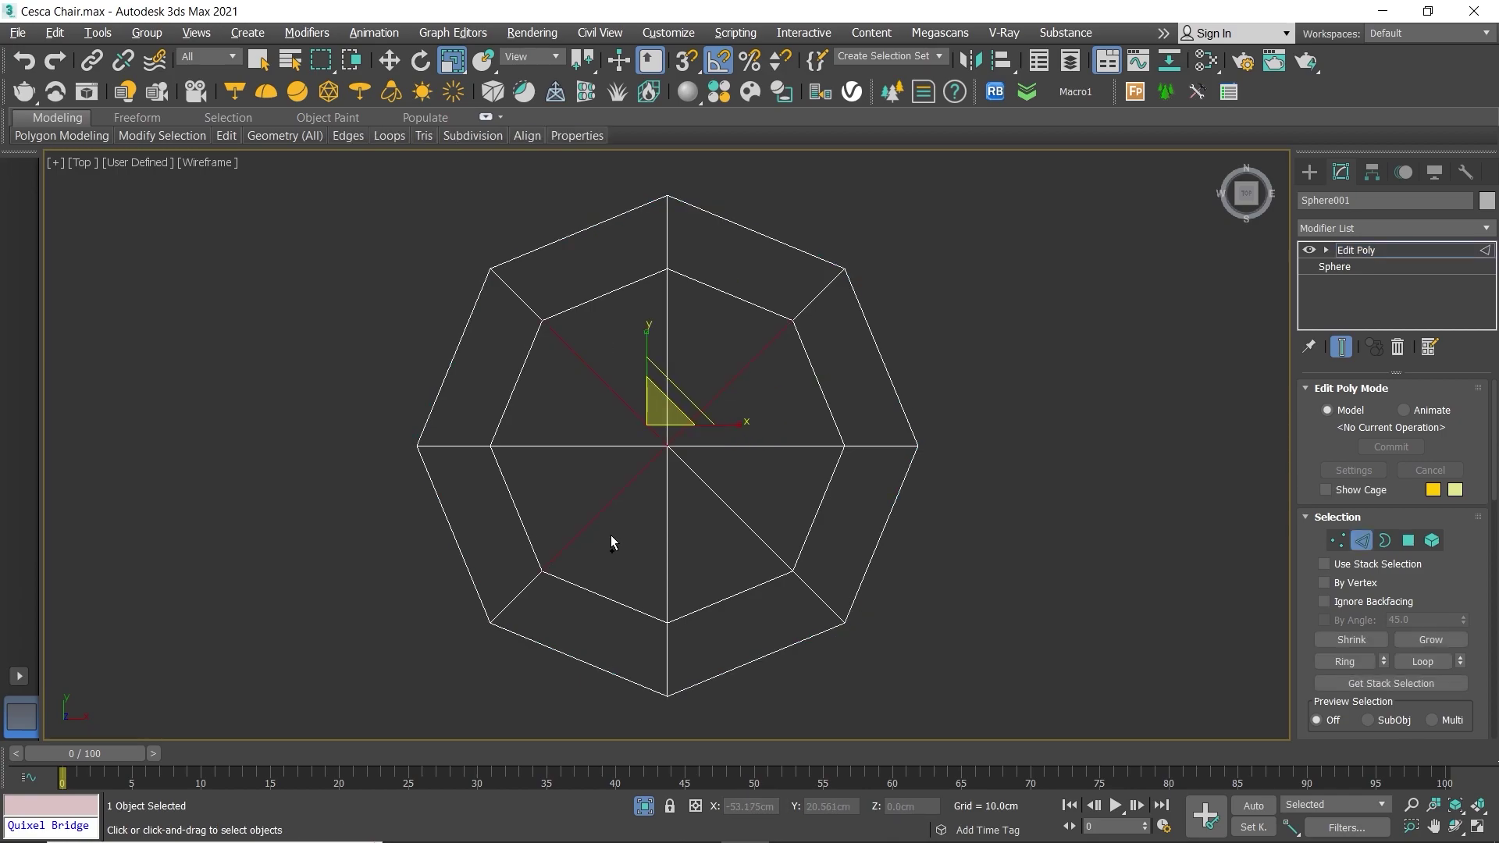
ctrl+drag(699, 541, 695, 542)
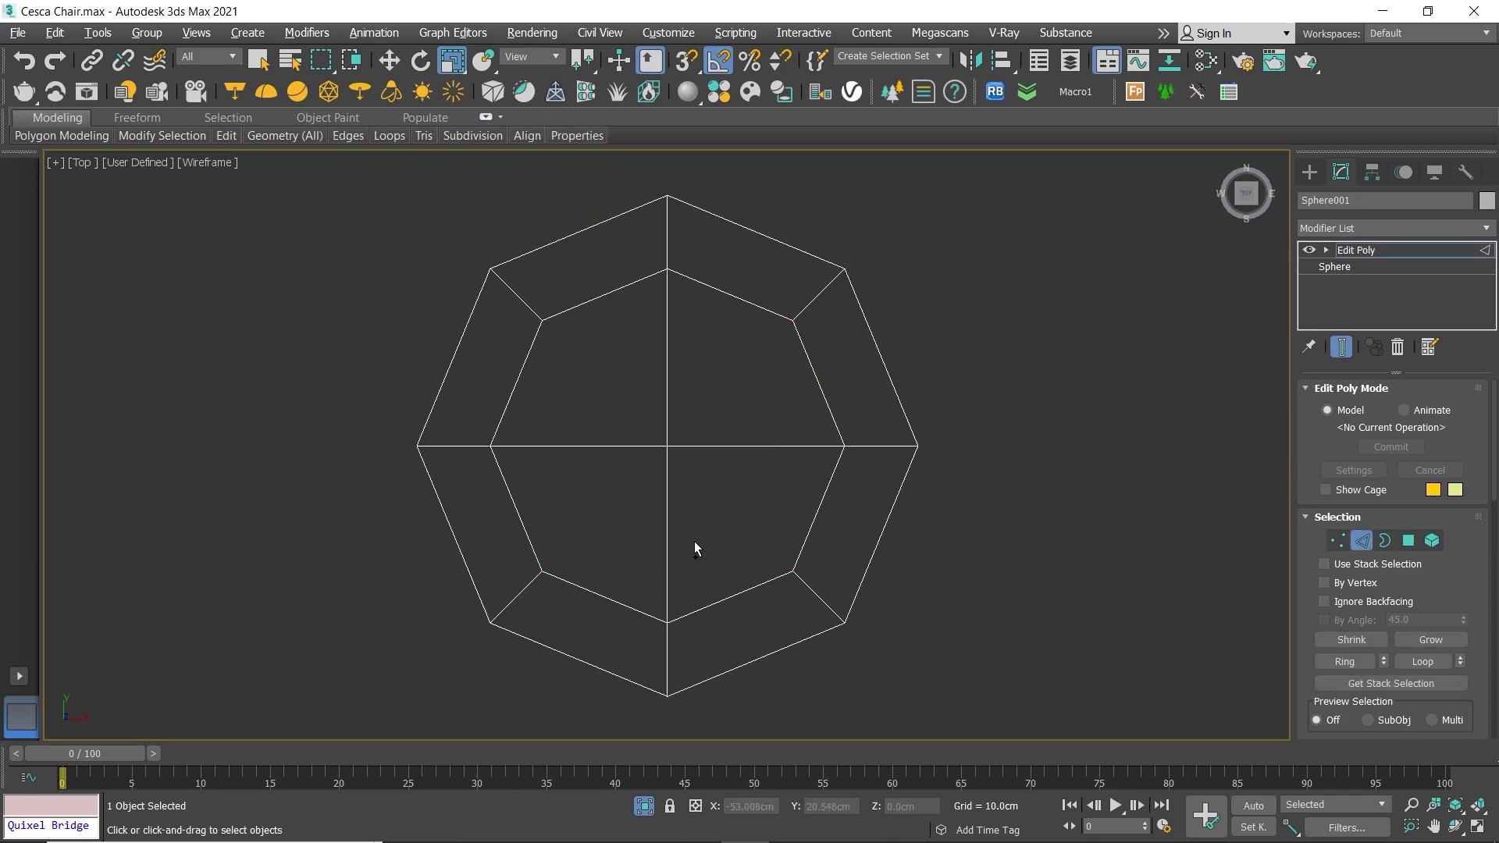
Step: Delete the sphere's lower-half polygons in the Front view, leaving a dome
key(alt+w)
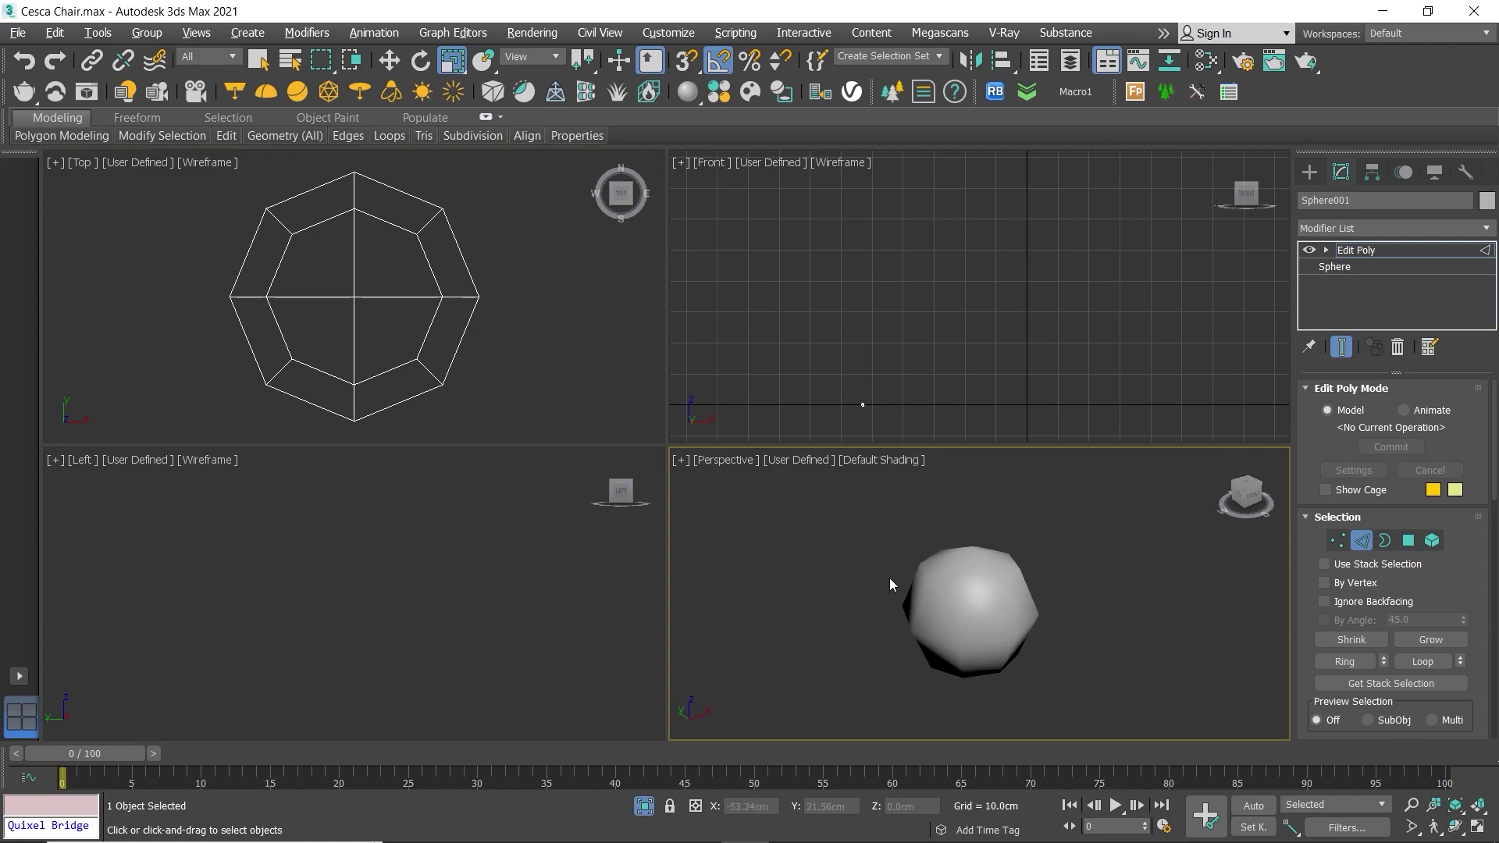
key(alt+w)
key(F4)
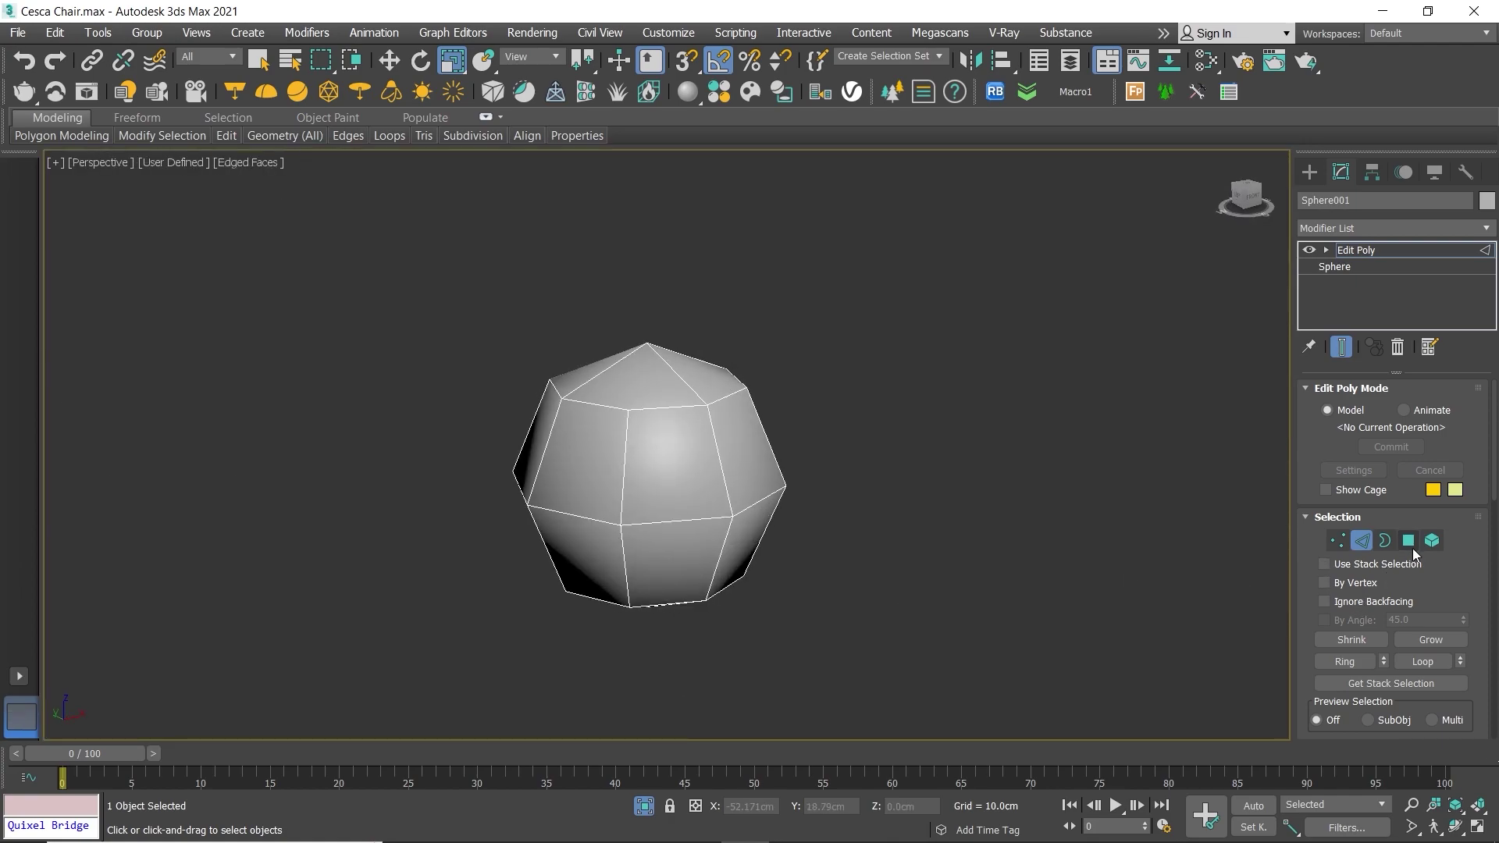
click(1411, 543)
key(alt+w)
key(alt+w)
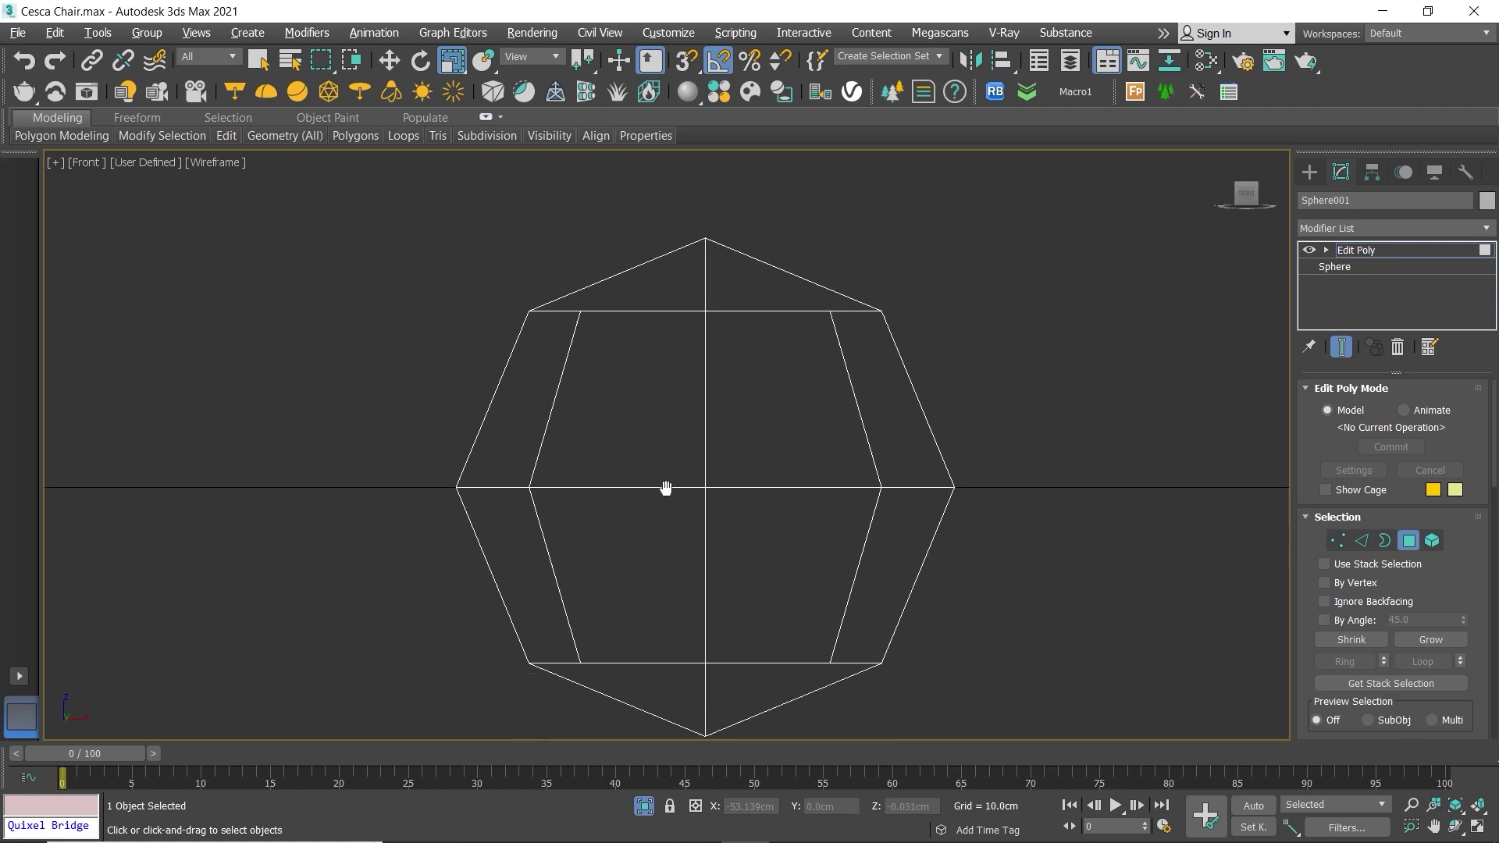
middle_drag(666, 488, 640, 313)
drag(447, 405, 456, 417)
key(Delete)
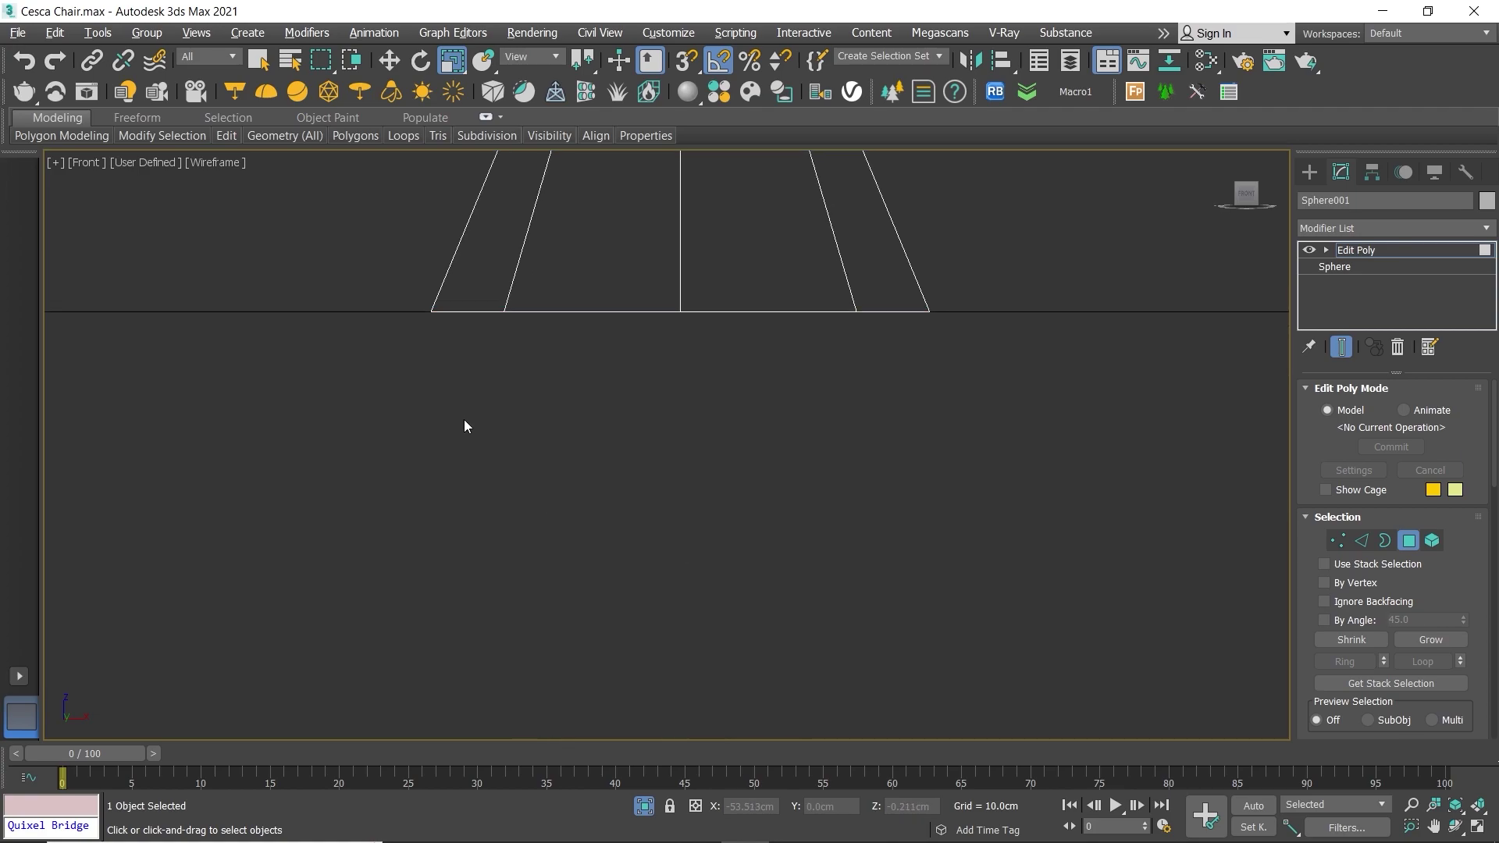
Step: Switch to edge editing and restore the four-viewport layout with the Front view active
key(alt+w)
key(alt+w)
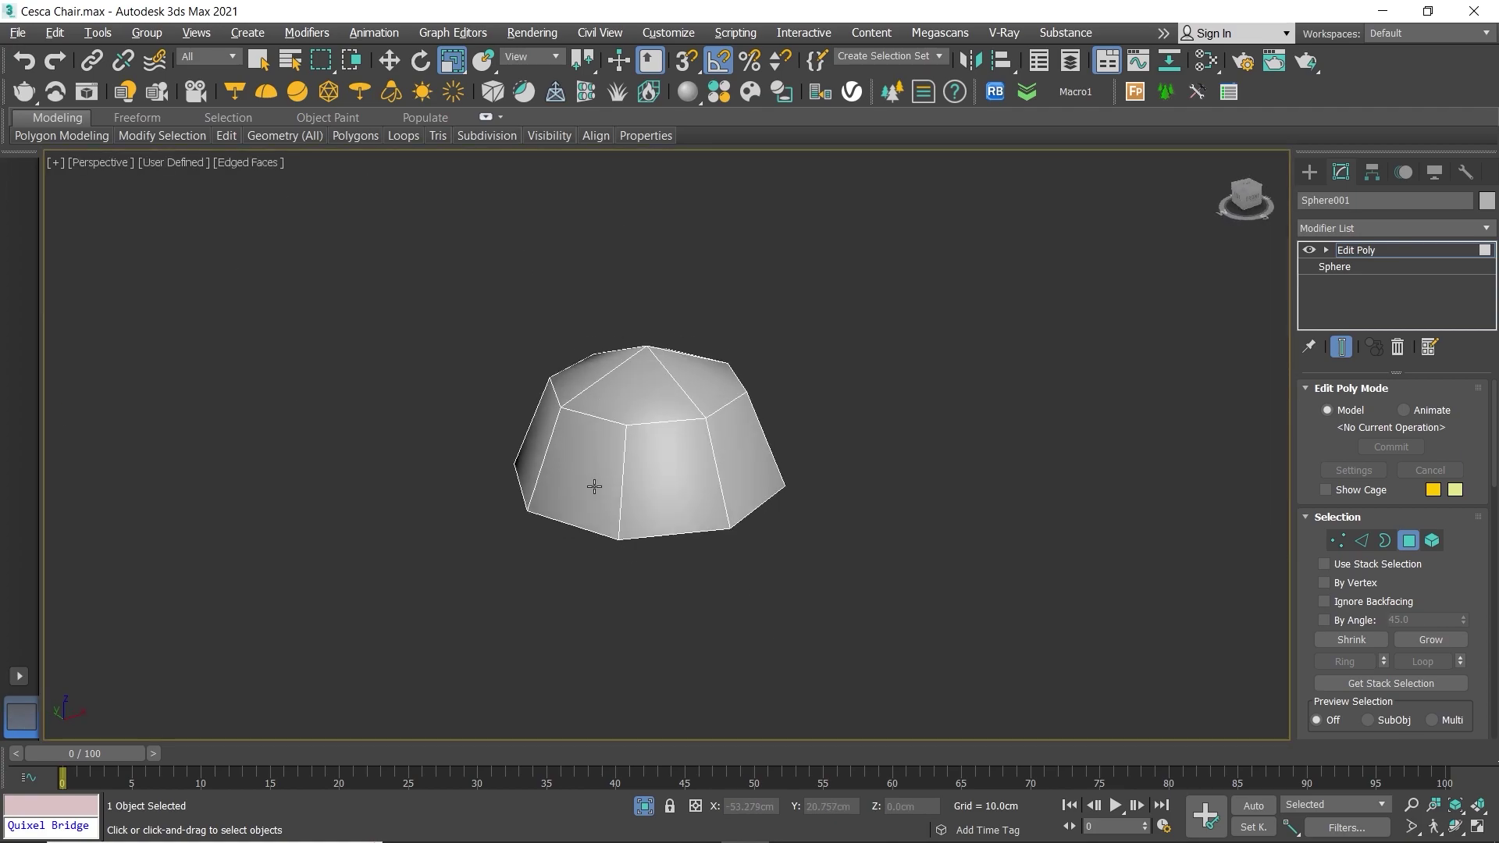
scroll(624, 438, up, 2)
key(2)
key(alt+w)
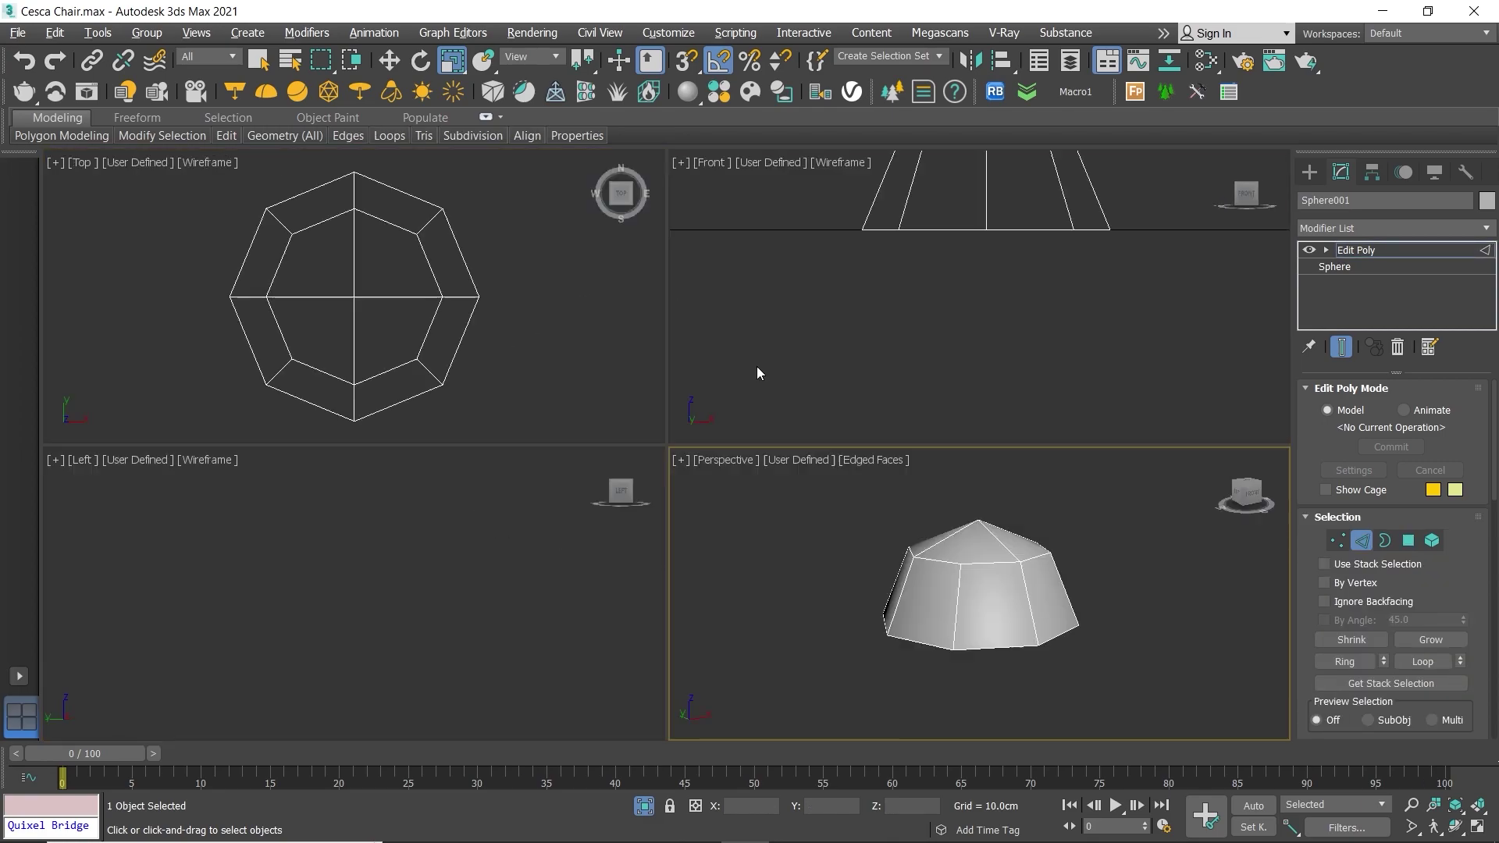
click(783, 347)
key(alt+w)
Step: Flatten the dome by moving its top vertices and apex vertex downward
scroll(757, 590, down, 2)
scroll(757, 589, down, 1)
key(1)
drag(446, 332, 497, 359)
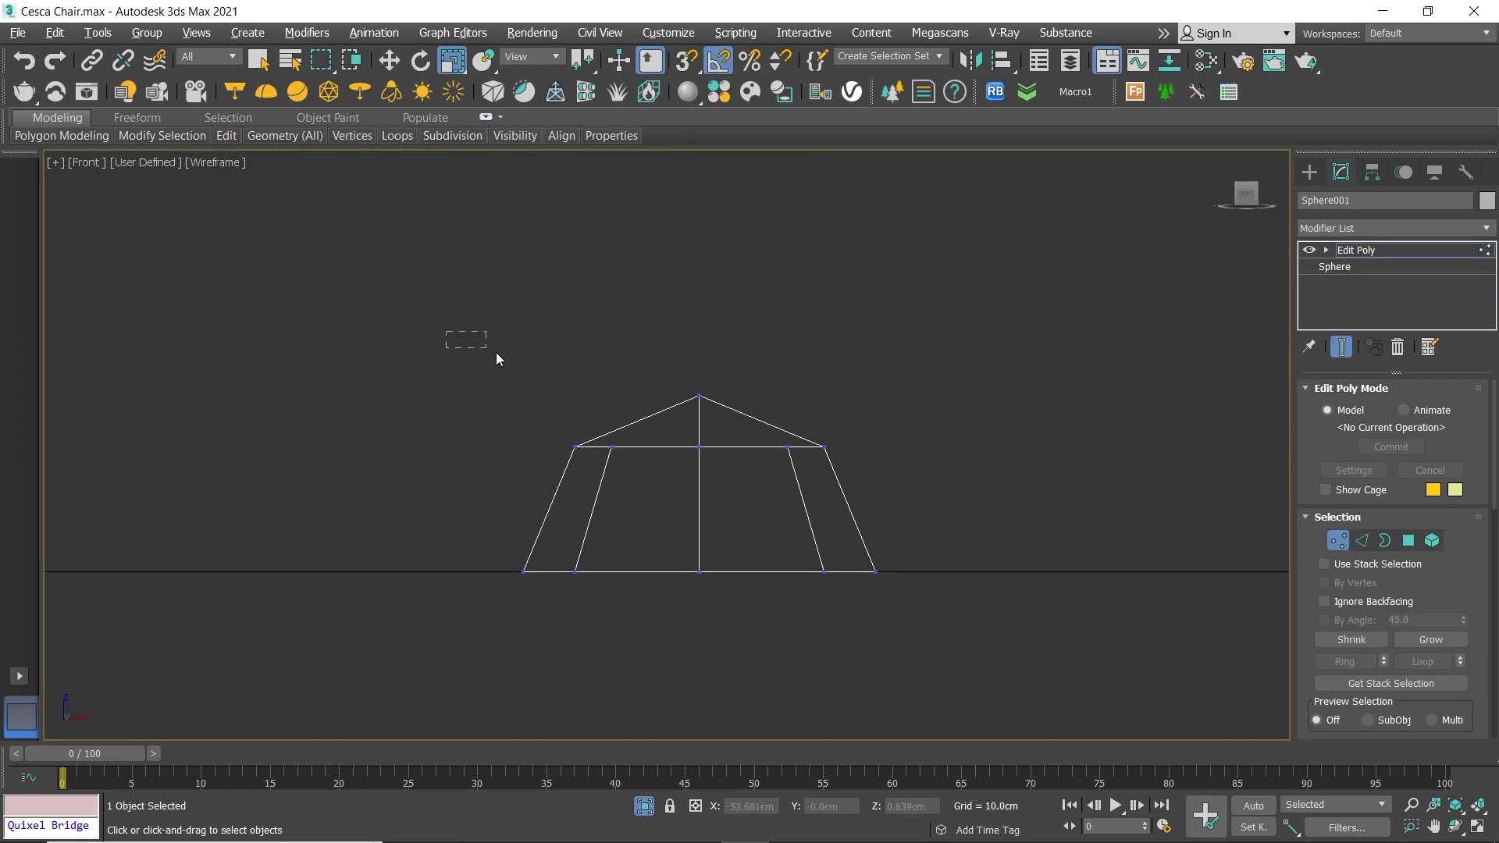
drag(895, 477, 895, 477)
key(w)
scroll(706, 478, up, 2)
drag(687, 357, 687, 482)
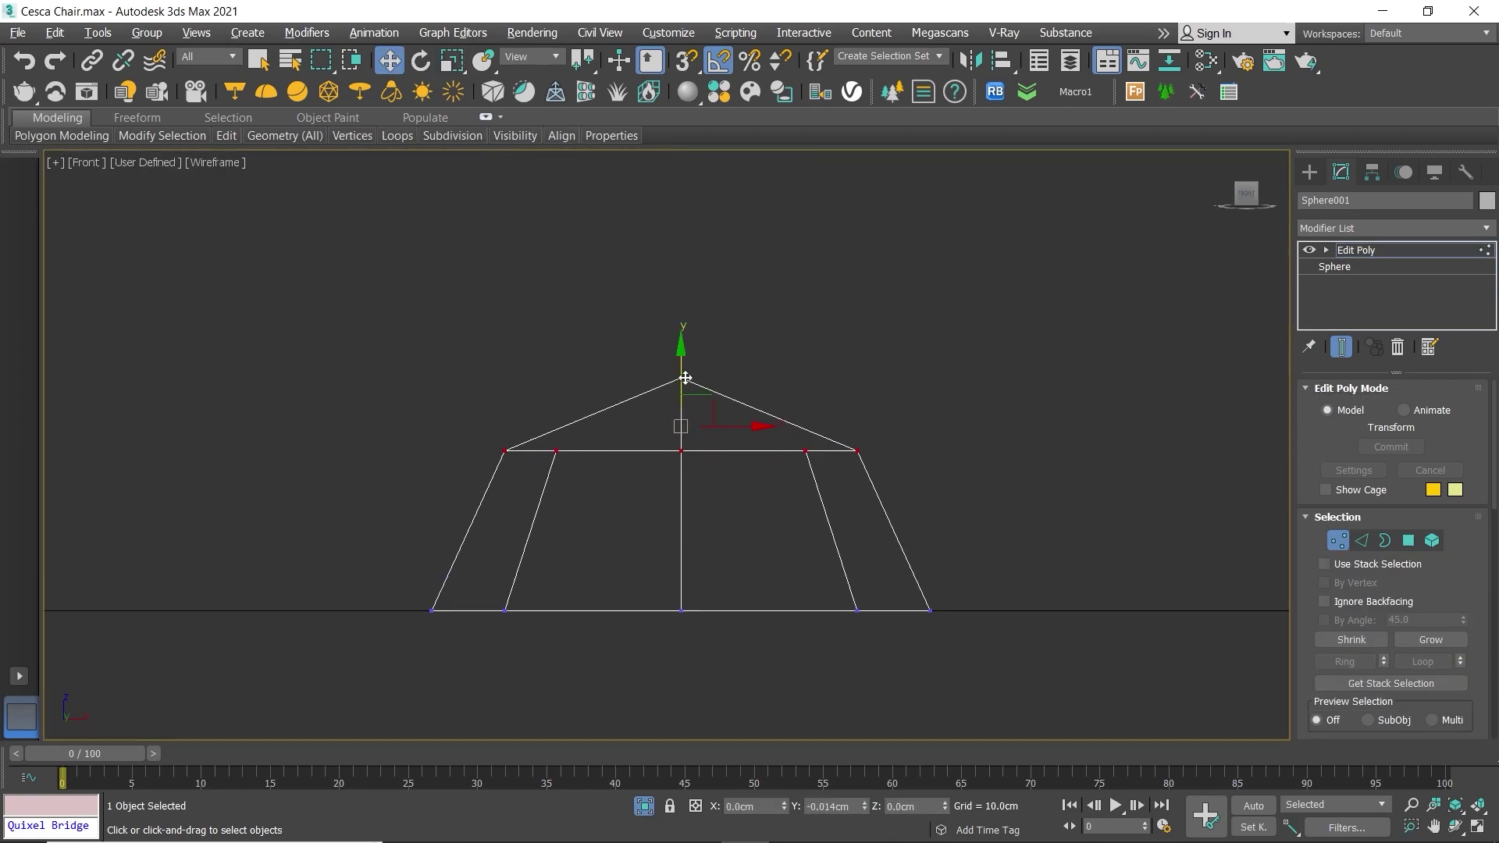
scroll(591, 546, up, 2)
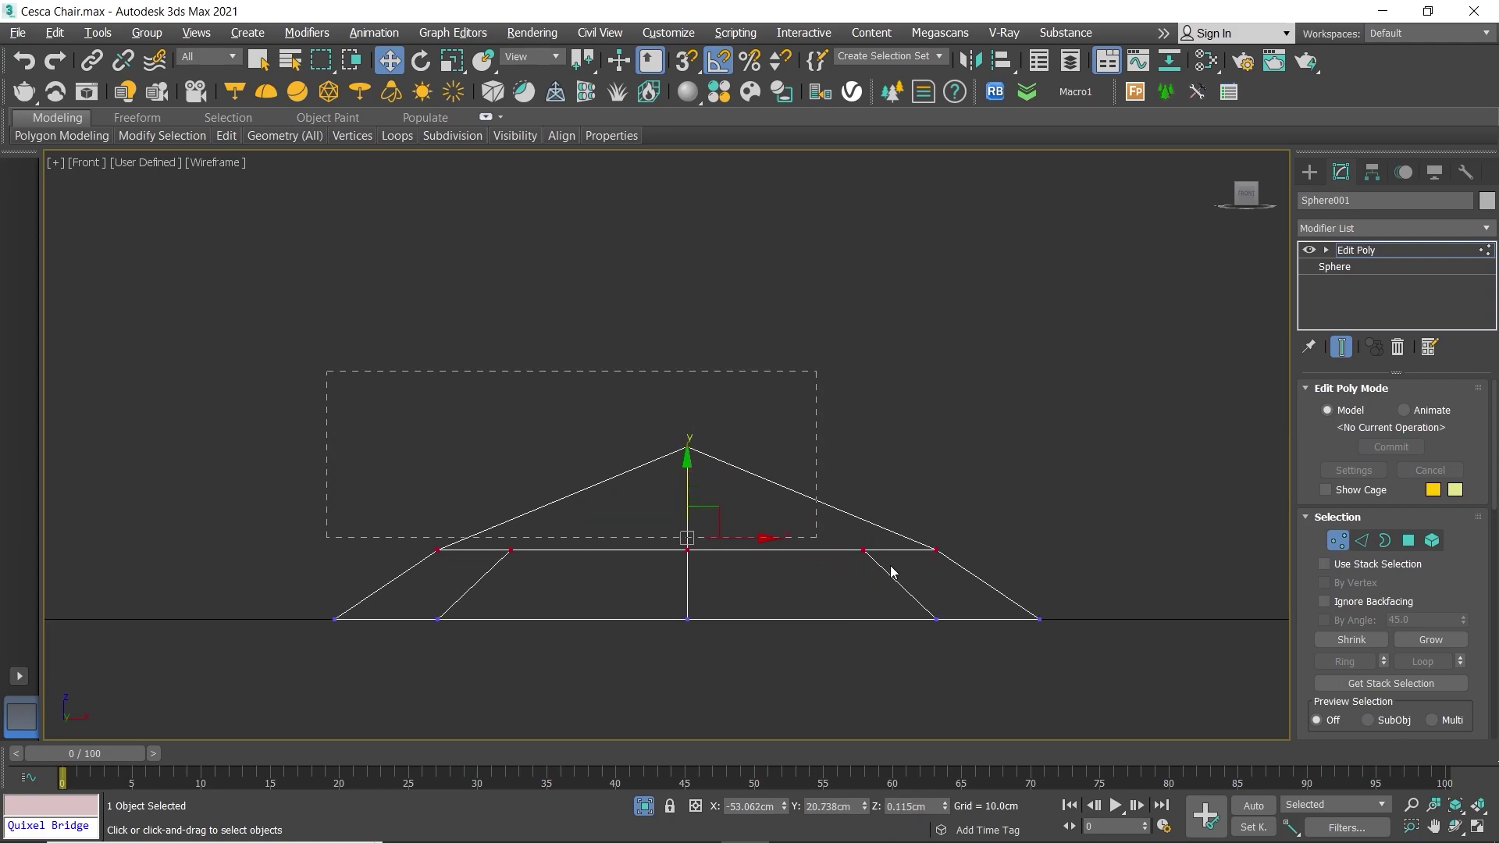
drag(687, 485, 687, 495)
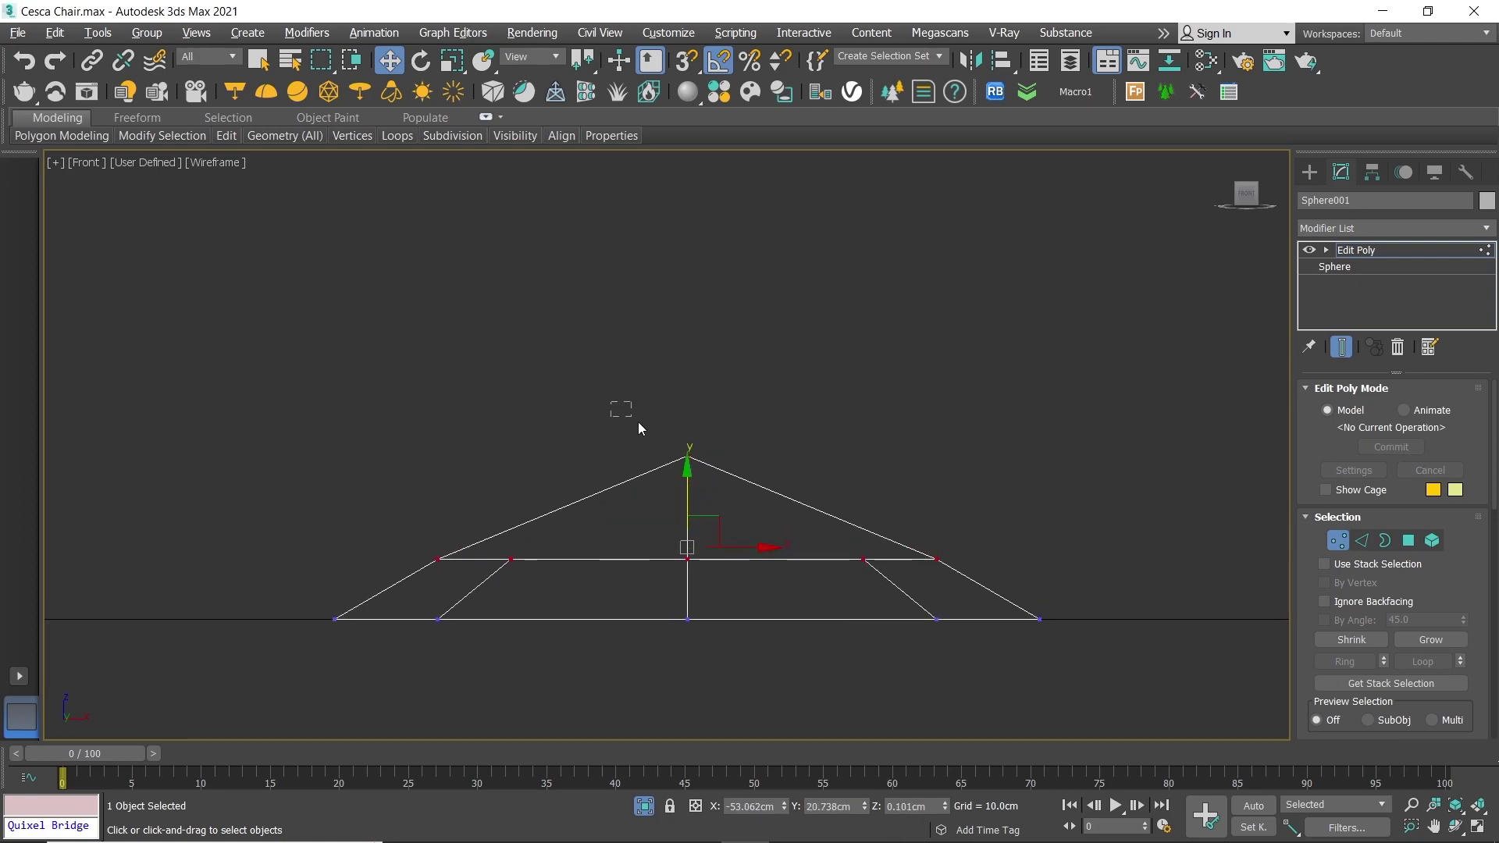
click(684, 456)
drag(687, 409, 693, 476)
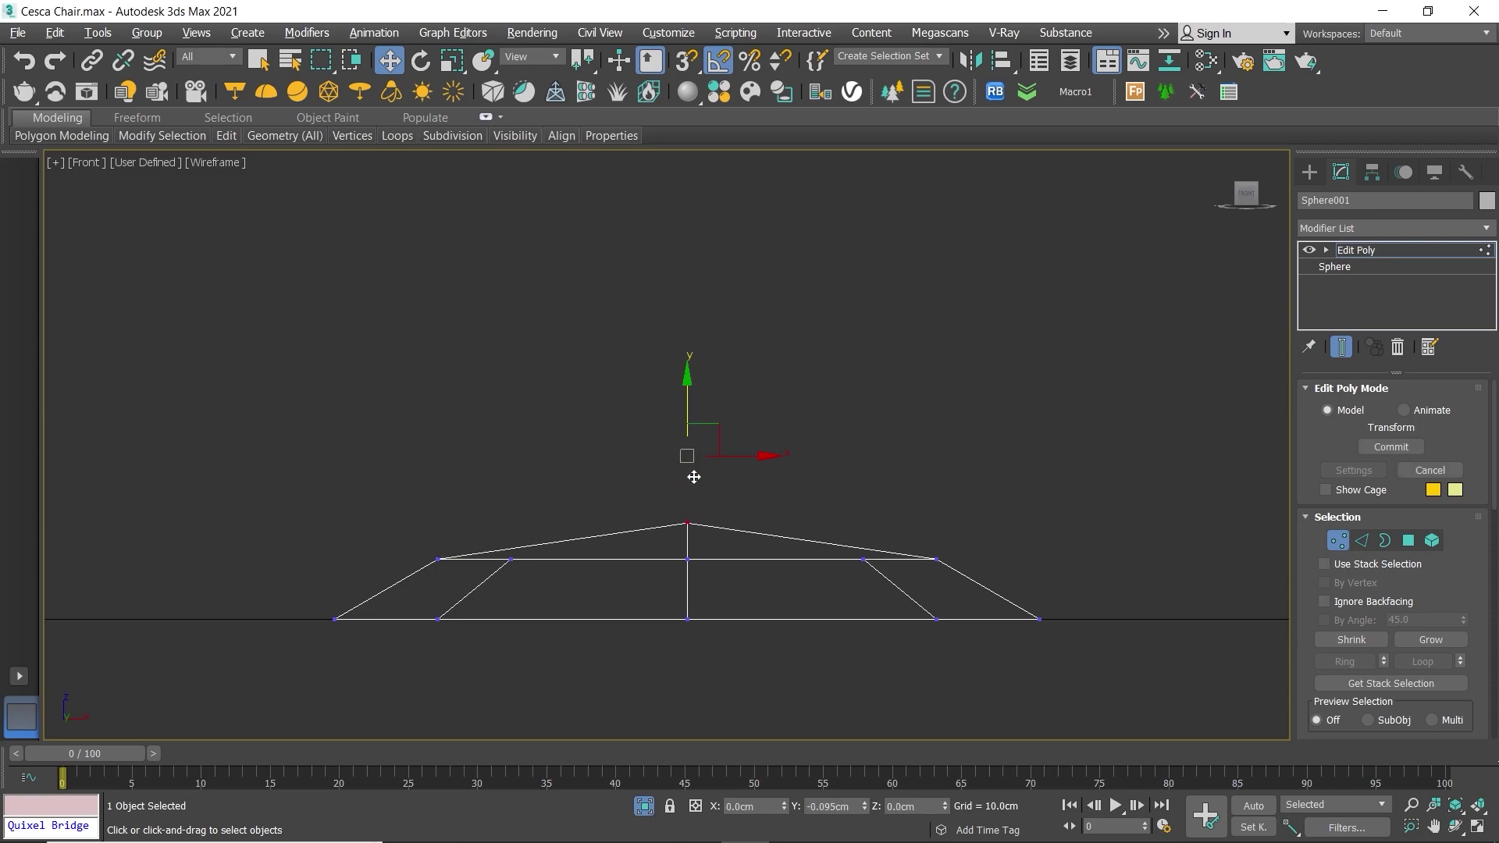
key(1)
Step: Add a TurboSmooth modifier with Iterations set to 2
click(1486, 228)
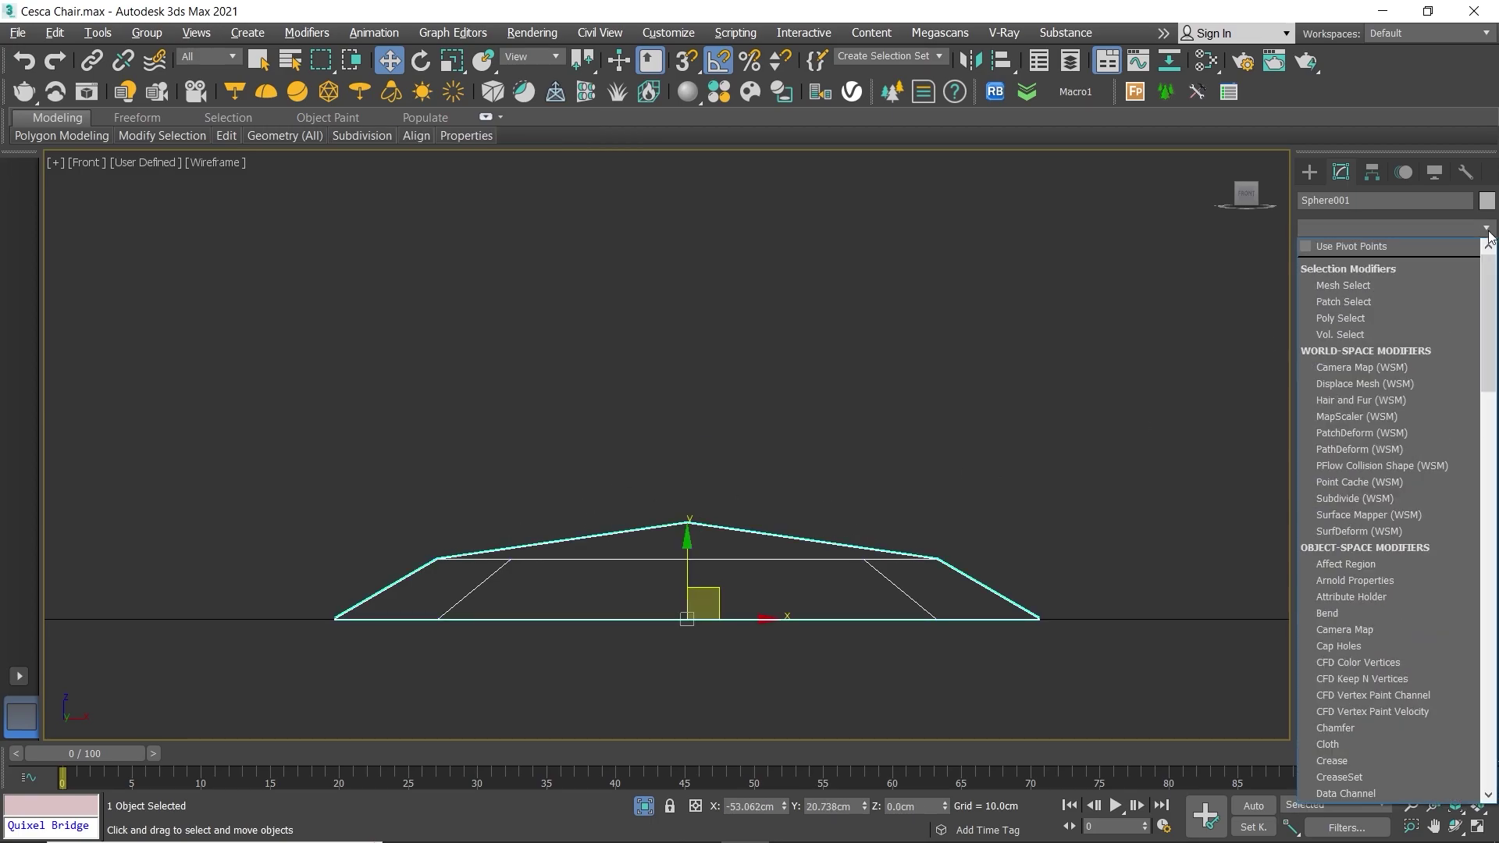
text(t)
click(1353, 394)
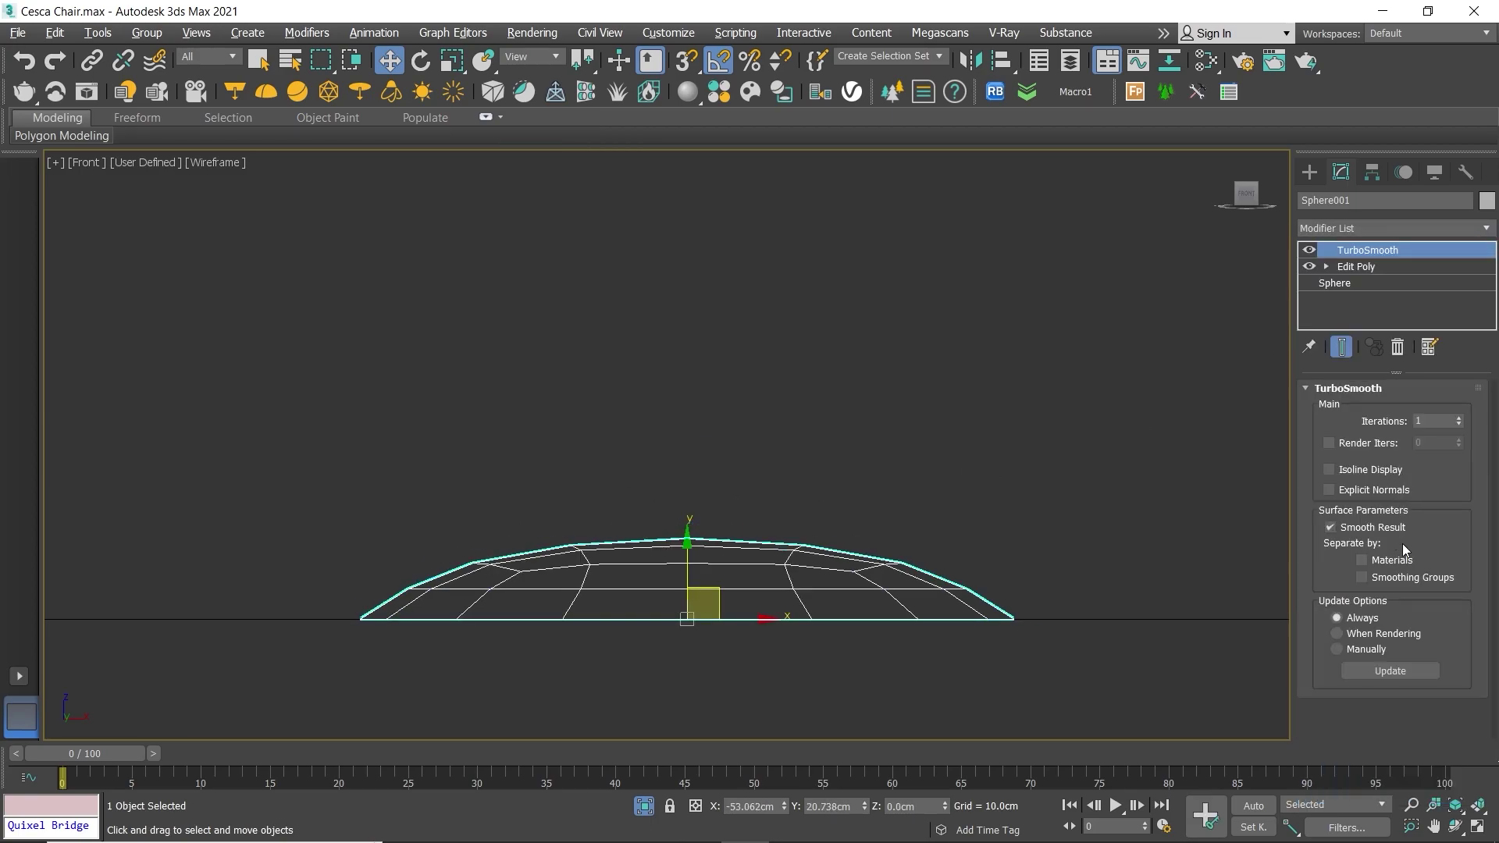
click(1460, 419)
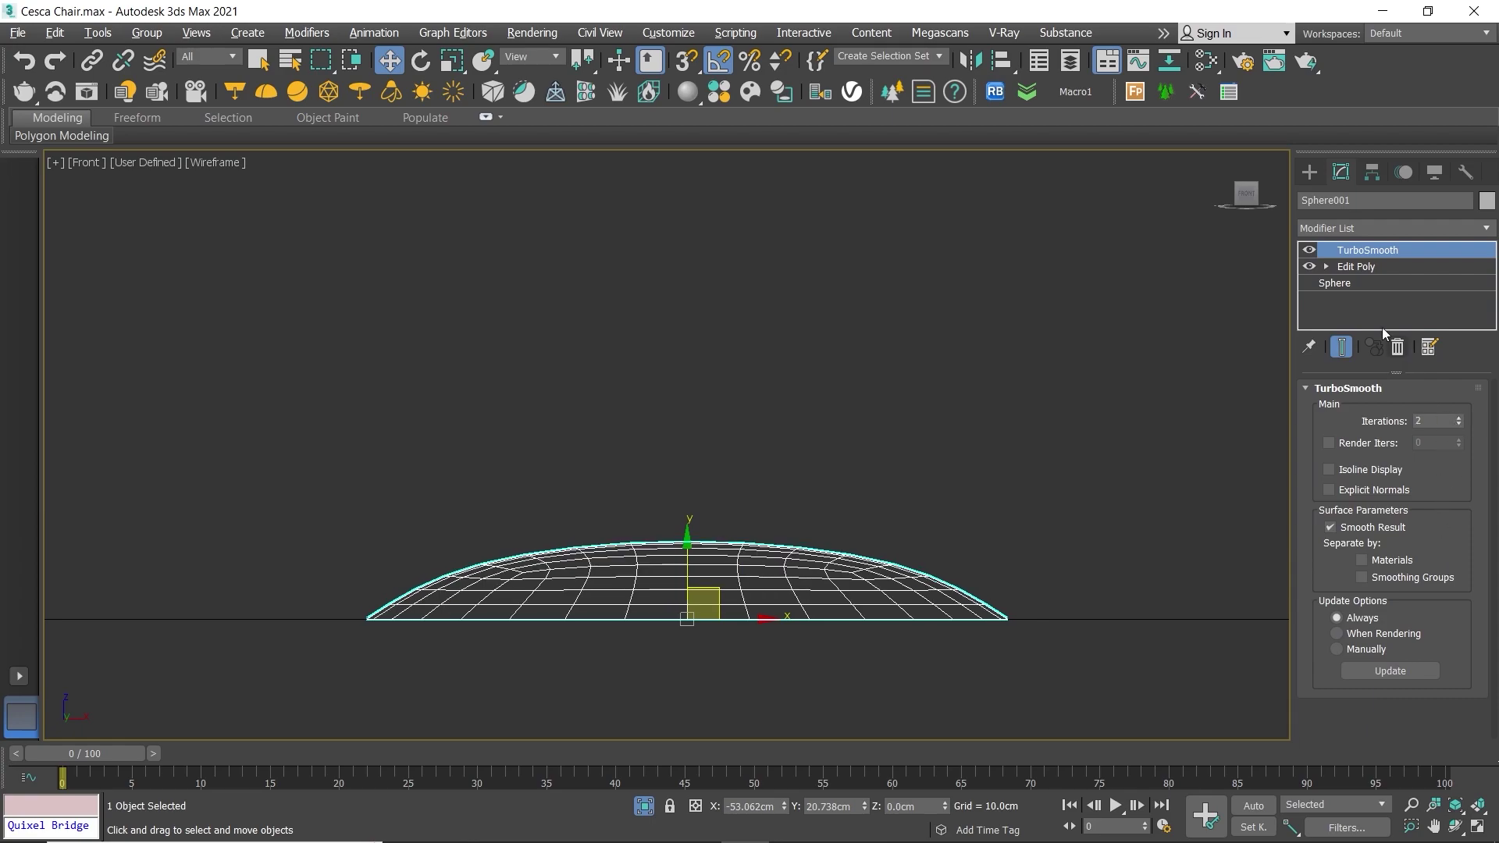
Step: Raise the dome's top vertices in Edit Poly to round off the smoothed shape
click(1356, 268)
click(1342, 347)
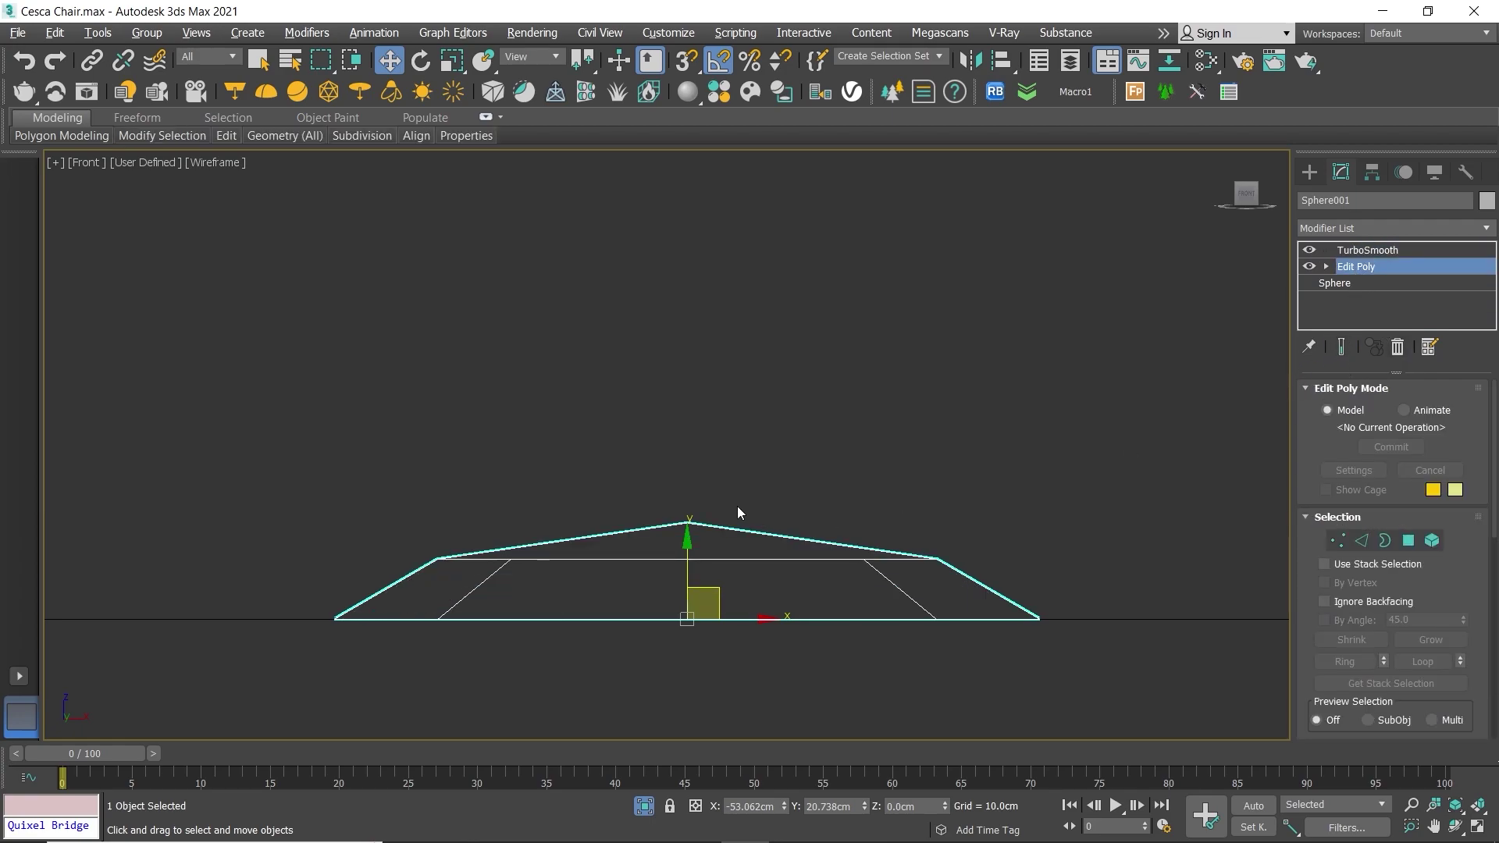
key(1)
drag(308, 459, 1027, 579)
click(1342, 346)
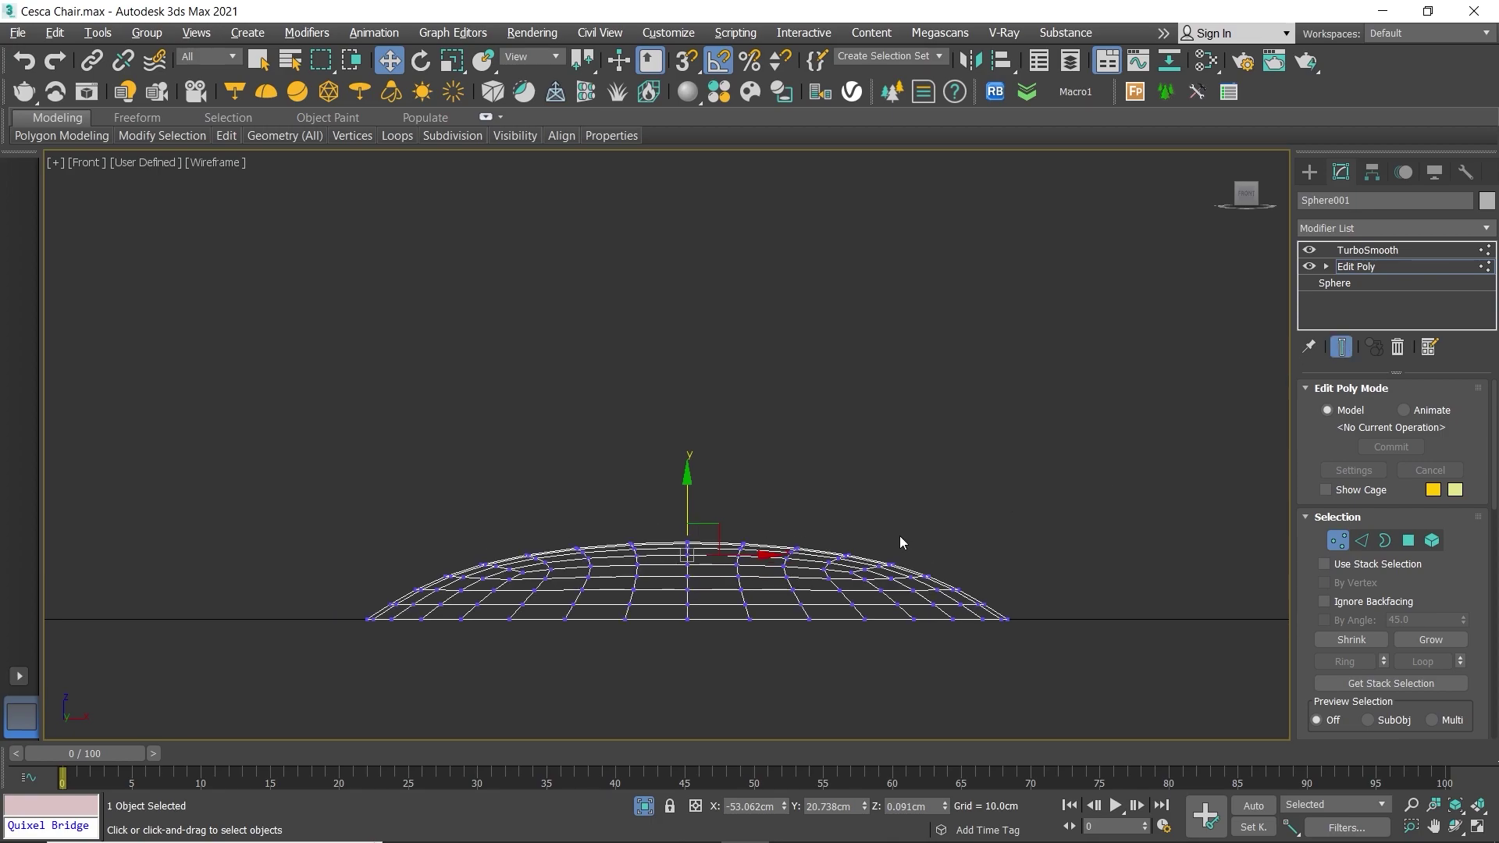
scroll(698, 575, up, 2)
drag(665, 502, 664, 473)
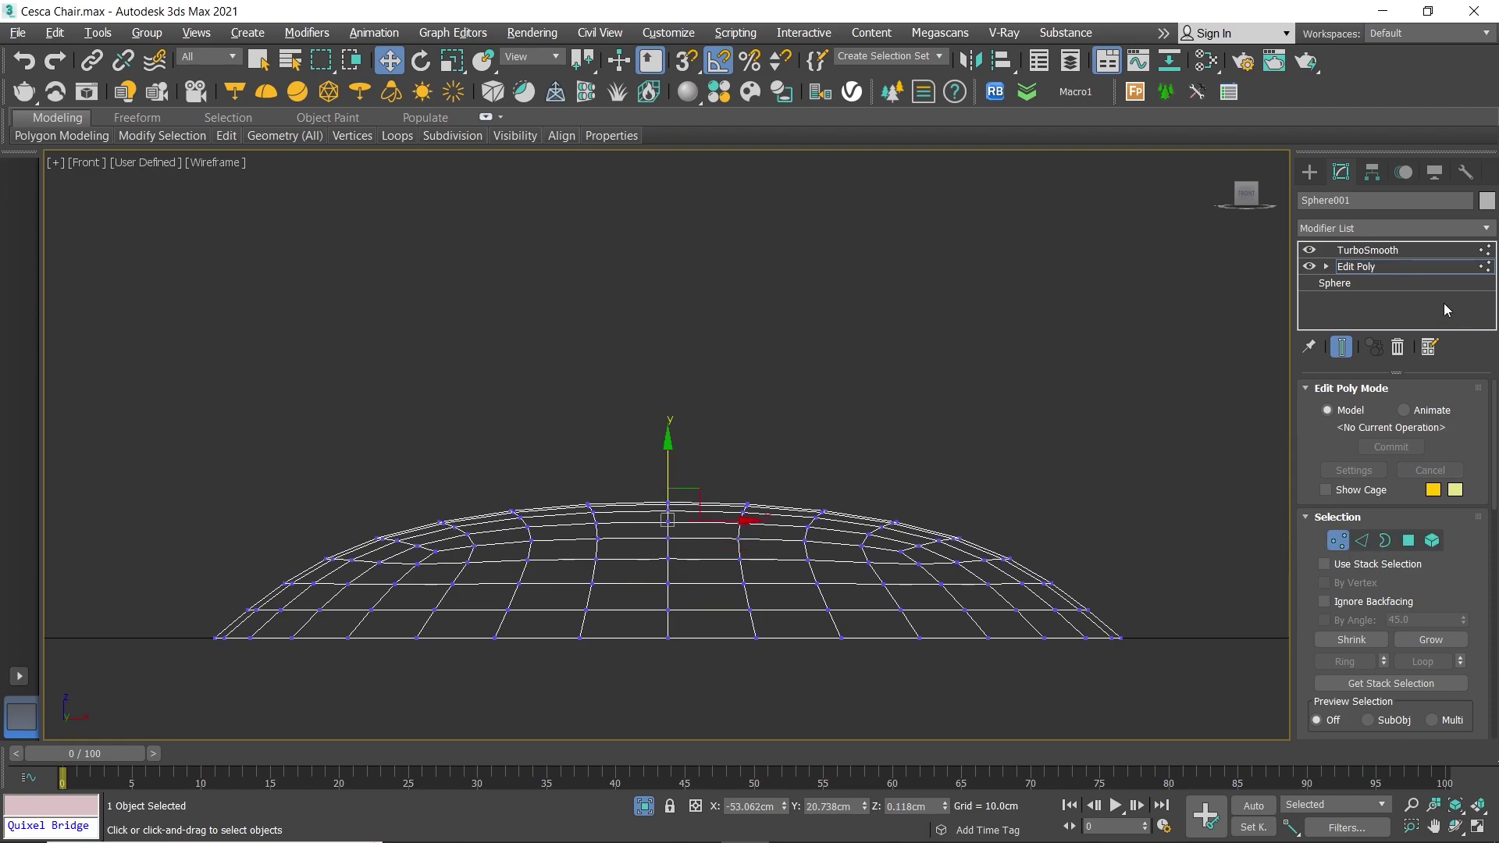
click(1341, 346)
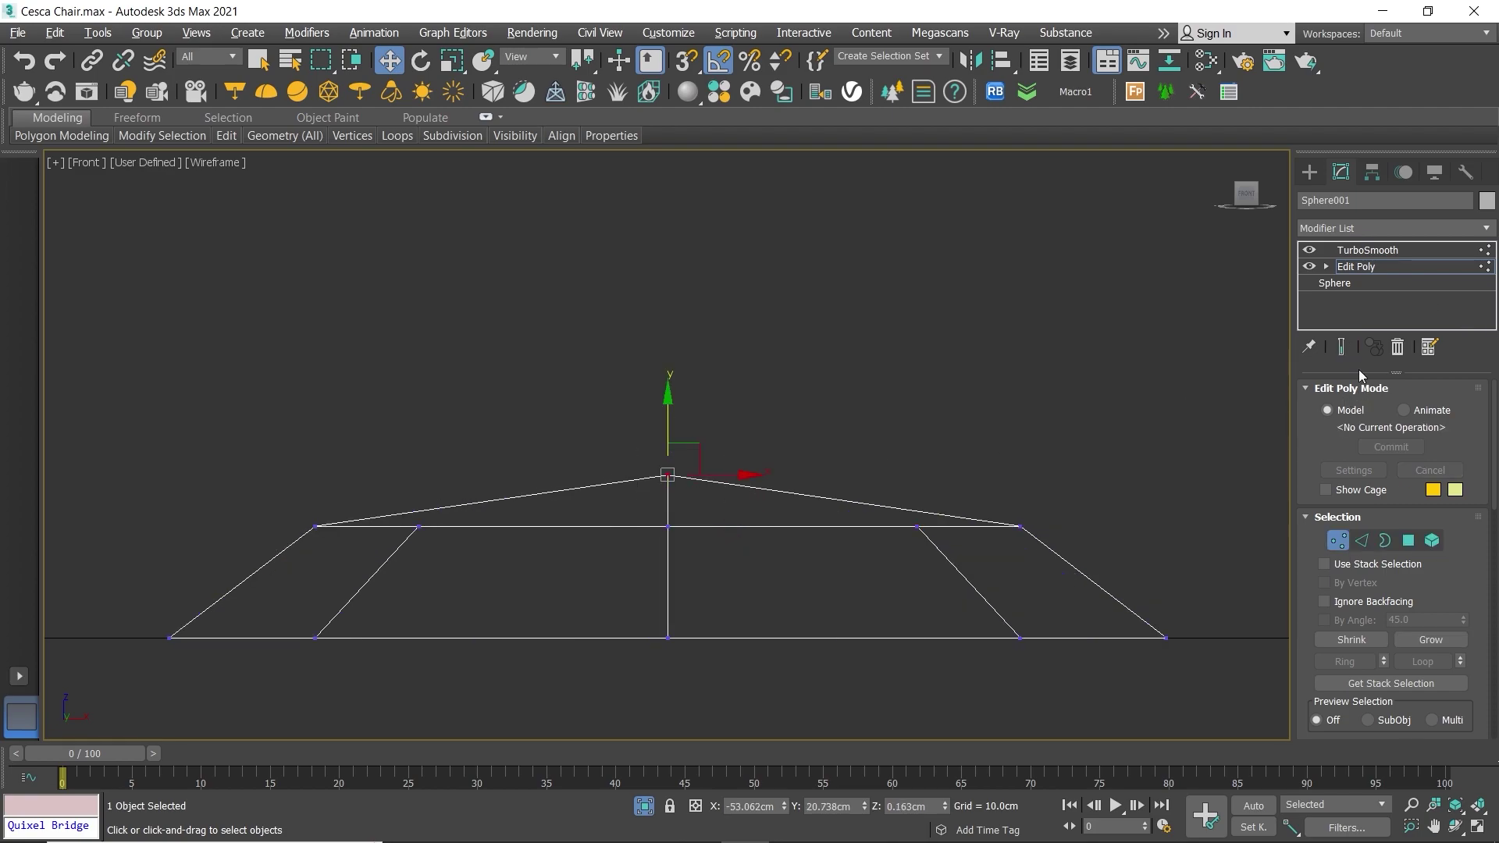
click(1342, 347)
drag(670, 427, 670, 419)
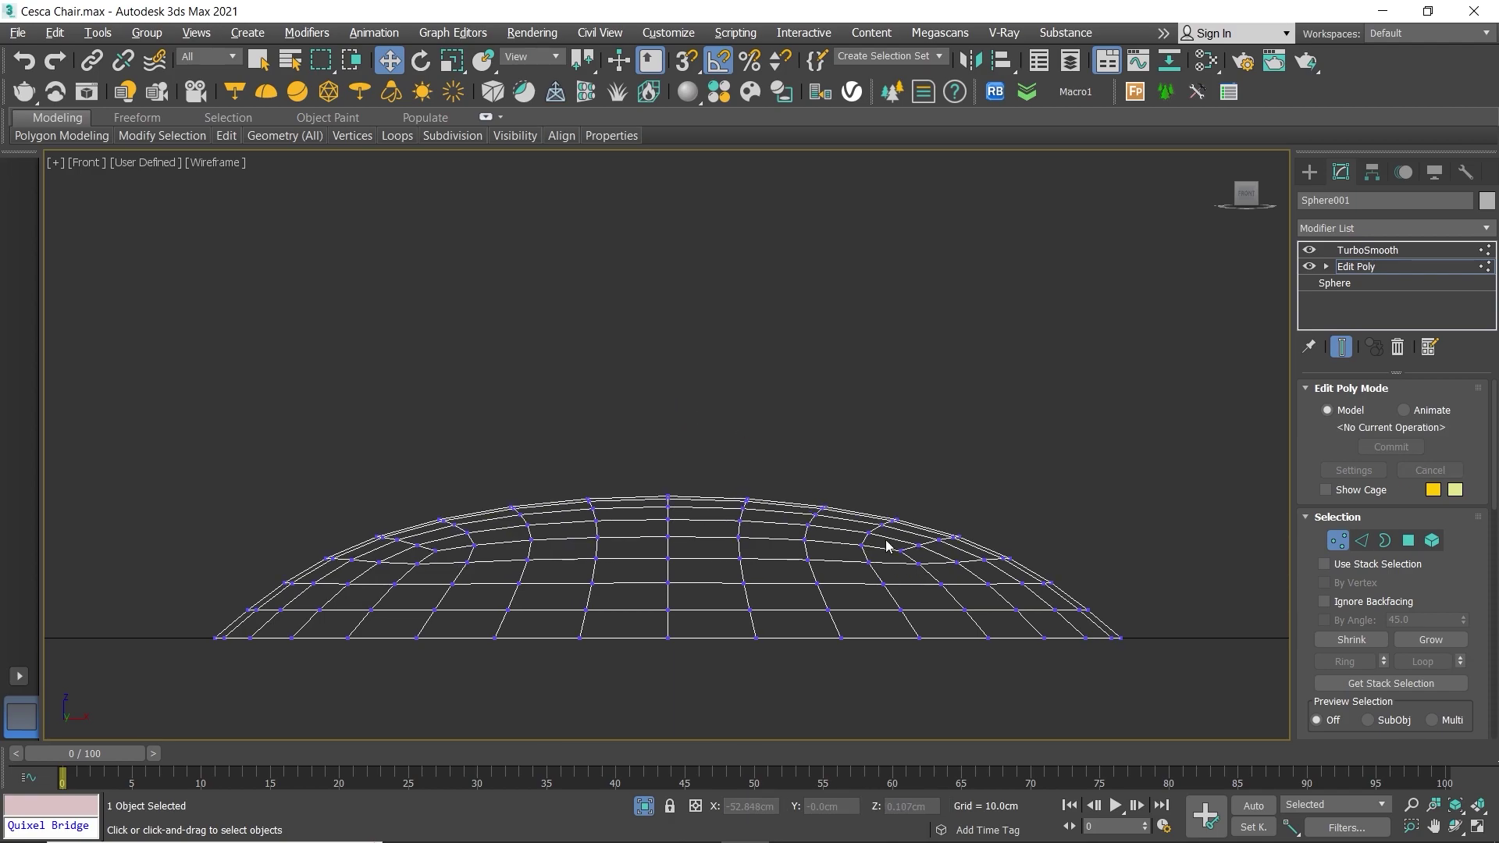
Step: Orbit to view the smoothed dome from above and deselect it
key(alt+w)
key(alt+w)
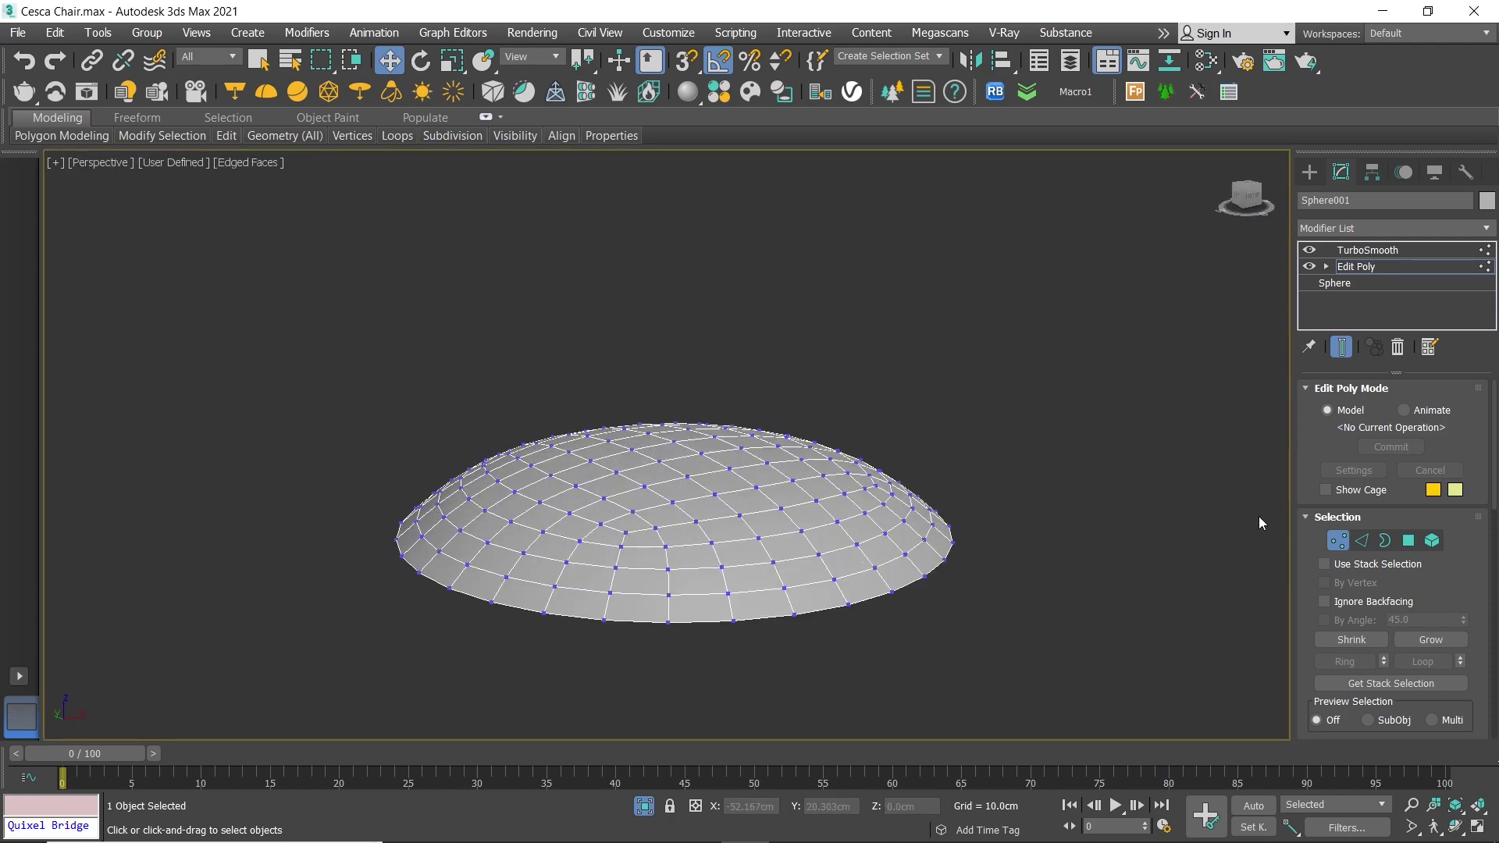
key(1)
alt+middle_drag(1239, 541, 1224, 266)
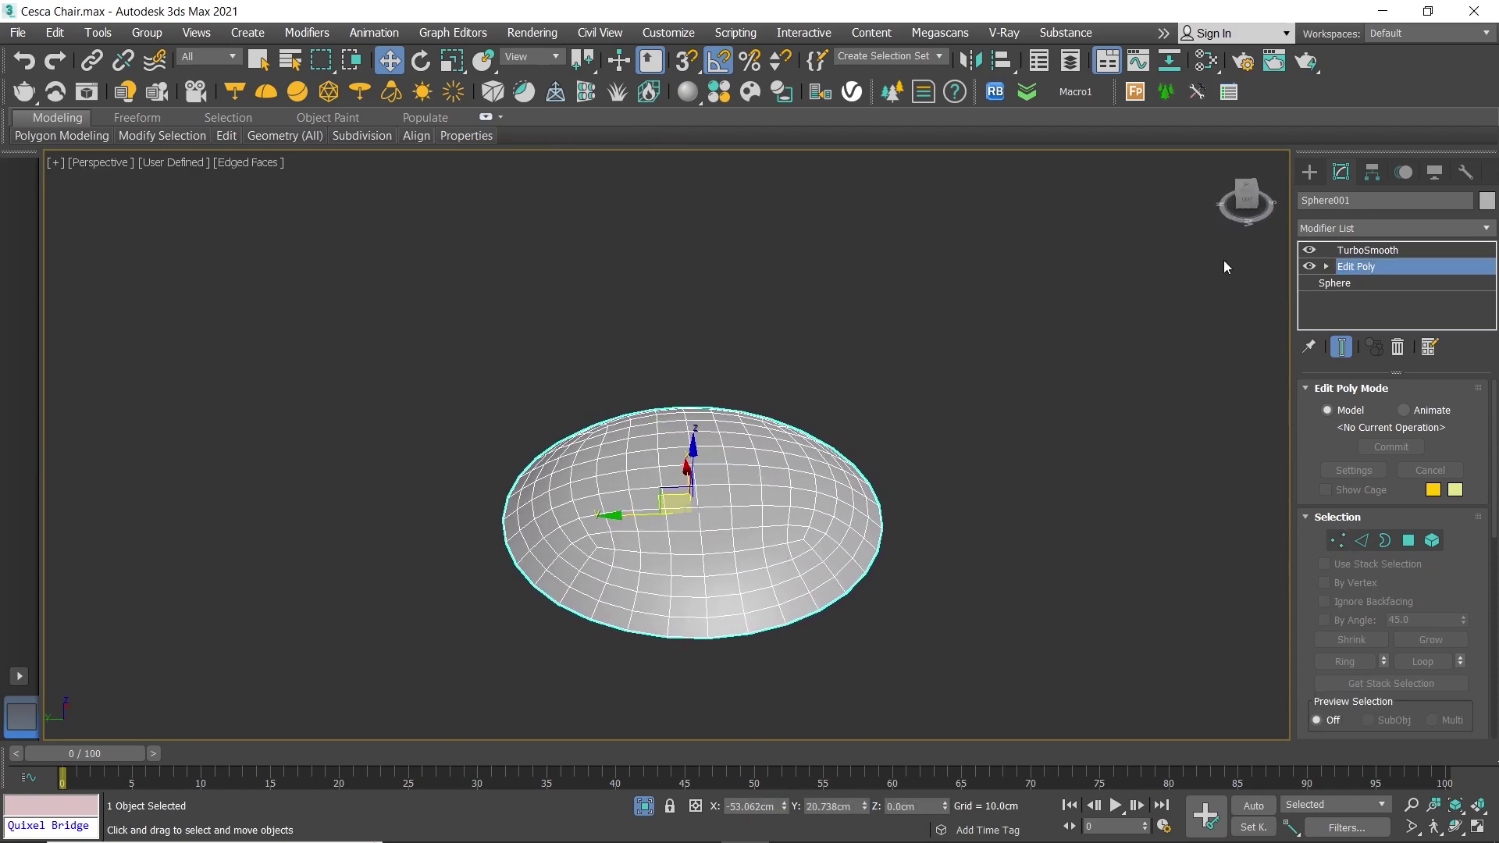
click(1367, 250)
mouse_move(749, 469)
alt+middle_down()
mouse_move(698, 471)
mouse_move(630, 375)
mouse_move(653, 348)
mouse_move(710, 469)
mouse_move(696, 482)
alt+middle_up()
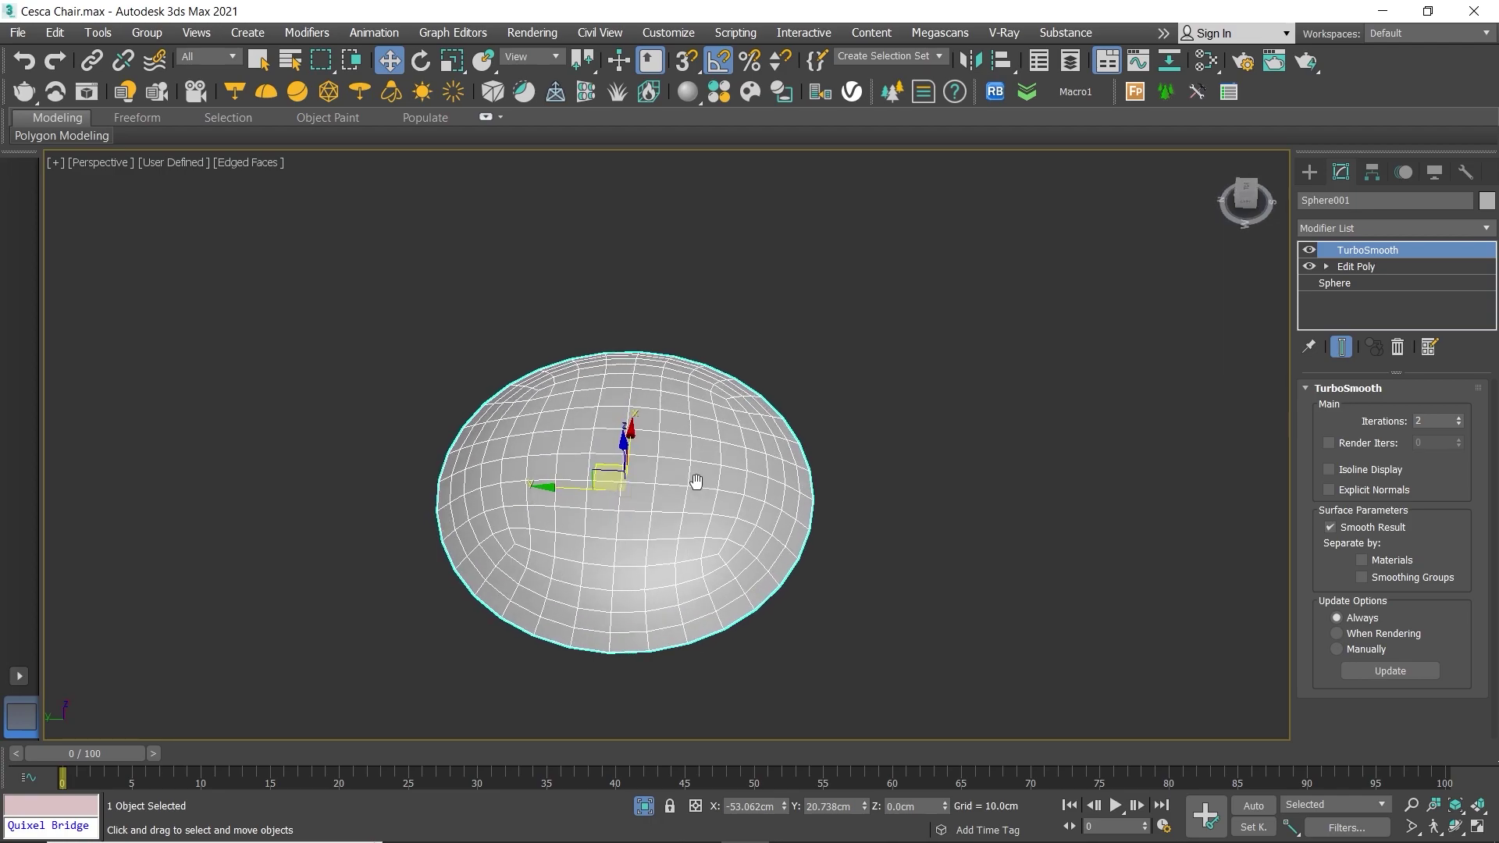
click(1207, 225)
Step: Create a box beside the sphere in Top view, length 1.0, width 0.12, height 0.2 cm
click(1310, 172)
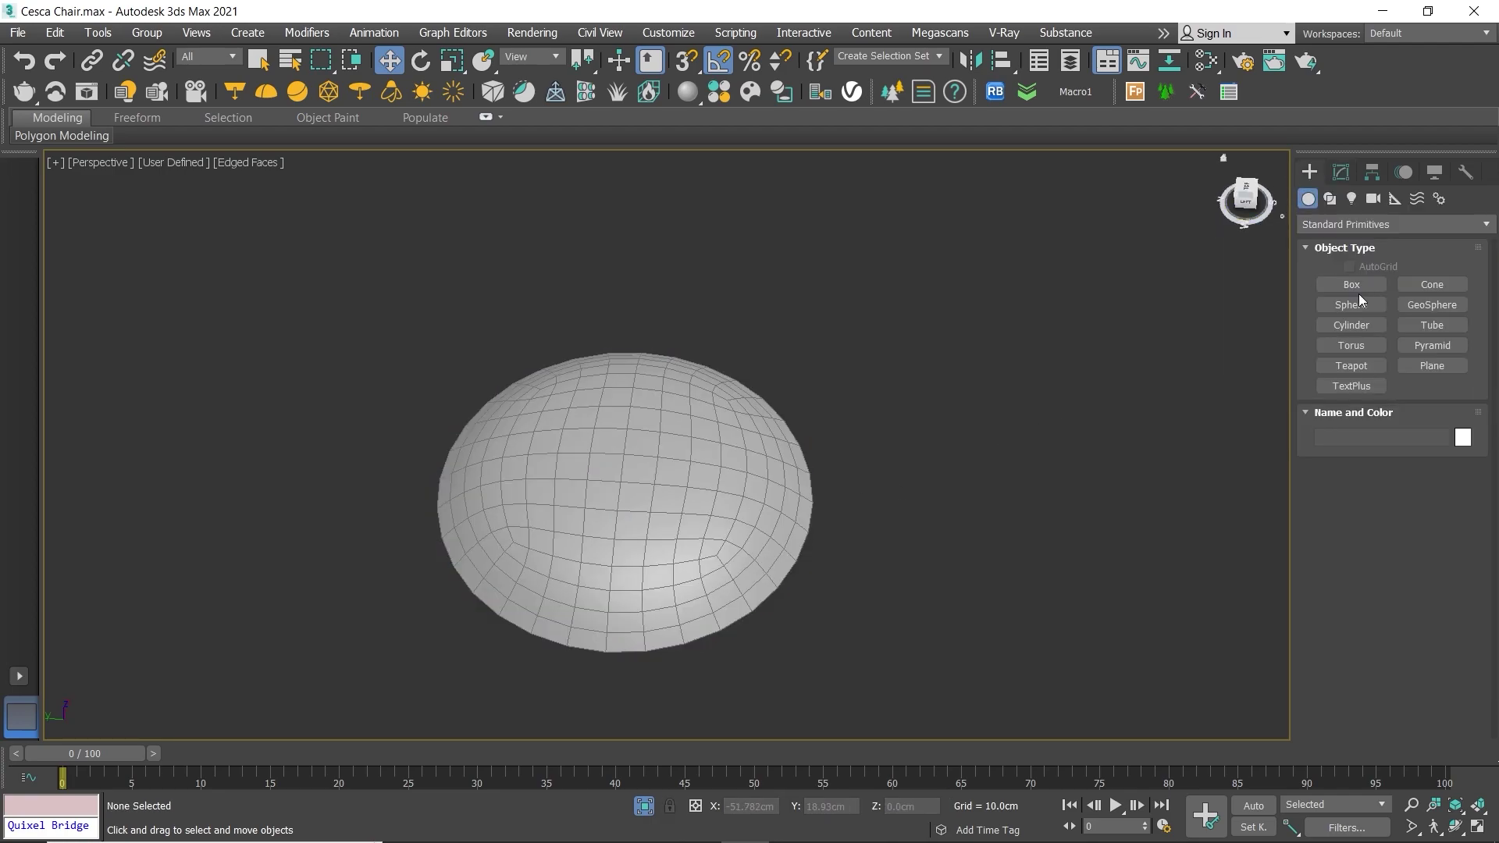
click(1351, 285)
key(alt+w)
key(alt+w)
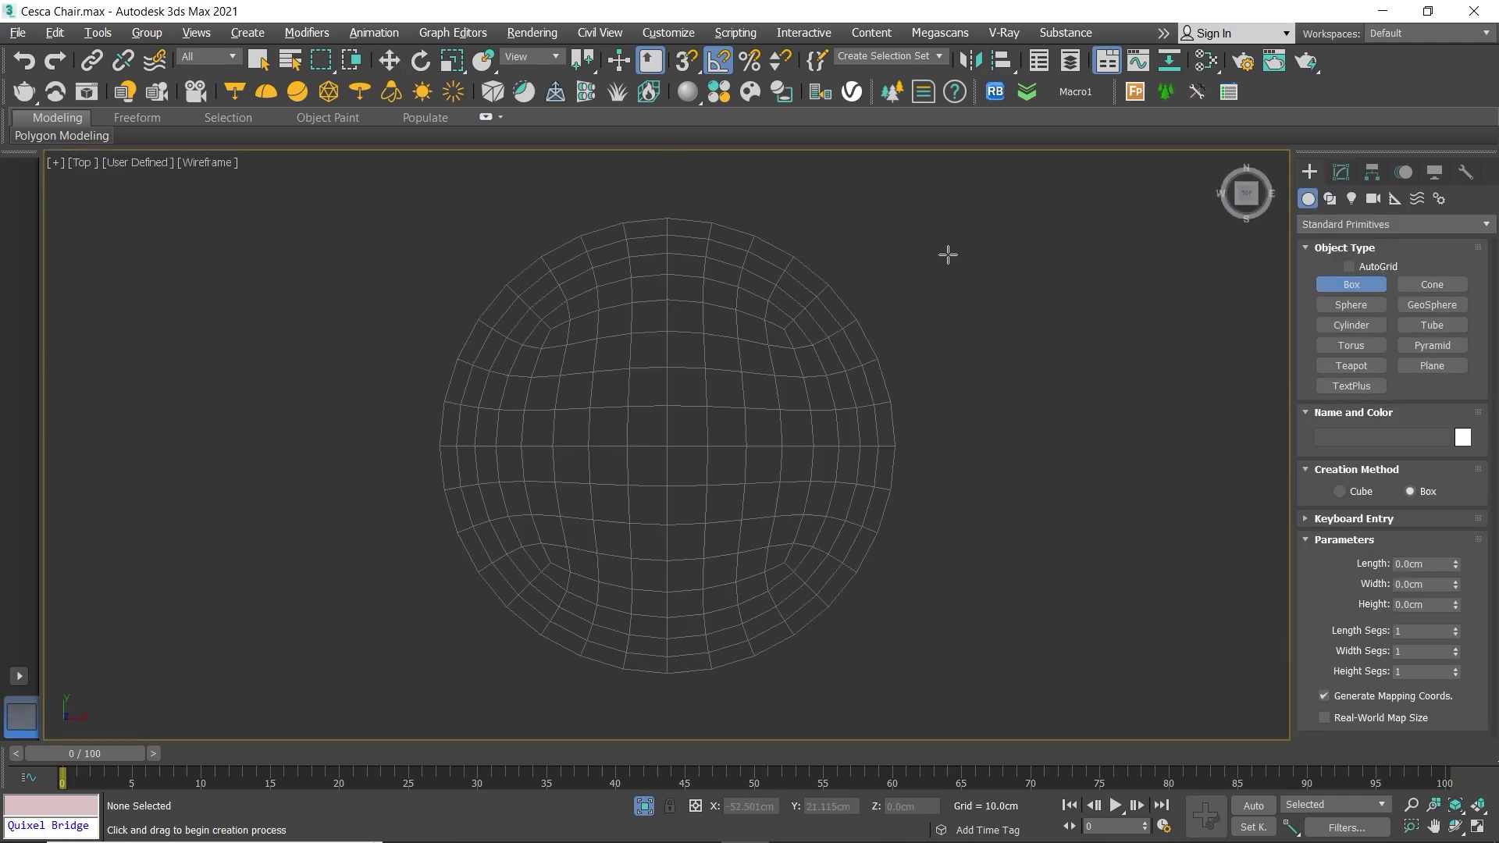
mouse_move(948, 255)
mouse_down()
mouse_move(1017, 529)
mouse_move(1022, 651)
mouse_up()
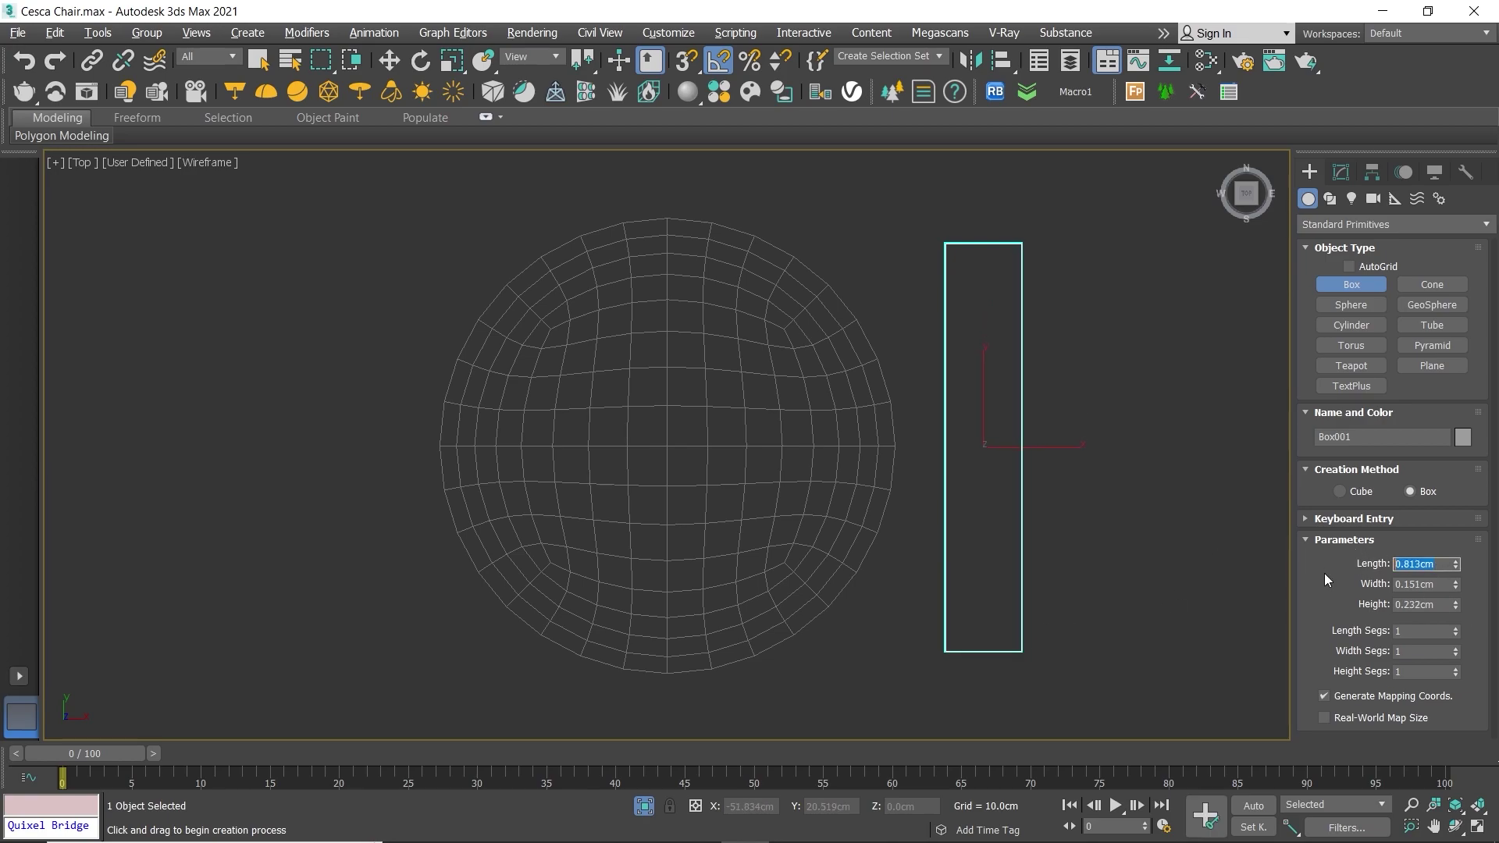
text(1)
key(Tab)
text(0.12)
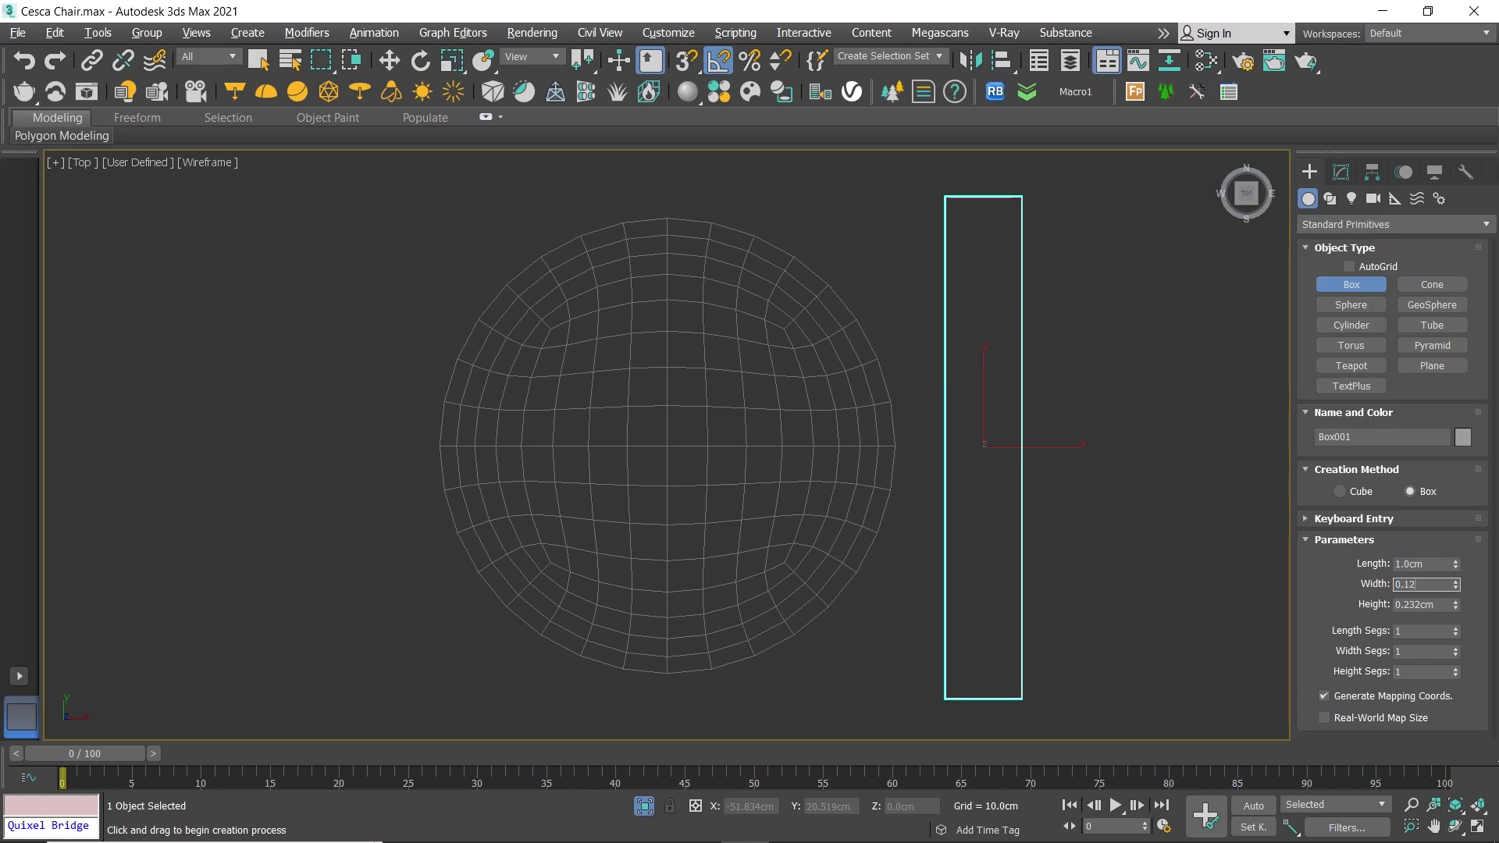
key(Tab)
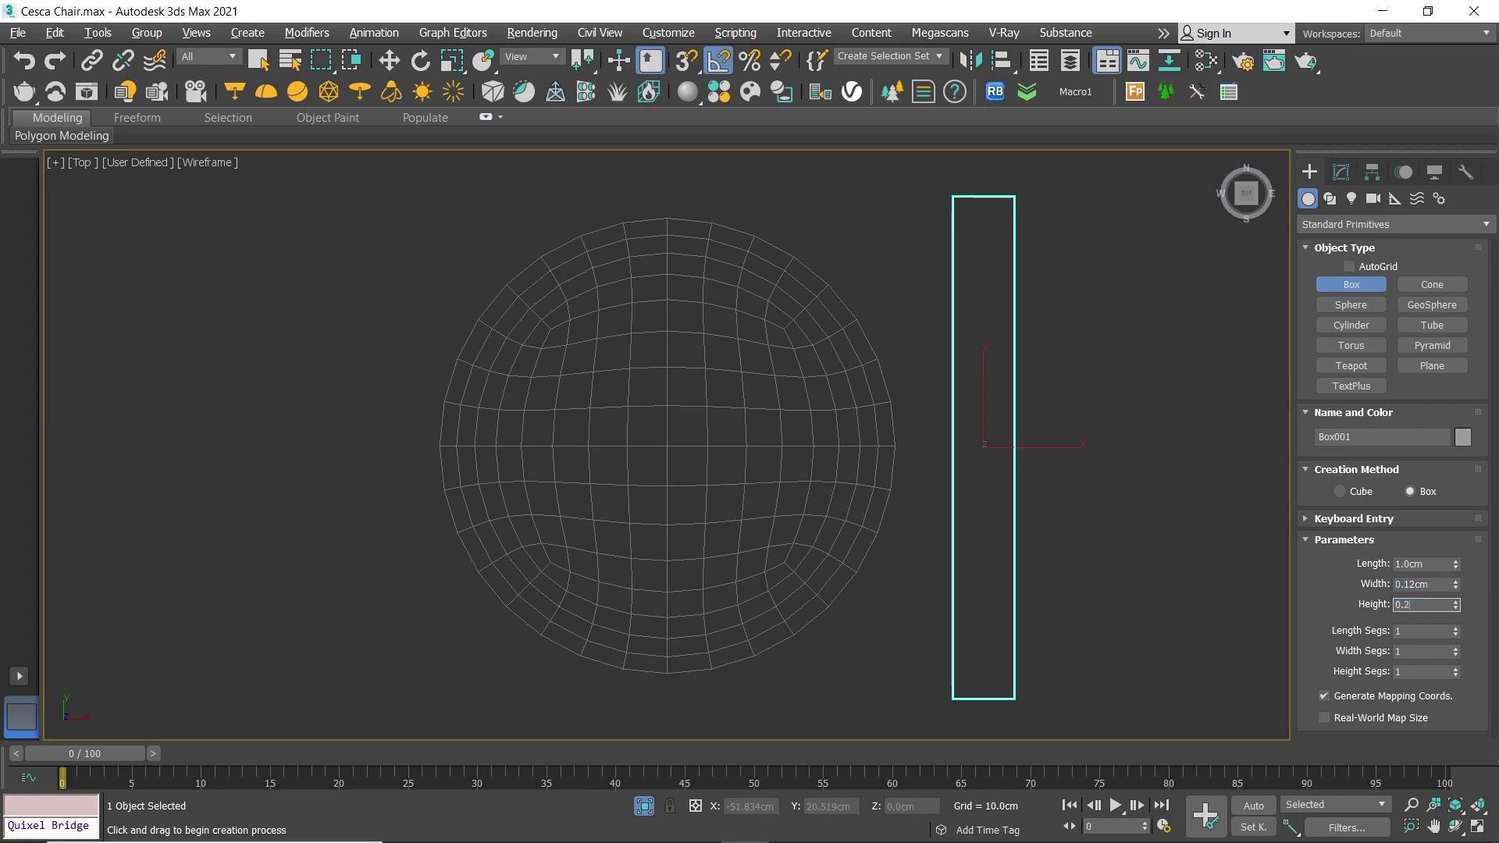
key(w)
Step: Align the box's centre to the sphere's centre
key(alt+w)
right_click(980, 588)
key(alt+w)
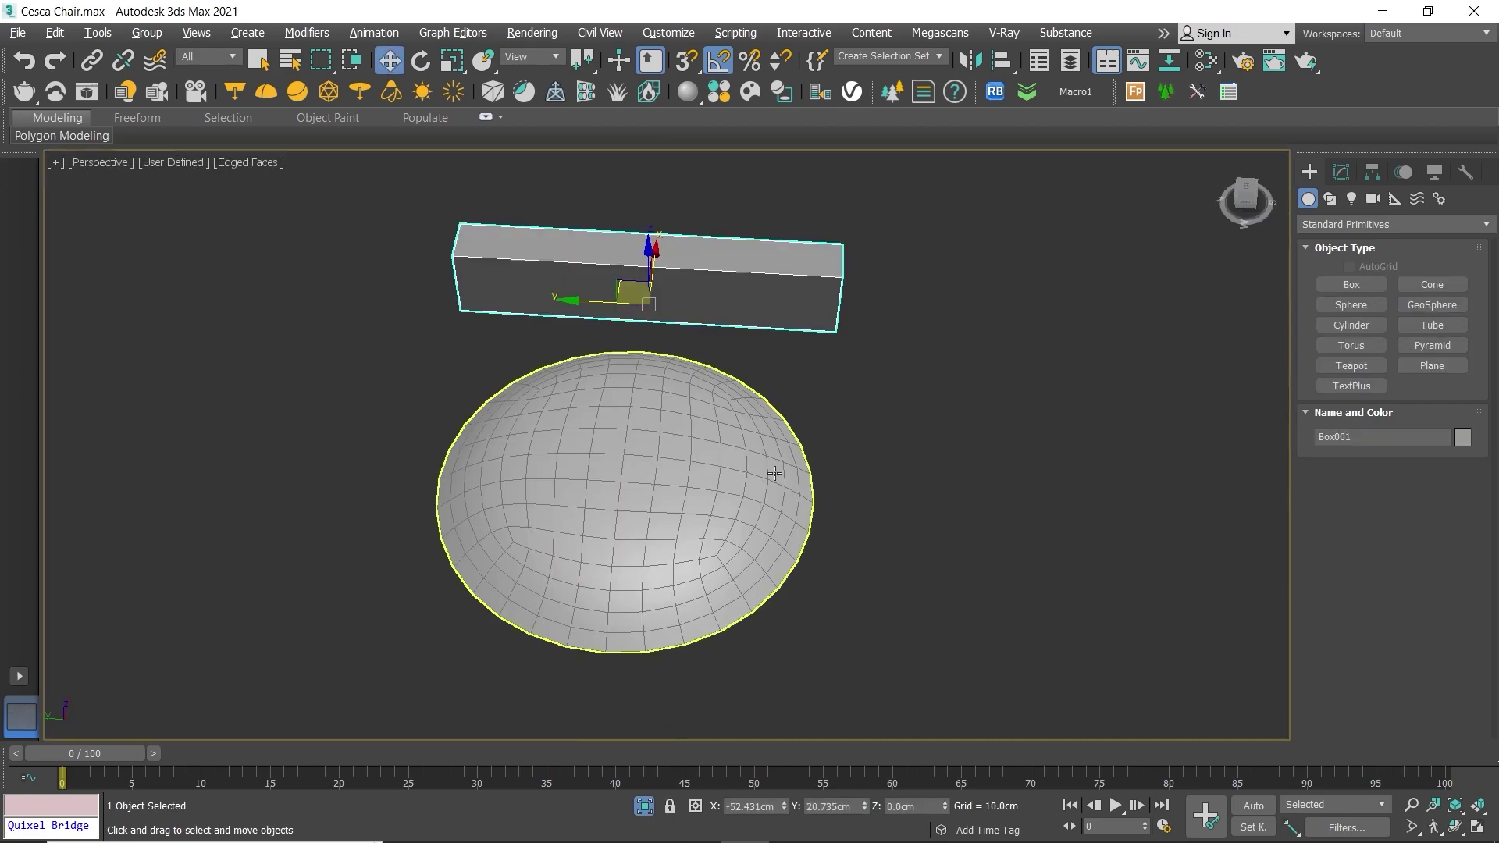
mouse_move(659, 434)
alt+middle_down()
mouse_move(635, 445)
mouse_move(751, 295)
alt+middle_up()
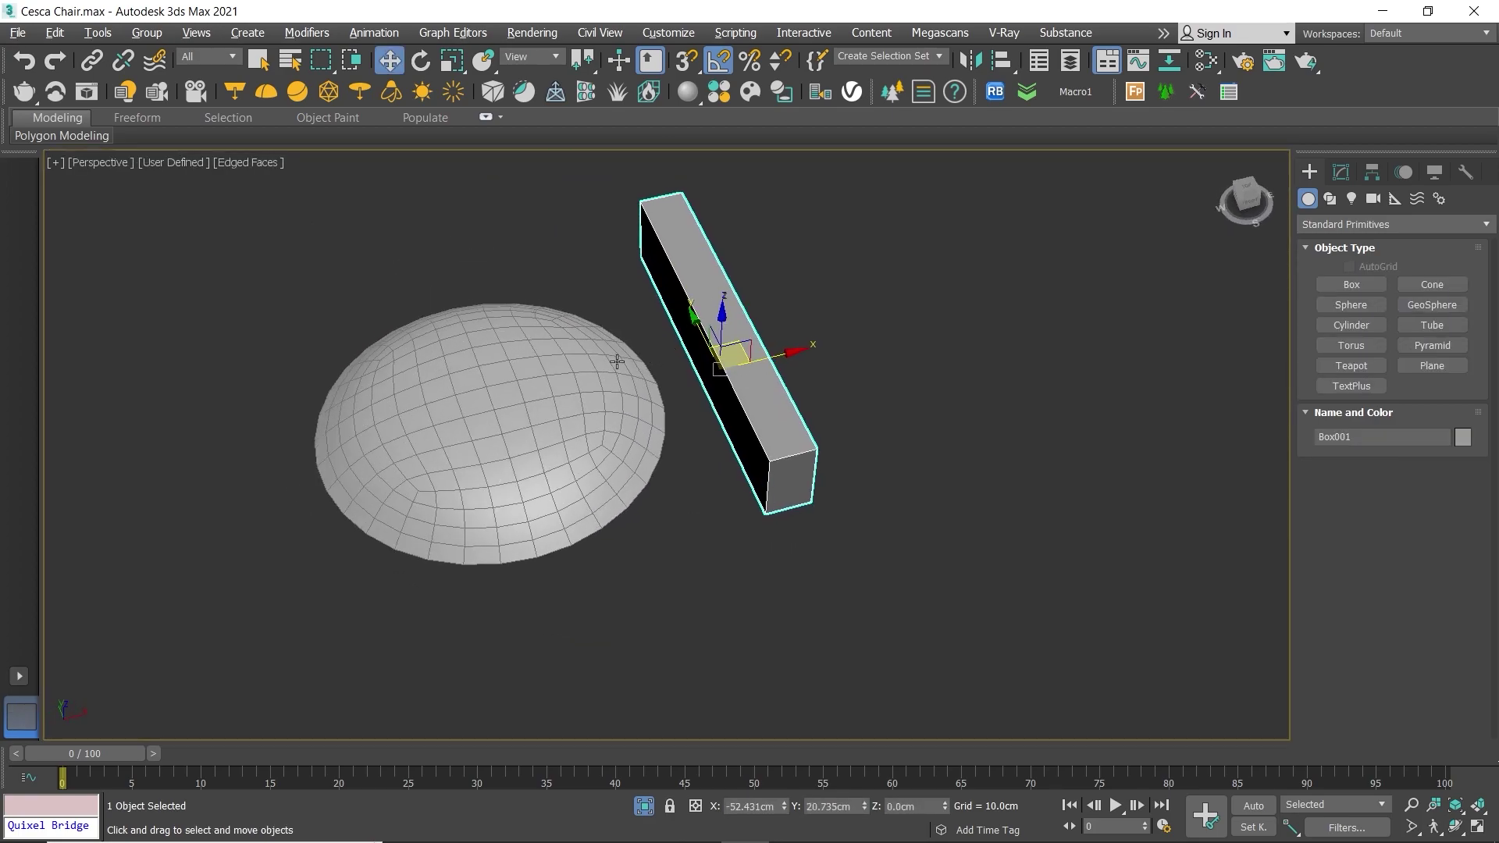
key(alt+a)
click(534, 376)
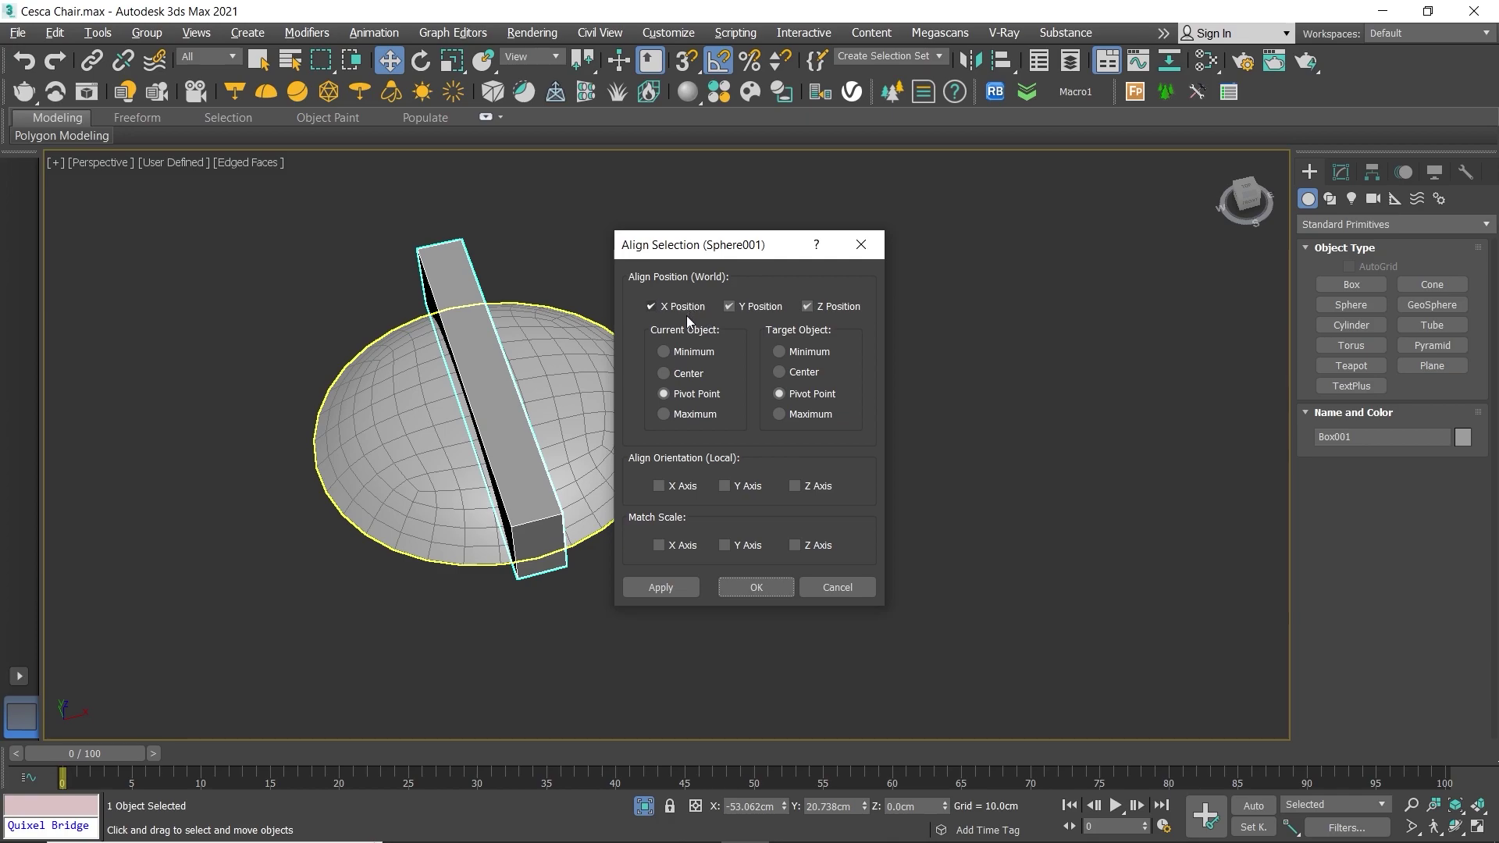
click(695, 373)
click(803, 374)
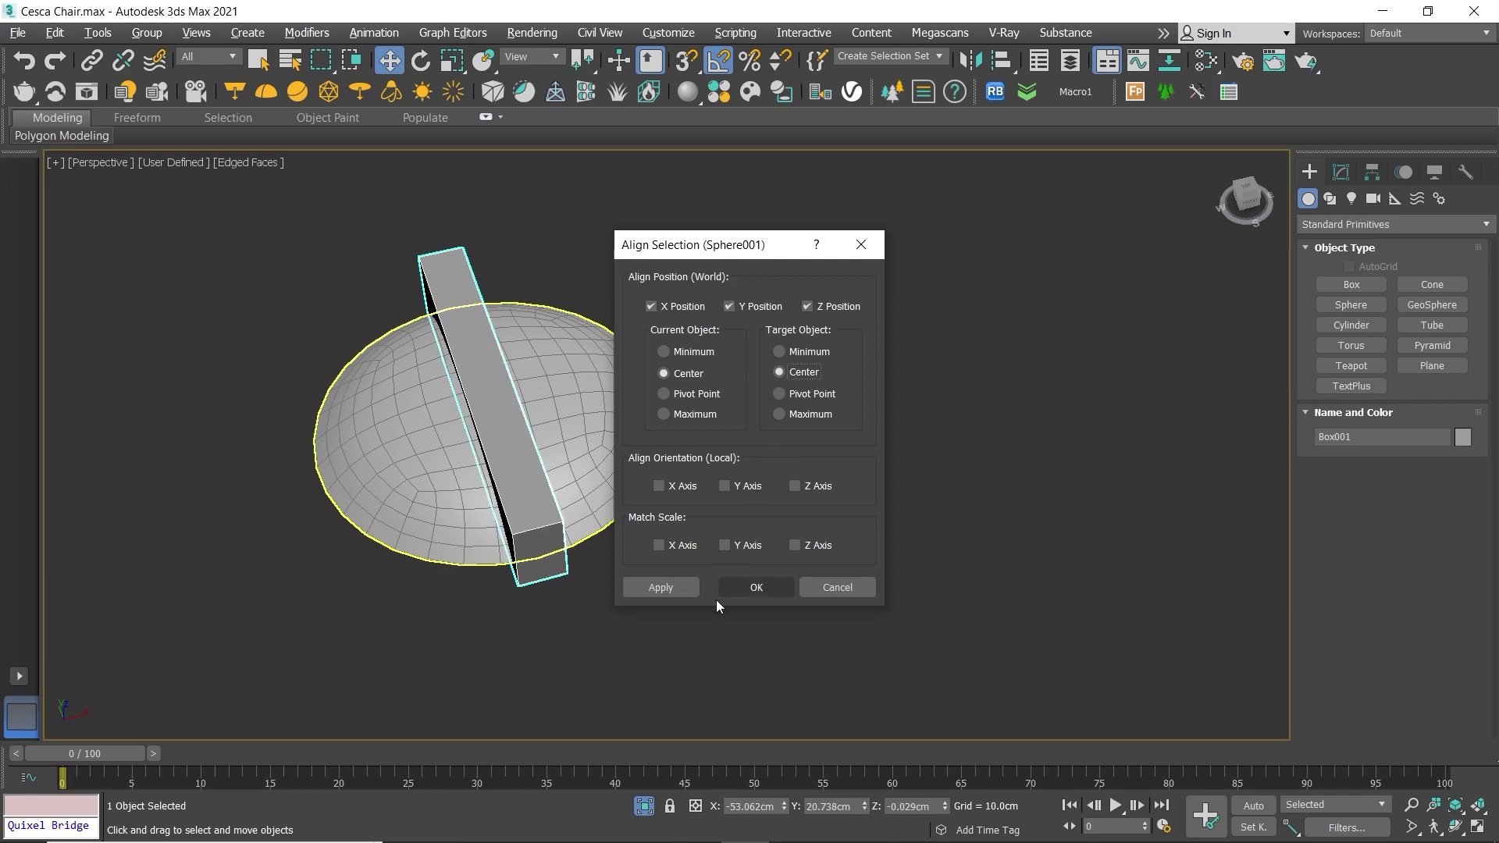
click(755, 588)
Step: Adjust the box's height so it sits down into the dome
alt+middle_drag(620, 497, 575, 531)
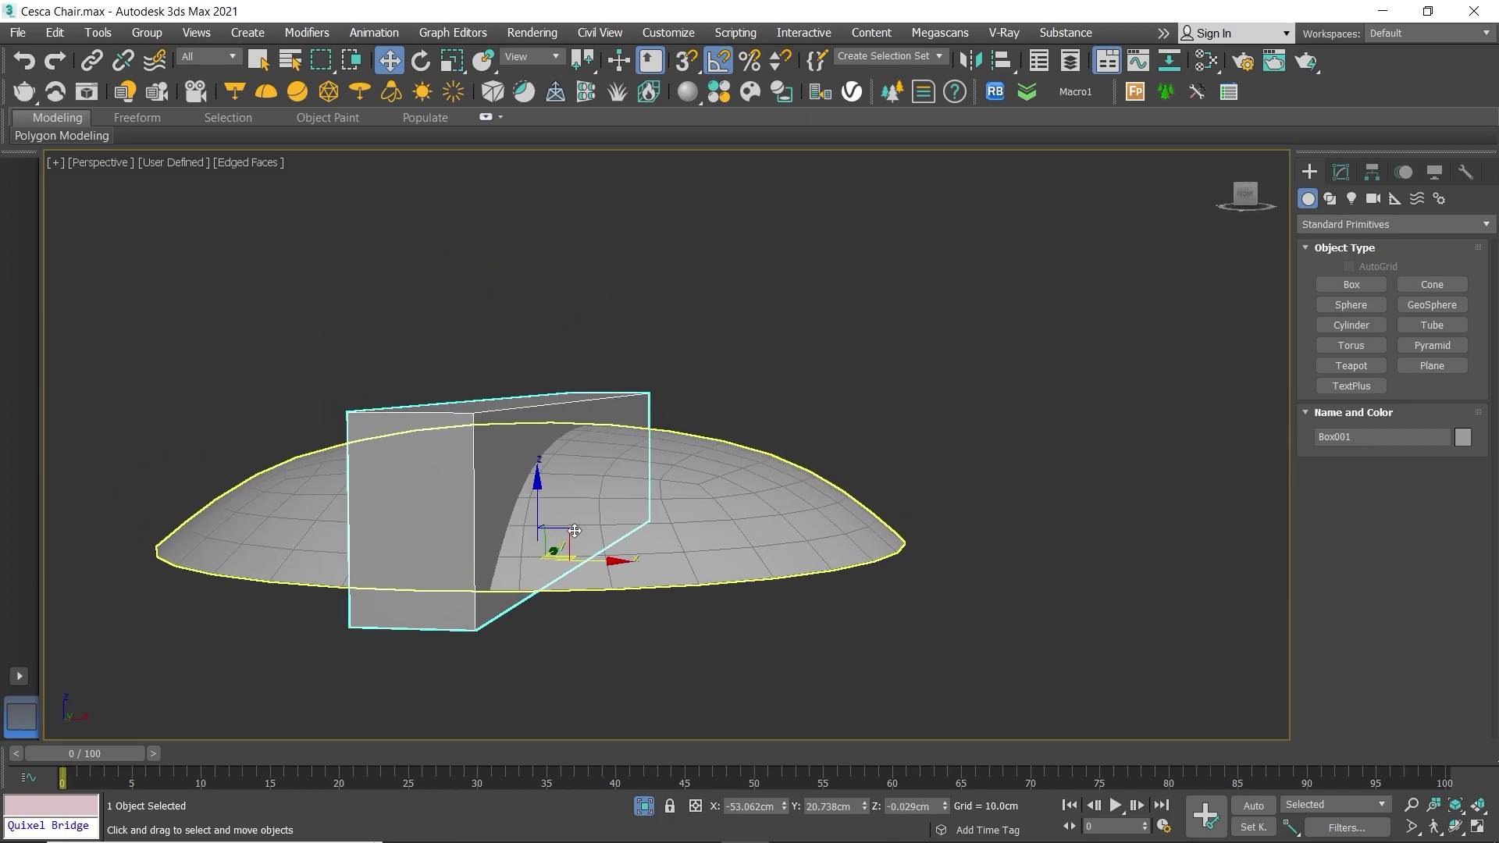
drag(542, 507, 529, 422)
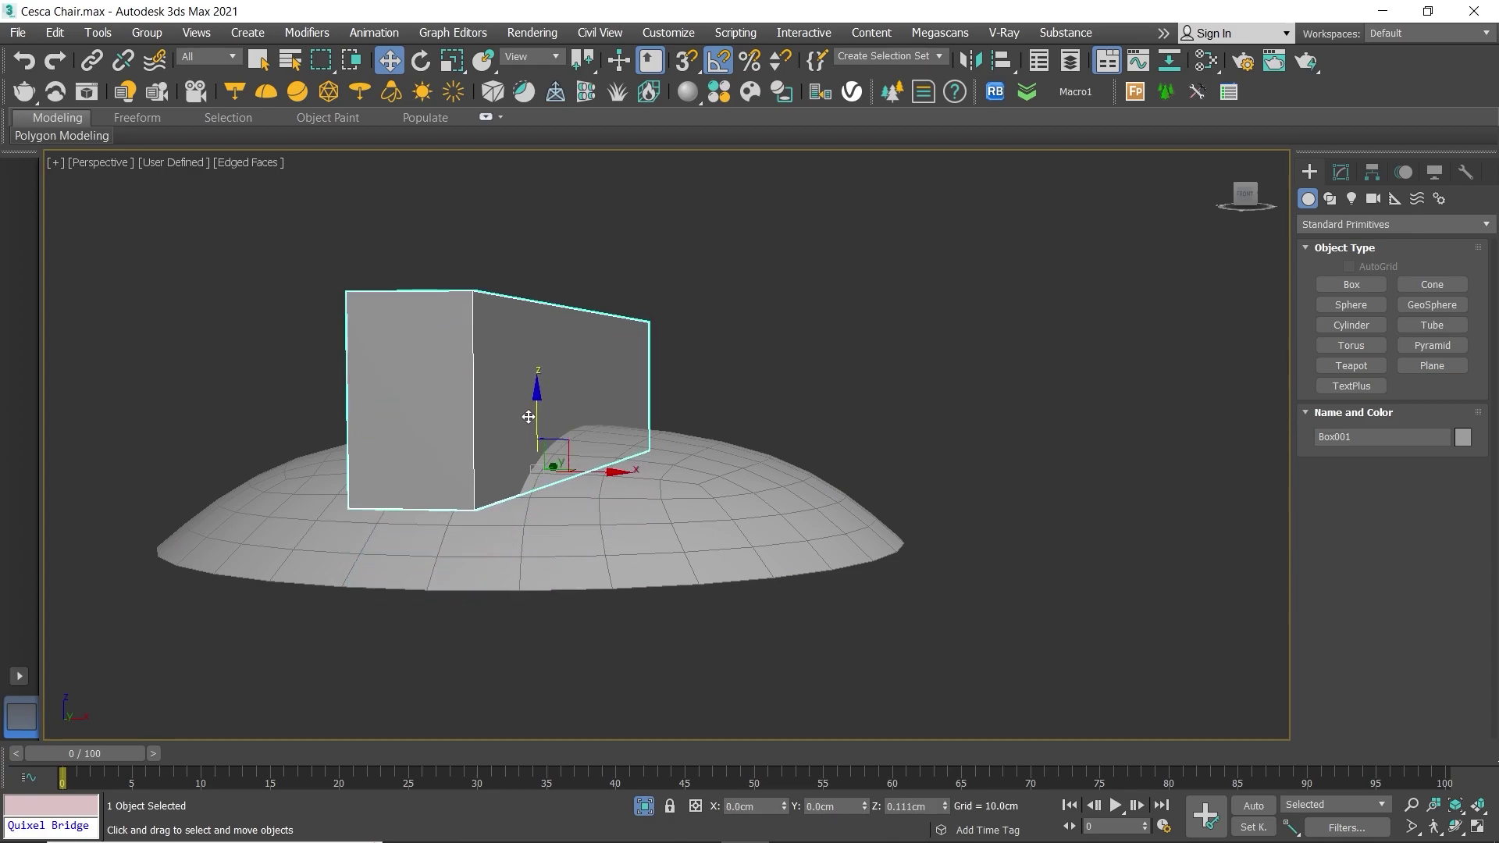
key(alt+w)
key(alt+w)
scroll(668, 561, up, 4)
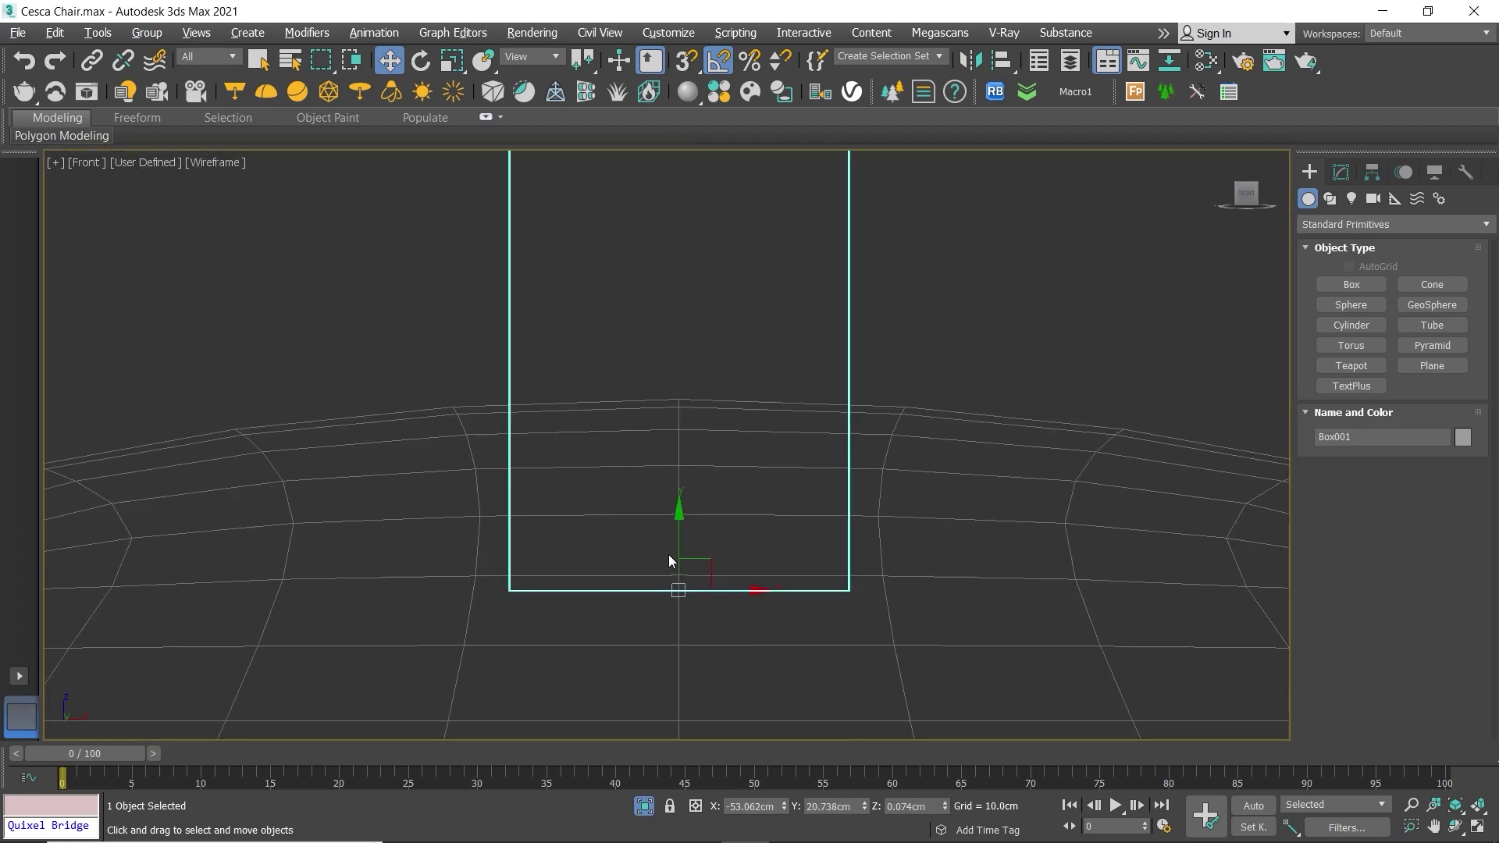
drag(682, 527, 682, 569)
key(alt+w)
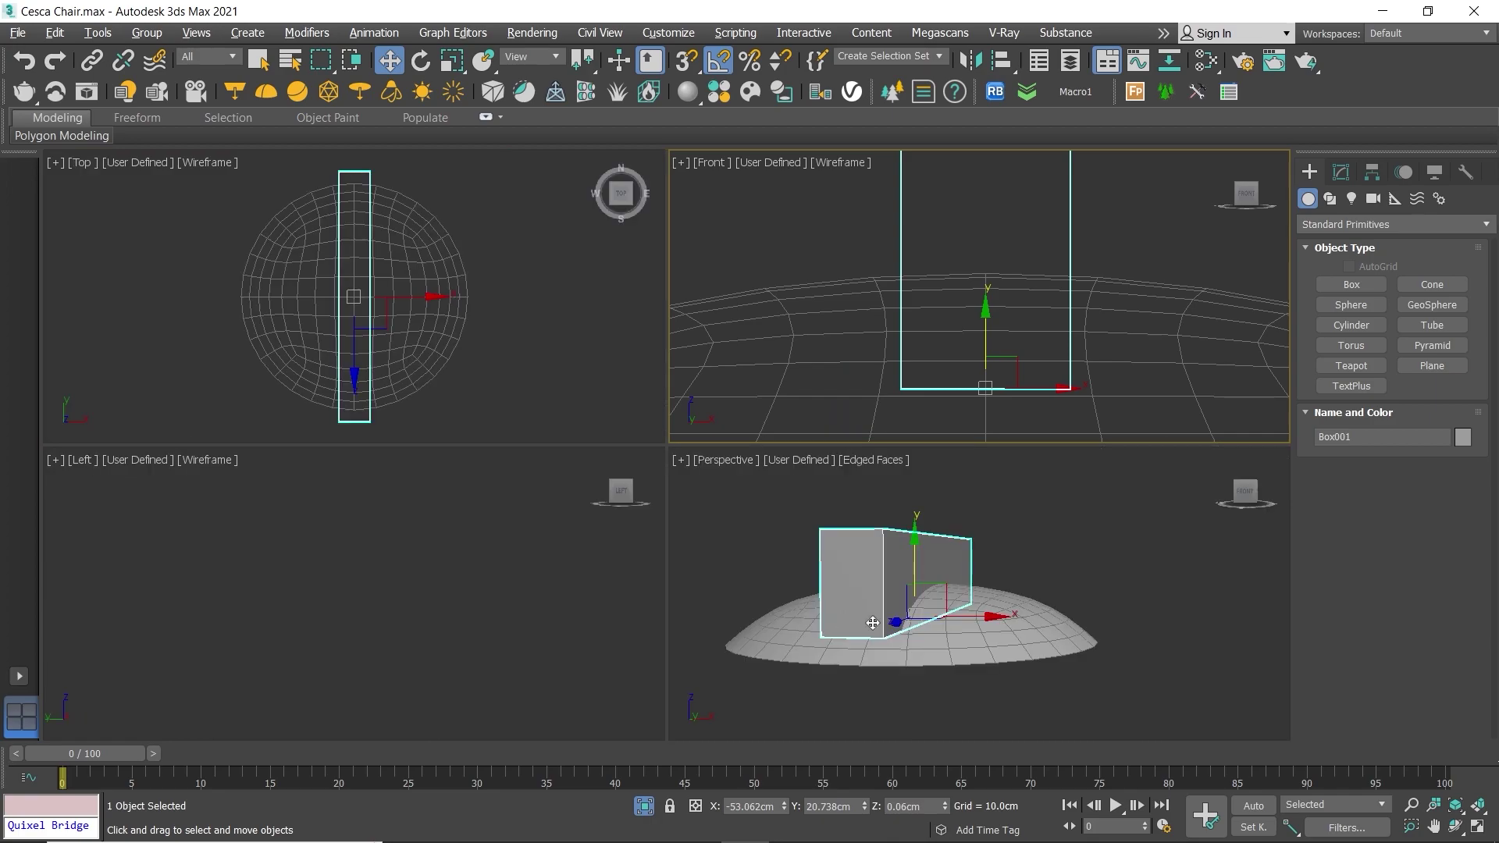
key(alt+w)
alt+middle_drag(659, 494, 679, 539)
key(alt+w)
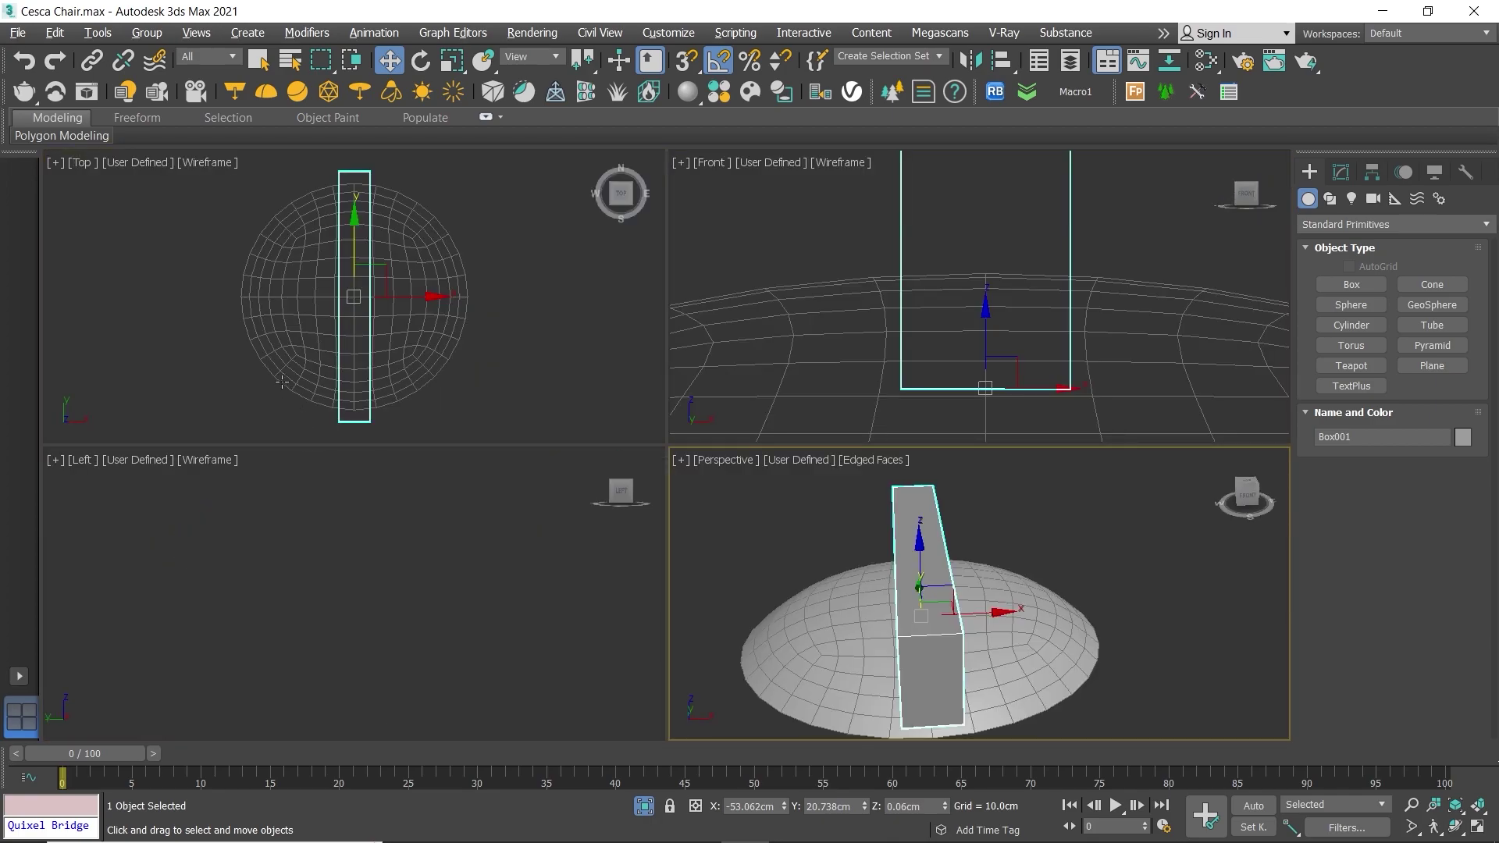
key(alt+w)
scroll(687, 407, up, 3)
middle_drag(683, 457, 683, 483)
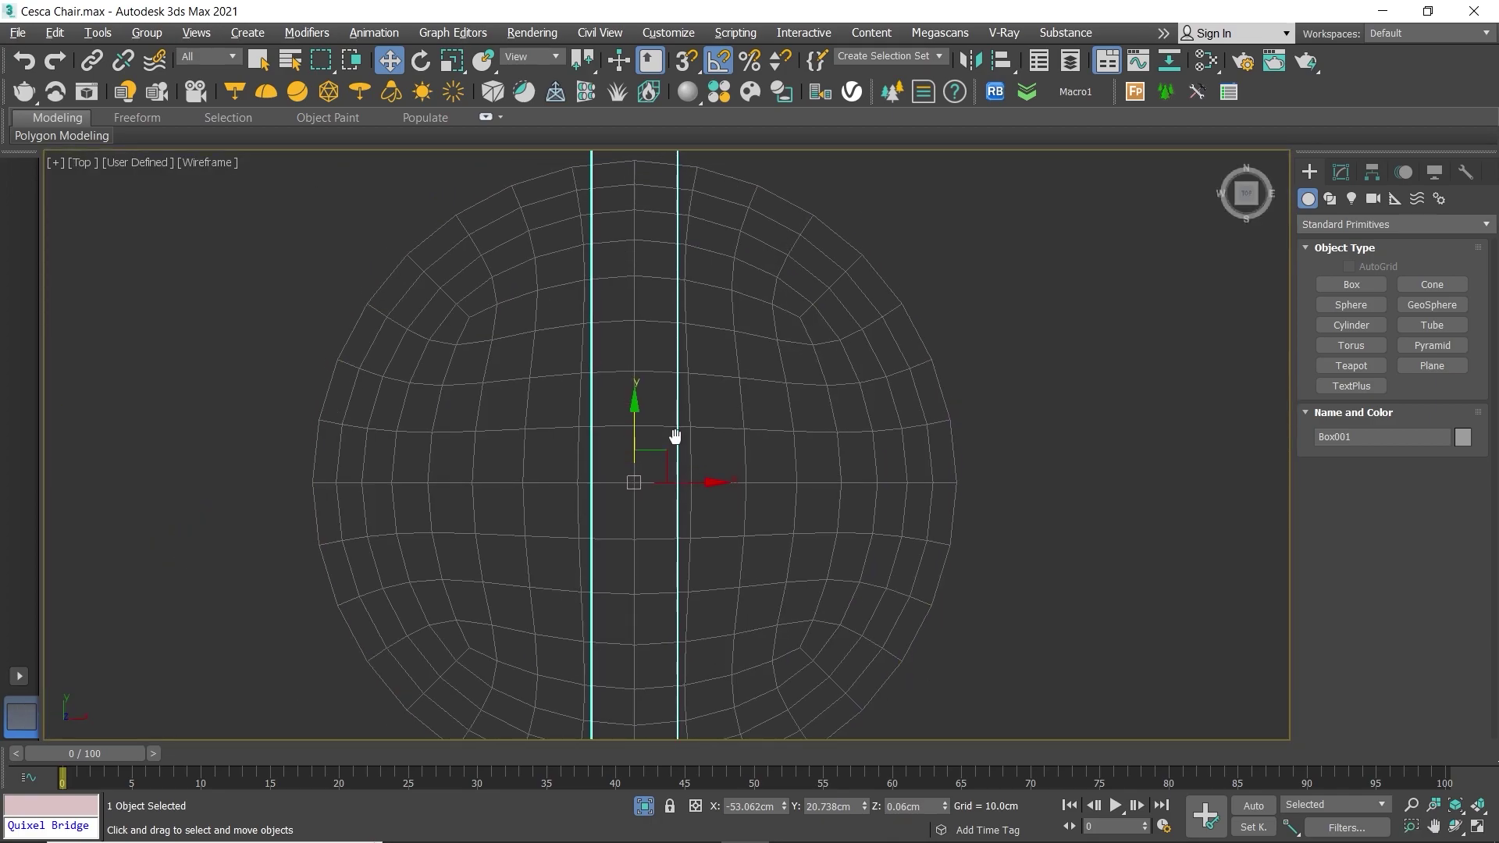
Step: Narrow the box width to 0.11 cm and reselect the sphere
click(1341, 173)
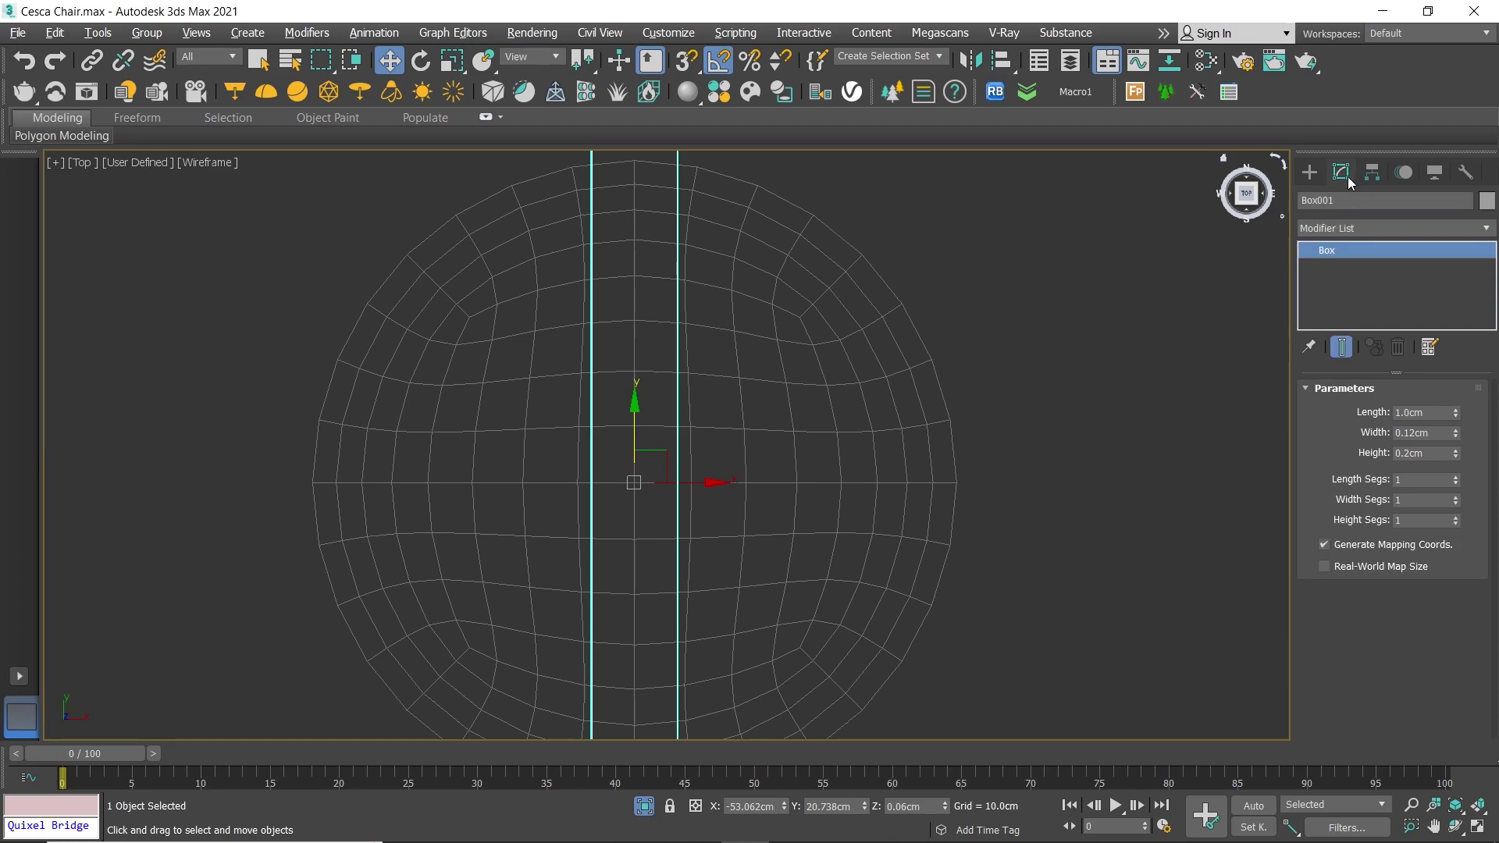
click(1457, 439)
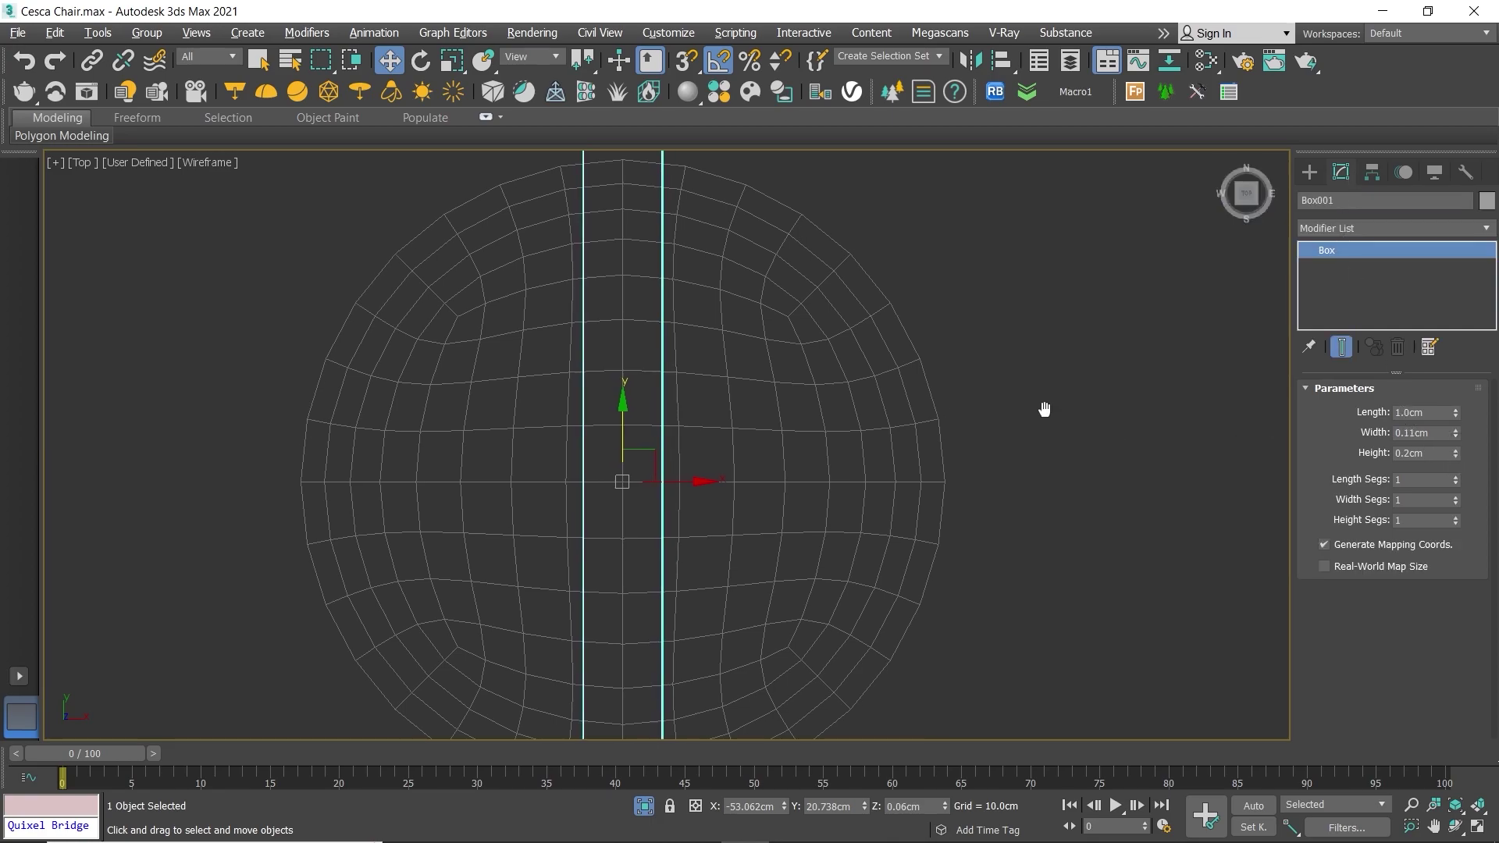
key(alt+w)
click(809, 524)
key(alt+w)
alt+middle_drag(809, 524, 741, 519)
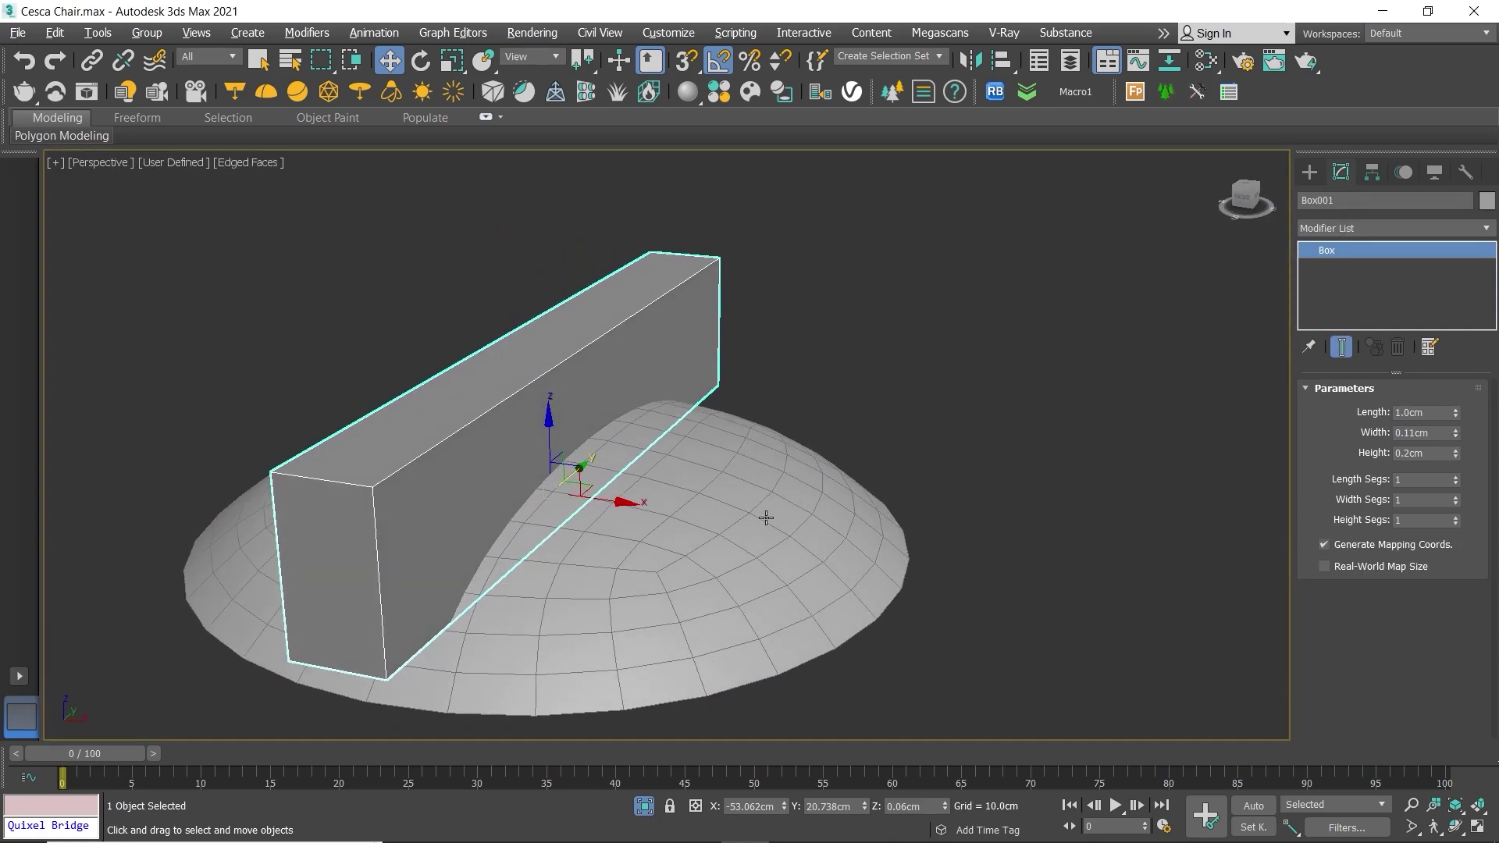
click(656, 521)
click(1313, 177)
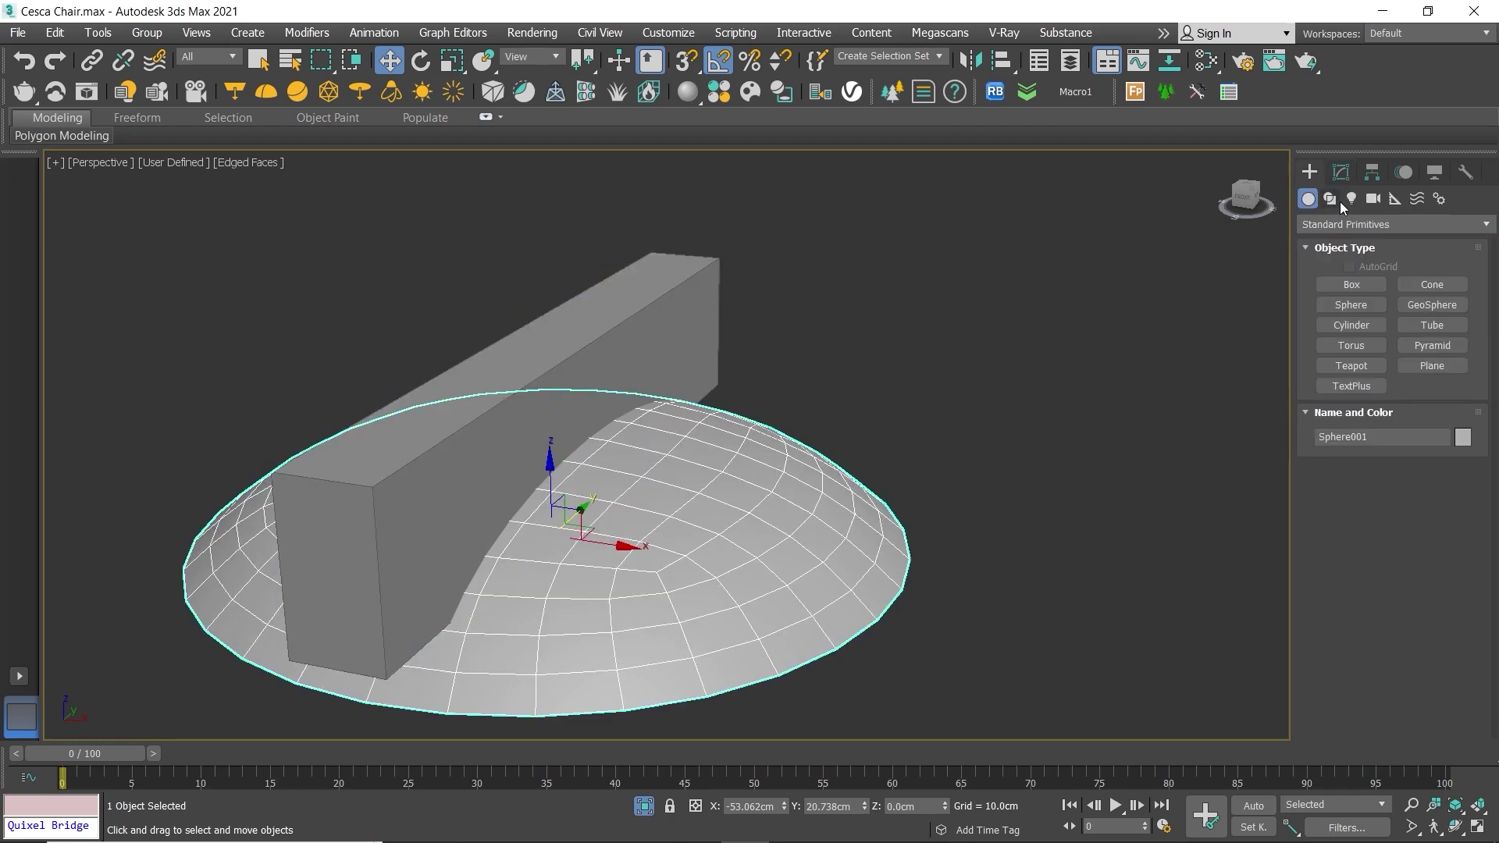
Step: Subtract the box from the sphere using a ProBoolean compound object
click(1337, 222)
click(1353, 279)
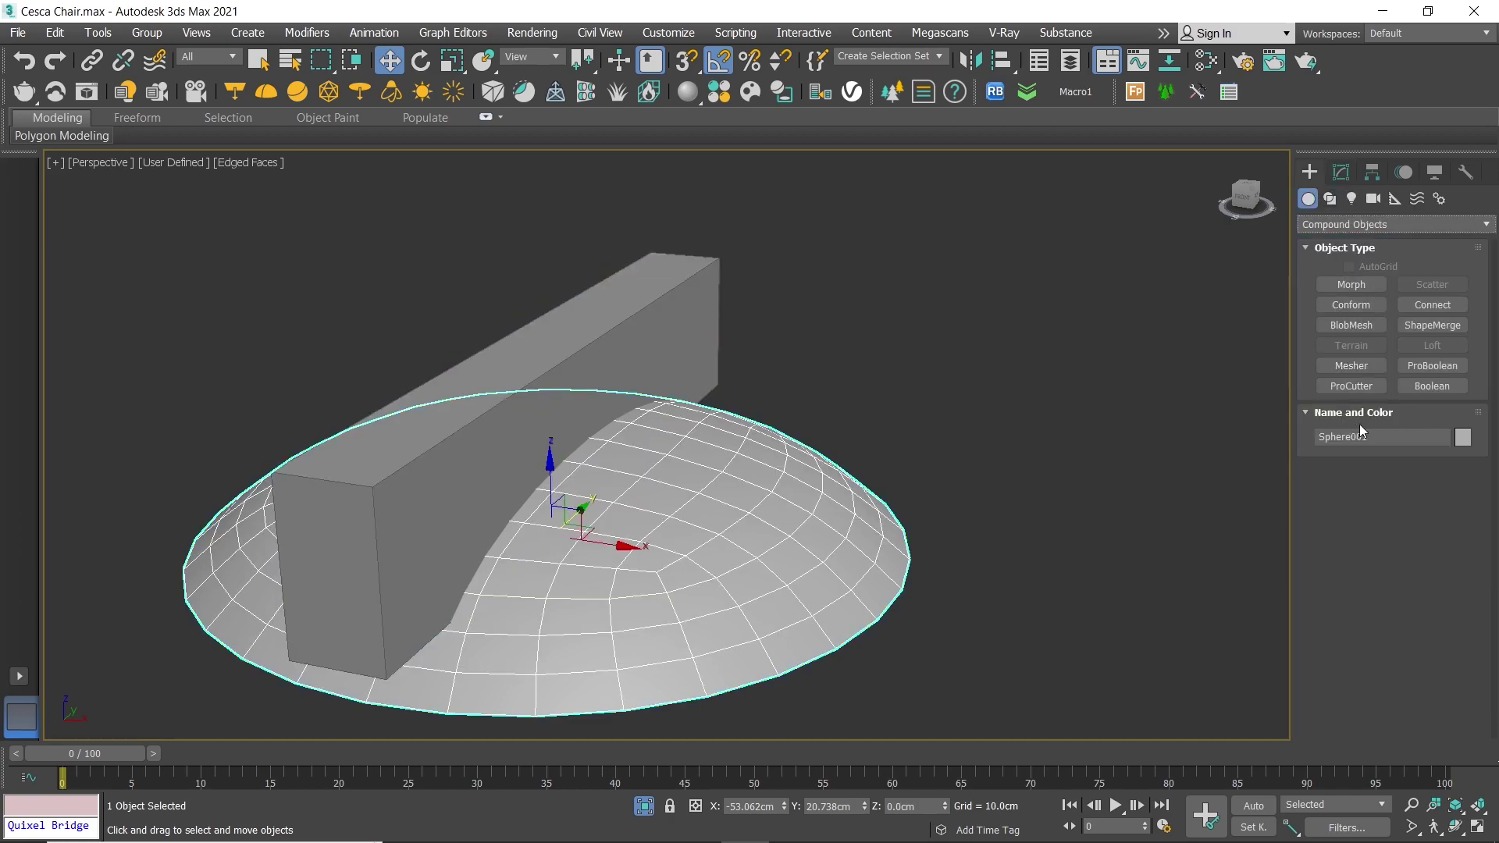
click(1415, 373)
click(1392, 492)
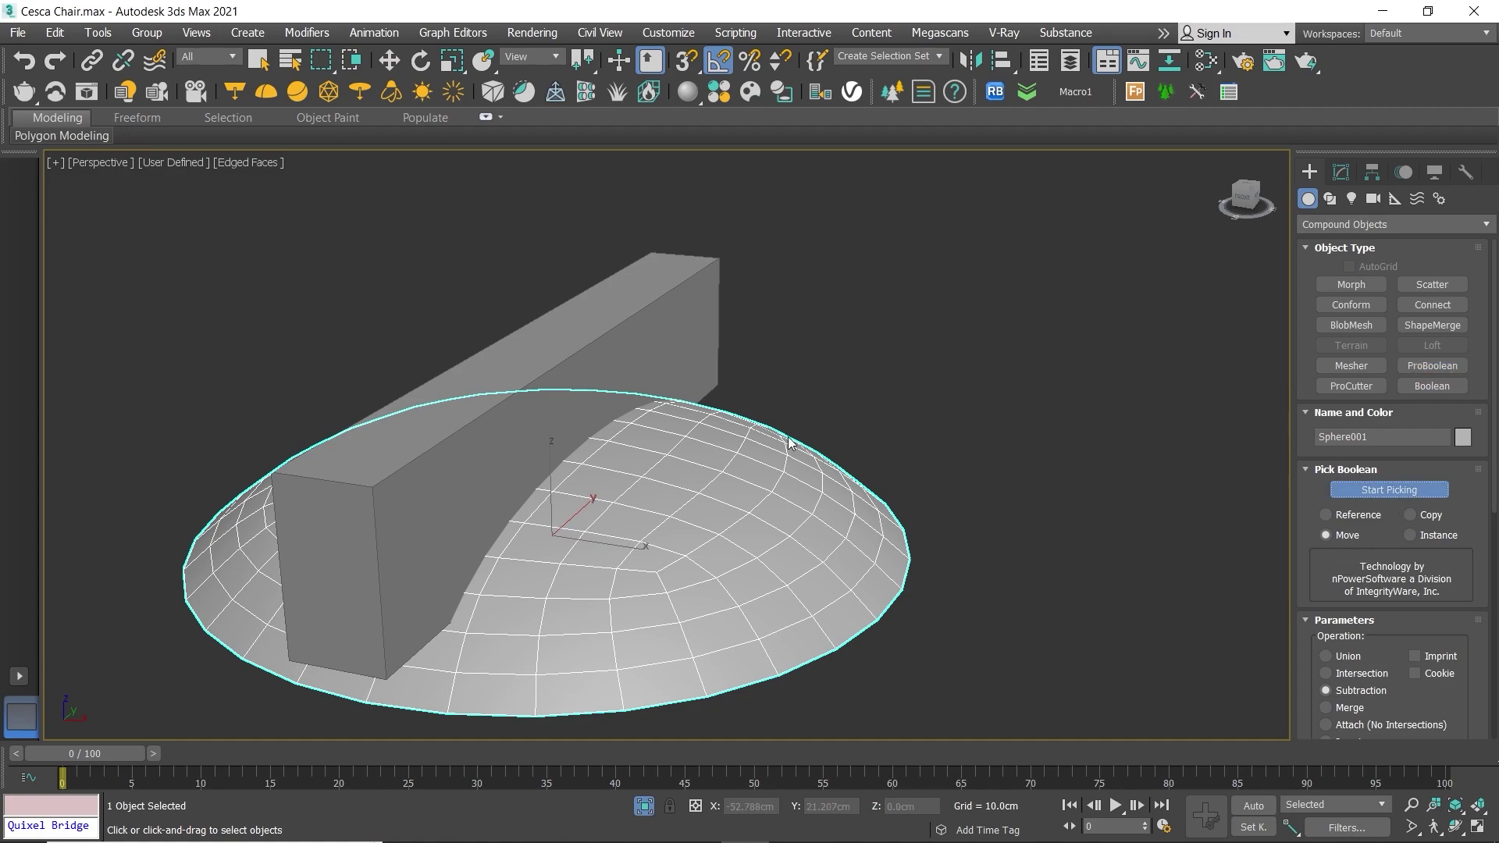
click(560, 345)
mouse_move(727, 499)
alt+middle_down()
mouse_move(944, 425)
mouse_move(877, 489)
mouse_move(786, 334)
alt+middle_up()
key(w)
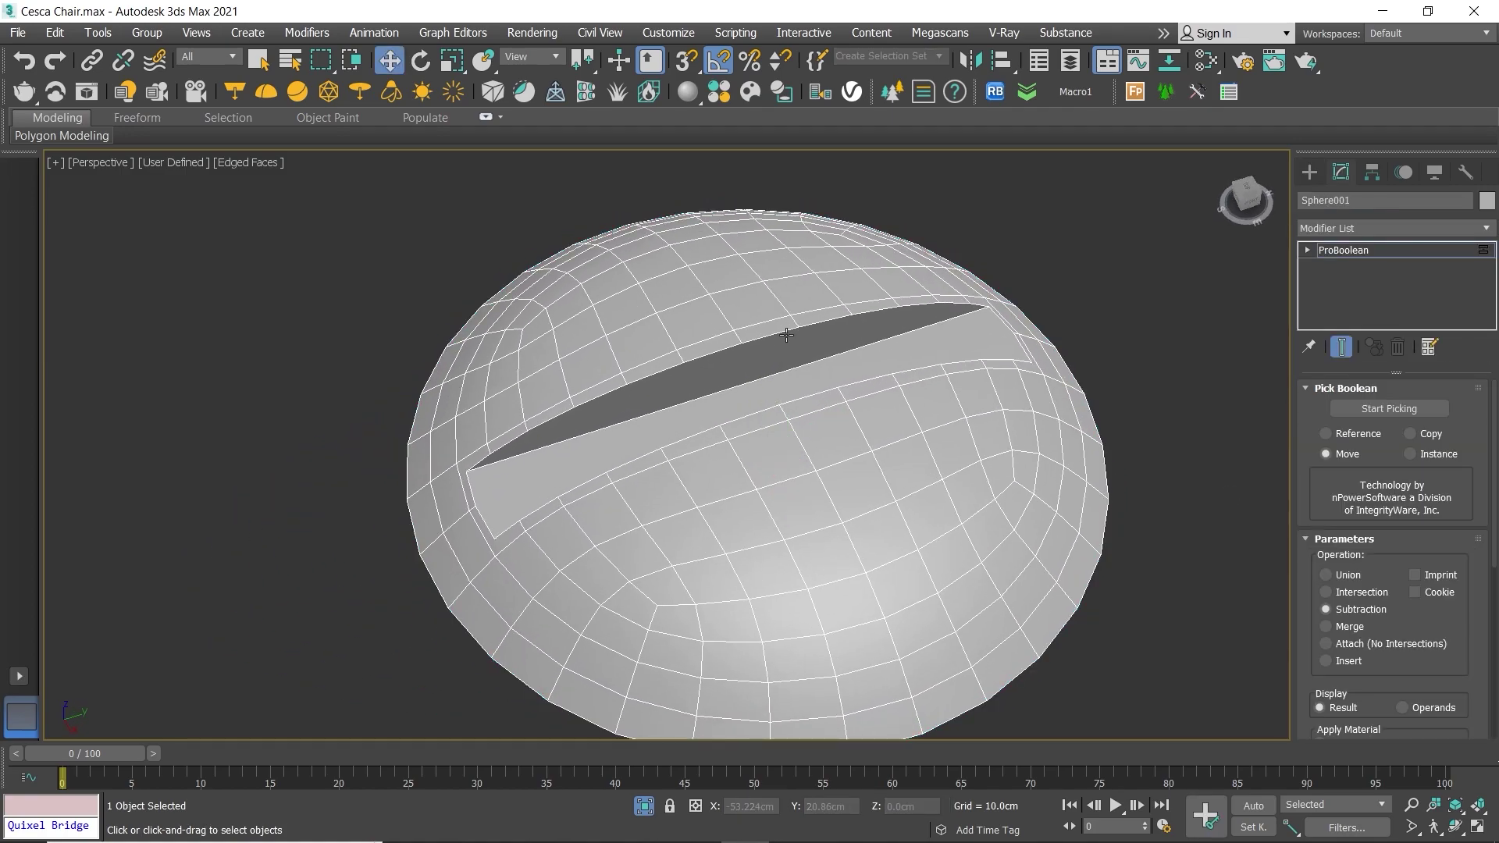
Step: Convert the slotted dome to an Editable Poly and select two vertices at the slot
right_click(873, 315)
mouse_move(916, 531)
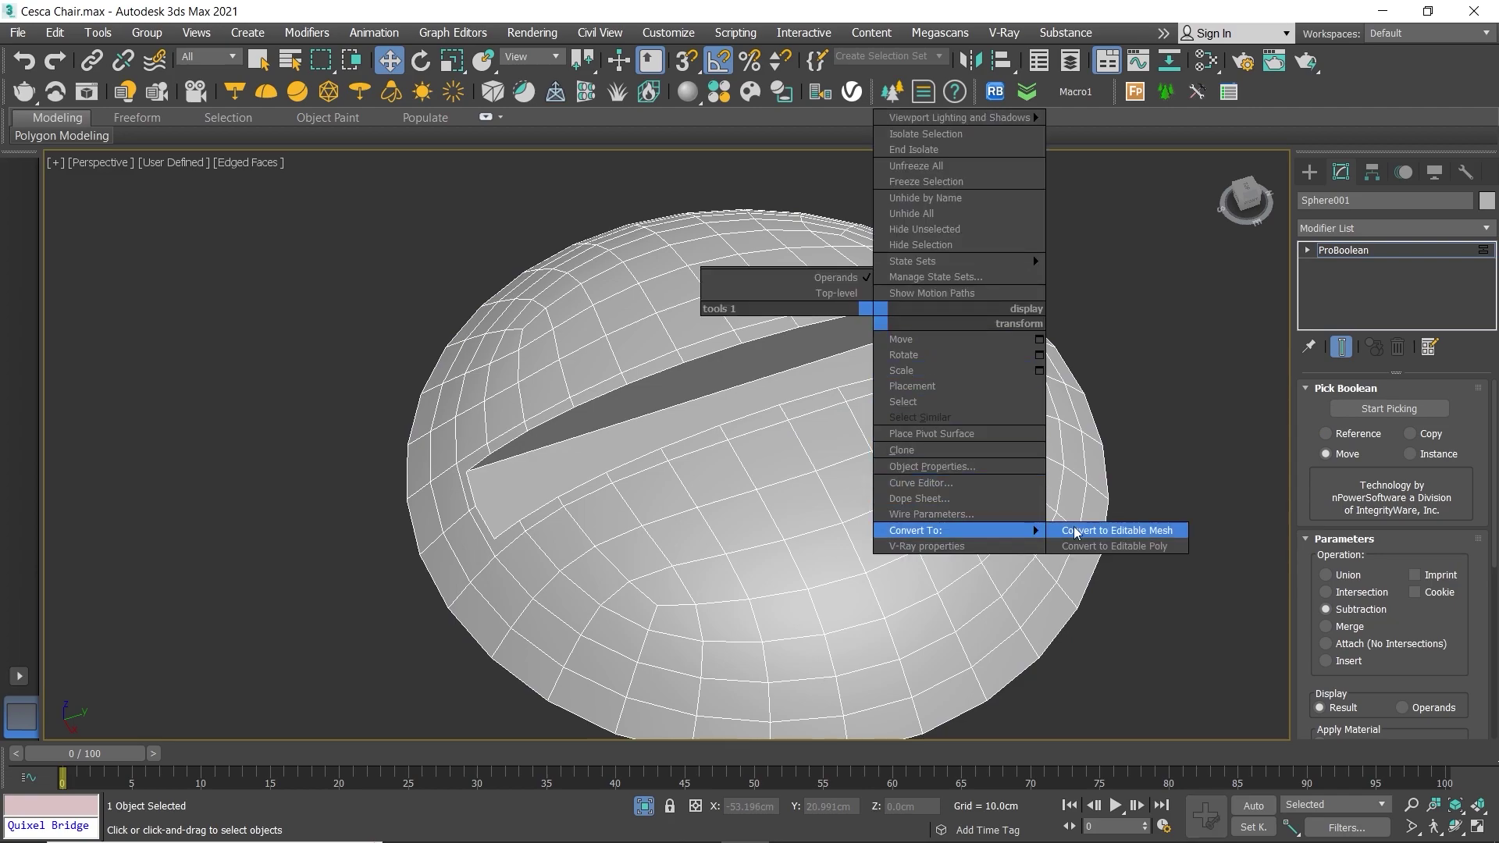
click(1135, 547)
key(1)
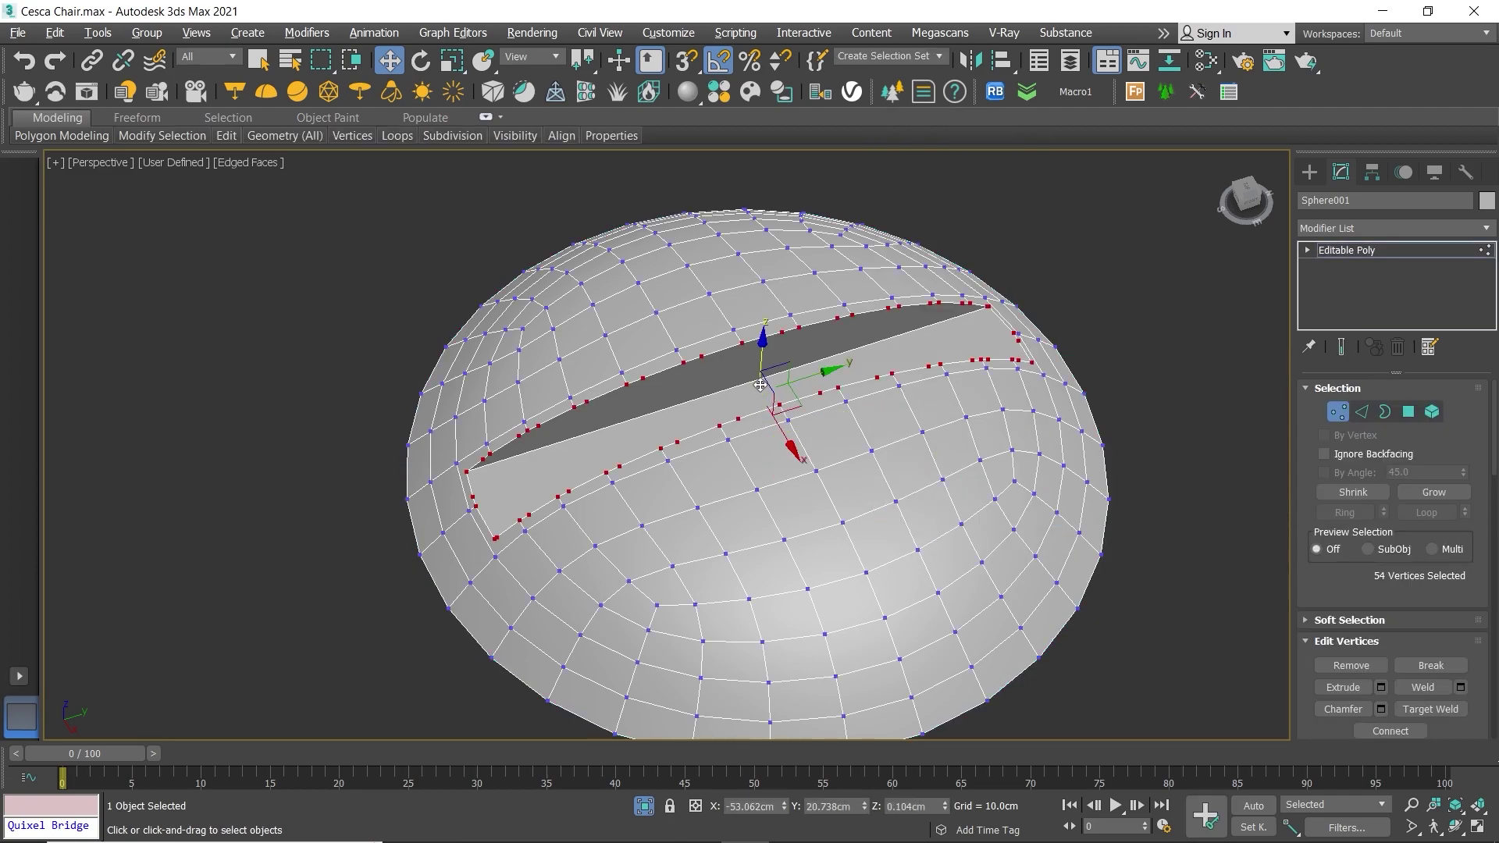
click(1034, 321)
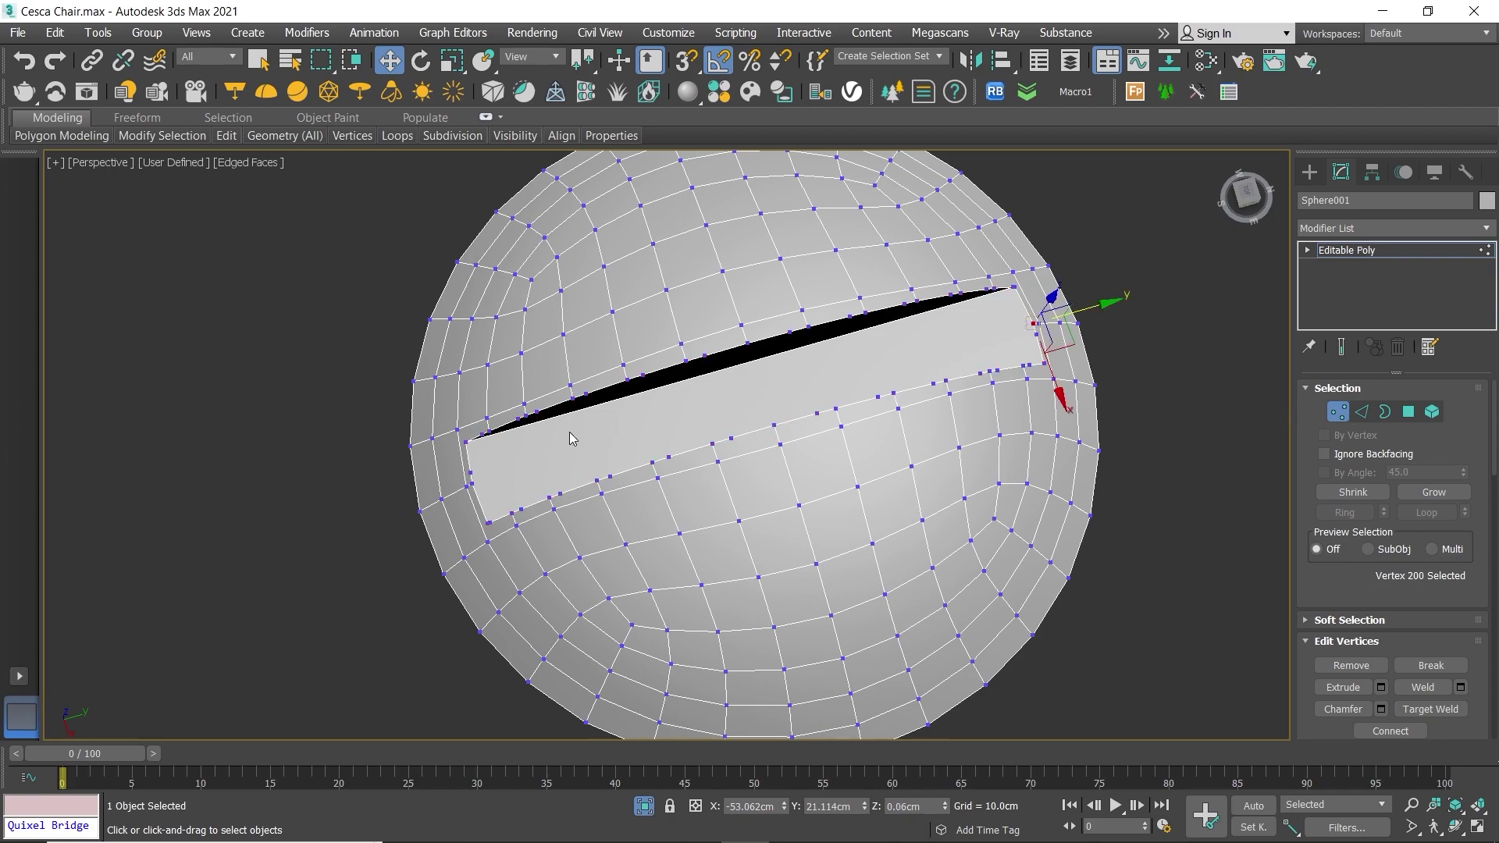
ctrl+click(476, 484)
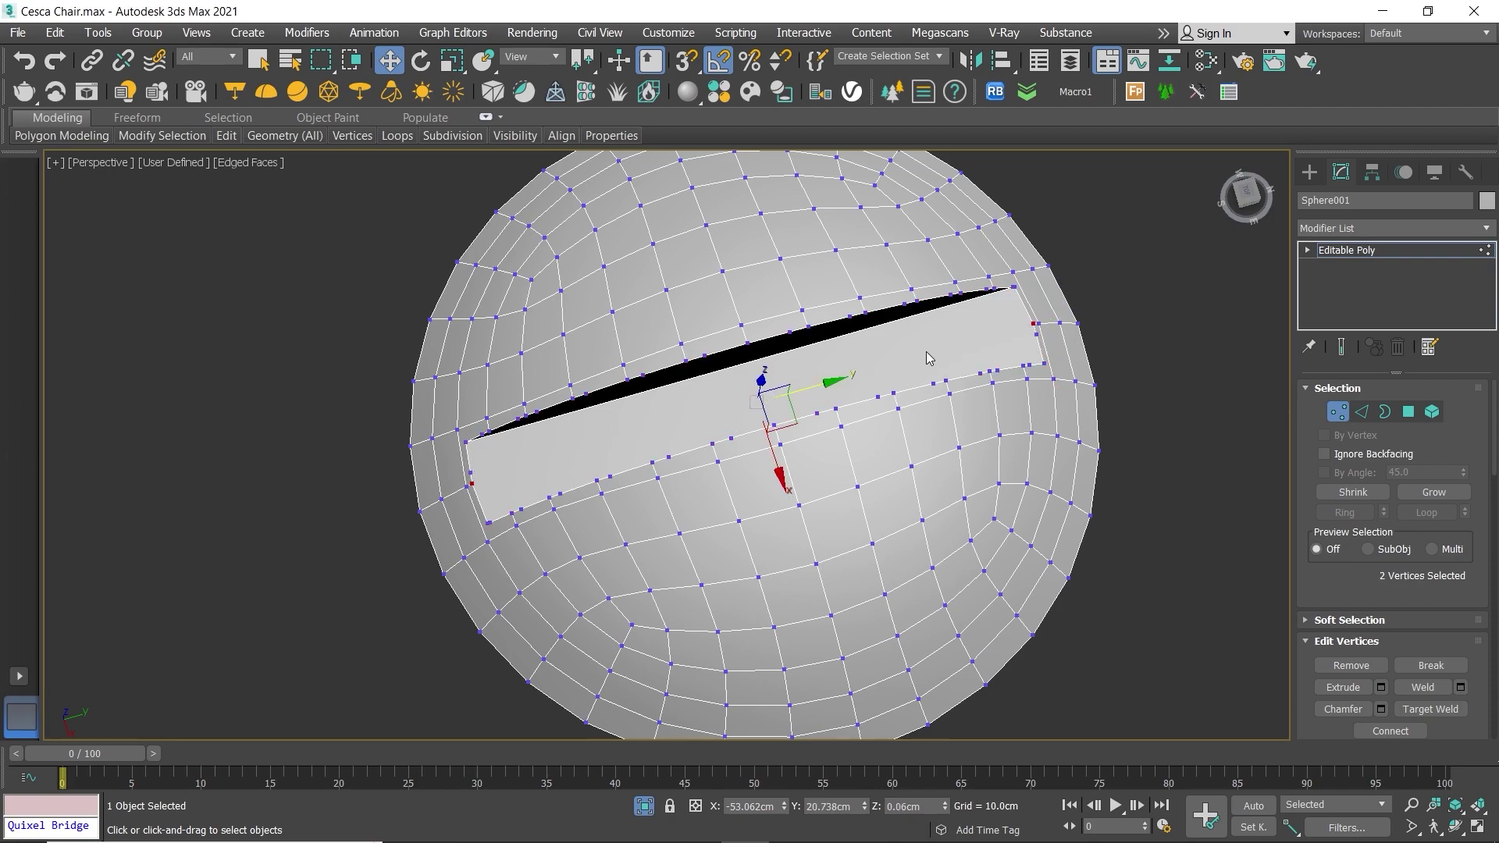
alt+middle_drag(928, 357, 929, 336)
Step: Clear the vertex selection and switch to polygon editing in the Top view
right_click(613, 329)
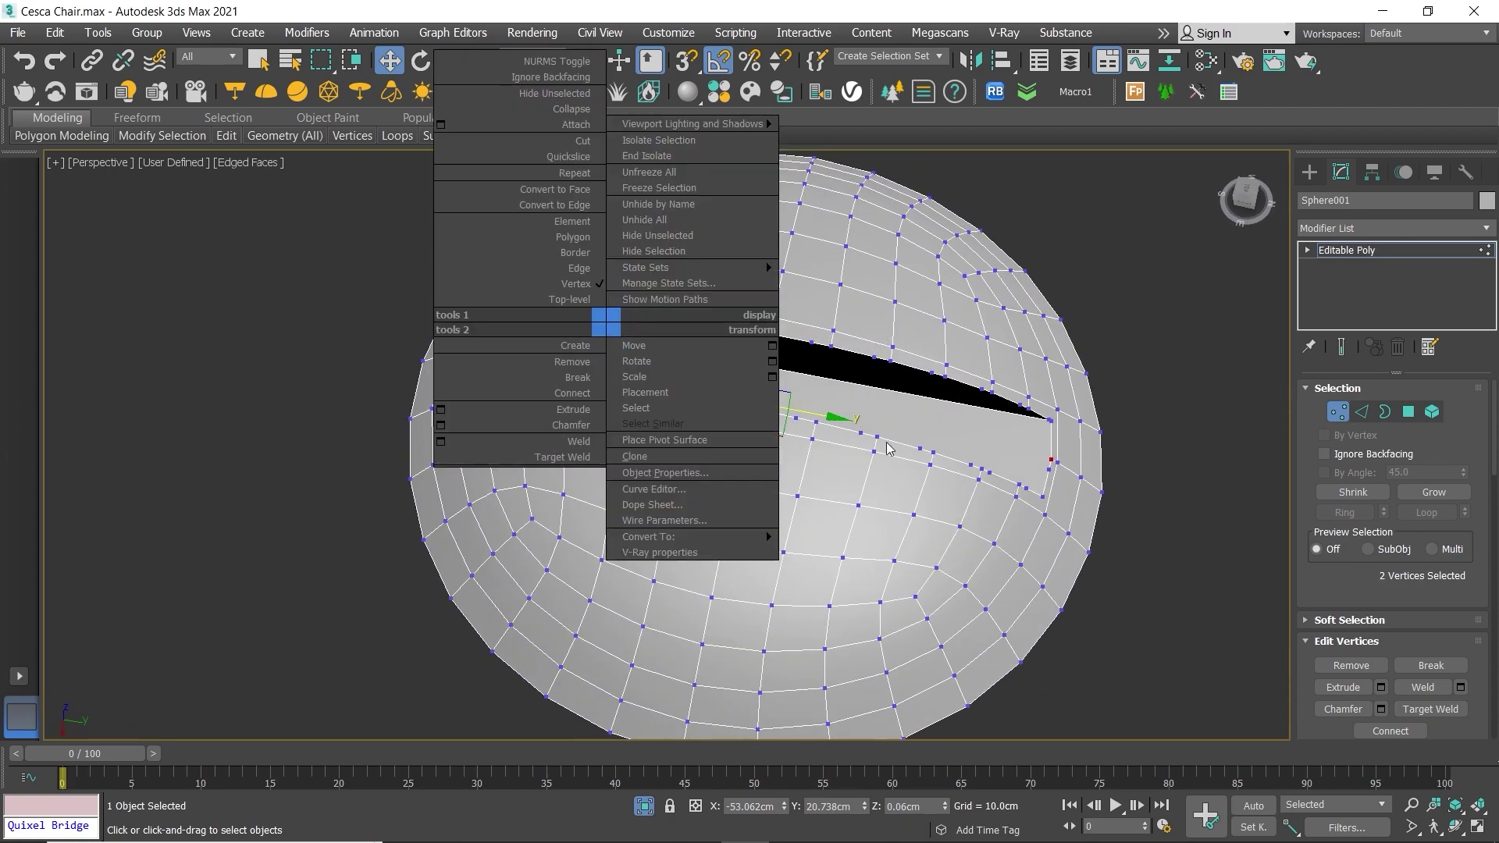
click(1464, 606)
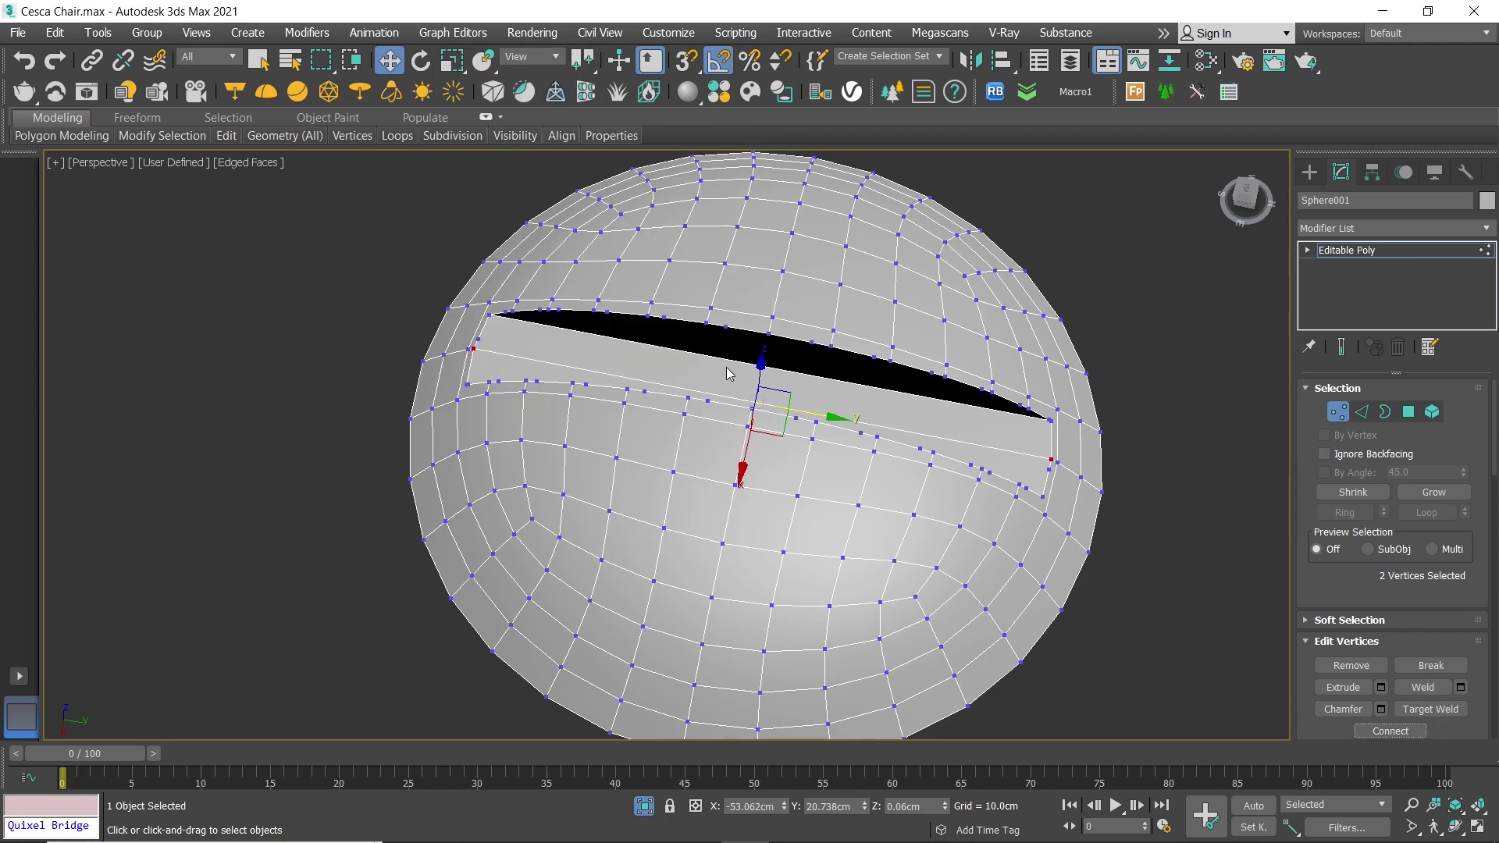
alt+middle_drag(731, 373, 883, 396)
click(1156, 356)
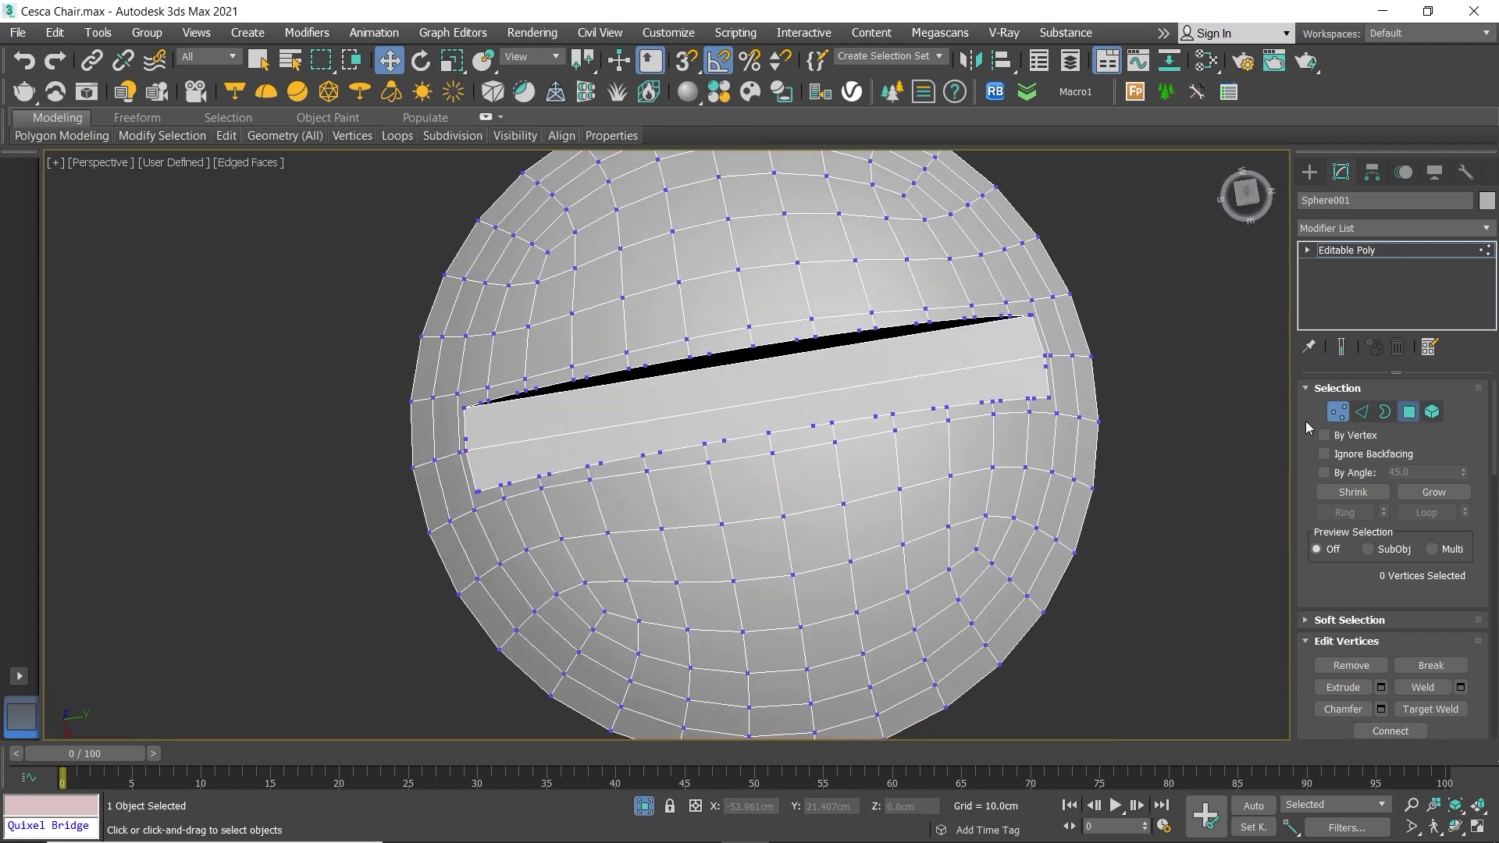
key(4)
key(alt+w)
key(alt+w)
scroll(891, 365, down, 2)
Step: Delete the four selected polygons, rotate the sphere -90° on Z, and delete its upper-half polygons
key(Delete)
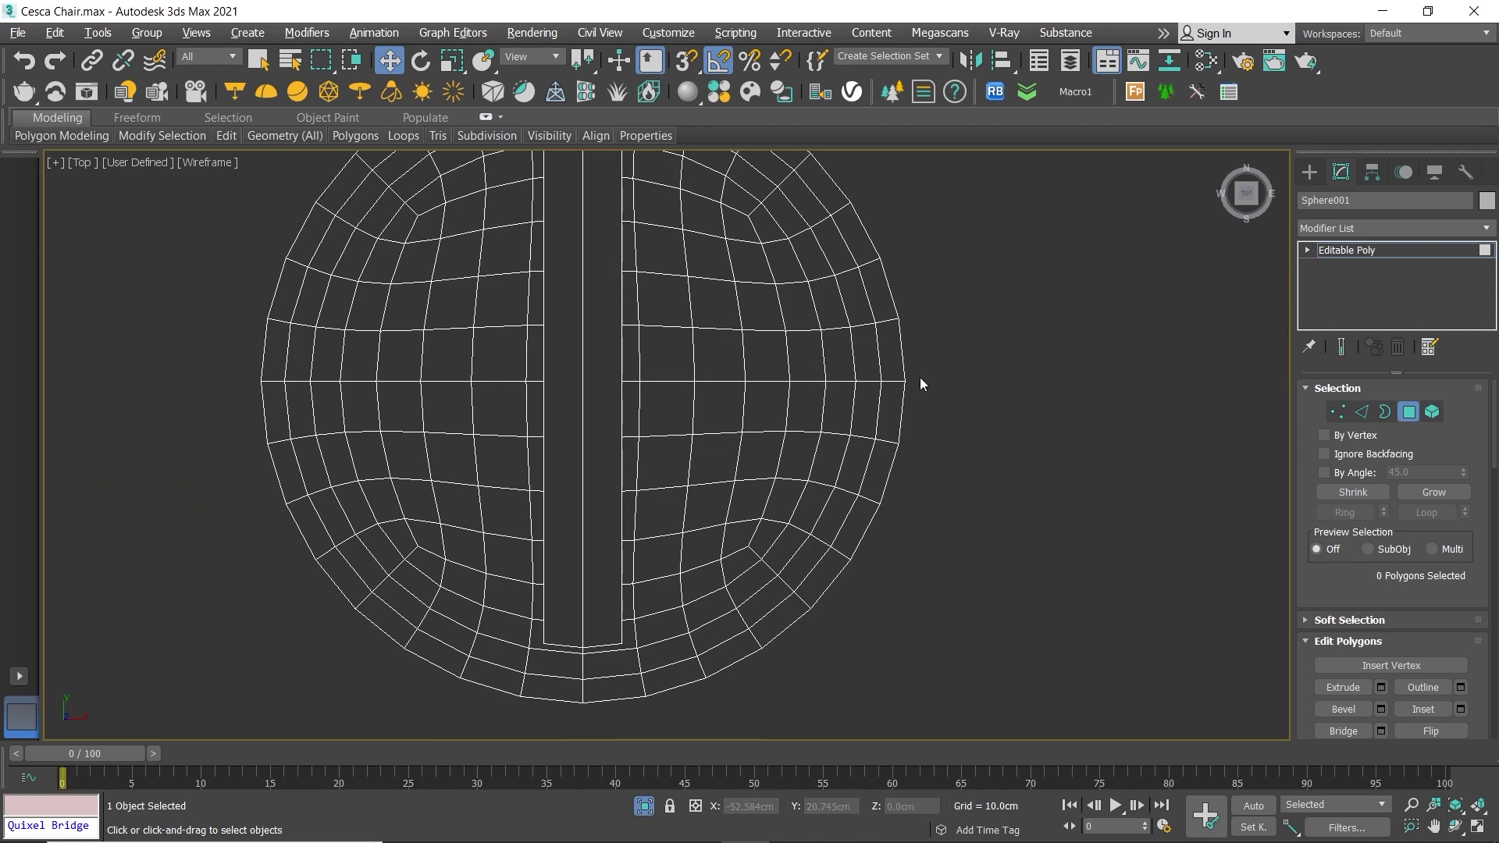
scroll(920, 378, down, 3)
key(4)
key(e)
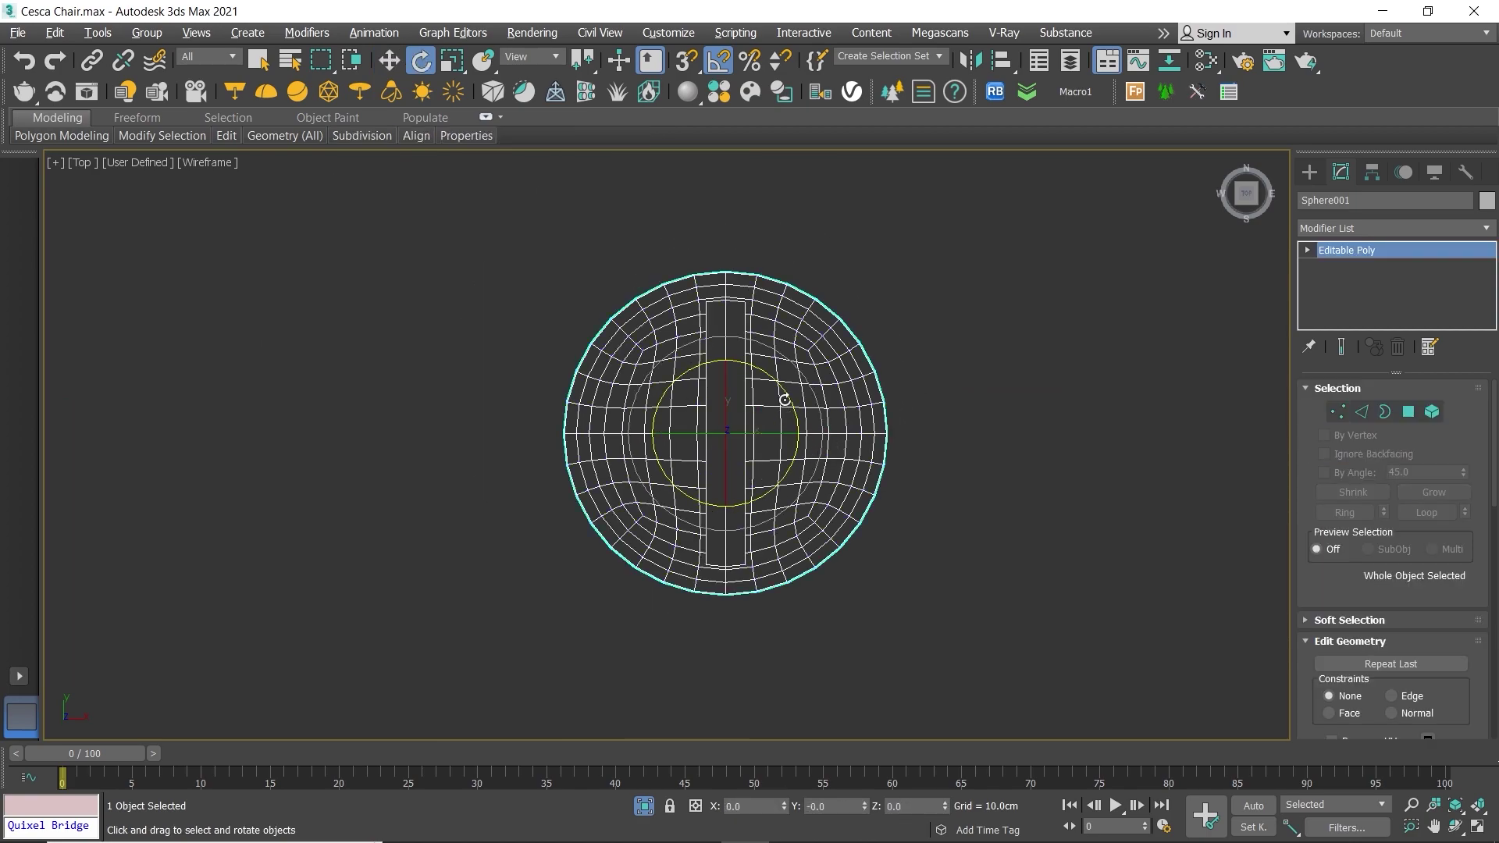
drag(785, 396, 806, 476)
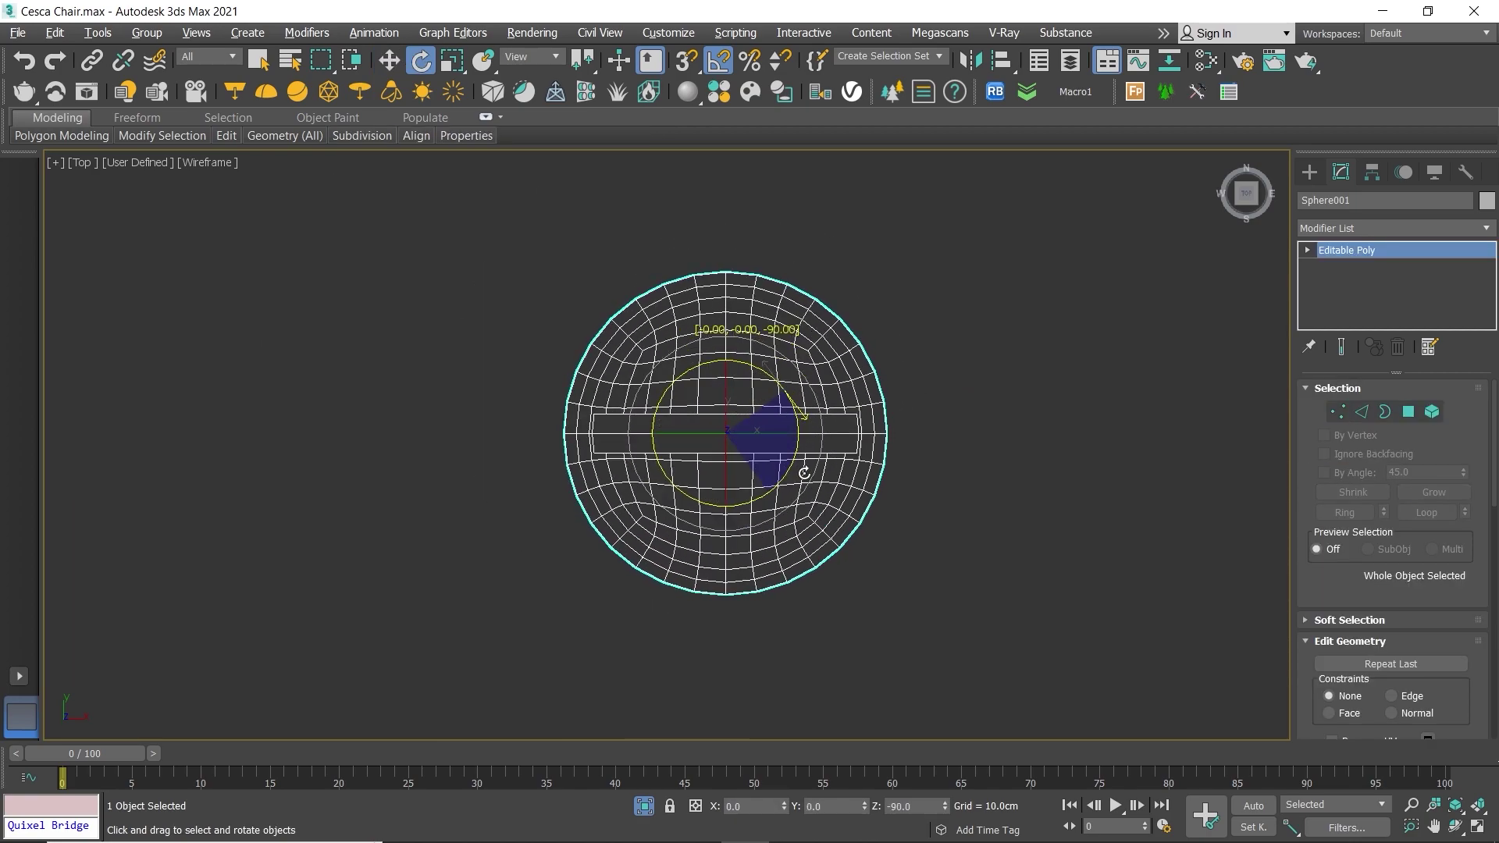
key(4)
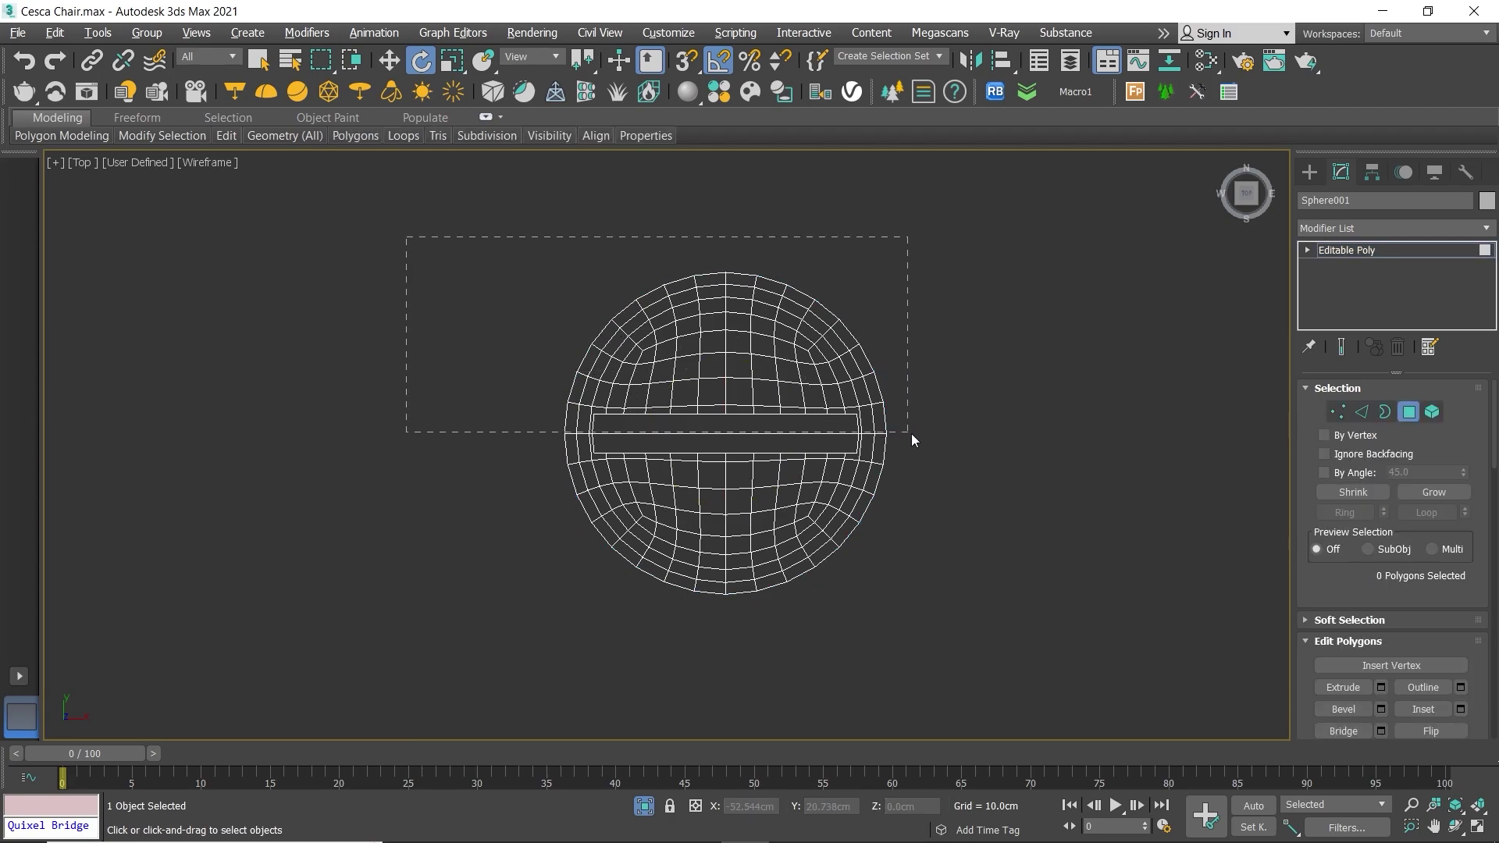
drag(911, 434, 925, 430)
key(Delete)
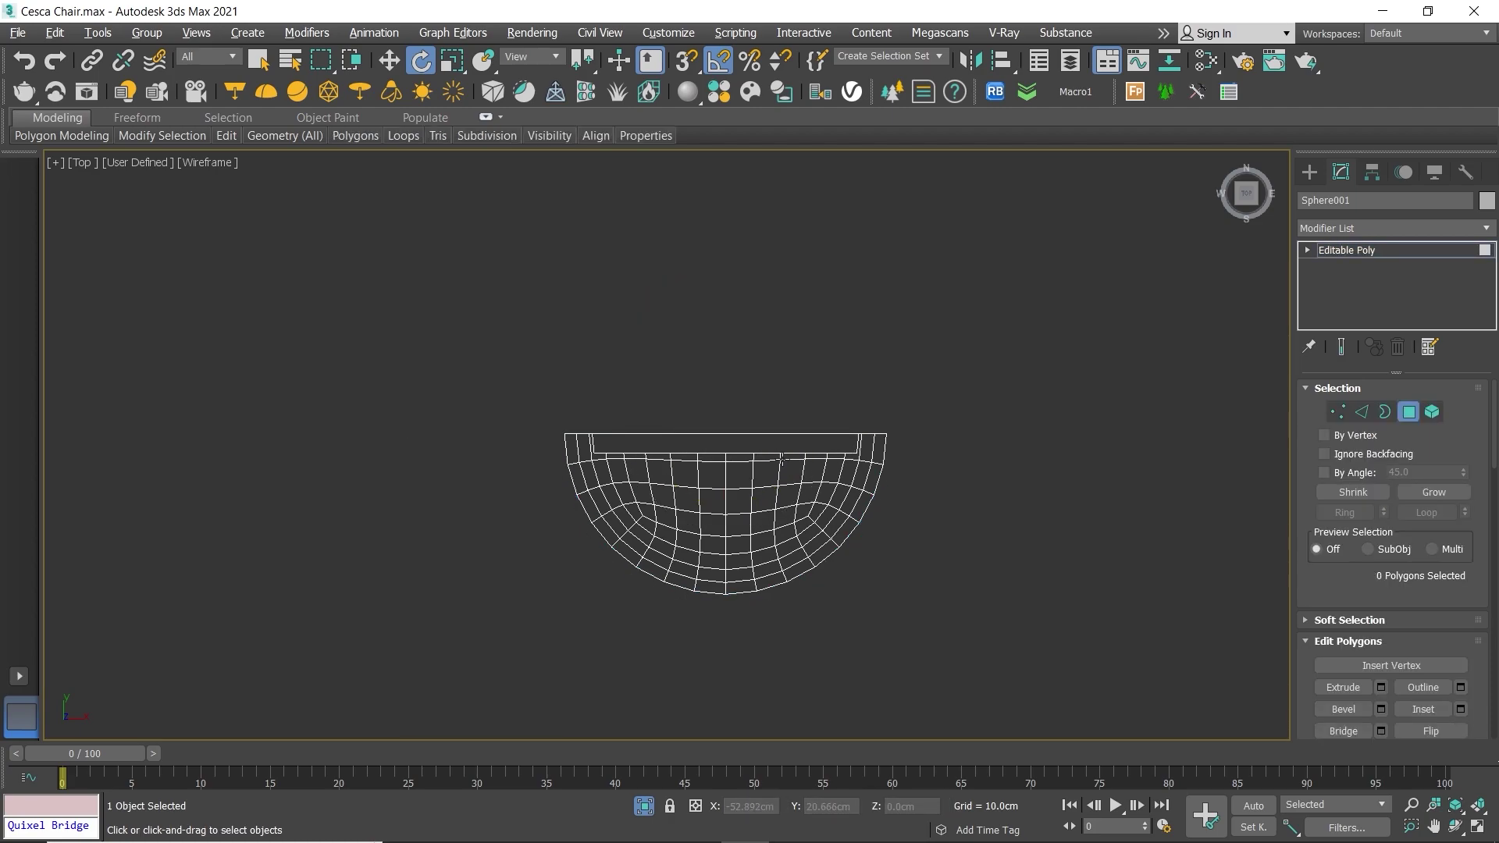
Step: Connect the two long flat-face edges with a new centre edge
key(alt+w)
click(855, 513)
key(alt+w)
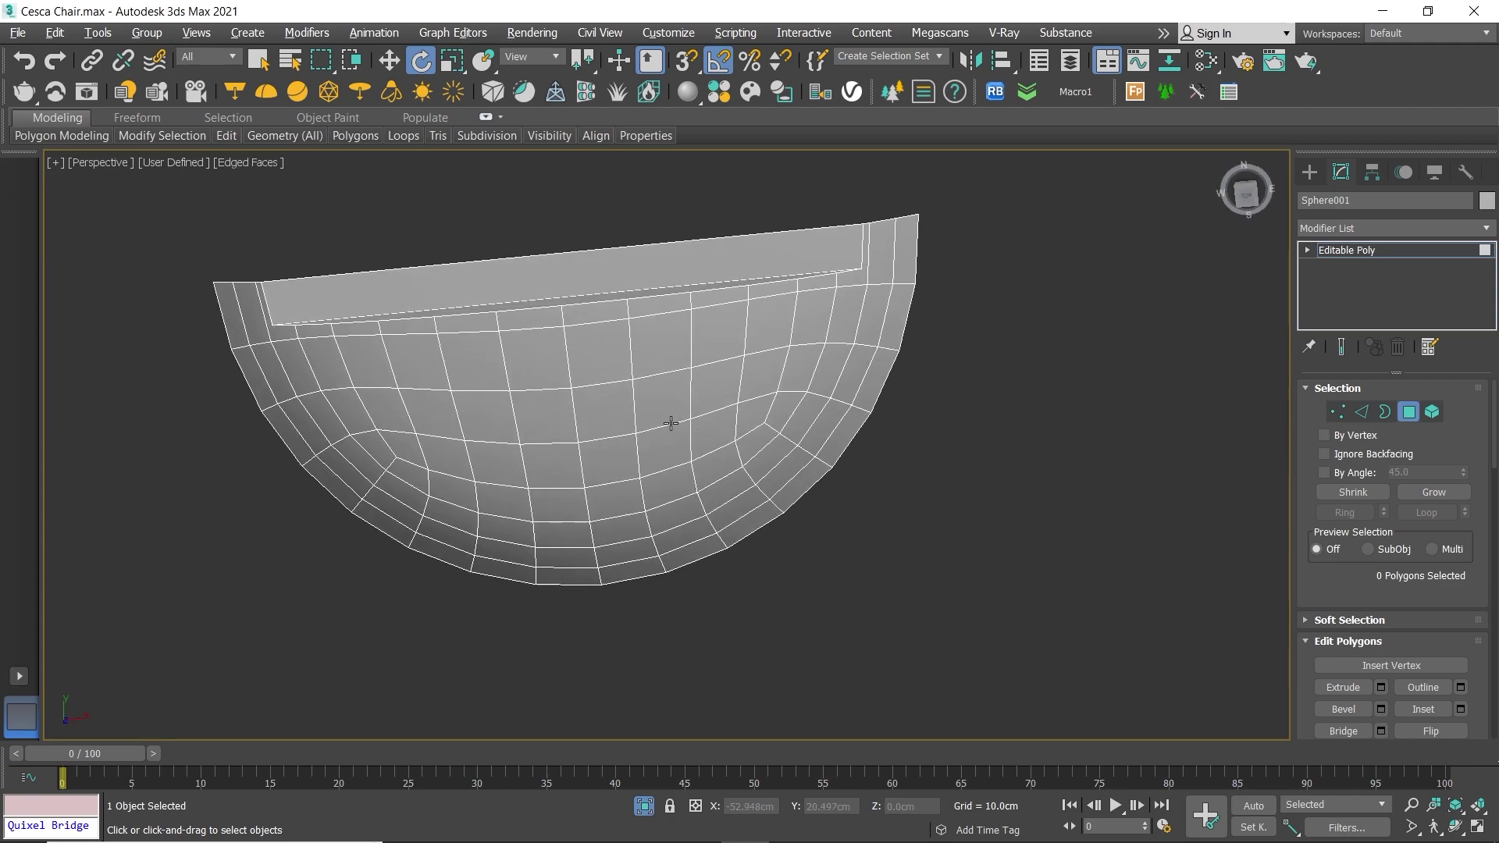
mouse_move(669, 425)
middle_down()
mouse_move(638, 311)
mouse_move(596, 317)
mouse_move(582, 291)
middle_up()
key(2)
double_click(573, 244)
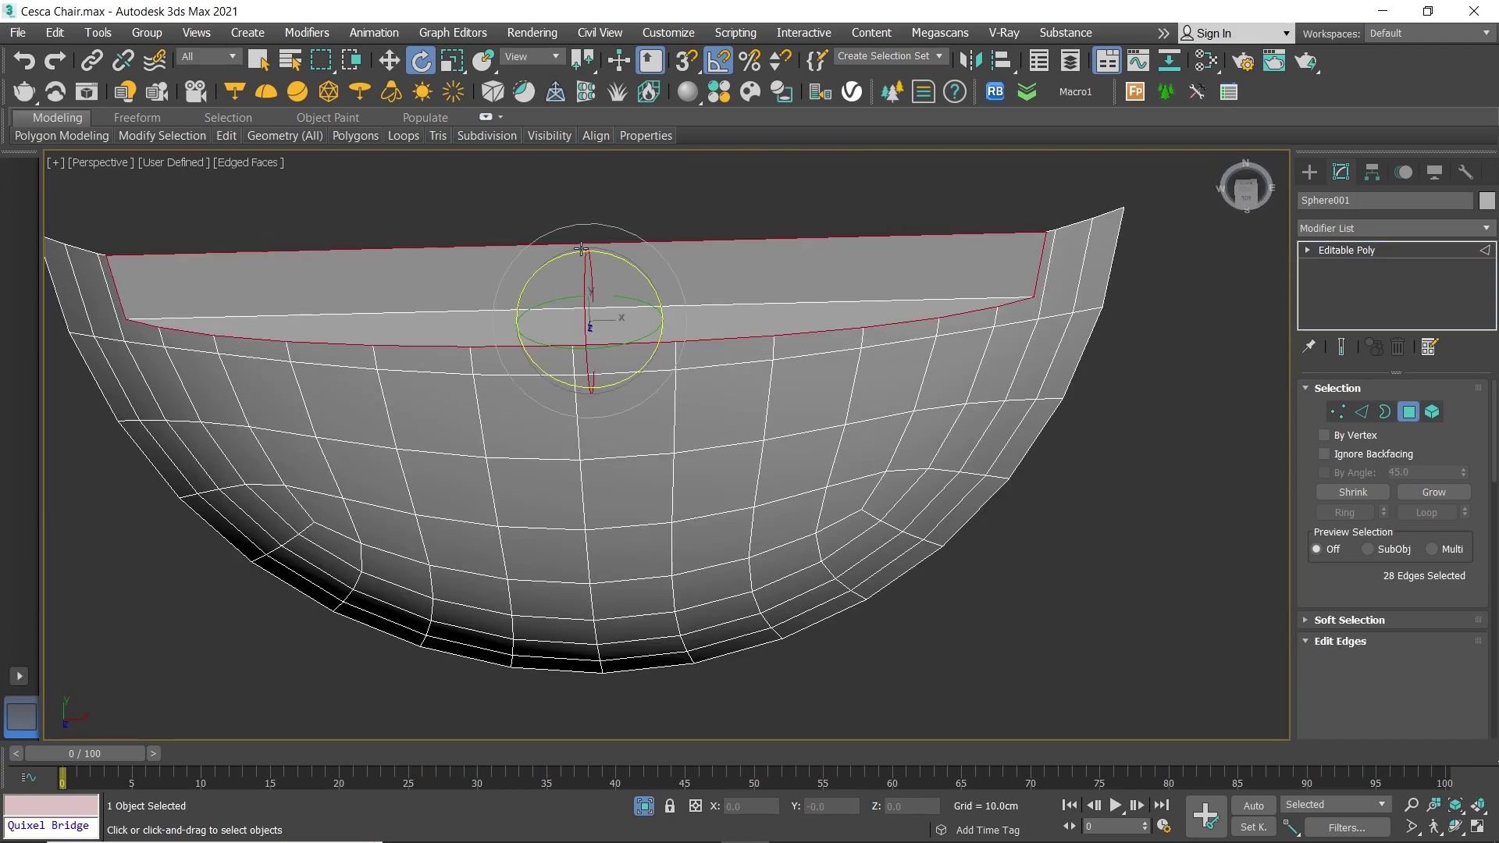
click(808, 341)
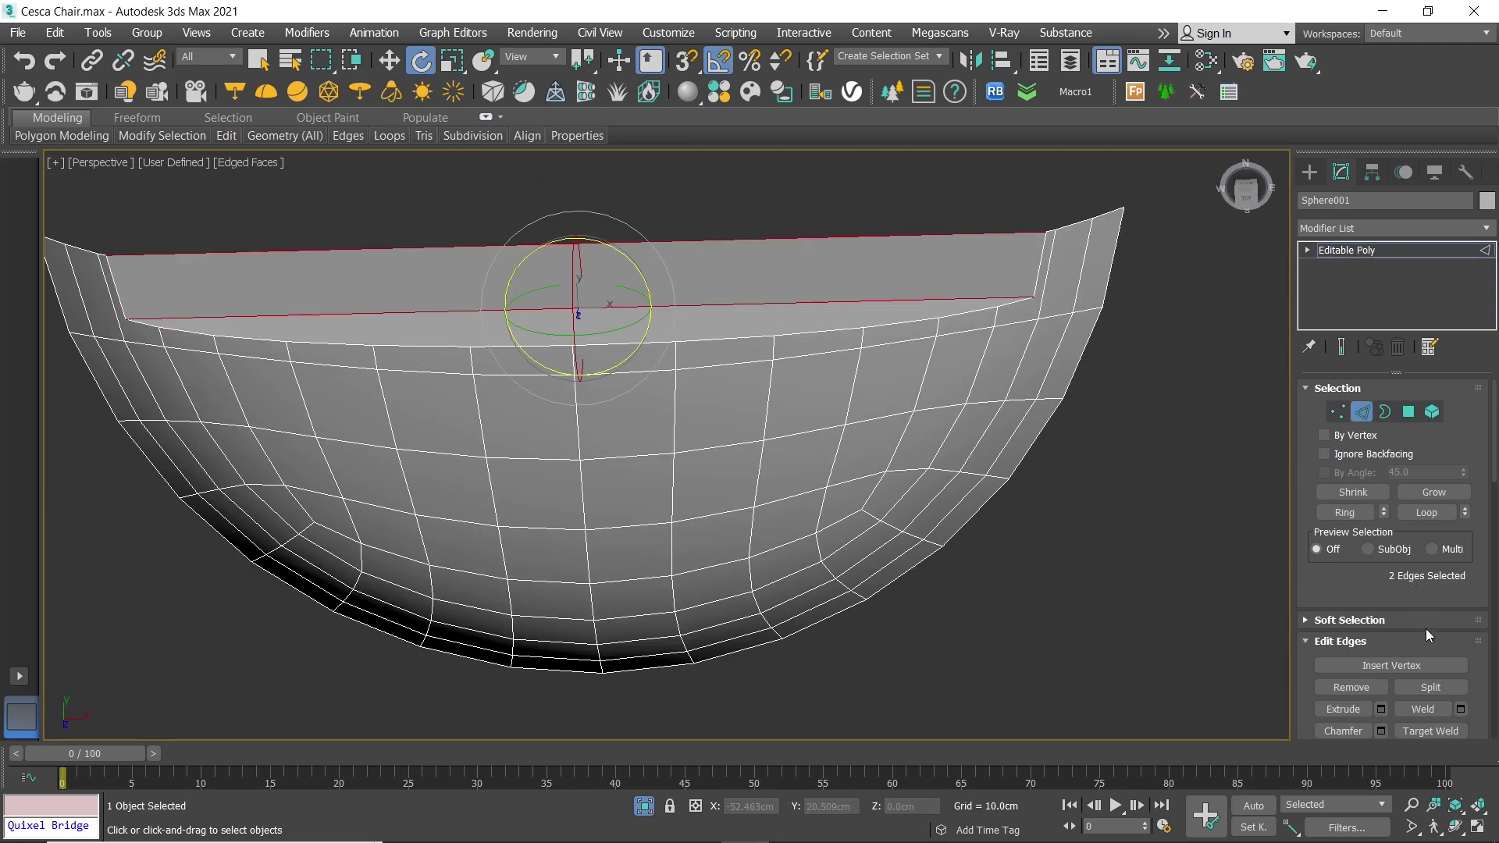
scroll(1421, 647, down, 2)
scroll(1422, 704, down, 1)
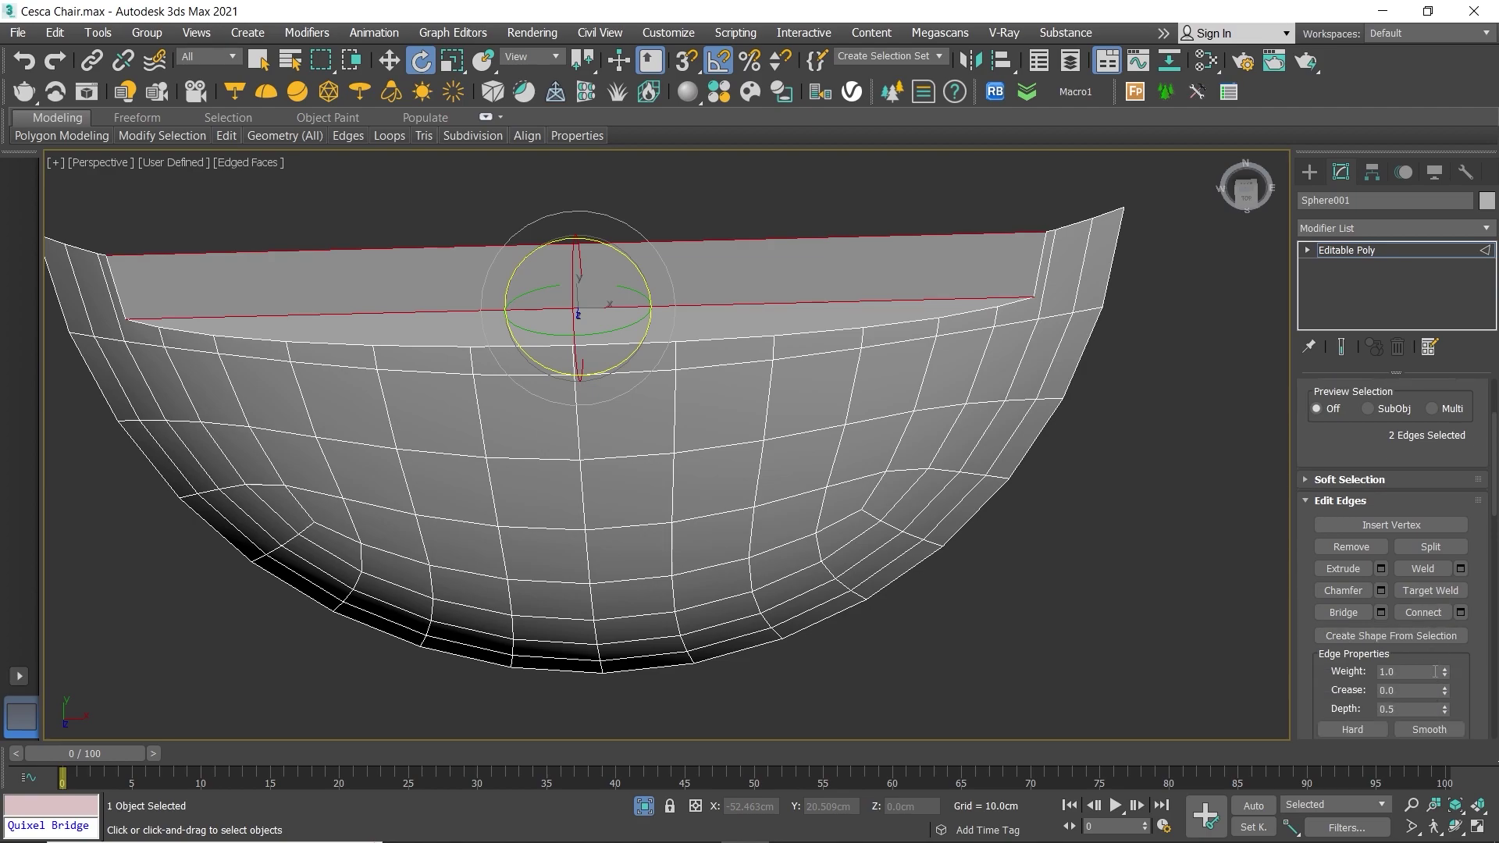
click(1460, 613)
click(677, 538)
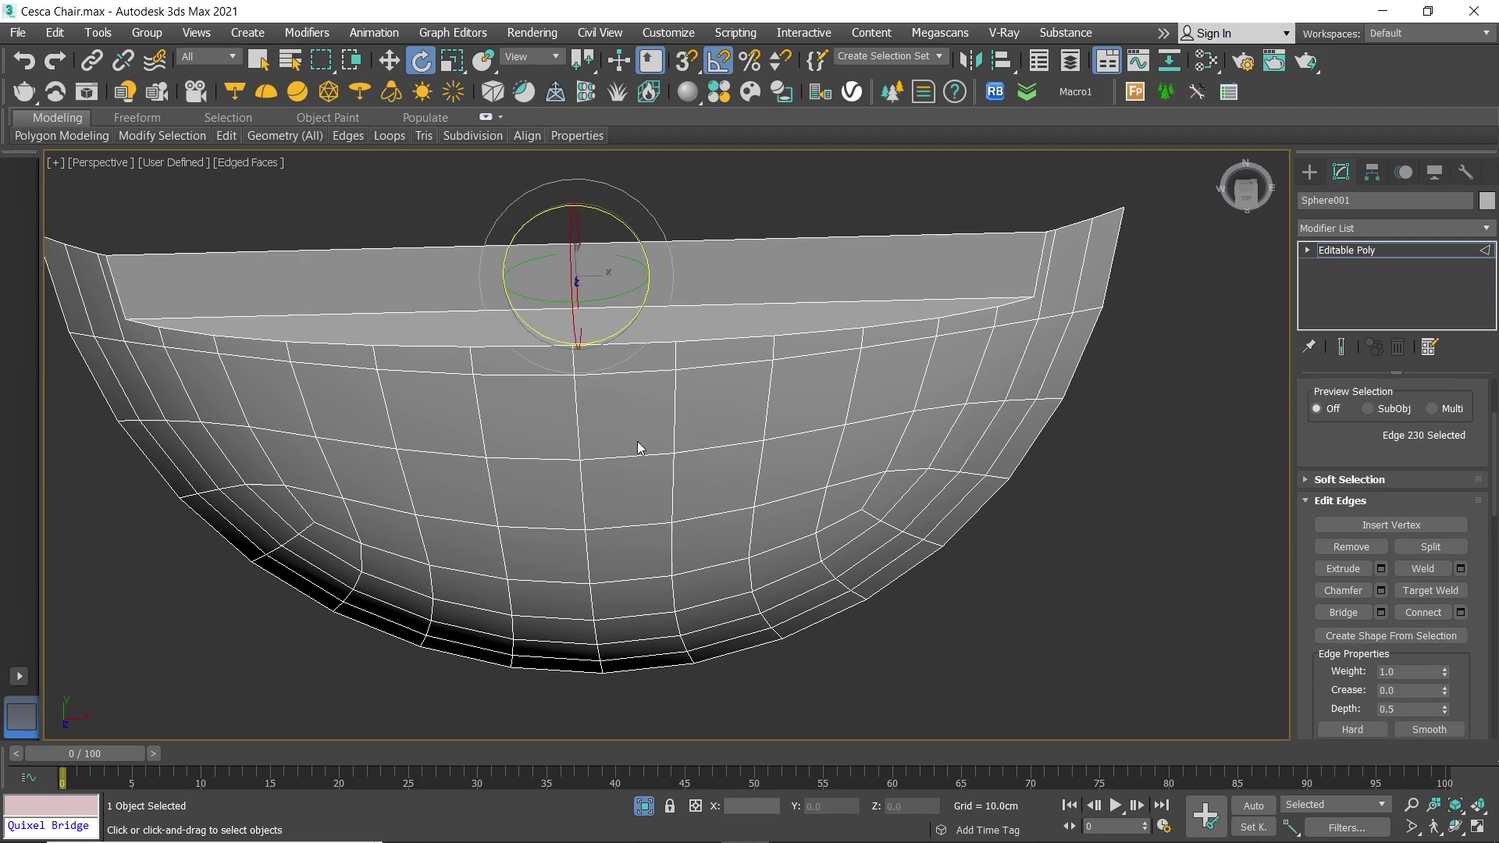
middle_drag(637, 442, 759, 500)
Step: Cut new edges into the mesh from a vertex with snapping on
key(1)
right_click(763, 261)
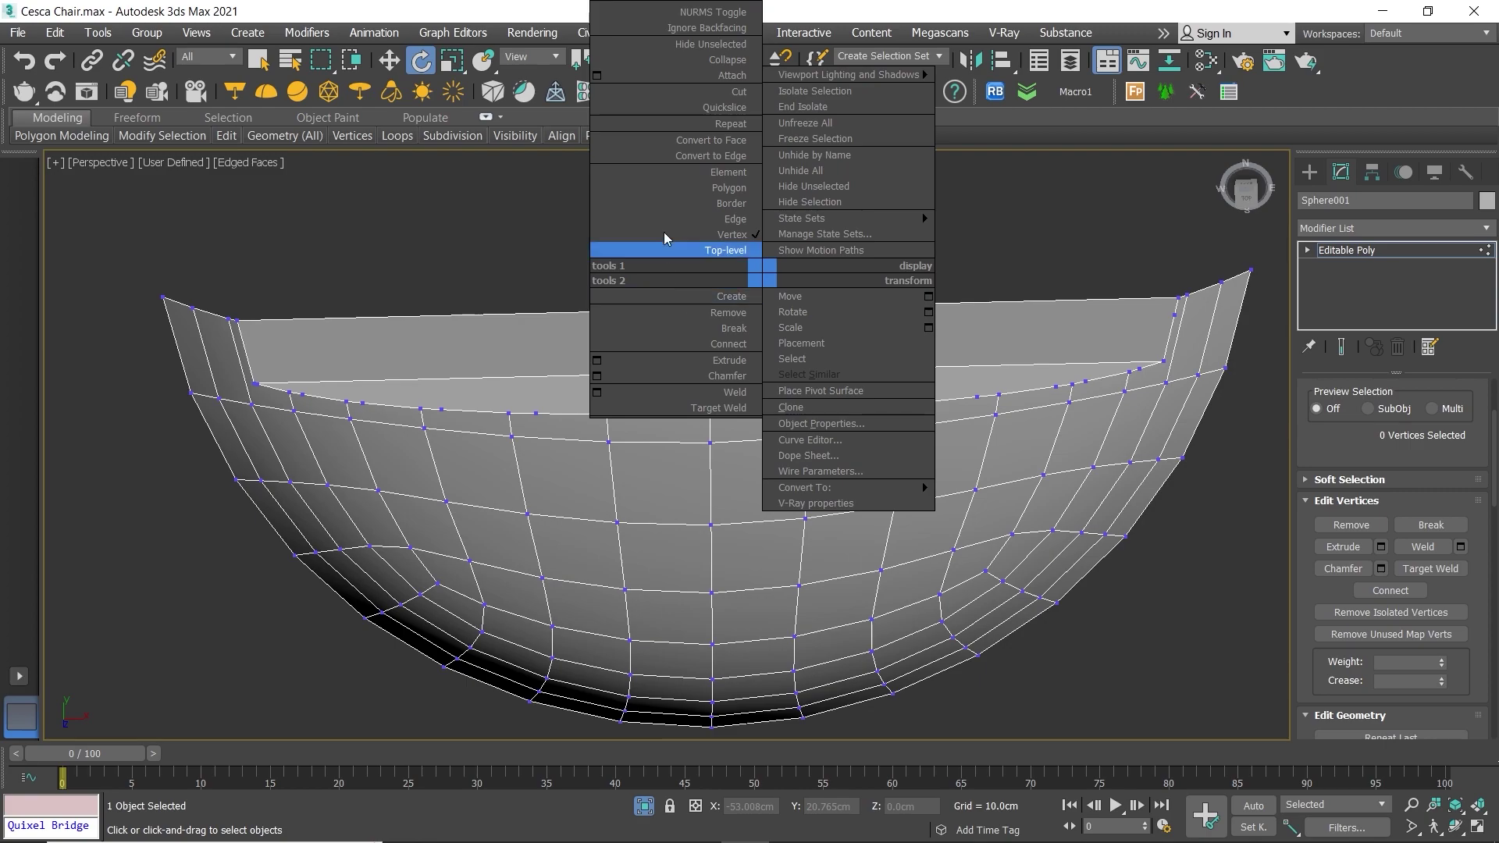
click(687, 103)
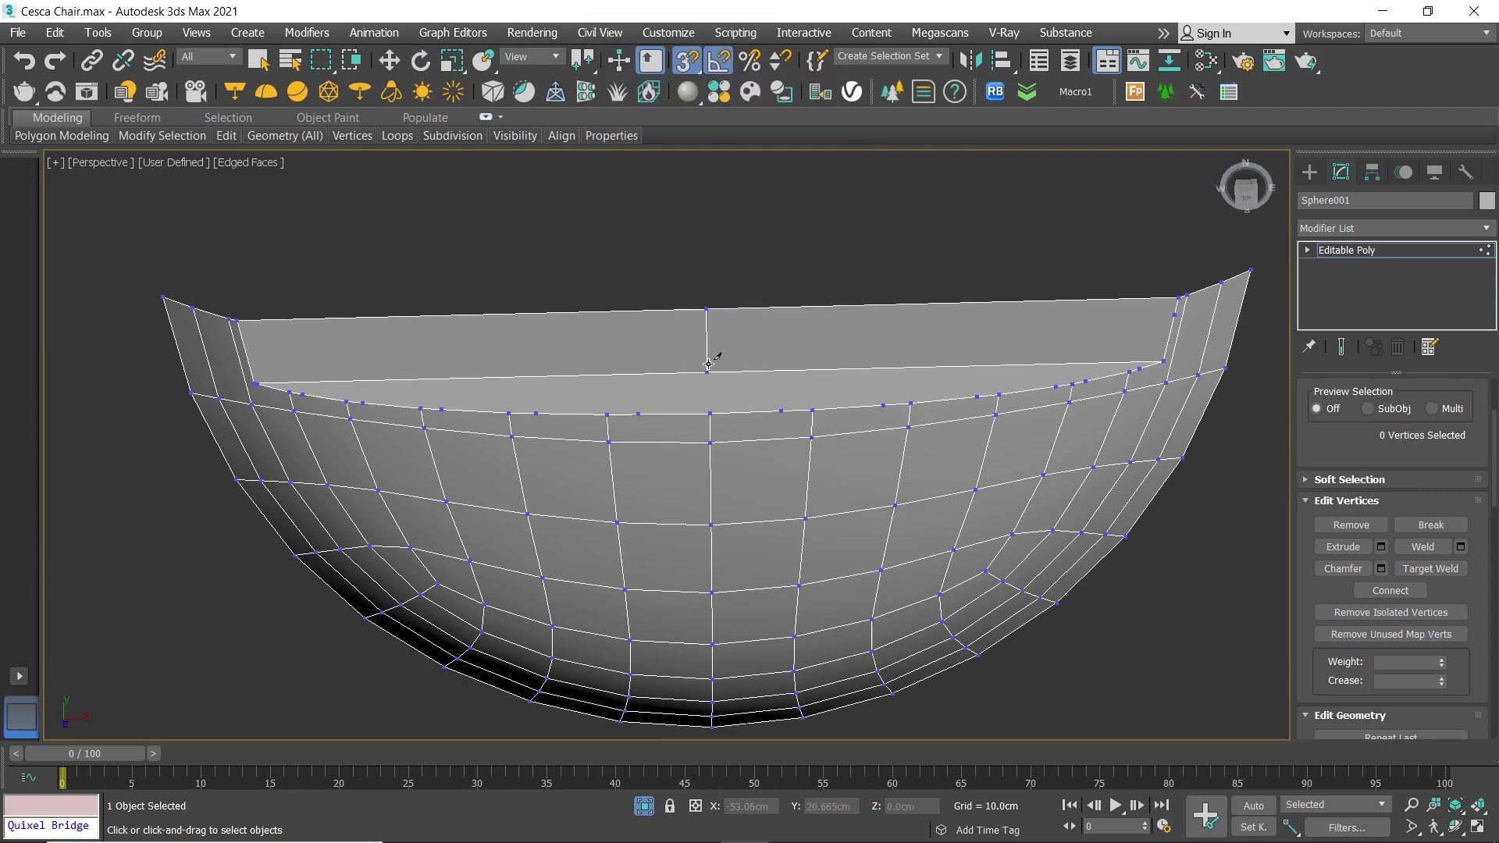
key(s)
right_click(729, 392)
Step: In the maximized Top view, box-select the left-half polygons of the mesh
key(alt+w)
key(alt+w)
scroll(576, 425, up, 2)
key(4)
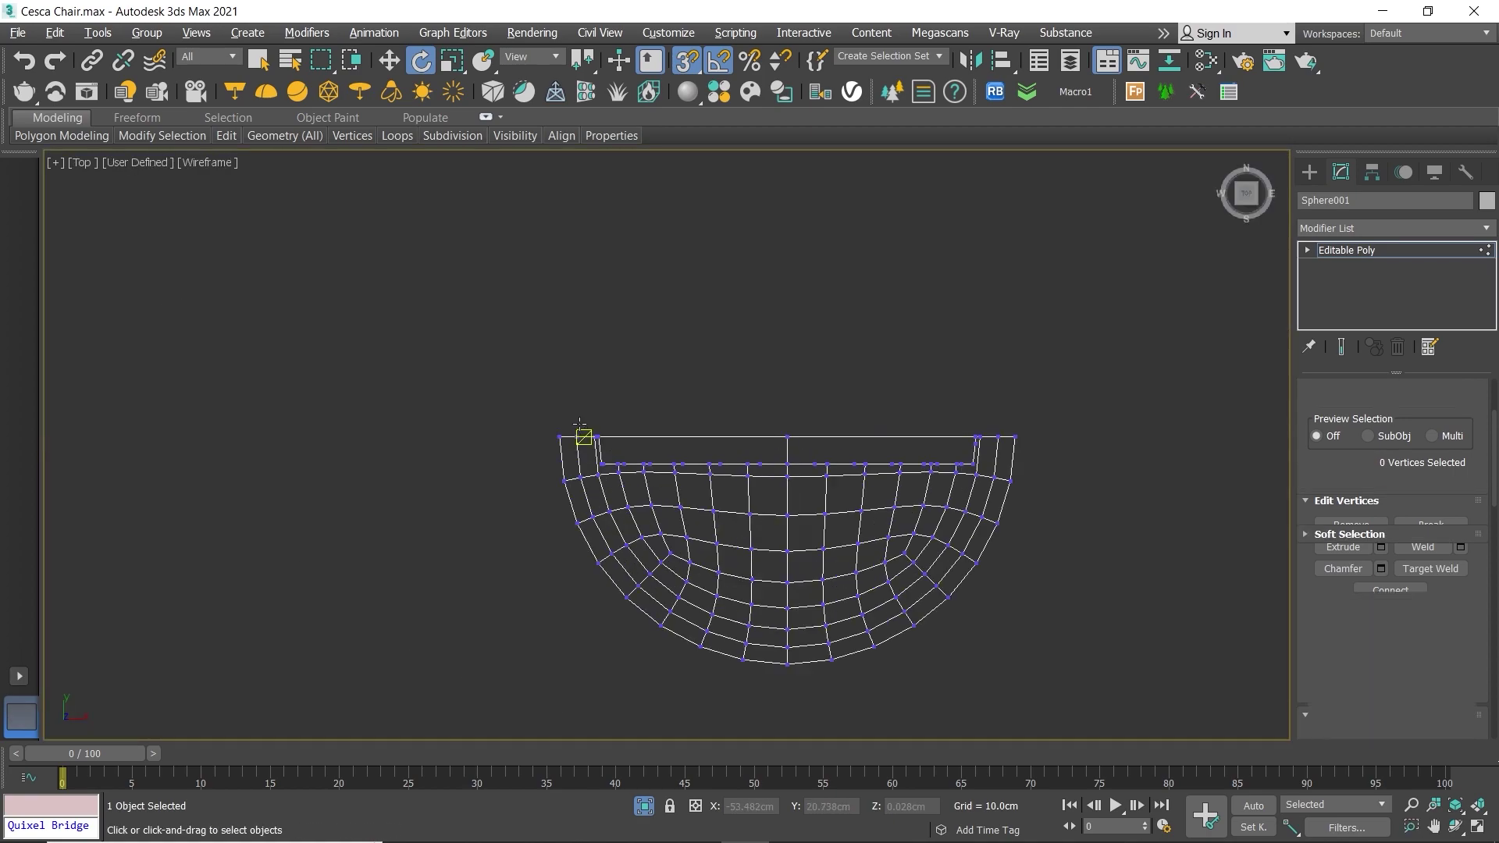
drag(485, 311, 769, 672)
key(Delete)
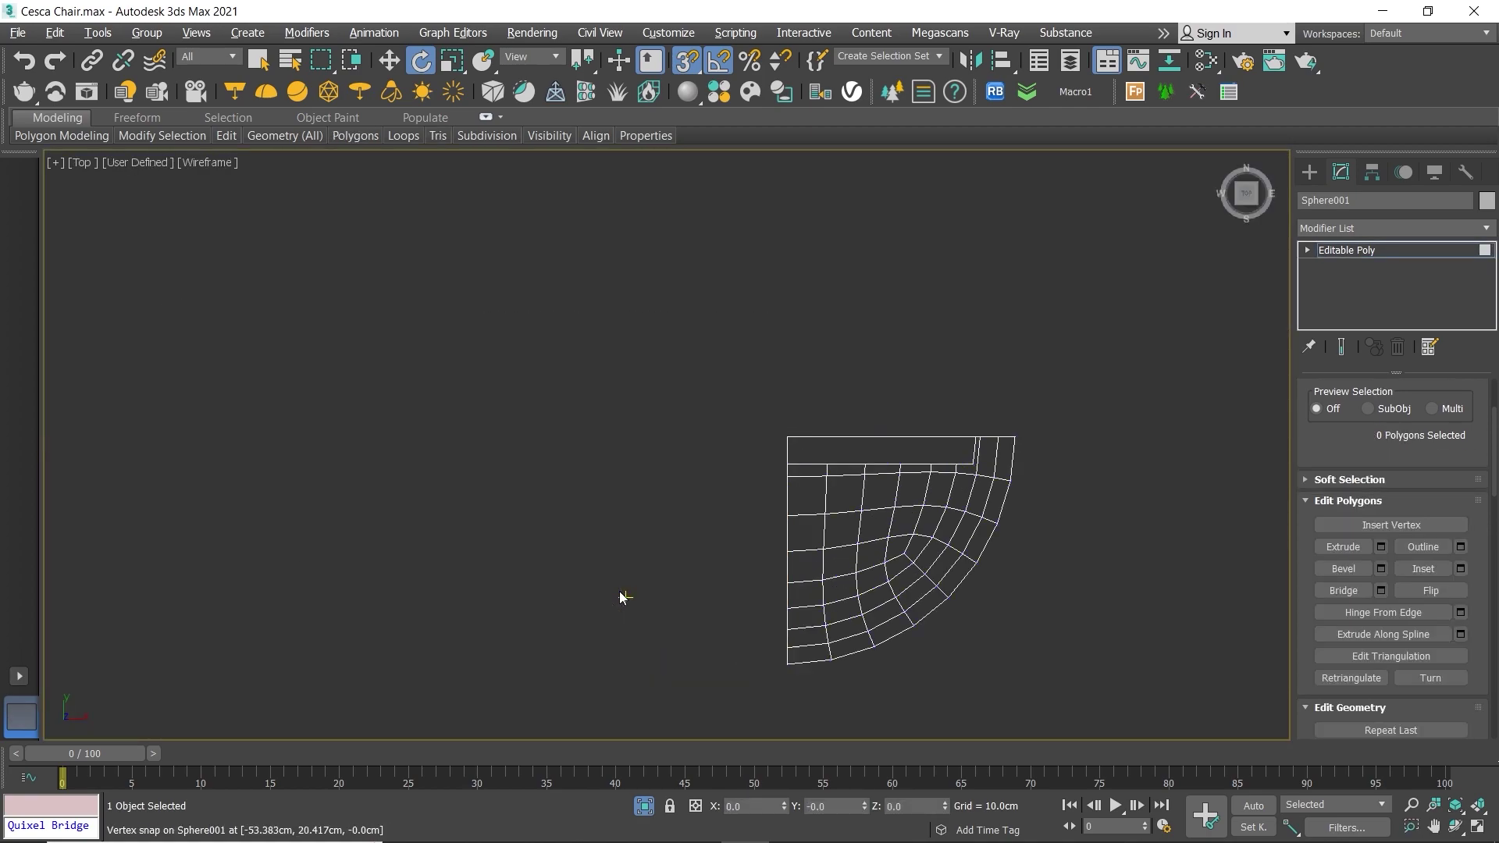
key(alt+w)
middle_click(881, 572)
key(alt+w)
scroll(687, 435, down, 1)
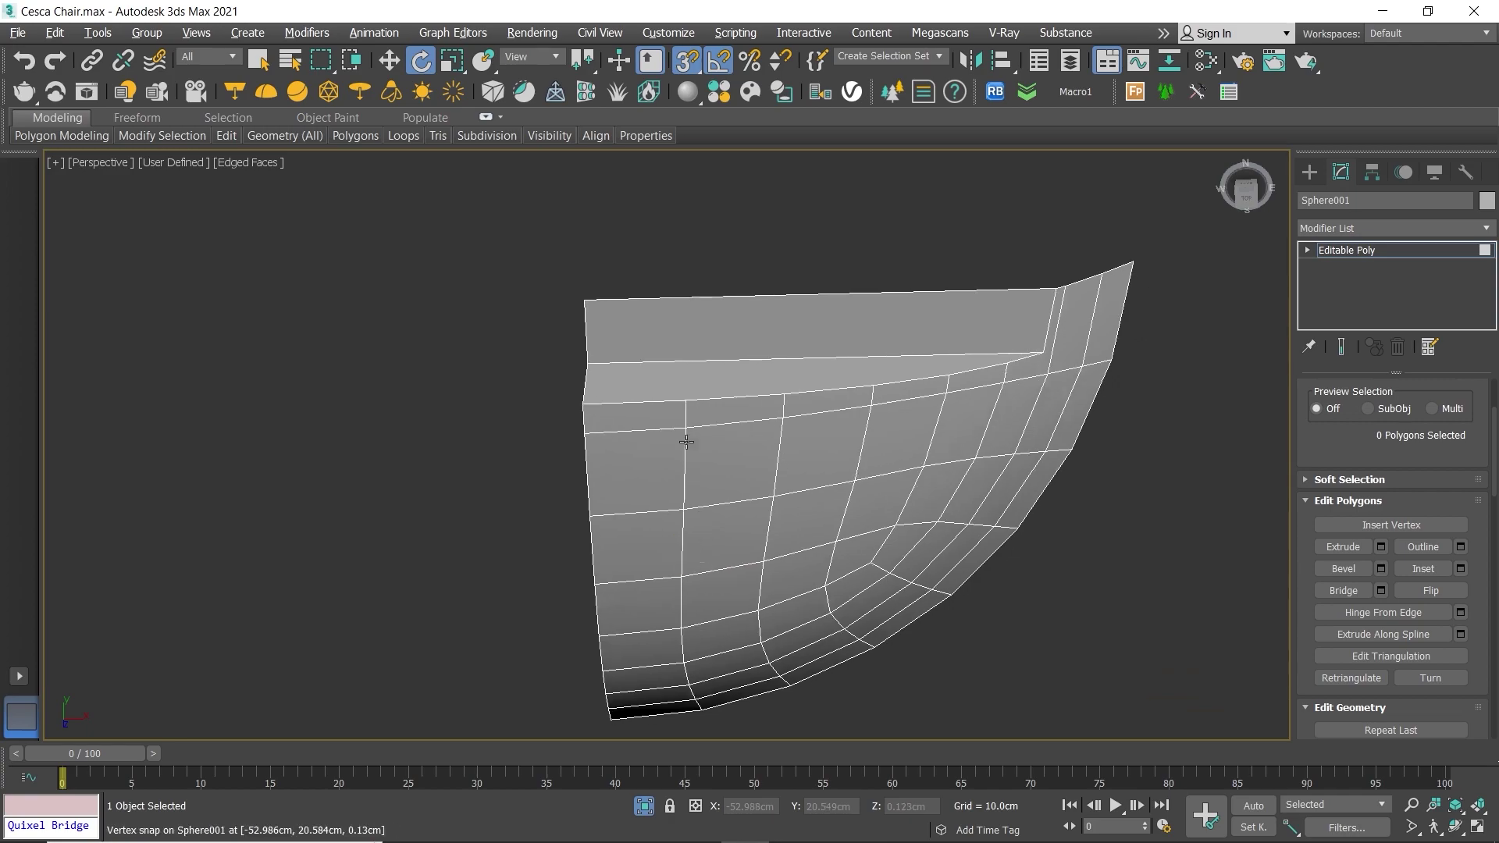
key(1)
click(658, 415)
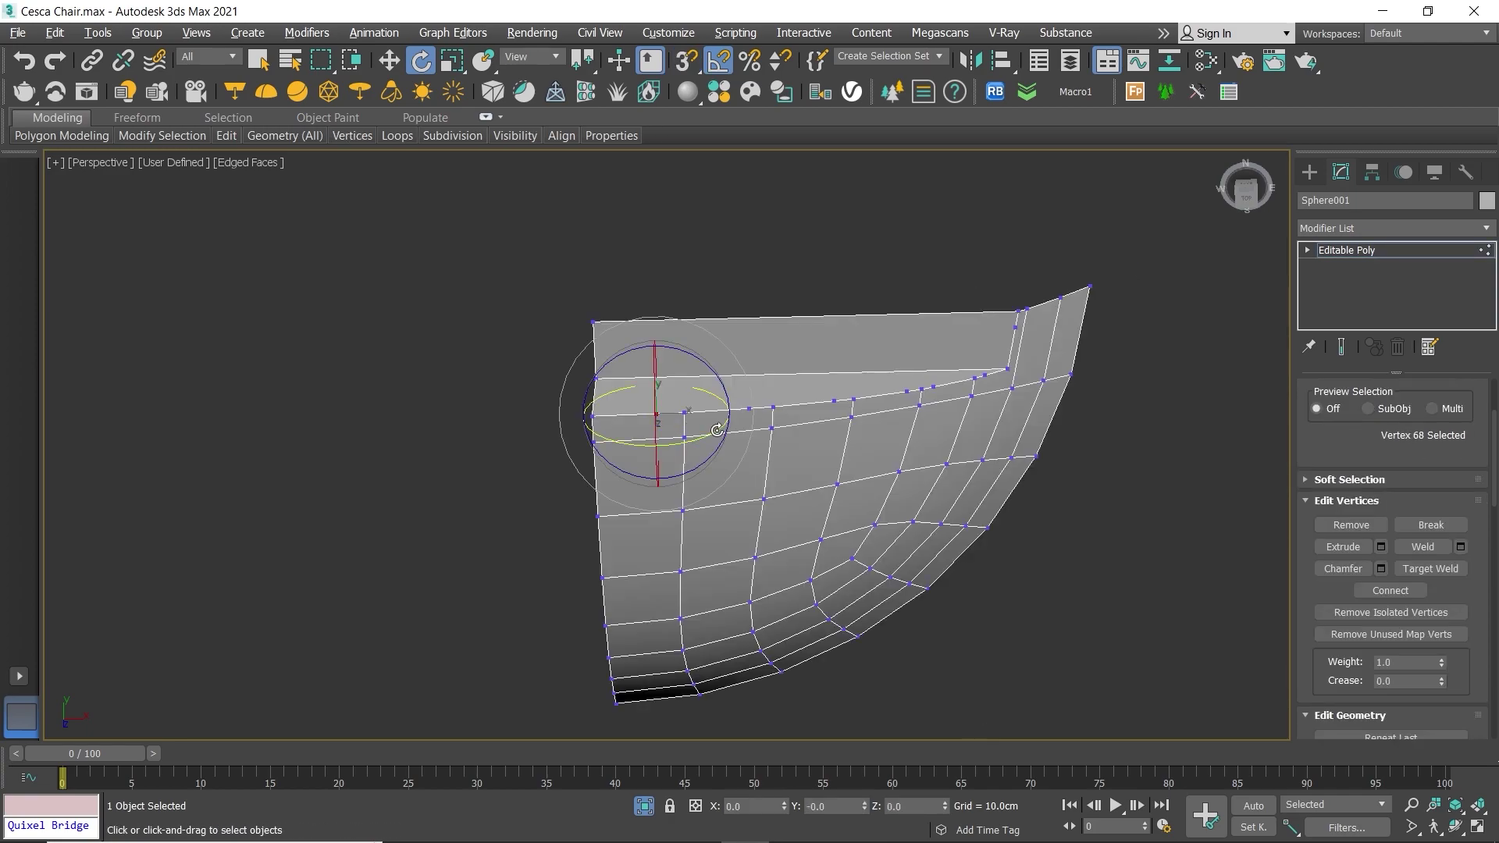
ctrl+click(748, 409)
ctrl+click(835, 399)
key(q)
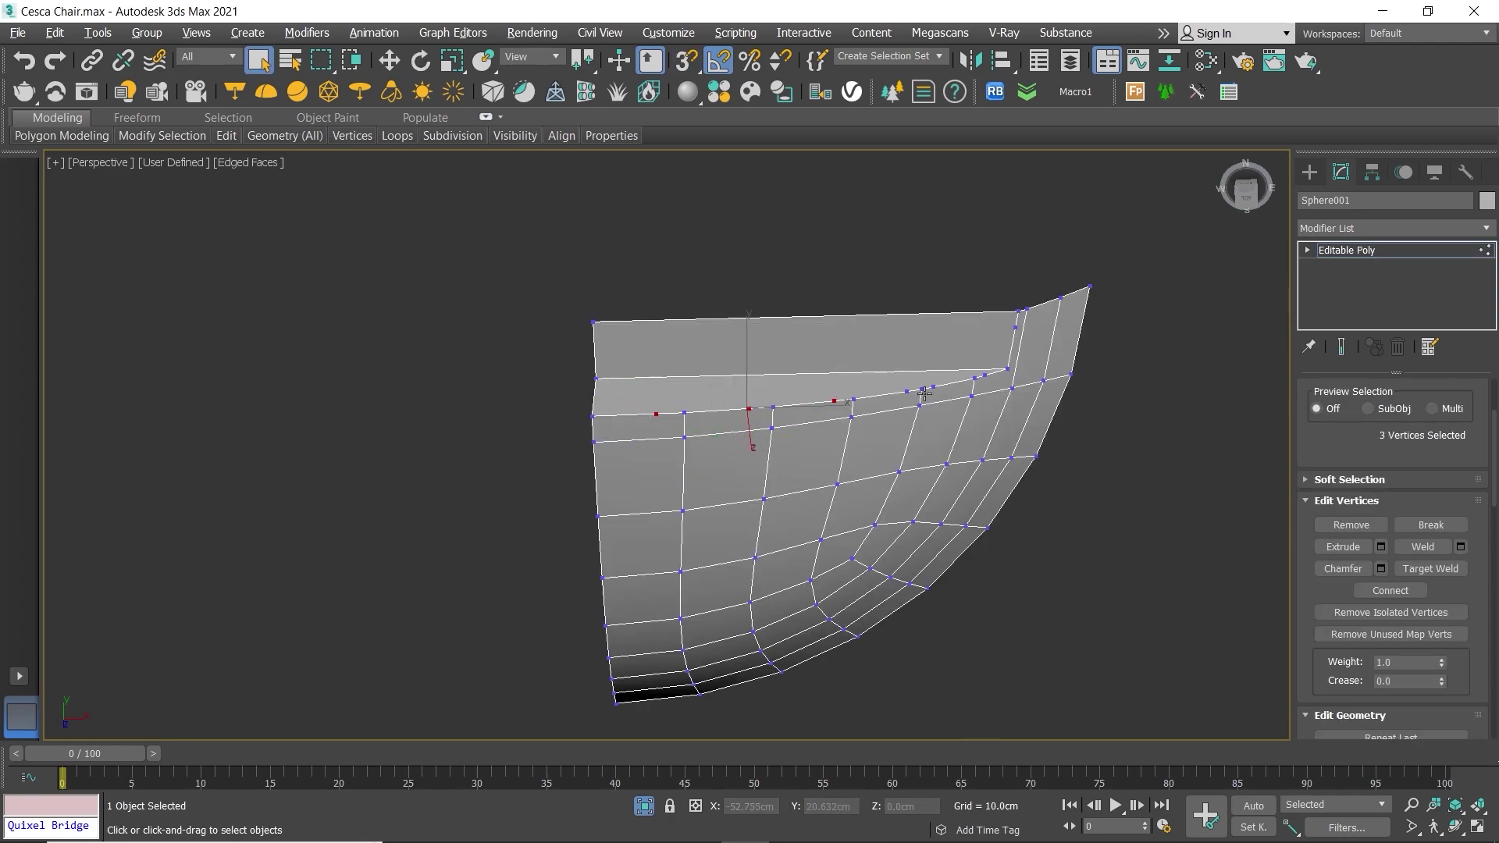
ctrl+click(909, 392)
middle_drag(990, 386, 982, 392)
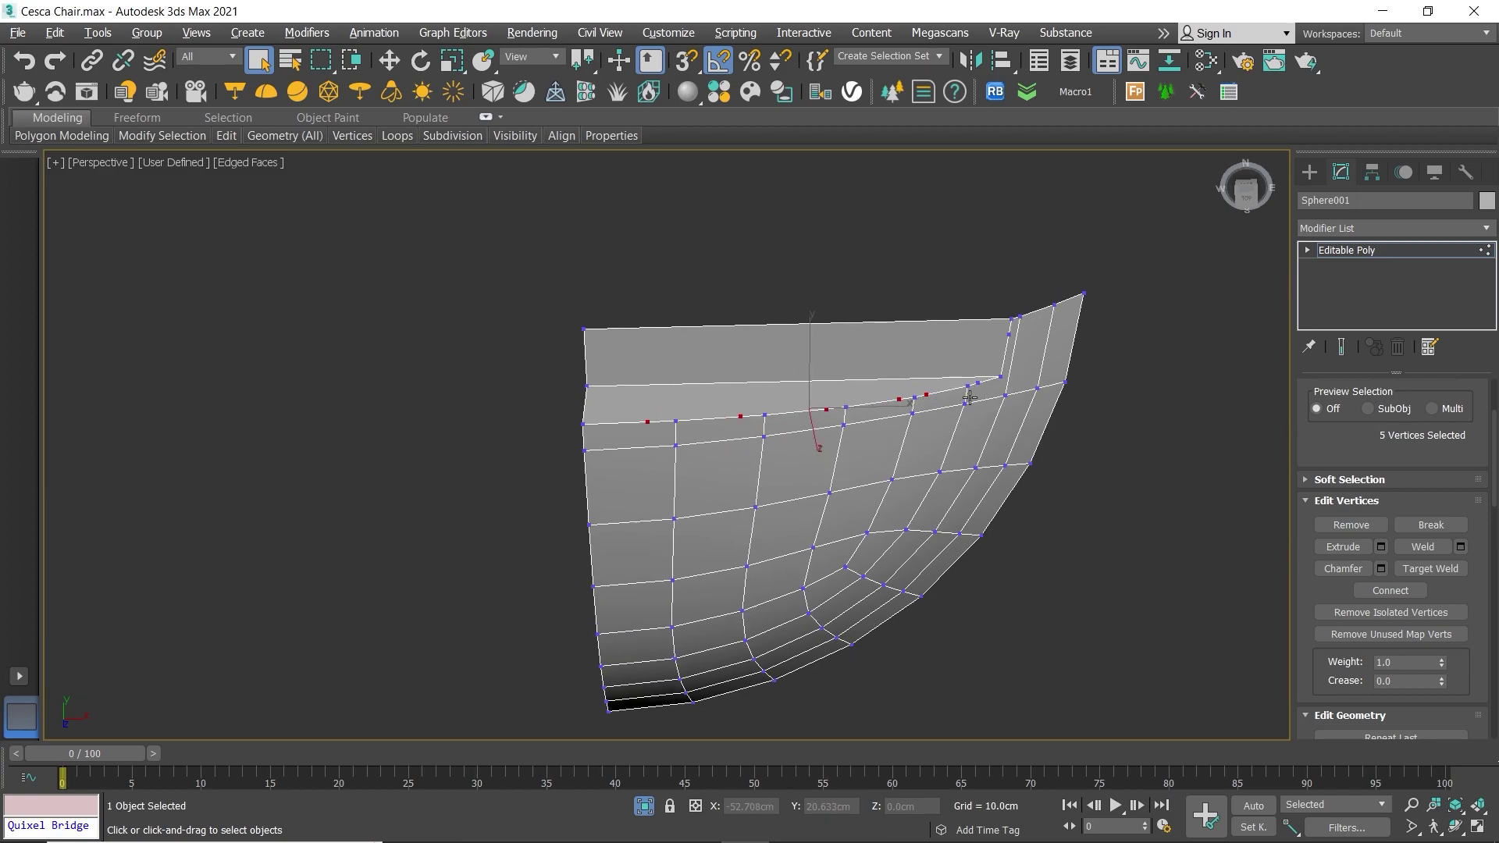
ctrl+click(979, 385)
ctrl+click(1005, 338)
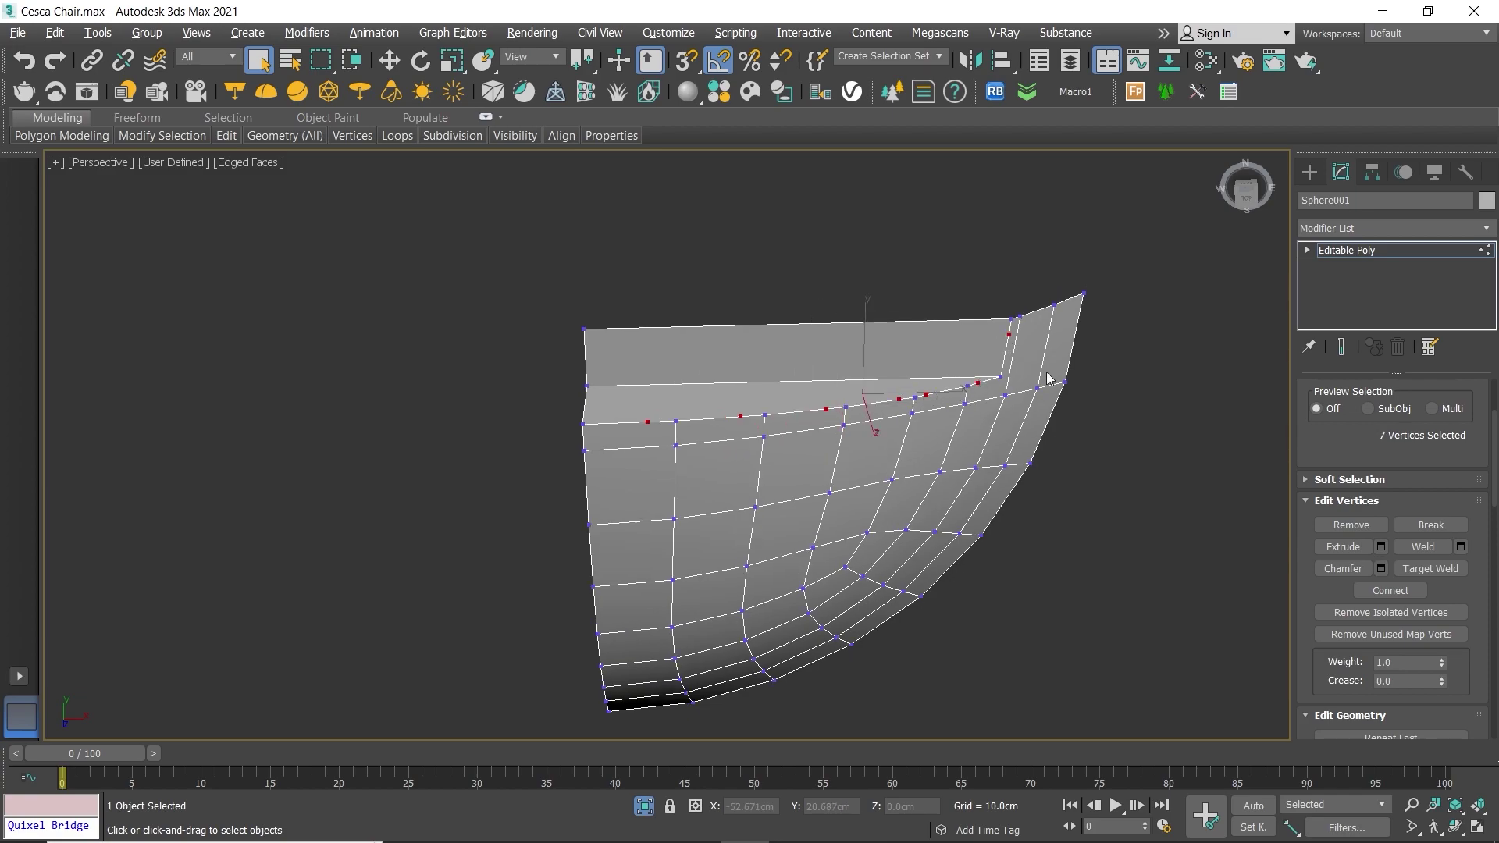
click(1243, 435)
middle_drag(795, 411, 758, 397)
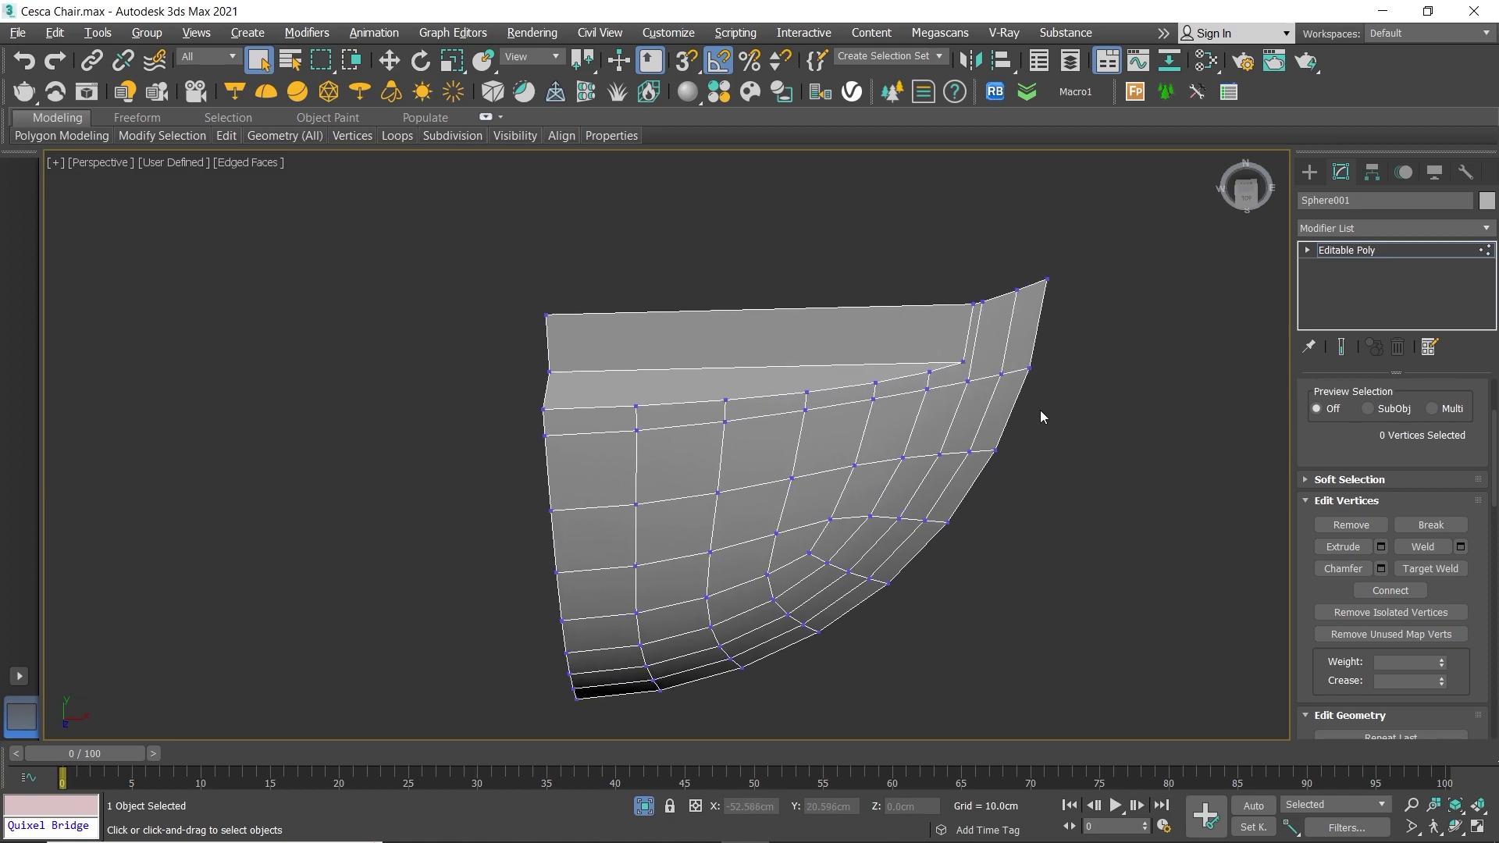
key(2)
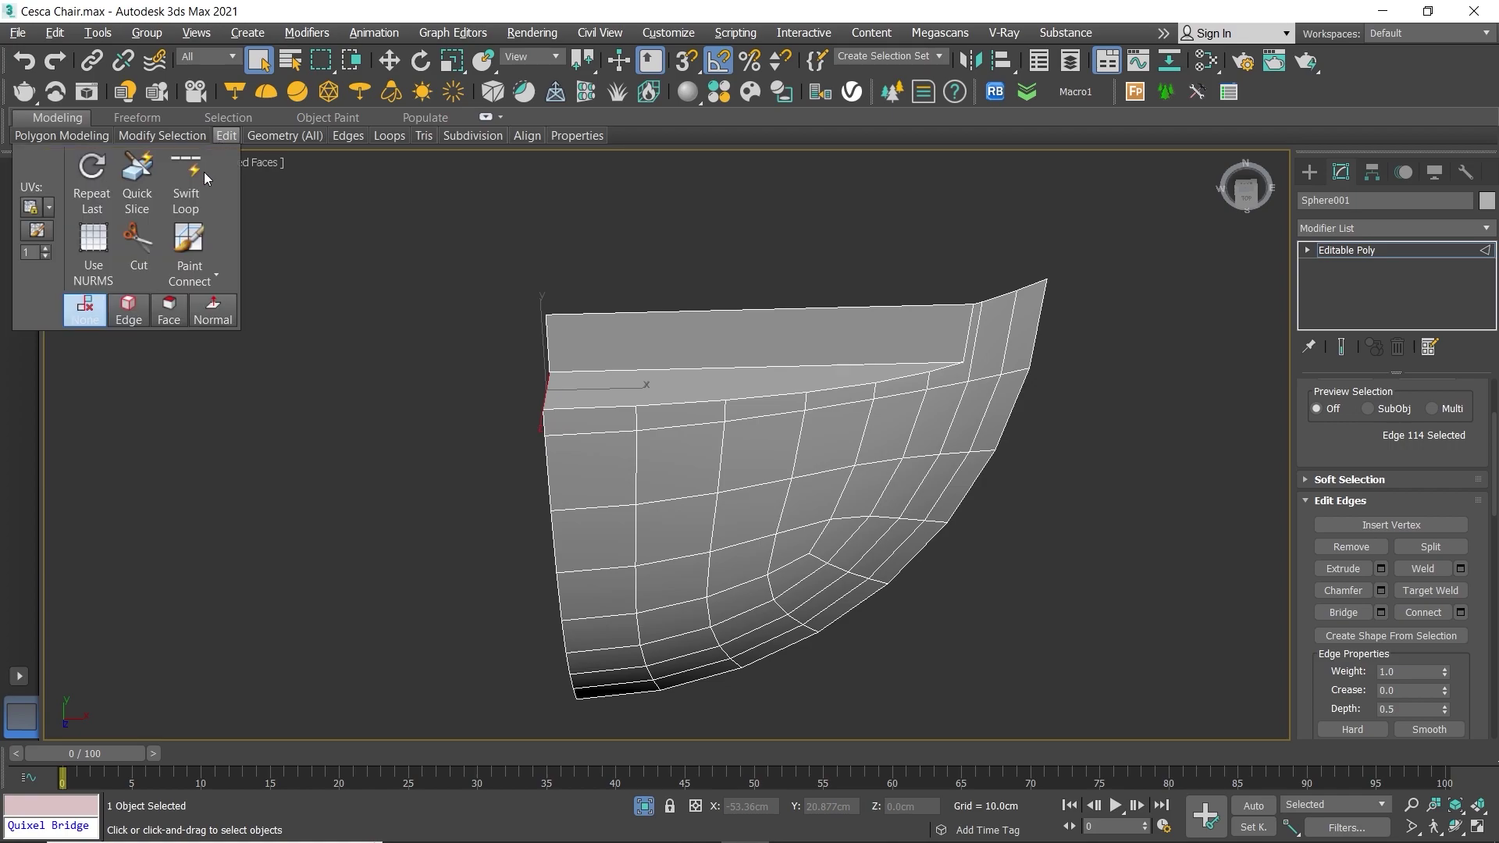
Step: Insert five edge loops across the flat top face of the end-cap
click(201, 173)
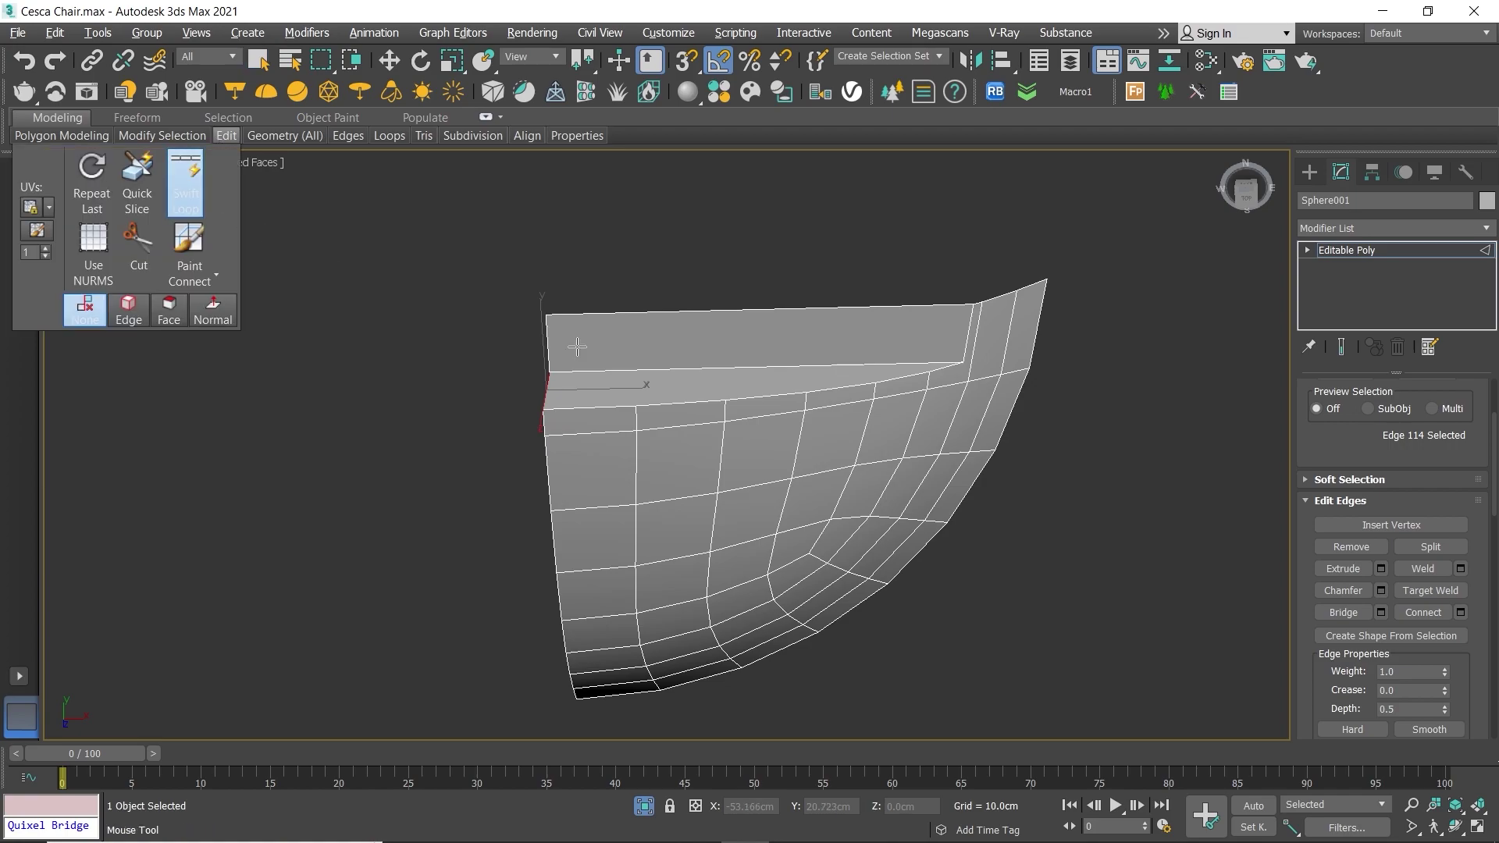
click(929, 336)
click(875, 343)
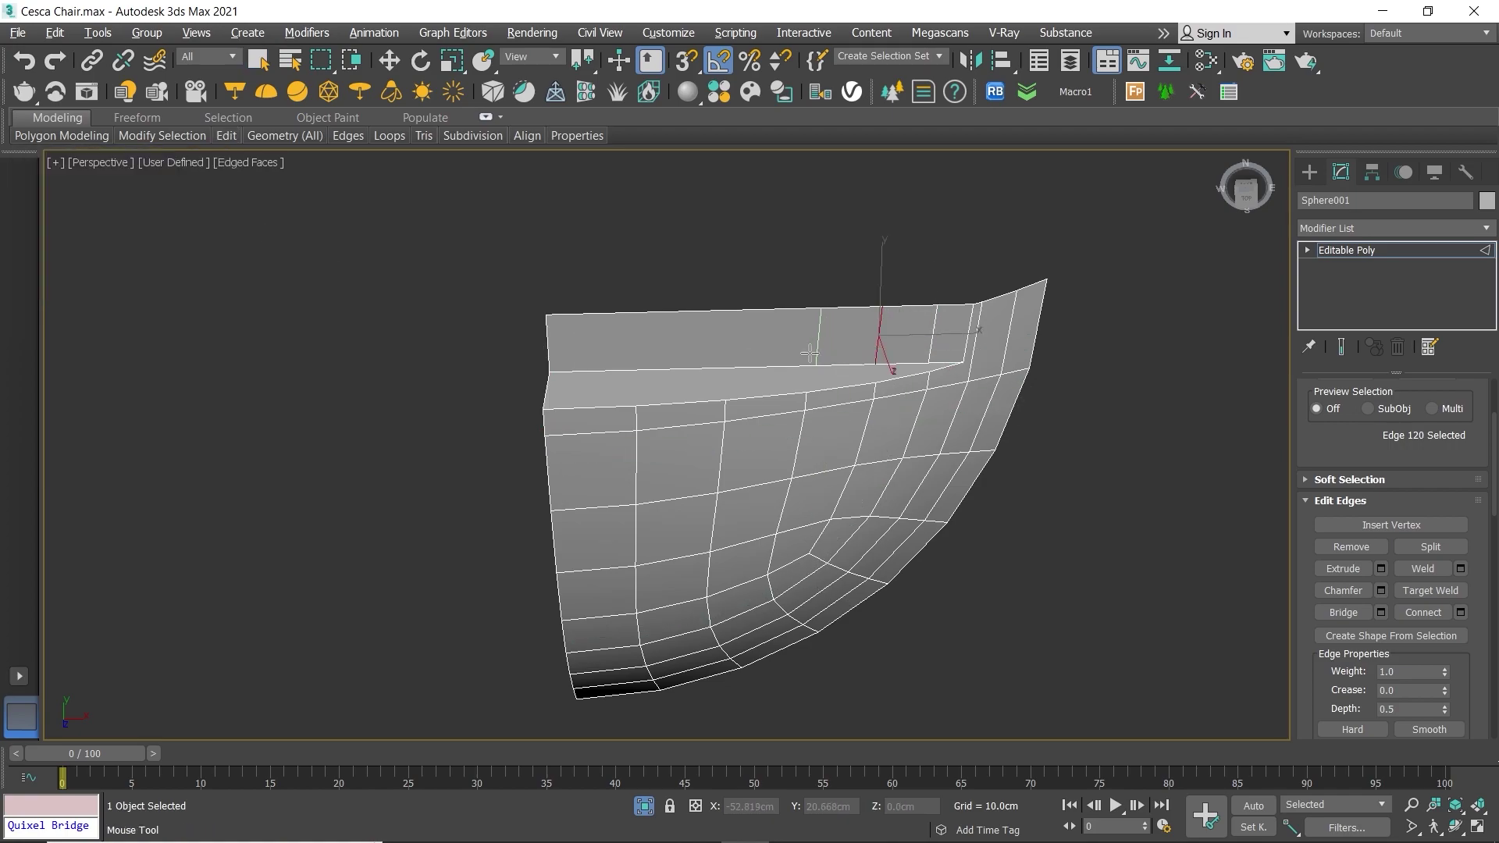
click(802, 348)
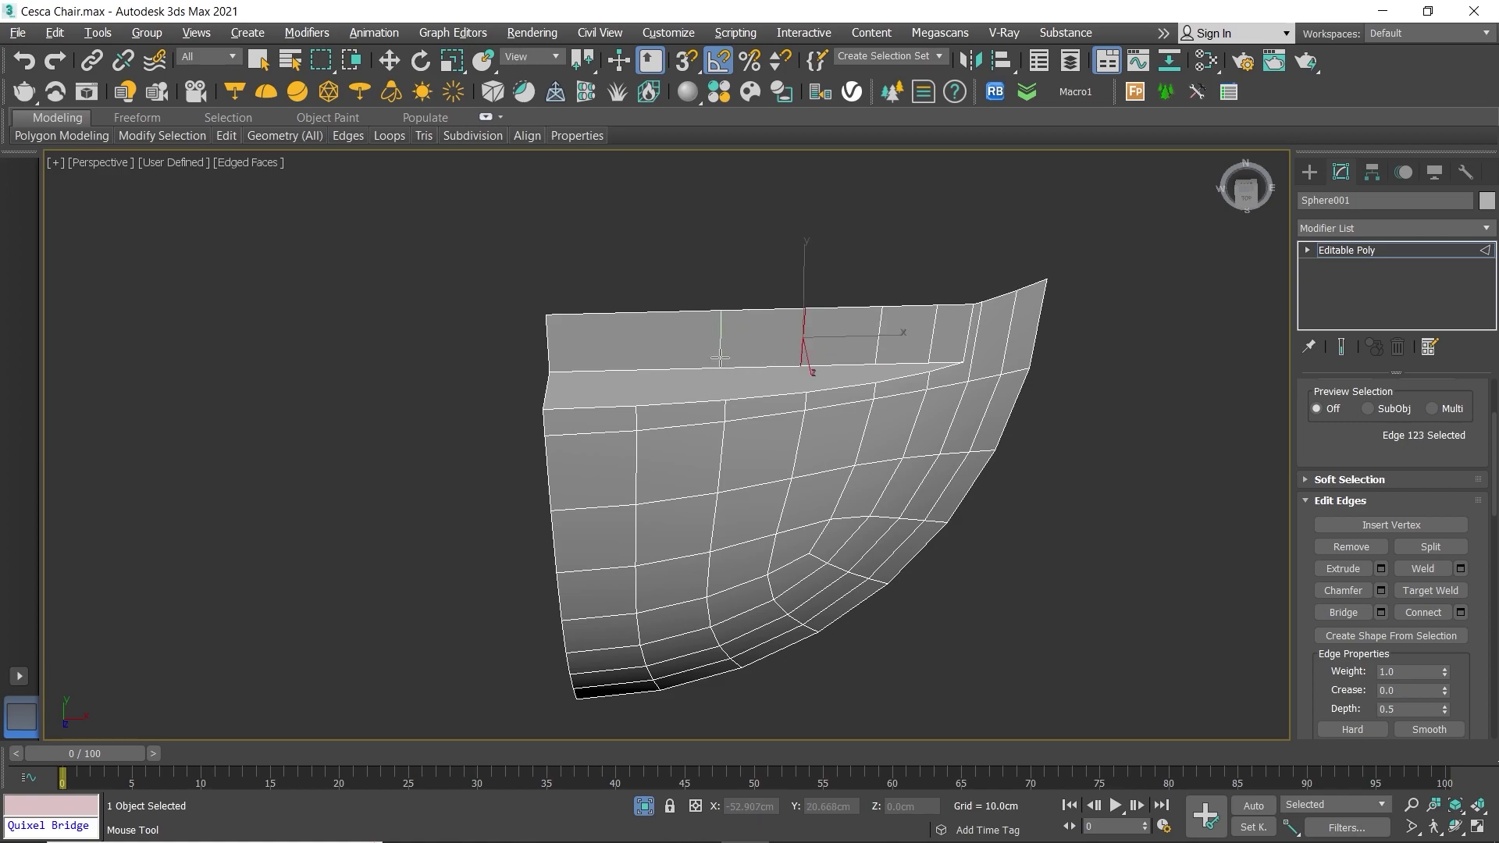
click(725, 358)
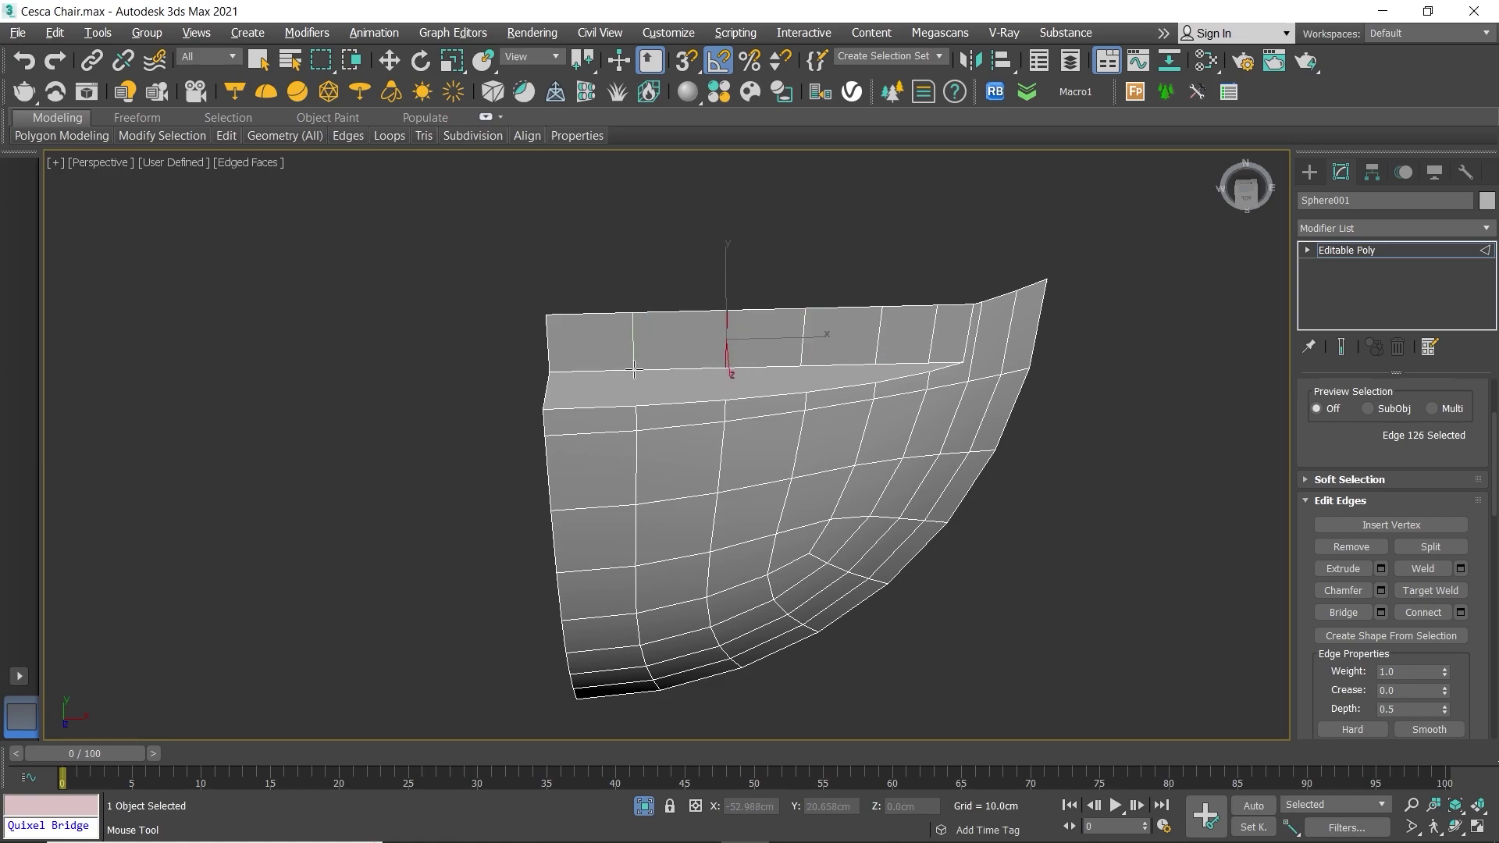
click(633, 369)
key(w)
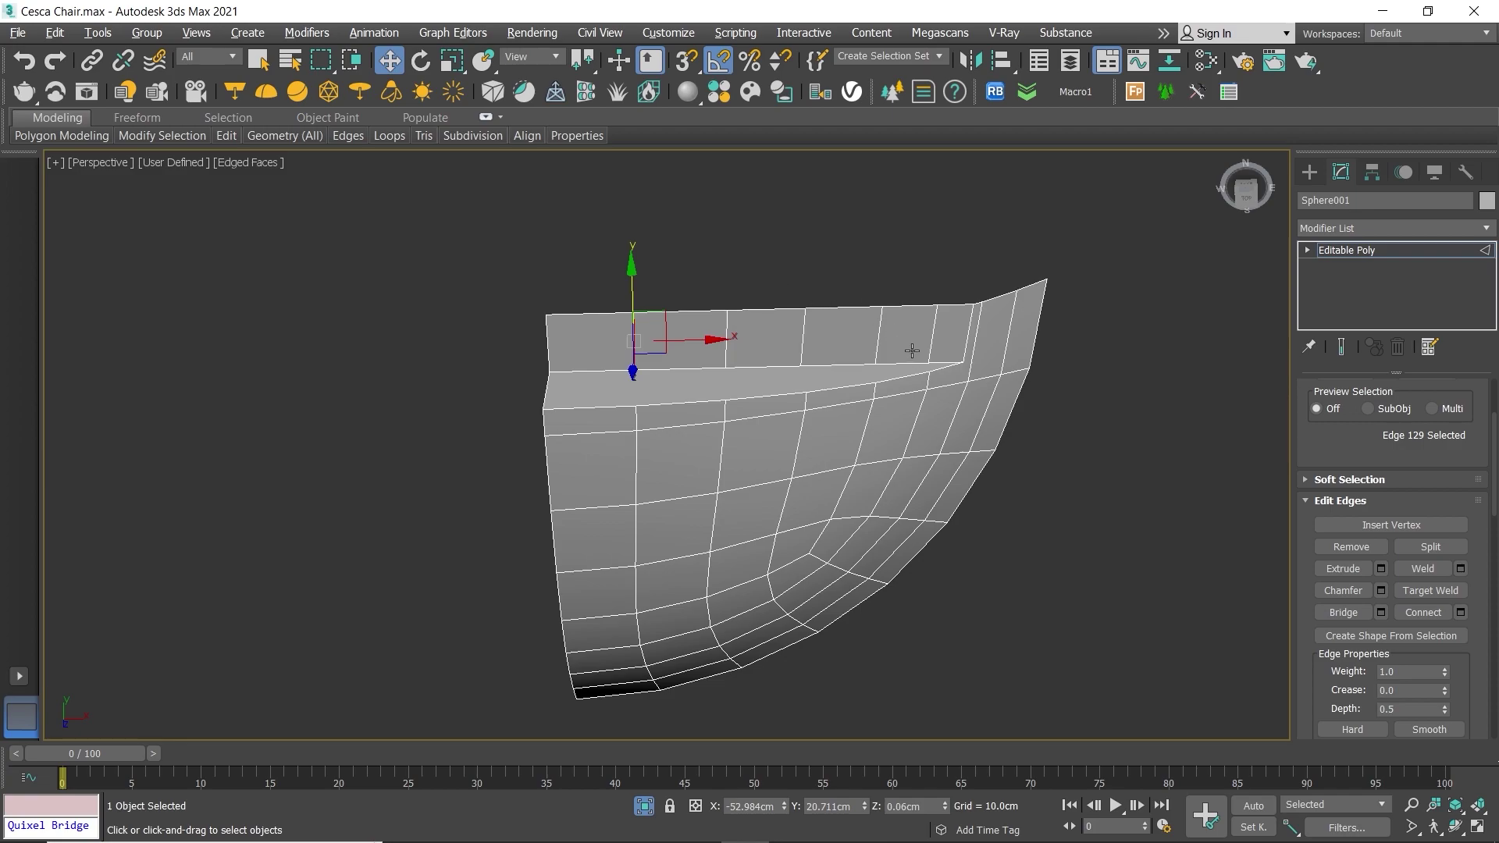
Step: Connect the vertex pairs where the new loops meet the top rim
key(1)
drag(915, 361, 936, 377)
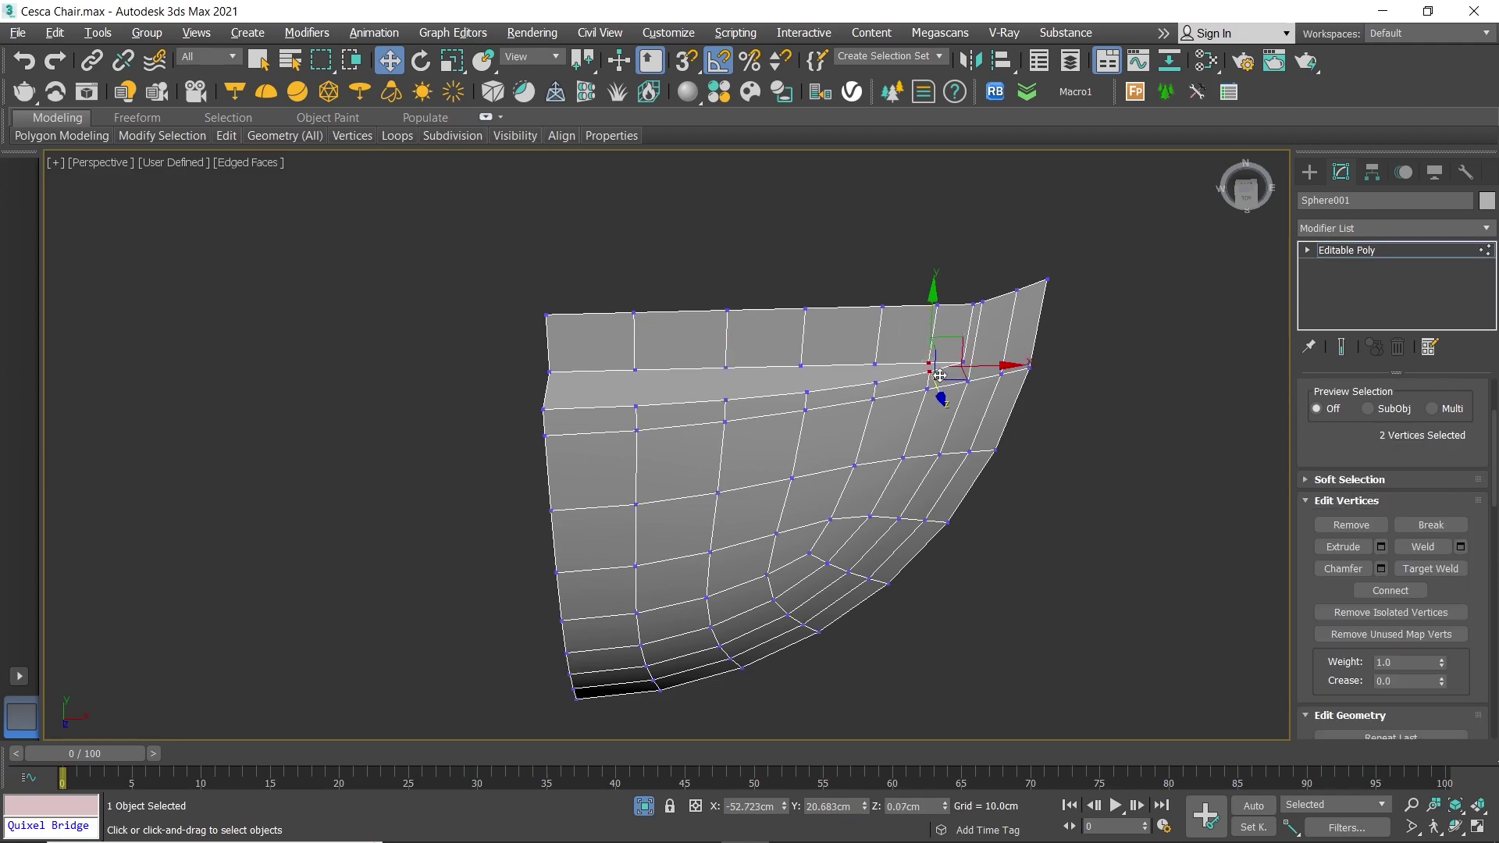
click(1390, 590)
key(ctrl+z)
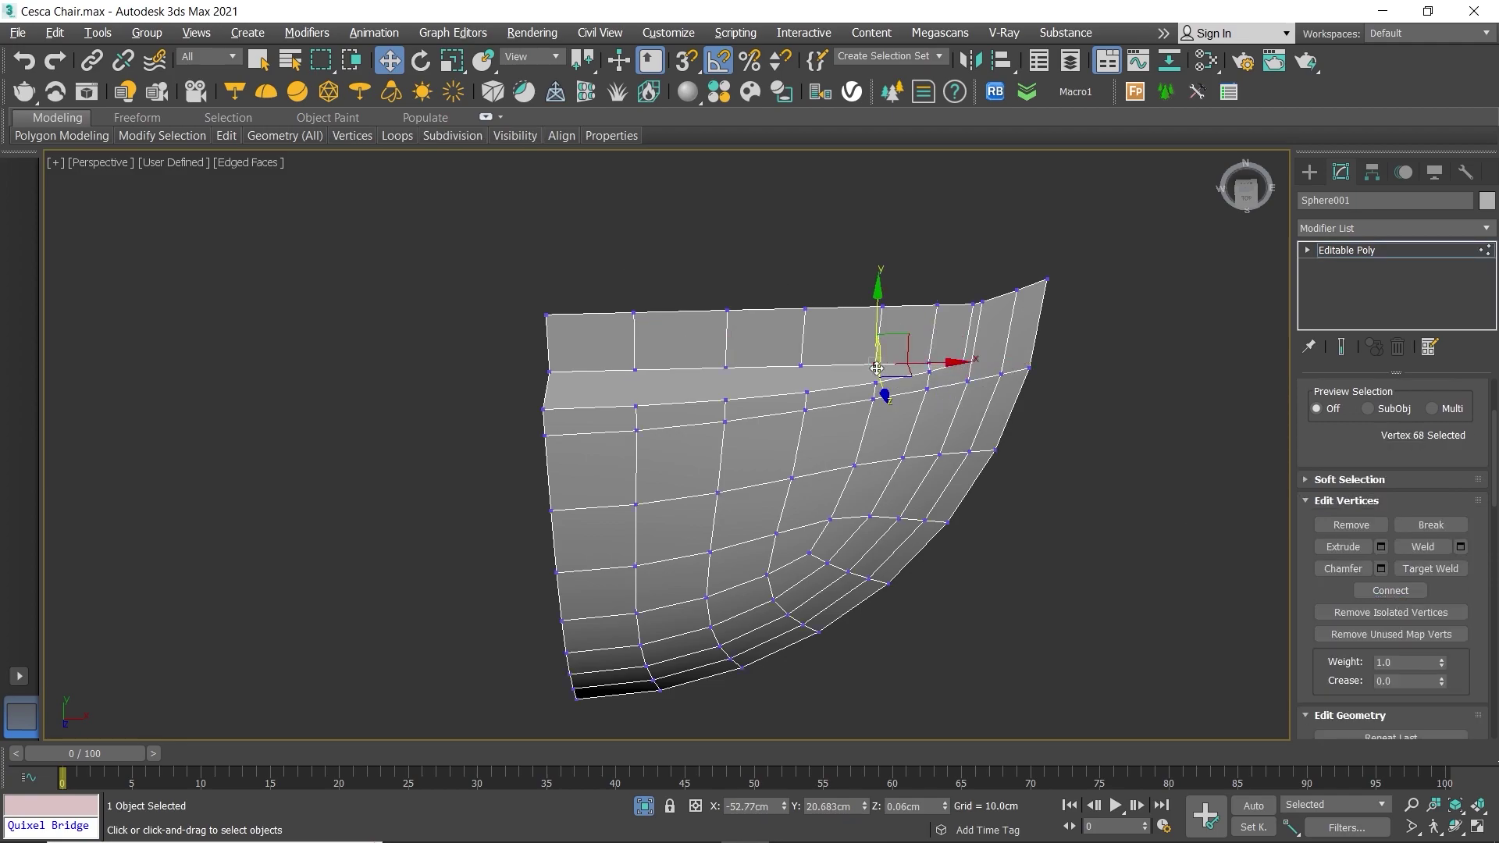
click(1384, 588)
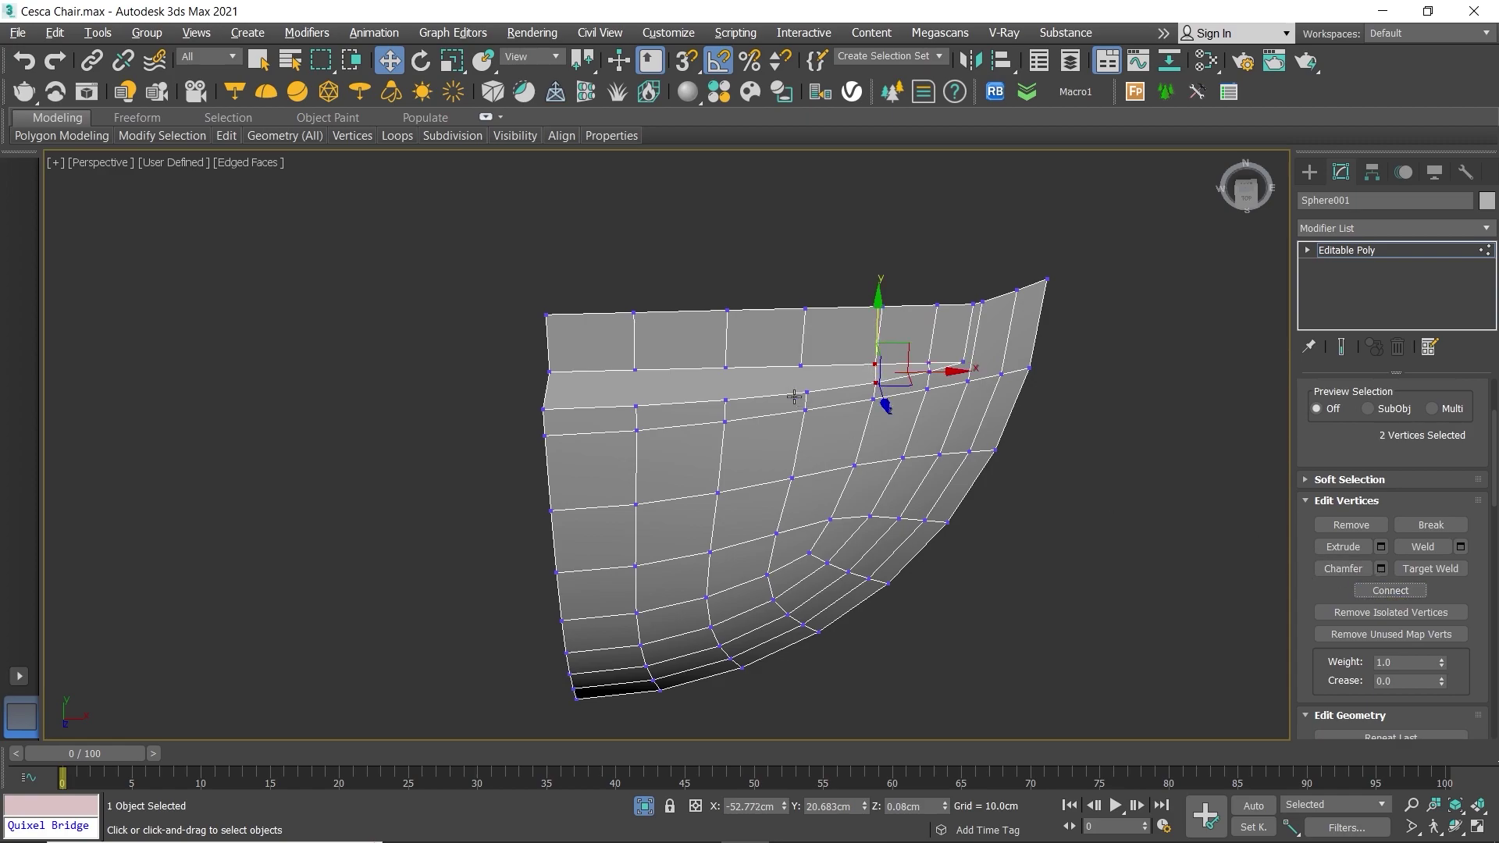
Step: Undo the trial connections and select vertex 53 at the top corner
key(ctrl+z)
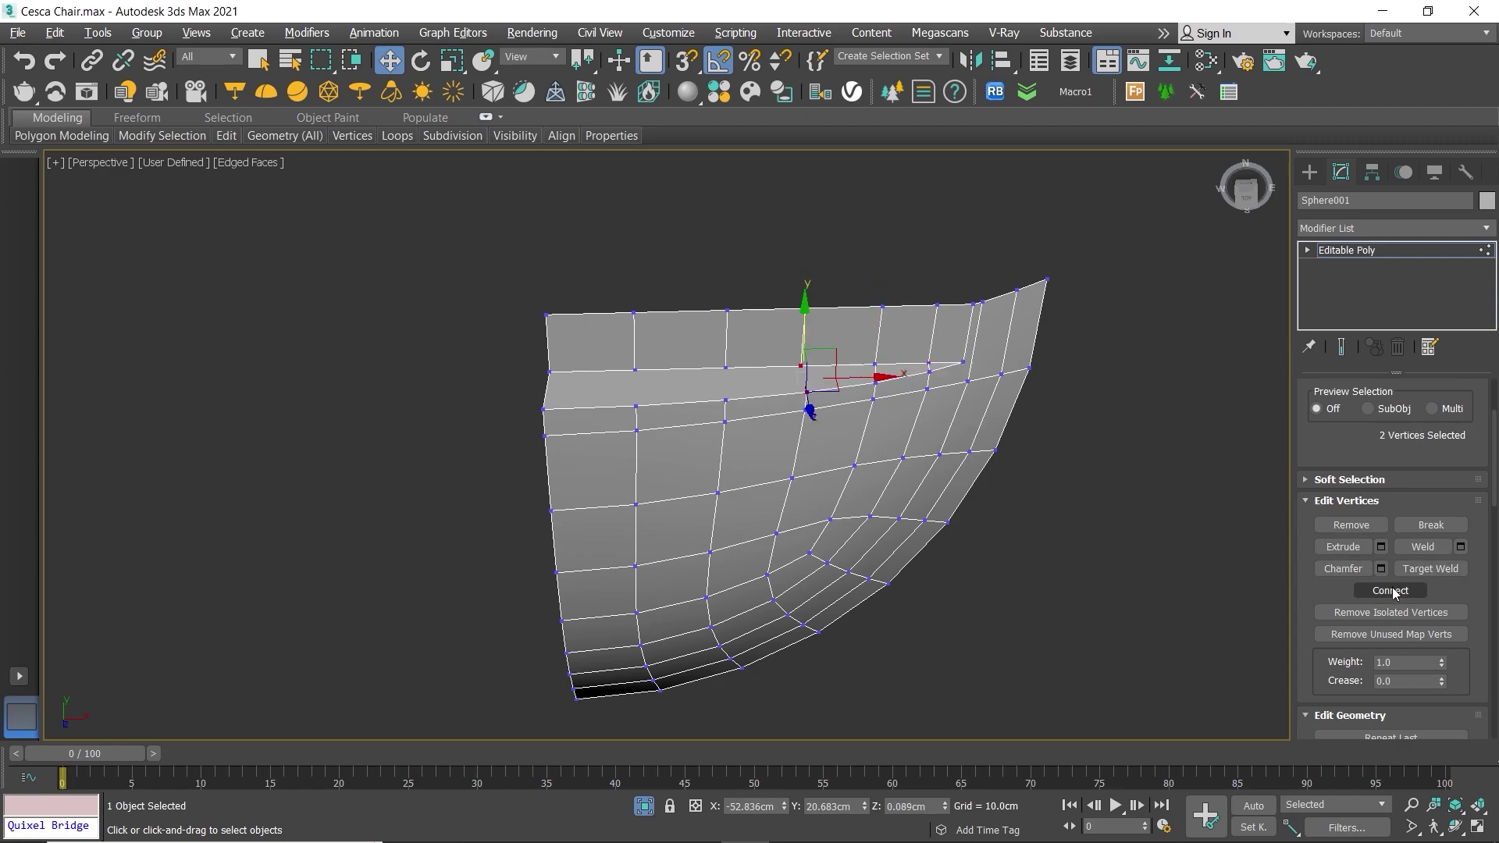
key(ctrl+z)
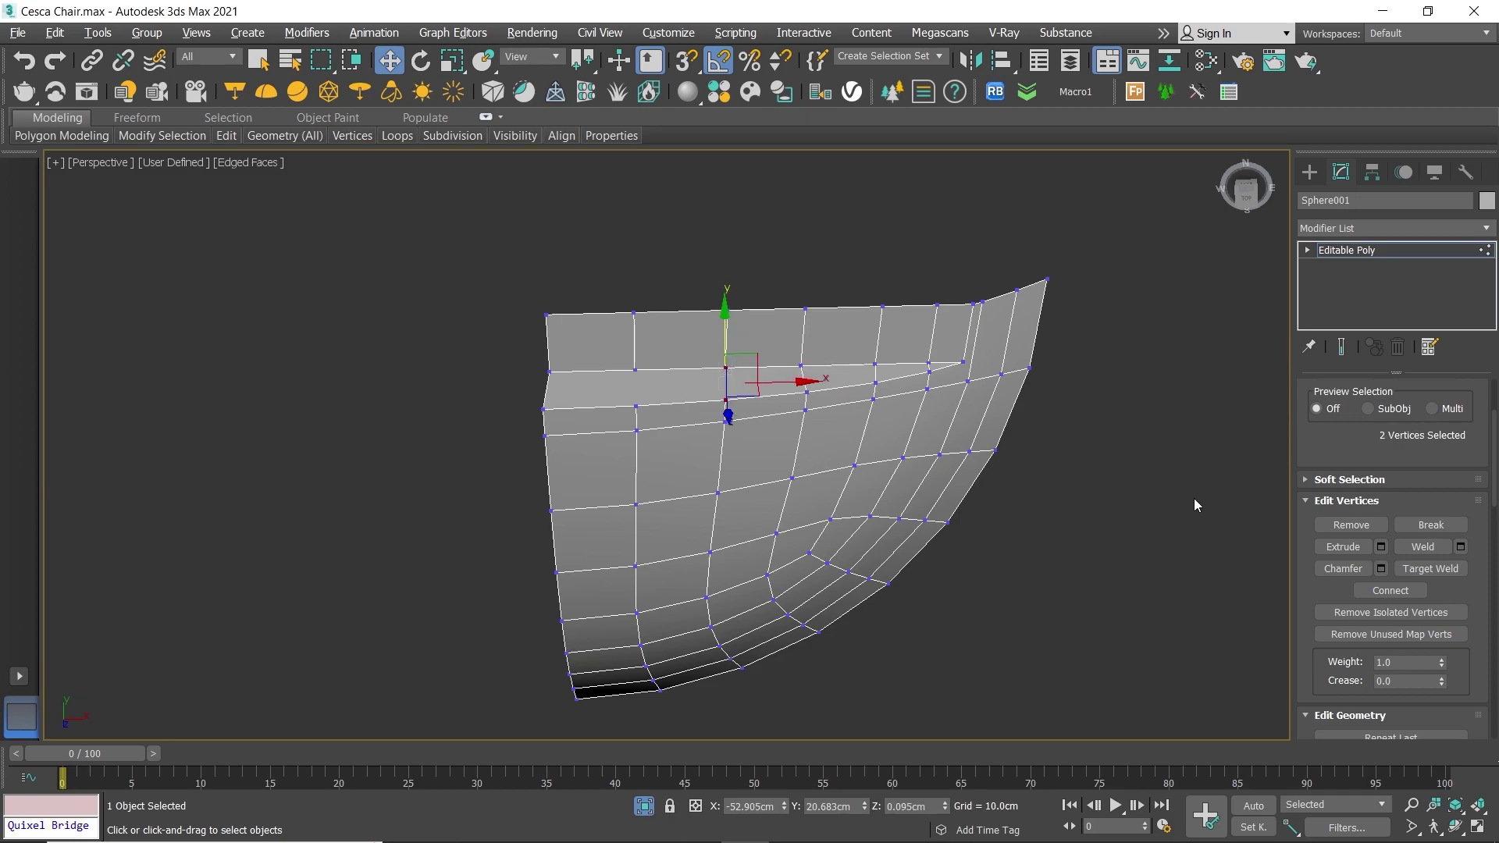
click(1403, 592)
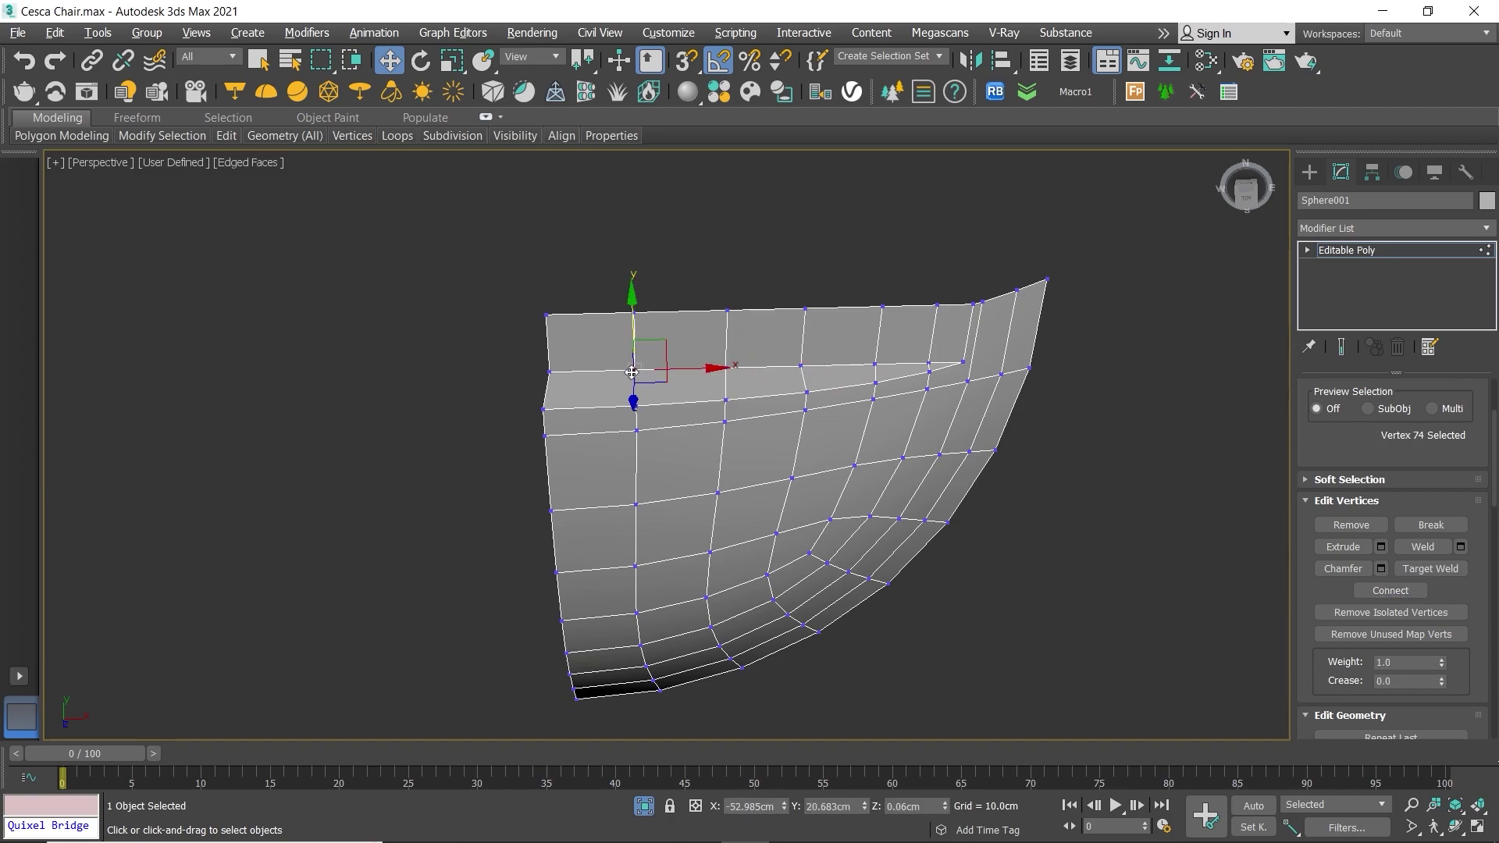
key(ctrl+z)
key(ctrl+z)
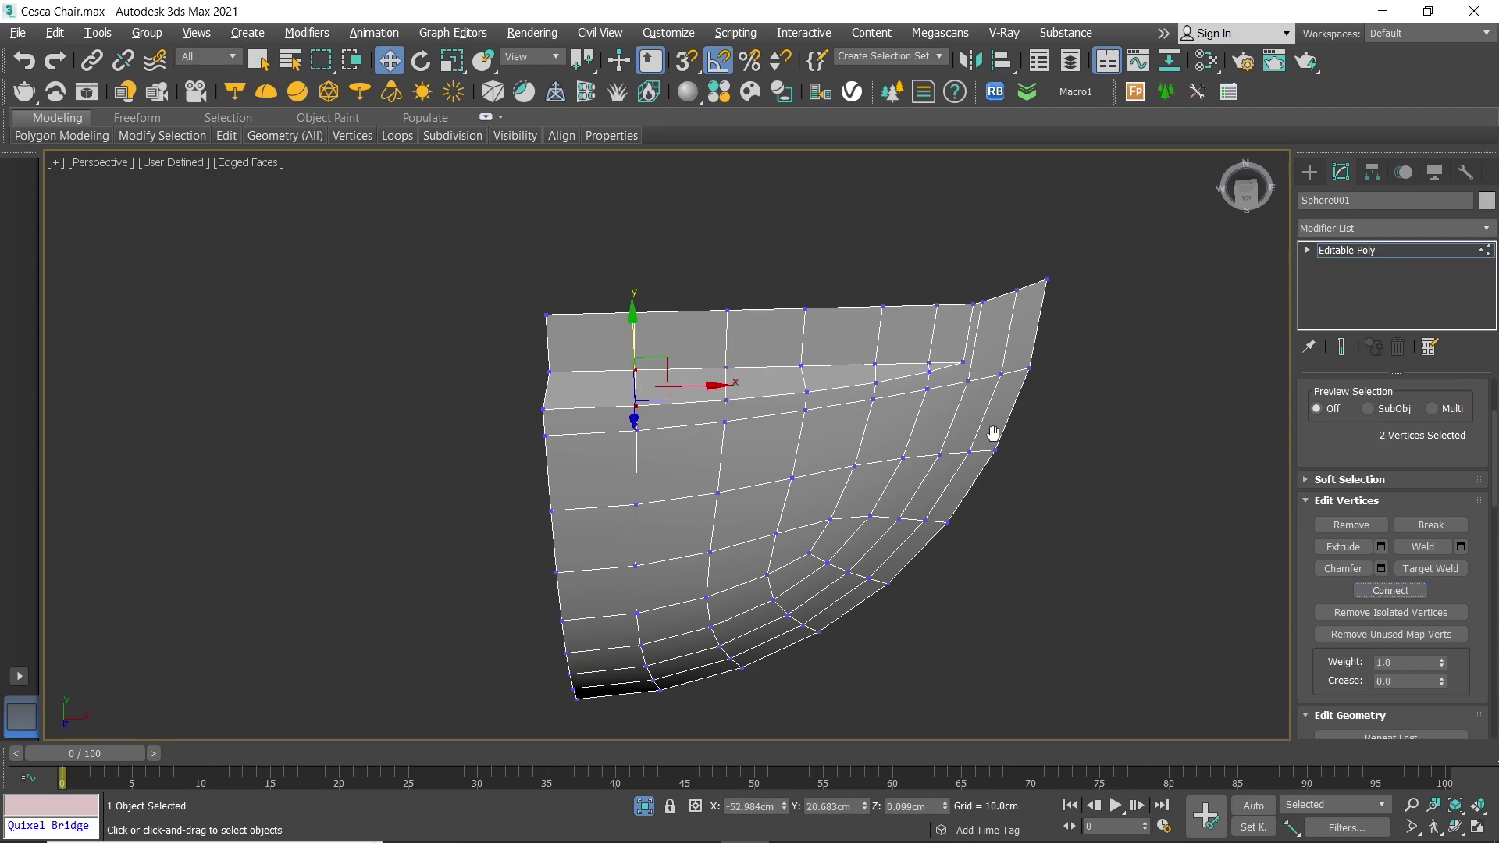
middle_drag(994, 434, 923, 422)
click(910, 324)
Step: Cut a snapped new edge from the selected vertex to the corner vertex
right_click(900, 301)
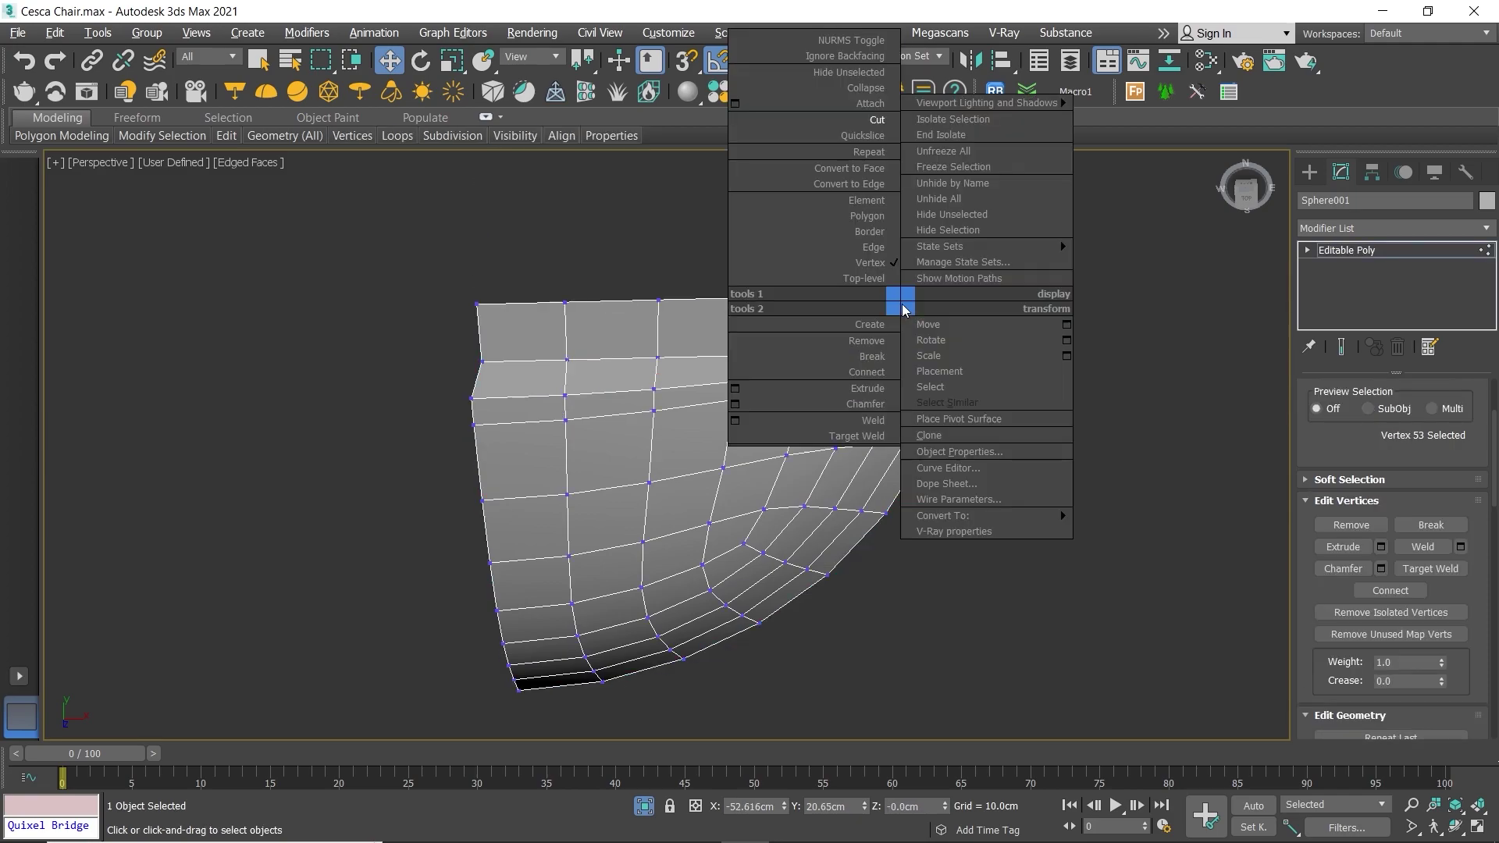
click(855, 121)
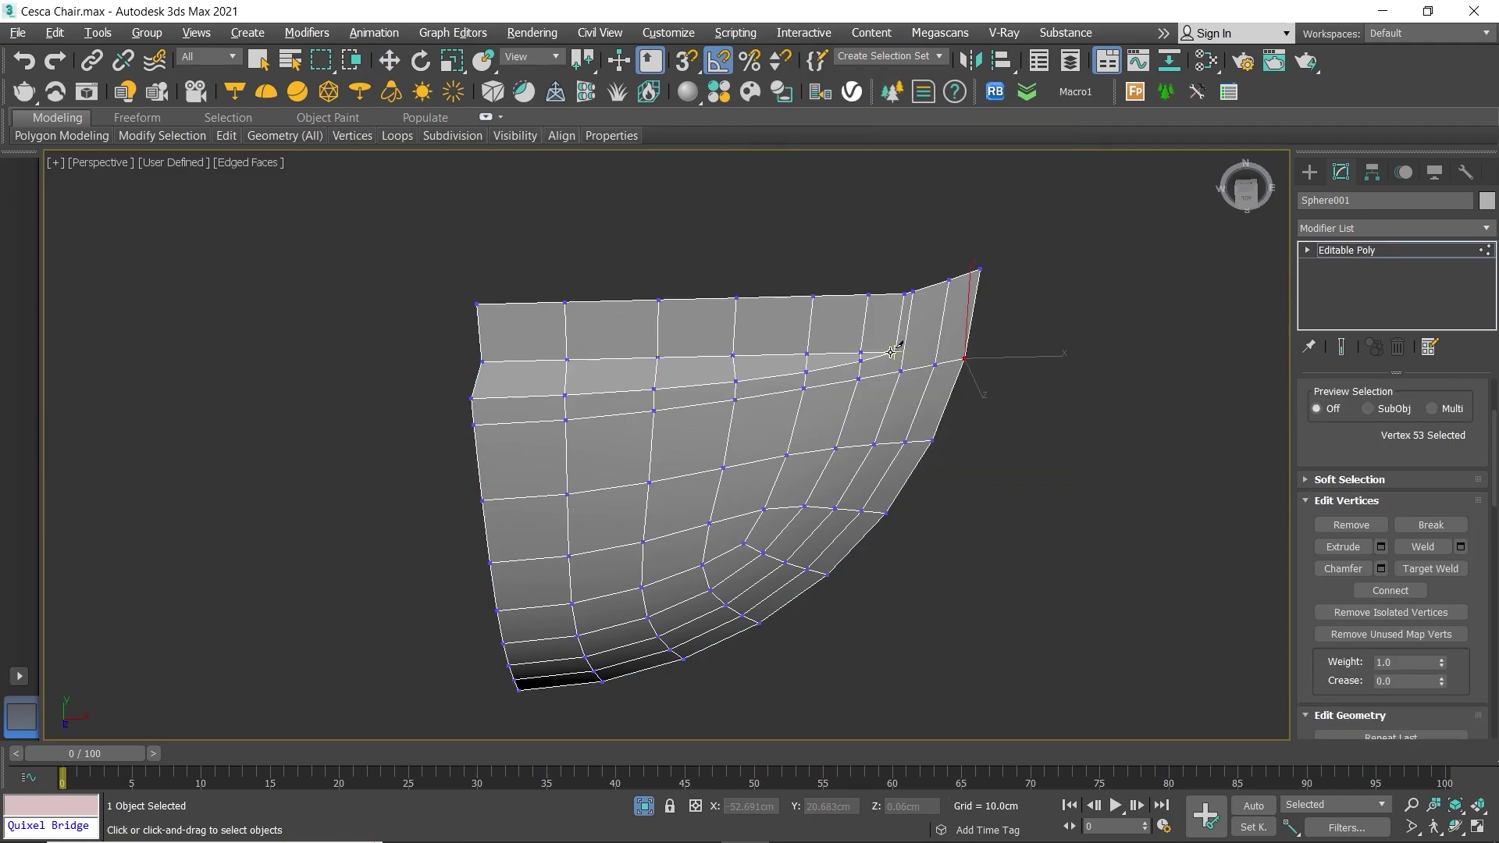
key(s)
click(895, 351)
key(w)
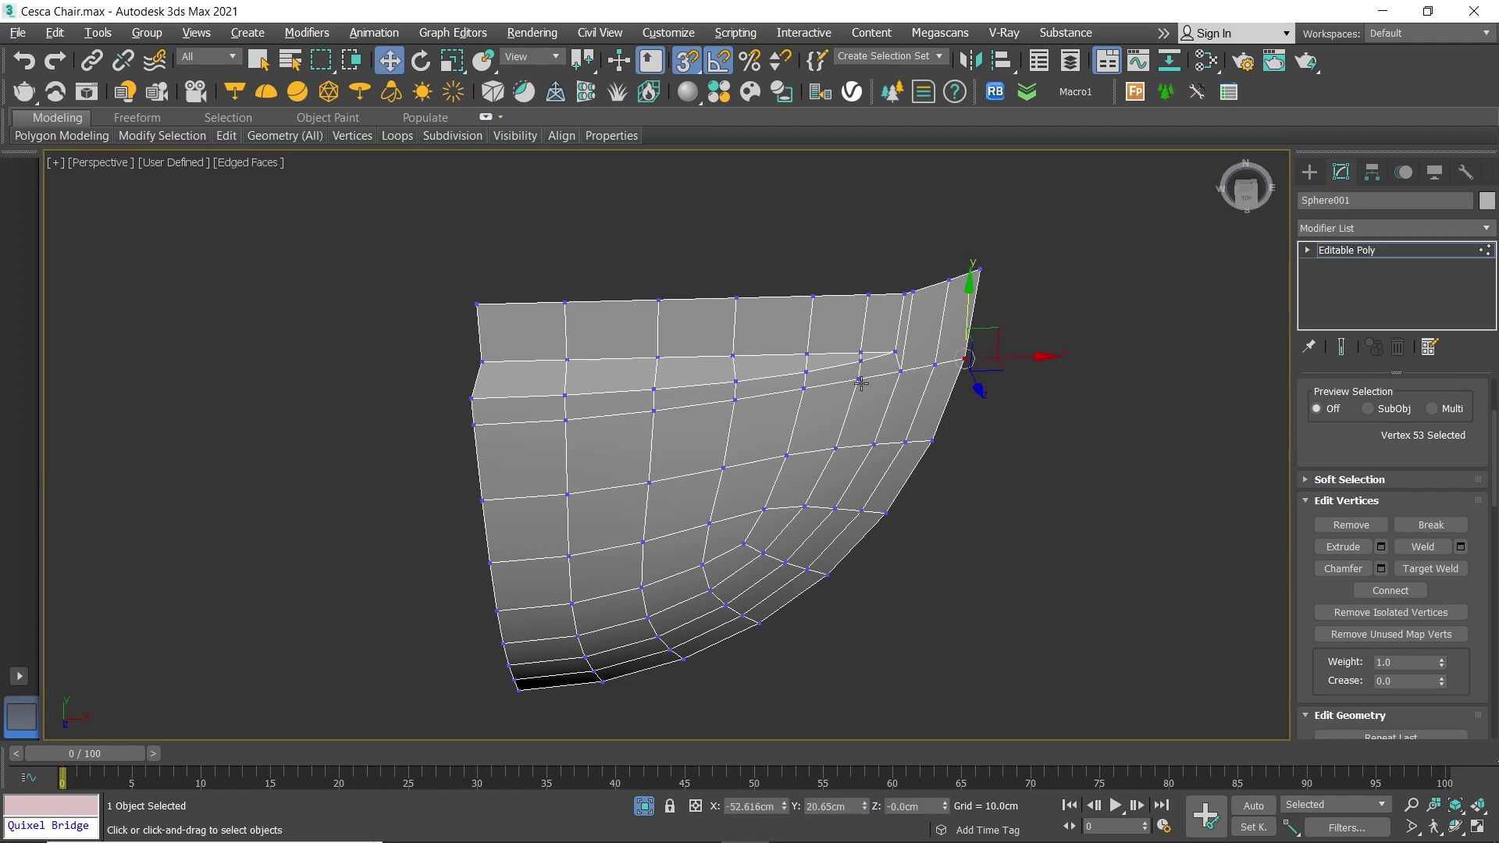
mouse_move(823, 428)
alt+middle_down()
mouse_move(679, 318)
mouse_move(781, 359)
mouse_move(812, 402)
alt+middle_up()
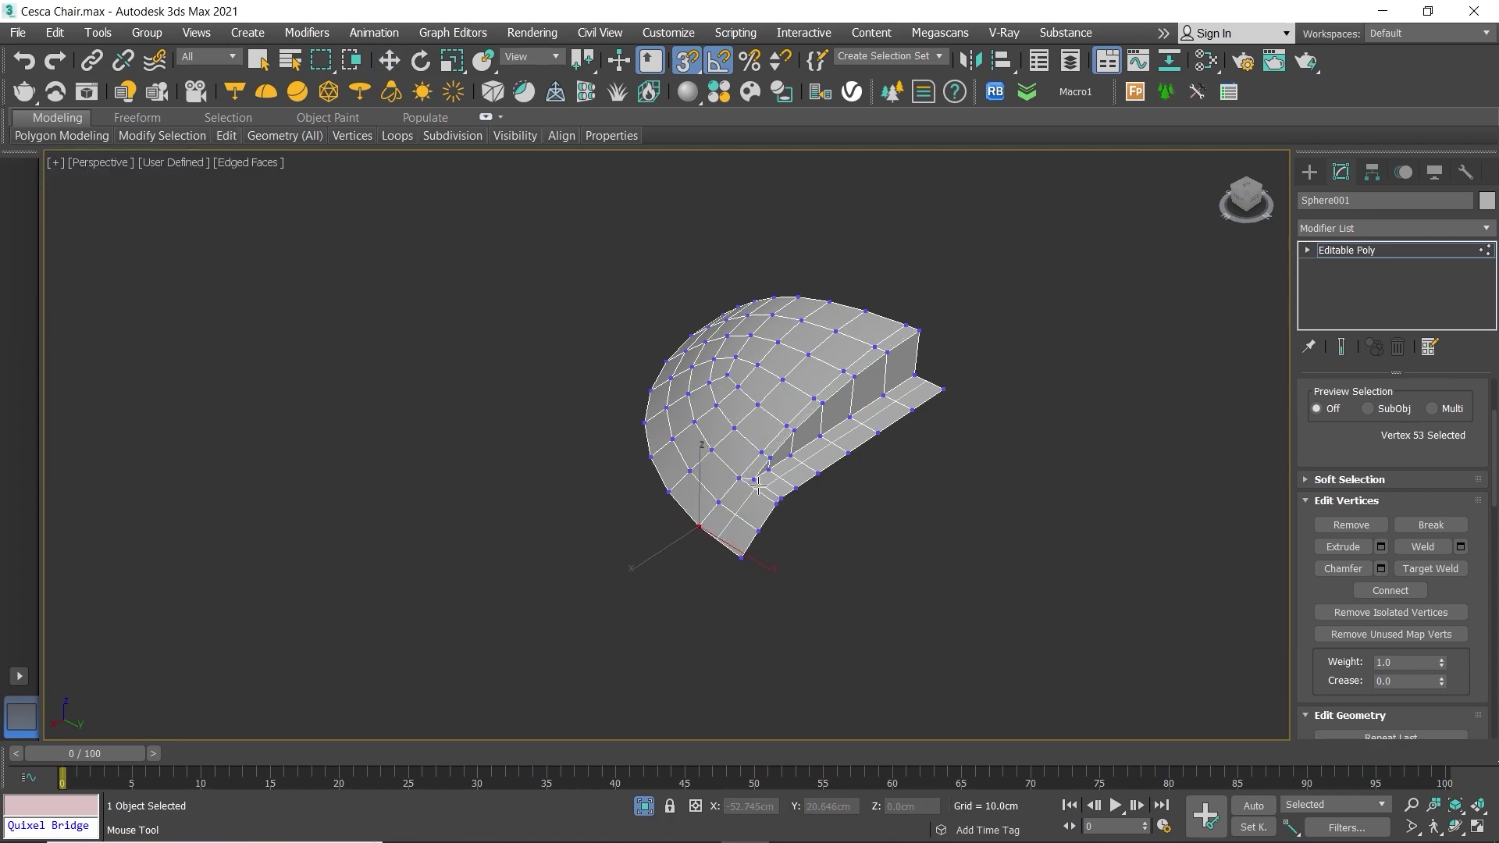
Step: Select an edge near the lower corner and nudge it slightly with snapping off
key(2)
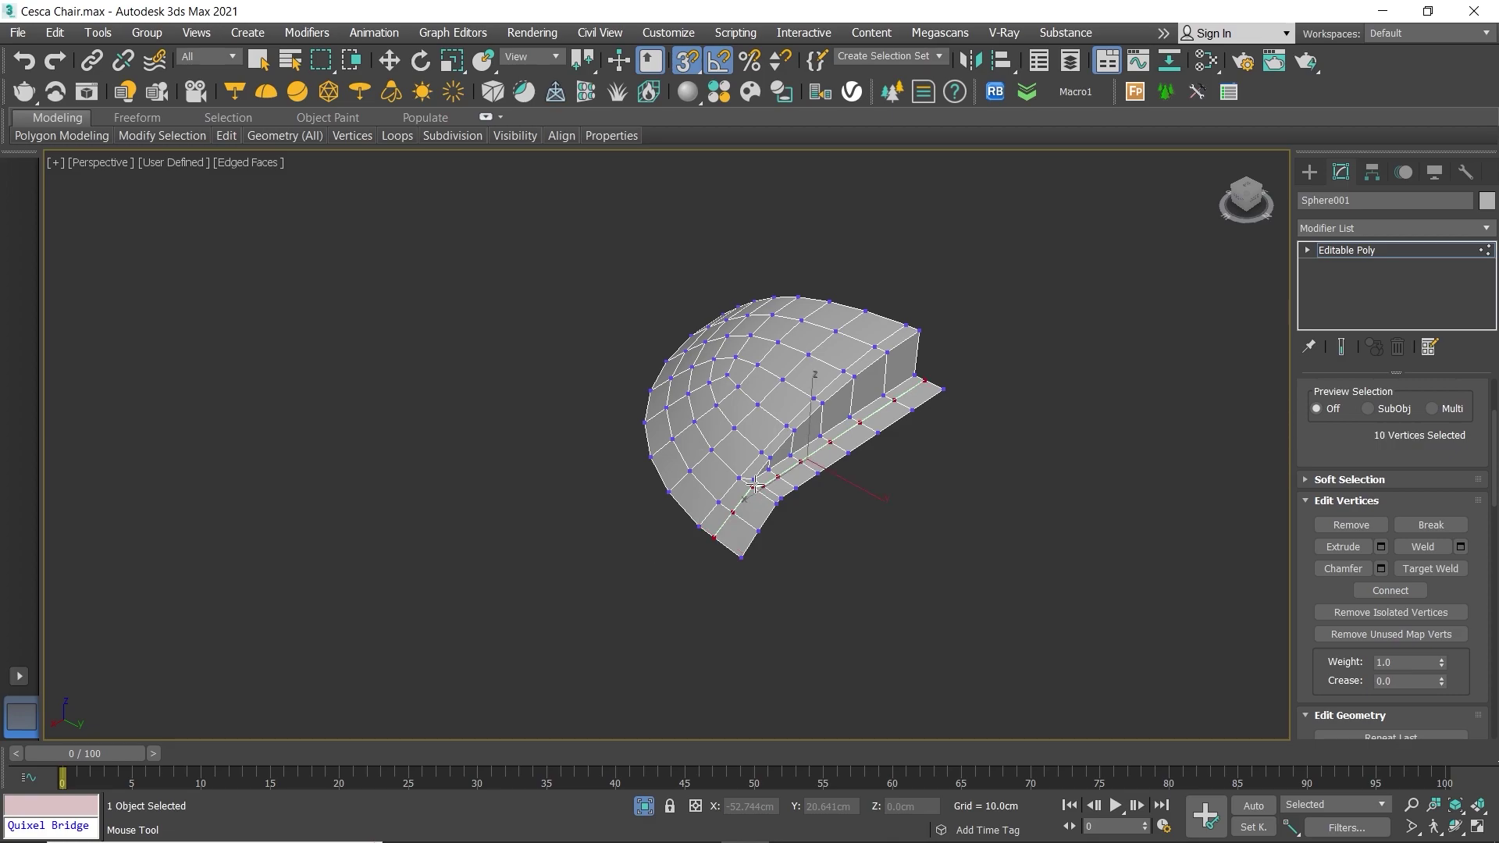
double_click(756, 491)
scroll(758, 488, up, 2)
key(w)
click(709, 545)
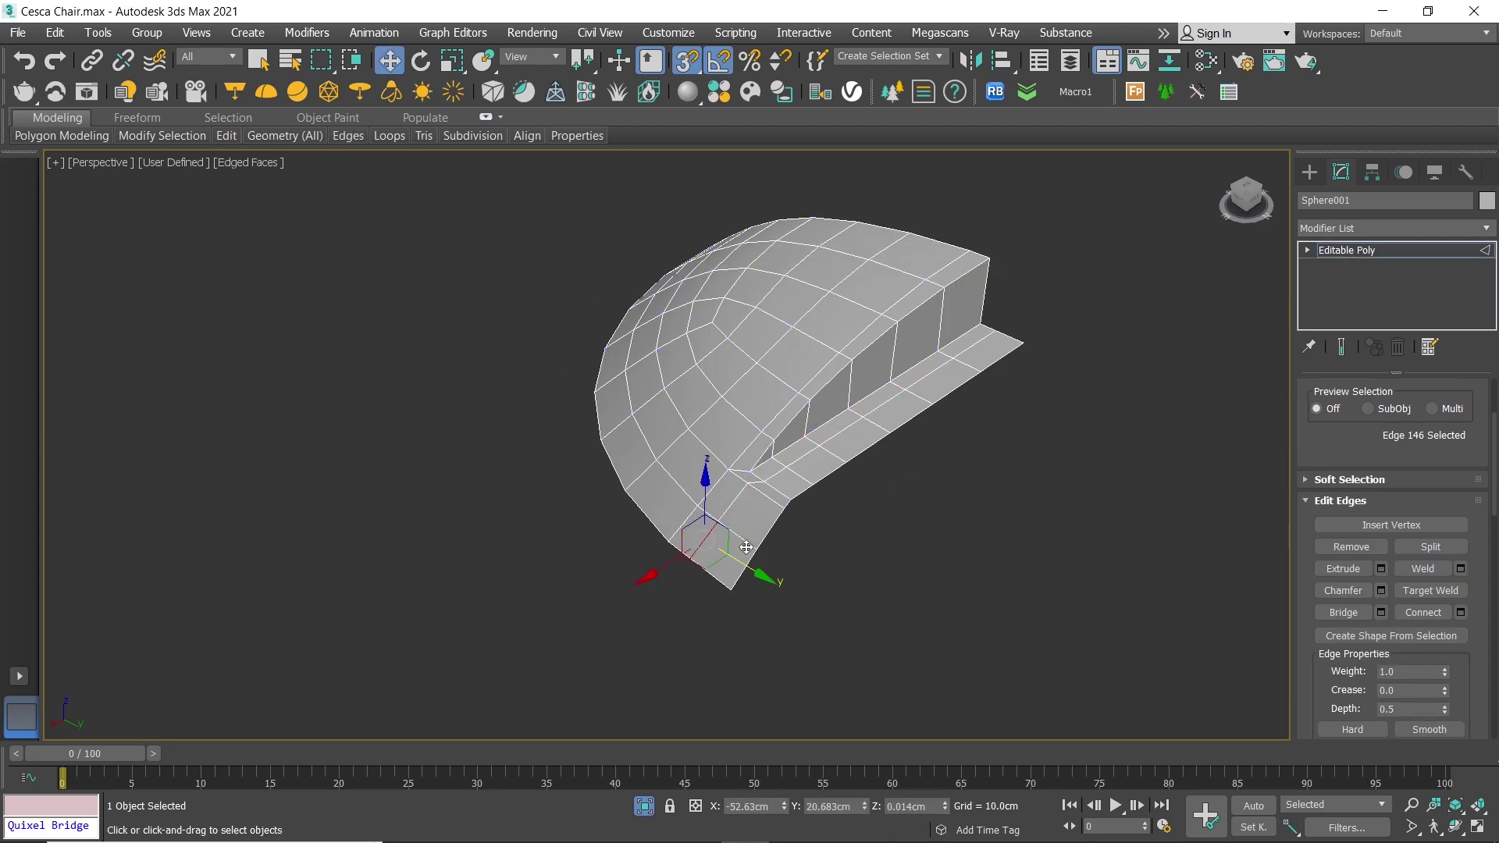
drag(1493, 508, 1476, 584)
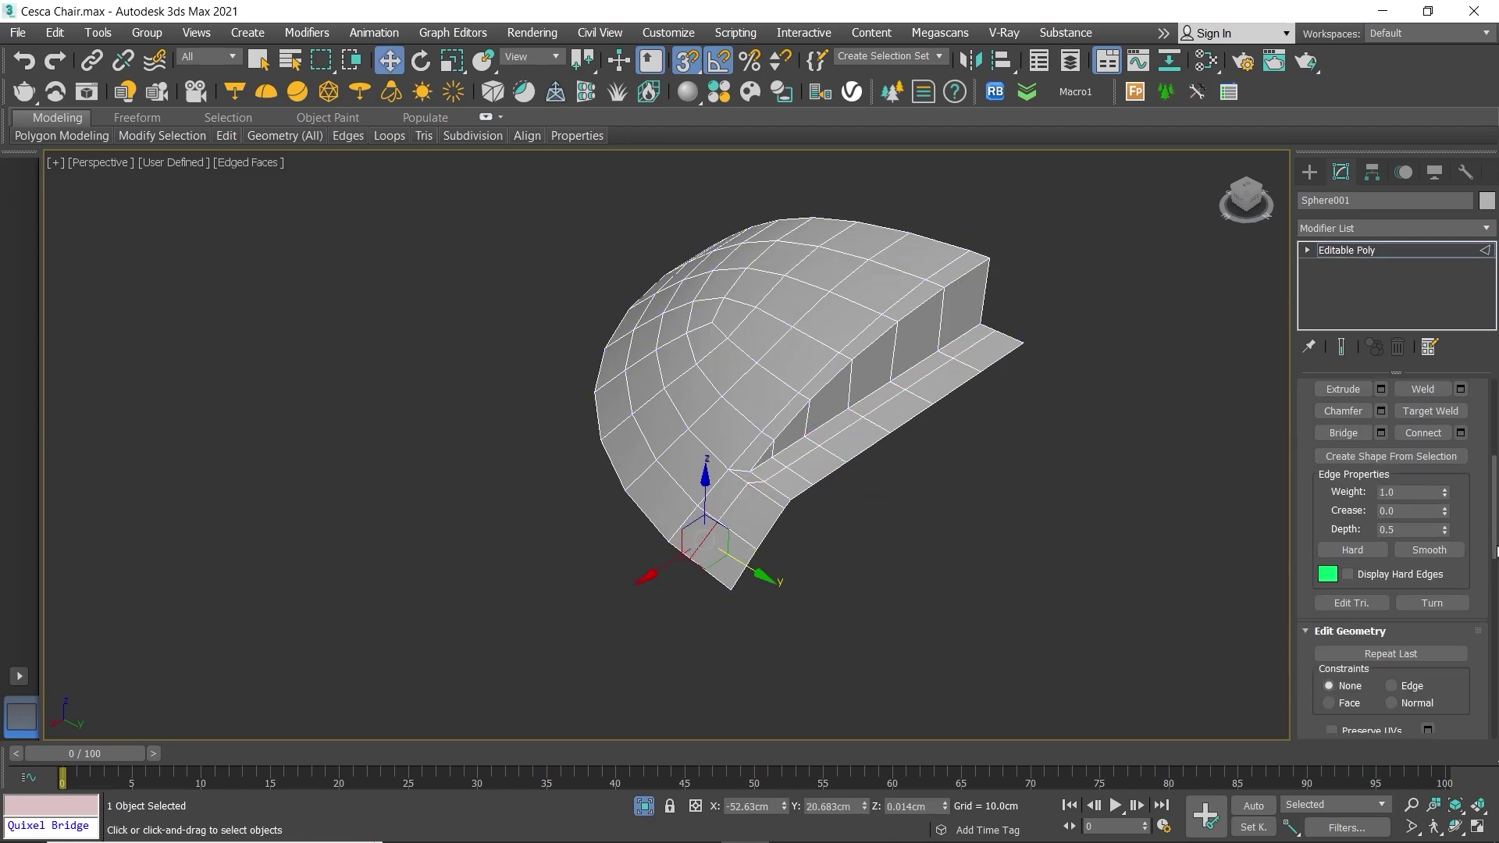
key(s)
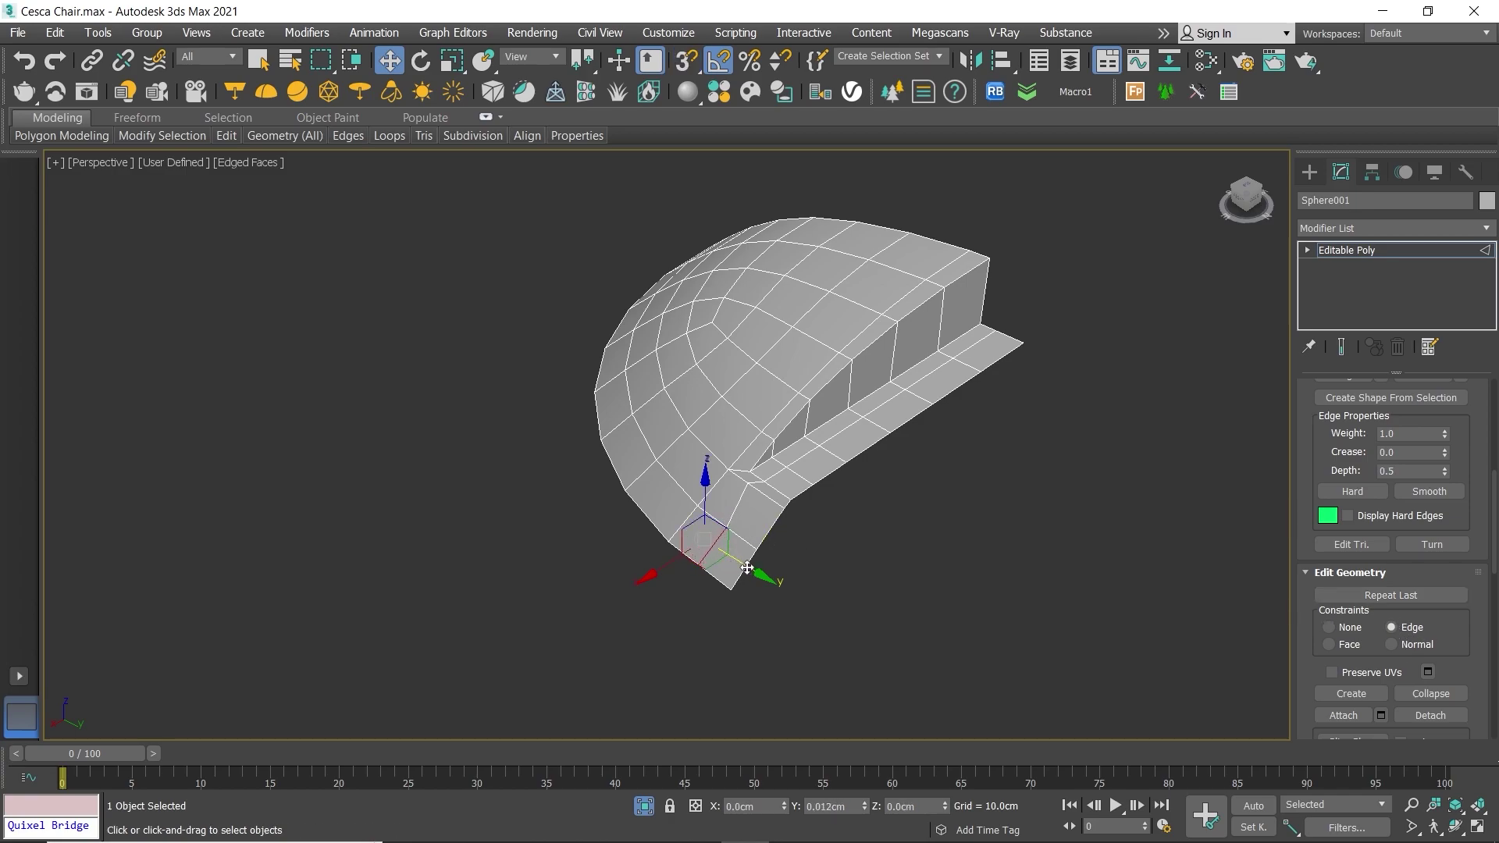
drag(747, 569, 748, 566)
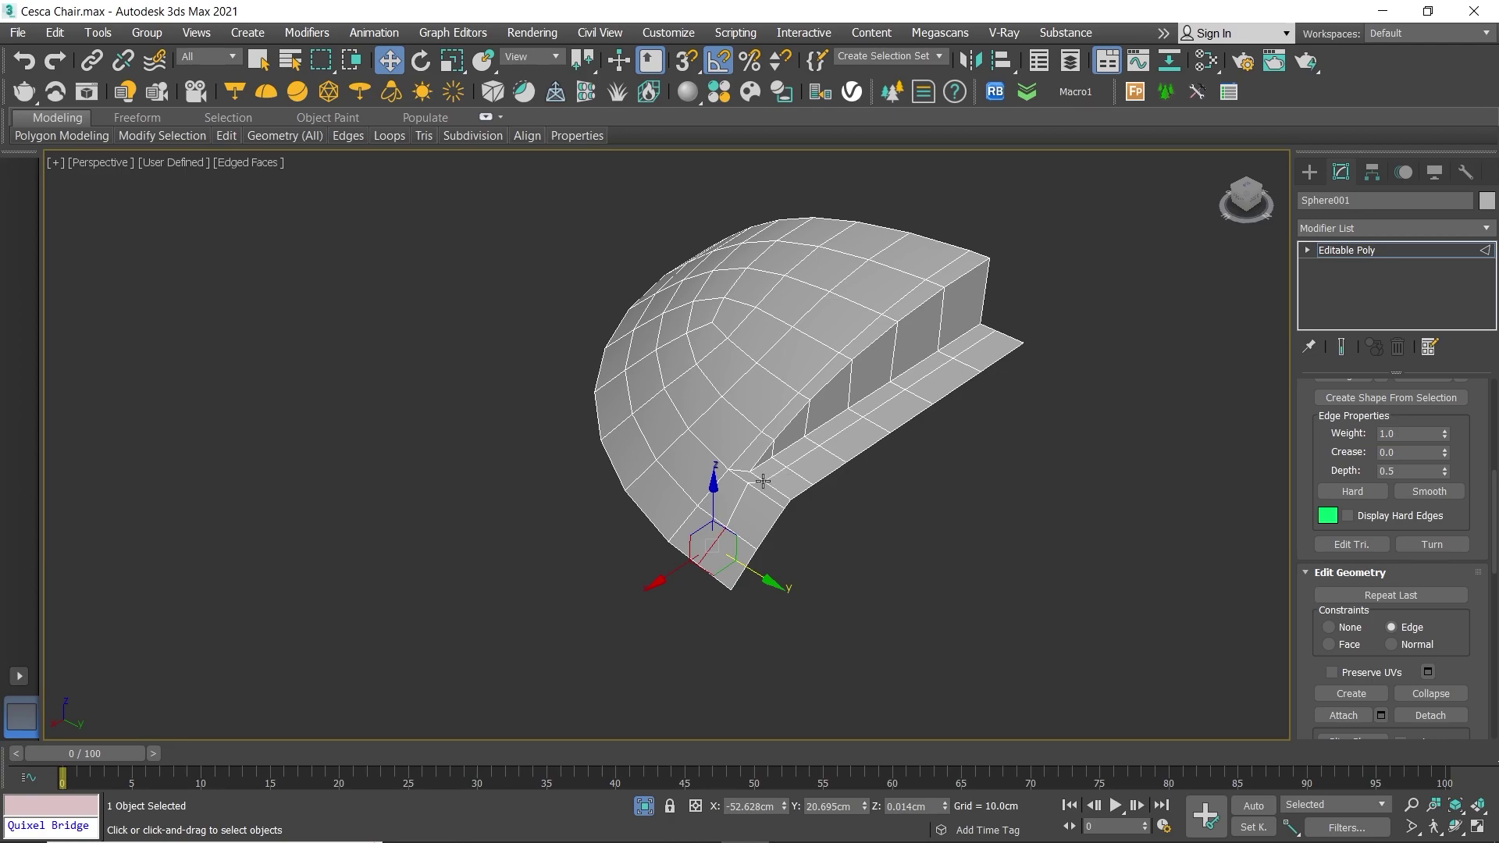
Step: Slide the side edge loop slightly along the surface, then begin inserting an extra loop
double_click(729, 514)
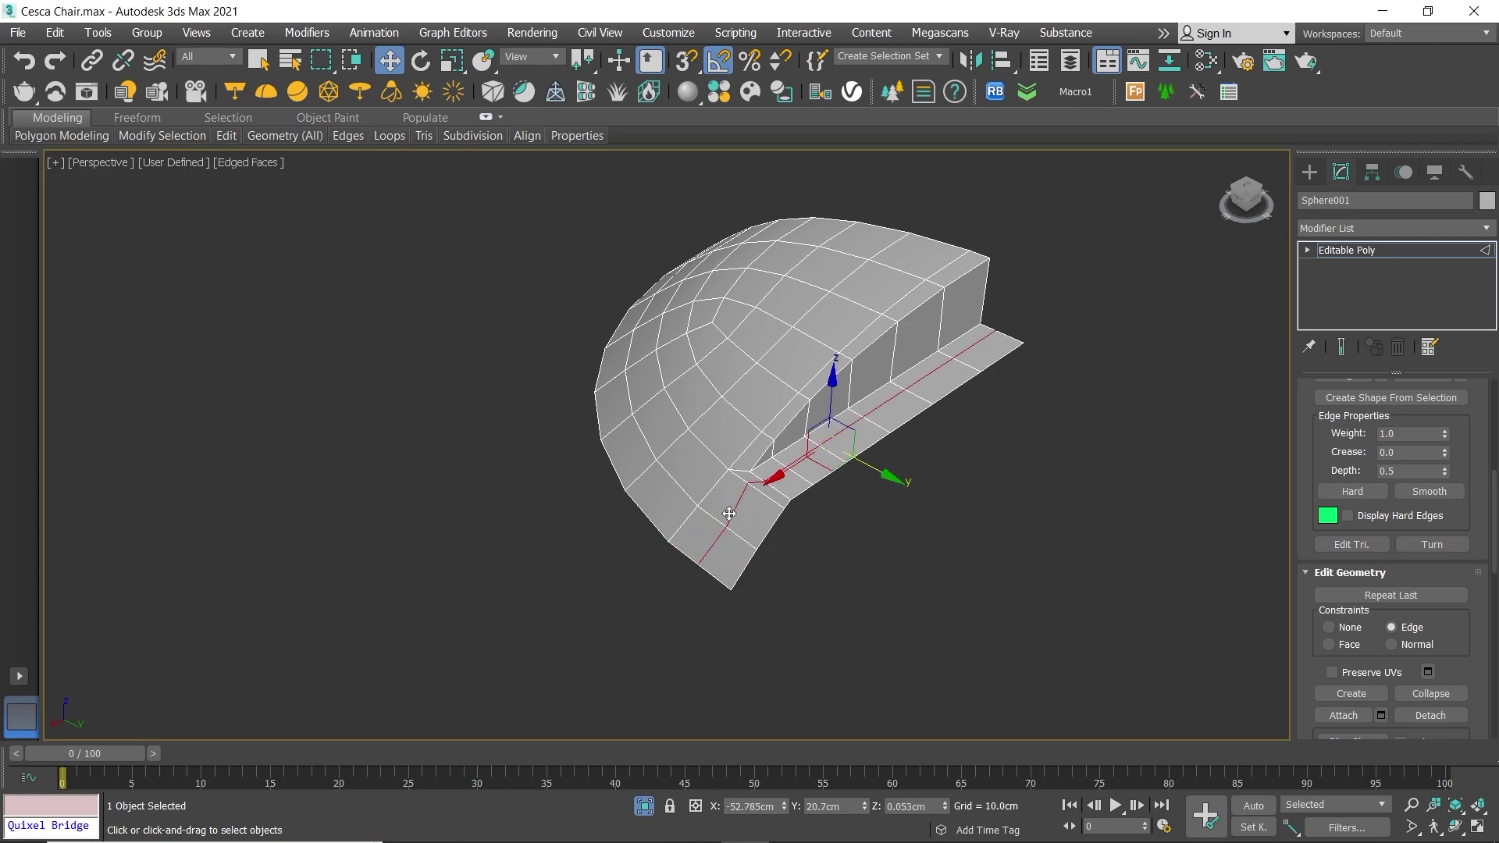
alt+click(709, 548)
drag(884, 451, 880, 451)
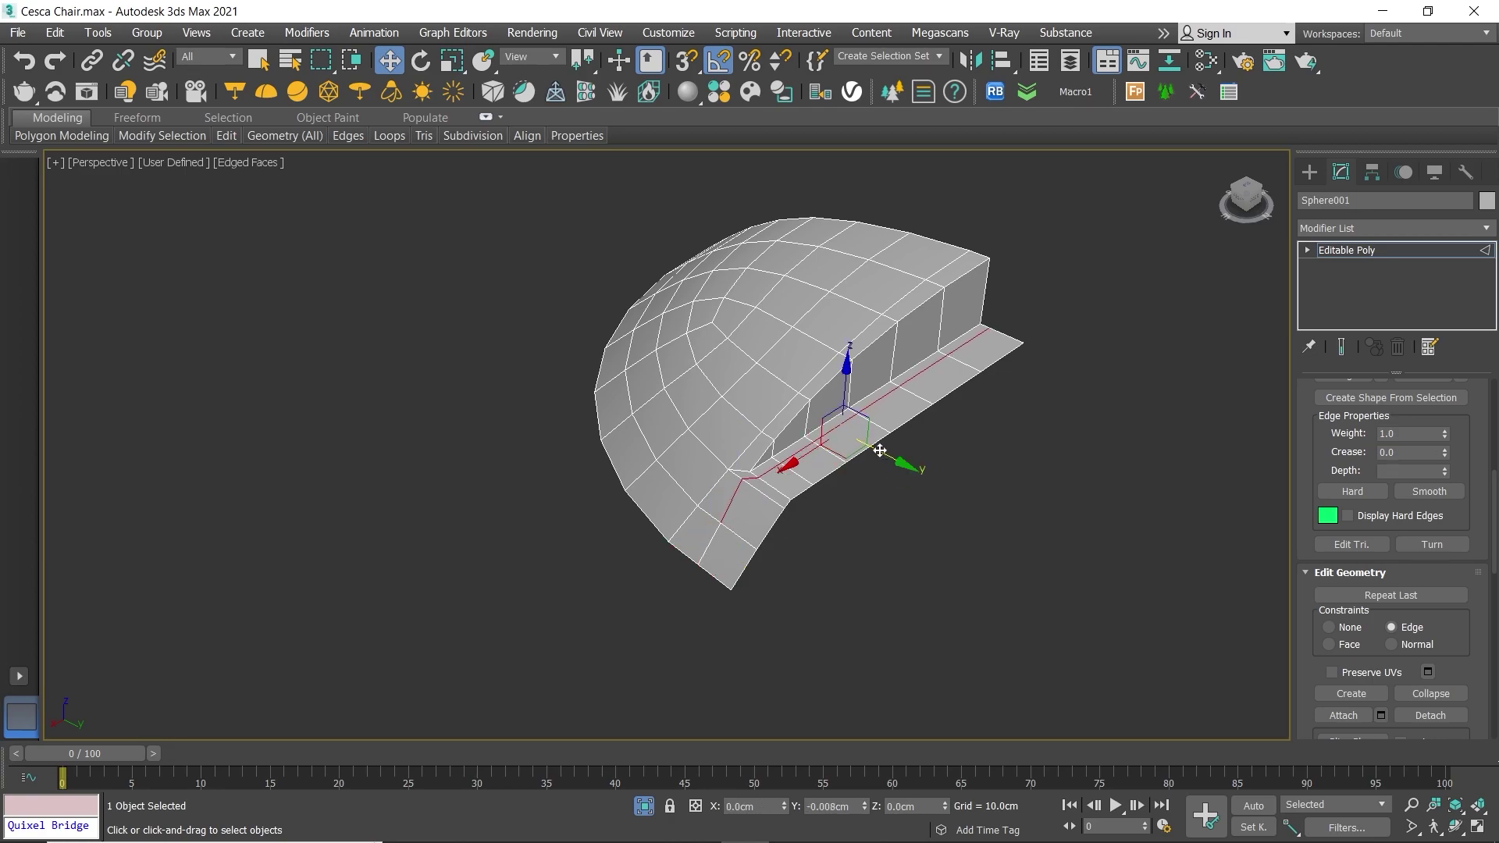
click(1032, 424)
alt+middle_drag(1032, 424, 178, 185)
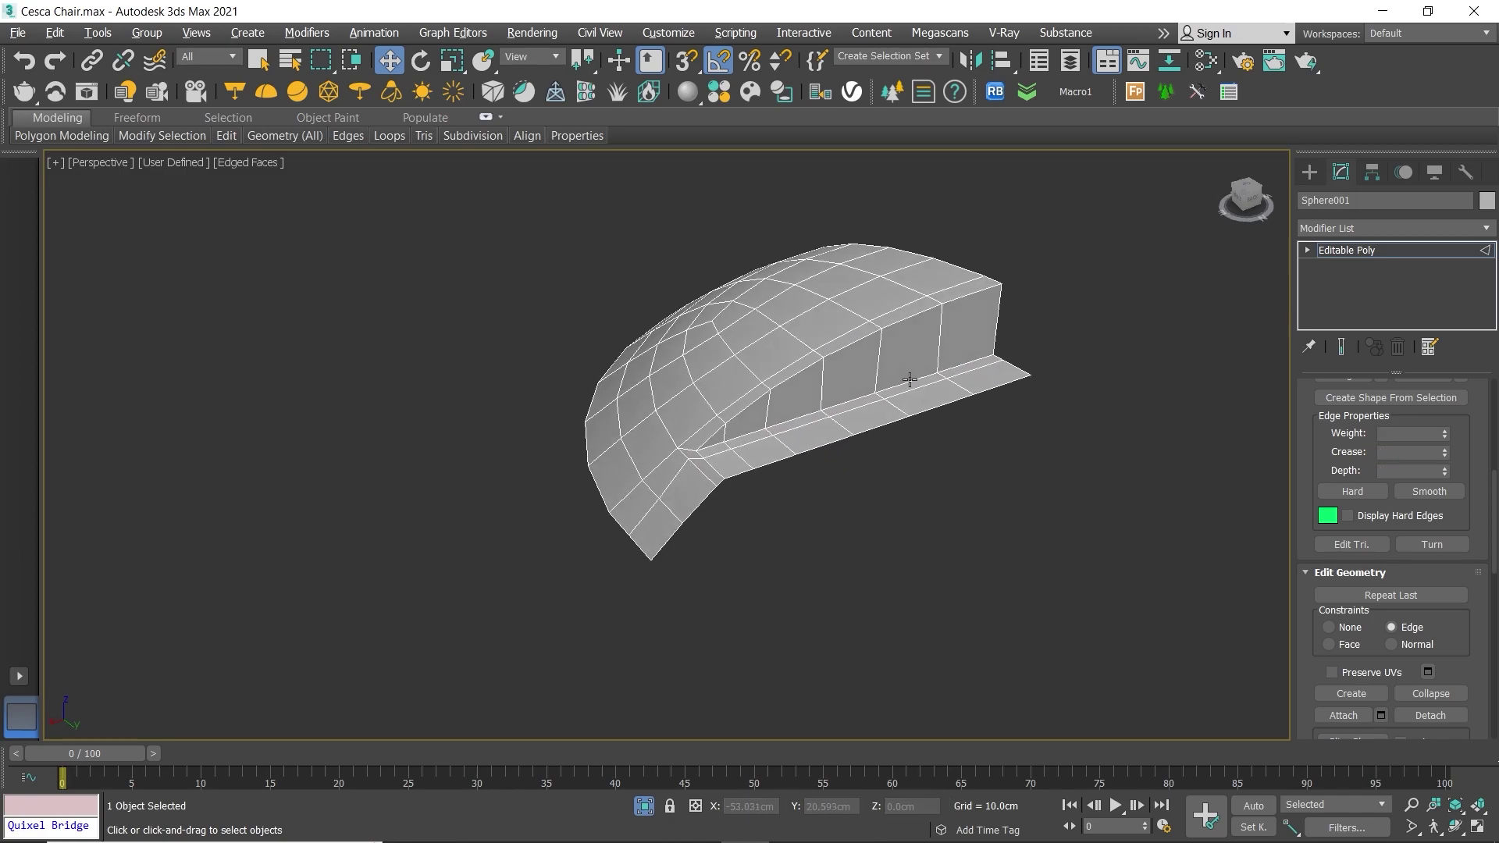
mouse_move(226, 135)
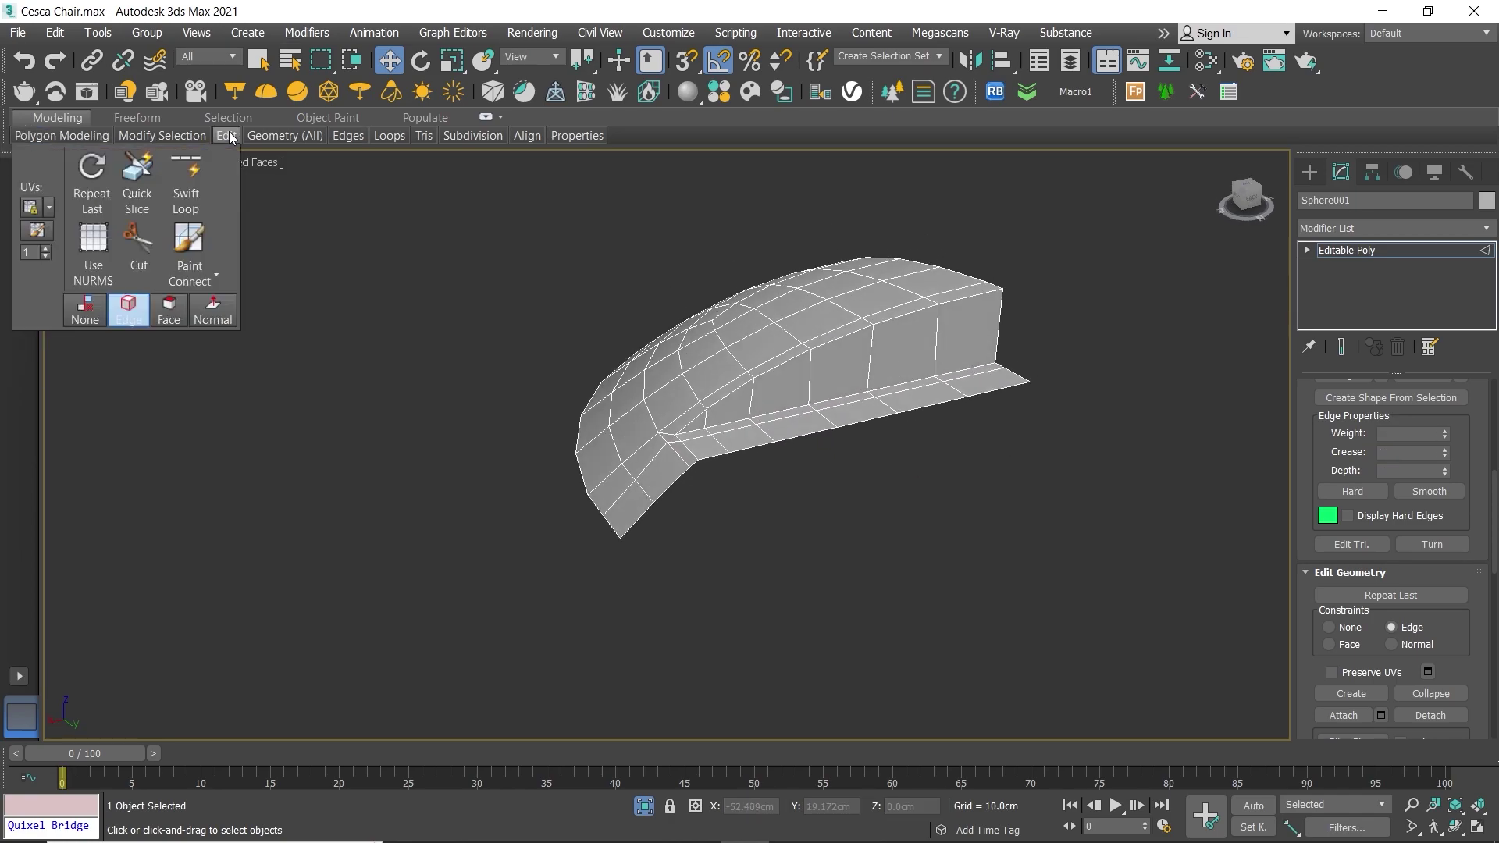
click(192, 184)
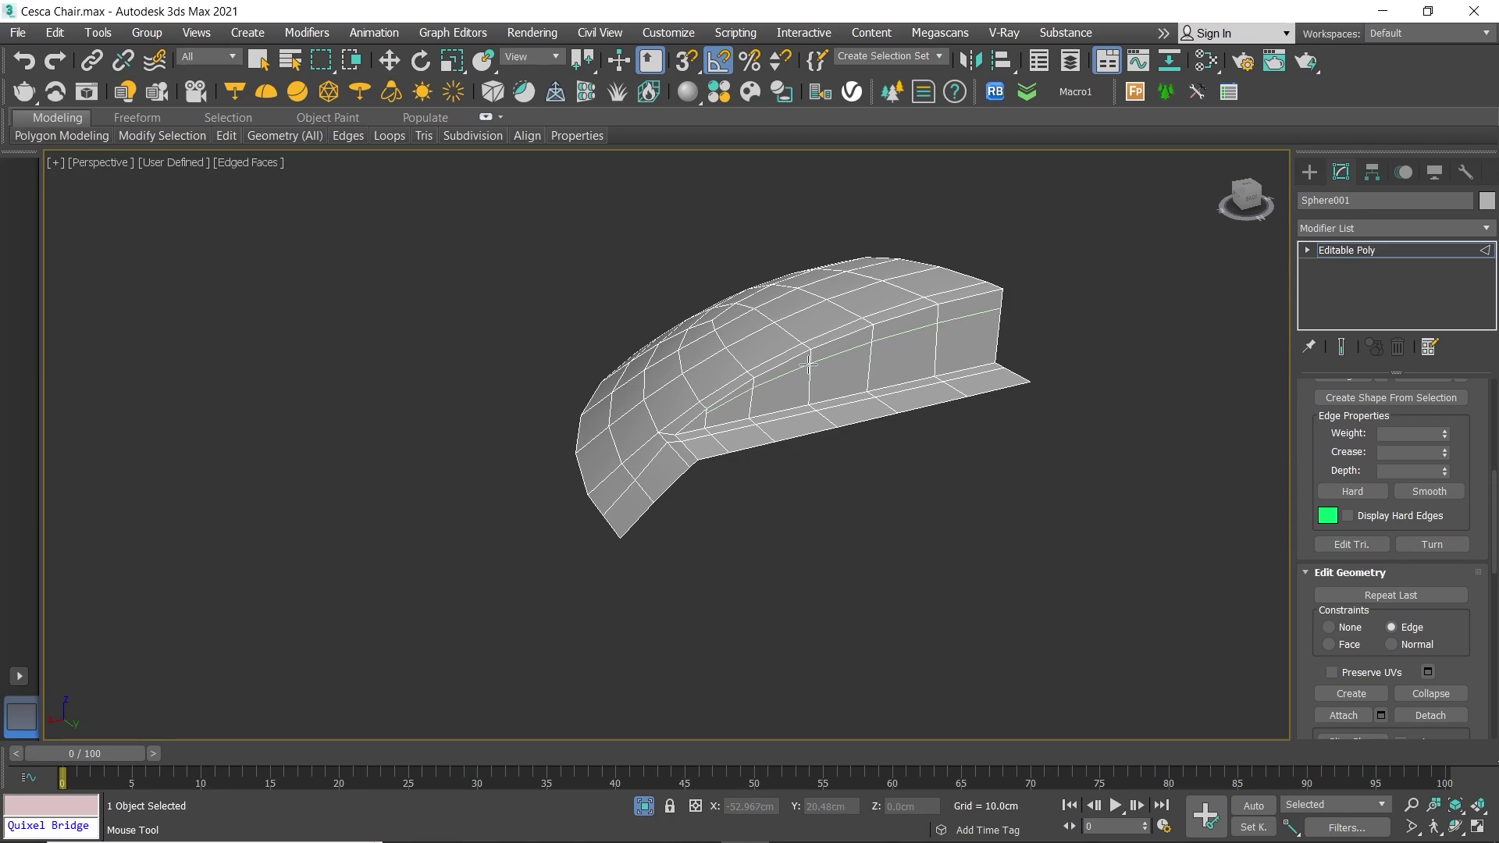
Step: Place the extra edge loop across the end-cap's side wall
click(808, 364)
right_click(770, 397)
key(1)
right_click(755, 389)
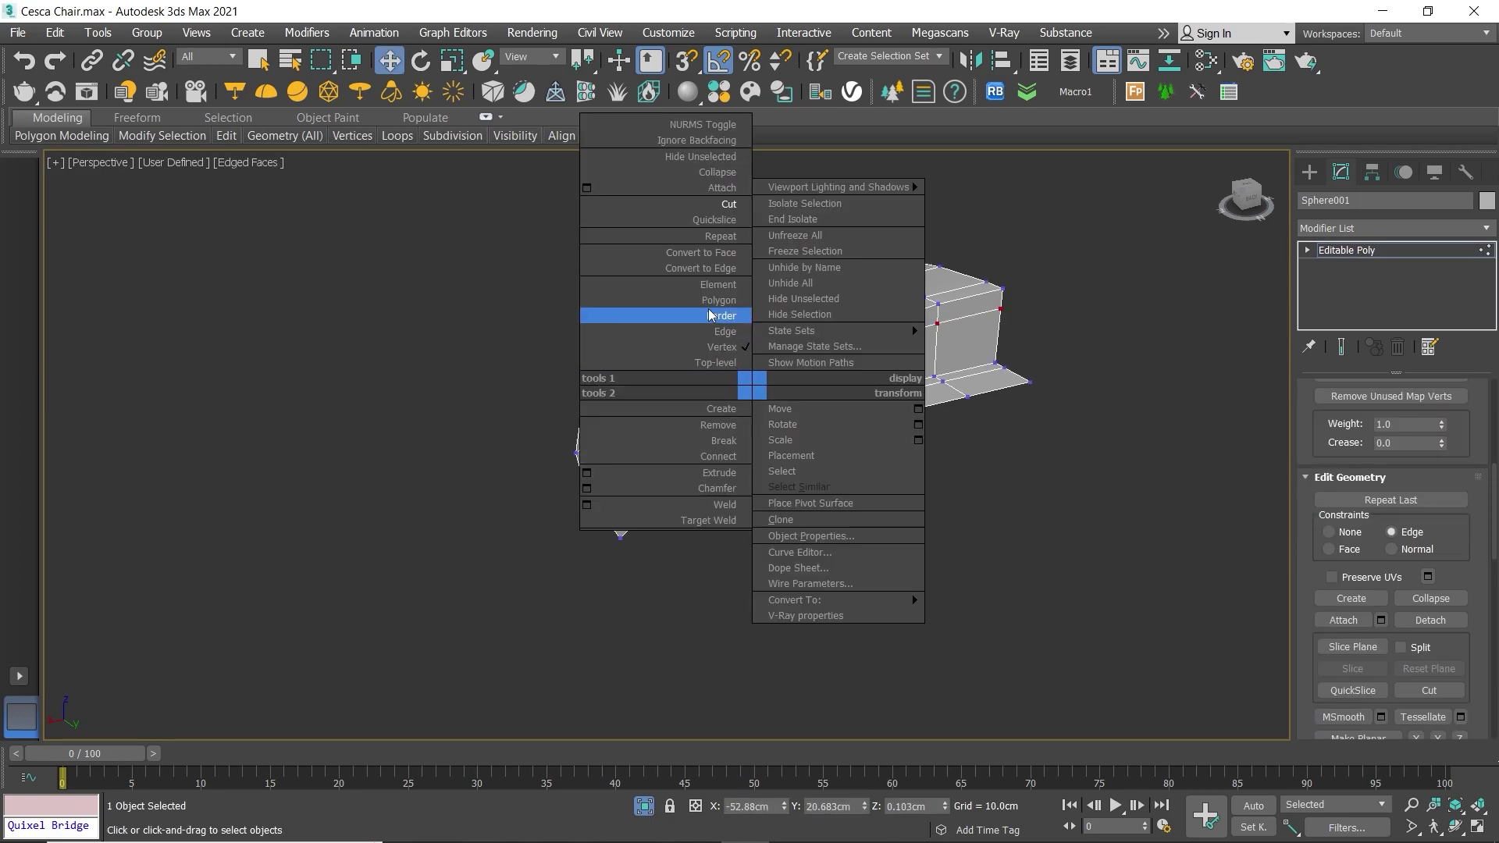
Step: Cut a snapped edge from an edge midpoint into the strip, then leave vertex mode
click(718, 205)
key(s)
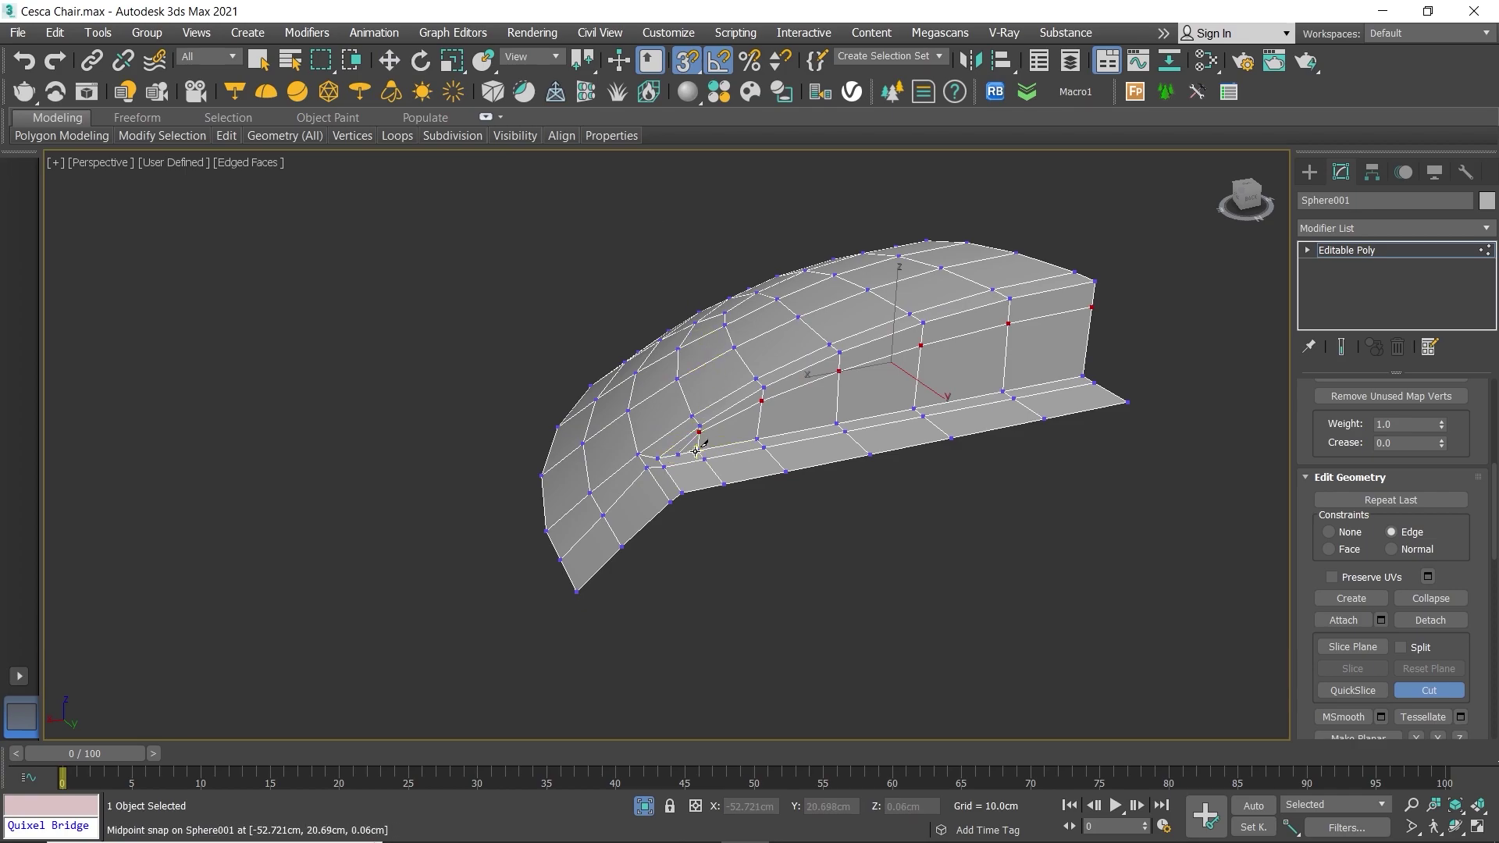
click(684, 453)
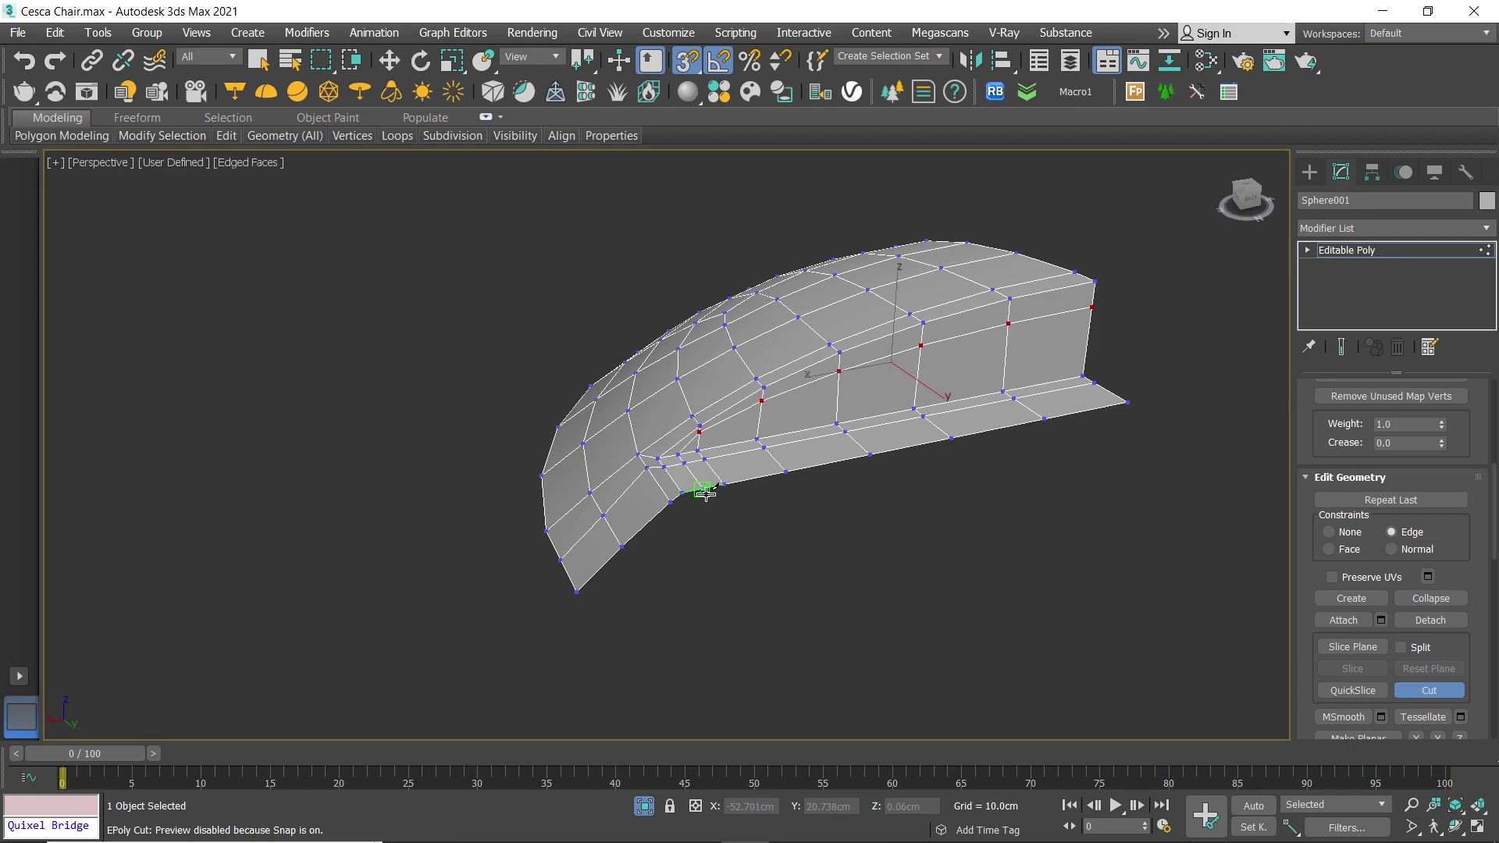
key(w)
click(701, 433)
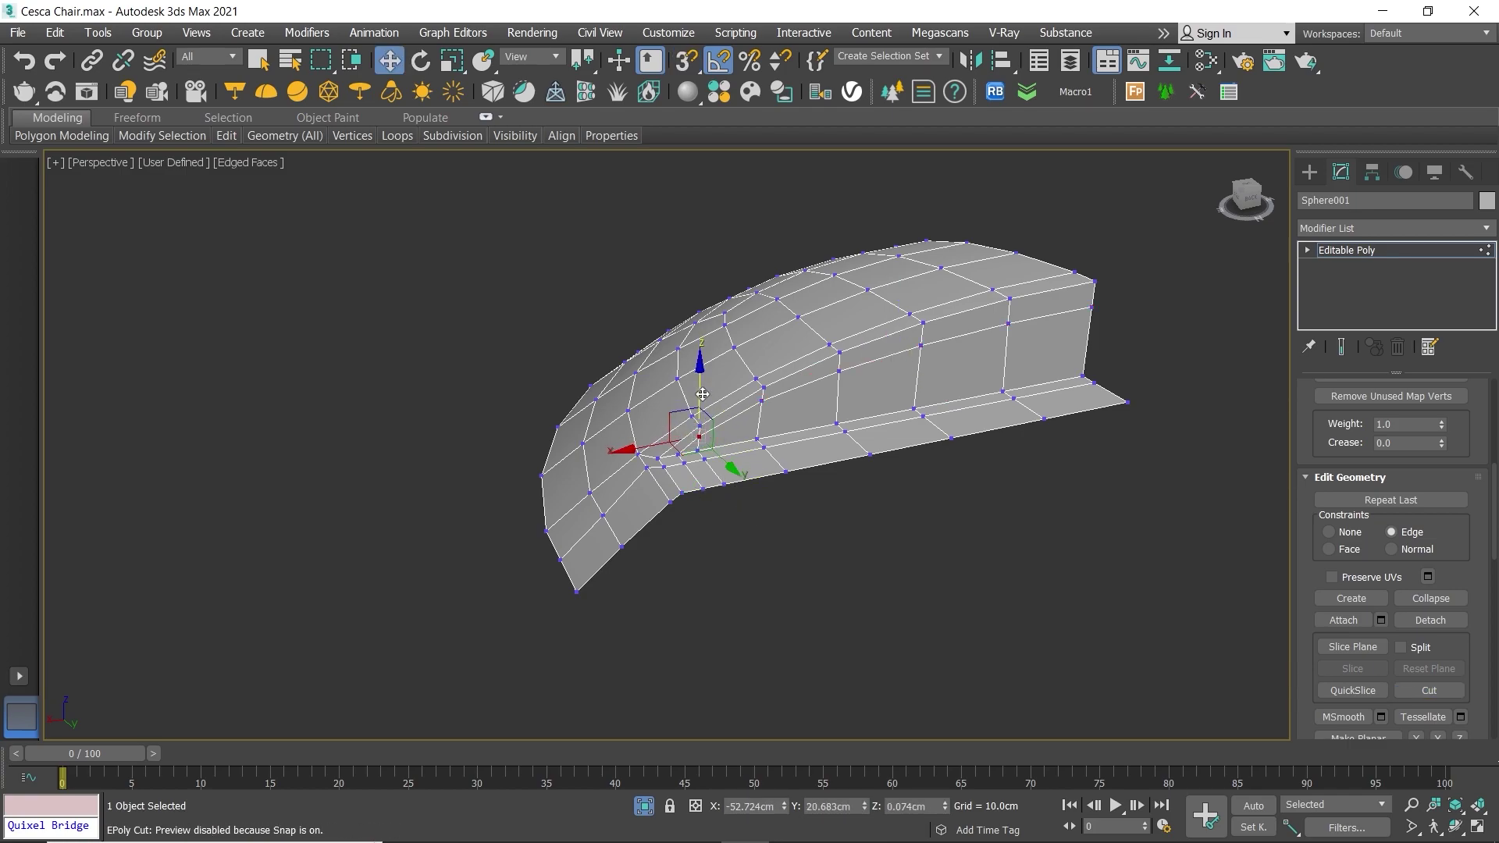
click(882, 537)
mouse_move(882, 537)
alt+middle_down()
mouse_move(930, 464)
mouse_move(668, 537)
alt+middle_up()
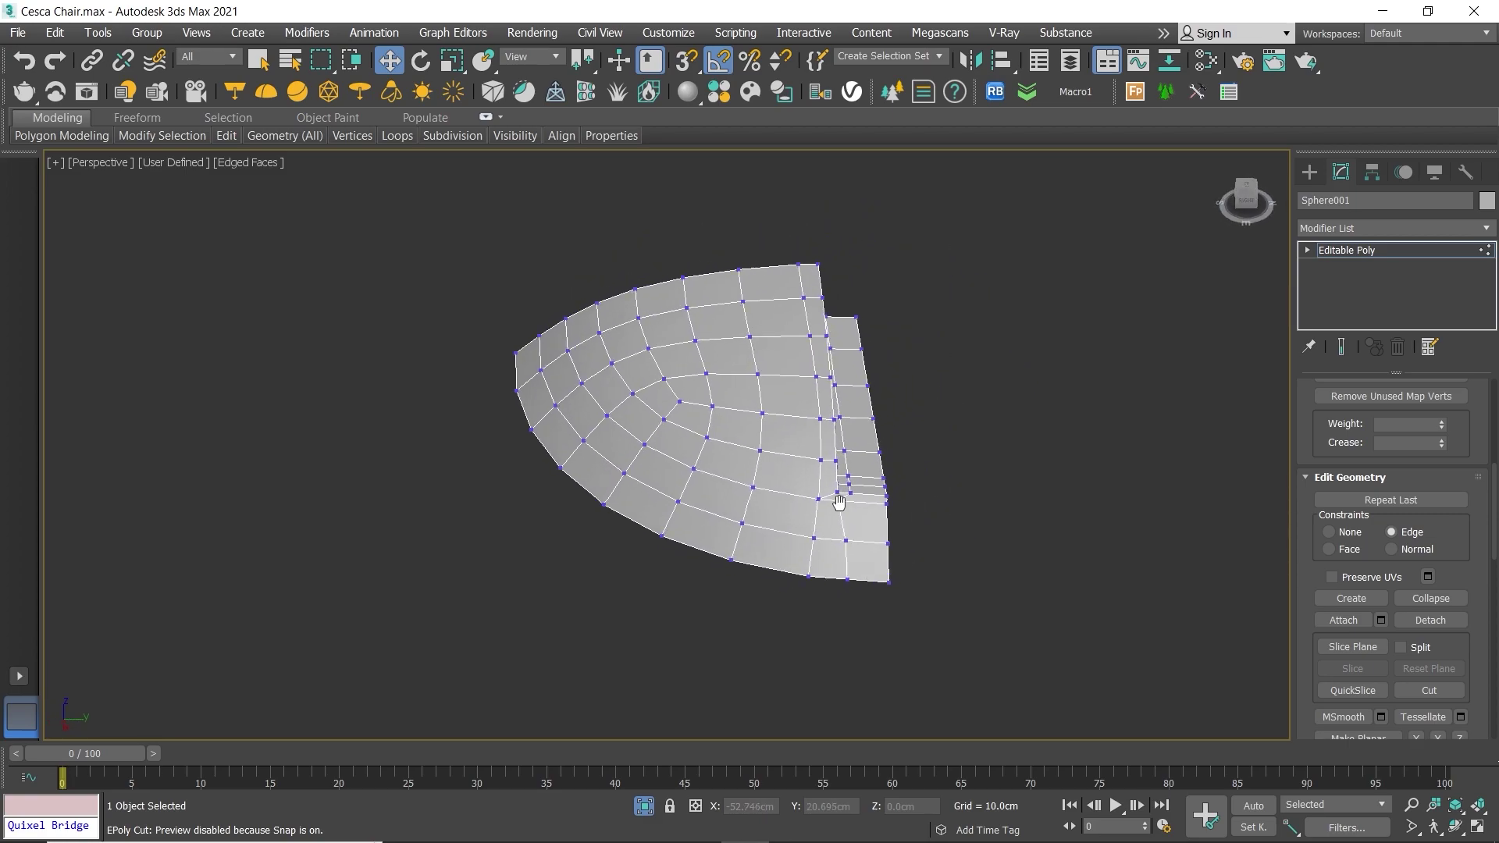
key(1)
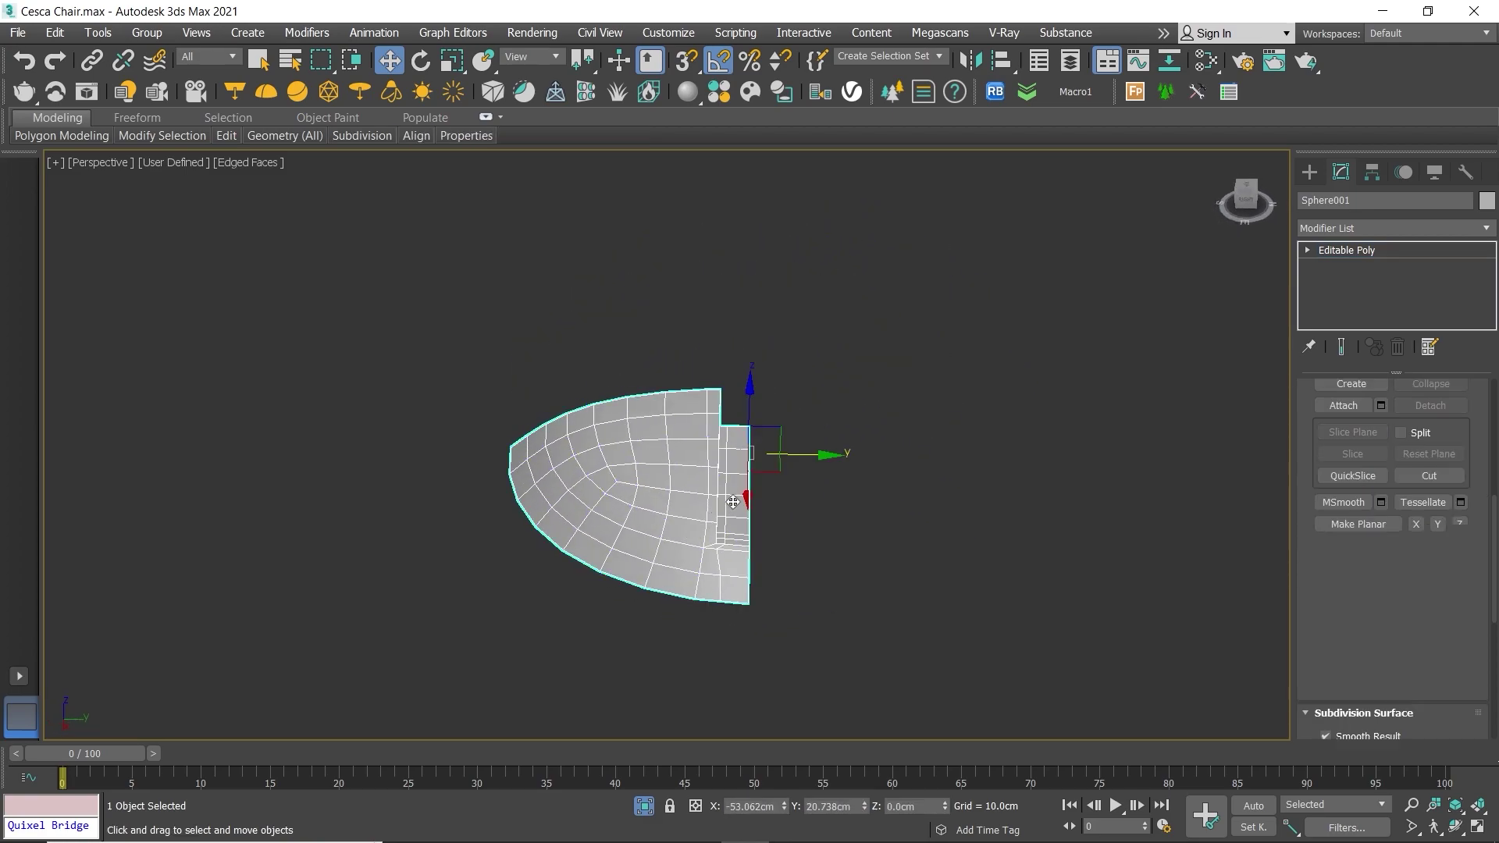
alt+middle_drag(668, 537, 582, 475)
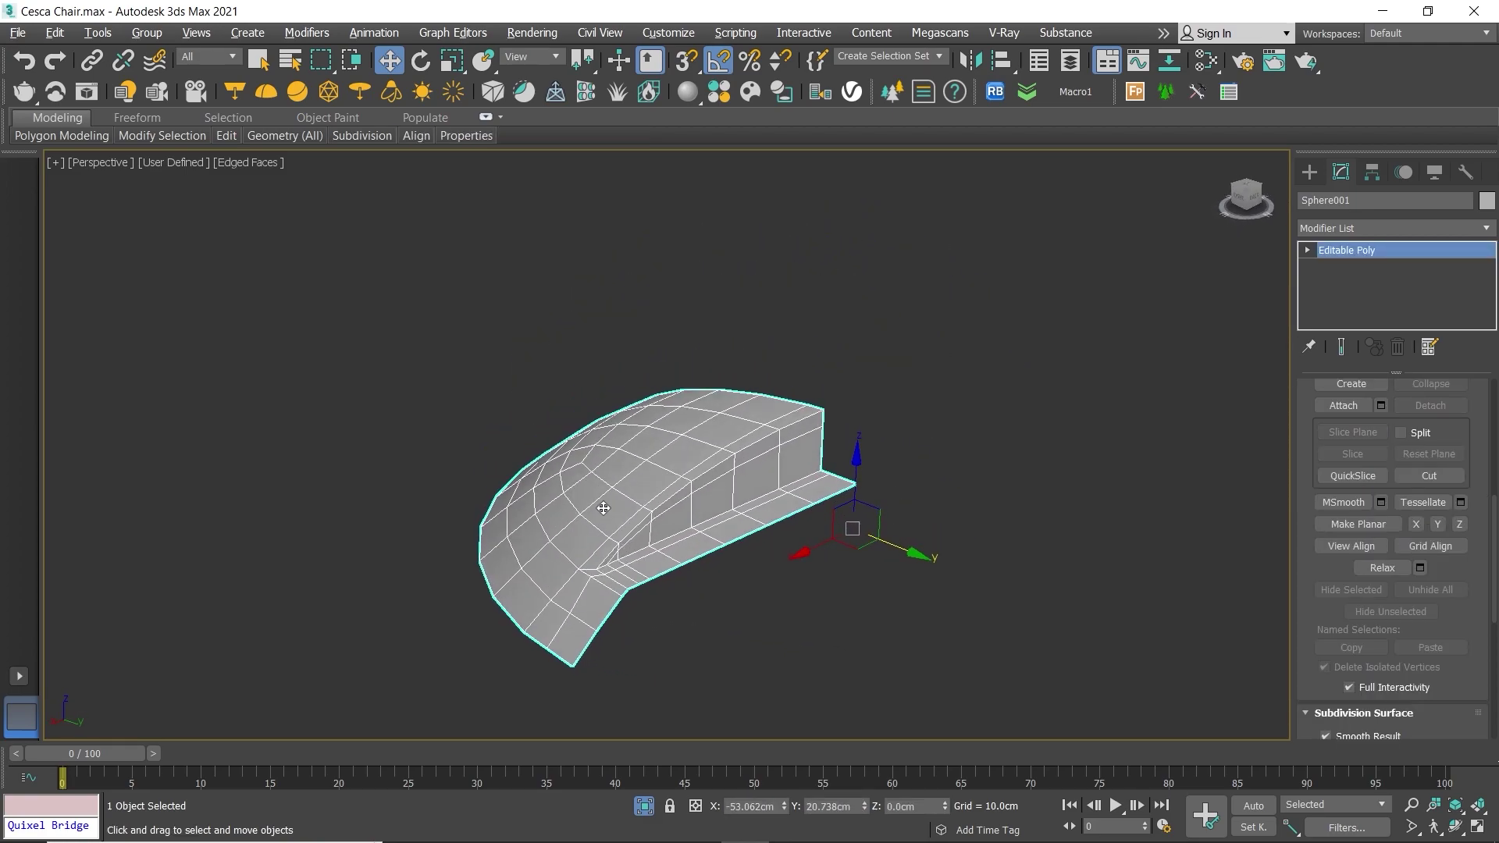
Step: Add a Symmetry modifier with 0.01cm weld and Flip, rotating its mirror plane -60° on Z
click(1486, 228)
text(sh)
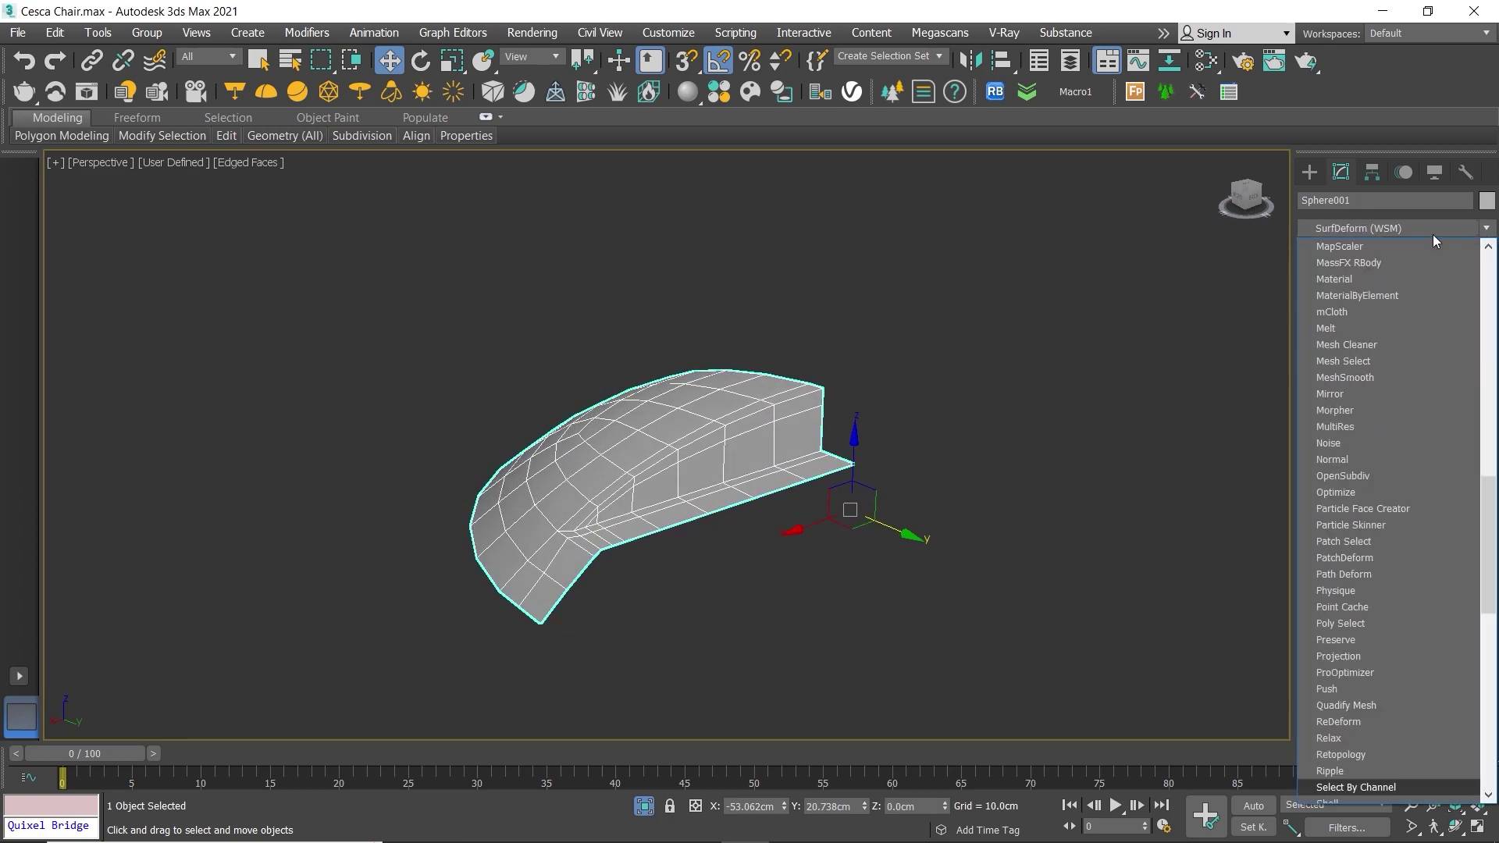
key(s)
key(s)
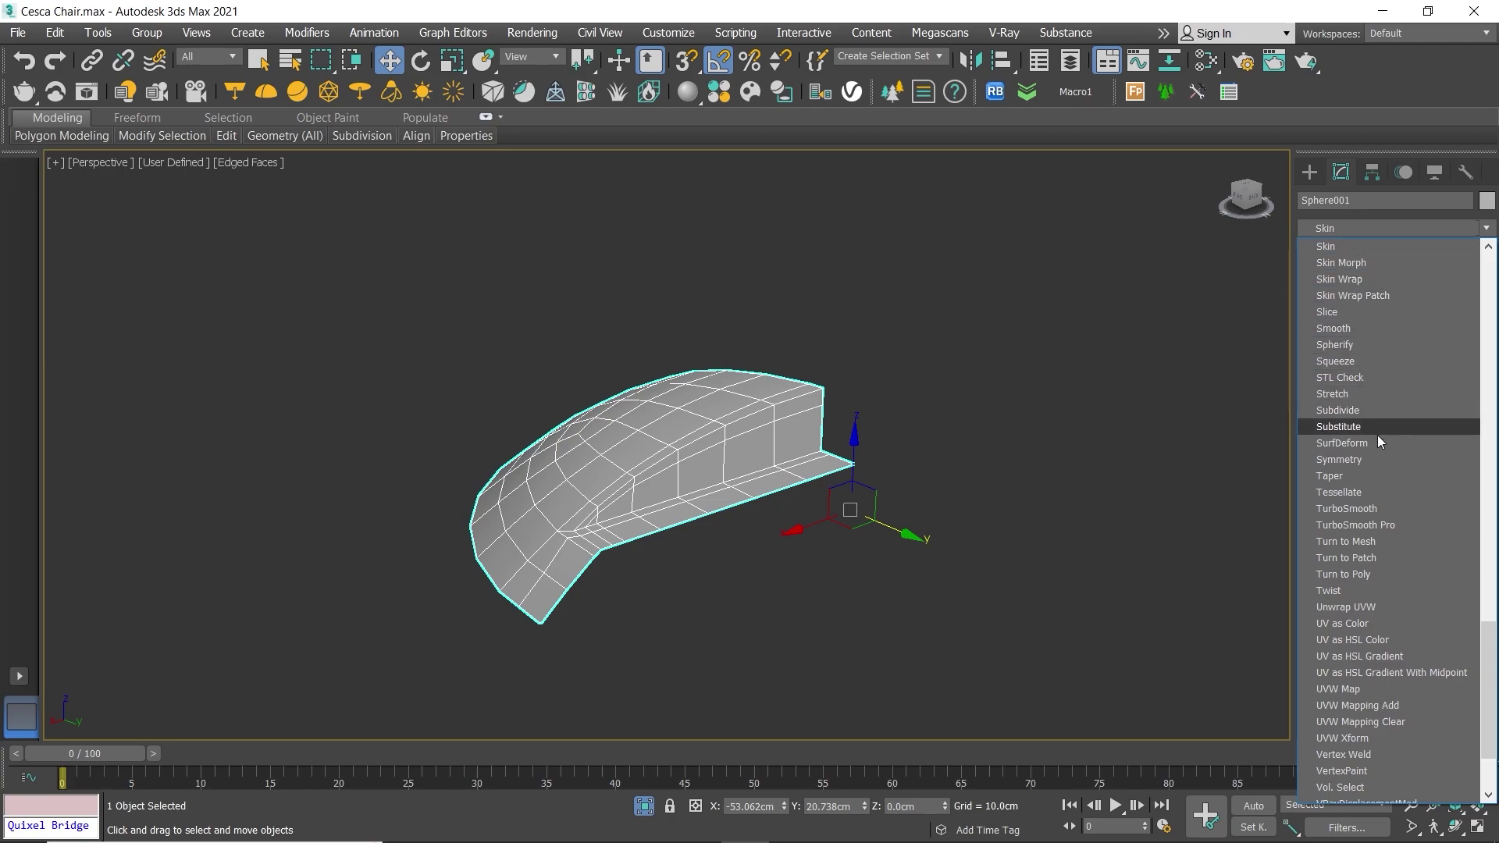
click(1371, 460)
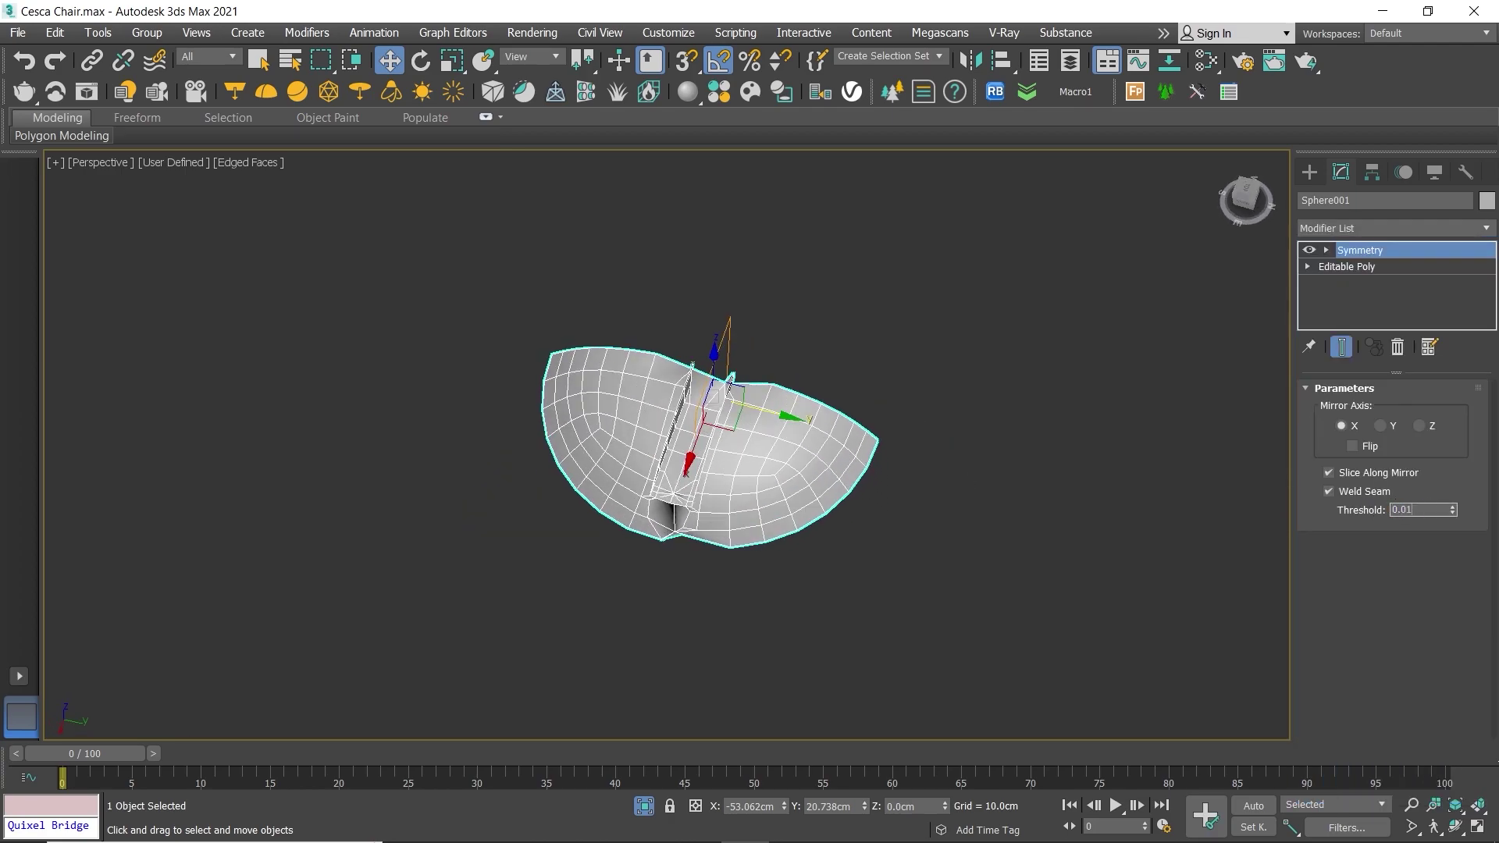
key(Return)
alt+middle_drag(648, 386, 717, 374)
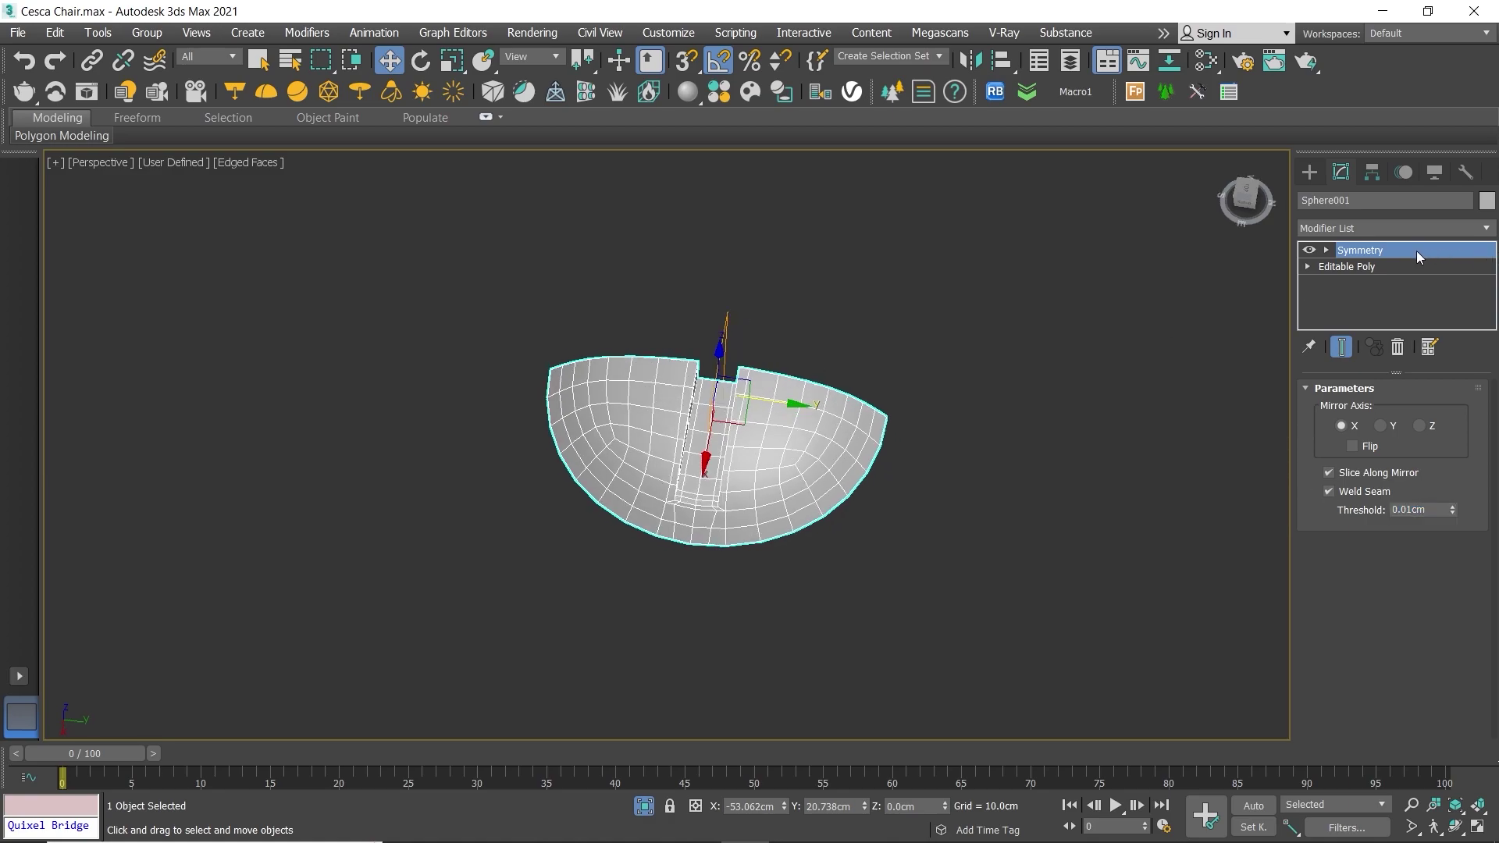
key(1)
key(e)
click(1354, 447)
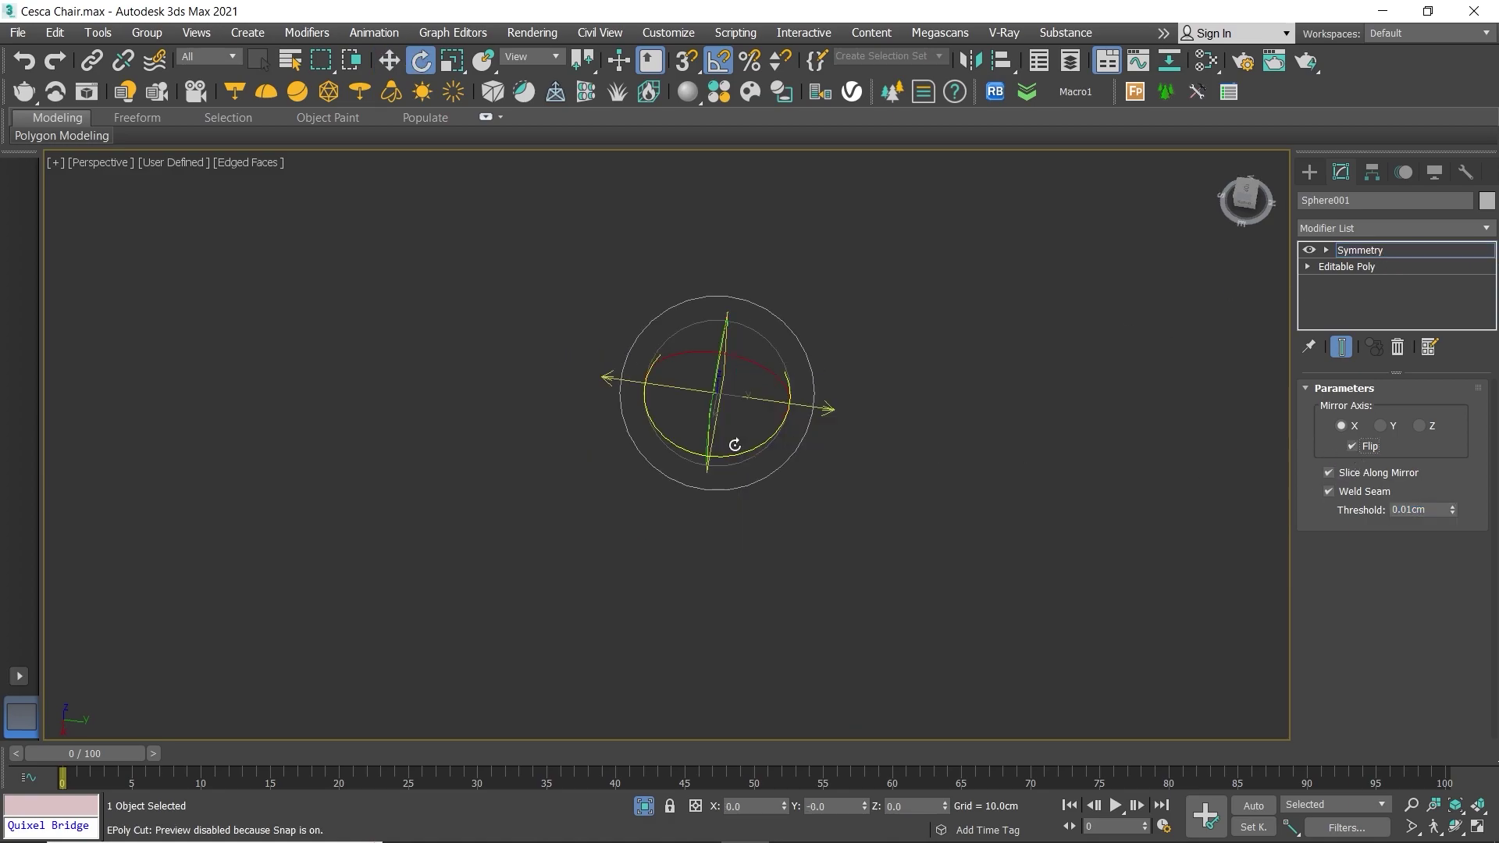
mouse_move(752, 450)
mouse_down()
mouse_move(700, 454)
mouse_move(712, 452)
mouse_up()
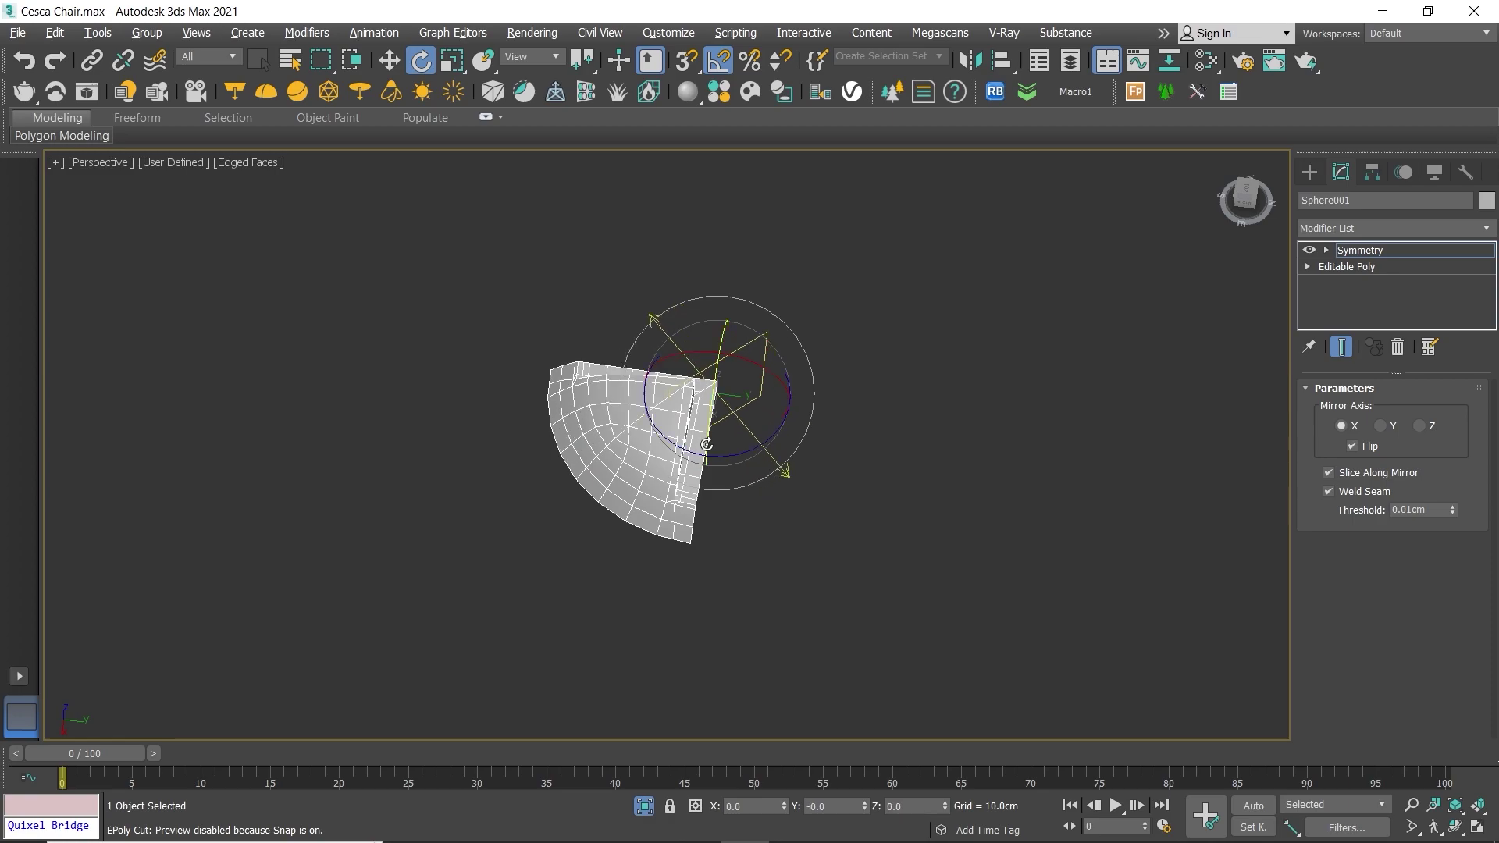
mouse_move(713, 453)
alt+middle_down()
mouse_move(710, 478)
mouse_move(810, 412)
alt+middle_up()
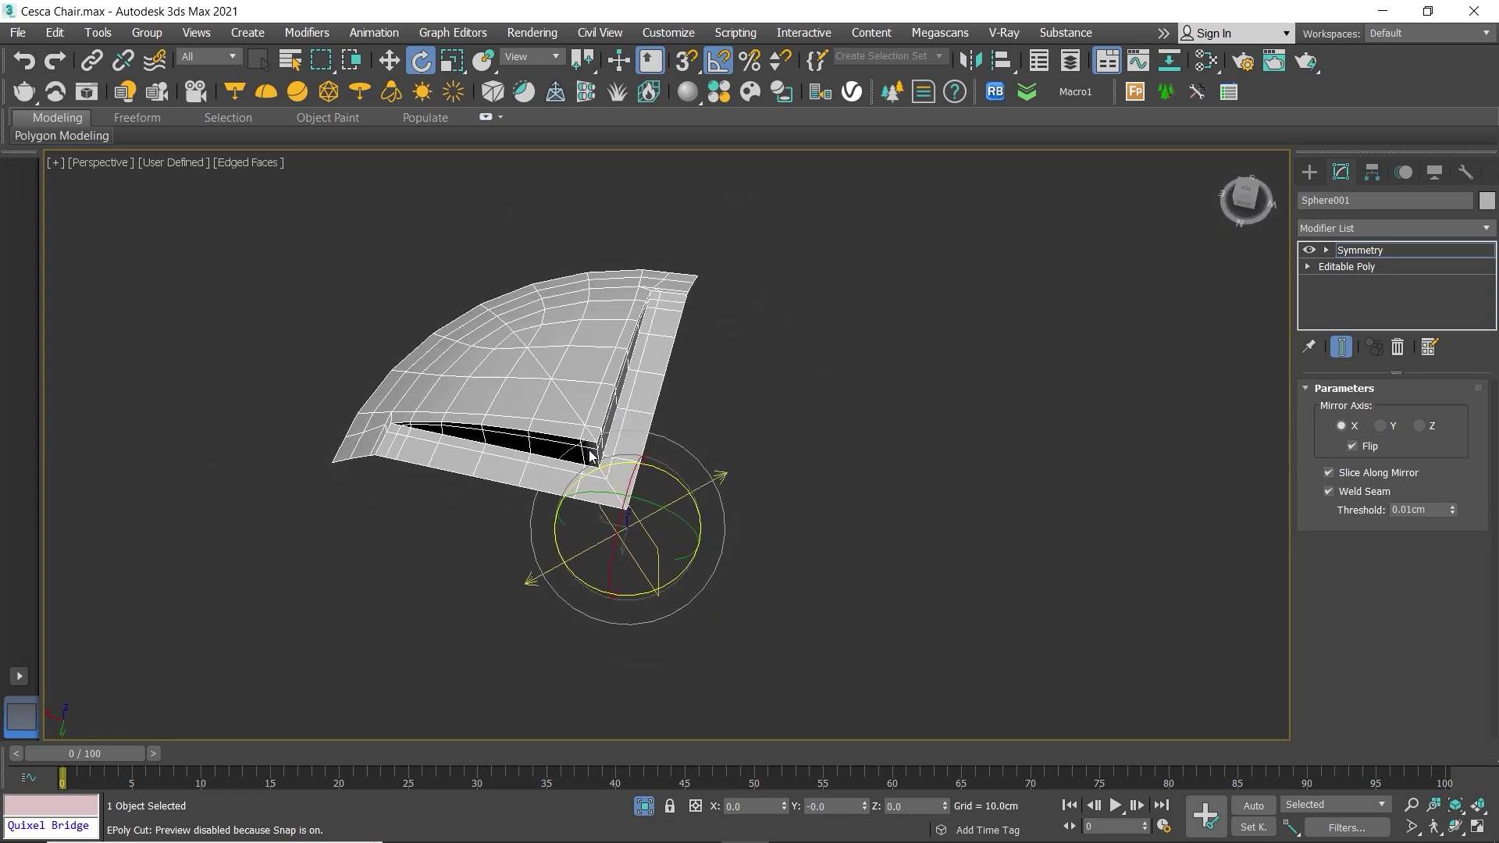
click(1450, 234)
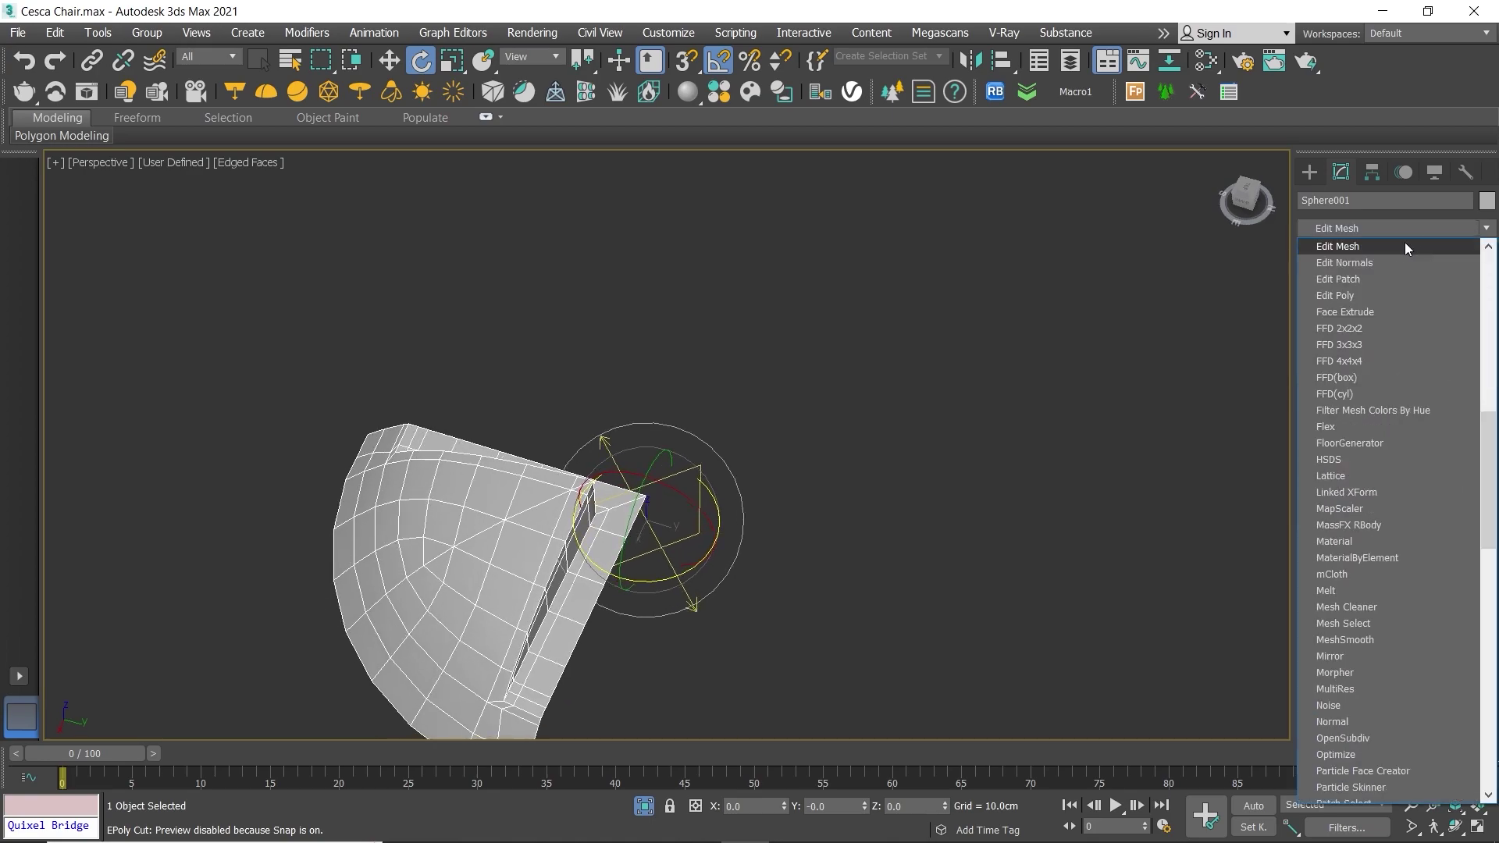
Step: Add an Edit Poly modifier and Quadrify All the mesh faces
click(1175, 338)
key(e)
middle_drag(753, 373, 854, 306)
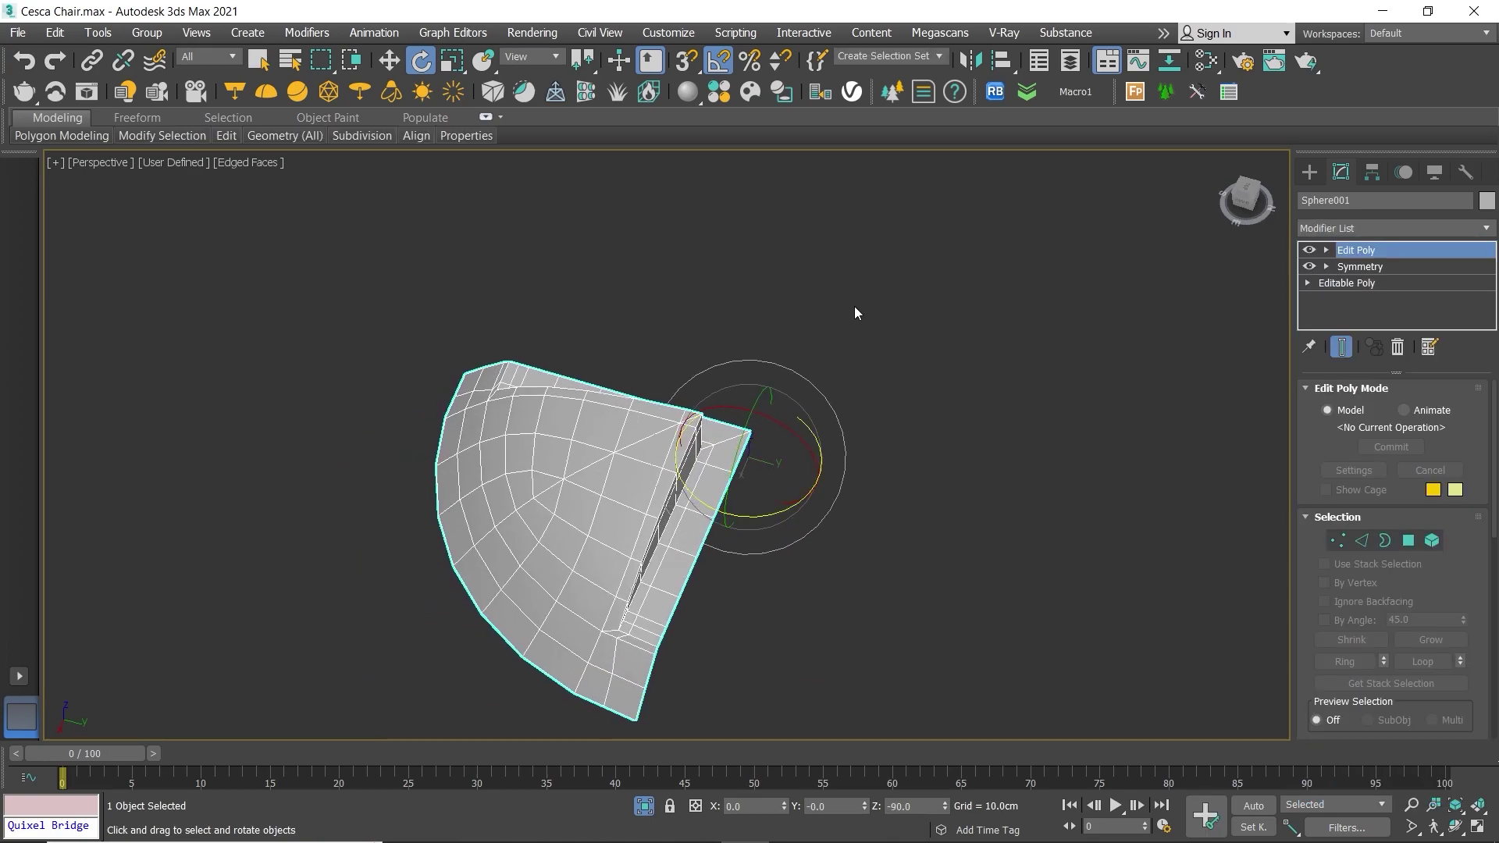
click(855, 306)
click(698, 481)
alt+middle_drag(698, 481, 671, 437)
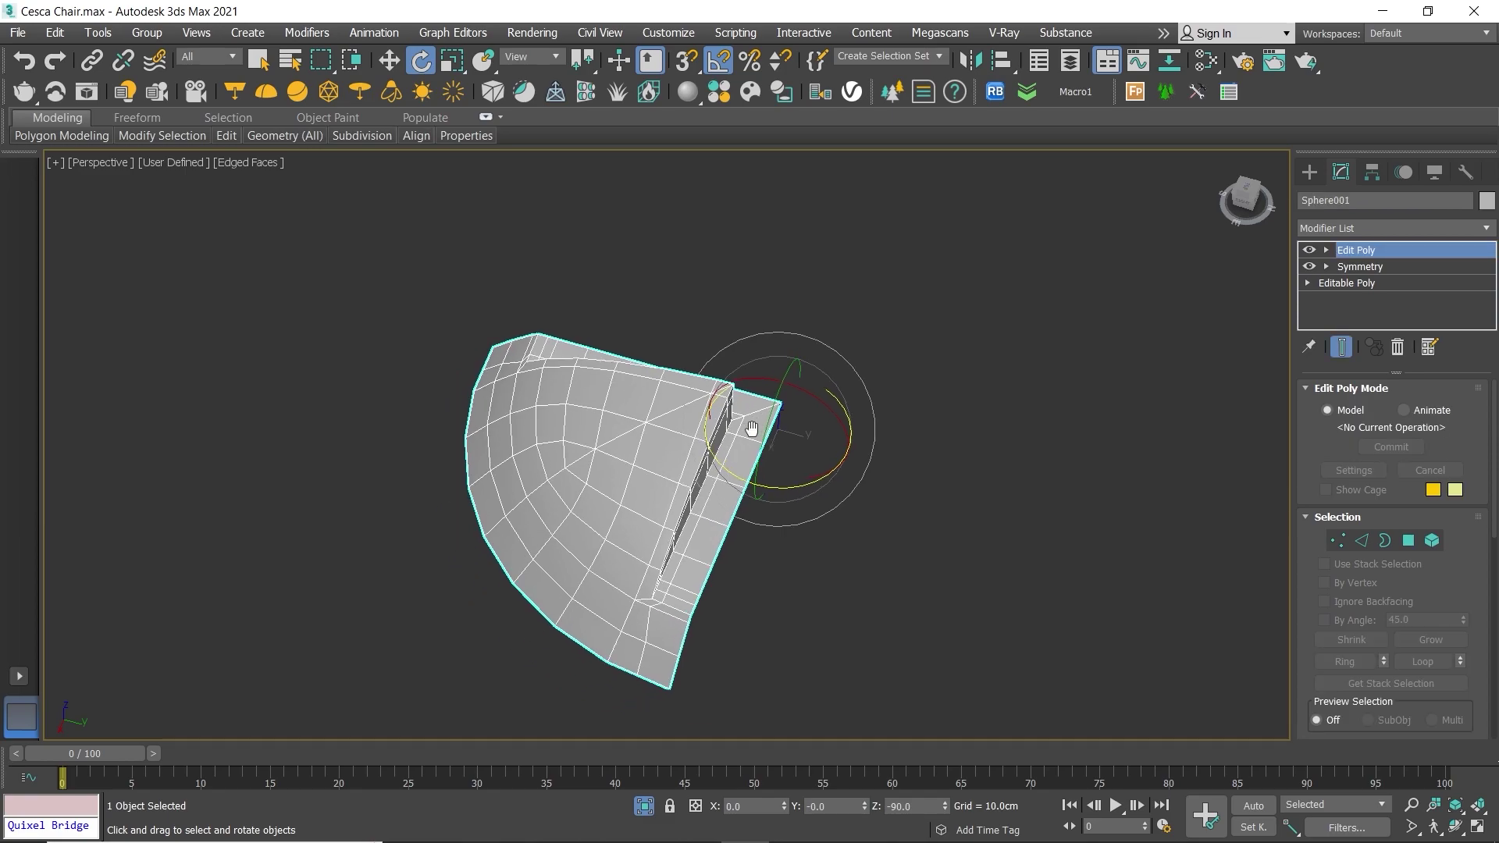
key(2)
key(alt+c)
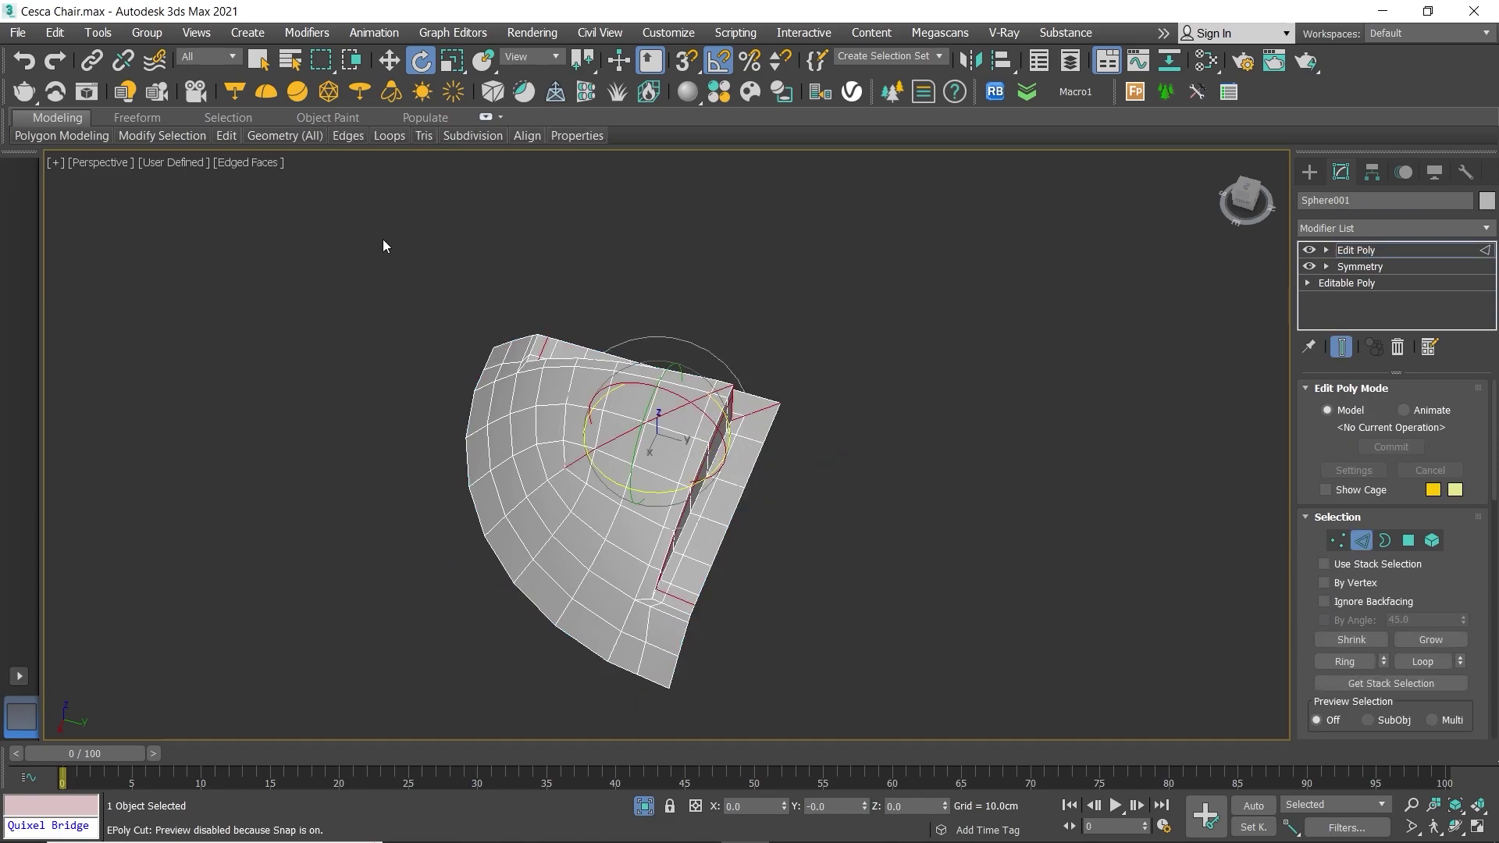
click(285, 136)
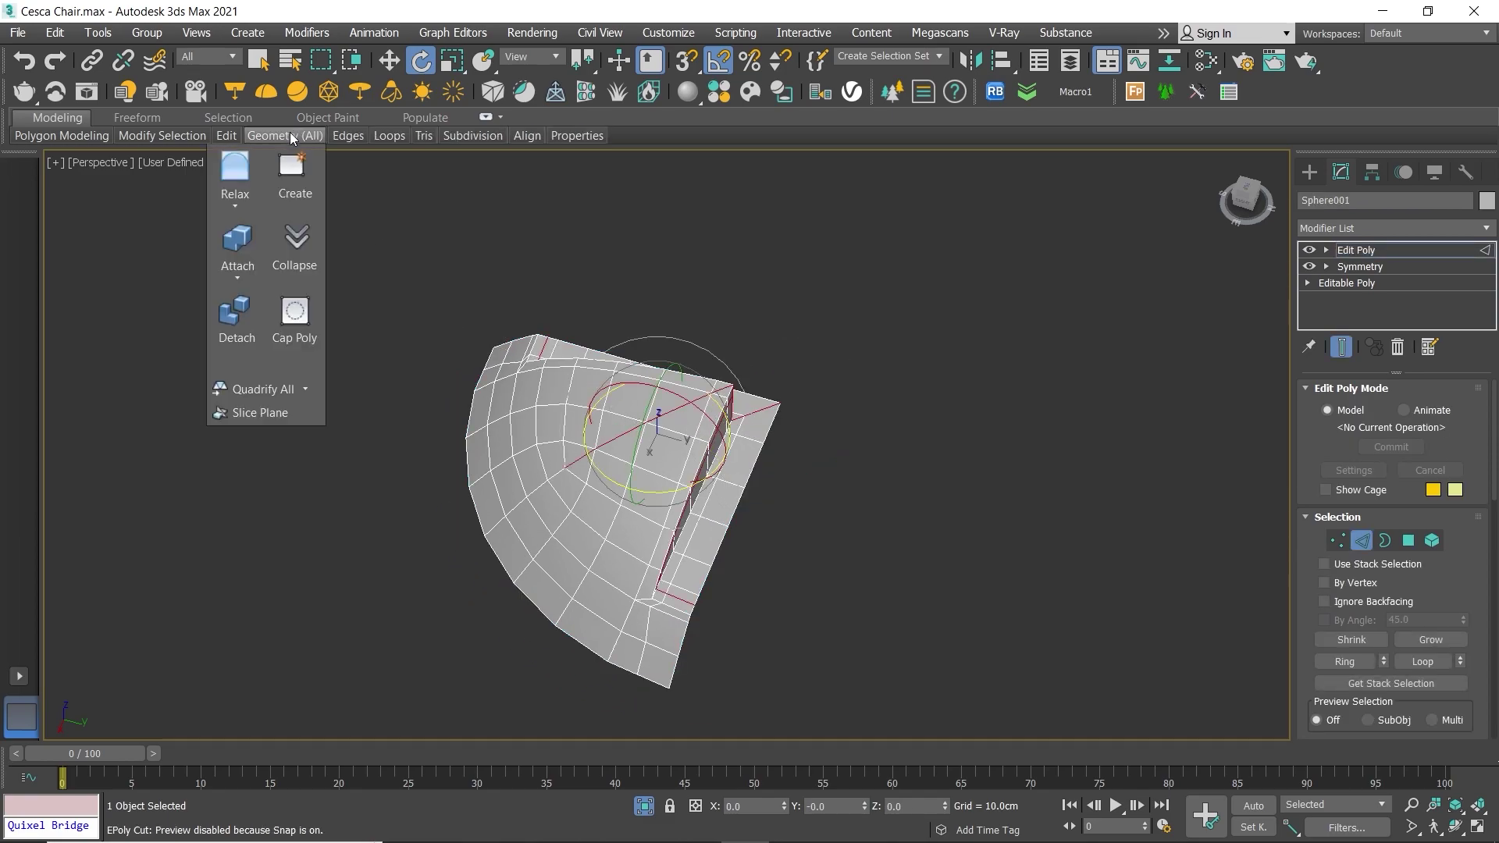
click(260, 392)
Step: Cut snapped edges from the corner vertex to the side and top edge midpoints
scroll(703, 431, up, 3)
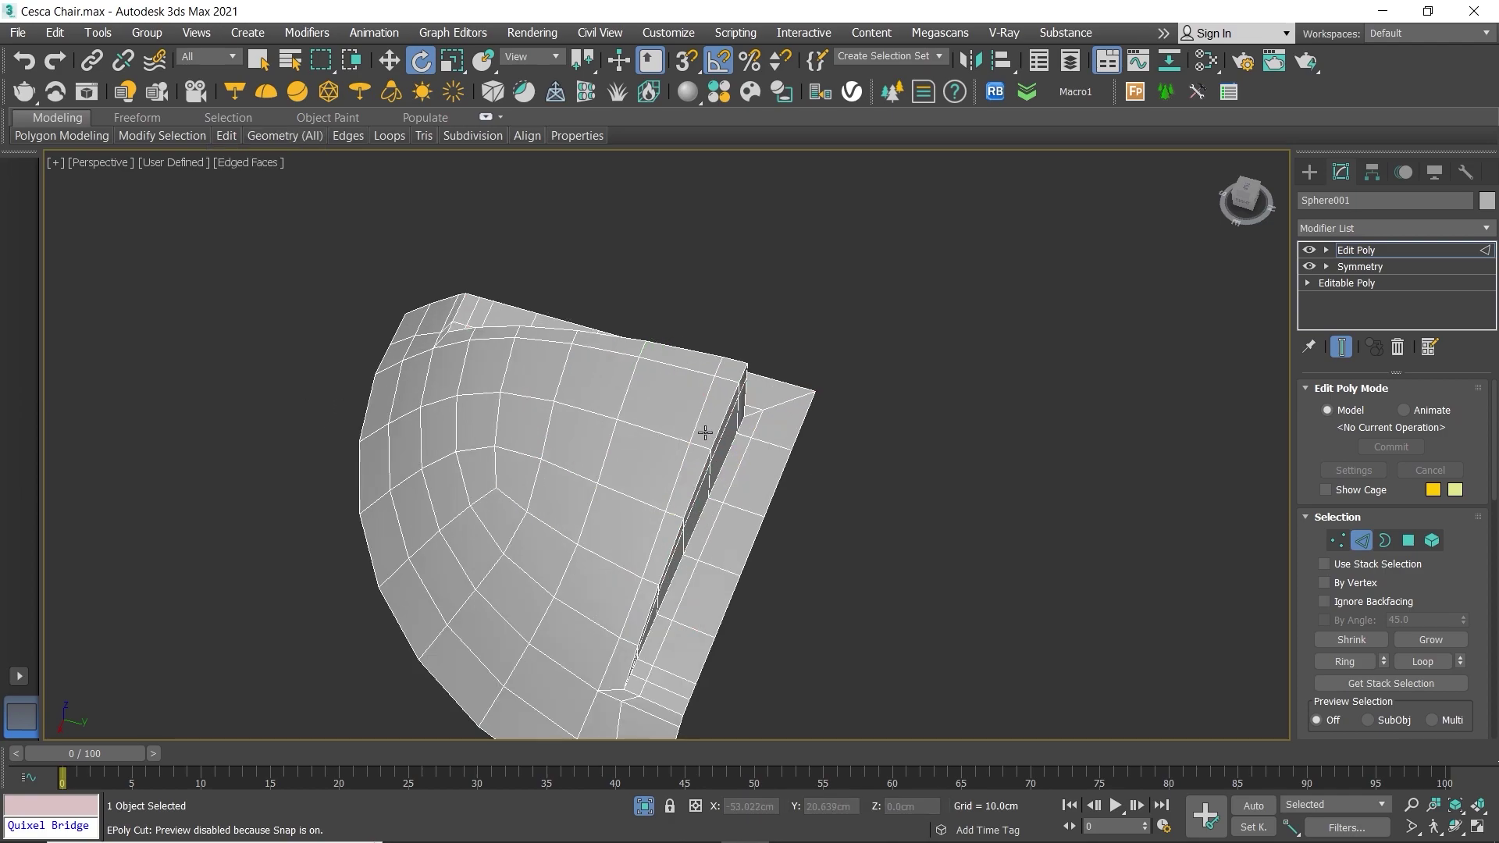
mouse_move(687, 437)
alt+middle_down()
mouse_move(706, 473)
mouse_move(620, 418)
mouse_move(626, 401)
mouse_move(652, 468)
alt+middle_up()
scroll(626, 401, up, 2)
key(1)
right_click(771, 346)
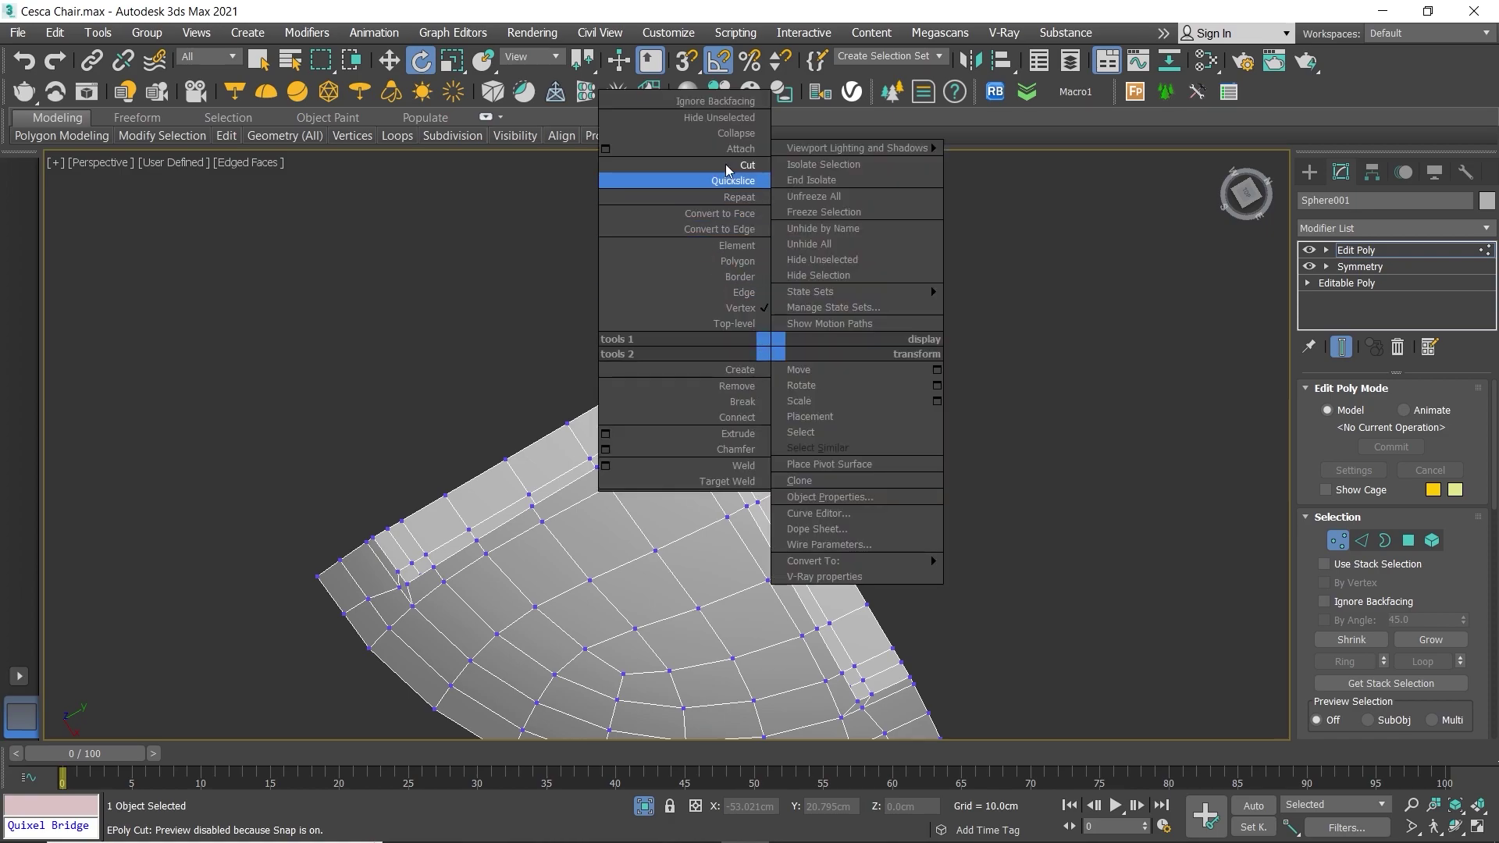
click(735, 165)
key(s)
click(695, 397)
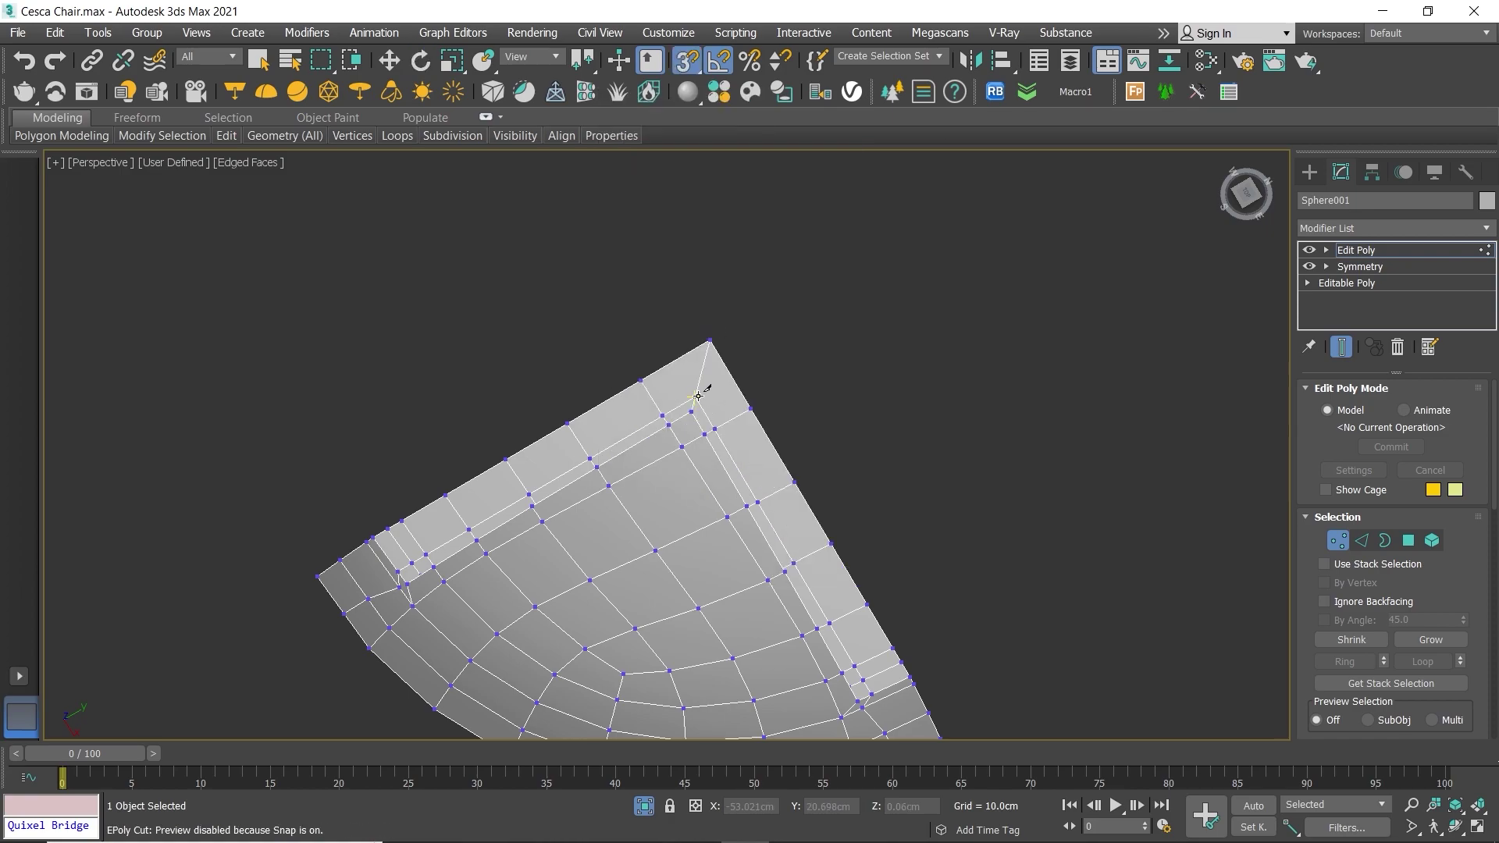
click(729, 374)
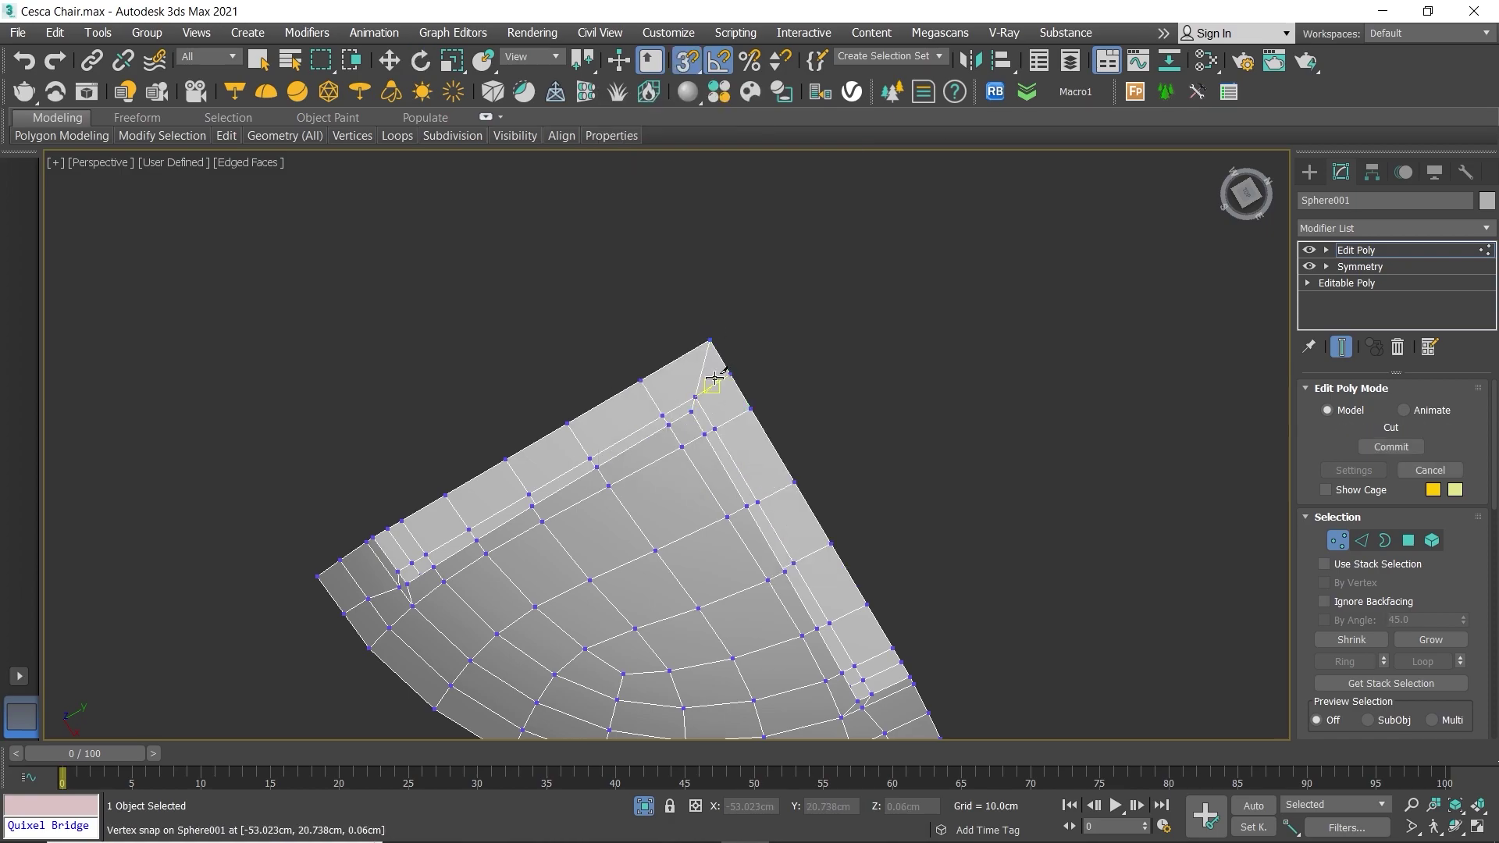
click(676, 361)
key(2)
Step: Remove the old corner edge at the slotted tip and return to object level
key(e)
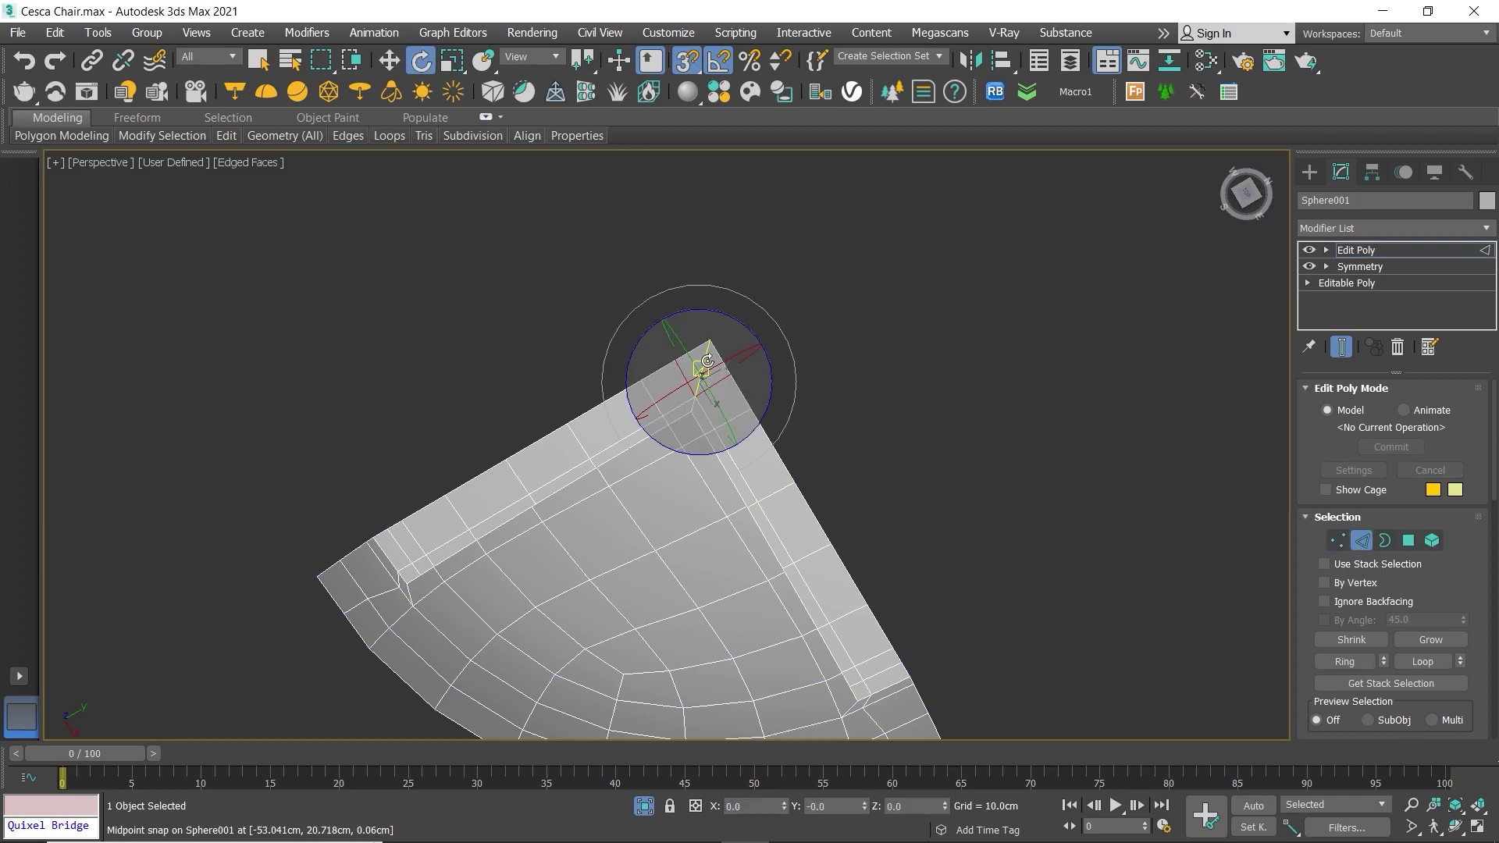
key(q)
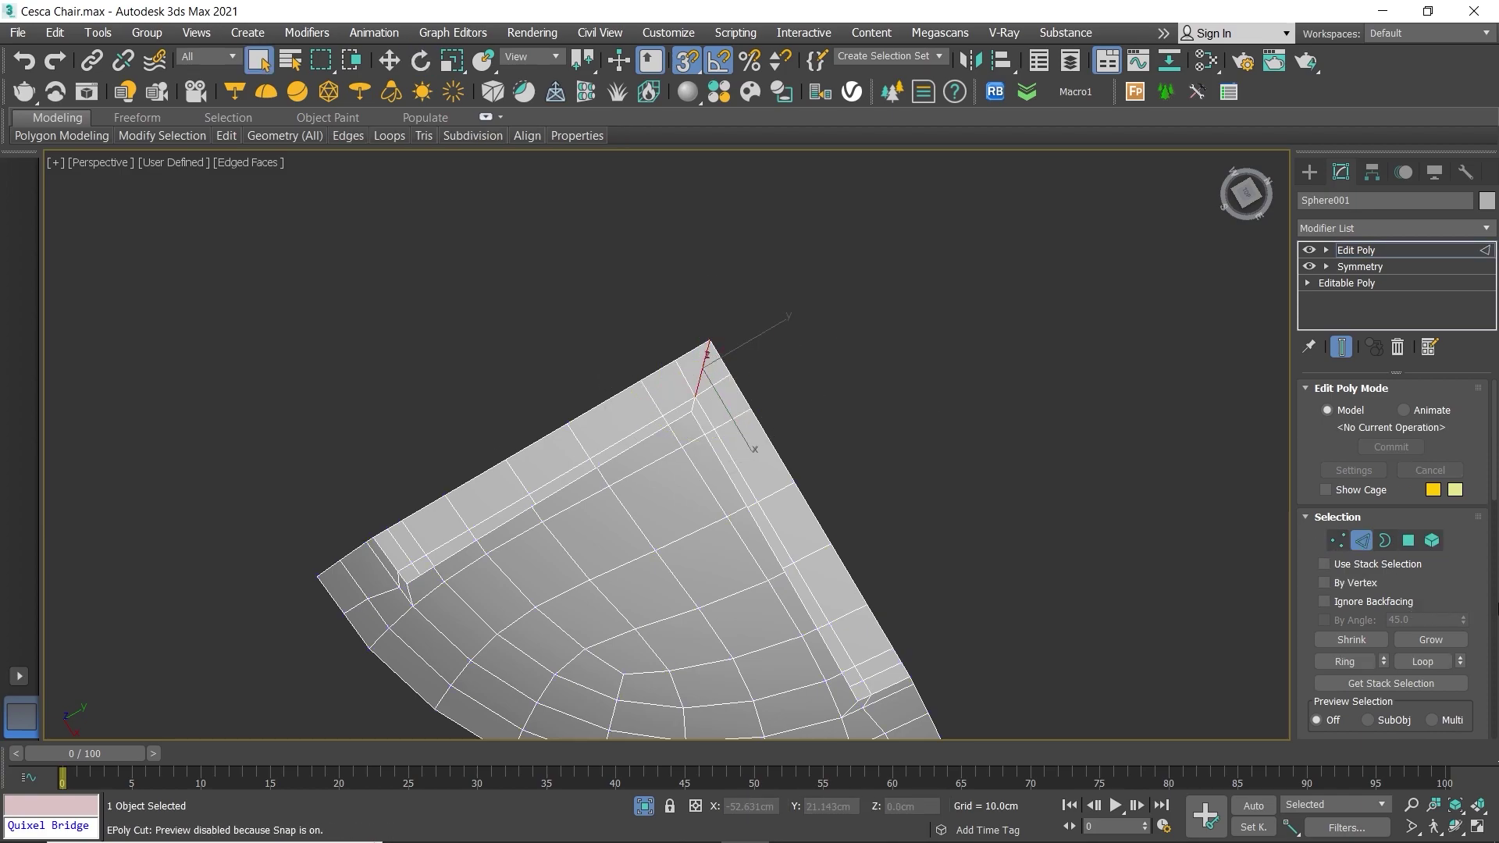
scroll(1486, 571, down, 1)
scroll(1486, 571, down, 2)
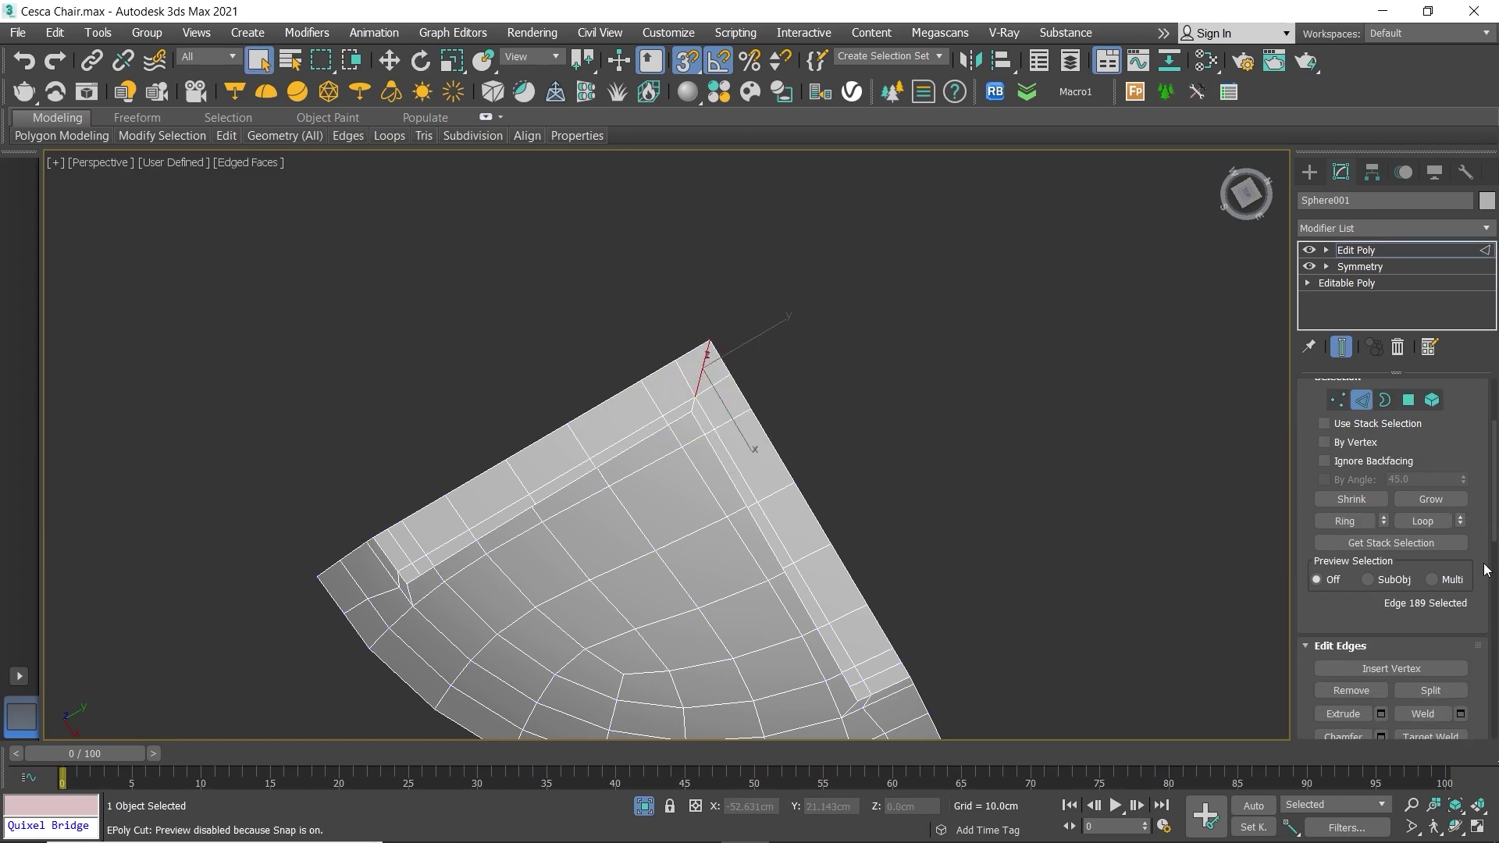
click(1360, 694)
scroll(962, 452, down, 5)
mouse_move(962, 451)
alt+middle_down()
mouse_move(779, 547)
mouse_move(757, 495)
mouse_move(750, 535)
alt+middle_up()
scroll(780, 547, up, 2)
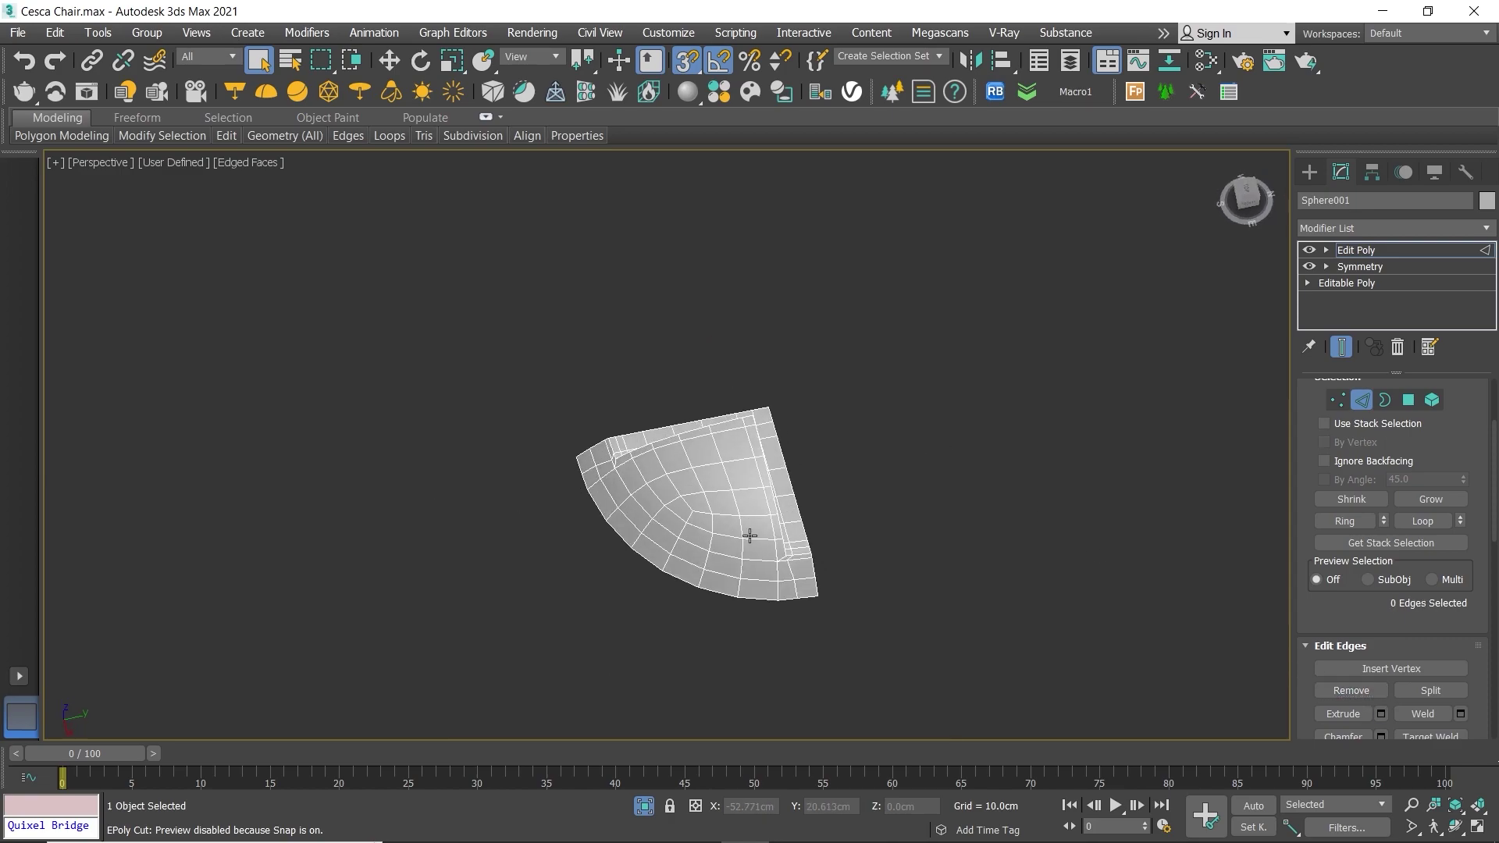
key(2)
click(1477, 234)
Step: Add a Symmetry modifier on X with a 0.01cm weld threshold
text(s)
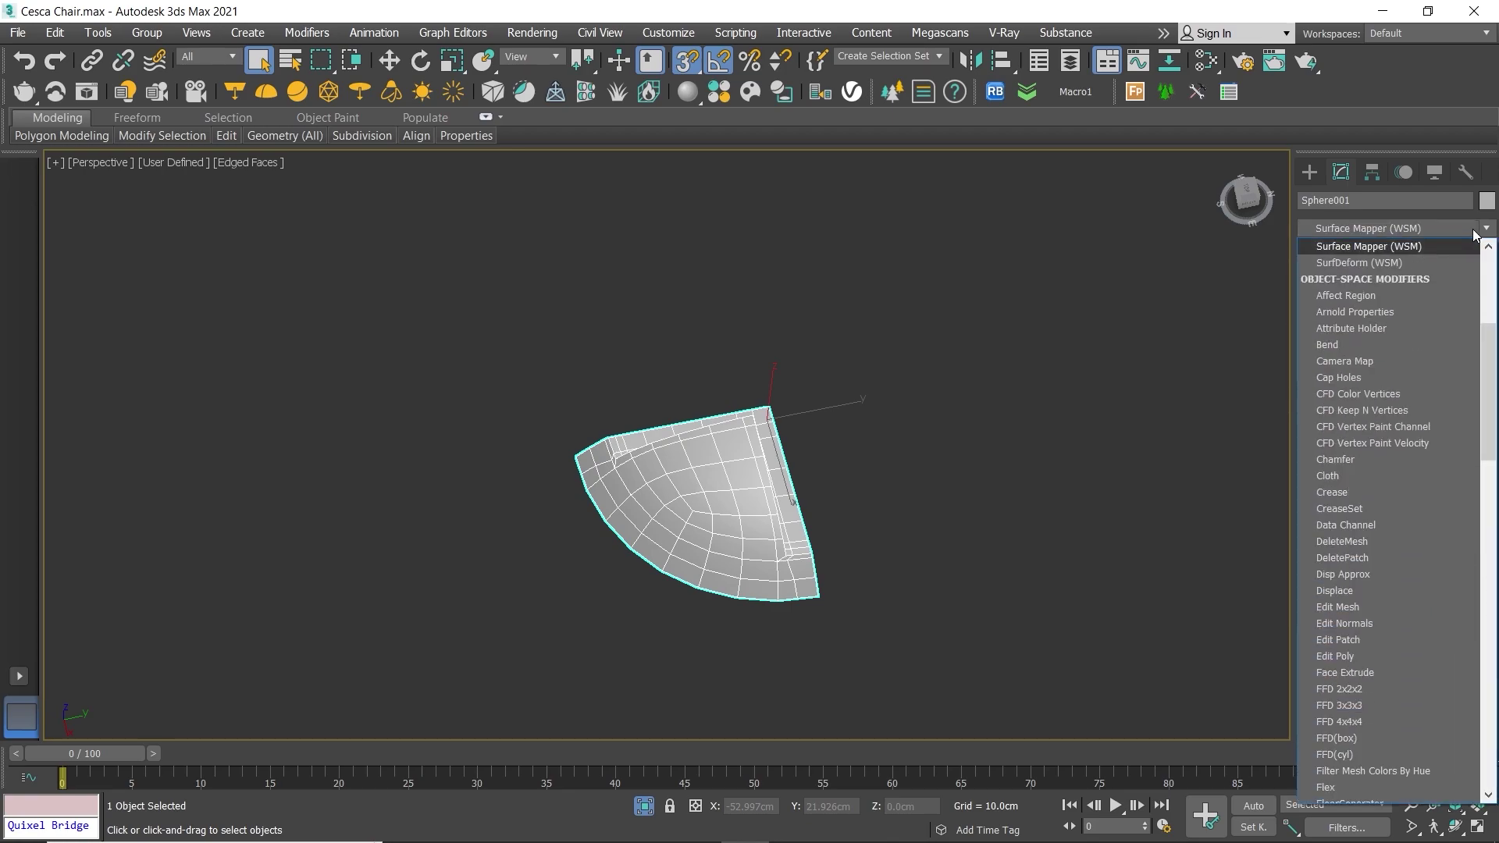
text(hell)
click(1352, 493)
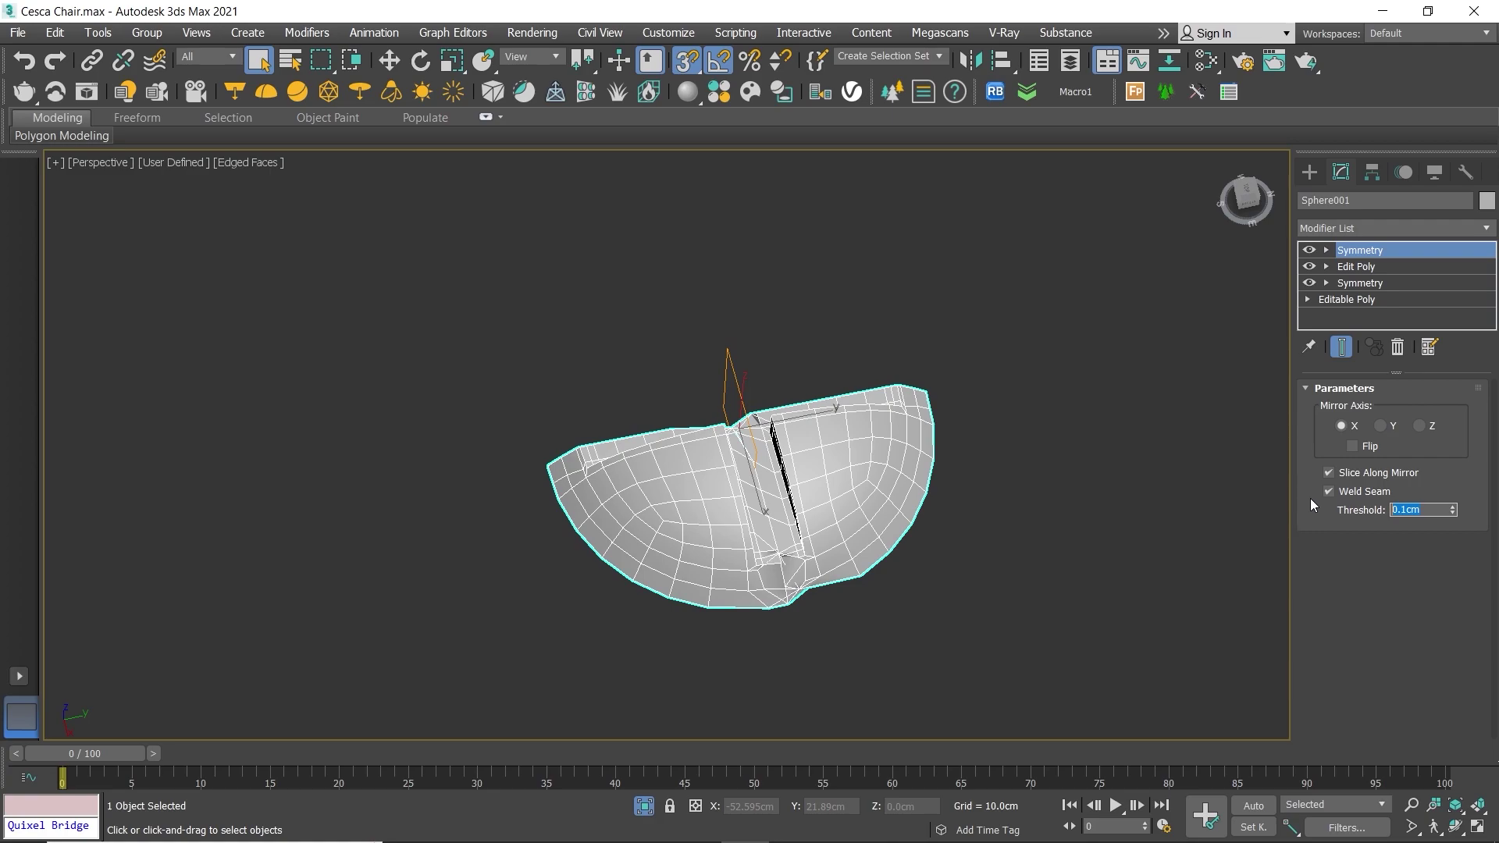
text(0.01)
key(Return)
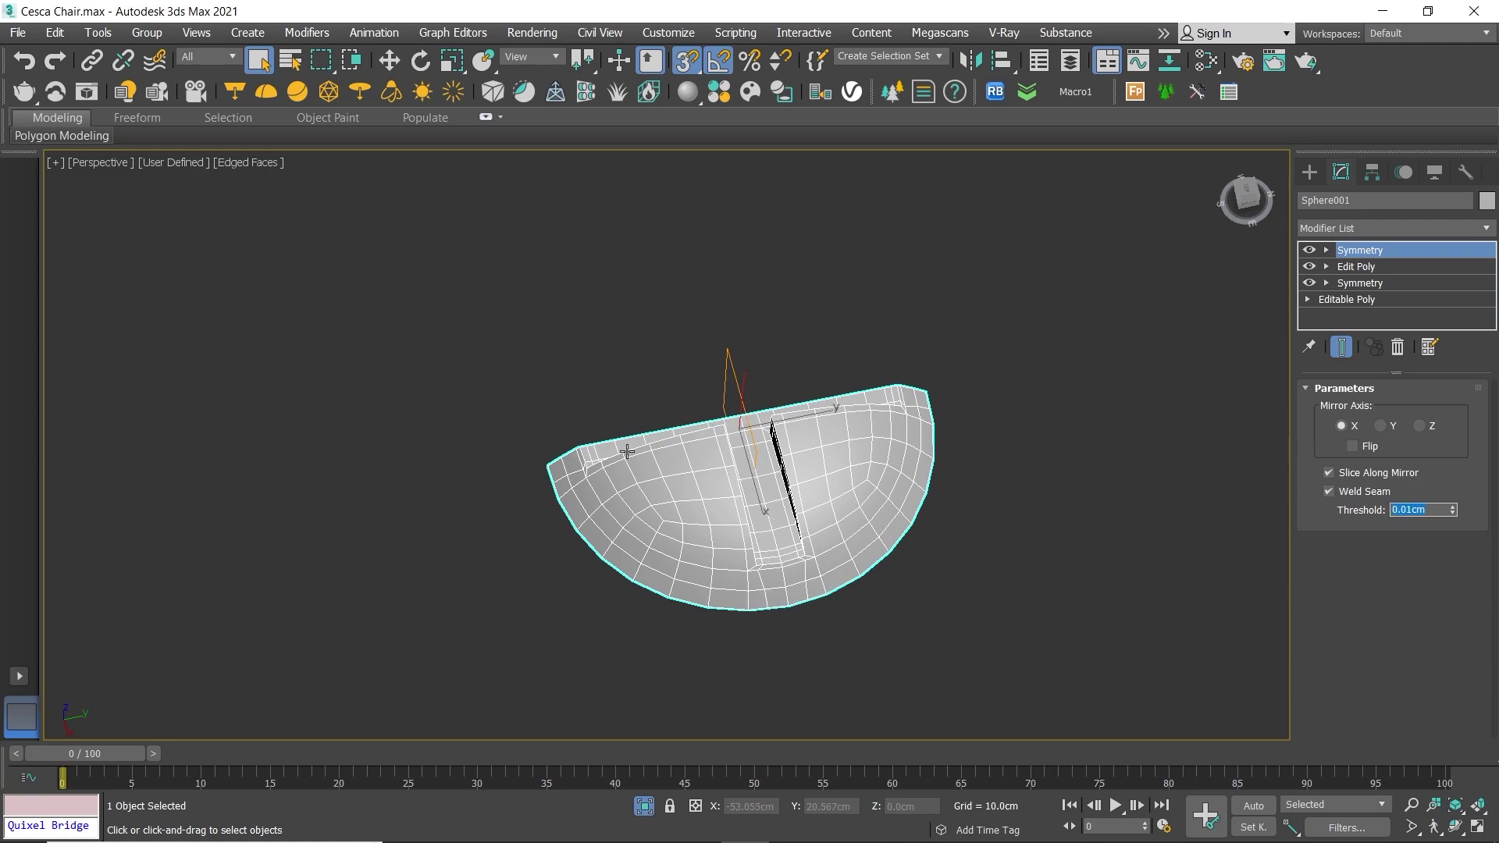
alt+middle_drag(719, 477, 752, 479)
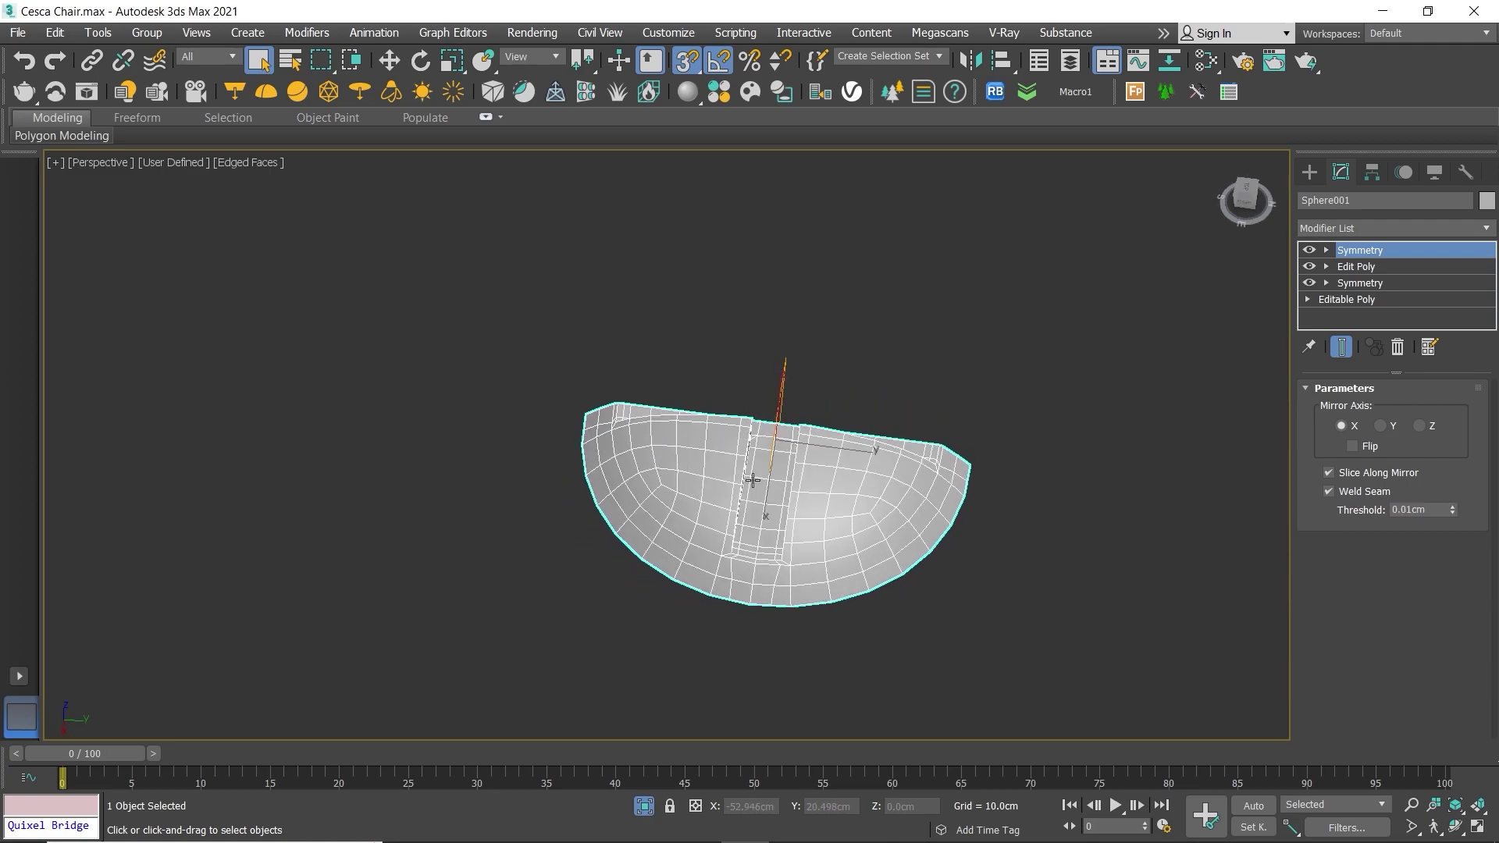
Step: Add a second Symmetry modifier mirroring along Y with a 0.01cm threshold
click(1483, 231)
scroll(1390, 390, down, 5)
text(sh)
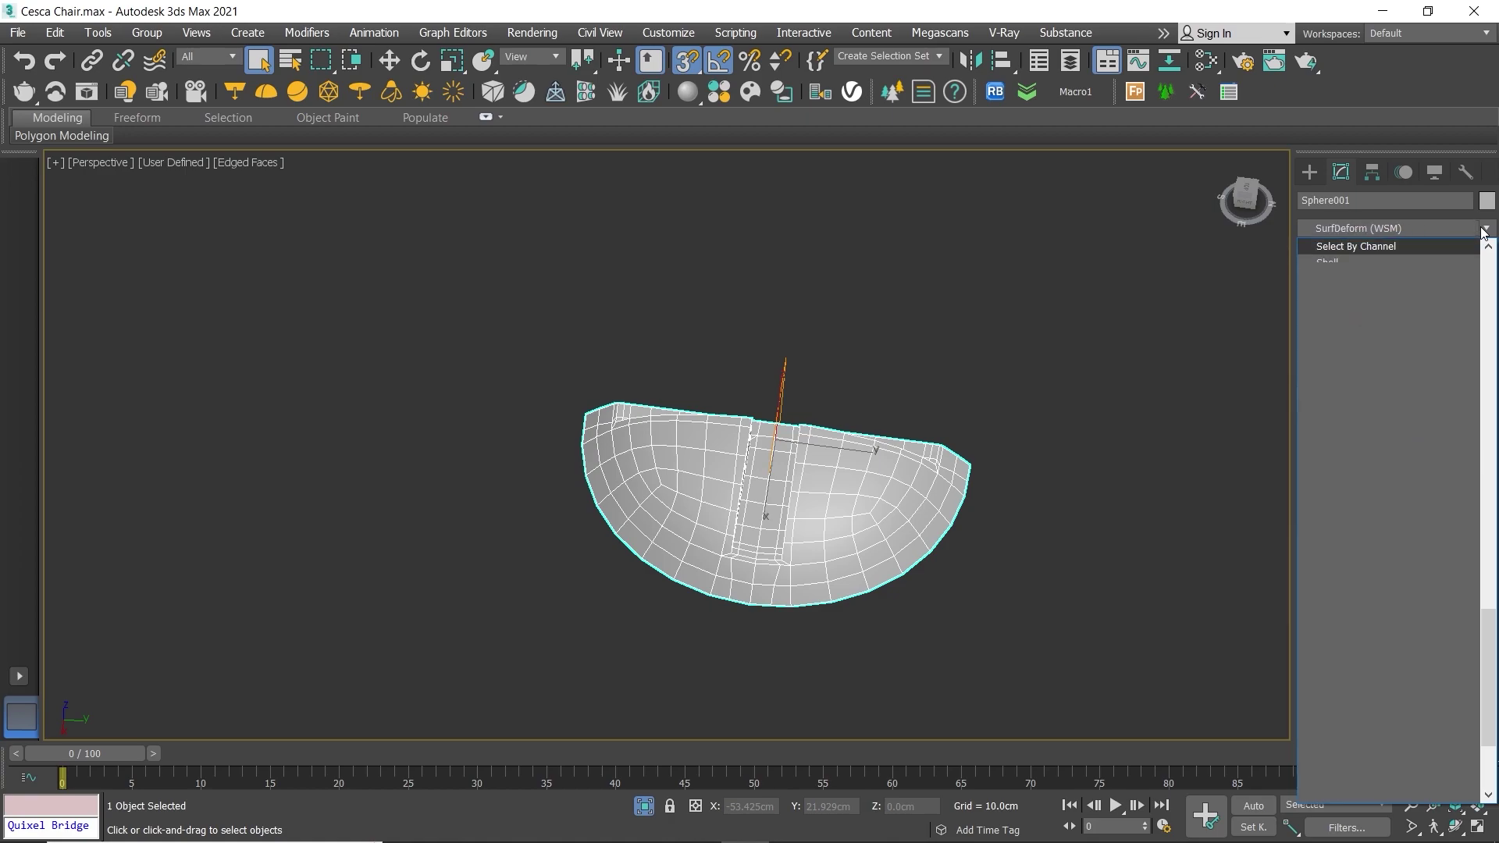
click(1366, 492)
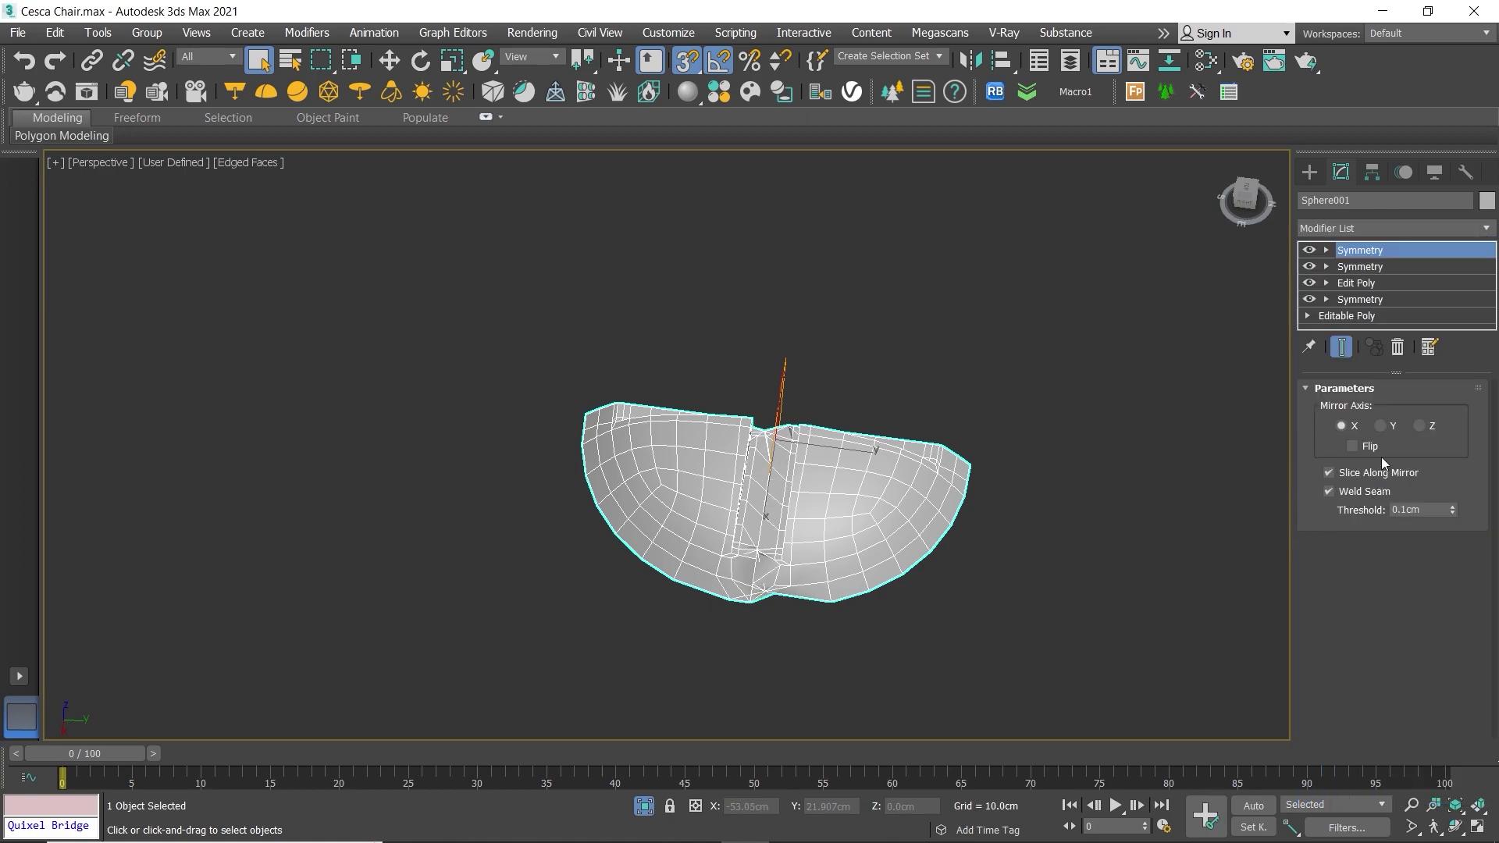
click(1380, 426)
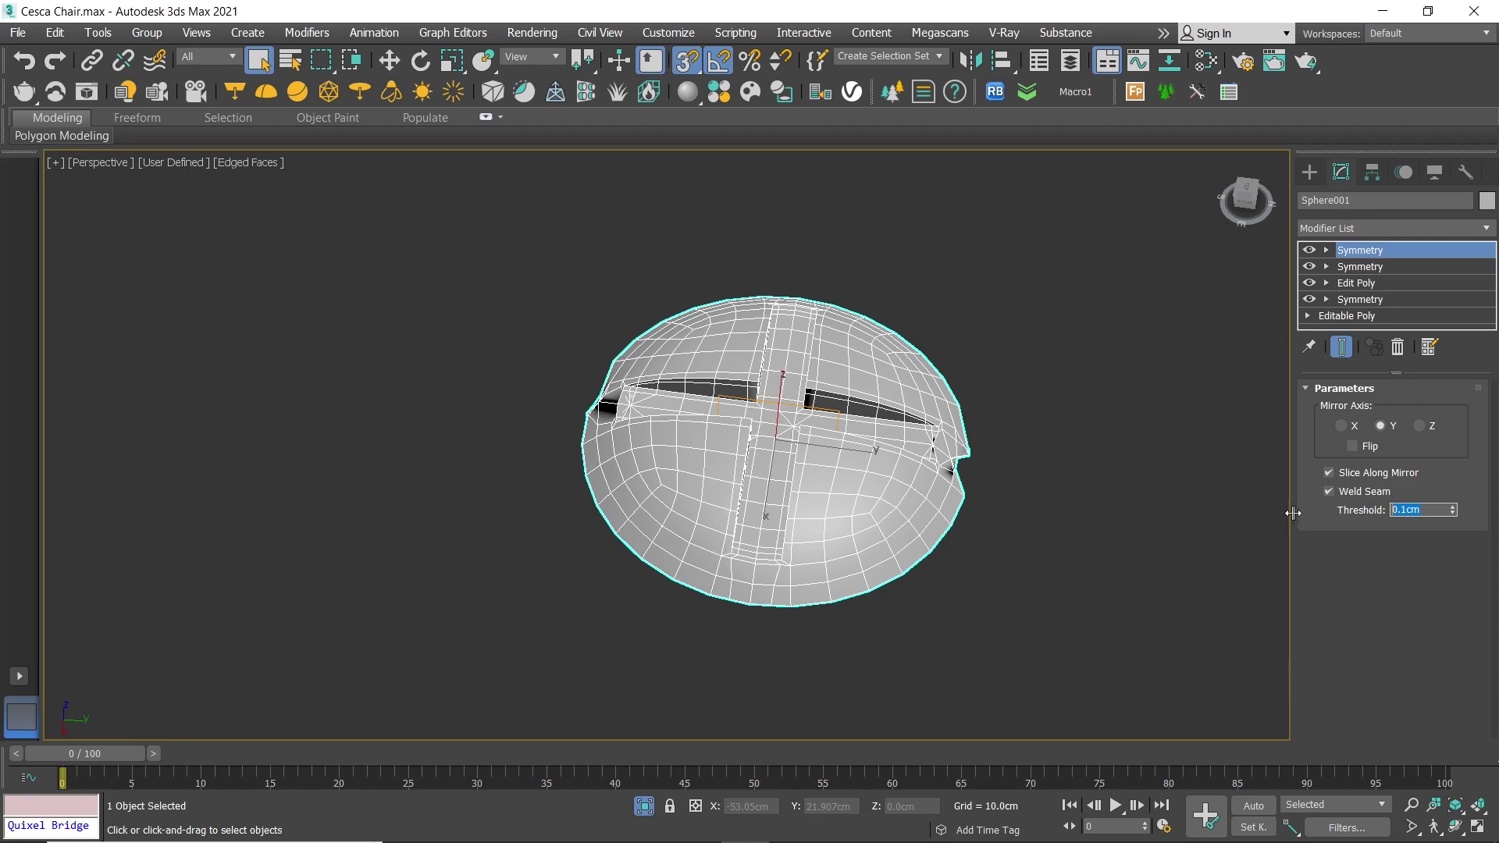
text(1)
key(Return)
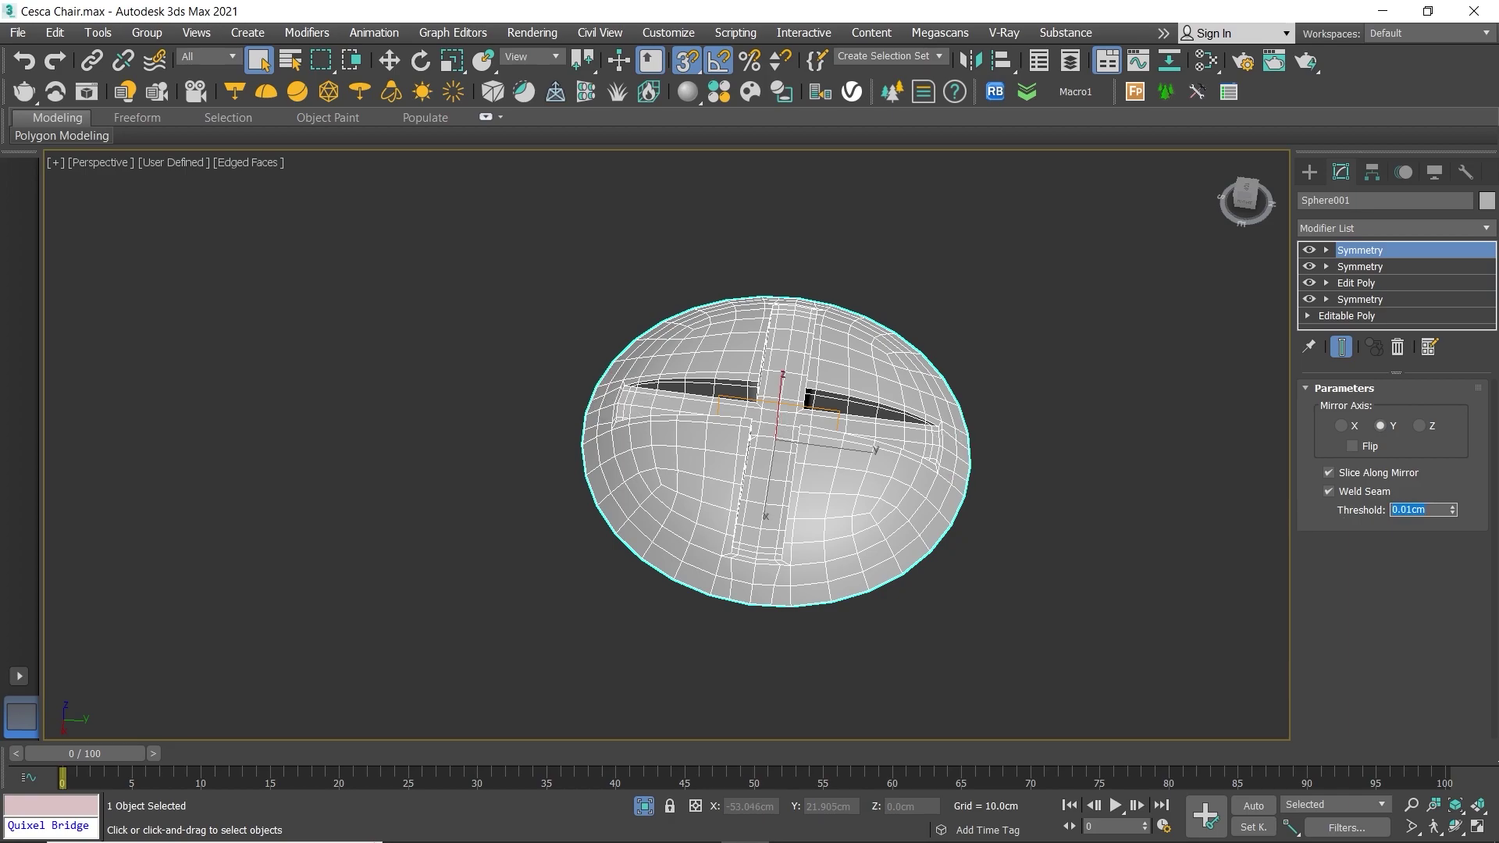
alt+middle_drag(851, 420, 855, 391)
Step: Add an Edit Poly modifier on top of the stack
click(1463, 228)
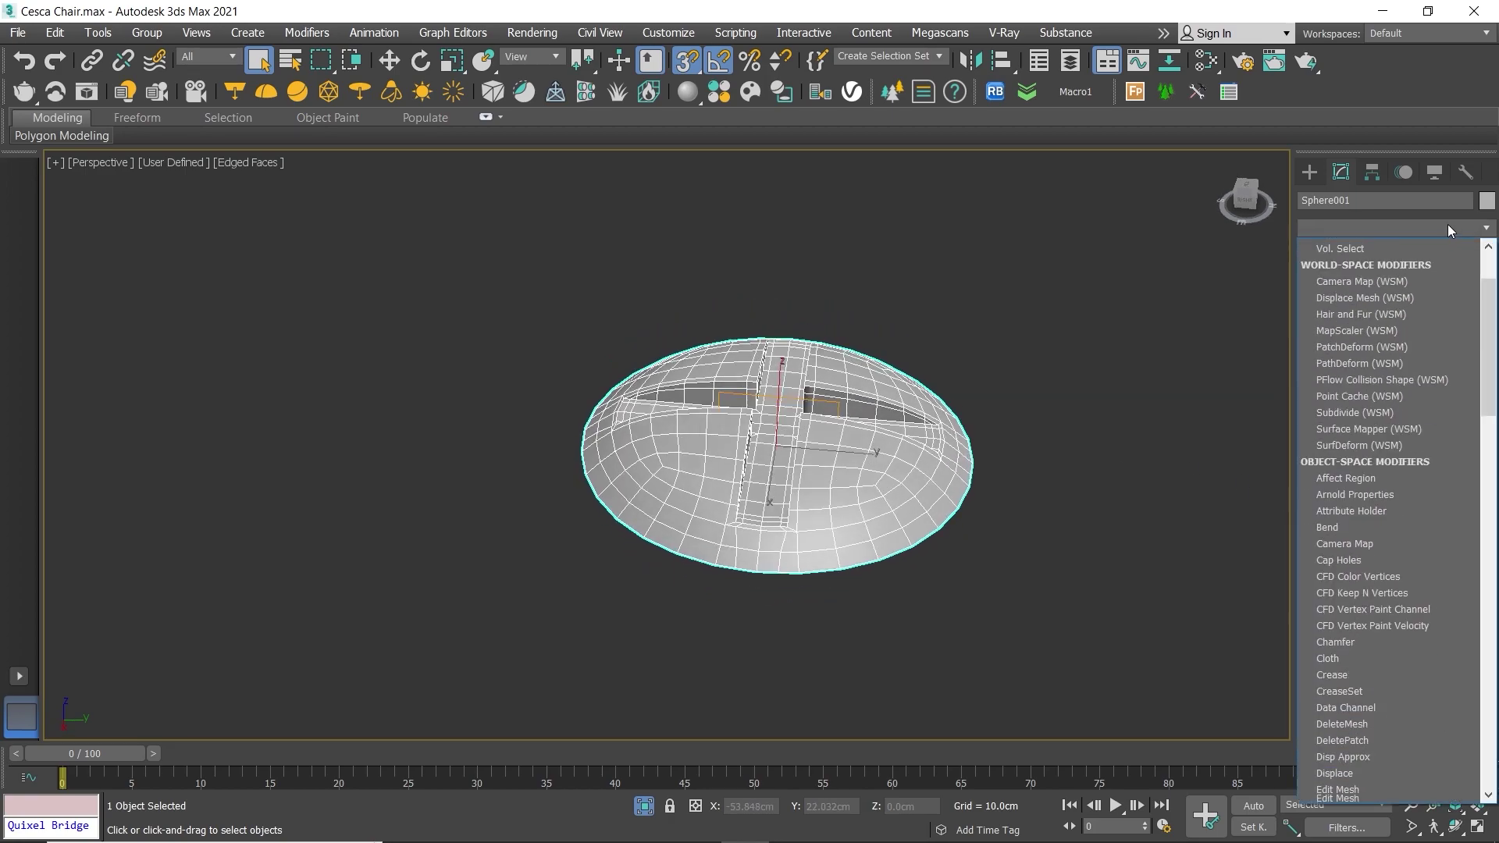
scroll(1390, 352, down, 5)
click(1367, 299)
Step: Shift-scale the dome's open underside rim inward into a flat band
key(3)
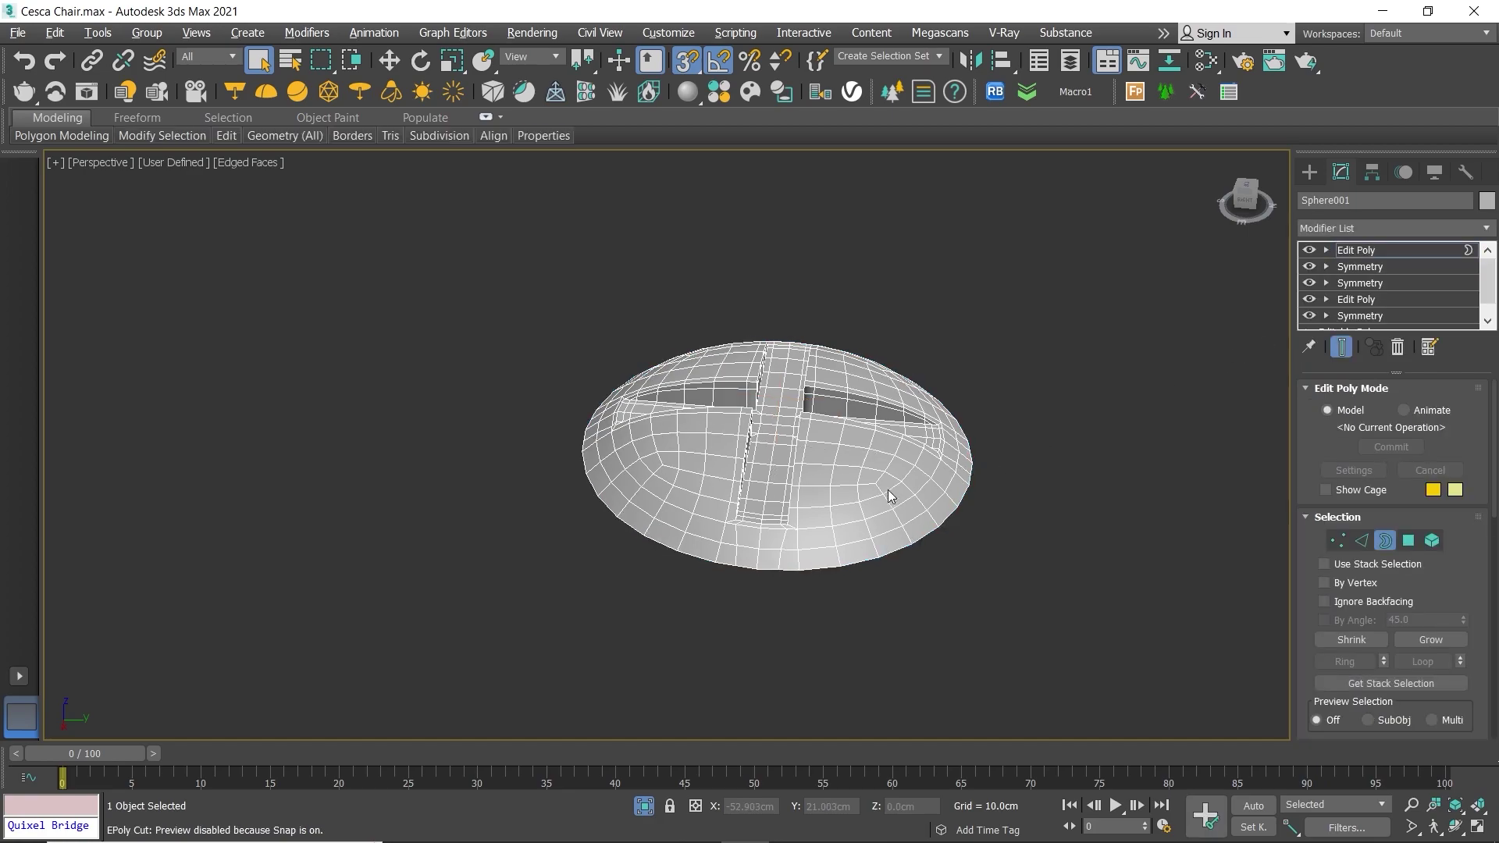
alt+middle_drag(1056, 433, 836, 381)
scroll(863, 406, up, 2)
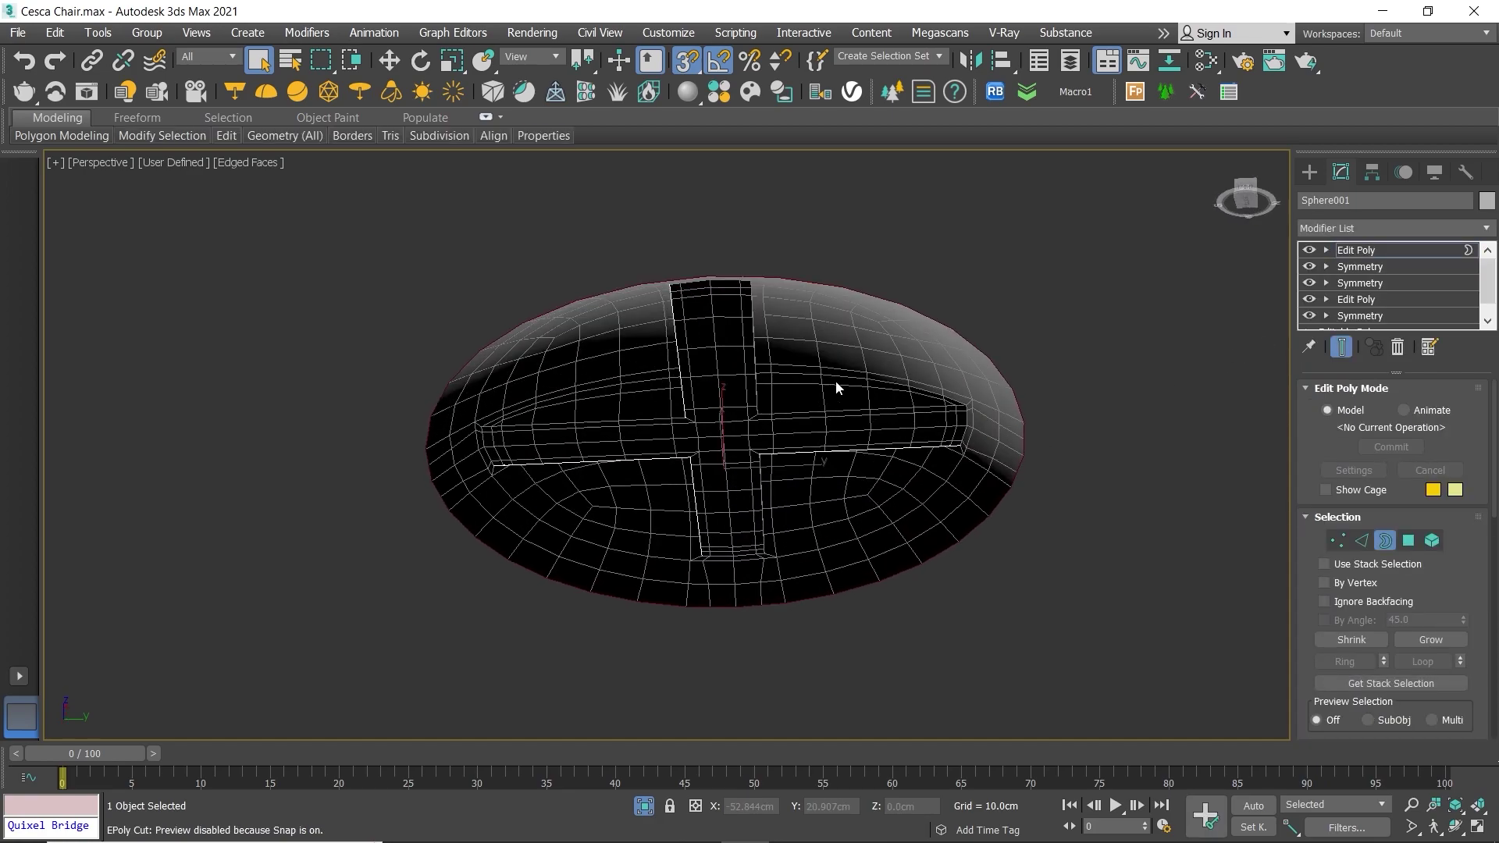
click(831, 387)
key(r)
alt+middle_drag(719, 461, 712, 437)
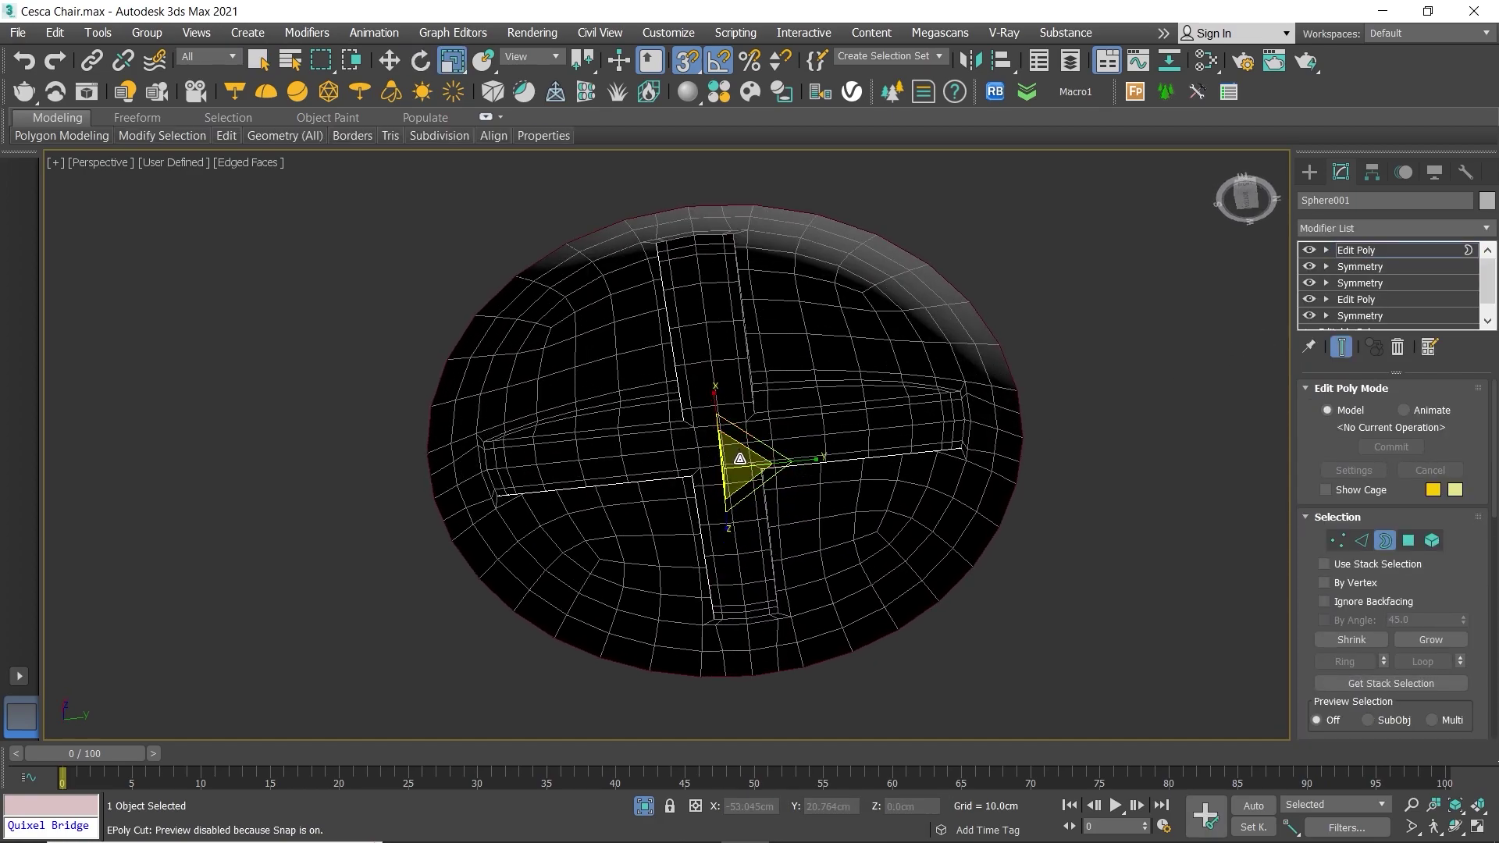
drag(740, 458, 750, 511)
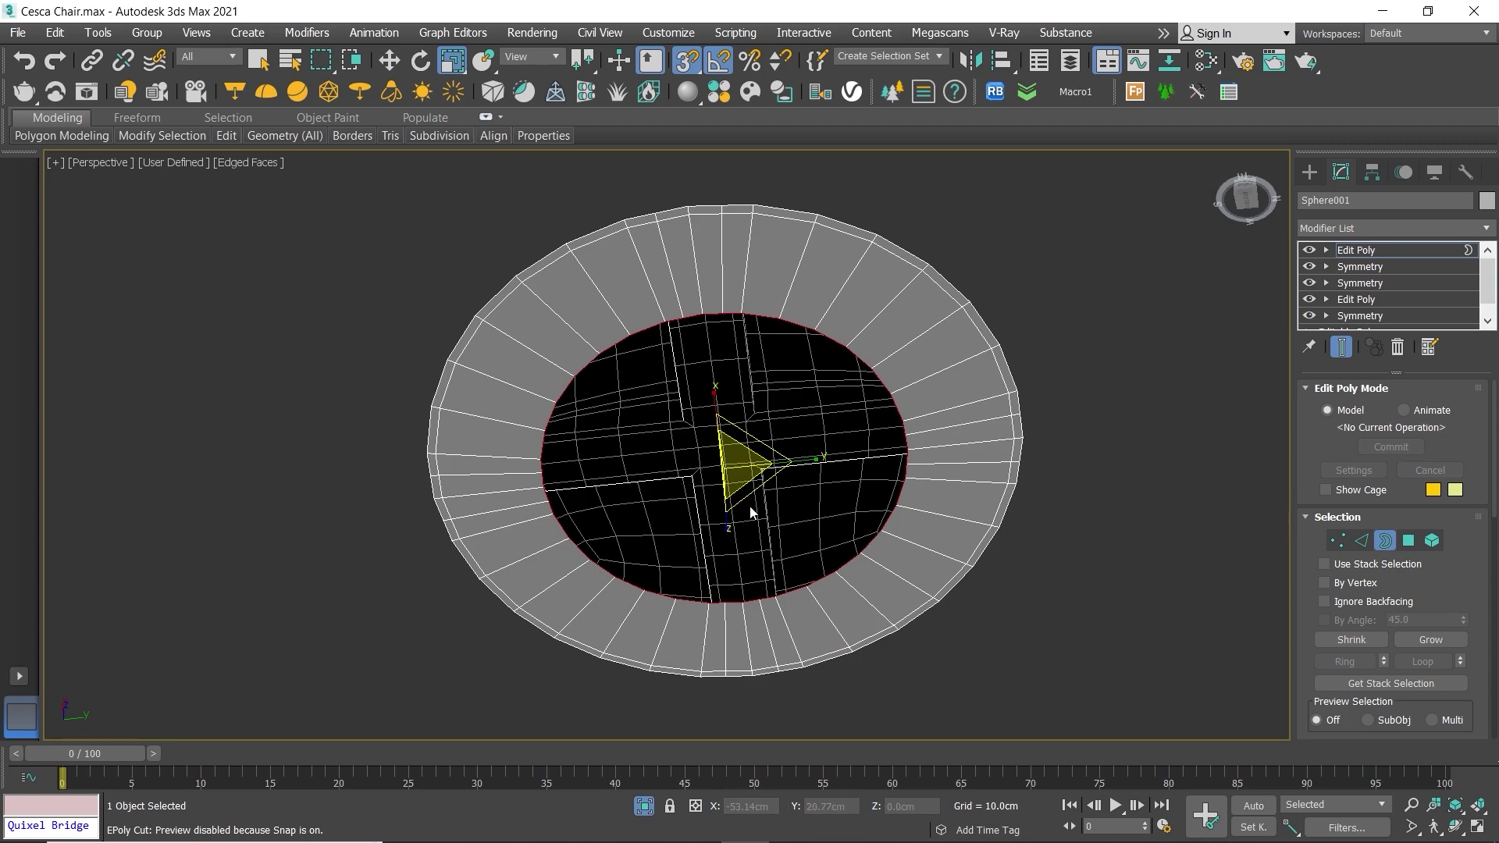
mouse_move(727, 451)
alt+middle_down()
mouse_move(742, 426)
mouse_move(737, 322)
alt+middle_up()
Step: Bridge the remaining hole's opposite edges shut with faces
key(2)
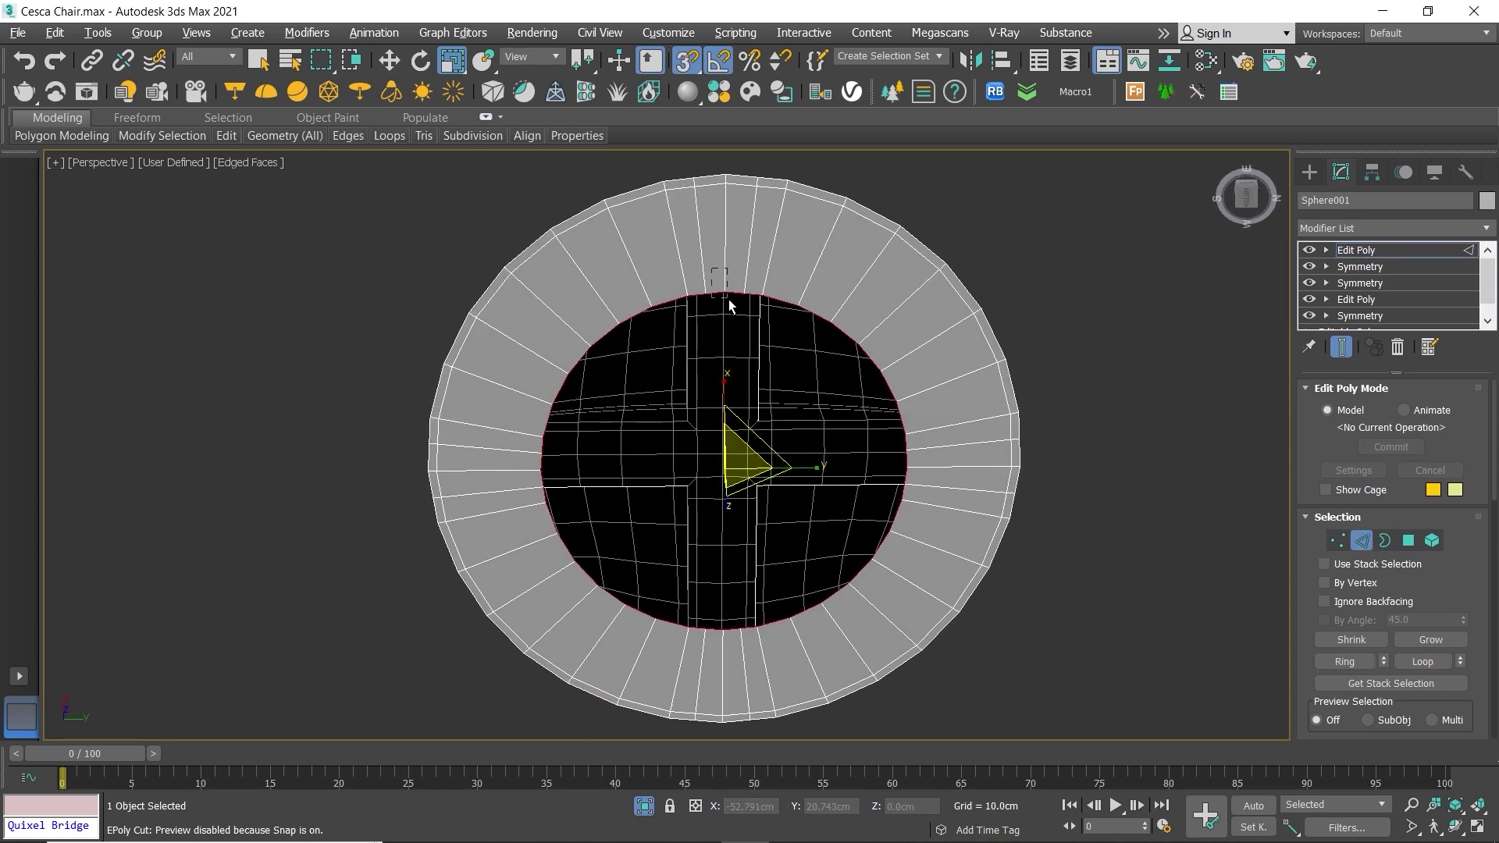
ctrl+click(725, 670)
alt+middle_drag(724, 608, 727, 609)
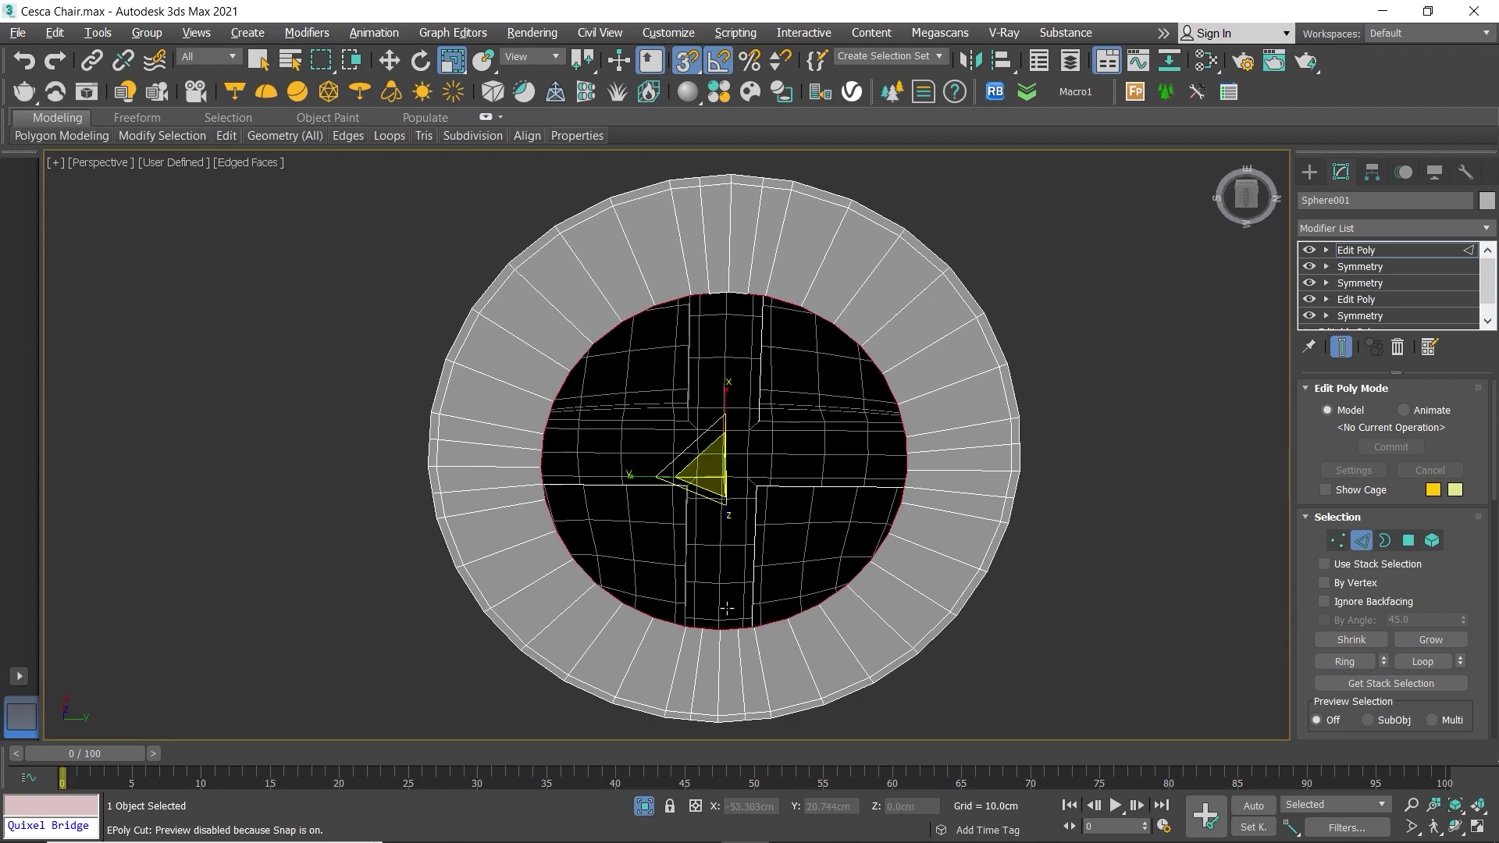
alt+click(725, 632)
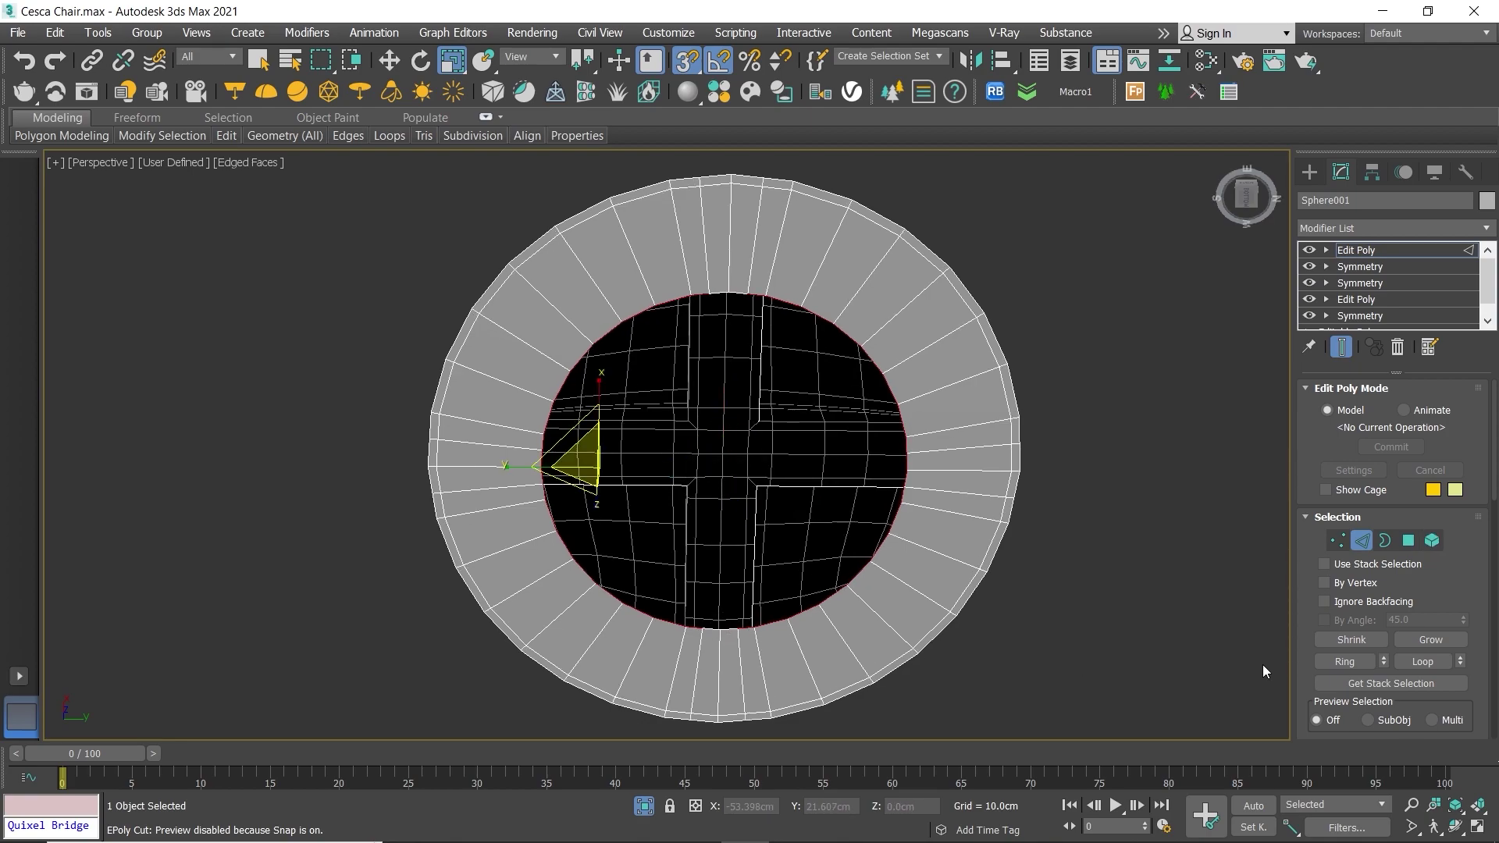
scroll(1387, 660, down, 3)
scroll(1387, 659, down, 3)
click(1343, 690)
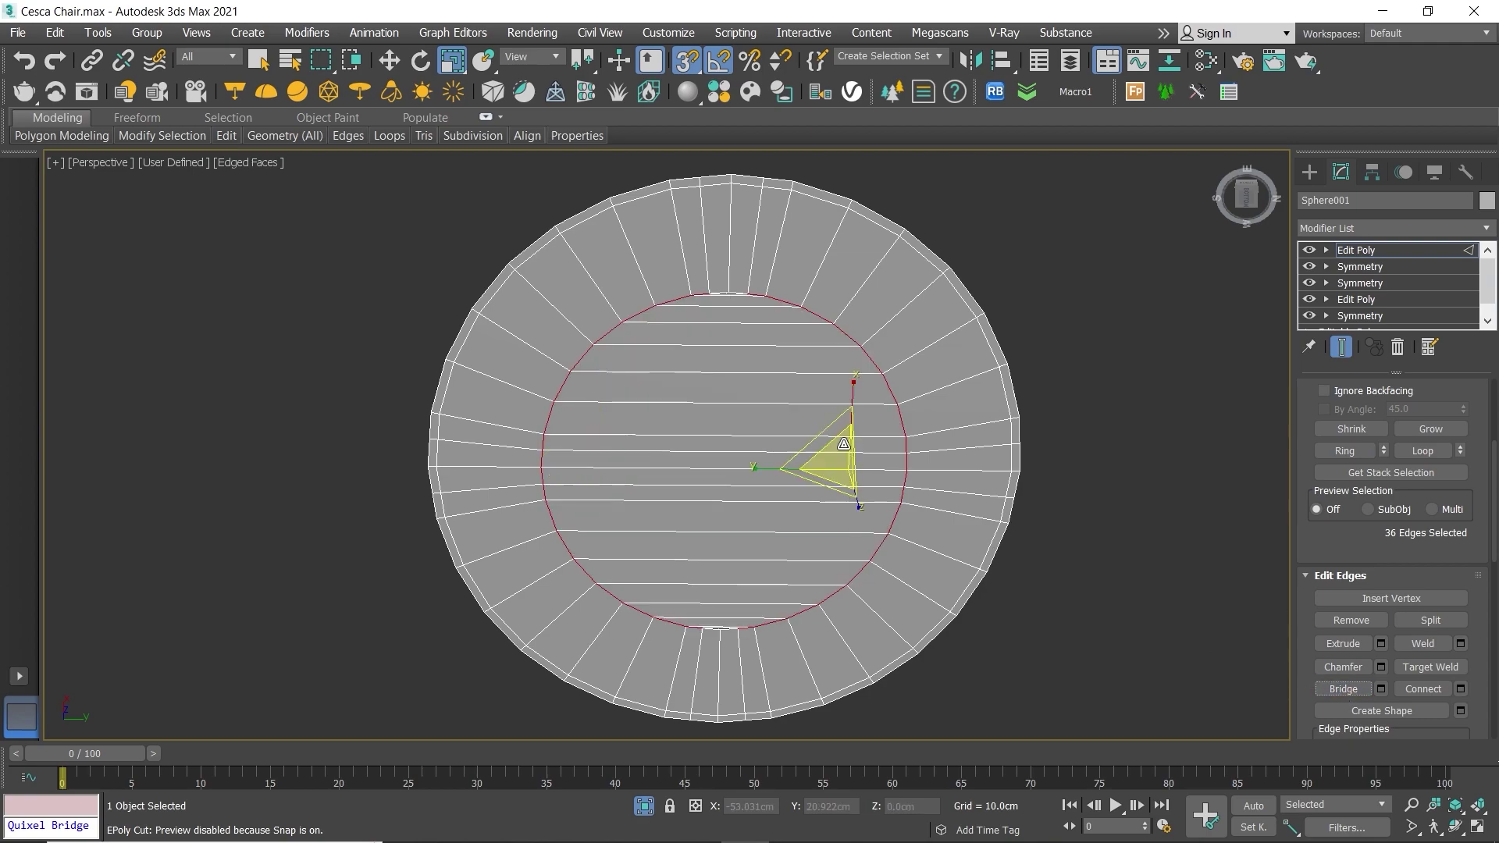
Step: Ring-select the new bridge edges and connect them with one central edge
click(725, 374)
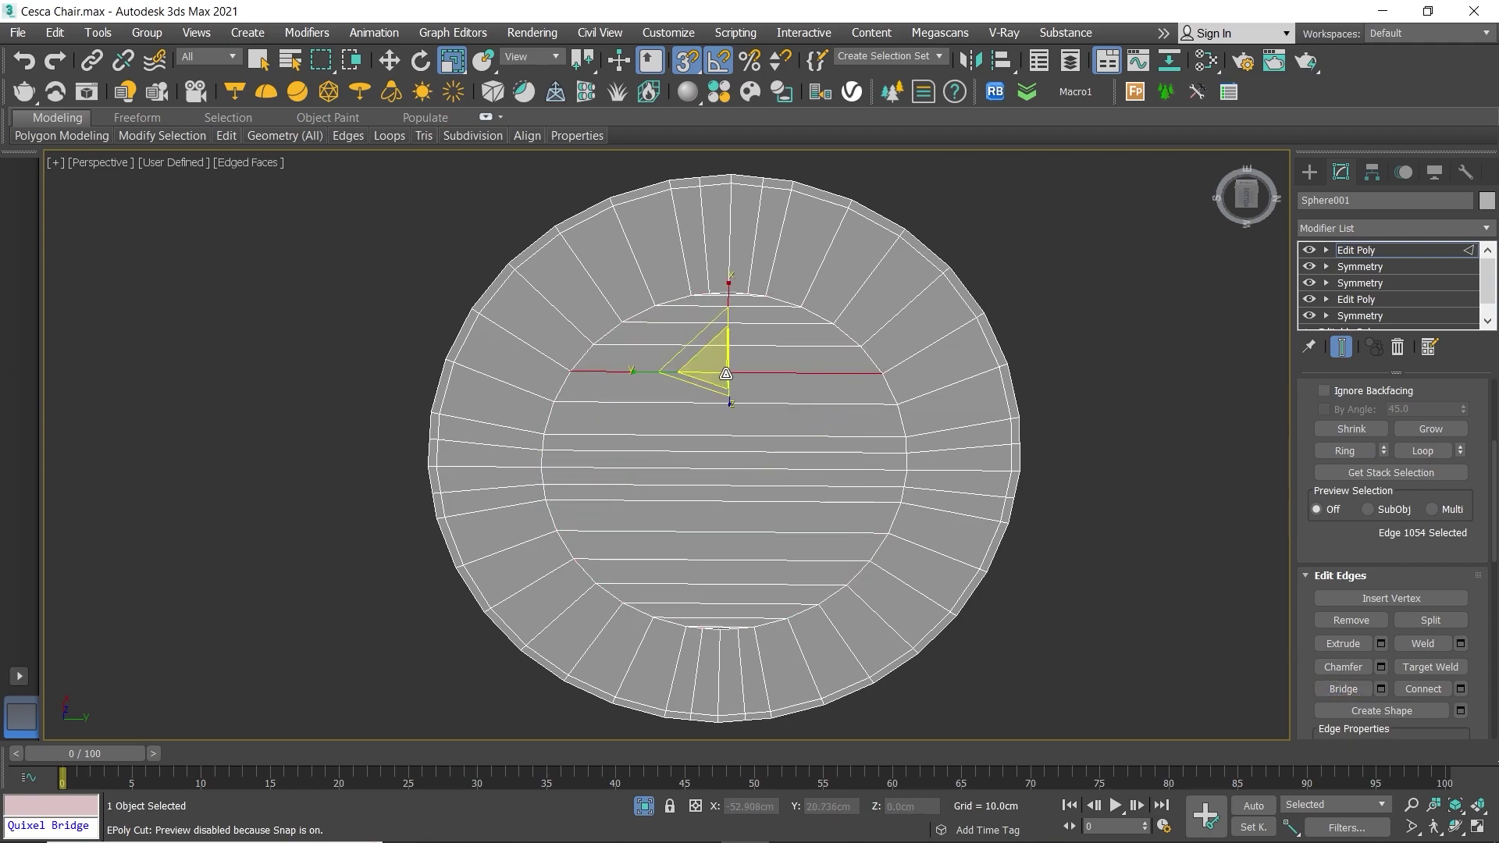
click(1332, 451)
scroll(1374, 484, down, 1)
scroll(1374, 484, down, 1)
click(1460, 595)
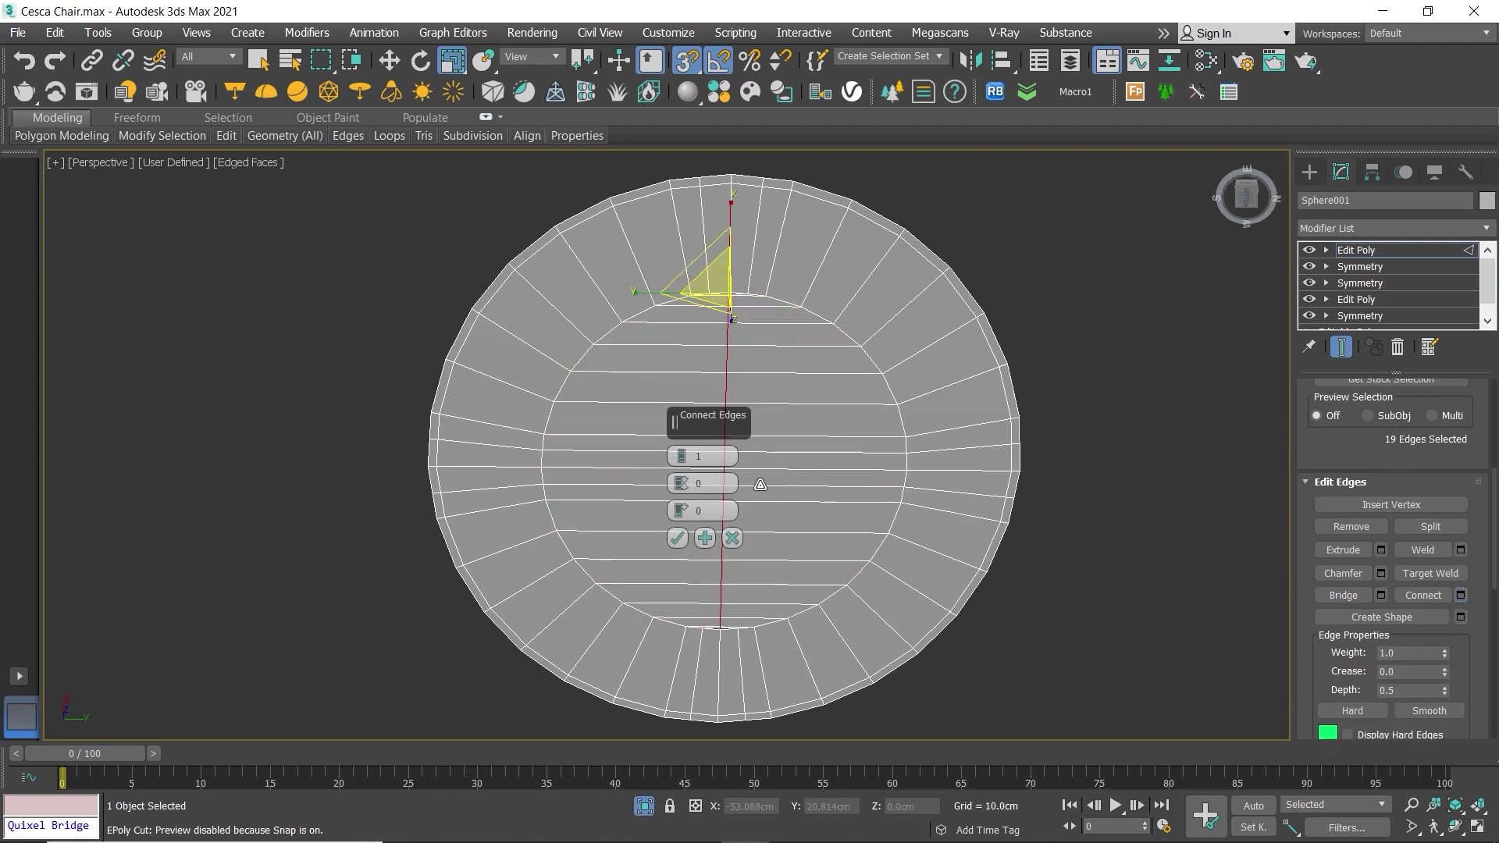
click(677, 538)
scroll(733, 313, up, 1)
scroll(734, 312, up, 1)
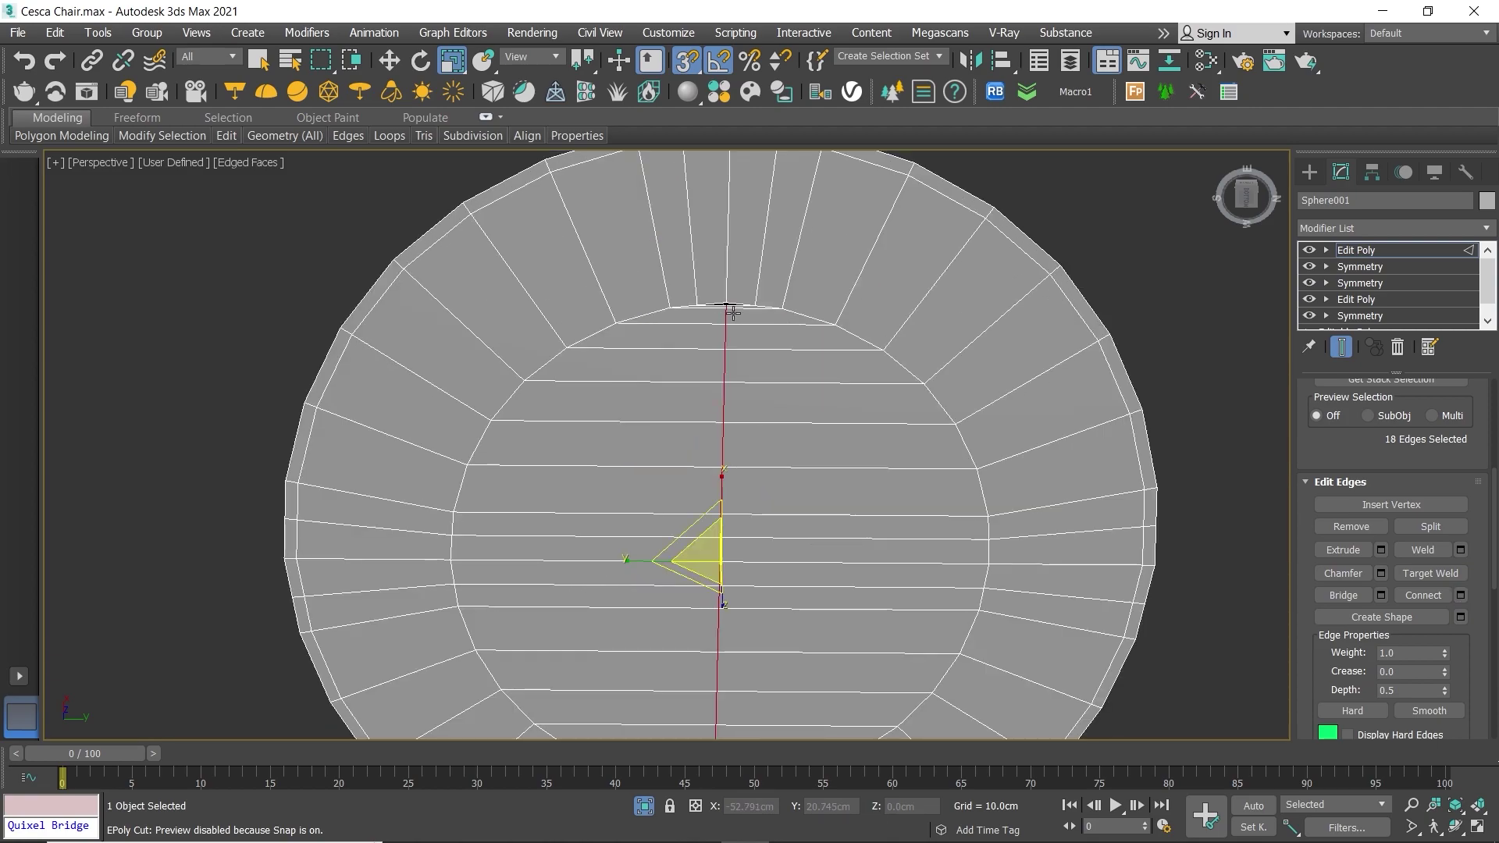
Step: Enable Target Weld in vertex mode from the quad menu
key(1)
right_click(732, 310)
click(695, 450)
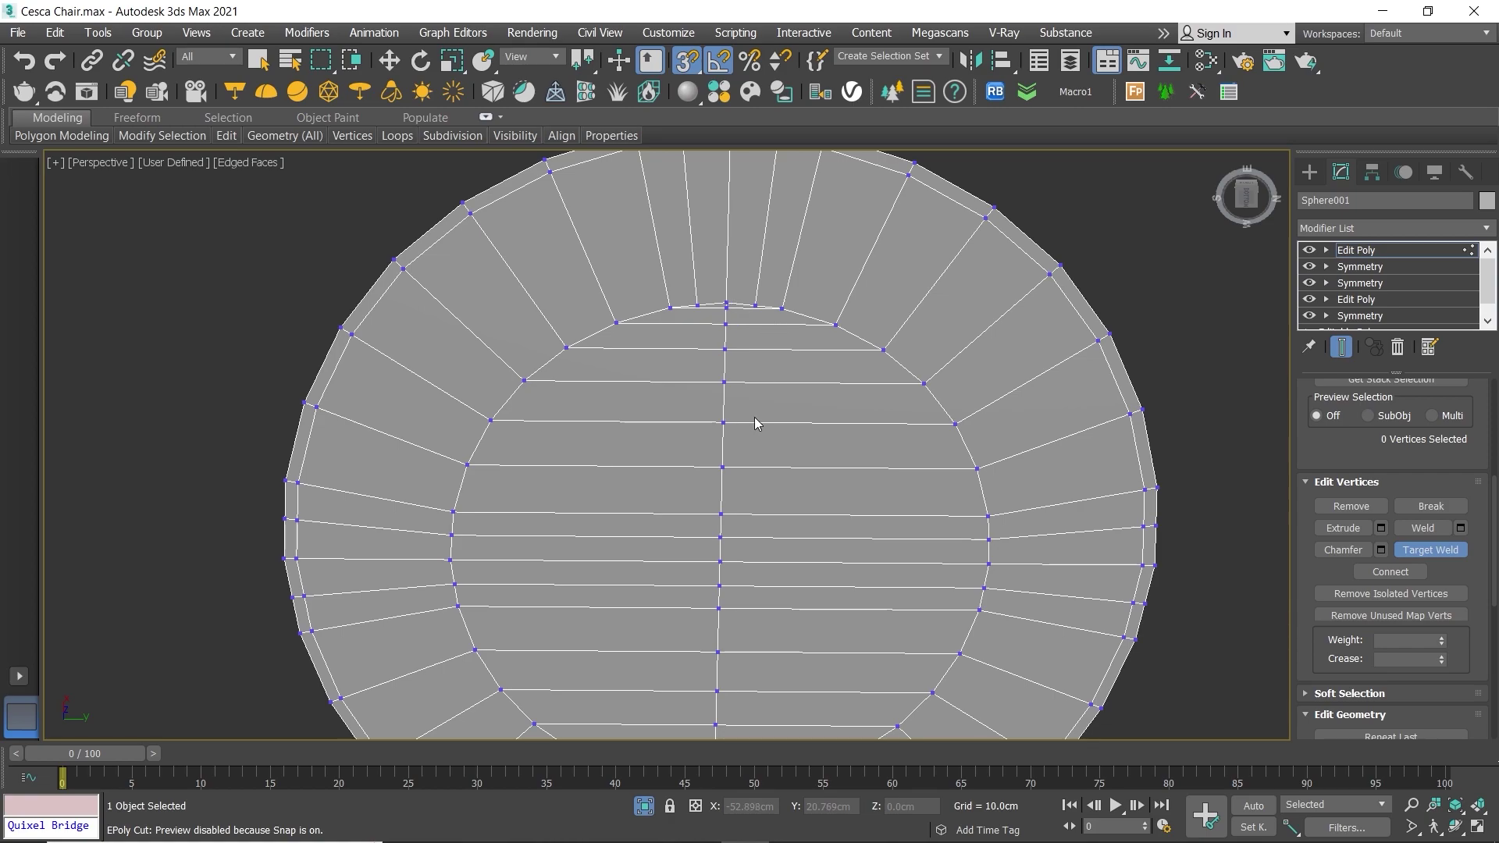
Step: Weld the bottom vertex, then Cut a new vertex into the cap's bottom centre edge
middle_drag(755, 424, 762, 203)
scroll(718, 599, up, 2)
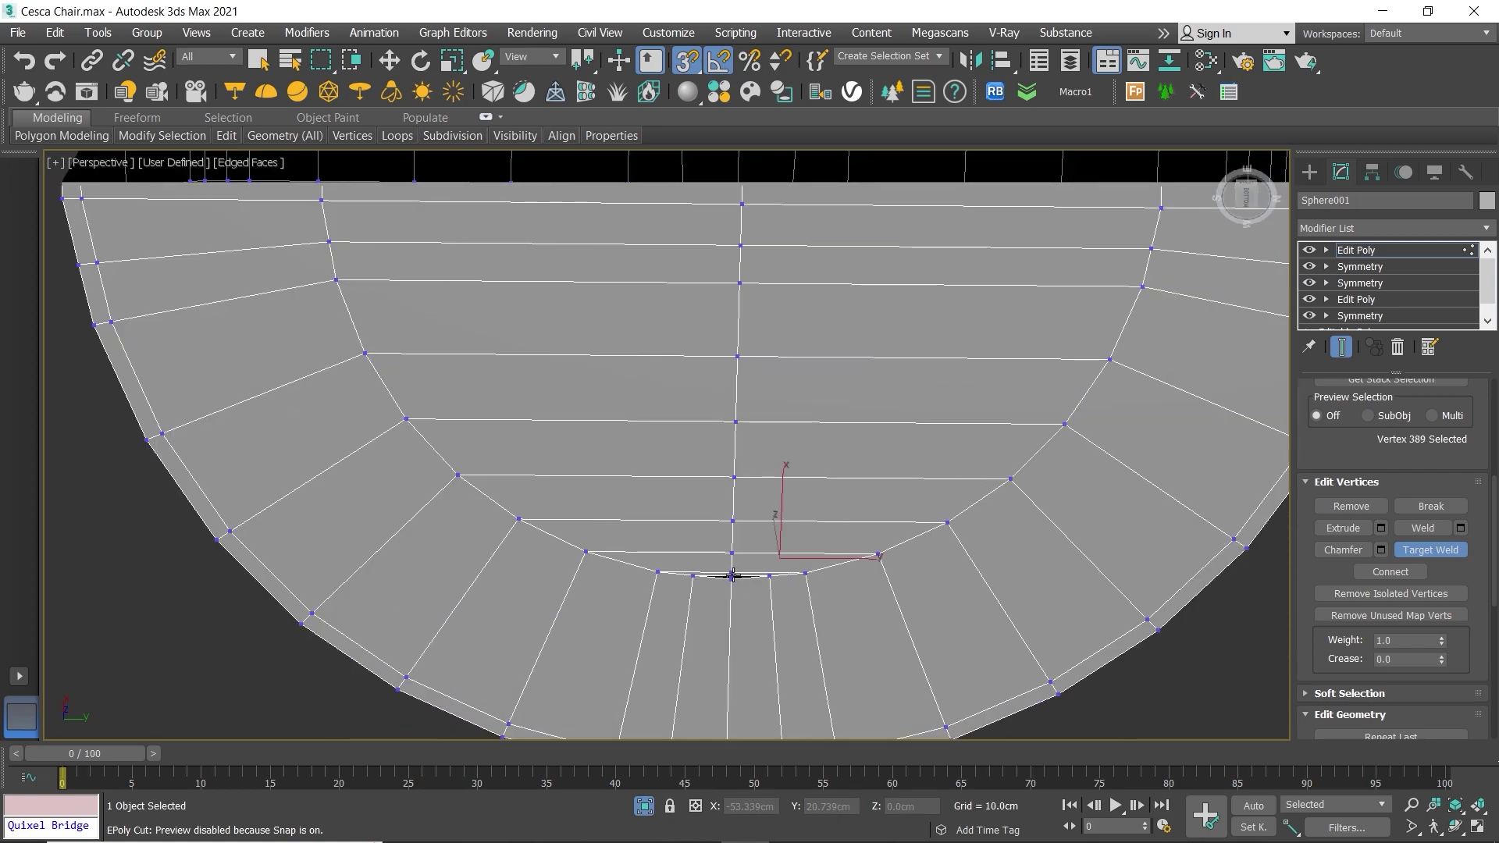
click(732, 579)
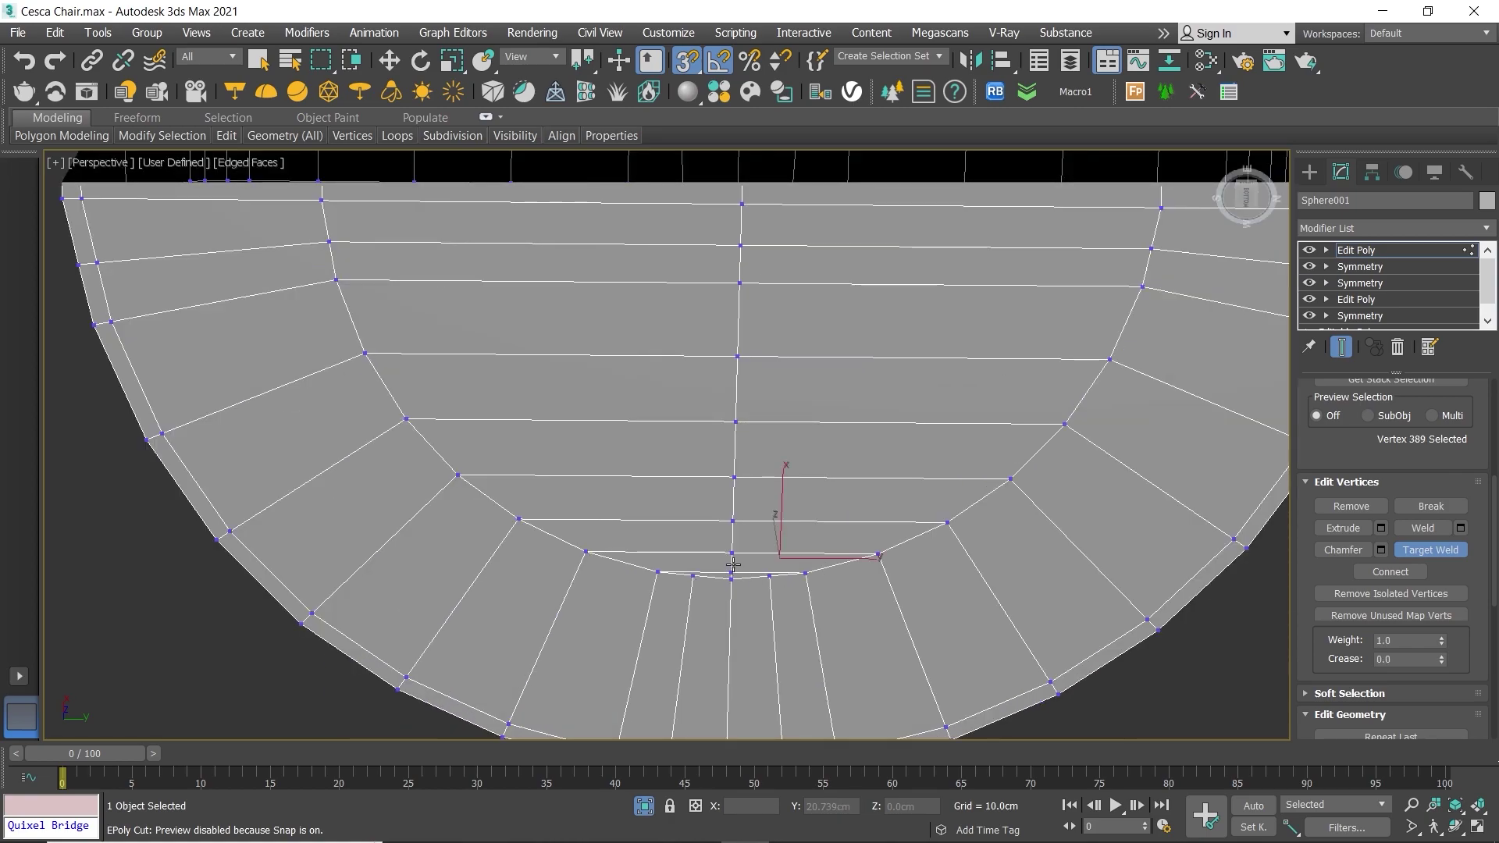
right_click(752, 485)
click(727, 303)
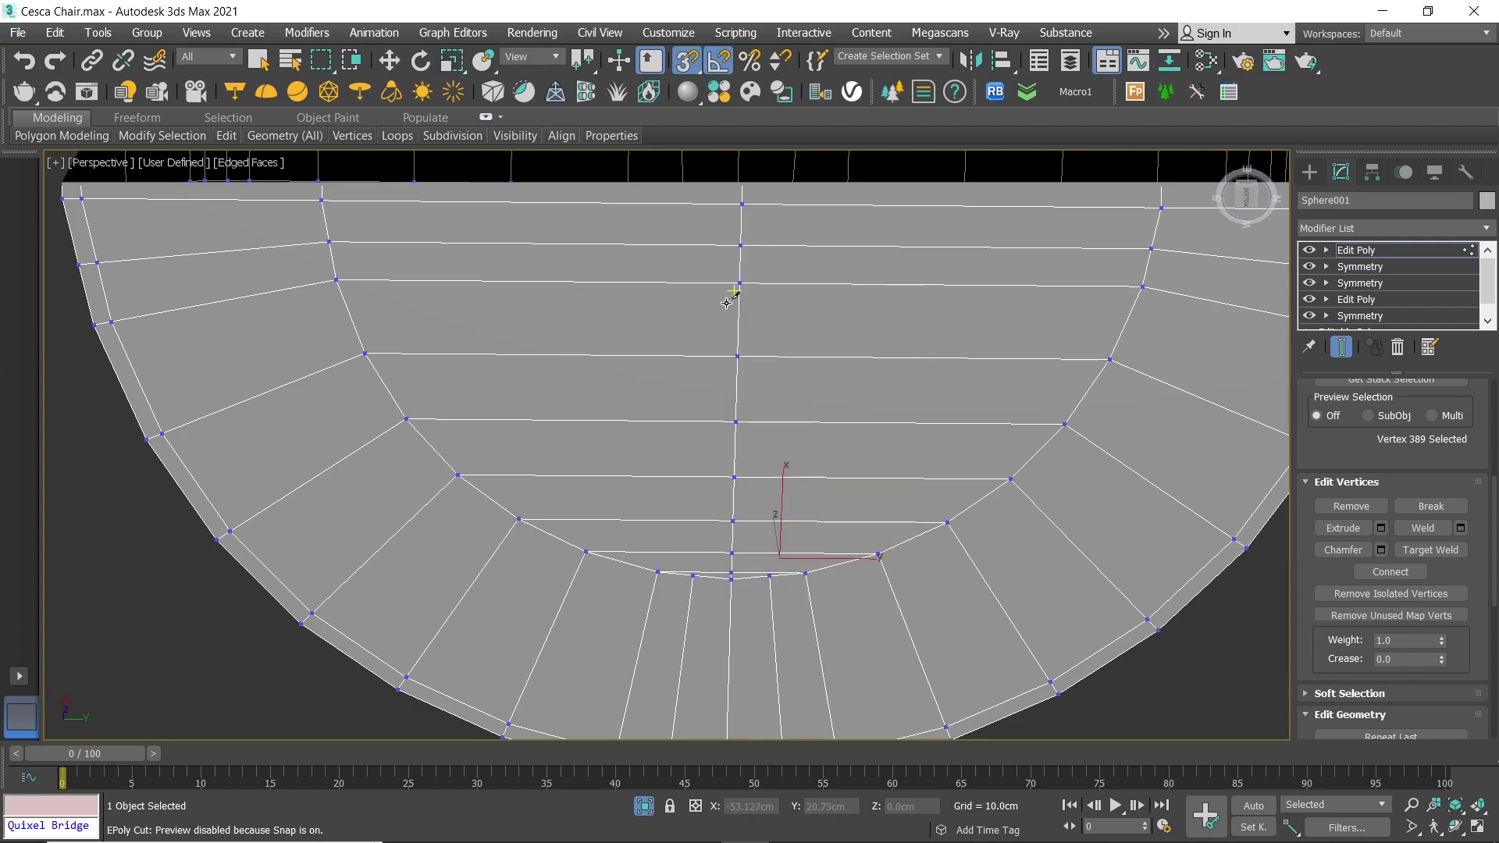
click(702, 584)
Step: Exit vertex mode to the whole object and view the end cap from the side
scroll(771, 581, down, 5)
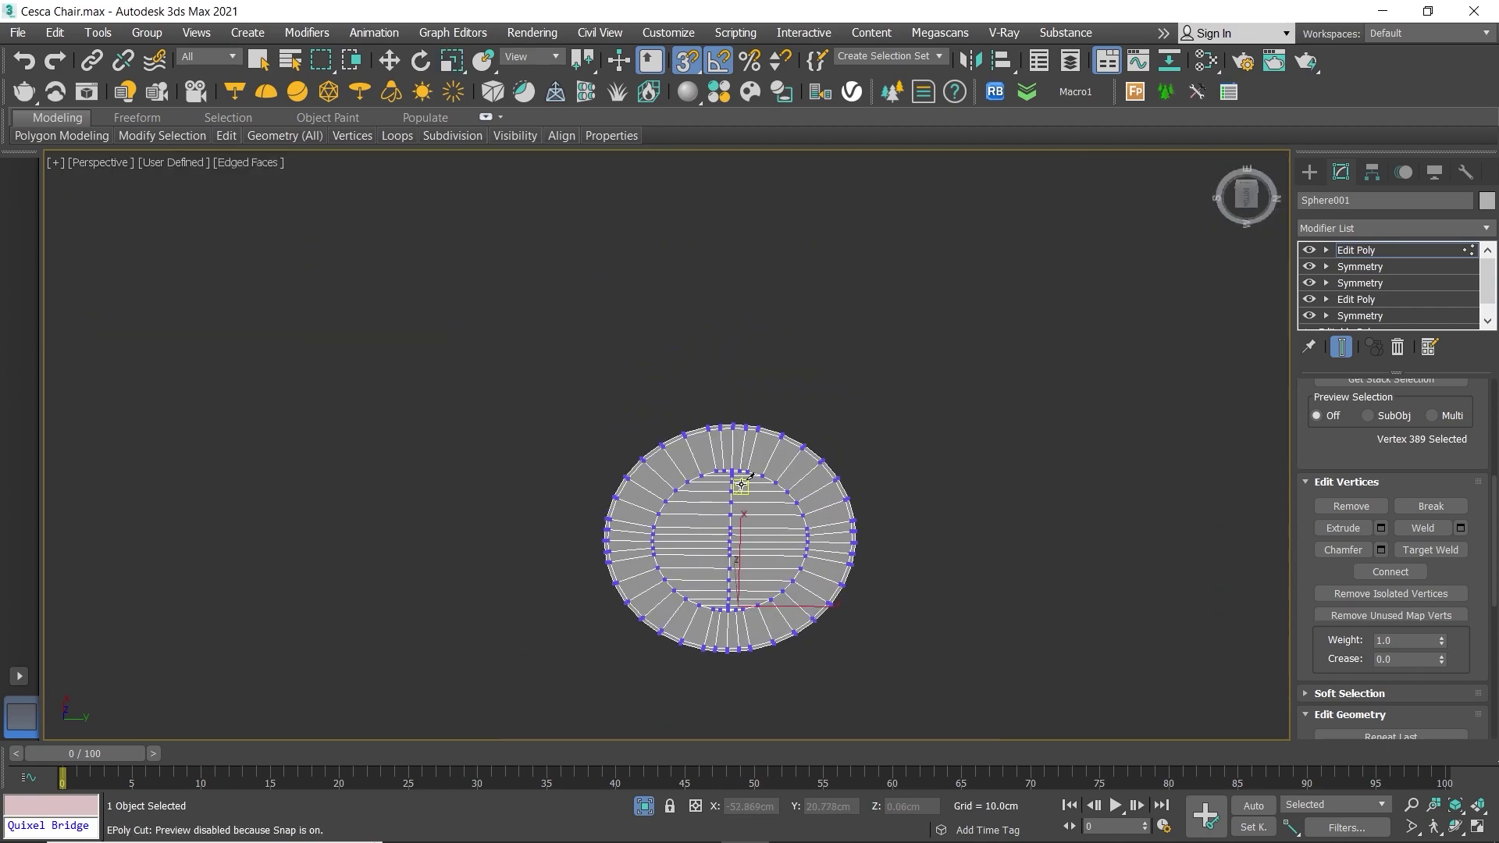
scroll(723, 468, up, 3)
scroll(690, 453, up, 2)
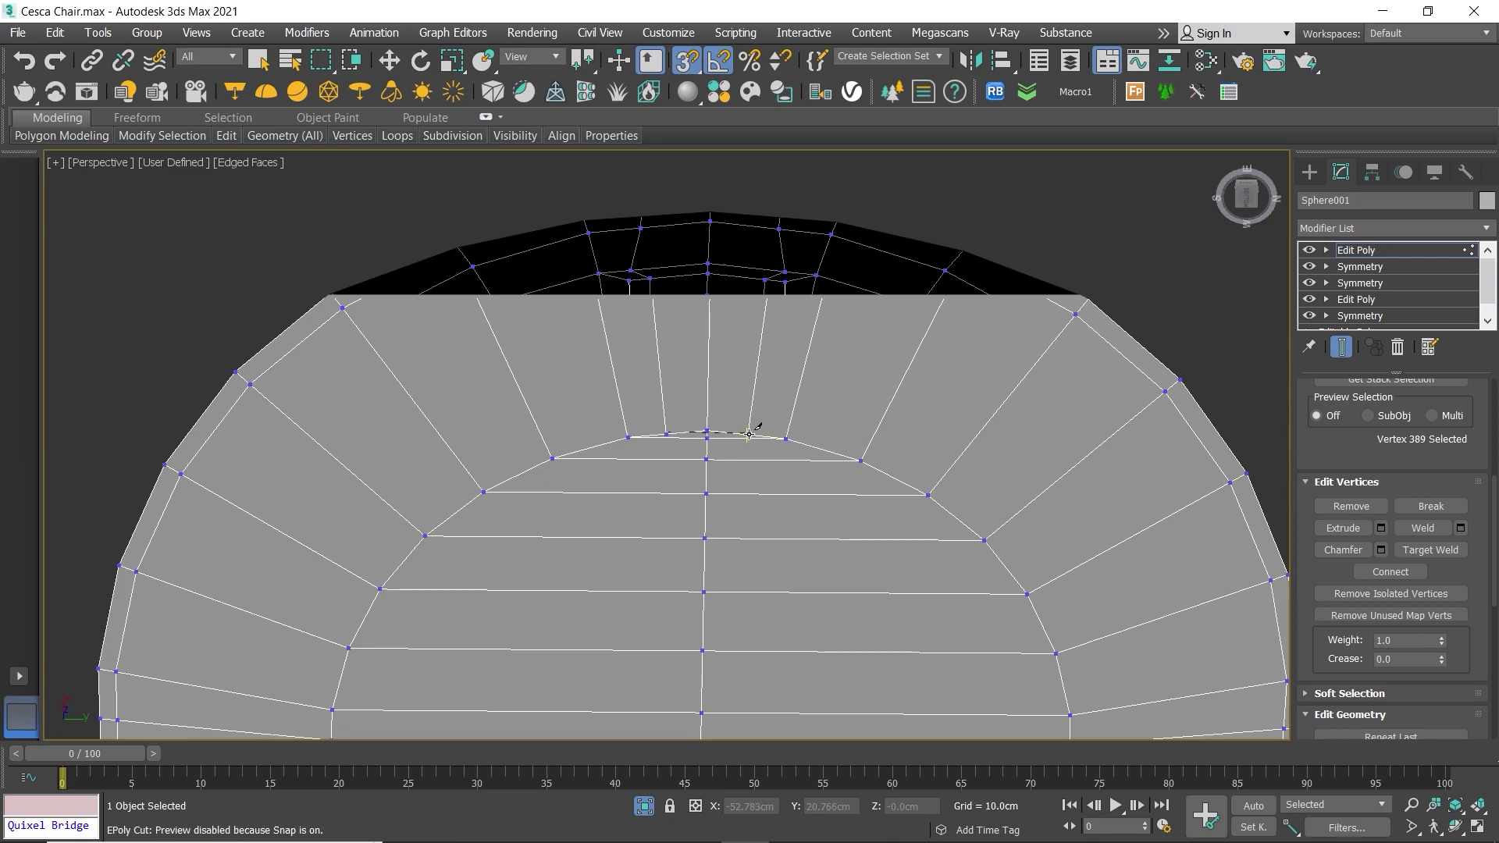
scroll(749, 433, down, 3)
scroll(801, 404, down, 2)
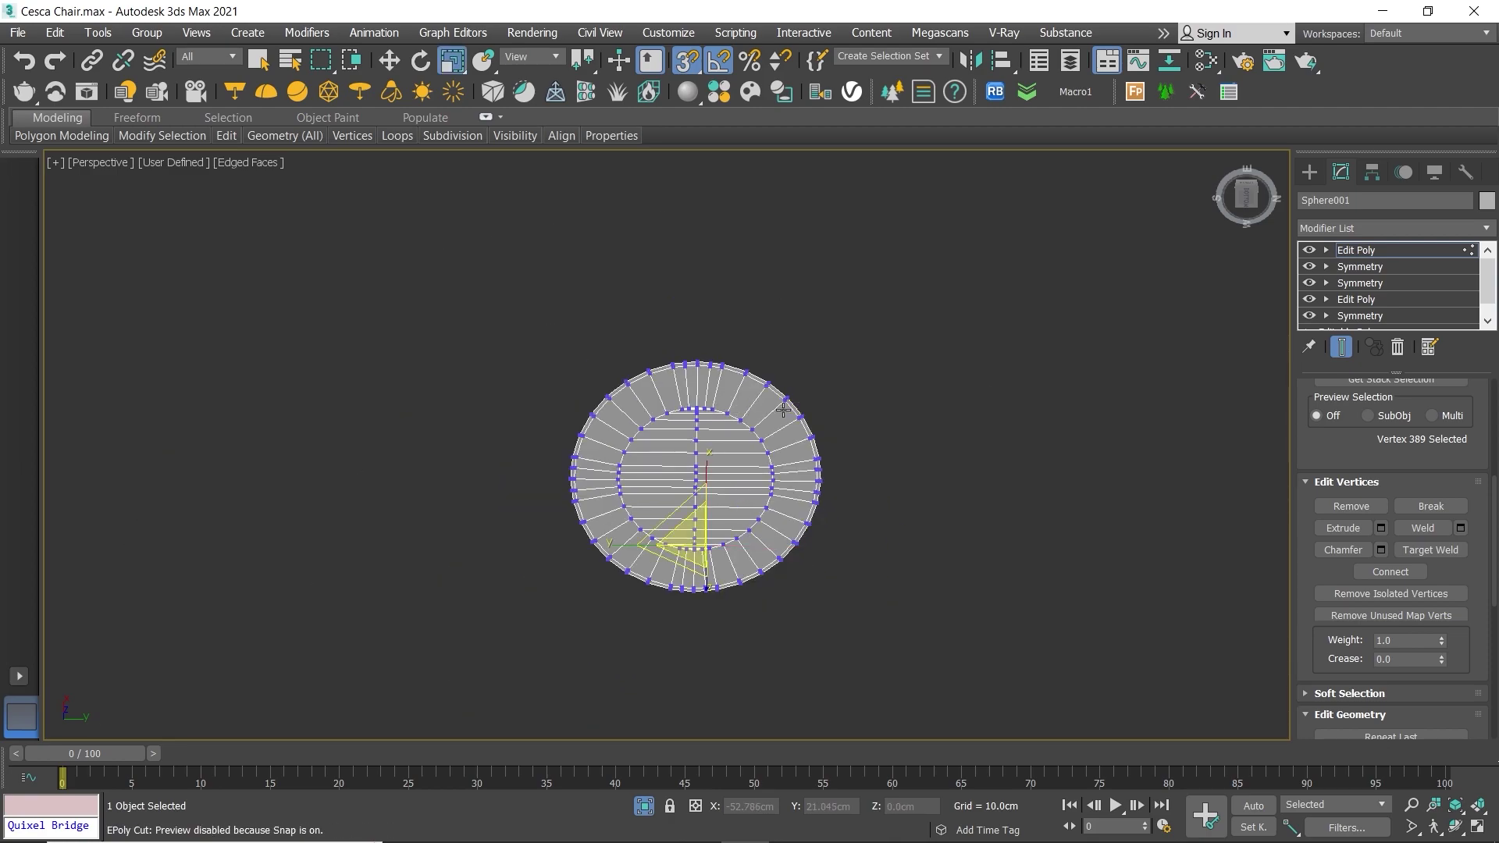
key(ctrl+b)
alt+middle_drag(783, 410, 765, 531)
scroll(762, 535, up, 2)
Step: Ring-select a vertical rim edge and connect the 40 side edges with one loop at slide 50
scroll(754, 543, up, 2)
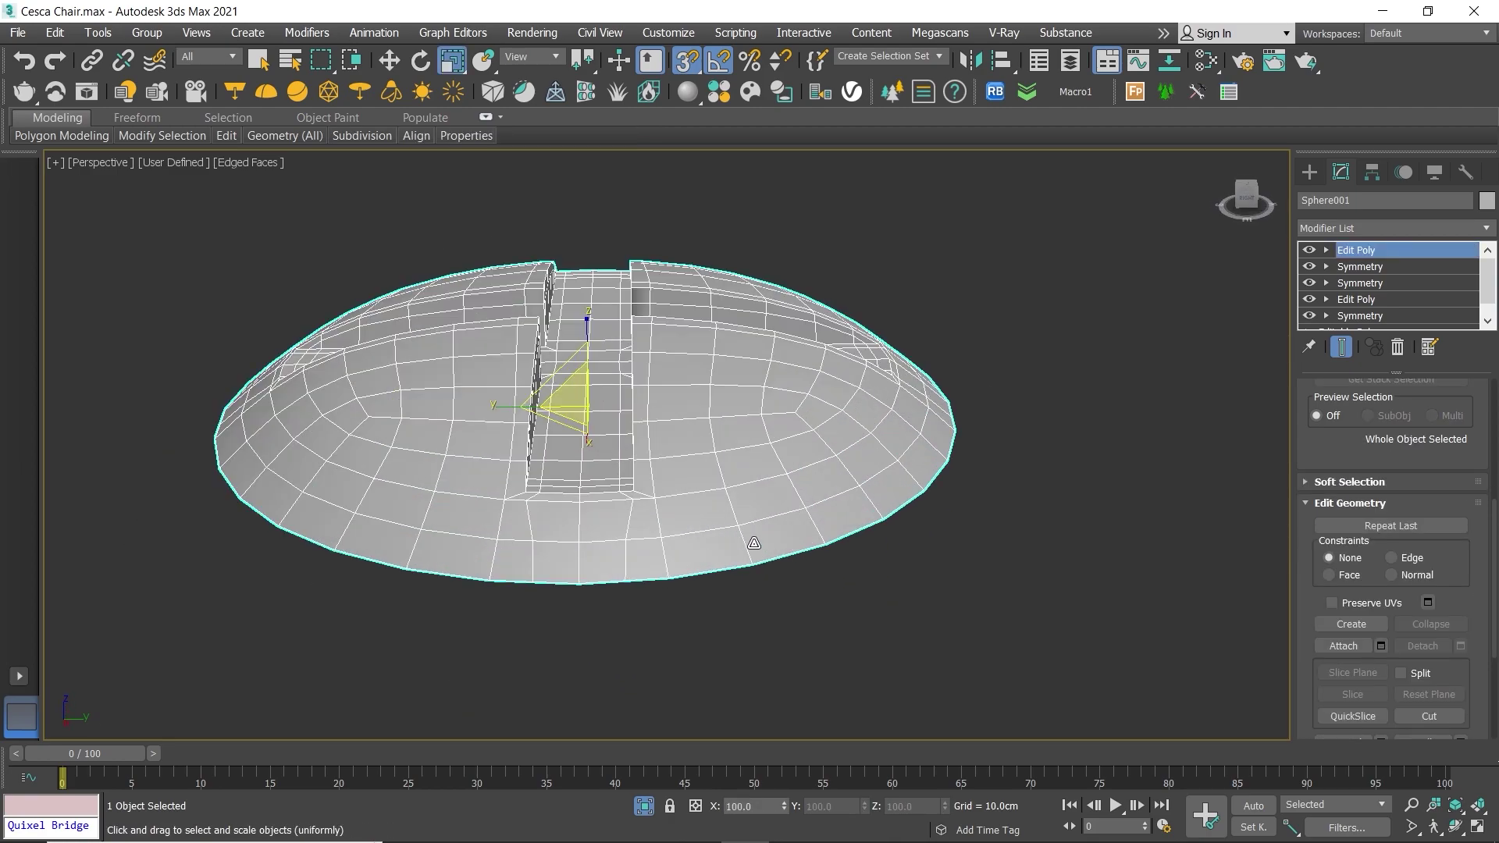
key(2)
click(748, 548)
scroll(1346, 499, up, 3)
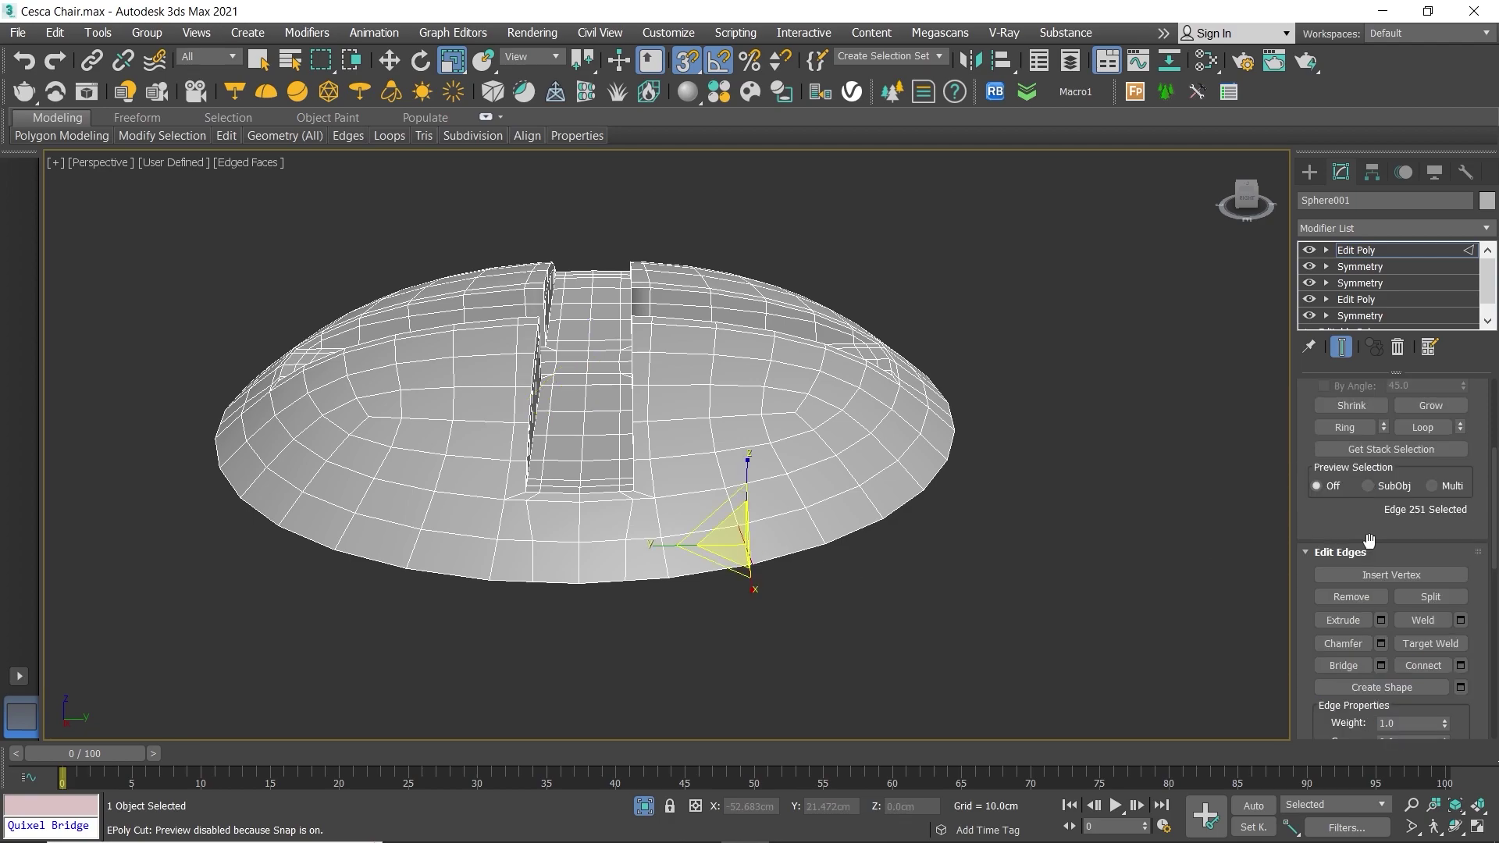
click(1345, 455)
scroll(1405, 547, down, 3)
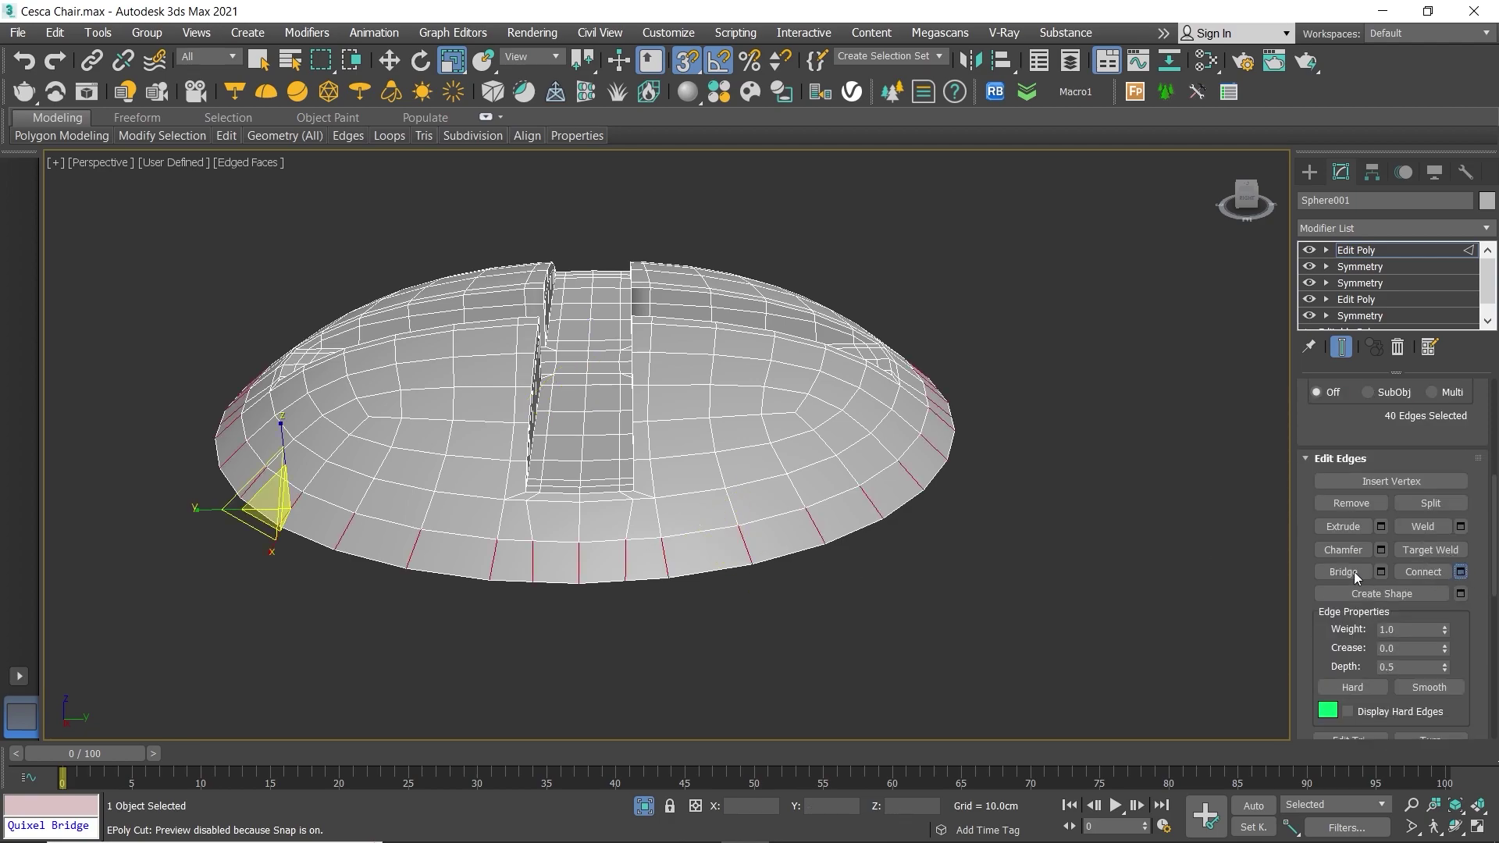
click(1460, 572)
drag(680, 511, 669, 367)
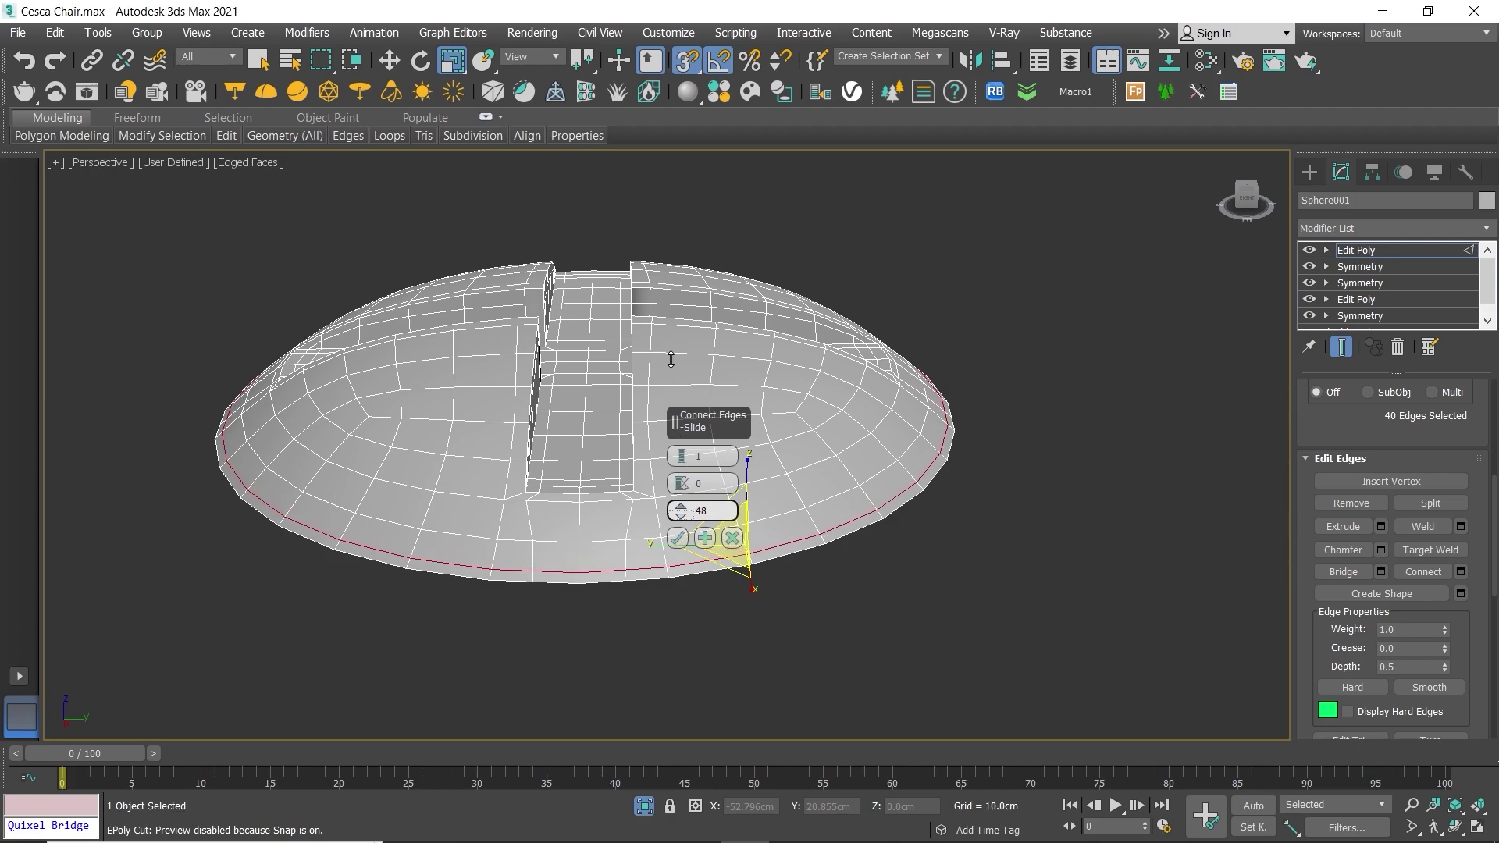
click(677, 538)
alt+middle_drag(954, 535, 854, 526)
key(1)
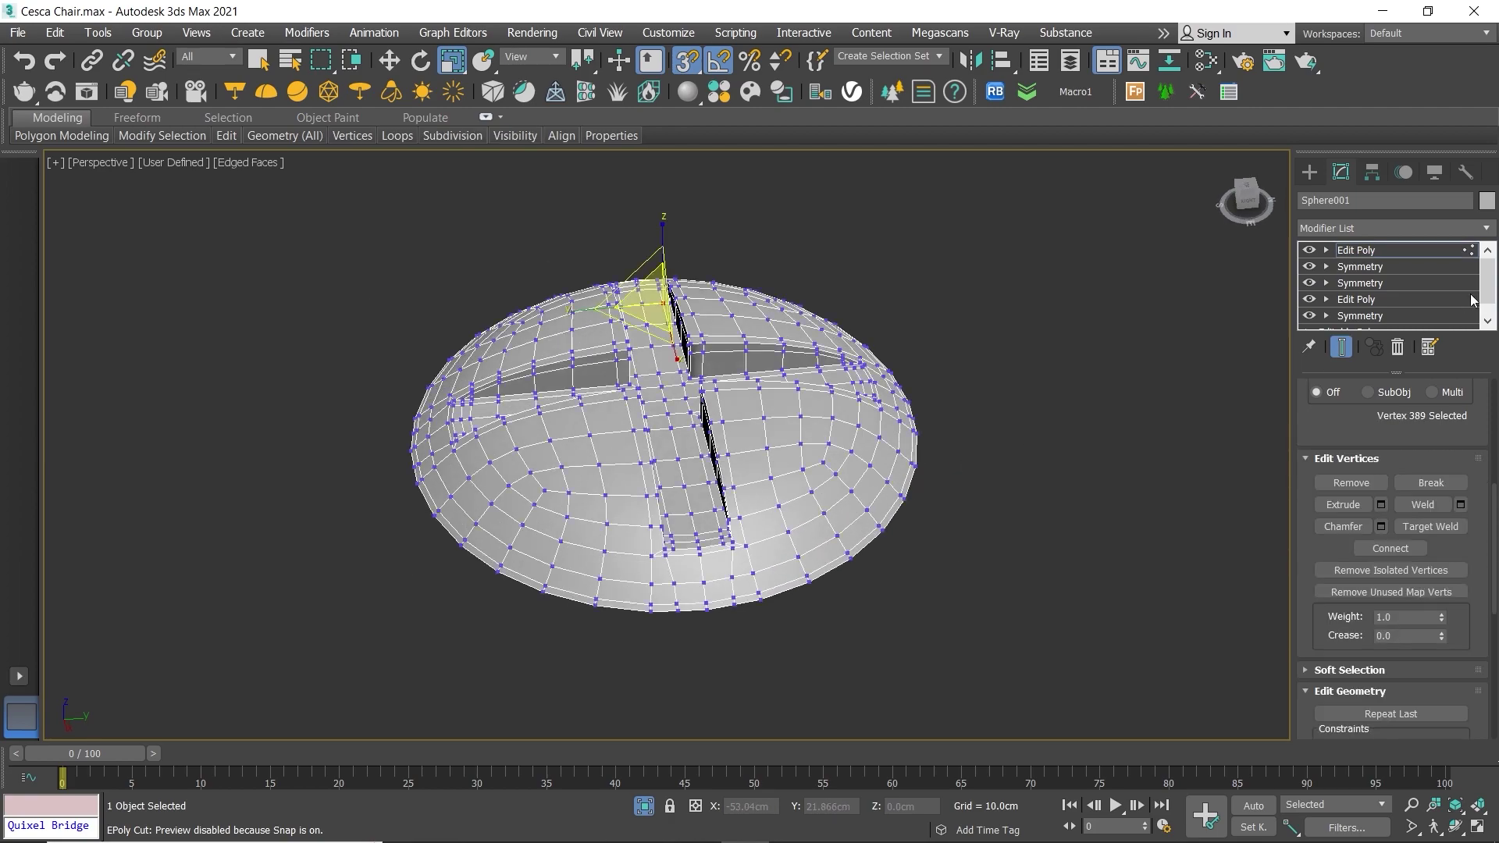
key(1)
click(1390, 228)
Step: Add TurboSmooth to the end cap with 2 iterations and Isoline Display on
key(t)
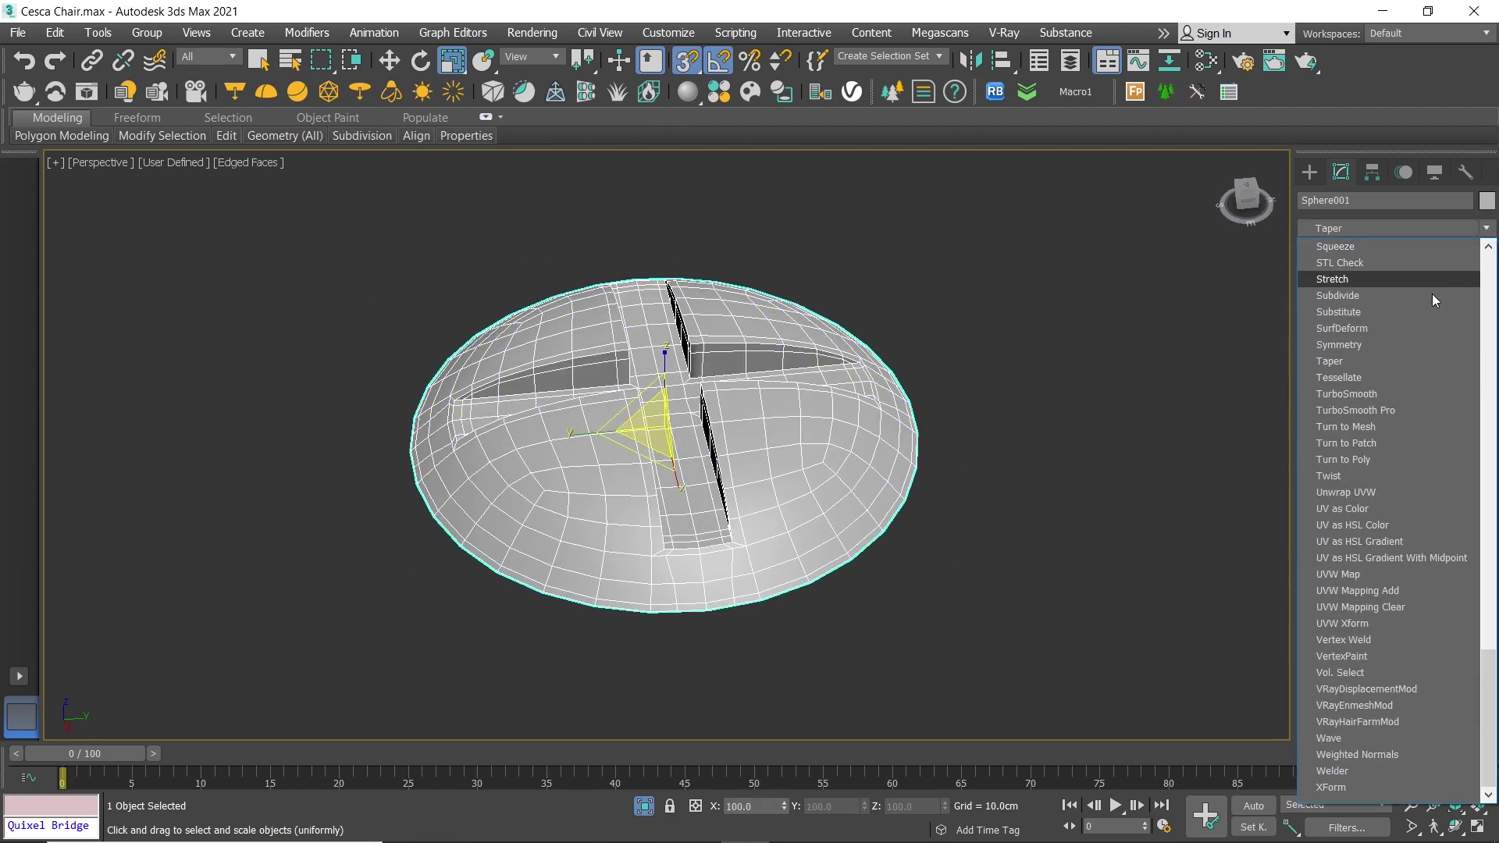
click(1370, 392)
alt+middle_drag(781, 258, 713, 313)
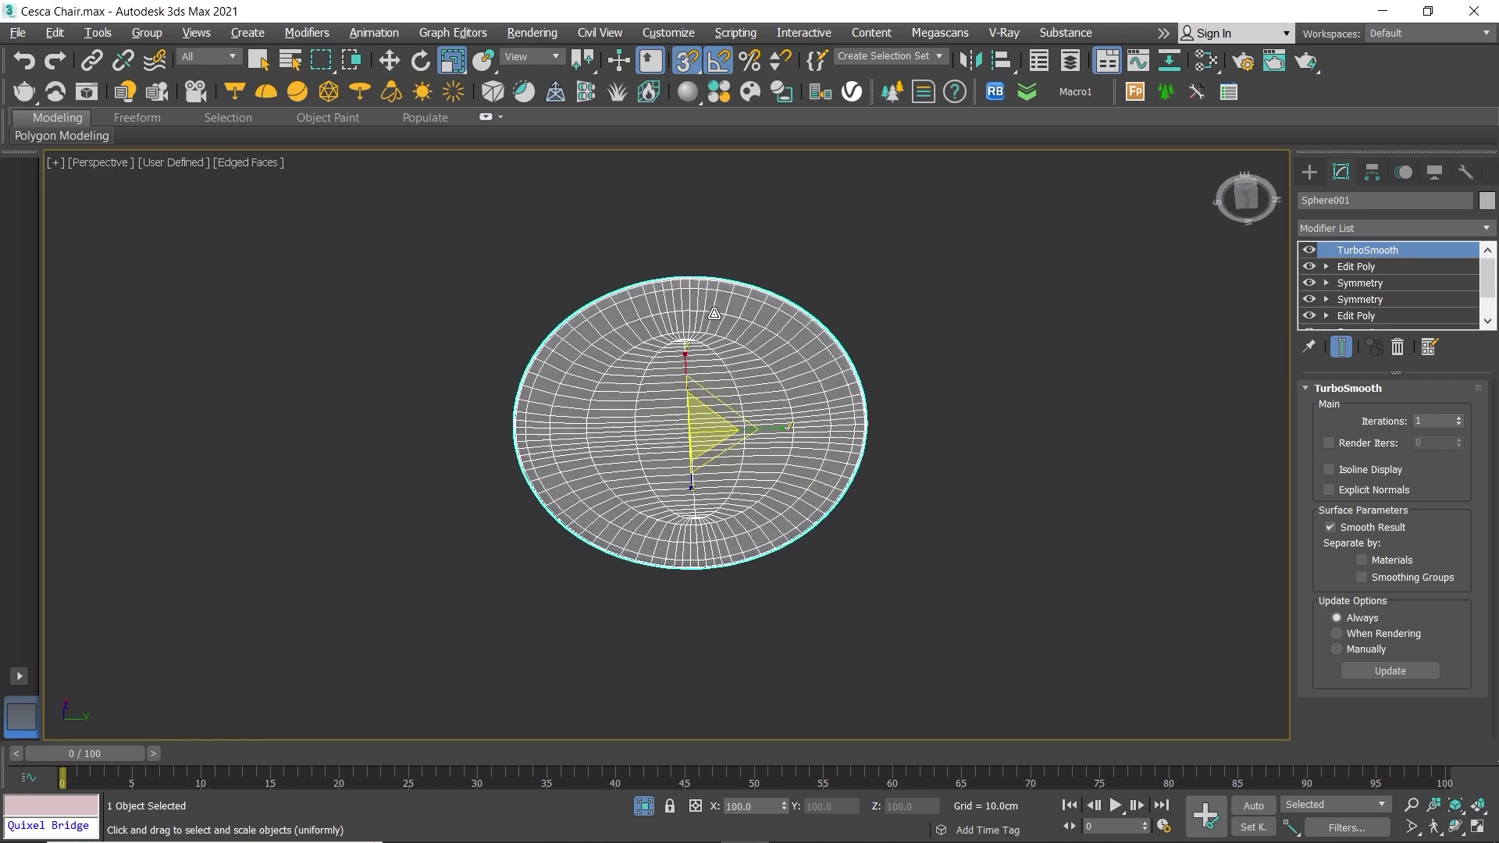
click(1460, 419)
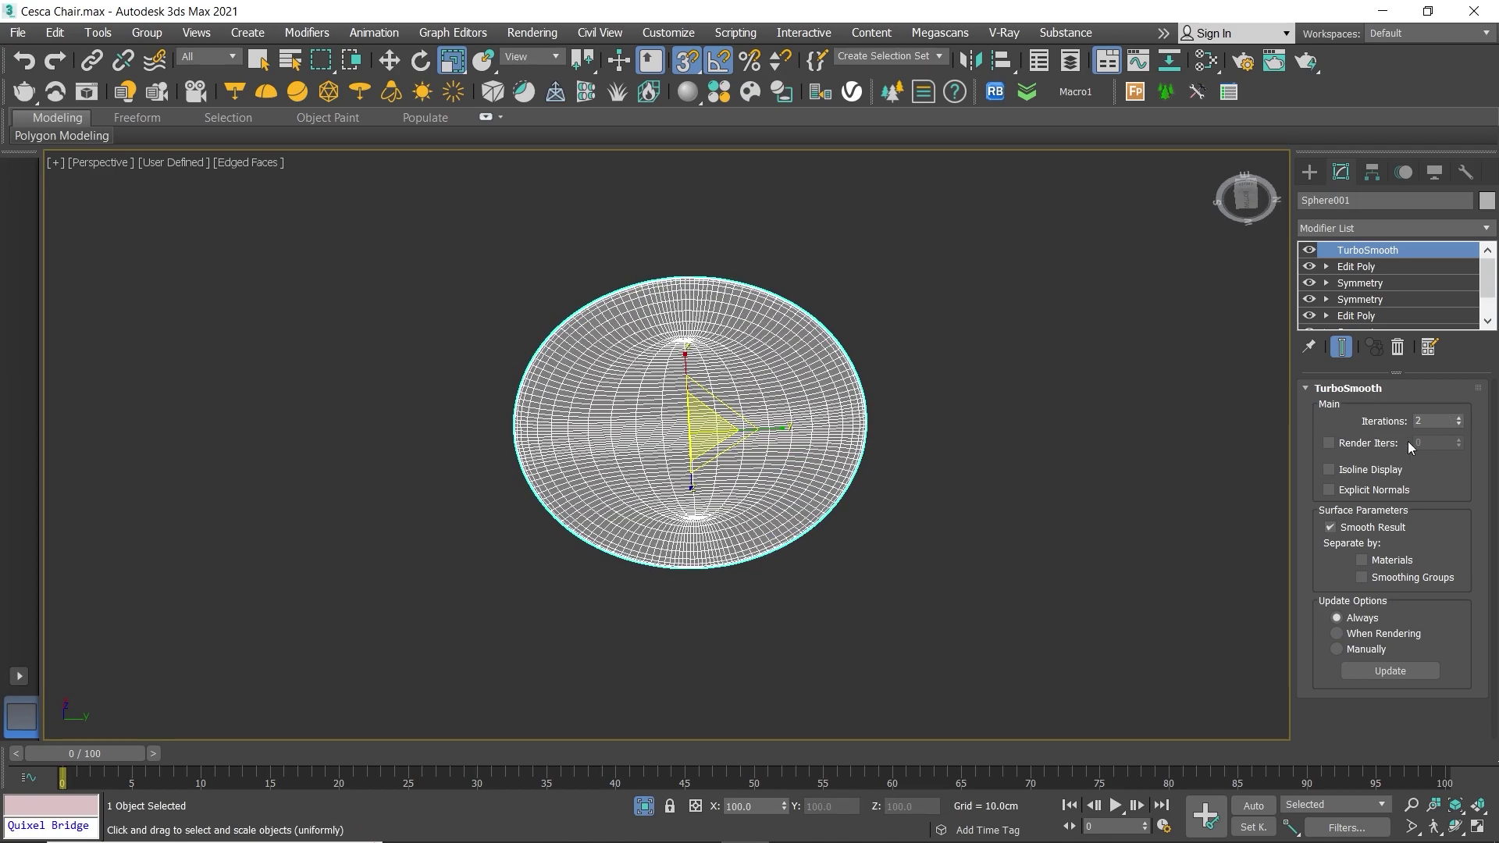
click(1360, 471)
Step: Inspect the smoothed cap in plain shaded display from several angles, then deselect it
alt+middle_drag(781, 484, 848, 529)
scroll(848, 529, up, 5)
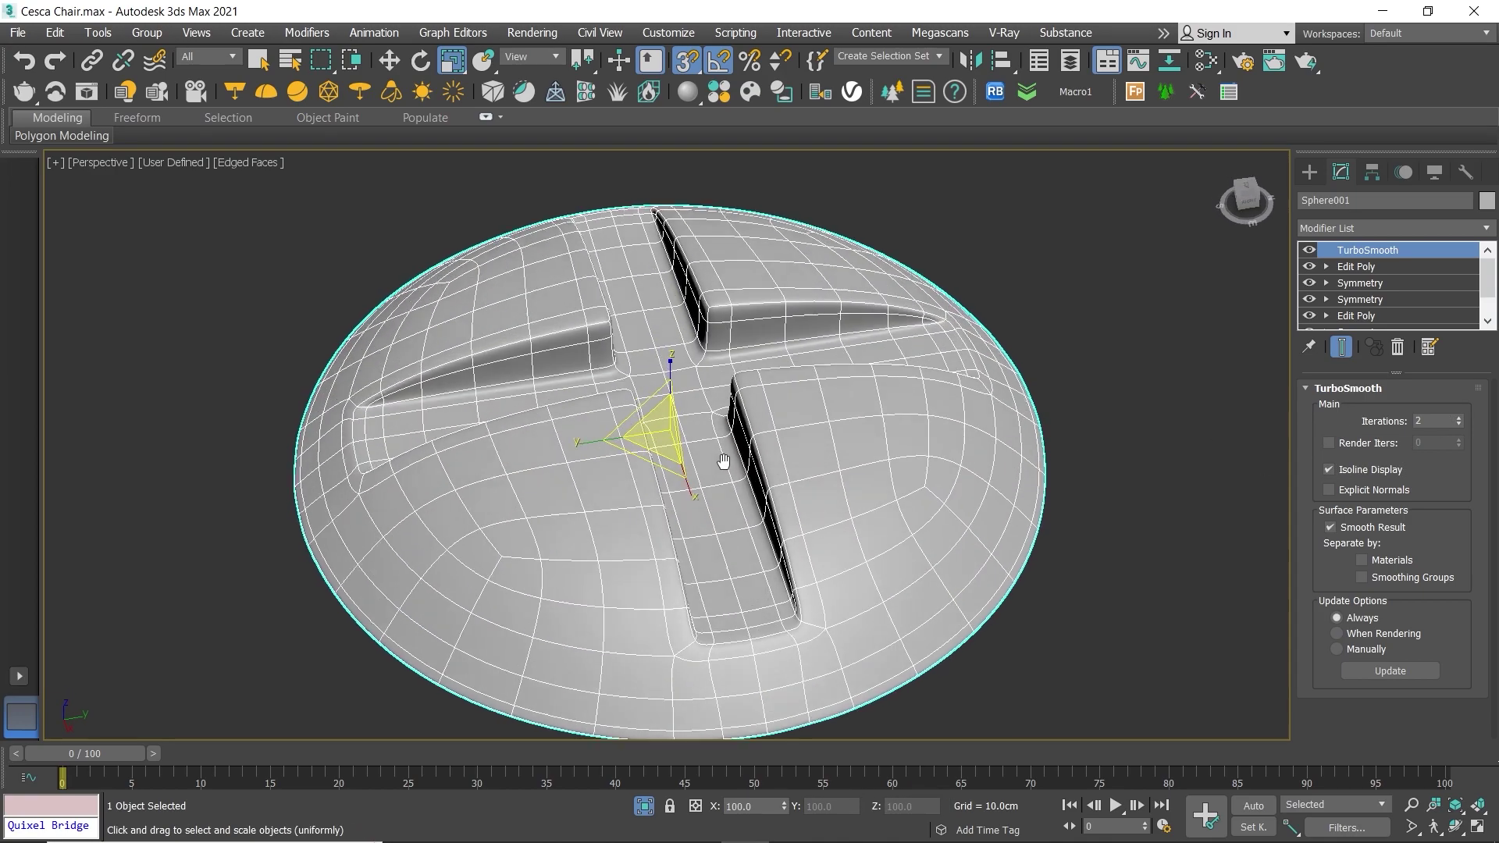
key(F4)
scroll(736, 471, down, 3)
mouse_move(736, 472)
alt+middle_down()
mouse_move(961, 435)
mouse_move(970, 289)
mouse_move(954, 281)
mouse_move(857, 381)
mouse_move(654, 478)
mouse_move(576, 435)
mouse_move(707, 457)
alt+middle_up()
scroll(588, 429, down, 2)
key(q)
click(929, 412)
mouse_move(929, 412)
alt+middle_down()
mouse_move(910, 422)
mouse_move(927, 441)
mouse_move(914, 406)
alt+middle_up()
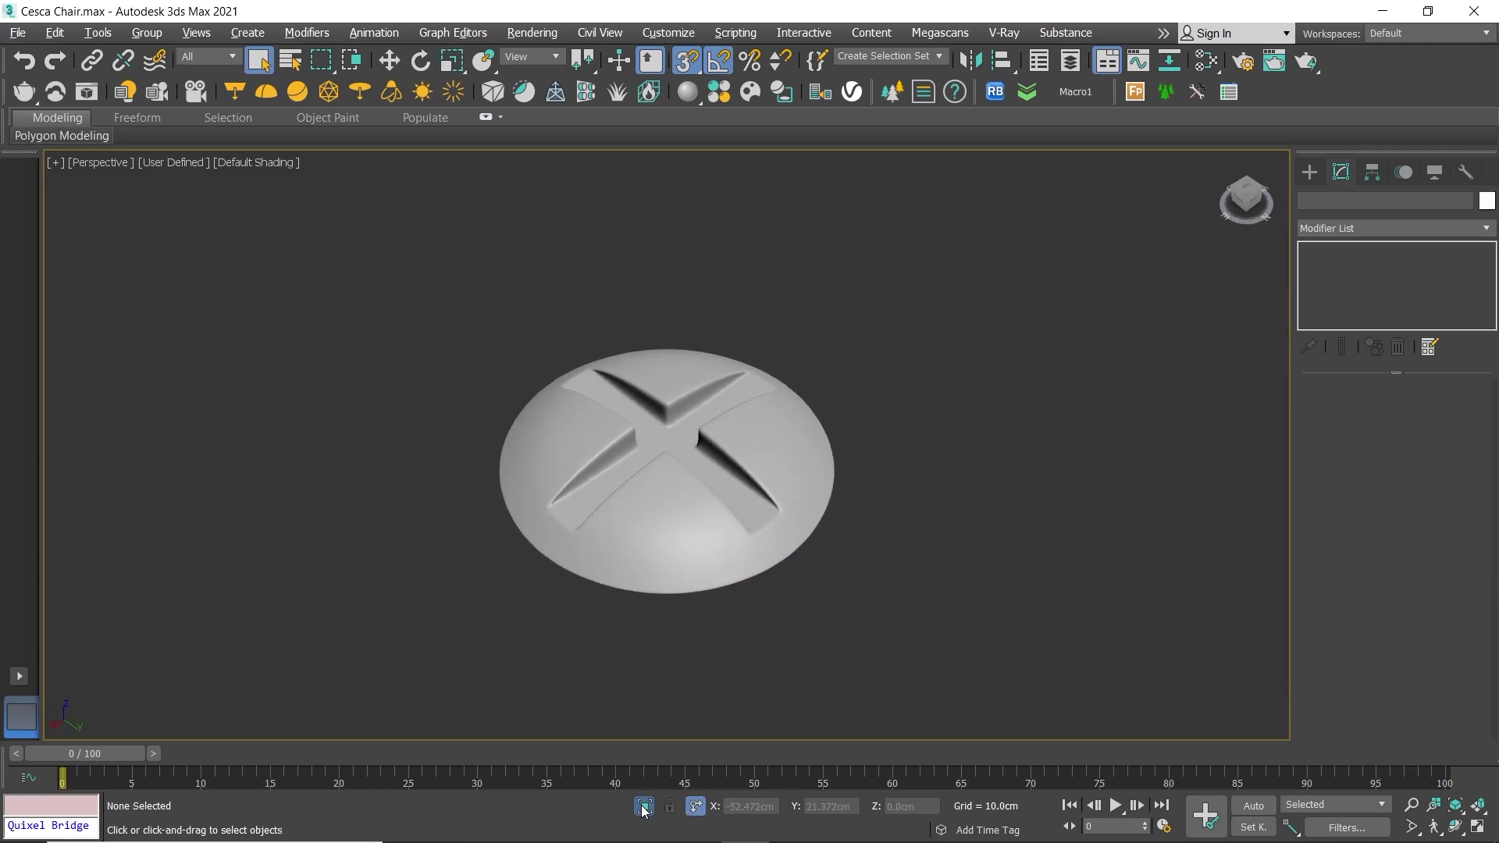
scroll(730, 500, down, 5)
scroll(698, 480, down, 3)
Step: Select the left and right wireframe reference chairs and hide them
scroll(702, 482, down, 2)
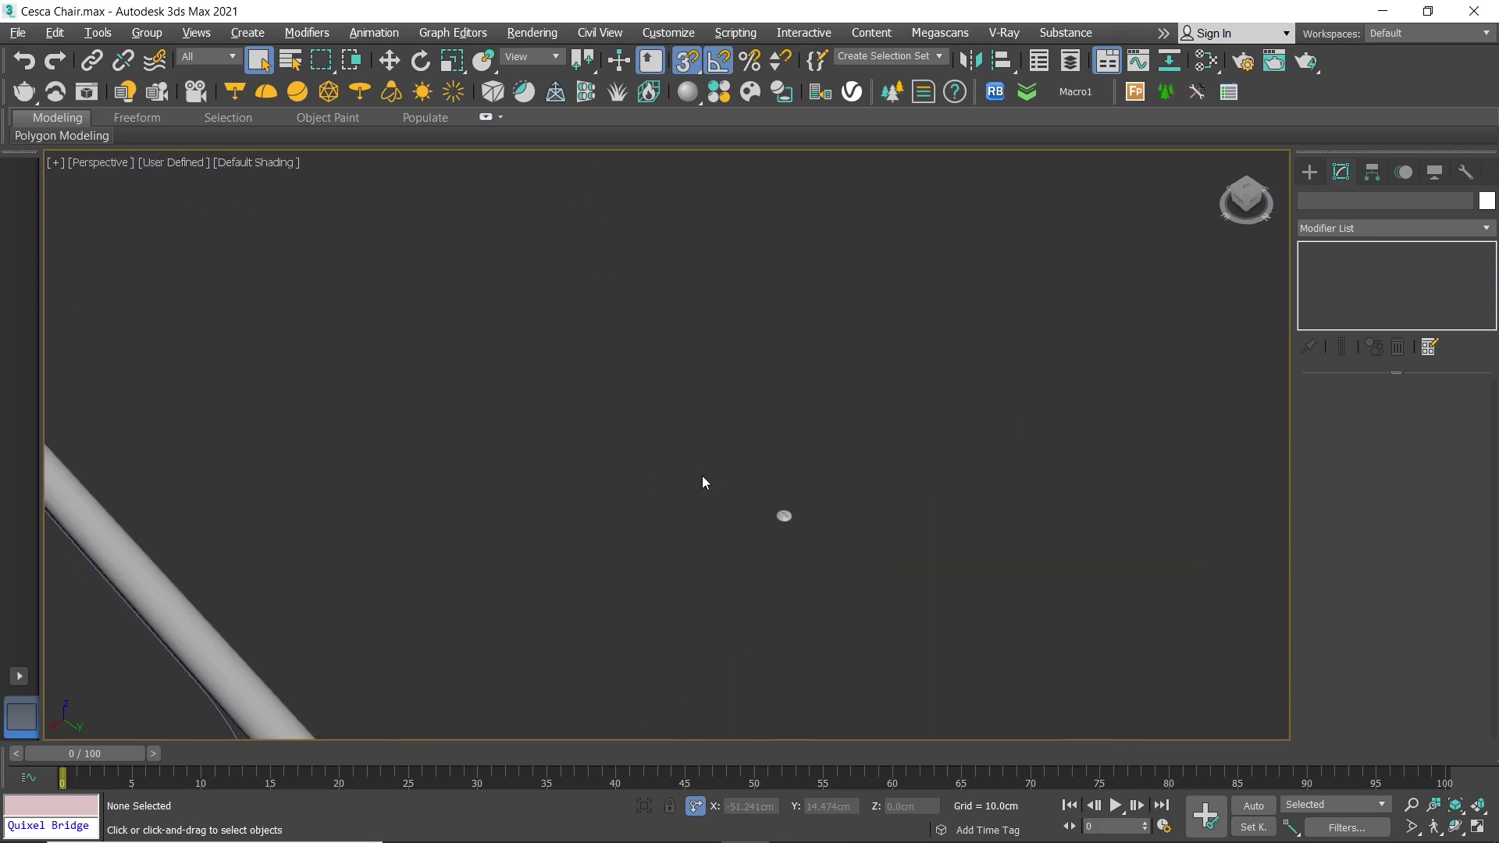
drag(718, 462, 813, 551)
scroll(813, 550, down, 5)
mouse_move(813, 550)
alt+middle_down()
mouse_move(866, 476)
mouse_move(909, 500)
alt+middle_up()
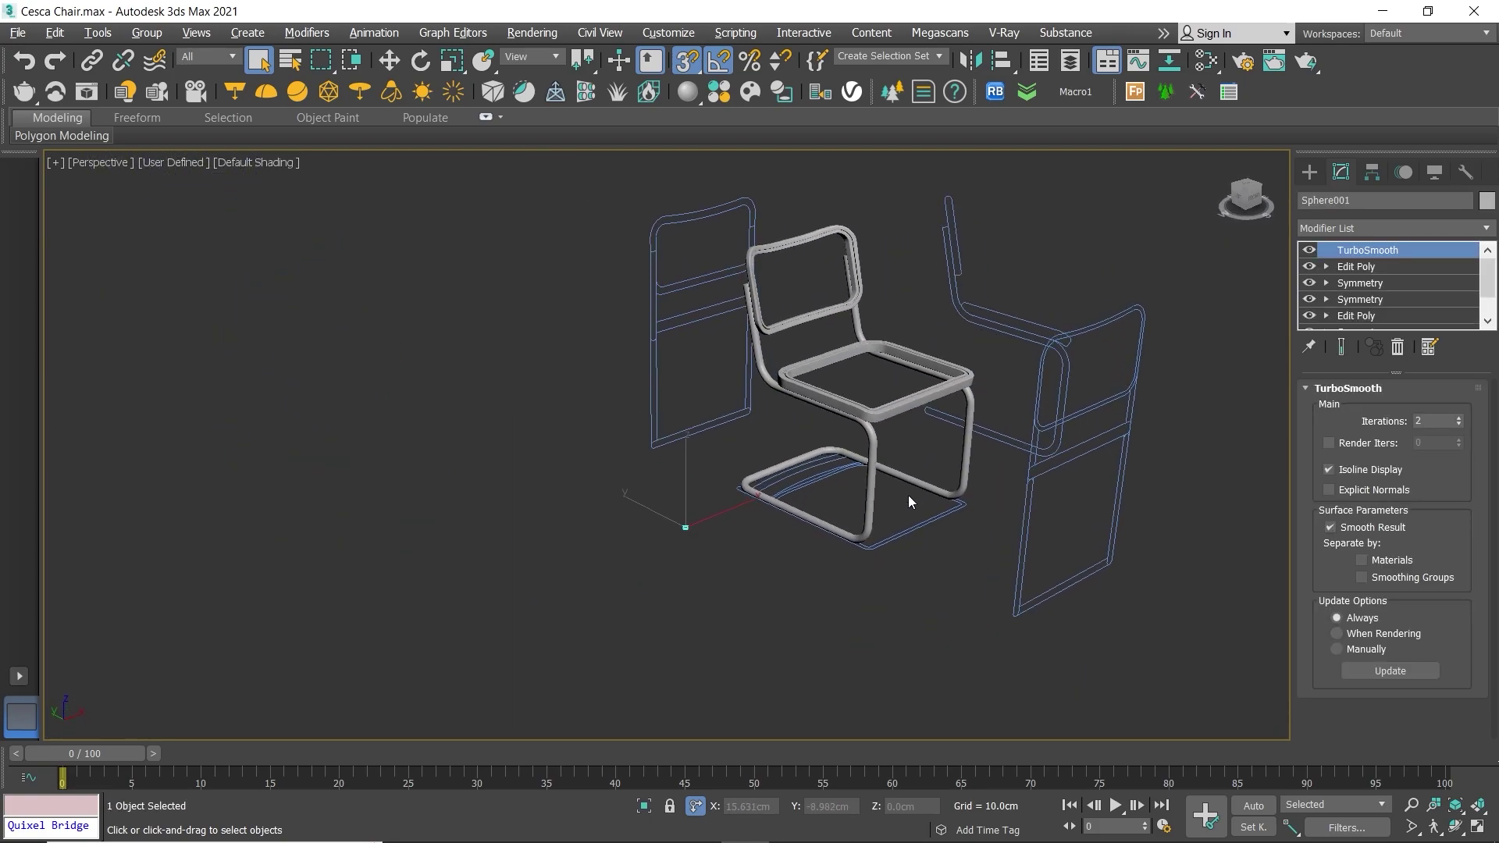
drag(1129, 234, 1057, 396)
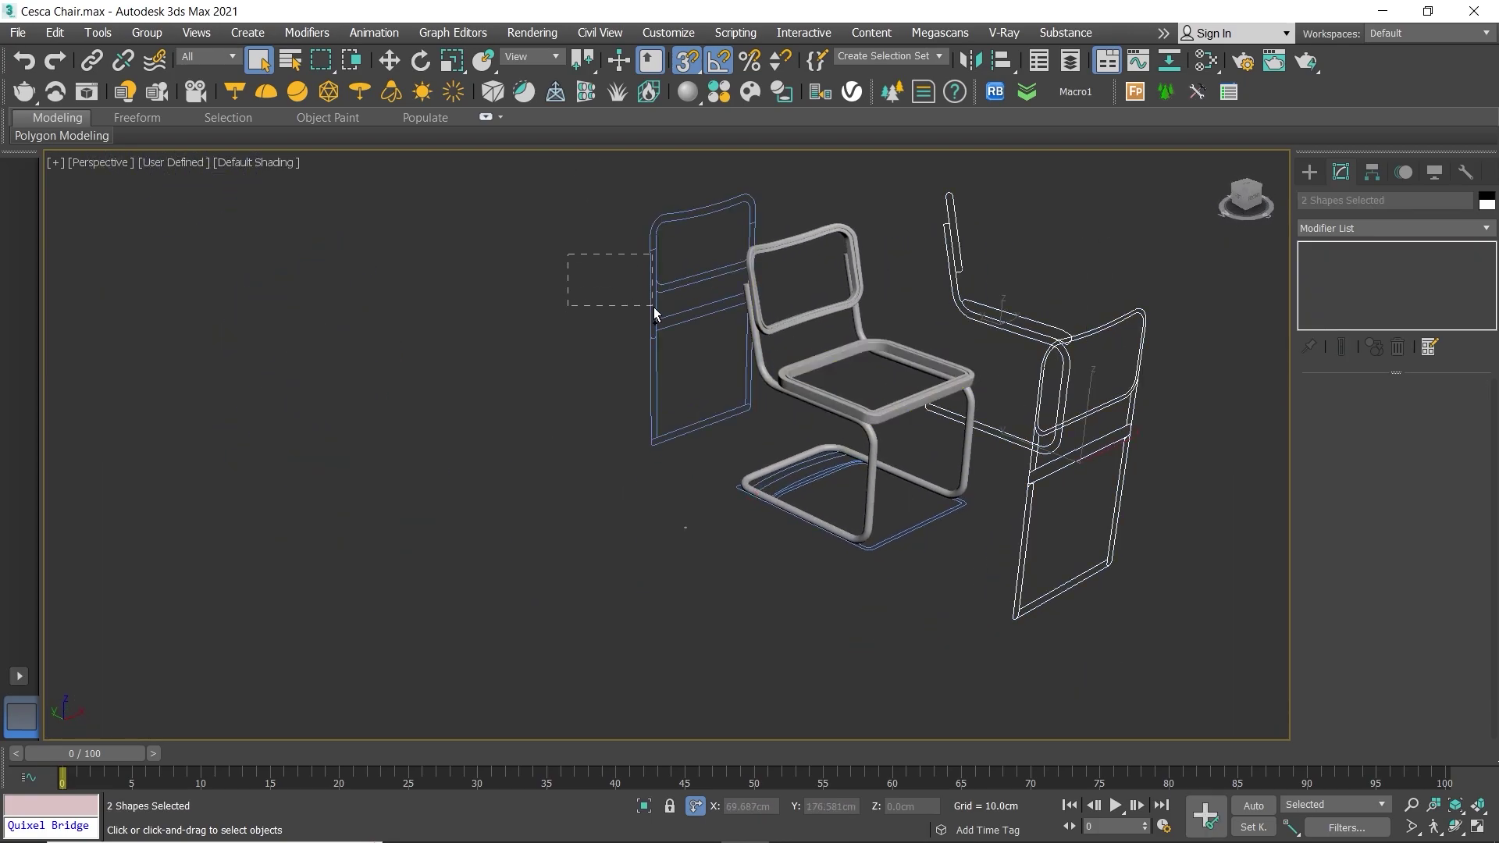
ctrl+drag(654, 312, 655, 314)
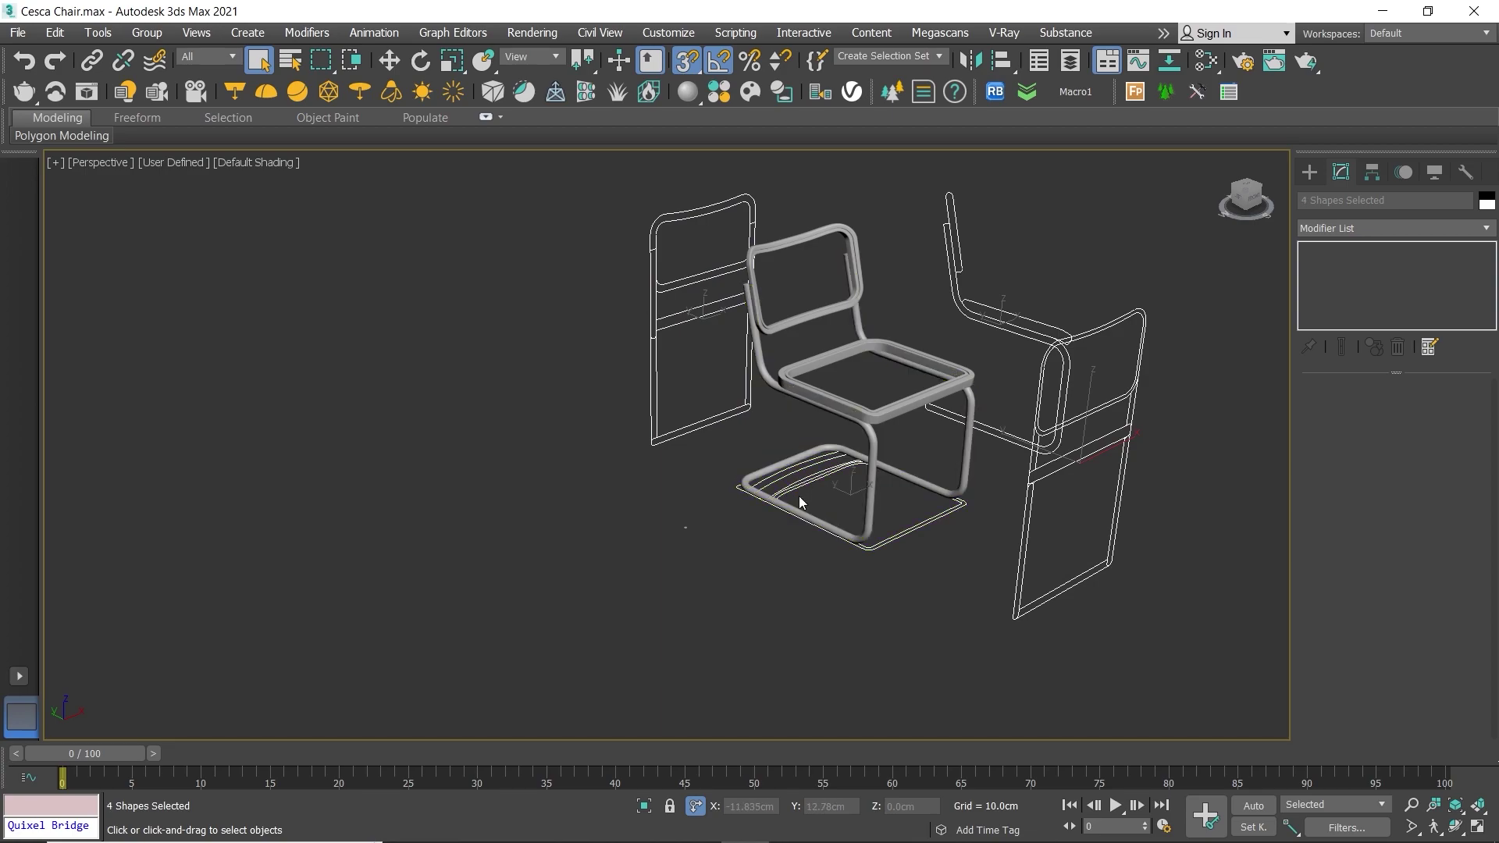
key(Delete)
Step: Isolate the chair's tube frame with Alt+Q, then select the small end cap
click(750, 493)
alt+middle_drag(712, 535, 733, 474)
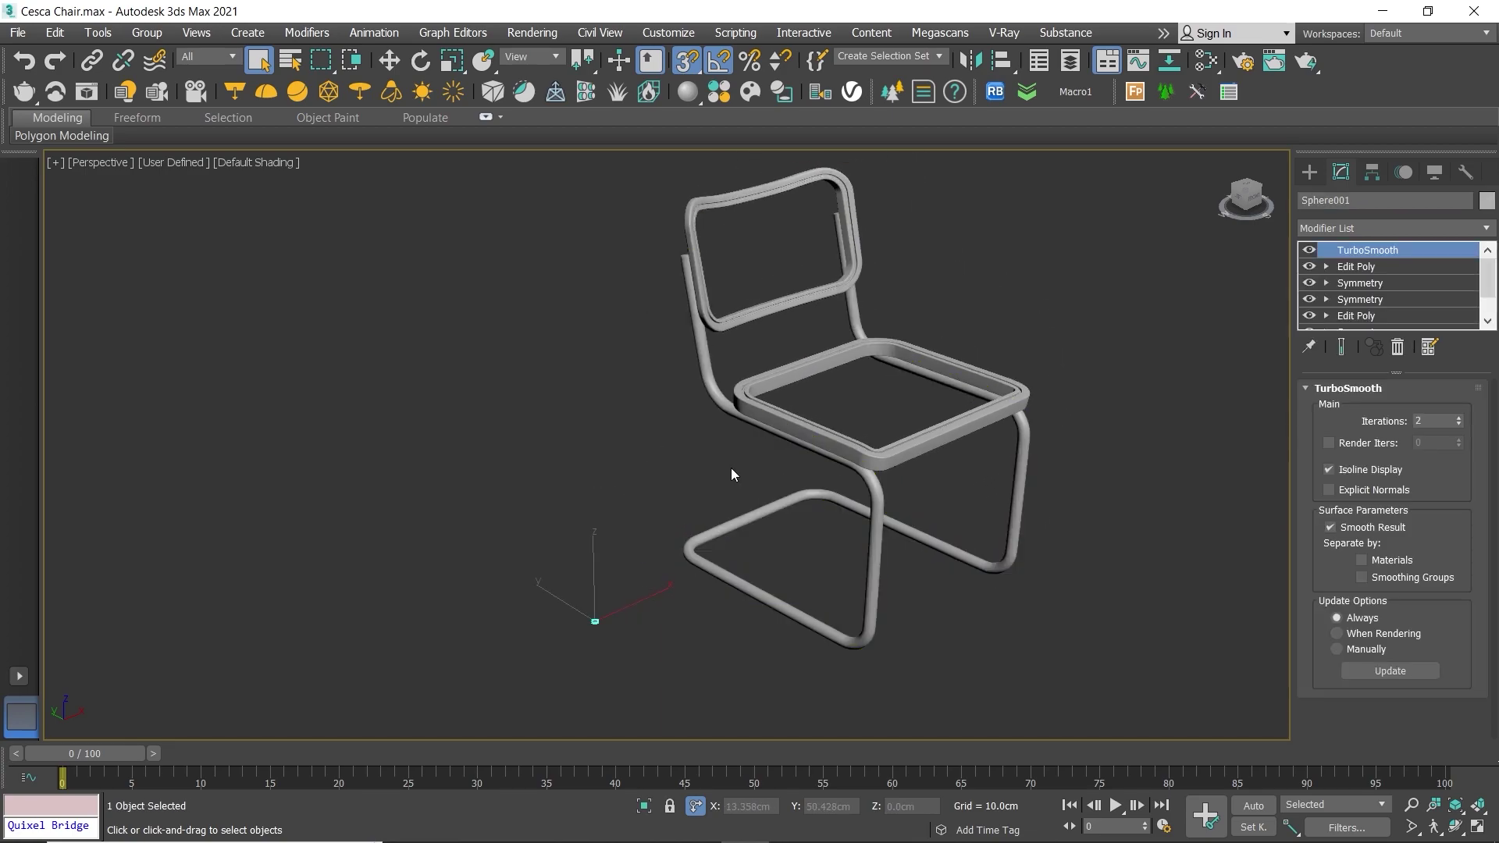
click(717, 411)
key(alt+q)
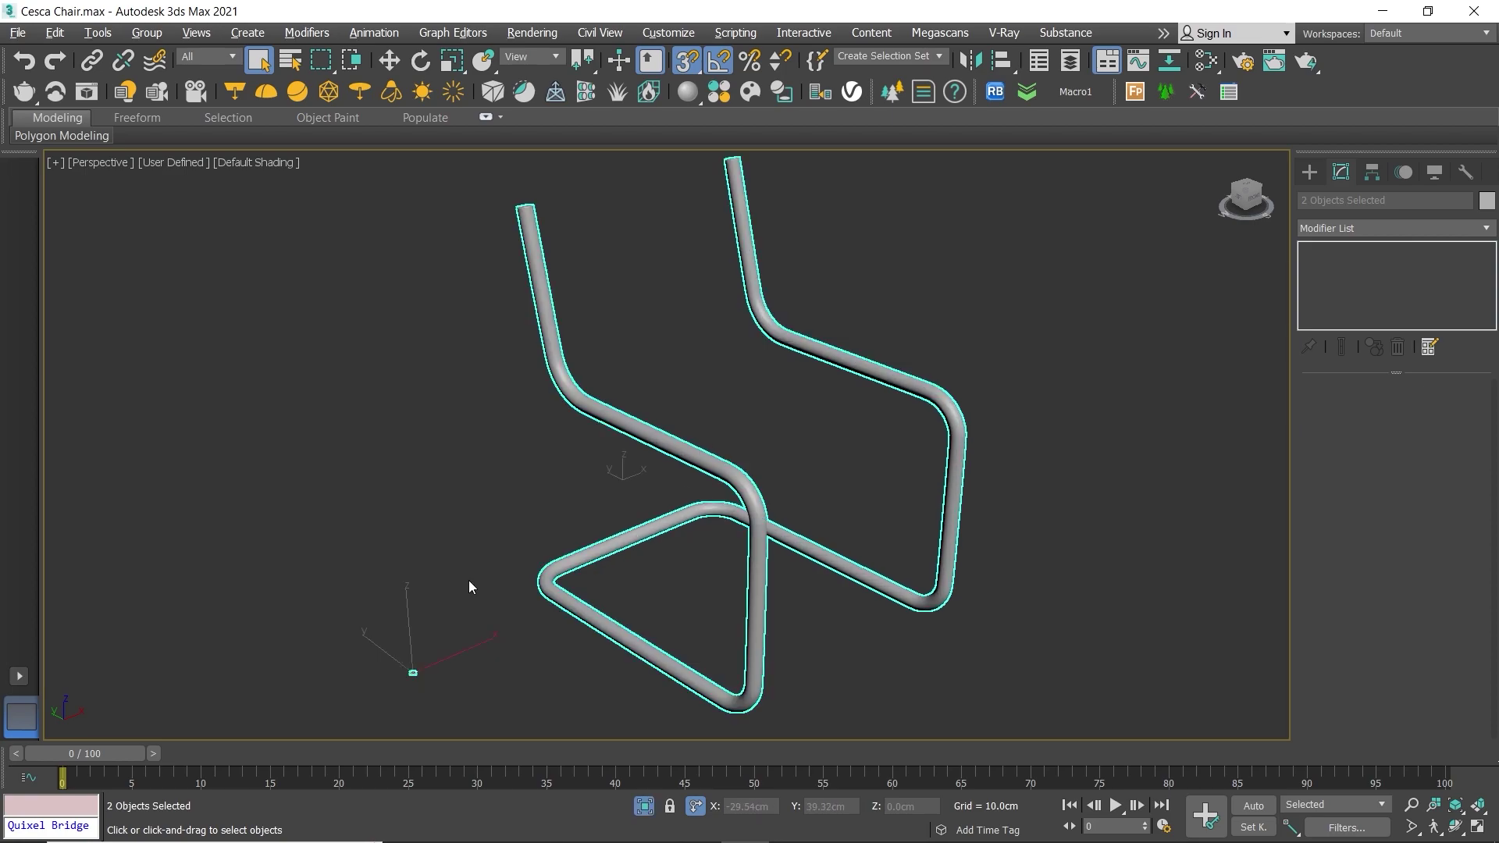
drag(362, 602, 452, 695)
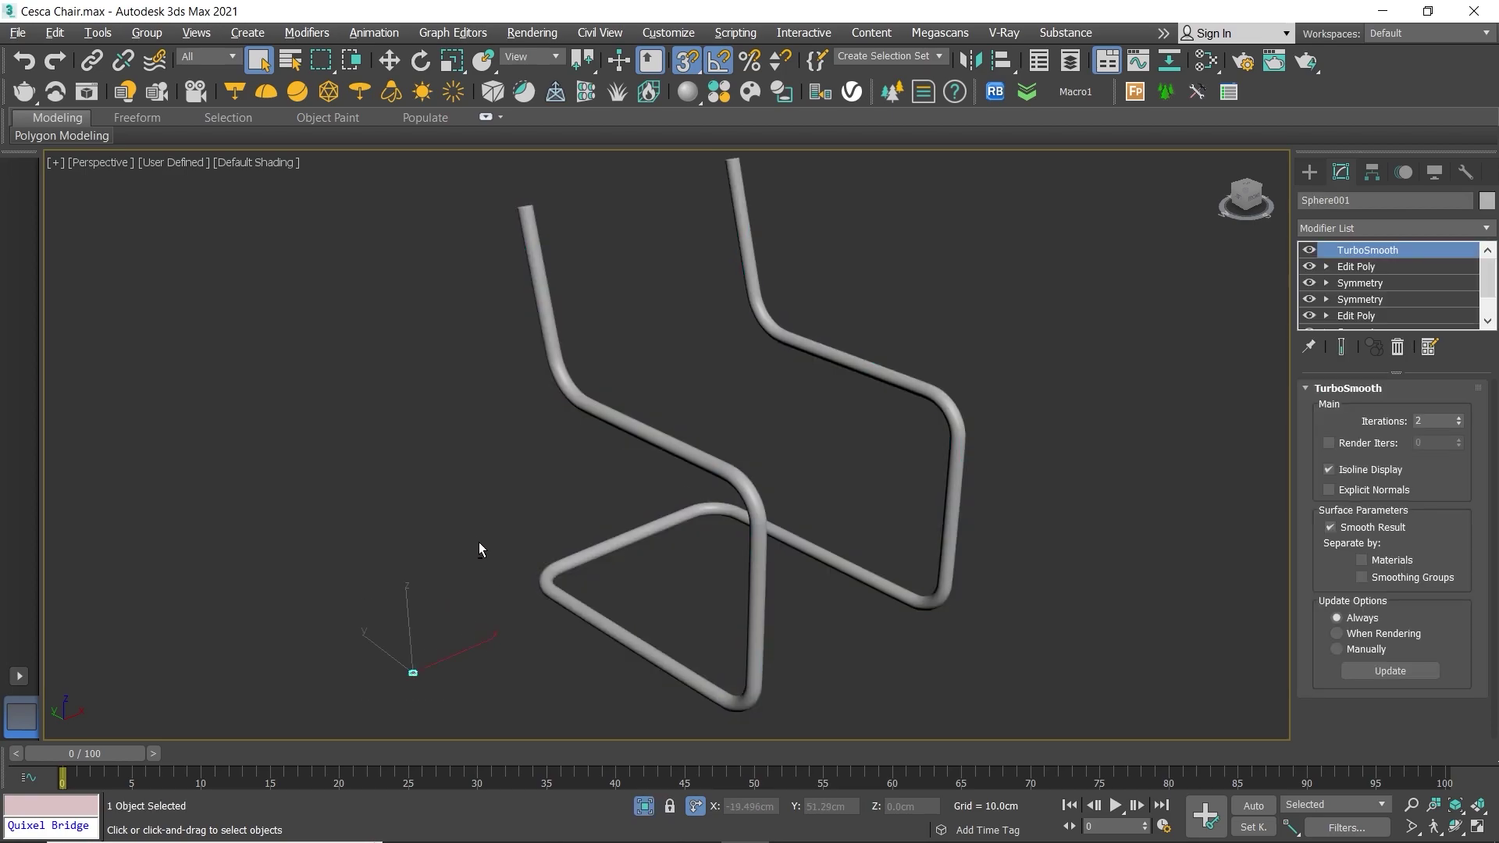
Step: Copy the end cap as Sphere002 and move it up toward the tube in the front view
key(w)
shift+drag(452, 657, 565, 629)
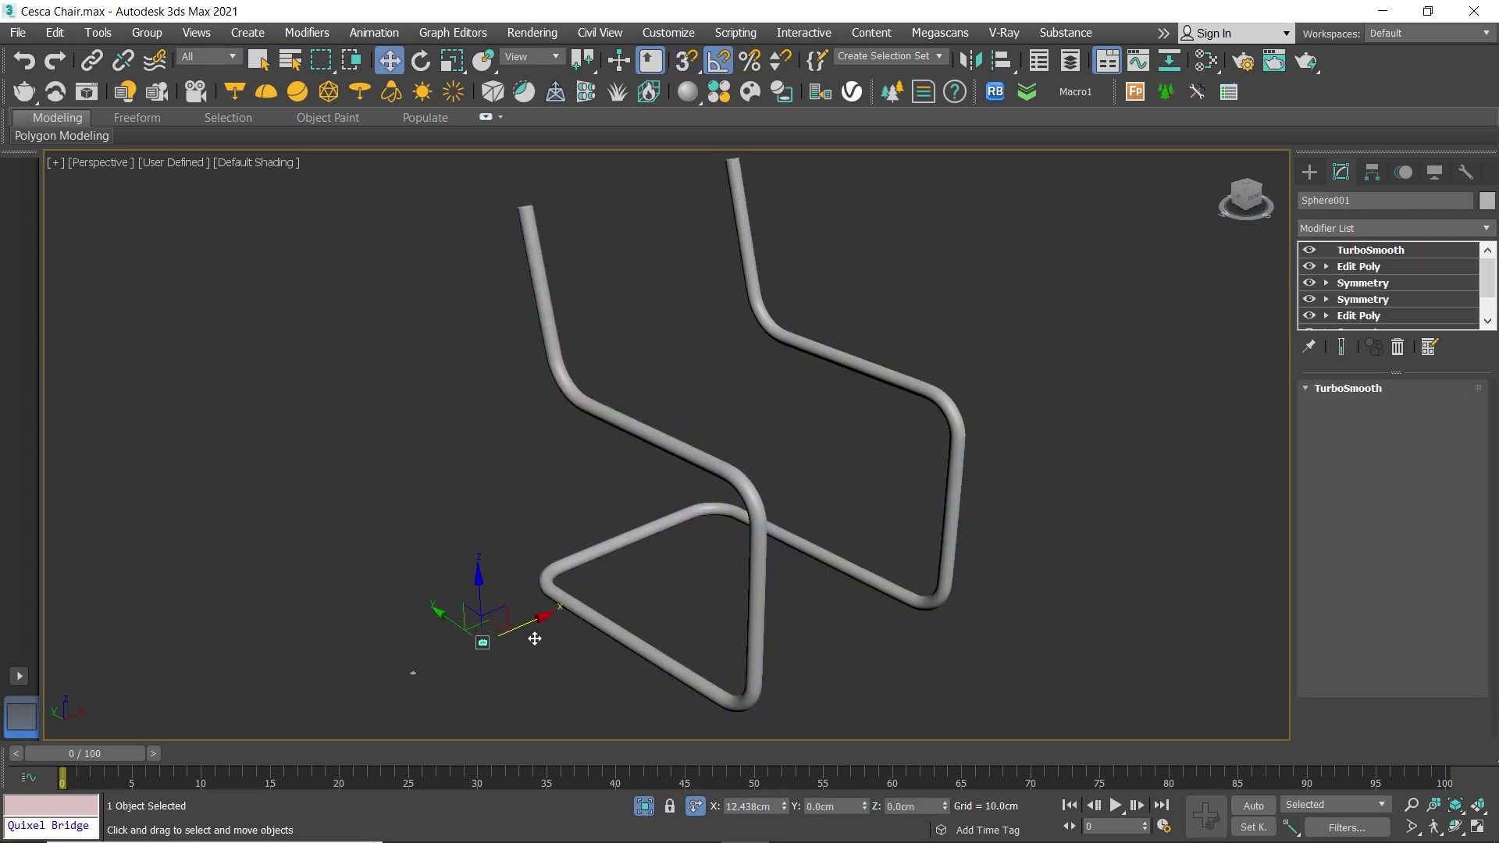
click(739, 517)
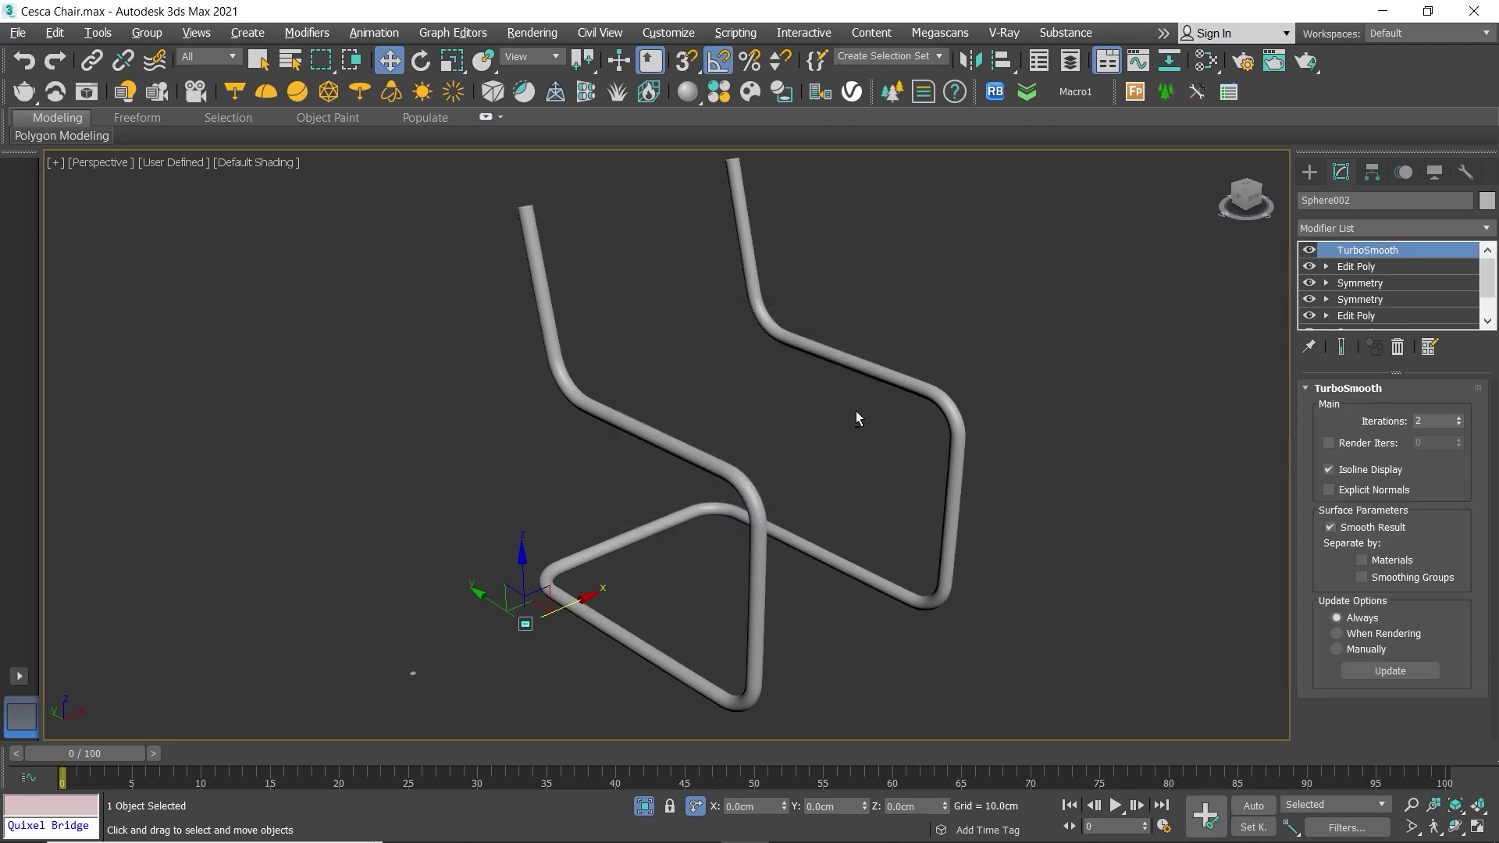
key(alt+w)
key(alt+w)
scroll(785, 386, down, 5)
scroll(773, 375, up, 3)
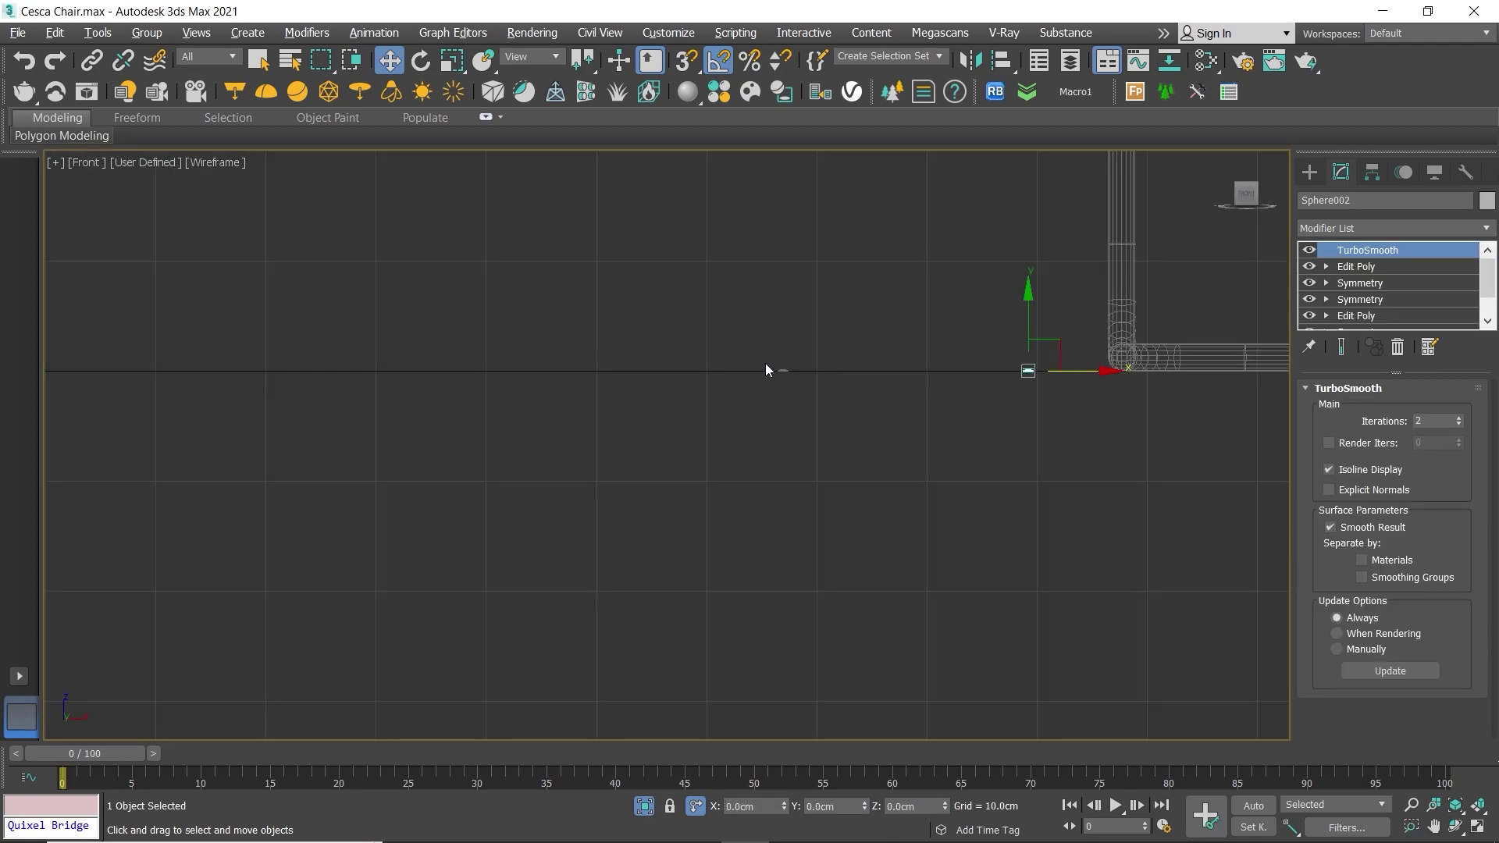
scroll(662, 420, up, 2)
scroll(414, 579, up, 2)
scroll(523, 578, up, 2)
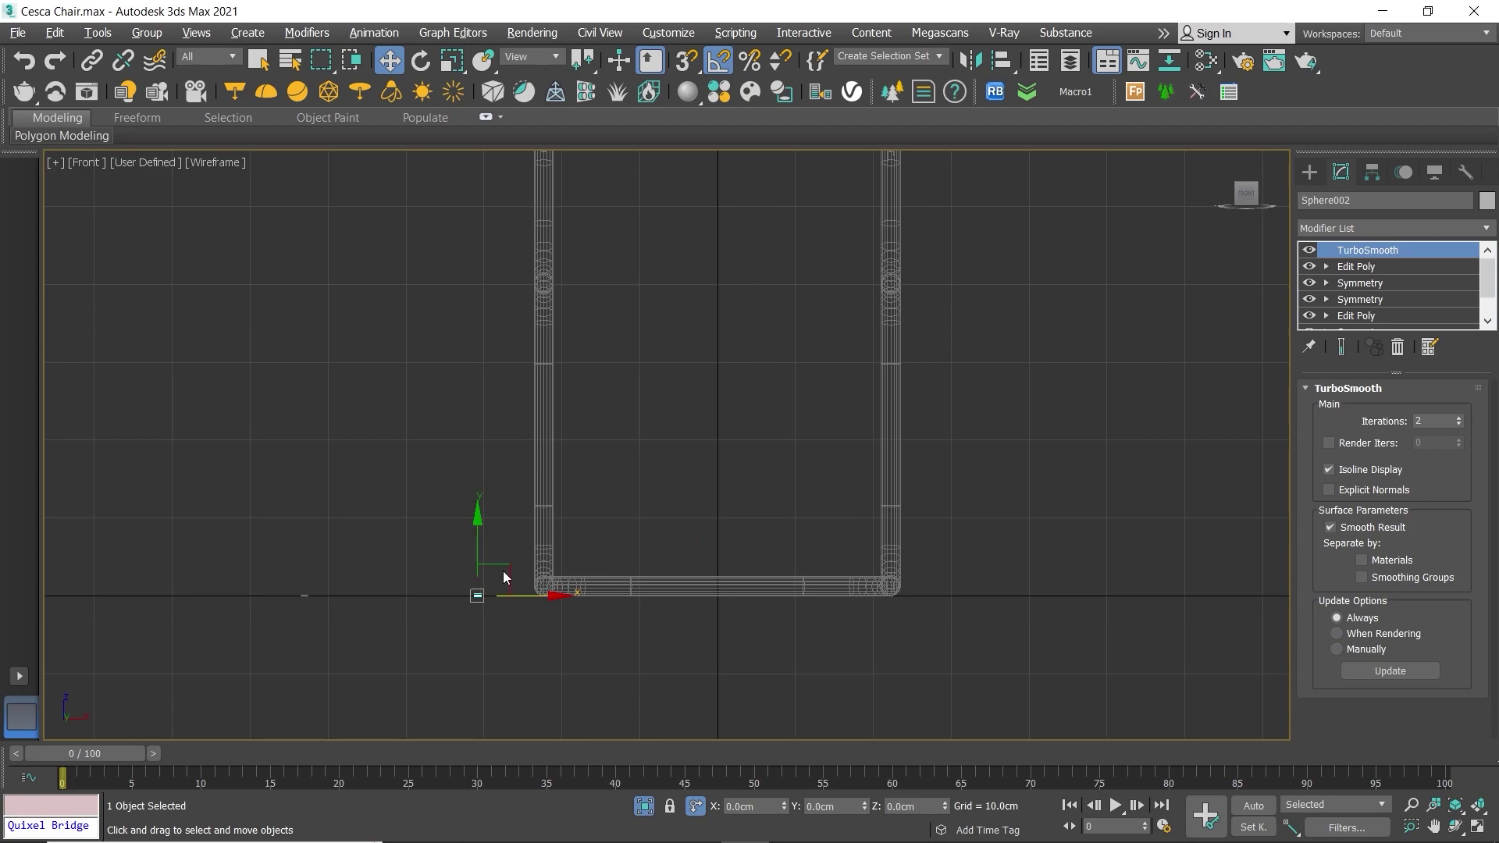
mouse_move(428, 545)
mouse_down()
mouse_move(502, 610)
mouse_move(492, 245)
mouse_up()
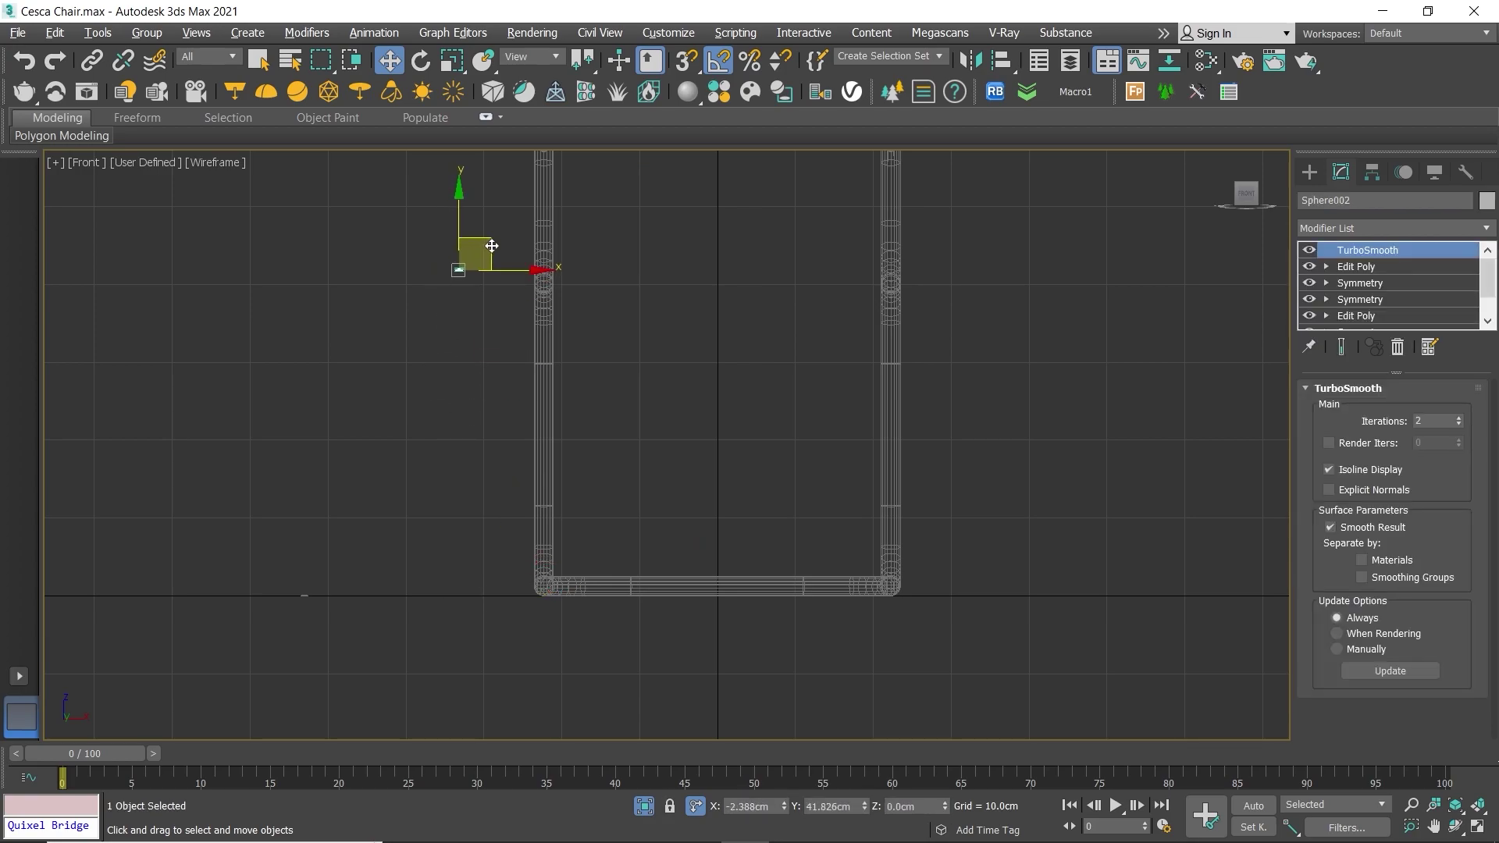
Step: In the side view, move Sphere002 right along X and up under the tube
key(alt+w)
key(alt+w)
scroll(437, 515, up, 4)
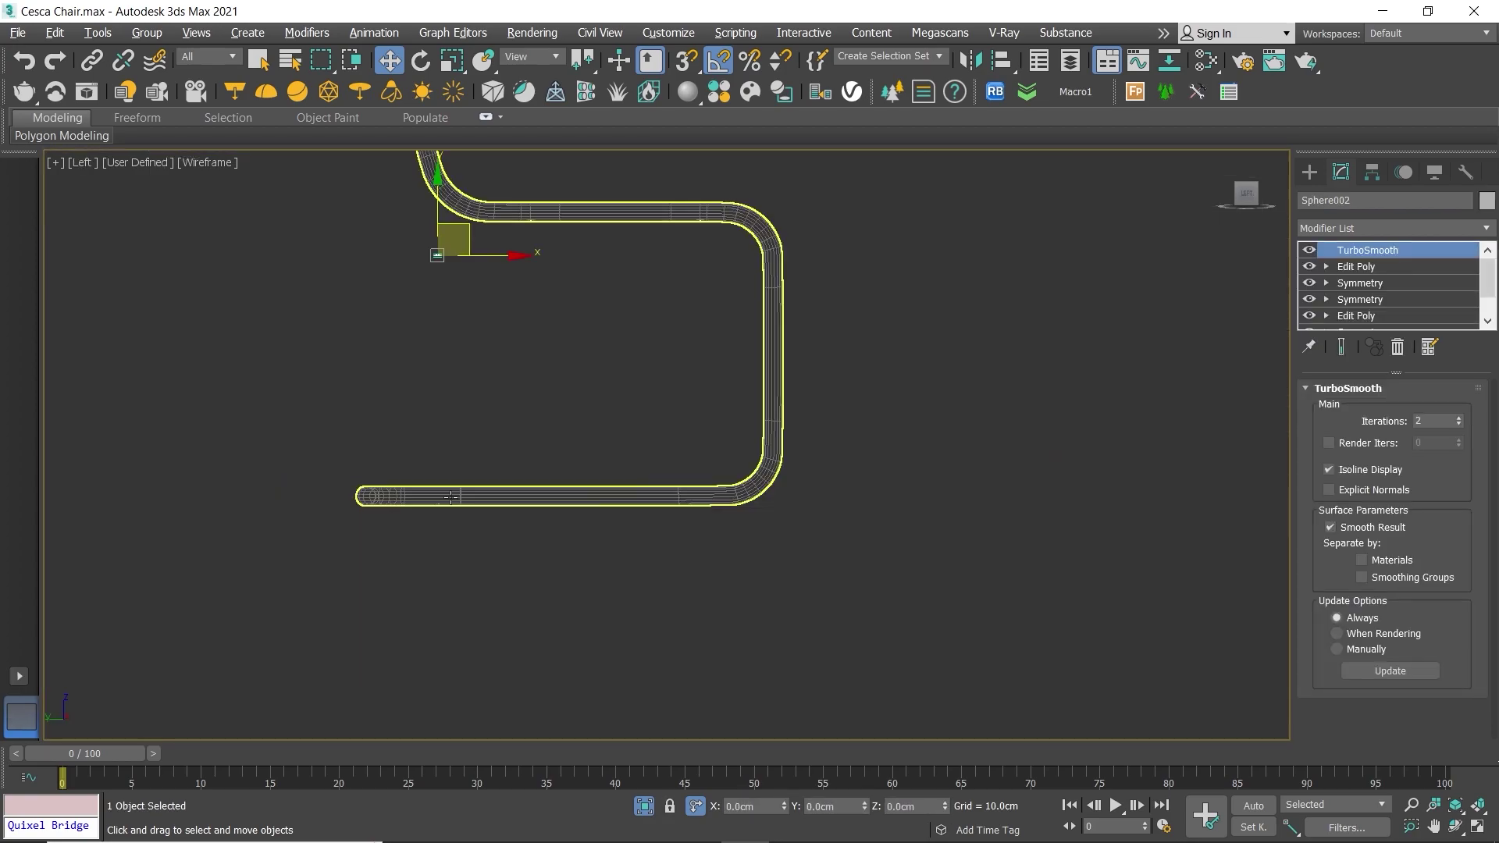
scroll(451, 497, down, 5)
scroll(524, 464, up, 7)
mouse_move(398, 427)
mouse_down()
mouse_move(625, 428)
mouse_move(684, 516)
mouse_up()
key(e)
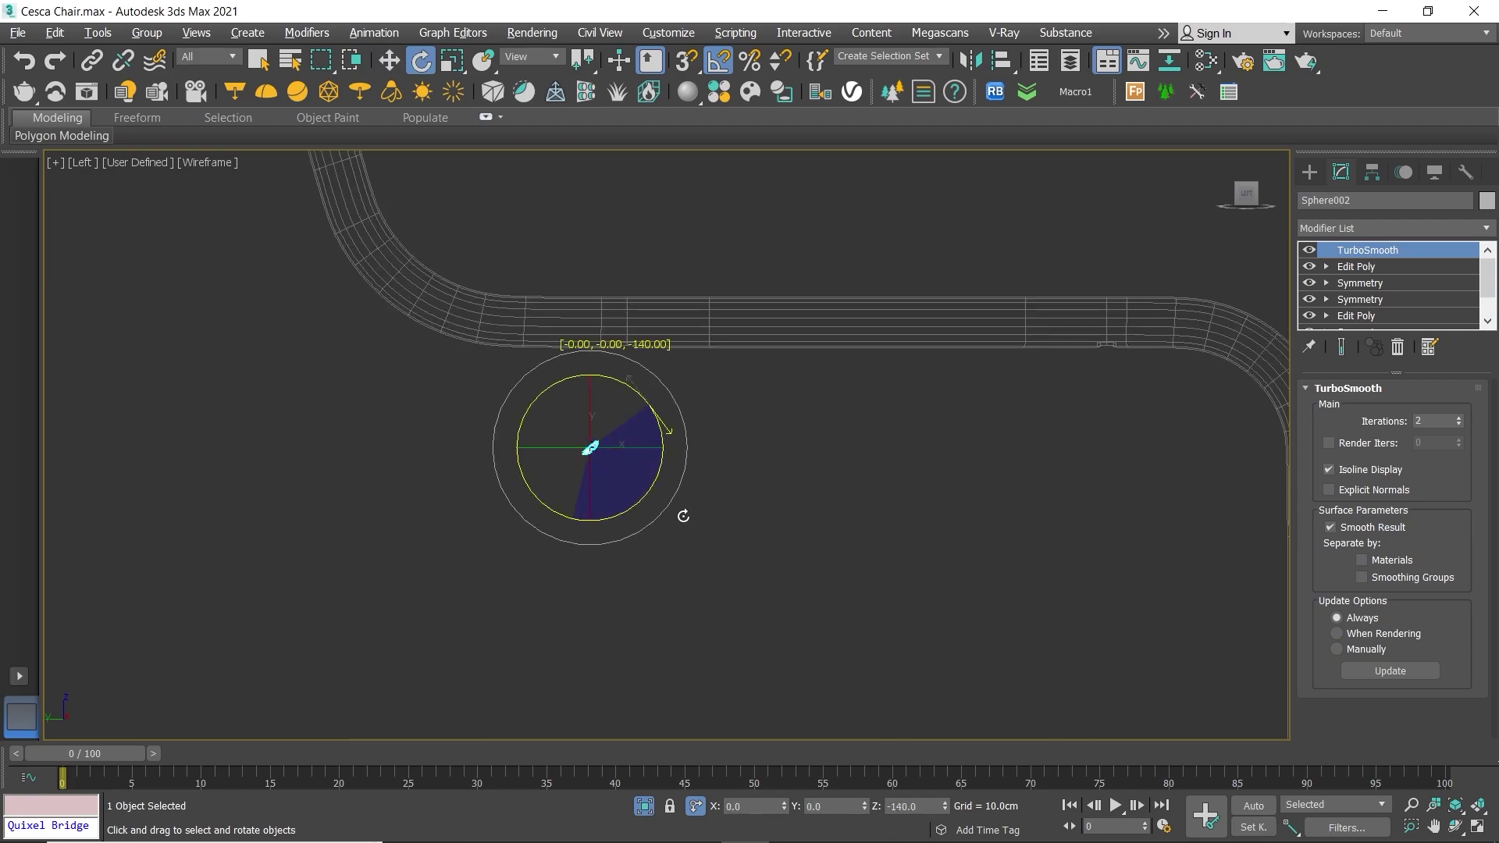
key(w)
scroll(593, 468, up, 3)
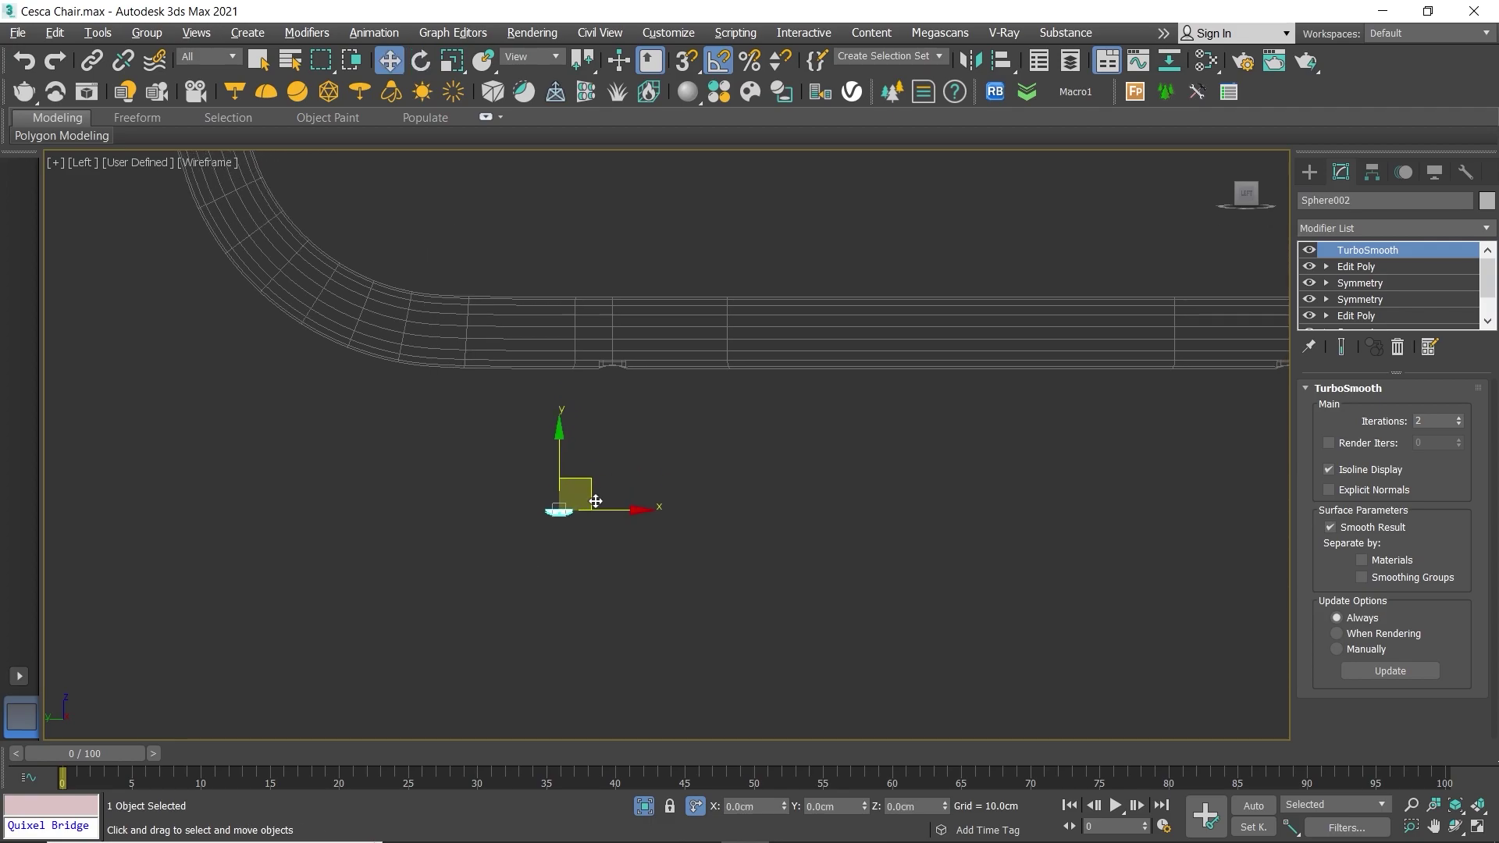
drag(589, 488, 650, 367)
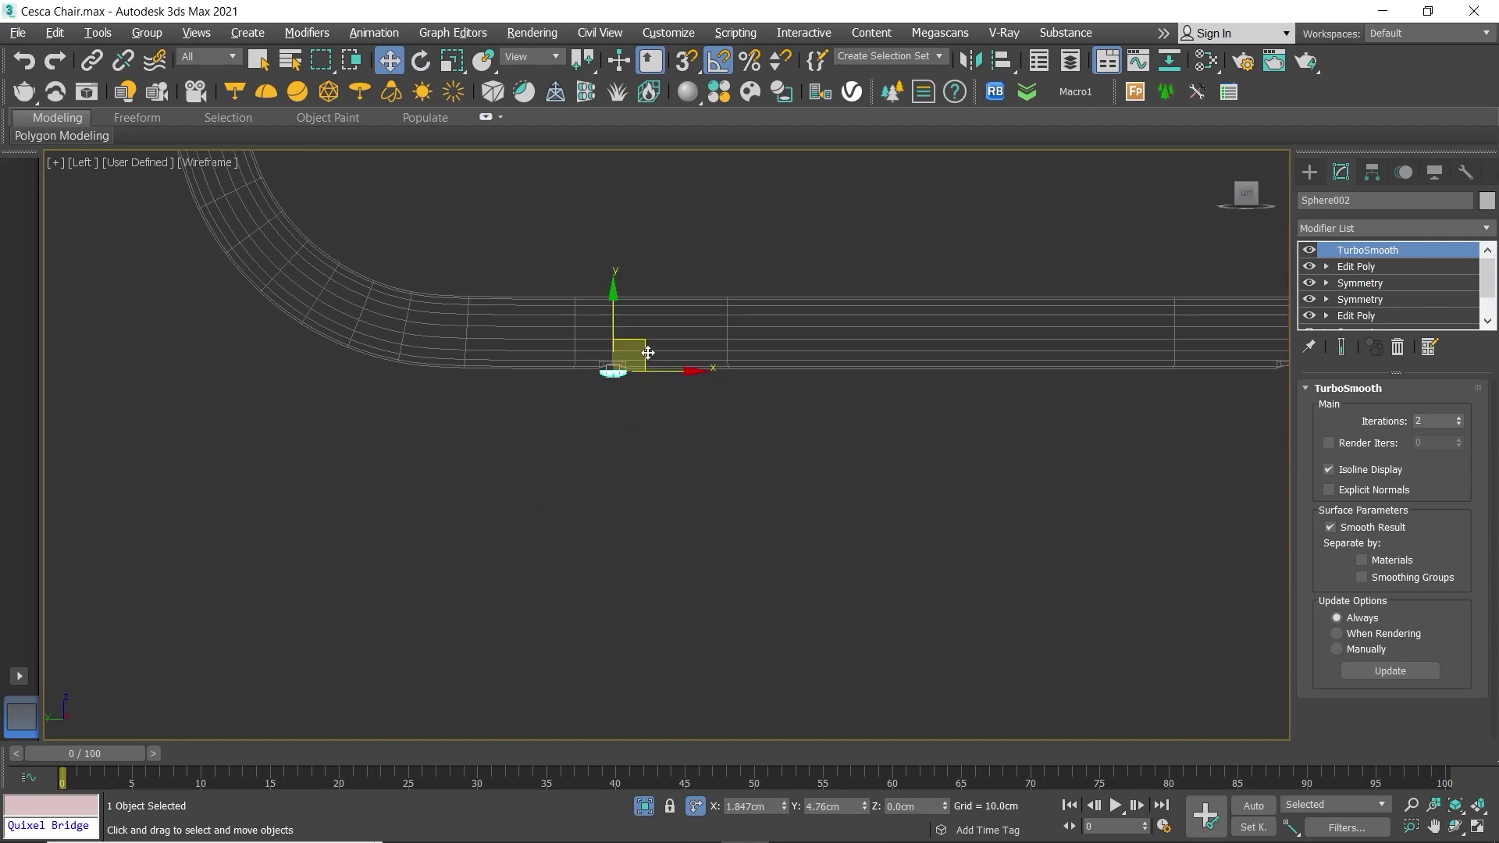
Step: In a maximized Top view, centre the end cap over the leg hole and enable vertex snaps
key(alt+w)
right_click(399, 300)
key(alt+w)
key(z)
scroll(675, 445, down, 3)
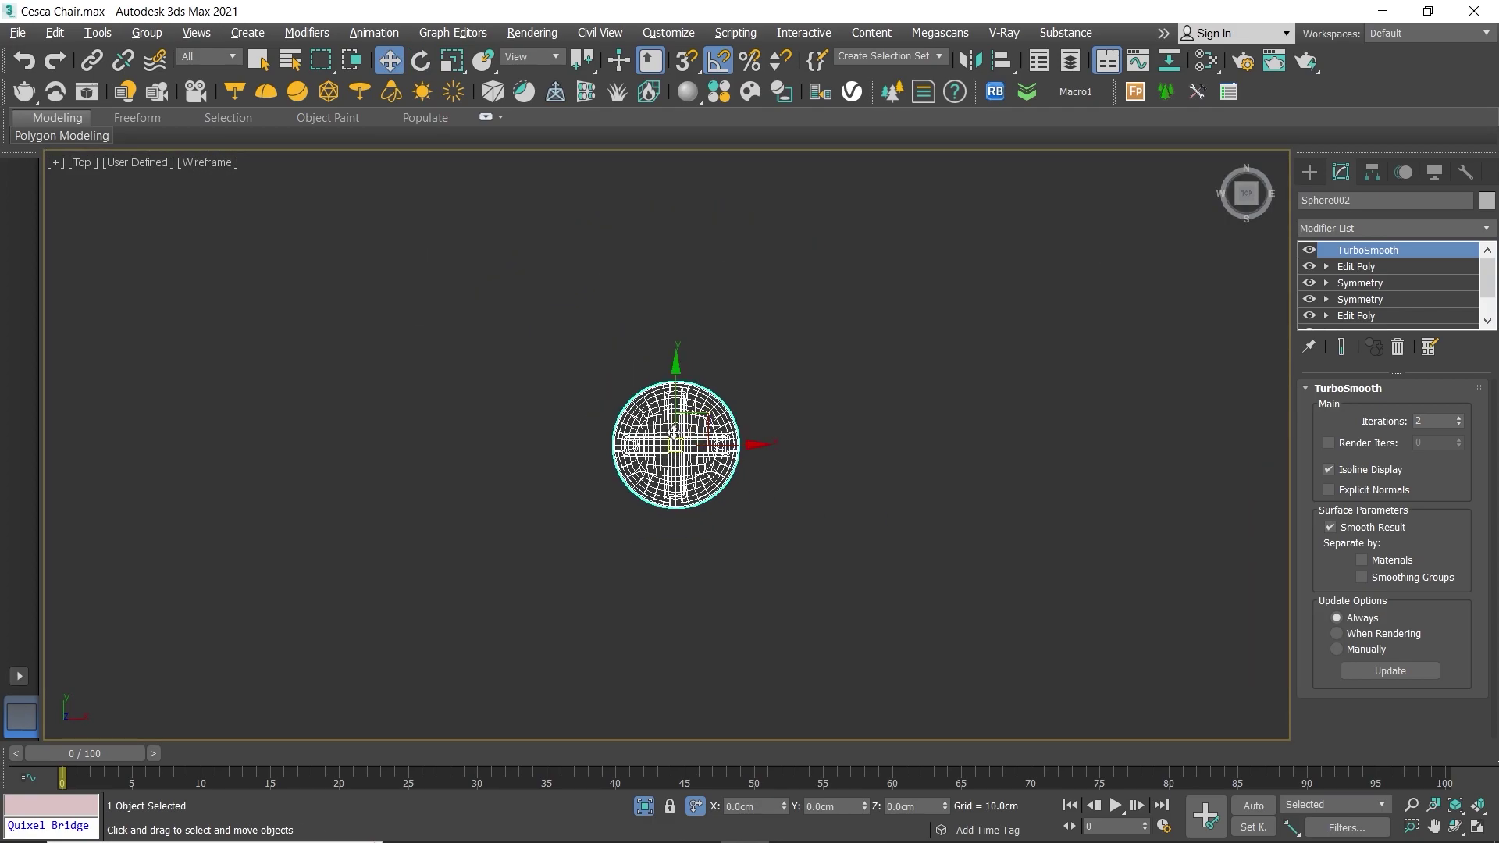
scroll(676, 441, down, 5)
drag(729, 439, 1004, 426)
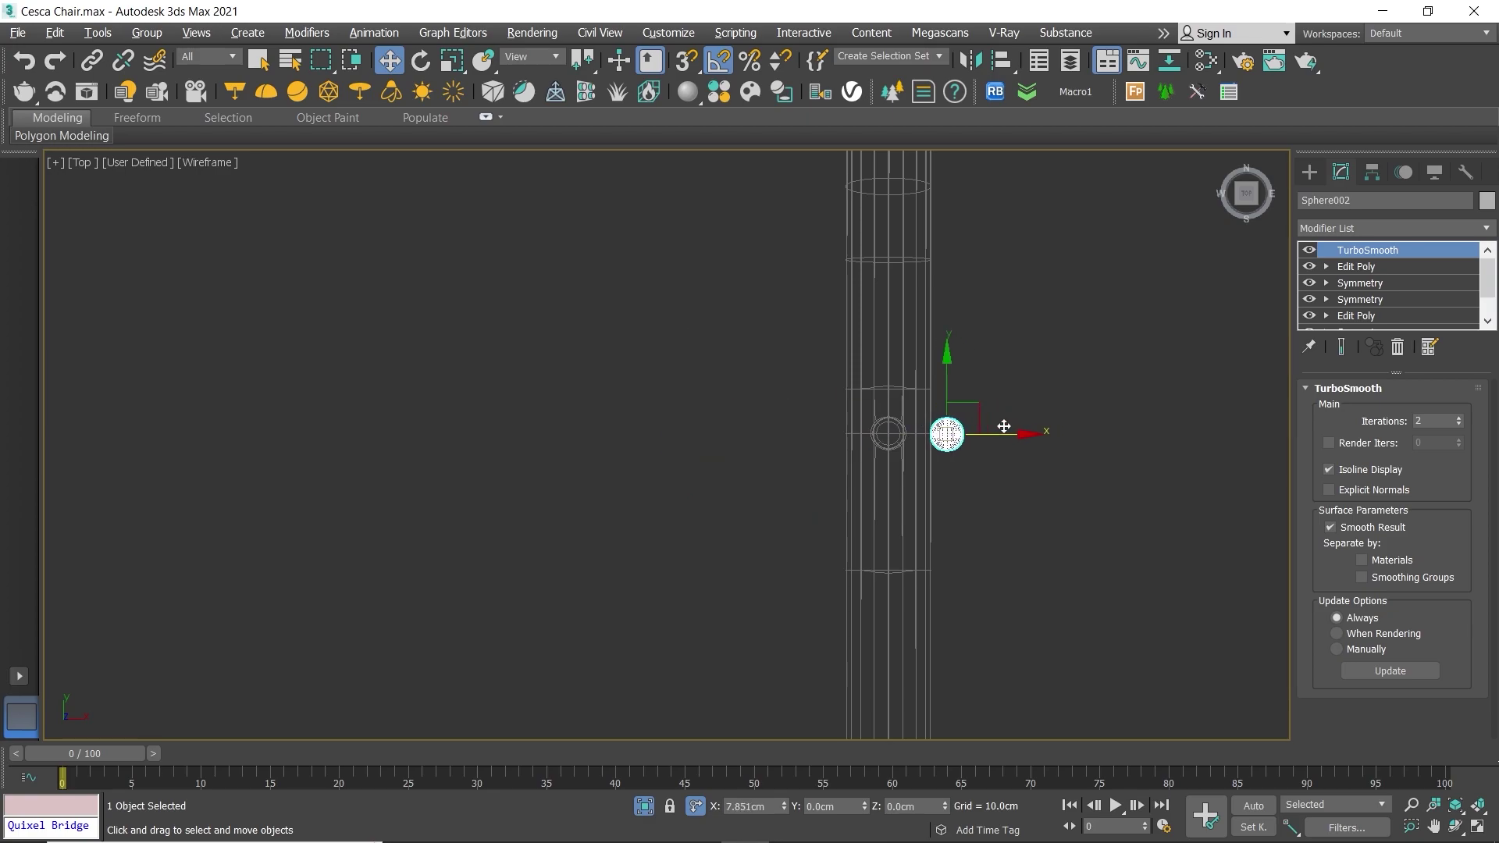
scroll(954, 431, up, 3)
scroll(957, 433, up, 3)
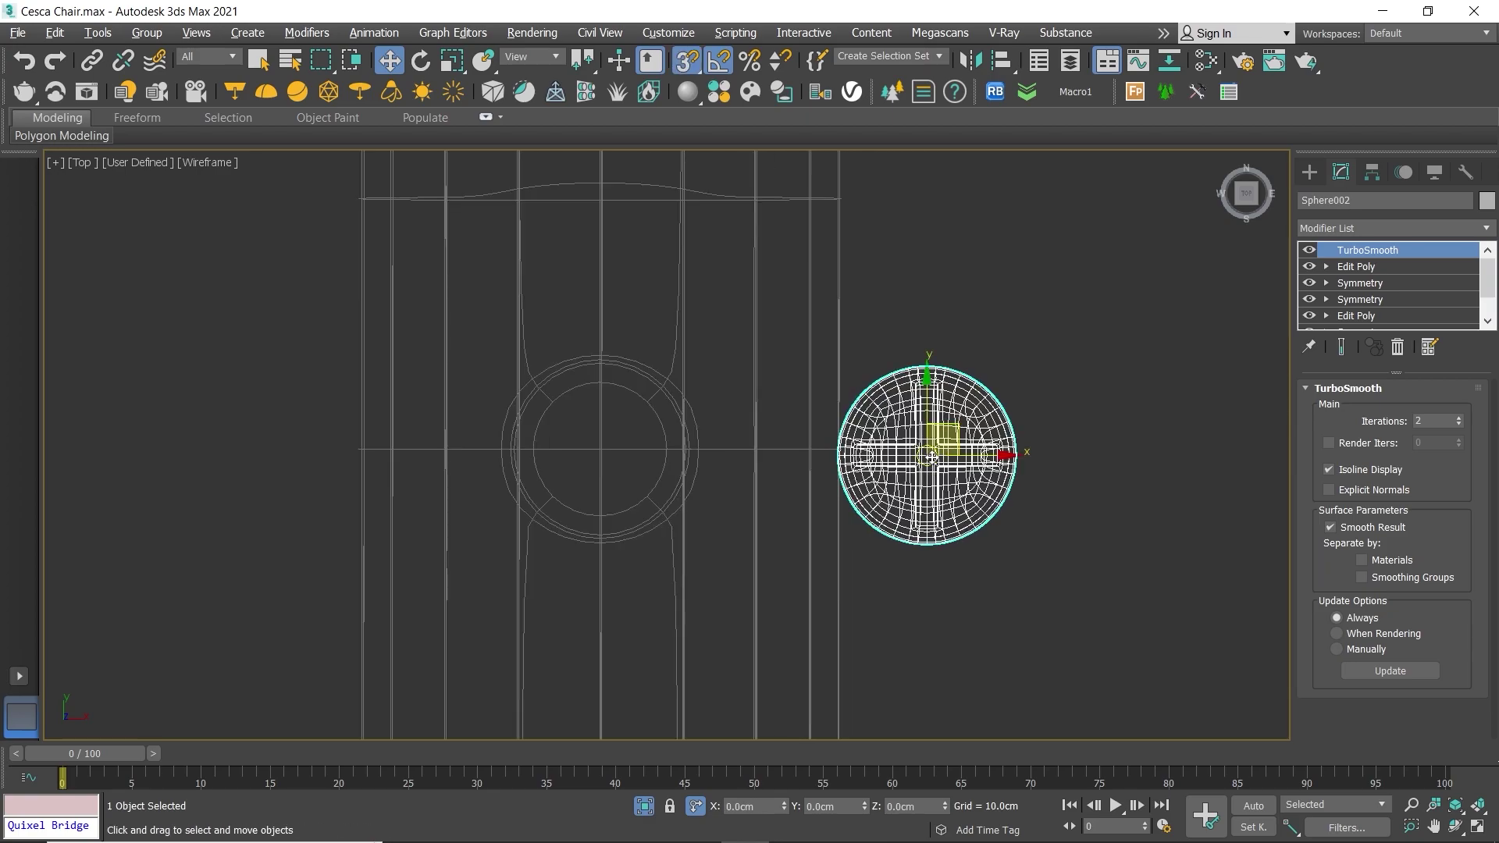
drag(931, 457, 597, 449)
click(691, 119)
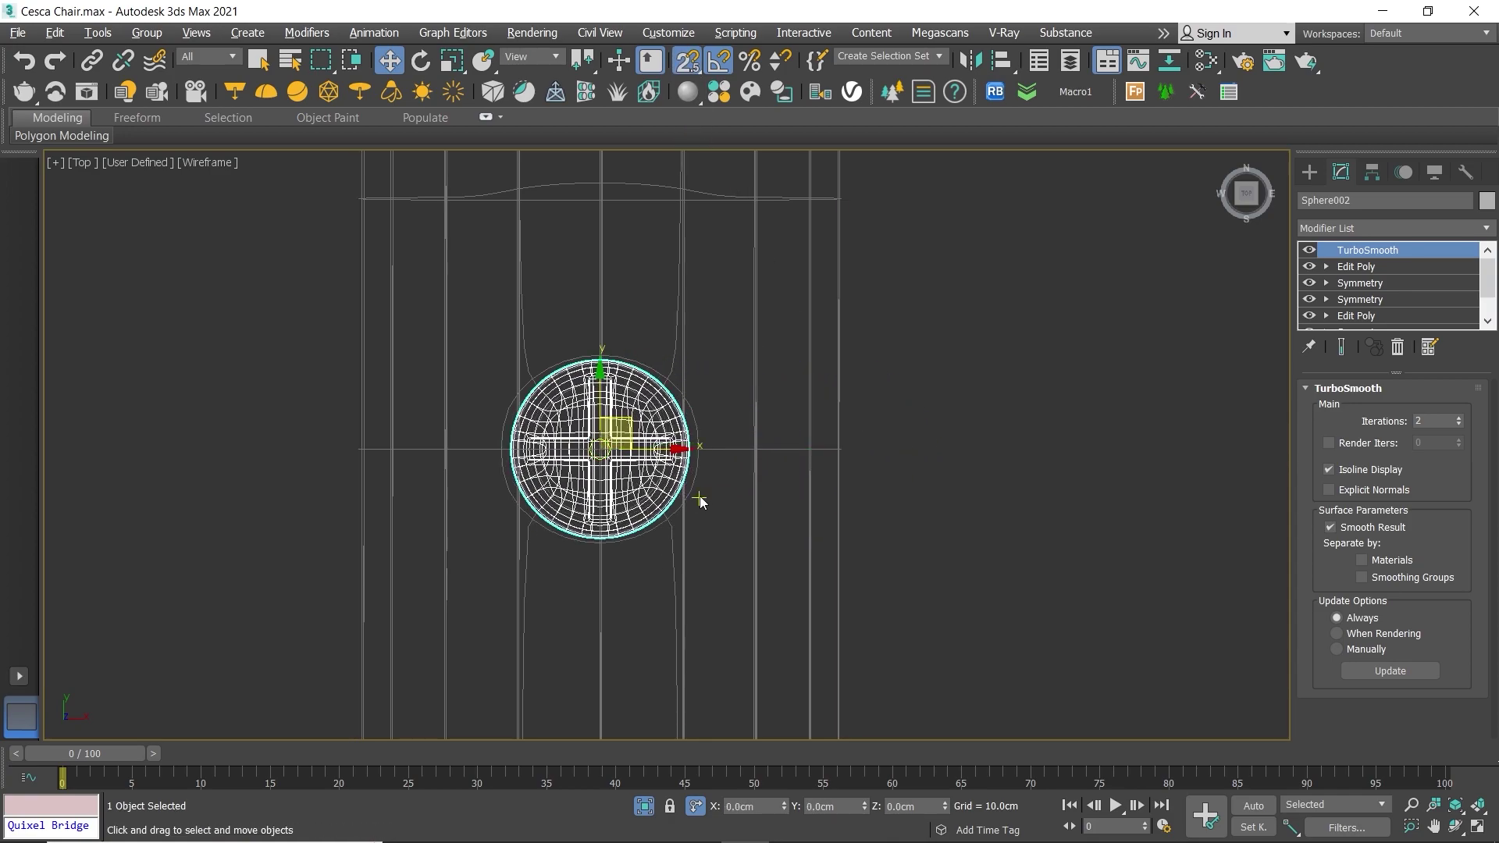
scroll(634, 336, down, 5)
Step: Lower the end cap along Y in the side view onto the tube surface
key(alt+w)
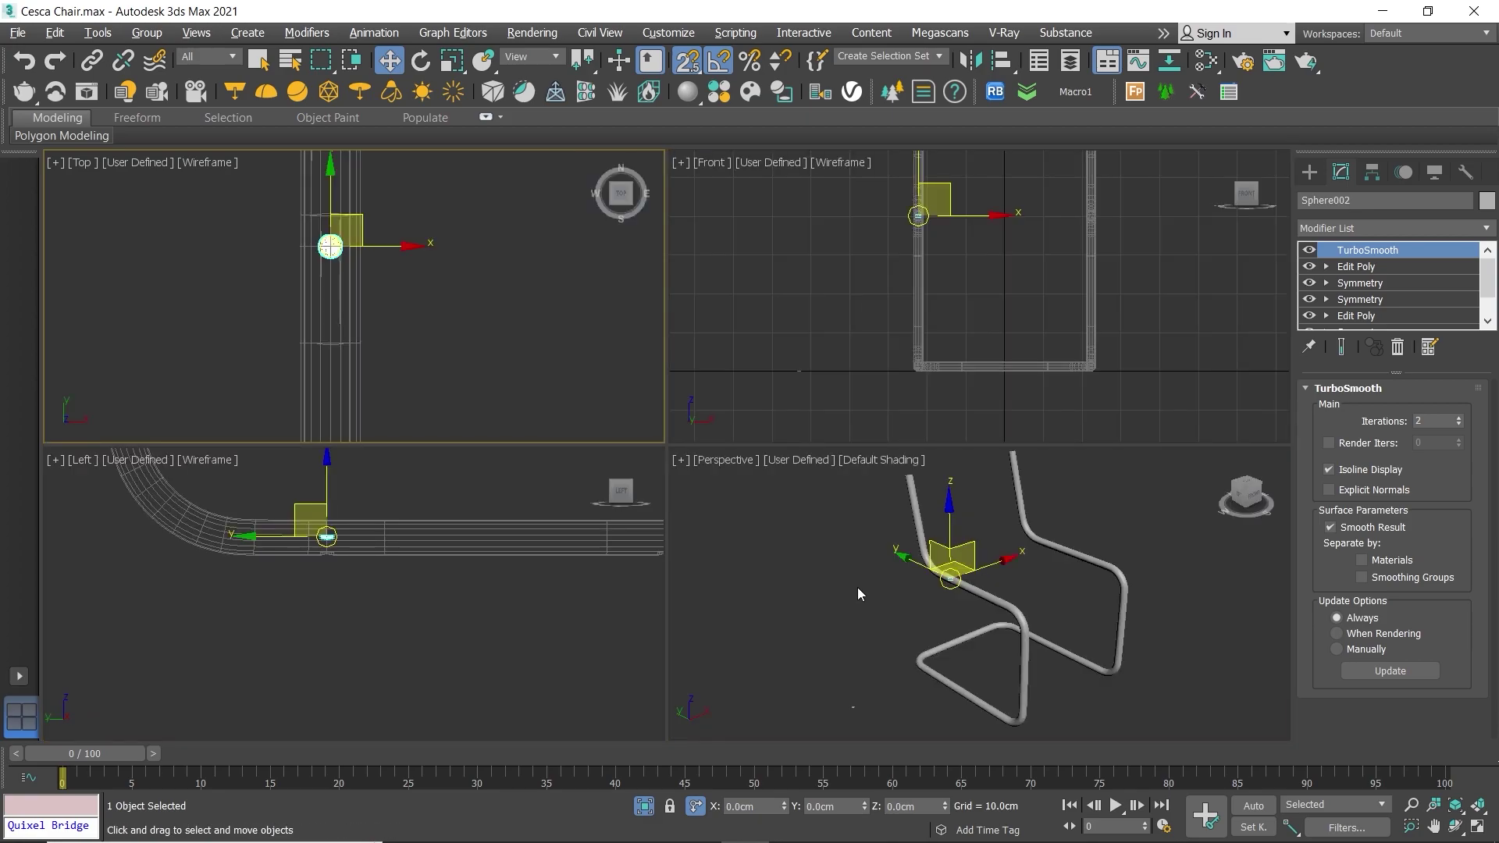
middle_click(858, 587)
key(alt+w)
key(alt+w)
middle_click(442, 568)
key(alt+w)
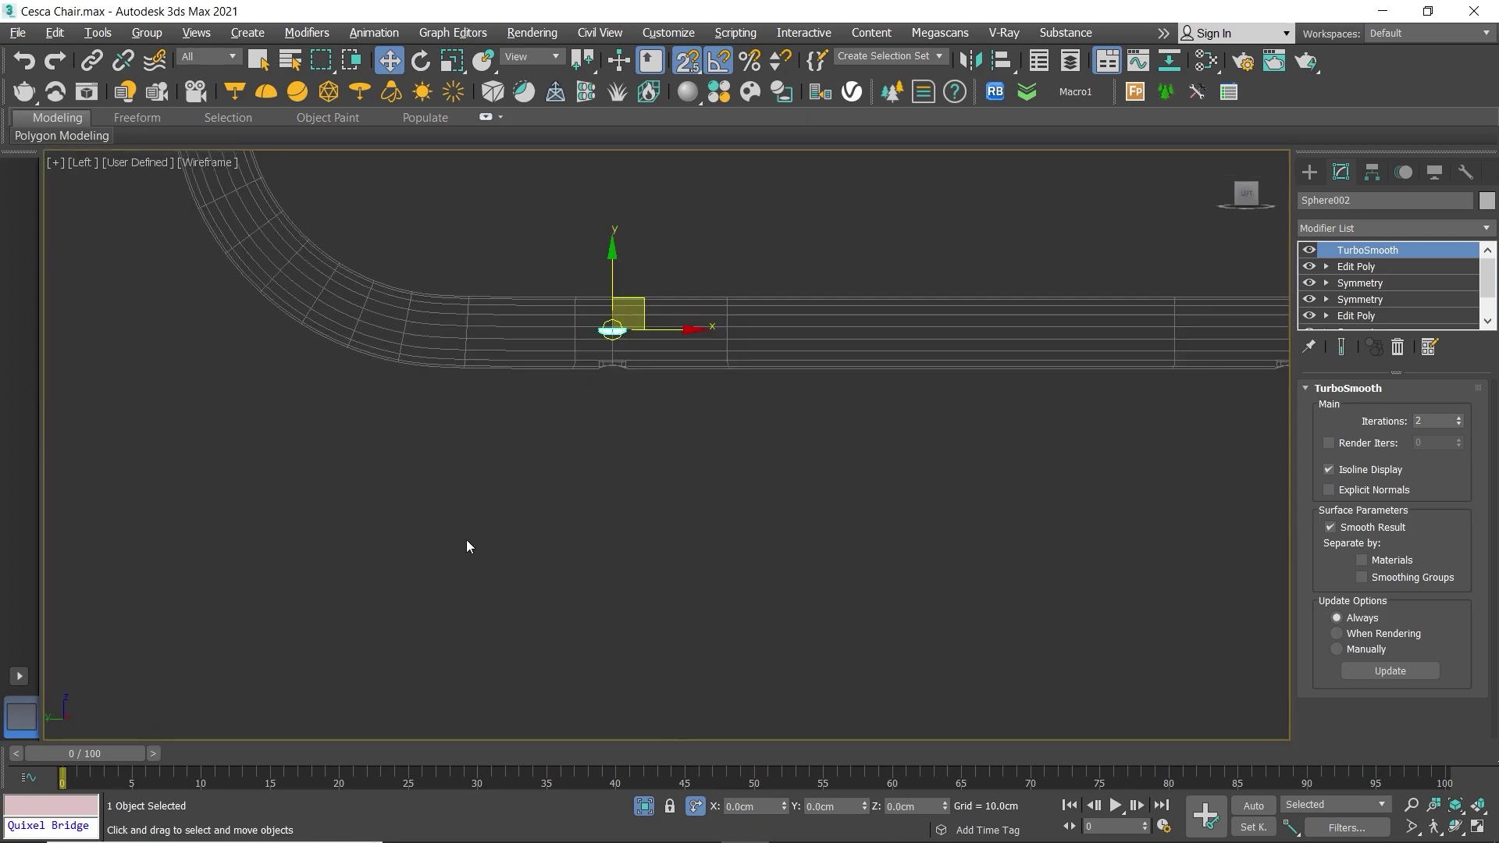
scroll(596, 325, up, 4)
scroll(625, 335, up, 4)
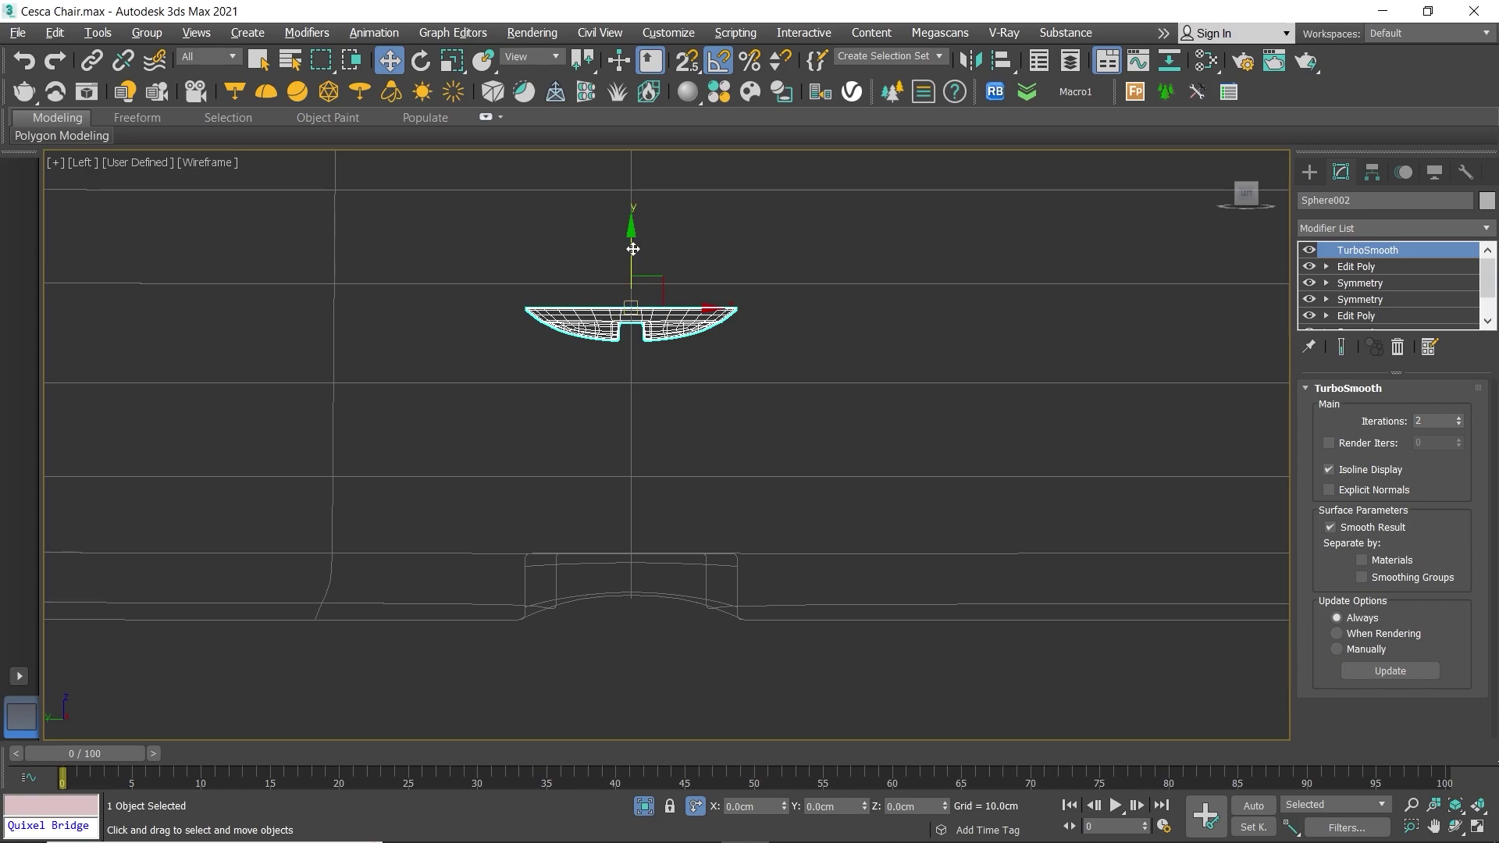
drag(633, 248, 631, 502)
scroll(629, 562, up, 3)
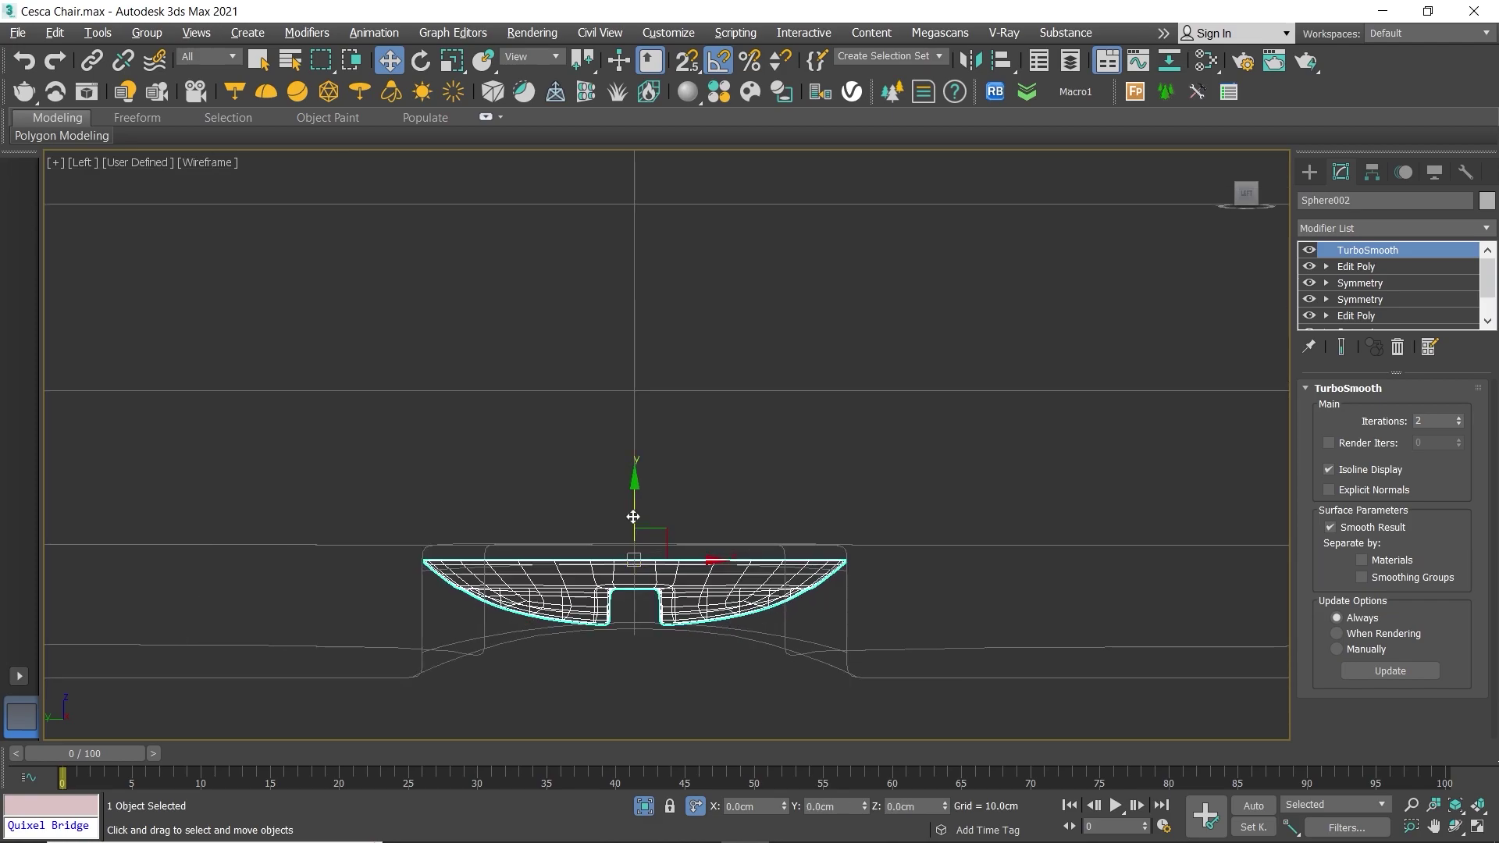
Step: Return to a maximized Top view and zoom in to check the cap's placement
key(alt+w)
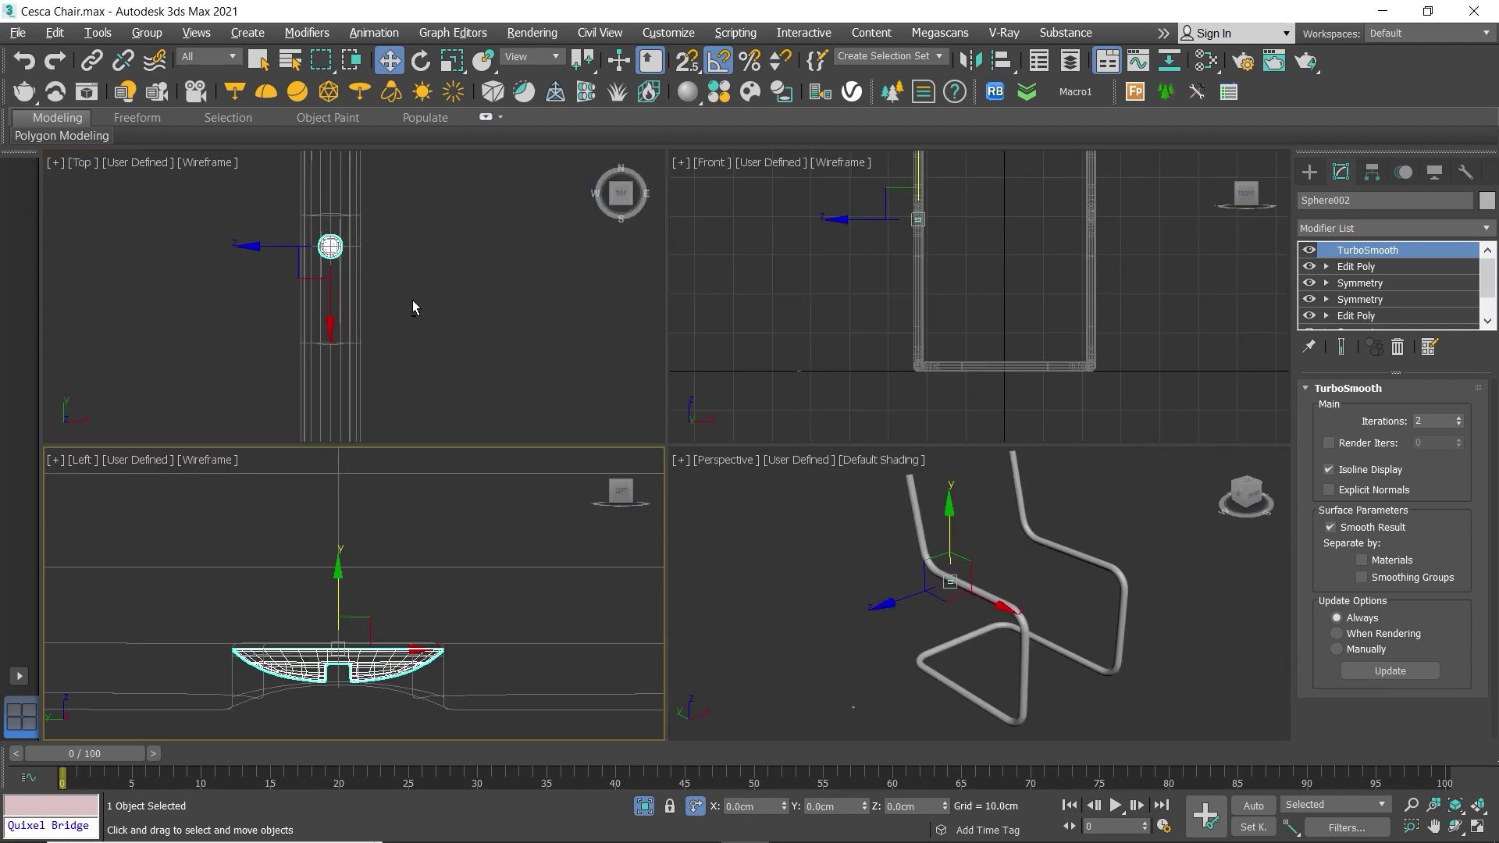
right_click(413, 301)
key(alt+w)
scroll(586, 328, up, 3)
scroll(591, 324, up, 3)
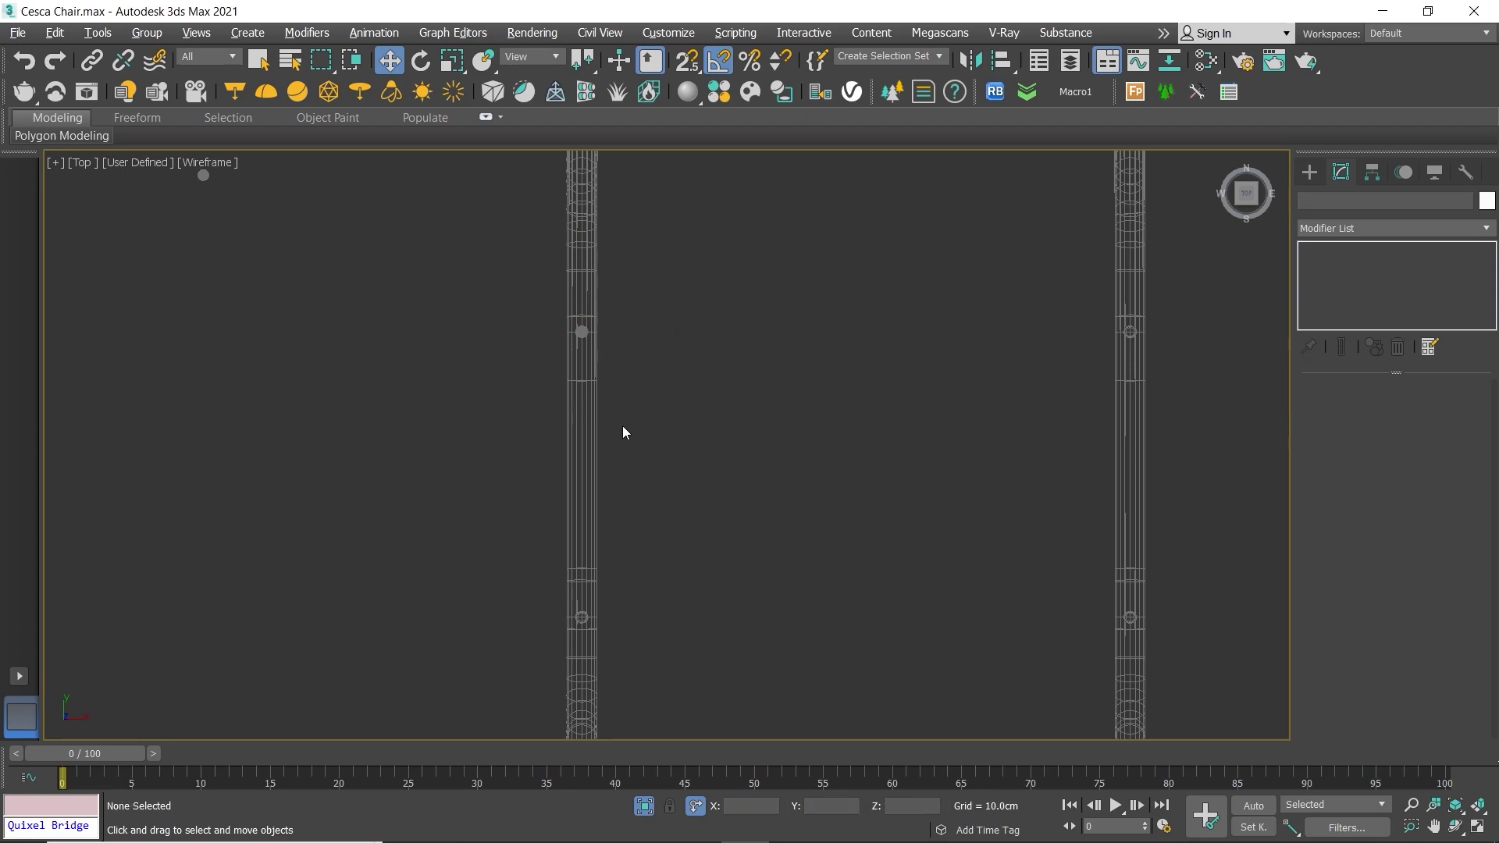
scroll(582, 329, up, 3)
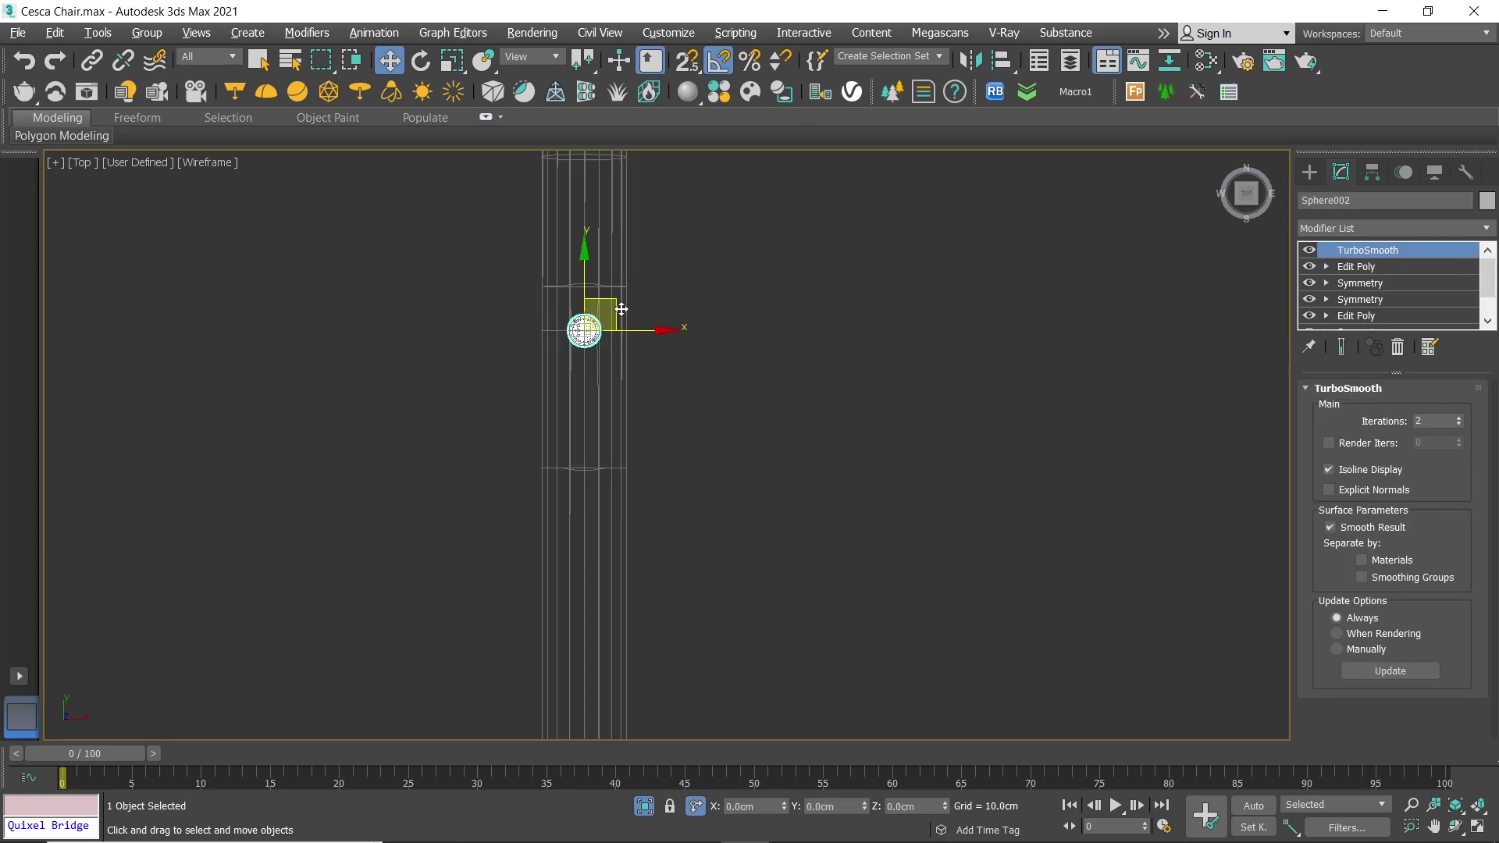
Step: Shift-drag the end-cap three times to make instanced copies Sphere003, Sphere004 and Sphere005
shift+drag(620, 309, 771, 564)
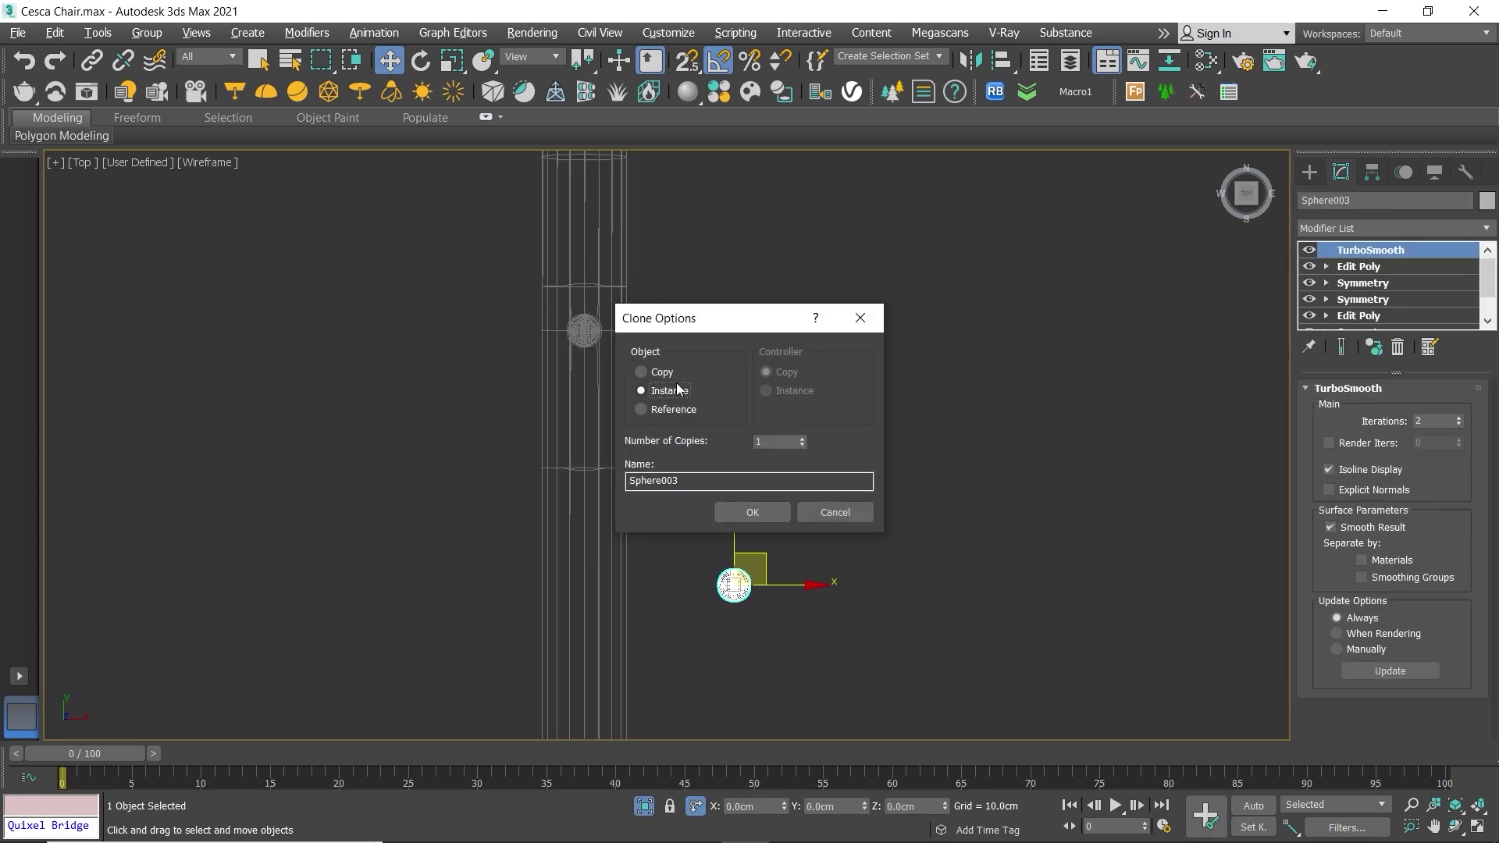
click(737, 513)
middle_drag(727, 600, 656, 234)
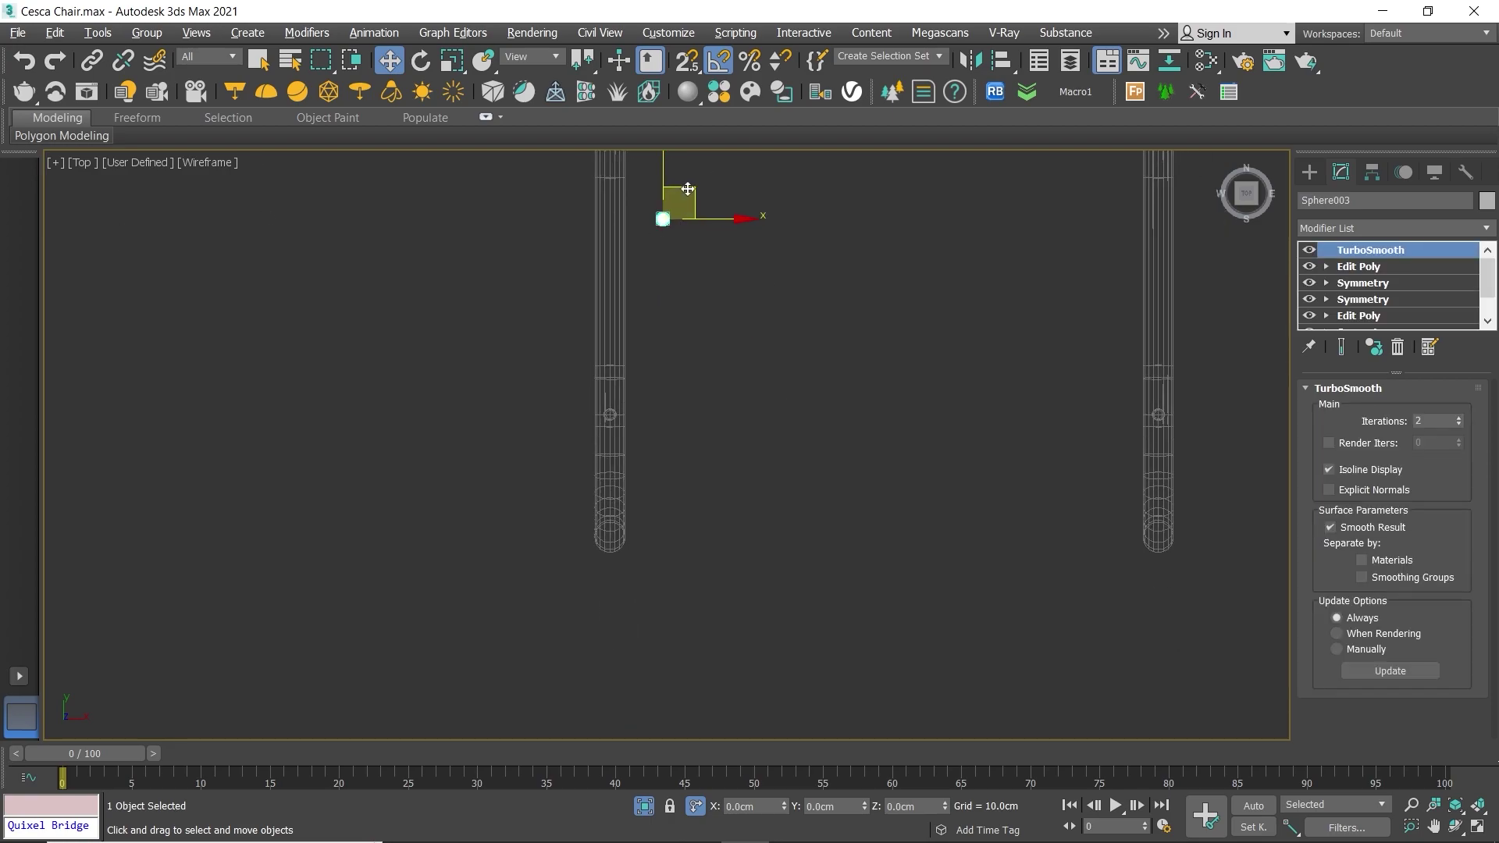
shift+drag(687, 188, 1142, 378)
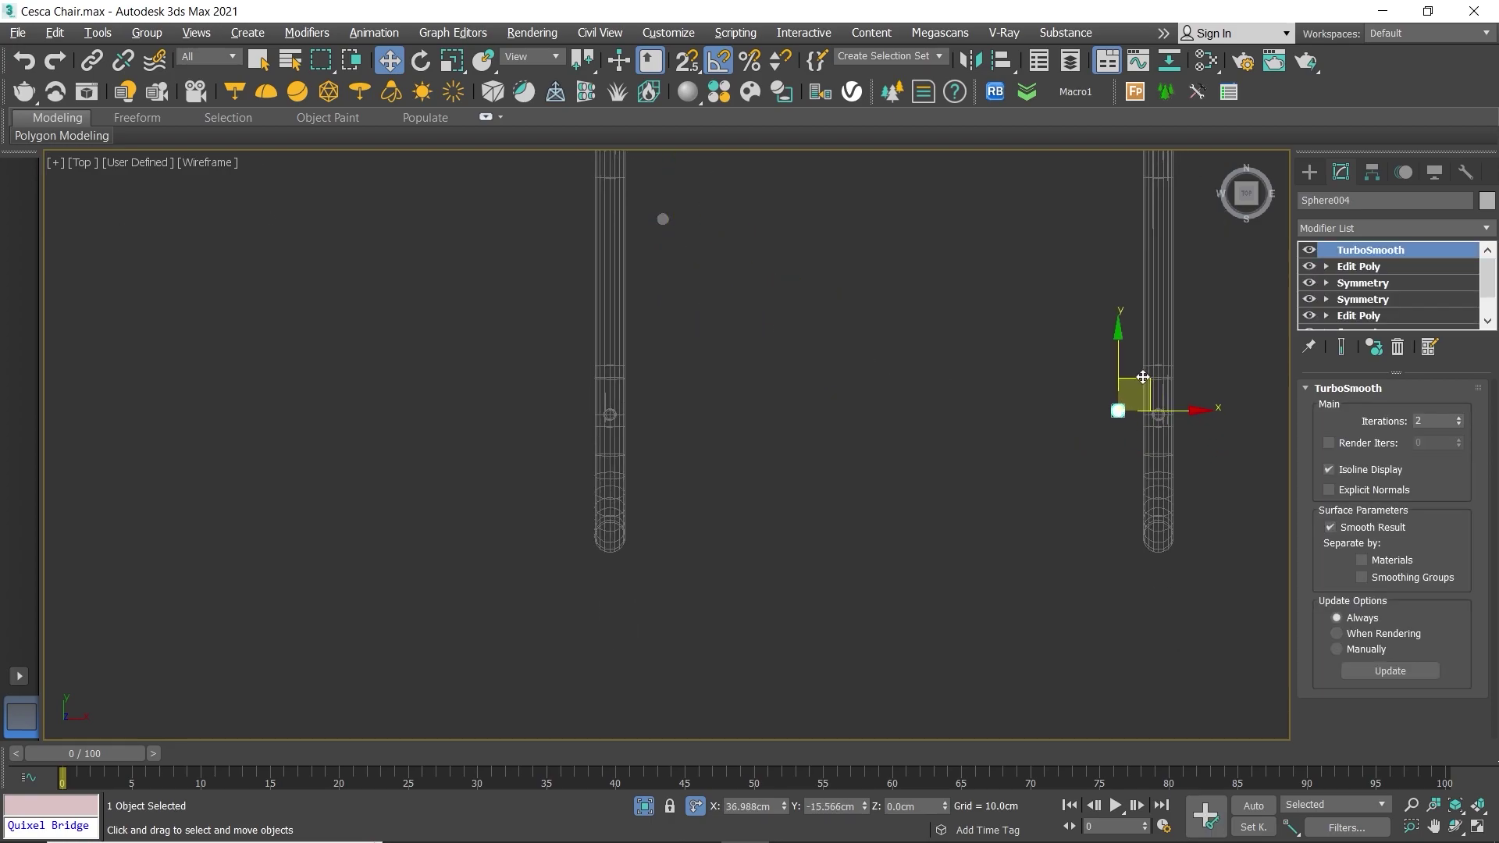
click(746, 511)
shift+drag(1119, 357, 1119, 154)
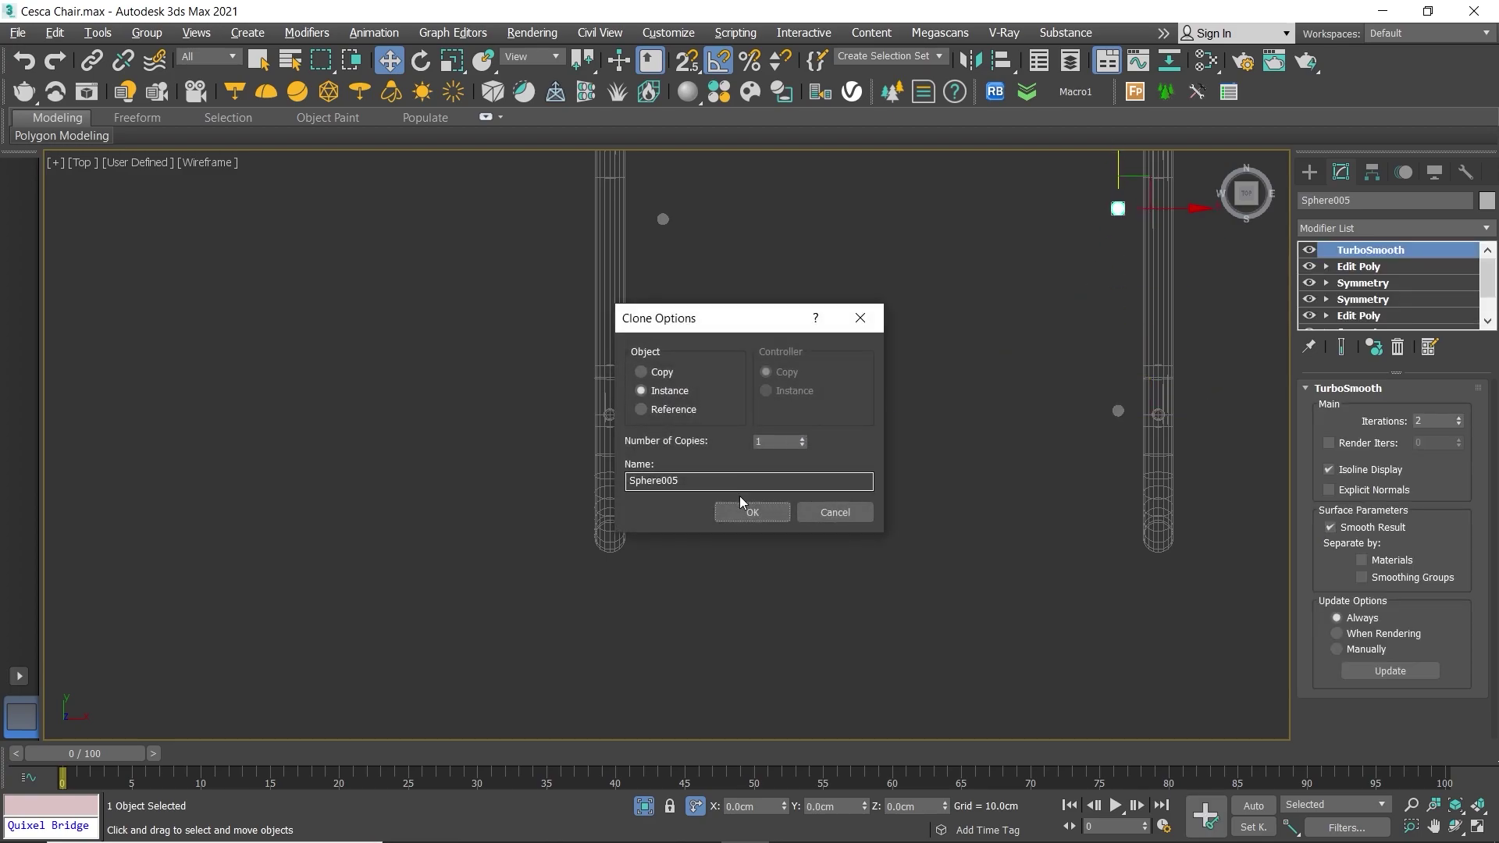
click(739, 504)
Step: Vertex-snap Sphere003 onto the centre of its leg hole
click(663, 219)
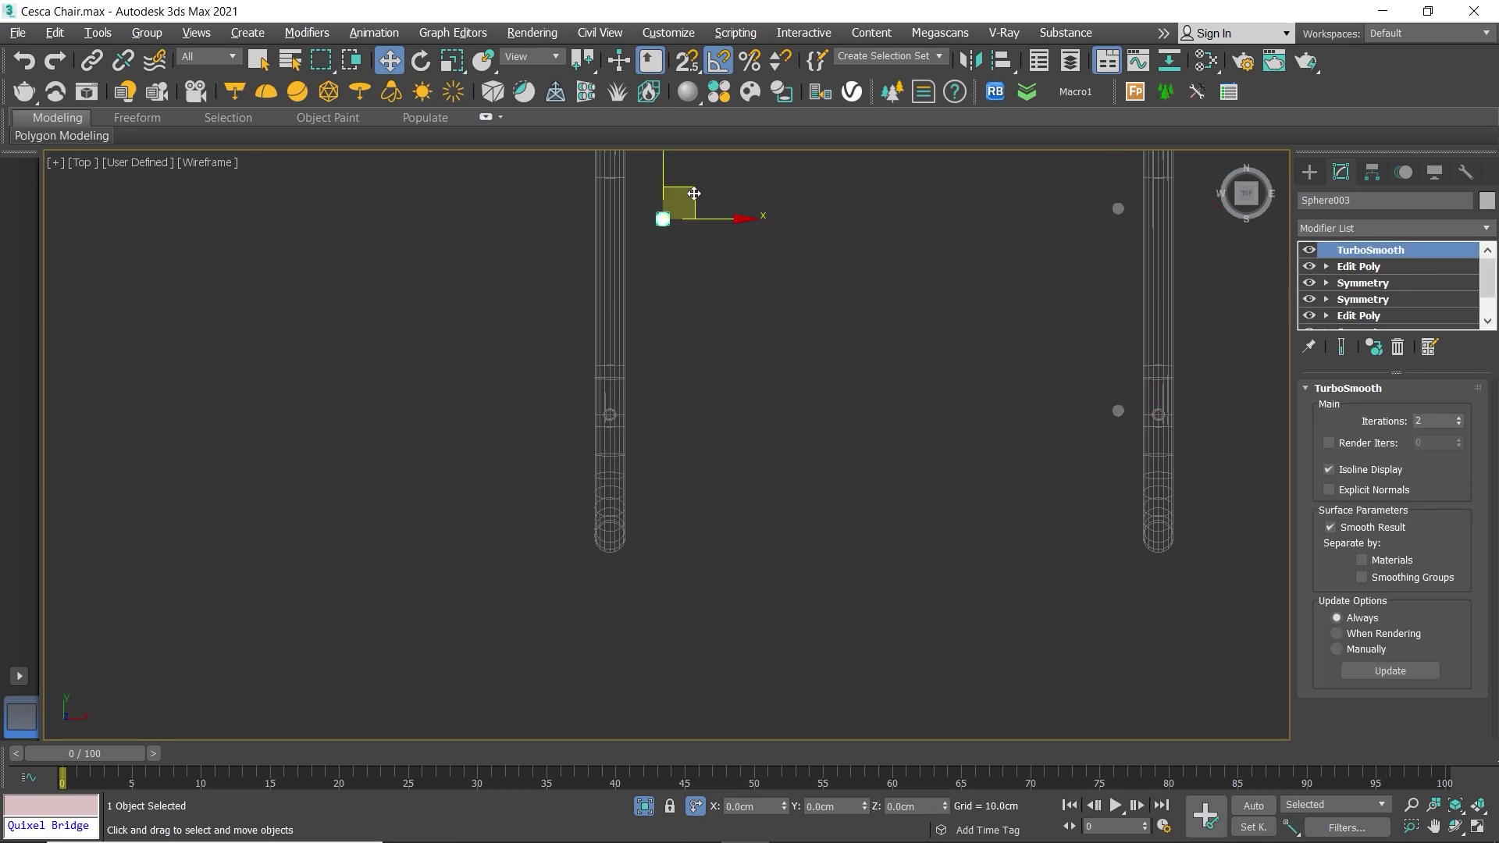
drag(694, 193, 671, 388)
scroll(573, 433, up, 5)
scroll(834, 331, up, 3)
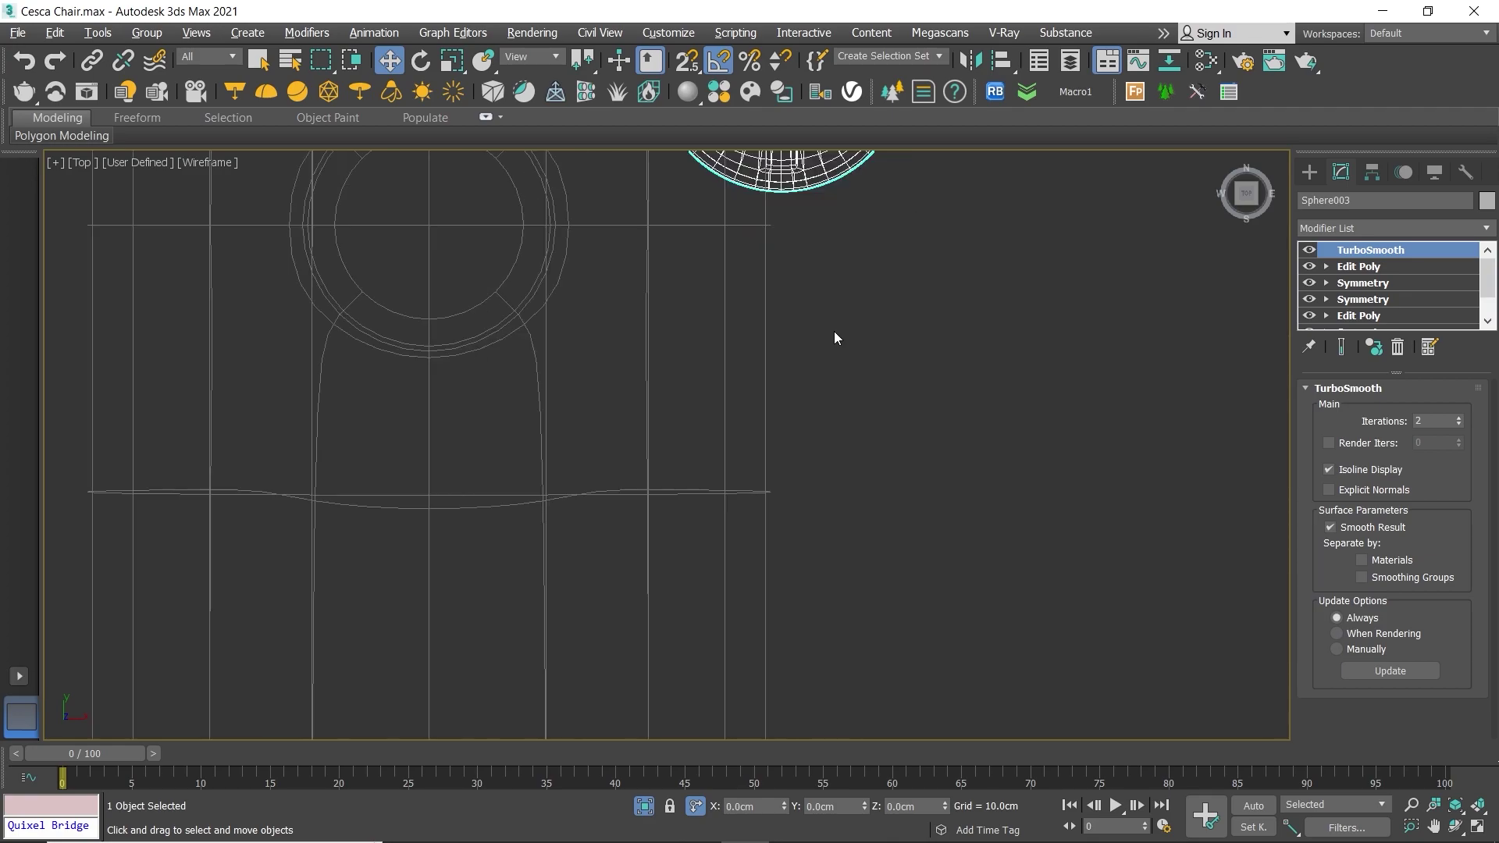
middle_drag(834, 331, 888, 583)
drag(894, 373, 517, 552)
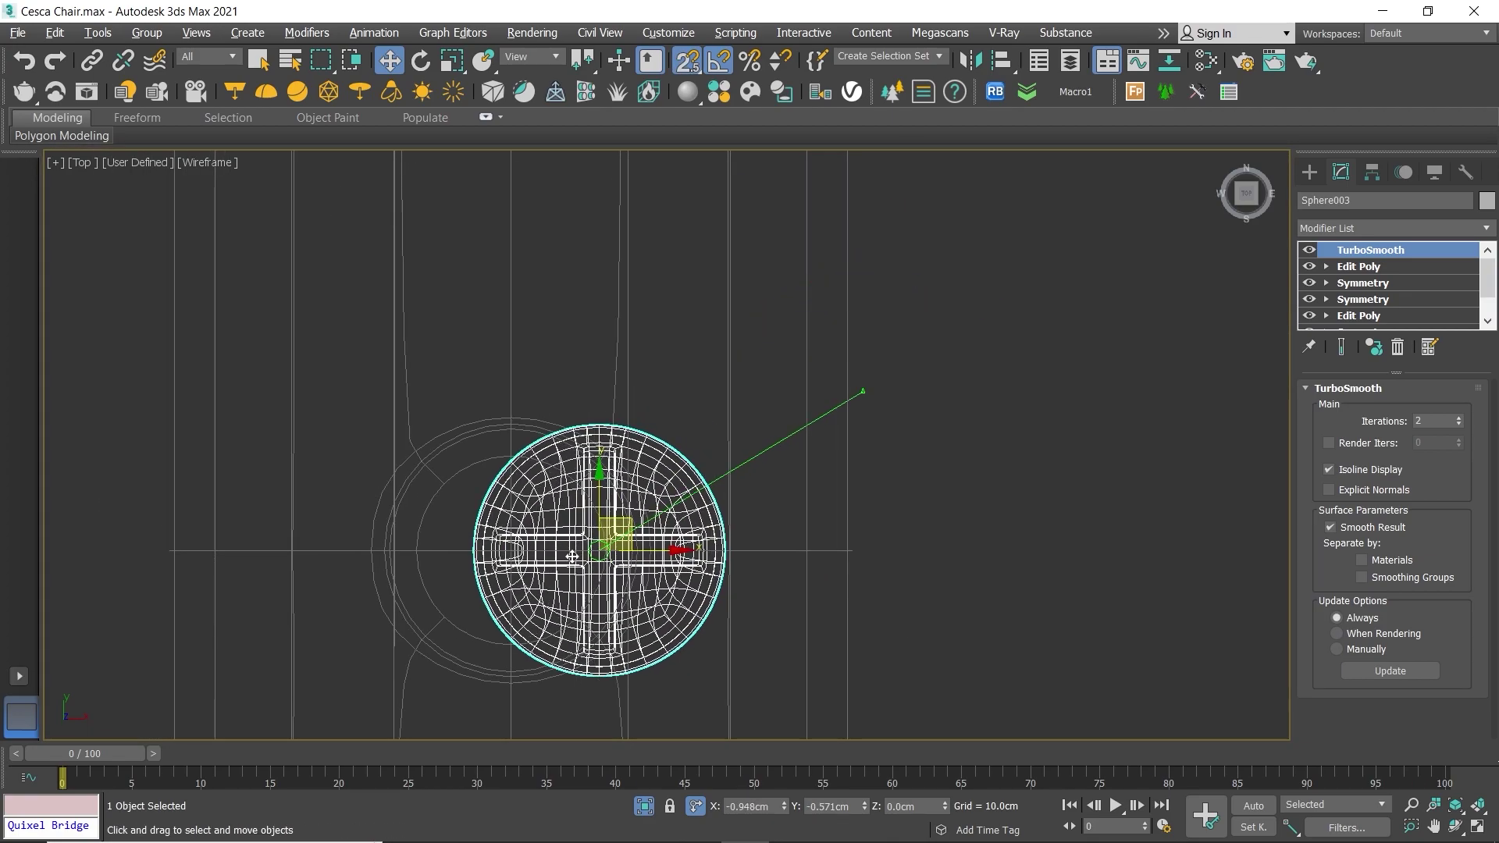
scroll(681, 484, down, 5)
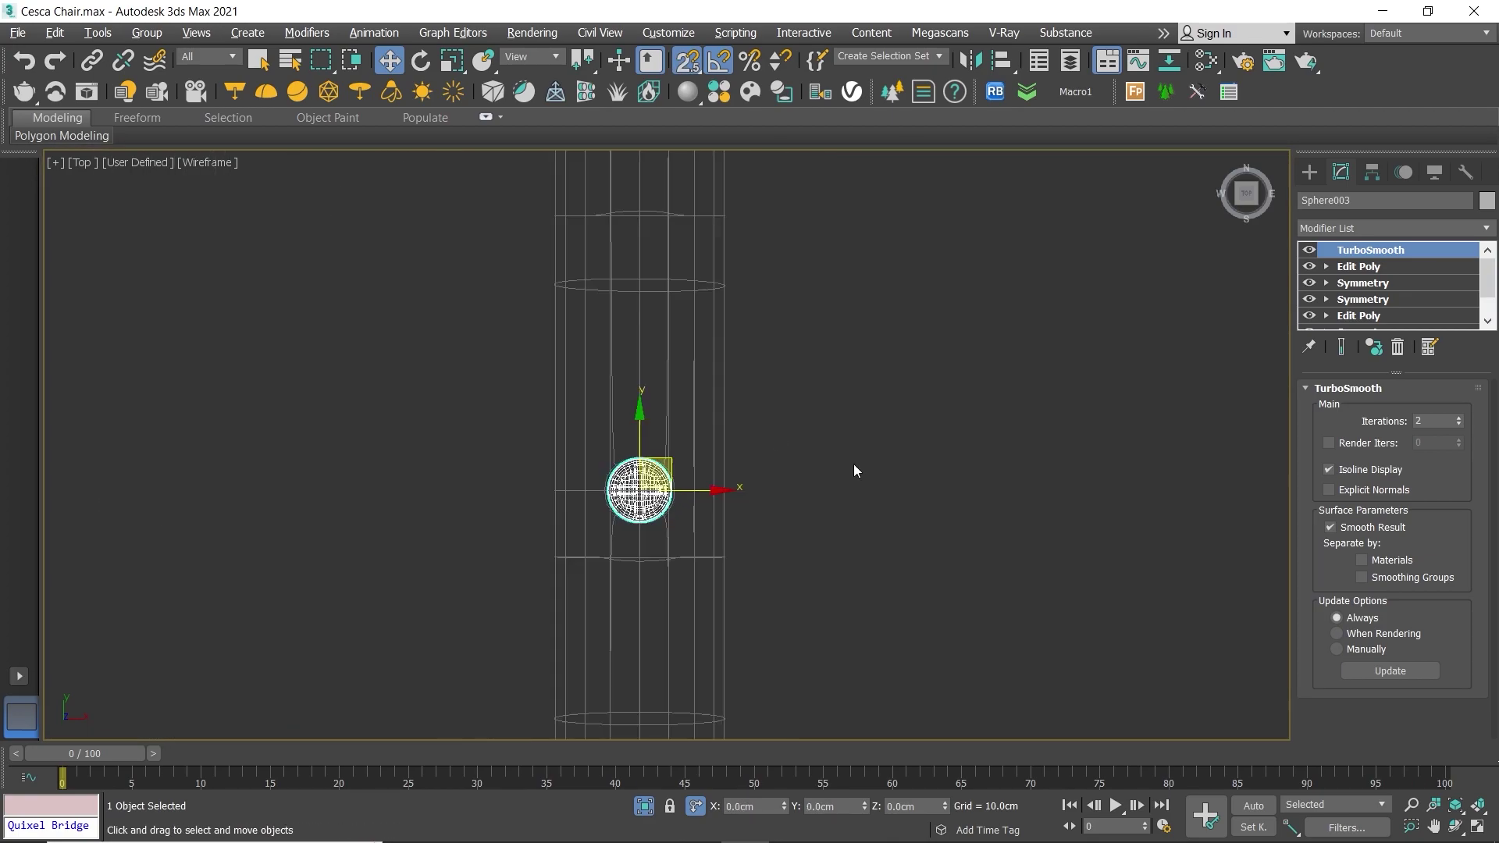
Step: Select Sphere004 and vertex-snap it onto the centre of the next leg's hole
mouse_move(856, 469)
middle_down()
mouse_move(646, 425)
mouse_move(582, 469)
middle_up()
drag(541, 501, 631, 580)
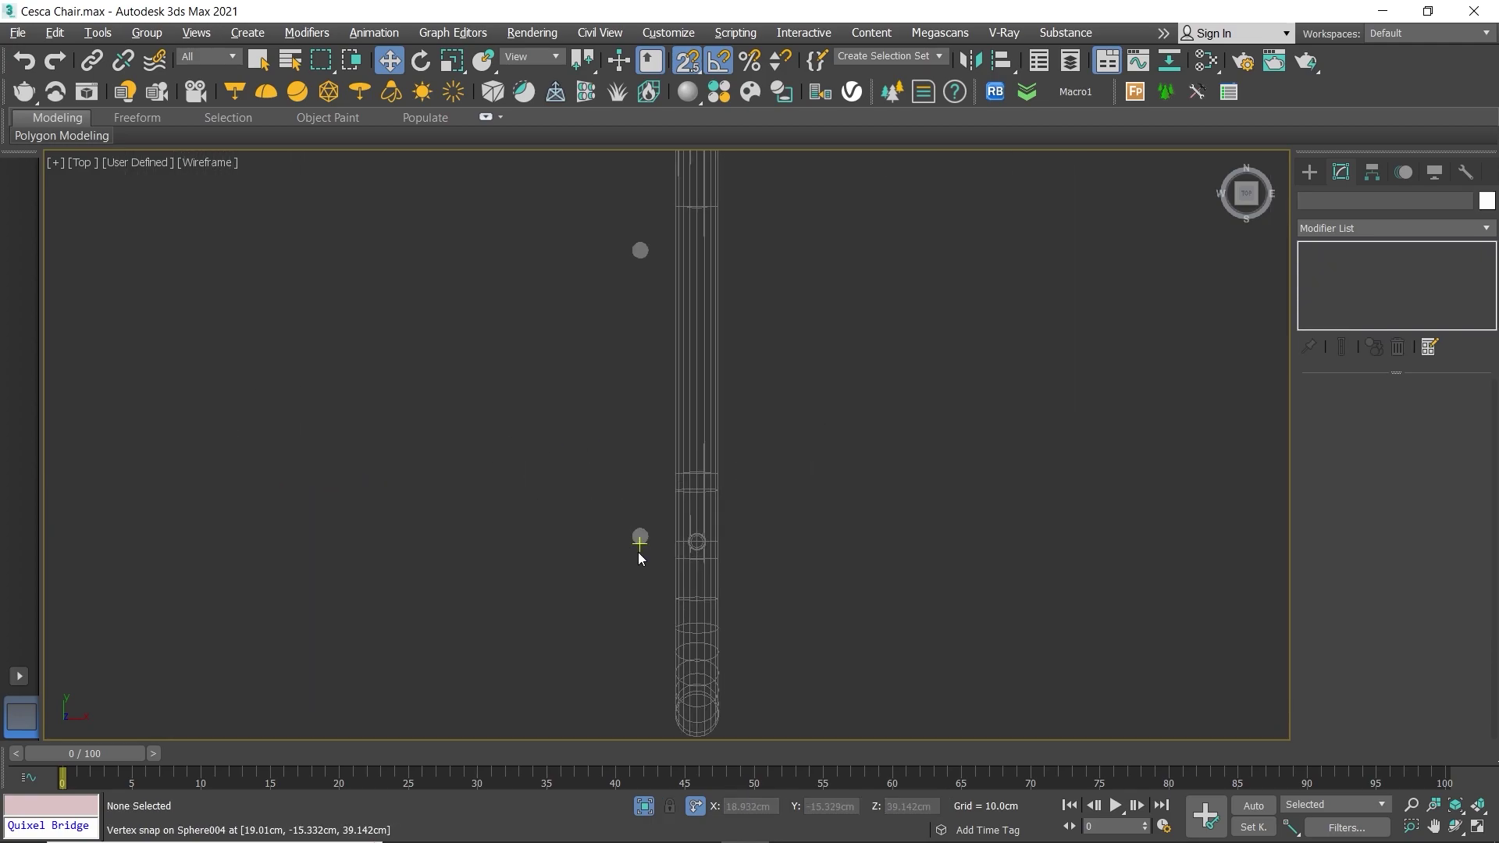
drag(615, 509, 654, 568)
scroll(656, 569, up, 4)
scroll(659, 559, up, 1)
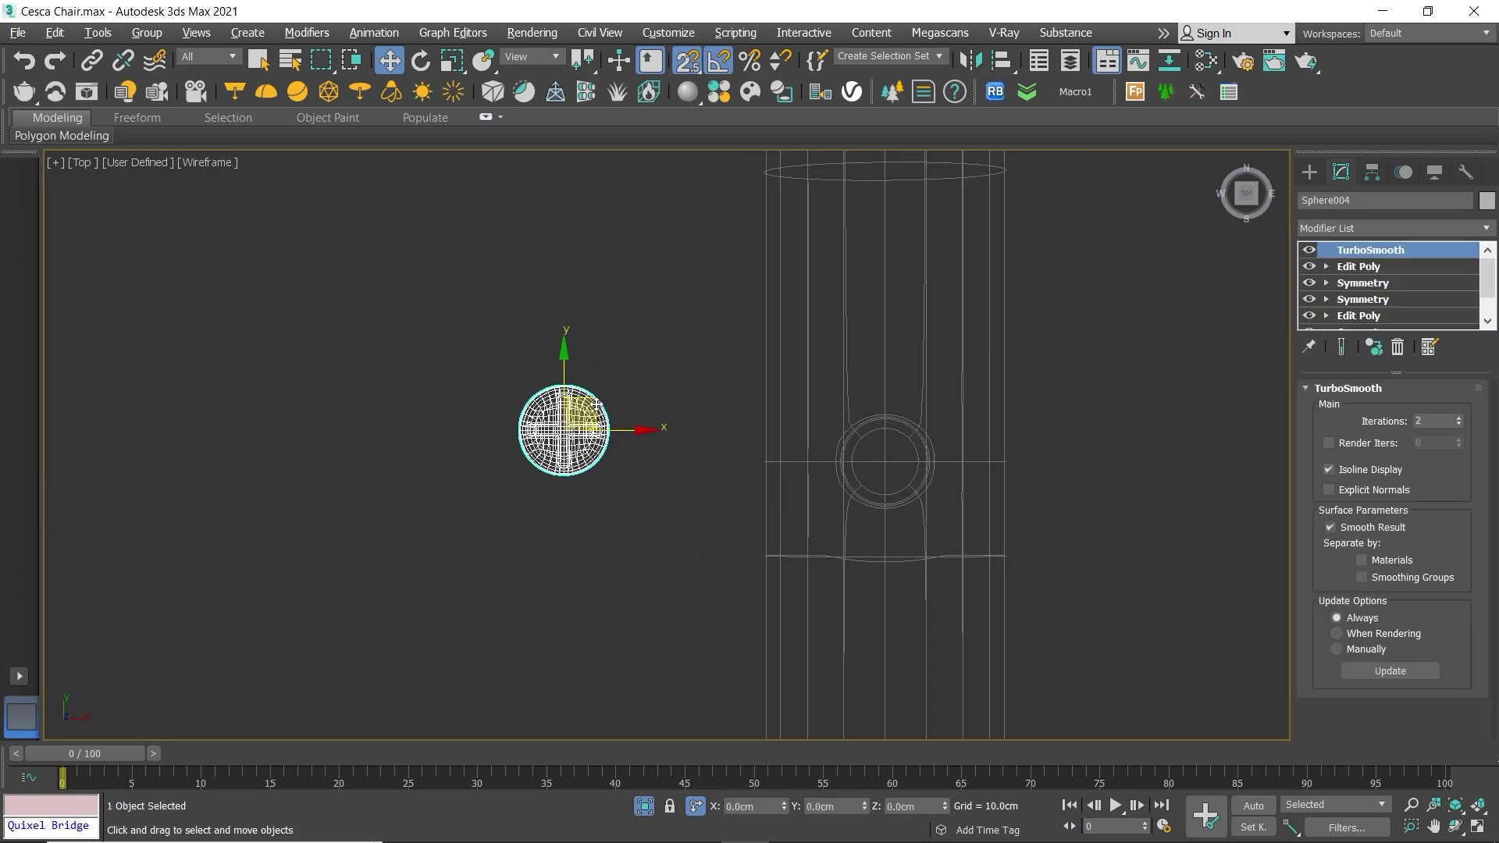
drag(596, 405, 894, 471)
scroll(895, 460, up, 5)
drag(937, 519, 876, 482)
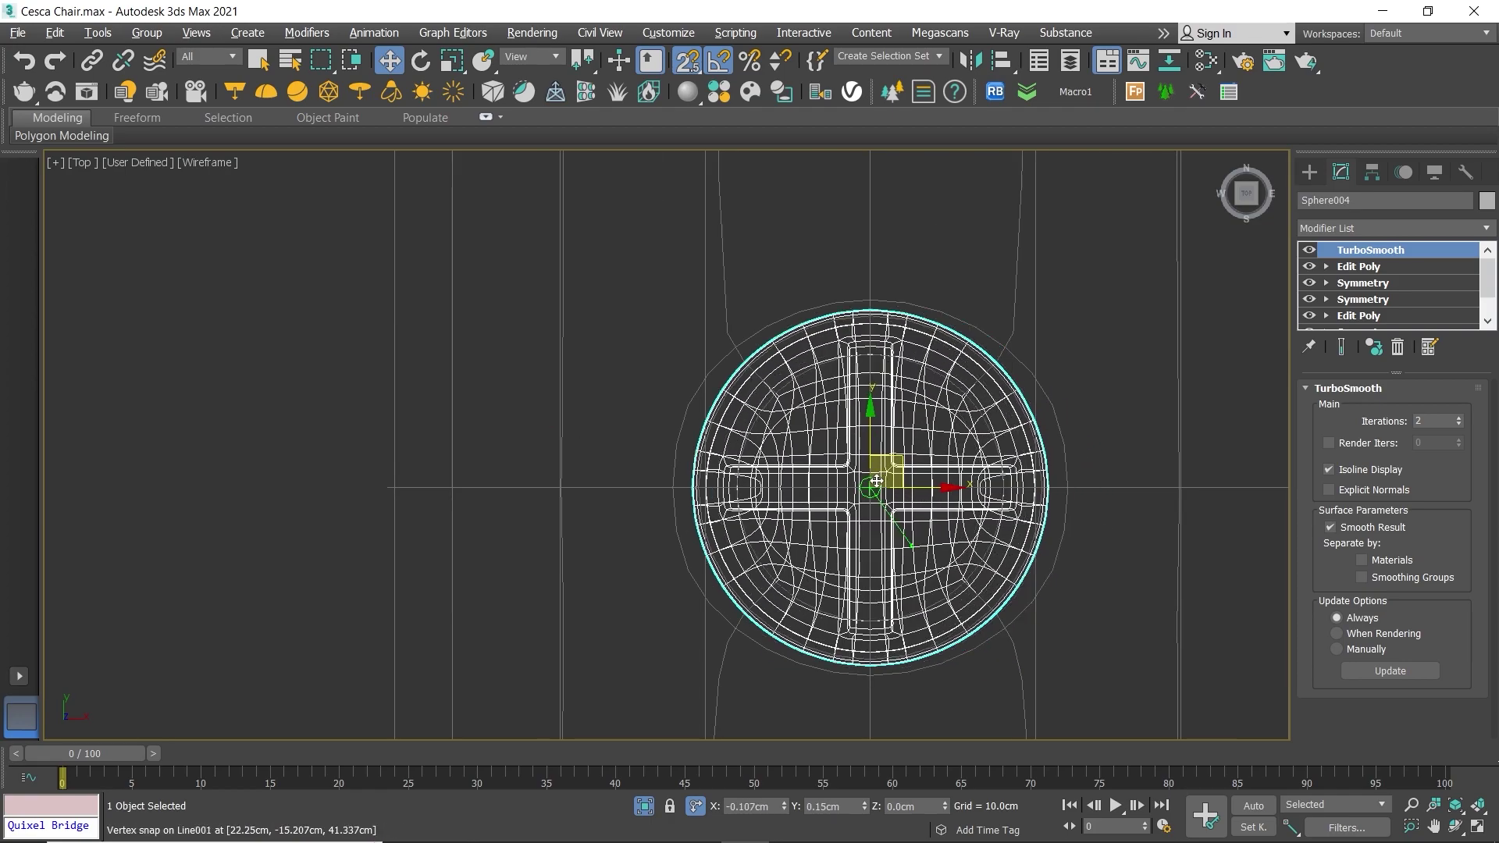
Step: Vertex-snap Sphere005 onto its hole centre, then show all four views
scroll(870, 478, down, 5)
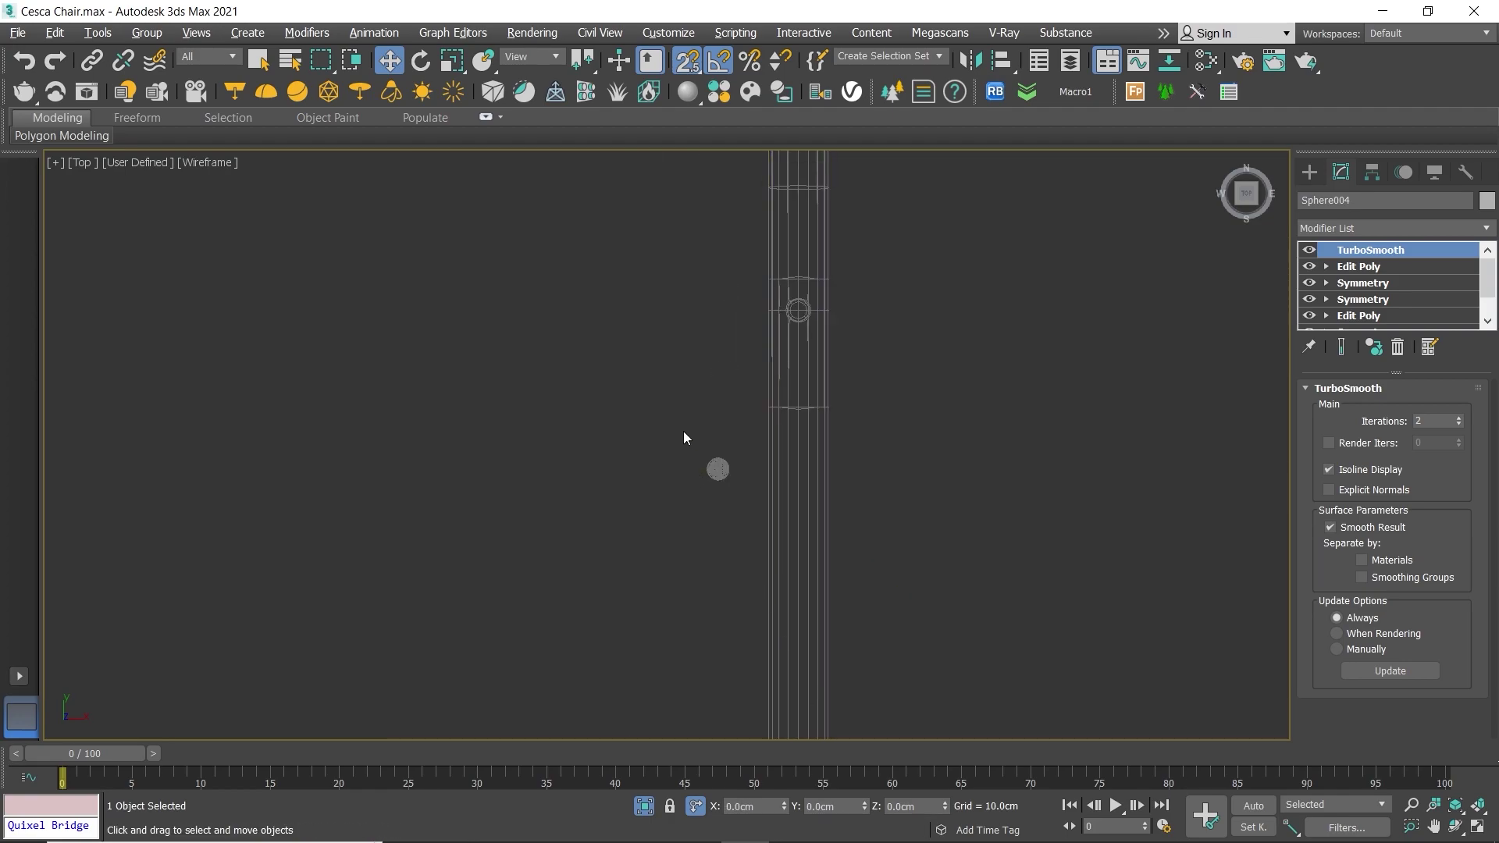
scroll(741, 445, up, 3)
shift+drag(675, 638, 846, 322)
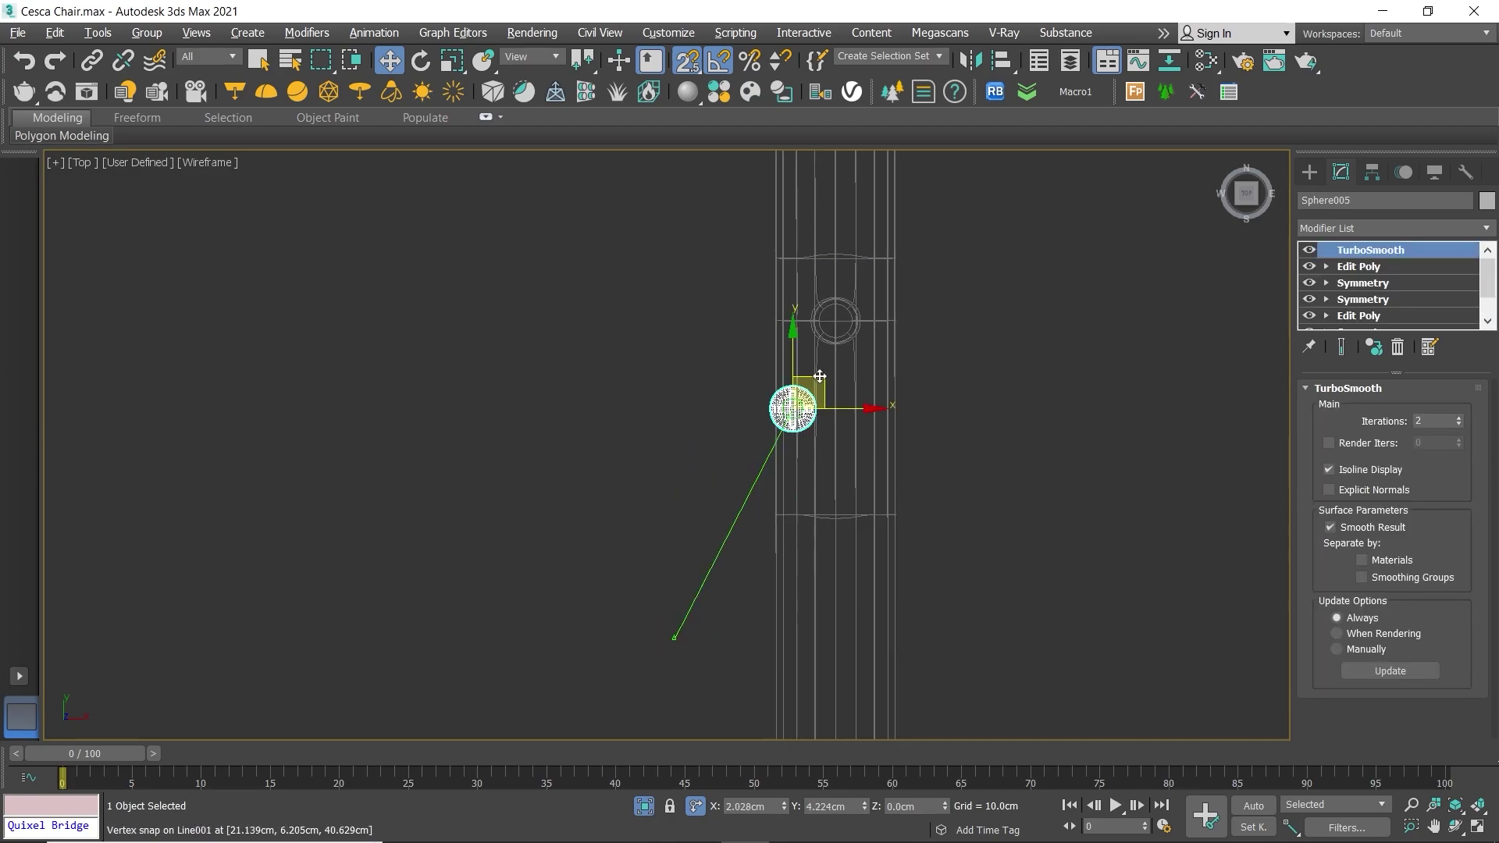
scroll(816, 307, up, 8)
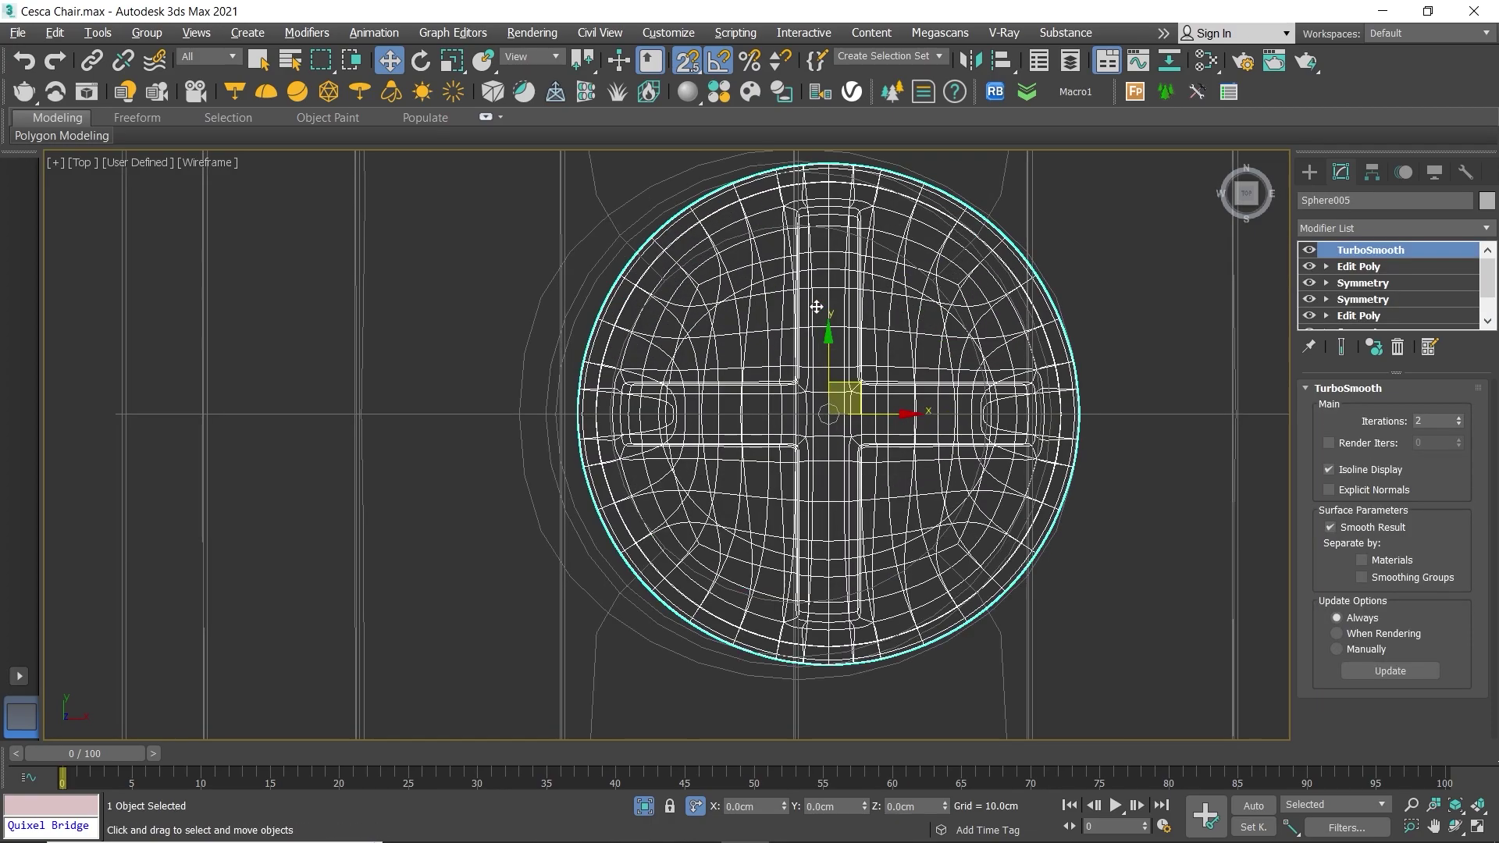
drag(867, 393, 798, 413)
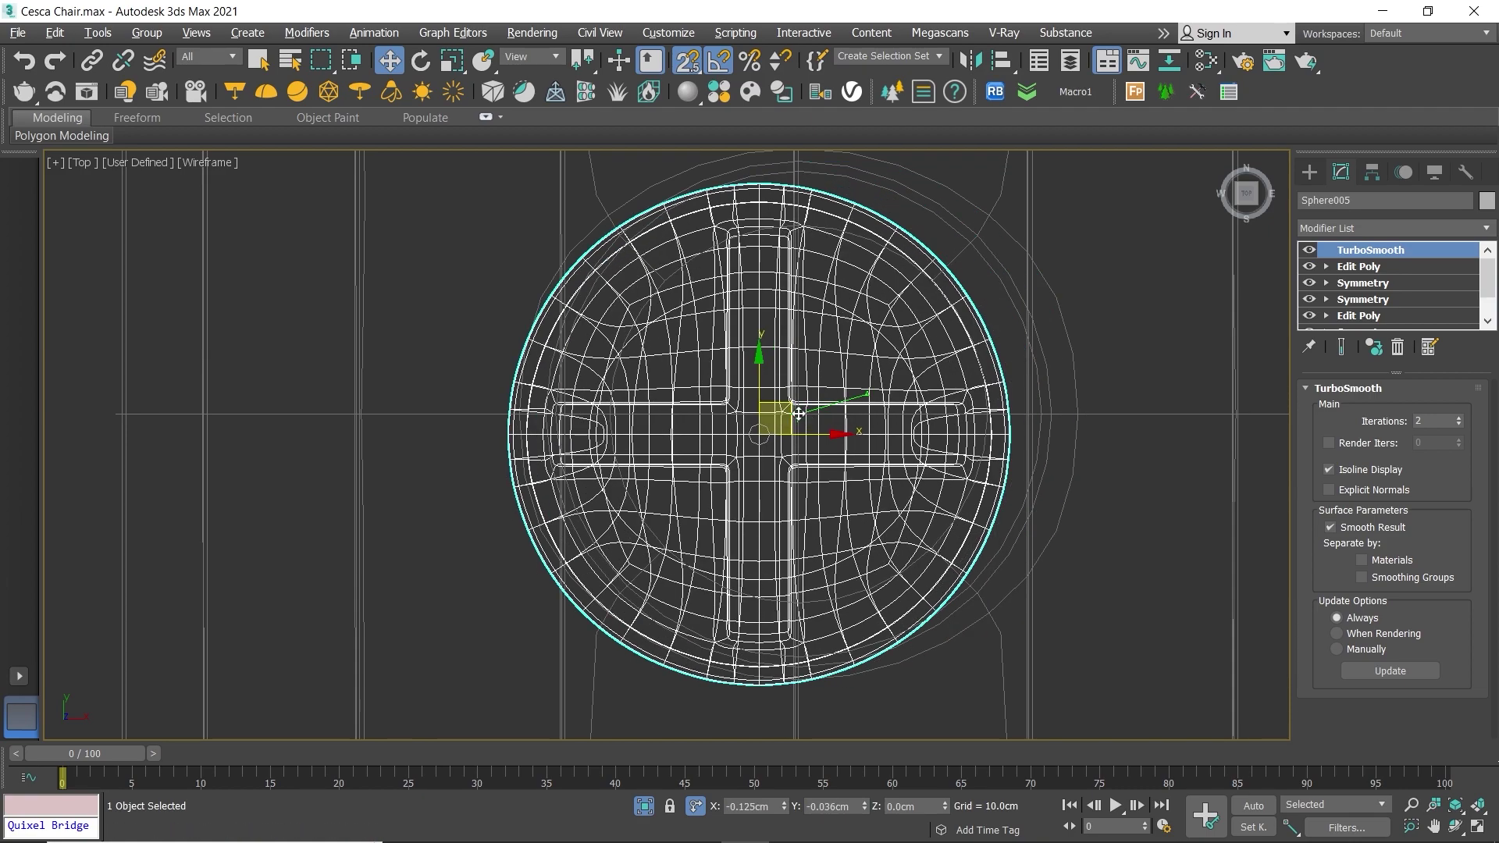
scroll(787, 415, down, 2)
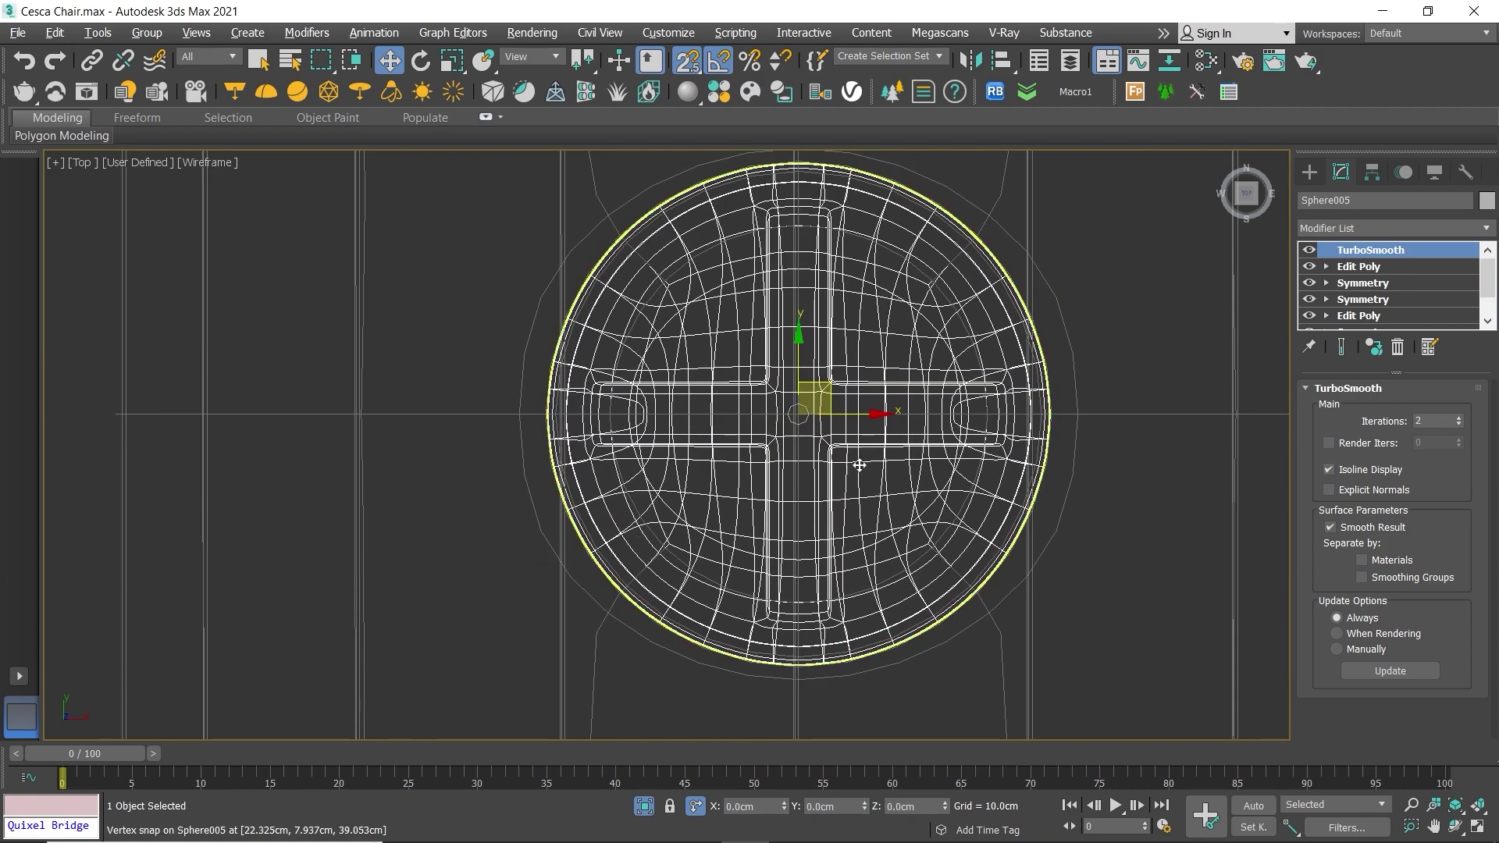
key(alt+w)
key(alt+w)
scroll(681, 410, up, 5)
scroll(682, 410, down, 5)
Step: Rotate end-cap Sphere005 by -25° about its axis
scroll(789, 382, up, 6)
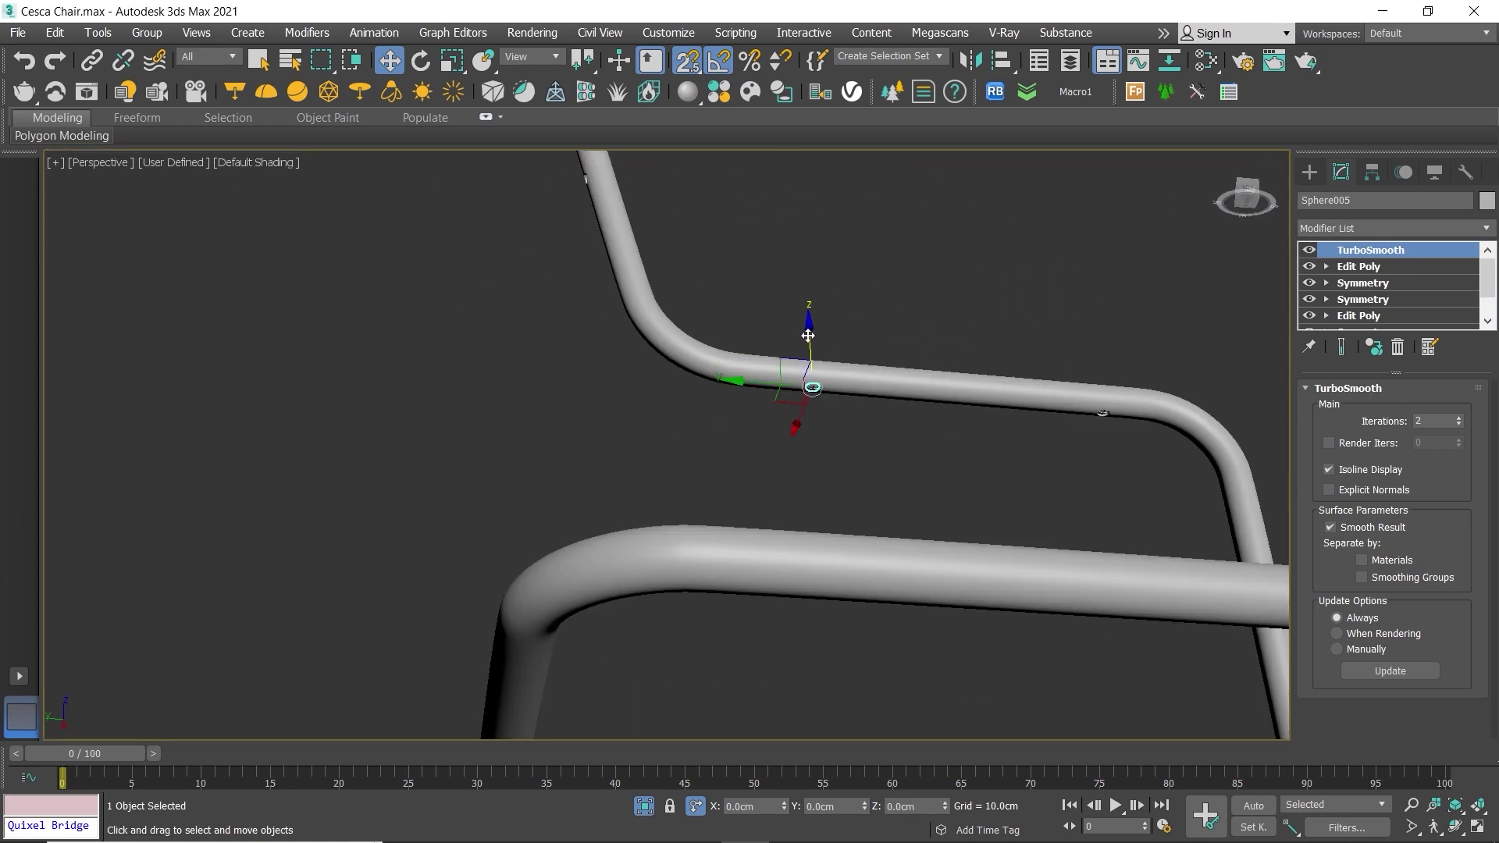
scroll(828, 429, up, 2)
click(813, 435)
mouse_move(813, 435)
alt+middle_down()
mouse_move(887, 410)
mouse_move(673, 525)
mouse_move(623, 525)
mouse_move(530, 593)
alt+middle_up()
scroll(529, 592, up, 4)
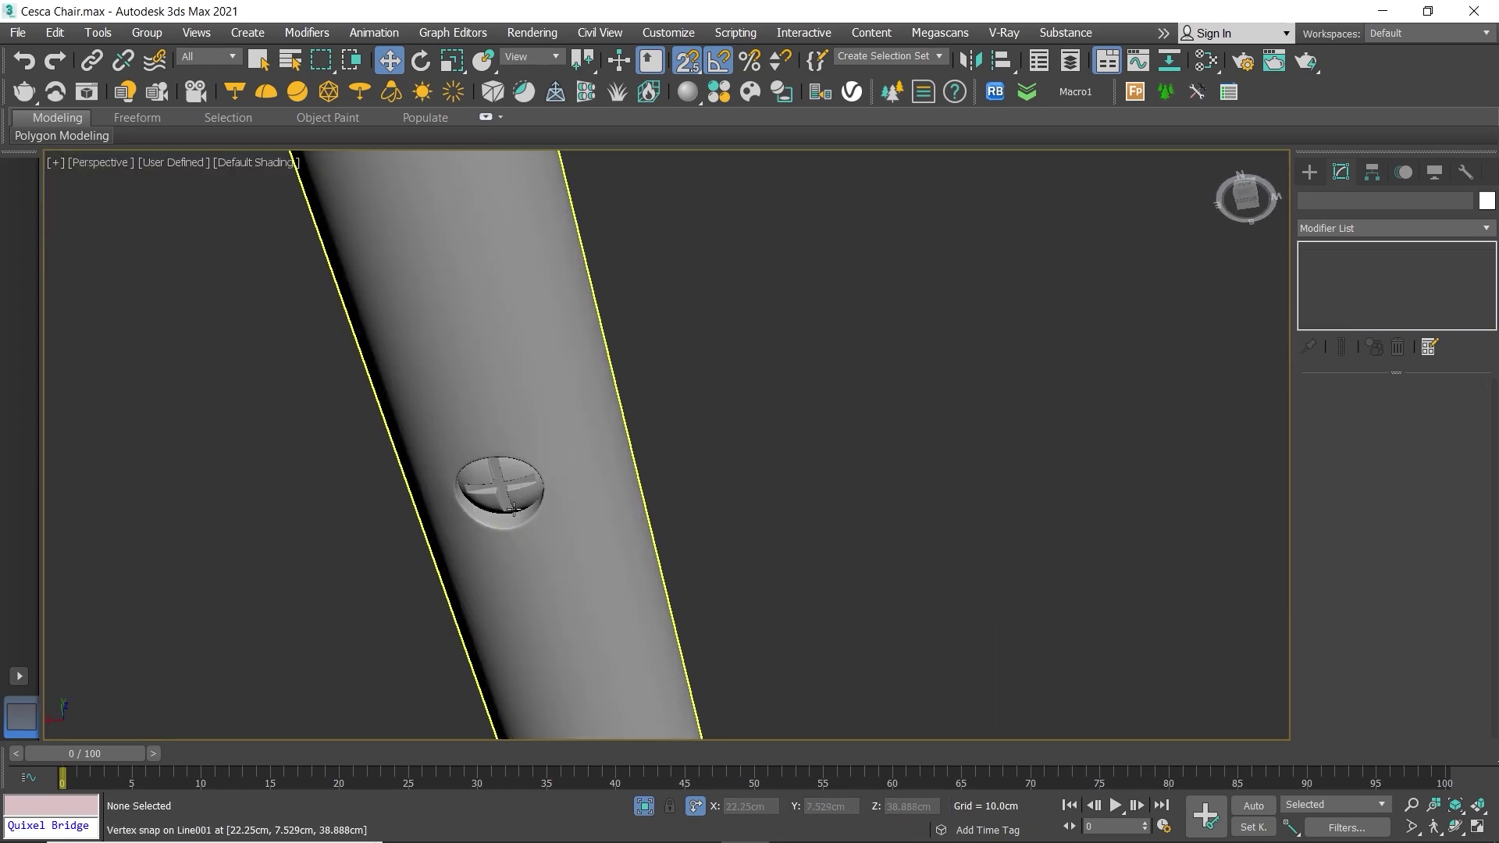
click(513, 475)
scroll(513, 475, up, 2)
key(e)
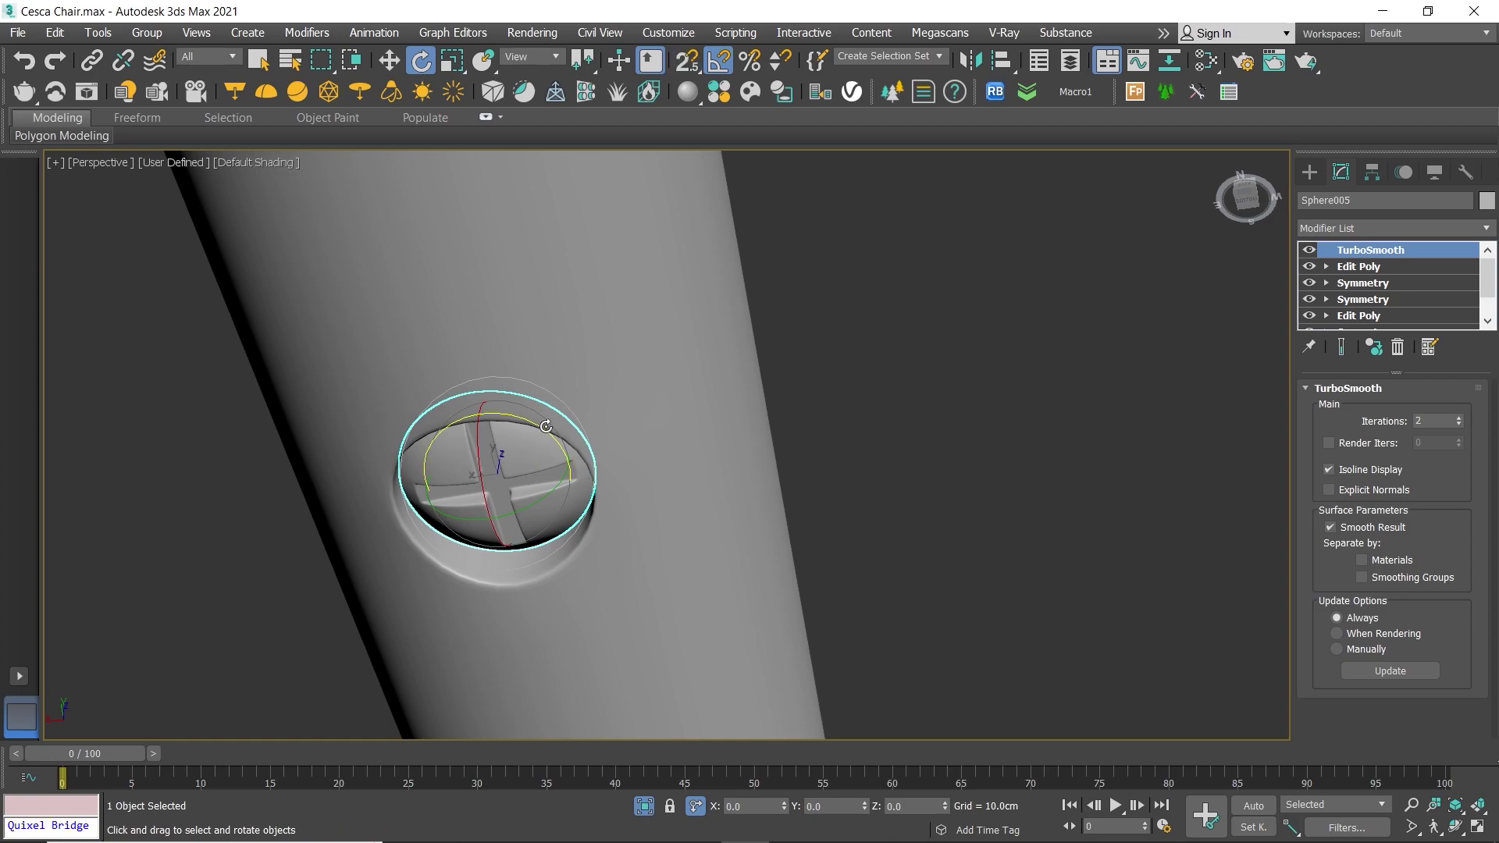
drag(546, 427, 528, 416)
scroll(527, 416, down, 3)
Step: Zoom in on the tube and select the end-cap in the next hole
alt+middle_drag(626, 626, 737, 573)
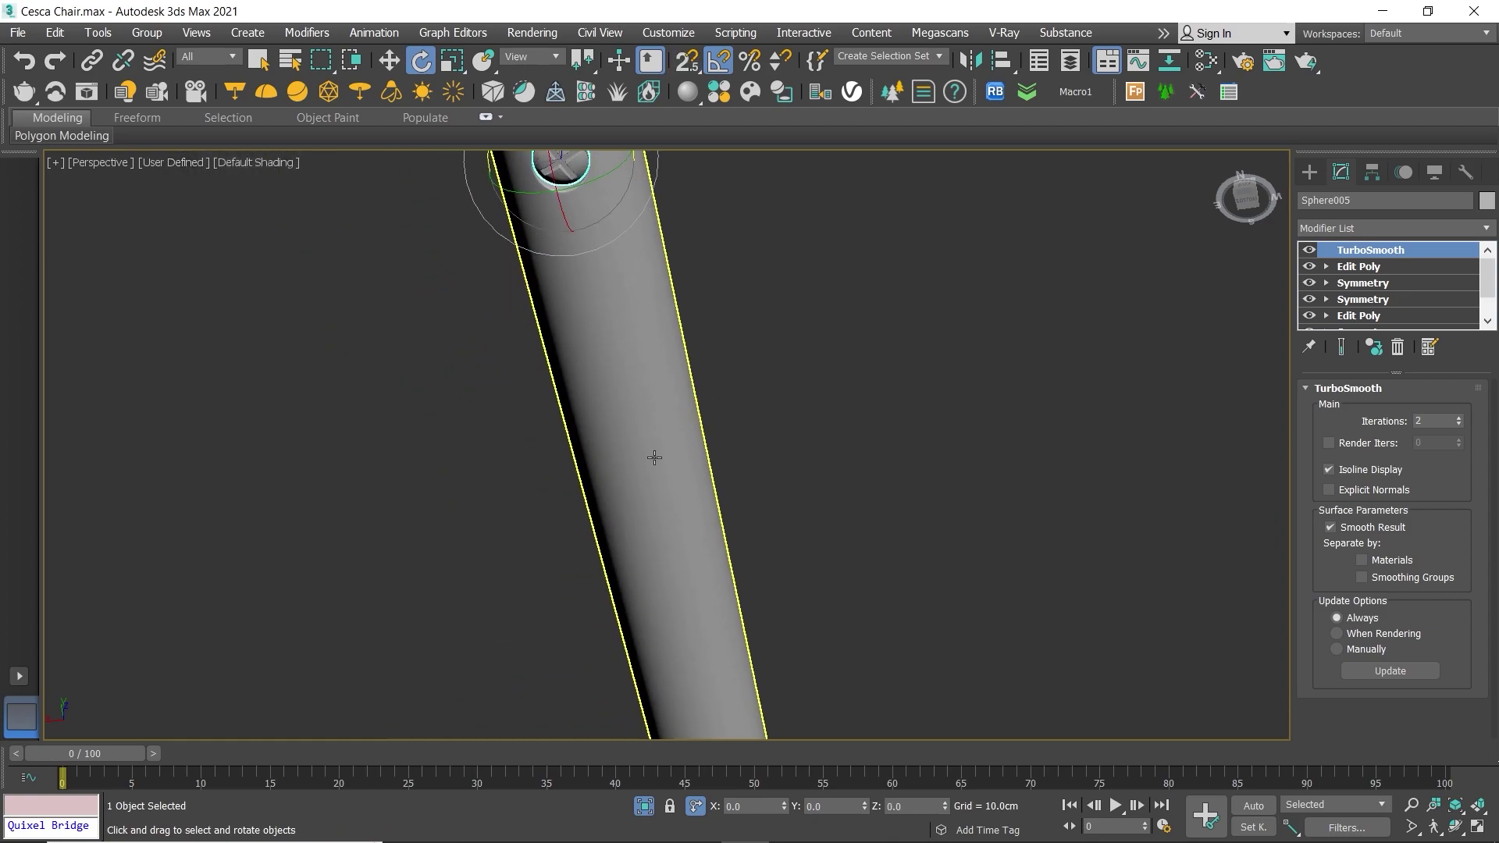
scroll(737, 574, down, 2)
scroll(670, 502, up, 4)
scroll(670, 502, up, 2)
scroll(707, 505, up, 2)
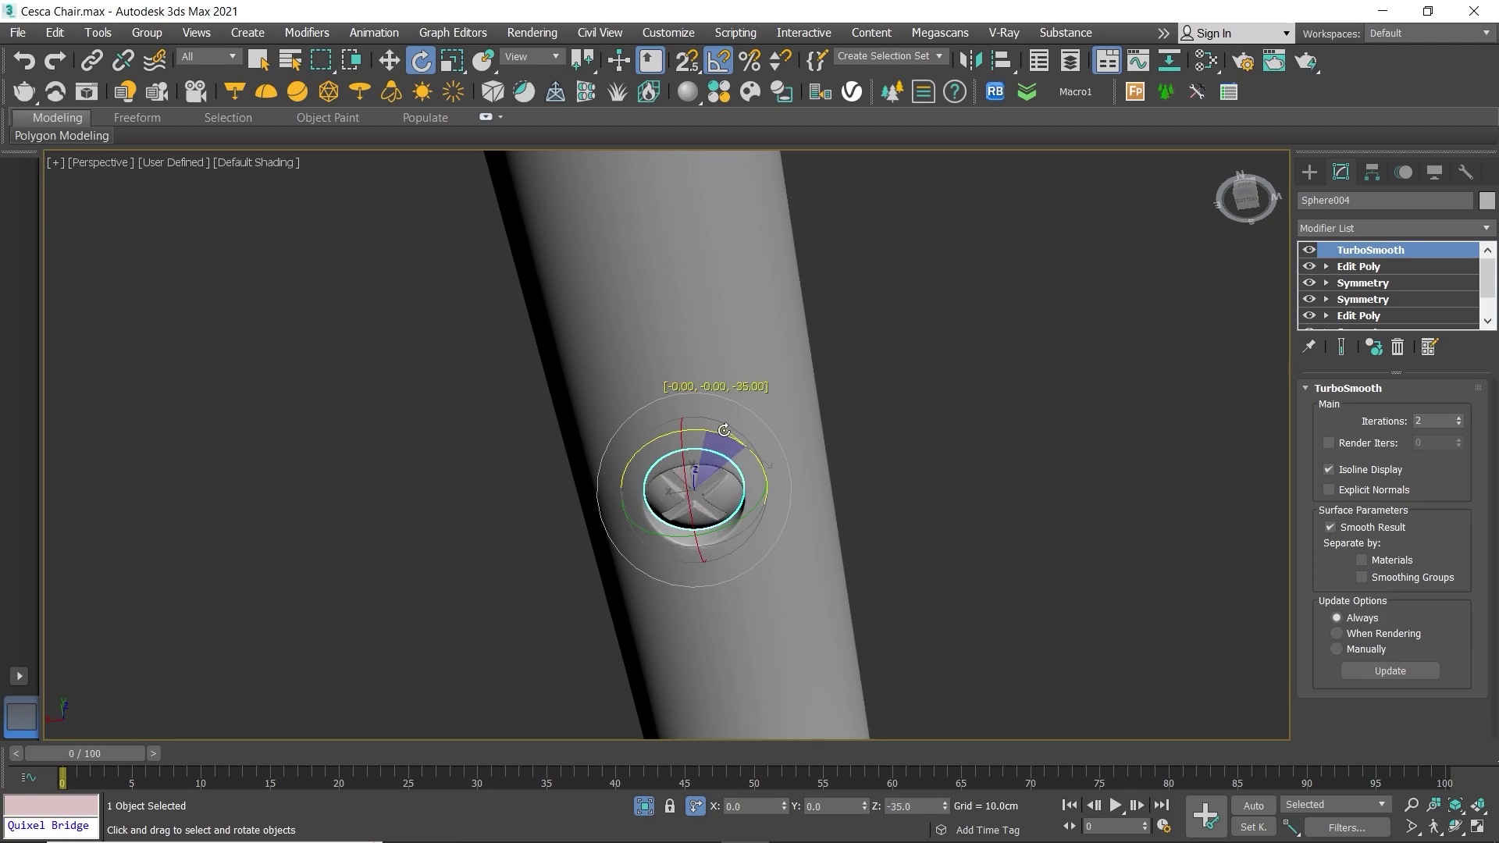
scroll(730, 432, down, 2)
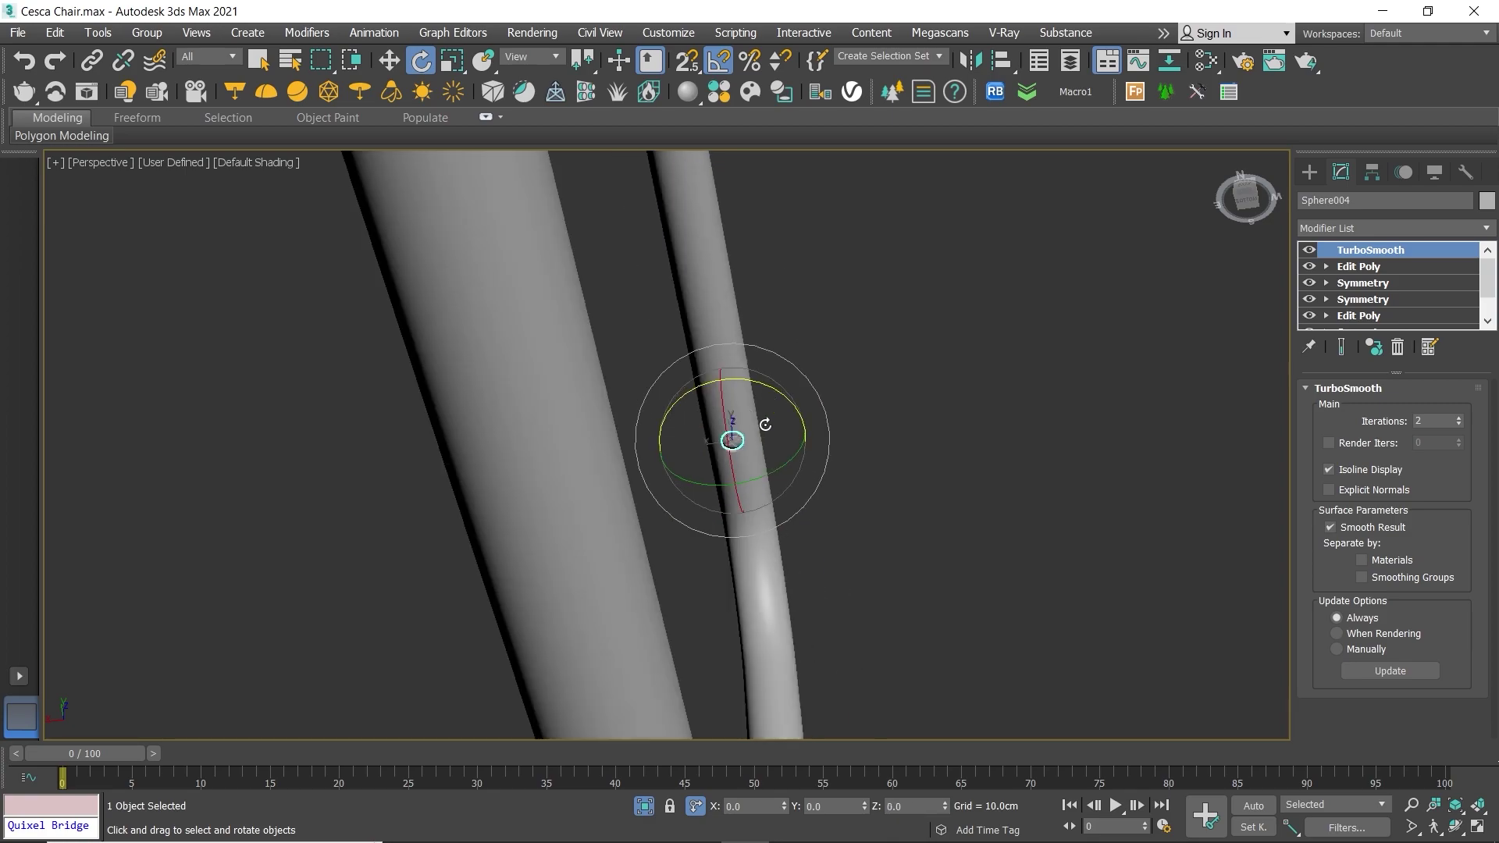
scroll(646, 339, down, 3)
scroll(529, 304, up, 3)
scroll(613, 315, up, 2)
scroll(614, 316, up, 3)
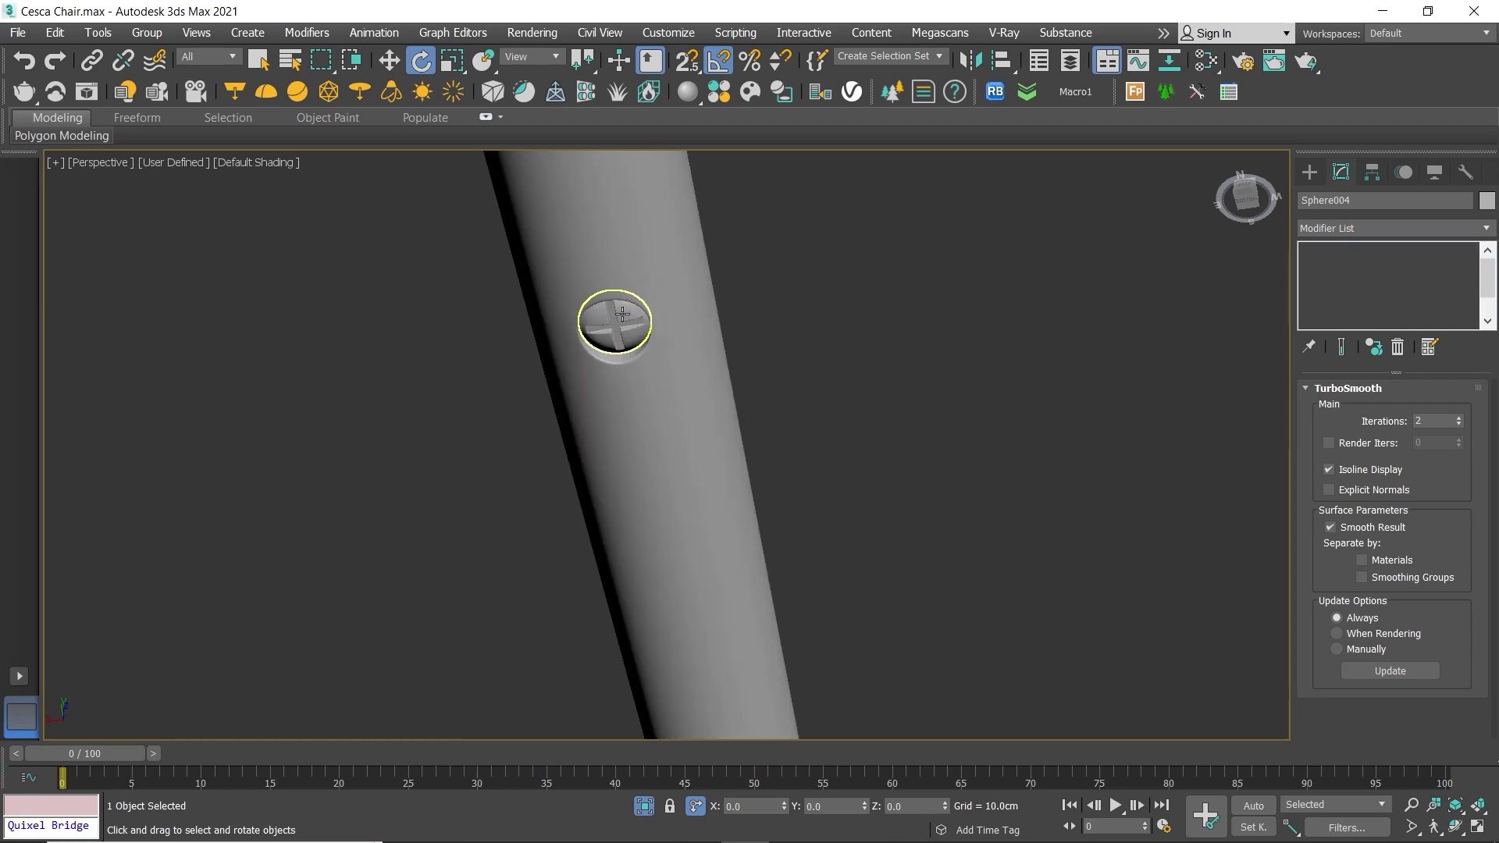
click(614, 319)
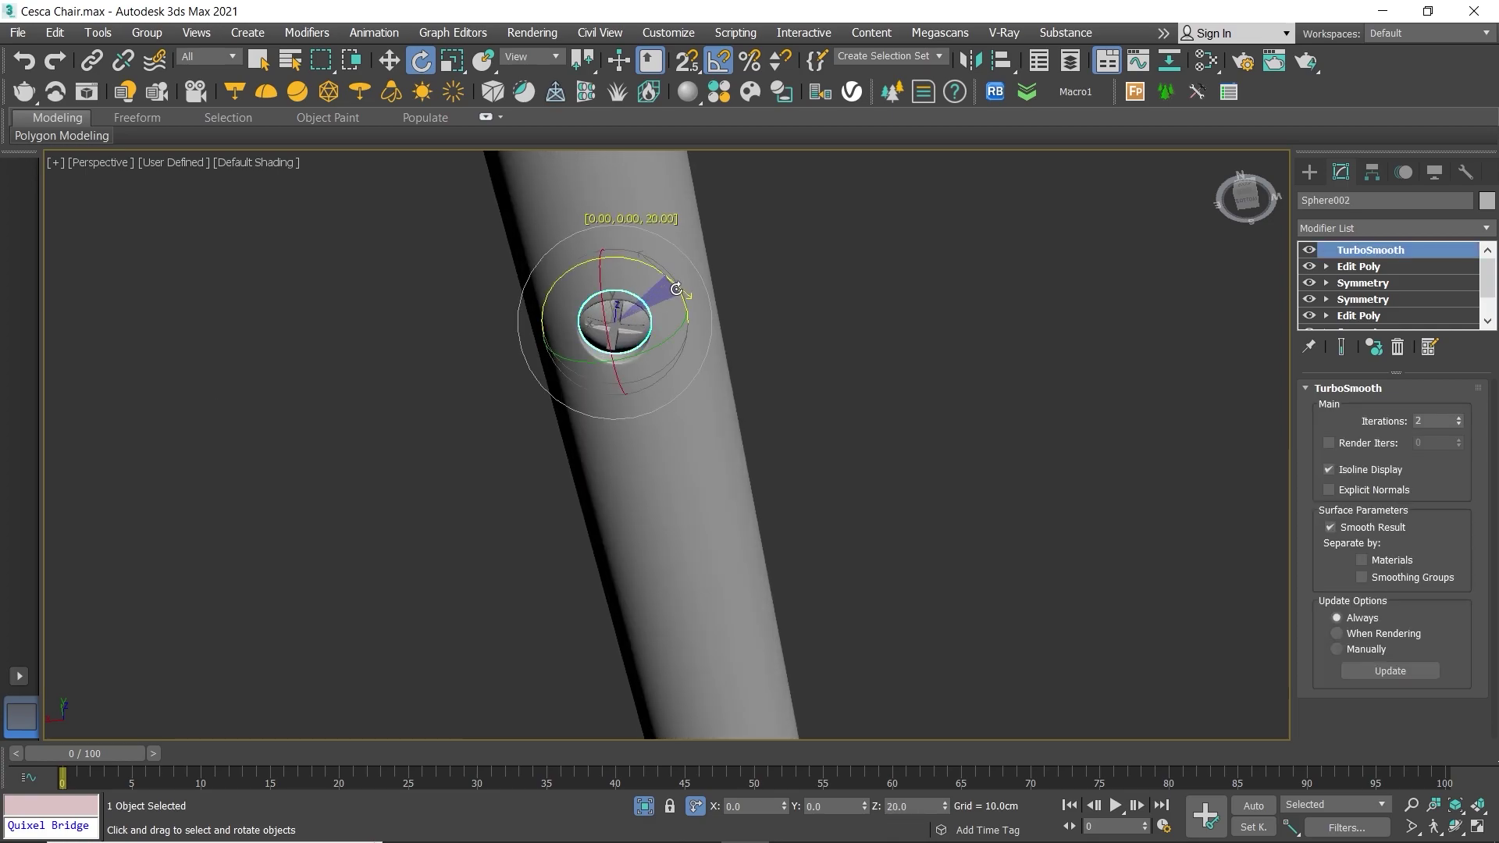
Step: Zoom around the selected end-cap, then orbit out to view the whole chair frame
scroll(687, 391, down, 3)
scroll(703, 542, down, 2)
scroll(702, 468, up, 3)
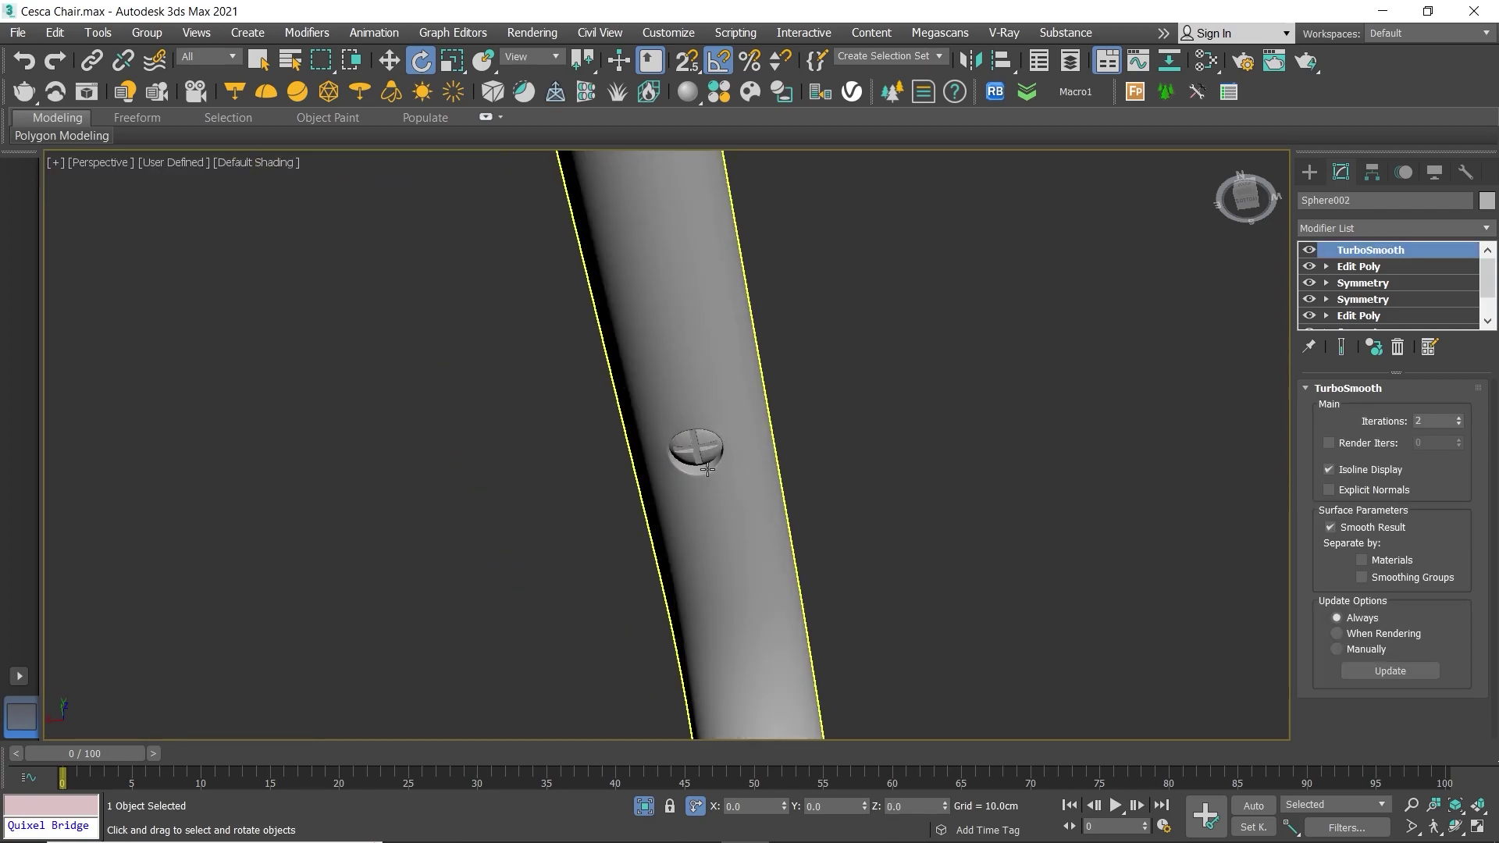
scroll(699, 441, up, 2)
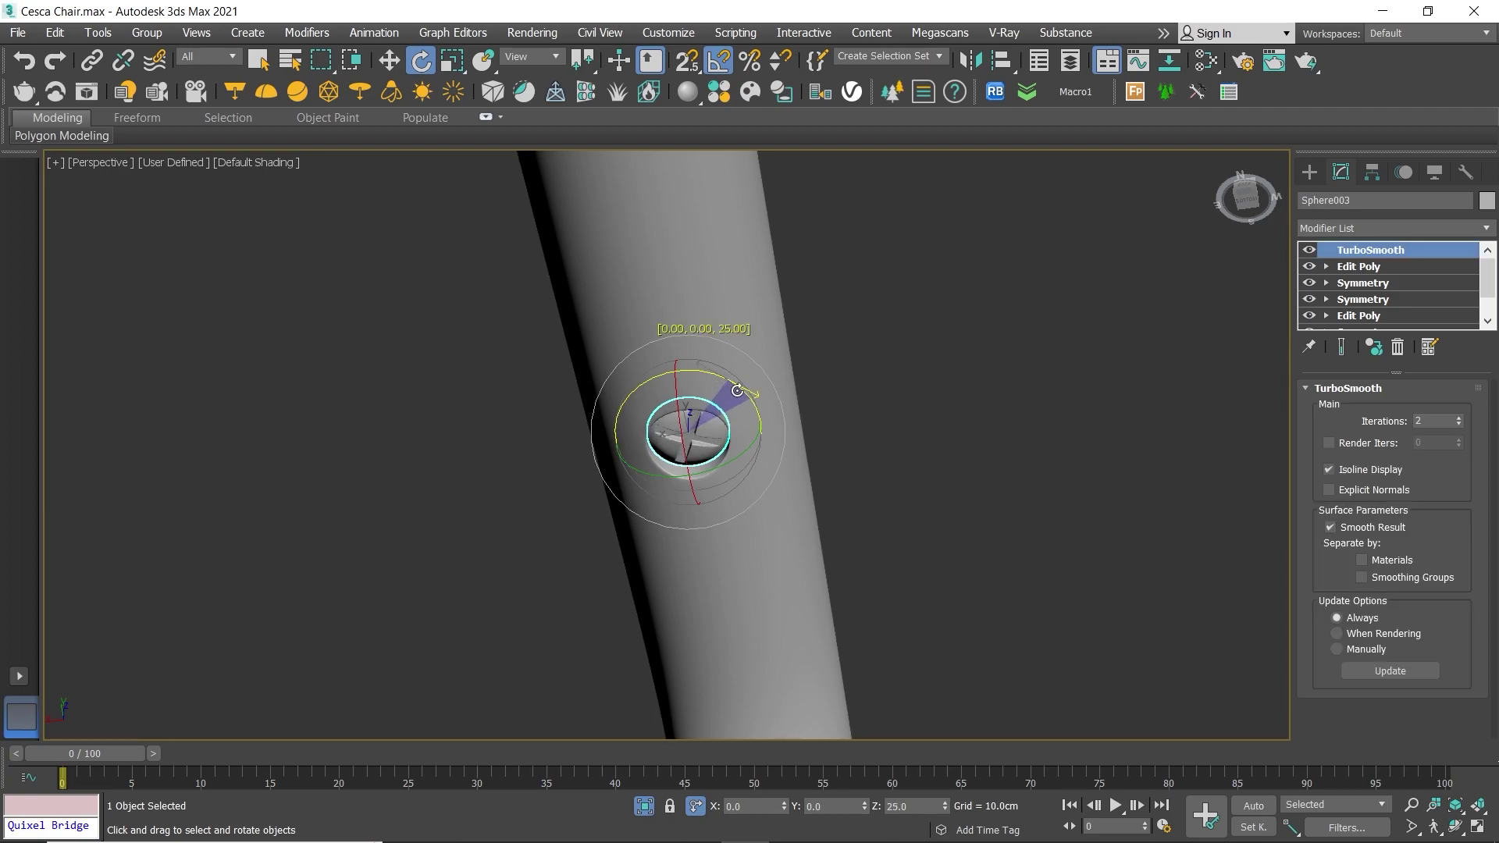
scroll(736, 392, down, 5)
alt+middle_drag(713, 401, 686, 469)
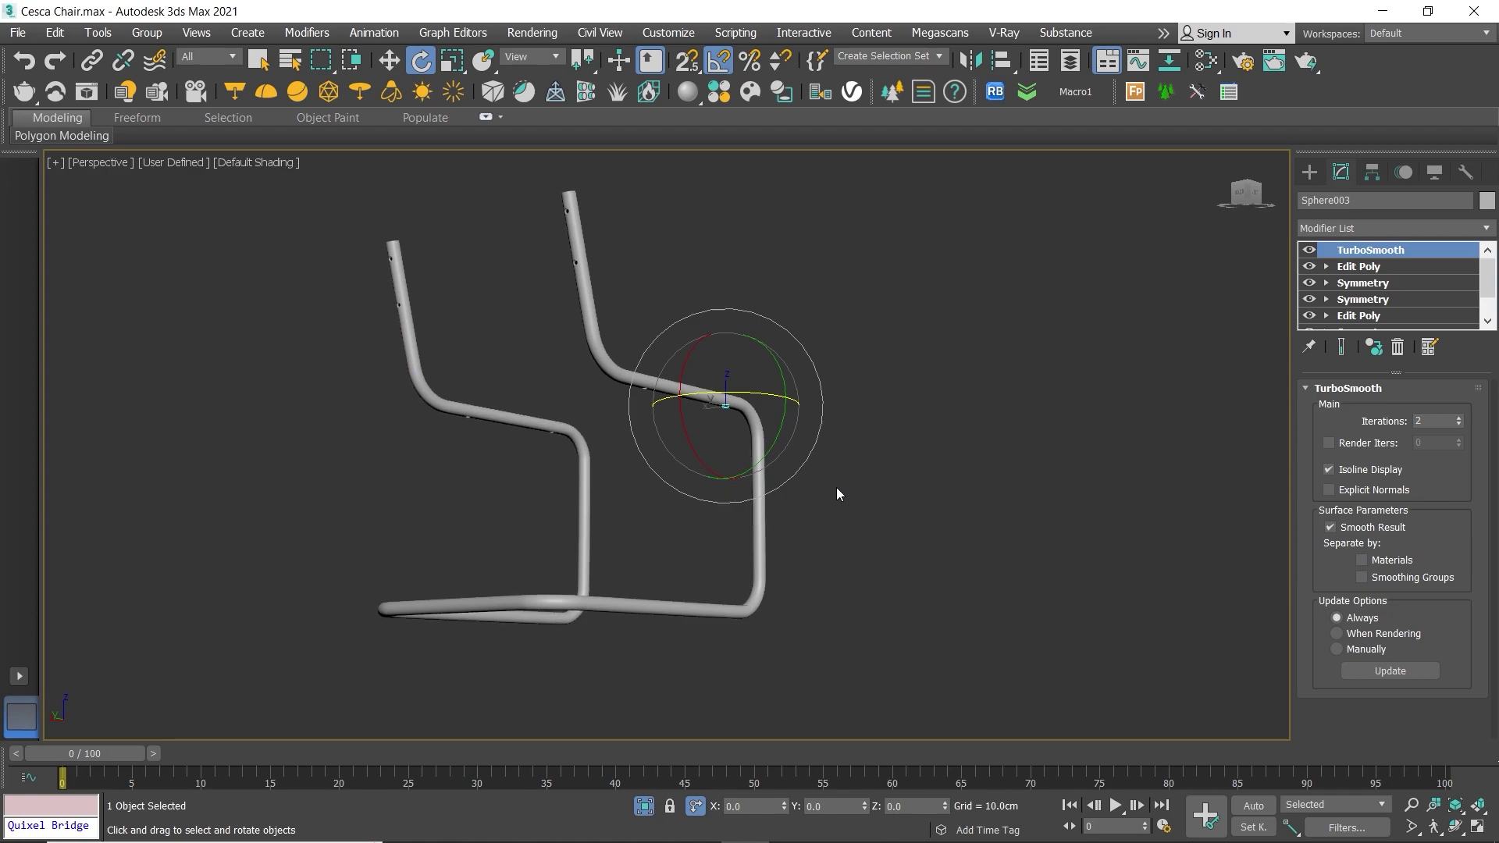
Step: In the side view, move Sphere001 up toward the top of the backrest
click(787, 710)
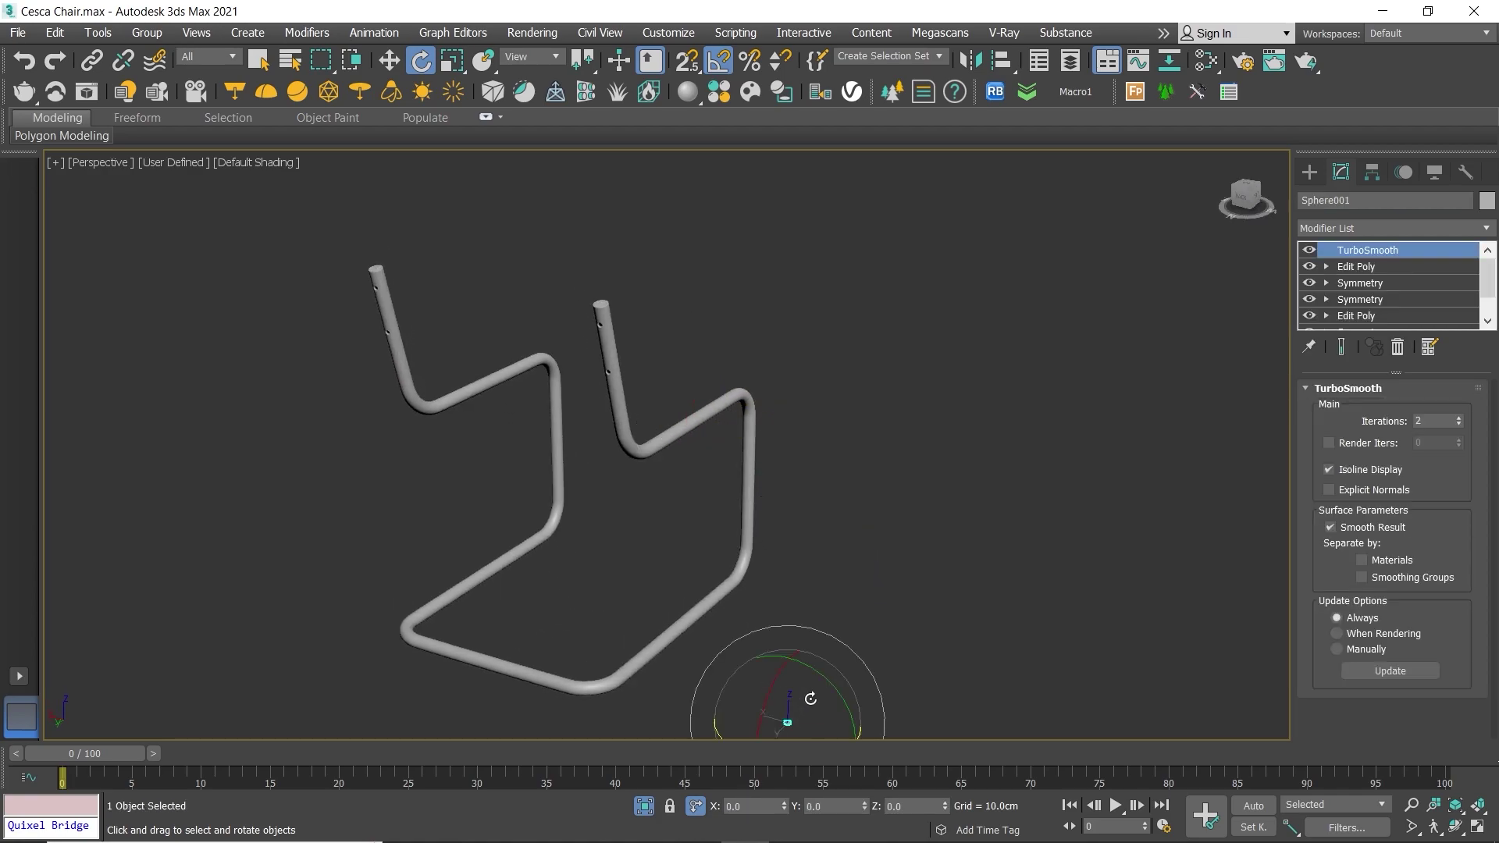
alt+middle_drag(804, 703, 782, 548)
key(alt+w)
key(alt+w)
scroll(451, 592, up, 5)
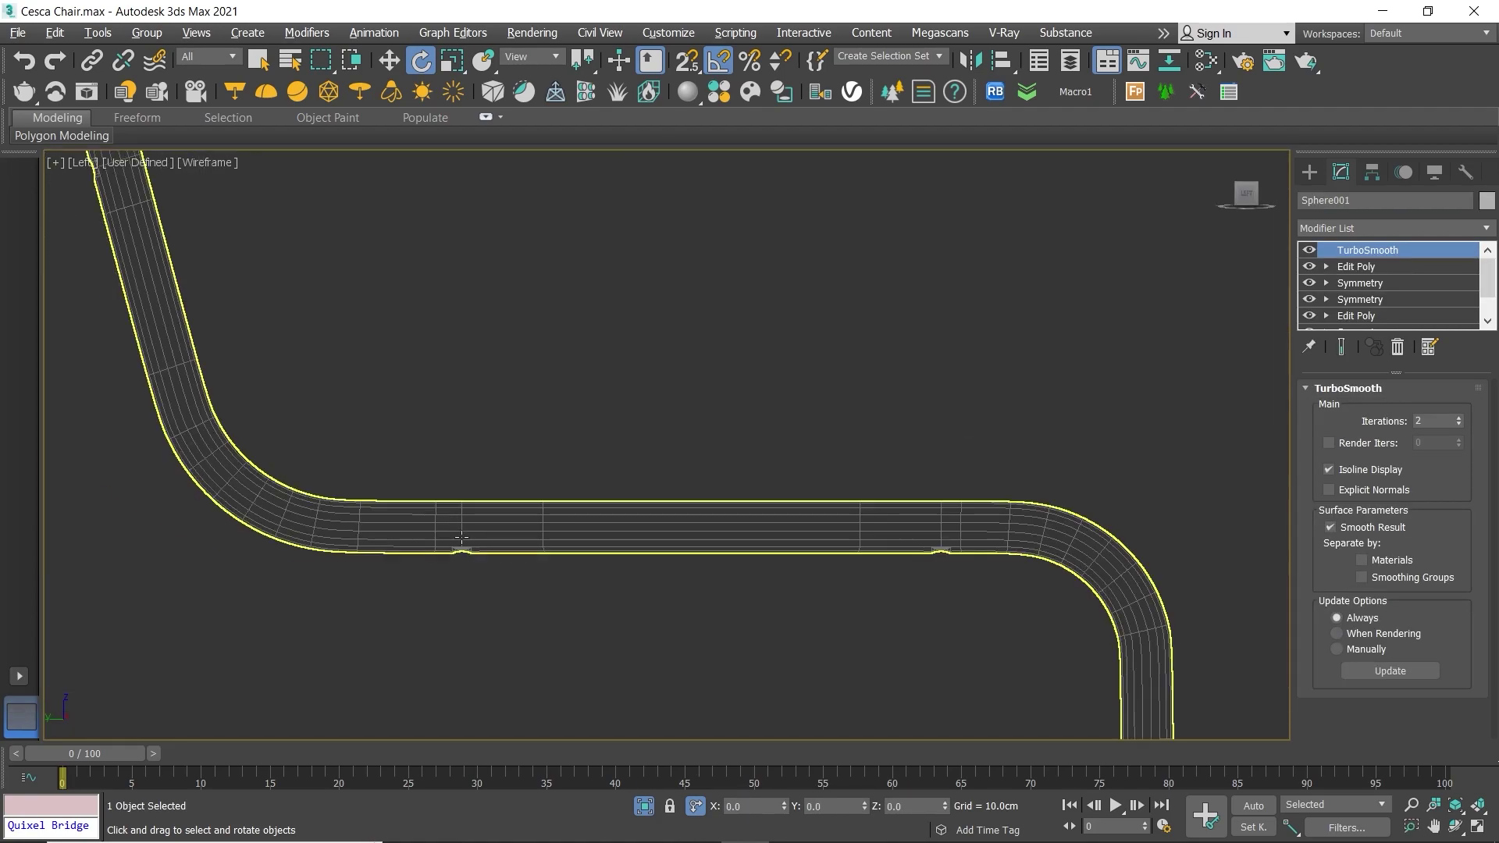
scroll(503, 493, down, 2)
middle_drag(504, 494, 663, 355)
scroll(609, 595, down, 2)
key(w)
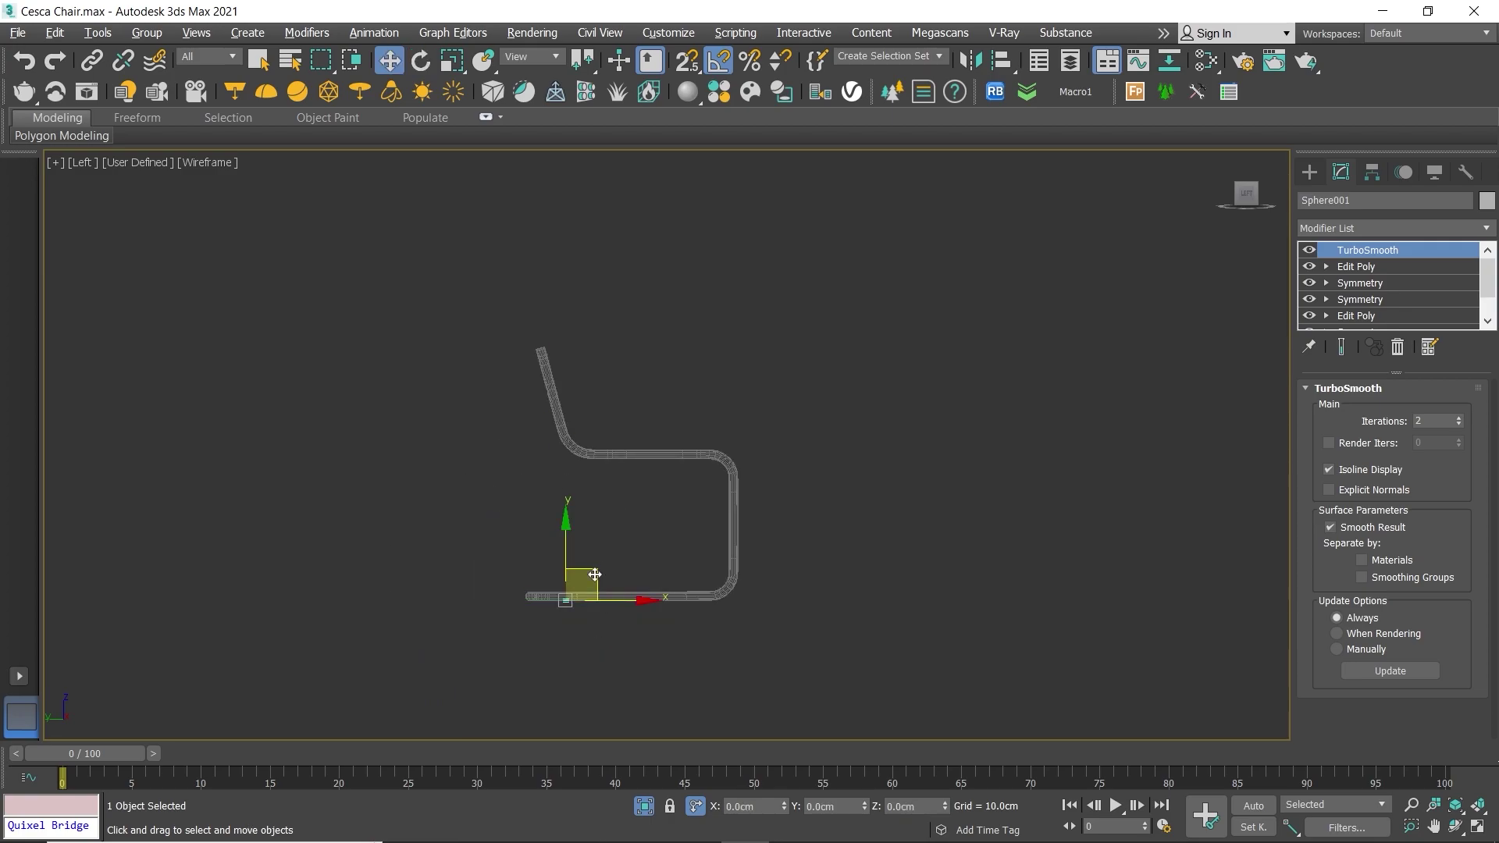
drag(595, 574, 518, 371)
scroll(535, 373, up, 6)
Step: Isolate Sphere001 and rotate it about 90° on Z
key(e)
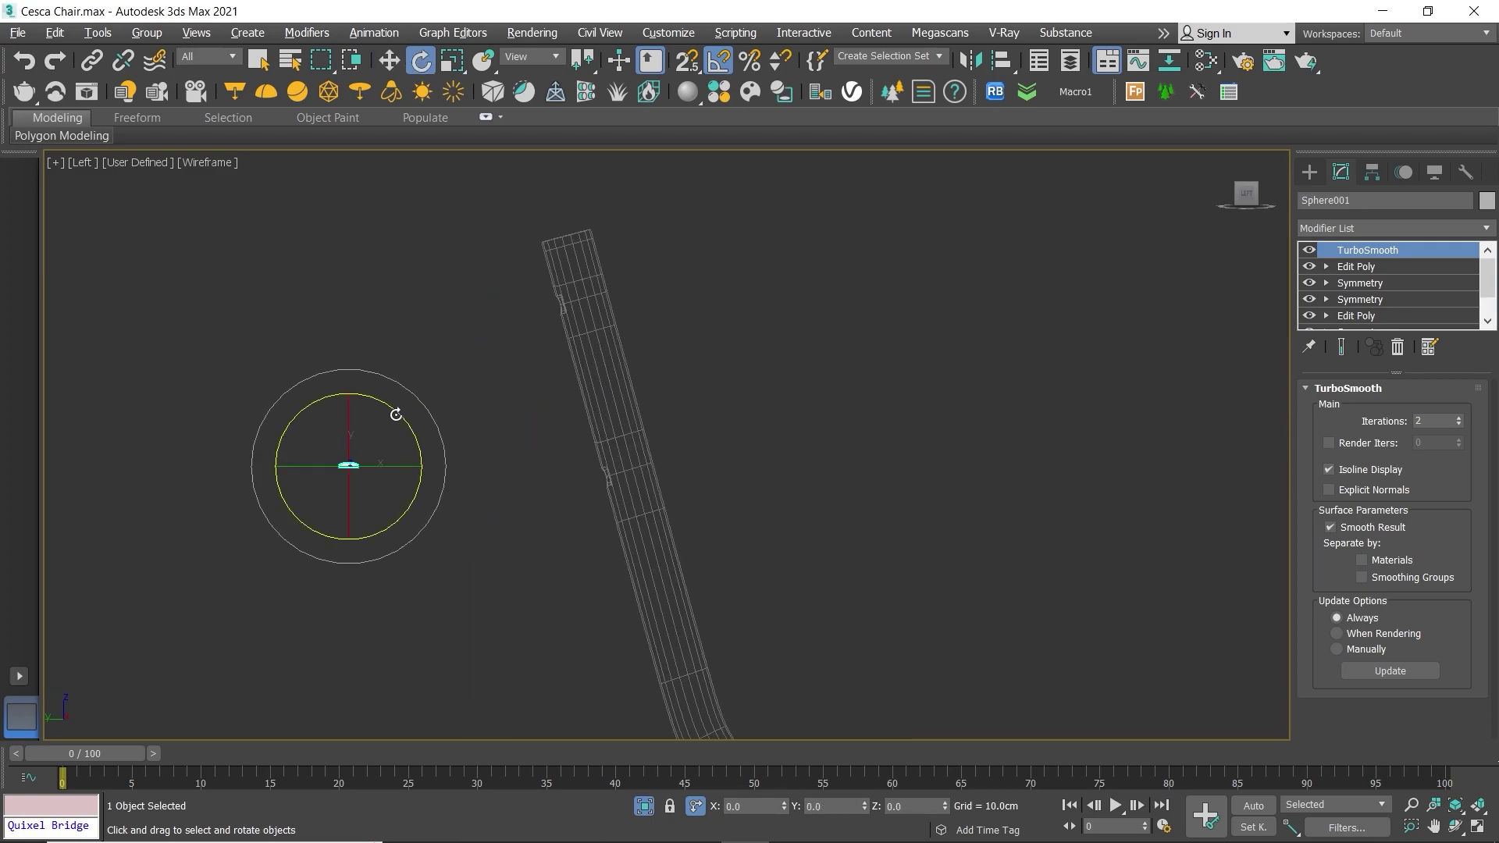
key(alt+q)
drag(421, 354, 396, 271)
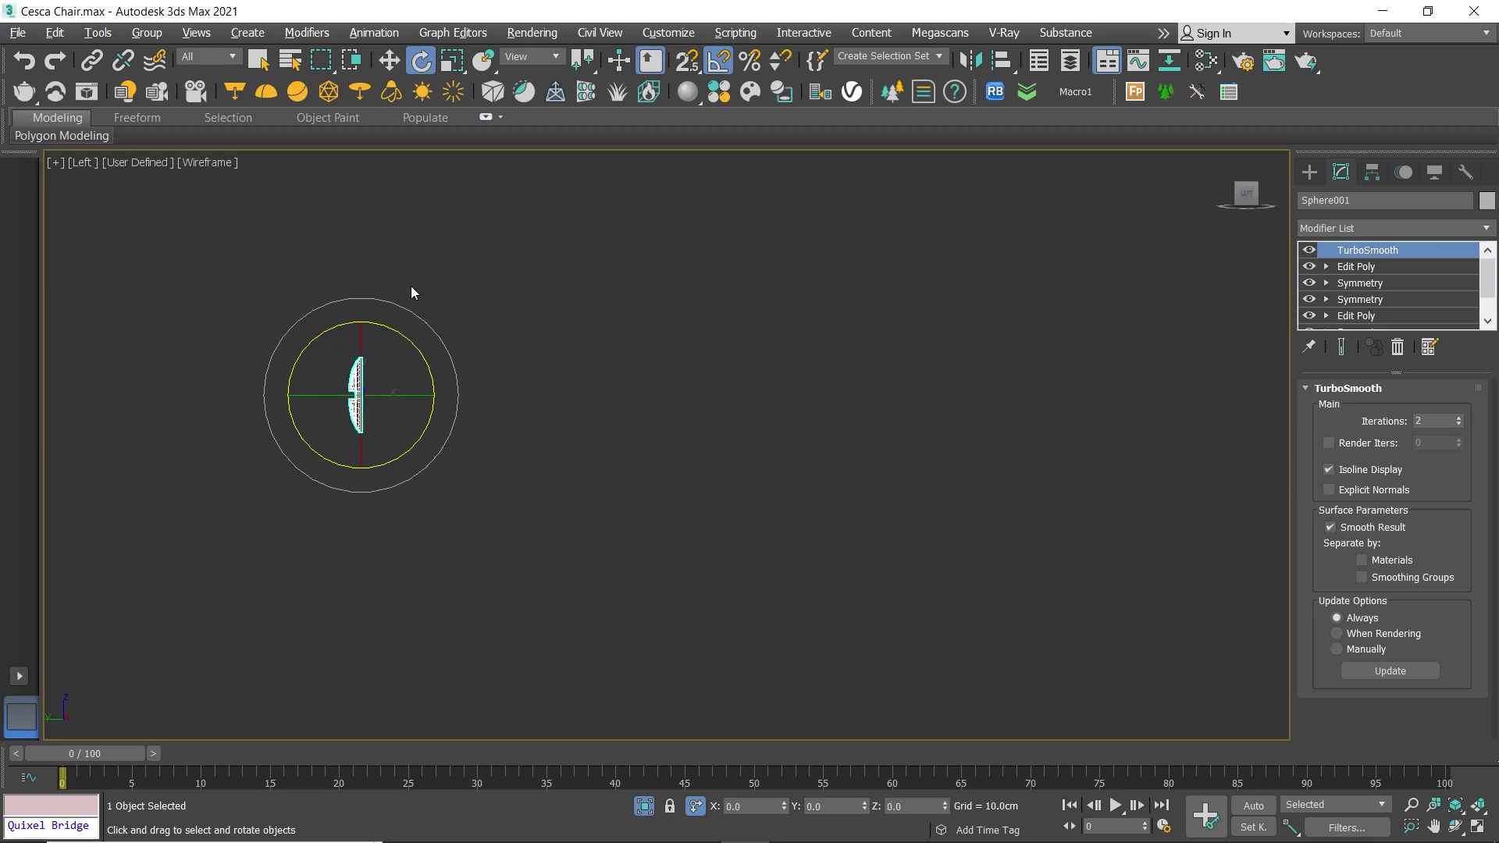
key(alt+q)
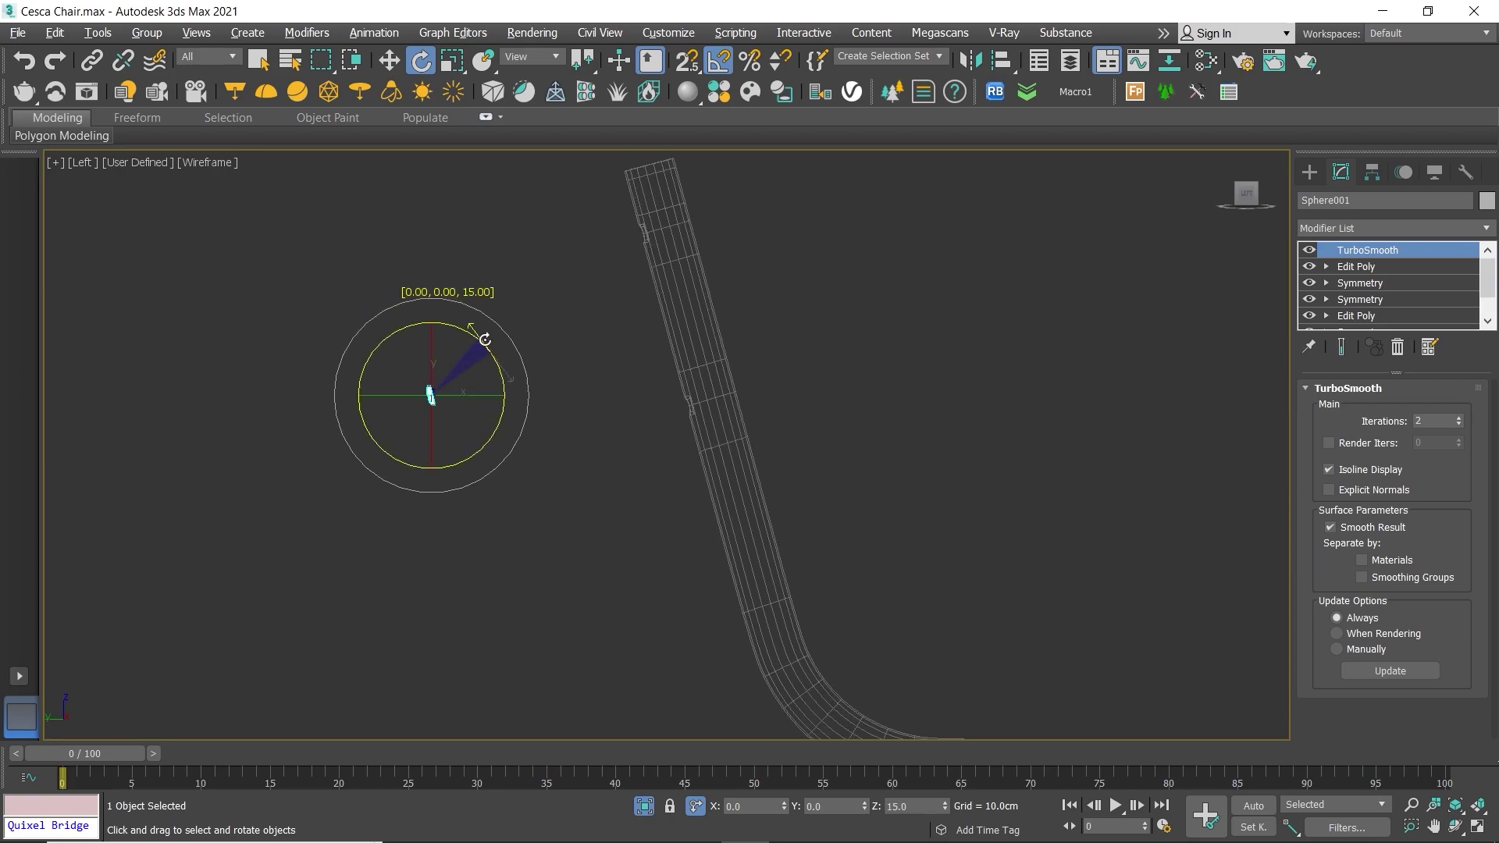
Step: Move Sphere001 beside the backrest tube and onto its surface
key(w)
middle_drag(490, 347, 450, 462)
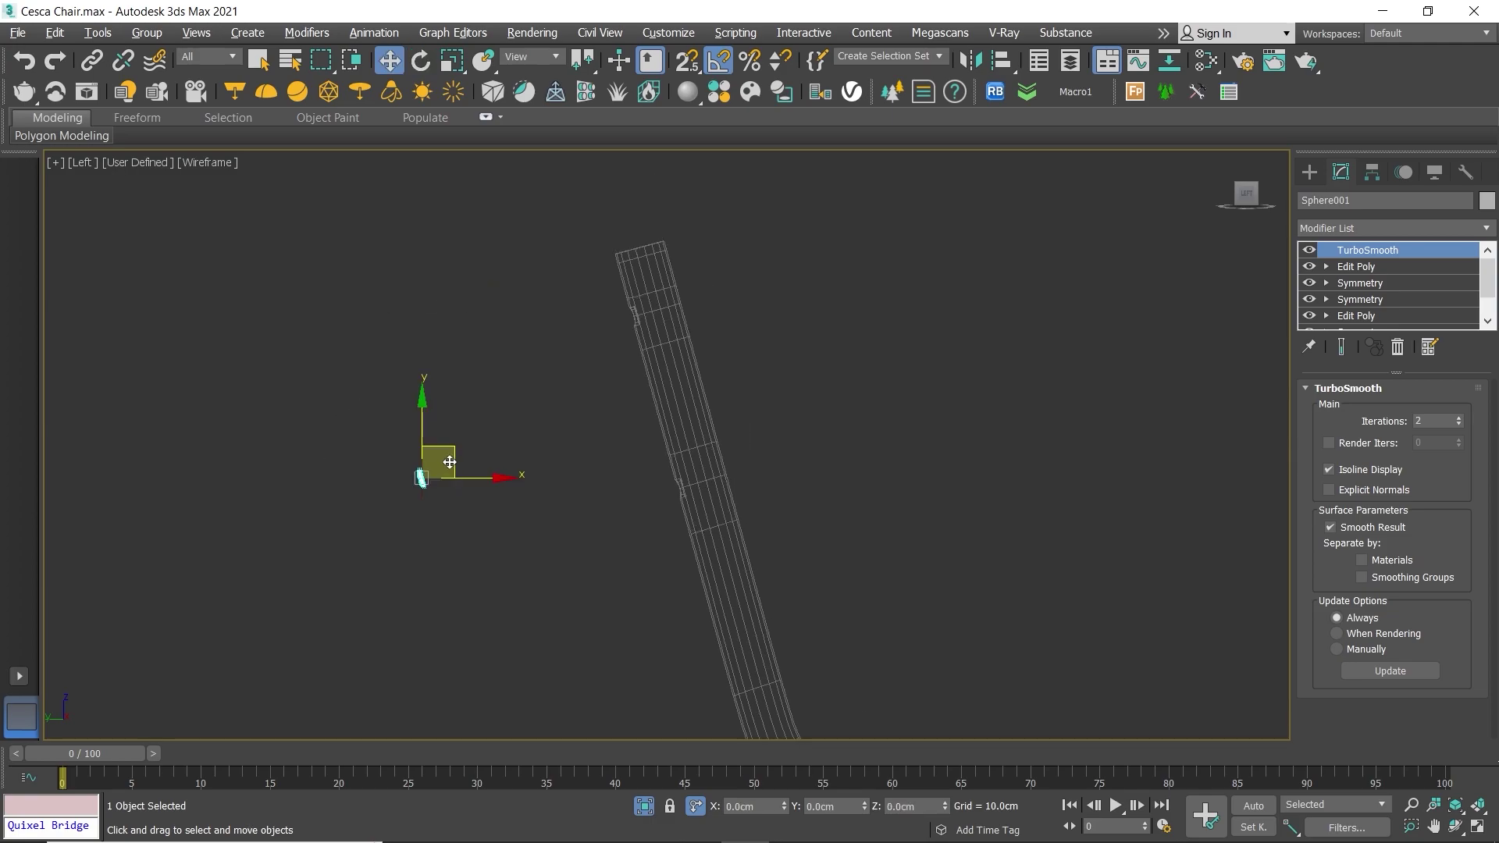
drag(457, 442, 640, 283)
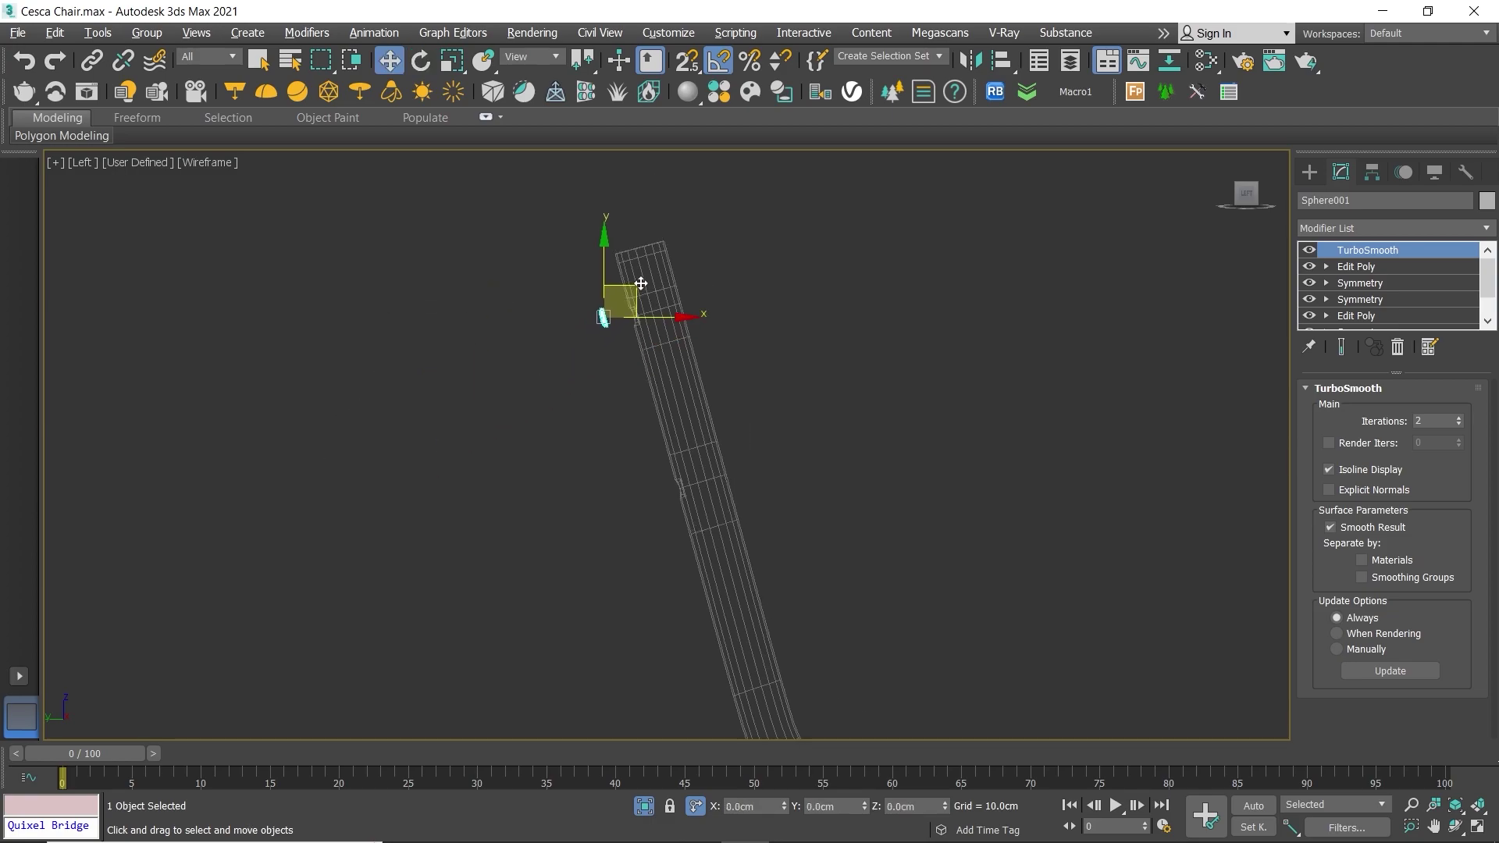
scroll(617, 312, up, 5)
mouse_move(560, 411)
mouse_down()
mouse_move(780, 406)
mouse_move(740, 414)
mouse_up()
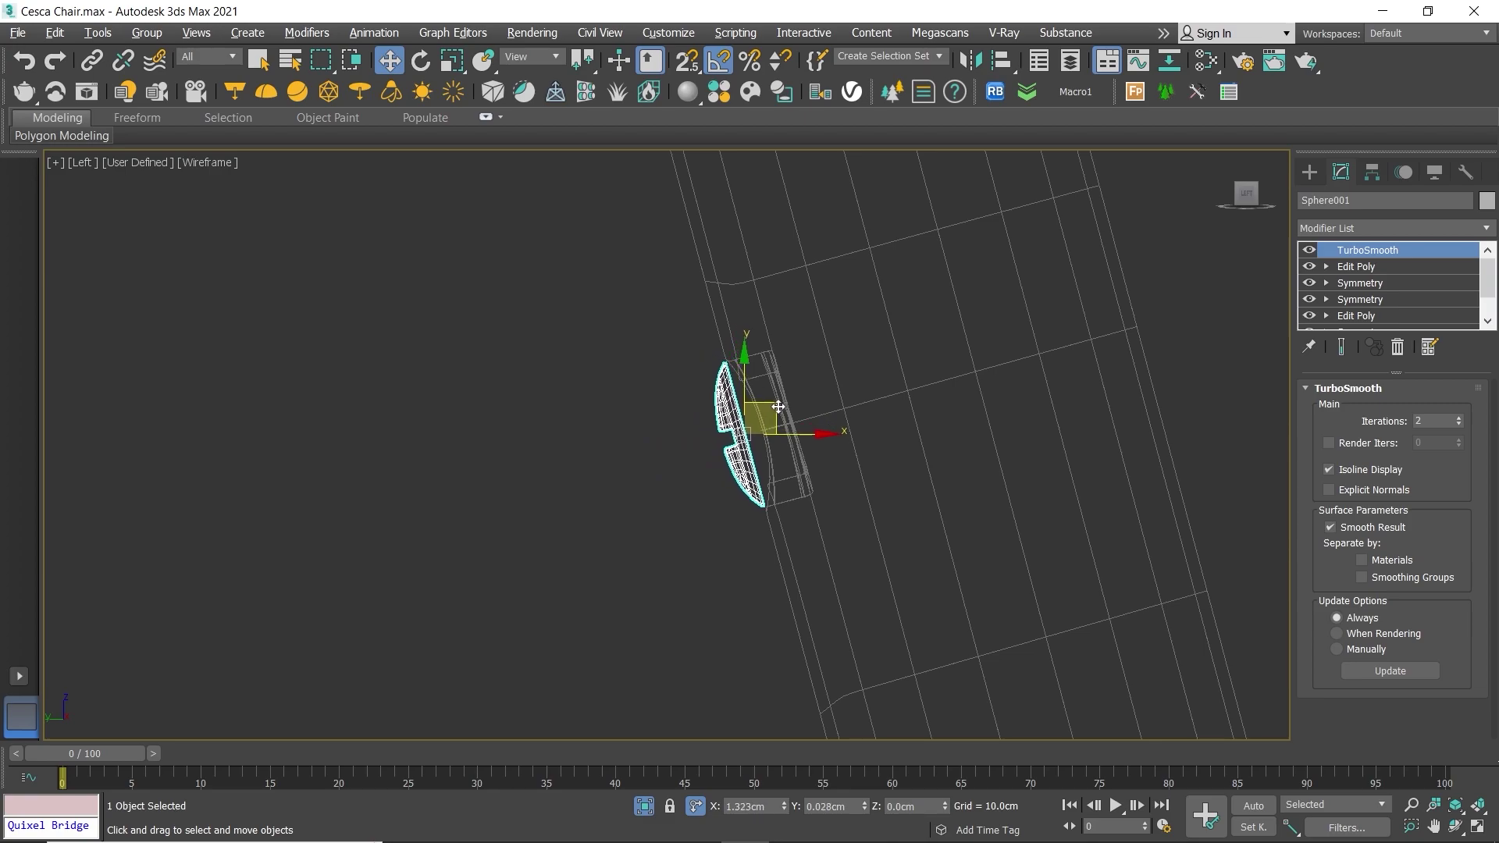
Step: Orbit the maximized perspective view to check the end-cap's placement on the chair
key(alt+w)
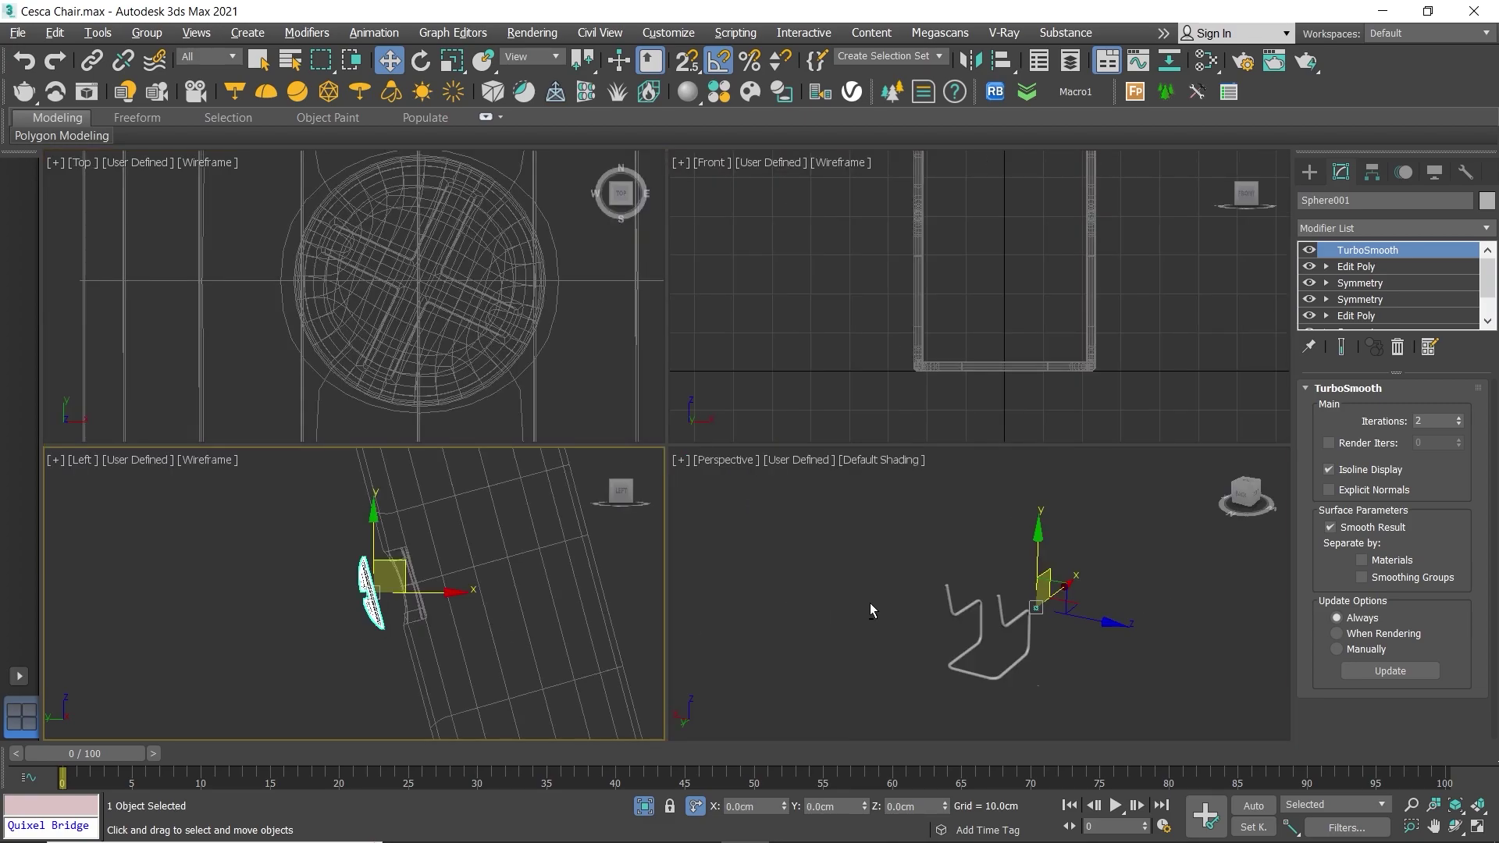
middle_click(871, 609)
key(alt+w)
scroll(787, 503, up, 2)
scroll(787, 503, up, 2)
mouse_move(780, 515)
alt+middle_down()
mouse_move(734, 545)
mouse_move(652, 519)
alt+middle_up()
key(alt+w)
Step: In the Front view, slide Sphere001 along X until it sits over the leg's hole
middle_click(940, 299)
key(alt+w)
key(z)
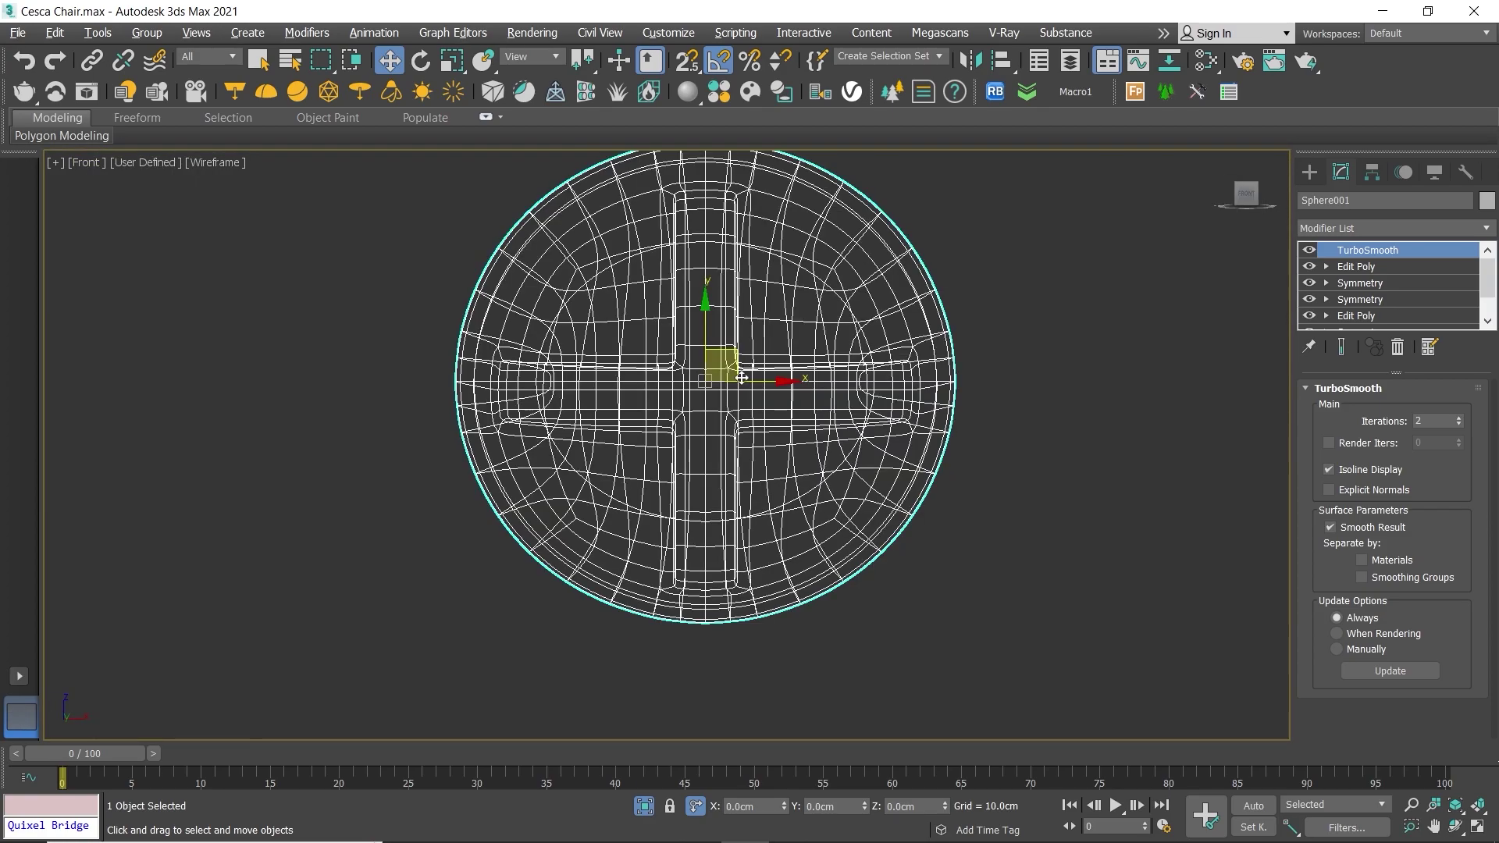
scroll(730, 373, down, 3)
scroll(730, 373, down, 3)
scroll(727, 371, down, 3)
scroll(795, 399, up, 3)
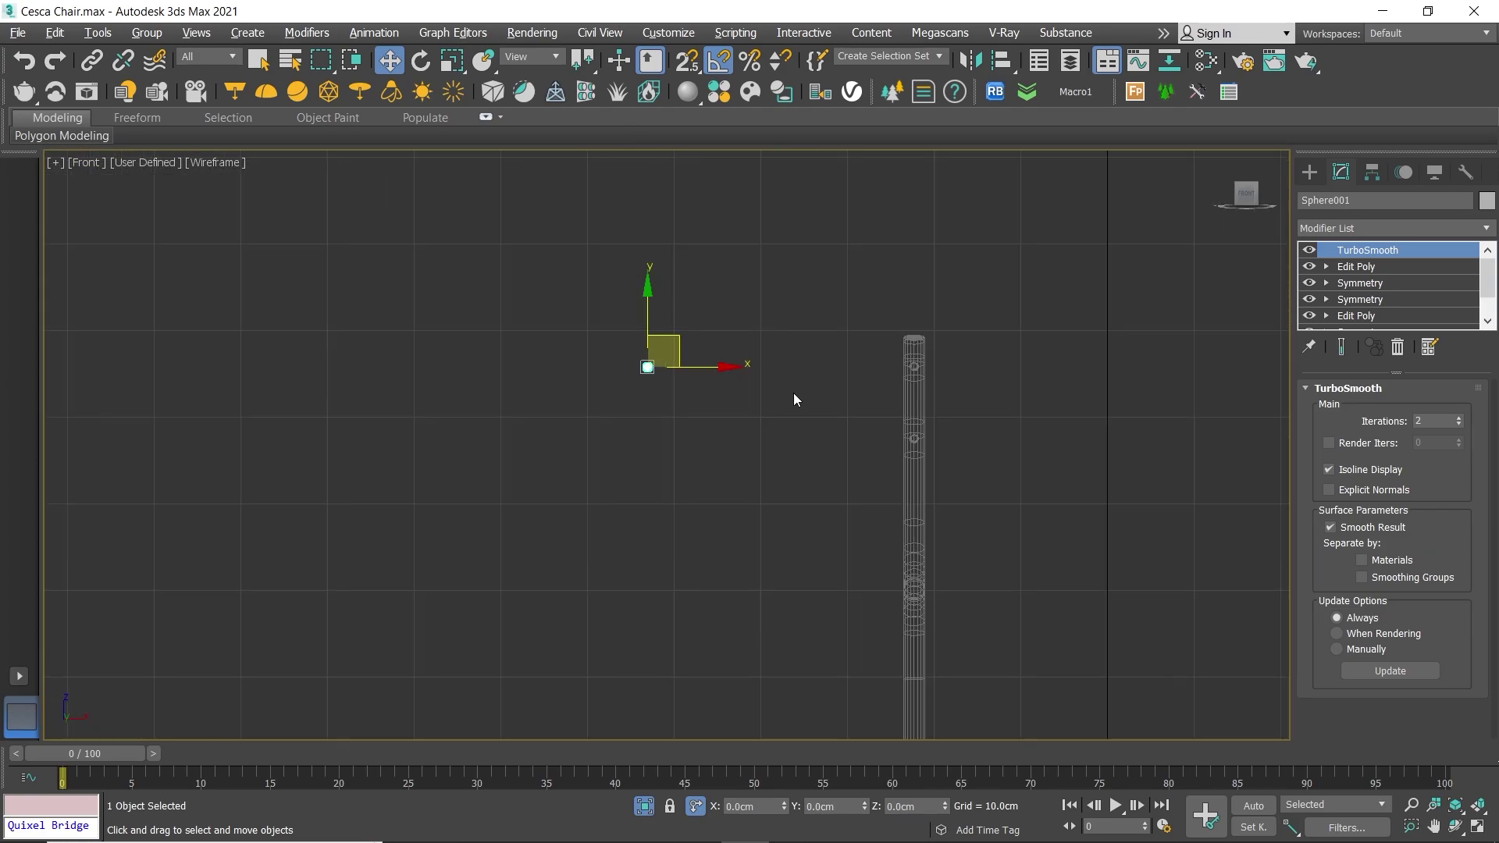
scroll(734, 390, down, 3)
middle_drag(734, 390, 533, 335)
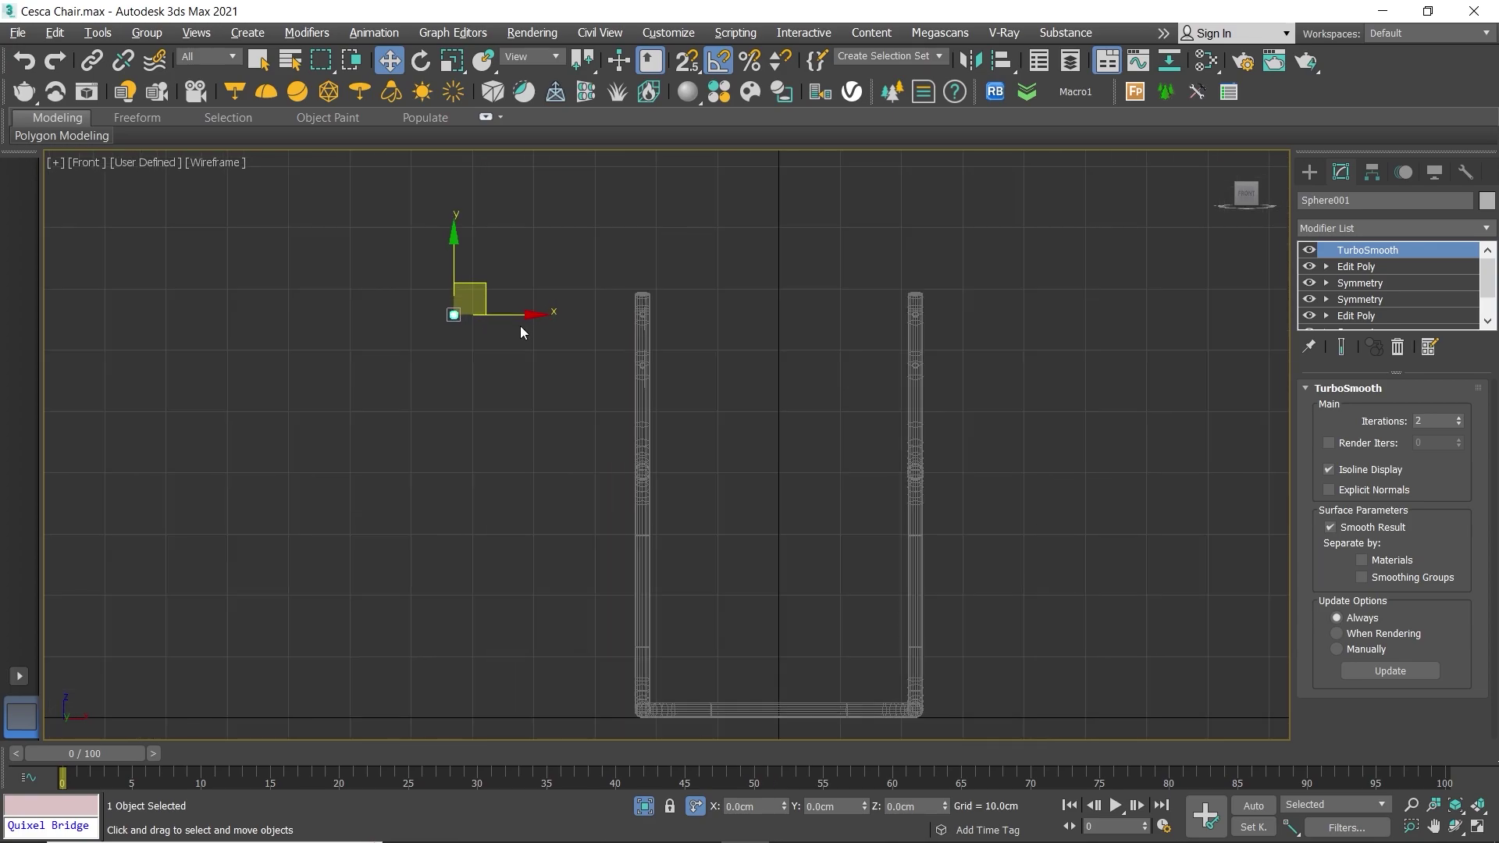
scroll(685, 325, up, 2)
scroll(485, 308, up, 5)
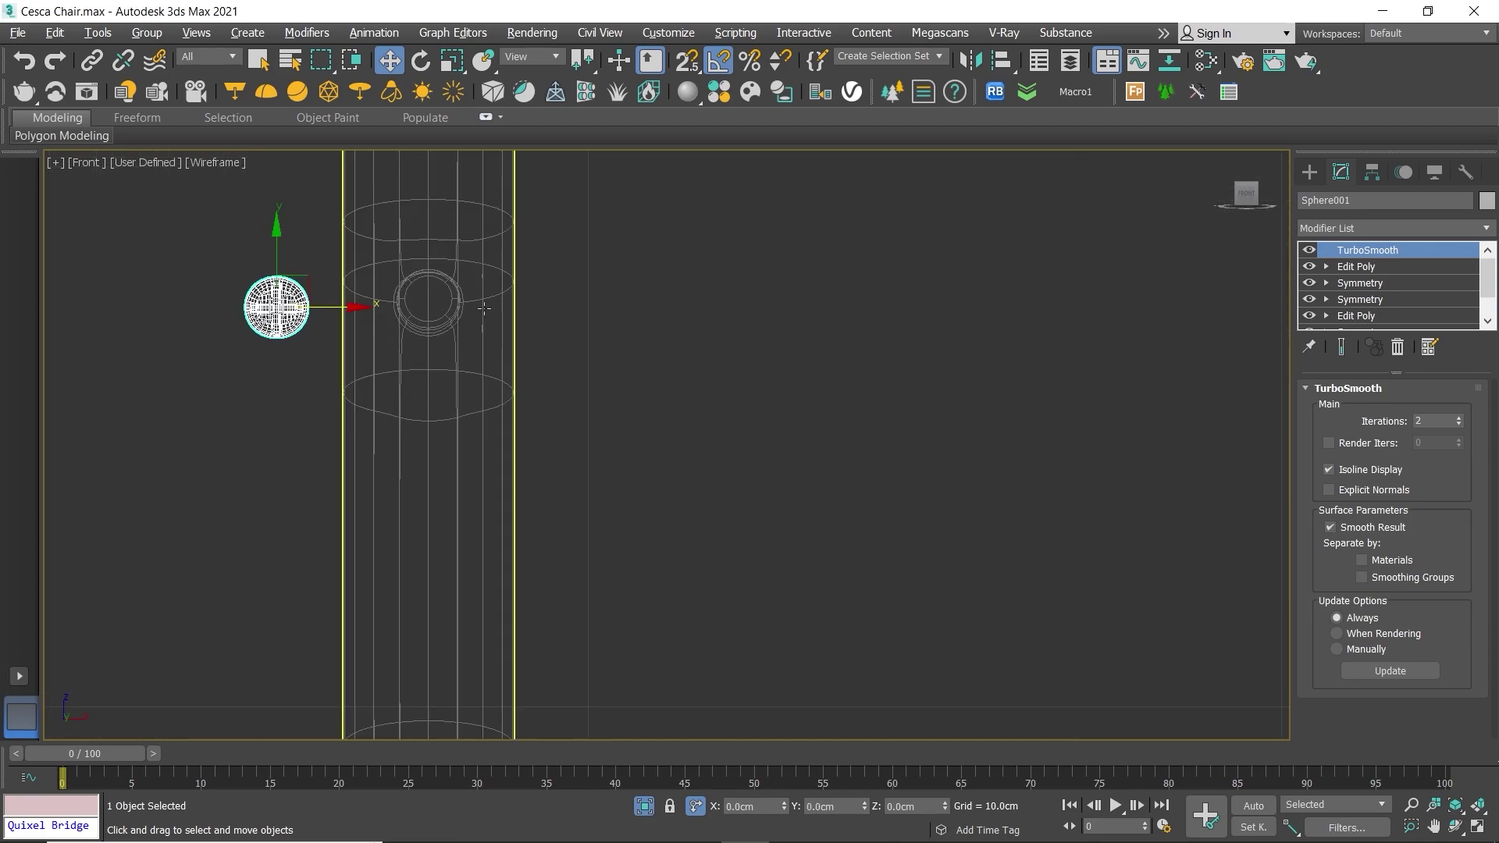
drag(332, 303, 546, 304)
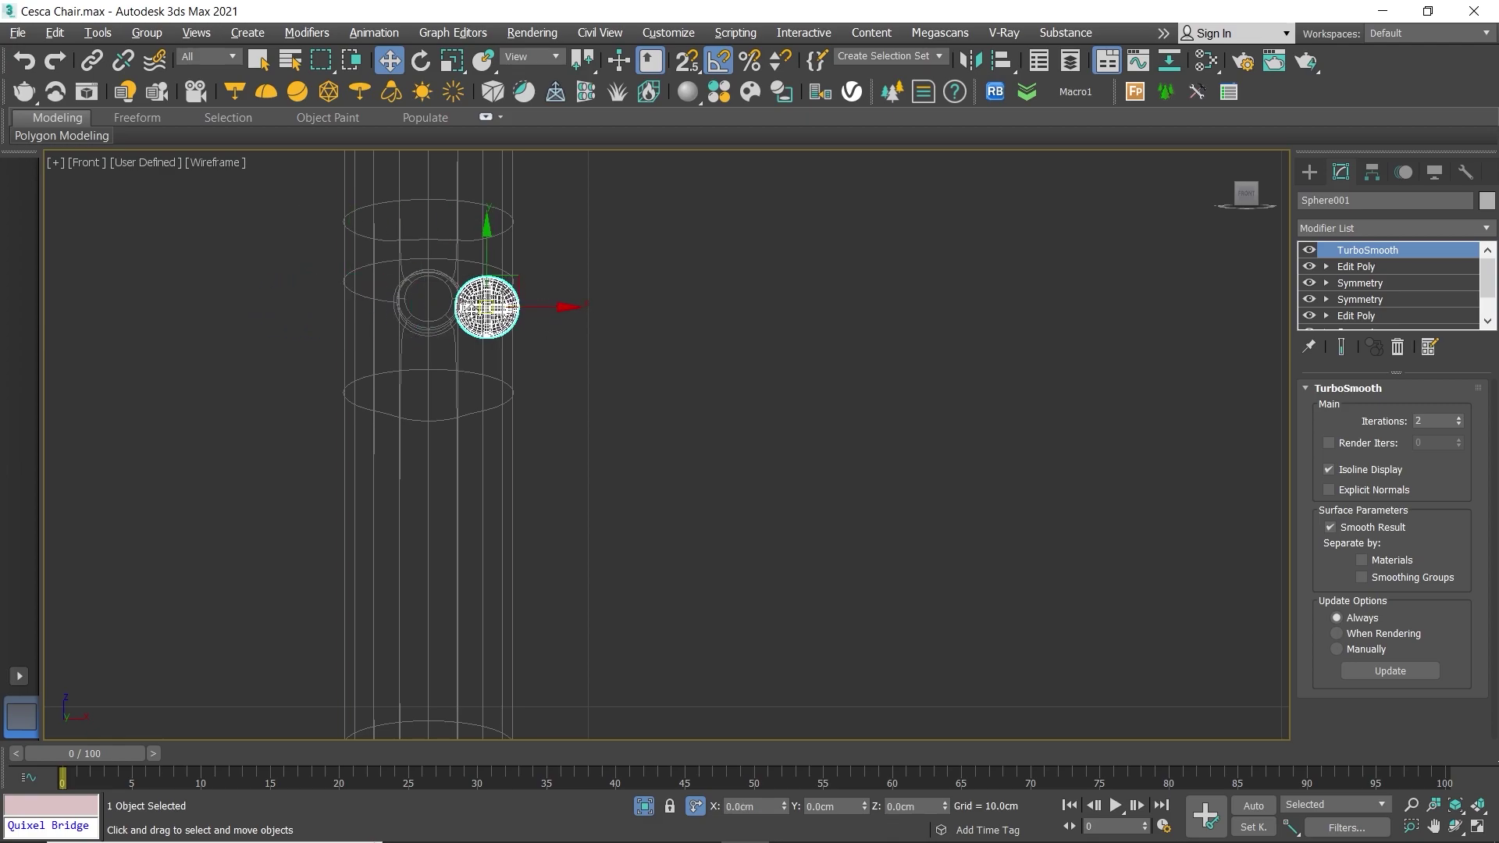
scroll(358, 246, up, 4)
scroll(357, 246, up, 1)
drag(687, 358, 573, 357)
scroll(535, 341, up, 2)
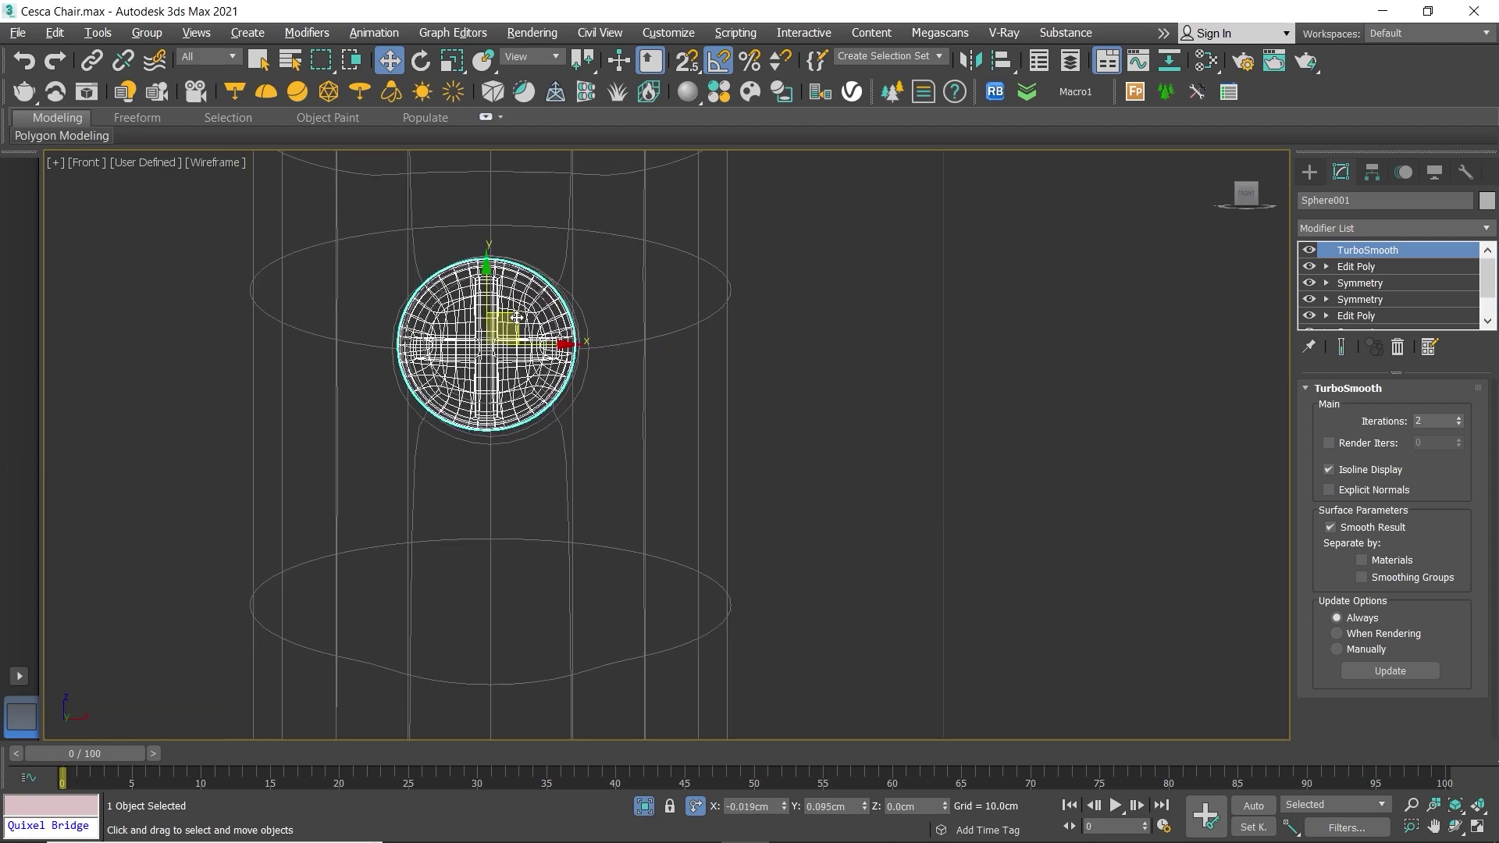
key(alt+w)
key(alt+w)
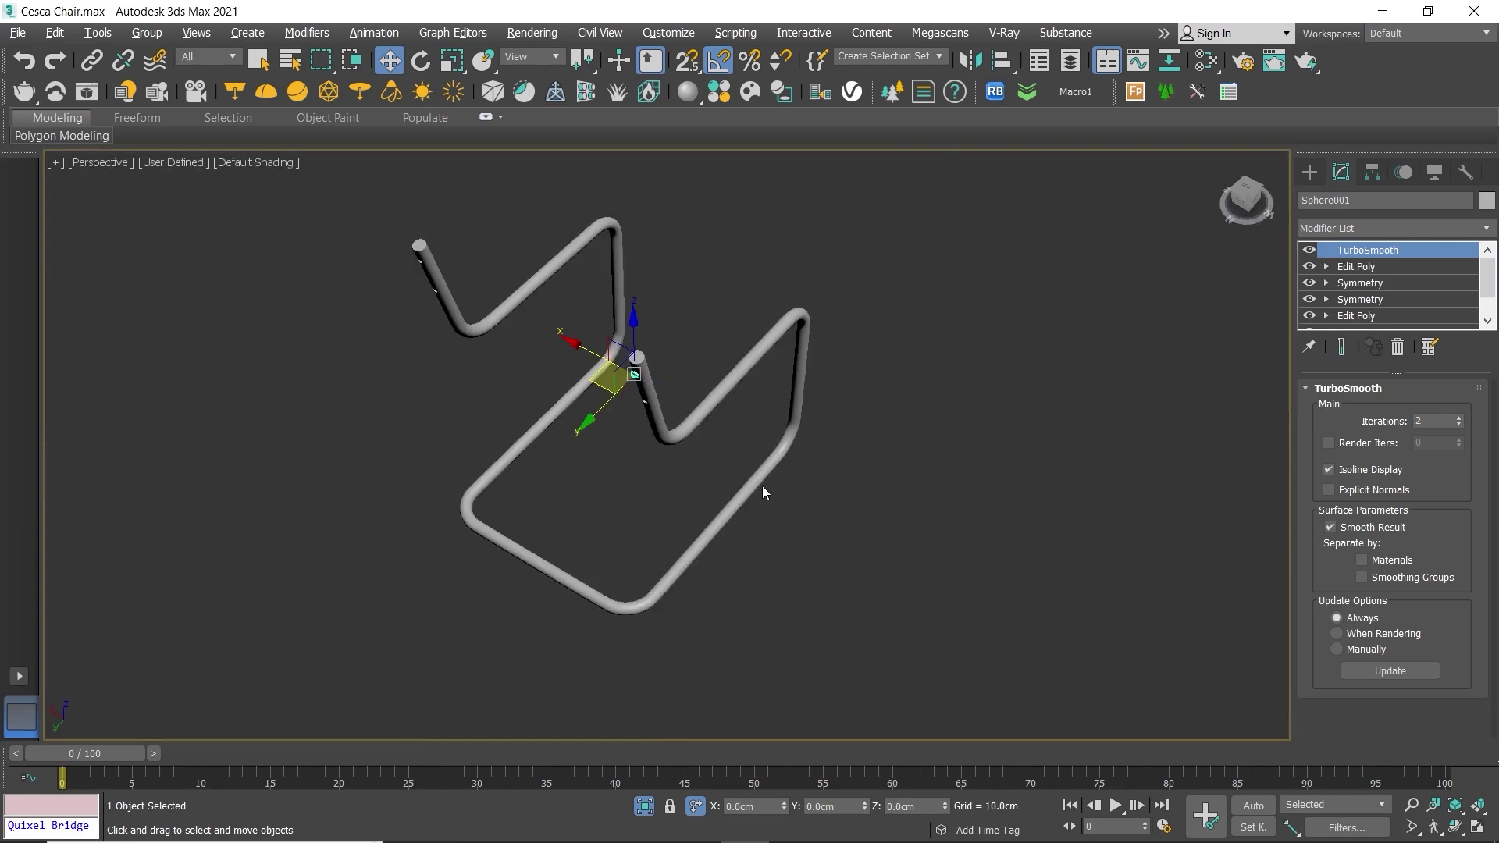
Step: Set the reference coordinate system to Local
scroll(762, 486, up, 3)
mouse_move(762, 486)
alt+middle_down()
mouse_move(677, 324)
mouse_move(713, 322)
mouse_move(656, 321)
mouse_move(732, 333)
alt+middle_up()
scroll(614, 302, up, 3)
scroll(614, 301, up, 2)
scroll(655, 321, up, 3)
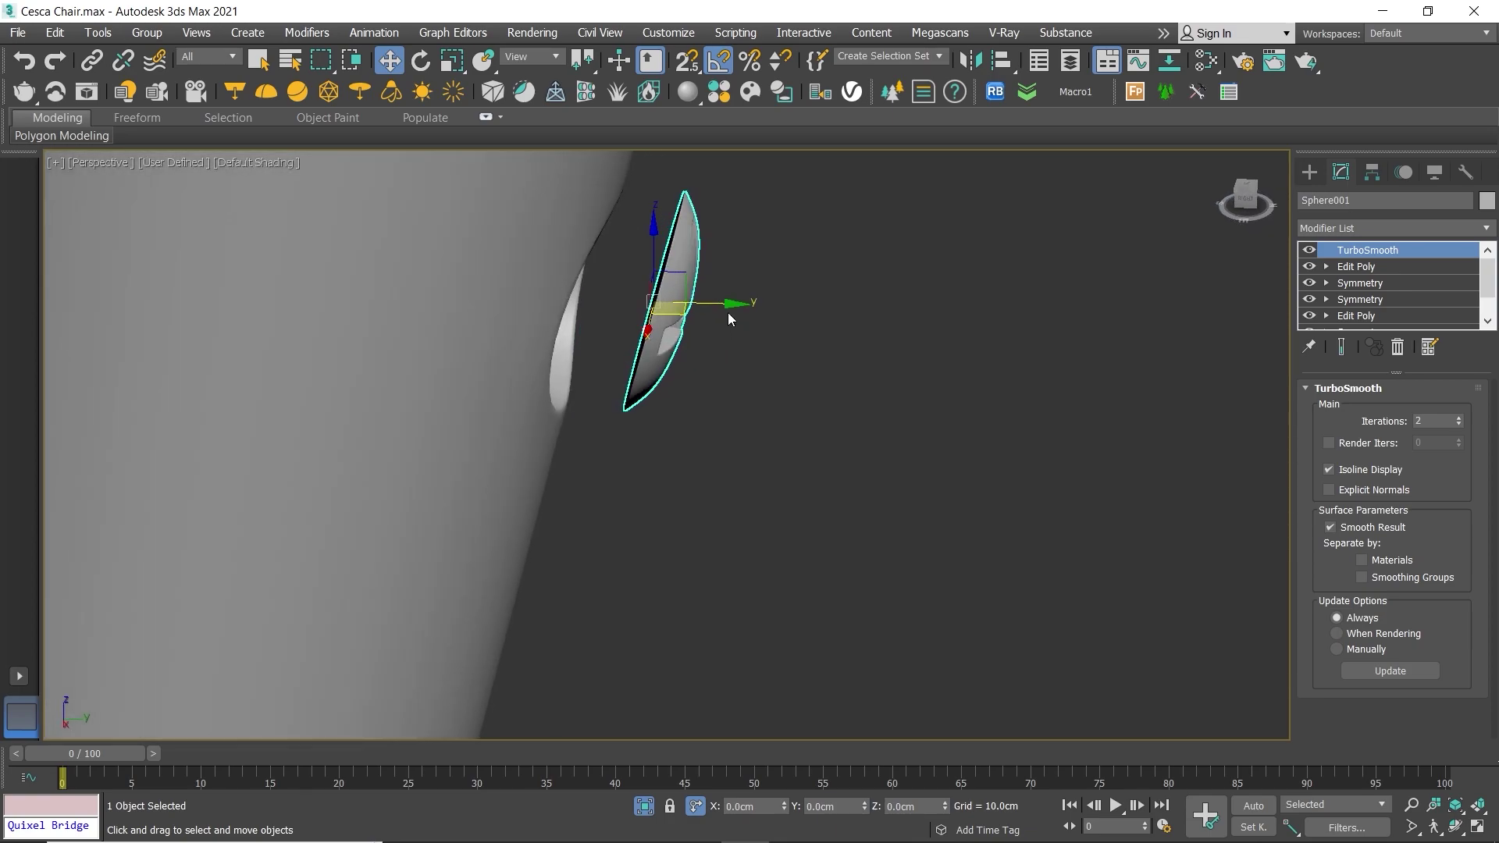
click(552, 58)
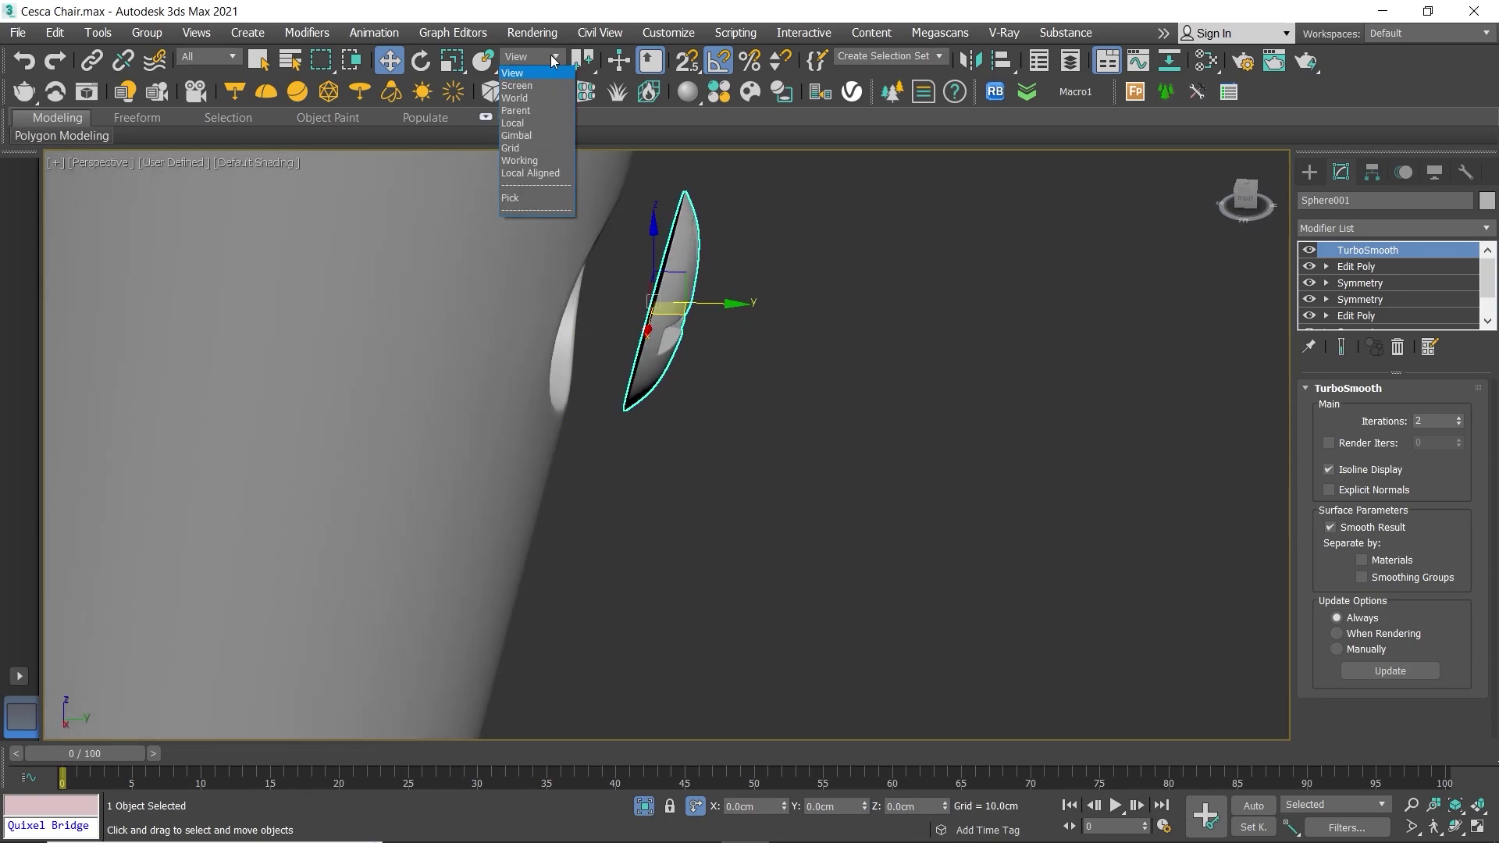
click(538, 125)
Step: Seat Sphere001 flush and centred in the upper hole, then Shift-drag a copy downward
alt+middle_drag(563, 250, 752, 414)
drag(751, 414, 676, 376)
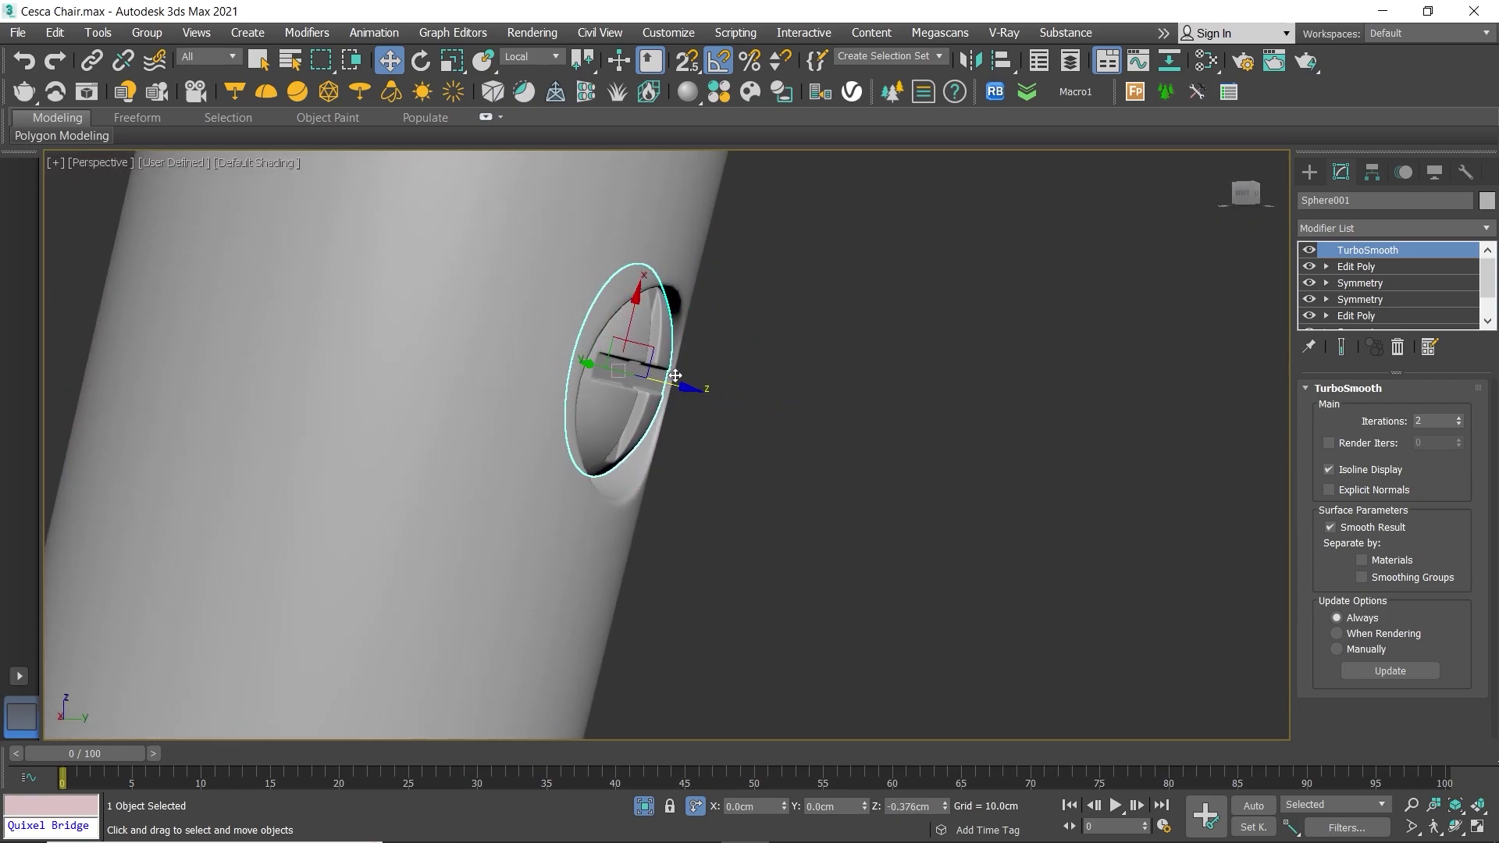
alt+middle_drag(676, 376, 588, 373)
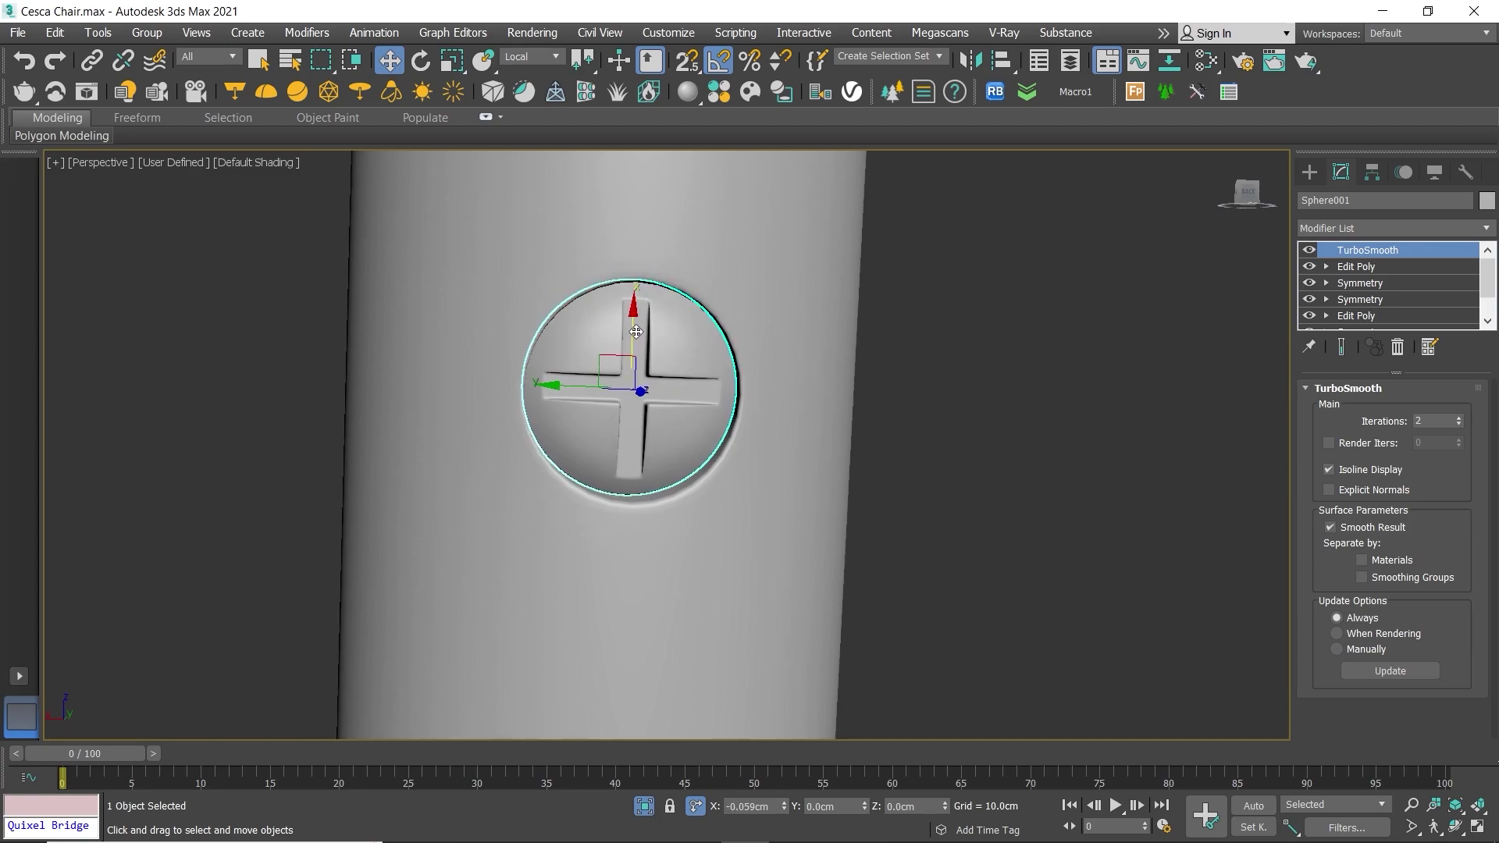
drag(633, 329, 636, 333)
scroll(637, 333, down, 5)
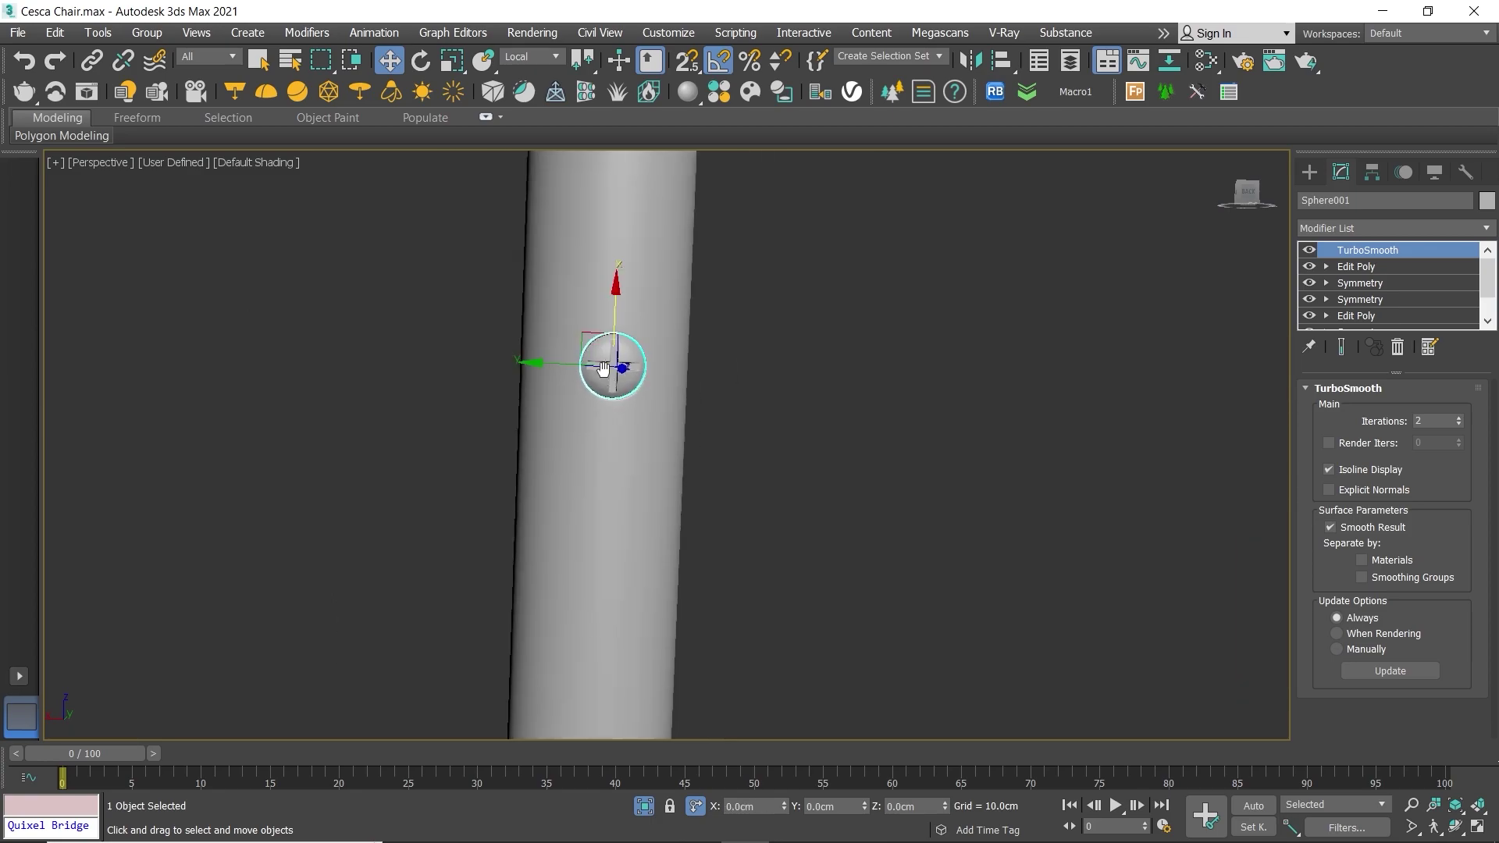
scroll(556, 304, down, 3)
shift+drag(571, 215, 576, 465)
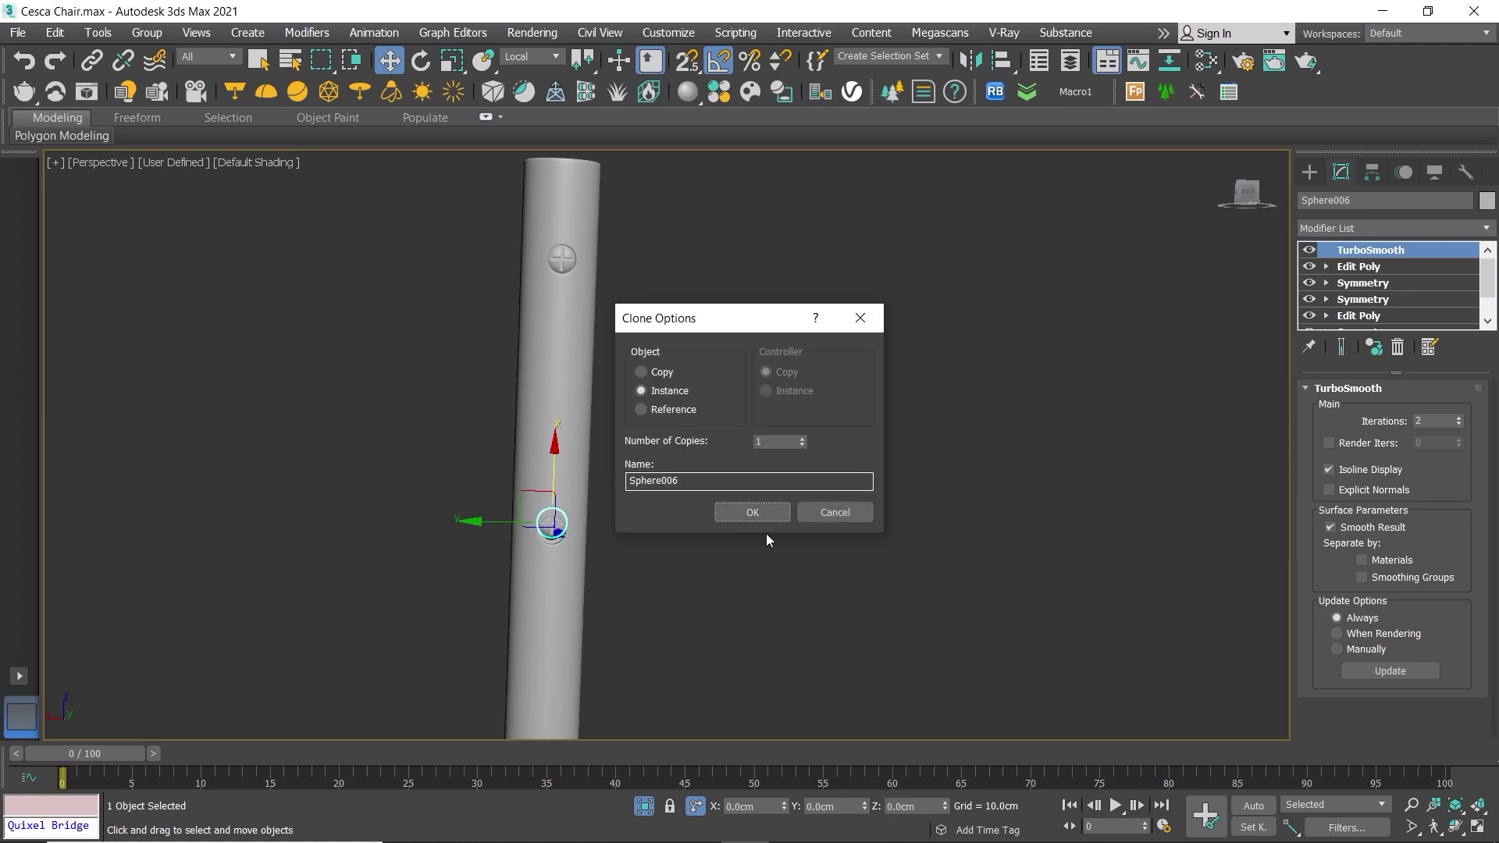
Step: Confirm the instance clone Sphere006 and move it into the lower hole
click(756, 514)
scroll(602, 559, up, 3)
scroll(555, 467, up, 5)
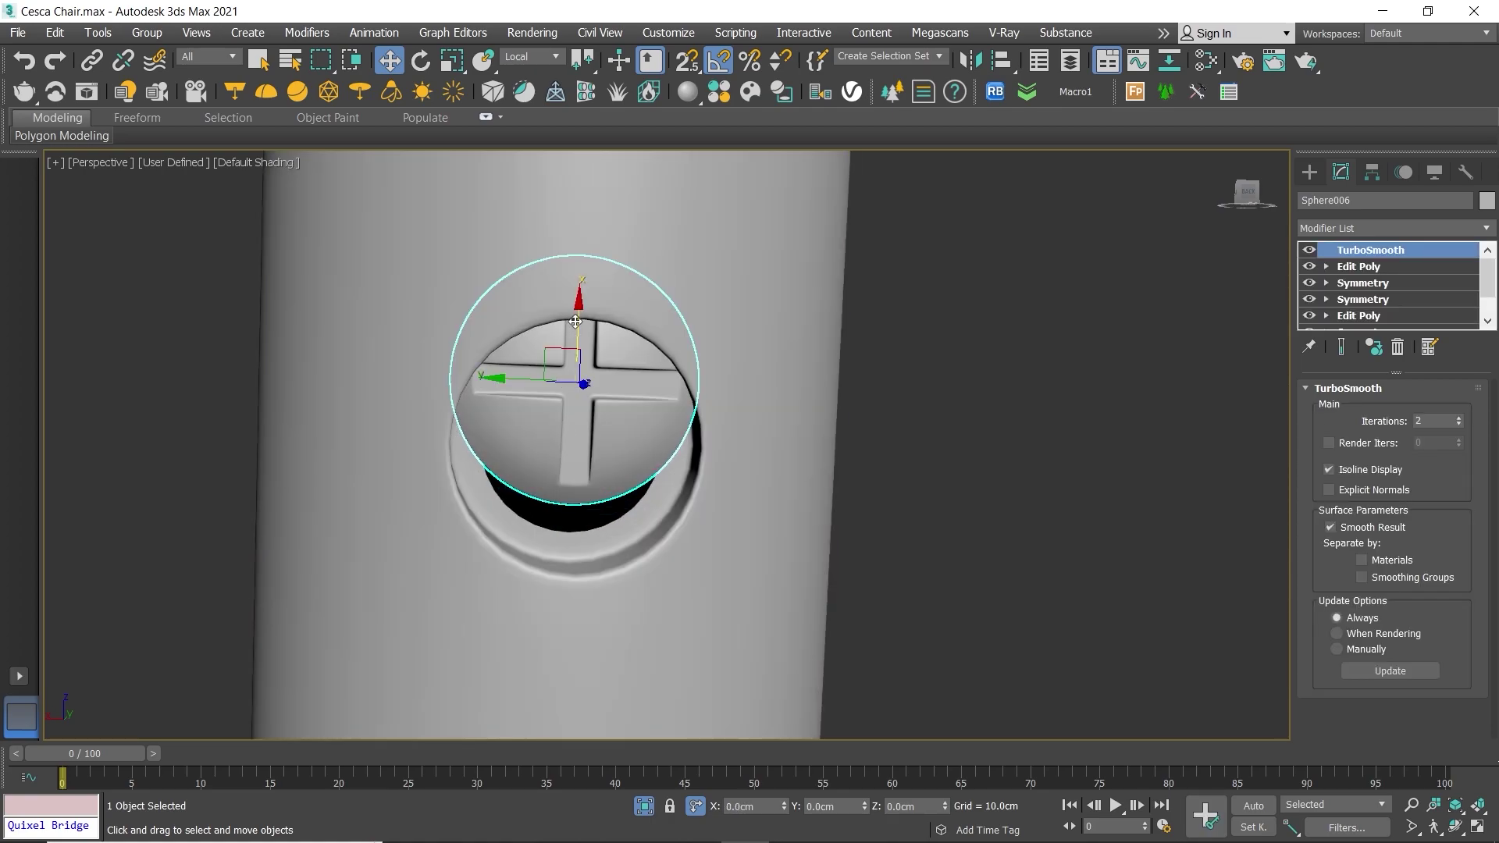
drag(575, 321, 582, 382)
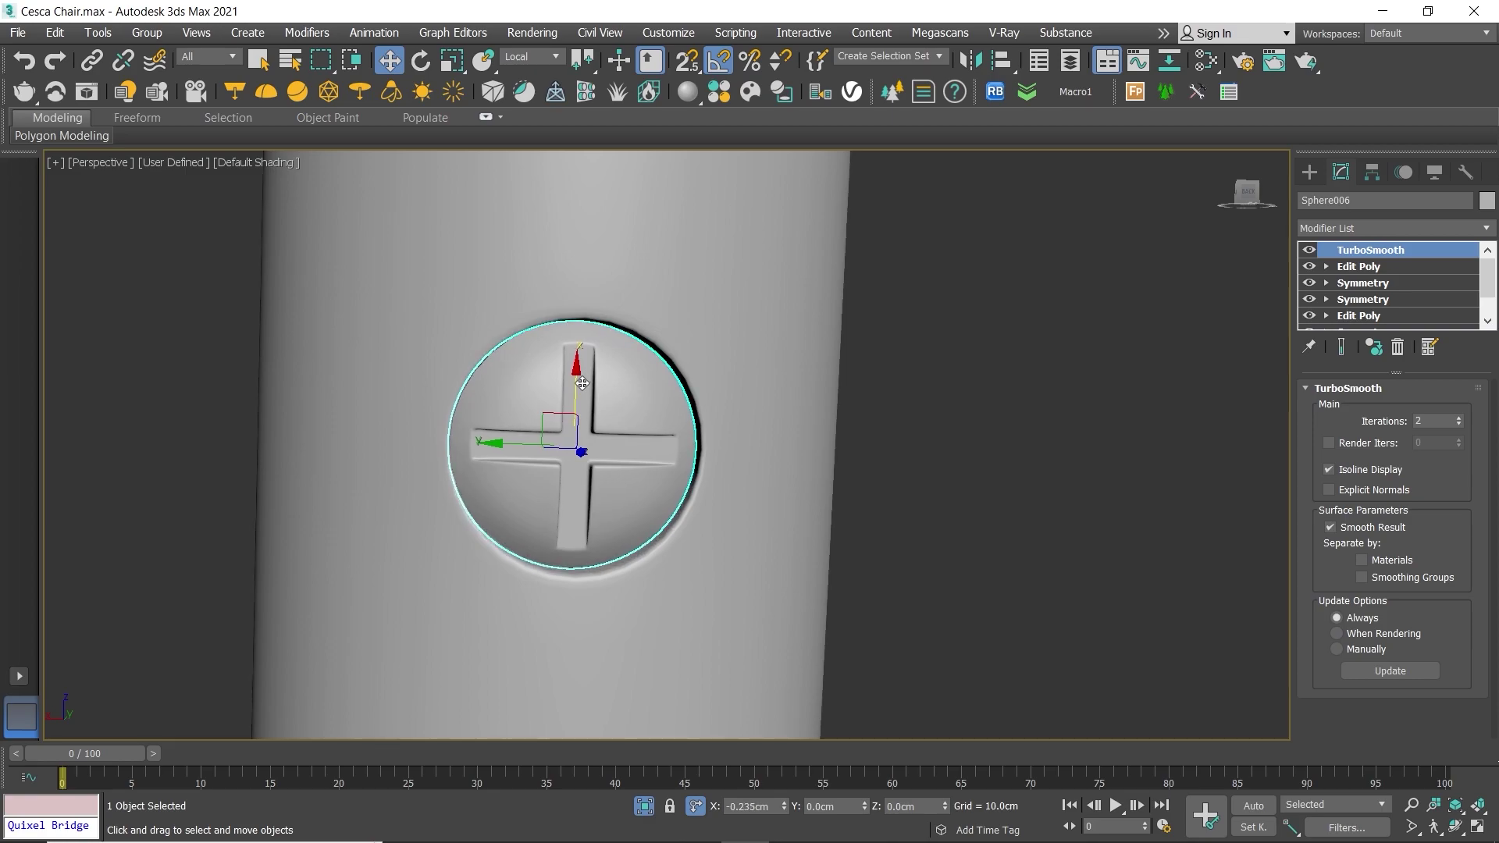
scroll(576, 401, down, 5)
middle_drag(585, 211, 597, 390)
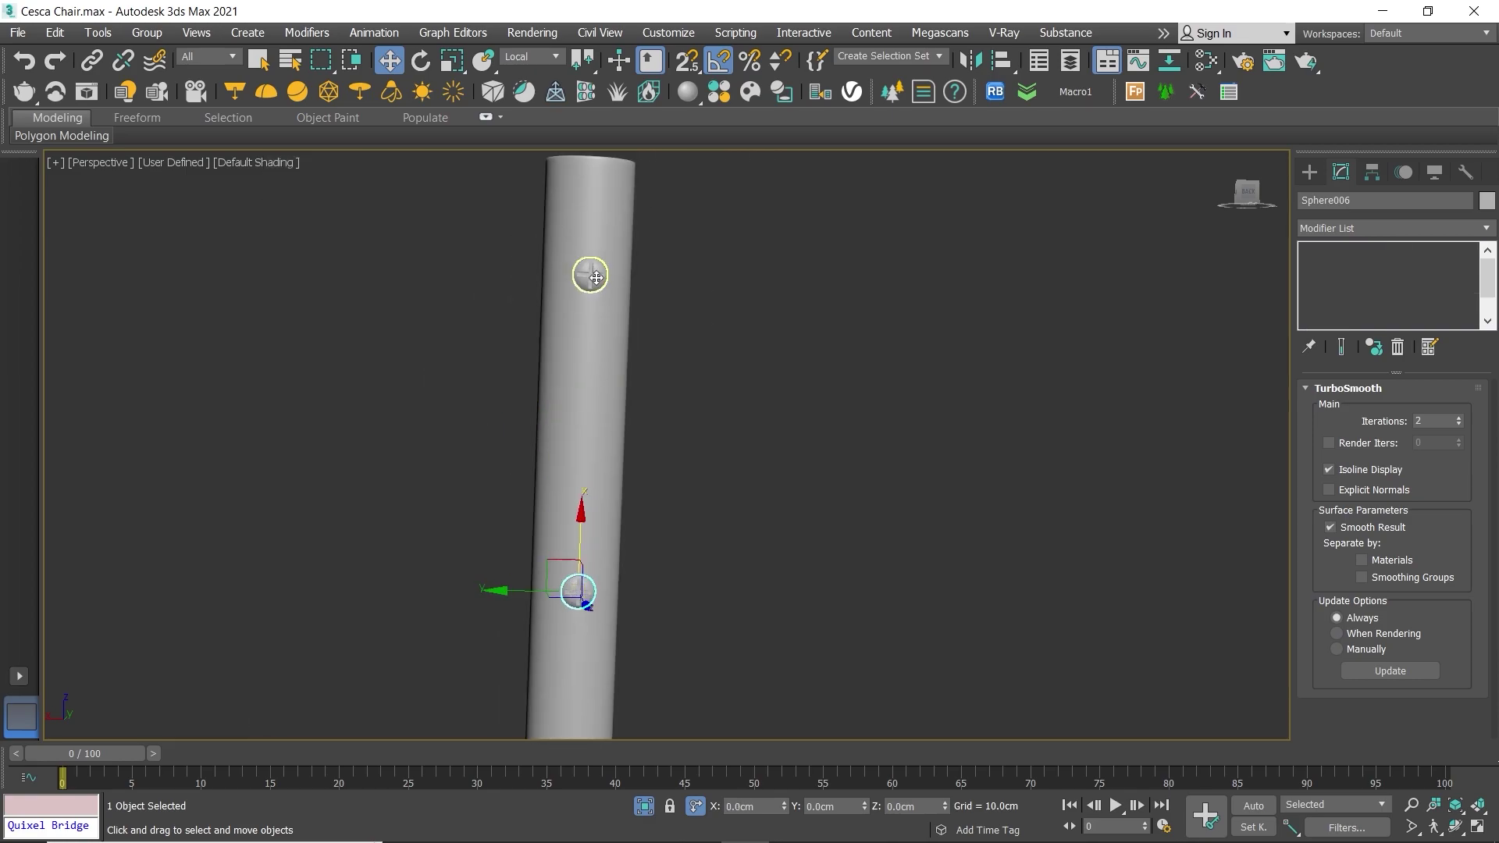
scroll(596, 277, down, 5)
Step: Clone the left leg's pair of end-caps and slide copy Sphere007 into another hole
middle_drag(547, 336, 804, 359)
mouse_move(562, 328)
mouse_down()
mouse_move(480, 440)
mouse_move(493, 429)
mouse_up()
click(745, 514)
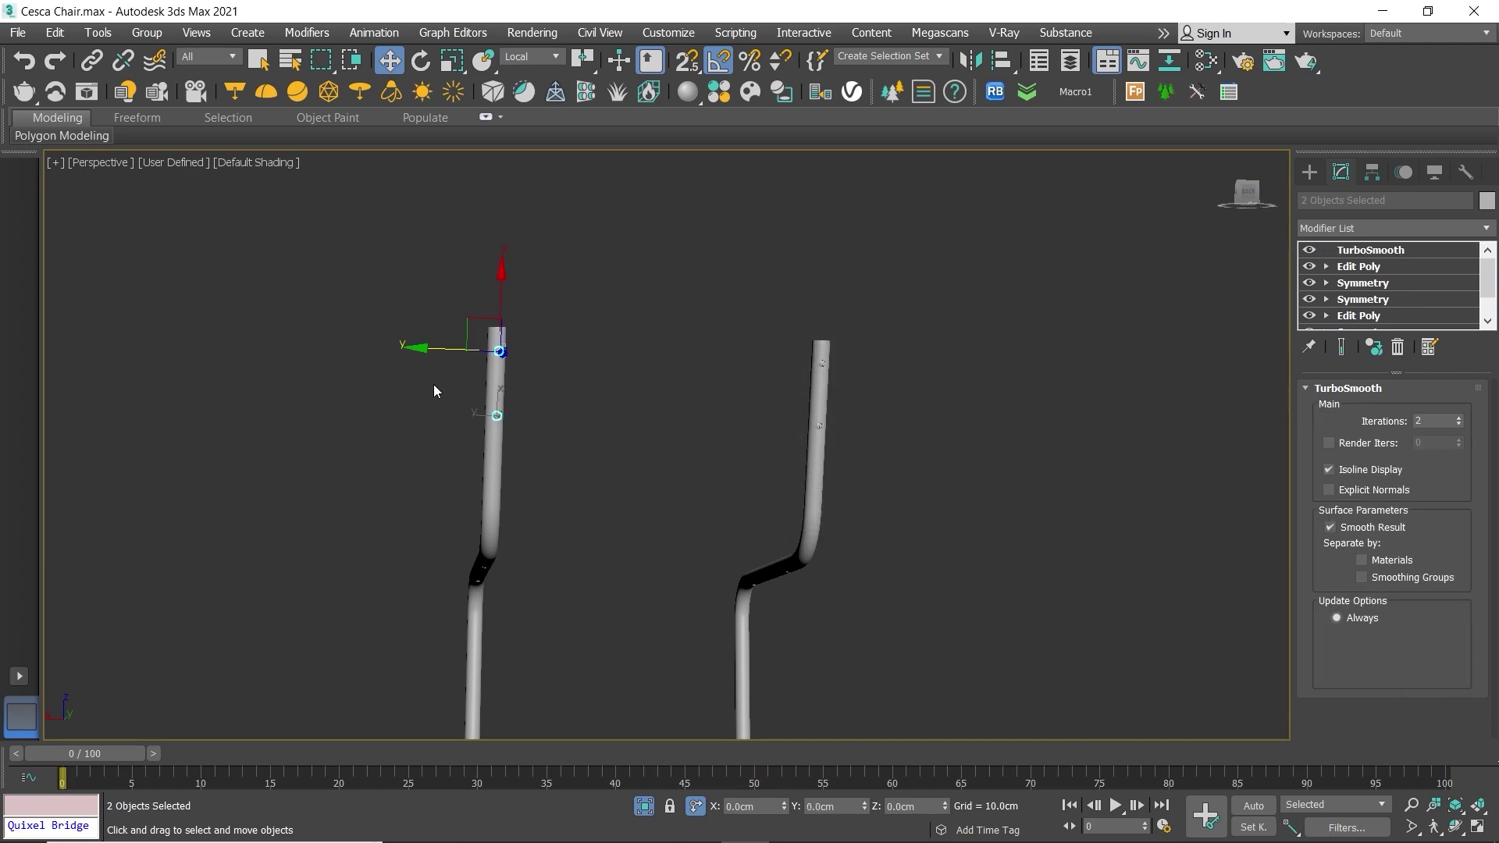
scroll(500, 352, up, 3)
scroll(500, 350, up, 5)
drag(521, 366, 455, 358)
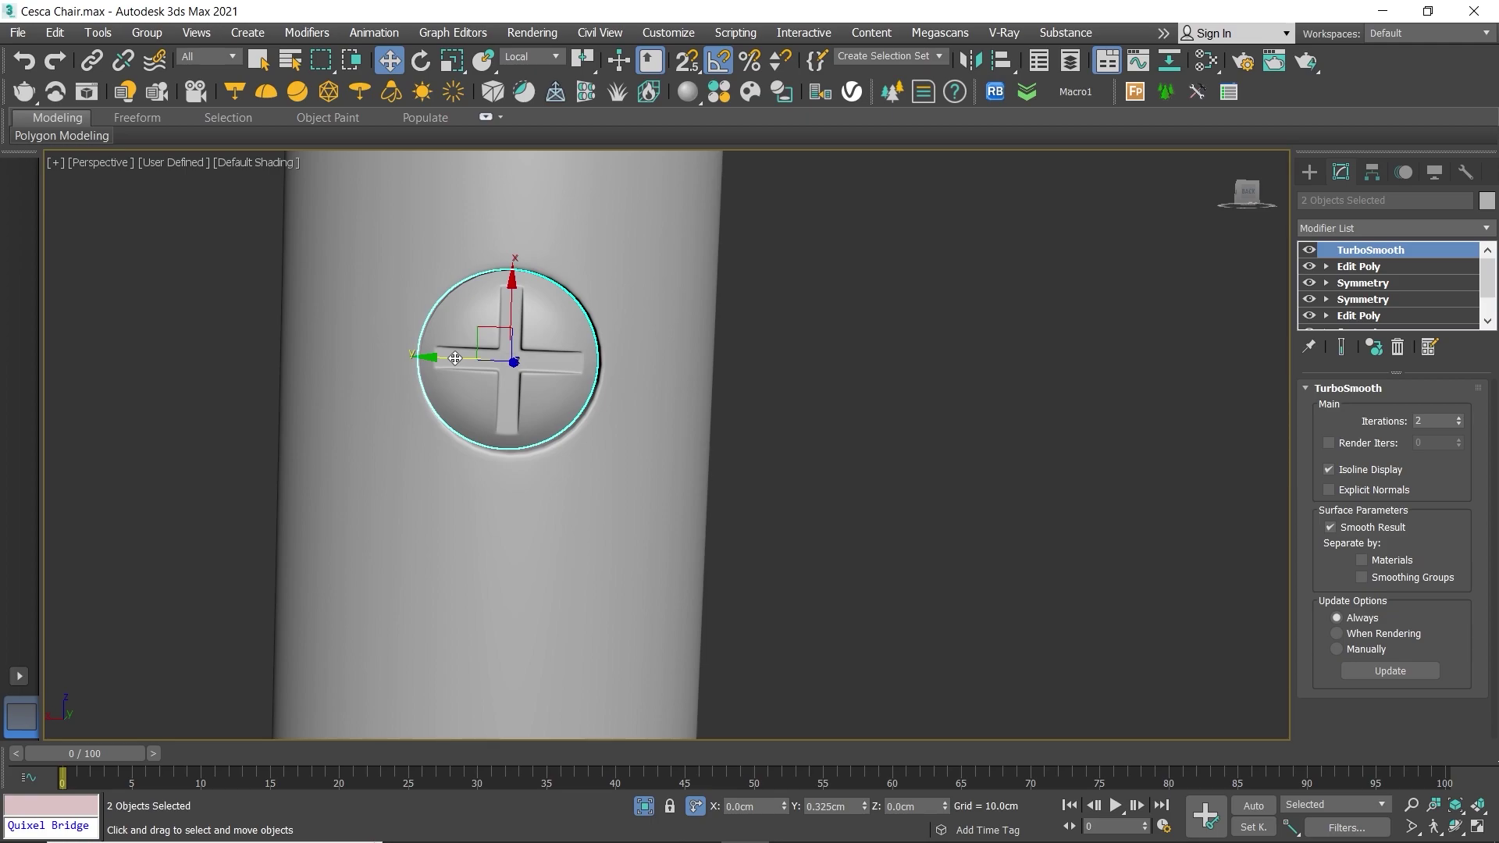
scroll(562, 353, down, 2)
Step: With Rotate in Local coordinates, twist the first end-cap 30° about its Z axis
click(562, 353)
key(e)
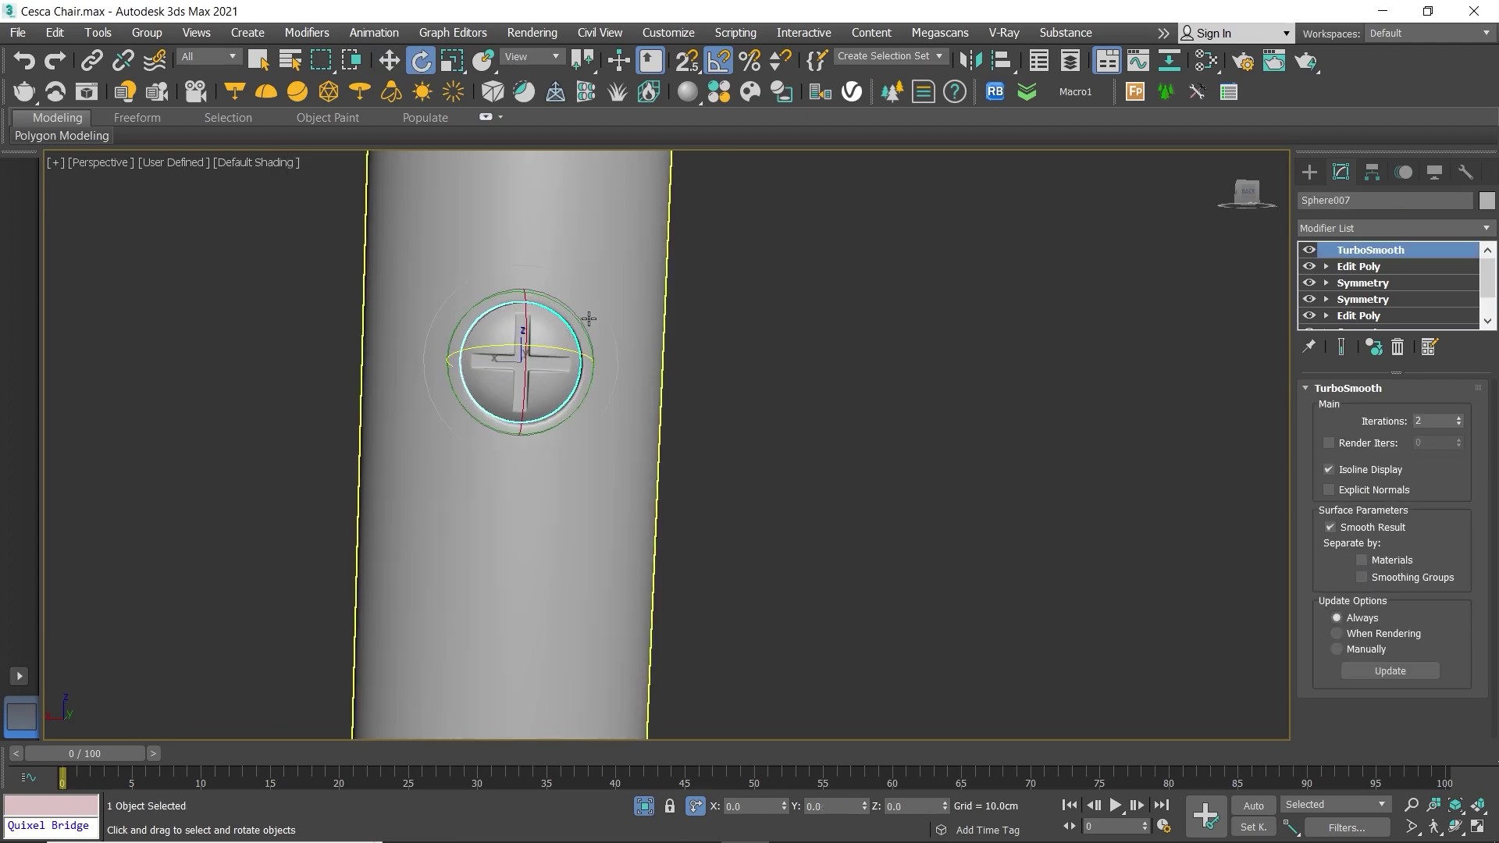
mouse_move(588, 321)
alt+middle_down()
mouse_move(542, 332)
mouse_move(546, 320)
alt+middle_up()
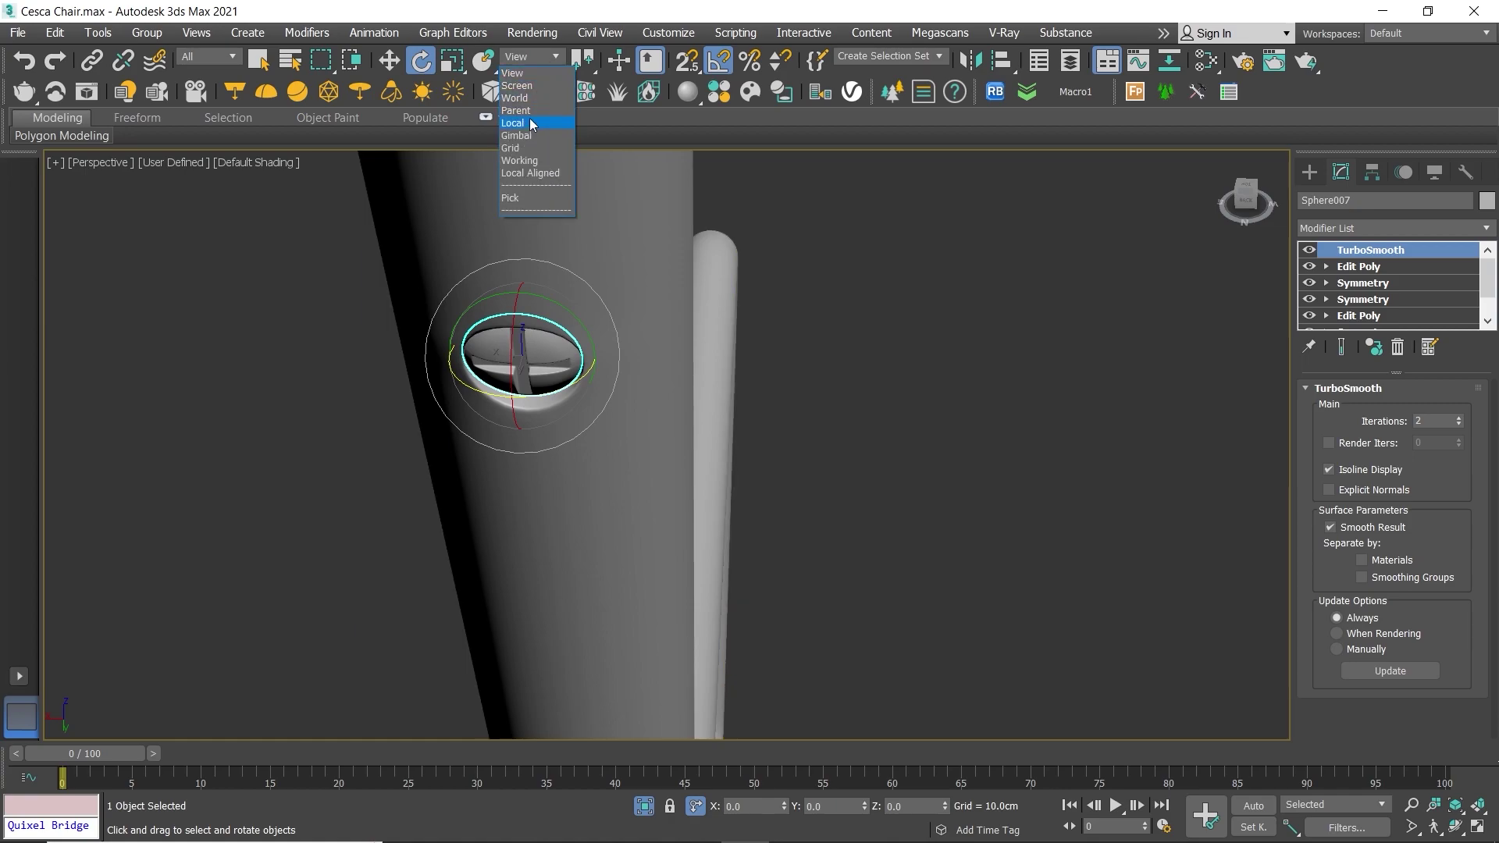
click(531, 123)
drag(582, 329, 562, 314)
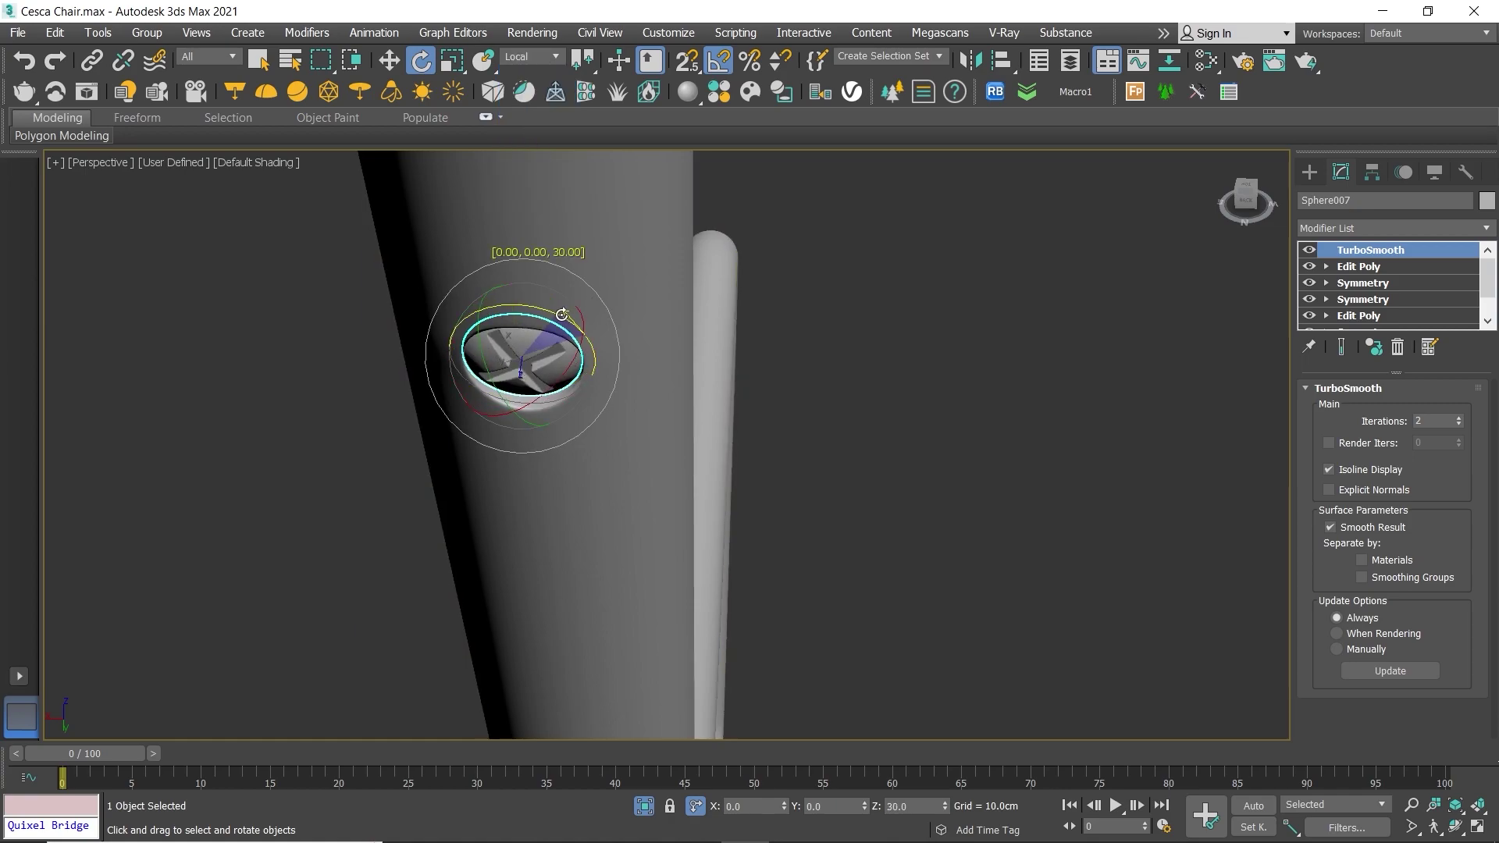
Step: Twist the next end-cap on the tube 30° about its Z axis
alt+middle_drag(562, 315, 547, 391)
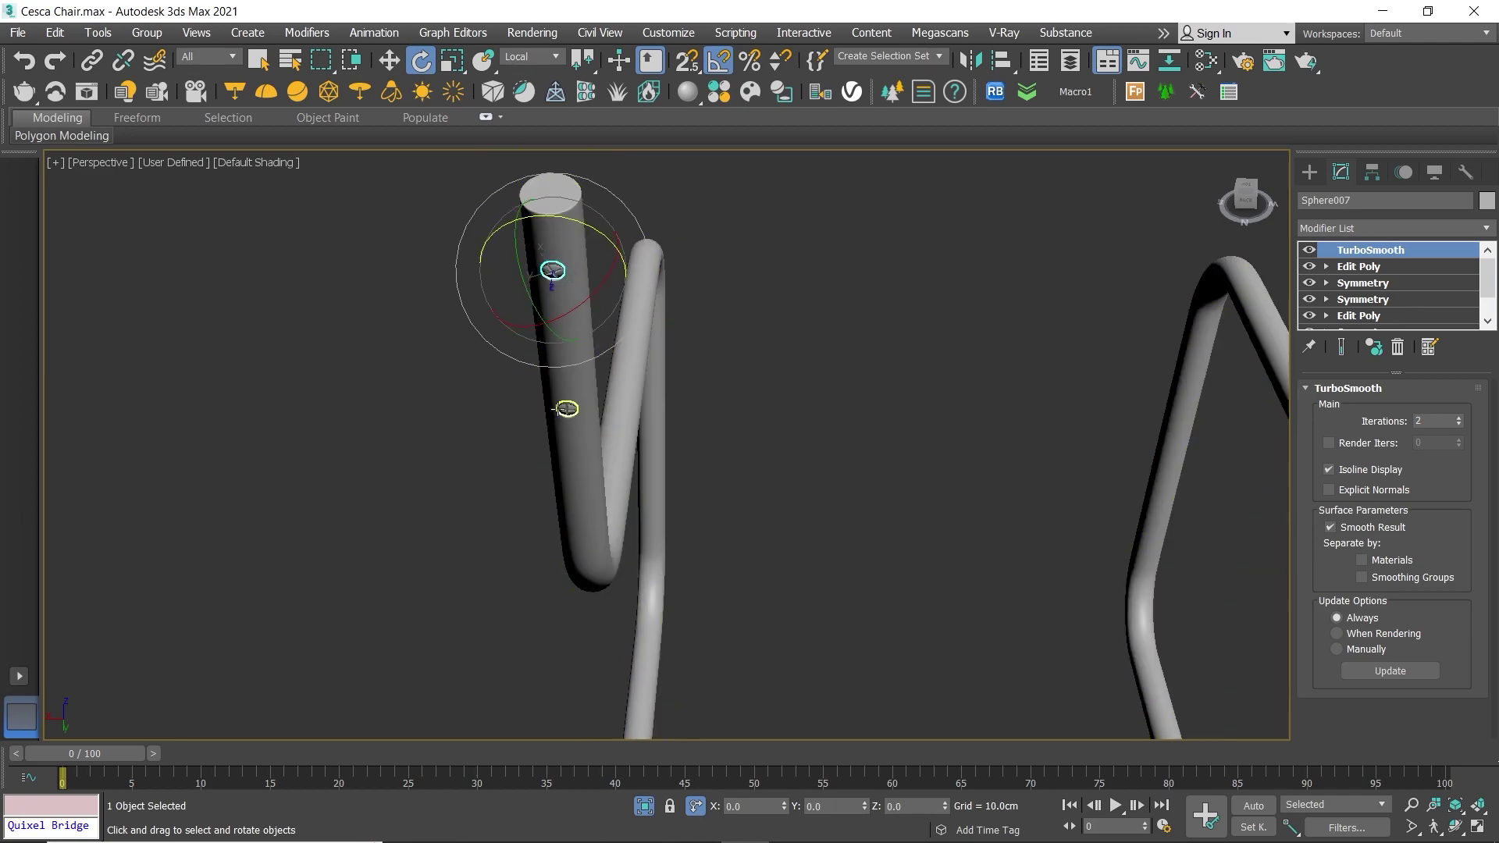
scroll(551, 498, up, 5)
click(564, 538)
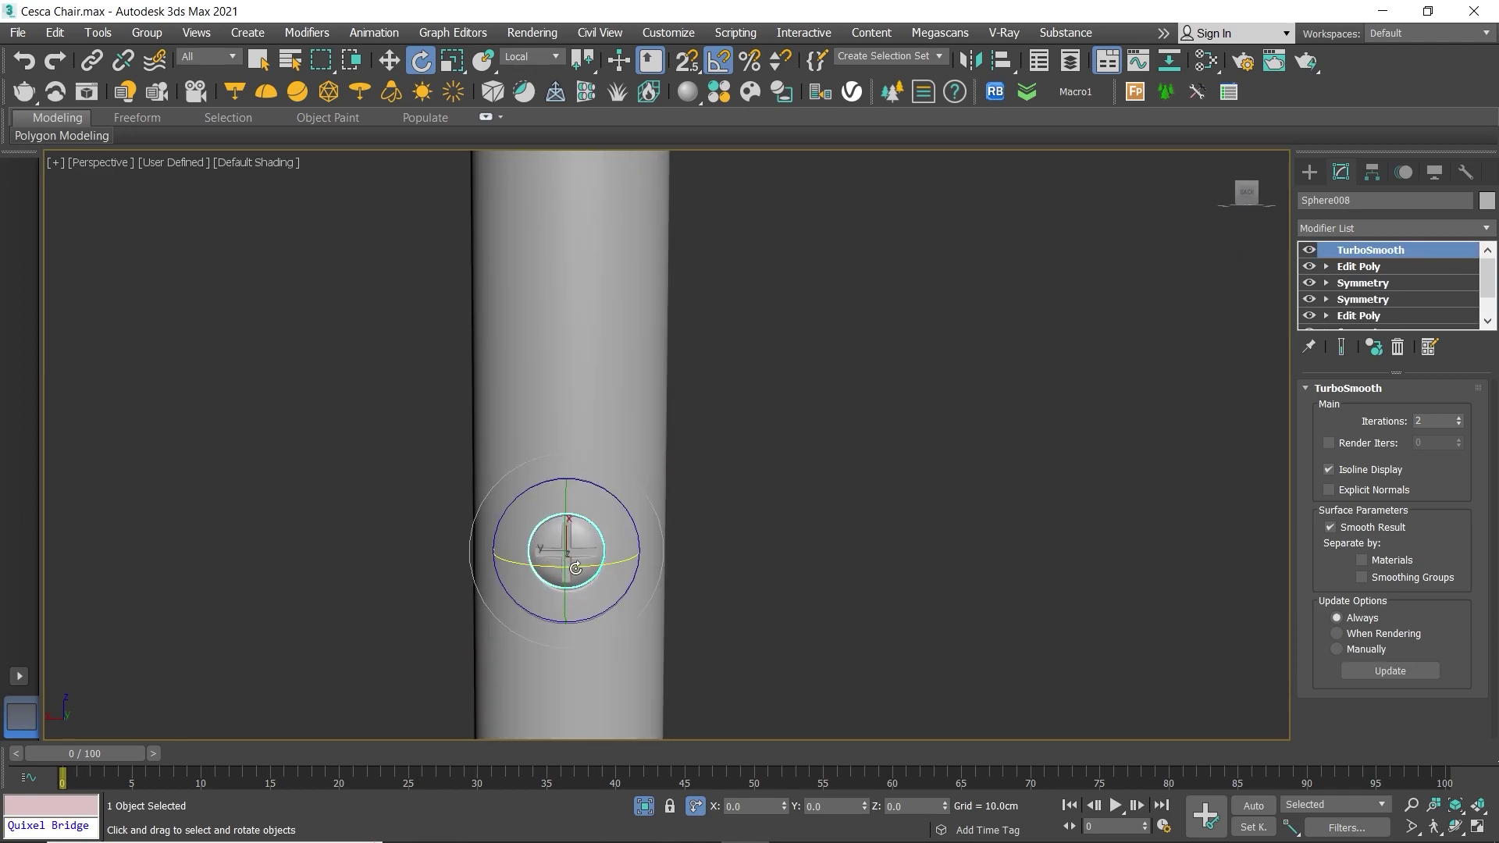
scroll(570, 546, up, 5)
drag(608, 481, 588, 471)
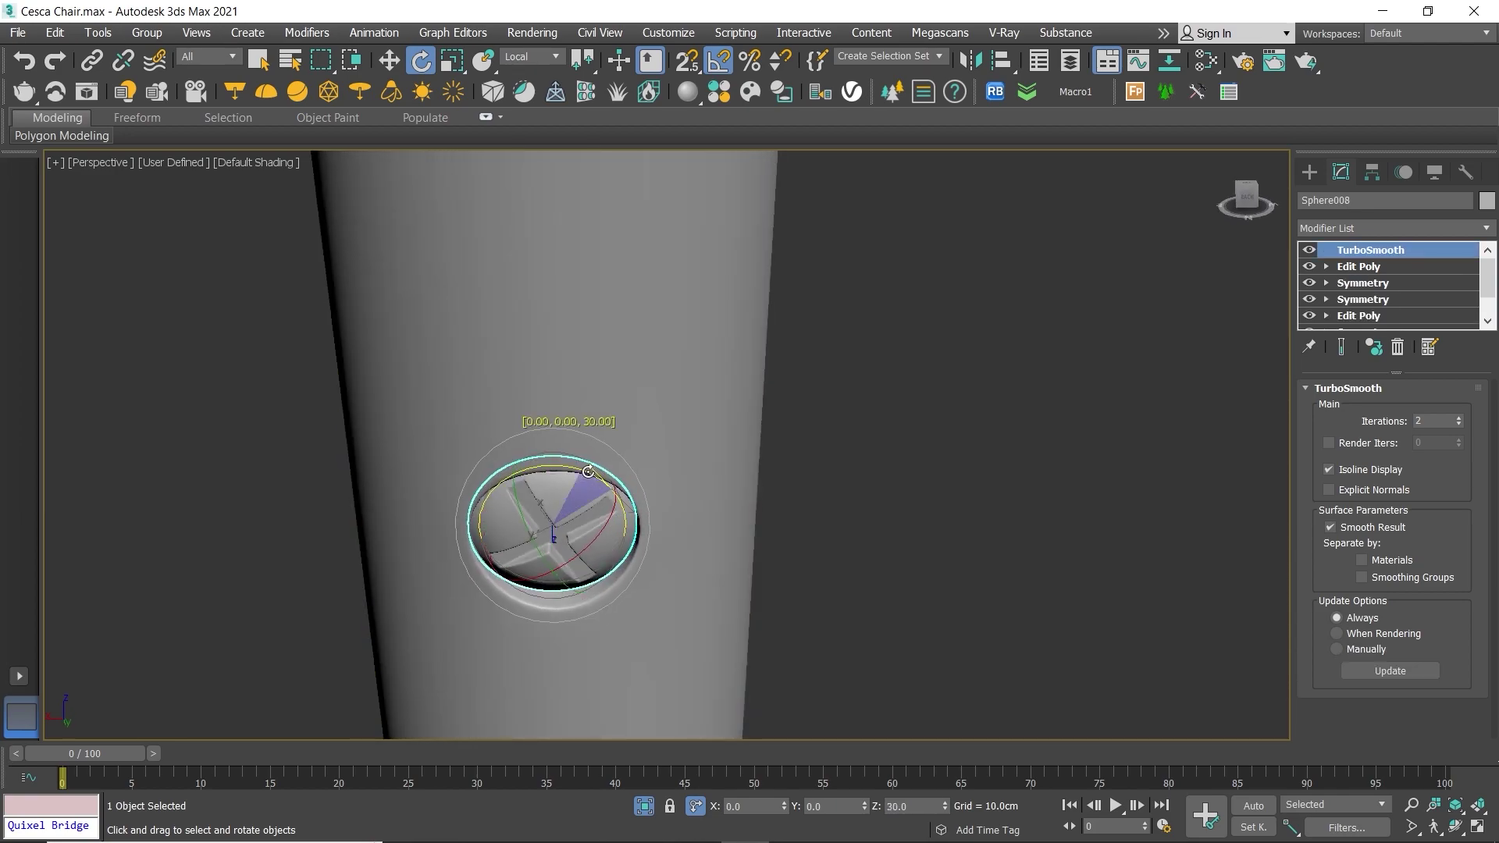
Step: Twist the lower end-cap -15° and the upper end-cap -35° about Z
scroll(588, 471, down, 5)
mouse_move(585, 469)
middle_down()
mouse_move(619, 361)
mouse_move(599, 364)
middle_up()
key(shift+z)
key(shift+z)
key(shift+z)
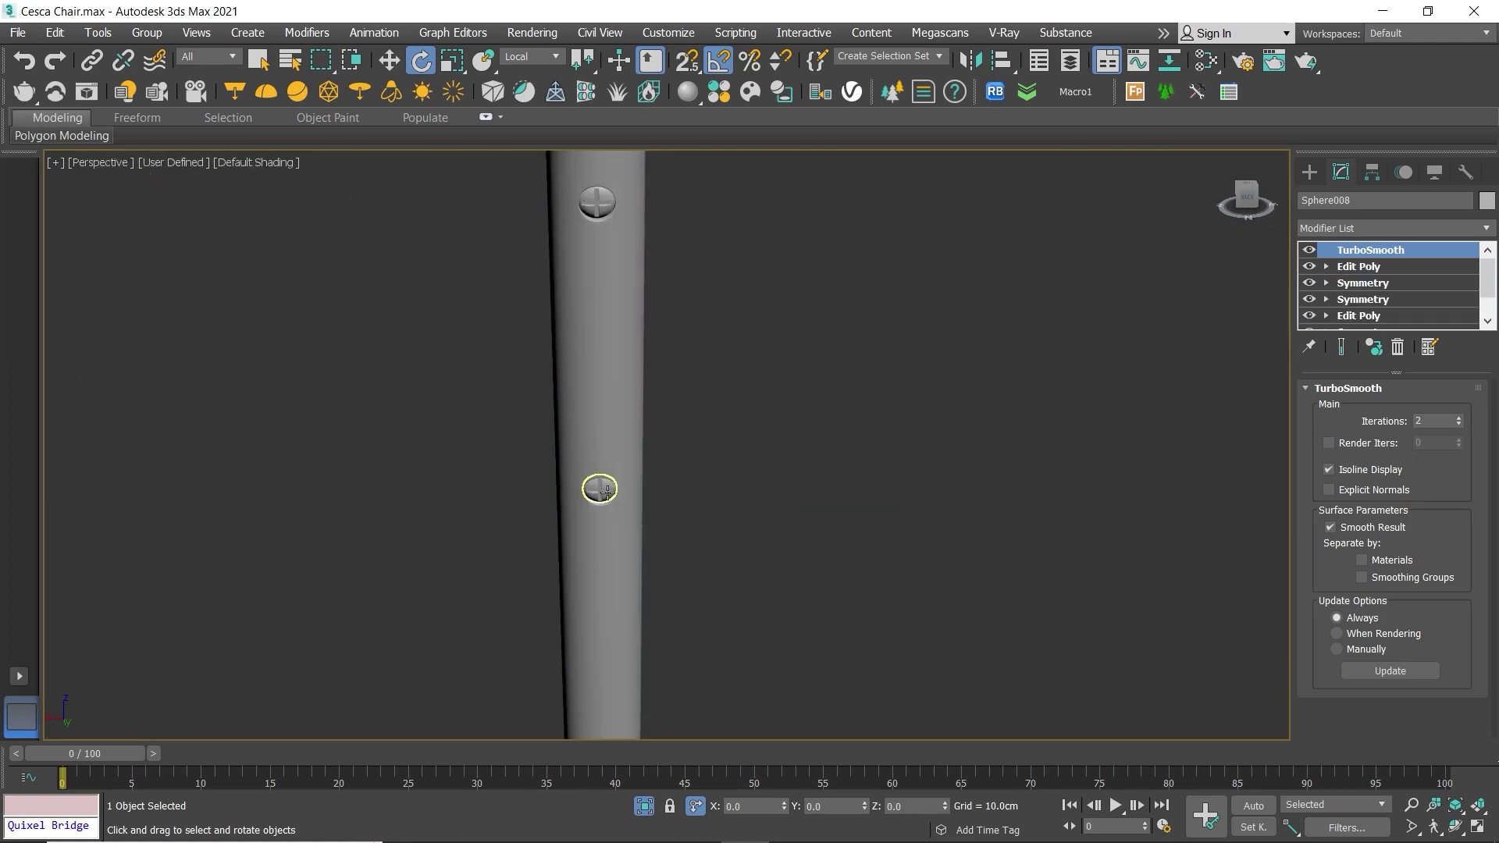
click(608, 492)
scroll(606, 491, up, 3)
drag(629, 436, 638, 439)
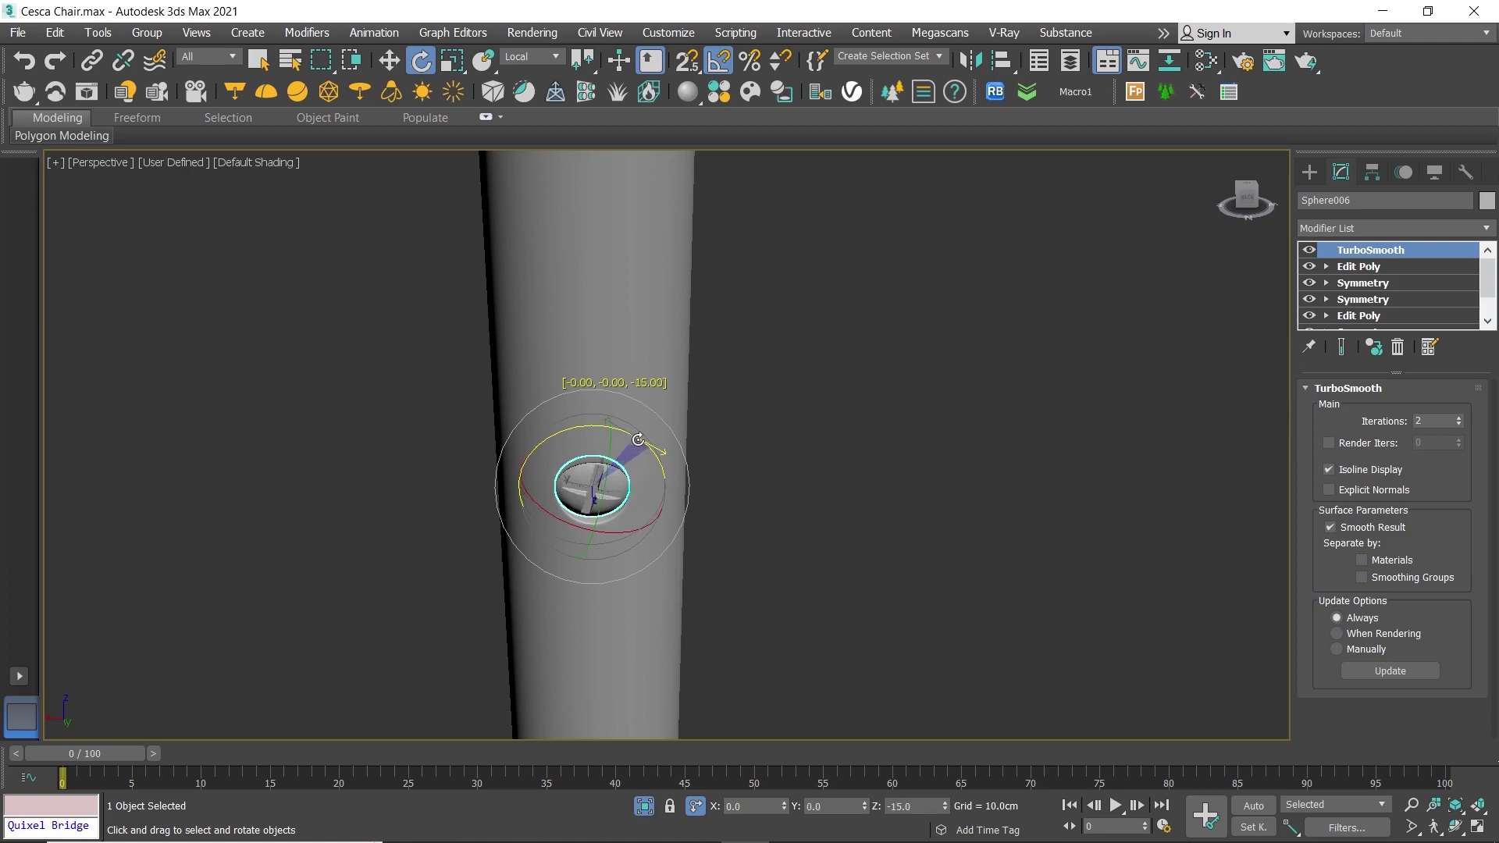
scroll(644, 445, down, 2)
middle_drag(609, 312, 609, 429)
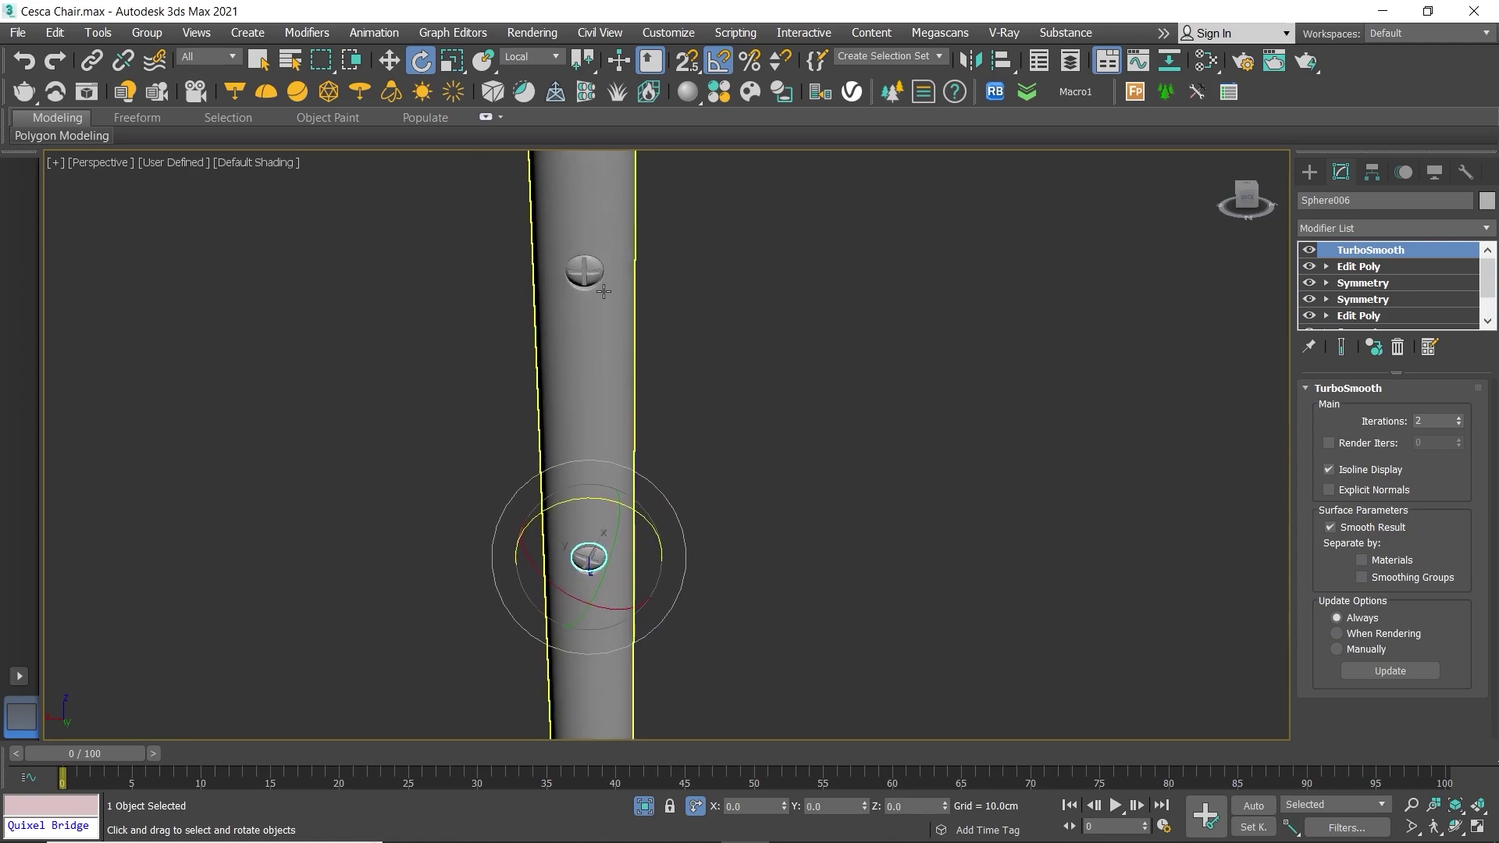
click(597, 269)
drag(632, 215, 651, 231)
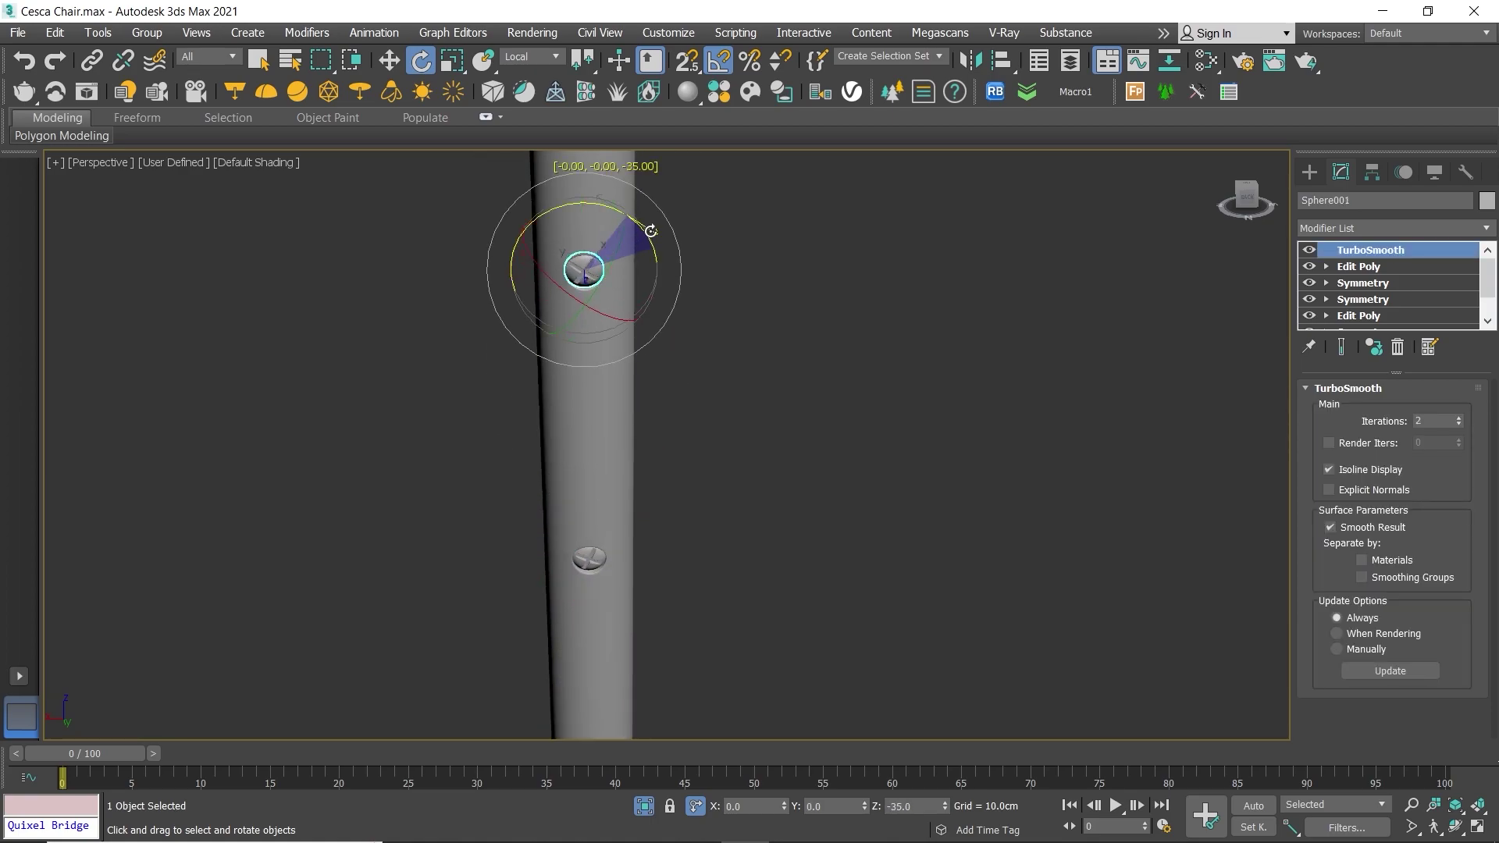
Step: Deselect the end-cap and inspect the screws from the front of the chair
click(747, 308)
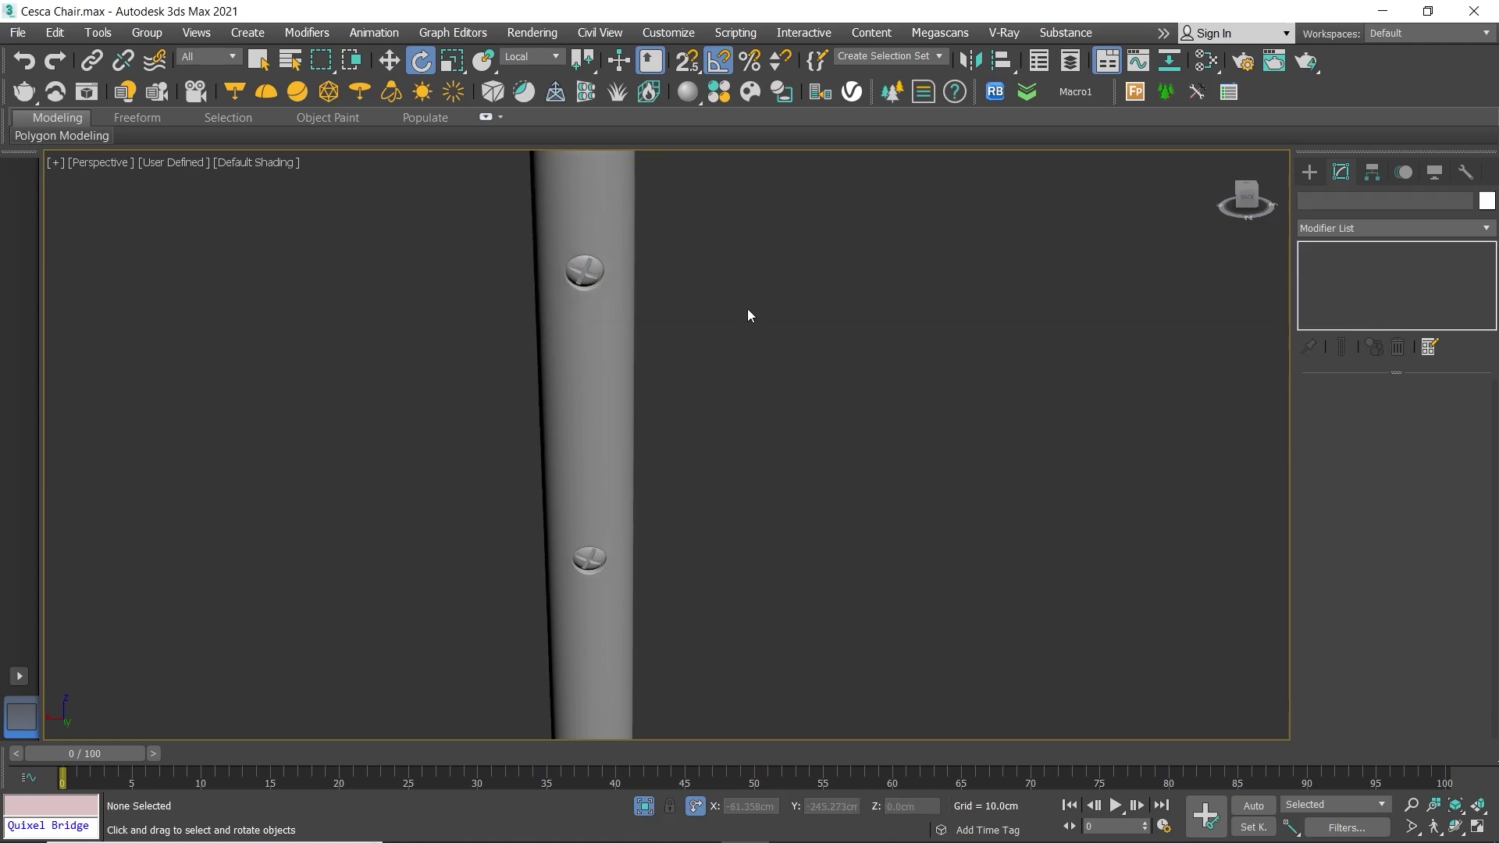
scroll(702, 328, down, 5)
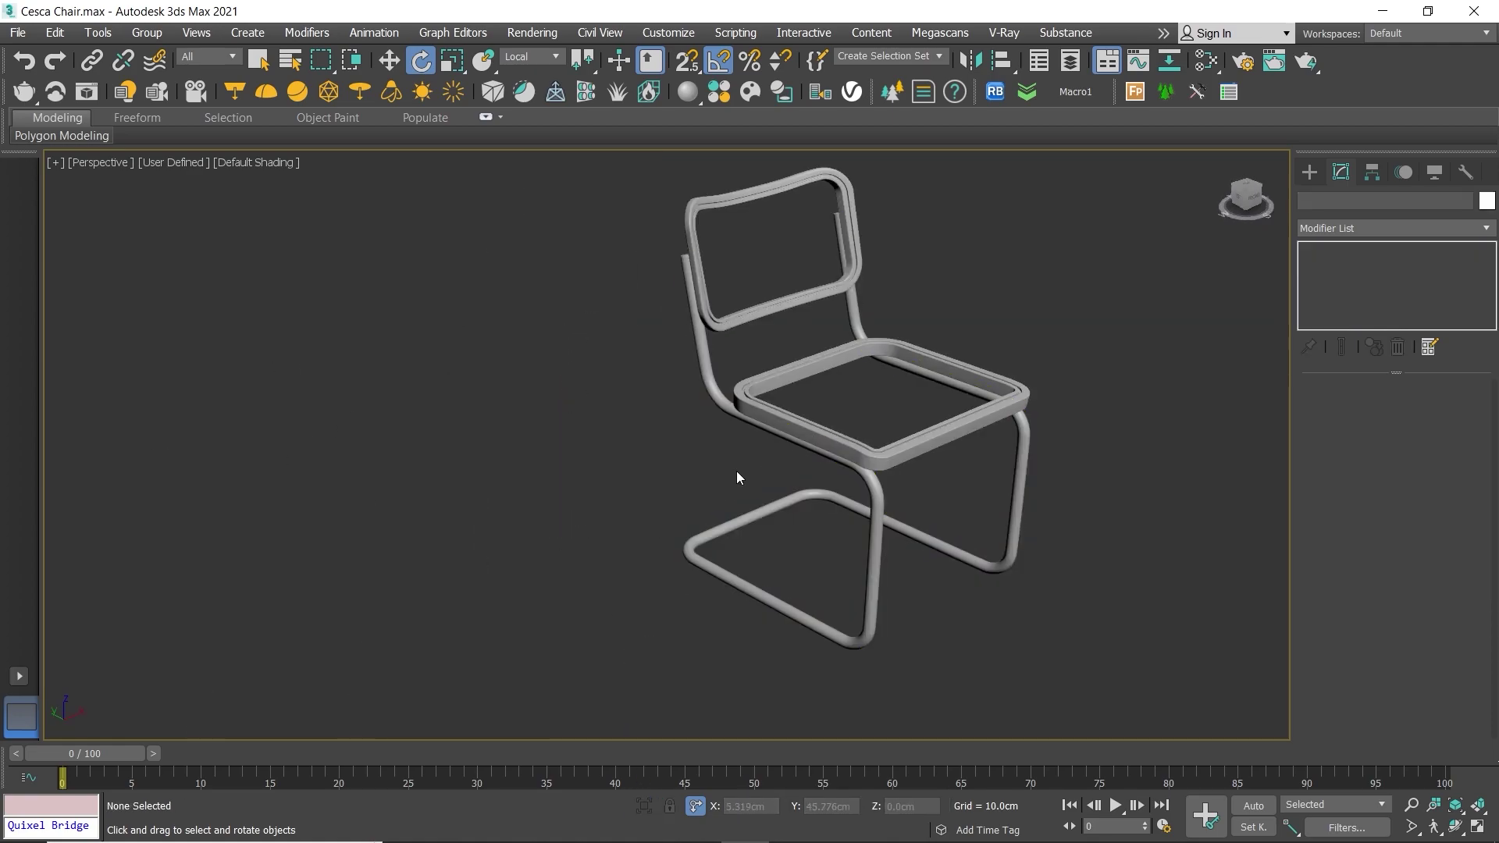
scroll(737, 471, down, 3)
alt+middle_drag(758, 428, 930, 392)
scroll(574, 386, up, 3)
scroll(668, 407, up, 3)
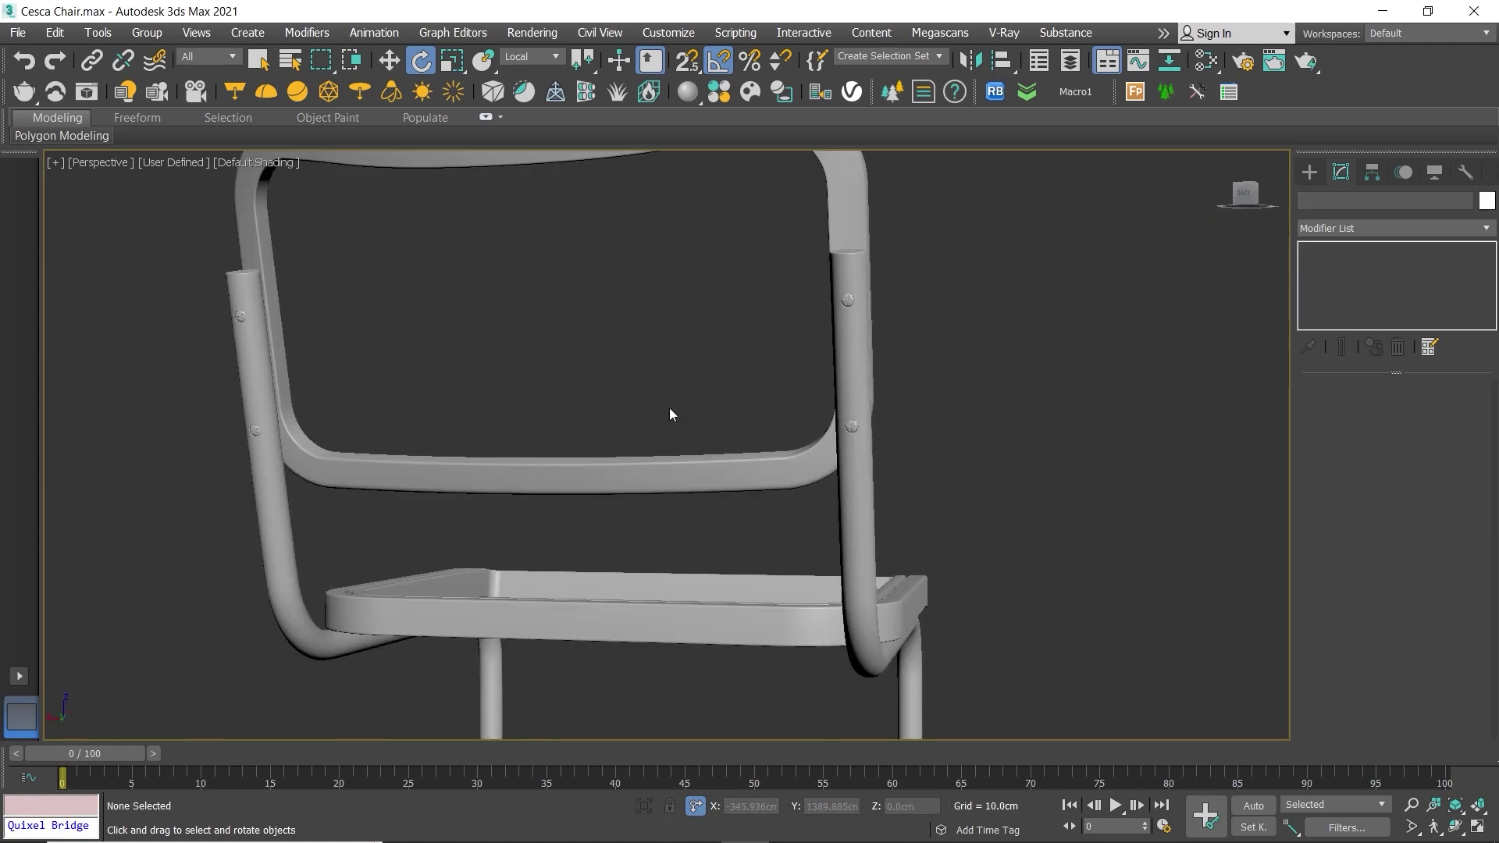
scroll(781, 391, up, 3)
scroll(851, 398, up, 3)
scroll(863, 407, up, 2)
scroll(862, 407, down, 5)
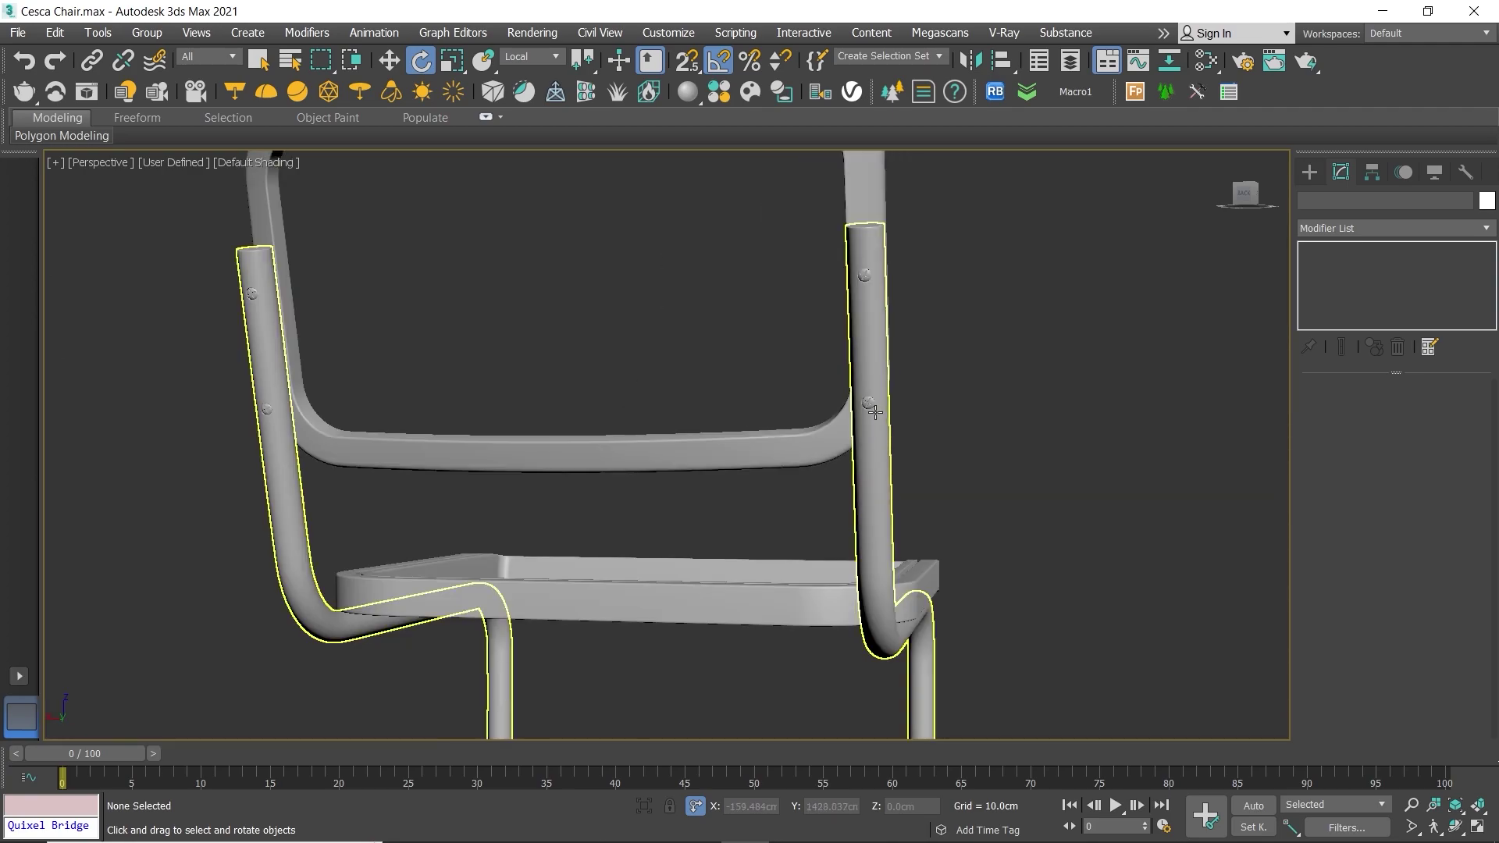
Step: Check the rear frame tubes' end-caps, then restore the four-viewport layout
alt+middle_drag(858, 414, 814, 442)
scroll(781, 453, up, 3)
mouse_move(687, 463)
middle_down()
mouse_move(823, 486)
mouse_move(673, 331)
mouse_move(798, 336)
mouse_move(729, 405)
mouse_move(720, 338)
mouse_move(766, 341)
mouse_move(663, 426)
mouse_move(714, 406)
middle_up()
scroll(729, 405, down, 4)
key(alt+w)
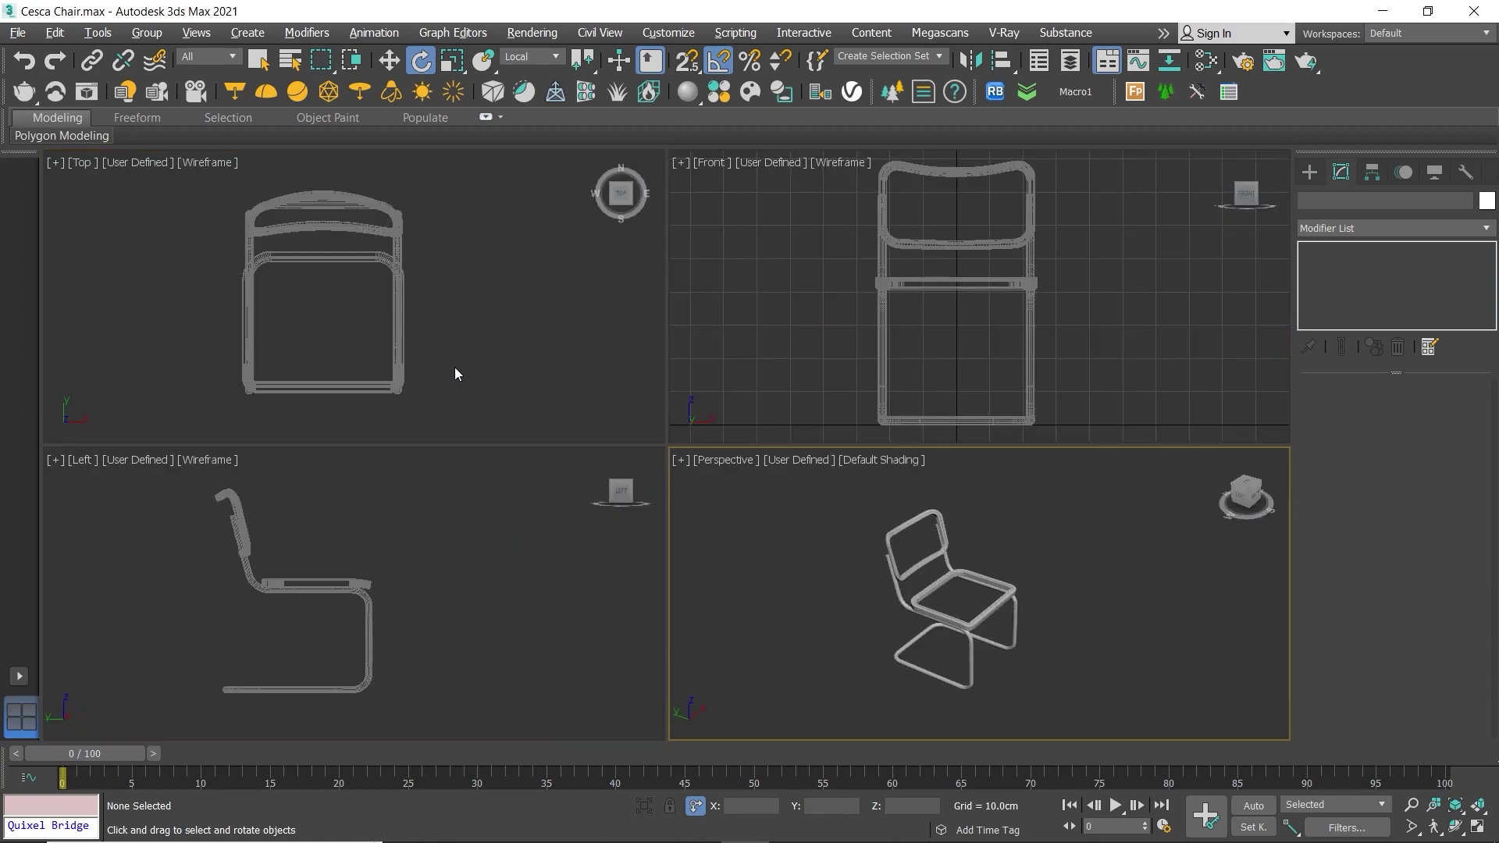
Step: Select the cane weave tile Plane001 in the maximised top view
click(454, 367)
key(alt+w)
scroll(536, 339, down, 2)
middle_drag(476, 378, 922, 389)
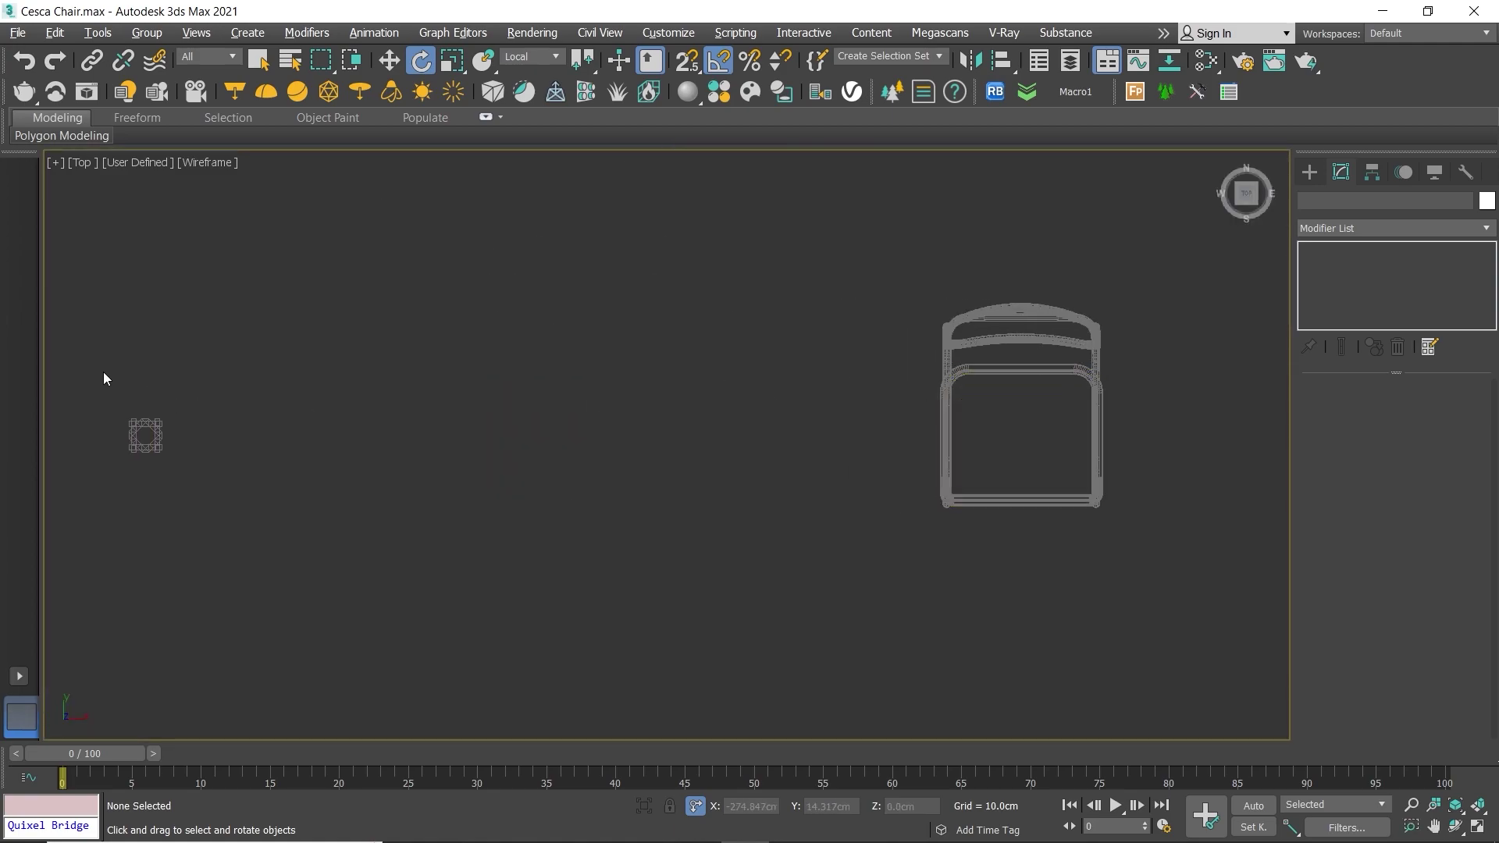
mouse_move(103, 372)
mouse_down()
mouse_move(190, 439)
mouse_move(623, 518)
mouse_up()
key(w)
key(alt+w)
Step: Inspect Plane001 in the maximised perspective view with edged faces shown
middle_click(844, 627)
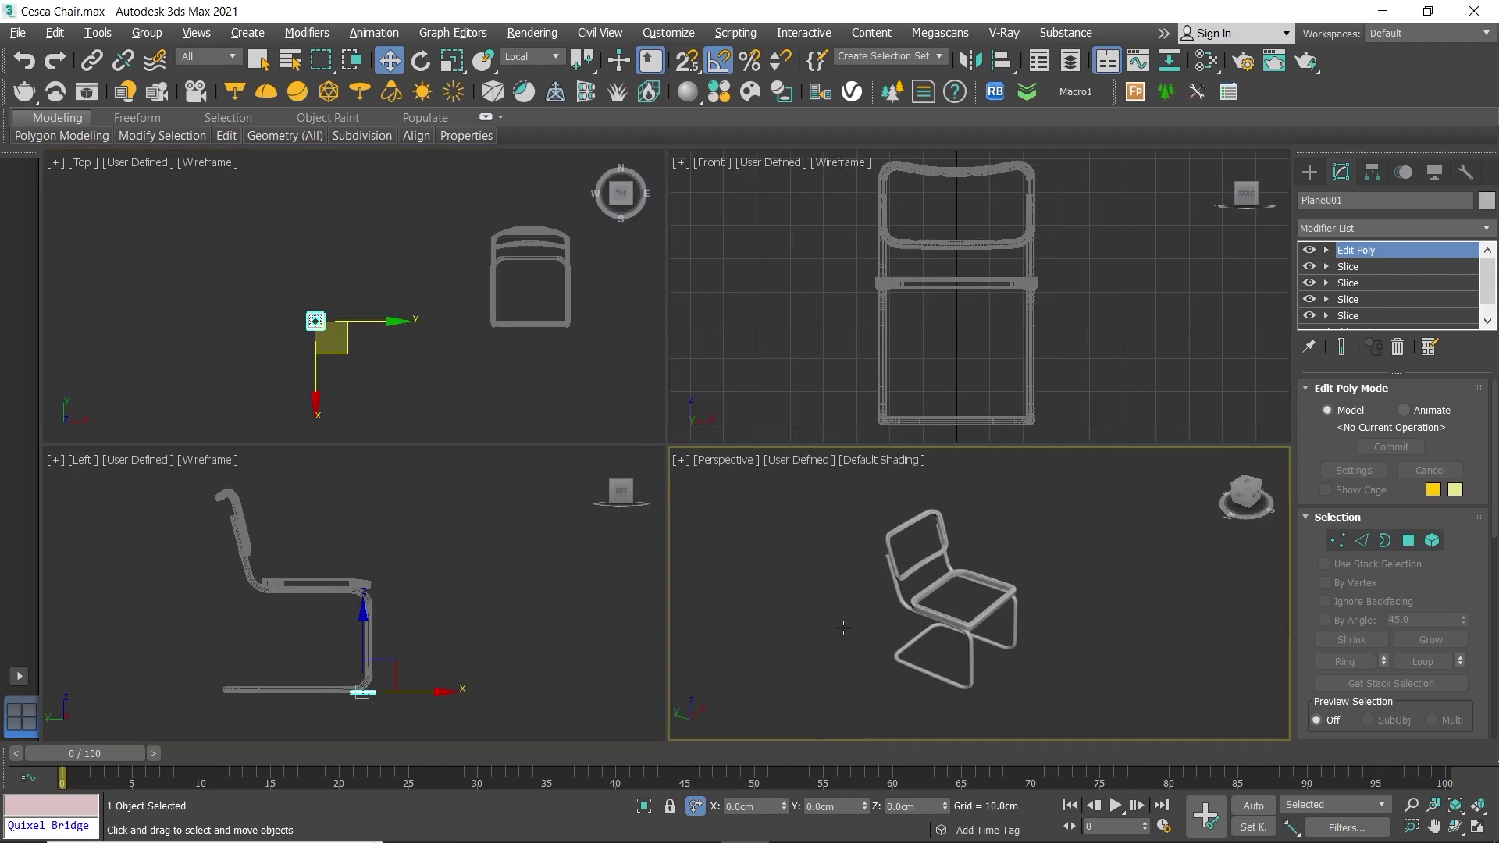
key(alt+w)
scroll(847, 428, down, 3)
alt+middle_drag(846, 429, 781, 468)
scroll(681, 473, up, 4)
scroll(681, 473, up, 3)
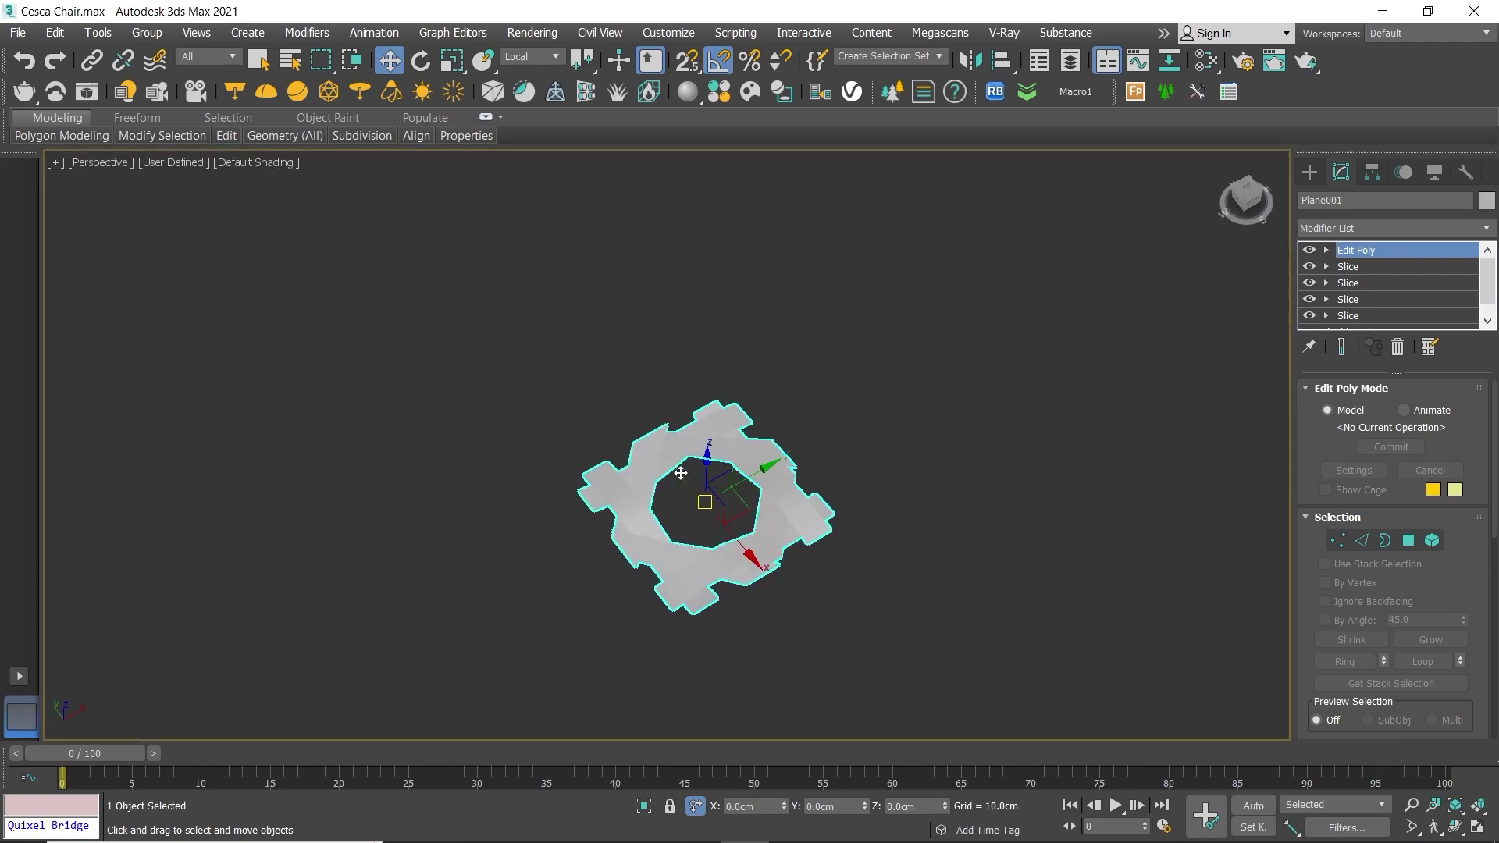
key(F4)
scroll(691, 485, up, 3)
mouse_move(701, 500)
alt+middle_down()
mouse_move(678, 453)
mouse_move(578, 430)
alt+middle_up()
scroll(678, 453, down, 2)
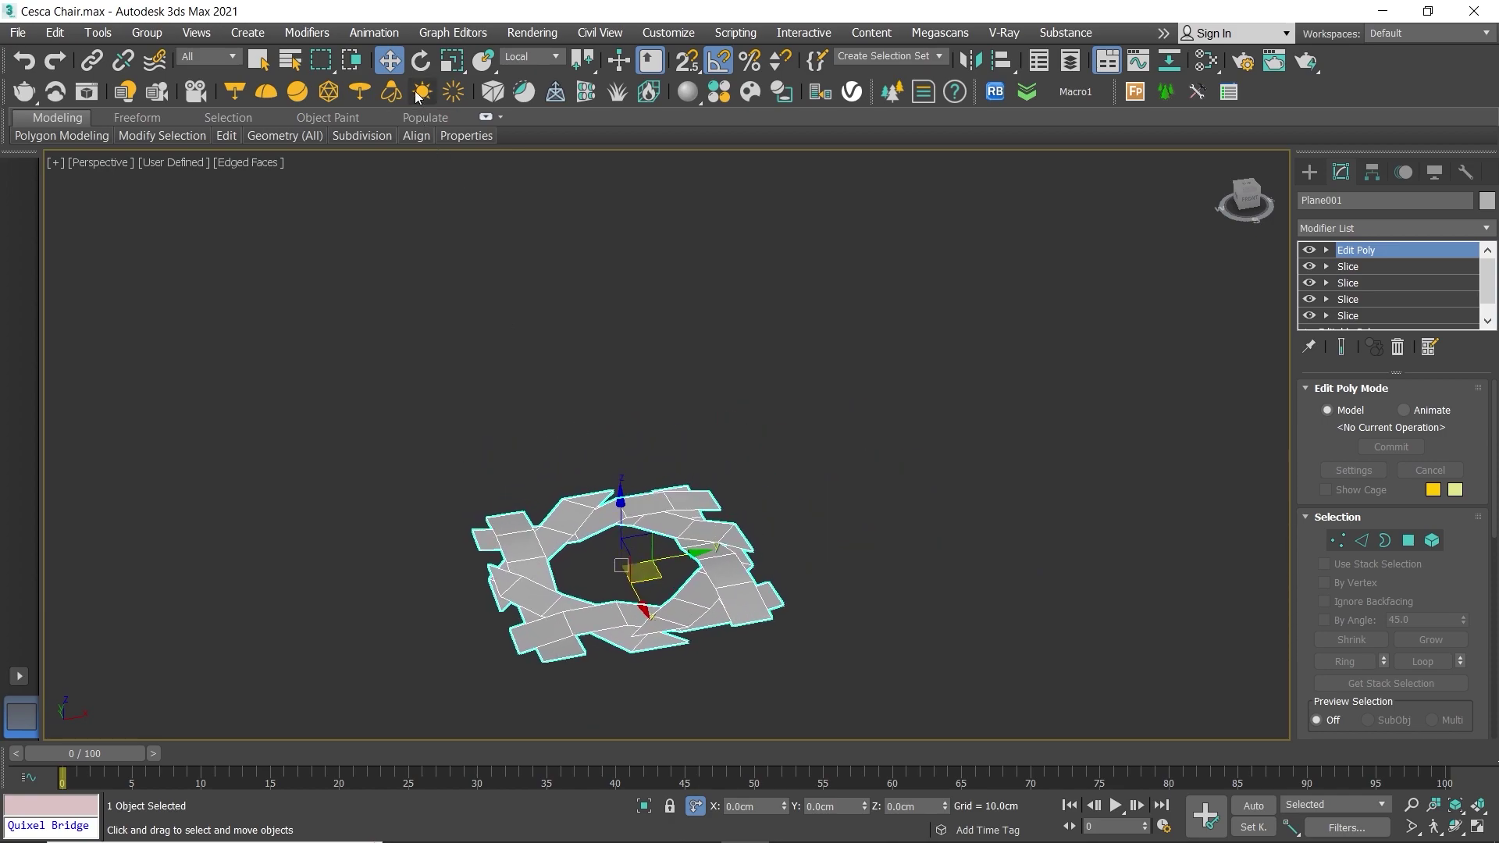
Step: Scale Plane001 down to 15% through the Scale Transform Type-In
right_click(451, 60)
text(15)
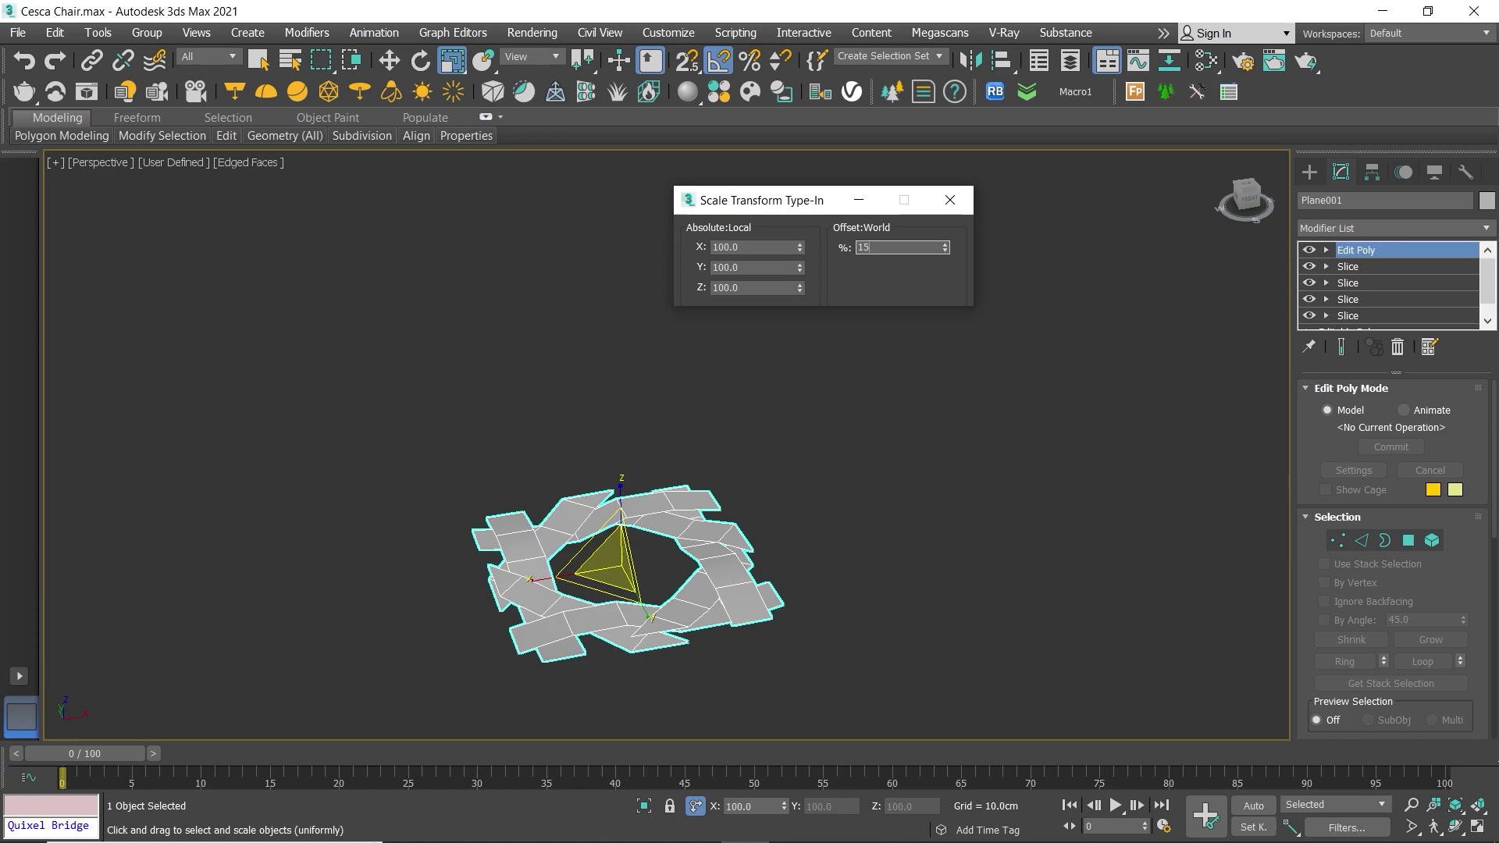
key(Return)
click(968, 204)
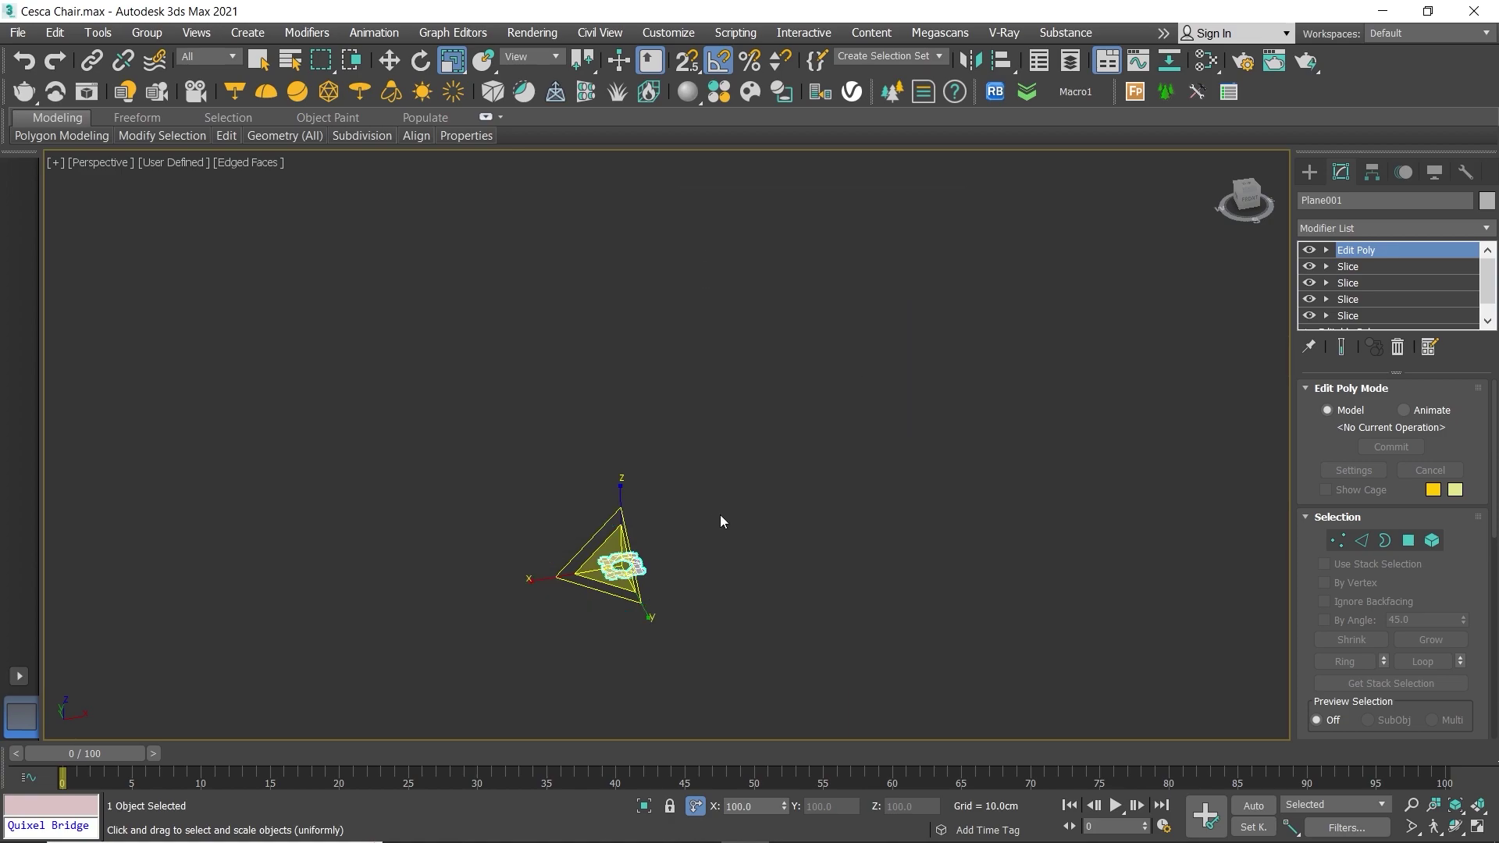
Step: In the top view, enable 2.5D snap and Shift-drag an instanced copy beside Plane001
key(alt+w)
key(alt+w)
key(alt+q)
key(alt+q)
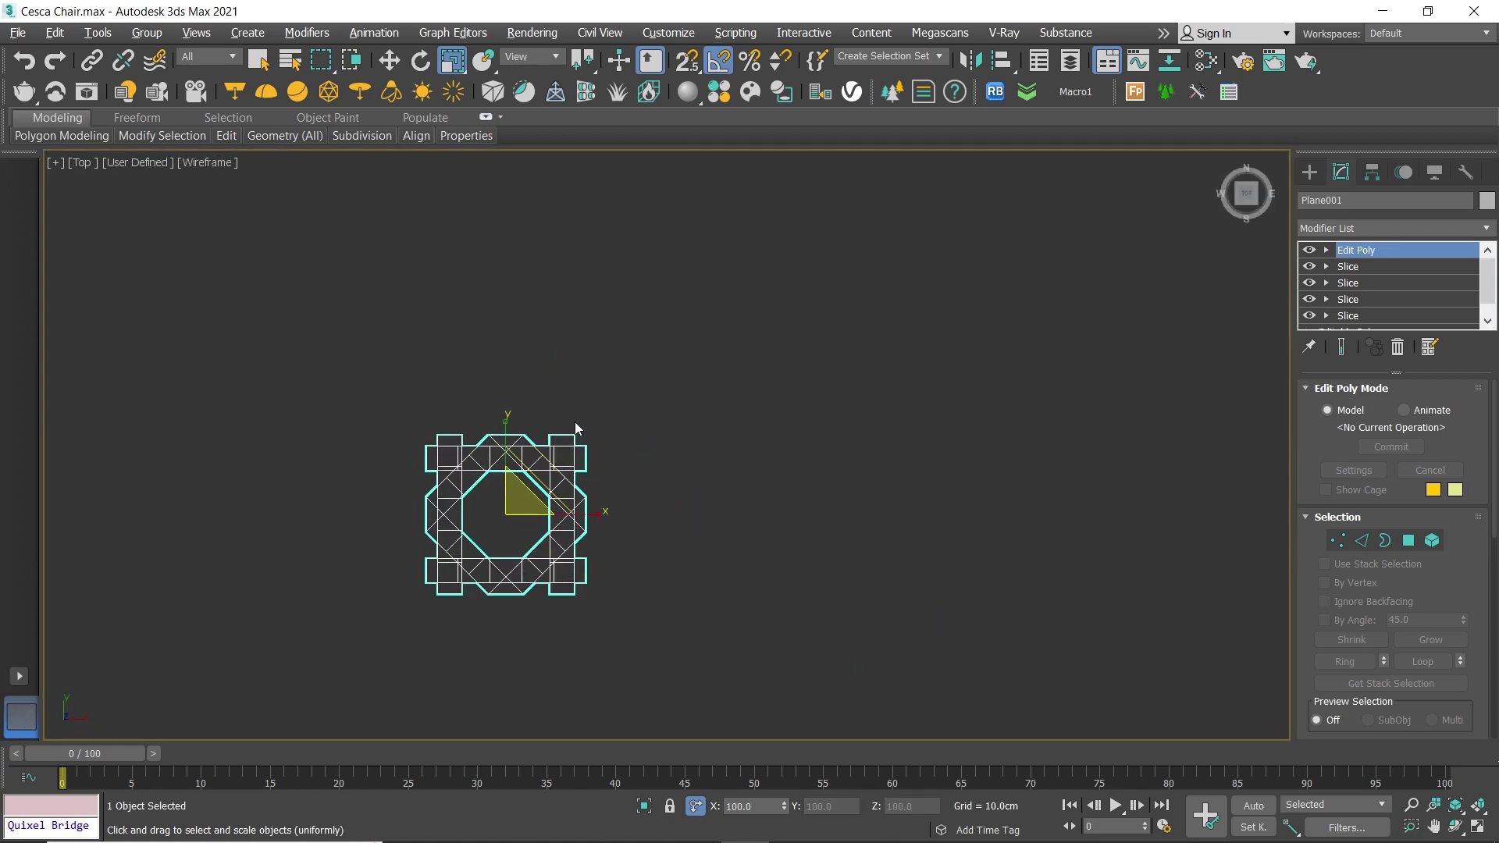
key(w)
middle_drag(534, 503, 465, 449)
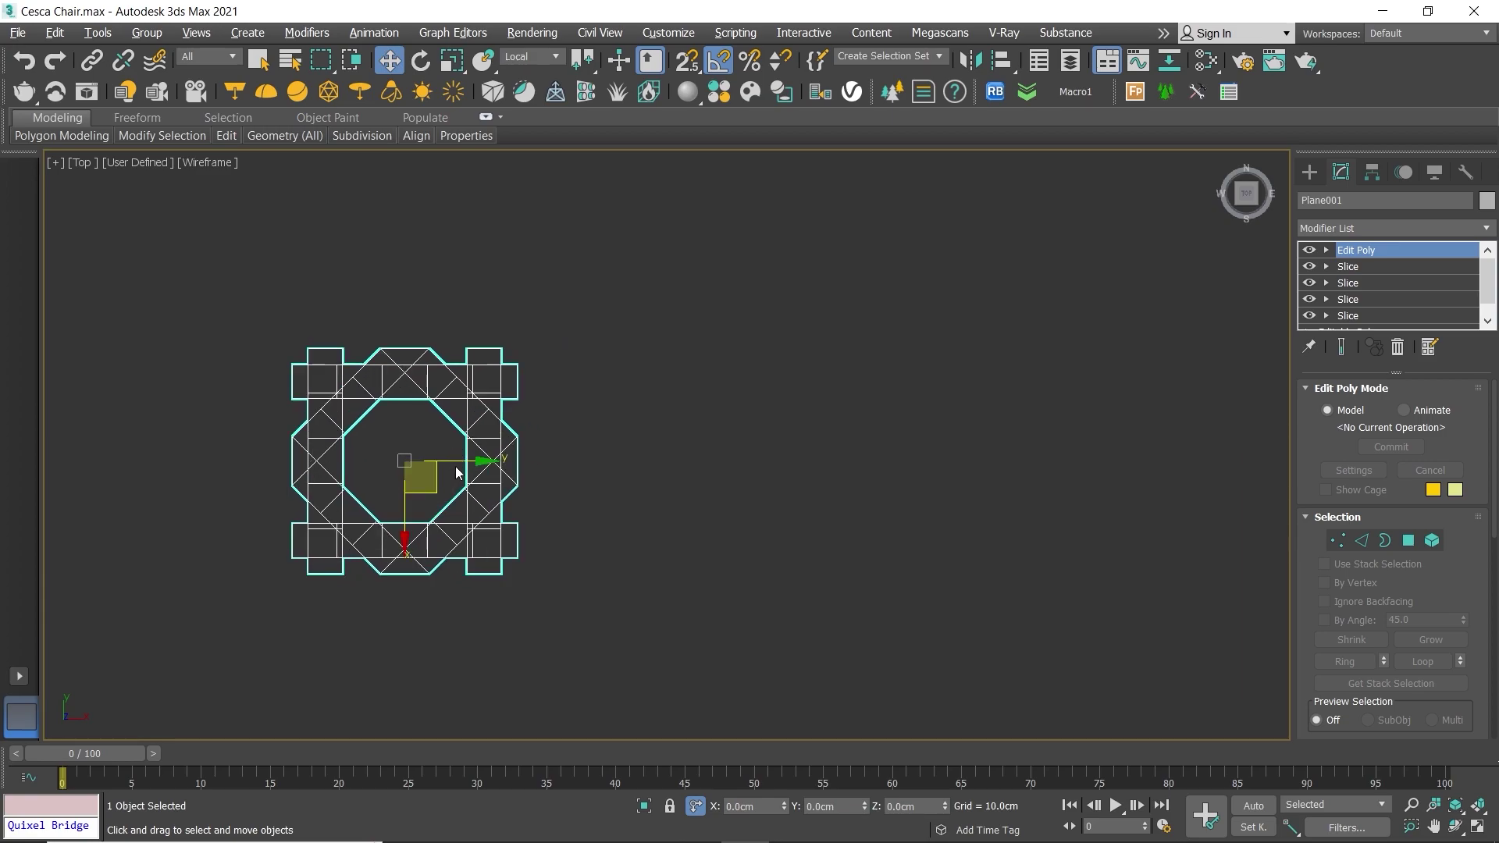
key(s)
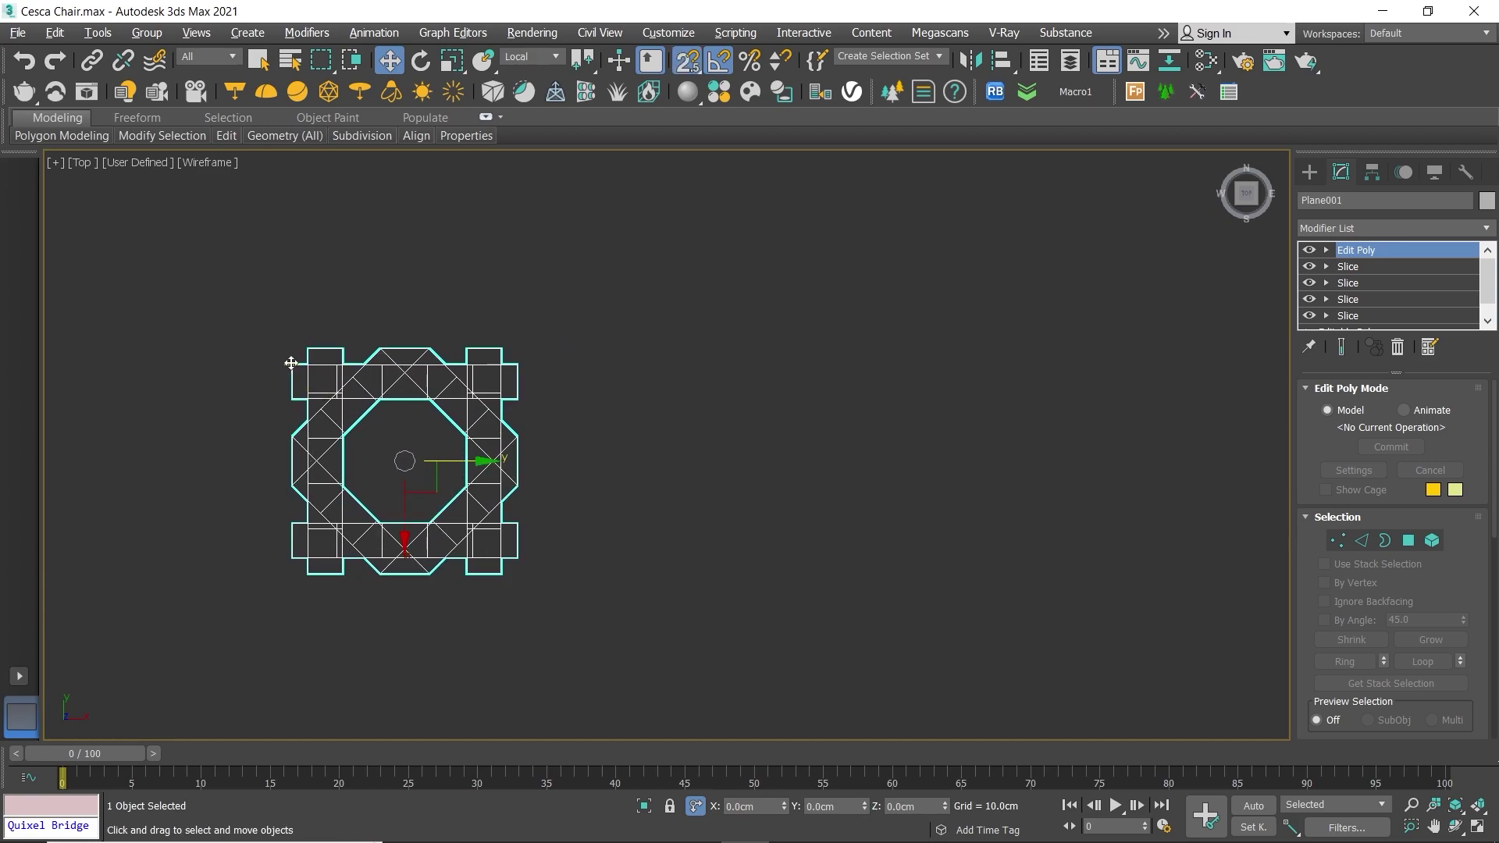
shift+drag(291, 363, 516, 364)
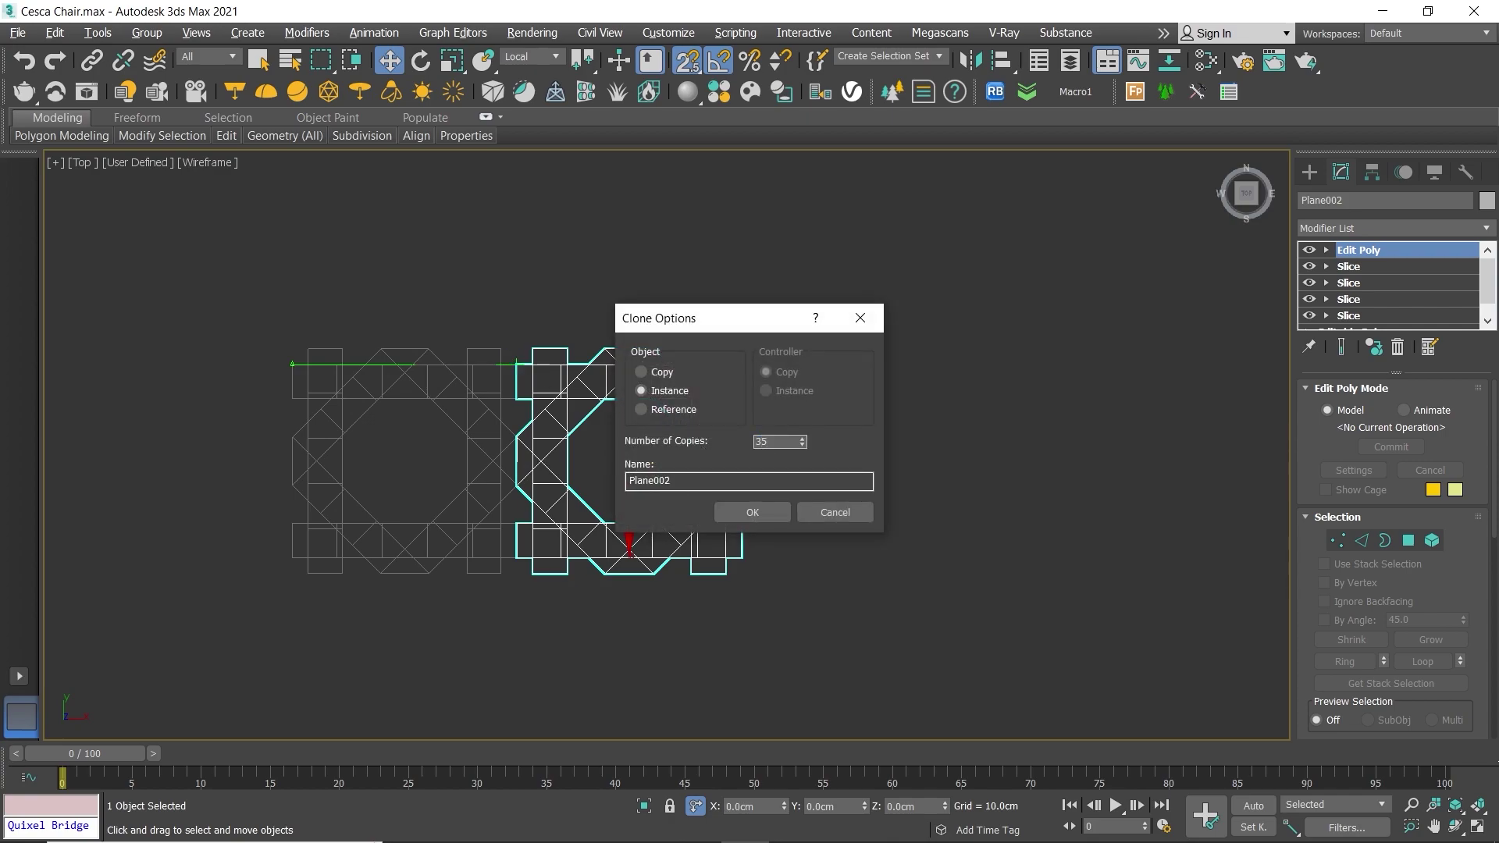
Step: Make 35 copies of the cane tile to form a row of 36
click(748, 516)
scroll(743, 498, down, 5)
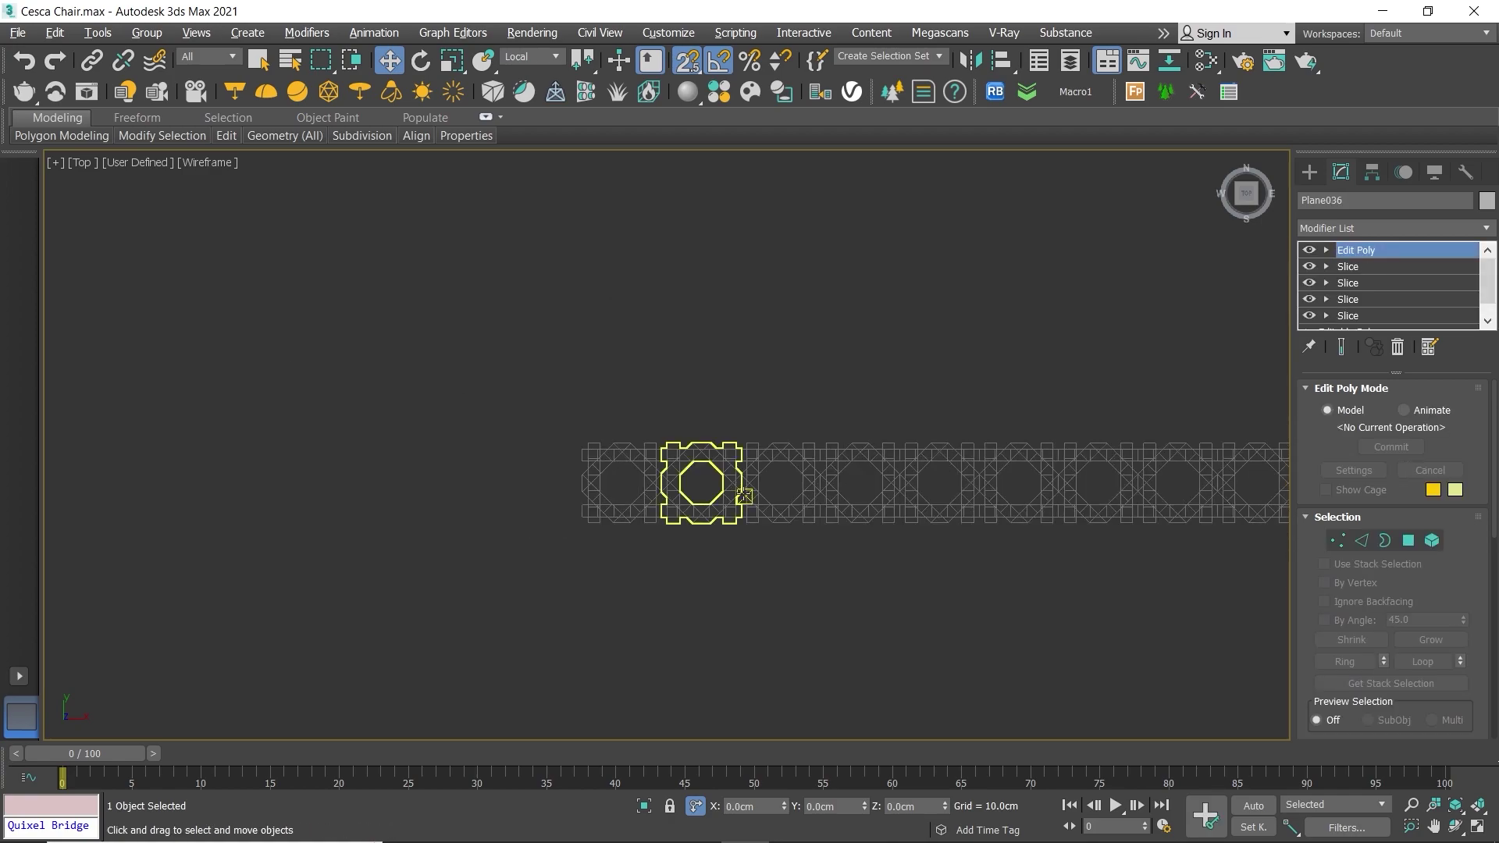
scroll(743, 495, down, 2)
middle_drag(613, 422, 472, 399)
scroll(460, 397, down, 2)
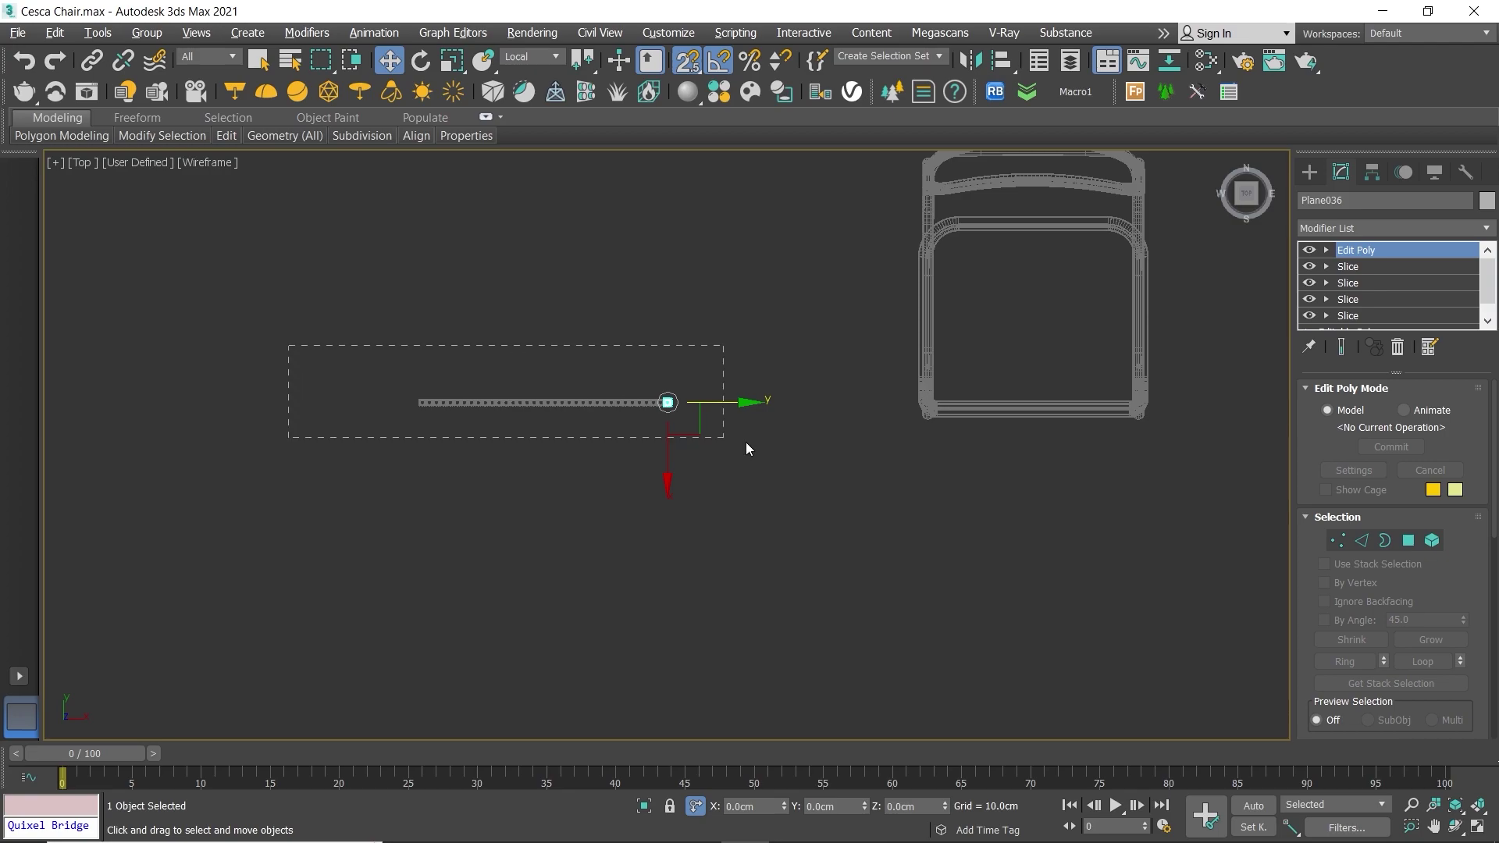
Step: Clone the 36-tile row 35 times downward into a 36 by 36 grid
drag(288, 345, 746, 442)
scroll(468, 441, up, 3)
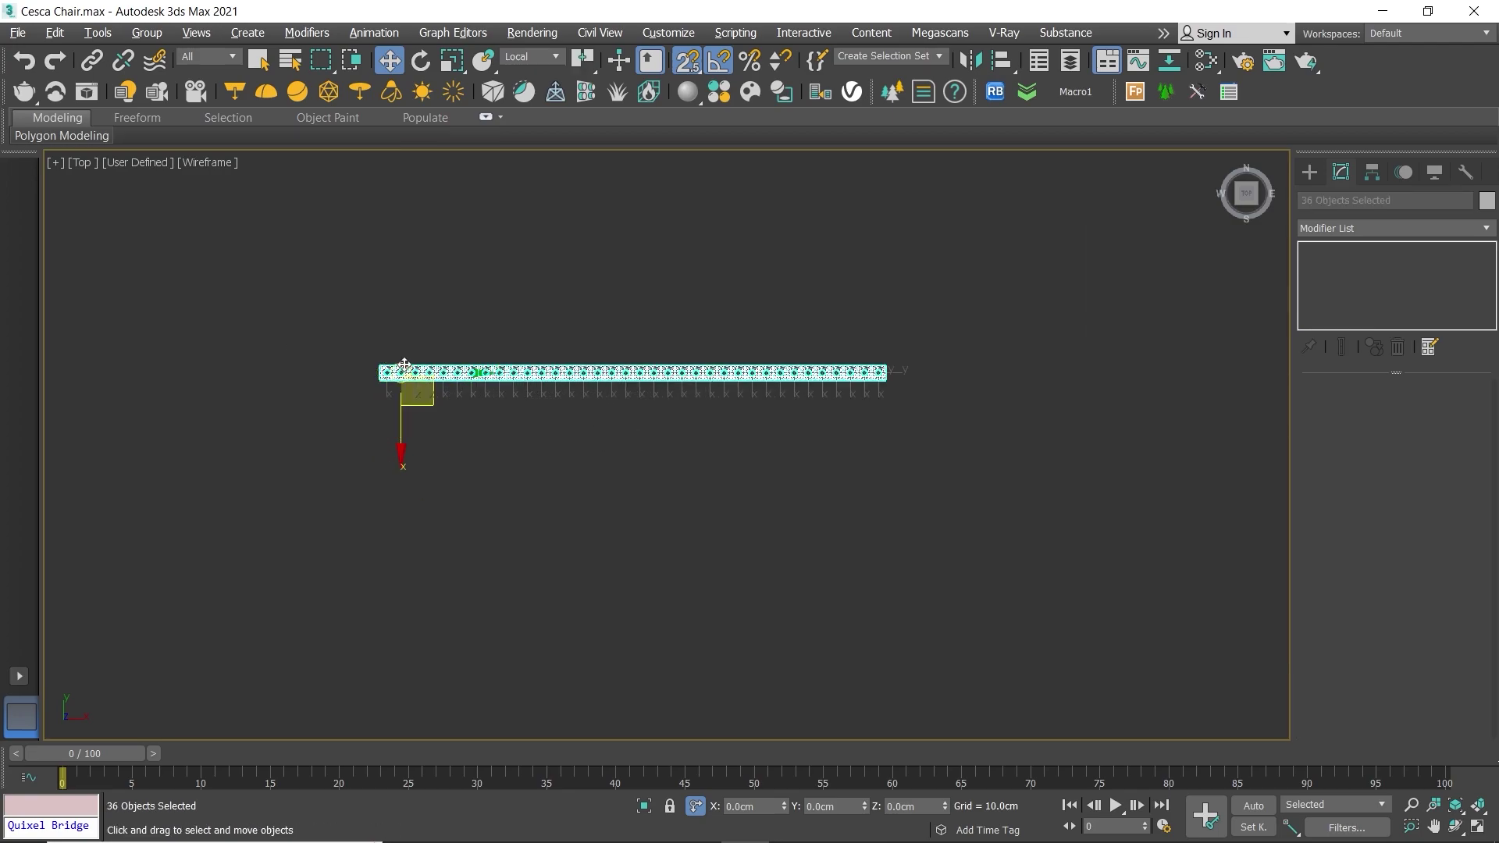
scroll(404, 367, up, 10)
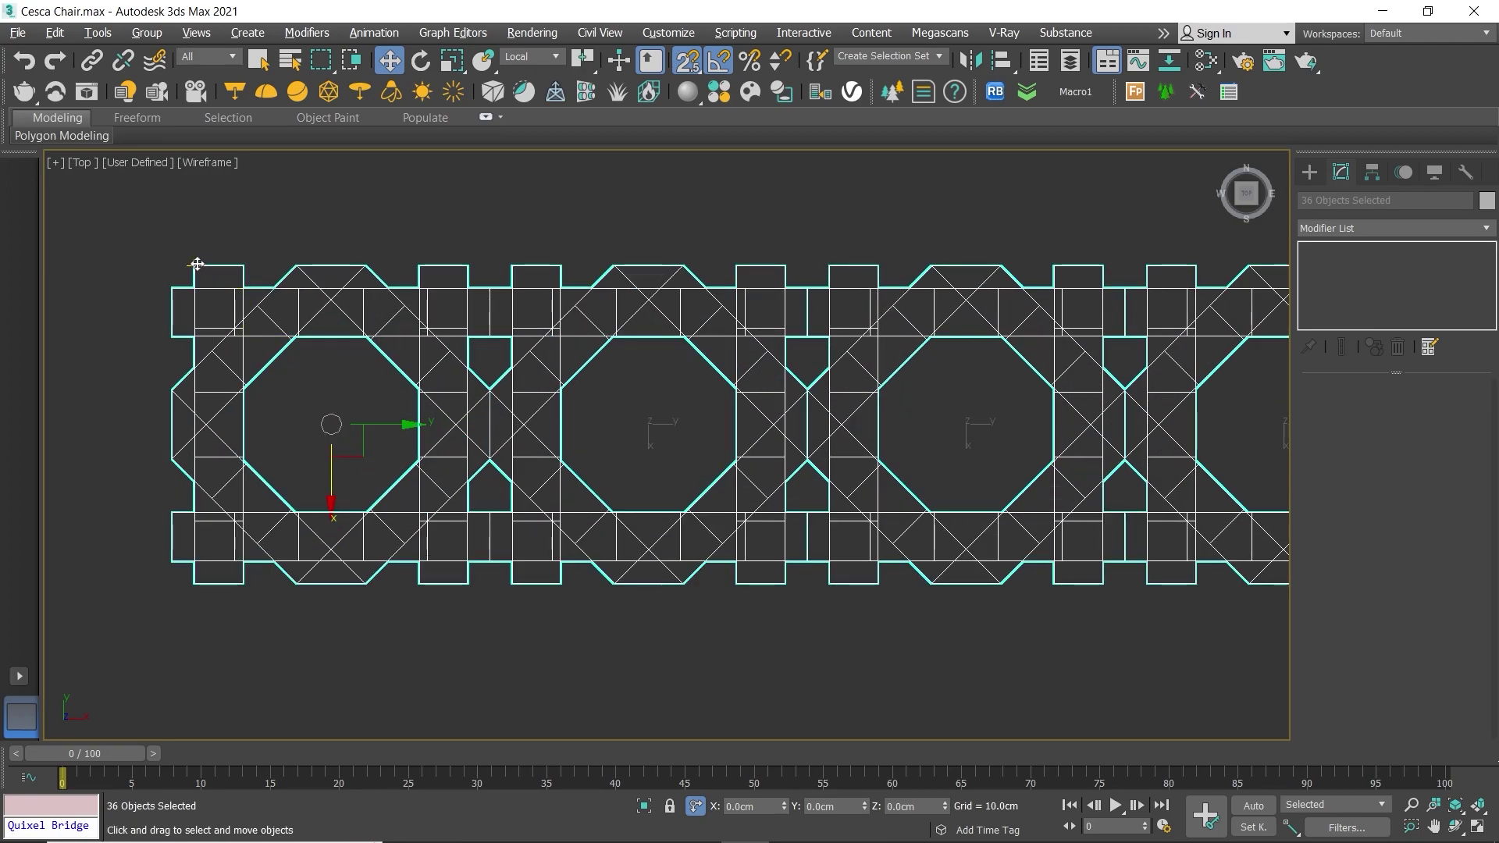
shift+drag(197, 265, 194, 583)
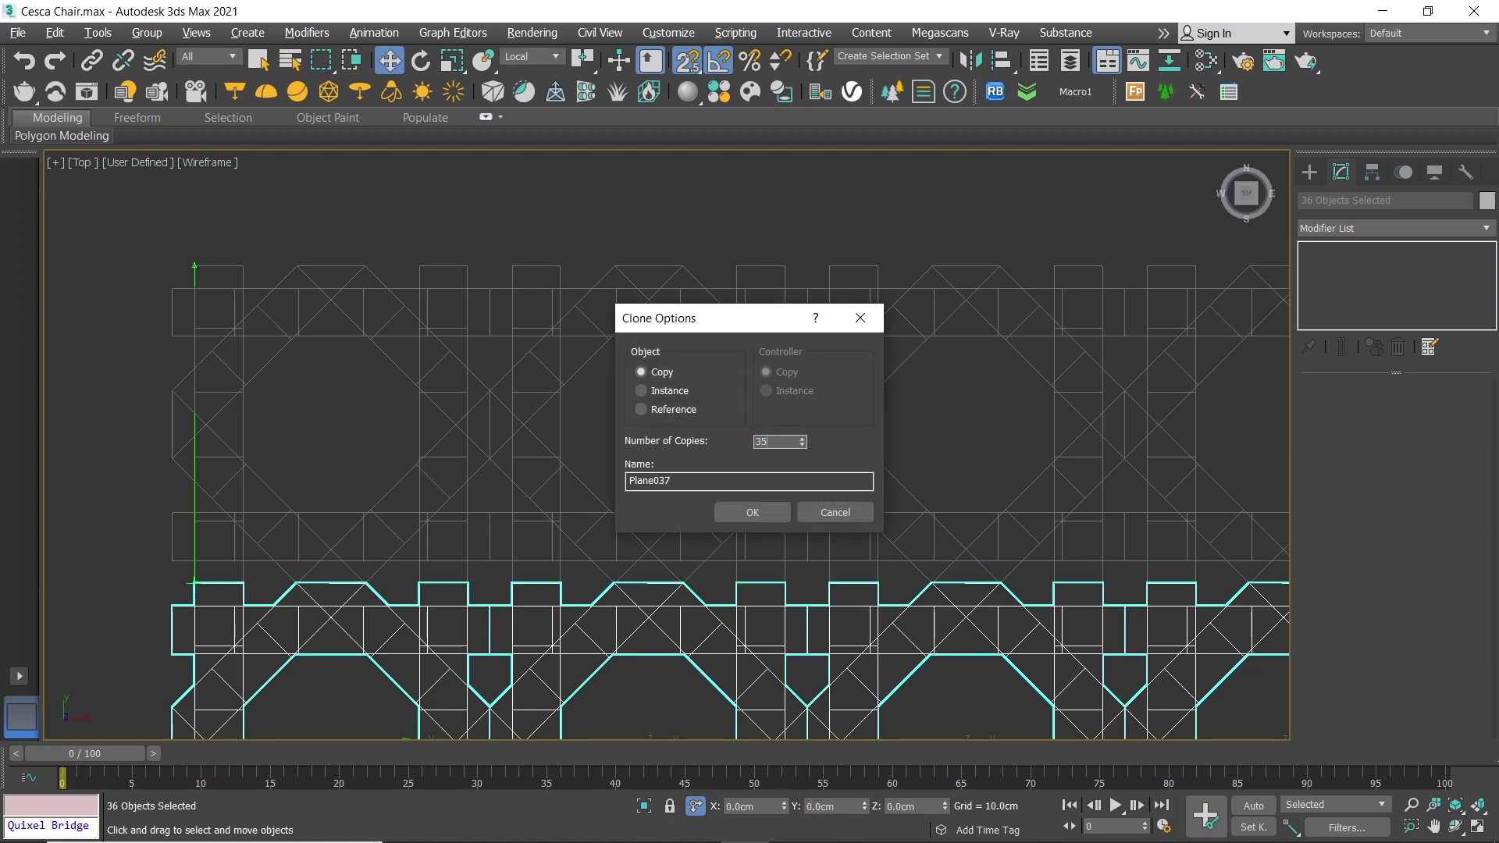
click(749, 515)
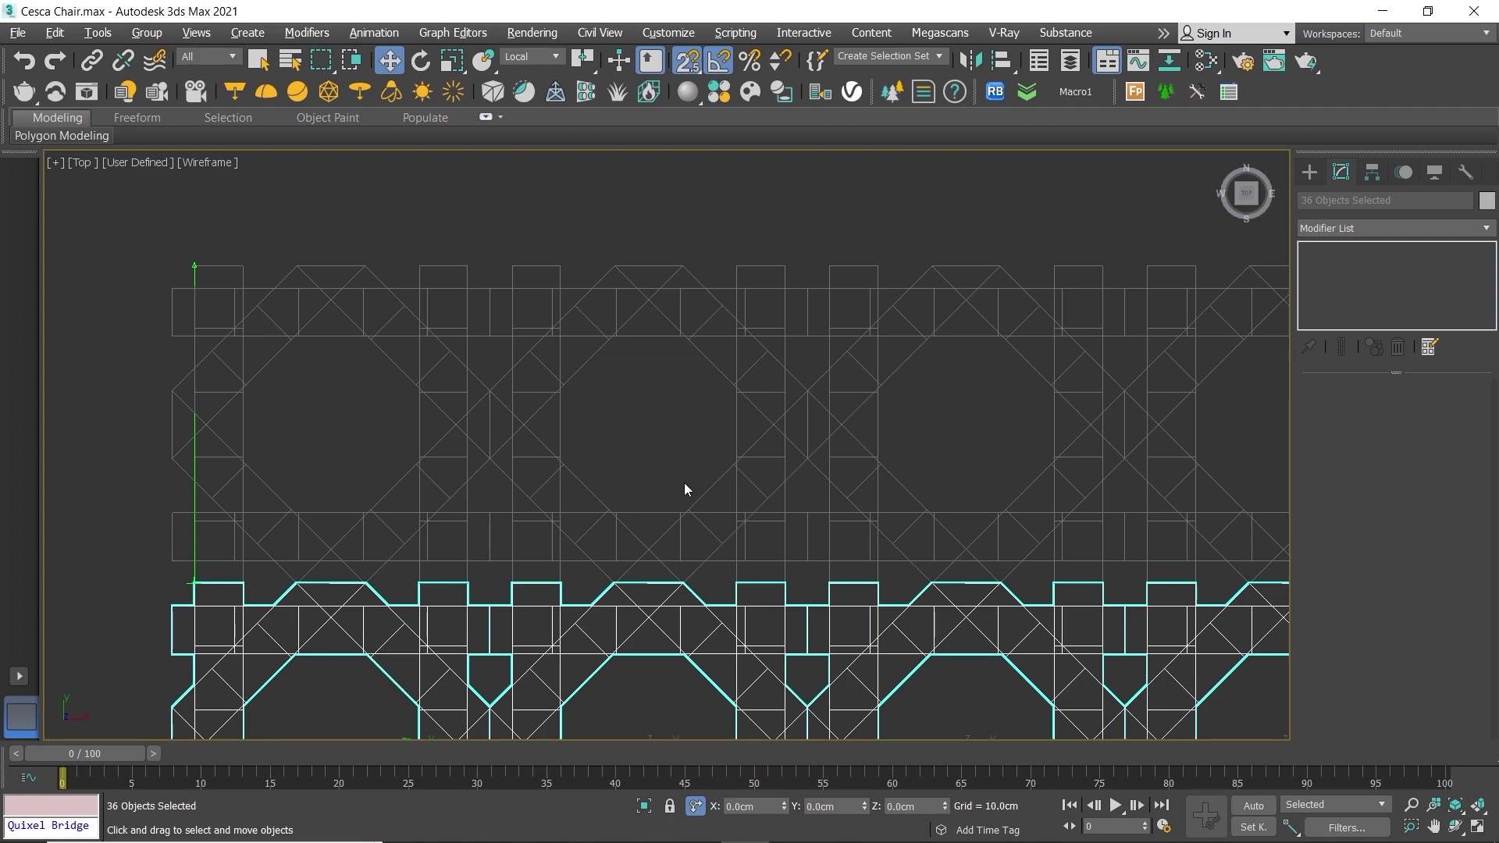
Step: Frame the whole cane pattern and select all 1296 tiles
scroll(685, 484, down, 3)
scroll(687, 488, down, 3)
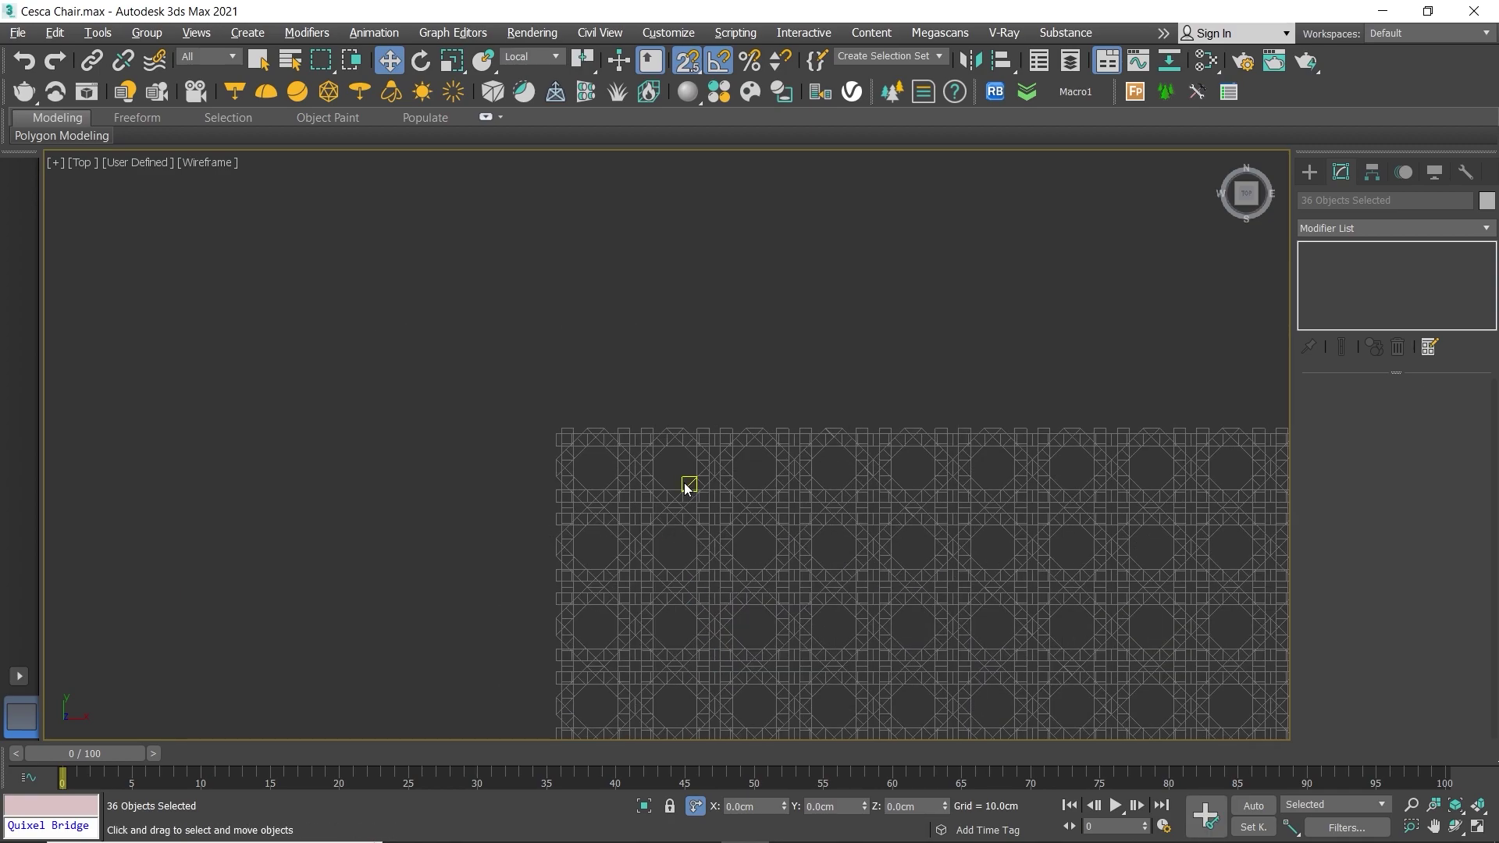
middle_drag(687, 489, 400, 194)
scroll(412, 257, down, 5)
scroll(412, 281, down, 2)
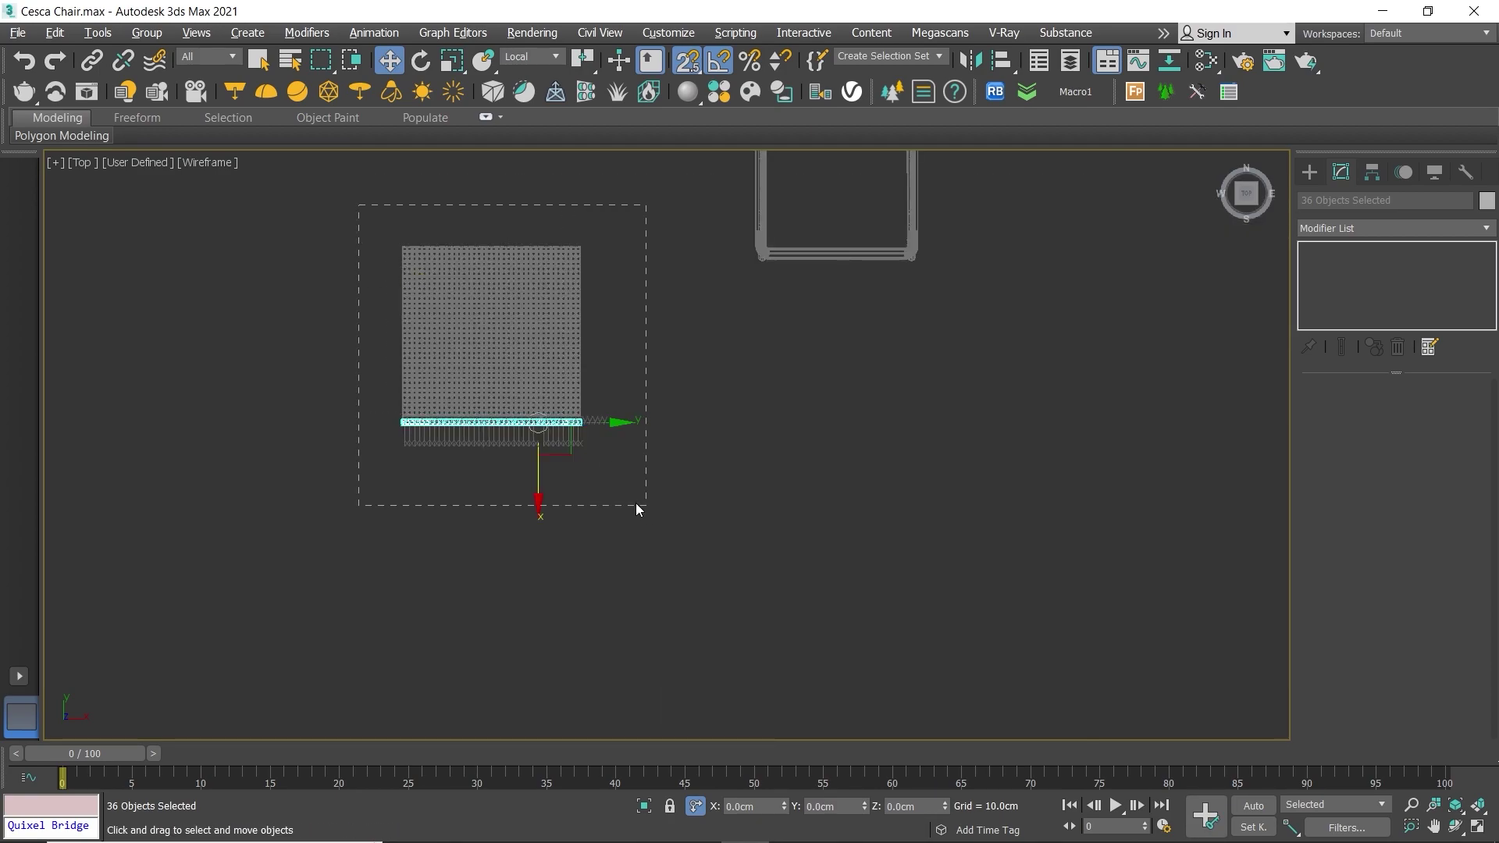
key(ctrl+a)
Step: Attach every tile in the Attach List to the corner tile Plane001
key(z)
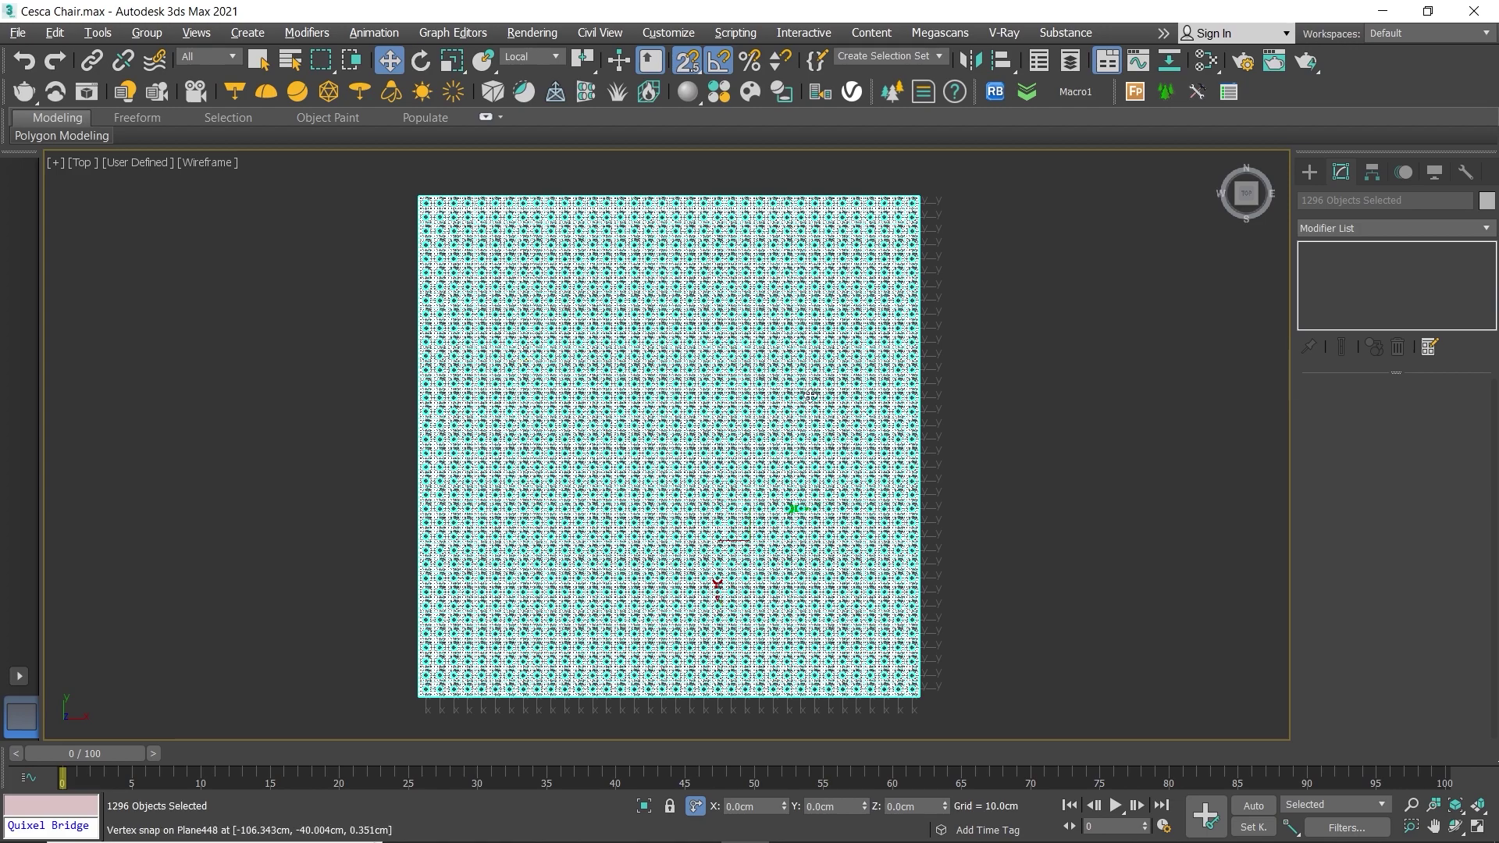
click(1053, 392)
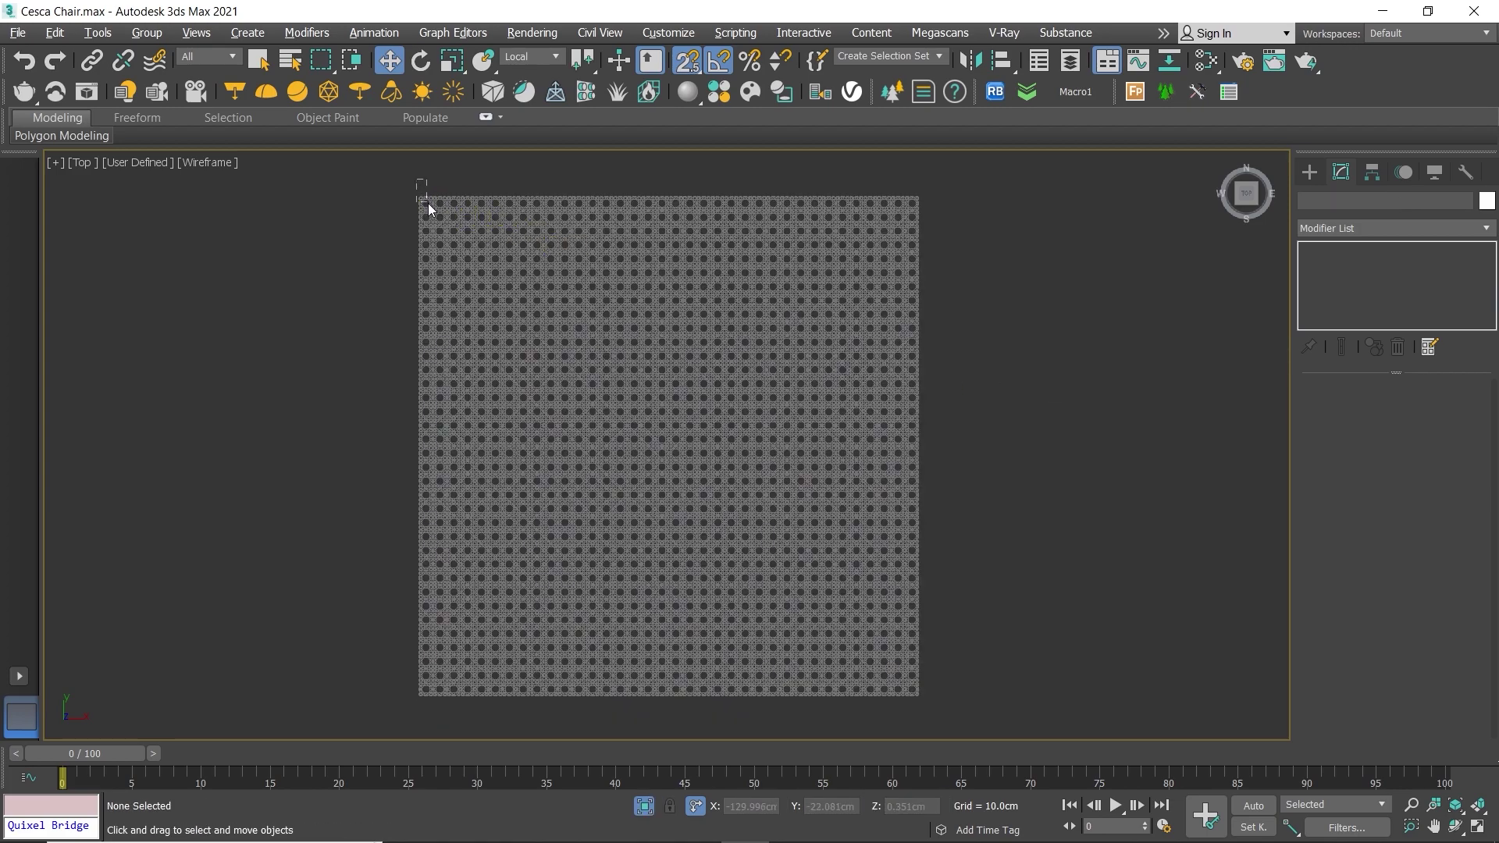
click(427, 203)
right_click(726, 297)
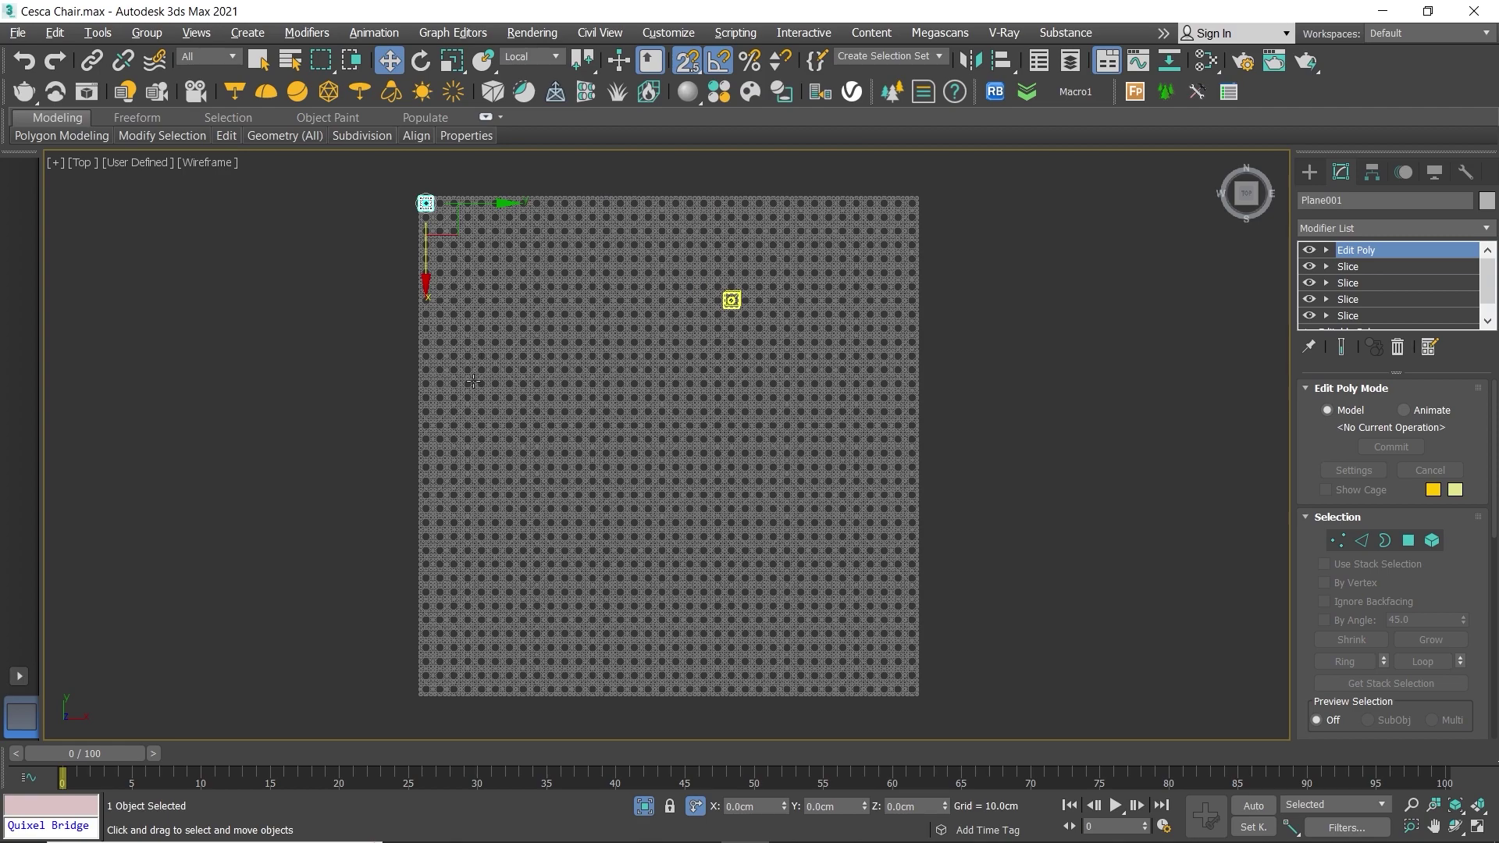
key(ctrl+a)
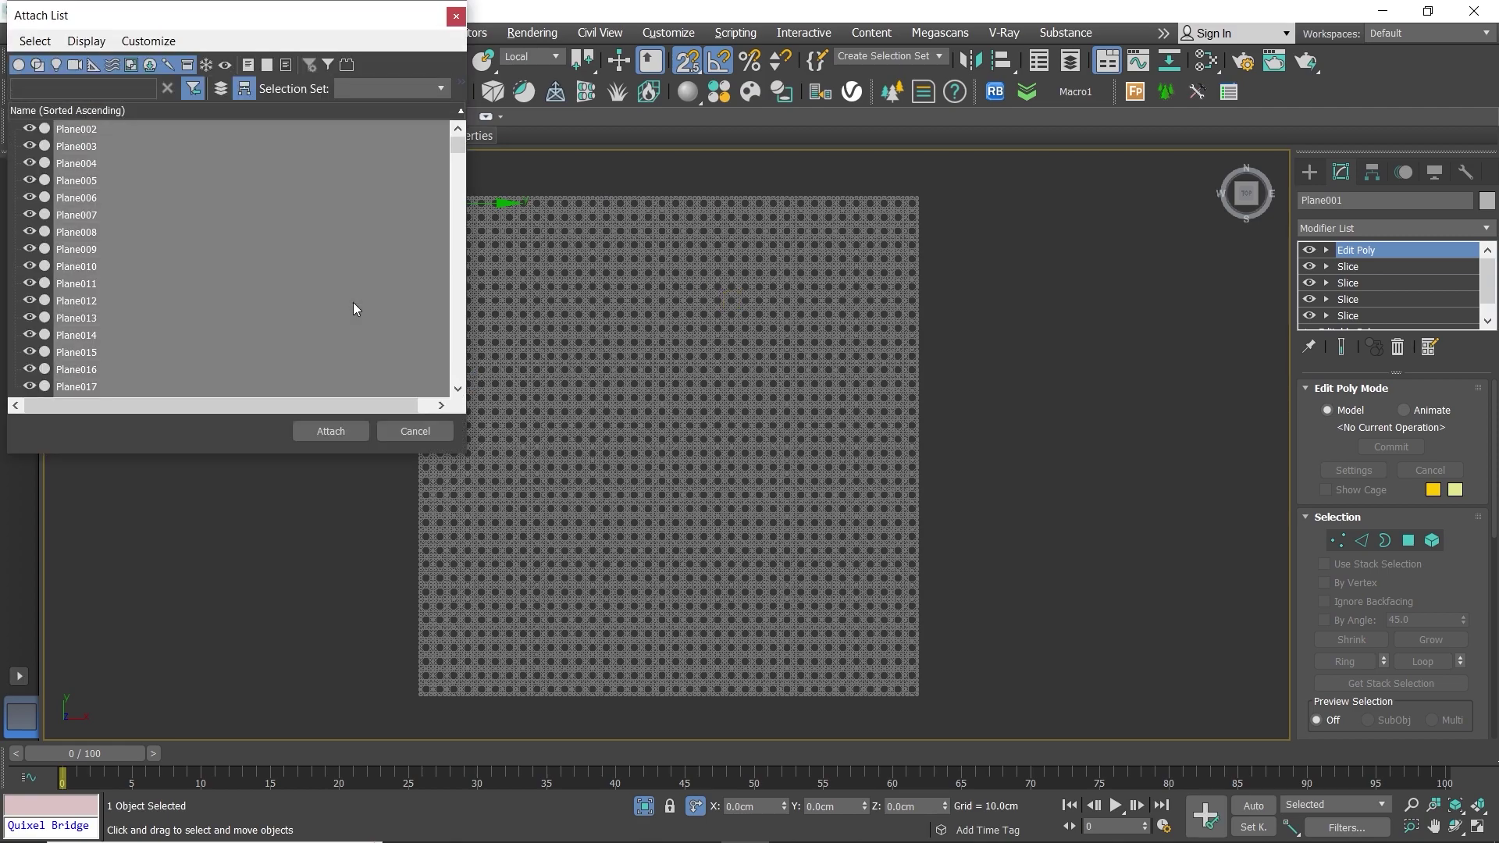
click(314, 425)
click(332, 431)
Step: Maximize the perspective view and select every vertex of the woven plane
key(alt+w)
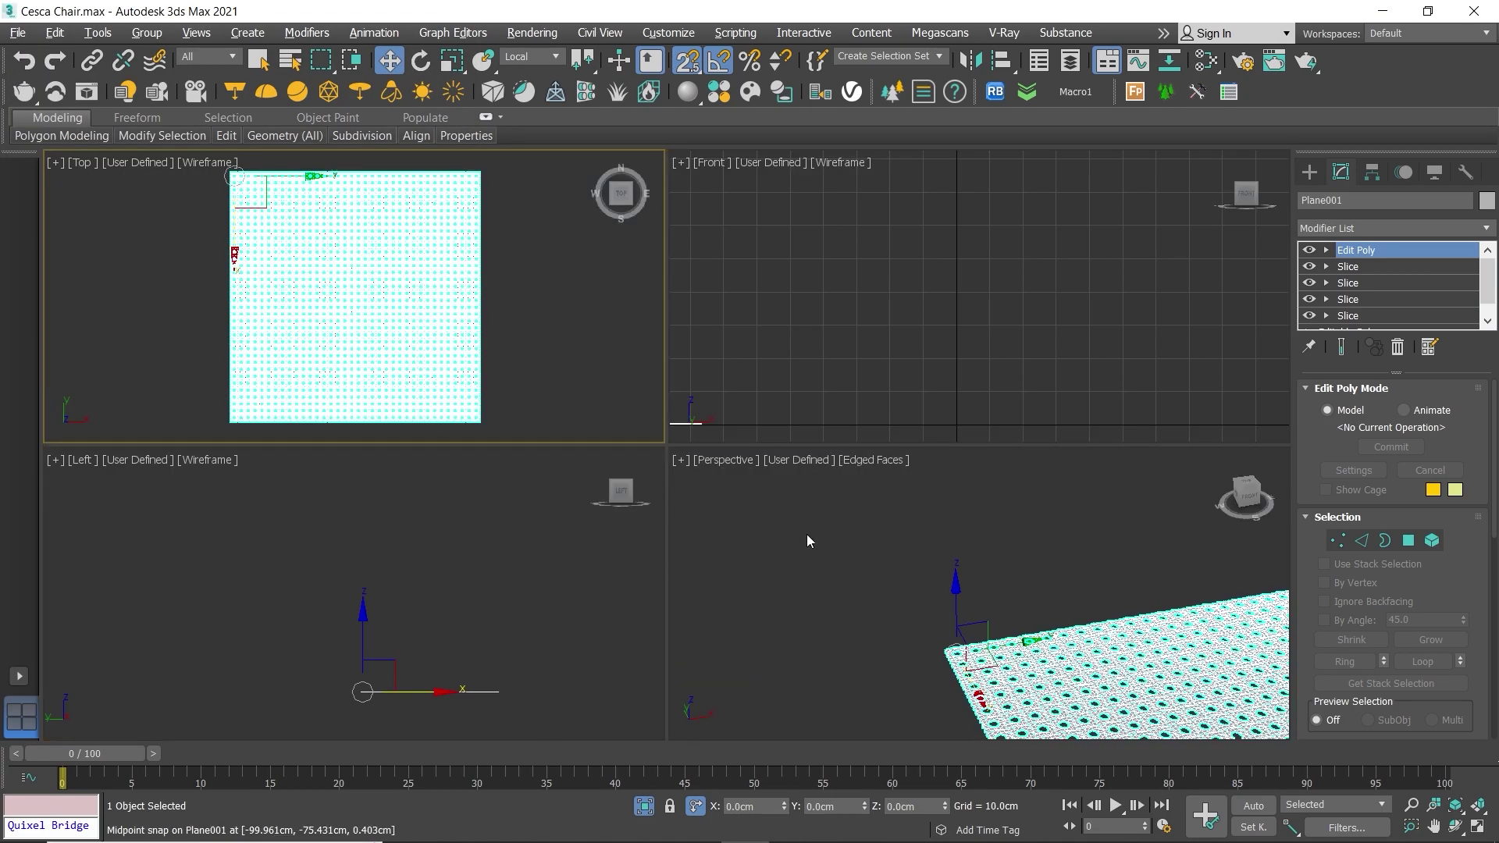
key(alt+w)
scroll(879, 570, down, 3)
scroll(693, 336, down, 3)
scroll(659, 378, down, 2)
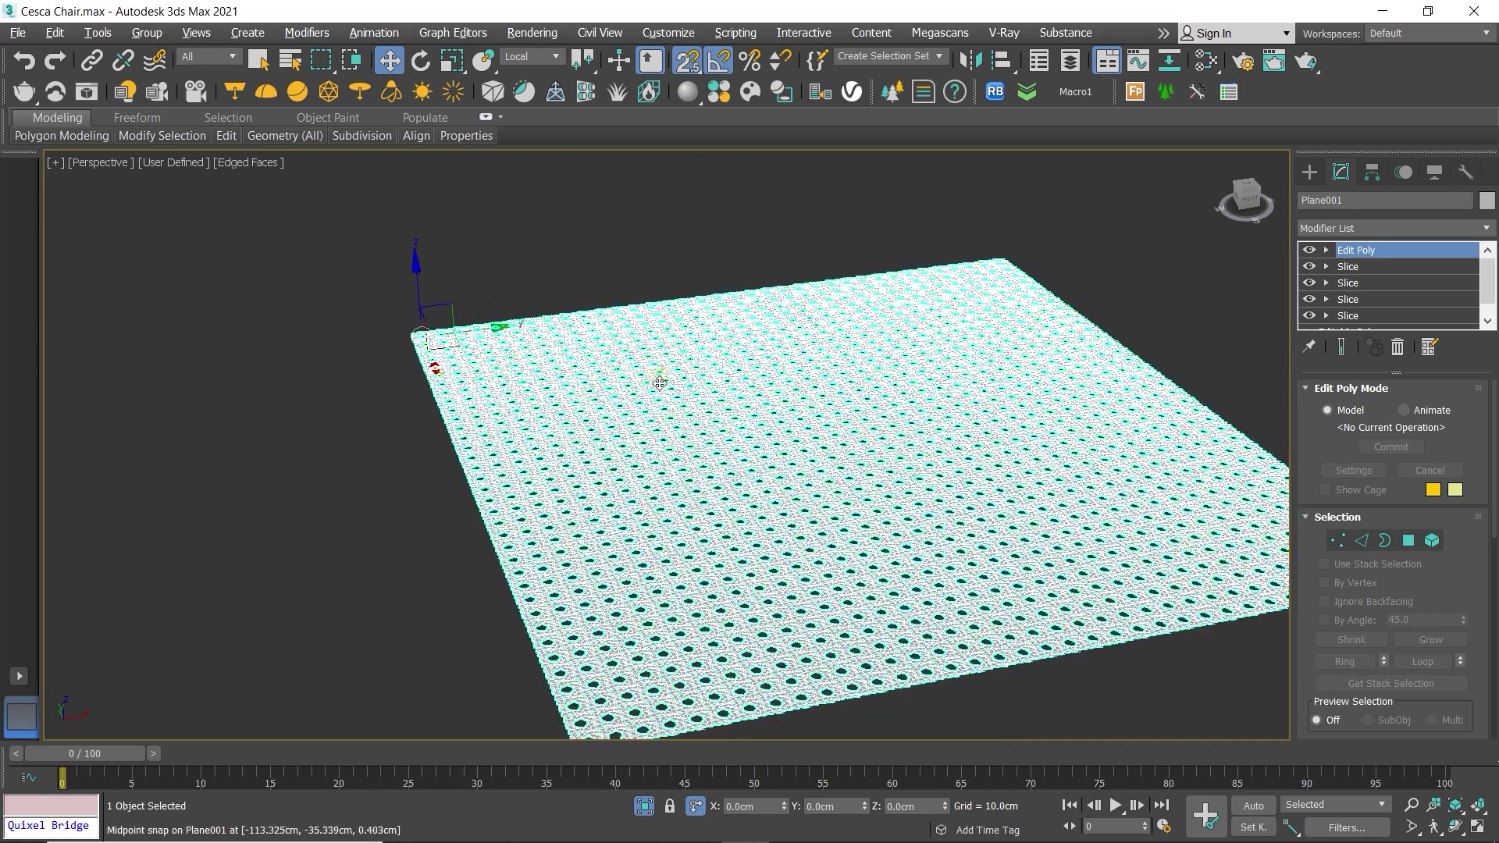
key(1)
key(ctrl+a)
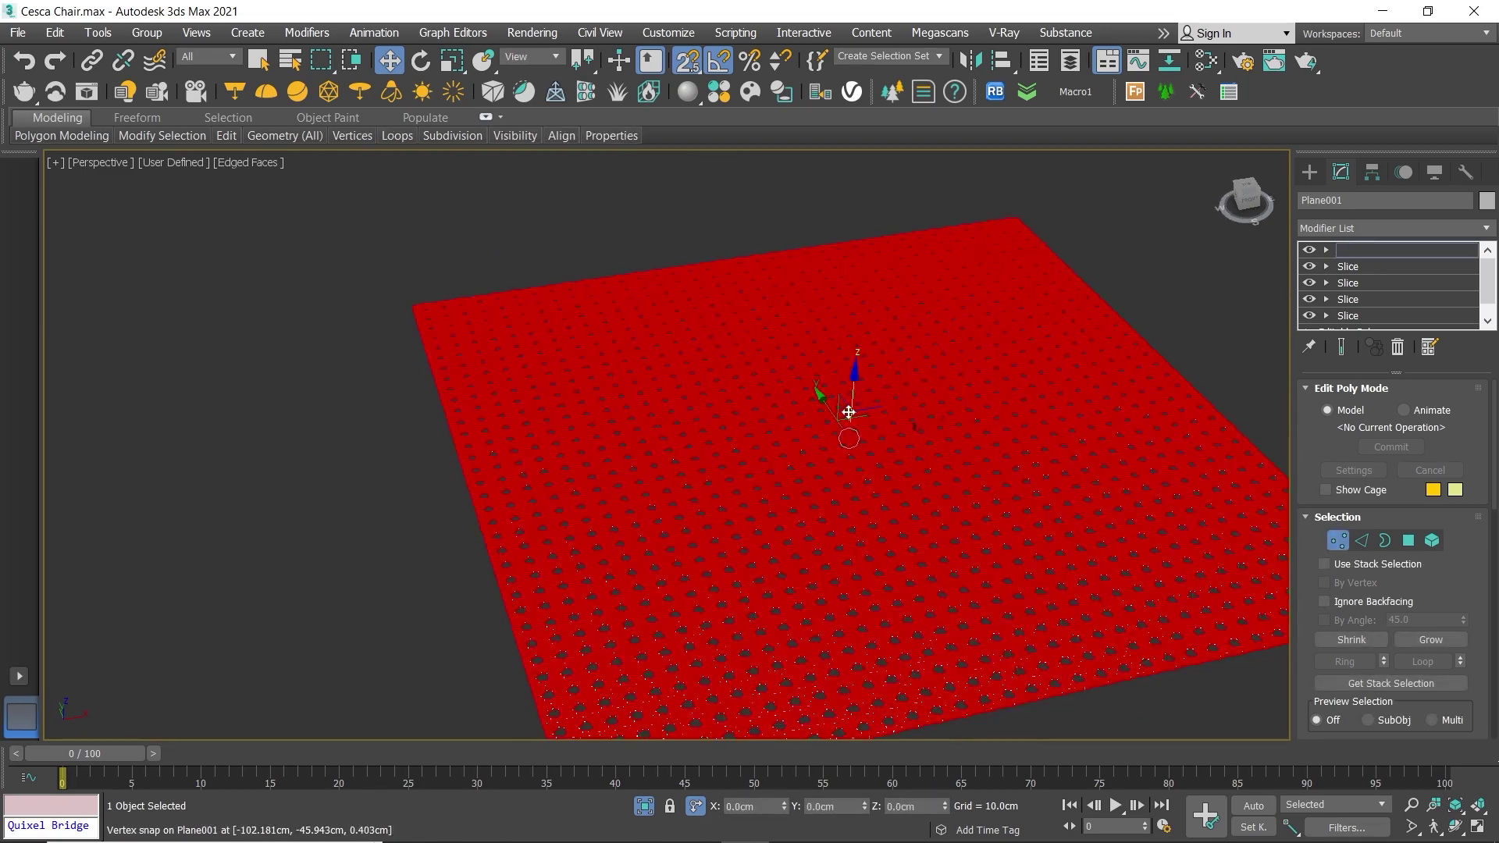
Step: Weld the selected vertices at 0.1cm, leaving 93888, then exit vertex mode
drag(1495, 433, 1486, 533)
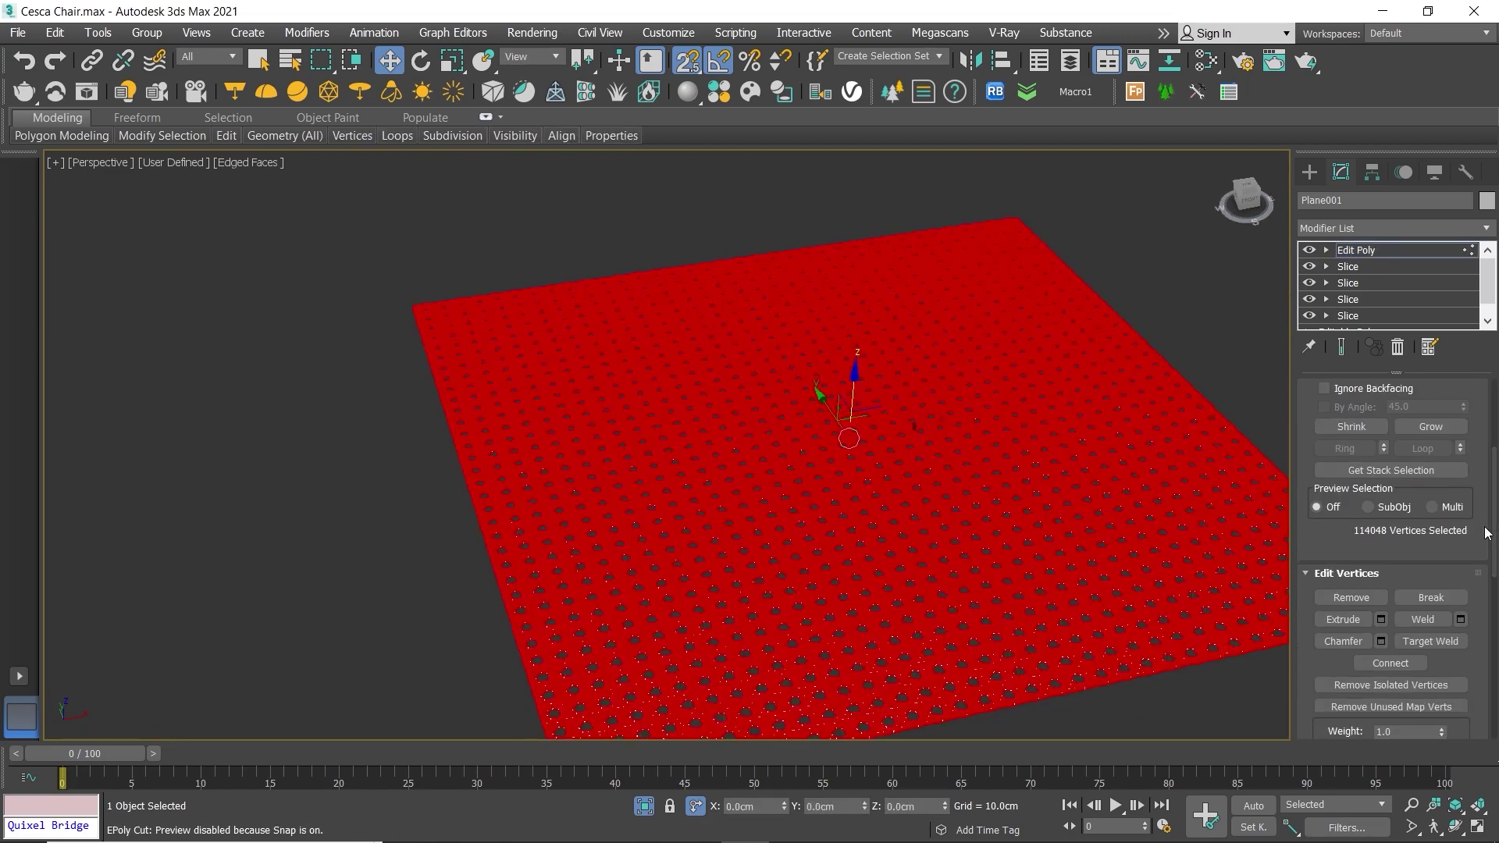
click(1460, 619)
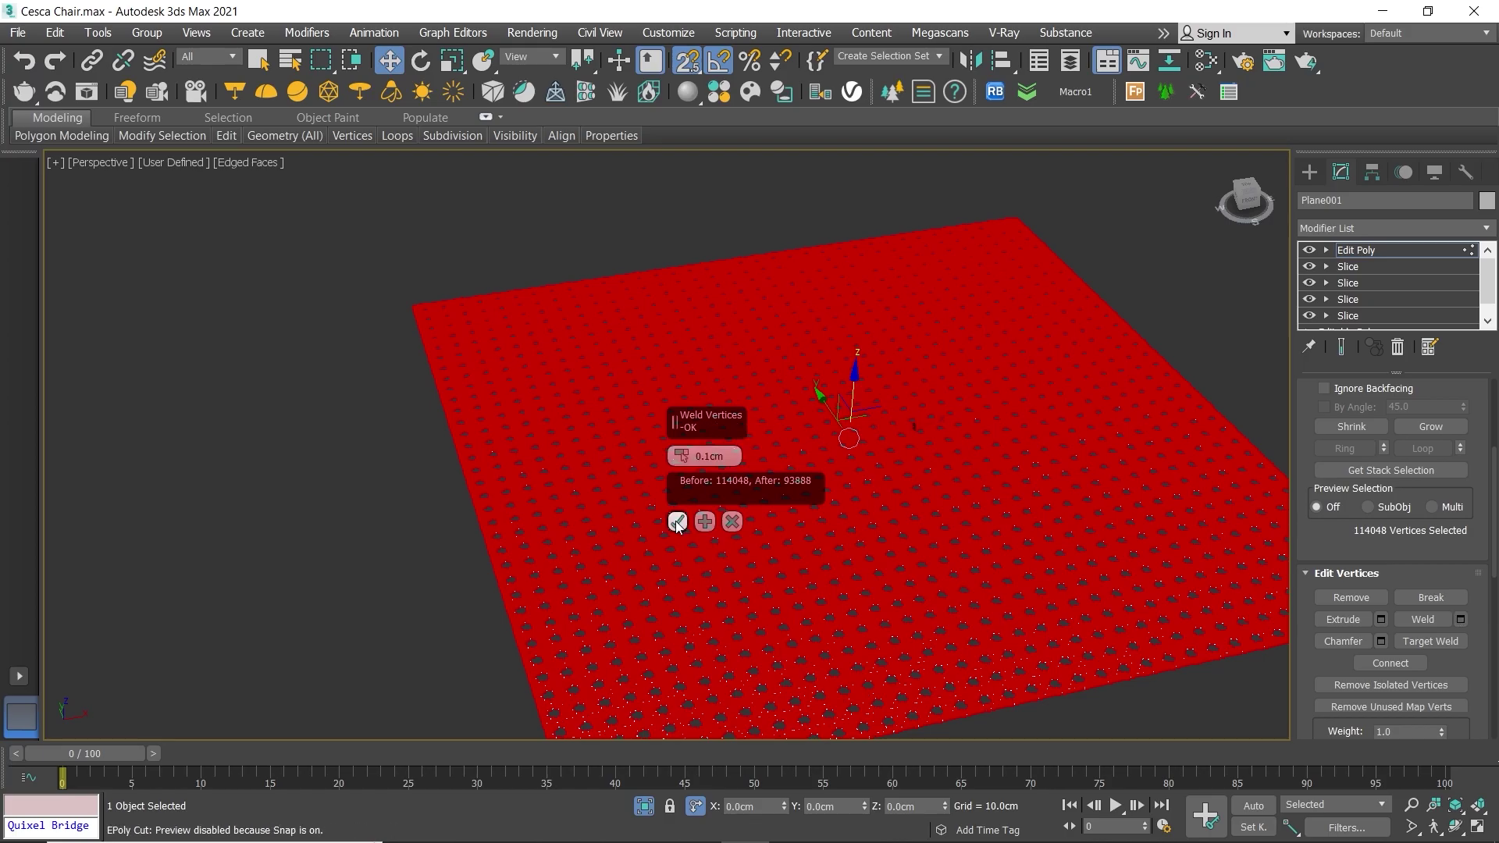
click(676, 521)
click(423, 484)
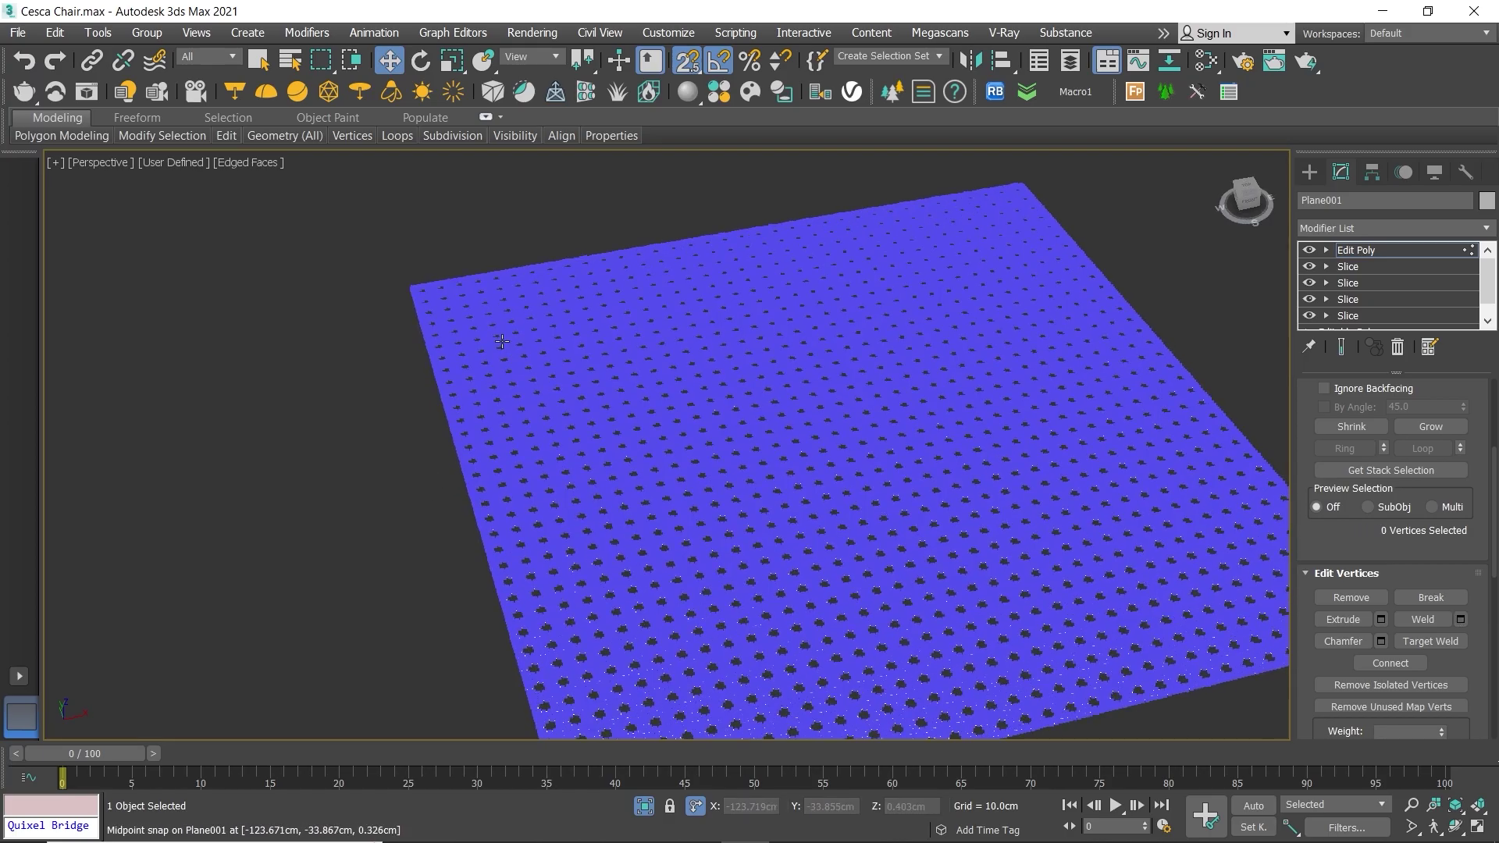
key(1)
scroll(469, 328, up, 4)
scroll(437, 293, up, 5)
scroll(484, 300, up, 3)
Step: In Edge mode, select a seam edge crossing one weave strip
scroll(547, 359, down, 5)
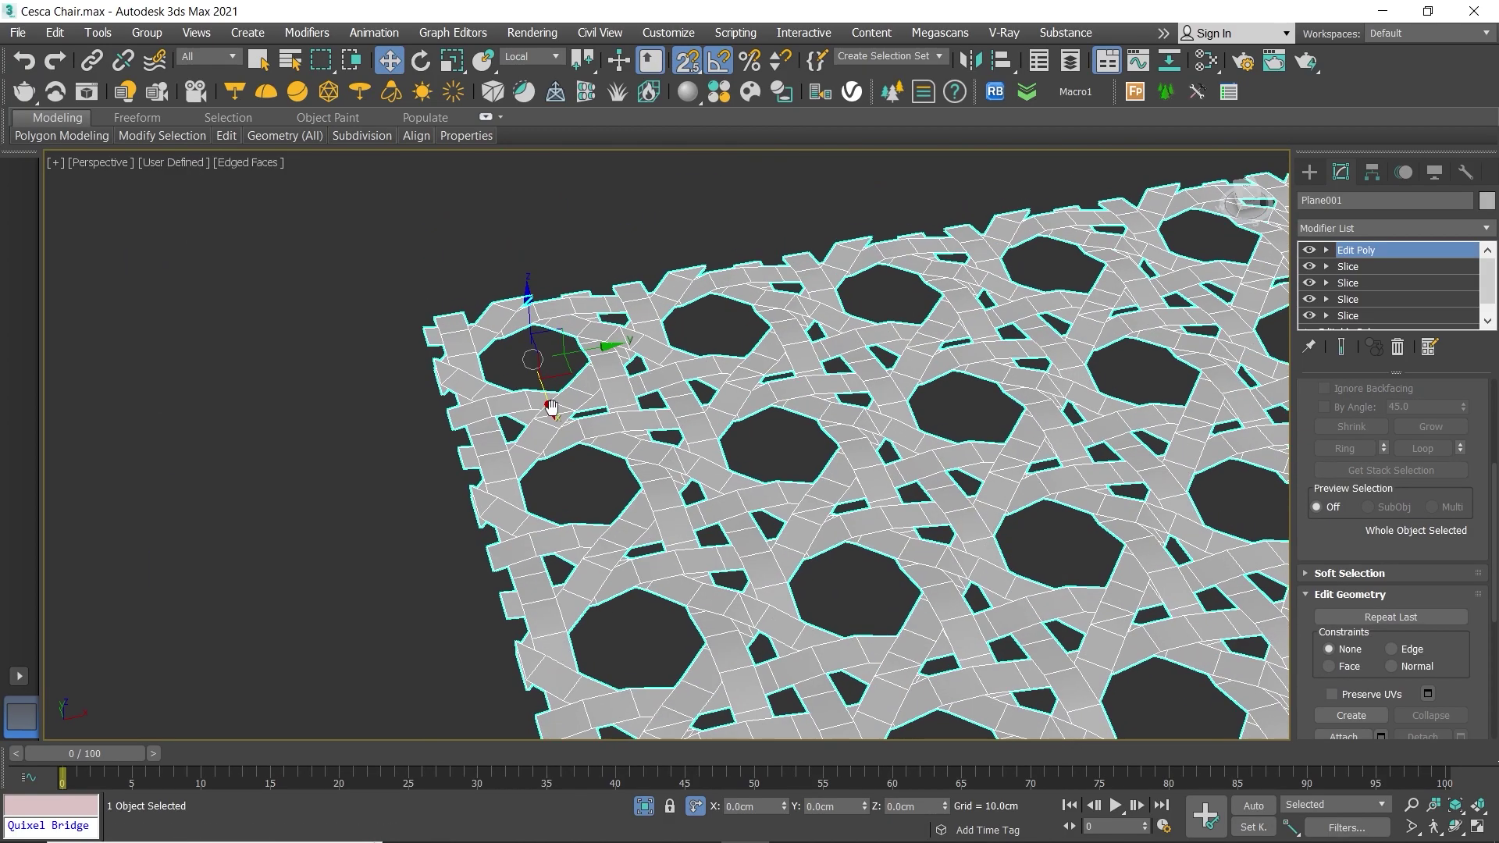
scroll(639, 365, up, 2)
scroll(555, 508, down, 4)
scroll(638, 297, up, 4)
scroll(637, 297, up, 2)
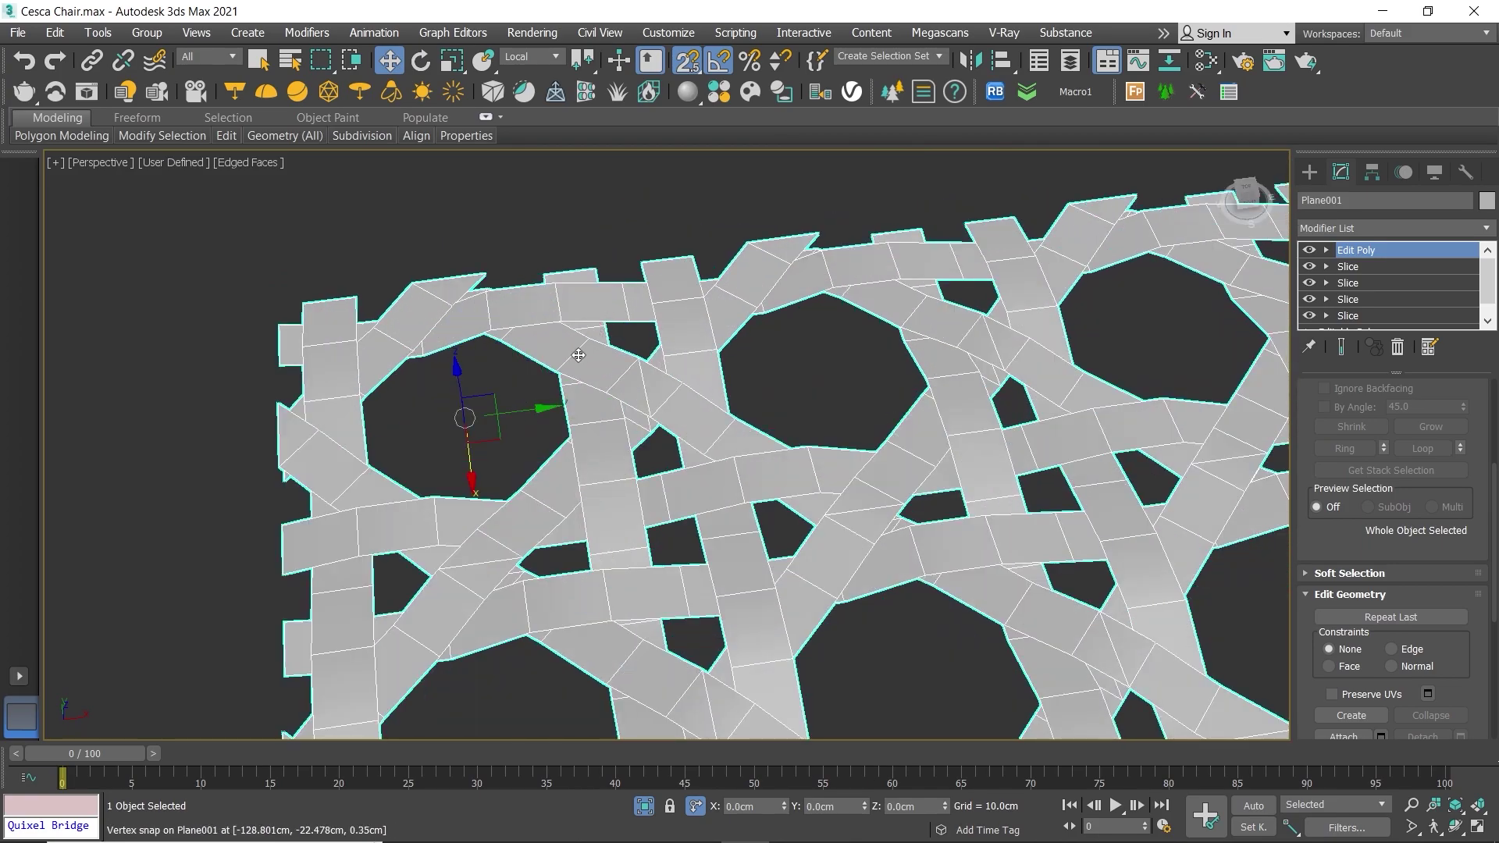
scroll(594, 361, up, 2)
scroll(703, 348, up, 2)
key(2)
click(757, 354)
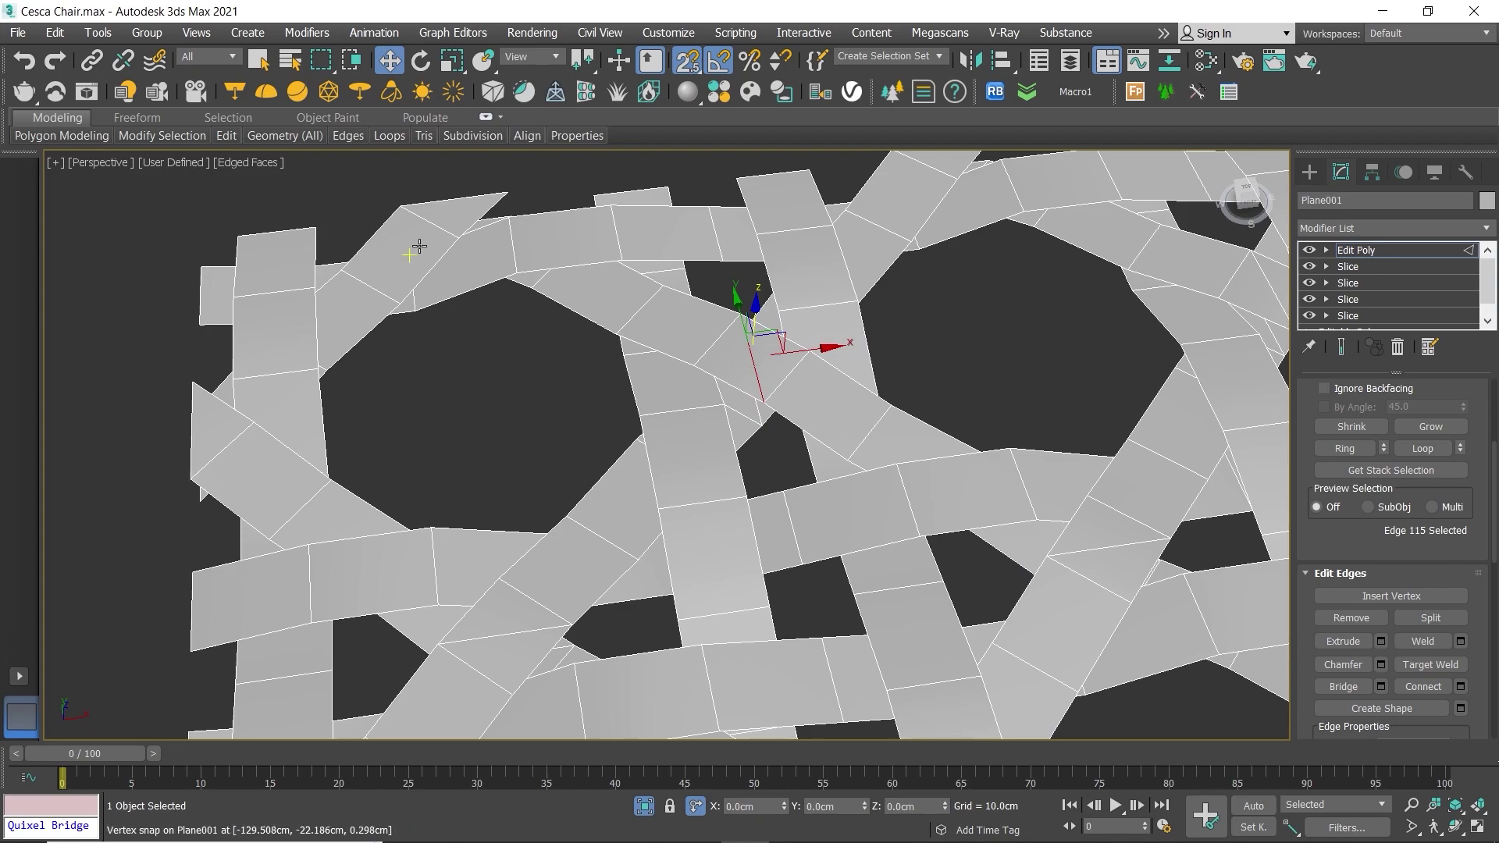
Step: Add a second seam edge, grow to all 5040 similar edges, then deselect them
middle_drag(418, 244, 418, 221)
ctrl+click(507, 602)
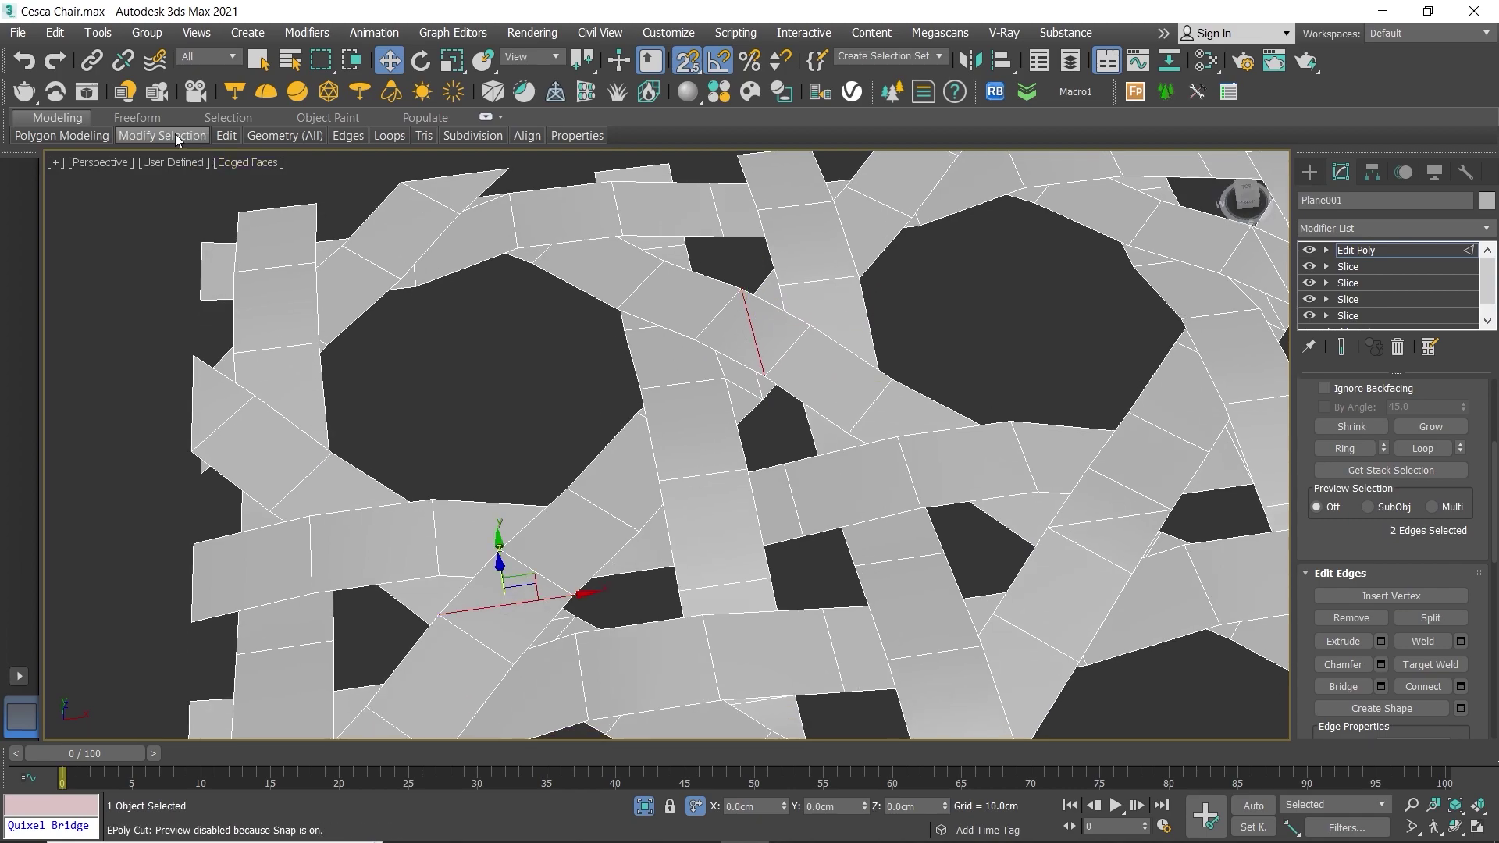
click(163, 320)
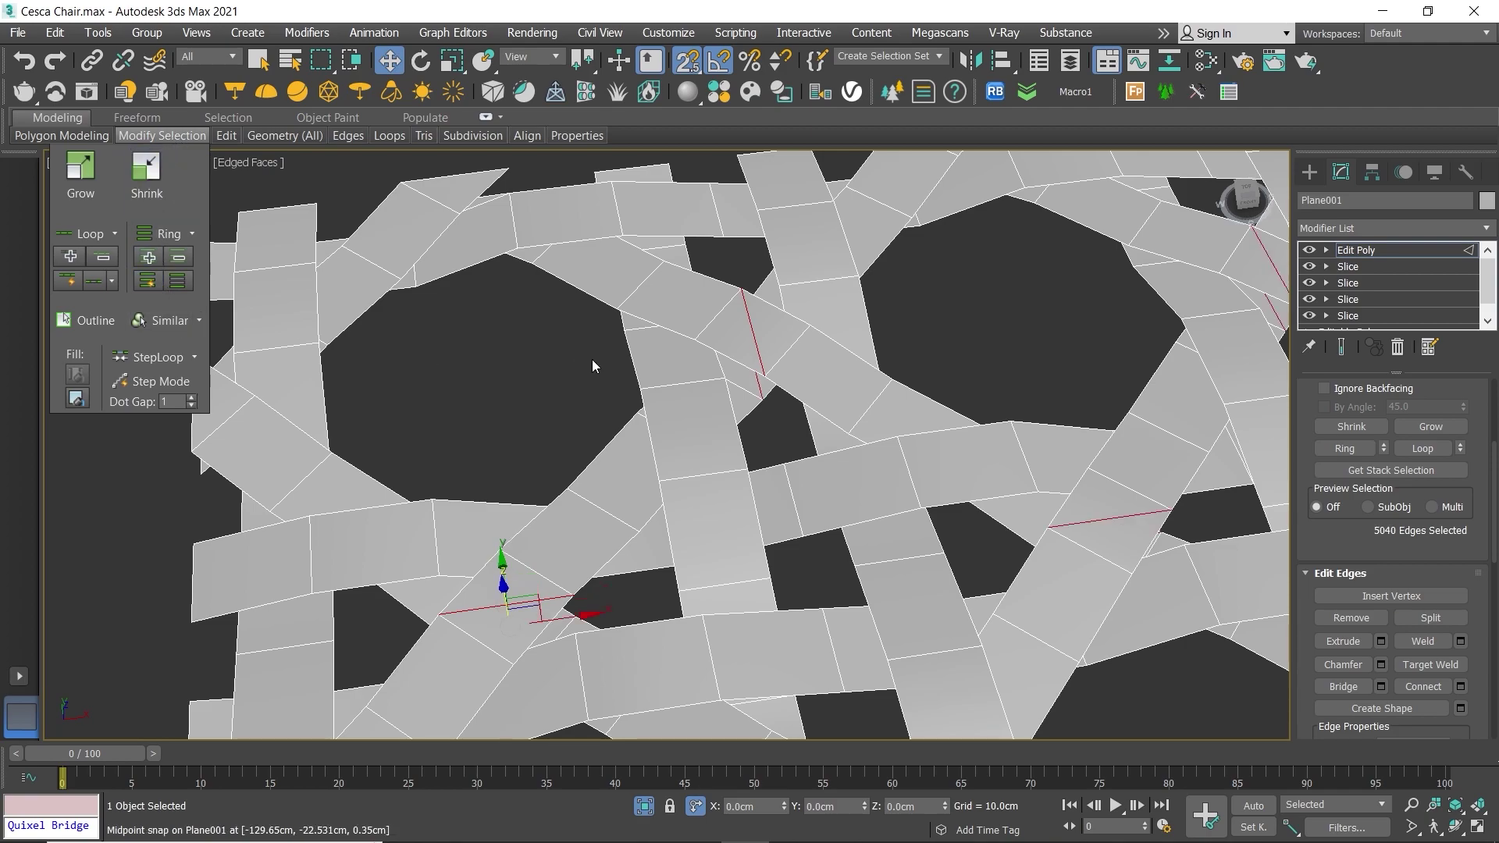
scroll(601, 363, down, 5)
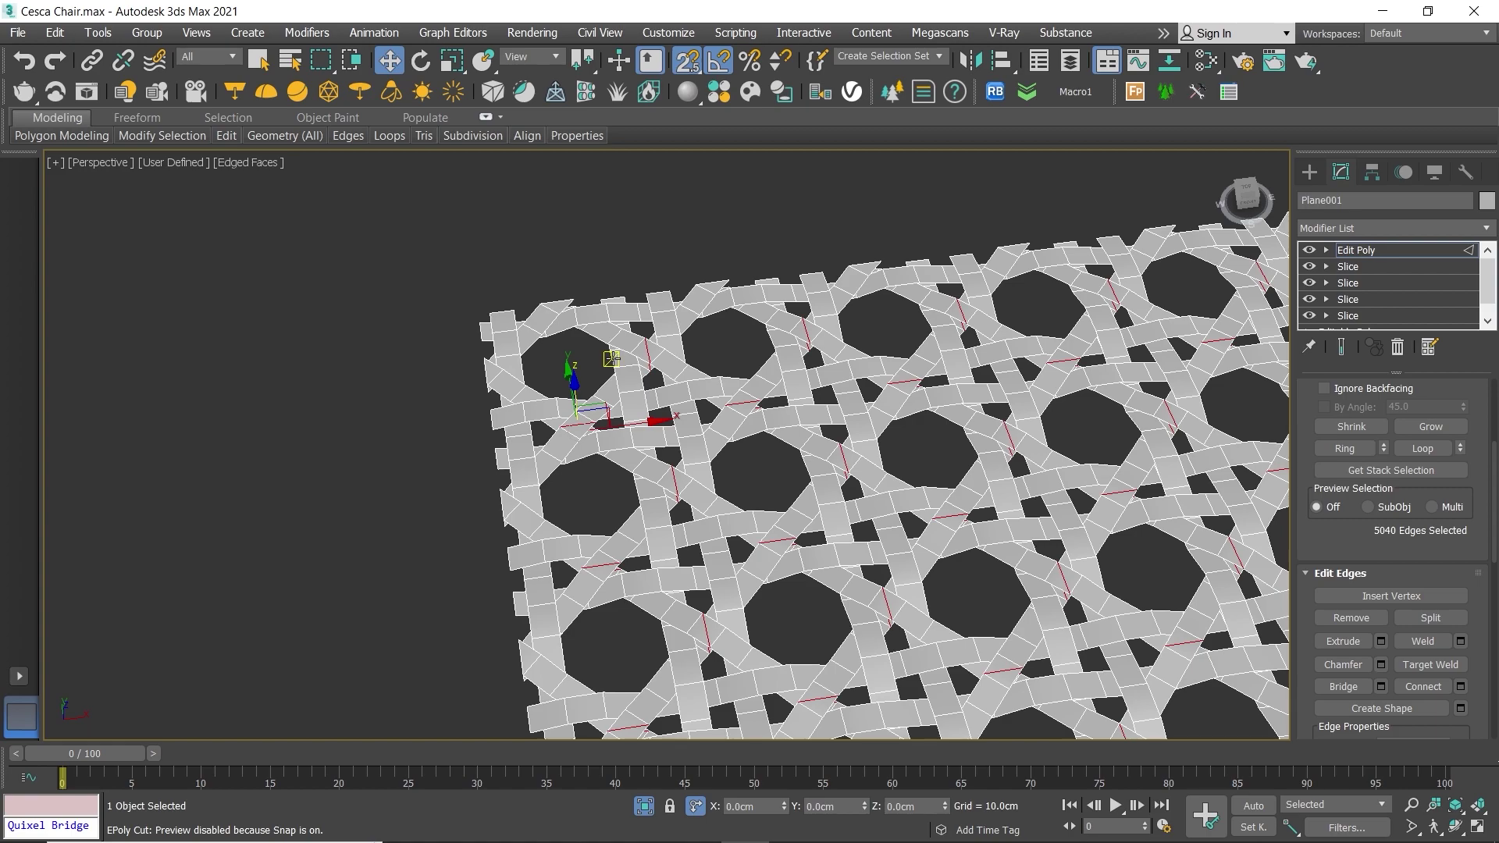
click(540, 378)
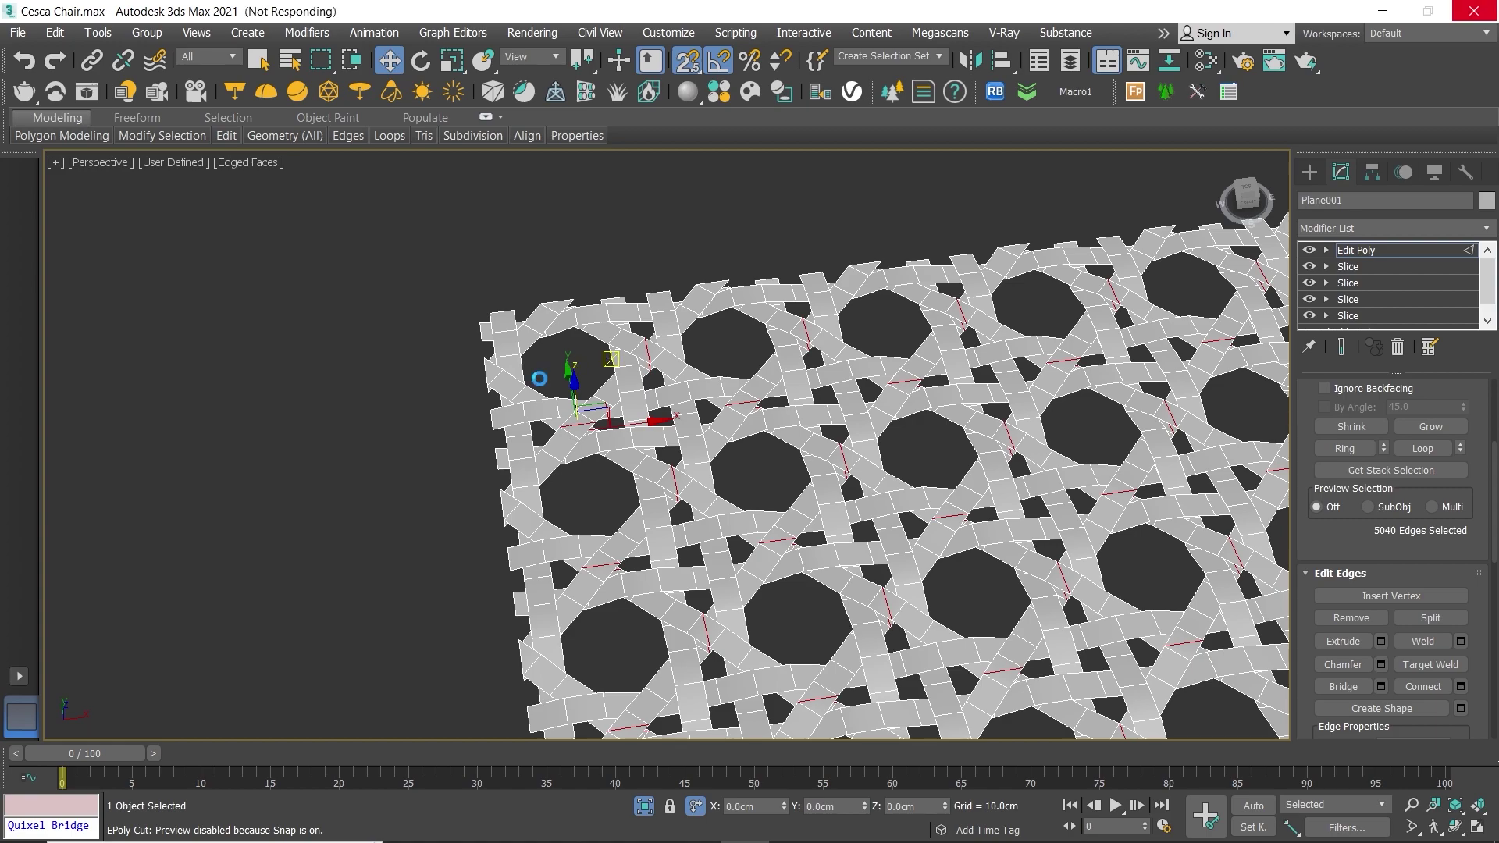
Step: Turn off snapping and orbit and pan around the woven plane
key(s)
scroll(537, 389, down, 5)
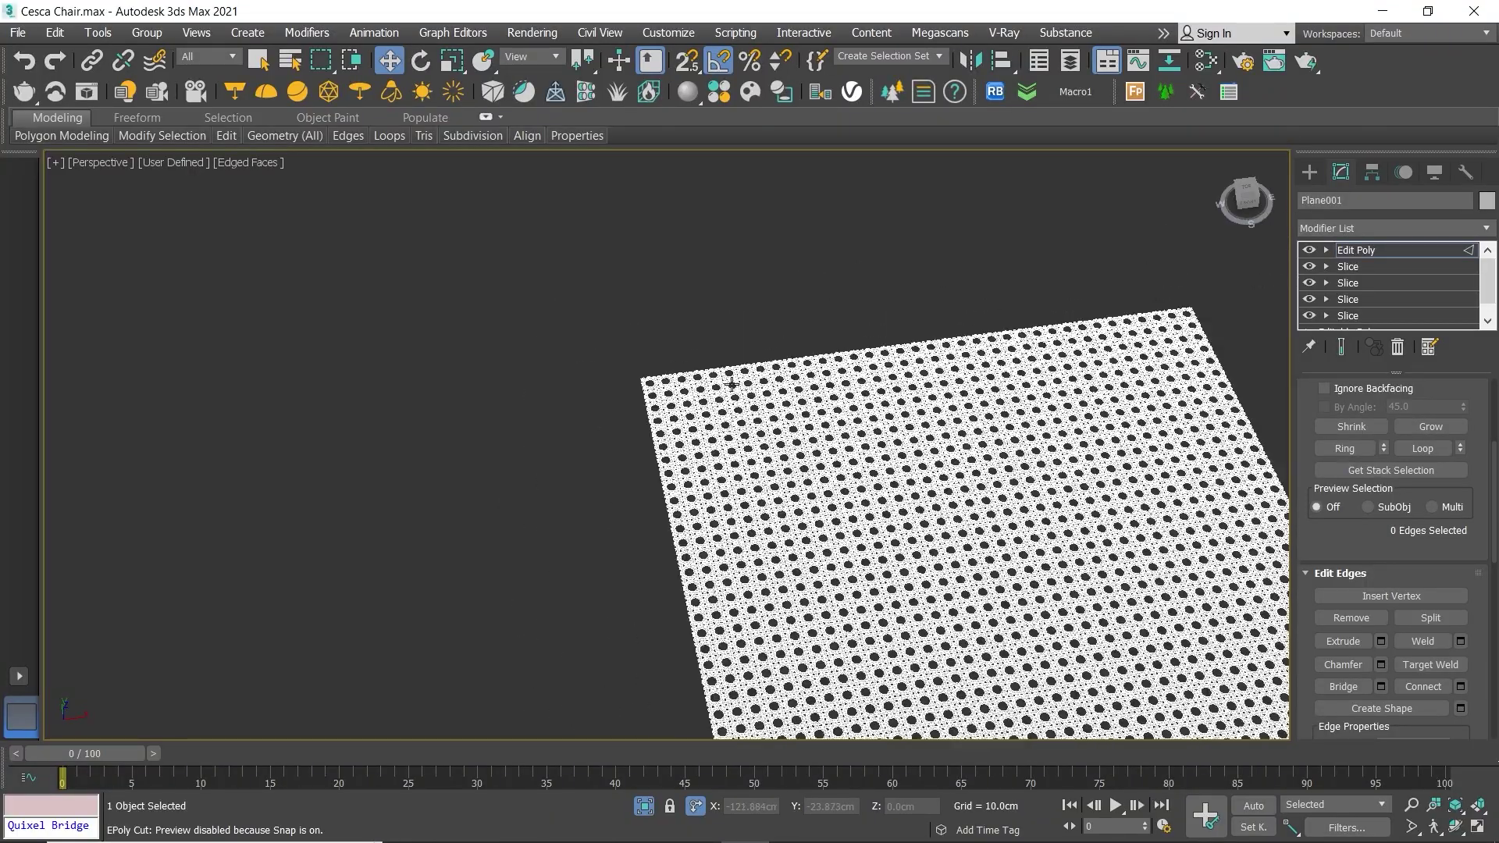
alt+middle_drag(537, 389, 631, 332)
alt+middle_drag(888, 527, 891, 513)
scroll(891, 513, up, 8)
scroll(892, 513, down, 5)
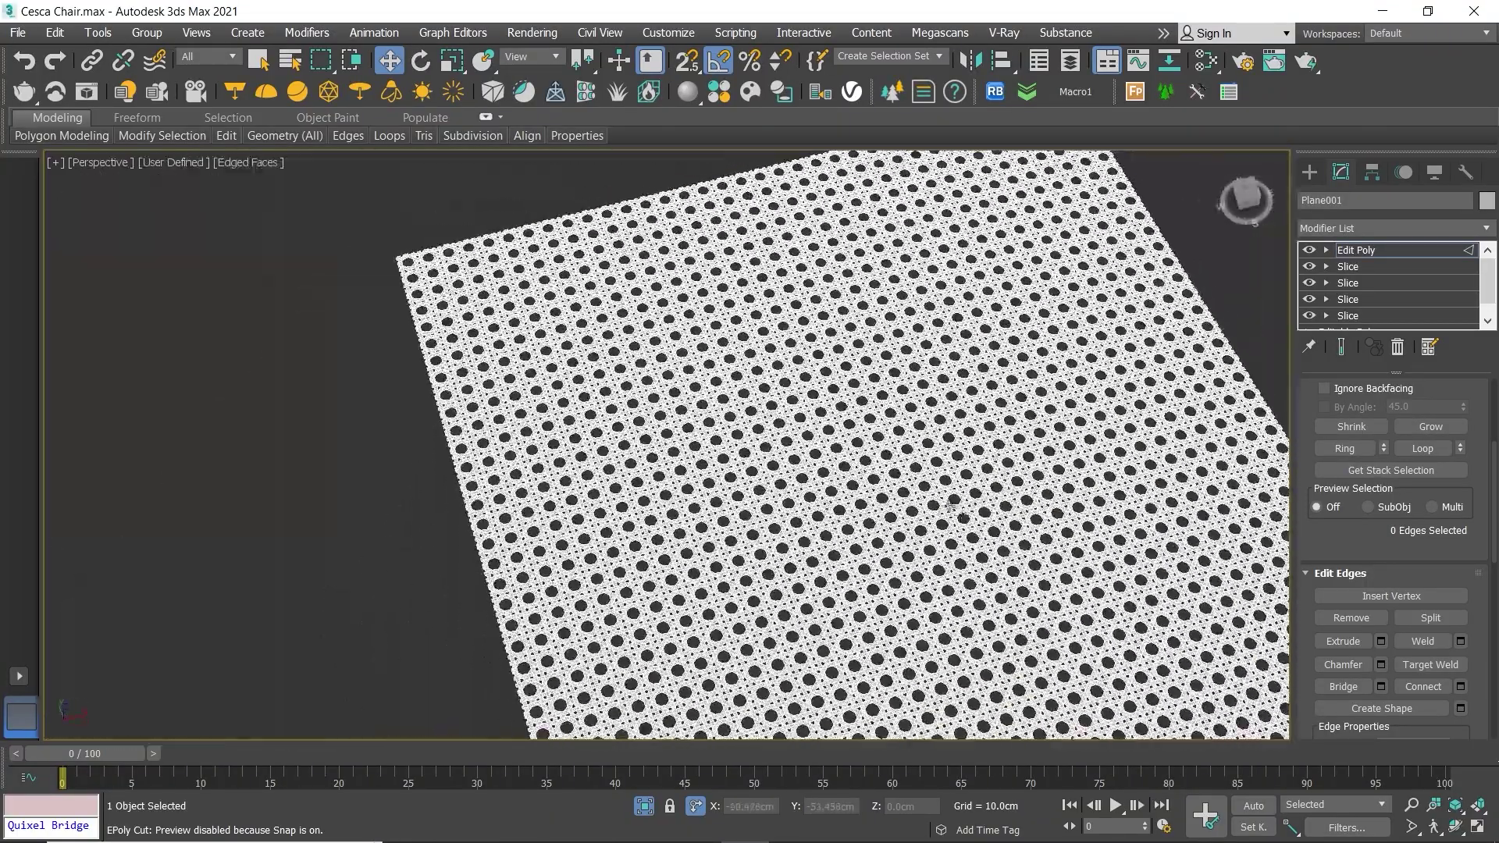
scroll(891, 513, down, 3)
scroll(719, 356, up, 2)
scroll(719, 356, down, 5)
scroll(719, 356, down, 3)
middle_drag(719, 356, 604, 439)
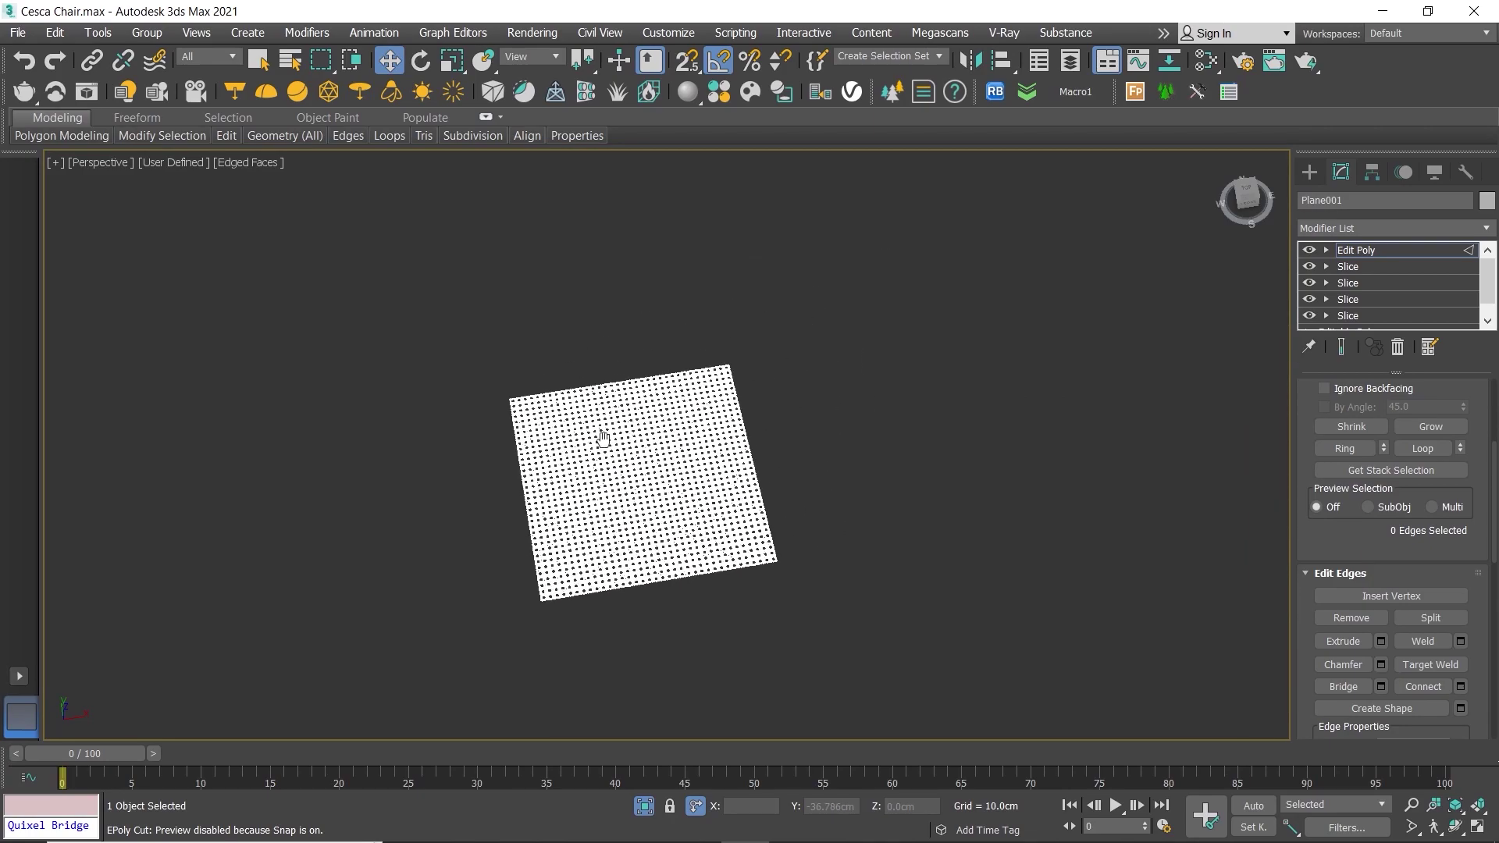
scroll(840, 405, down, 2)
middle_drag(840, 404, 655, 473)
scroll(634, 472, up, 4)
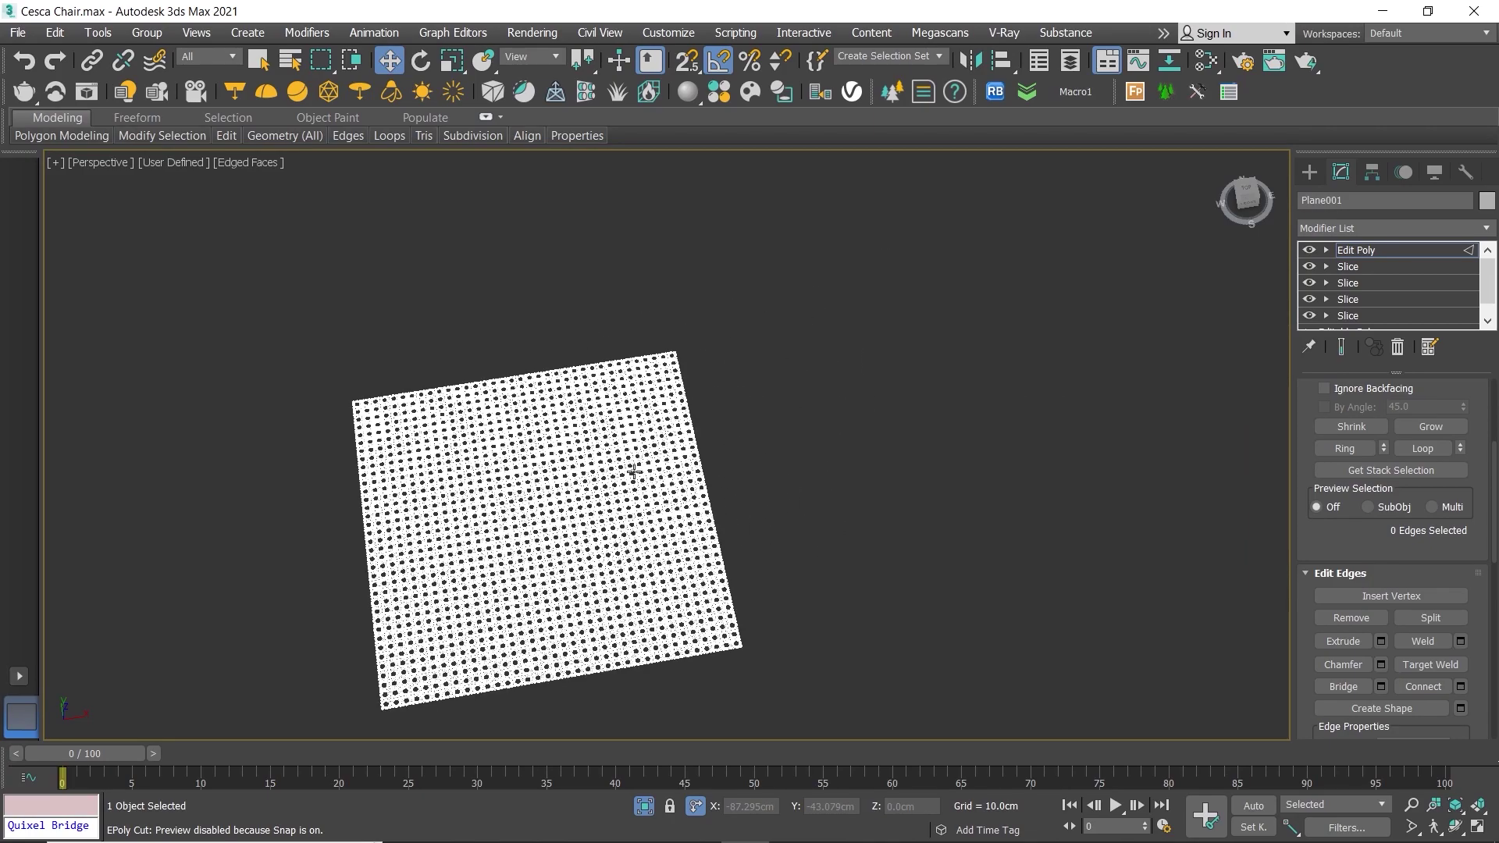
Step: Center Plane001's pivot to the object using Affect Pivot Only
key(1)
key(1)
click(783, 459)
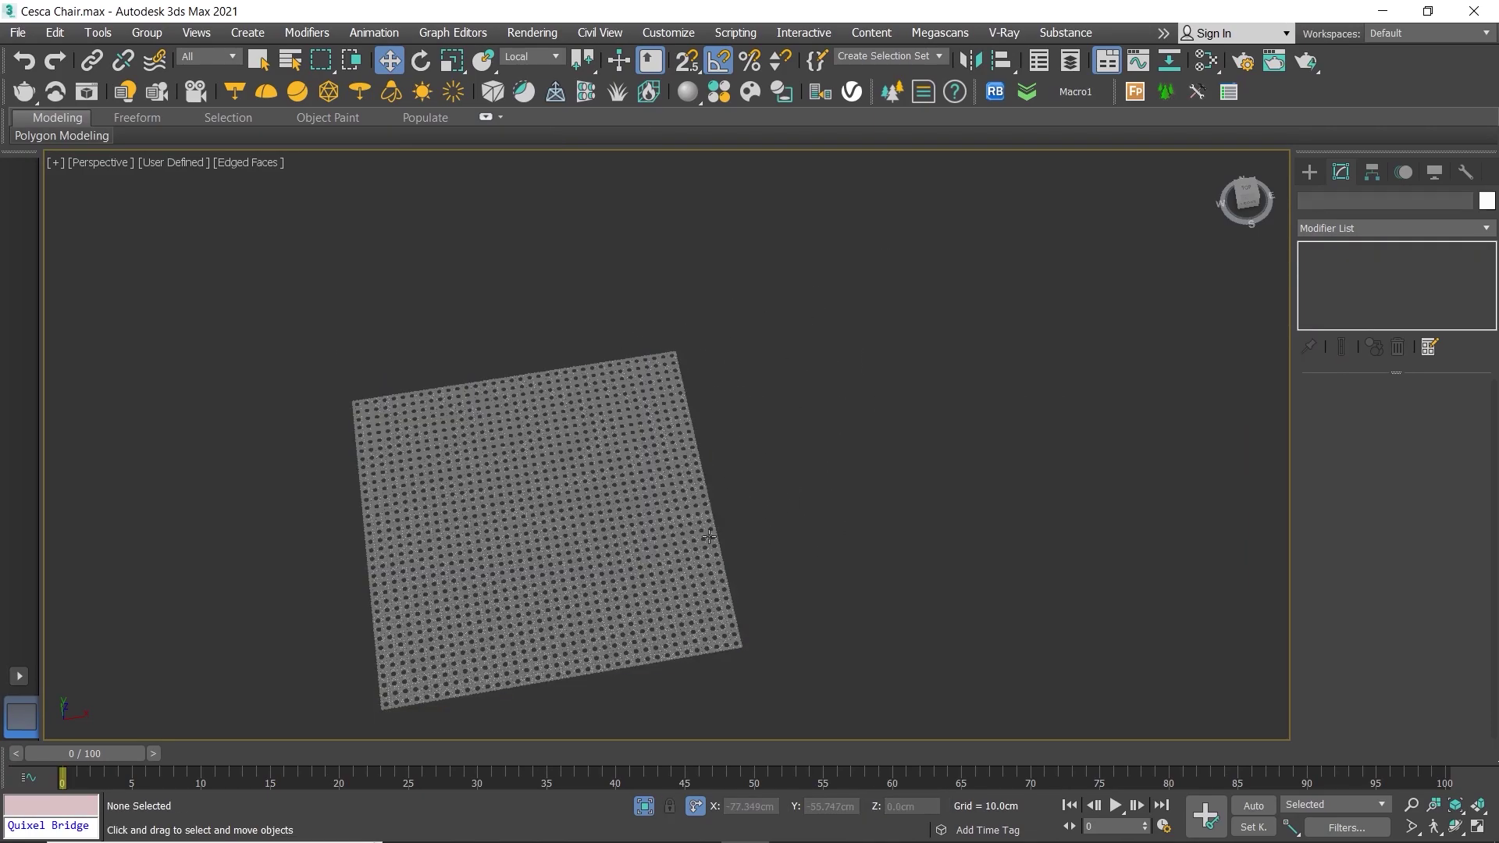
click(637, 642)
click(1372, 172)
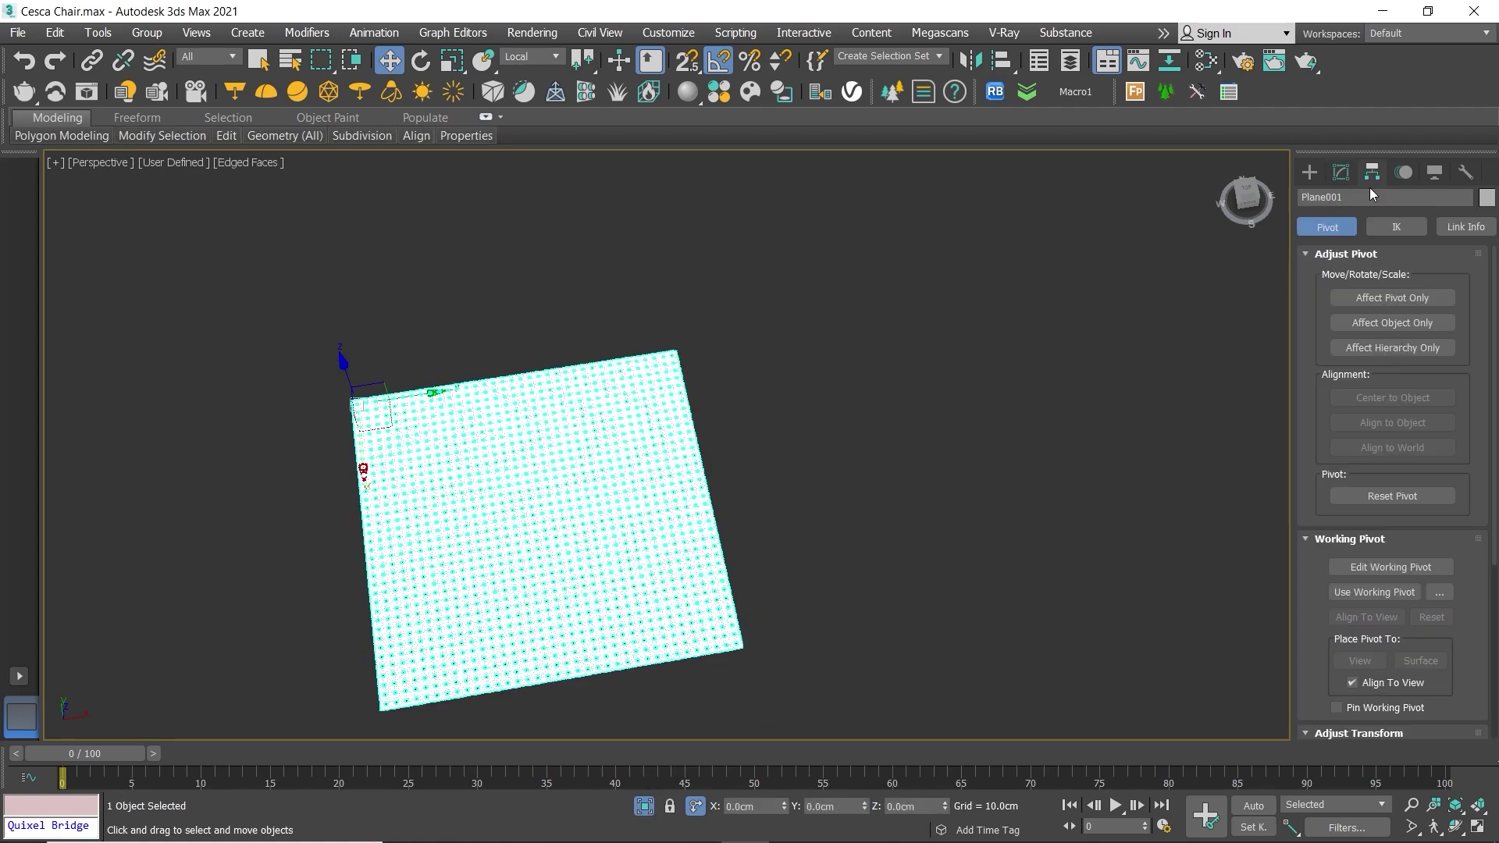
click(1393, 297)
click(1392, 398)
click(1392, 298)
Step: Exit Isolate Selection to show the chair and select the seat frame Rectangle001
scroll(814, 408, down, 3)
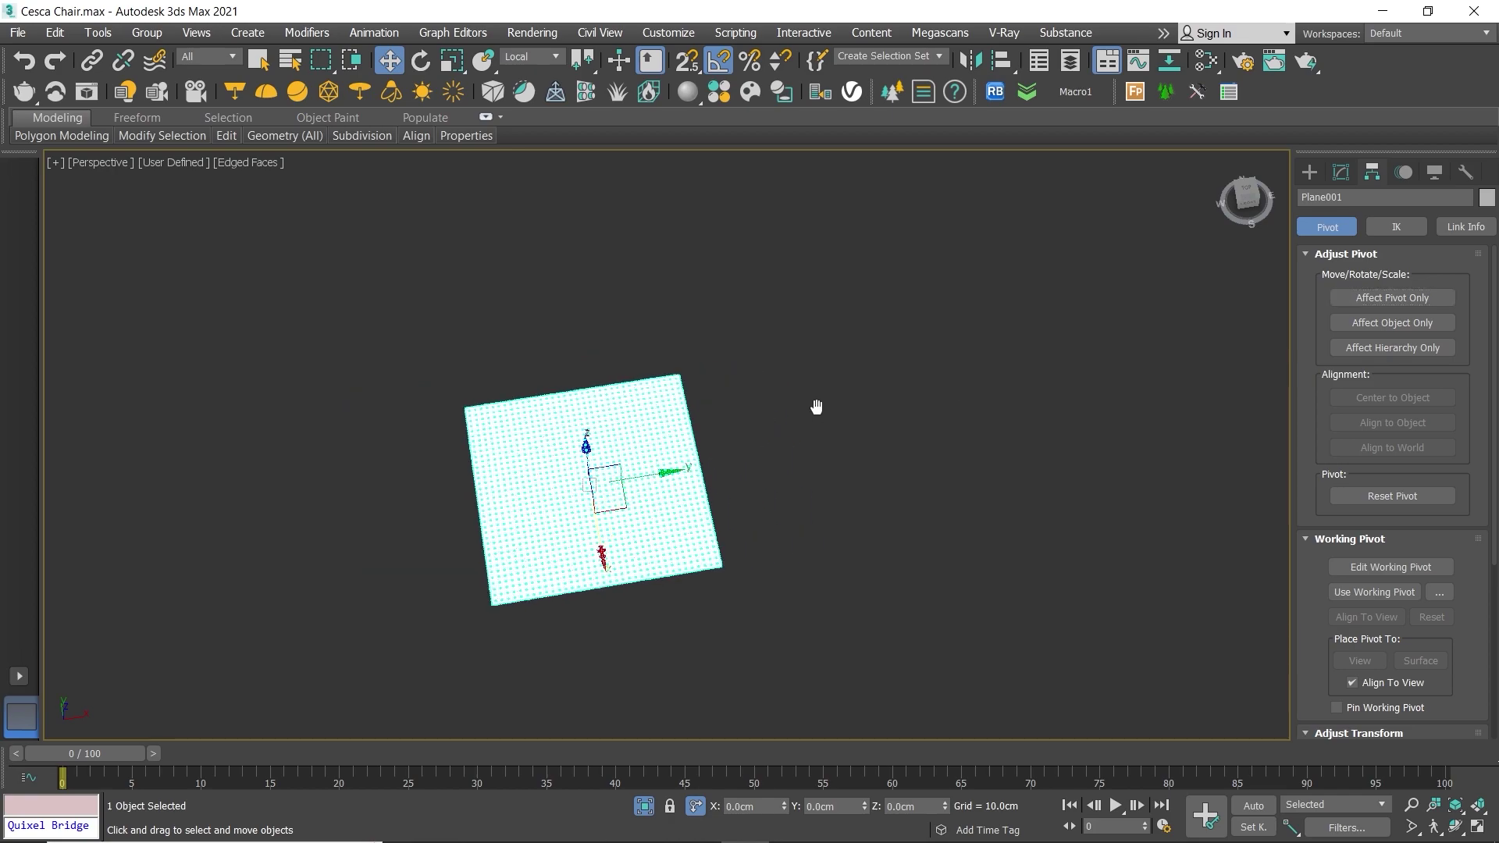
mouse_move(814, 409)
middle_down()
mouse_move(657, 461)
mouse_move(742, 468)
middle_up()
click(644, 805)
scroll(732, 474, down, 3)
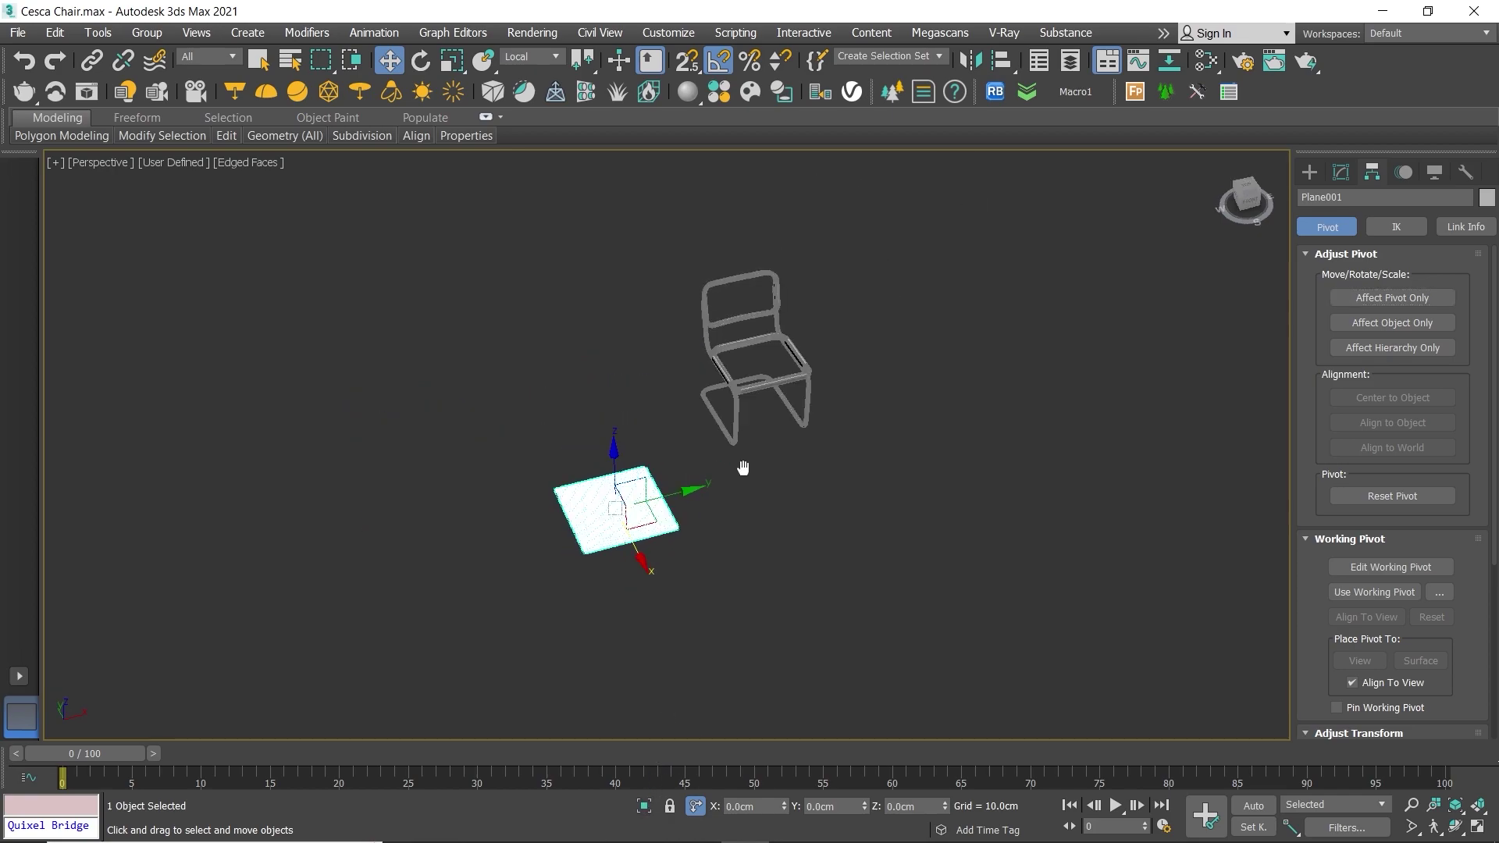
scroll(771, 383, up, 4)
click(770, 383)
Step: Enter edge-level editing on the seat frame's modifier stack
scroll(815, 353, up, 3)
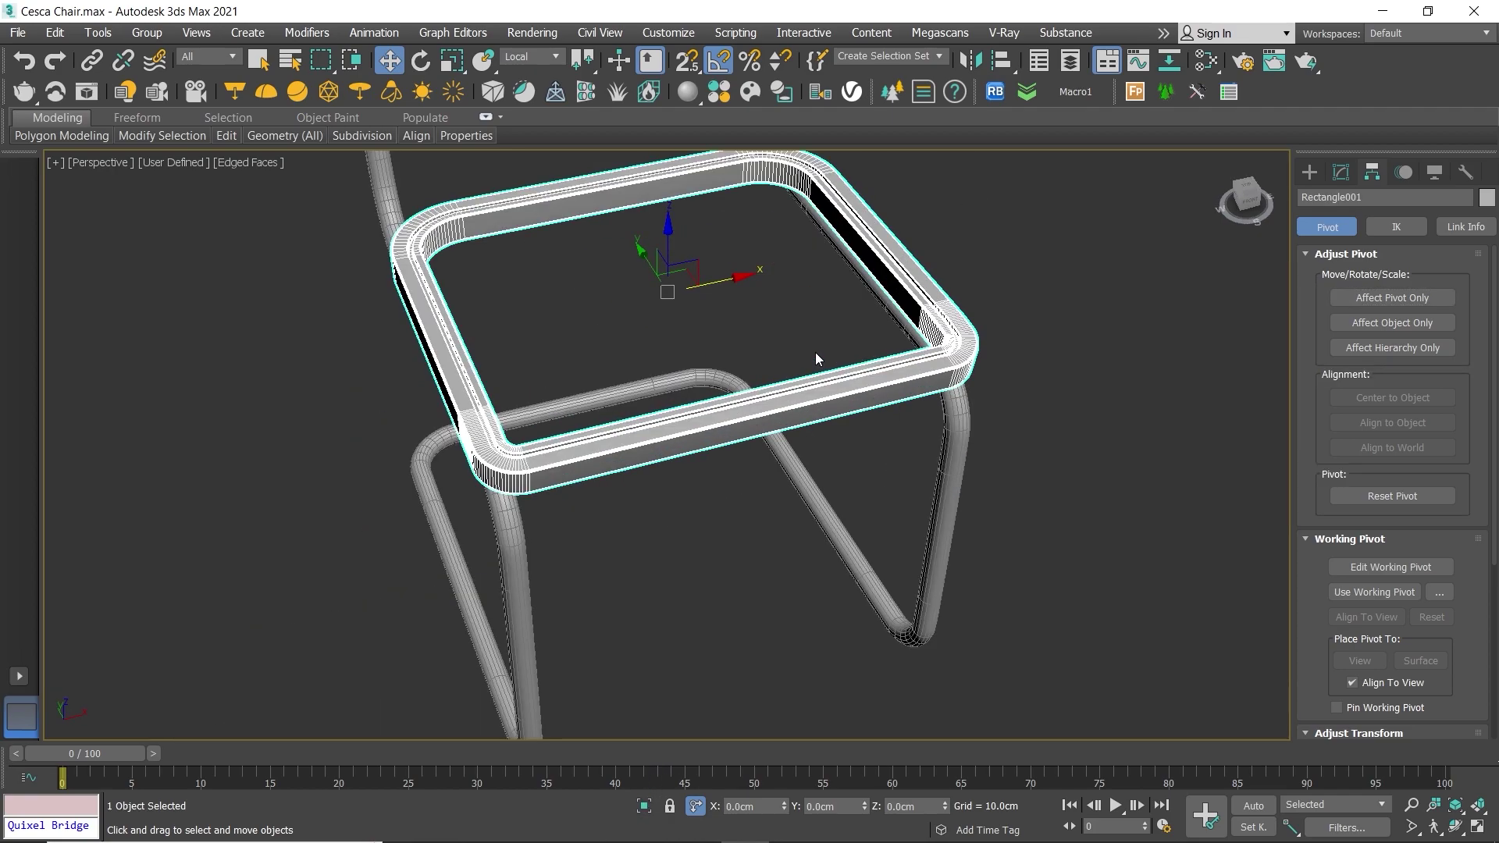
middle_drag(815, 353, 790, 546)
scroll(789, 546, up, 3)
click(1340, 172)
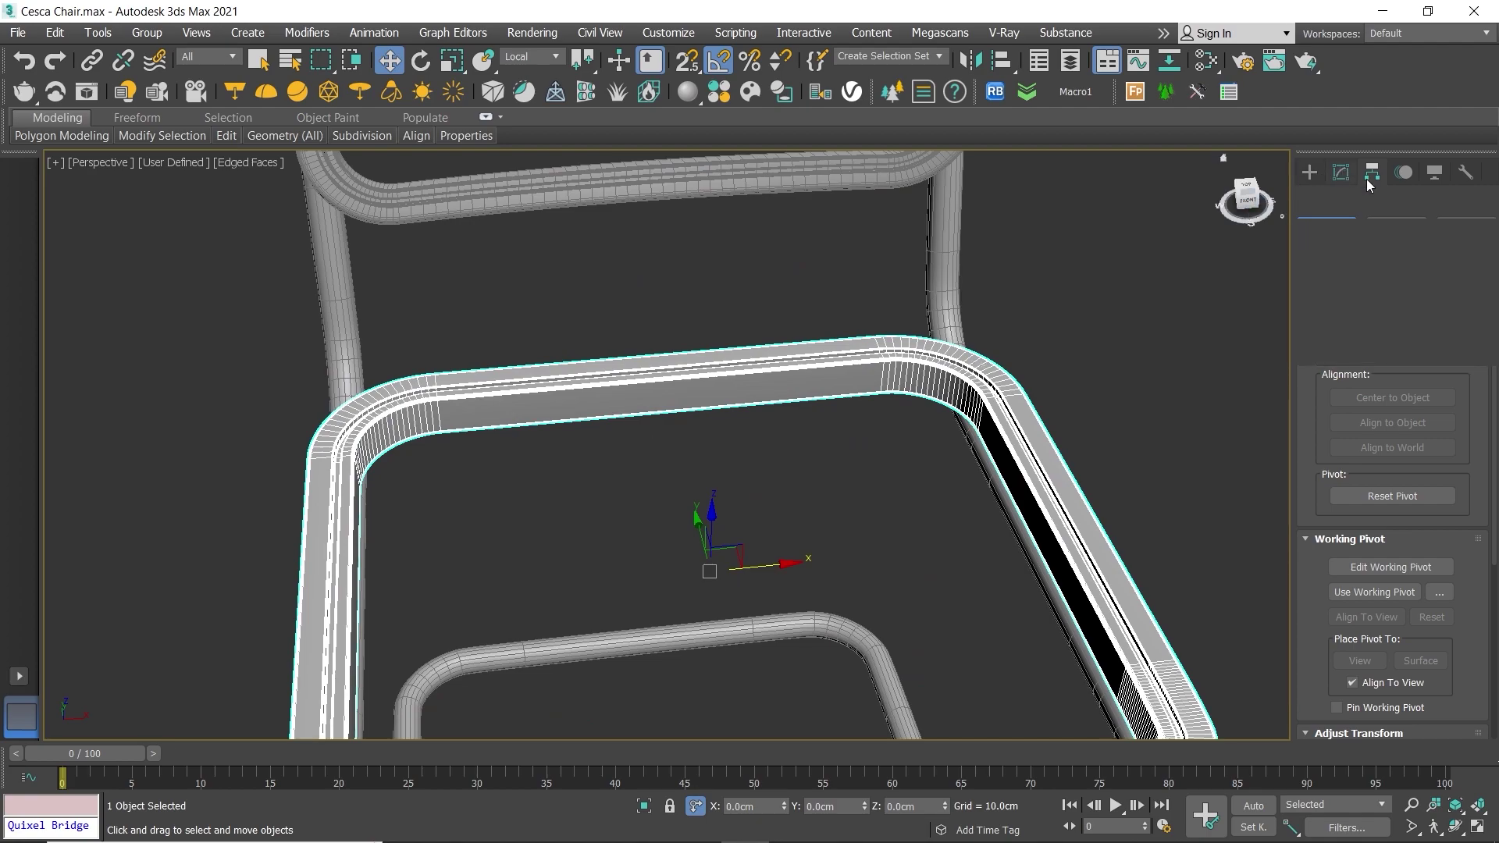
click(1361, 540)
scroll(723, 461, up, 3)
key(alt+c)
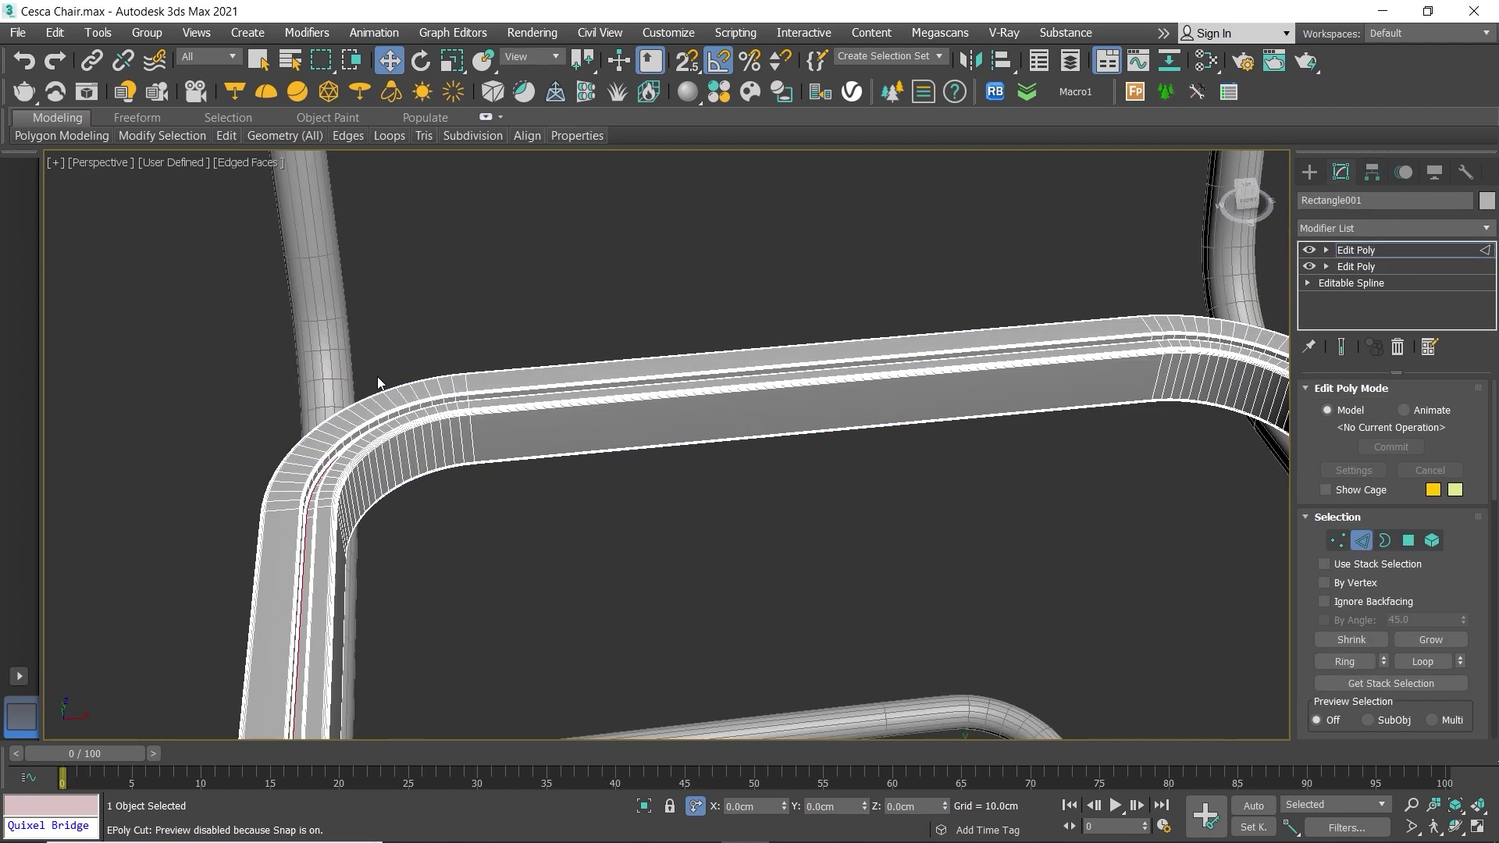
Step: Select the edge loop along the curved seat rail
scroll(420, 446, up, 3)
scroll(420, 445, up, 3)
scroll(823, 484, down, 3)
scroll(743, 498, up, 3)
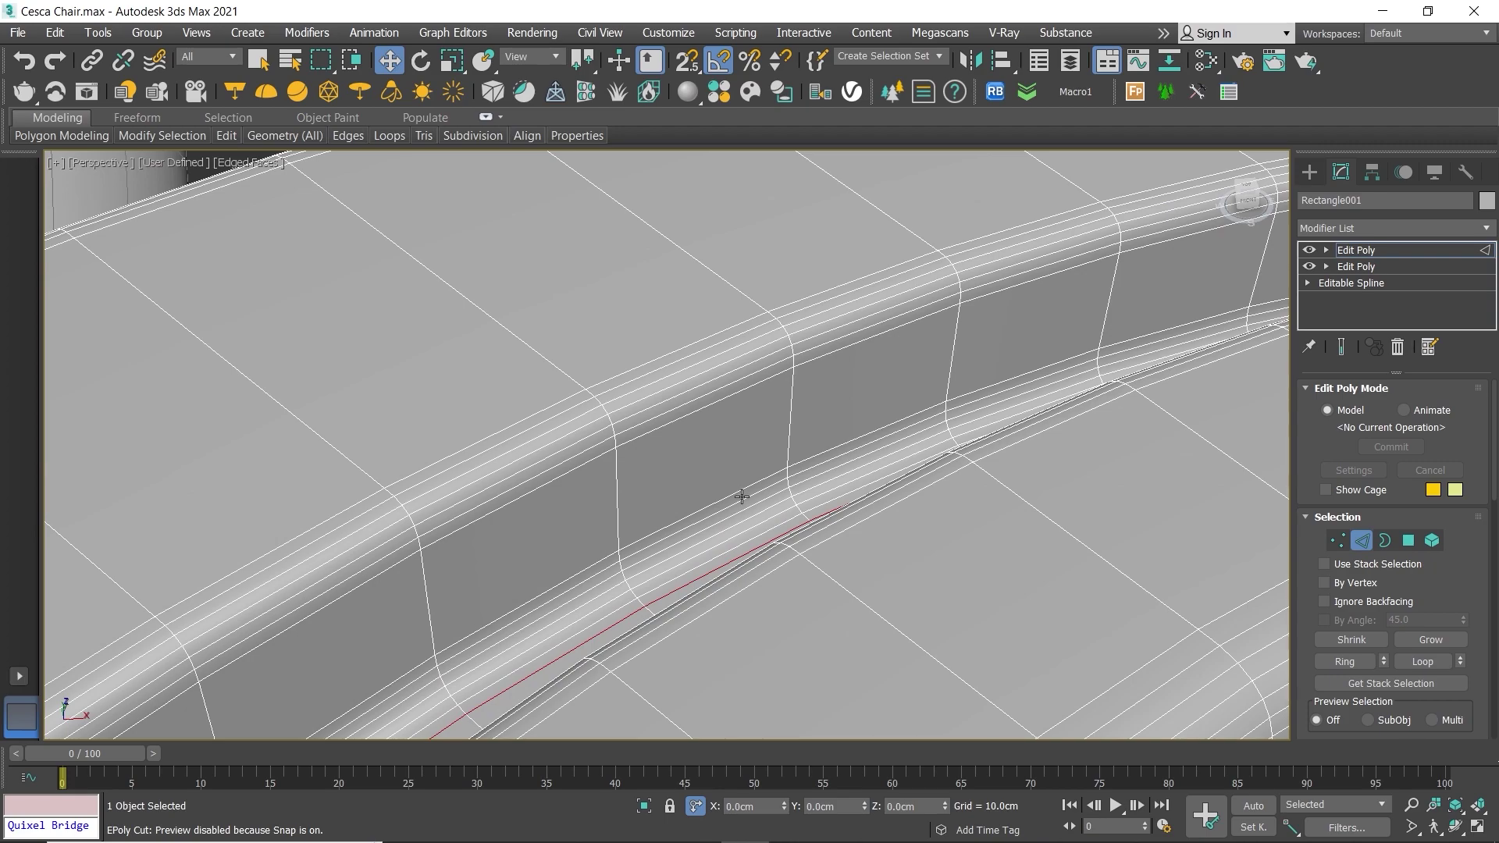
scroll(748, 507, up, 3)
scroll(756, 539, up, 3)
scroll(756, 539, down, 3)
scroll(733, 478, down, 3)
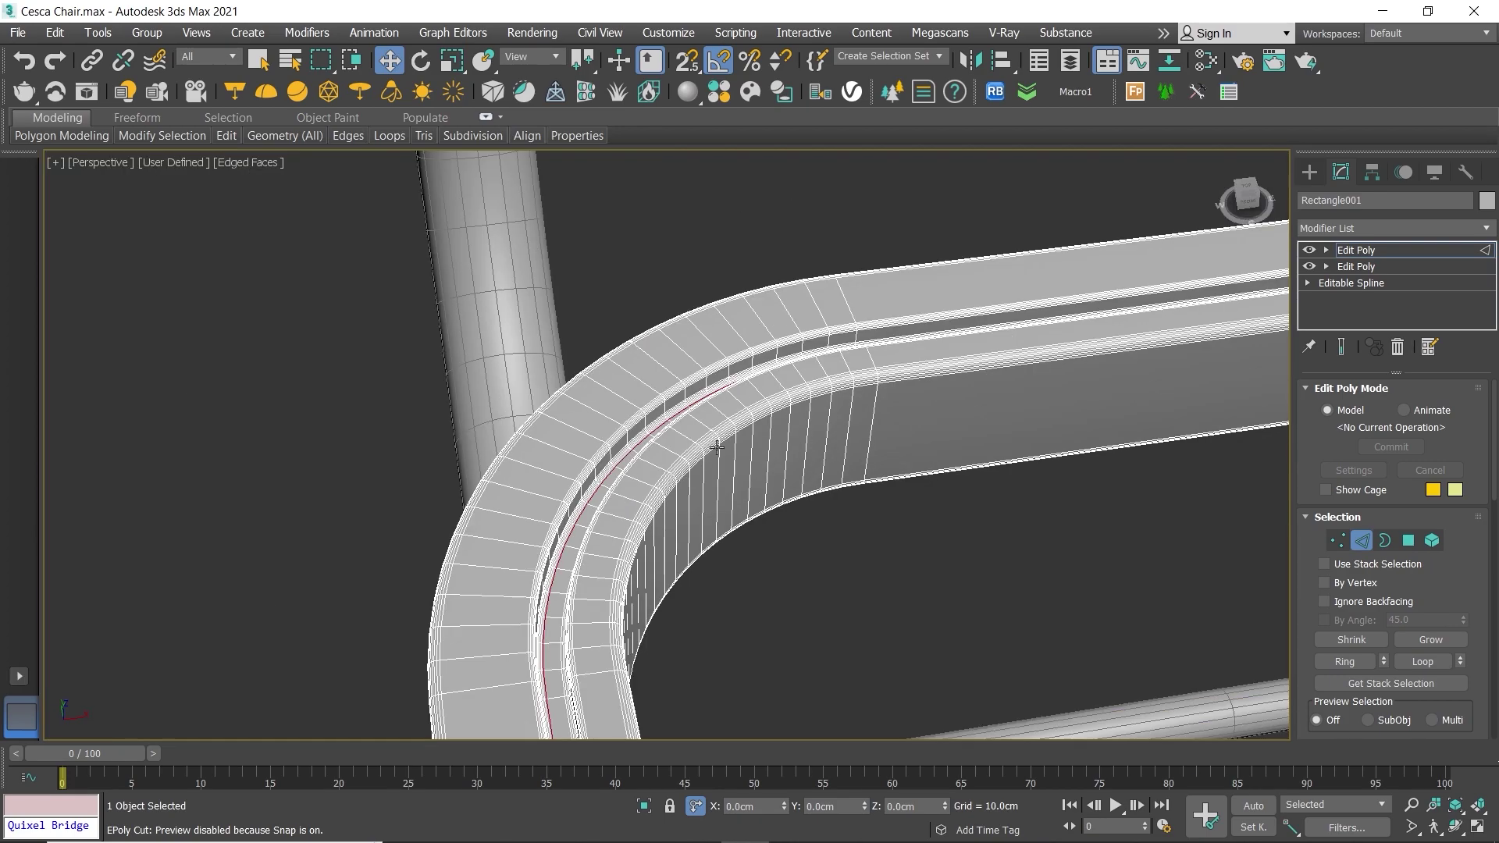
scroll(726, 460, up, 3)
middle_drag(663, 409, 944, 517)
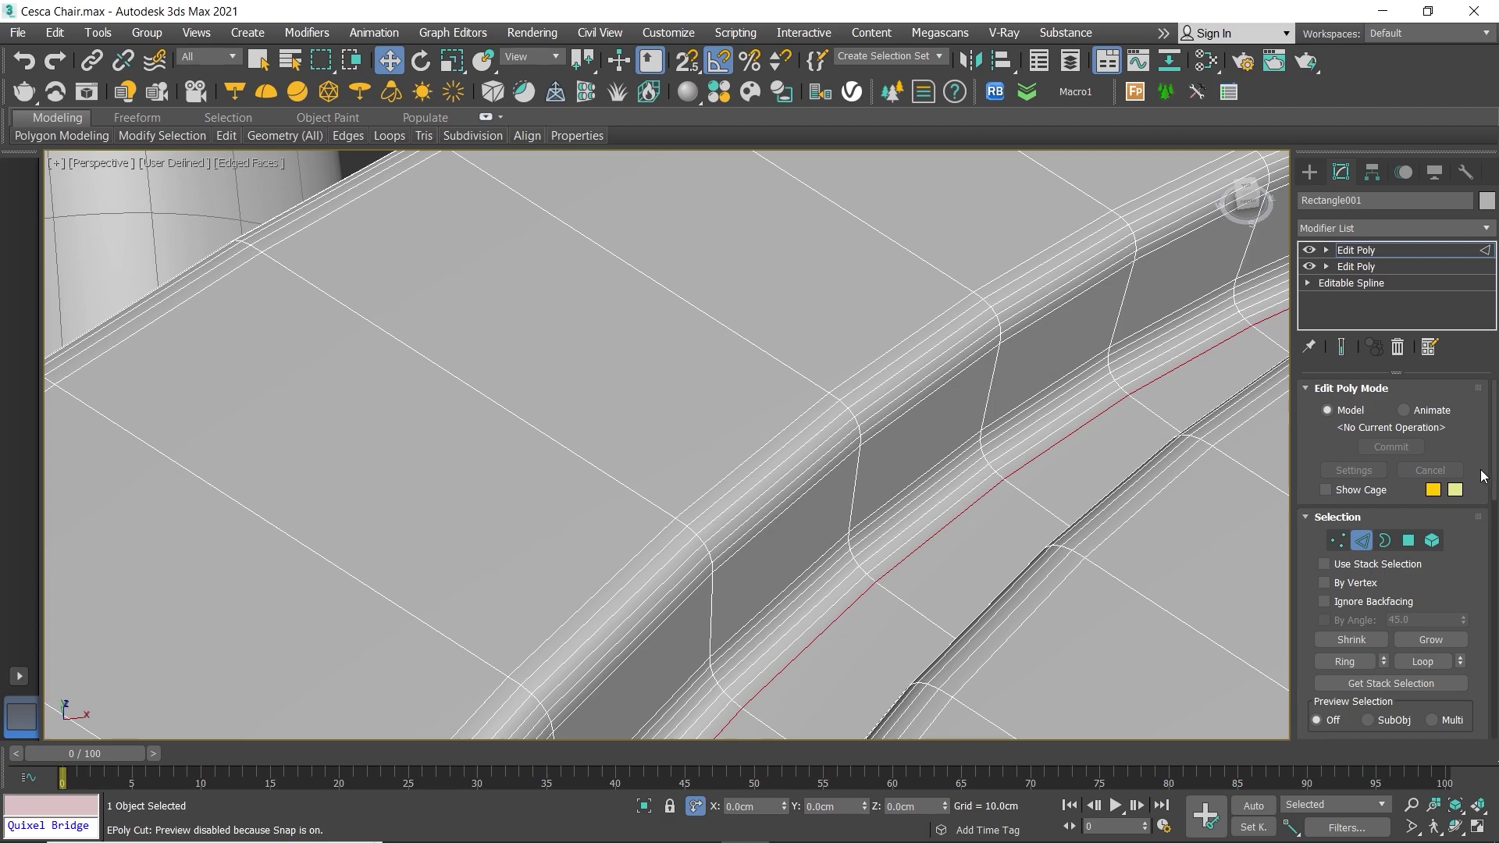
drag(1493, 472, 1497, 548)
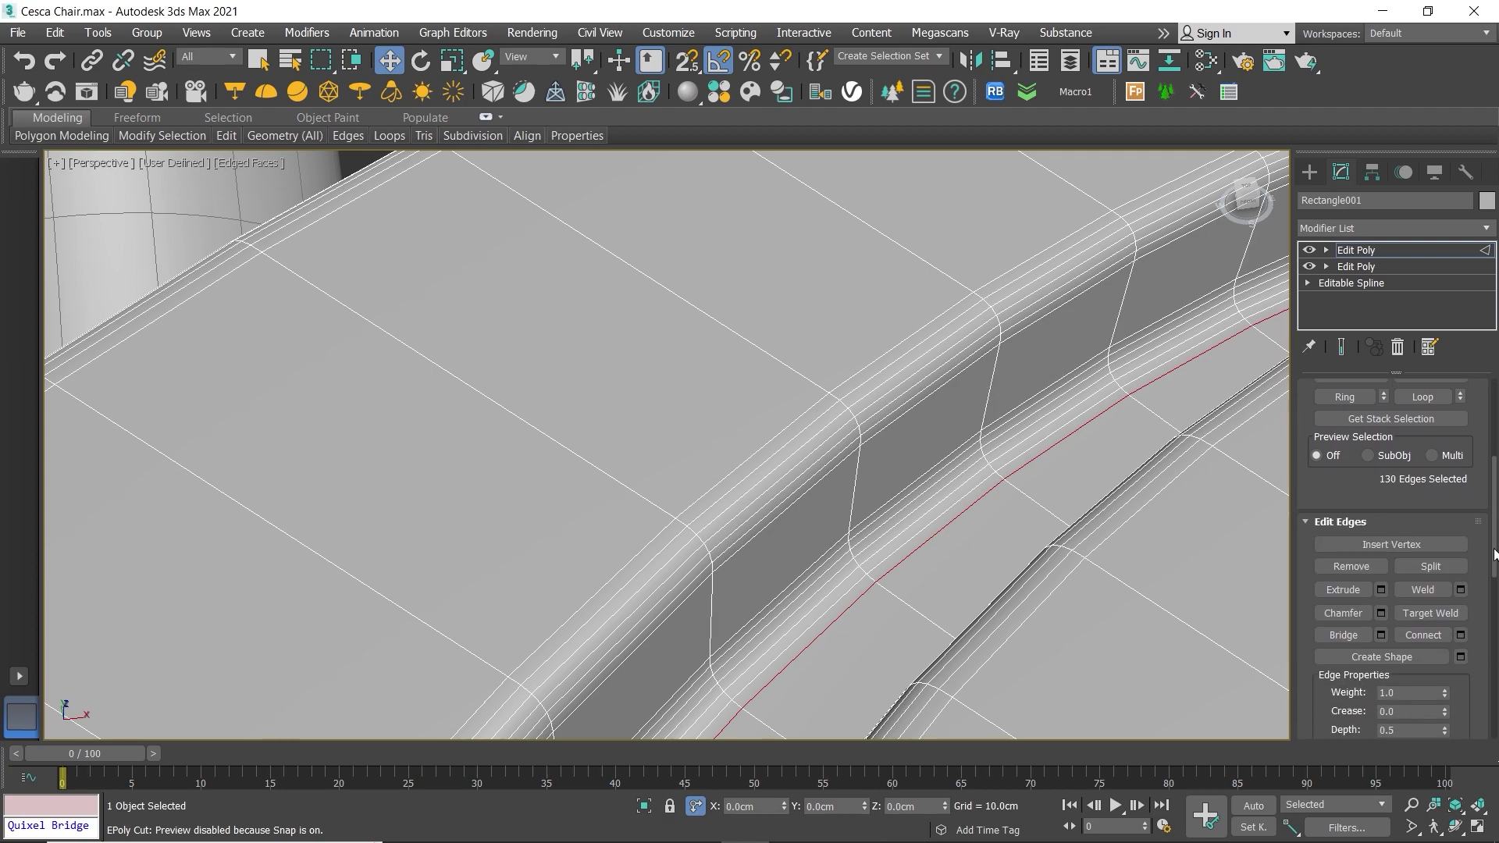
Step: Create a shape from the edge loop and lift the outline above the seat
click(1409, 652)
key(2)
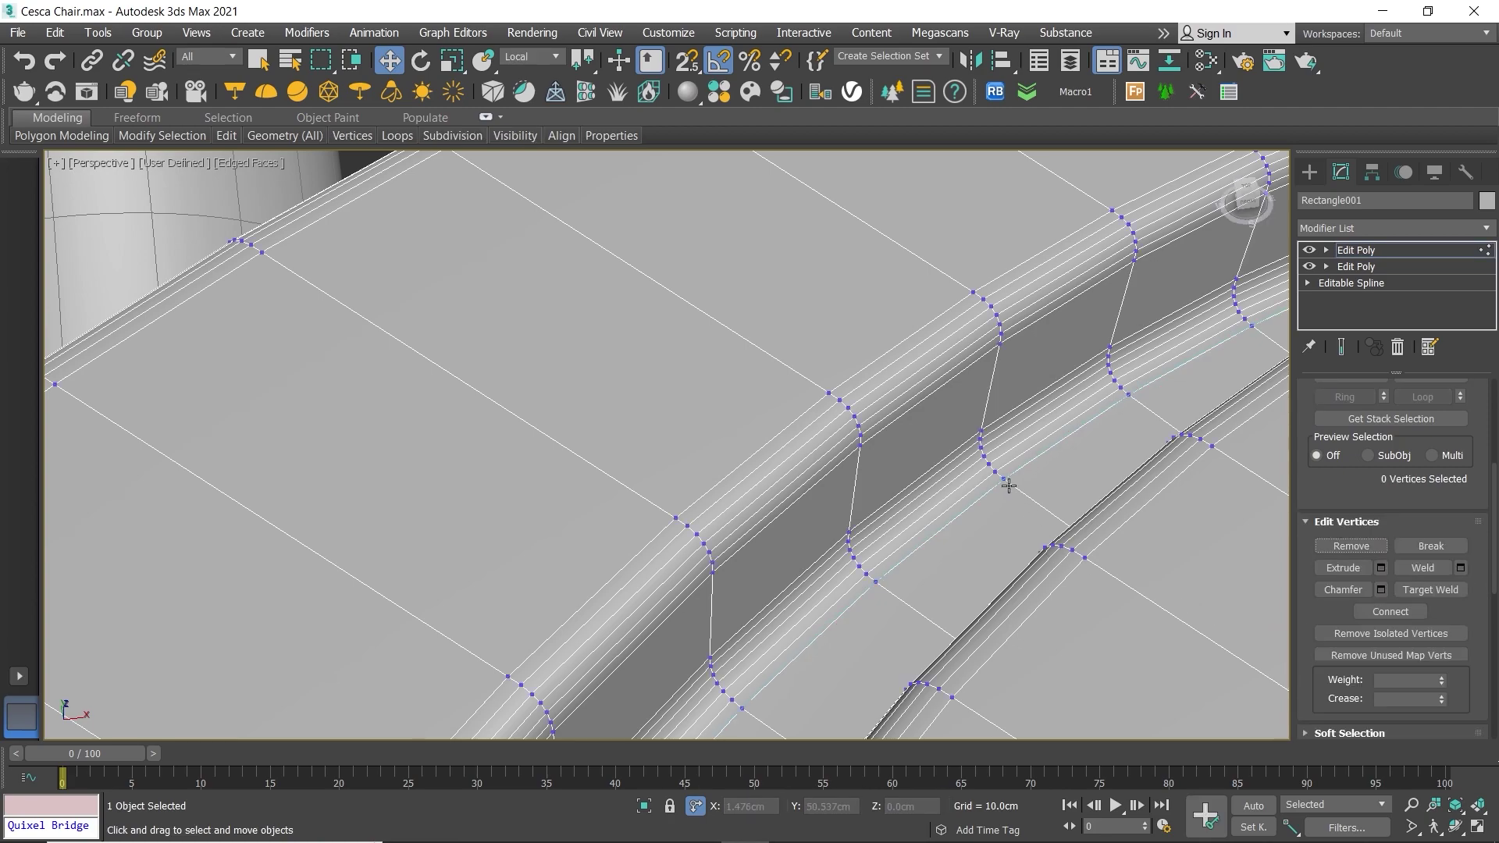
click(1026, 459)
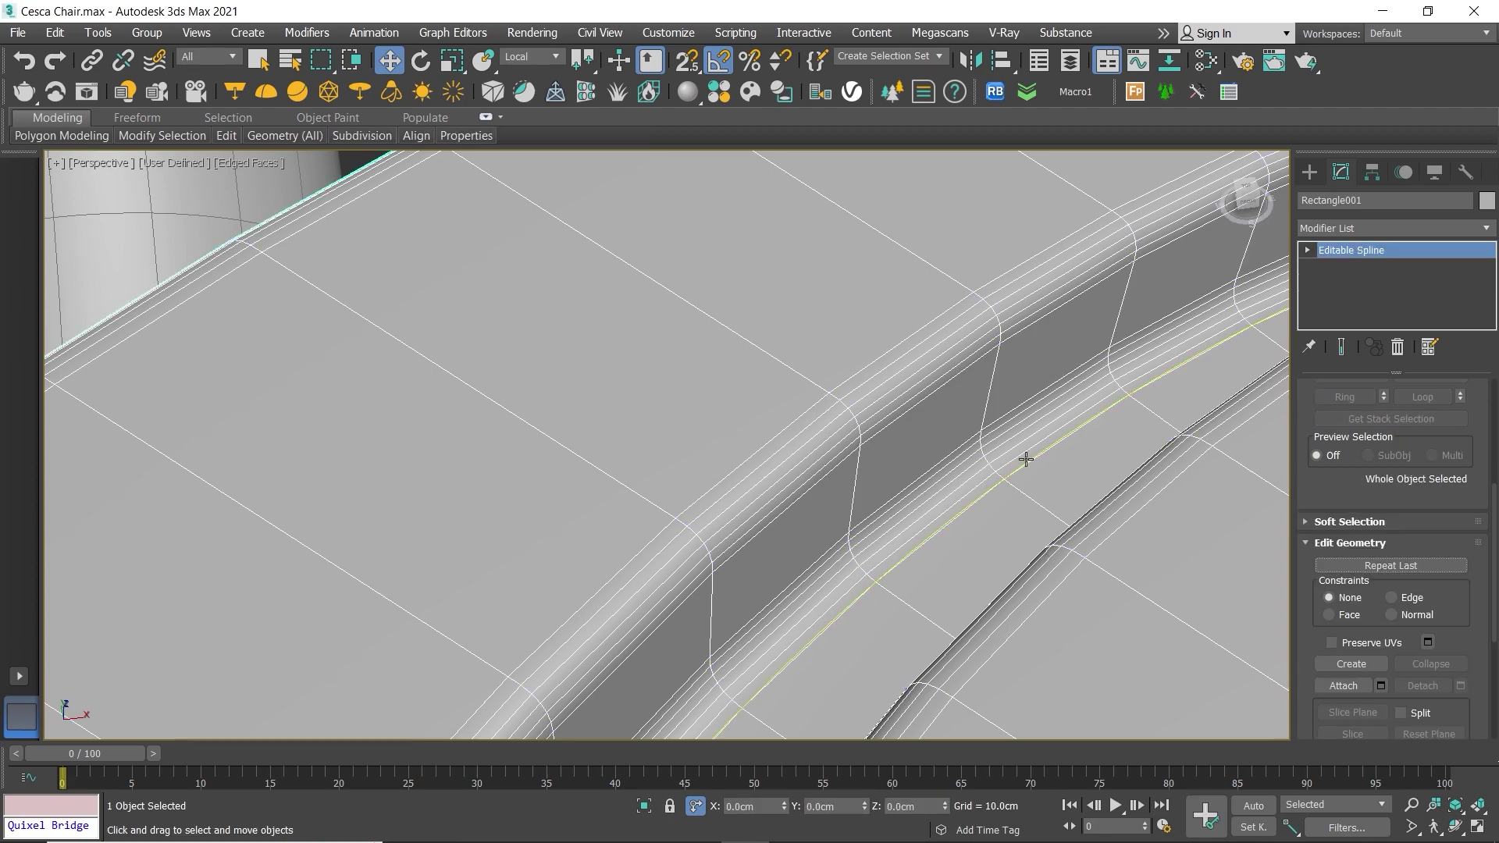
scroll(1025, 459, down, 5)
scroll(976, 469, down, 5)
scroll(898, 351, down, 3)
alt+middle_drag(898, 351, 876, 367)
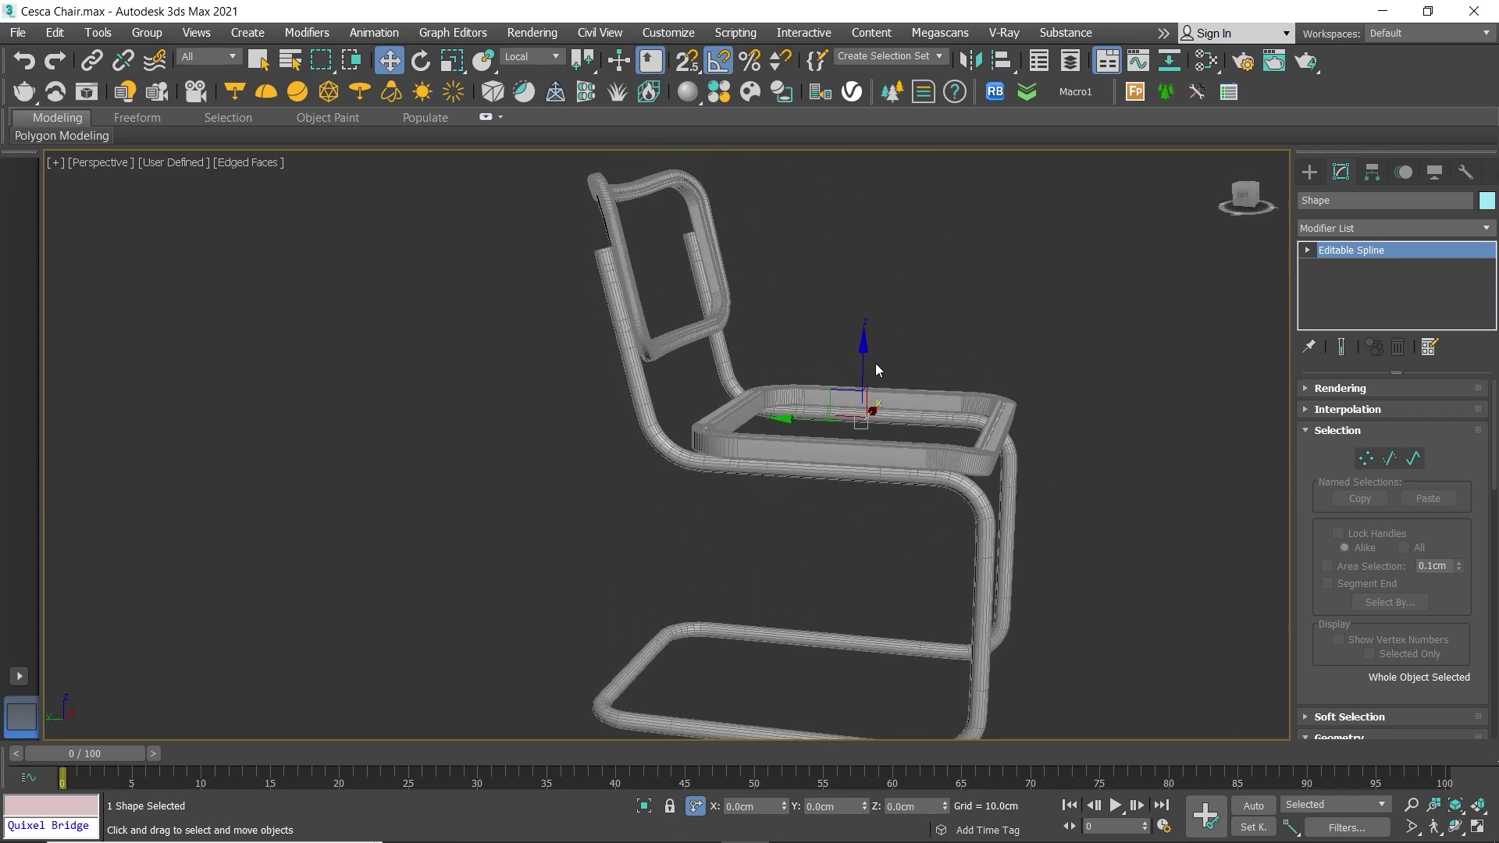
drag(867, 372, 862, 209)
Step: Scale the outline completely flat along Y in the side view
key(alt+w)
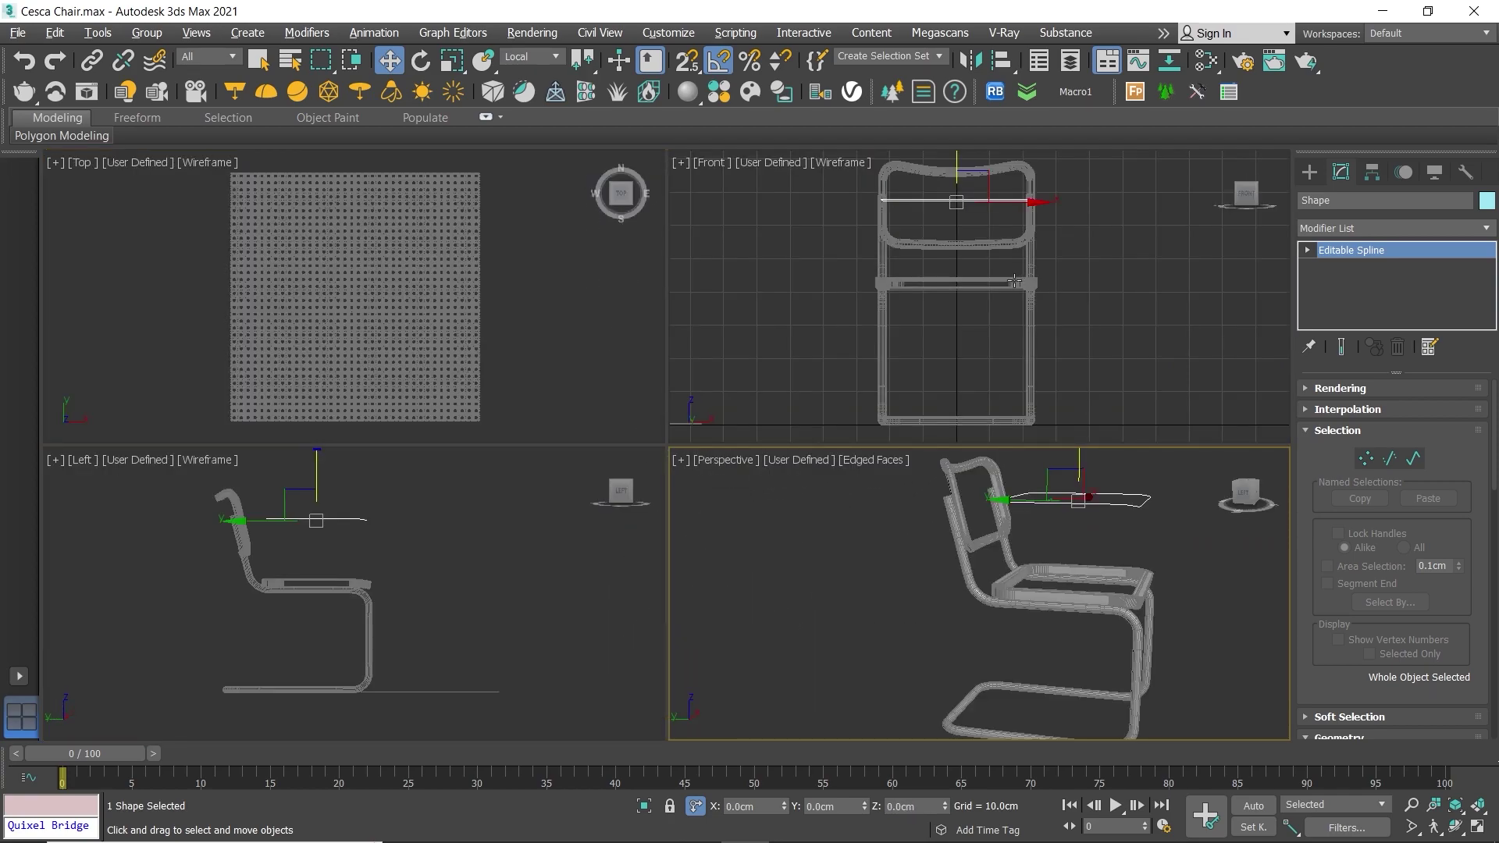
key(alt+w)
scroll(656, 406, up, 4)
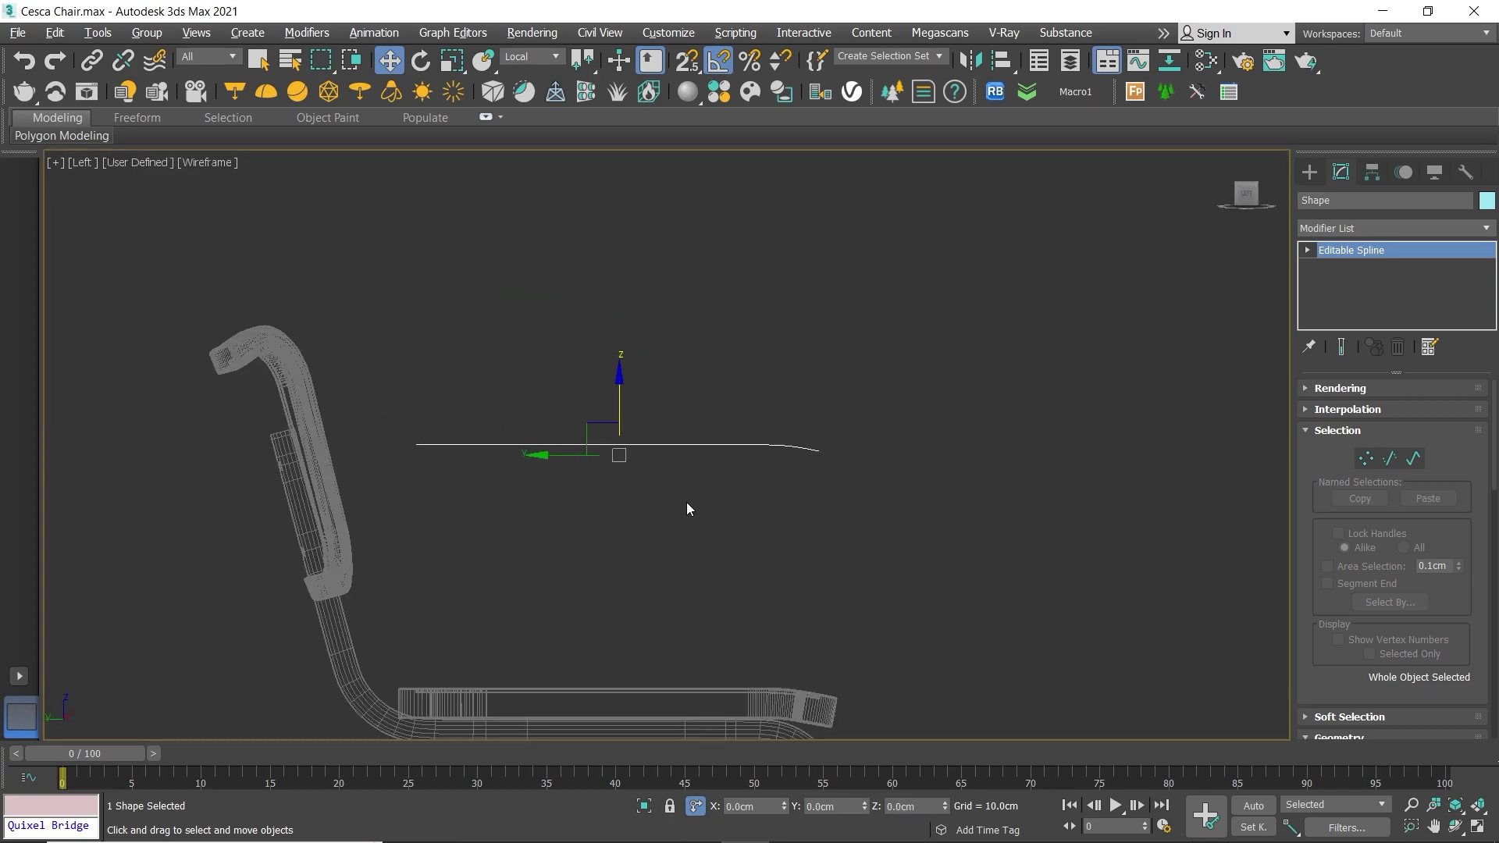
key(r)
drag(616, 378, 651, 637)
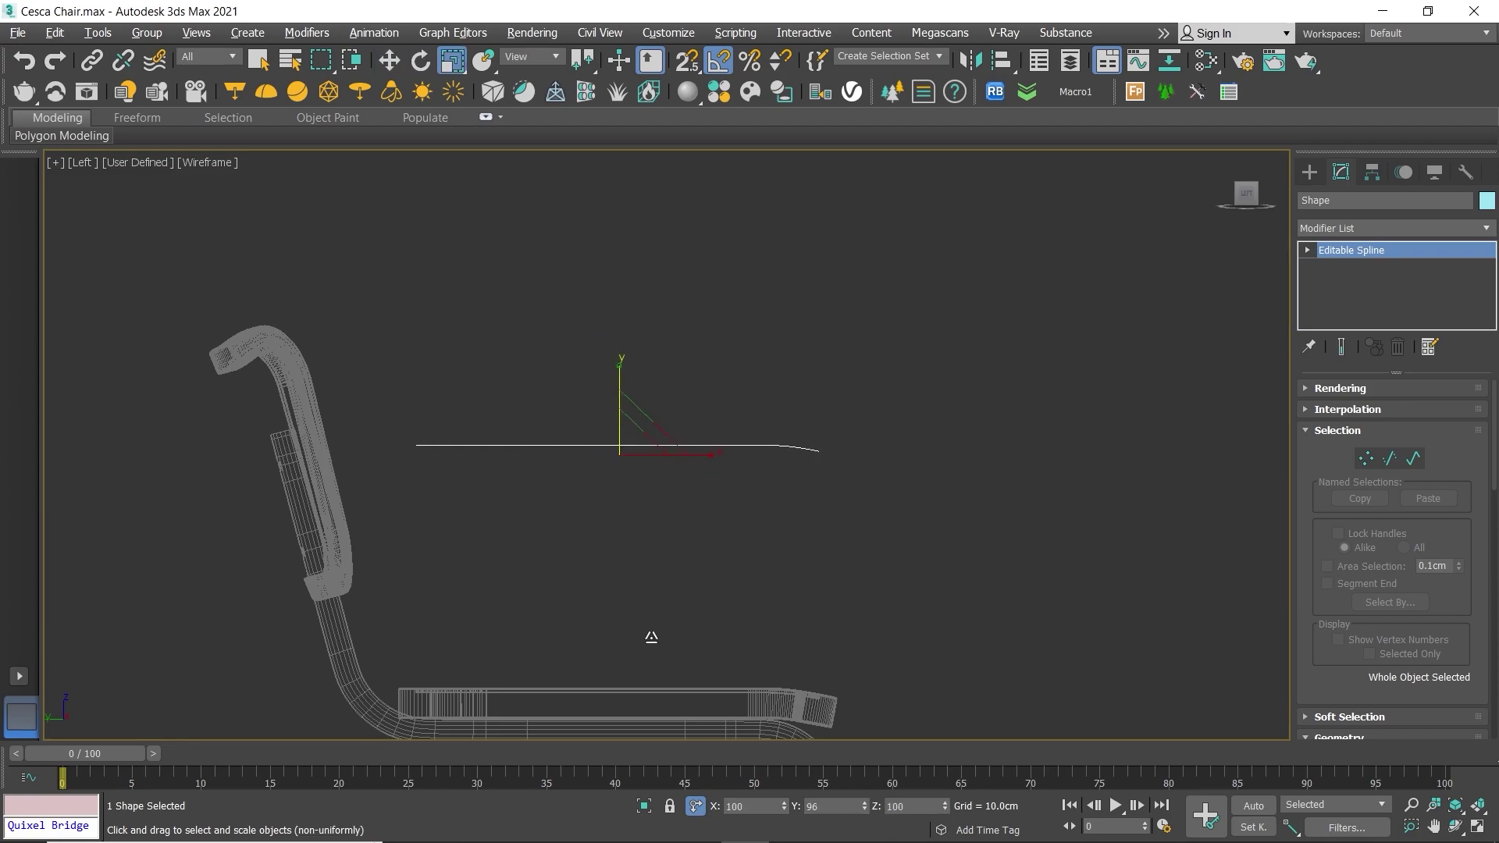
drag(621, 839, 797, 141)
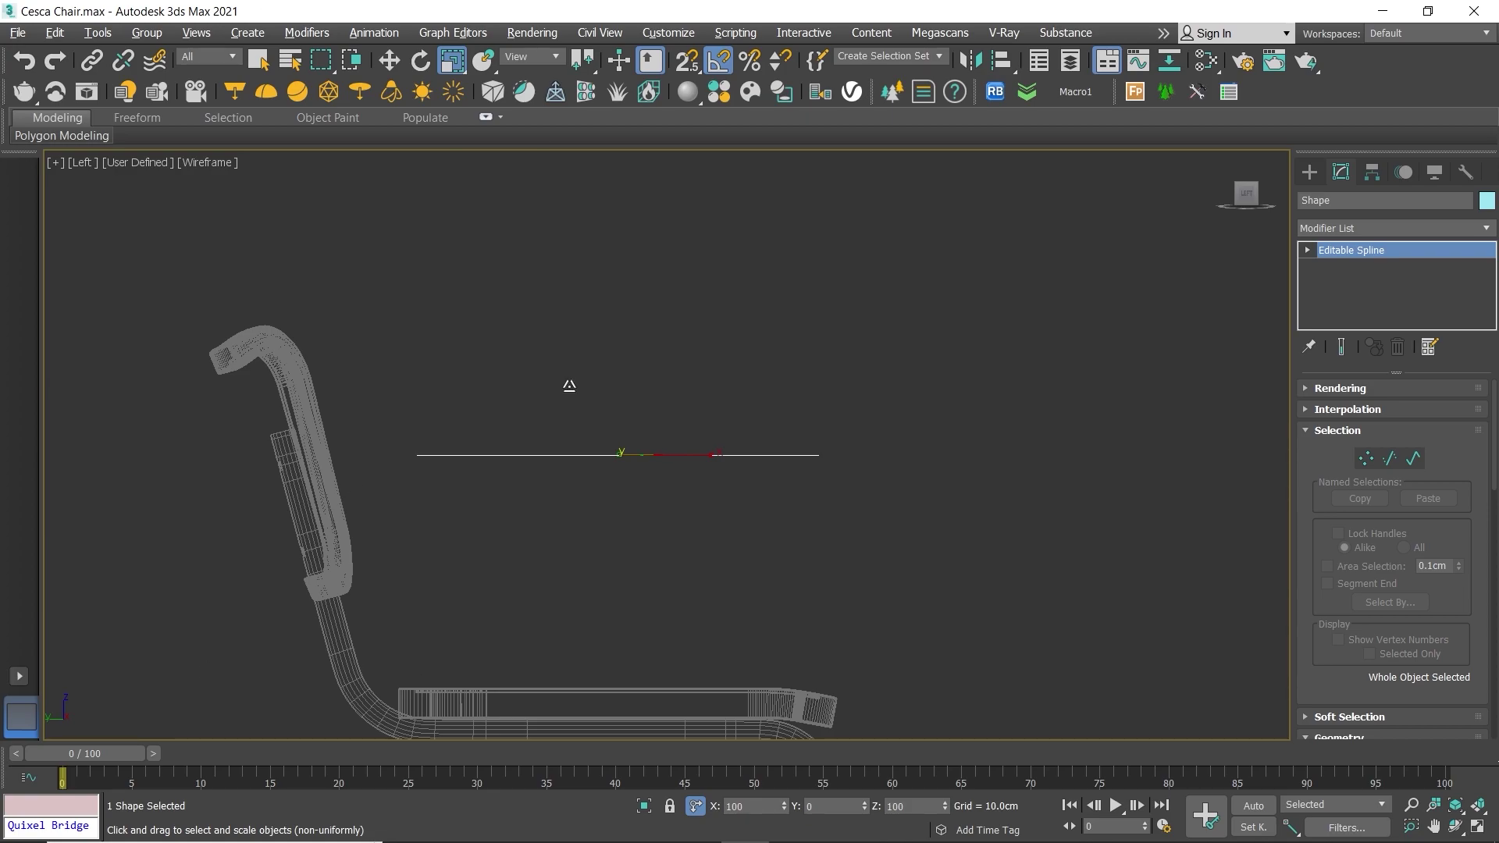
key(alt+w)
key(alt+w)
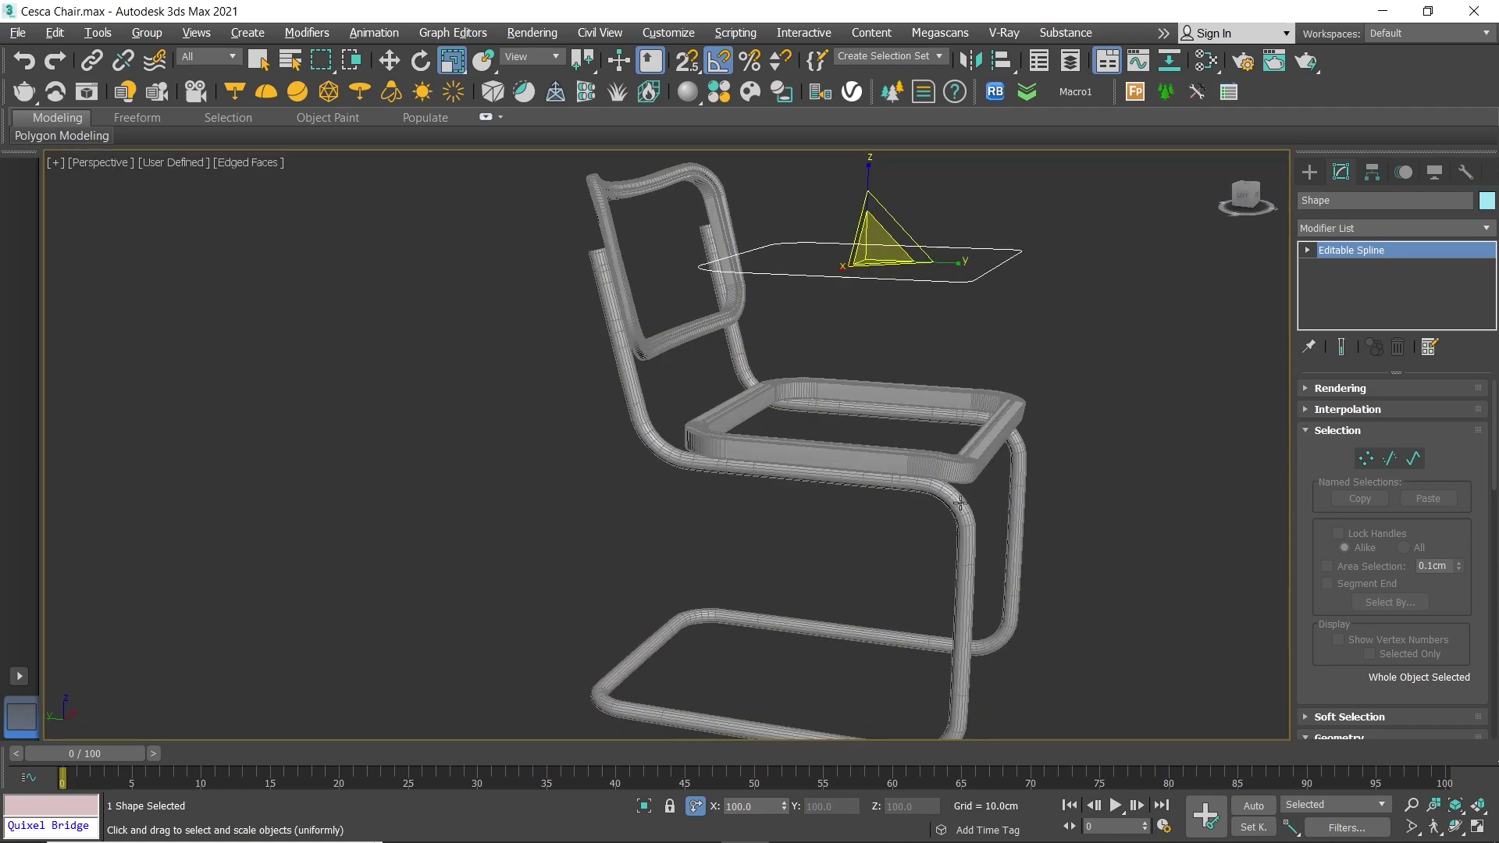
mouse_move(960, 504)
alt+middle_down()
mouse_move(907, 401)
mouse_move(918, 434)
alt+middle_up()
key(z)
key(1)
key(1)
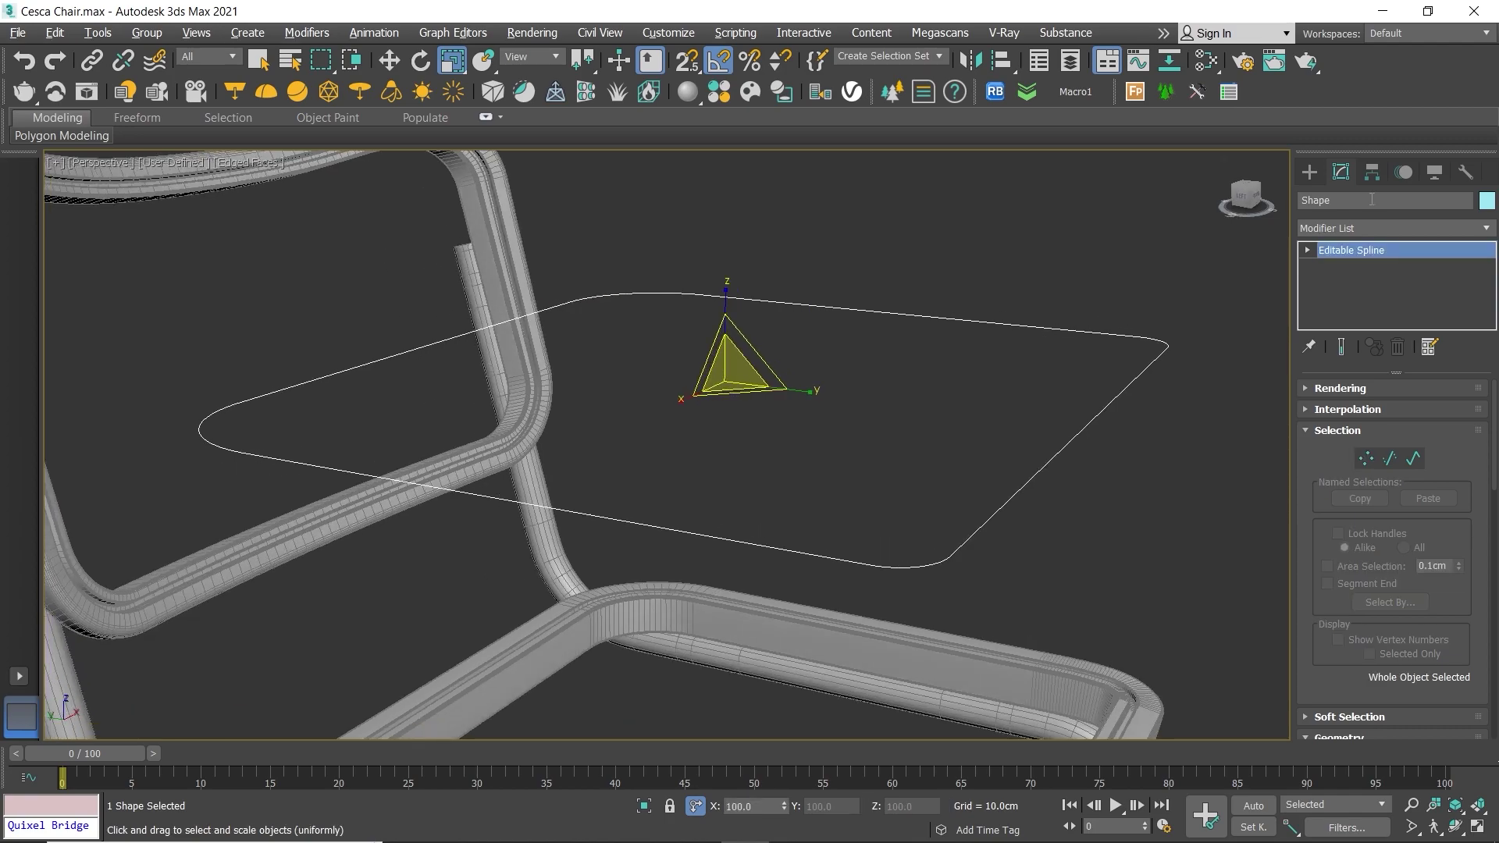
Step: Reset the outline's XForm and collapse it to an Editable Spline
click(1463, 172)
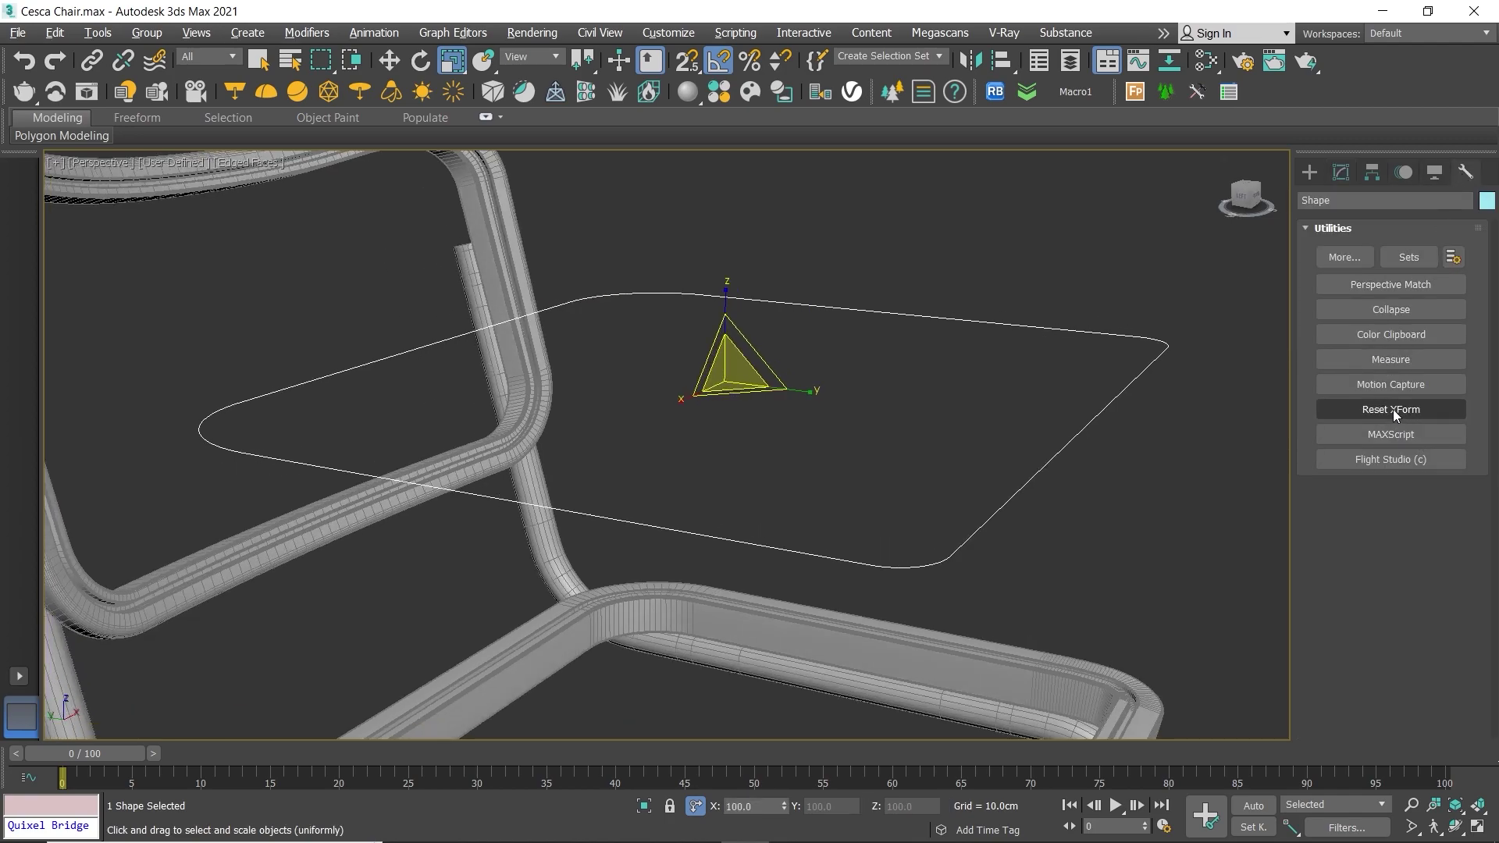
click(1393, 409)
click(1394, 522)
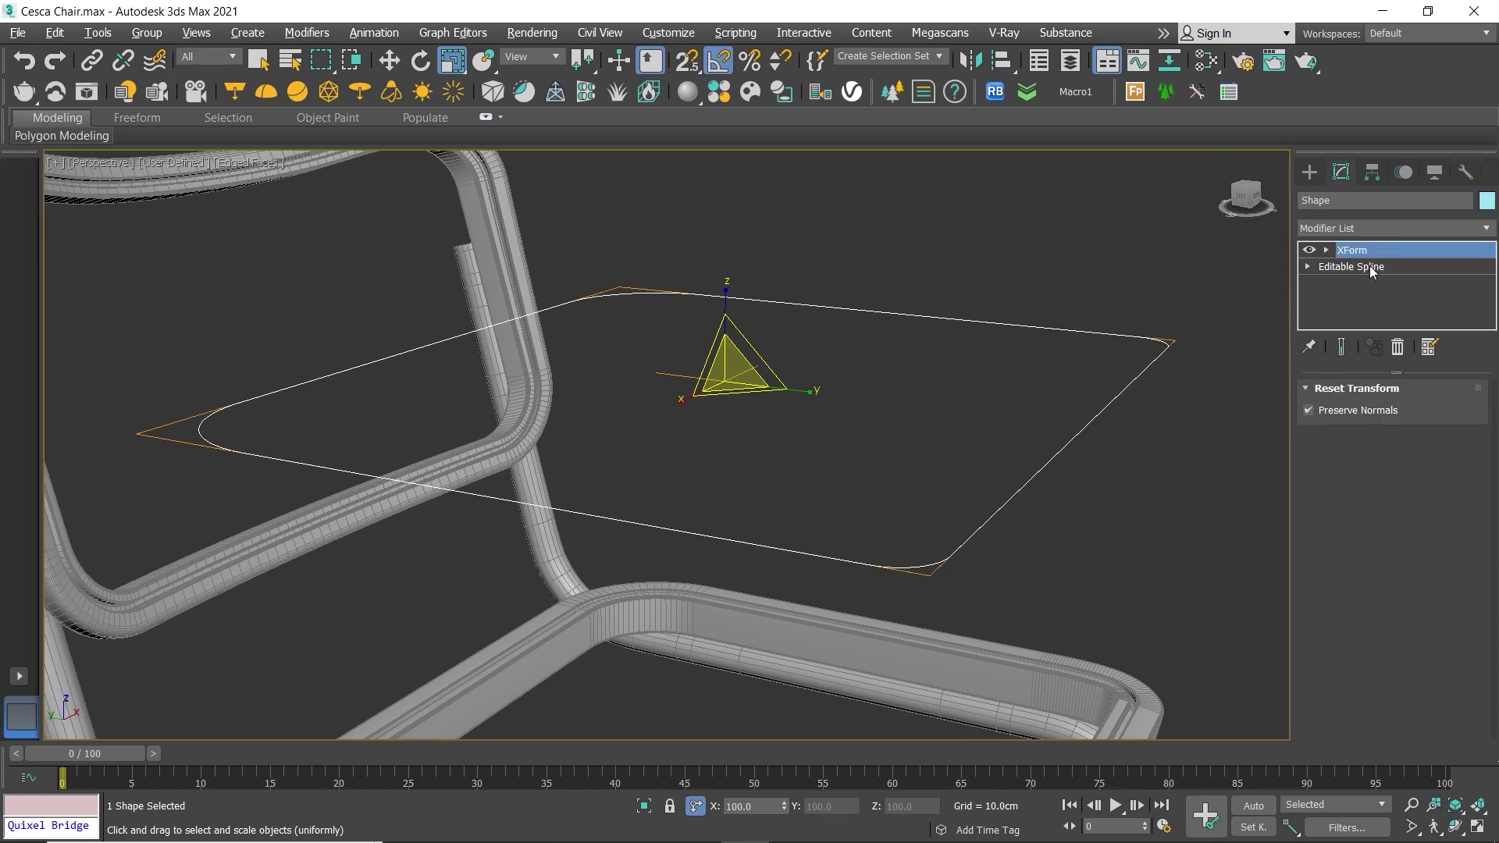
right_click(1365, 248)
click(1316, 395)
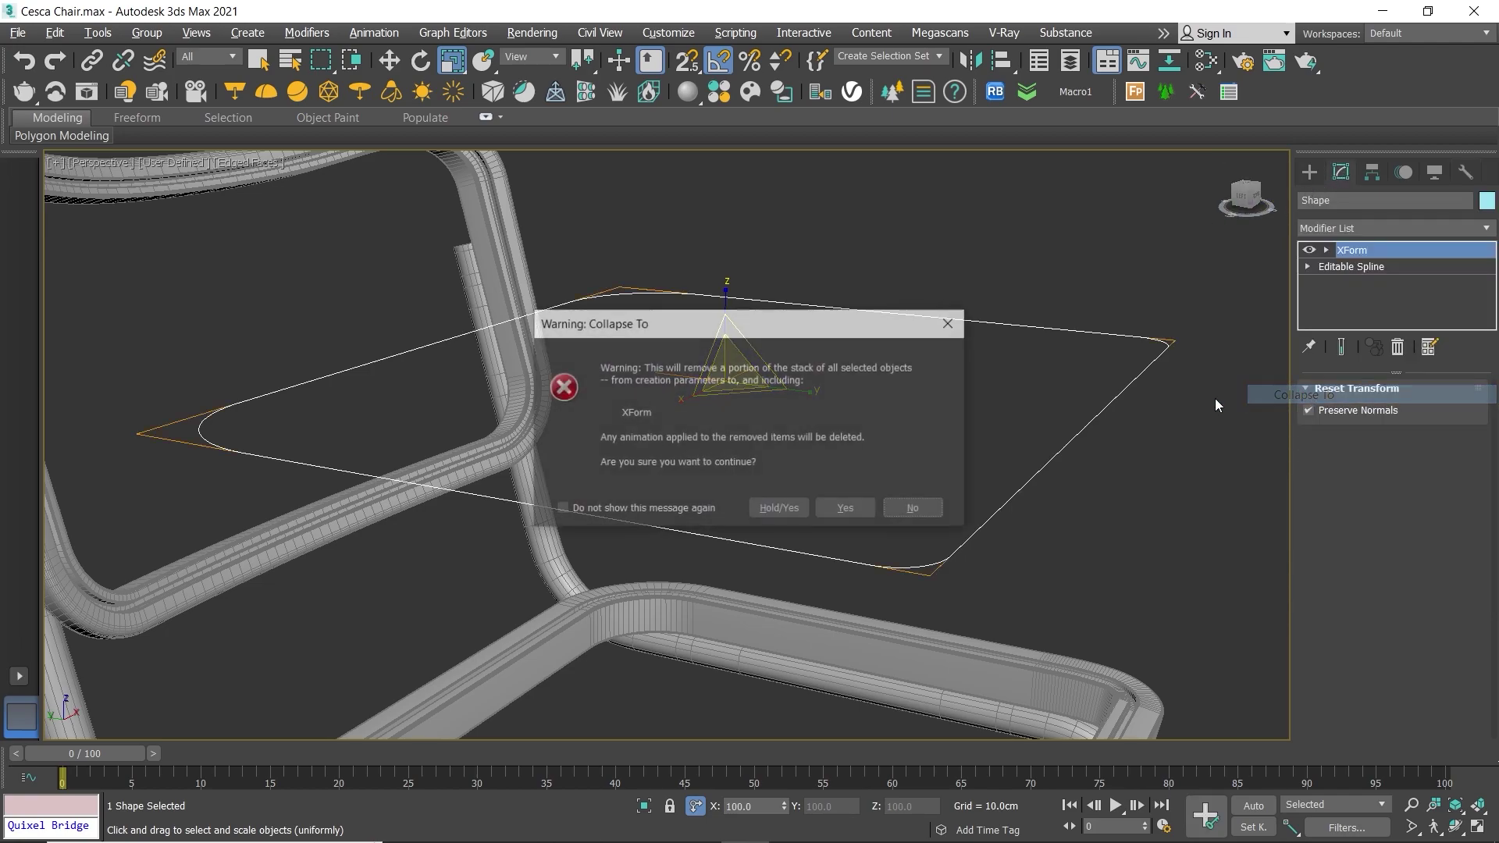
click(845, 506)
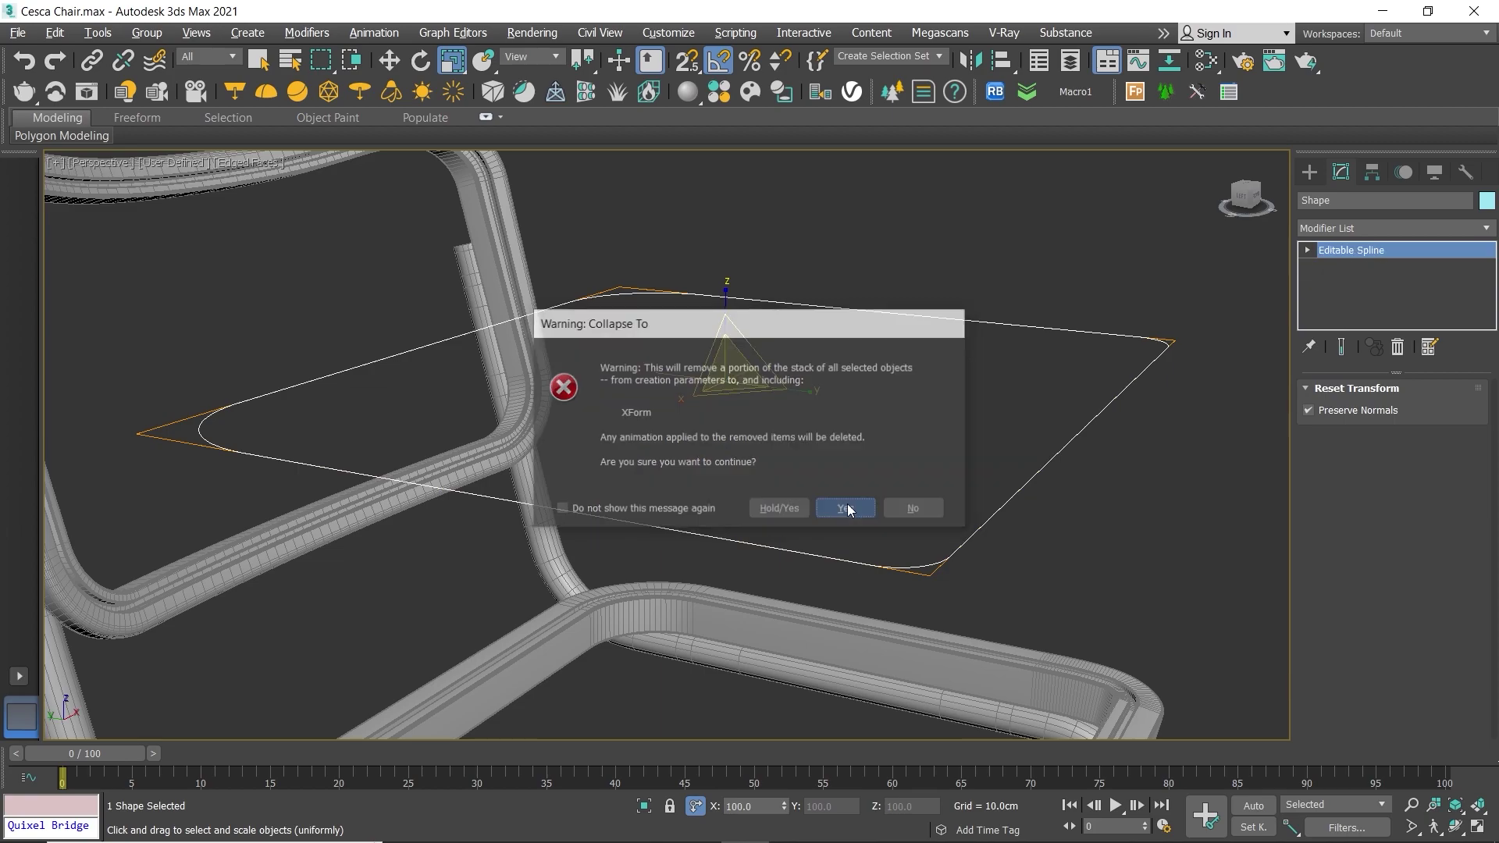
click(1475, 230)
Step: Add Edit Poly and Shell modifiers to the seat outline
key(e)
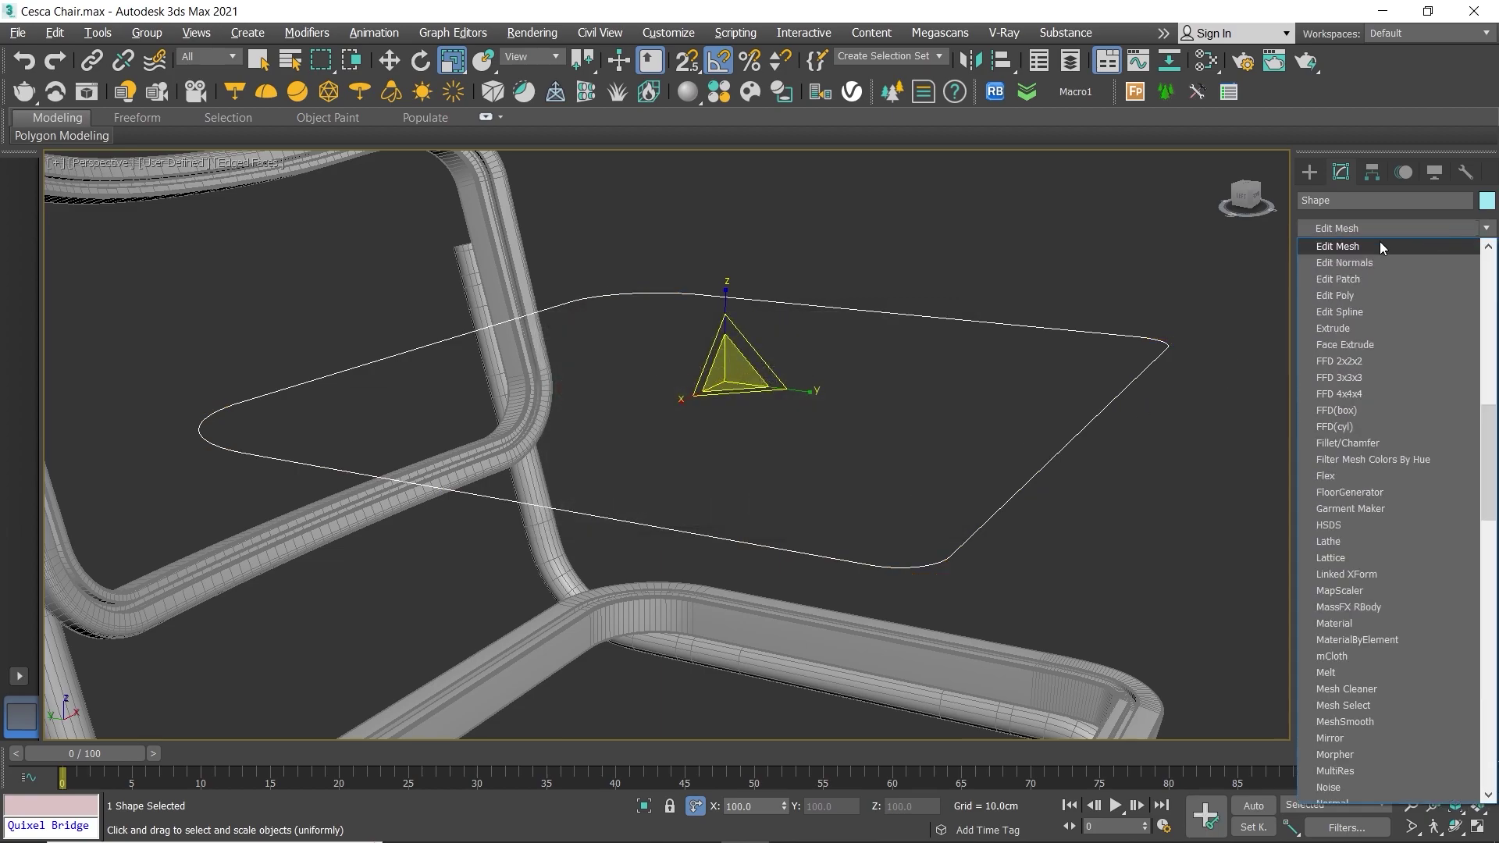
key(Escape)
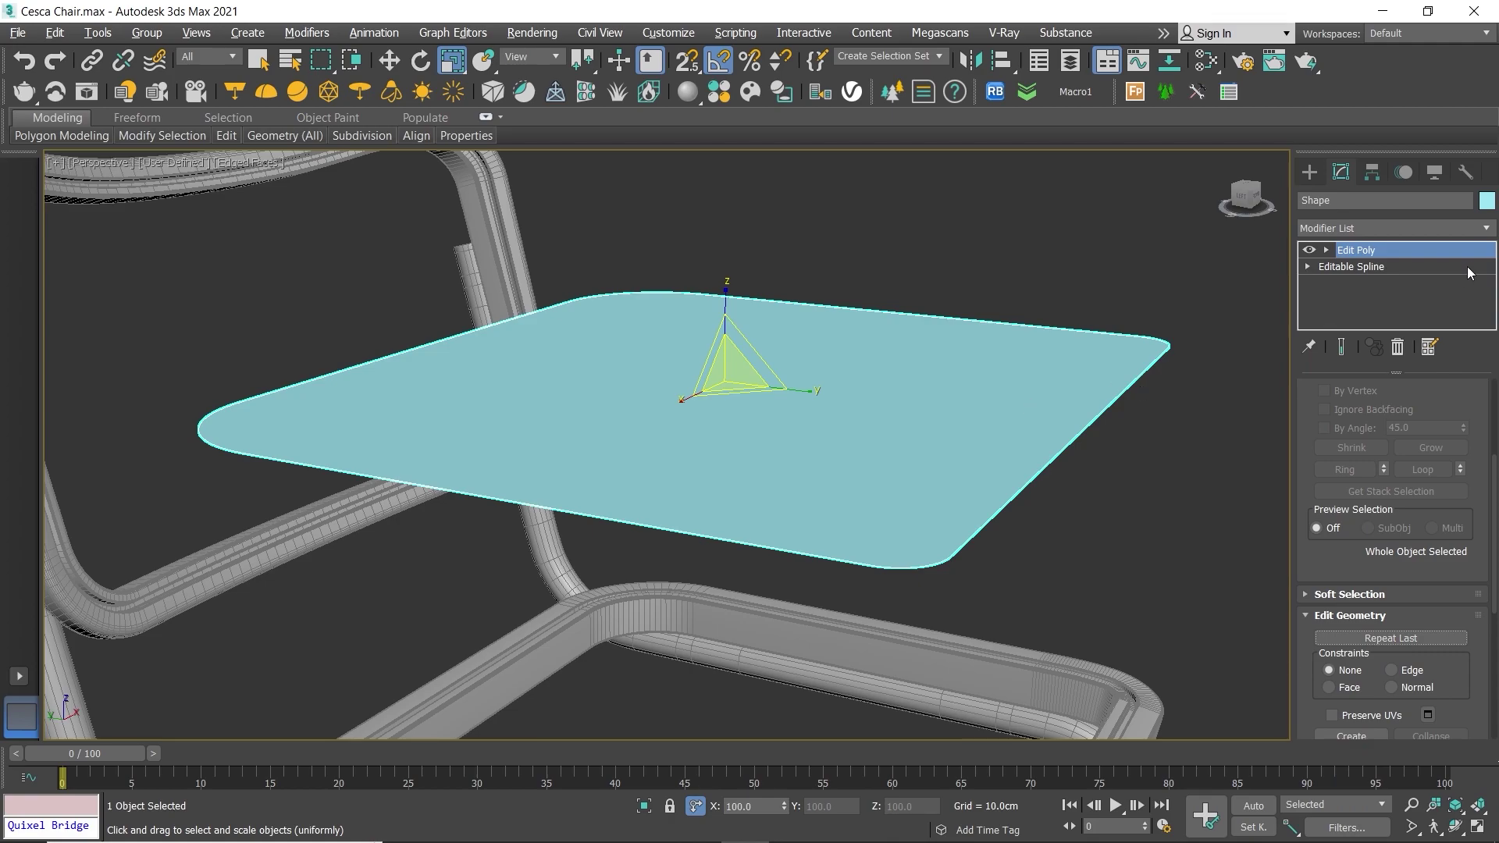
click(1485, 228)
key(s)
key(h)
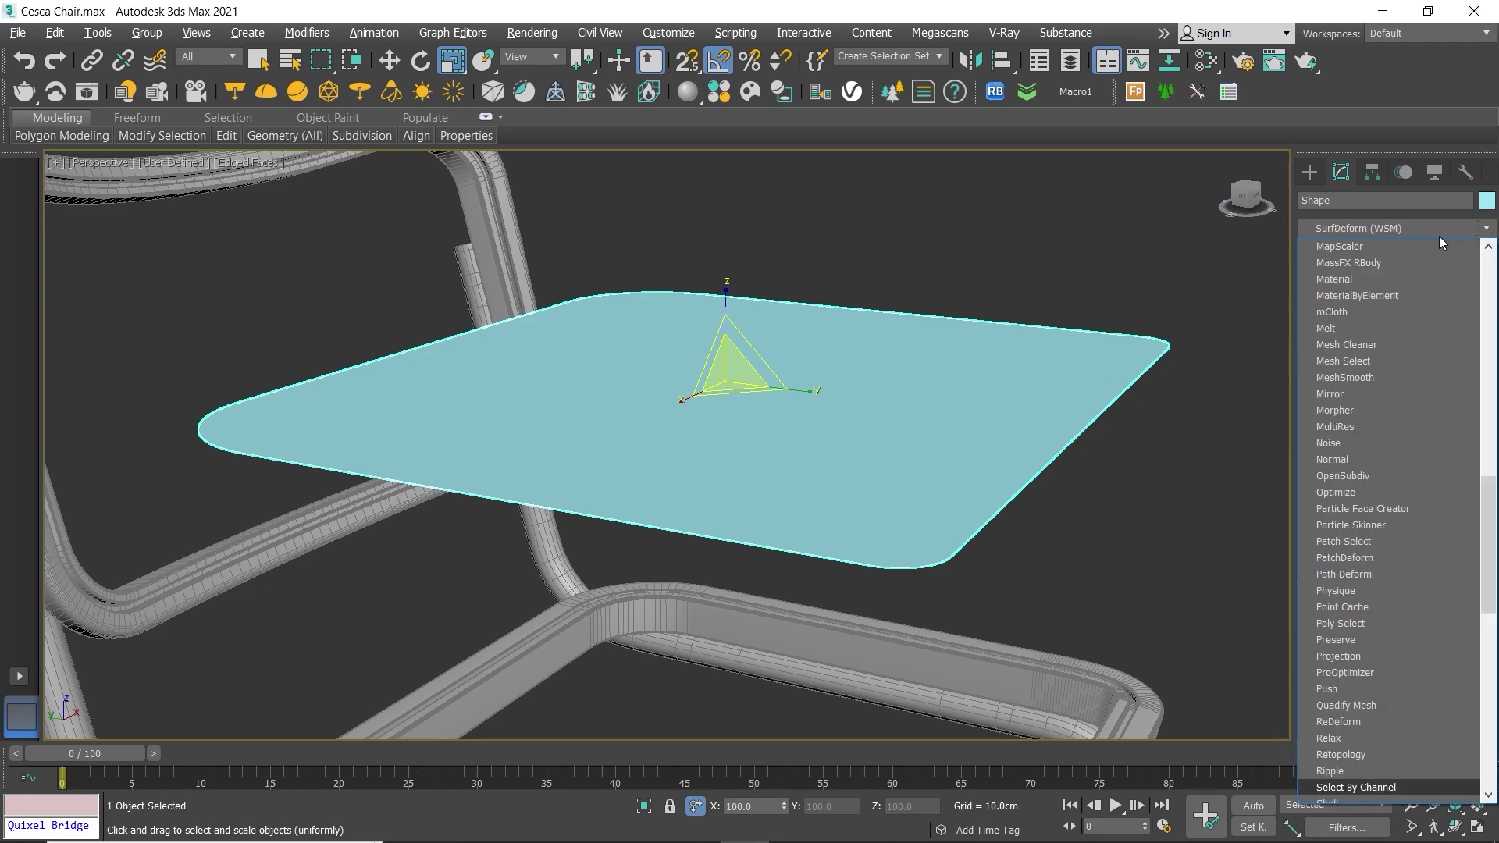
key(Return)
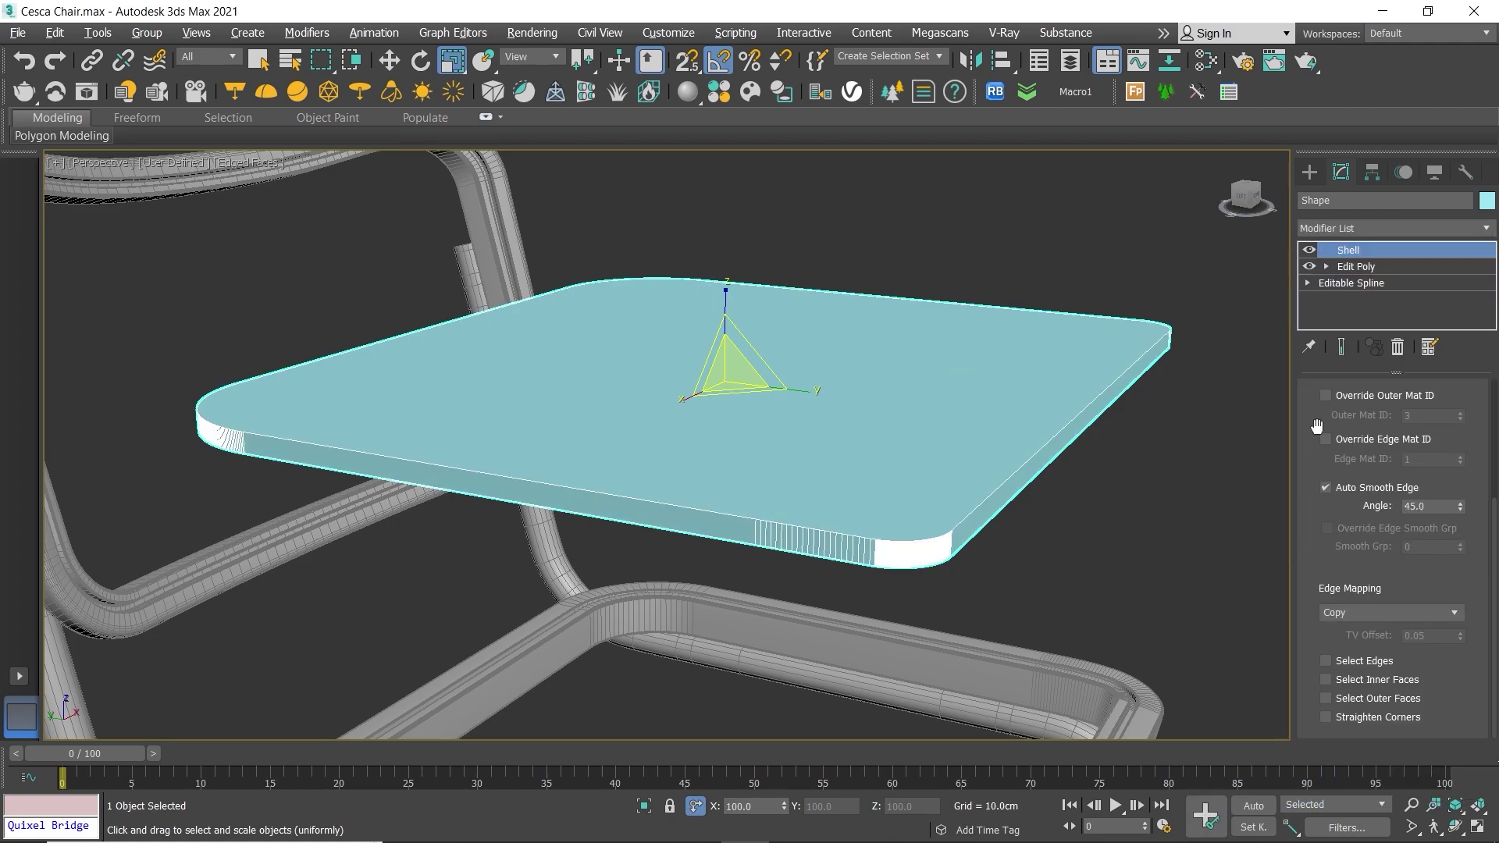
Step: Set Shell outer amount 0 and inner amount 5.0cm, and switch to Default Shading
mouse_move(1492, 541)
mouse_down()
mouse_move(1490, 374)
mouse_move(1440, 371)
mouse_up()
right_click(1459, 438)
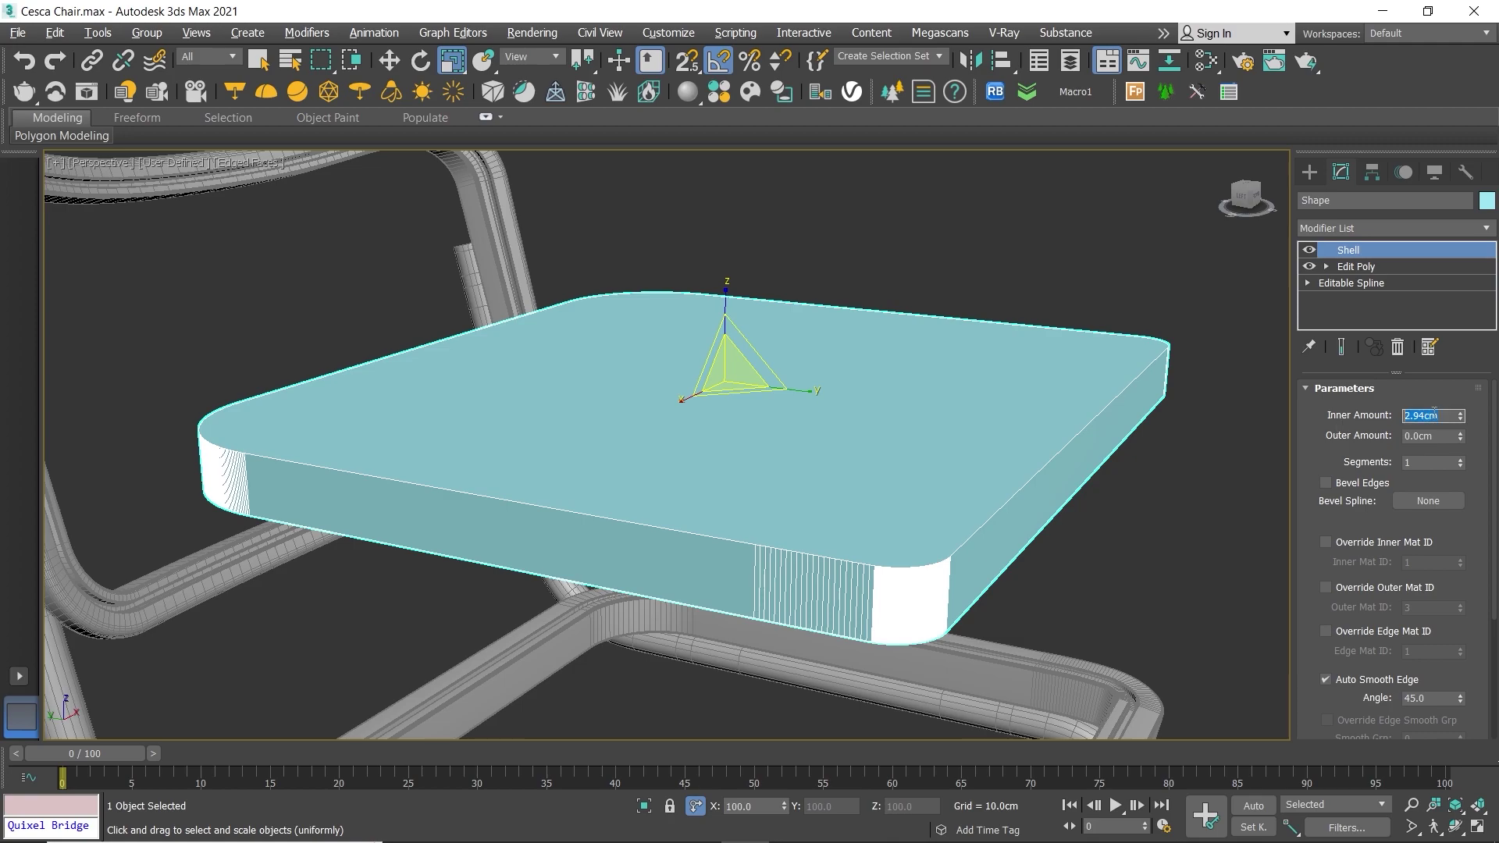
text(5)
key(Return)
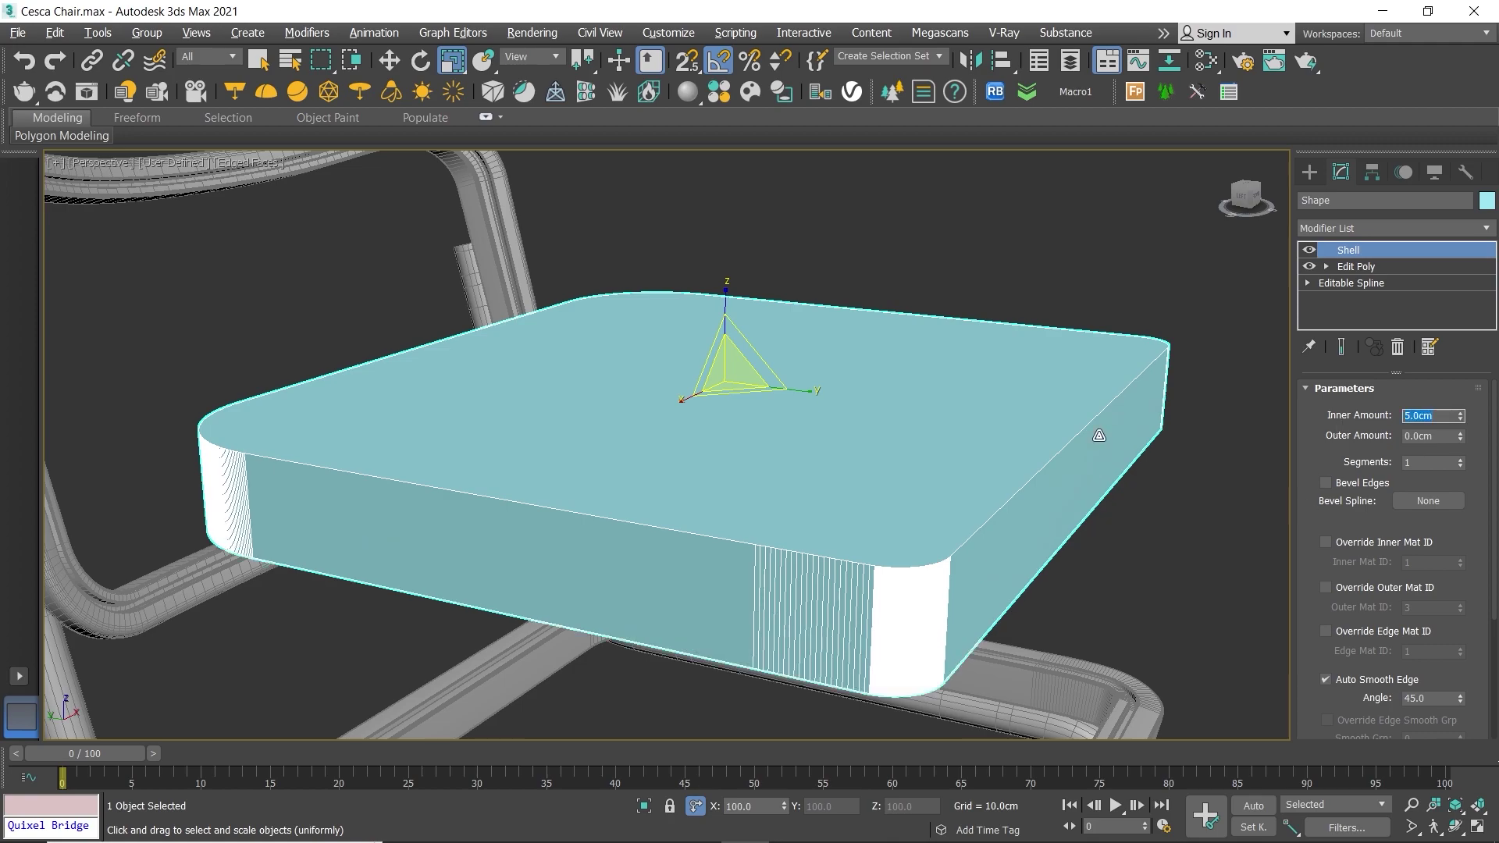
key(F4)
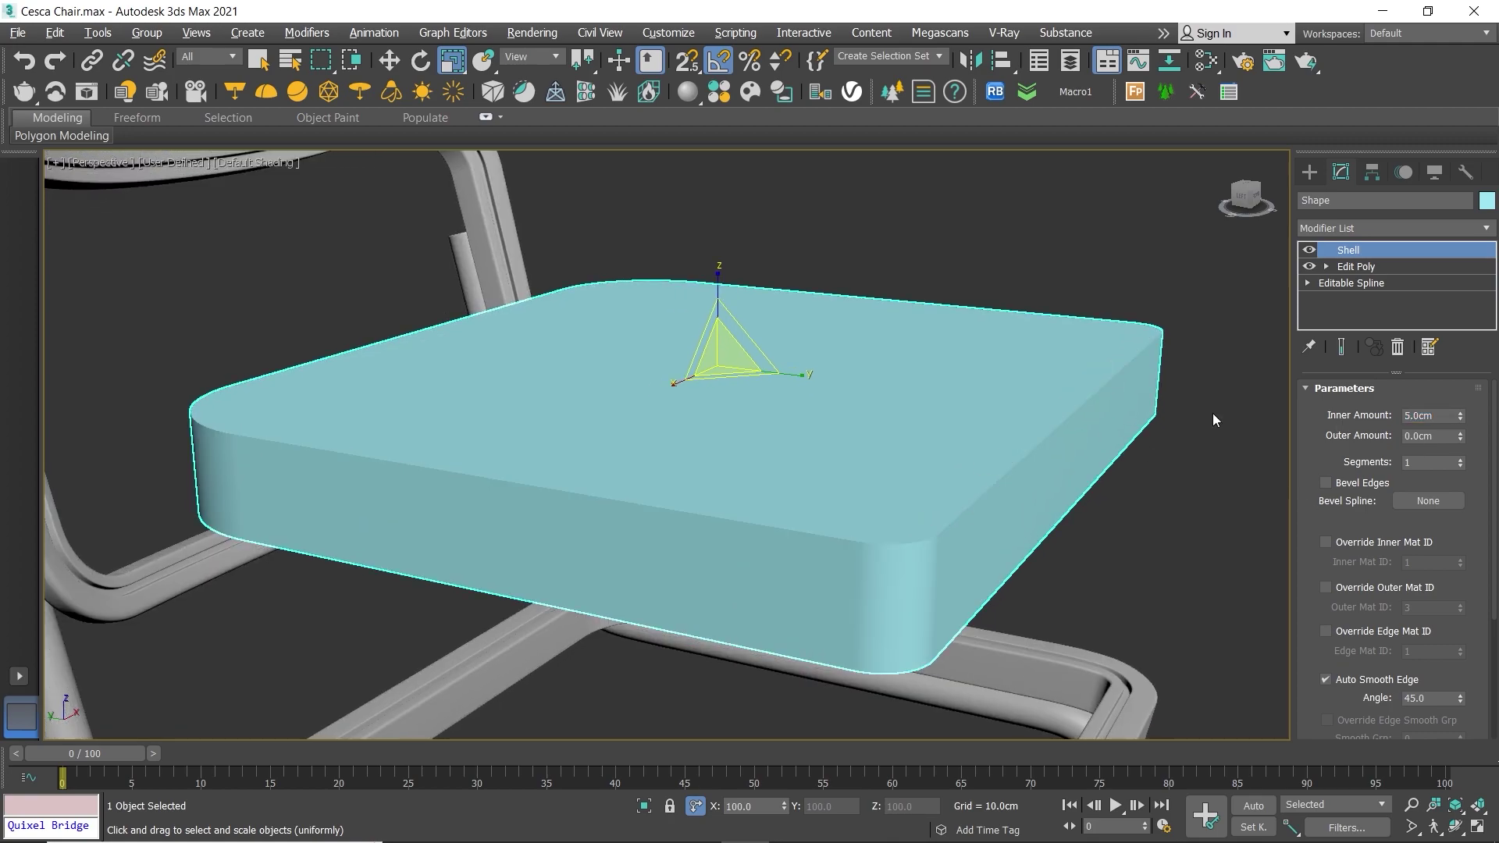
scroll(1184, 364, down, 5)
scroll(1125, 354, down, 3)
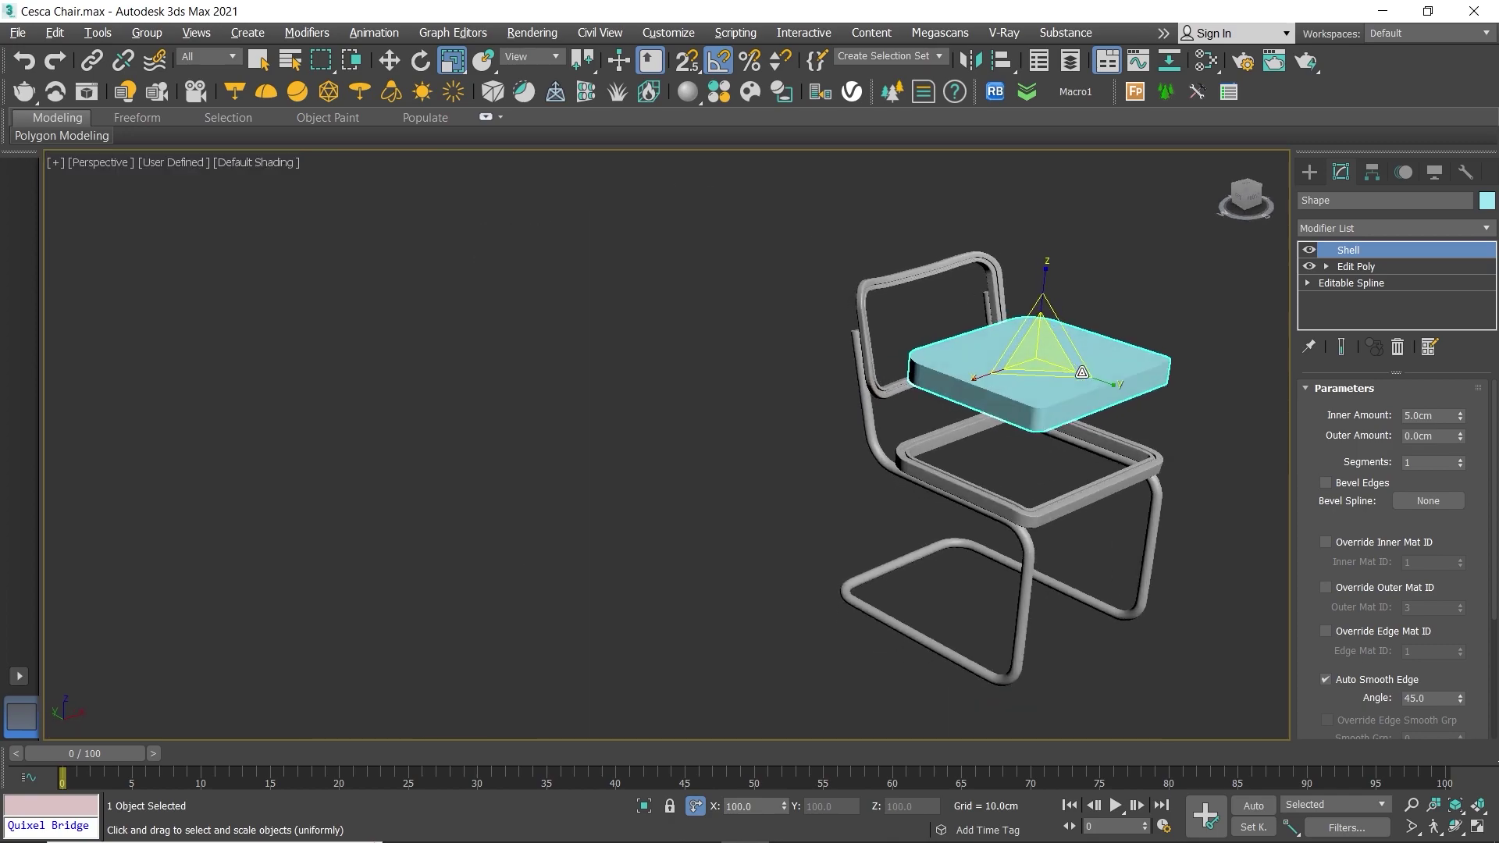
scroll(904, 408, down, 3)
Step: Make an independent copy of the woven grid plane
scroll(786, 559, up, 5)
click(790, 589)
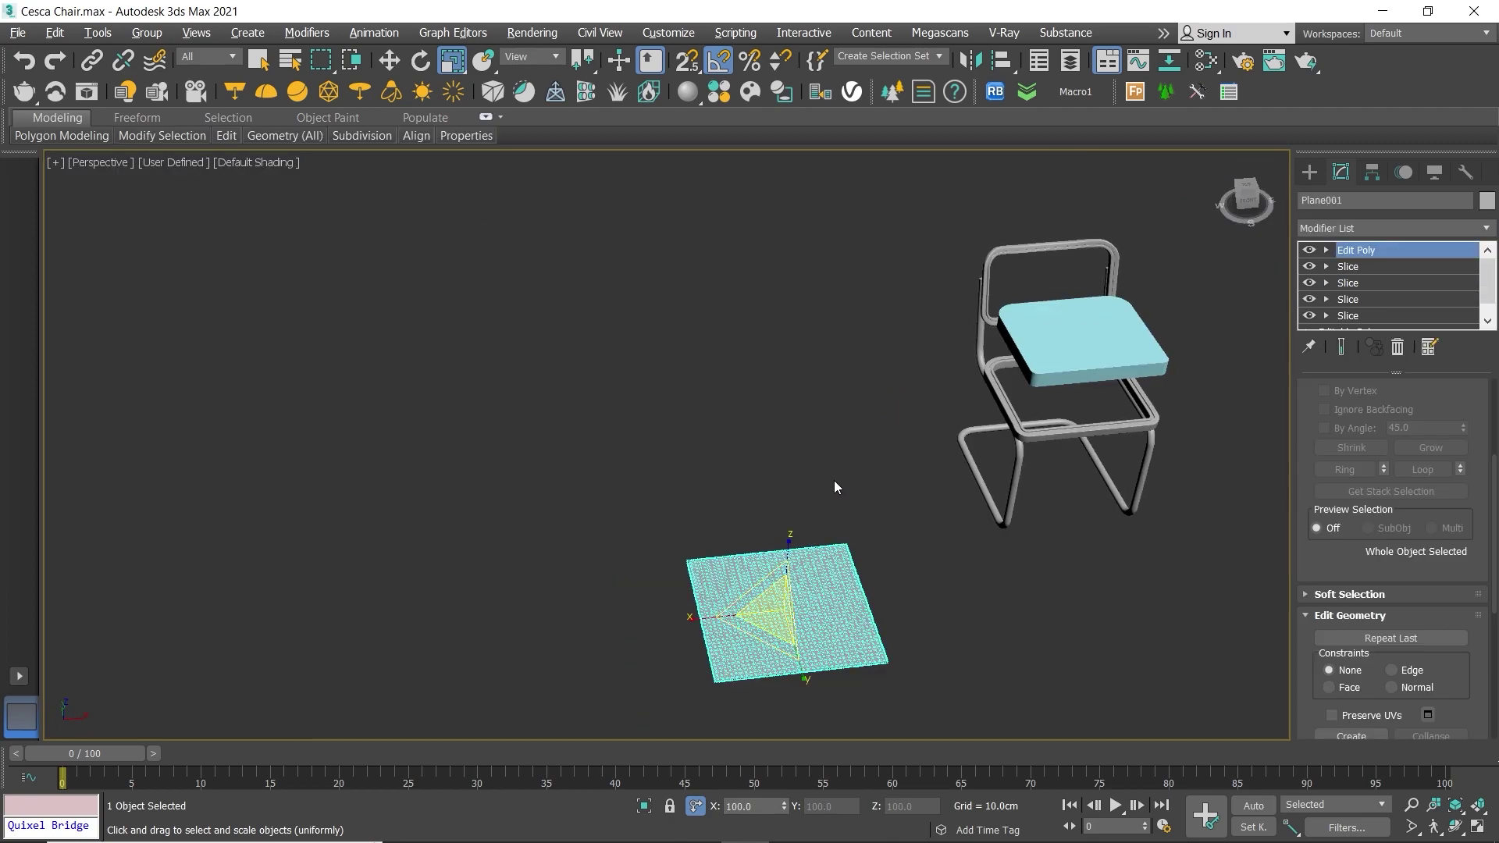
scroll(834, 480, down, 3)
scroll(667, 391, down, 2)
key(w)
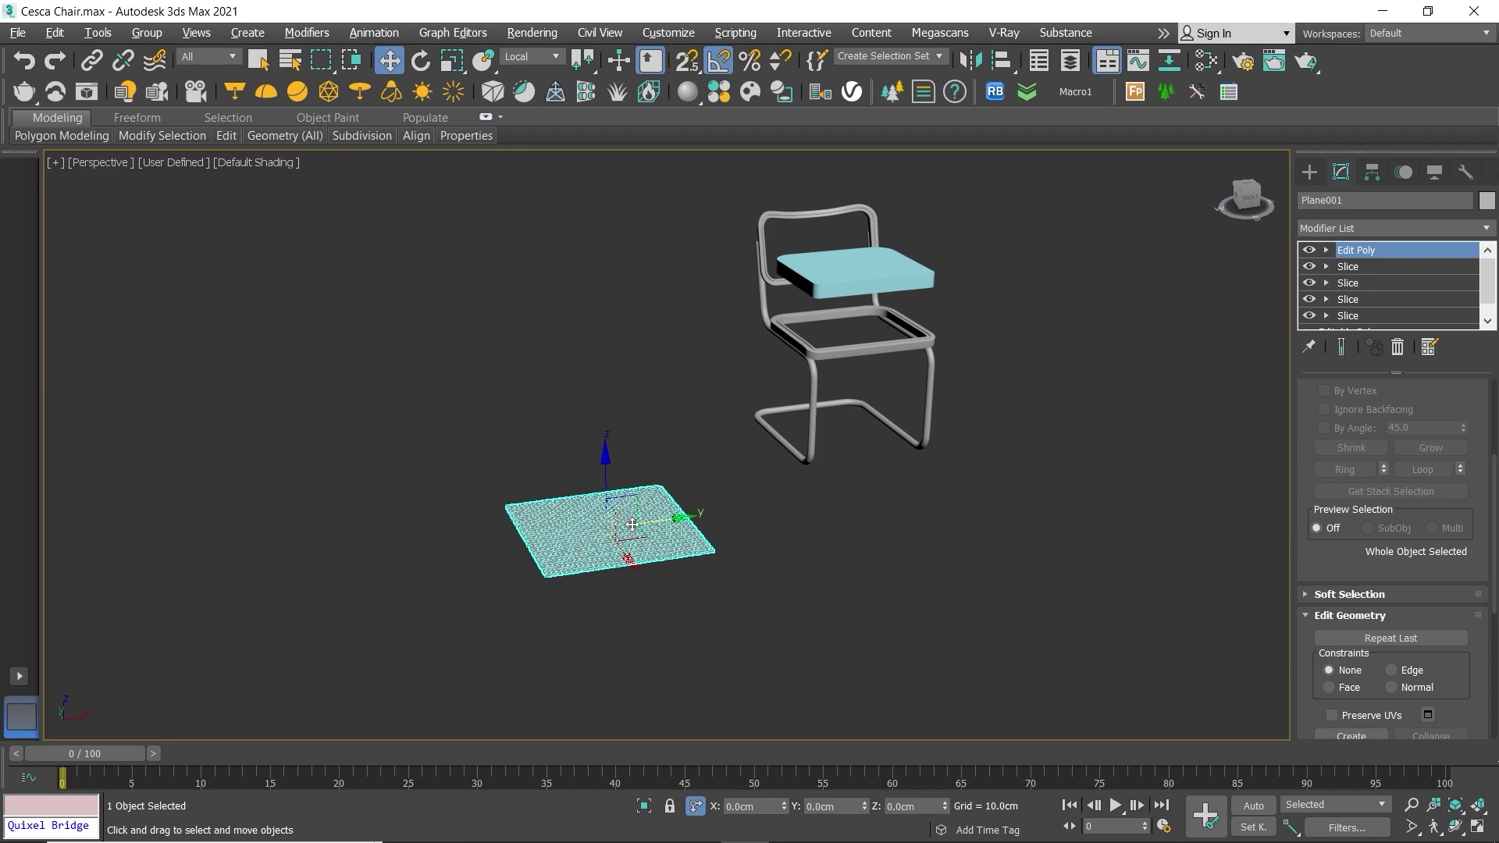
mouse_move(639, 537)
mouse_down()
mouse_move(397, 466)
mouse_move(581, 441)
mouse_up()
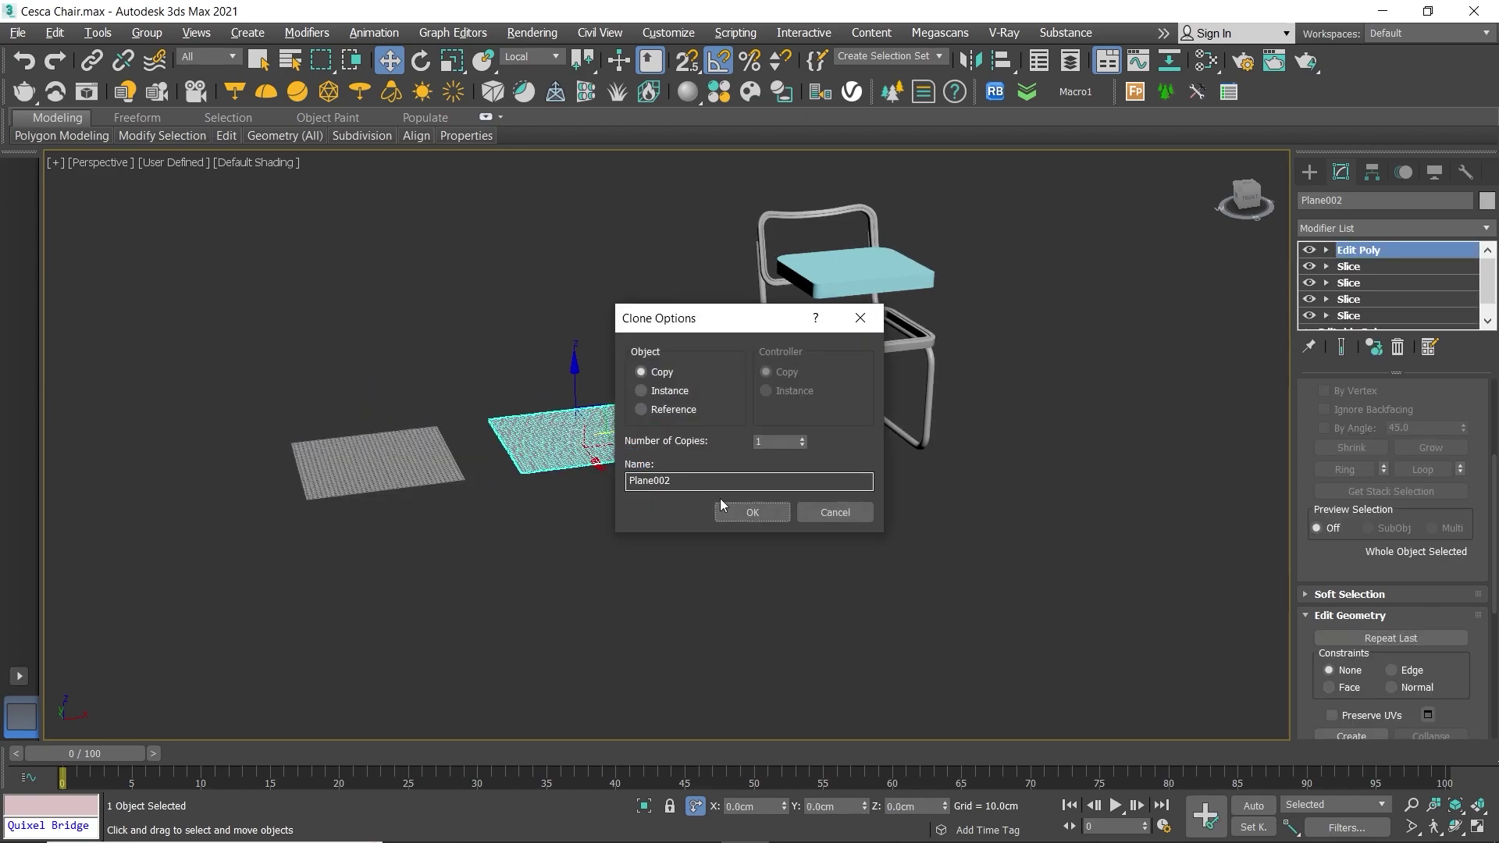
click(750, 512)
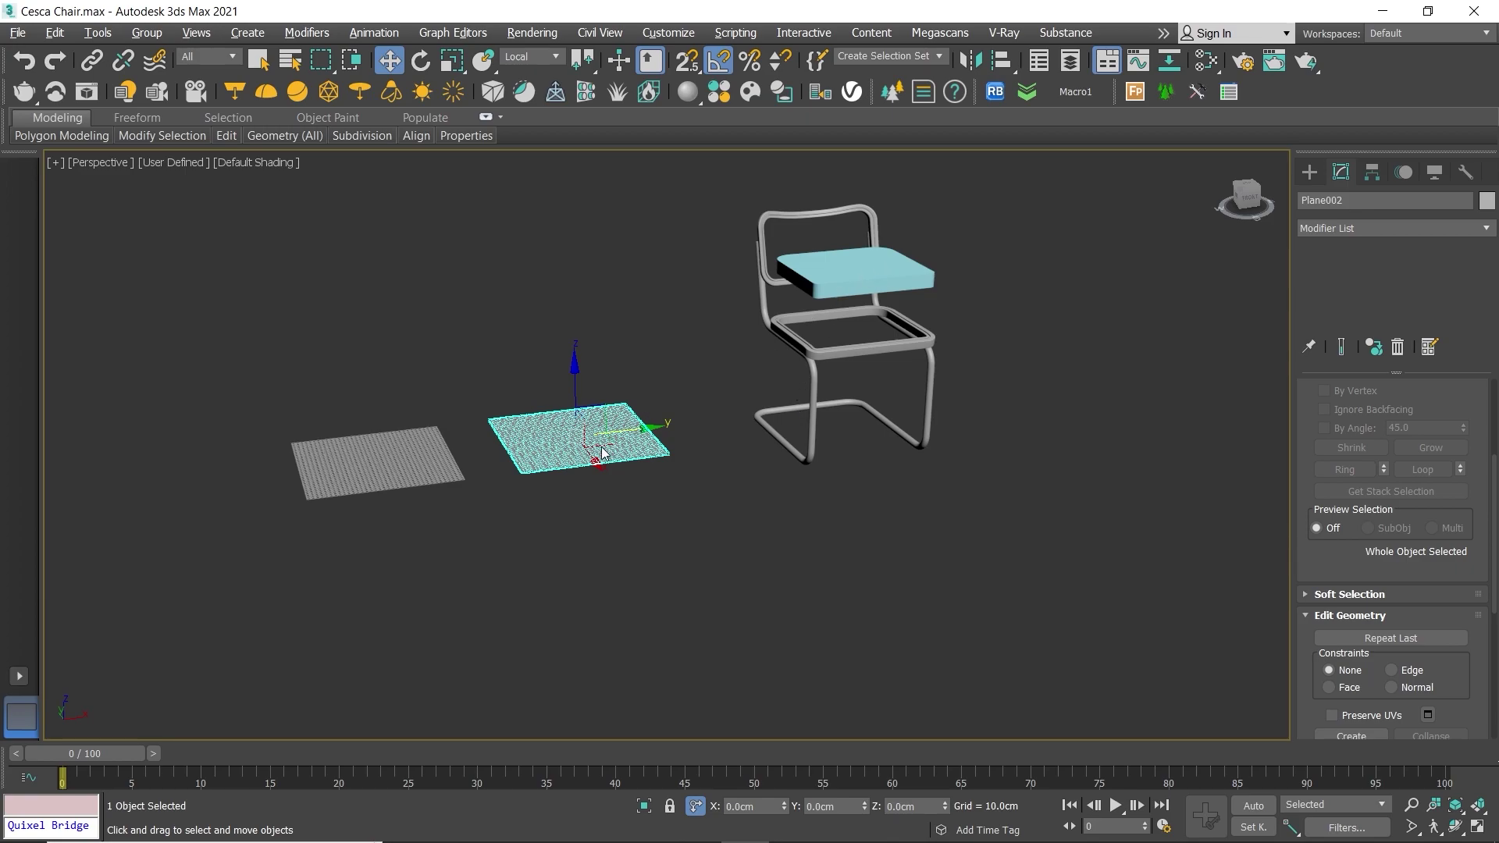
Step: Centre the copy on the chair seat by aligning its X, Y and Z positions
mouse_move(602, 453)
alt+middle_down()
mouse_move(616, 607)
mouse_move(648, 534)
alt+middle_up()
click(1006, 69)
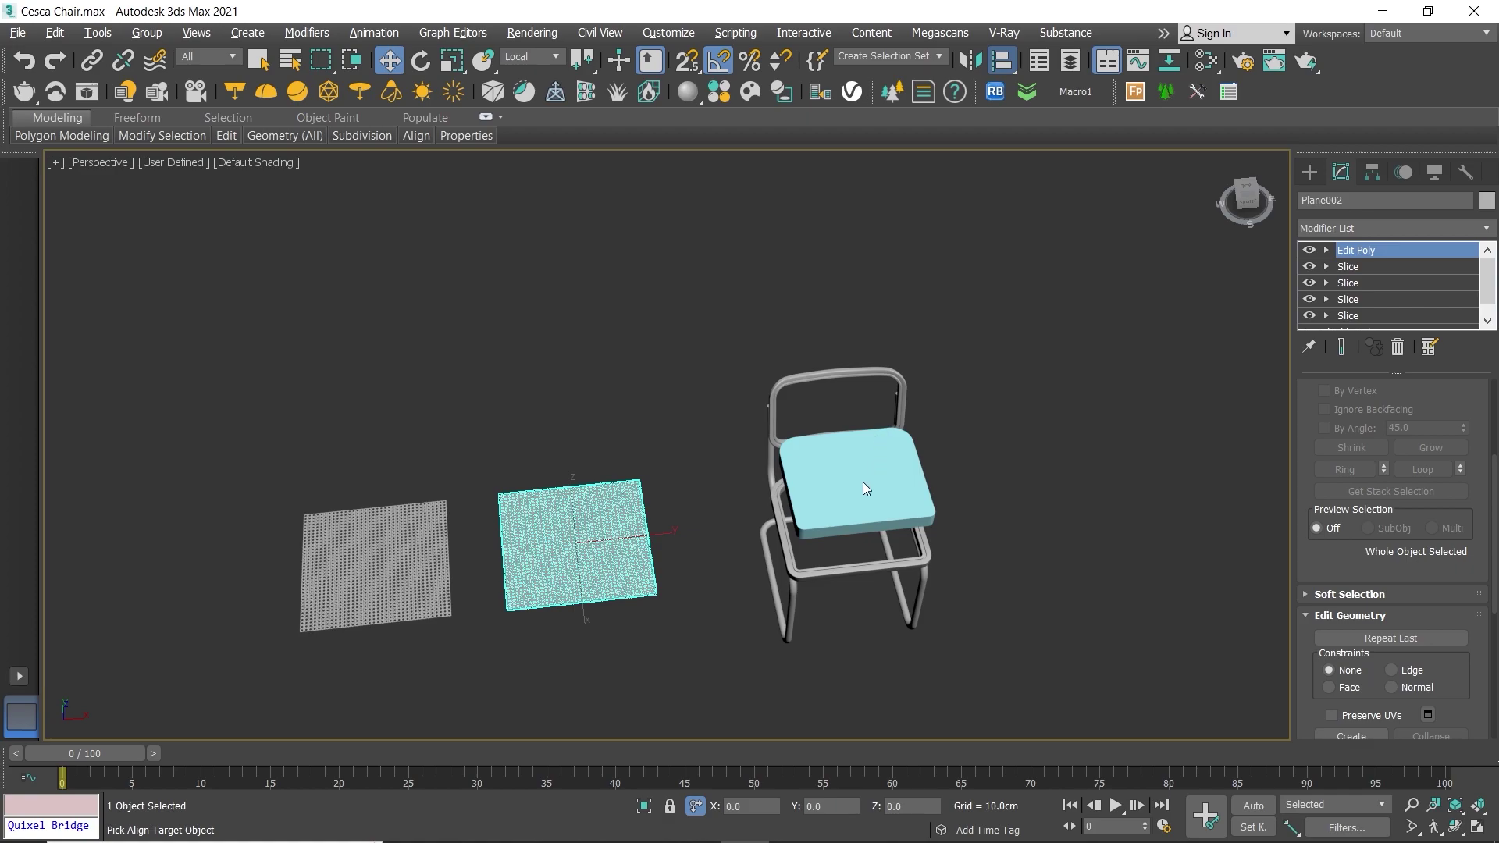
click(859, 495)
click(771, 313)
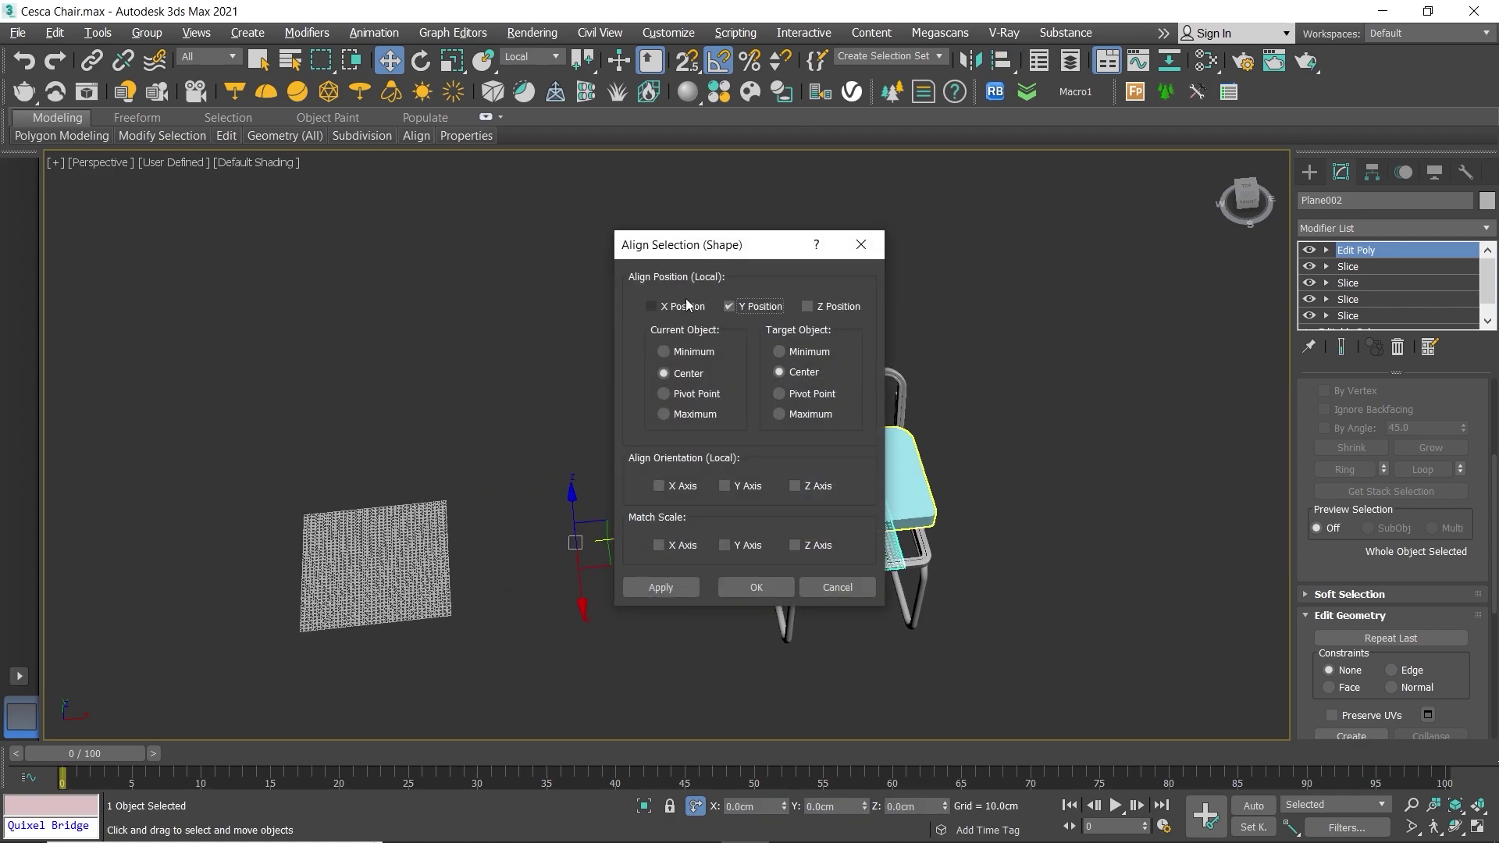
click(651, 306)
click(808, 306)
click(660, 588)
click(756, 587)
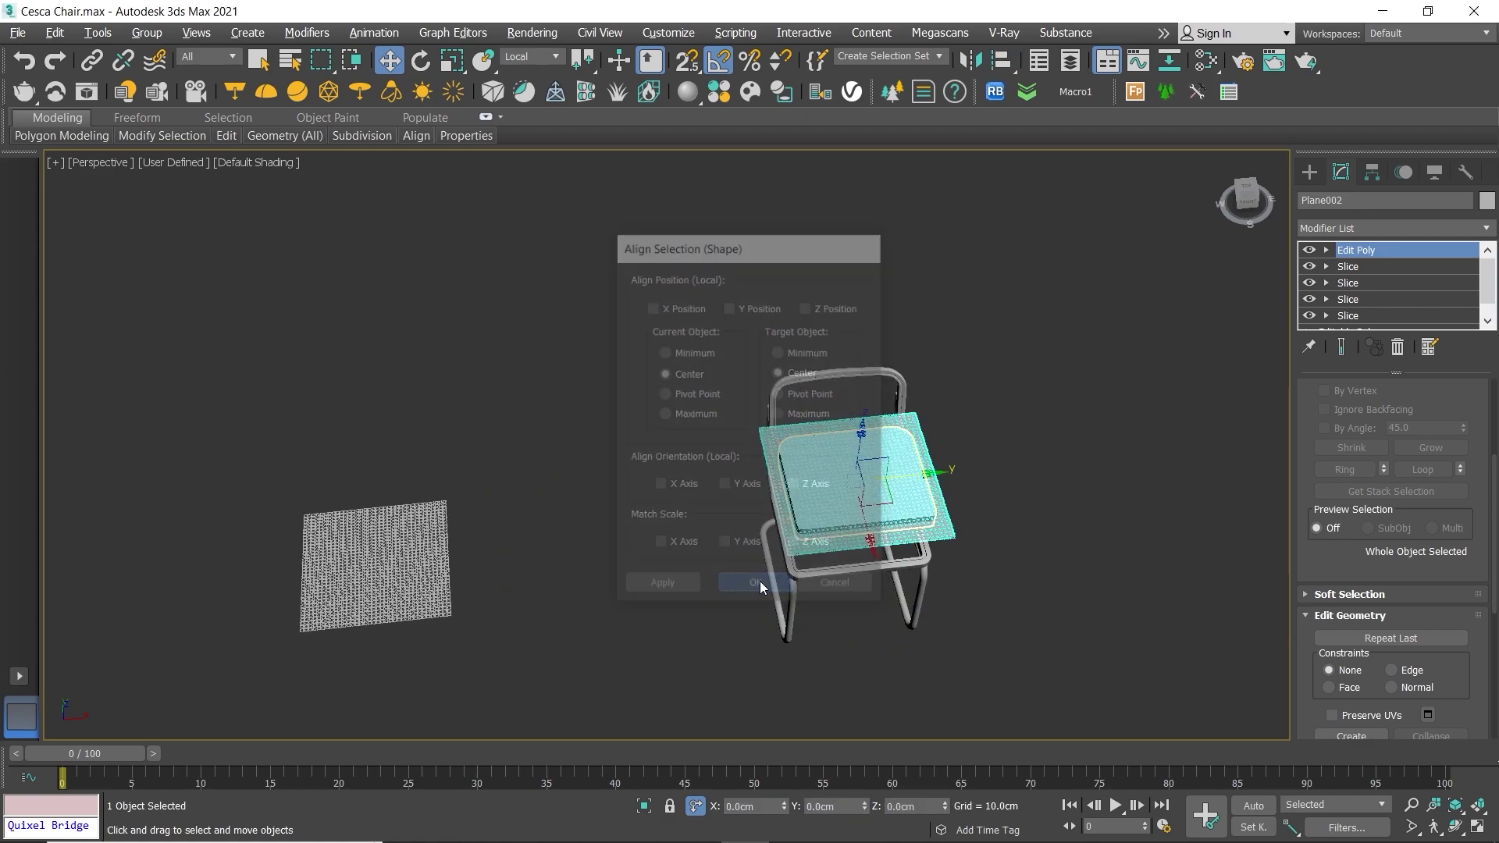
Step: Orbit around the seat and add the seat cushion to the selection
scroll(859, 468, up, 3)
mouse_move(910, 516)
alt+middle_down()
mouse_move(909, 456)
mouse_move(803, 419)
mouse_move(808, 446)
mouse_move(696, 465)
alt+middle_up()
scroll(910, 456, up, 3)
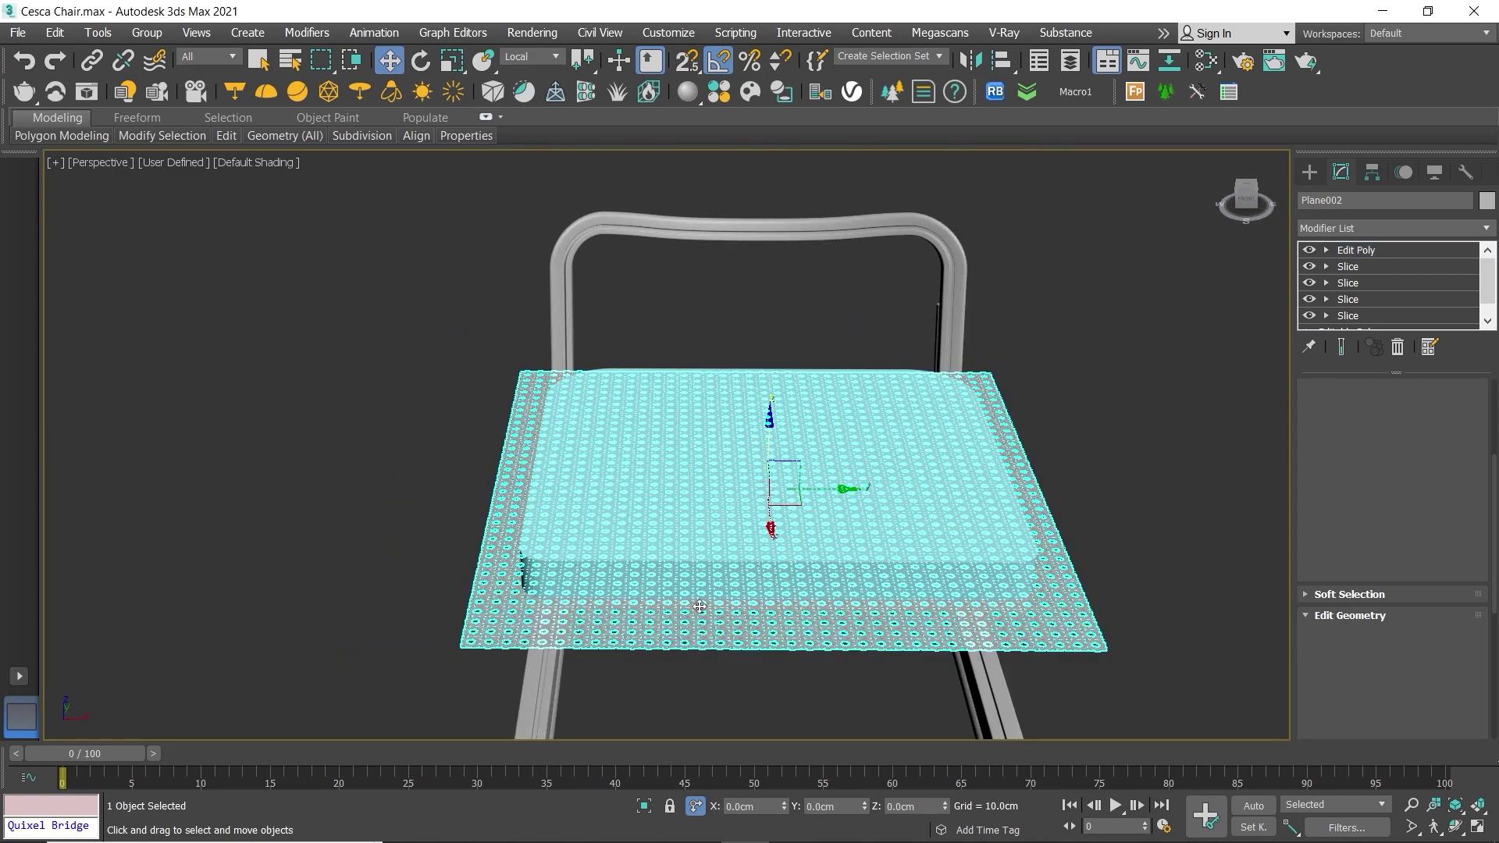
ctrl+click(734, 547)
Step: Frame the seat and plane, make the seat see-through, and select the woven plane
key(z)
click(904, 435)
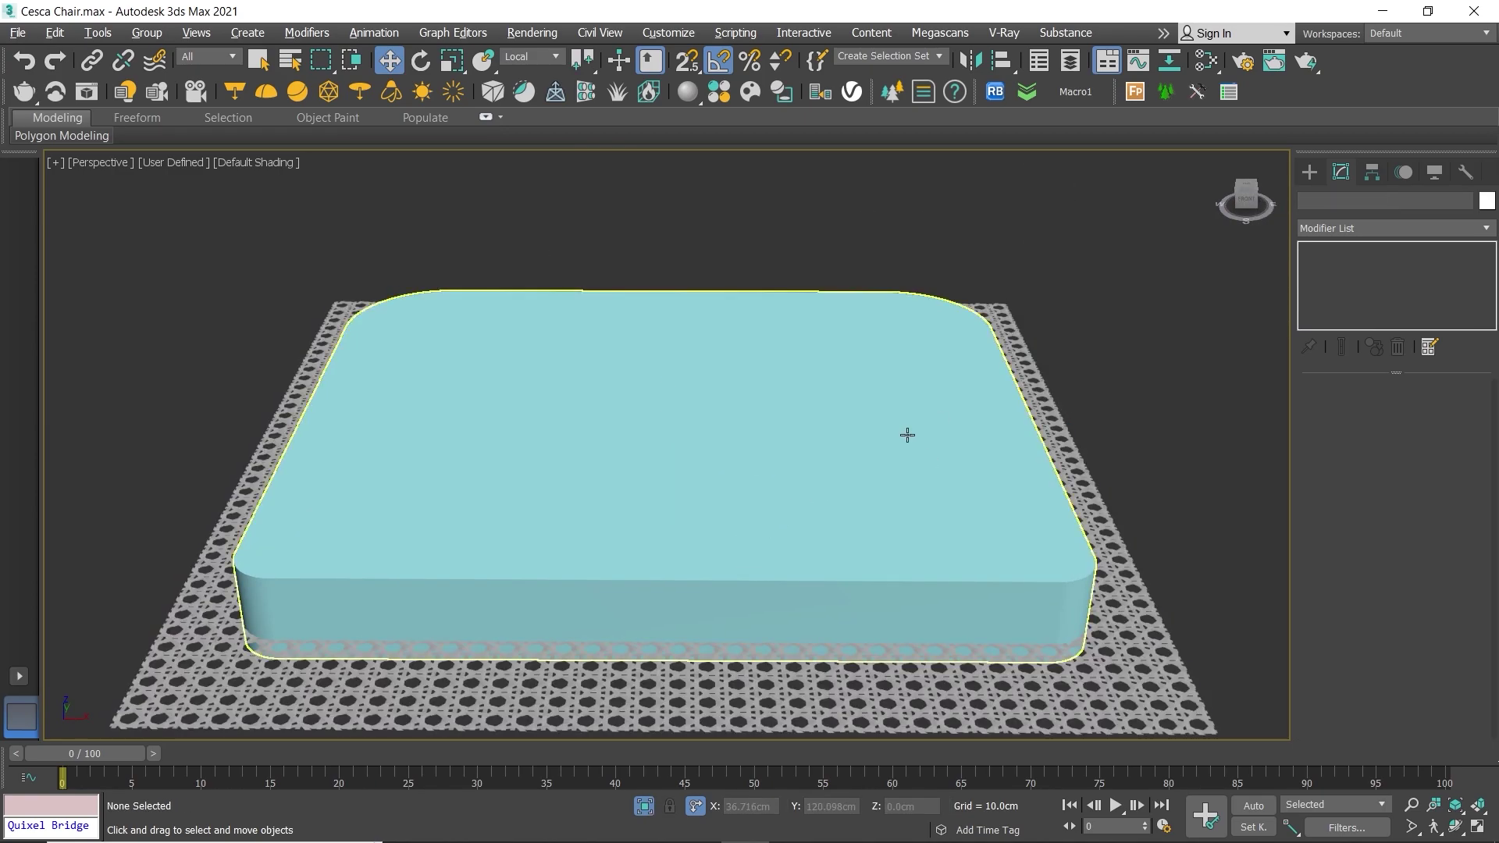
scroll(898, 437, down, 5)
alt+middle_drag(893, 438, 1013, 549)
key(alt+x)
click(1058, 565)
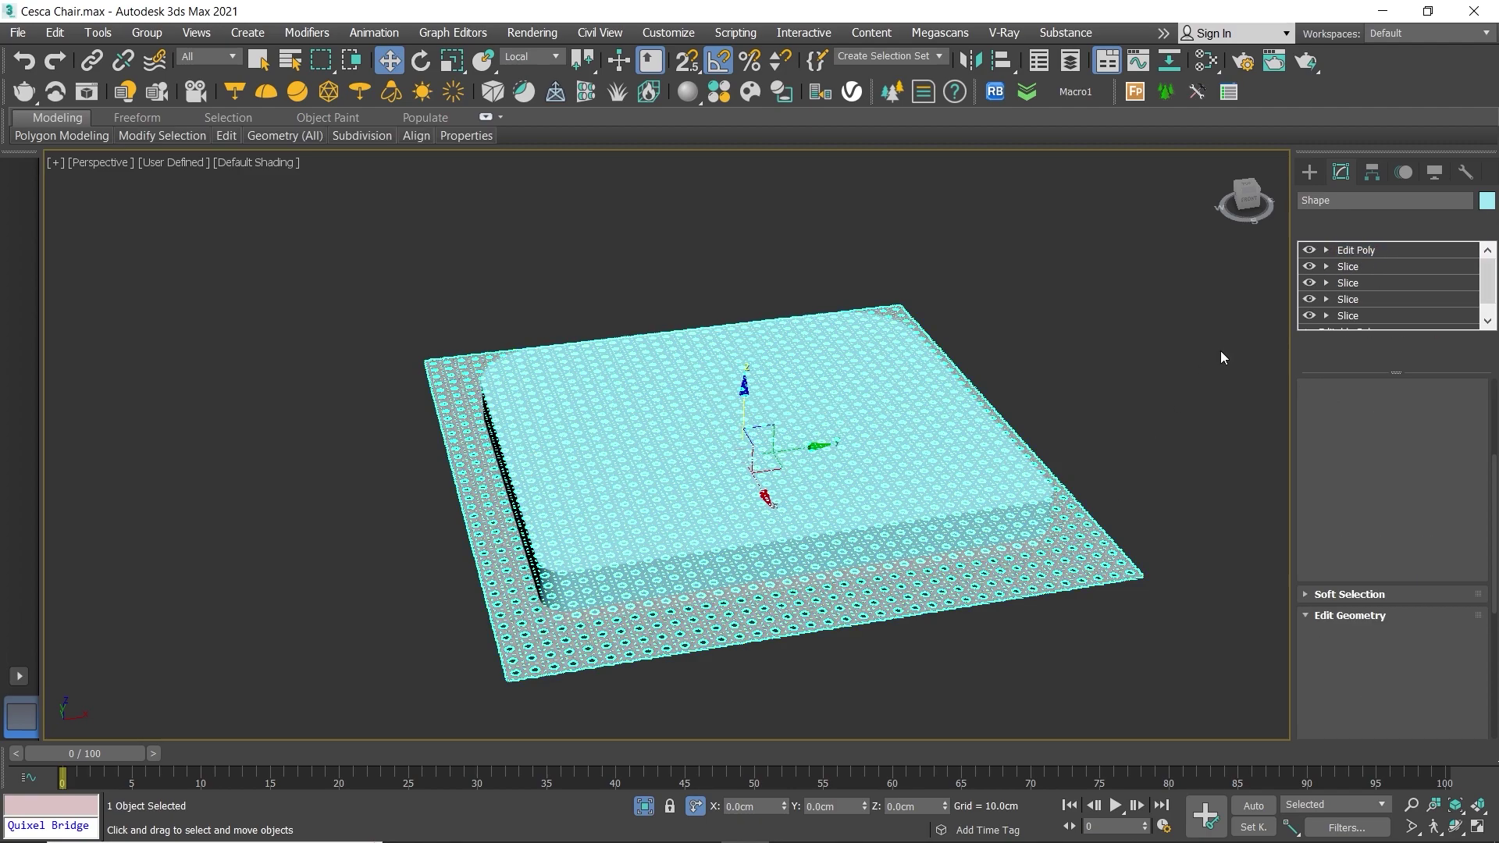
Step: Make the woven plane a Boolean compound intersected with the seat shape
click(1304, 173)
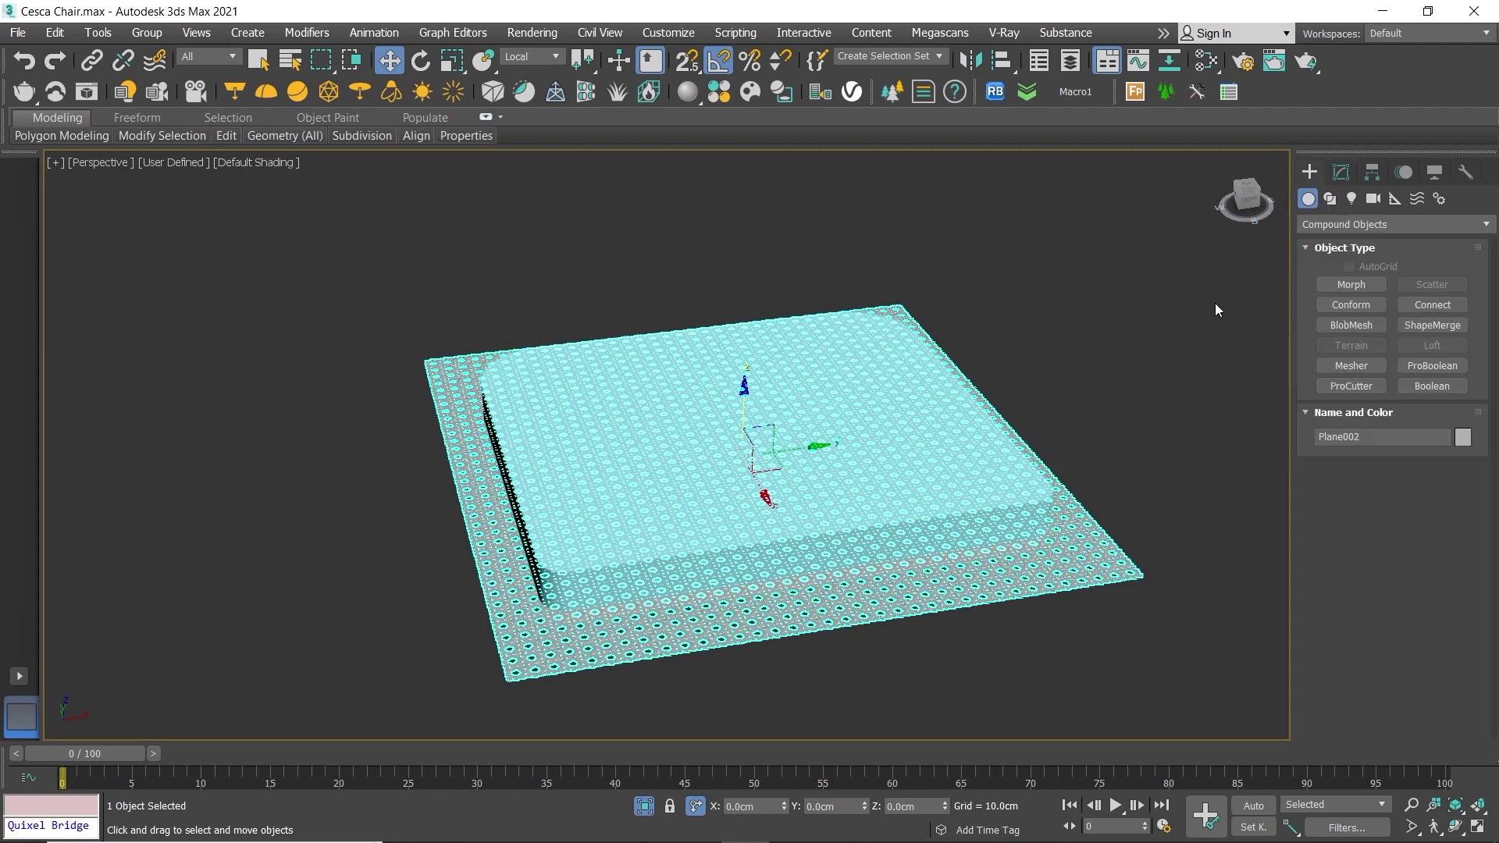
click(1430, 367)
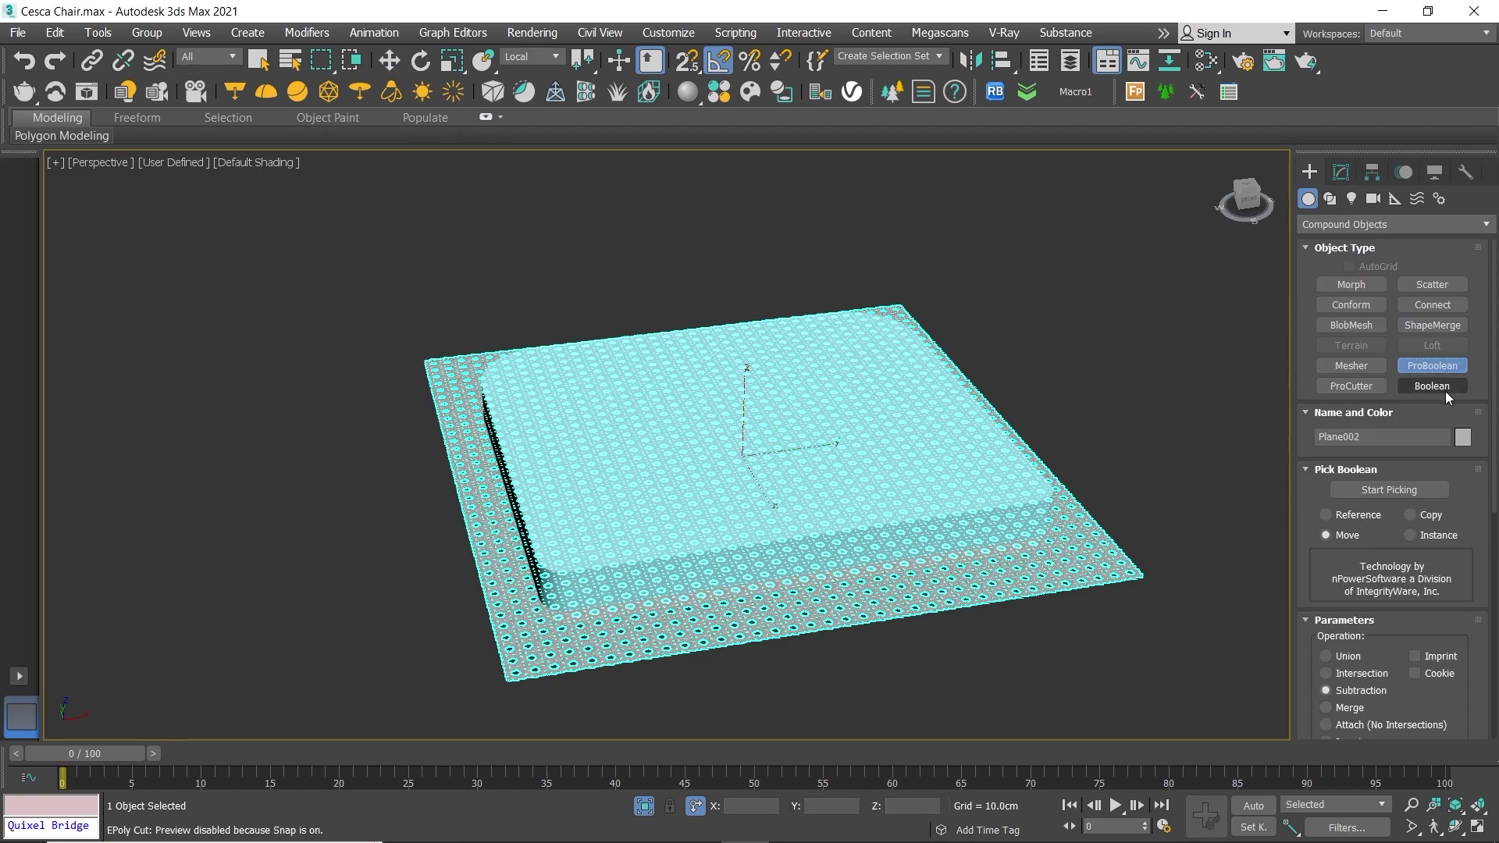
click(1446, 390)
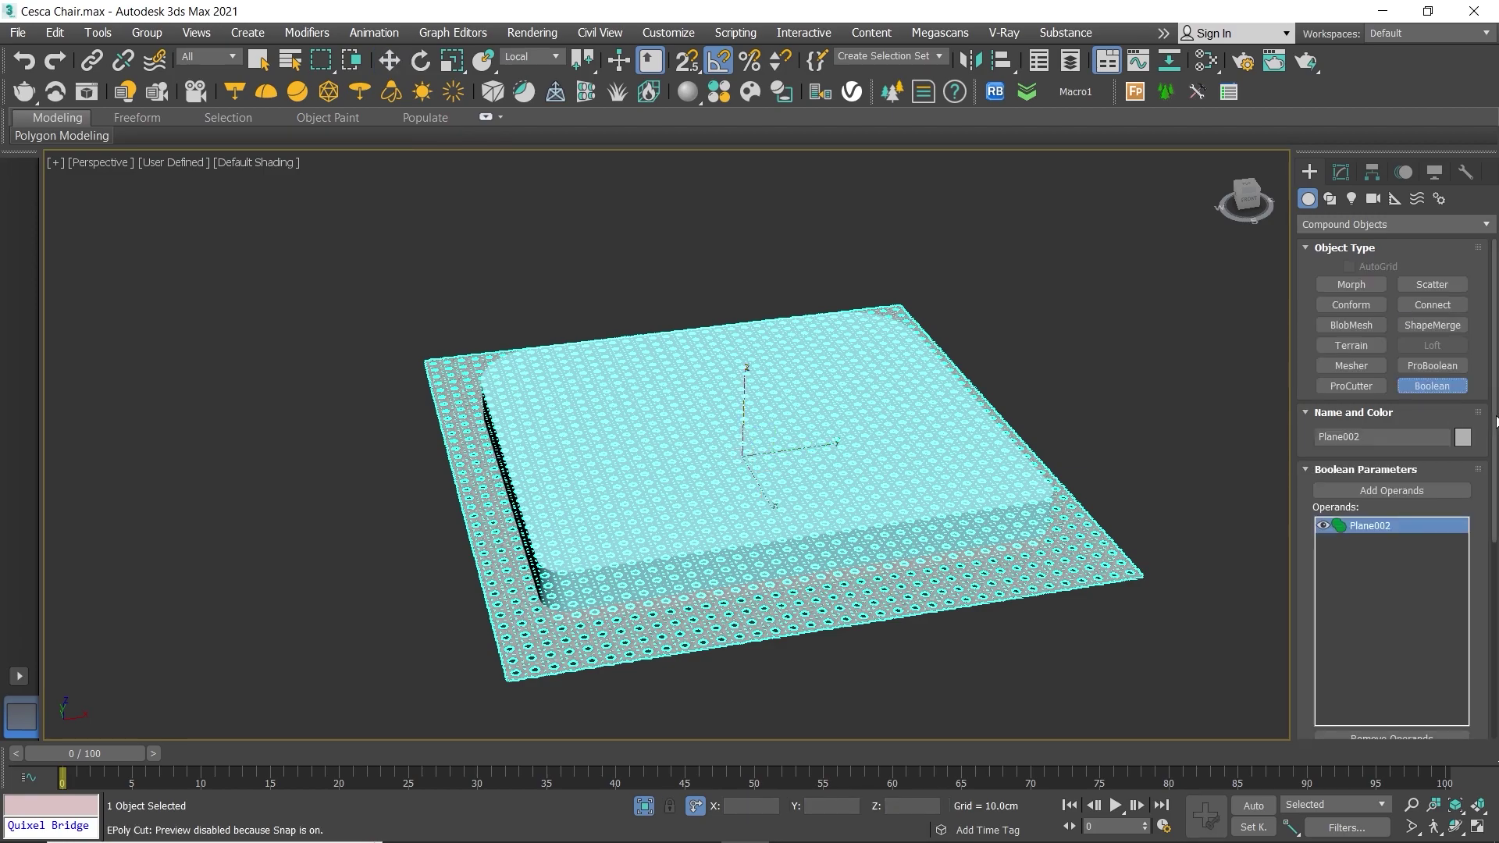
drag(1497, 422, 1497, 562)
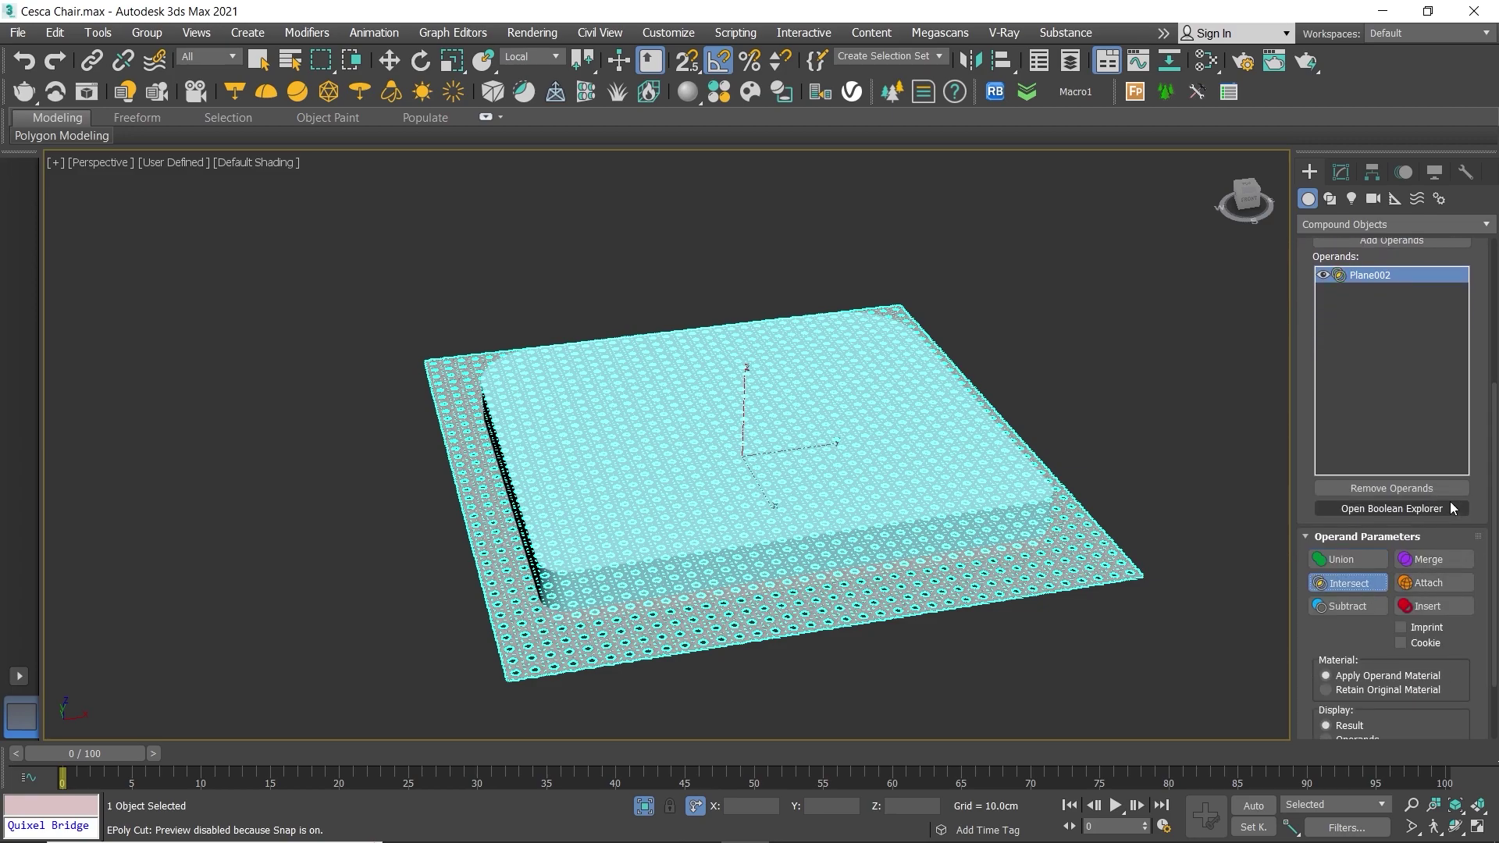
drag(1495, 502, 1495, 423)
click(1392, 378)
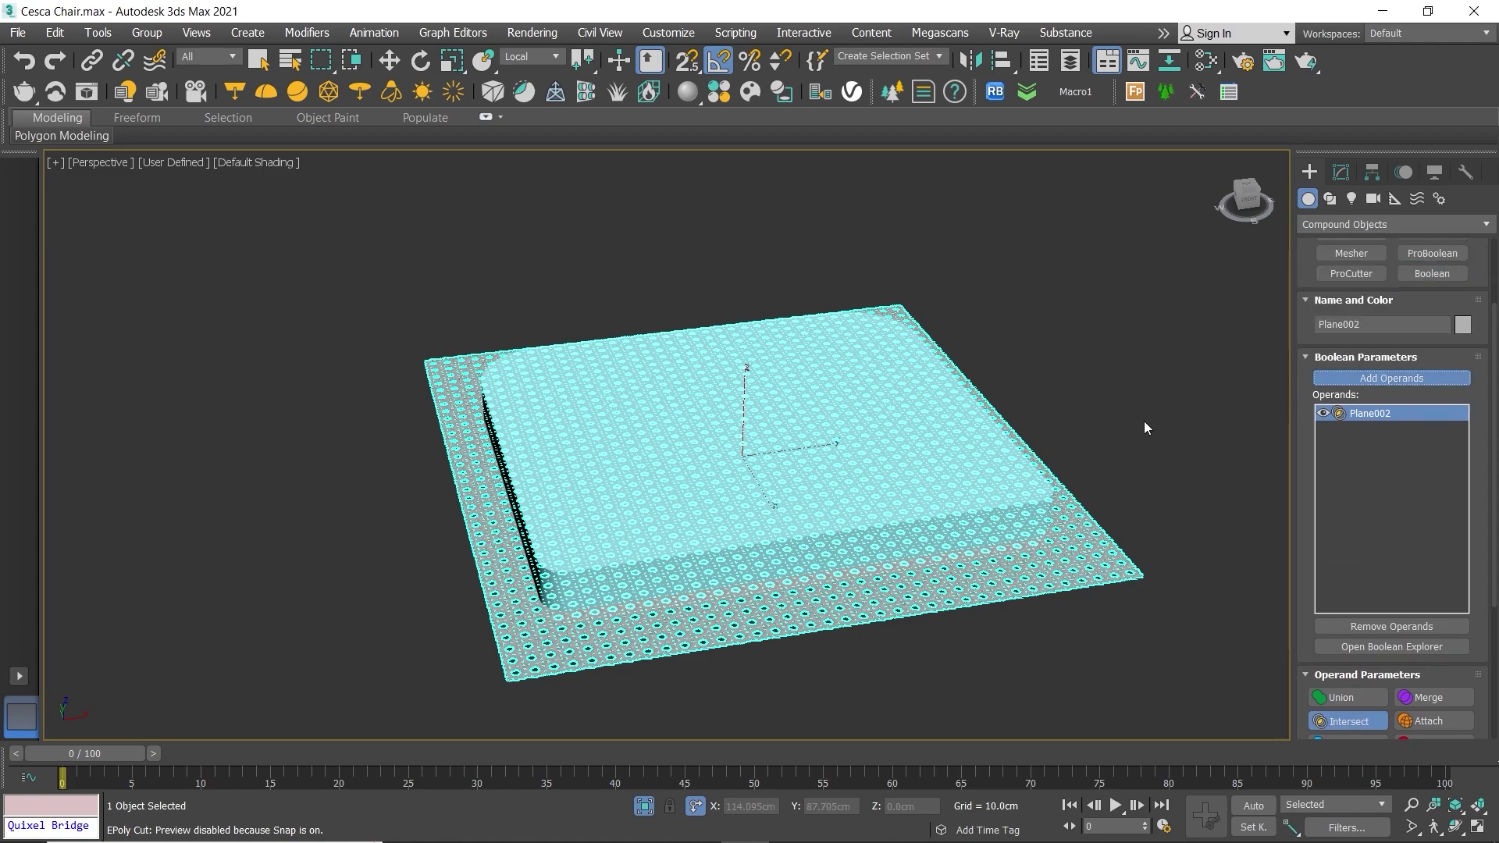
click(919, 466)
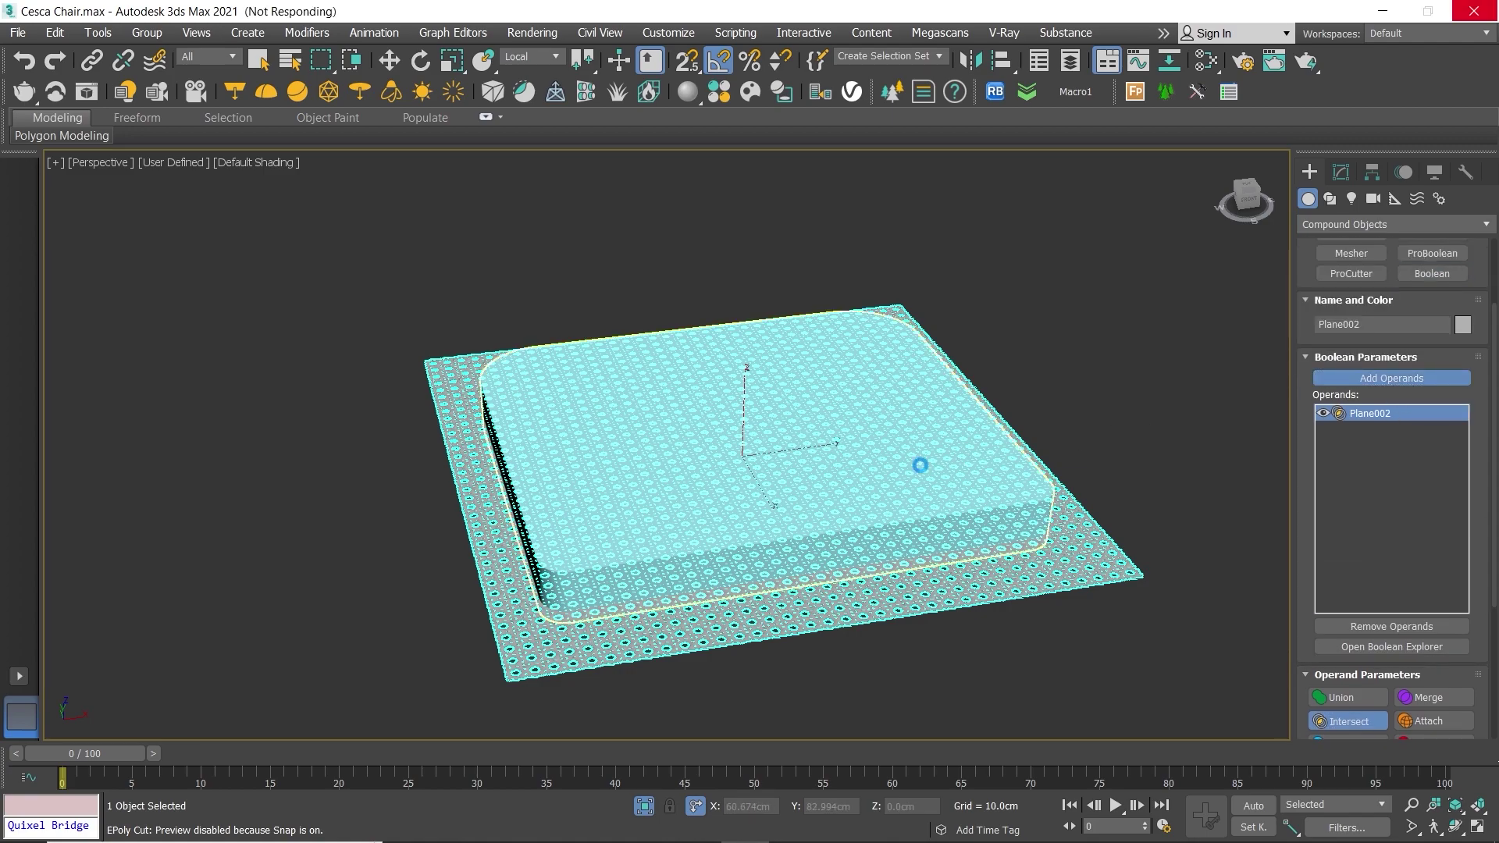
Step: Convert the Boolean result into an Editable Poly
scroll(865, 484, up, 3)
scroll(973, 489, up, 3)
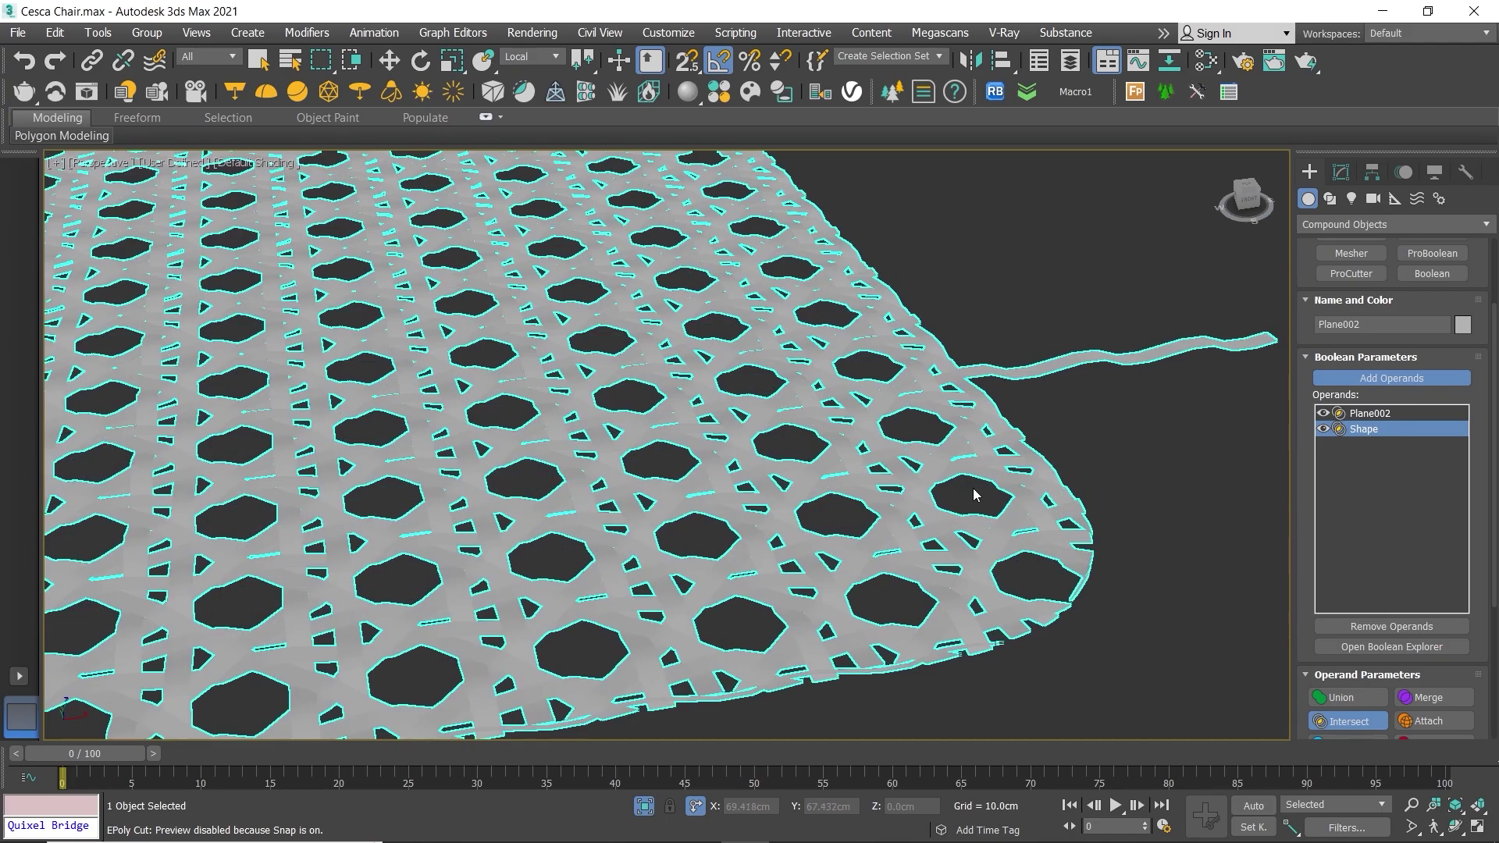
scroll(973, 489, down, 3)
scroll(917, 493, down, 2)
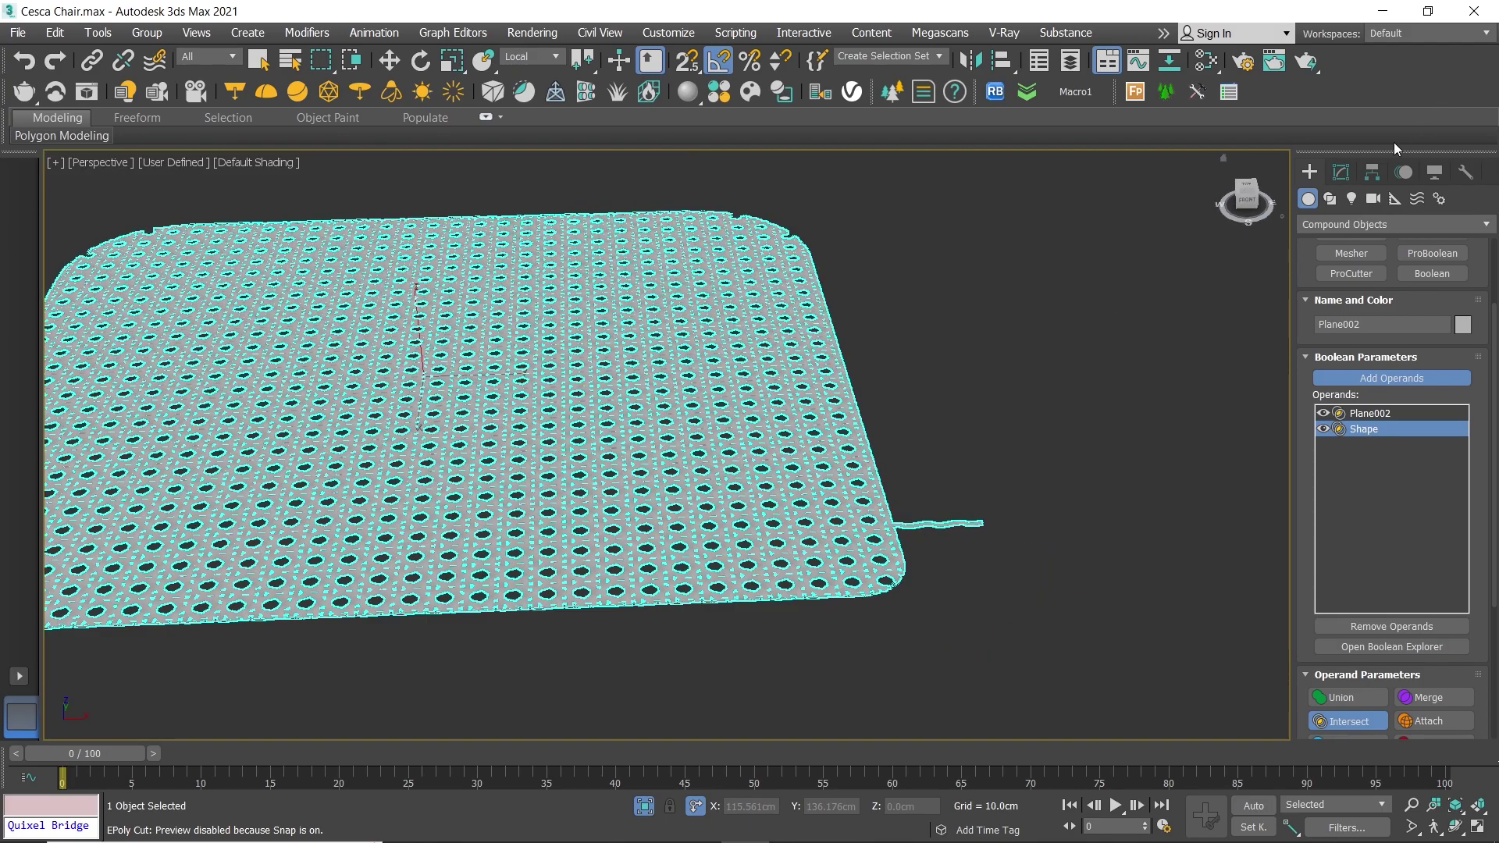
click(1341, 172)
right_click(738, 321)
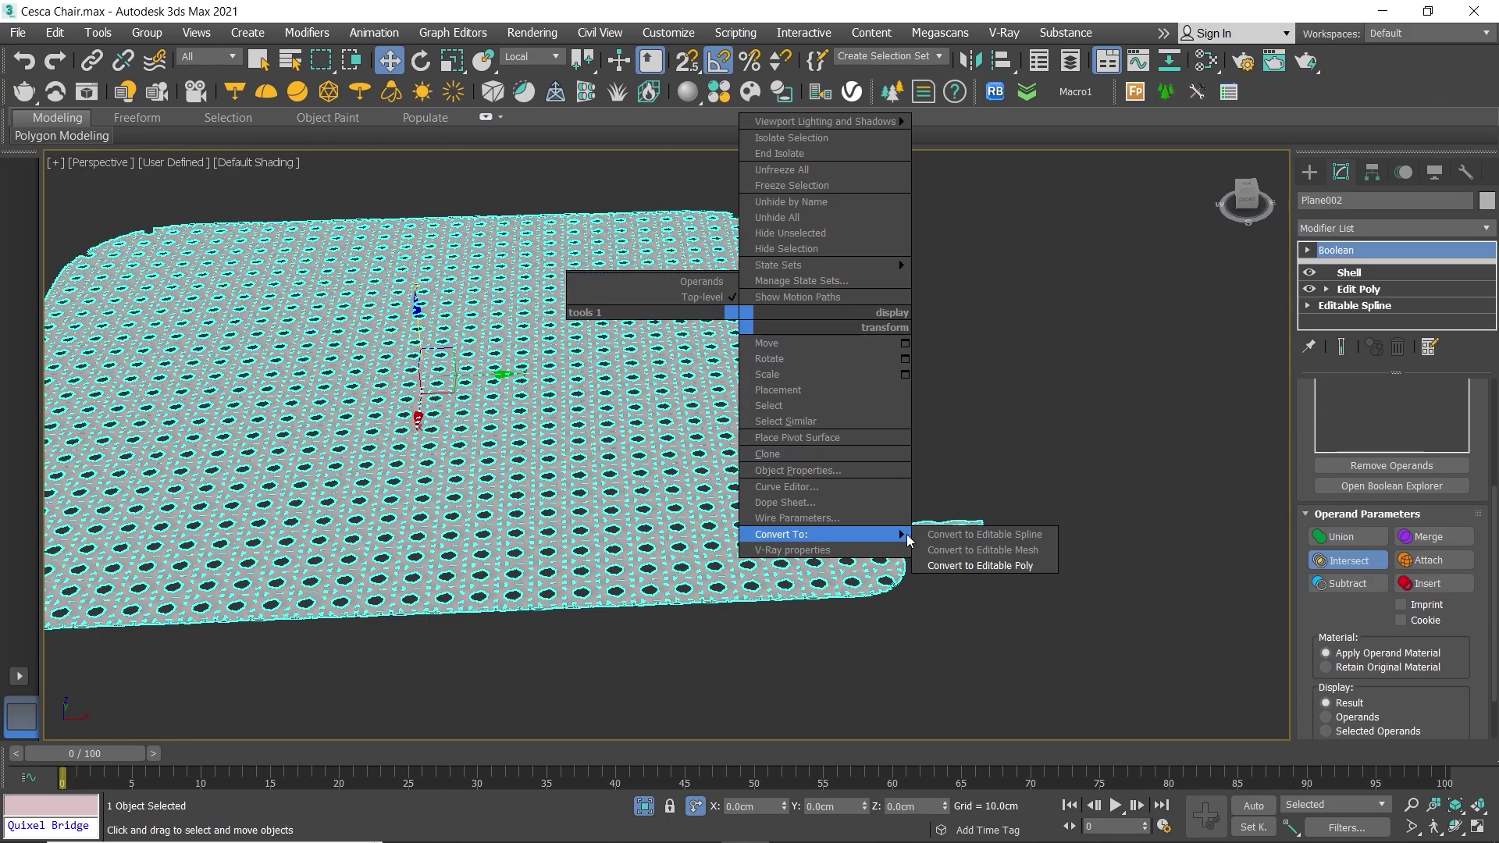
click(986, 565)
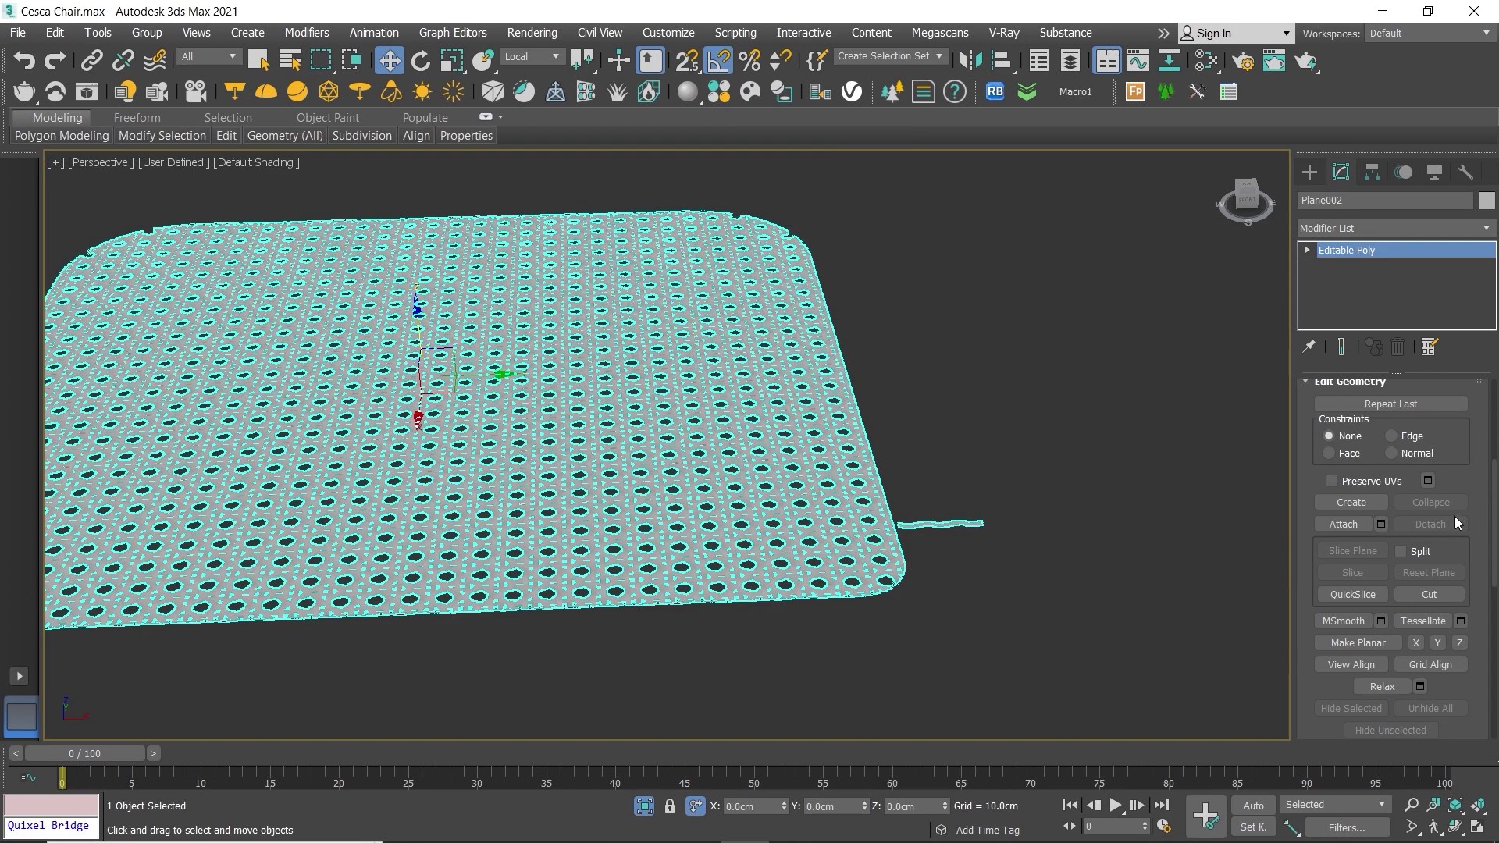
Step: Delete the stray wavy strand element from the woven mesh
key(5)
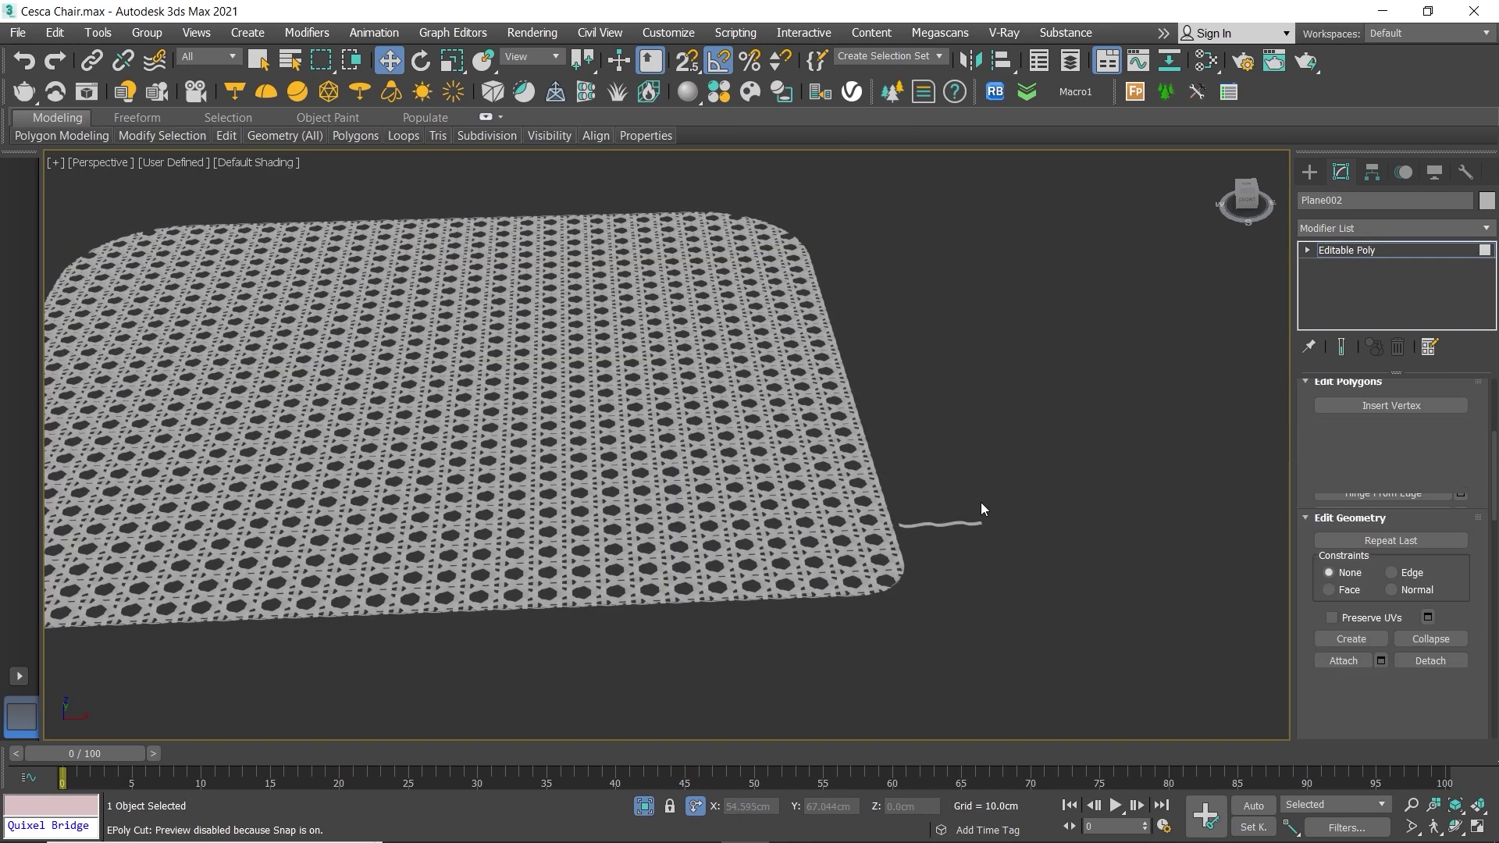
drag(981, 502, 933, 542)
key(Delete)
scroll(731, 468, down, 5)
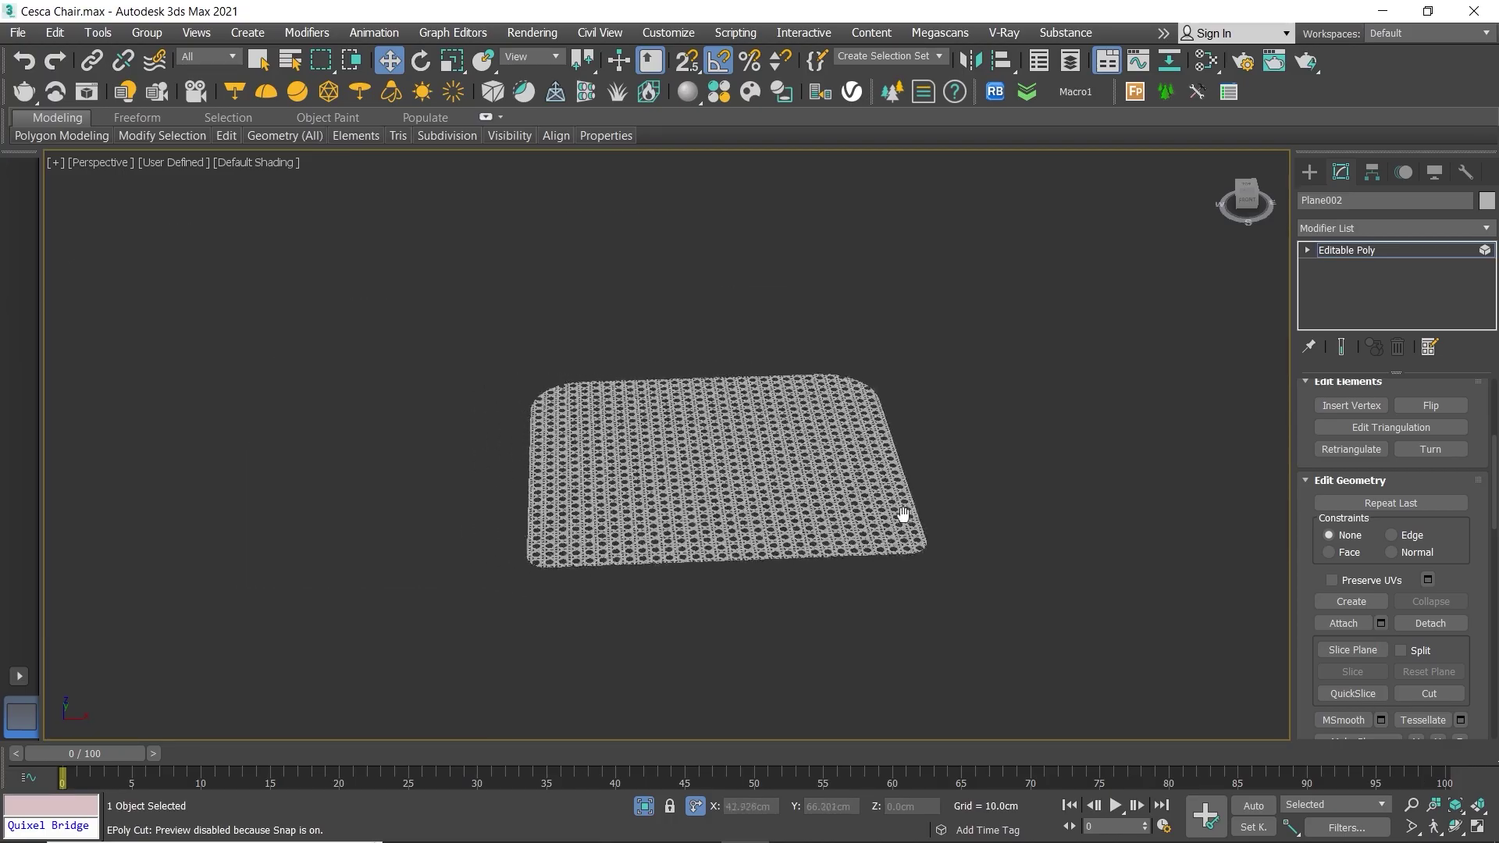
scroll(730, 468, up, 8)
mouse_move(731, 469)
alt+middle_down()
mouse_move(721, 539)
mouse_move(687, 468)
alt+middle_up()
scroll(722, 538, down, 5)
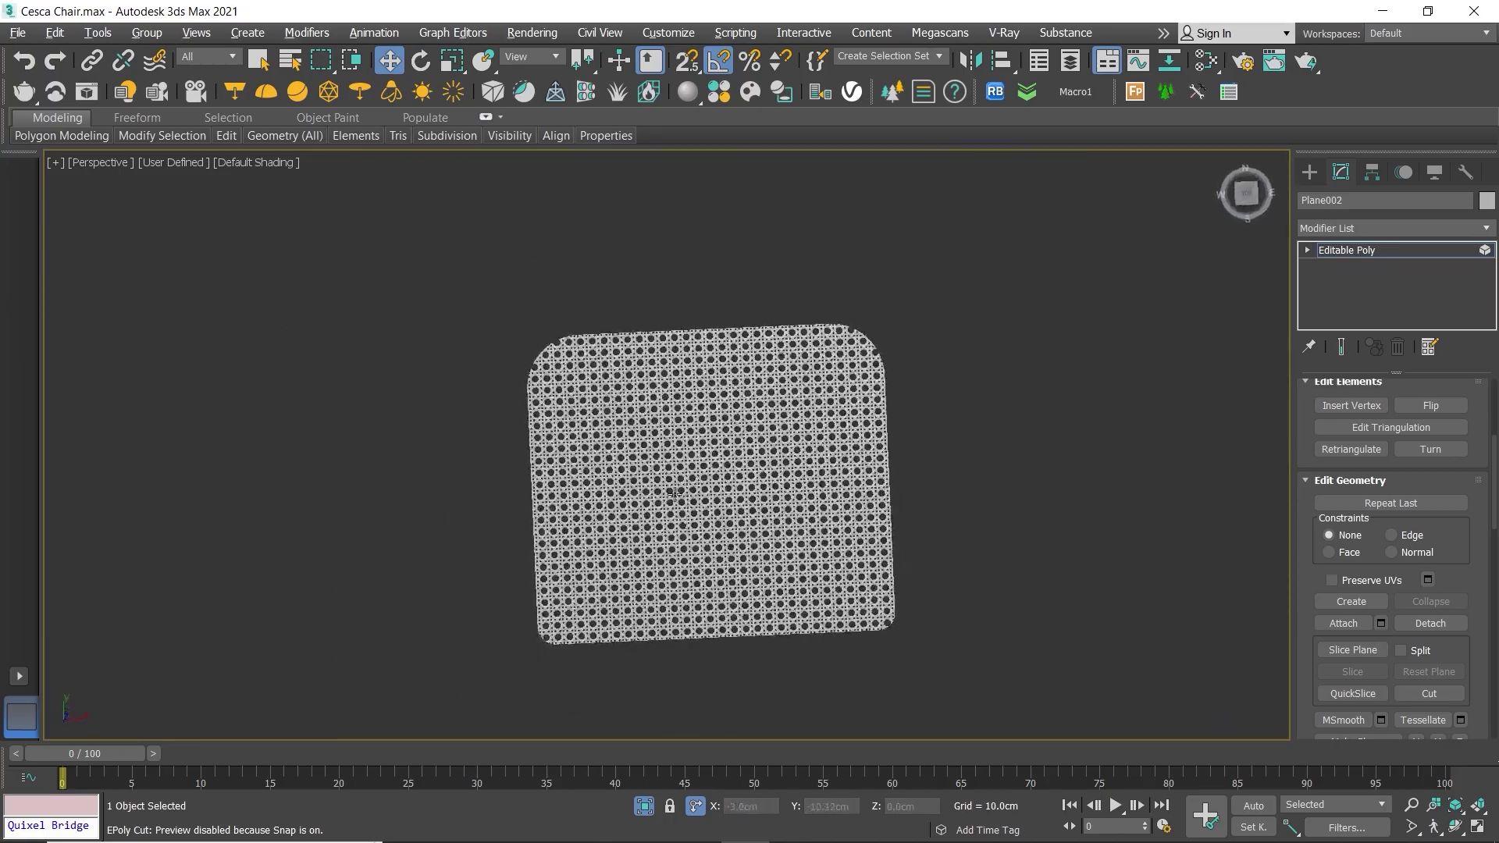
scroll(687, 468, up, 8)
scroll(652, 377, down, 5)
alt+middle_drag(652, 377, 822, 576)
scroll(726, 468, up, 8)
Step: Show edged faces, return to object level and lower the woven plane toward the seat frame
key(F4)
scroll(784, 523, down, 5)
scroll(821, 576, up, 2)
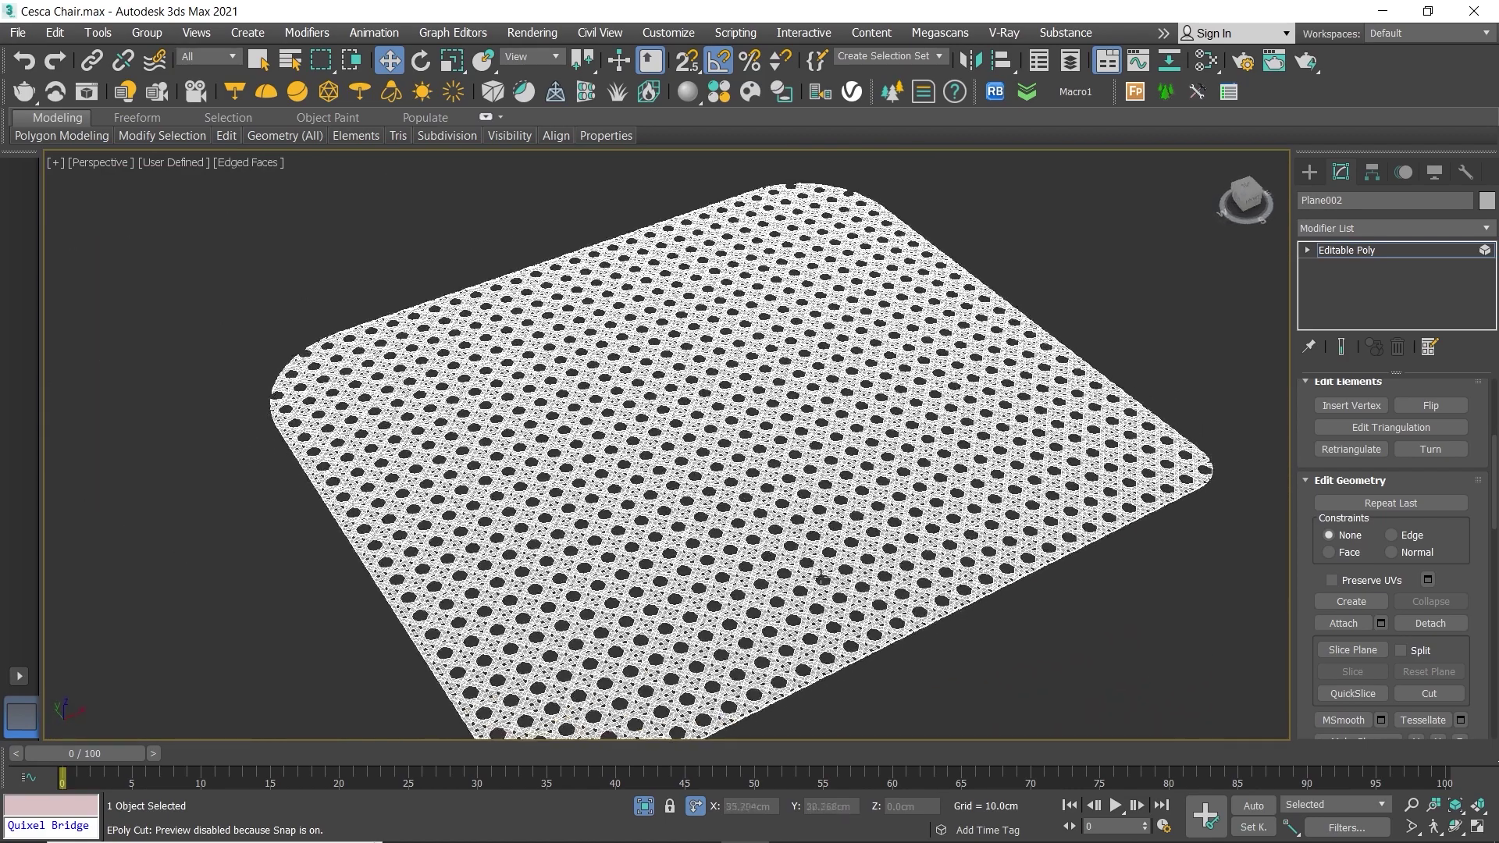
scroll(773, 507, down, 5)
scroll(773, 515, down, 2)
alt+middle_drag(773, 523, 898, 484)
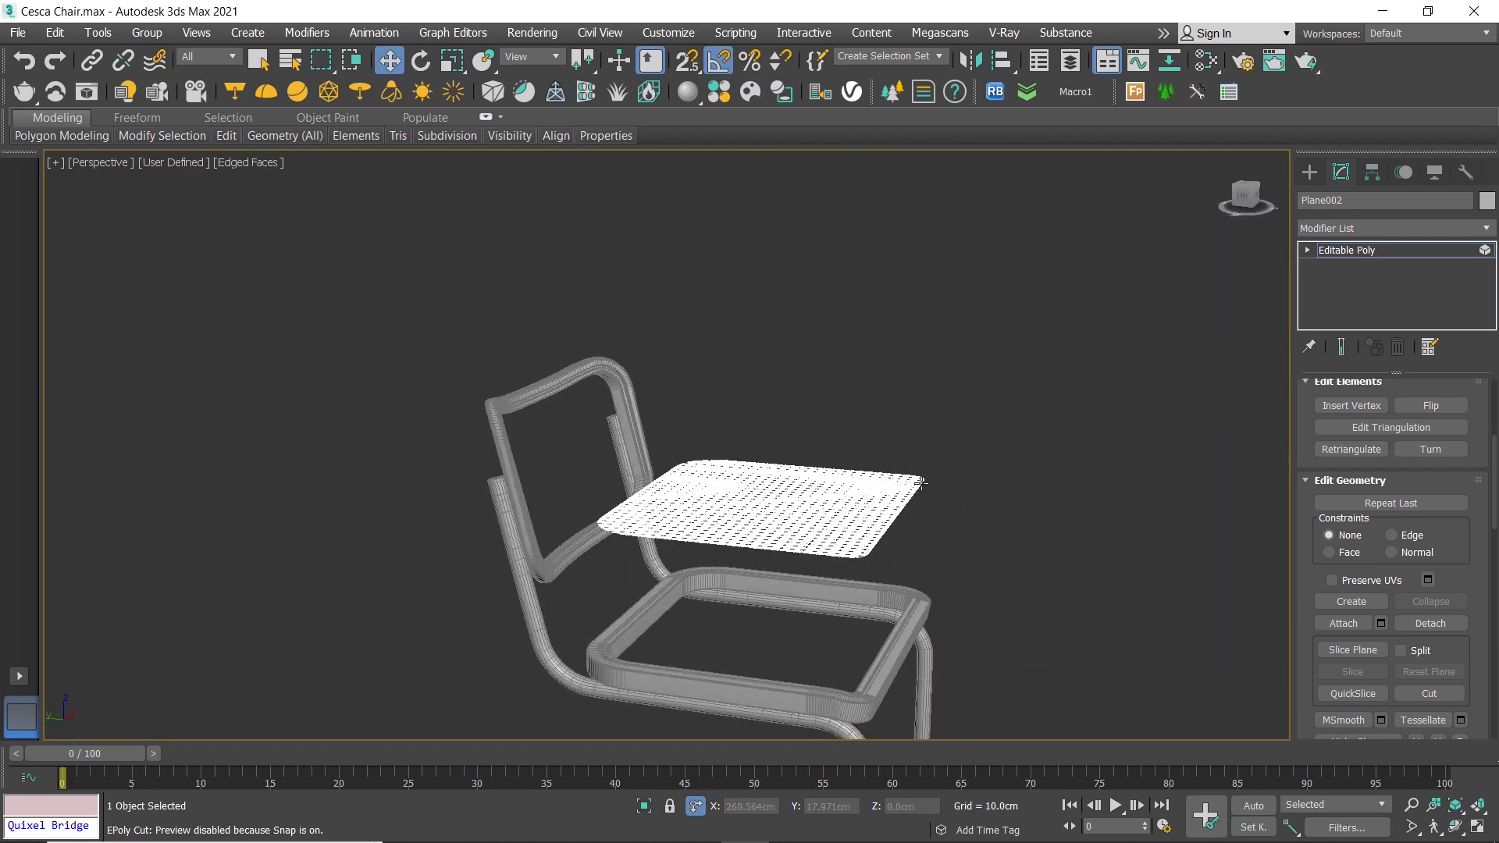
right_click(921, 474)
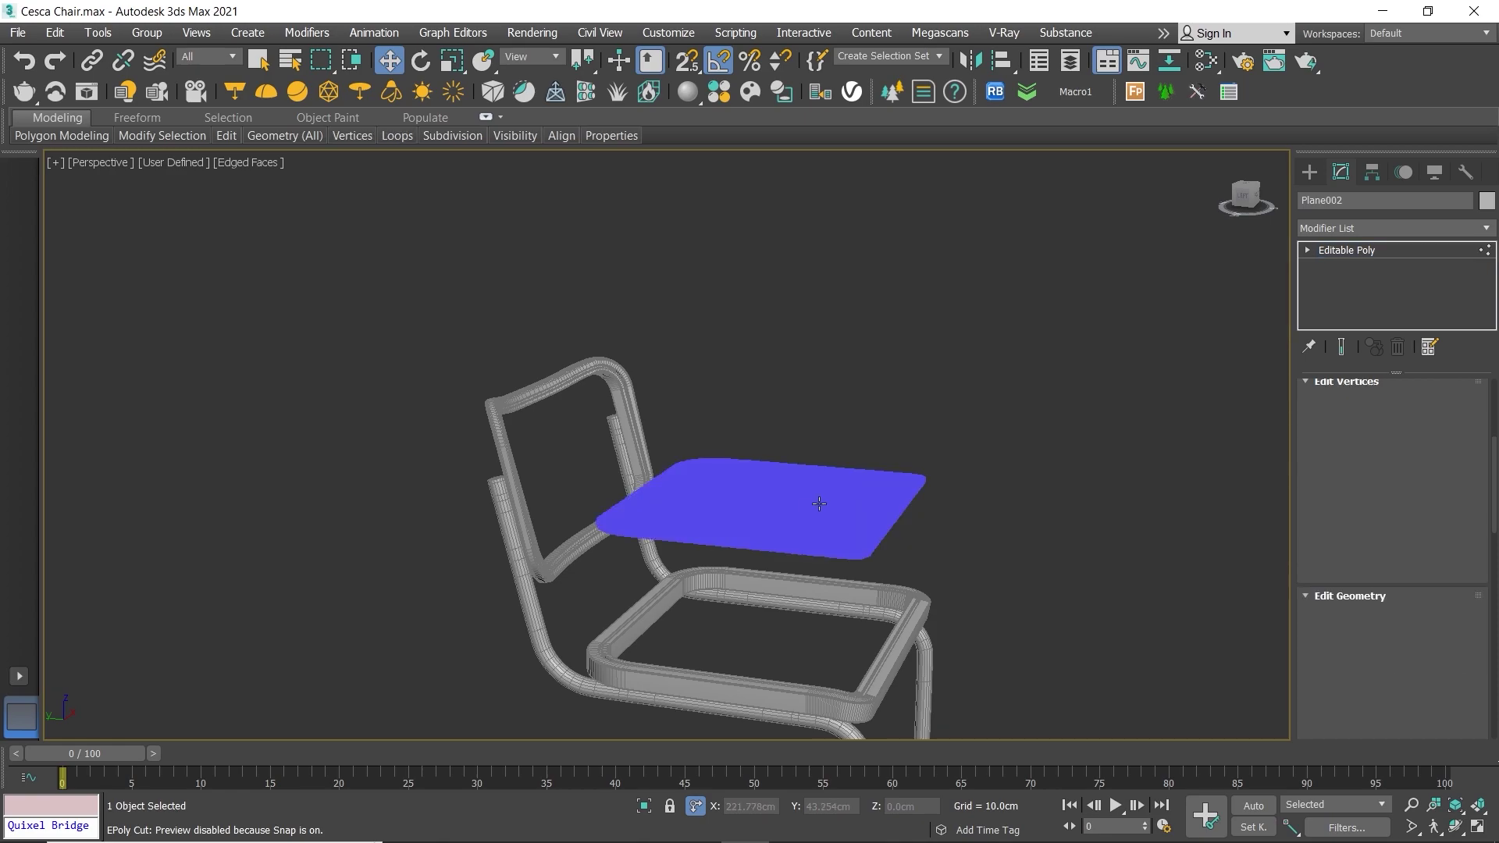
key(6)
alt+middle_drag(796, 522, 751, 375)
scroll(751, 374, up, 2)
scroll(751, 367, up, 1)
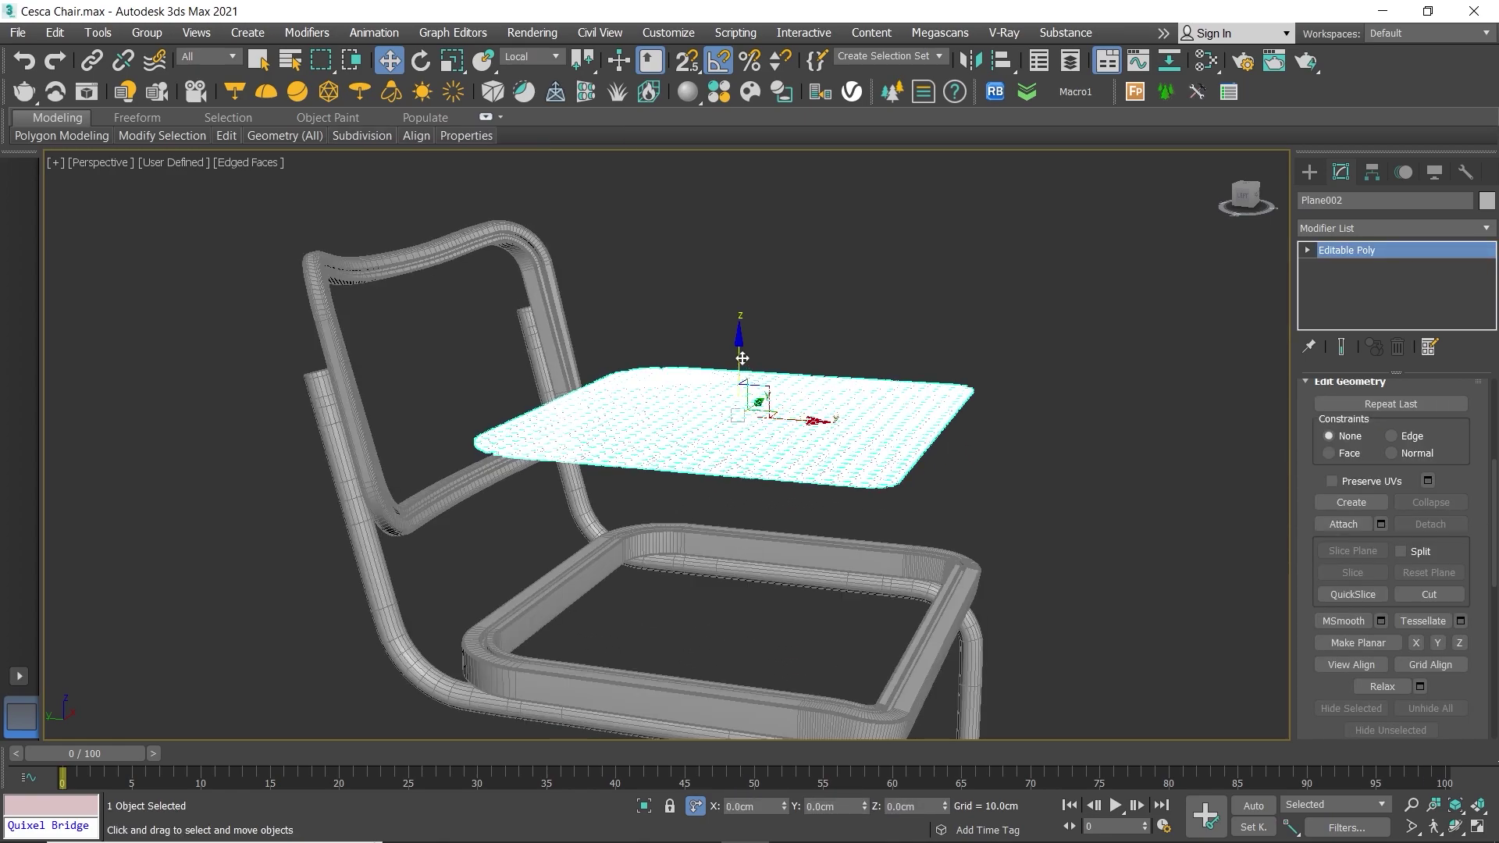
drag(742, 358, 752, 488)
Step: Reselect the plane, hide edged faces and lower the mesh into the seat frame
click(1019, 390)
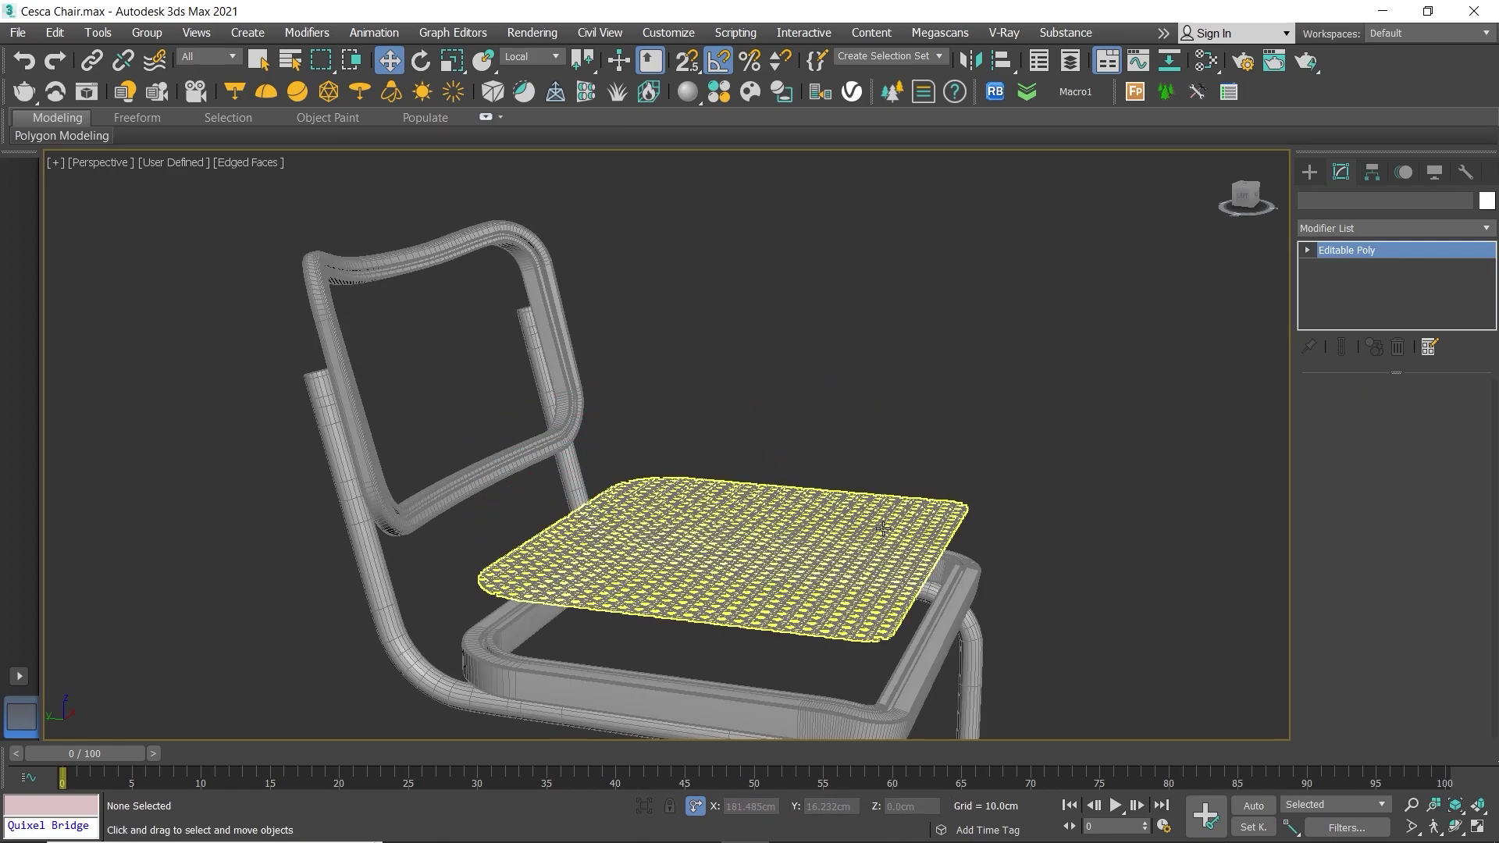
click(827, 546)
key(F4)
scroll(841, 431, up, 3)
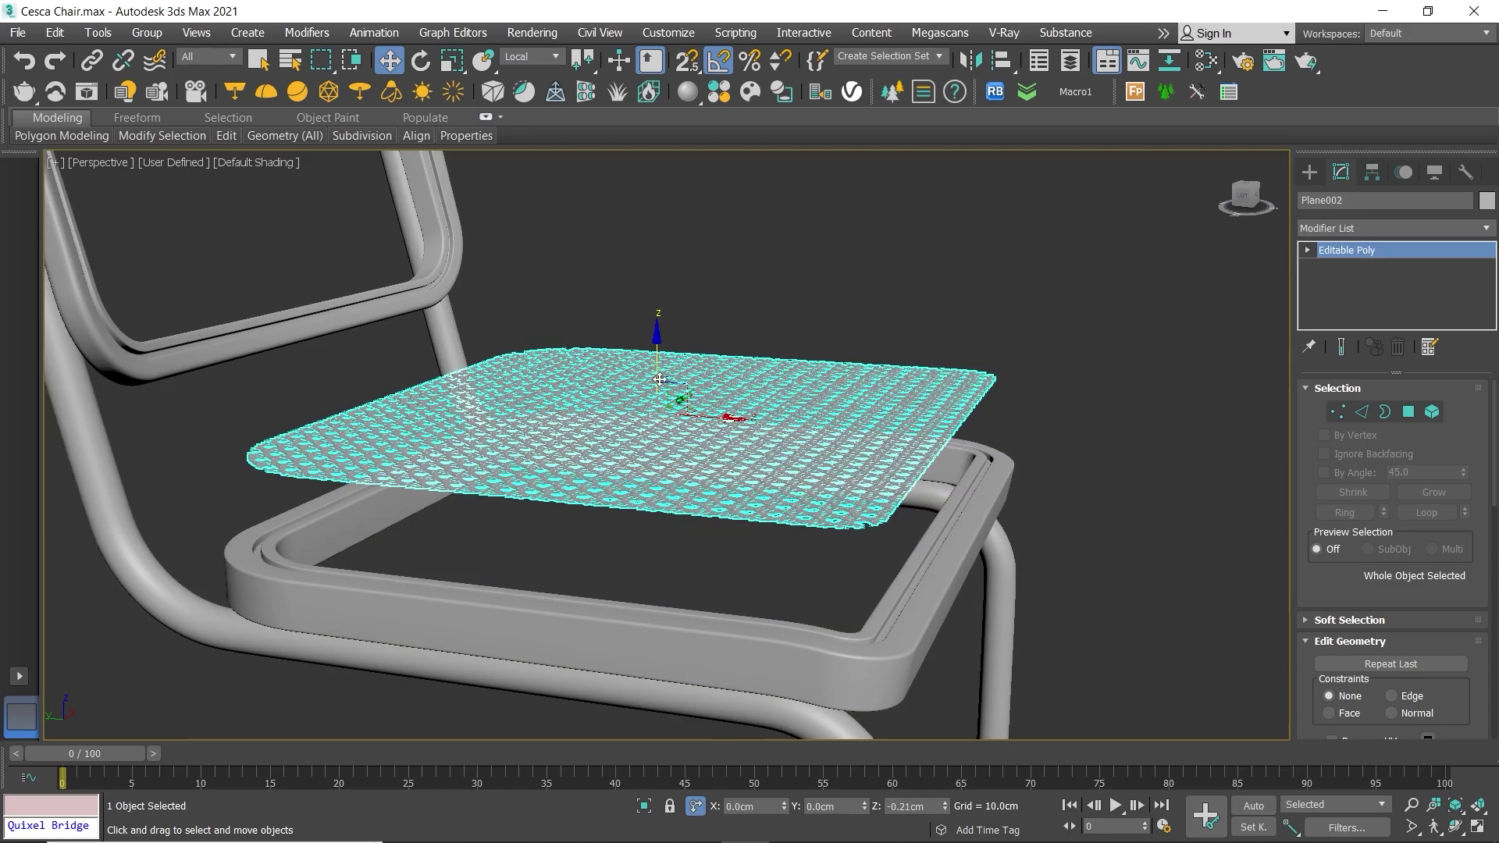
drag(666, 359, 667, 445)
mouse_move(666, 445)
alt+middle_down()
mouse_move(500, 426)
mouse_move(746, 405)
alt+middle_up()
scroll(546, 437, up, 5)
scroll(499, 426, down, 5)
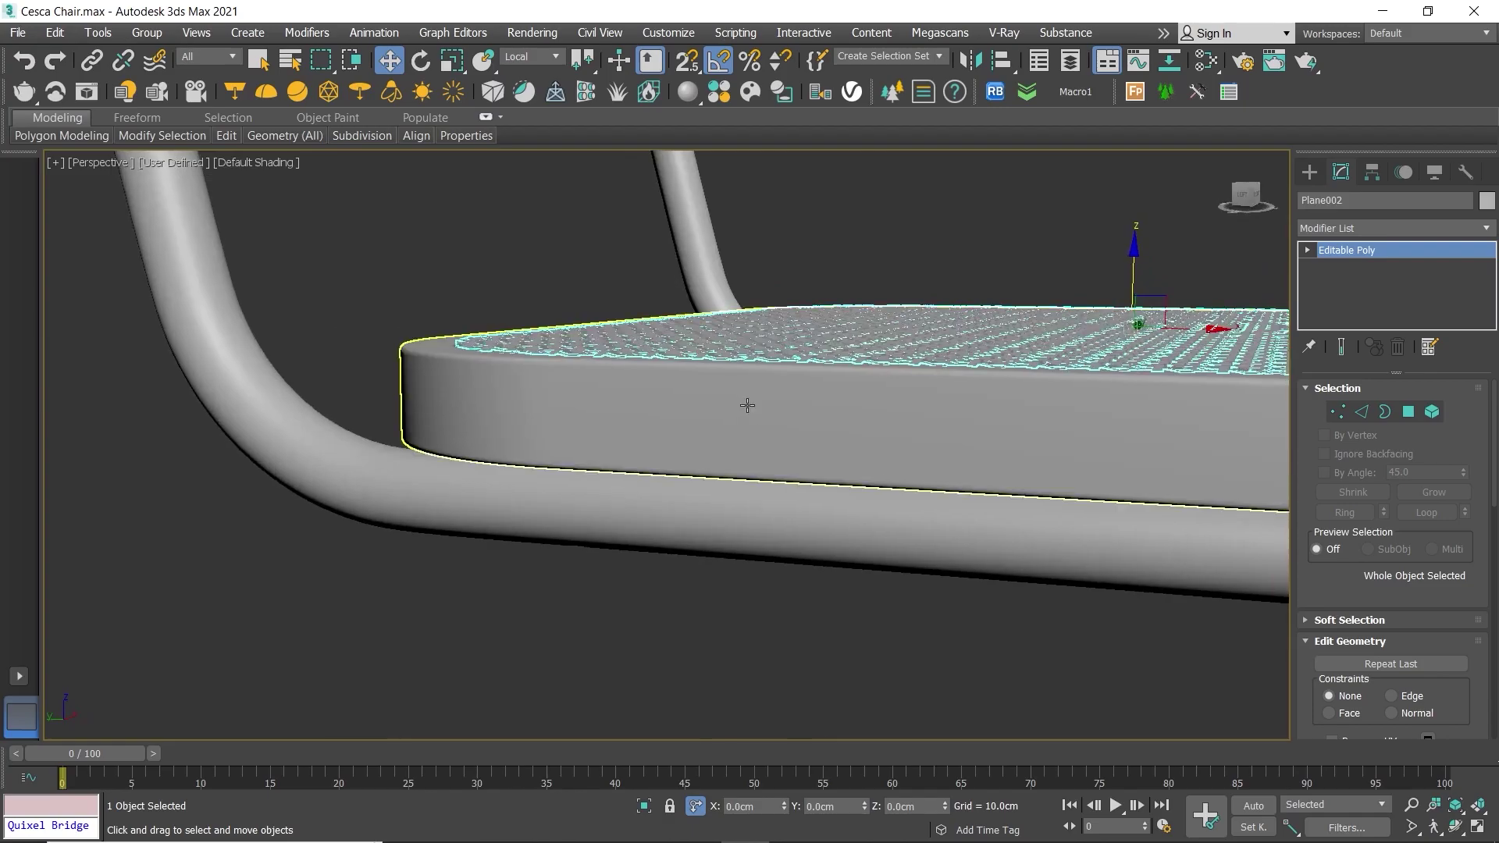
scroll(826, 359, up, 3)
Step: Inspect the seat's front-left corner to check how the mesh fits
mouse_move(1136, 267)
alt+middle_down()
mouse_move(1137, 250)
mouse_move(1143, 268)
alt+middle_up()
scroll(381, 320, up, 5)
scroll(378, 359, down, 4)
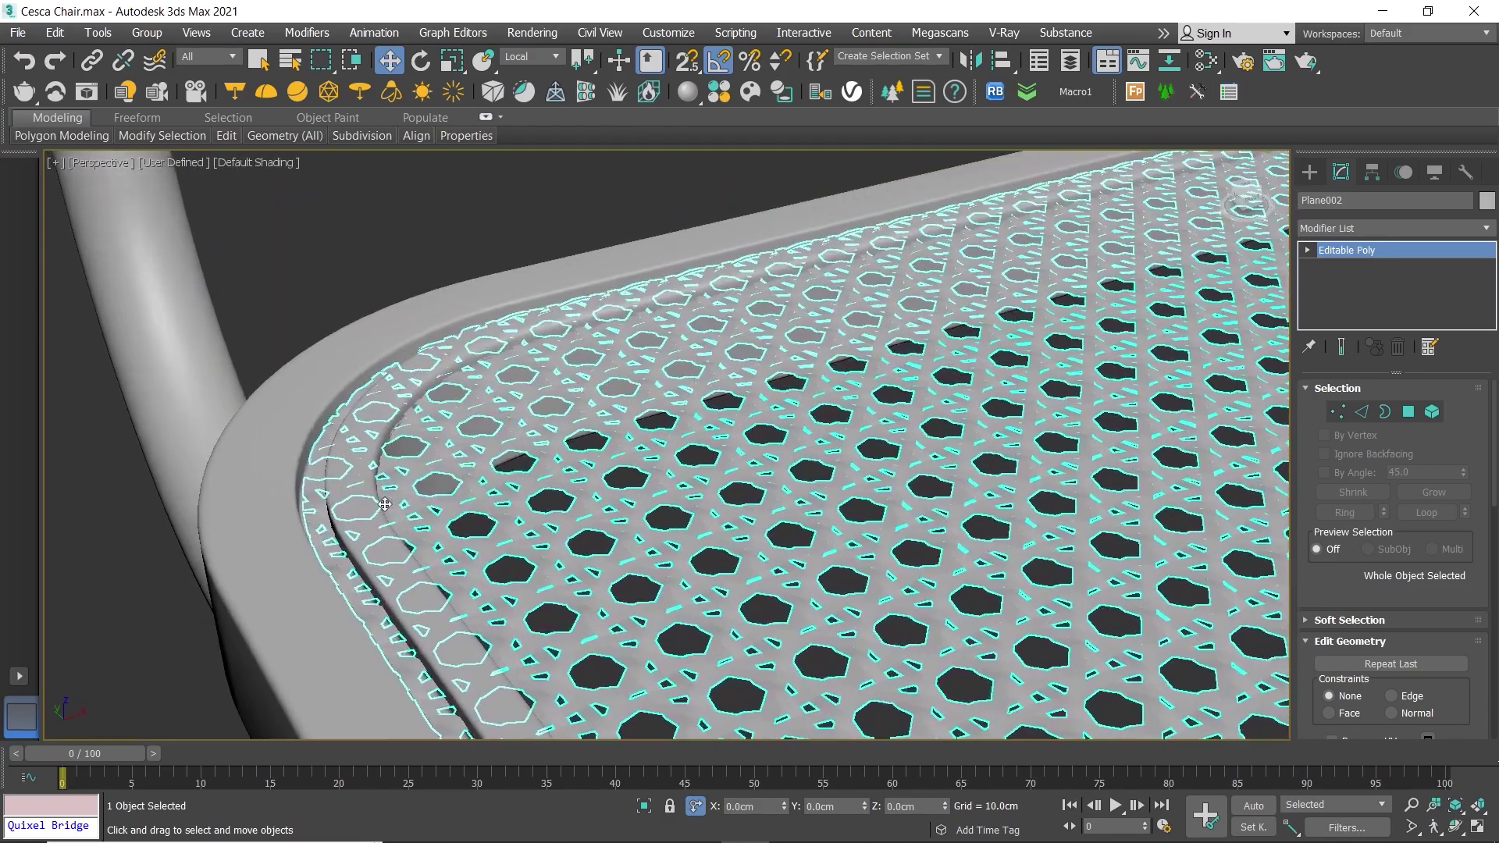
scroll(376, 399, up, 2)
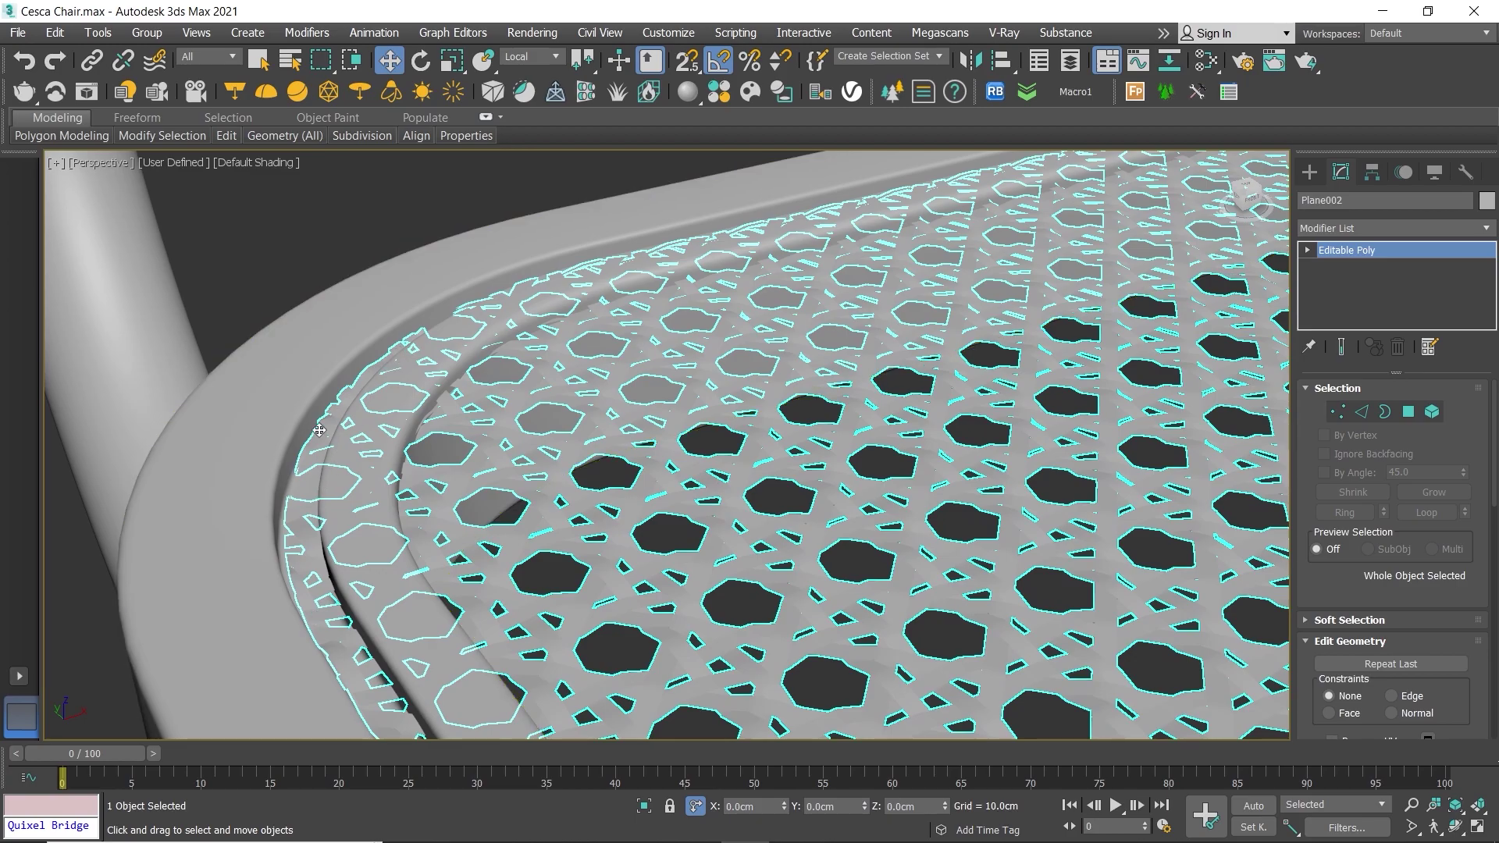
scroll(547, 400, down, 5)
scroll(547, 401, down, 2)
scroll(547, 400, down, 1)
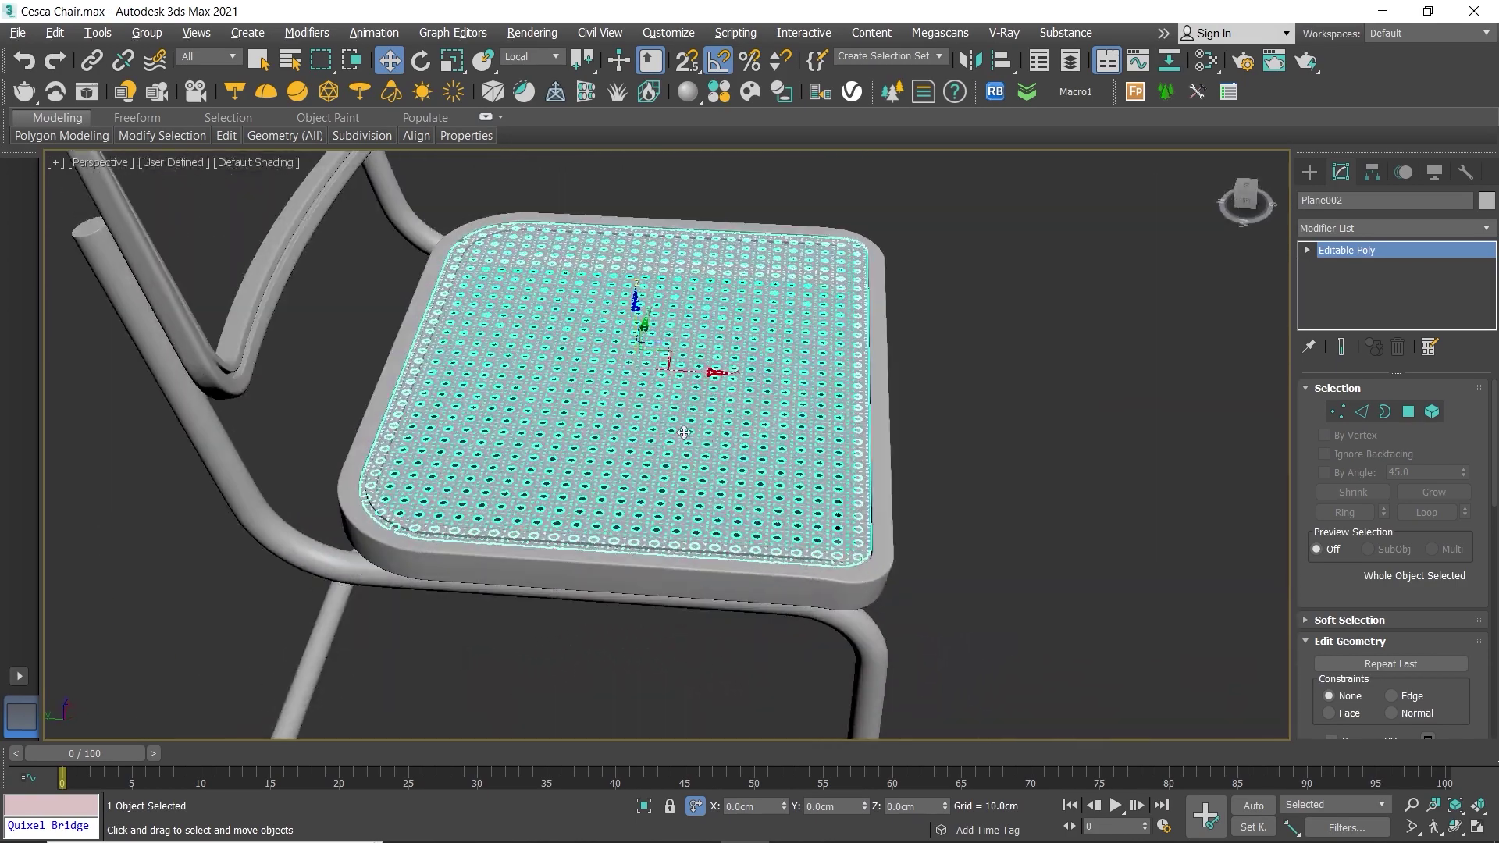
scroll(547, 400, up, 4)
scroll(547, 400, up, 2)
scroll(809, 430, down, 10)
Step: Lift the seat mesh clear, isolate it, and add a Bend modifier
alt+middle_drag(809, 429, 814, 381)
scroll(814, 380, up, 3)
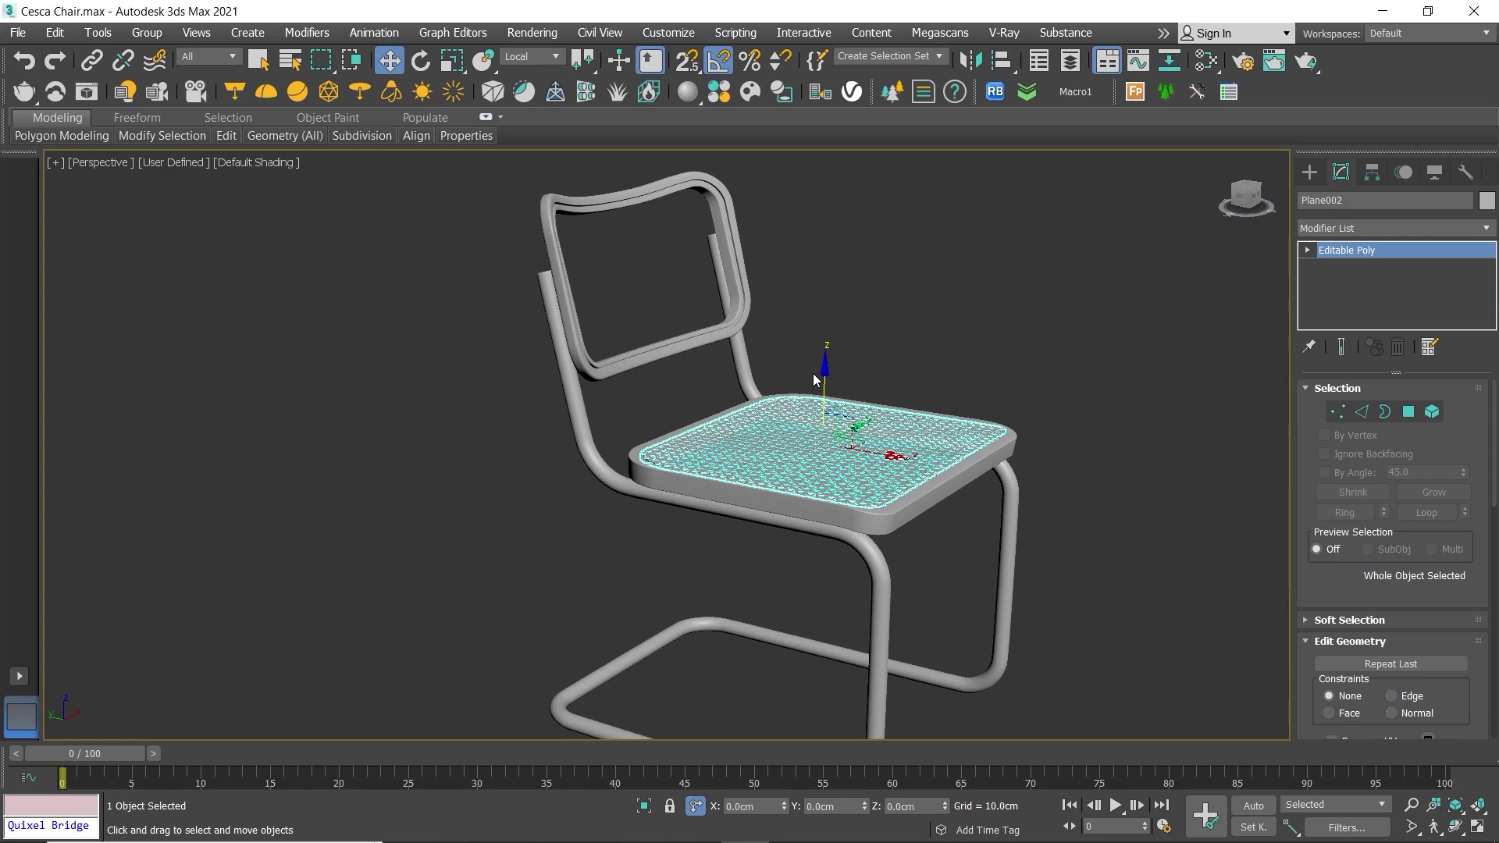
drag(828, 384, 826, 187)
alt+middle_drag(826, 187, 863, 395)
key(alt+q)
click(1486, 228)
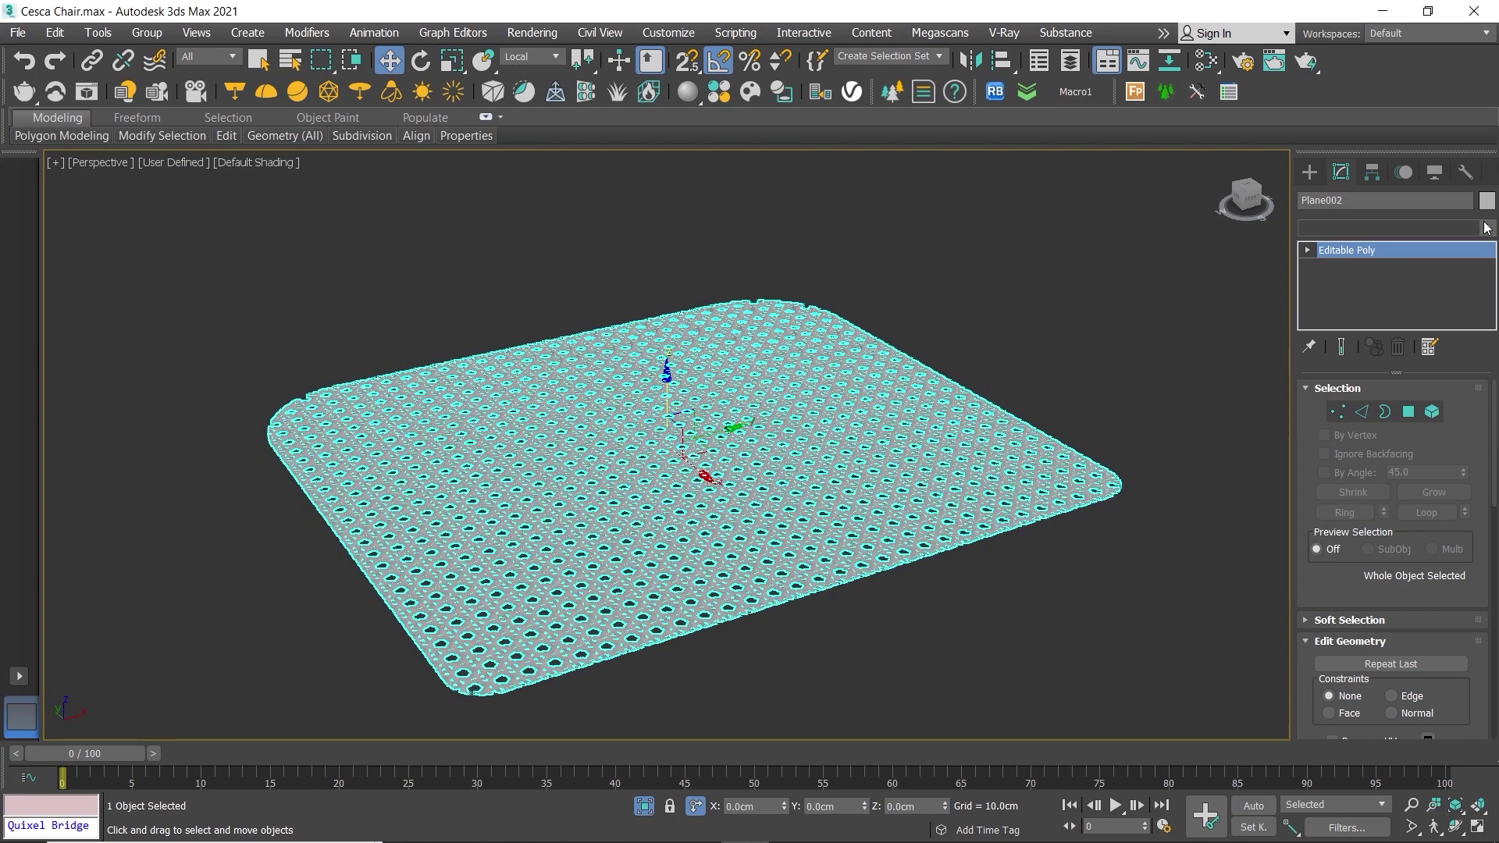
text(b)
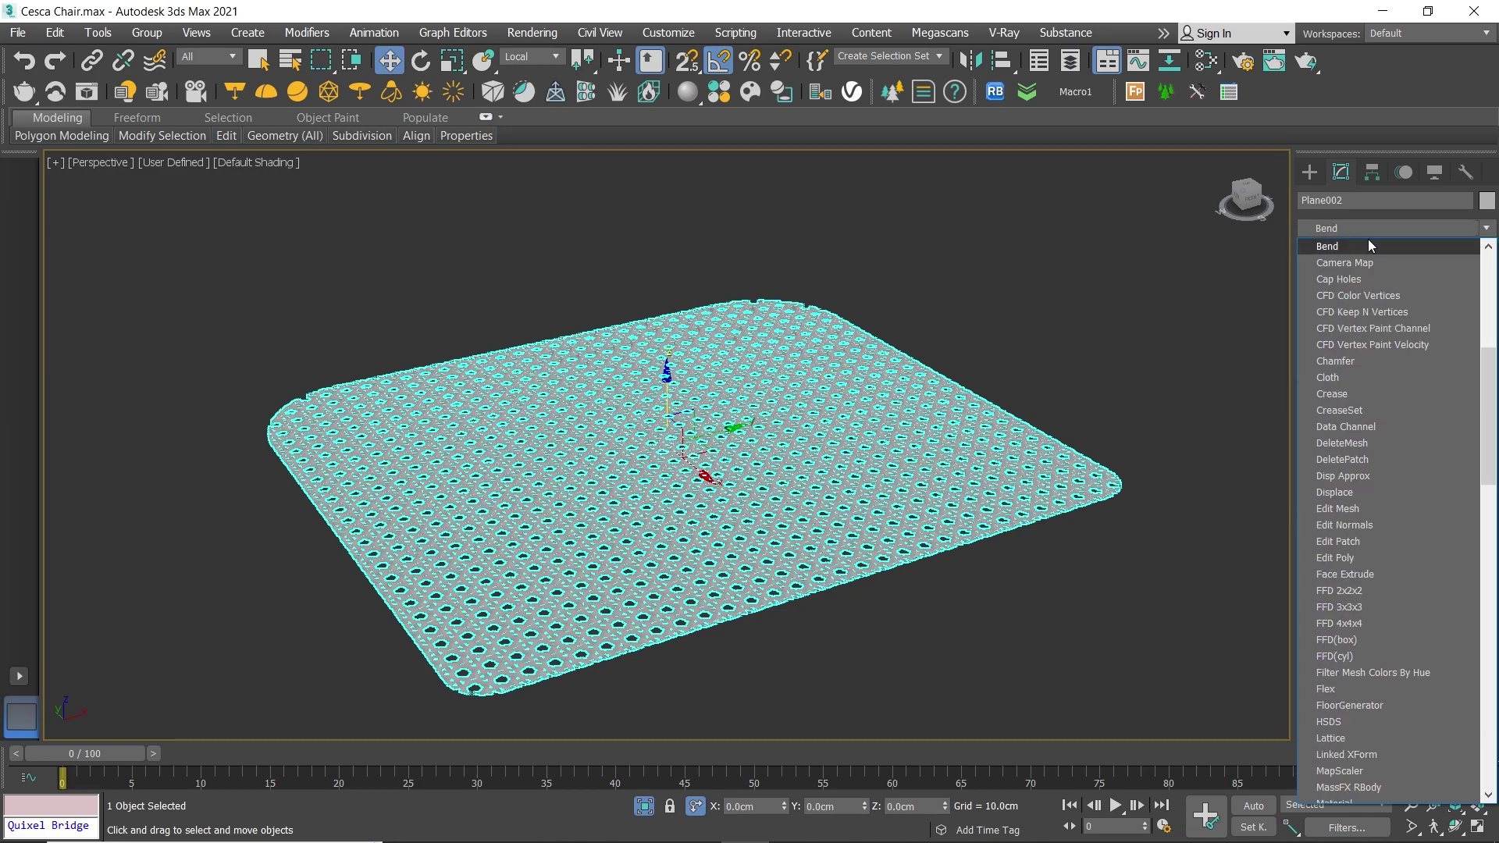
click(1368, 245)
Step: Set the Bend to the Y axis, direction 90 and angle -5
mouse_move(1048, 340)
alt+middle_down()
mouse_move(770, 438)
mouse_move(903, 430)
alt+middle_up()
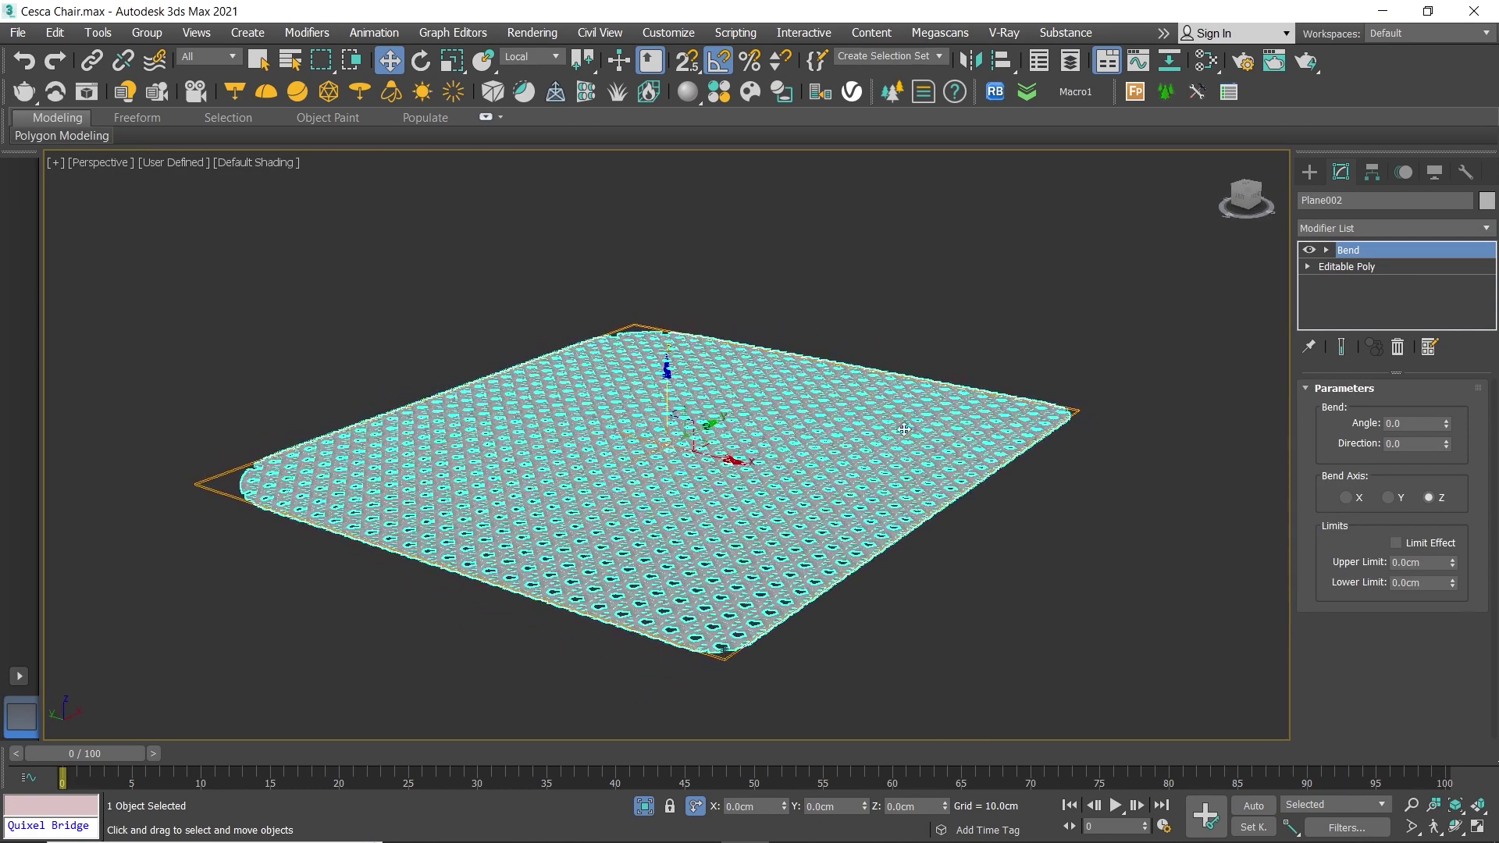
drag(1446, 429, 1446, 410)
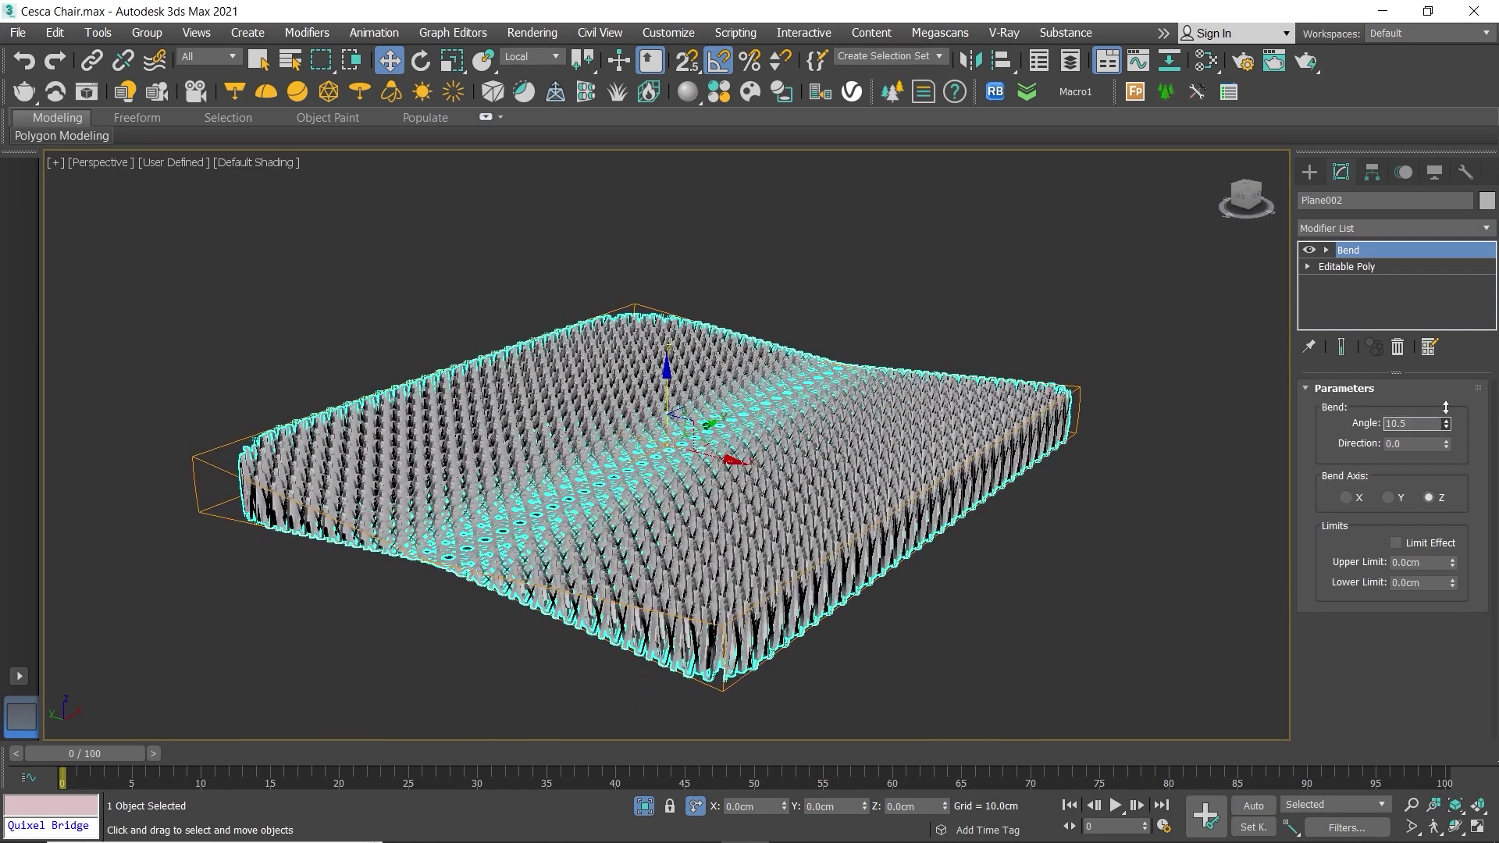
click(1395, 498)
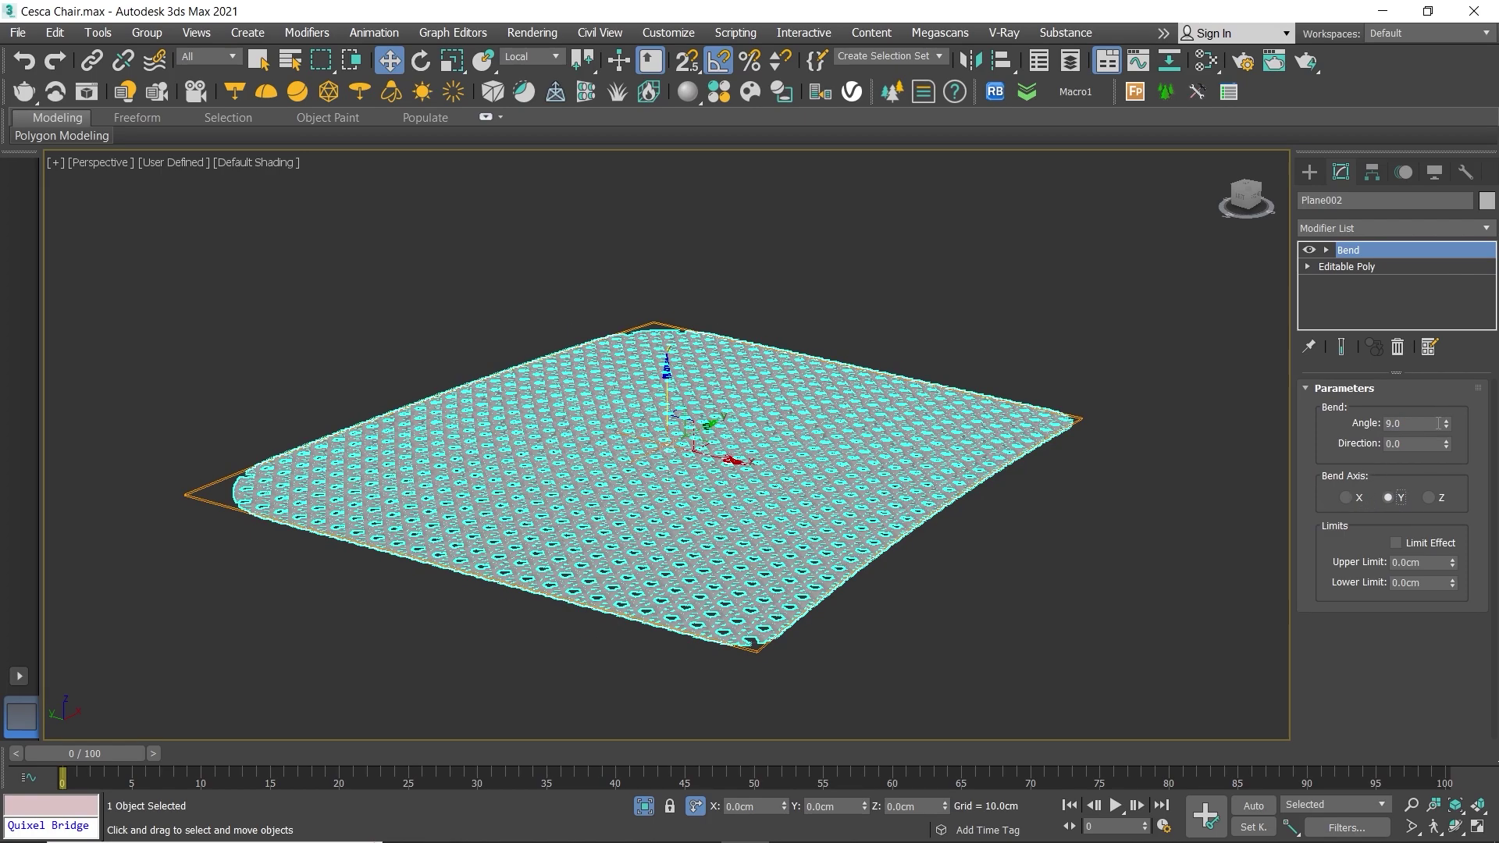
drag(1446, 423, 1446, 402)
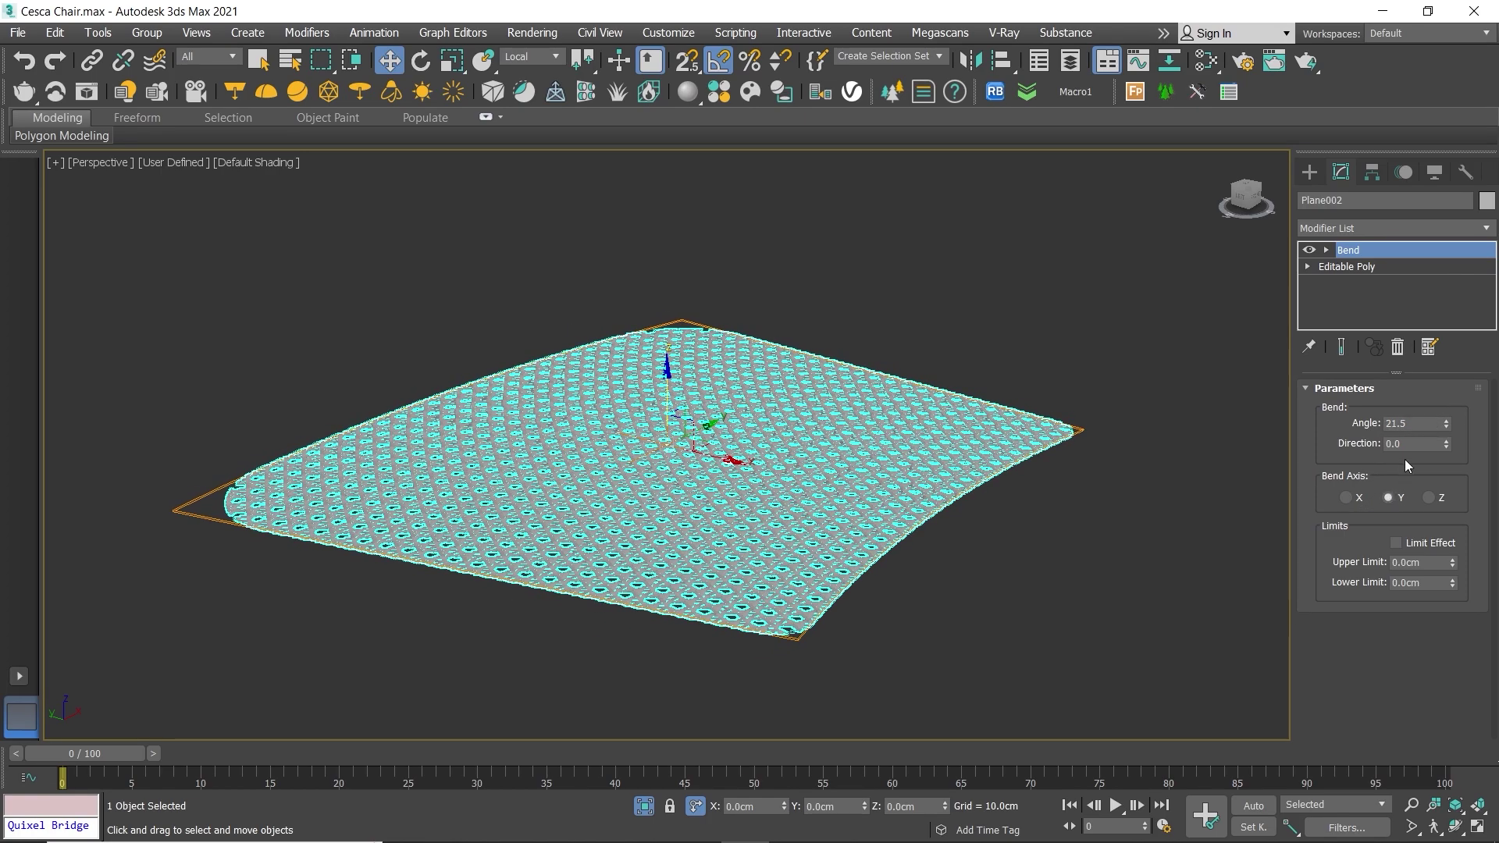
text(90)
key(Return)
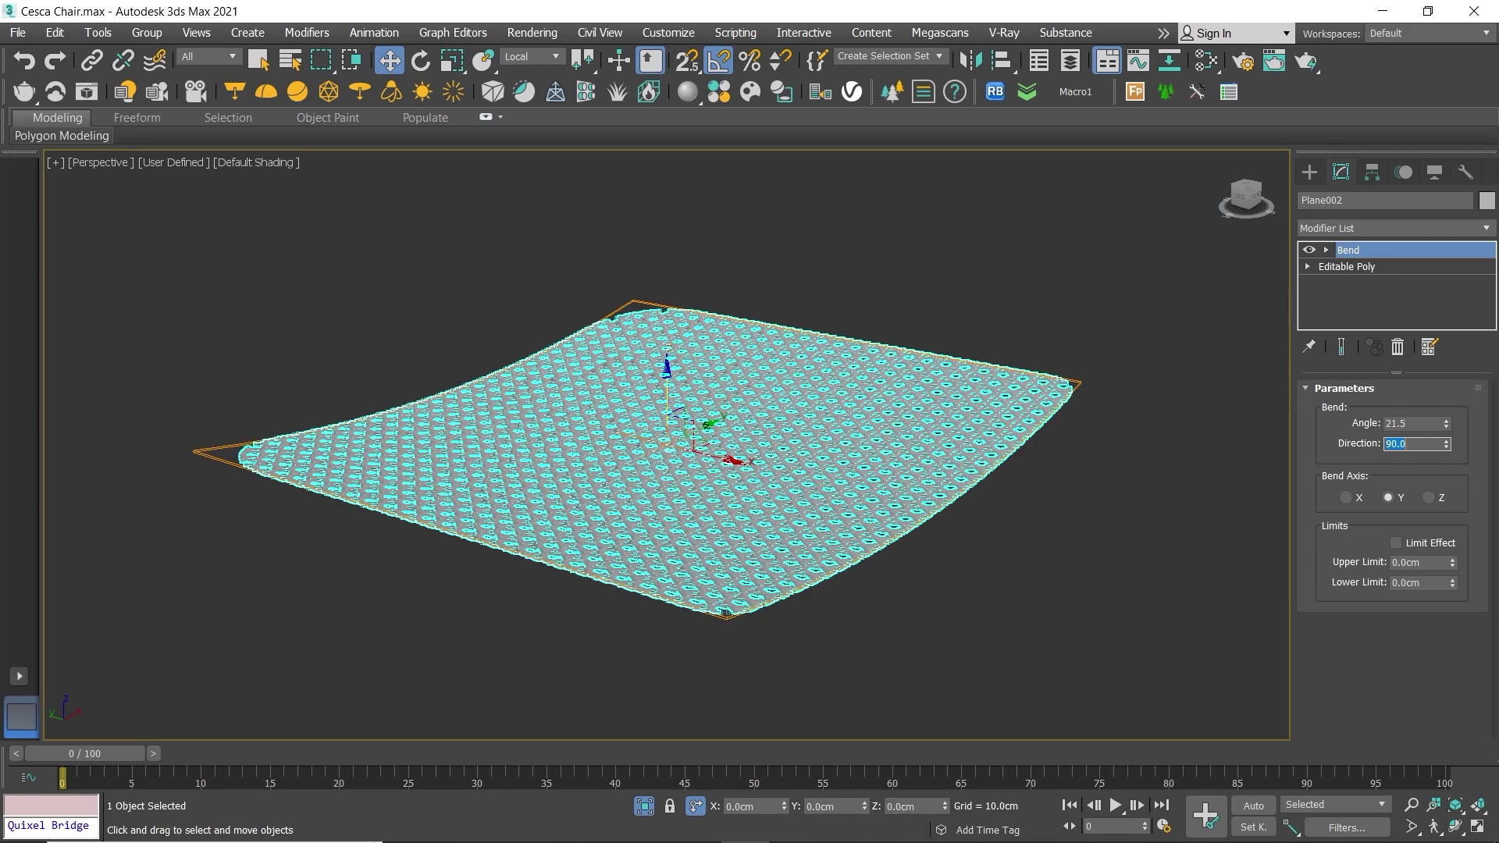
drag(1445, 426, 1454, 471)
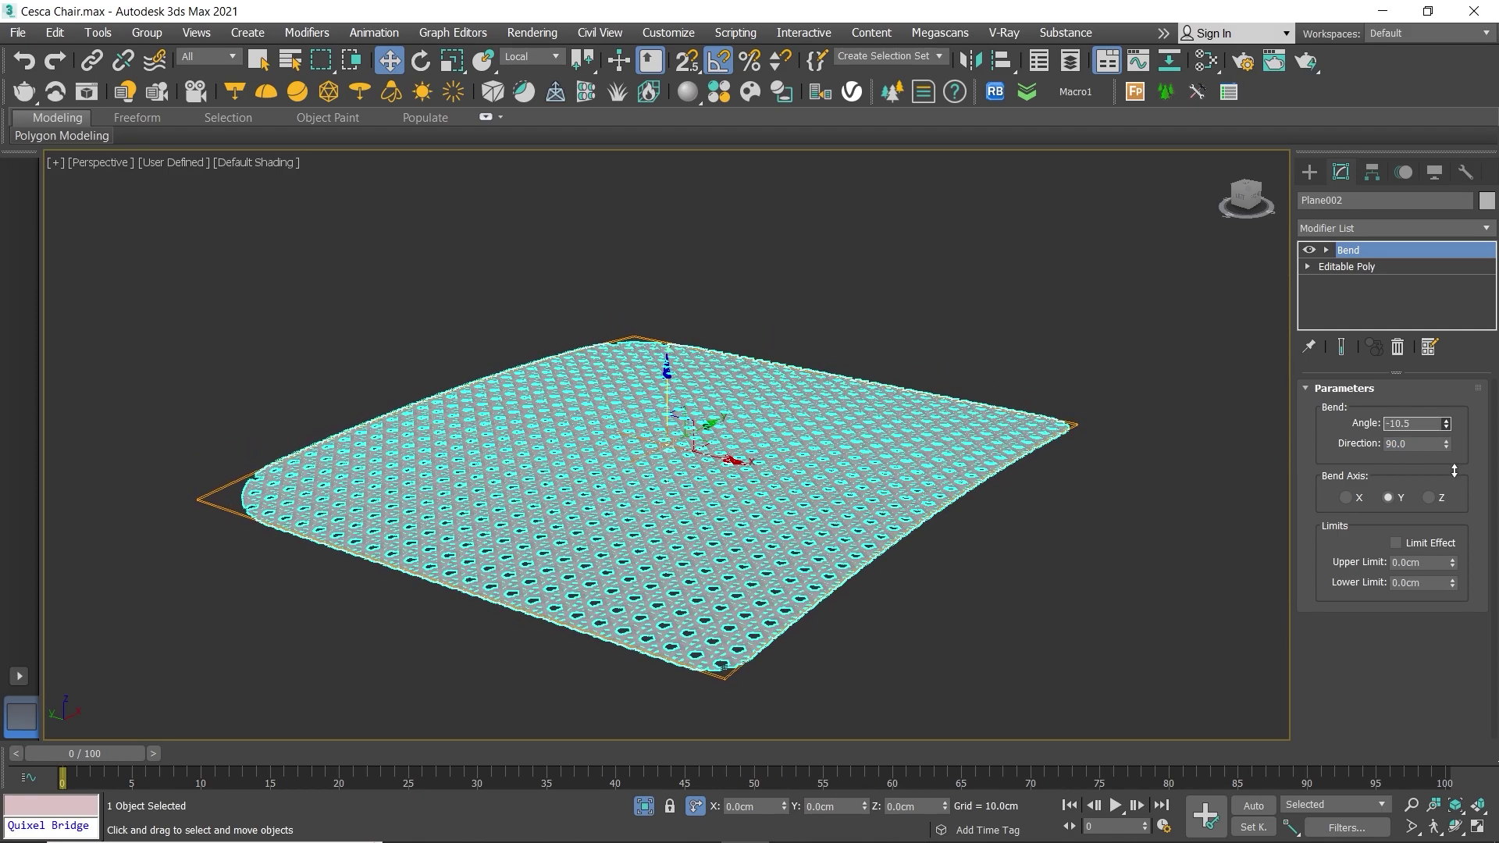
alt+middle_drag(1015, 483, 899, 444)
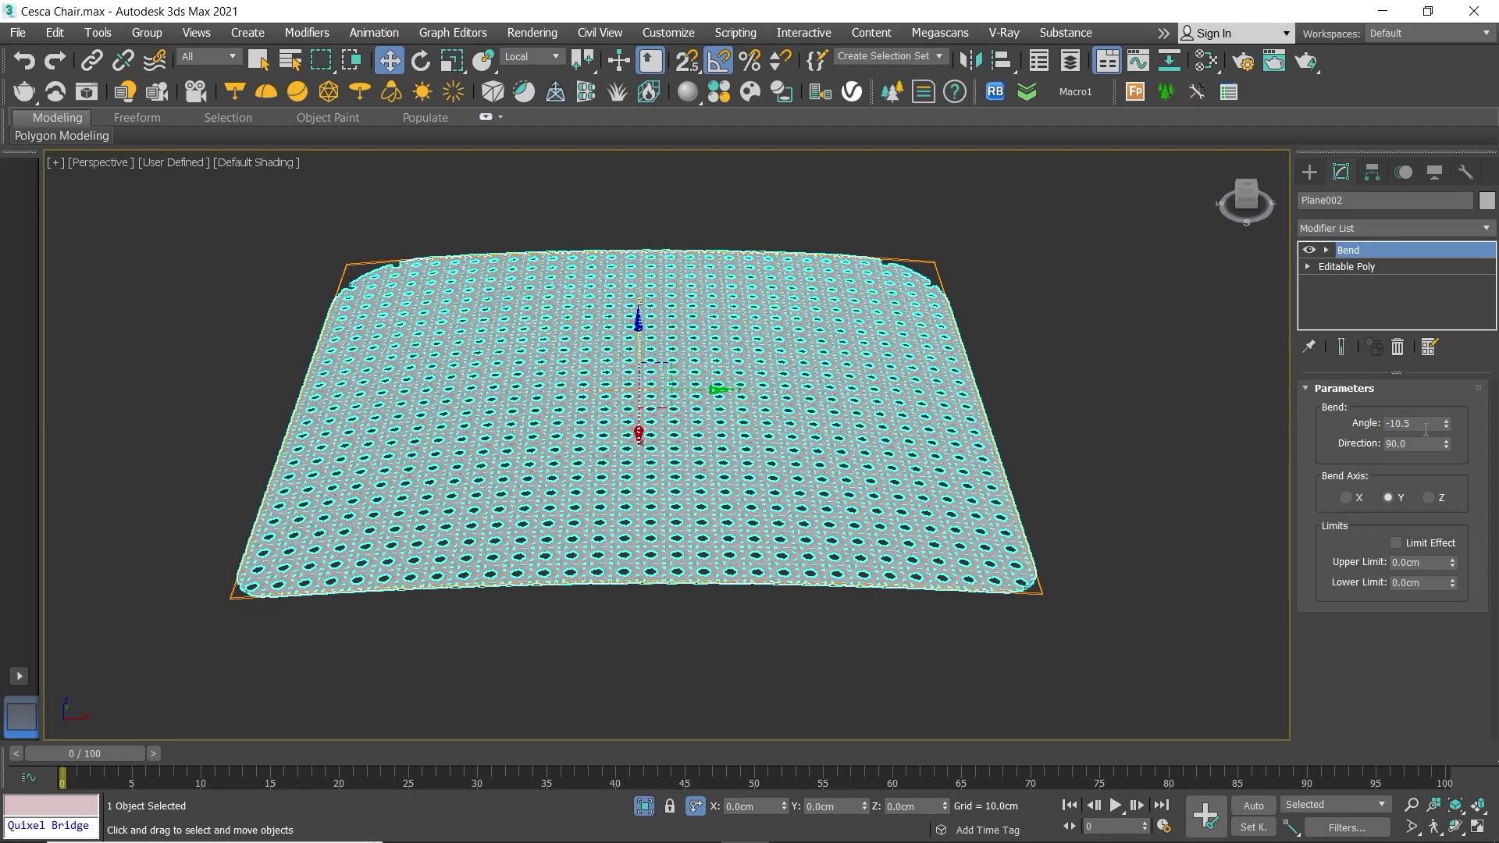
text(-5)
key(Return)
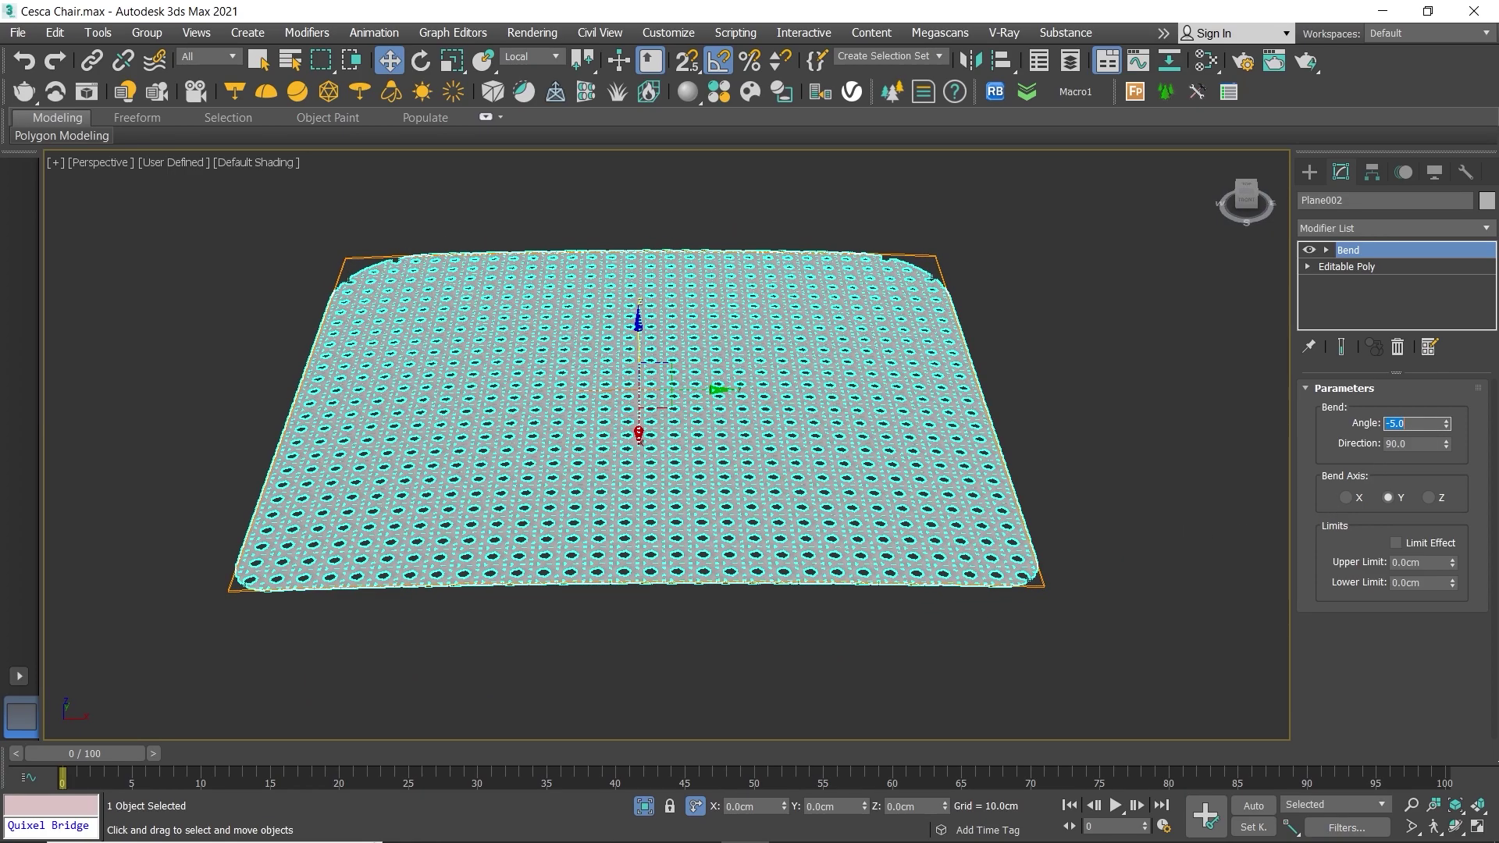
Step: Enable Limit Effect with a 5 cm upper limit
click(1397, 543)
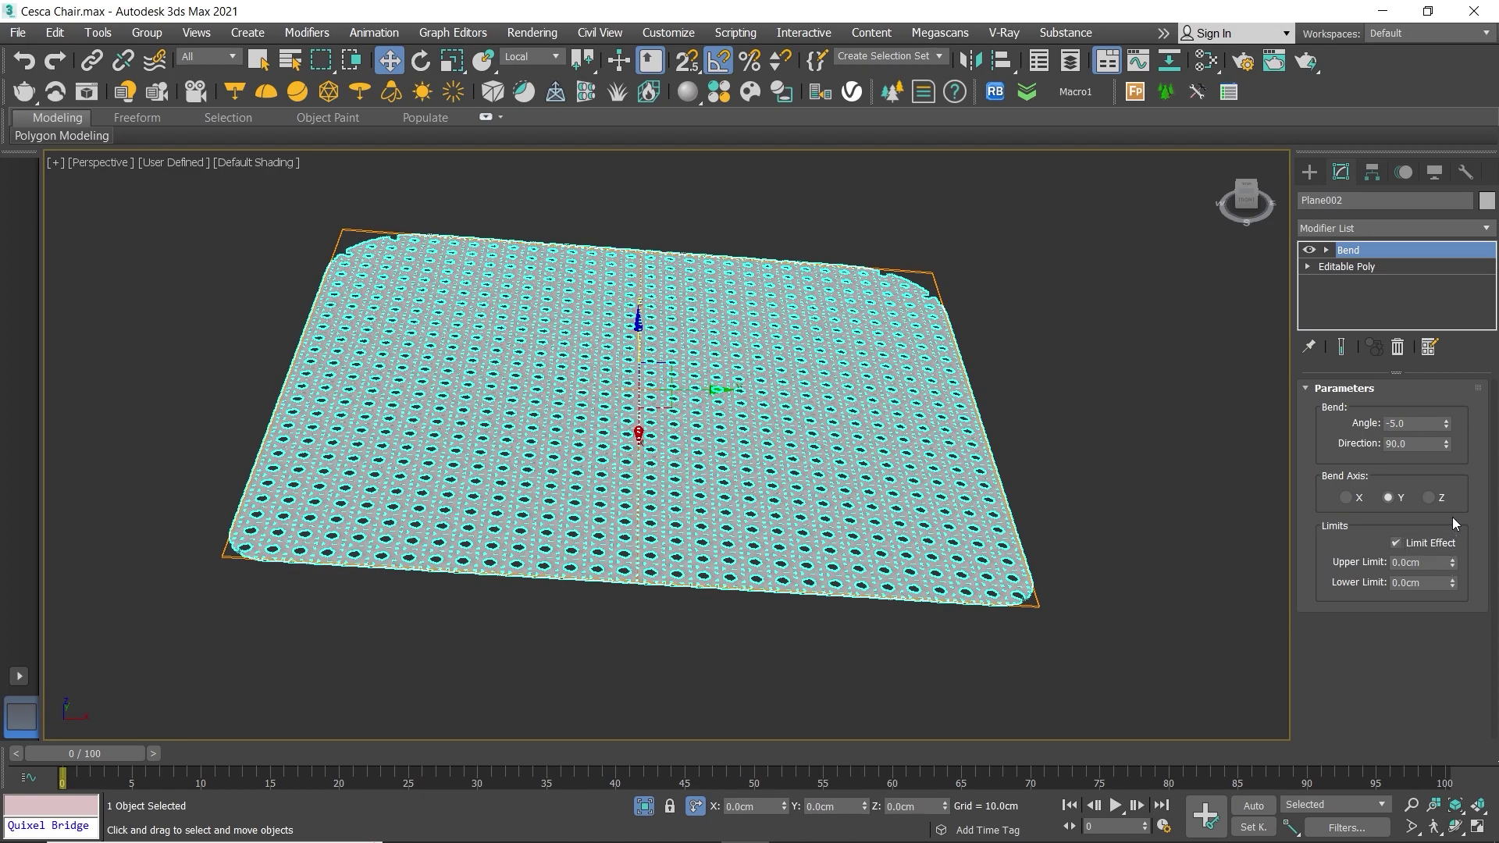
drag(1453, 566, 1451, 512)
drag(1441, 376, 1441, 328)
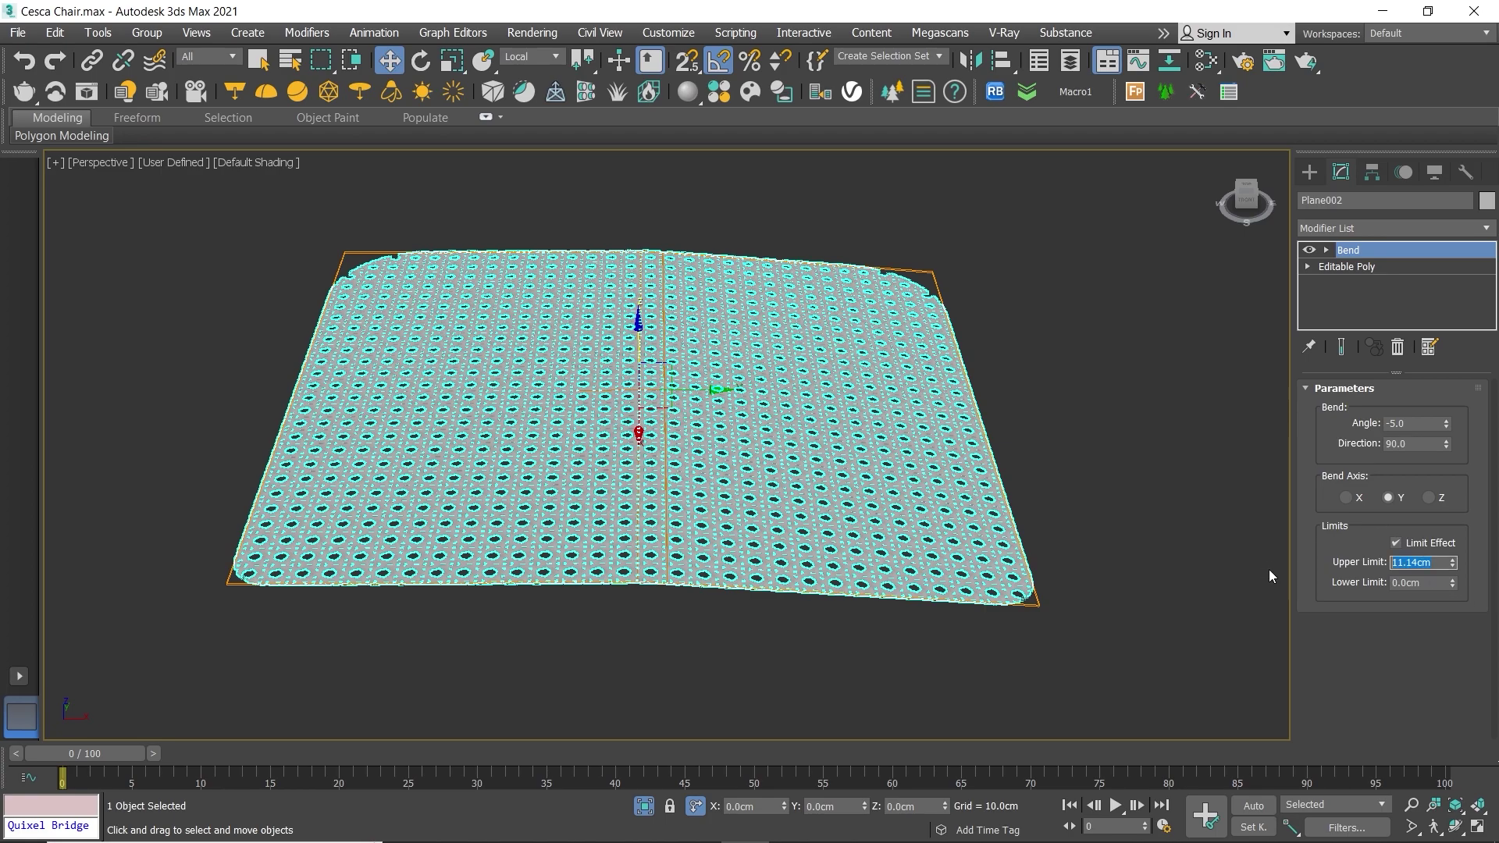
text(5)
key(Return)
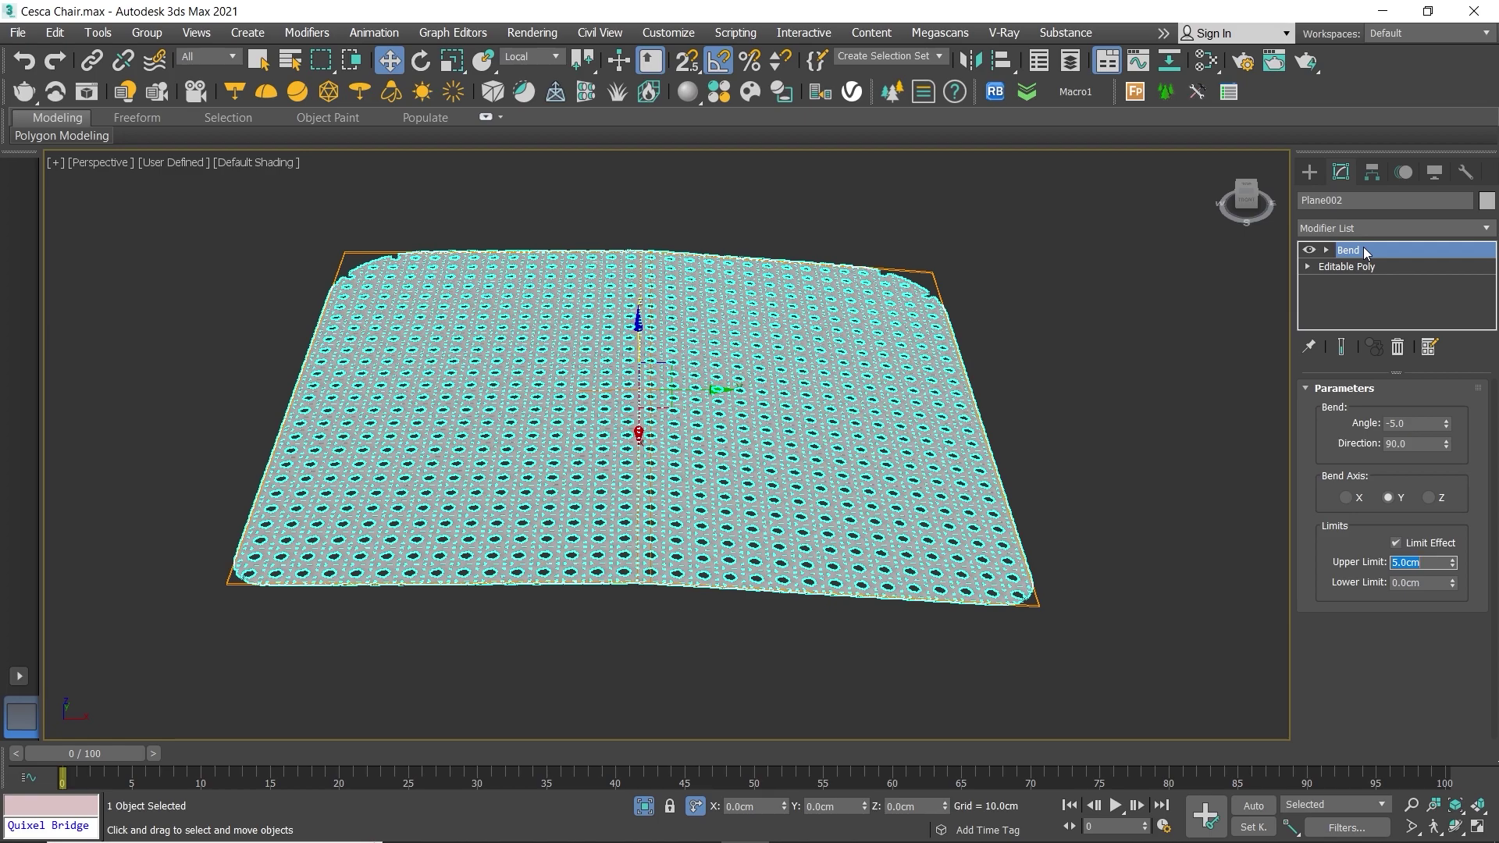
ctrl+click(1365, 253)
Step: Move the bend centre onto the seat mesh edge, with edged faces shown
drag(692, 391, 1033, 358)
scroll(1034, 358, up, 3)
scroll(881, 348, up, 4)
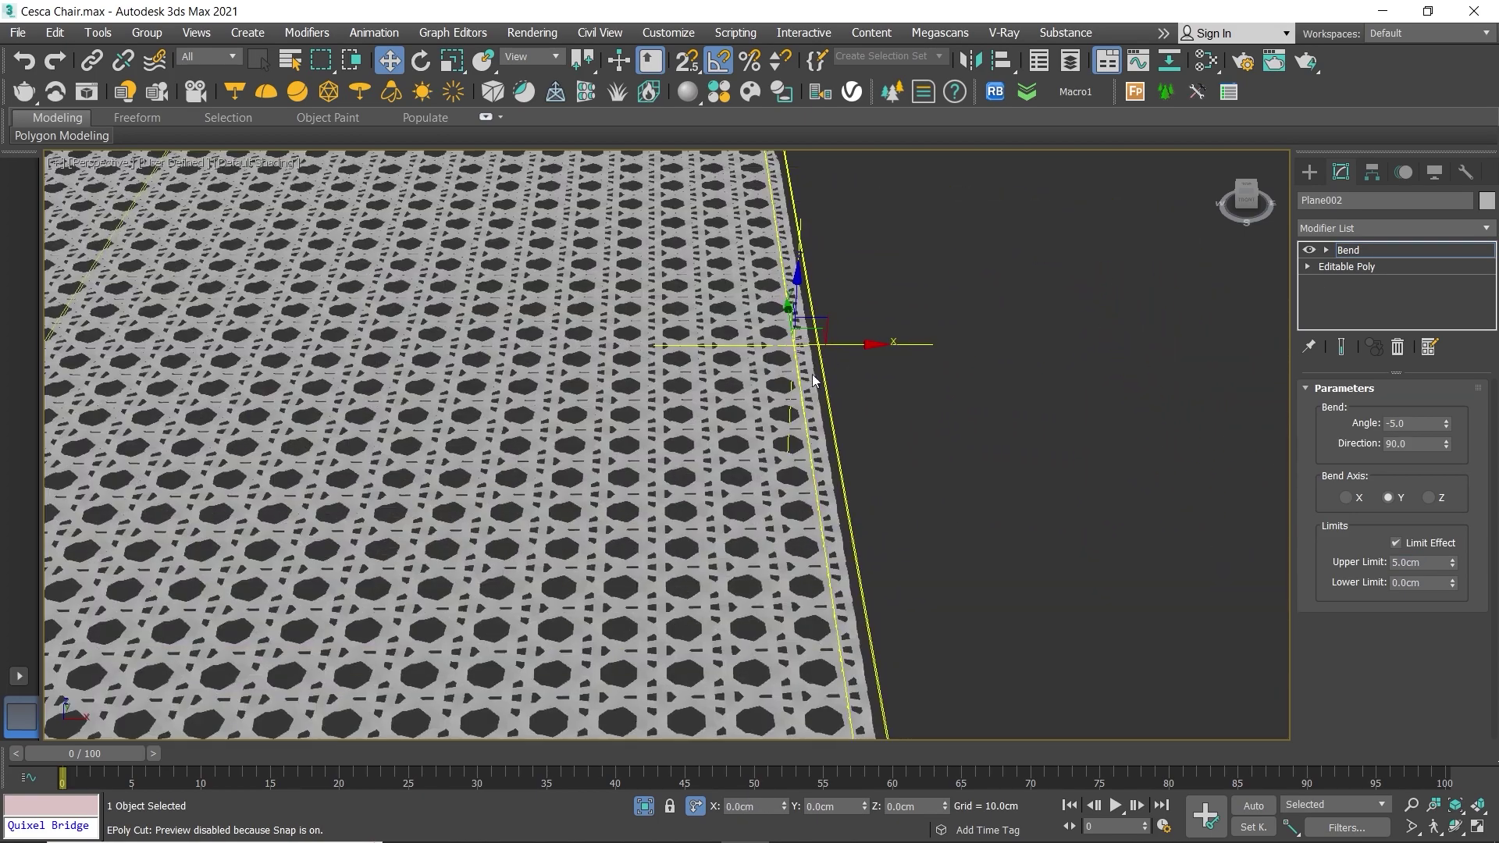
scroll(812, 374, up, 3)
drag(848, 329, 837, 329)
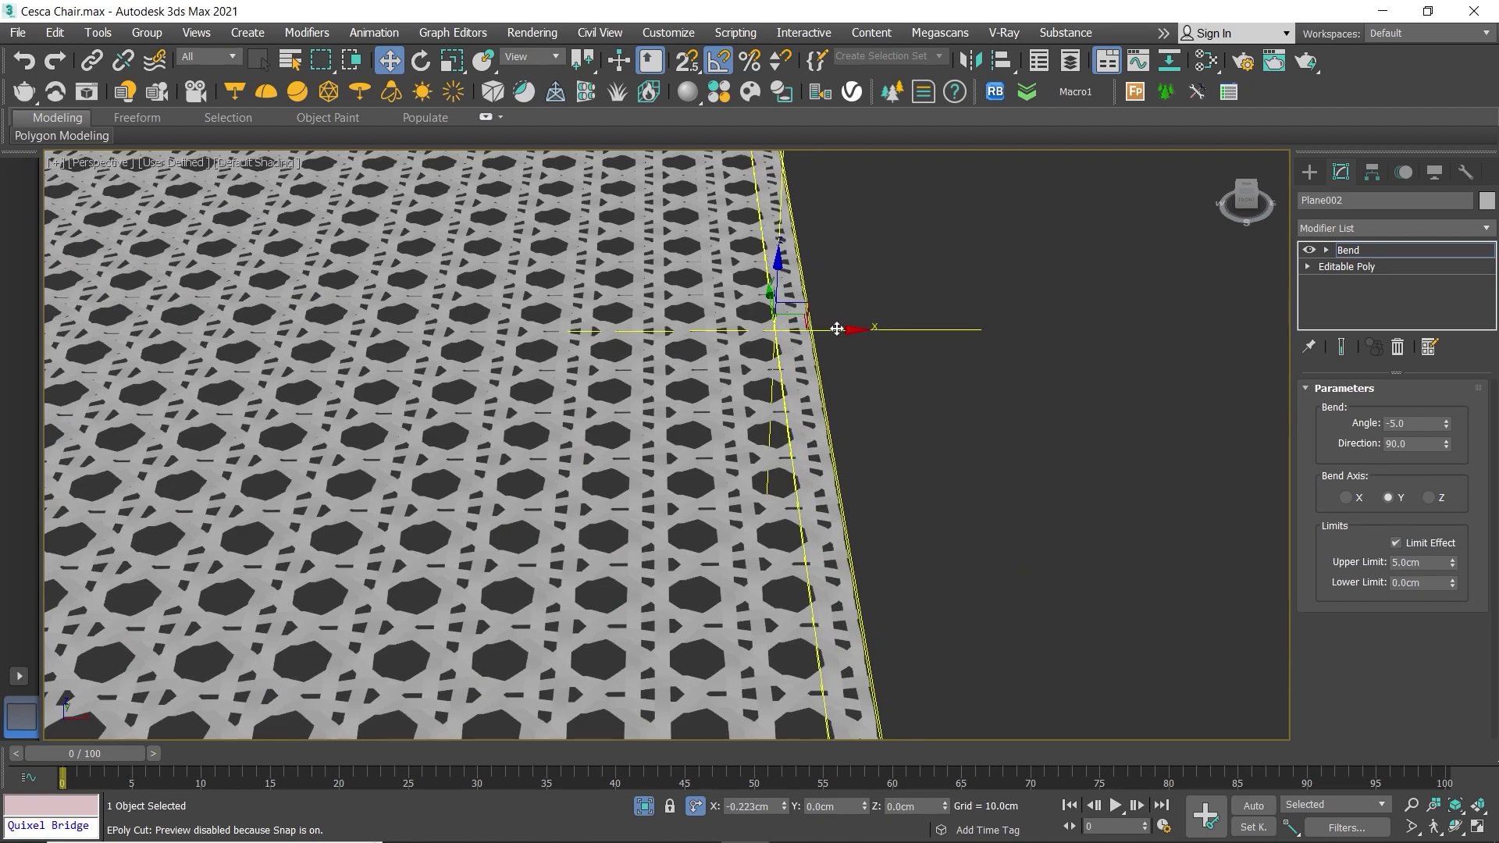
scroll(817, 344, up, 5)
scroll(816, 343, down, 4)
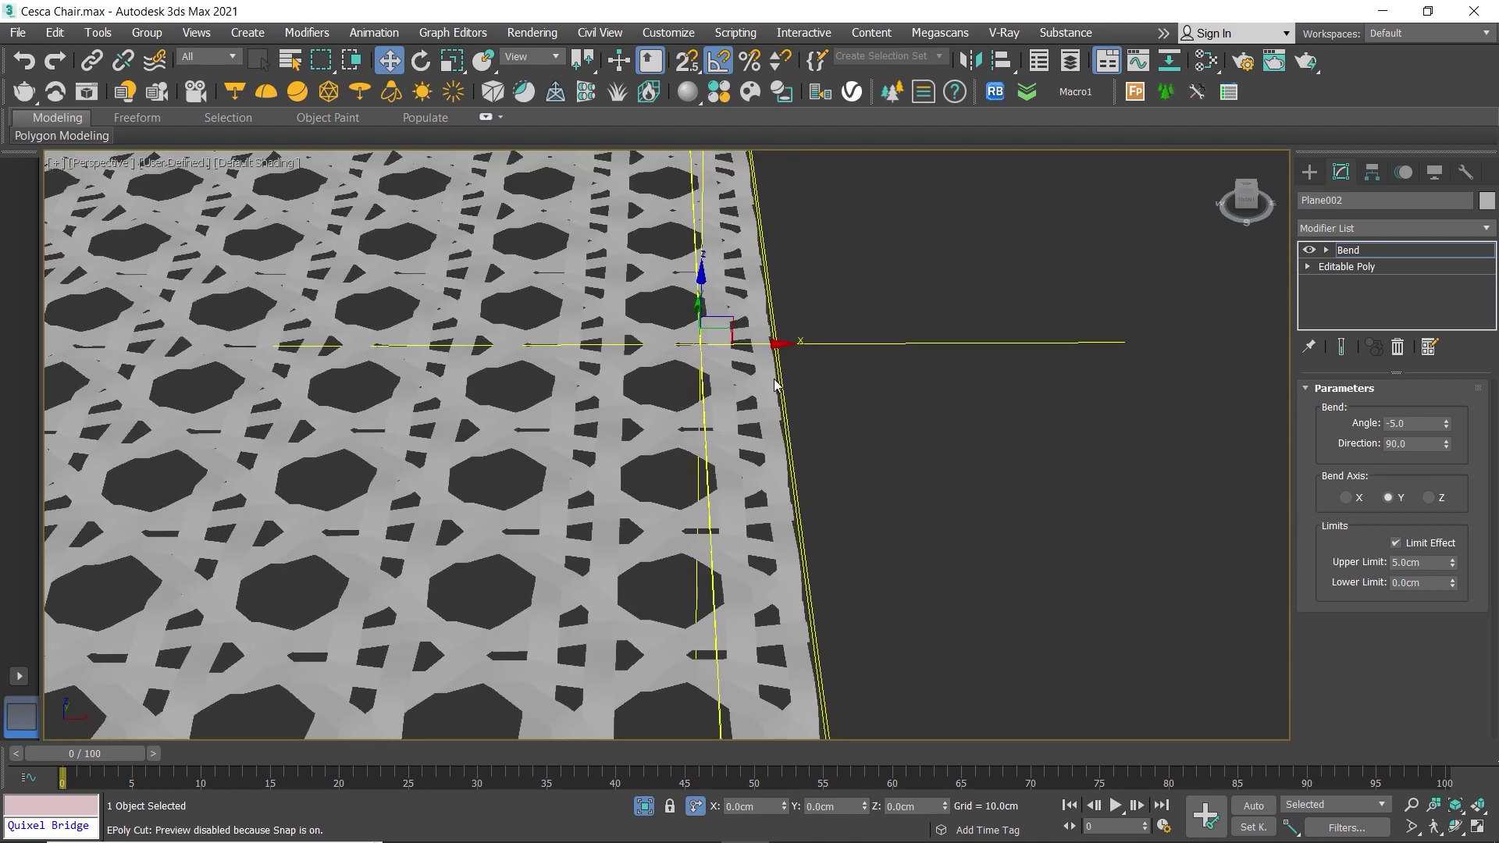
key(F4)
scroll(769, 390, up, 1)
scroll(749, 360, up, 1)
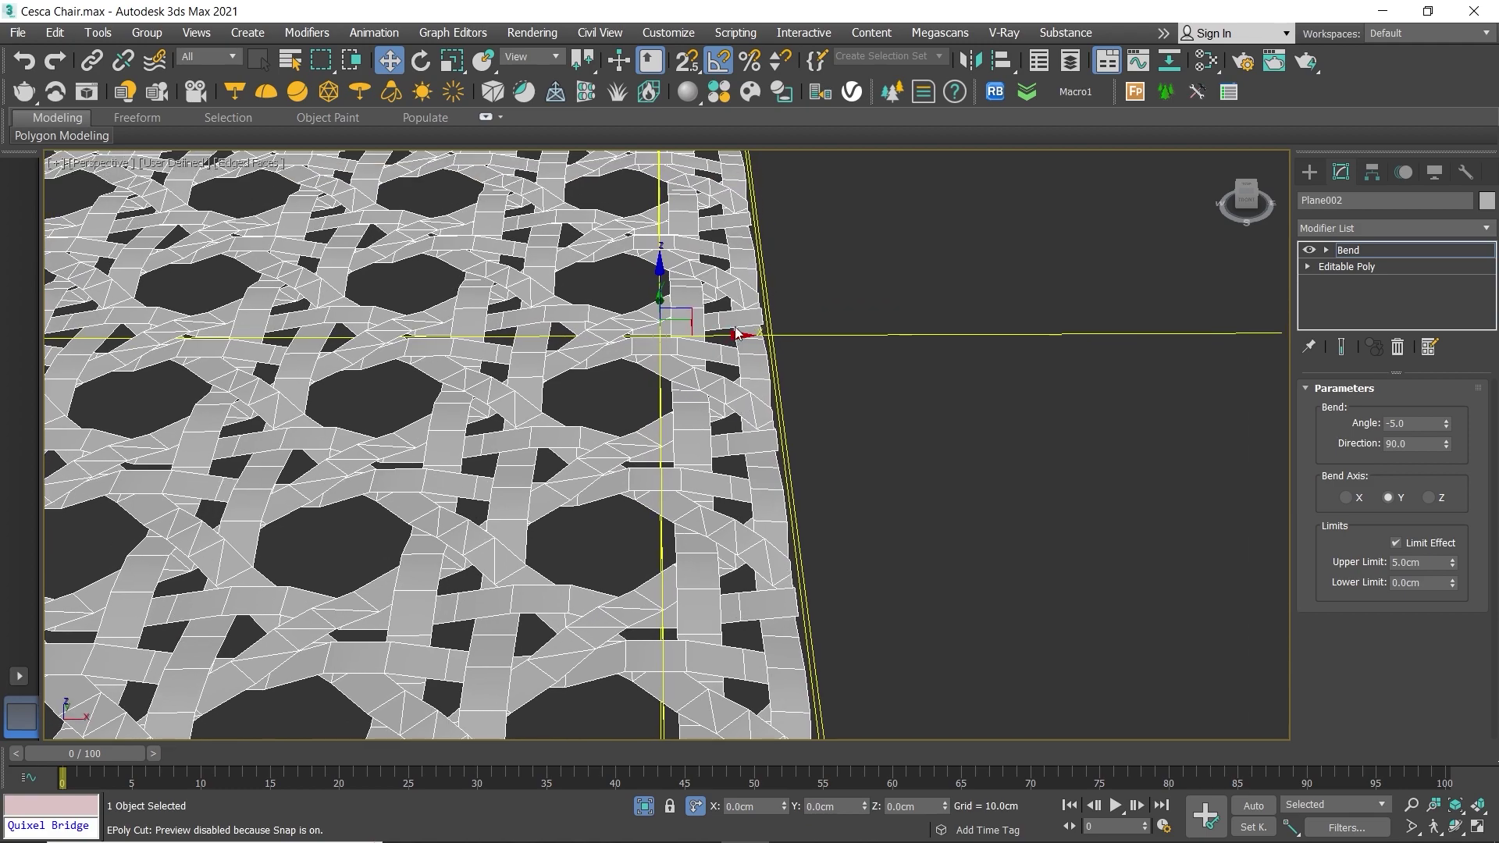
drag(729, 333, 727, 333)
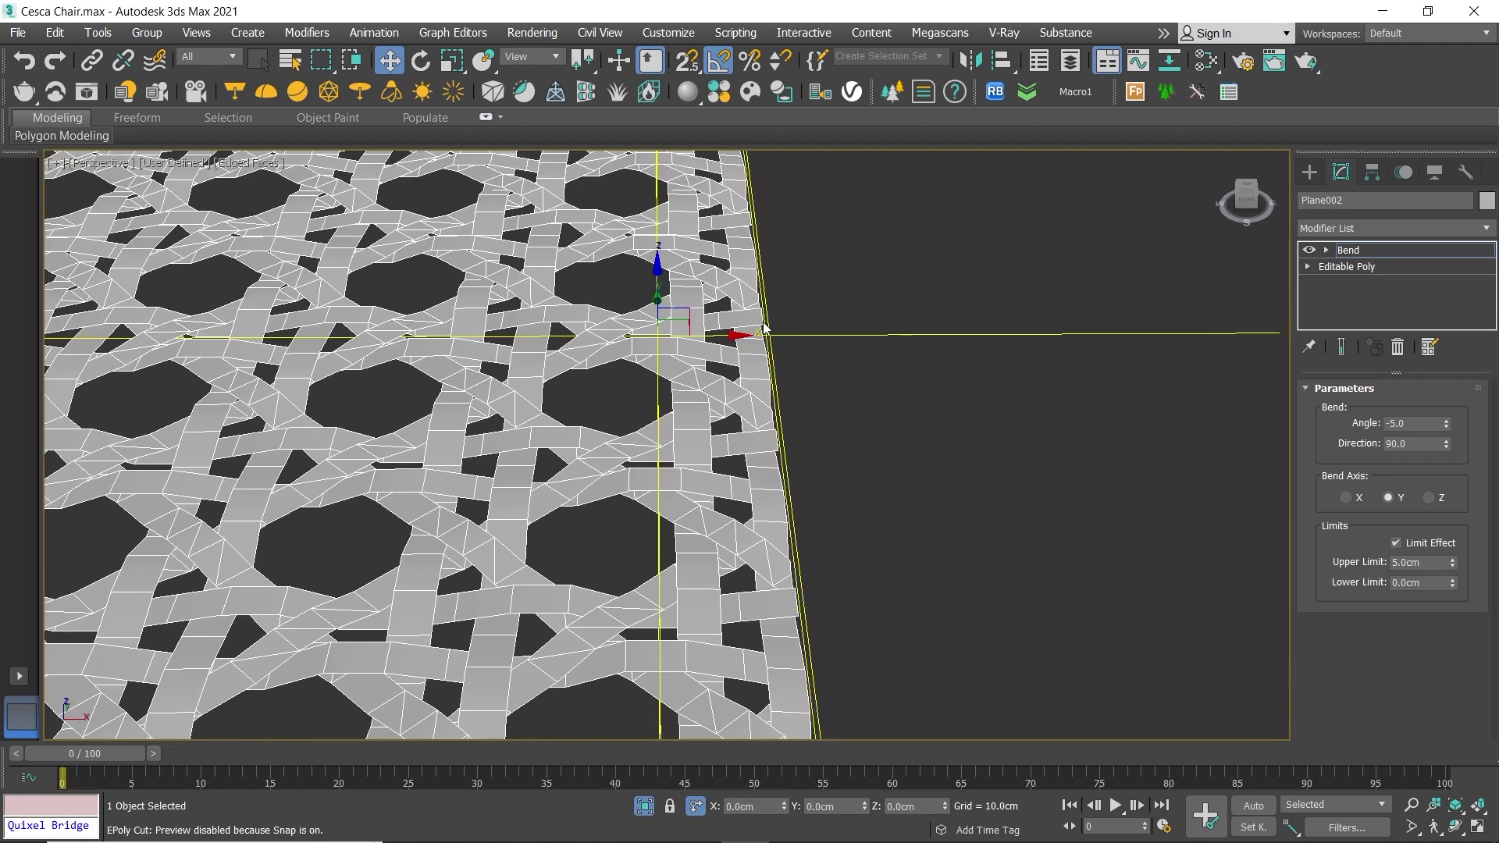
Step: Set the bend angle to -90 so the woven rim curls straight down
drag(1446, 424, 1446, 477)
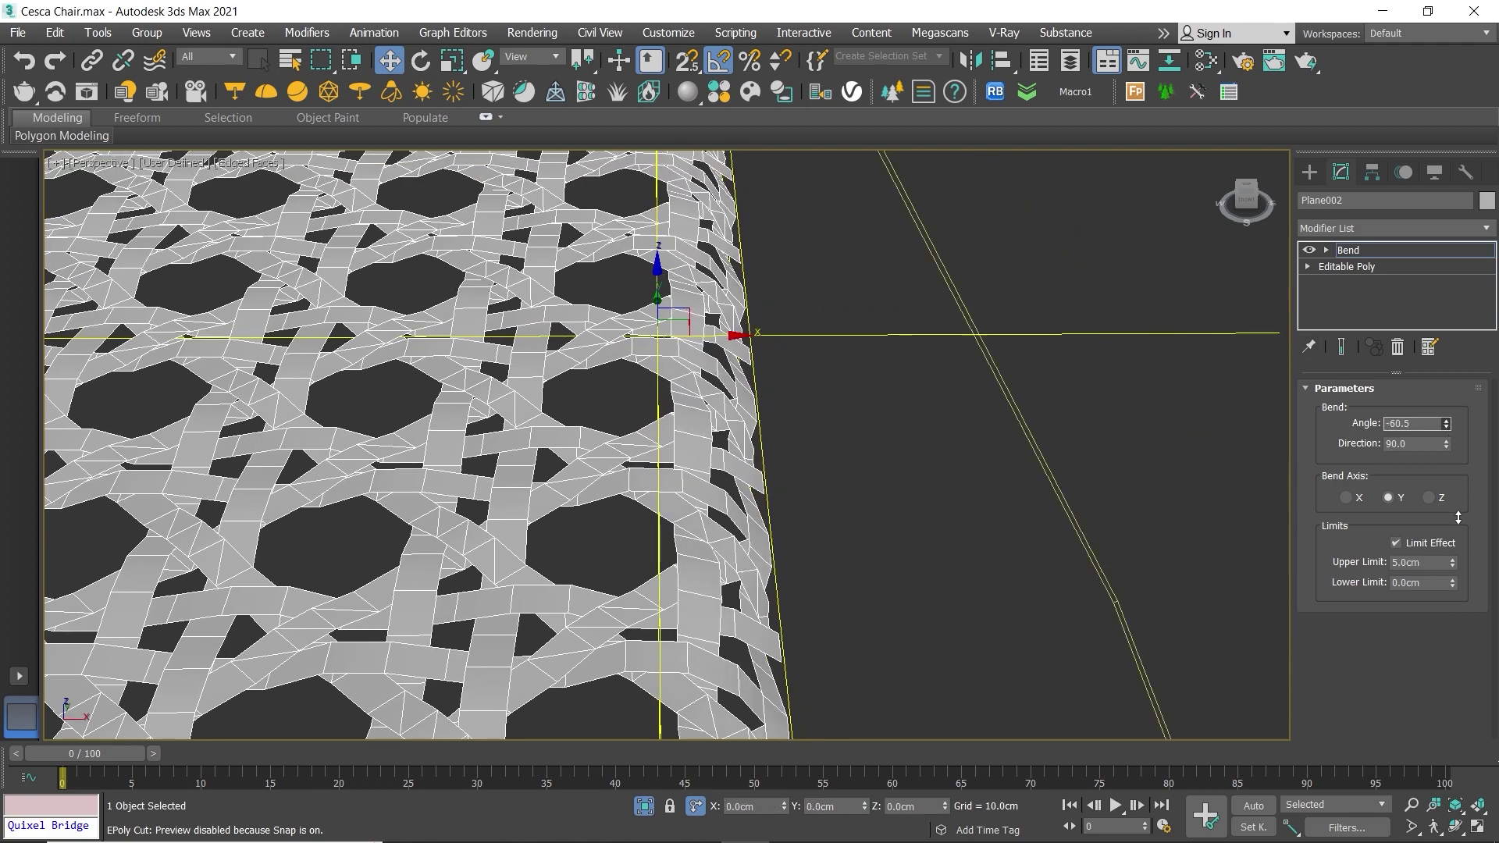
scroll(997, 518, down, 5)
middle_drag(997, 518, 872, 412)
scroll(866, 399, down, 1)
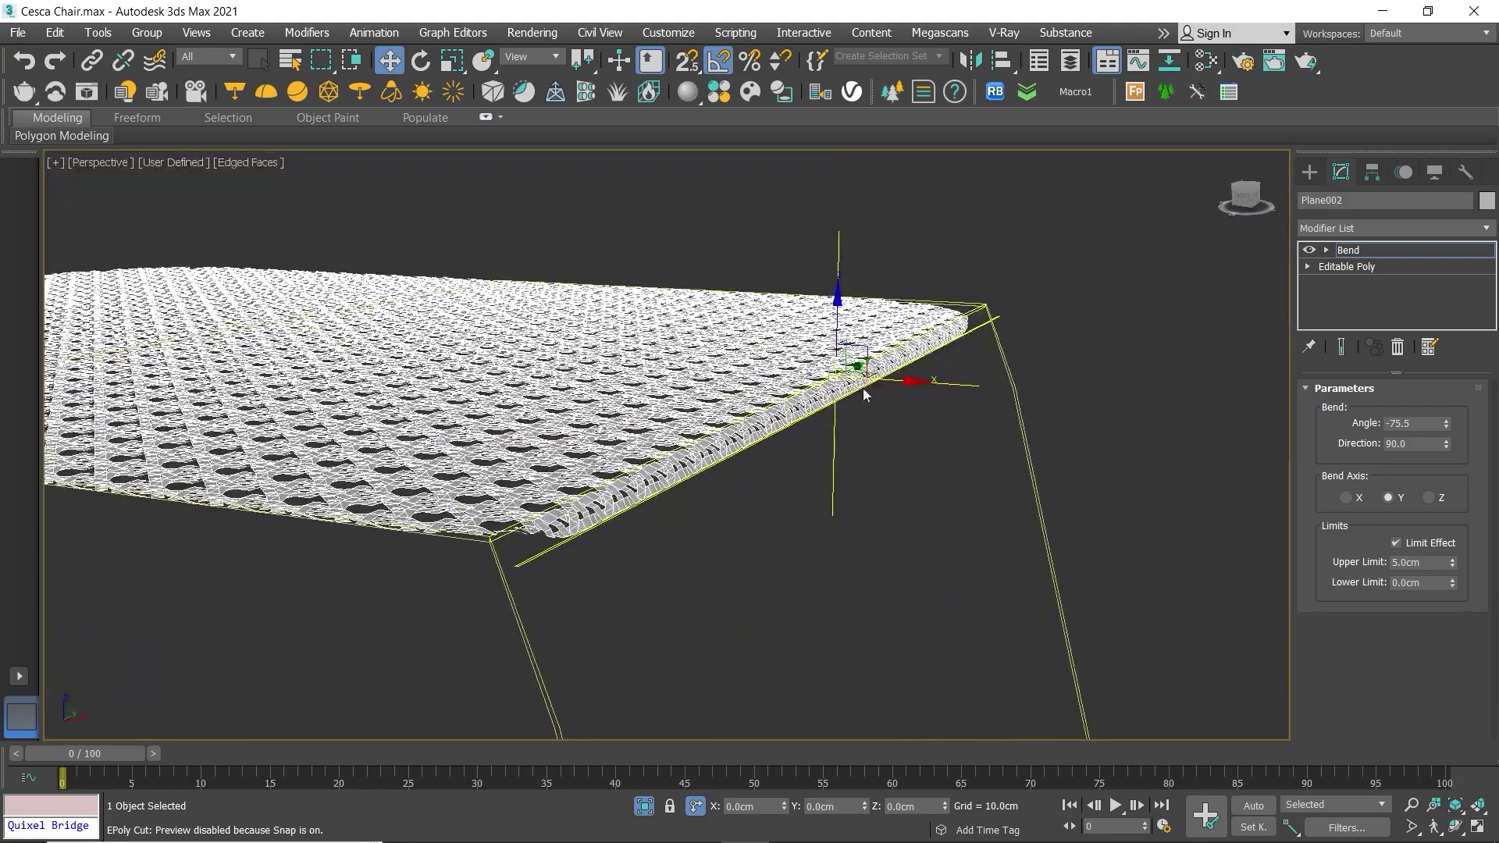
scroll(864, 388, up, 2)
scroll(863, 398, up, 1)
scroll(865, 412, up, 2)
scroll(865, 412, up, 1)
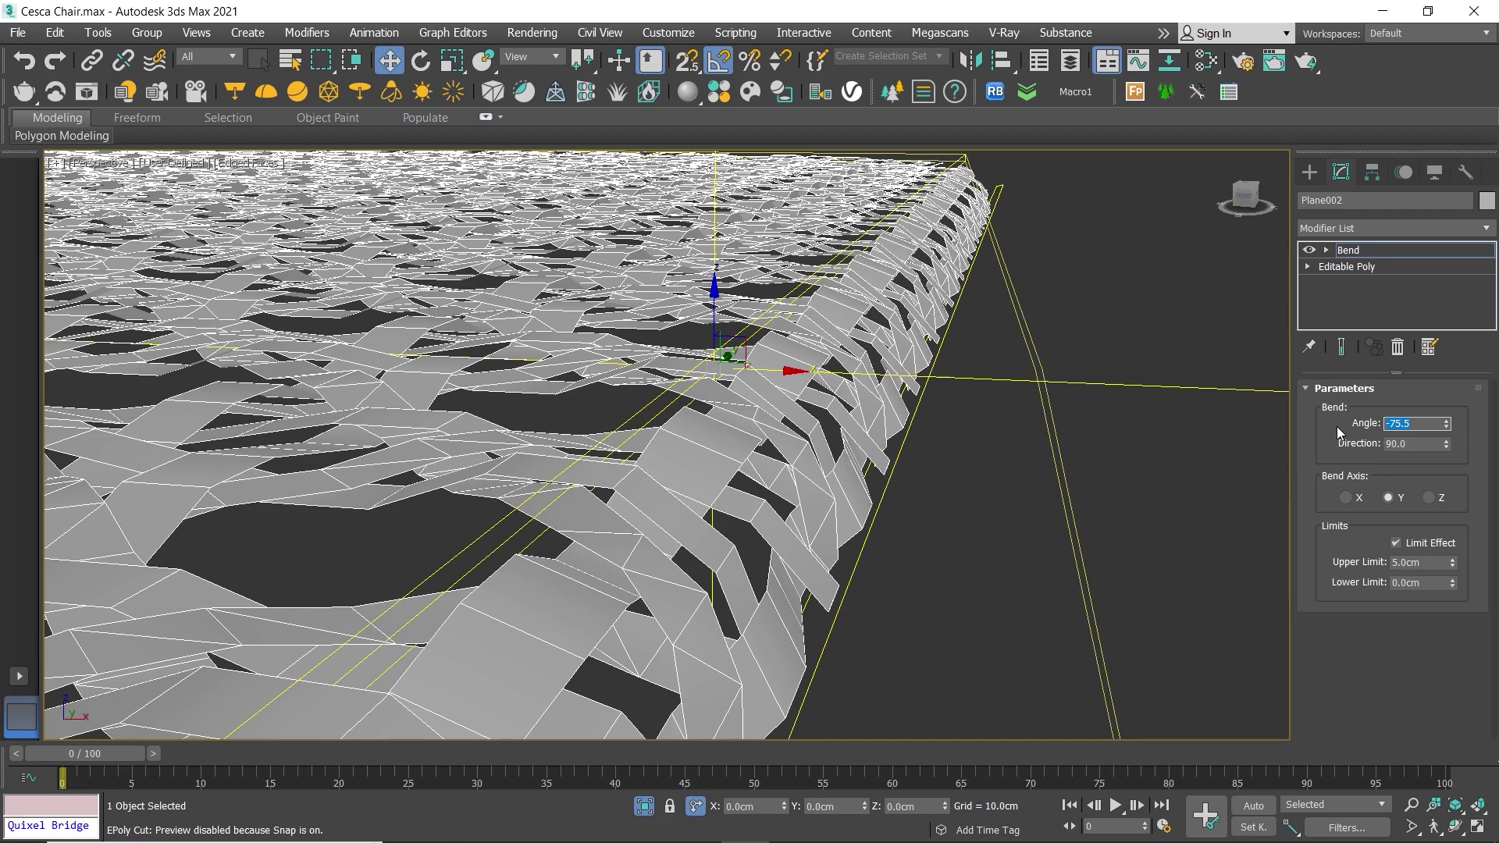
text(-90)
key(Return)
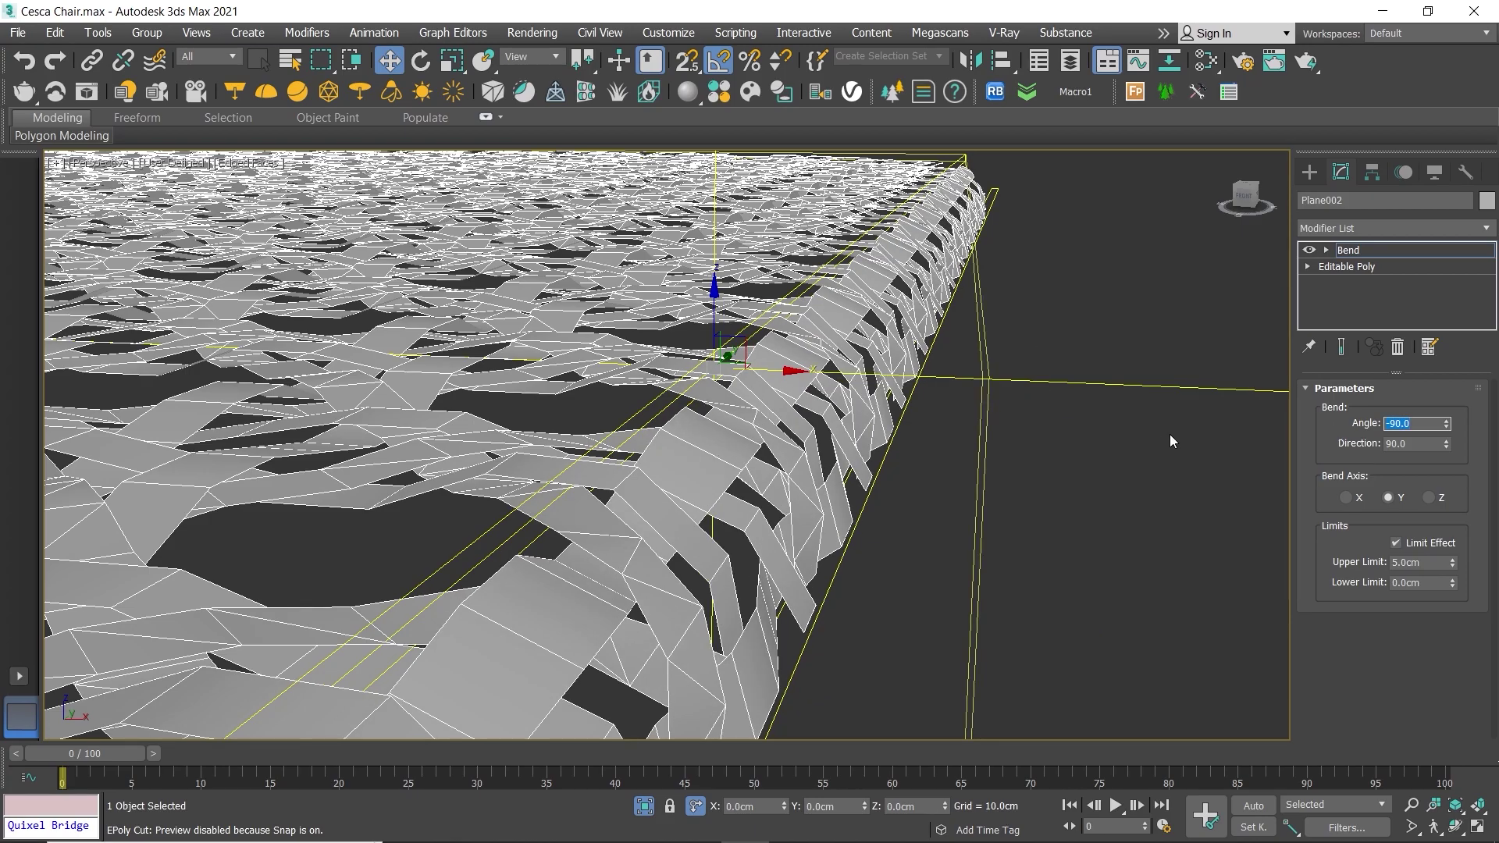
Step: Inspect the curled woven edge and reselect the Bend modifier
alt+middle_drag(922, 400, 880, 428)
scroll(908, 405, down, 3)
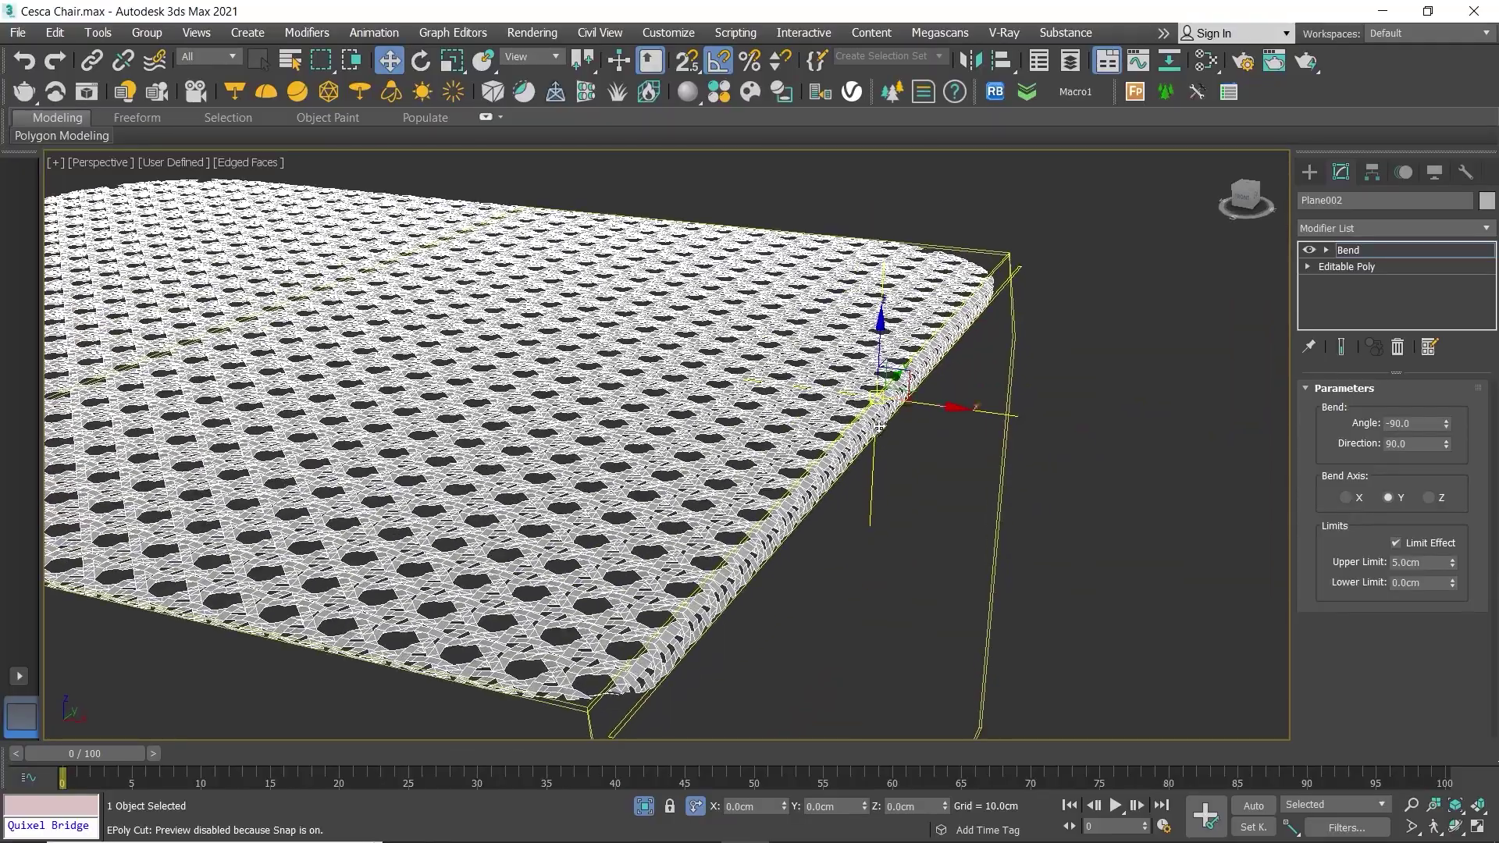
scroll(872, 407, up, 3)
scroll(961, 453, up, 3)
scroll(960, 453, up, 2)
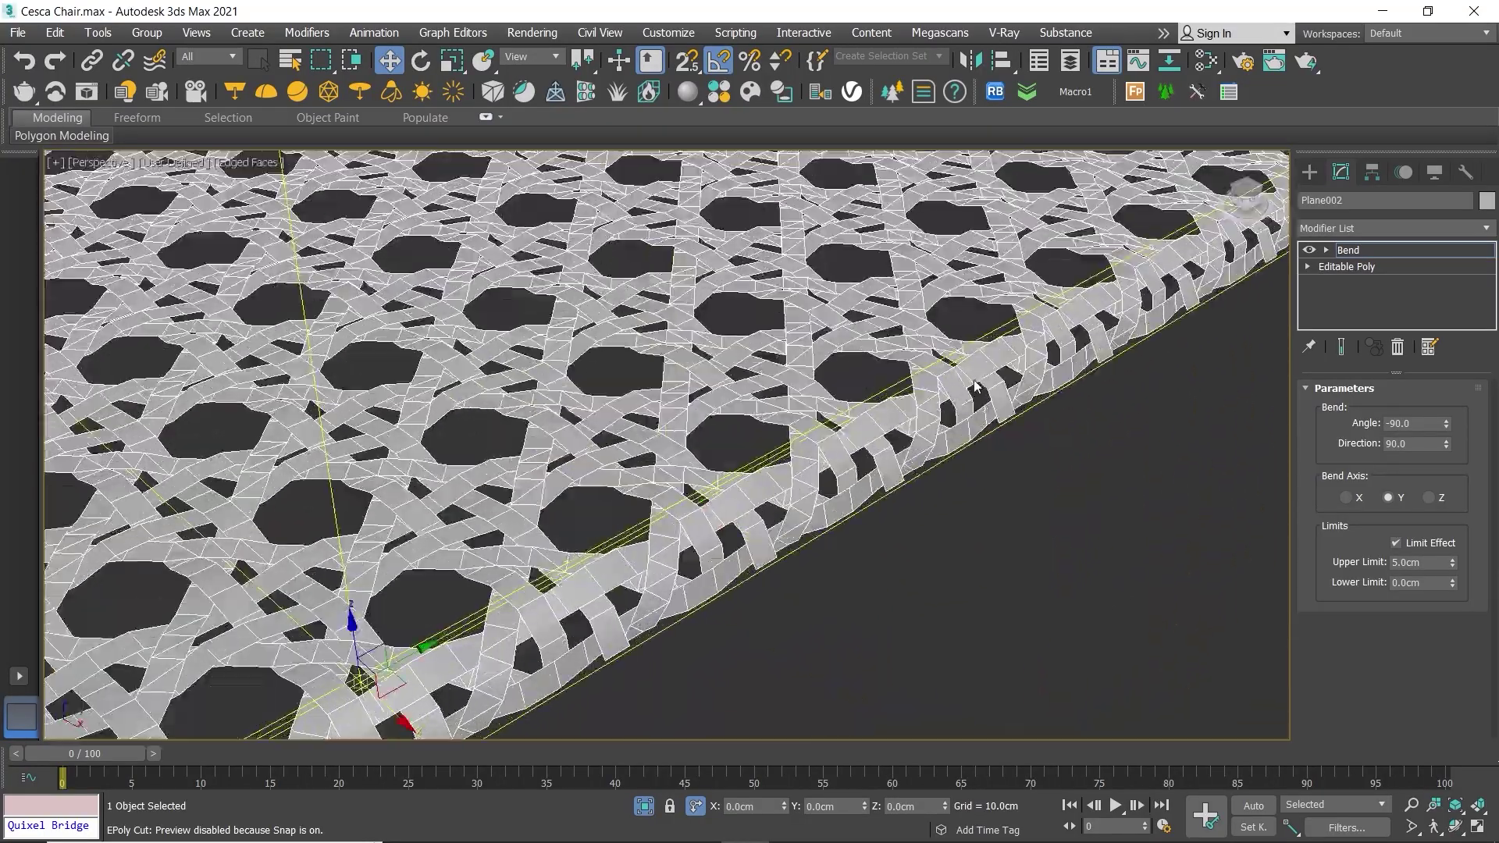
middle_drag(991, 380, 1004, 361)
scroll(1004, 361, down, 3)
scroll(961, 391, down, 2)
scroll(931, 413, down, 1)
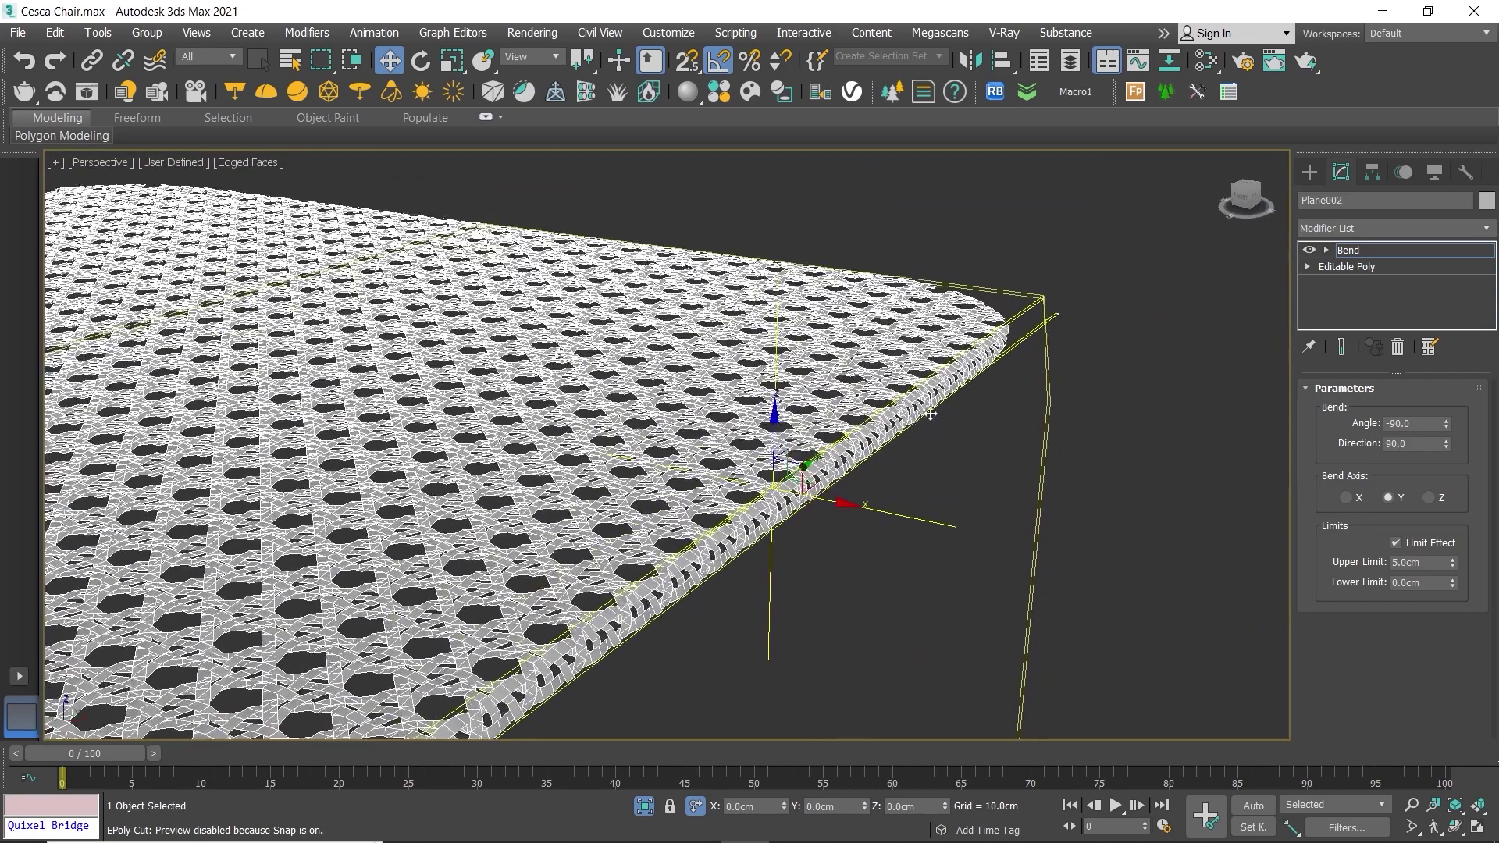
click(1361, 250)
Step: Copy the Bend modifier and paste a duplicate onto Plane002's stack
right_click(1357, 250)
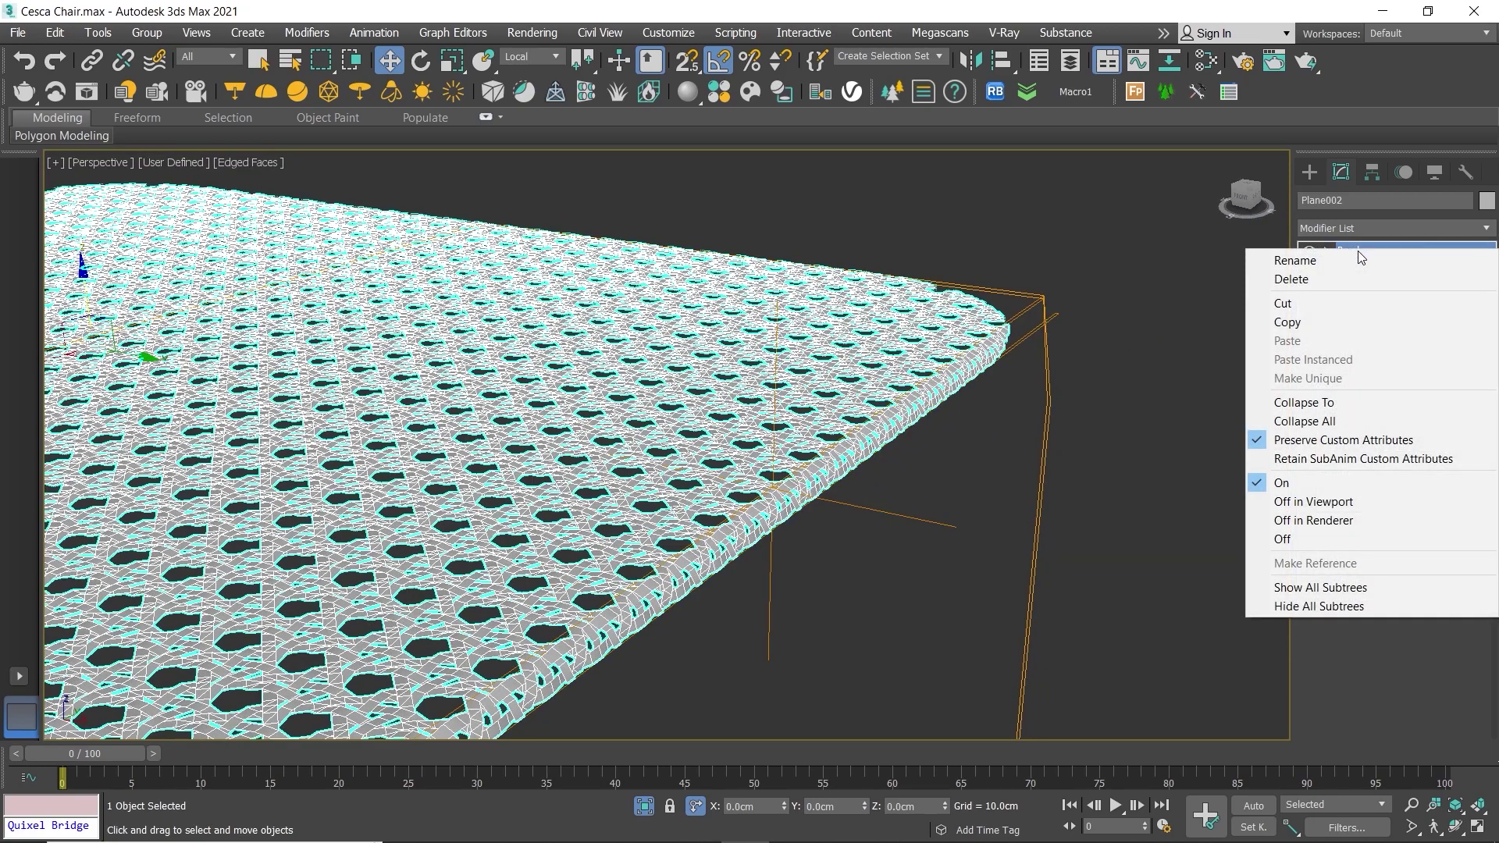
click(1302, 321)
right_click(1373, 254)
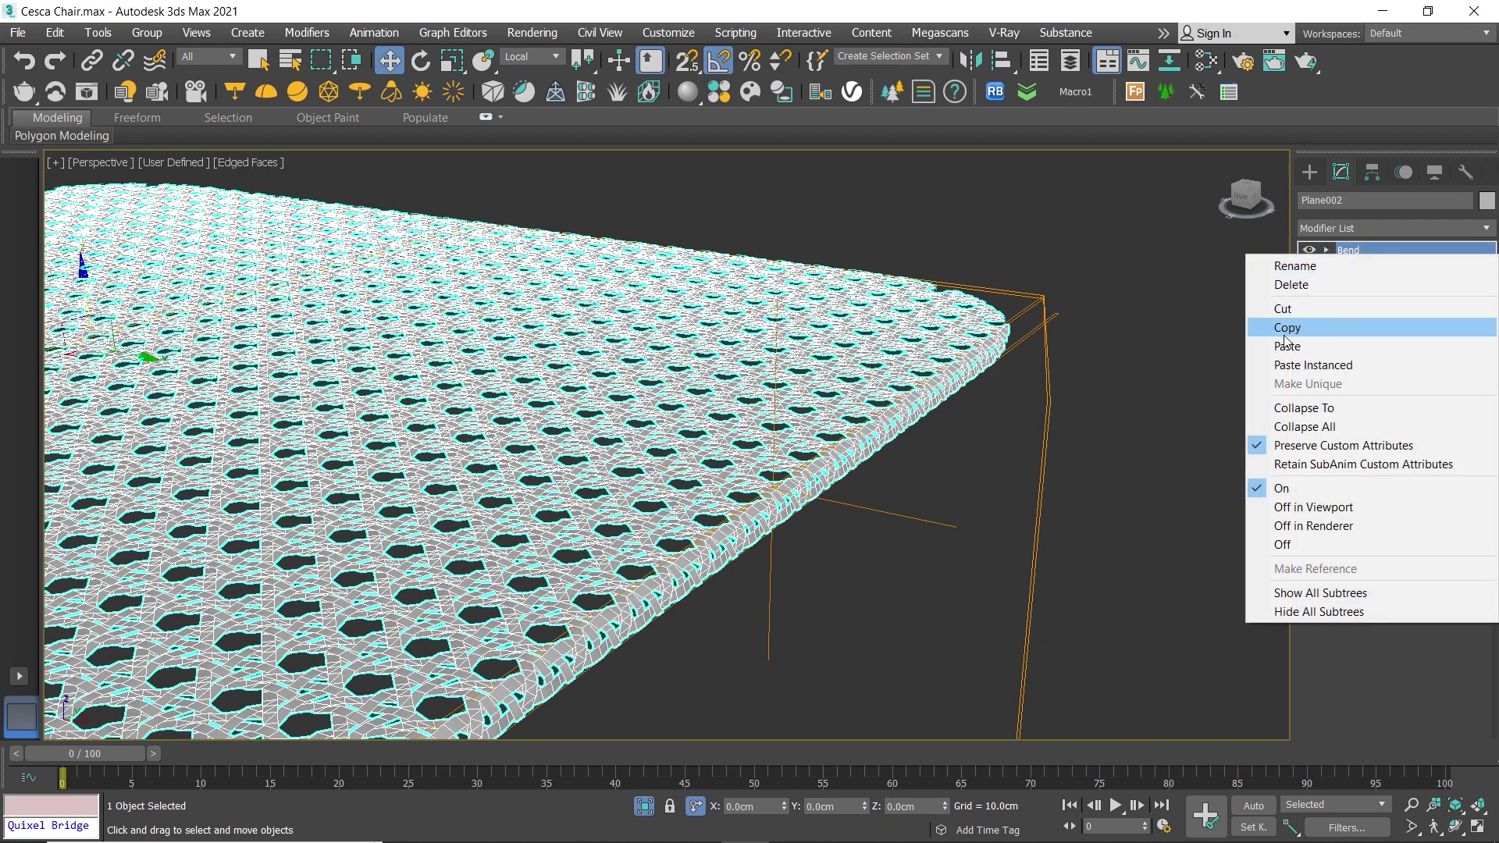
click(1373, 346)
Step: Rotate the second Bend gizmo about 95 degrees so the side folds down
scroll(1001, 301, down, 3)
key(e)
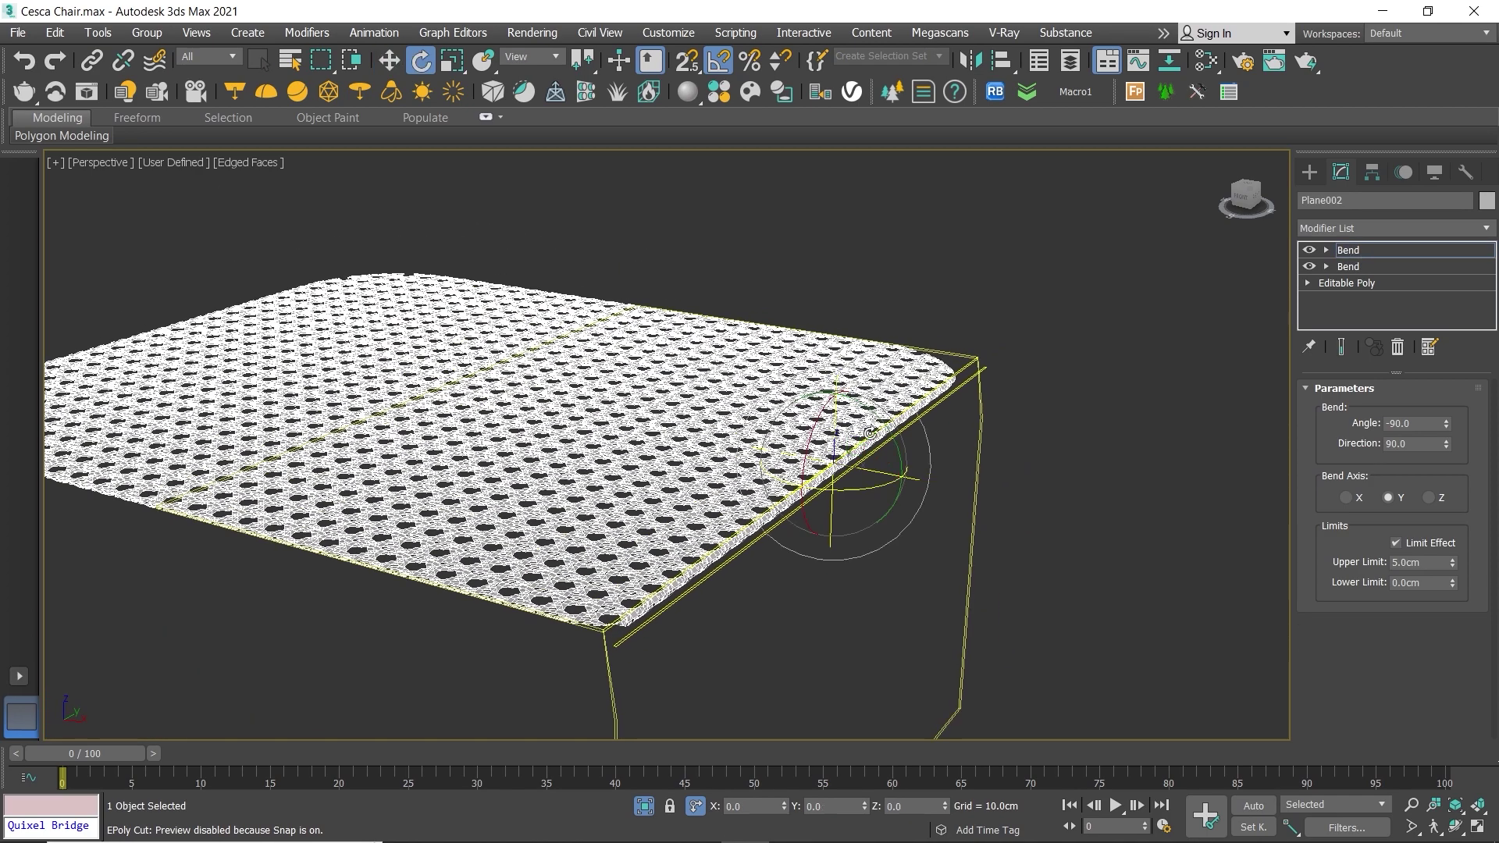
drag(825, 491, 900, 479)
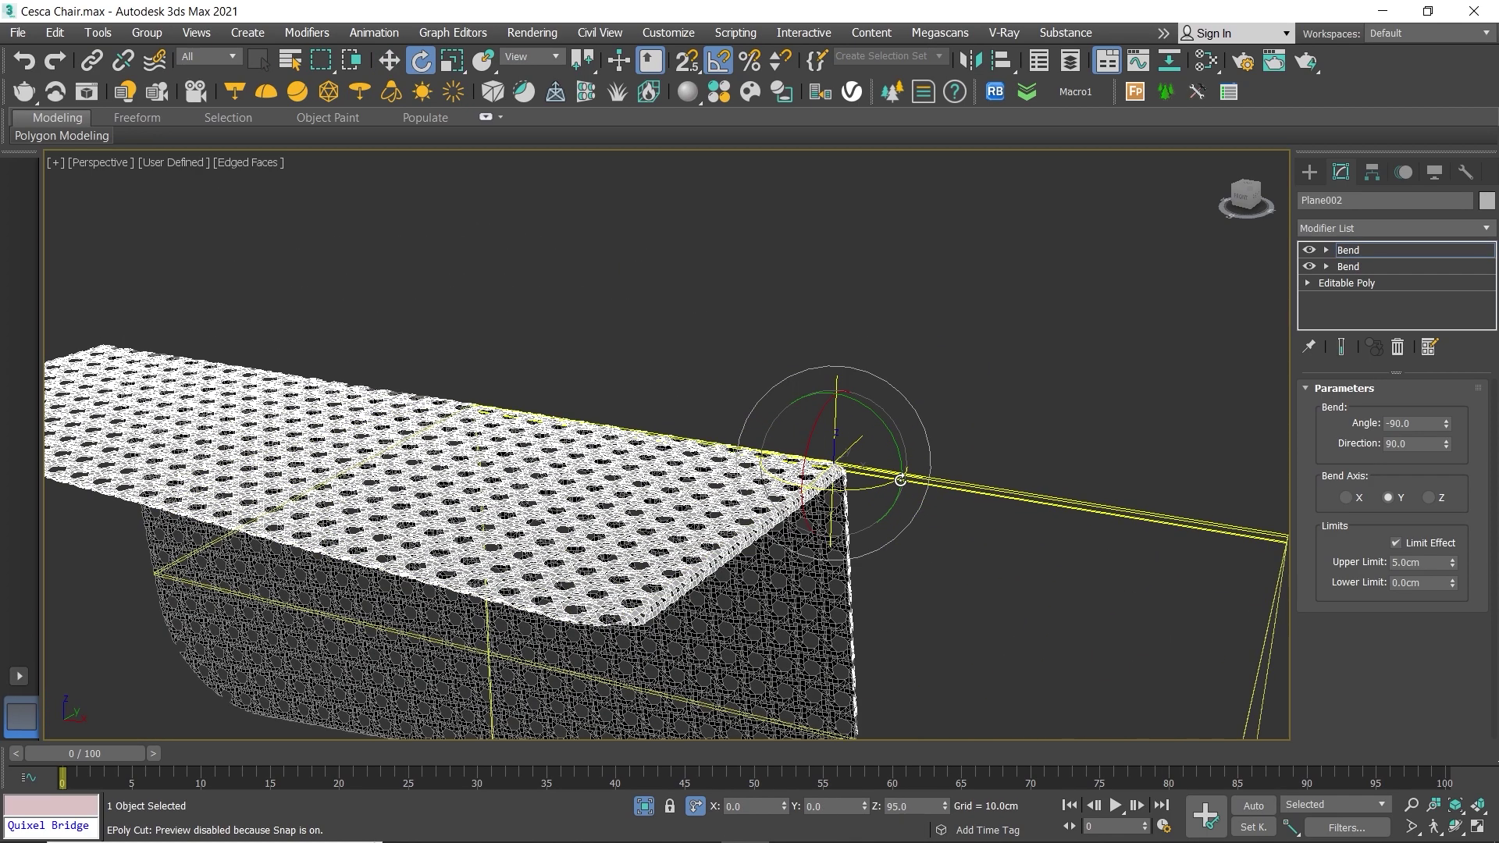
key(w)
Step: Move the Bend gizmo to the plane's edge, enlarging the flat area
scroll(905, 465, down, 3)
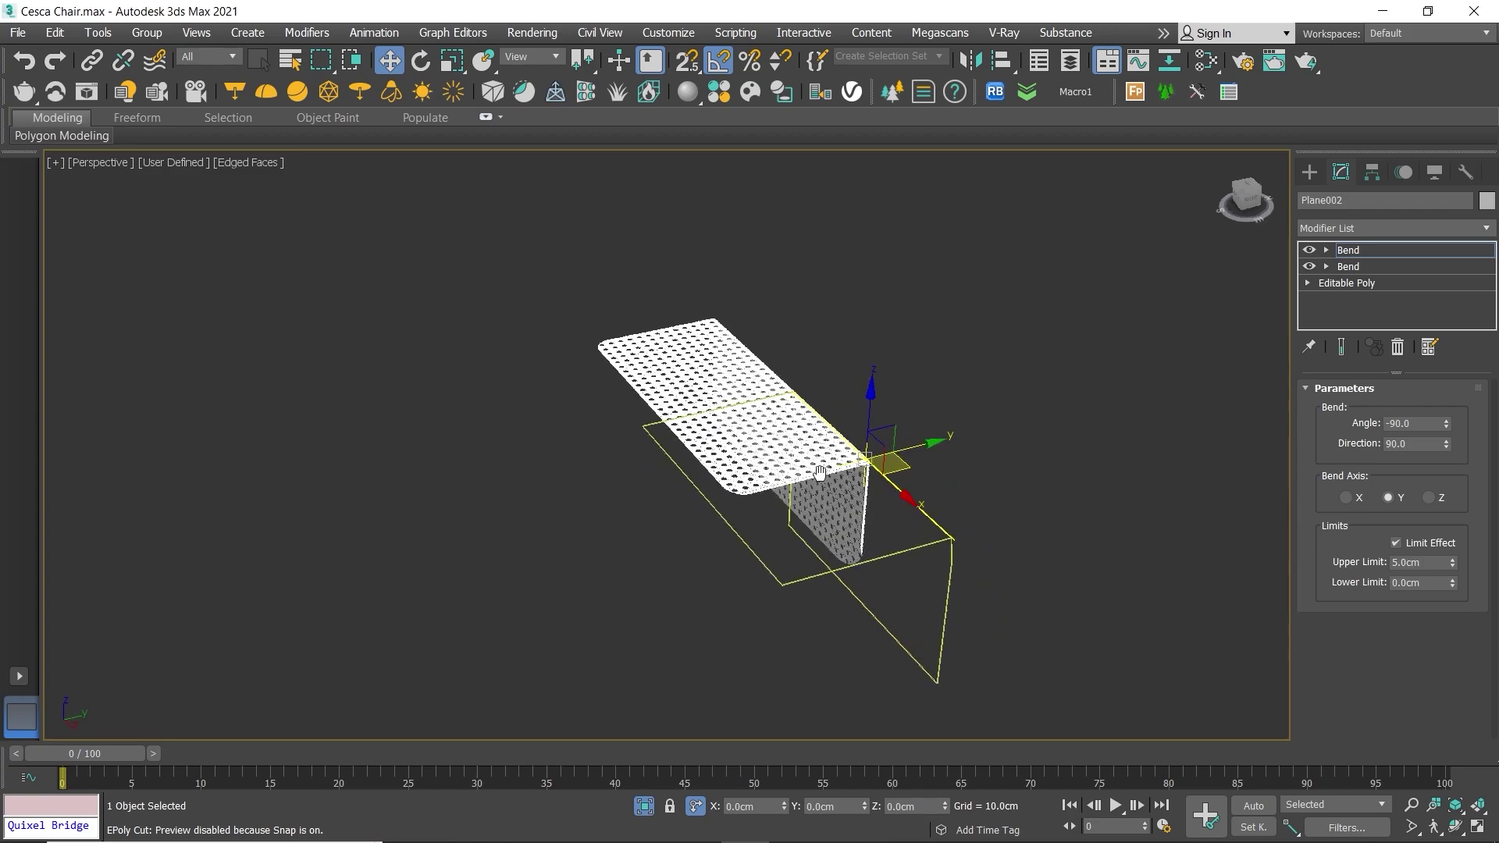
scroll(913, 453, down, 2)
alt+middle_drag(913, 453, 1046, 437)
scroll(1037, 470, up, 2)
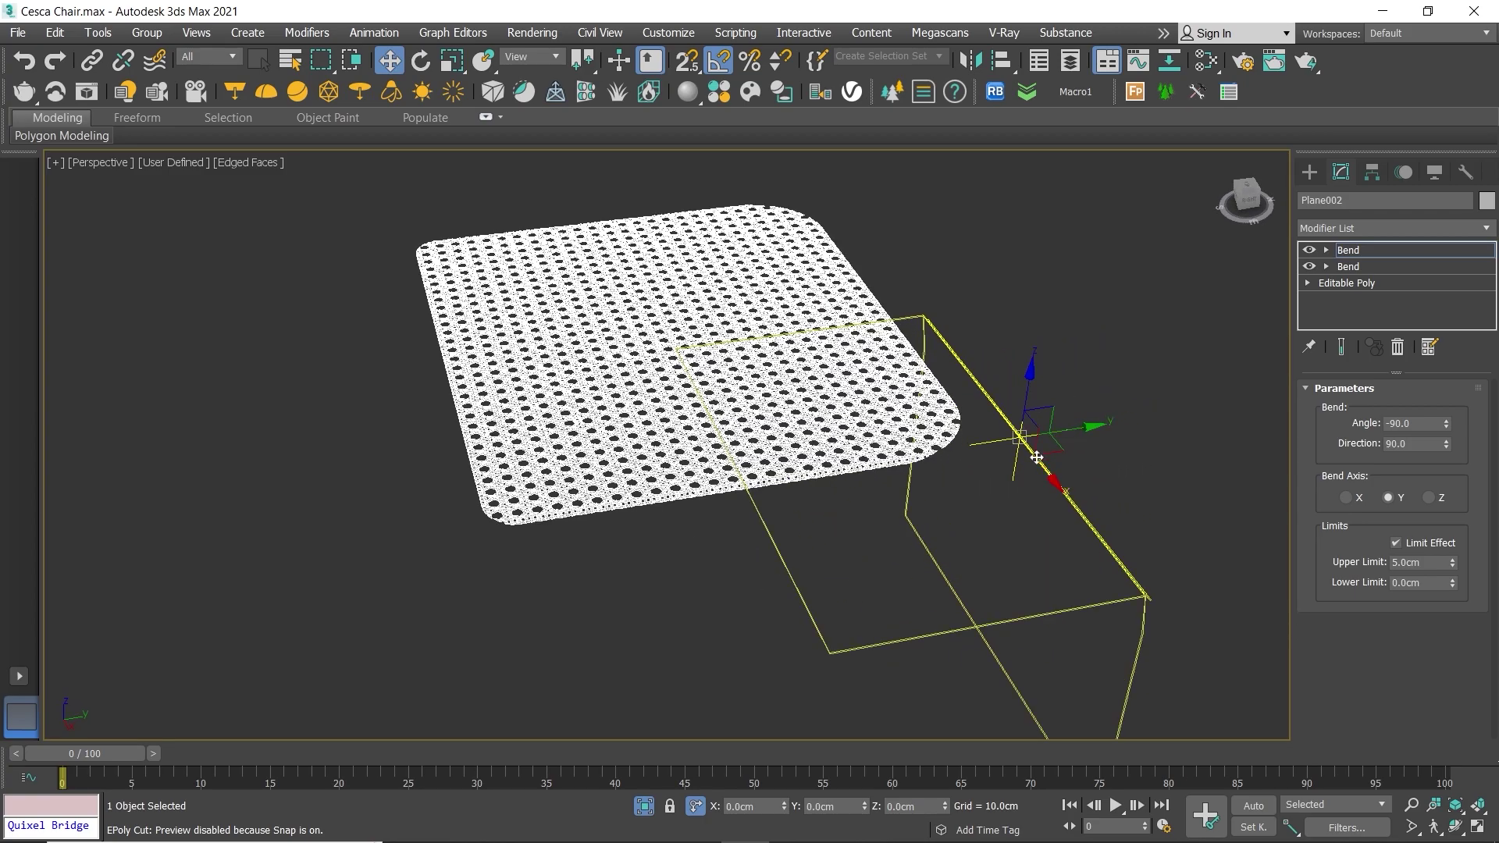
scroll(1037, 470, up, 3)
drag(1061, 445, 891, 399)
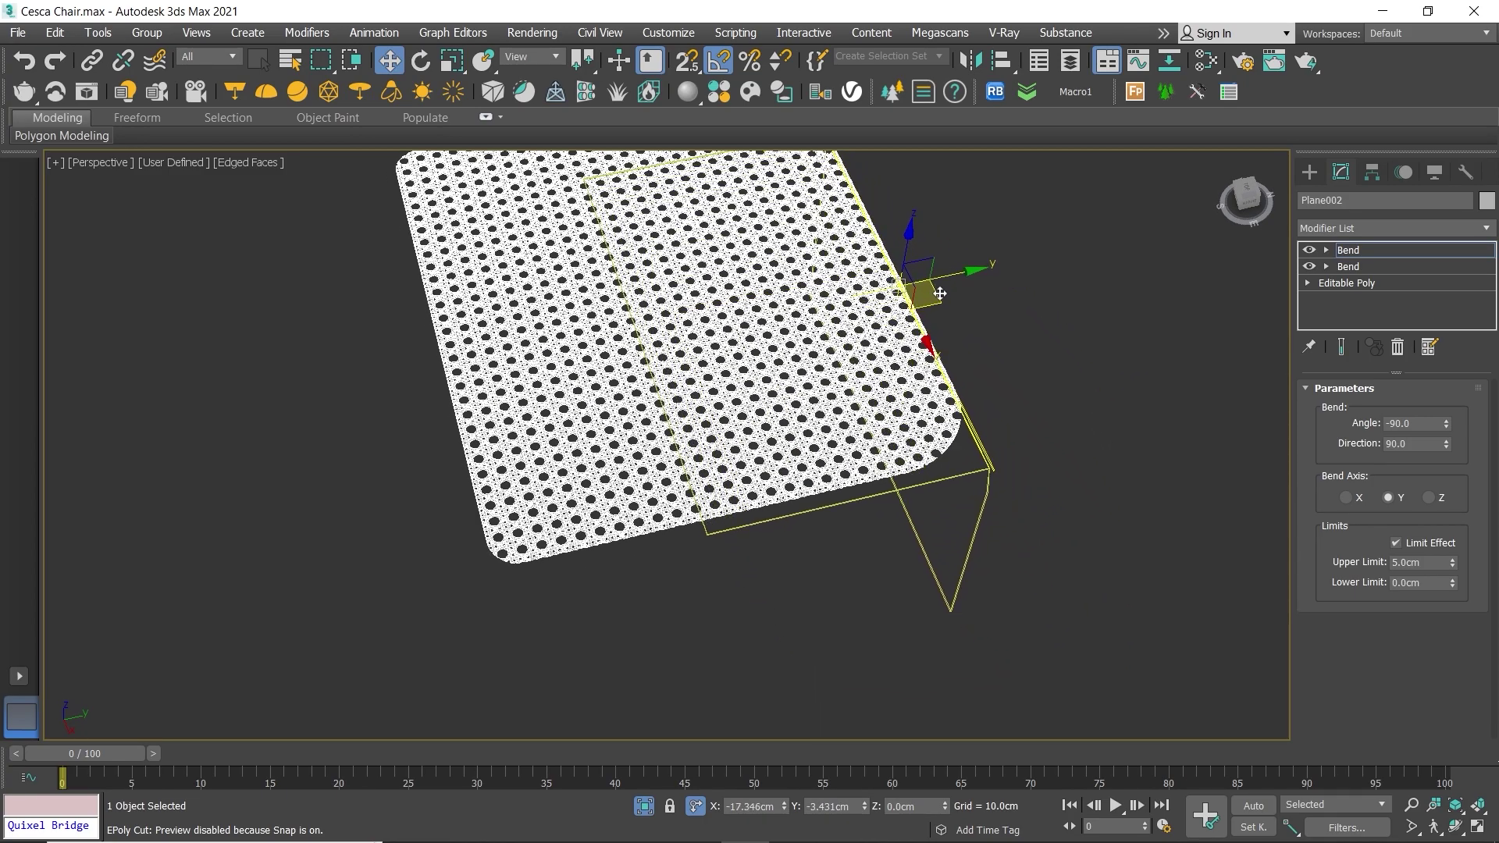
scroll(730, 402, up, 5)
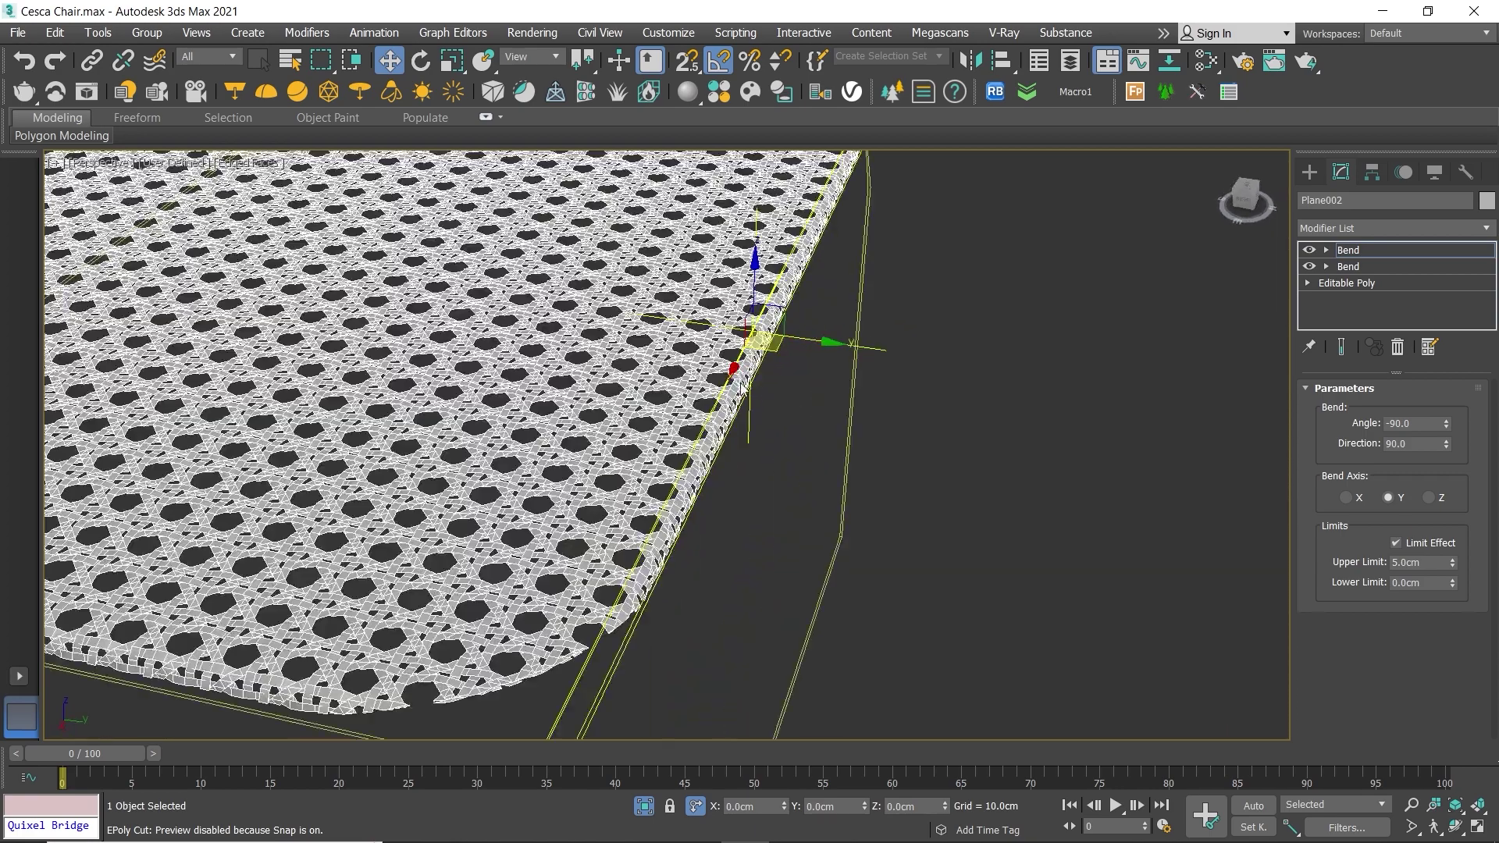
drag(770, 346, 790, 301)
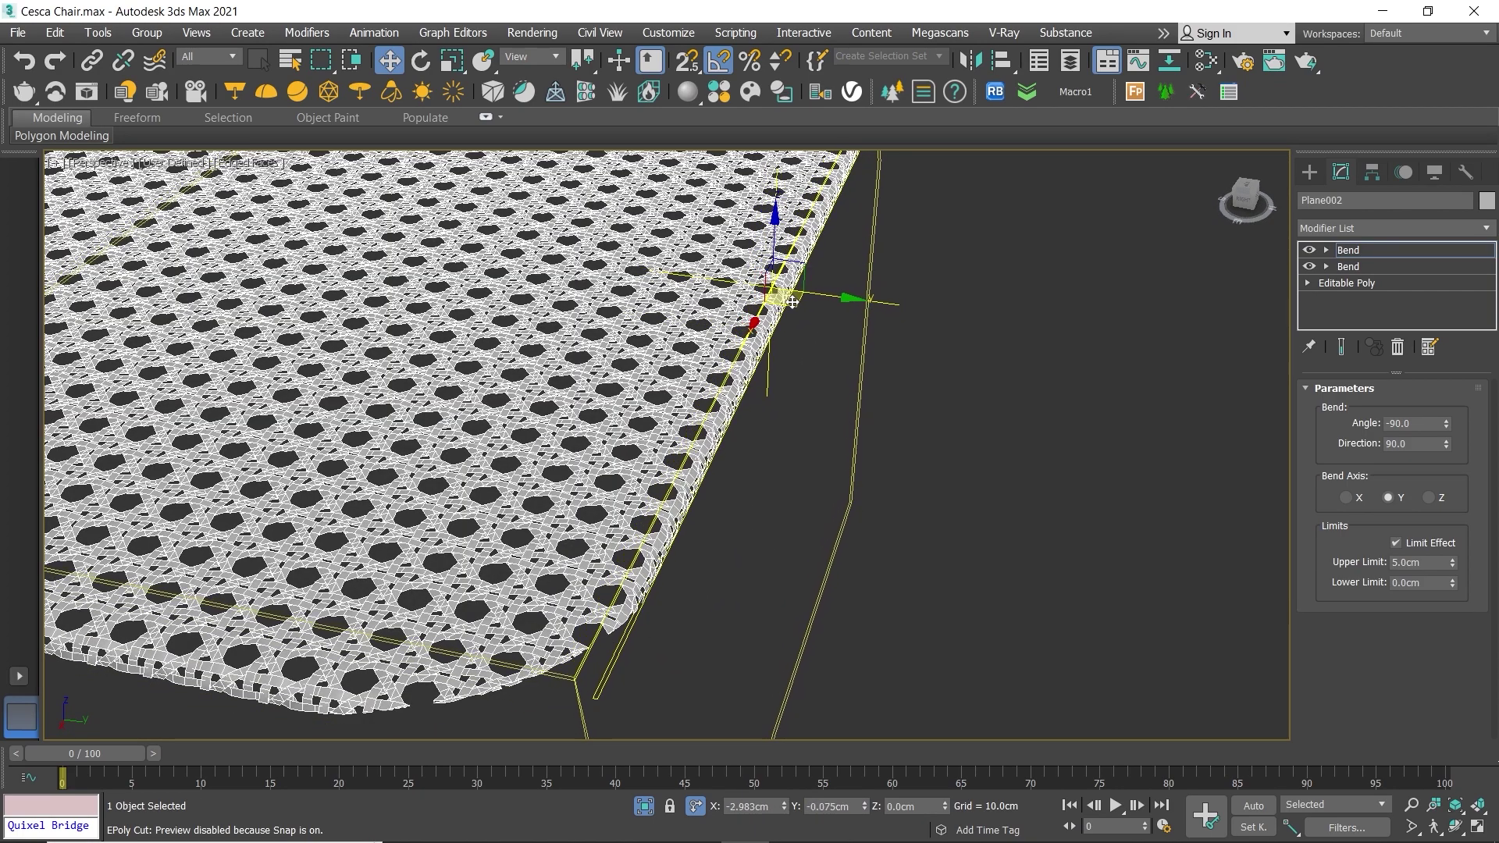
middle_drag(789, 301, 867, 285)
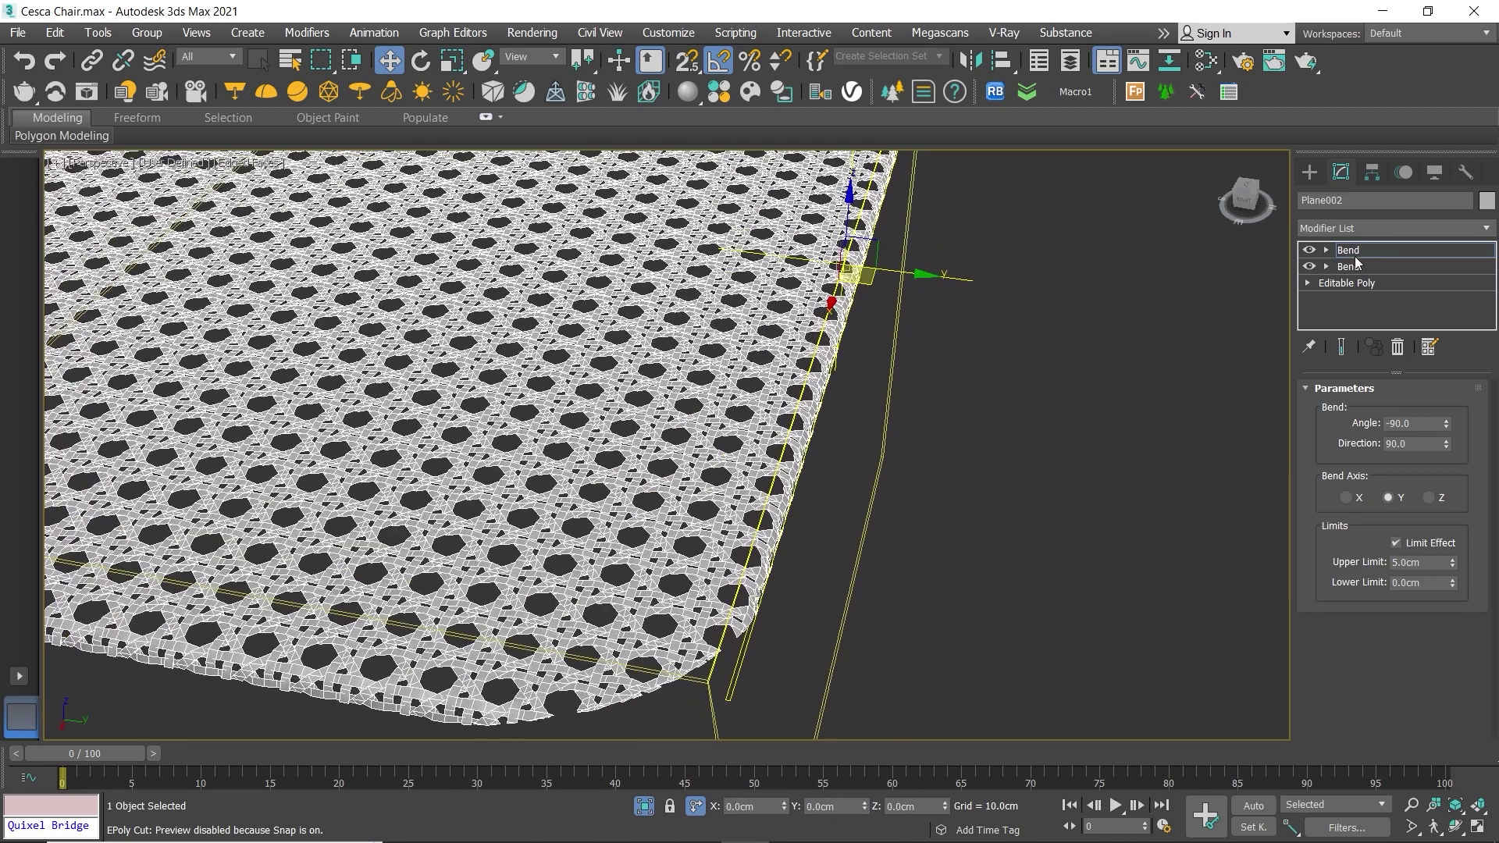
Step: Copy the top Bend modifier again for a third duplicate
right_click(1363, 253)
click(1314, 325)
right_click(1369, 250)
Step: Paste a third Bend and rotate its gizmo toward another plane edge
click(1314, 340)
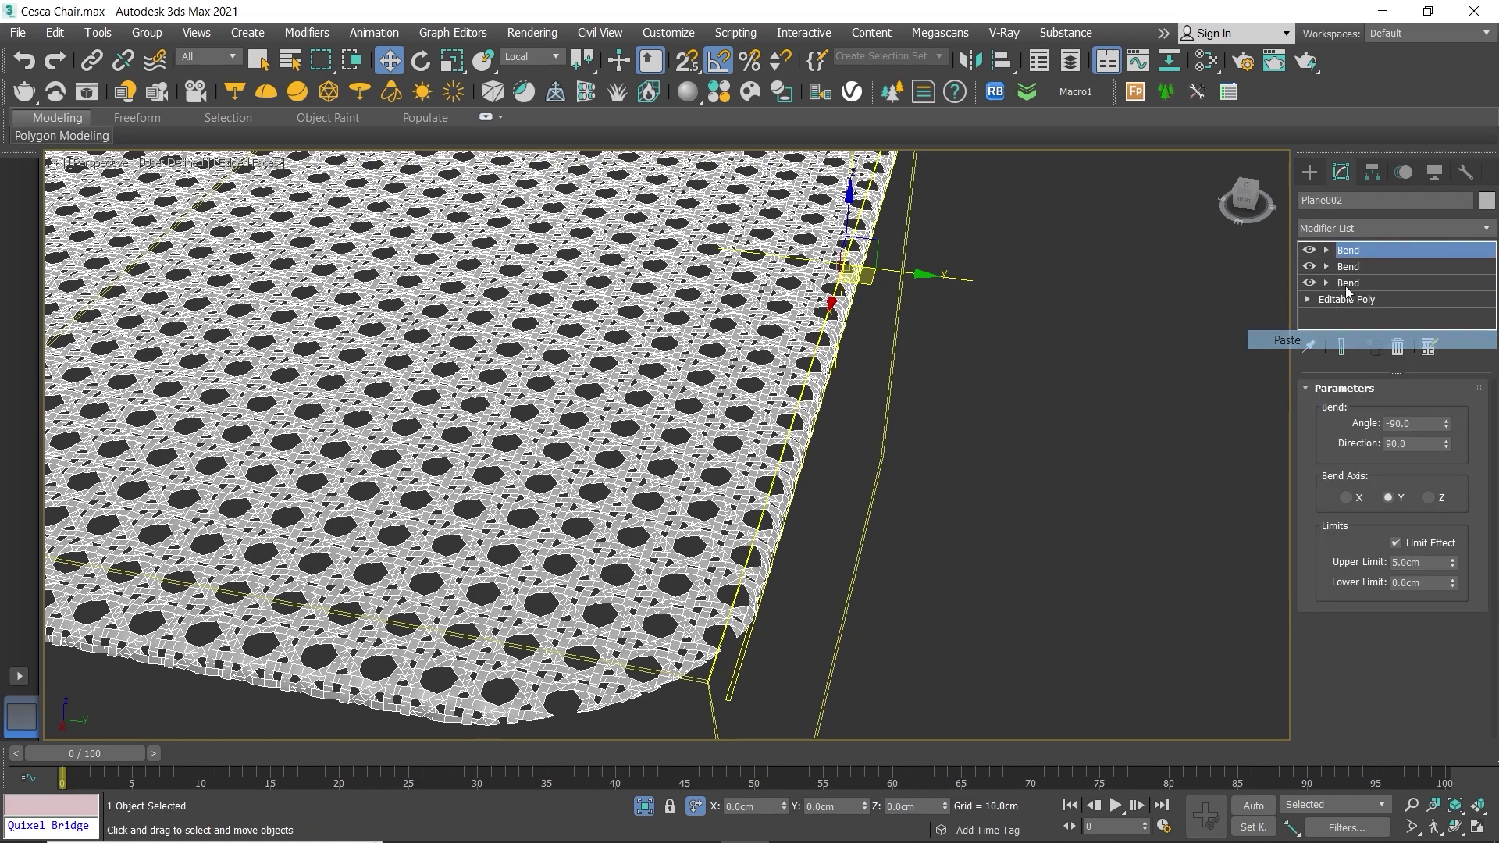
scroll(1061, 367, down, 10)
key(e)
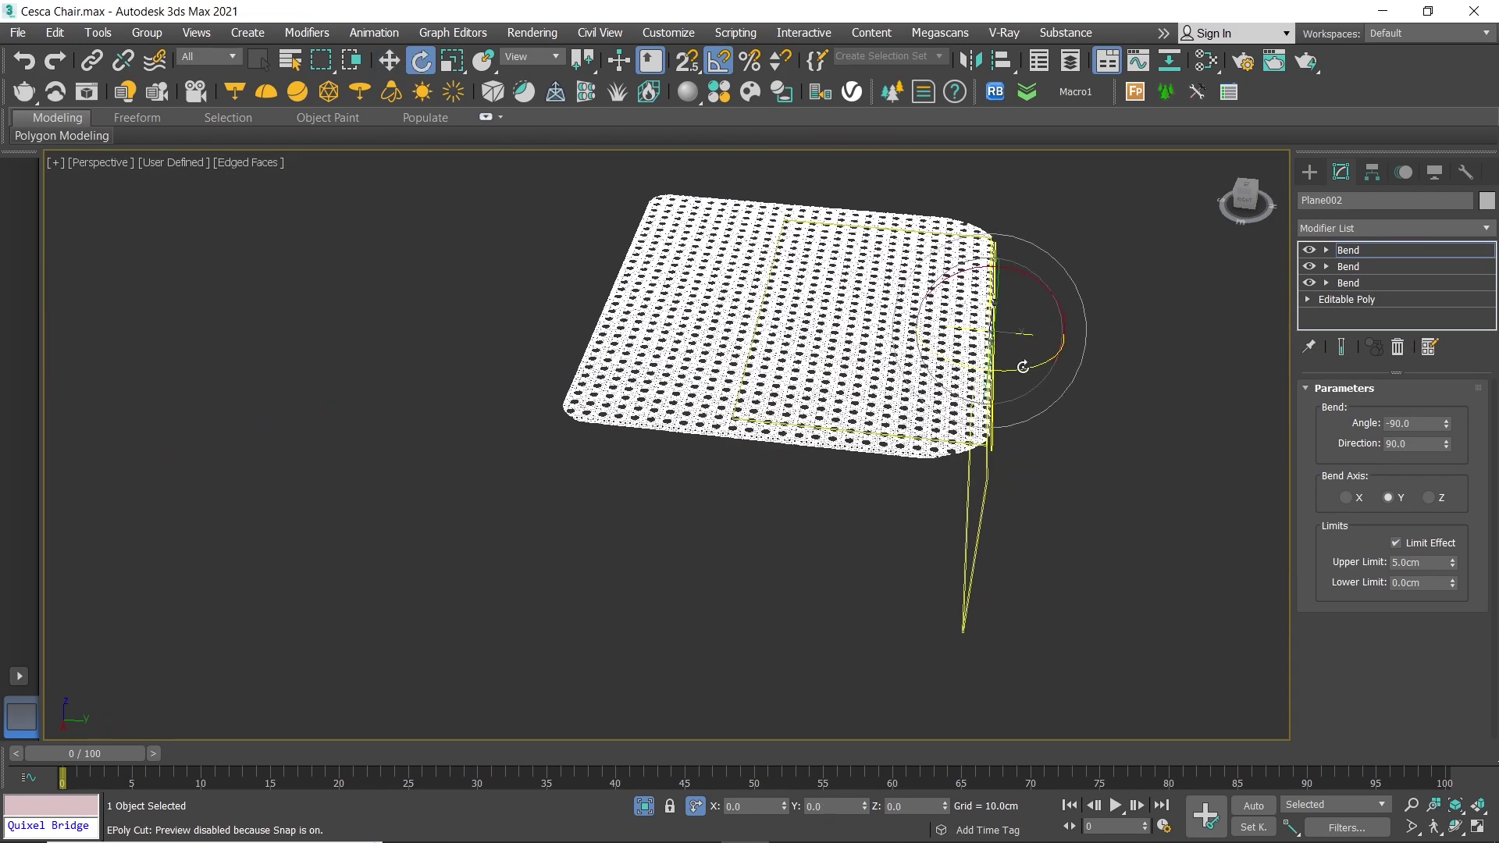
mouse_move(1024, 363)
mouse_down()
mouse_move(1012, 368)
mouse_move(1031, 367)
mouse_move(1034, 398)
mouse_up()
Step: Move the third Bend gizmo onto the plane's edge
key(w)
scroll(1008, 414, up, 3)
scroll(935, 469, up, 3)
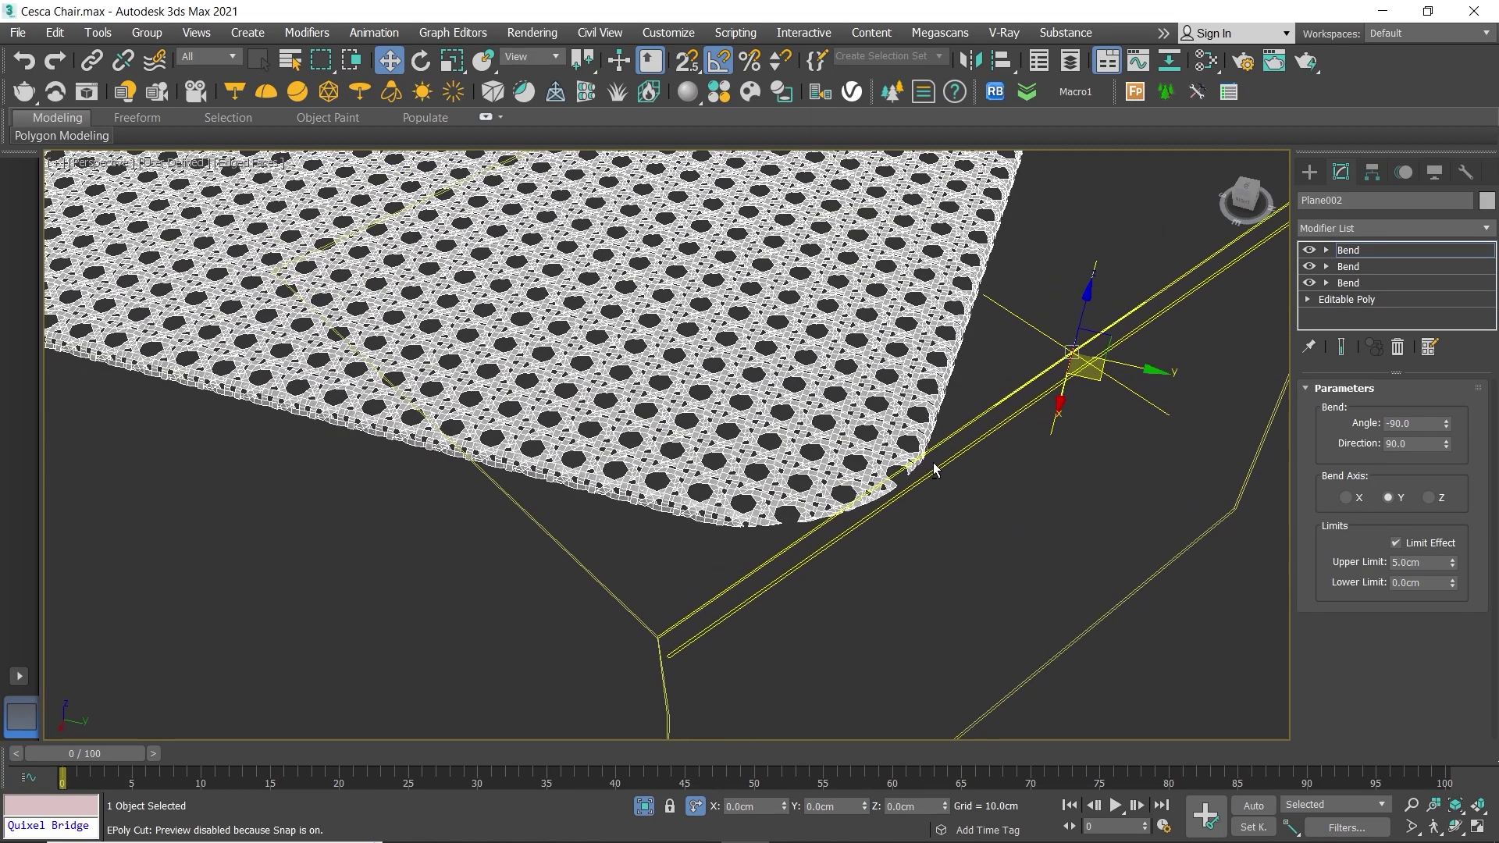
scroll(935, 469, up, 2)
scroll(928, 477, up, 2)
scroll(1116, 334, up, 2)
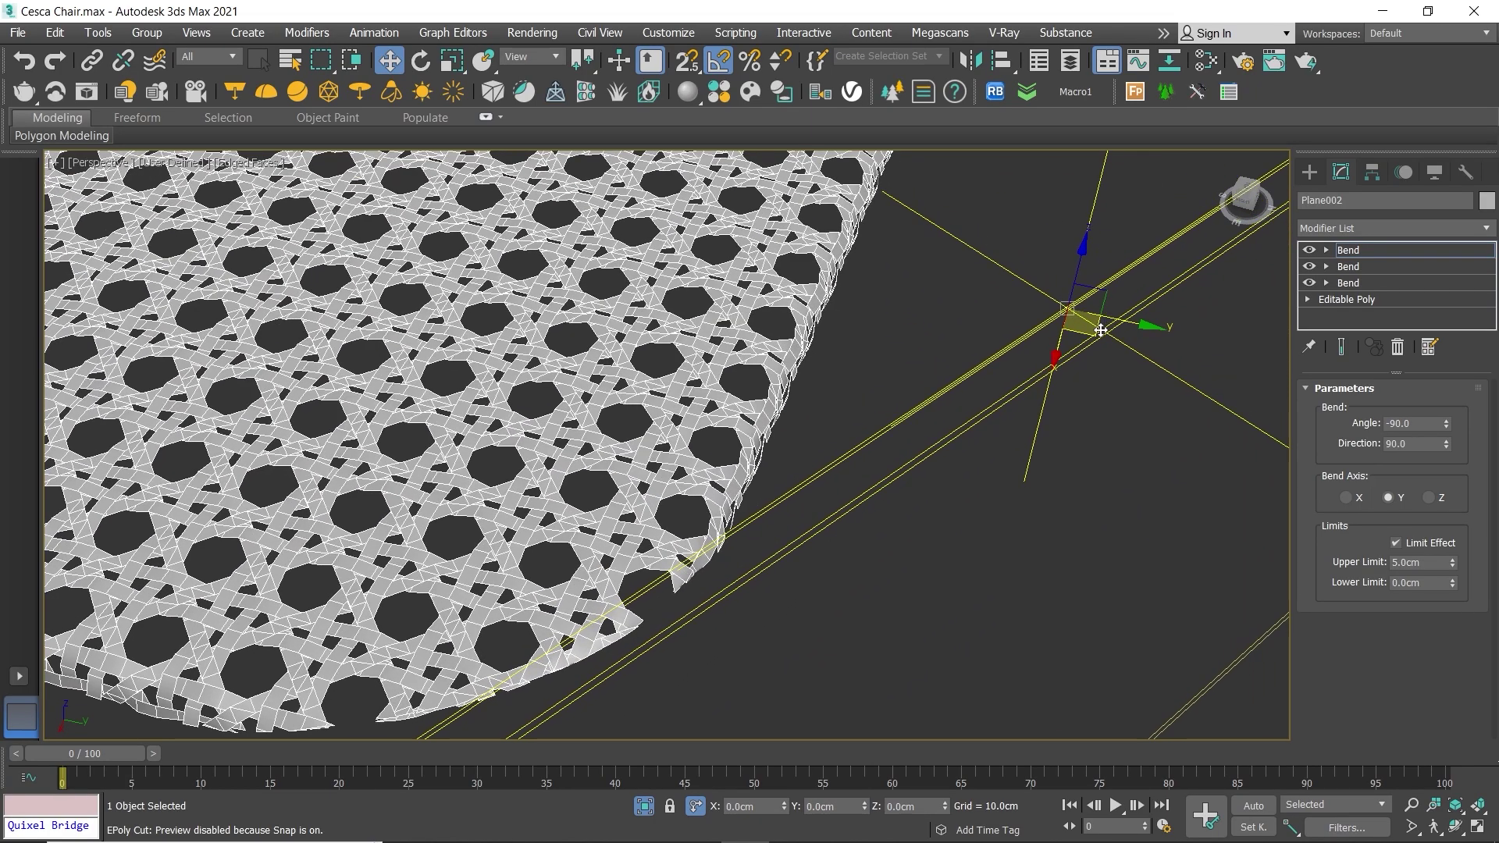
drag(1101, 330, 1048, 349)
Step: Copy the top Bend and paste a fourth Bend modifier onto Plane002
scroll(1131, 302, down, 3)
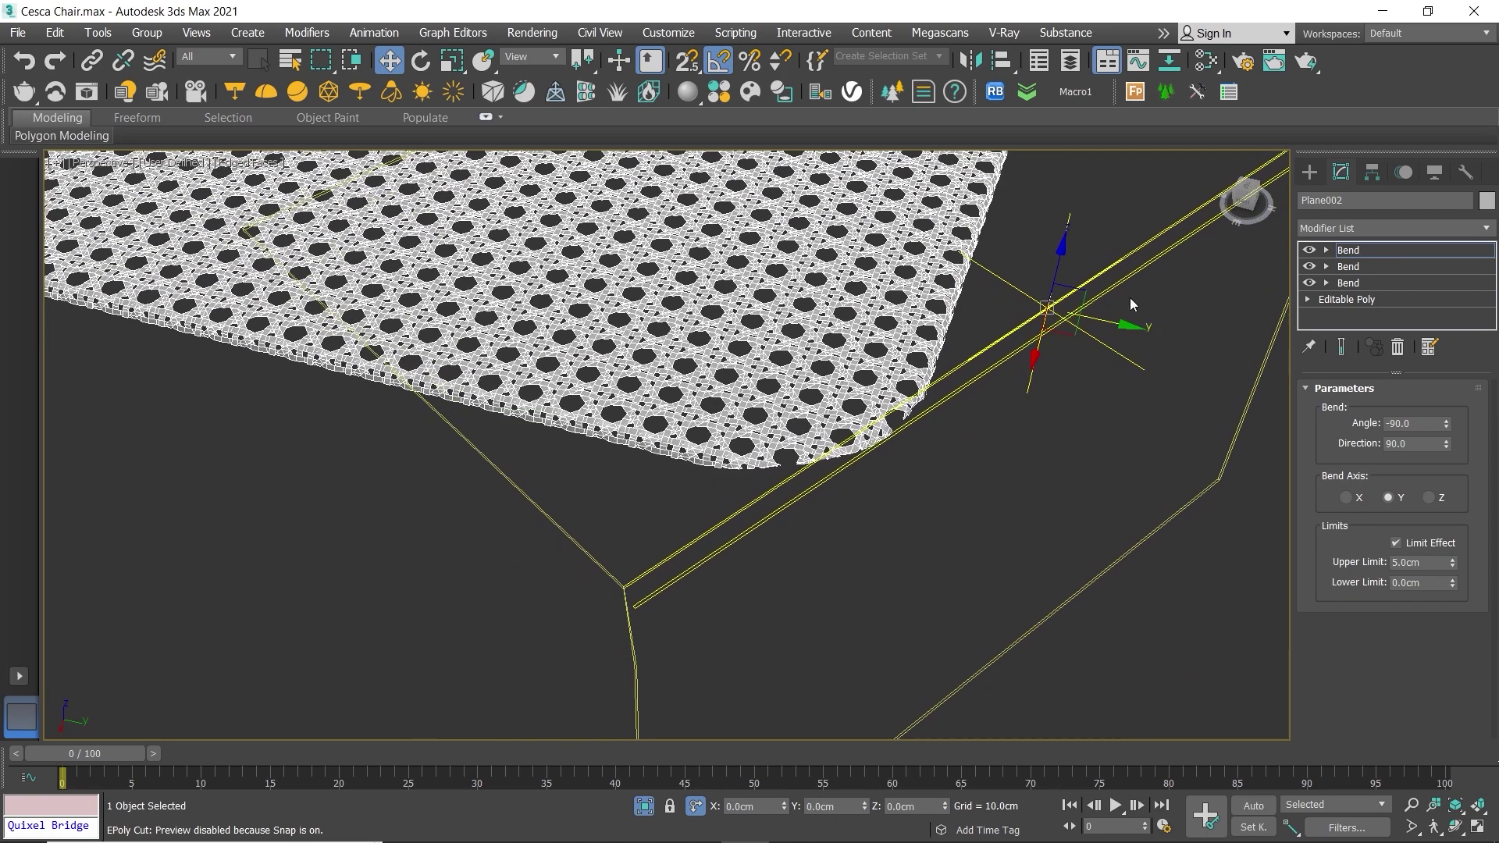
click(1359, 254)
right_click(1360, 251)
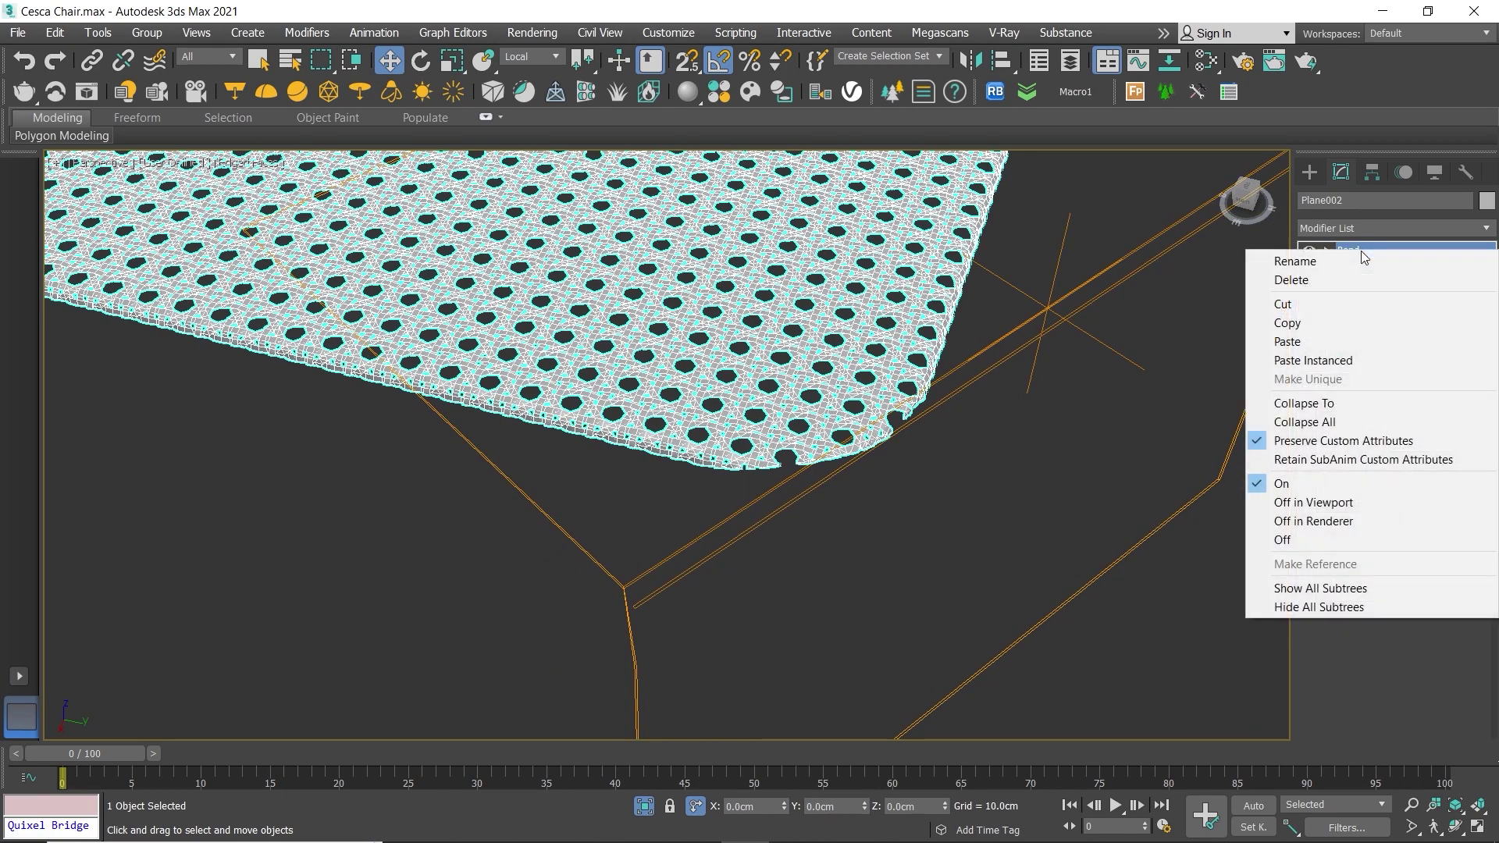
click(1300, 320)
right_click(1350, 254)
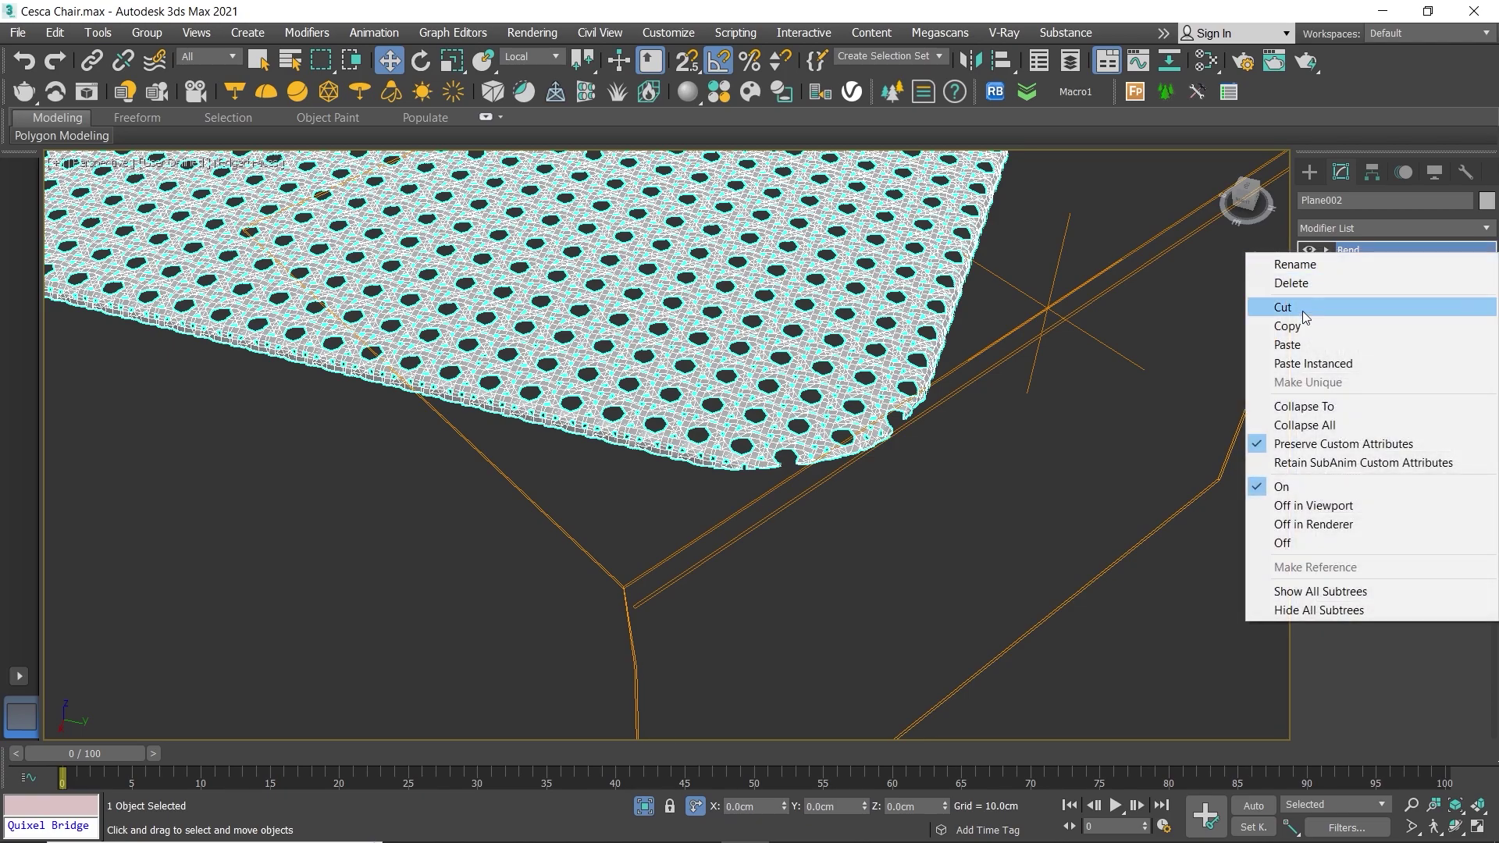
click(1305, 338)
Step: Rotate the fourth Bend gizmo toward another edge and move it to reshape that edge
key(e)
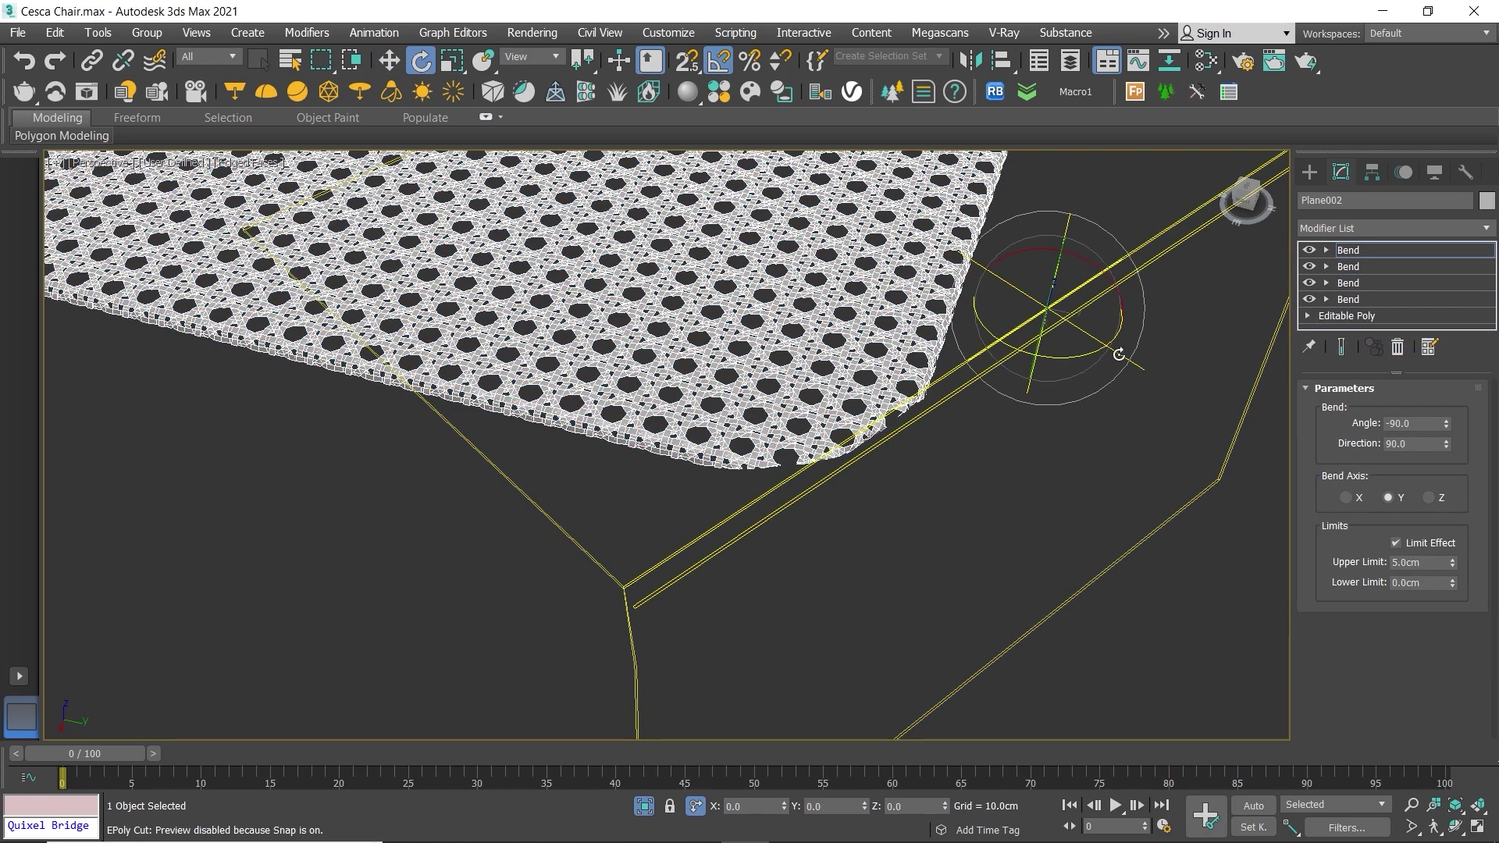
drag(1078, 359, 949, 454)
key(w)
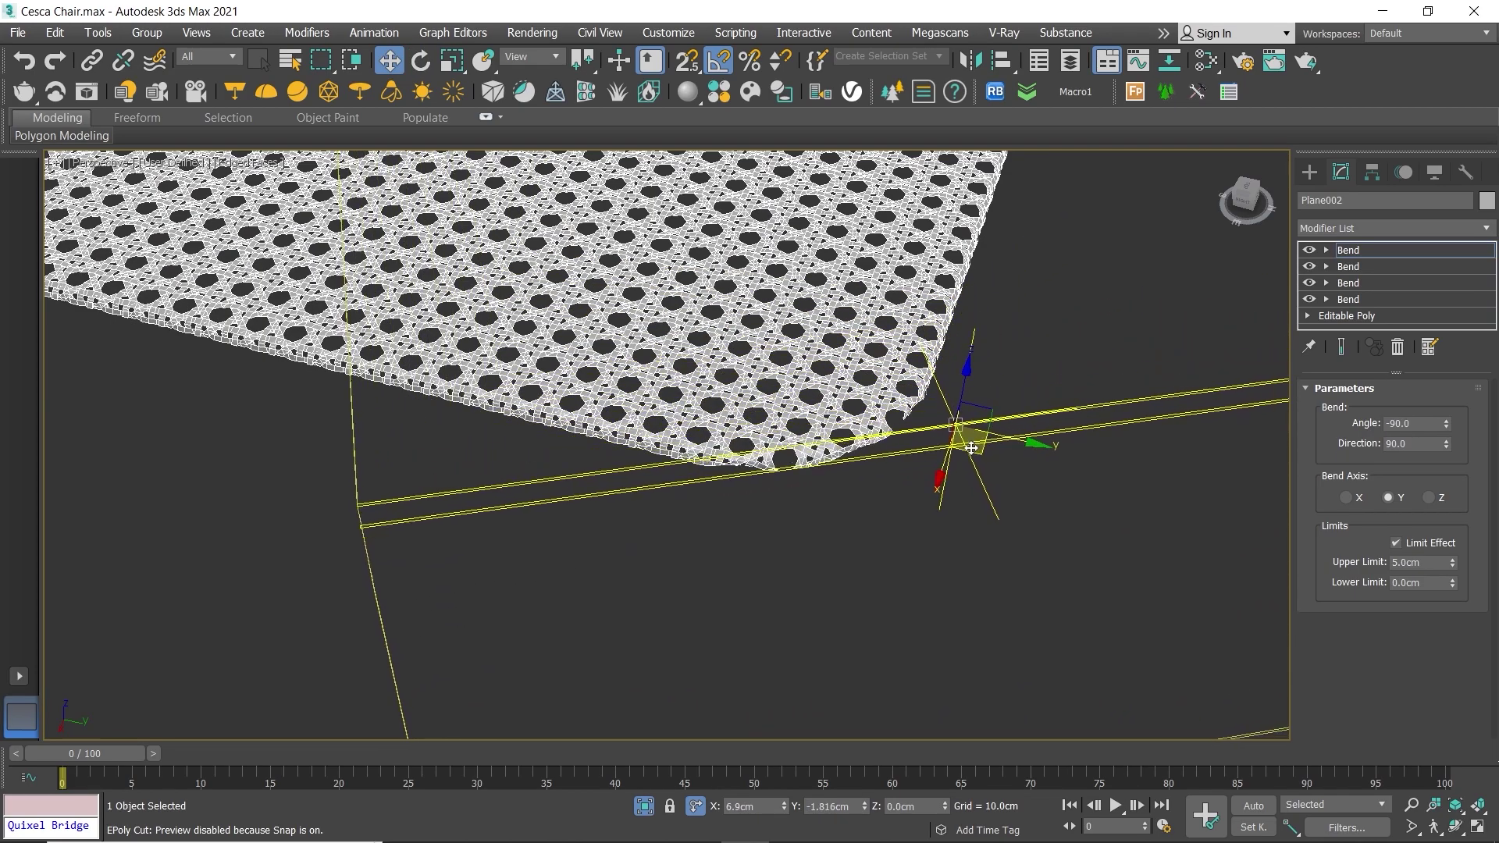
scroll(945, 449, up, 2)
scroll(921, 437, up, 2)
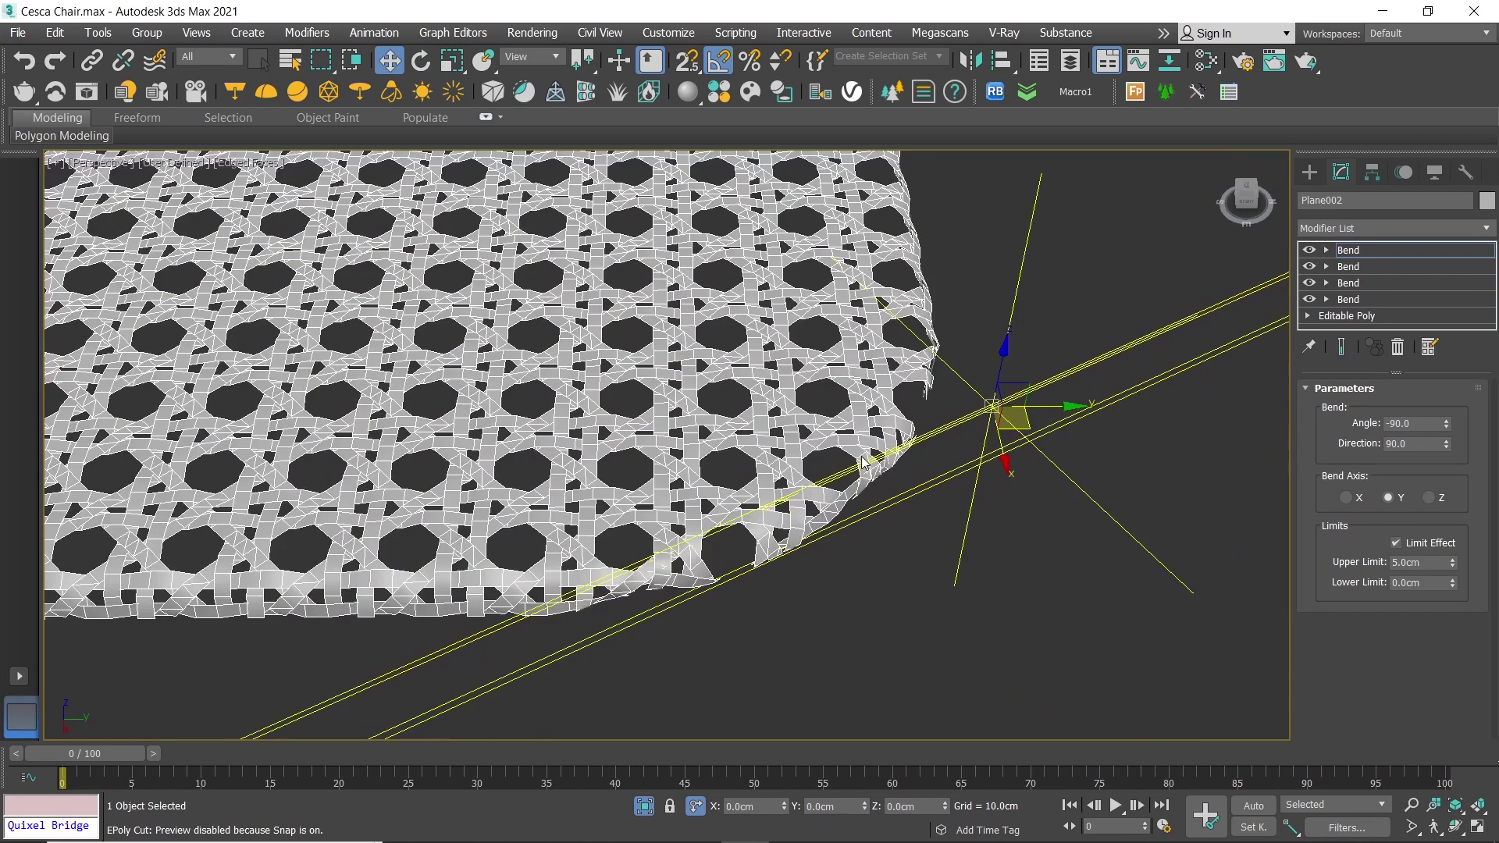
scroll(894, 426, up, 2)
alt+middle_drag(894, 426, 1042, 405)
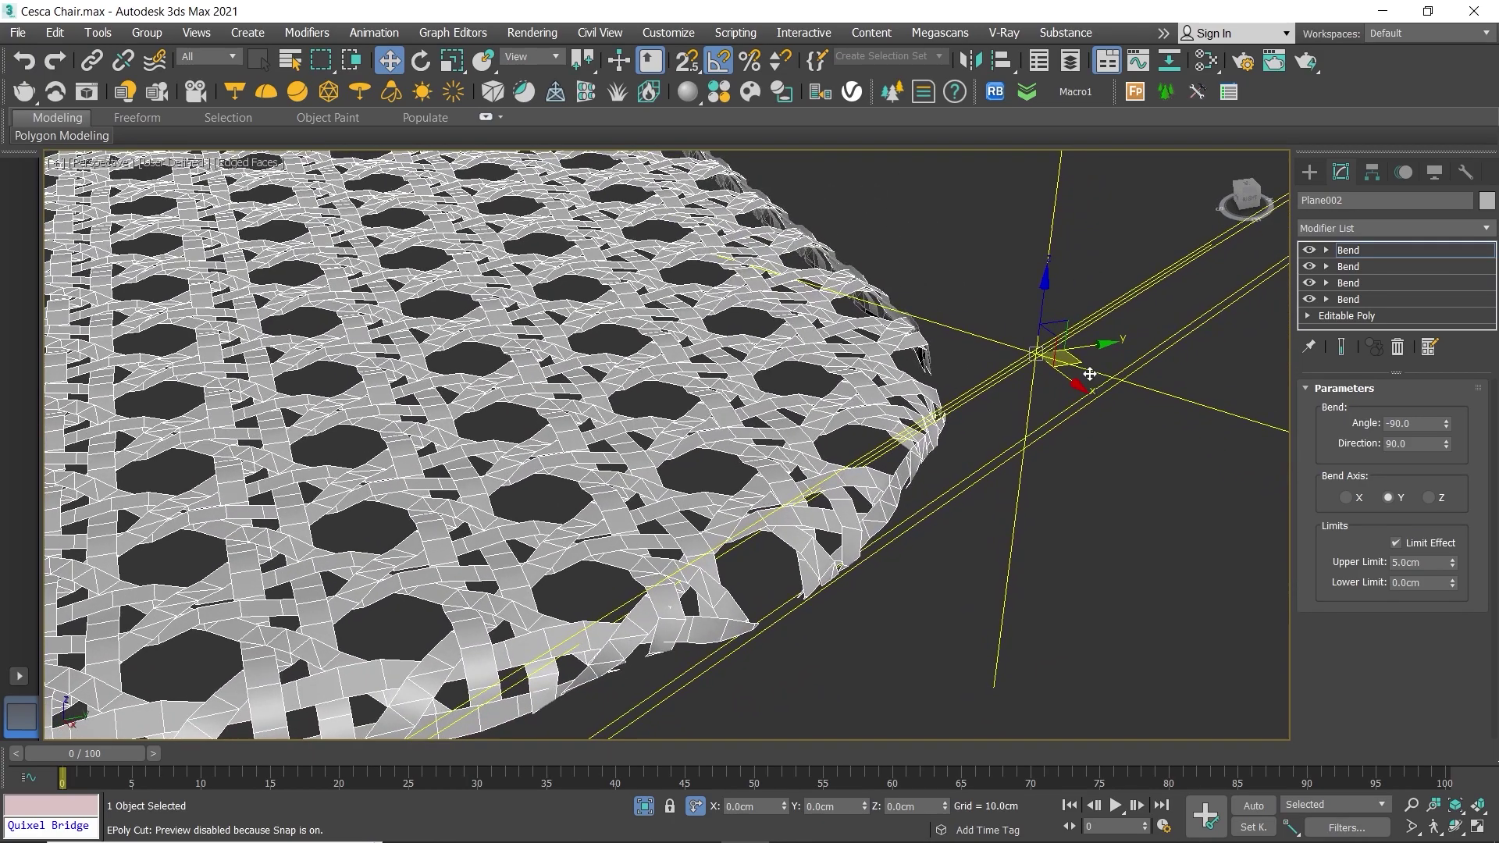
drag(1090, 375, 1069, 370)
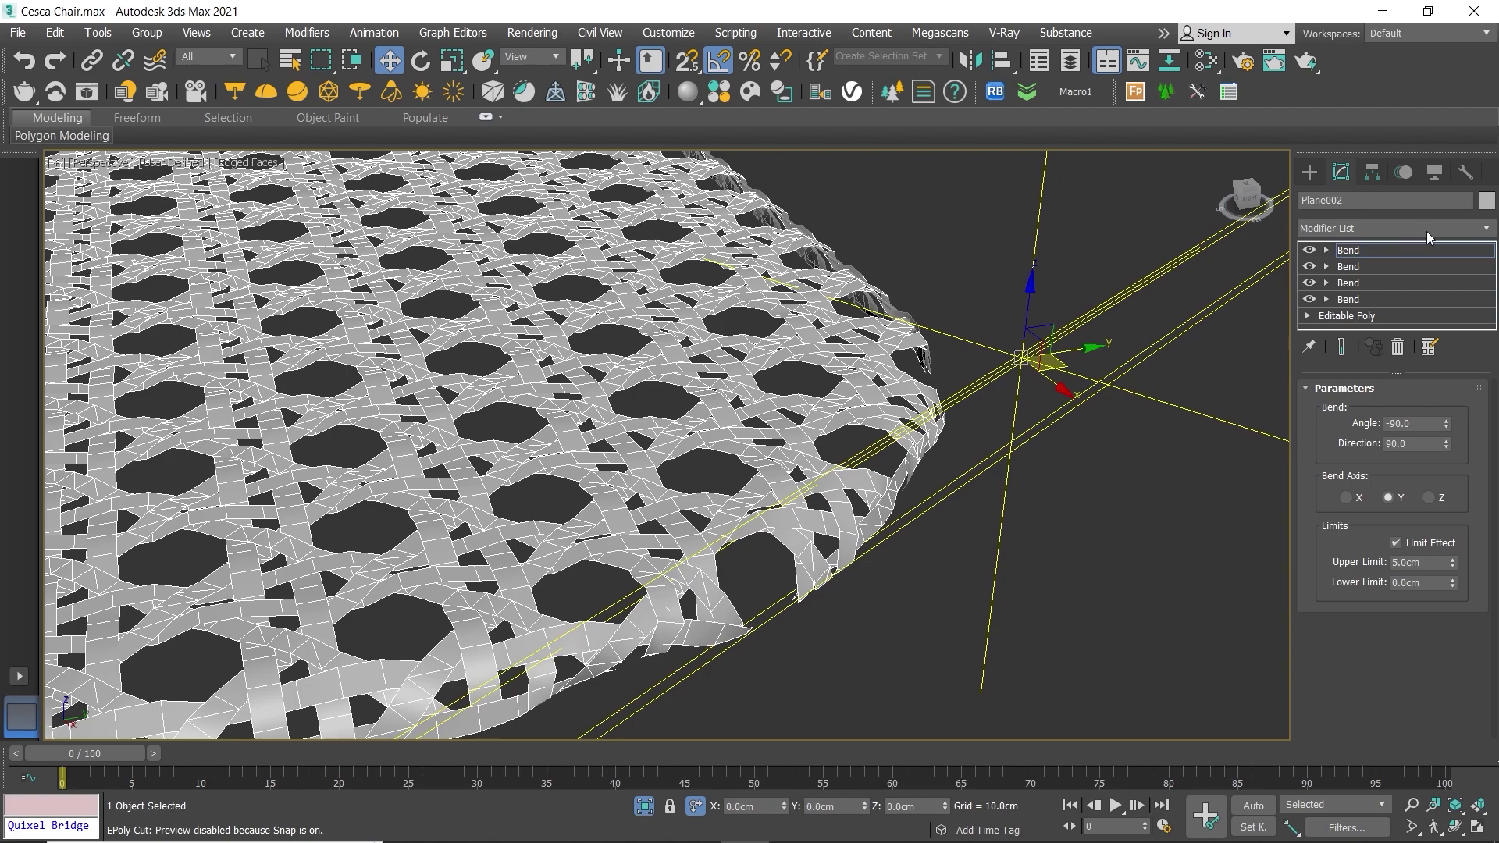
Step: Refine the second Bend gizmo's position, then return to the whole-object level
click(1386, 270)
mouse_move(1218, 312)
alt+middle_down()
mouse_move(1151, 326)
mouse_move(1025, 297)
alt+middle_up()
drag(961, 293, 950, 301)
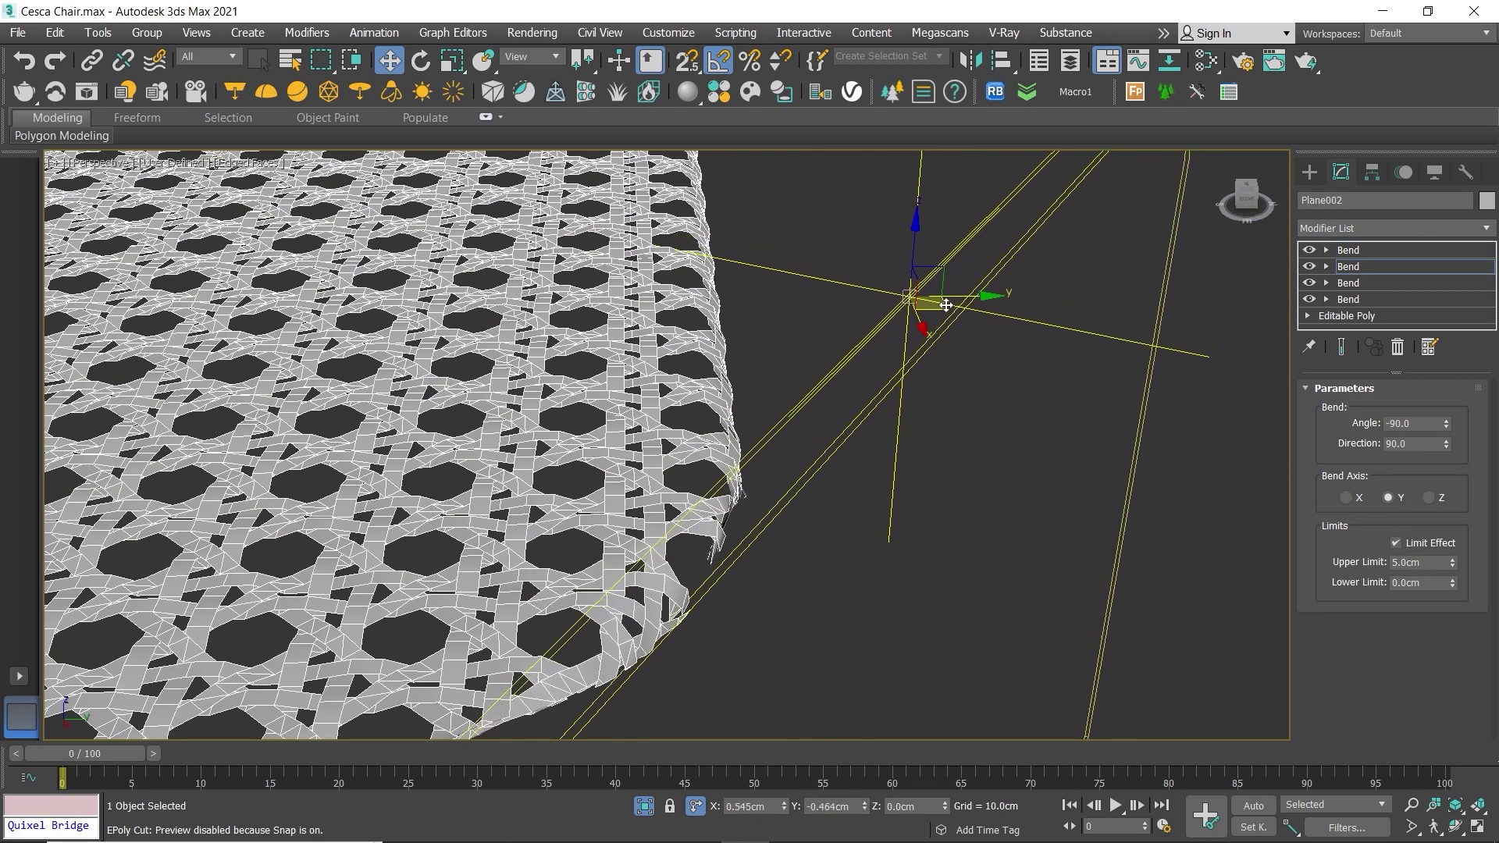
scroll(951, 301, down, 5)
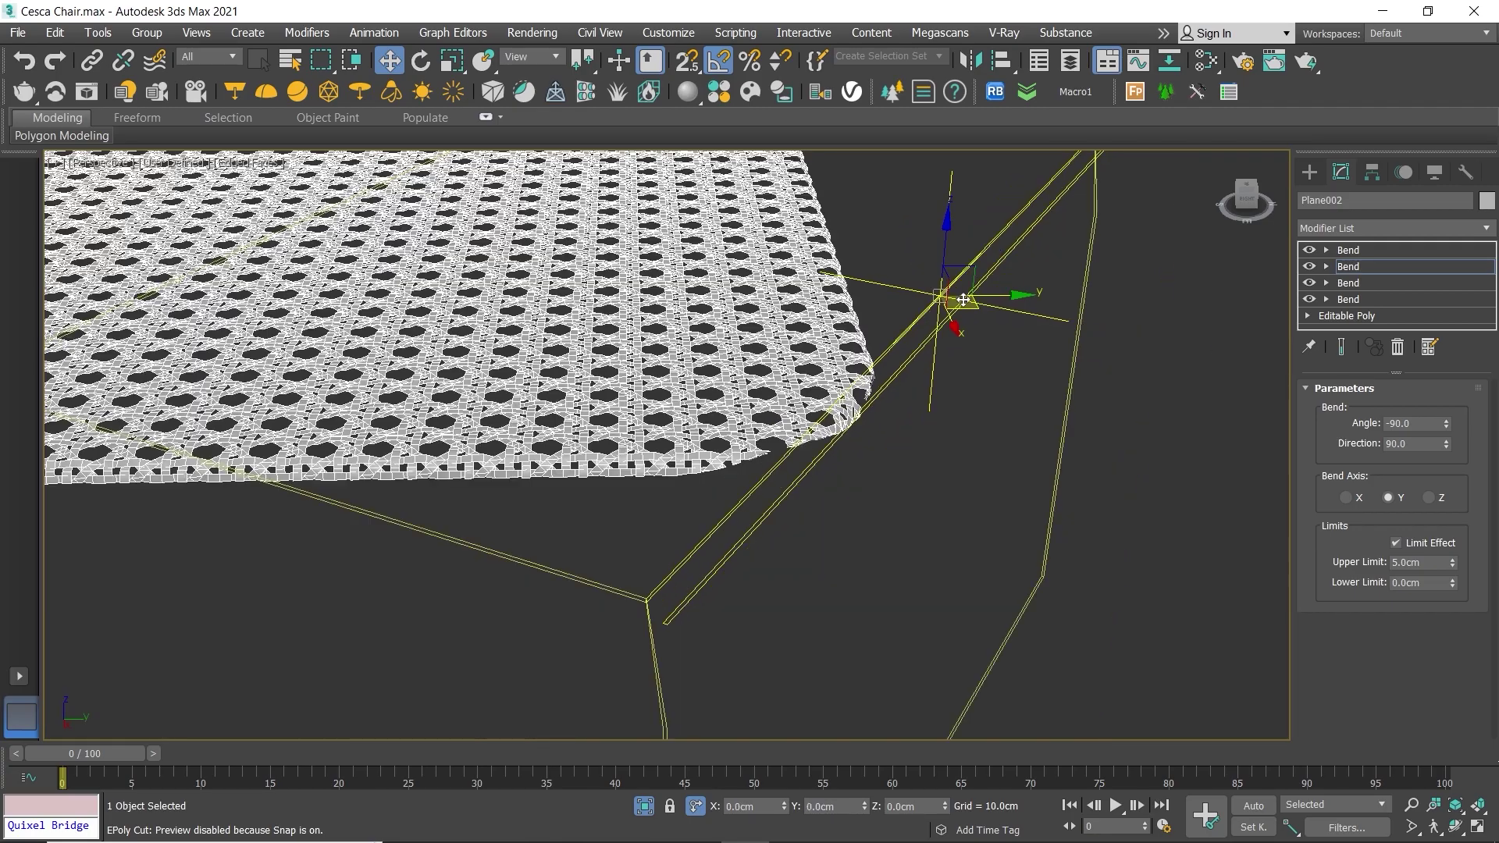
alt+middle_drag(953, 301, 894, 468)
scroll(894, 469, up, 4)
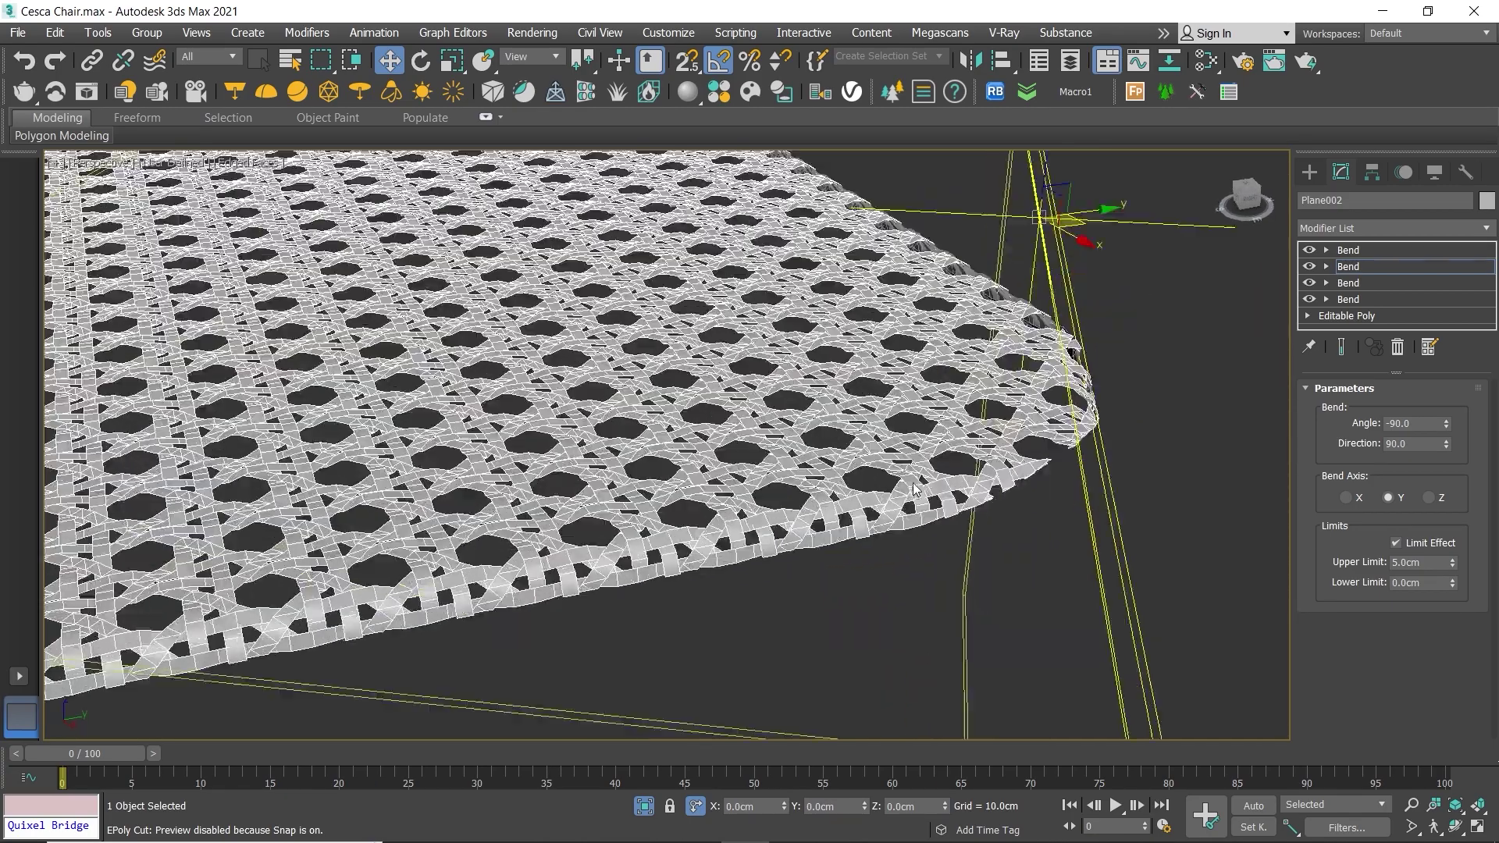
click(1381, 256)
Step: Add a Shell modifier with a 0.35cm Inner Amount to the cane plane
click(1487, 228)
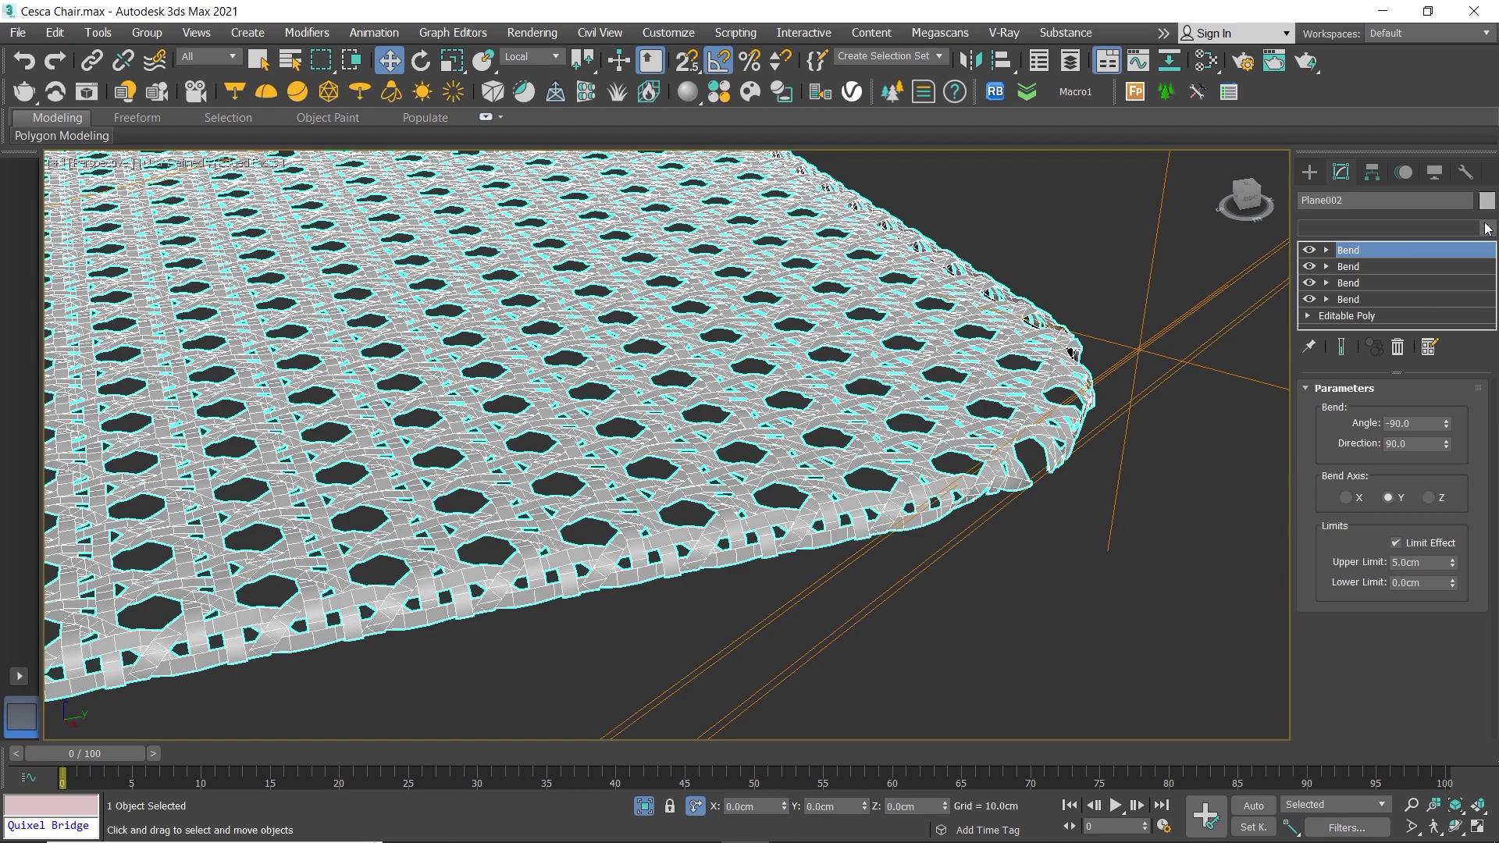
scroll(1390, 469, down, 3)
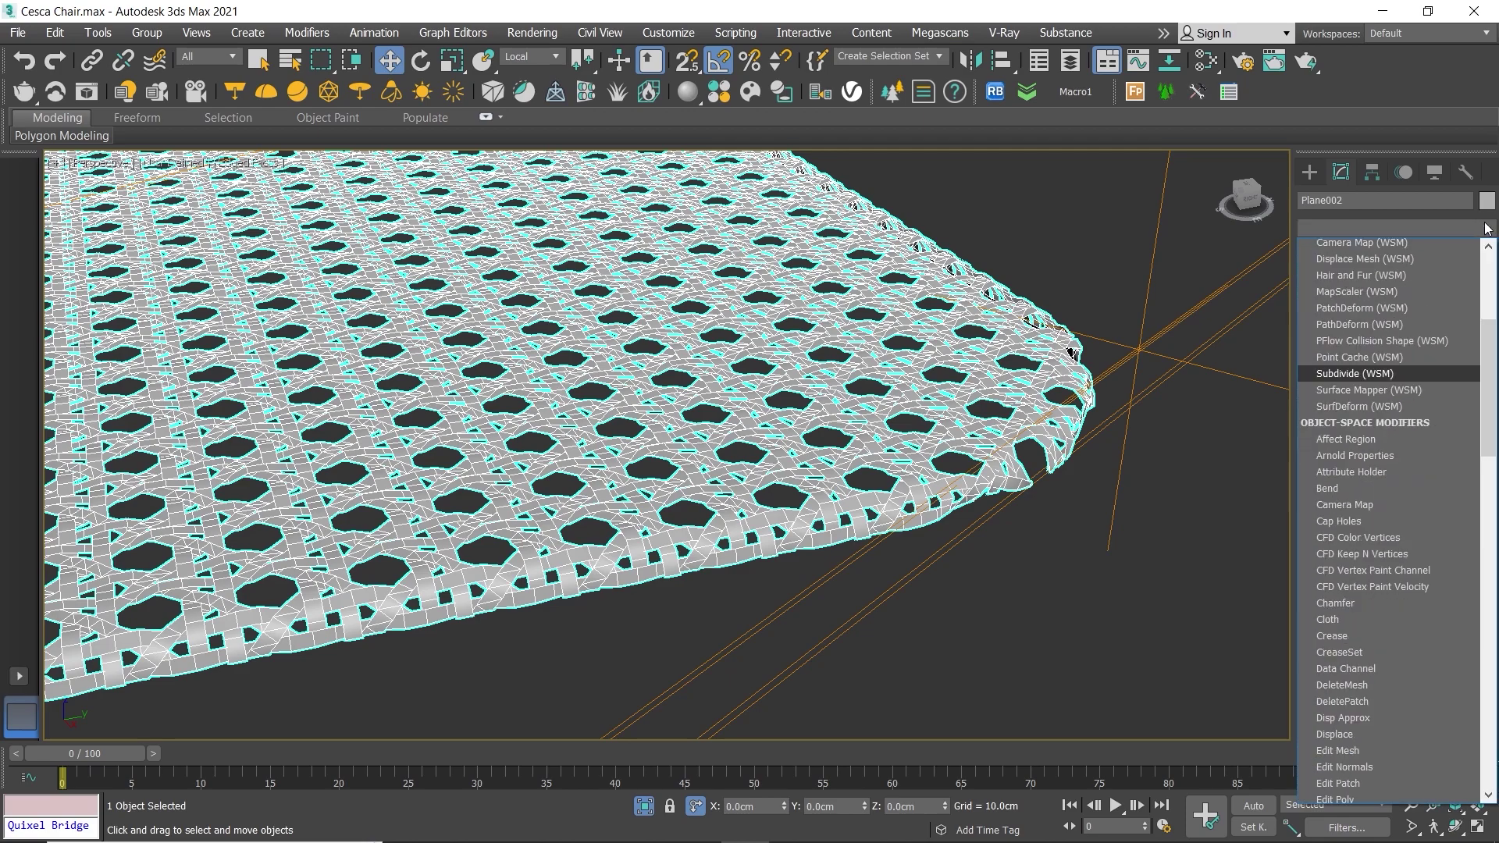
text(sh)
click(1374, 246)
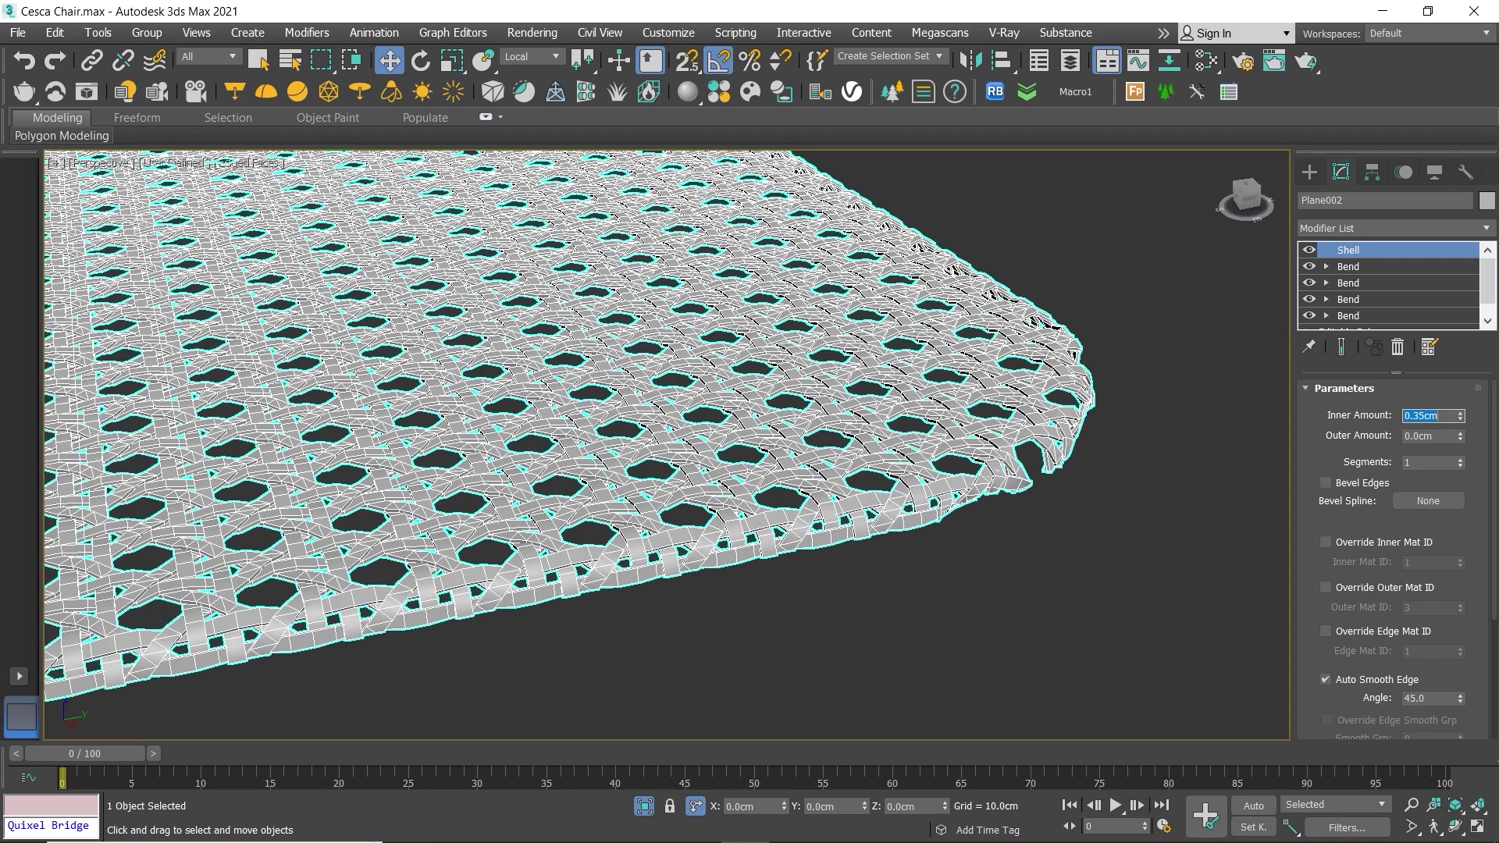
scroll(1040, 456, down, 5)
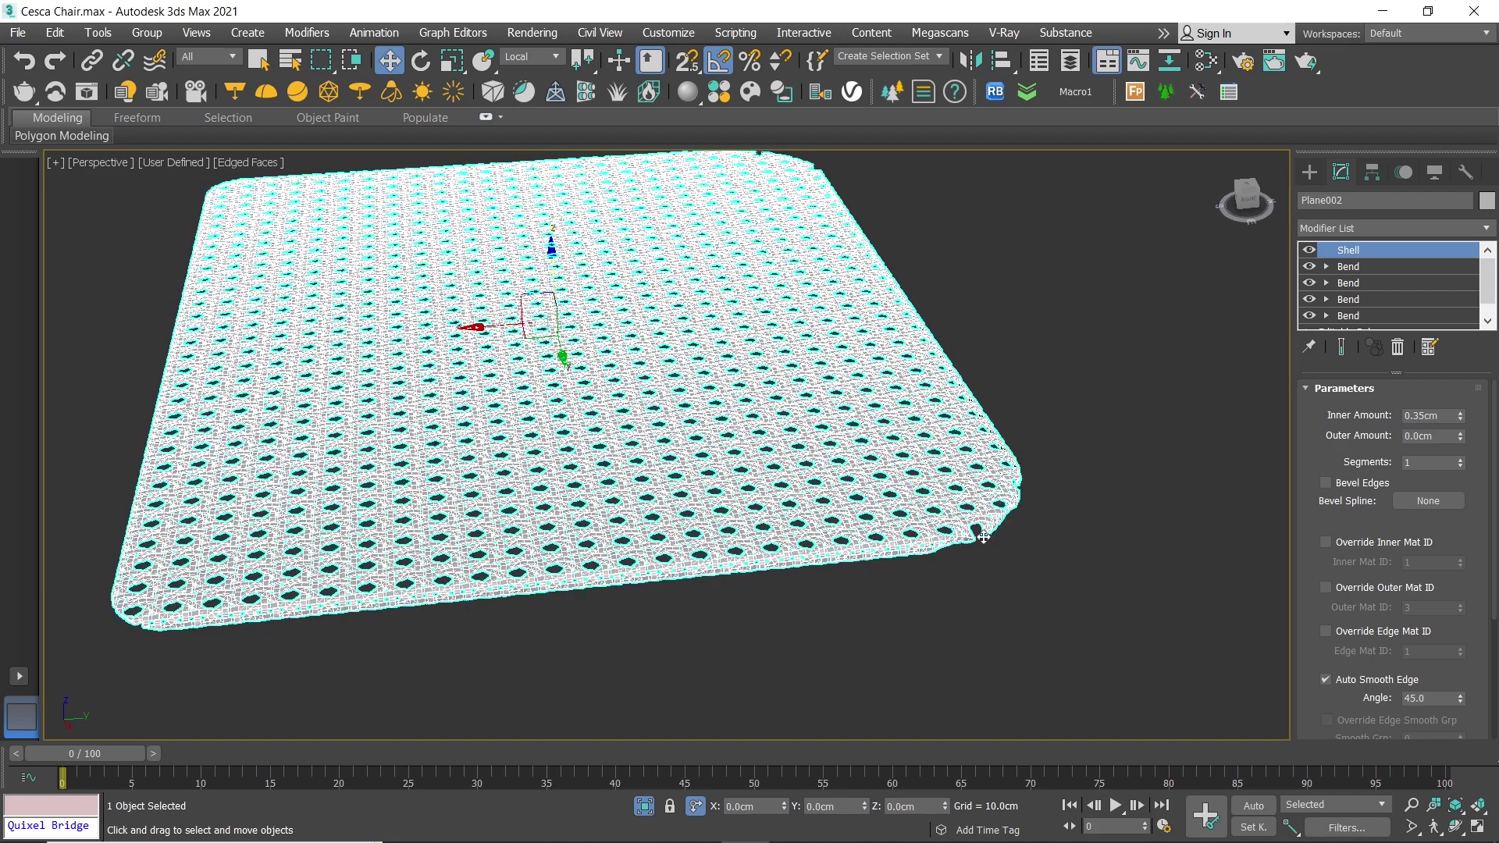
scroll(985, 521, up, 5)
Step: Add TurboSmooth with Iterations set to 2
click(1484, 228)
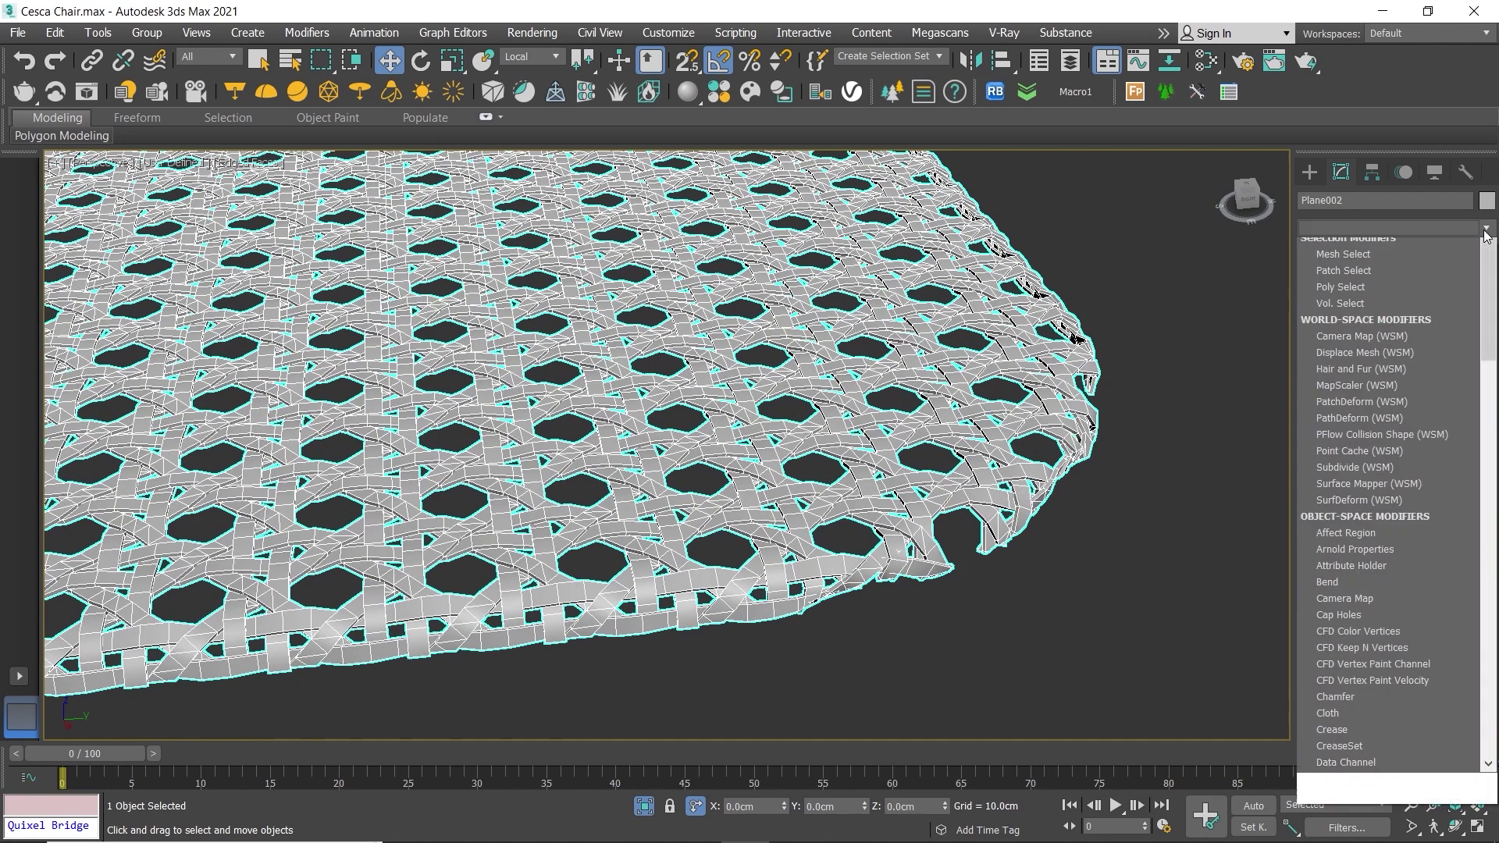
text(t)
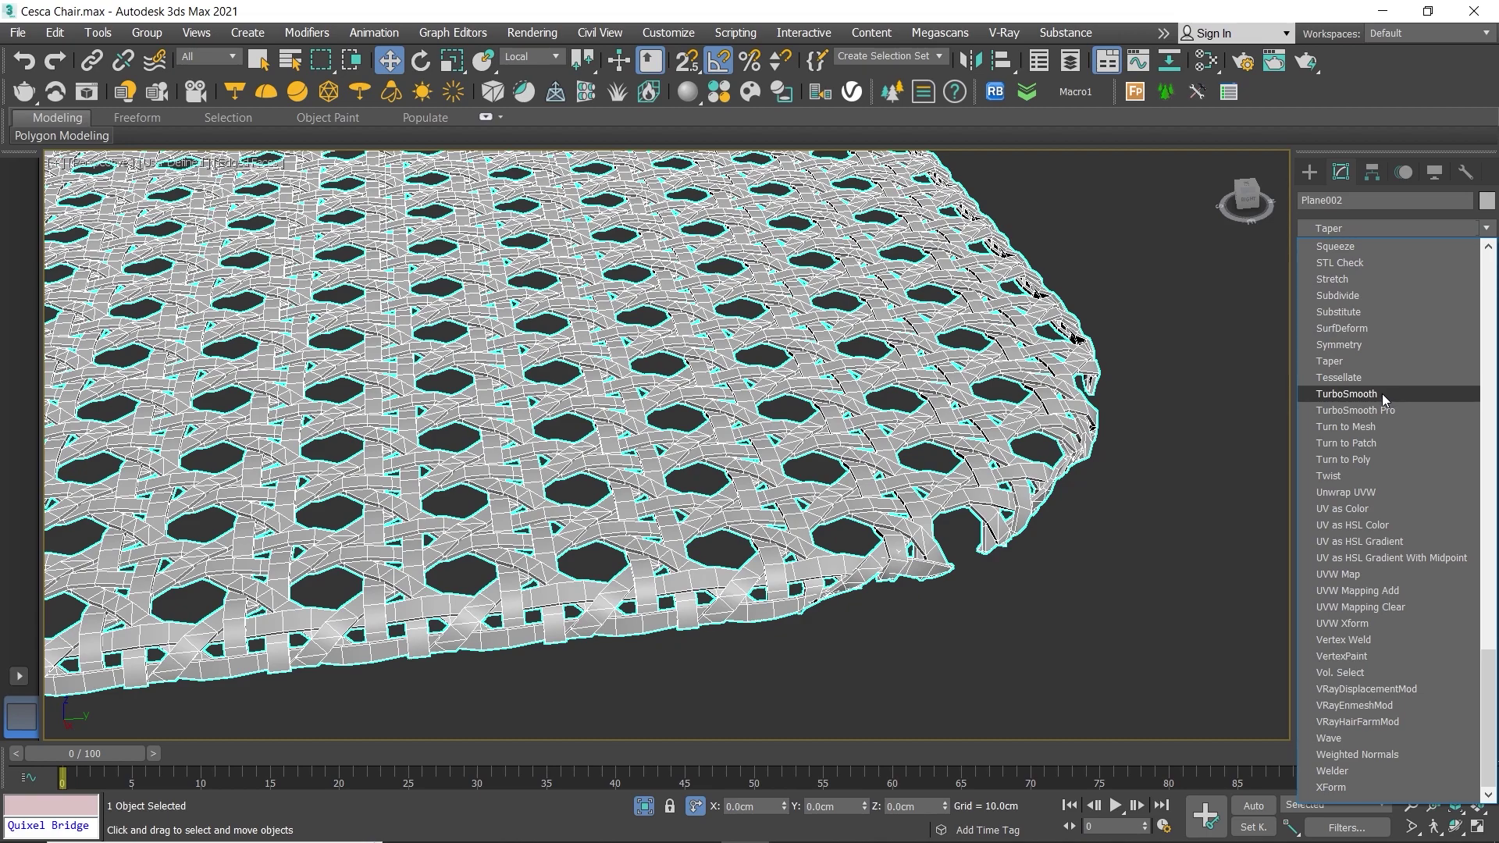
text(urboSmooth)
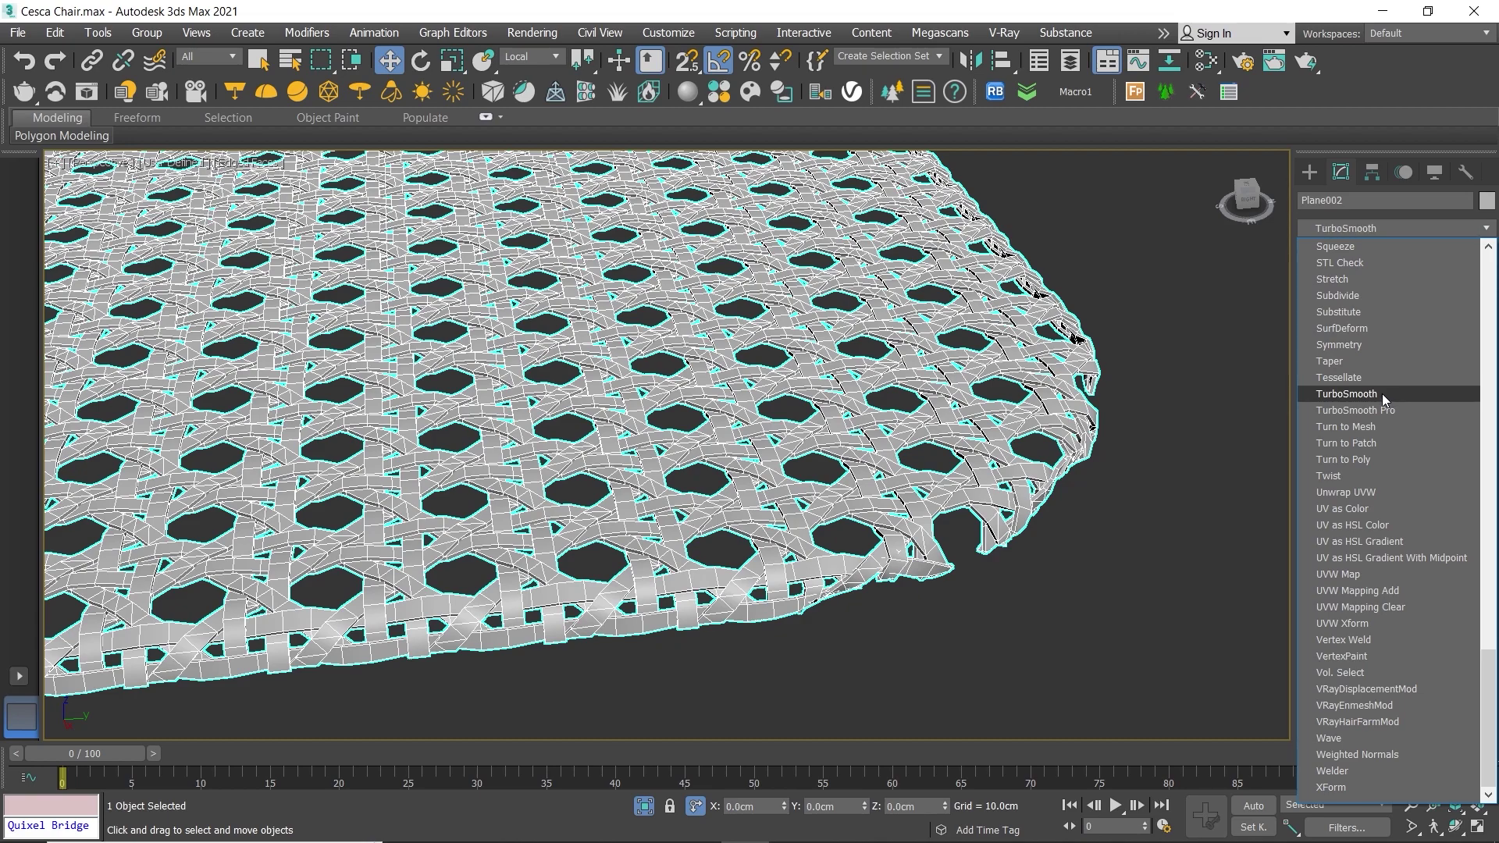
click(1382, 393)
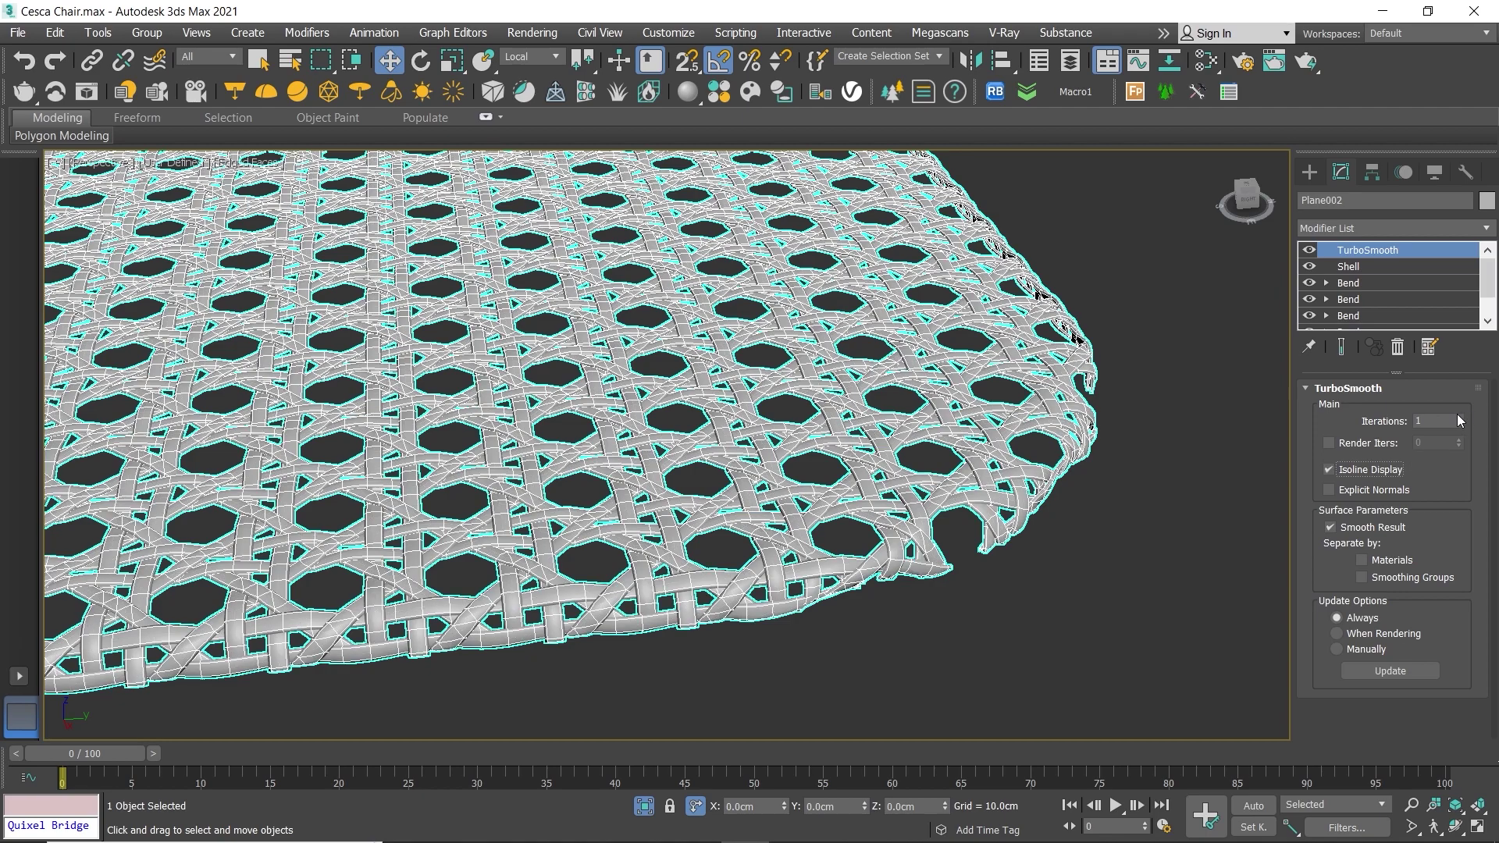
scroll(1158, 457, down, 3)
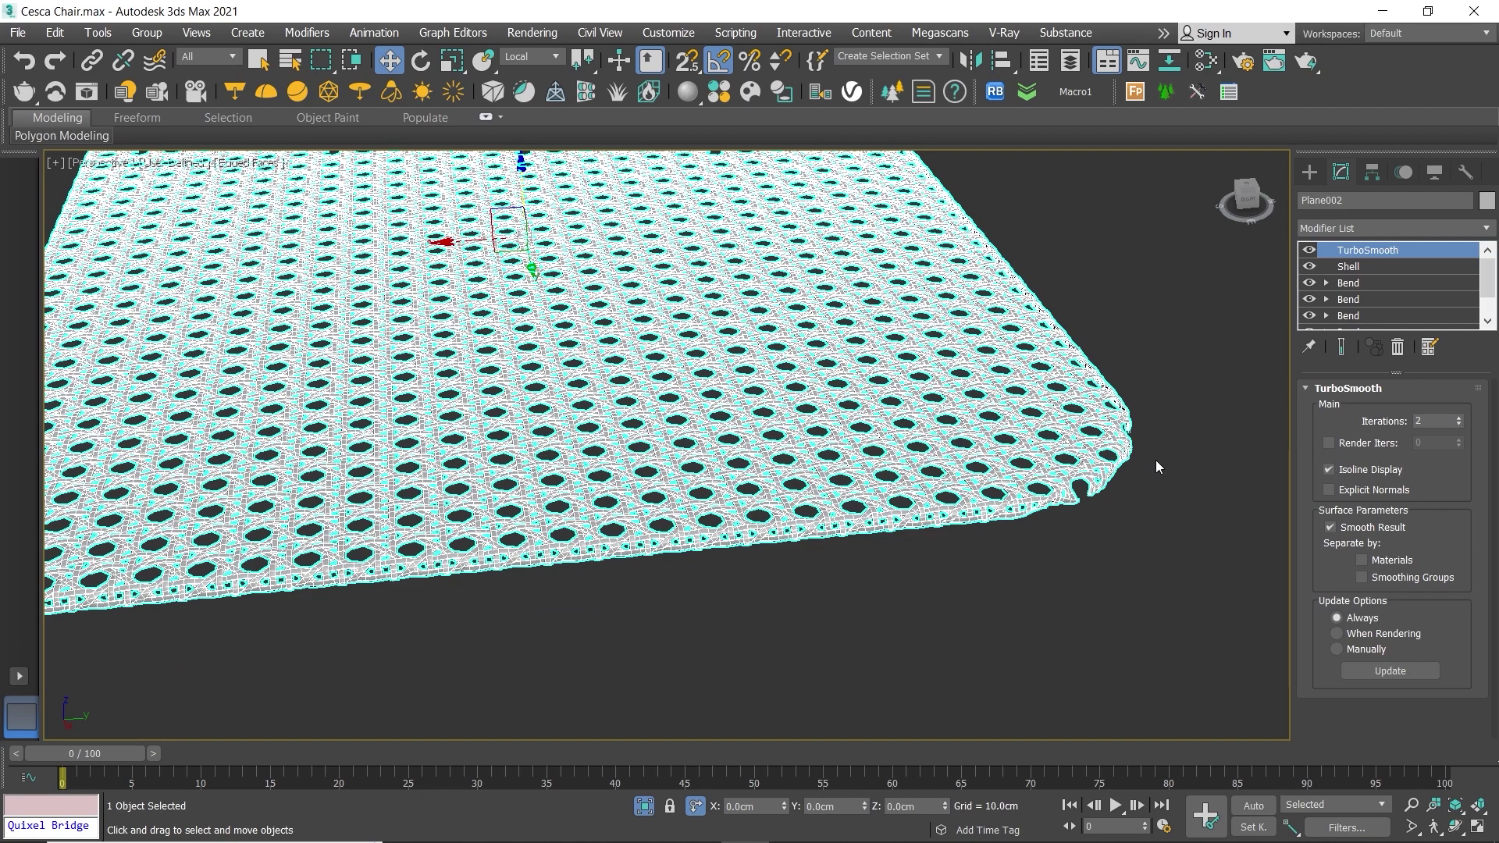
Step: Isolate the seat frame together with the cane plane (Alt+Q)
click(644, 806)
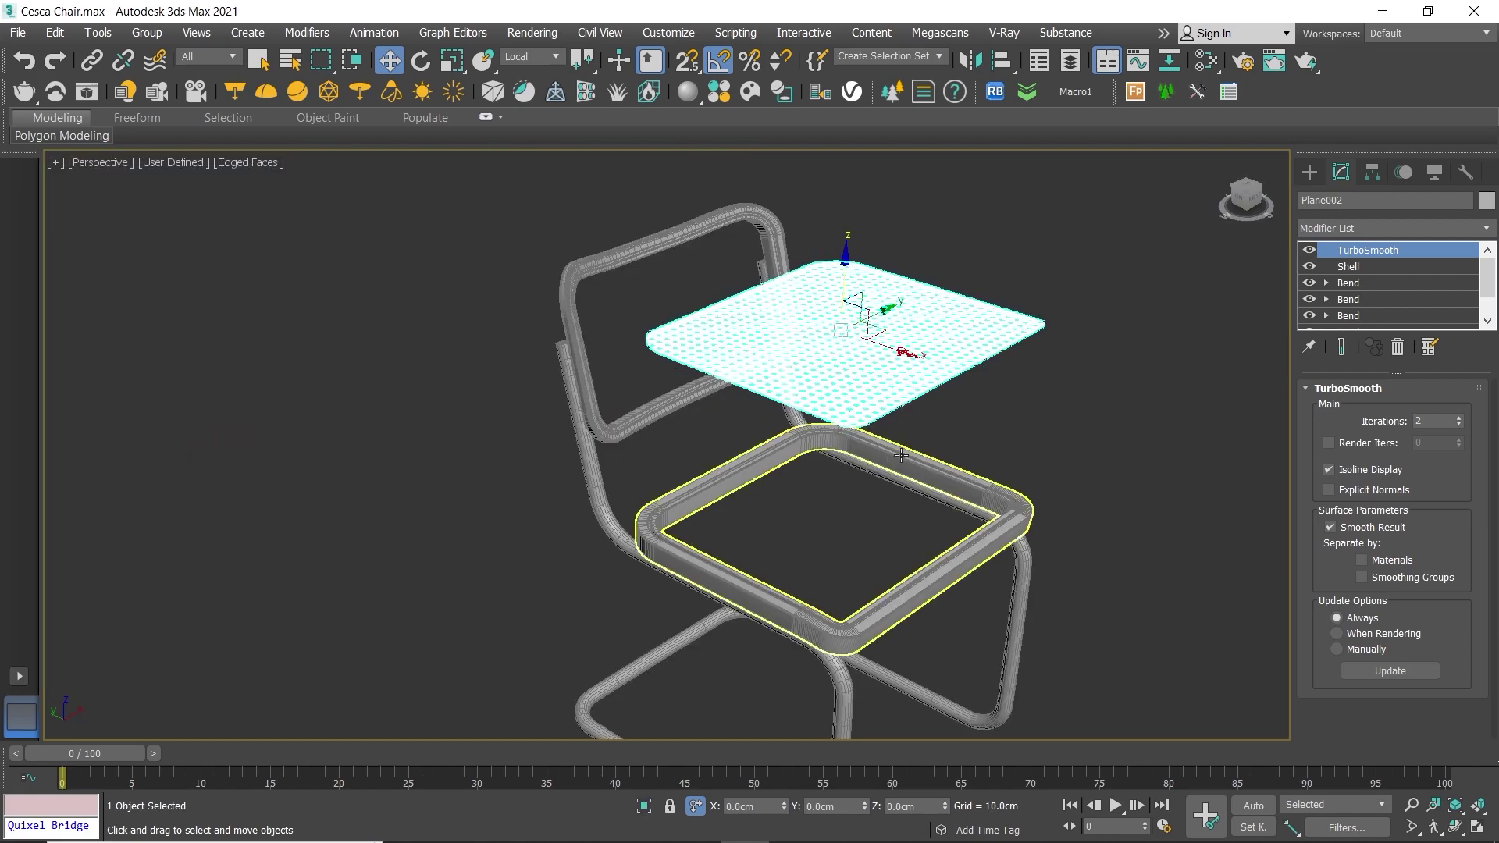
alt+middle_drag(817, 533, 789, 463)
scroll(937, 417, up, 5)
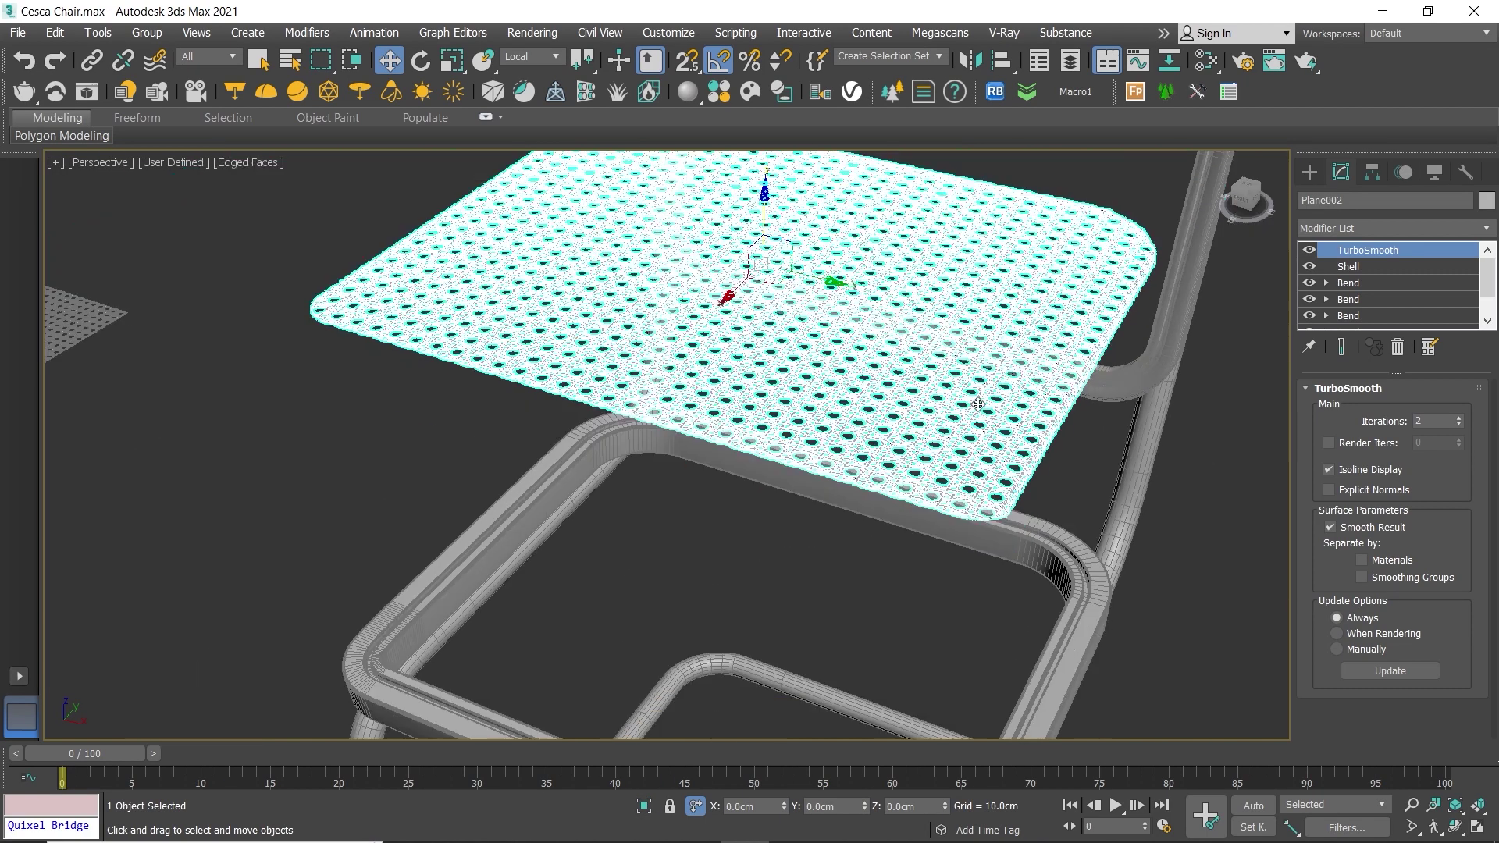
scroll(906, 425, down, 3)
mouse_move(906, 426)
middle_down()
mouse_move(867, 397)
mouse_move(792, 282)
middle_up()
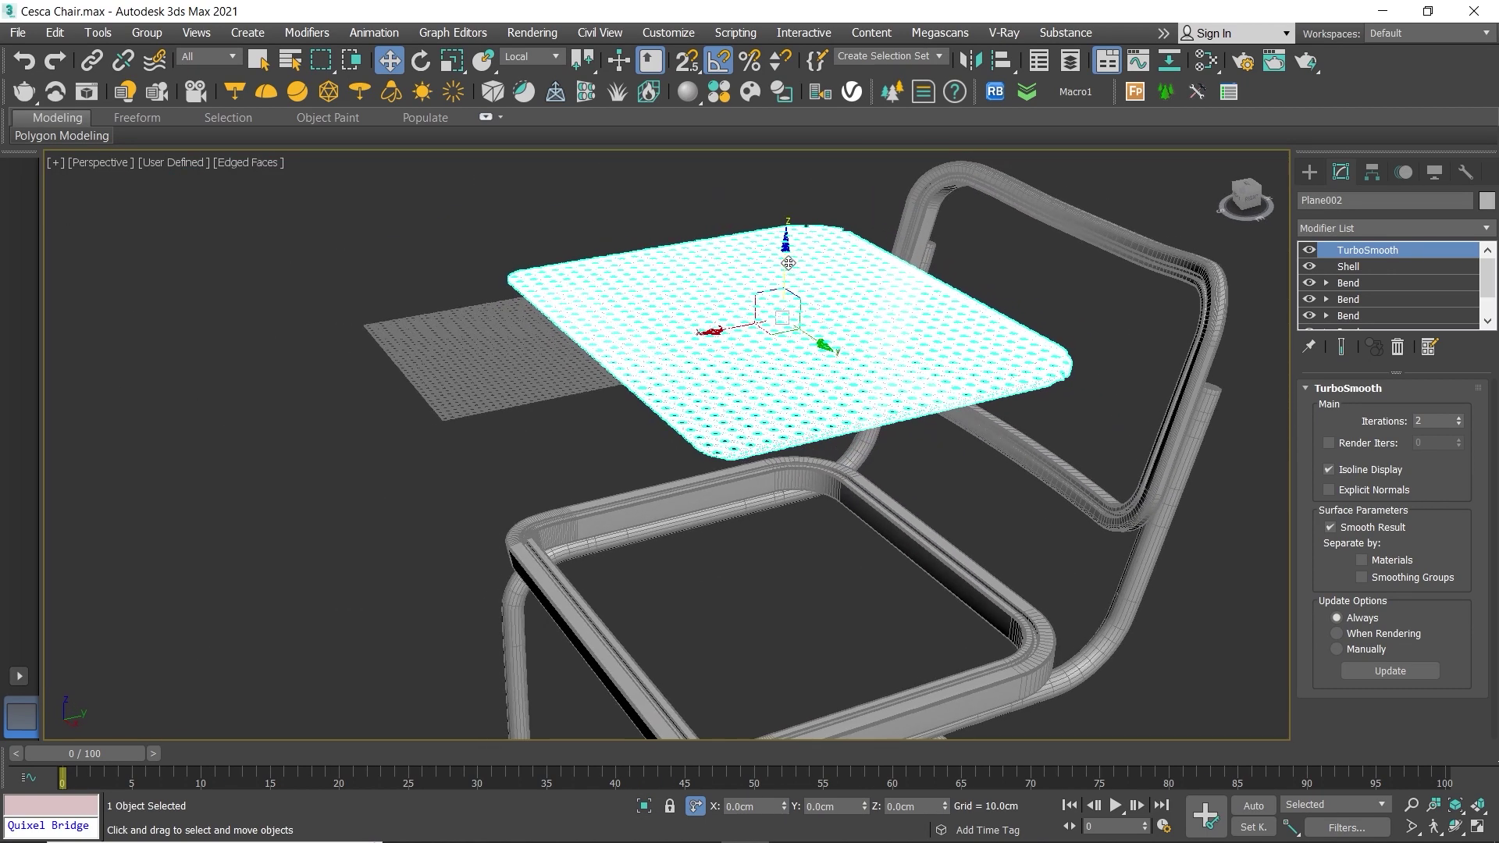
ctrl+click(1015, 659)
key(alt+q)
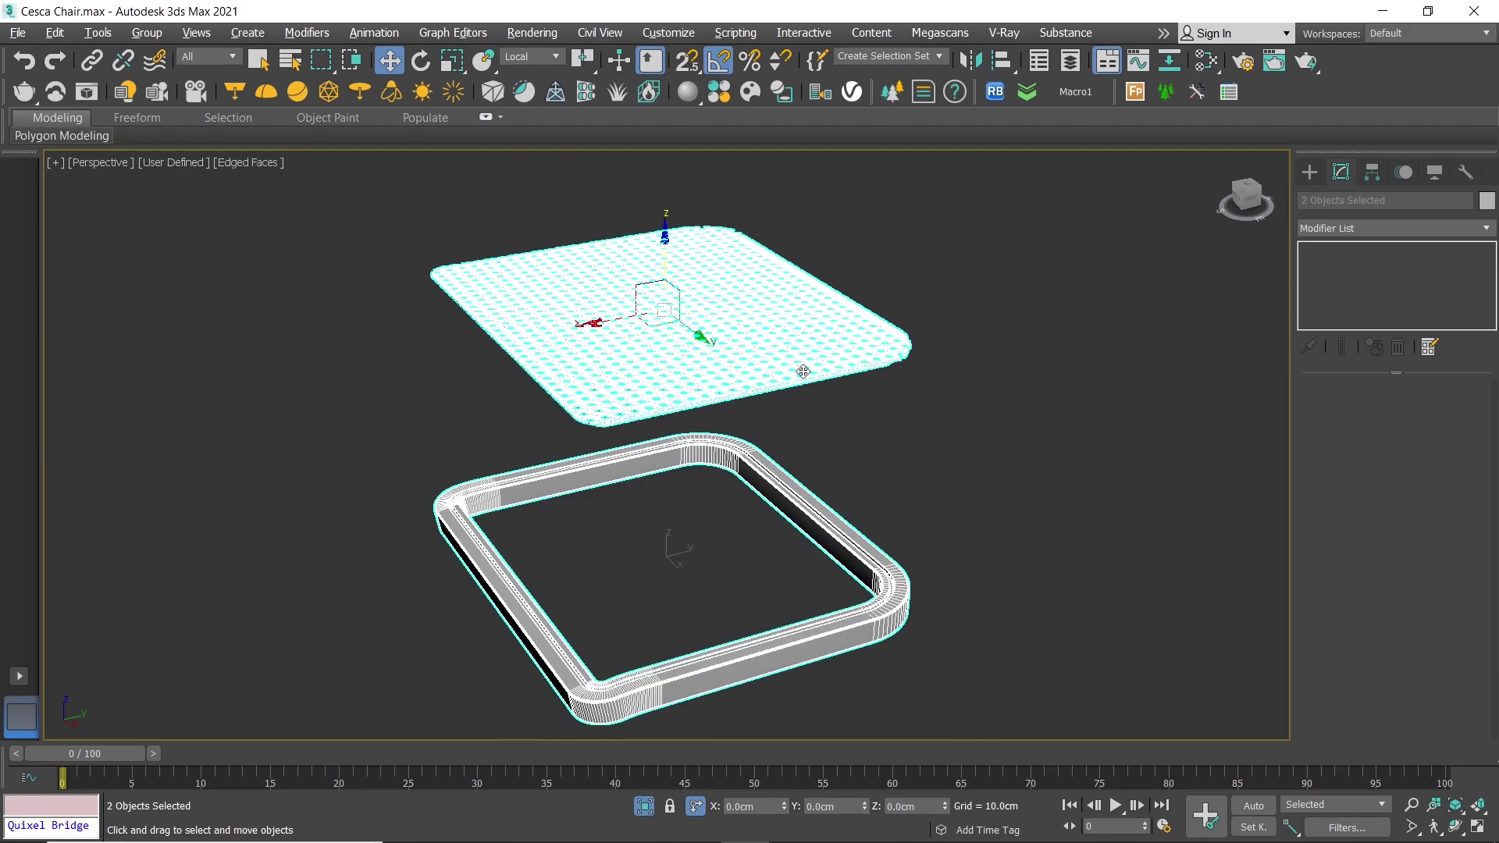
Step: Lower Plane002 along Z onto the seat frame and switch off its TurboSmooth
click(791, 314)
drag(663, 253, 663, 468)
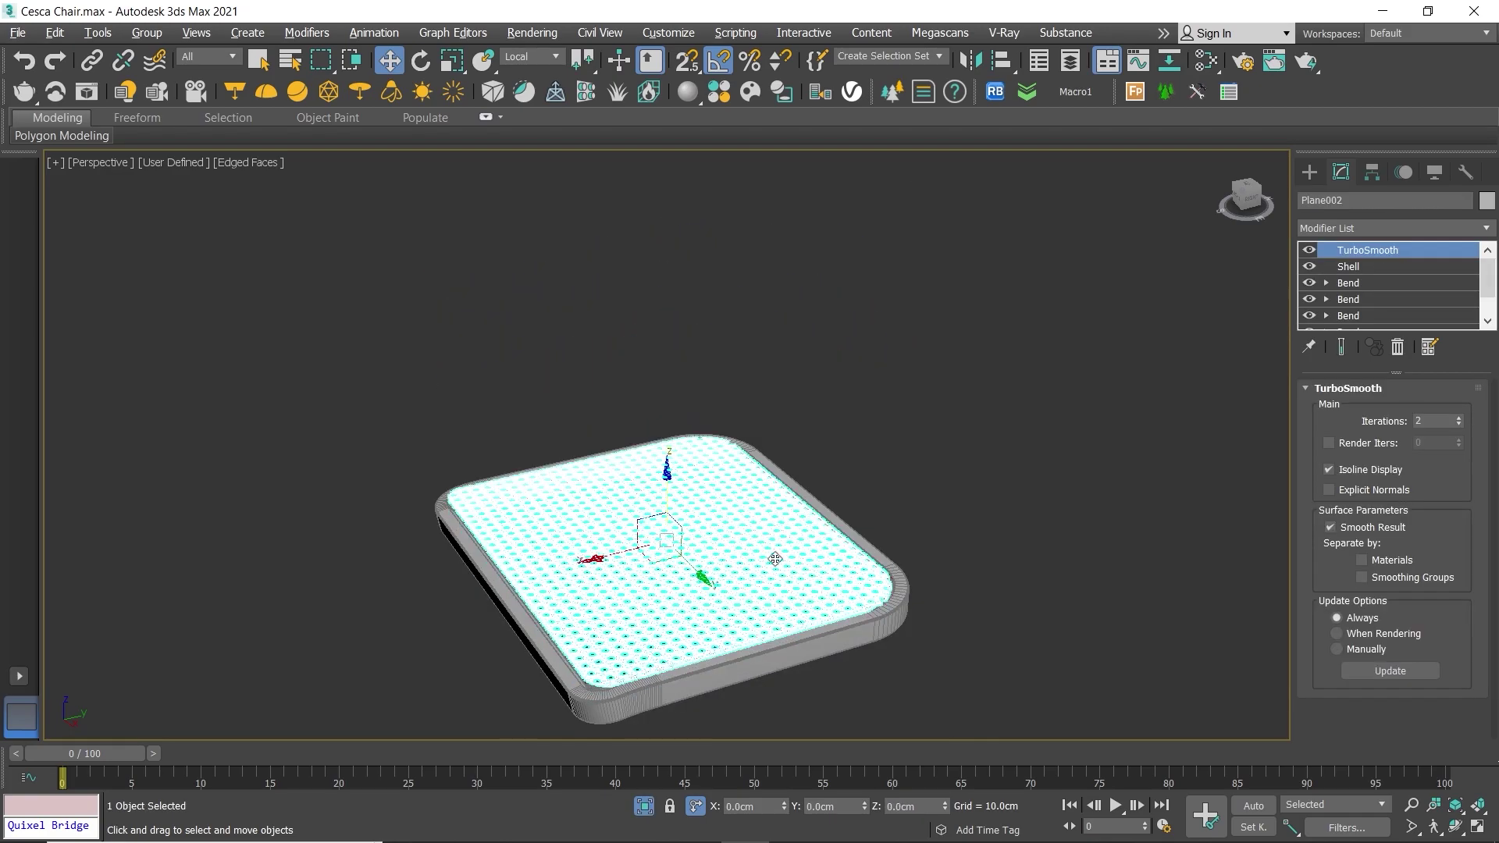
scroll(965, 418, up, 5)
scroll(966, 417, up, 3)
mouse_move(966, 418)
middle_down()
mouse_move(957, 438)
mouse_move(836, 413)
mouse_move(698, 253)
middle_up()
key(z)
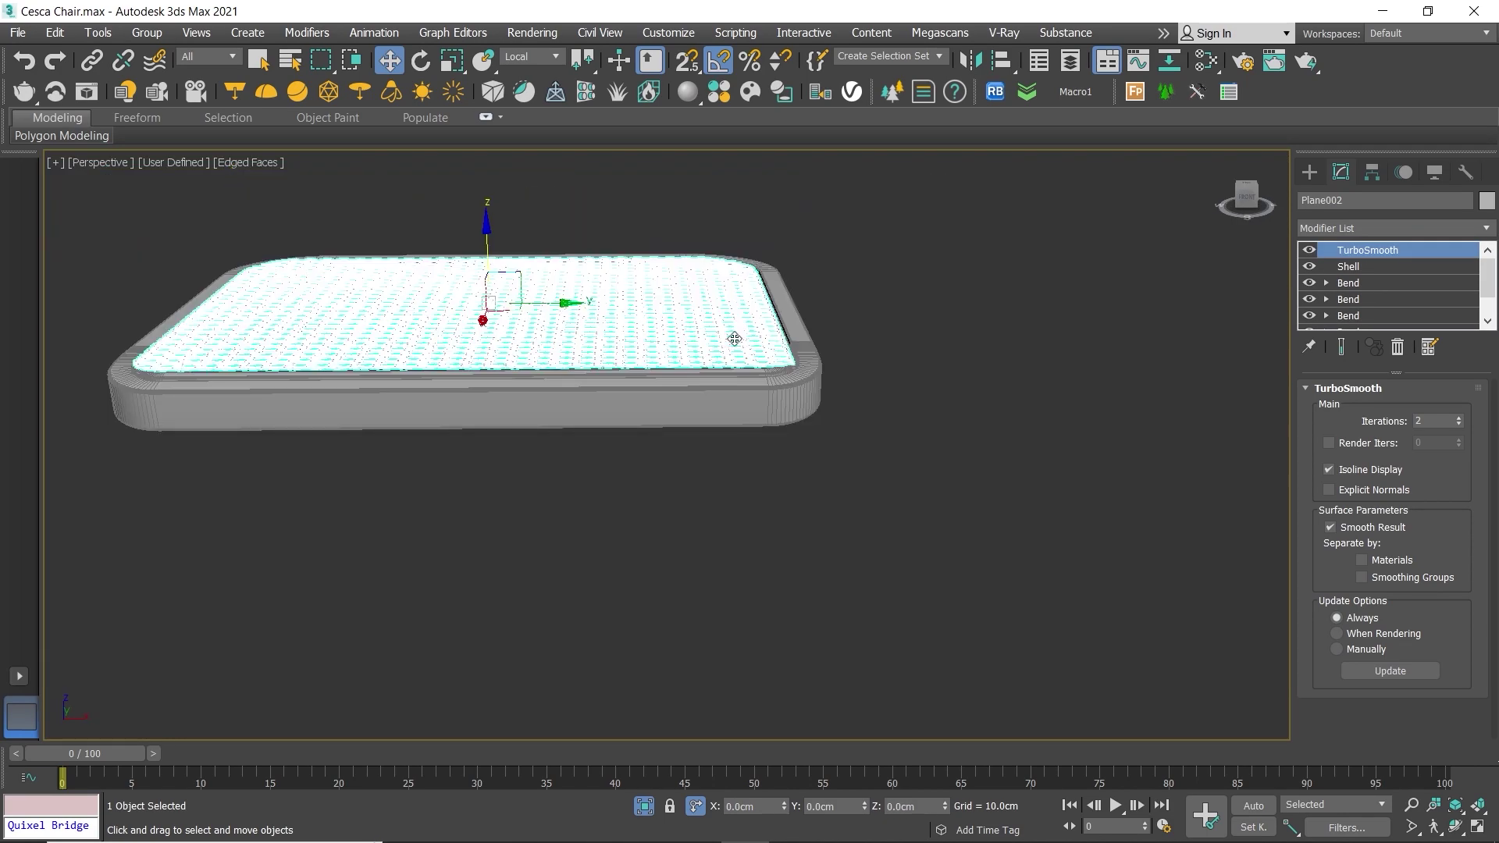
scroll(716, 337, up, 8)
scroll(716, 337, up, 3)
scroll(716, 338, down, 5)
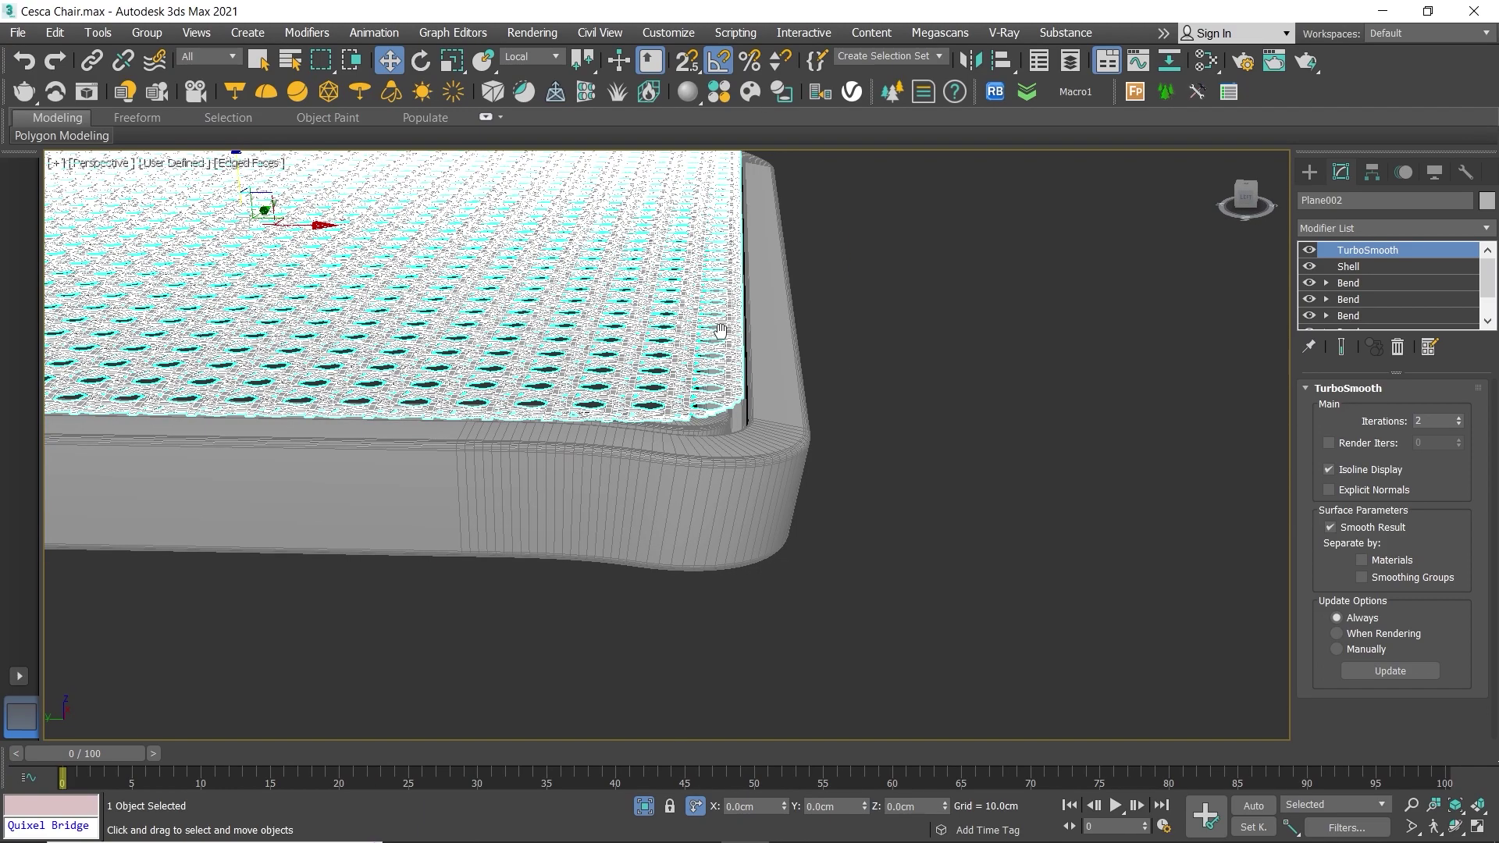
middle_drag(720, 331, 744, 378)
click(1366, 281)
Step: Switch off the Shell and add a new Bend modifier to the cane plane
click(1310, 249)
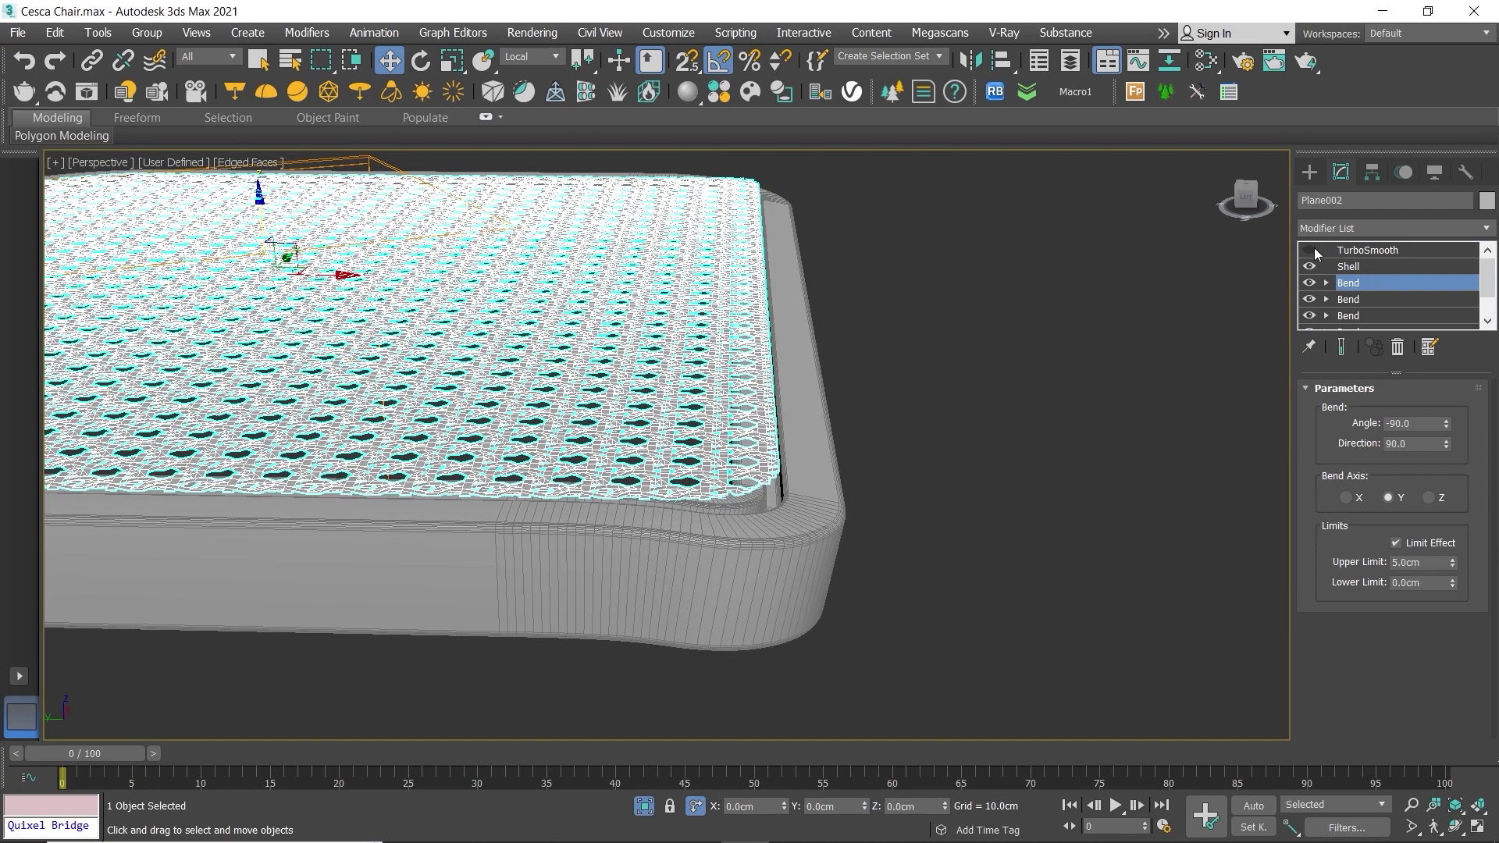
middle_drag(845, 352, 880, 357)
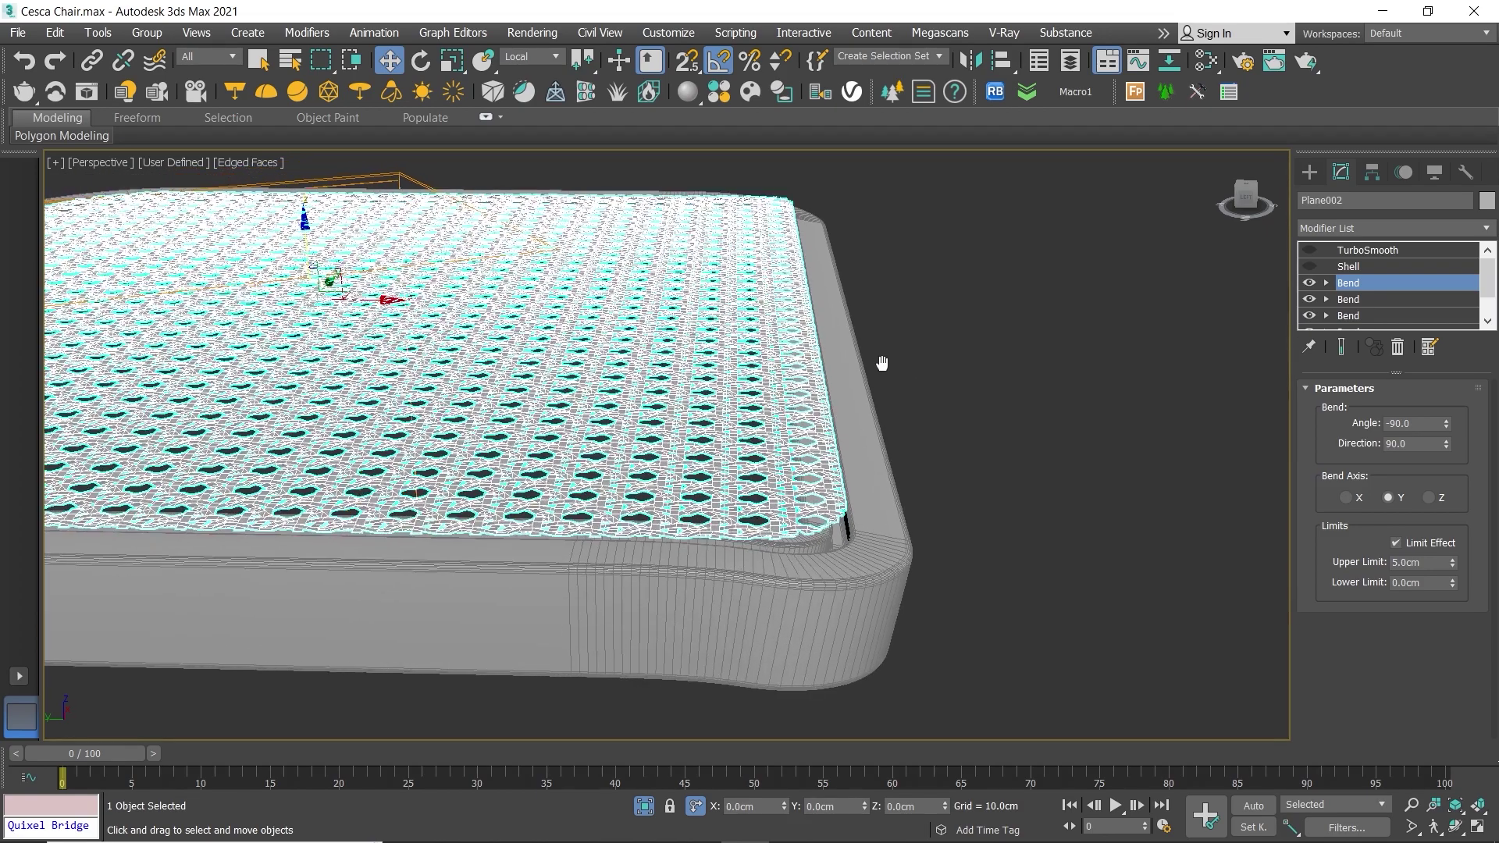
click(1488, 228)
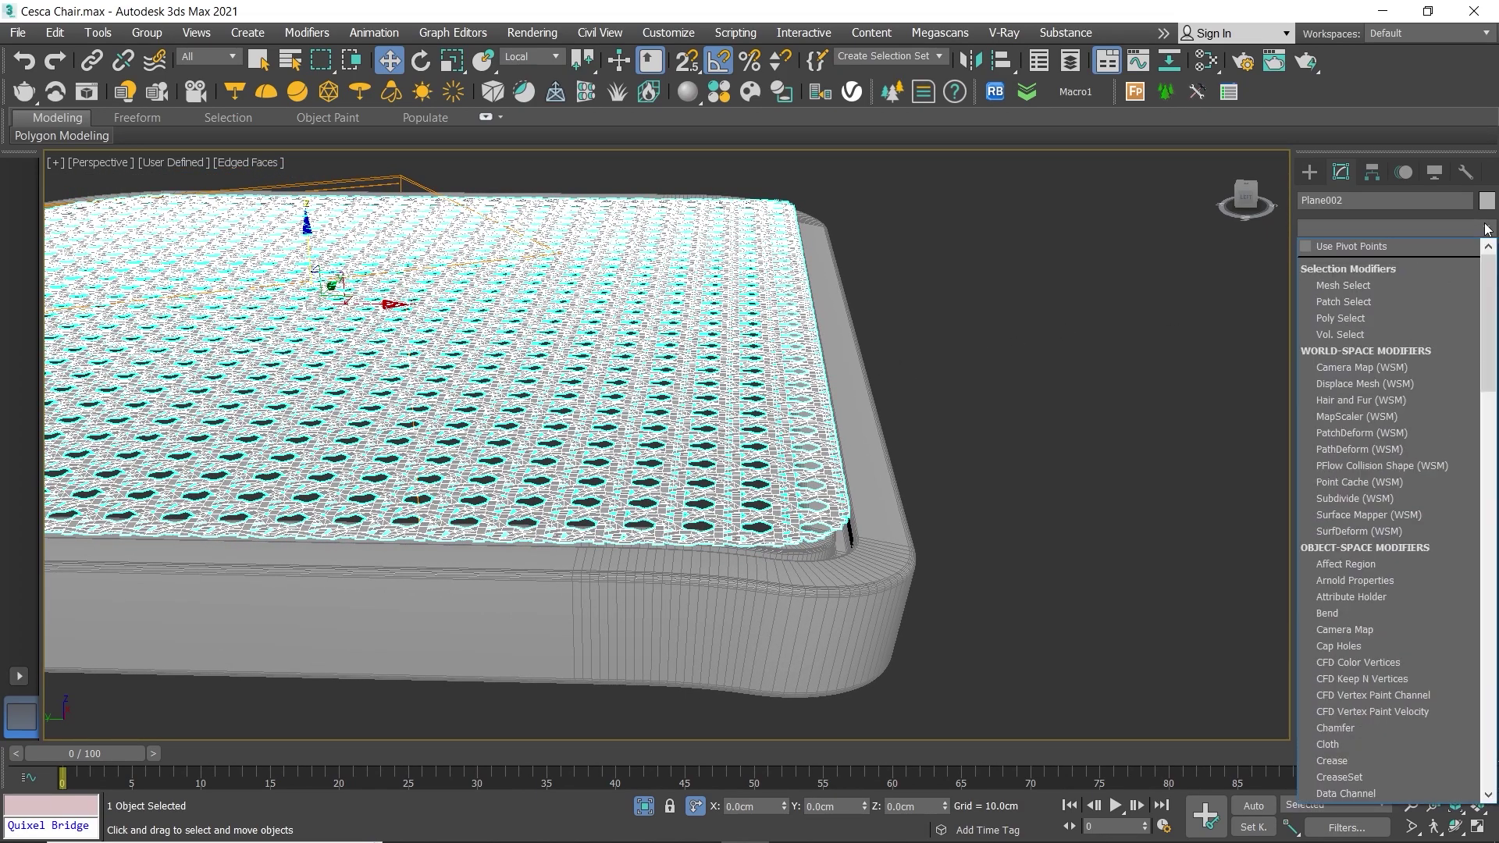
scroll(1390, 468, down, 5)
key(Escape)
scroll(957, 290, down, 5)
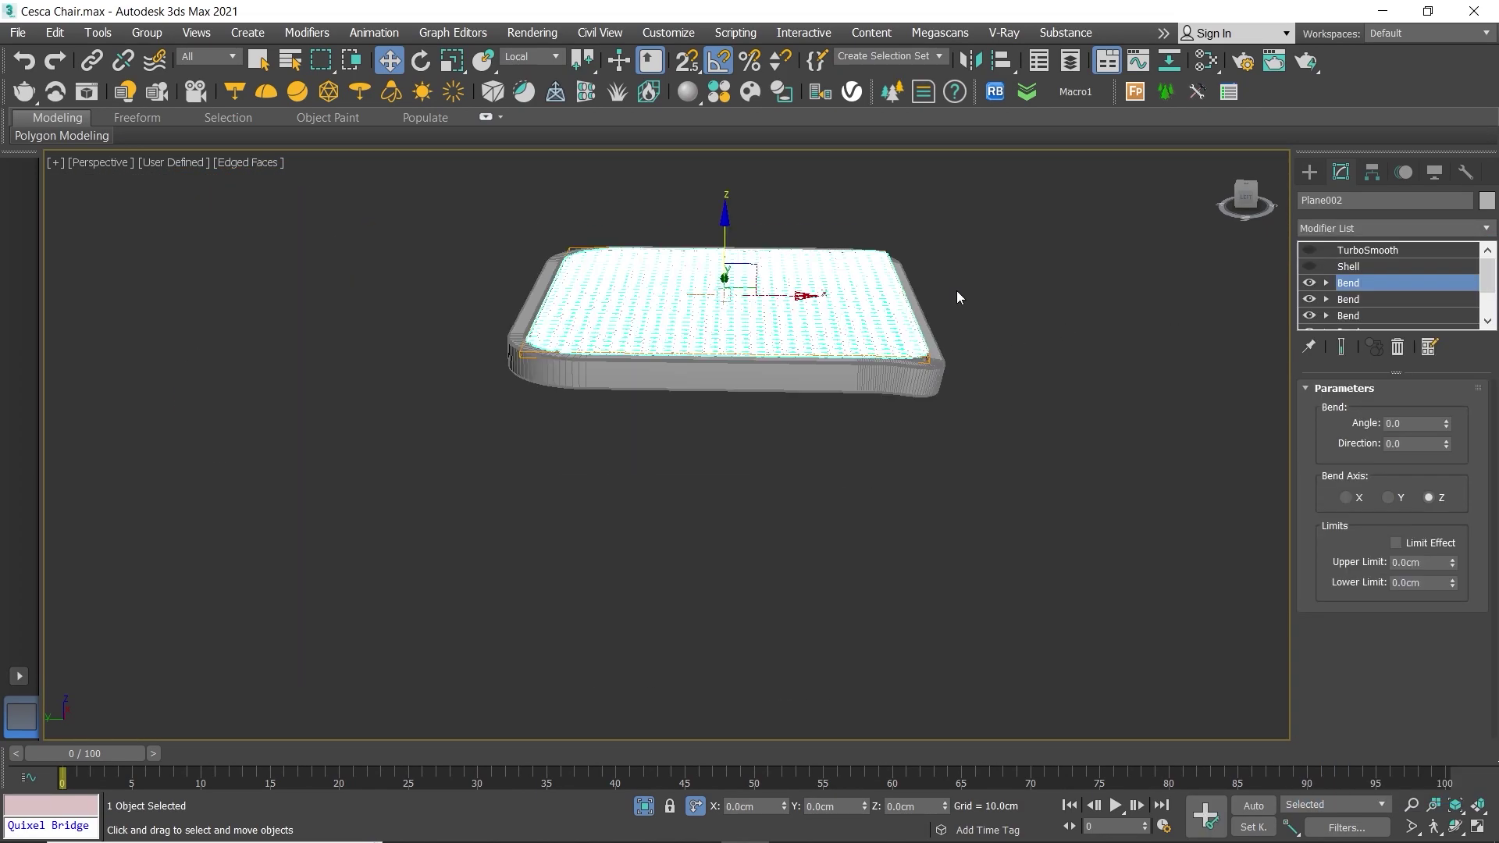
middle_drag(957, 291, 937, 328)
scroll(925, 428, up, 5)
mouse_move(925, 428)
middle_down()
mouse_move(953, 399)
mouse_move(1120, 399)
middle_up()
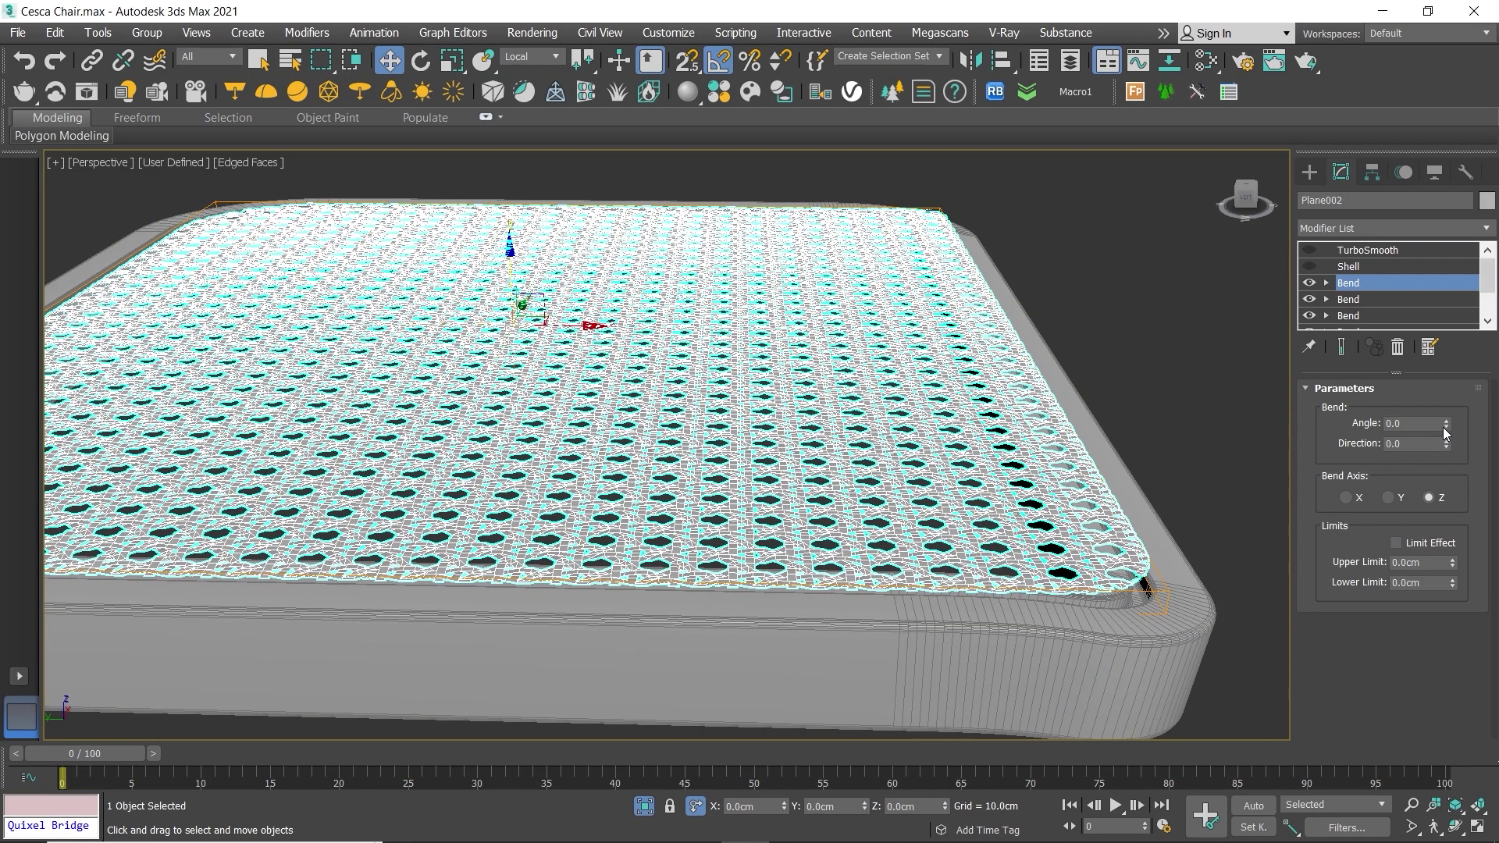
Step: Set the new Bend to 10 degrees around the X axis
drag(1444, 429, 1445, 416)
click(1388, 498)
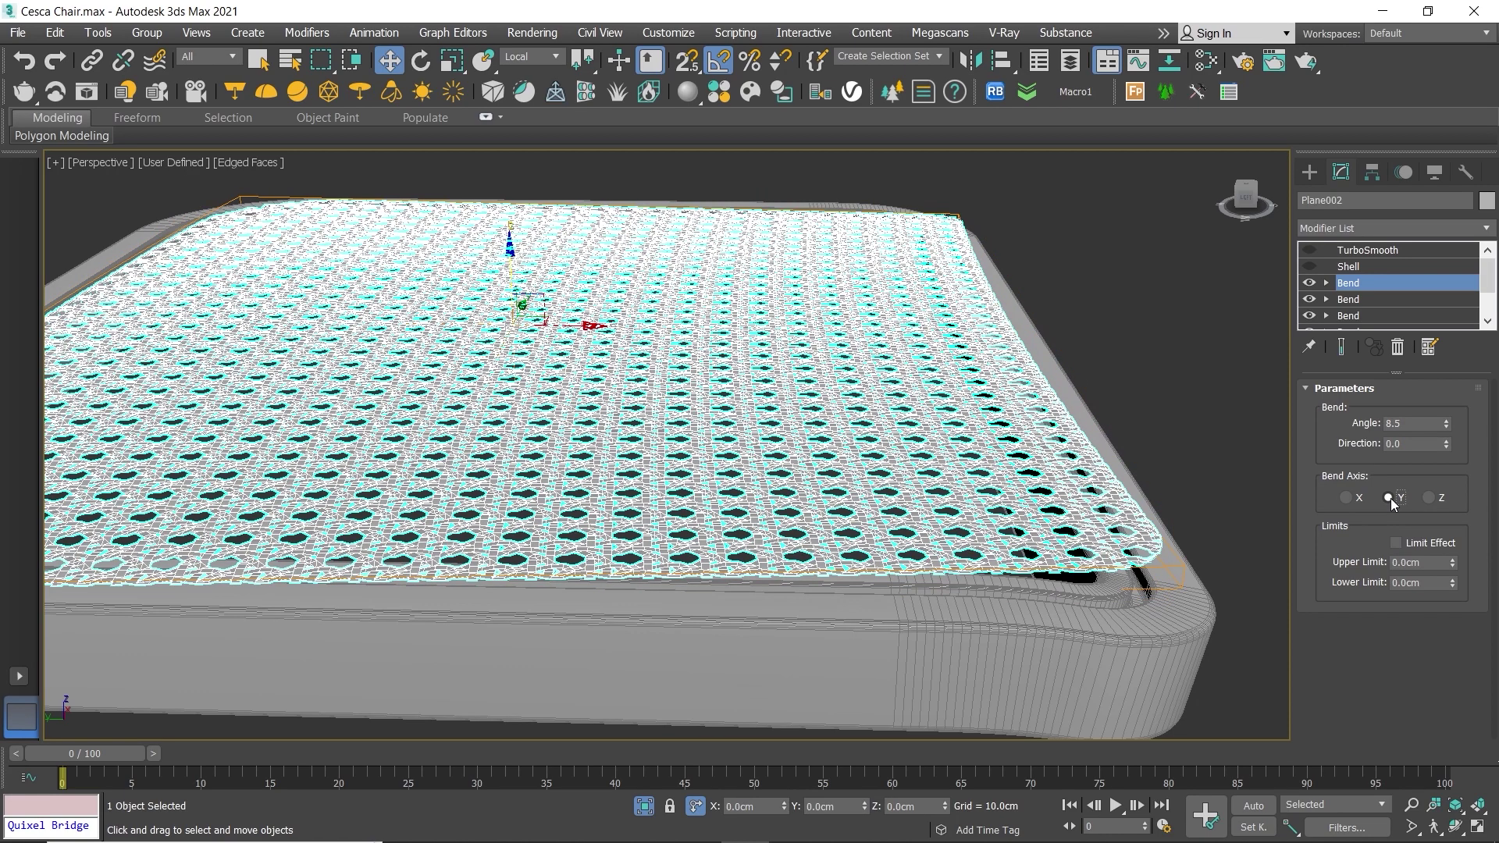
click(1357, 498)
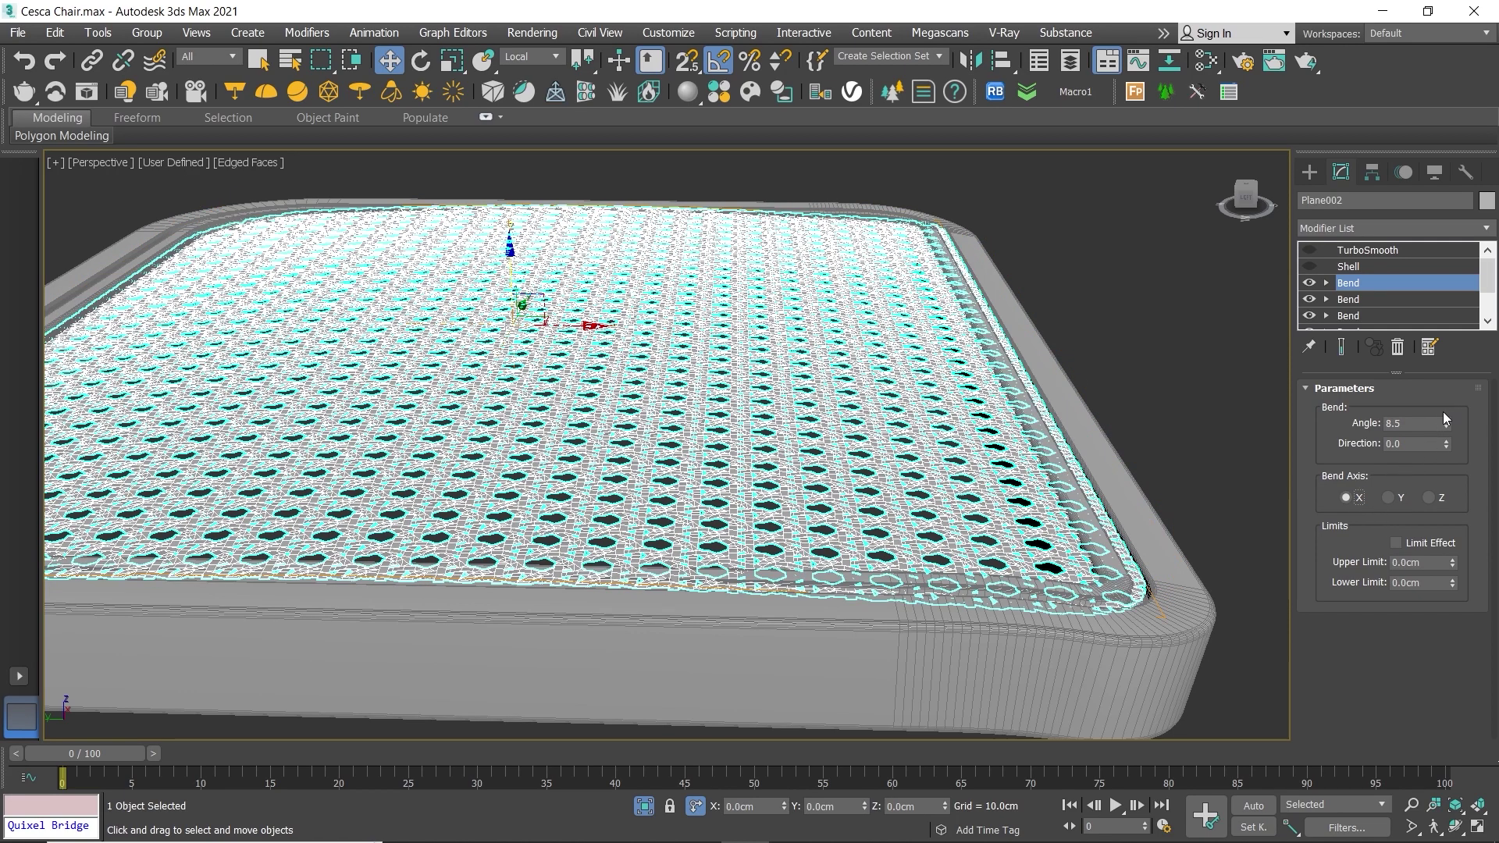
mouse_move(1444, 418)
mouse_down()
mouse_move(1437, 384)
mouse_move(1427, 400)
mouse_up()
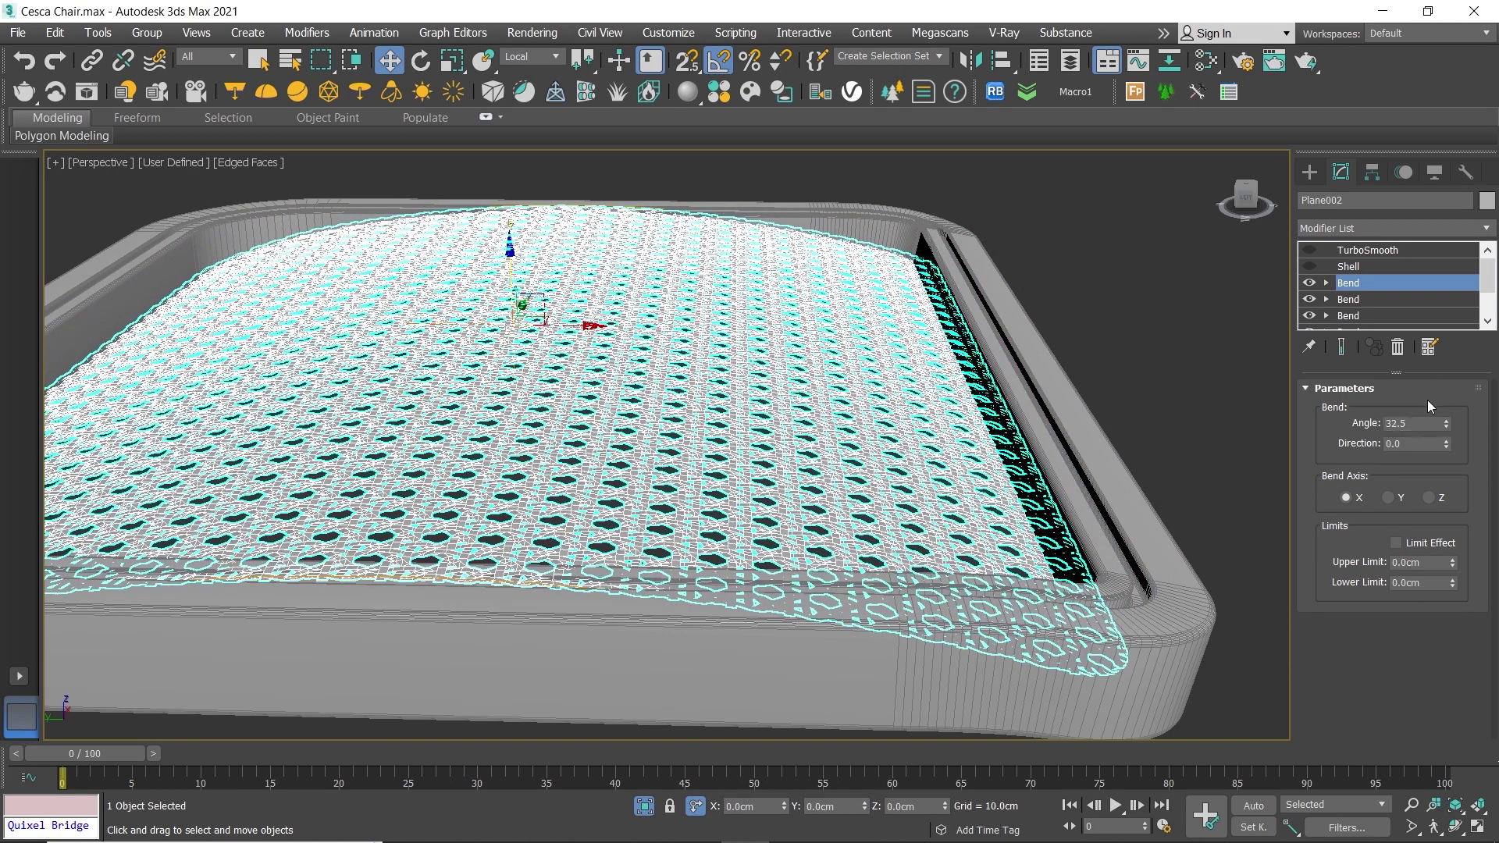
double_click(1405, 423)
text(10)
key(Return)
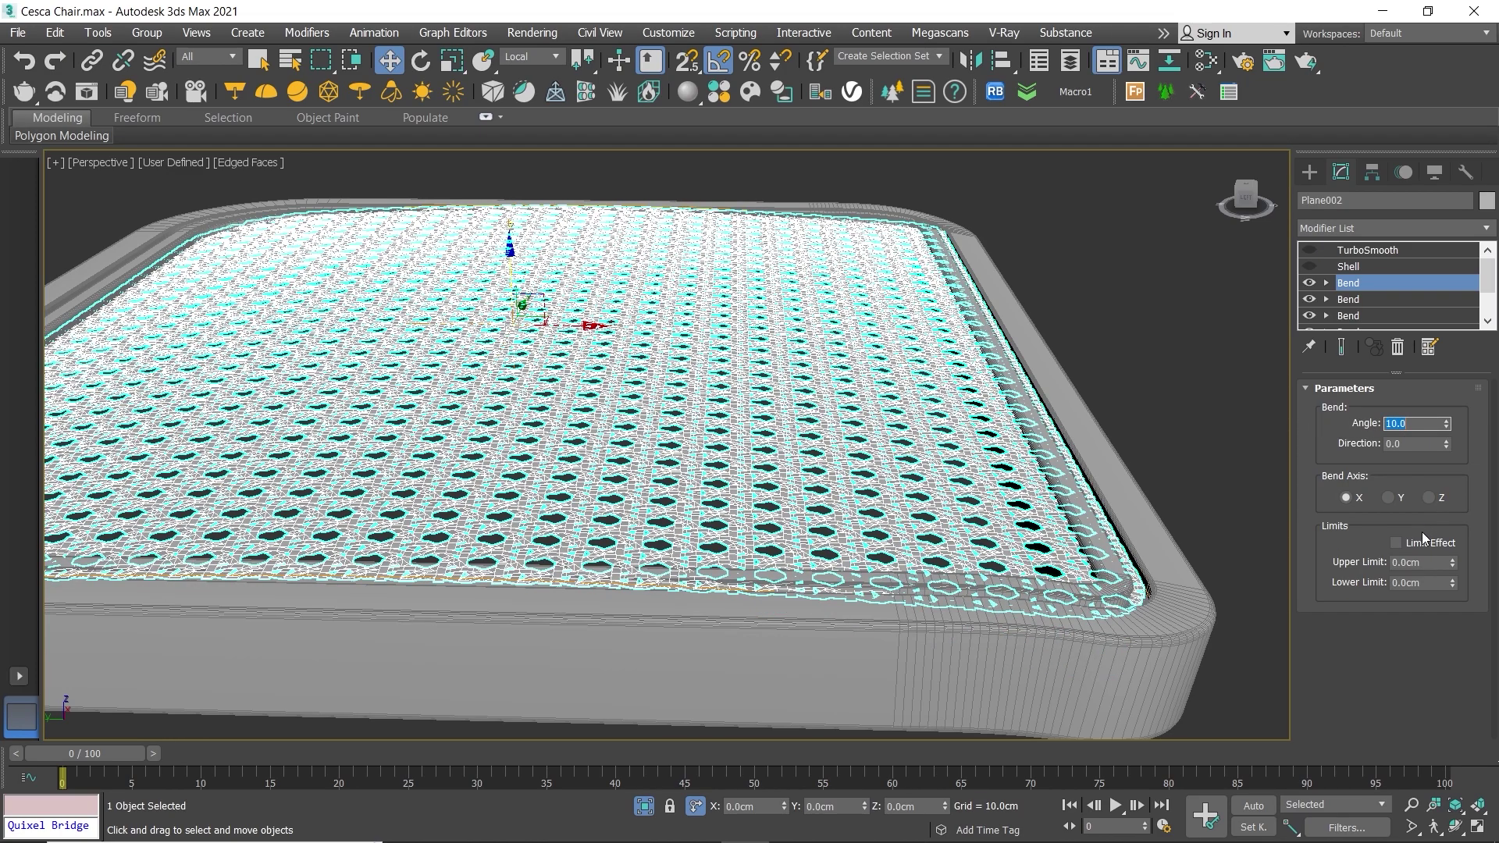
Step: Enable Limit Effect with a 30cm upper limit and enter the Bend's Center sub-object
click(1412, 542)
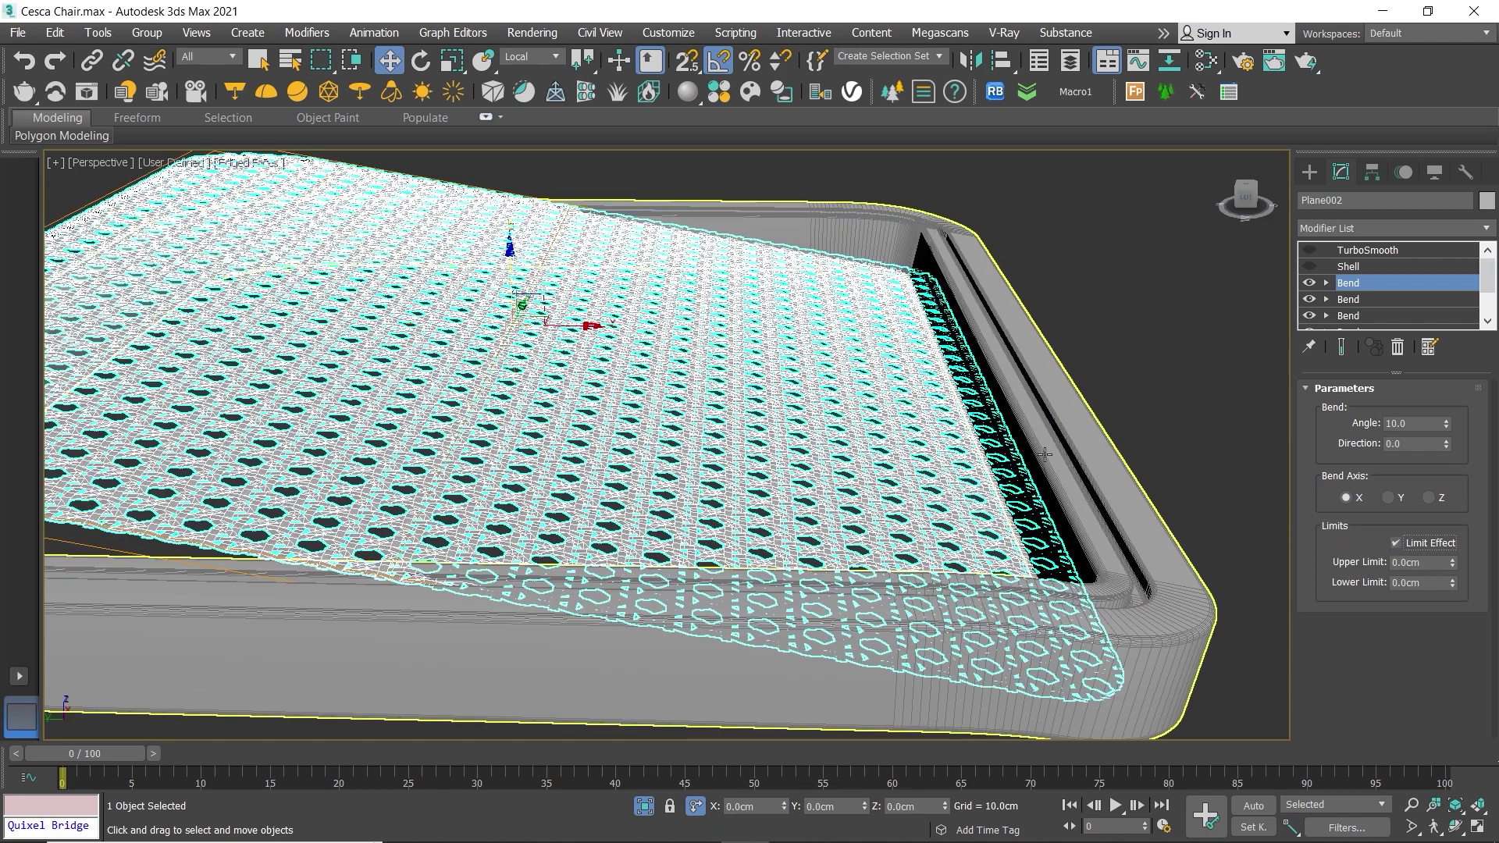
drag(1453, 564, 1262, 21)
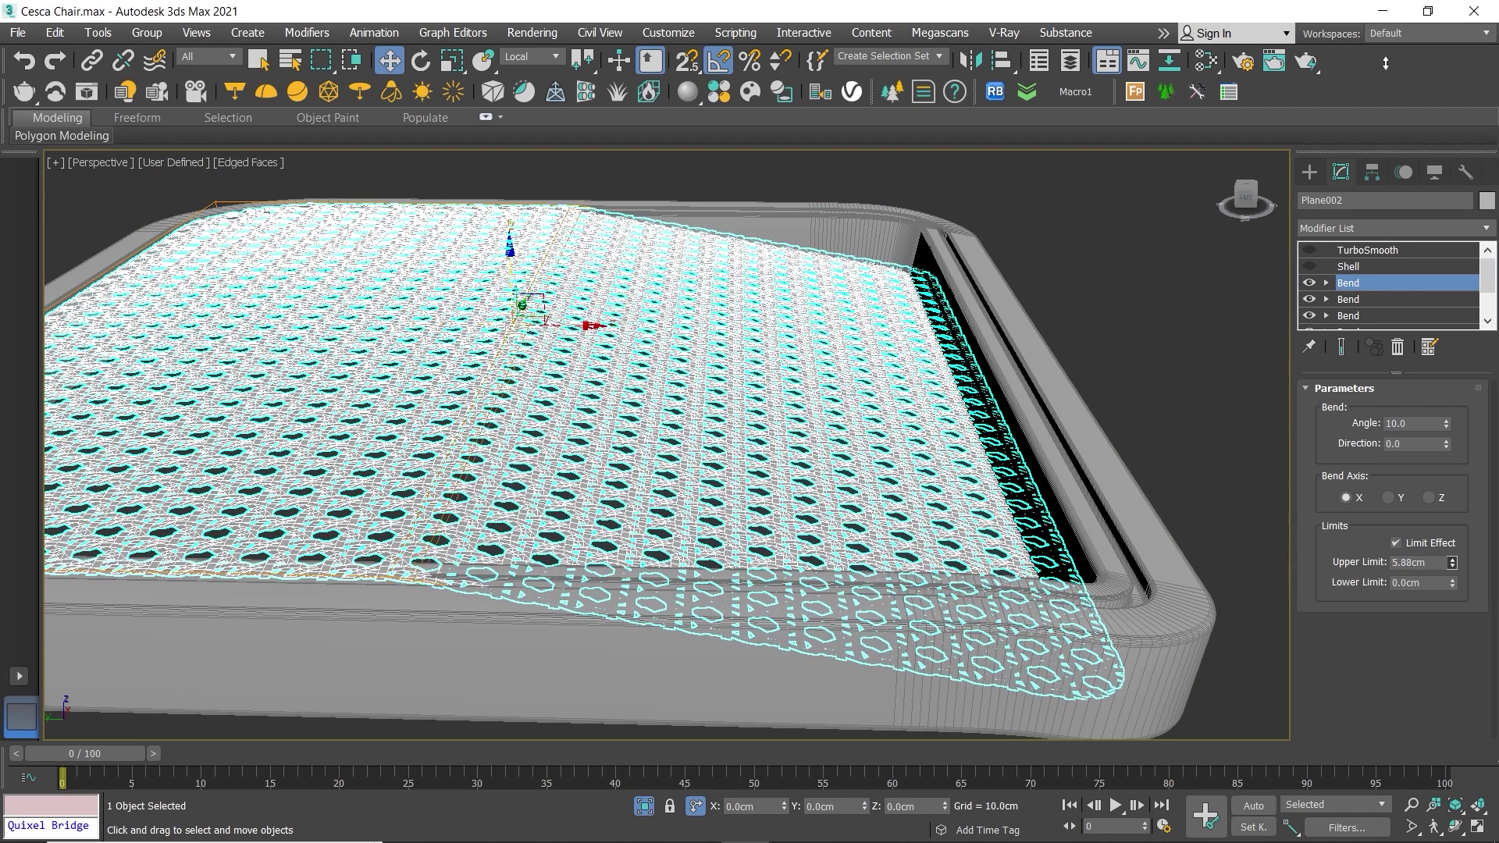
double_click(1419, 562)
text(30)
key(Return)
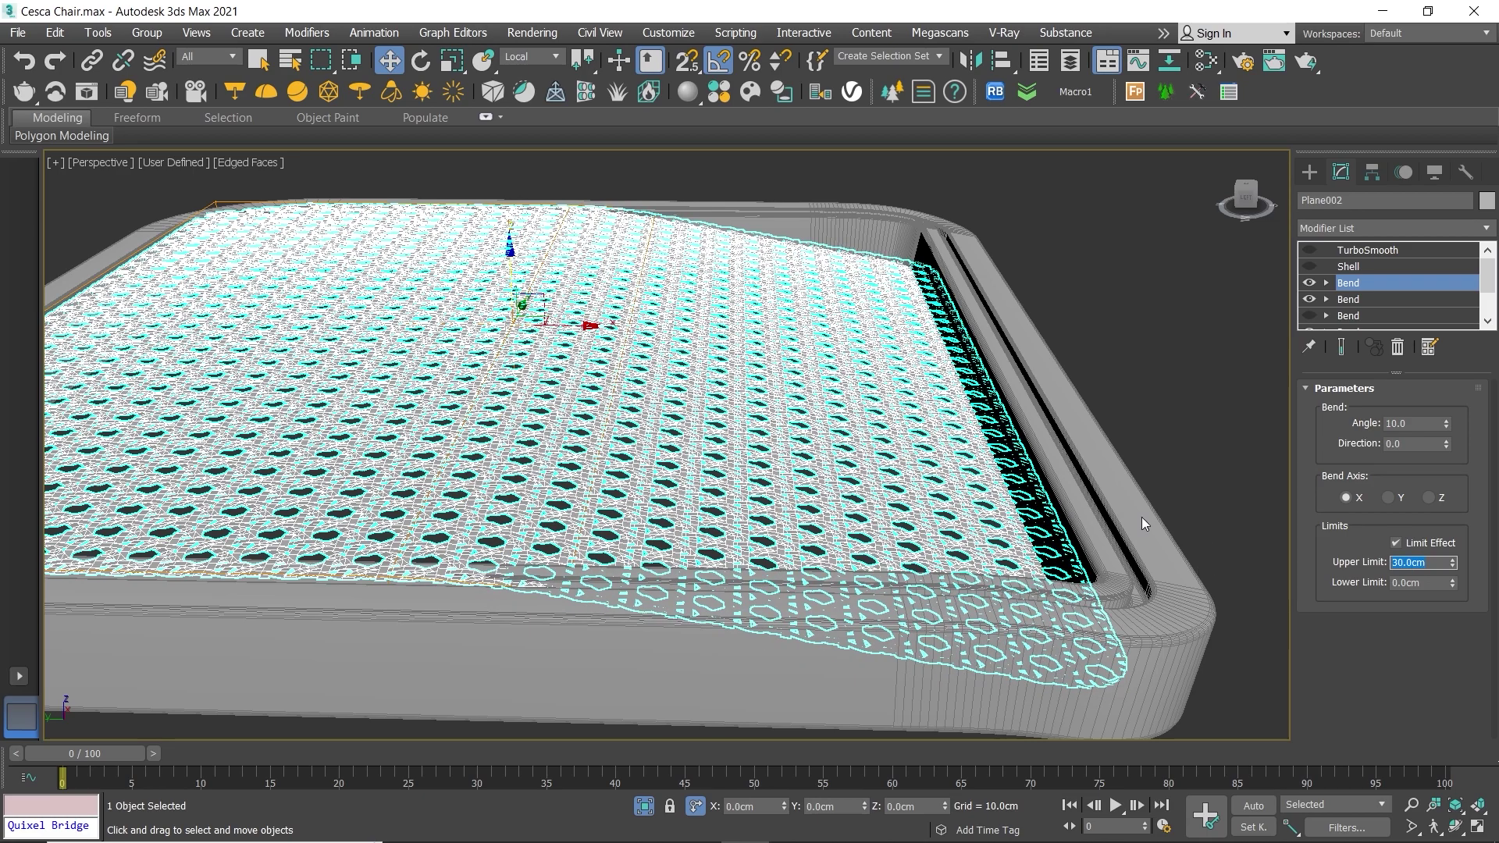
key(z)
key(1)
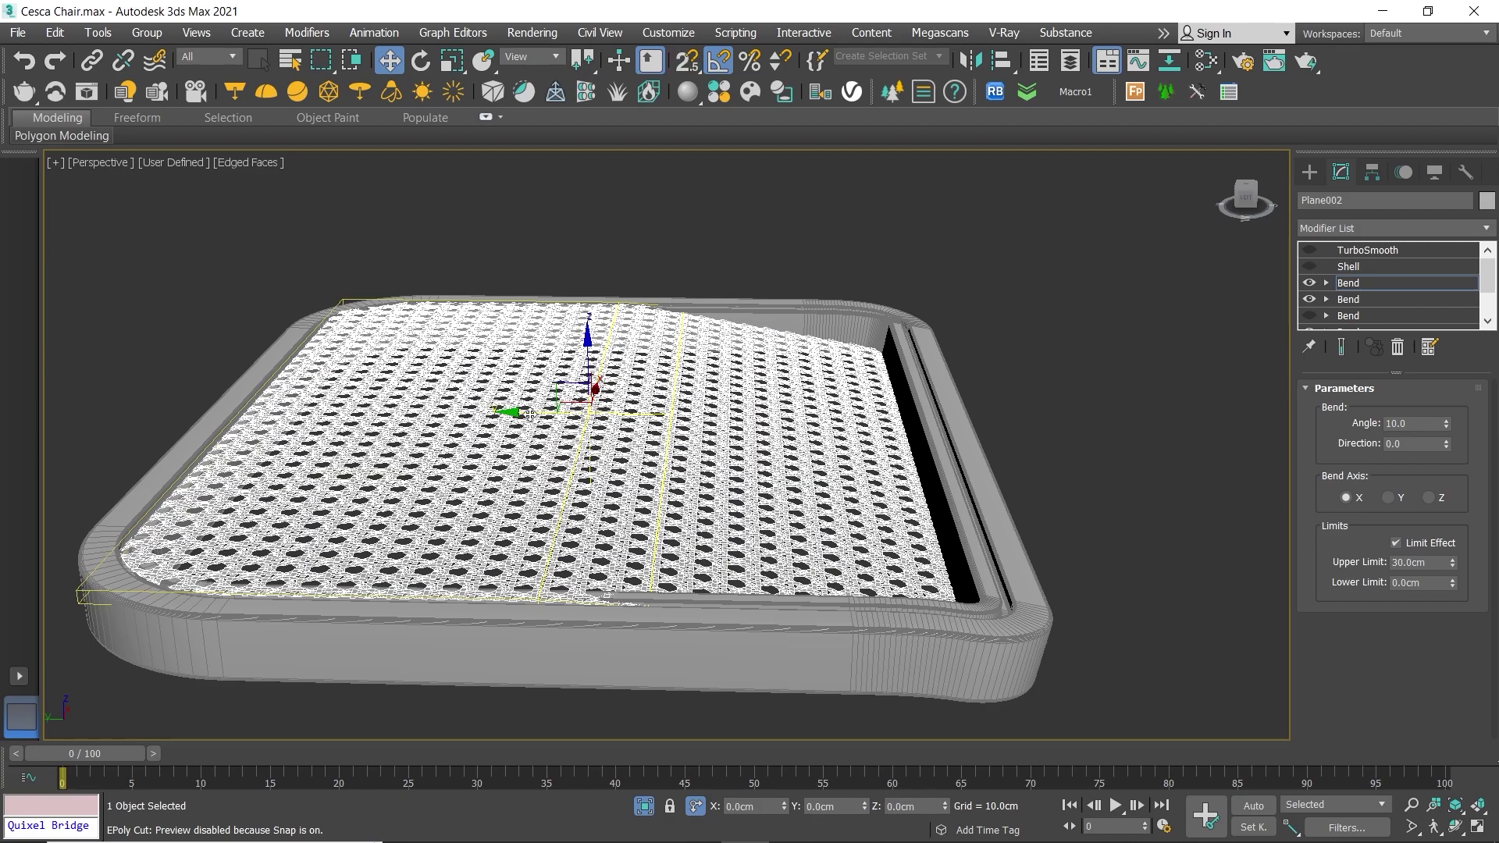
Step: Move the Bend centre along Y to about -0.82cm, toward the seat edge
drag(530, 414, 777, 382)
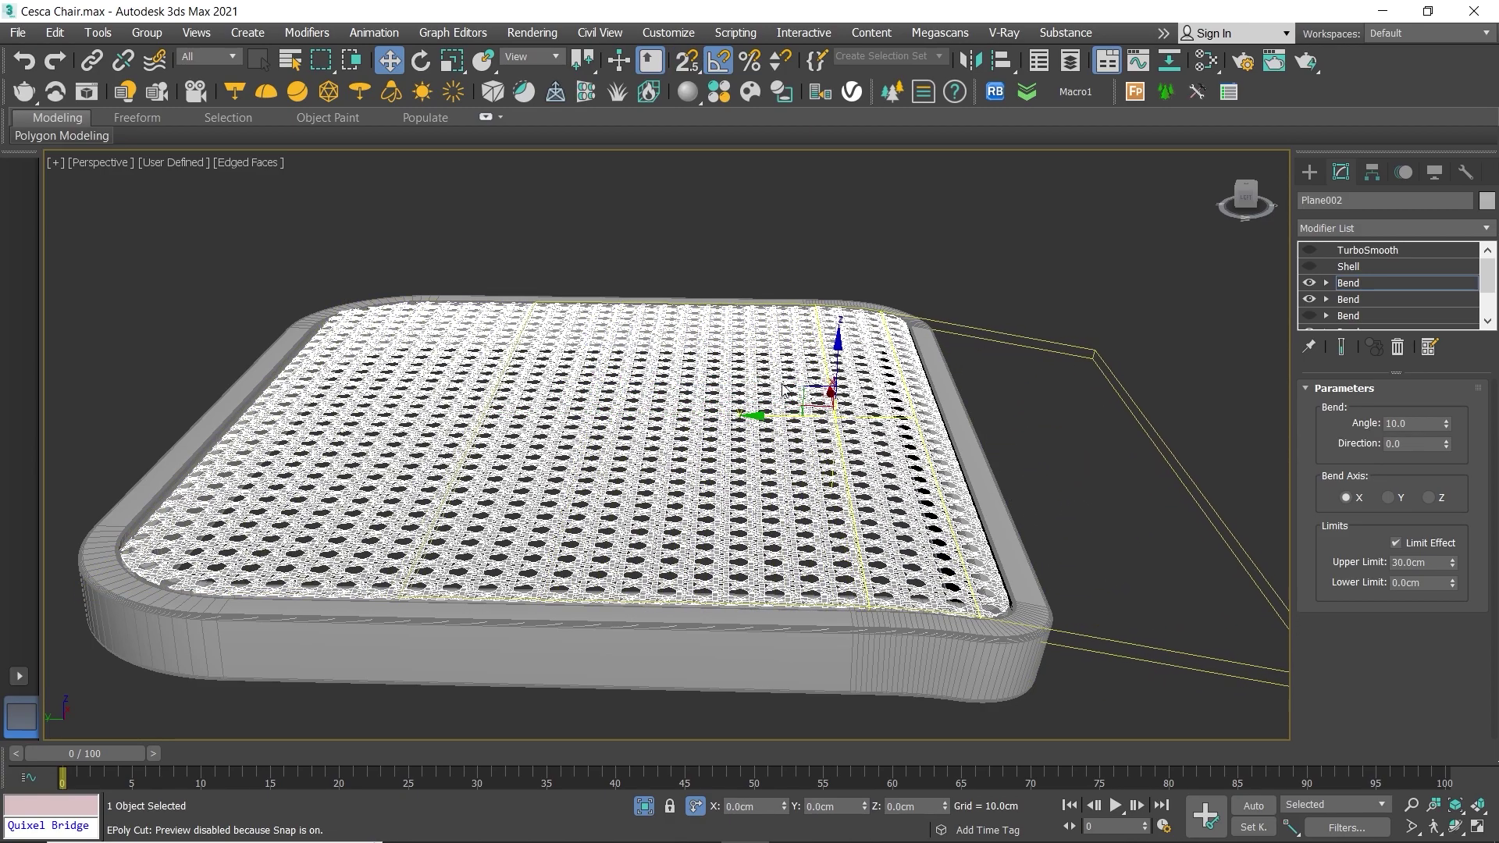
scroll(783, 388, up, 1)
scroll(783, 388, up, 2)
scroll(890, 437, up, 1)
scroll(890, 438, up, 2)
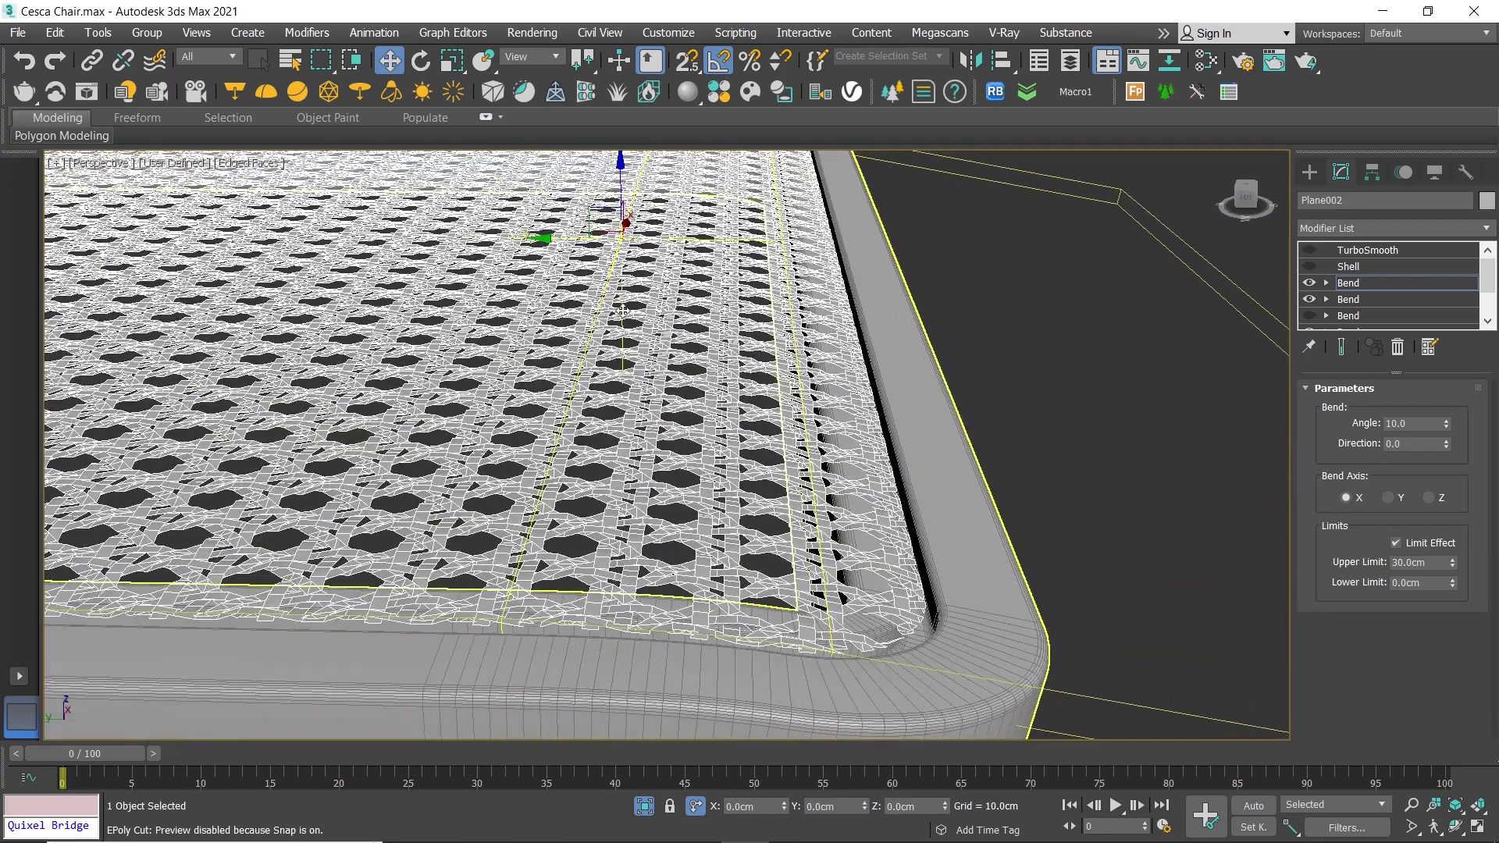
scroll(622, 311, up, 1)
drag(567, 256, 591, 256)
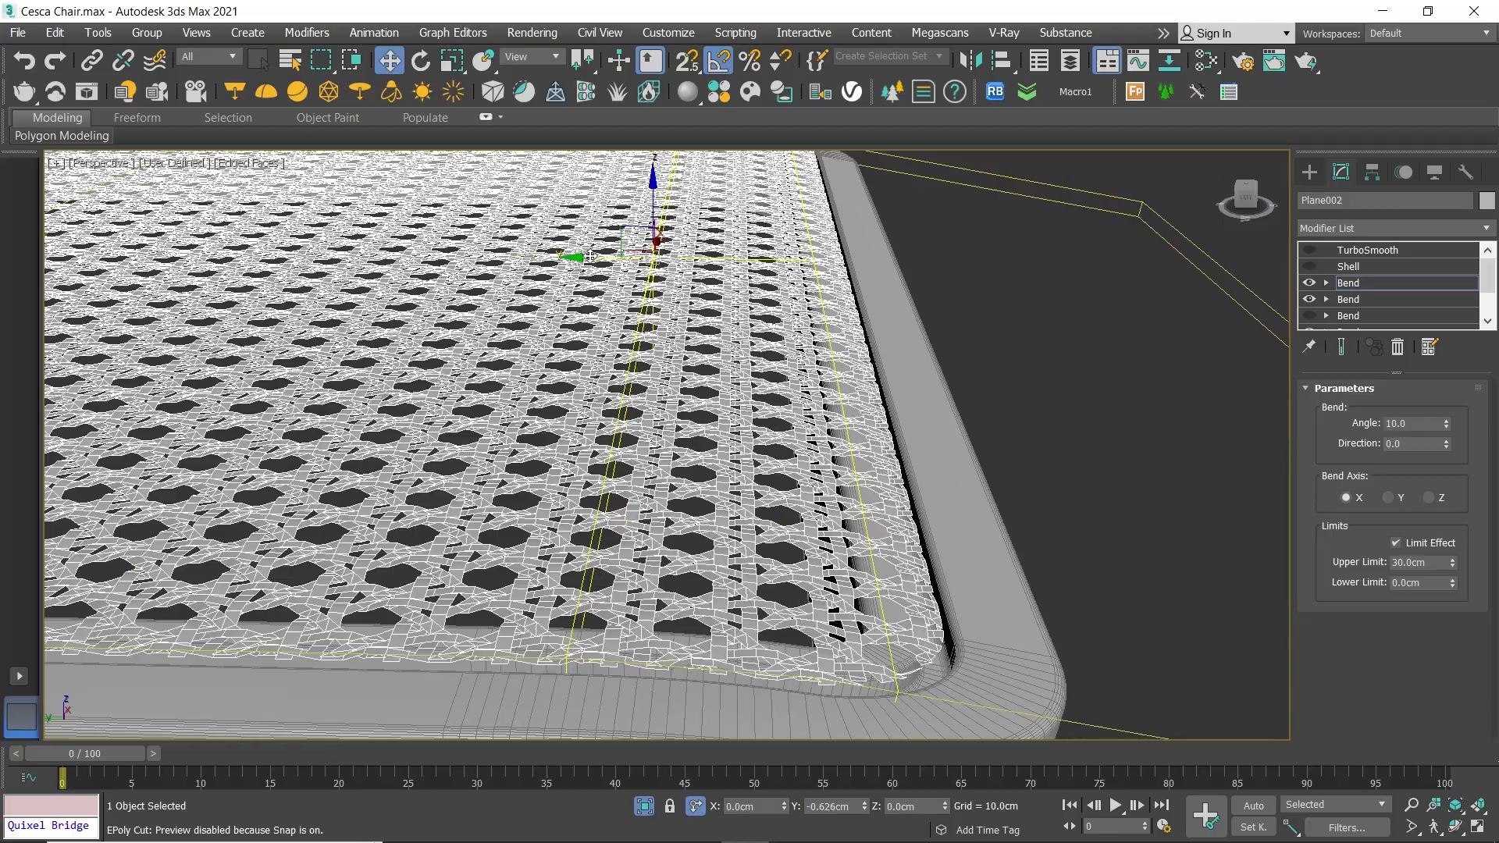
Step: Check the curved cane edge from a low angle and return to the Bend modifier level
scroll(605, 297, down, 5)
mouse_move(605, 297)
alt+middle_down()
mouse_move(835, 367)
mouse_move(703, 406)
alt+middle_up()
scroll(835, 367, up, 6)
scroll(836, 367, down, 3)
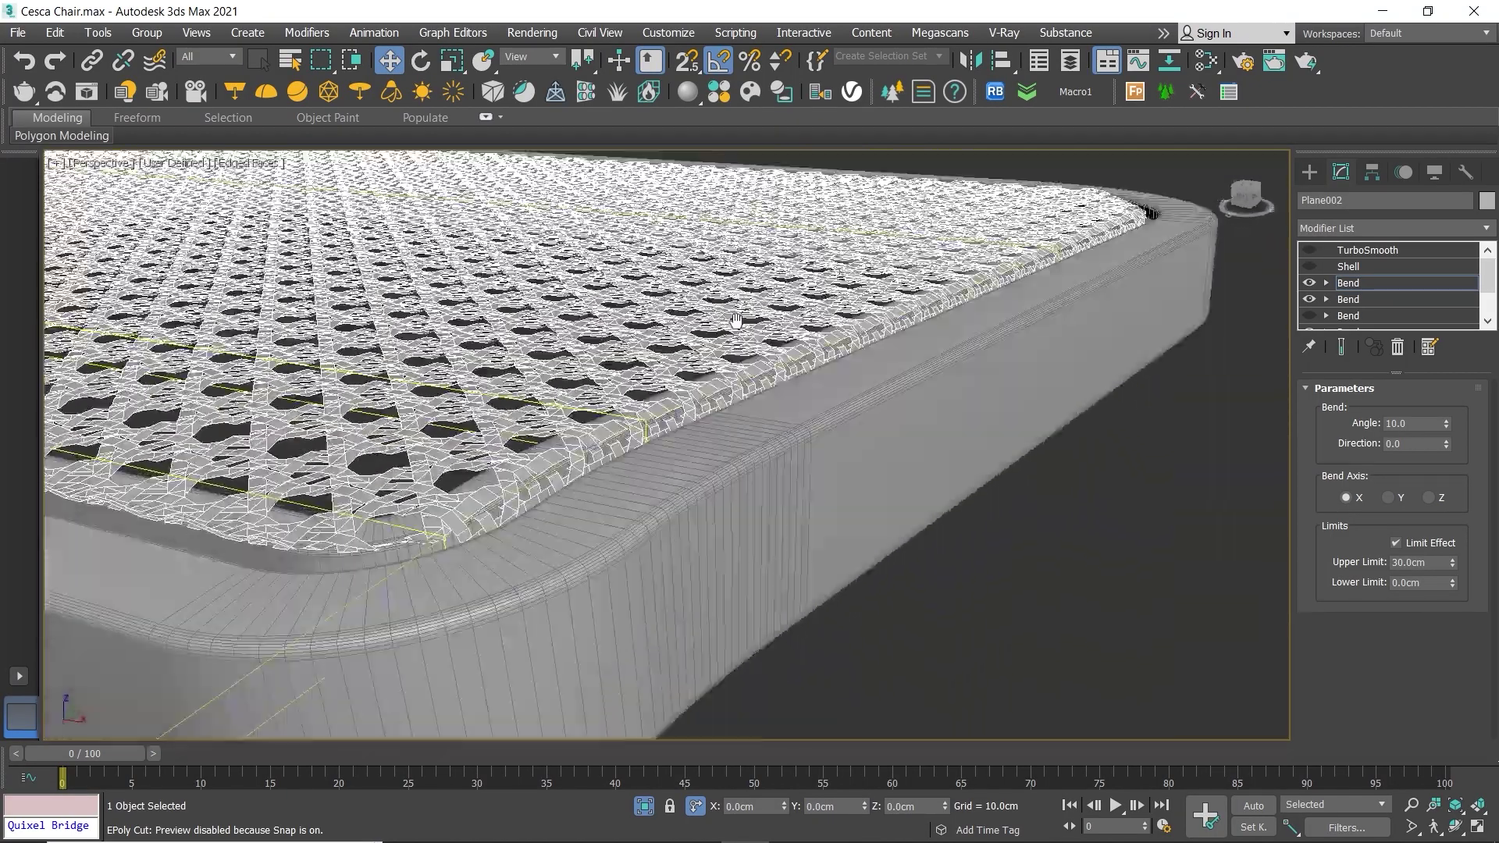
scroll(703, 406, down, 2)
click(1360, 283)
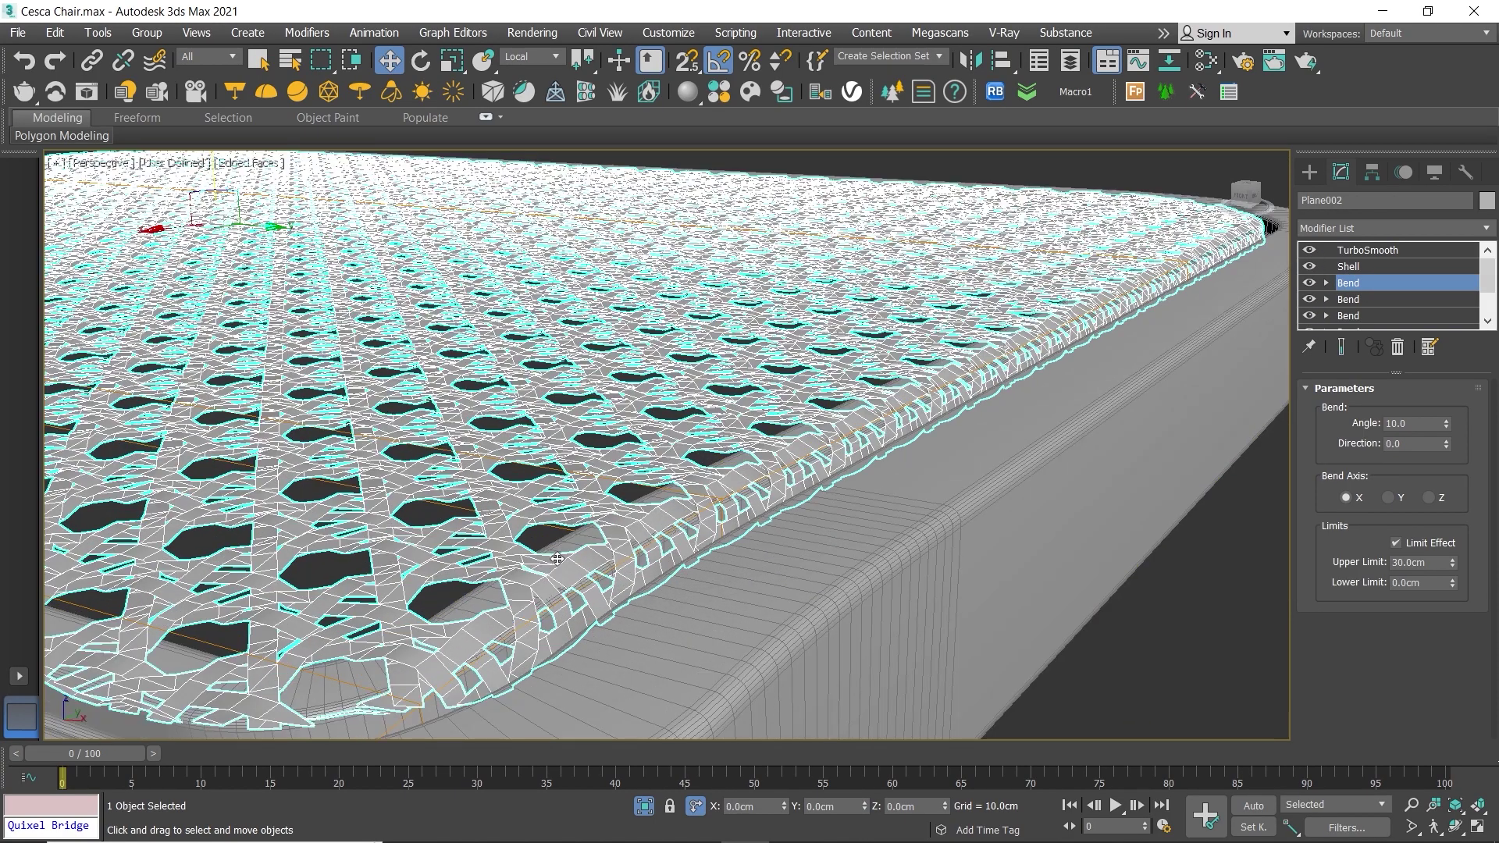
Step: Inspect the seat cane's TurboSmooth settings and look over the whole seat
scroll(1068, 334, down, 4)
alt+middle_drag(619, 570, 820, 546)
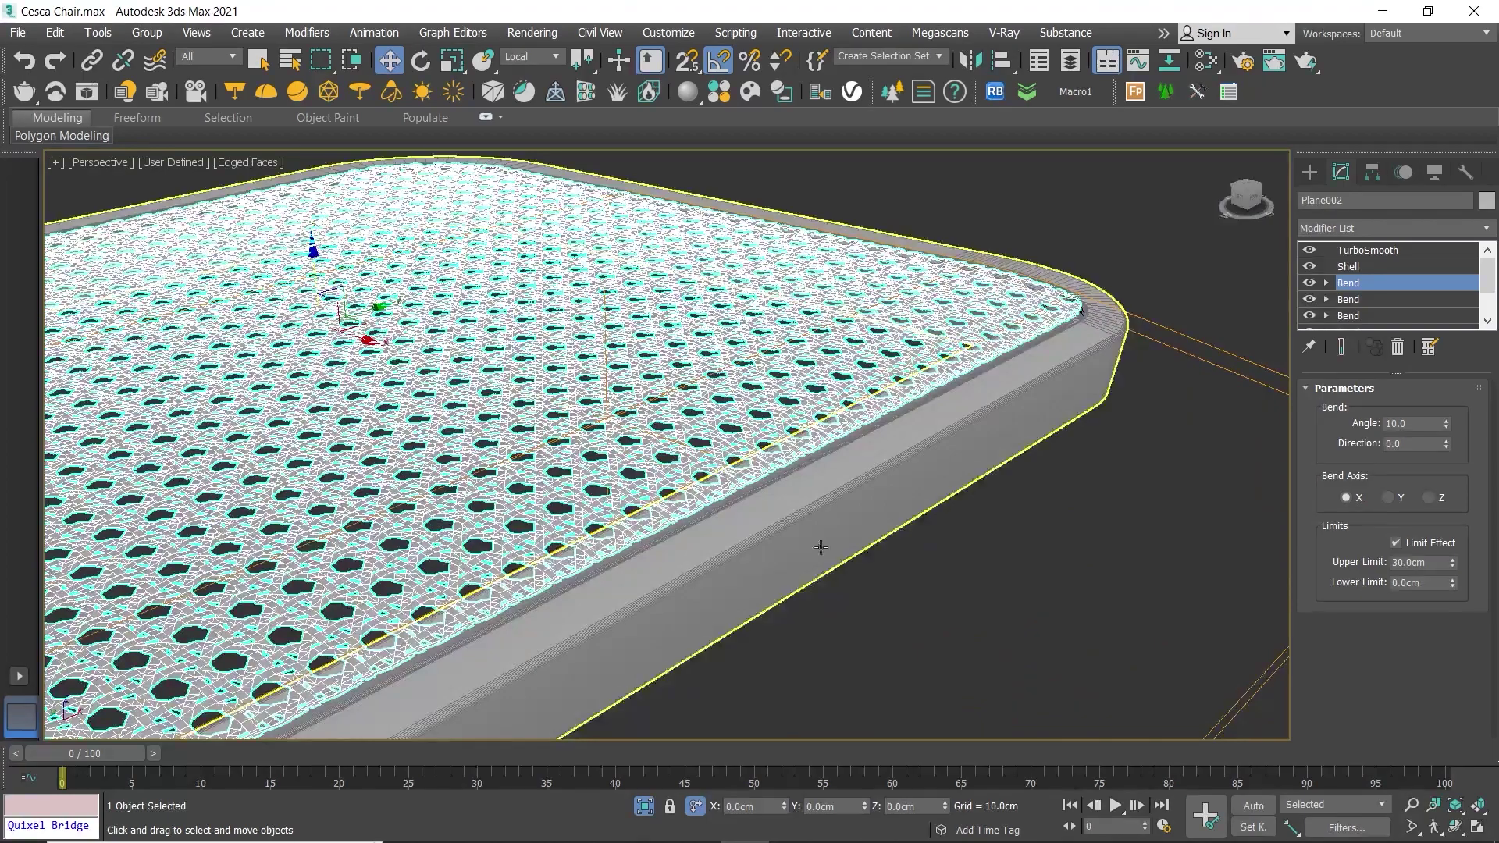
scroll(819, 547, up, 3)
click(1380, 256)
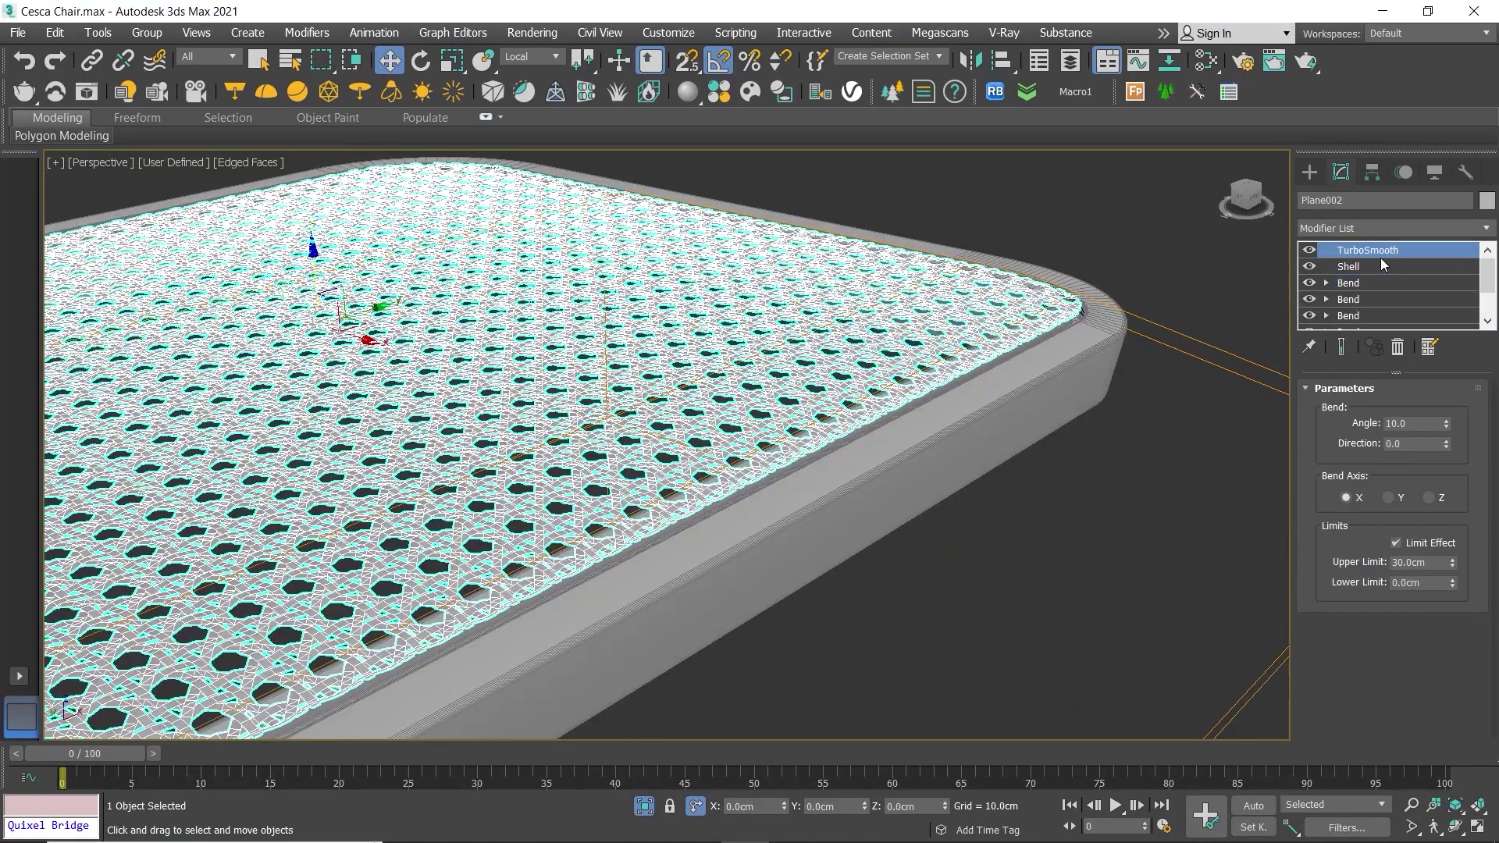
click(1146, 486)
scroll(1075, 345, up, 2)
scroll(1078, 336, up, 2)
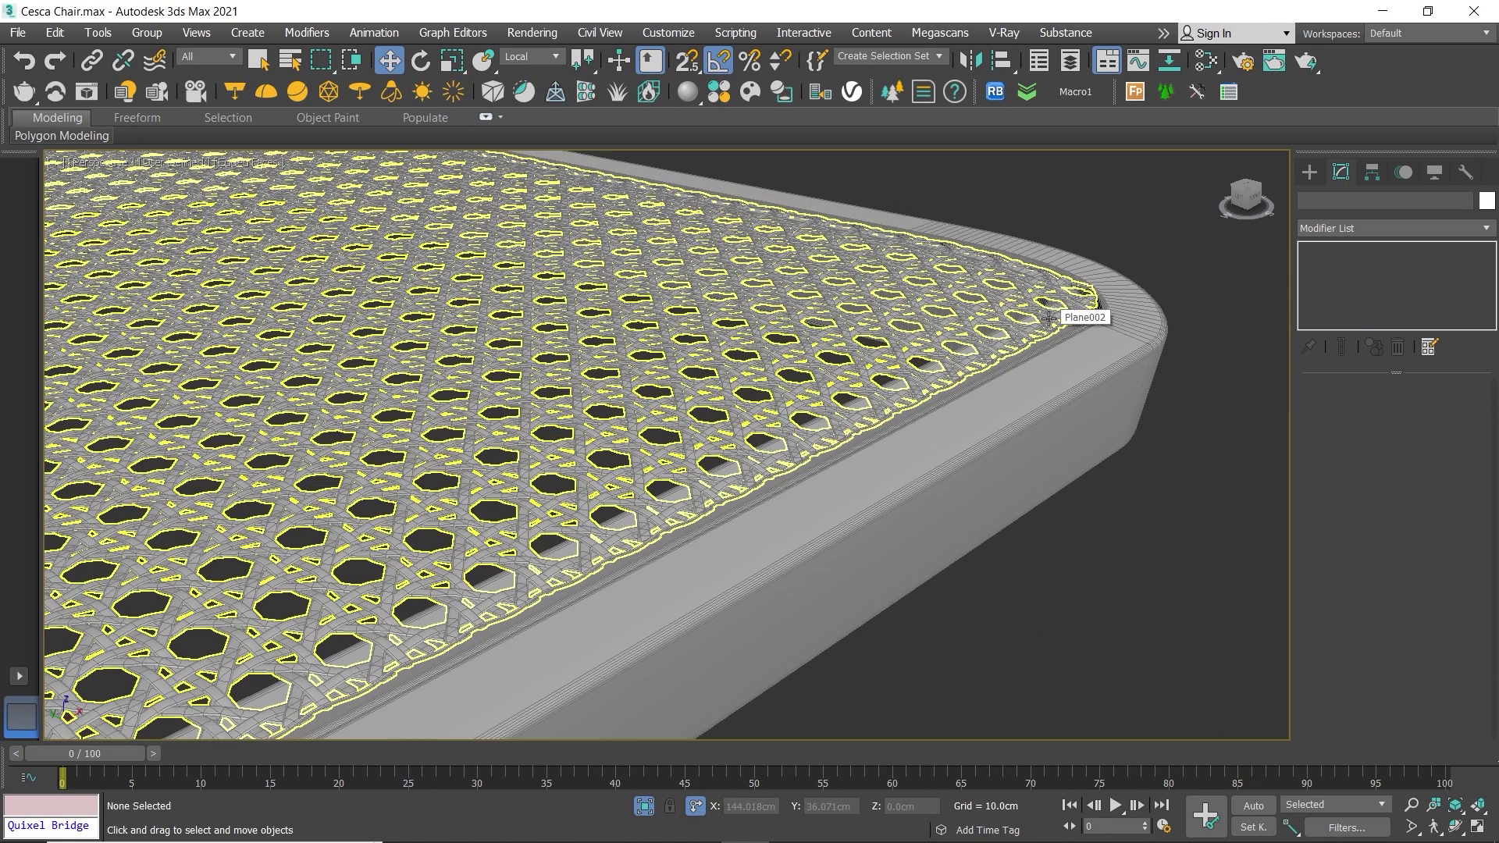
scroll(1094, 328, up, 2)
scroll(1127, 320, down, 3)
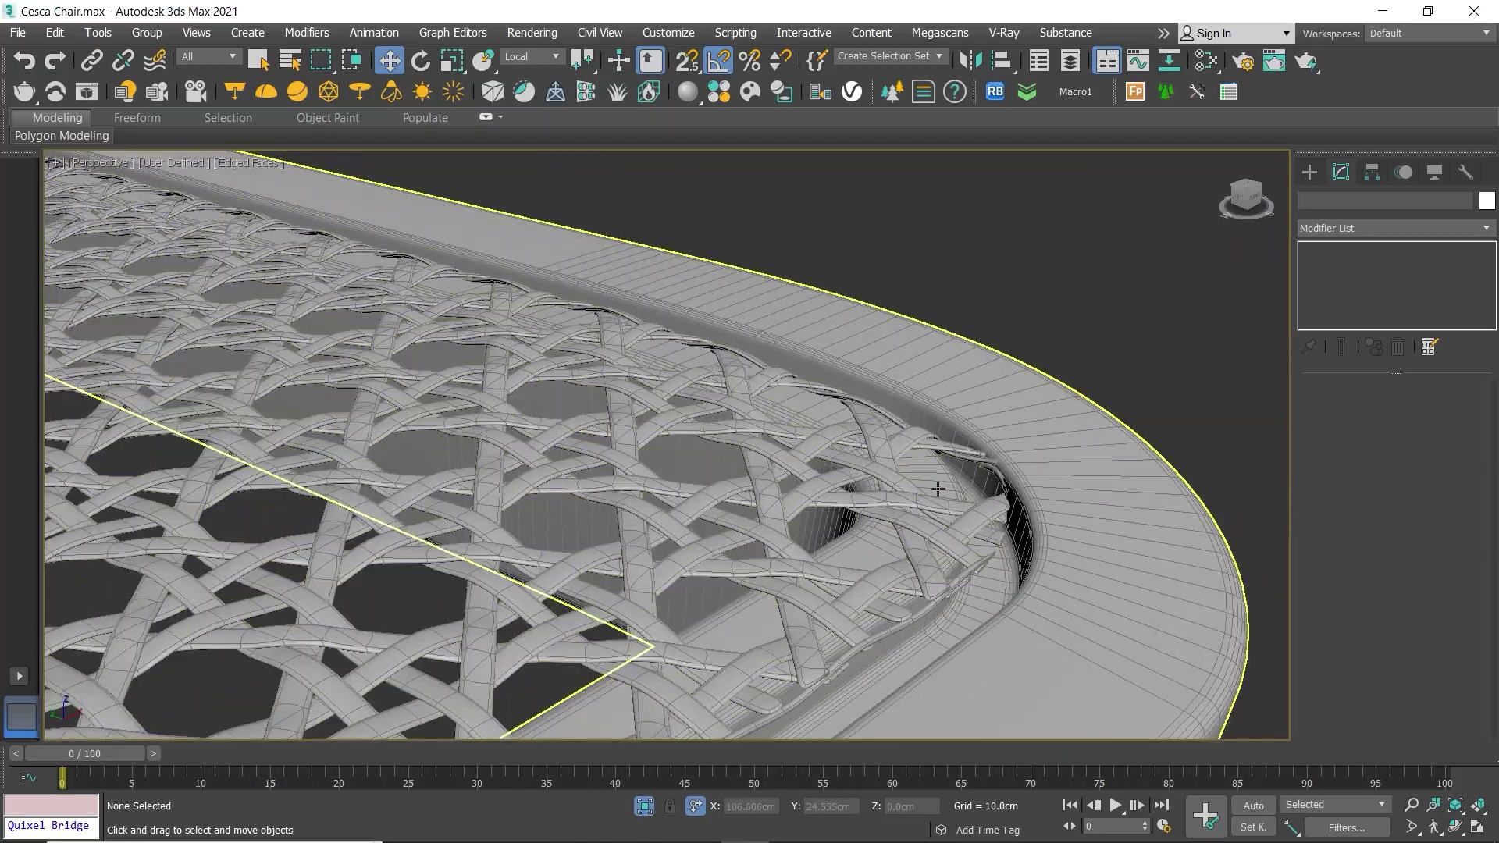
scroll(999, 507, down, 3)
scroll(933, 363, up, 2)
alt+middle_drag(934, 363, 903, 481)
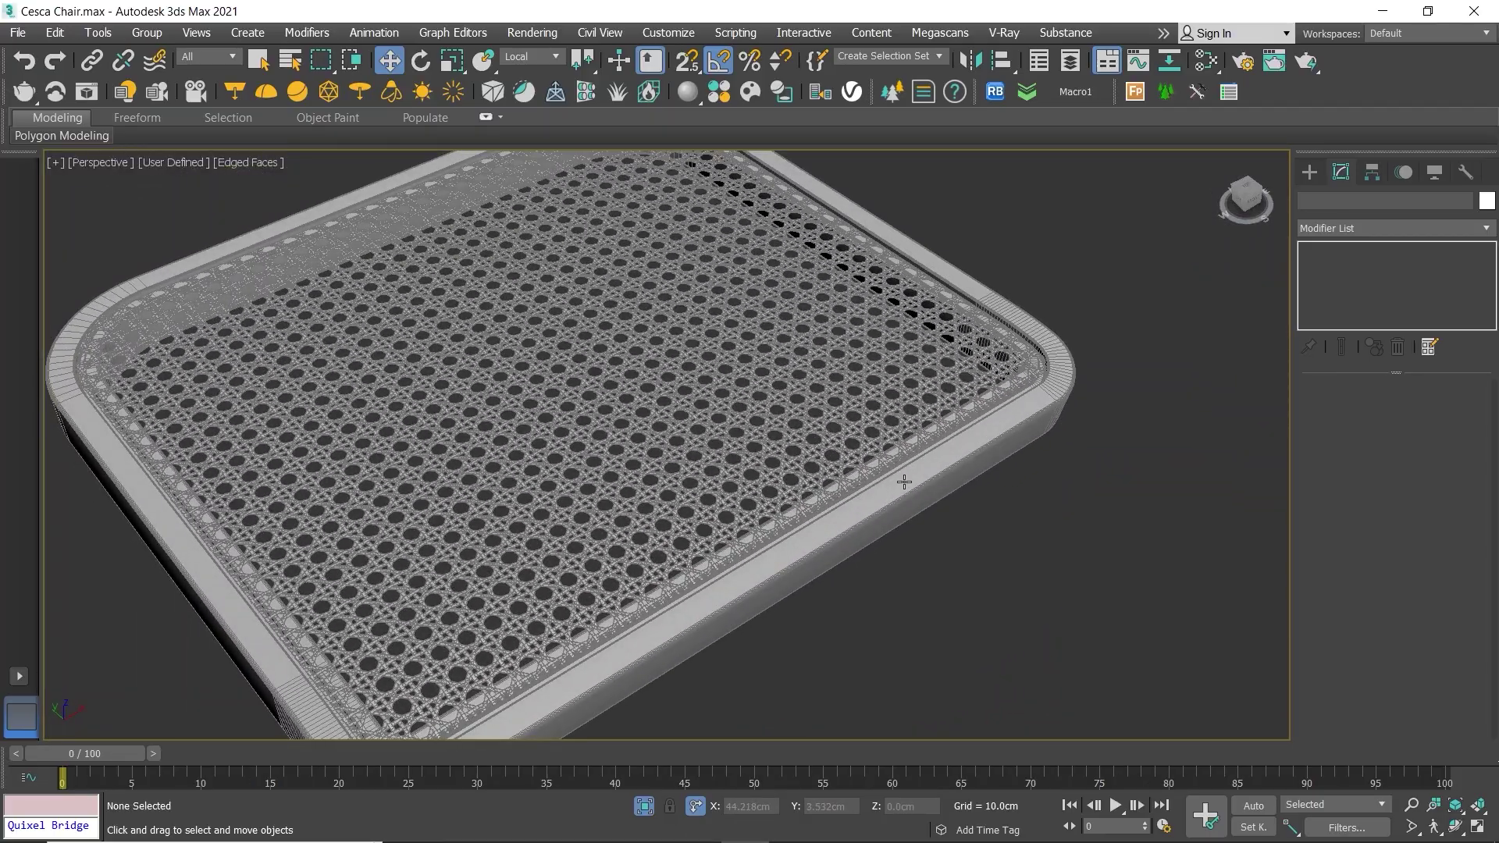
Step: Exit isolation, then select and delete the old seat cane
click(652, 807)
middle_drag(1103, 473, 1004, 550)
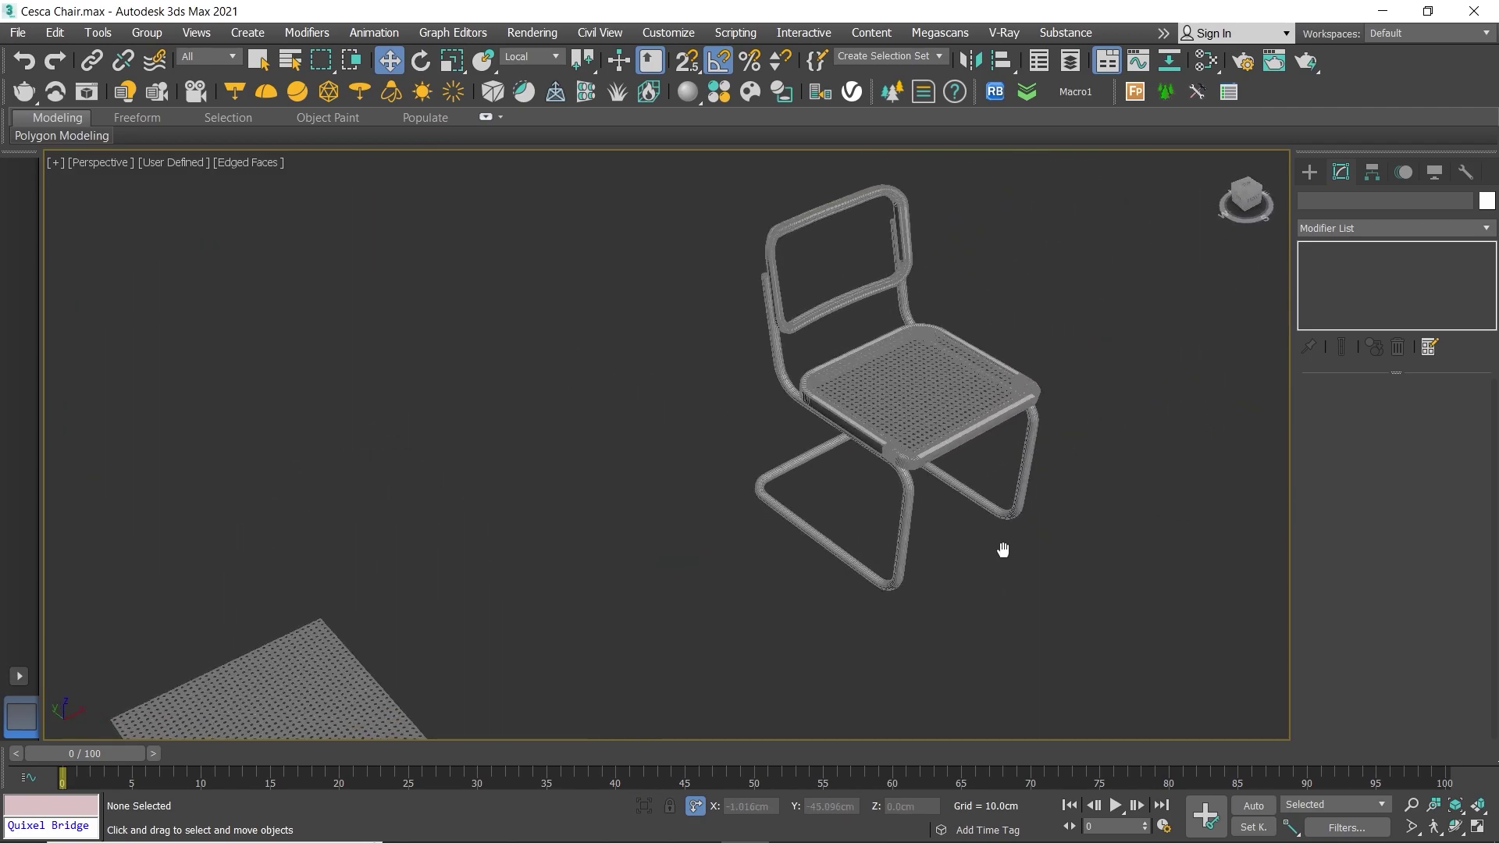
scroll(983, 380, up, 5)
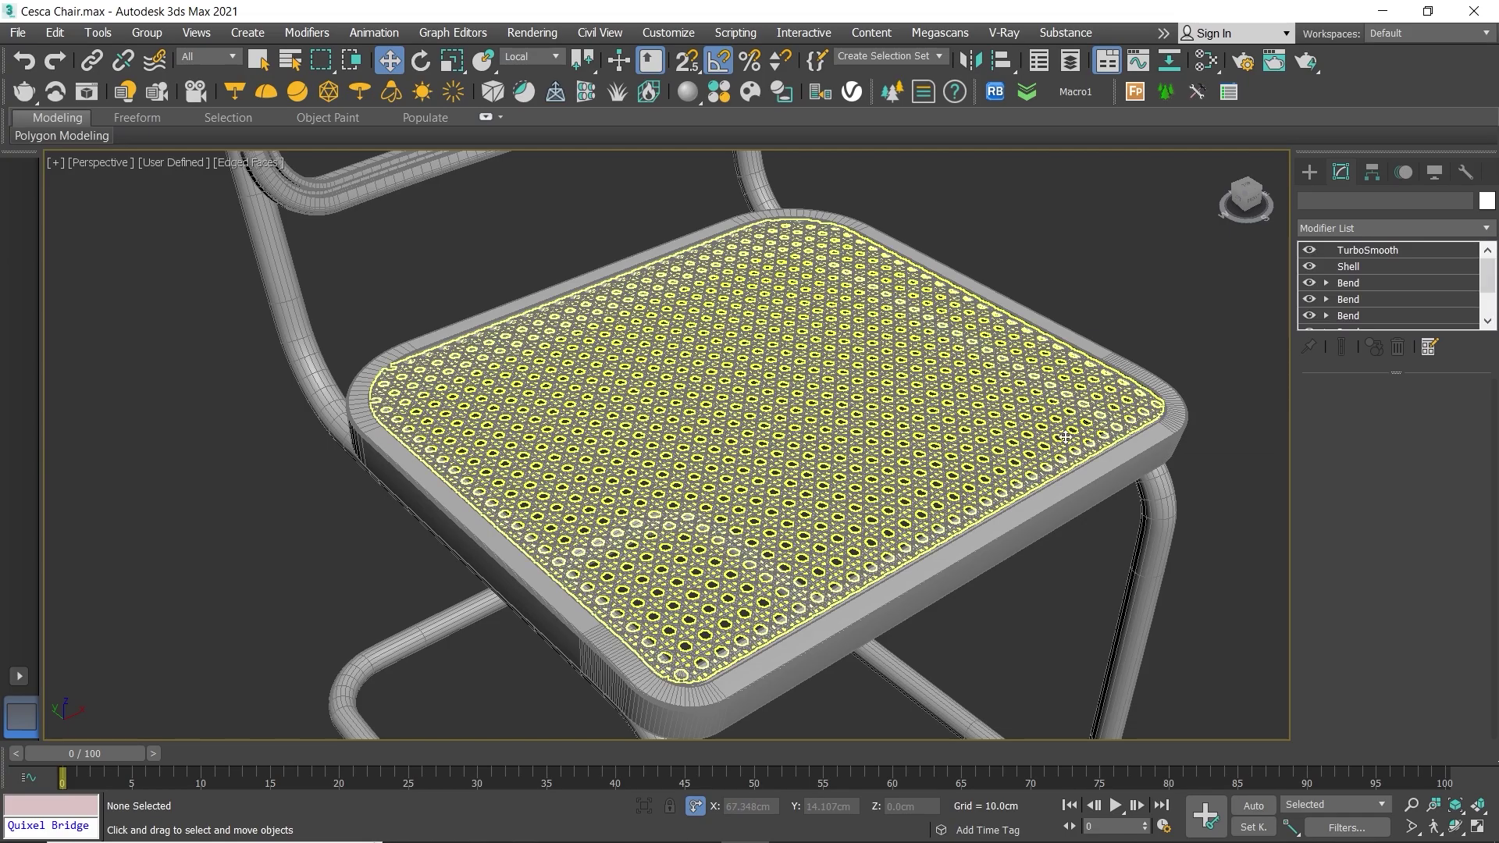
click(1066, 437)
scroll(992, 505, up, 4)
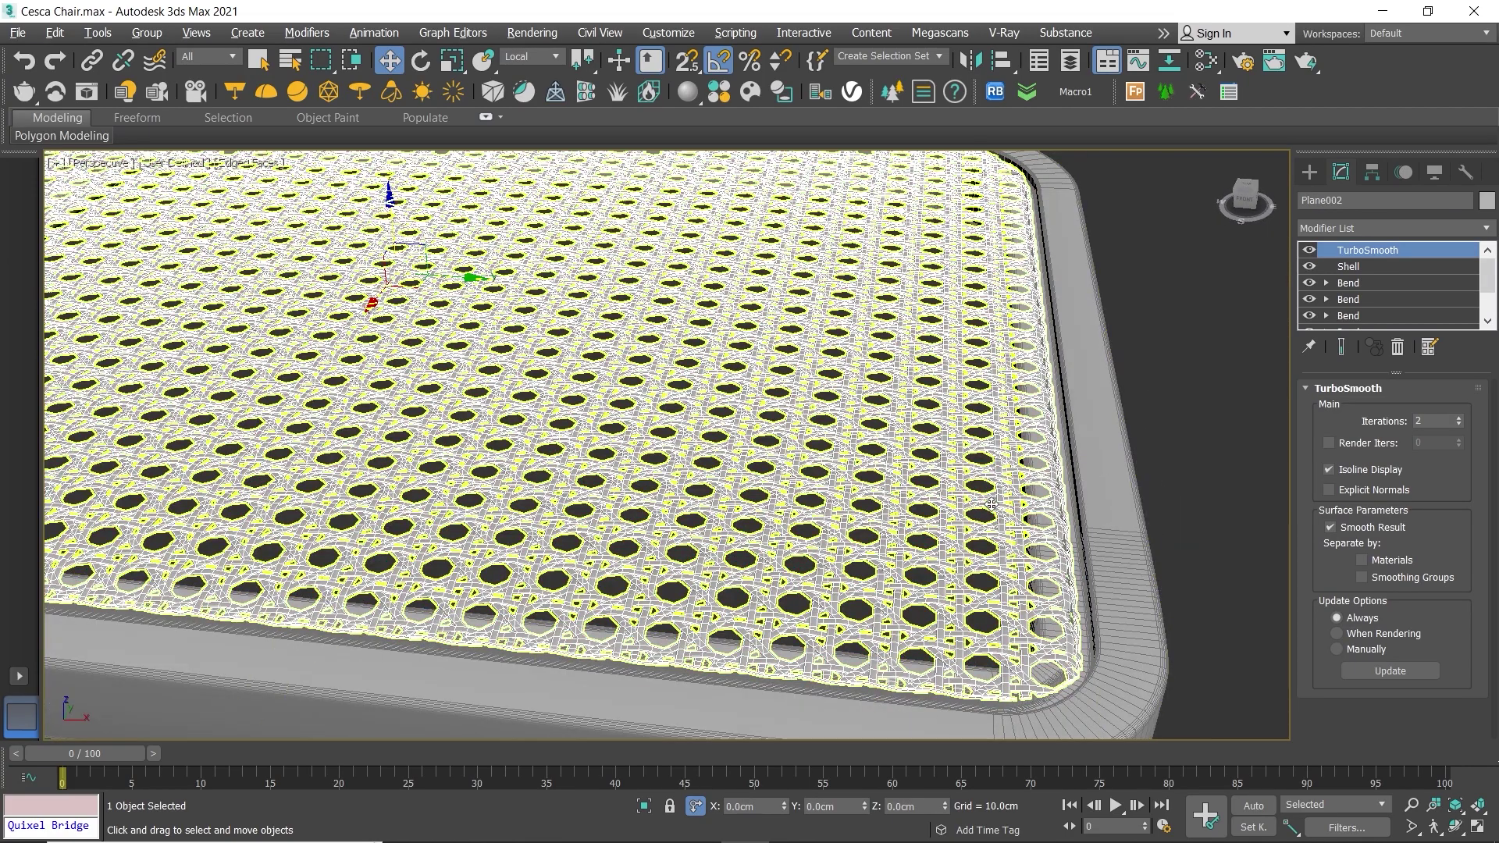
scroll(992, 505, down, 5)
key(Delete)
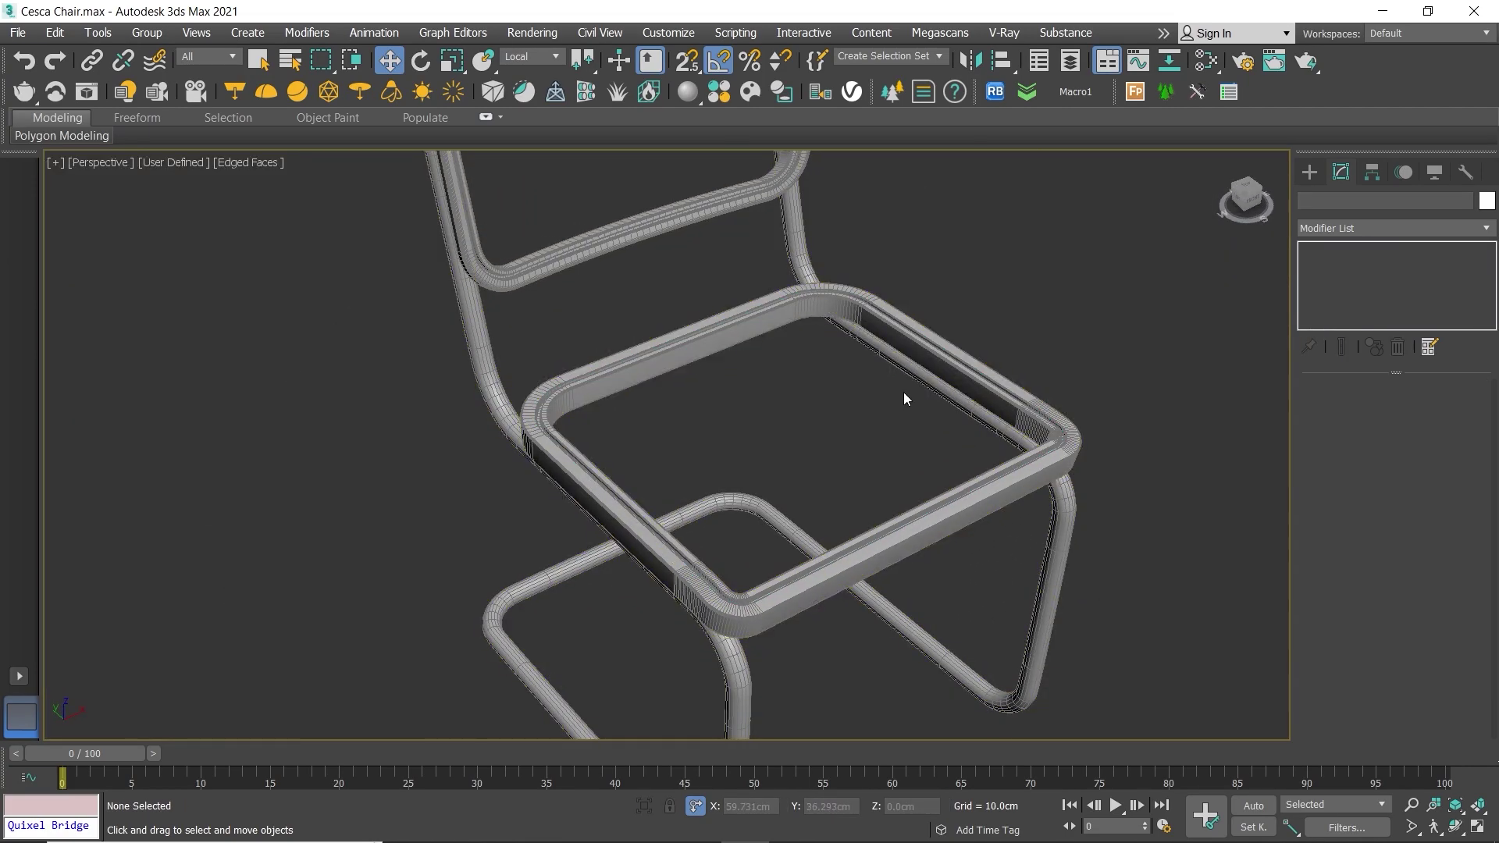
scroll(902, 392, down, 5)
scroll(867, 469, down, 2)
Step: Move cane plane Plane004 down onto the chair
middle_drag(876, 426, 814, 561)
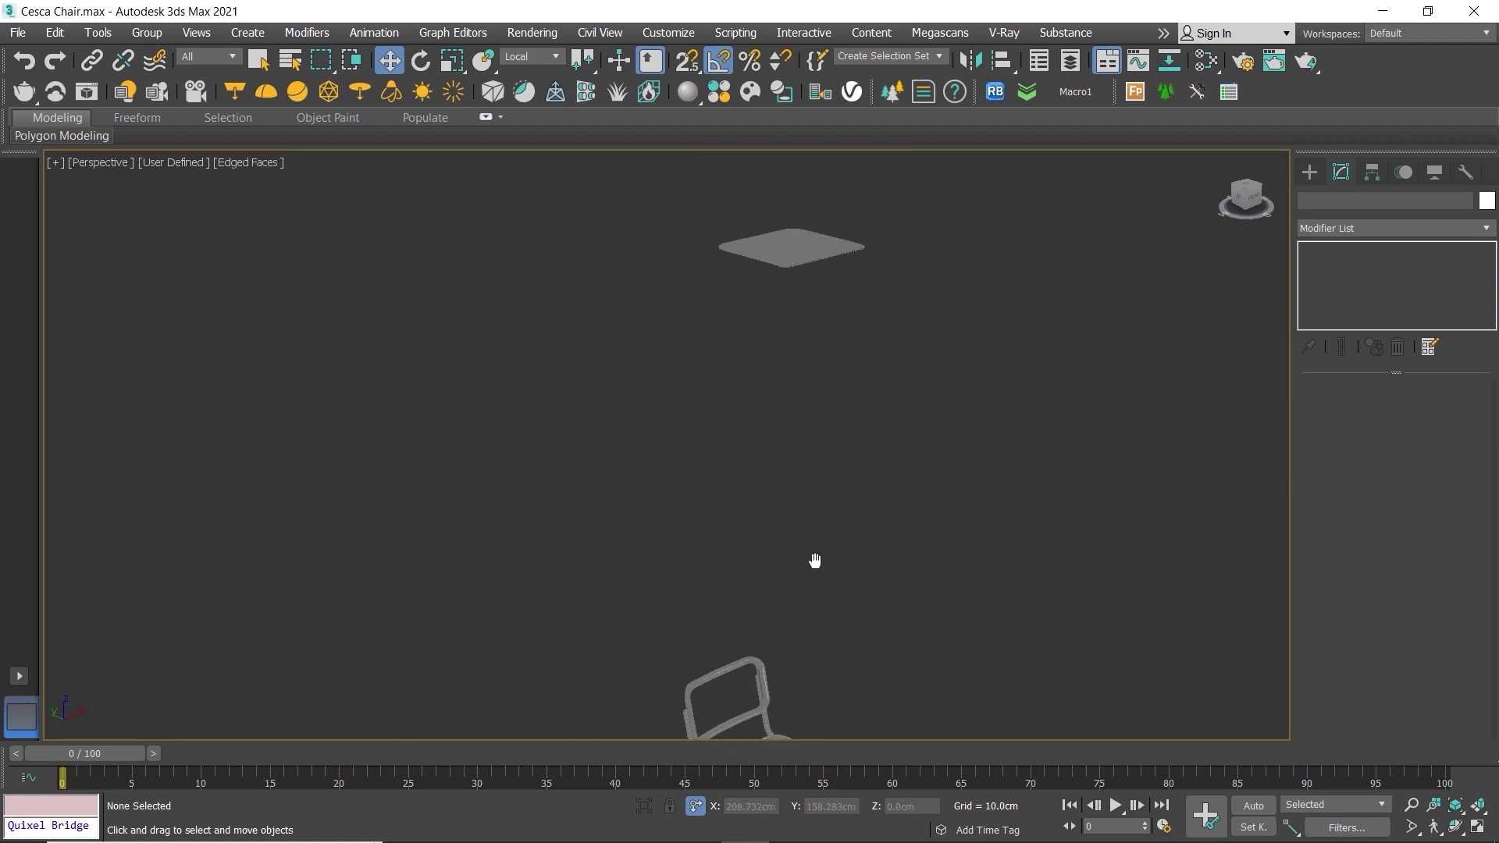
click(769, 238)
drag(790, 181, 804, 641)
scroll(804, 642, up, 4)
scroll(706, 298, up, 1)
scroll(707, 298, up, 3)
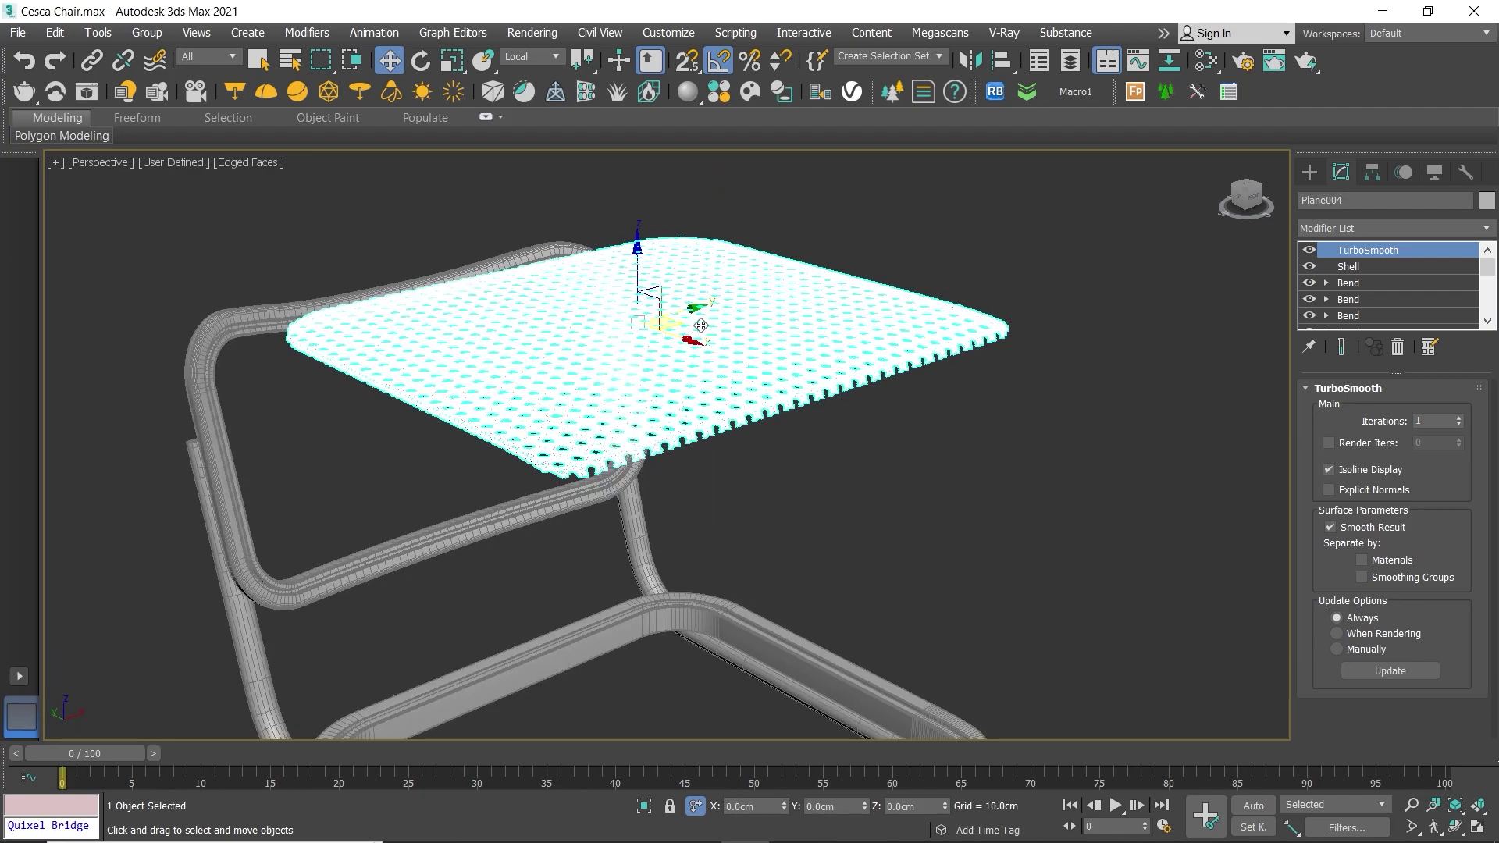
scroll(707, 299, up, 3)
scroll(1114, 592, up, 1)
click(1114, 592)
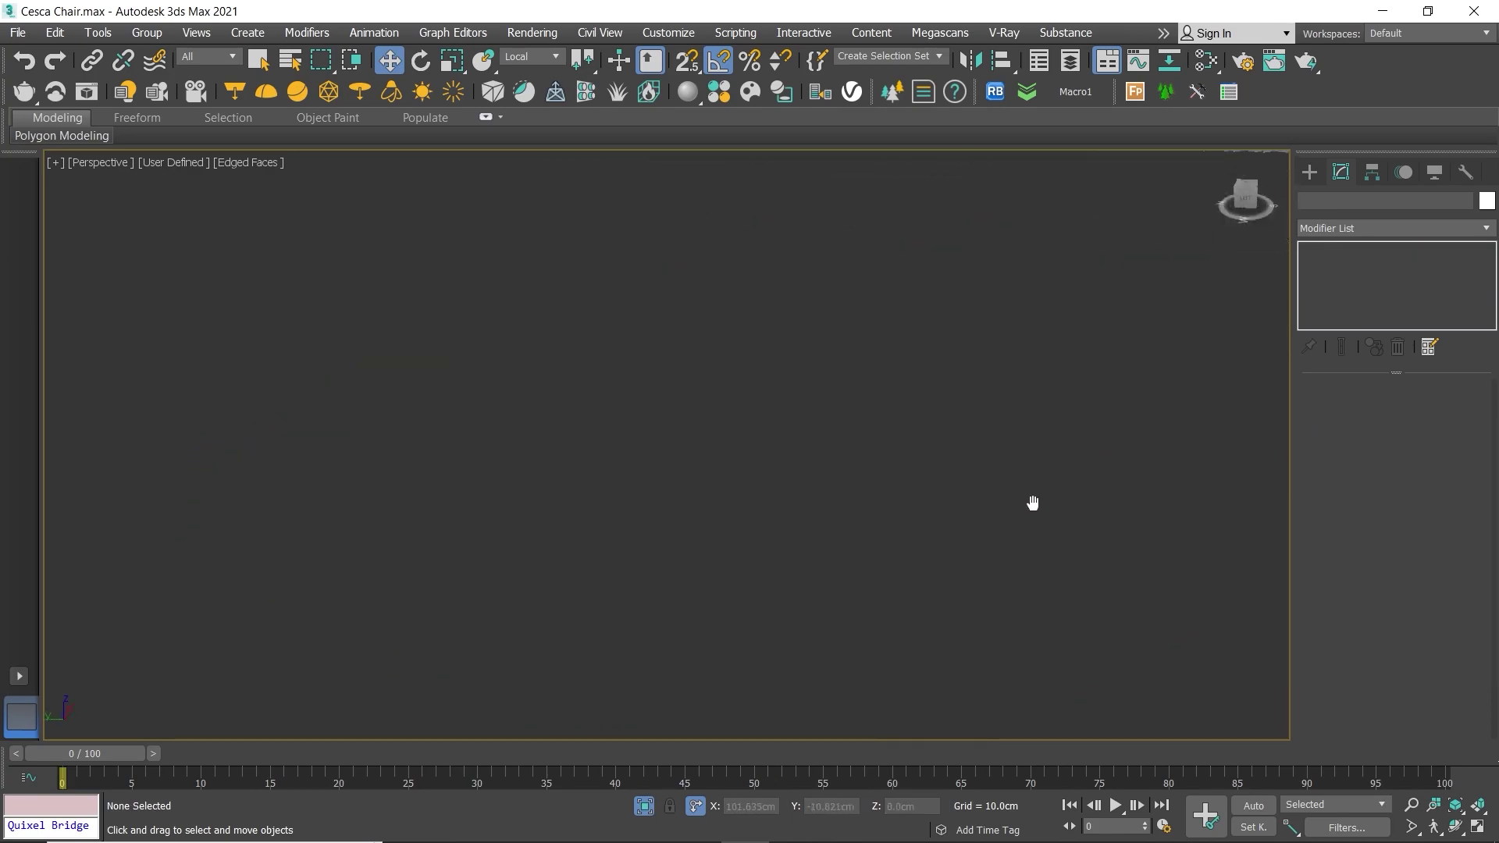
Step: Frame the woven seat plane and check it from oblique and grazing angles
click(951, 365)
key(z)
mouse_move(951, 365)
alt+middle_down()
mouse_move(912, 440)
mouse_move(894, 444)
alt+middle_up()
mouse_move(1006, 439)
alt+middle_down()
mouse_move(1091, 440)
mouse_move(919, 585)
mouse_move(983, 590)
mouse_move(1158, 548)
alt+middle_up()
click(919, 585)
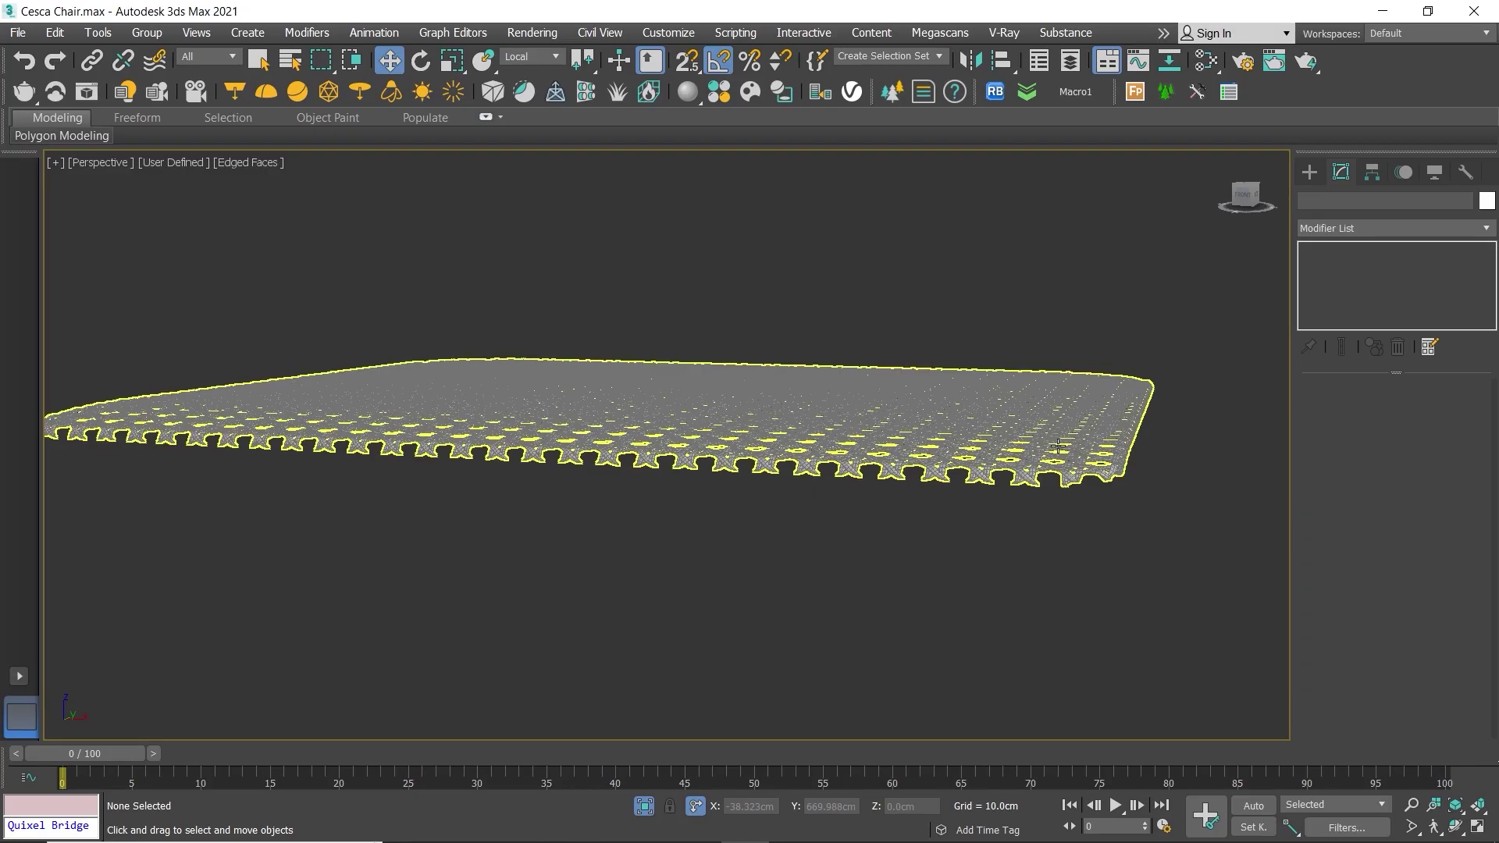
scroll(1077, 453, up, 3)
alt+middle_drag(1078, 452, 1062, 434)
scroll(959, 475, up, 3)
mouse_move(959, 474)
alt+middle_down()
mouse_move(697, 454)
mouse_move(830, 433)
mouse_move(808, 499)
alt+middle_up()
scroll(812, 453, up, 5)
scroll(807, 456, down, 5)
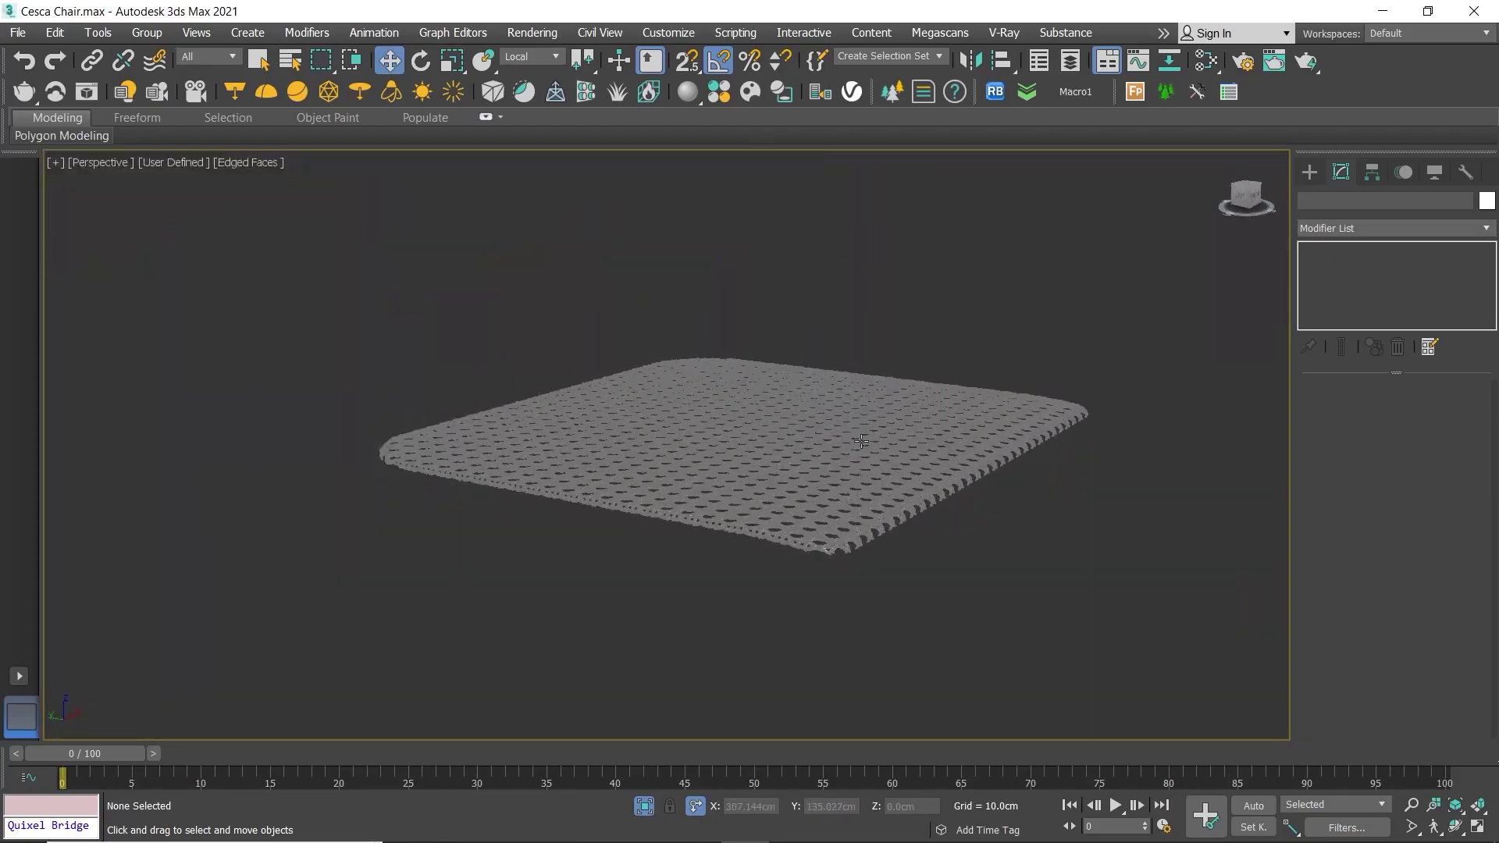
click(808, 500)
Step: Lower the woven seat to Z 0.0, inside the frame's rim
click(653, 813)
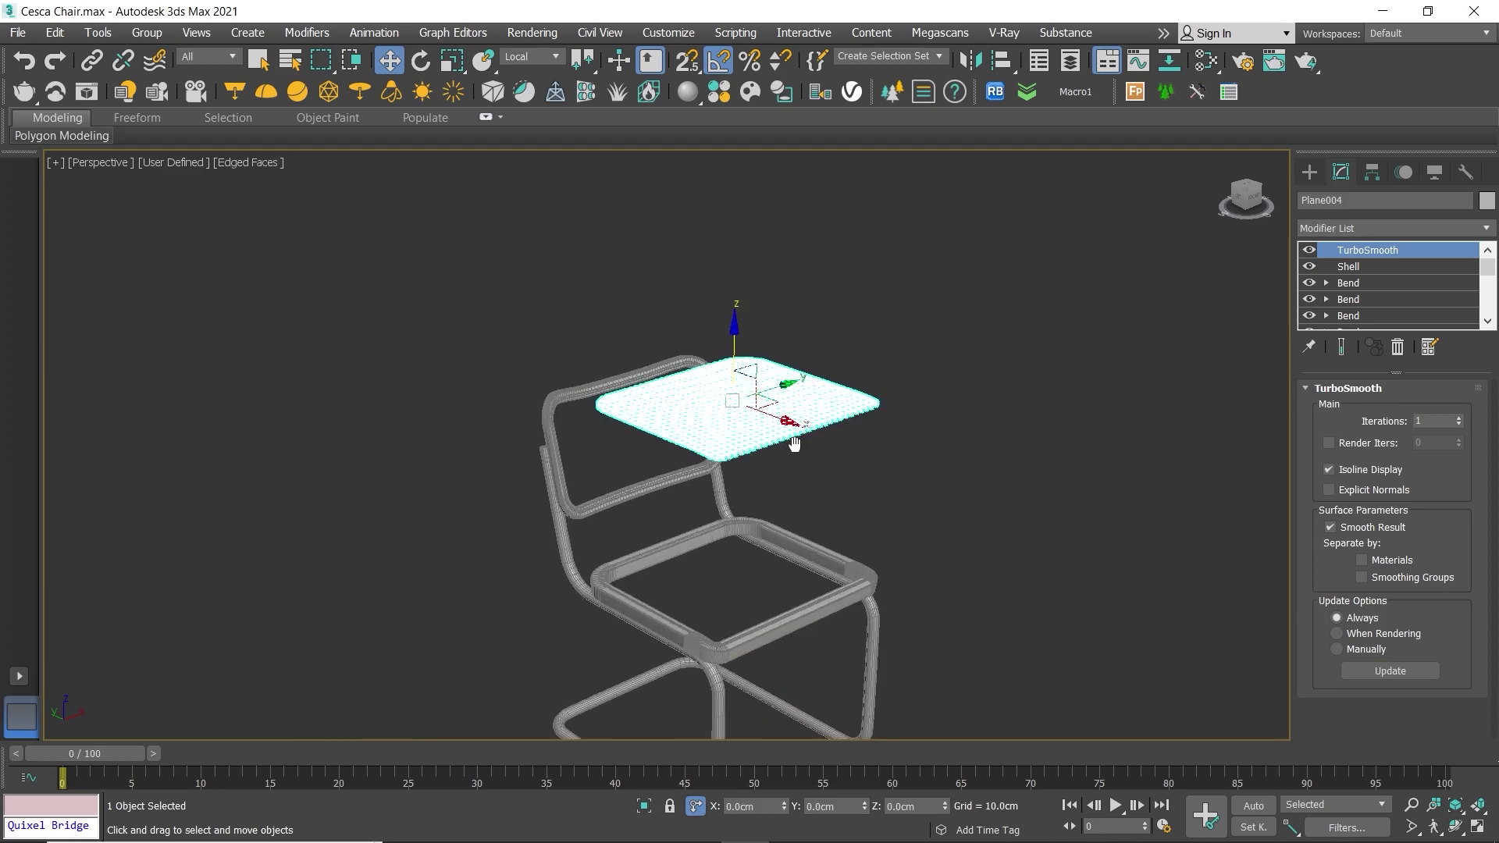
drag(778, 394, 792, 500)
scroll(835, 443, up, 5)
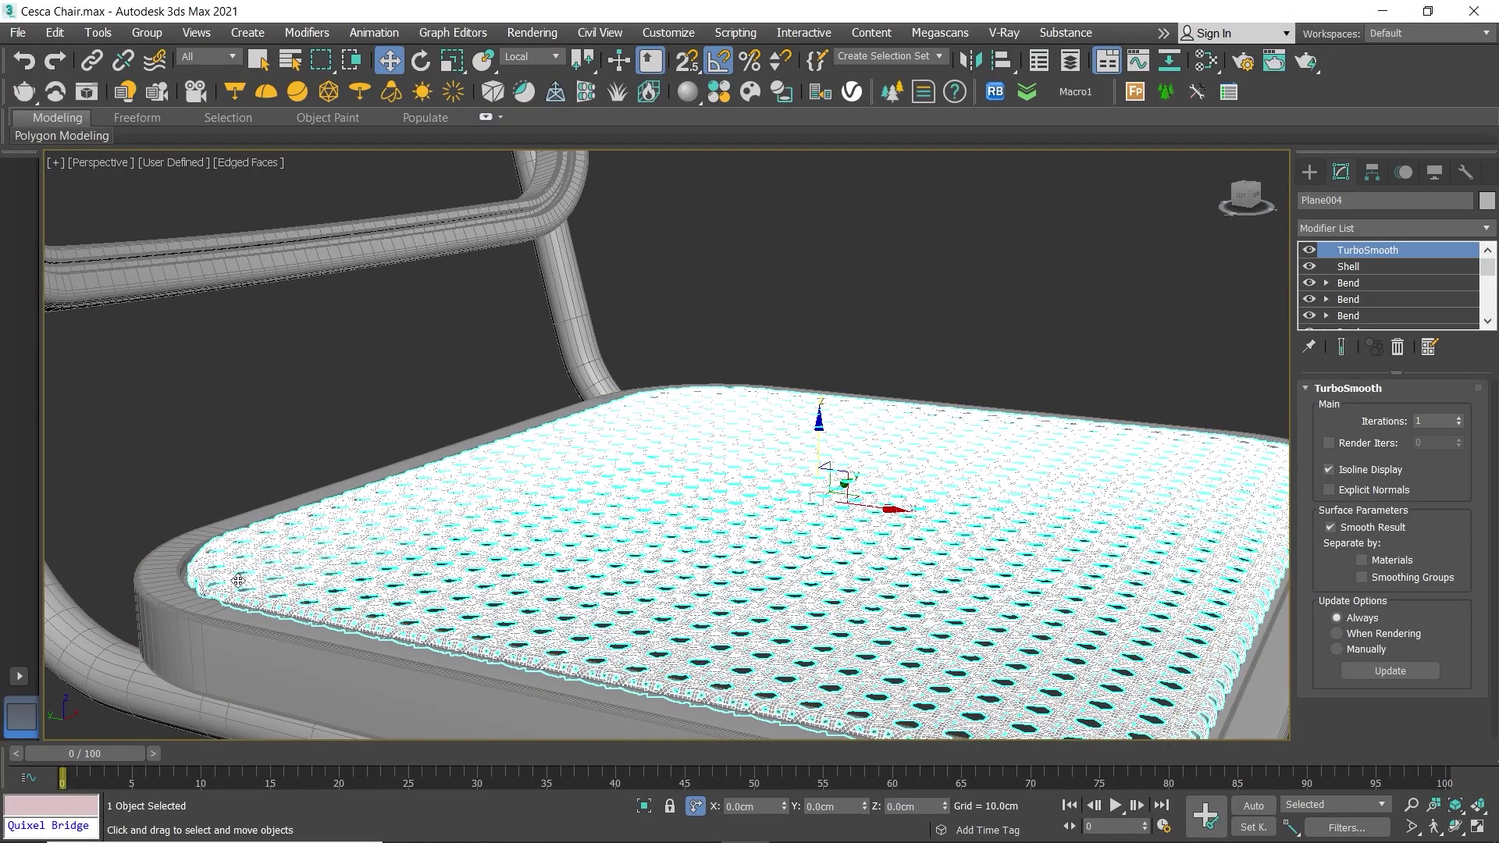
scroll(239, 581, up, 3)
scroll(377, 534, up, 2)
drag(378, 531, 375, 527)
key(ctrl+z)
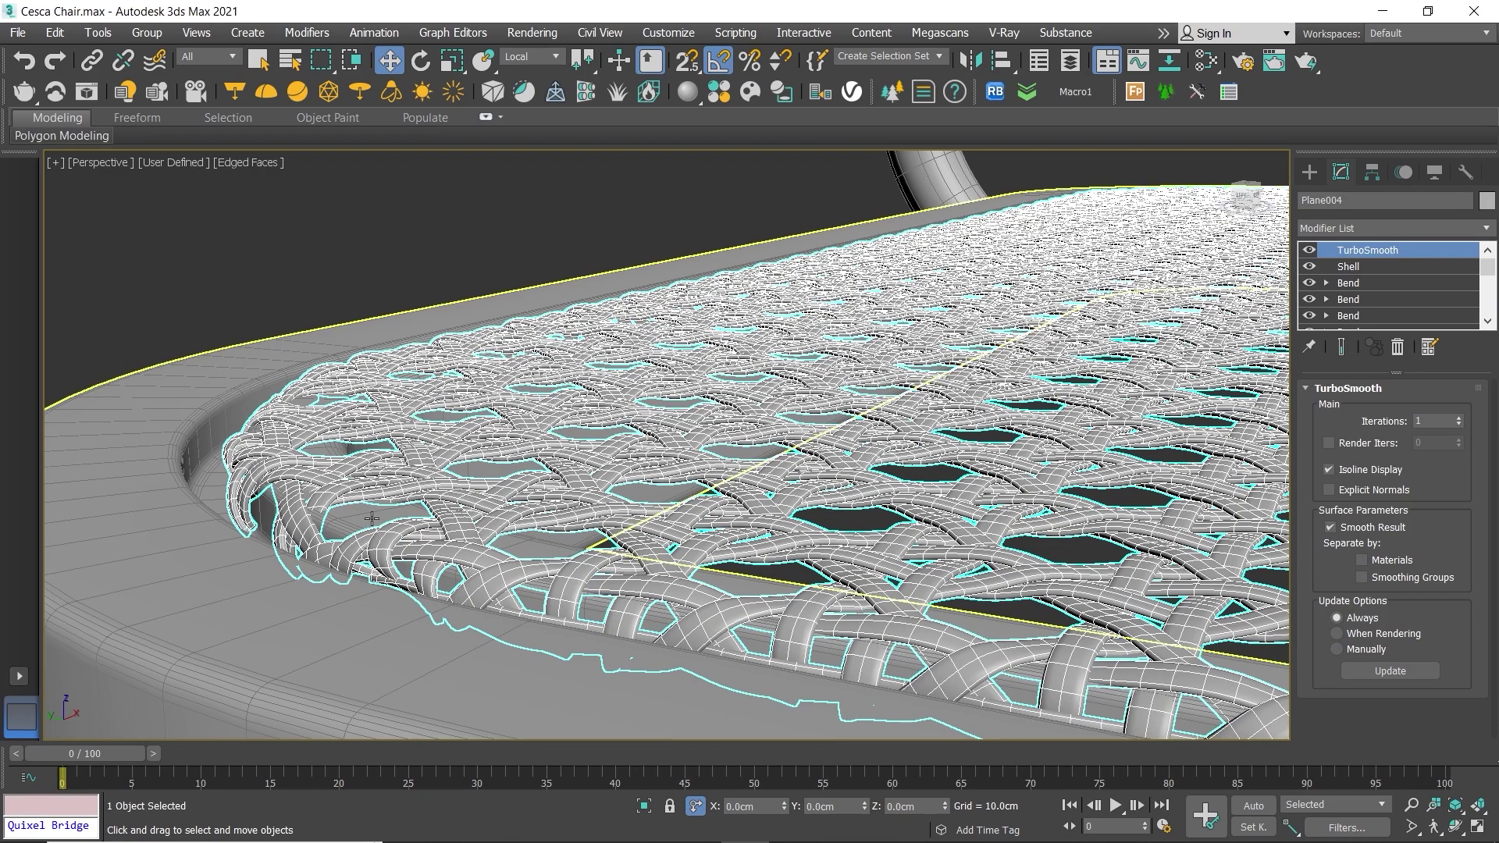
scroll(372, 518, down, 5)
Step: Select seat frame Rectangle001 and zoom to it
alt+middle_drag(372, 519, 251, 573)
click(251, 573)
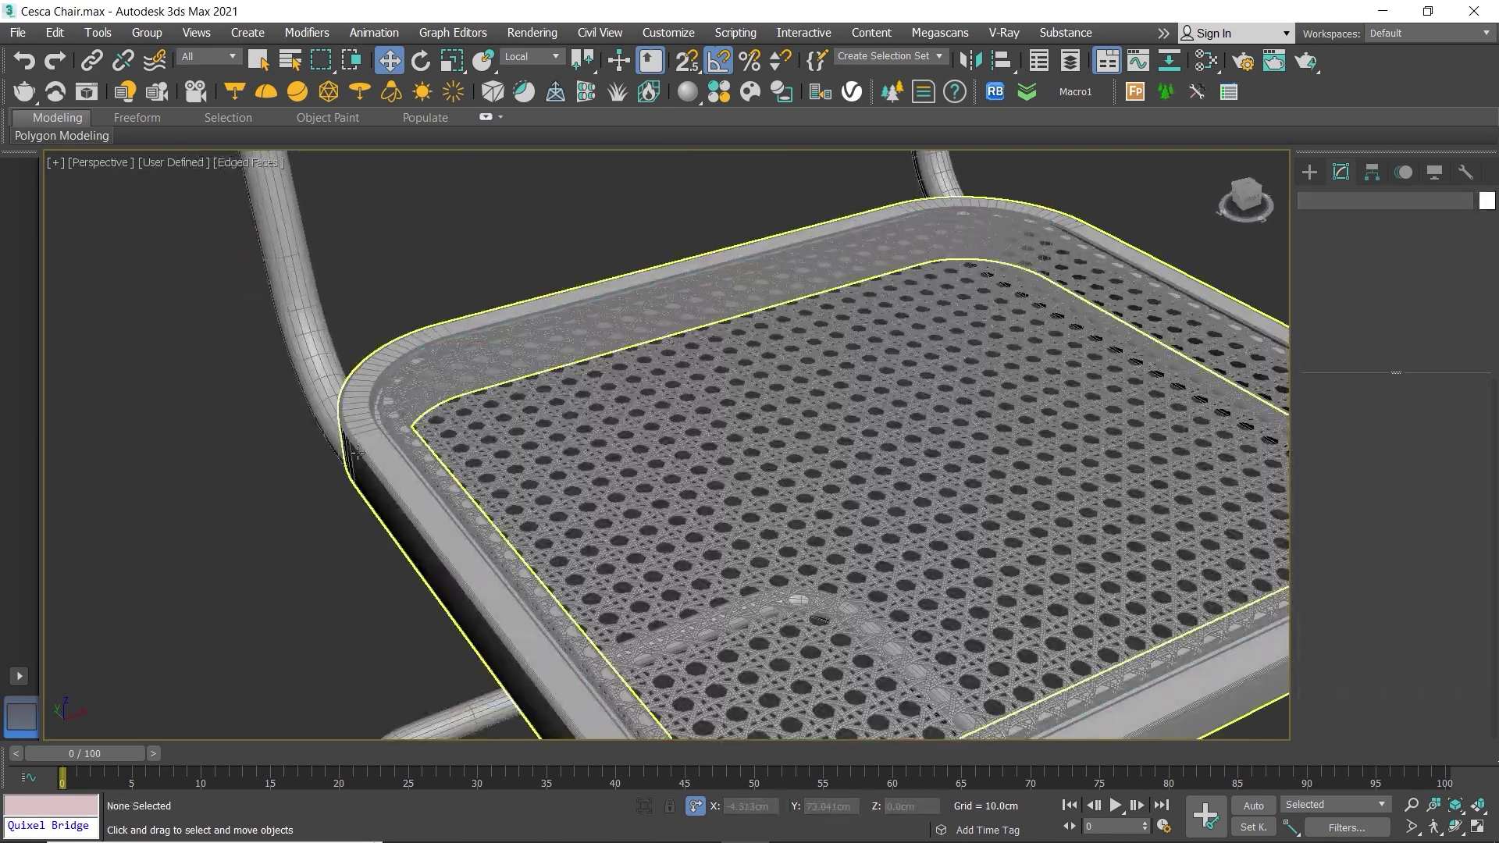
click(357, 452)
key(z)
scroll(359, 437, up, 5)
Step: Isolate Rectangle001 and add an edge loop along its groove using Ring and Connect
key(alt+q)
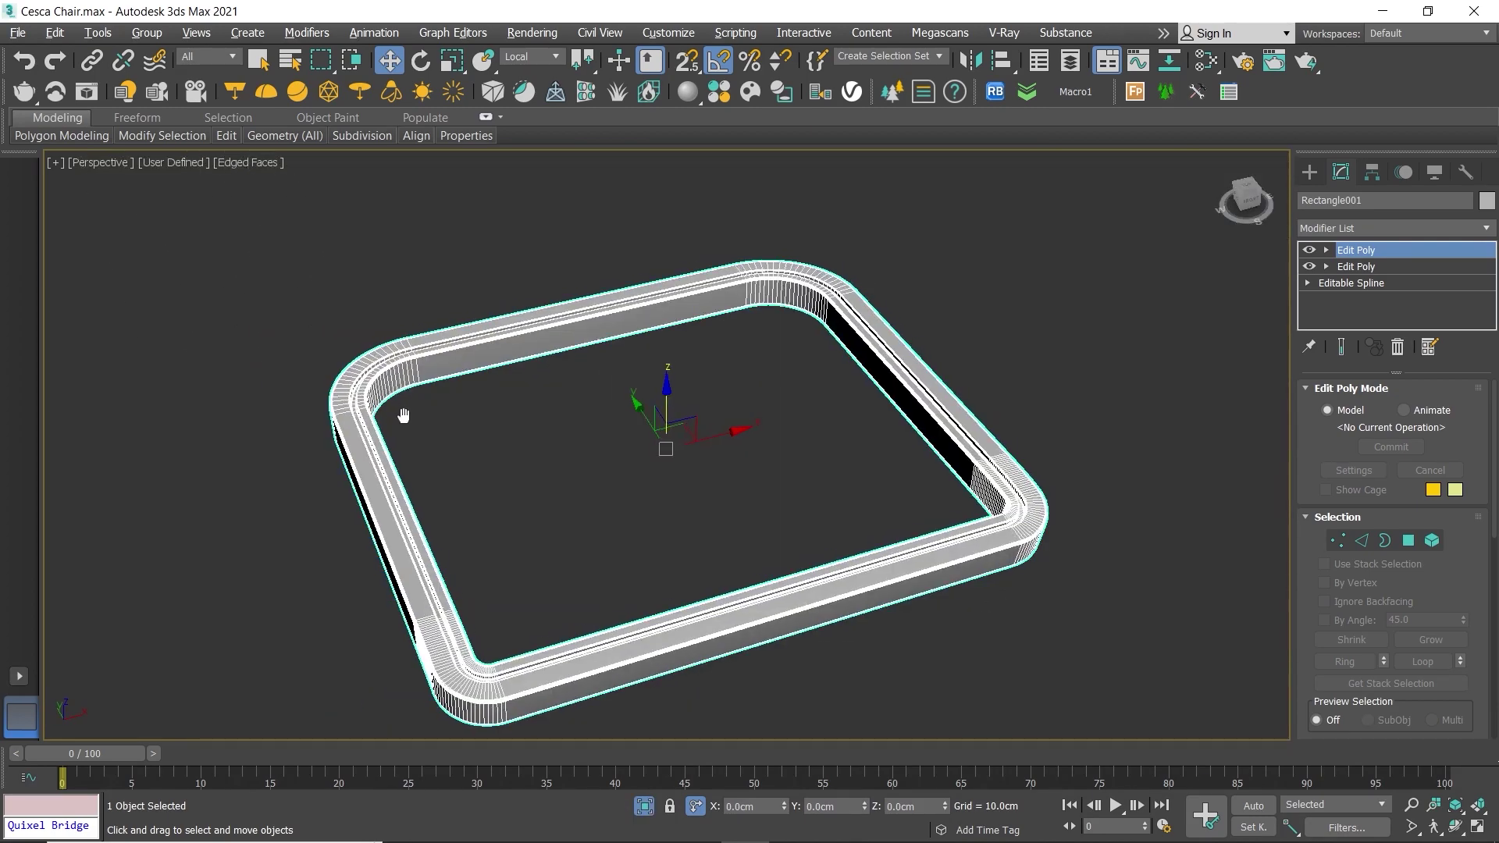
scroll(403, 414, up, 5)
scroll(326, 465, up, 3)
key(2)
scroll(312, 466, up, 3)
key(alt+c)
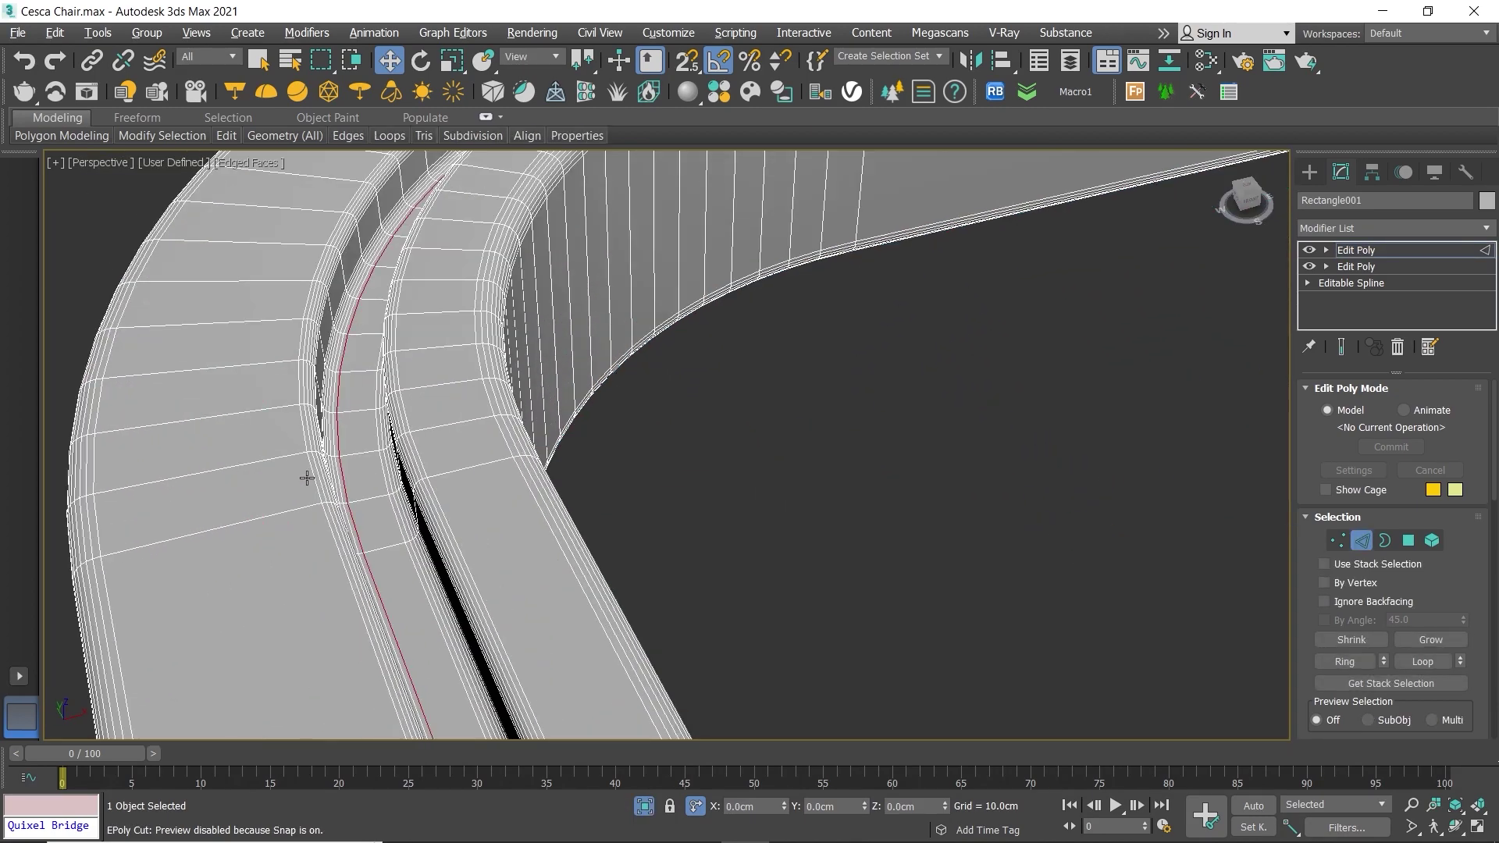
click(1340, 663)
scroll(1429, 648, down, 5)
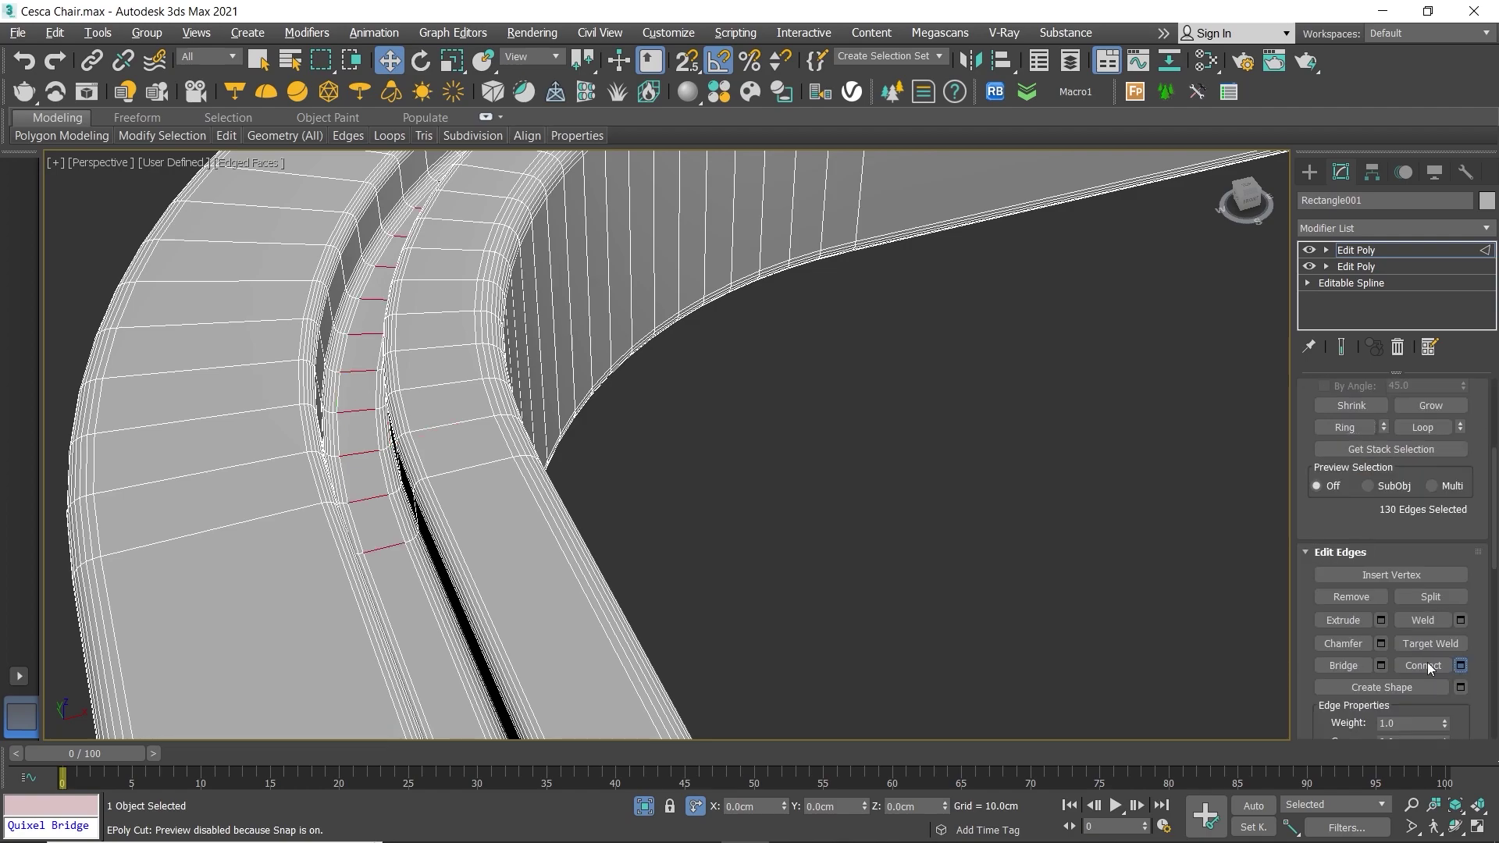
click(1460, 666)
click(677, 538)
scroll(1435, 629, down, 2)
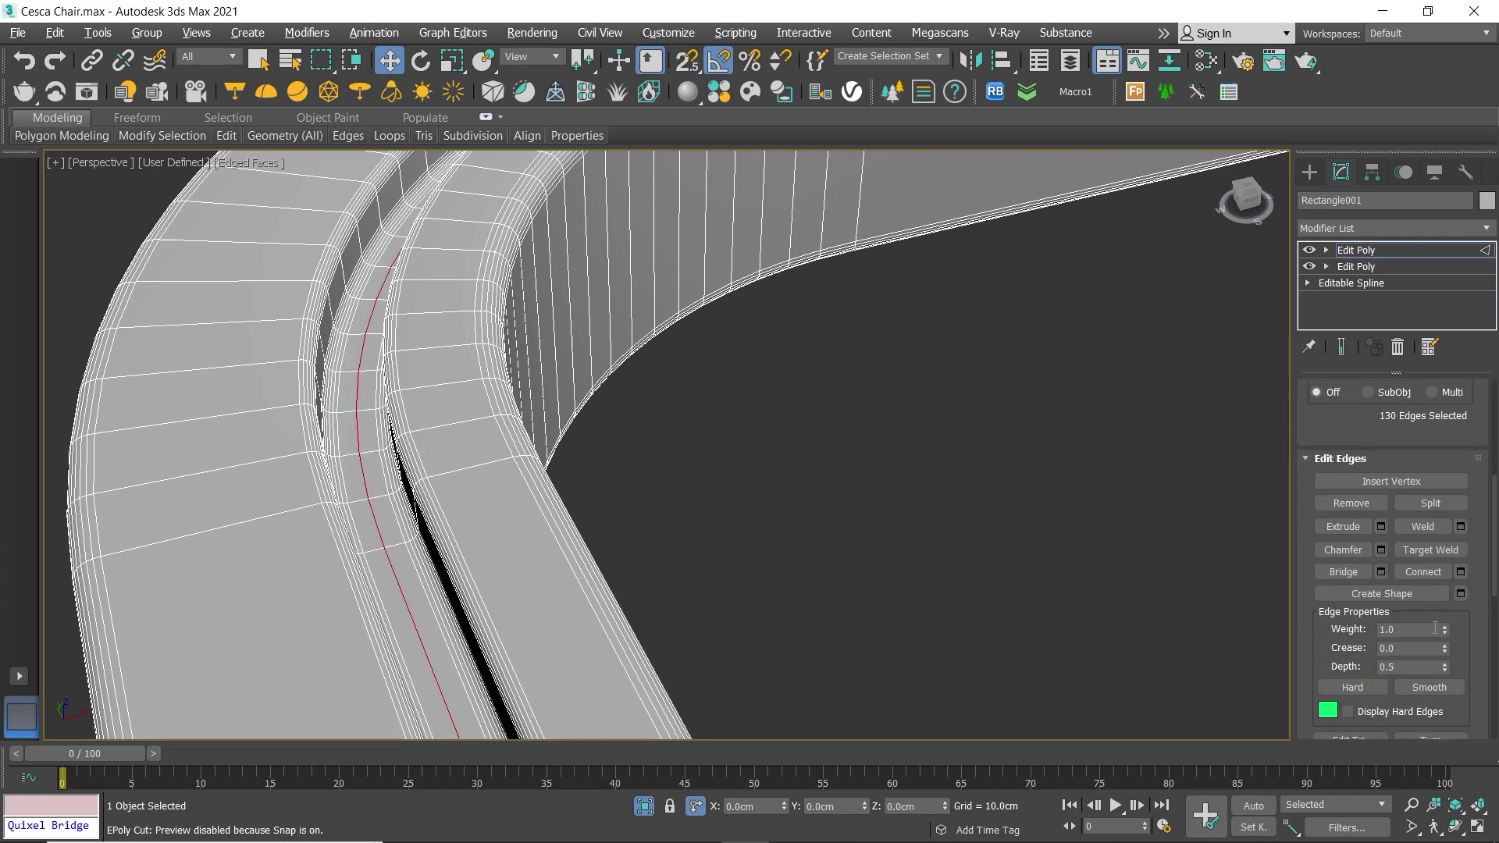
key(1)
key(1)
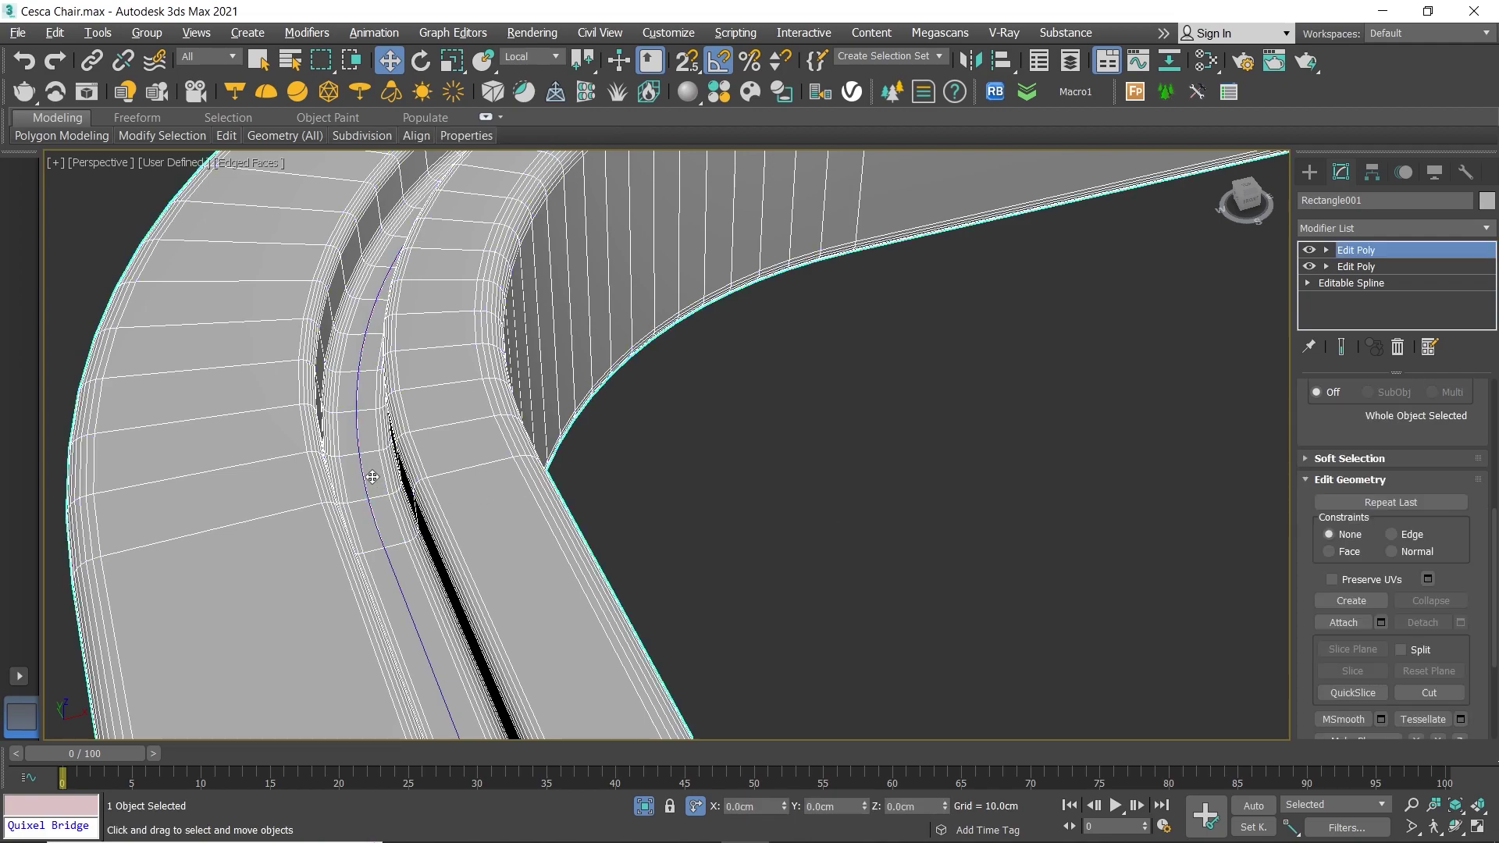
Step: Raise rim spline Shape002 and make it render as a 0.2cm tube
click(364, 471)
scroll(363, 471, down, 5)
scroll(625, 430, down, 3)
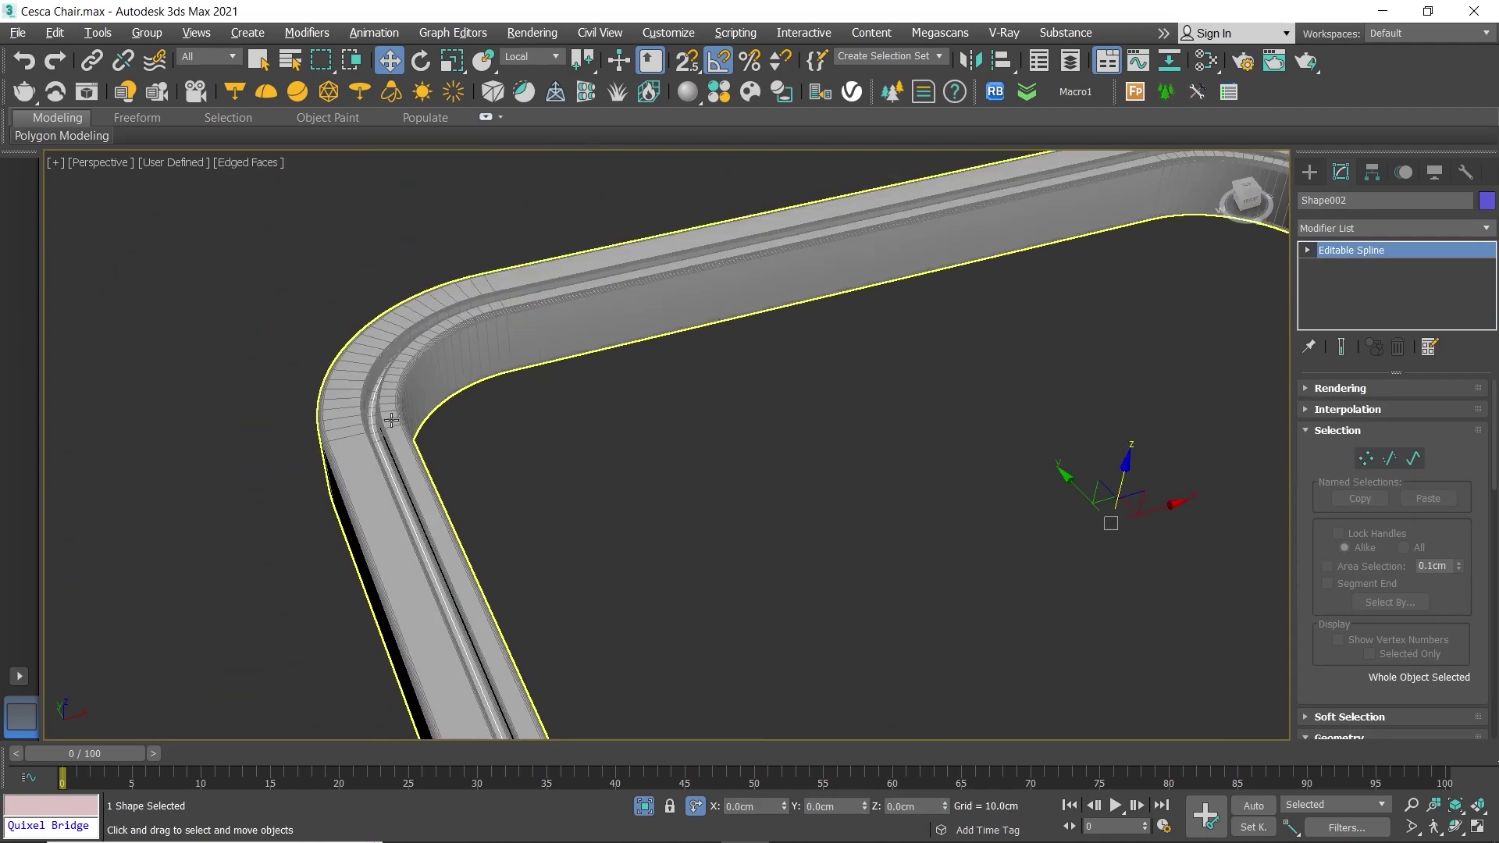
drag(1143, 417, 1159, 408)
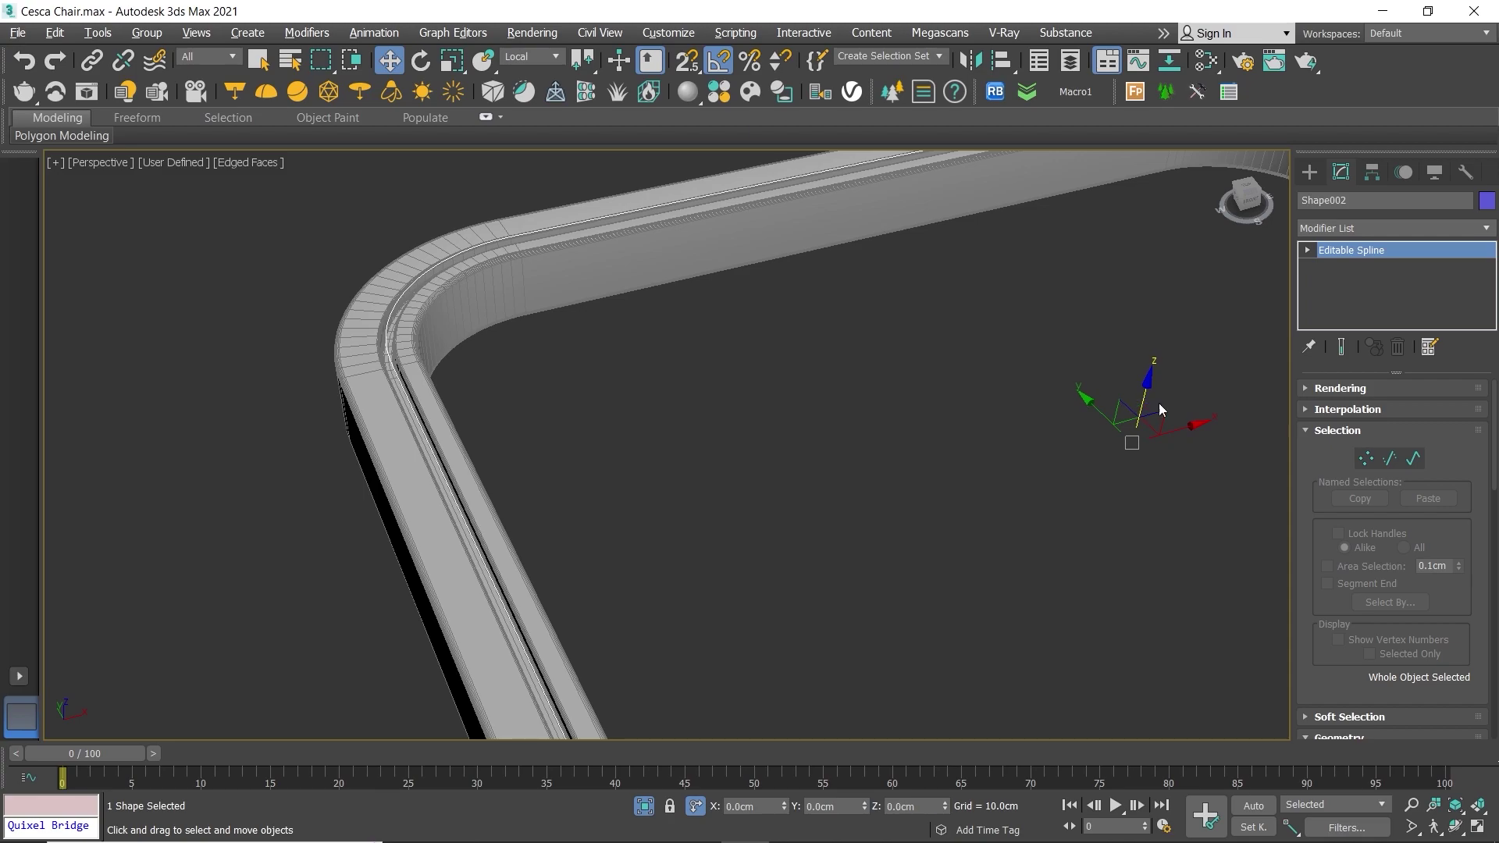
click(1407, 389)
scroll(1470, 398, up, 2)
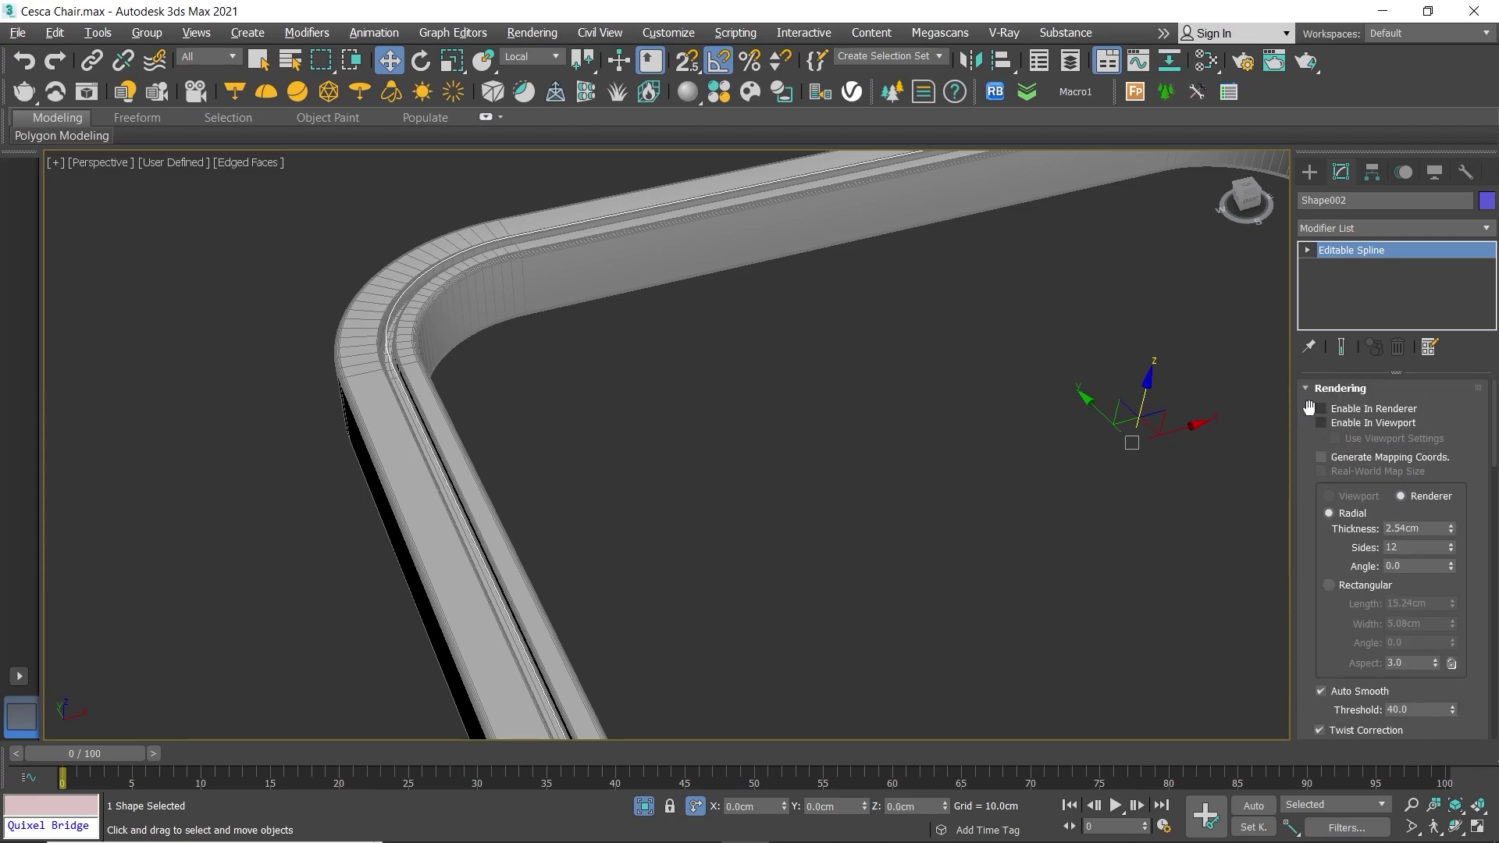
click(1321, 409)
text(0.2)
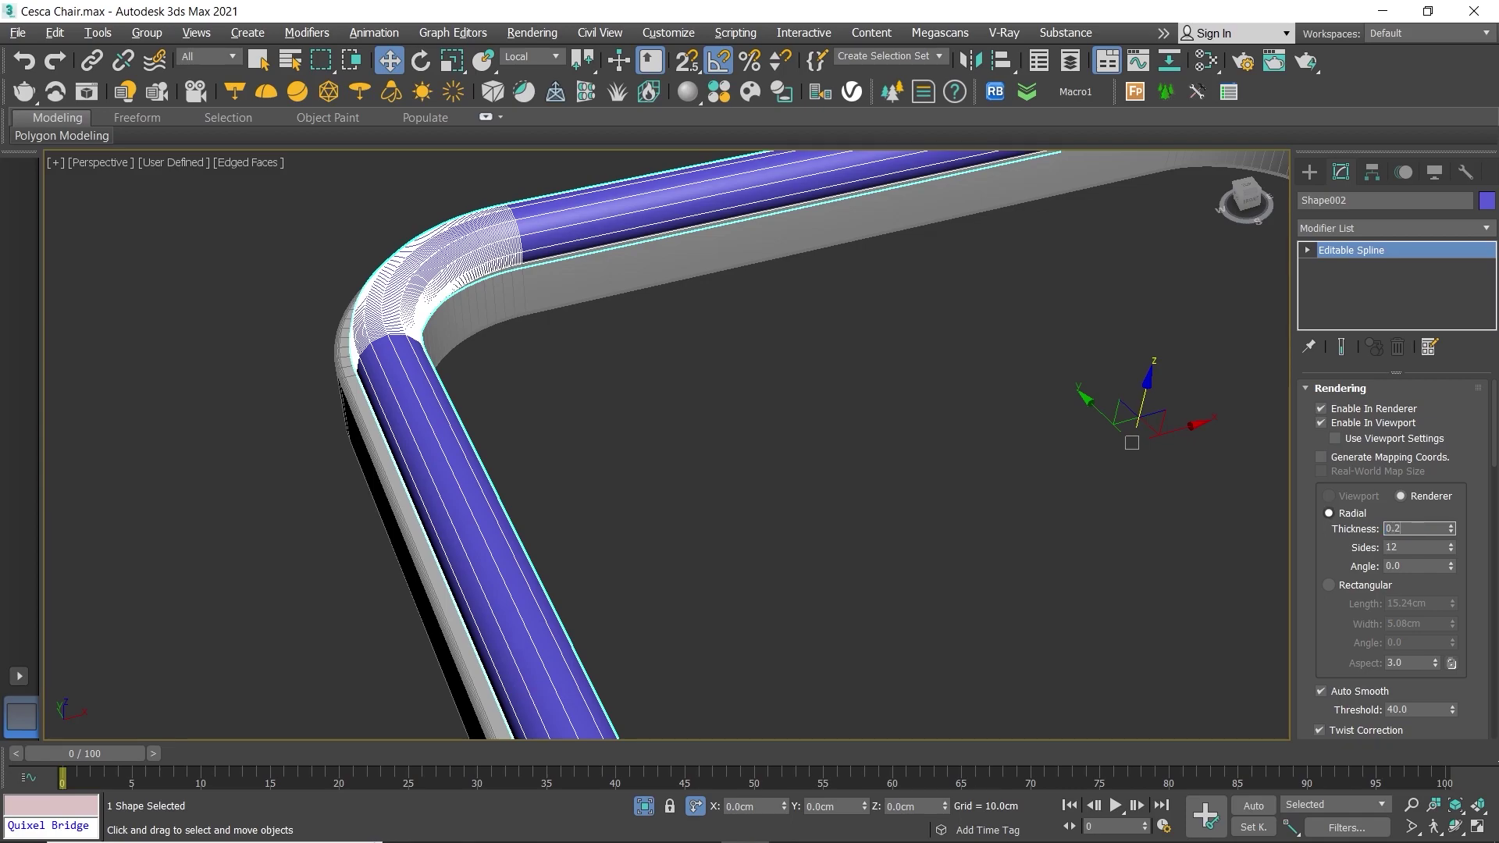
key(Return)
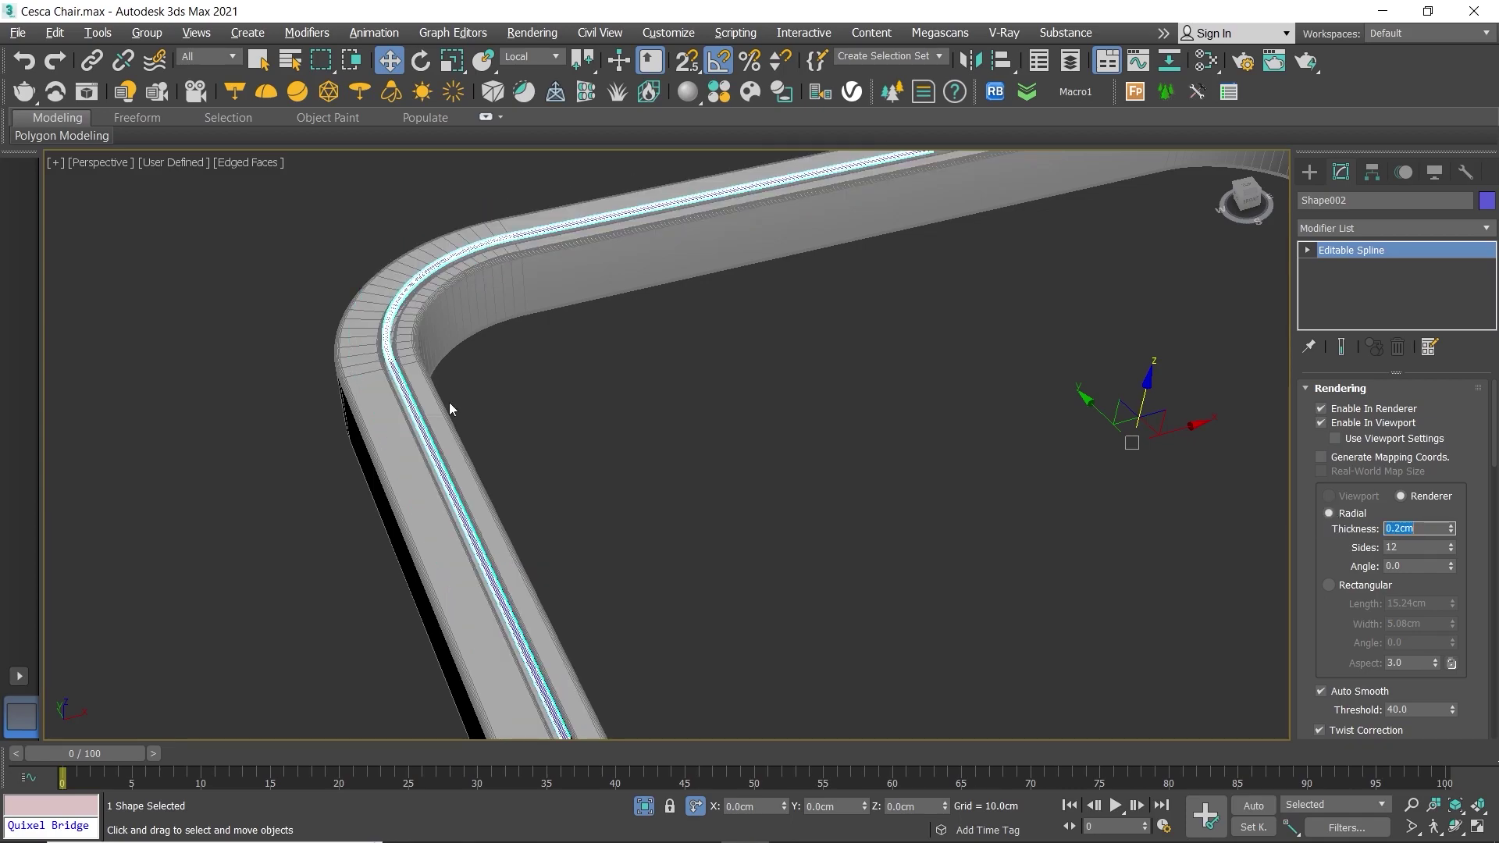
Step: Thicken the Shape002 tube to 0.5cm and sink it into the seat edge
scroll(390, 362, up, 3)
scroll(383, 362, up, 2)
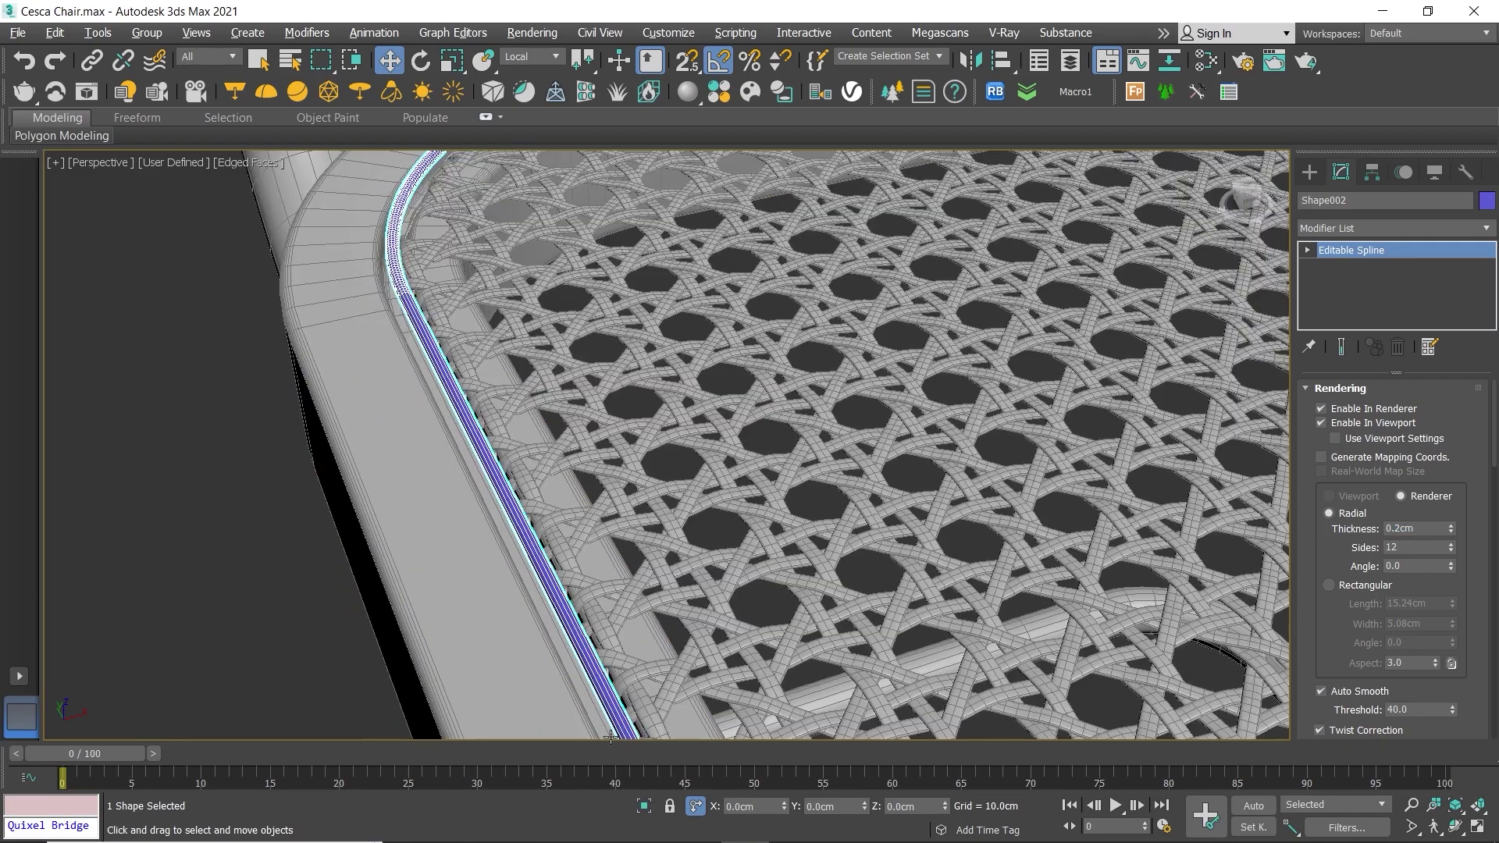
scroll(383, 361, up, 2)
scroll(467, 373, up, 2)
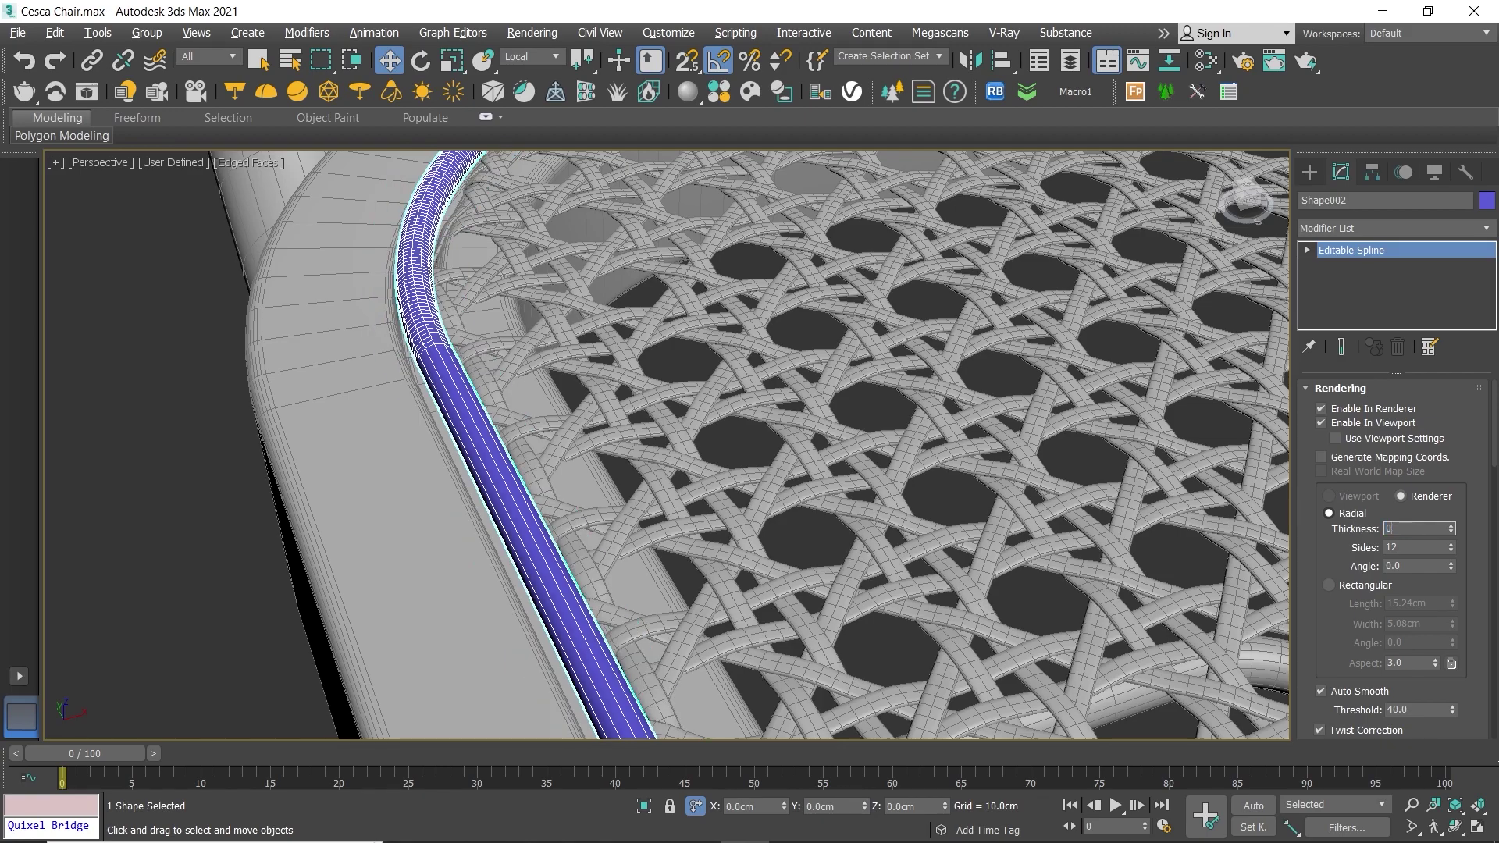
text(.5)
key(Return)
scroll(714, 378, down, 2)
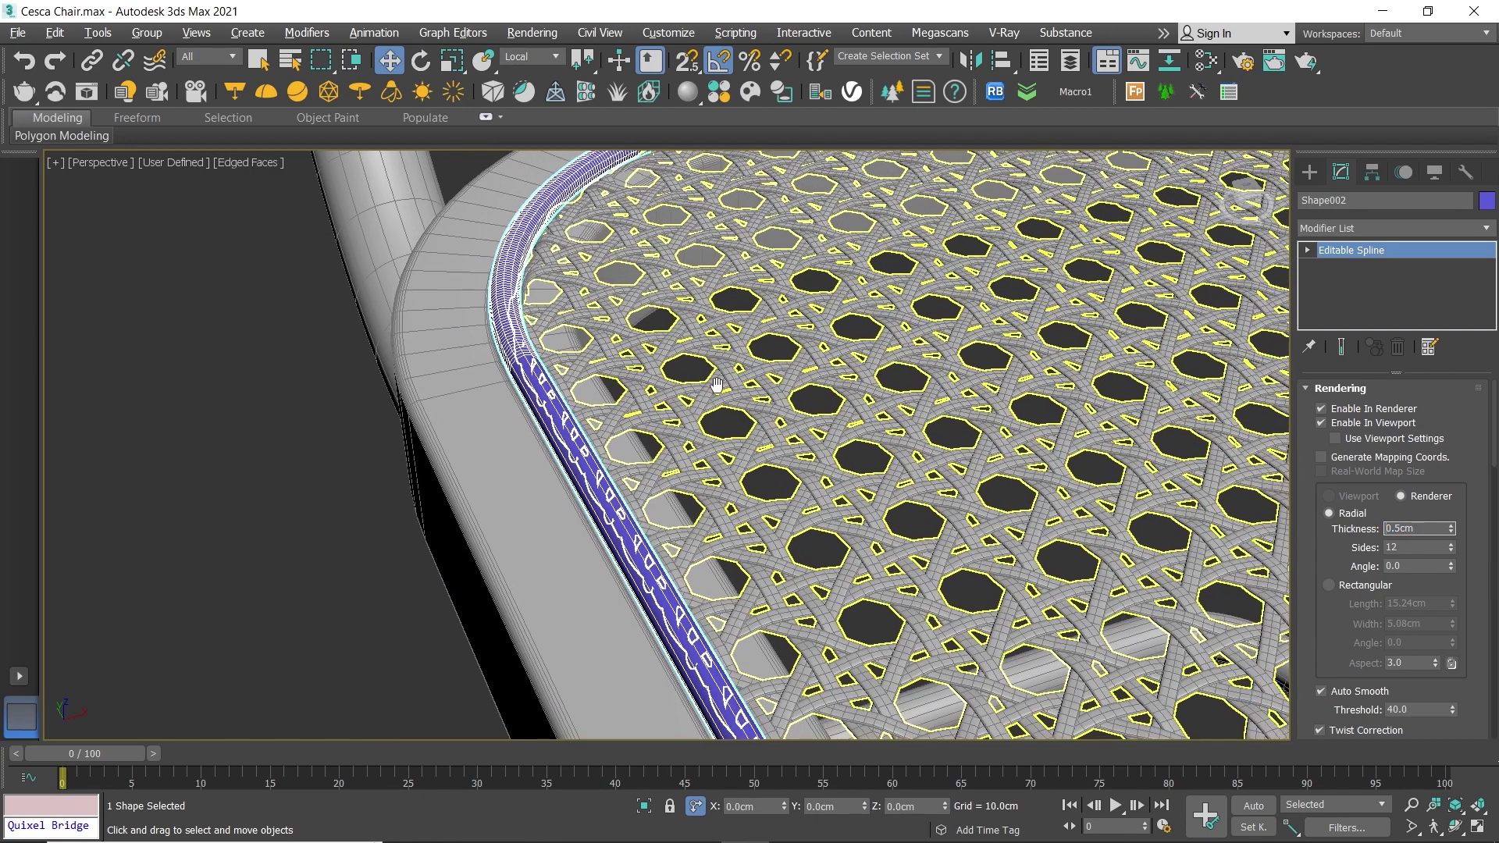
scroll(688, 385, down, 2)
scroll(703, 367, down, 2)
scroll(768, 294, down, 2)
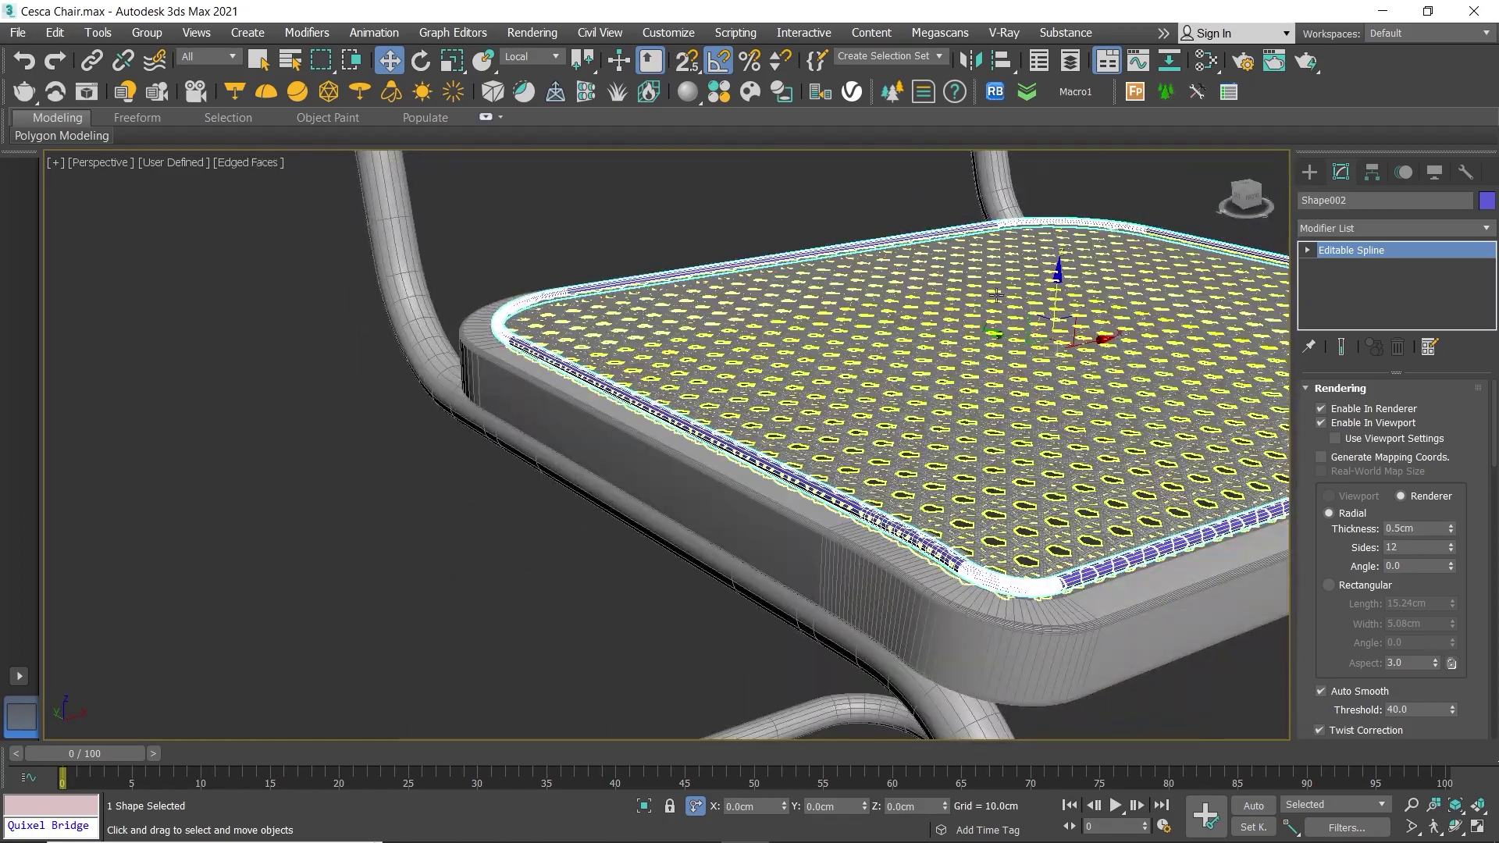
scroll(494, 332, up, 2)
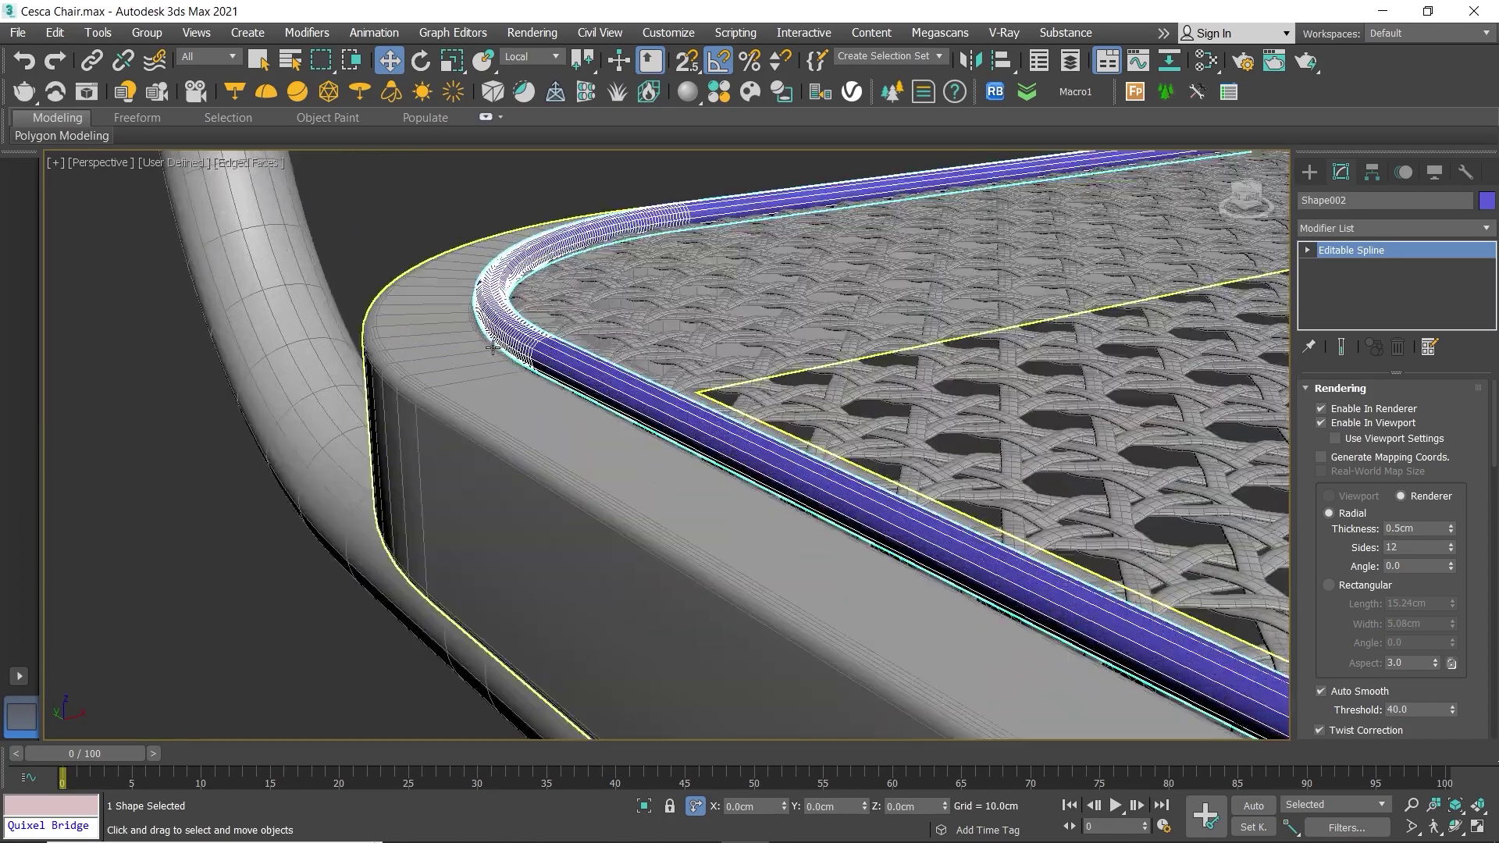
scroll(494, 332, up, 2)
drag(506, 331, 506, 378)
text(0.4)
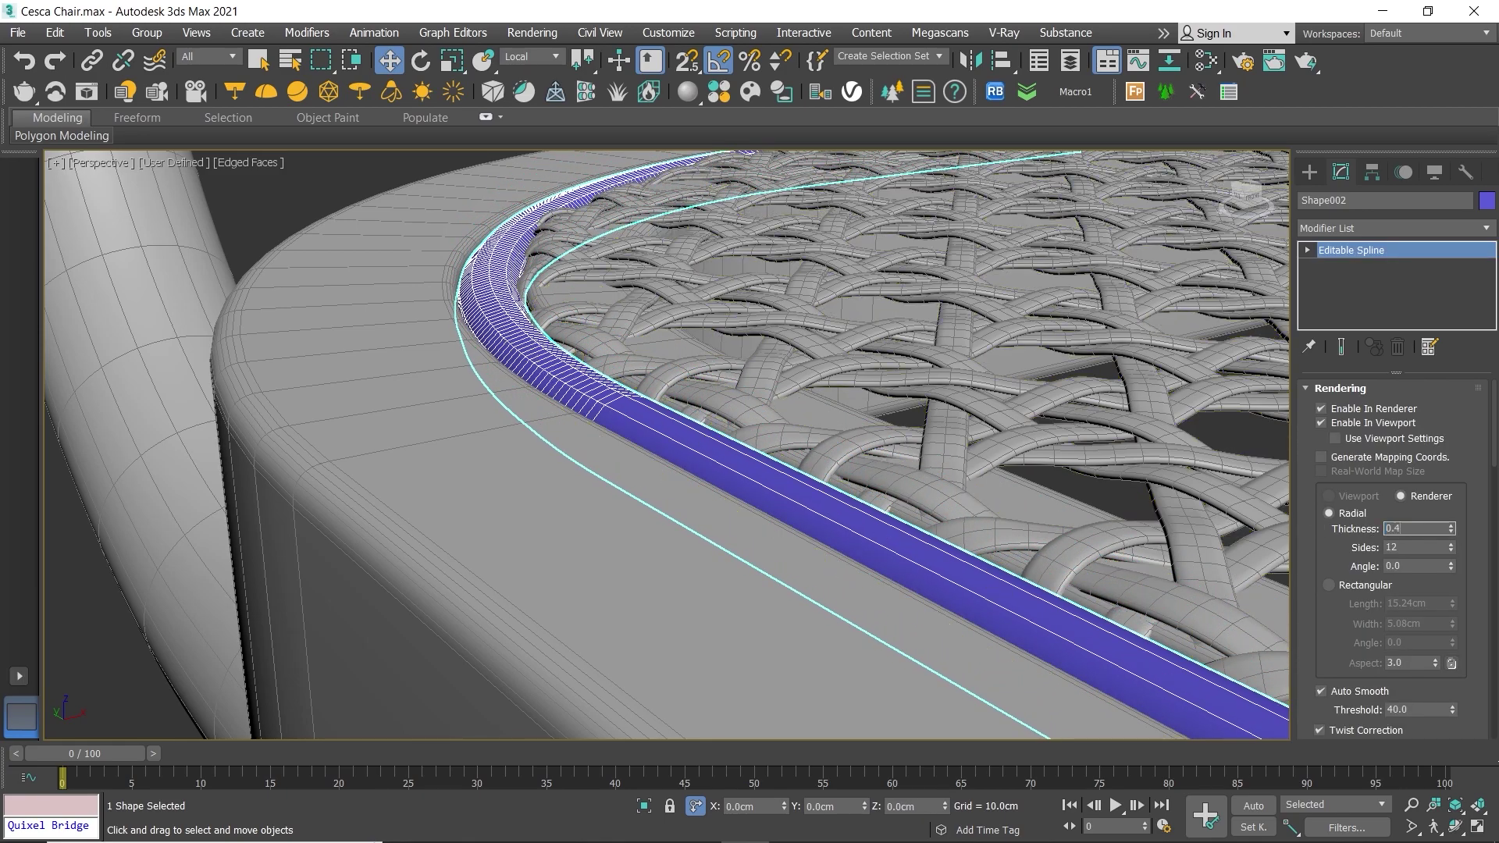
Step: Fine-tune the bead's radial thickness and check it along the seat corner
key(Return)
scroll(883, 374, down, 4)
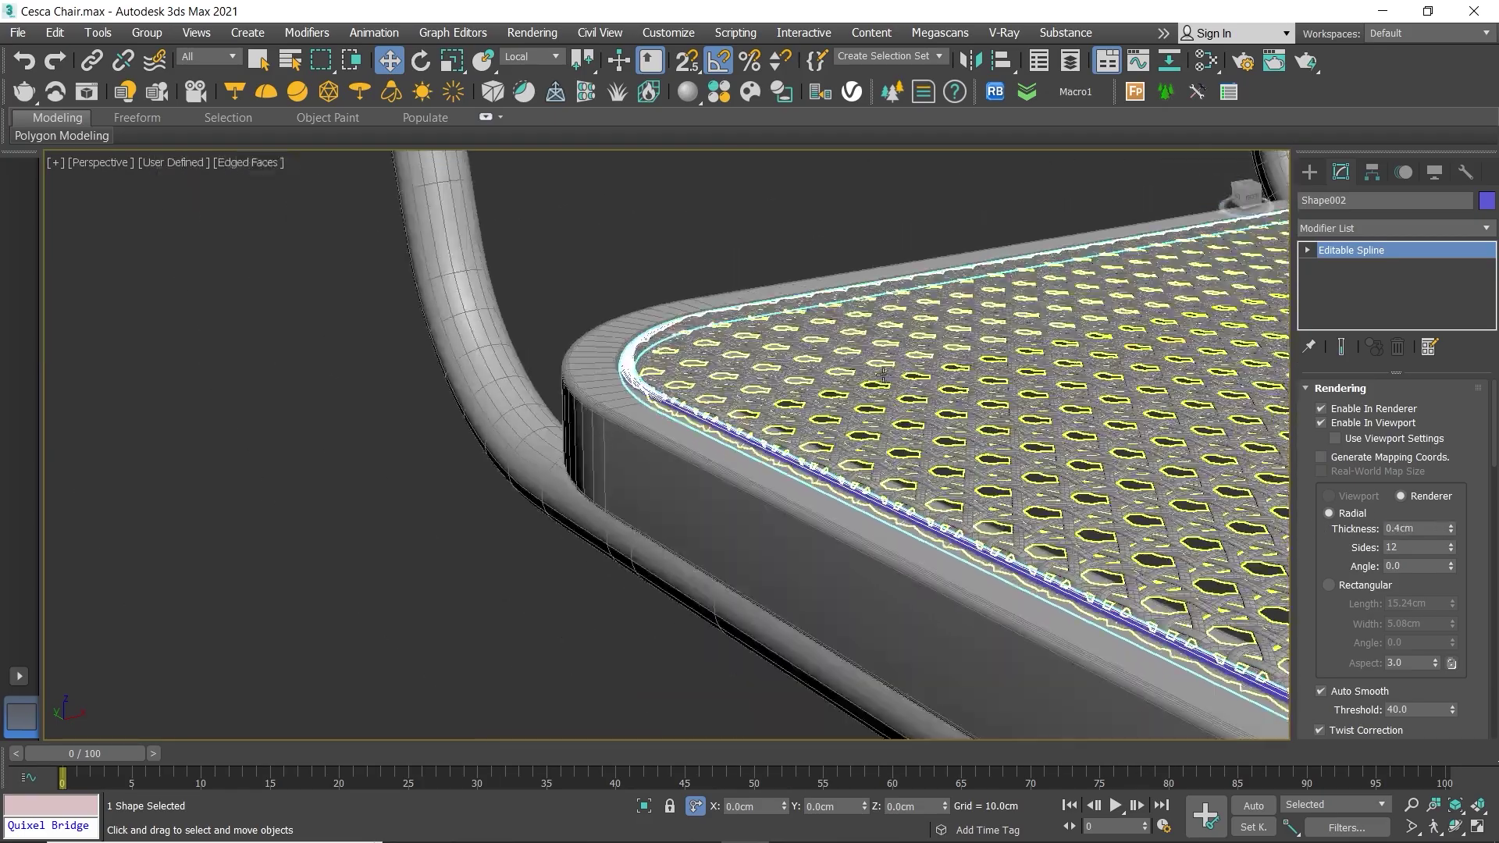
scroll(883, 375, down, 5)
scroll(991, 285, up, 5)
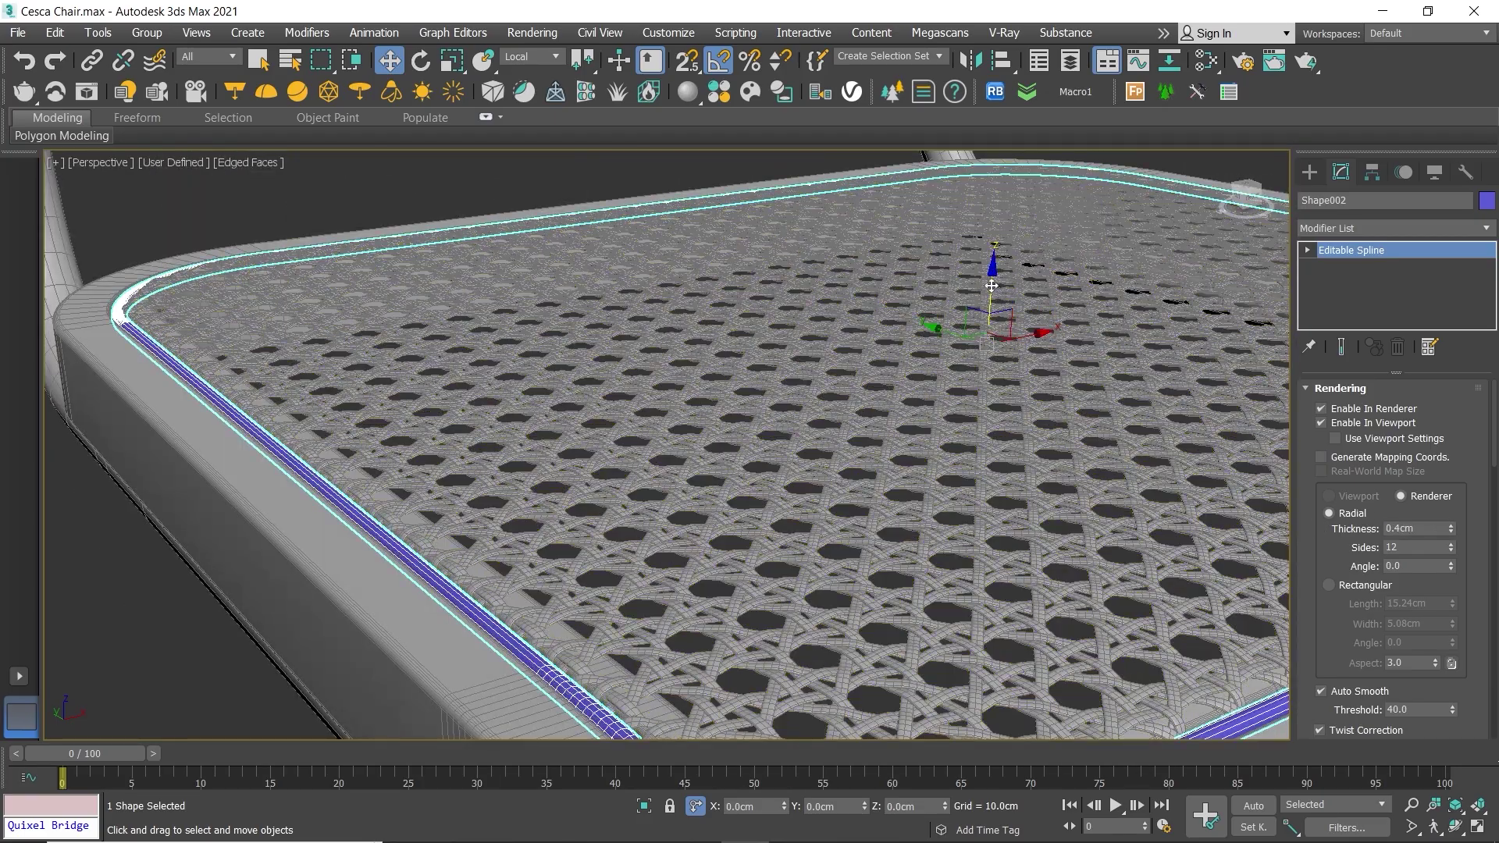
scroll(502, 392, down, 2)
scroll(206, 373, up, 3)
scroll(207, 373, up, 3)
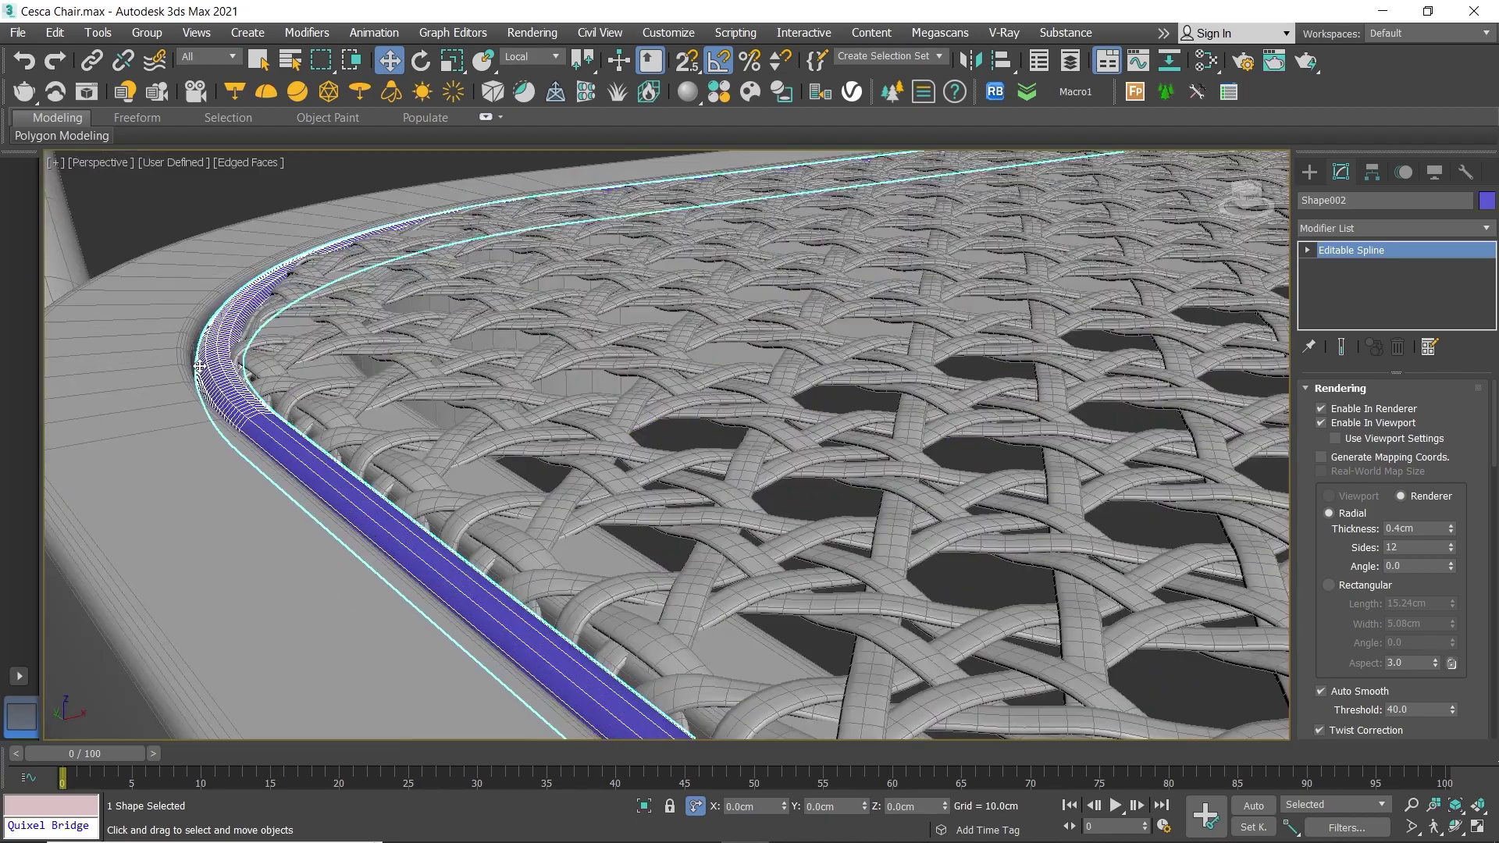
scroll(207, 372, up, 3)
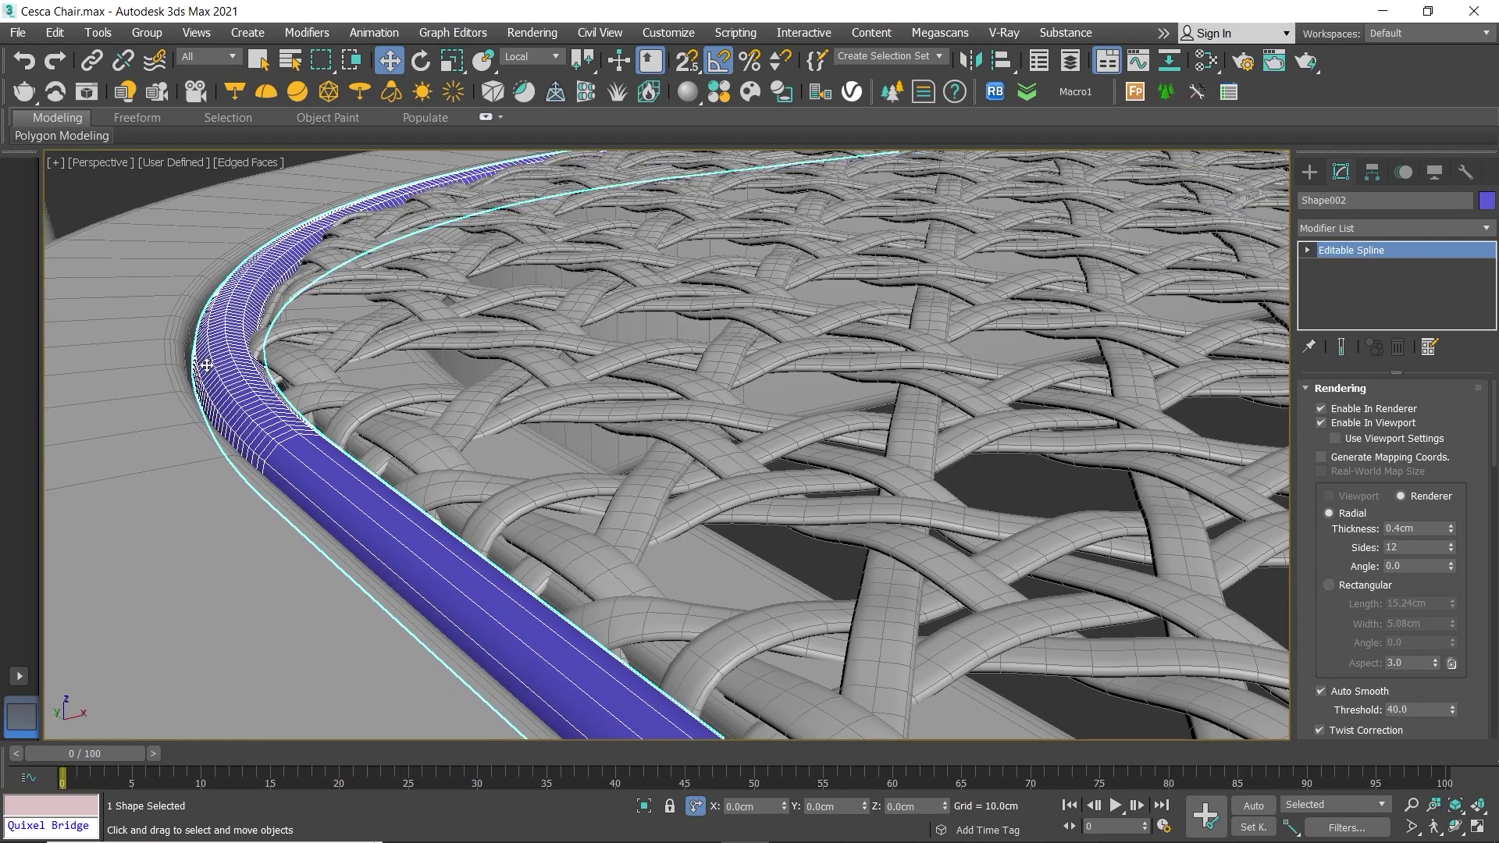
middle_drag(209, 374, 313, 381)
scroll(313, 380, up, 3)
scroll(281, 406, up, 3)
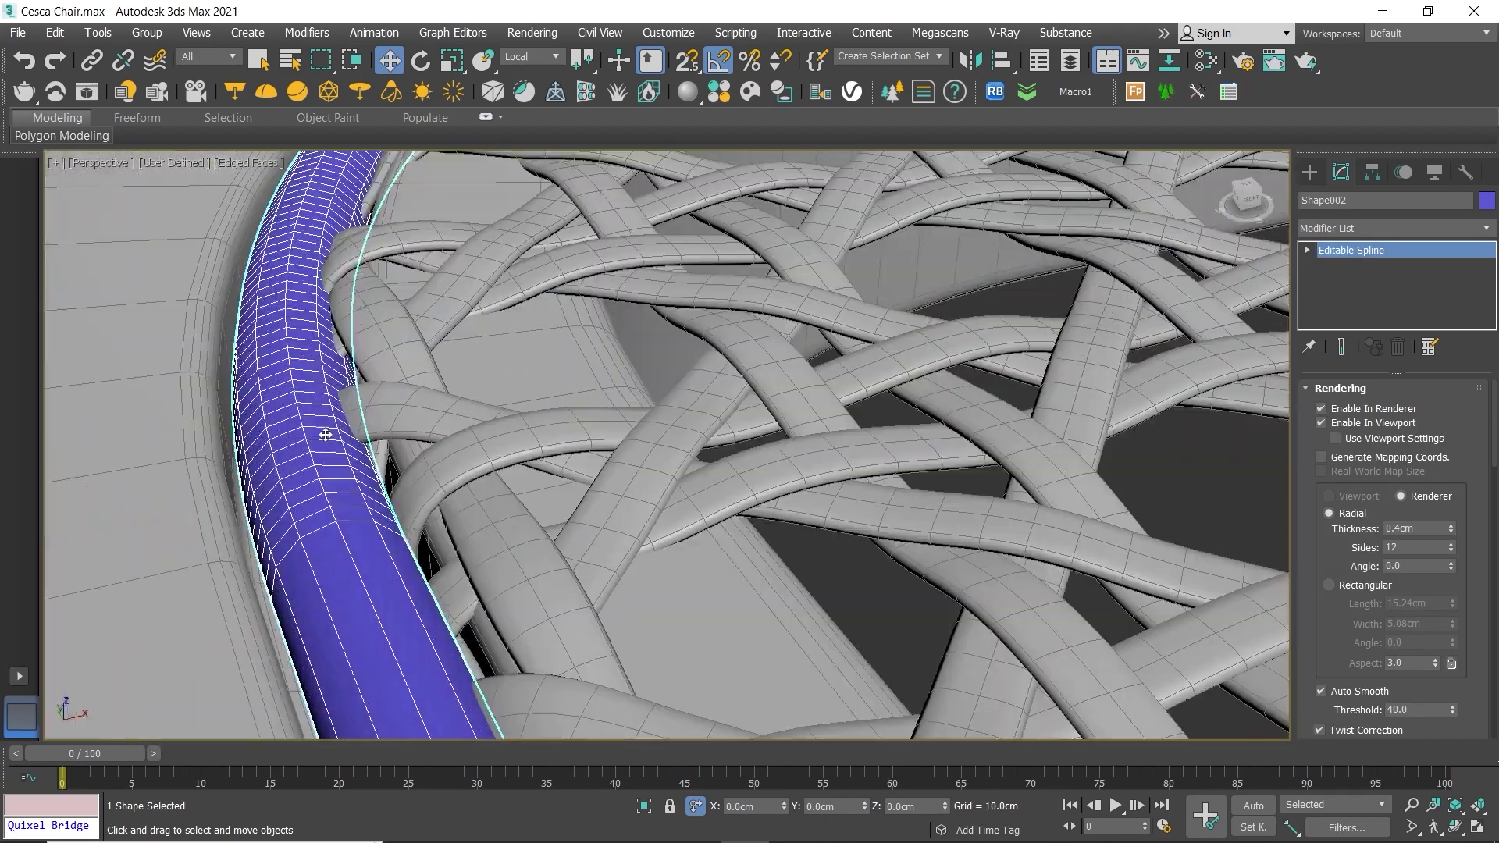
scroll(258, 430, up, 2)
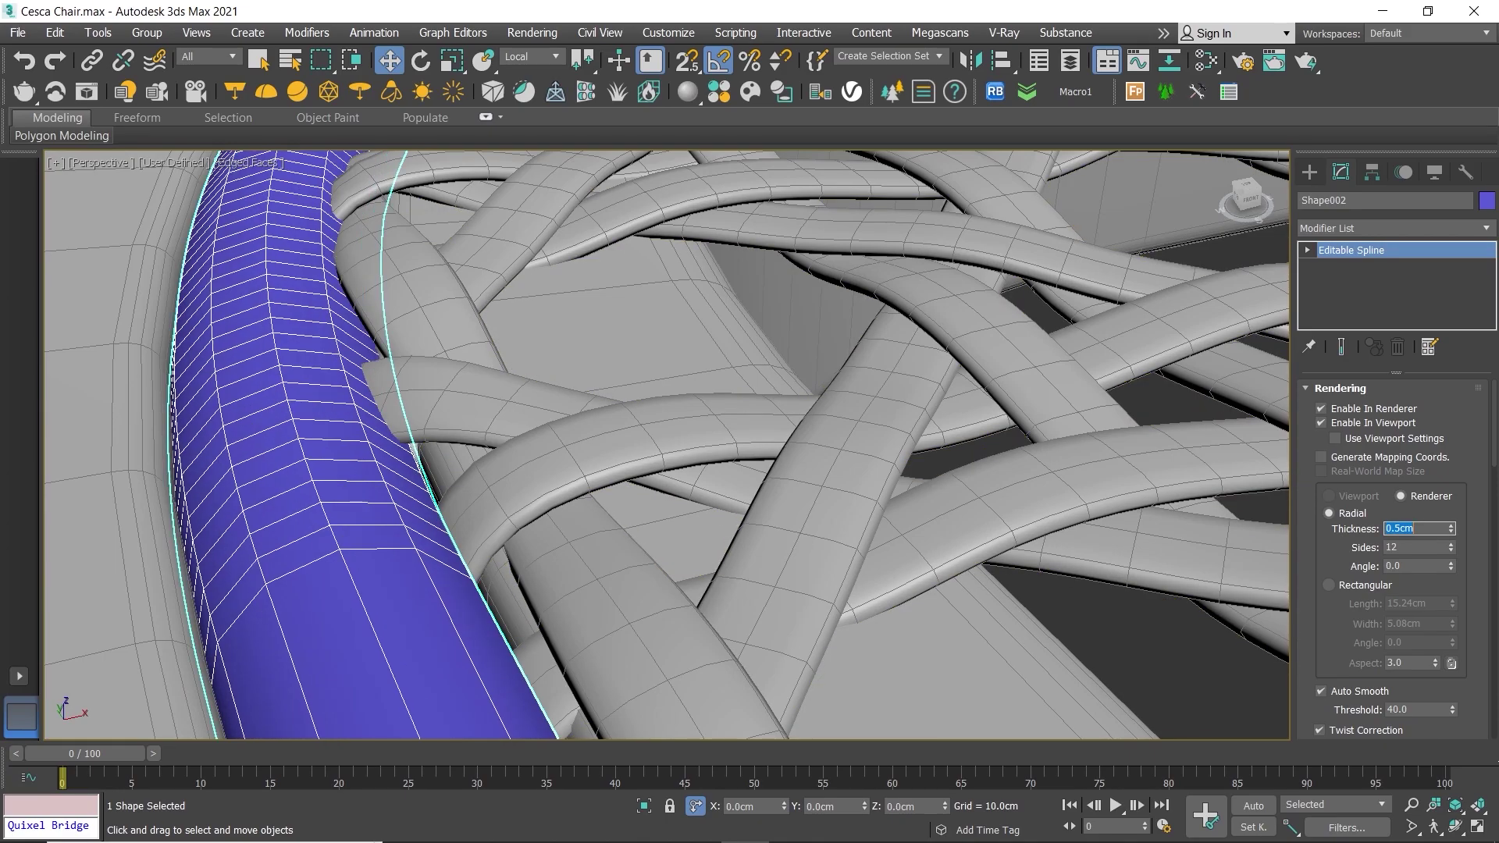
scroll(790, 495, down, 1)
scroll(790, 495, down, 4)
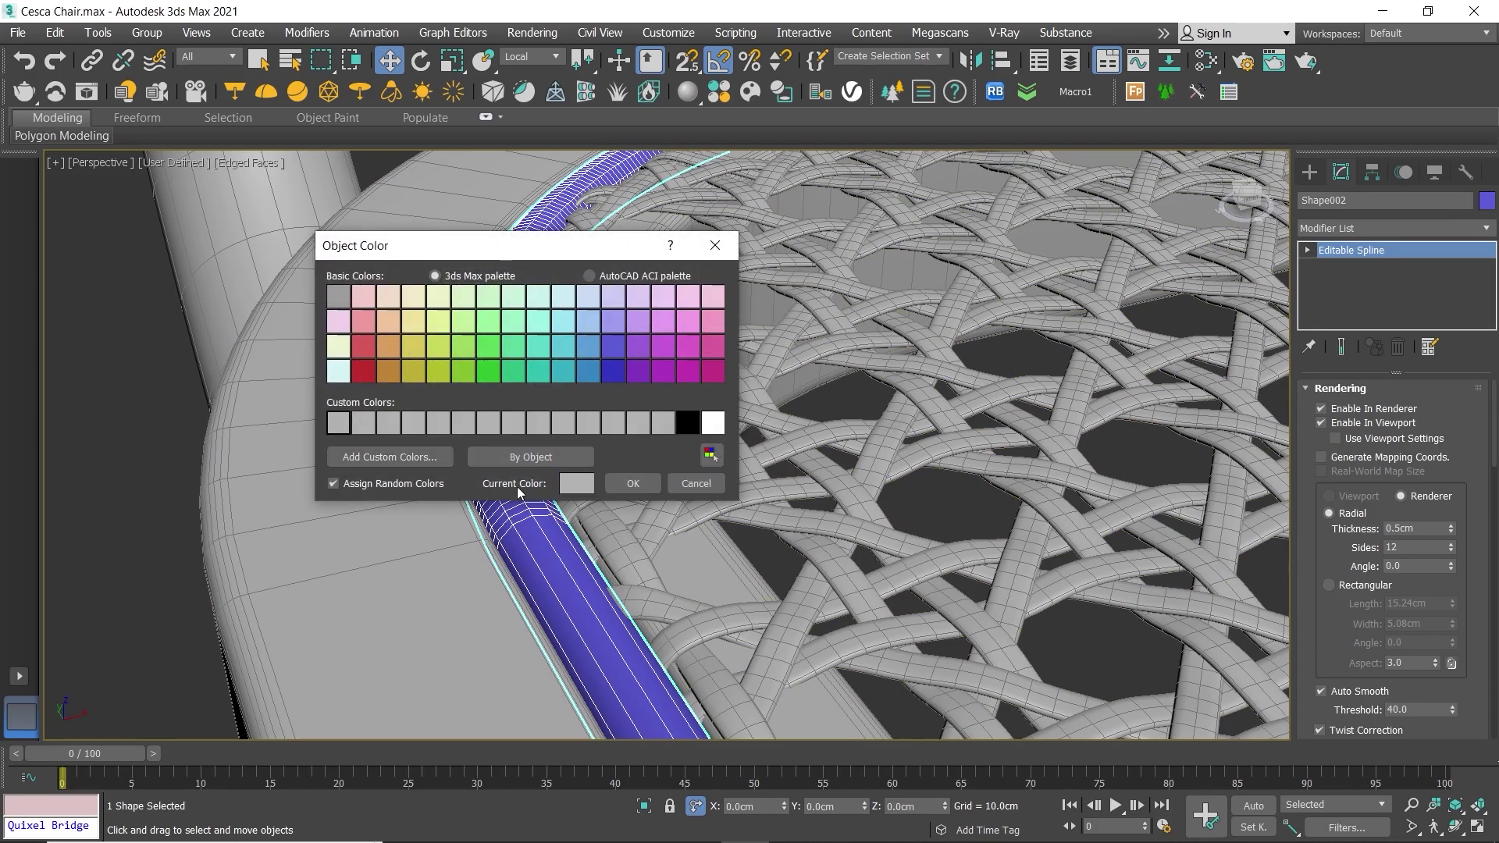
click(638, 482)
Step: Inspect the rim bead and woven seat corner closely without wireframe edges
click(156, 460)
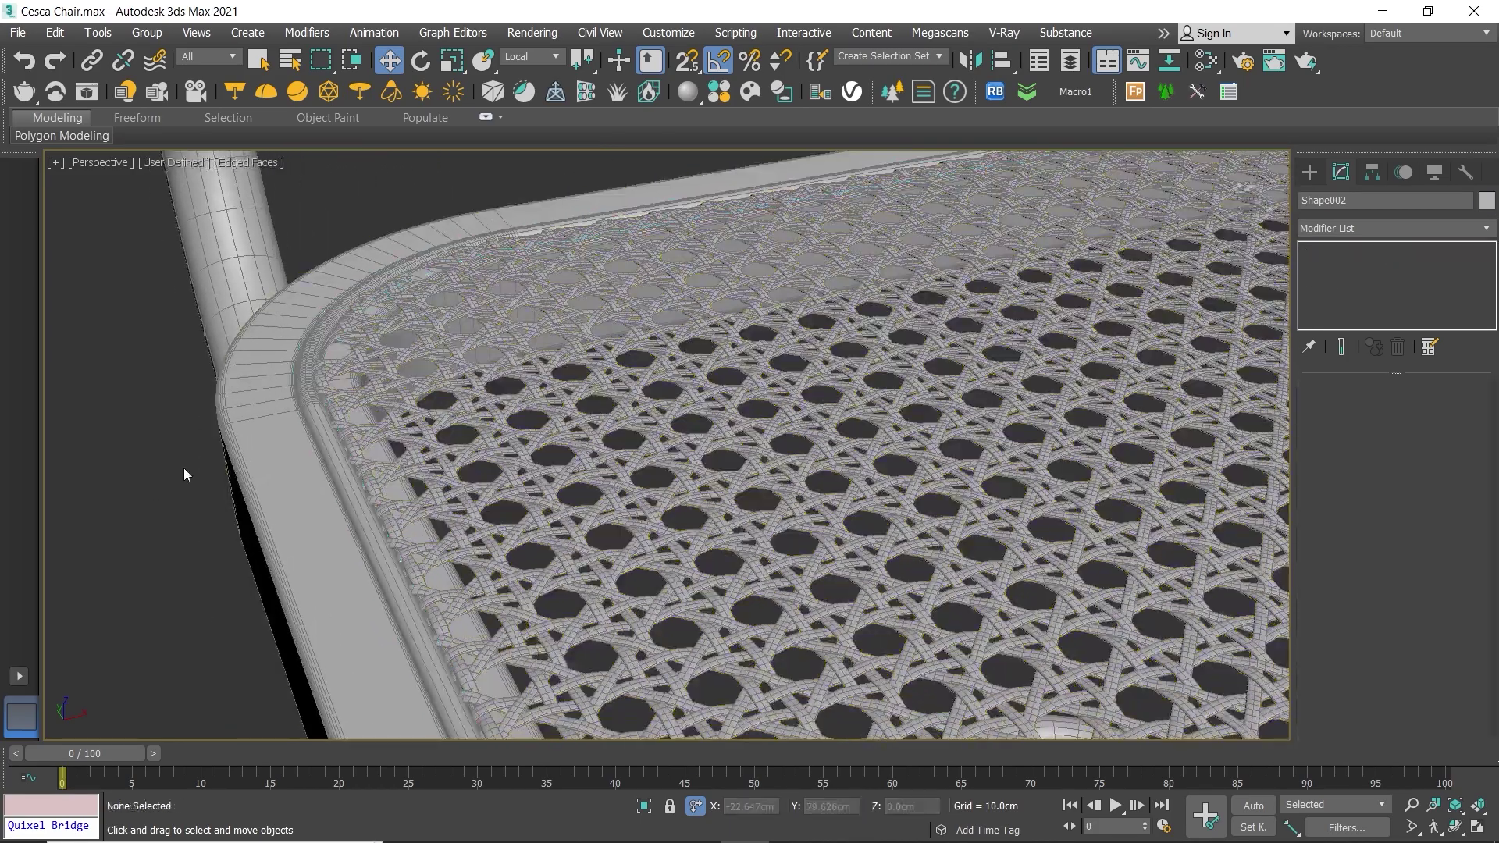
key(F4)
scroll(402, 414, up, 5)
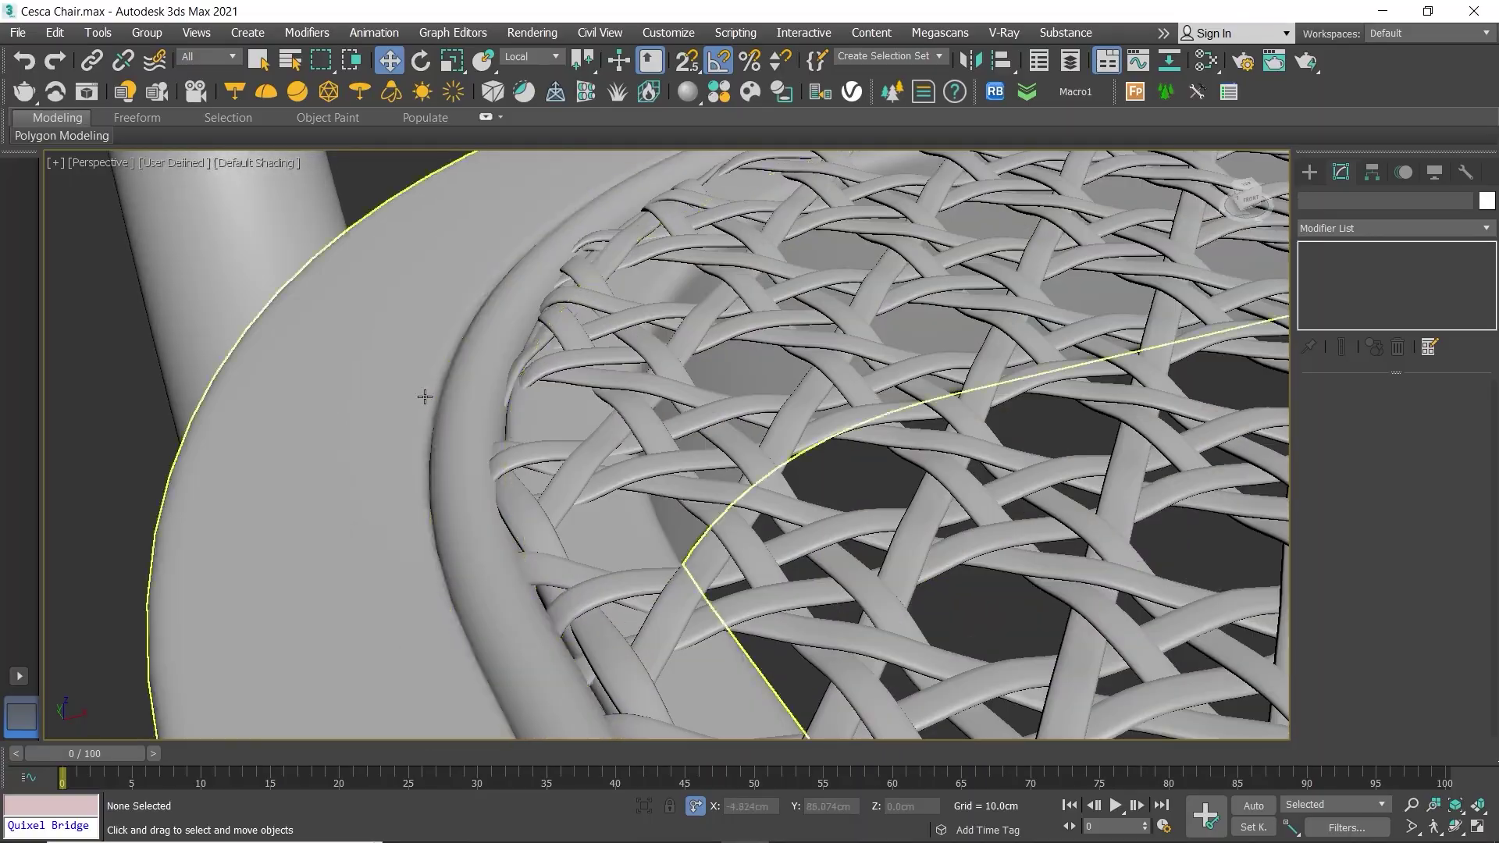
scroll(422, 394, up, 3)
scroll(424, 393, down, 5)
scroll(452, 391, down, 5)
alt+middle_drag(426, 418, 671, 562)
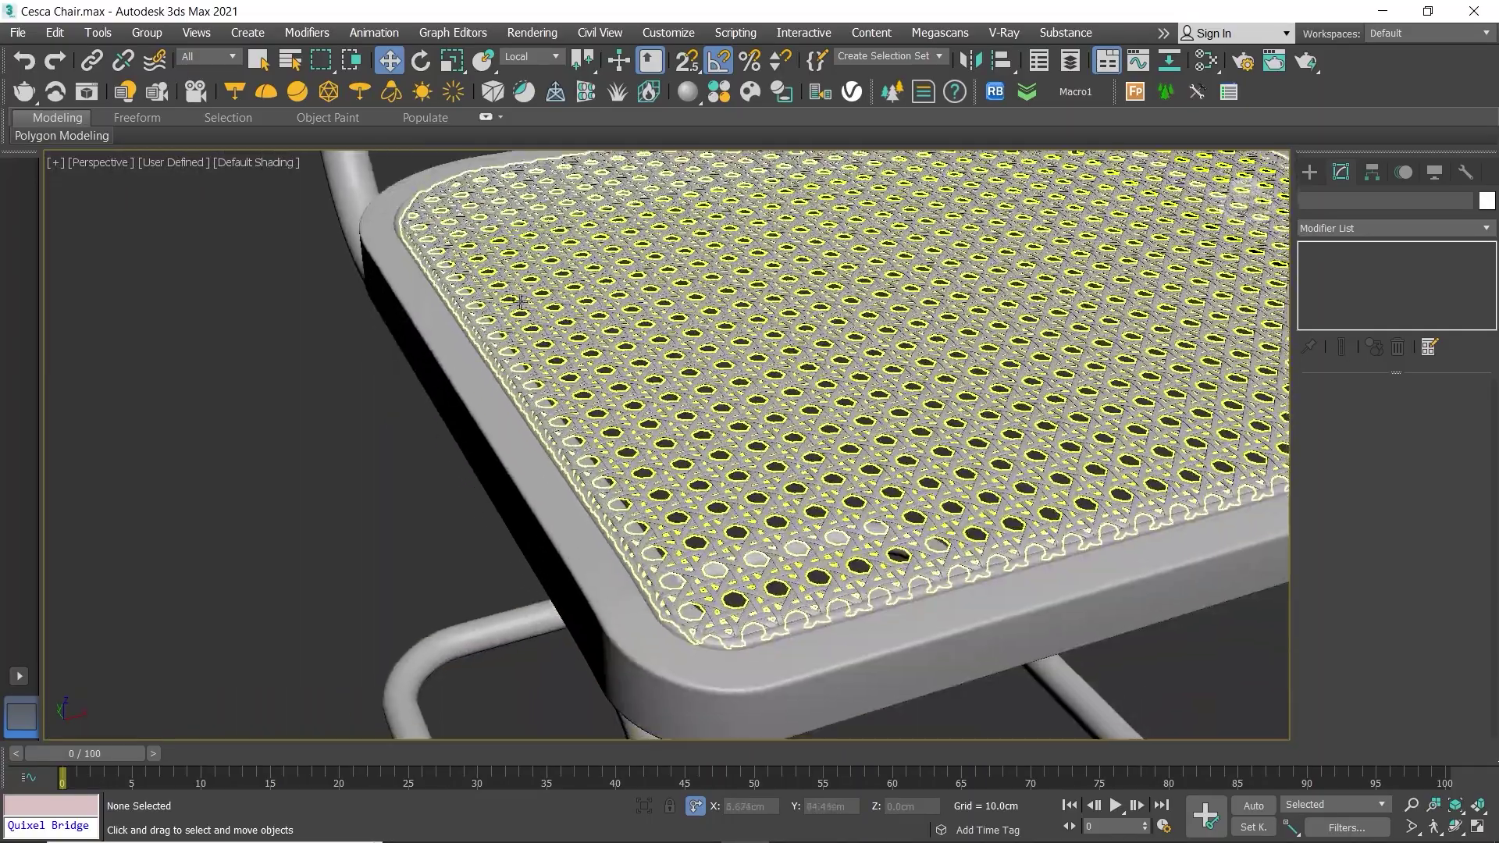
scroll(673, 562, up, 3)
scroll(673, 563, up, 3)
scroll(625, 562, up, 3)
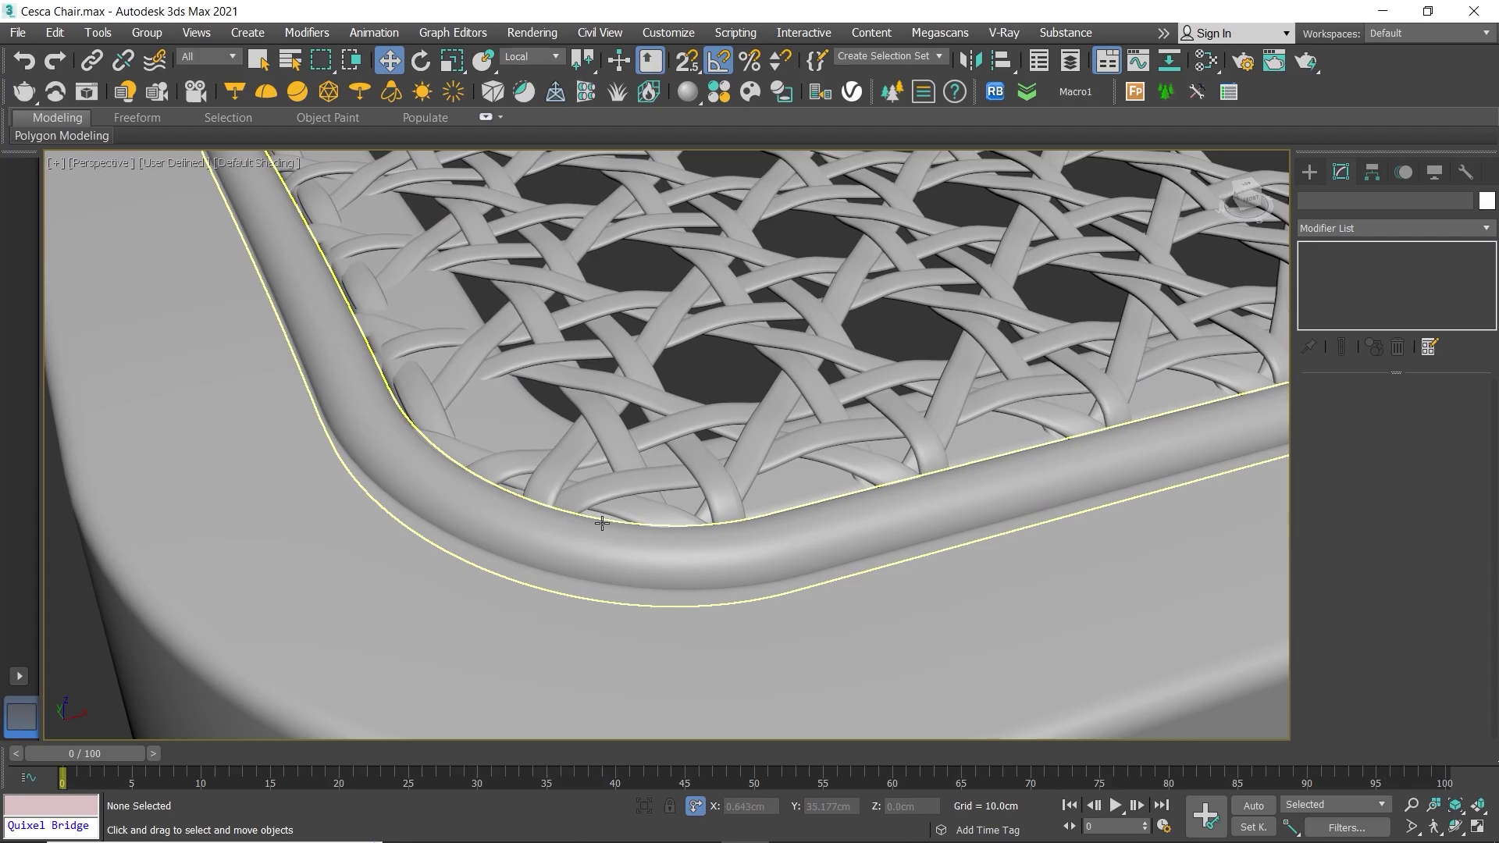
scroll(601, 523, down, 5)
mouse_move(706, 536)
alt+middle_down()
mouse_move(859, 429)
mouse_move(976, 312)
alt+middle_up()
scroll(982, 306, up, 5)
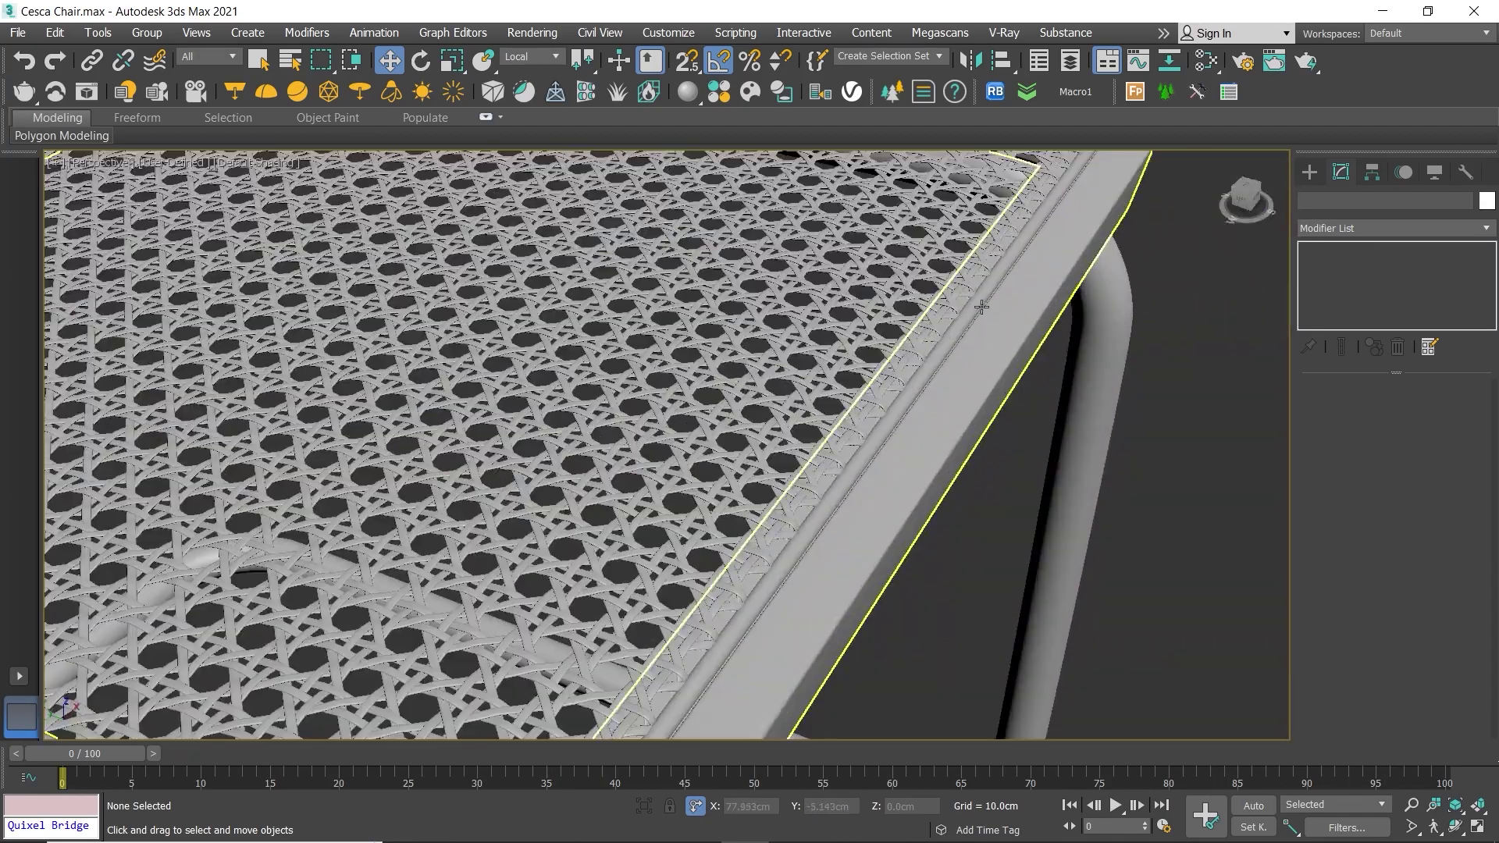
scroll(982, 307, up, 3)
scroll(994, 344, up, 3)
scroll(1015, 390, up, 2)
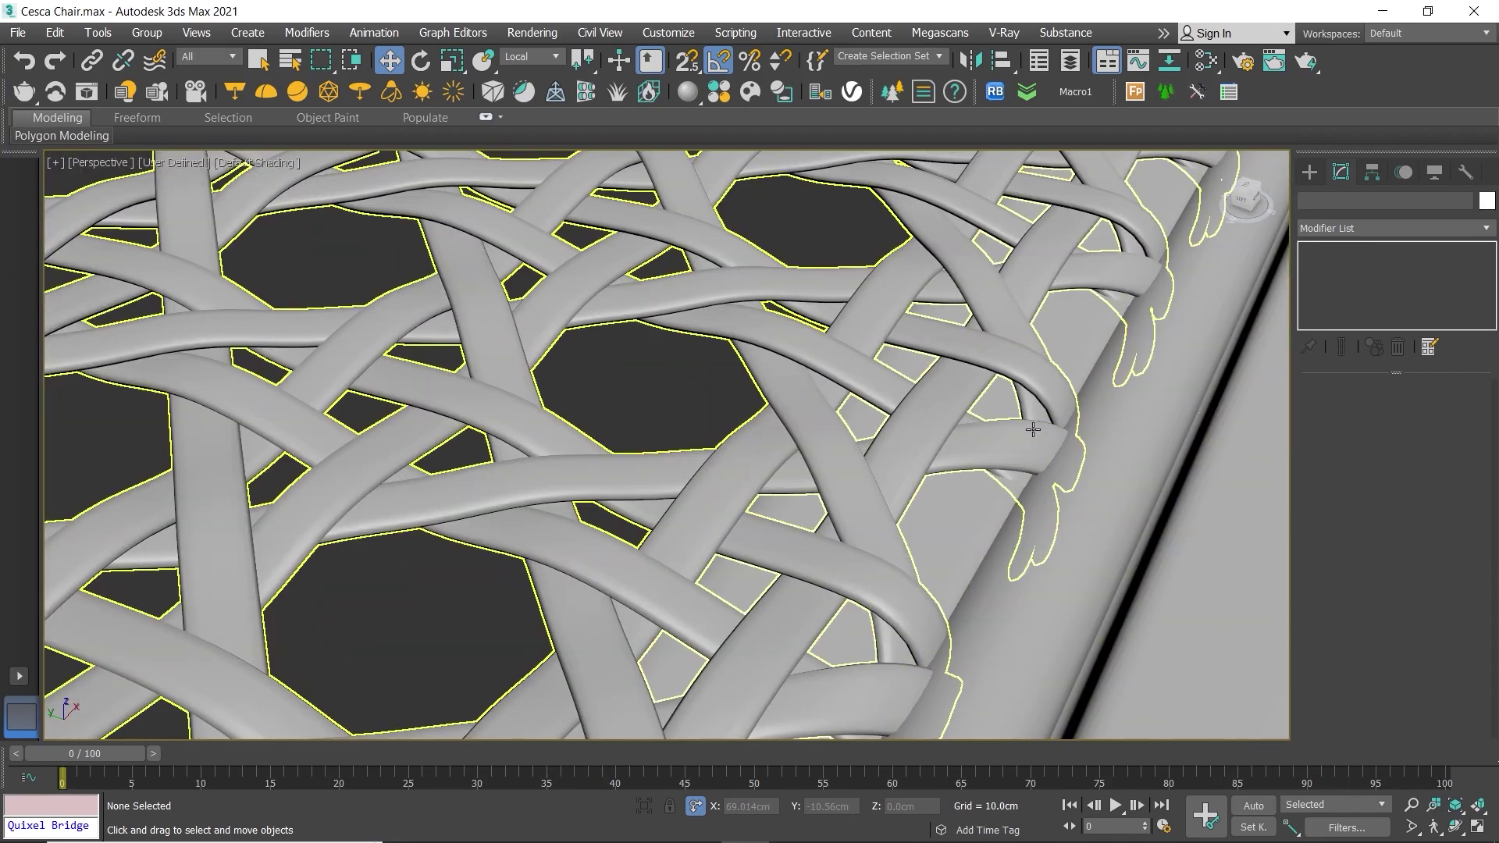
scroll(1008, 461, down, 5)
scroll(1008, 461, down, 5)
Step: Zoom out over the whole chair and select curved cane panel Plane005
alt+middle_drag(859, 390, 781, 265)
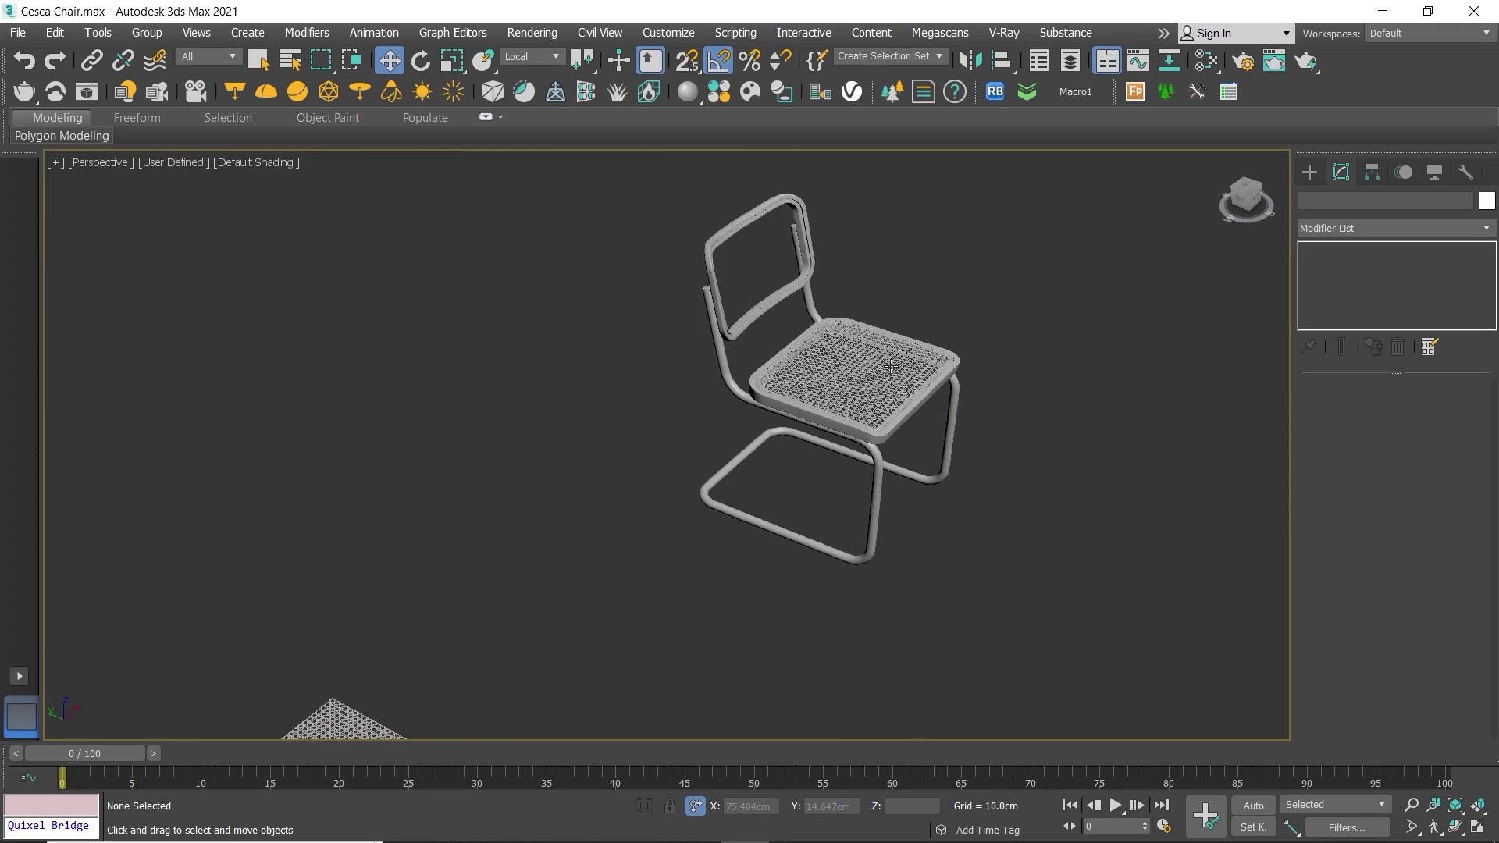
scroll(774, 246, up, 5)
scroll(774, 247, down, 3)
mouse_move(732, 408)
middle_down()
mouse_move(703, 459)
mouse_move(824, 500)
mouse_move(924, 496)
mouse_move(747, 310)
middle_up()
scroll(823, 499, down, 5)
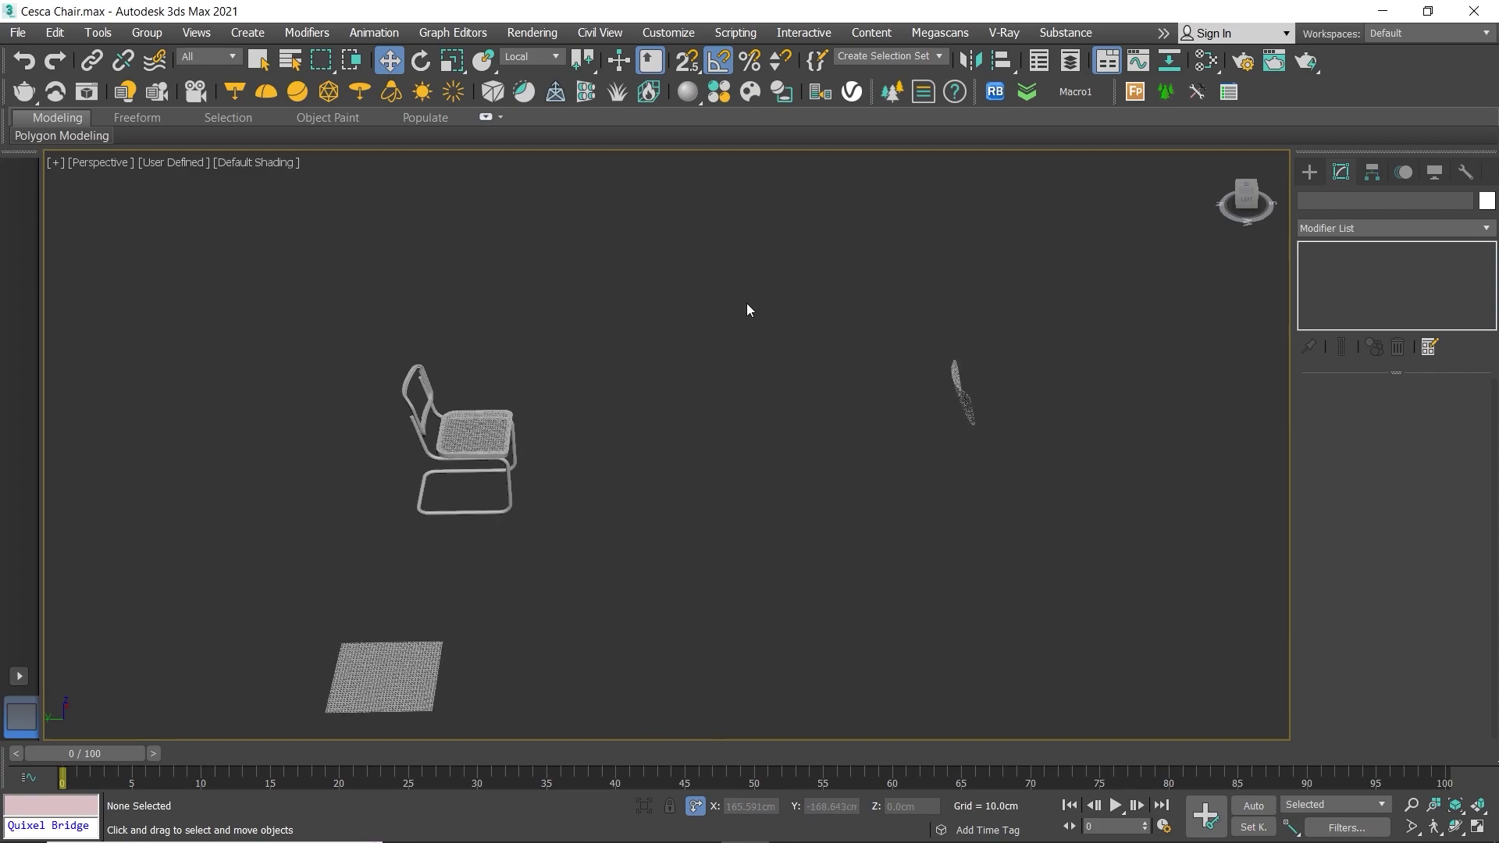
drag(890, 324, 1033, 427)
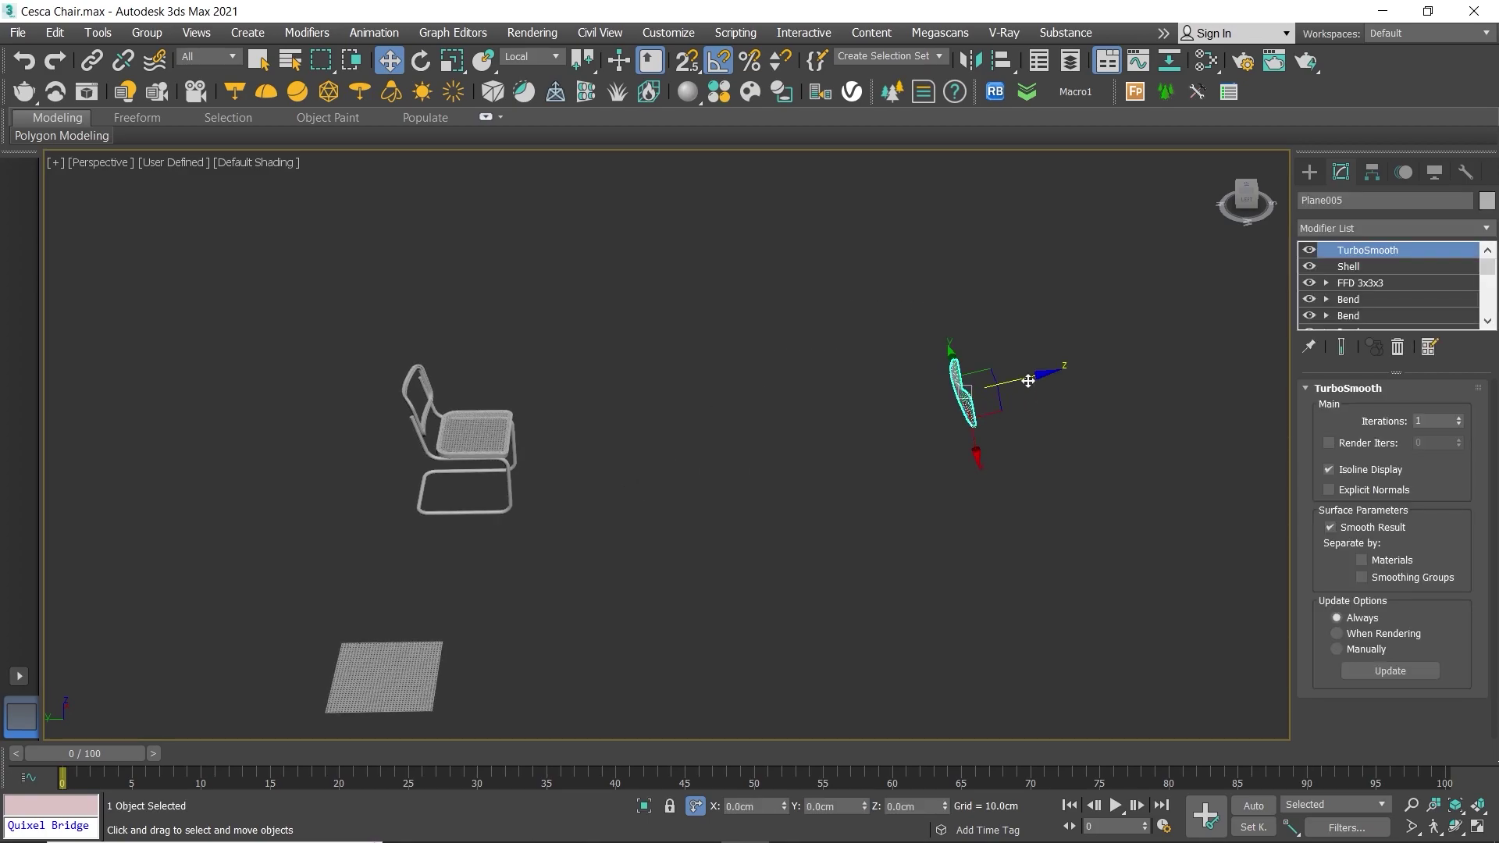
Step: Switch to View coordinates and move the cane panel Plane005 into the backrest frame
click(535, 58)
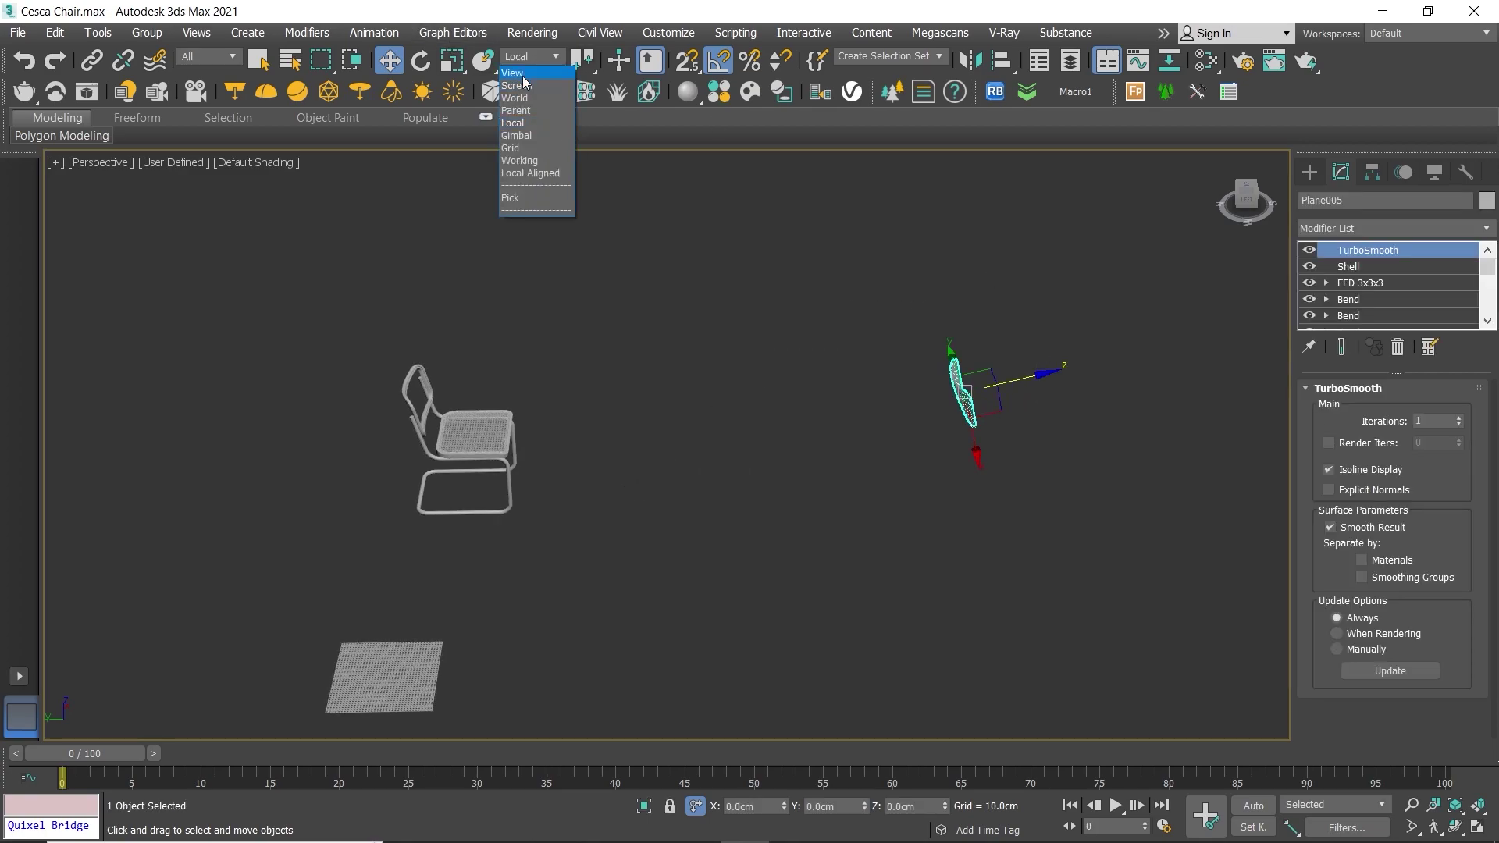
click(525, 75)
drag(912, 389, 426, 403)
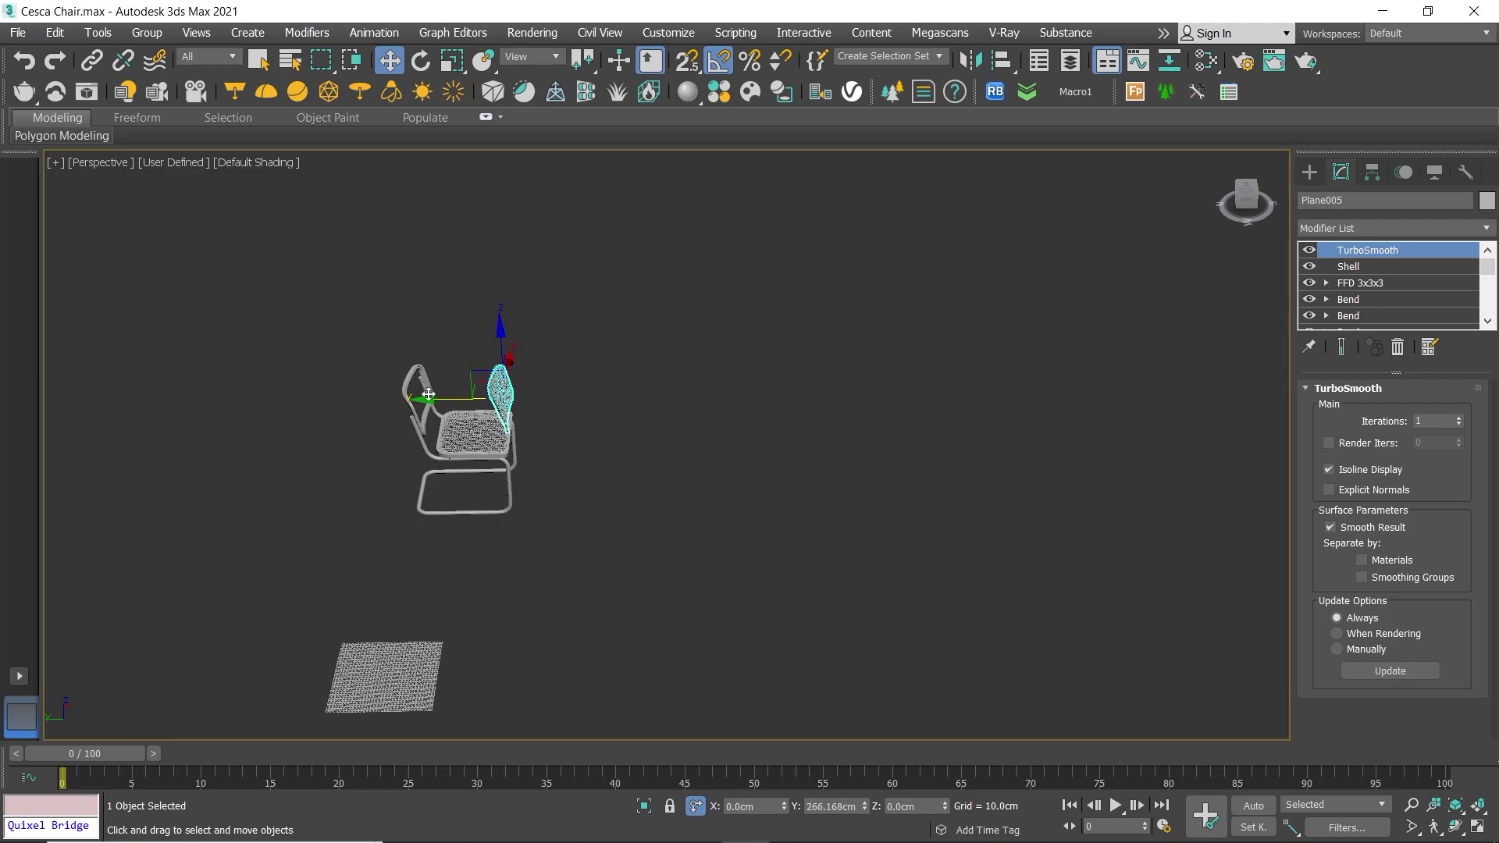
scroll(426, 403, up, 5)
alt+middle_drag(426, 403, 479, 405)
scroll(479, 405, up, 5)
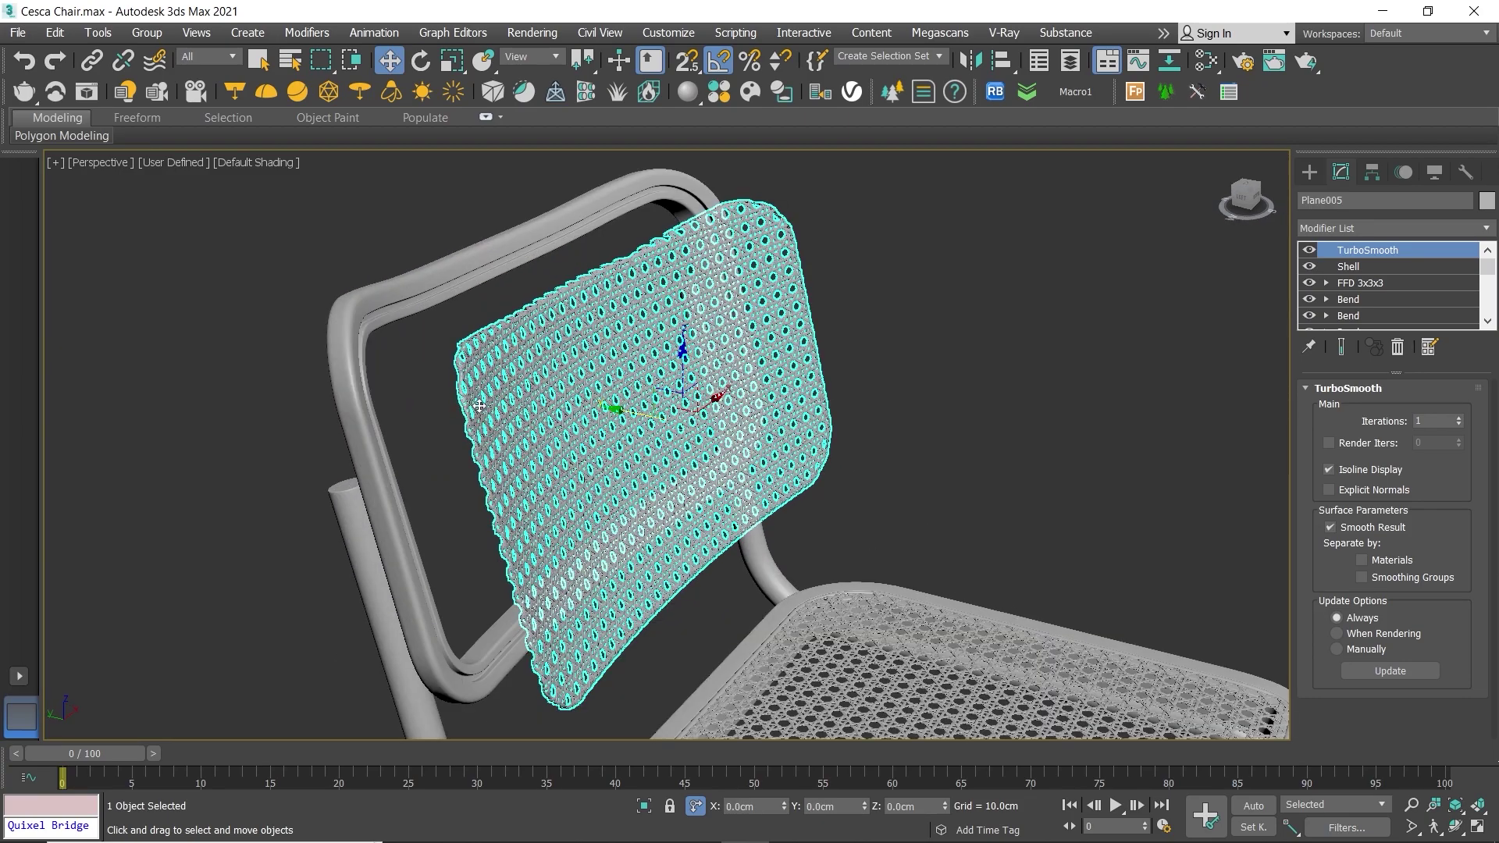
drag(645, 415, 557, 395)
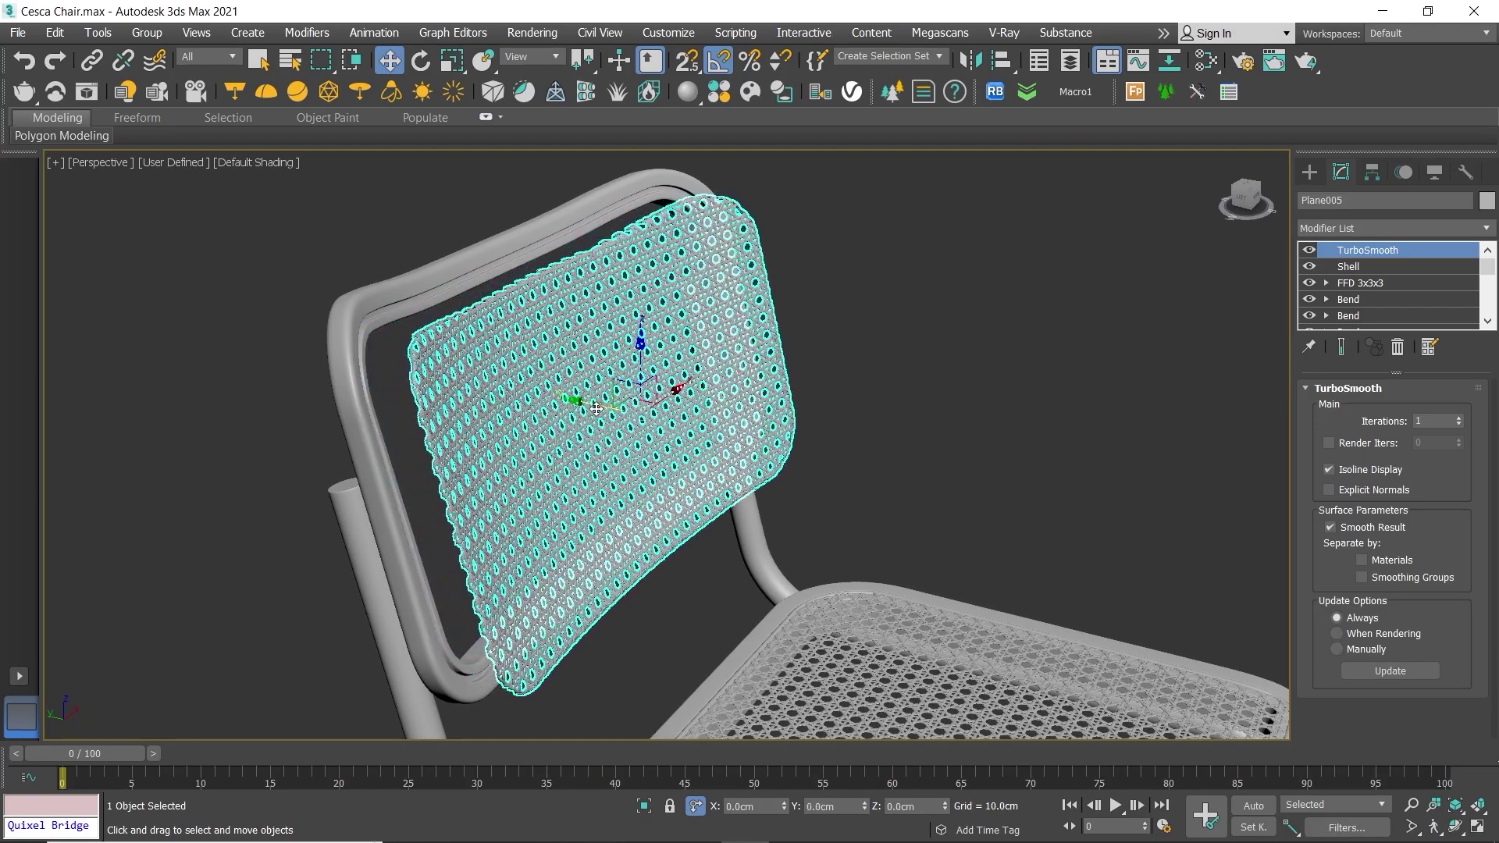
Step: Isolate Plane005, hide its smoothing, and push its FFD lattice points to bend the panel
key(alt+q)
mouse_move(561, 396)
alt+middle_down()
mouse_move(777, 312)
mouse_move(696, 365)
mouse_move(726, 359)
alt+middle_up()
scroll(713, 328, up, 5)
scroll(714, 328, down, 4)
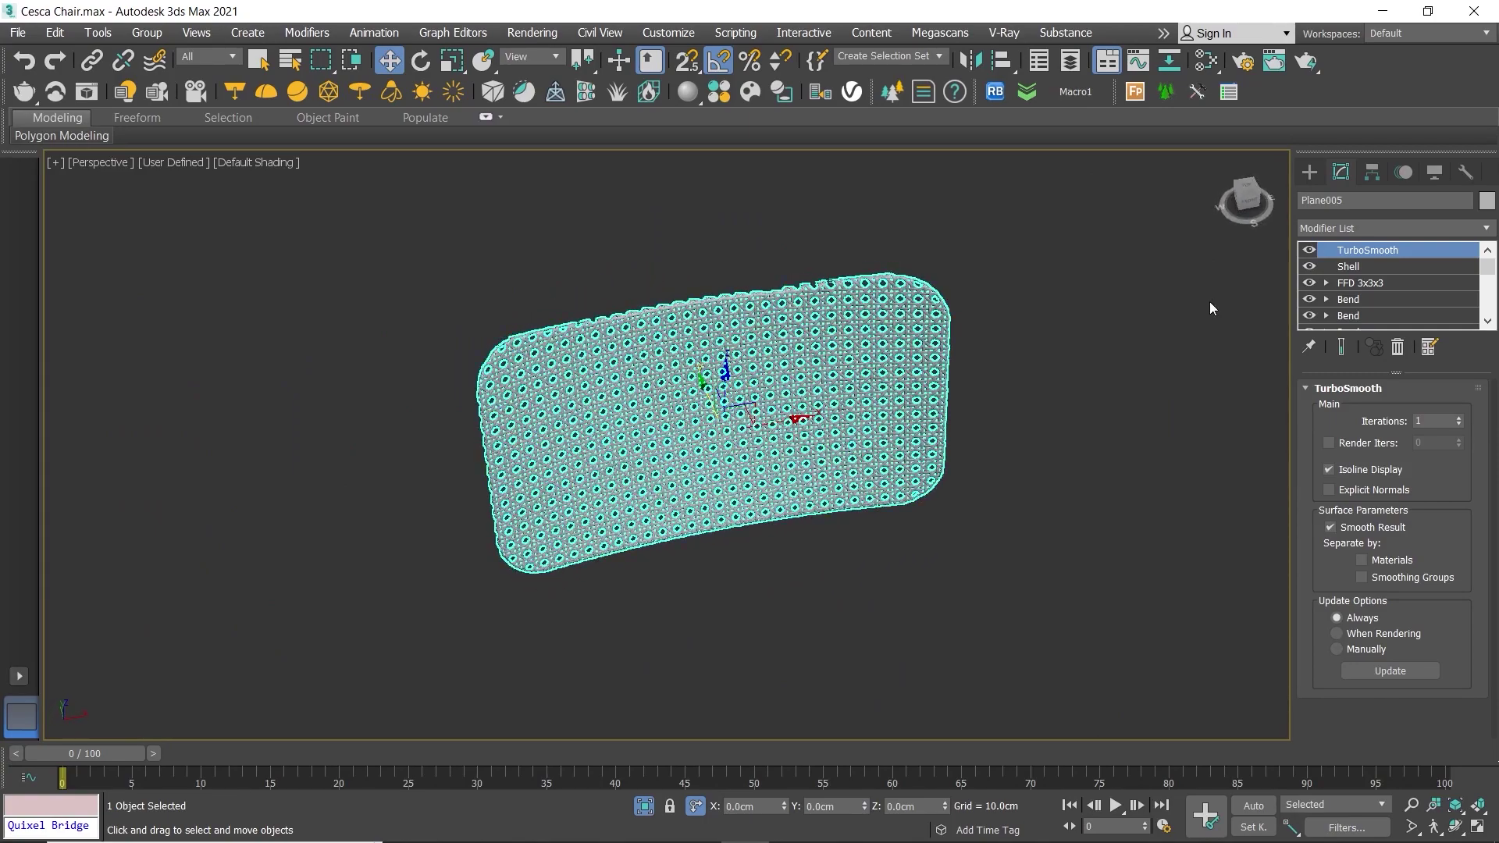
click(1309, 250)
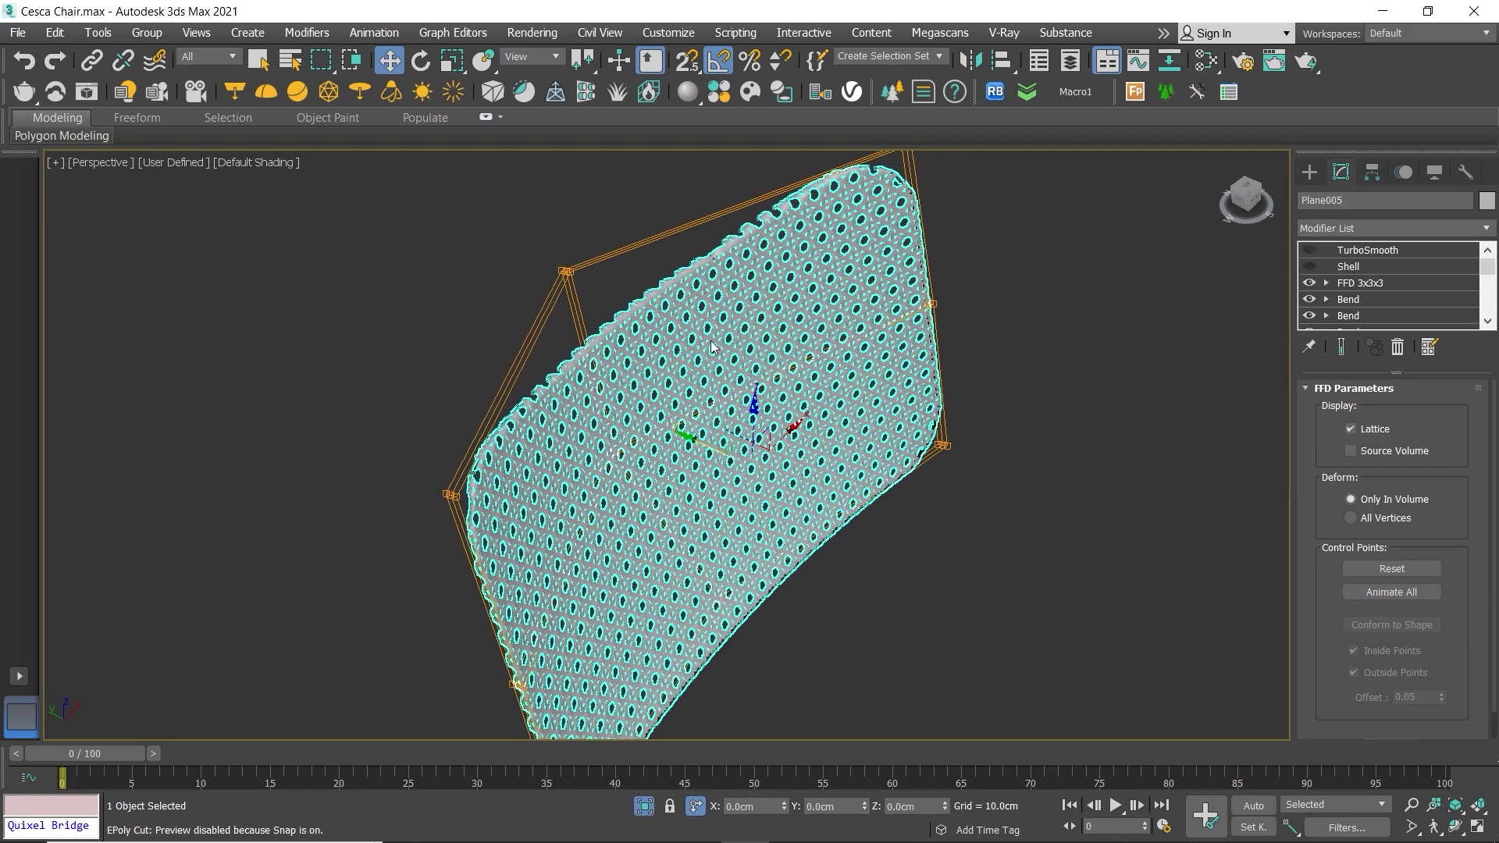
drag(768, 542, 764, 559)
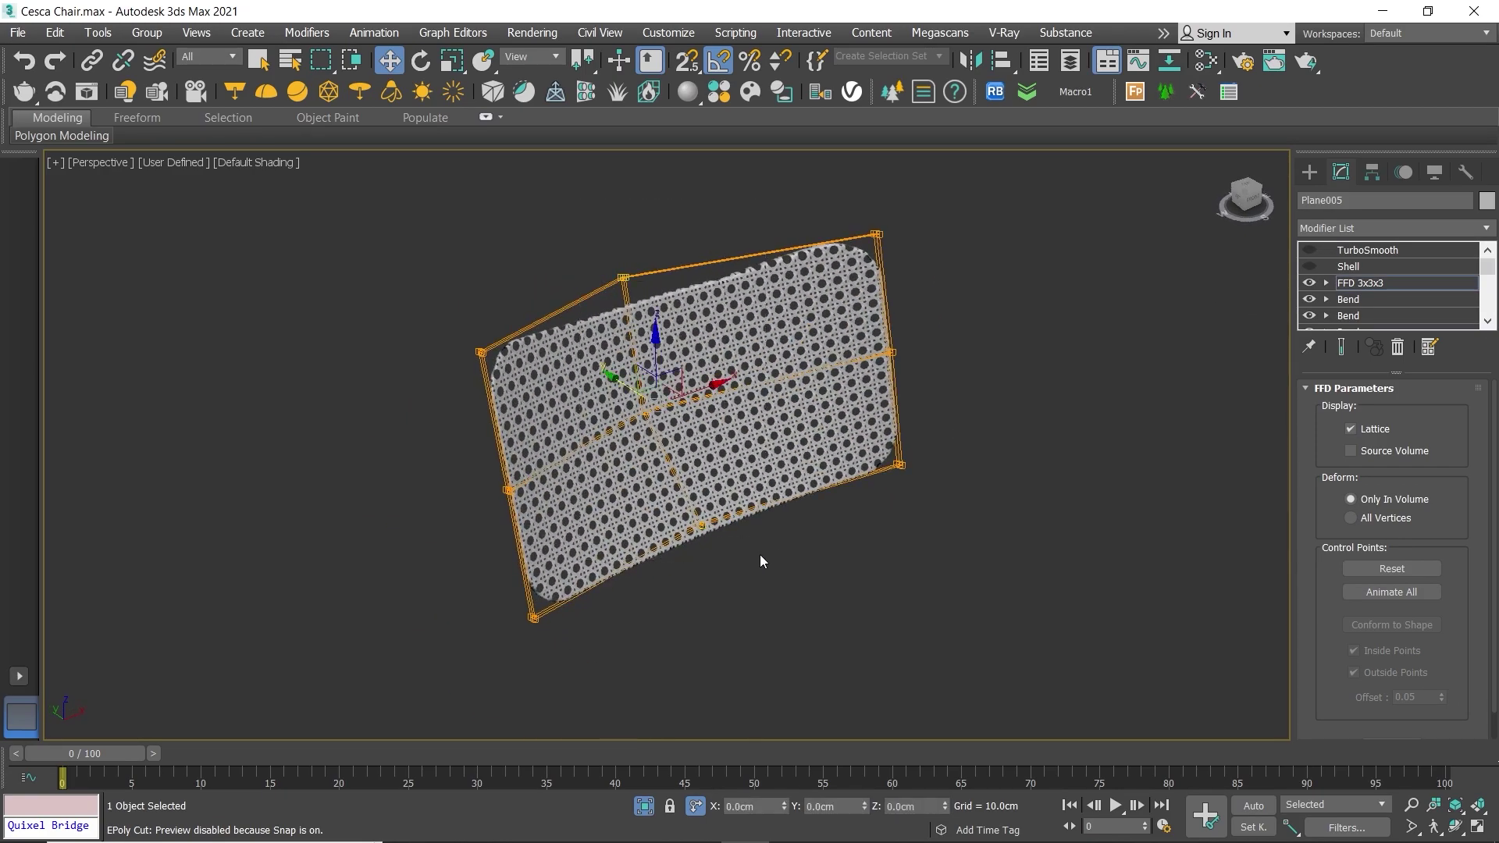
mouse_move(764, 559)
alt+middle_down()
mouse_move(730, 468)
mouse_move(629, 396)
alt+middle_up()
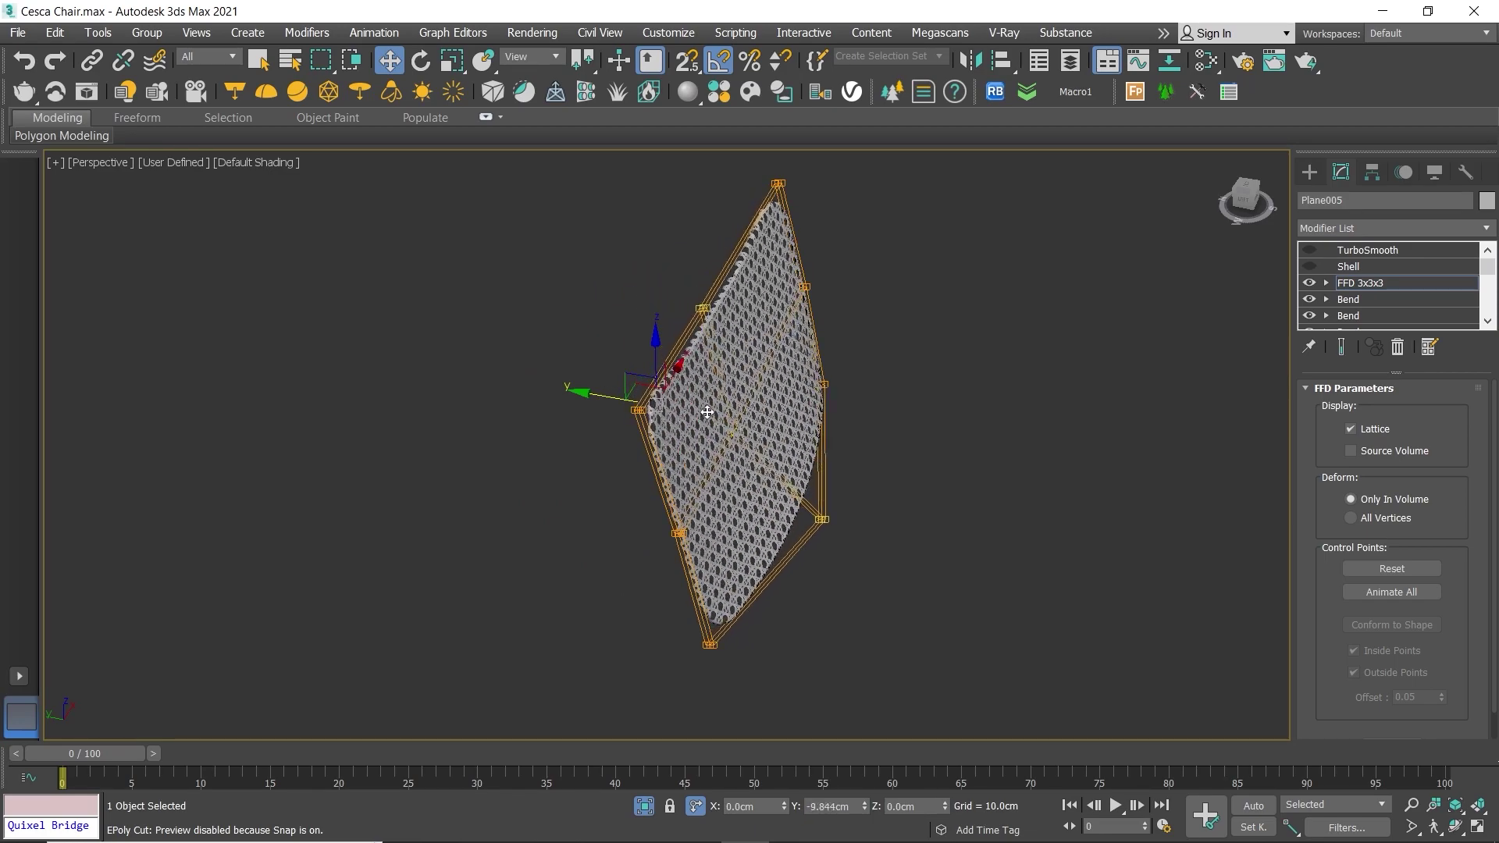
drag(610, 398, 455, 379)
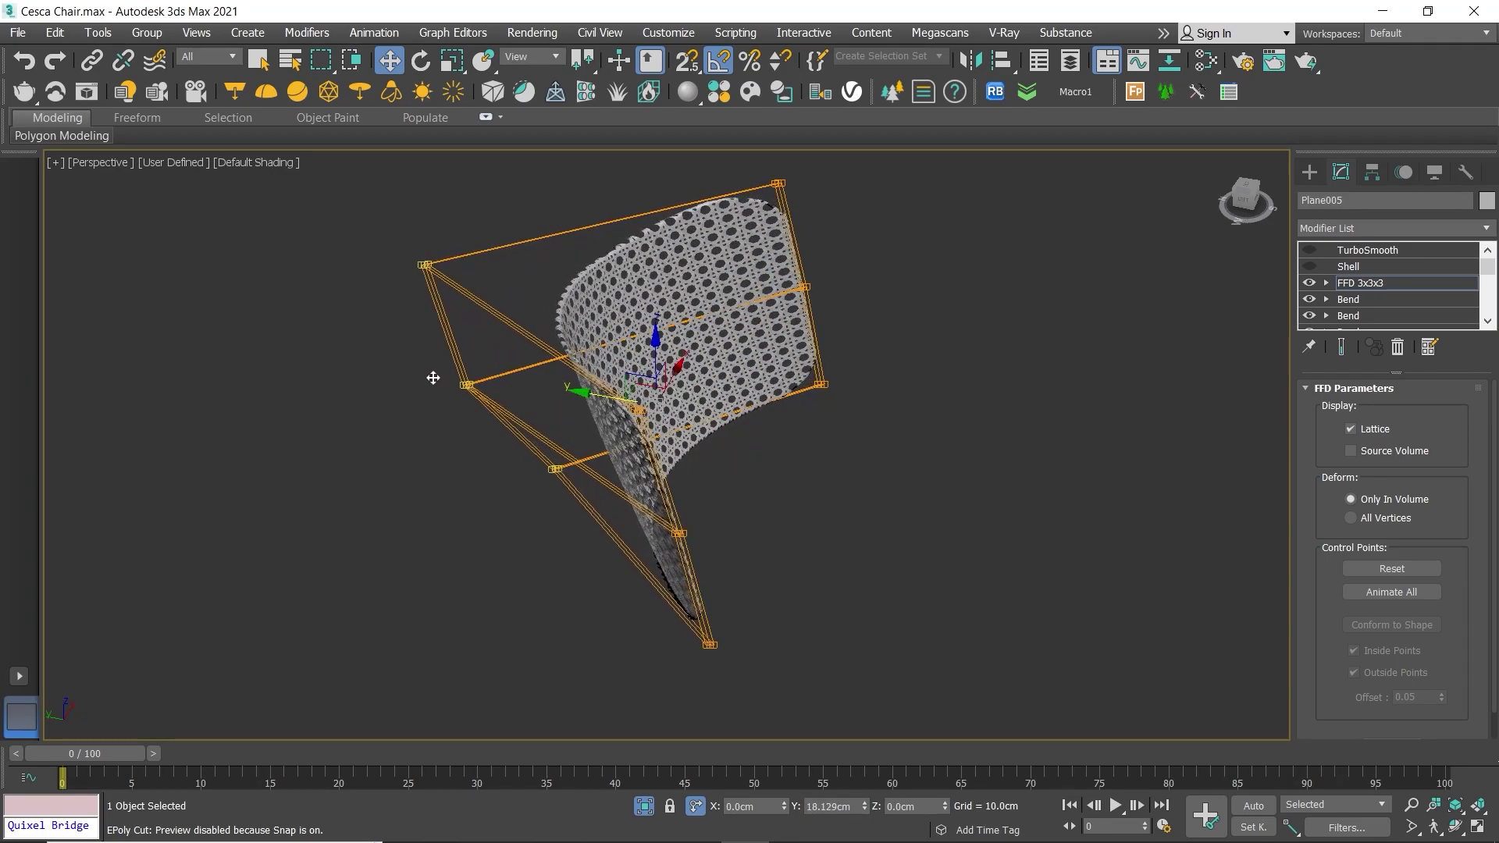
Step: Undo the lattice bend, turn Shell back on, and end isolation with the panel fitted
key(ctrl+z)
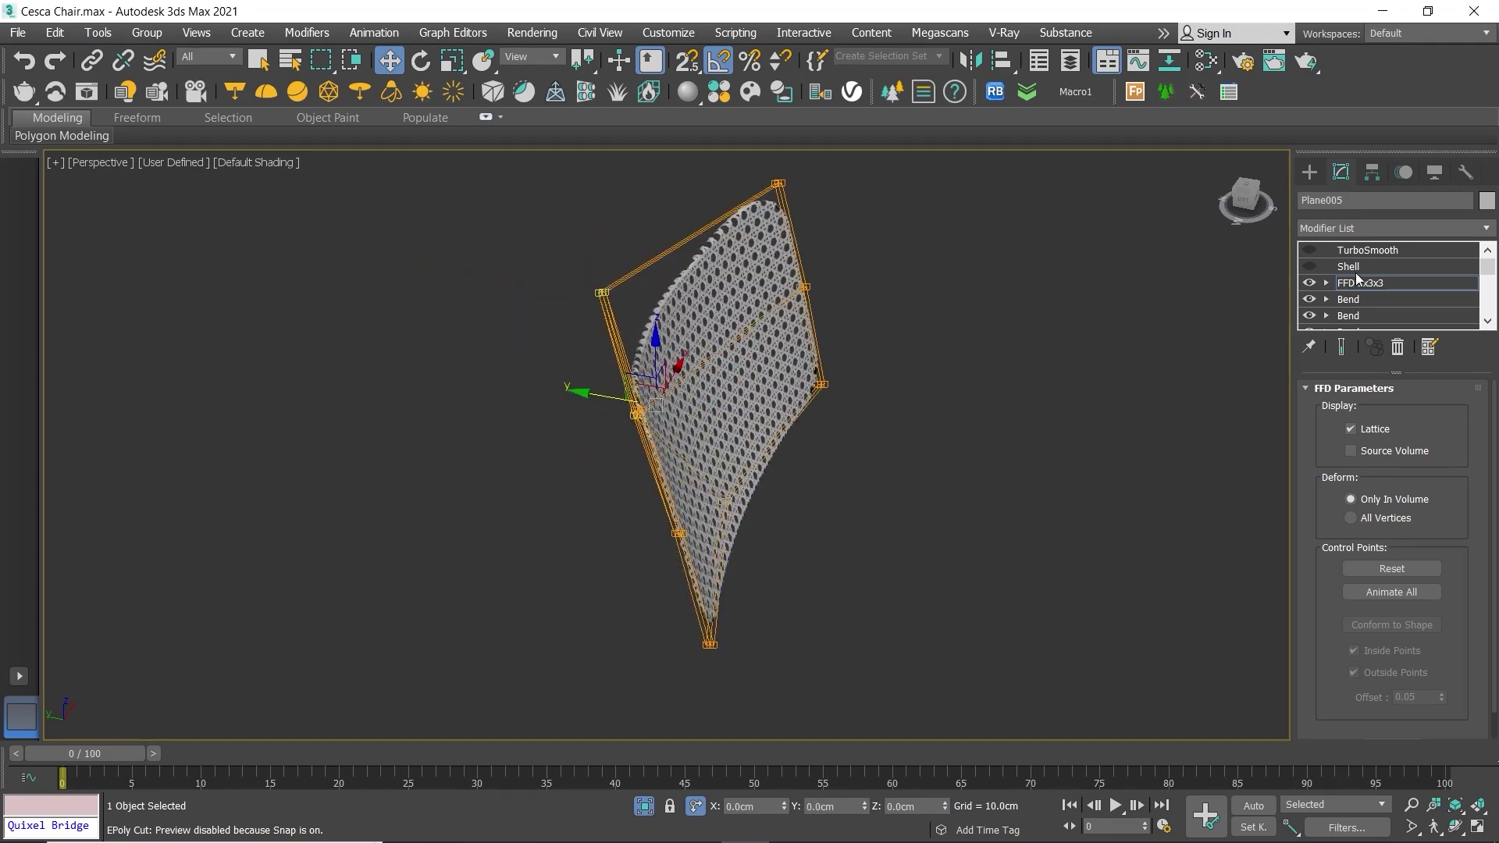
click(1338, 270)
click(1310, 257)
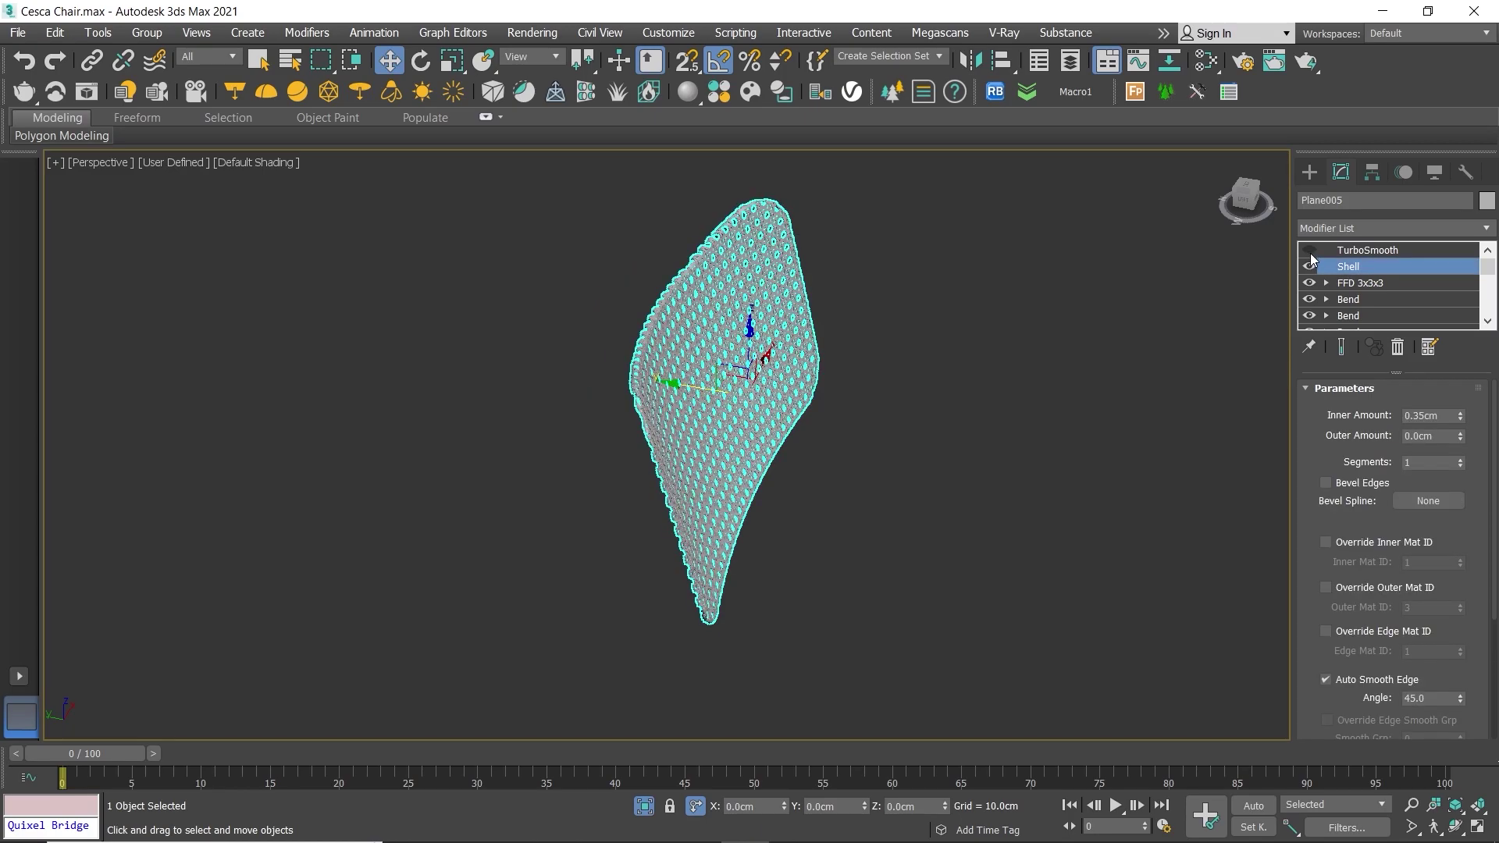
click(645, 806)
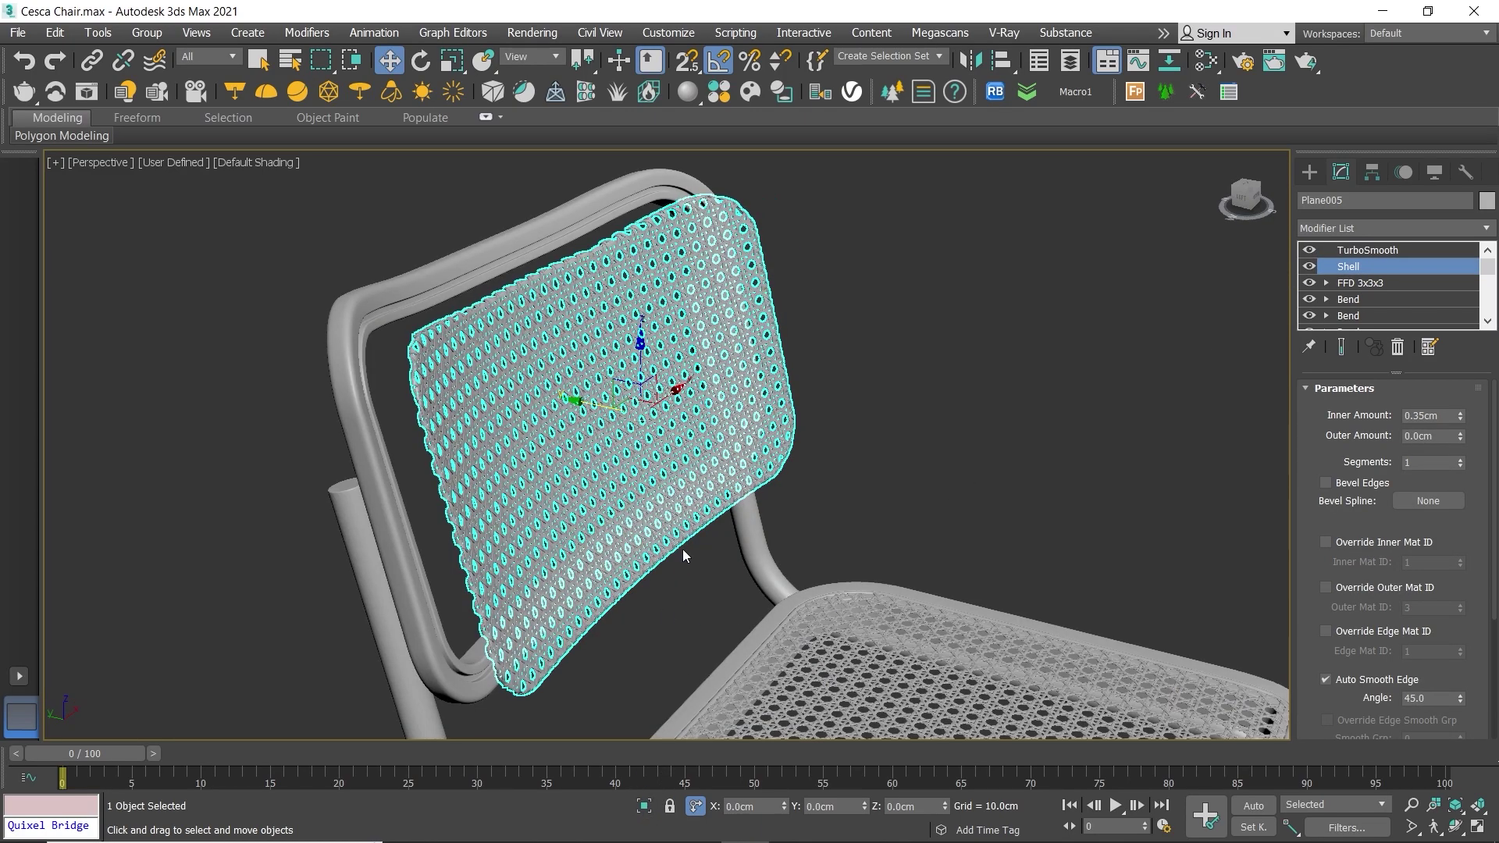
key(ctrl+z)
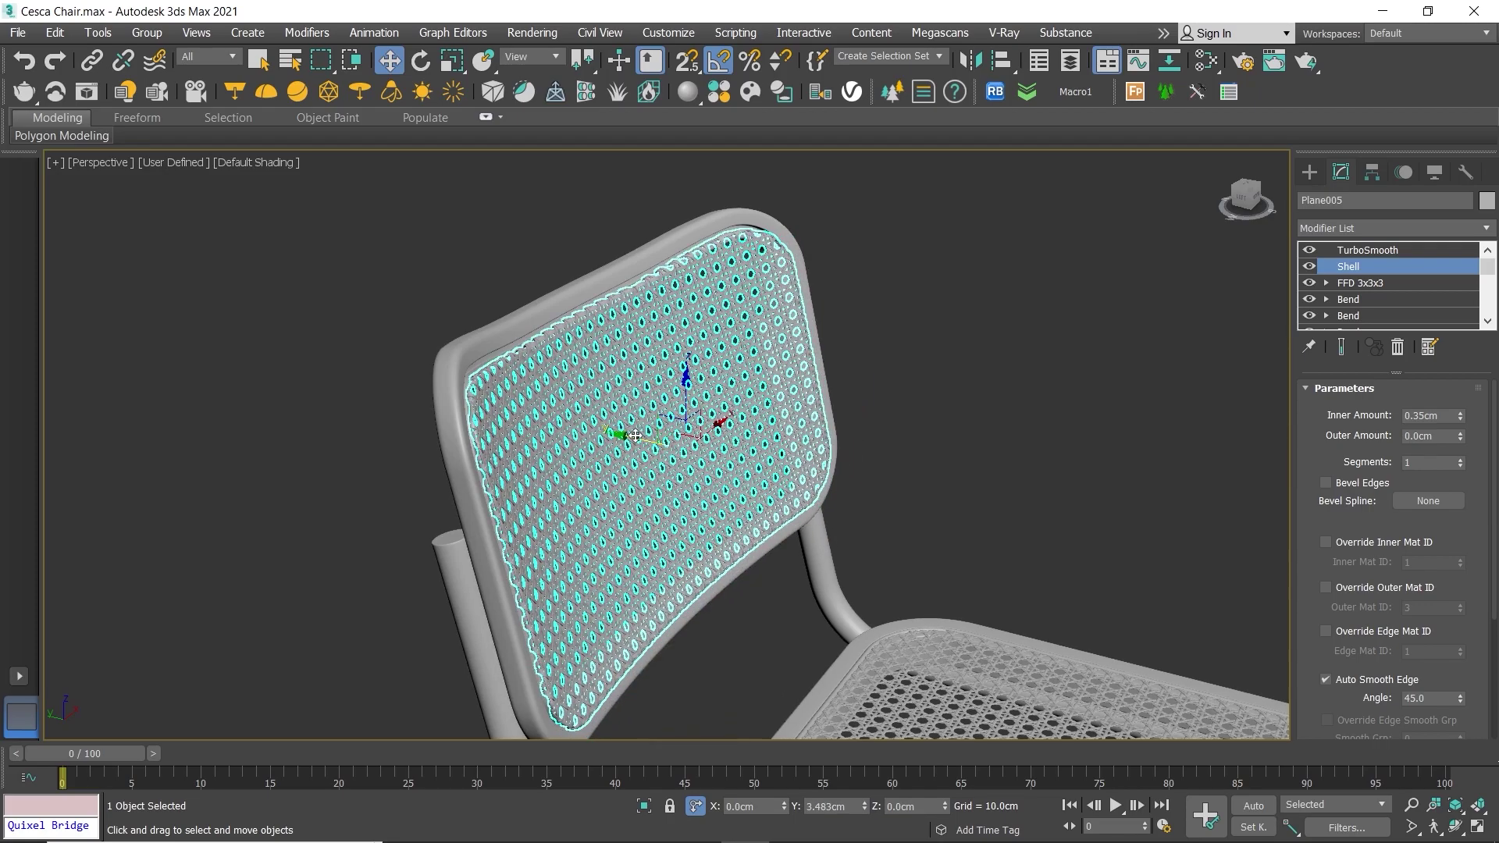
Step: Isolate backrest frame Rectangle002 in Edge mode with edged faces shown, cutting a groove edge
click(551, 312)
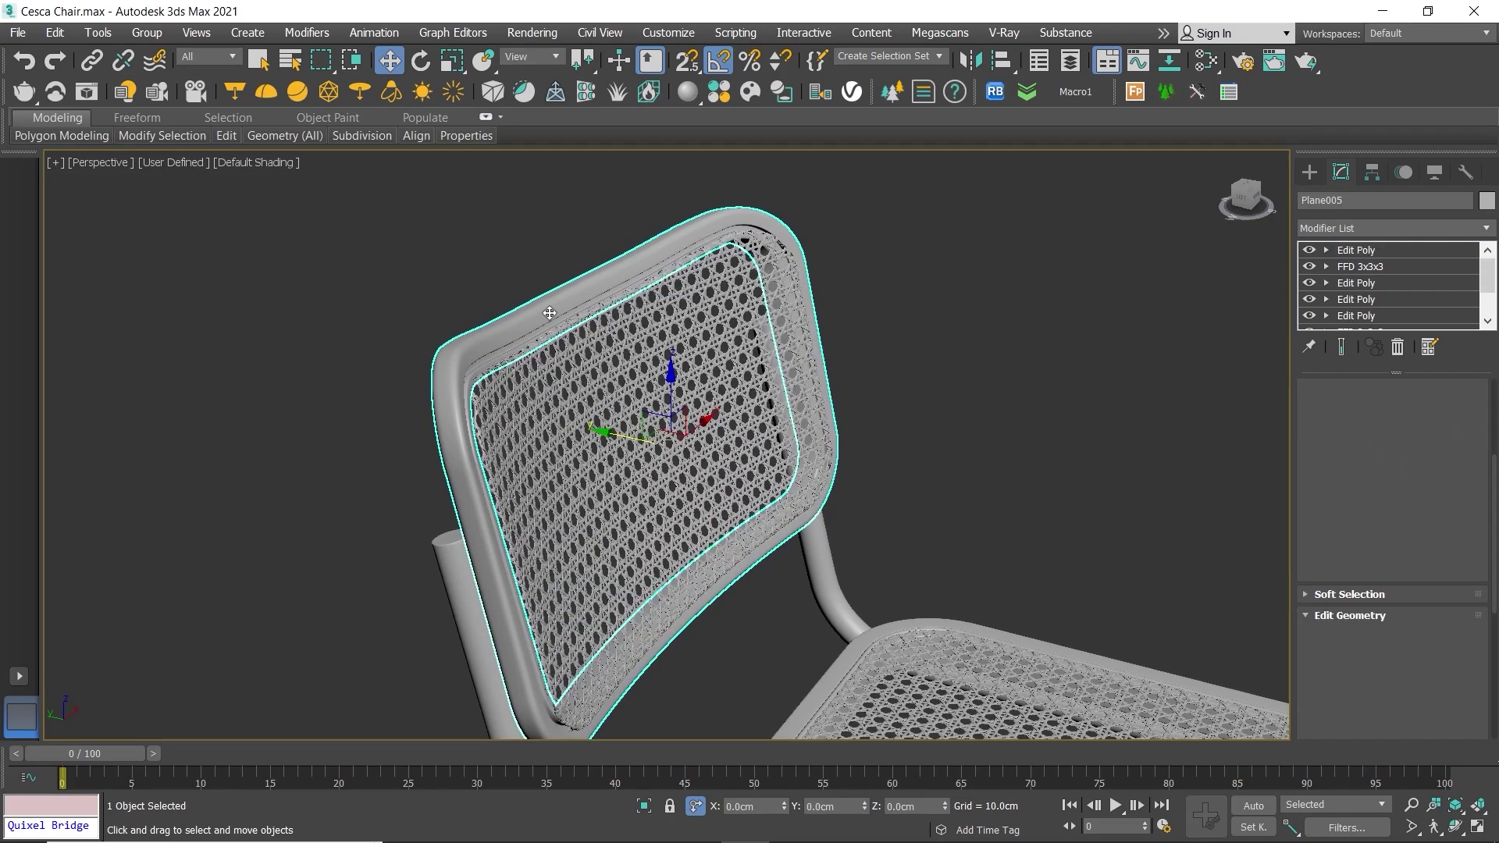
key(alt+q)
mouse_move(556, 289)
alt+middle_down()
mouse_move(720, 367)
mouse_move(663, 353)
alt+middle_up()
scroll(830, 268, up, 8)
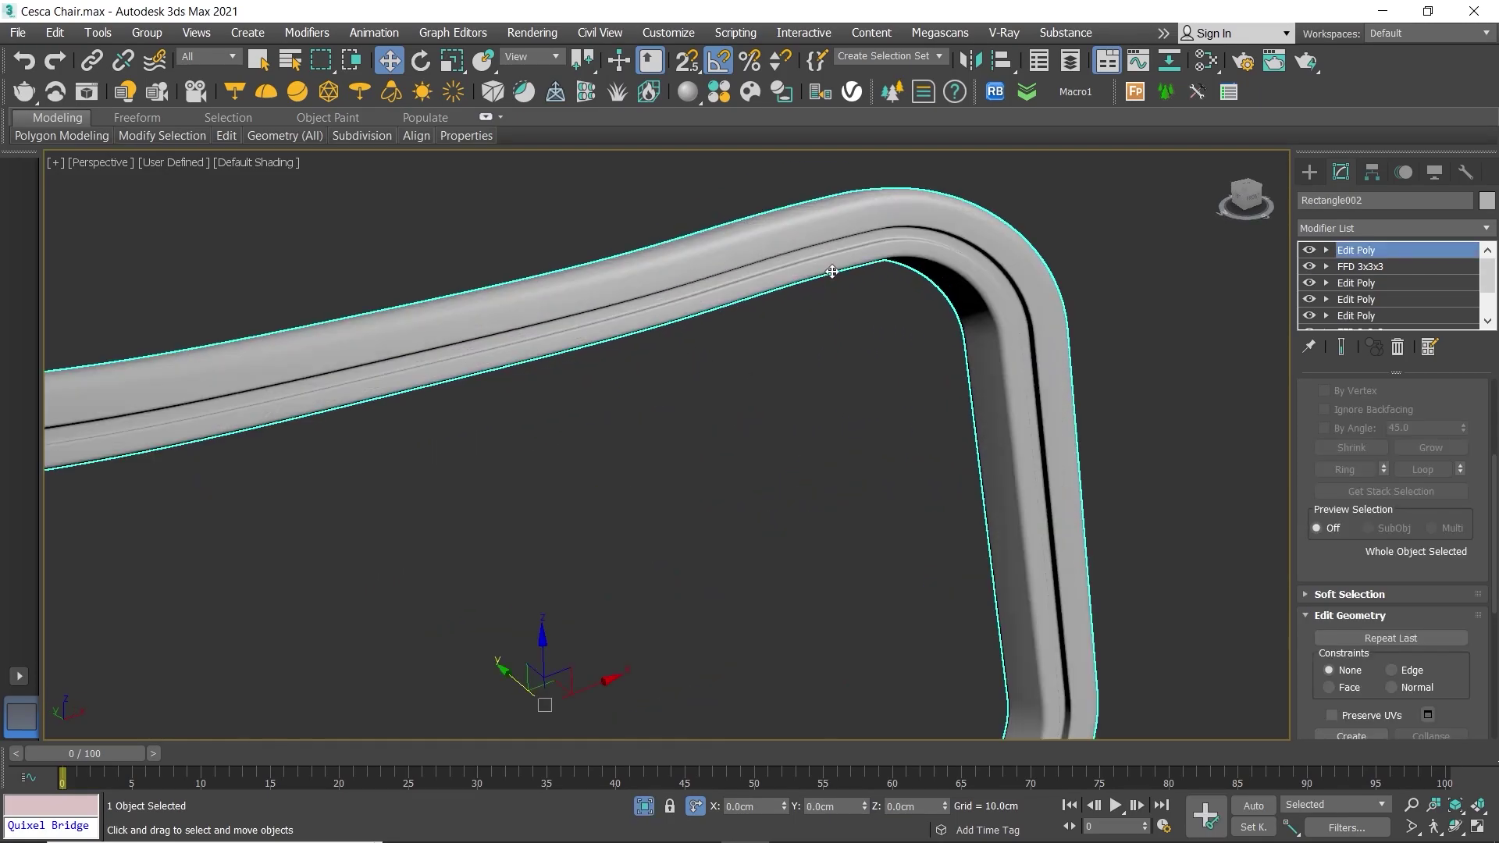
scroll(776, 294, up, 2)
key(F4)
key(2)
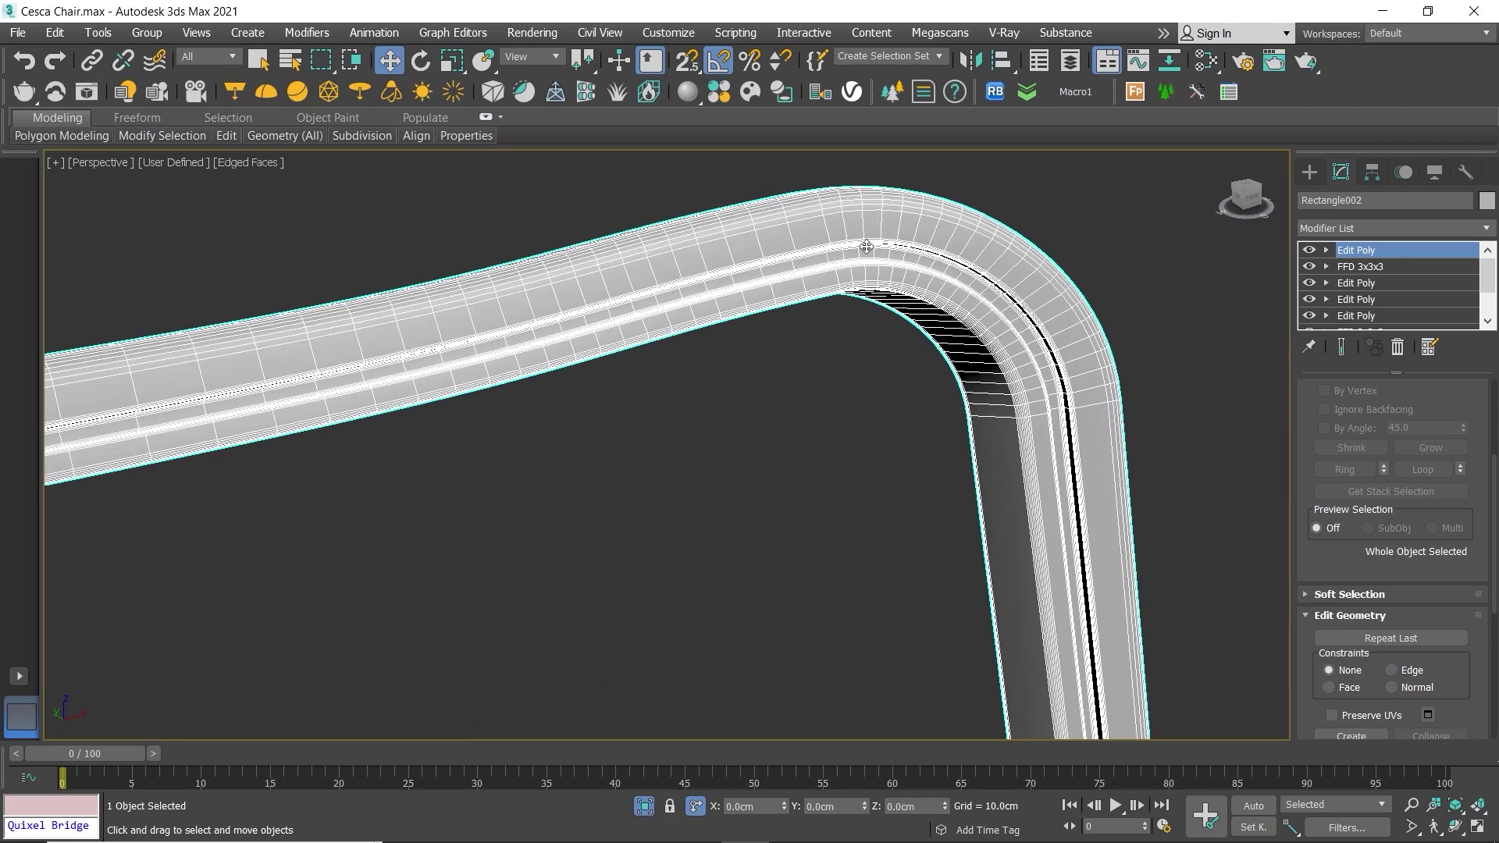
scroll(800, 269, up, 3)
key(alt+c)
right_click(811, 265)
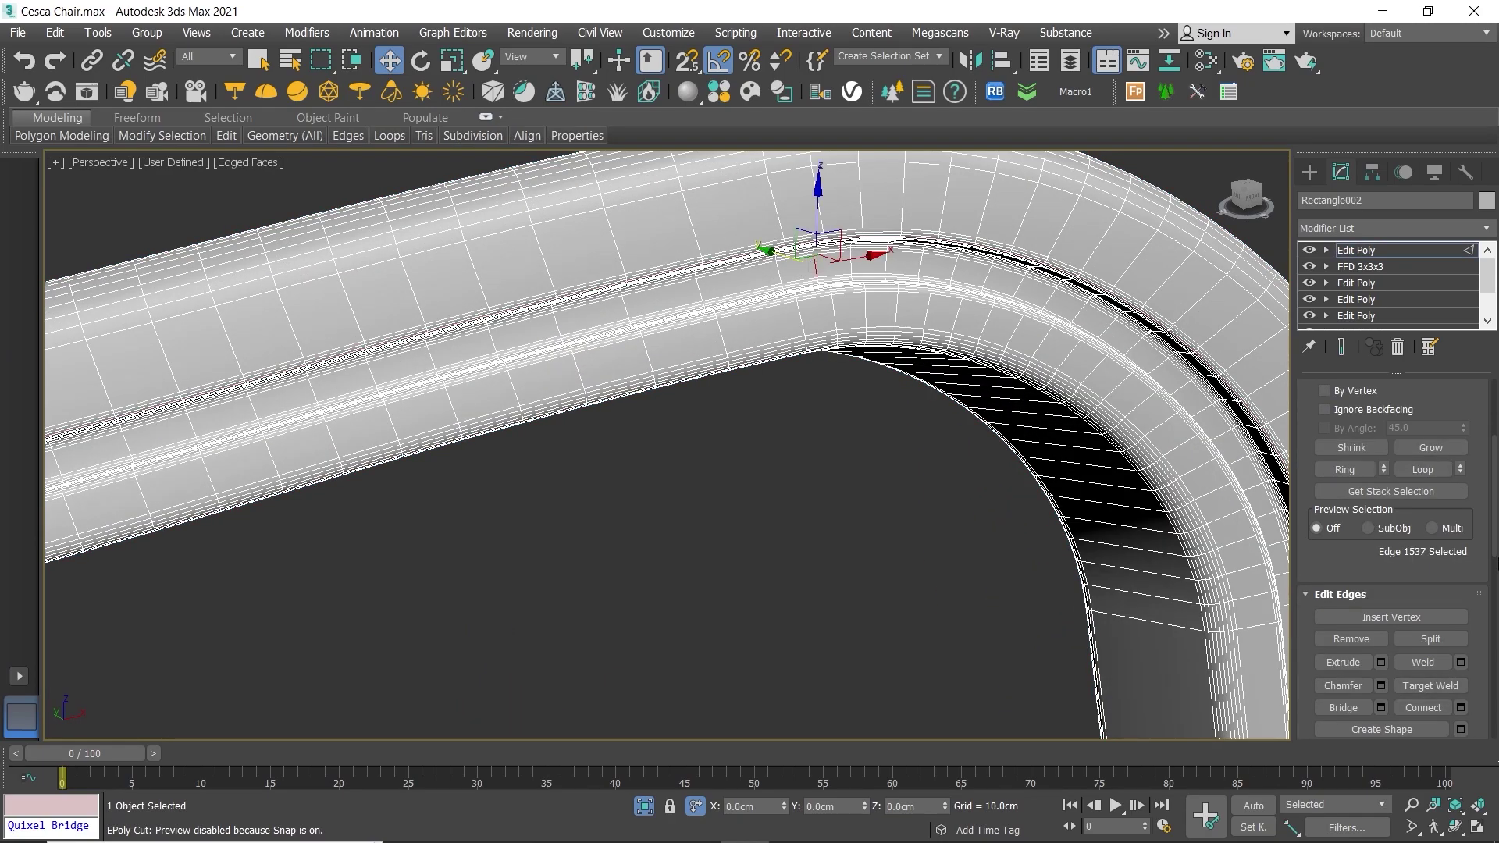
Step: Ring-select and connect the groove edges into a loop, then create a spline shape from it
click(1344, 469)
scroll(1428, 574, down, 2)
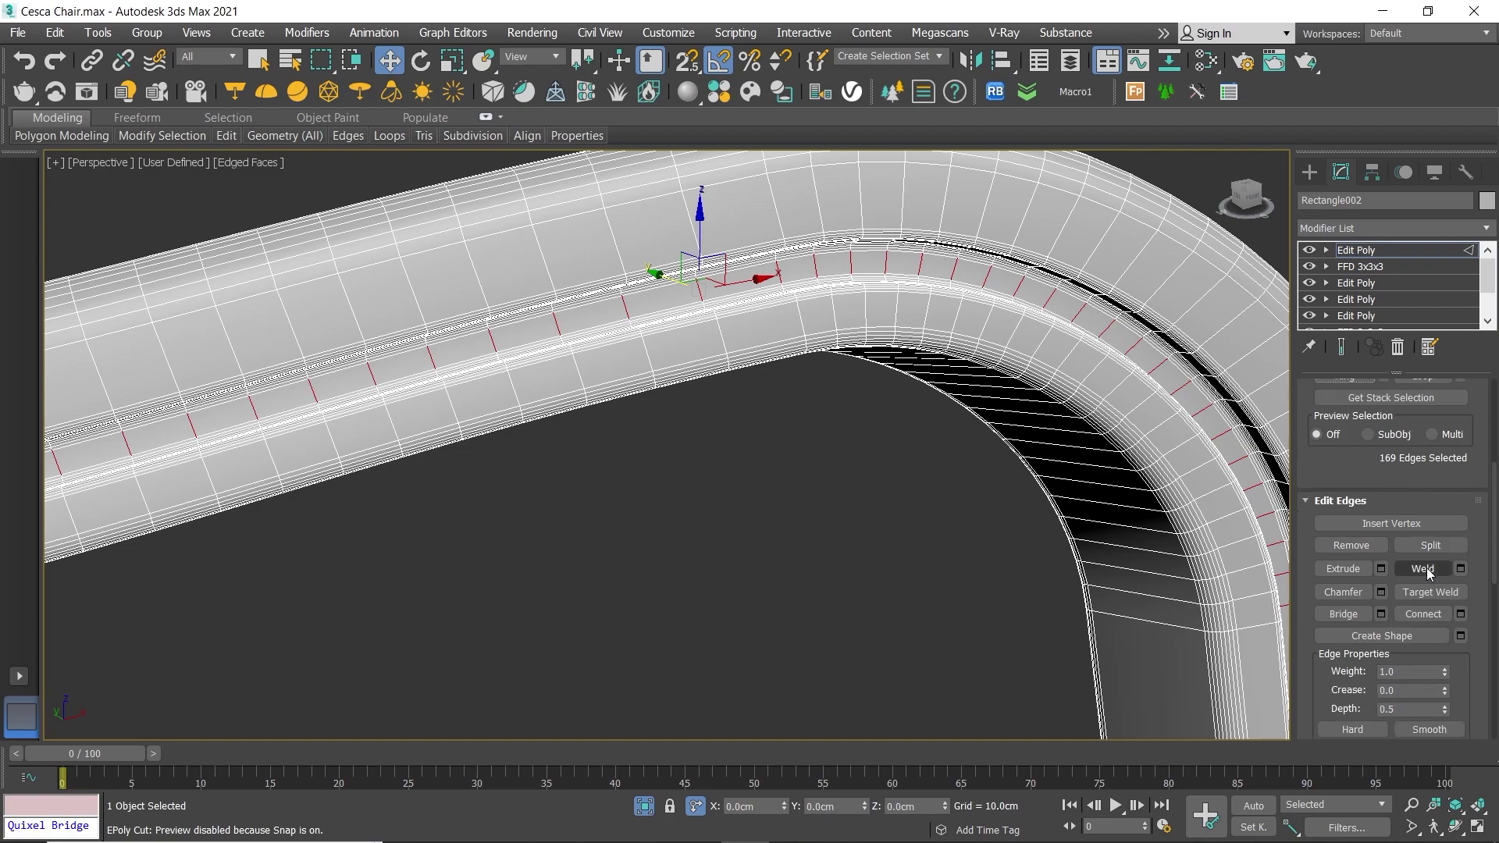
click(1460, 614)
click(673, 536)
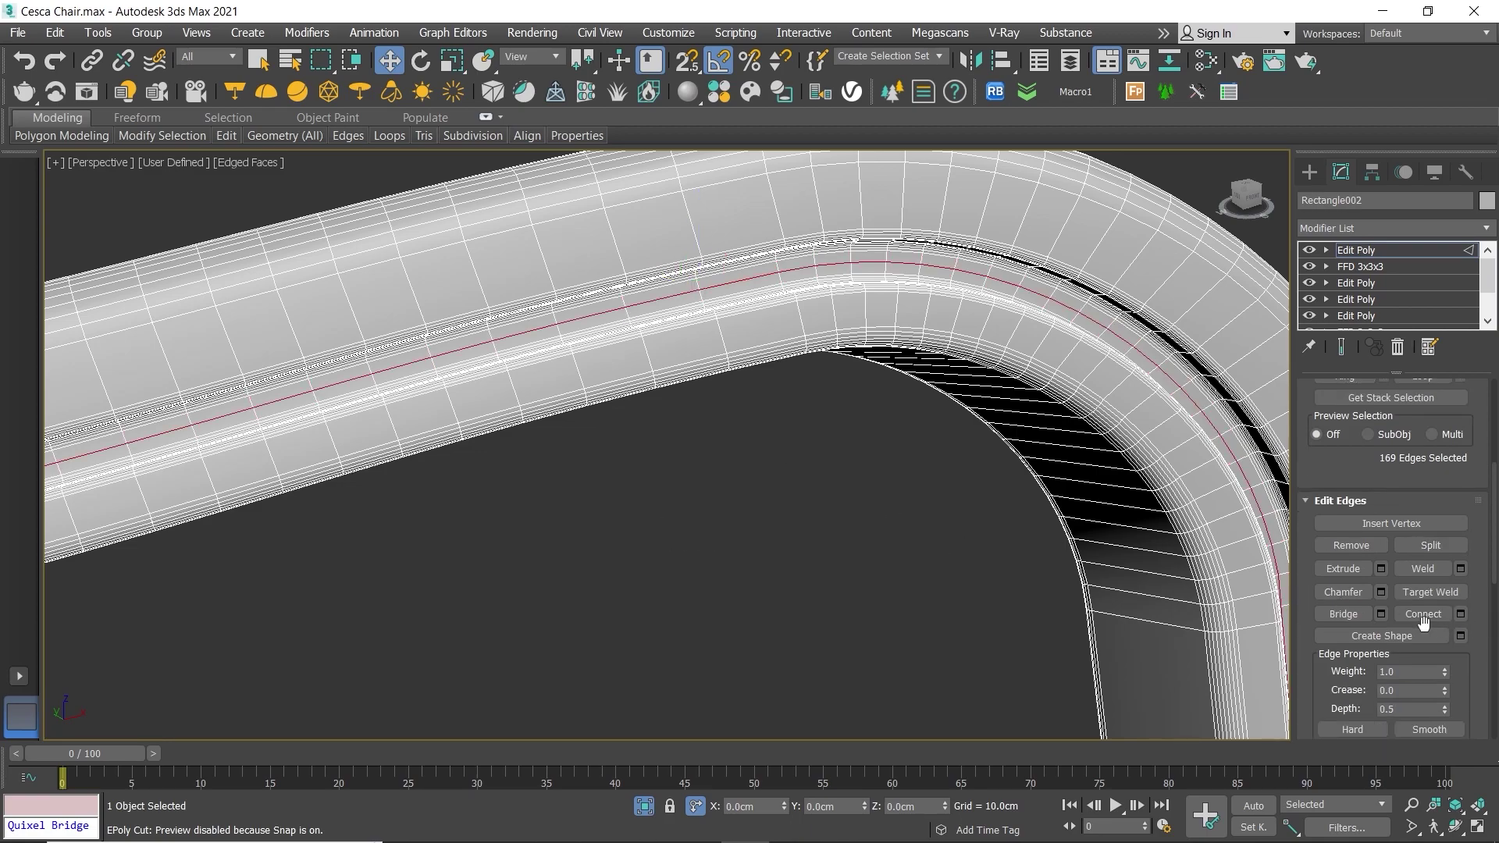
click(1402, 636)
scroll(570, 373, down, 5)
scroll(570, 373, down, 5)
scroll(570, 373, up, 8)
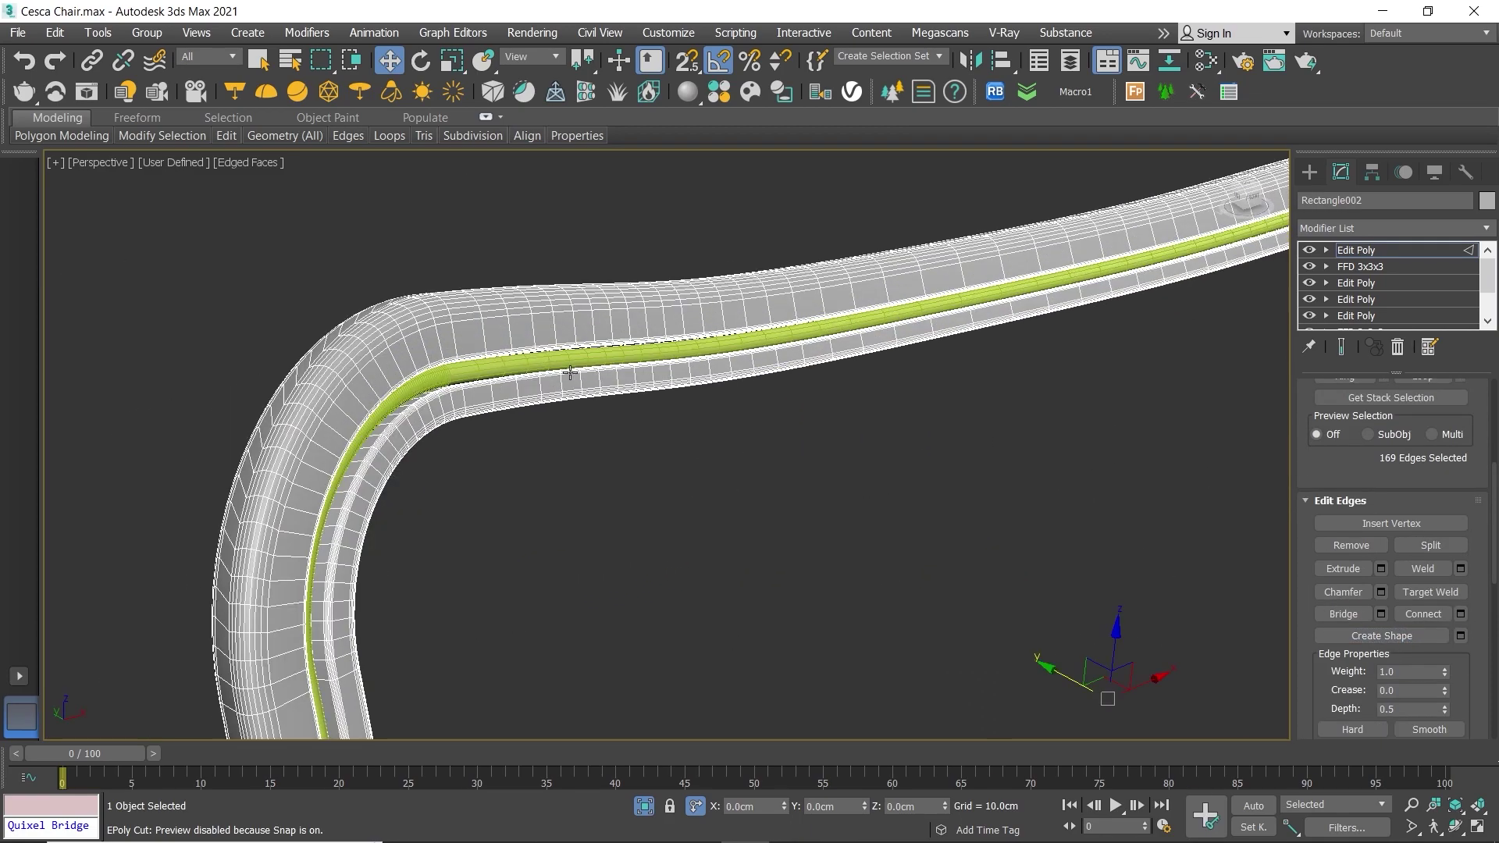
key(1)
key(1)
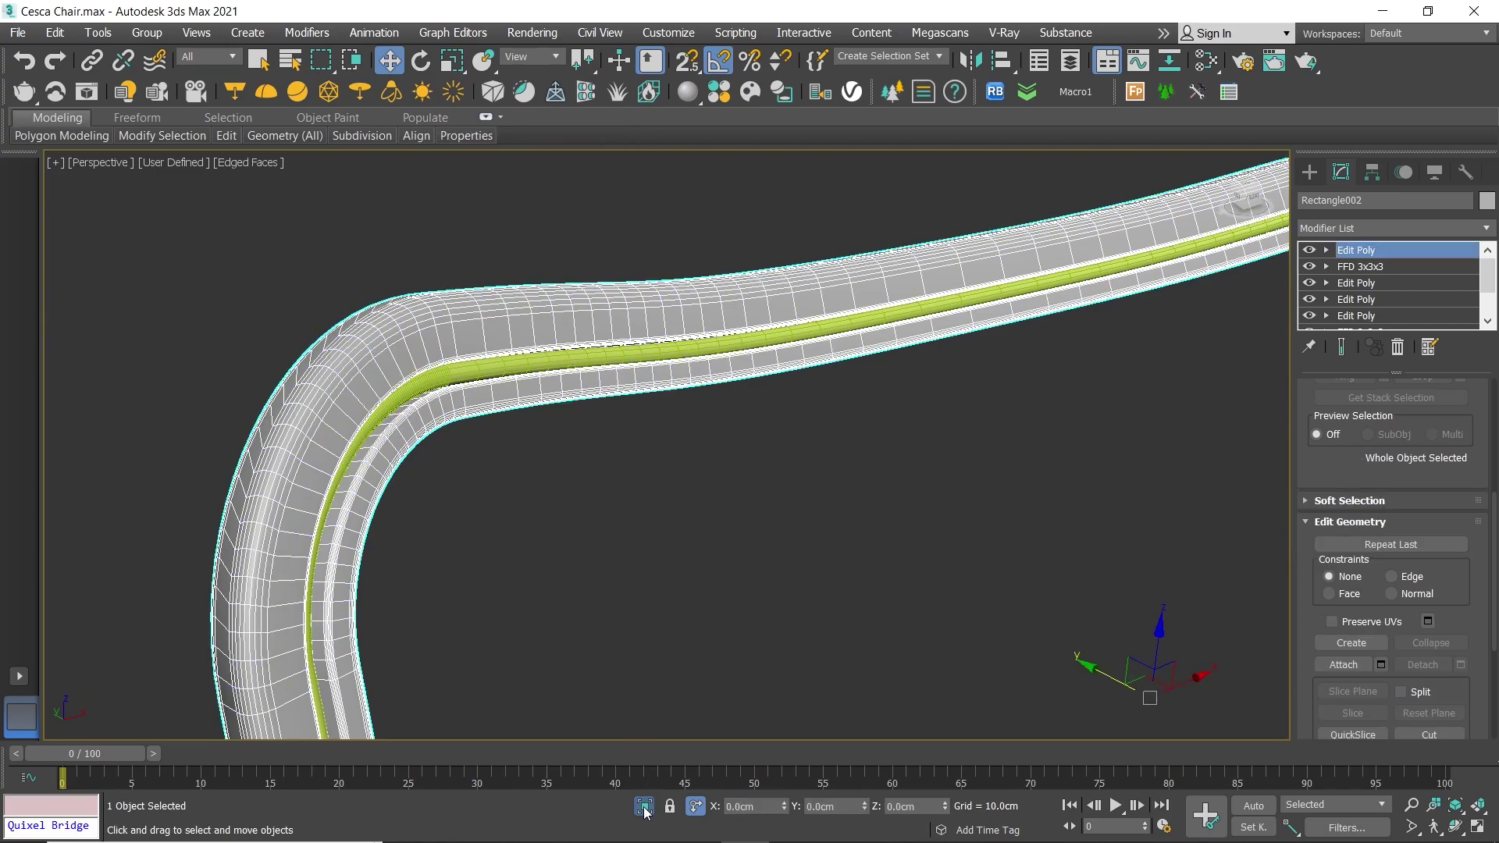
click(644, 811)
scroll(612, 418, up, 3)
scroll(613, 418, up, 3)
Step: Nudge the backrest cane panel slightly within the frame and view the weave obliquely
click(613, 418)
scroll(613, 418, up, 2)
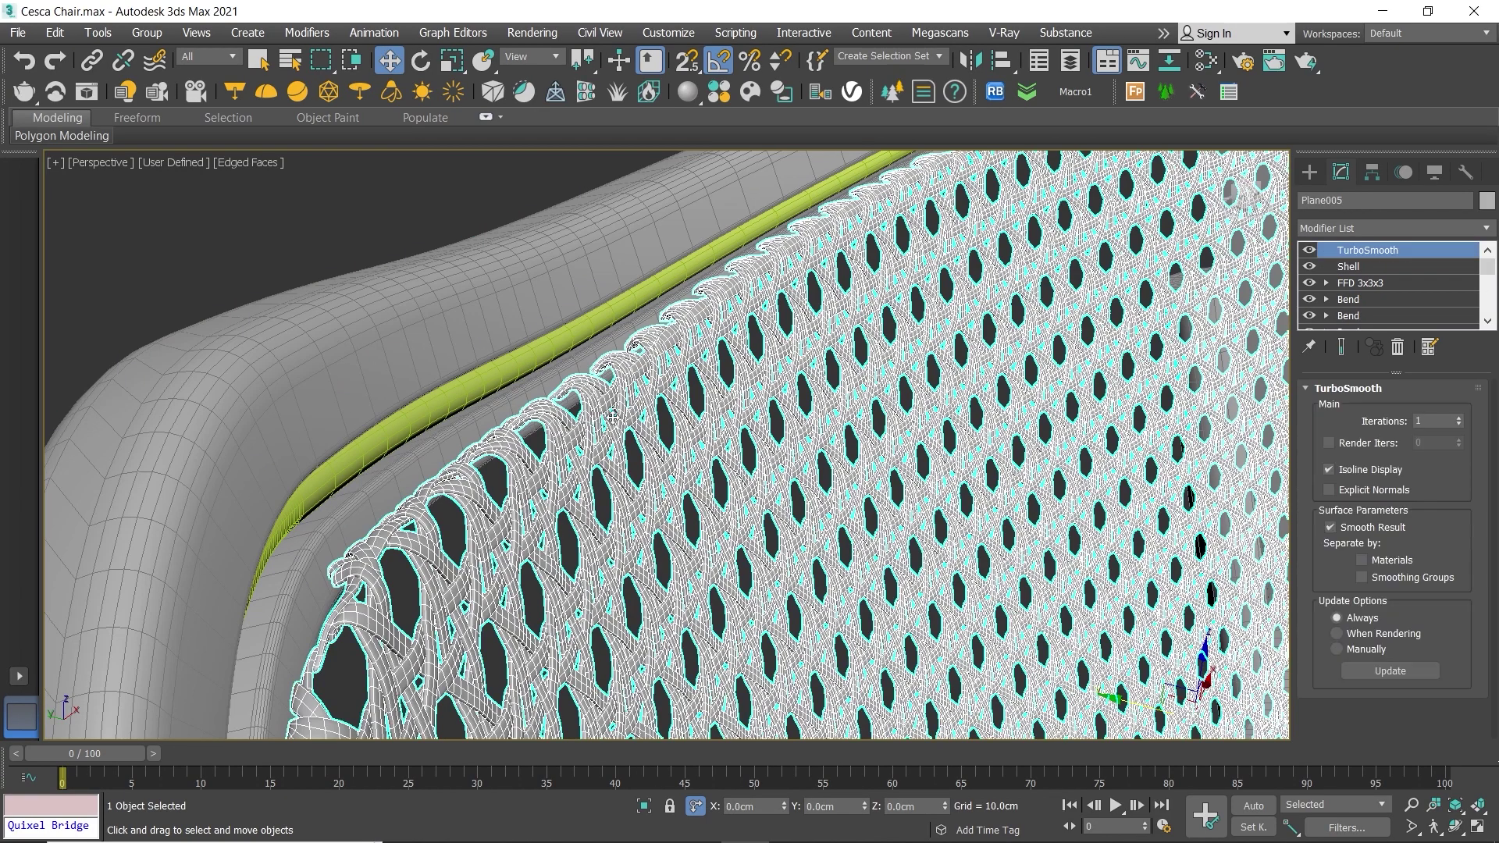
scroll(865, 472, down, 6)
drag(897, 455, 881, 451)
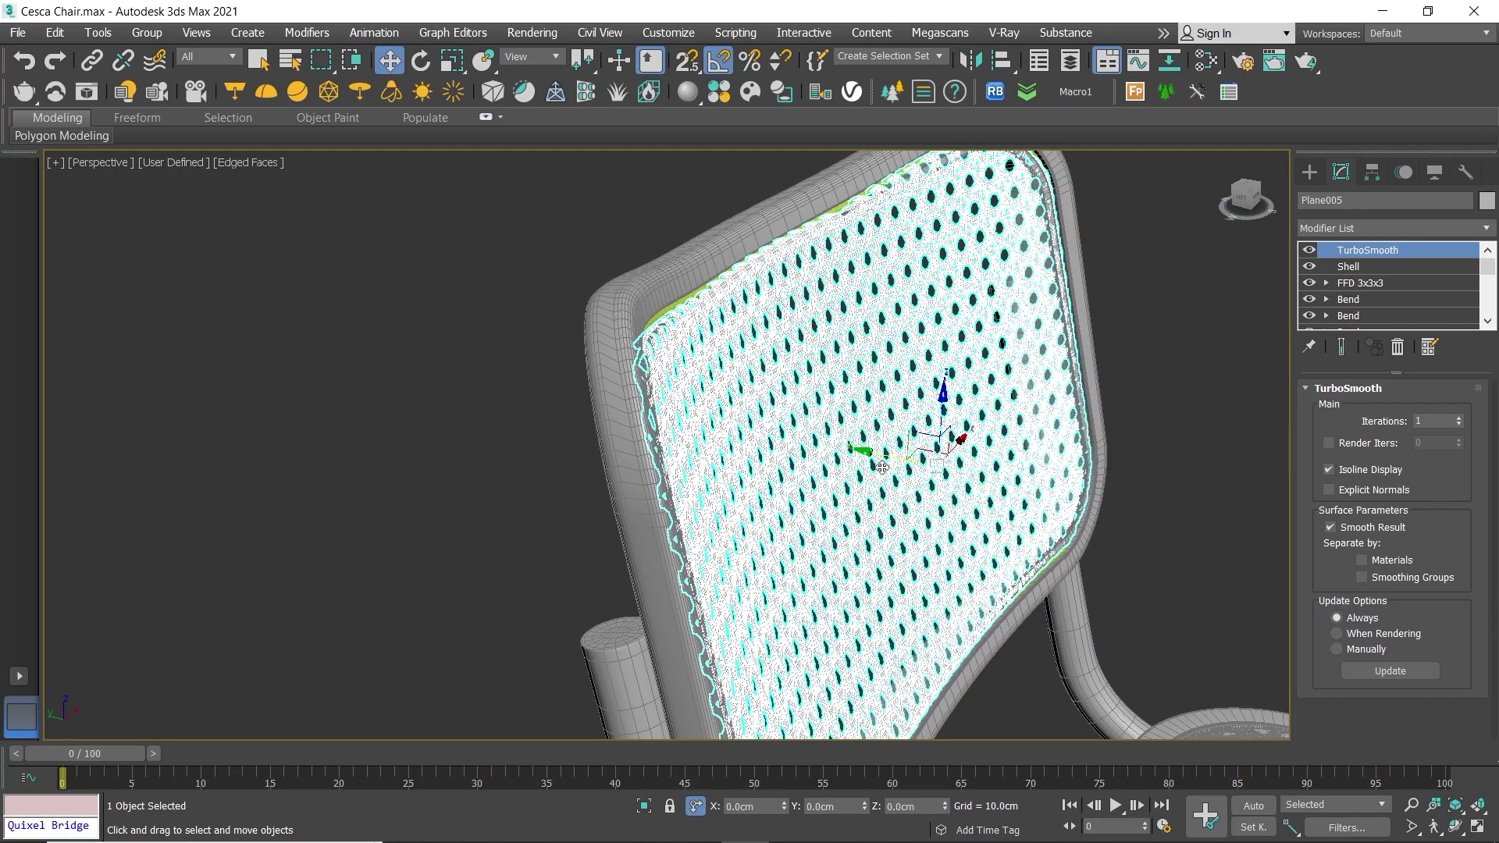
scroll(882, 467, up, 3)
alt+middle_drag(883, 467, 954, 538)
scroll(828, 412, up, 3)
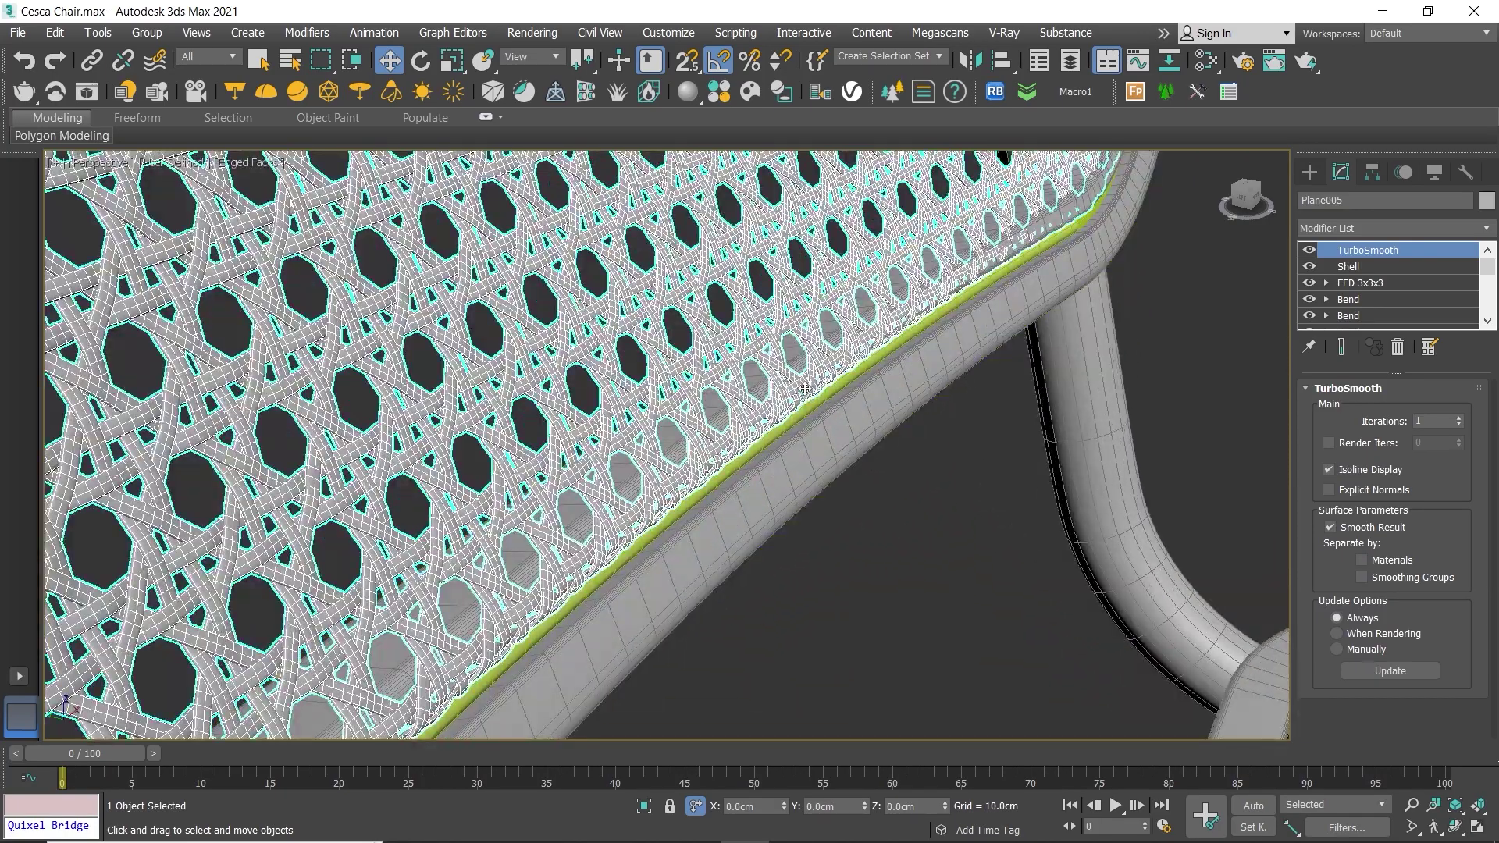
scroll(804, 388, down, 3)
Step: Give the green edge-bead spline a grey object colour and orbit to inspect its wrap
click(787, 391)
scroll(773, 375, down, 3)
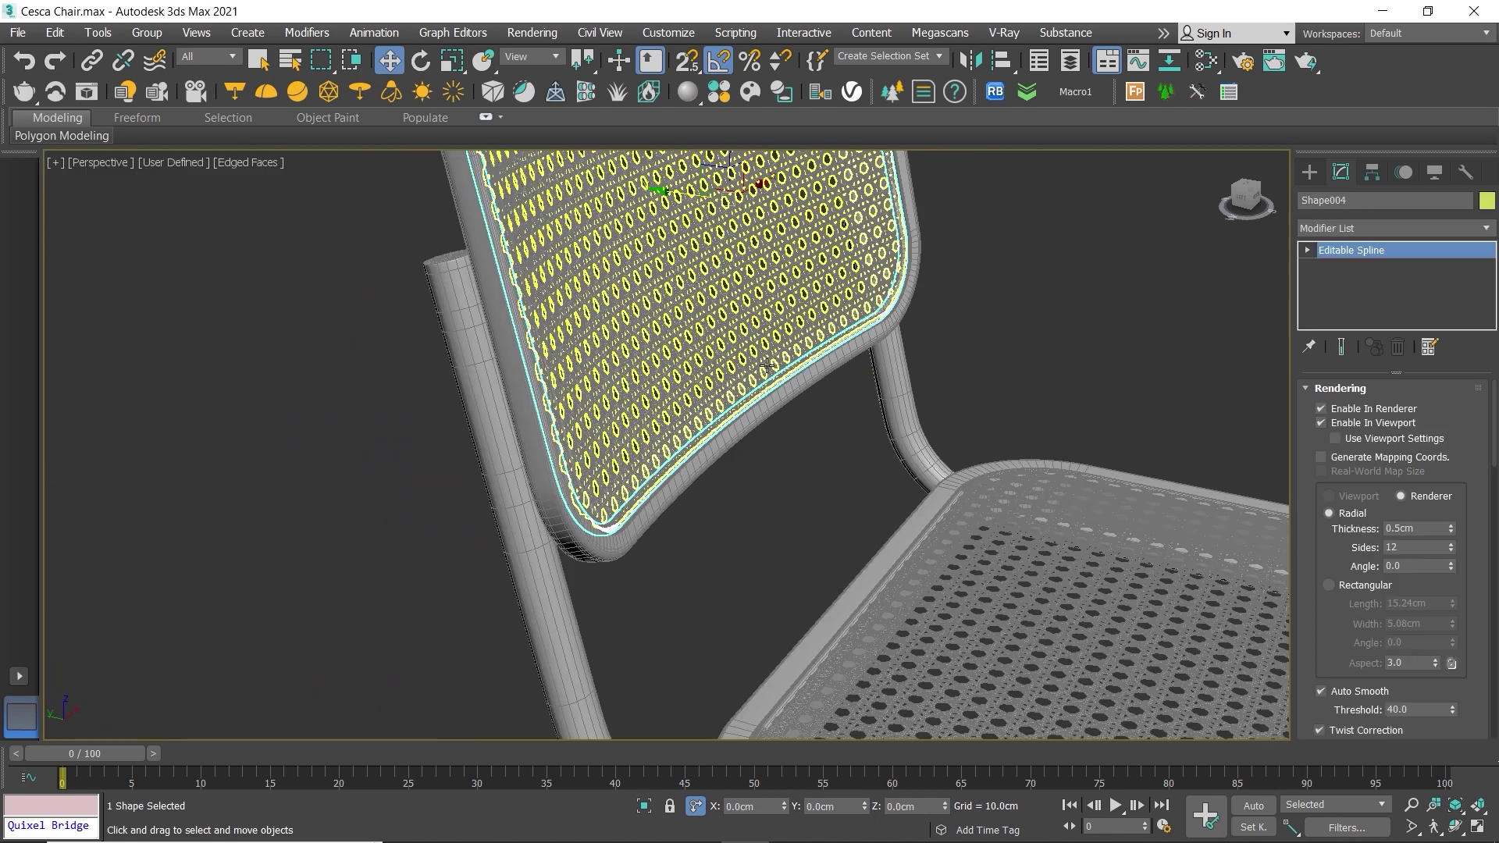
scroll(766, 365, down, 2)
drag(703, 305, 698, 305)
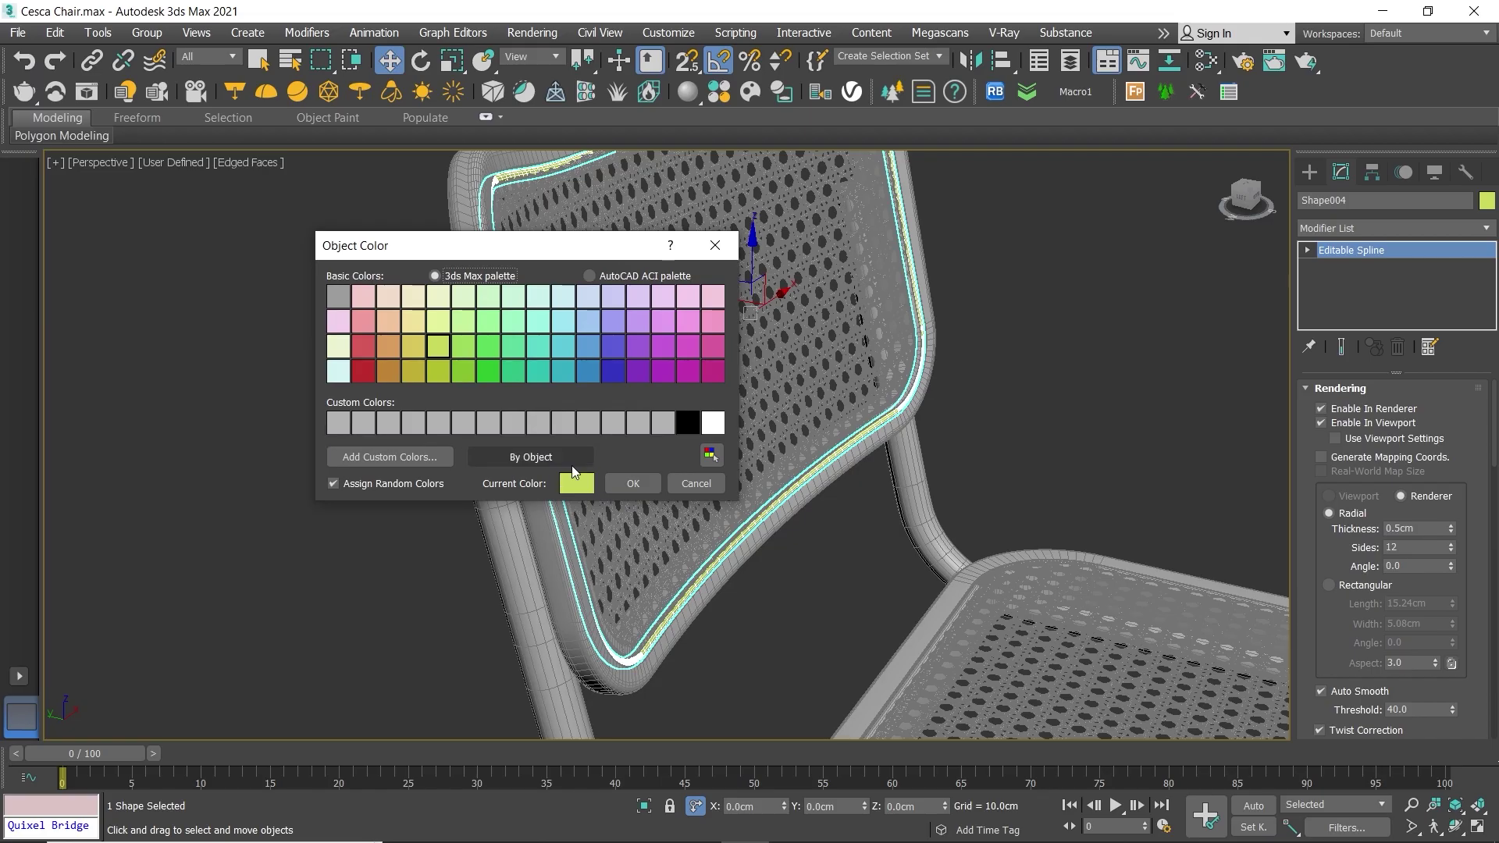
click(656, 484)
scroll(651, 349, up, 5)
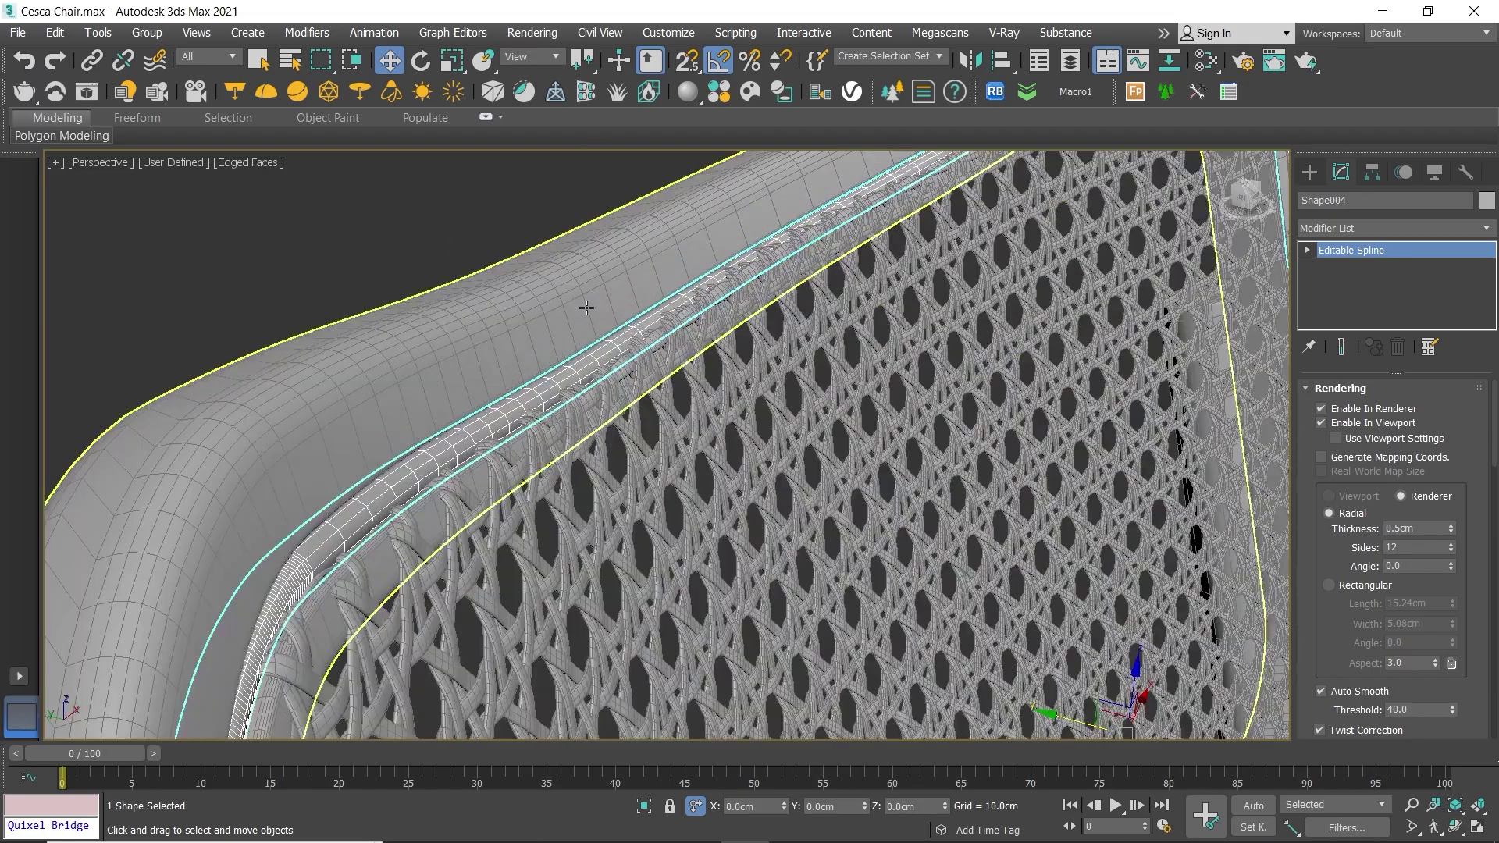
scroll(651, 349, up, 5)
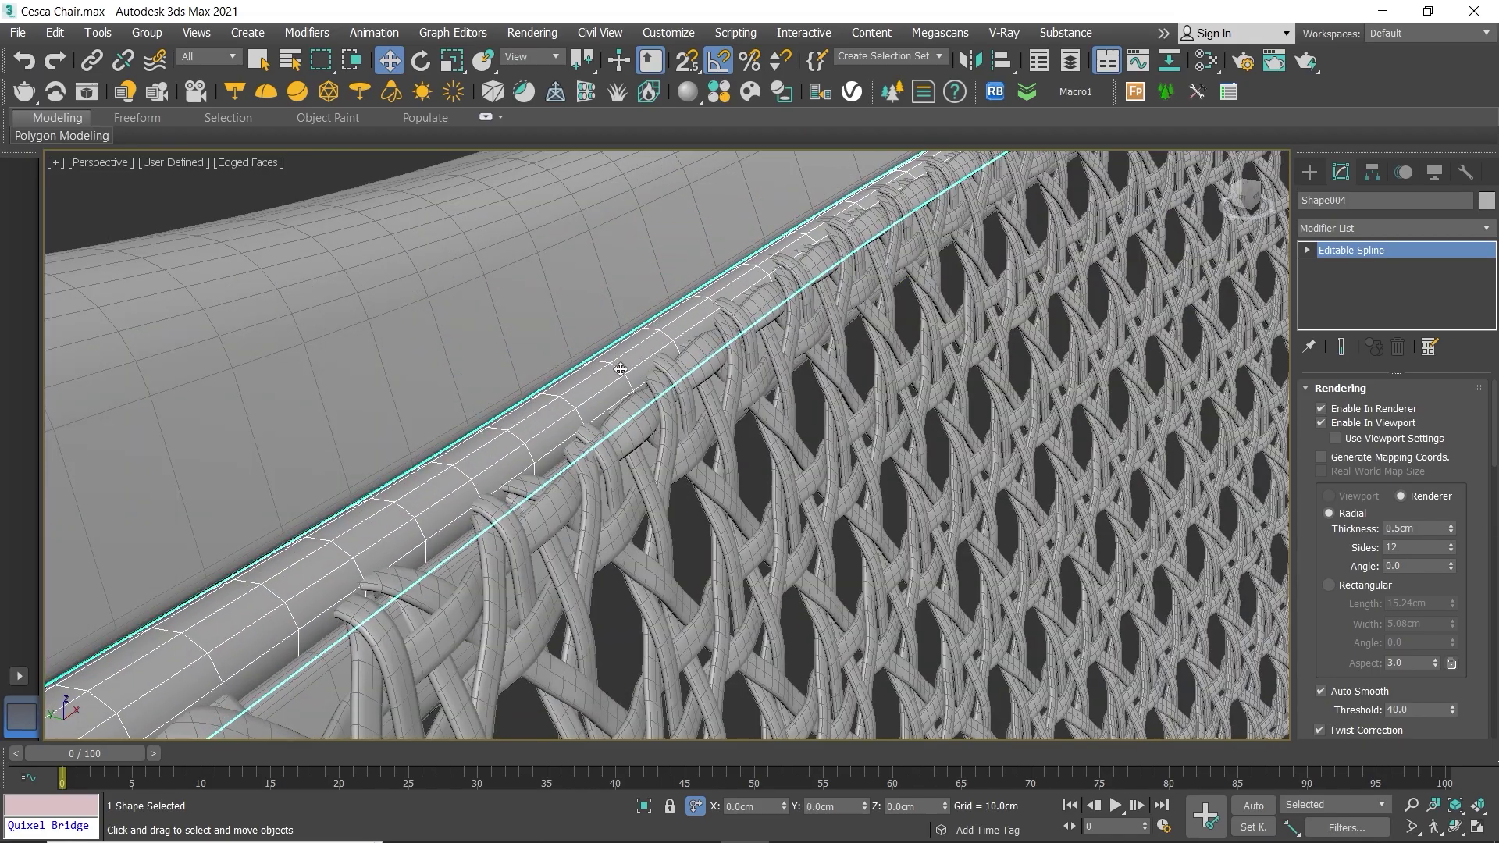
mouse_move(654, 349)
alt+middle_down()
mouse_move(388, 308)
mouse_move(371, 272)
mouse_move(391, 268)
alt+middle_up()
scroll(390, 268, down, 5)
Step: Inspect the backrest in the maximized Left view, then return to a maximized Perspective view
scroll(390, 269, down, 5)
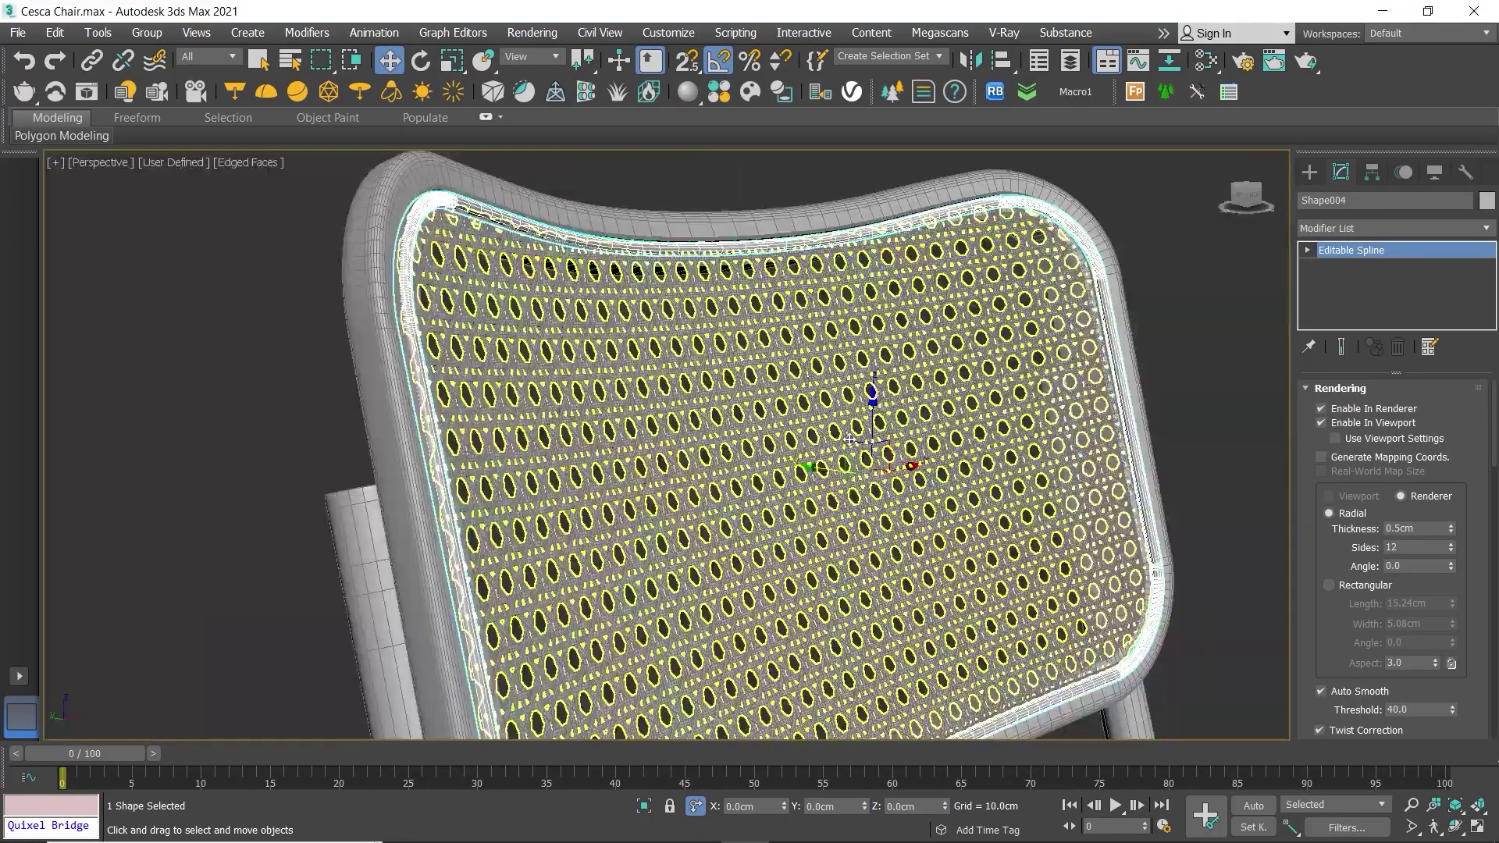
key(alt+w)
right_click(301, 668)
key(alt+w)
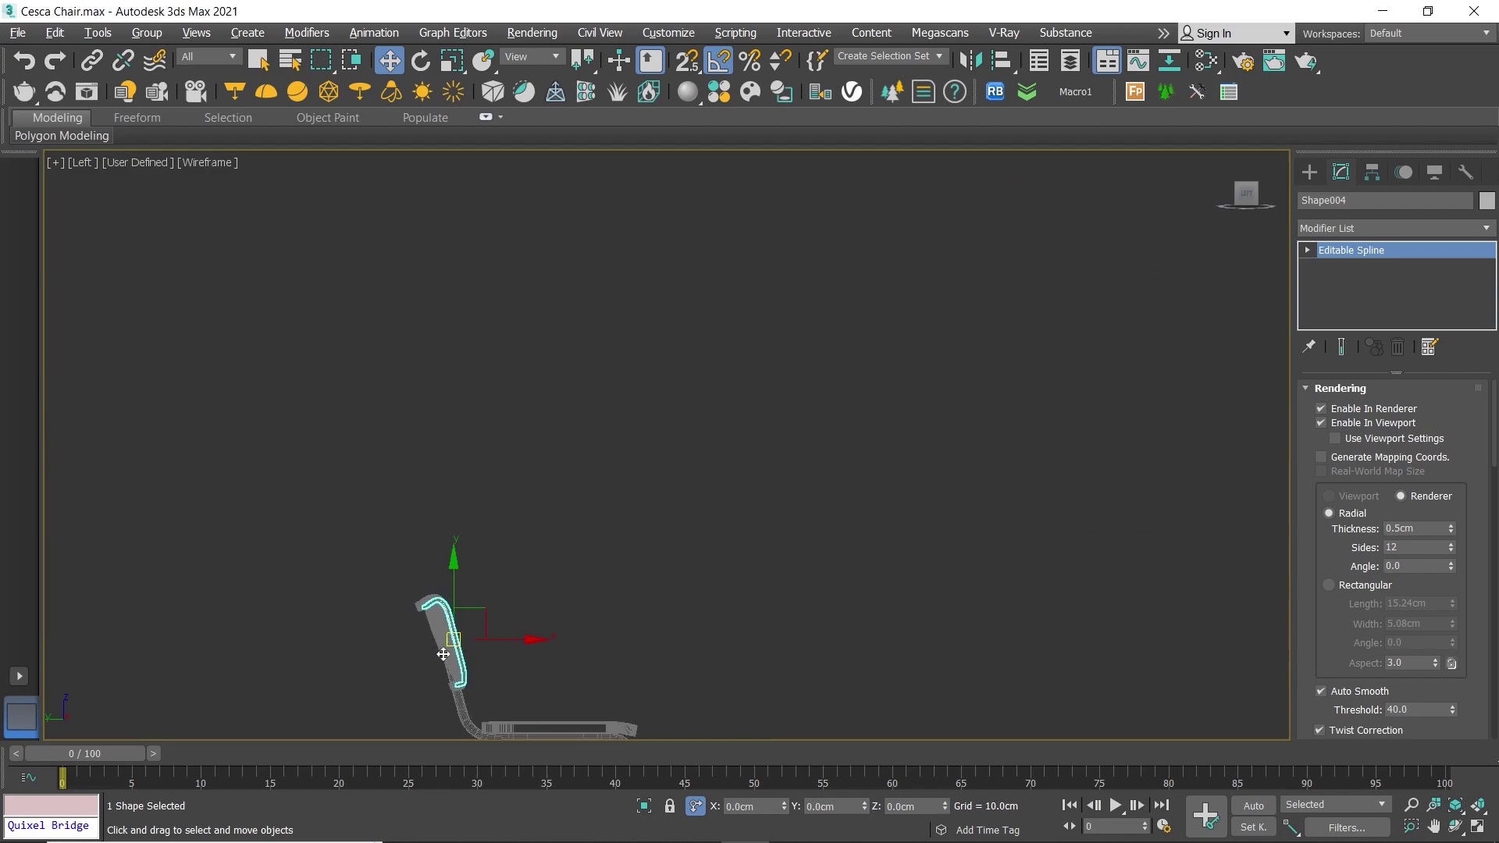
scroll(525, 636, up, 3)
scroll(526, 636, up, 4)
scroll(526, 636, up, 4)
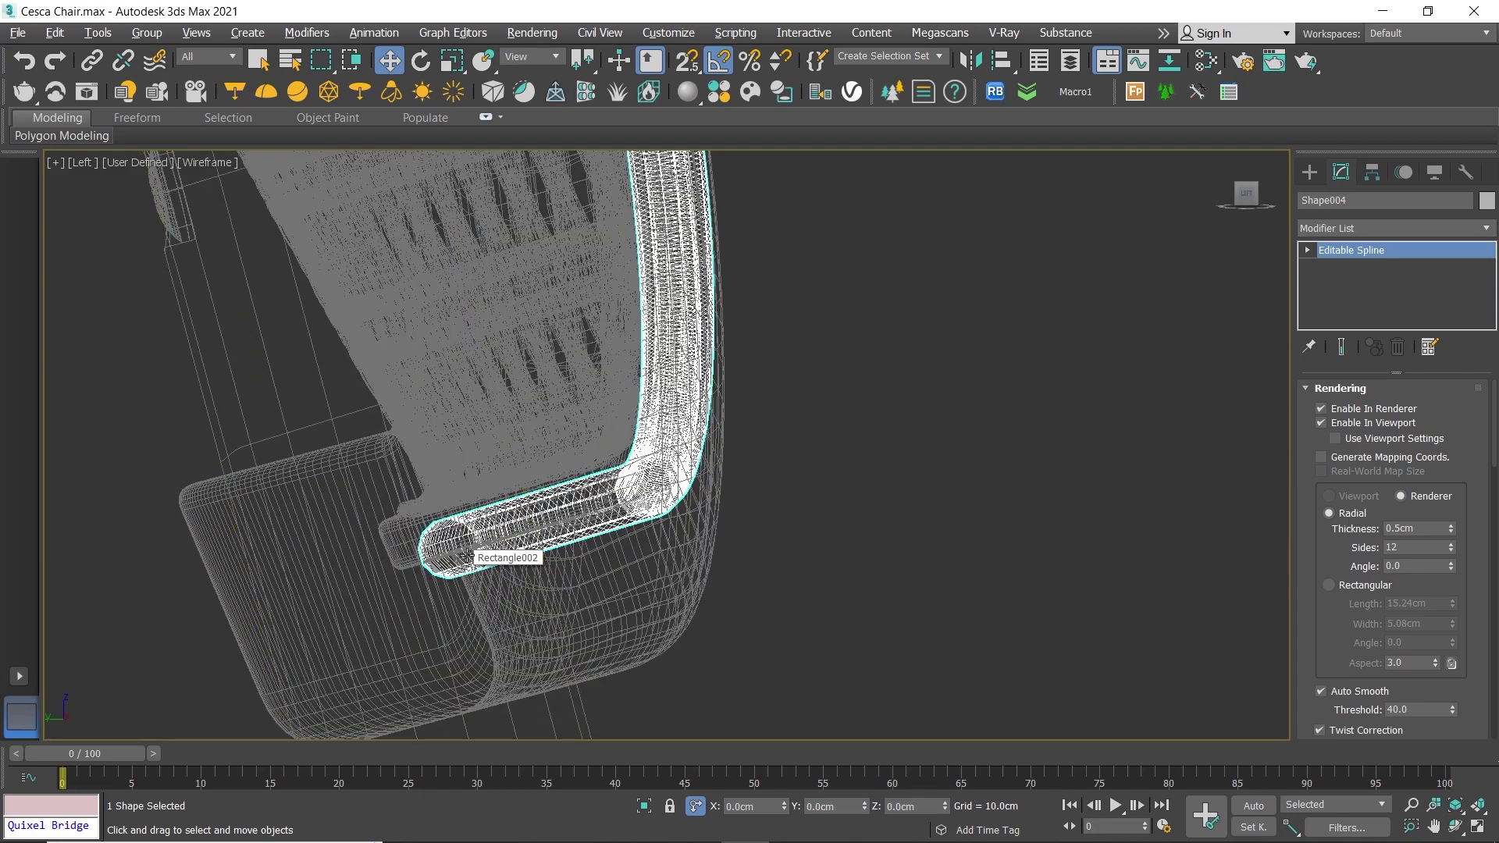
scroll(525, 636, down, 5)
key(alt+w)
right_click(927, 621)
key(alt+w)
Step: Switch to Local coordinates and raise the cane weave Plane005 about 0.16 cm along Z
click(544, 59)
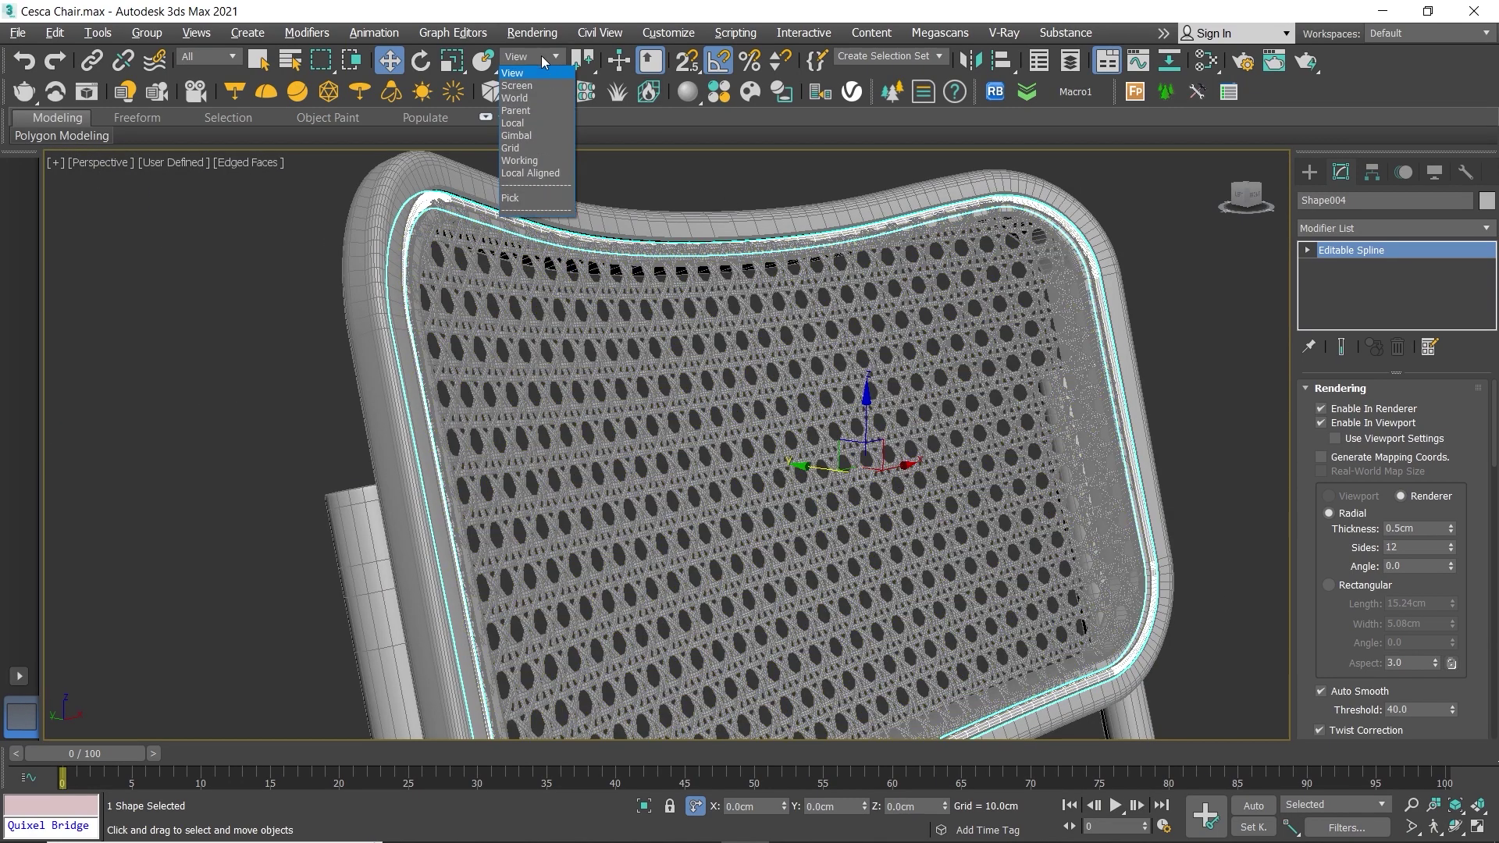
click(523, 125)
alt+middle_drag(781, 460, 940, 461)
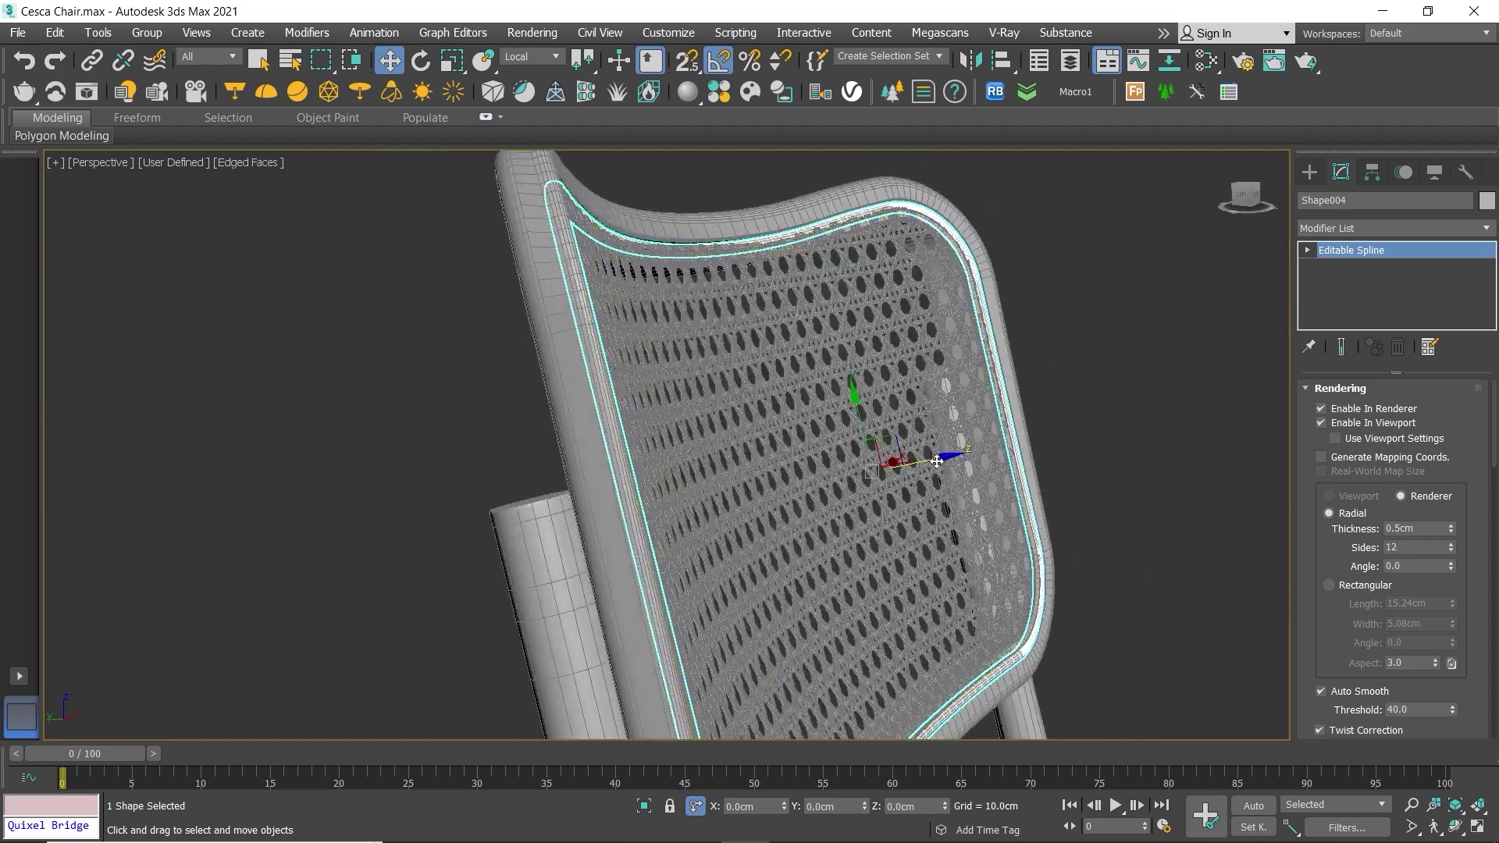
scroll(665, 326, up, 2)
scroll(666, 326, up, 3)
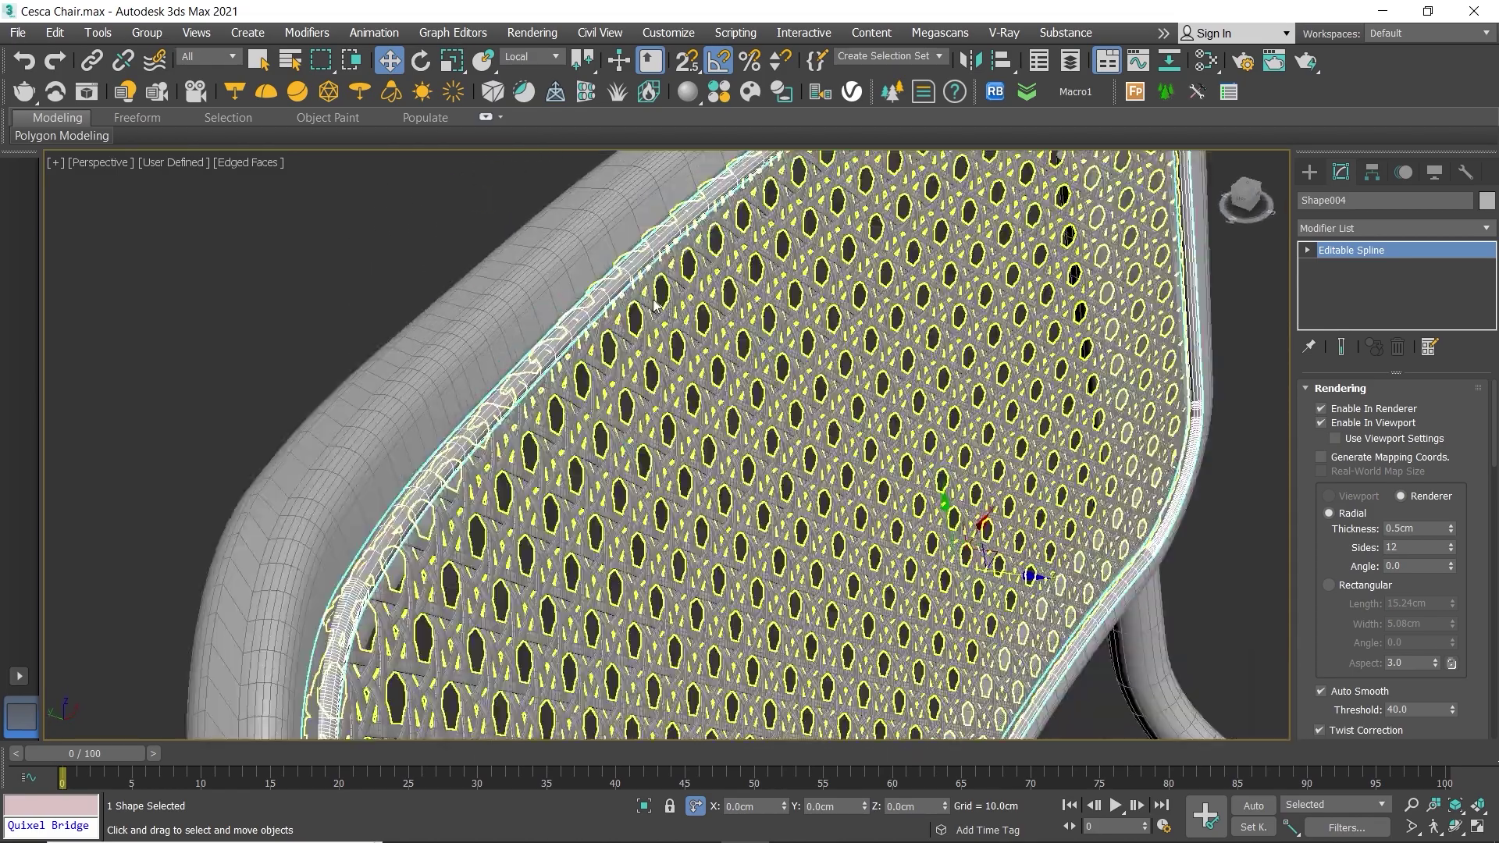
scroll(665, 326, up, 3)
scroll(665, 326, down, 2)
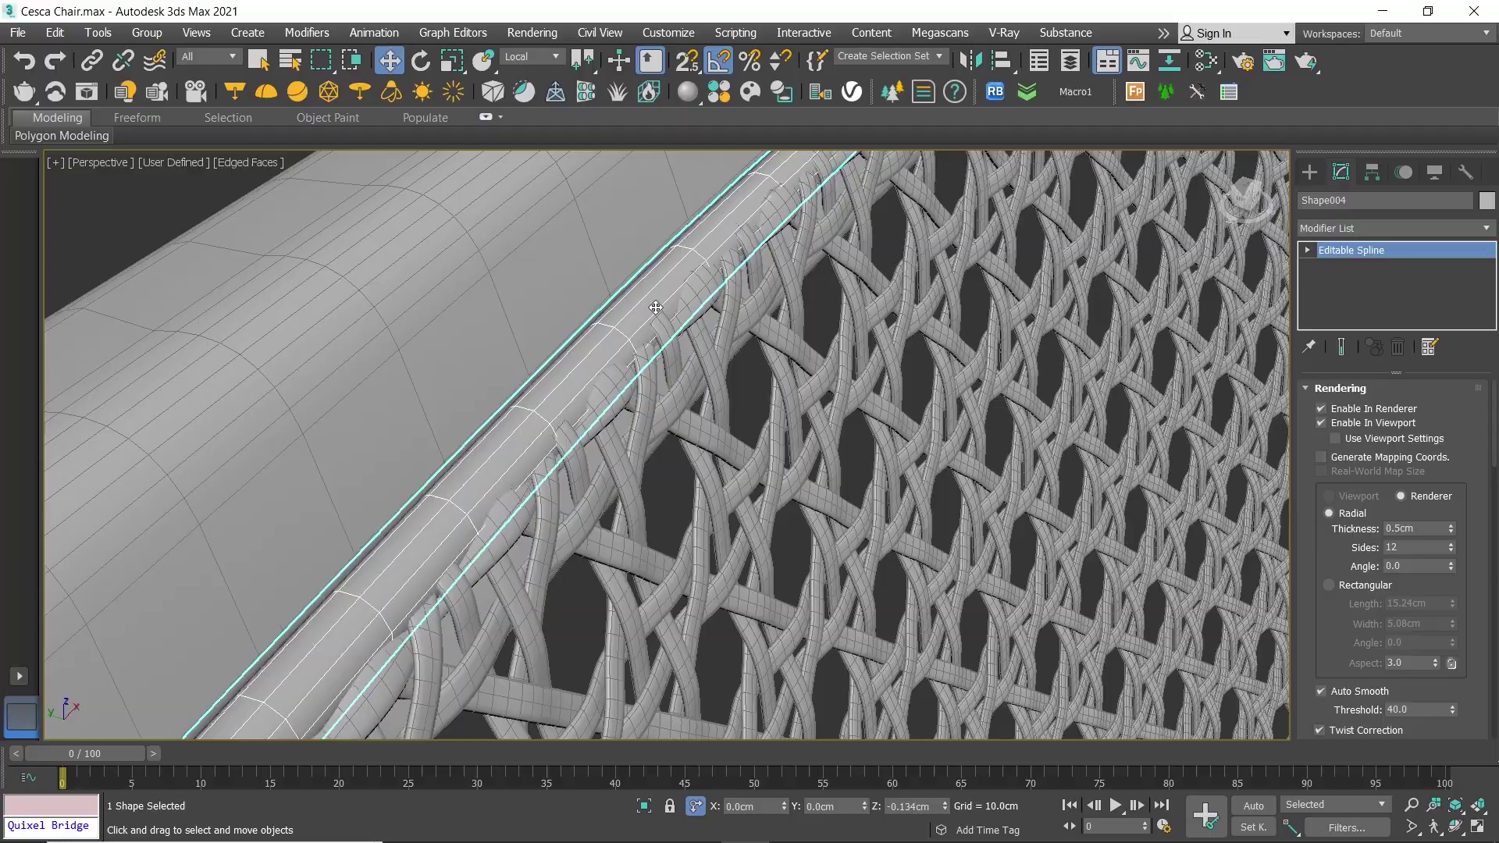
scroll(665, 344, down, 2)
scroll(665, 343, down, 3)
scroll(665, 344, down, 2)
key(ctrl+d)
scroll(716, 334, up, 4)
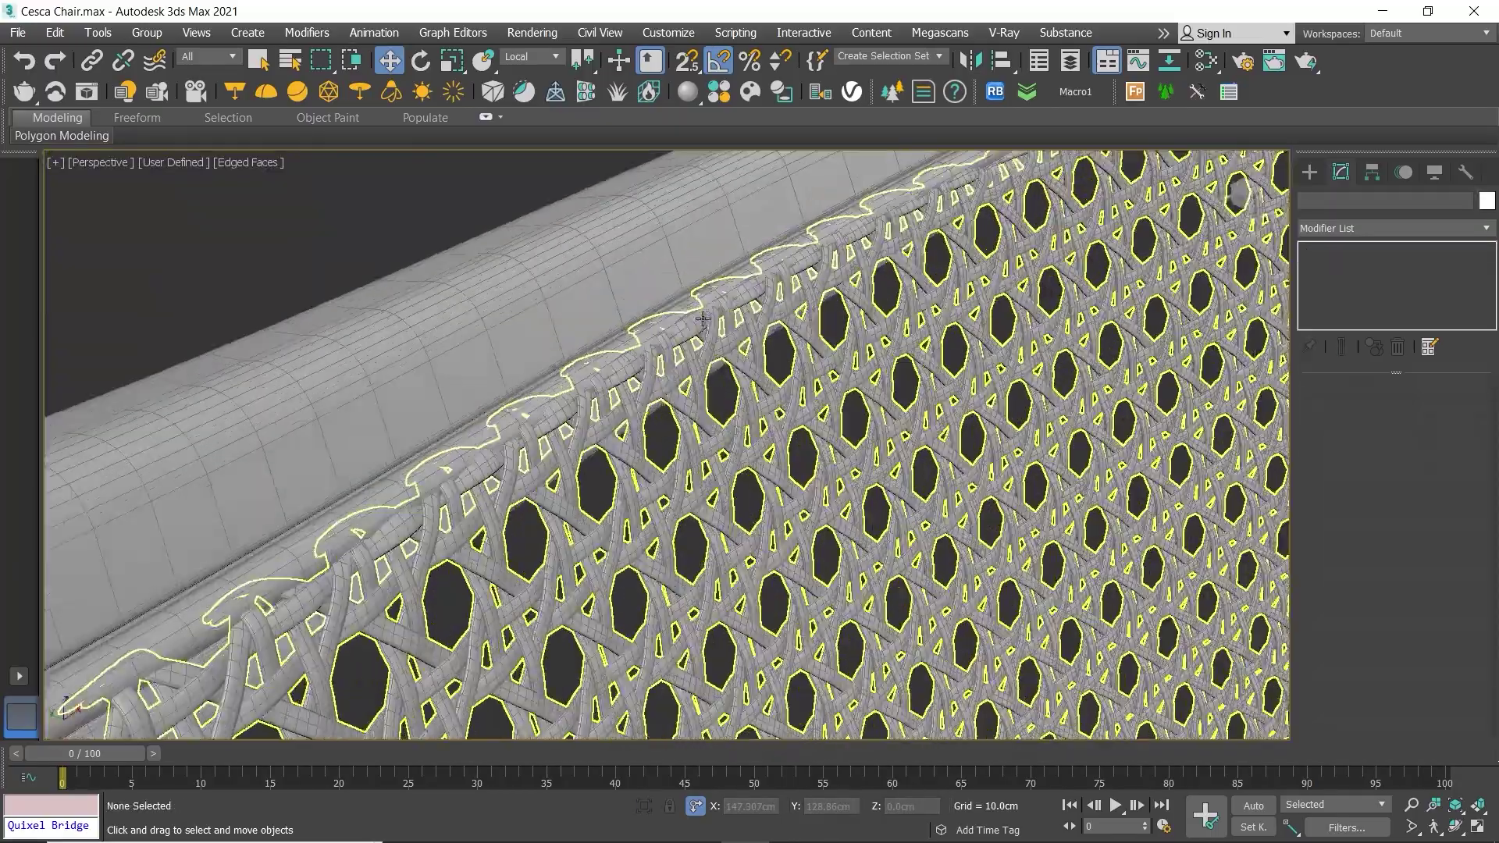
scroll(716, 334, up, 2)
scroll(716, 334, down, 4)
scroll(860, 369, up, 2)
scroll(859, 368, up, 2)
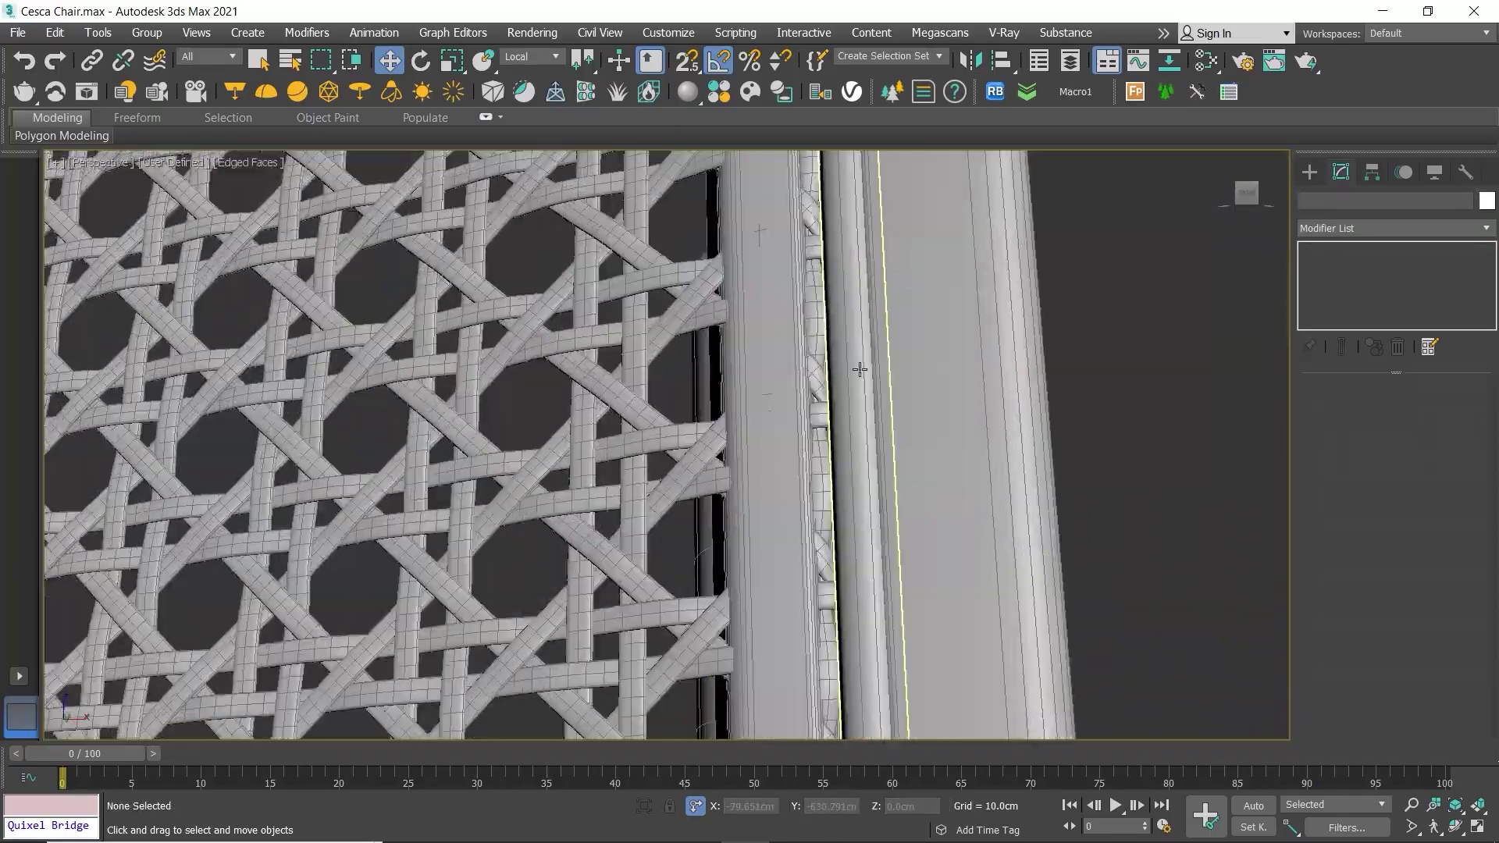
scroll(860, 369, up, 2)
click(860, 369)
click(728, 396)
scroll(728, 396, down, 3)
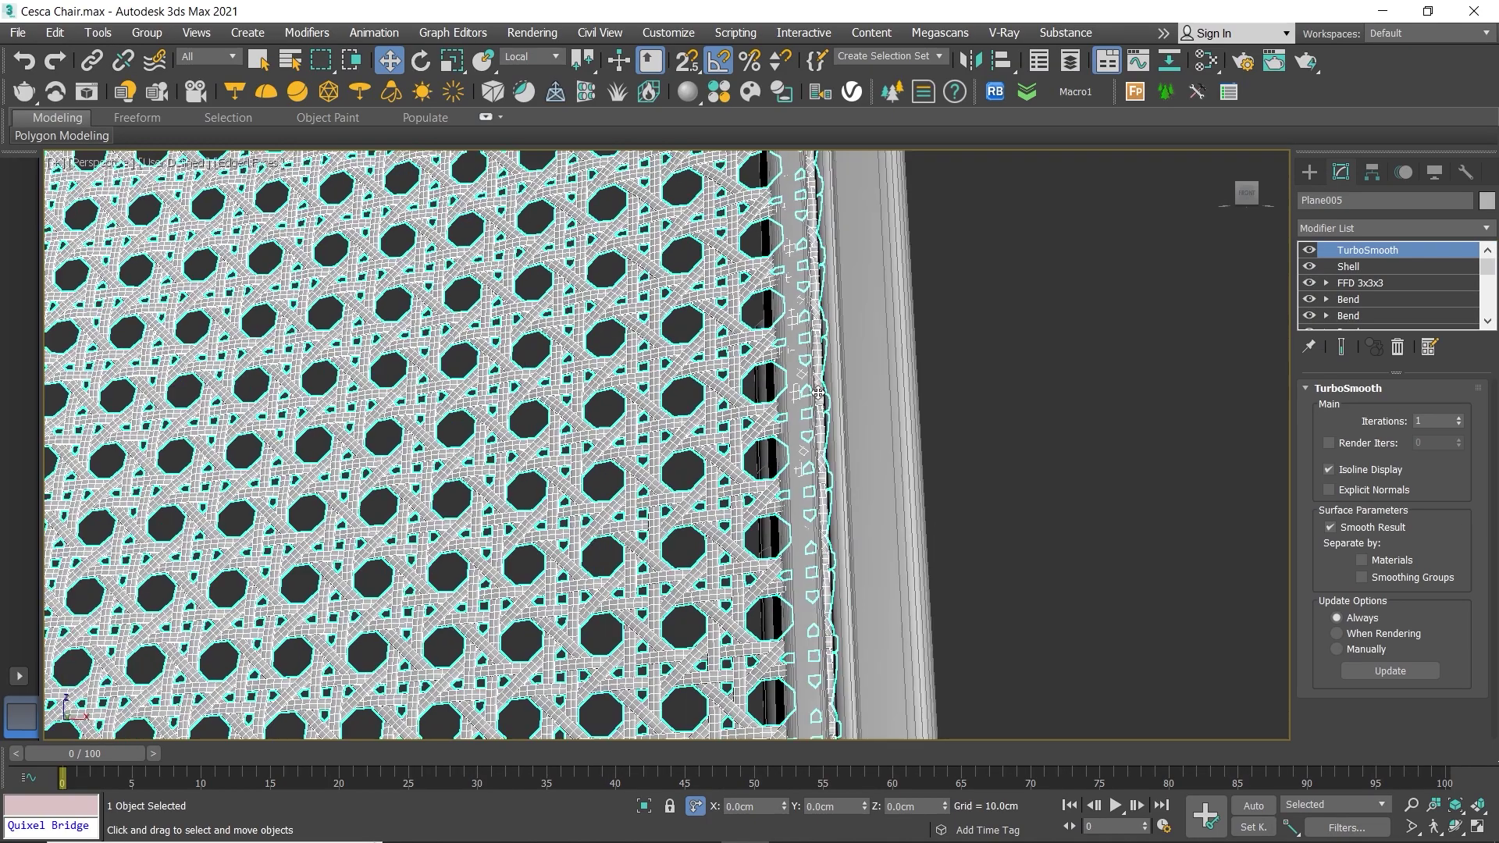
scroll(729, 396, down, 1)
scroll(728, 396, down, 2)
drag(254, 379, 252, 378)
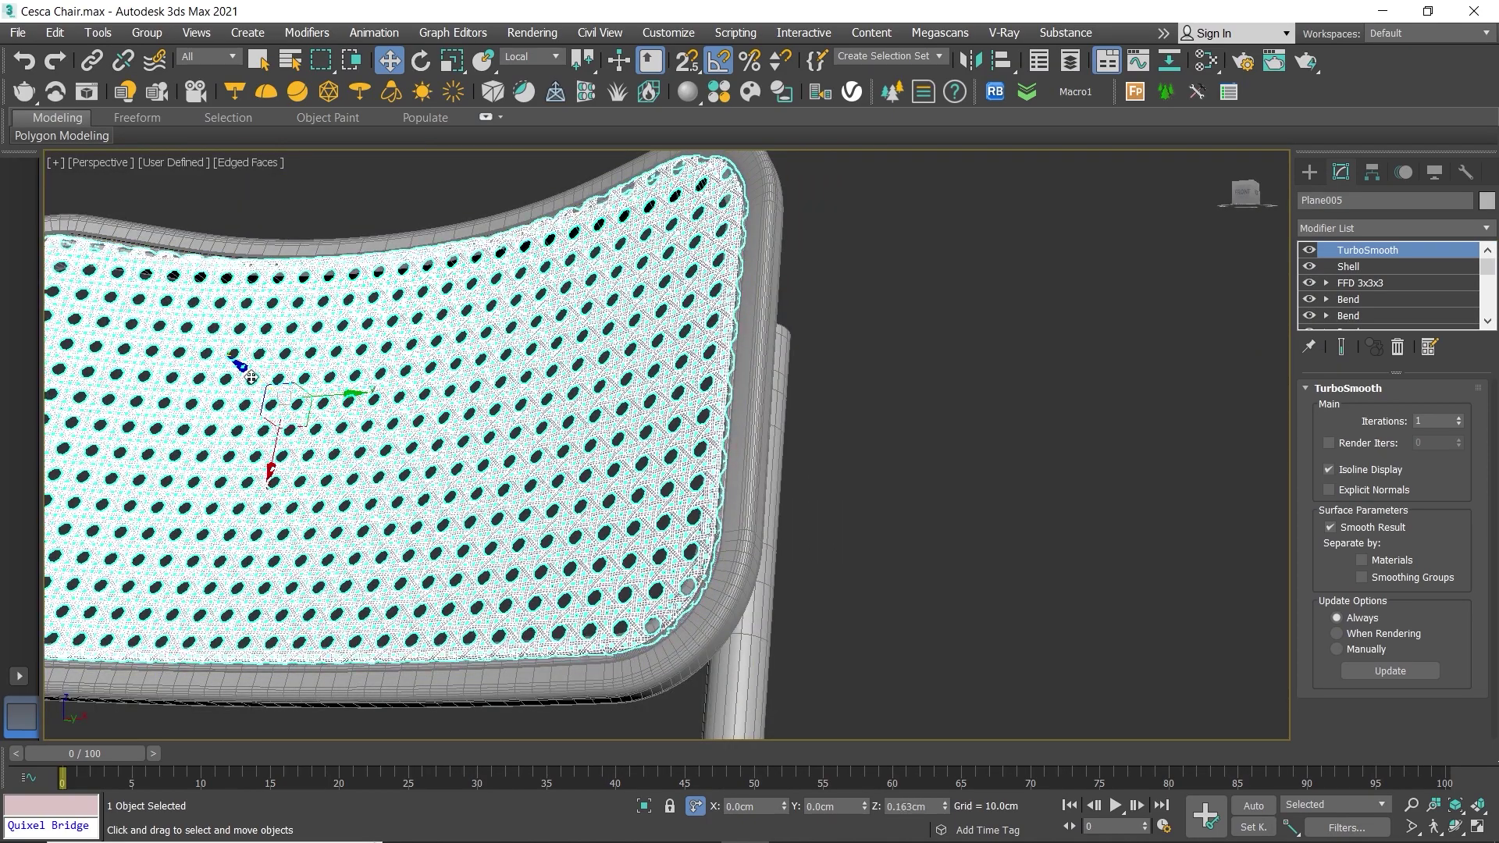
Step: Deselect everything and pan and zoom across the backrest to check the weave against bead and frame
scroll(812, 531, up, 3)
click(812, 507)
scroll(811, 484, down, 2)
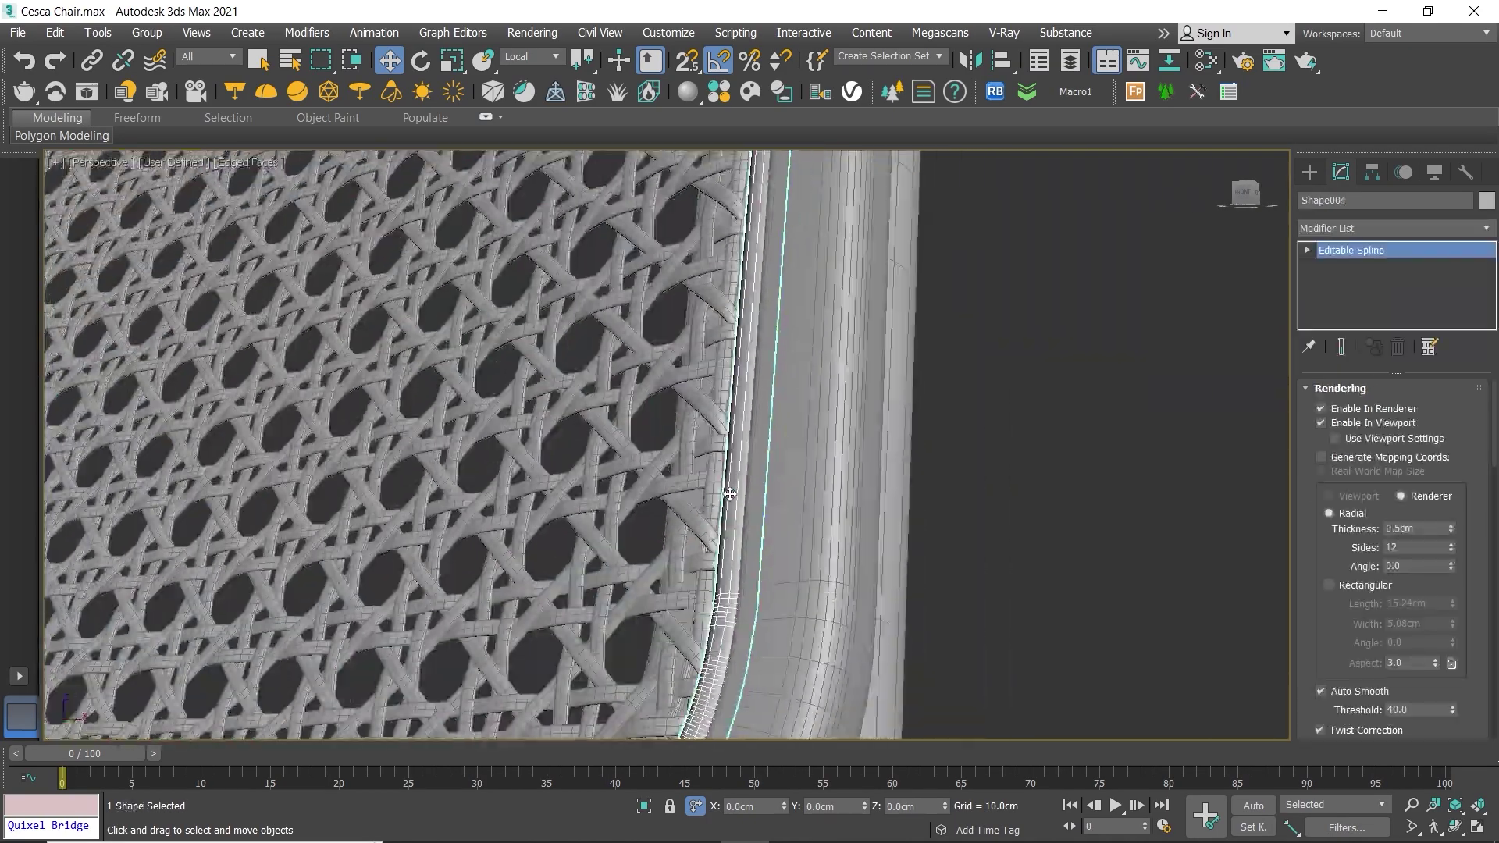
scroll(810, 456, up, 2)
click(812, 457)
scroll(830, 415, up, 3)
scroll(730, 359, up, 3)
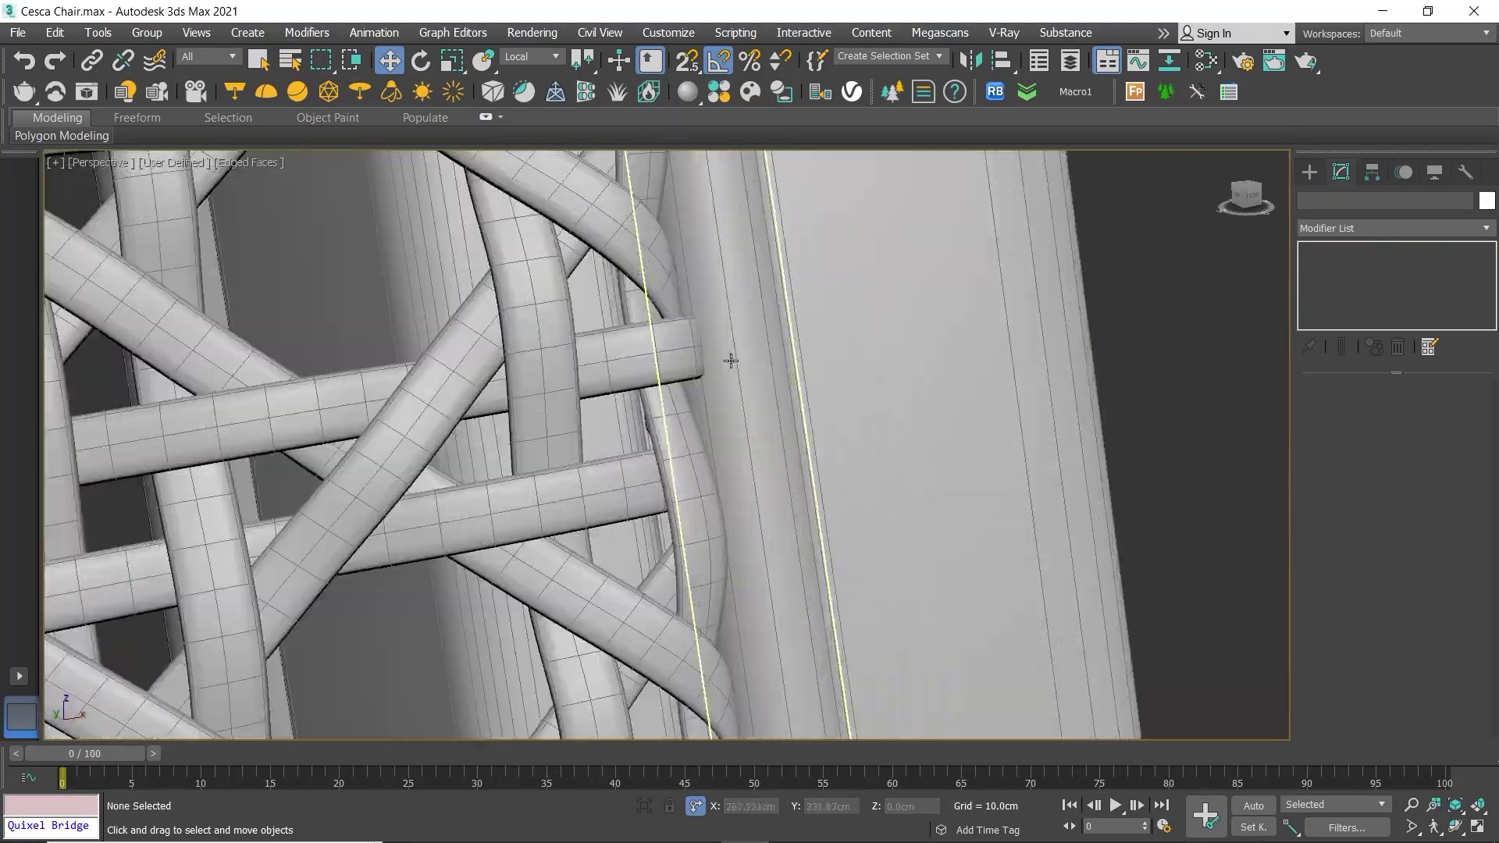
middle_drag(730, 358, 713, 494)
scroll(726, 484, down, 3)
scroll(757, 468, down, 3)
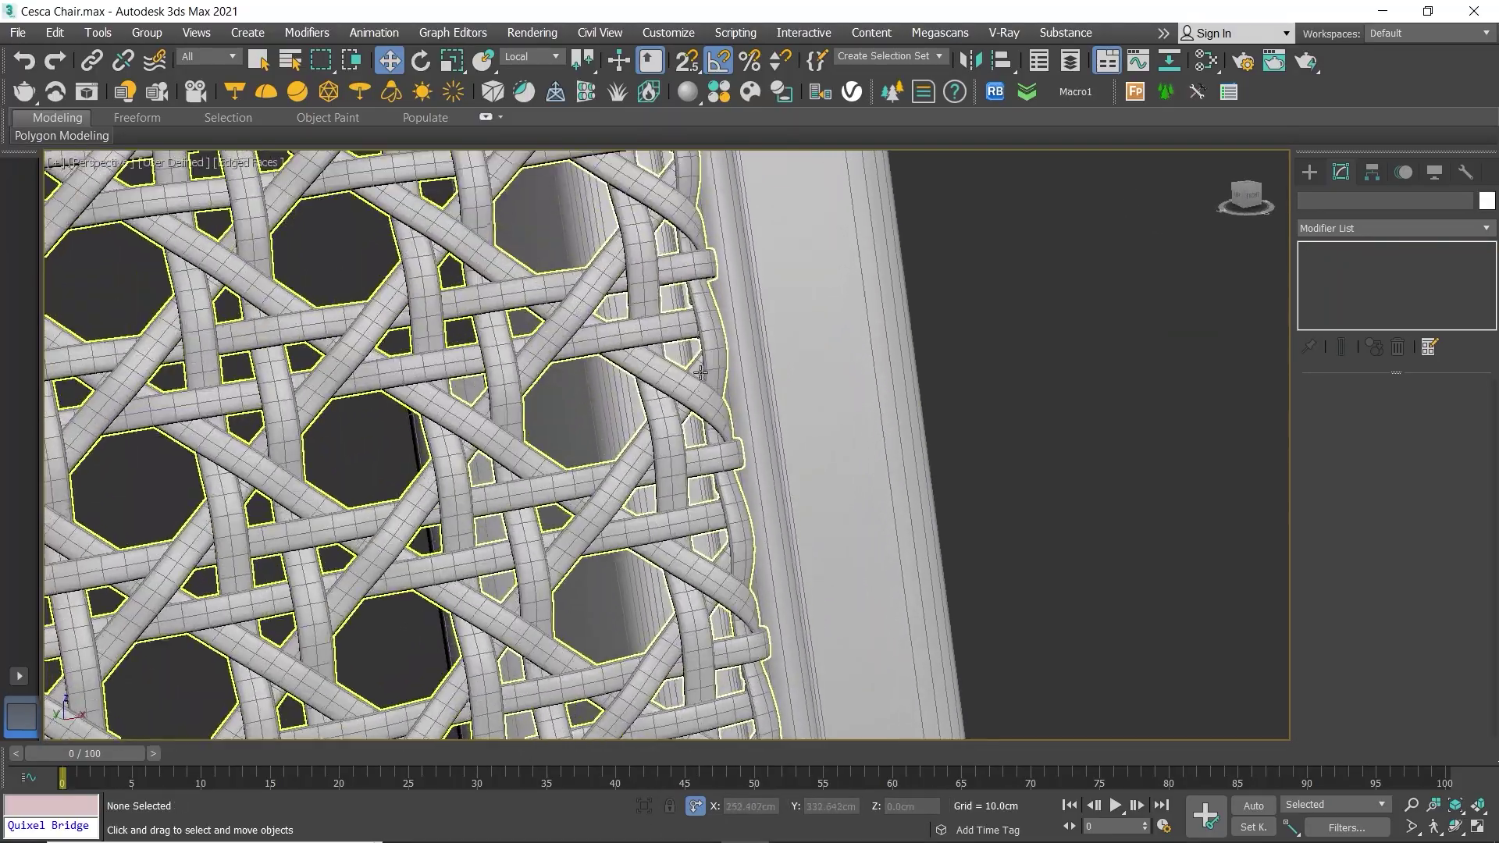
scroll(789, 446, down, 2)
scroll(789, 443, down, 3)
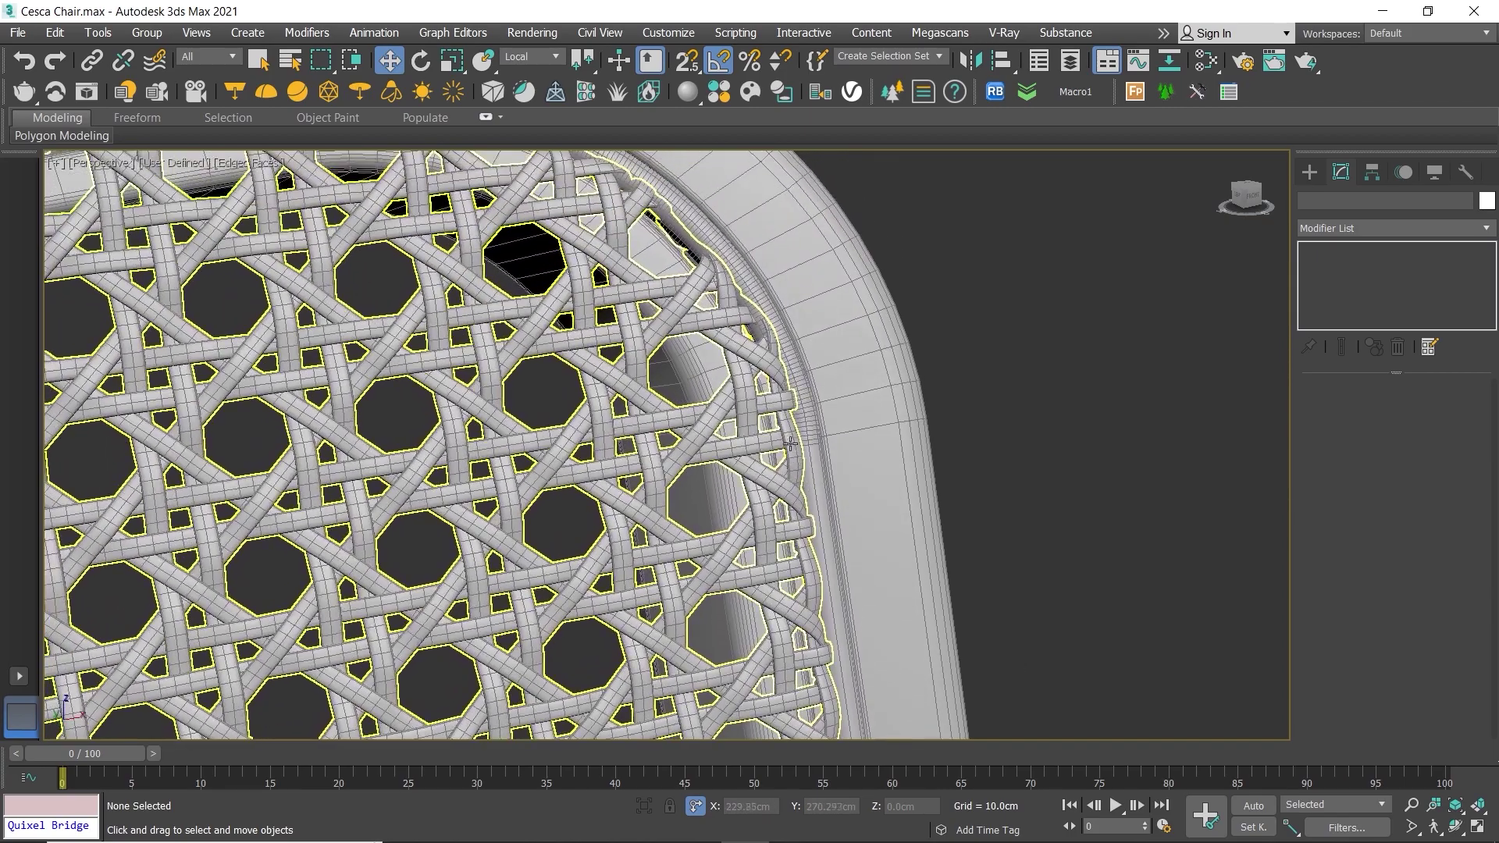
scroll(790, 440, up, 5)
scroll(790, 439, down, 3)
scroll(1170, 284, down, 6)
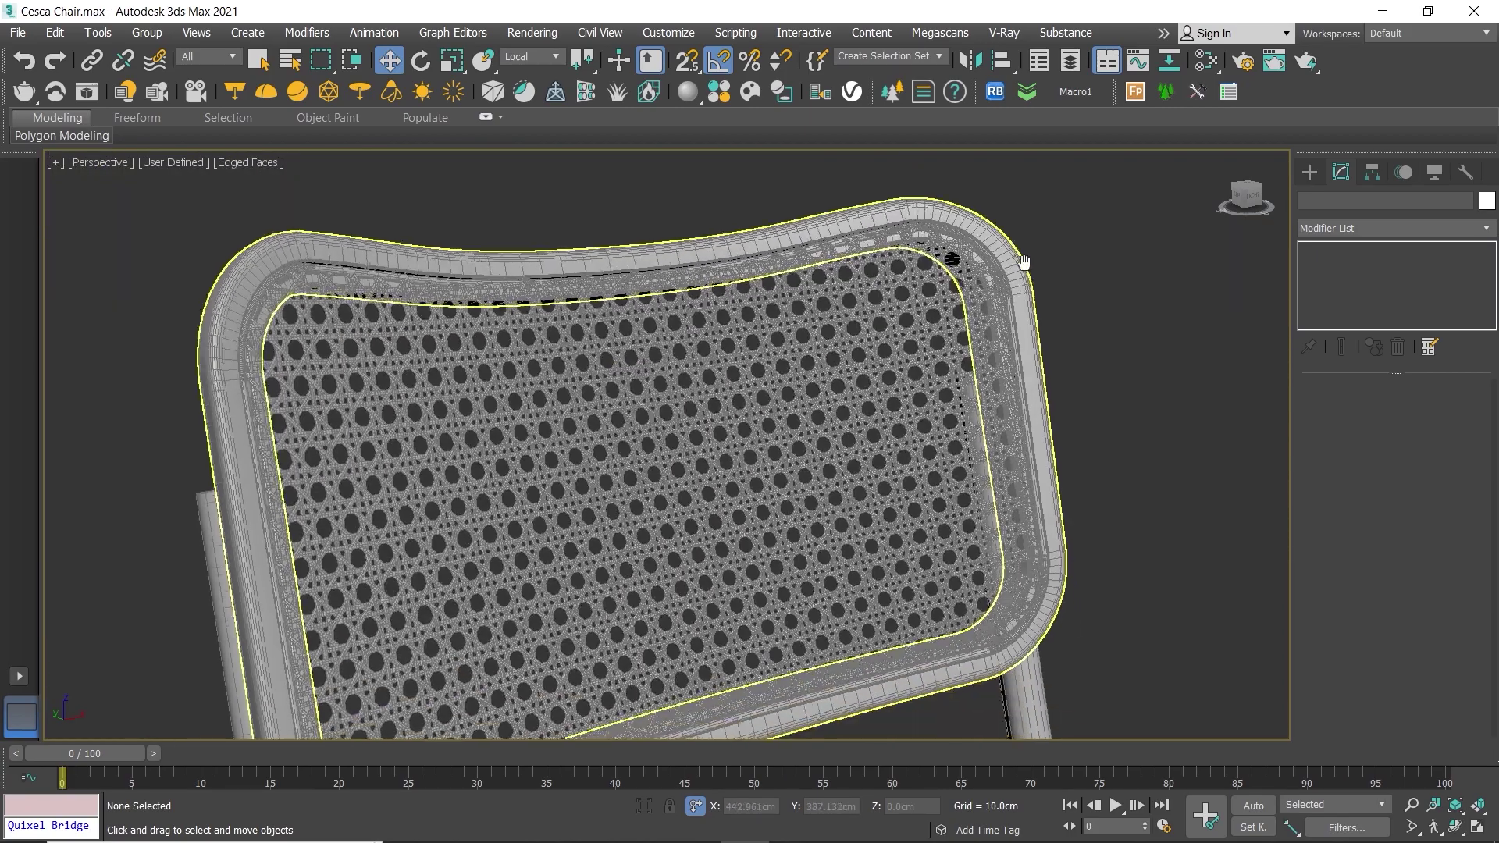
middle_drag(773, 456, 960, 362)
scroll(1015, 421, up, 5)
scroll(1059, 469, up, 5)
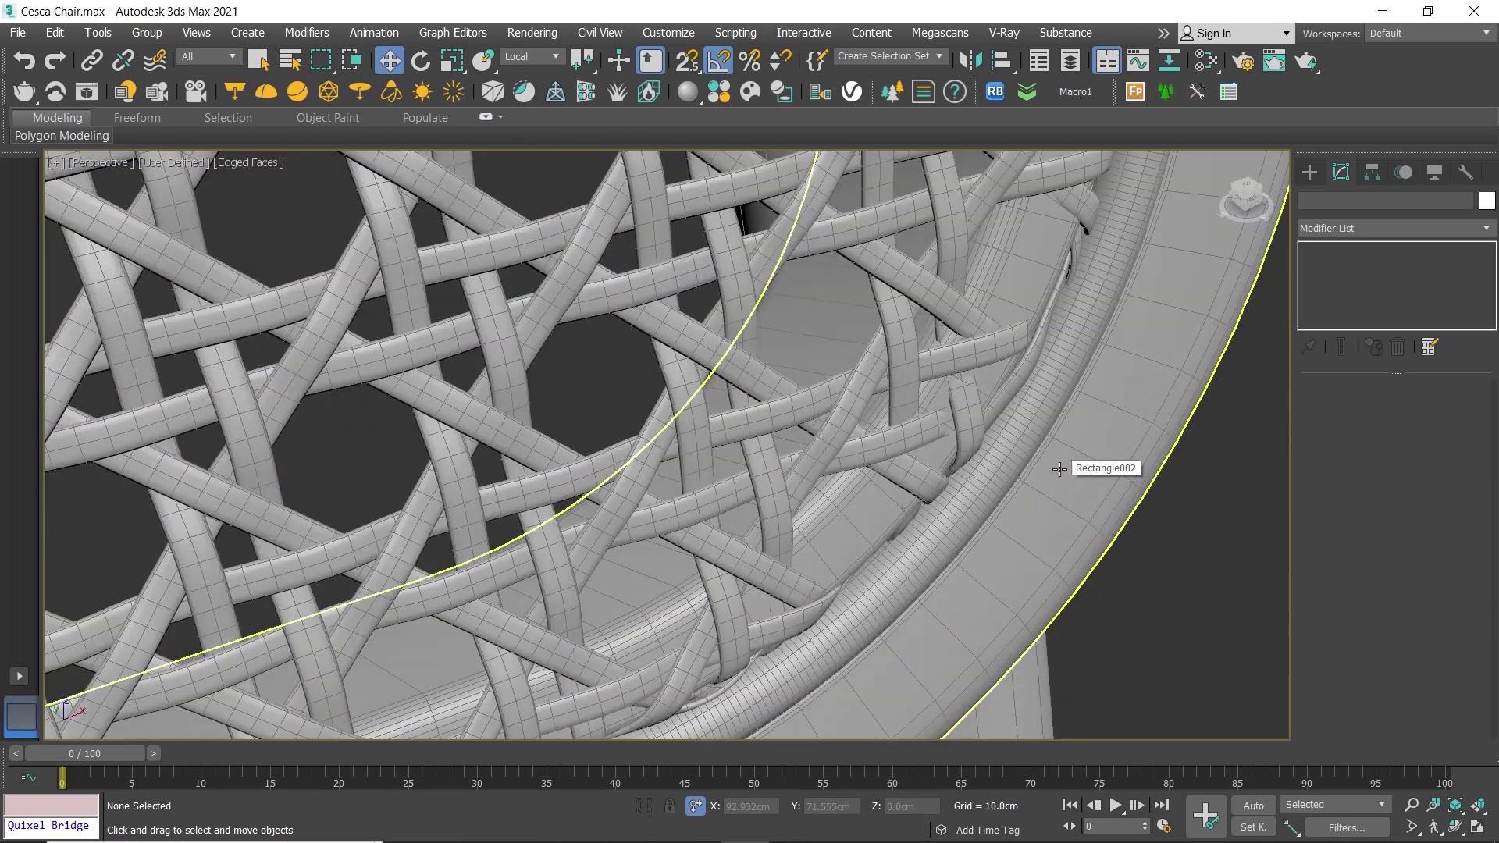
scroll(1001, 475, down, 3)
scroll(977, 357, down, 3)
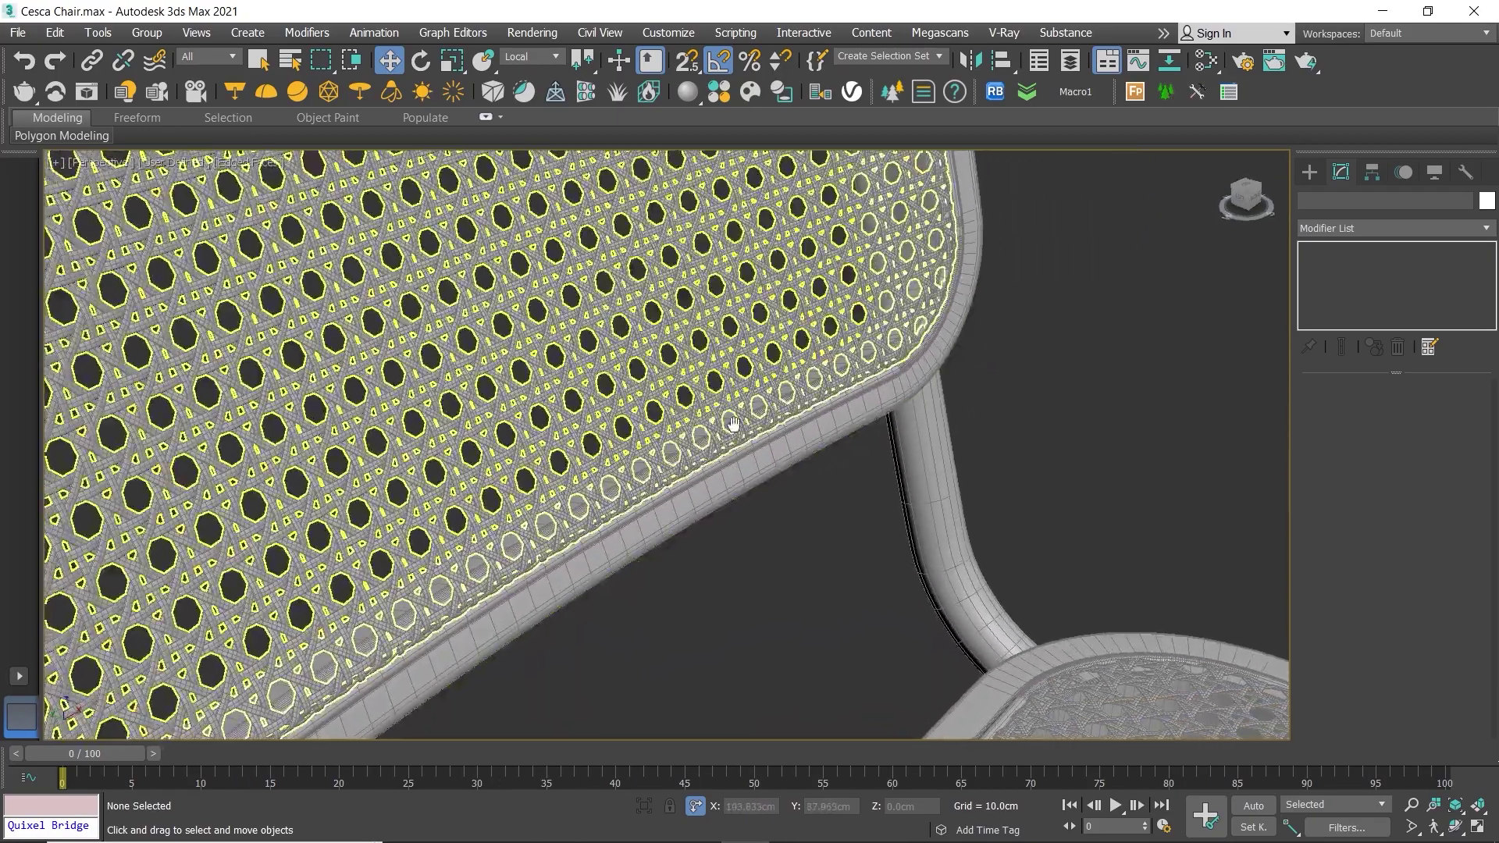
scroll(827, 395, up, 2)
scroll(827, 394, up, 5)
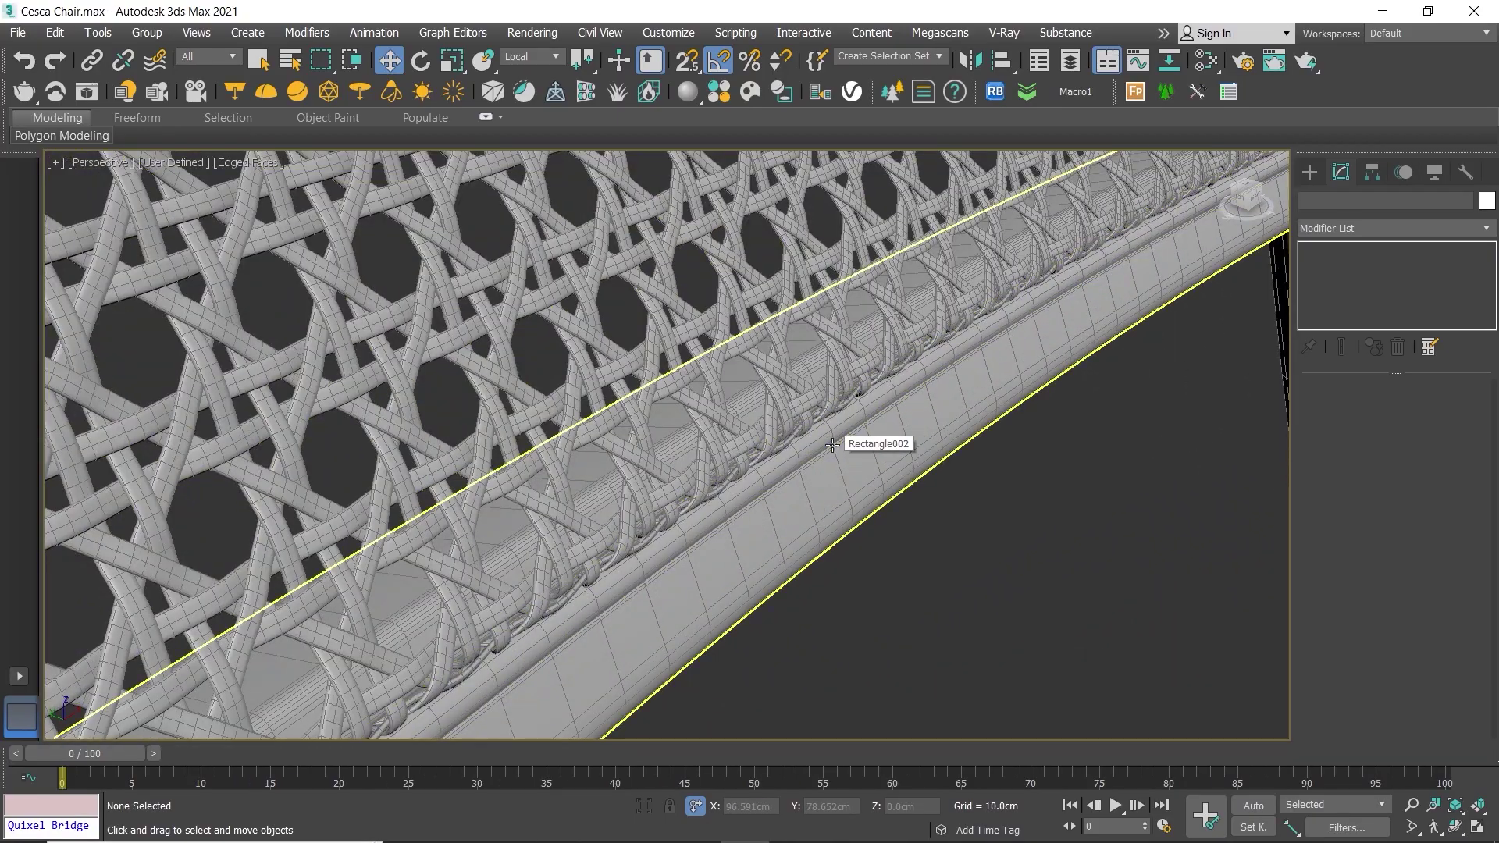
scroll(832, 444, down, 6)
scroll(813, 422, down, 3)
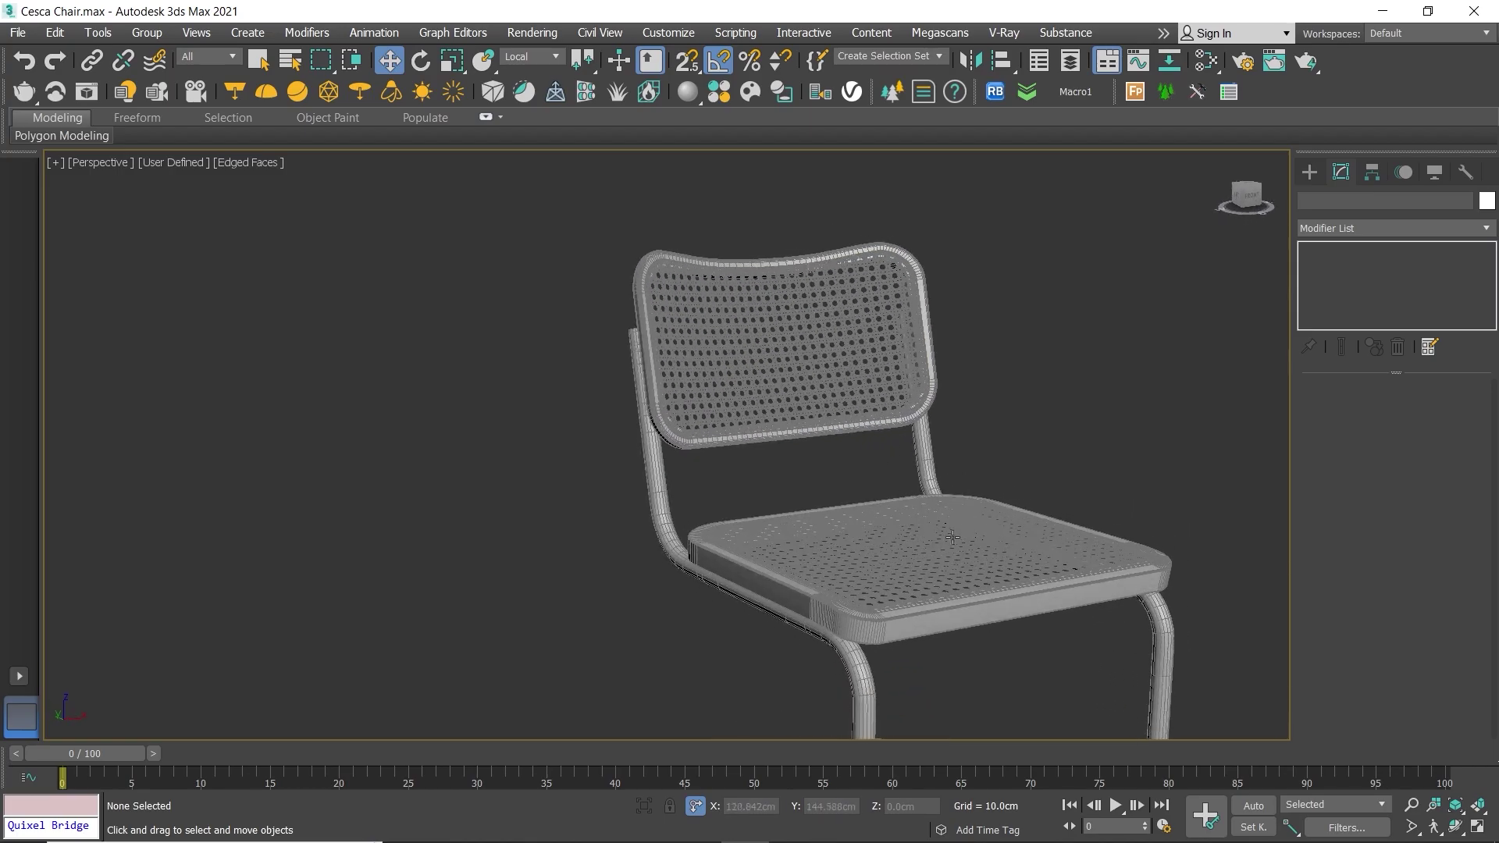
Step: Turn off edged faces for plain shading and orbit to look beneath the seat
scroll(859, 484, up, 3)
scroll(931, 561, down, 1)
scroll(932, 560, down, 2)
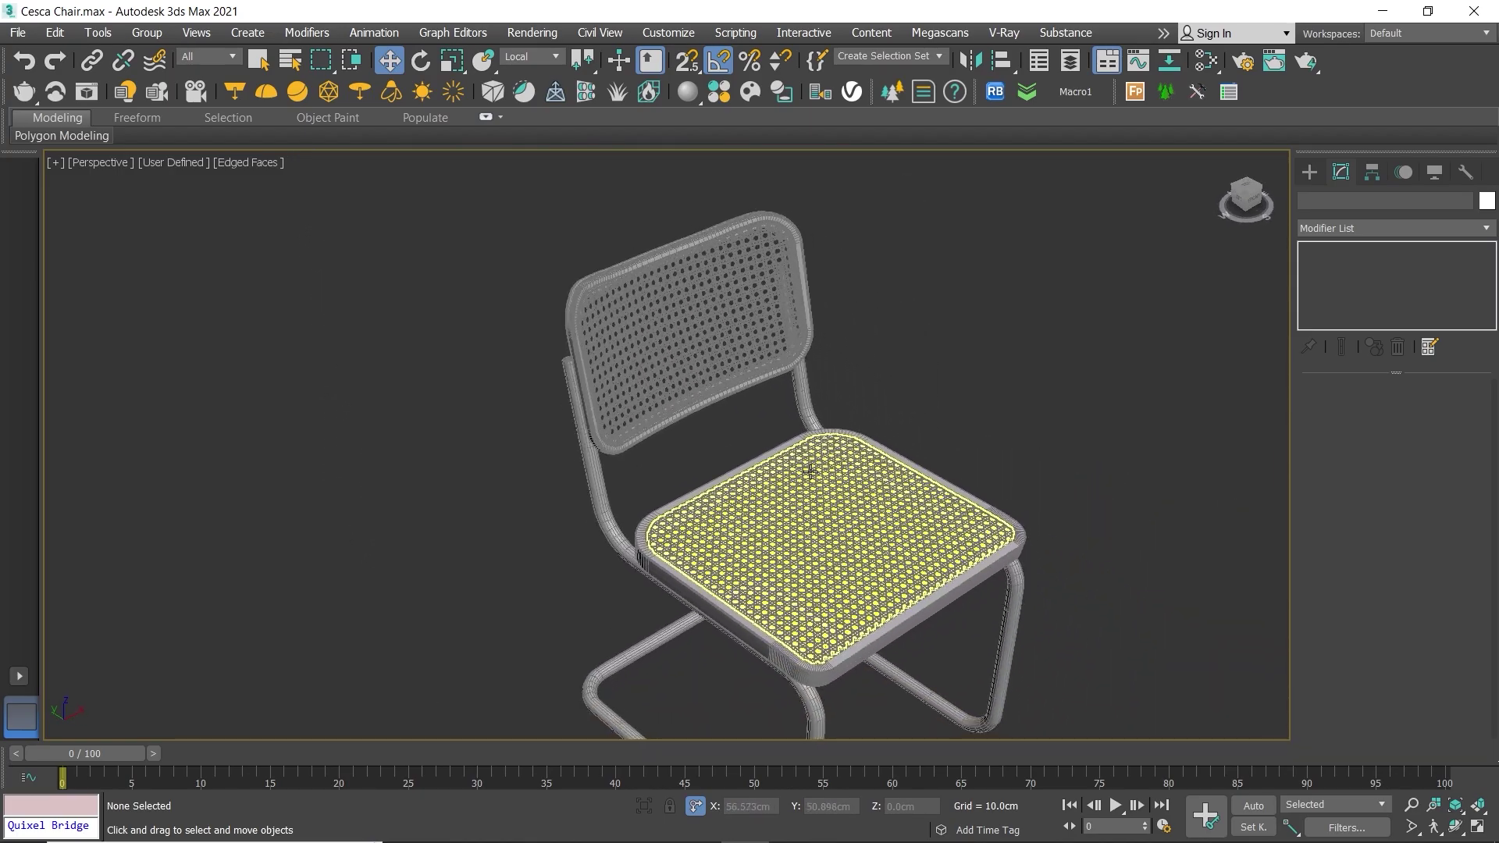
scroll(862, 517, up, 3)
key(F4)
mouse_move(1060, 397)
alt+middle_down()
mouse_move(1072, 366)
mouse_move(996, 280)
mouse_move(1018, 290)
mouse_move(1018, 361)
mouse_move(895, 384)
alt+middle_up()
scroll(895, 378, down, 5)
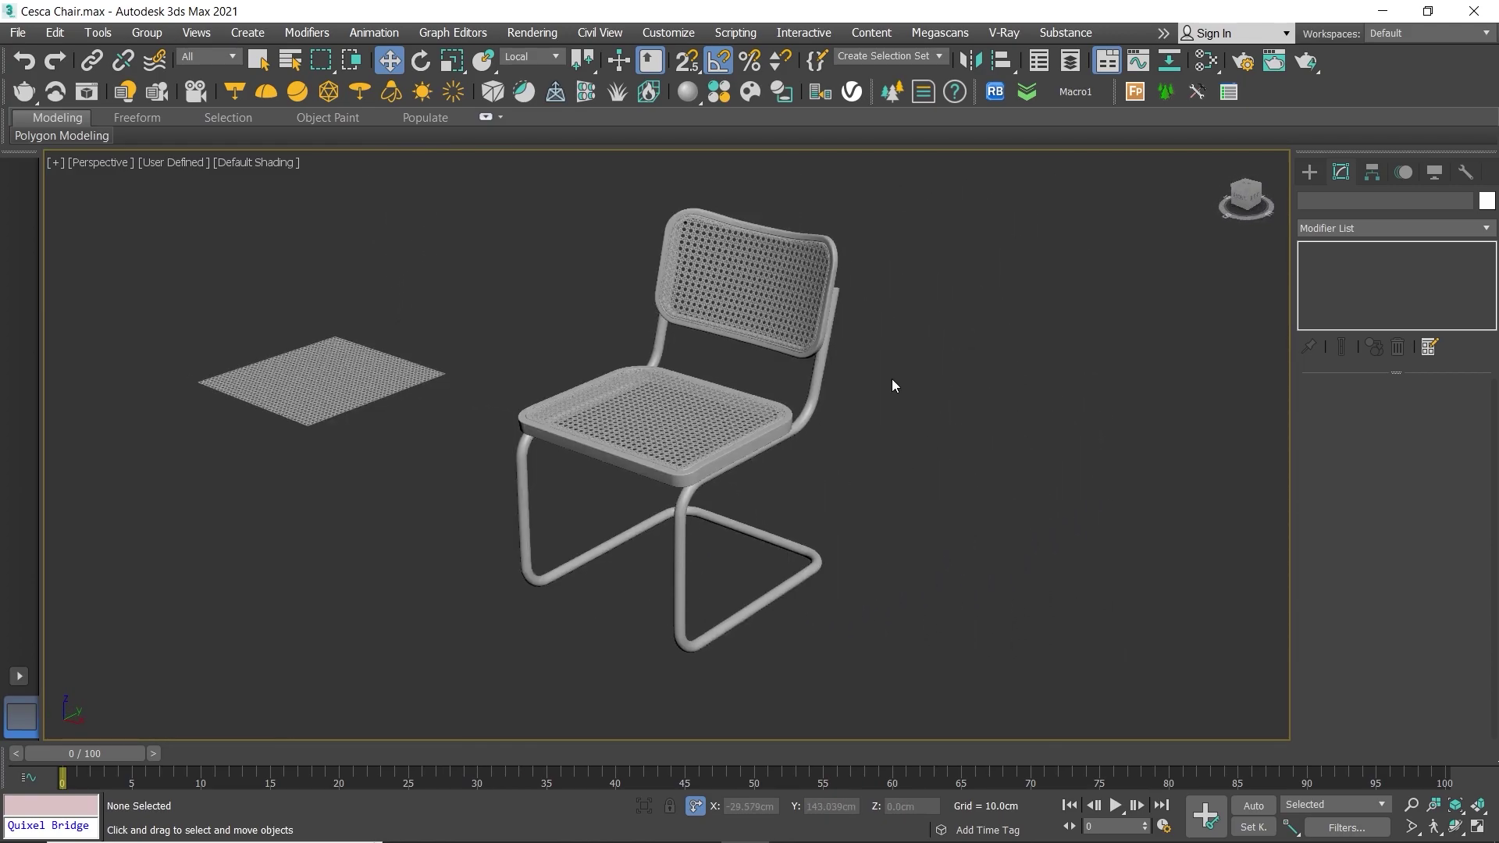
Step: Delete the stray flat weave plane and orbit around the finished chair
click(369, 389)
key(Delete)
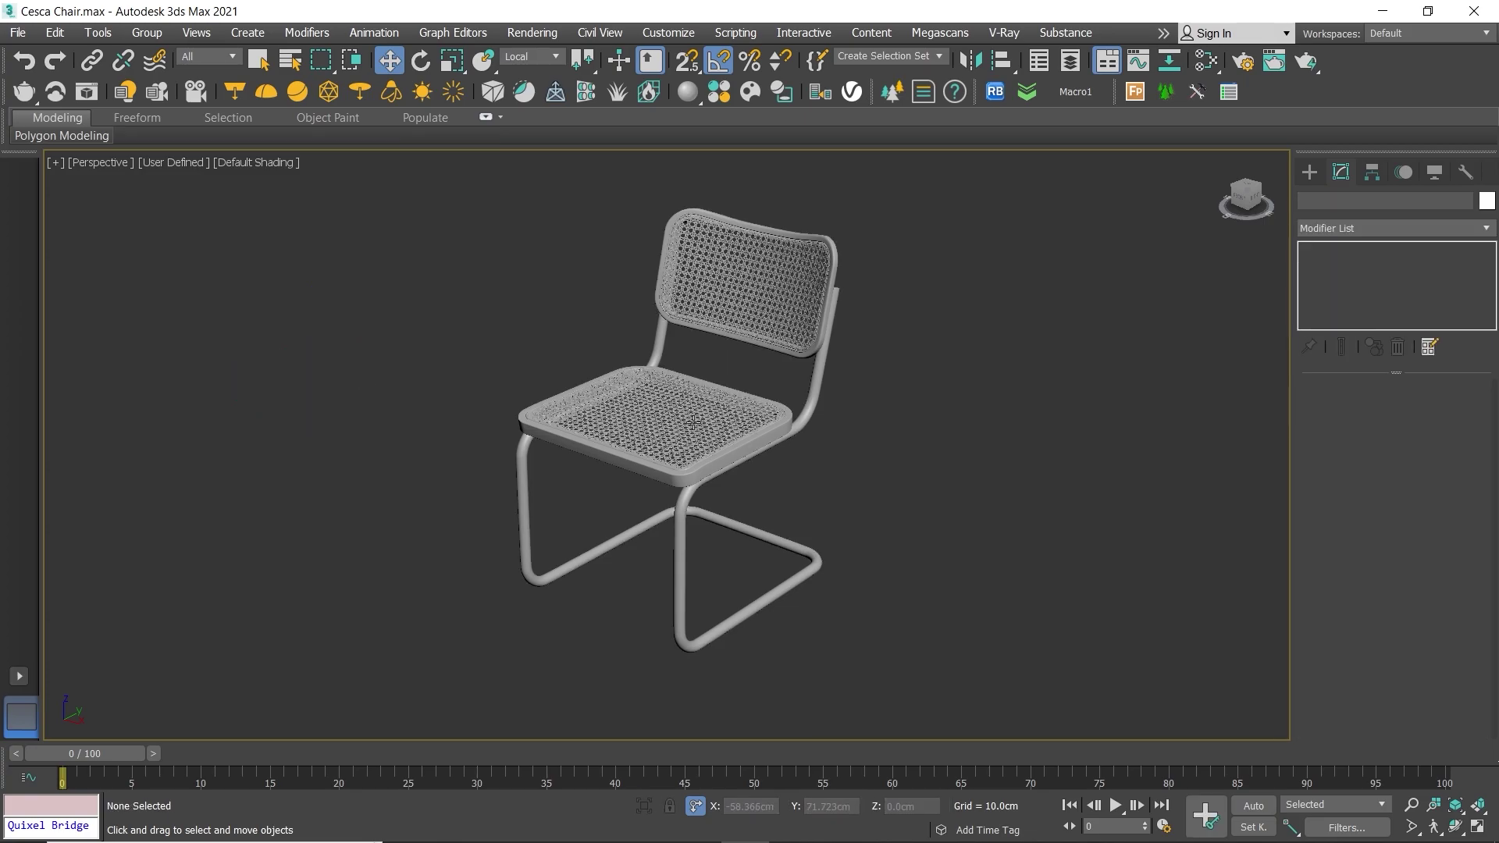
mouse_move(786, 356)
alt+middle_down()
mouse_move(765, 355)
mouse_move(764, 378)
mouse_move(1171, 361)
alt+middle_up()
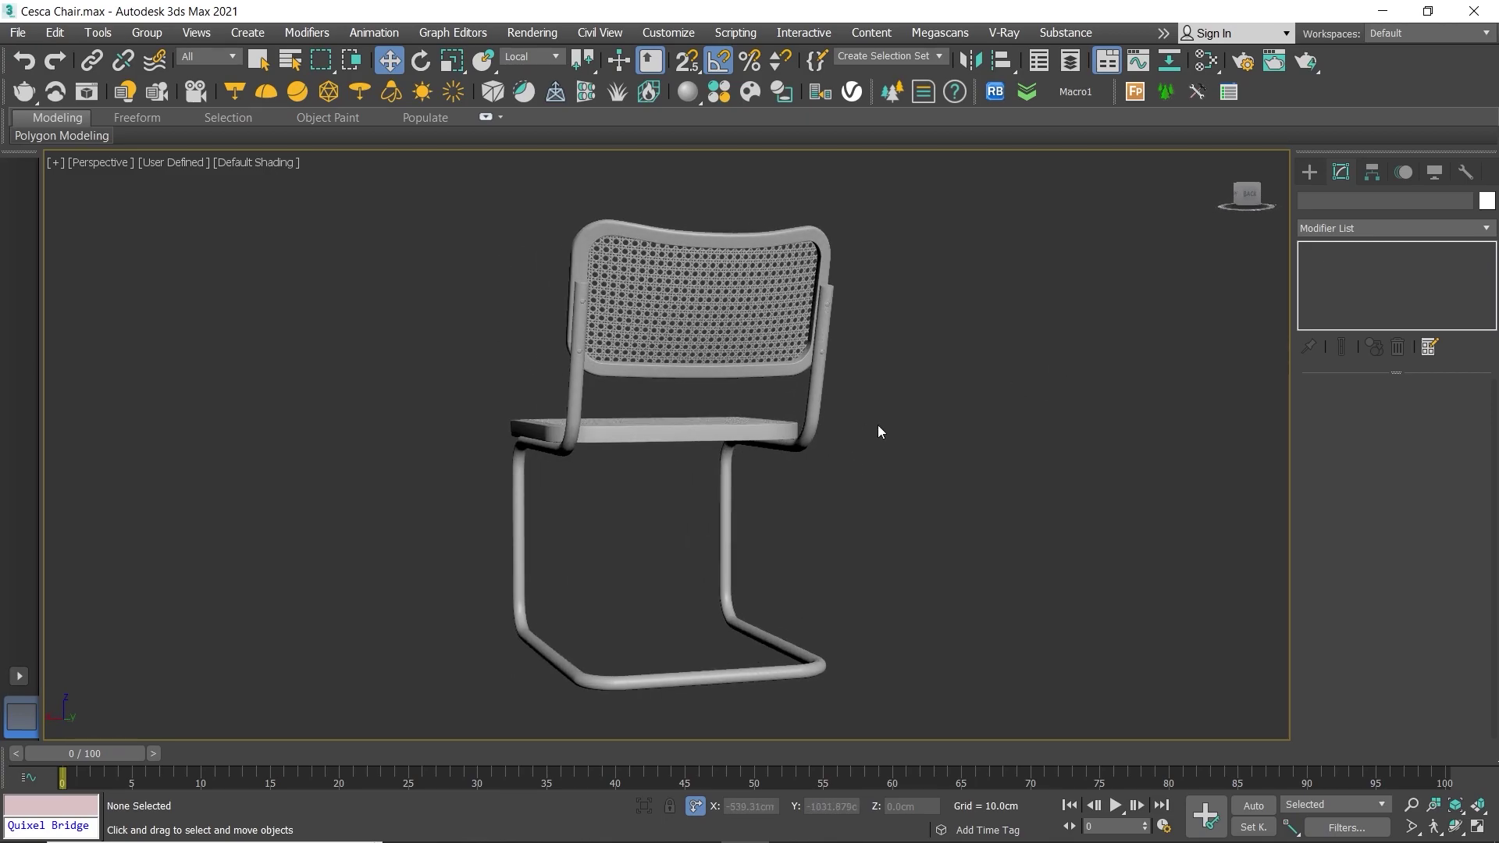
alt+middle_drag(879, 426, 1217, 468)
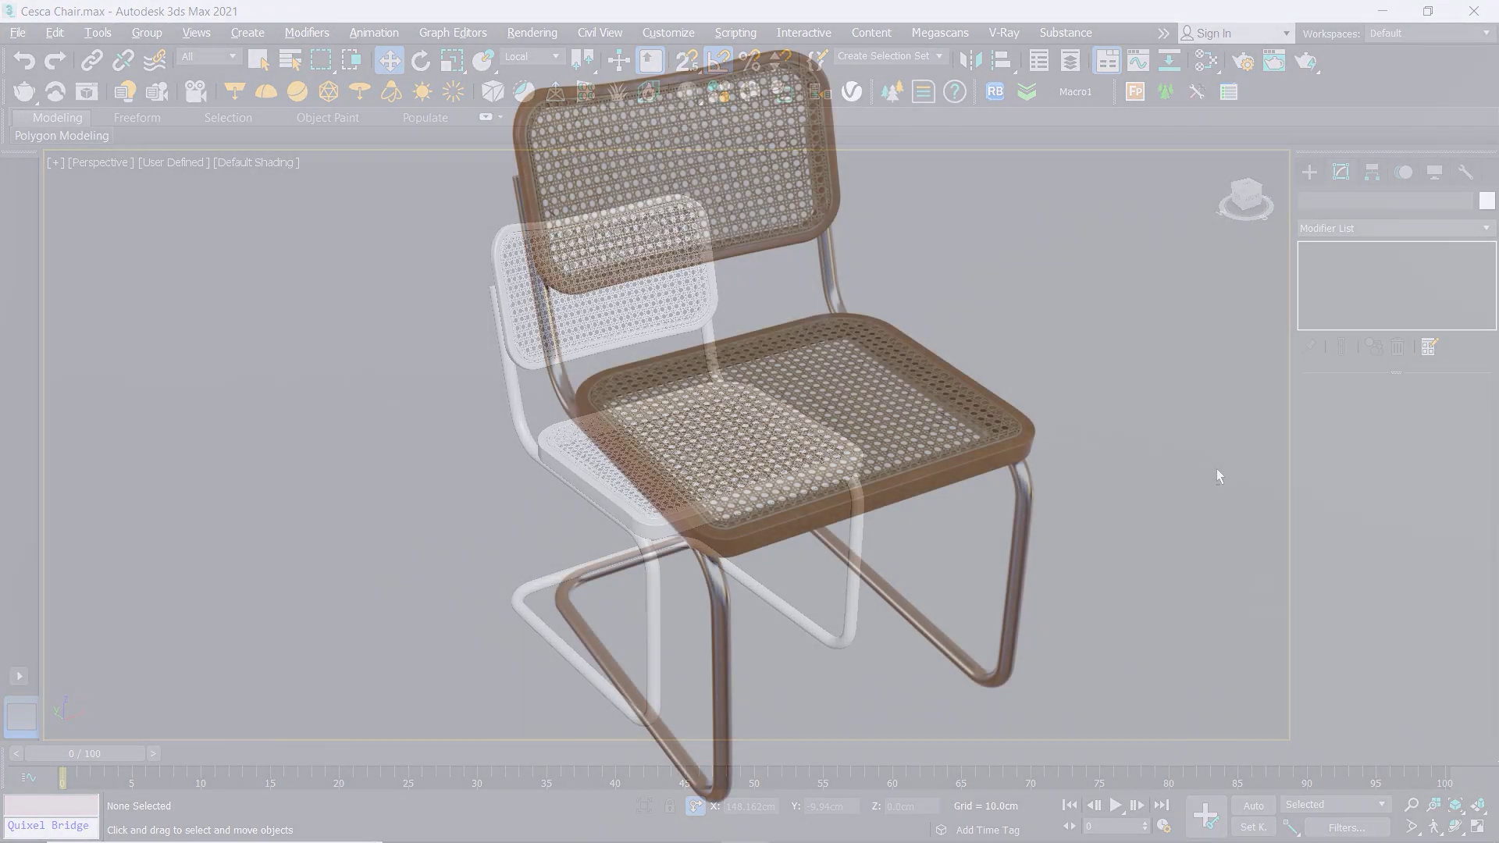